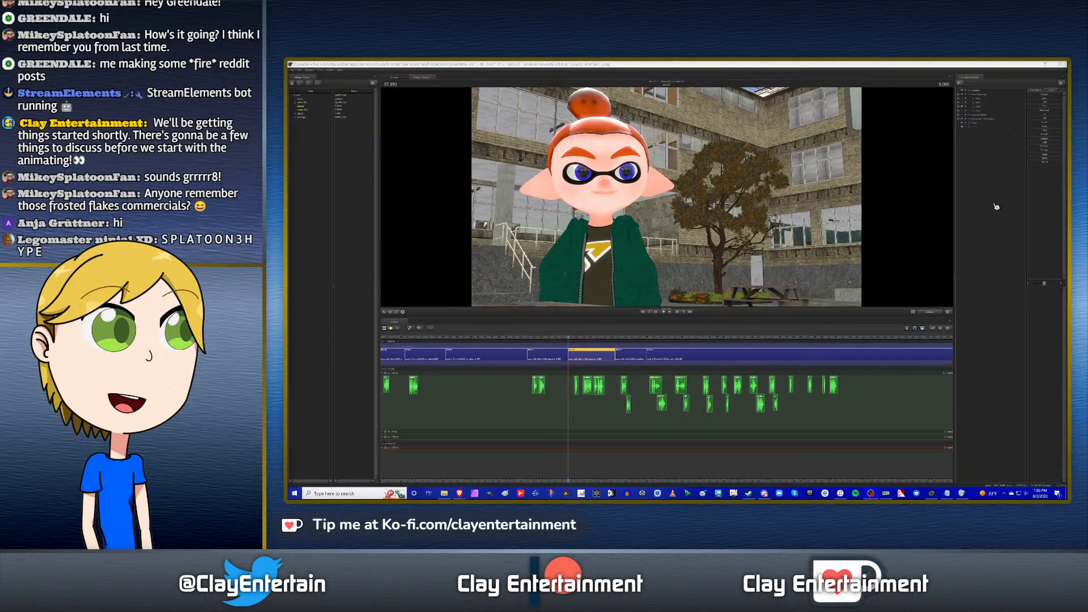
{"action": "left_click", "coordinate": [997, 208]}
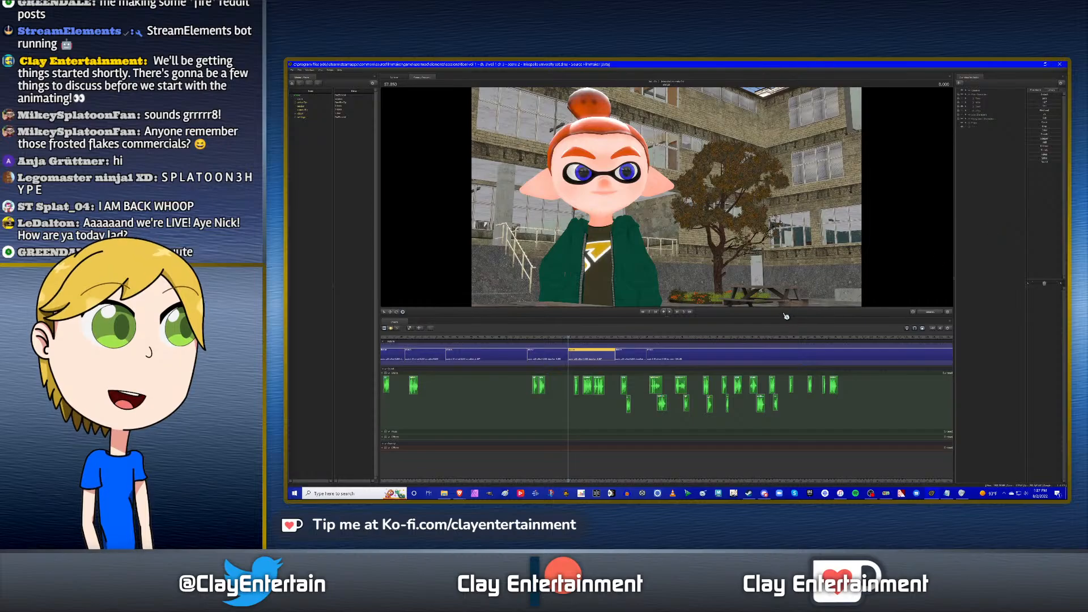
{"action": "left_click", "coordinate": [634, 336]}
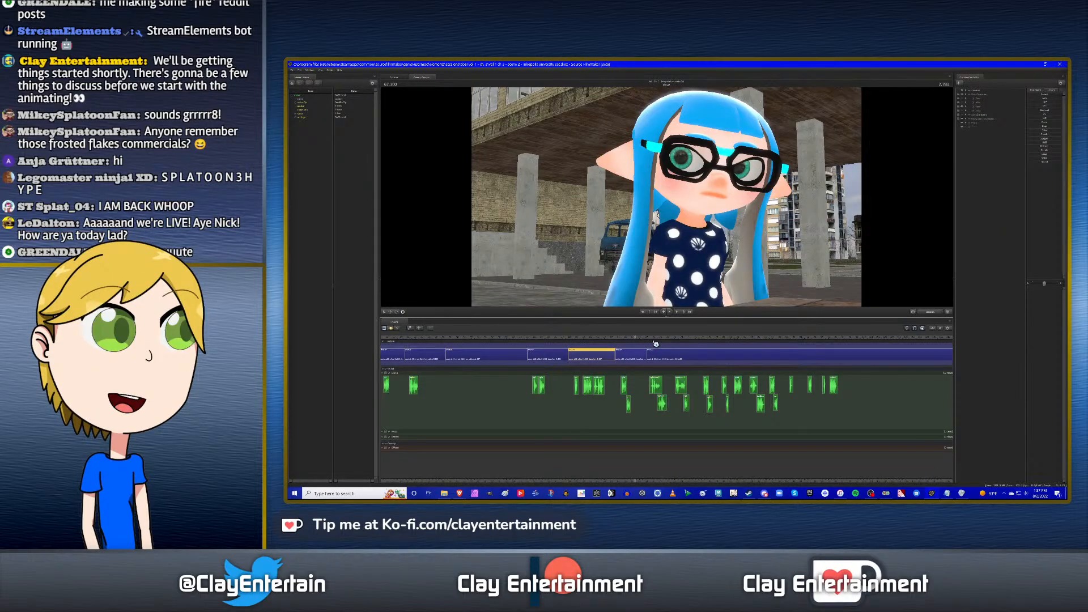
{"action": "key", "text": "Up"}
{"action": "key", "text": "Up"}
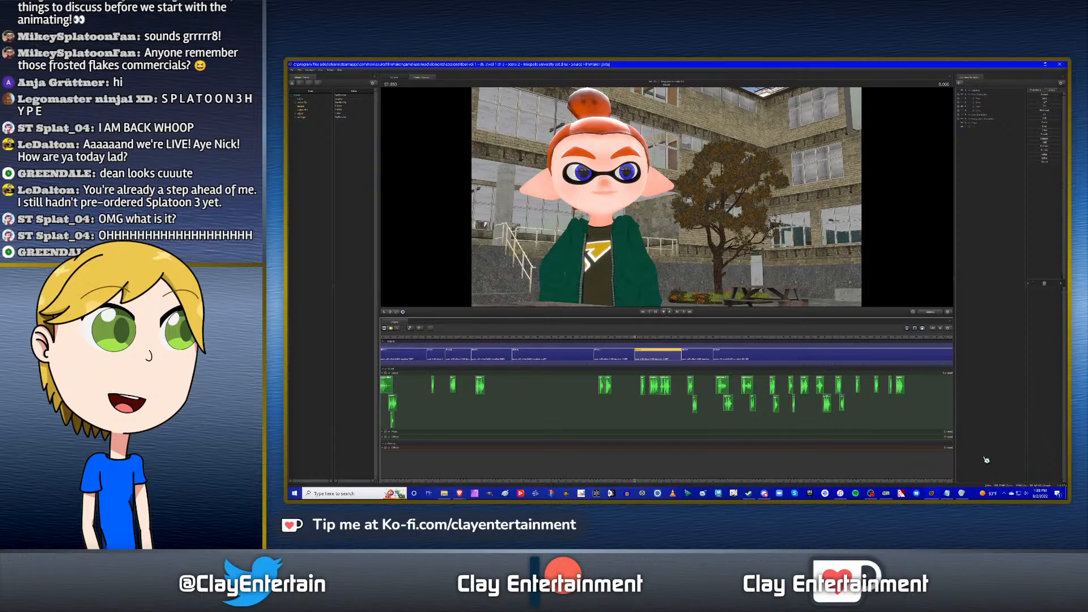
{"action": "mouse_move", "coordinate": [951, 497]}
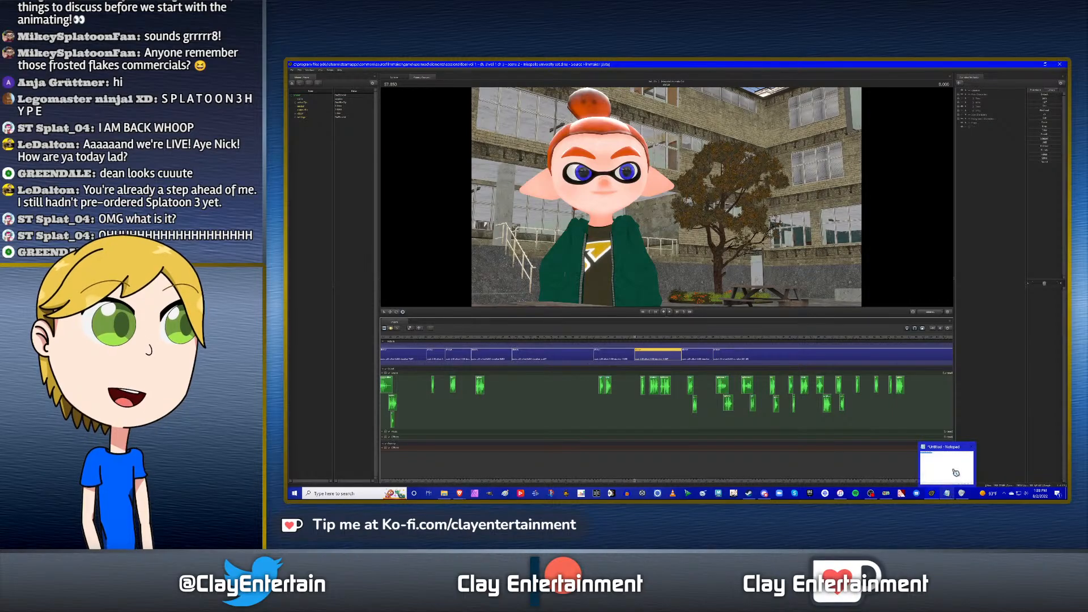
{"action": "left_click", "coordinate": [955, 474]}
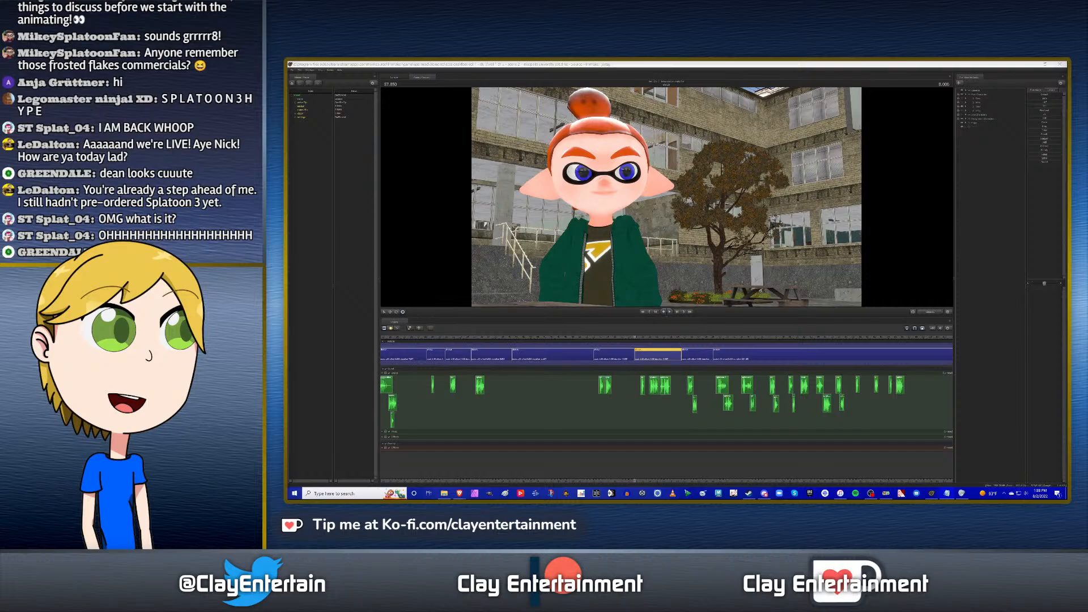
{"action": "key", "text": "alt+Tab"}
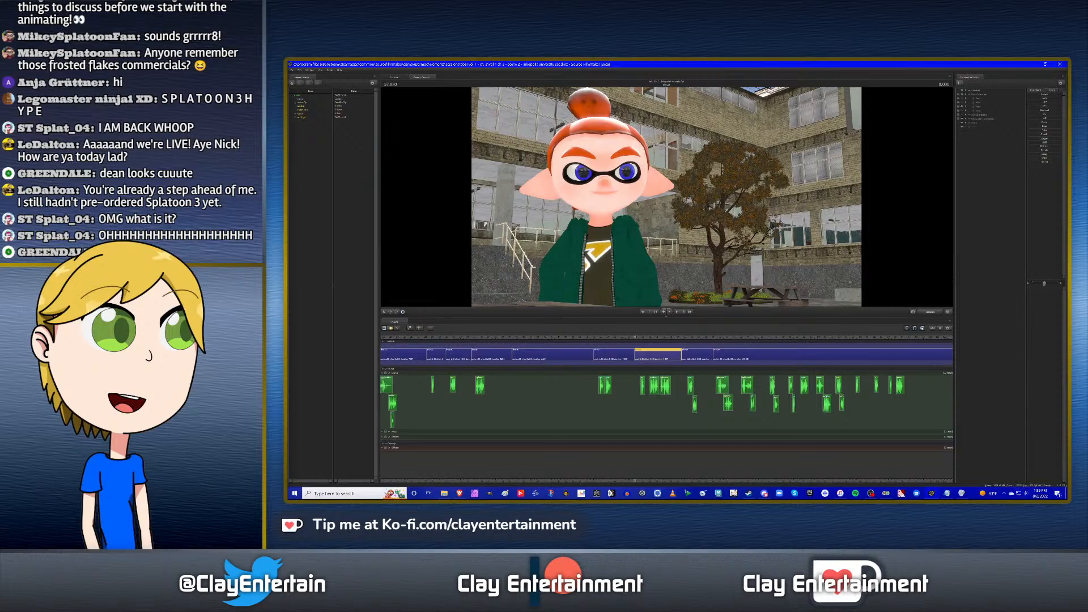
{"action": "key", "text": "alt+Tab"}
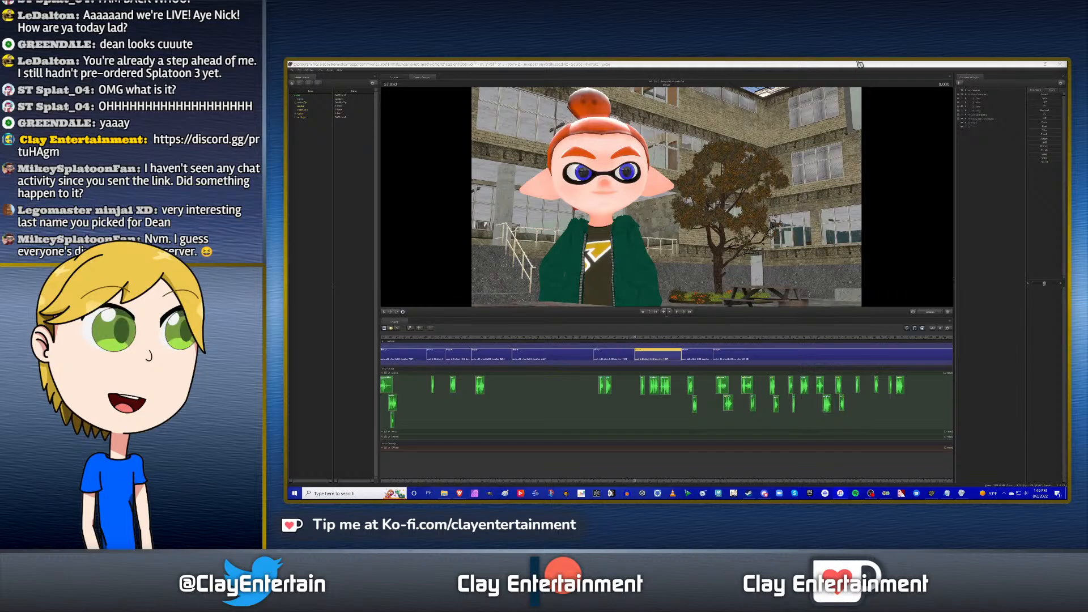
{"action": "left_click", "coordinate": [728, 355]}
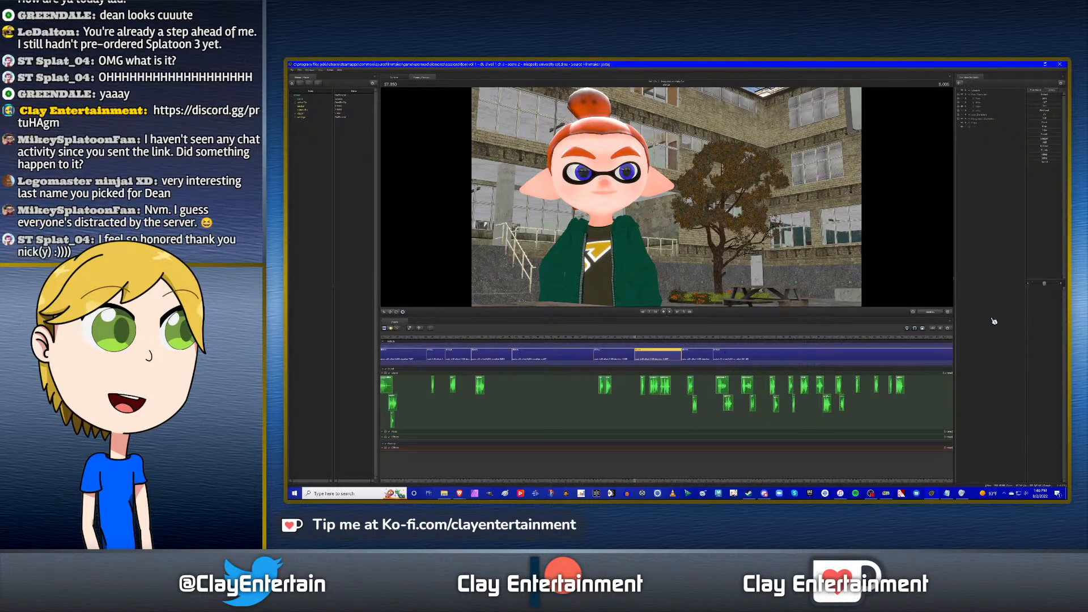
{"action": "left_click", "coordinate": [973, 107]}
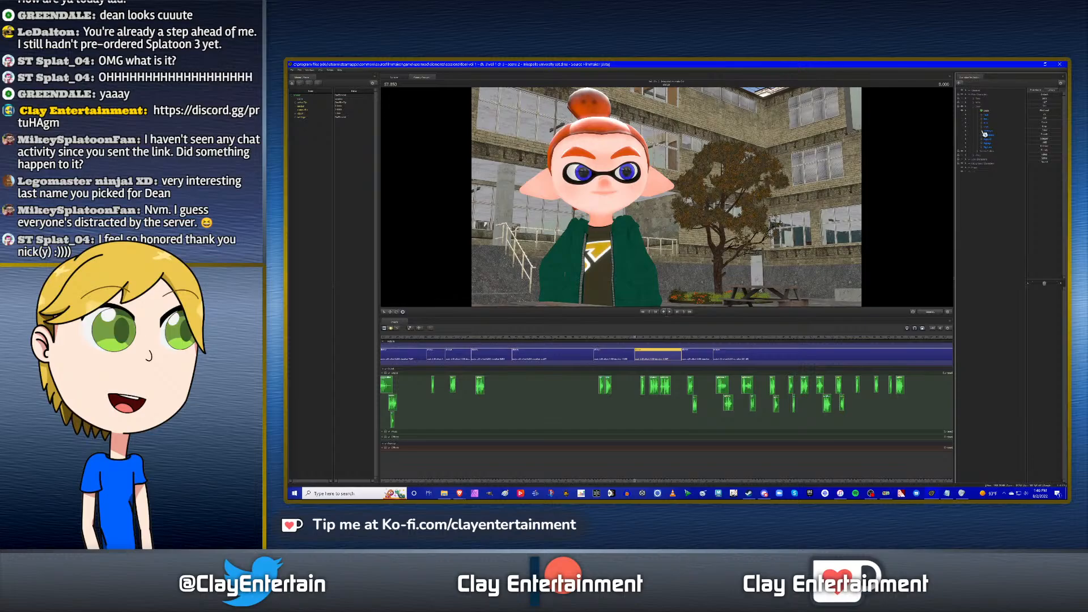
{"action": "left_click", "coordinate": [984, 134]}
{"action": "left_click", "coordinate": [982, 135]}
{"action": "left_click", "coordinate": [977, 111]}
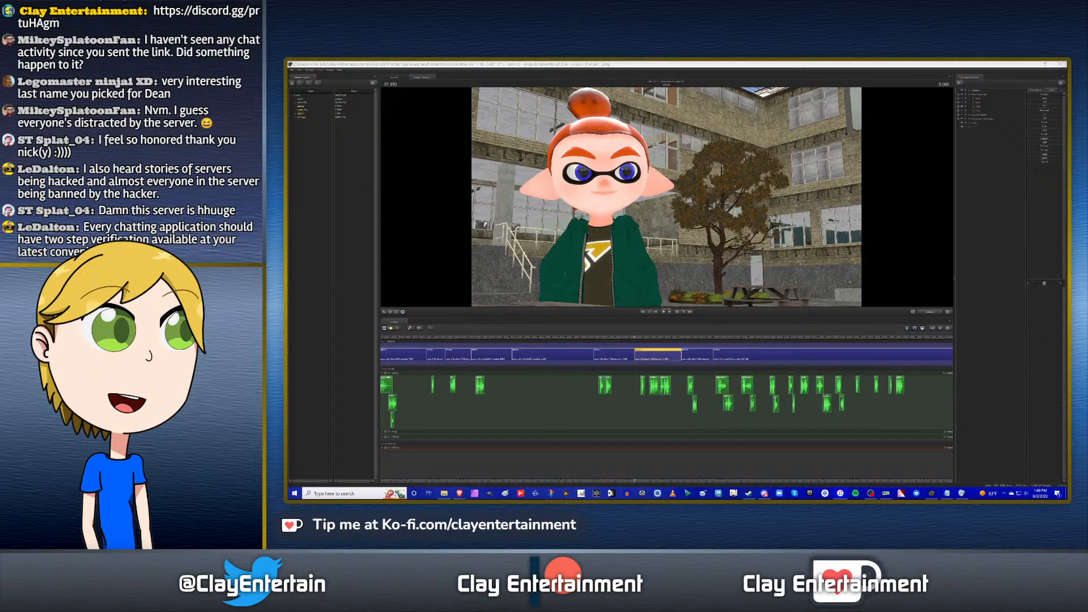
{"action": "left_click", "coordinate": [892, 66]}
{"action": "left_click", "coordinate": [864, 66]}
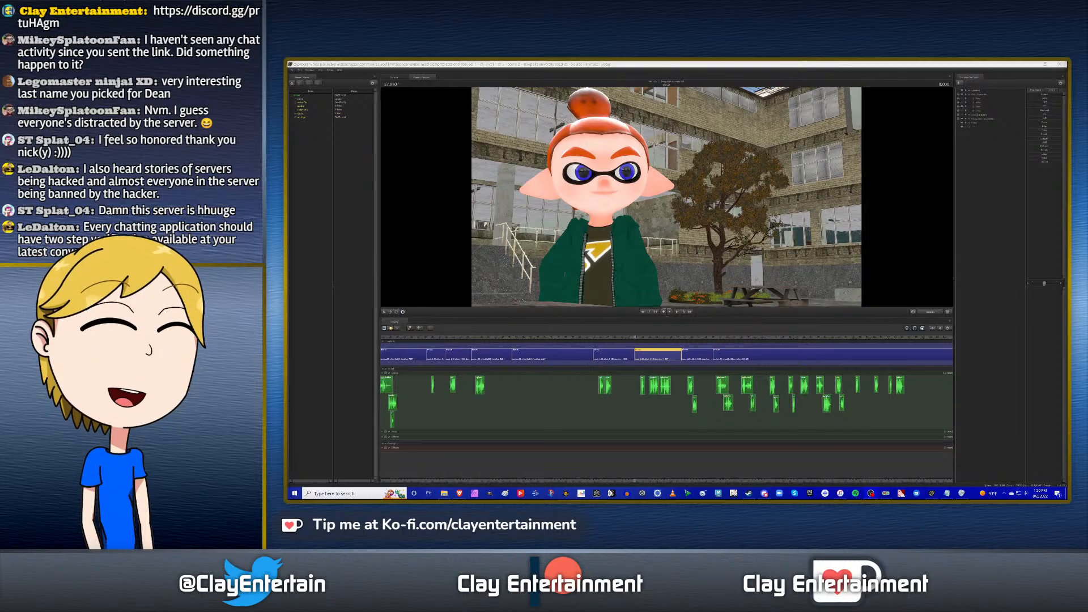
{"action": "left_click", "coordinate": [880, 70]}
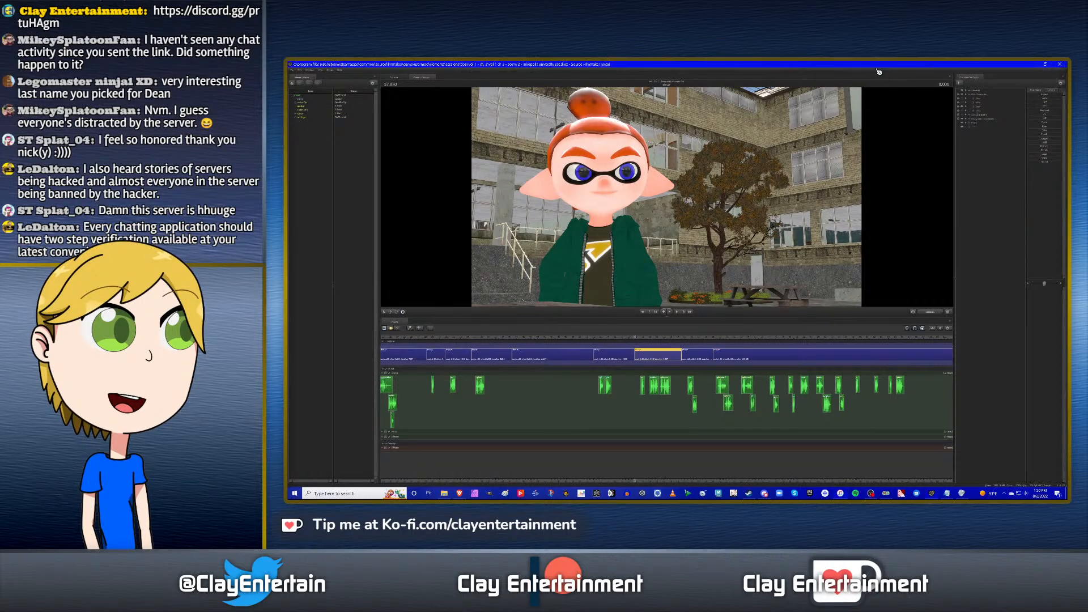
Scrub through the cuts before and after the highlighted close-up shot of the red-haired character.
{"action": "left_click", "coordinate": [650, 338]}
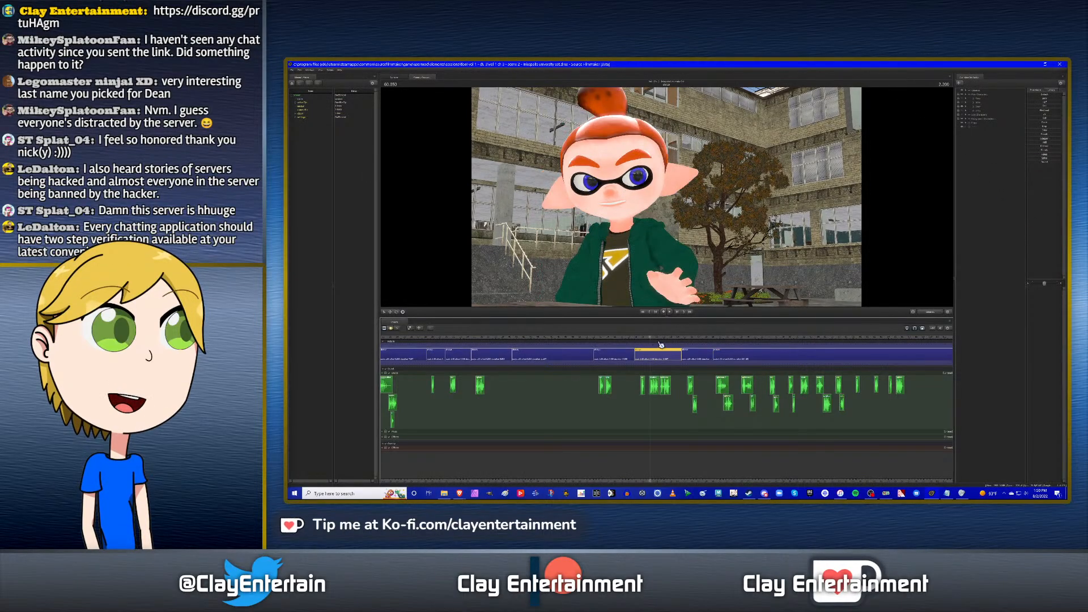
{"action": "key", "text": "Up"}
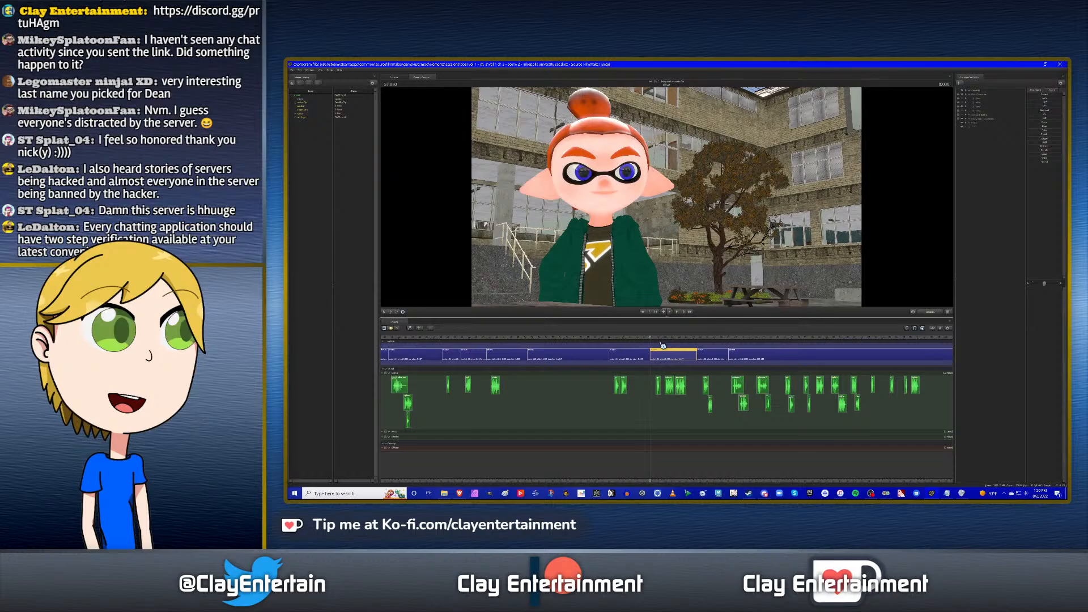
{"action": "left_click", "coordinate": [633, 338]}
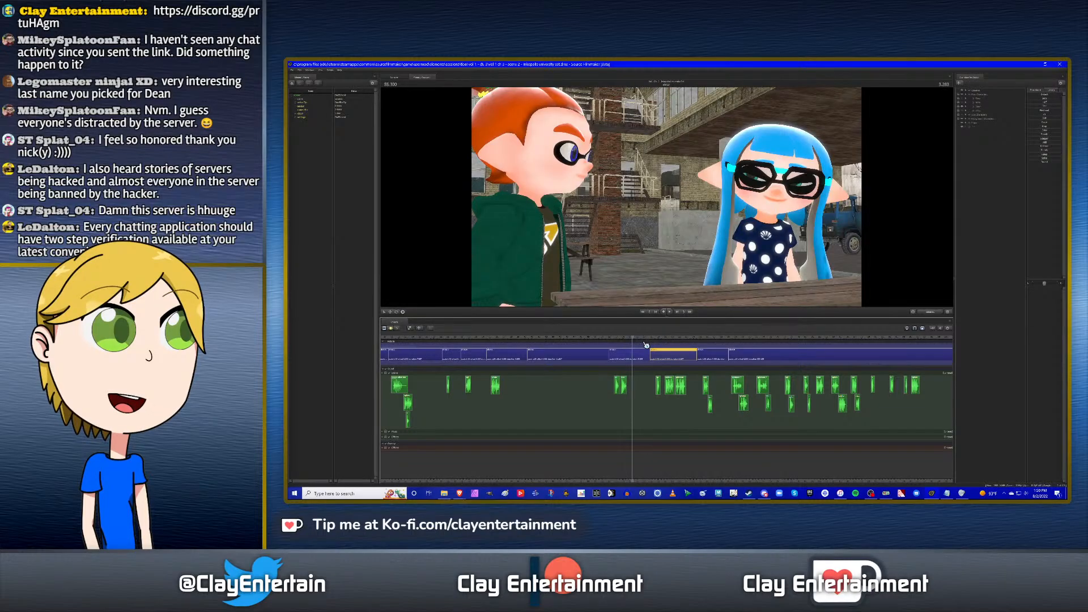
{"action": "key", "text": "Down"}
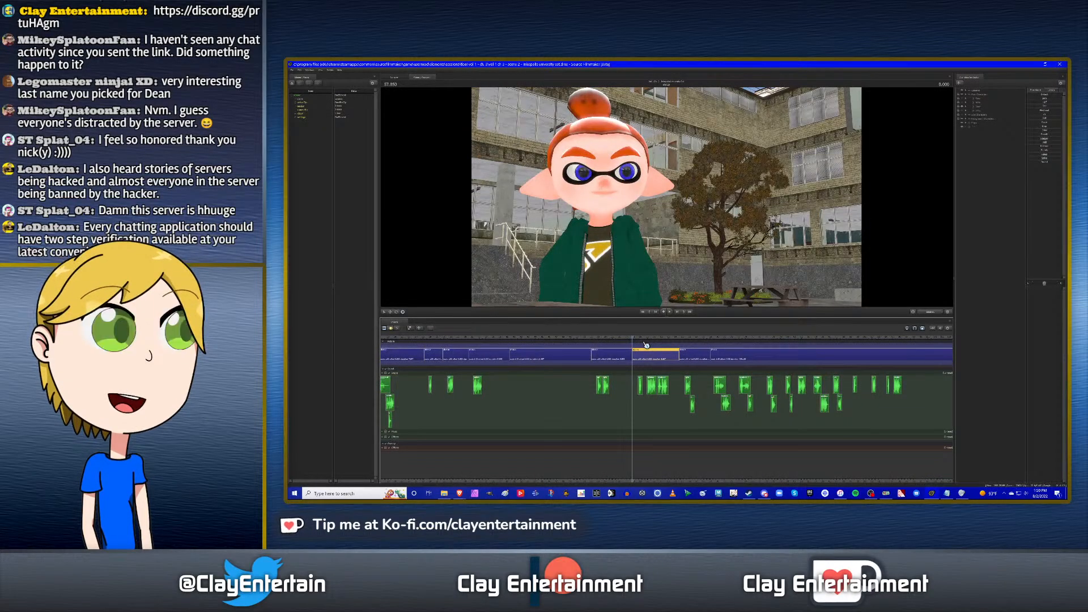
{"action": "scroll", "coordinate": [706, 363], "scroll_direction": "up", "scroll_amount": 2}
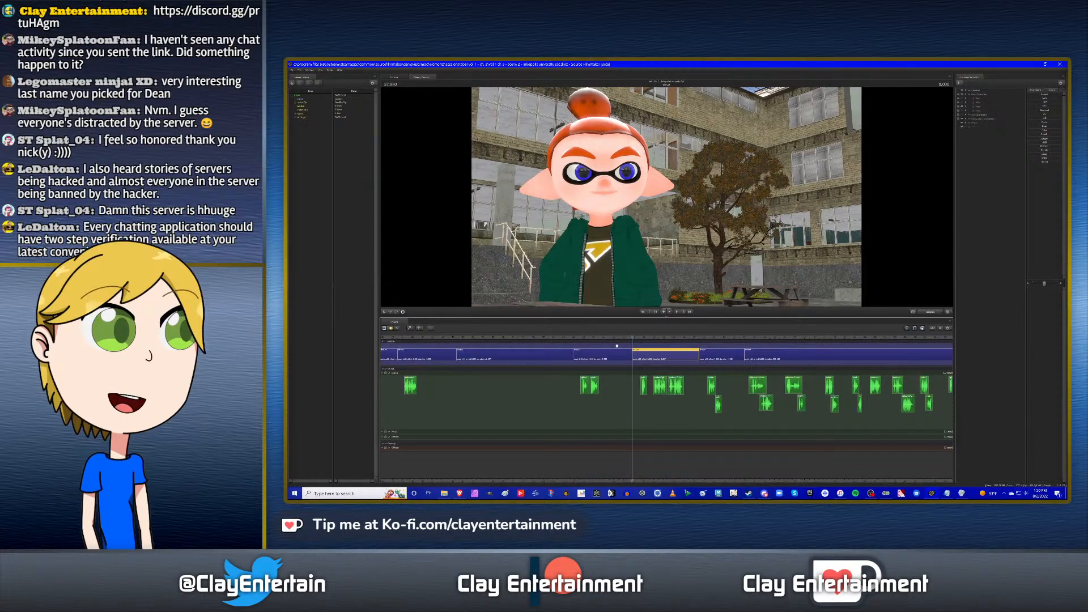
{"action": "left_click", "coordinate": [613, 340]}
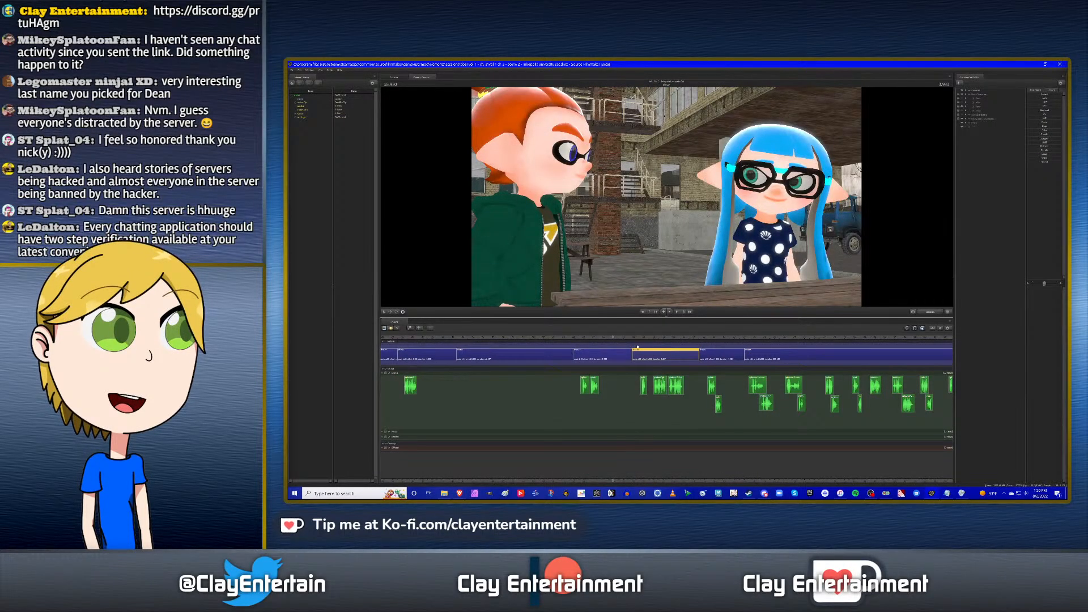
{"action": "key", "text": "Down"}
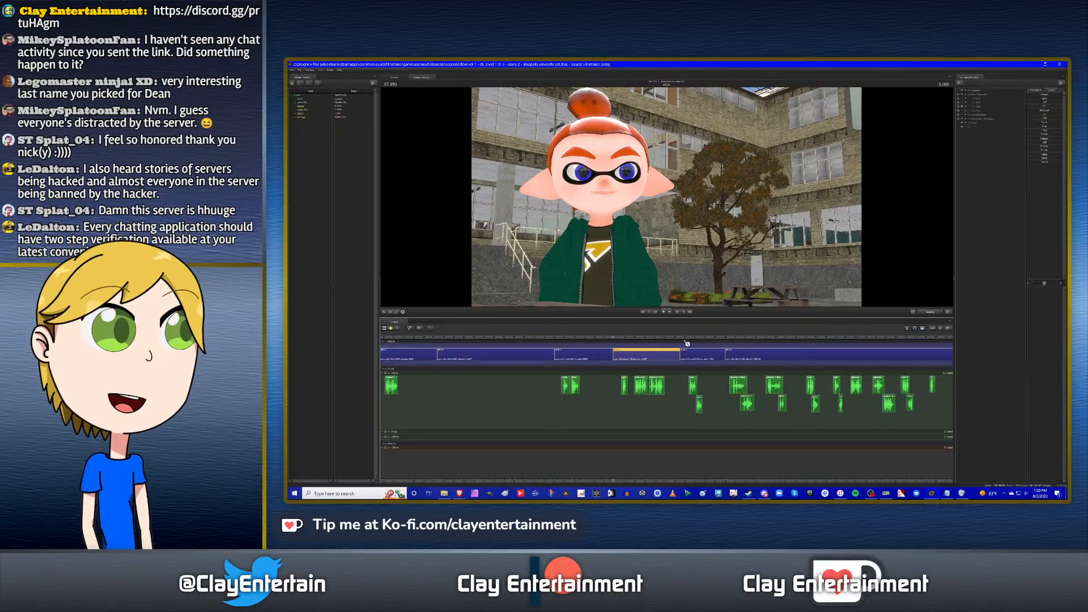
{"action": "left_click_drag", "start_coordinate": [679, 339], "coordinate": [692, 339]}
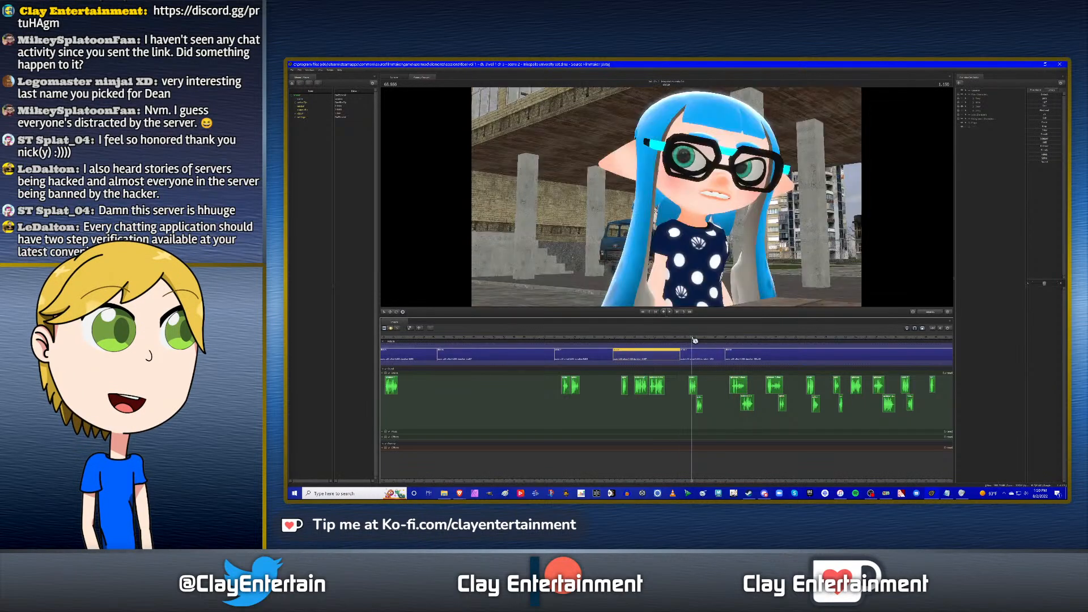
Play back the sequence from the start of the highlighted close-up shot into the last shot.
{"action": "left_click", "coordinate": [600, 337]}
{"action": "key", "text": "space"}
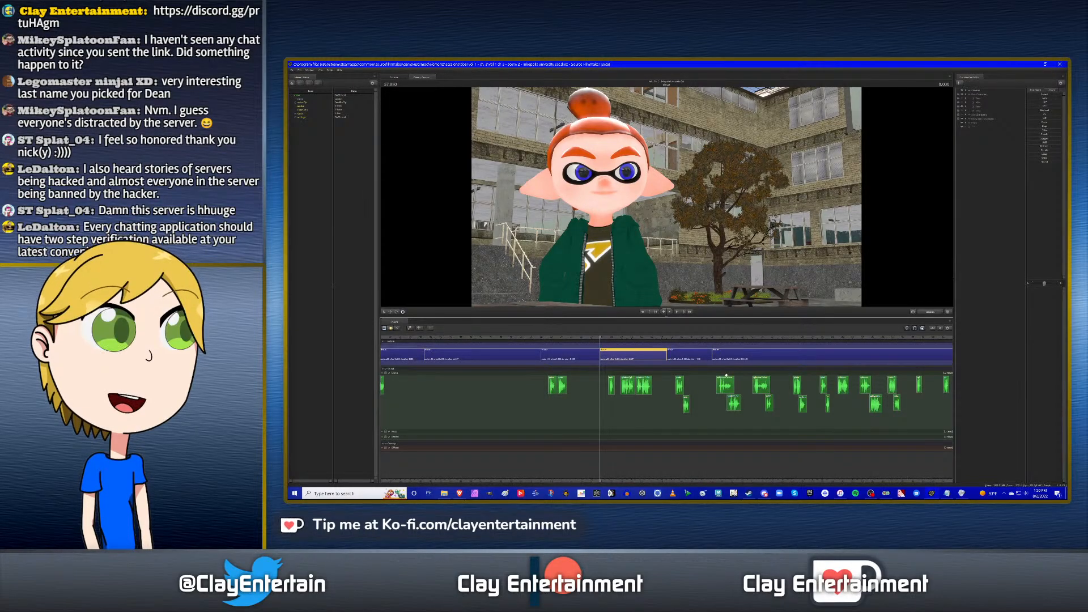
{"action": "key", "text": "space"}
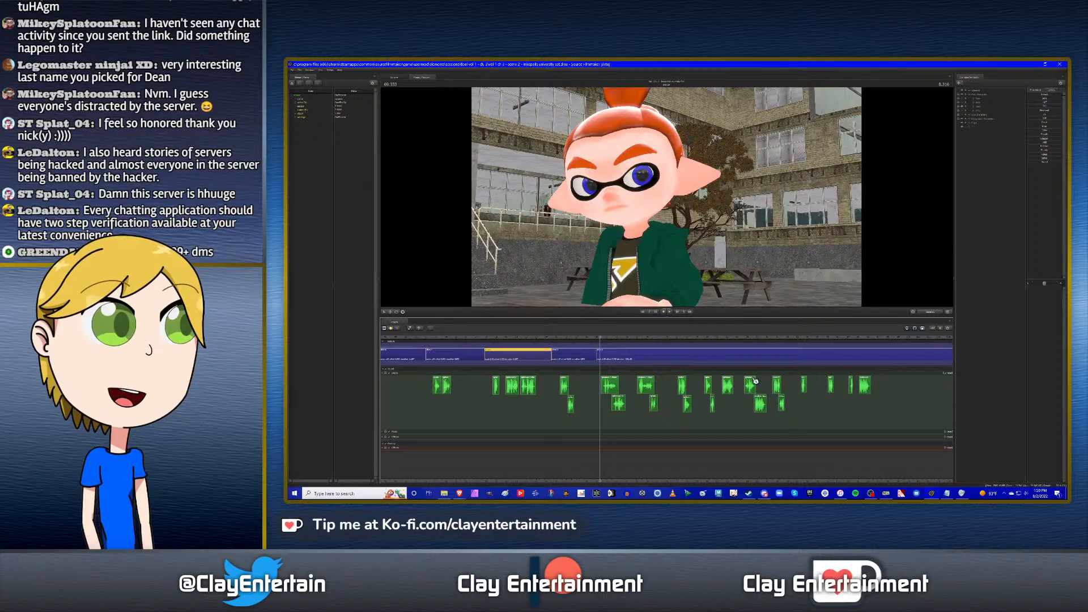
Place the playhead at the start of the last shot and select that shot.
{"action": "key", "text": "Up"}
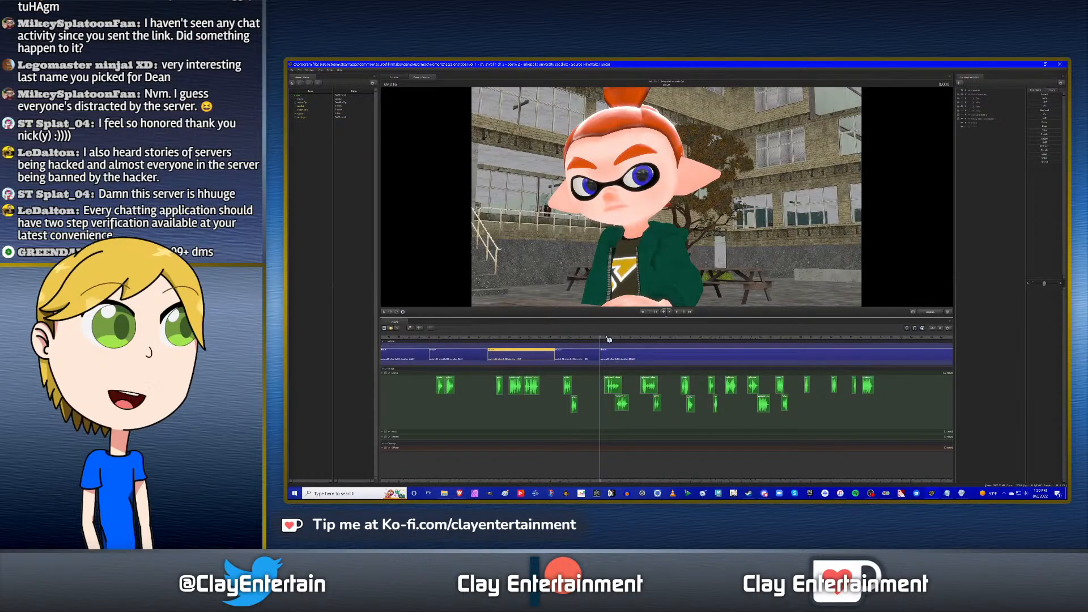
{"action": "left_click_drag", "start_coordinate": [607, 337], "coordinate": [612, 340]}
{"action": "key", "text": "Up"}
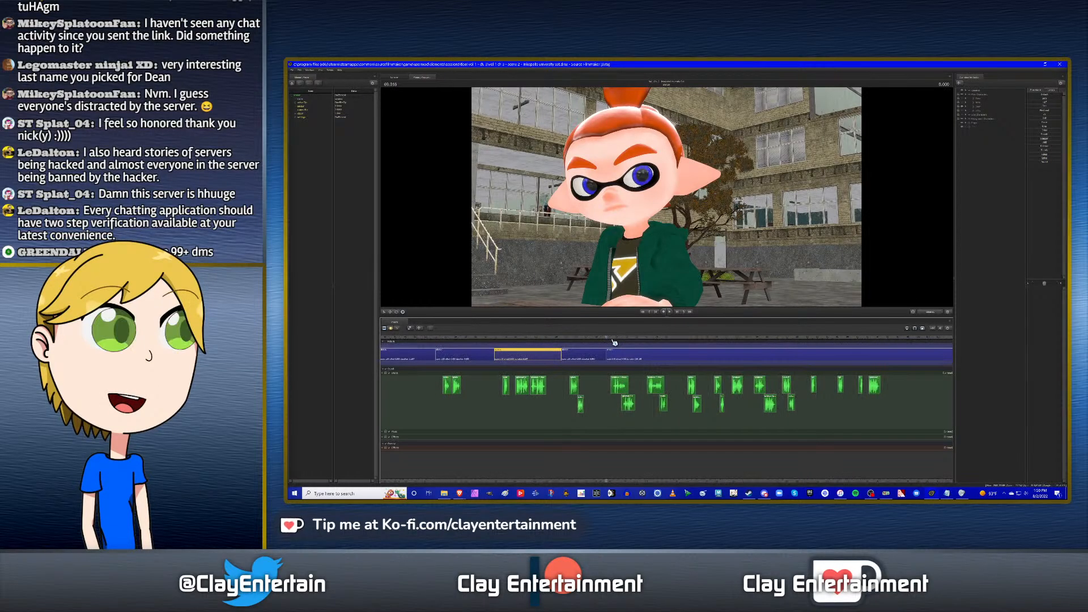
{"action": "scroll", "coordinate": [630, 391], "scroll_direction": "up", "scroll_amount": 4}
{"action": "scroll", "coordinate": [630, 391], "scroll_direction": "up", "scroll_amount": 2}
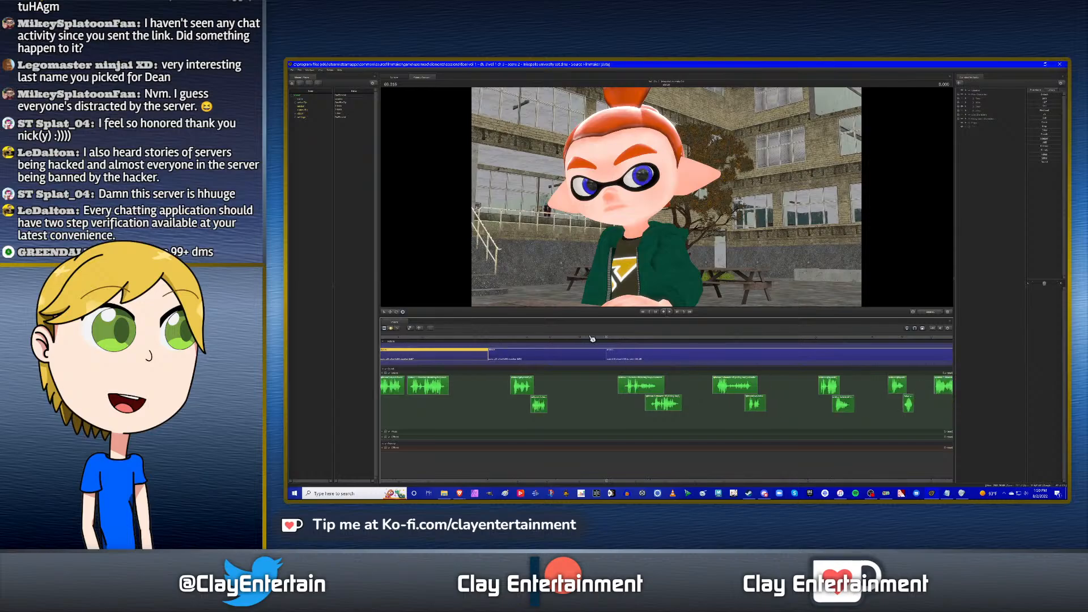
{"action": "left_click", "coordinate": [620, 355]}
{"action": "scroll", "coordinate": [650, 393], "scroll_direction": "down", "scroll_amount": 5}
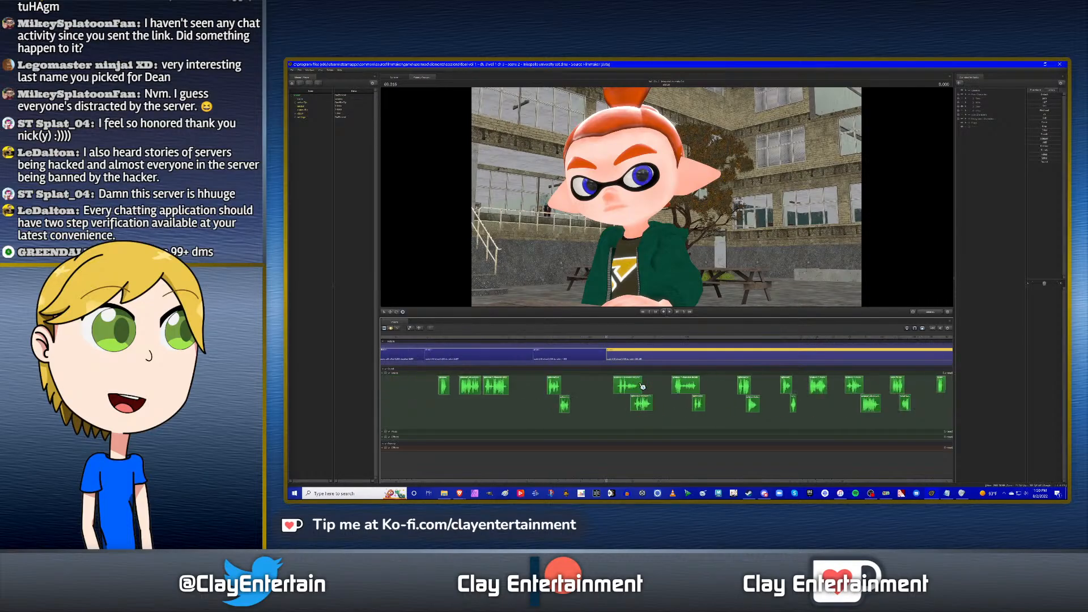
Select all the sound clips from the start of the last shot onward and shift them together slightly later.
{"action": "left_click", "coordinate": [622, 391]}
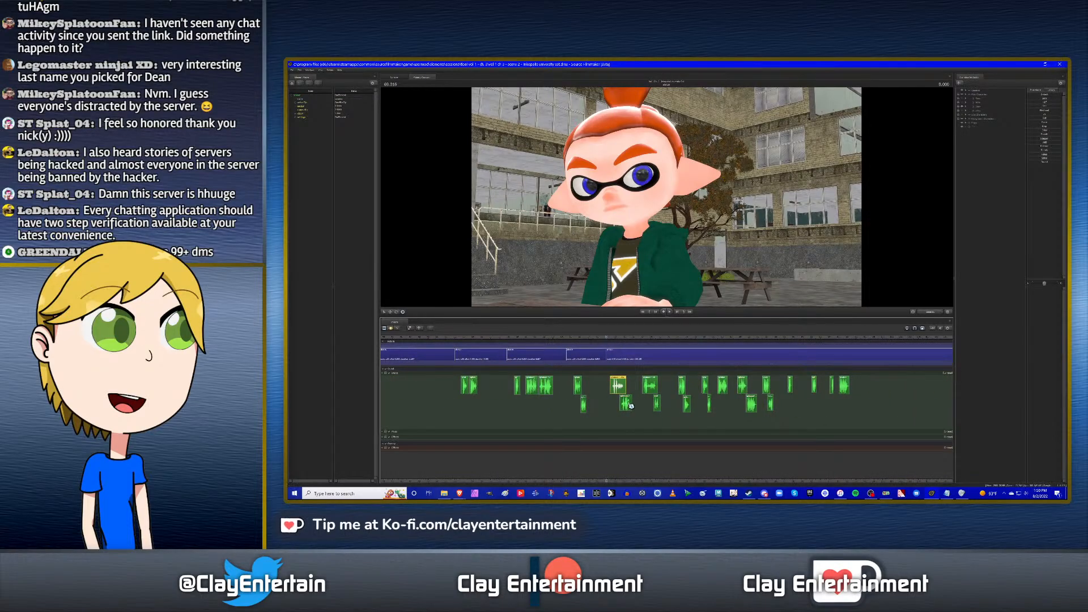
{"action": "left_click", "coordinate": [683, 386], "text": "ctrl"}
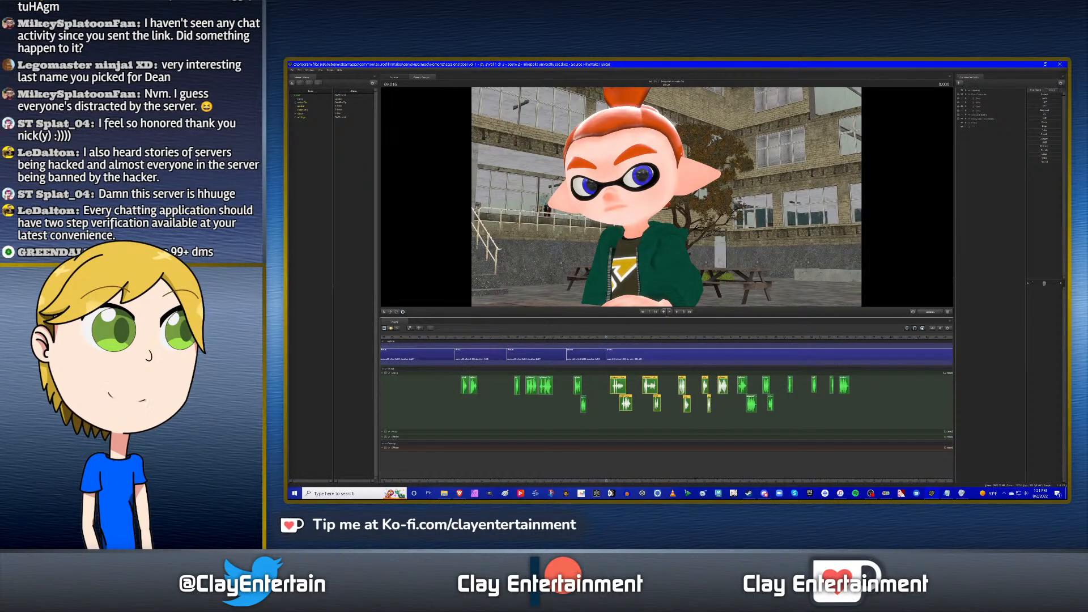
{"action": "left_click", "coordinate": [743, 389], "text": "ctrl"}
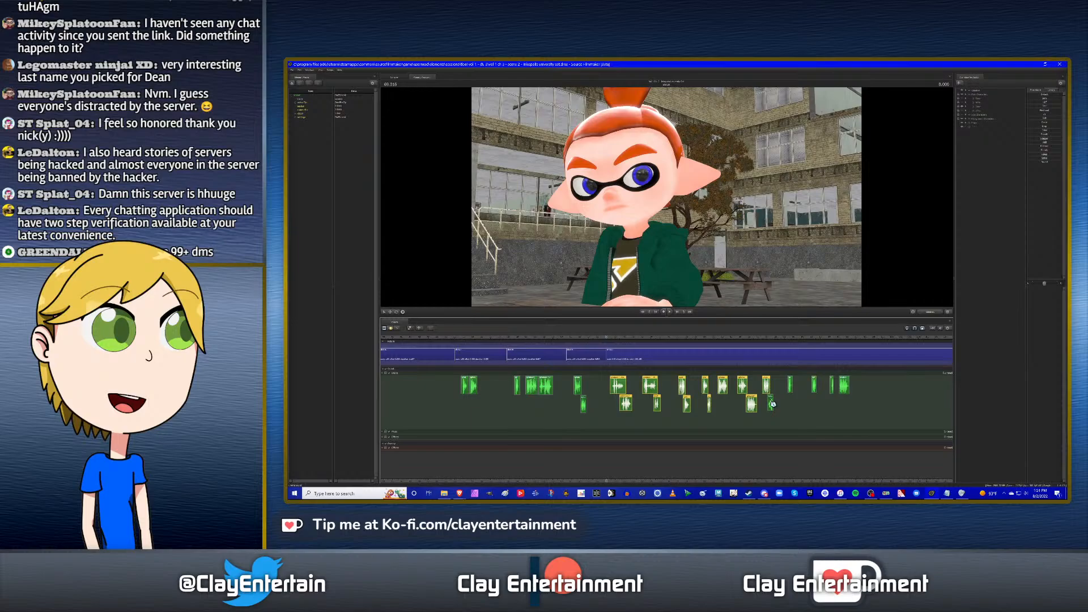
{"action": "left_click", "coordinate": [771, 403], "text": "ctrl"}
{"action": "left_click", "coordinate": [791, 387], "text": "ctrl"}
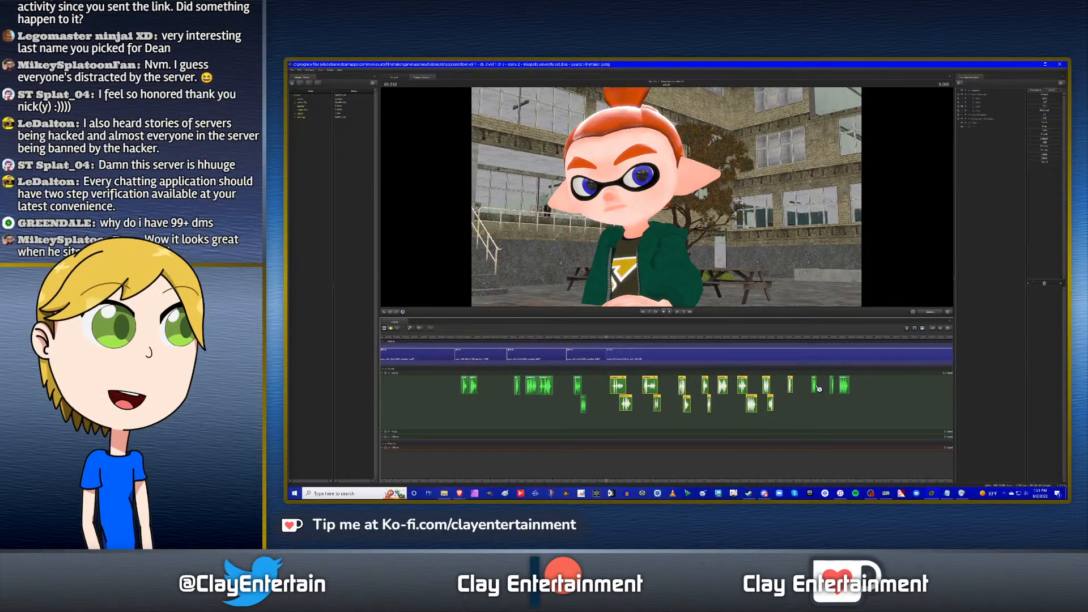
{"action": "left_click", "coordinate": [815, 387], "text": "ctrl"}
{"action": "left_click", "coordinate": [832, 386], "text": "ctrl"}
{"action": "left_click", "coordinate": [844, 386], "text": "ctrl"}
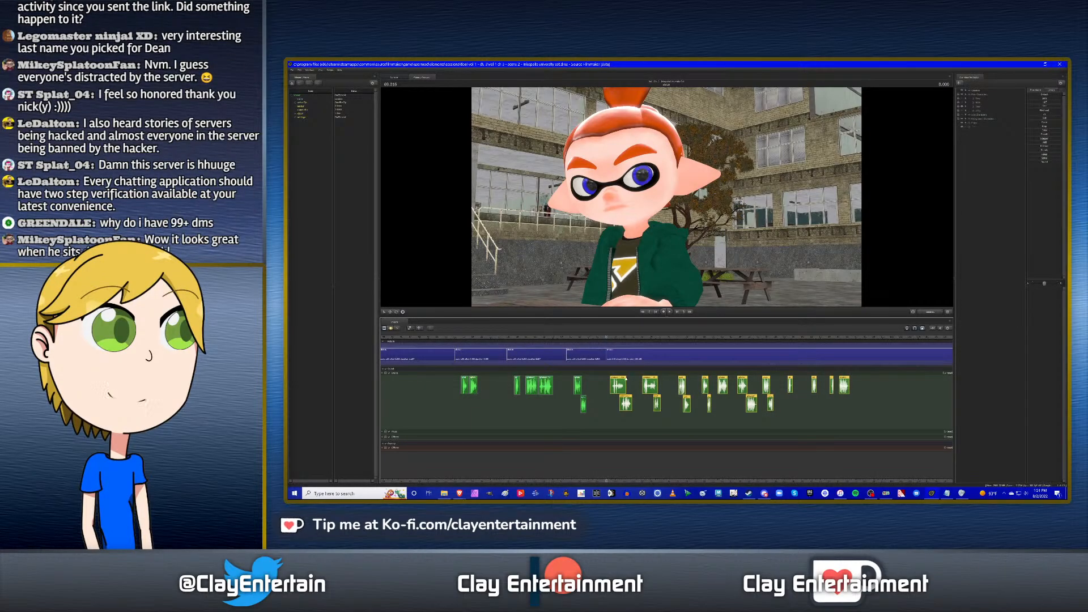
{"action": "scroll", "coordinate": [626, 378], "scroll_direction": "up", "scroll_amount": 4}
{"action": "left_click_drag", "start_coordinate": [653, 389], "coordinate": [656, 387]}
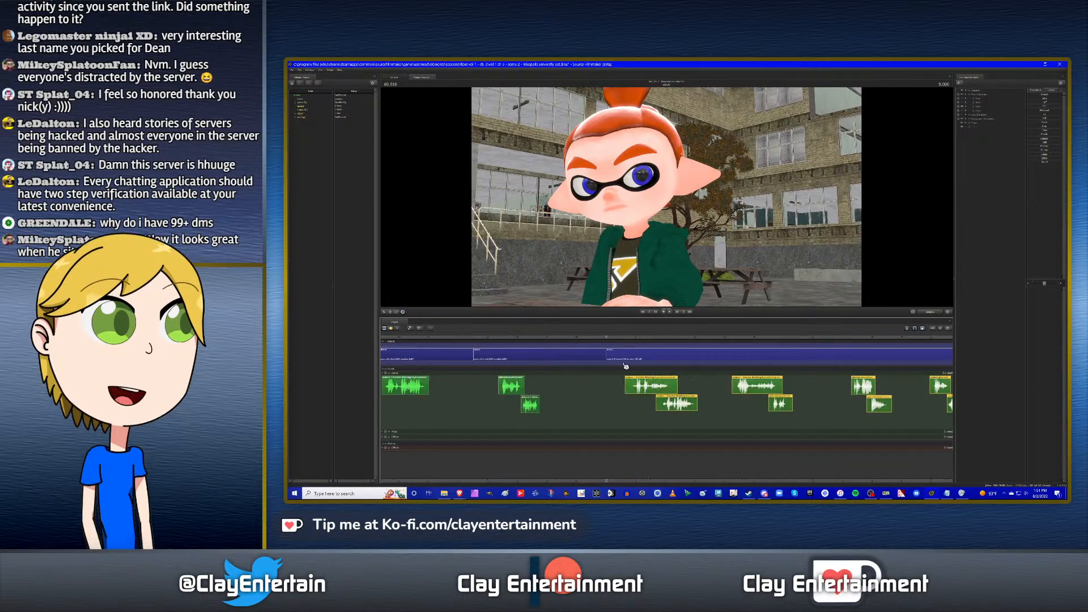
Select the last shot again and return the playhead to its start after checking the preceding shot.
{"action": "left_click", "coordinate": [630, 356]}
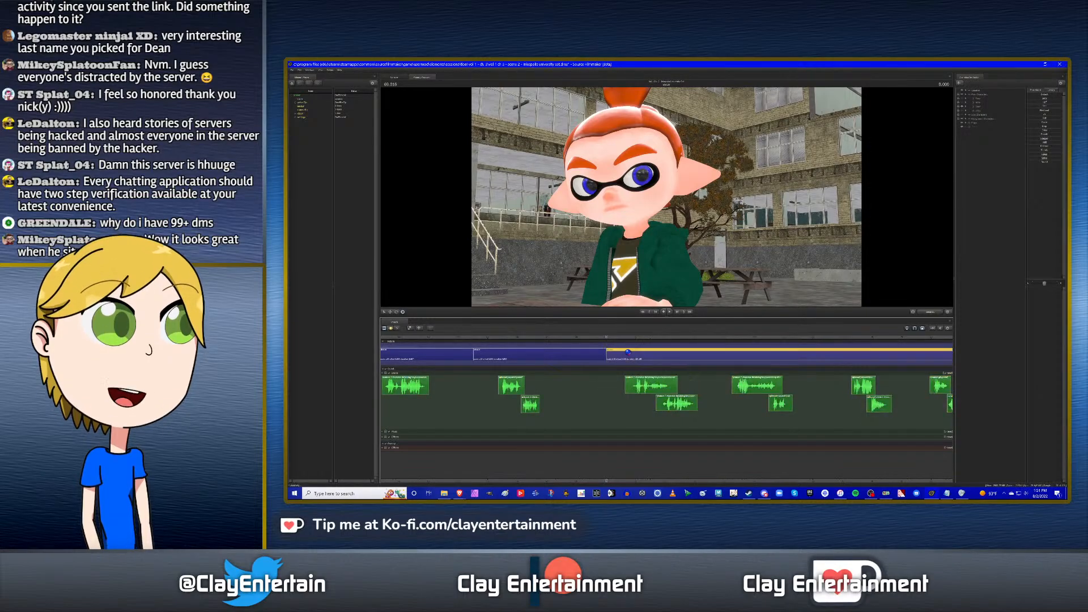
{"action": "left_click", "coordinate": [560, 338]}
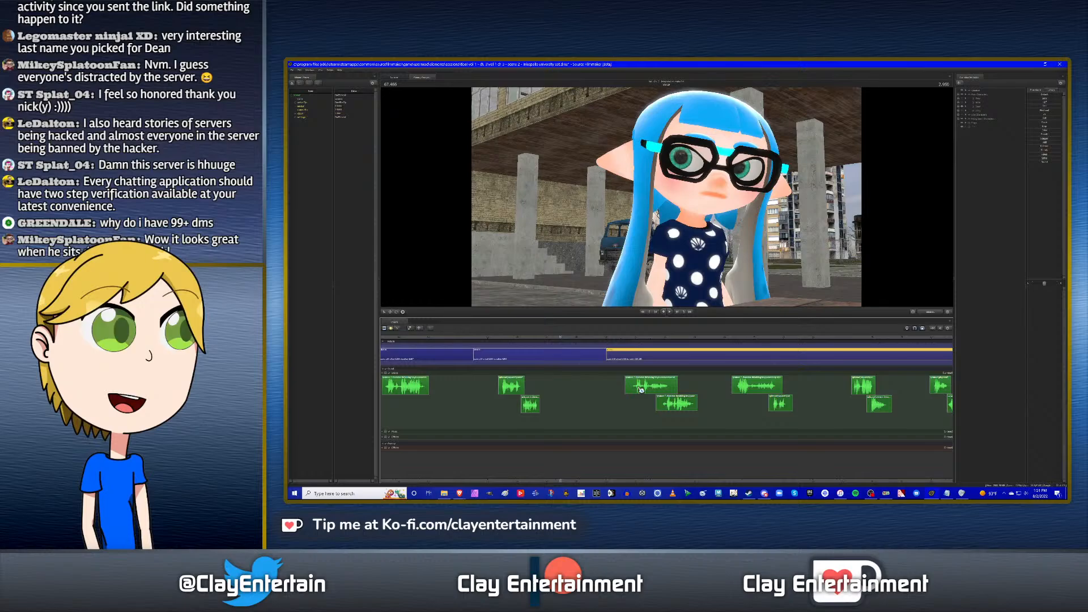
{"action": "scroll", "coordinate": [641, 390], "scroll_direction": "down", "scroll_amount": 3}
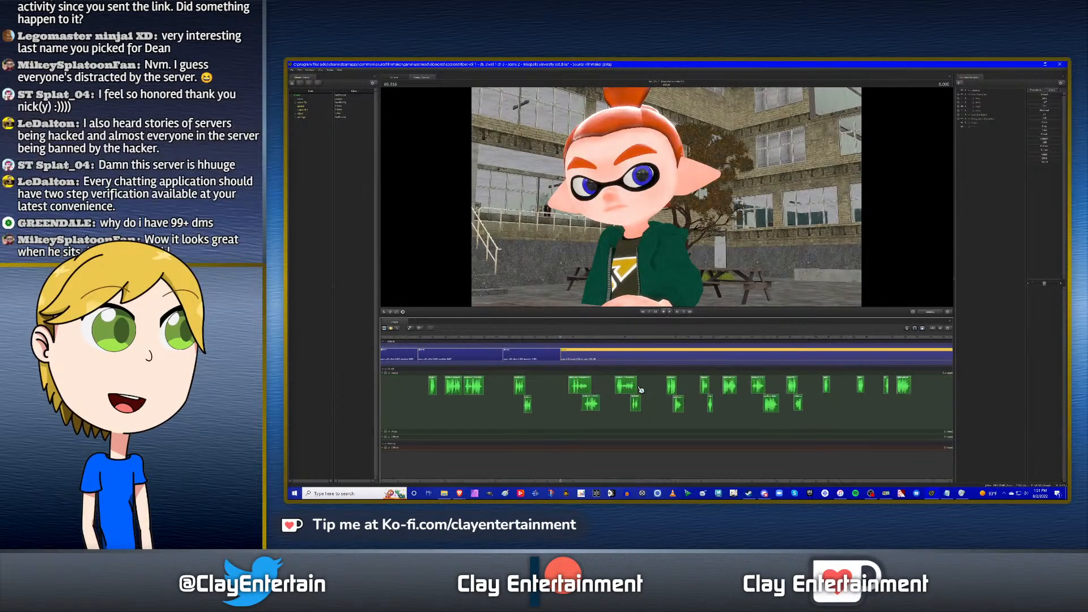
Place the playhead at the start of the last shot and play it back briefly.
{"action": "left_click", "coordinate": [569, 338]}
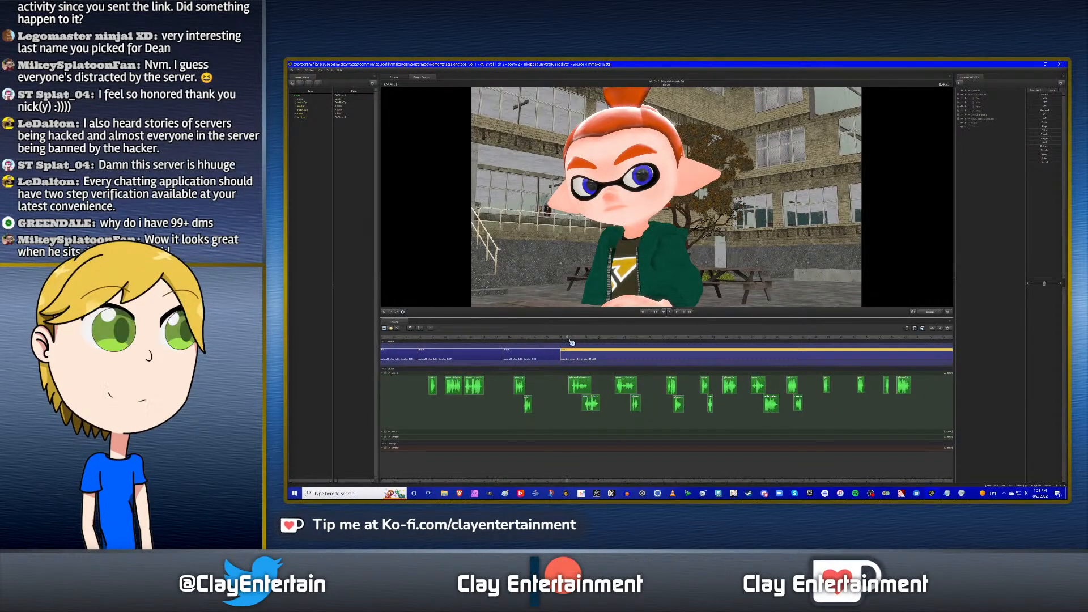
{"action": "key", "text": "Up"}
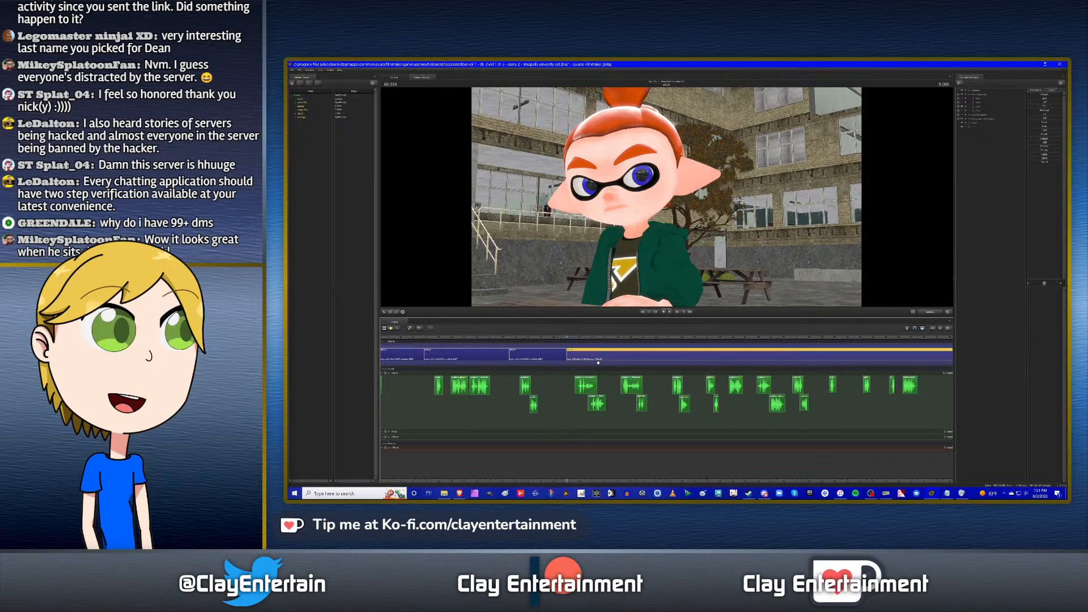
{"action": "scroll", "coordinate": [589, 372], "scroll_direction": "up", "scroll_amount": 4}
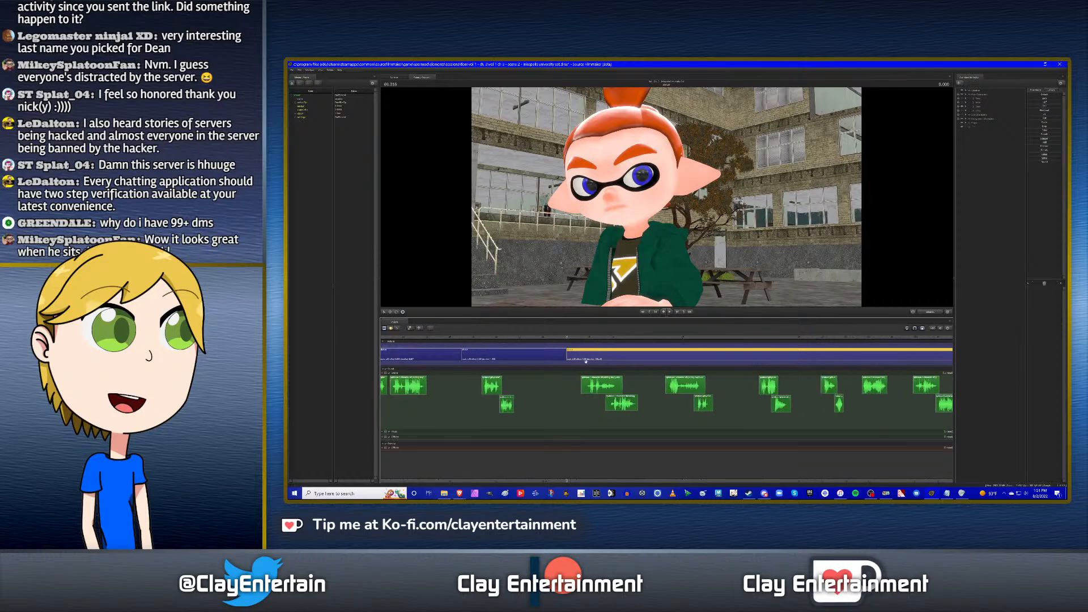
{"action": "key", "text": "Up"}
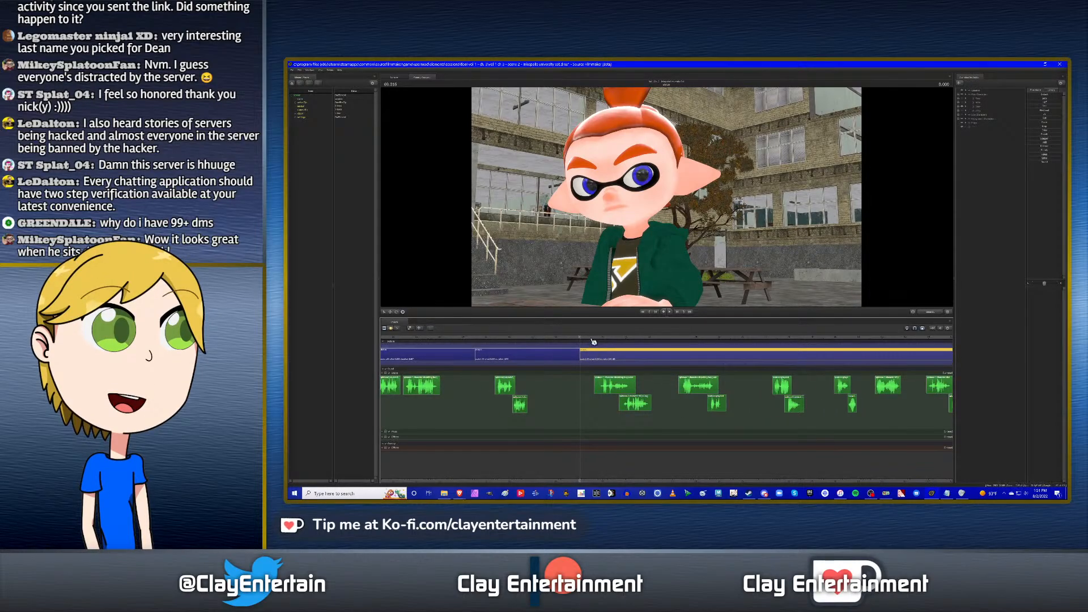
{"action": "key", "text": "space"}
{"action": "key", "text": "space"}
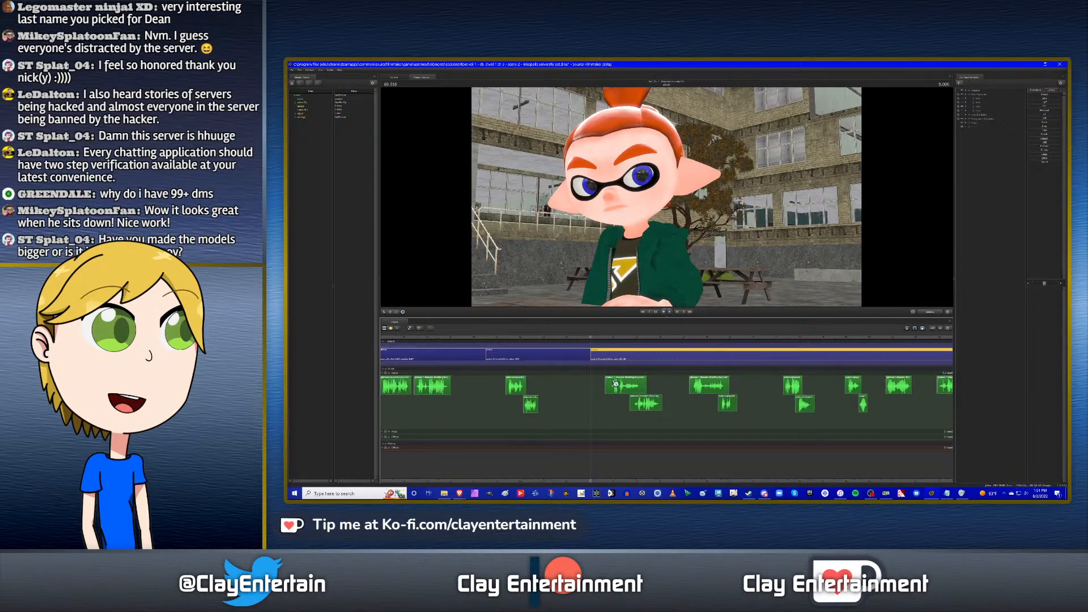
Play back from the start of the red-haired character's close-up that precedes the blue-haired character's shot.
{"action": "key", "text": "Up"}
{"action": "key", "text": "Up"}
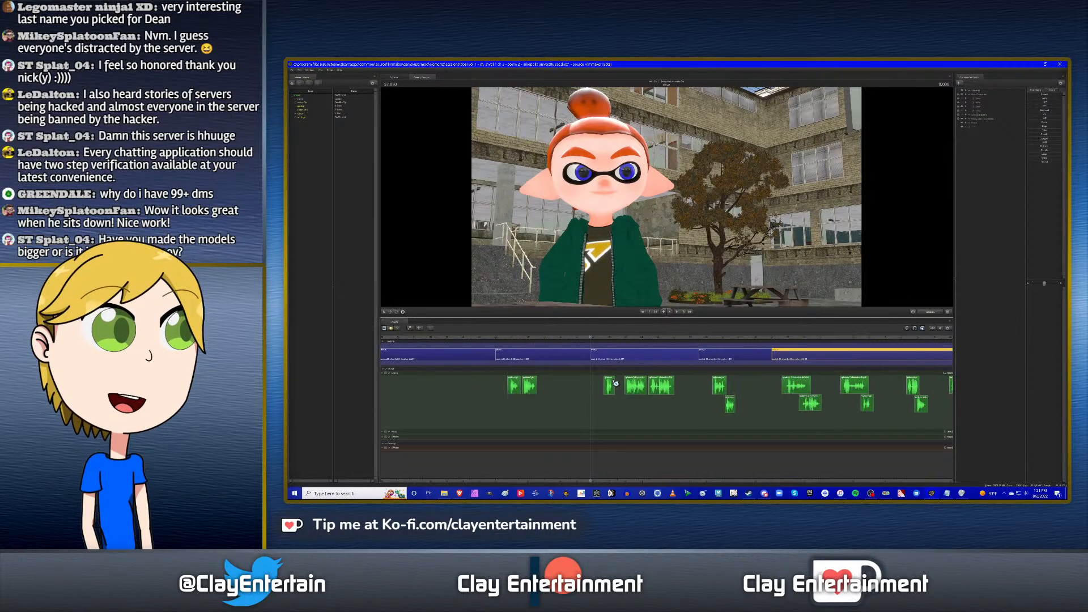
{"action": "key", "text": "space"}
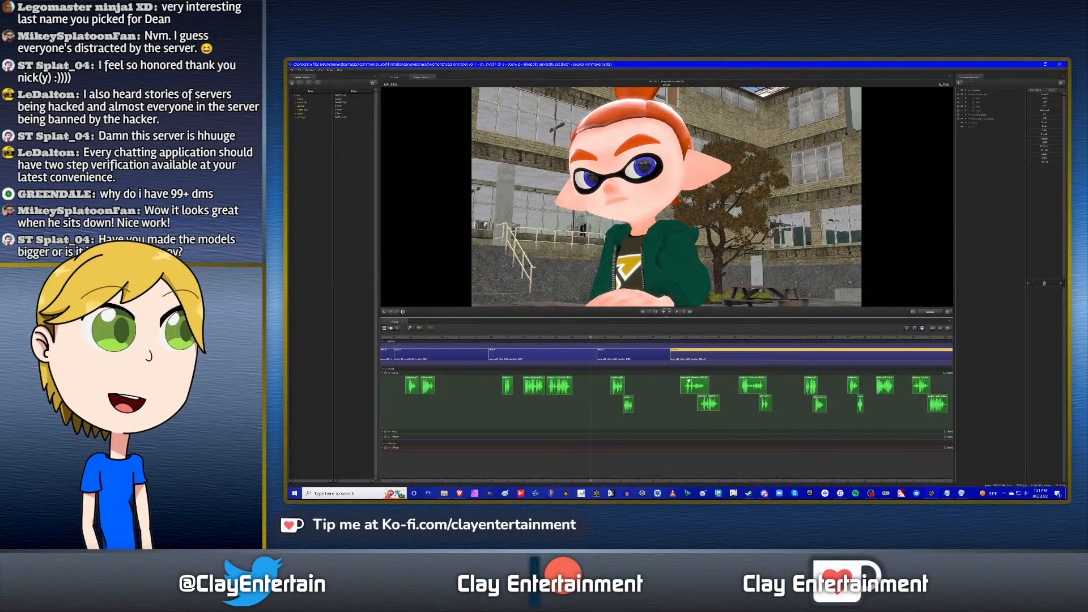
Compare the first and last frames of the earlier red-haired close-up with the opening of the blue-haired character's shot.
{"action": "key", "text": "Down"}
{"action": "key", "text": "Up"}
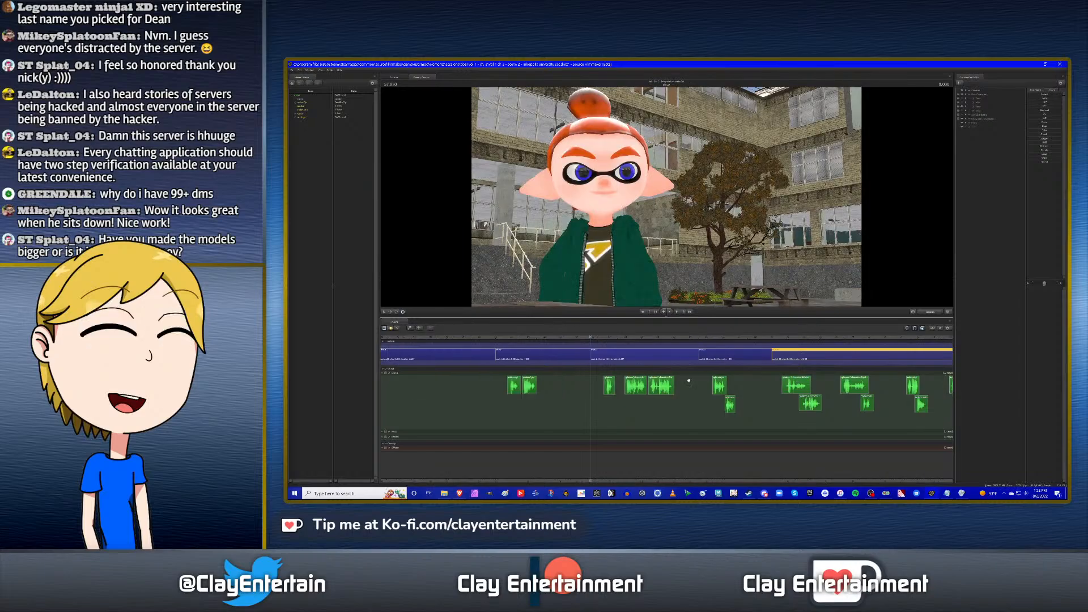
{"action": "key", "text": "Down"}
{"action": "key", "text": "Left"}
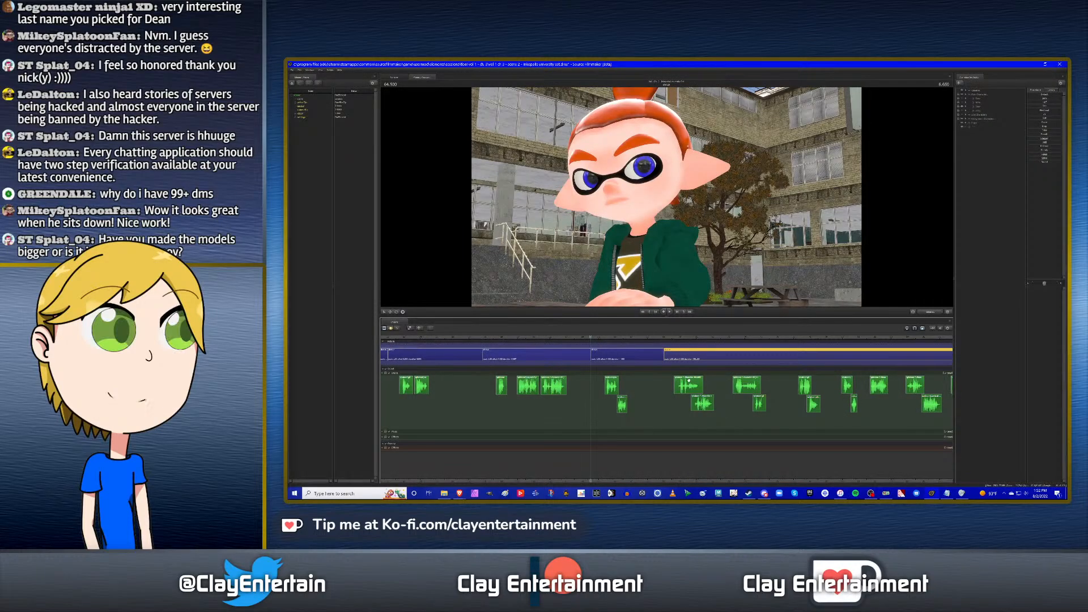
{"action": "key", "text": "Down"}
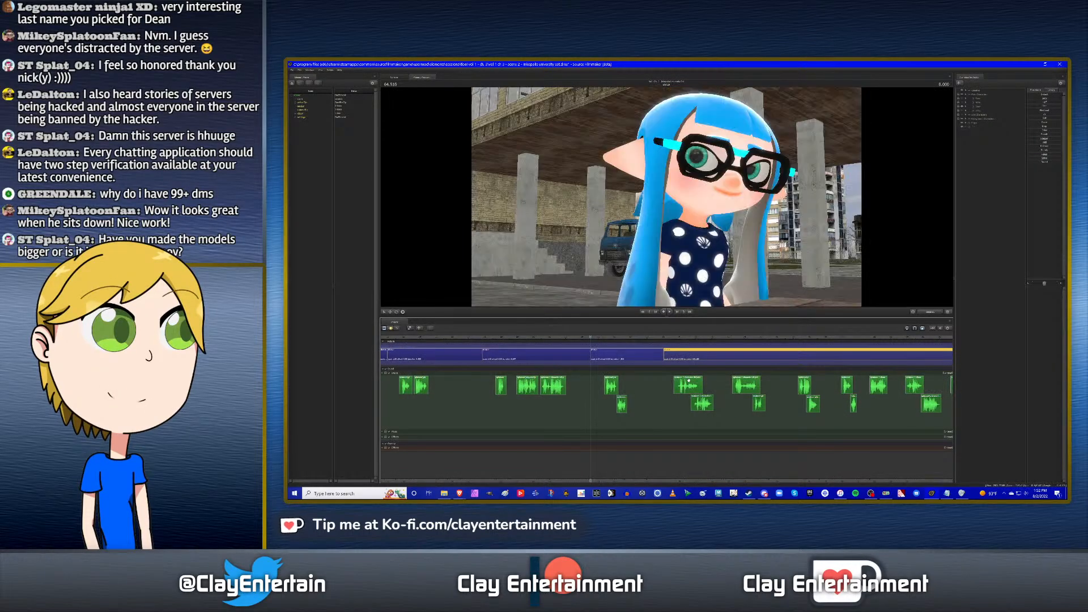
{"action": "key", "text": "Up"}
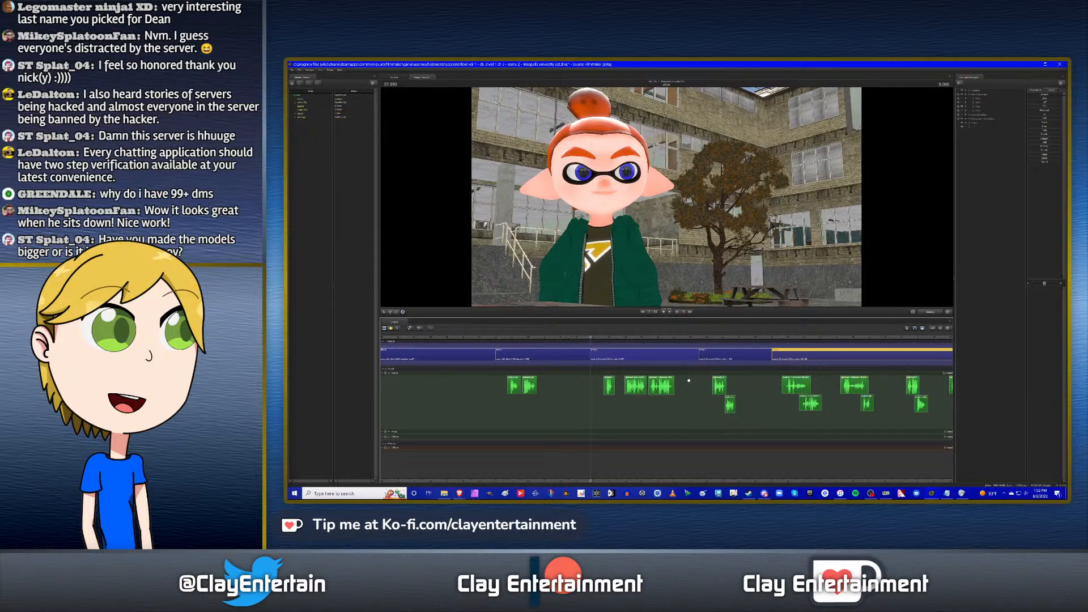
{"action": "key", "text": "Down"}
{"action": "key", "text": "Left"}
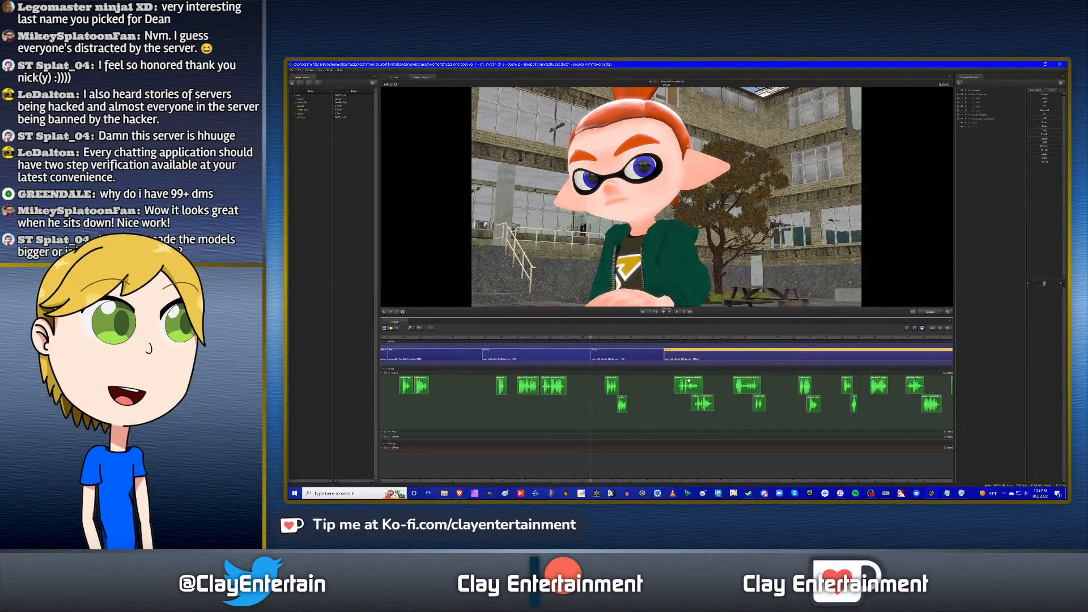
Play across the cut into the blue-haired character's shot and select that shot.
{"action": "left_click", "coordinate": [587, 343]}
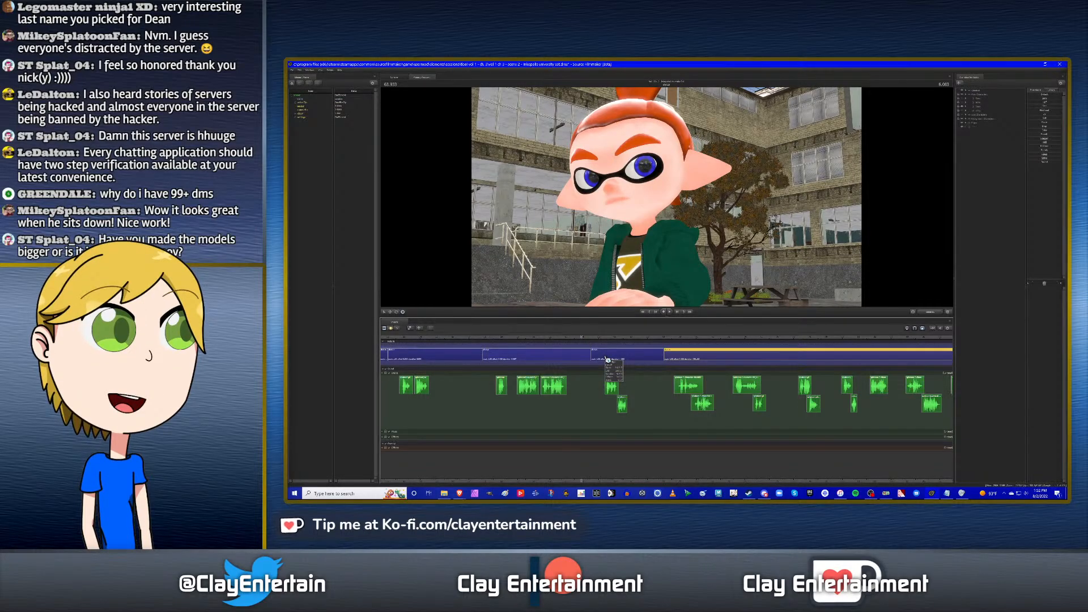
{"action": "key", "text": "space"}
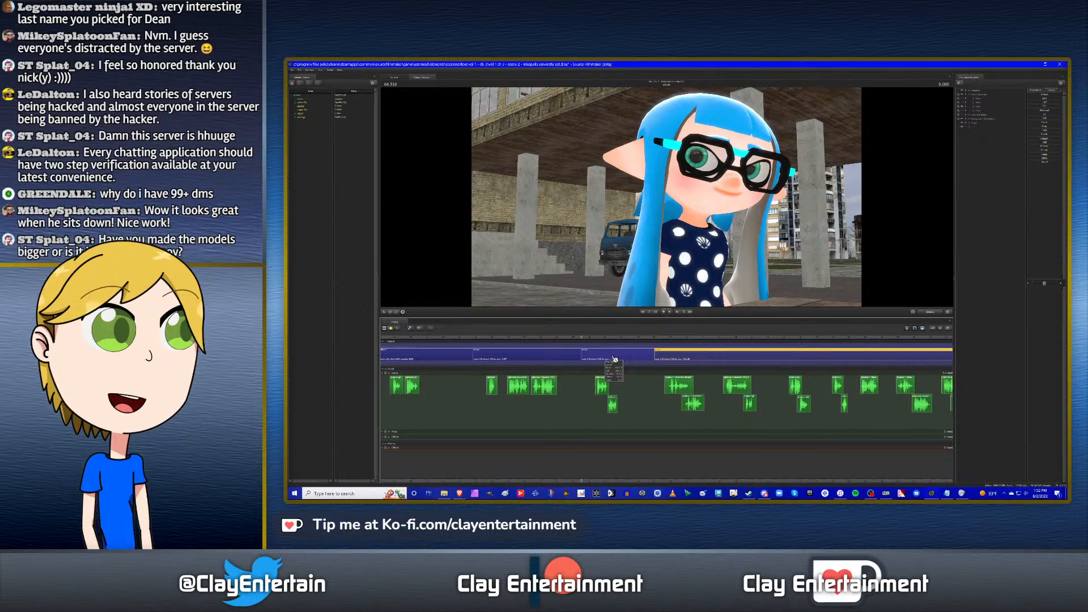
{"action": "left_click", "coordinate": [606, 359]}
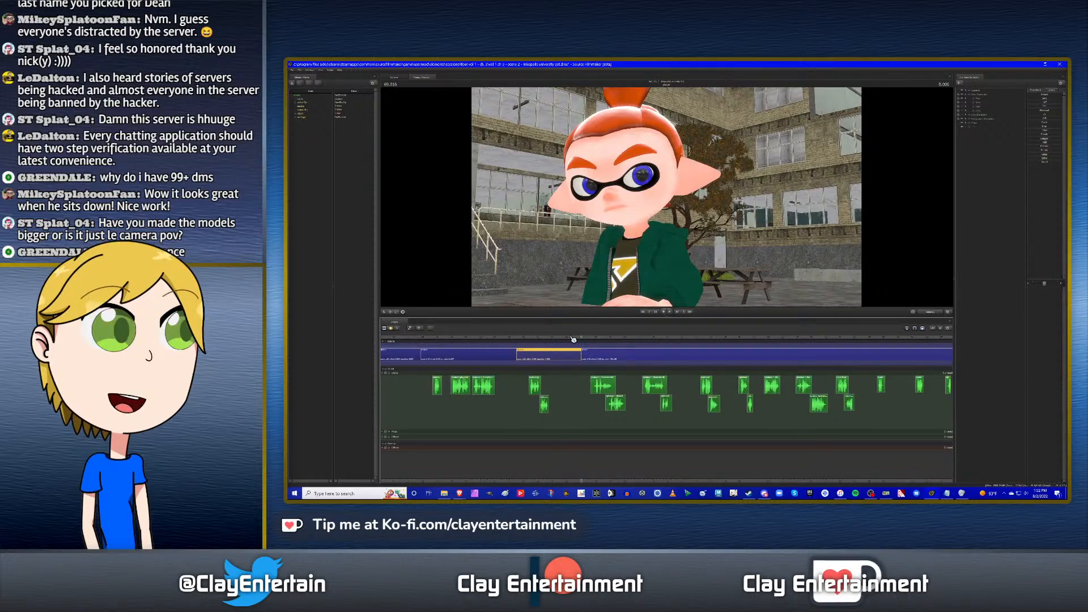
Check the opening frames of the last shot, return the playhead to its first frame and select the shot.
{"action": "left_click", "coordinate": [576, 338]}
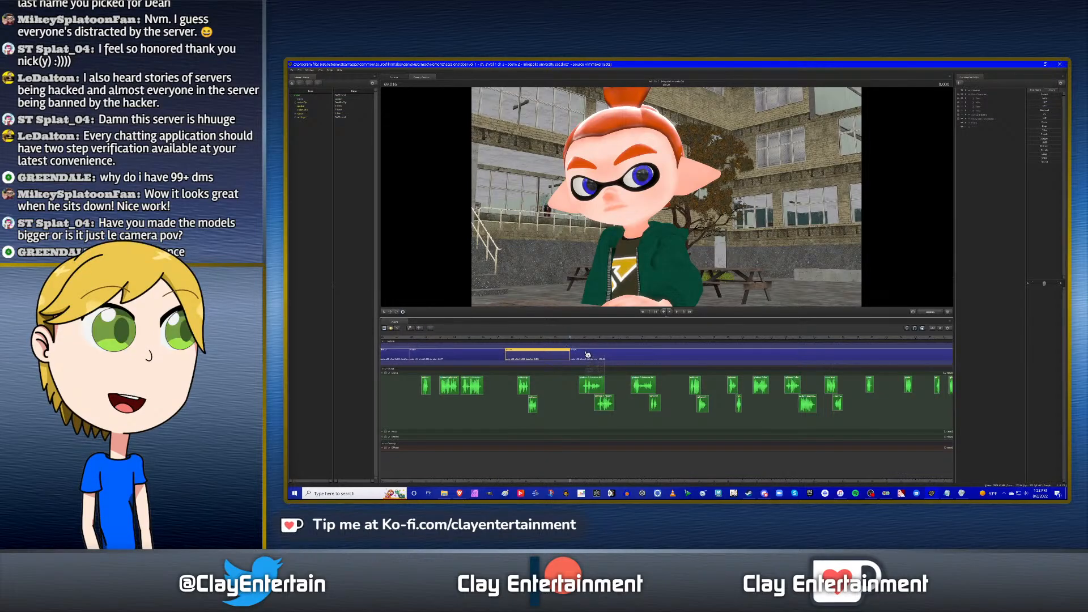
{"action": "key", "text": "Up"}
{"action": "key", "text": "Down"}
{"action": "left_click", "coordinate": [577, 337]}
{"action": "scroll", "coordinate": [602, 356], "scroll_direction": "up", "scroll_amount": 1}
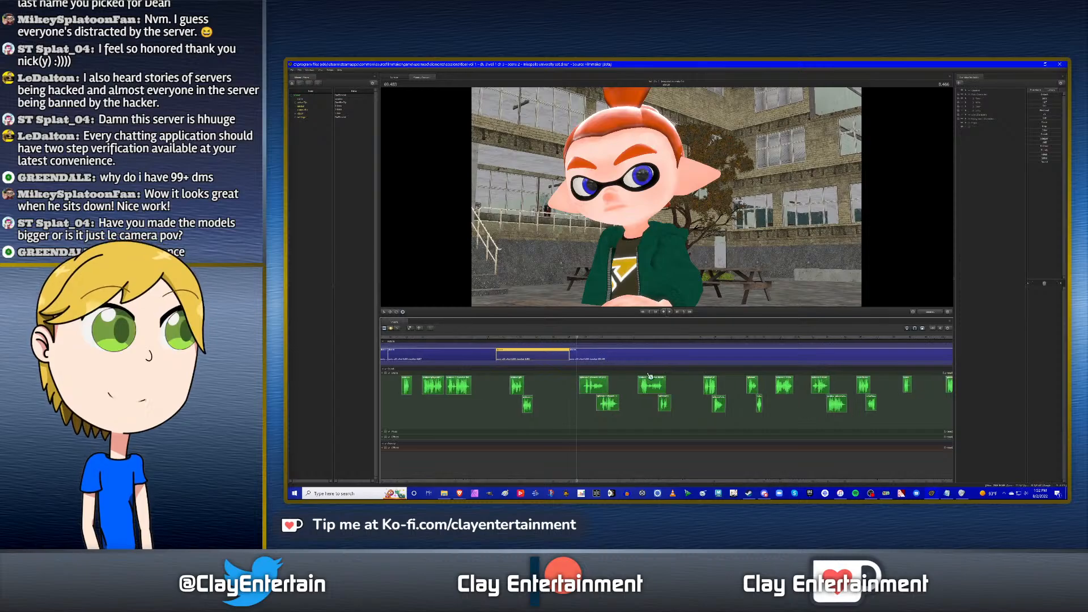
{"action": "key", "text": "Left"}
{"action": "key", "text": "Left"}
{"action": "key", "text": "Left"}
{"action": "key", "text": "Left"}
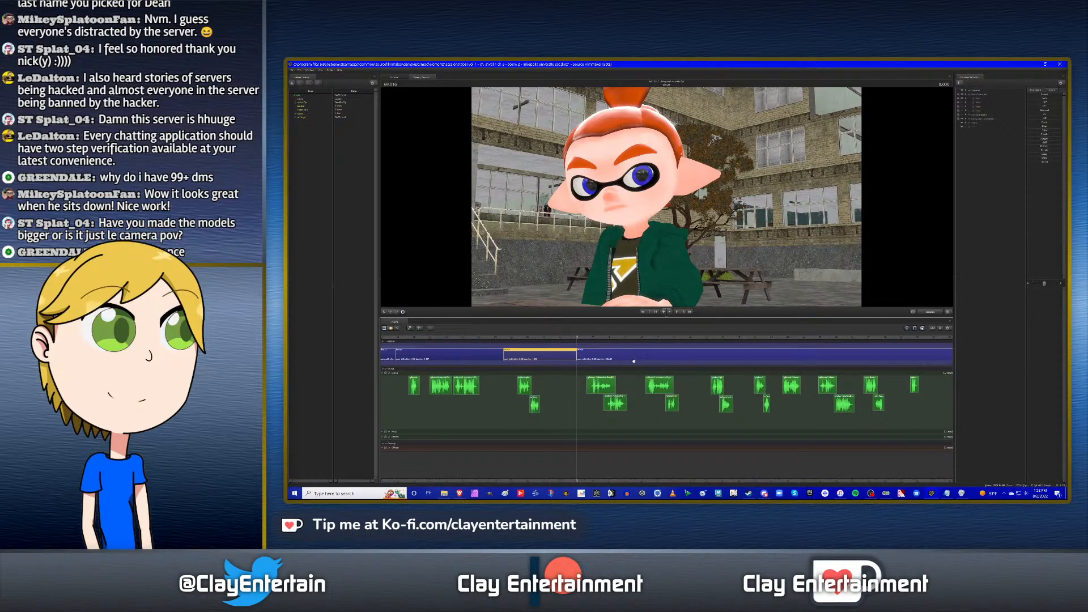
{"action": "left_click", "coordinate": [597, 358]}
Inspect the animation curves of several of the character's controls in the Graph Editor.
{"action": "left_click", "coordinate": [398, 328]}
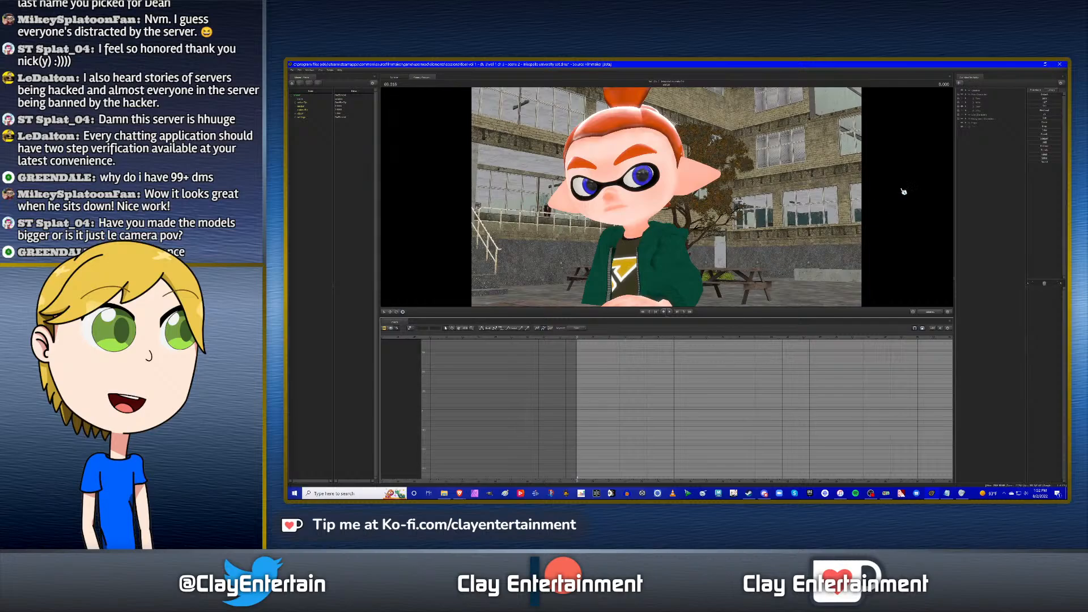
{"action": "left_click", "coordinate": [967, 111]}
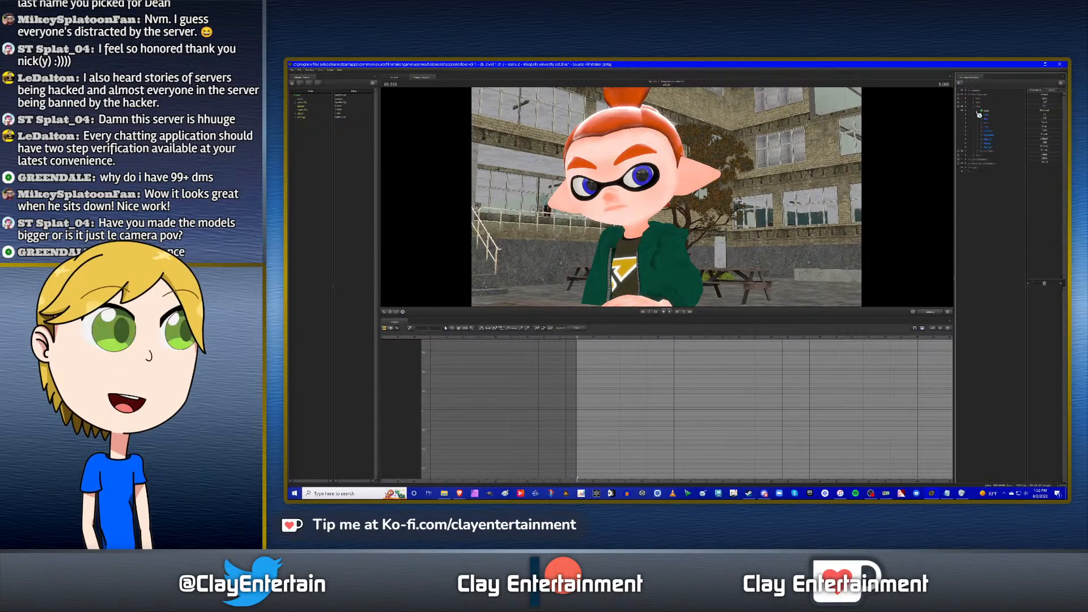
{"action": "left_click", "coordinate": [985, 134]}
{"action": "left_click", "coordinate": [1001, 148], "text": "shift"}
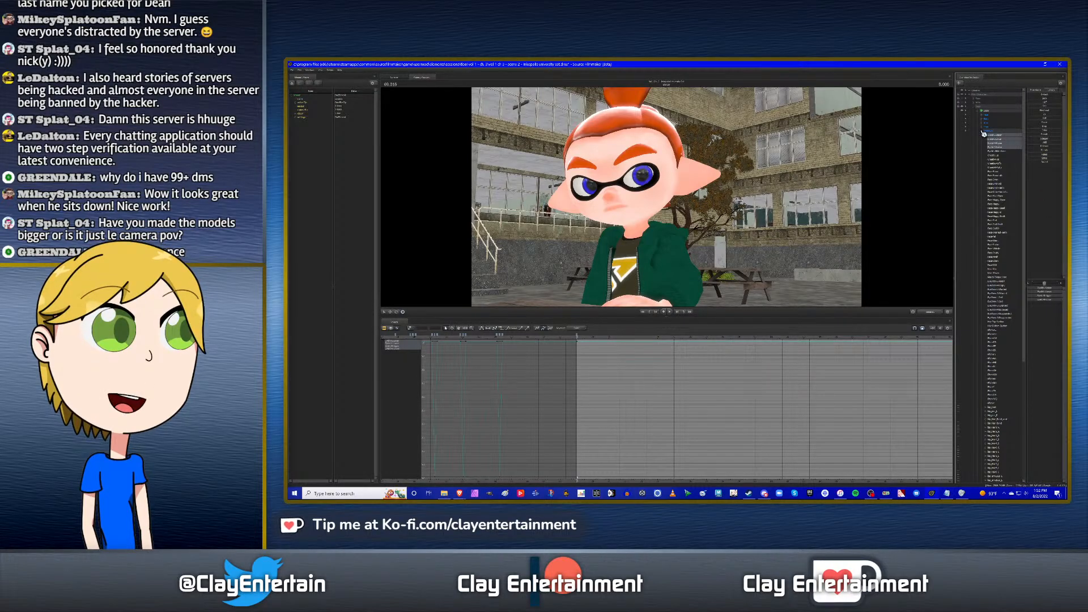
{"action": "left_click", "coordinate": [983, 133]}
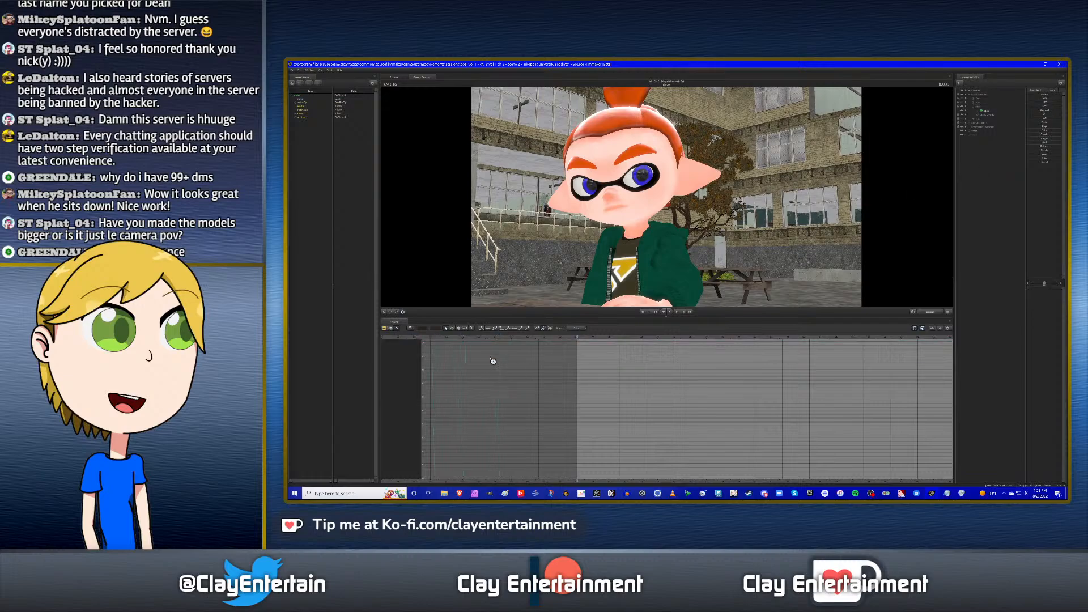
Return to the Clip Editor and play from the end of the blue-haired character's shot into the last shot.
{"action": "left_click", "coordinate": [386, 328]}
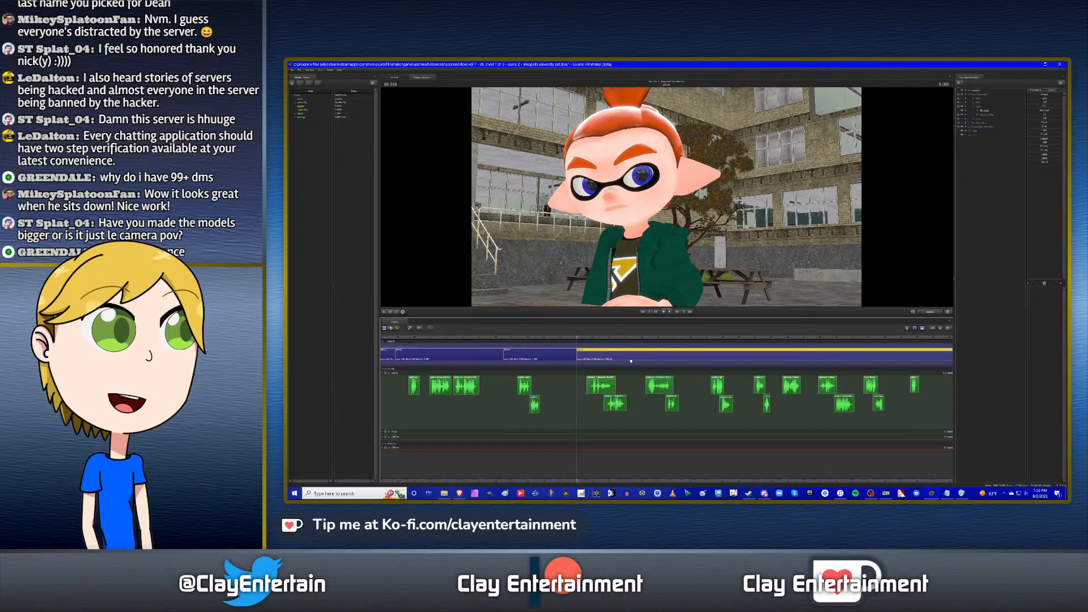
{"action": "scroll", "coordinate": [631, 361], "scroll_direction": "up", "scroll_amount": 2}
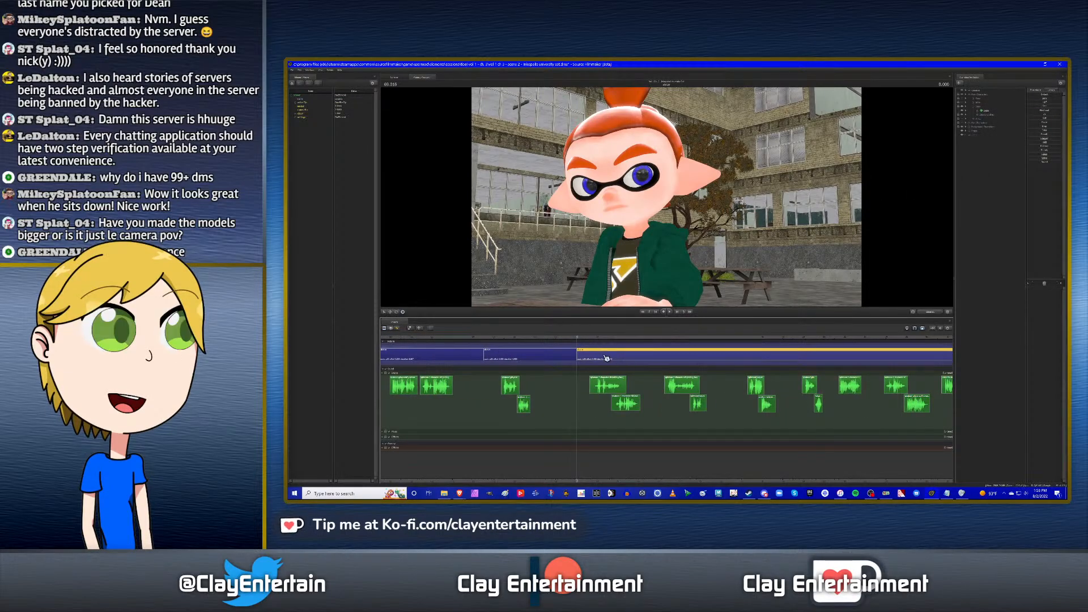
{"action": "left_click", "coordinate": [560, 339]}
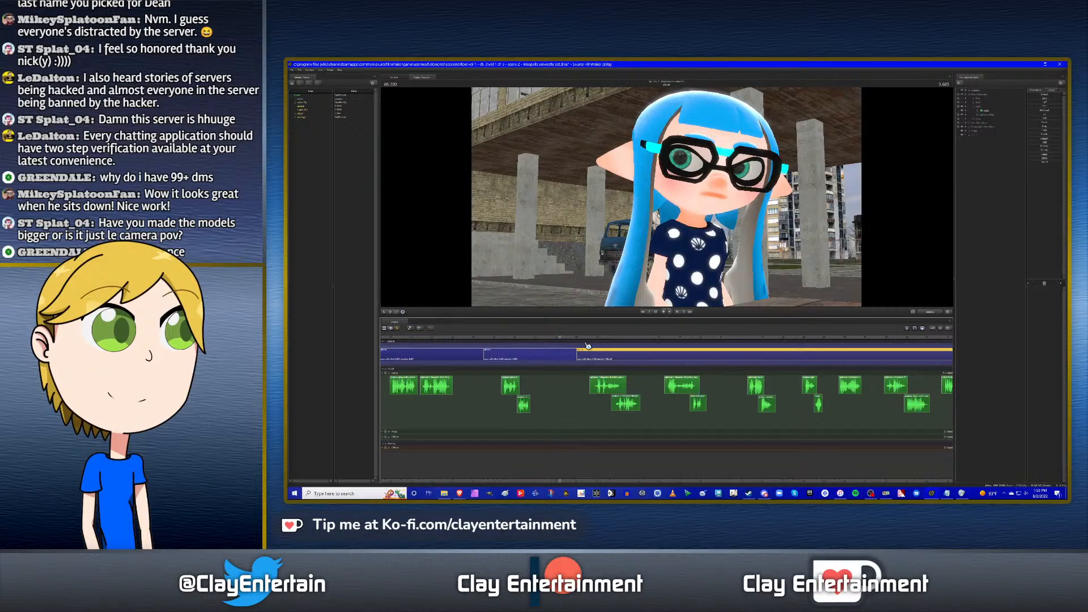
{"action": "key", "text": "space"}
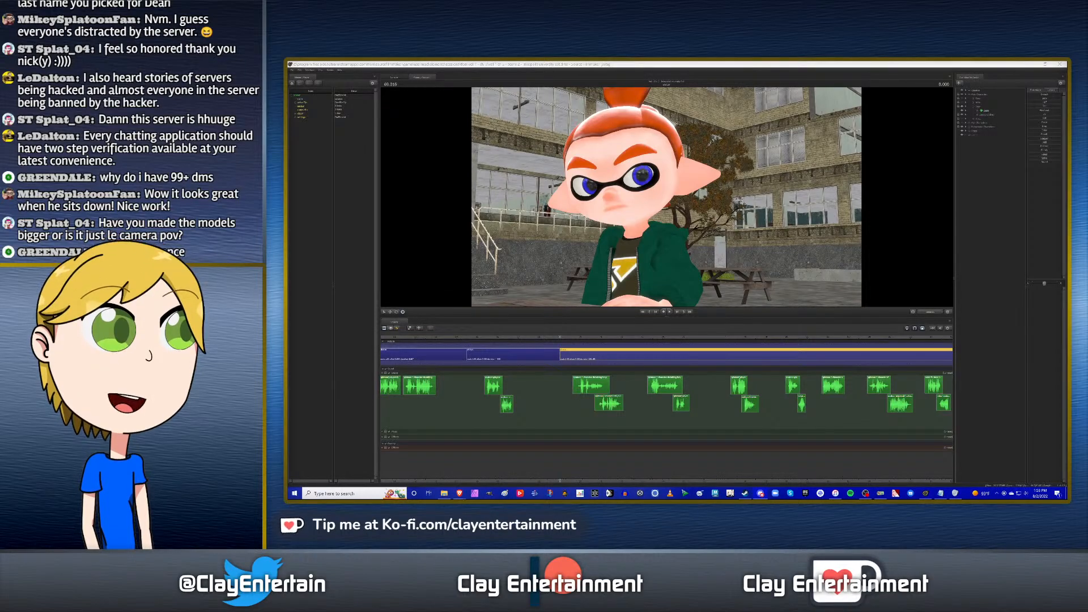
{"action": "key", "text": "alt+Tab"}
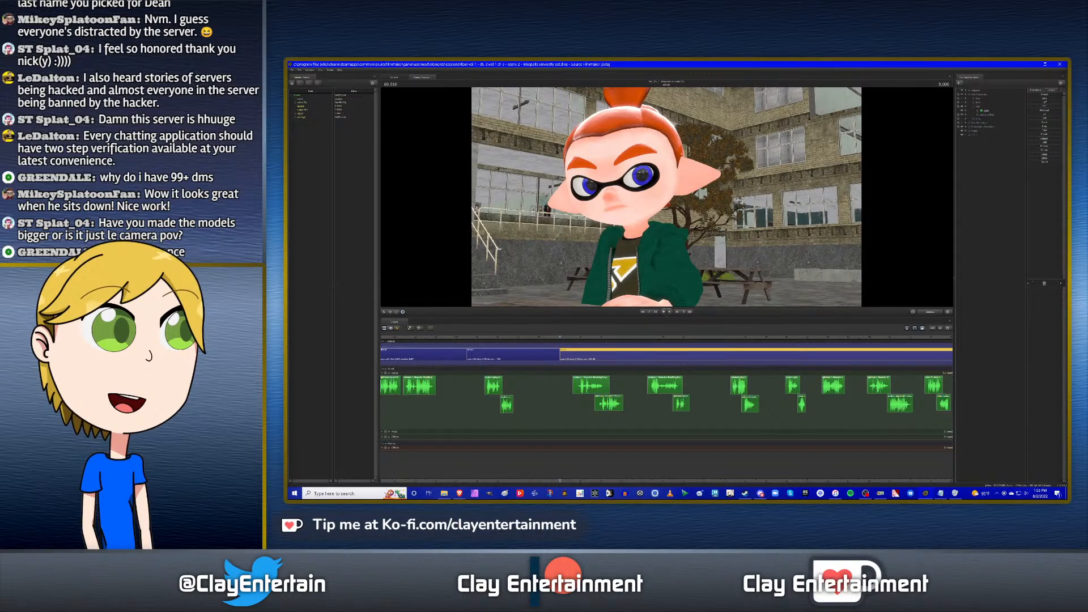
{"action": "key", "text": "alt+Tab"}
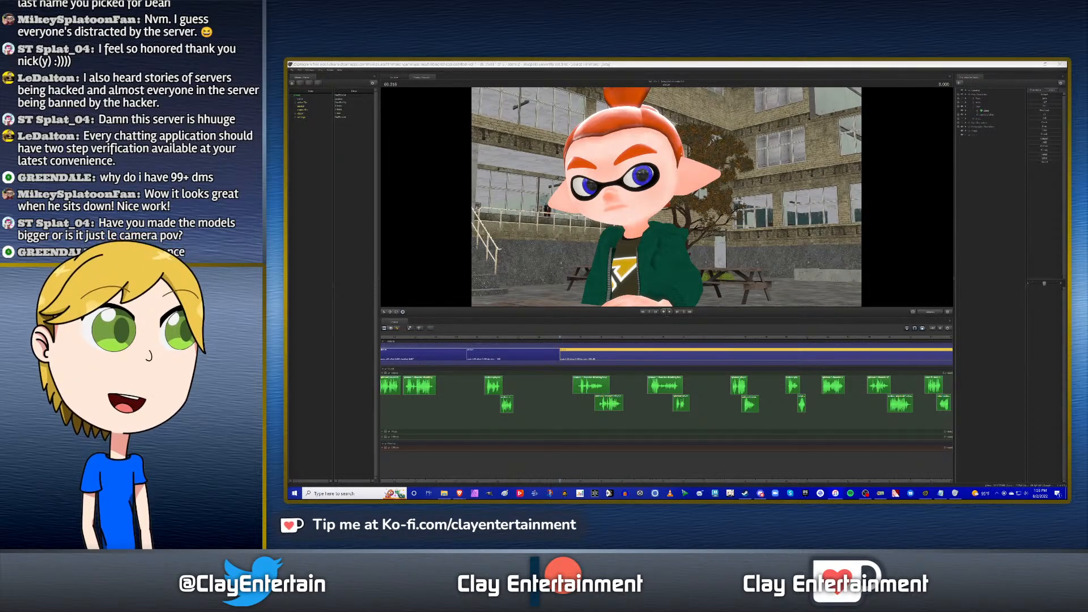
{"action": "left_click", "coordinate": [856, 65]}
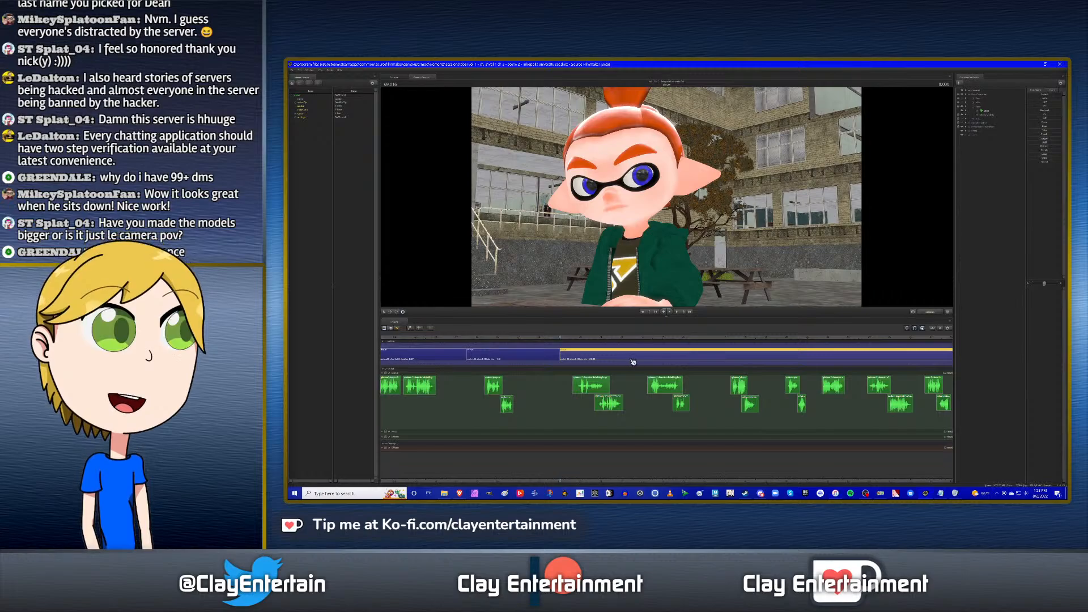
Set the playhead back to the first frame of the selected last shot in the Clip Editor.
{"action": "key", "text": "Up"}
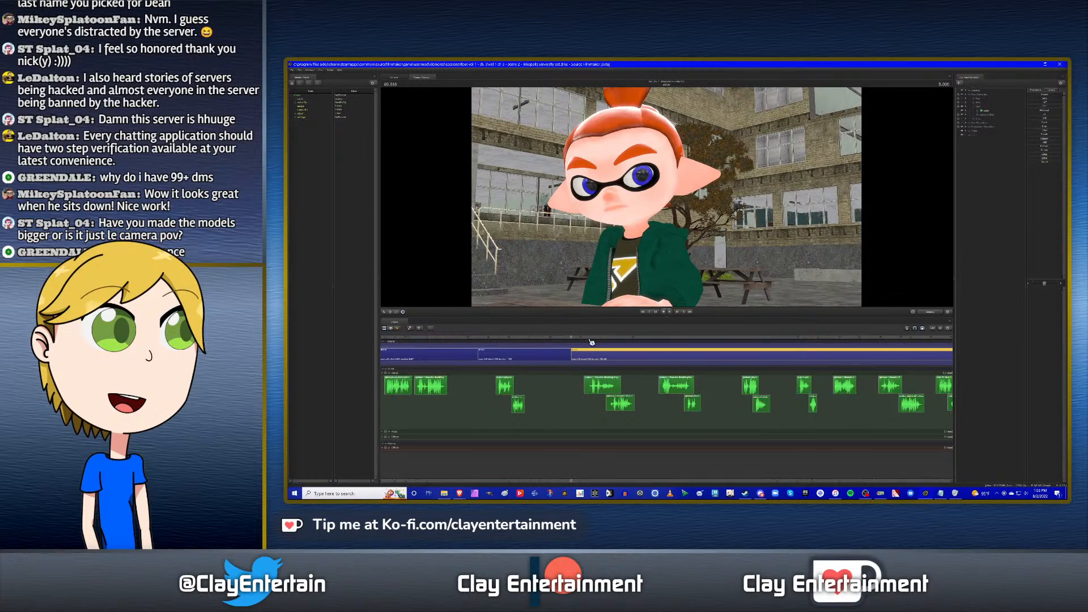
{"action": "scroll", "coordinate": [591, 341], "scroll_direction": "up", "scroll_amount": 3}
{"action": "left_click", "coordinate": [595, 341]}
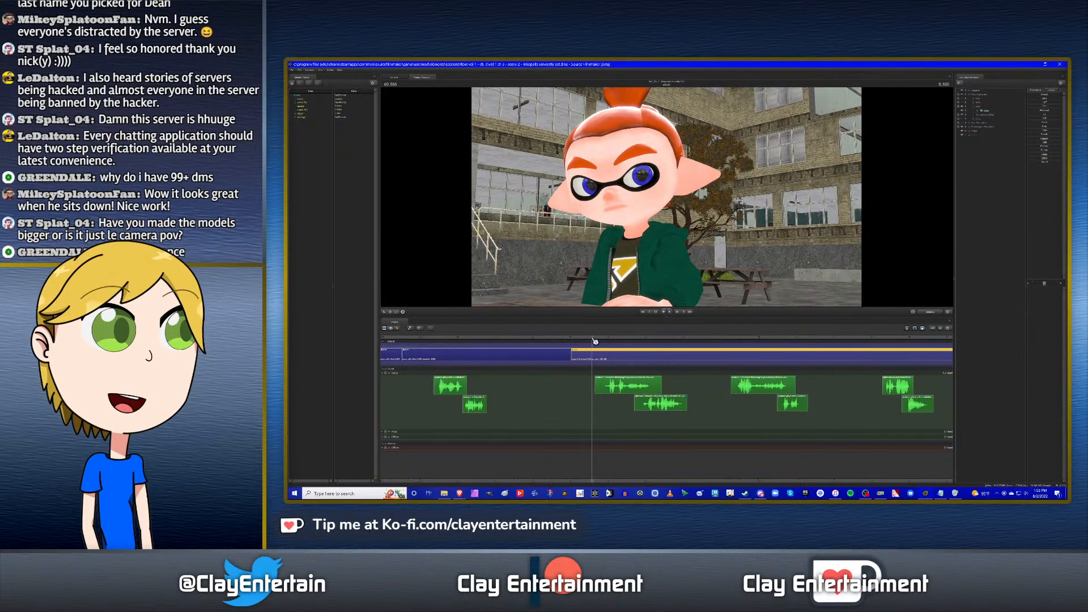
{"action": "key", "text": "Up"}
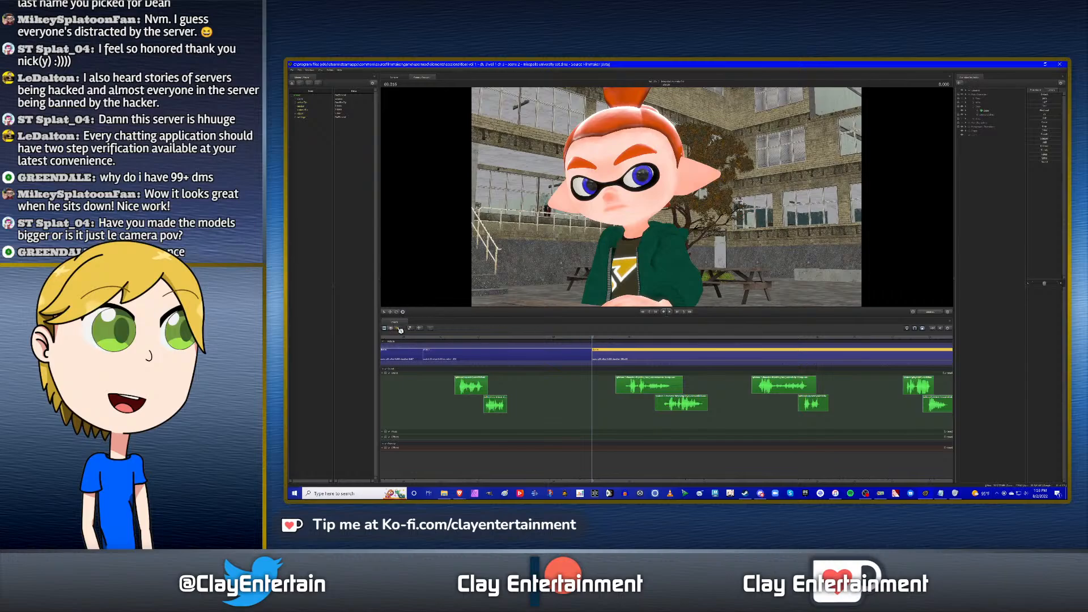
In the Graph Editor, expand the red-haired character's body controls and show the curves of a single one.
{"action": "key", "text": "F5"}
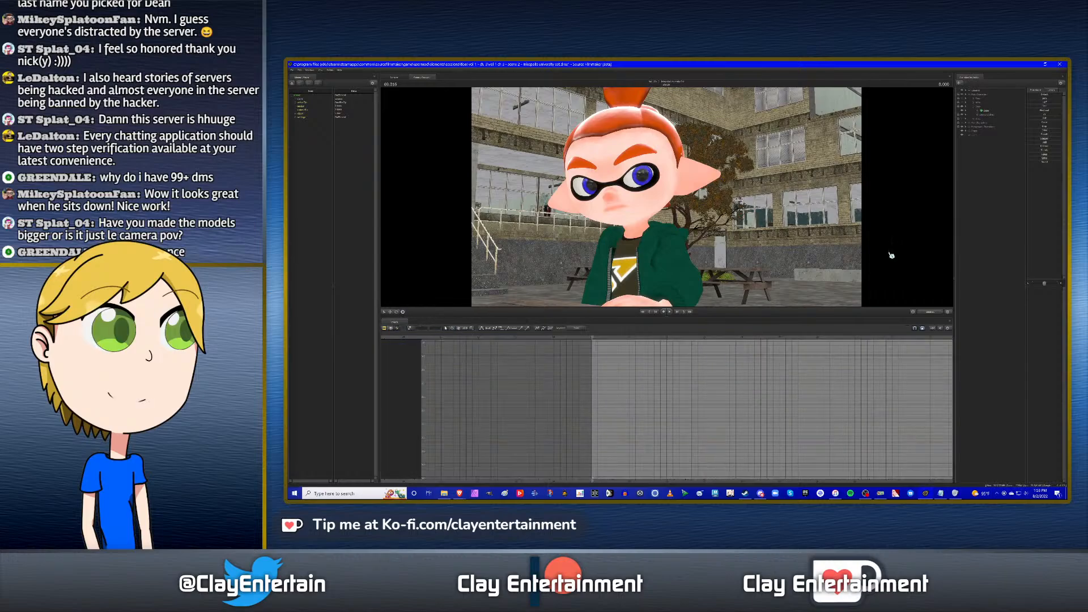
{"action": "left_click", "coordinate": [978, 122]}
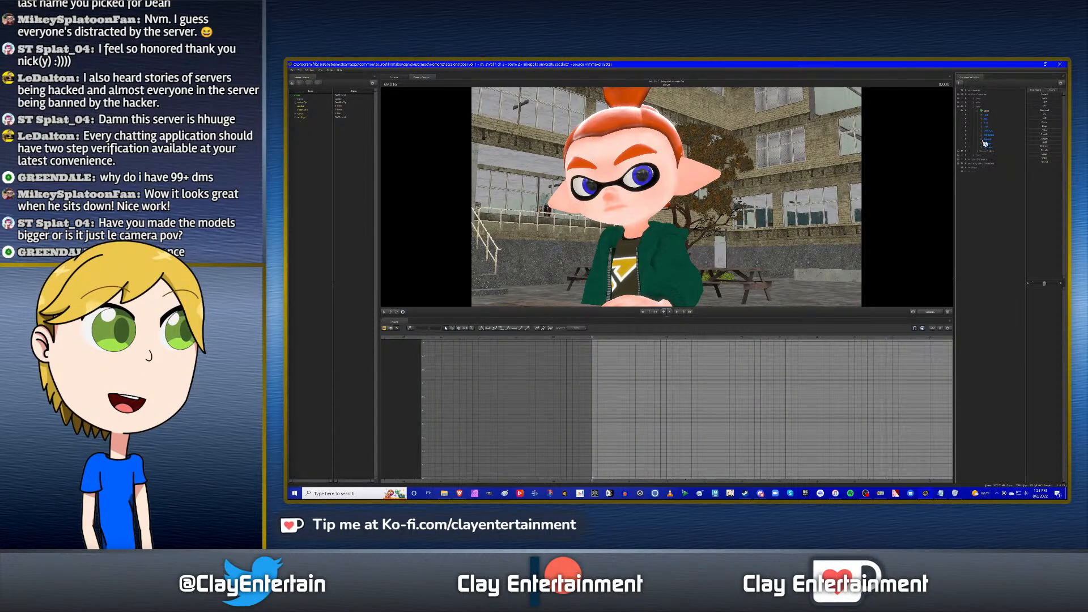
{"action": "left_click", "coordinate": [983, 141]}
{"action": "left_click", "coordinate": [992, 147]}
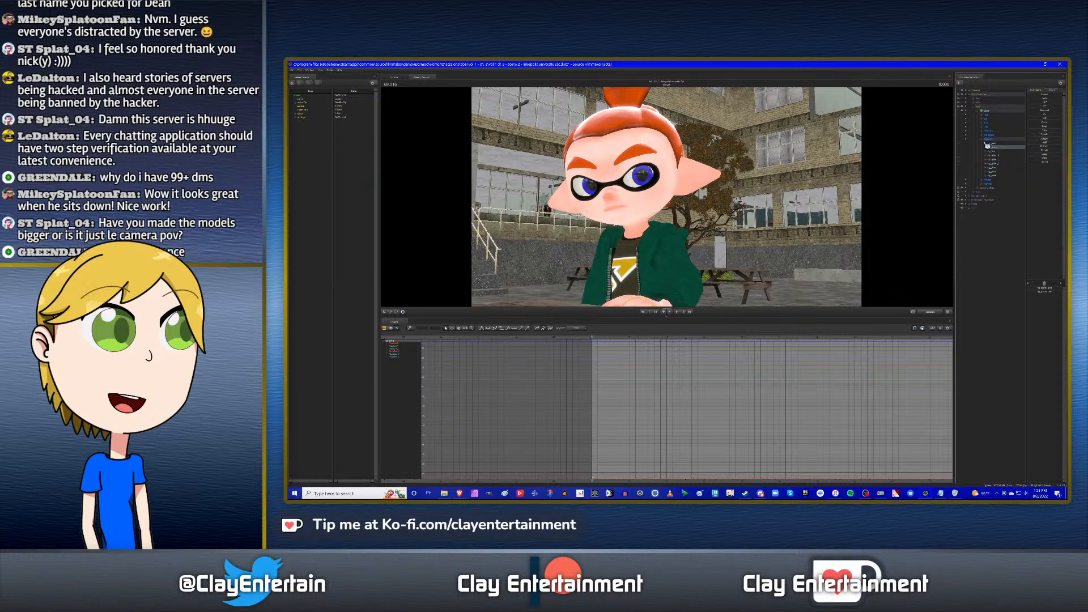
{"action": "left_click", "coordinate": [984, 139]}
{"action": "left_click", "coordinate": [988, 113]}
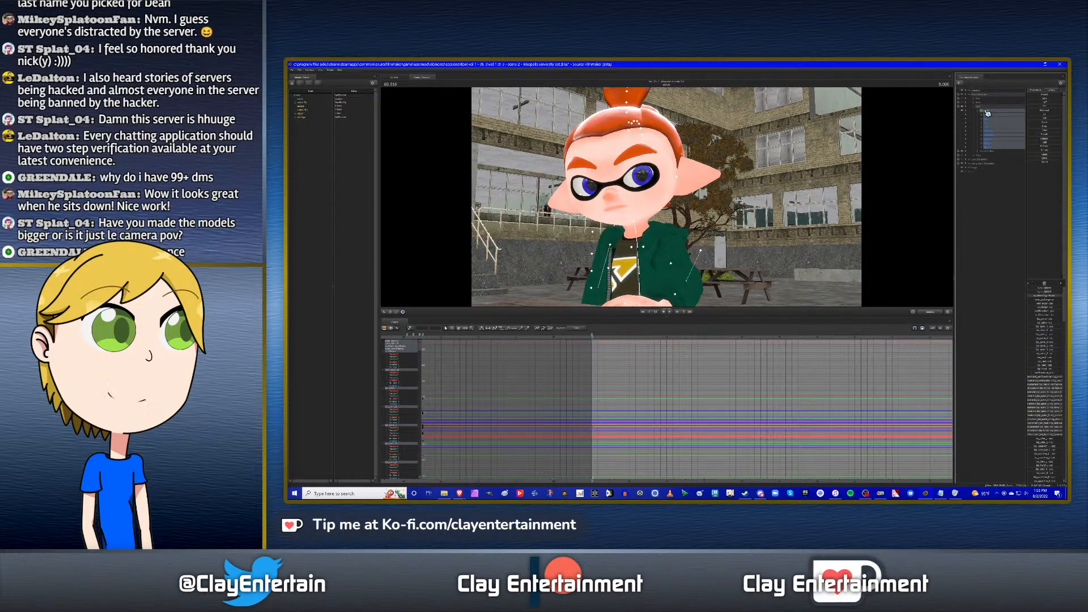
{"action": "left_click", "coordinate": [983, 143]}
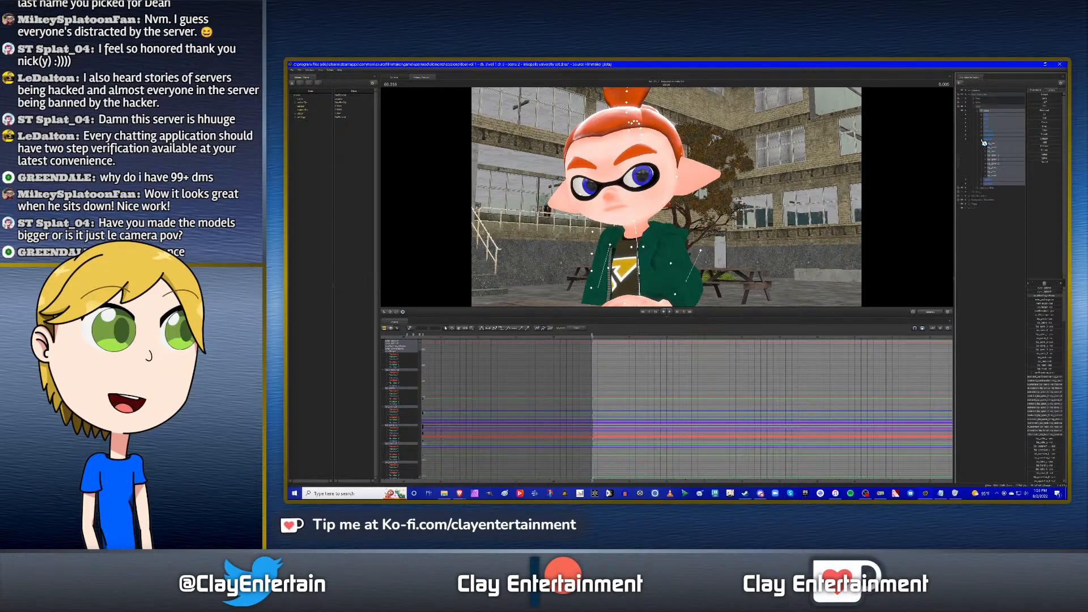
{"action": "left_click", "coordinate": [998, 155]}
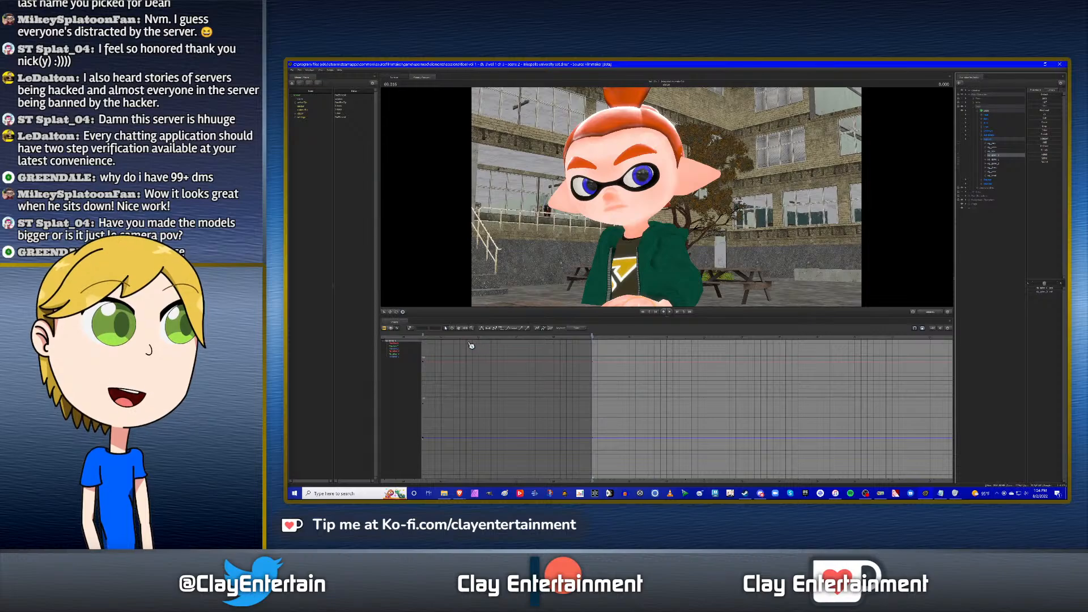
Examine the selected control's curves around the shot's start and move the playhead slightly into the last shot.
{"action": "left_click", "coordinate": [459, 328]}
{"action": "left_click_drag", "start_coordinate": [646, 372], "coordinate": [690, 365]}
{"action": "scroll", "coordinate": [745, 379], "scroll_direction": "up", "scroll_amount": 3}
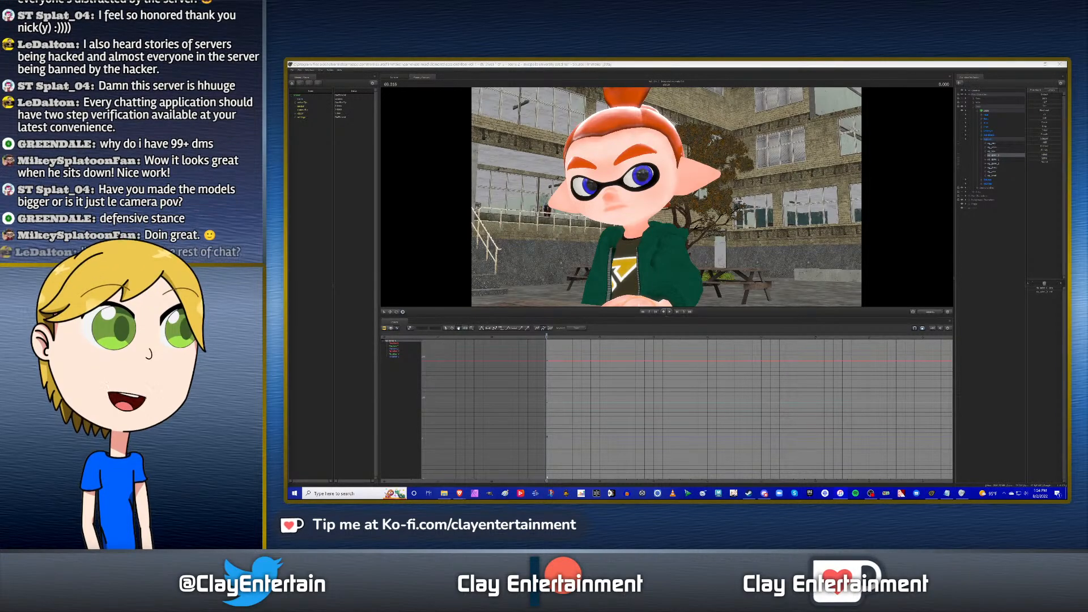
{"action": "left_click", "coordinate": [905, 64]}
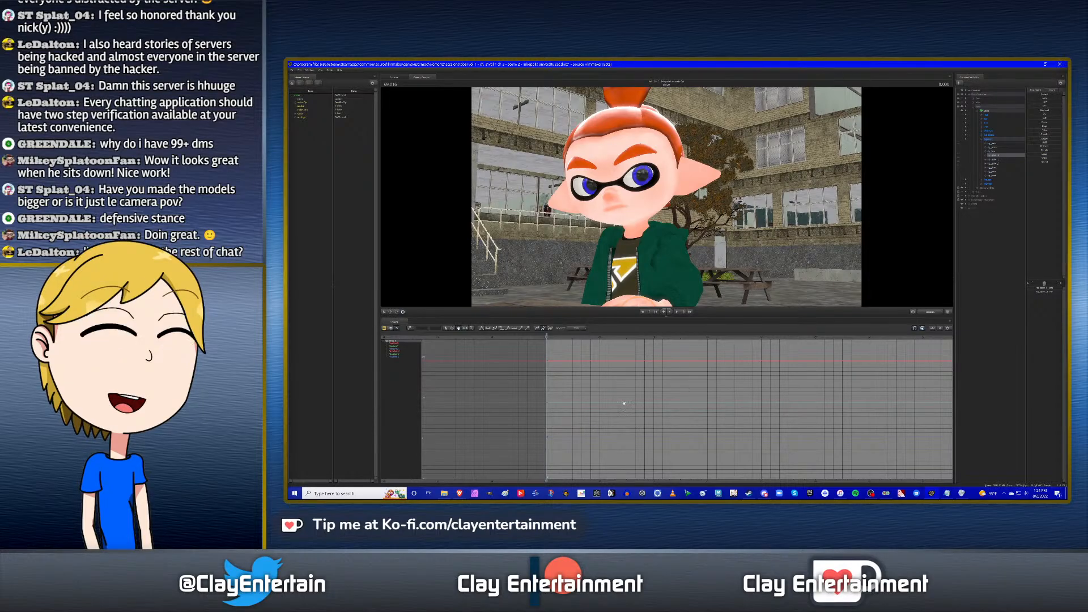
{"action": "scroll", "coordinate": [651, 382], "scroll_direction": "up", "scroll_amount": 2}
{"action": "scroll", "coordinate": [639, 378], "scroll_direction": "up", "scroll_amount": 1}
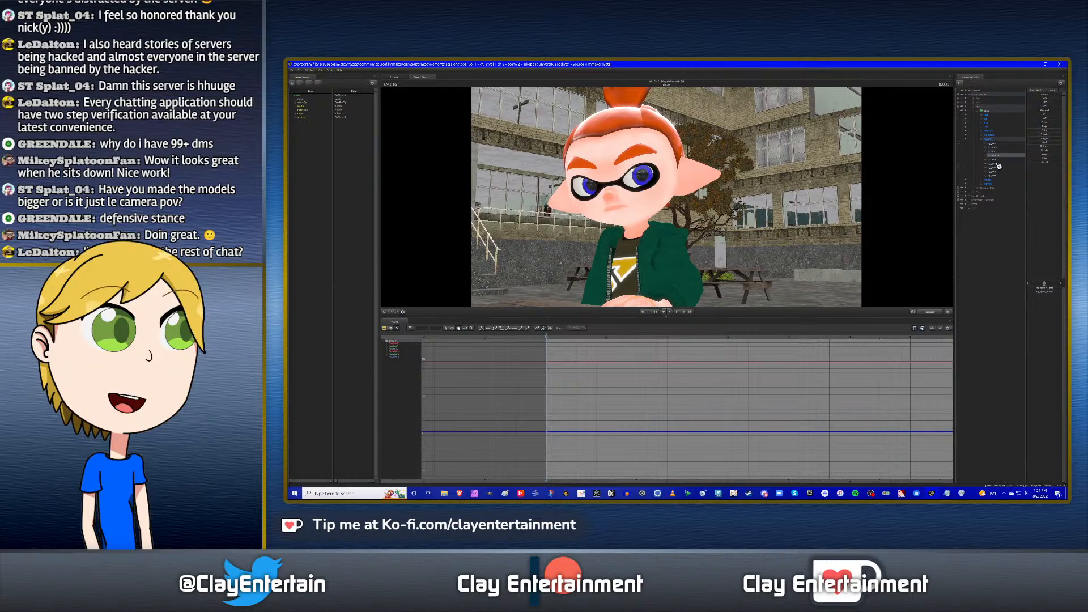
{"action": "left_click_drag", "start_coordinate": [578, 337], "coordinate": [600, 338]}
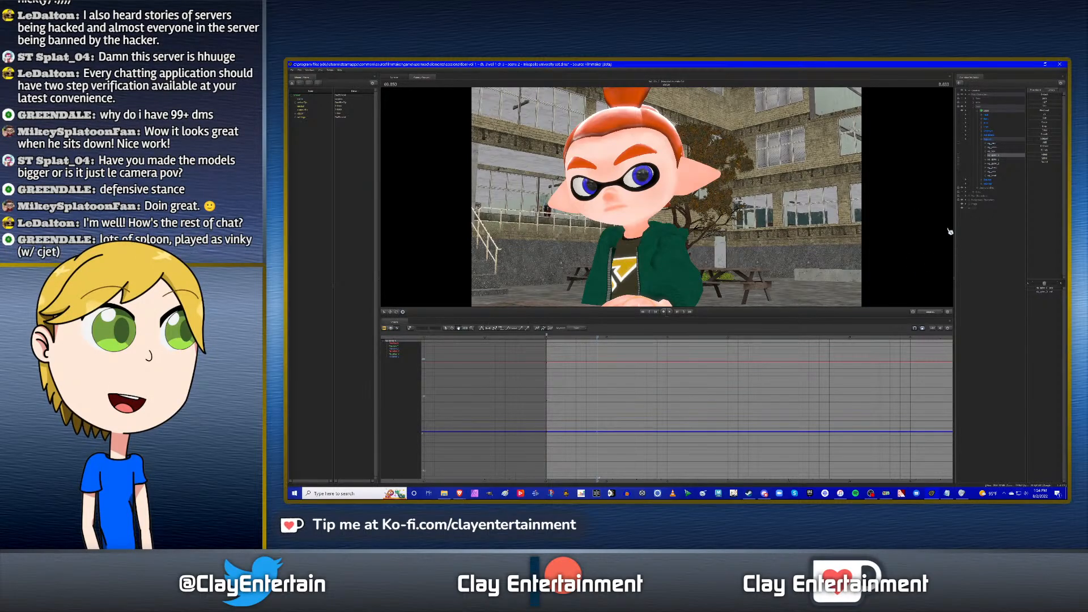
Open a second viewport, dock it beside the primary viewport and make the two equally wide.
{"action": "left_click", "coordinate": [309, 70]}
{"action": "left_click", "coordinate": [320, 103]}
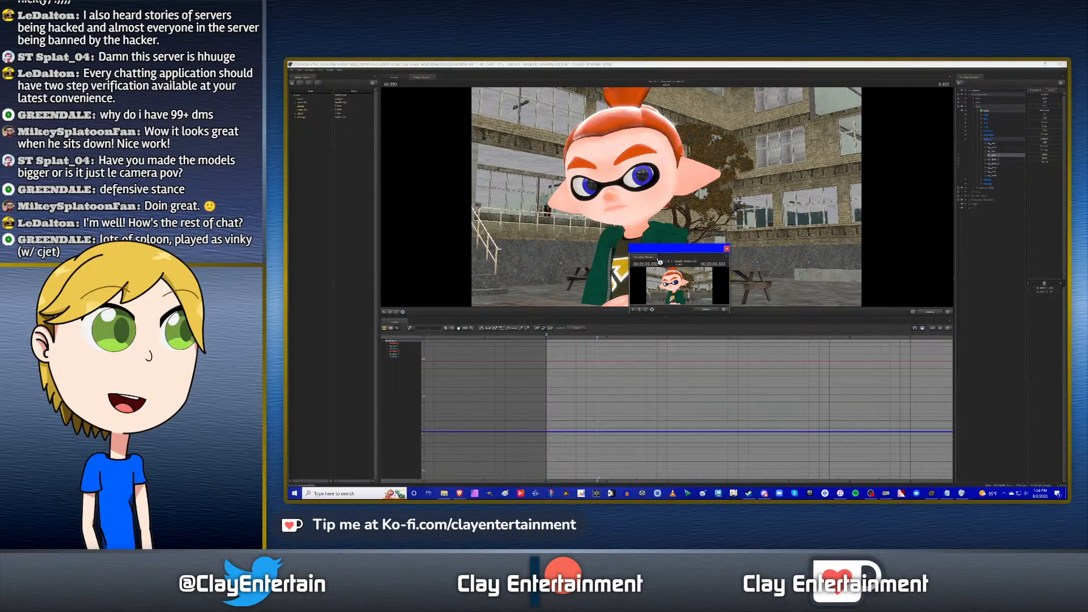
{"action": "left_click_drag", "start_coordinate": [648, 258], "coordinate": [680, 196]}
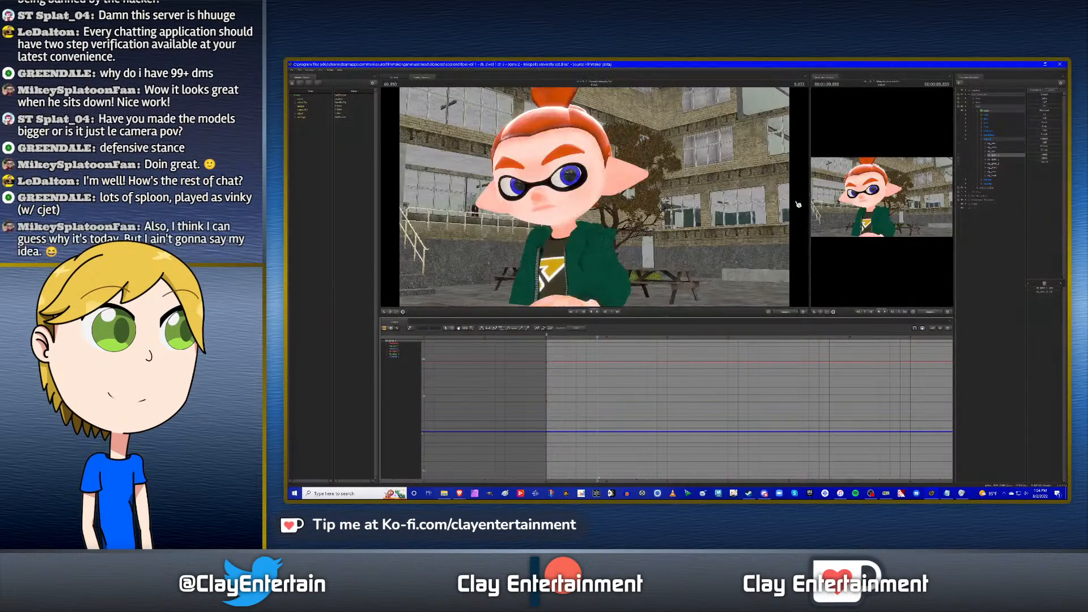
{"action": "left_click_drag", "start_coordinate": [798, 204], "coordinate": [665, 198]}
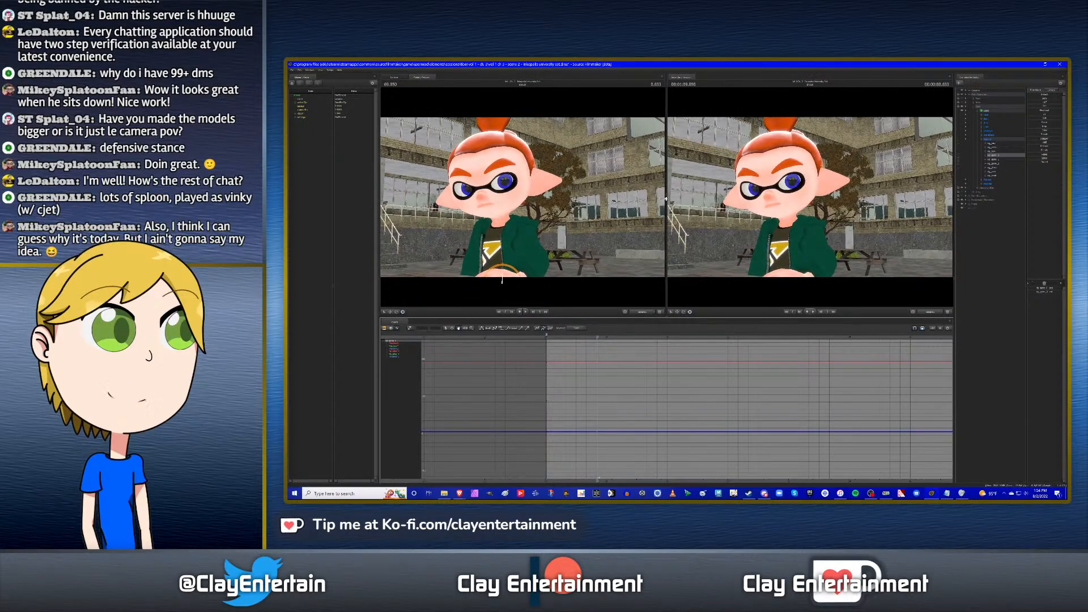
Try separate shot-camera and work-camera views in the two viewports, turning the work camera, and close the second viewport.
{"action": "left_click", "coordinate": [928, 313]}
{"action": "left_click_drag", "start_coordinate": [810, 197], "coordinate": [813, 200]}
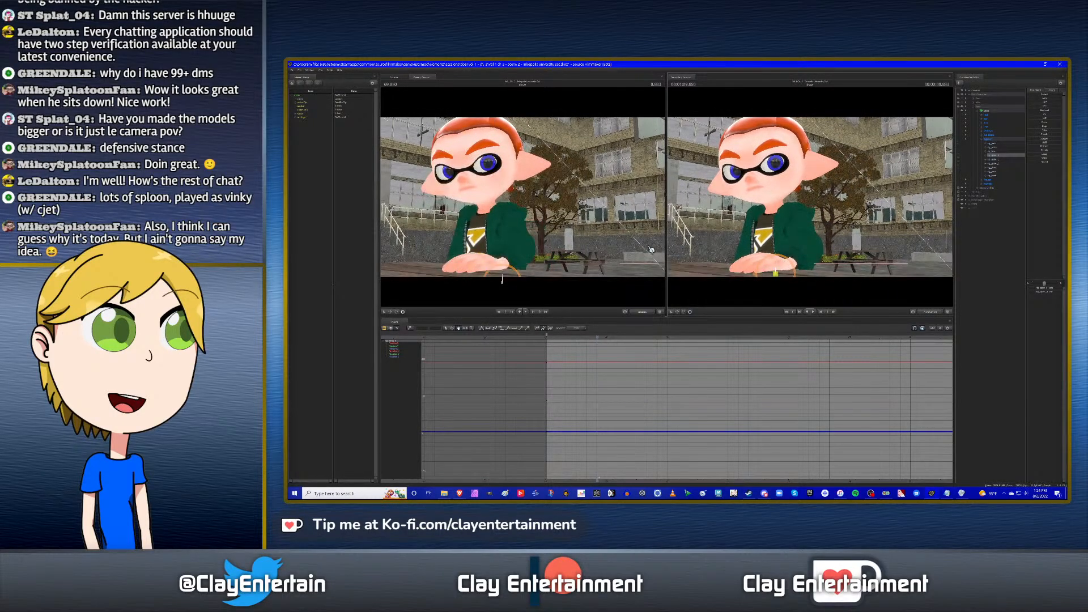
{"action": "left_click", "coordinate": [643, 313]}
{"action": "left_click", "coordinate": [643, 313]}
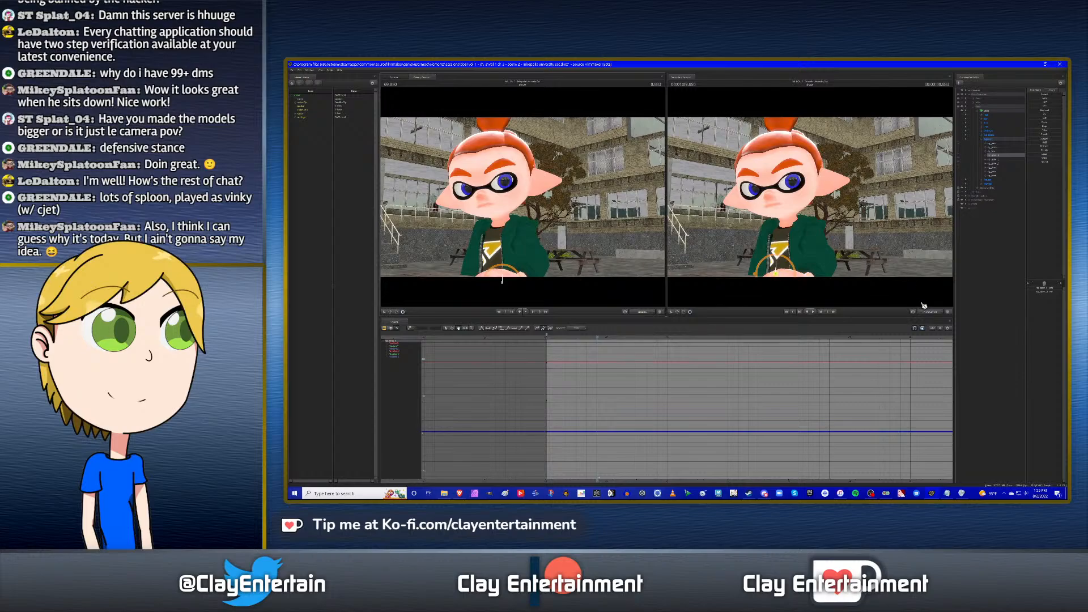
{"action": "left_click_drag", "start_coordinate": [793, 164], "coordinate": [795, 166]}
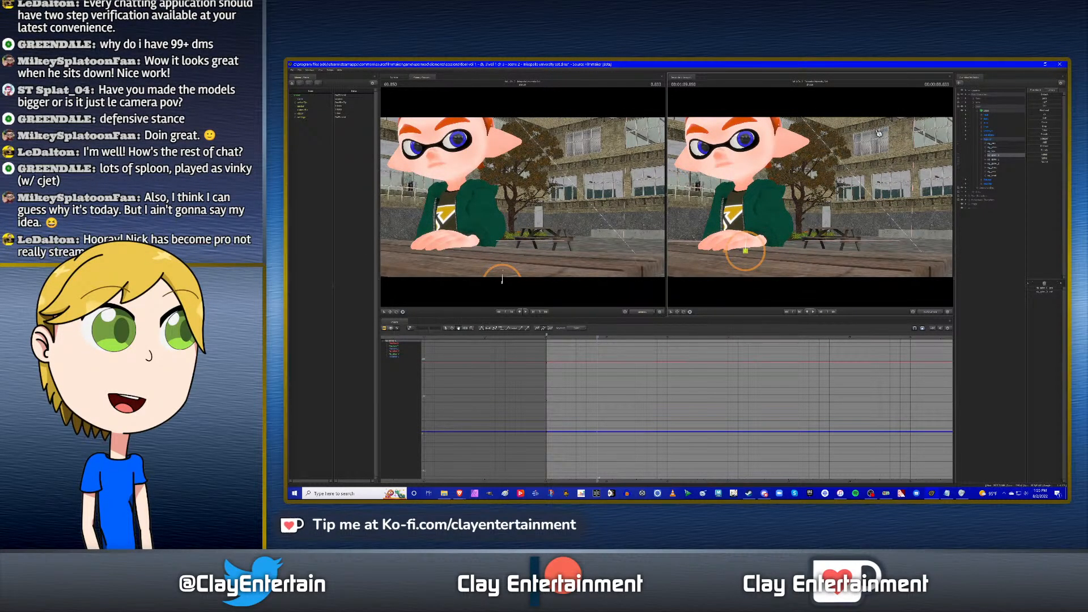
{"action": "left_click", "coordinate": [951, 77]}
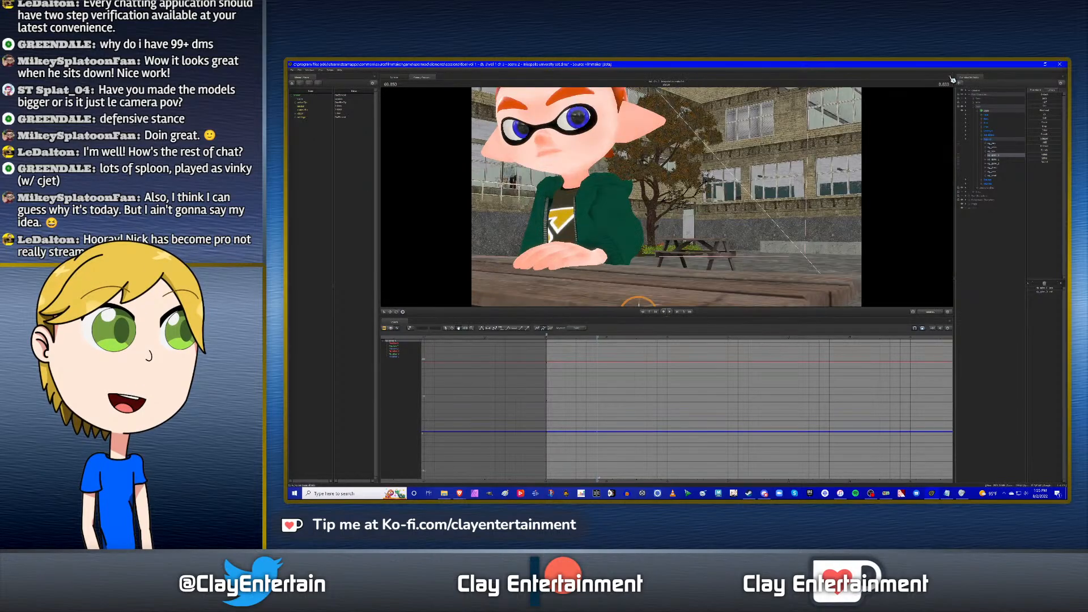
Turn the work camera in the remaining viewport, dock another second viewport beside it and try different cameras in the two.
{"action": "left_click", "coordinate": [760, 230]}
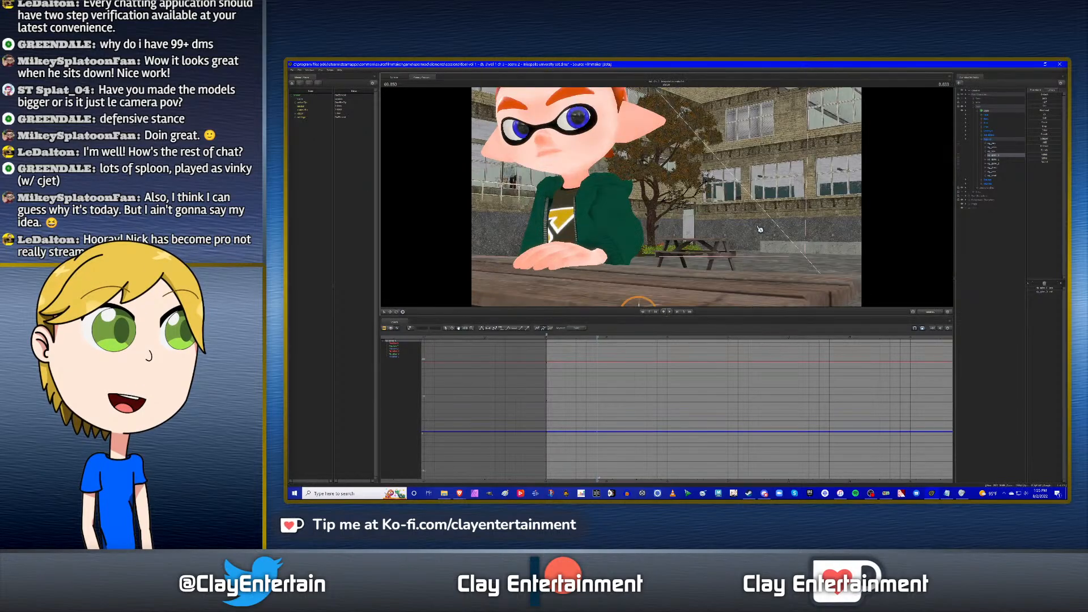
{"action": "left_click", "coordinate": [926, 313]}
{"action": "left_click_drag", "start_coordinate": [836, 272], "coordinate": [813, 210]}
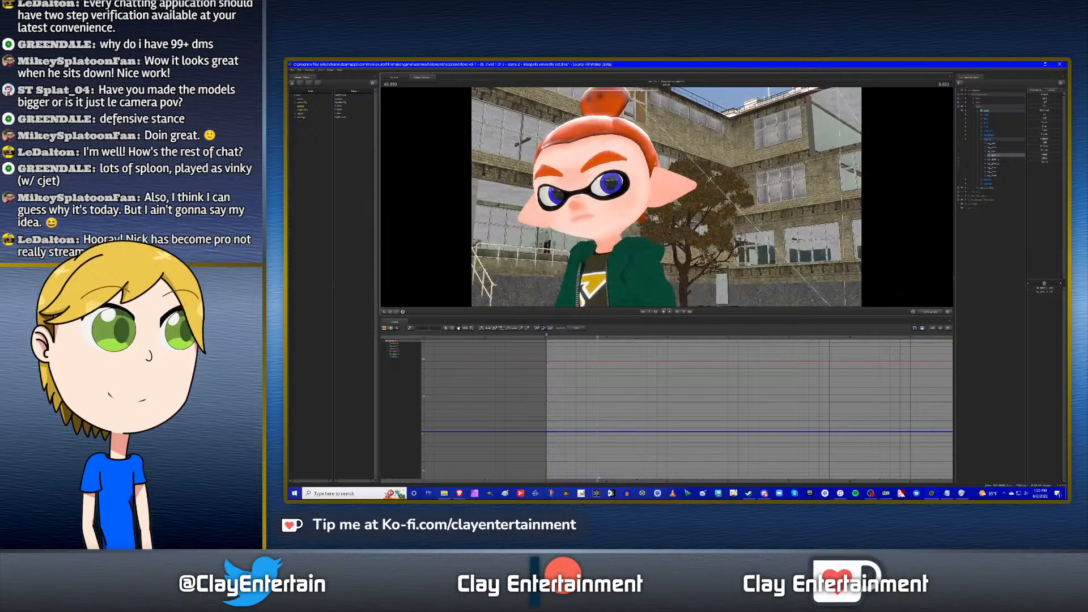
{"action": "left_click", "coordinate": [310, 70]}
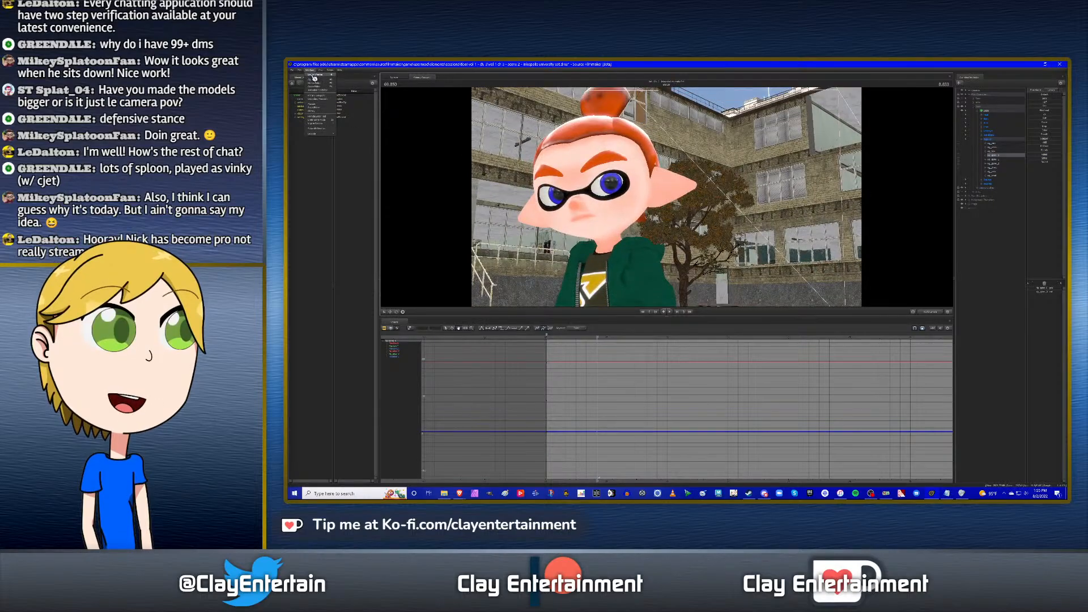
{"action": "left_click", "coordinate": [316, 106]}
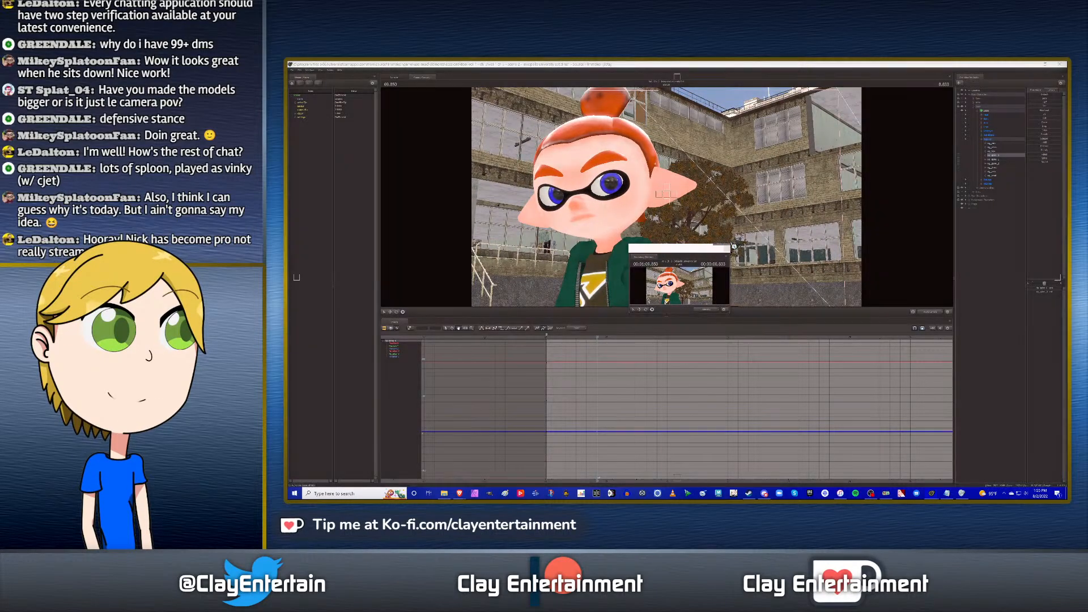
{"action": "left_click_drag", "start_coordinate": [734, 246], "coordinate": [677, 196]}
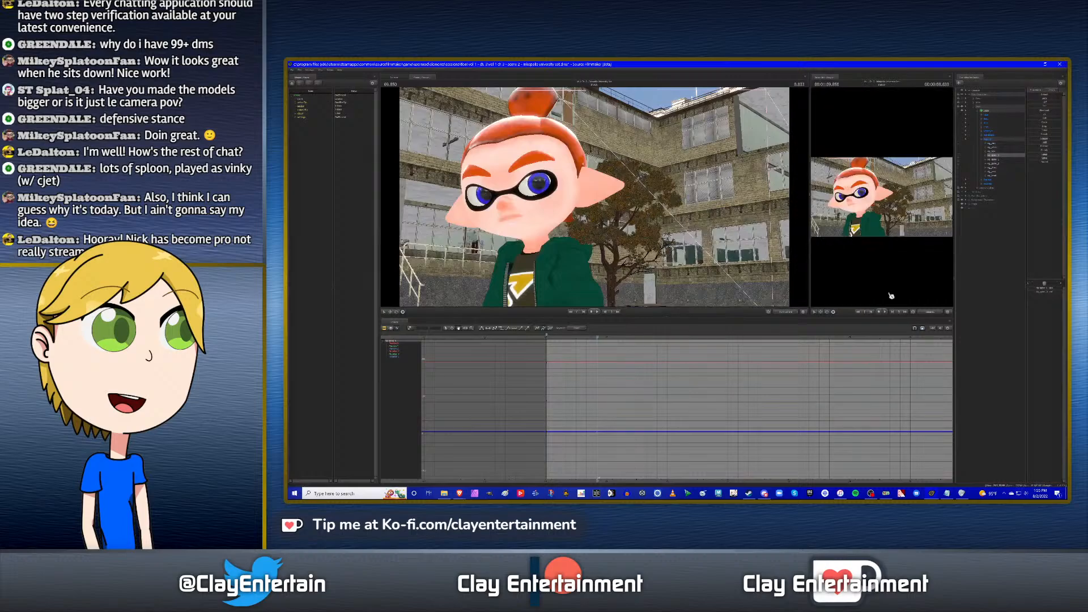
{"action": "left_click", "coordinate": [927, 314]}
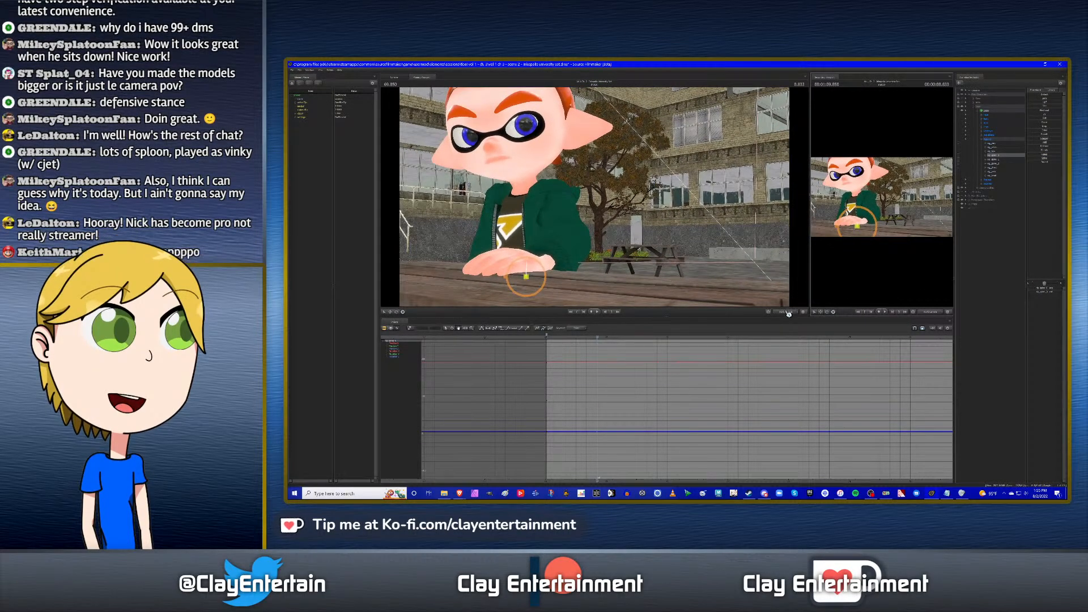
{"action": "left_click", "coordinate": [788, 313]}
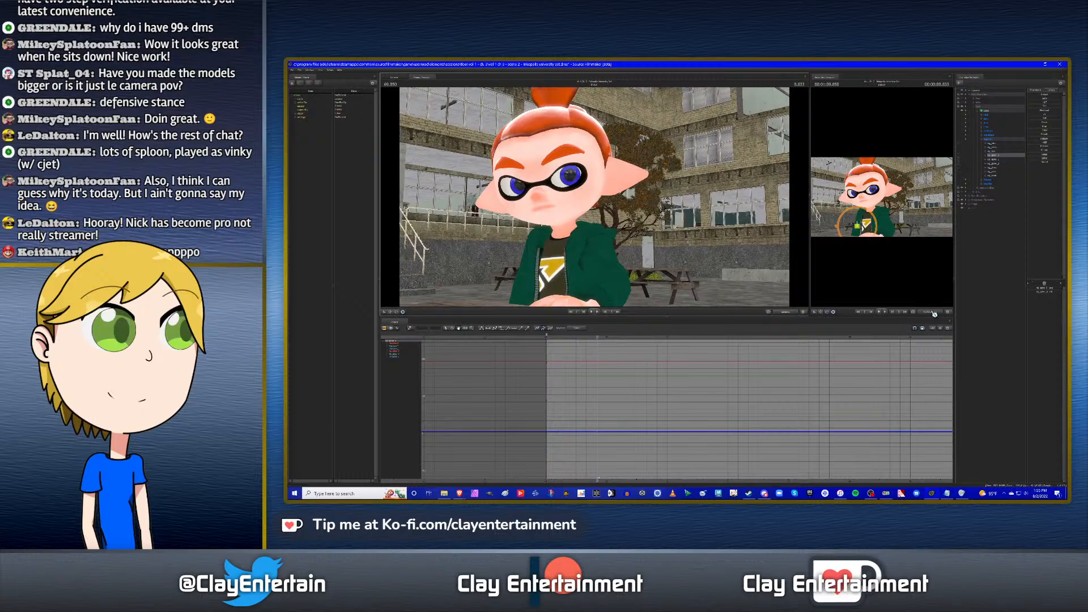
Close both viewports and dock a freshly opened primary viewport in their place.
{"action": "left_click", "coordinate": [805, 77]}
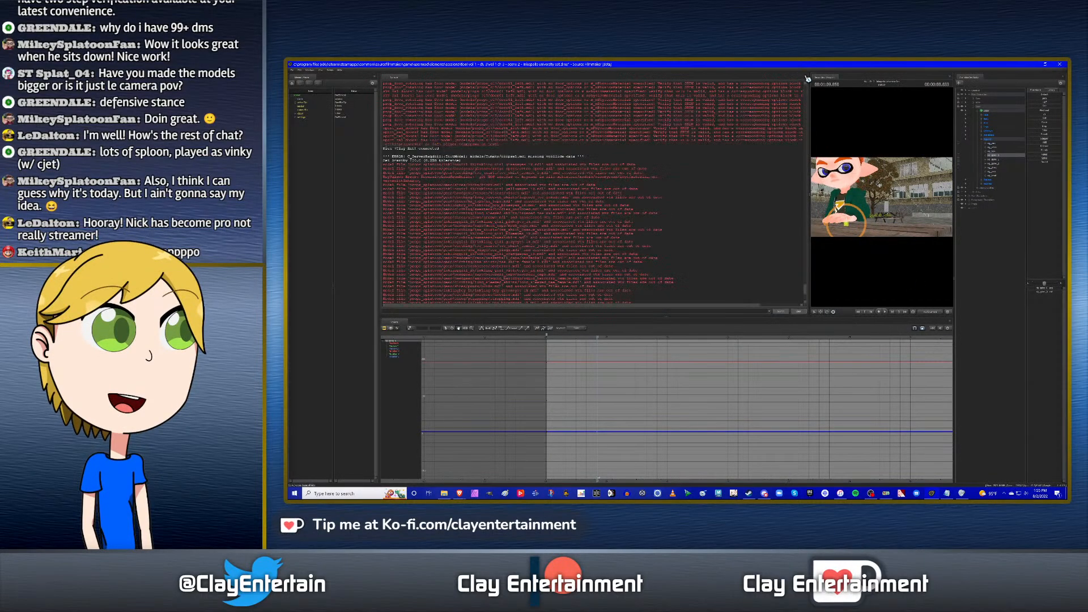
{"action": "left_click", "coordinate": [950, 78]}
{"action": "left_click", "coordinate": [312, 70]}
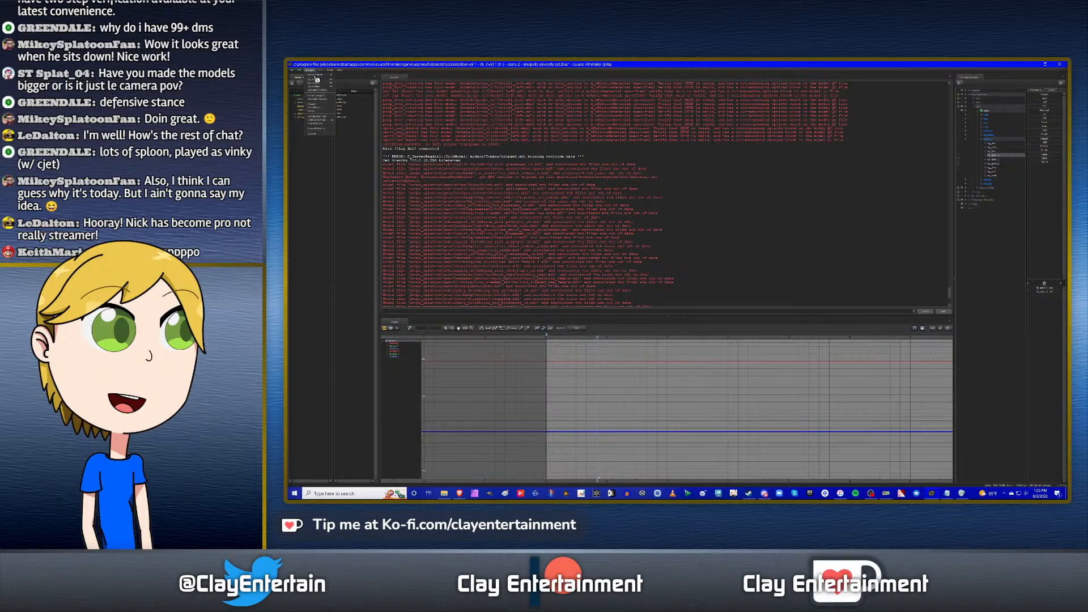
{"action": "left_click", "coordinate": [322, 97]}
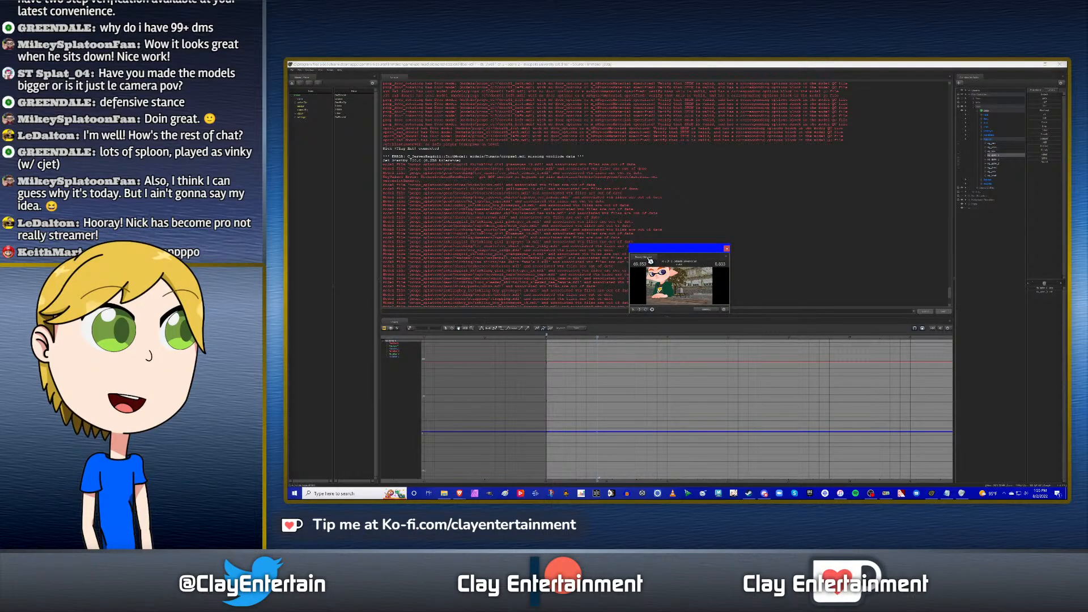
{"action": "left_click_drag", "start_coordinate": [650, 260], "coordinate": [454, 84]}
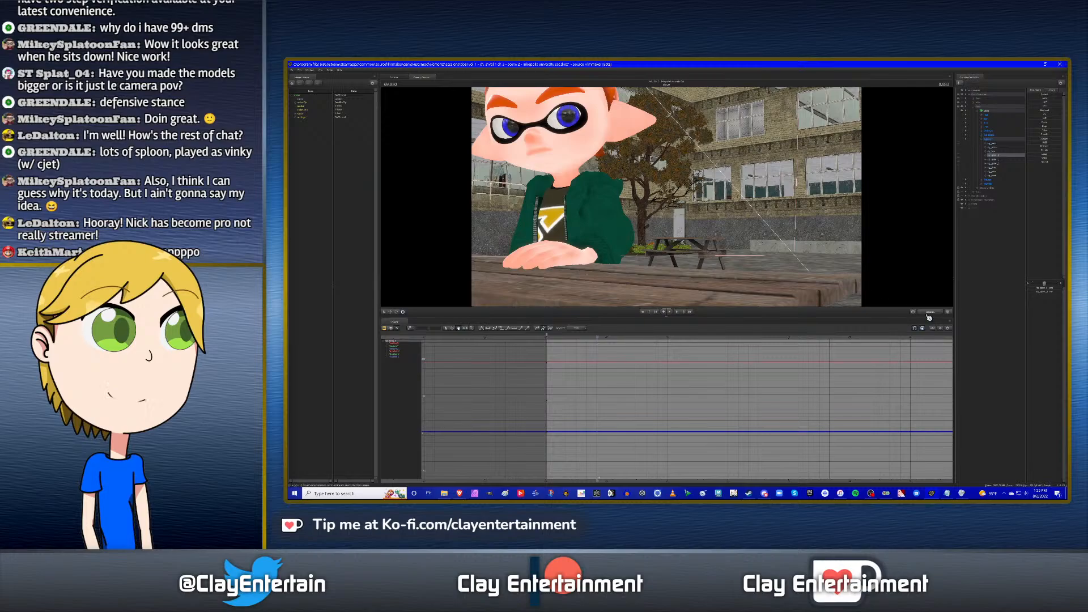
Select the scene camera's controls to show their curves and return the playhead to the last shot's first frame.
{"action": "left_click", "coordinate": [973, 92]}
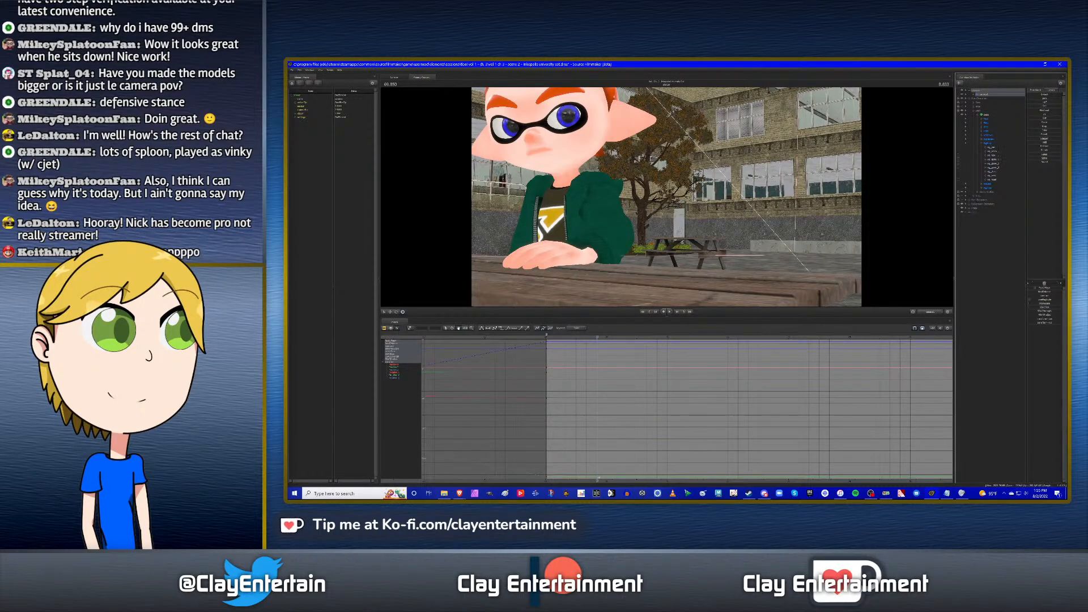
{"action": "left_click_drag", "start_coordinate": [596, 337], "coordinate": [588, 337]}
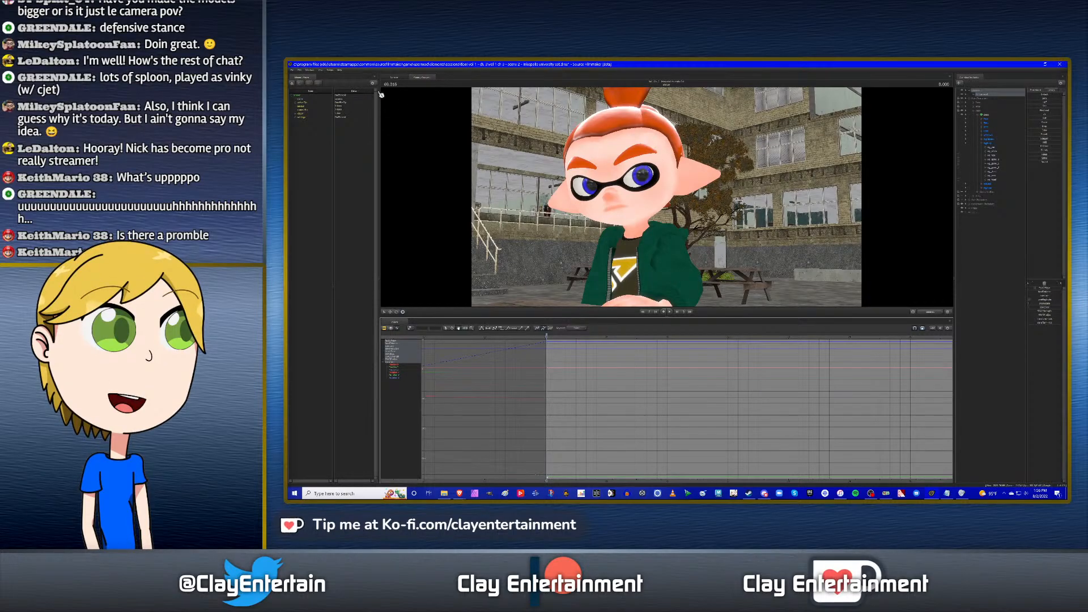
Add a secondary viewport beside the primary one and divide the viewing area evenly between them.
{"action": "left_click", "coordinate": [313, 70]}
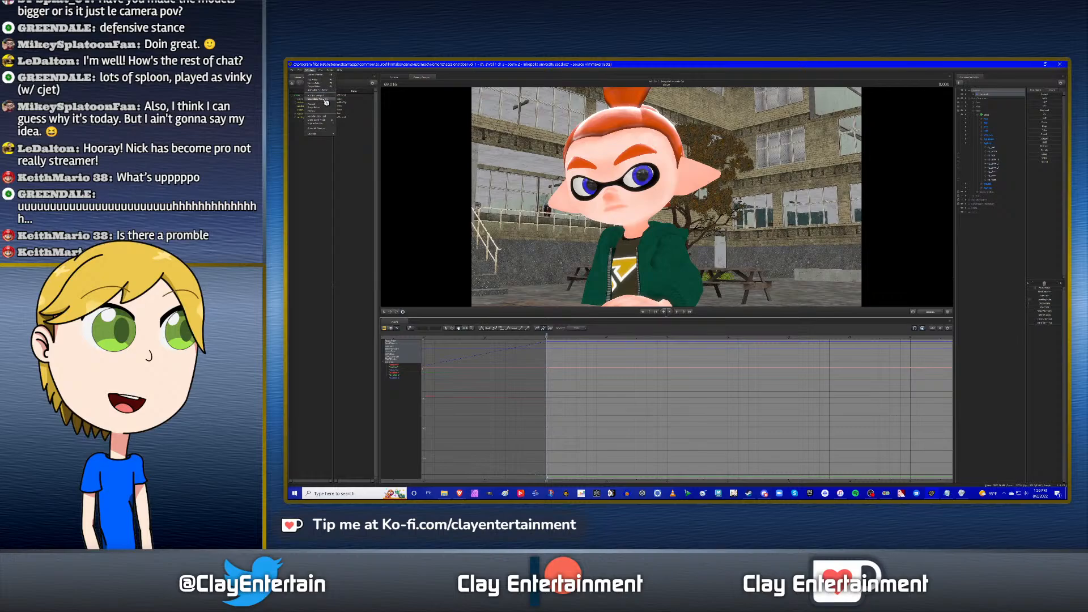
{"action": "left_click", "coordinate": [326, 101]}
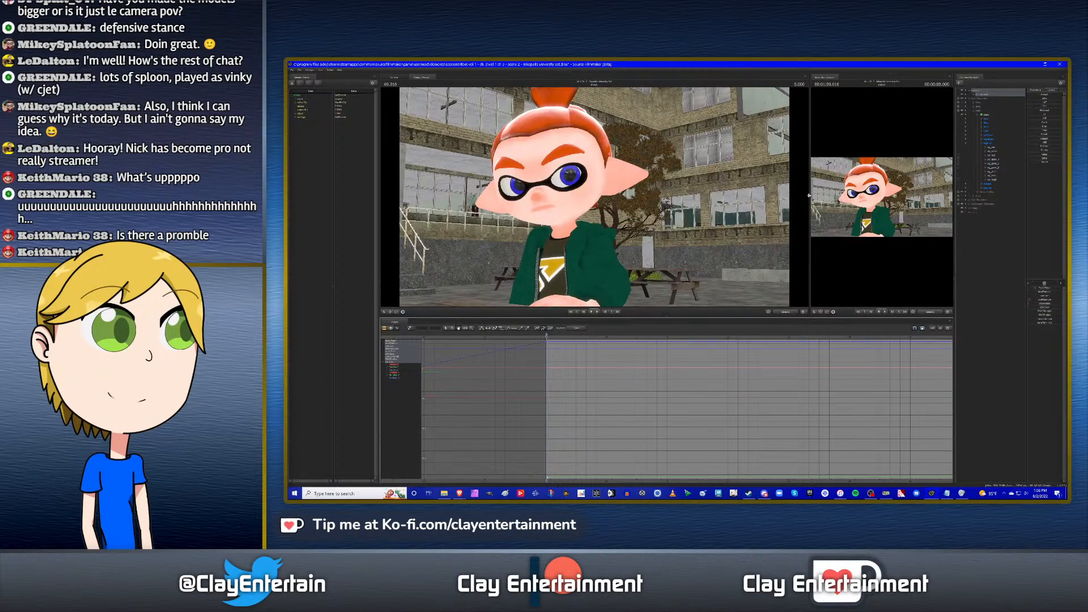
{"action": "left_click_drag", "start_coordinate": [808, 195], "coordinate": [665, 185]}
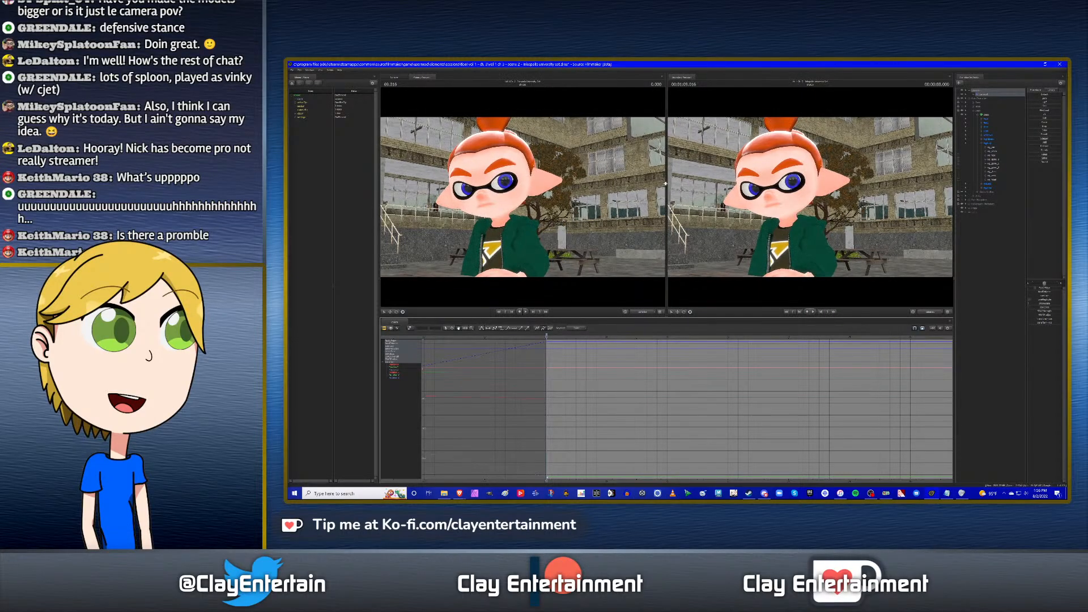
Switch the secondary viewport to the work camera, turn its view away from the character and clear the control selection.
{"action": "left_click", "coordinate": [929, 313]}
{"action": "mouse_move", "coordinate": [800, 192]}
{"action": "left_mouse_down"}
{"action": "mouse_move", "coordinate": [779, 184]}
{"action": "mouse_move", "coordinate": [822, 175]}
{"action": "mouse_move", "coordinate": [816, 165]}
{"action": "mouse_move", "coordinate": [814, 200]}
{"action": "left_mouse_up"}
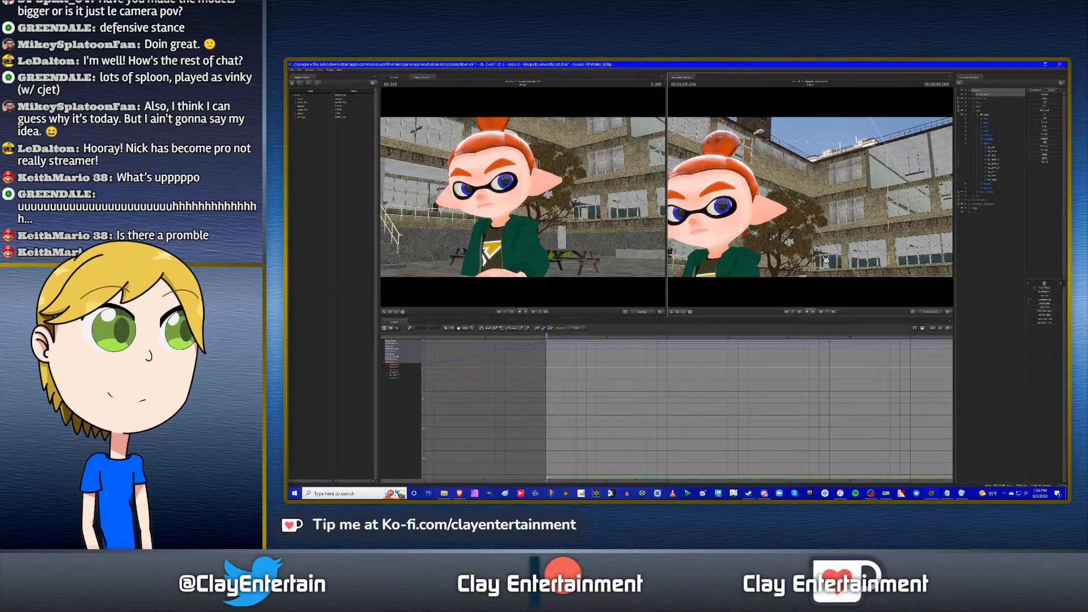
{"action": "left_click", "coordinate": [993, 255]}
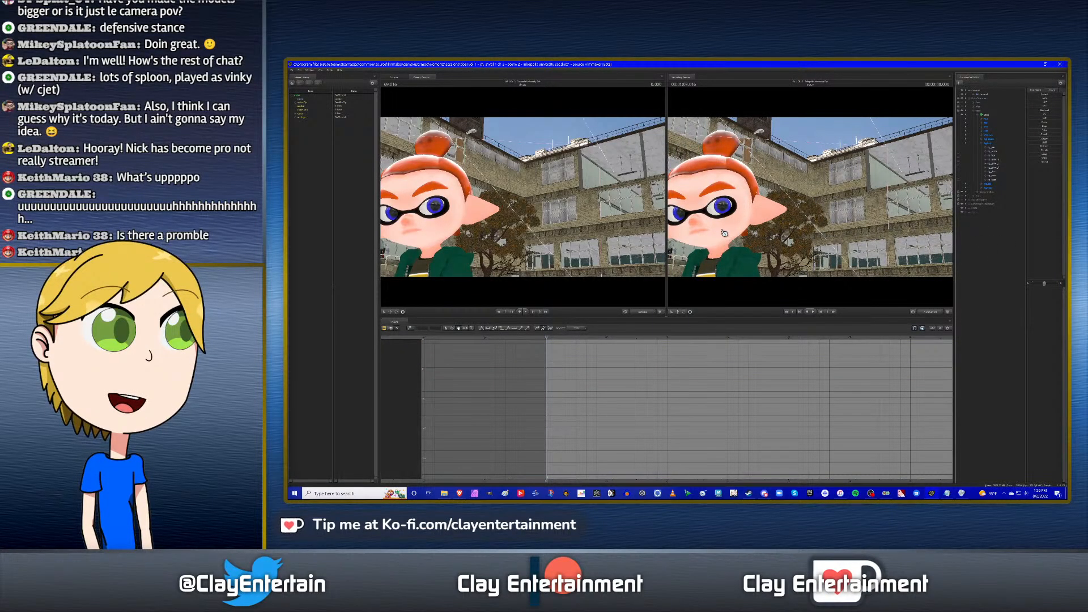
Turn the work camera back towards the character, scrub into the last shot, and close the secondary viewport.
{"action": "left_click_drag", "start_coordinate": [723, 233], "coordinate": [719, 275]}
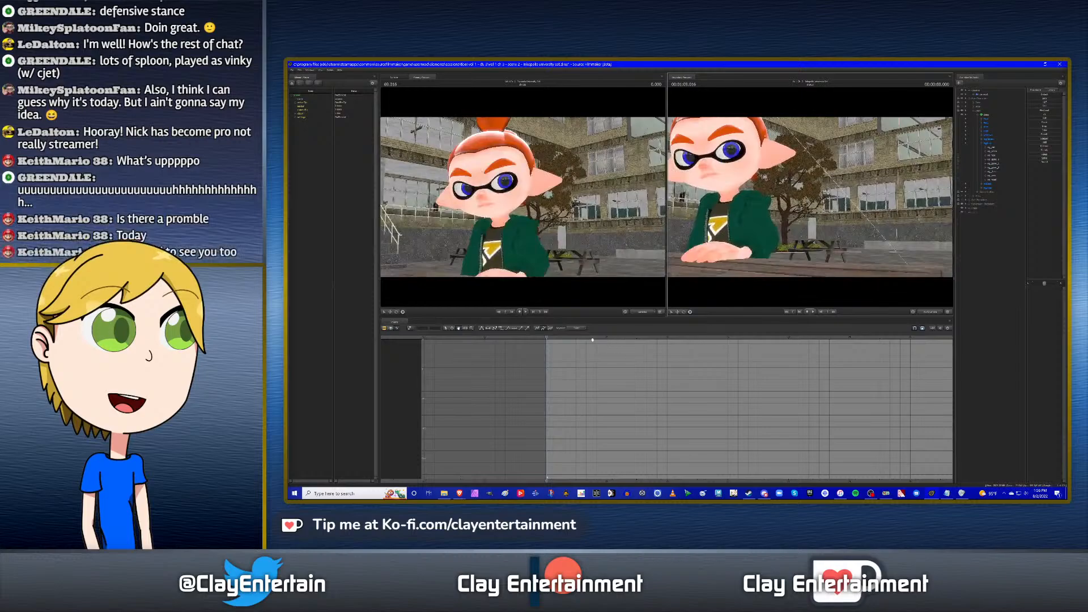
{"action": "left_click_drag", "start_coordinate": [592, 339], "coordinate": [630, 337]}
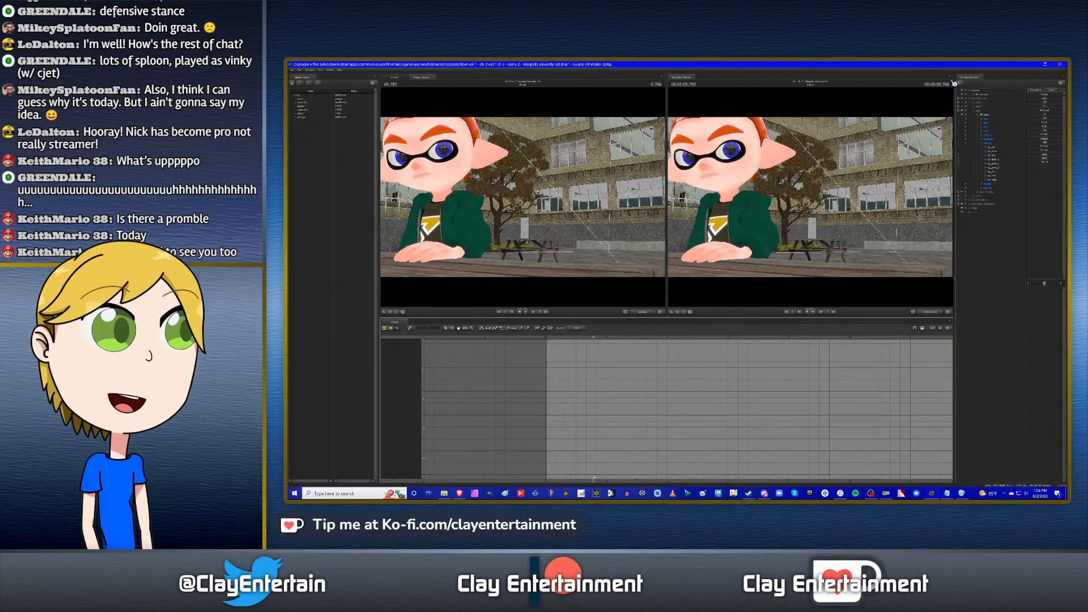
{"action": "left_click", "coordinate": [954, 83]}
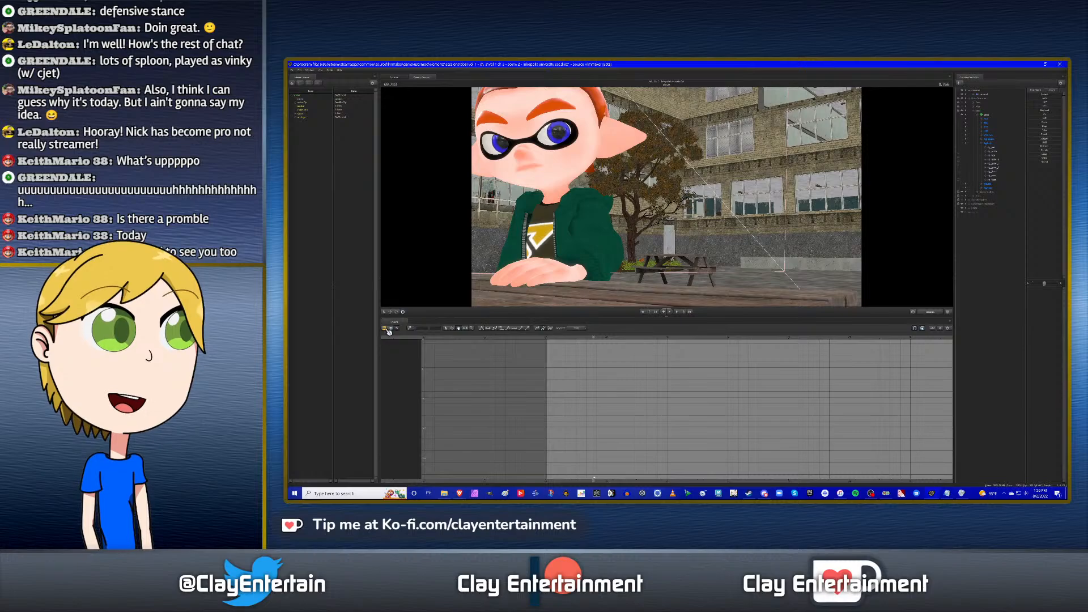
In the Clip Editor, step back to the blue-haired character's shot, put the playhead on the last shot's first frame, and return to the Graph Editor.
{"action": "key", "text": "F2"}
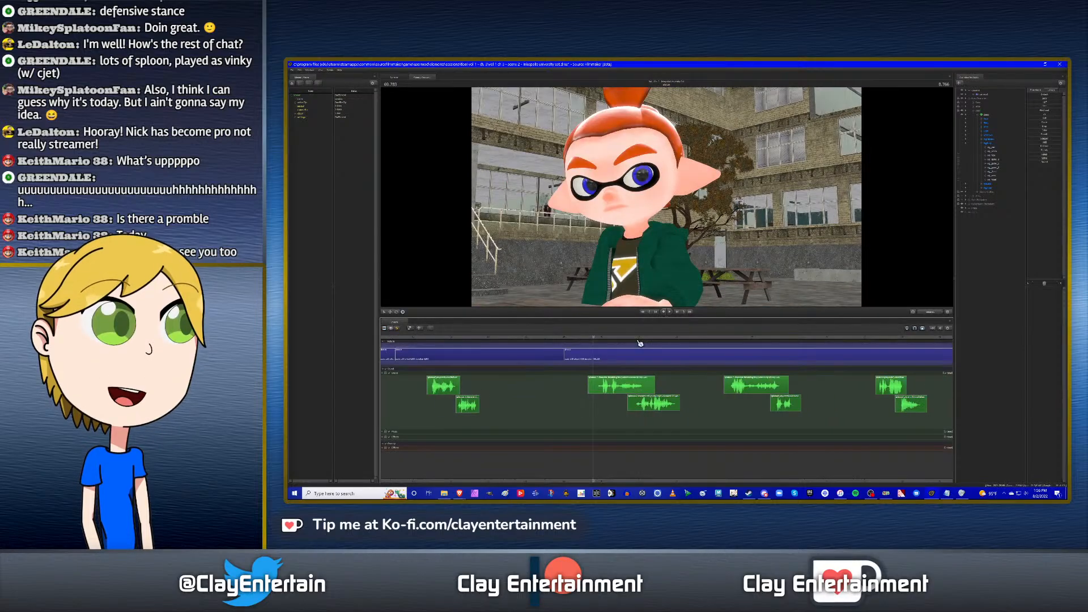
{"action": "left_click", "coordinate": [606, 339]}
{"action": "key", "text": "Up"}
{"action": "key", "text": "Up"}
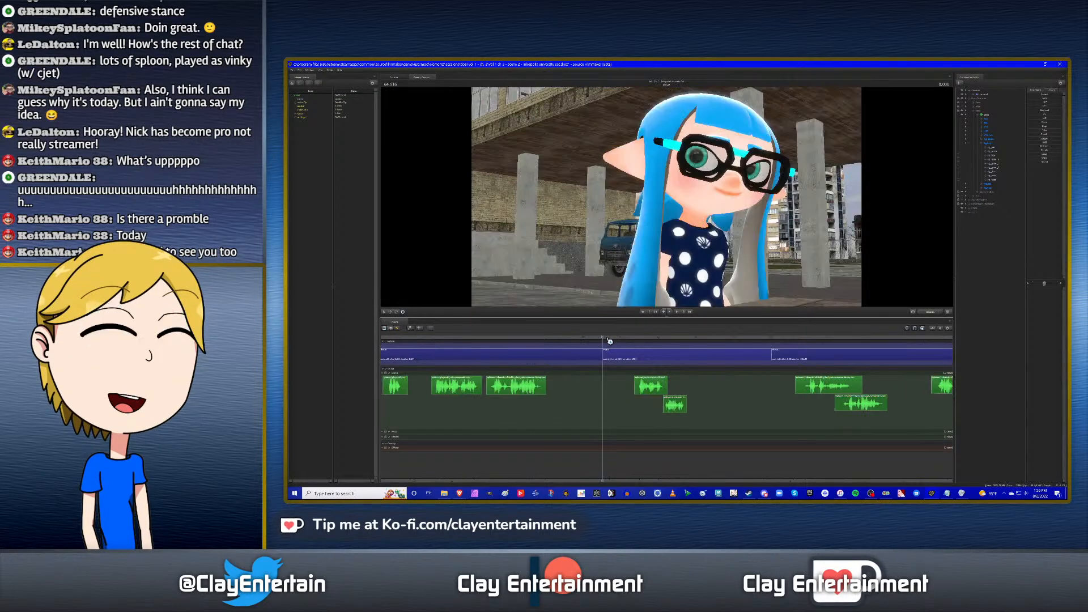
{"action": "scroll", "coordinate": [609, 339], "scroll_direction": "down", "scroll_amount": 2}
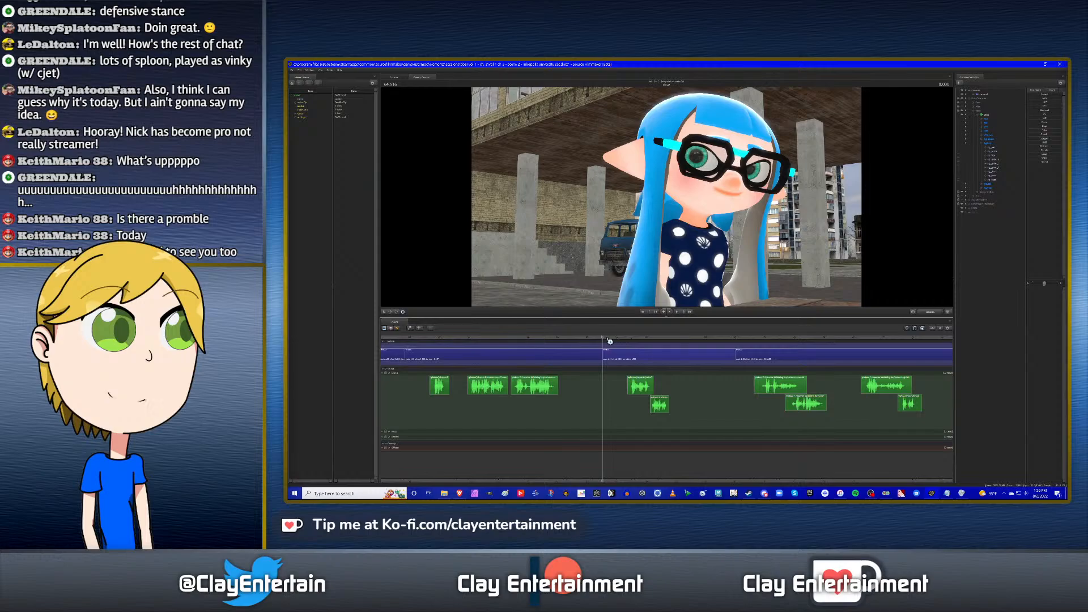
{"action": "key", "text": "Down"}
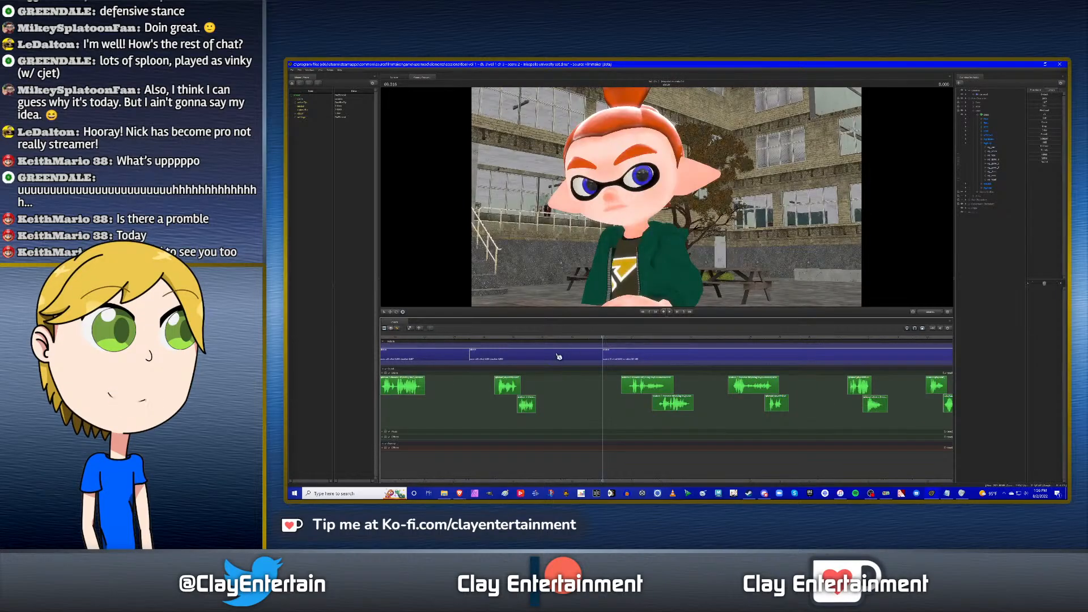
{"action": "left_click", "coordinate": [396, 329]}
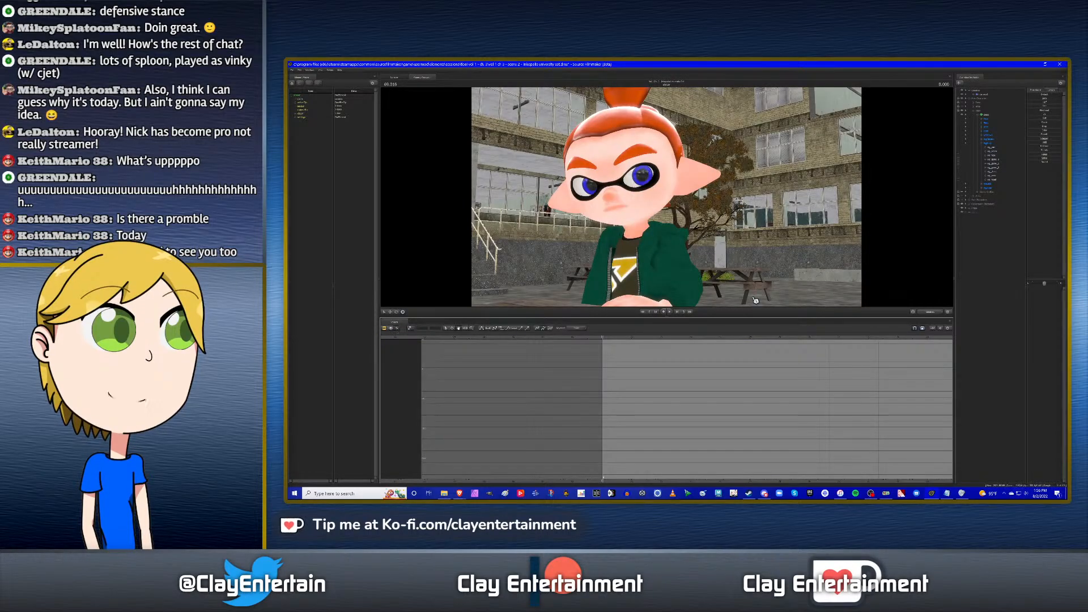
Reopen an evenly sized secondary viewport beside the primary one and switch it to the work camera, raising its view to frame the character.
{"action": "left_click", "coordinate": [310, 70]}
{"action": "left_click", "coordinate": [319, 100]}
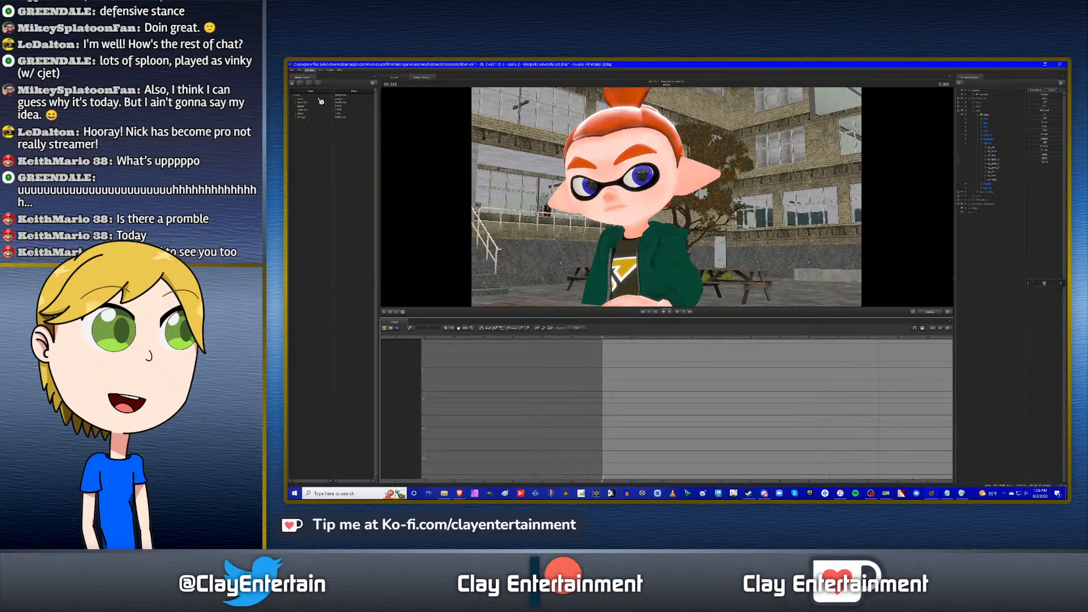
{"action": "left_click_drag", "start_coordinate": [677, 257], "coordinate": [667, 198]}
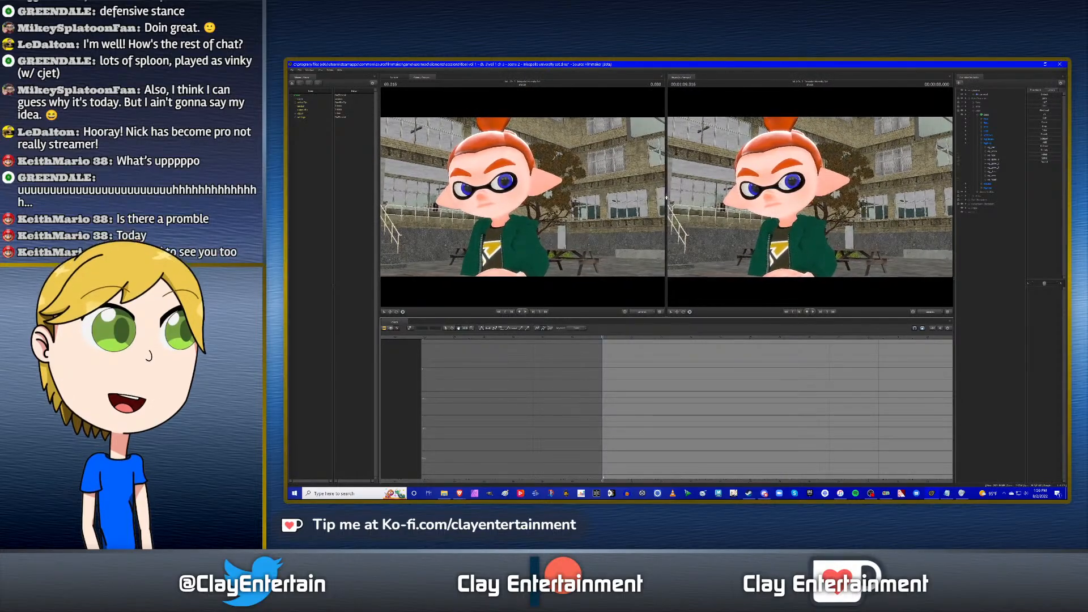
{"action": "left_click", "coordinate": [928, 312]}
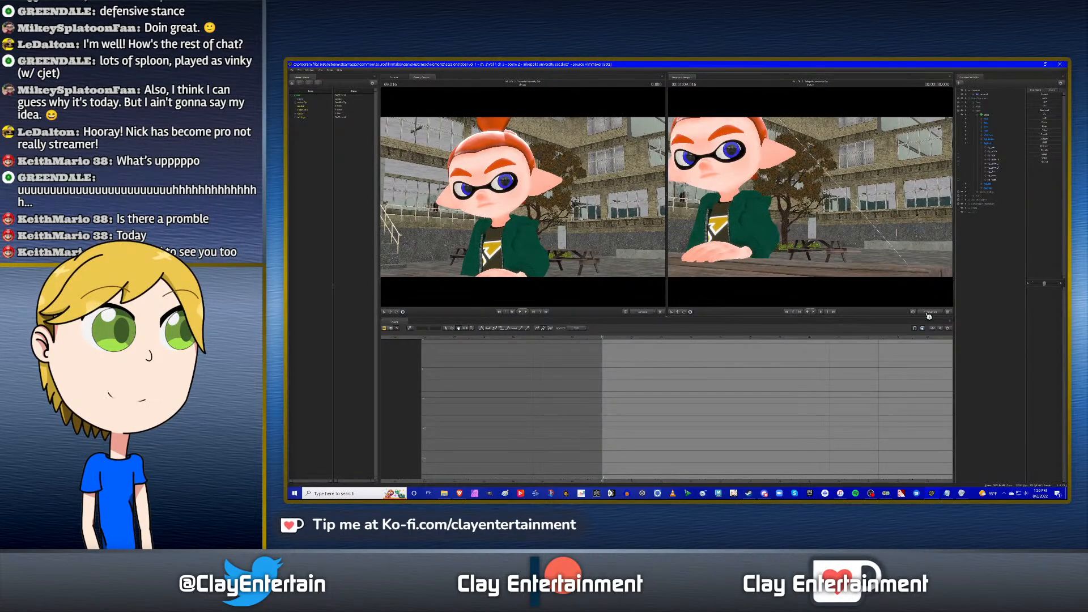
{"action": "left_click_drag", "start_coordinate": [810, 225], "coordinate": [811, 199]}
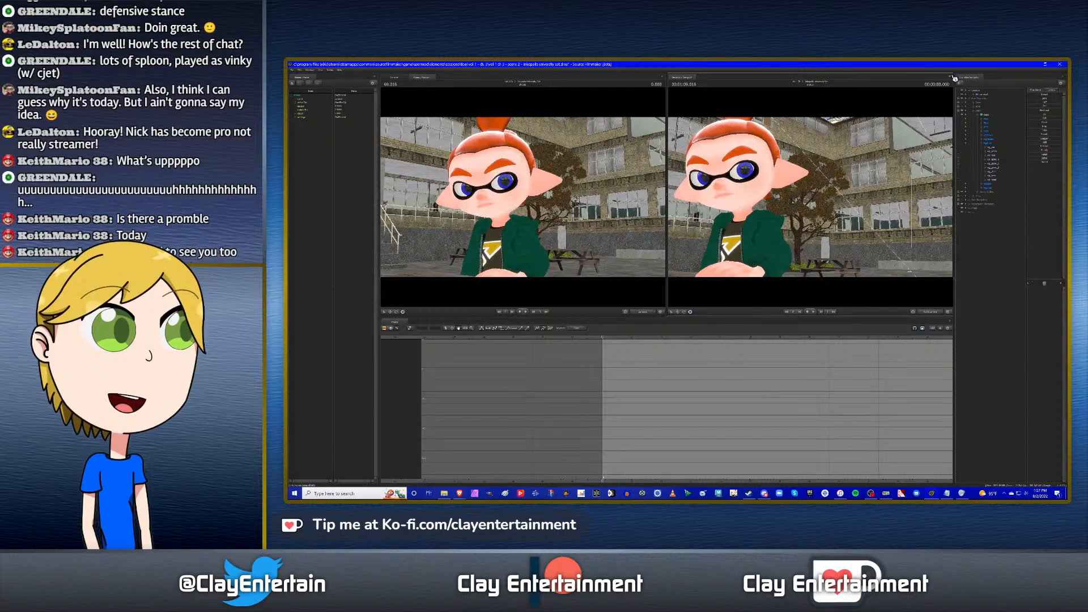
Select the last shot's clip in the Clip Editor and return to the Graph Editor.
{"action": "left_click", "coordinate": [386, 328]}
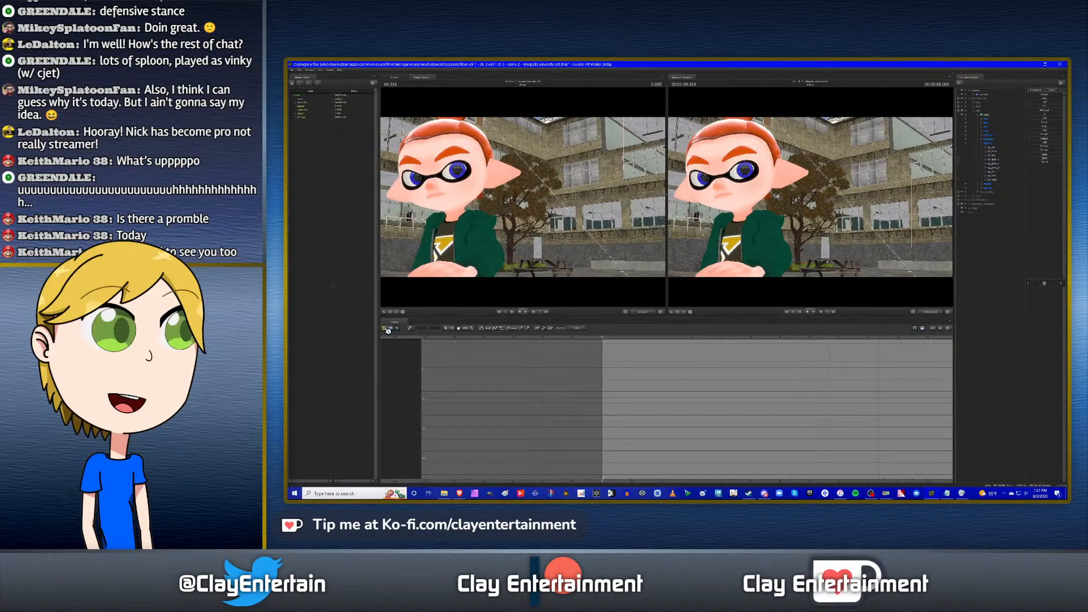
{"action": "left_click", "coordinate": [626, 358]}
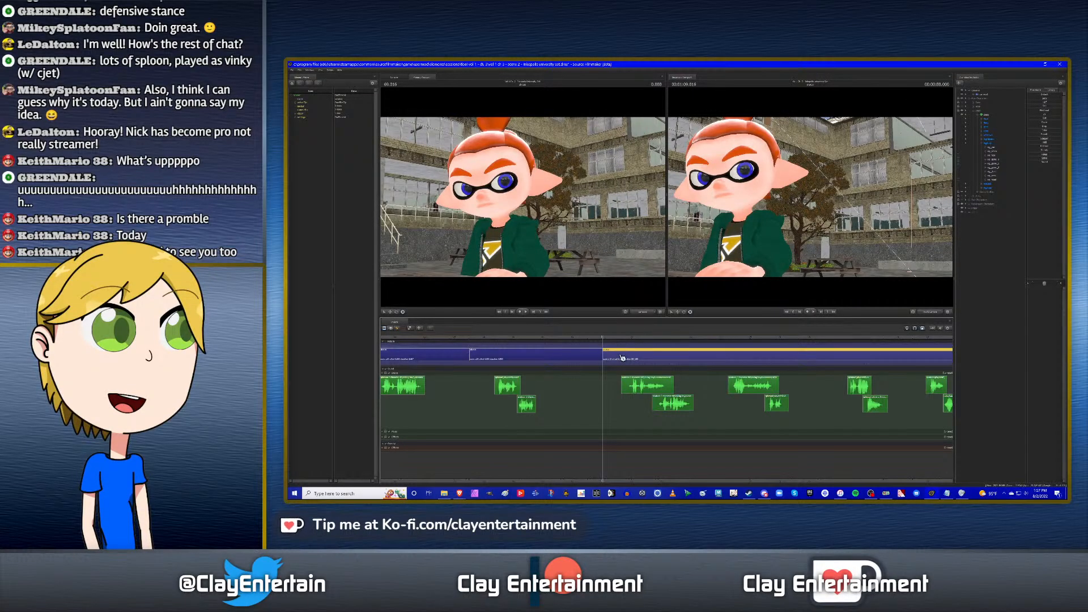
{"action": "left_click", "coordinate": [399, 329]}
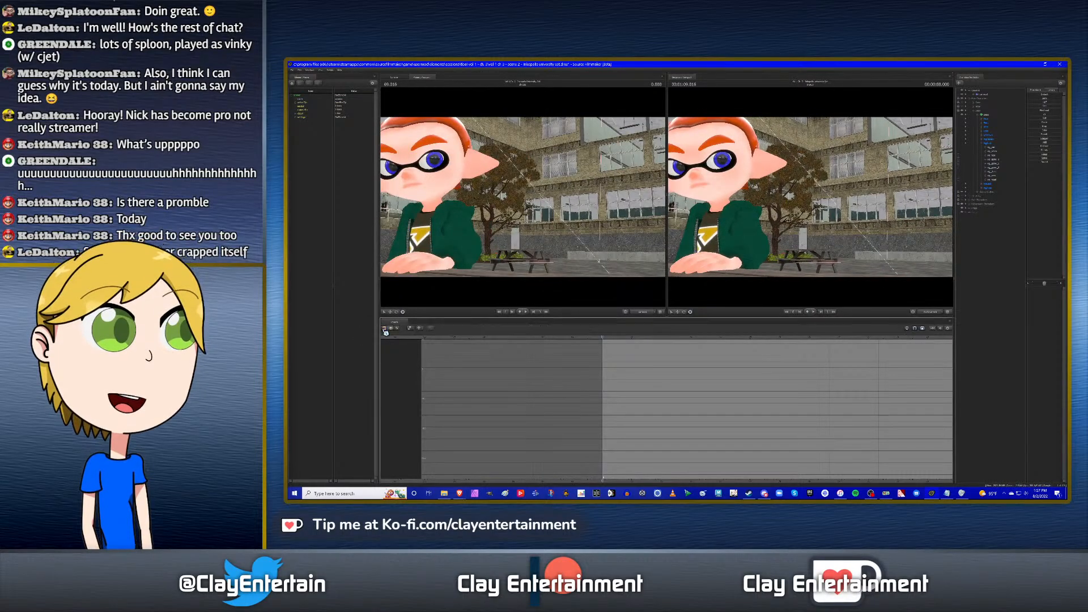
Scrub across the cut in the Clip Editor, return the playhead to the last shot's first frame, and save the session.
{"action": "left_click", "coordinate": [386, 328]}
{"action": "left_click", "coordinate": [596, 339]}
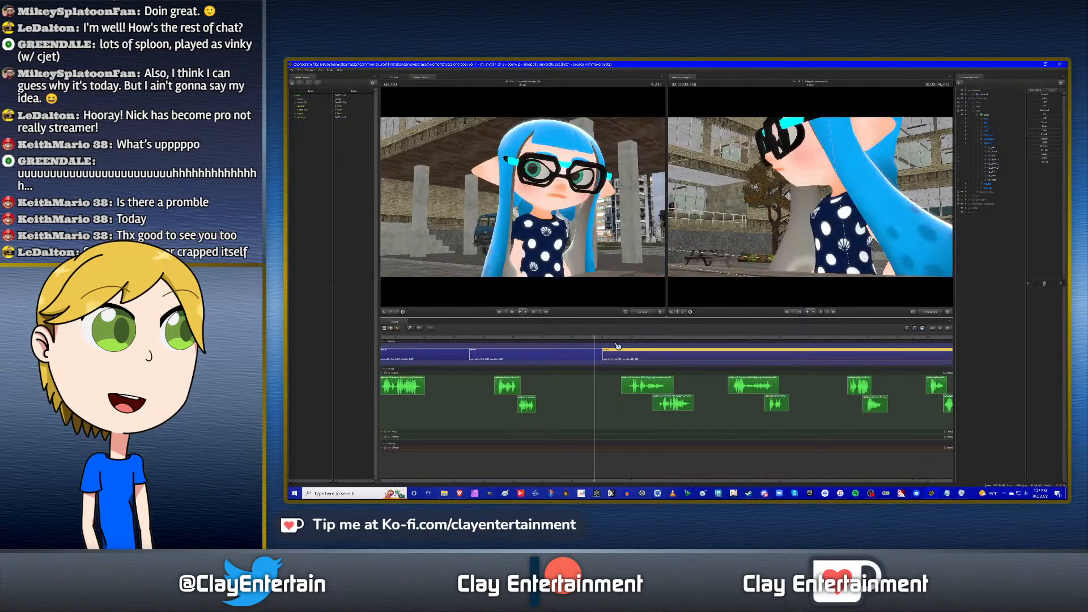
{"action": "left_click_drag", "start_coordinate": [596, 338], "coordinate": [588, 339]}
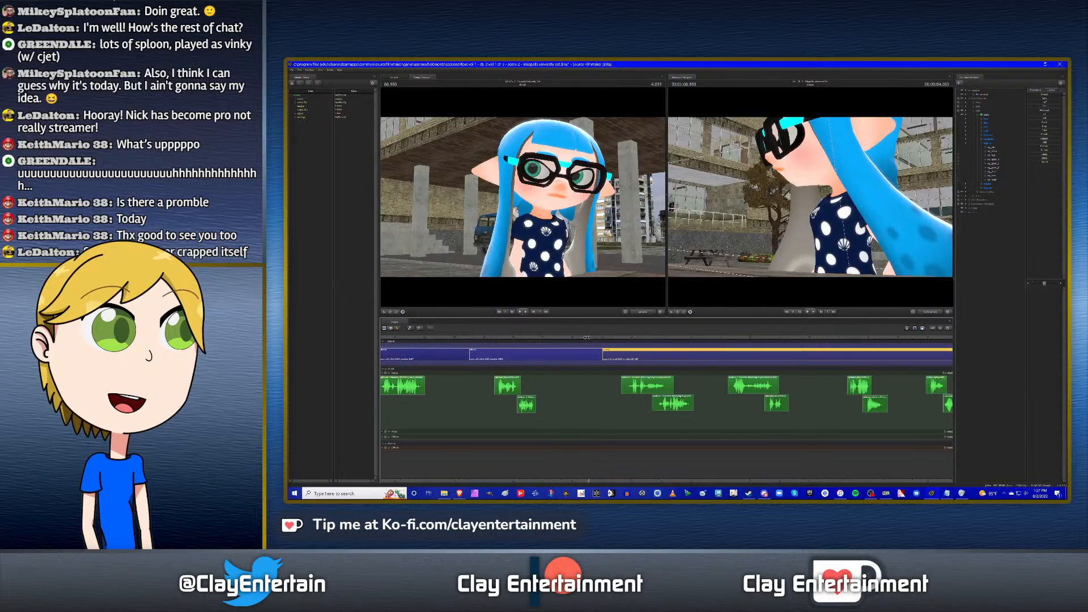
{"action": "left_click", "coordinate": [604, 344]}
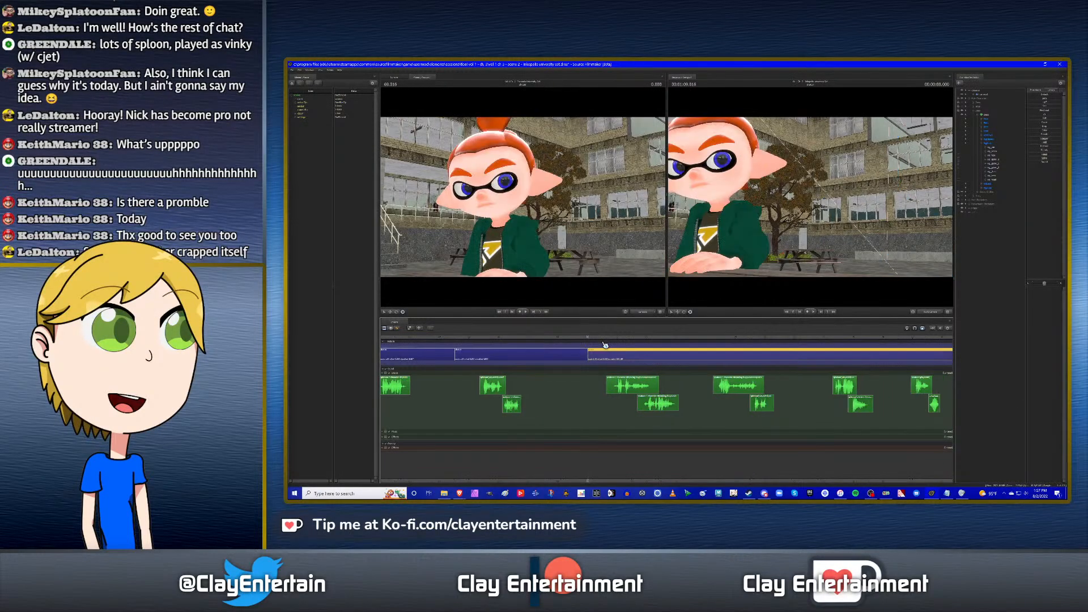
{"action": "left_click", "coordinate": [292, 71]}
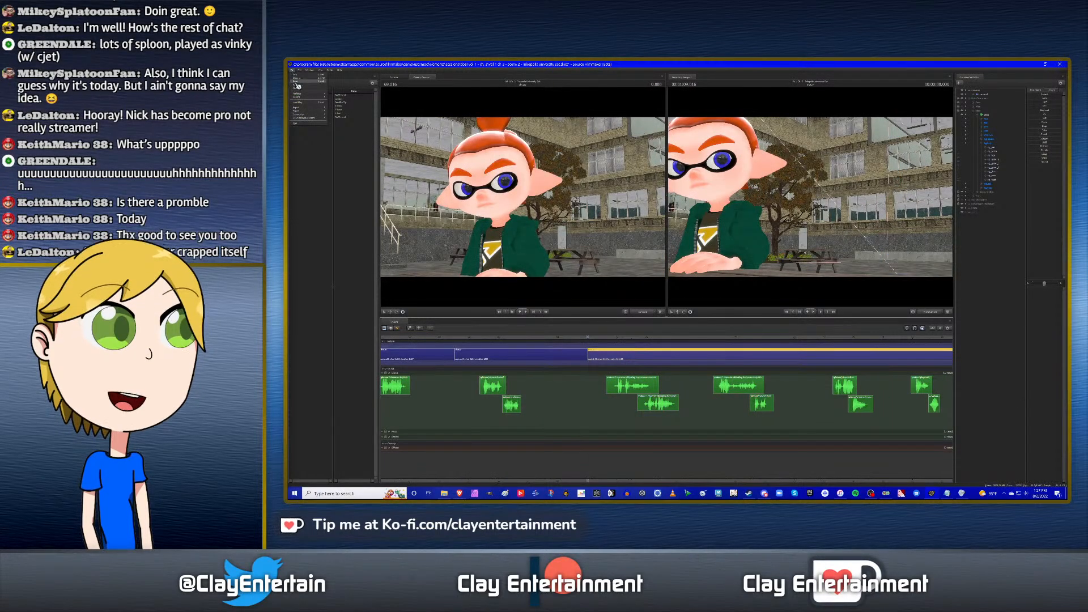
{"action": "left_click", "coordinate": [297, 81]}
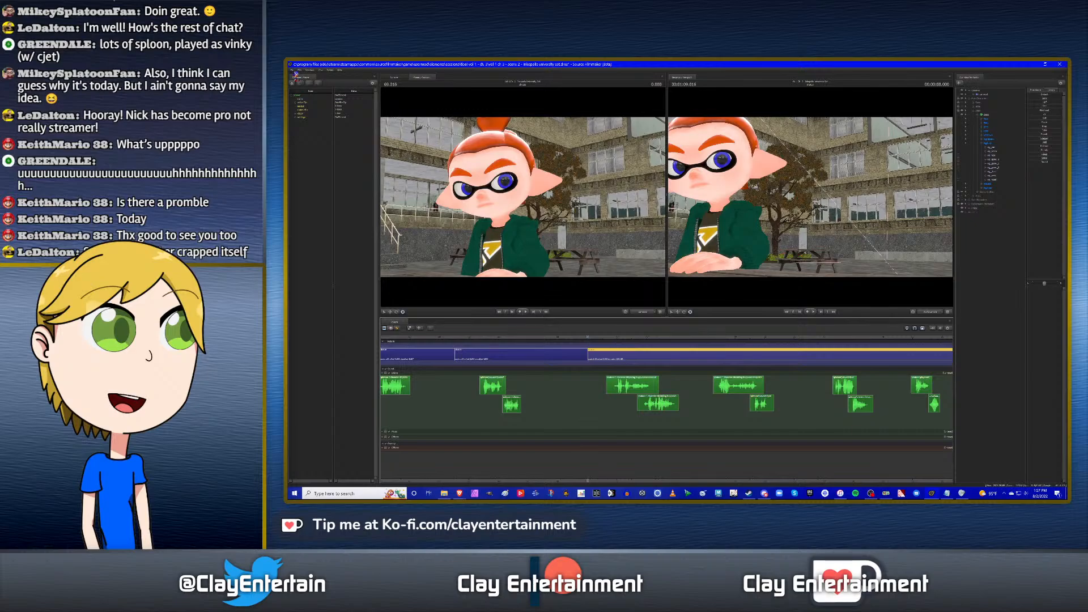
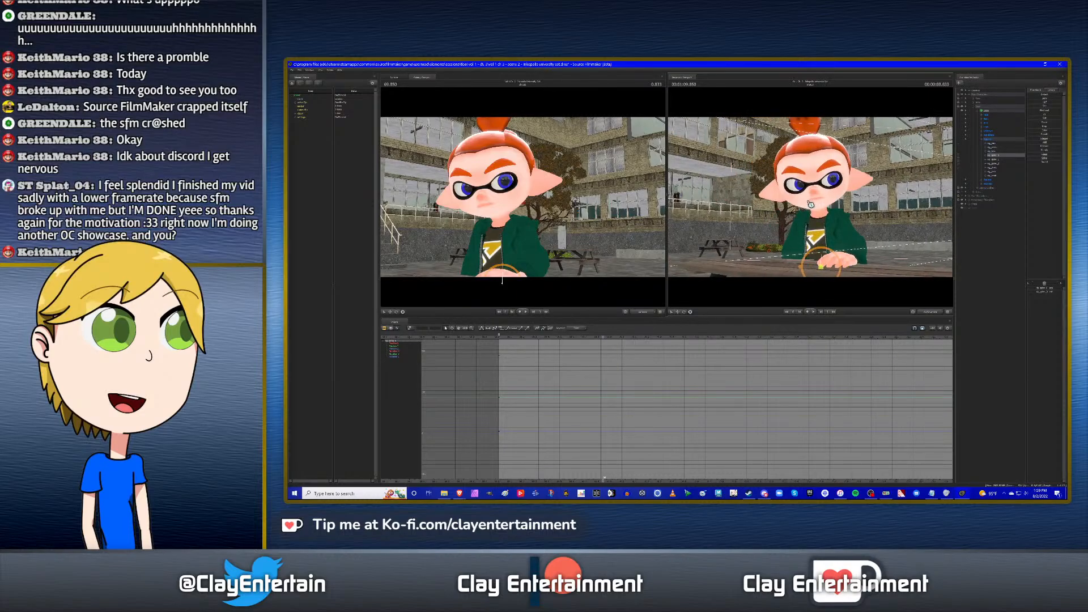
Switch to the rotate manipulator and slightly rotate the red-haired character's lower spine control from a lower work camera angle.
{"action": "left_click", "coordinate": [684, 311]}
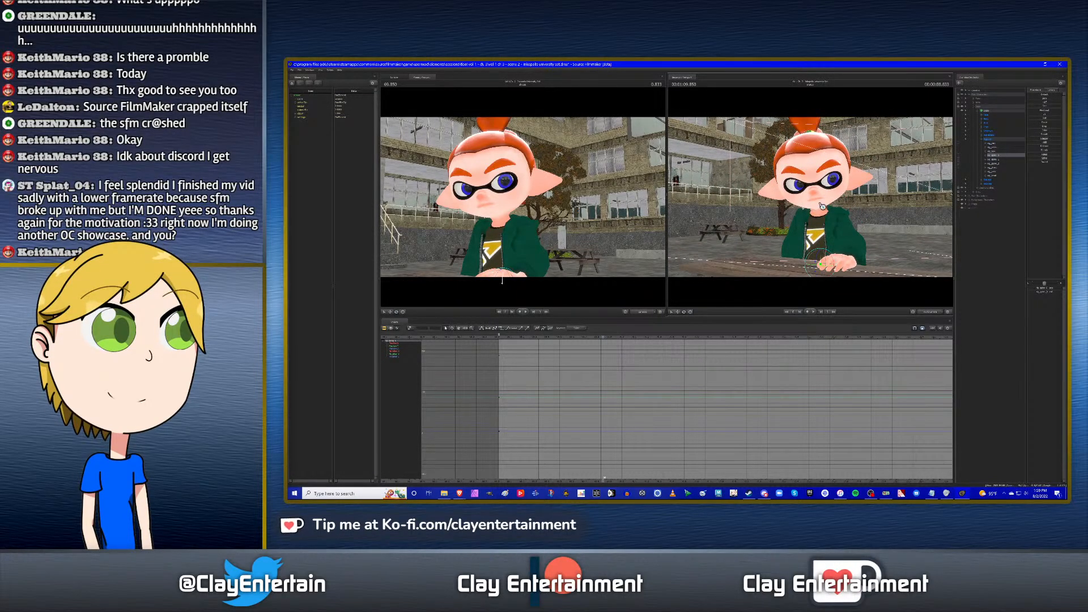
{"action": "mouse_move", "coordinate": [821, 205]}
{"action": "left_mouse_down"}
{"action": "mouse_move", "coordinate": [810, 209]}
{"action": "mouse_move", "coordinate": [813, 200]}
{"action": "left_mouse_up"}
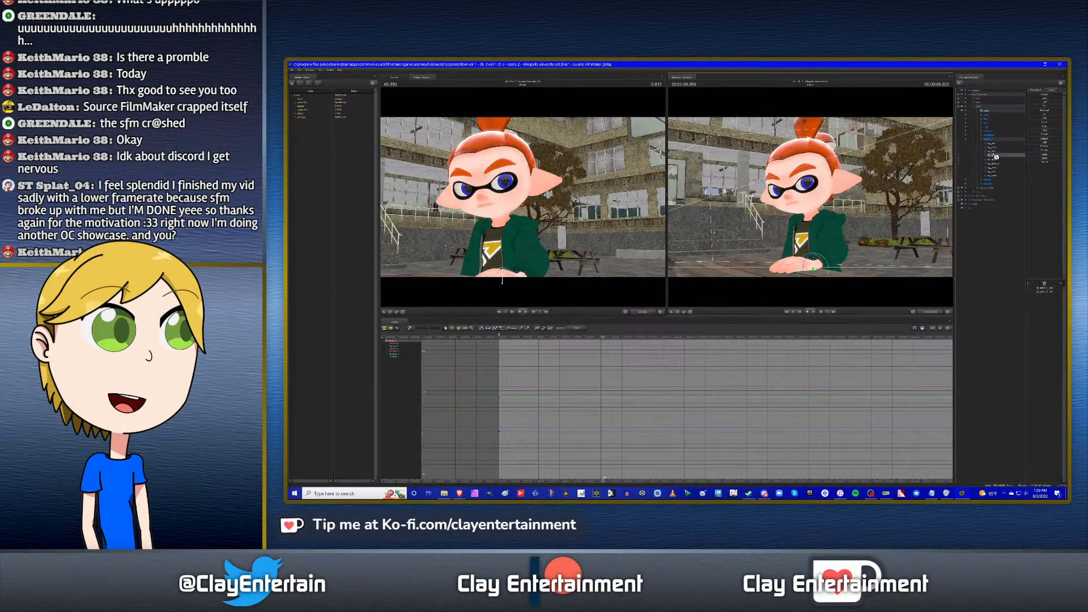
{"action": "left_click", "coordinate": [997, 147]}
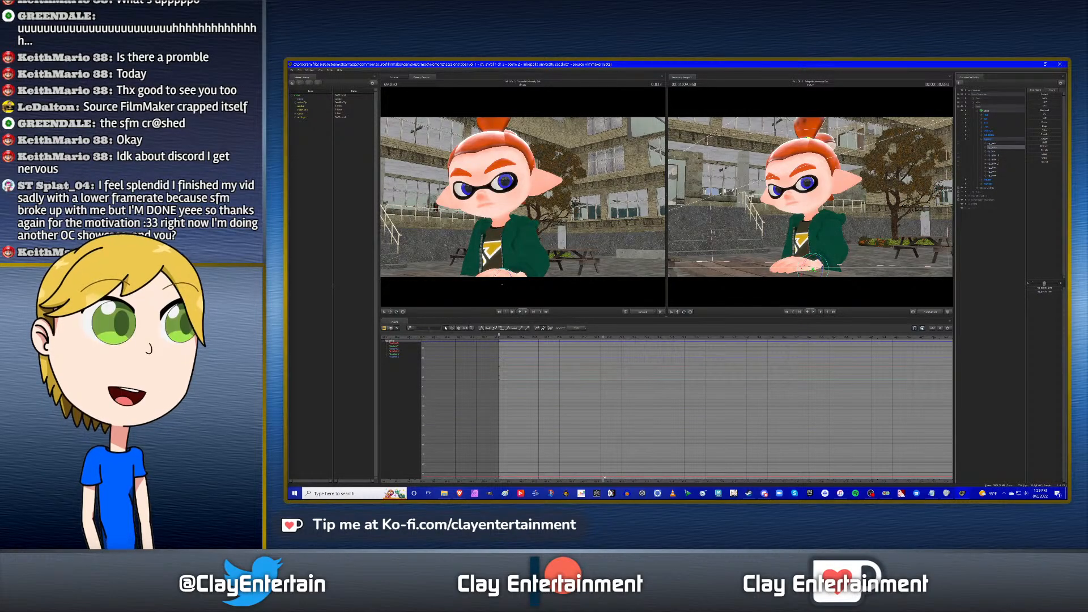
{"action": "left_click_drag", "start_coordinate": [876, 188], "coordinate": [877, 188]}
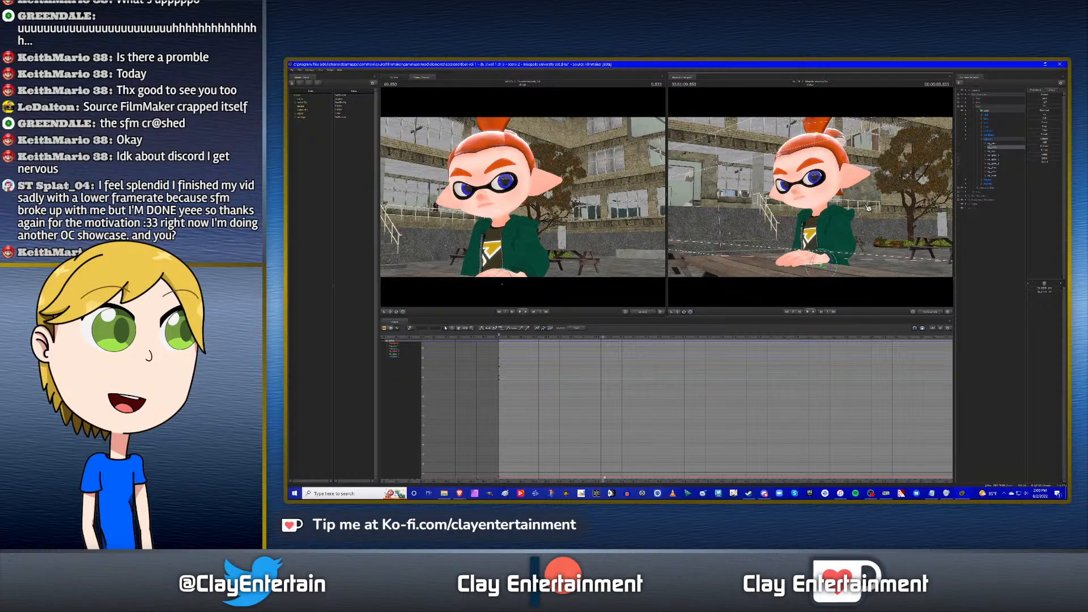
{"action": "left_click", "coordinate": [997, 157]}
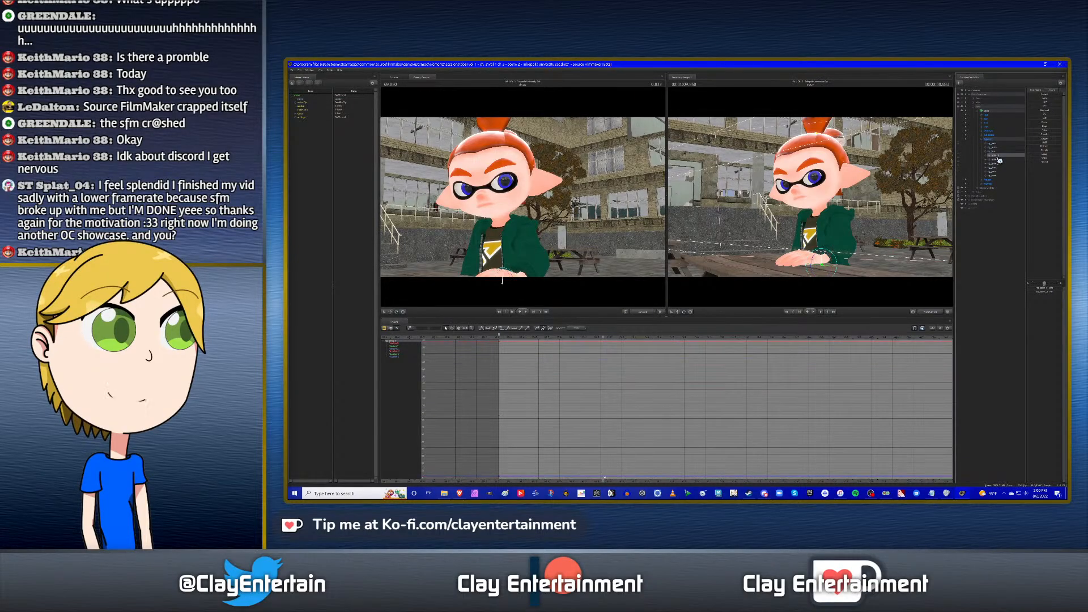
{"action": "left_click_drag", "start_coordinate": [811, 214], "coordinate": [859, 203], "text": "alt"}
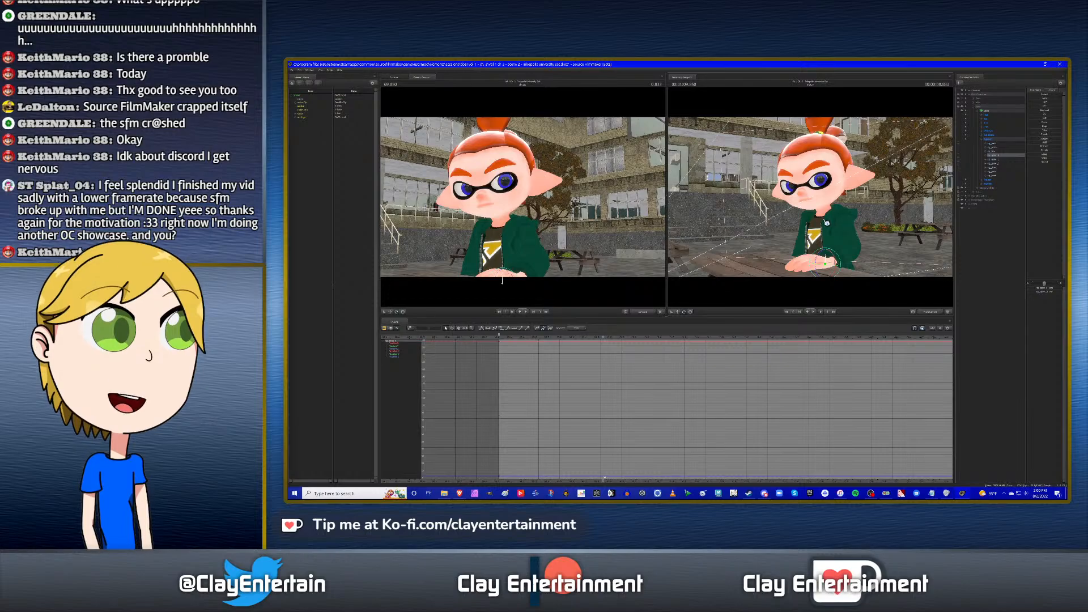
{"action": "middle_click_drag", "start_coordinate": [879, 235], "coordinate": [864, 201], "text": "alt"}
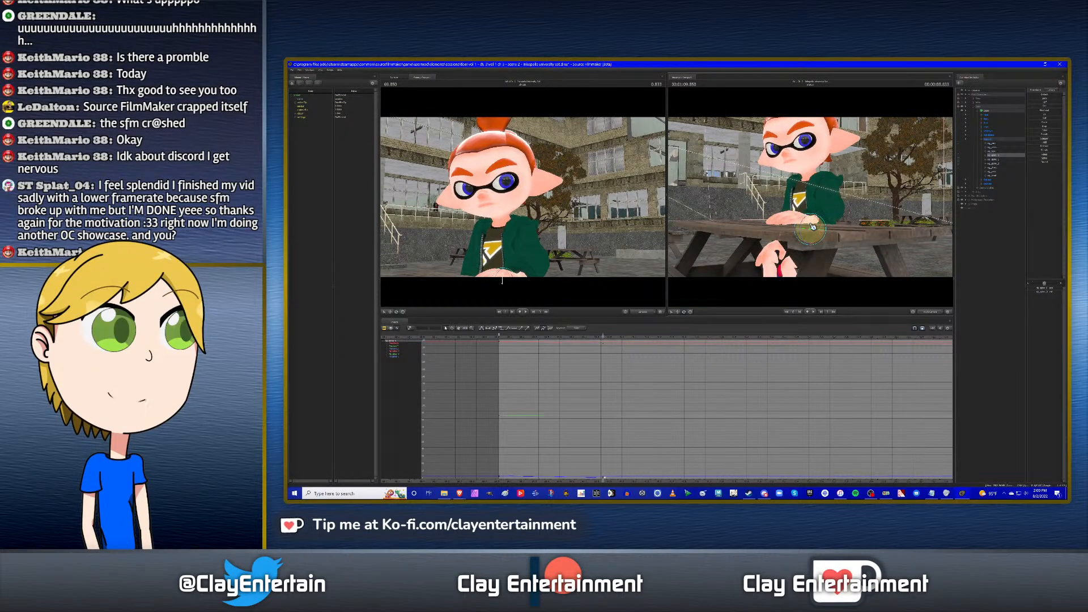
{"action": "left_click_drag", "start_coordinate": [812, 226], "coordinate": [810, 215]}
Make small rotations to the red-haired character's middle and upper spine controls to refine the seated torso pose.
{"action": "left_click", "coordinate": [995, 160]}
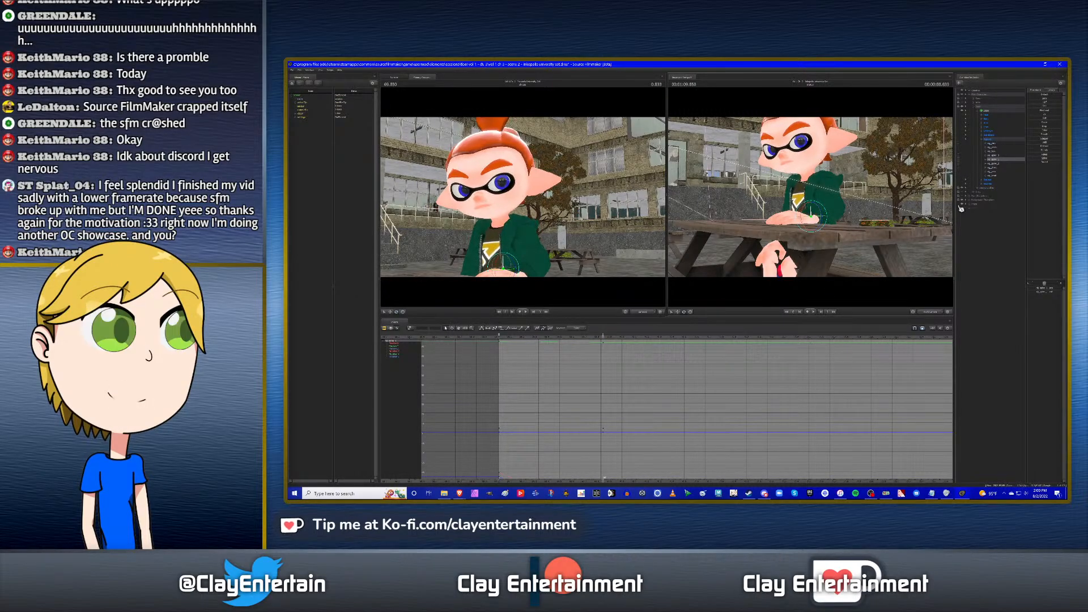
{"action": "left_click", "coordinate": [1000, 165]}
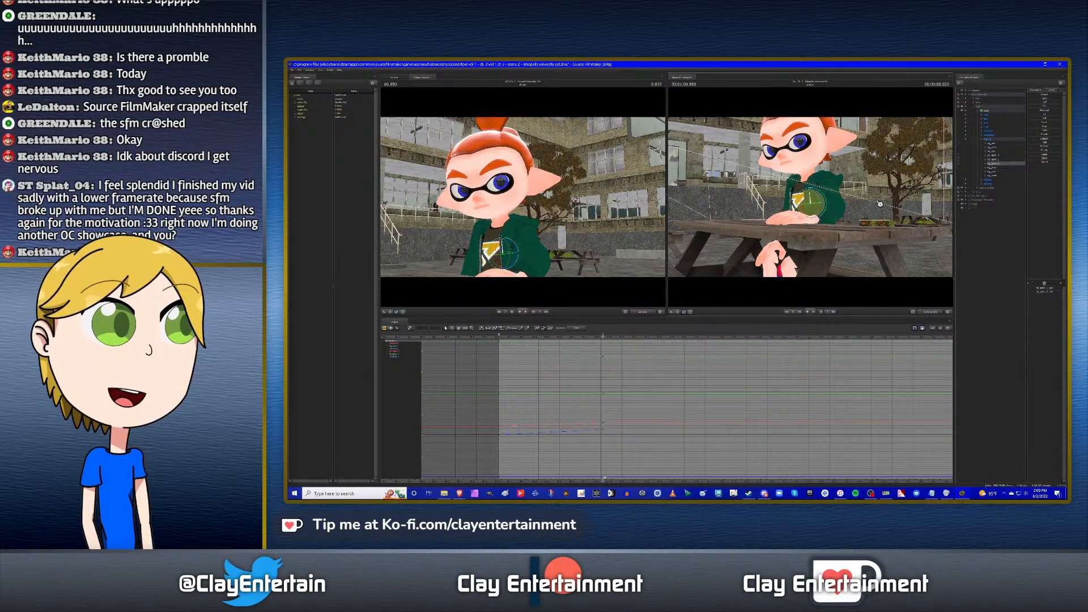
{"action": "left_click", "coordinate": [996, 169]}
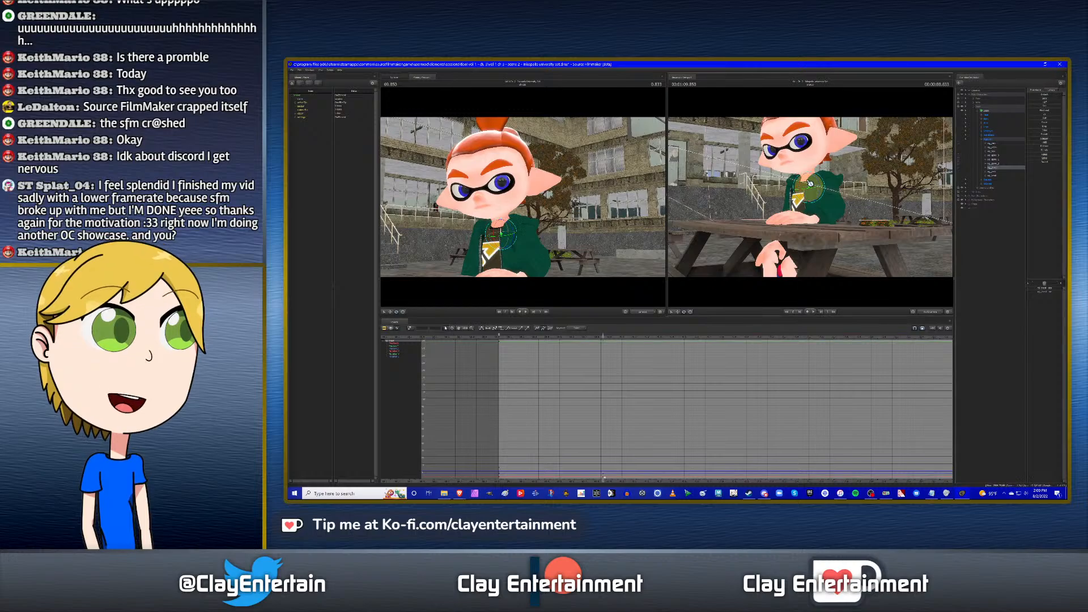
{"action": "left_click", "coordinate": [999, 164]}
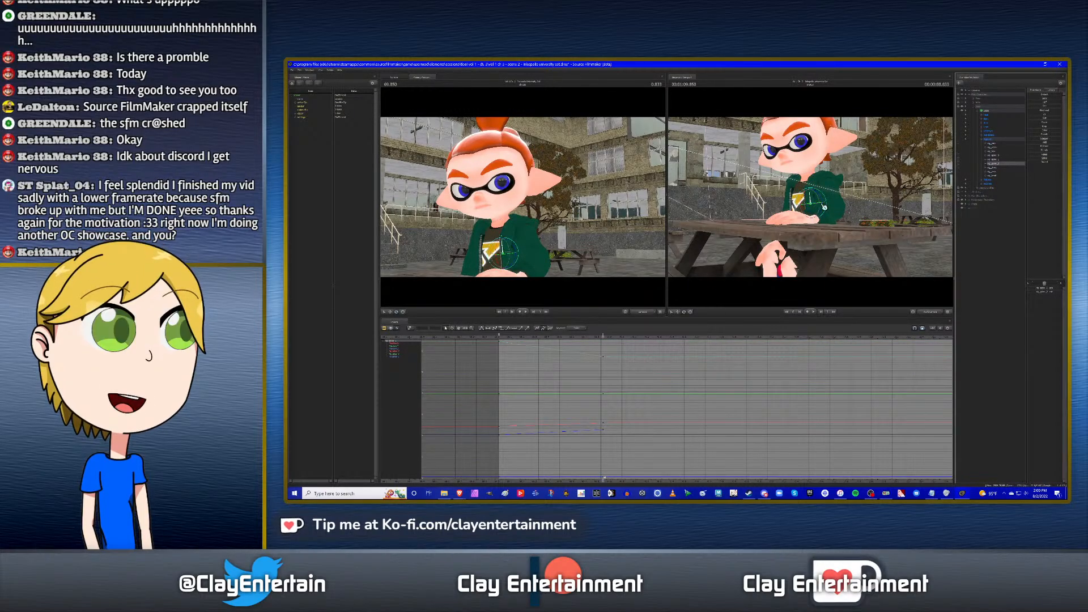
{"action": "left_click_drag", "start_coordinate": [814, 203], "coordinate": [814, 202]}
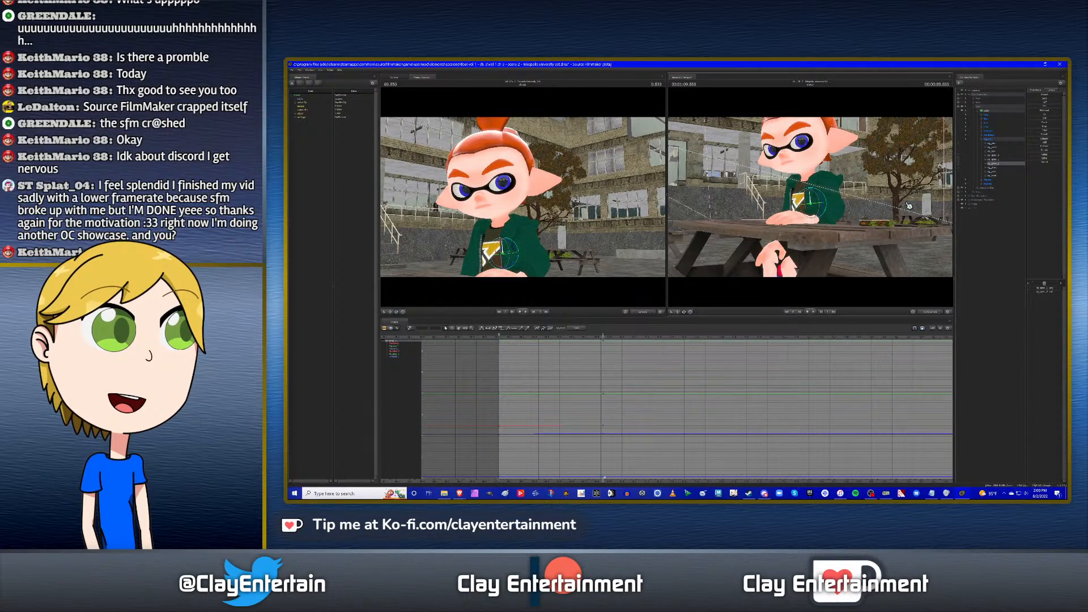
{"action": "left_click", "coordinate": [995, 161]}
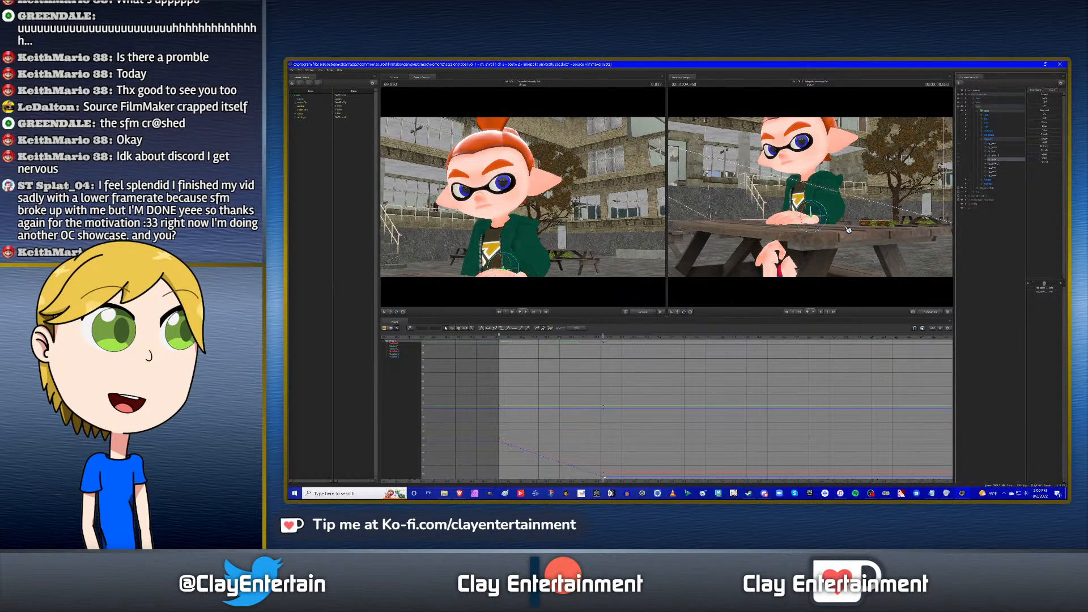
{"action": "left_click_drag", "start_coordinate": [814, 212], "coordinate": [817, 213]}
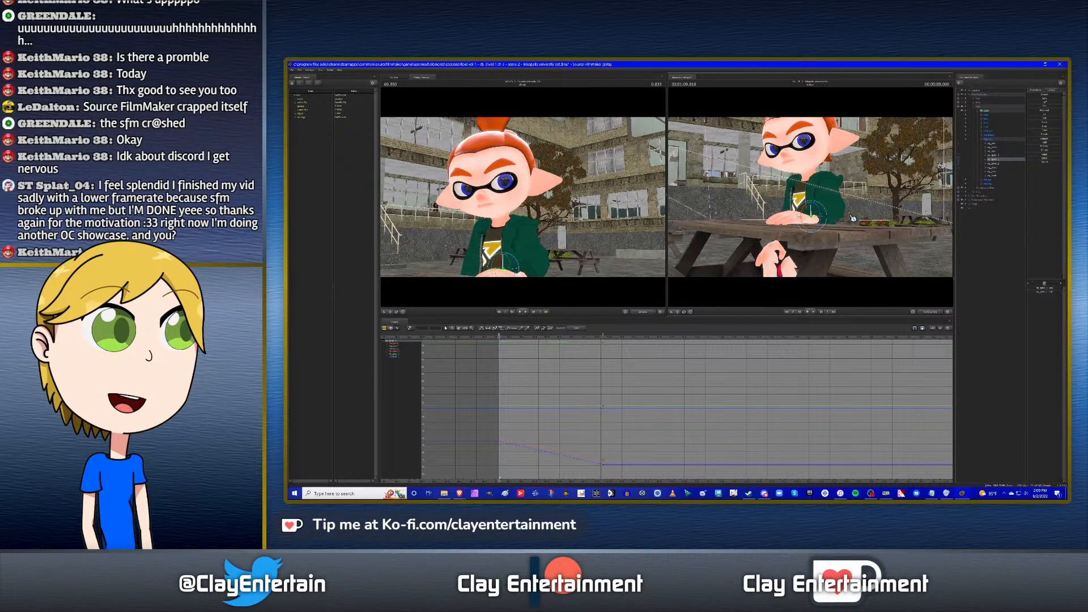
Make slight rotations to the red-haired character's neck and head controls to complete the seated pose at the current frame.
{"action": "left_click", "coordinate": [998, 171]}
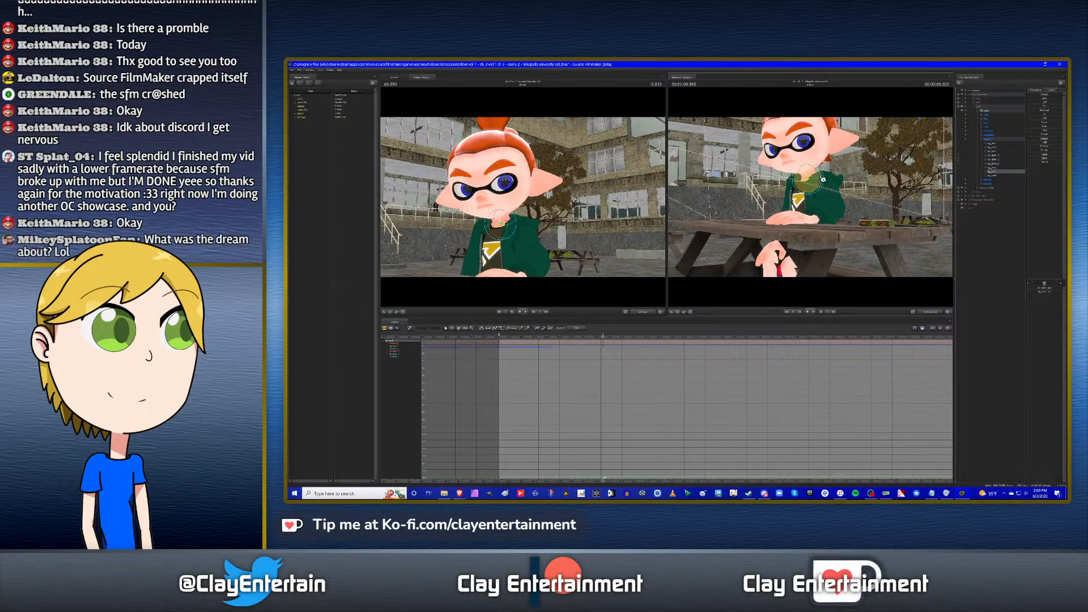
{"action": "left_click_drag", "start_coordinate": [809, 176], "coordinate": [811, 178]}
{"action": "left_click", "coordinate": [994, 176]}
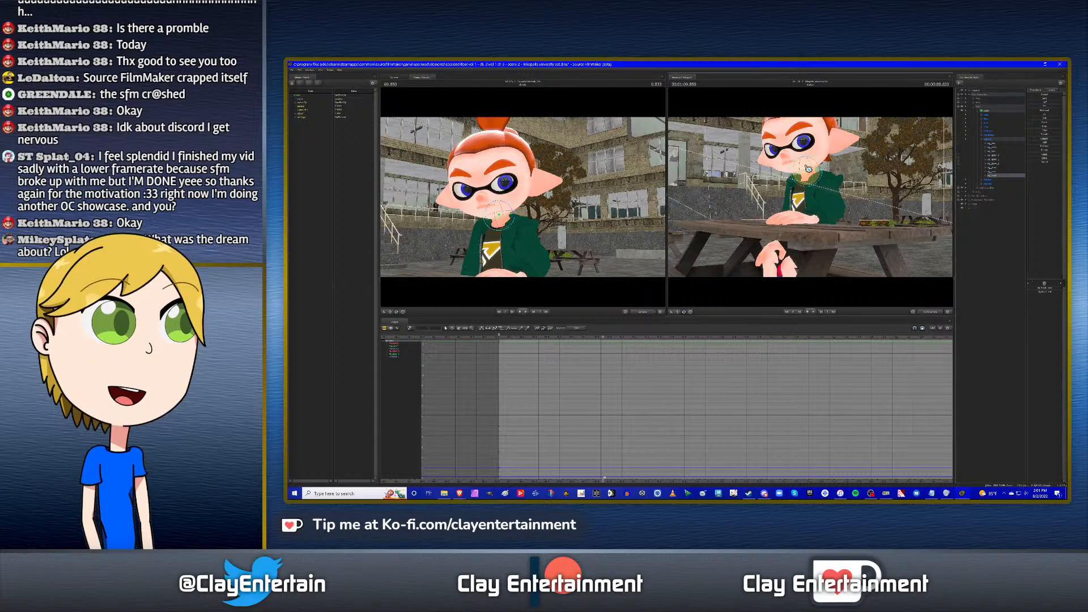
{"action": "left_click_drag", "start_coordinate": [808, 169], "coordinate": [806, 168]}
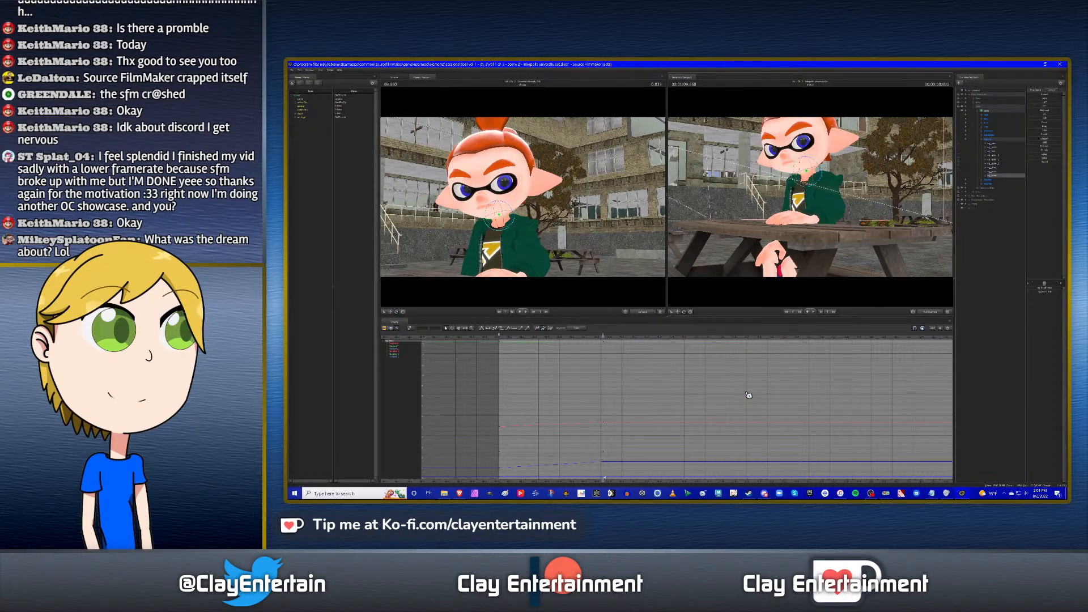
Select the character's lowest spine control and scrub around its newest keyframe in the Graph Editor to check the motion.
{"action": "left_click", "coordinate": [998, 159]}
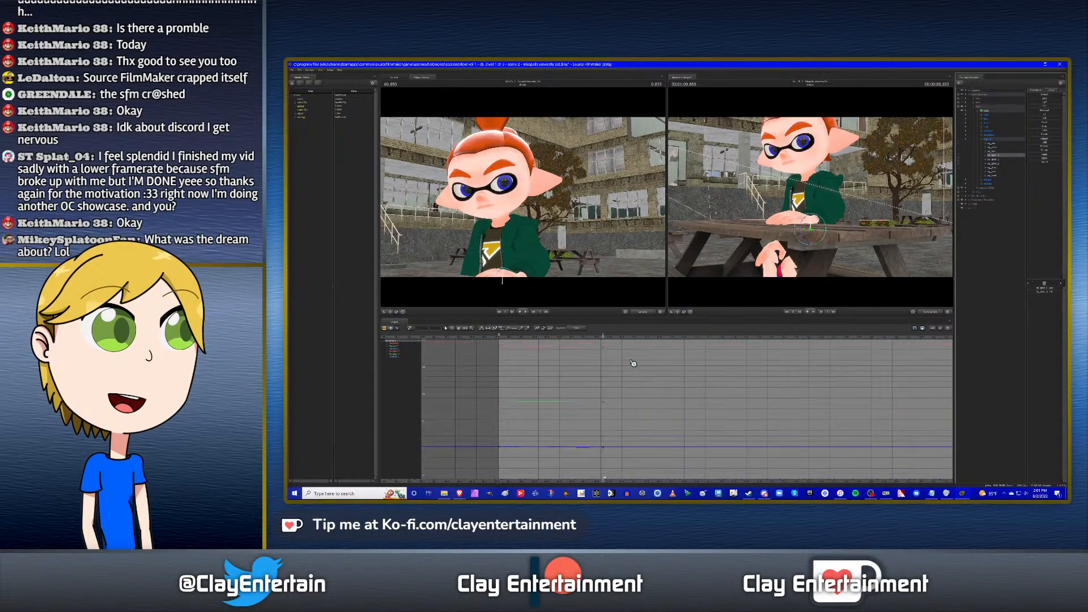
{"action": "left_click", "coordinate": [459, 328]}
{"action": "left_click_drag", "start_coordinate": [625, 367], "coordinate": [684, 375]}
{"action": "left_click_drag", "start_coordinate": [661, 337], "coordinate": [704, 340]}
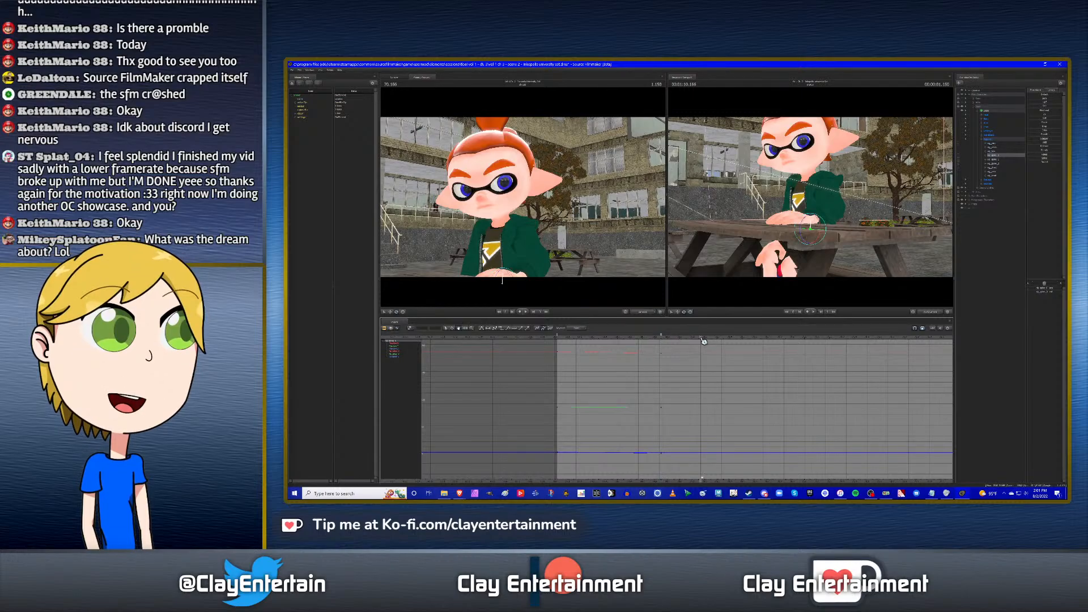
{"action": "left_click", "coordinate": [609, 336]}
{"action": "left_click_drag", "start_coordinate": [611, 336], "coordinate": [658, 337]}
{"action": "left_click_drag", "start_coordinate": [701, 369], "coordinate": [630, 371]}
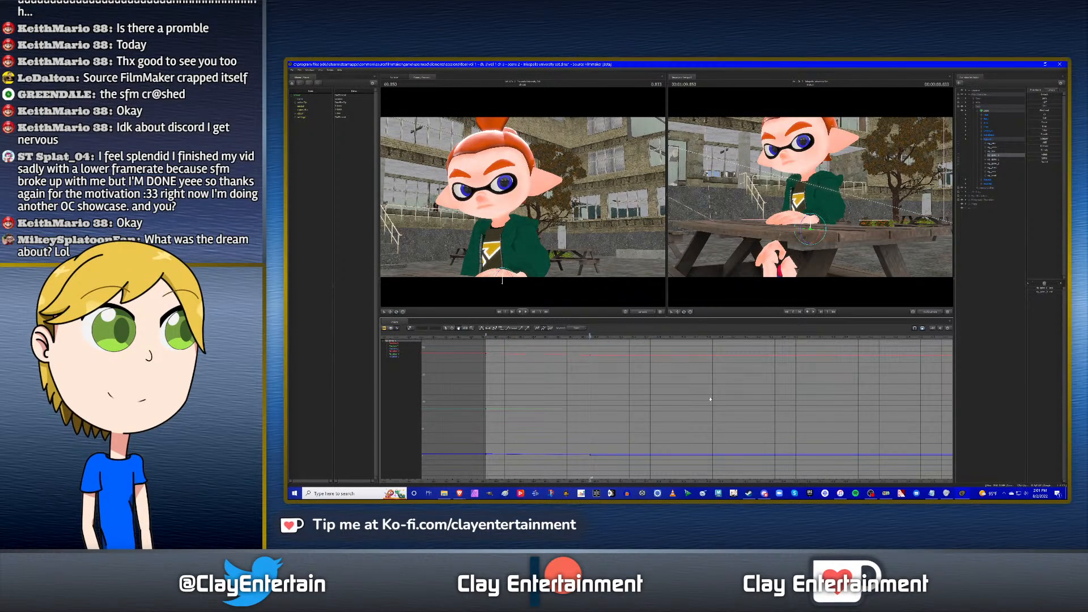
{"action": "key", "text": "Right"}
{"action": "key", "text": "Right"}
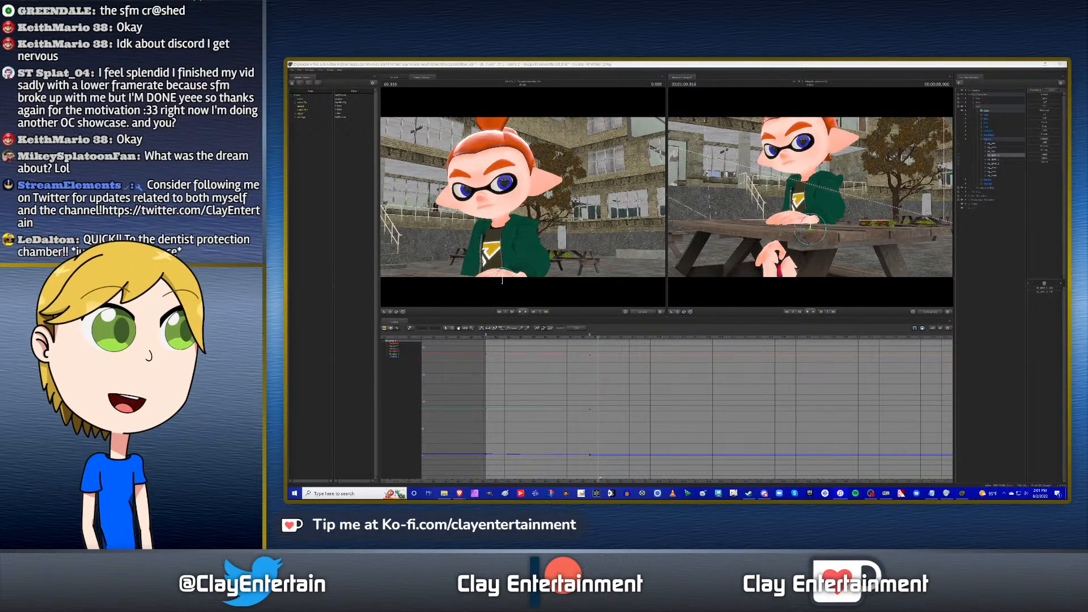
Move the playhead past the lower spine's newest keyframe to 1.083 seconds into the shot.
{"action": "left_click", "coordinate": [810, 63]}
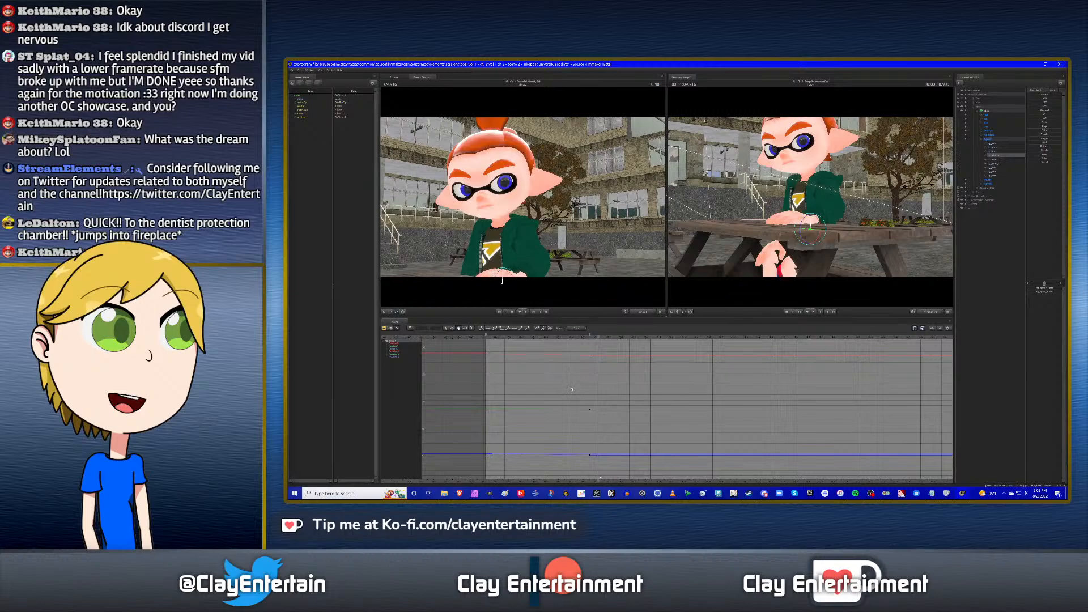
{"action": "scroll", "coordinate": [583, 379], "scroll_direction": "up", "scroll_amount": 3}
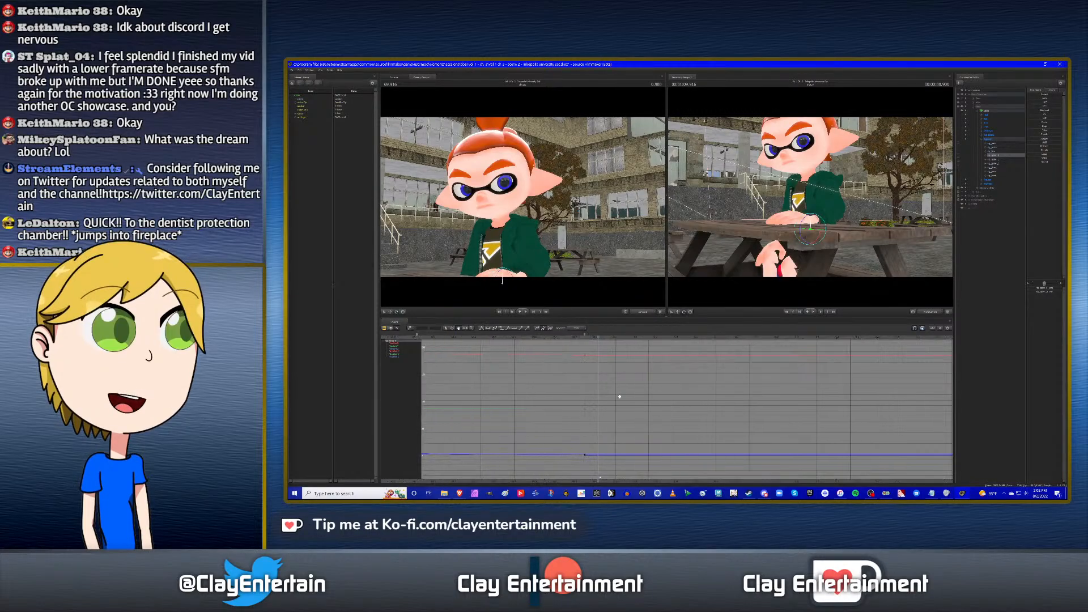
{"action": "left_click_drag", "start_coordinate": [617, 396], "coordinate": [704, 388]}
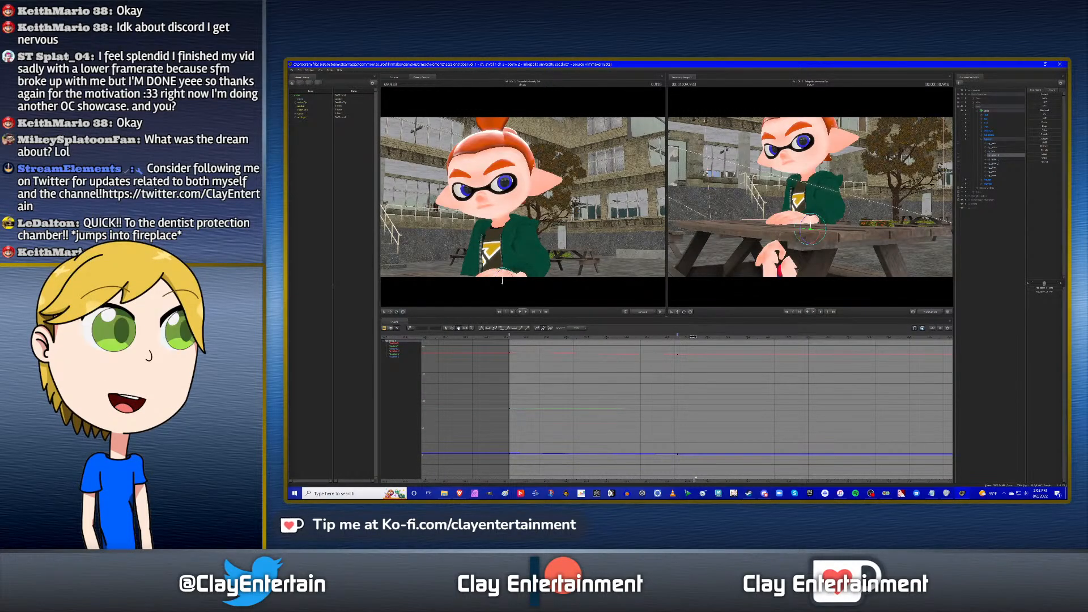
{"action": "left_click_drag", "start_coordinate": [693, 336], "coordinate": [698, 336]}
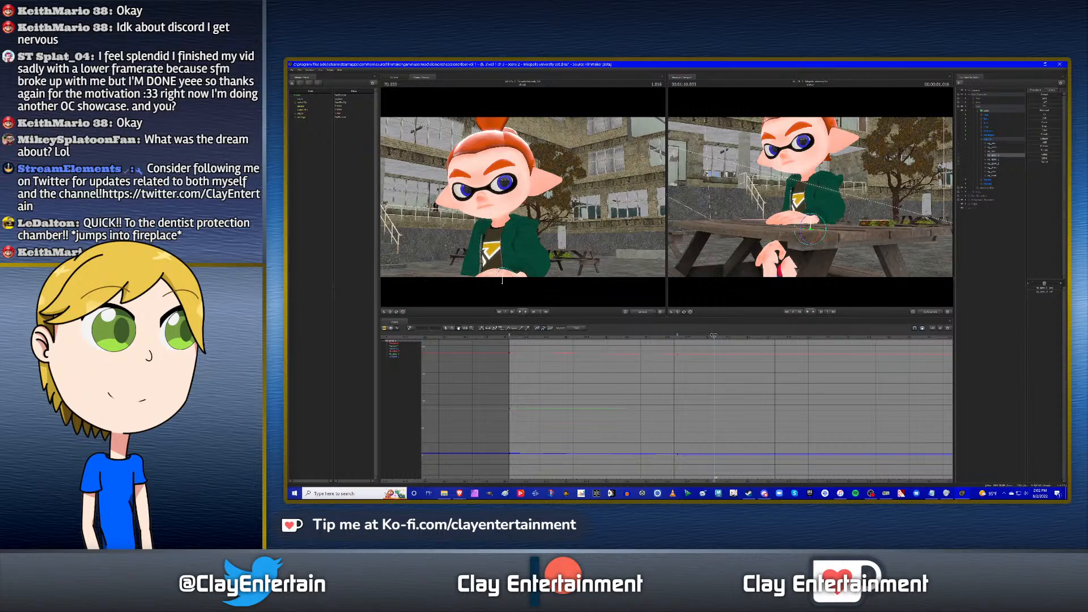
{"action": "left_click_drag", "start_coordinate": [711, 335], "coordinate": [725, 336]}
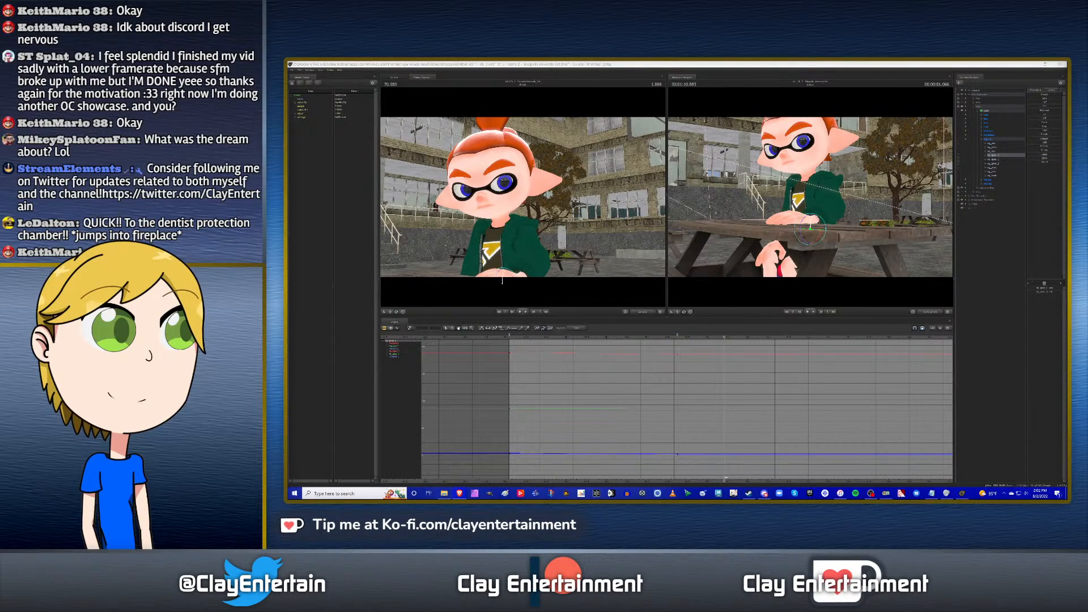
{"action": "left_click", "coordinate": [794, 64]}
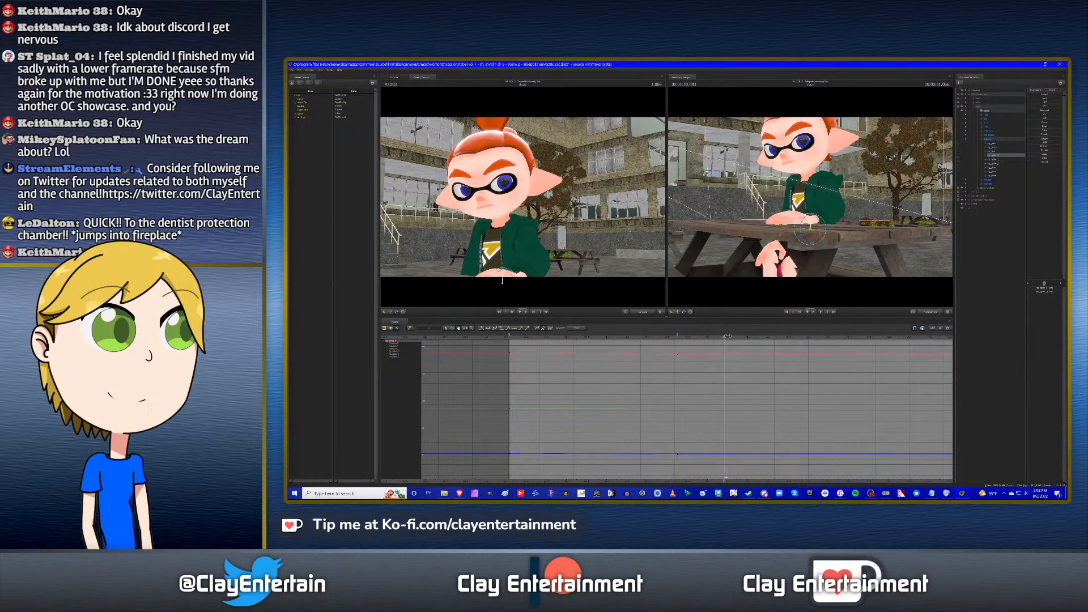
{"action": "left_click_drag", "start_coordinate": [730, 336], "coordinate": [728, 336]}
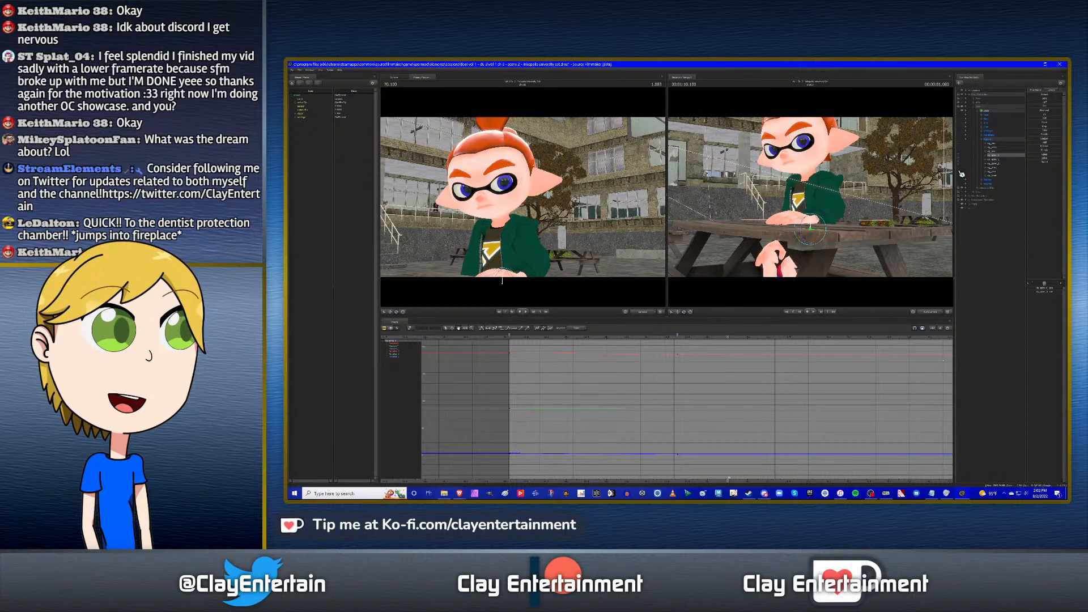
Reframe the work camera on the character's upper body and make small rotations to the lower and middle spine controls.
{"action": "left_click_drag", "start_coordinate": [811, 205], "coordinate": [815, 200]}
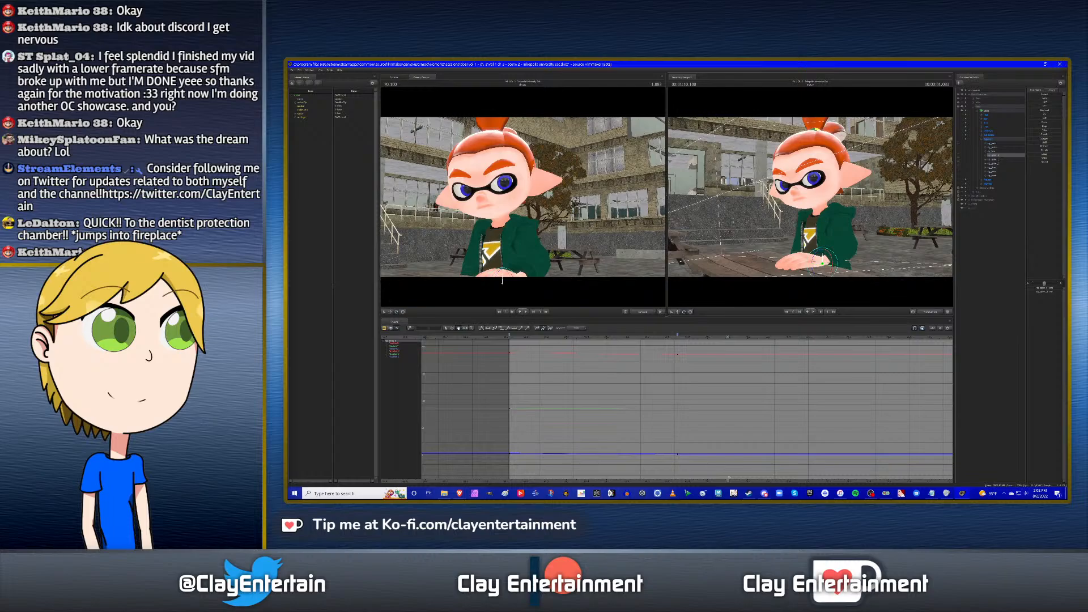
{"action": "left_click_drag", "start_coordinate": [842, 208], "coordinate": [810, 197]}
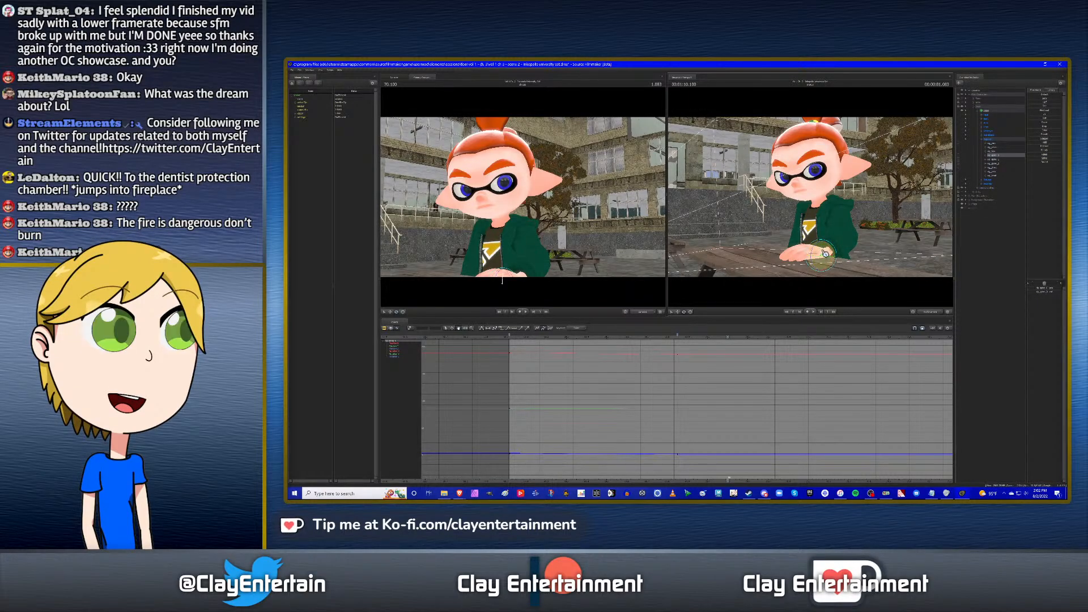
{"action": "left_click_drag", "start_coordinate": [825, 254], "coordinate": [828, 253]}
{"action": "left_click", "coordinate": [998, 159]}
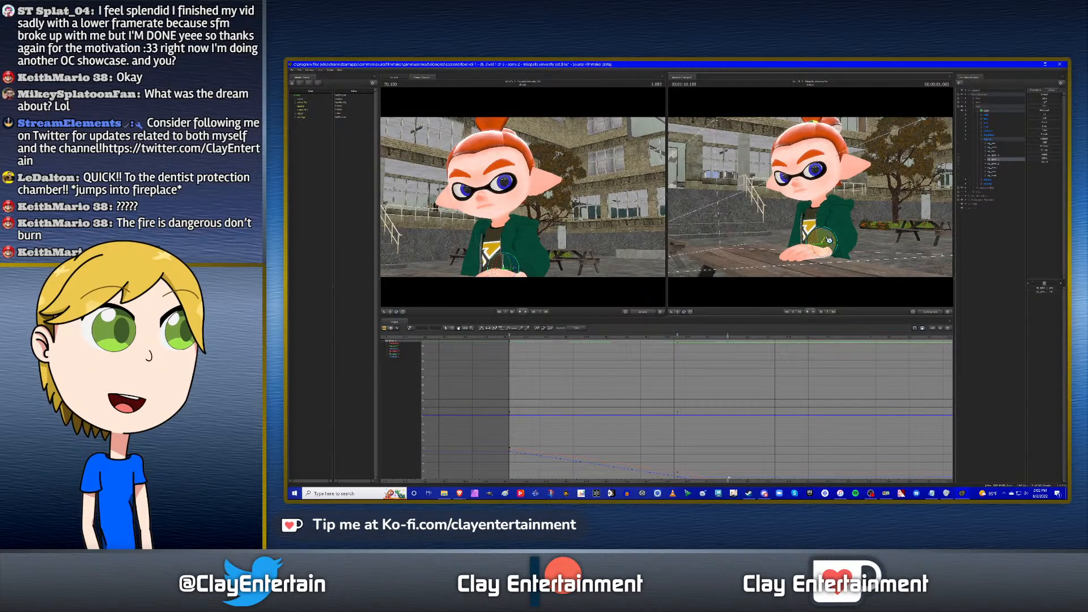
{"action": "left_click", "coordinate": [998, 164]}
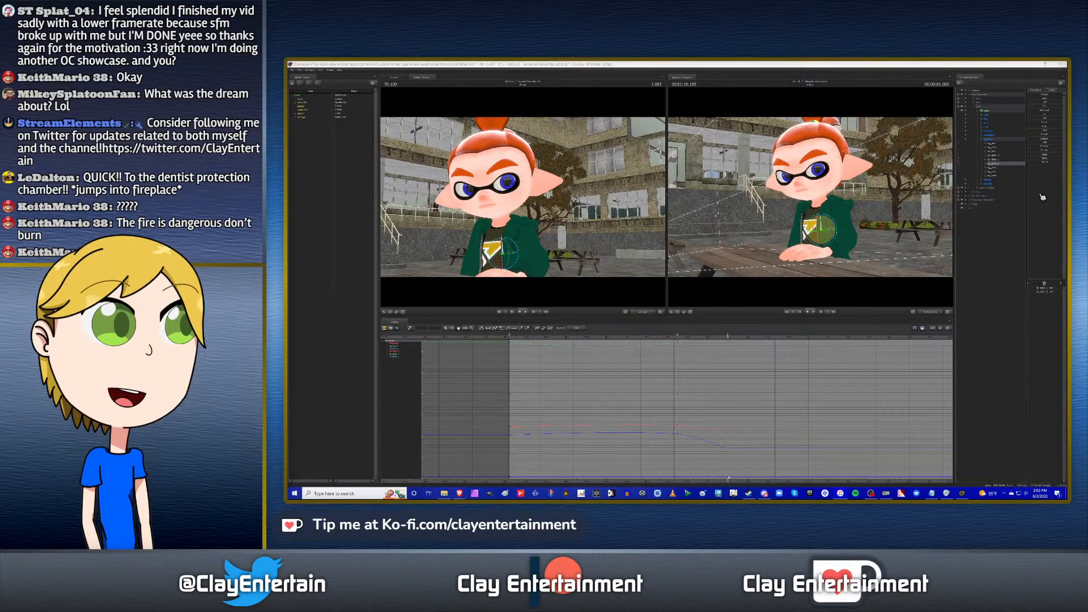
{"action": "left_click", "coordinate": [870, 64]}
{"action": "scroll", "coordinate": [754, 378], "scroll_direction": "down", "scroll_amount": 4}
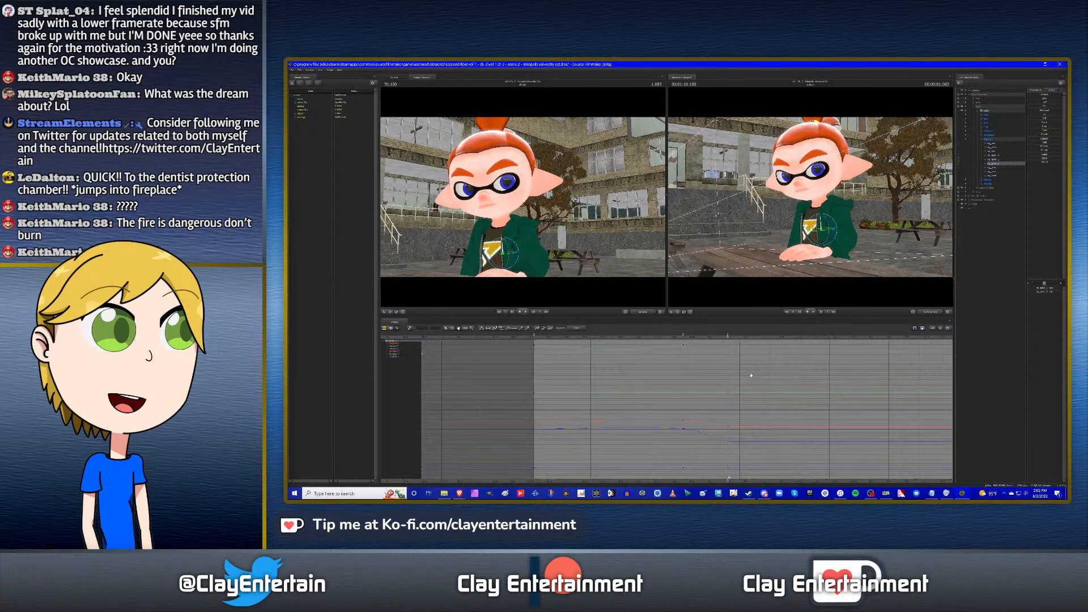
{"action": "scroll", "coordinate": [752, 368], "scroll_direction": "up", "scroll_amount": 3}
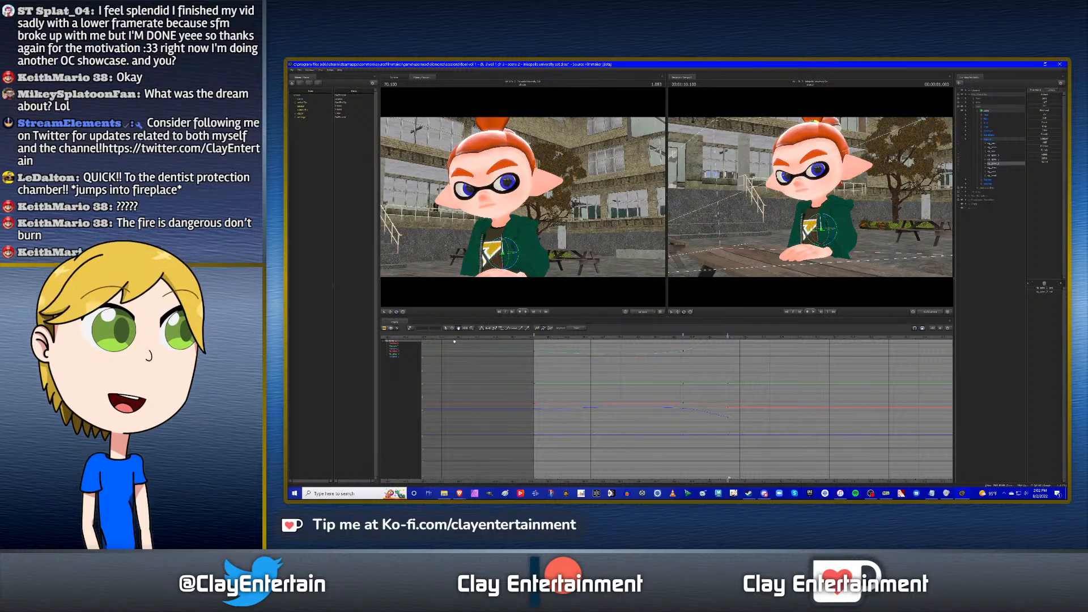
{"action": "middle_click_drag", "start_coordinate": [711, 372], "coordinate": [644, 406]}
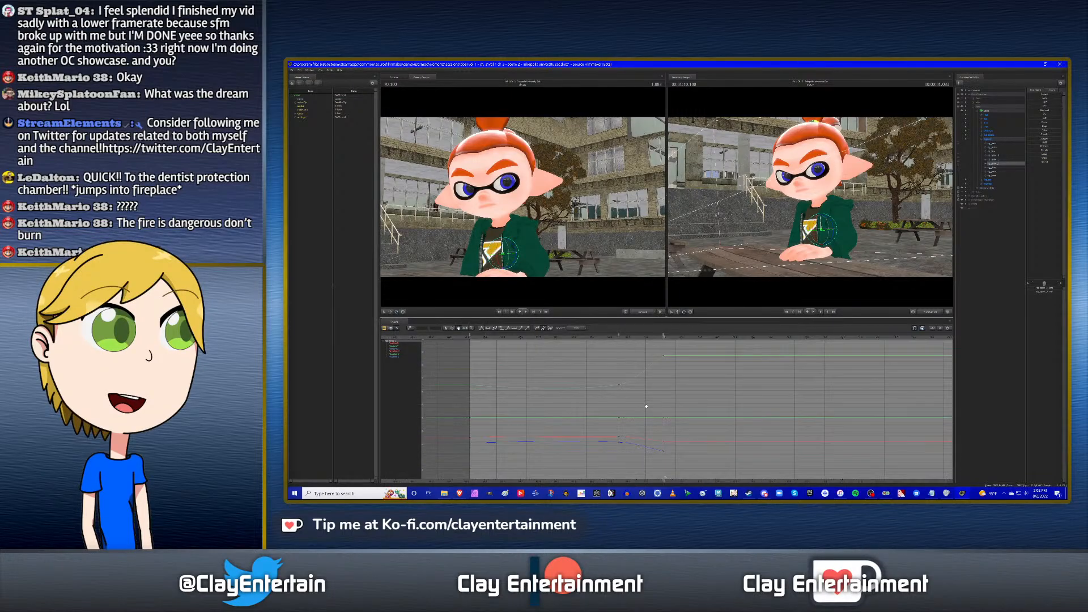
Refine the new pose with slight rotations to the character's top spine, neck and head controls.
{"action": "left_click", "coordinate": [996, 168]}
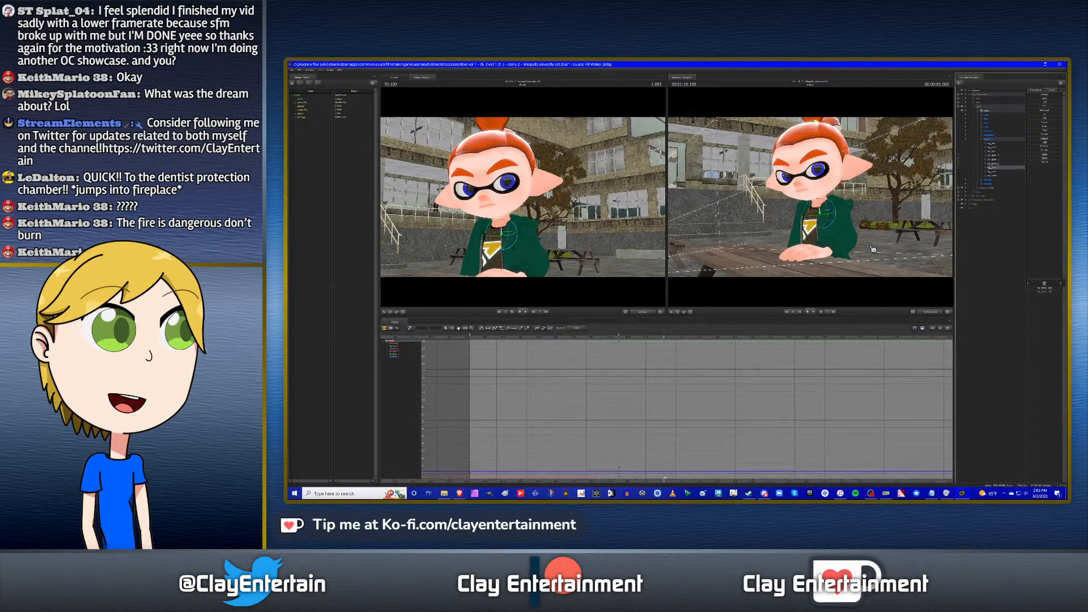
{"action": "left_click", "coordinate": [823, 214]}
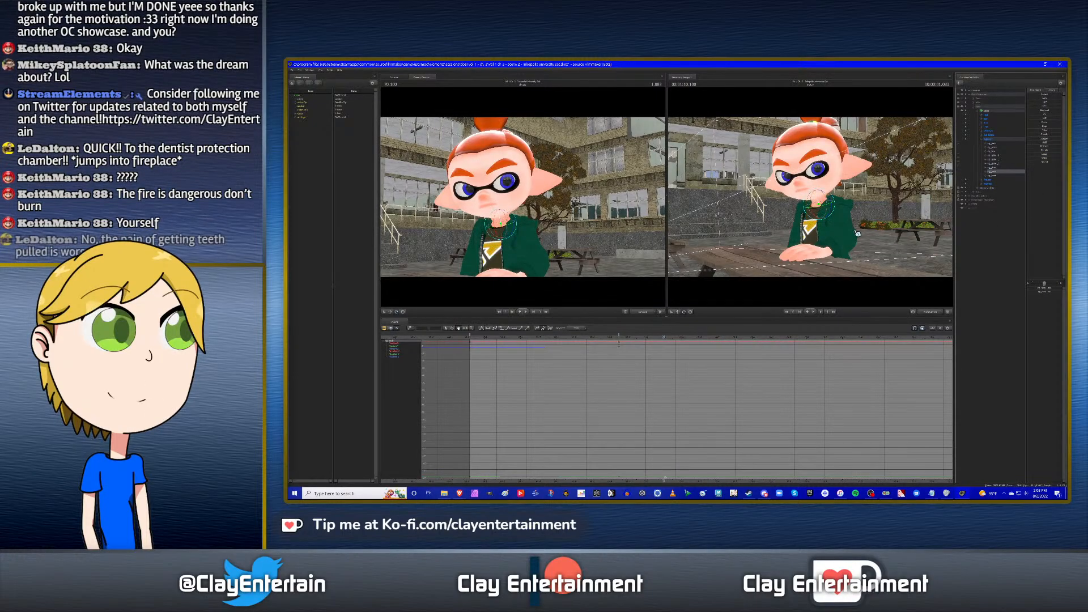
{"action": "left_click_drag", "start_coordinate": [823, 214], "coordinate": [824, 215]}
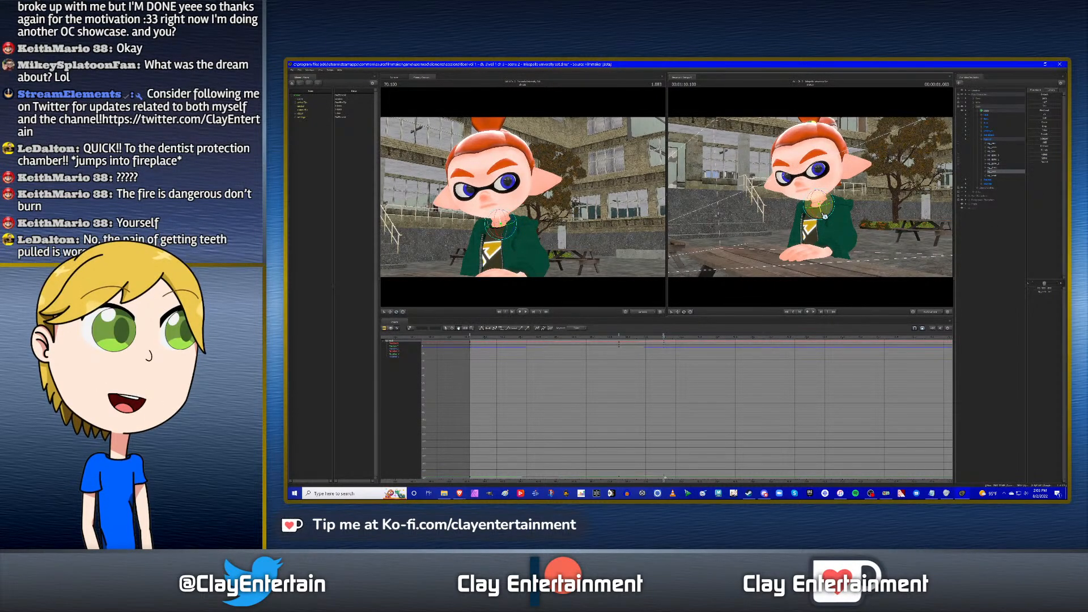
{"action": "left_click", "coordinate": [996, 176]}
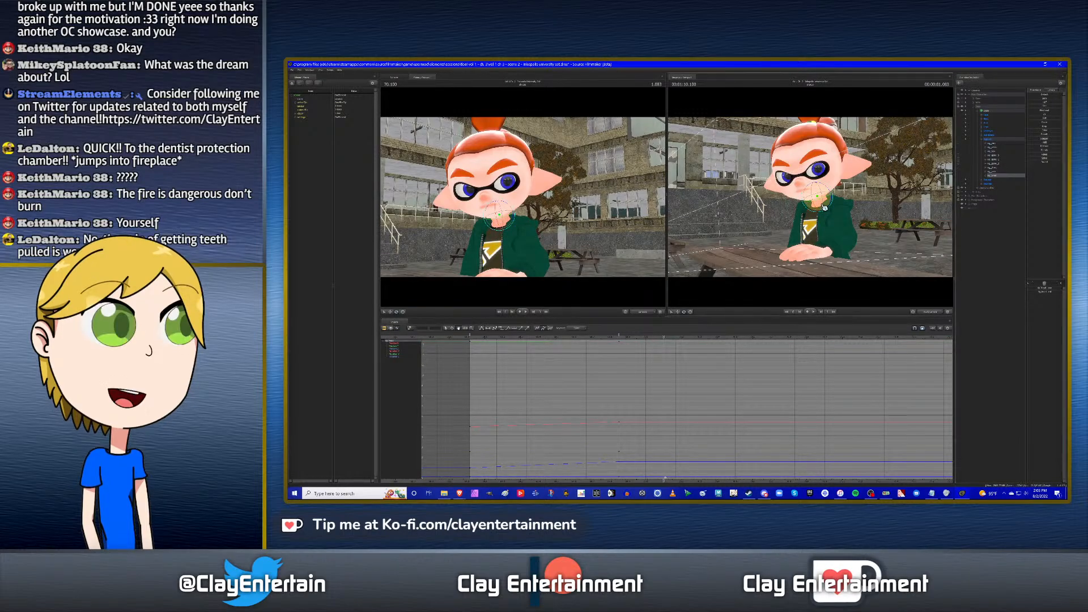
{"action": "left_click_drag", "start_coordinate": [824, 208], "coordinate": [826, 209]}
{"action": "scroll", "coordinate": [690, 393], "scroll_direction": "down", "scroll_amount": 3}
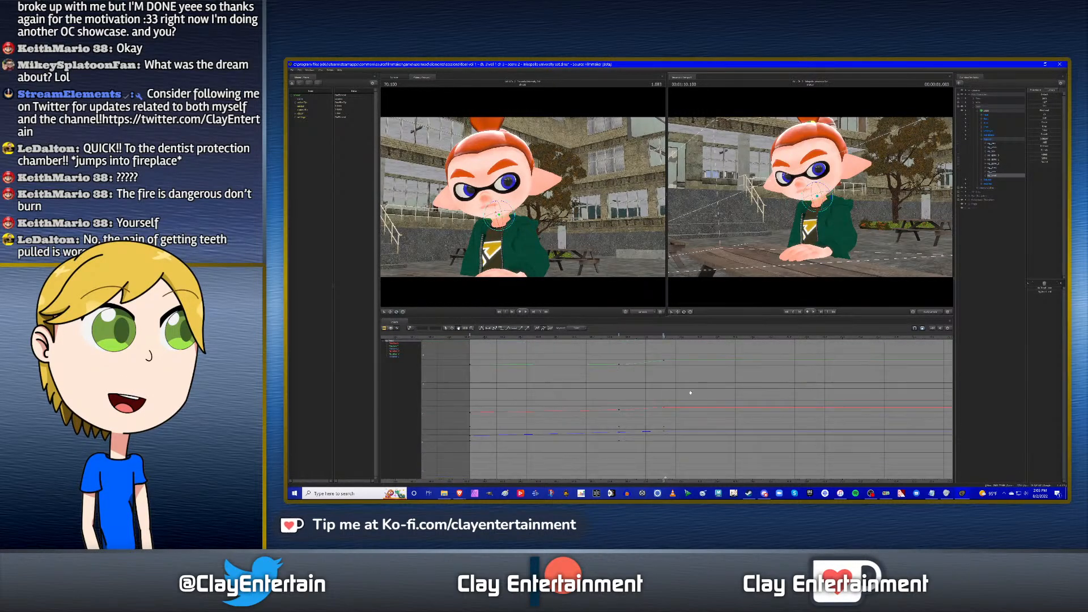
{"action": "scroll", "coordinate": [692, 382], "scroll_direction": "up", "scroll_amount": 2}
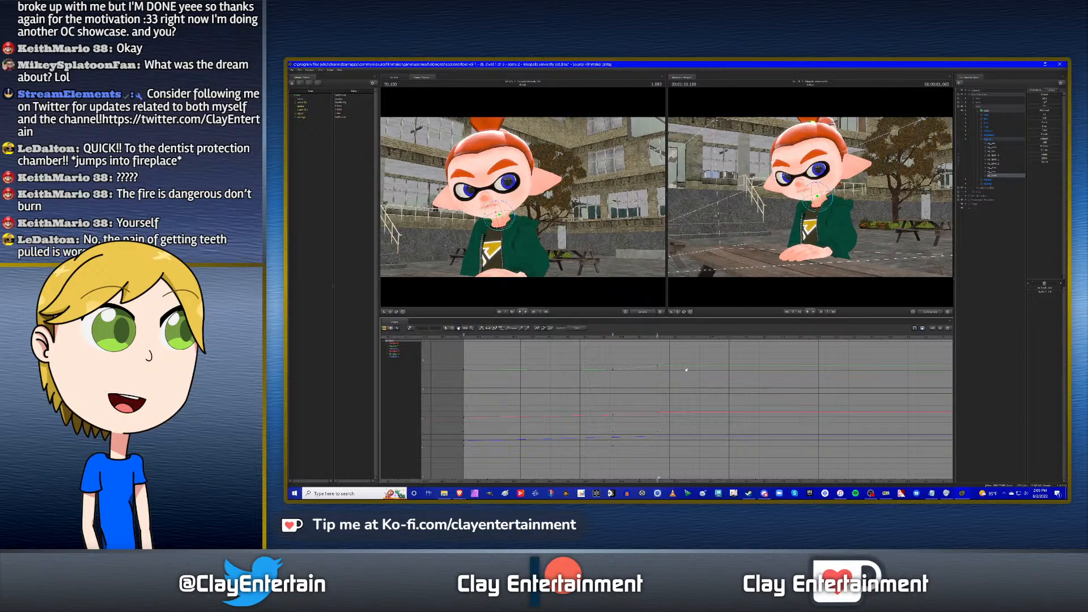
Reselect the lowest spine control and move the playhead to 1.500 seconds into the shot for another pose.
{"action": "left_click", "coordinate": [996, 156]}
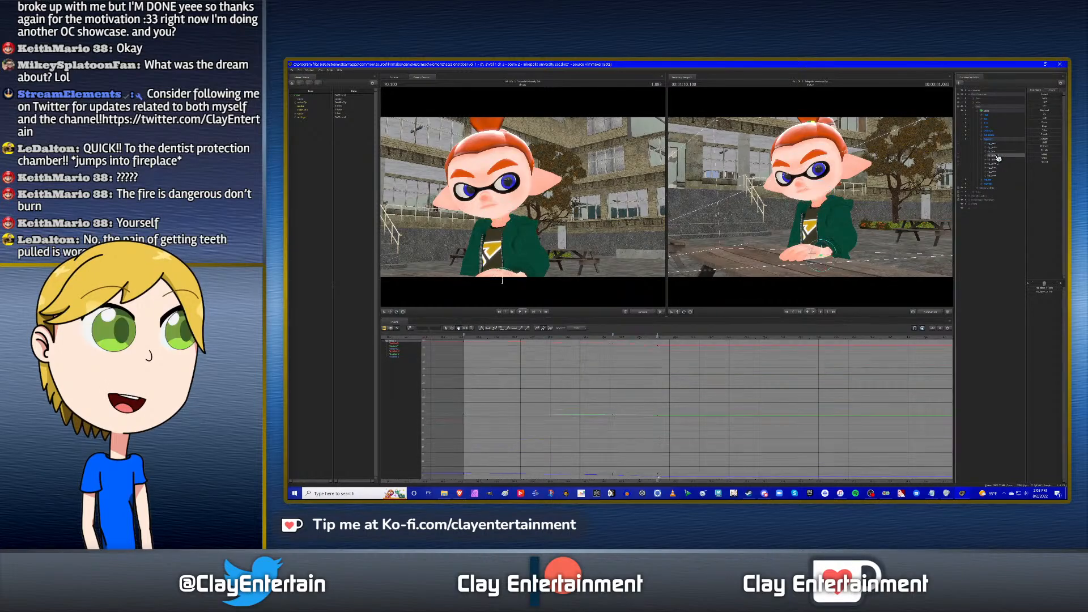
{"action": "scroll", "coordinate": [680, 381], "scroll_direction": "down", "scroll_amount": 2}
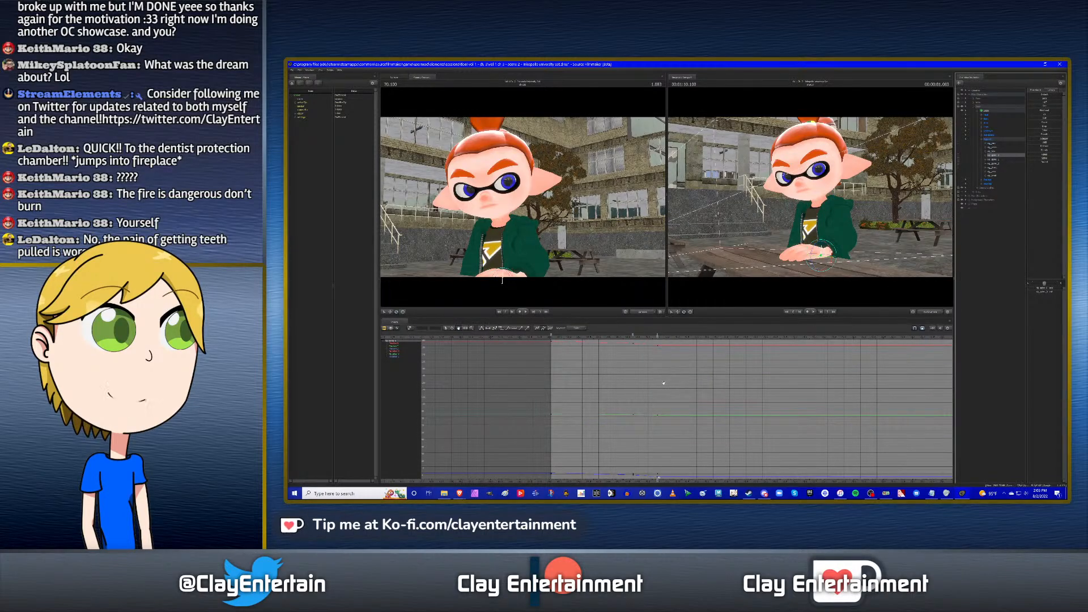
{"action": "middle_click_drag", "start_coordinate": [680, 380], "coordinate": [618, 380]}
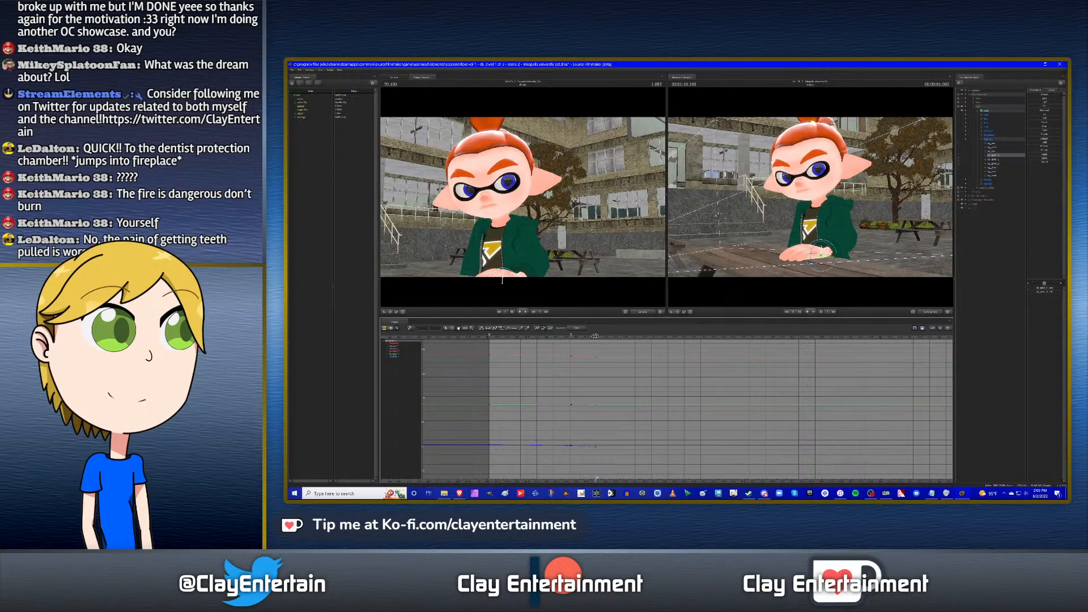
{"action": "left_click_drag", "start_coordinate": [595, 336], "coordinate": [626, 336]}
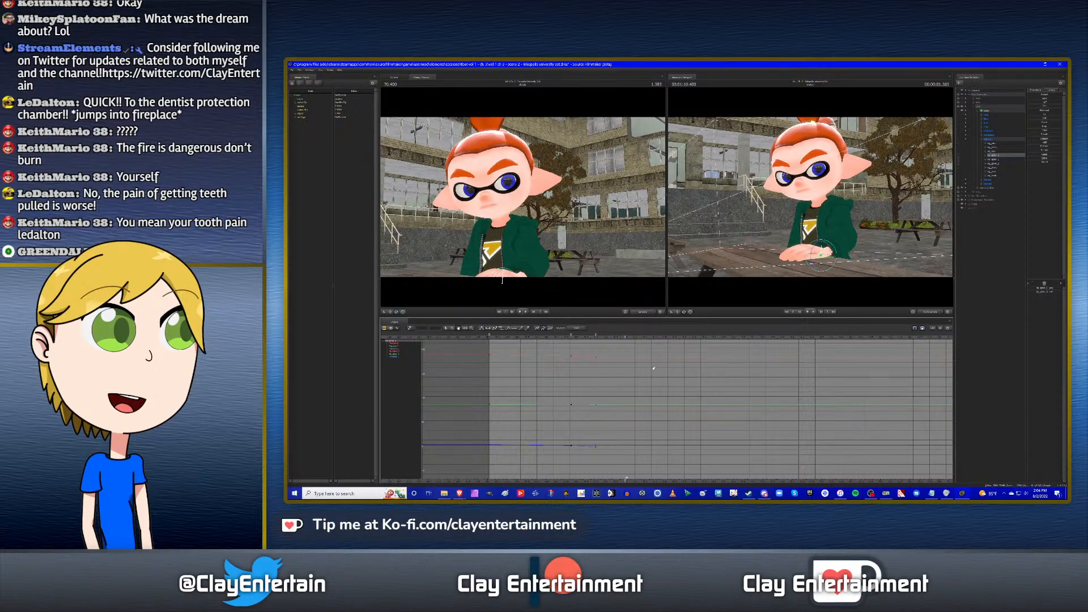
{"action": "scroll", "coordinate": [614, 374], "scroll_direction": "up", "scroll_amount": 2}
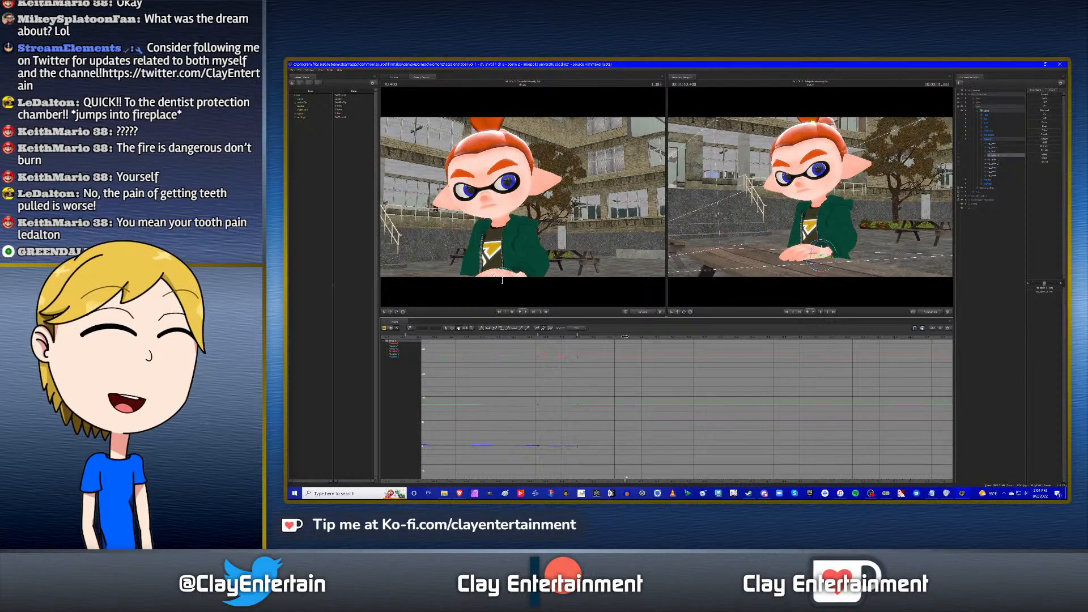
{"action": "left_click_drag", "start_coordinate": [624, 337], "coordinate": [645, 337]}
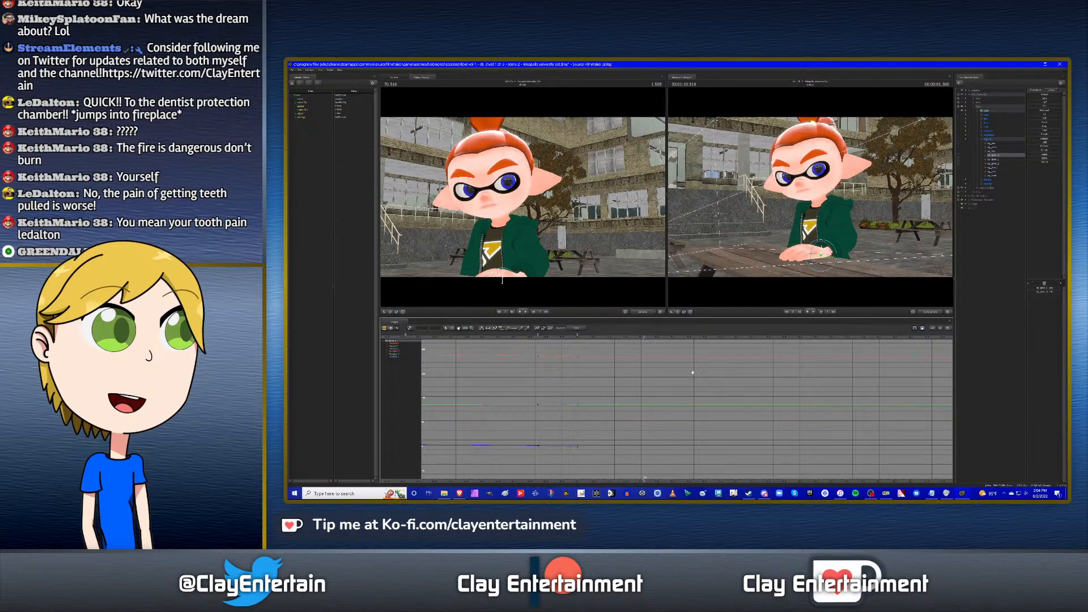
{"action": "scroll", "coordinate": [693, 372], "scroll_direction": "down", "scroll_amount": 2}
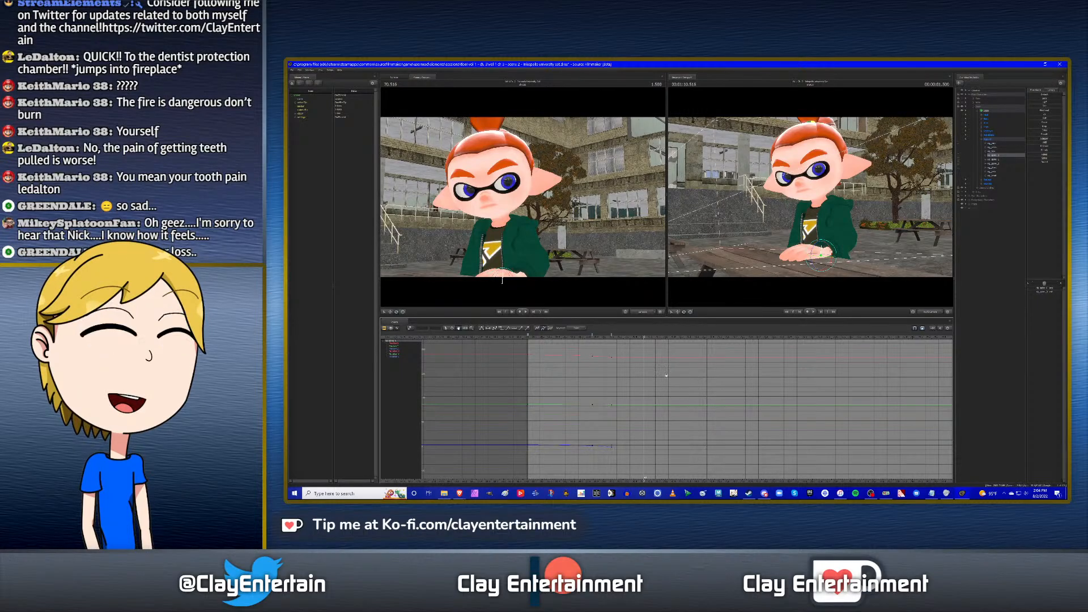
{"action": "scroll", "coordinate": [665, 381], "scroll_direction": "up", "scroll_amount": 1}
{"action": "scroll", "coordinate": [666, 381], "scroll_direction": "up", "scroll_amount": 1}
{"action": "left_click_drag", "start_coordinate": [654, 384], "coordinate": [724, 382]}
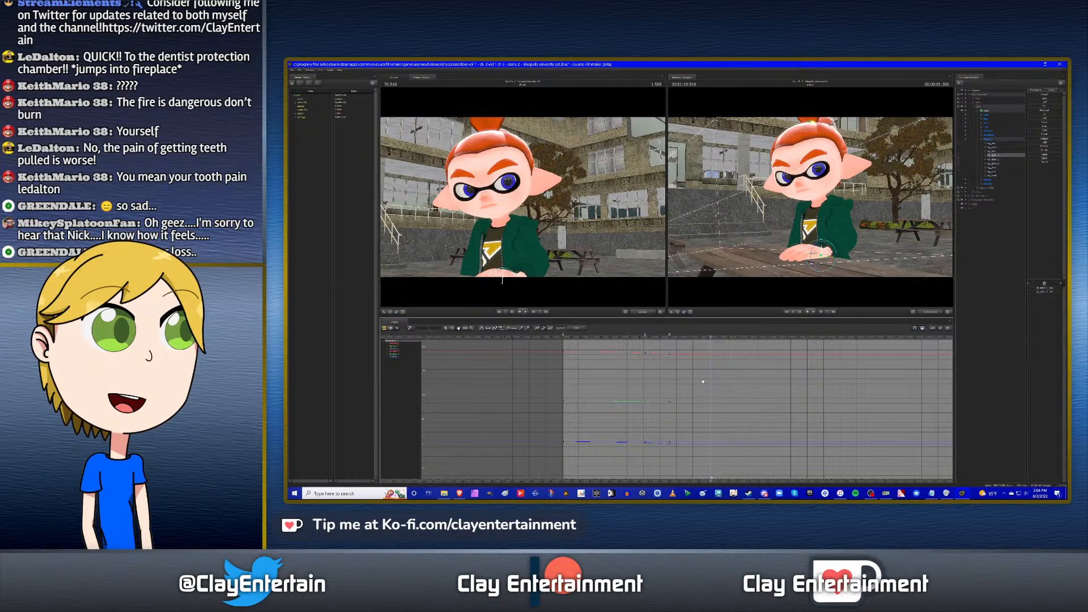
{"action": "scroll", "coordinate": [703, 382], "scroll_direction": "up", "scroll_amount": 3, "text": "ctrl"}
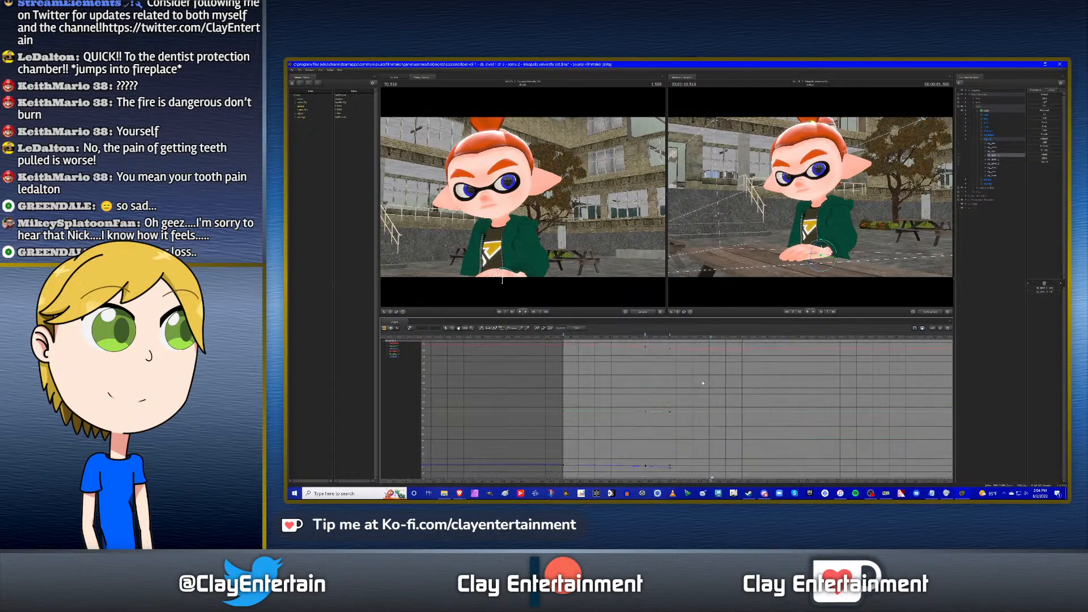
{"action": "mouse_move", "coordinate": [702, 383]}
{"action": "left_mouse_down"}
{"action": "mouse_move", "coordinate": [678, 384]}
{"action": "mouse_move", "coordinate": [716, 381]}
{"action": "left_mouse_up"}
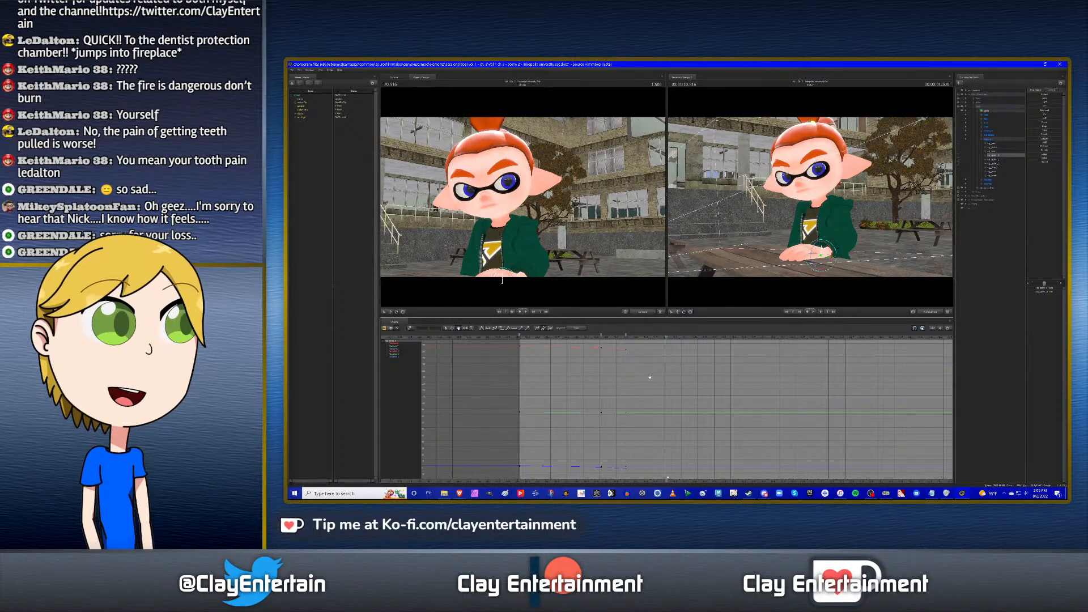
{"action": "scroll", "coordinate": [657, 379], "scroll_direction": "up", "scroll_amount": 3}
{"action": "scroll", "coordinate": [649, 377], "scroll_direction": "down", "scroll_amount": 3}
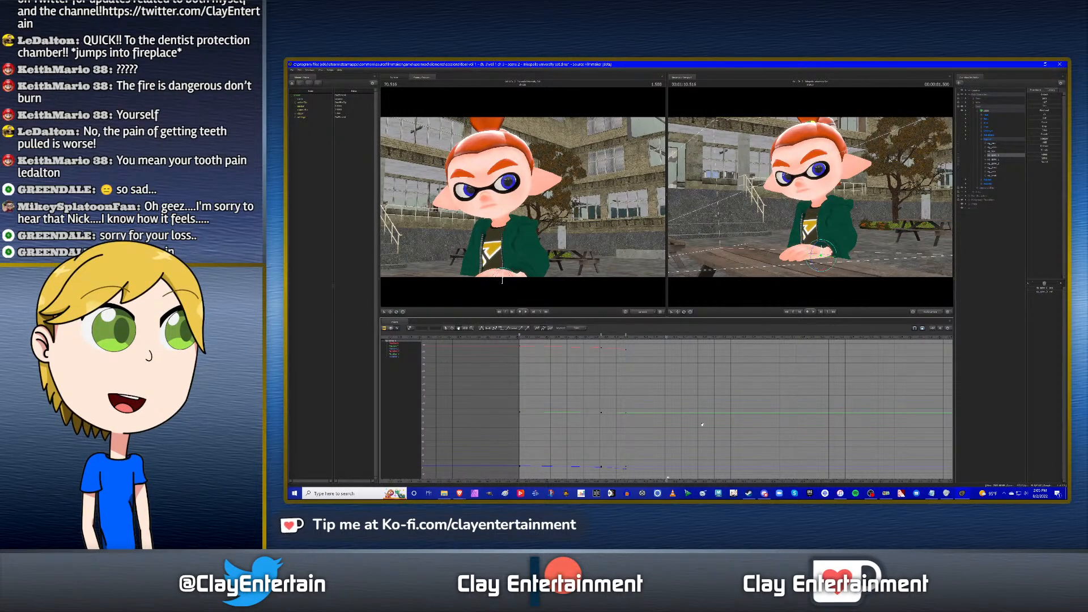
{"action": "scroll", "coordinate": [721, 408], "scroll_direction": "down", "scroll_amount": 3, "text": "ctrl"}
{"action": "middle_click_drag", "start_coordinate": [706, 378], "coordinate": [737, 374]}
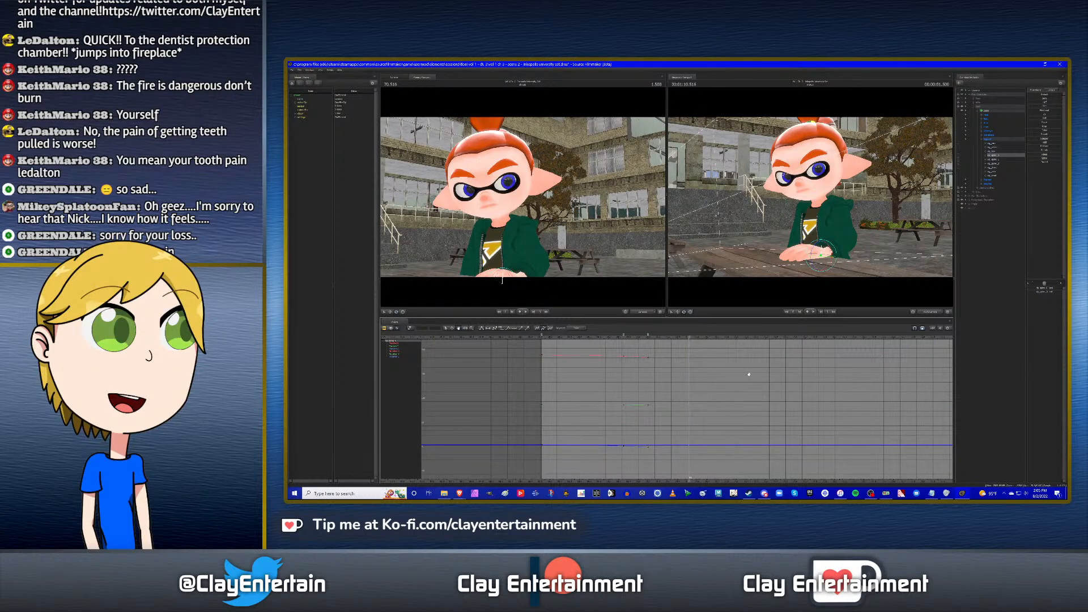
{"action": "scroll", "coordinate": [770, 375], "scroll_direction": "down", "scroll_amount": 2, "text": "ctrl"}
{"action": "middle_click_drag", "start_coordinate": [763, 372], "coordinate": [756, 377]}
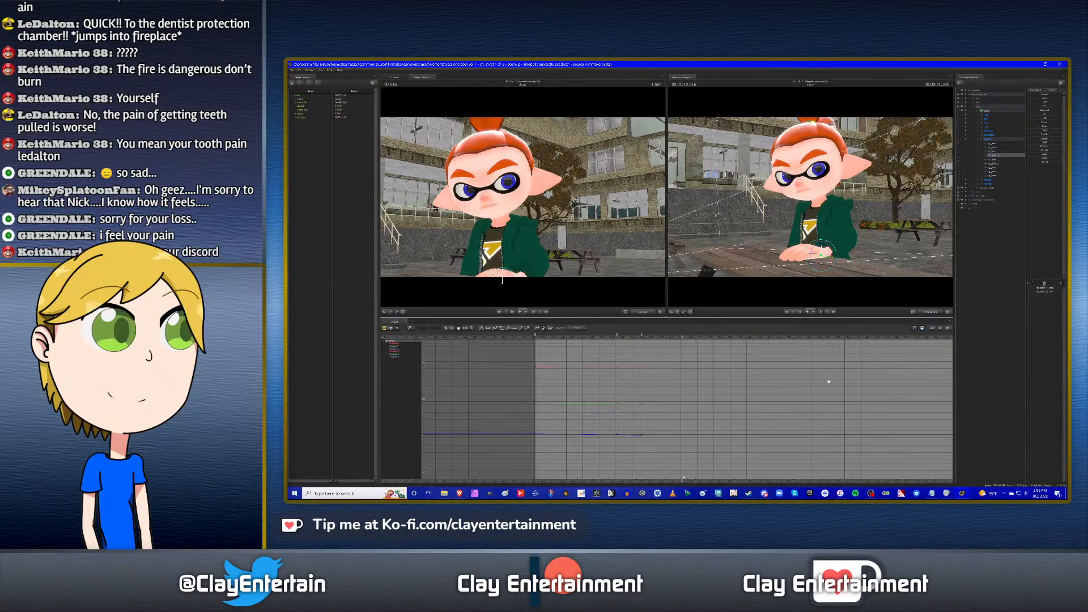
{"action": "scroll", "coordinate": [710, 380], "scroll_direction": "up", "scroll_amount": 2}
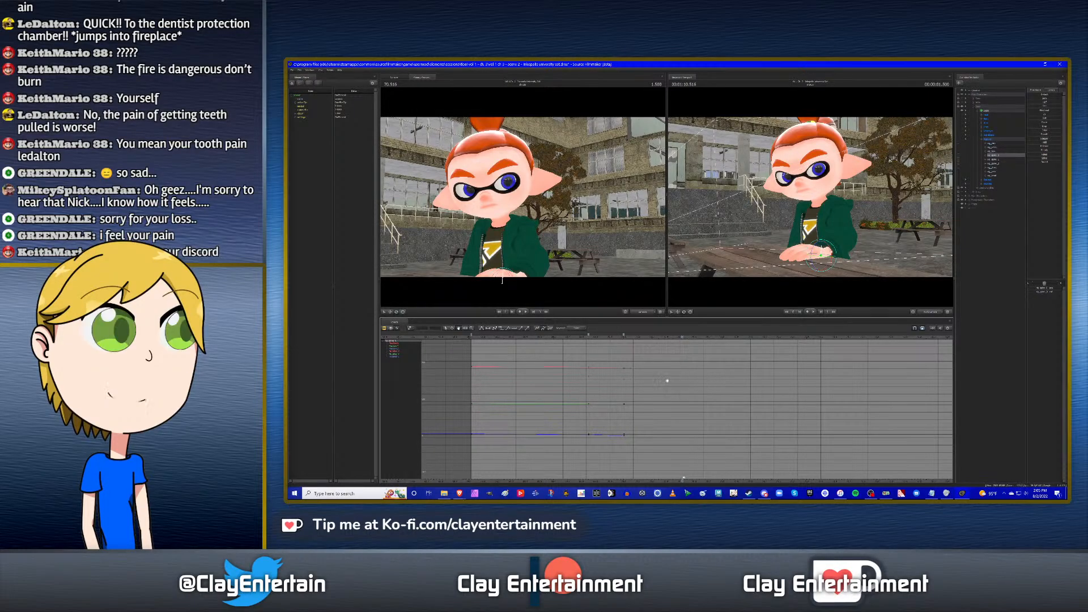
{"action": "middle_click_drag", "start_coordinate": [664, 383], "coordinate": [643, 381]}
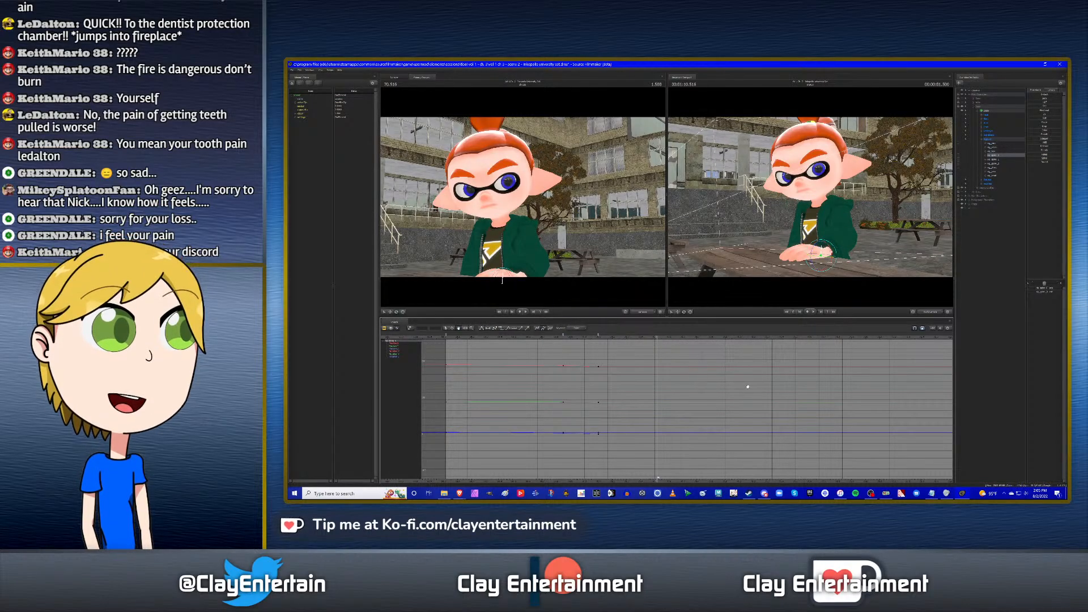
{"action": "left_click_drag", "start_coordinate": [747, 386], "coordinate": [746, 383]}
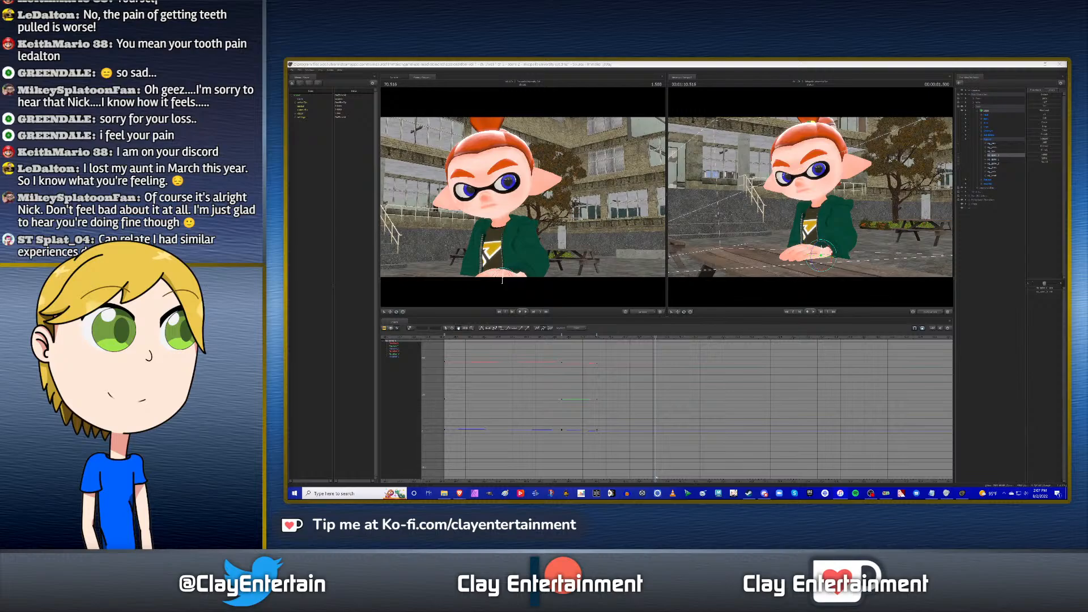
{"action": "left_click", "coordinate": [859, 64]}
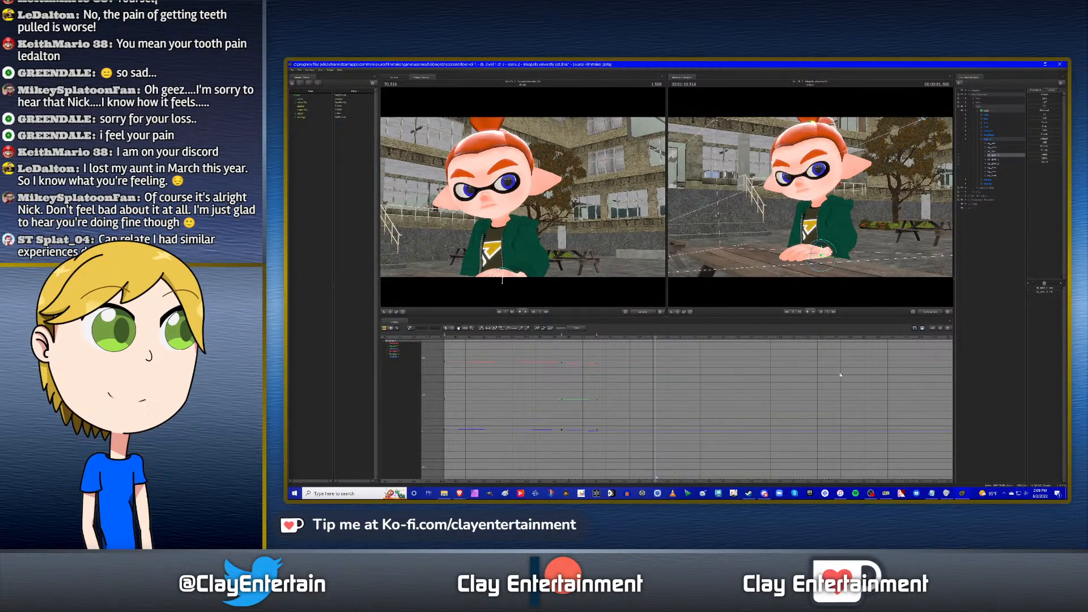
{"action": "left_click_drag", "start_coordinate": [649, 374], "coordinate": [771, 372]}
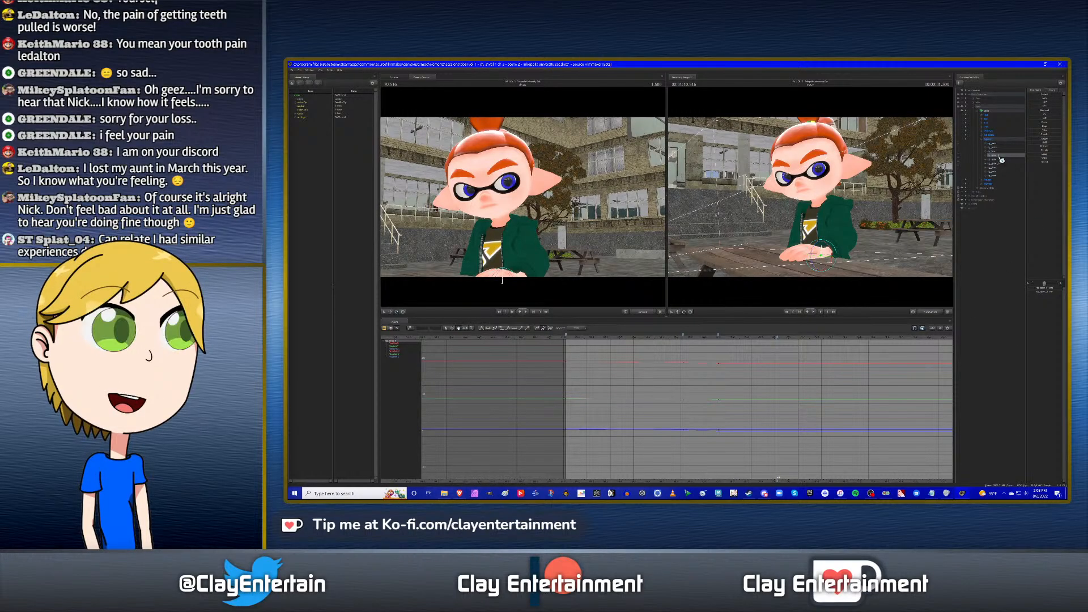
{"action": "left_click_drag", "start_coordinate": [805, 399], "coordinate": [676, 401]}
{"action": "scroll", "coordinate": [802, 376], "scroll_direction": "up", "scroll_amount": 5}
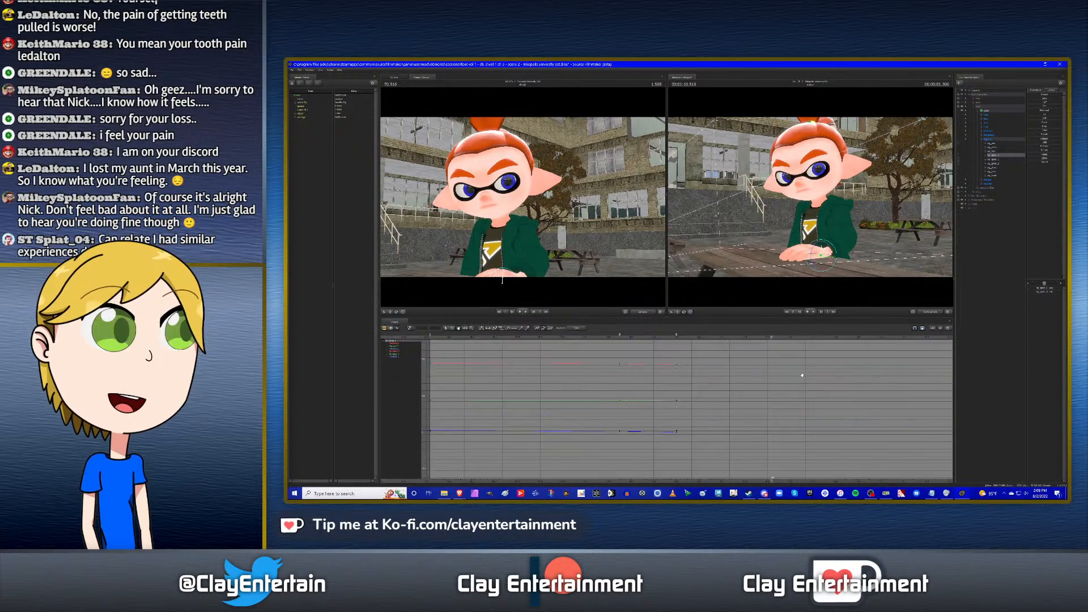
{"action": "left_click_drag", "start_coordinate": [801, 376], "coordinate": [736, 375]}
{"action": "scroll", "coordinate": [759, 367], "scroll_direction": "down", "scroll_amount": 5}
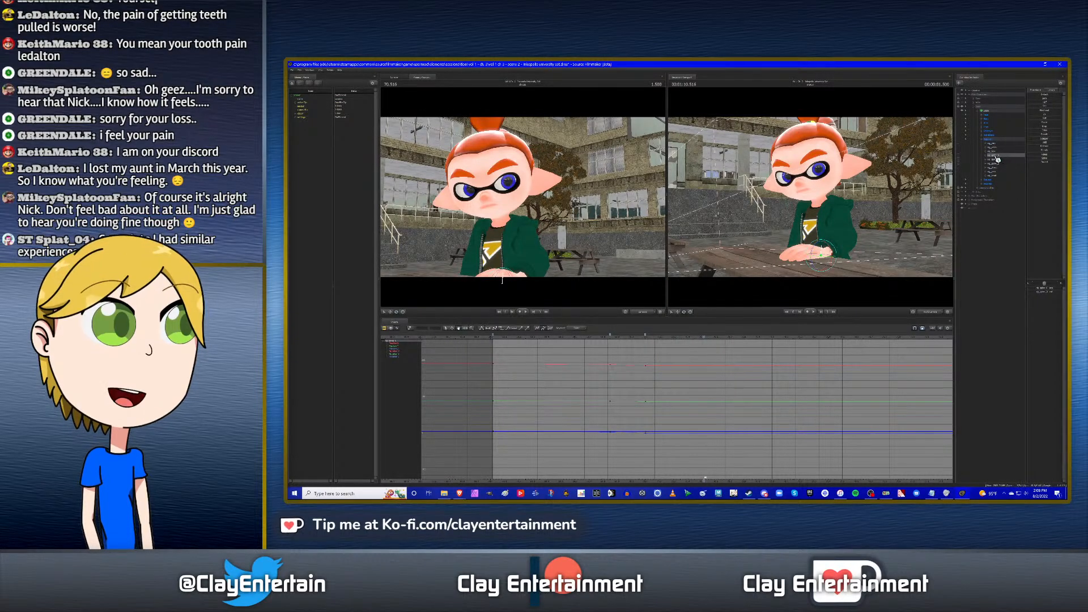
{"action": "middle_click_drag", "start_coordinate": [700, 391], "coordinate": [631, 391]}
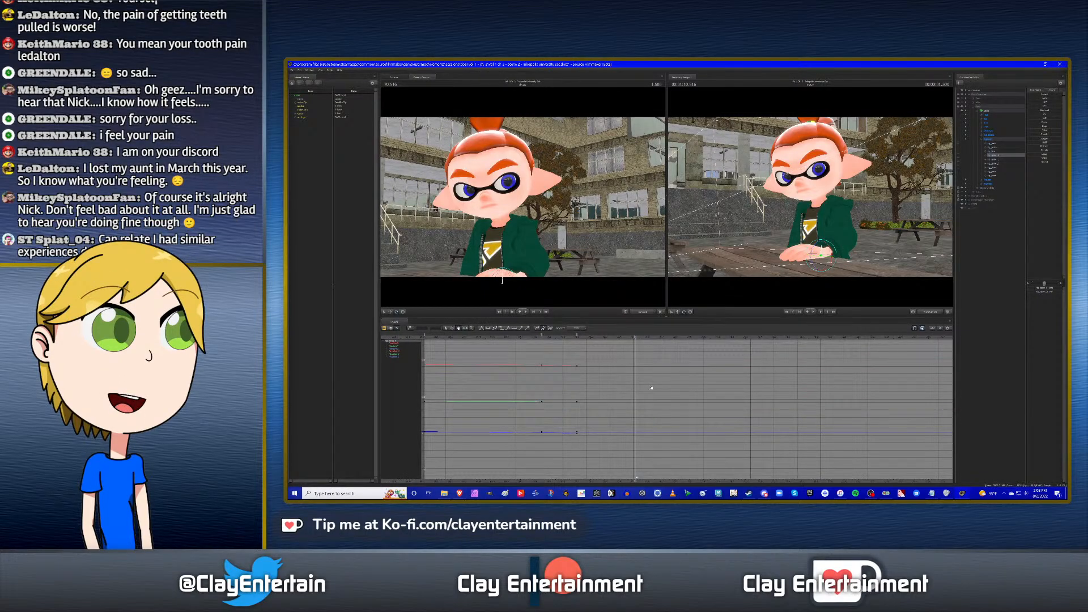
{"action": "scroll", "coordinate": [652, 388], "scroll_direction": "up", "scroll_amount": 3}
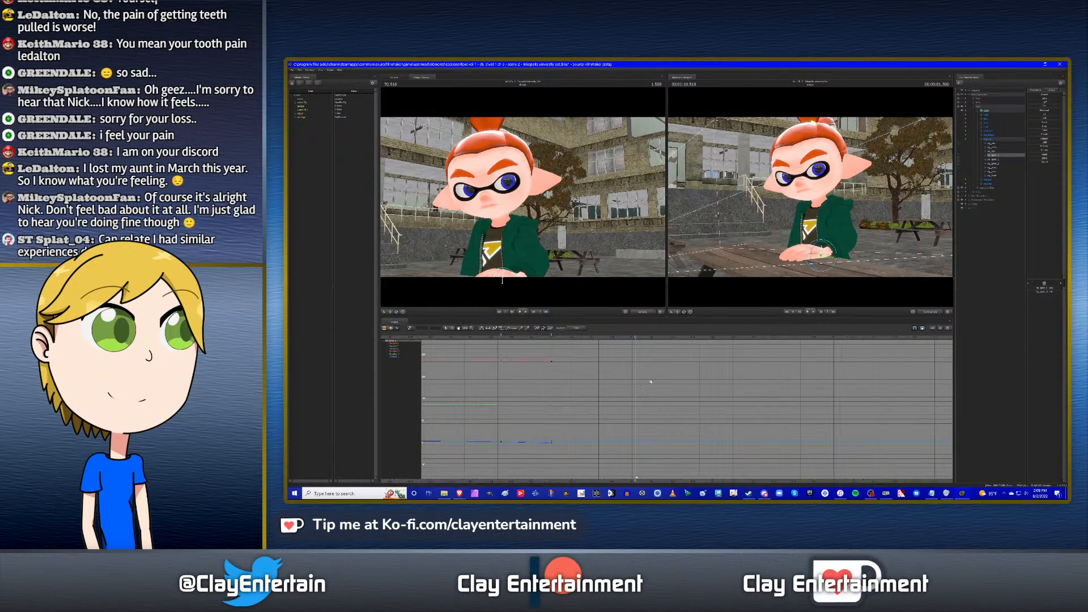
{"action": "middle_click_drag", "start_coordinate": [651, 382], "coordinate": [670, 377]}
{"action": "scroll", "coordinate": [678, 378], "scroll_direction": "up", "scroll_amount": 1}
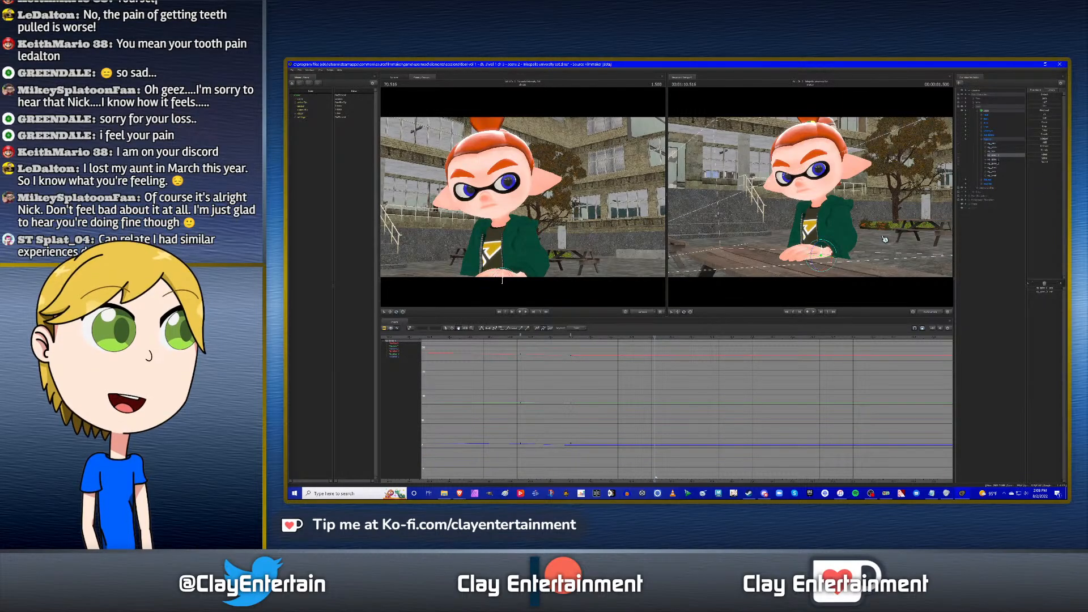
Reframe the work camera to a closer, nearly frontal view of the character's head and upper body.
{"action": "mouse_move", "coordinate": [814, 188]}
{"action": "left_mouse_down", "text": "alt"}
{"action": "mouse_move", "coordinate": [844, 188]}
{"action": "mouse_move", "coordinate": [854, 212]}
{"action": "mouse_move", "coordinate": [819, 182]}
{"action": "mouse_move", "coordinate": [788, 206]}
{"action": "mouse_move", "coordinate": [803, 198]}
{"action": "left_mouse_up", "text": "alt"}
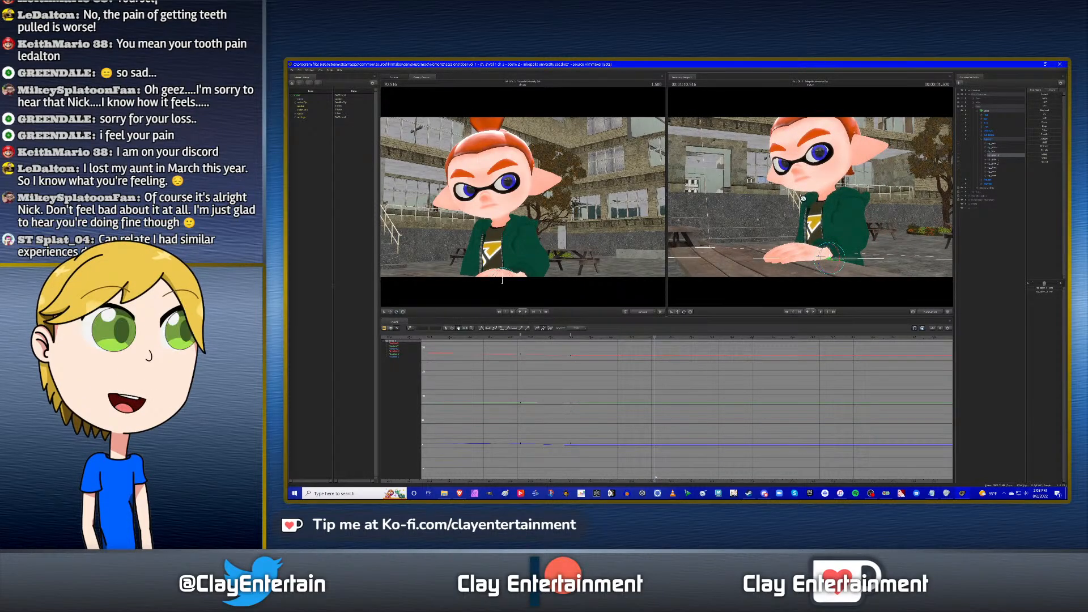
{"action": "left_click_drag", "start_coordinate": [802, 198], "coordinate": [832, 204], "text": "alt"}
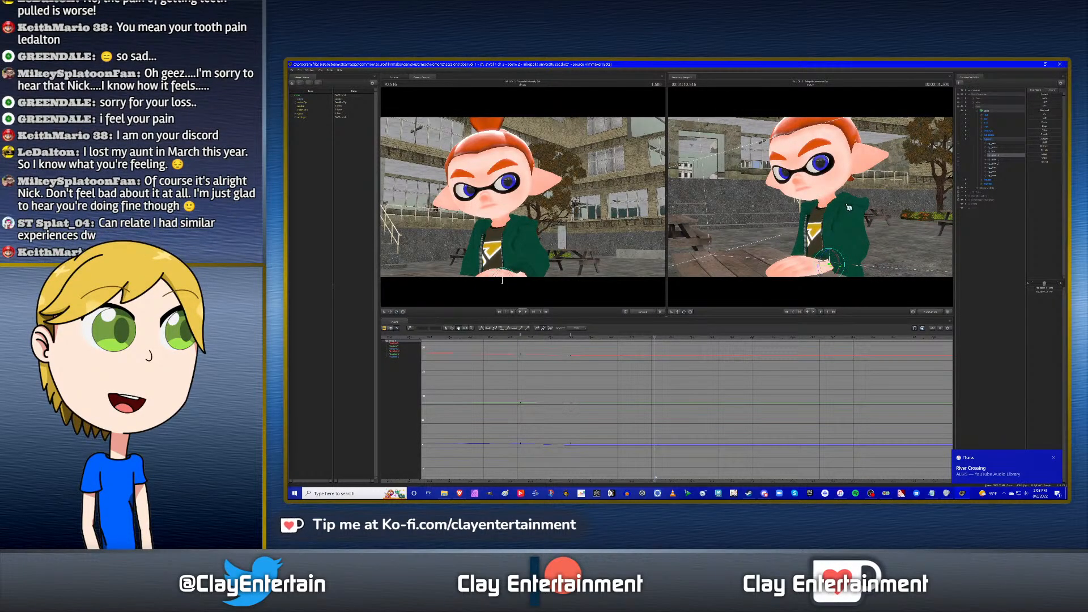
{"action": "left_click_drag", "start_coordinate": [848, 207], "coordinate": [808, 193], "text": "alt"}
{"action": "key", "text": "d"}
{"action": "key", "text": "a"}
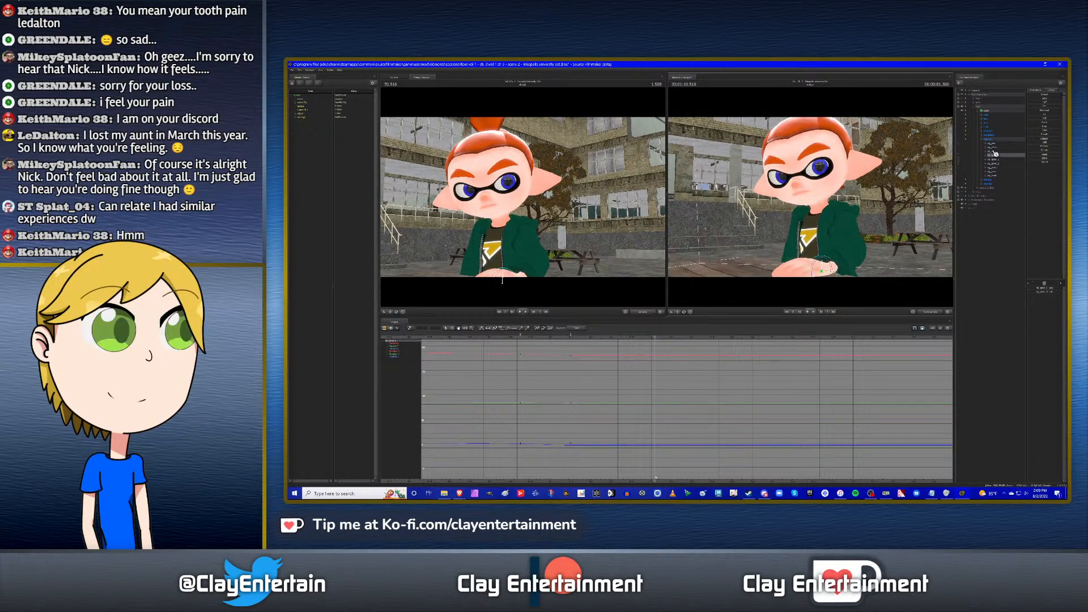
{"action": "left_click_drag", "start_coordinate": [875, 203], "coordinate": [813, 200], "text": "alt"}
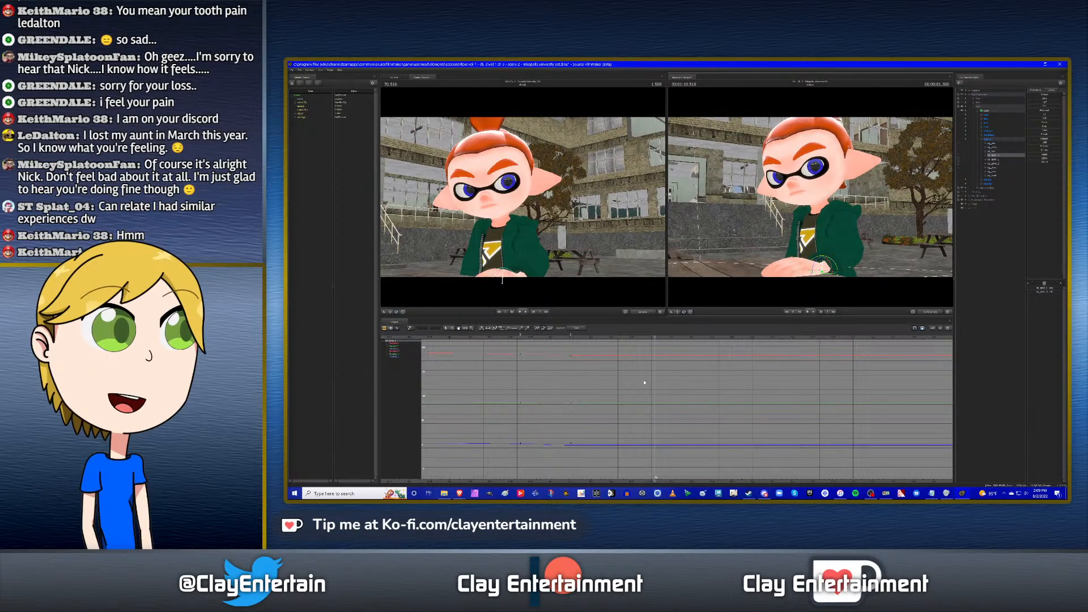
{"action": "scroll", "coordinate": [646, 381], "scroll_direction": "down", "scroll_amount": 2}
{"action": "scroll", "coordinate": [645, 382], "scroll_direction": "up", "scroll_amount": 1}
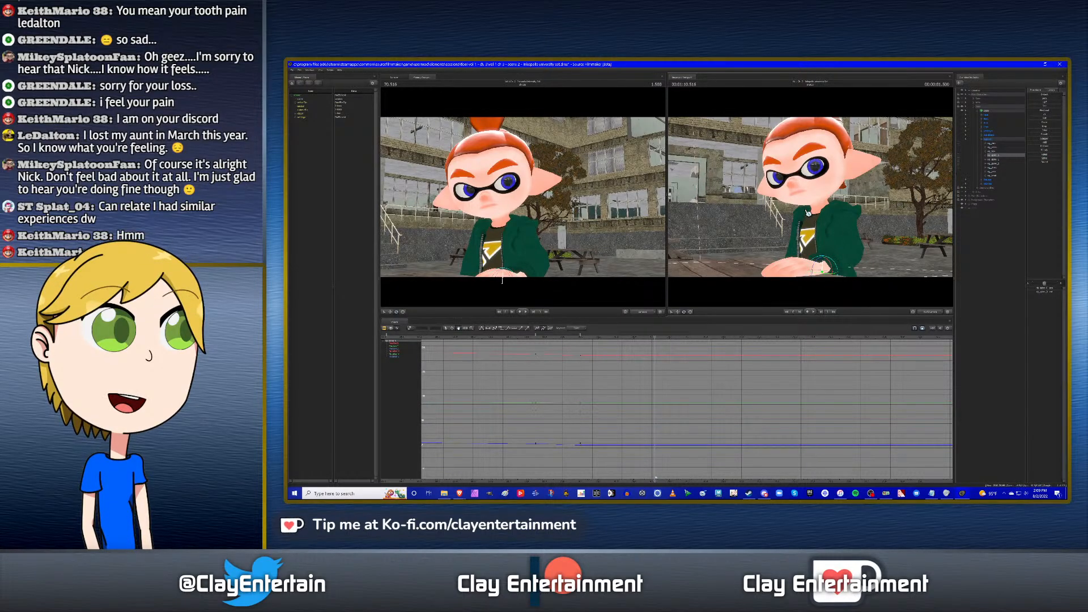
{"action": "left_click_drag", "start_coordinate": [808, 213], "coordinate": [816, 201], "text": "alt"}
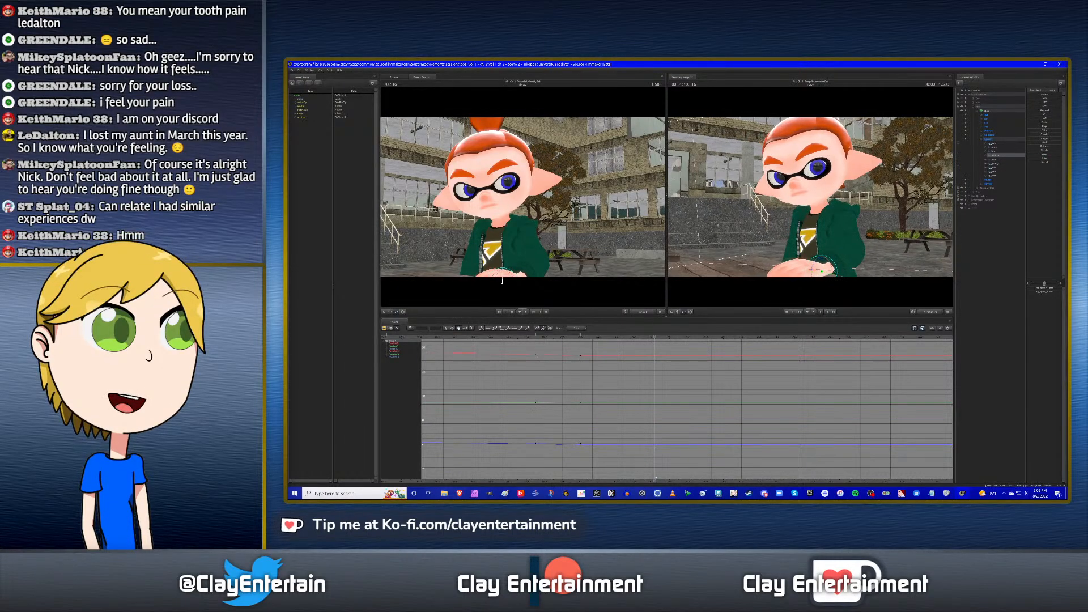
{"action": "left_click", "coordinate": [996, 158]}
{"action": "scroll", "coordinate": [674, 368], "scroll_direction": "down", "scroll_amount": 4}
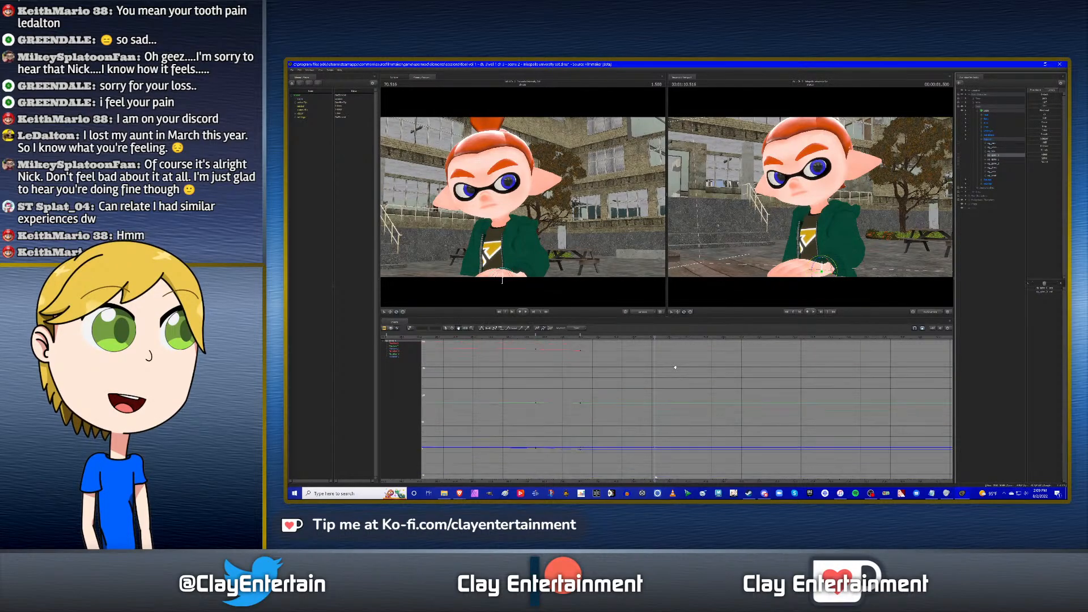
{"action": "left_click_drag", "start_coordinate": [592, 363], "coordinate": [640, 364]}
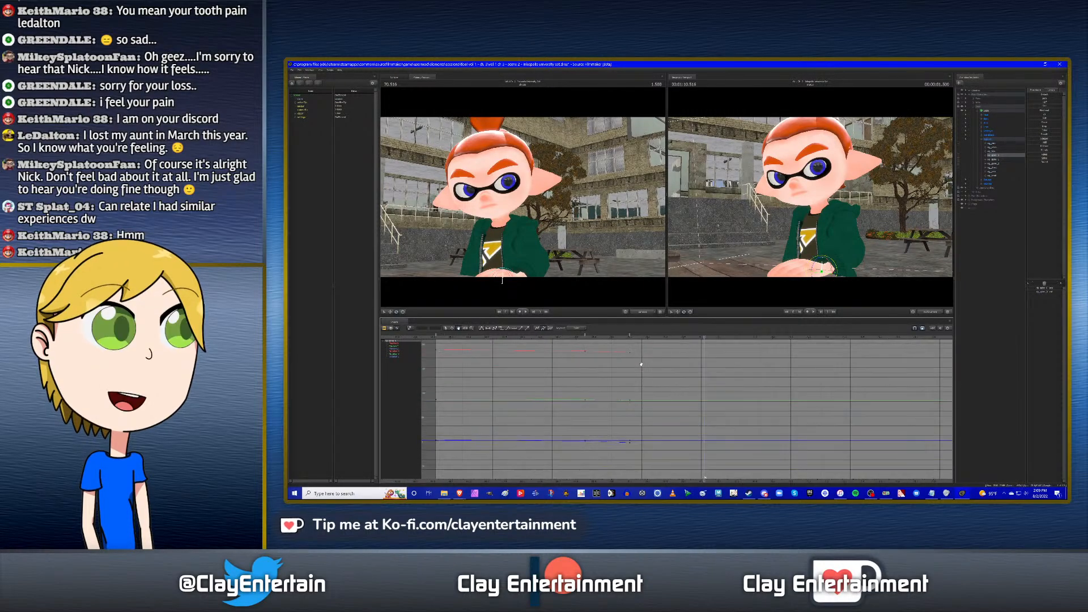
{"action": "scroll", "coordinate": [691, 370], "scroll_direction": "down", "scroll_amount": 3}
{"action": "scroll", "coordinate": [653, 378], "scroll_direction": "up", "scroll_amount": 2}
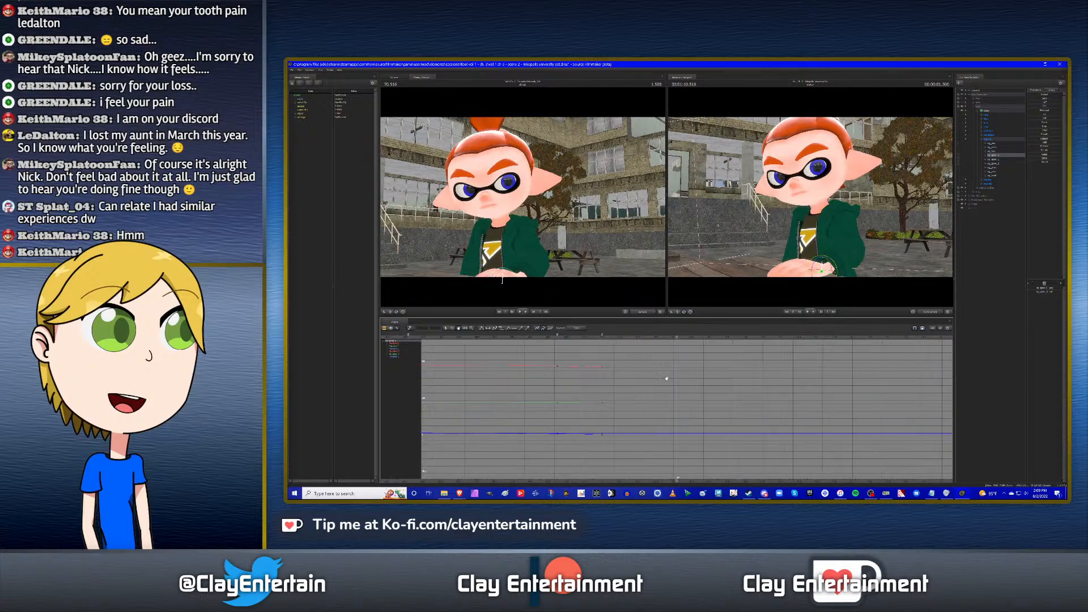
{"action": "scroll", "coordinate": [716, 377], "scroll_direction": "down", "scroll_amount": 1}
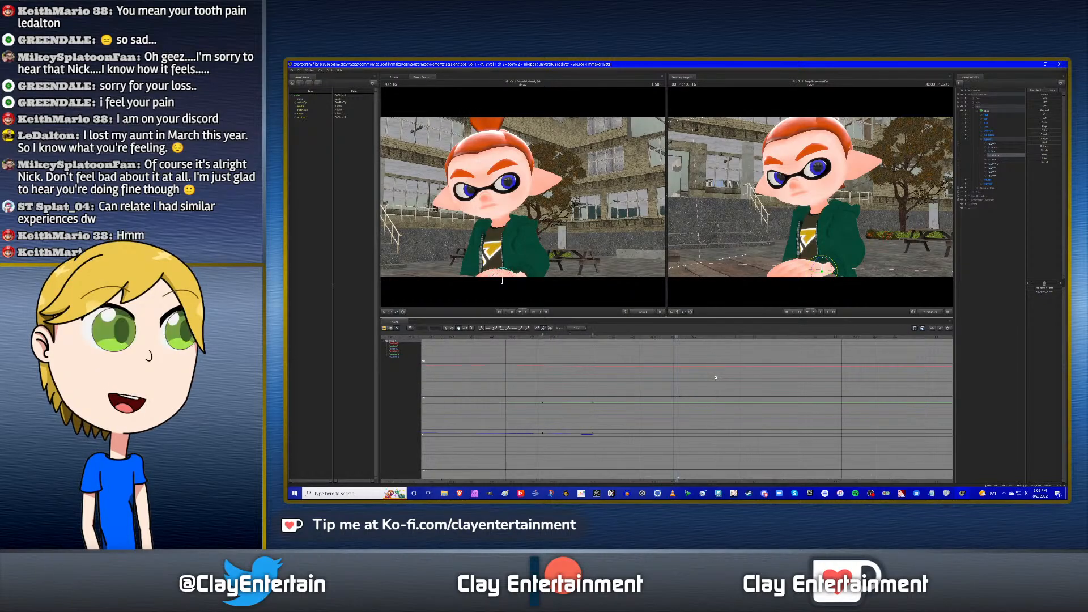
{"action": "scroll", "coordinate": [678, 378], "scroll_direction": "up", "scroll_amount": 2, "text": "ctrl"}
{"action": "middle_click_drag", "start_coordinate": [678, 377], "coordinate": [684, 374]}
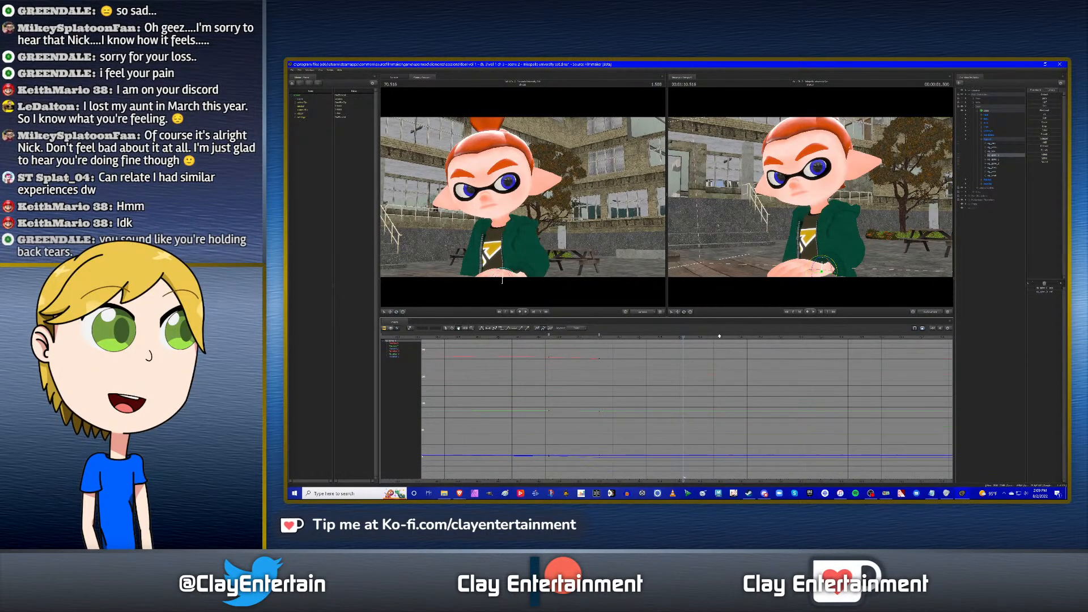
{"action": "mouse_move", "coordinate": [782, 213]}
{"action": "left_mouse_down", "text": "alt"}
{"action": "mouse_move", "coordinate": [794, 214]}
{"action": "mouse_move", "coordinate": [775, 214]}
{"action": "left_mouse_up", "text": "alt"}
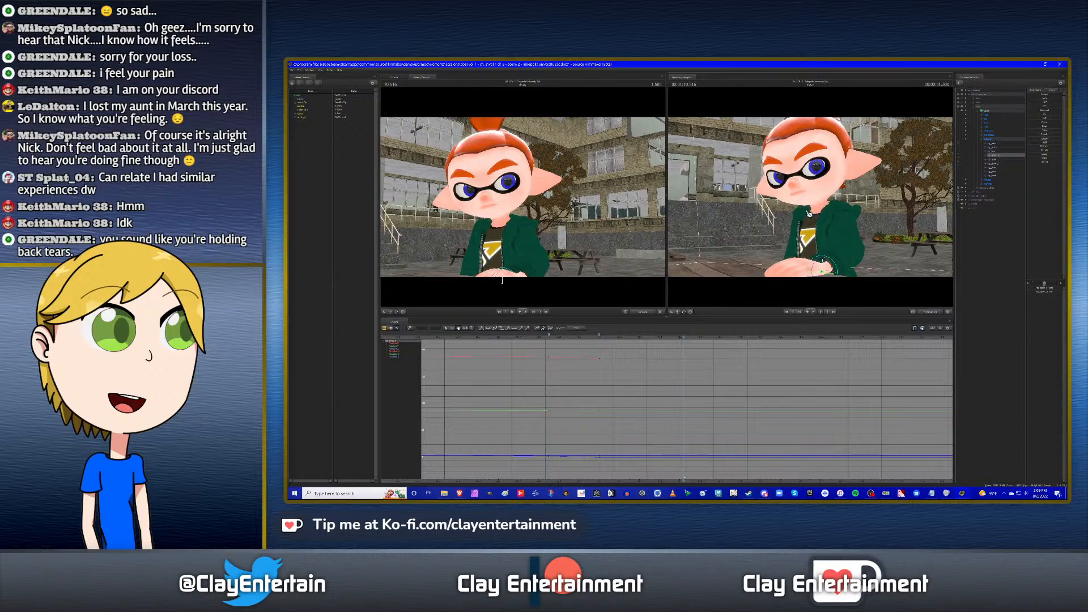
{"action": "left_click_drag", "start_coordinate": [809, 213], "coordinate": [822, 201], "text": "alt"}
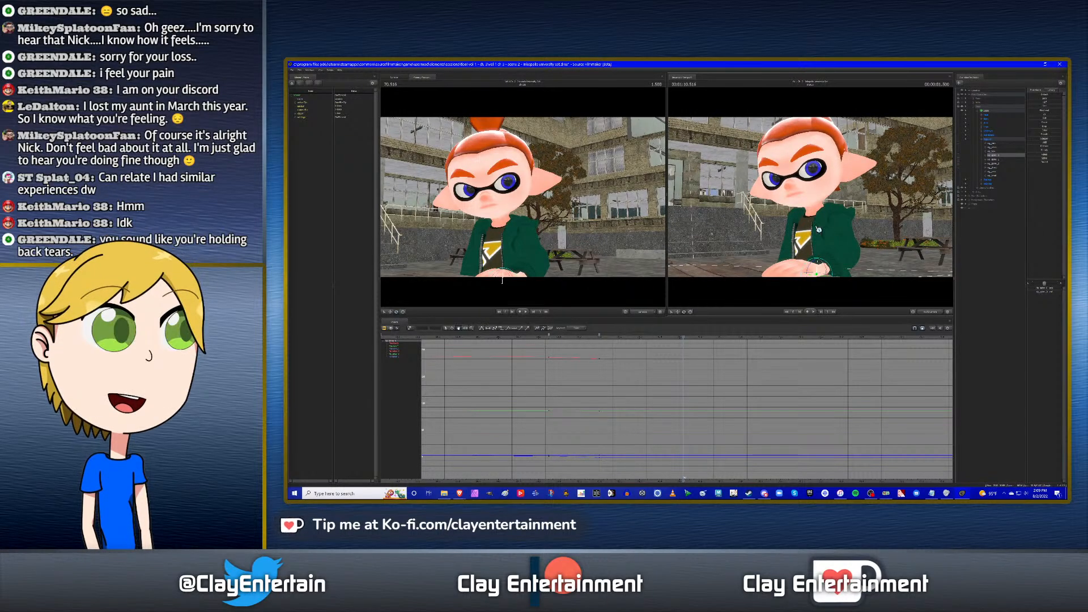
{"action": "left_click_drag", "start_coordinate": [822, 202], "coordinate": [896, 200], "text": "alt"}
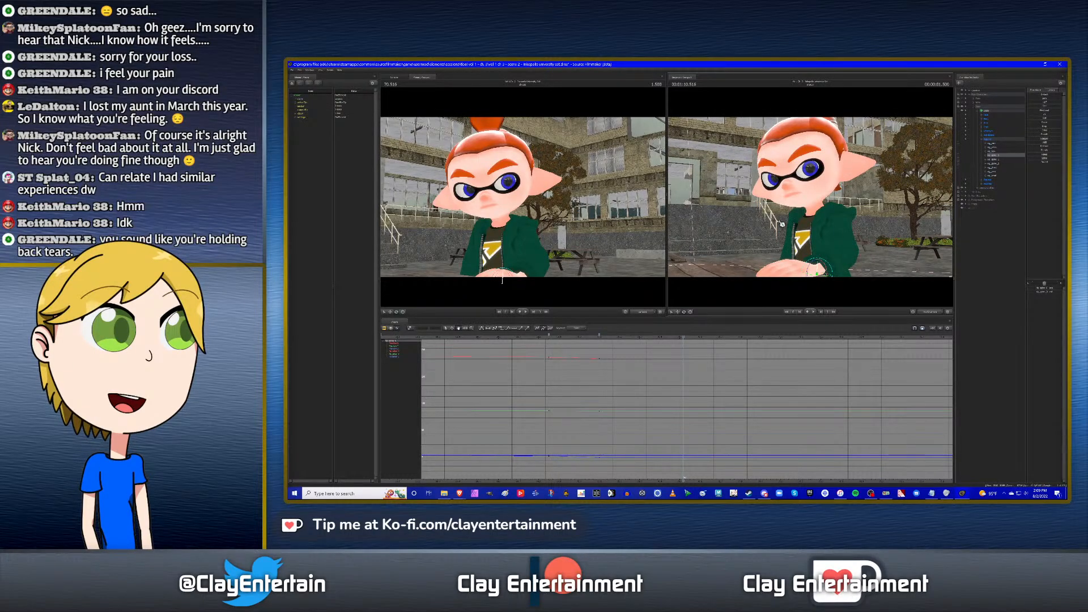
{"action": "left_click_drag", "start_coordinate": [807, 199], "coordinate": [831, 199], "text": "alt"}
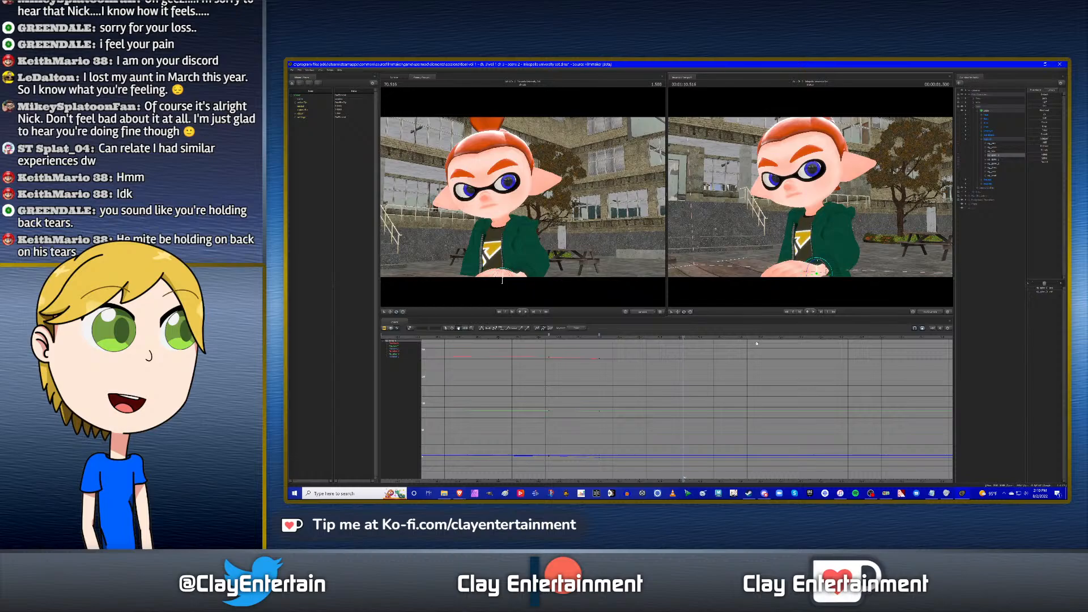
Scrub back through the shot and play the body motion leading into the latest spine keyframes to review it.
{"action": "left_click", "coordinate": [700, 338]}
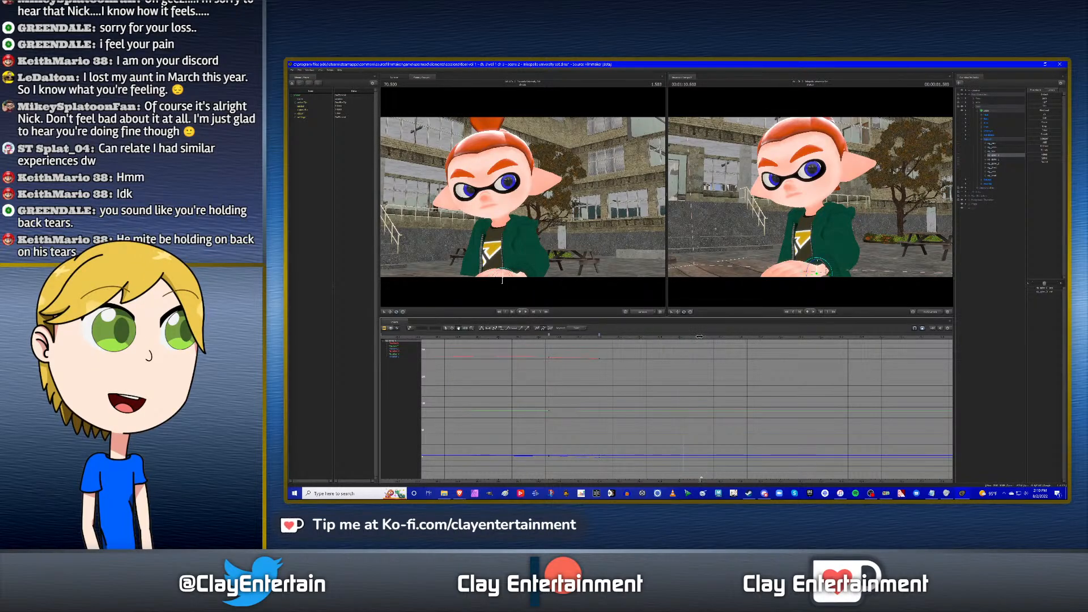
{"action": "left_click_drag", "start_coordinate": [710, 337], "coordinate": [716, 336]}
{"action": "left_click_drag", "start_coordinate": [725, 383], "coordinate": [683, 380]}
{"action": "scroll", "coordinate": [719, 380], "scroll_direction": "down", "scroll_amount": 6}
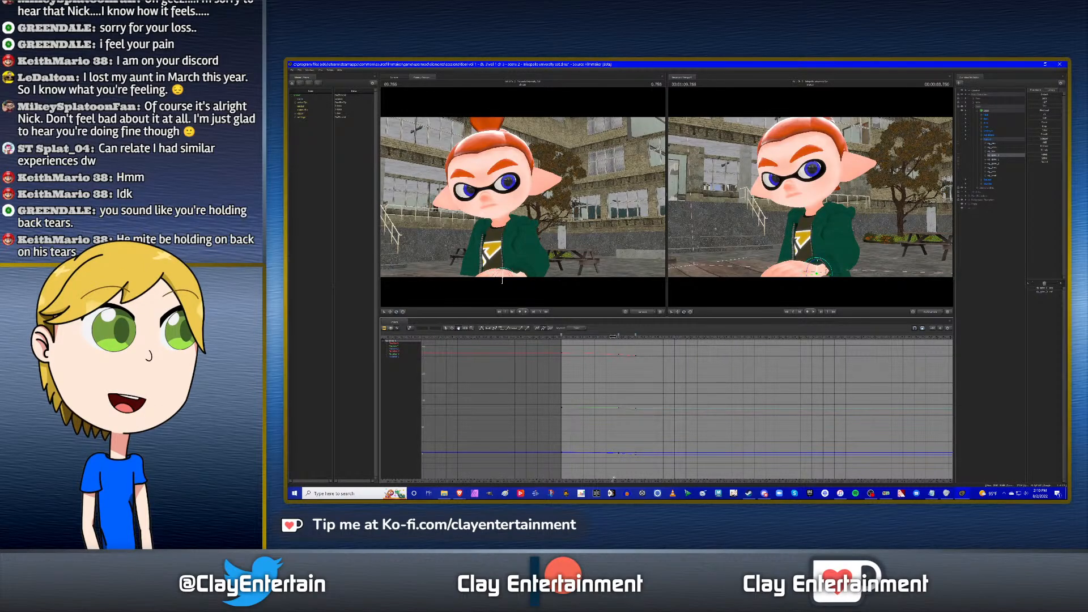
{"action": "key", "text": "space"}
{"action": "scroll", "coordinate": [617, 368], "scroll_direction": "up", "scroll_amount": 2}
Move the playhead to the lower spine's keyframe at 1.083 seconds and select the character's top spine control.
{"action": "left_click", "coordinate": [609, 337]}
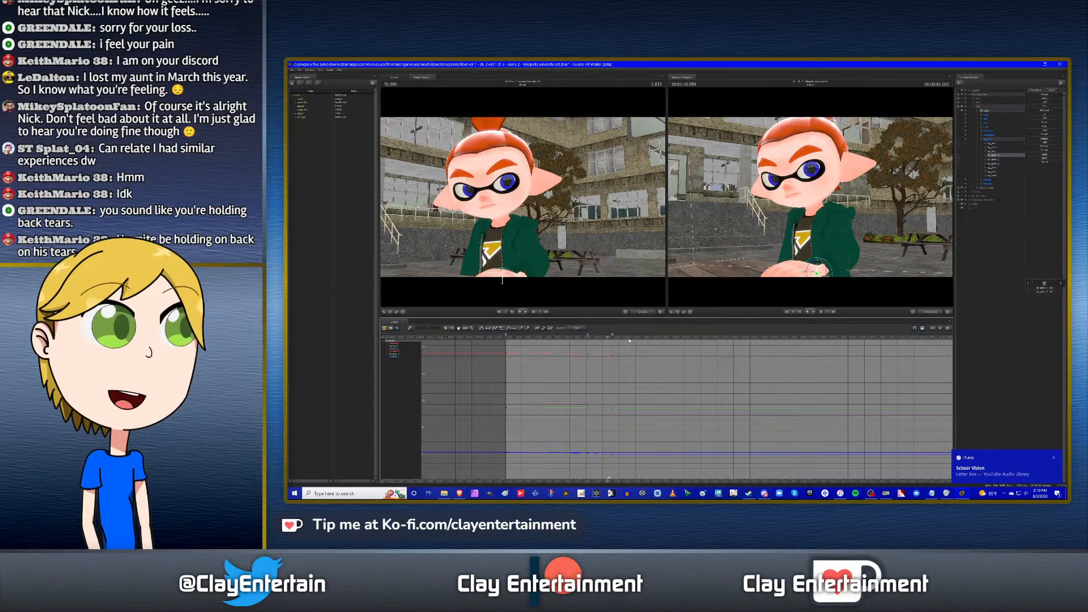
{"action": "key", "text": "Left"}
{"action": "key", "text": "Left"}
{"action": "key", "text": "Left"}
{"action": "key", "text": "Left"}
{"action": "key", "text": "Left"}
{"action": "key", "text": "Left"}
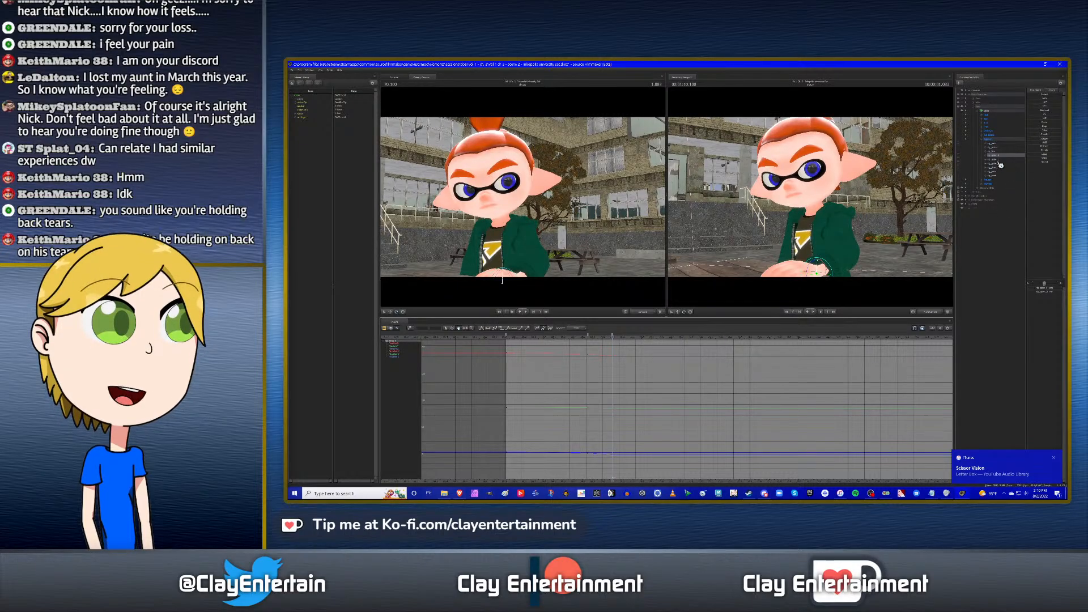
{"action": "left_click", "coordinate": [1000, 161]}
{"action": "left_click", "coordinate": [1000, 165]}
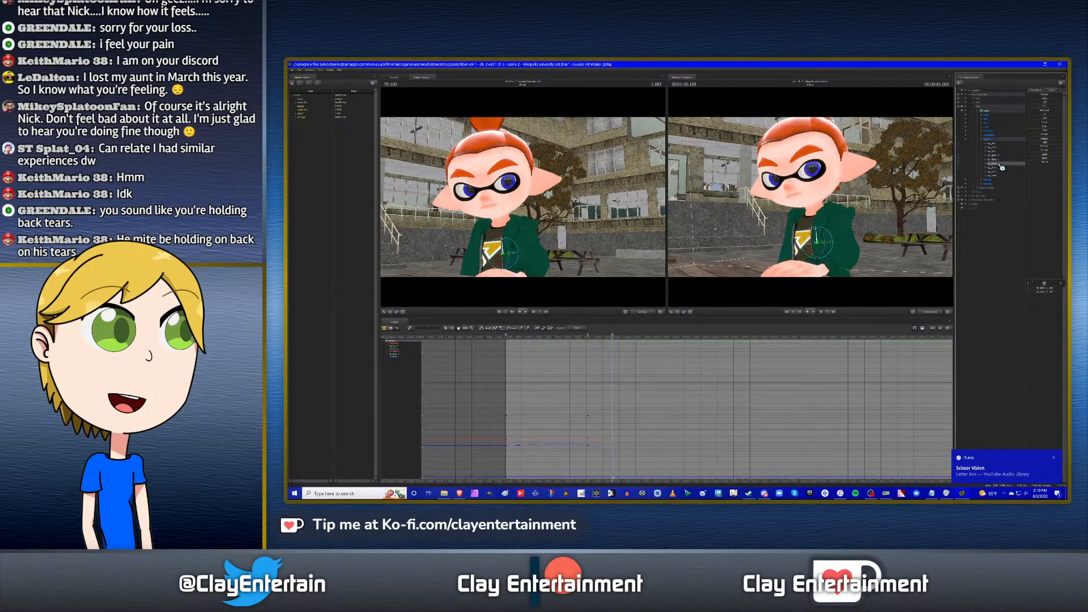
Select the character's lowest spine control and move the playhead to 1.666 seconds into the shot for another pose.
{"action": "left_click", "coordinate": [998, 156]}
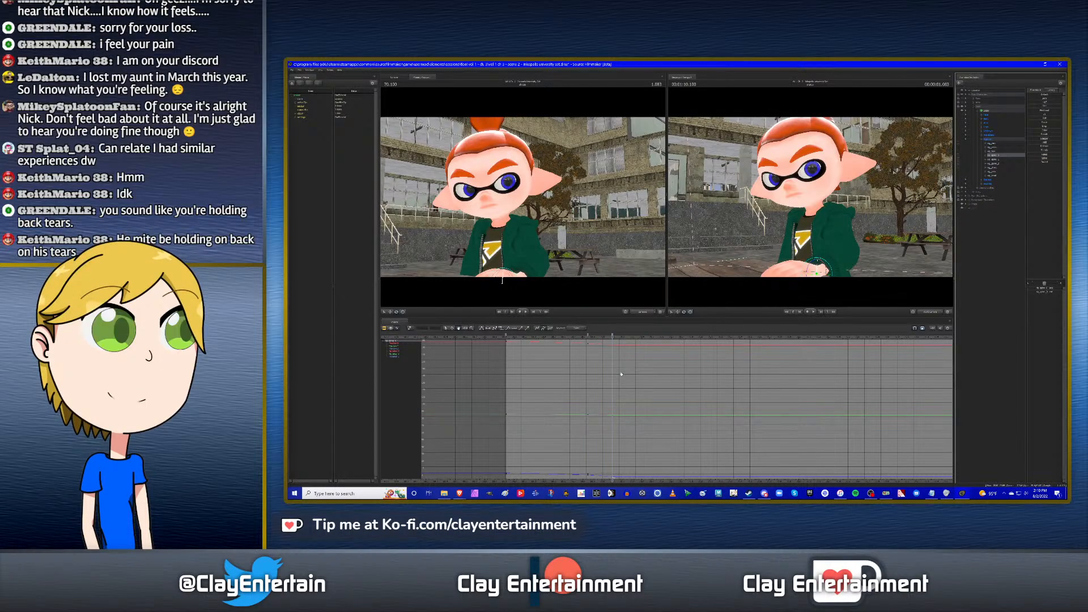
{"action": "scroll", "coordinate": [622, 375], "scroll_direction": "down", "scroll_amount": 3}
{"action": "left_click_drag", "start_coordinate": [603, 374], "coordinate": [659, 377]}
{"action": "scroll", "coordinate": [683, 380], "scroll_direction": "up", "scroll_amount": 5}
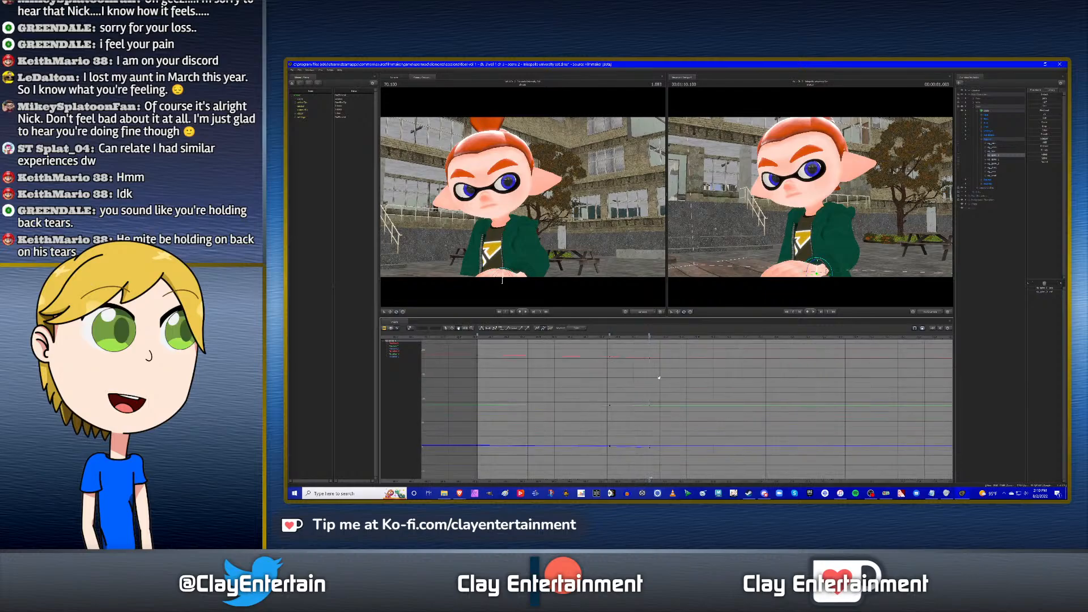
{"action": "left_click_drag", "start_coordinate": [651, 331], "coordinate": [728, 337]}
{"action": "left_click_drag", "start_coordinate": [733, 337], "coordinate": [731, 336]}
{"action": "middle_click_drag", "start_coordinate": [750, 383], "coordinate": [718, 381]}
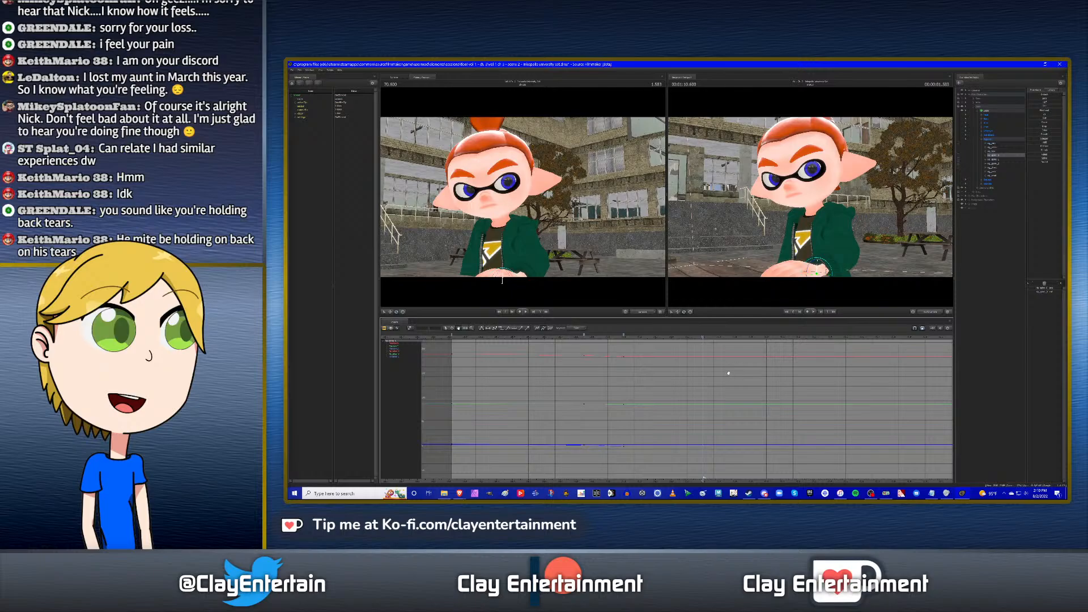
{"action": "middle_click_drag", "start_coordinate": [720, 374], "coordinate": [712, 372]}
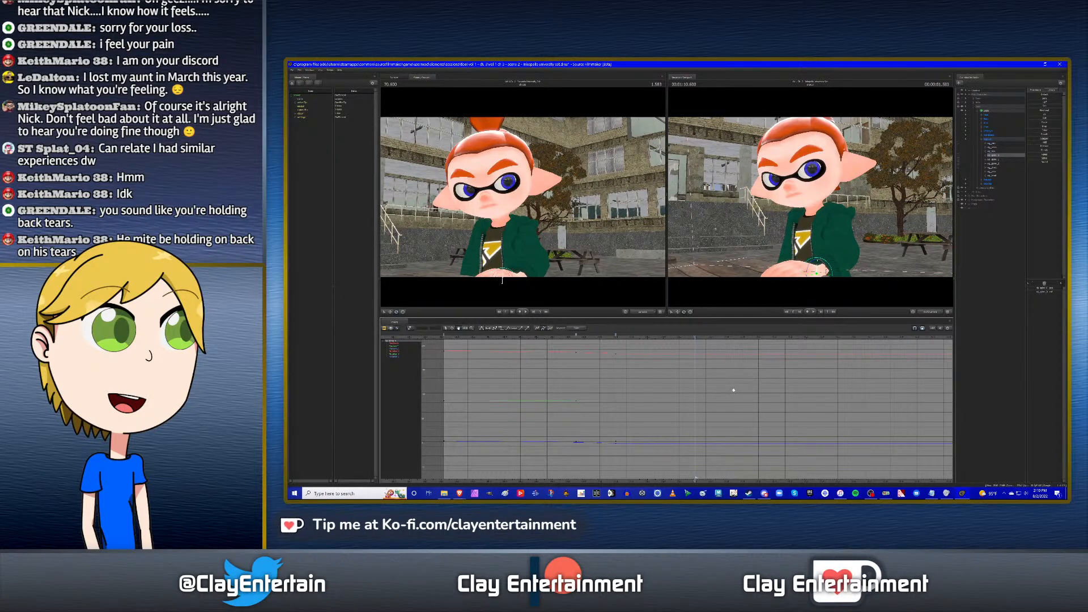
{"action": "mouse_move", "coordinate": [733, 390]}
{"action": "middle_mouse_down"}
{"action": "mouse_move", "coordinate": [737, 380]}
{"action": "mouse_move", "coordinate": [727, 388]}
{"action": "middle_mouse_up"}
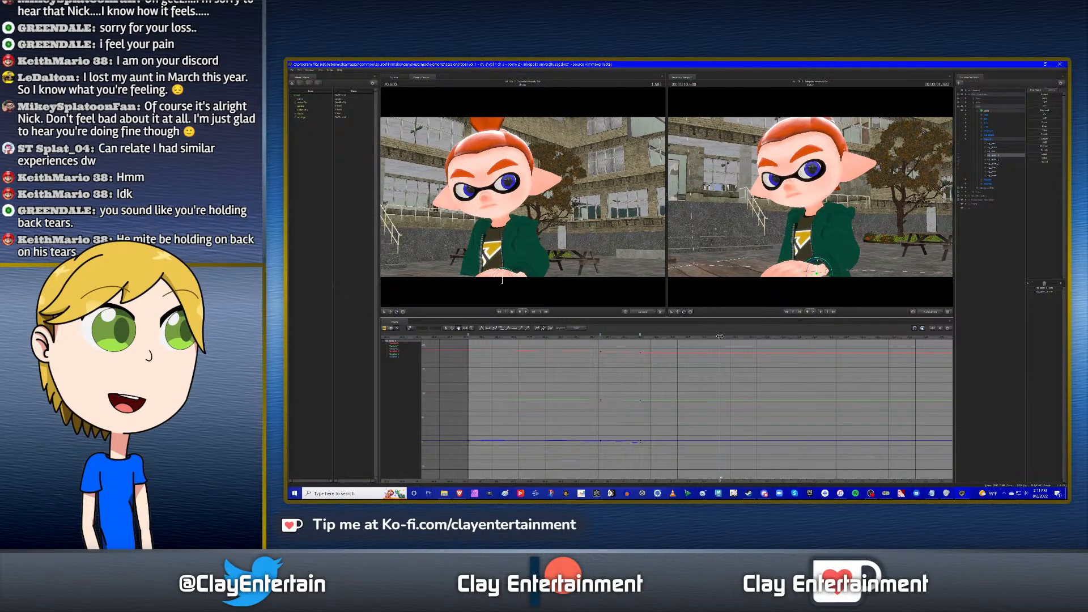
{"action": "left_click_drag", "start_coordinate": [719, 336], "coordinate": [731, 336]}
{"action": "middle_click_drag", "start_coordinate": [724, 383], "coordinate": [707, 385]}
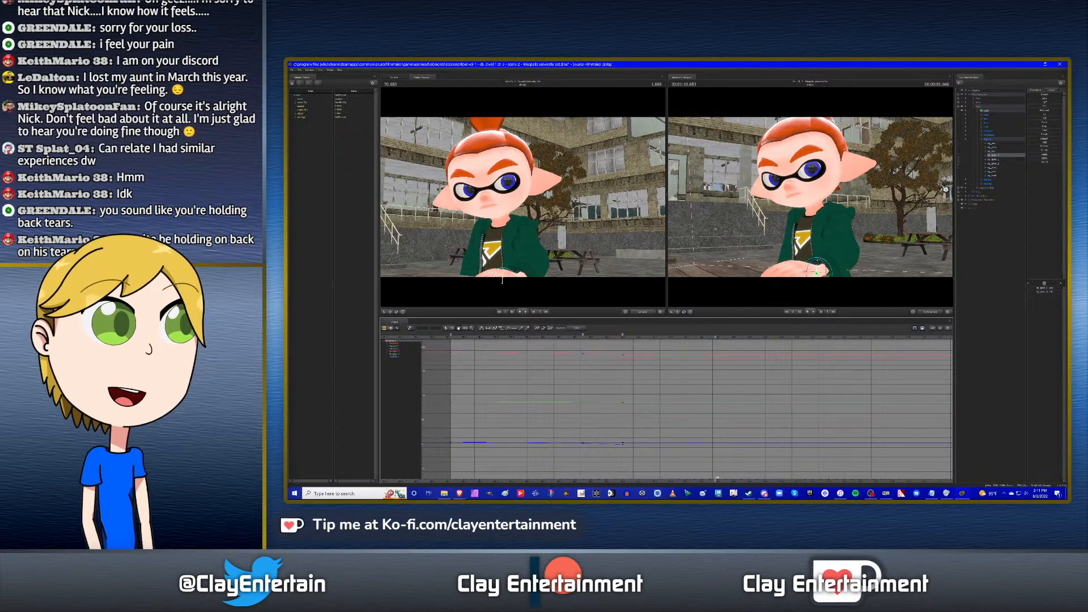
{"action": "middle_click_drag", "start_coordinate": [722, 372], "coordinate": [701, 373]}
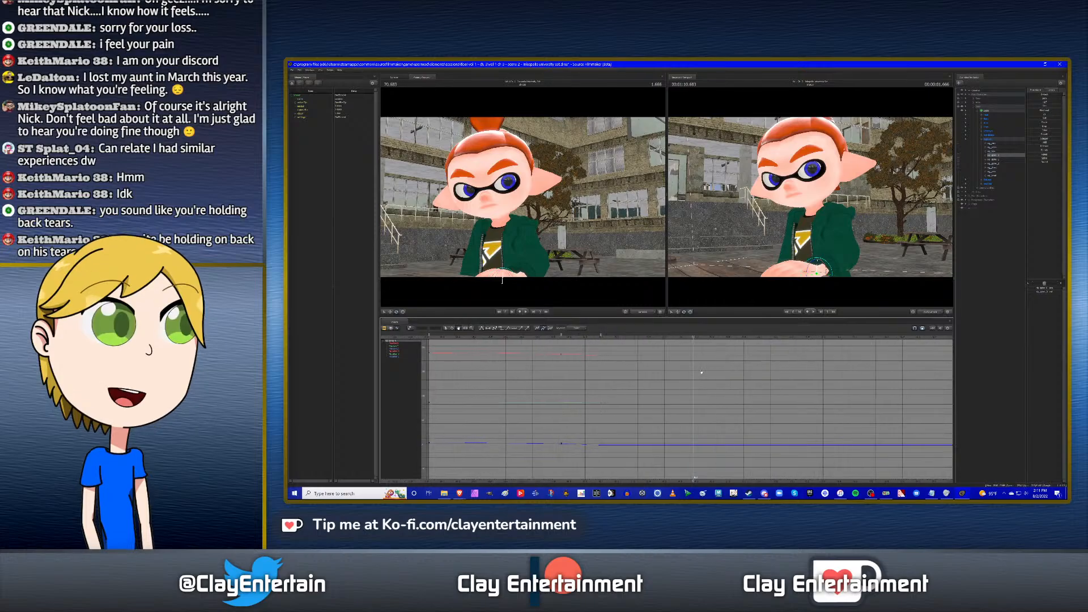
{"action": "mouse_move", "coordinate": [771, 374]}
{"action": "left_mouse_down"}
{"action": "mouse_move", "coordinate": [758, 374]}
{"action": "mouse_move", "coordinate": [772, 372]}
{"action": "left_mouse_up"}
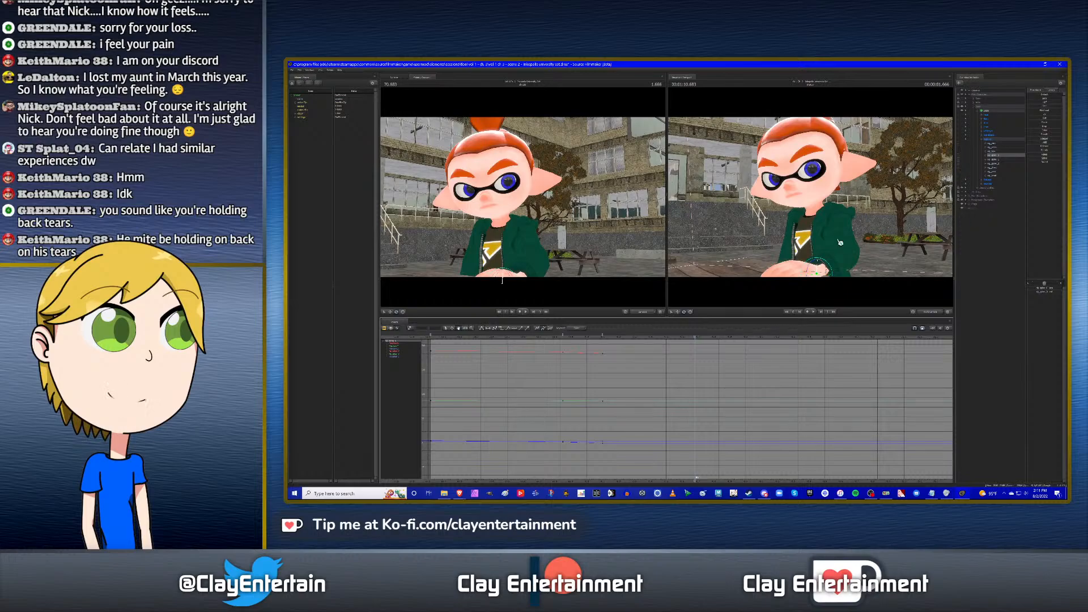
Turn the work camera toward the seated character and play the shot to review the body motion.
{"action": "left_click_drag", "start_coordinate": [860, 222], "coordinate": [895, 229], "text": "alt"}
{"action": "scroll", "coordinate": [706, 360], "scroll_direction": "down", "scroll_amount": 3}
{"action": "left_click", "coordinate": [580, 338]}
{"action": "key", "text": "space"}
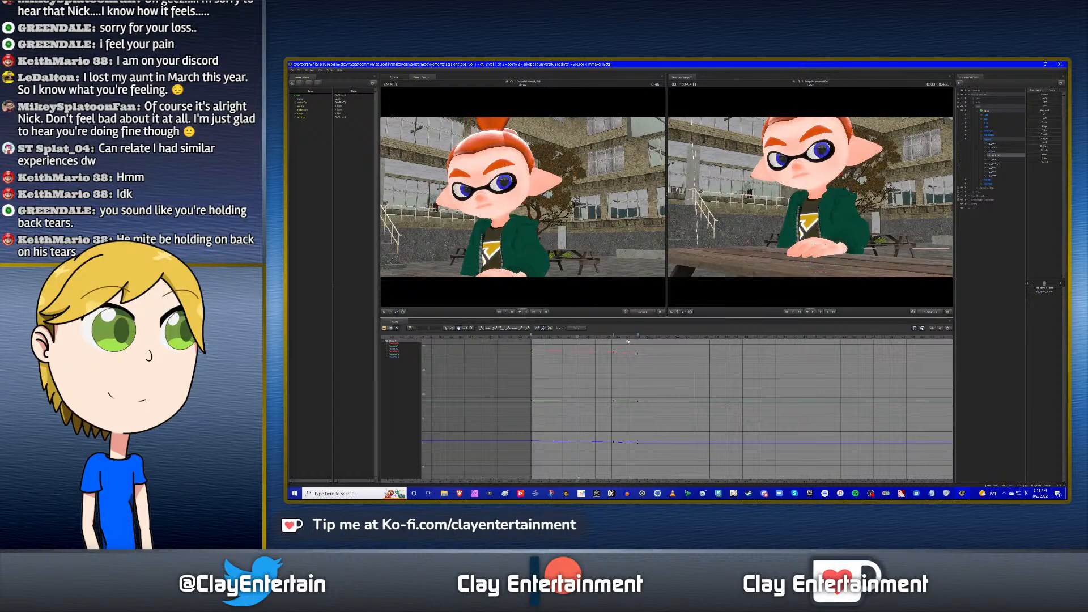
{"action": "key", "text": "space"}
{"action": "left_click", "coordinate": [596, 339]}
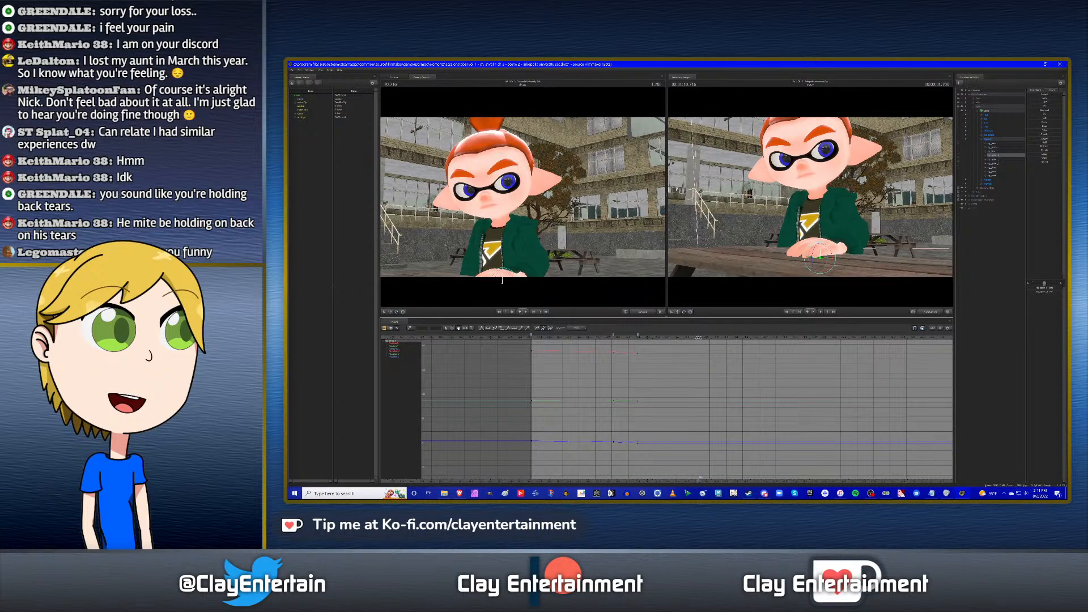
Return the playhead to 1.666 seconds, reframe the work camera and rotate the lowest spine control slightly to keyframe it.
{"action": "left_click_drag", "start_coordinate": [698, 337], "coordinate": [675, 367]}
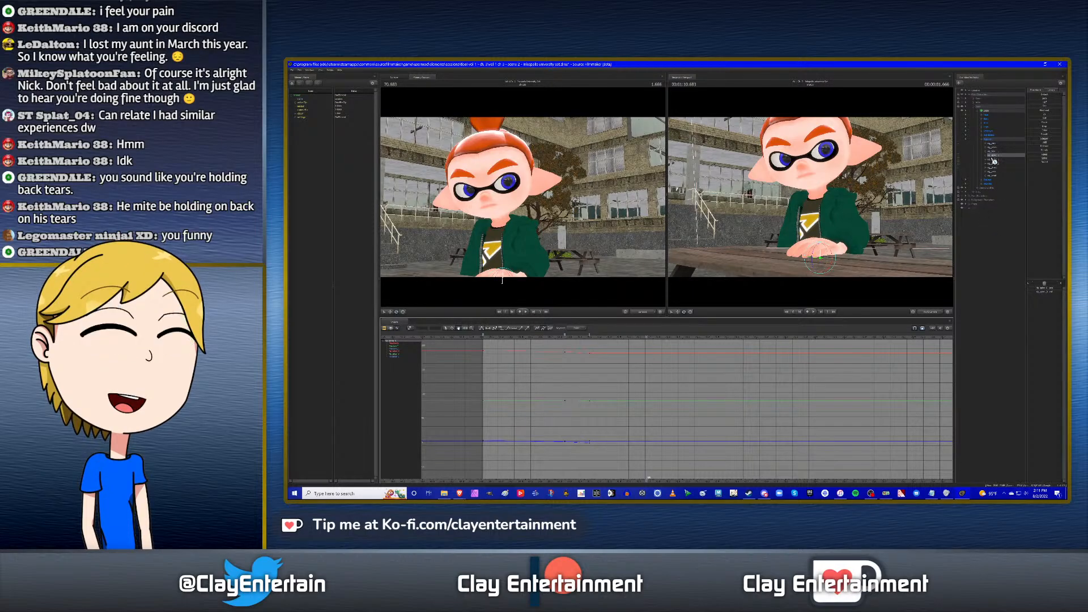
{"action": "left_click_drag", "start_coordinate": [816, 197], "coordinate": [815, 247]}
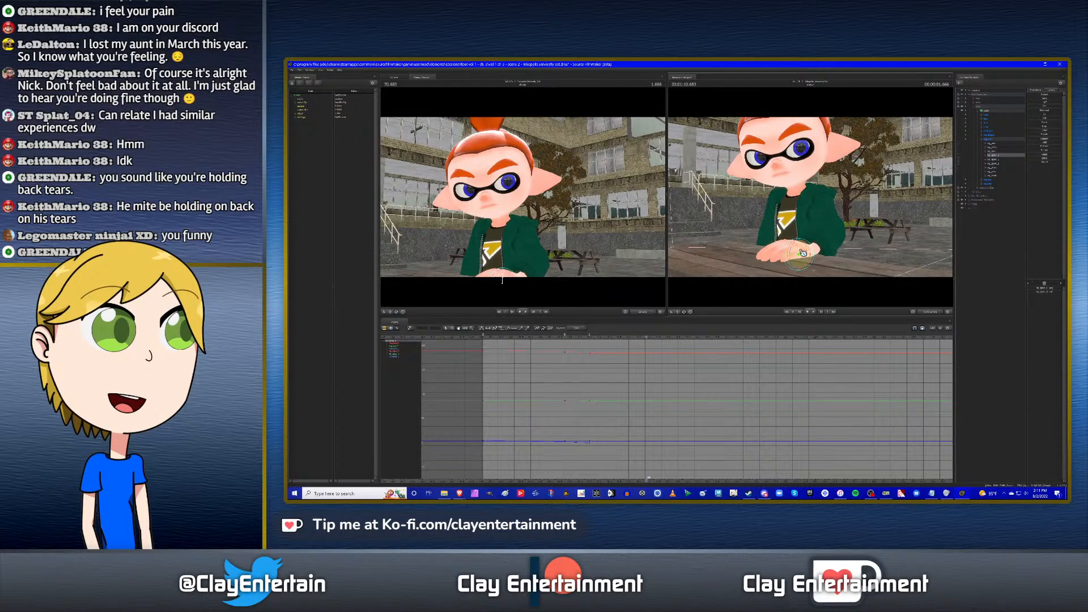
{"action": "left_click_drag", "start_coordinate": [802, 253], "coordinate": [803, 253]}
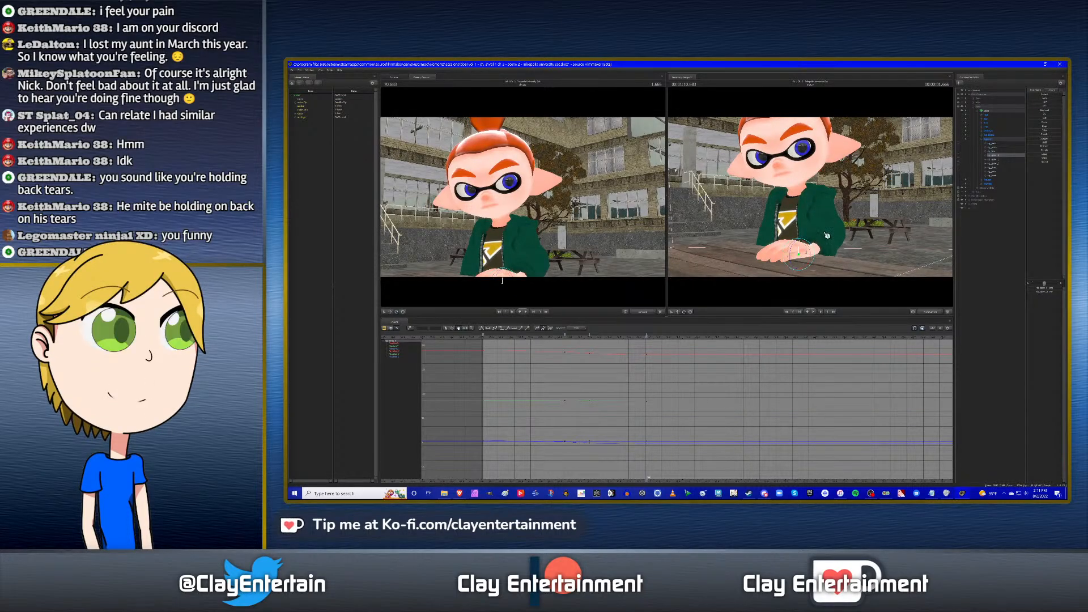
Slightly rotate the middle spine control and the top spine control to keyframe both at 1.666 seconds.
{"action": "left_click", "coordinate": [995, 160]}
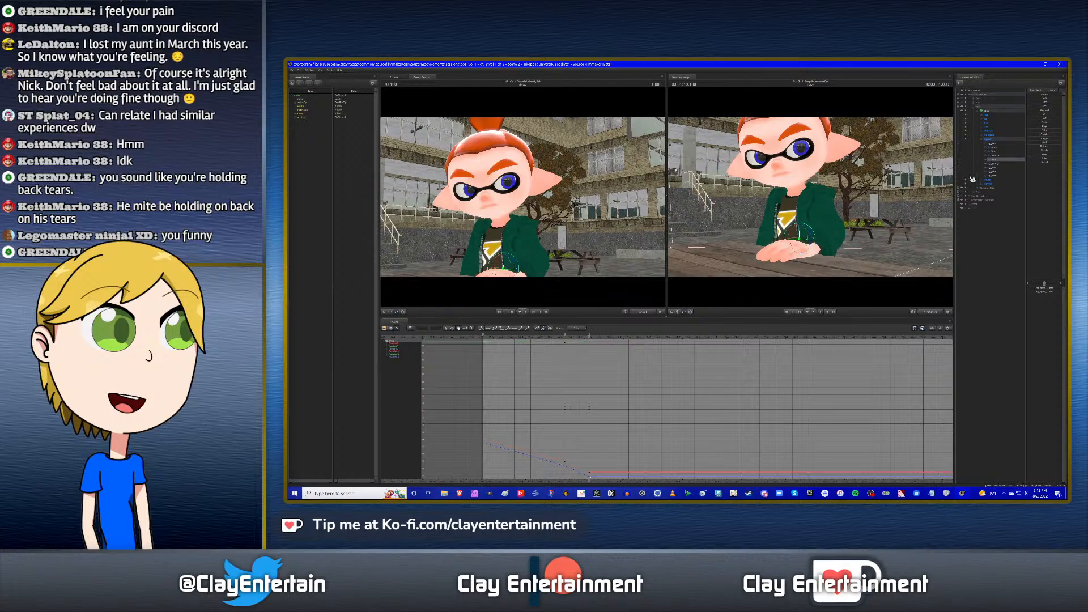
{"action": "key", "text": "space"}
{"action": "key", "text": "space"}
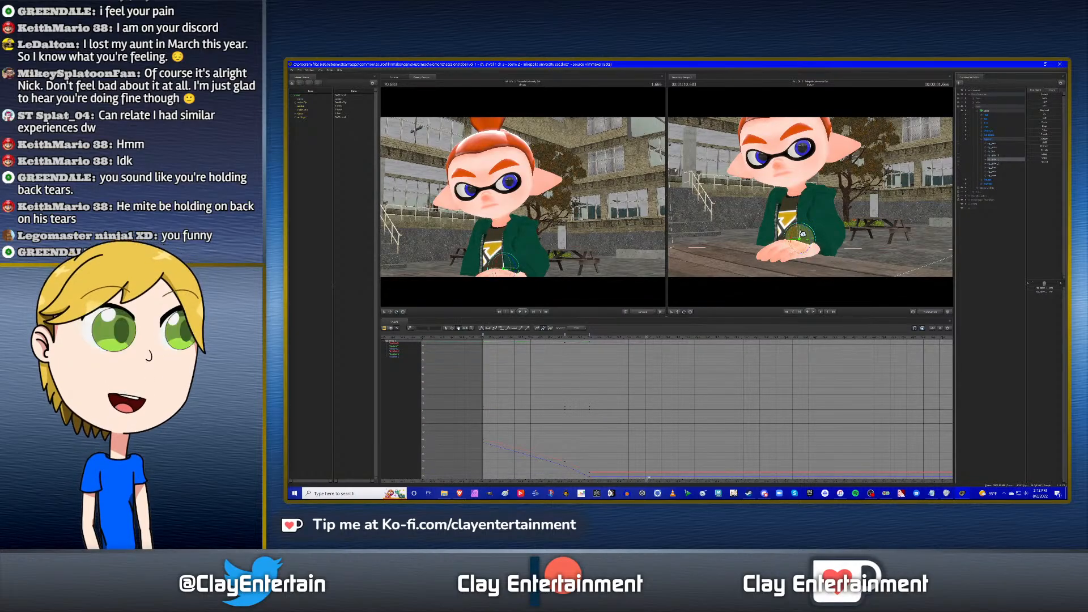
{"action": "left_click_drag", "start_coordinate": [800, 235], "coordinate": [801, 235]}
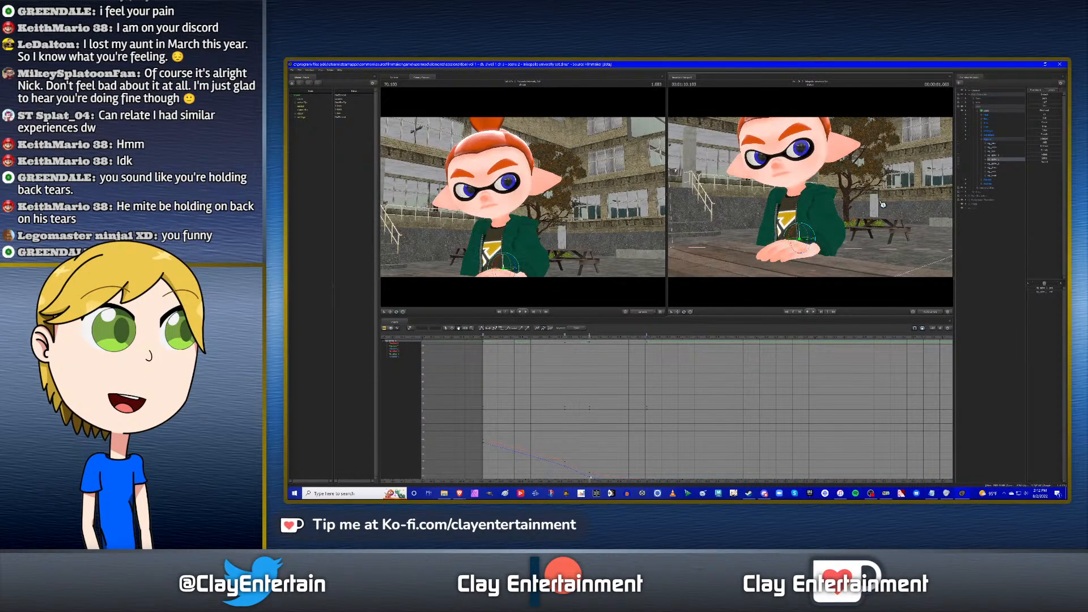
{"action": "left_click", "coordinate": [996, 164]}
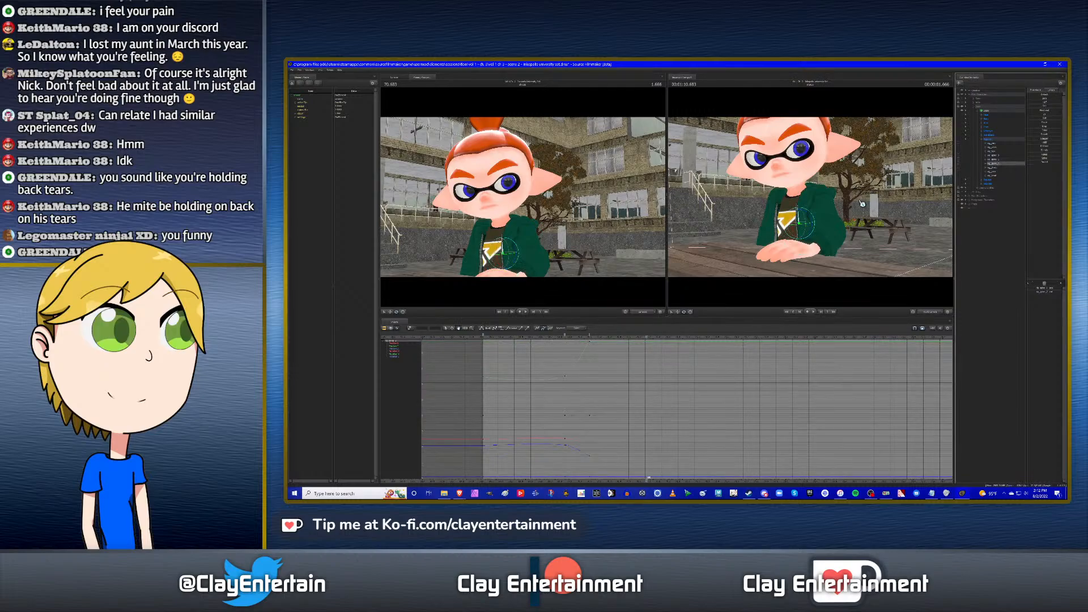
{"action": "left_click_drag", "start_coordinate": [801, 220], "coordinate": [804, 220]}
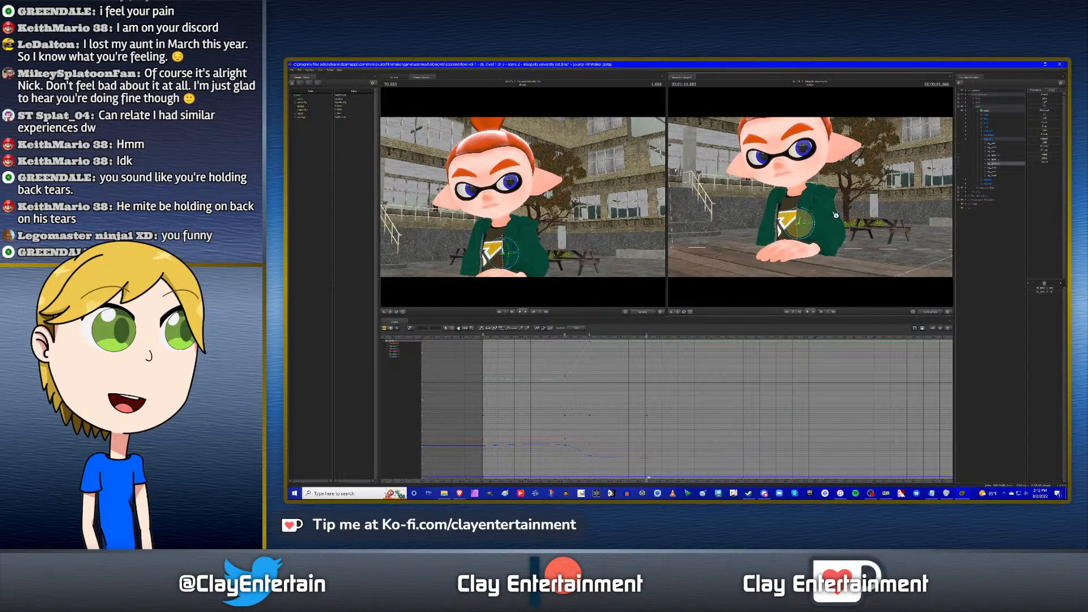
Slightly rotate both neck controls and the head control to complete the pose at 1.666 seconds.
{"action": "left_click", "coordinate": [997, 167]}
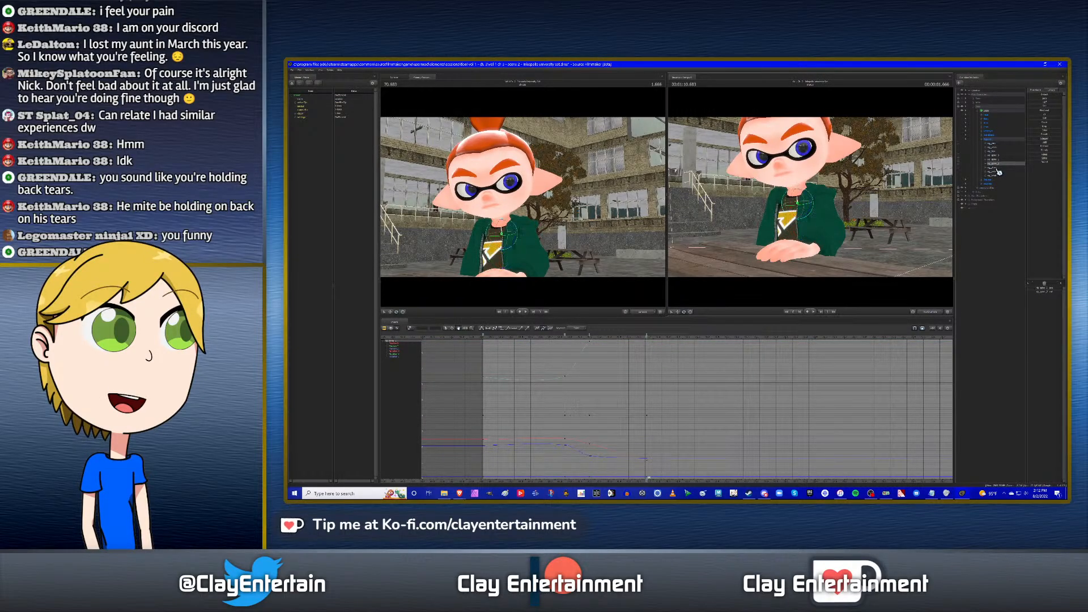
{"action": "left_click_drag", "start_coordinate": [800, 201], "coordinate": [800, 202]}
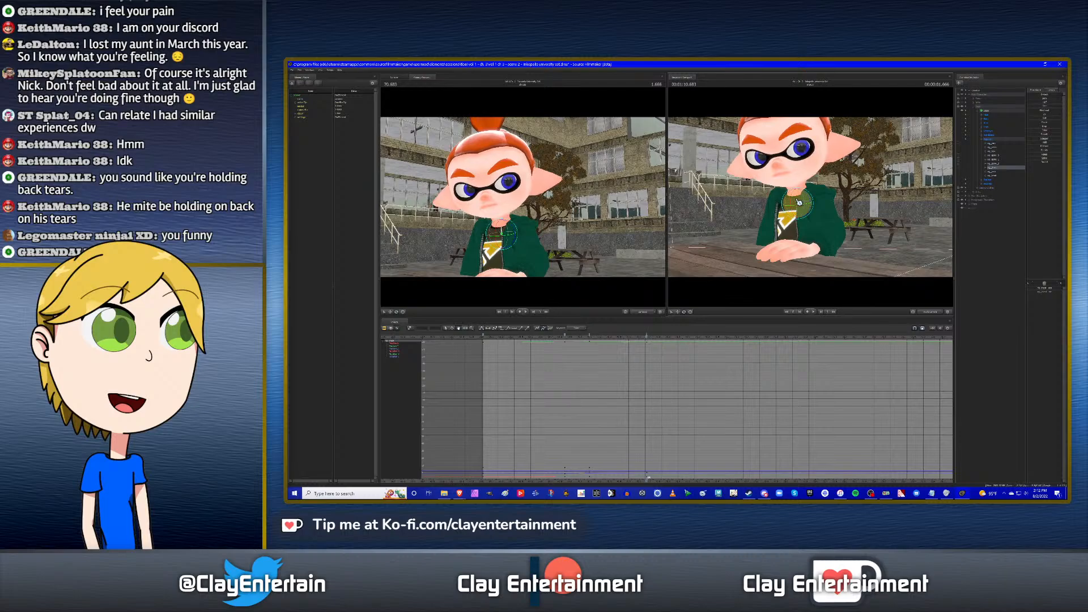
{"action": "key", "text": "Up"}
{"action": "key", "text": "Down"}
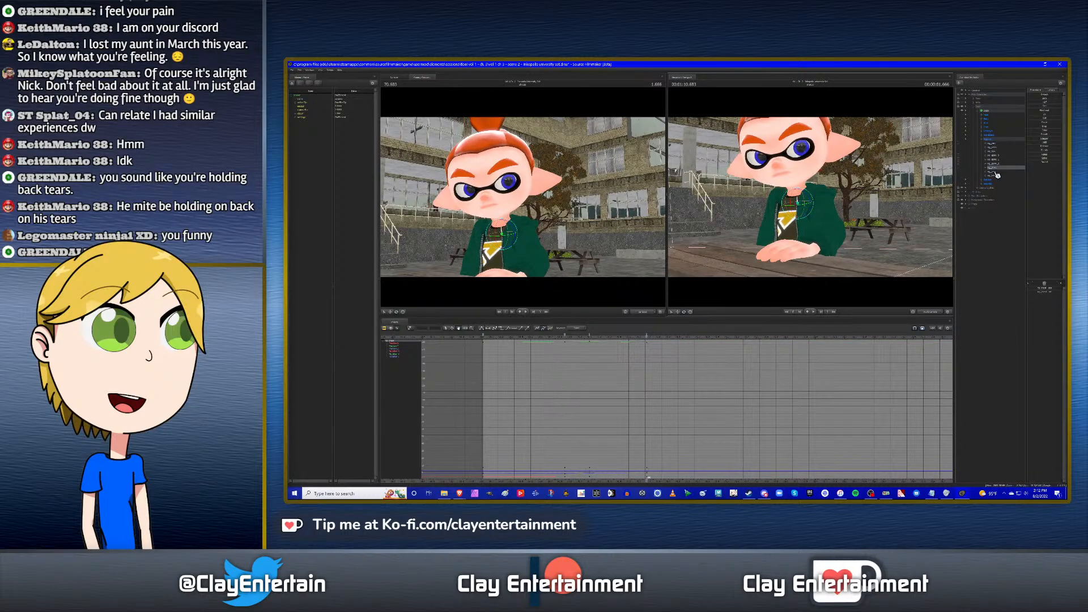
{"action": "left_click", "coordinate": [995, 172]}
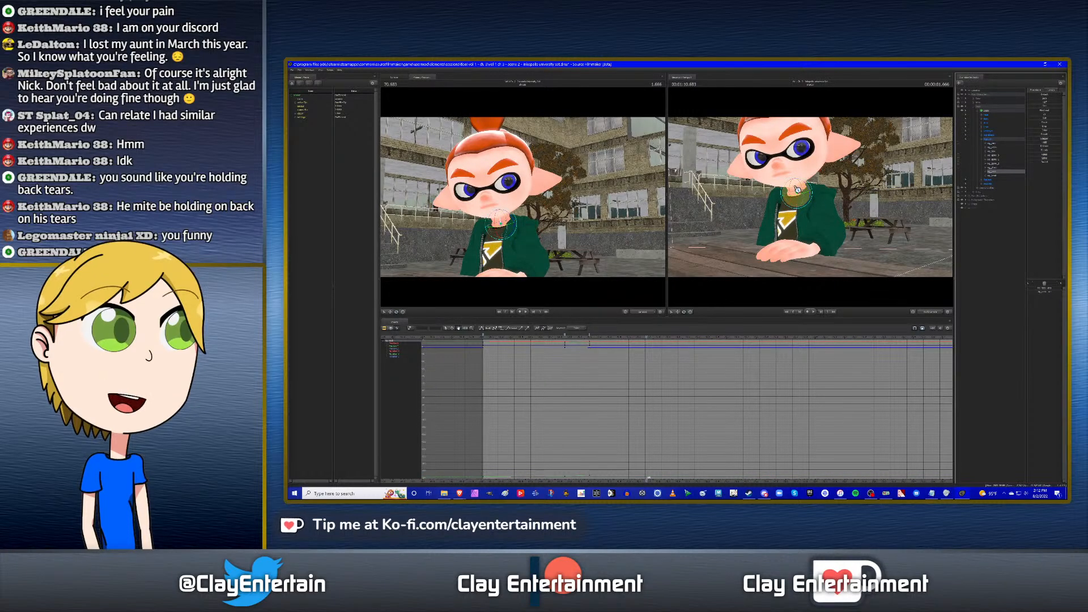
{"action": "key", "text": "Up"}
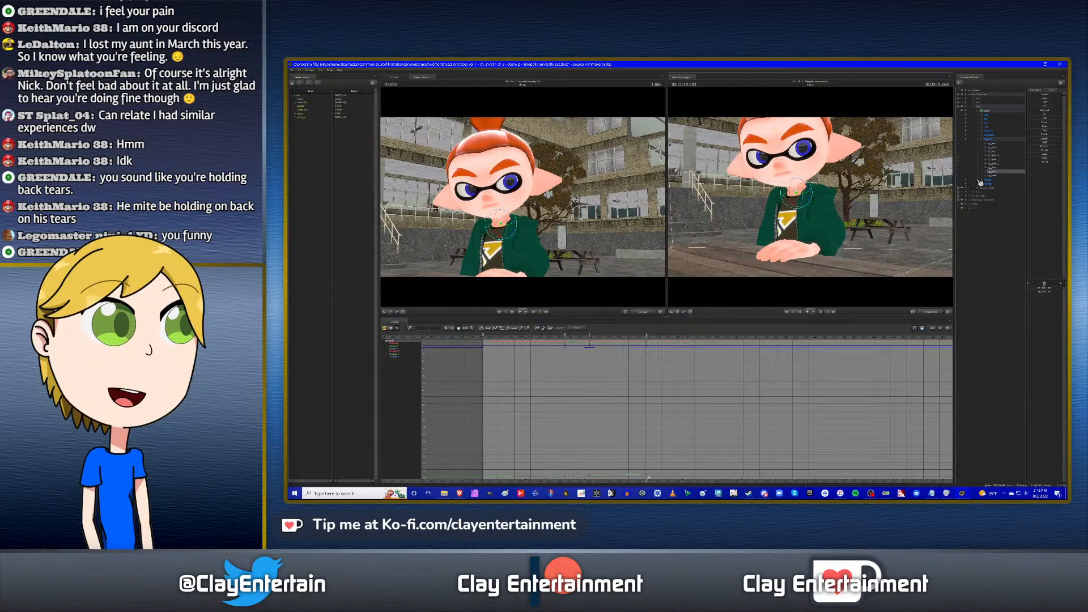
{"action": "key", "text": "Down"}
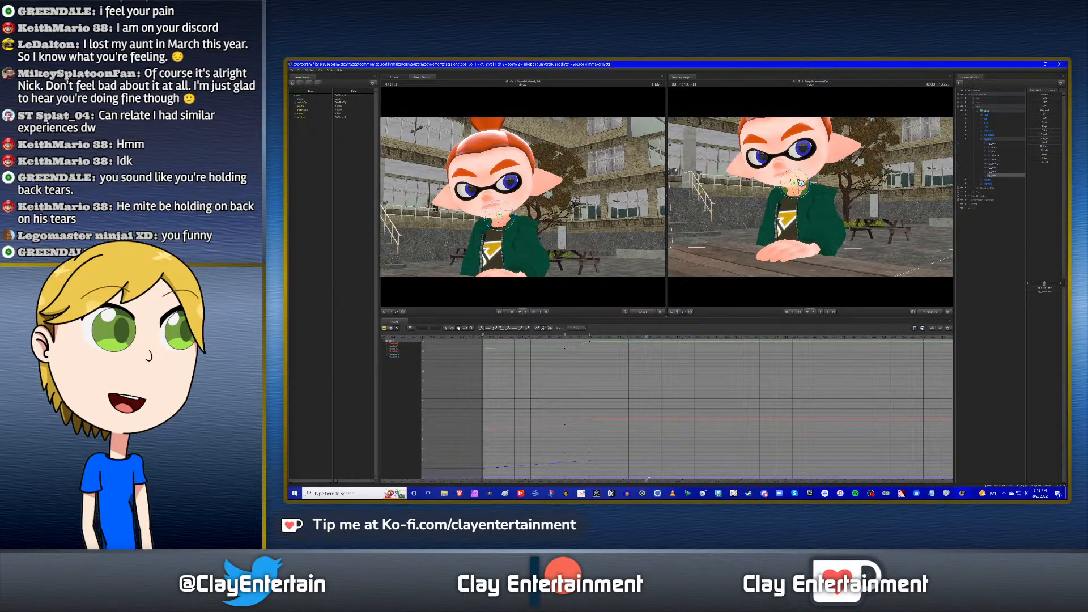
{"action": "left_click_drag", "start_coordinate": [800, 183], "coordinate": [877, 183]}
Reselect the lowest spine control and move the playhead to 2.500 seconds into the shot.
{"action": "left_click", "coordinate": [995, 157]}
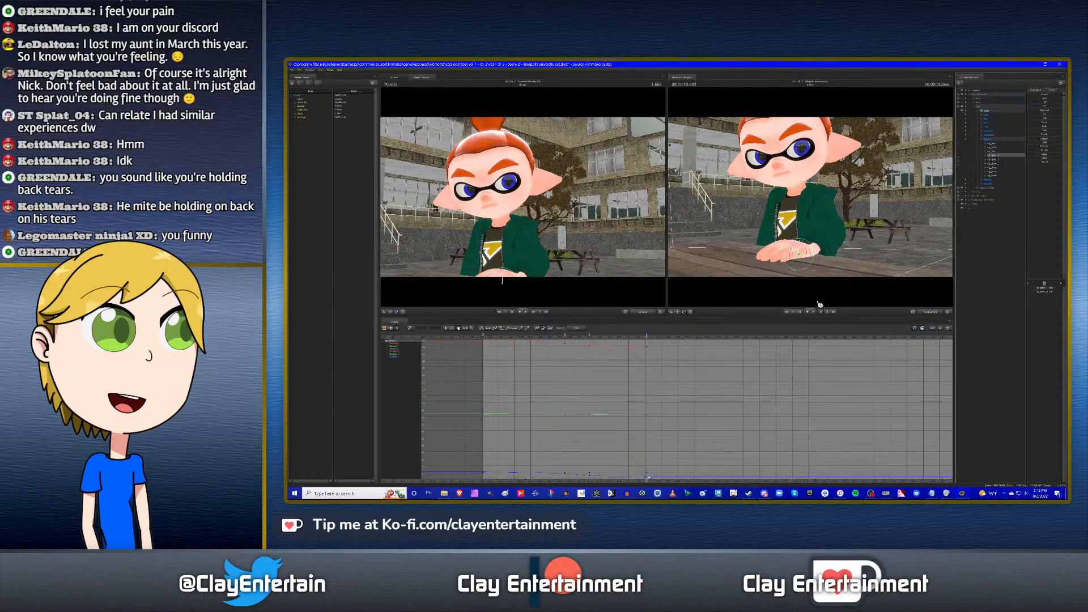
{"action": "middle_click_drag", "start_coordinate": [594, 369], "coordinate": [587, 368]}
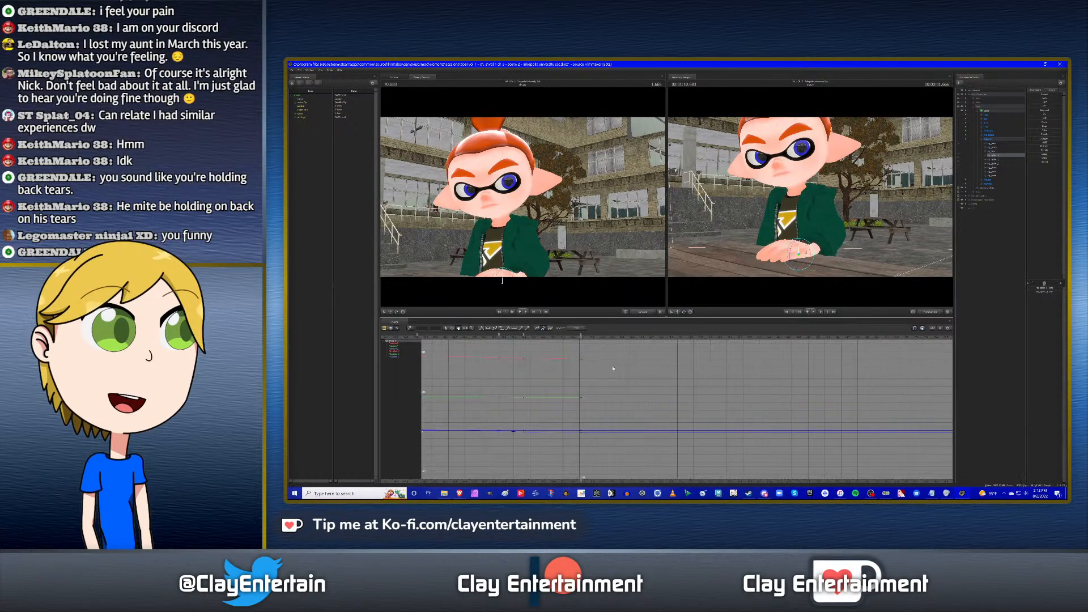
{"action": "scroll", "coordinate": [602, 368], "scroll_direction": "up", "scroll_amount": 2}
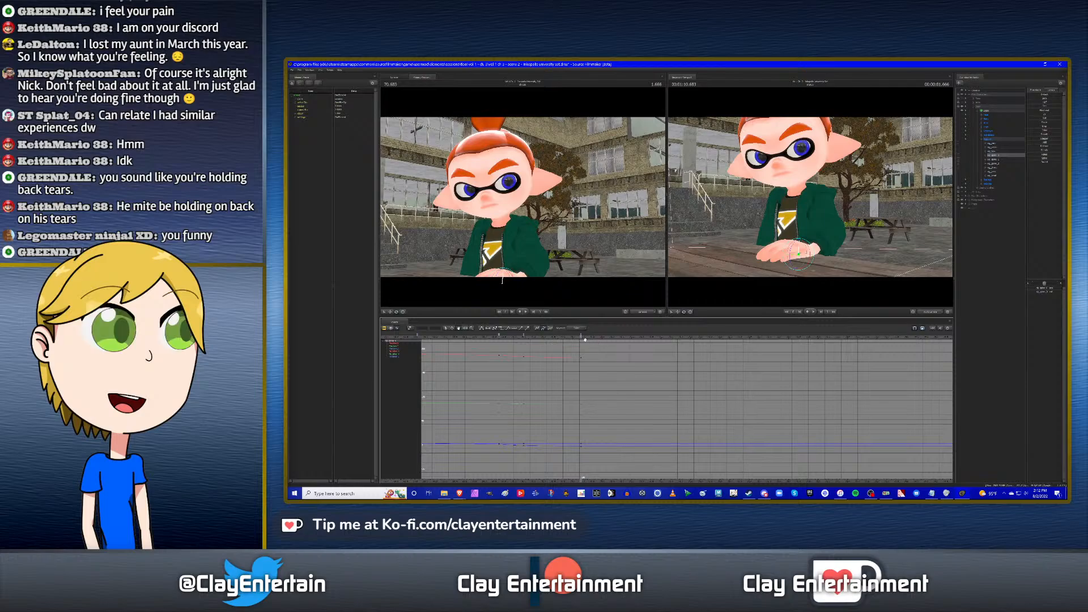
{"action": "left_click_drag", "start_coordinate": [581, 337], "coordinate": [649, 337]}
{"action": "left_click_drag", "start_coordinate": [649, 337], "coordinate": [664, 337]}
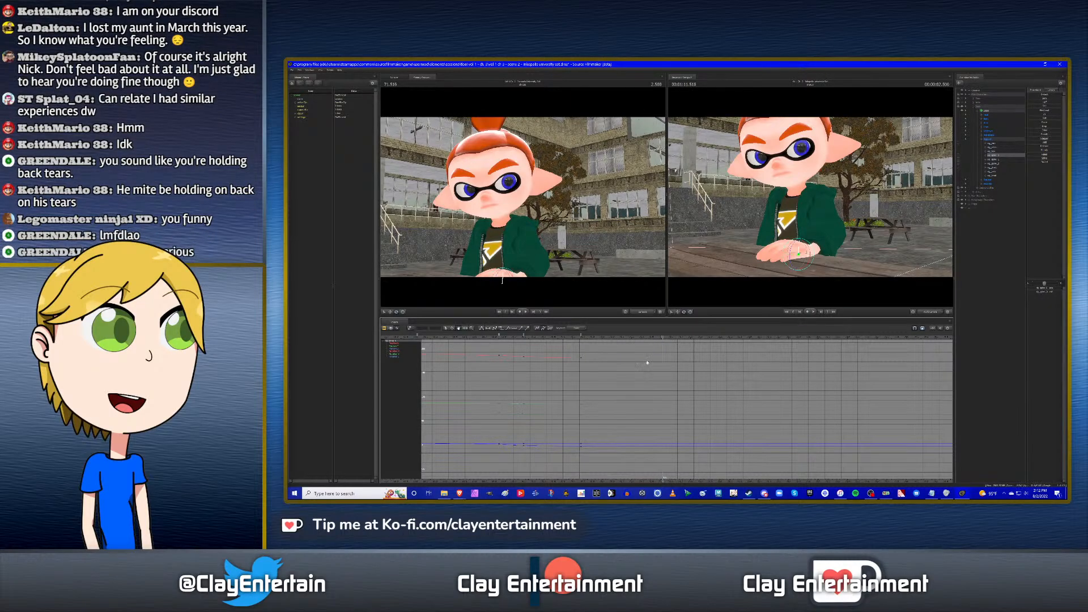
{"action": "left_click_drag", "start_coordinate": [603, 385], "coordinate": [669, 384]}
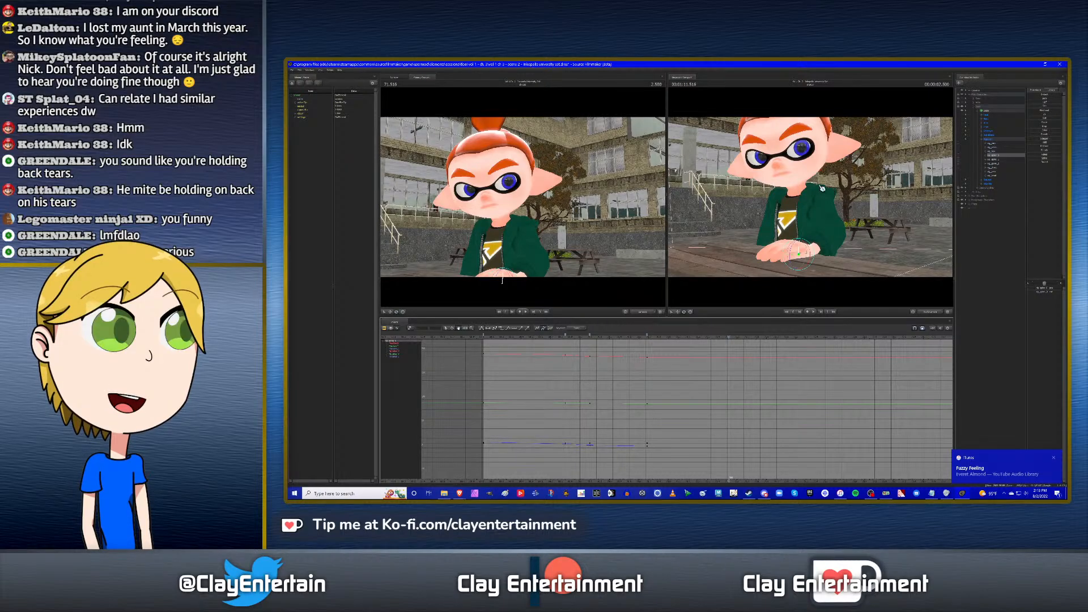
Reframe the work camera closer to the character's upper body and play the shot from its start to review the poses.
{"action": "left_click_drag", "start_coordinate": [822, 188], "coordinate": [812, 200]}
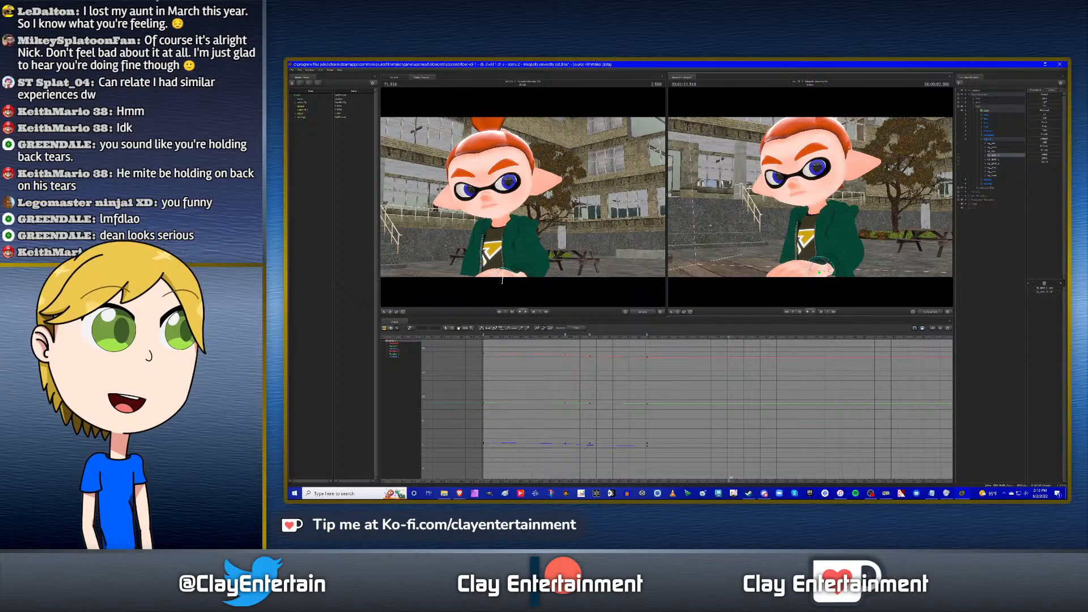
{"action": "left_click_drag", "start_coordinate": [833, 212], "coordinate": [876, 212]}
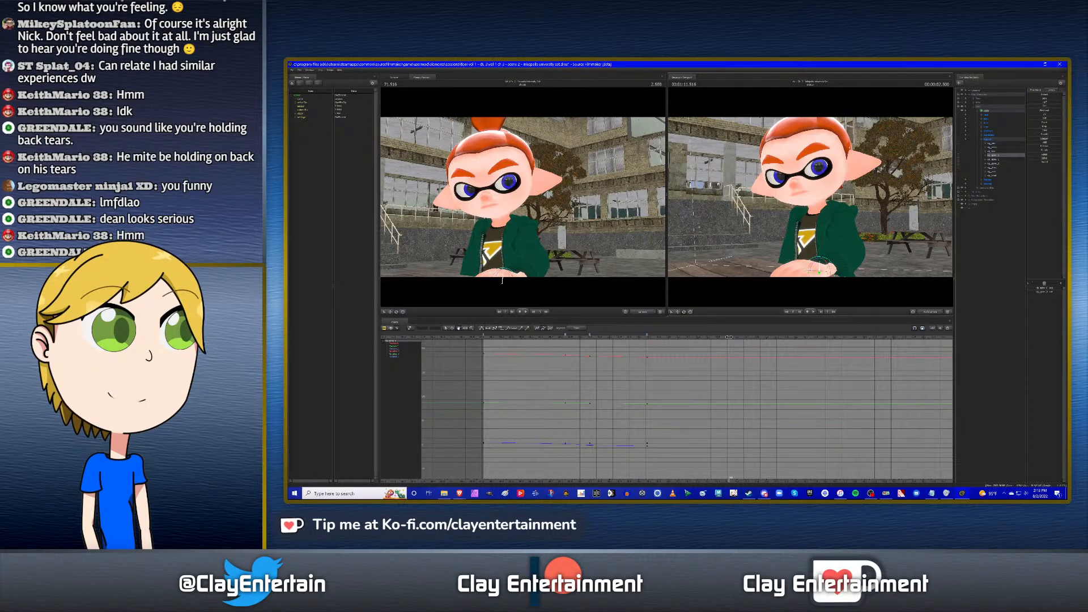
{"action": "left_click", "coordinate": [490, 337]}
{"action": "key", "text": "space"}
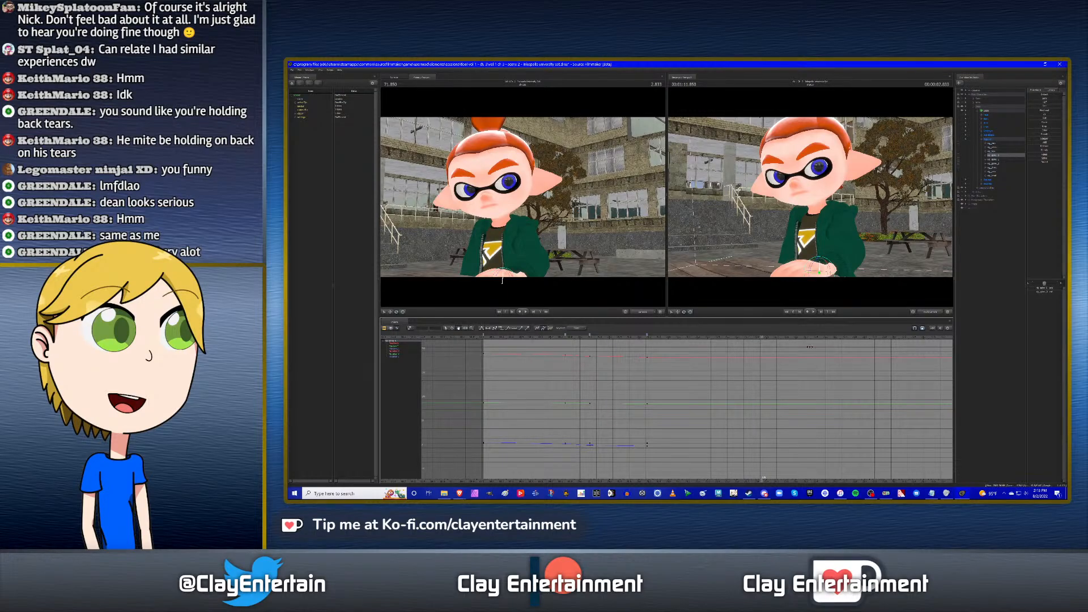
Reframe the work camera on the character's hand and keyframe a small rotation of the lowest spine control at 2.833 seconds.
{"action": "left_click_drag", "start_coordinate": [865, 223], "coordinate": [874, 228]}
{"action": "mouse_move", "coordinate": [811, 195]}
{"action": "left_mouse_down"}
{"action": "mouse_move", "coordinate": [847, 203]}
{"action": "mouse_move", "coordinate": [812, 198]}
{"action": "left_mouse_up"}
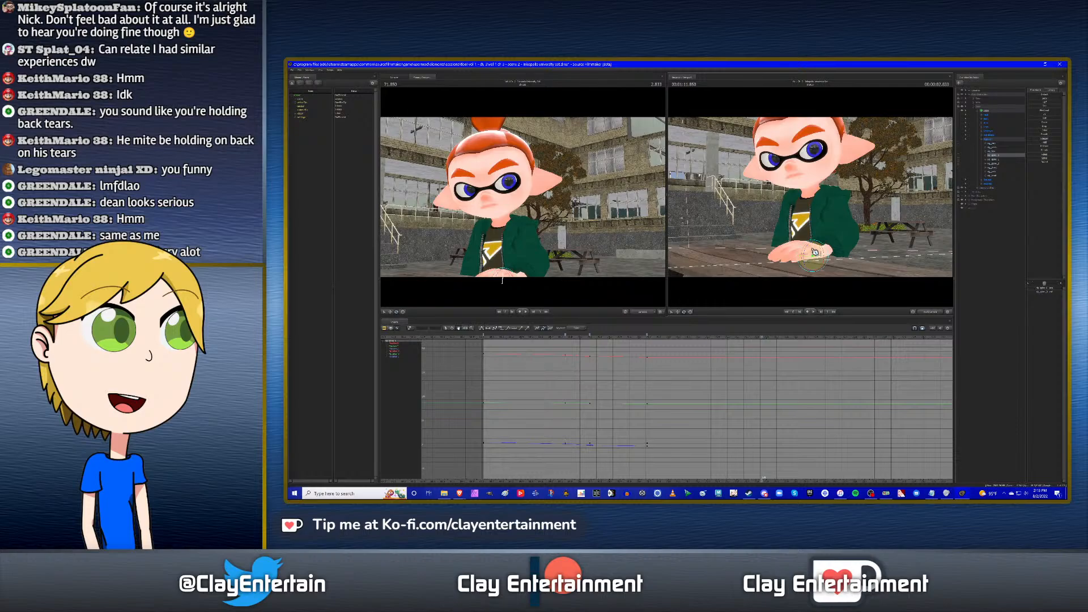
{"action": "left_click_drag", "start_coordinate": [815, 251], "coordinate": [818, 251]}
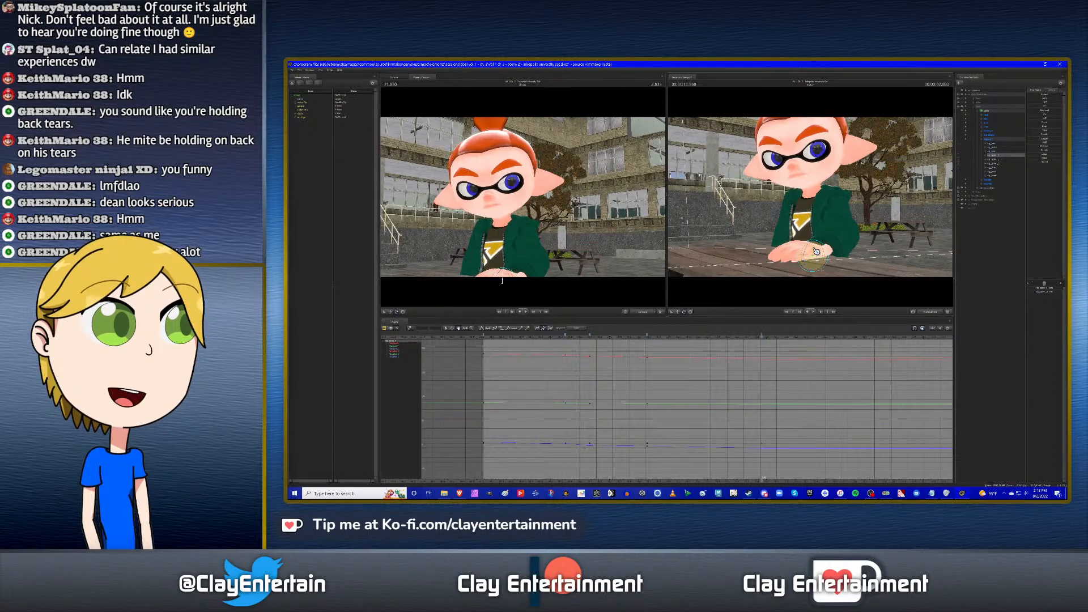
{"action": "key", "text": "Up"}
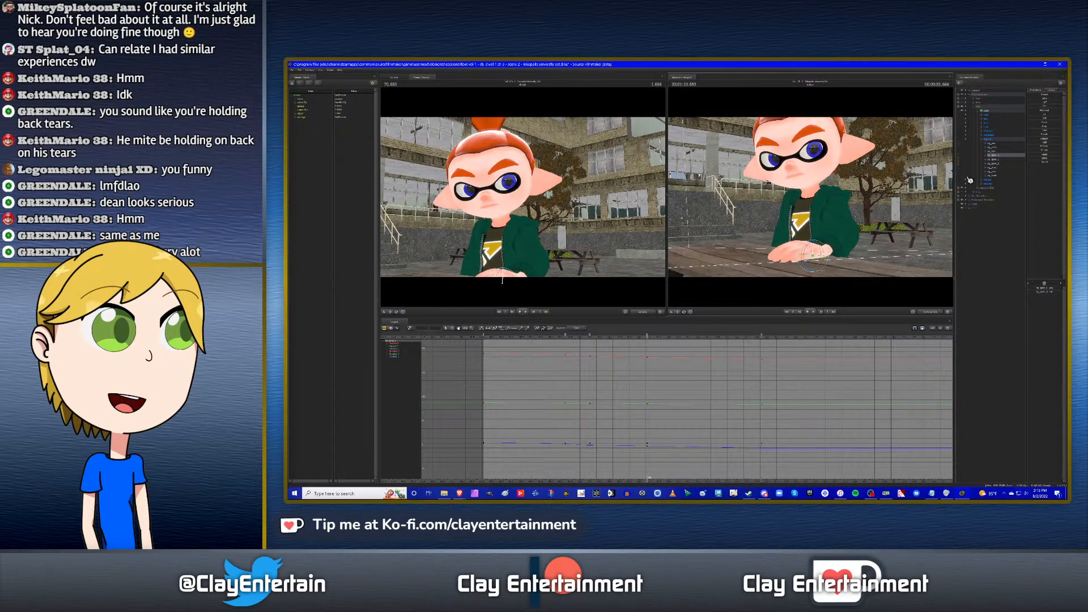
Slightly rotate the middle and upper spine controls at 2.833 seconds.
{"action": "key", "text": "Down"}
{"action": "left_click", "coordinate": [997, 161]}
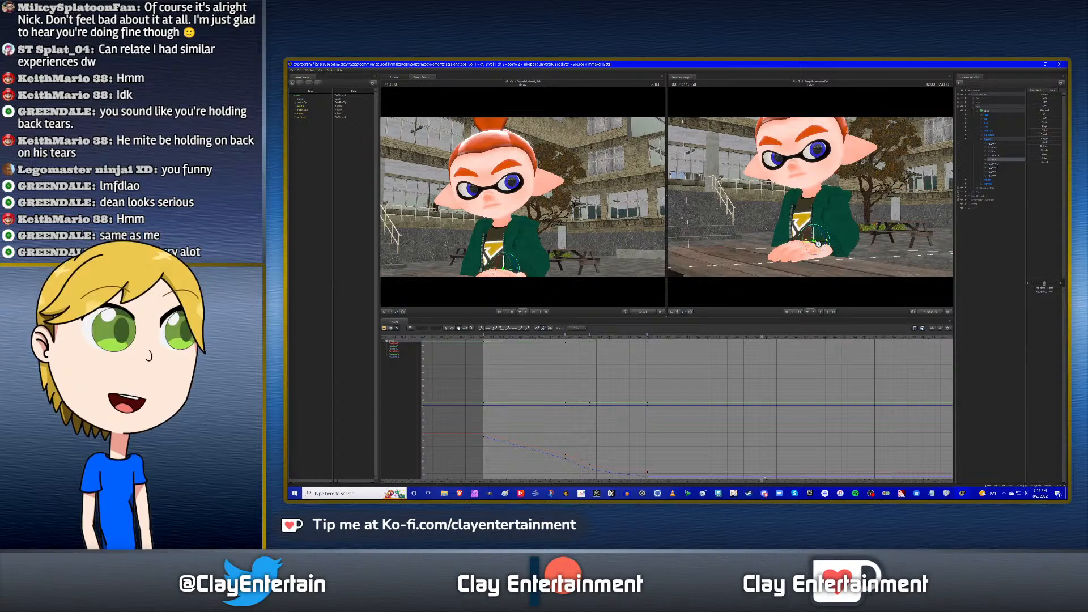
{"action": "left_click_drag", "start_coordinate": [815, 237], "coordinate": [812, 238]}
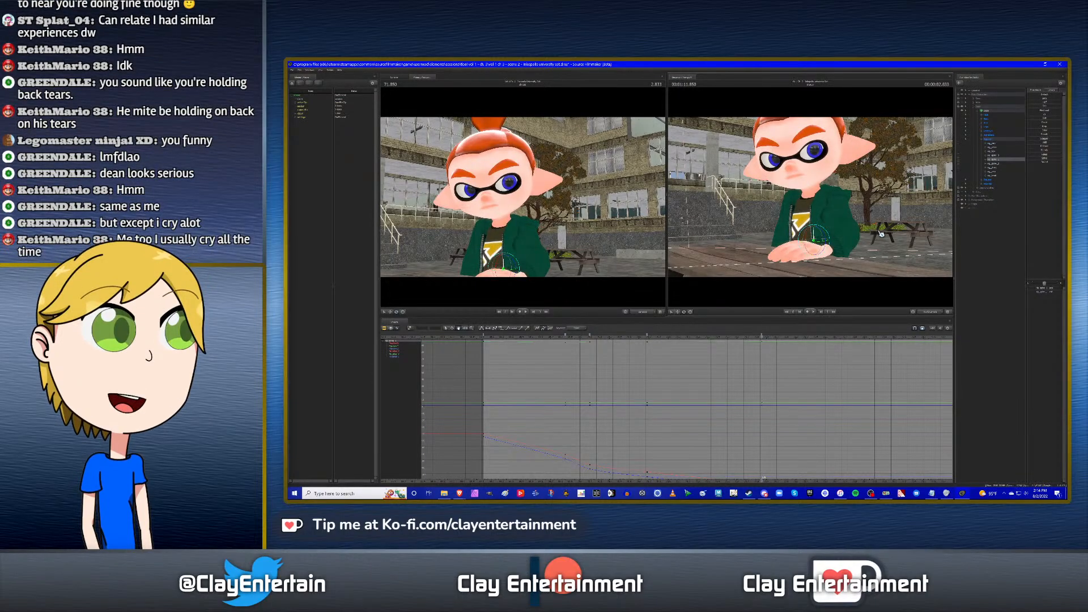
{"action": "left_click", "coordinate": [998, 163]}
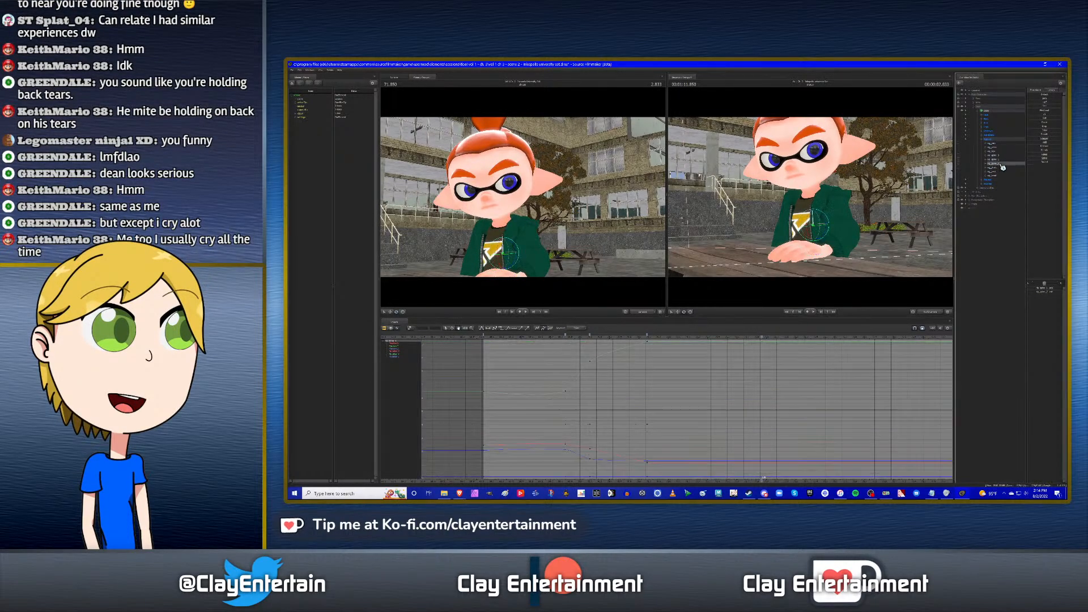
{"action": "left_click_drag", "start_coordinate": [817, 224], "coordinate": [814, 224]}
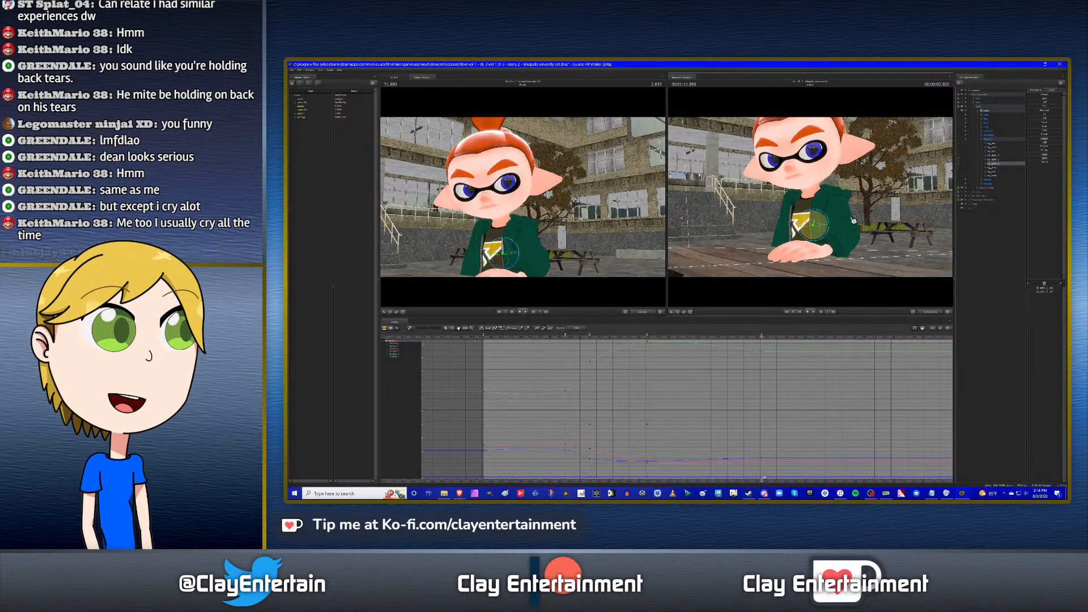
Add small rotations to both neck controls and the head control at 2.833 seconds, comparing against the pose at 1.666 seconds.
{"action": "left_click", "coordinate": [997, 167]}
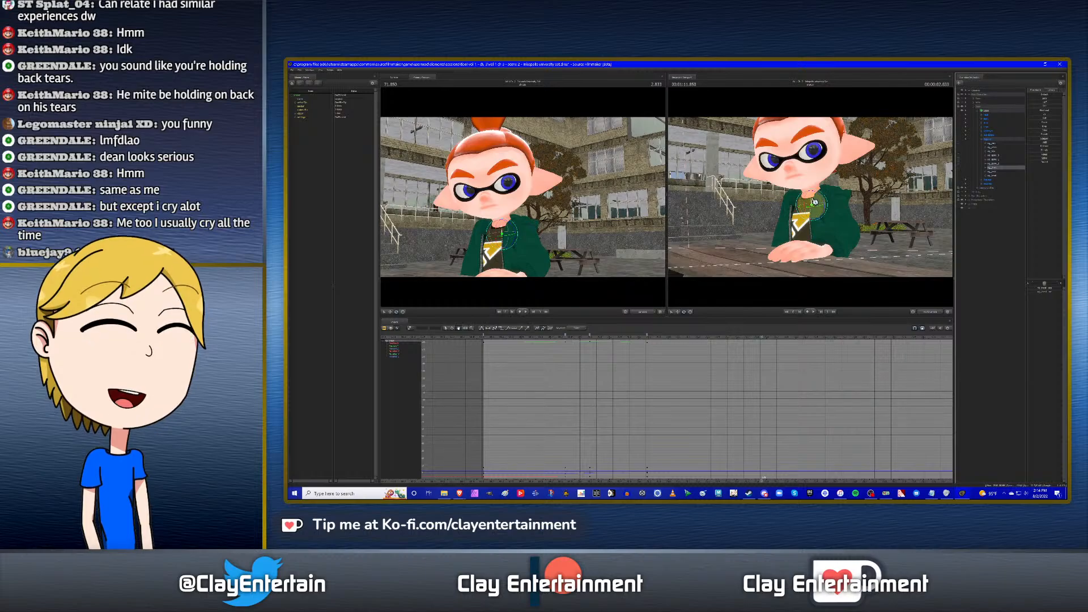
{"action": "left_click_drag", "start_coordinate": [814, 201], "coordinate": [816, 202]}
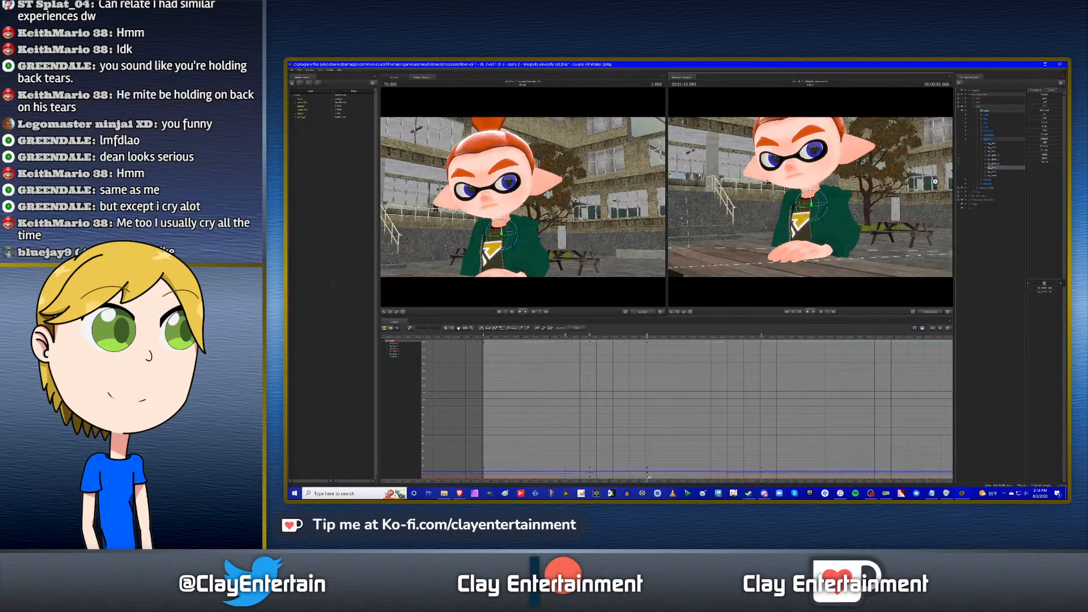
{"action": "left_click", "coordinate": [994, 172]}
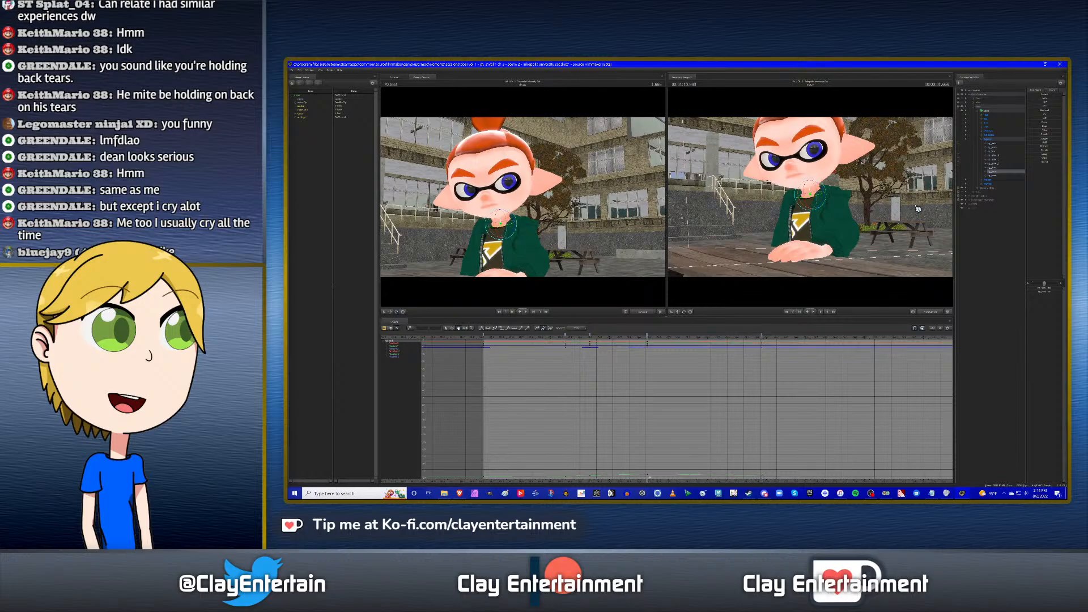
{"action": "left_click", "coordinate": [994, 175]}
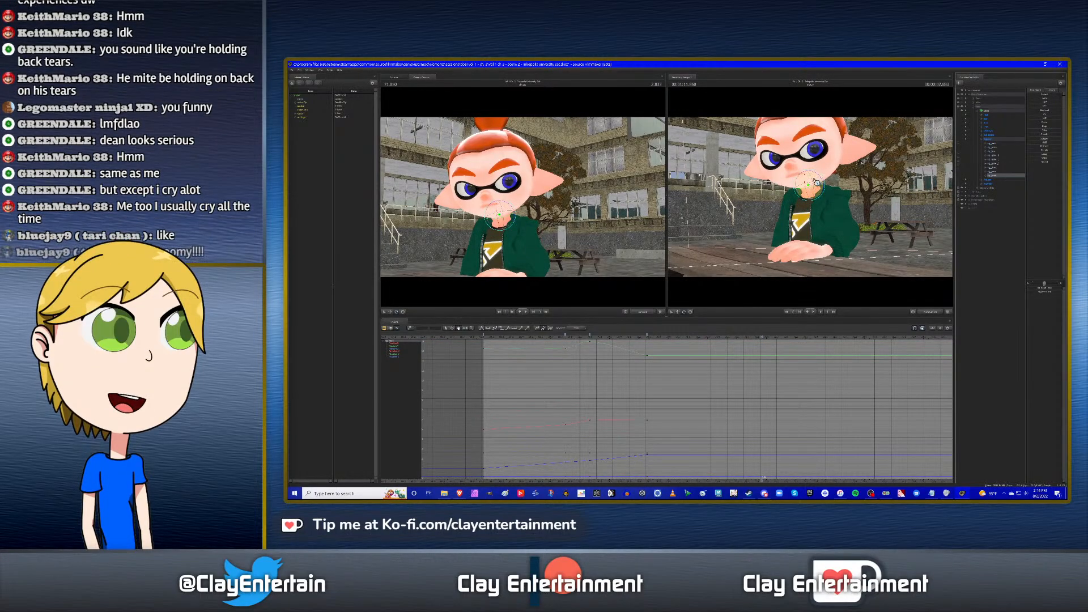
{"action": "left_click_drag", "start_coordinate": [815, 182], "coordinate": [849, 180]}
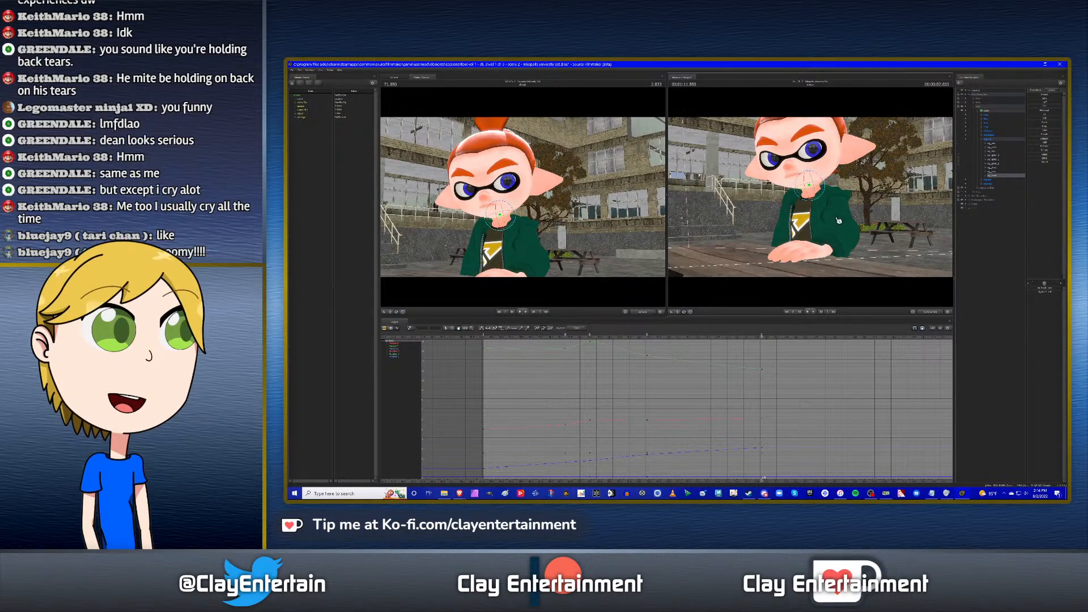
{"action": "left_click", "coordinate": [996, 172]}
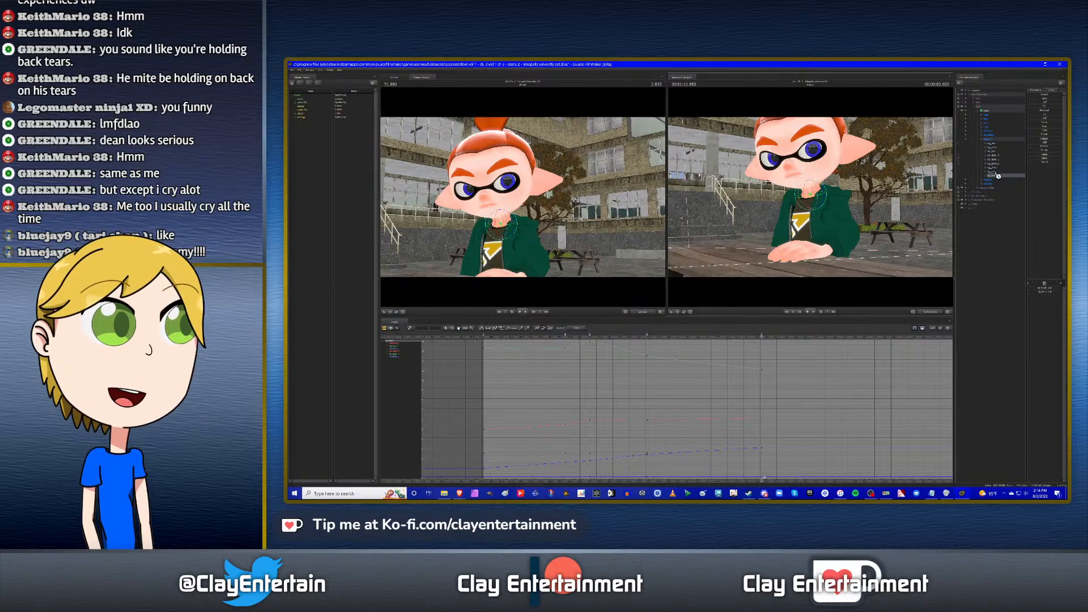
{"action": "left_click_drag", "start_coordinate": [823, 195], "coordinate": [828, 196]}
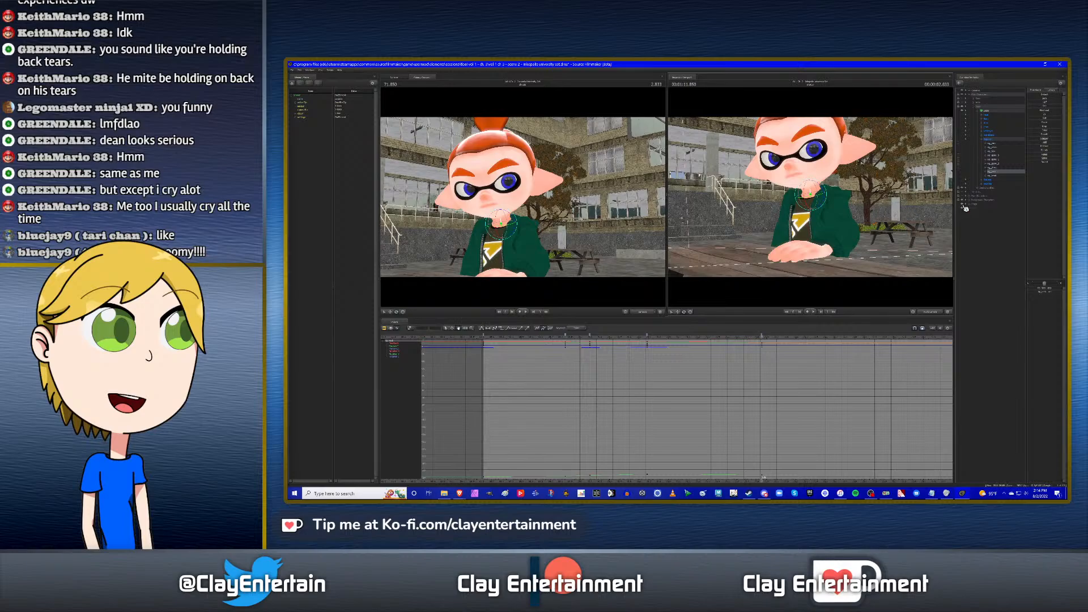
Fine-tune the upper spine control's rotation at 2.833 seconds and compare it with the previous keyframed pose.
{"action": "left_click", "coordinate": [994, 168]}
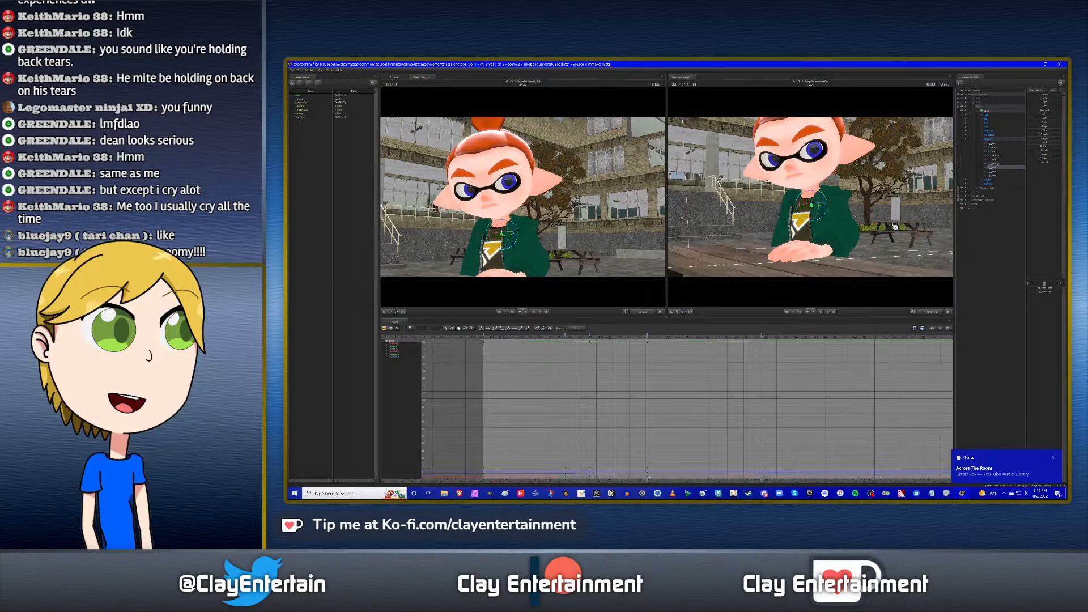
{"action": "left_click", "coordinate": [993, 163]}
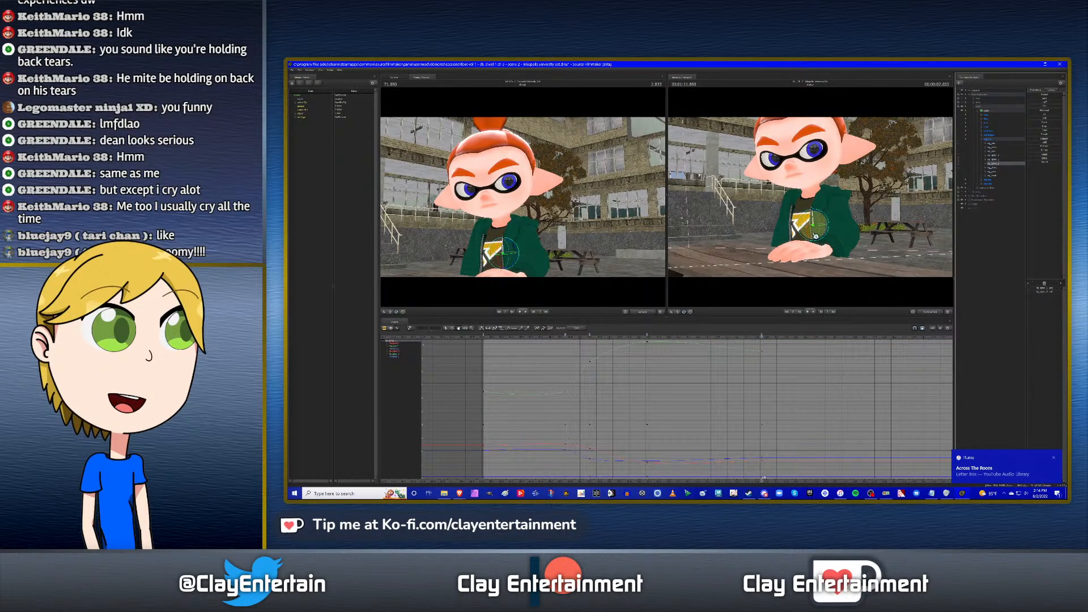
{"action": "left_click_drag", "start_coordinate": [814, 235], "coordinate": [811, 233]}
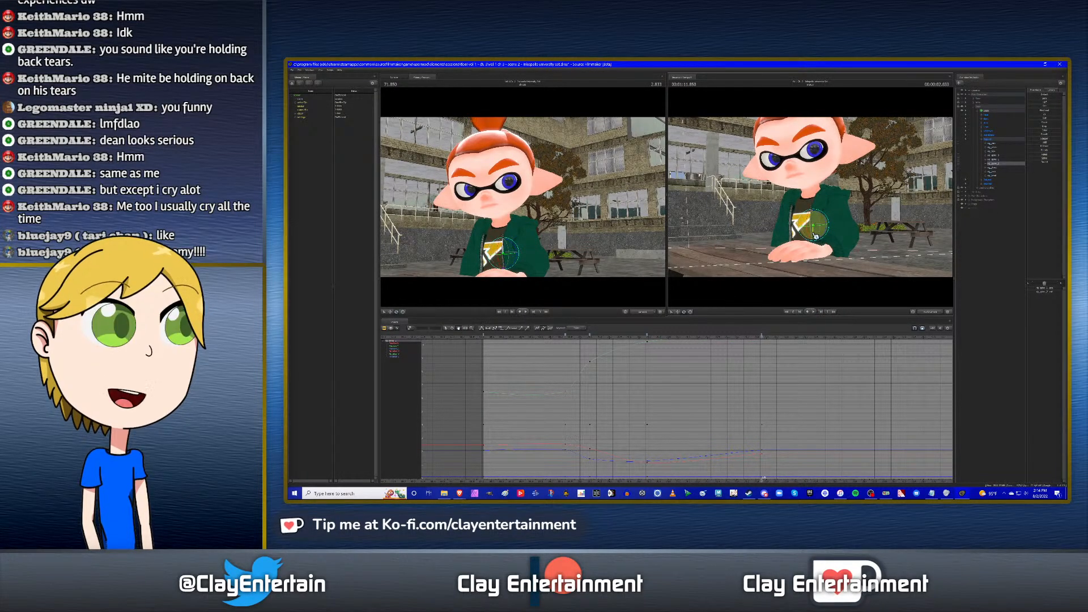
{"action": "left_click_drag", "start_coordinate": [814, 236], "coordinate": [813, 234]}
{"action": "key", "text": "Up"}
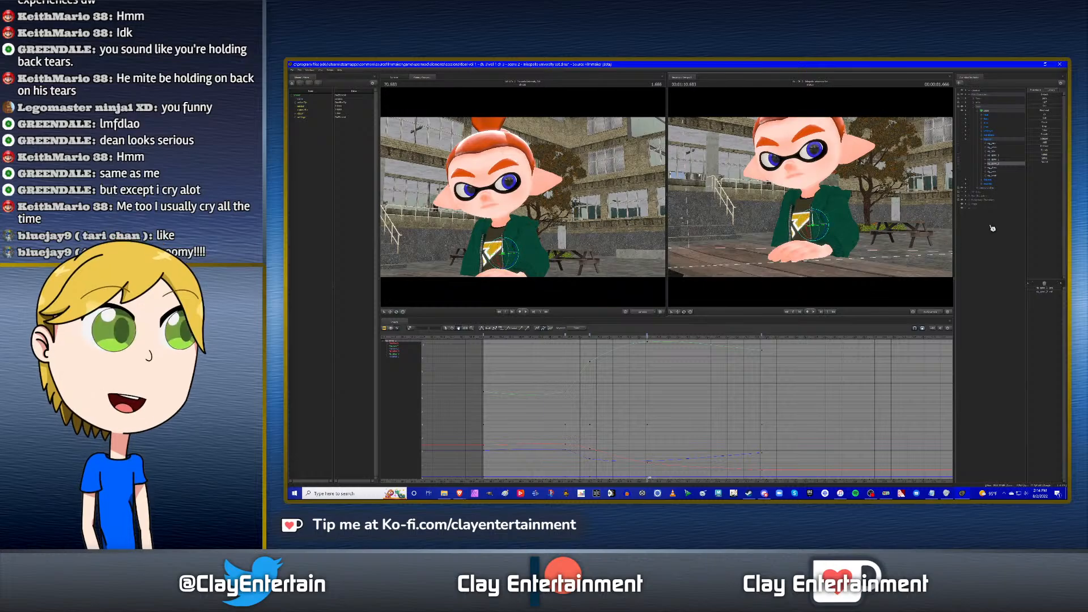
{"action": "key", "text": "Down"}
Refine the rotations of the upper neck and head controls at 2.833 seconds.
{"action": "left_click", "coordinate": [996, 168]}
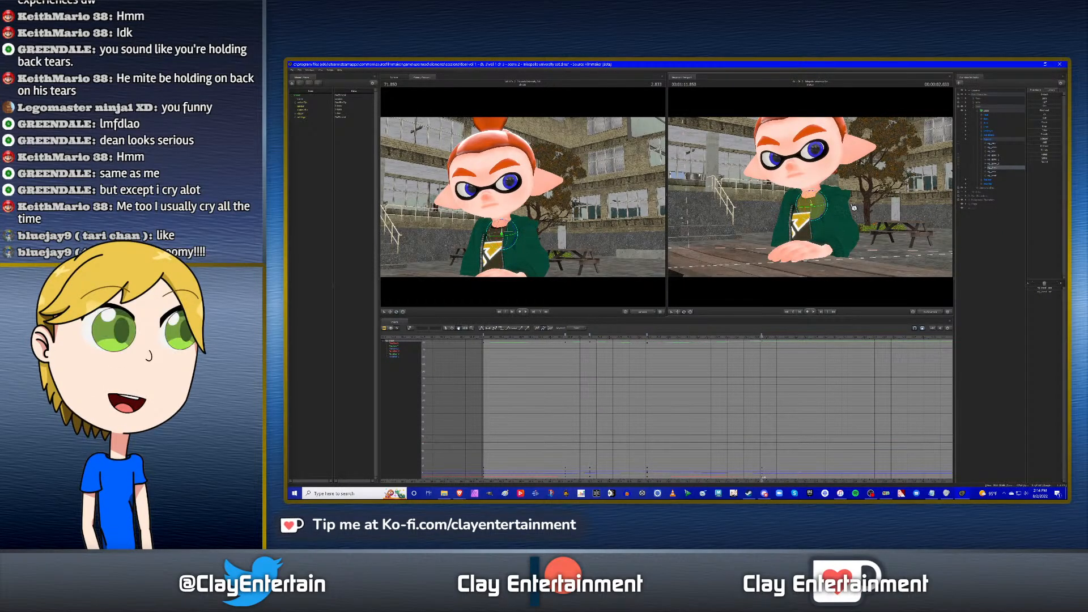
{"action": "key", "text": "Up"}
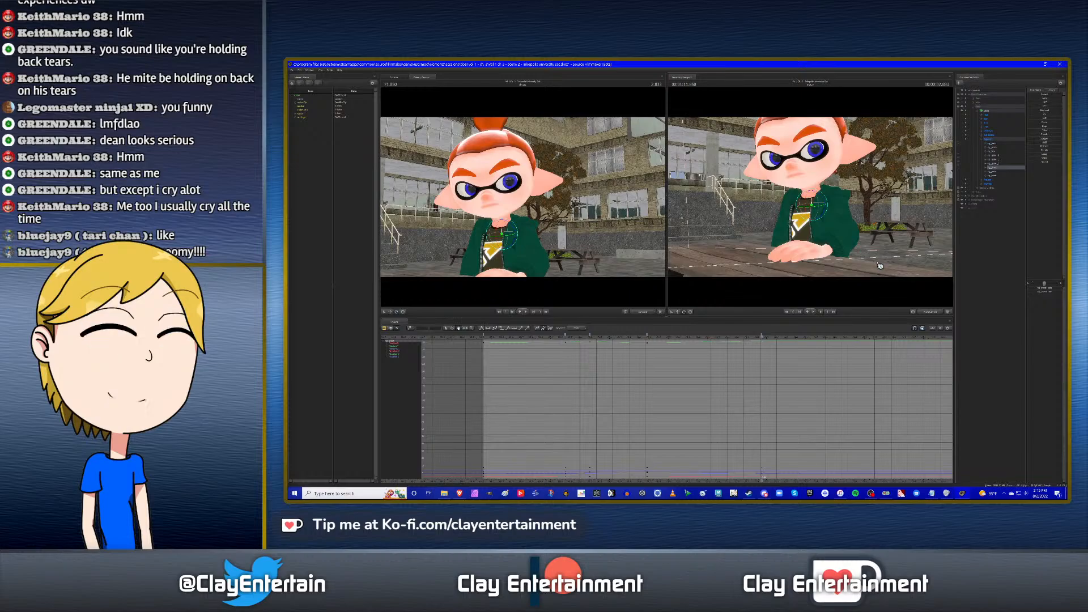
{"action": "left_click", "coordinate": [996, 172]}
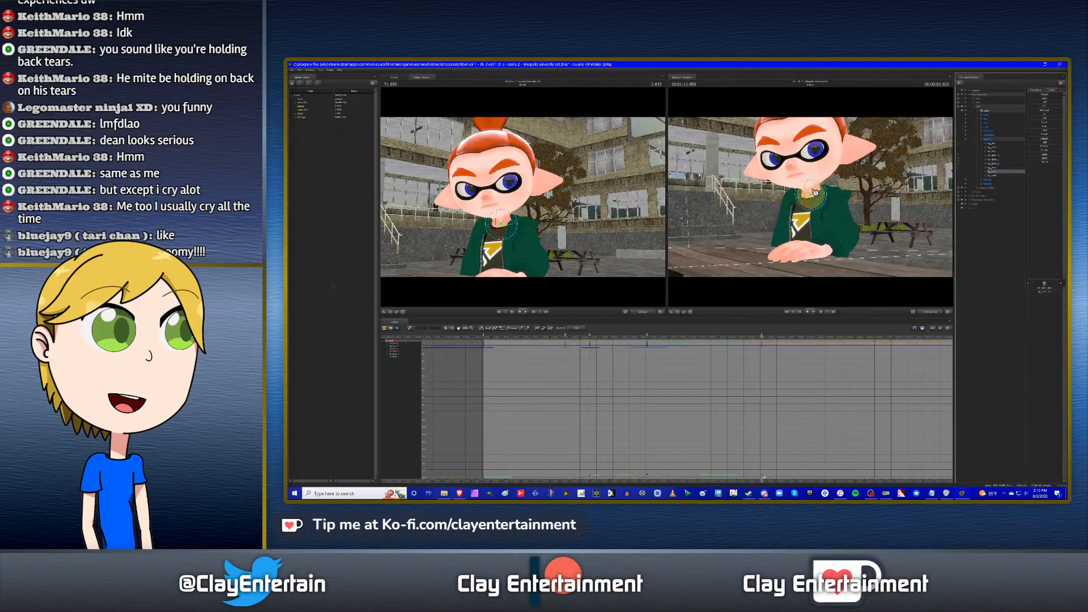
{"action": "left_click_drag", "start_coordinate": [814, 191], "coordinate": [813, 192]}
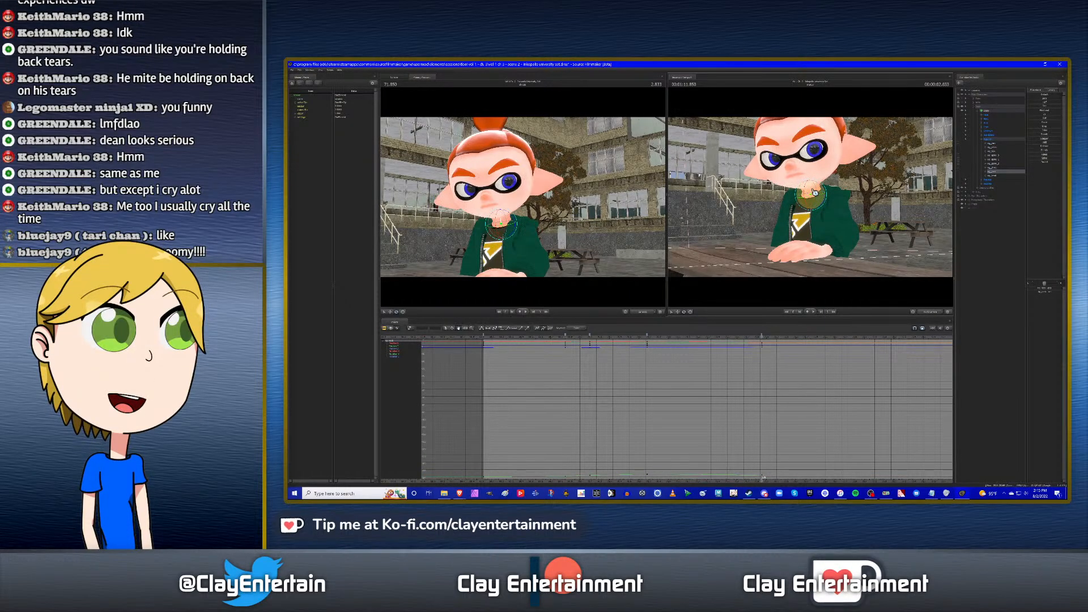
{"action": "left_click", "coordinate": [997, 175]}
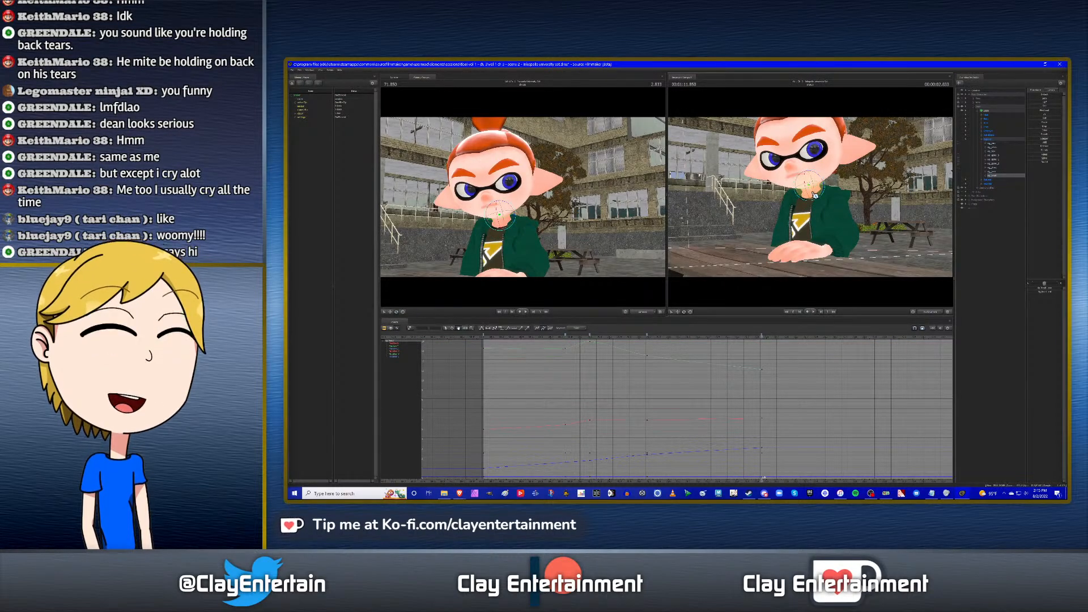
{"action": "left_click_drag", "start_coordinate": [815, 195], "coordinate": [814, 194]}
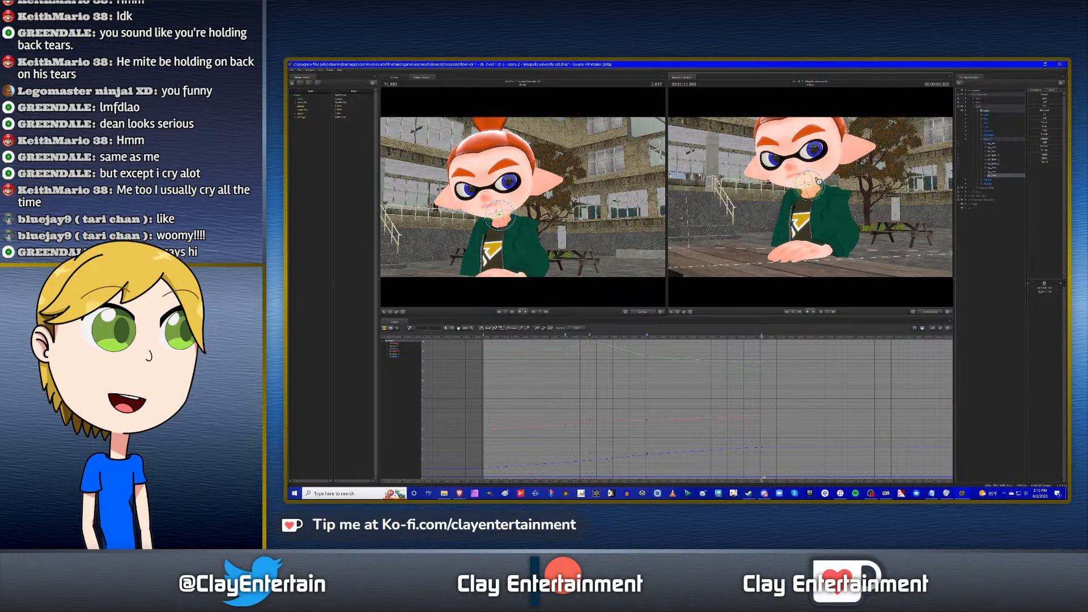
{"action": "left_click_drag", "start_coordinate": [815, 180], "coordinate": [817, 192]}
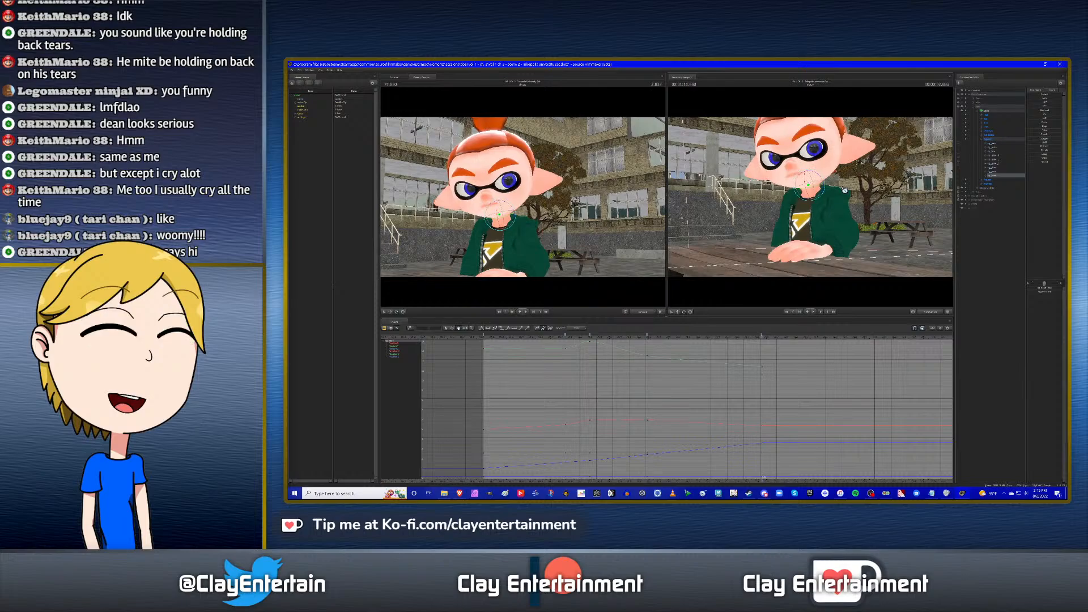
{"action": "left_click", "coordinate": [991, 172]}
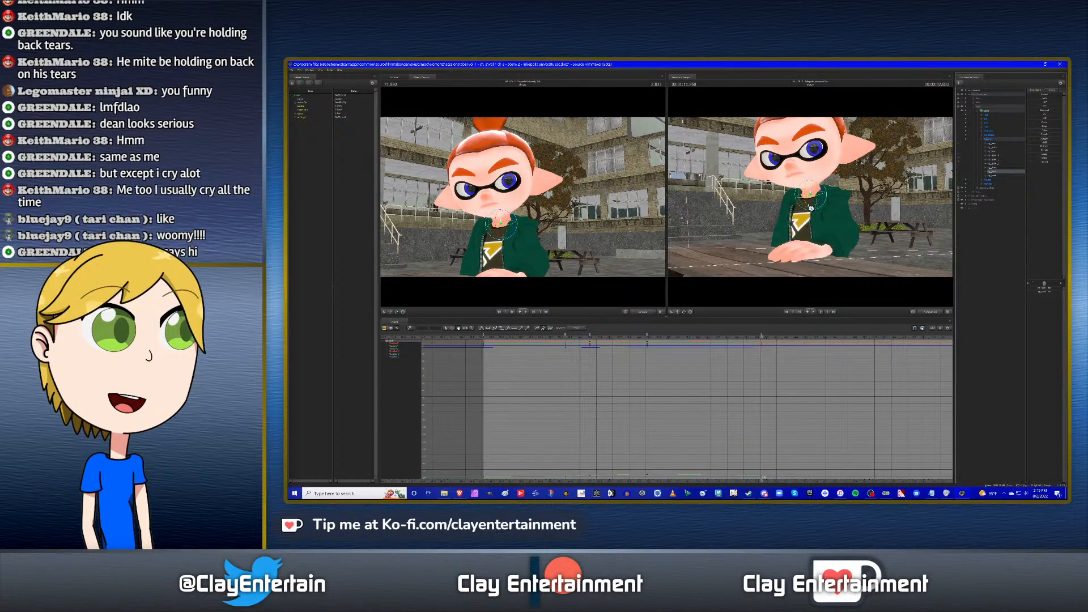
{"action": "left_click_drag", "start_coordinate": [811, 208], "coordinate": [811, 209]}
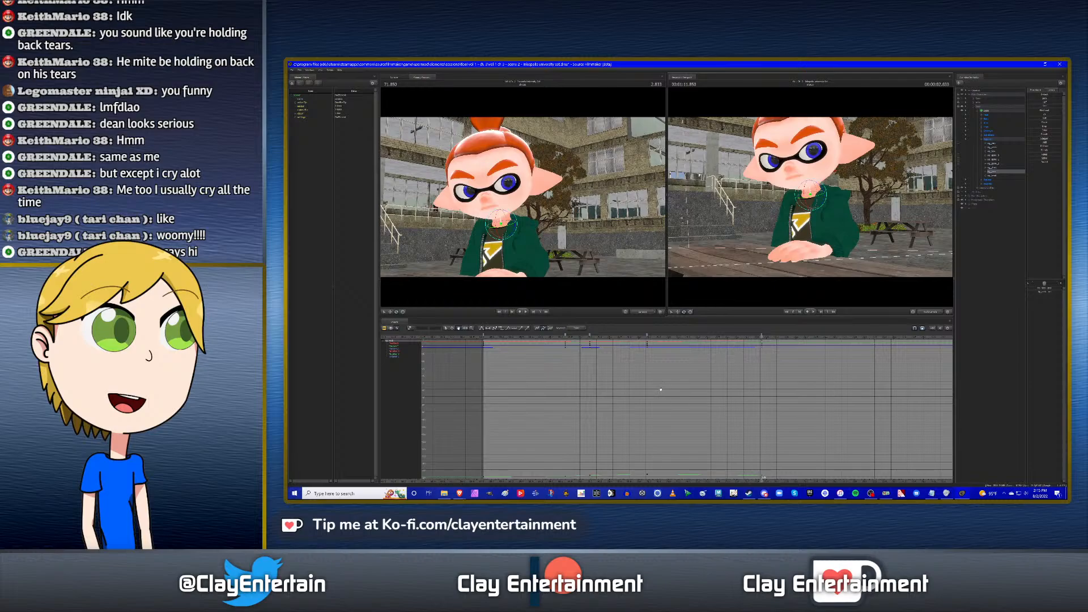
Play the shot from near its start and step between the keyframes to compare the new pose with the earlier ones.
{"action": "scroll", "coordinate": [663, 387], "scroll_direction": "down", "scroll_amount": 2}
{"action": "left_click_drag", "start_coordinate": [660, 384], "coordinate": [632, 386]}
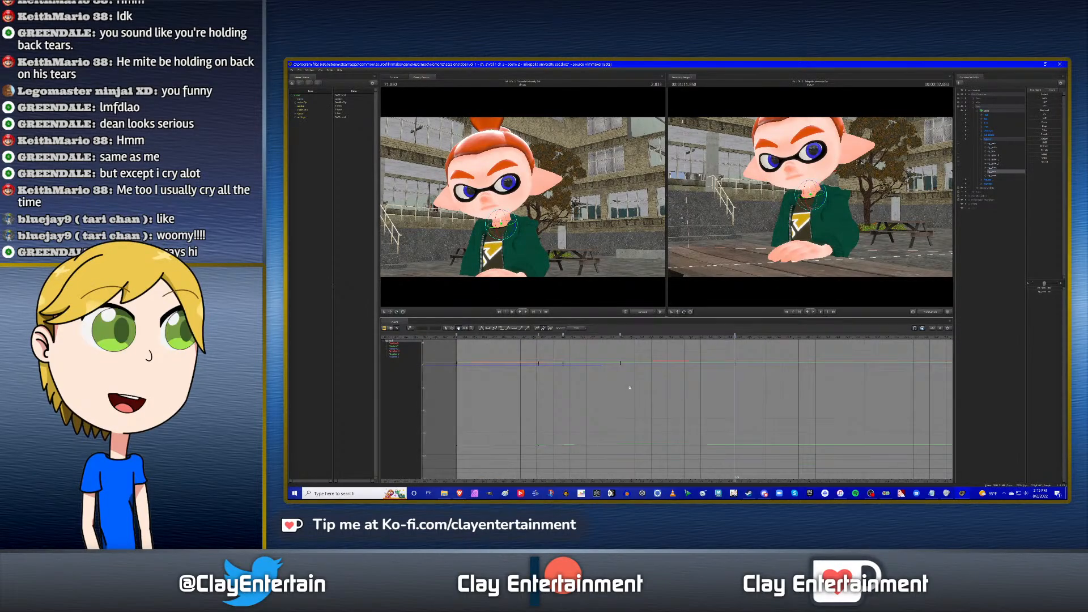
{"action": "left_click", "coordinate": [526, 337]}
{"action": "key", "text": "space"}
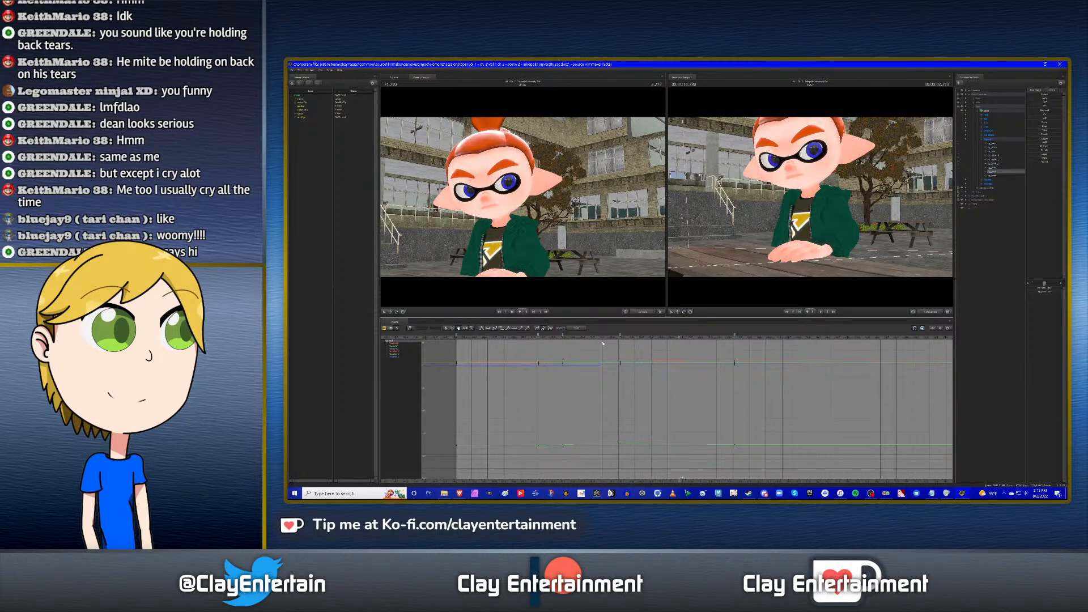
{"action": "key", "text": "space"}
{"action": "key", "text": "Right"}
{"action": "key", "text": "Right"}
{"action": "key", "text": "Right"}
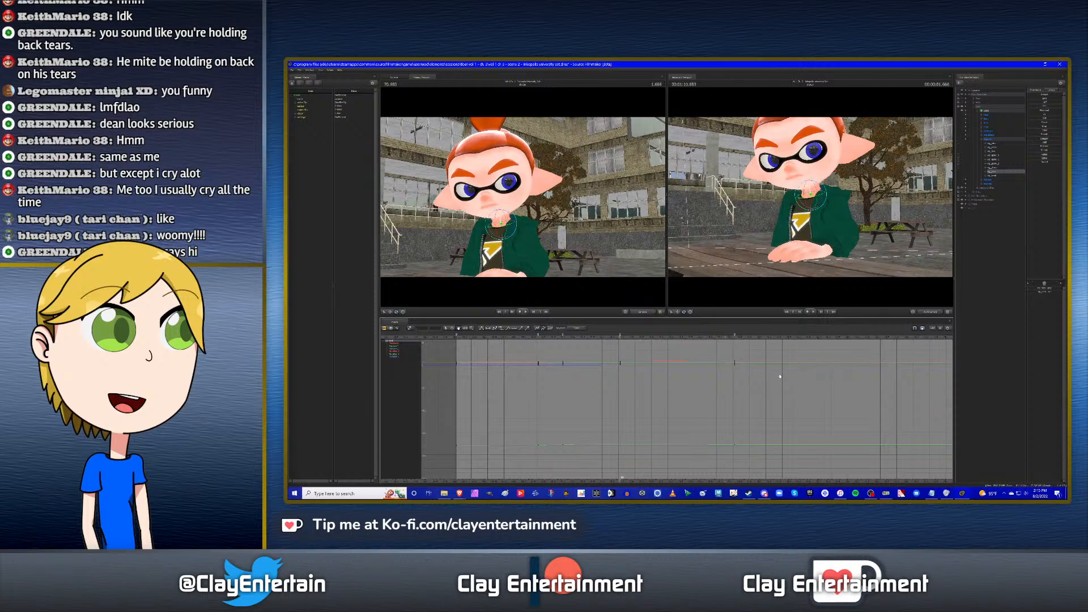
Select the upper spine control, orbit the work camera to the character's side and replay the shot to check the body motion.
{"action": "left_click", "coordinate": [998, 166]}
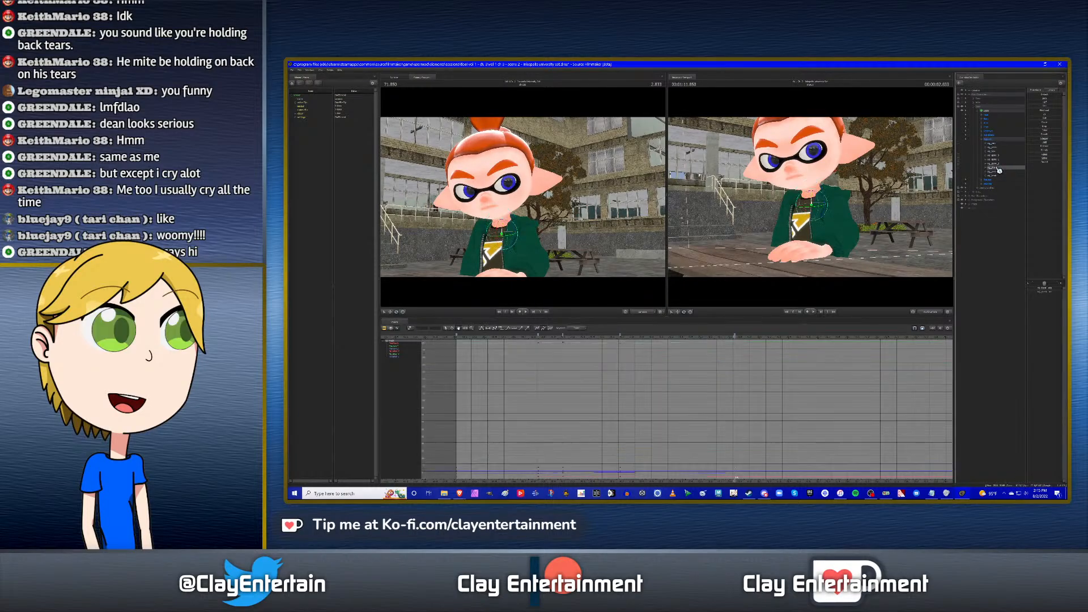
{"action": "left_click", "coordinate": [996, 164]}
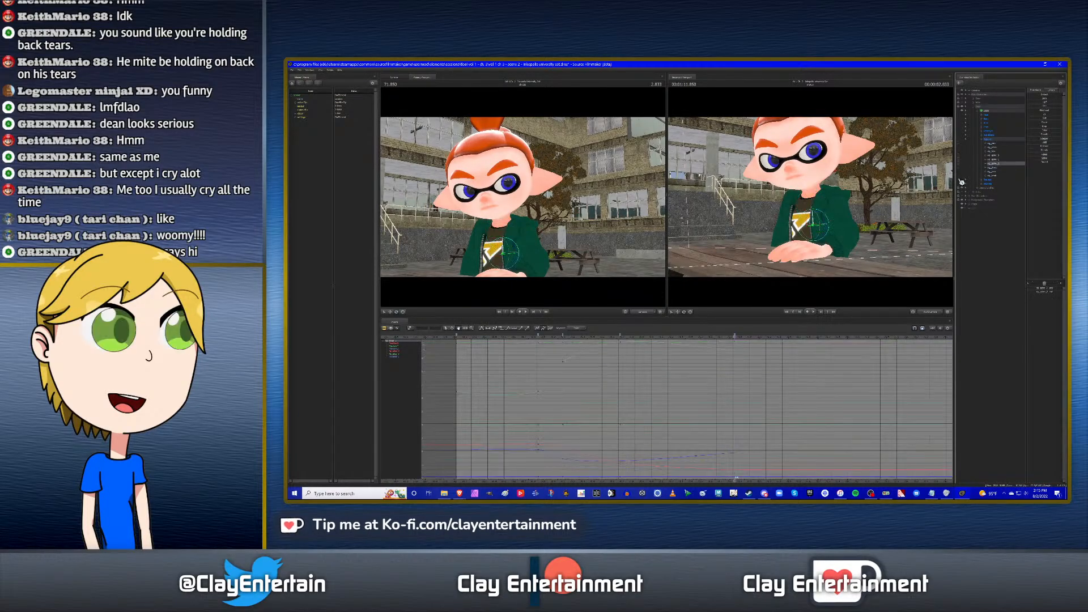
{"action": "left_click_drag", "start_coordinate": [816, 257], "coordinate": [773, 257], "text": "alt"}
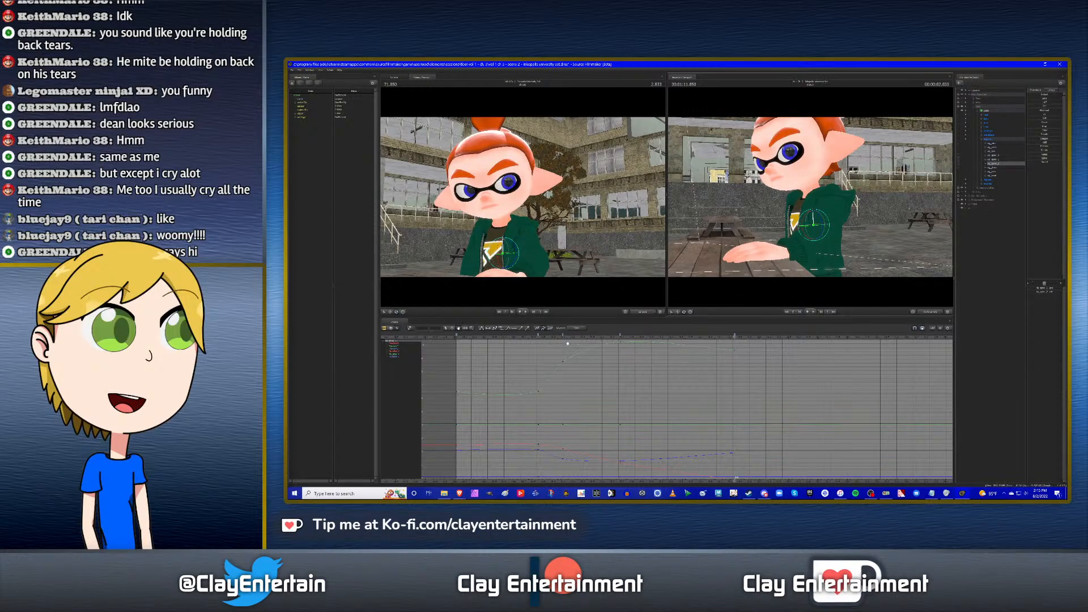
{"action": "left_click", "coordinate": [533, 341]}
{"action": "key", "text": "space"}
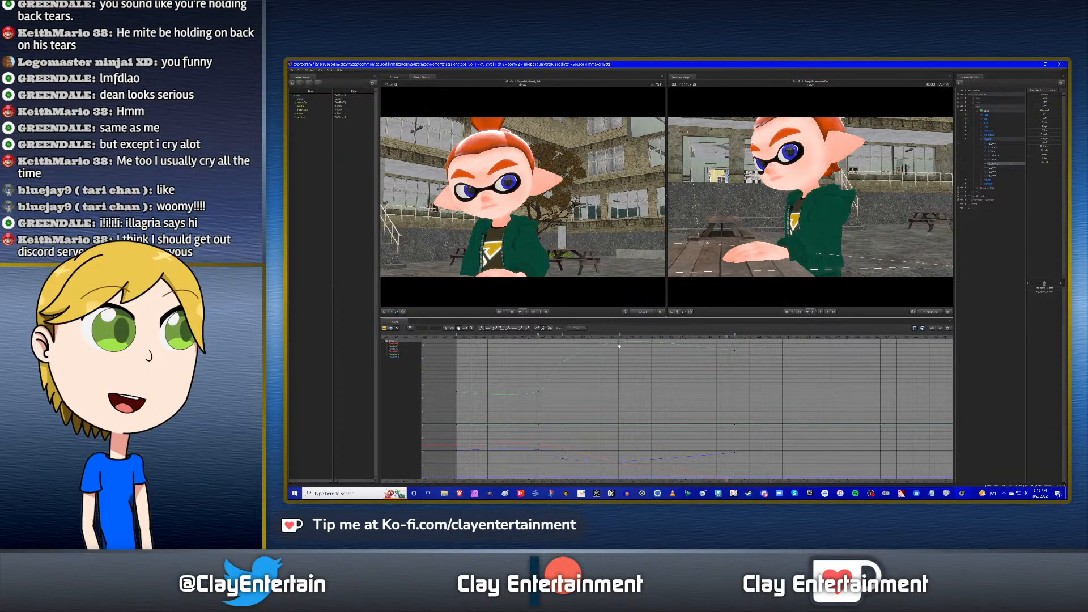
{"action": "key", "text": "space"}
{"action": "key", "text": "Left"}
Move the playhead to 4.166 seconds with the lowest spine control selected and bring the work camera back to the character's front.
{"action": "scroll", "coordinate": [694, 371], "scroll_direction": "down", "scroll_amount": 3}
{"action": "left_click_drag", "start_coordinate": [725, 379], "coordinate": [643, 384]}
{"action": "scroll", "coordinate": [634, 385], "scroll_direction": "down", "scroll_amount": 2}
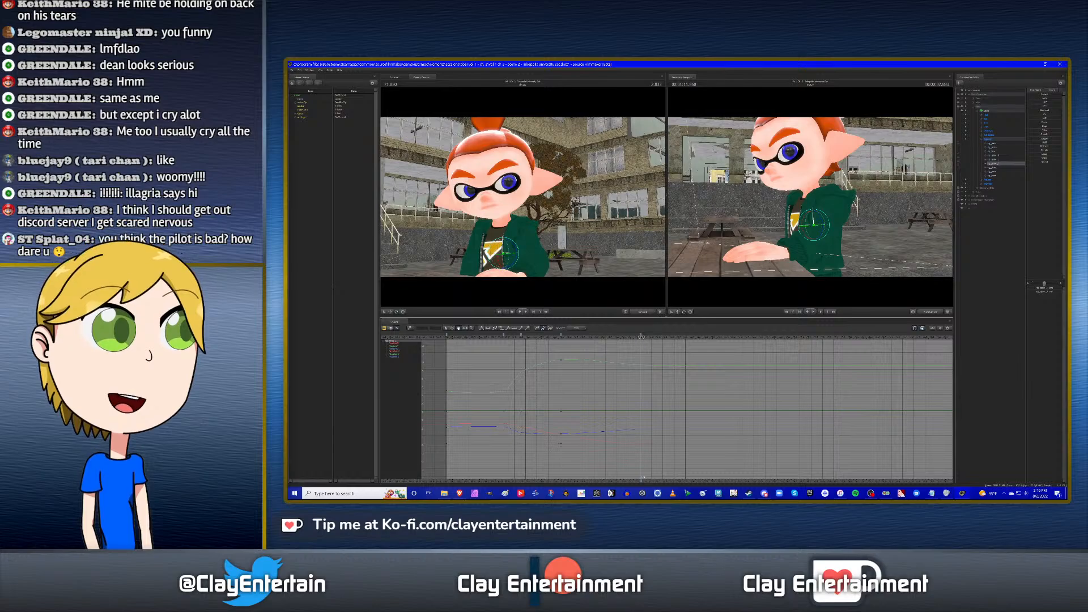
{"action": "left_click_drag", "start_coordinate": [646, 340], "coordinate": [724, 336]}
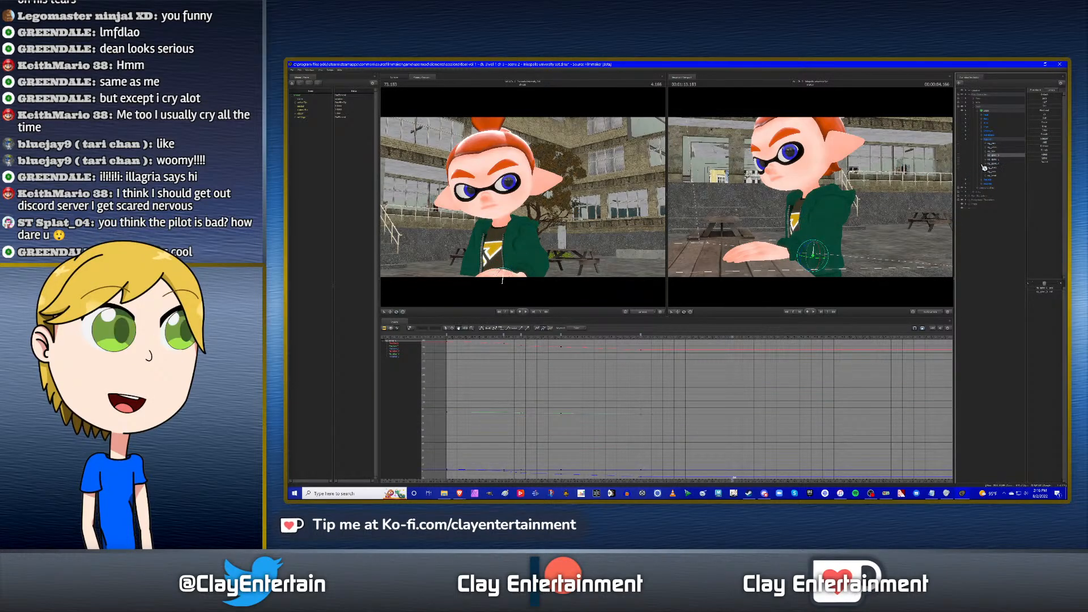
{"action": "mouse_move", "coordinate": [805, 195]}
{"action": "left_mouse_down", "text": "alt"}
{"action": "mouse_move", "coordinate": [841, 131]}
{"action": "mouse_move", "coordinate": [846, 195]}
{"action": "mouse_move", "coordinate": [813, 200]}
{"action": "left_mouse_up", "text": "alt"}
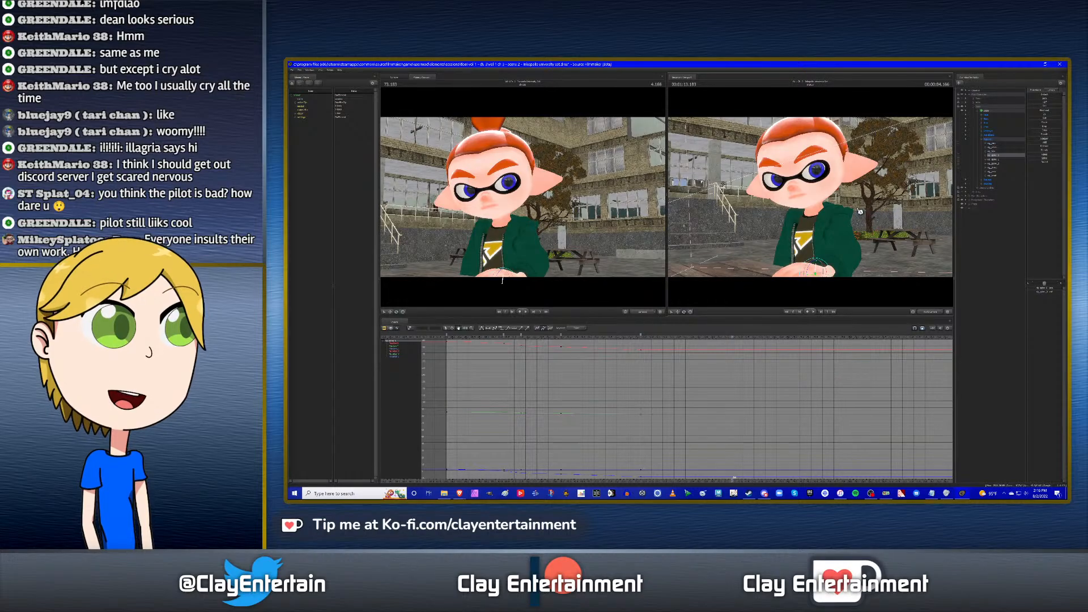
{"action": "left_click_drag", "start_coordinate": [811, 198], "coordinate": [813, 200]}
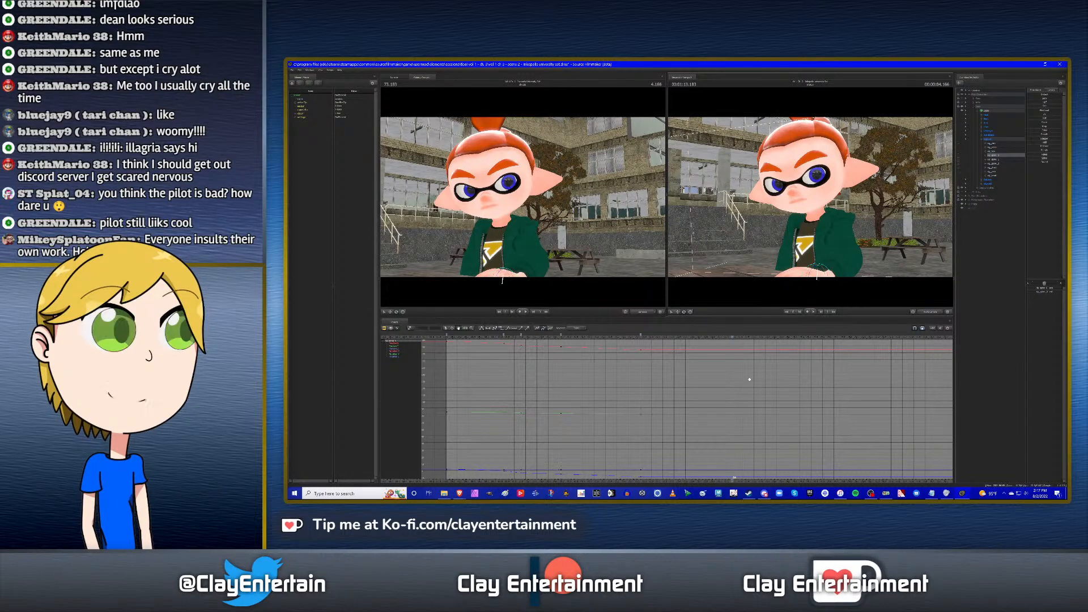
Pull the work camera back to include the character's hands and slightly rotate the lowest spine control at 4.166 seconds.
{"action": "scroll", "coordinate": [741, 371], "scroll_direction": "down", "scroll_amount": 1}
{"action": "scroll", "coordinate": [736, 371], "scroll_direction": "down", "scroll_amount": 2}
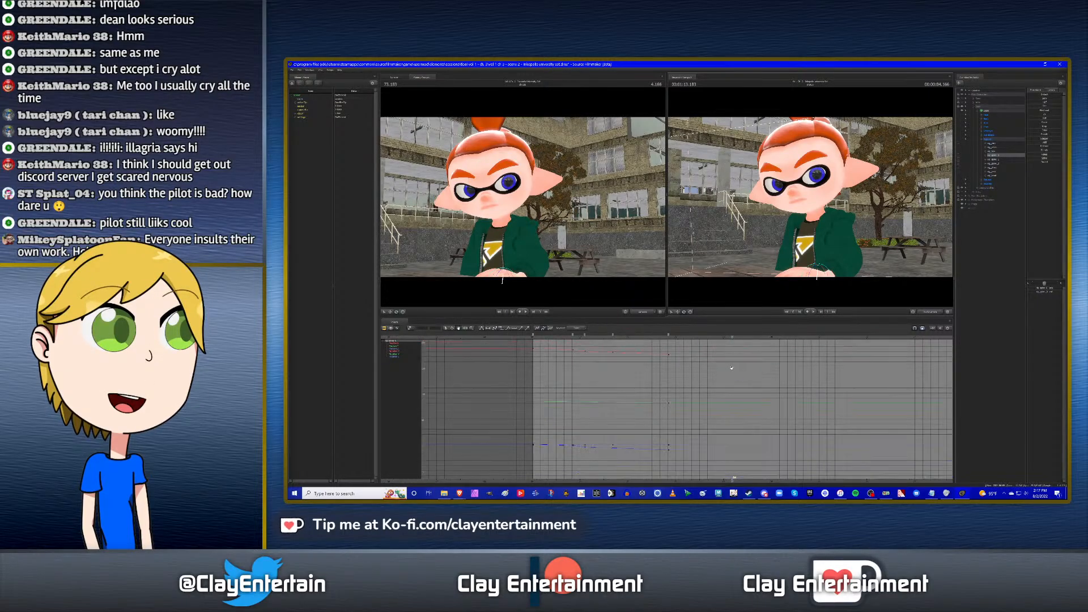
{"action": "middle_click_drag", "start_coordinate": [725, 371], "coordinate": [745, 376]}
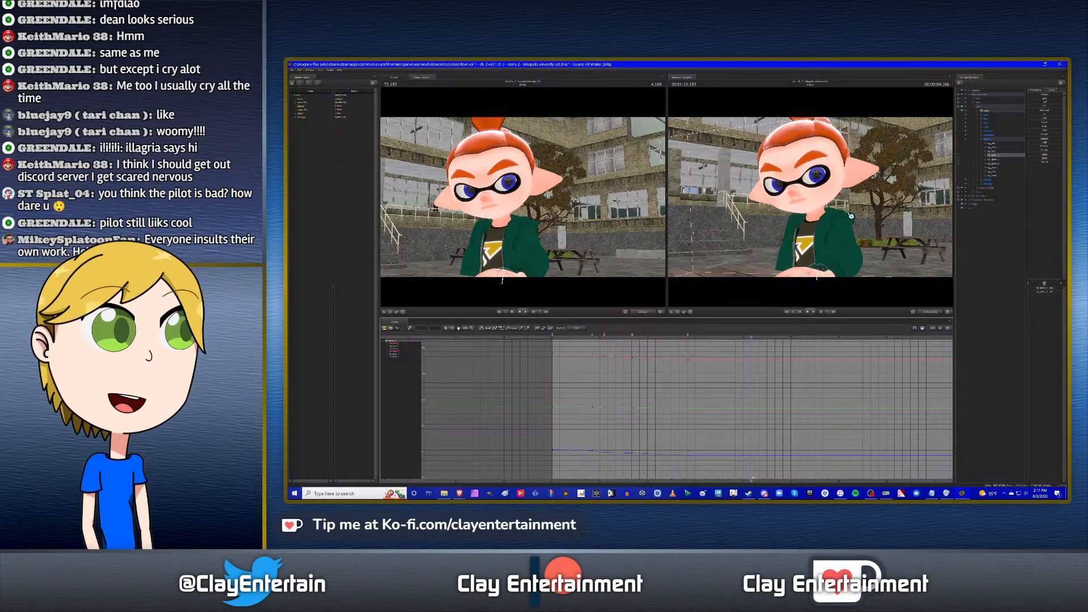
{"action": "key", "text": "x"}
{"action": "left_click_drag", "start_coordinate": [809, 227], "coordinate": [816, 200]}
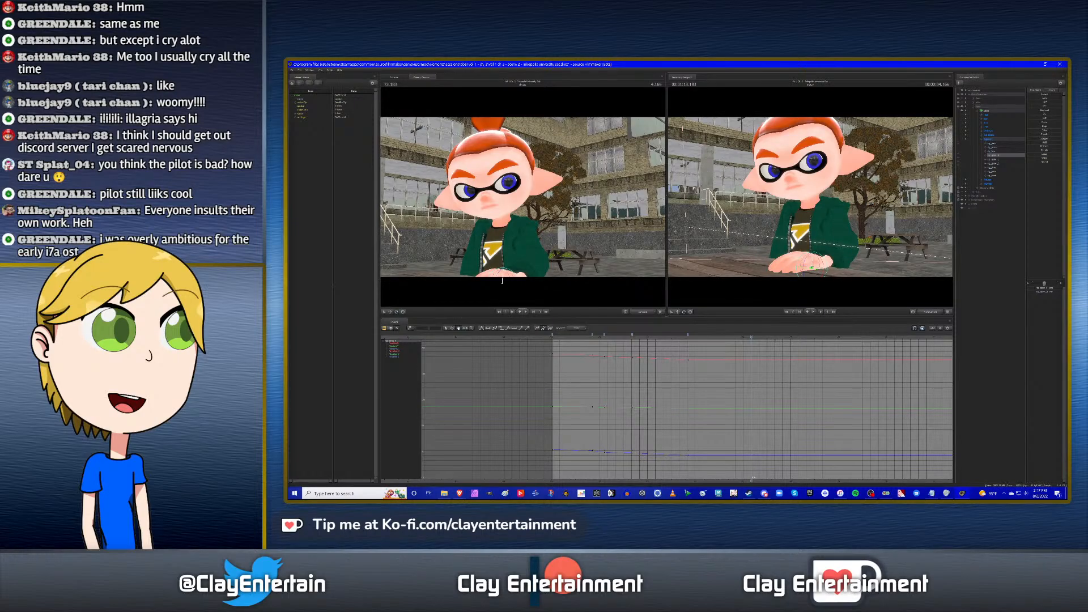
{"action": "left_click_drag", "start_coordinate": [839, 211], "coordinate": [804, 200], "text": "alt"}
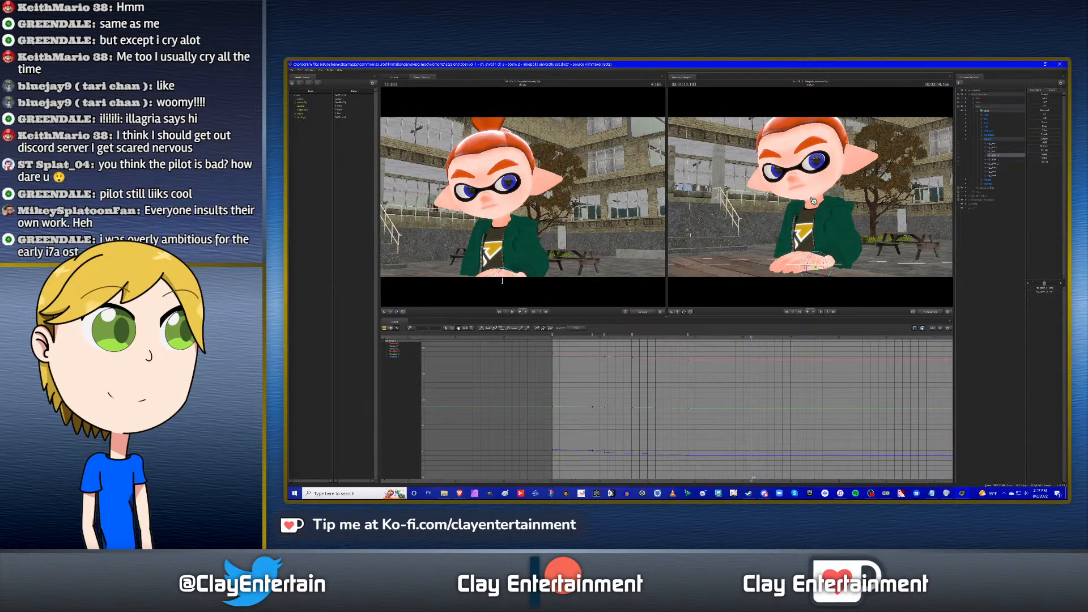
{"action": "left_click_drag", "start_coordinate": [812, 200], "coordinate": [815, 202], "text": "alt"}
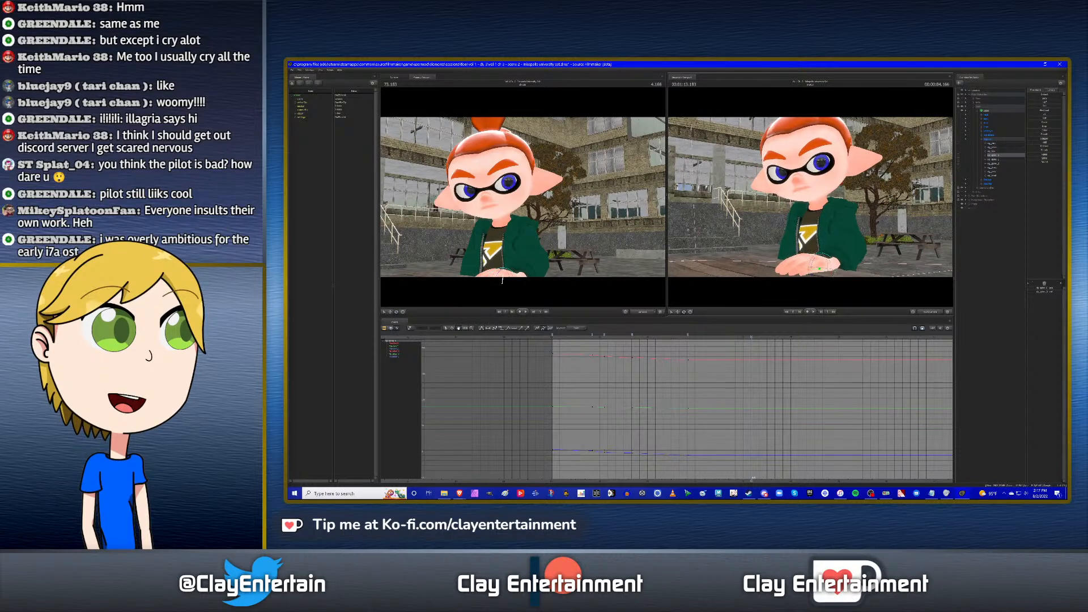
{"action": "left_click_drag", "start_coordinate": [813, 200], "coordinate": [816, 201], "text": "alt"}
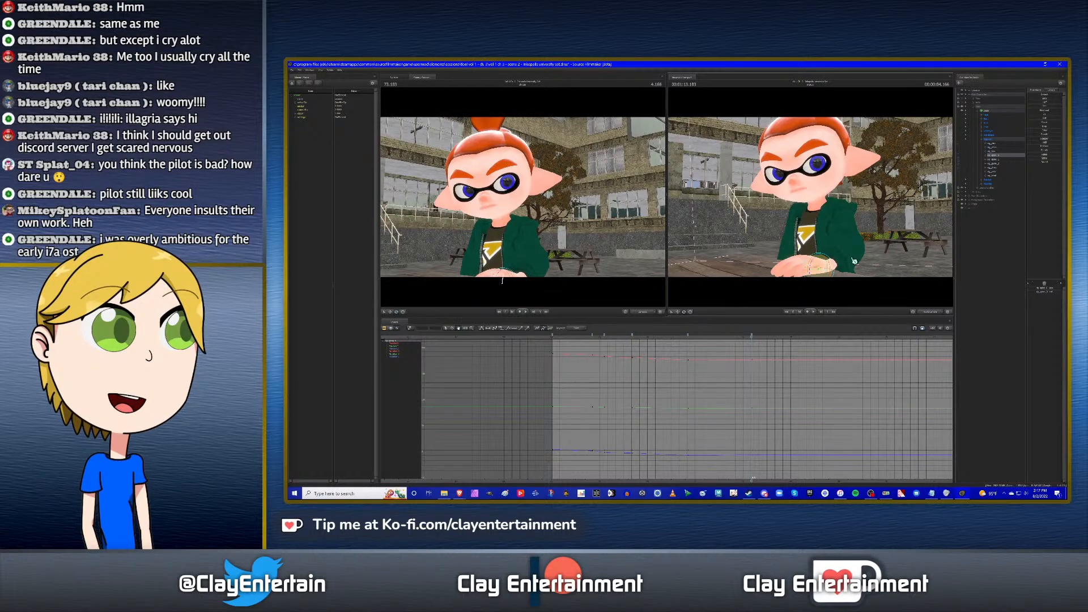
{"action": "key", "text": "Up"}
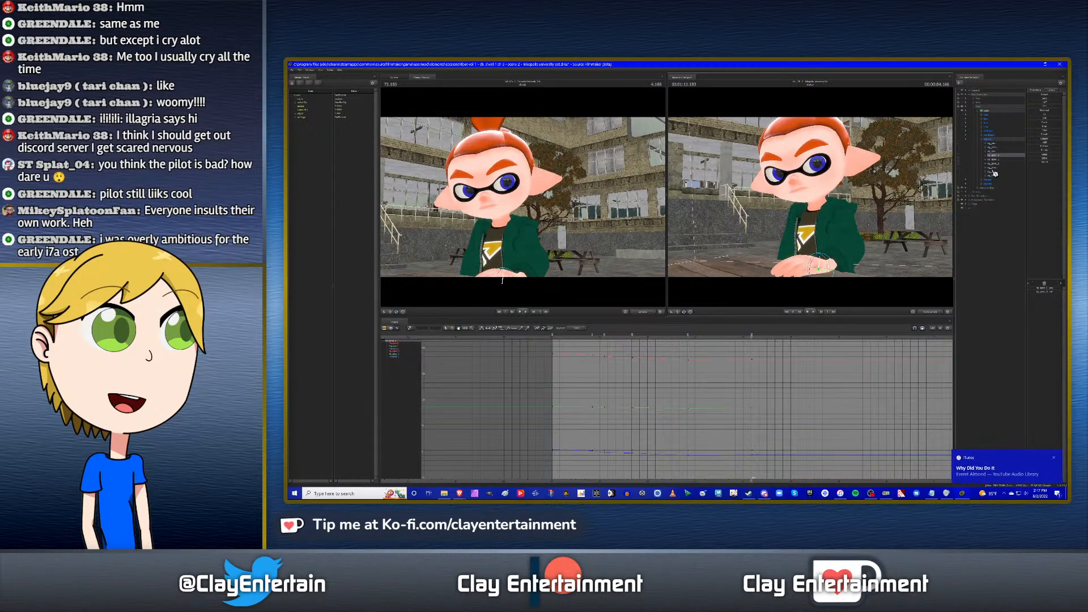
Slightly rotate the second and third spine controls at 4.166 seconds, comparing the pose with the neighbouring keyframe.
{"action": "left_click", "coordinate": [994, 160]}
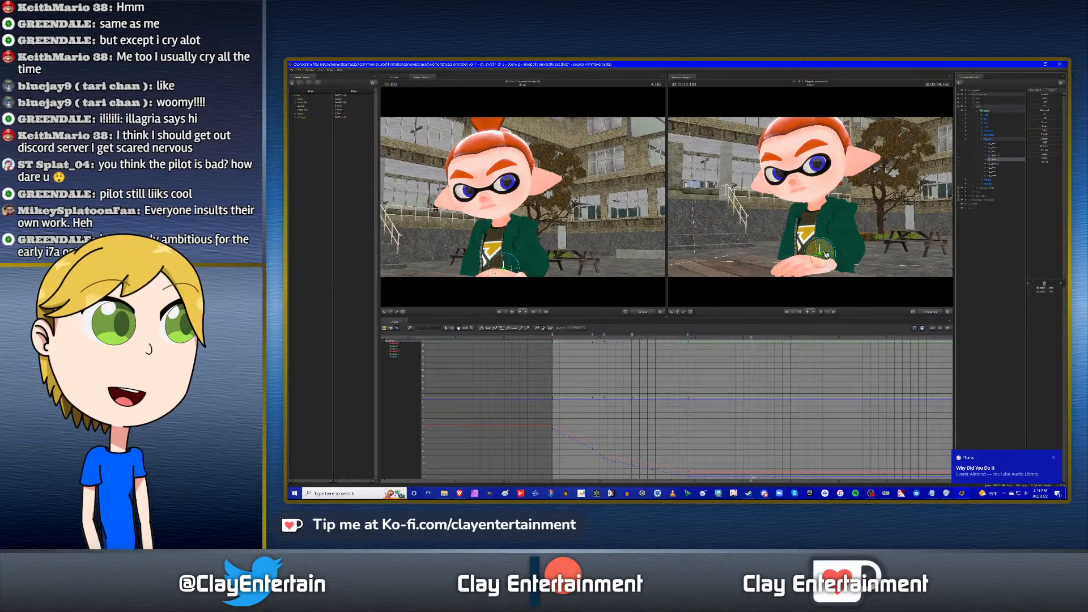
{"action": "left_click_drag", "start_coordinate": [822, 251], "coordinate": [823, 251]}
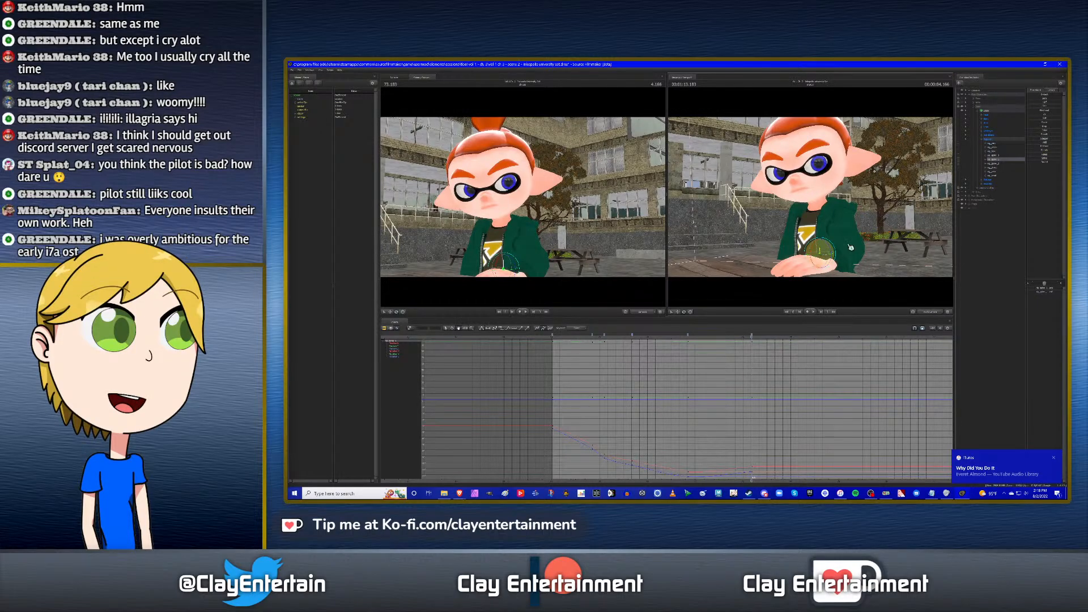
{"action": "key", "text": "Up"}
{"action": "left_click", "coordinate": [995, 165]}
{"action": "key", "text": "Down"}
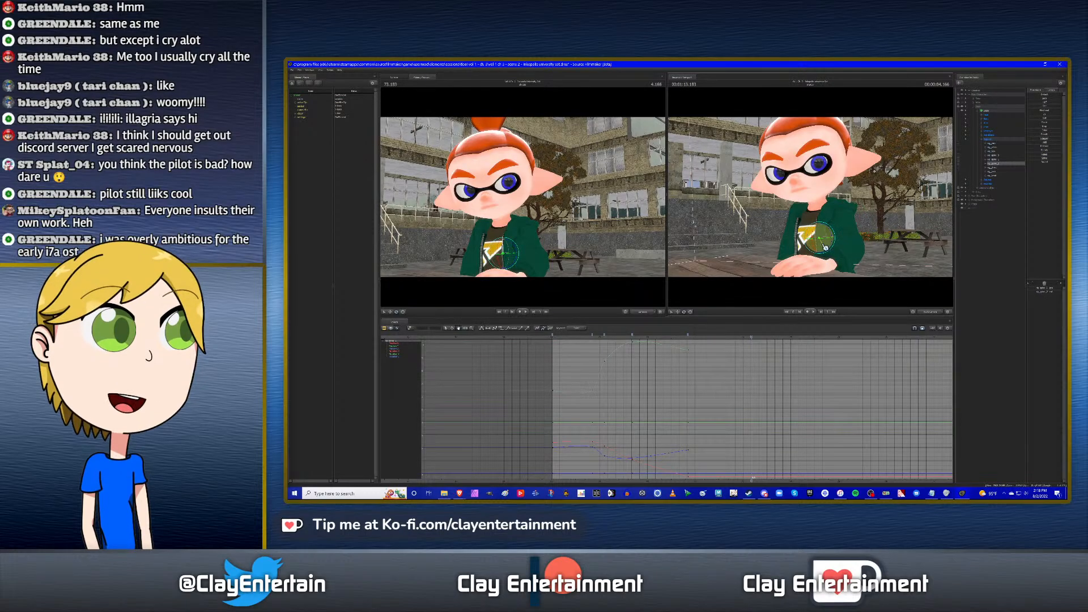
{"action": "left_click_drag", "start_coordinate": [825, 247], "coordinate": [827, 247]}
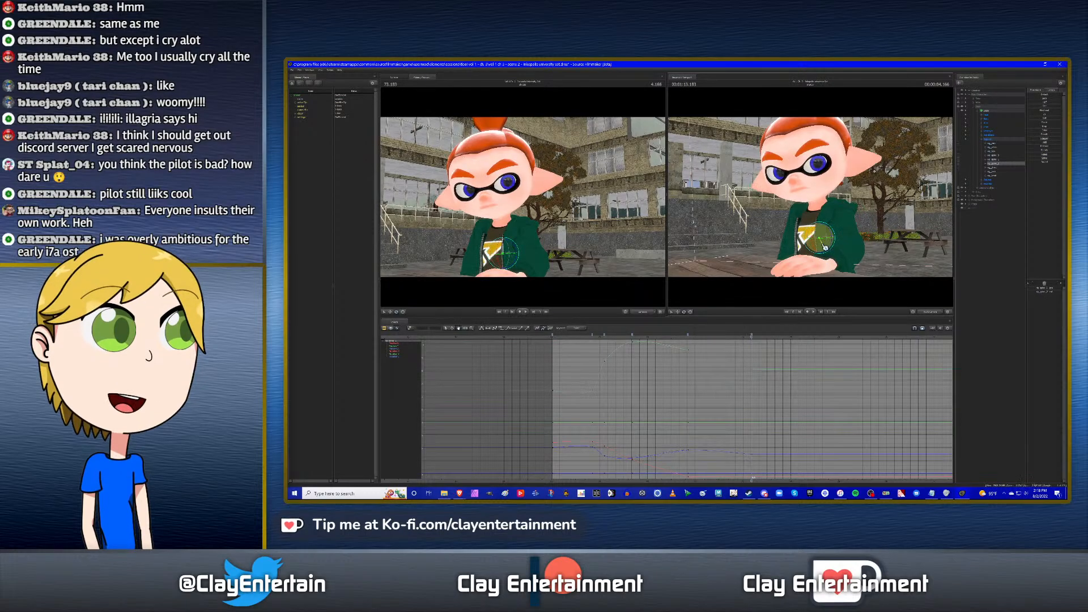
Adjust the lower neck and head control rotations at 4.166 seconds and compare the pose with the previous keyframe.
{"action": "left_click", "coordinate": [996, 168]}
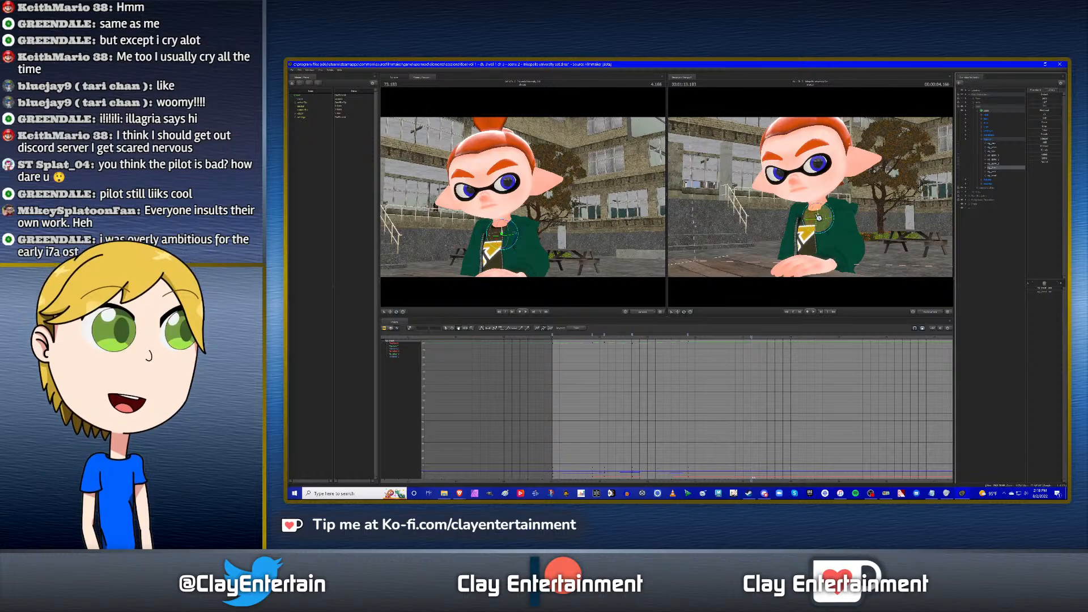
{"action": "left_click", "coordinate": [818, 218]}
{"action": "key", "text": "Up"}
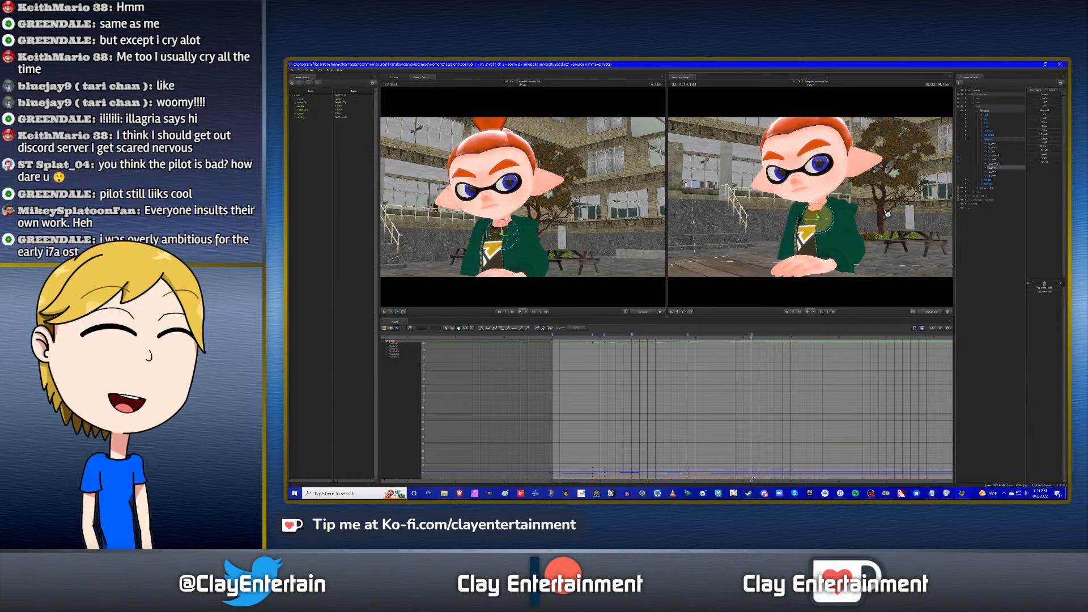
{"action": "key", "text": "Down"}
{"action": "left_click", "coordinate": [996, 171]}
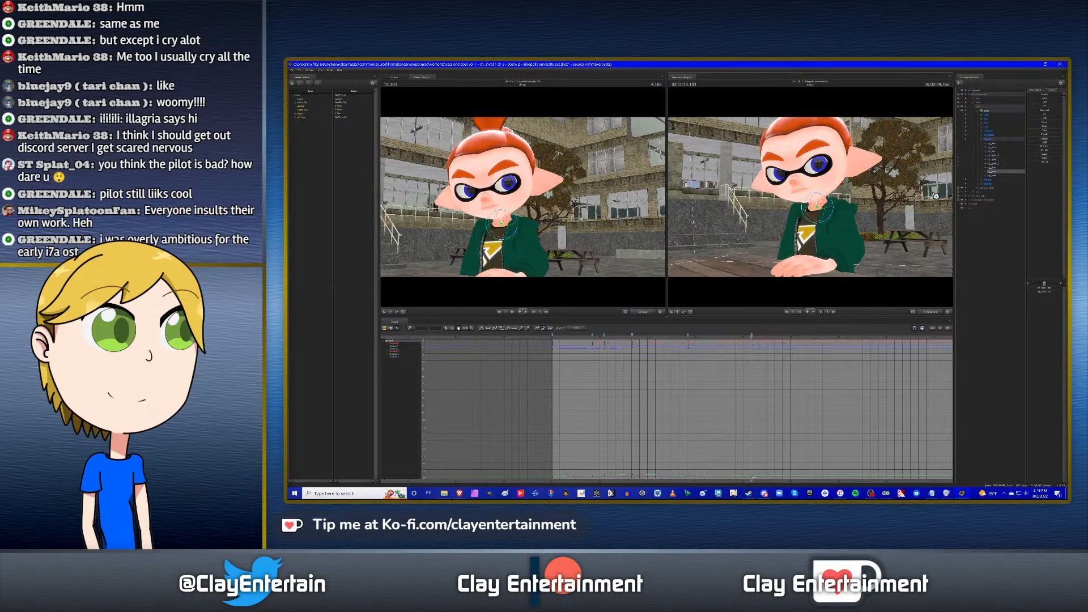
{"action": "left_click", "coordinate": [997, 176]}
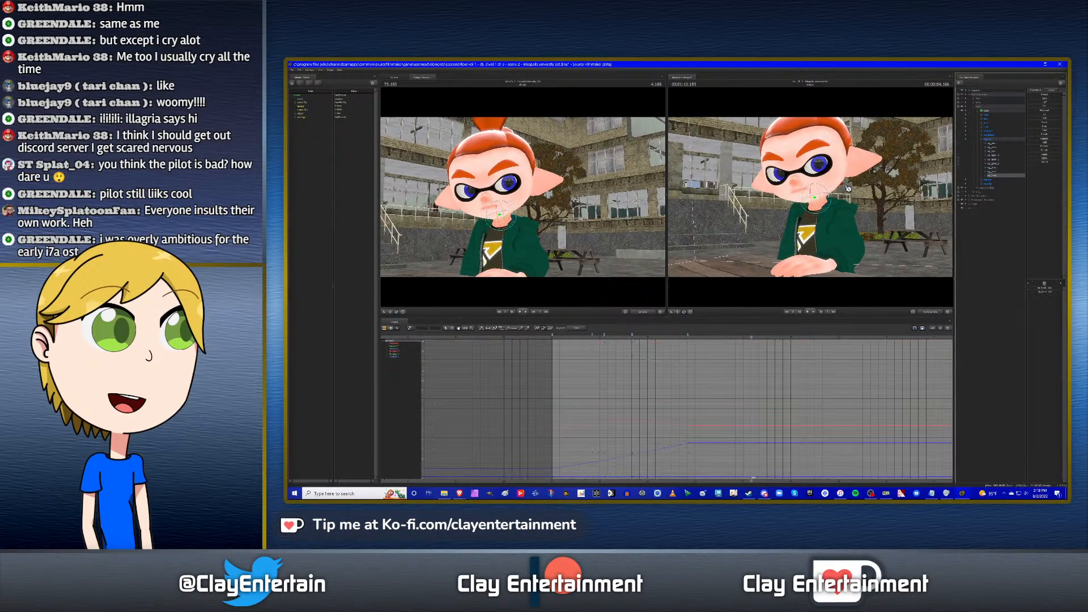
{"action": "left_click_drag", "start_coordinate": [825, 190], "coordinate": [847, 192]}
{"action": "key", "text": "Up"}
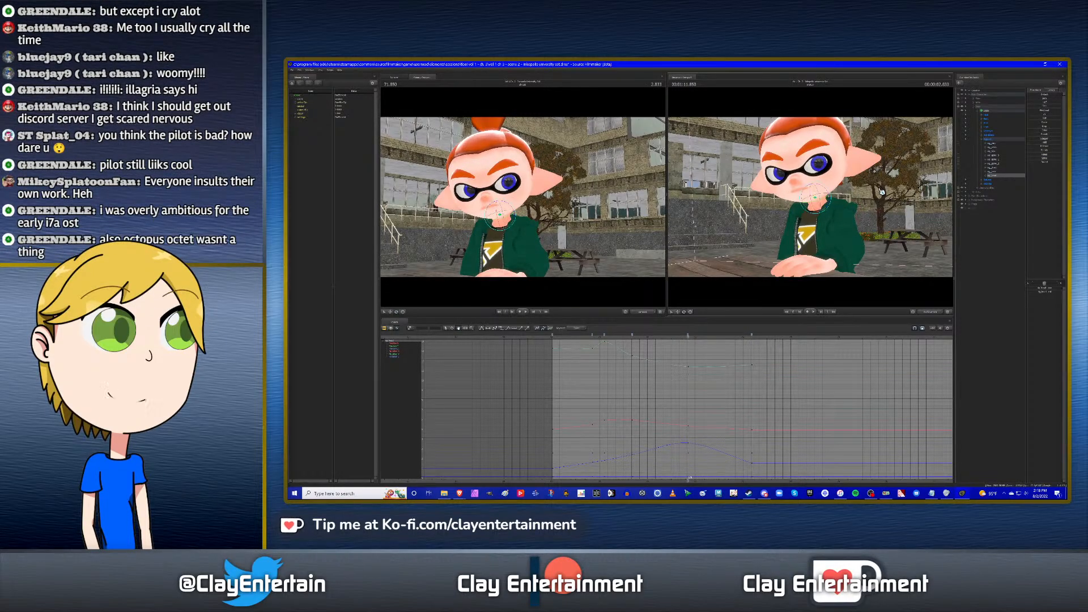
Refine the lower neck control's rotation at 4.166 seconds, select the upper neck control and replay the shot from its start.
{"action": "key", "text": "Down"}
{"action": "left_click", "coordinate": [1000, 168]}
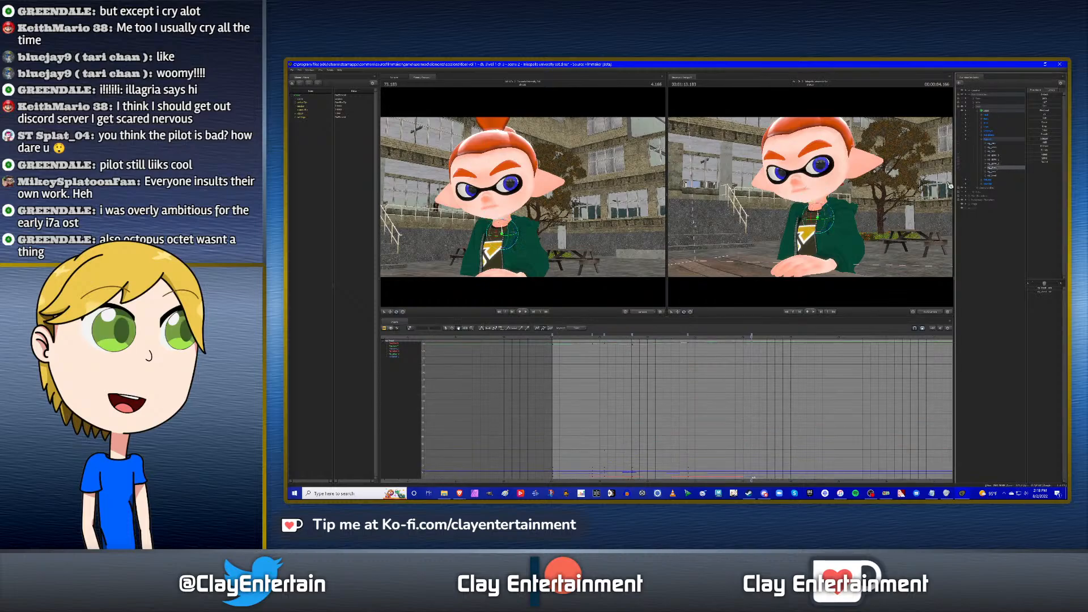
{"action": "left_click_drag", "start_coordinate": [826, 209], "coordinate": [827, 209]}
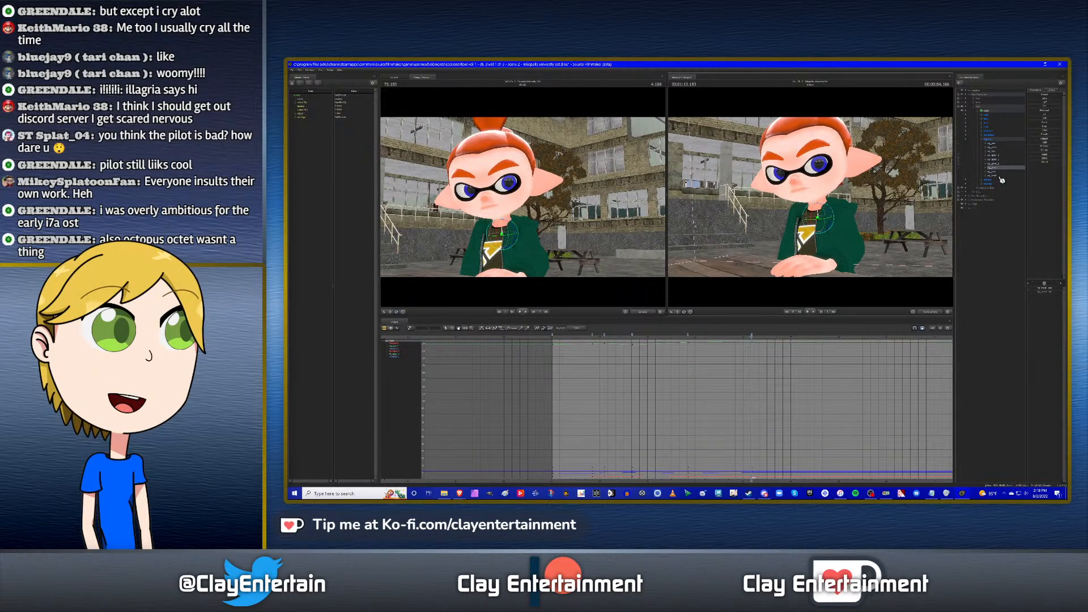
{"action": "left_click", "coordinate": [996, 173]}
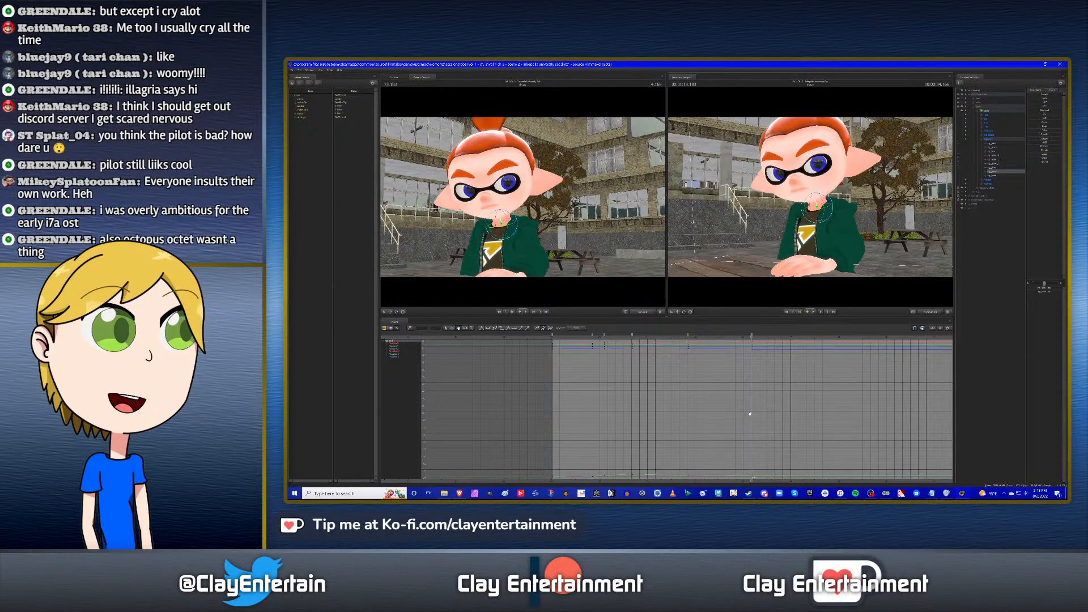
{"action": "scroll", "coordinate": [753, 415], "scroll_direction": "down", "scroll_amount": 1}
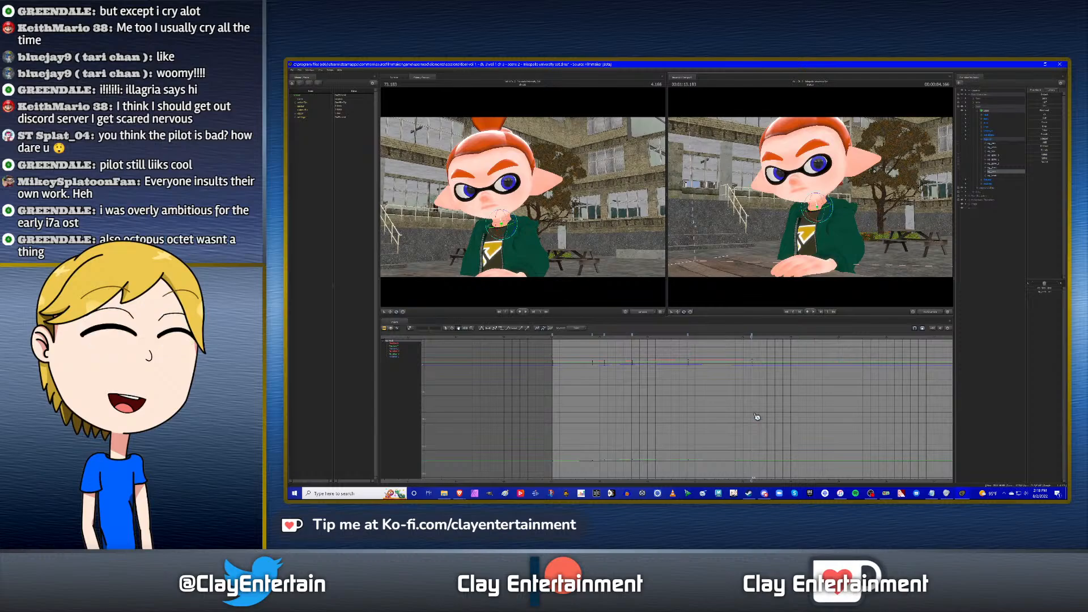
{"action": "key", "text": "Home"}
{"action": "key", "text": "space"}
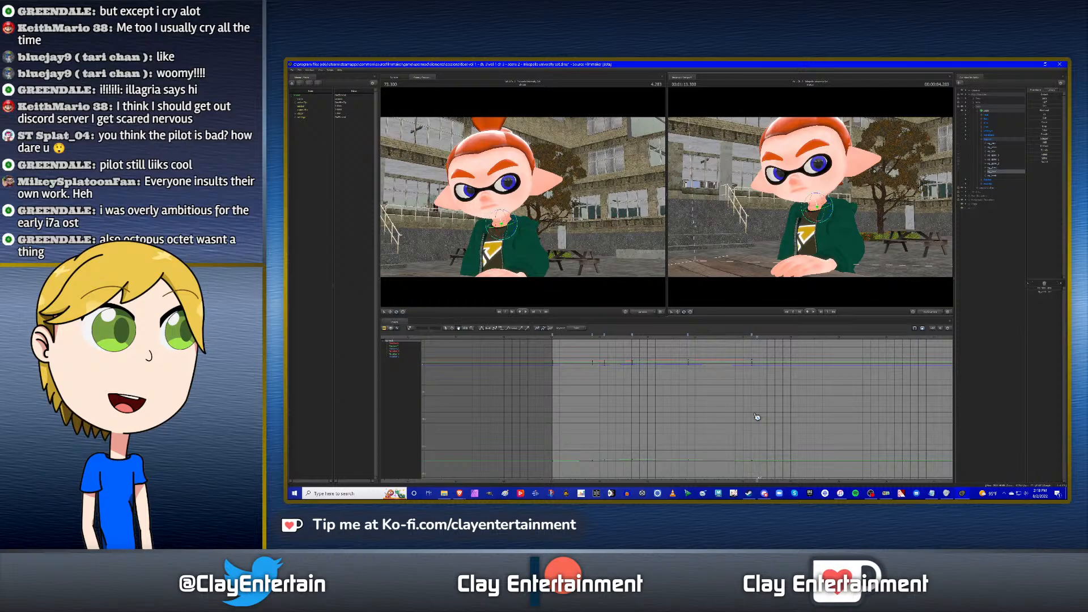
Select all controls from the lowest spine to the head and move their keyframes at 4.166 seconds to 4.333 seconds.
{"action": "left_click", "coordinate": [997, 156]}
{"action": "left_click", "coordinate": [997, 176], "text": "shift"}
{"action": "scroll", "coordinate": [782, 392], "scroll_direction": "down", "scroll_amount": 3}
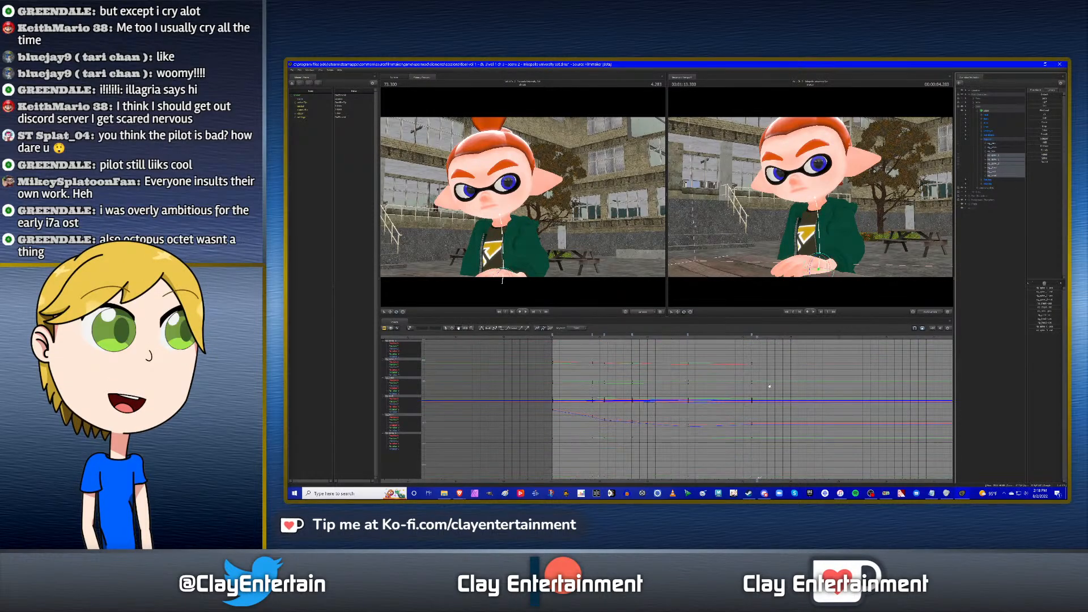
{"action": "middle_click_drag", "start_coordinate": [769, 385], "coordinate": [706, 378]}
{"action": "scroll", "coordinate": [646, 379], "scroll_direction": "up", "scroll_amount": 2}
{"action": "scroll", "coordinate": [706, 377], "scroll_direction": "down", "scroll_amount": 1}
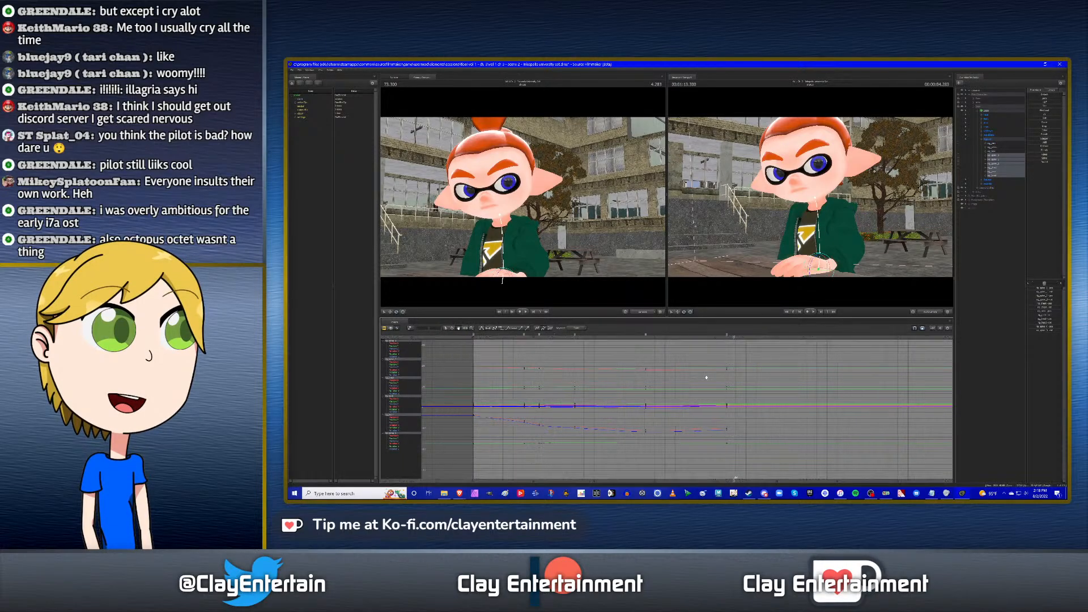
{"action": "mouse_move", "coordinate": [736, 337]}
{"action": "left_mouse_down"}
{"action": "mouse_move", "coordinate": [789, 336]}
{"action": "mouse_move", "coordinate": [737, 347]}
{"action": "left_mouse_up"}
{"action": "left_click", "coordinate": [735, 335]}
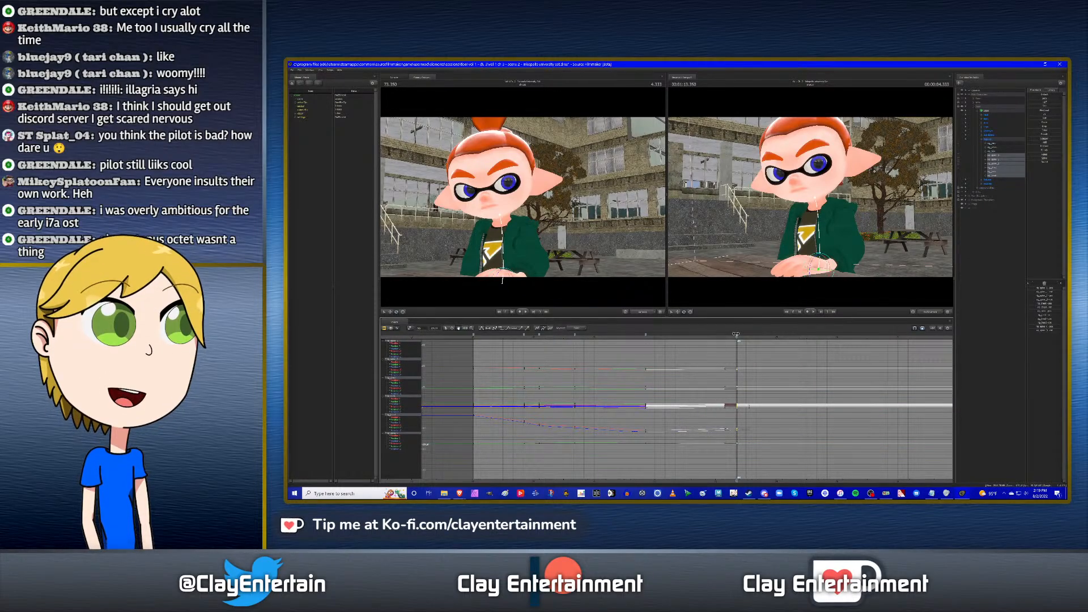
{"action": "left_click", "coordinate": [735, 356]}
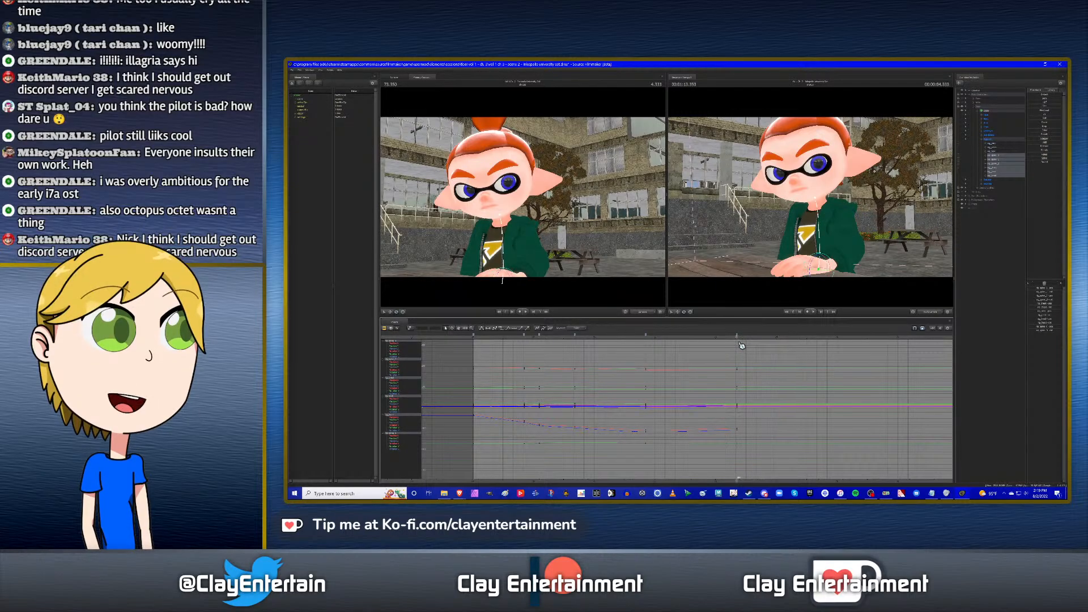
Move the selected spine, neck and head keyframes at 2.833 seconds to 2.916 seconds.
{"action": "left_click", "coordinate": [651, 336]}
{"action": "left_click_drag", "start_coordinate": [652, 336], "coordinate": [654, 336]}
{"action": "left_click_drag", "start_coordinate": [651, 336], "coordinate": [649, 336]}
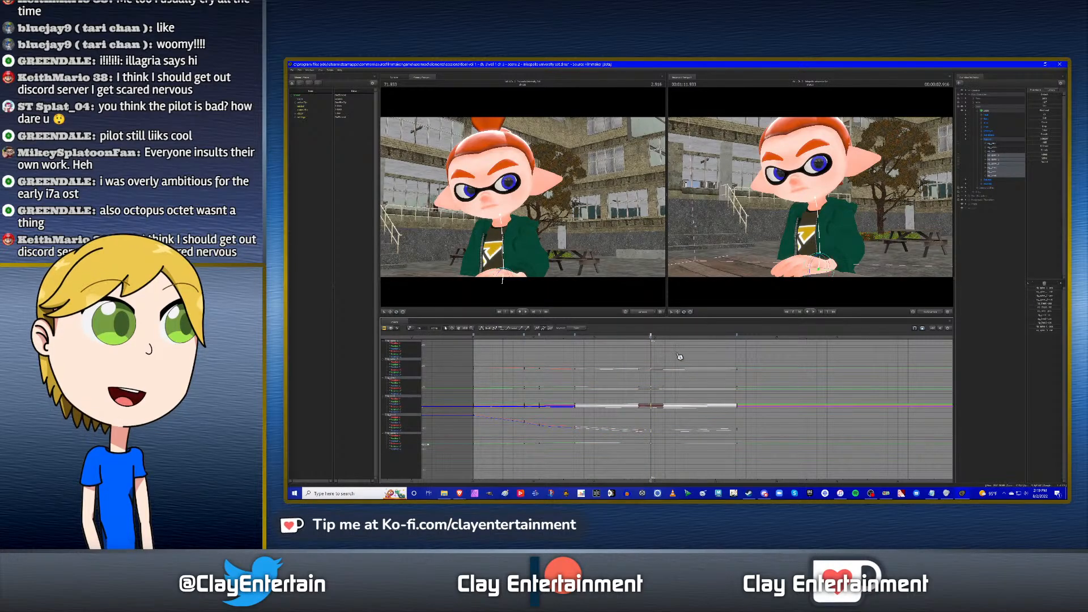
Replay the shot from its start to check the retimed body motion up to the last keyframe.
{"action": "scroll", "coordinate": [730, 424], "scroll_direction": "down", "scroll_amount": 2}
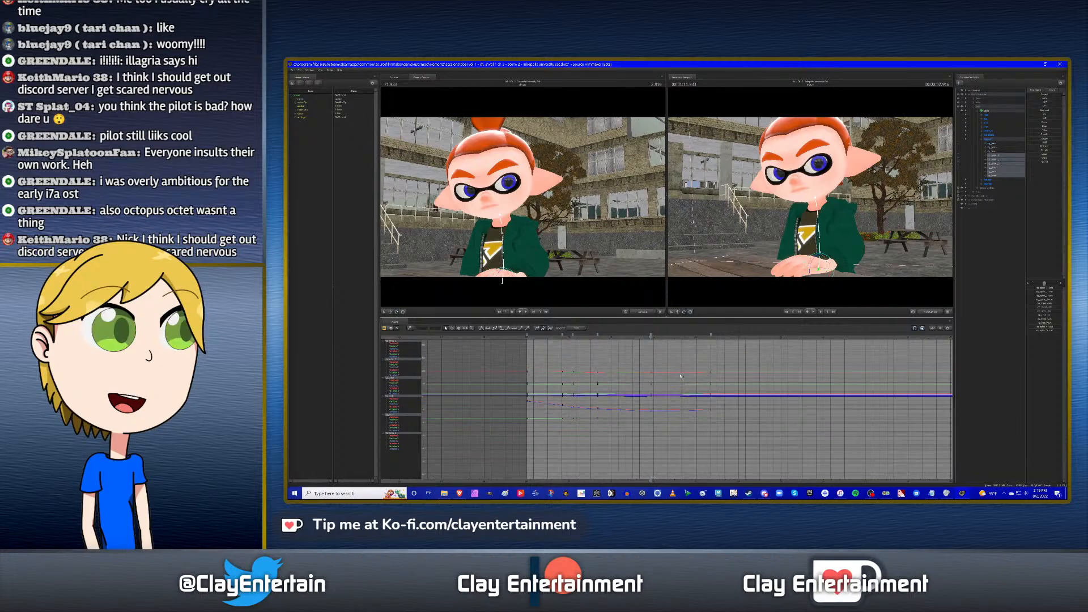
{"action": "scroll", "coordinate": [701, 371], "scroll_direction": "down", "scroll_amount": 3}
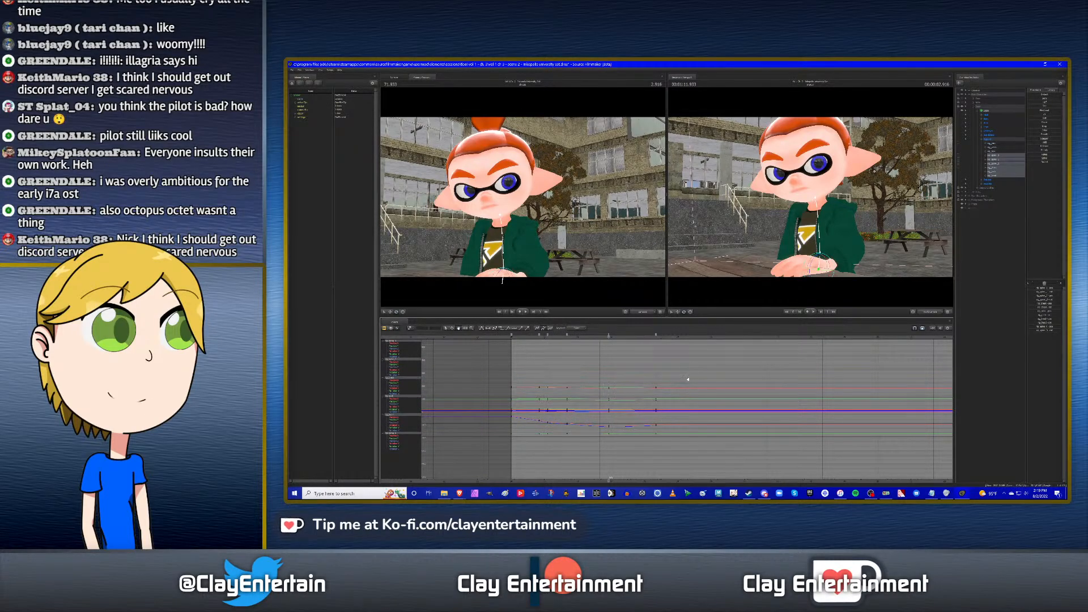
{"action": "scroll", "coordinate": [688, 379], "scroll_direction": "up", "scroll_amount": 4}
{"action": "middle_click_drag", "start_coordinate": [705, 392], "coordinate": [733, 411]}
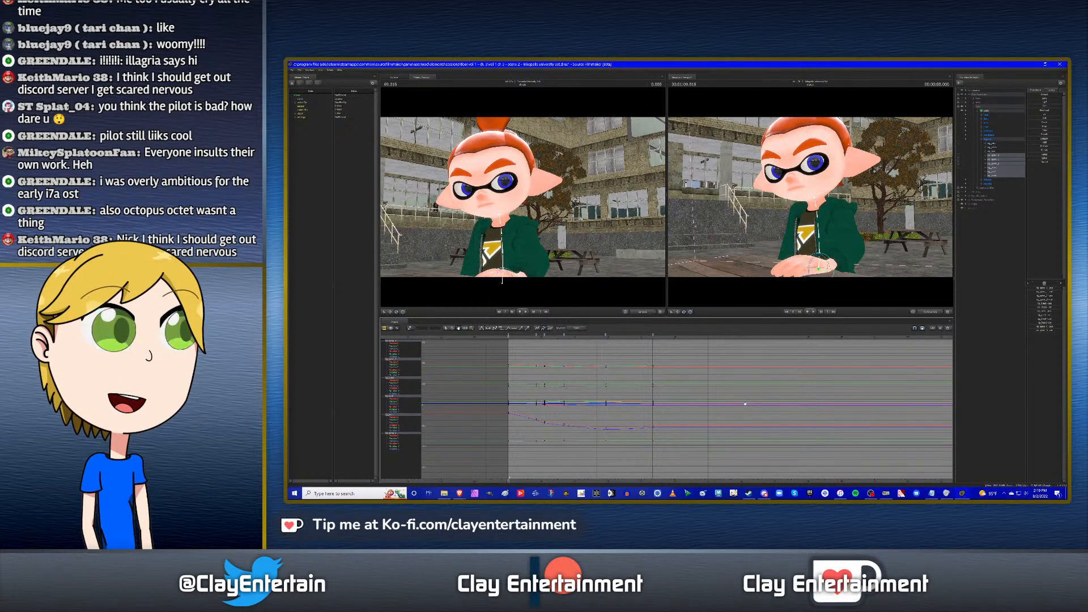
{"action": "key", "text": "space"}
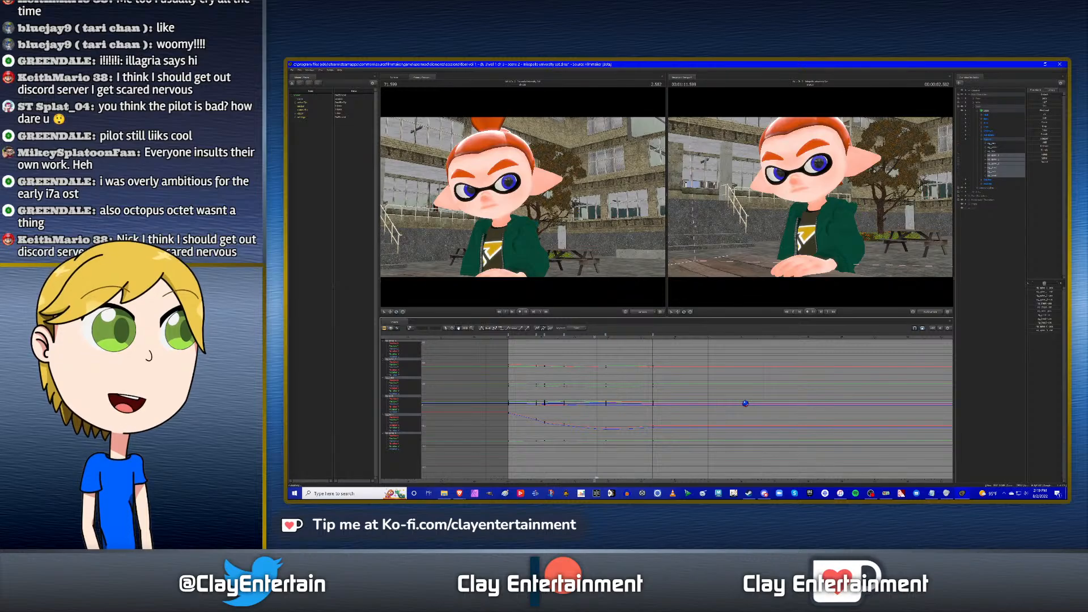
{"action": "key", "text": "space"}
{"action": "key", "text": "space"}
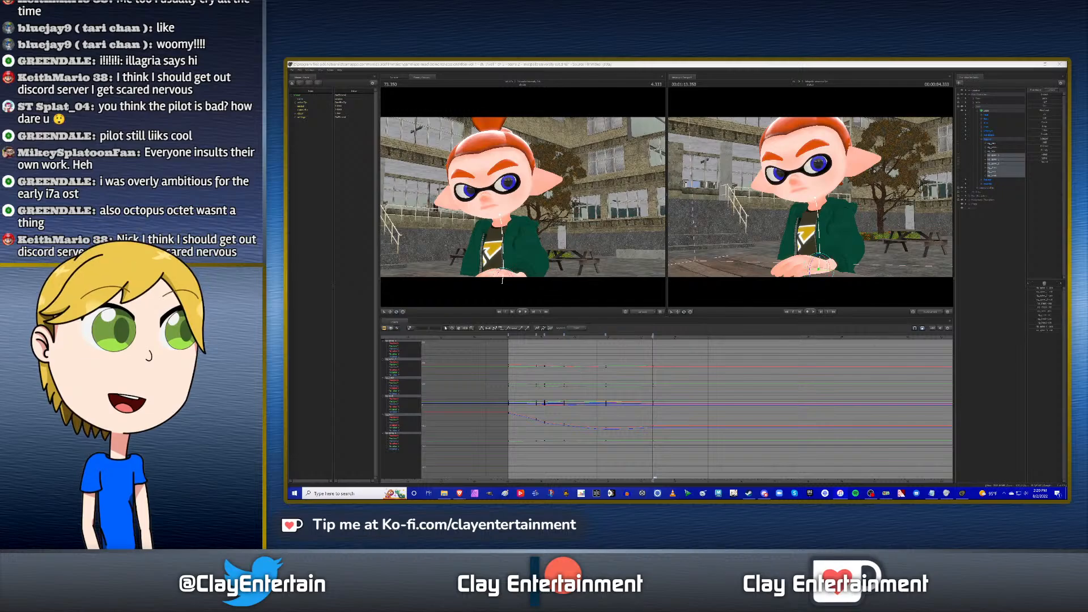
Select only the lowest spine control and inspect its animation curves around the last keyframe, playing a short stretch past 4.333 seconds.
{"action": "left_click", "coordinate": [898, 65]}
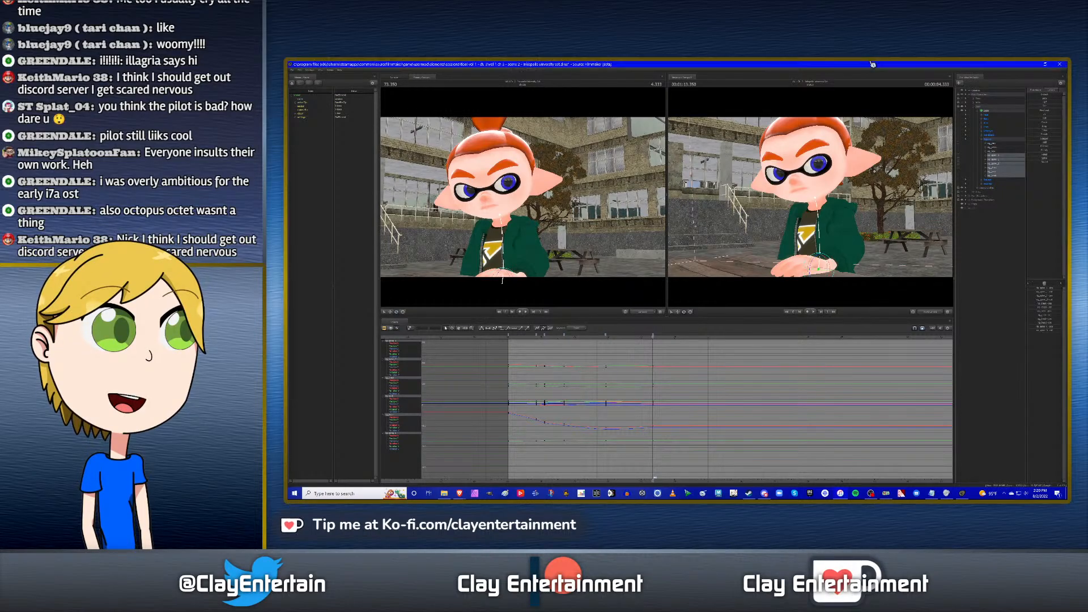
{"action": "left_click", "coordinate": [1002, 169]}
{"action": "scroll", "coordinate": [696, 399], "scroll_direction": "down", "scroll_amount": 3}
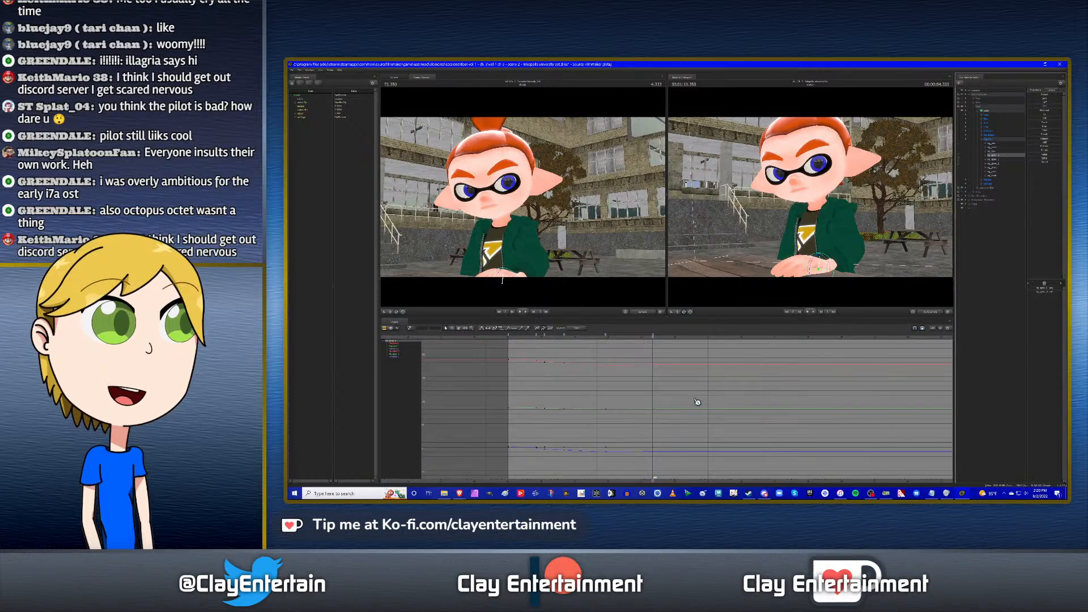
{"action": "left_click", "coordinate": [458, 328]}
{"action": "left_click_drag", "start_coordinate": [588, 369], "coordinate": [633, 365]}
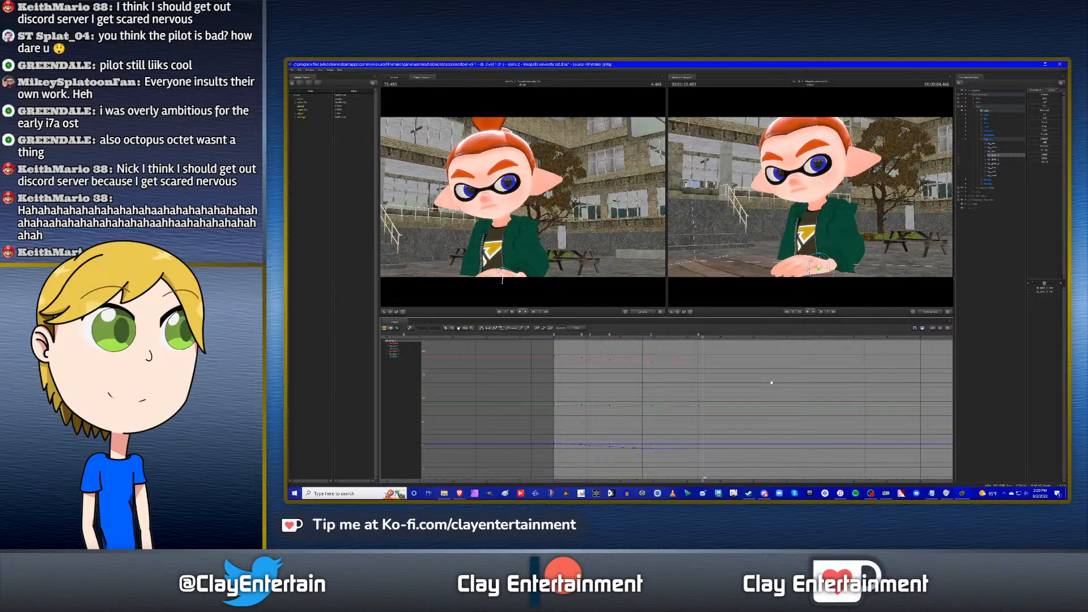
{"action": "middle_click_drag", "start_coordinate": [698, 374], "coordinate": [599, 373]}
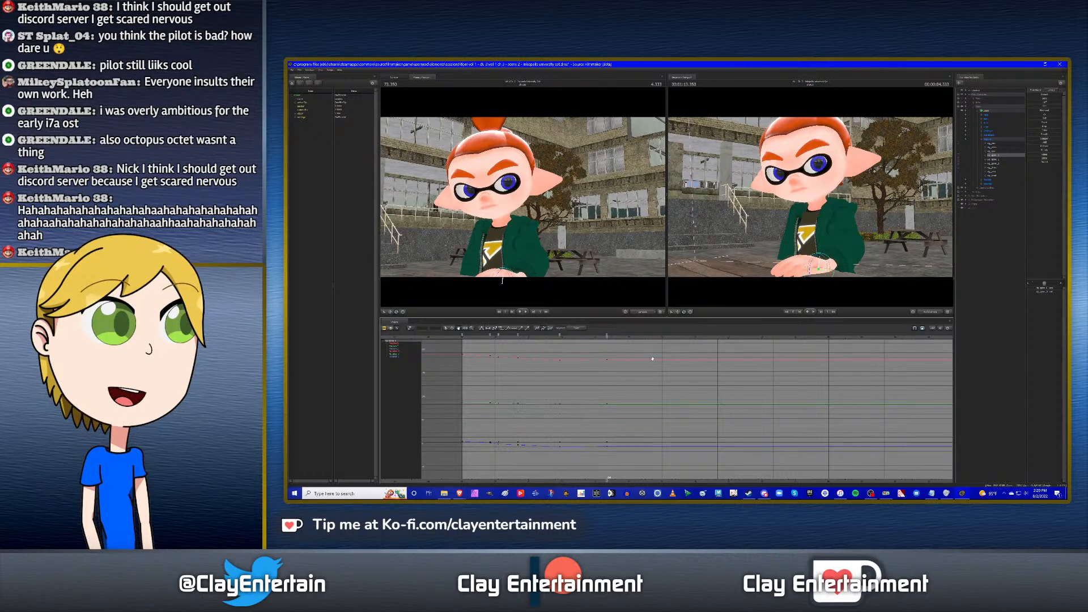
{"action": "key", "text": "space"}
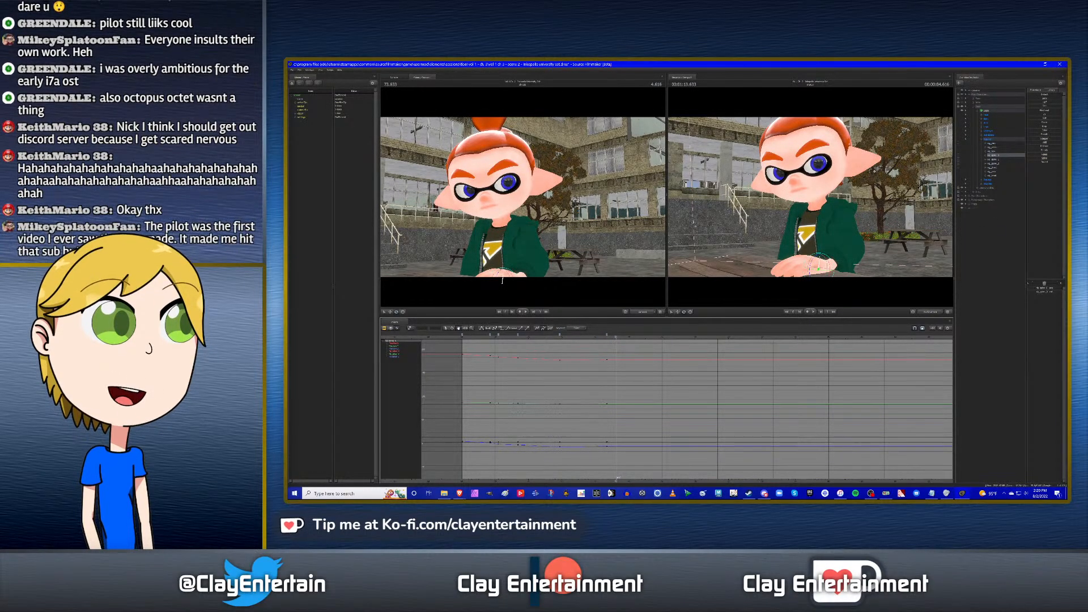
{"action": "left_click", "coordinate": [735, 64]}
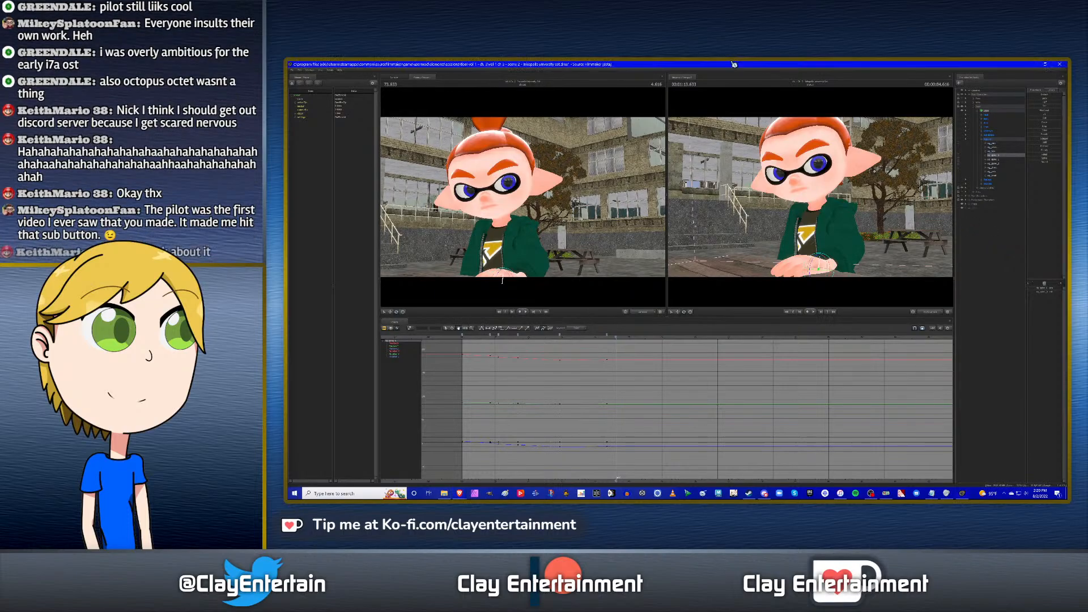
{"action": "middle_click_drag", "start_coordinate": [602, 370], "coordinate": [655, 376]}
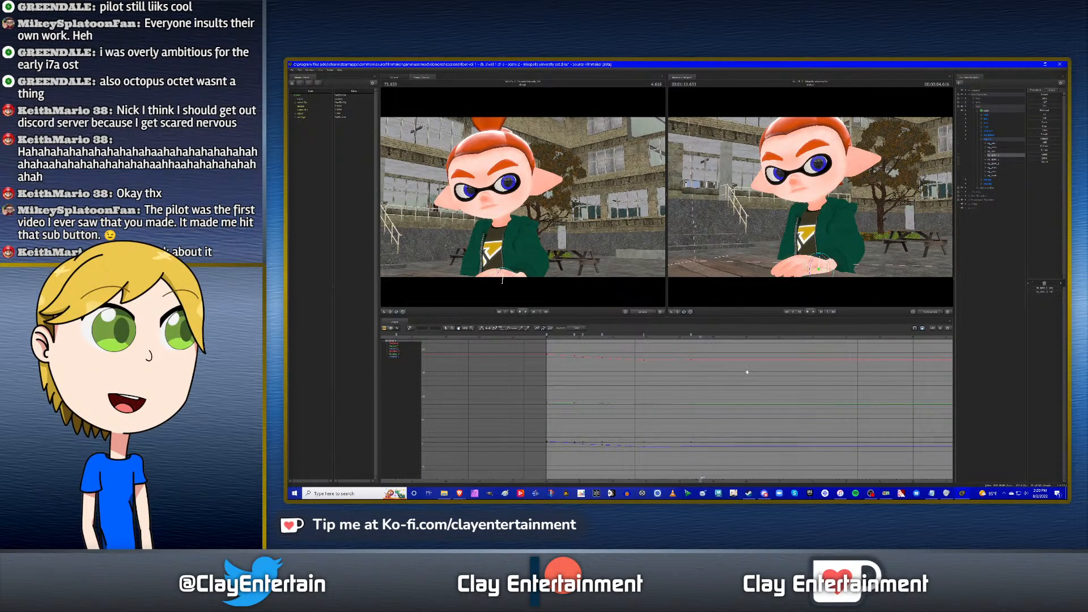
Switch the timeline to the Clip Editor and play the start of the red-haired character's earlier close-up shot.
{"action": "left_click", "coordinate": [385, 329]}
{"action": "scroll", "coordinate": [594, 342], "scroll_direction": "down", "scroll_amount": 4}
{"action": "left_click", "coordinate": [577, 339]}
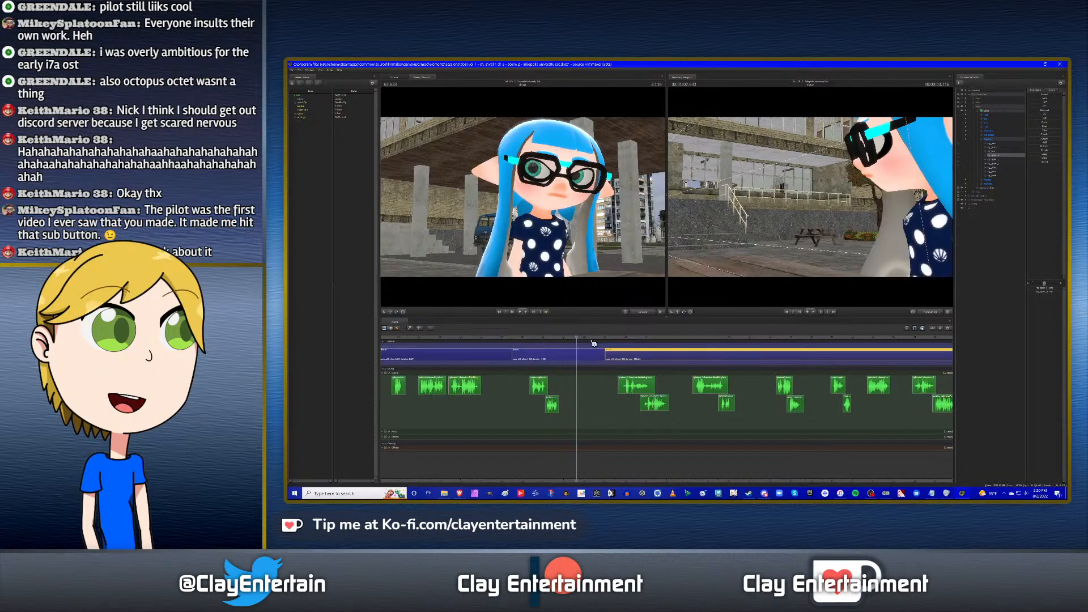
{"action": "key", "text": "Up"}
{"action": "key", "text": "Up"}
{"action": "scroll", "coordinate": [593, 343], "scroll_direction": "down", "scroll_amount": 3}
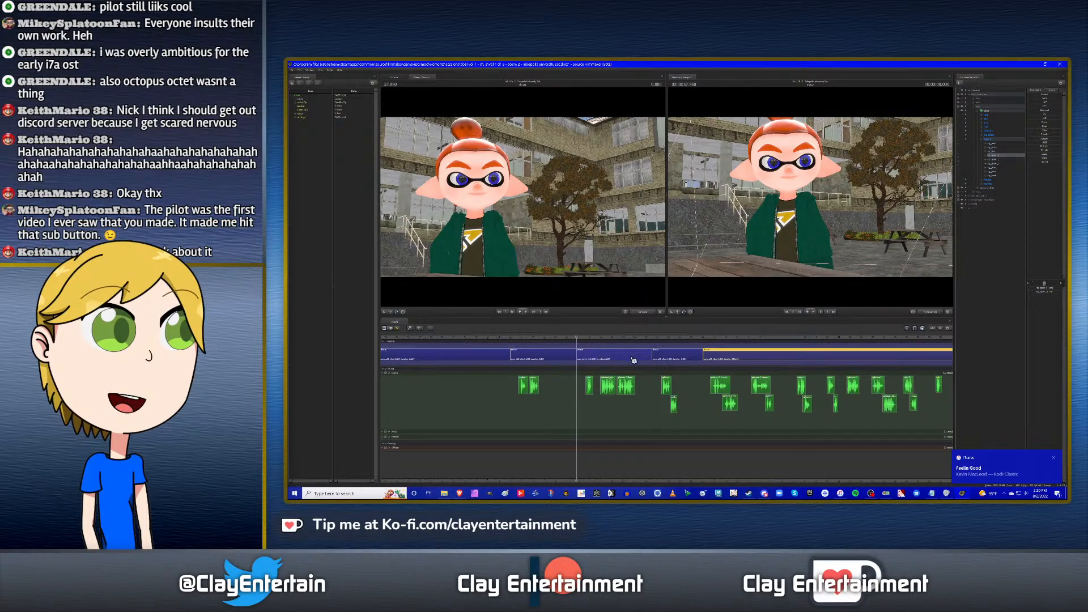
{"action": "key", "text": "space"}
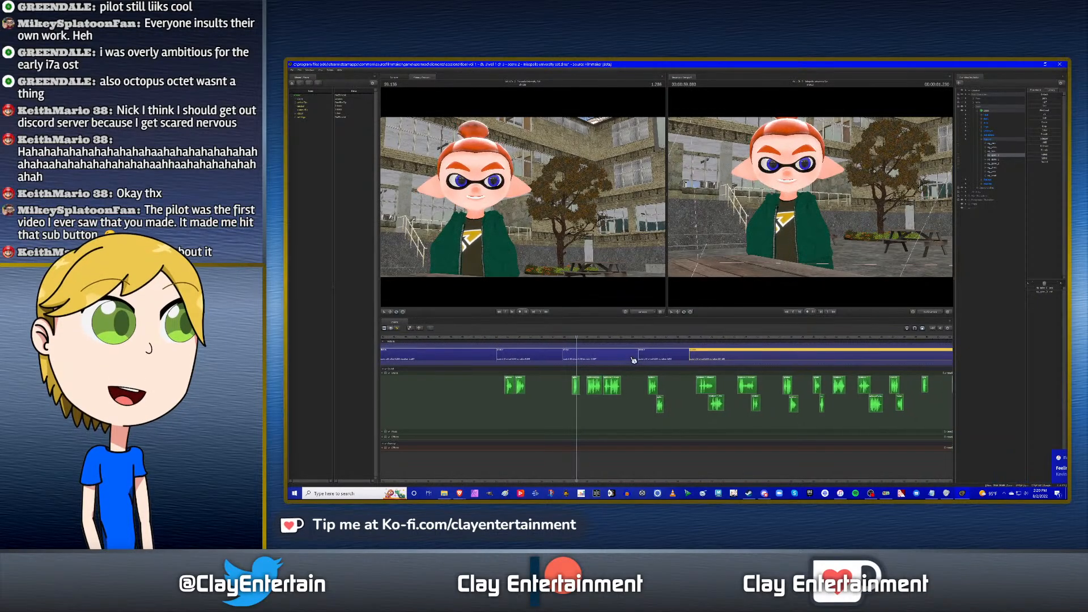
Examine the poses of the seated characters across the earlier dialogue shots, back to the blue-haired character's frontal shot.
{"action": "left_click", "coordinate": [510, 338]}
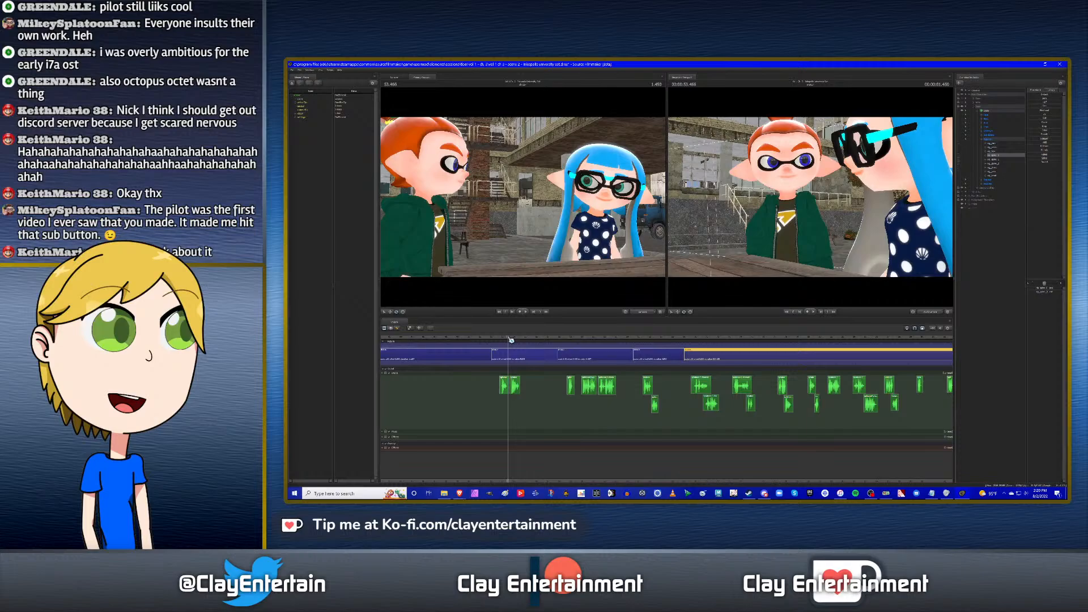
{"action": "left_click", "coordinate": [474, 339]}
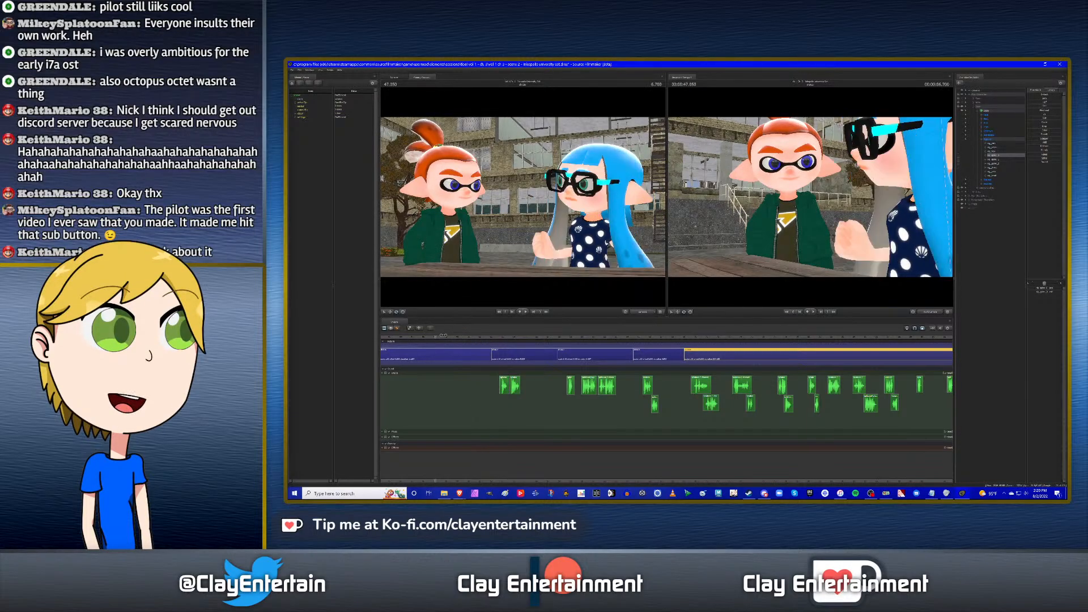
{"action": "left_click", "coordinate": [480, 339]}
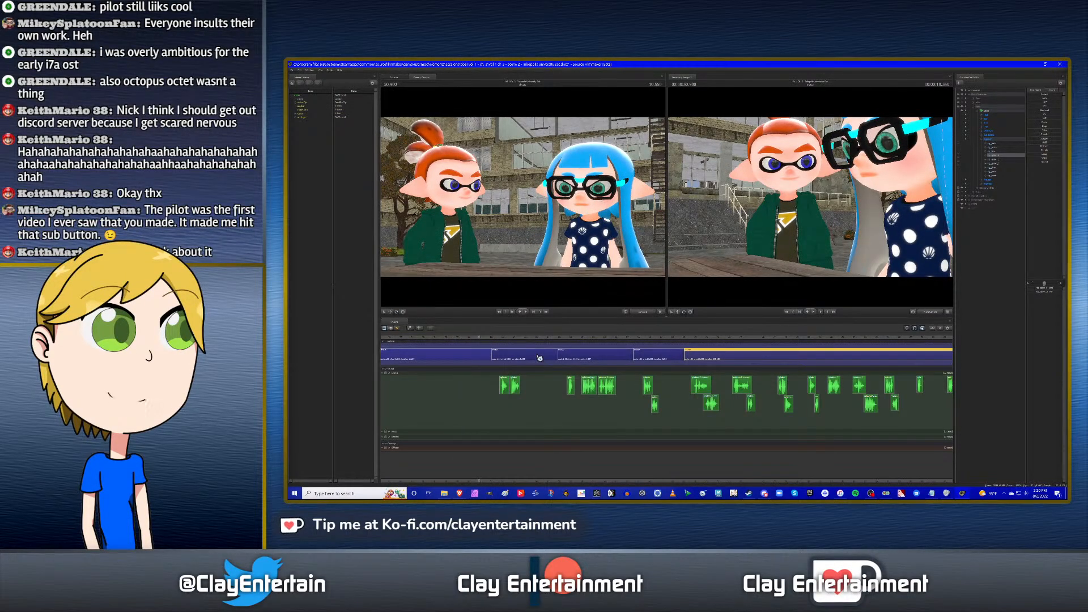
{"action": "key", "text": "Up"}
{"action": "key", "text": "Up"}
{"action": "key", "text": "Up"}
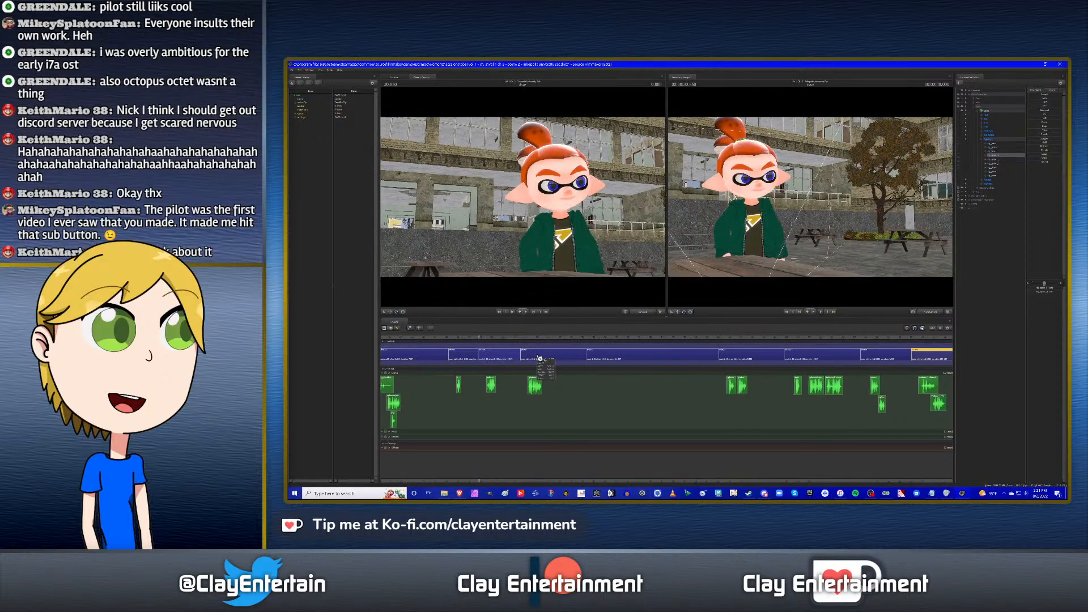
{"action": "key", "text": "Up"}
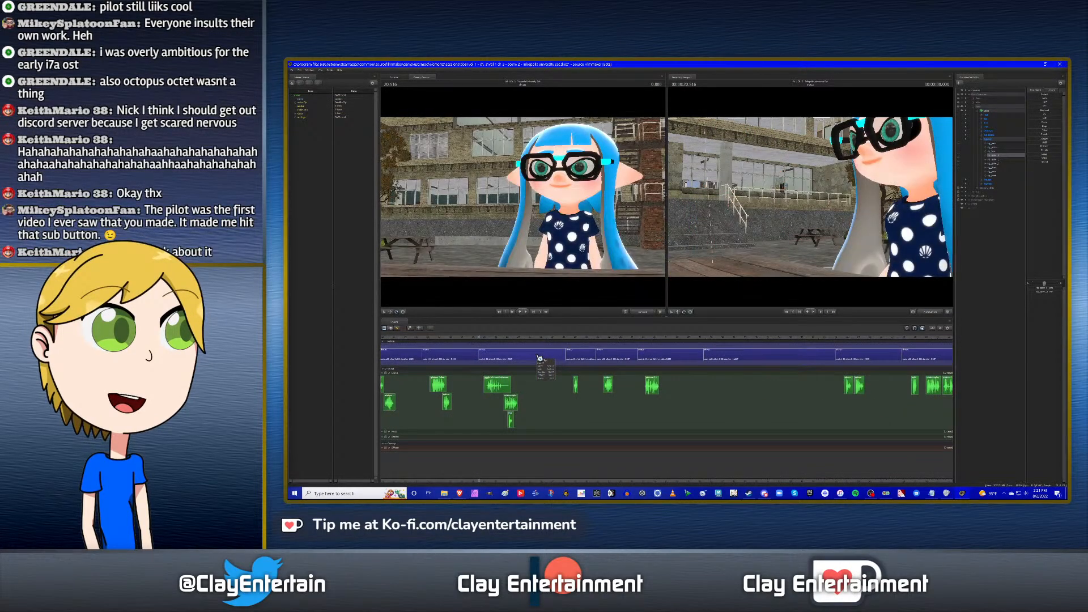
{"action": "key", "text": "Down"}
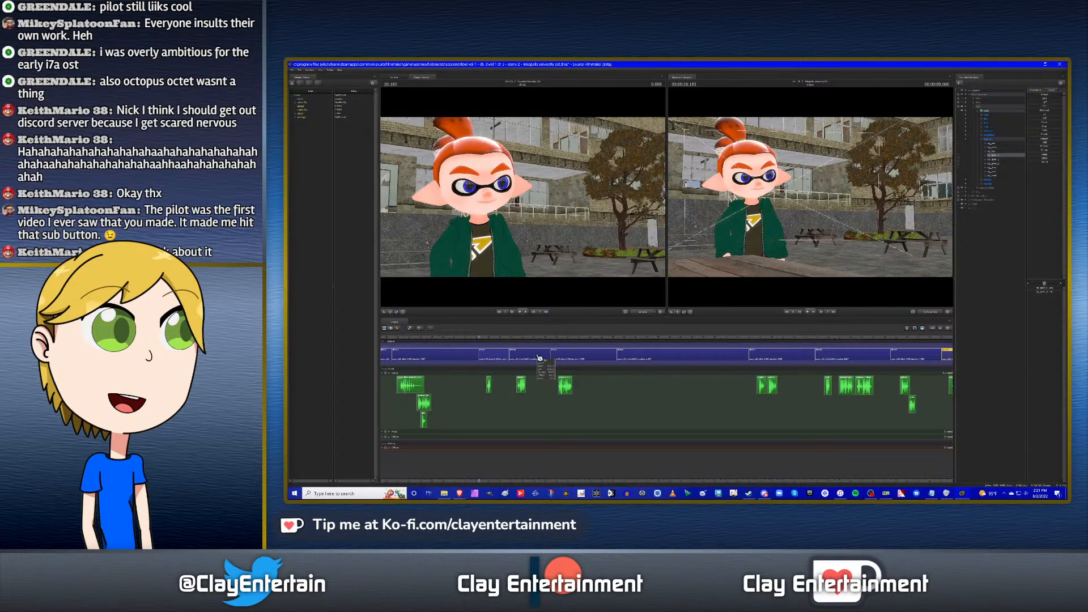
{"action": "key", "text": "Down"}
{"action": "key", "text": "Down"}
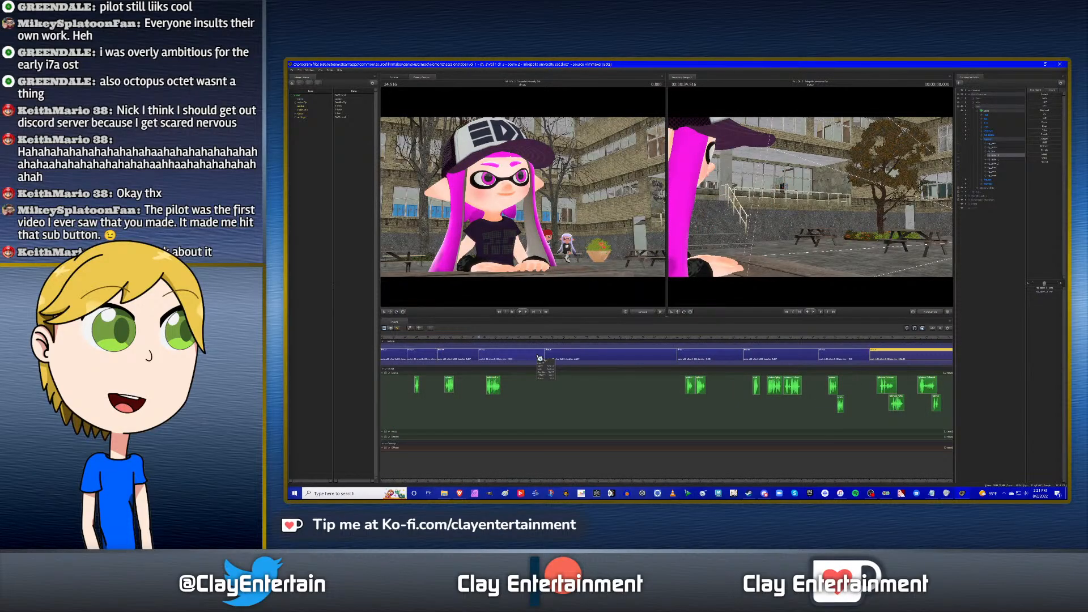
{"action": "key", "text": "Down"}
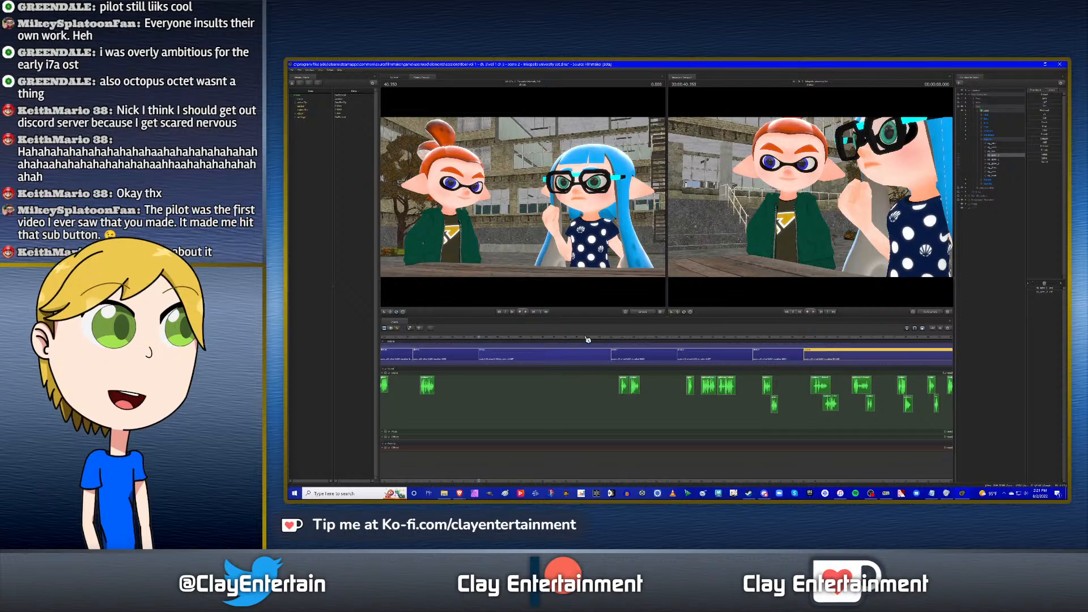
Scrub through the shots of the two seated characters and play the red-haired character's earlier close-up from its start.
{"action": "left_click", "coordinate": [554, 336]}
{"action": "left_click_drag", "start_coordinate": [557, 336], "coordinate": [624, 336]}
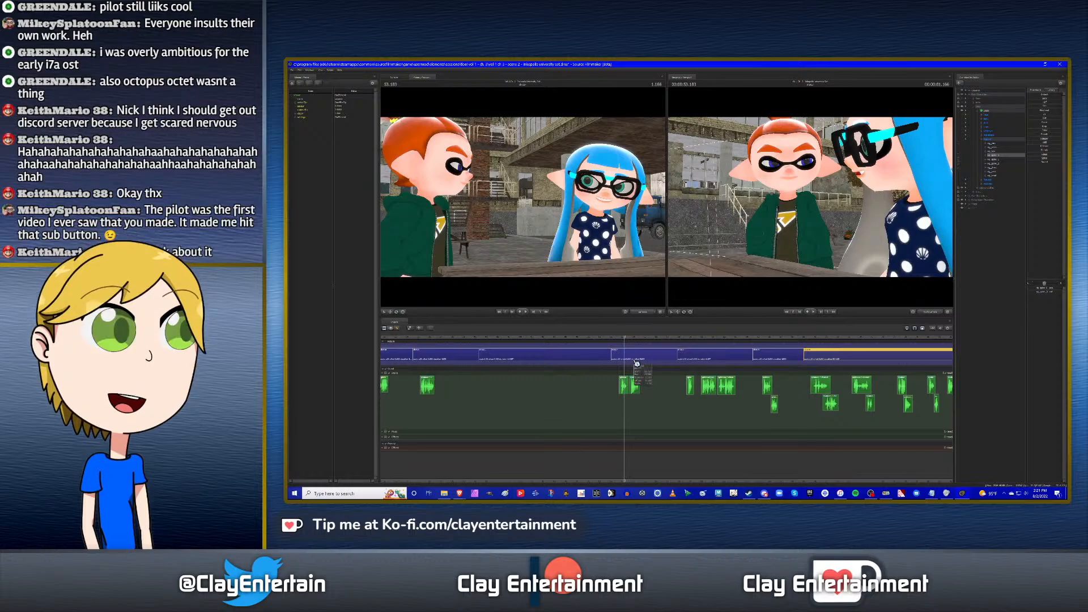
{"action": "key", "text": "Down"}
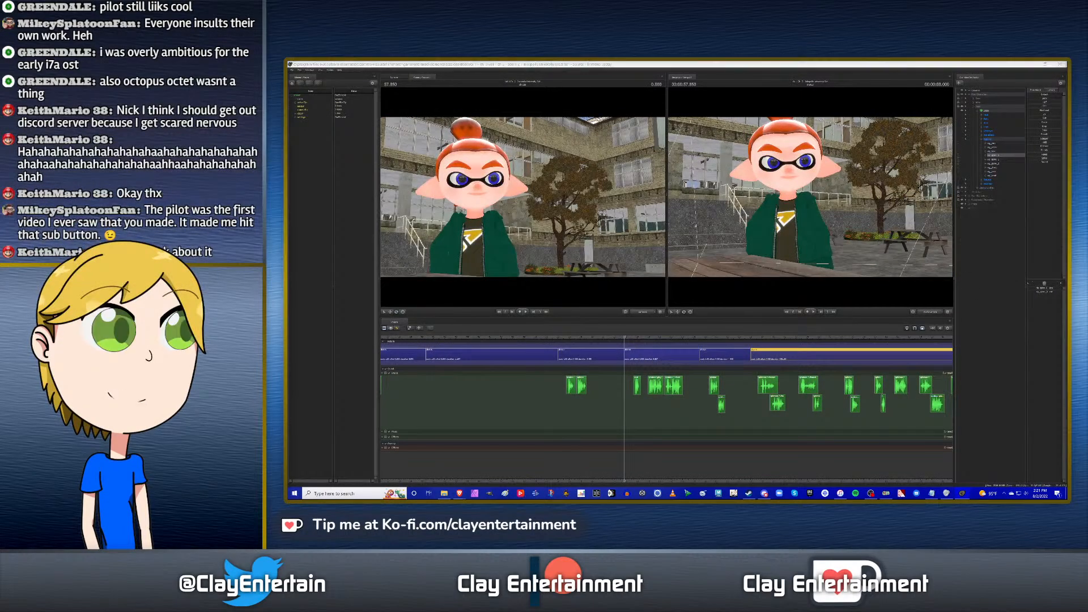
{"action": "left_click", "coordinate": [602, 64]}
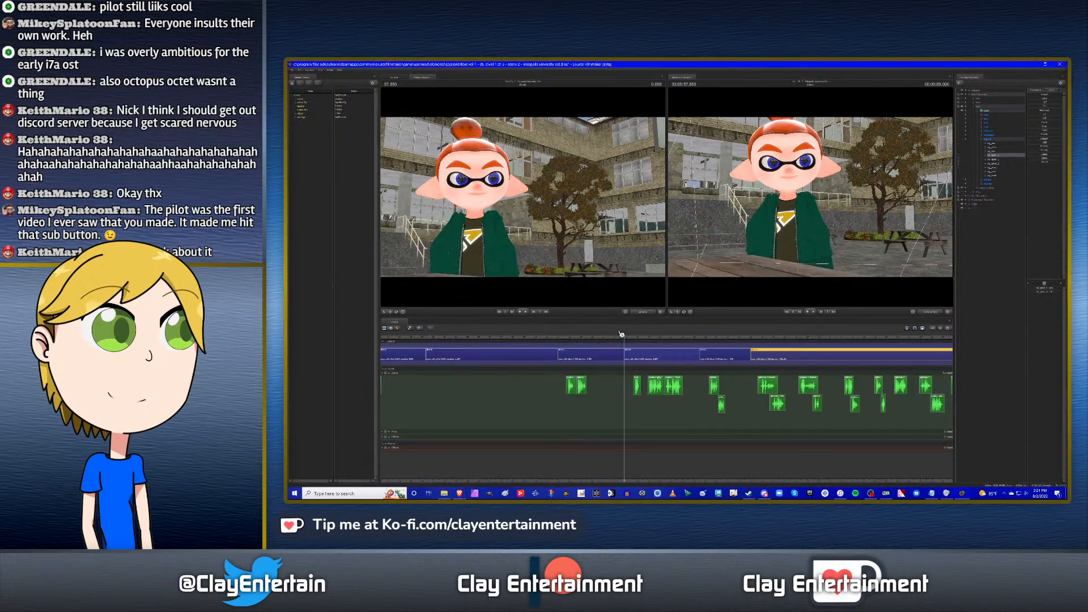
{"action": "key", "text": "space"}
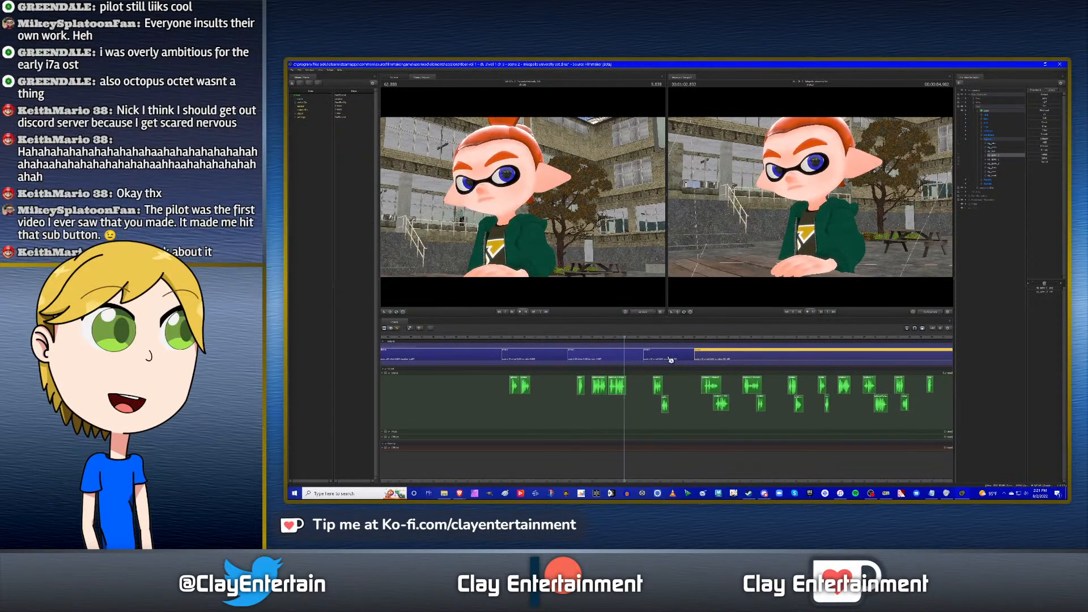
Play the blue-haired character's close-up before the last shot and return to the start of the last shot.
{"action": "key", "text": "Down"}
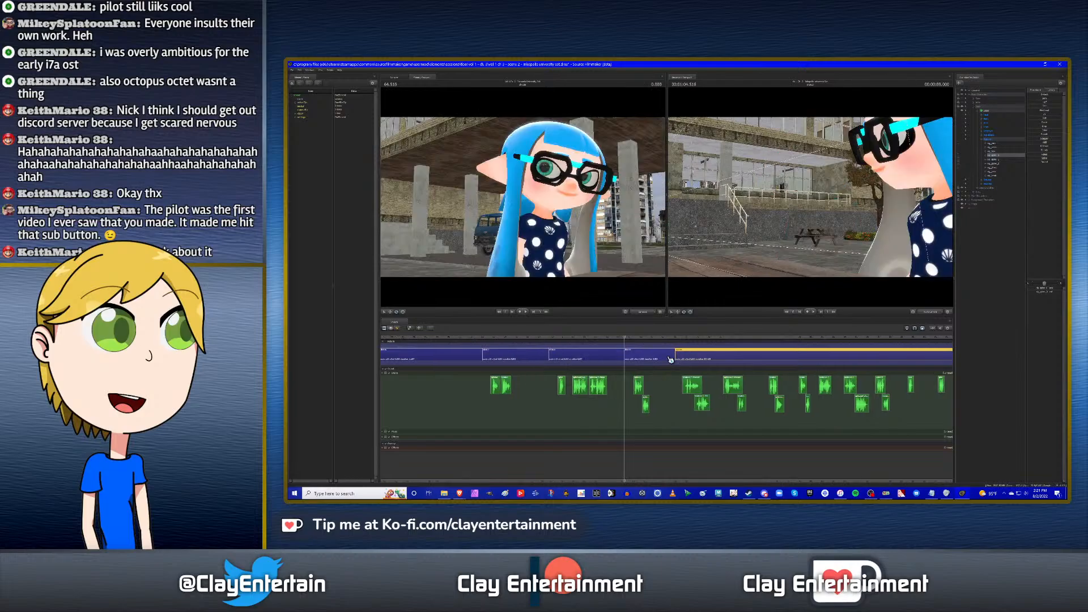
{"action": "key", "text": "Up"}
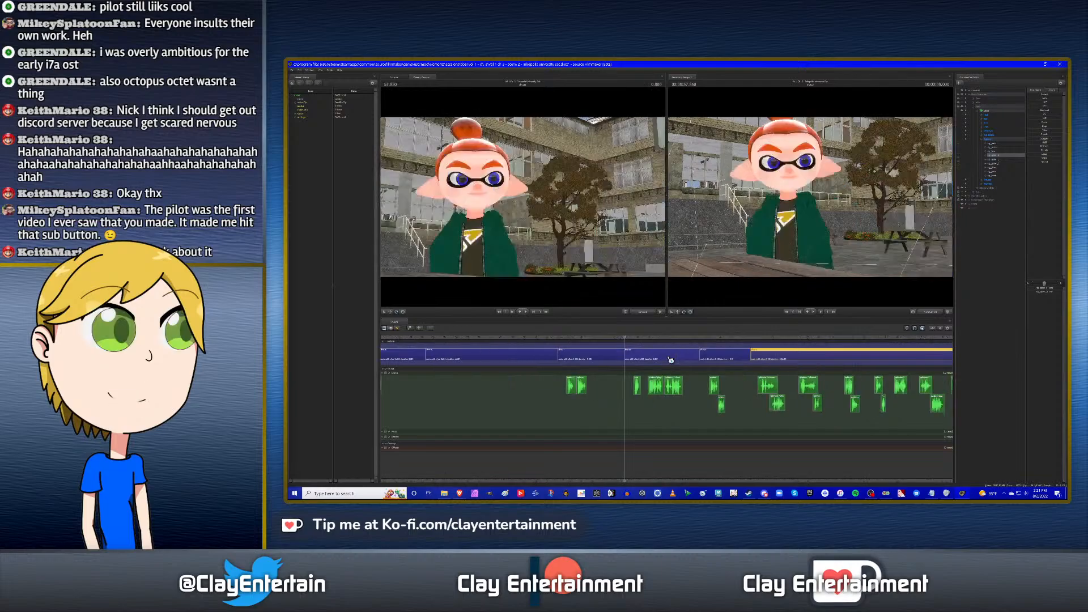
{"action": "left_click", "coordinate": [560, 336]}
{"action": "key", "text": "Down"}
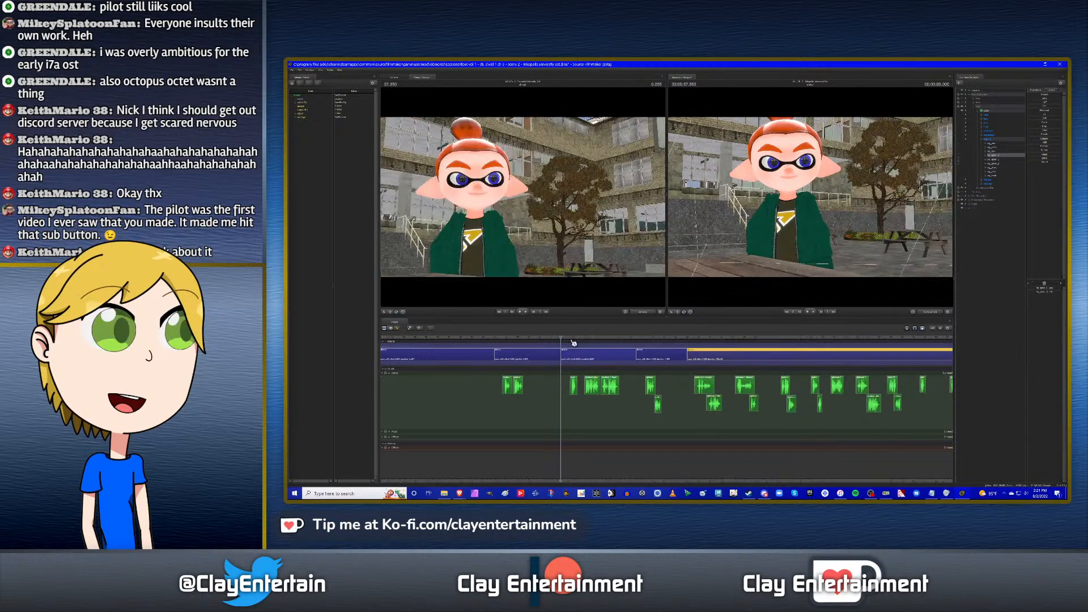
{"action": "key", "text": "Down"}
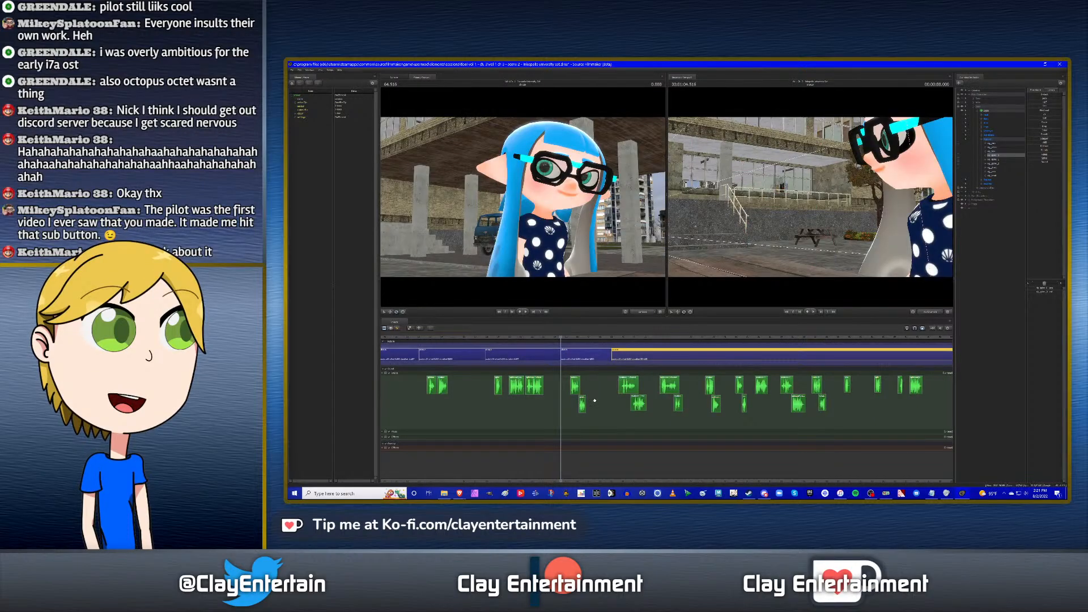
{"action": "key", "text": "space"}
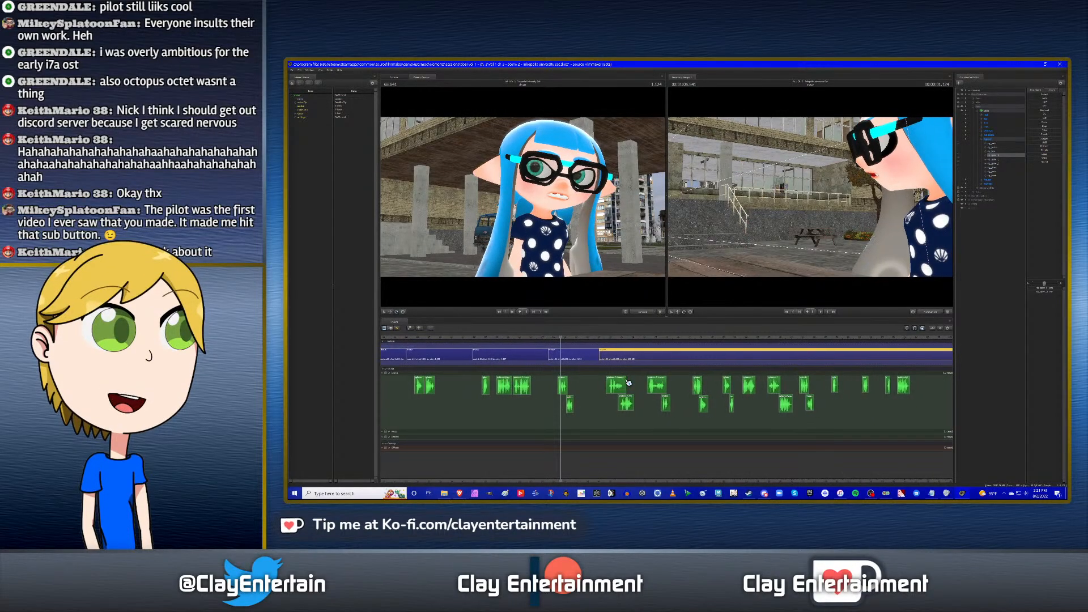
{"action": "key", "text": "Down"}
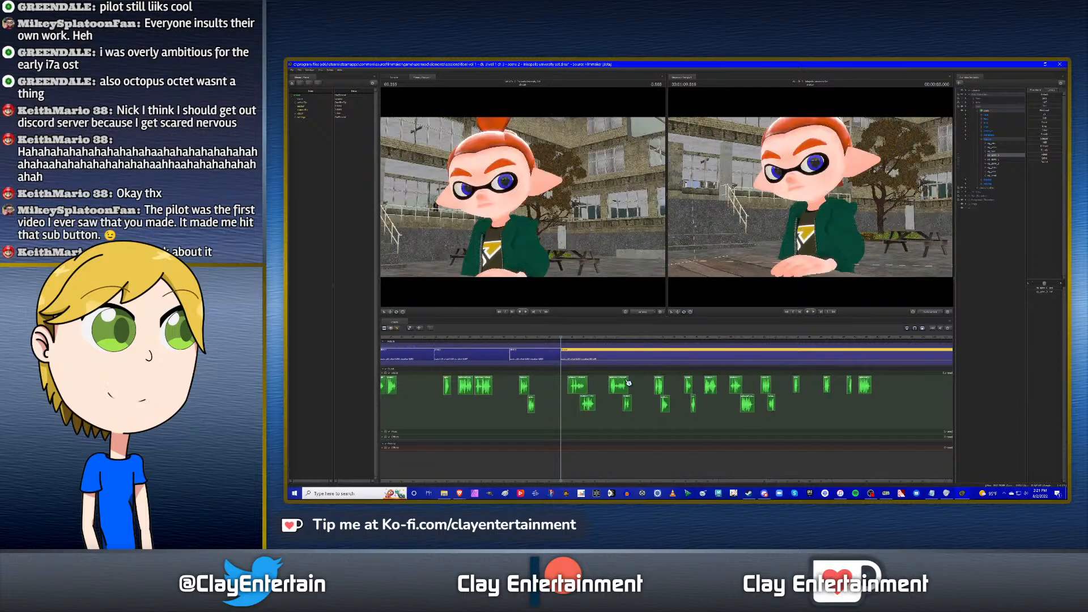
Show the selected body control's animation curves in the Graph Editor and move the playhead to the last keyframe.
{"action": "scroll", "coordinate": [628, 382], "scroll_direction": "up", "scroll_amount": 2}
{"action": "scroll", "coordinate": [582, 387], "scroll_direction": "up", "scroll_amount": 2}
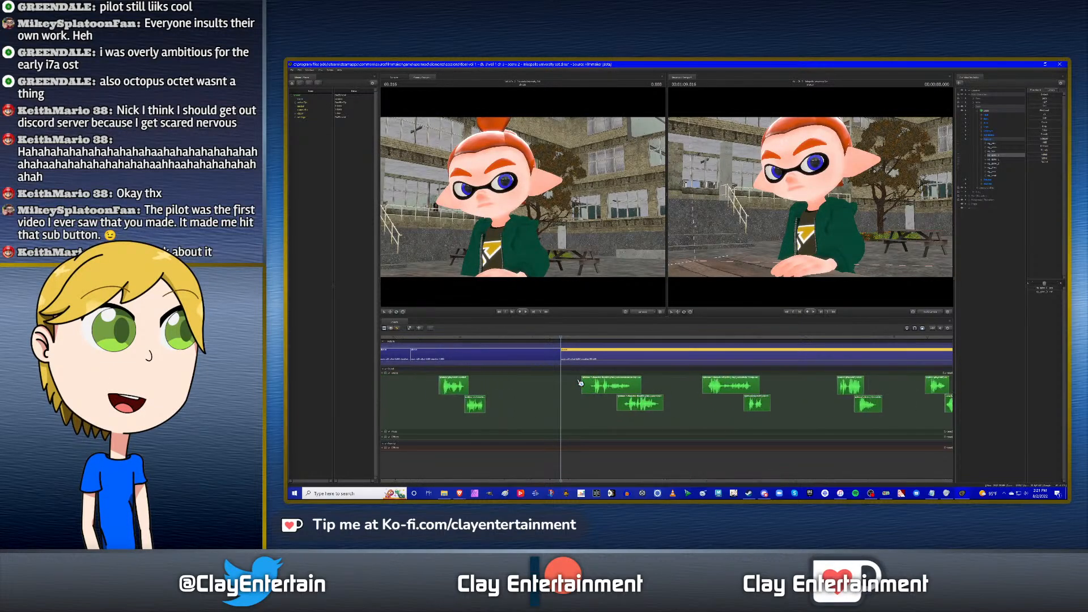
{"action": "left_click", "coordinate": [399, 328]}
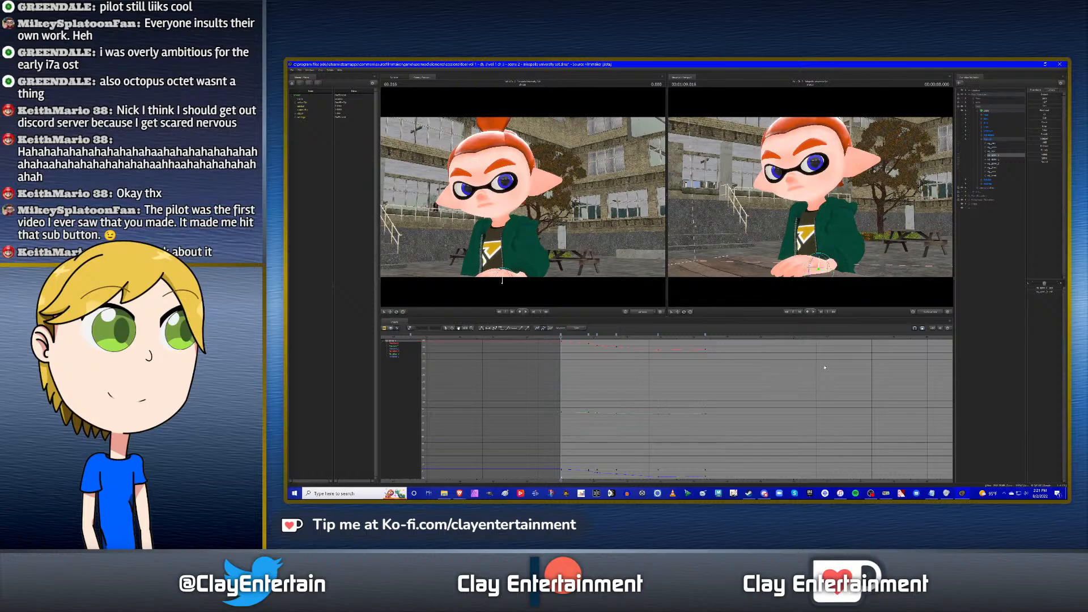
{"action": "scroll", "coordinate": [711, 374], "scroll_direction": "down", "scroll_amount": 2}
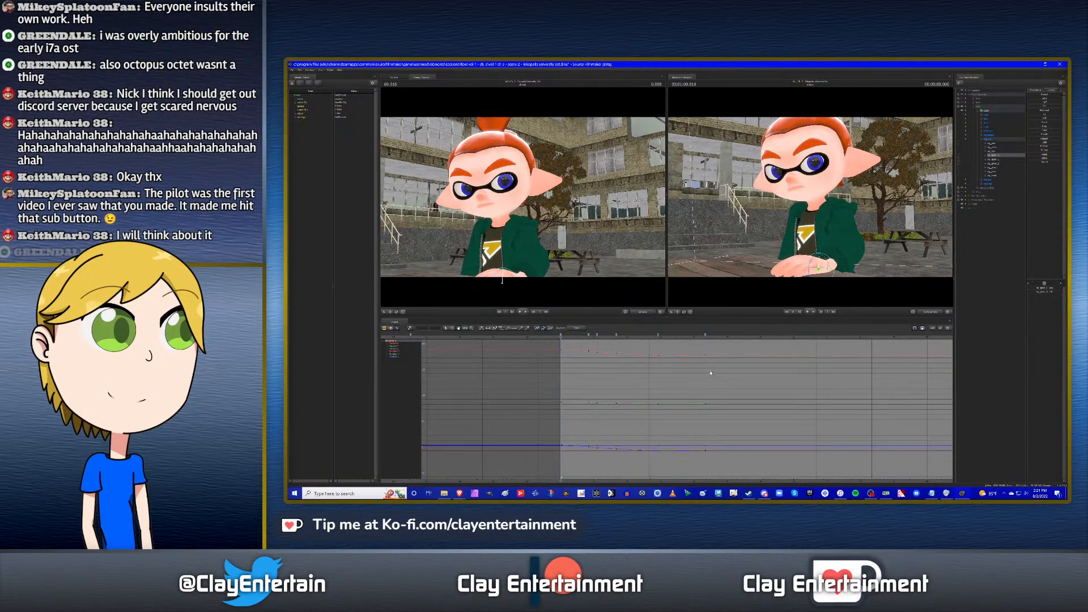
{"action": "left_click_drag", "start_coordinate": [743, 374], "coordinate": [711, 376]}
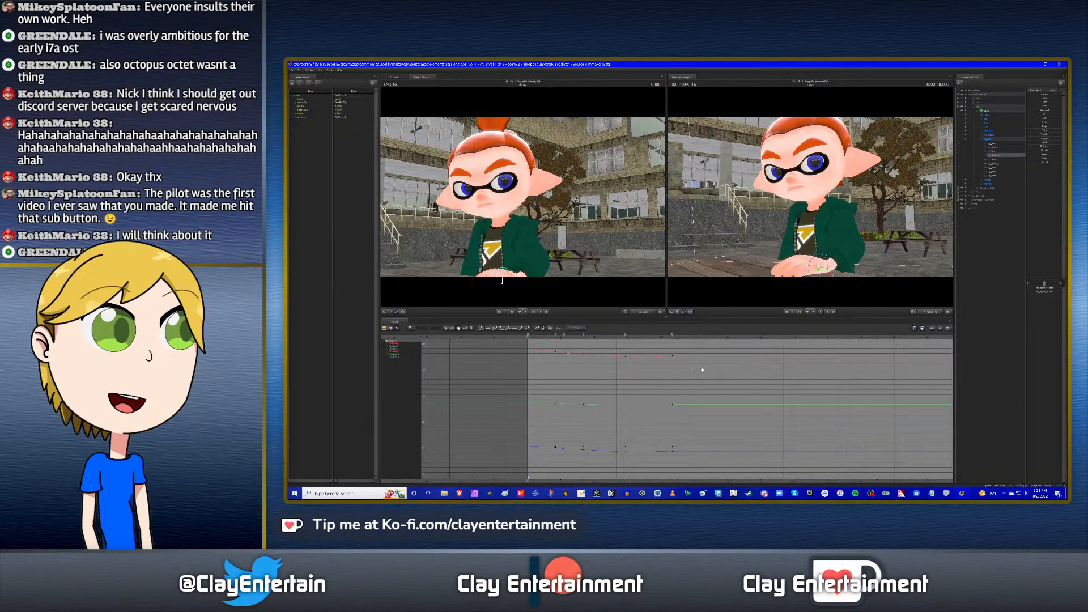
{"action": "left_click_drag", "start_coordinate": [702, 370], "coordinate": [694, 371]}
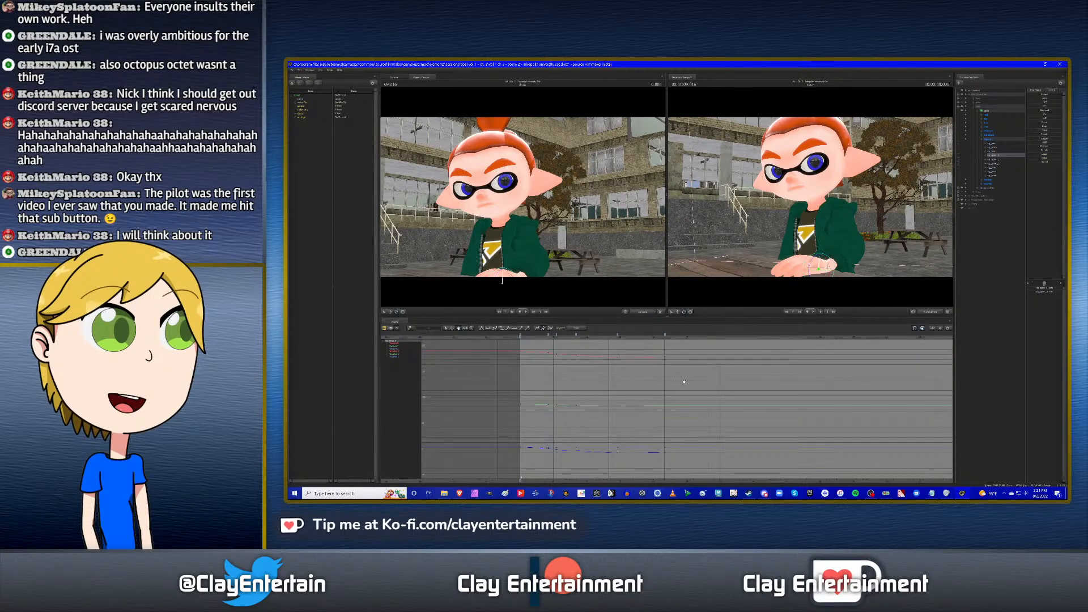
{"action": "scroll", "coordinate": [663, 374], "scroll_direction": "up", "scroll_amount": 1}
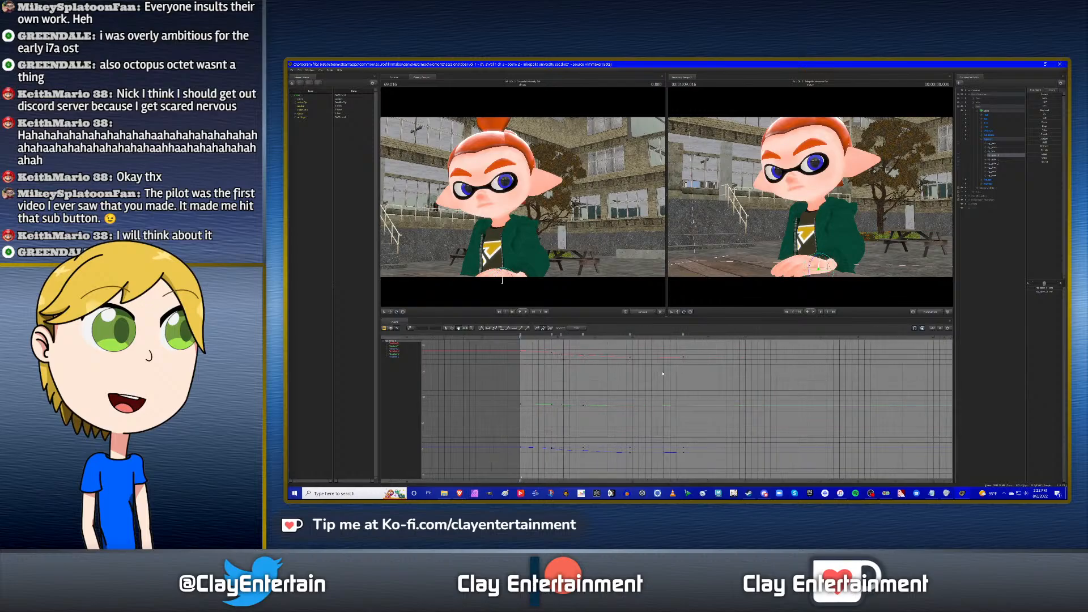
{"action": "scroll", "coordinate": [663, 374], "scroll_direction": "down", "scroll_amount": 1}
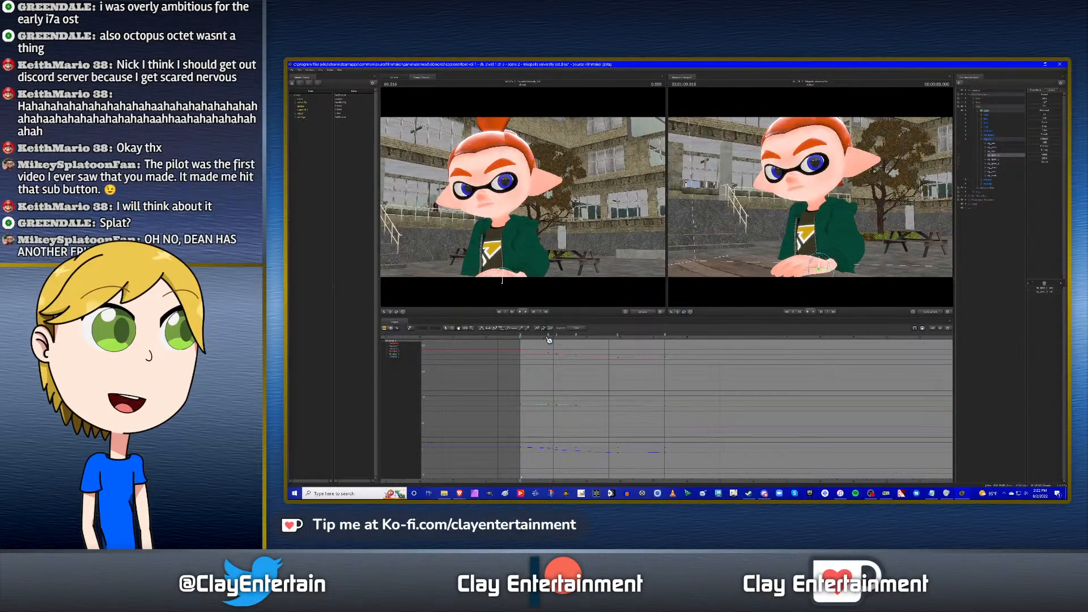
{"action": "left_click", "coordinate": [667, 336]}
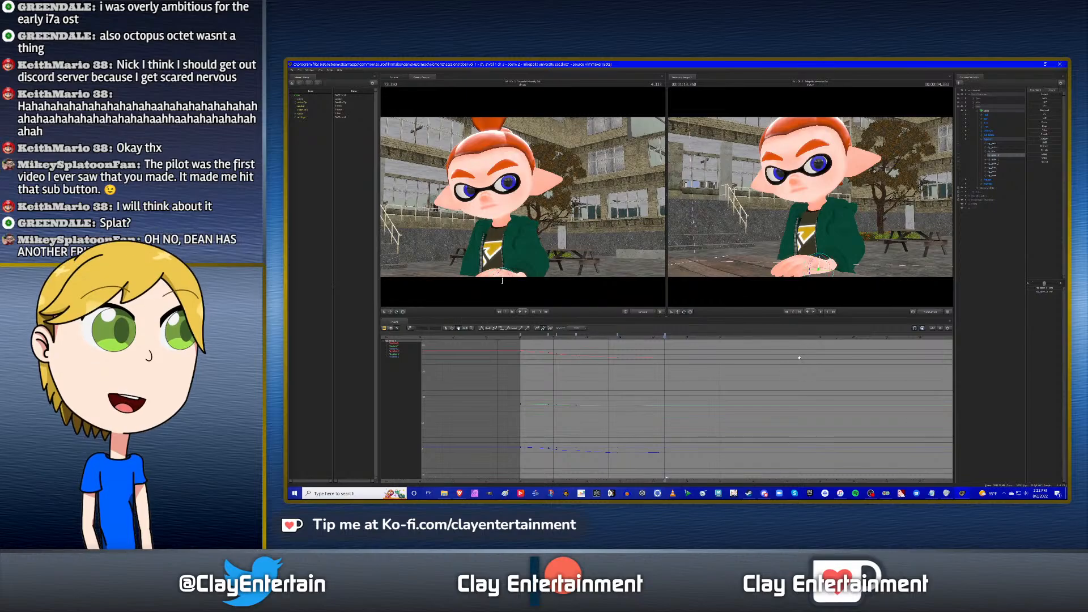
Place the playhead a short distance past the last keyframe, at about 4.58 seconds into the shot.
{"action": "scroll", "coordinate": [600, 373], "scroll_direction": "up", "scroll_amount": 2}
{"action": "middle_click_drag", "start_coordinate": [720, 378], "coordinate": [617, 379]}
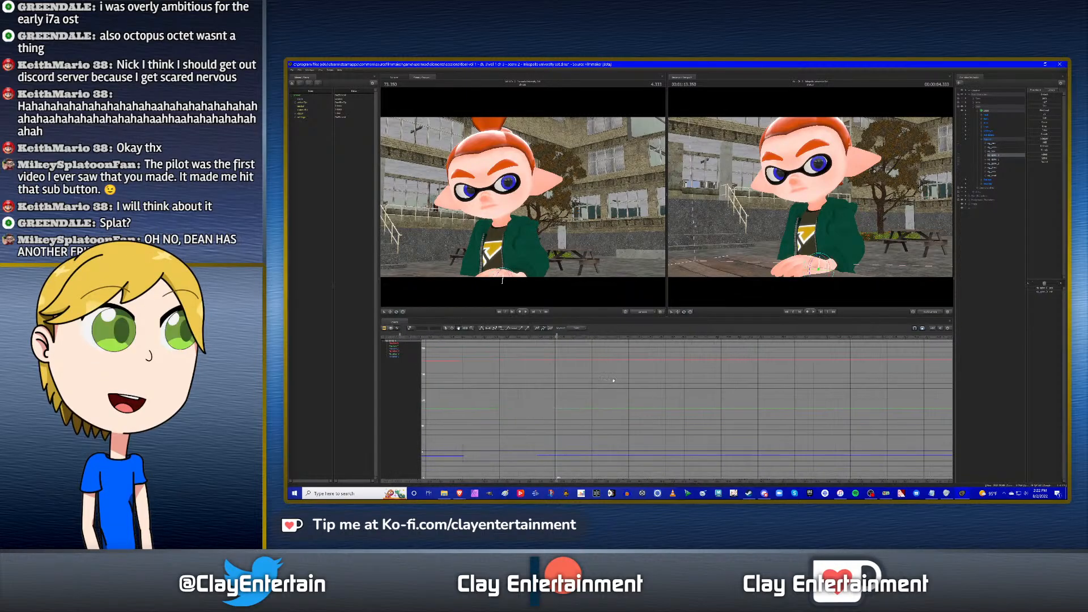
{"action": "scroll", "coordinate": [613, 380], "scroll_direction": "down", "scroll_amount": 1}
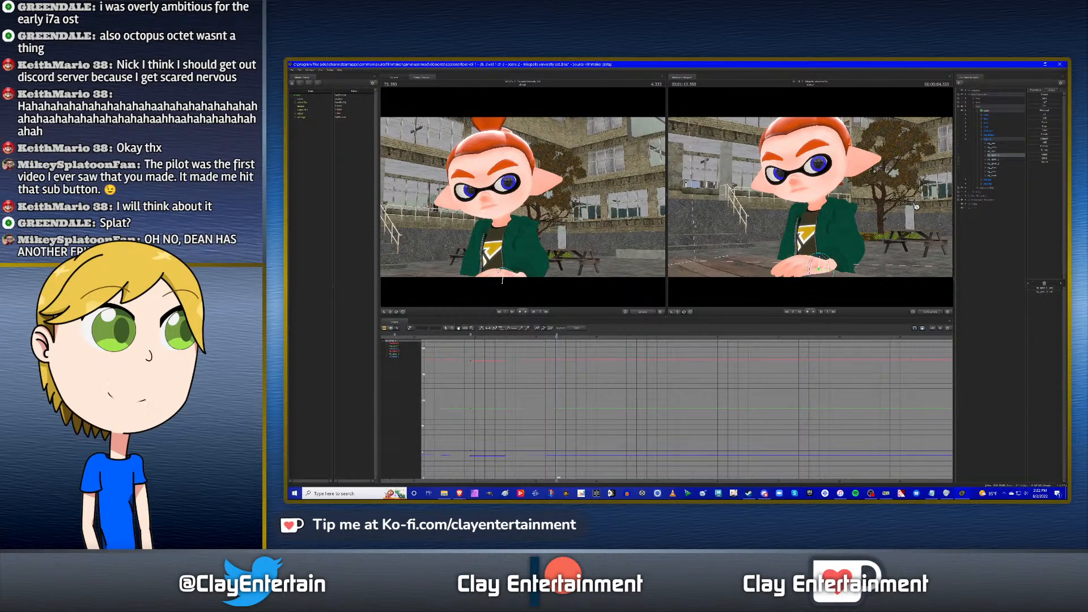
{"action": "left_click", "coordinate": [586, 336]}
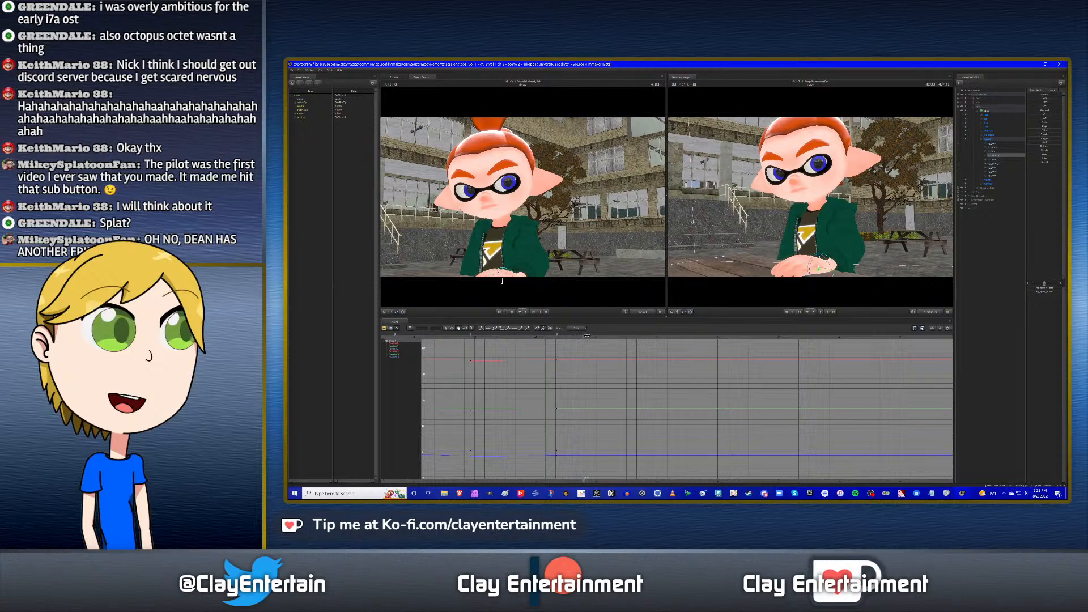
{"action": "left_click", "coordinate": [557, 337]}
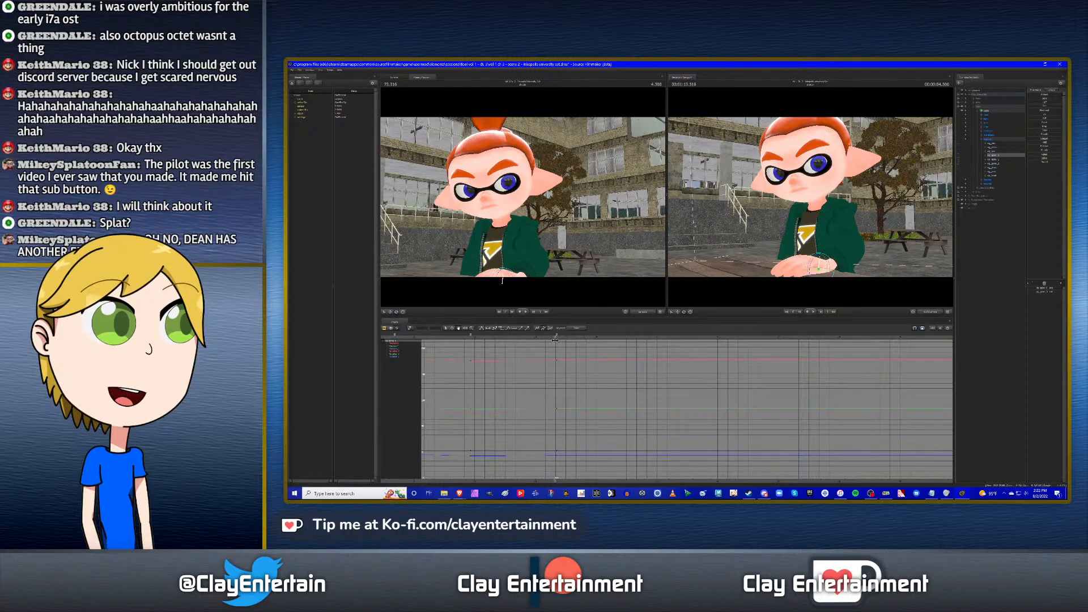
{"action": "left_click_drag", "start_coordinate": [556, 340], "coordinate": [629, 374]}
{"action": "scroll", "coordinate": [575, 374], "scroll_direction": "up", "scroll_amount": 3}
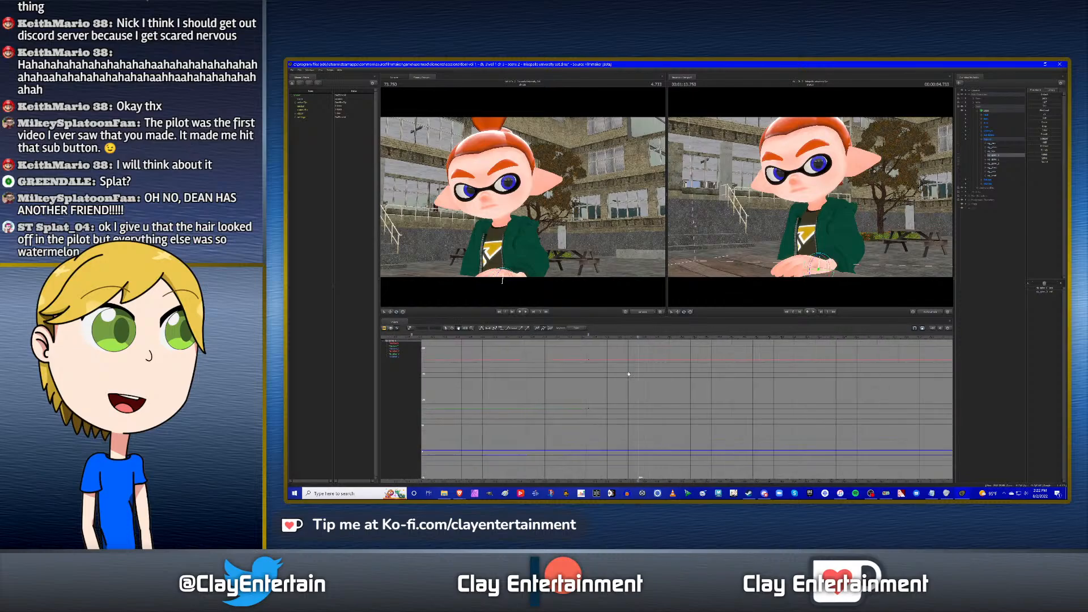
{"action": "left_click", "coordinate": [588, 337]}
{"action": "left_click_drag", "start_coordinate": [588, 338], "coordinate": [620, 340]}
Shift the character's pelvis control slightly at the playhead to key a new body position.
{"action": "left_click_drag", "start_coordinate": [870, 185], "coordinate": [813, 200]}
{"action": "left_click", "coordinate": [994, 155]}
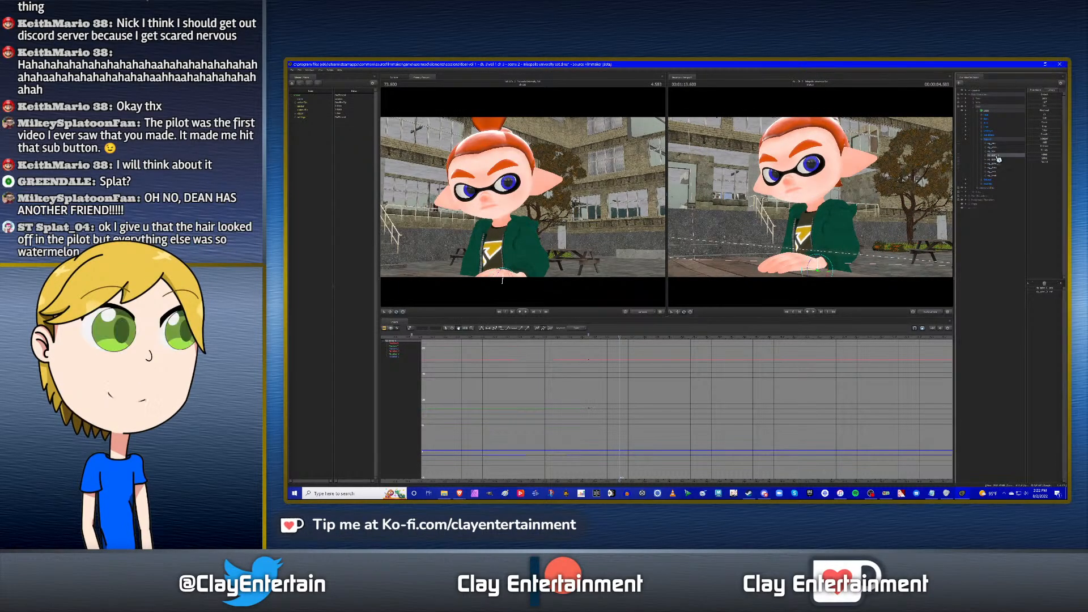
{"action": "left_click_drag", "start_coordinate": [804, 220], "coordinate": [814, 199]}
{"action": "left_click_drag", "start_coordinate": [810, 197], "coordinate": [788, 197], "text": "alt"}
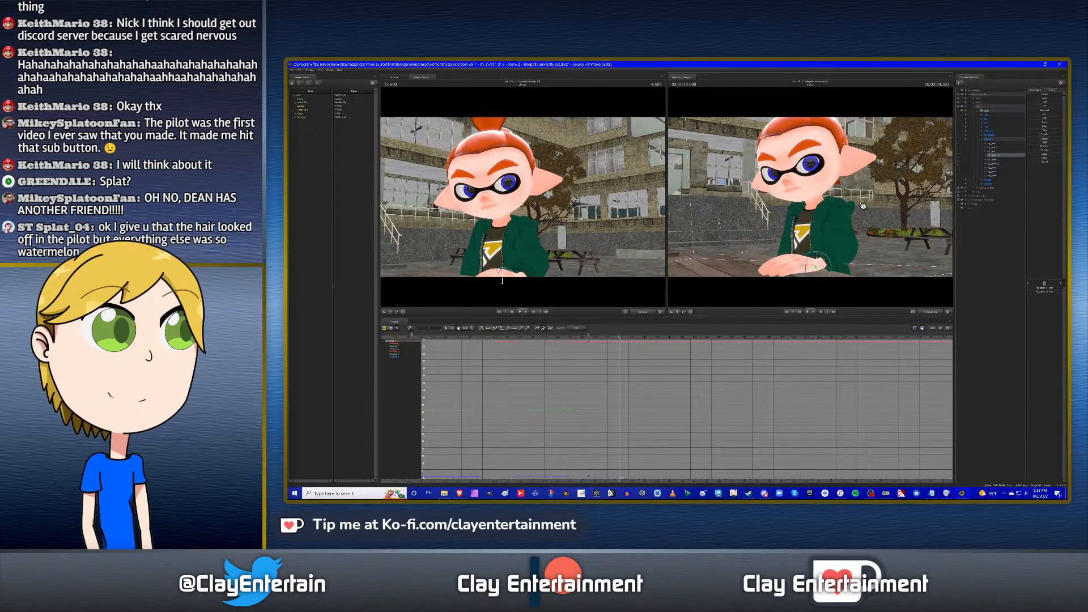
{"action": "scroll", "coordinate": [614, 367], "scroll_direction": "up", "scroll_amount": 4}
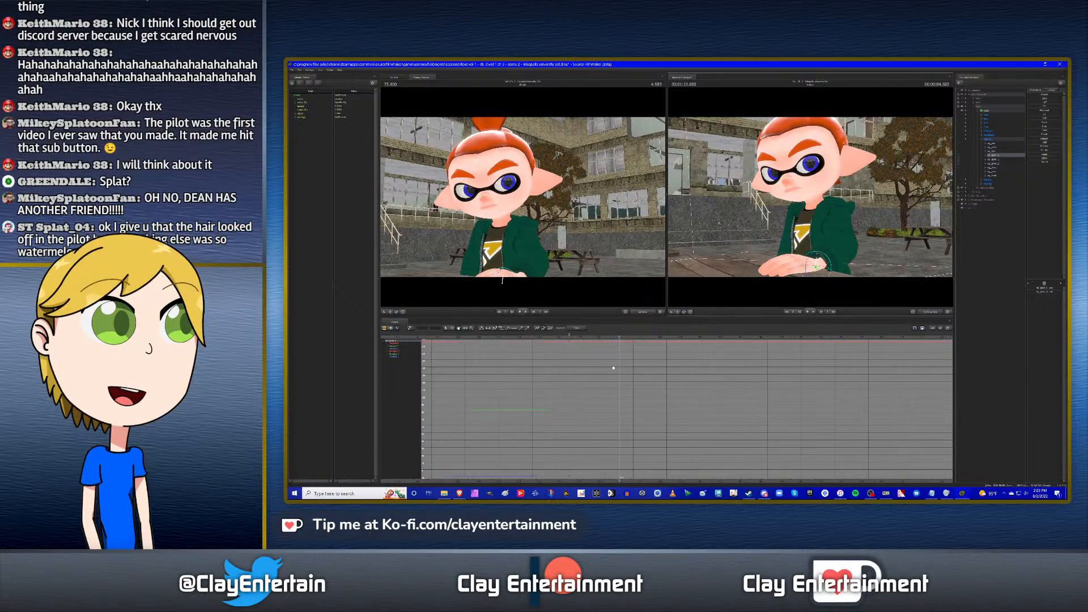
{"action": "left_click_drag", "start_coordinate": [622, 367], "coordinate": [676, 366]}
{"action": "scroll", "coordinate": [676, 366], "scroll_direction": "down", "scroll_amount": 2, "text": "shift"}
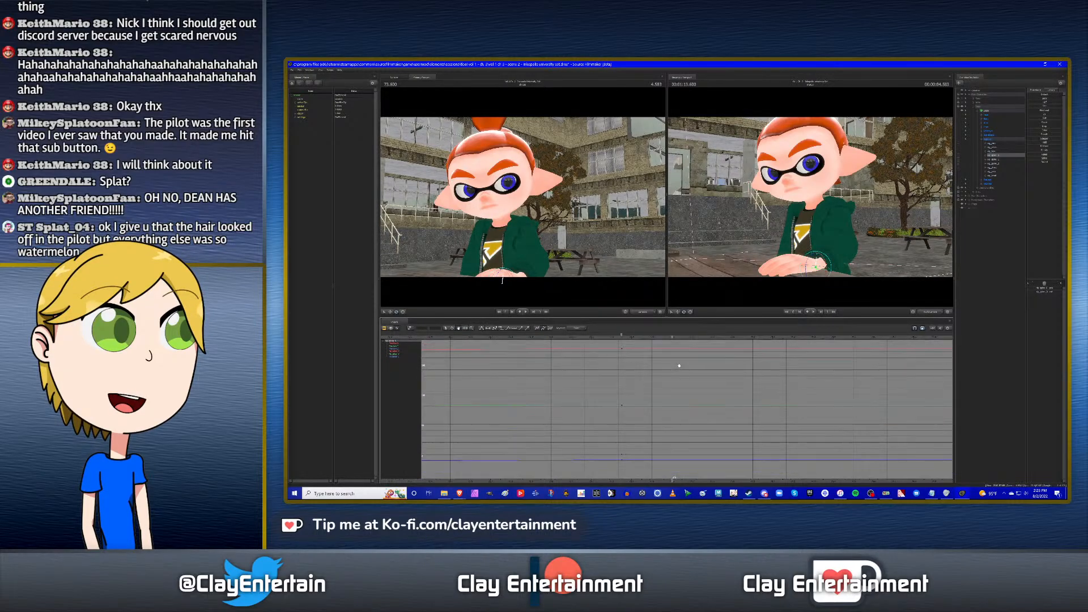
{"action": "left_click_drag", "start_coordinate": [812, 270], "coordinate": [829, 271], "text": "alt"}
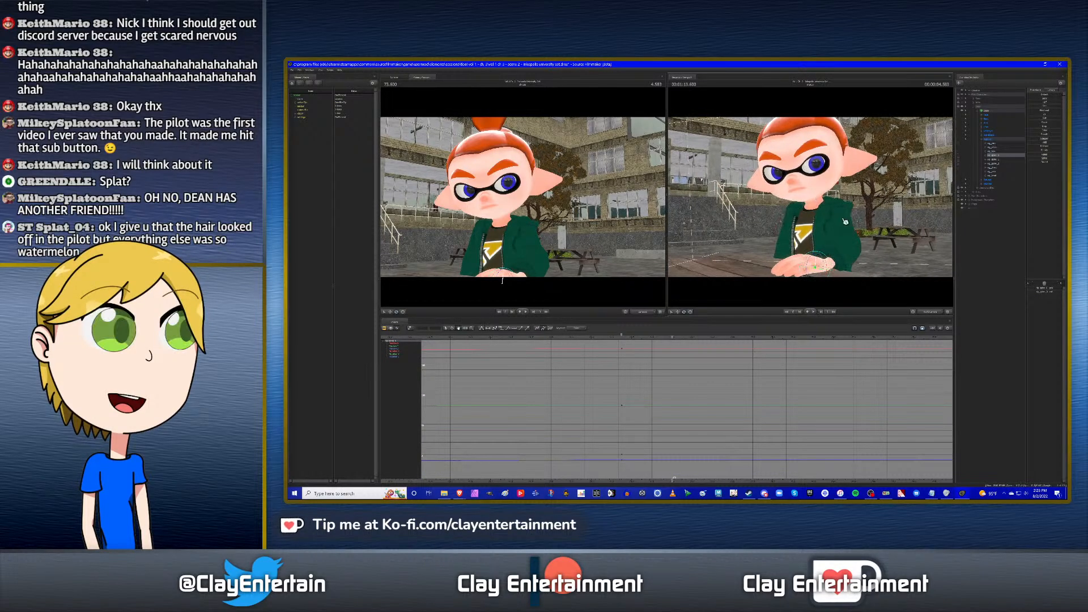
{"action": "middle_click_drag", "start_coordinate": [830, 270], "coordinate": [821, 255], "text": "alt"}
{"action": "left_click_drag", "start_coordinate": [821, 255], "coordinate": [829, 292], "text": "alt"}
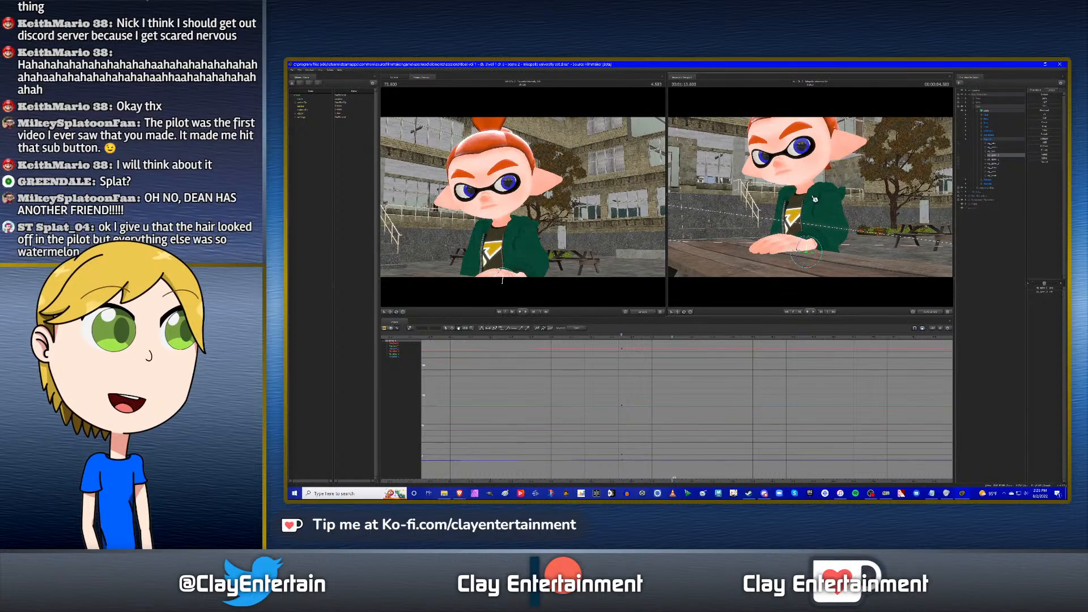
{"action": "middle_click_drag", "start_coordinate": [829, 292], "coordinate": [838, 301], "text": "alt"}
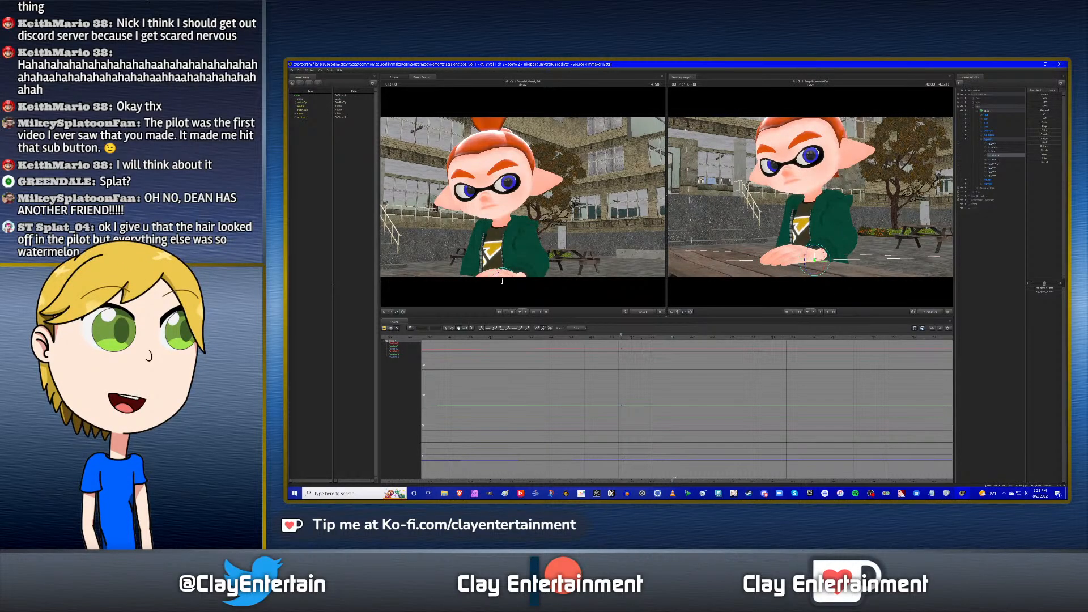
{"action": "left_click_drag", "start_coordinate": [822, 243], "coordinate": [844, 238], "text": "alt"}
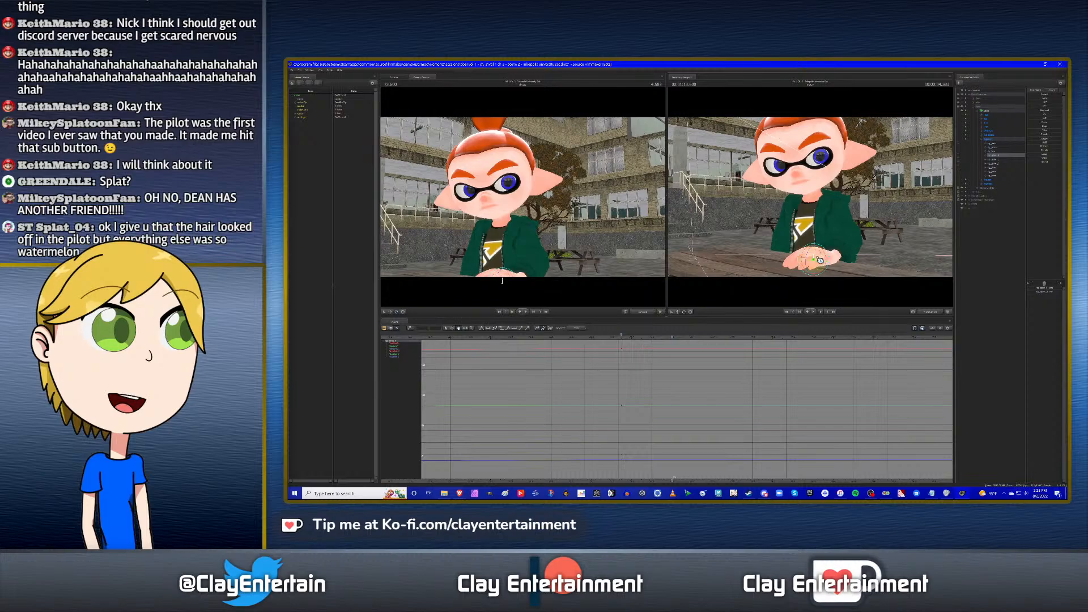
{"action": "left_click_drag", "start_coordinate": [820, 259], "coordinate": [816, 262]}
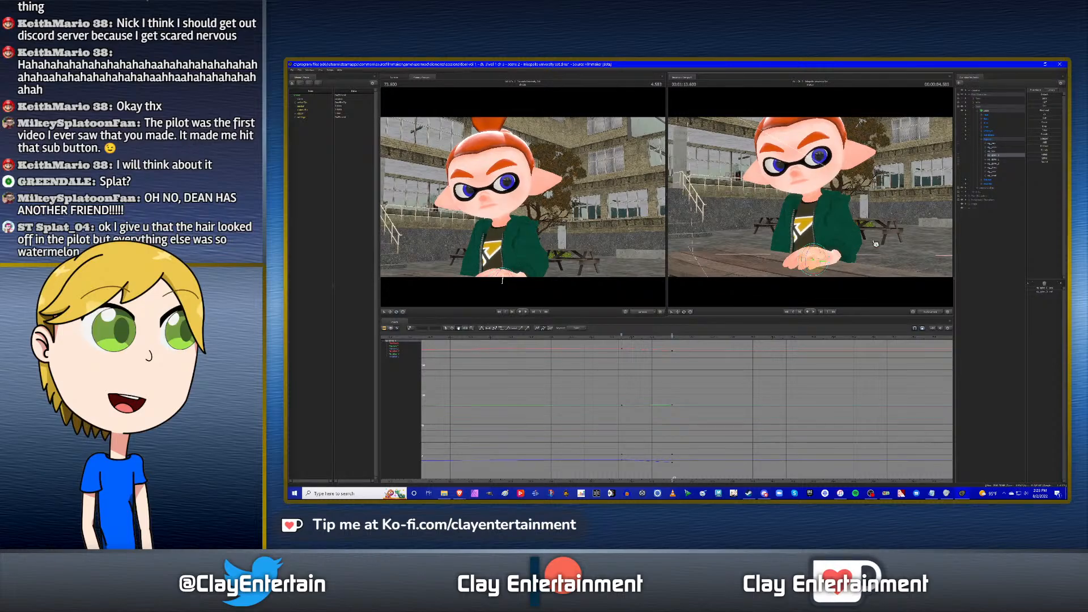
Rotate the two spine controls directly above the pelvis slightly to key the torso's new pose.
{"action": "left_click", "coordinate": [995, 160]}
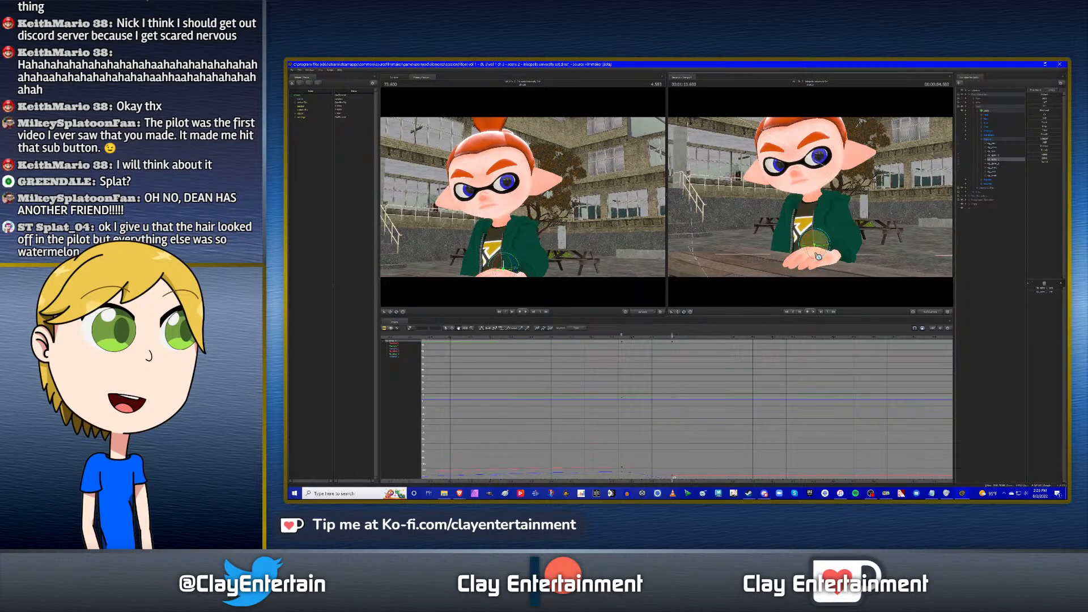
{"action": "left_click_drag", "start_coordinate": [820, 248], "coordinate": [820, 244]}
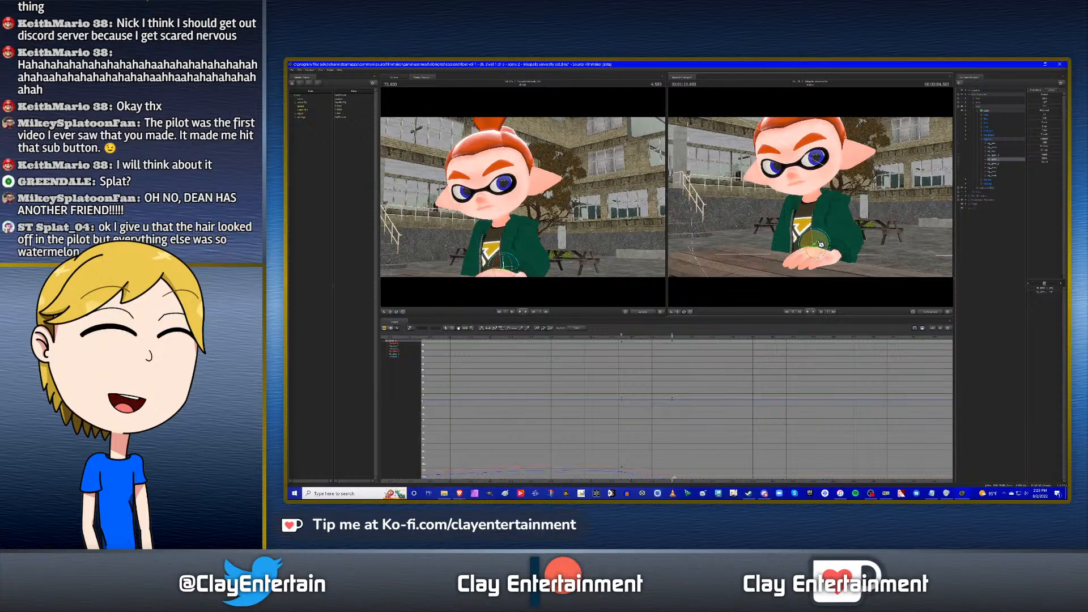
{"action": "left_click", "coordinate": [997, 164]}
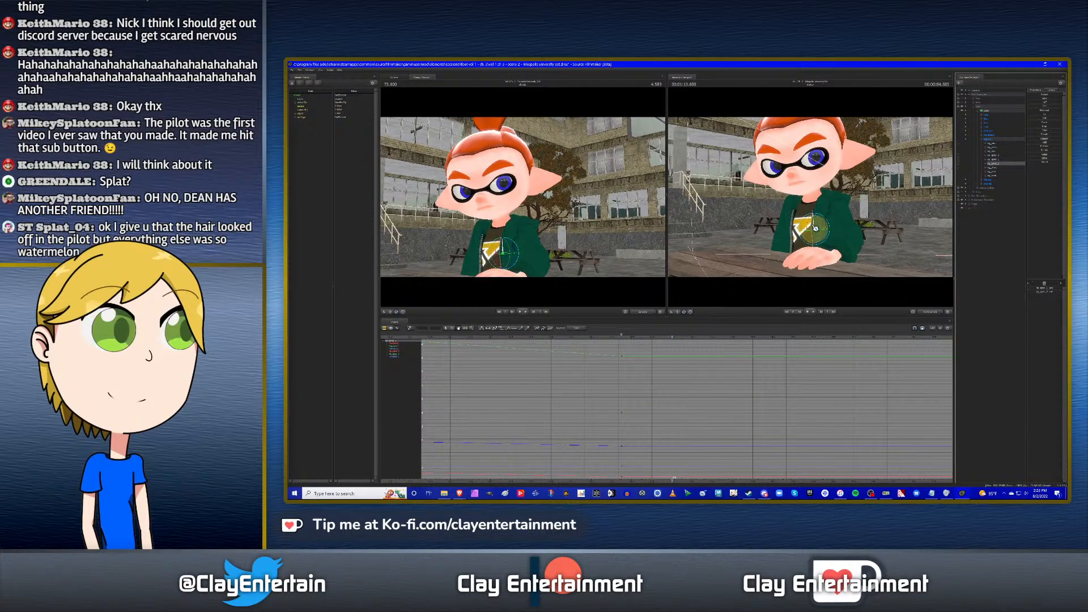
{"action": "left_click_drag", "start_coordinate": [814, 227], "coordinate": [821, 226]}
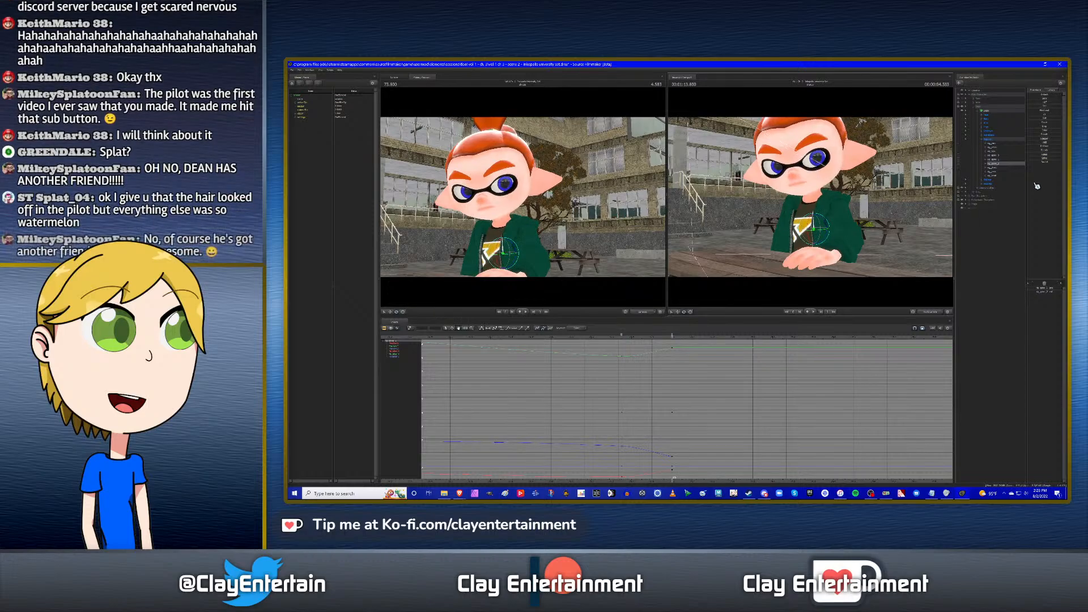
Rotate the upper chest and neck controls slightly and compare the pose with the previous keyframe.
{"action": "left_click", "coordinate": [1000, 168]}
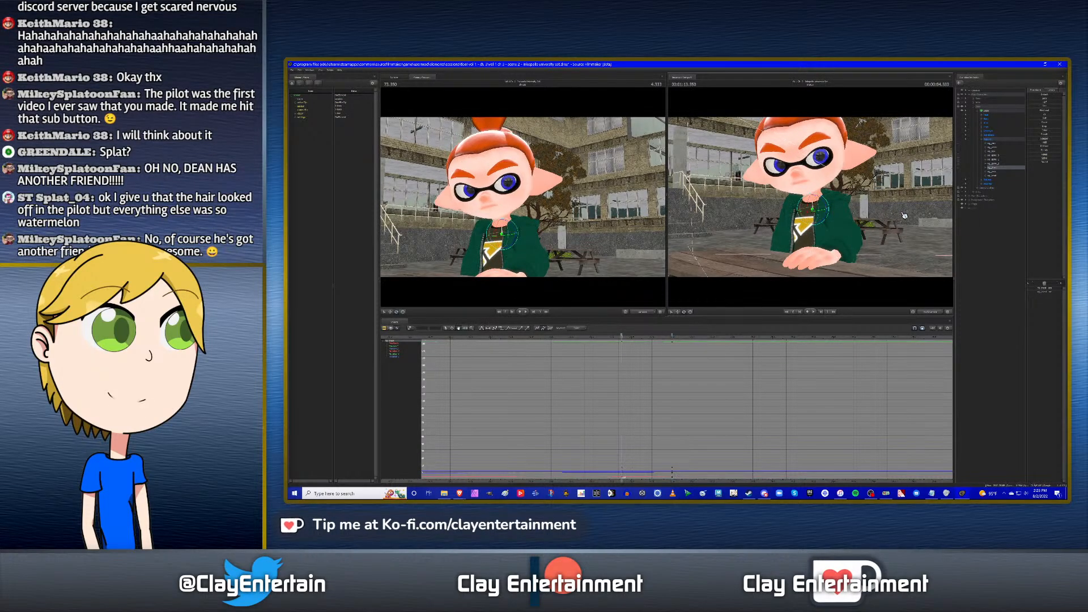
{"action": "left_click", "coordinate": [986, 175]}
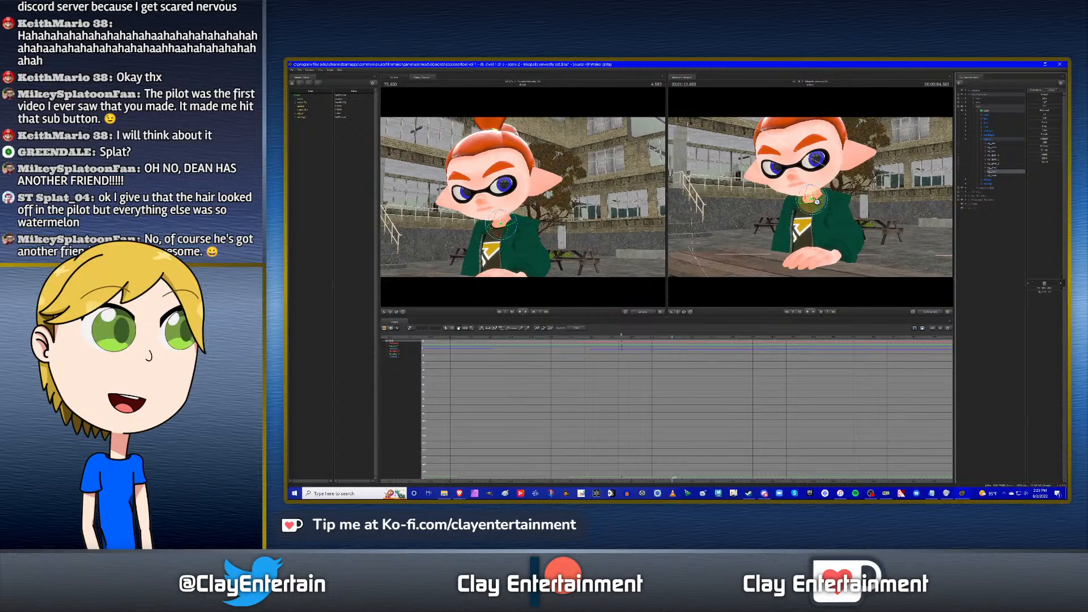
{"action": "left_click_drag", "start_coordinate": [817, 197], "coordinate": [846, 200]}
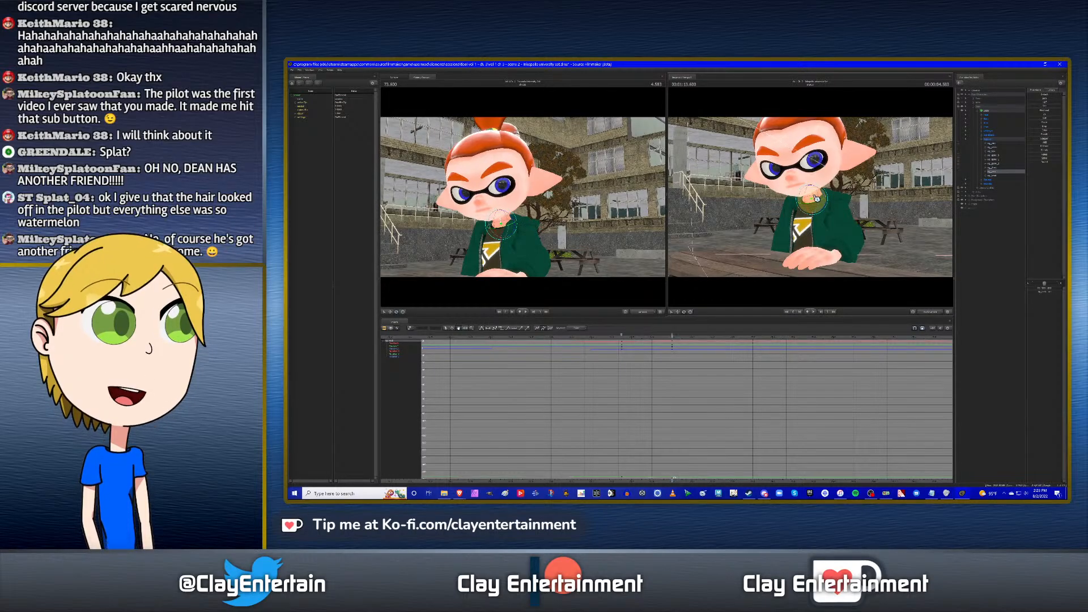
{"action": "key", "text": "Up"}
{"action": "key", "text": "Down"}
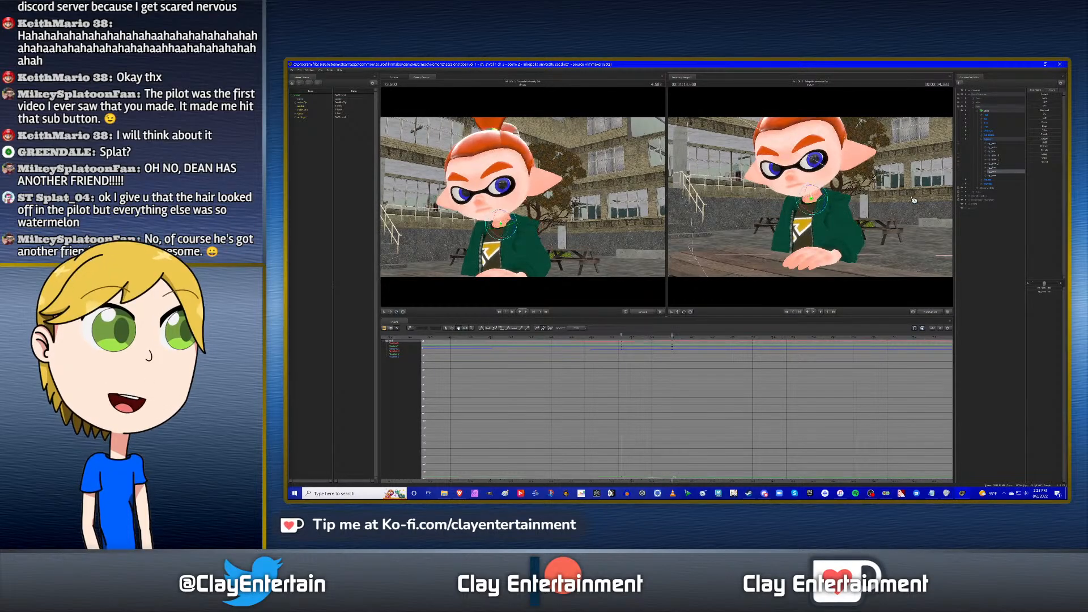
Key the head control's orientation at the playhead and compare it with the previous keyframe.
{"action": "left_click", "coordinate": [993, 177]}
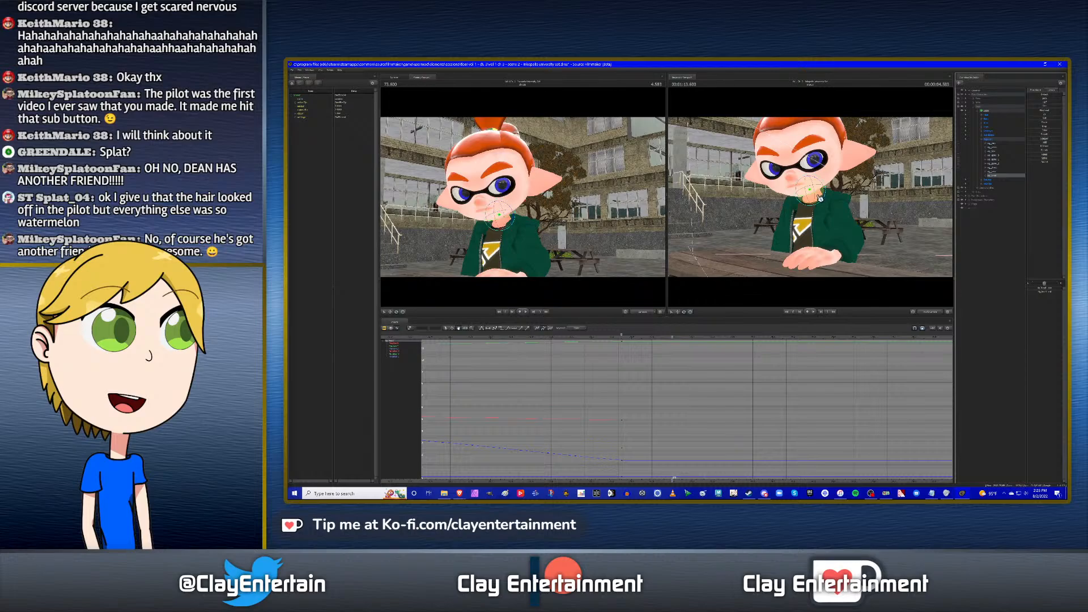
{"action": "key", "text": "Up"}
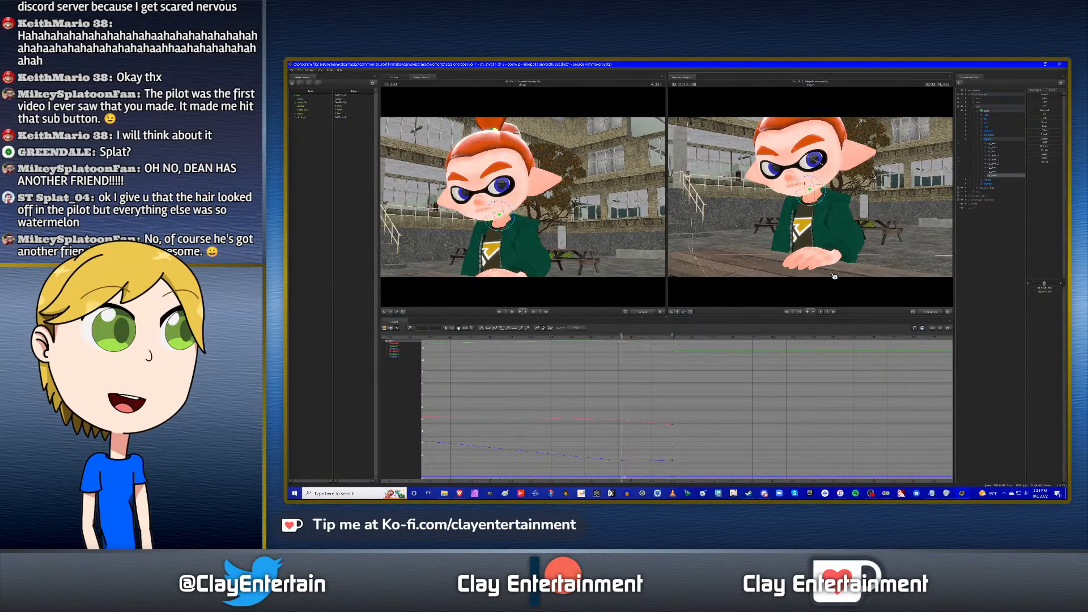
{"action": "key", "text": "Down"}
Examine the pelvis control's animation curves around the latest keyframes in the Graph Editor to choose the next pose's time.
{"action": "left_click", "coordinate": [996, 155]}
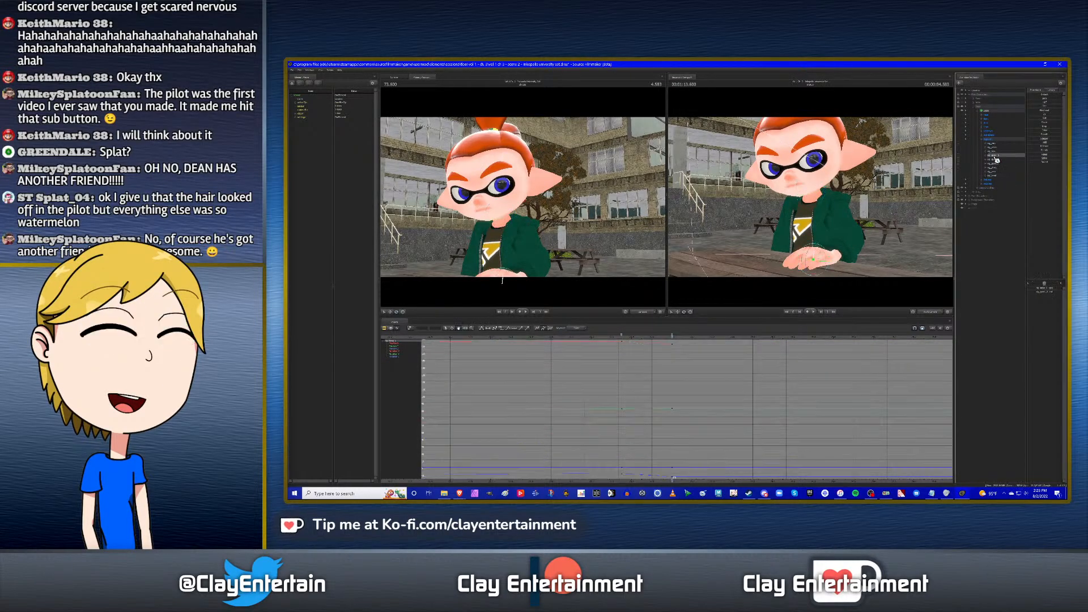
{"action": "left_click_drag", "start_coordinate": [692, 363], "coordinate": [652, 371]}
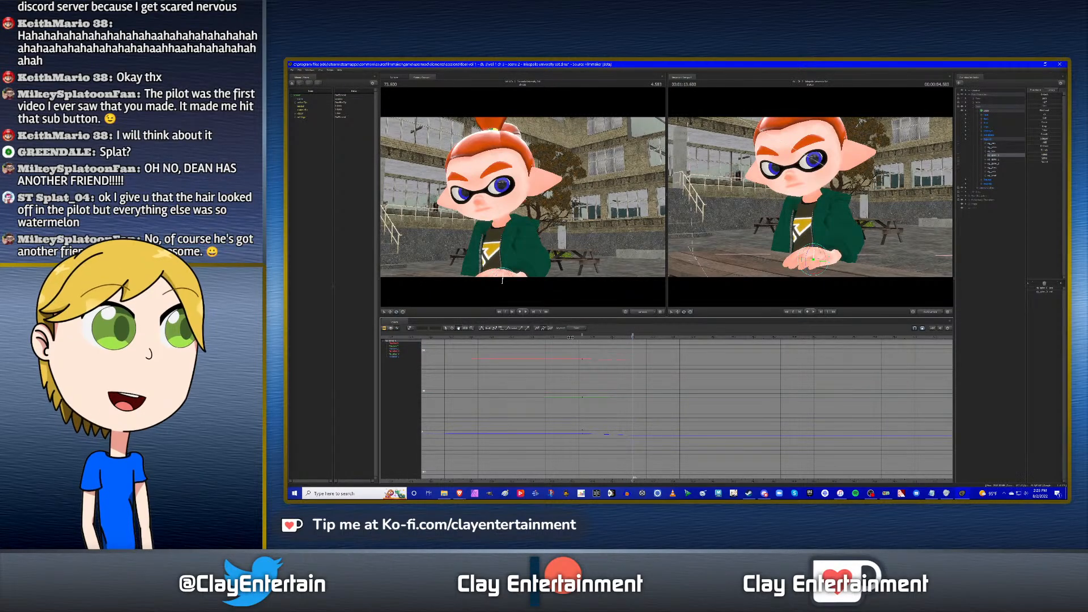
{"action": "key", "text": "Down"}
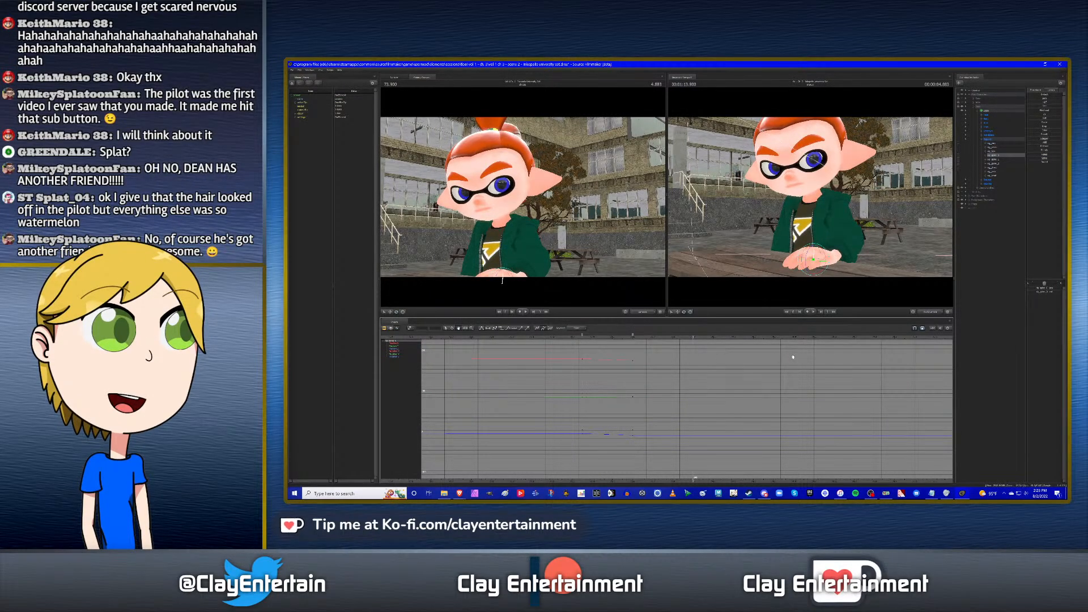
{"action": "left_click_drag", "start_coordinate": [734, 378], "coordinate": [714, 379]}
{"action": "scroll", "coordinate": [755, 379], "scroll_direction": "down", "scroll_amount": 5}
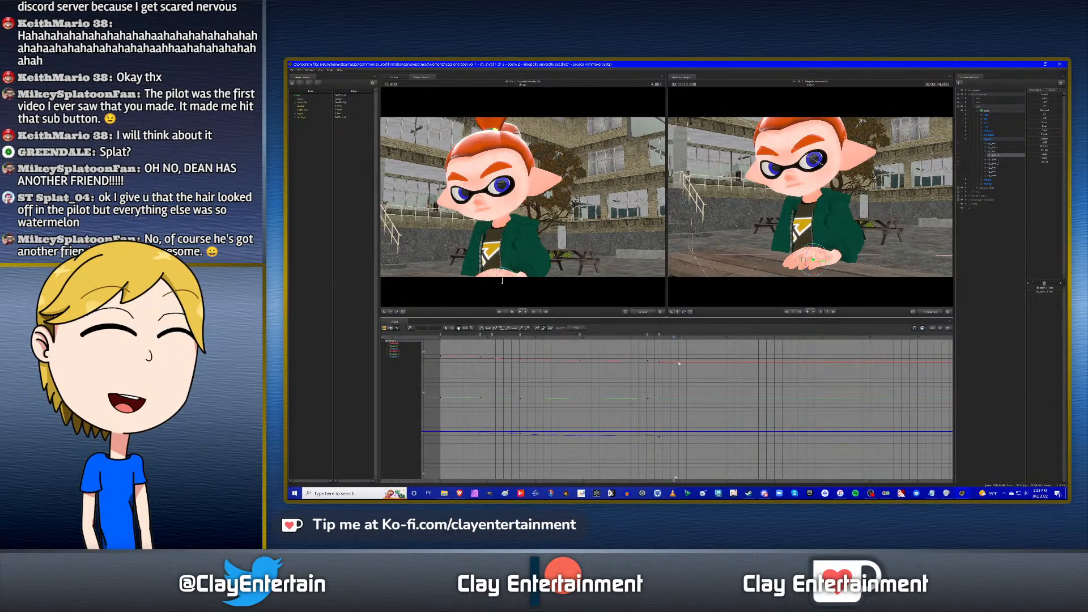
{"action": "scroll", "coordinate": [734, 374], "scroll_direction": "up", "scroll_amount": 1}
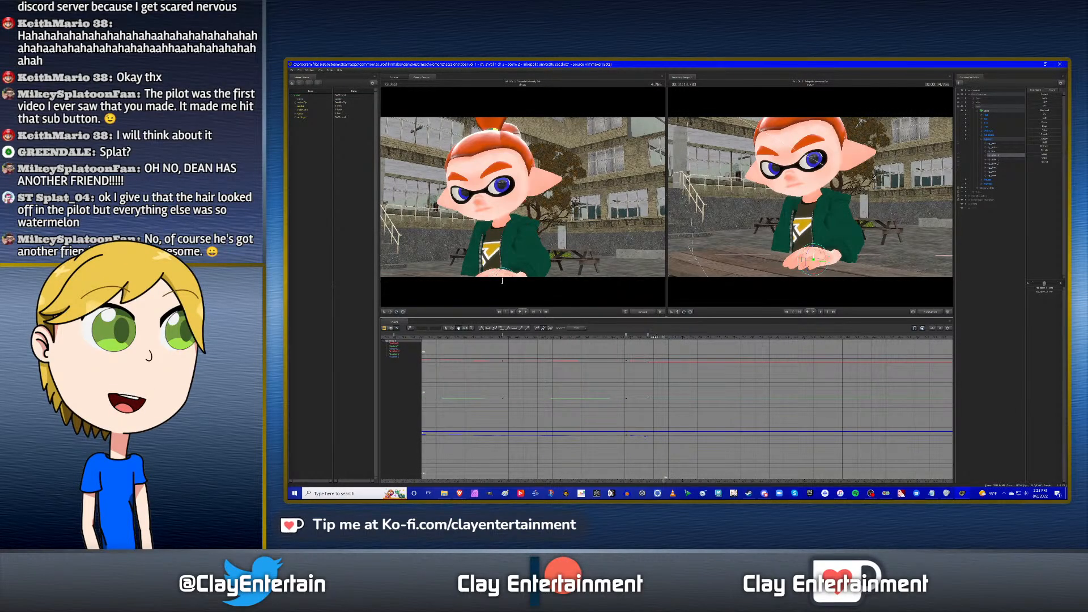
{"action": "left_click_drag", "start_coordinate": [702, 383], "coordinate": [637, 384]}
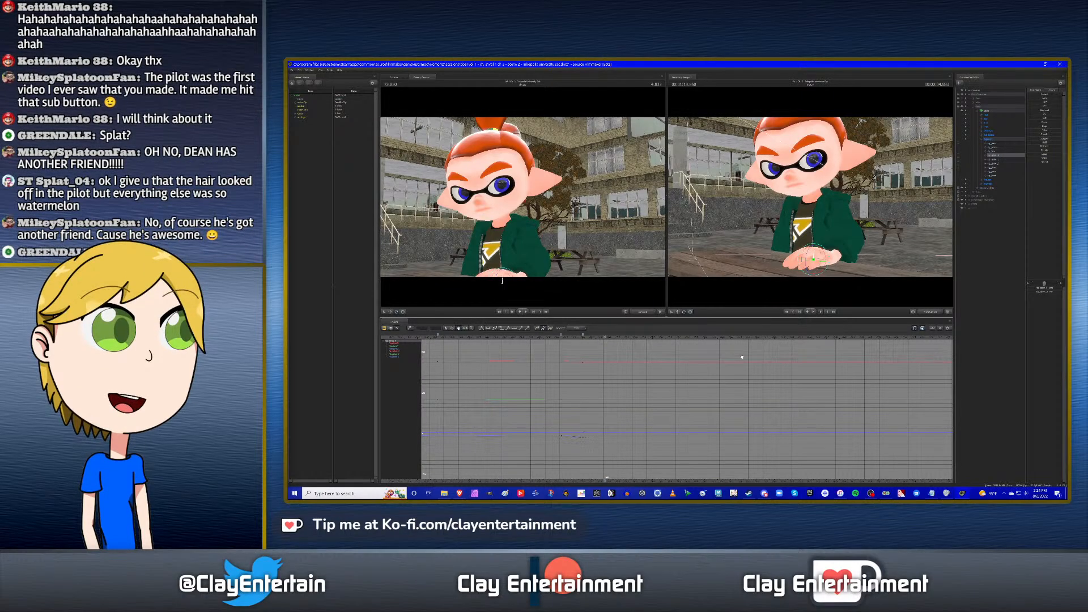
{"action": "scroll", "coordinate": [561, 371], "scroll_direction": "up", "scroll_amount": 2}
{"action": "middle_click_drag", "start_coordinate": [560, 372], "coordinate": [601, 375]}
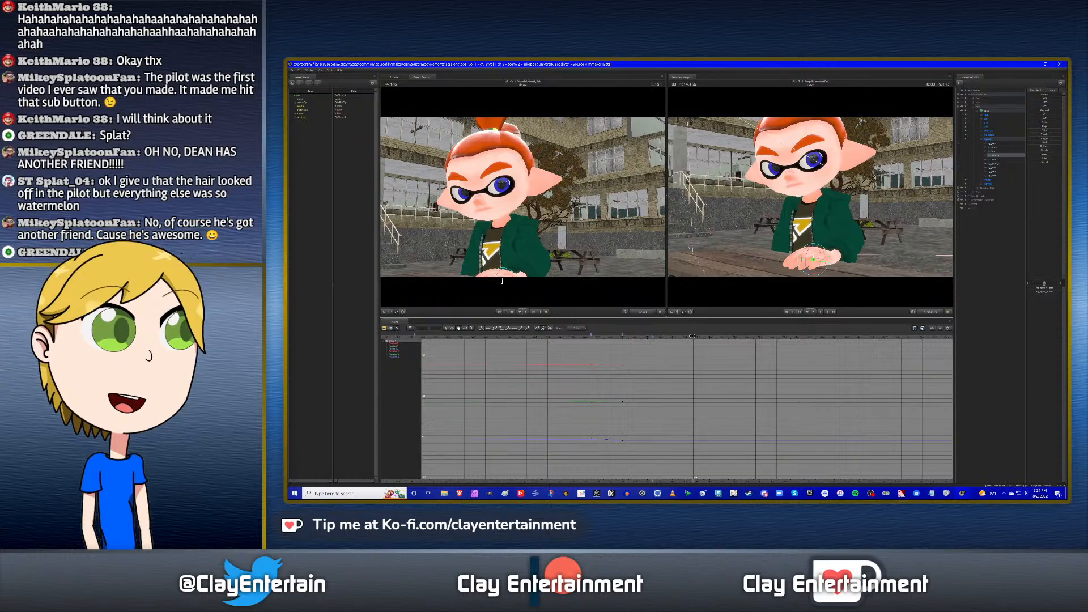
{"action": "left_click_drag", "start_coordinate": [653, 337], "coordinate": [705, 336]}
{"action": "left_click", "coordinate": [1002, 157]}
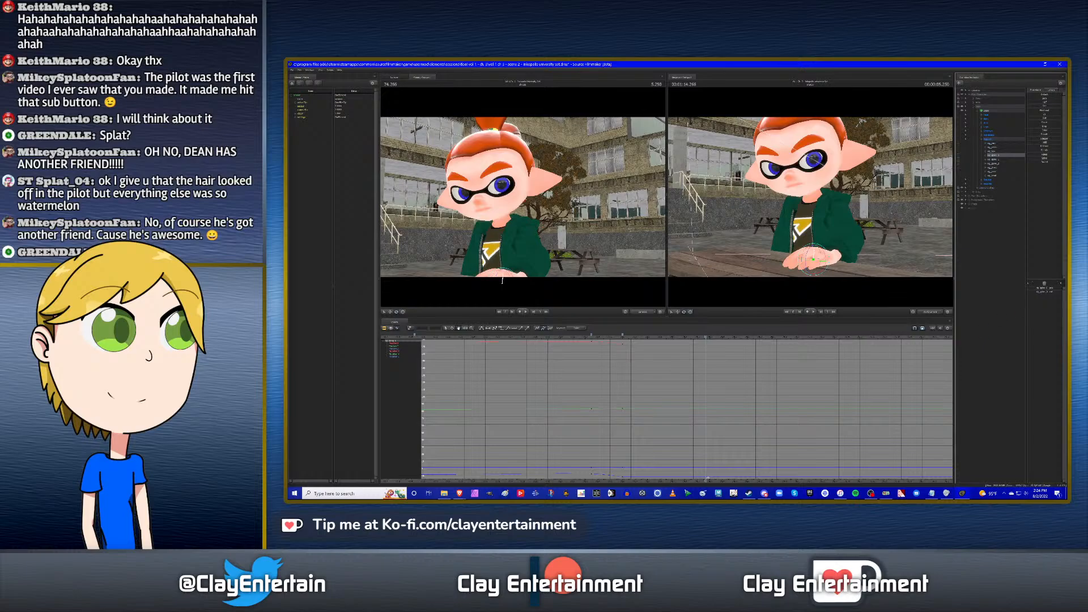
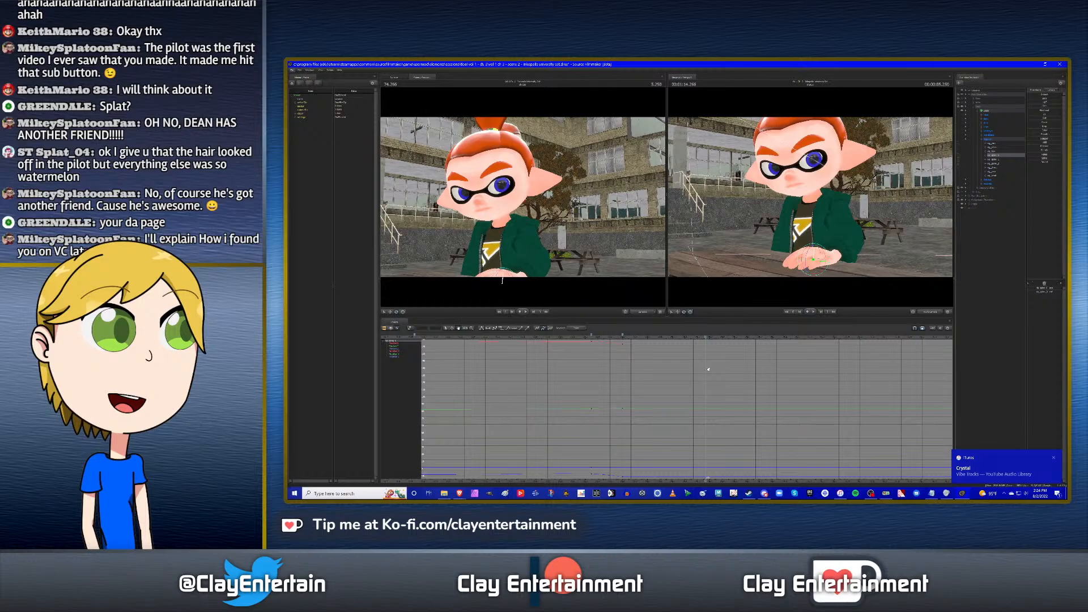
{"action": "scroll", "coordinate": [707, 369], "scroll_direction": "down", "scroll_amount": 2}
{"action": "left_click_drag", "start_coordinate": [757, 373], "coordinate": [751, 377]}
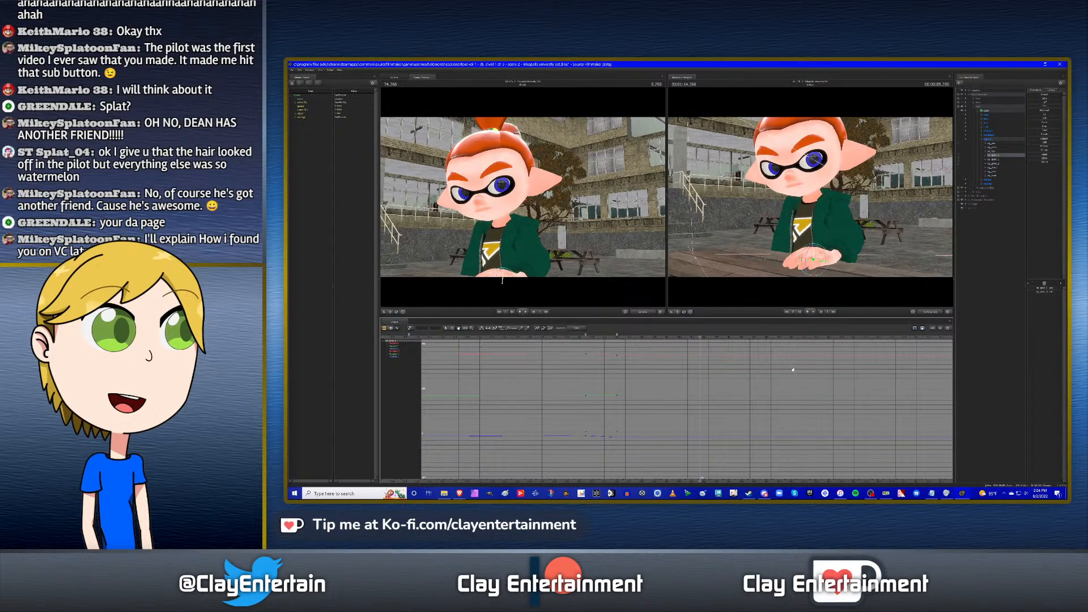
{"action": "left_click_drag", "start_coordinate": [756, 366], "coordinate": [753, 367]}
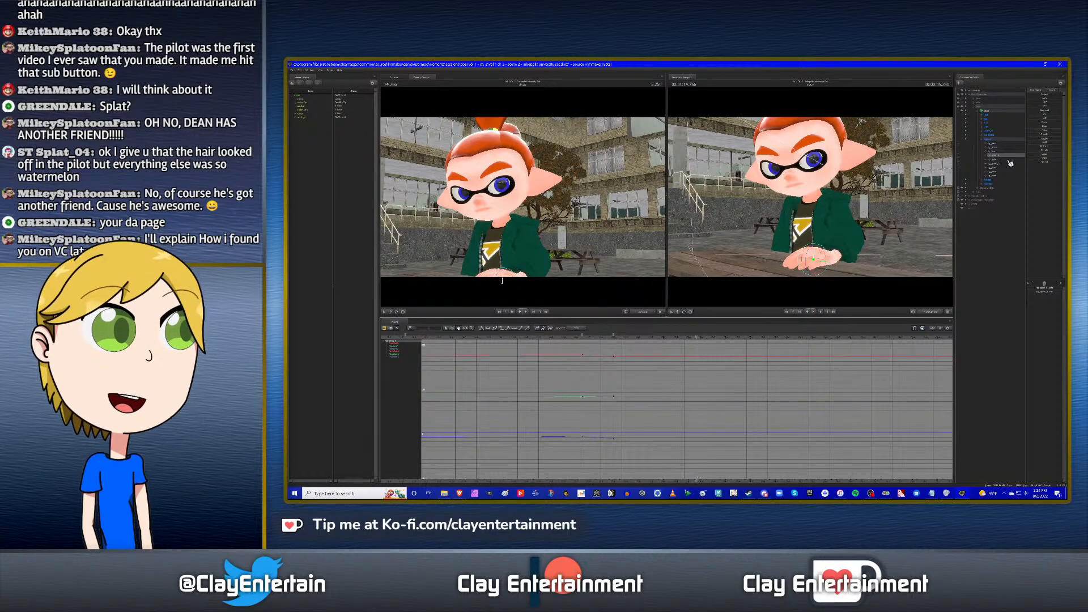
{"action": "left_click_drag", "start_coordinate": [704, 375], "coordinate": [706, 379]}
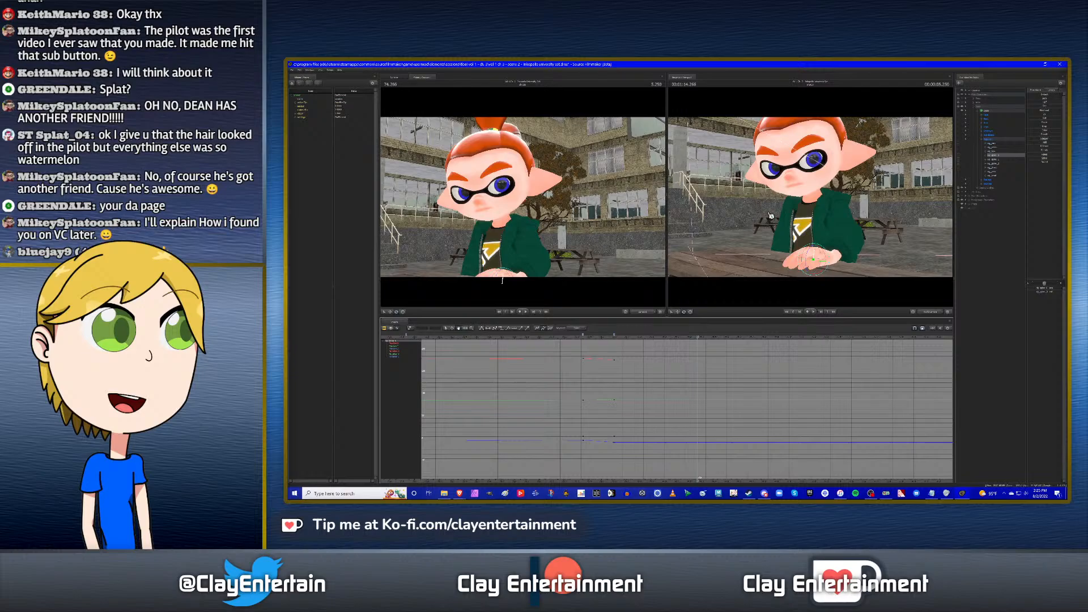
Adjust the pelvis control slightly at a new time after the last keyframe and compare the pose with the neighbouring keyframe.
{"action": "left_click_drag", "start_coordinate": [862, 207], "coordinate": [898, 202], "text": "alt"}
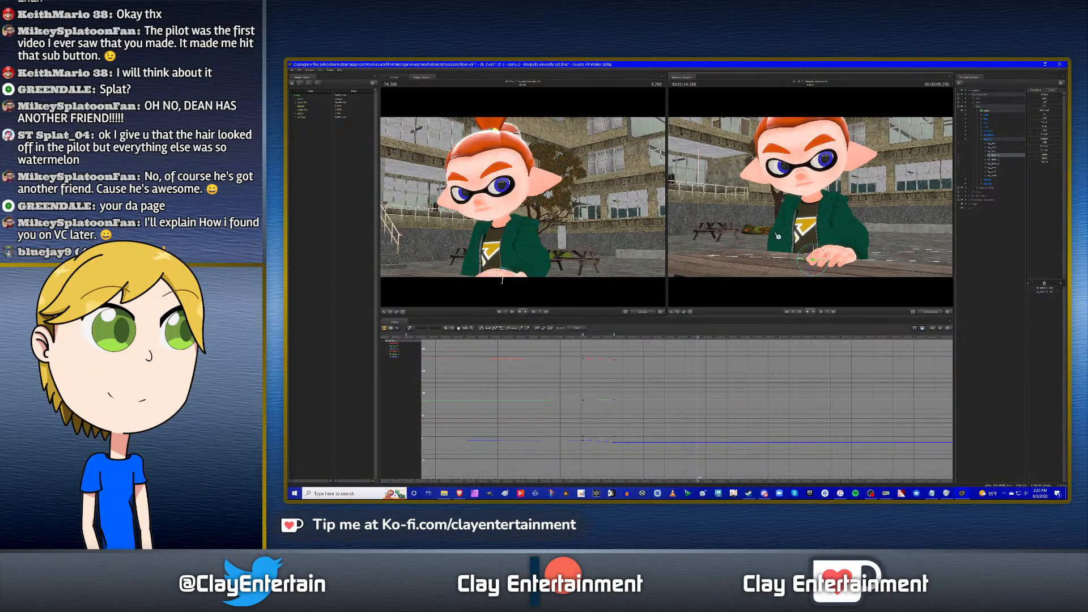
{"action": "left_click", "coordinate": [723, 335]}
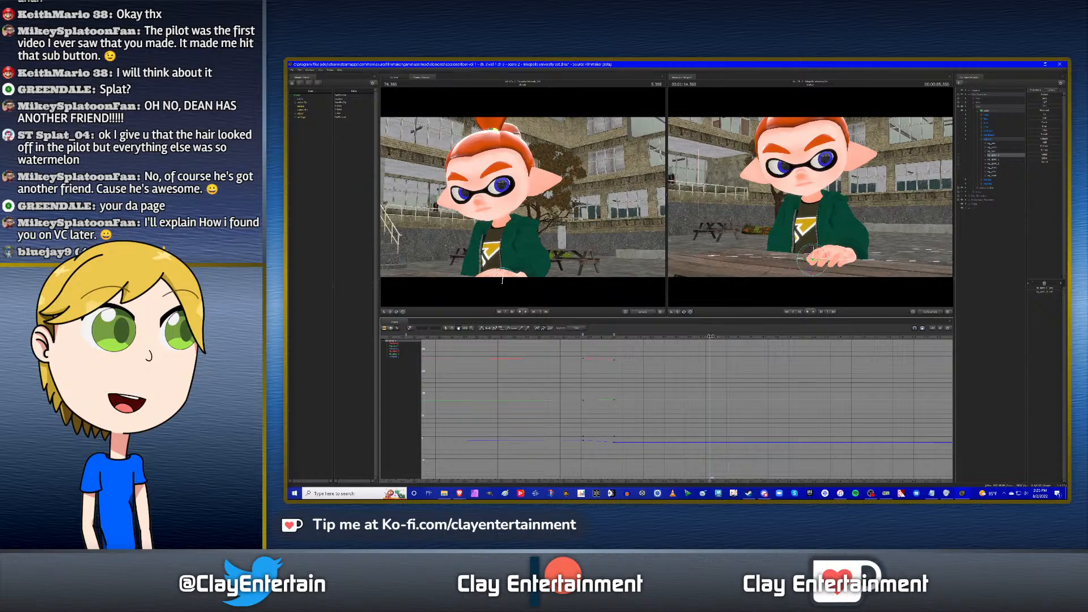
{"action": "left_click_drag", "start_coordinate": [711, 336], "coordinate": [708, 336]}
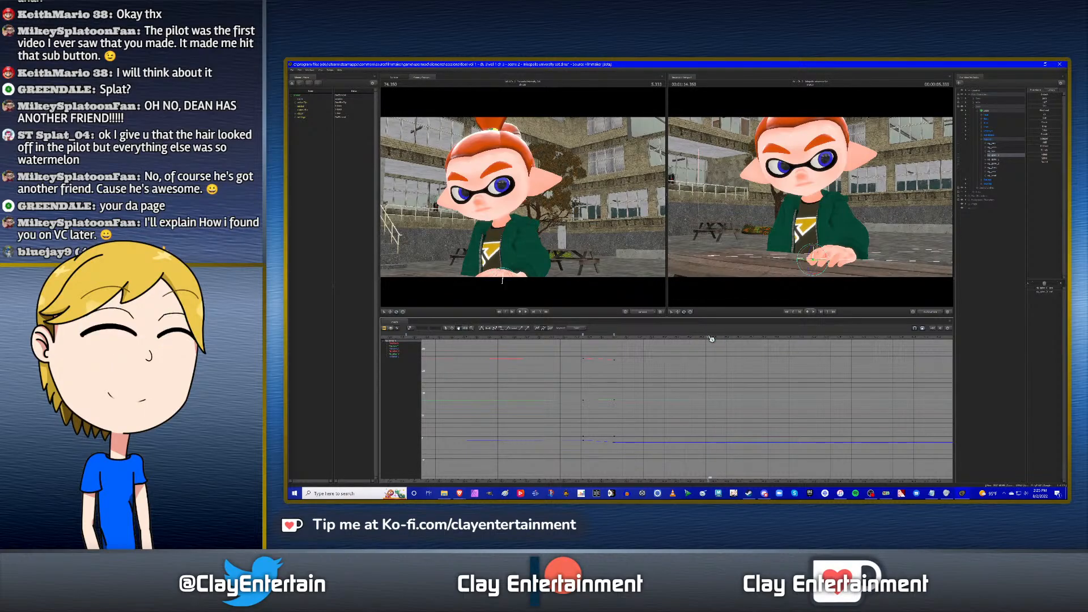
{"action": "left_click_drag", "start_coordinate": [724, 235], "coordinate": [813, 199], "text": "alt"}
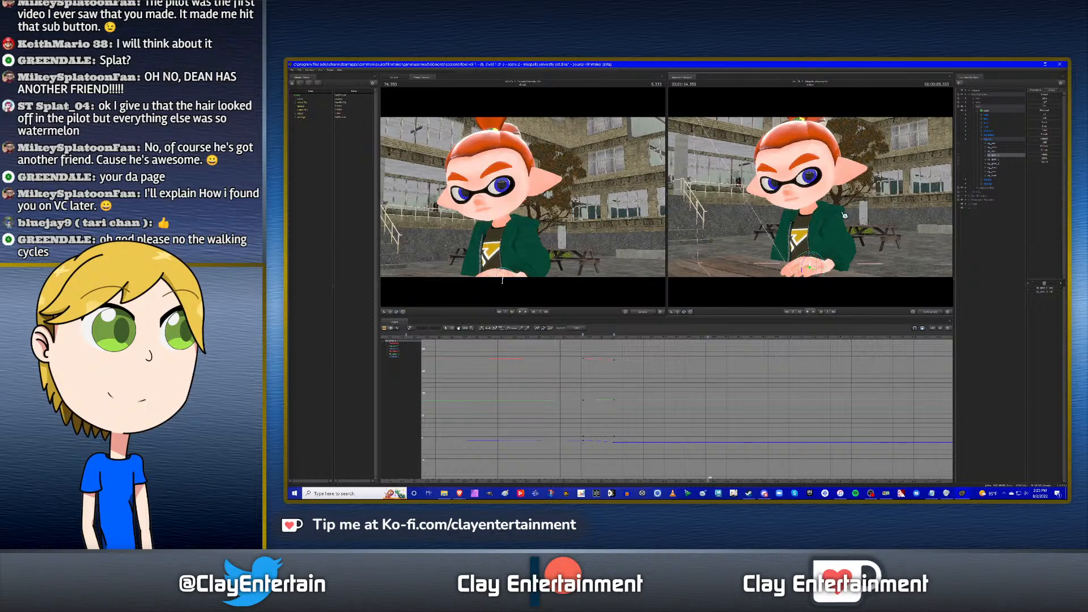
{"action": "left_click_drag", "start_coordinate": [844, 214], "coordinate": [813, 200]}
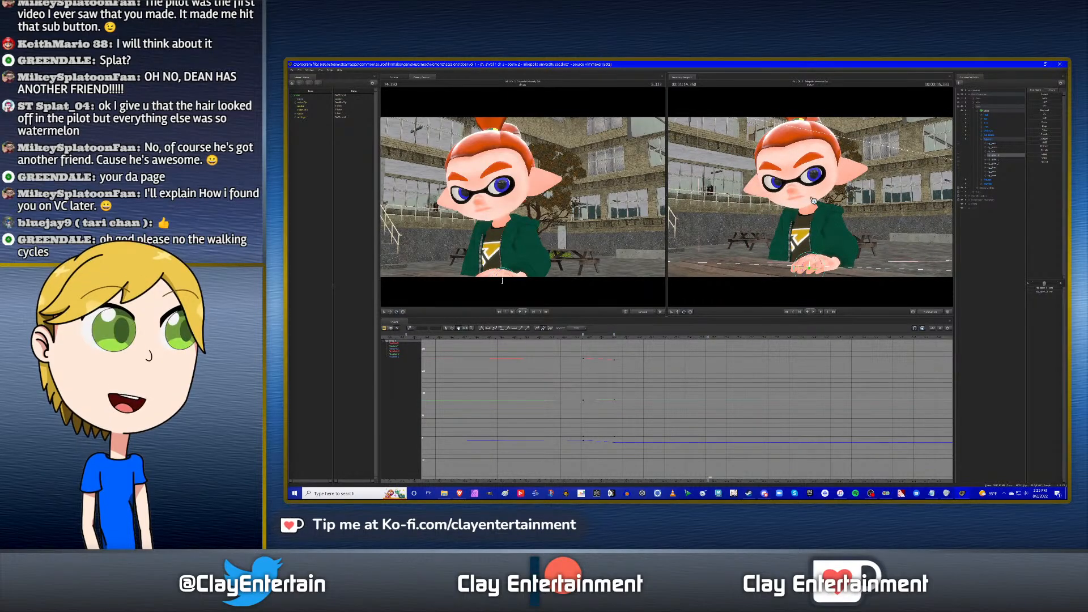
{"action": "mouse_move", "coordinate": [813, 199]}
{"action": "left_mouse_down"}
{"action": "mouse_move", "coordinate": [858, 200]}
{"action": "mouse_move", "coordinate": [814, 201]}
{"action": "mouse_move", "coordinate": [819, 219]}
{"action": "mouse_move", "coordinate": [820, 202]}
{"action": "left_mouse_up"}
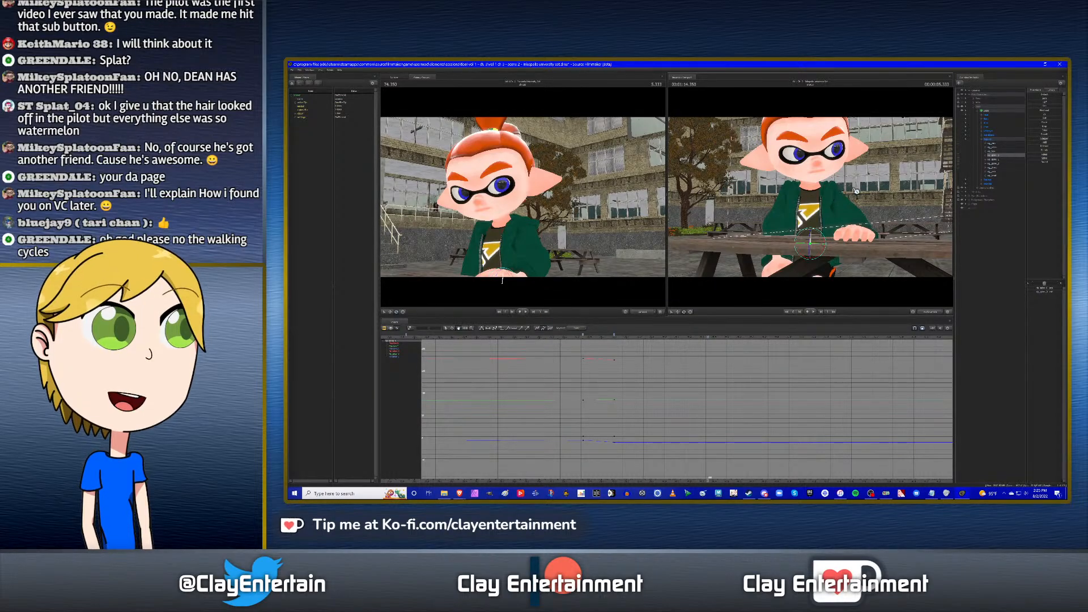
{"action": "mouse_move", "coordinate": [833, 196]}
{"action": "left_mouse_down"}
{"action": "mouse_move", "coordinate": [813, 200]}
{"action": "mouse_move", "coordinate": [838, 199]}
{"action": "left_mouse_up"}
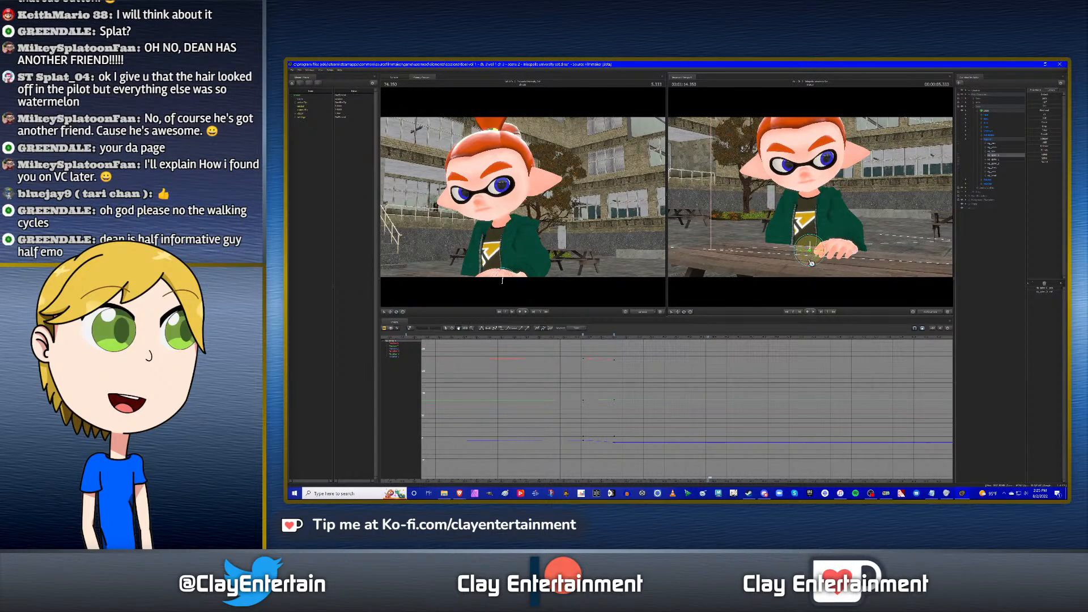
{"action": "mouse_move", "coordinate": [811, 250]}
{"action": "left_mouse_down"}
{"action": "mouse_move", "coordinate": [822, 249]}
{"action": "mouse_move", "coordinate": [805, 247]}
{"action": "mouse_move", "coordinate": [814, 247]}
{"action": "left_mouse_up"}
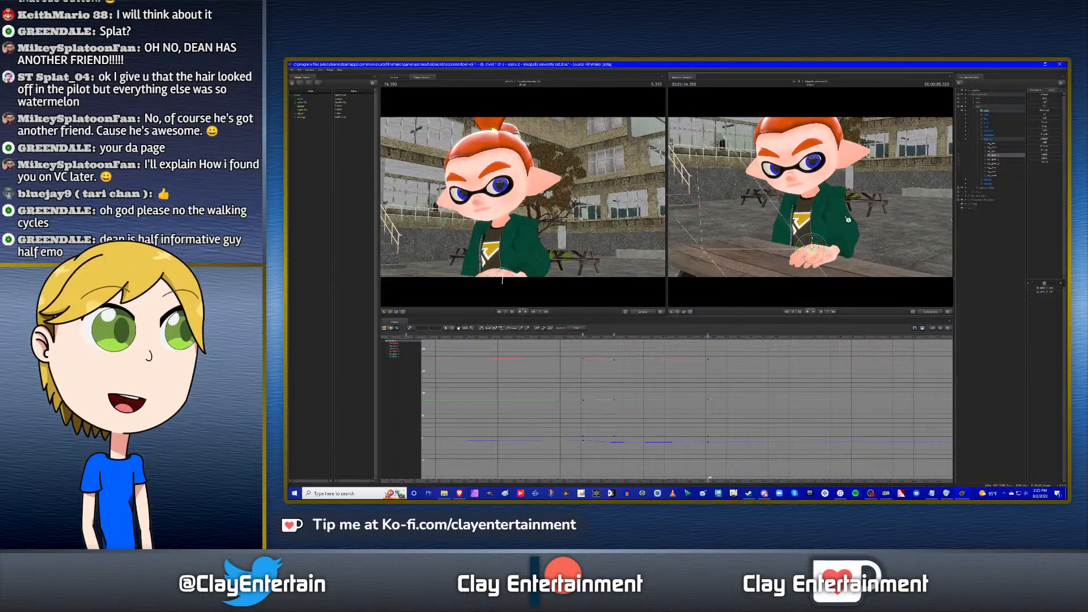
{"action": "key", "text": "Down"}
{"action": "key", "text": "Up"}
Rotate the two spine controls above the pelvis slightly at the playhead to key the torso's follow-through.
{"action": "left_click", "coordinate": [994, 160]}
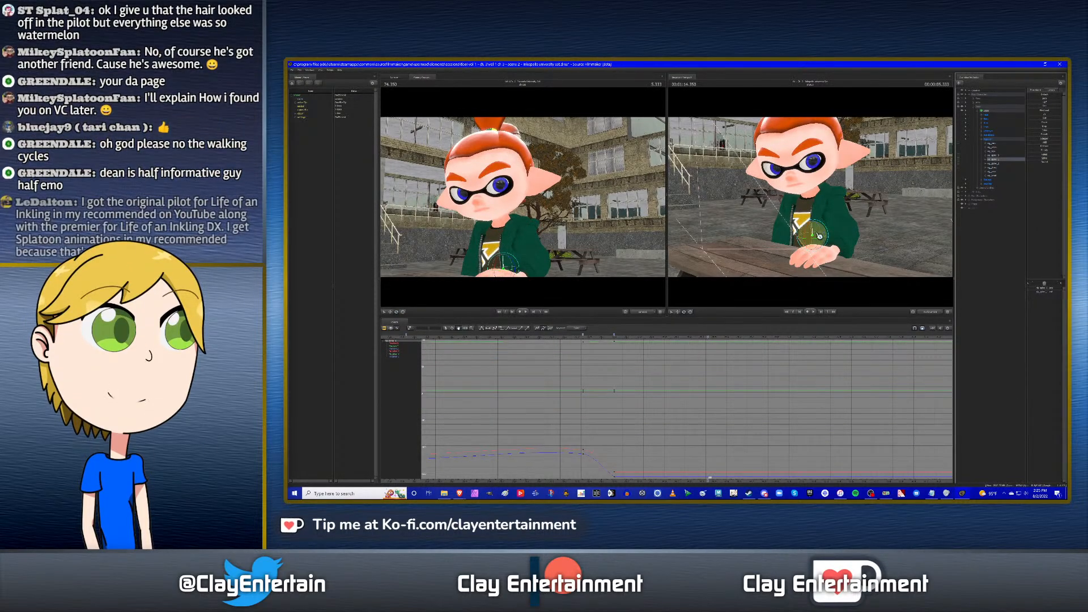
{"action": "left_click_drag", "start_coordinate": [815, 238], "coordinate": [816, 237]}
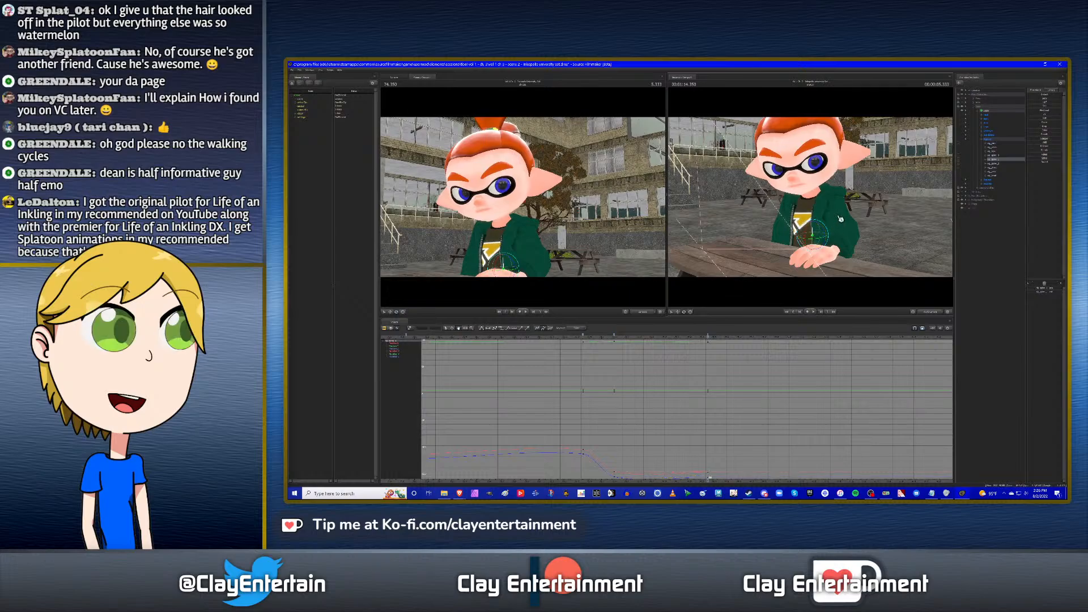
{"action": "left_click", "coordinate": [999, 164]}
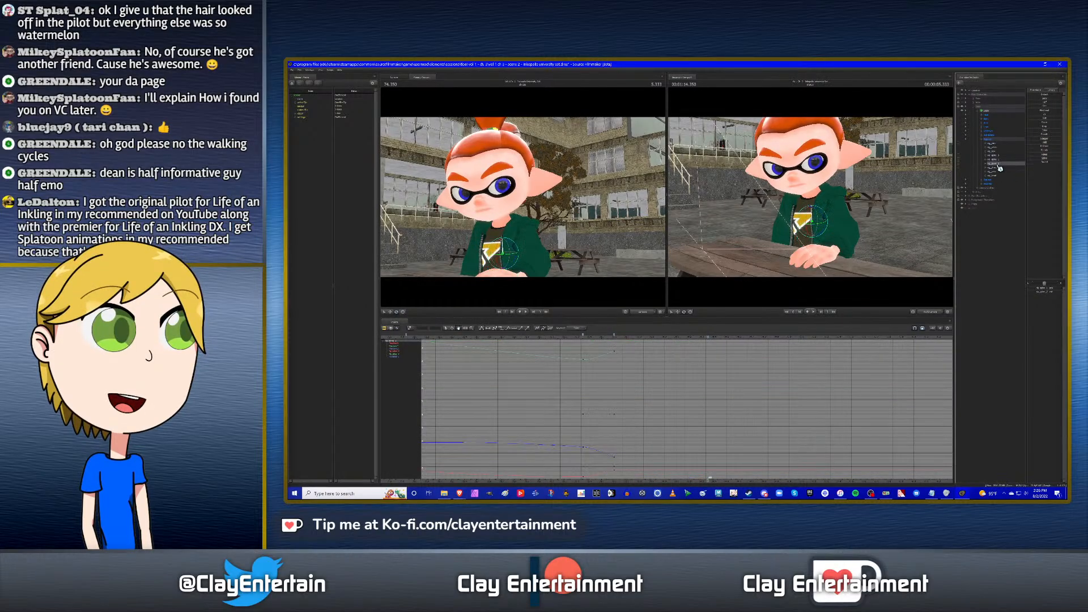
{"action": "left_click_drag", "start_coordinate": [817, 219], "coordinate": [816, 219]}
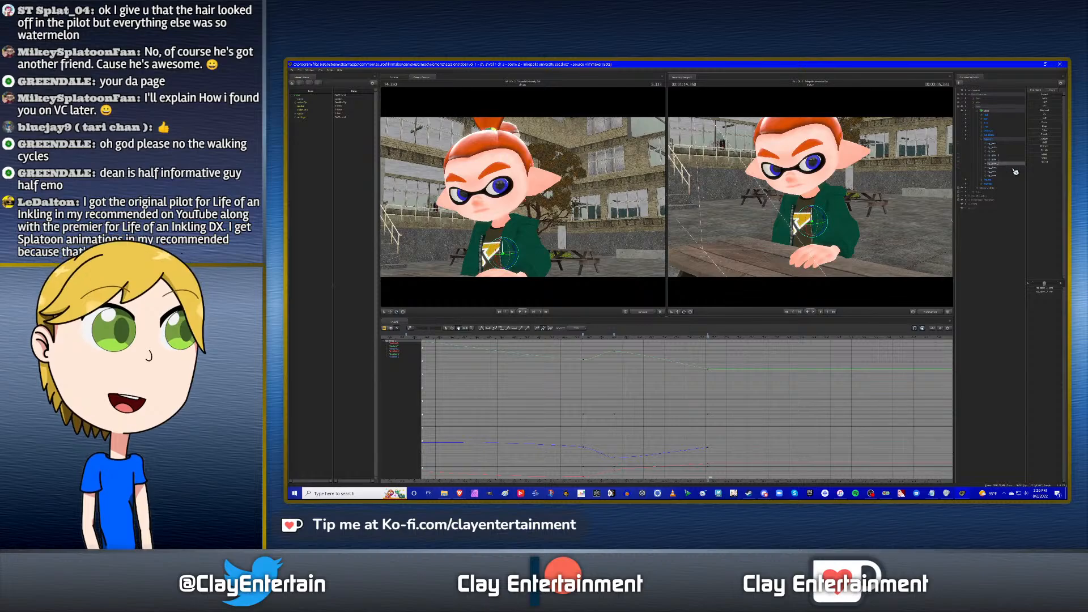
Rotate the upper chest and neck controls slightly at the playhead to key their new orientation.
{"action": "left_click", "coordinate": [997, 168]}
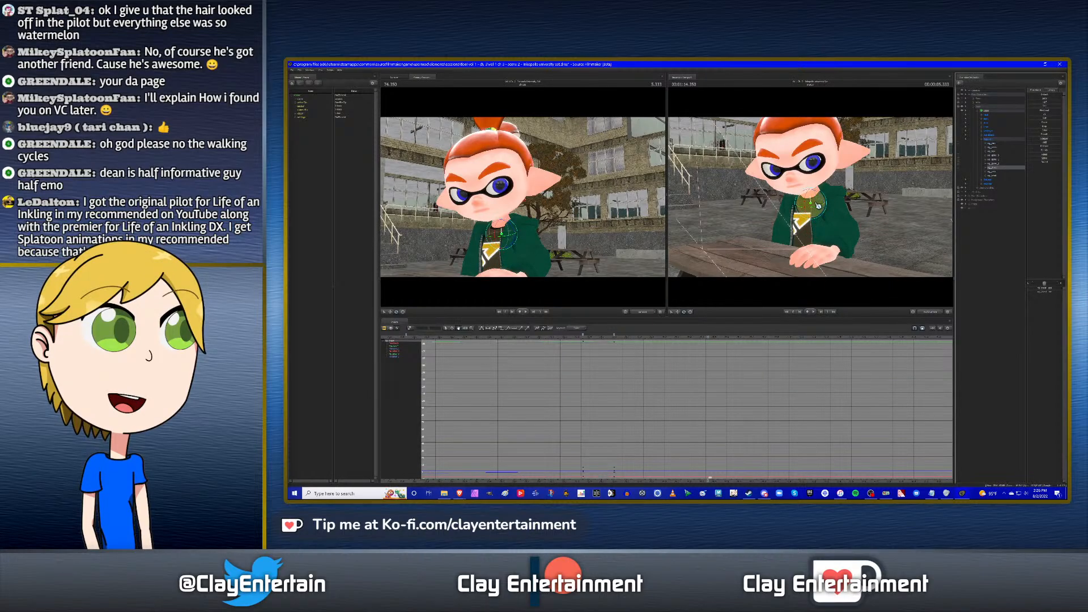
{"action": "left_click_drag", "start_coordinate": [817, 206], "coordinate": [816, 206]}
{"action": "left_click_drag", "start_coordinate": [884, 205], "coordinate": [886, 209]}
{"action": "left_click", "coordinate": [995, 172]}
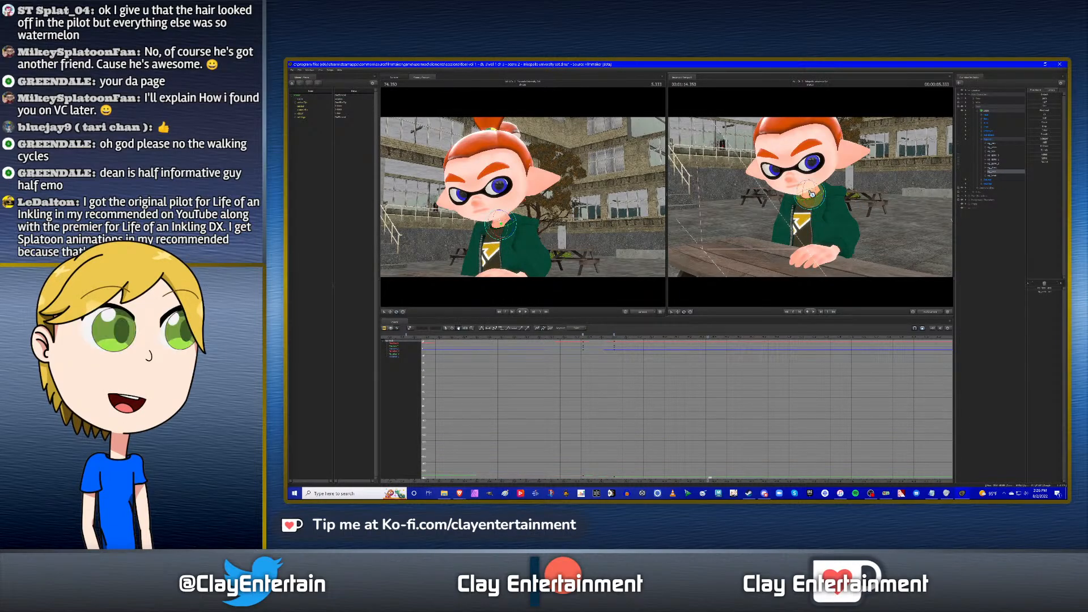
{"action": "left_click_drag", "start_coordinate": [814, 193], "coordinate": [812, 194]}
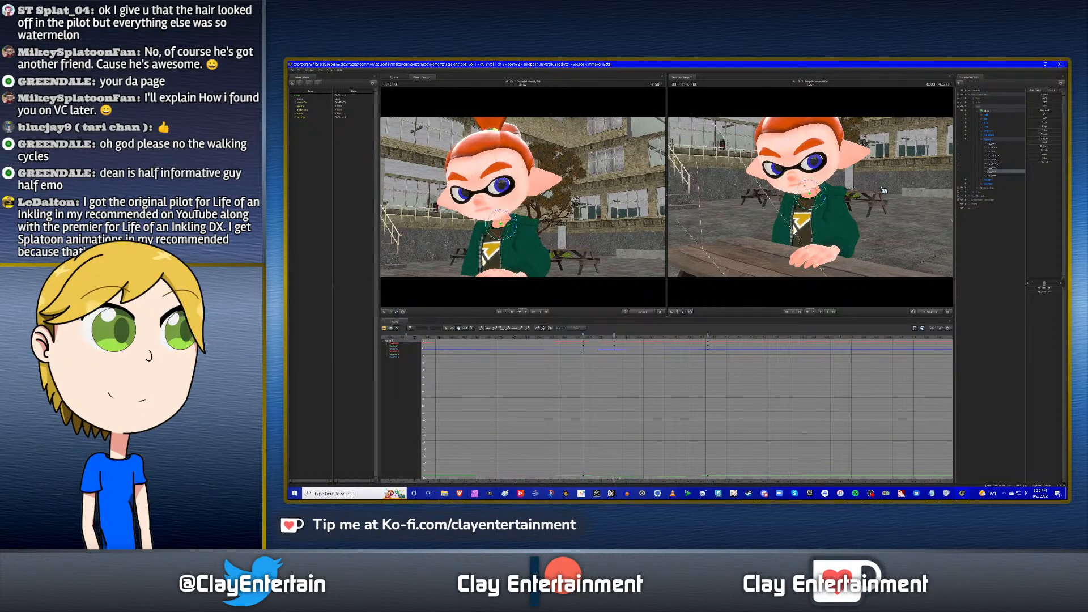
Rotate the head control slightly at the playhead and compare the new pose with the previous keyframe.
{"action": "left_click", "coordinate": [993, 175]}
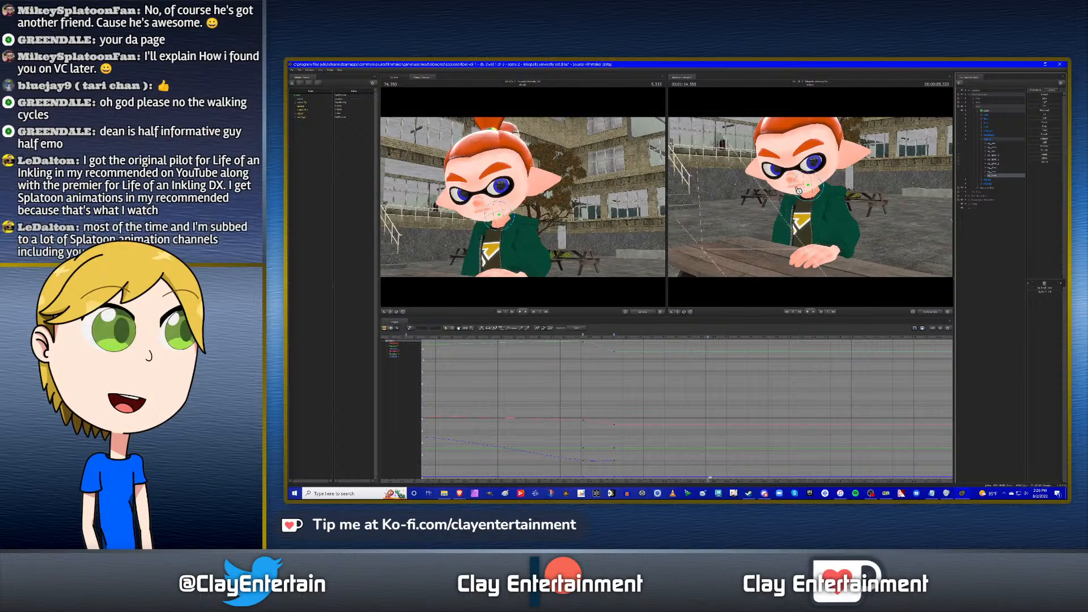
{"action": "left_click_drag", "start_coordinate": [813, 185], "coordinate": [811, 186]}
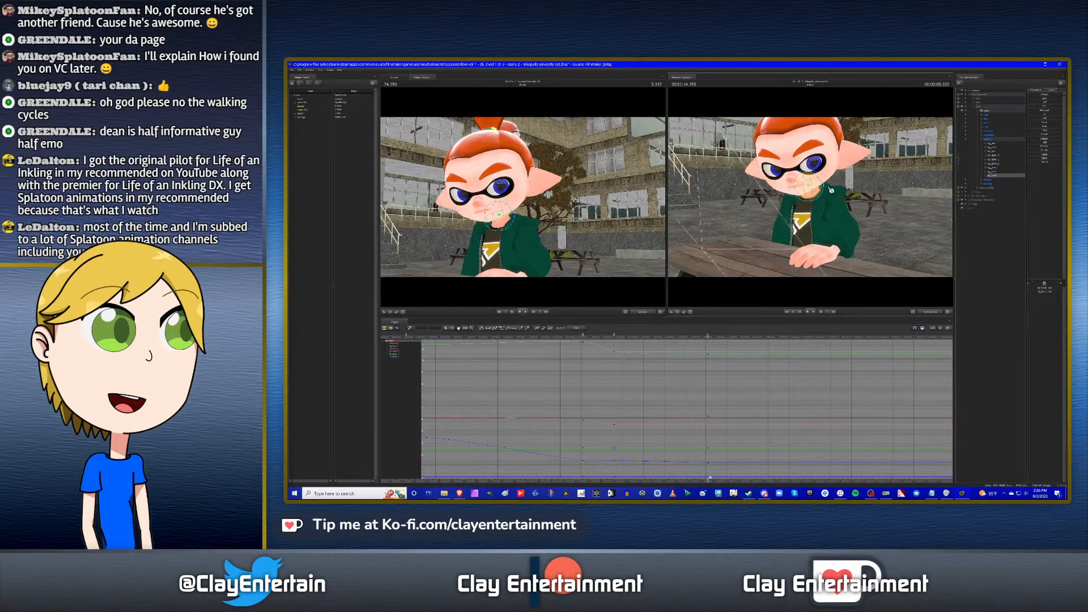
{"action": "key", "text": "Up"}
{"action": "key", "text": "Down"}
Play back the shot from before the last keyframes to review the body and head movement.
{"action": "mouse_move", "coordinate": [693, 371]}
{"action": "middle_mouse_down"}
{"action": "mouse_move", "coordinate": [652, 379]}
{"action": "mouse_move", "coordinate": [682, 383]}
{"action": "middle_mouse_up"}
{"action": "scroll", "coordinate": [657, 384], "scroll_direction": "down", "scroll_amount": 3}
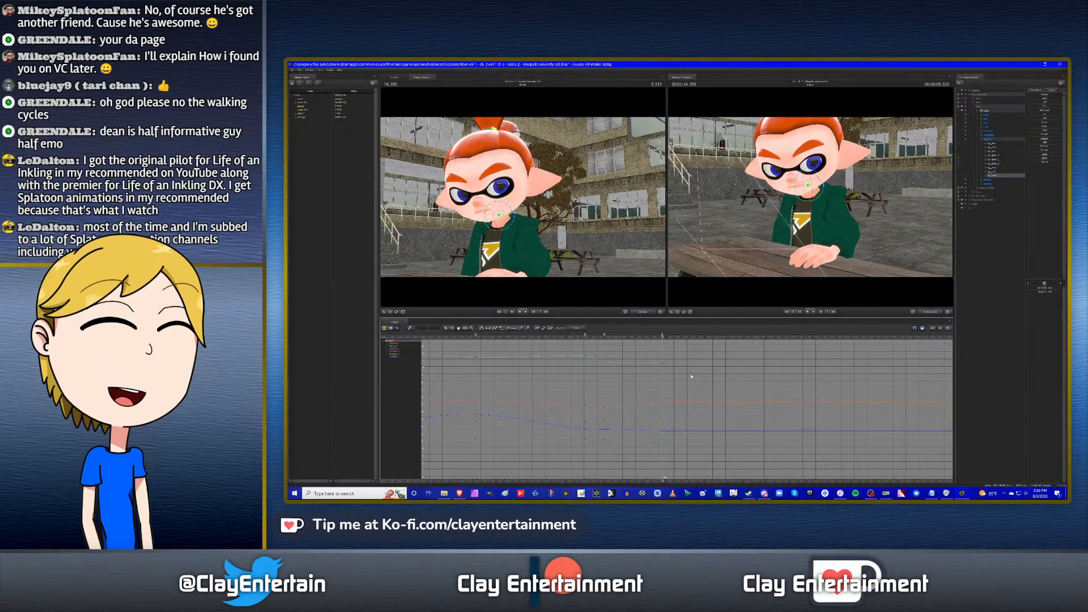
{"action": "left_click", "coordinate": [578, 338]}
{"action": "key", "text": "space"}
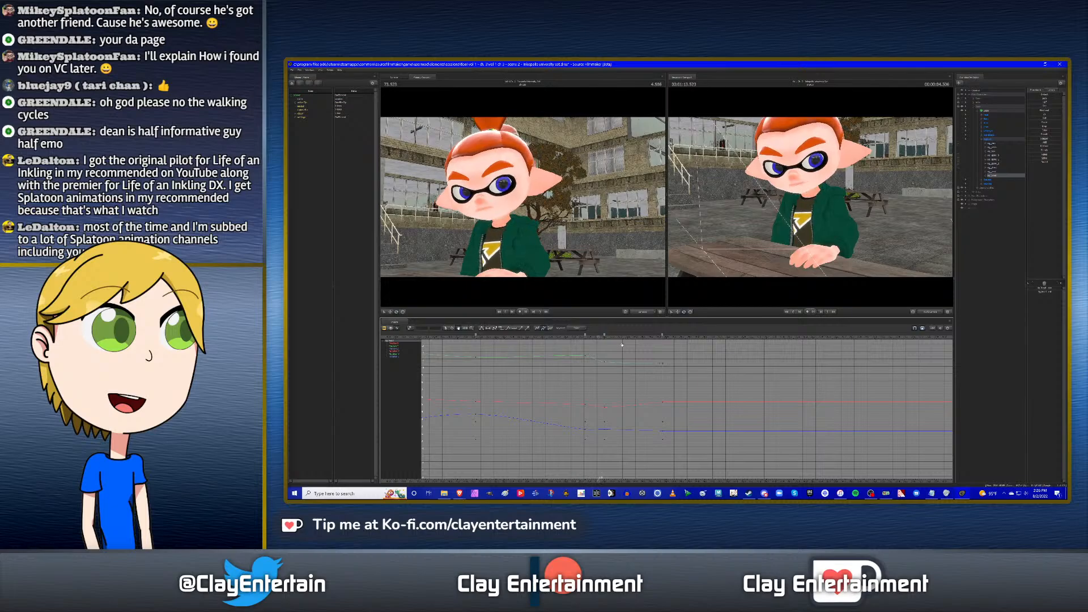
{"action": "key", "text": "space"}
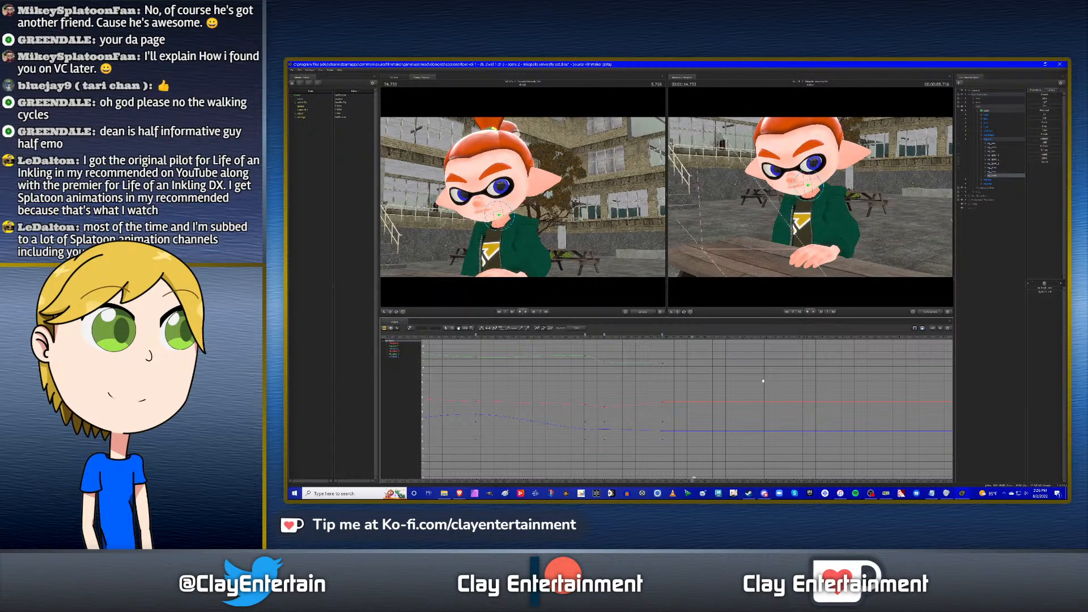
Examine the pelvis control's motion curves around and beyond the last keyframe in the Graph Editor.
{"action": "middle_click_drag", "start_coordinate": [762, 381], "coordinate": [727, 381]}
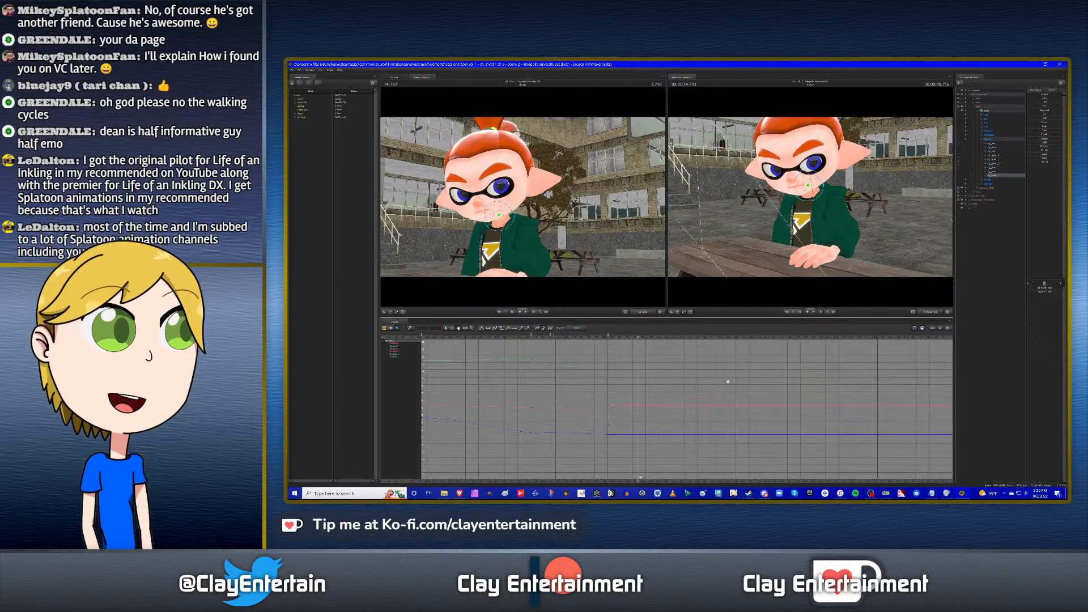
{"action": "left_click", "coordinate": [688, 337]}
{"action": "left_click_drag", "start_coordinate": [691, 337], "coordinate": [691, 337]}
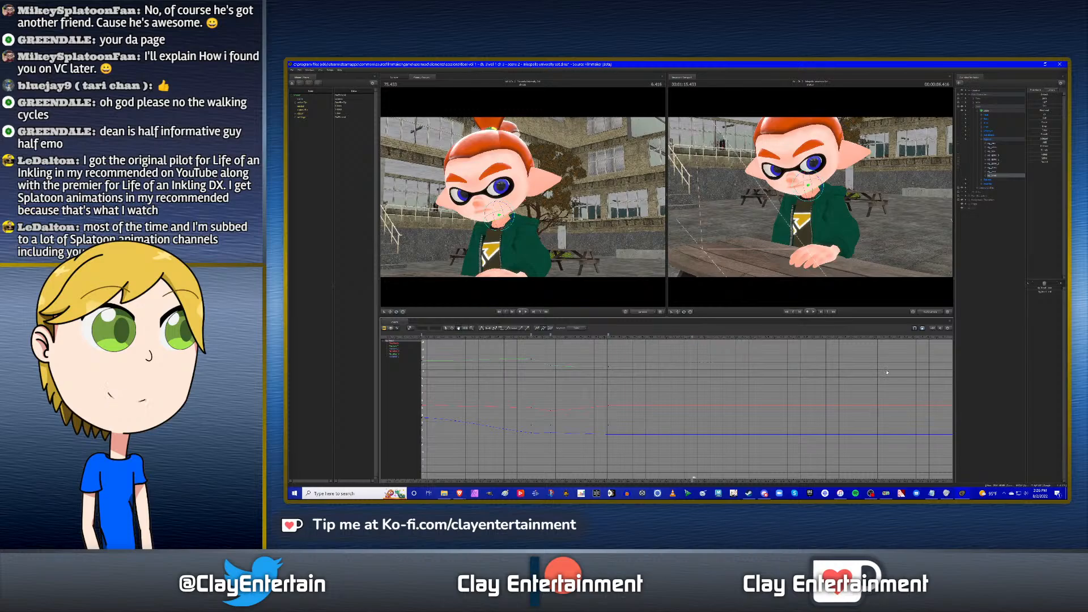
{"action": "left_click", "coordinate": [998, 157]}
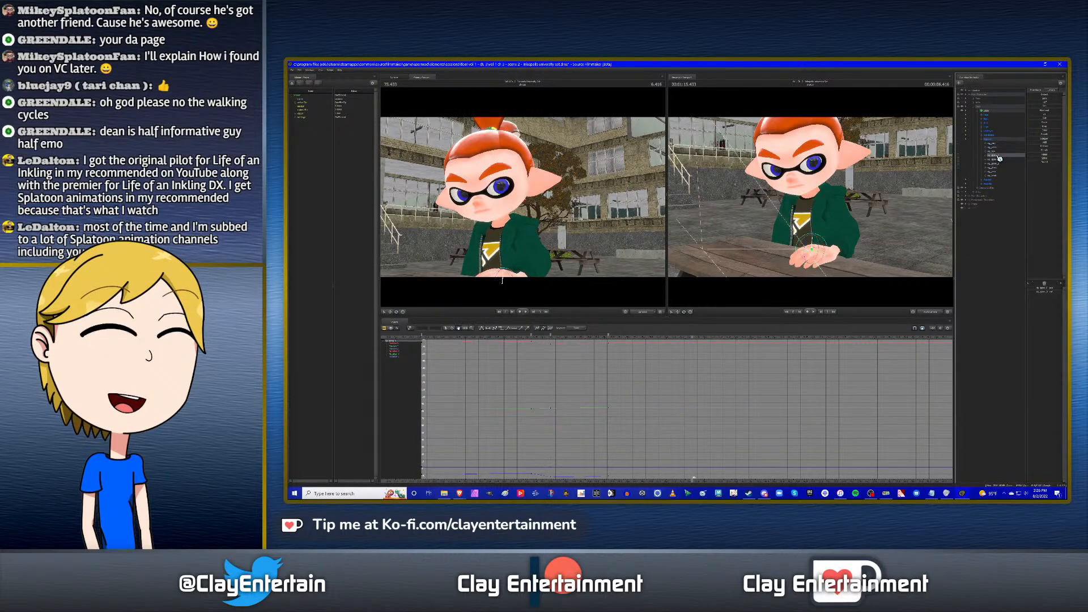
{"action": "scroll", "coordinate": [682, 372], "scroll_direction": "down", "scroll_amount": 4}
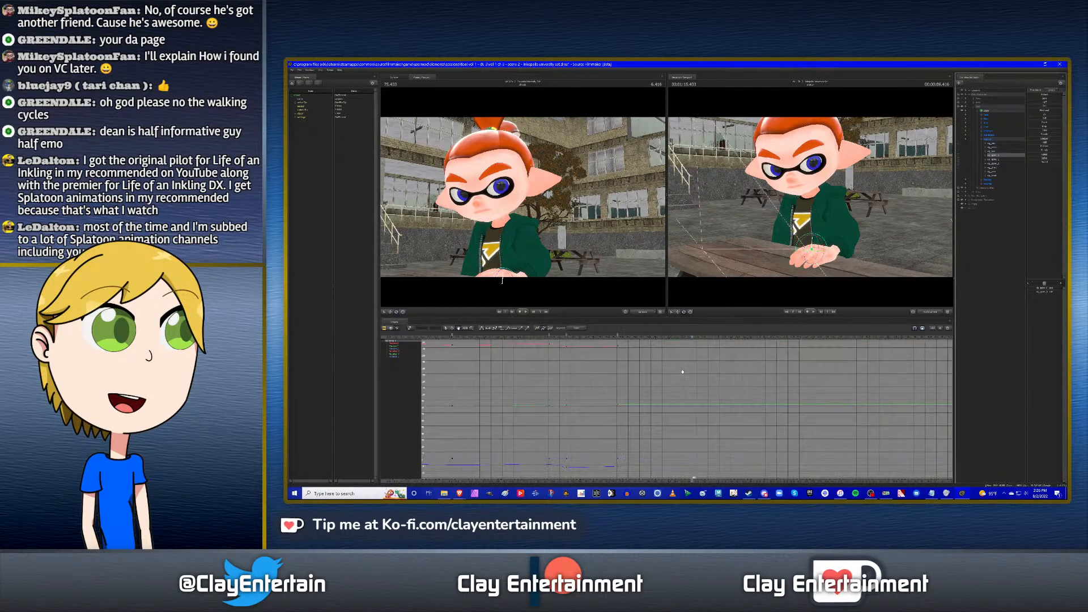
{"action": "scroll", "coordinate": [765, 374], "scroll_direction": "down", "scroll_amount": 2}
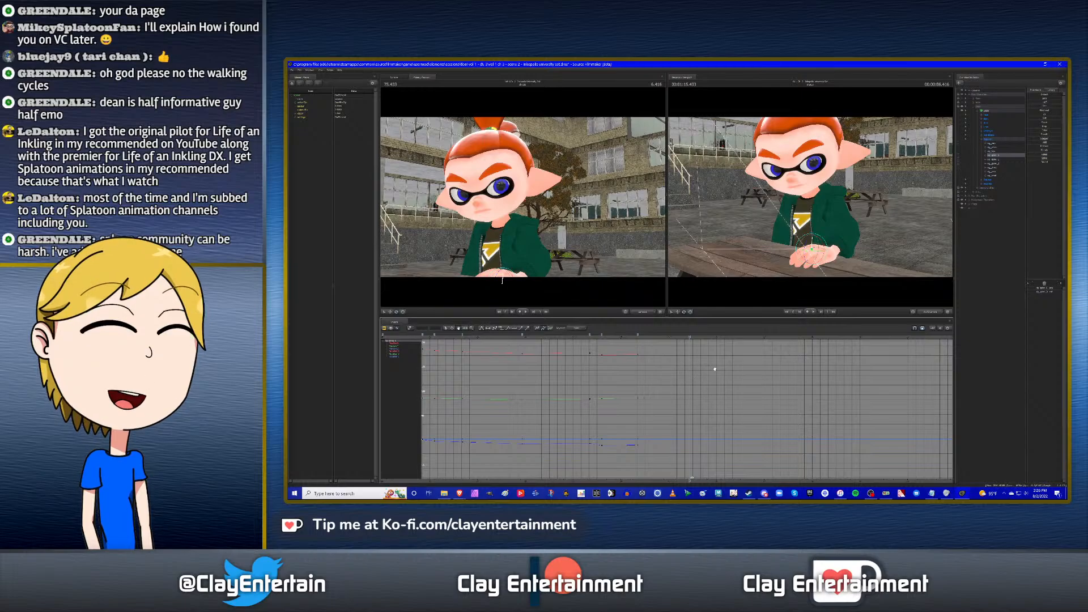
{"action": "scroll", "coordinate": [714, 369], "scroll_direction": "up", "scroll_amount": 5}
{"action": "scroll", "coordinate": [689, 367], "scroll_direction": "down", "scroll_amount": 4}
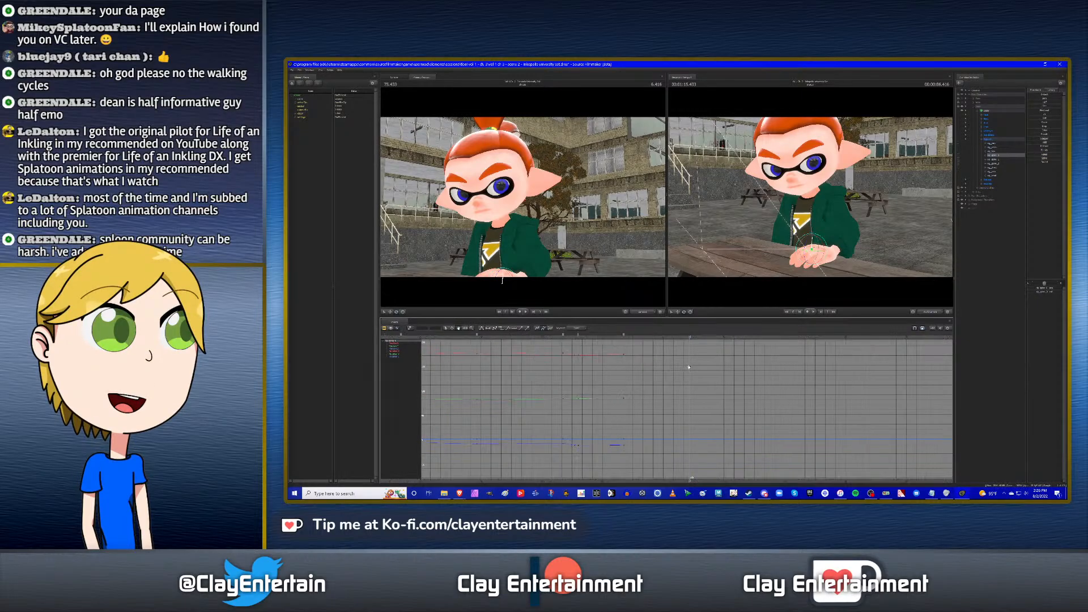
{"action": "scroll", "coordinate": [688, 368], "scroll_direction": "down", "scroll_amount": 4}
{"action": "scroll", "coordinate": [742, 365], "scroll_direction": "up", "scroll_amount": 5}
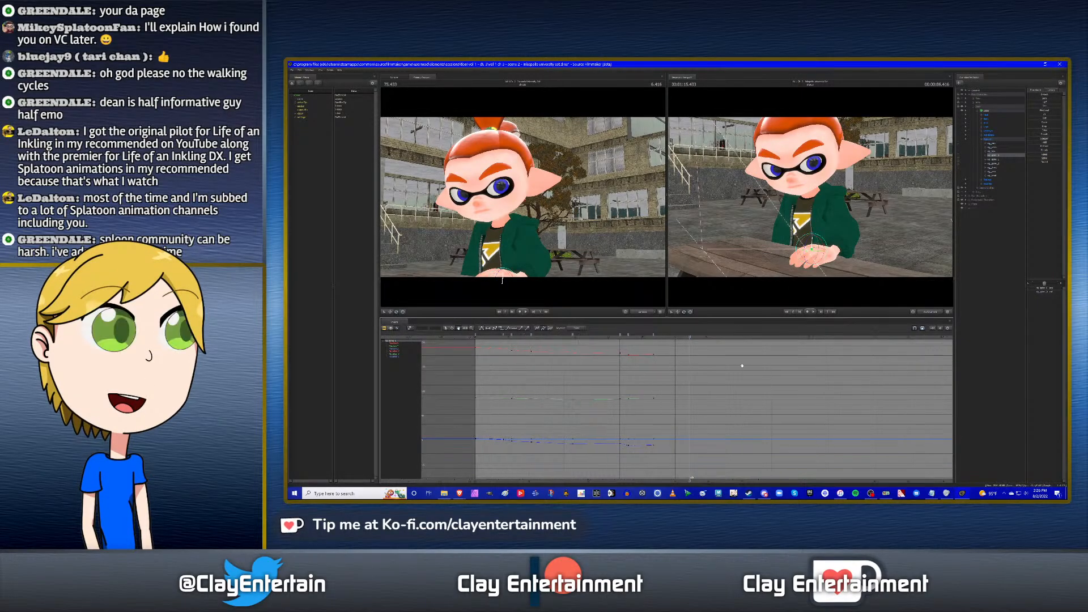
{"action": "scroll", "coordinate": [741, 365], "scroll_direction": "up", "scroll_amount": 2}
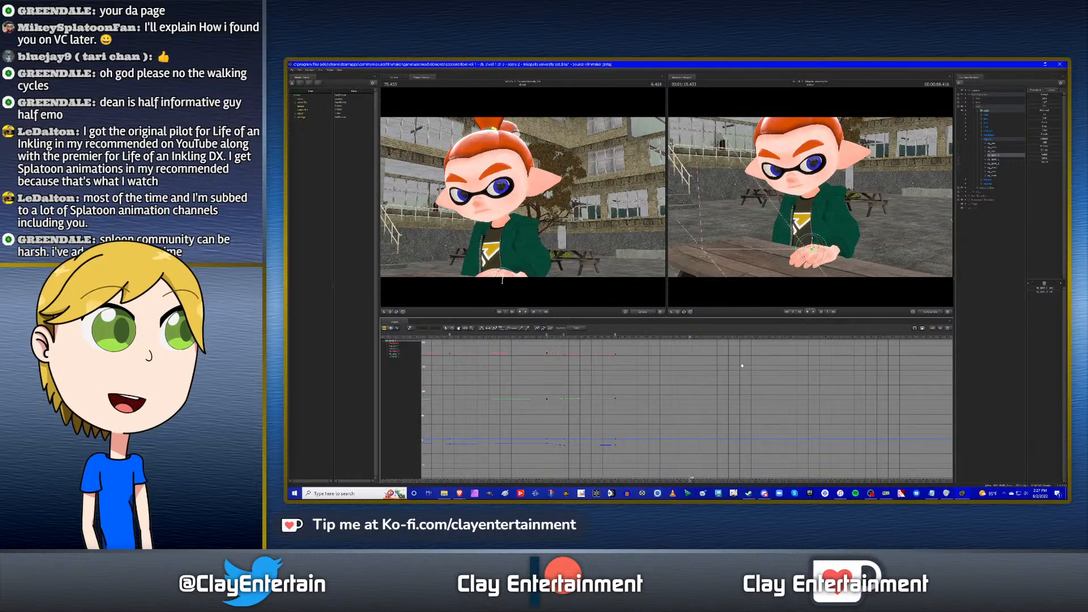
{"action": "scroll", "coordinate": [720, 370], "scroll_direction": "down", "scroll_amount": 3}
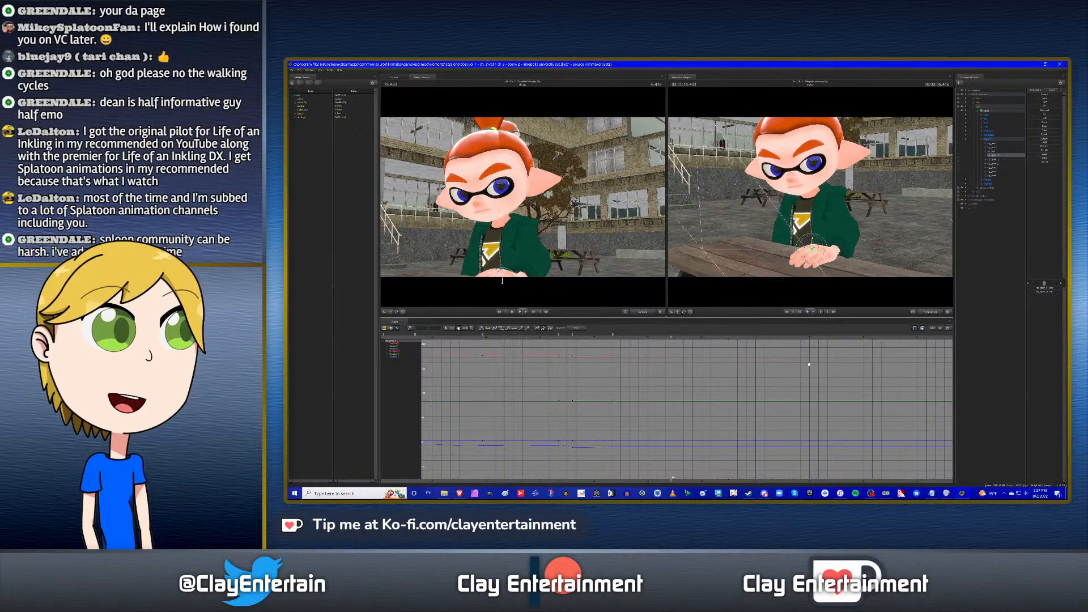
Examine the seated character's pelvis and hand pose from several angles just past the last keyframe.
{"action": "left_click", "coordinate": [676, 336]}
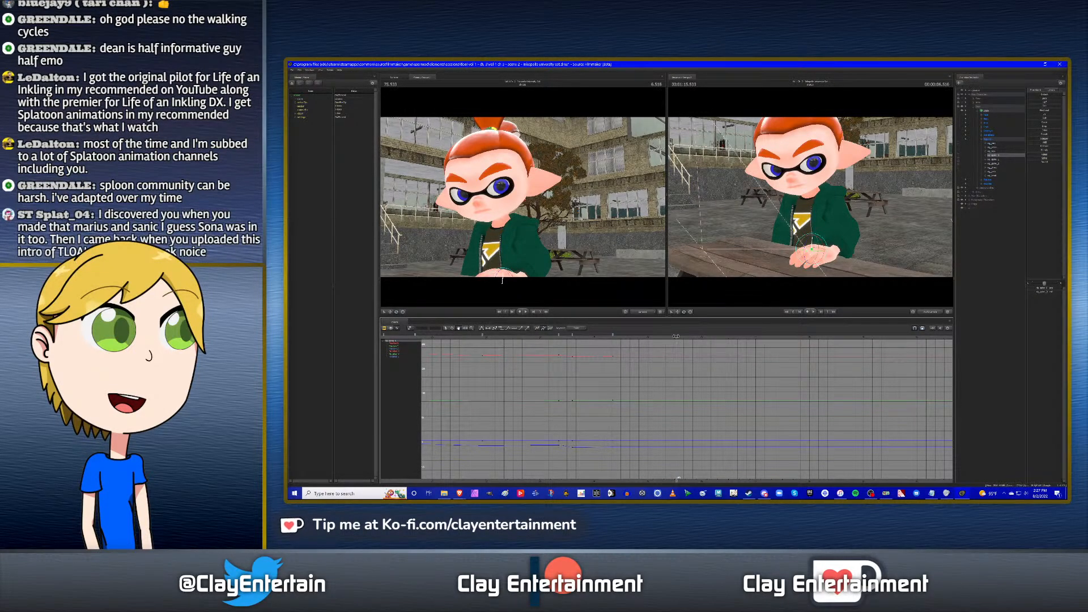
{"action": "left_click_drag", "start_coordinate": [676, 336], "coordinate": [675, 337]}
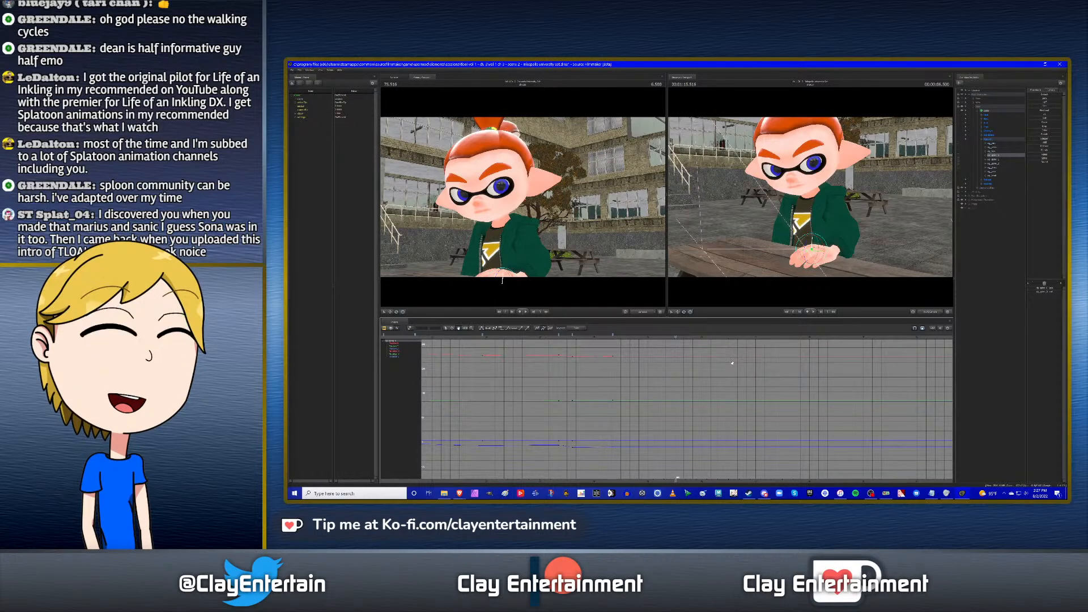
{"action": "mouse_move", "coordinate": [815, 227]}
{"action": "left_mouse_down", "text": "alt"}
{"action": "mouse_move", "coordinate": [814, 198]}
{"action": "mouse_move", "coordinate": [829, 188]}
{"action": "mouse_move", "coordinate": [815, 199]}
{"action": "mouse_move", "coordinate": [782, 186]}
{"action": "mouse_move", "coordinate": [830, 217]}
{"action": "left_mouse_up", "text": "alt"}
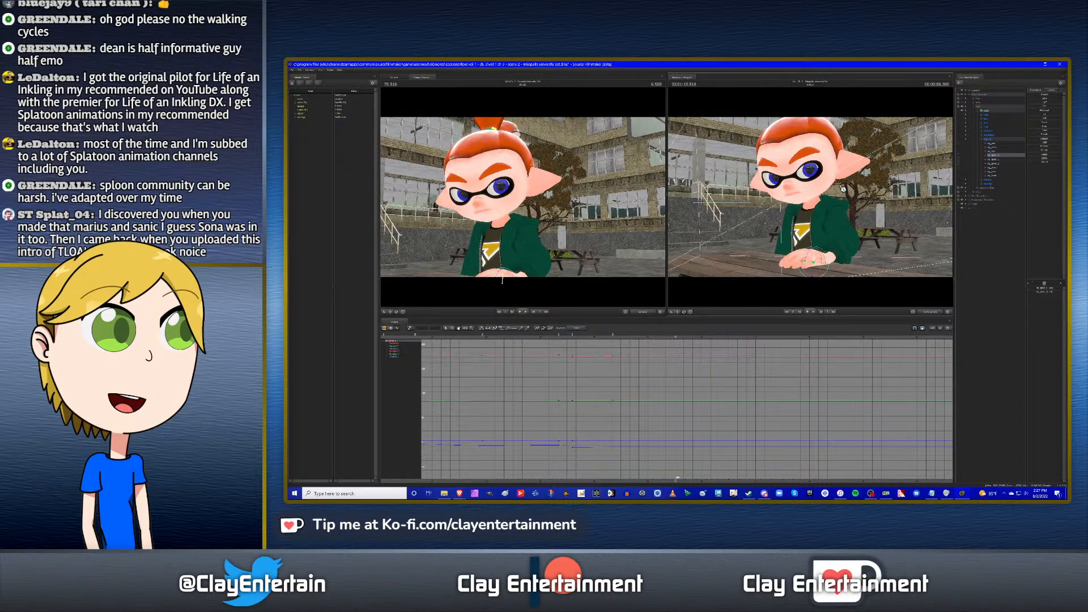
{"action": "left_click_drag", "start_coordinate": [841, 187], "coordinate": [813, 200], "text": "alt"}
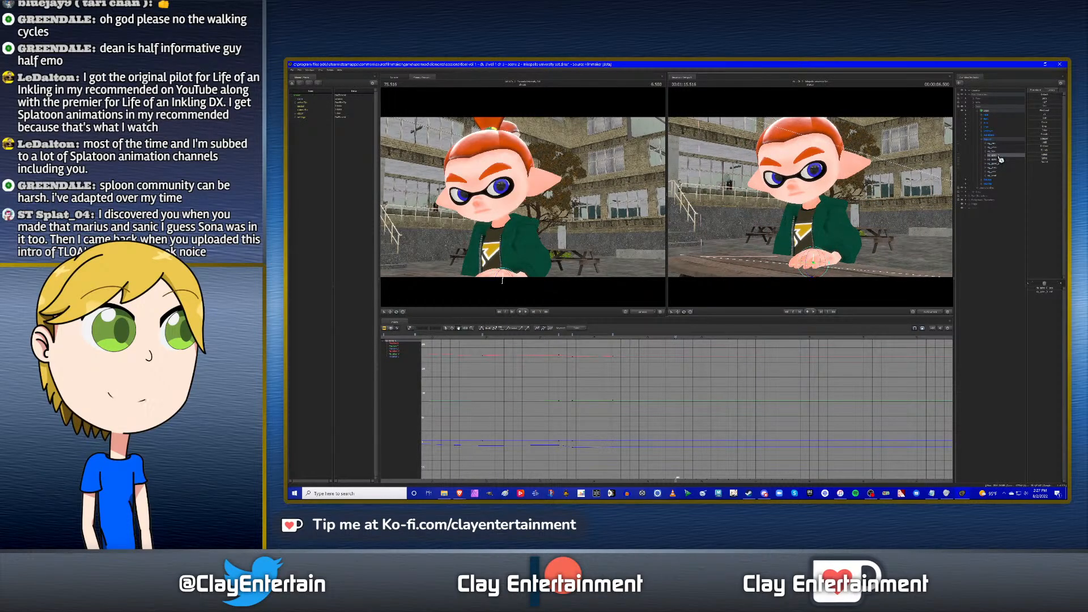
{"action": "left_click", "coordinate": [998, 156]}
{"action": "left_click_drag", "start_coordinate": [807, 194], "coordinate": [817, 200], "text": "alt"}
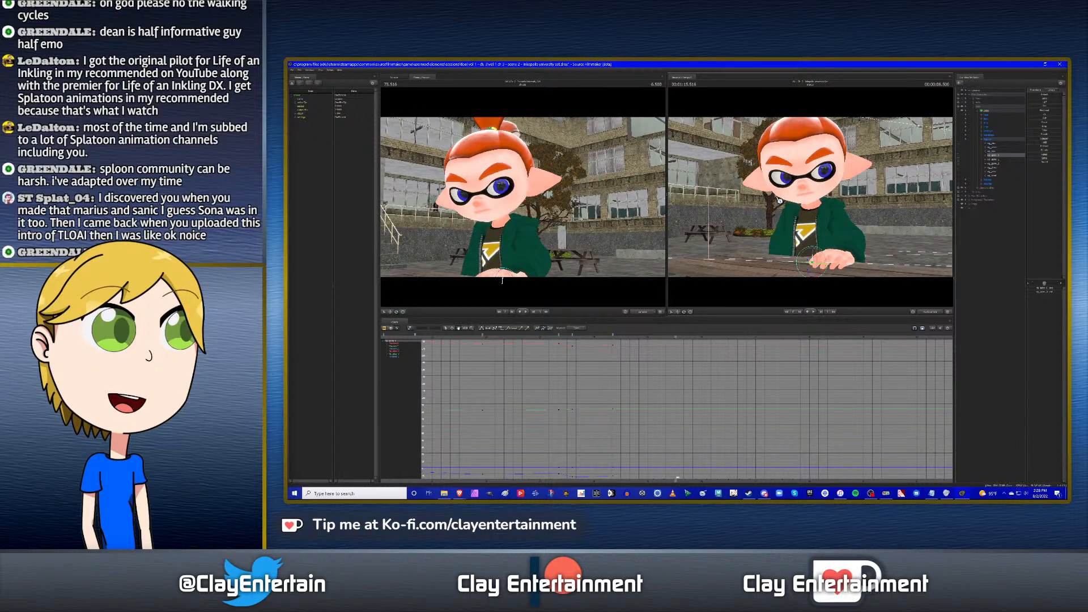
{"action": "left_click_drag", "start_coordinate": [809, 198], "coordinate": [798, 198], "text": "alt"}
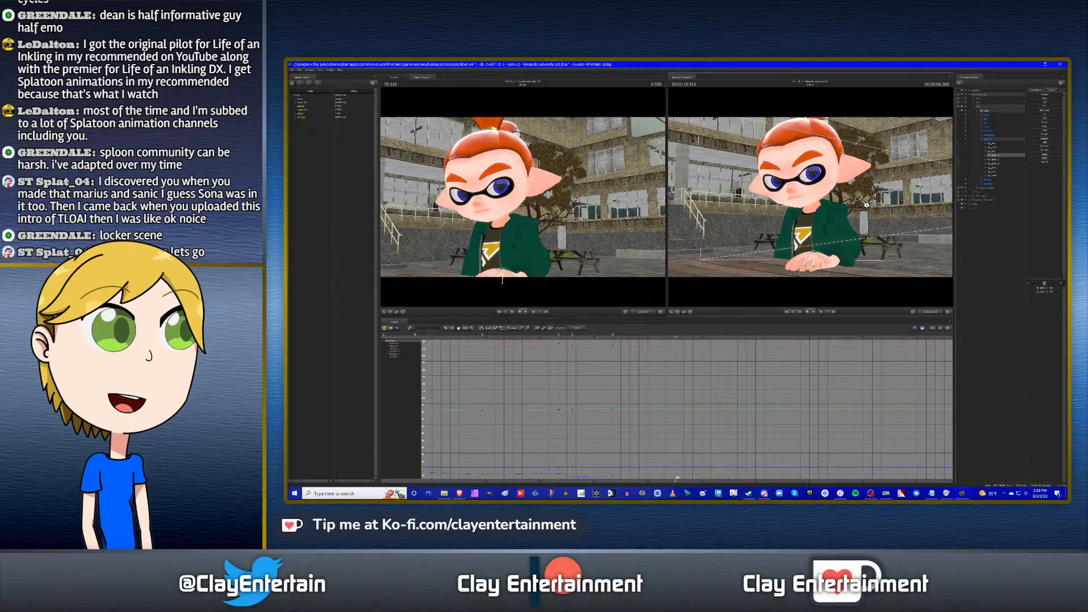
{"action": "left_click_drag", "start_coordinate": [867, 205], "coordinate": [814, 201], "text": "alt"}
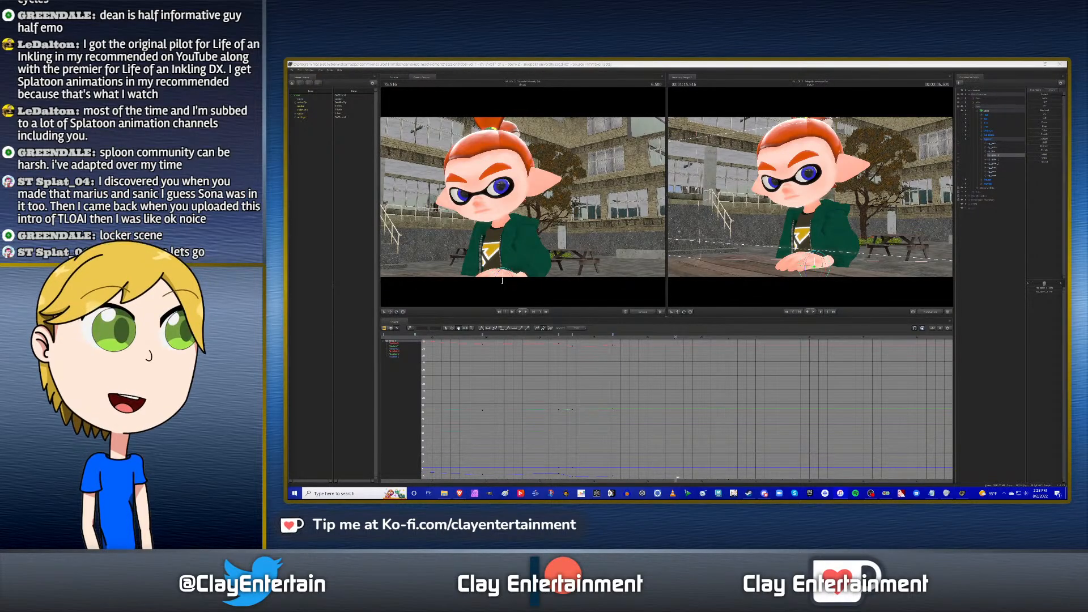
{"action": "left_click", "coordinate": [870, 64]}
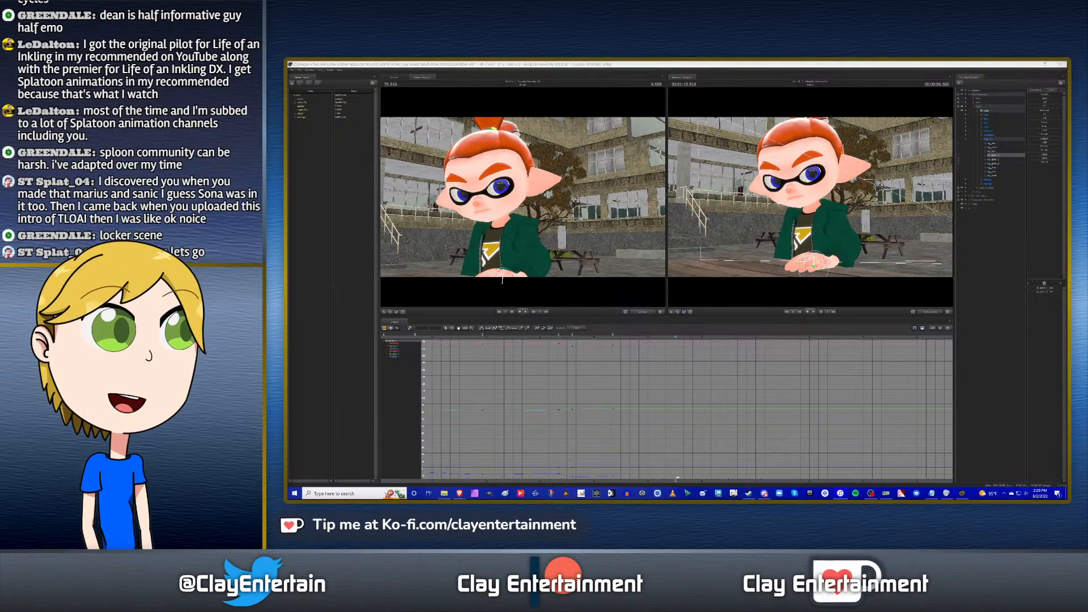
{"action": "left_click", "coordinate": [936, 64]}
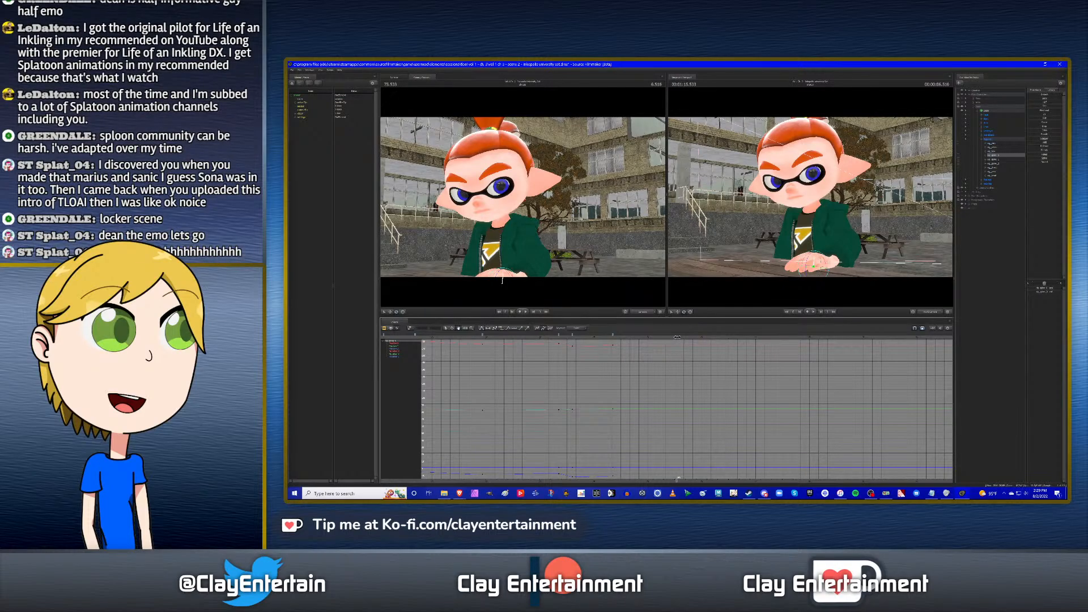
Move the playhead to about 6.67 seconds into the shot and inspect the pelvis pose from several angles.
{"action": "left_click_drag", "start_coordinate": [675, 338], "coordinate": [683, 337]}
{"action": "scroll", "coordinate": [769, 358], "scroll_direction": "down", "scroll_amount": 3}
{"action": "scroll", "coordinate": [768, 358], "scroll_direction": "up", "scroll_amount": 2}
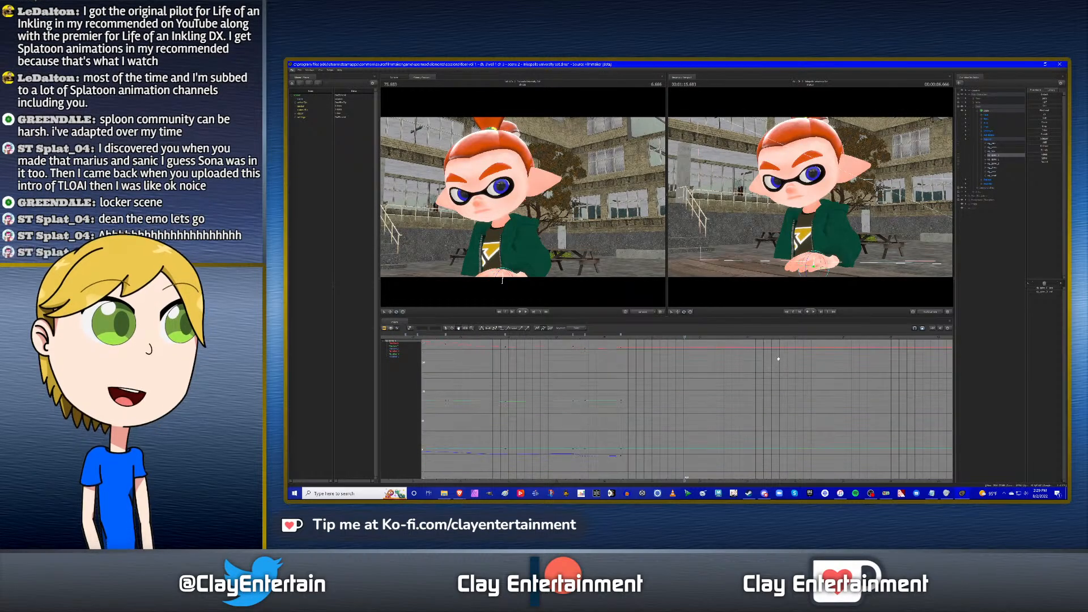
{"action": "scroll", "coordinate": [778, 358], "scroll_direction": "up", "scroll_amount": 2}
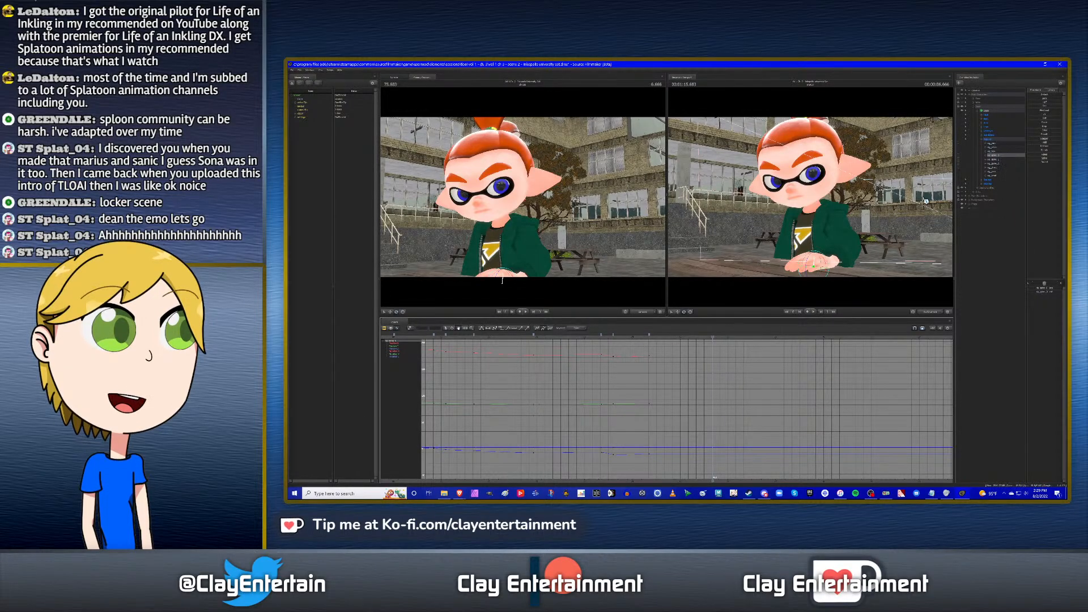
{"action": "left_click_drag", "start_coordinate": [926, 201], "coordinate": [963, 201], "text": "alt"}
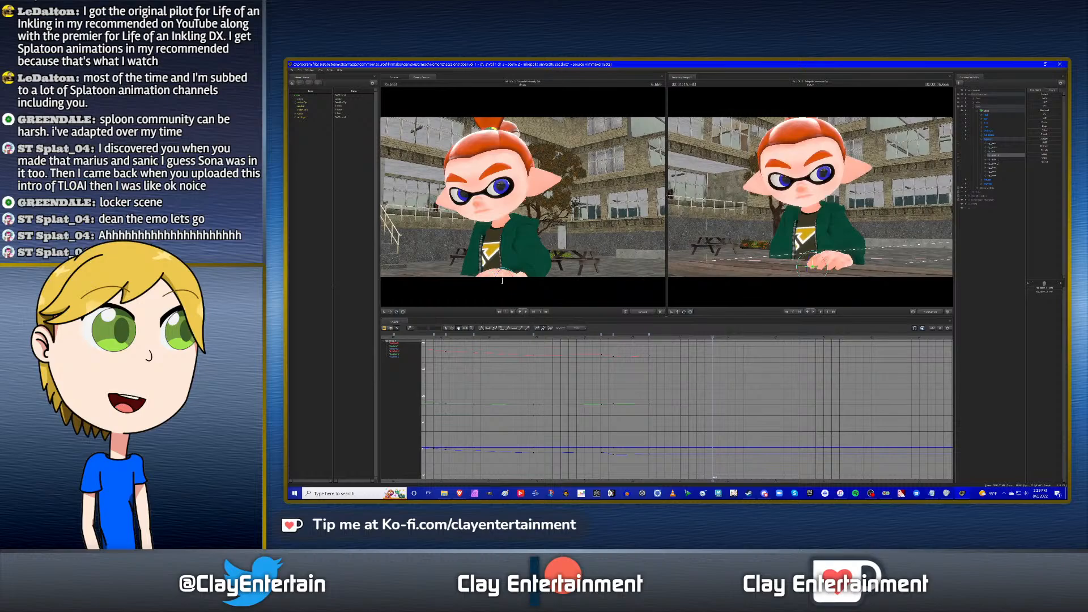
{"action": "left_click_drag", "start_coordinate": [791, 198], "coordinate": [802, 198]}
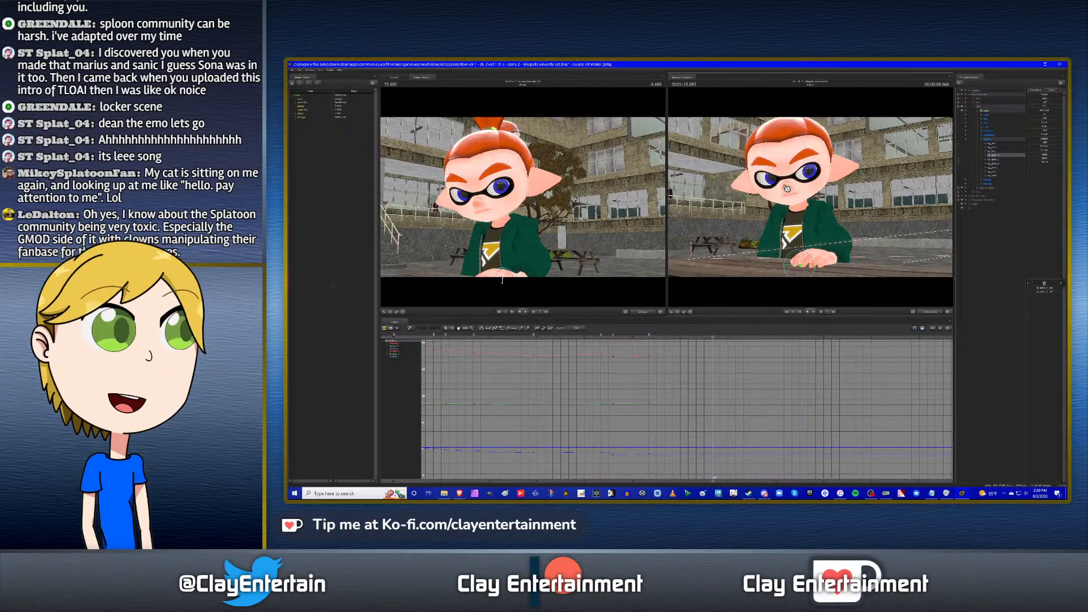
{"action": "mouse_move", "coordinate": [813, 188]}
{"action": "left_mouse_down"}
{"action": "mouse_move", "coordinate": [799, 198]}
{"action": "mouse_move", "coordinate": [827, 200]}
{"action": "mouse_move", "coordinate": [808, 203]}
{"action": "left_mouse_up"}
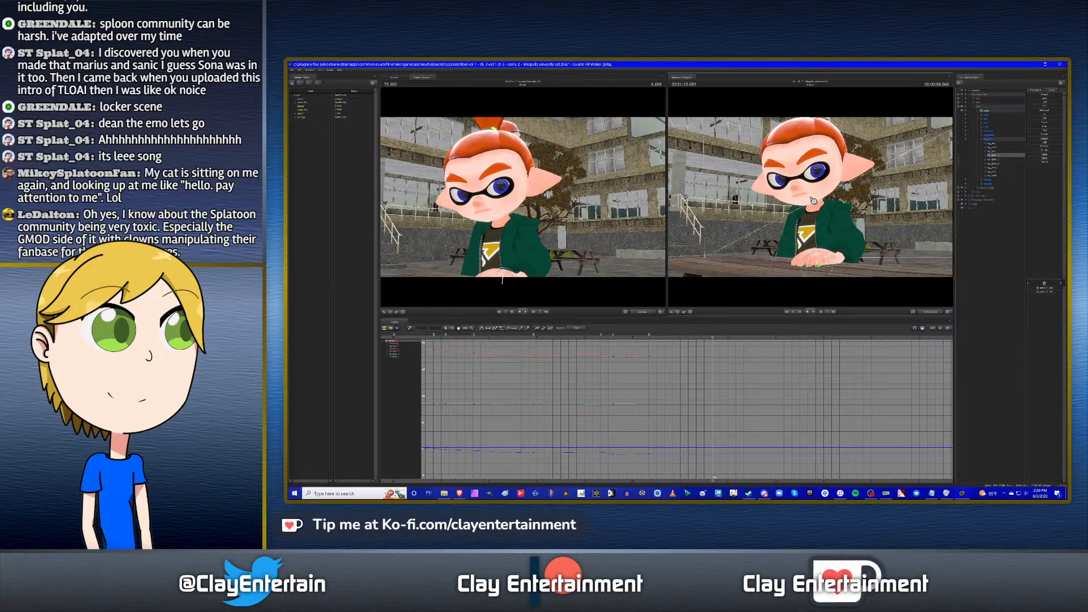
{"action": "left_click_drag", "start_coordinate": [817, 196], "coordinate": [813, 199]}
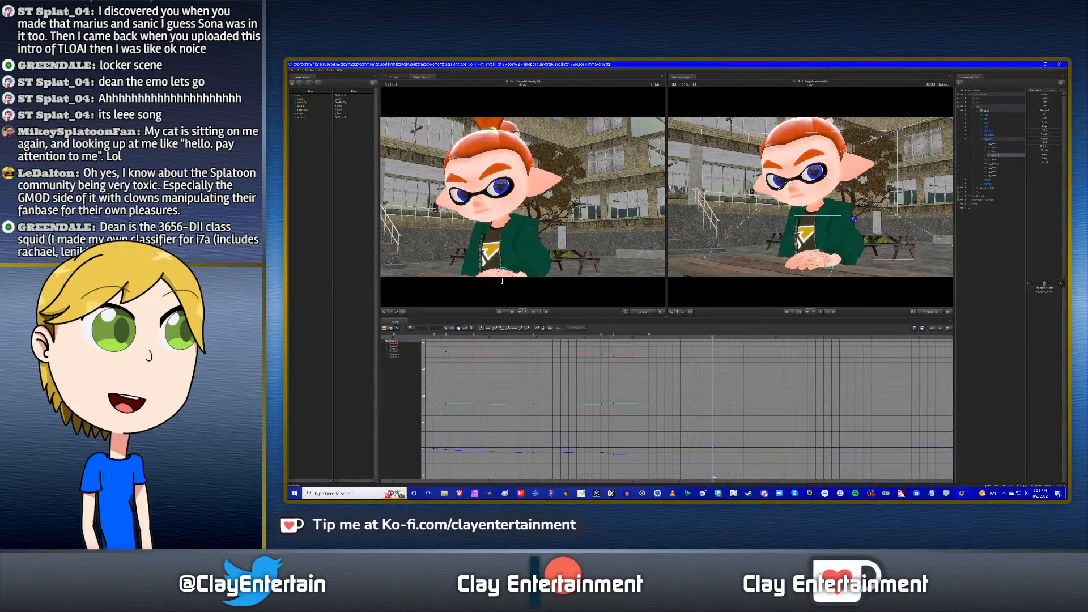
{"action": "left_click_drag", "start_coordinate": [823, 247], "coordinate": [813, 200]}
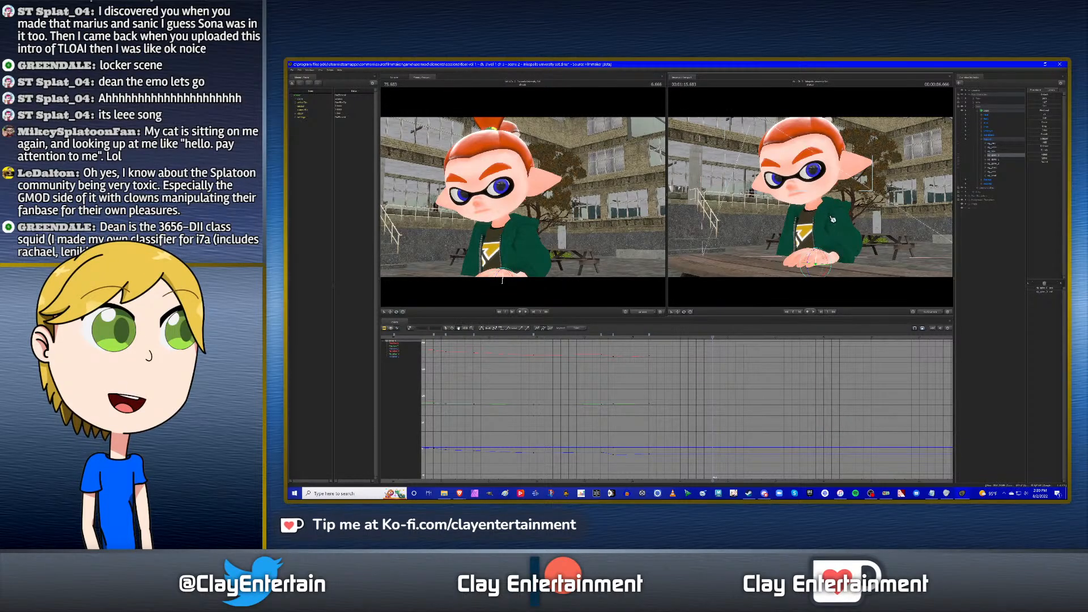
{"action": "left_click_drag", "start_coordinate": [833, 220], "coordinate": [813, 200], "text": "alt"}
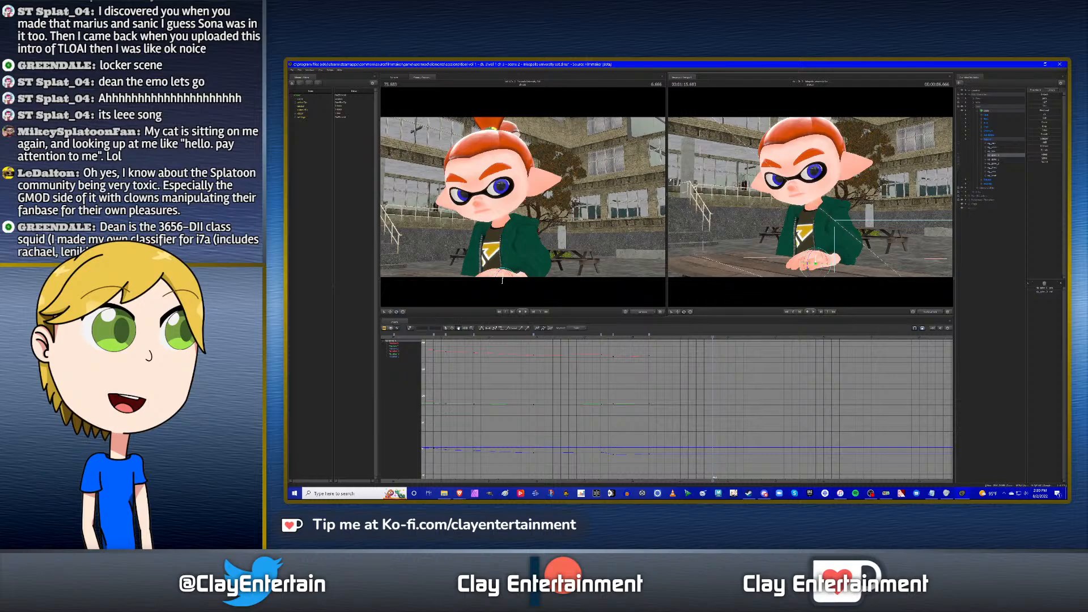
{"action": "left_click_drag", "start_coordinate": [815, 212], "coordinate": [838, 203], "text": "alt"}
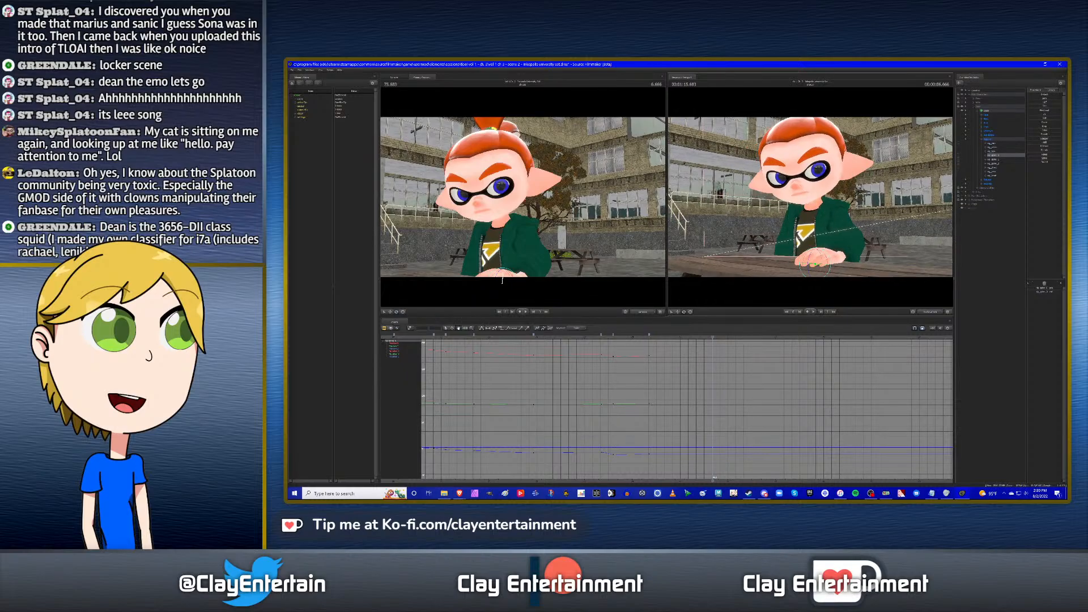
Adjust the pelvis control slightly at the playhead to key its new pose, and select the spine control above it.
{"action": "left_click", "coordinate": [819, 258]}
{"action": "left_click_drag", "start_coordinate": [831, 245], "coordinate": [826, 248]}
{"action": "left_click_drag", "start_coordinate": [763, 207], "coordinate": [795, 205], "text": "alt"}
{"action": "left_click", "coordinate": [999, 164]}
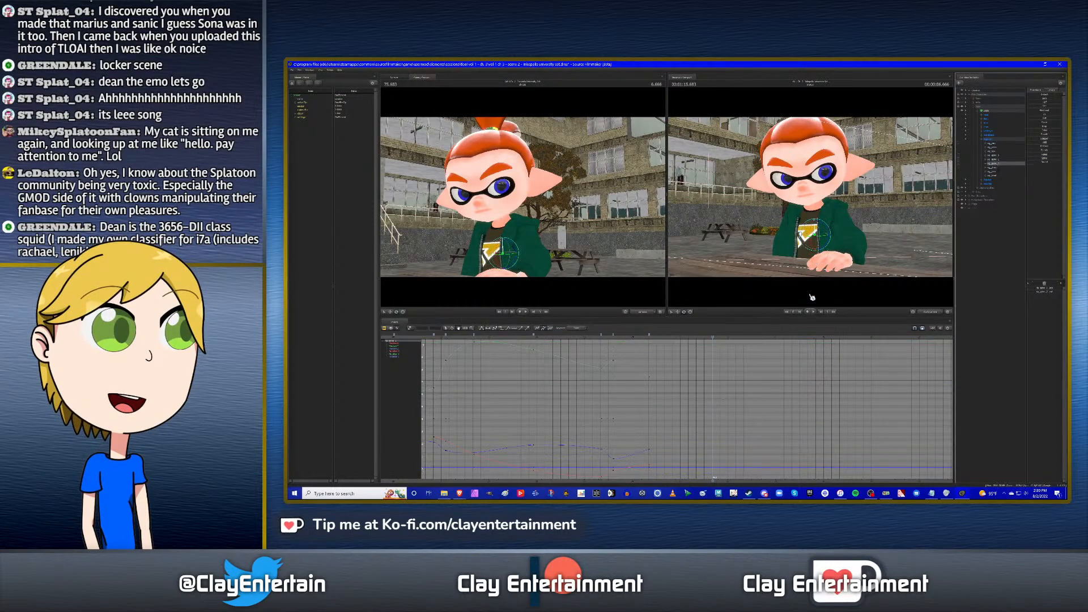
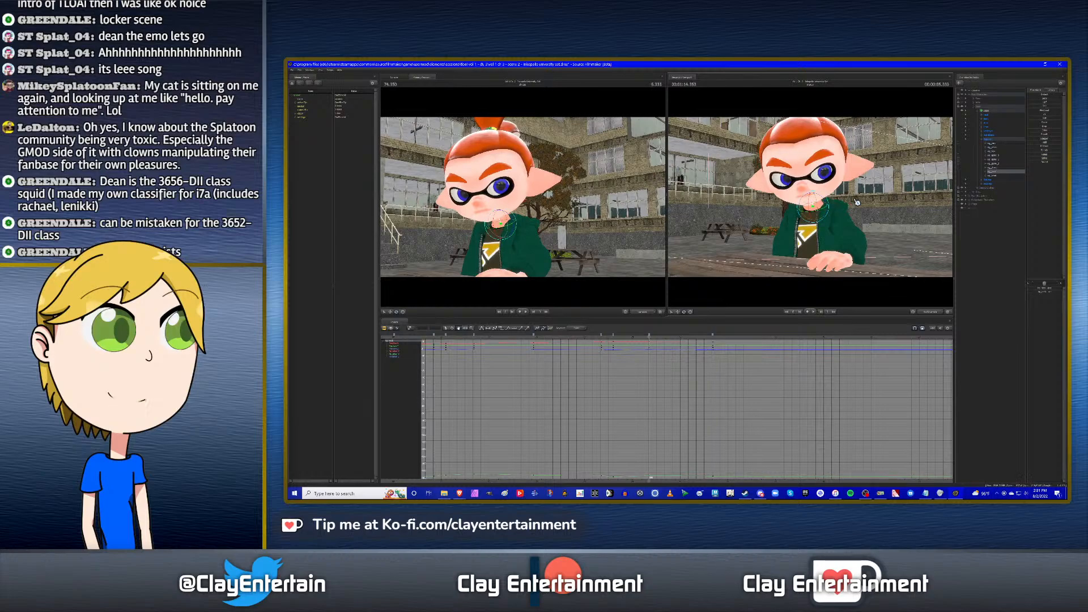
Rotate the head control slightly to key its new orientation, comparing it with the previous keyframe, and return the playhead to before the last keyframes.
{"action": "left_click", "coordinate": [994, 175]}
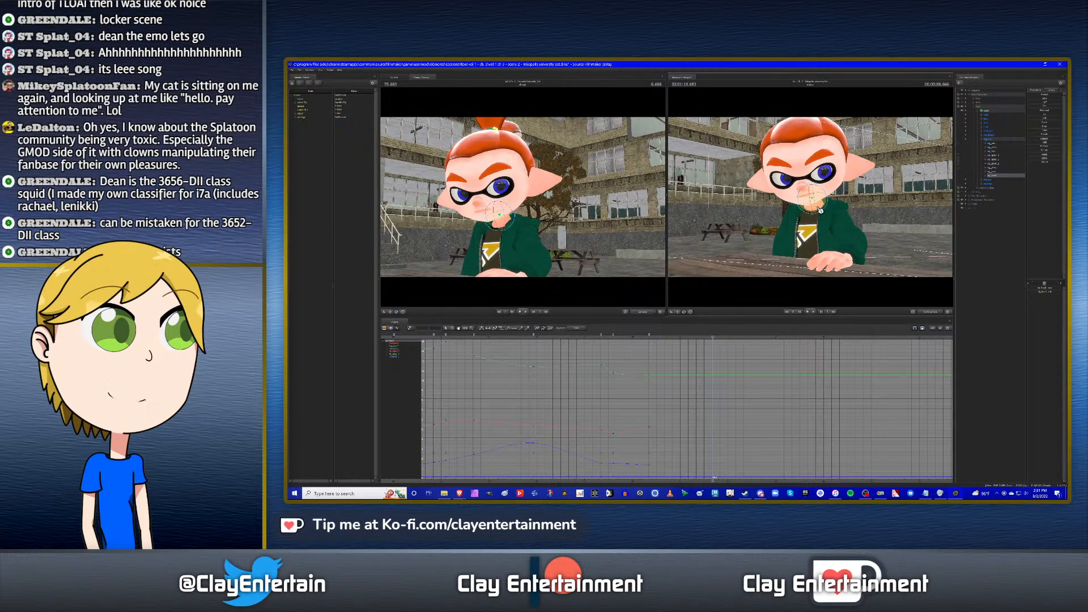
{"action": "left_click_drag", "start_coordinate": [819, 209], "coordinate": [819, 209]}
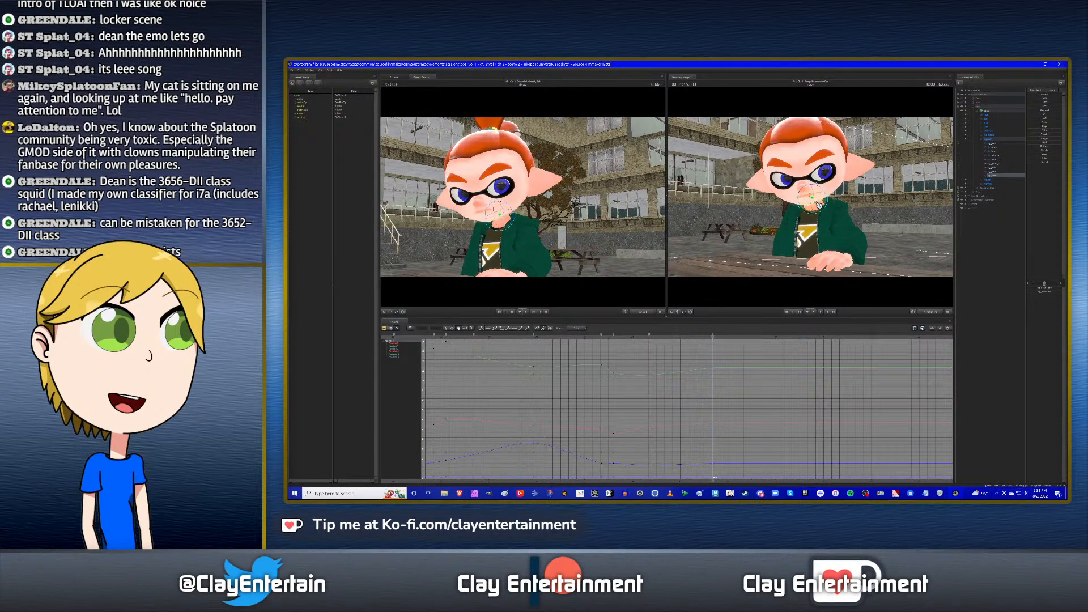
{"action": "left_click_drag", "start_coordinate": [819, 203], "coordinate": [838, 191]}
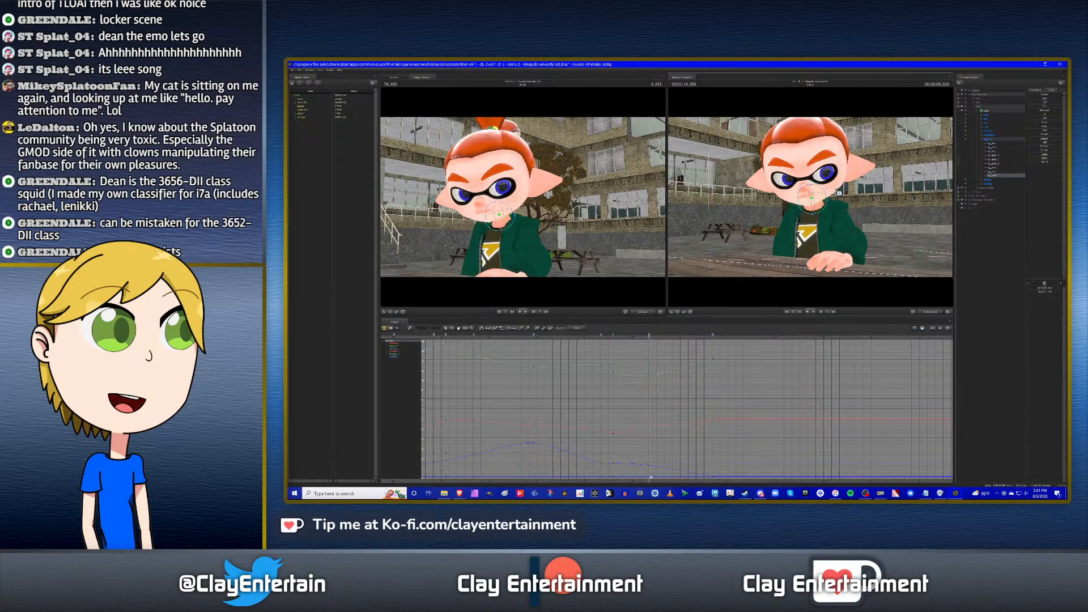
{"action": "key", "text": "Up"}
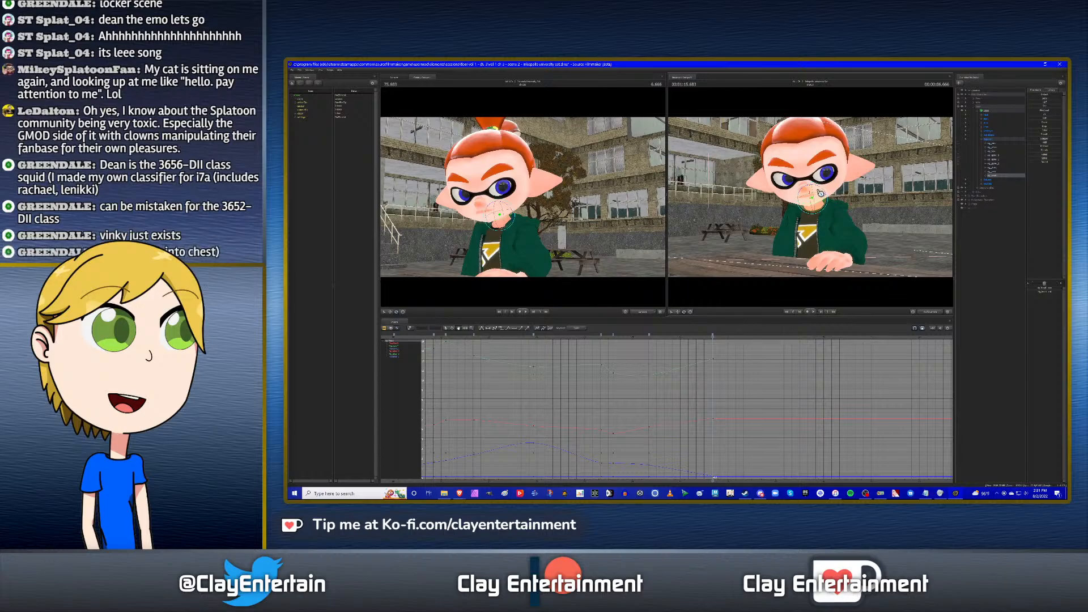
{"action": "left_click_drag", "start_coordinate": [819, 193], "coordinate": [822, 191]}
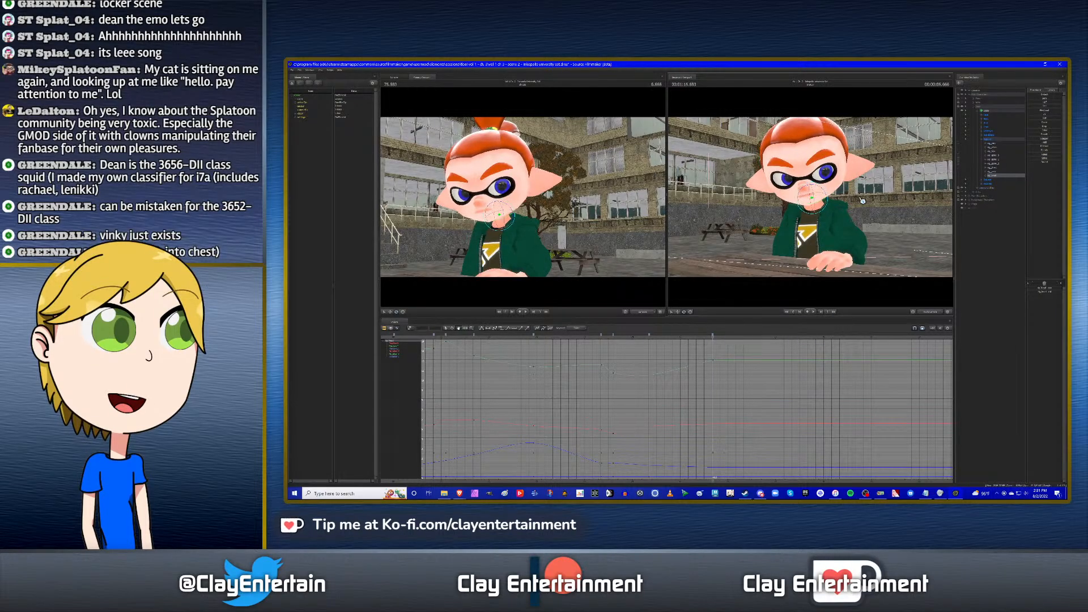
{"action": "left_click", "coordinate": [594, 338]}
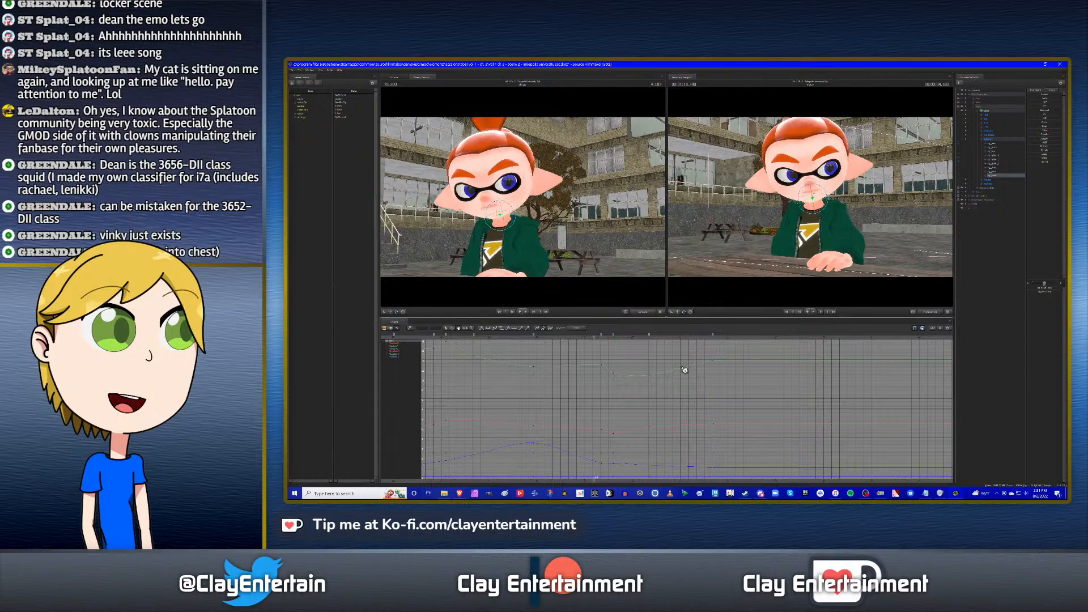
Play back the last stretch of the shot and compare the head pose at the last two keyframes.
{"action": "key", "text": "space"}
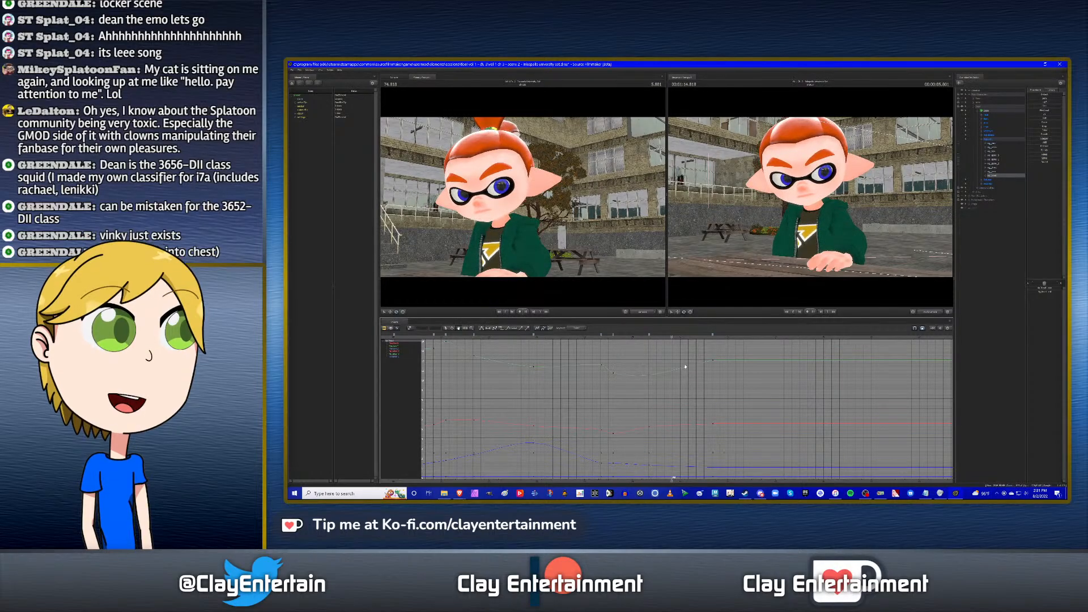
{"action": "key", "text": "space"}
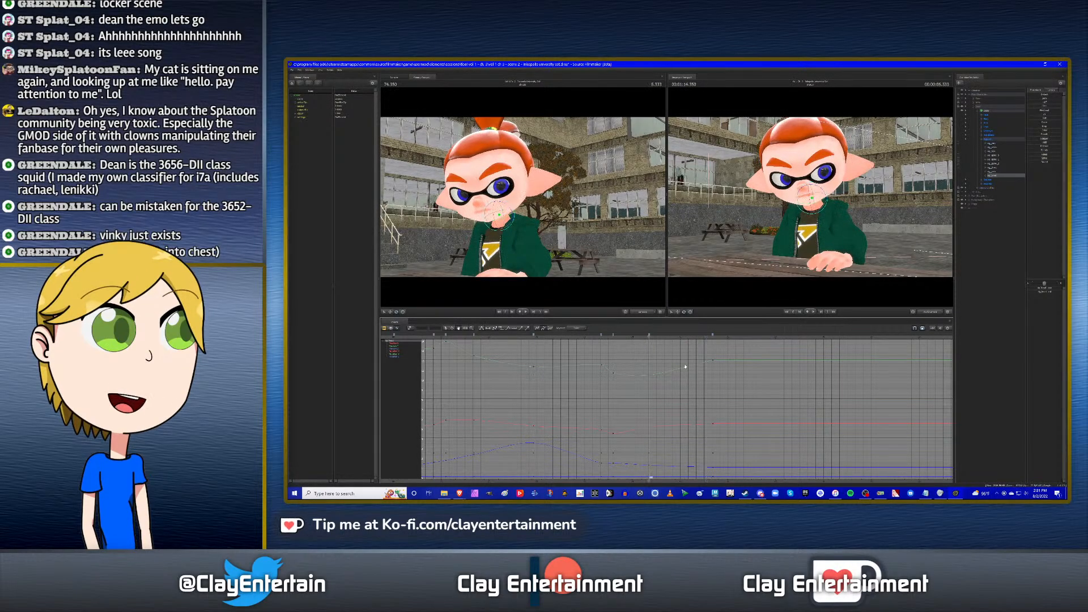
{"action": "key", "text": "Down"}
{"action": "key", "text": "Up"}
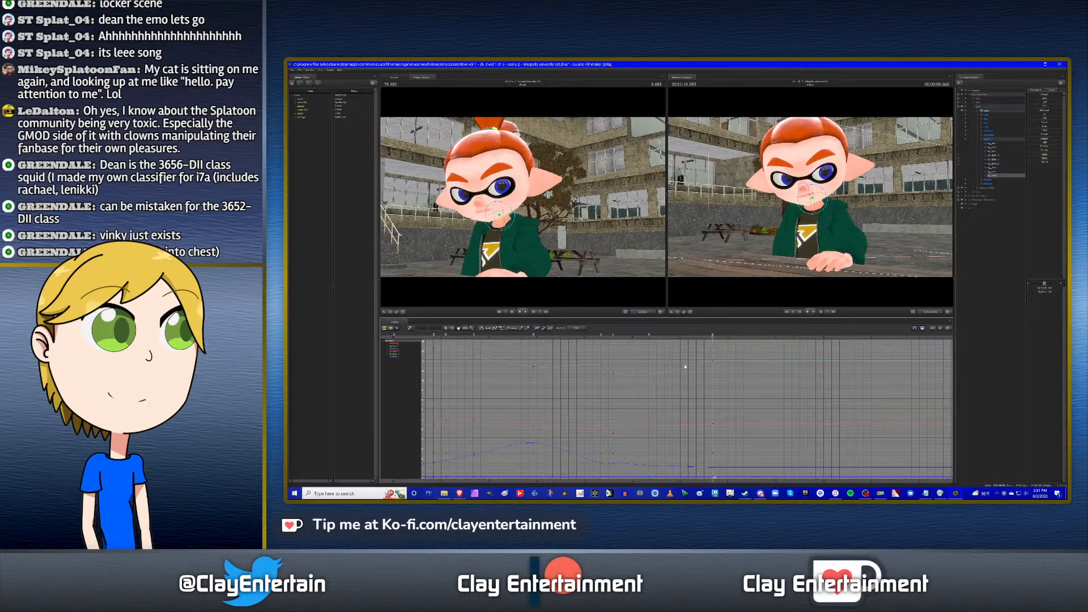
Refine the spine pose slightly at the keyframe at about 6.67 seconds, working from the lower controls up to the chest.
{"action": "left_click", "coordinate": [1000, 161]}
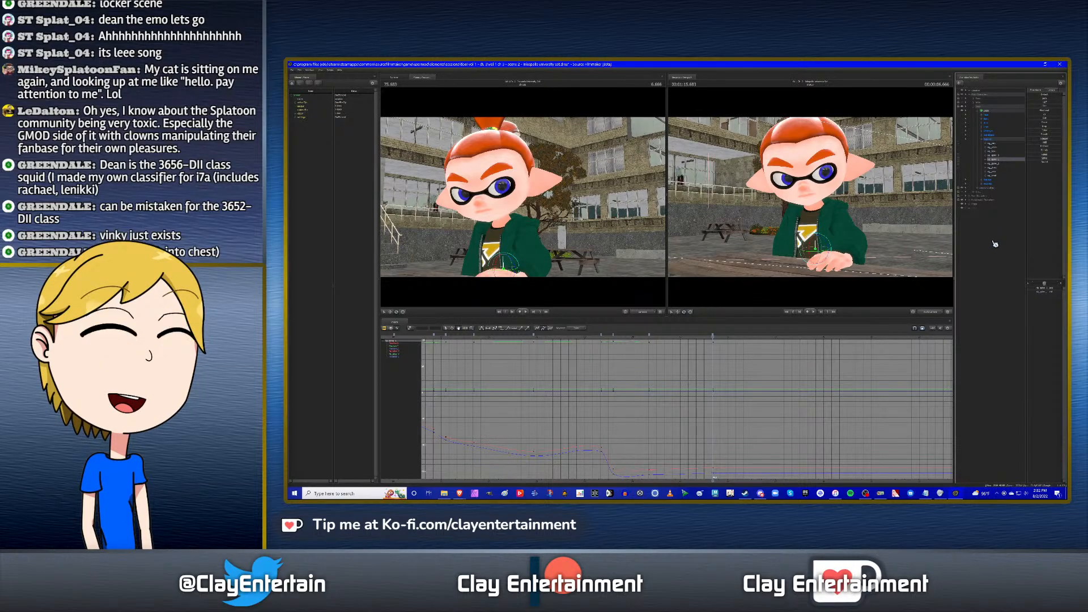
{"action": "left_click_drag", "start_coordinate": [816, 249], "coordinate": [825, 247]}
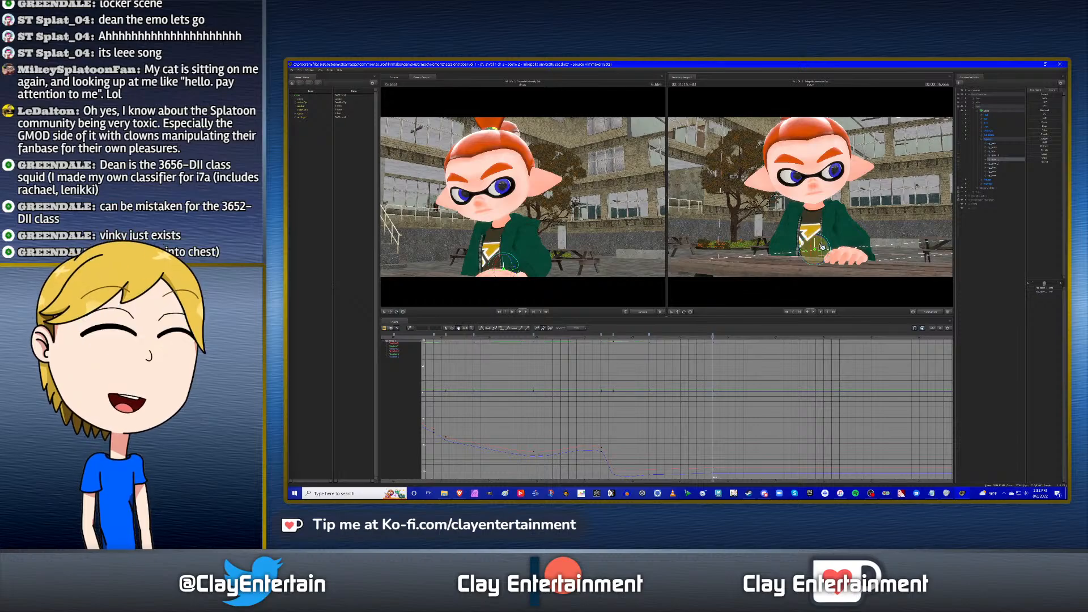
{"action": "left_click", "coordinate": [995, 156]}
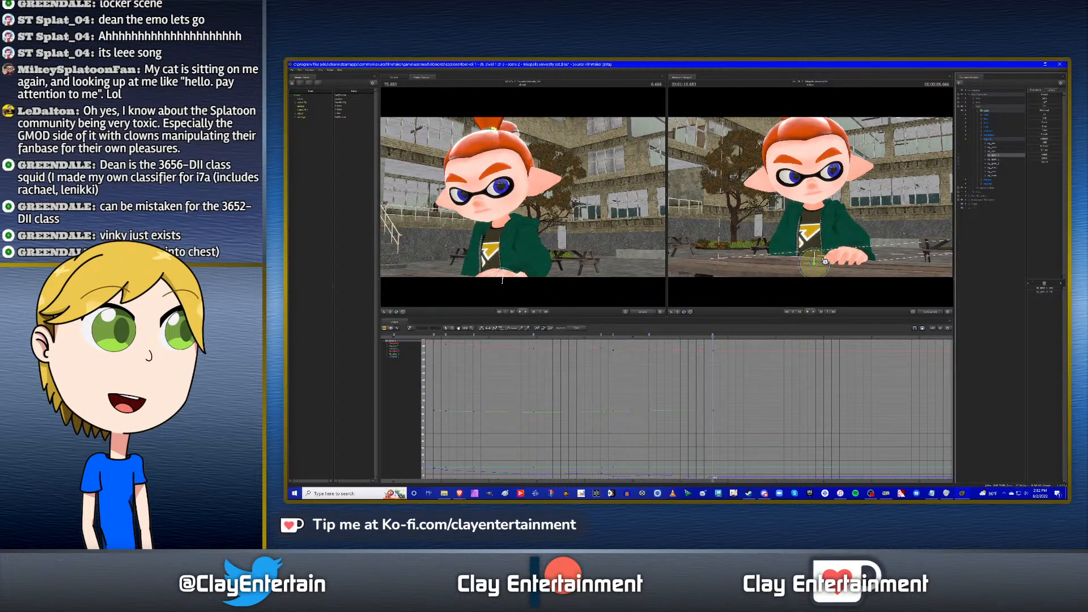
{"action": "left_click", "coordinate": [999, 164]}
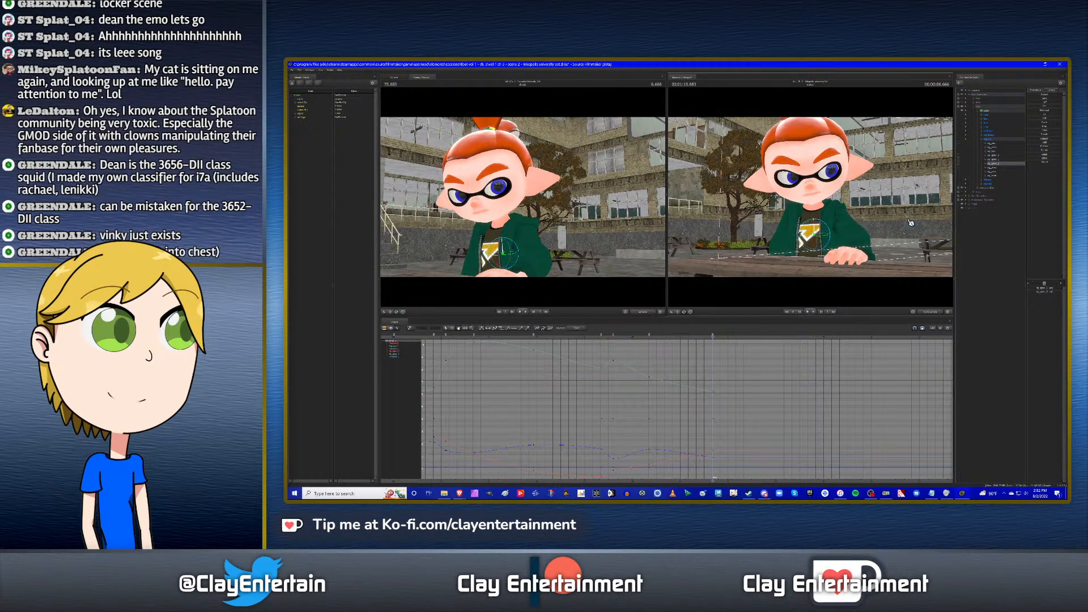
{"action": "left_click", "coordinate": [996, 168]}
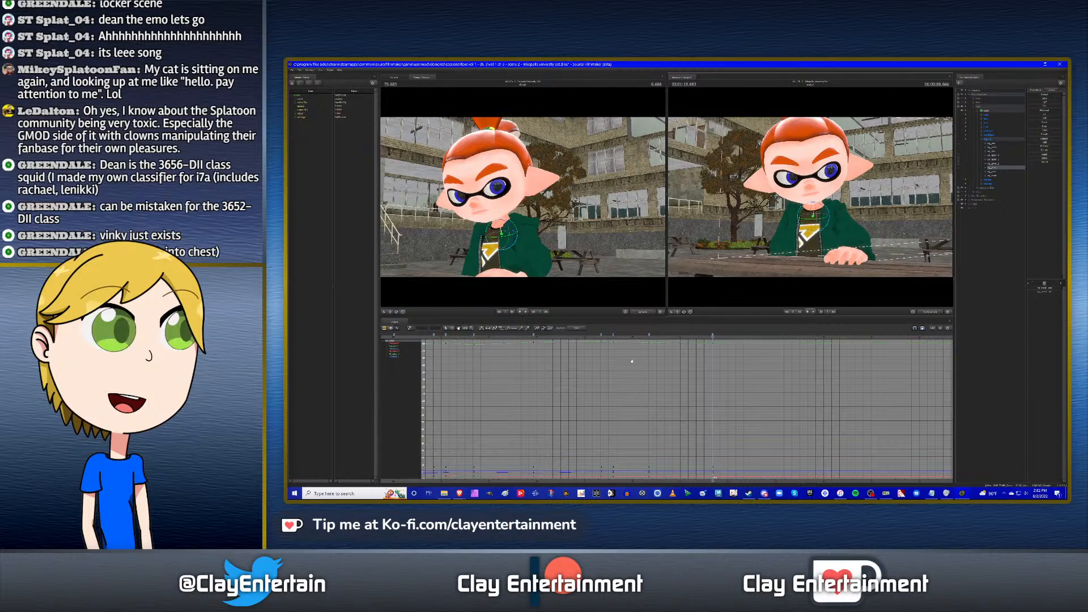
Play back the body movement through the last keyframes and return the playhead to the keyframe at about 5.33 seconds.
{"action": "left_click", "coordinate": [598, 338]}
{"action": "key", "text": "space"}
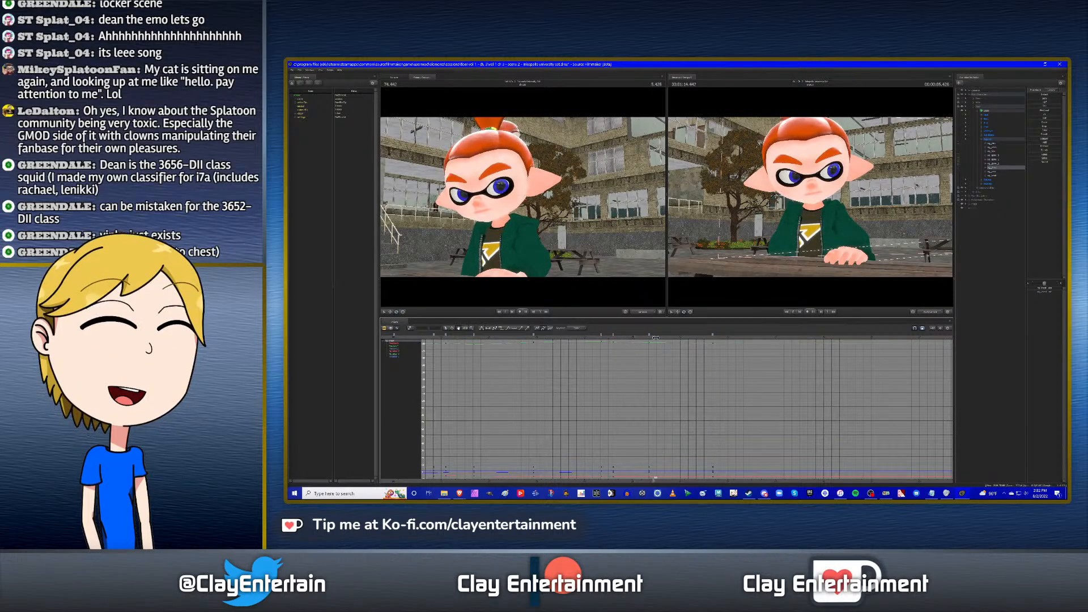
{"action": "key", "text": "space"}
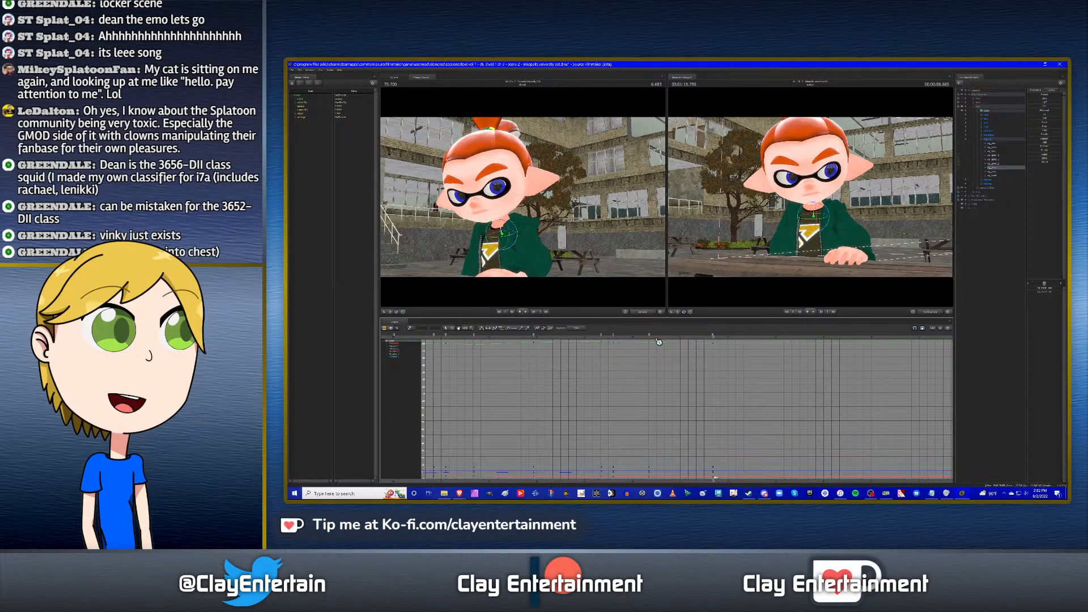
{"action": "left_click", "coordinate": [658, 341]}
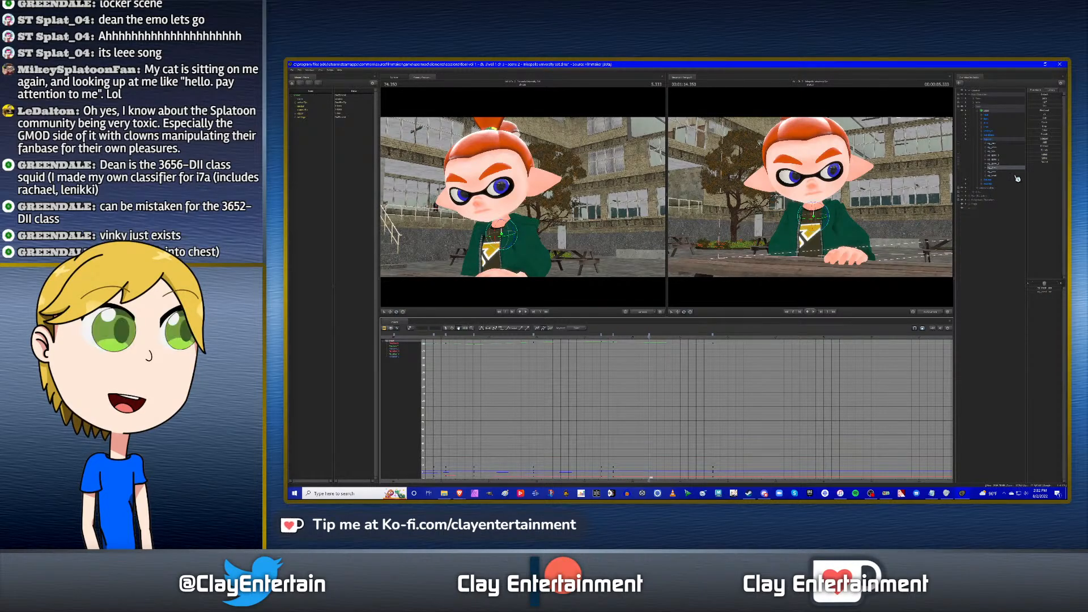
Select the neck control and compare its pose across the last three keyframes.
{"action": "left_click", "coordinate": [996, 173]}
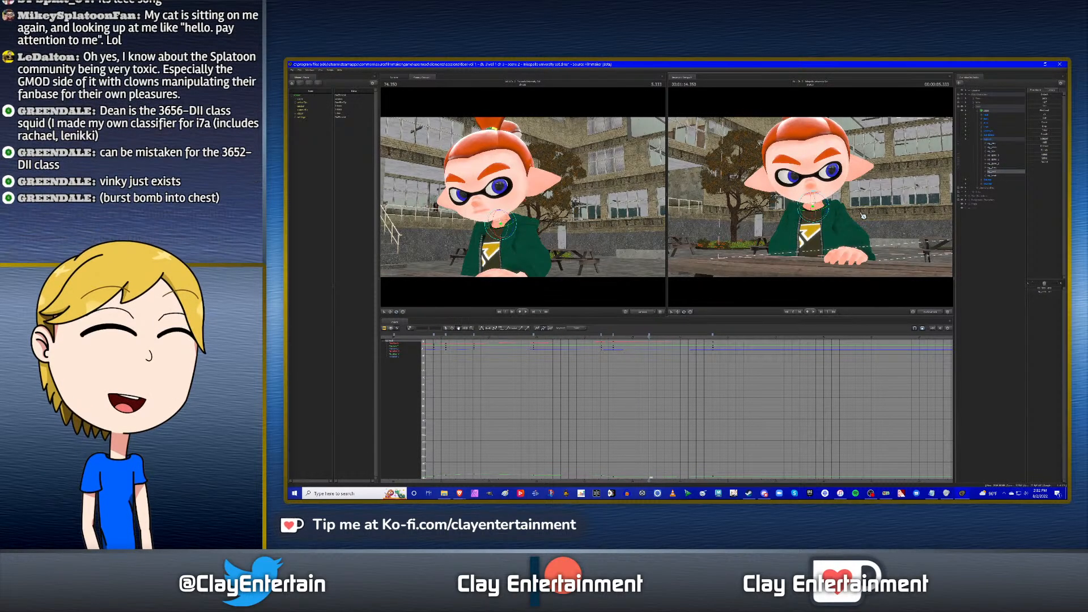
{"action": "key", "text": "Up"}
{"action": "key", "text": "Down"}
{"action": "key", "text": "Up"}
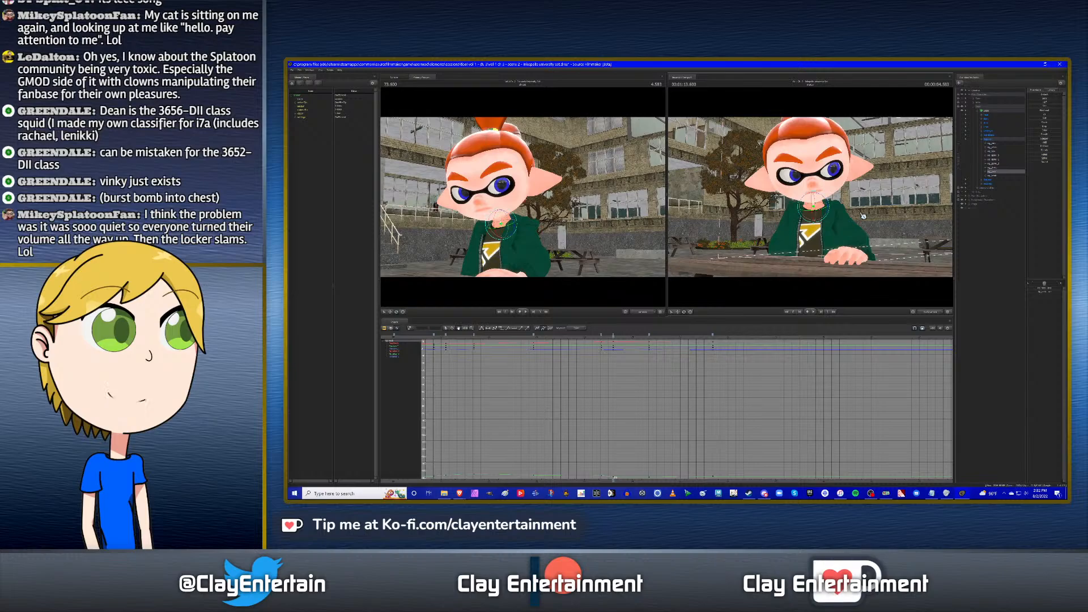
{"action": "key", "text": "Down"}
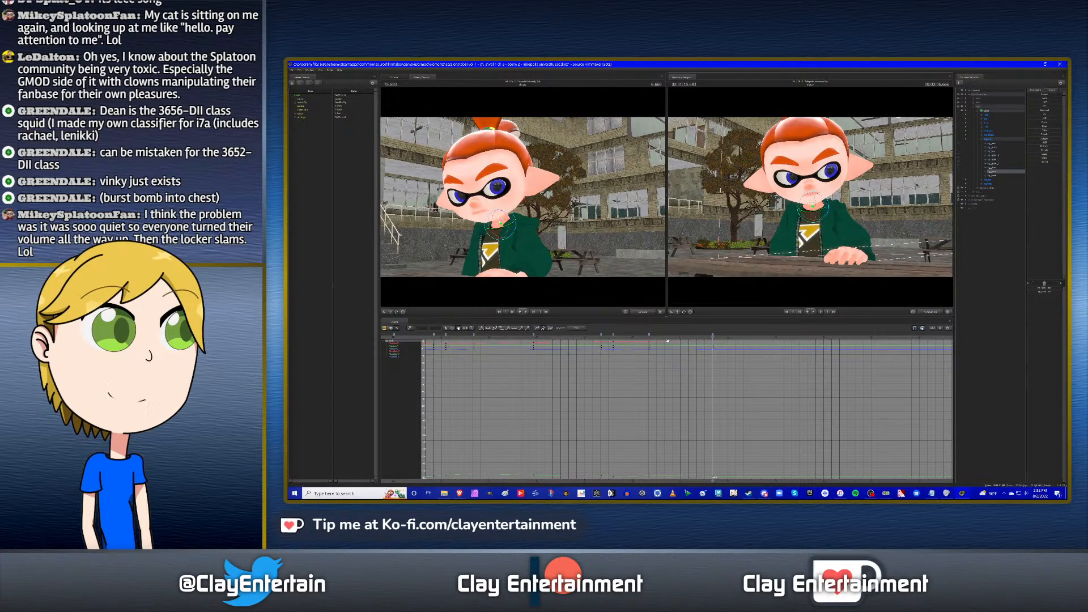
{"action": "key", "text": "Up"}
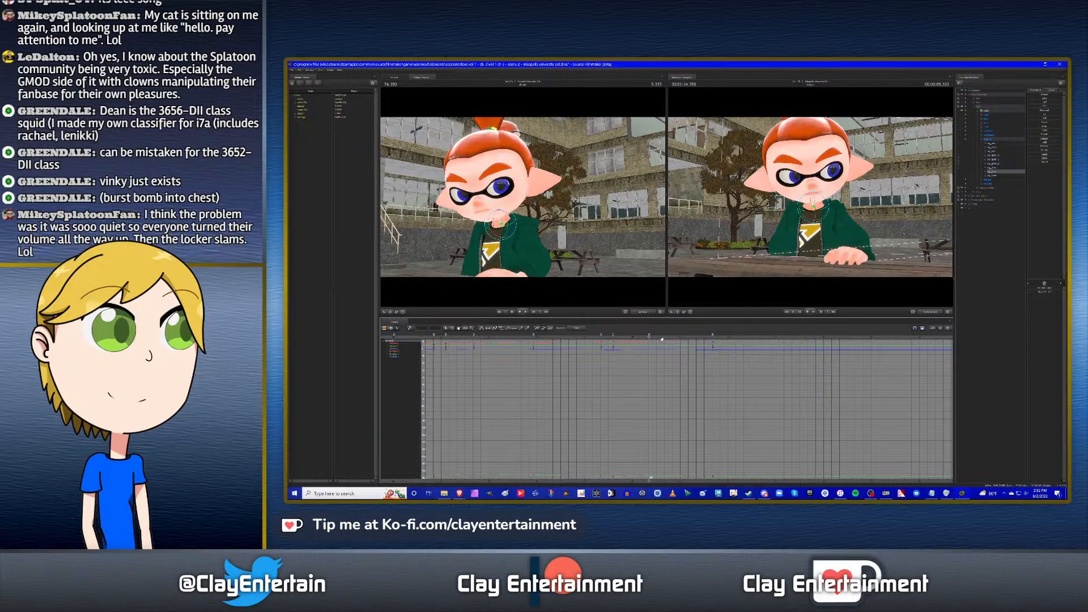
{"action": "key", "text": "Down"}
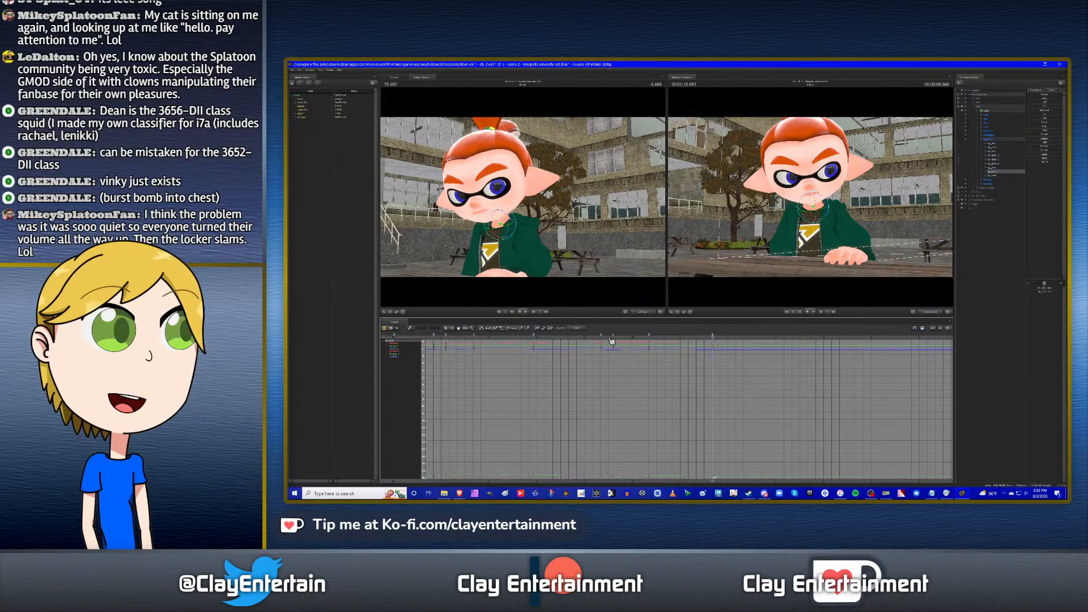
Adjust the upper spine control slightly at the last keyframe, checking the movement in playback, and return to the keyframe before it.
{"action": "left_click", "coordinate": [593, 338]}
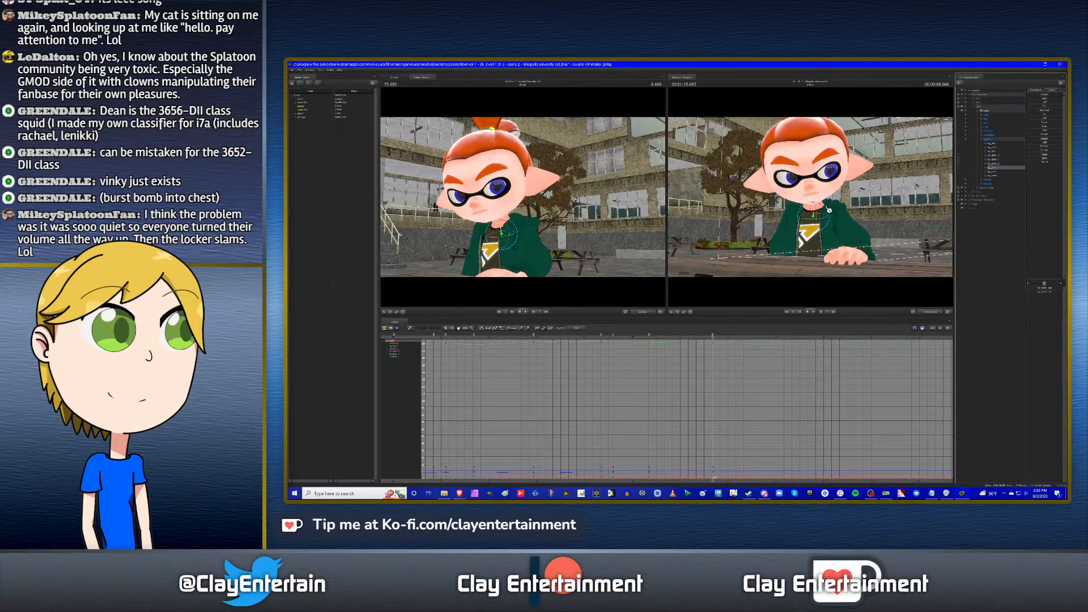
{"action": "left_click", "coordinate": [997, 168]}
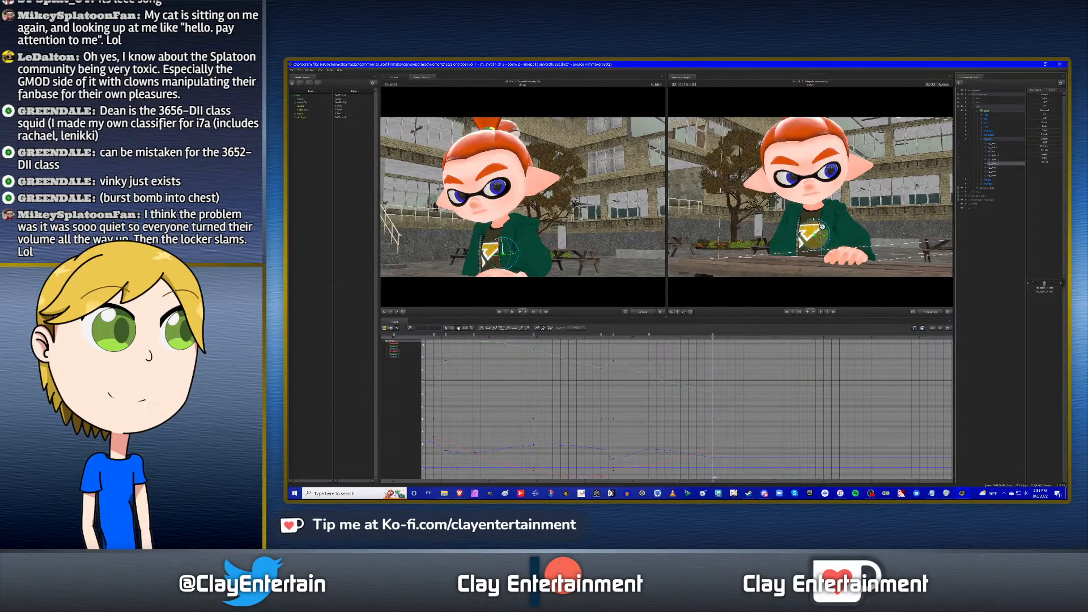
{"action": "left_click", "coordinate": [823, 225]}
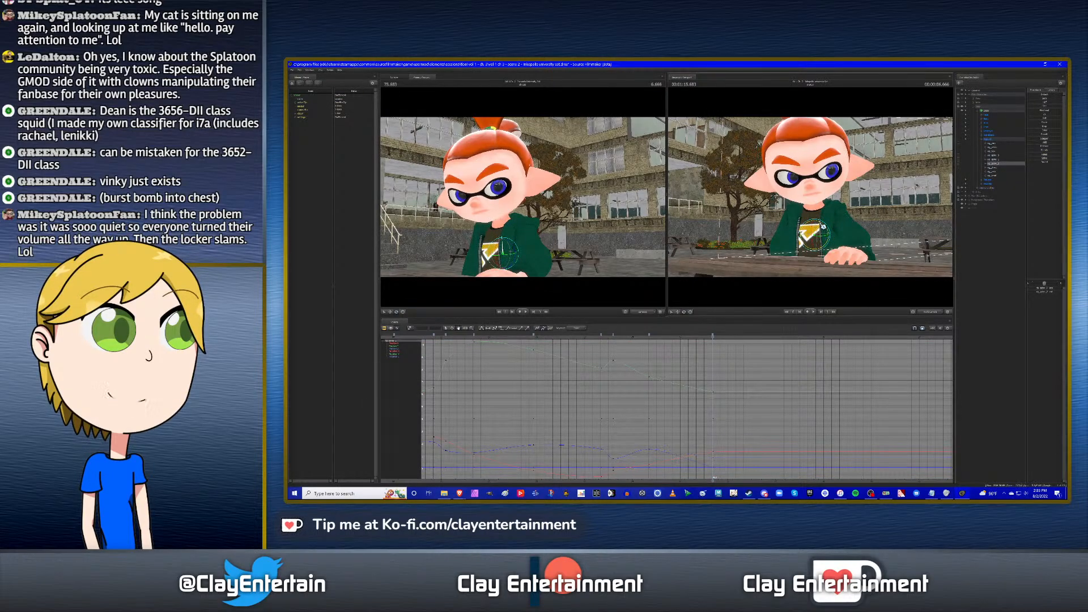
{"action": "left_click", "coordinate": [589, 336]}
{"action": "key", "text": "space"}
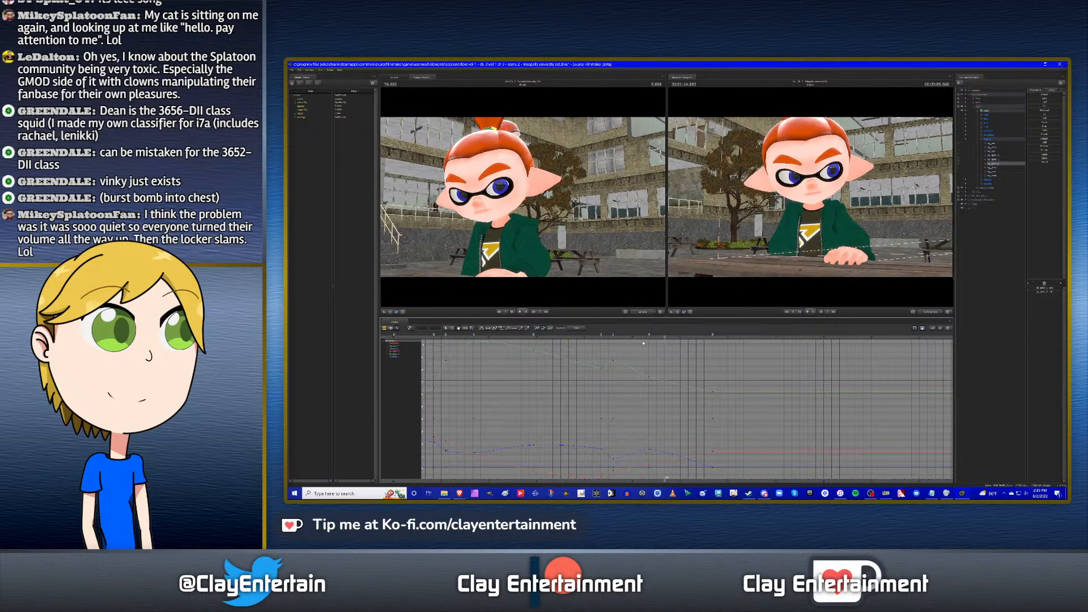
{"action": "key", "text": "space"}
{"action": "left_click", "coordinate": [649, 338]}
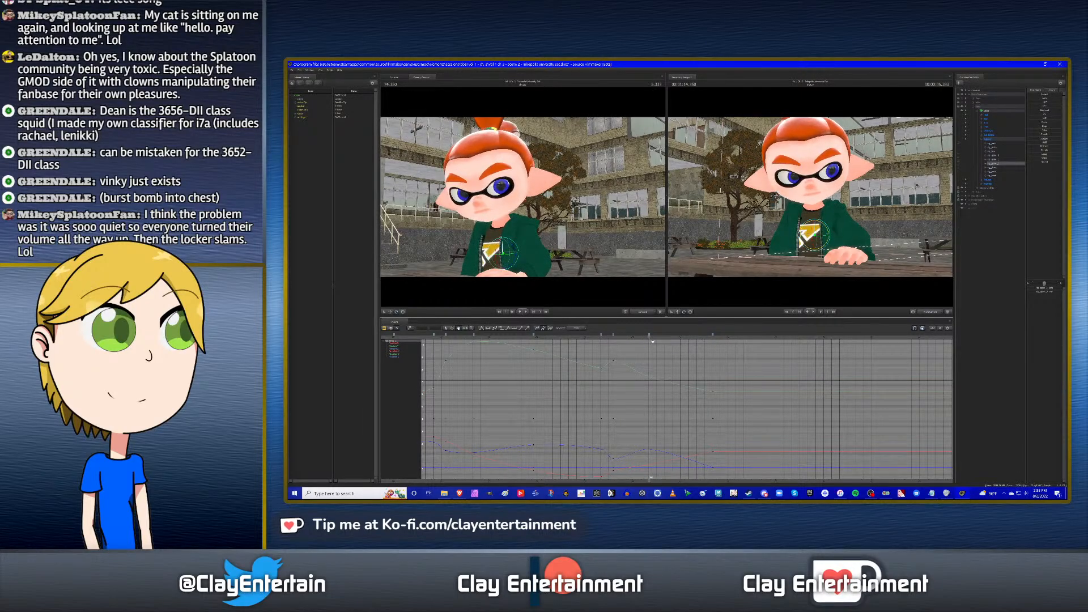
Adjust the chest control slightly at the keyframe at about 5.33 seconds, comparing it with the following keyframe.
{"action": "left_click", "coordinate": [988, 170]}
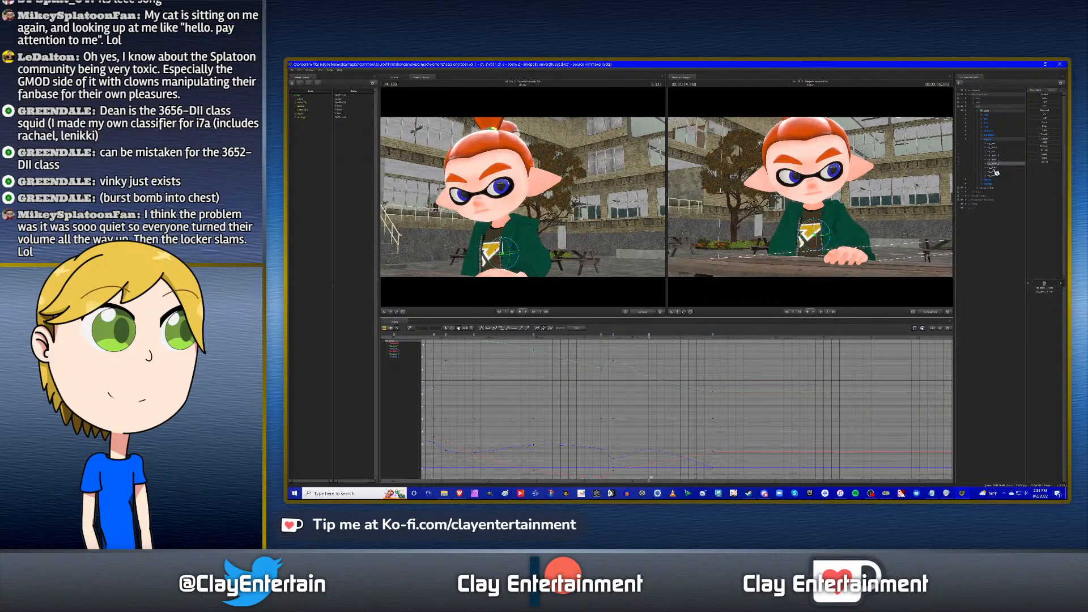
{"action": "left_click", "coordinate": [821, 217]}
{"action": "key", "text": "Down"}
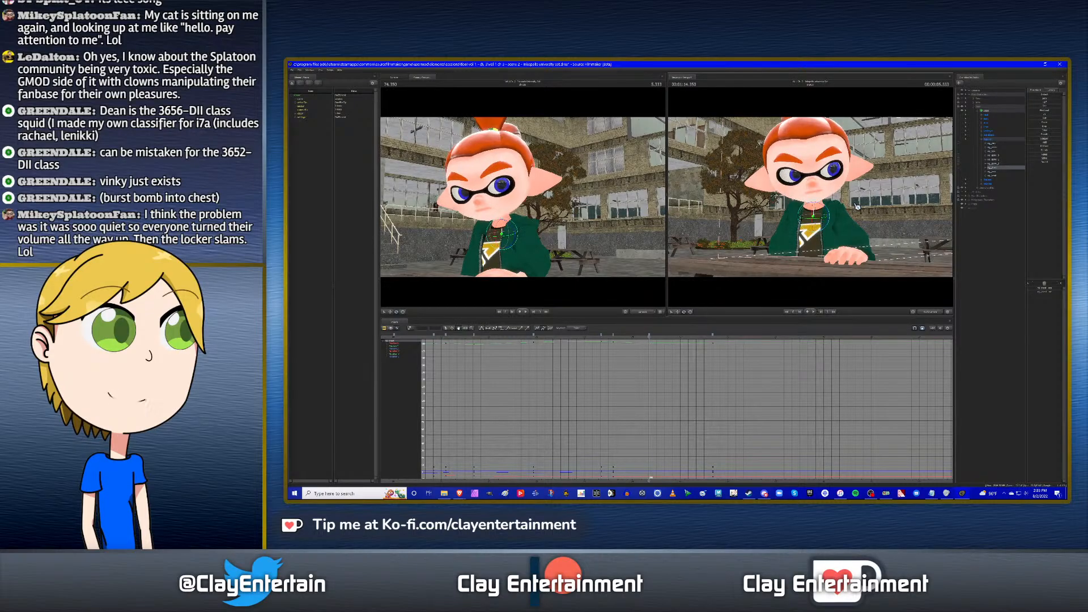
{"action": "key", "text": "Up"}
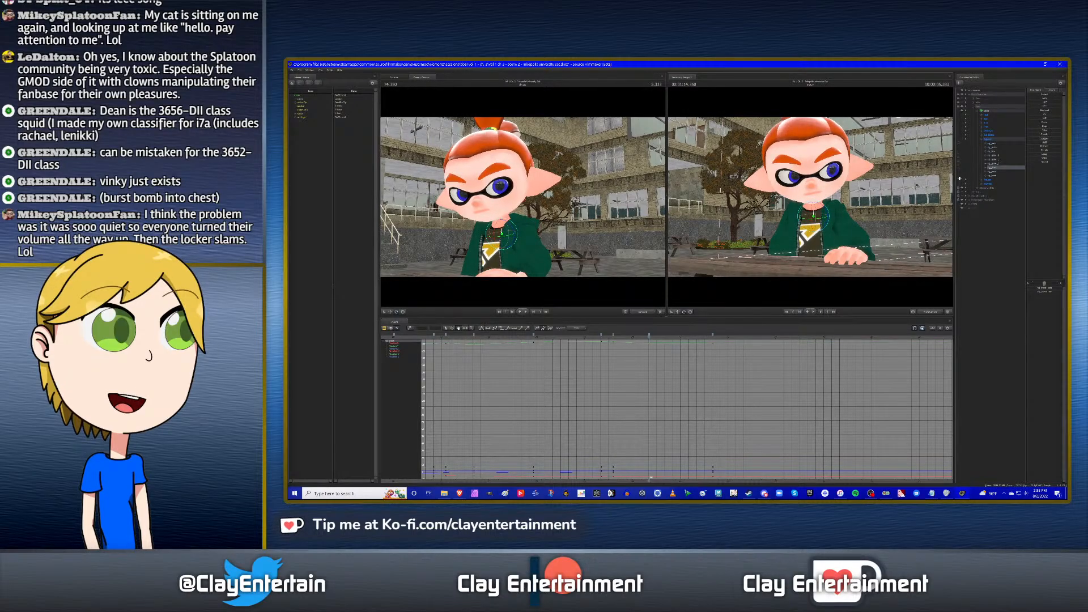
{"action": "key", "text": "Down"}
Adjust the neck control slightly at the keyframe at about 6.67 seconds, comparing it with the previous keyframe.
{"action": "left_click", "coordinate": [996, 174]}
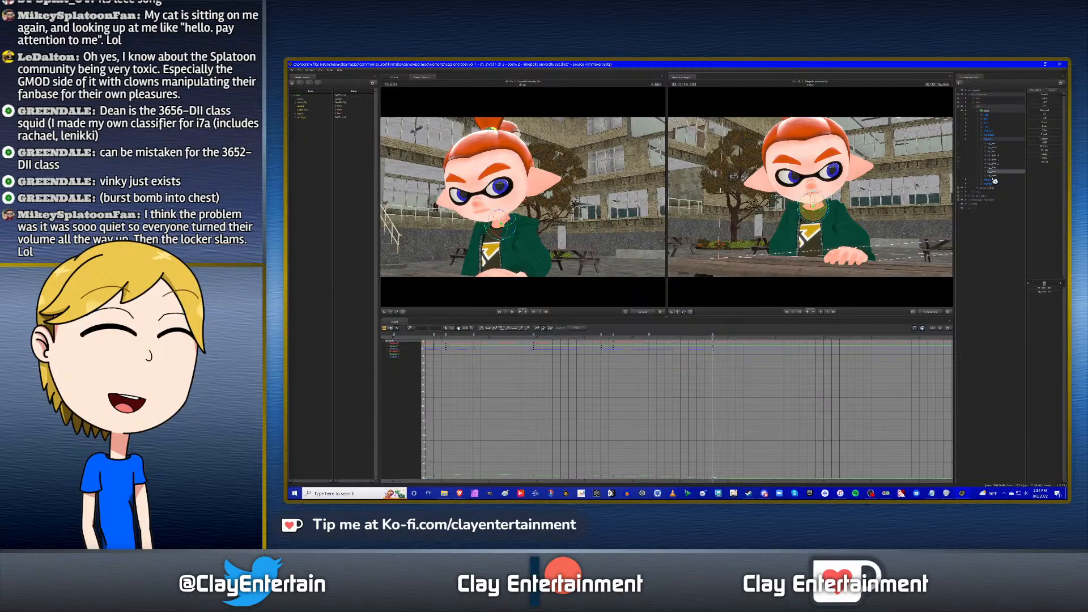
{"action": "left_click", "coordinate": [596, 338]}
{"action": "key", "text": "space"}
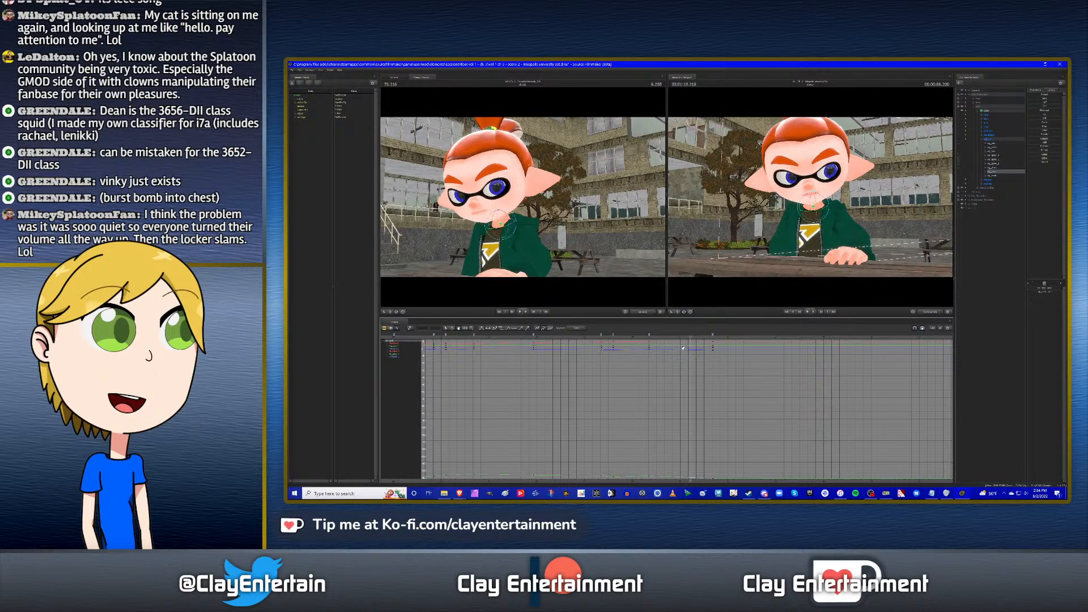
{"action": "left_click", "coordinate": [819, 204]}
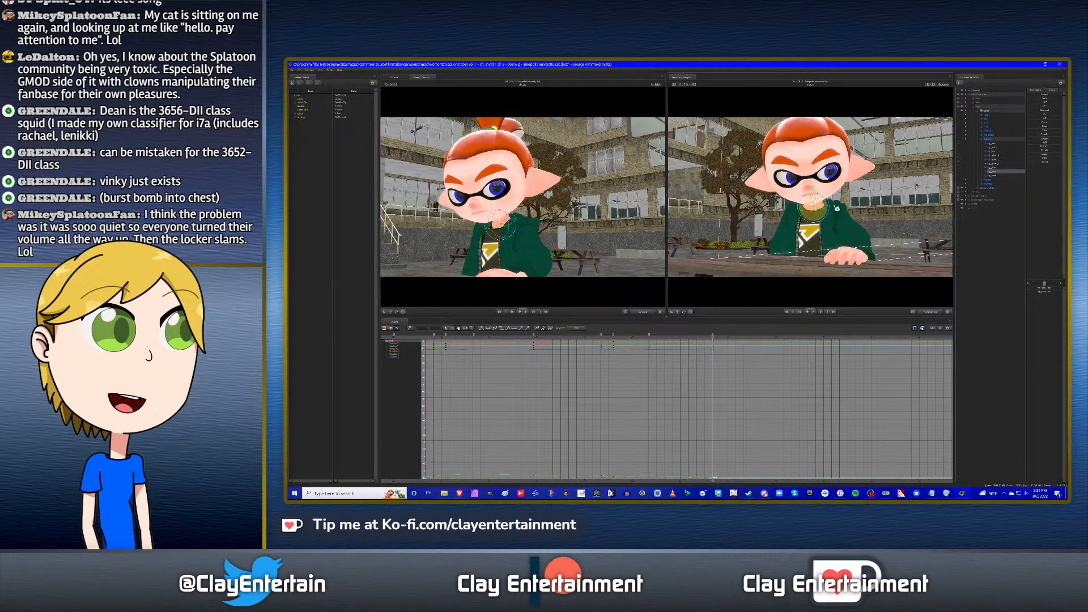
{"action": "key", "text": "Up"}
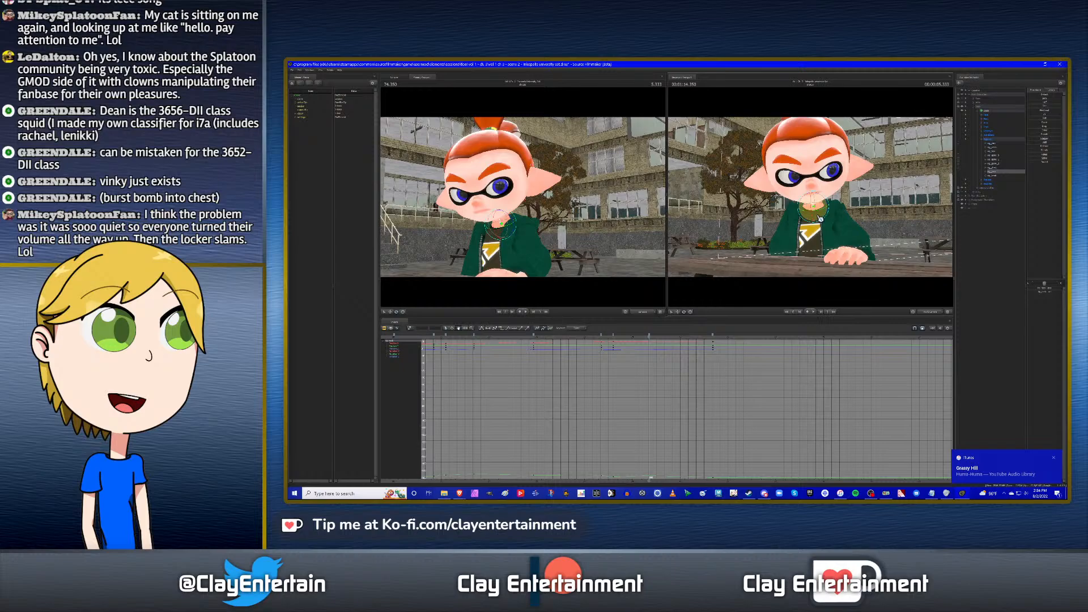
{"action": "key", "text": "Down"}
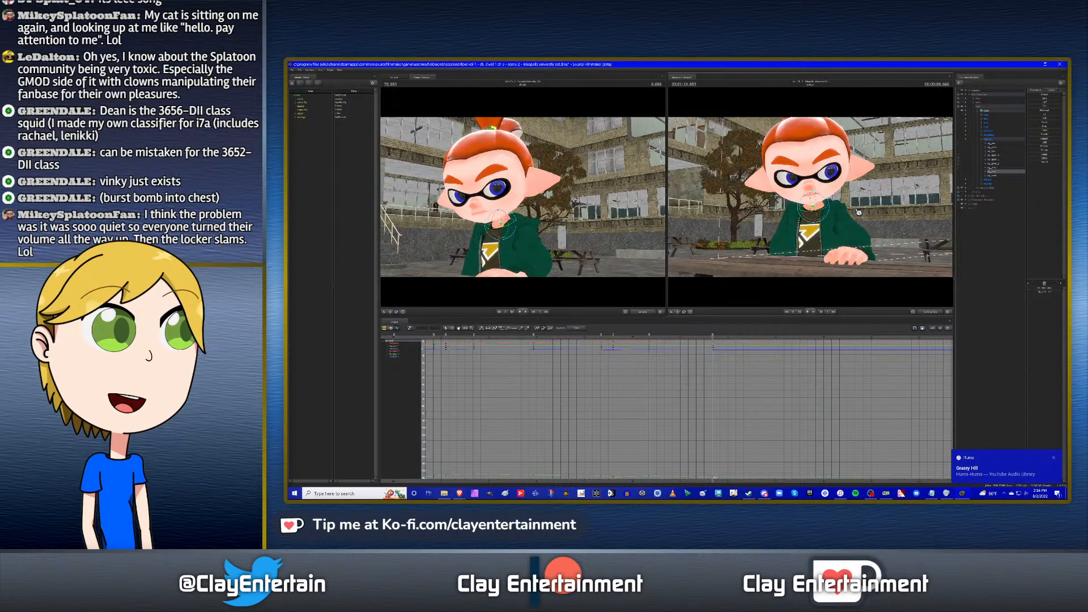
{"action": "key", "text": "Up"}
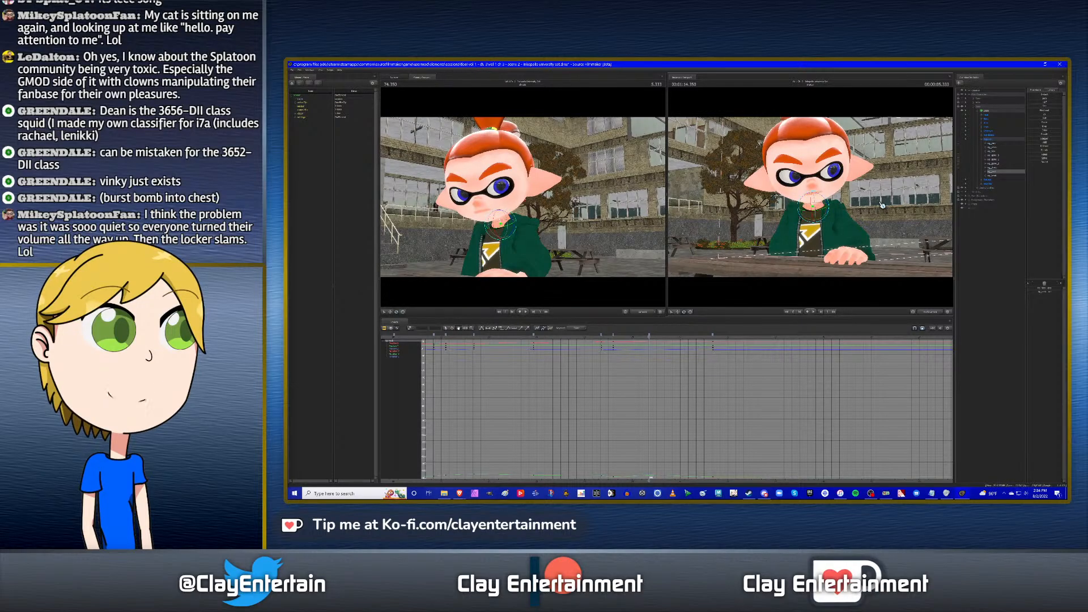
Rotate the head control slightly at the keyframe at about 5.33 seconds and play back the movement into the last keyframe.
{"action": "left_click", "coordinate": [992, 176]}
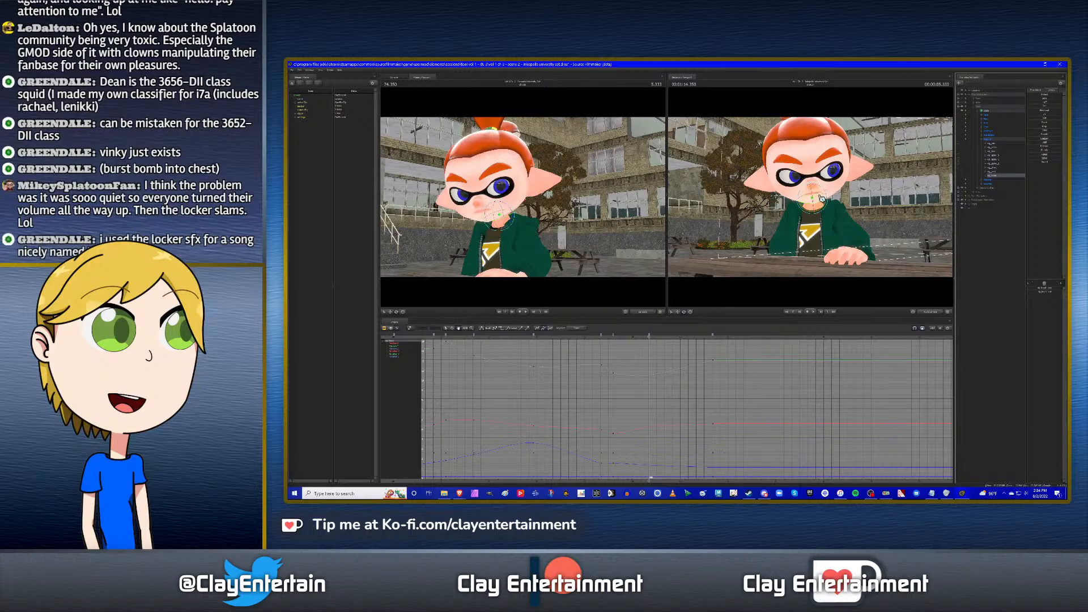
{"action": "mouse_move", "coordinate": [821, 198]}
{"action": "left_mouse_down"}
{"action": "mouse_move", "coordinate": [824, 211]}
{"action": "mouse_move", "coordinate": [820, 198]}
{"action": "left_mouse_up"}
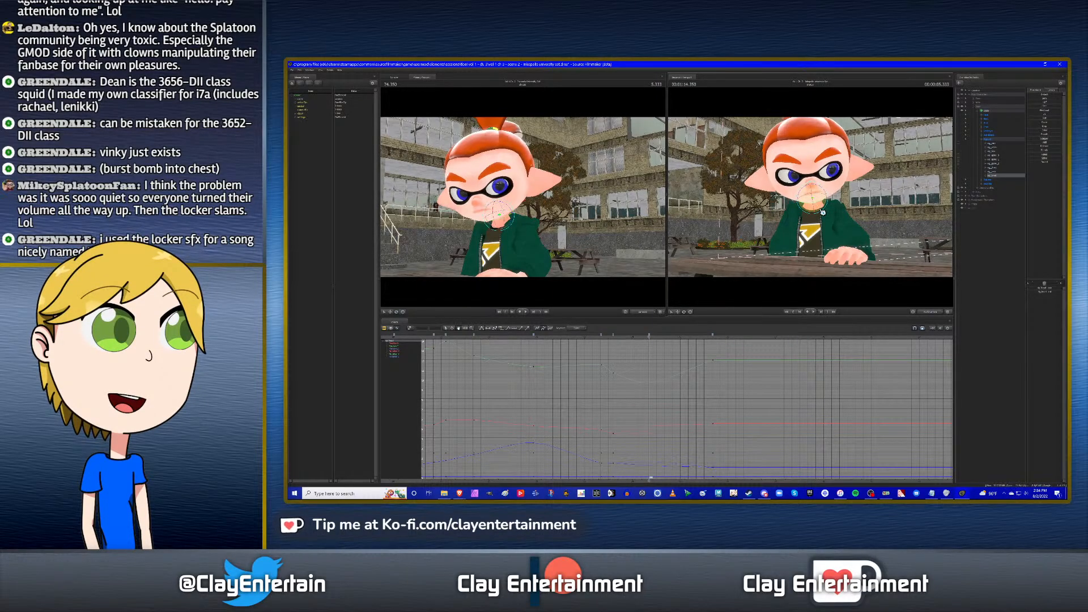
{"action": "key", "text": "Up"}
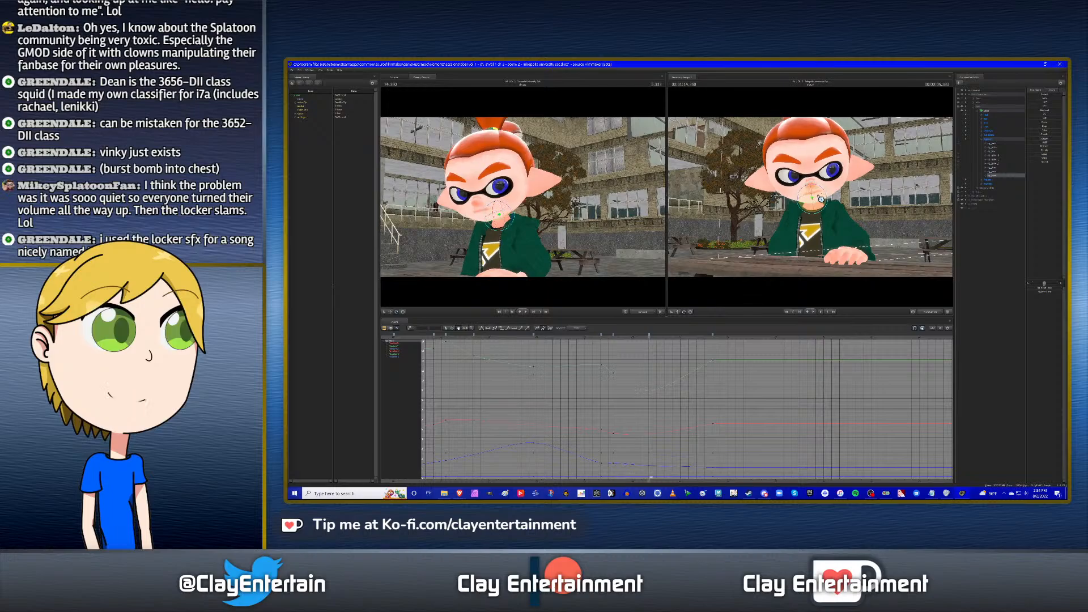
{"action": "key", "text": "Down"}
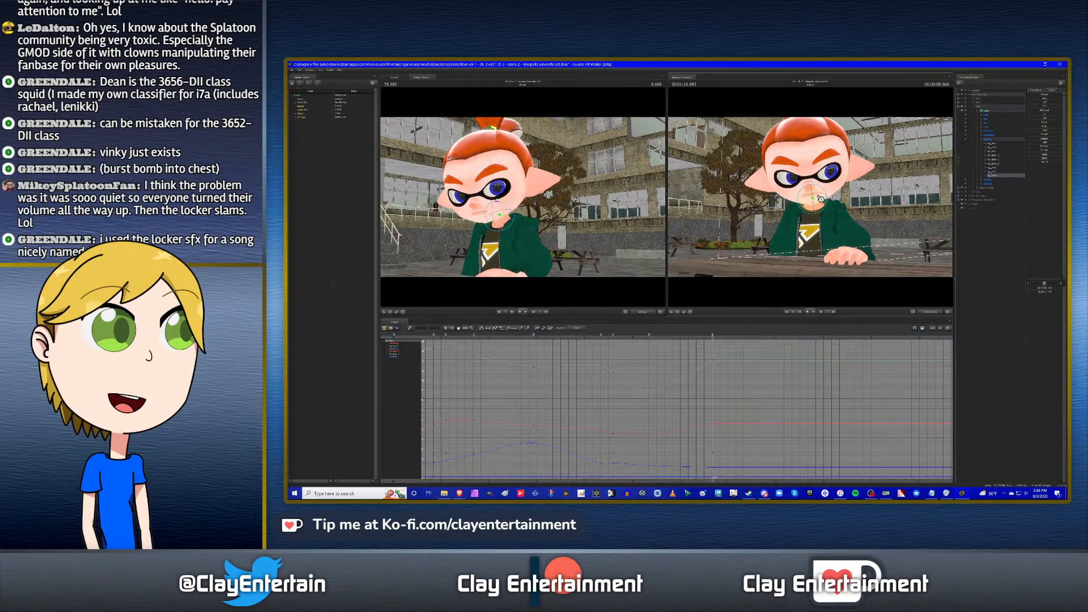
{"action": "left_click", "coordinate": [606, 337]}
{"action": "key", "text": "space"}
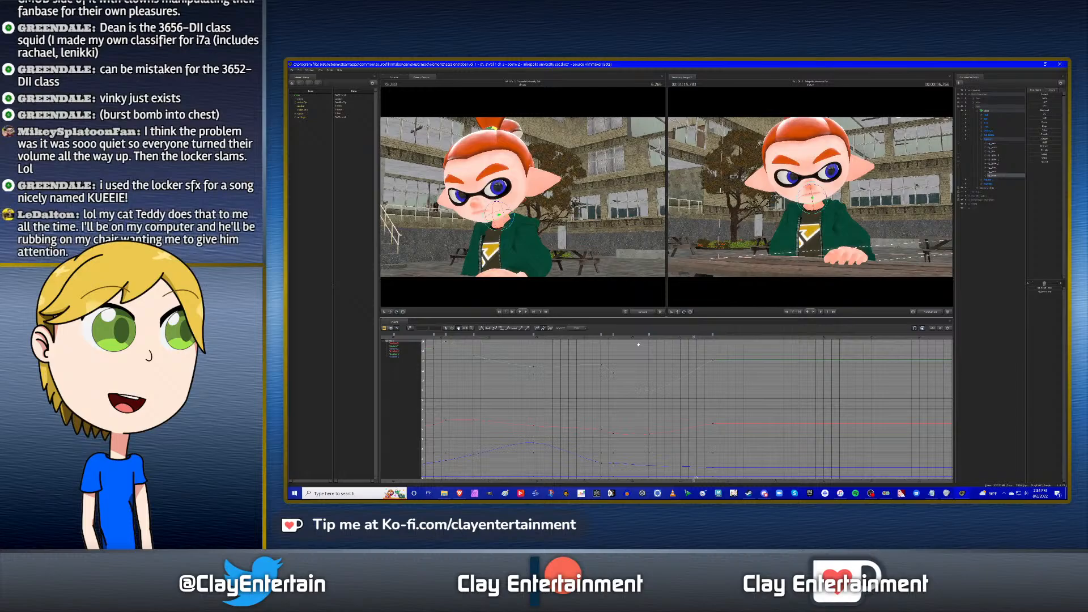
Rotate the head control slightly at the last keyframe, at about 6.67 seconds, and play back the movement leading into it.
{"action": "key", "text": "Up"}
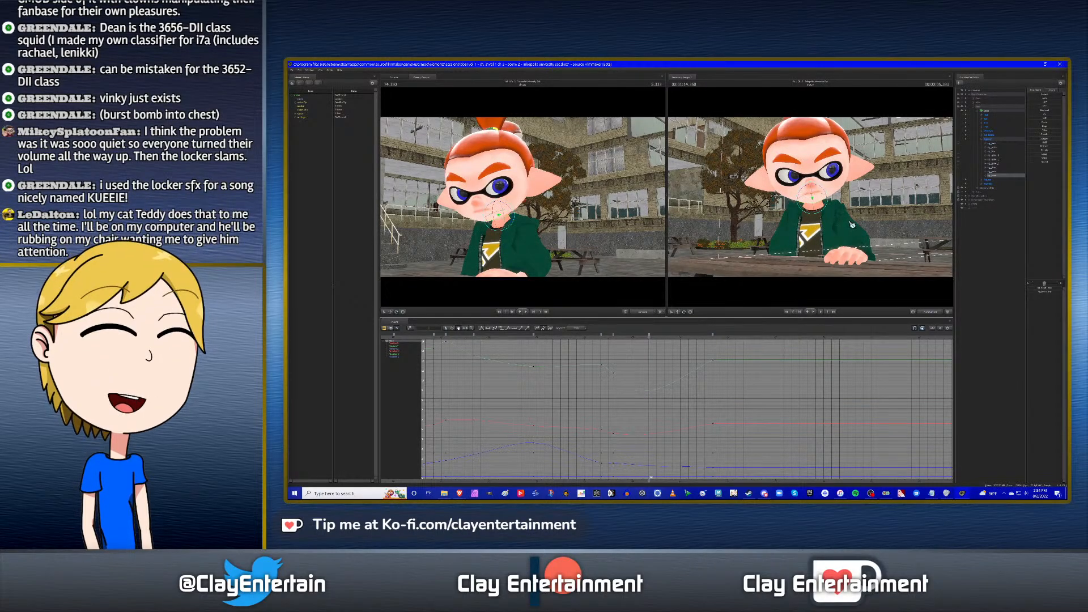
{"action": "mouse_move", "coordinate": [833, 218]}
{"action": "left_mouse_down"}
{"action": "mouse_move", "coordinate": [811, 209]}
{"action": "mouse_move", "coordinate": [847, 206]}
{"action": "left_mouse_up"}
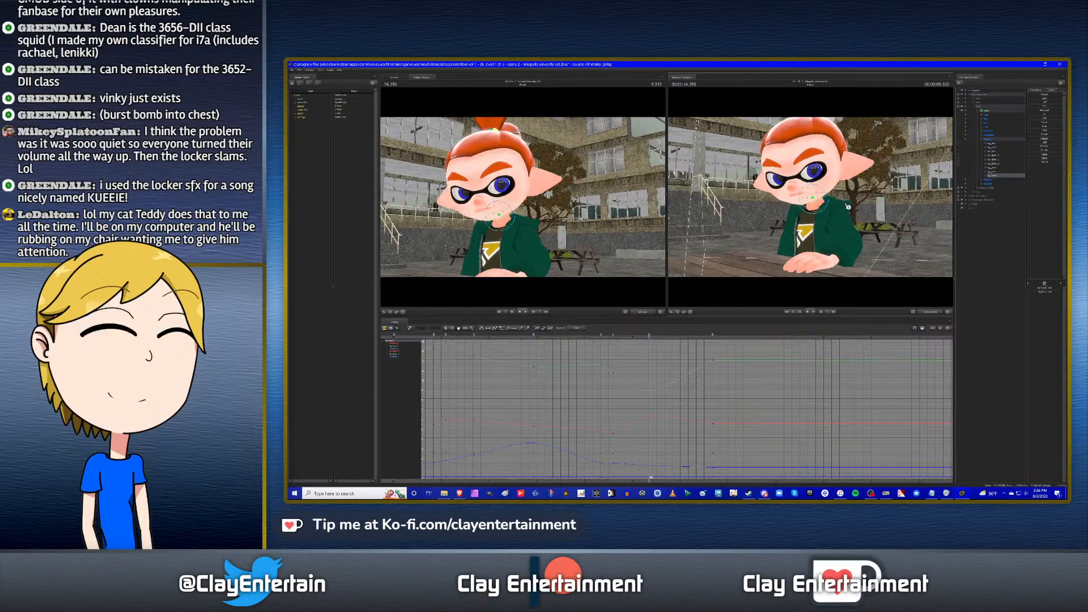
{"action": "key", "text": "Down"}
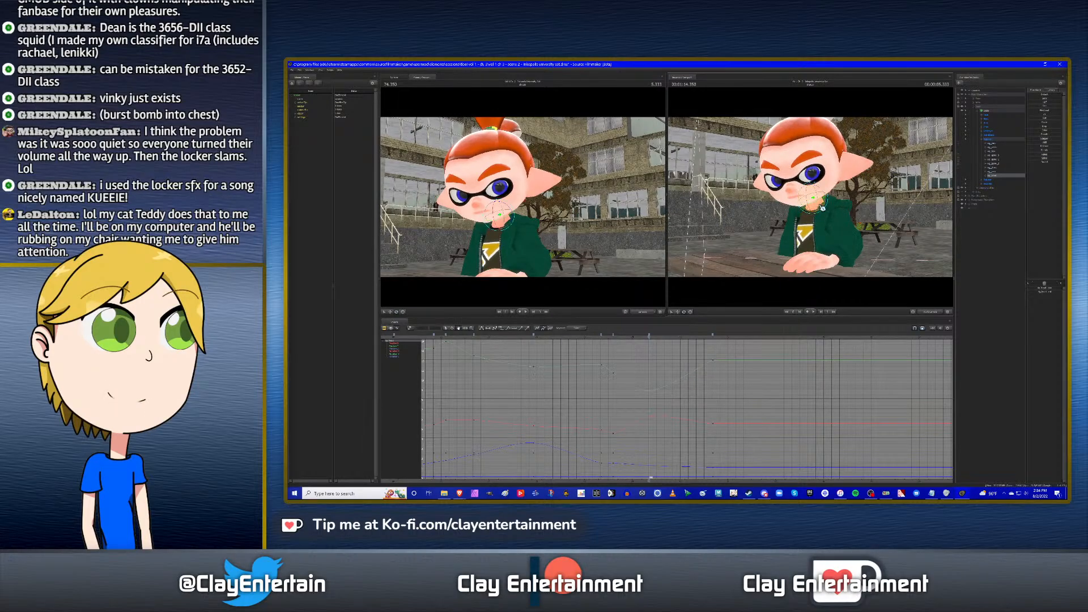
{"action": "left_click_drag", "start_coordinate": [816, 209], "coordinate": [815, 211]}
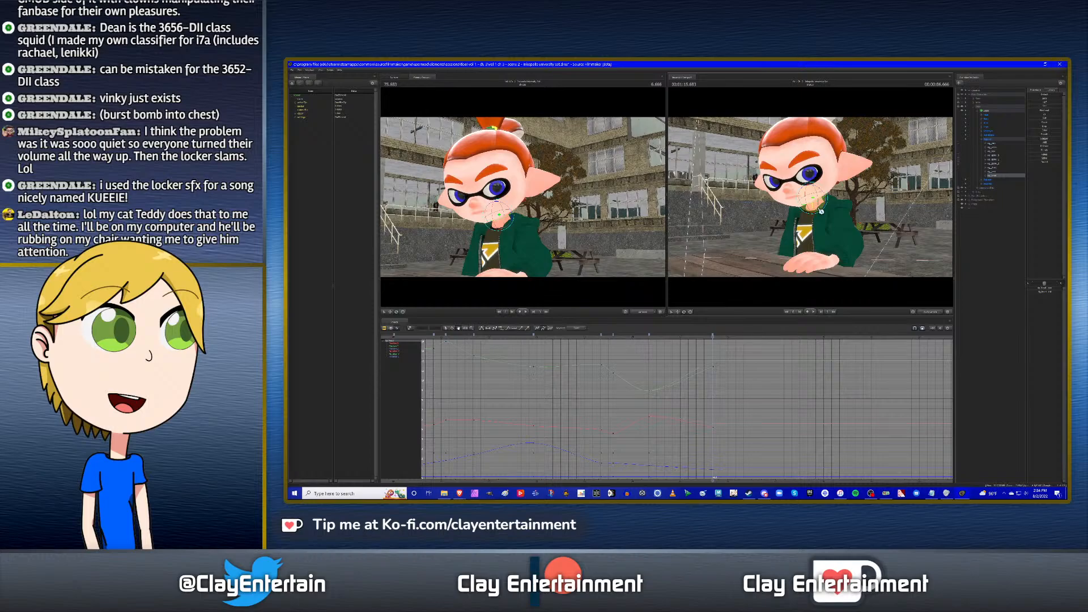
{"action": "left_click", "coordinate": [578, 336]}
{"action": "key", "text": "space"}
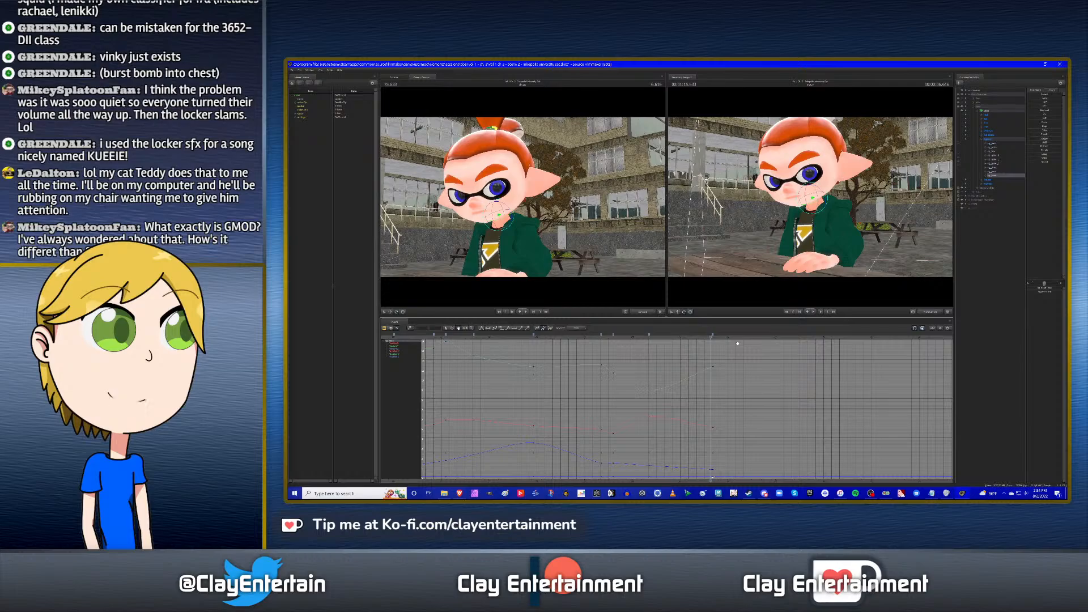
{"action": "key", "text": "Right"}
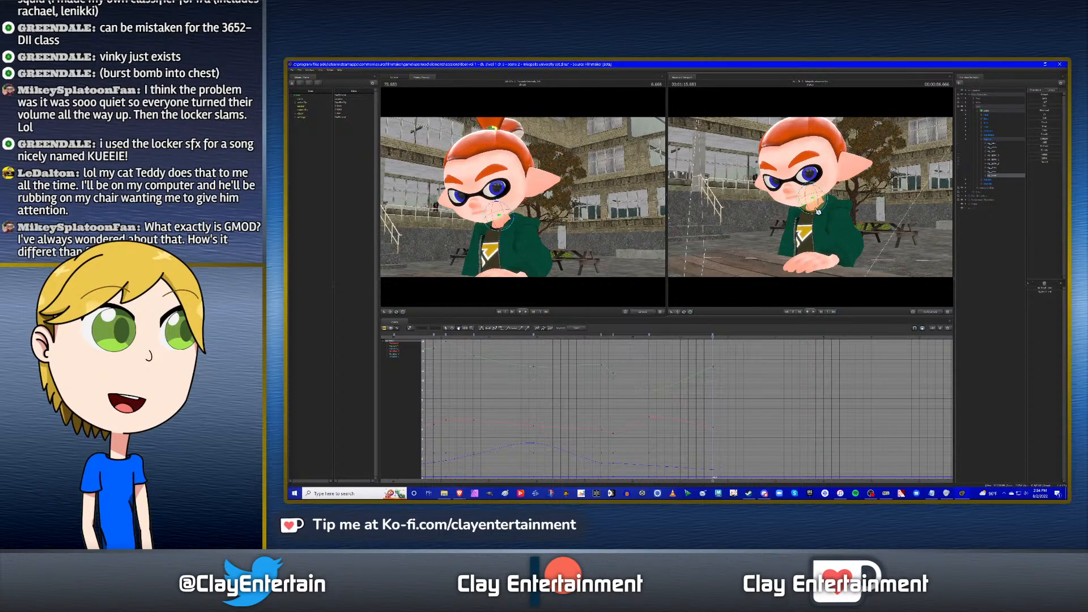
Undo the latest head rotation changes, redo one of them, and play back the movement past the last keyframe.
{"action": "key", "text": "ctrl+z"}
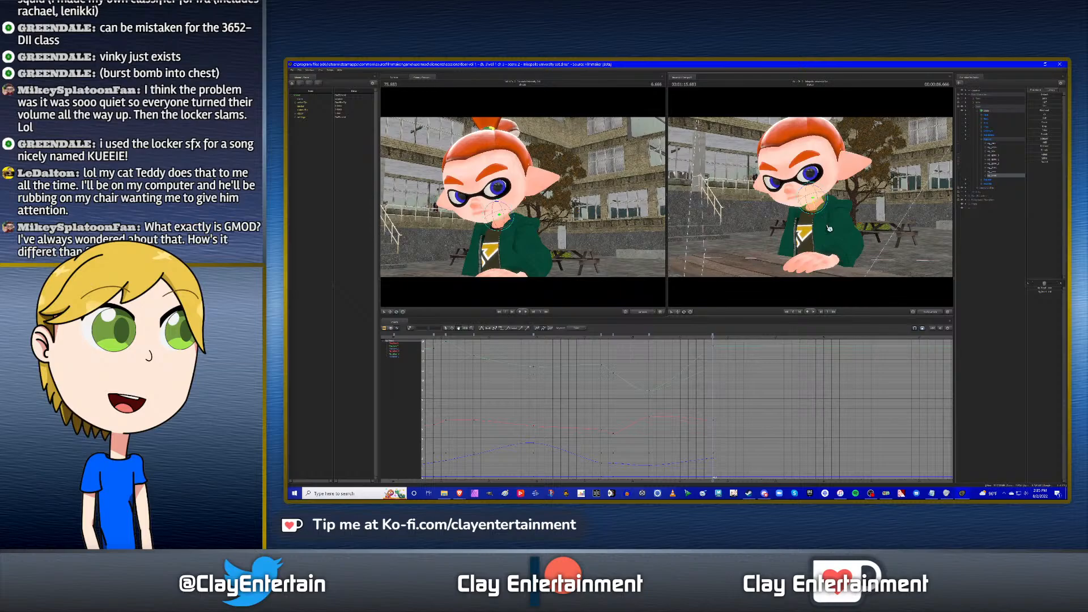
{"action": "key", "text": "ctrl+z"}
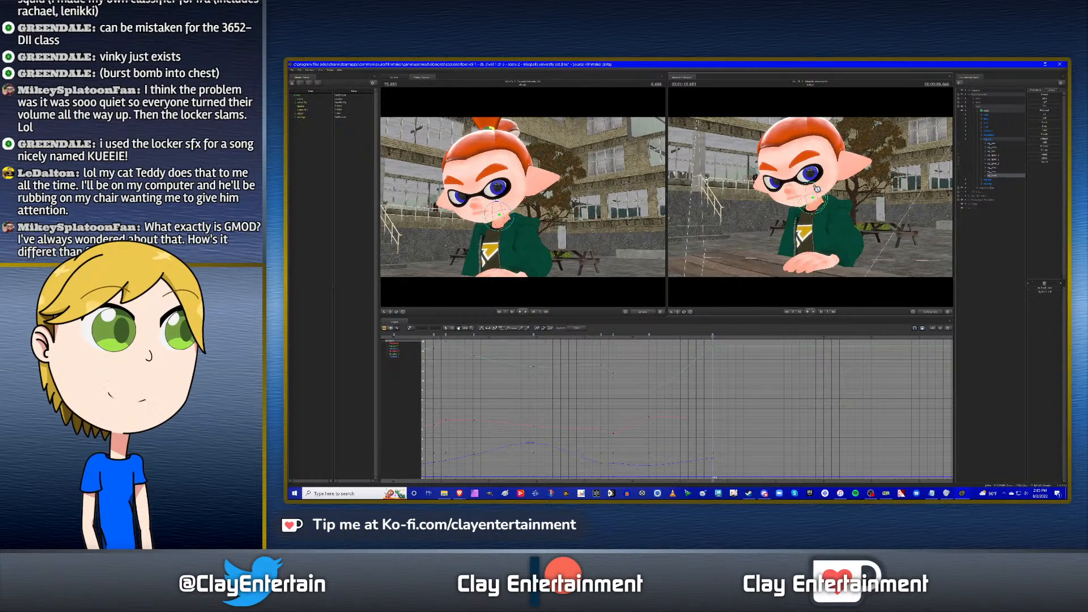
{"action": "key", "text": "ctrl+z"}
{"action": "key", "text": "ctrl+z"}
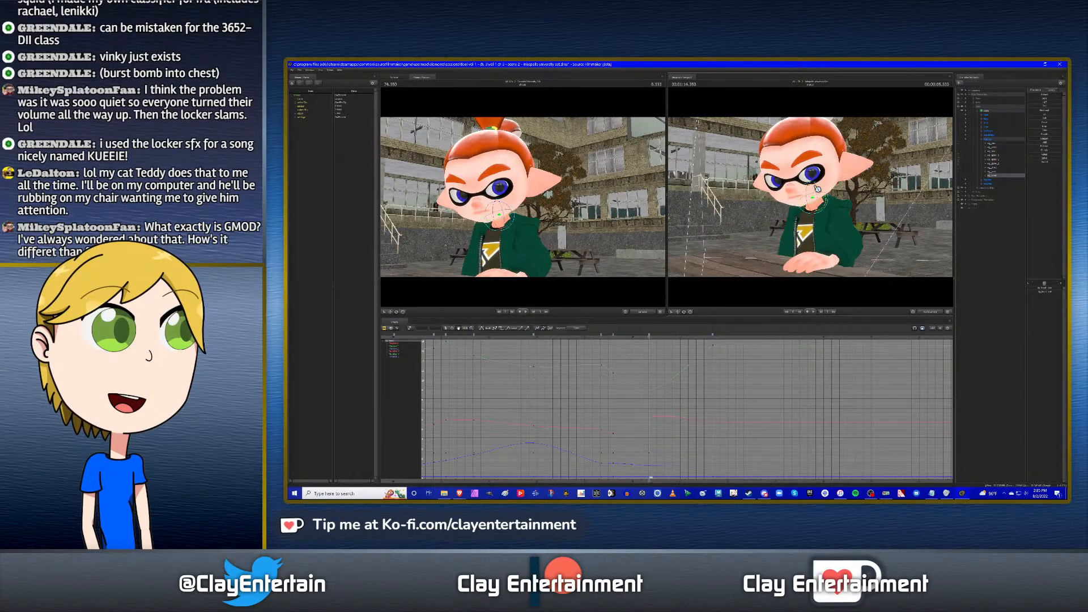
{"action": "key", "text": "ctrl+y"}
{"action": "left_click_drag", "start_coordinate": [586, 338], "coordinate": [643, 347]}
{"action": "key", "text": "space"}
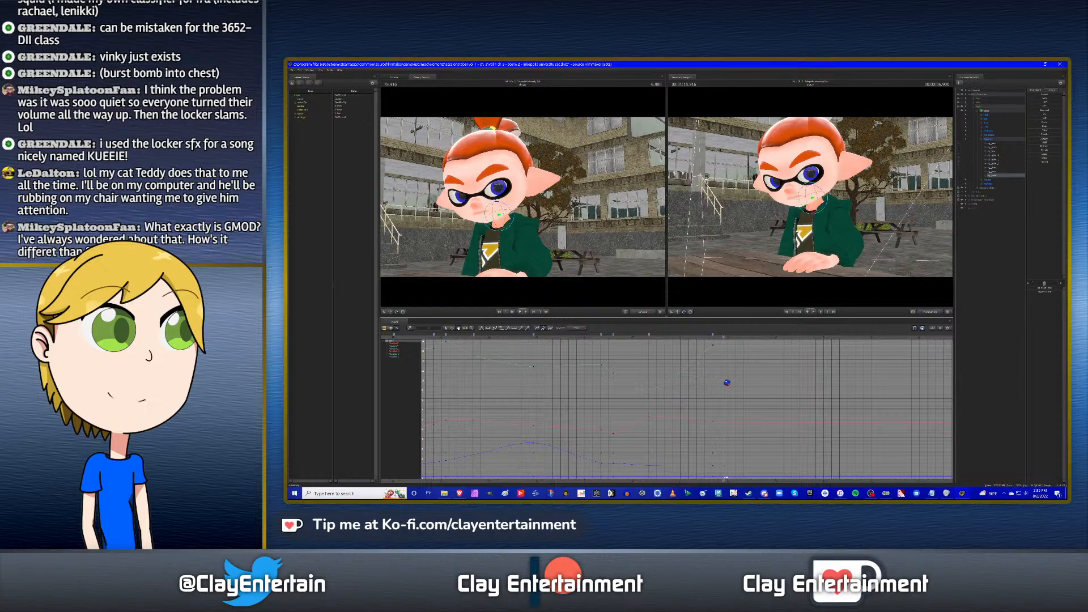
Select the control of the hand resting on the table and move the playhead past its last keyframe to about 8 seconds.
{"action": "scroll", "coordinate": [718, 378], "scroll_direction": "down", "scroll_amount": 3}
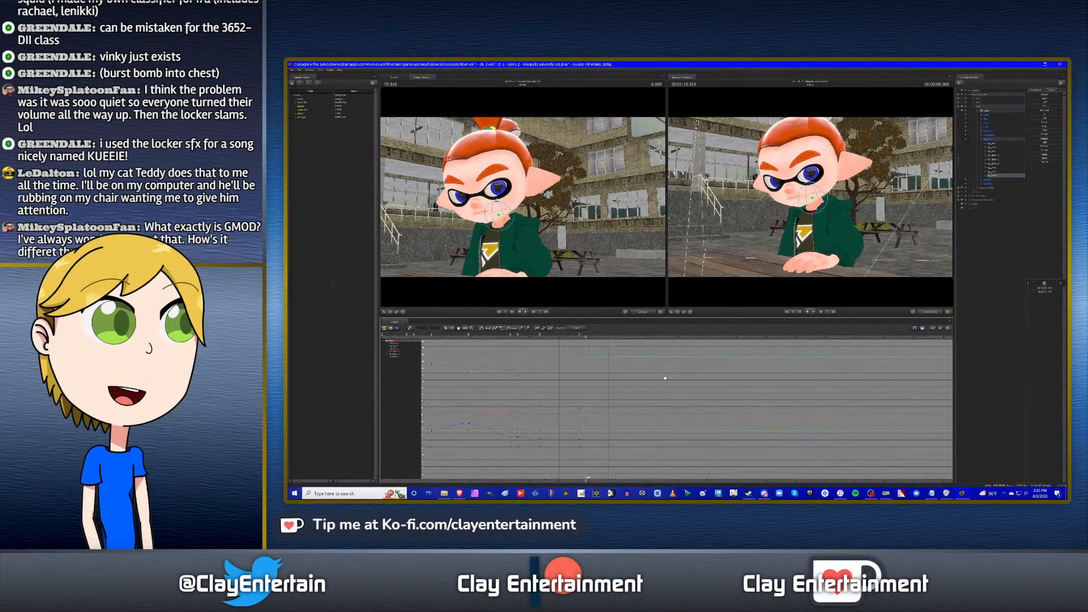
{"action": "scroll", "coordinate": [736, 379], "scroll_direction": "up", "scroll_amount": 3}
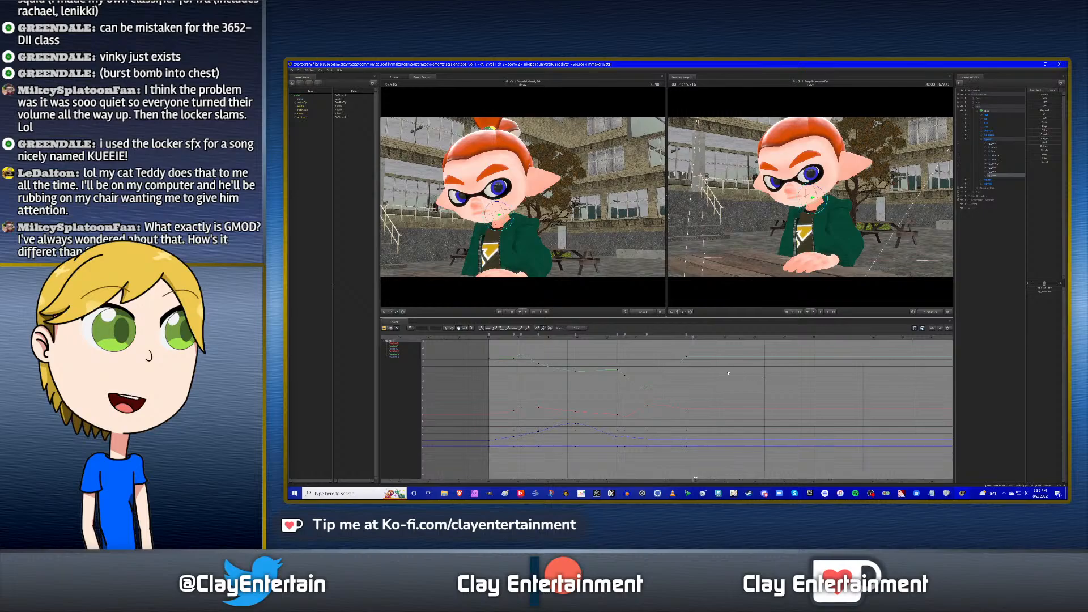
{"action": "left_click", "coordinate": [996, 155]}
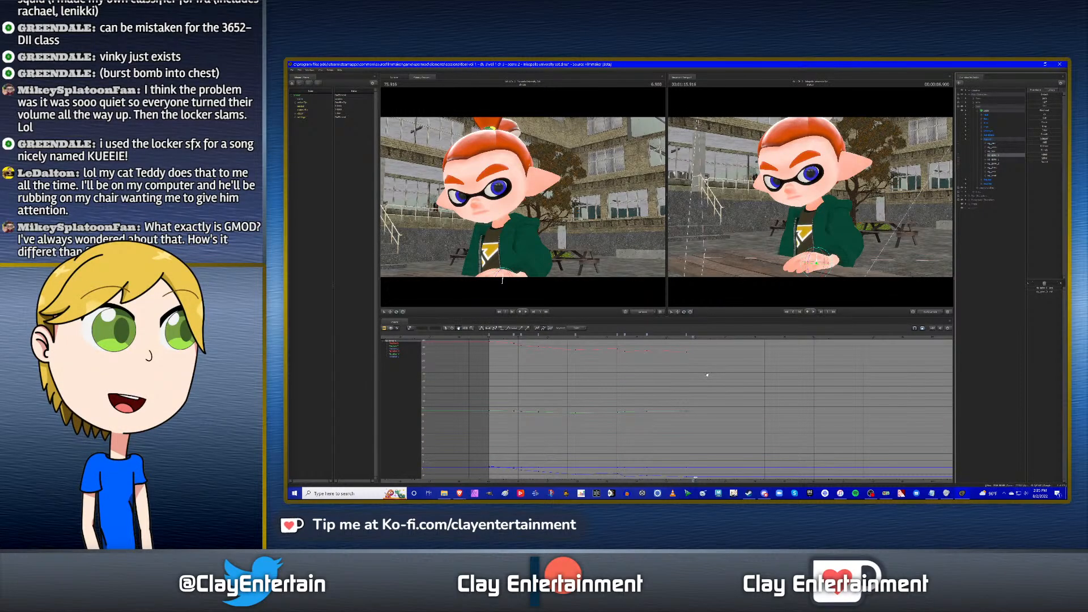
{"action": "left_click", "coordinate": [741, 337]}
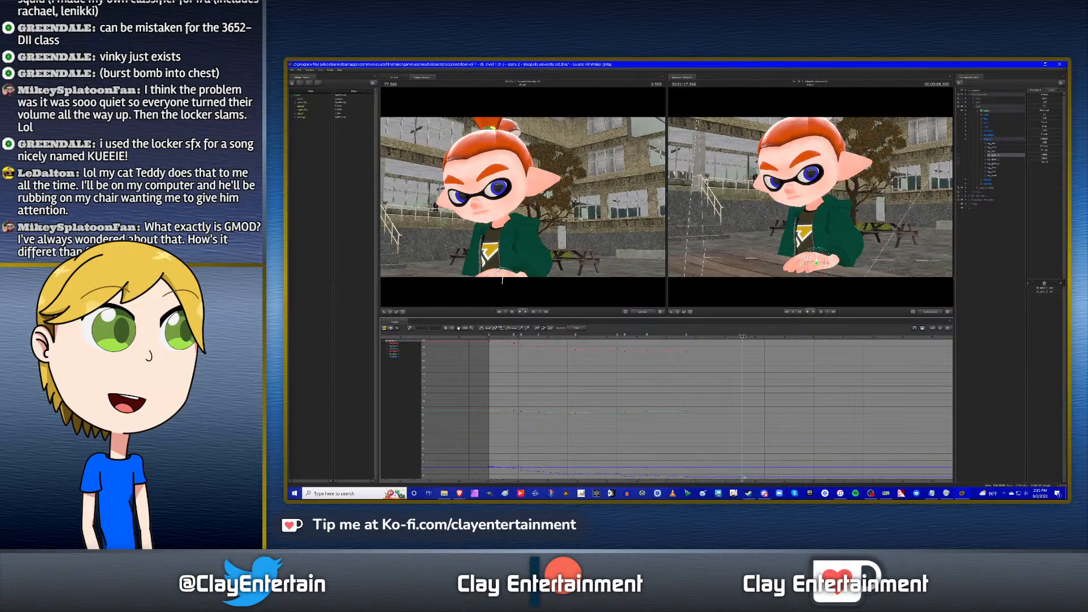
{"action": "left_click_drag", "start_coordinate": [742, 336], "coordinate": [747, 335]}
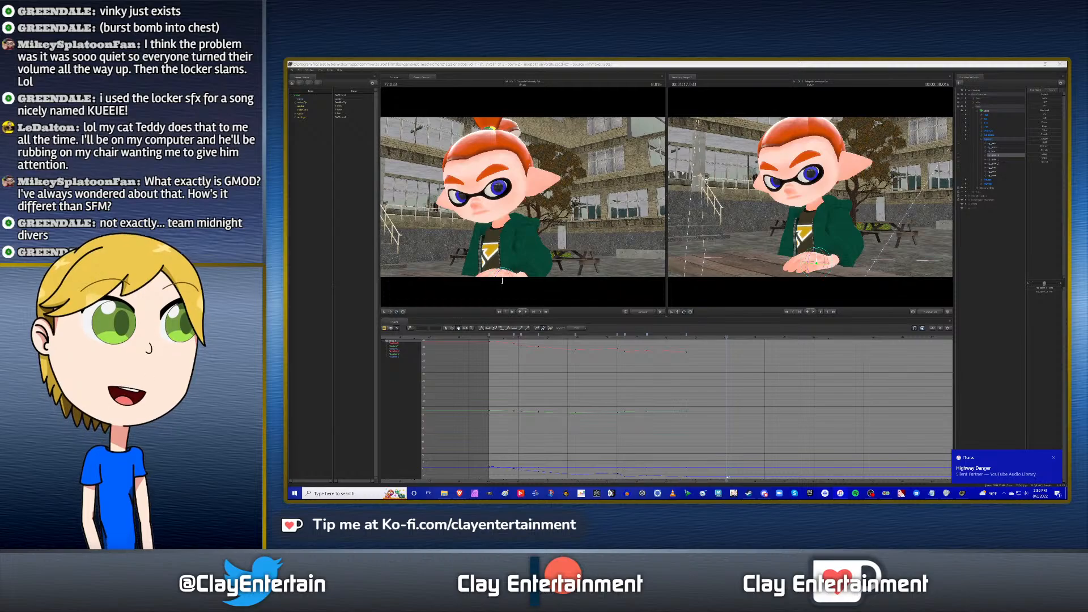
{"action": "left_click", "coordinate": [881, 64]}
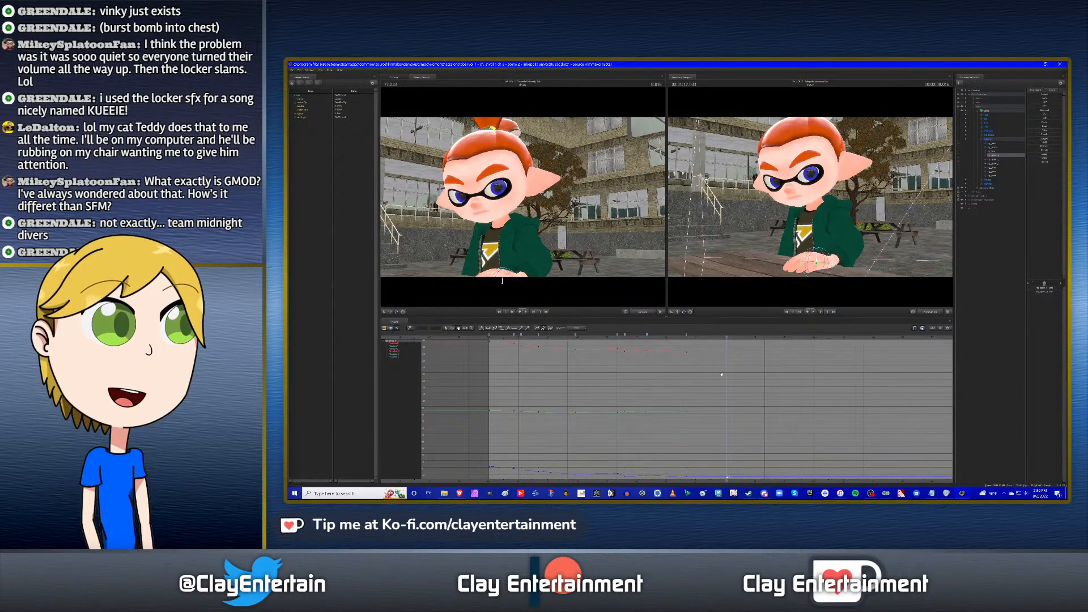
{"action": "scroll", "coordinate": [721, 373], "scroll_direction": "down", "scroll_amount": 3}
{"action": "left_click_drag", "start_coordinate": [716, 374], "coordinate": [690, 373]}
{"action": "scroll", "coordinate": [681, 374], "scroll_direction": "up", "scroll_amount": 1}
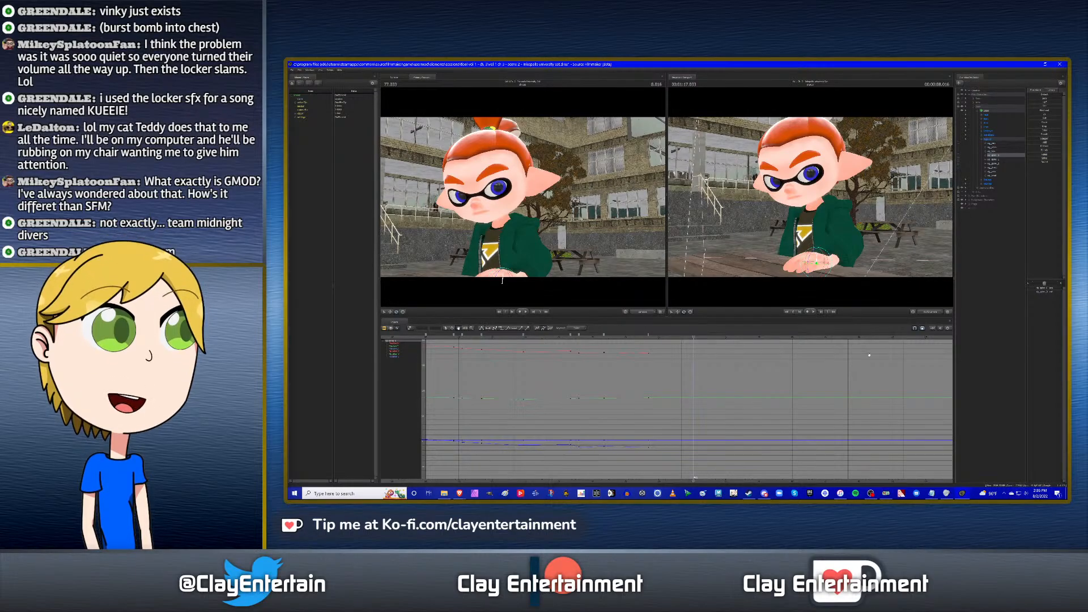
Compare the hand control's curves with those of the neighbouring body controls, reselect only the hand, and move the playhead to about 8.17 seconds.
{"action": "left_click", "coordinate": [994, 177], "text": "shift"}
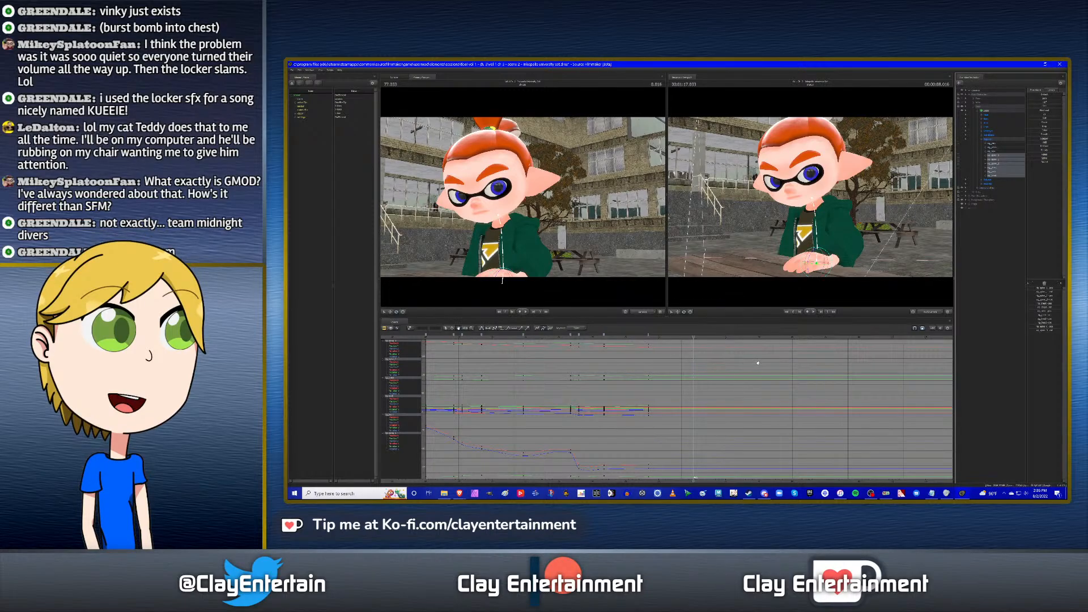
{"action": "left_click", "coordinate": [1004, 154]}
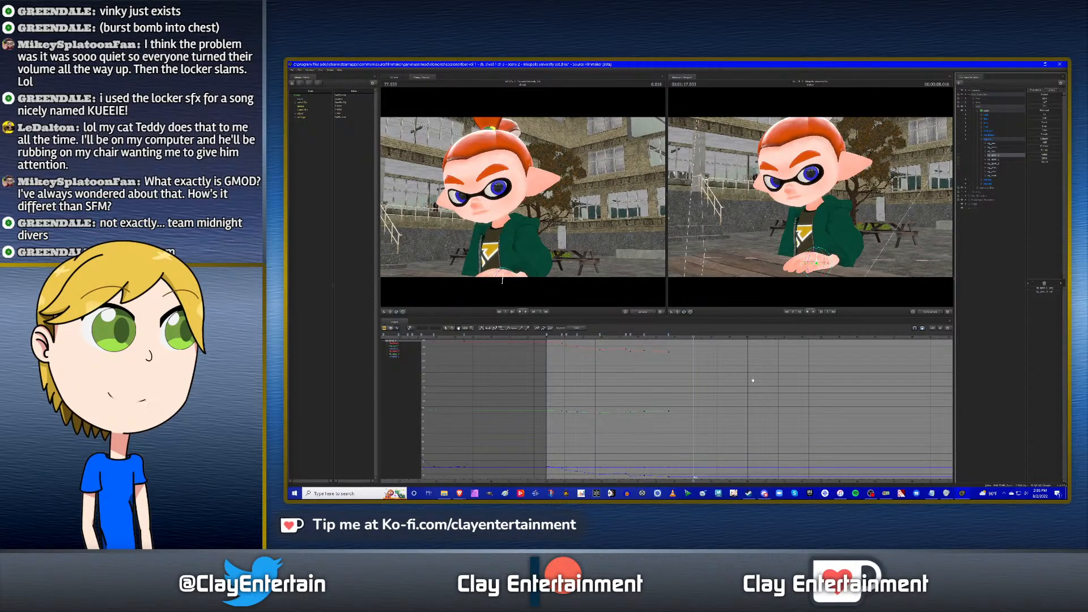
{"action": "scroll", "coordinate": [689, 375], "scroll_direction": "up", "scroll_amount": 3}
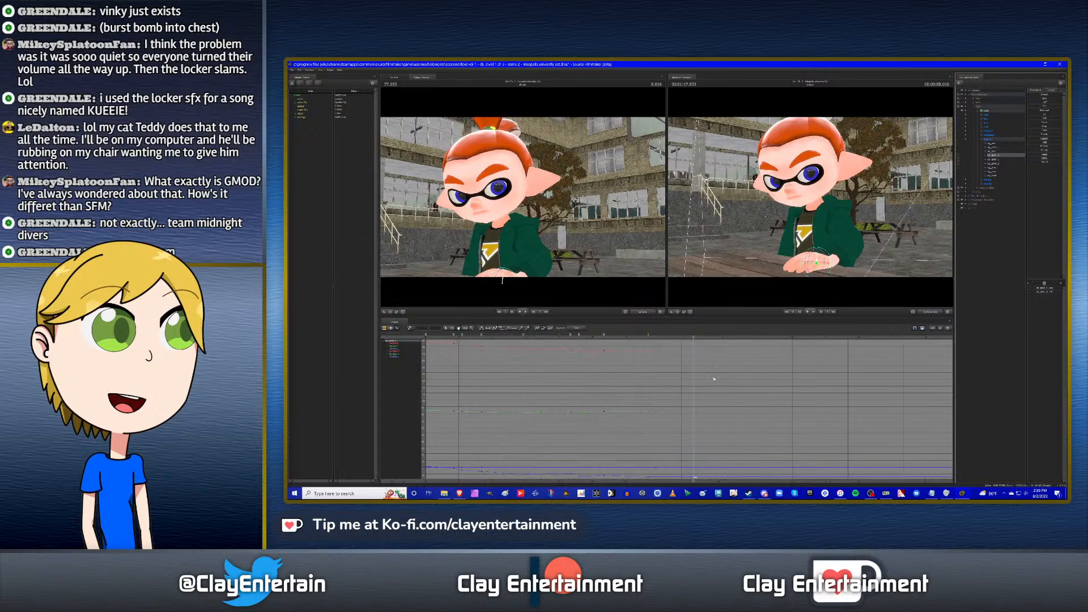
{"action": "scroll", "coordinate": [711, 377], "scroll_direction": "down", "scroll_amount": 3, "text": "ctrl"}
{"action": "left_click_drag", "start_coordinate": [710, 377], "coordinate": [735, 375]}
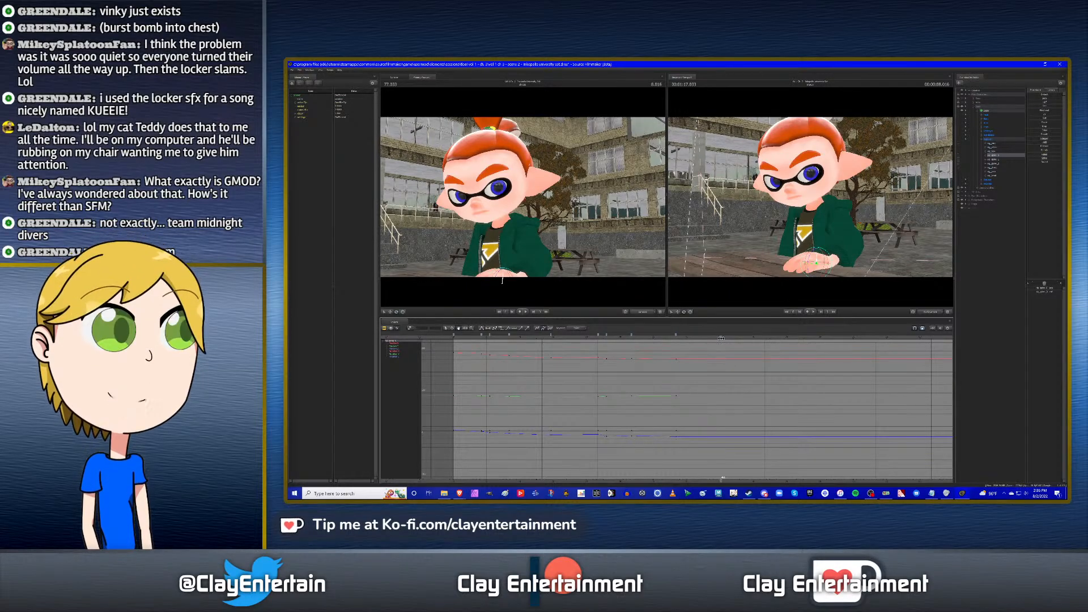
{"action": "left_click_drag", "start_coordinate": [720, 339], "coordinate": [725, 338]}
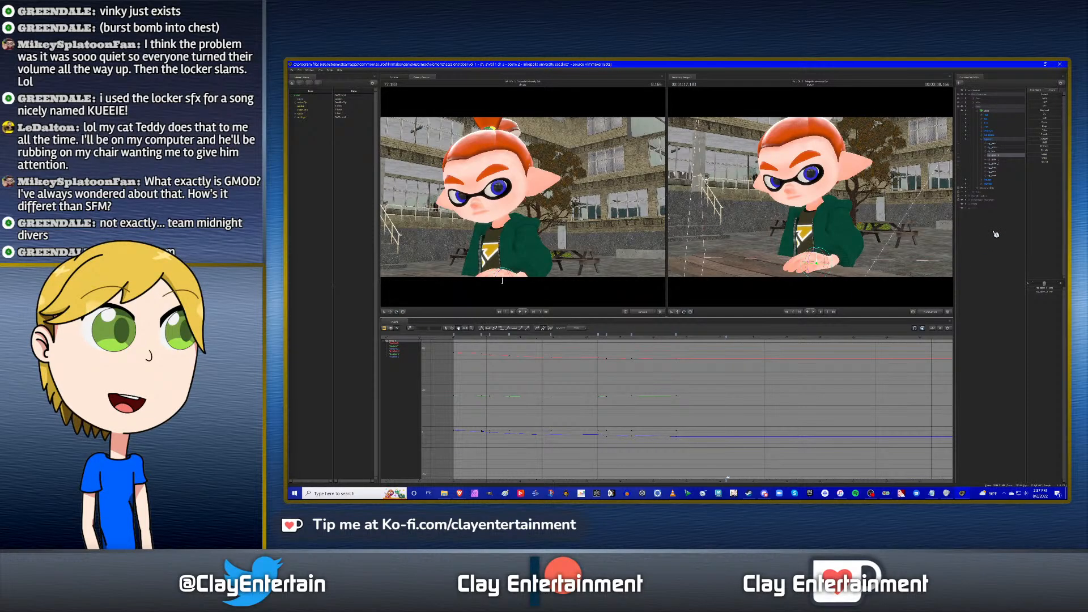
{"action": "left_click_drag", "start_coordinate": [854, 205], "coordinate": [813, 200], "text": "alt"}
Switch to Steam, view the library pages of Garry's Mod and Source Filmmaker, and return to the animation session in Source Filmmaker.
{"action": "mouse_move", "coordinate": [748, 492]}
{"action": "left_click", "coordinate": [749, 469]}
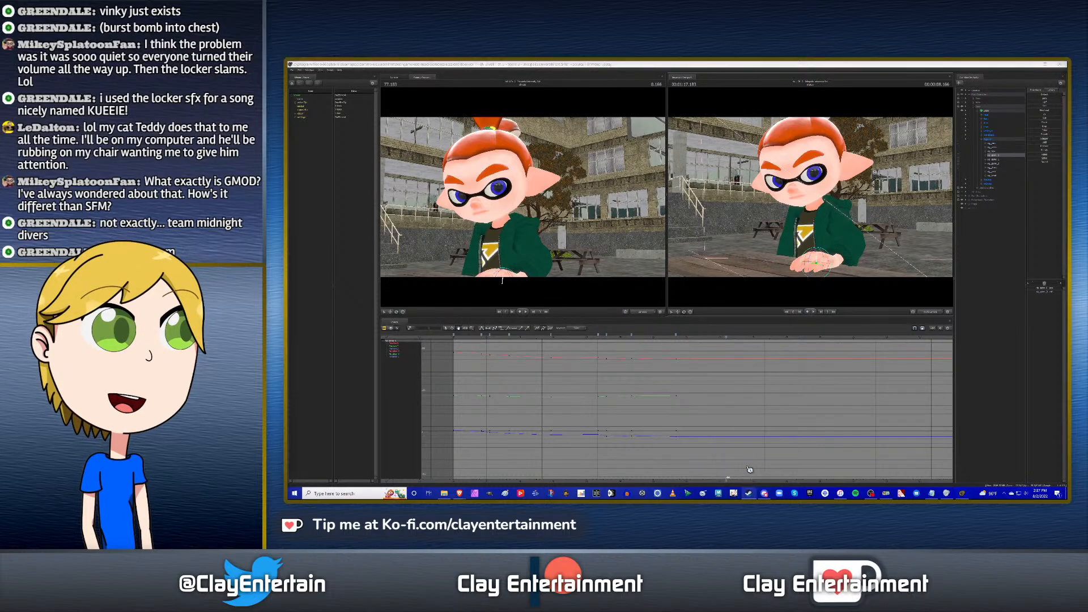
{"action": "left_click", "coordinate": [738, 270]}
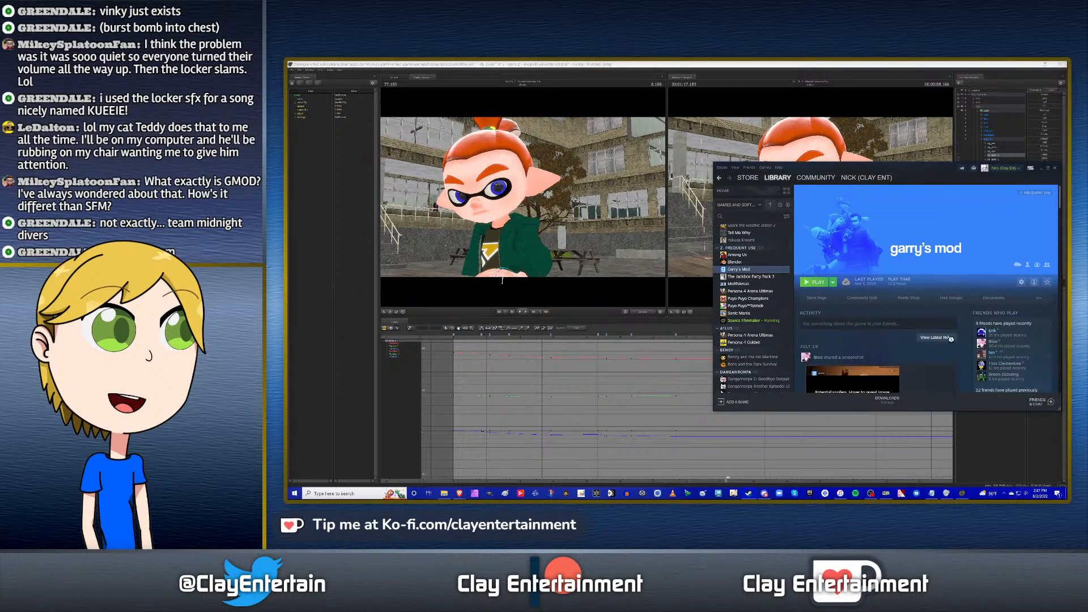
{"action": "scroll", "coordinate": [958, 333], "scroll_direction": "down", "scroll_amount": 3}
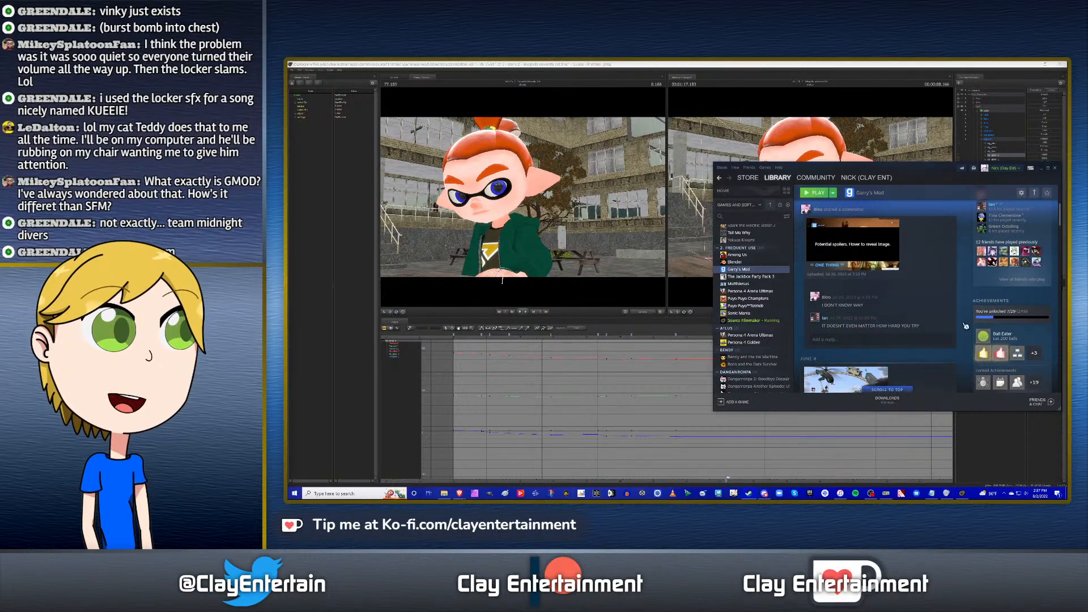
{"action": "scroll", "coordinate": [965, 326], "scroll_direction": "down", "scroll_amount": 2}
{"action": "scroll", "coordinate": [966, 326], "scroll_direction": "up", "scroll_amount": 3}
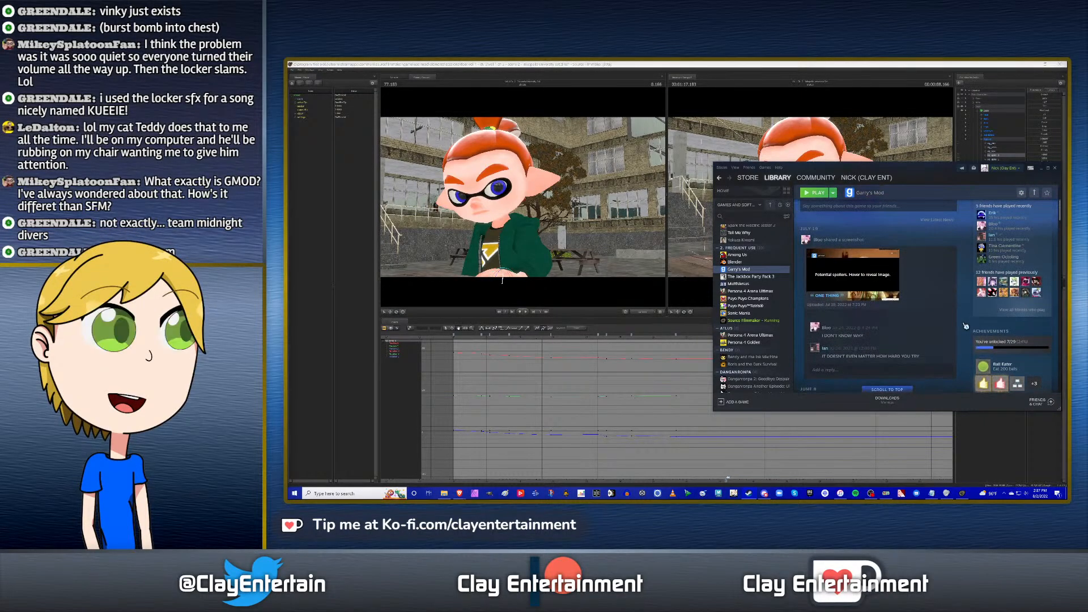
{"action": "scroll", "coordinate": [966, 326], "scroll_direction": "up", "scroll_amount": 2}
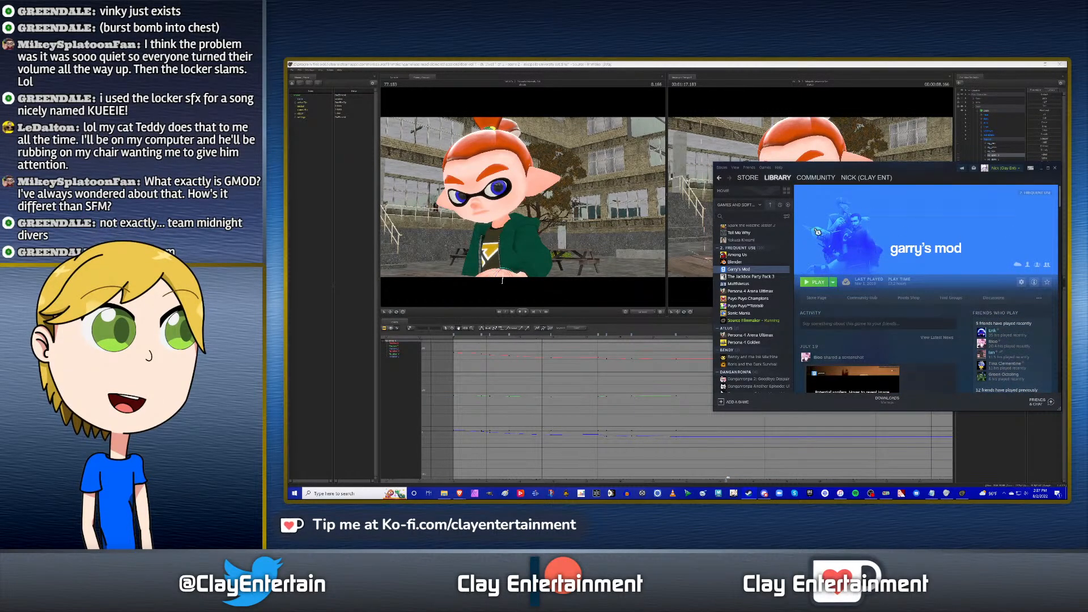
{"action": "left_click", "coordinate": [748, 320]}
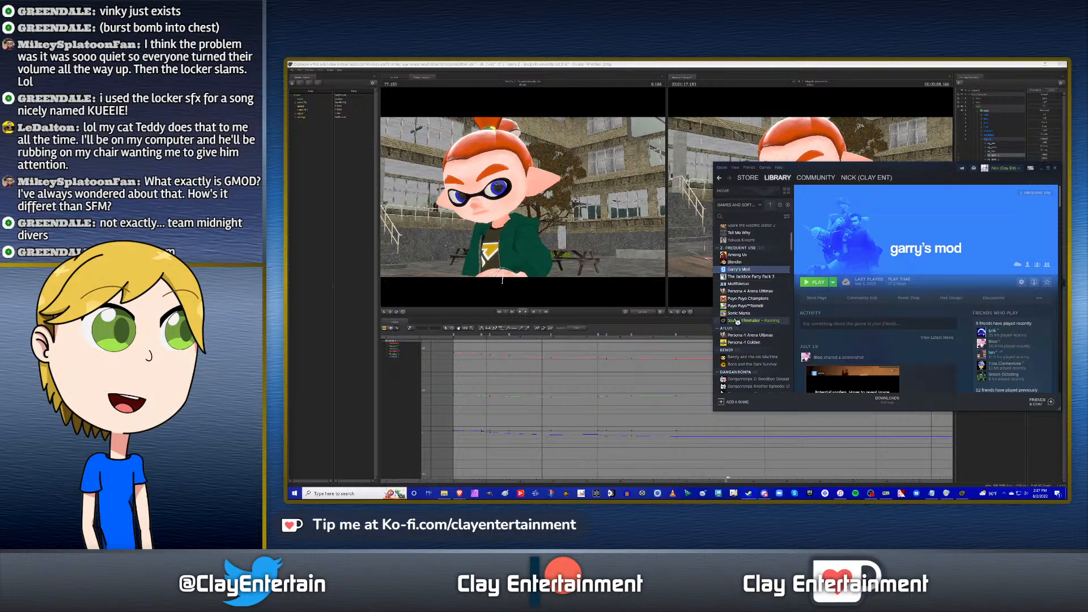
{"action": "left_click", "coordinate": [740, 270]}
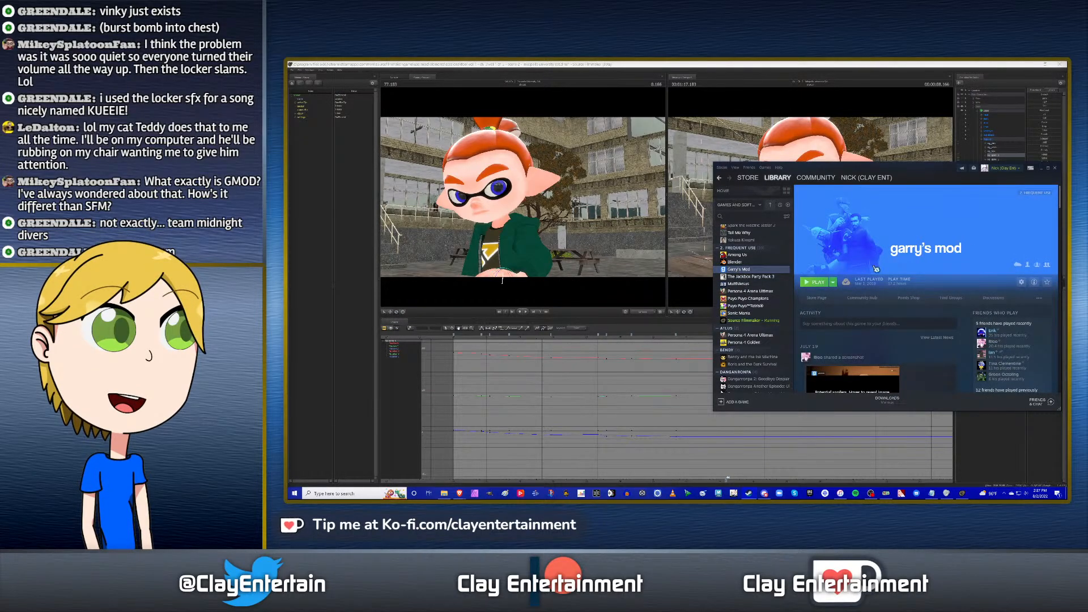
{"action": "scroll", "coordinate": [969, 282], "scroll_direction": "down", "scroll_amount": 2}
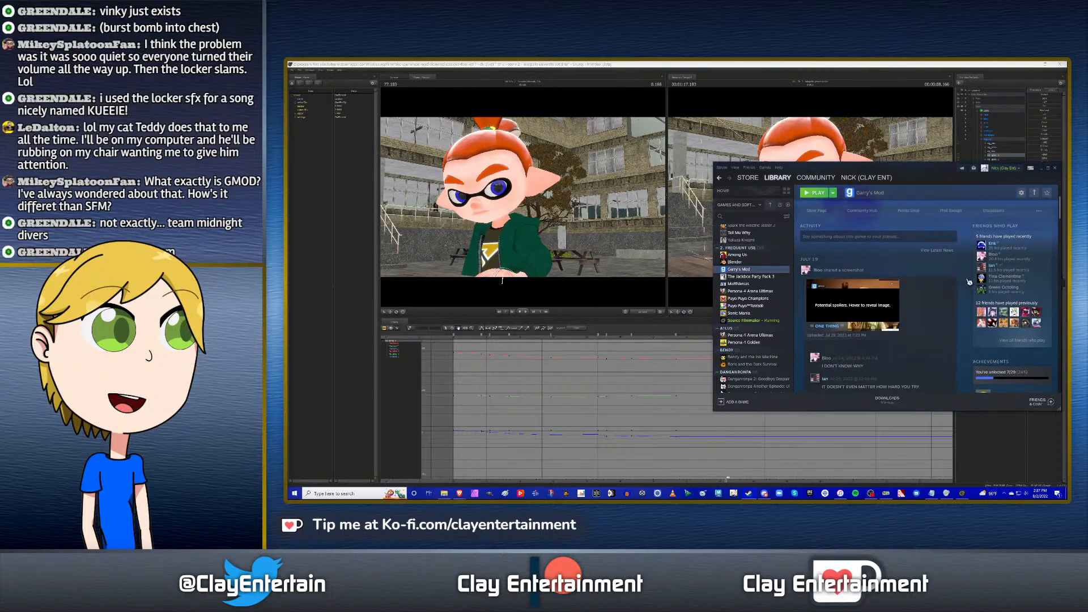
{"action": "scroll", "coordinate": [969, 282], "scroll_direction": "up", "scroll_amount": 2}
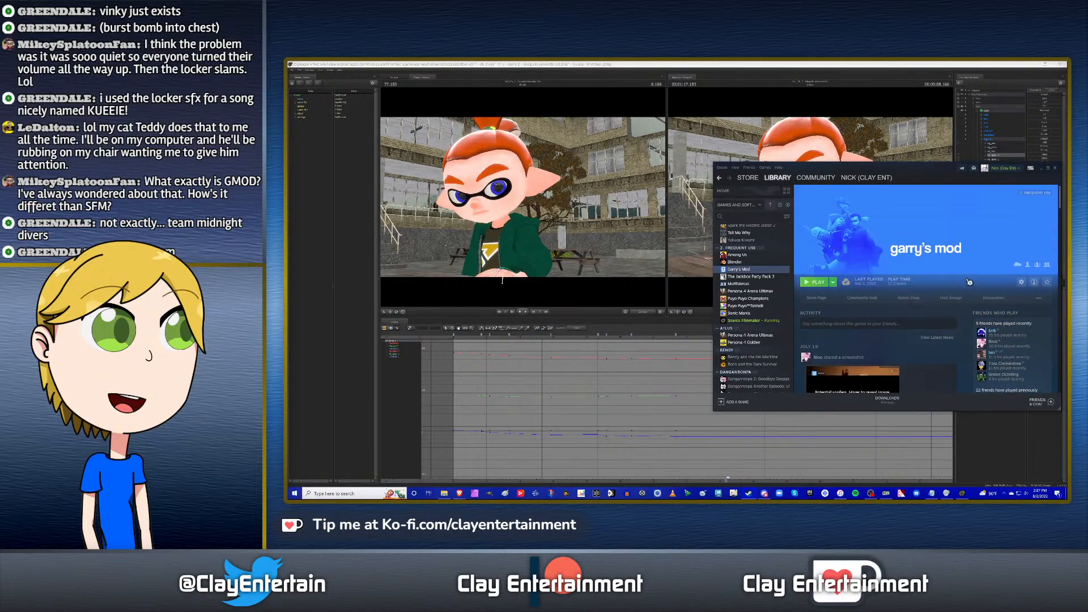
{"action": "left_click", "coordinate": [771, 321]}
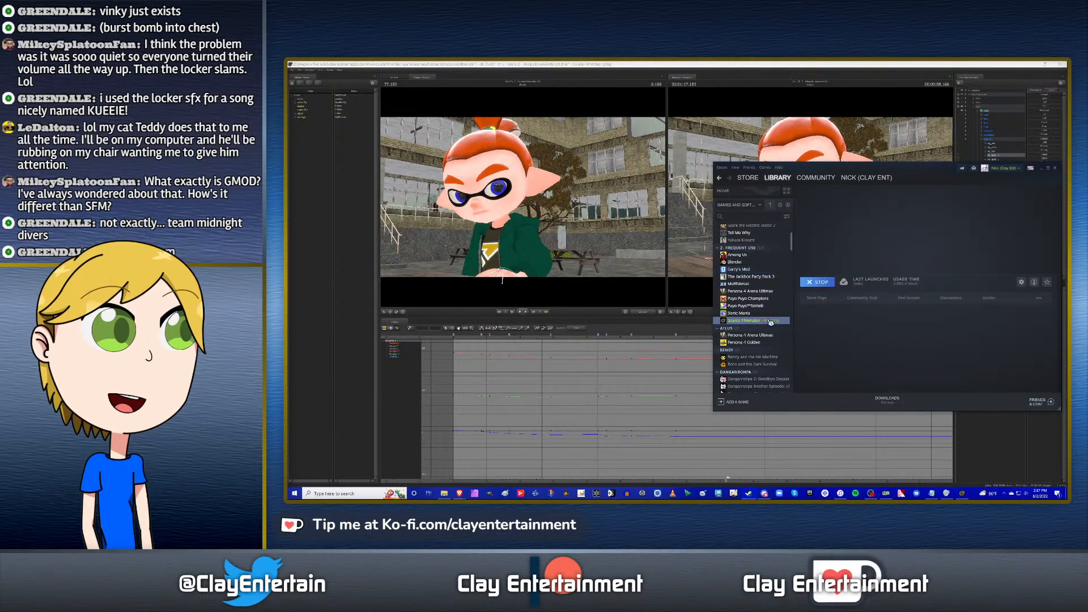
{"action": "left_click", "coordinate": [795, 64]}
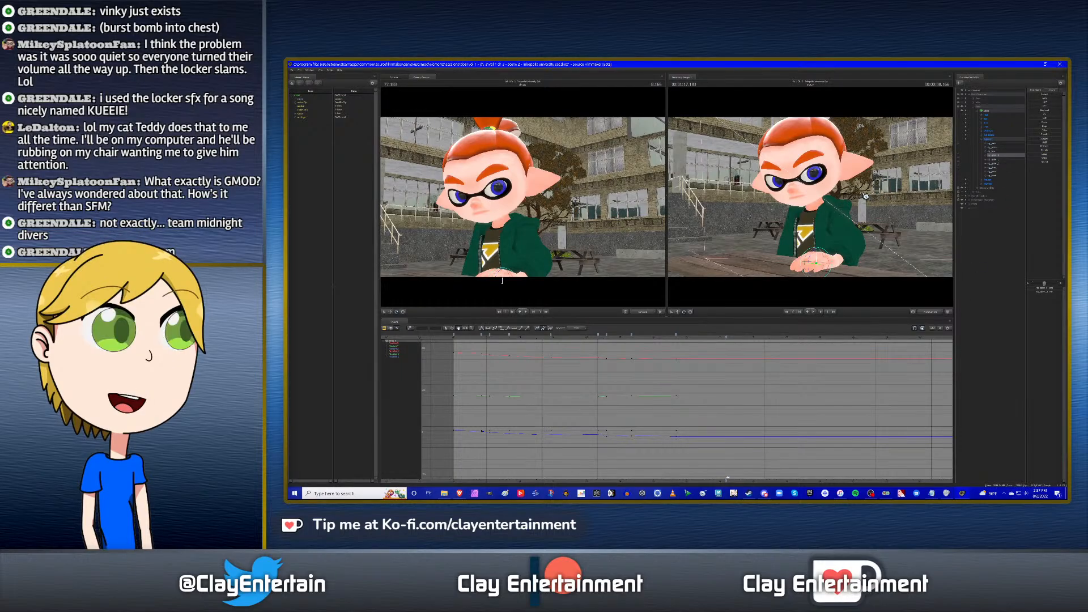
{"action": "left_click_drag", "start_coordinate": [866, 195], "coordinate": [875, 188], "text": "alt"}
{"action": "left_click_drag", "start_coordinate": [813, 200], "coordinate": [816, 198], "text": "alt"}
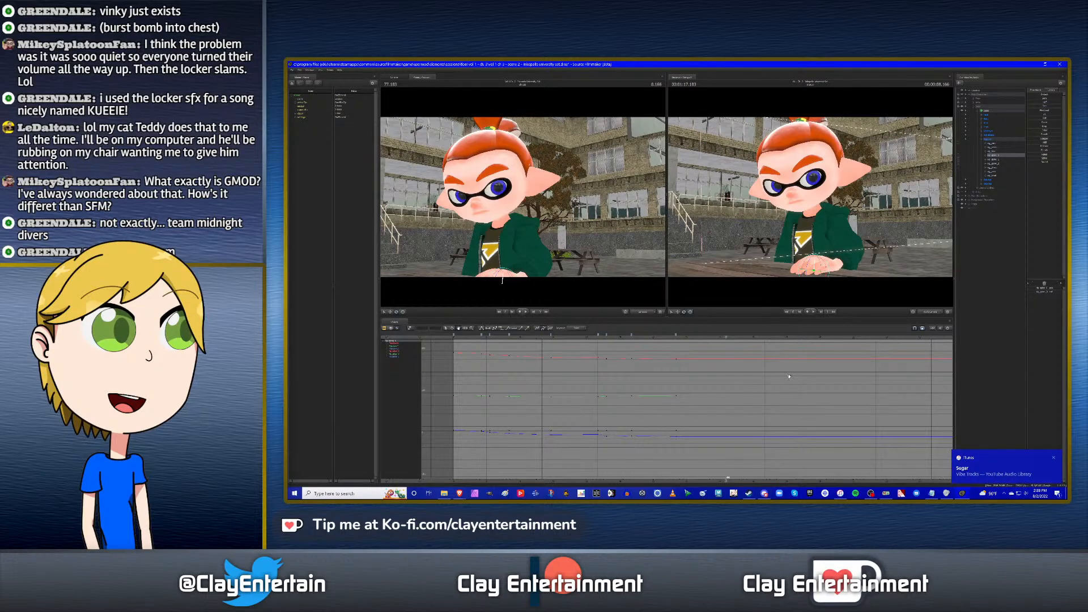
{"action": "left_click_drag", "start_coordinate": [862, 219], "coordinate": [838, 255], "text": "alt"}
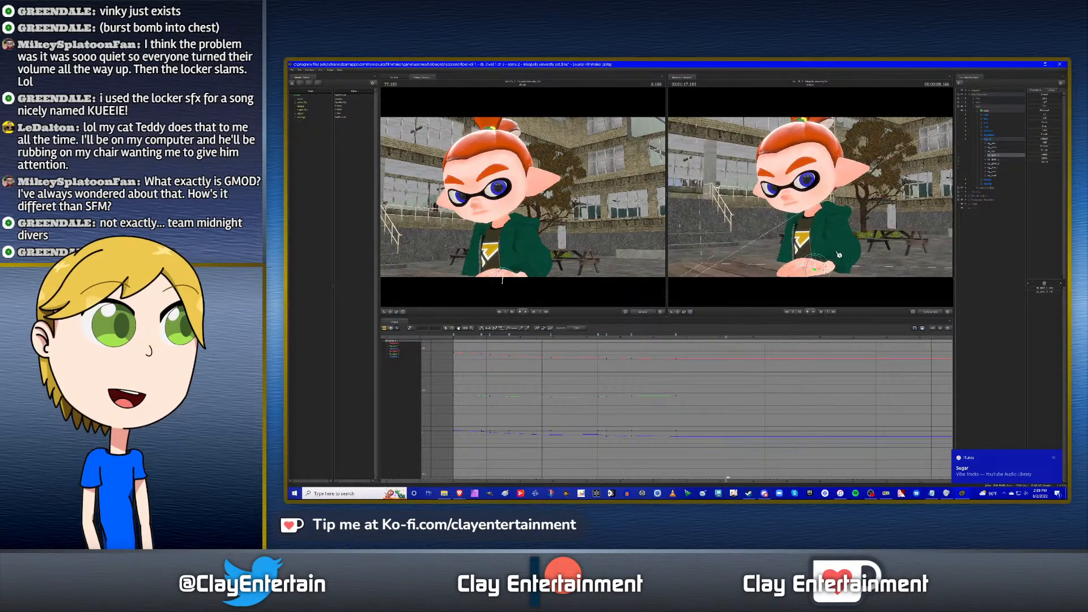
Copy the hand and neighbouring body controls' second-to-last keyframe pose to a new keyframe at about 8.17 seconds, and play the movement back.
{"action": "left_click", "coordinate": [995, 178], "text": "shift"}
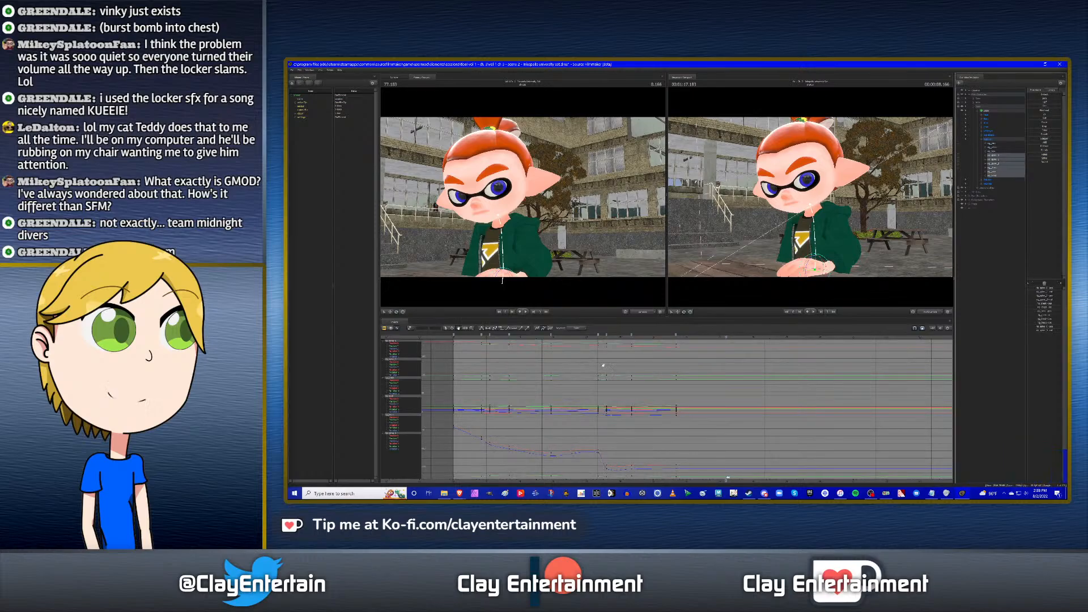
{"action": "right_click", "coordinate": [633, 336]}
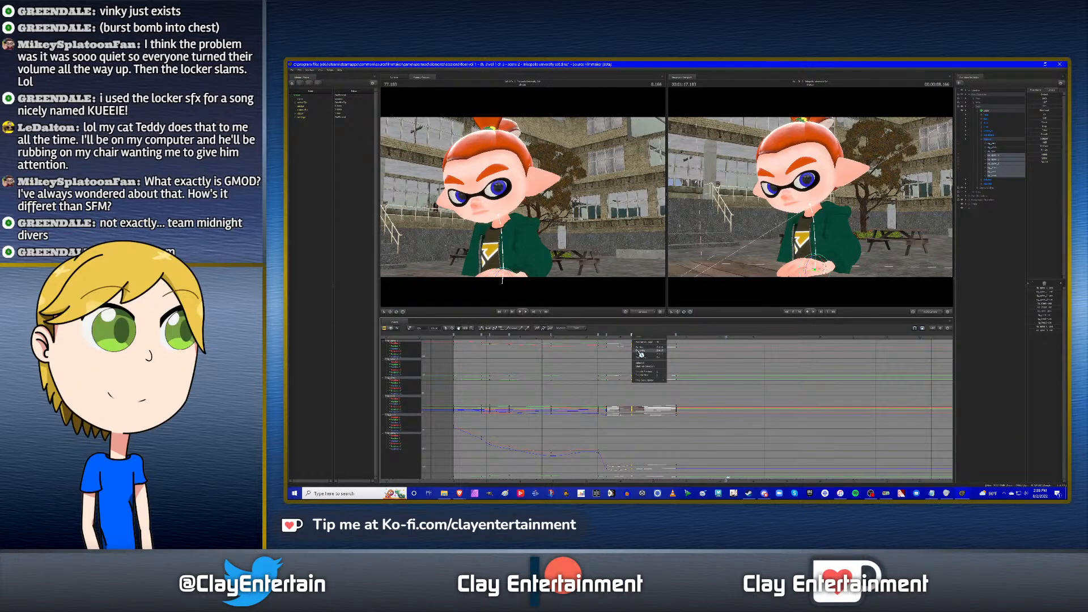
{"action": "left_click", "coordinate": [641, 353]}
{"action": "left_click", "coordinate": [681, 363]}
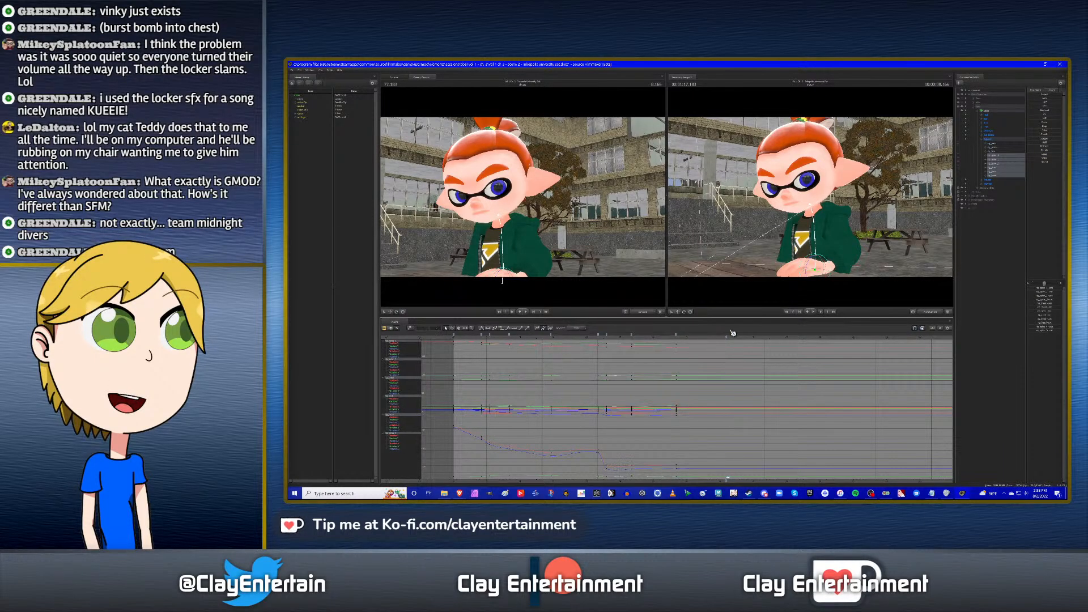
{"action": "key", "text": "m"}
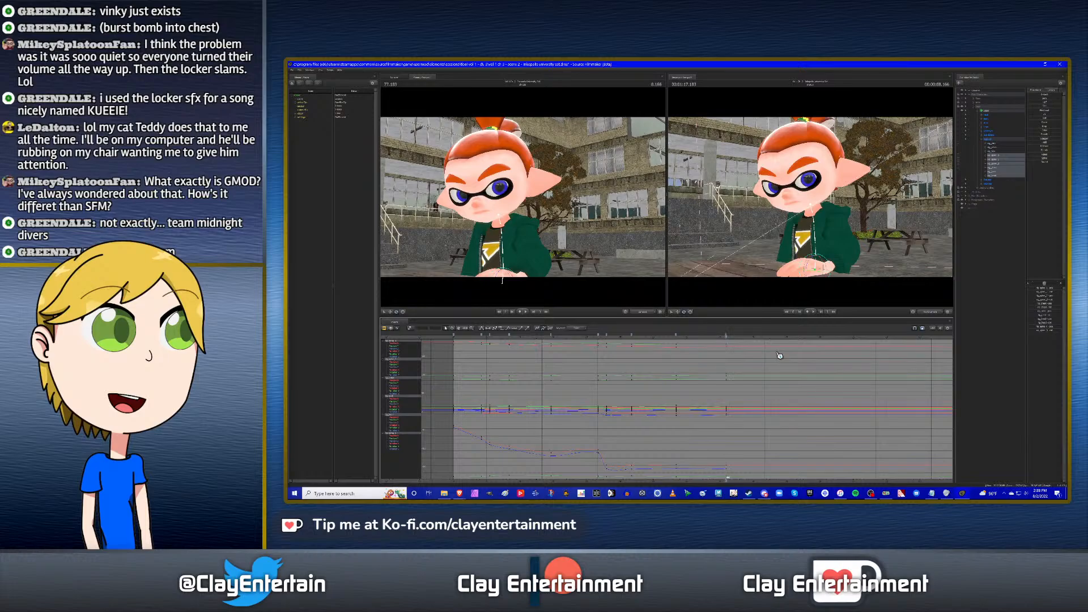
{"action": "left_click", "coordinate": [620, 338]}
{"action": "key", "text": "space"}
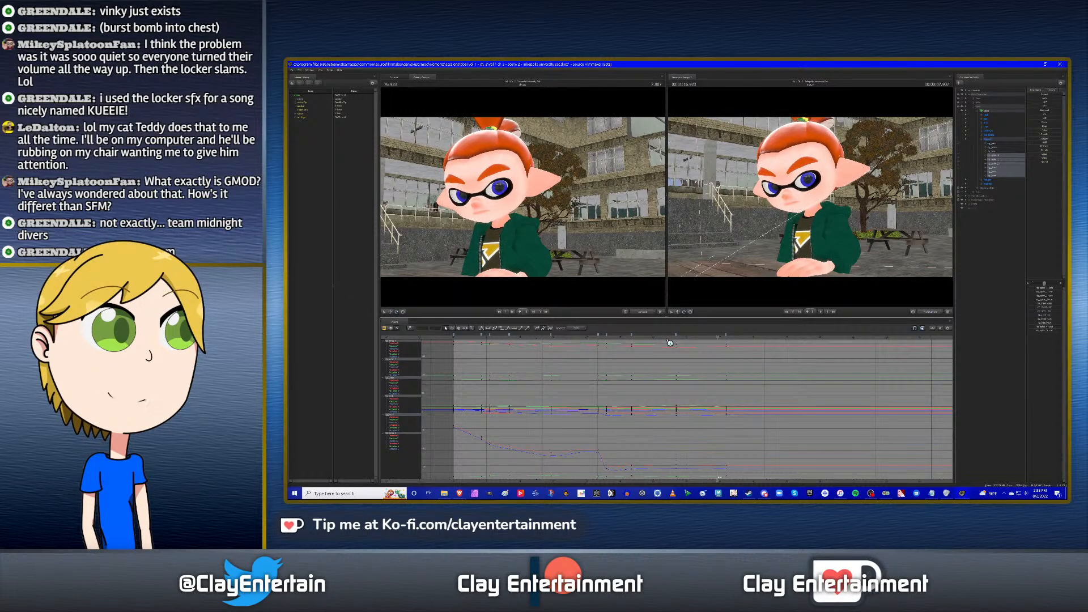
{"action": "key", "text": "space"}
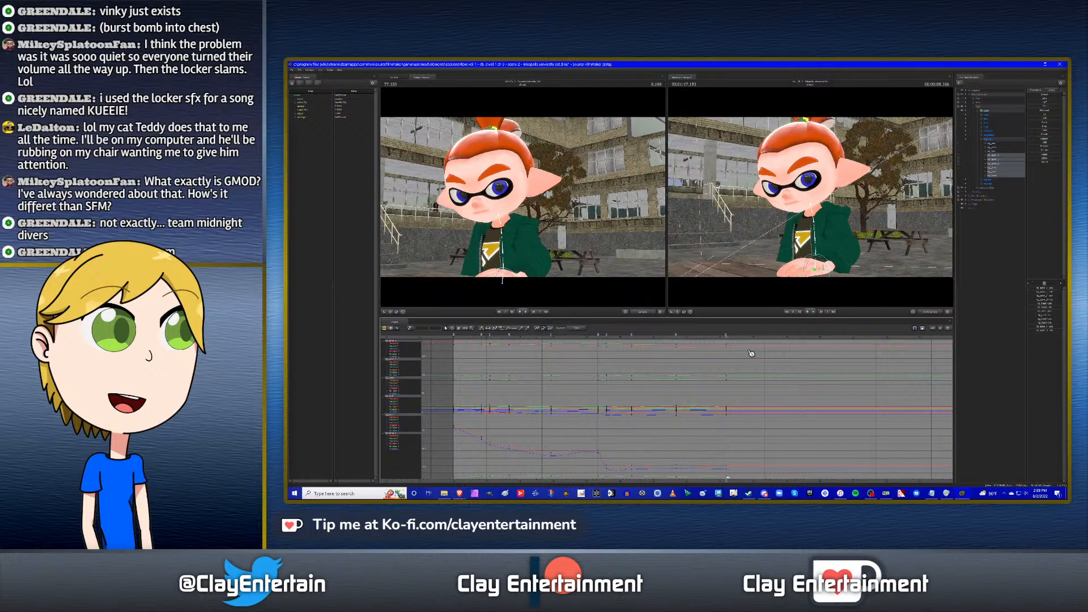
Inspect the table hand's curves alone, check the keyframe timing against the sound clips, and reselect the hand with its neighbouring body controls.
{"action": "left_click", "coordinate": [995, 156]}
{"action": "scroll", "coordinate": [731, 393], "scroll_direction": "down", "scroll_amount": 2}
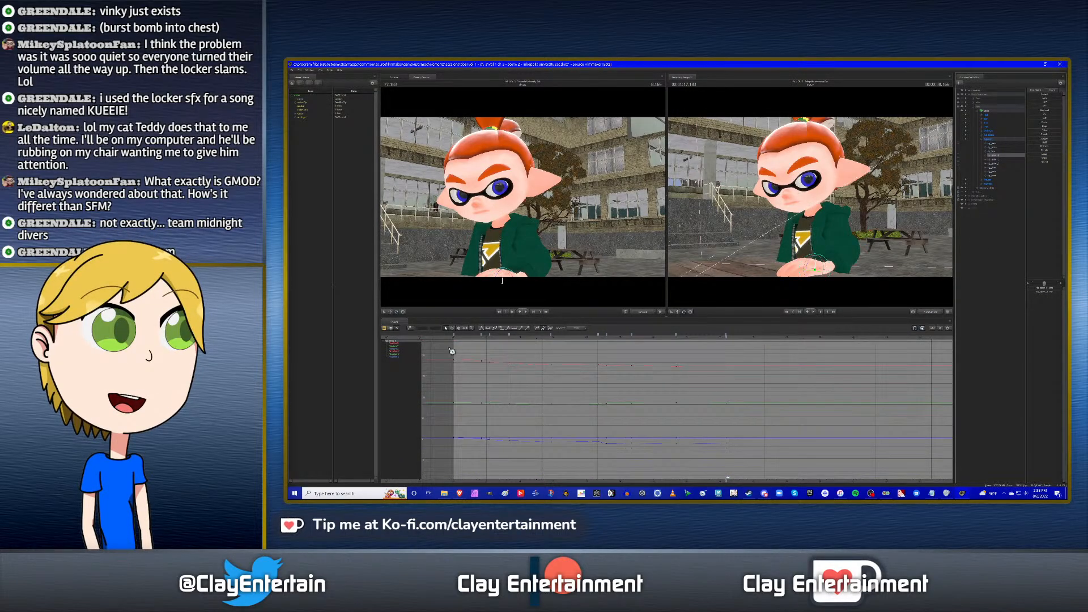
{"action": "left_click", "coordinate": [458, 329]}
{"action": "mouse_move", "coordinate": [737, 387]}
{"action": "left_mouse_down"}
{"action": "mouse_move", "coordinate": [701, 381]}
{"action": "mouse_move", "coordinate": [717, 380]}
{"action": "left_mouse_up"}
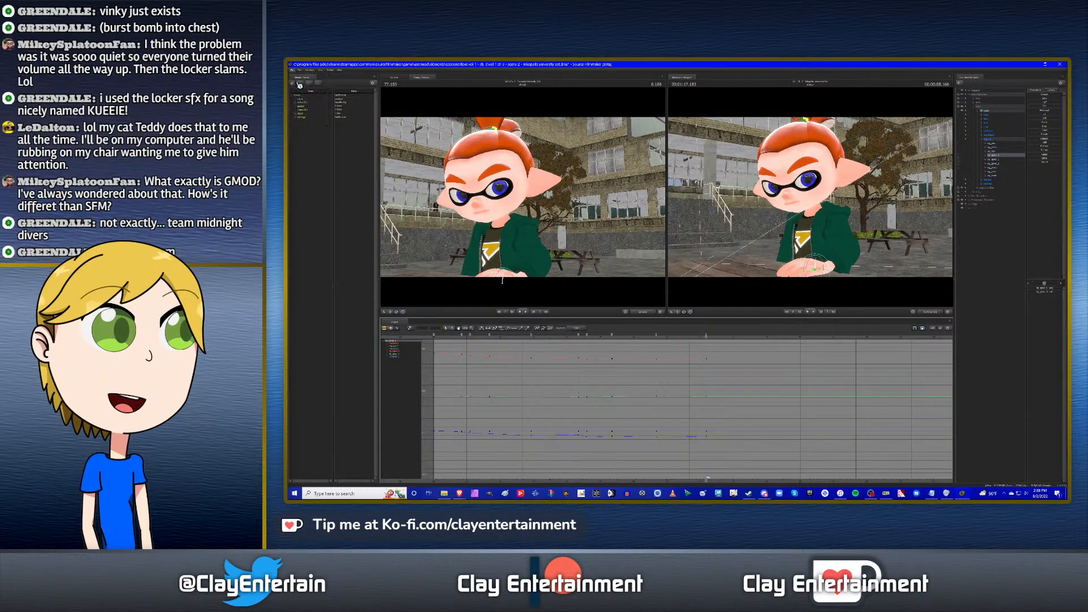
{"action": "left_click", "coordinate": [385, 328]}
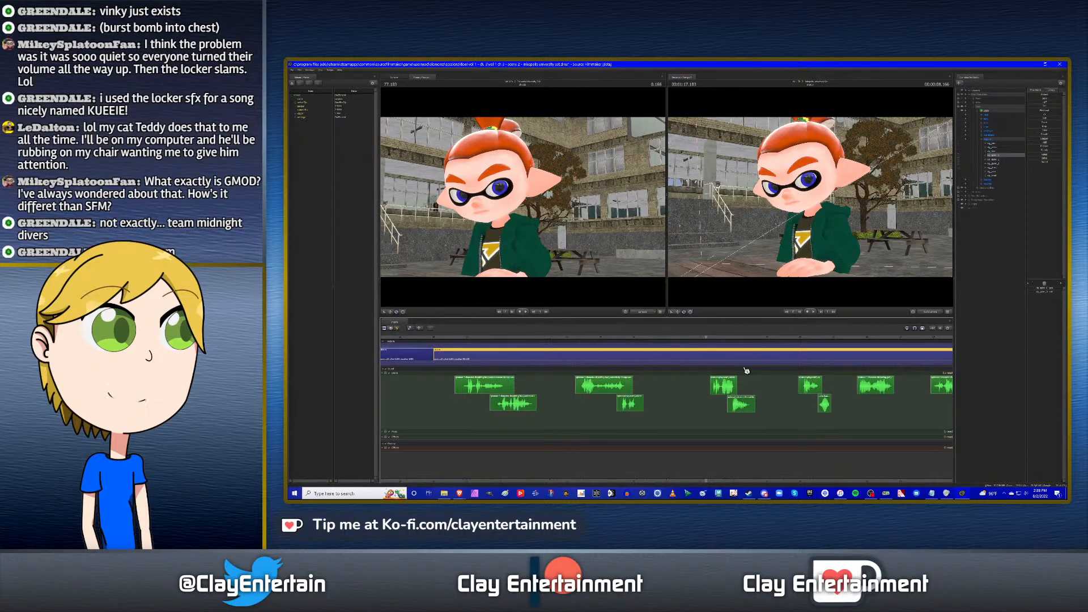
{"action": "left_click", "coordinate": [397, 328]}
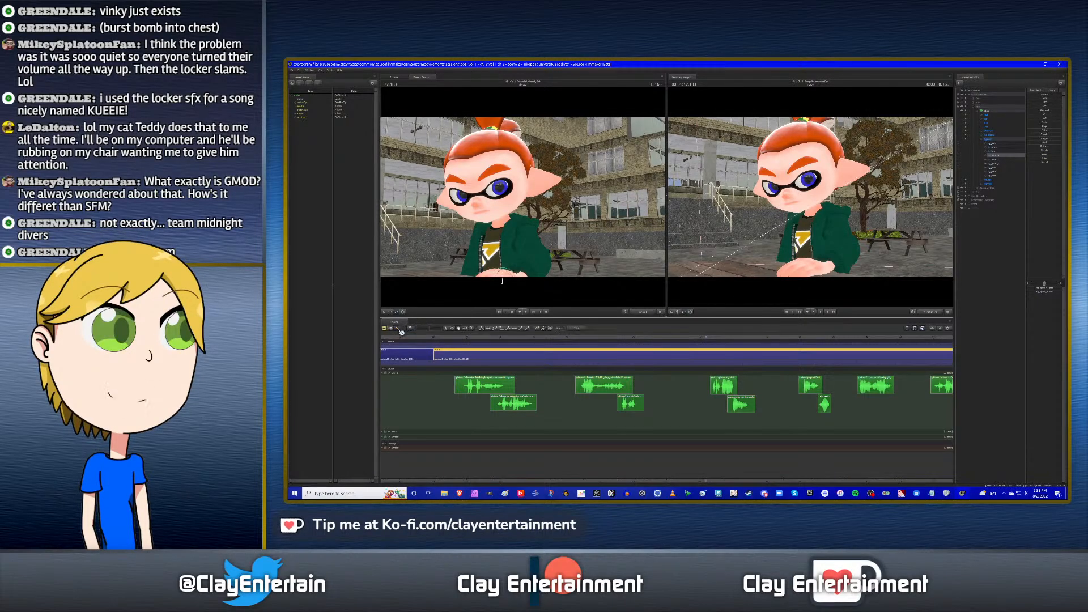
{"action": "left_click", "coordinate": [996, 179], "text": "shift"}
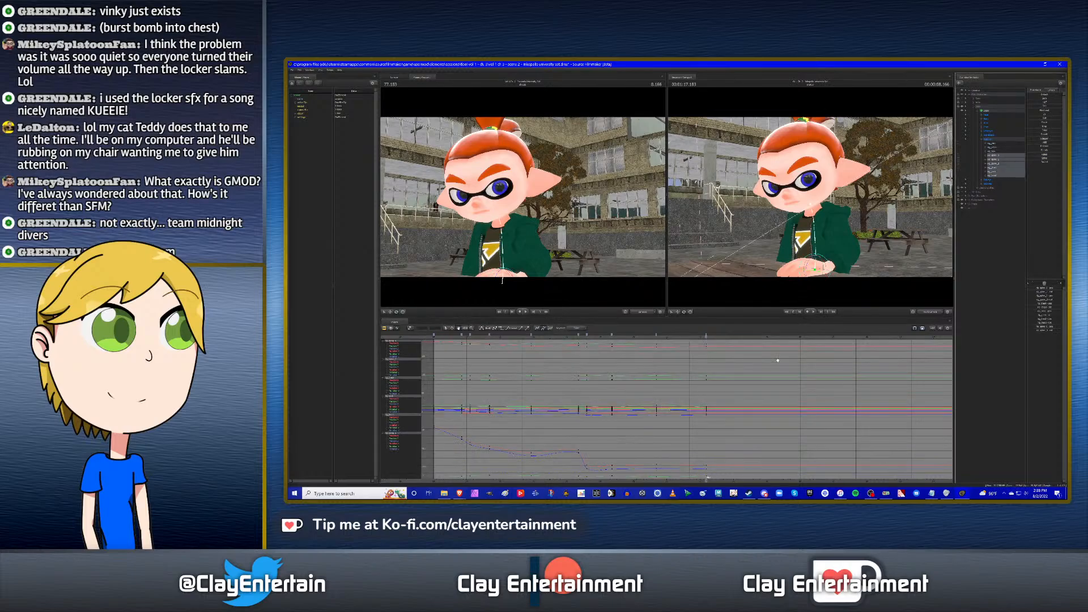
Shift the last keyframe and the one before it slightly later for the selected body controls, and play back the movement.
{"action": "left_click", "coordinate": [706, 335]}
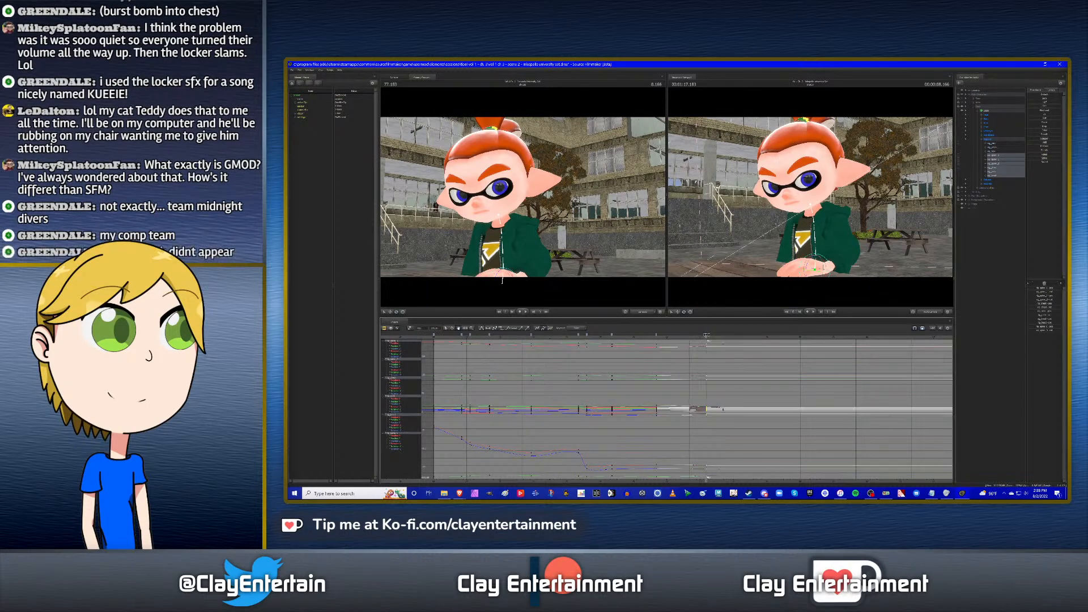
{"action": "left_click_drag", "start_coordinate": [707, 335], "coordinate": [711, 334]}
{"action": "left_click", "coordinate": [685, 364]}
{"action": "left_click", "coordinate": [657, 334]}
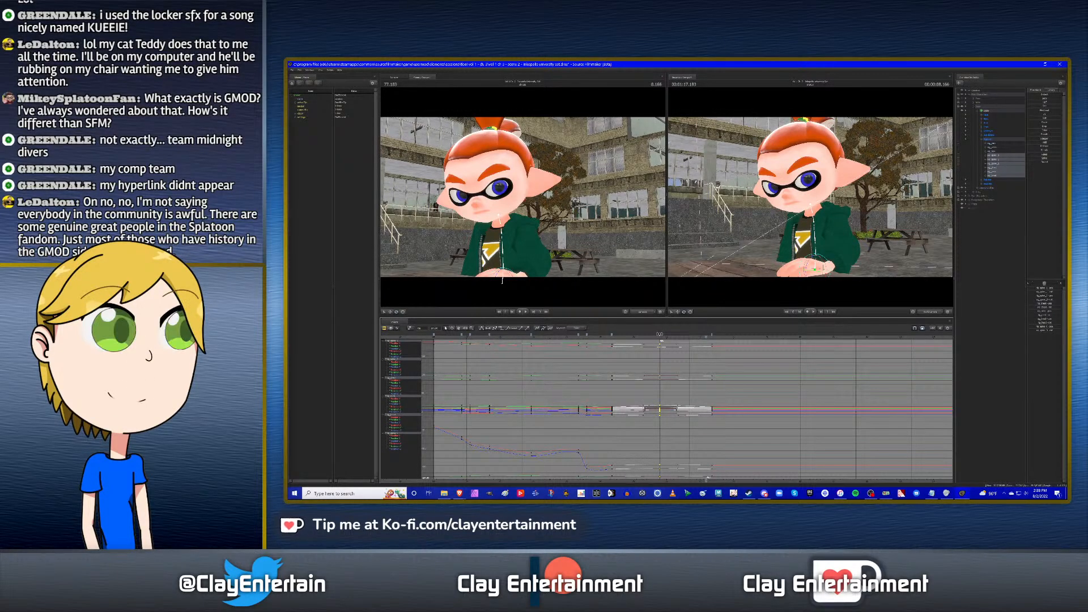
{"action": "left_click_drag", "start_coordinate": [659, 334], "coordinate": [659, 335]}
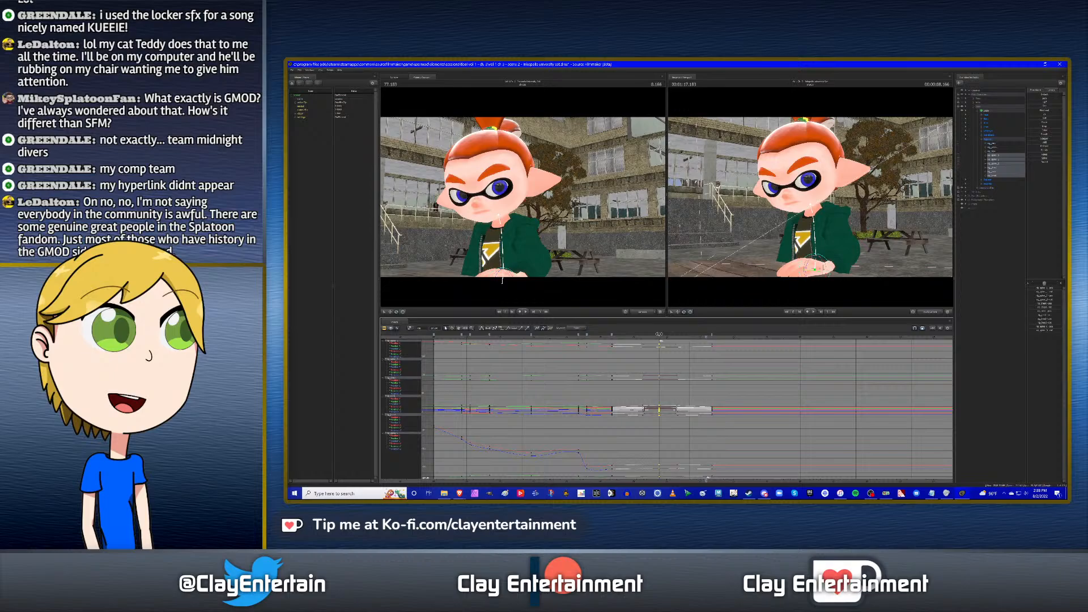
{"action": "left_click", "coordinate": [680, 362]}
{"action": "scroll", "coordinate": [726, 363], "scroll_direction": "down", "scroll_amount": 3}
{"action": "key", "text": "space"}
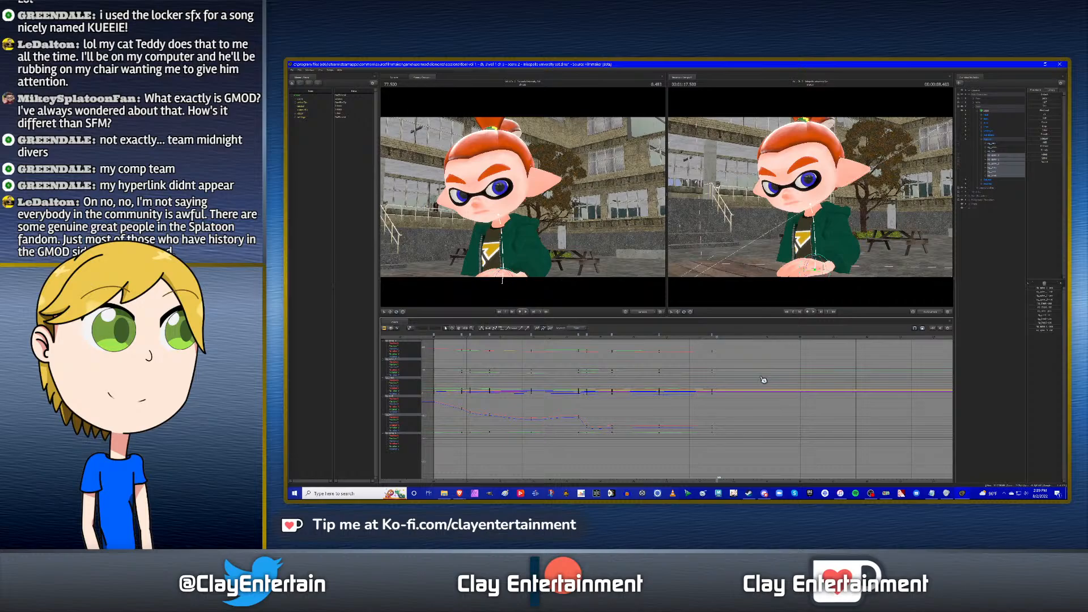
Select all the sound clips from the one at the playhead onward and move them slightly later to lengthen the pause before them.
{"action": "left_click", "coordinate": [390, 330]}
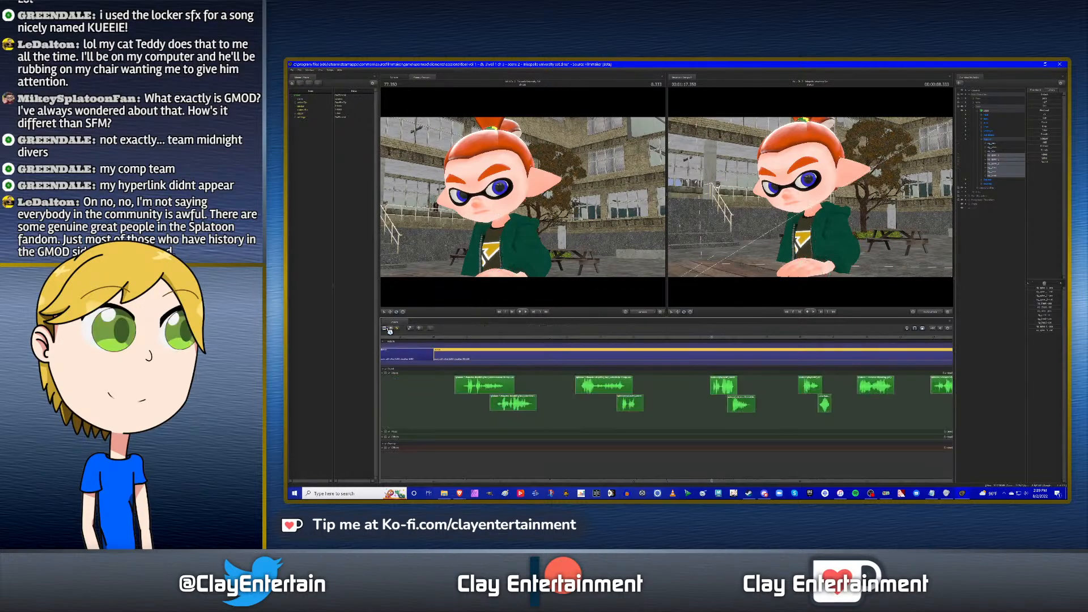
{"action": "scroll", "coordinate": [670, 389], "scroll_direction": "down", "scroll_amount": 5}
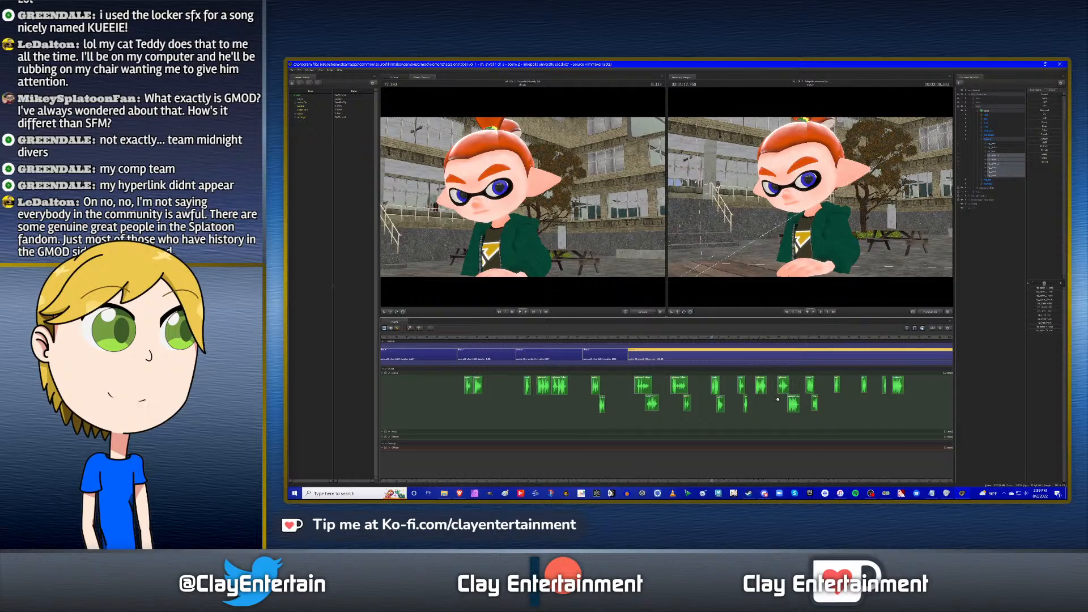
{"action": "scroll", "coordinate": [768, 395], "scroll_direction": "up", "scroll_amount": 3}
{"action": "left_click", "coordinate": [718, 385]}
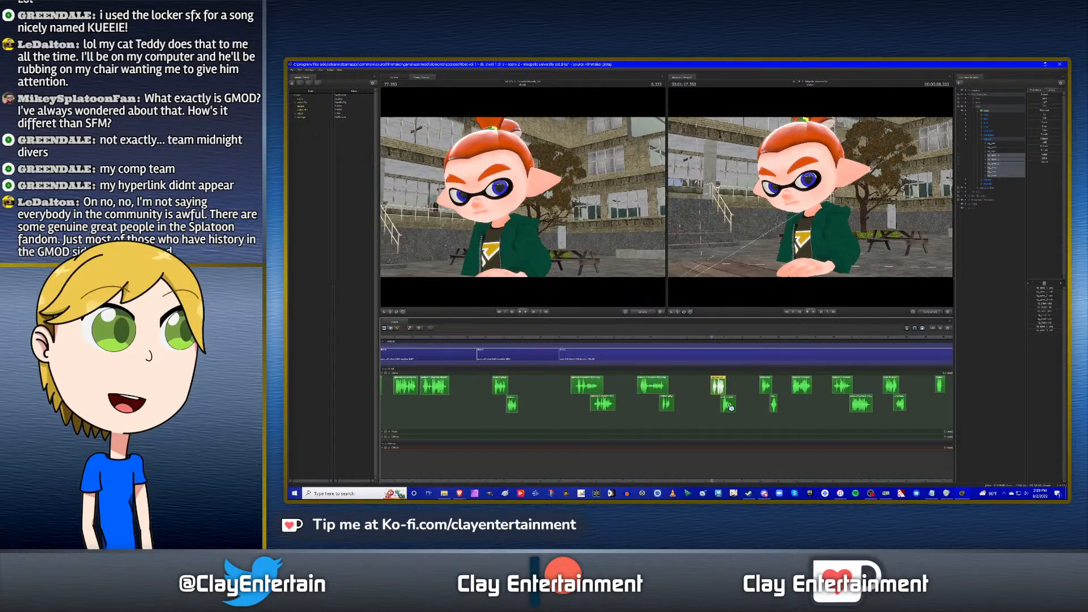
{"action": "left_click", "coordinate": [766, 386], "text": "ctrl"}
{"action": "left_click", "coordinate": [774, 403], "text": "ctrl"}
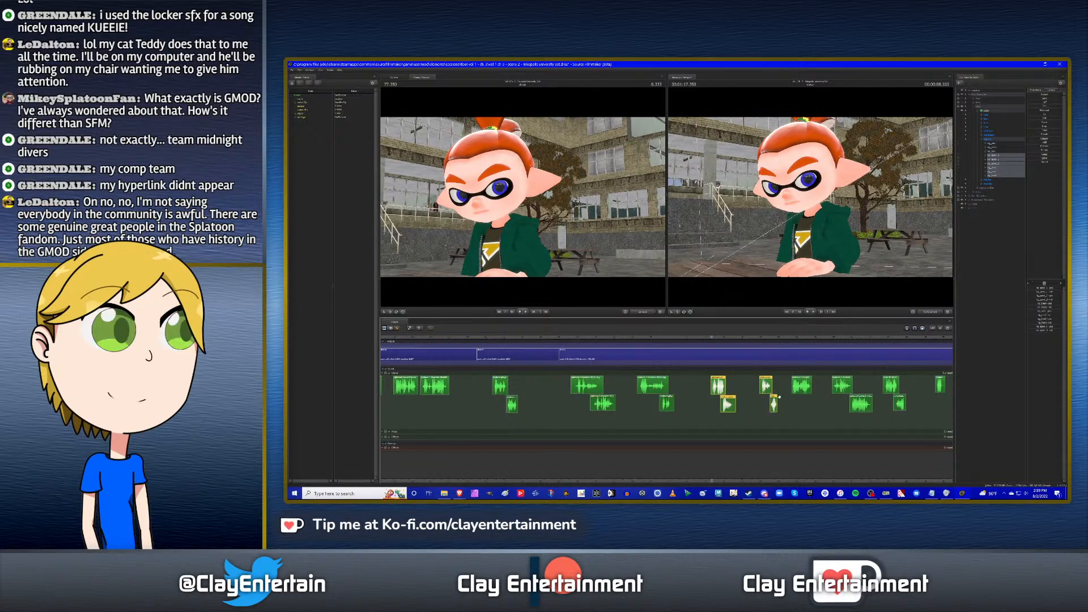
{"action": "left_click", "coordinate": [801, 385], "text": "ctrl"}
{"action": "left_click", "coordinate": [843, 386], "text": "ctrl"}
{"action": "left_click", "coordinate": [863, 399], "text": "ctrl"}
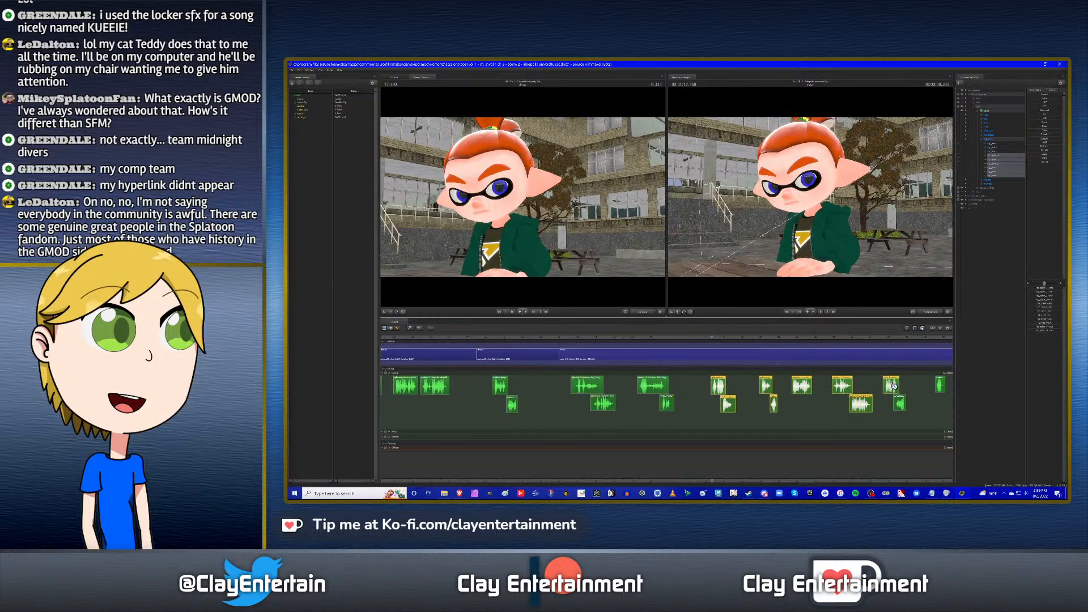
{"action": "scroll", "coordinate": [895, 399], "scroll_direction": "down", "scroll_amount": 3}
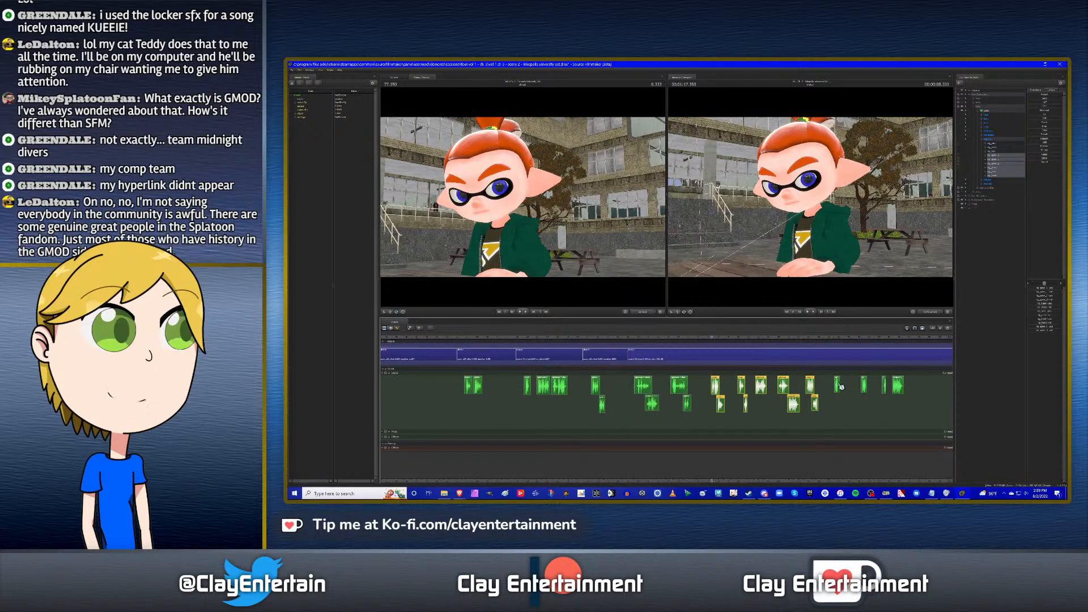
{"action": "left_click", "coordinate": [837, 385], "text": "ctrl"}
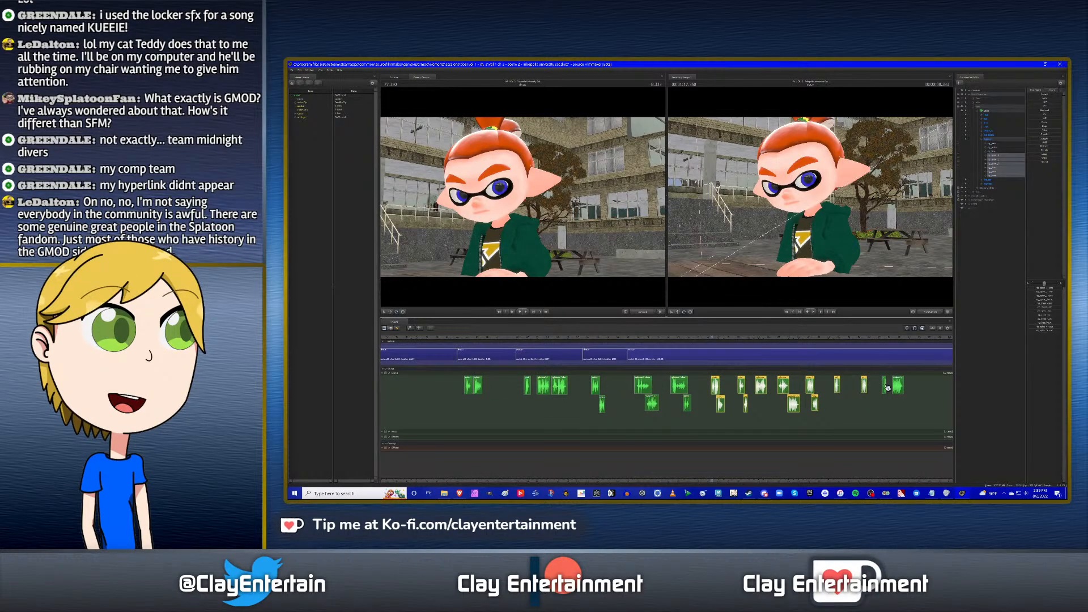
{"action": "scroll", "coordinate": [740, 388], "scroll_direction": "up", "scroll_amount": 4}
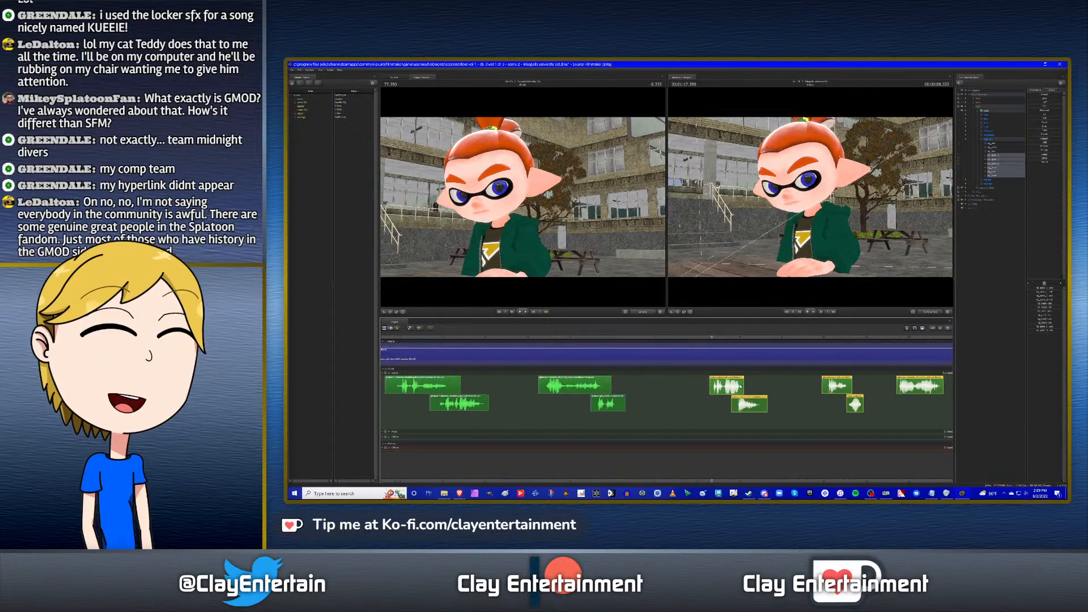
{"action": "left_click_drag", "start_coordinate": [720, 385], "coordinate": [752, 386]}
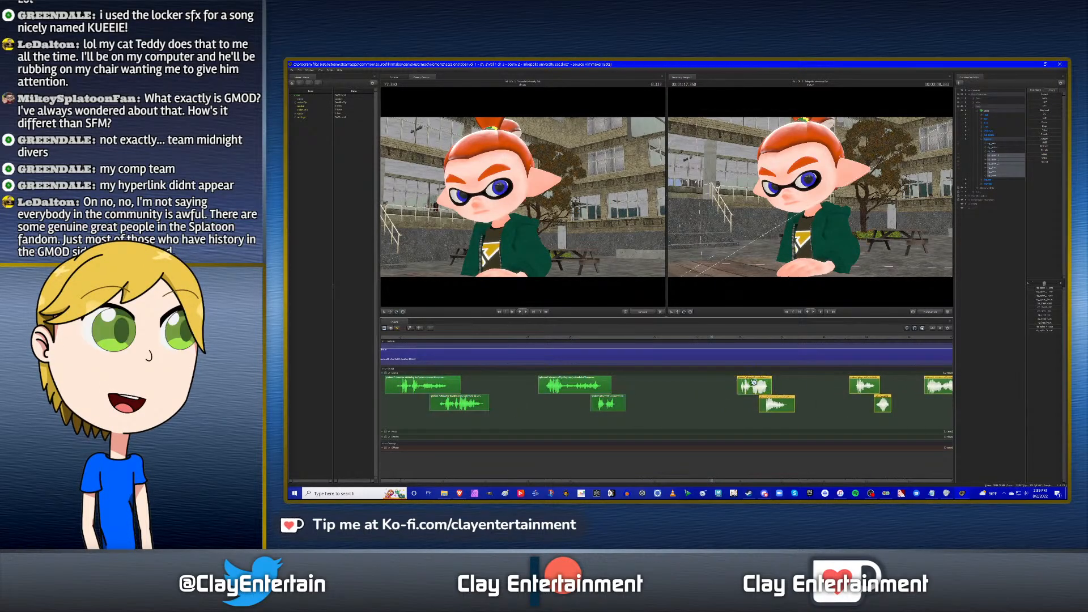
{"action": "left_click", "coordinate": [639, 360]}
Place the playhead just before the moved sound clips and move the body controls' last keyframe later, to about 9 seconds.
{"action": "left_click", "coordinate": [397, 328]}
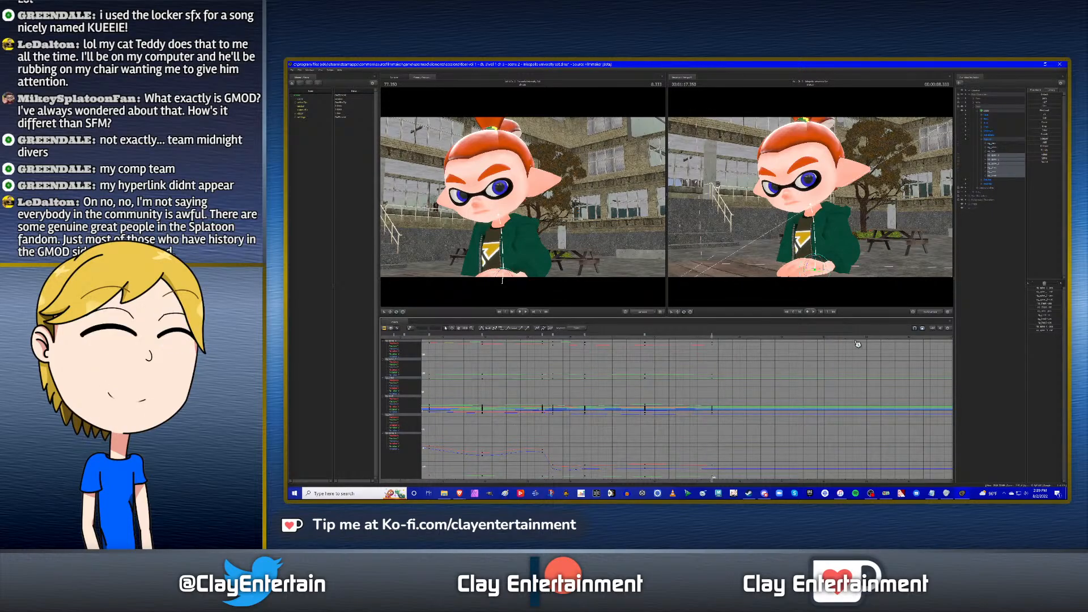
{"action": "left_click", "coordinate": [384, 329]}
{"action": "left_click", "coordinate": [730, 340]}
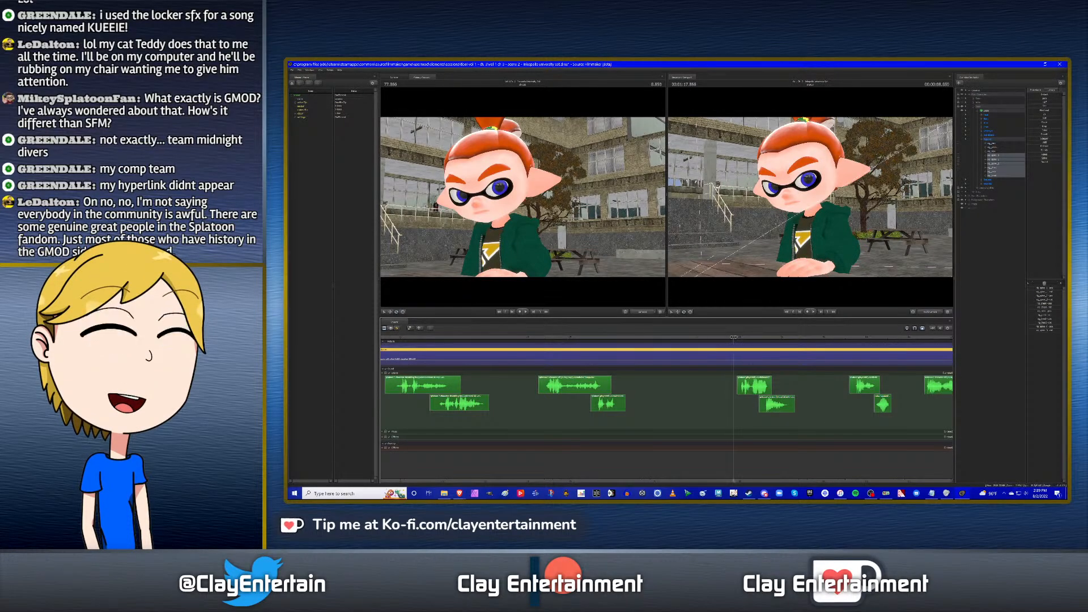
{"action": "left_click", "coordinate": [397, 328]}
{"action": "scroll", "coordinate": [758, 363], "scroll_direction": "up", "scroll_amount": 3}
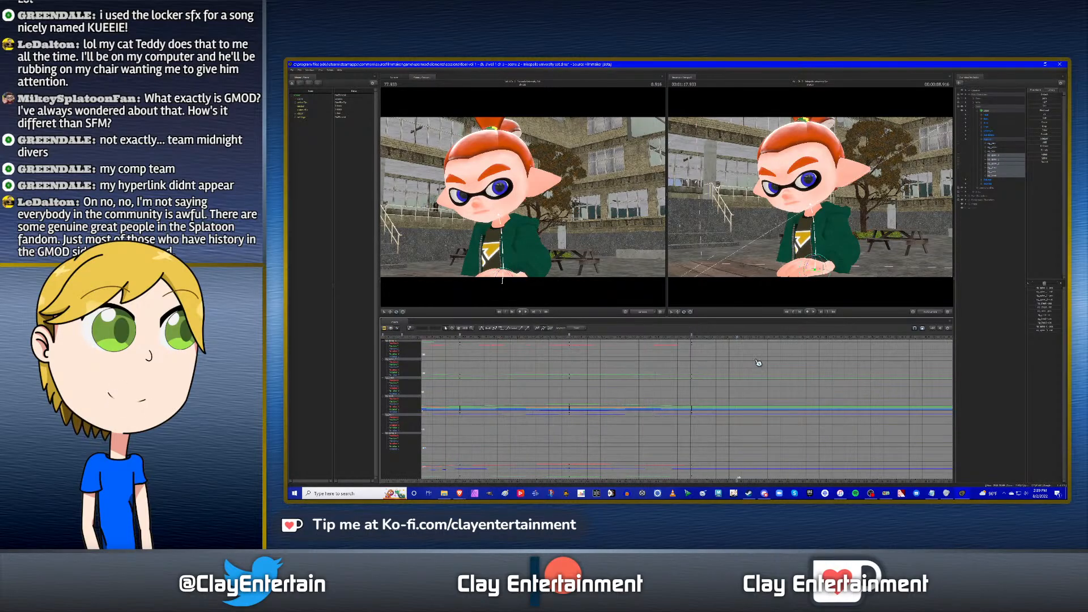
{"action": "left_click", "coordinate": [742, 338]}
{"action": "mouse_move", "coordinate": [742, 338]}
{"action": "left_mouse_down"}
{"action": "mouse_move", "coordinate": [692, 334]}
{"action": "mouse_move", "coordinate": [741, 333]}
{"action": "left_mouse_up"}
Move the second-to-last body keyframe later to spread out the motion, and play back the retimed section.
{"action": "left_click", "coordinate": [601, 345]}
{"action": "left_click_drag", "start_coordinate": [572, 336], "coordinate": [588, 333]}
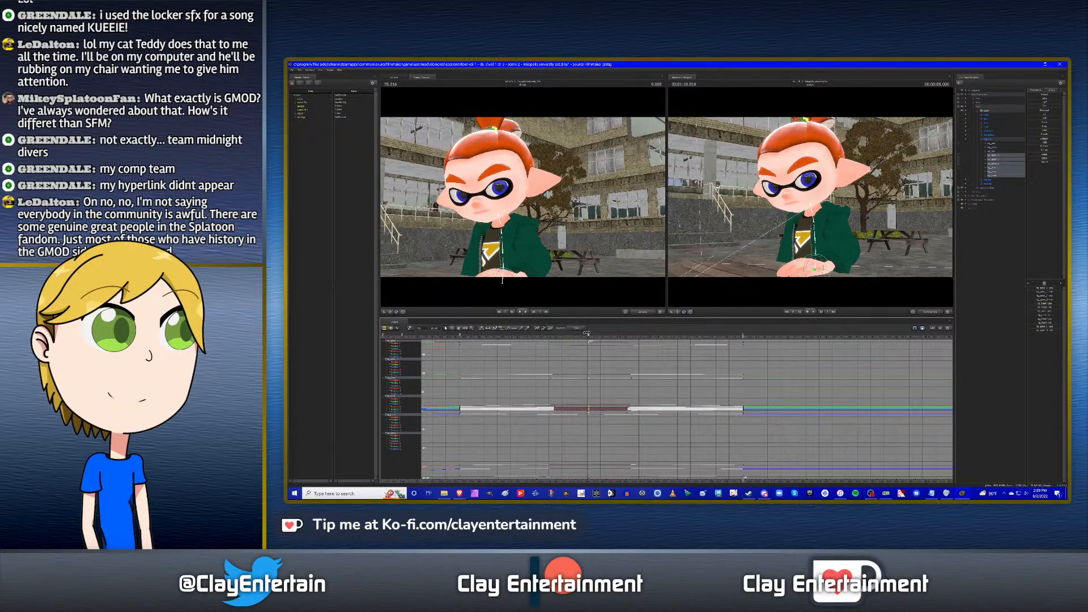
{"action": "left_click", "coordinate": [658, 363]}
{"action": "scroll", "coordinate": [667, 363], "scroll_direction": "down", "scroll_amount": 6}
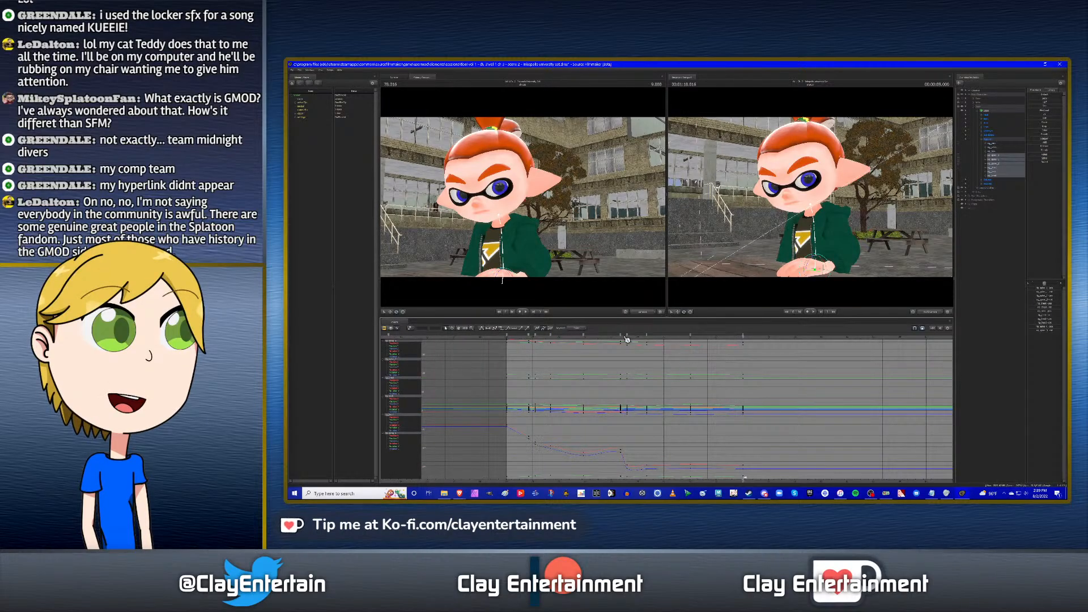
{"action": "left_click", "coordinate": [619, 338]}
{"action": "key", "text": "space"}
Select every sound clip after the playhead again and shift the group further along the timeline to extend the pause.
{"action": "left_click", "coordinate": [388, 329]}
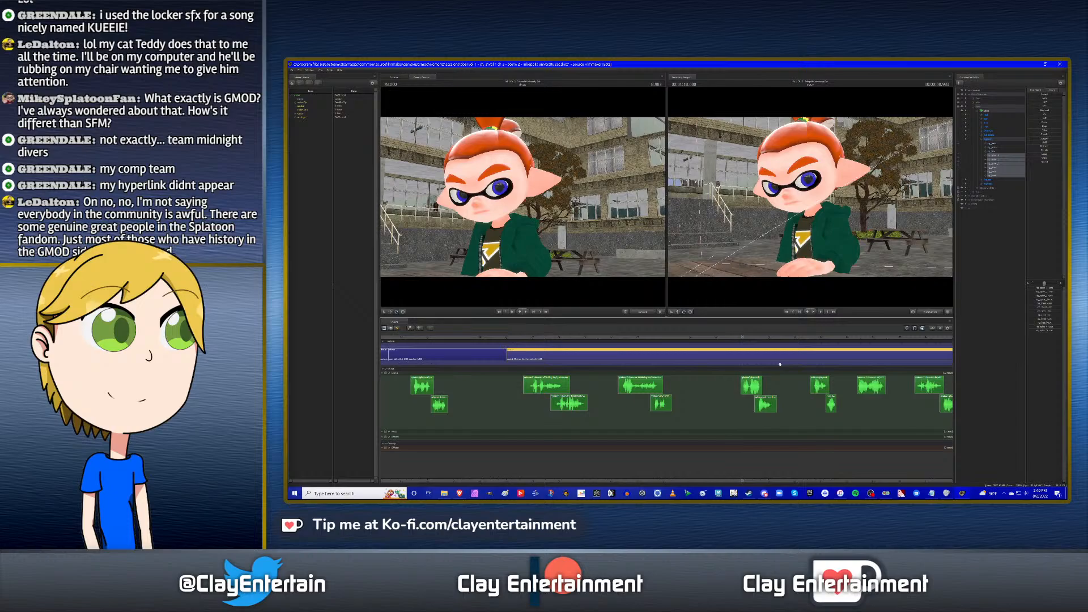
{"action": "scroll", "coordinate": [759, 396], "scroll_direction": "down", "scroll_amount": 6}
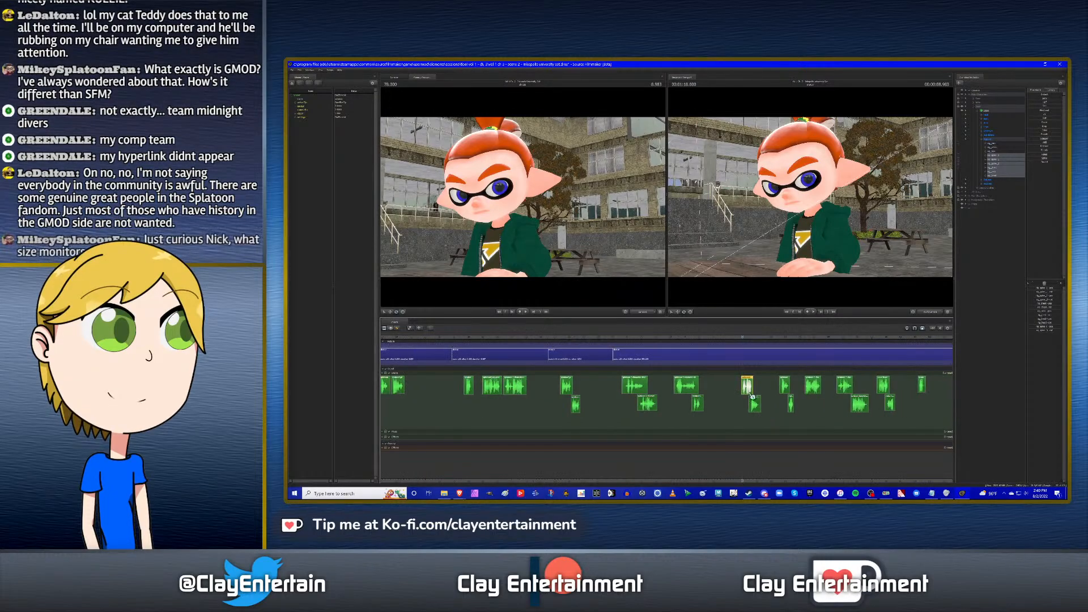
{"action": "left_click", "coordinate": [754, 405]}
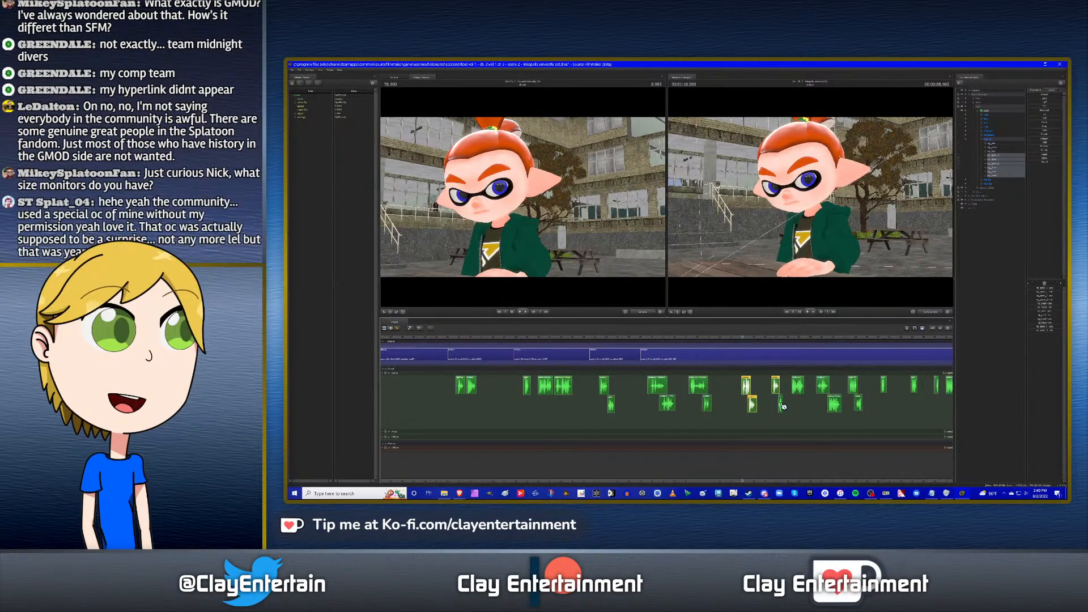
{"action": "left_click", "coordinate": [781, 404], "text": "ctrl"}
{"action": "left_click", "coordinate": [798, 388], "text": "ctrl"}
{"action": "scroll", "coordinate": [833, 393], "scroll_direction": "down", "scroll_amount": 1}
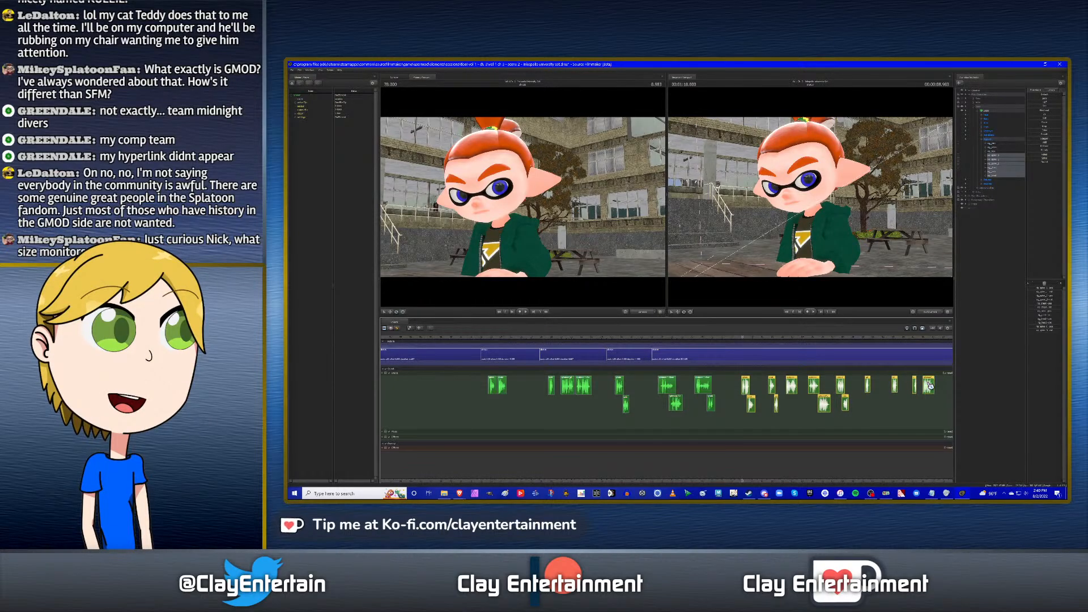
{"action": "scroll", "coordinate": [746, 403], "scroll_direction": "up", "scroll_amount": 5}
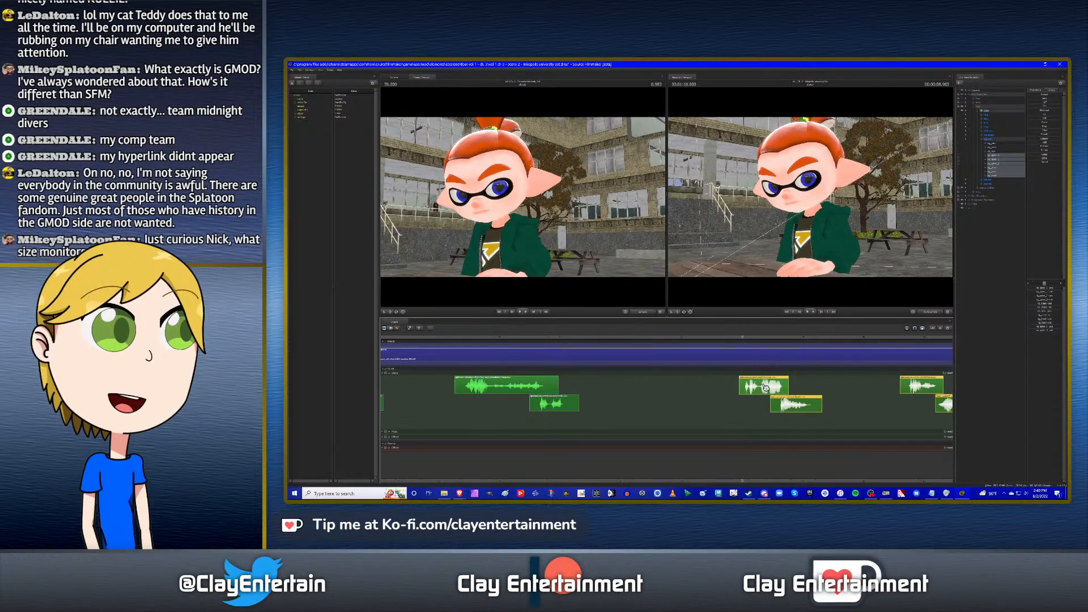
{"action": "left_click_drag", "start_coordinate": [765, 388], "coordinate": [825, 386]}
{"action": "left_click", "coordinate": [416, 340]}
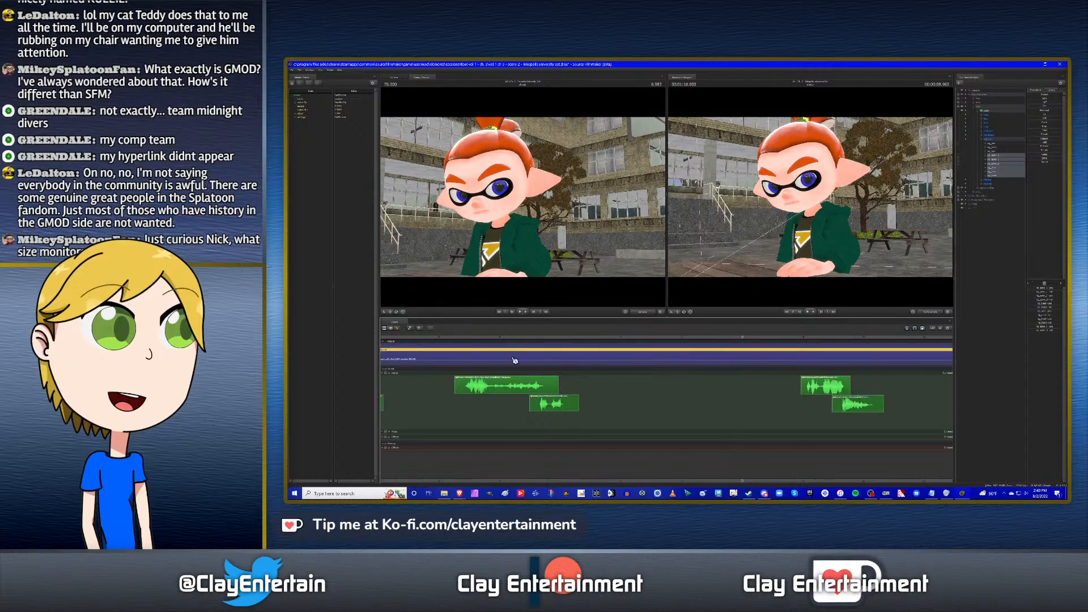
Examine the body controls' keyframe curves across the shot in the graph editor, returning the playhead to the shot's first frame.
{"action": "left_click", "coordinate": [401, 329]}
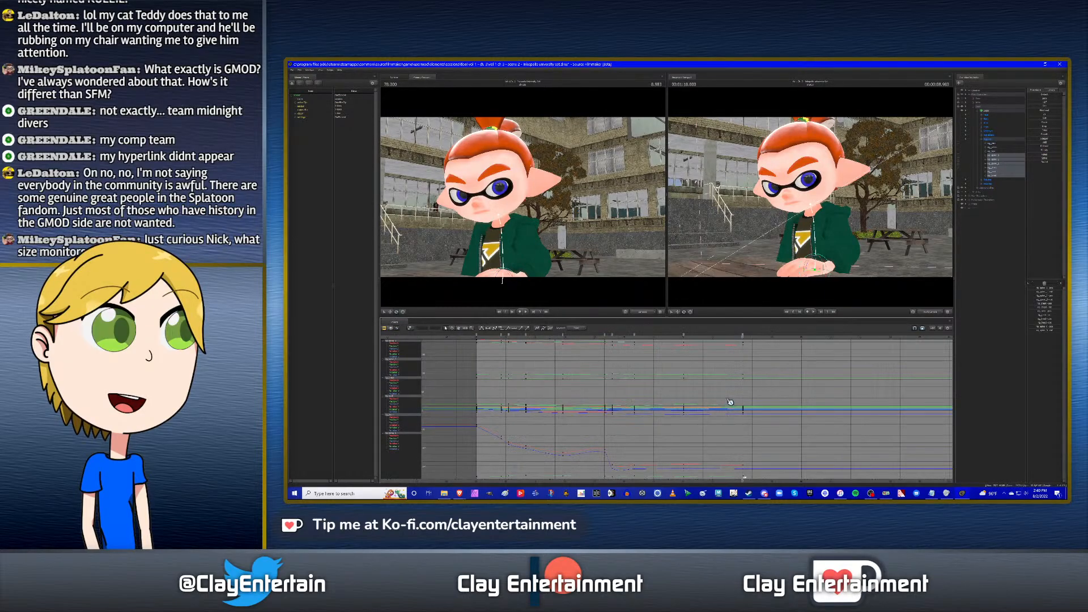
{"action": "scroll", "coordinate": [771, 391], "scroll_direction": "up", "scroll_amount": 4}
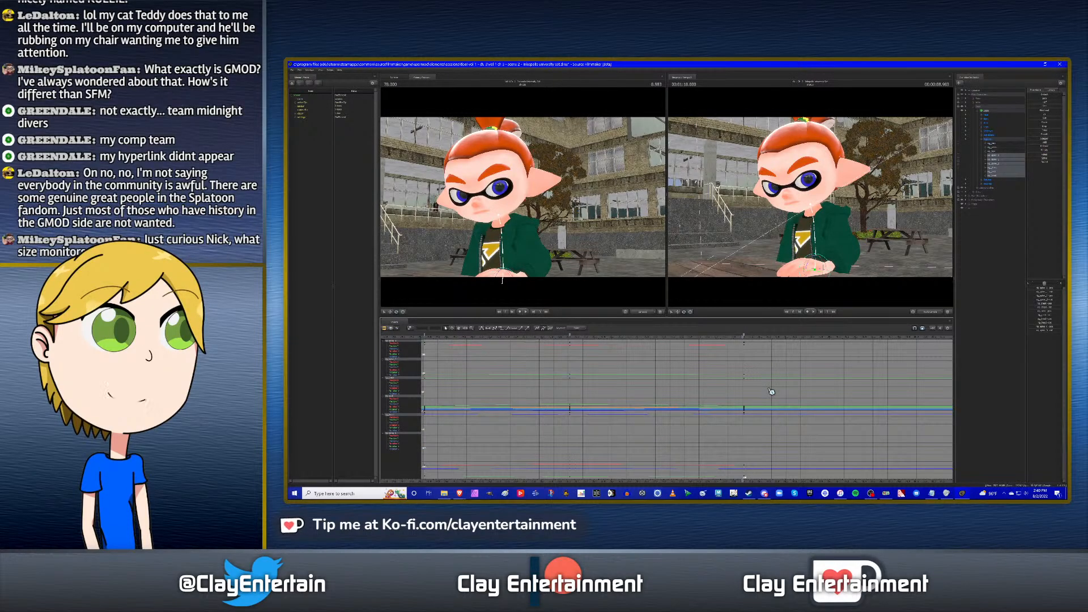
{"action": "scroll", "coordinate": [731, 395], "scroll_direction": "down", "scroll_amount": 4}
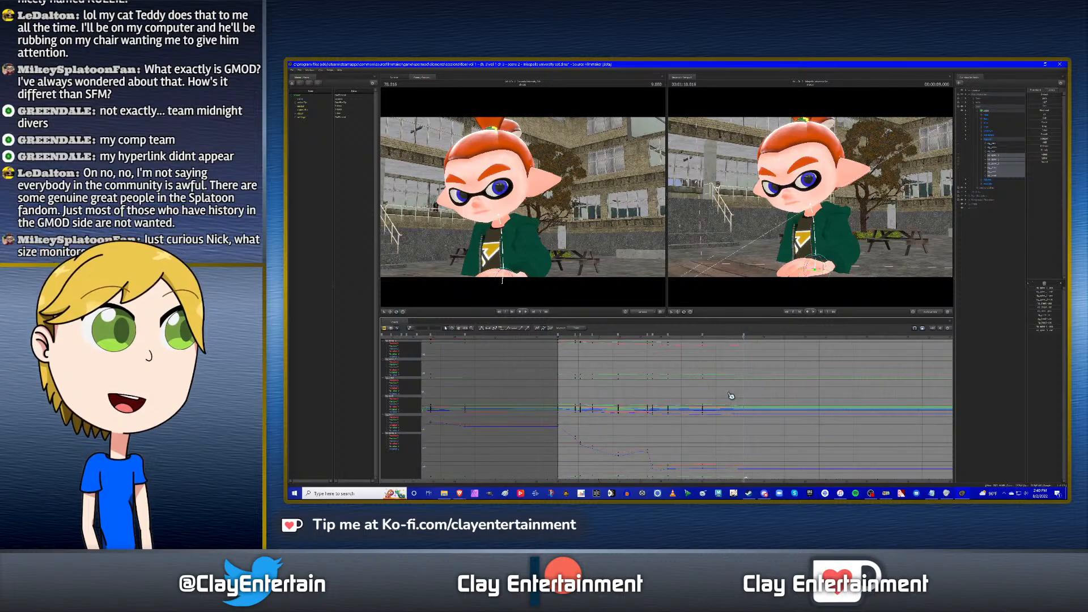
{"action": "scroll", "coordinate": [731, 395], "scroll_direction": "down", "scroll_amount": 2, "text": "ctrl"}
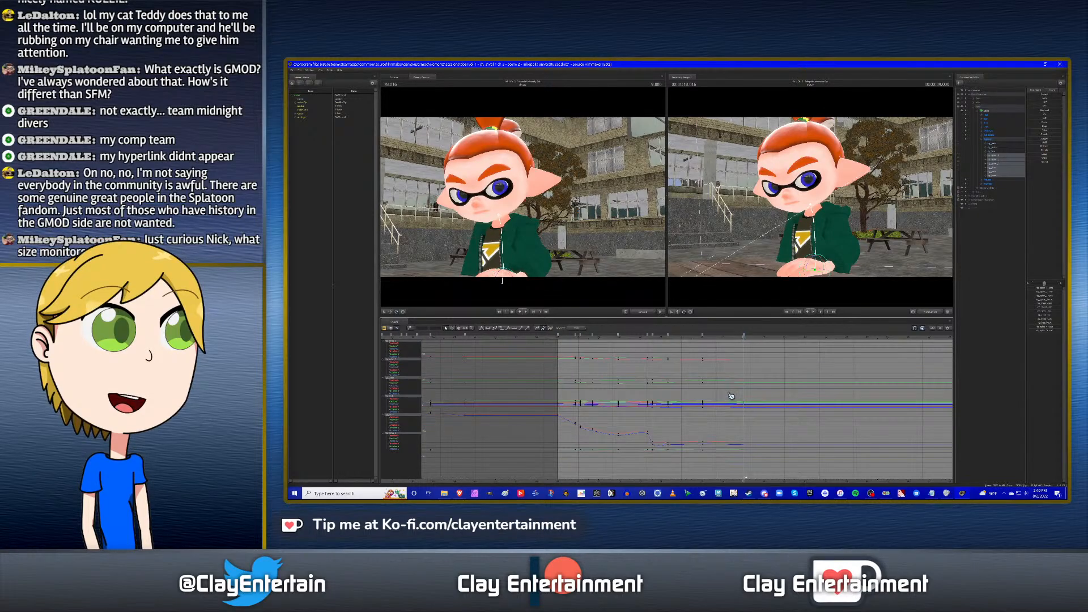
{"action": "key", "text": "Up"}
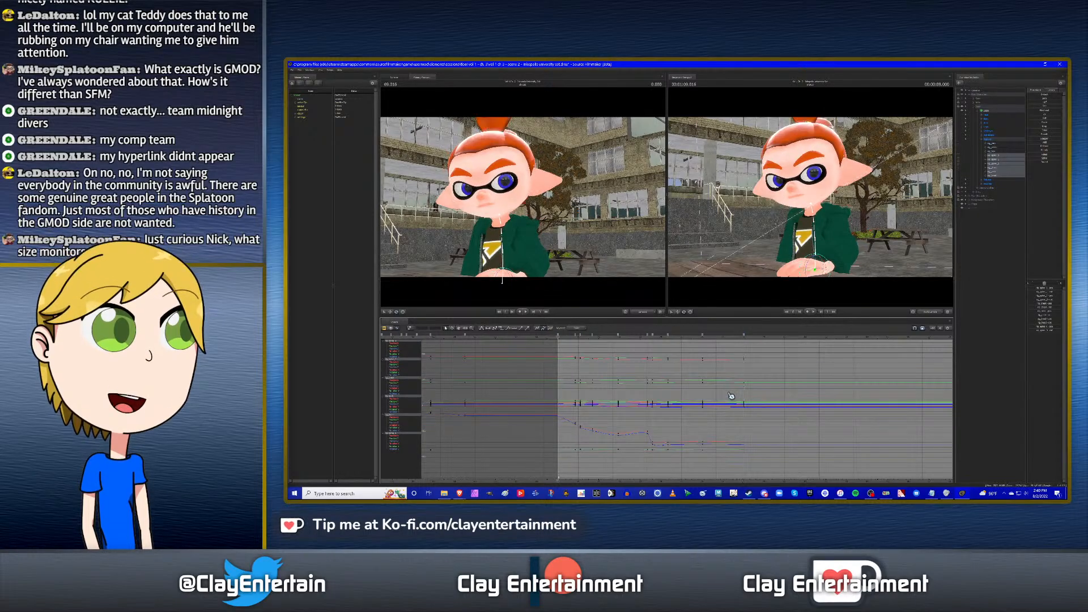
{"action": "left_click", "coordinate": [460, 329]}
{"action": "mouse_move", "coordinate": [685, 368]}
{"action": "left_mouse_down"}
{"action": "mouse_move", "coordinate": [646, 364]}
{"action": "mouse_move", "coordinate": [685, 375]}
{"action": "left_mouse_up"}
{"action": "scroll", "coordinate": [686, 386], "scroll_direction": "up", "scroll_amount": 2, "text": "ctrl"}
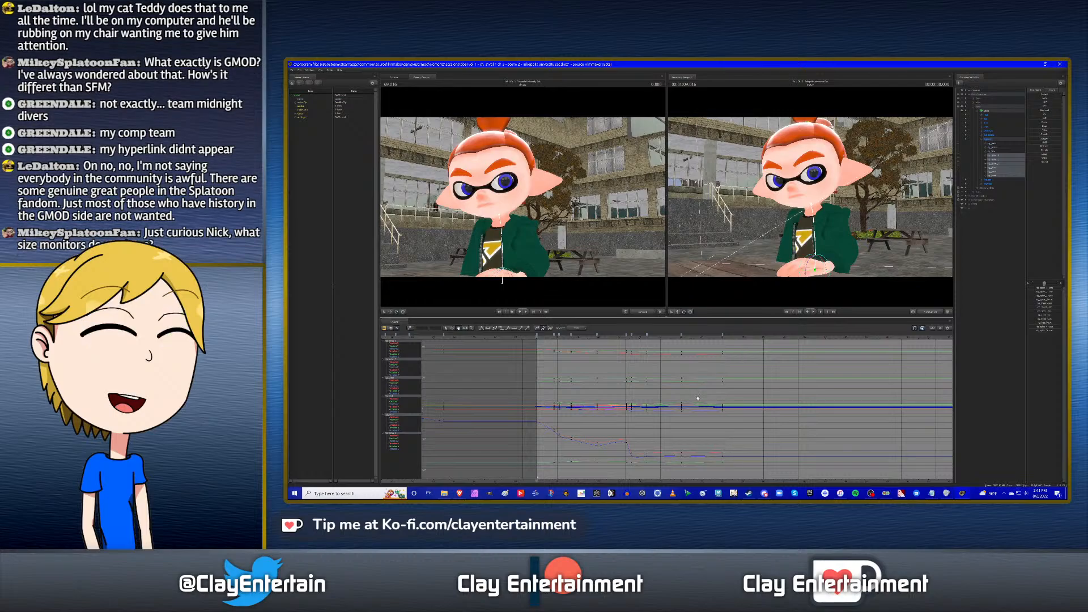
{"action": "scroll", "coordinate": [698, 398], "scroll_direction": "up", "scroll_amount": 6}
{"action": "scroll", "coordinate": [698, 398], "scroll_direction": "down", "scroll_amount": 1}
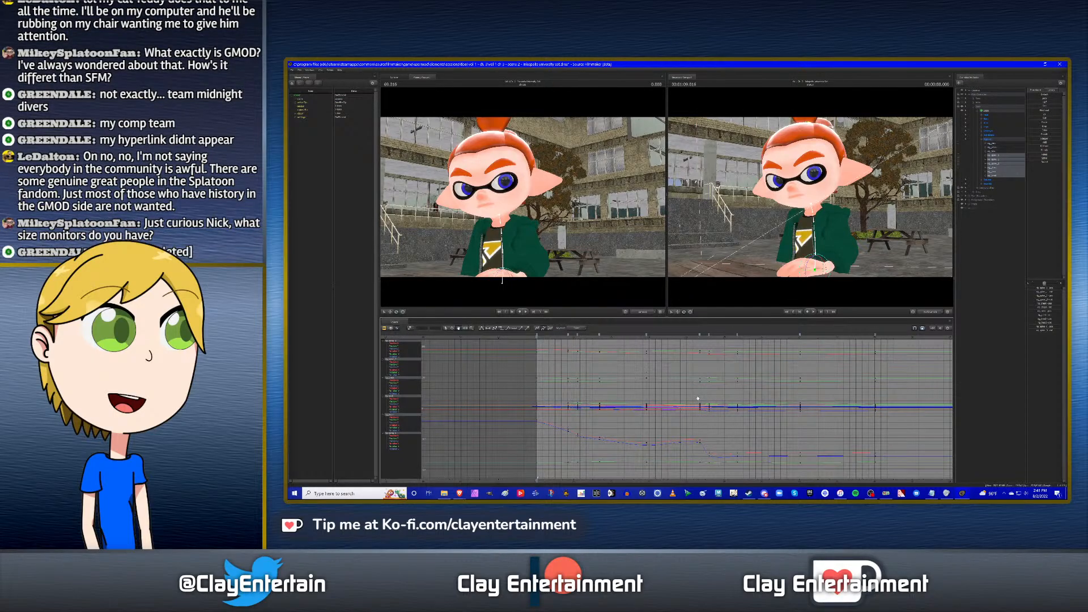
Save the current session.
{"action": "left_click", "coordinate": [293, 70]}
{"action": "left_click", "coordinate": [295, 81]}
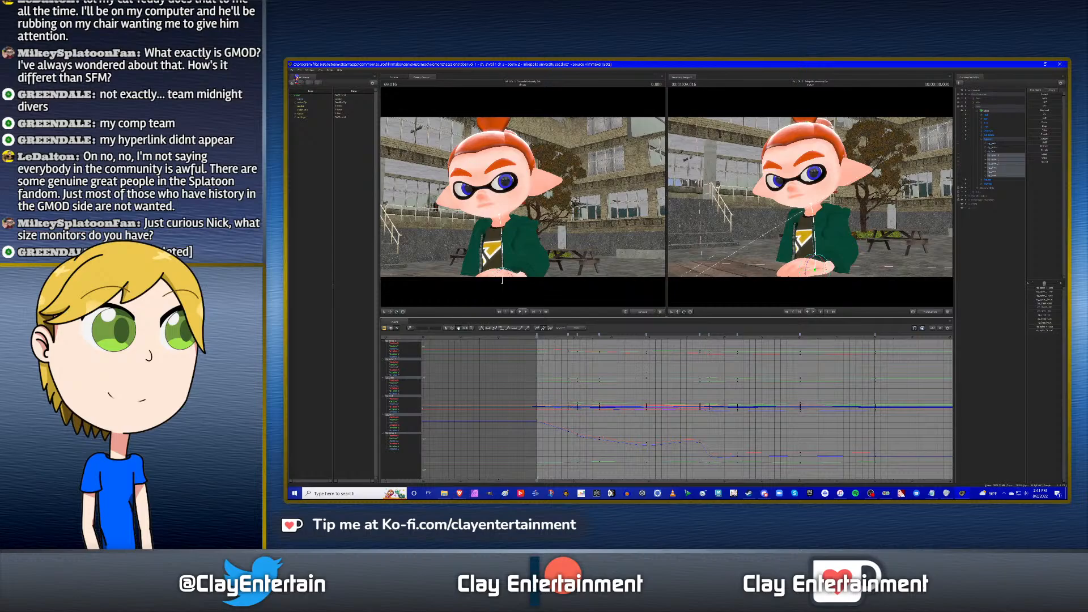
{"action": "left_click", "coordinate": [293, 70]}
{"action": "left_click", "coordinate": [297, 82]}
Find the character's two ear bones in the animation set's bone list and select them both.
{"action": "left_click", "coordinate": [984, 141]}
{"action": "left_click", "coordinate": [984, 133]}
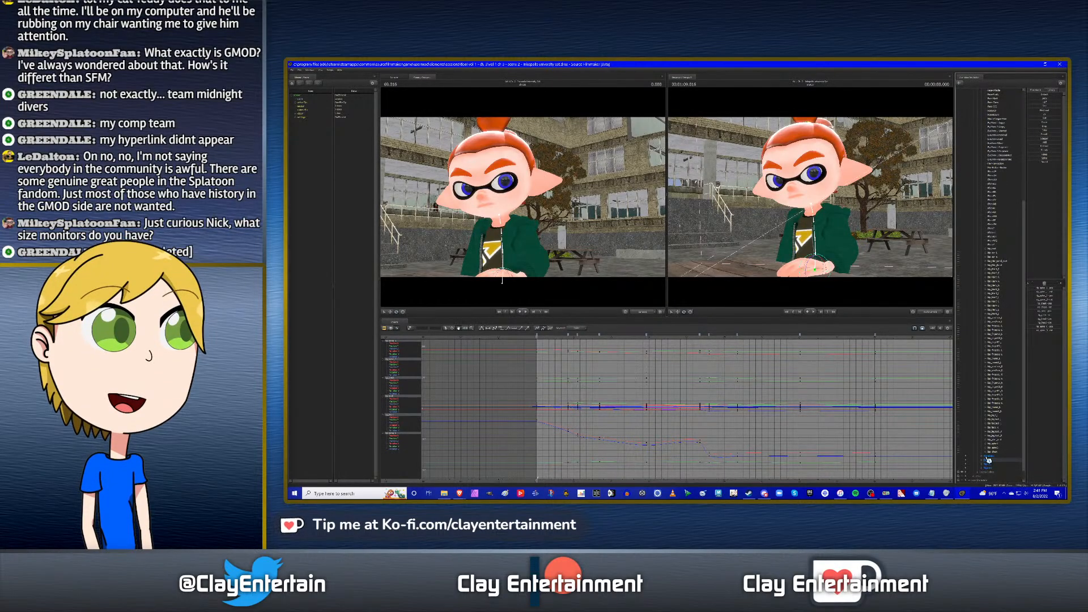
{"action": "left_click", "coordinate": [982, 460]}
{"action": "scroll", "coordinate": [994, 446], "scroll_direction": "down", "scroll_amount": 4}
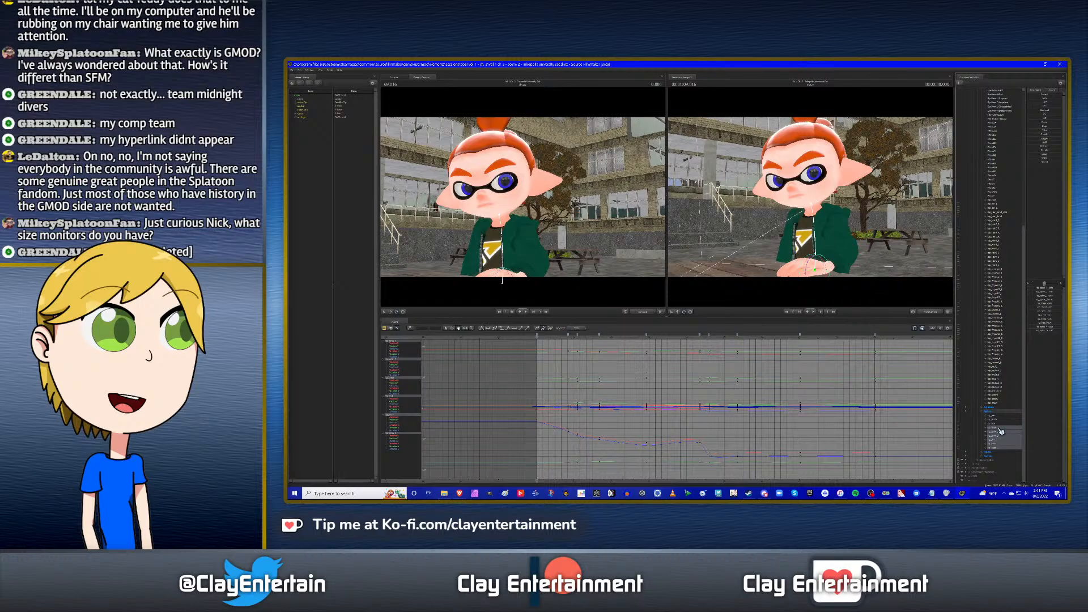
{"action": "left_click", "coordinate": [1000, 430]}
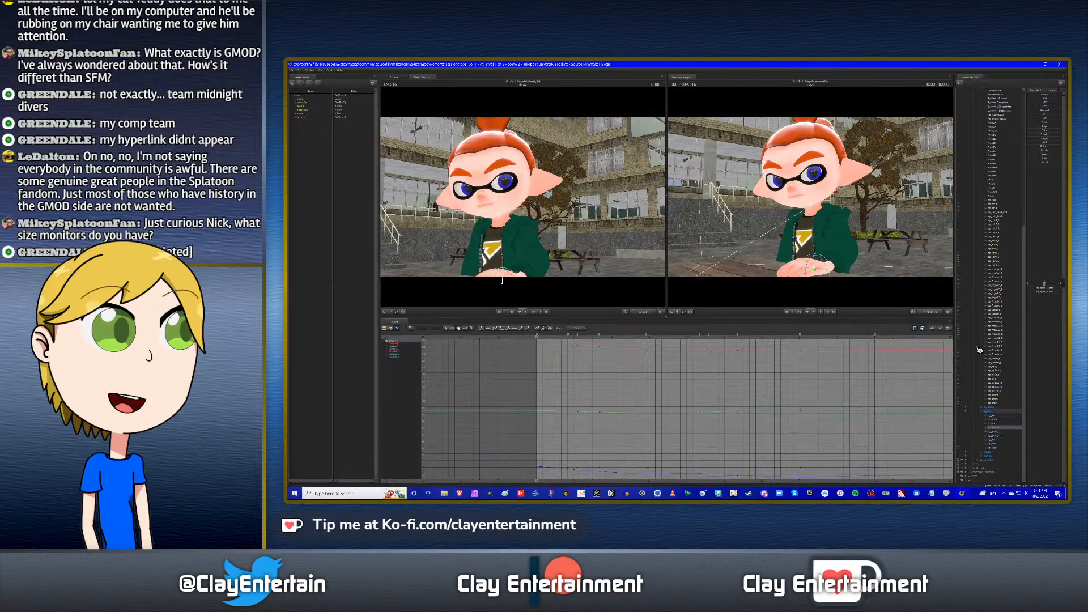
{"action": "left_click", "coordinate": [998, 205]}
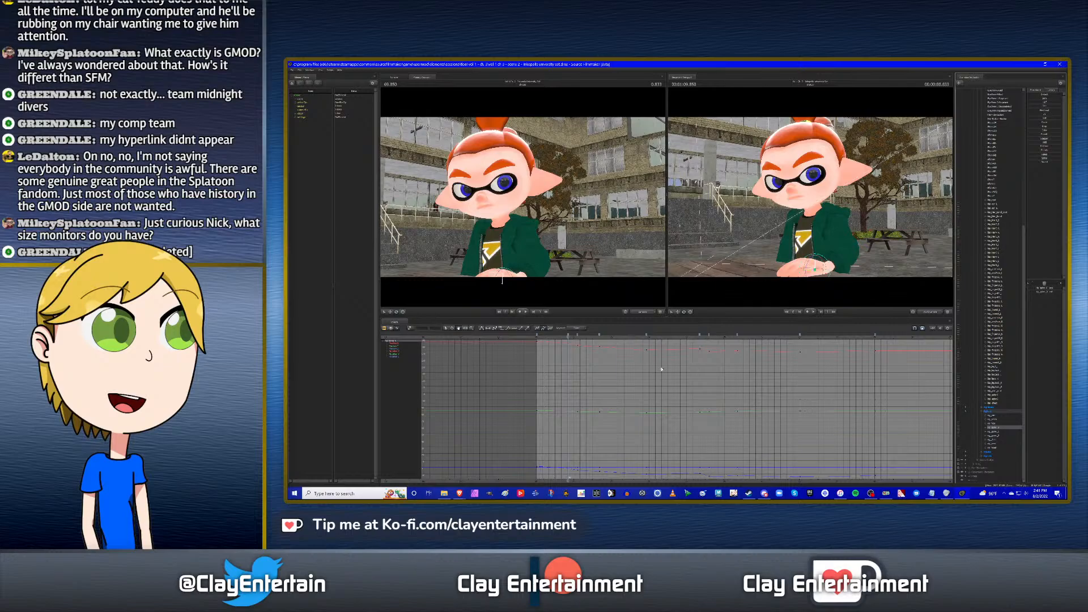
{"action": "scroll", "coordinate": [551, 393], "scroll_direction": "down", "scroll_amount": 3}
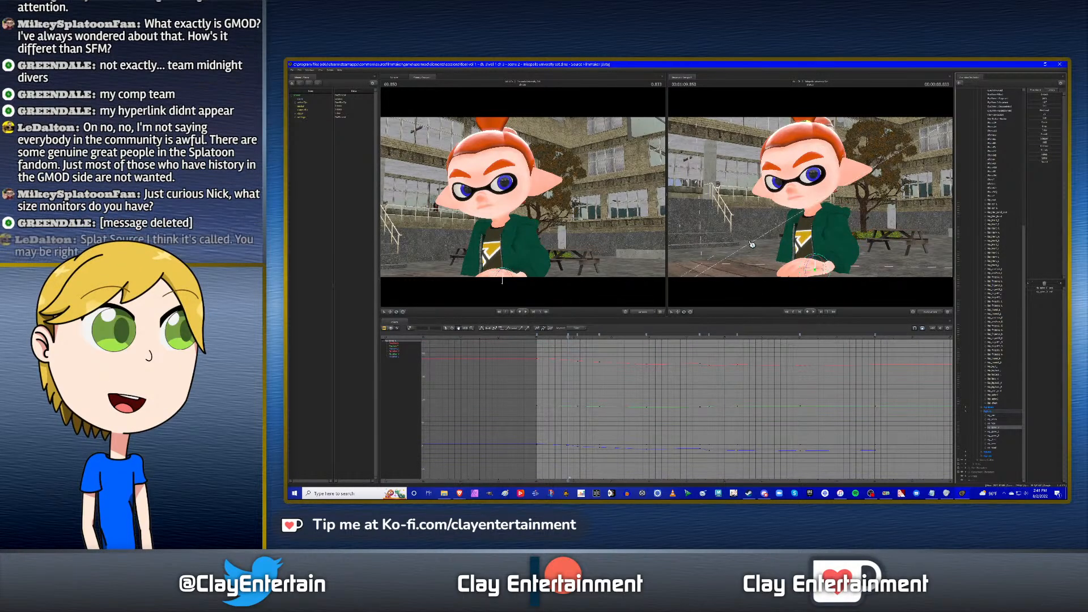
{"action": "left_click", "coordinate": [998, 204]}
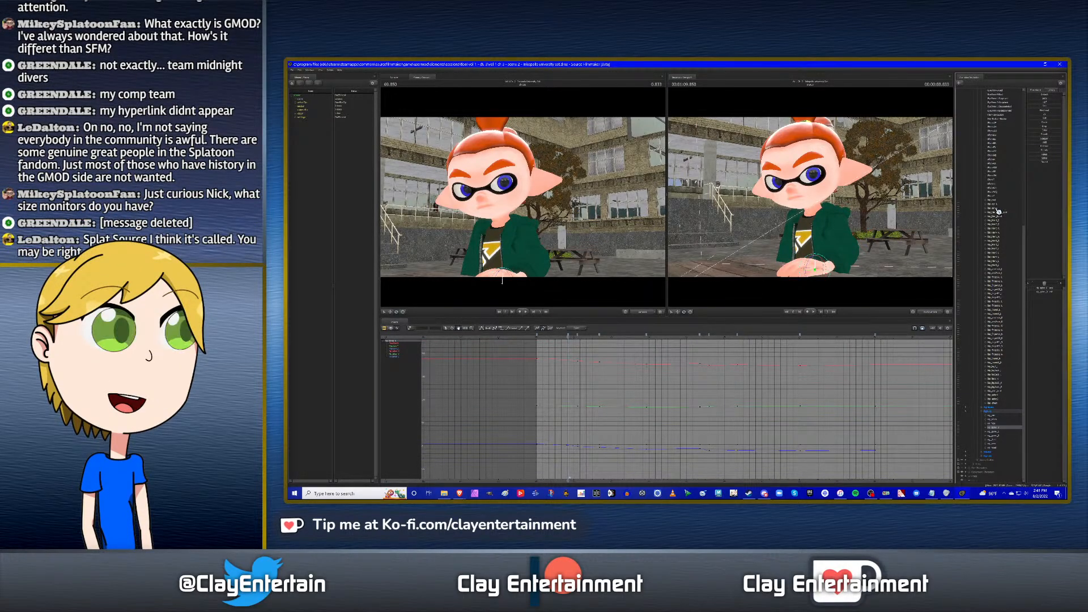
{"action": "left_click", "coordinate": [997, 209], "text": "ctrl"}
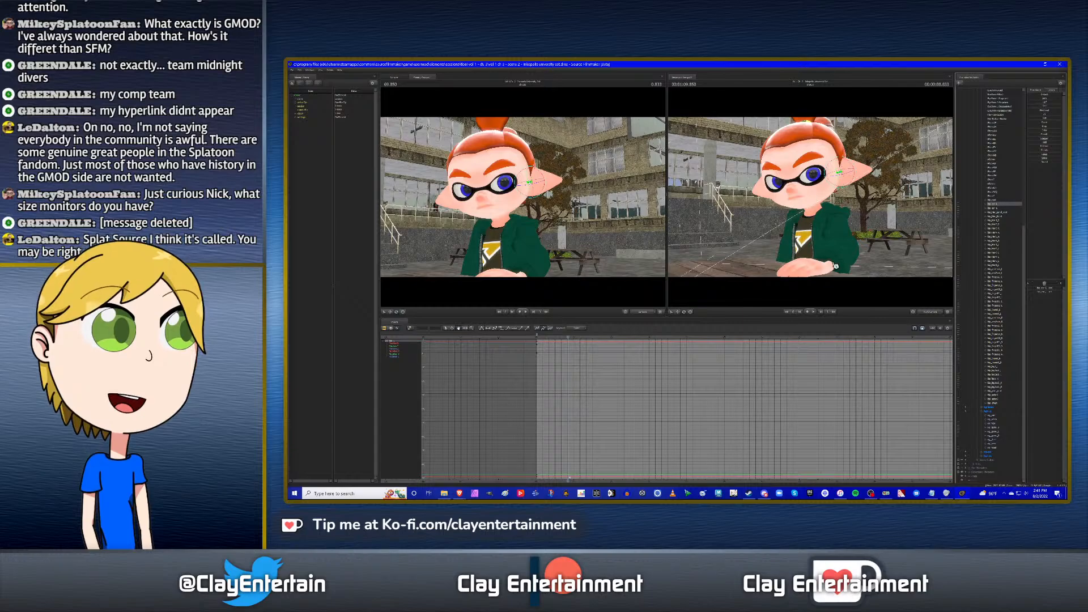
Turn the work camera to face the character and compare the ear poses at the first two keyframes.
{"action": "left_click_drag", "start_coordinate": [800, 236], "coordinate": [847, 236], "text": "alt"}
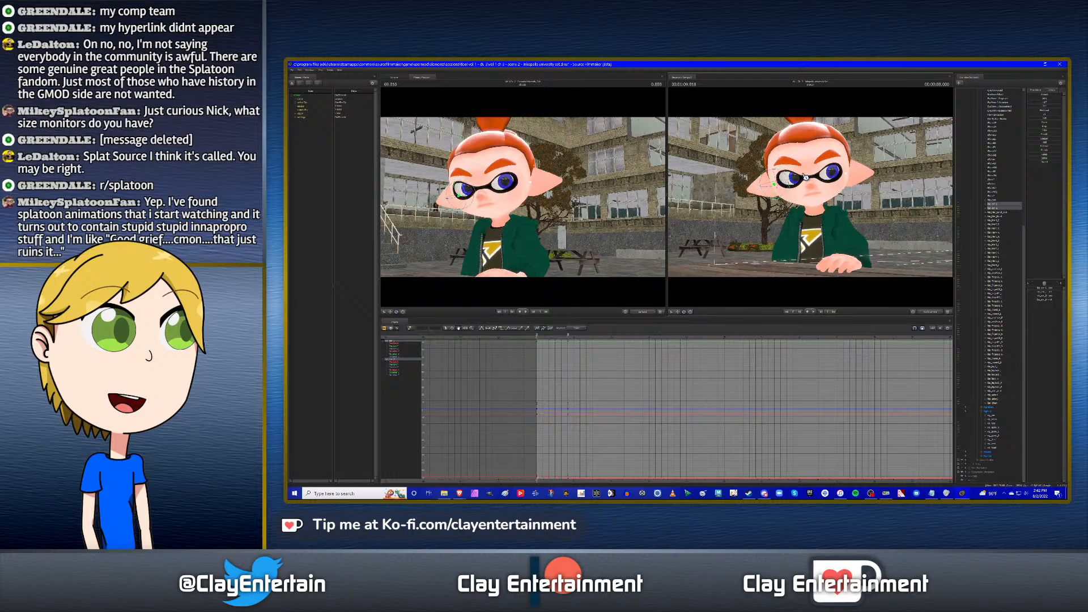
{"action": "key", "text": "Up"}
{"action": "key", "text": "Down"}
{"action": "key", "text": "Up"}
{"action": "key", "text": "Down"}
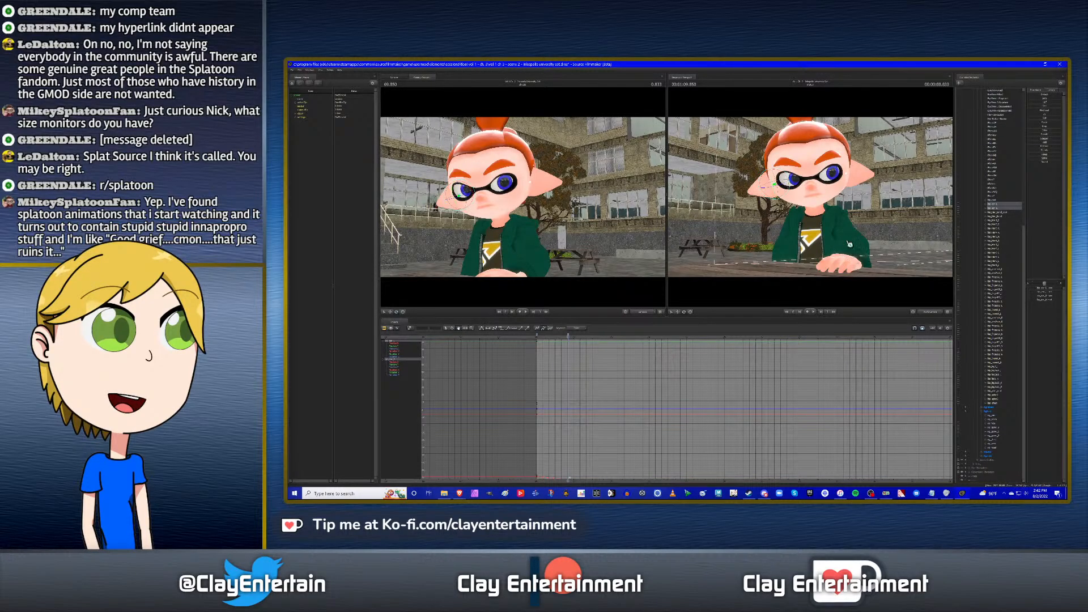
Copy the ears' first keyframe and paste it at the time of the body control's third keyframe.
{"action": "left_click", "coordinate": [998, 432]}
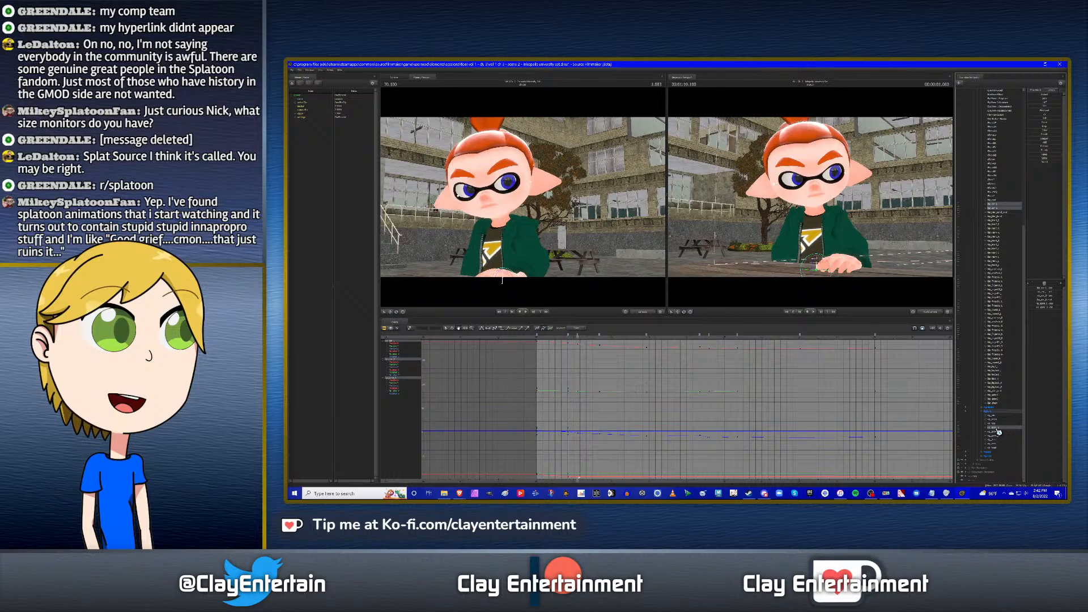
{"action": "right_click", "coordinate": [538, 340]}
{"action": "left_click", "coordinate": [544, 354]}
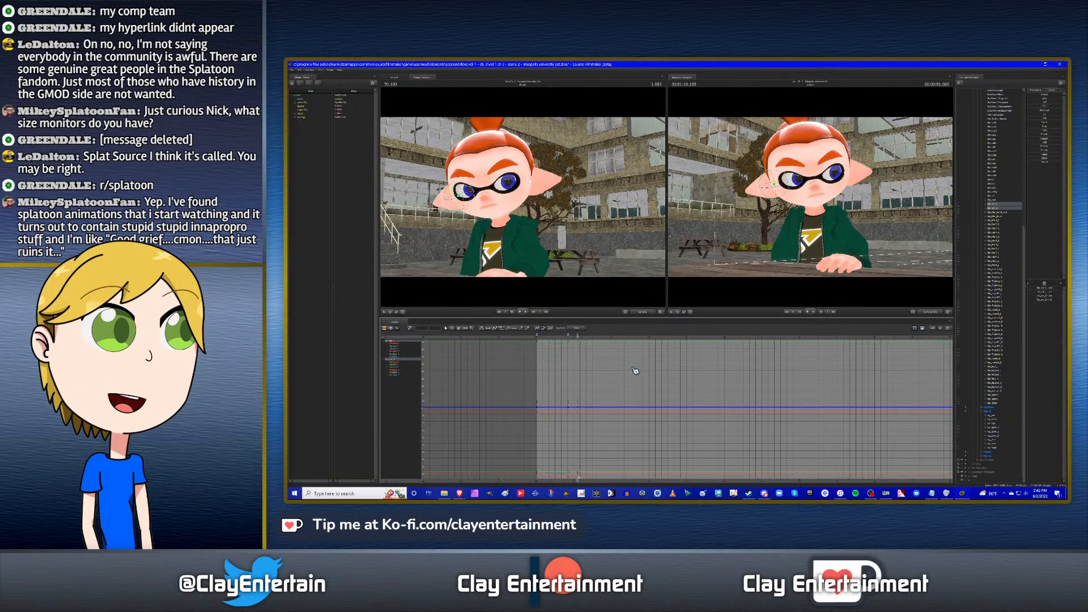
{"action": "left_click_drag", "start_coordinate": [527, 347], "coordinate": [630, 457]}
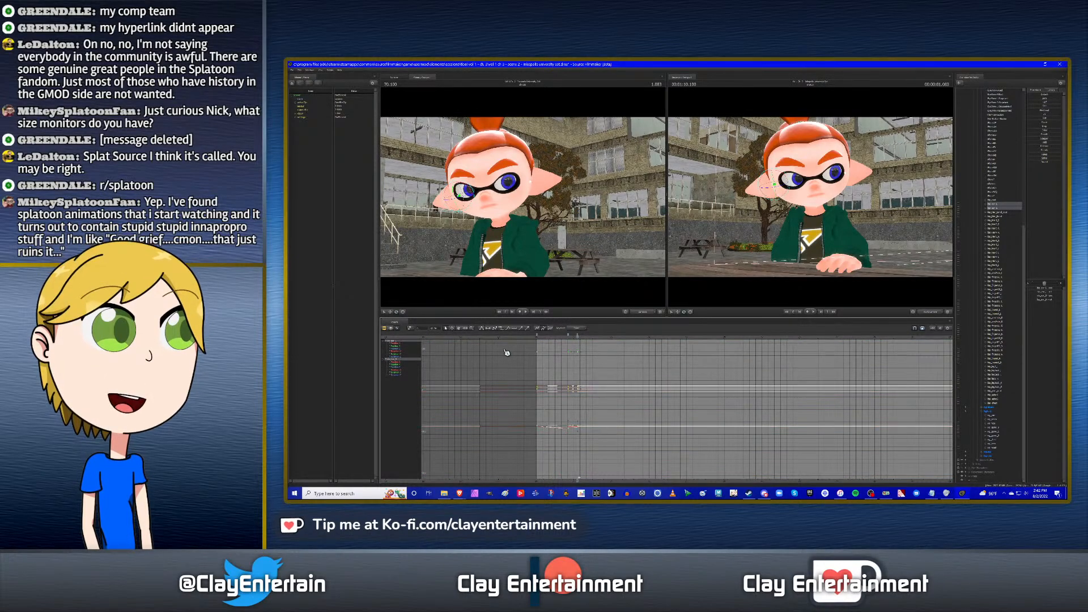
{"action": "left_click", "coordinate": [619, 374]}
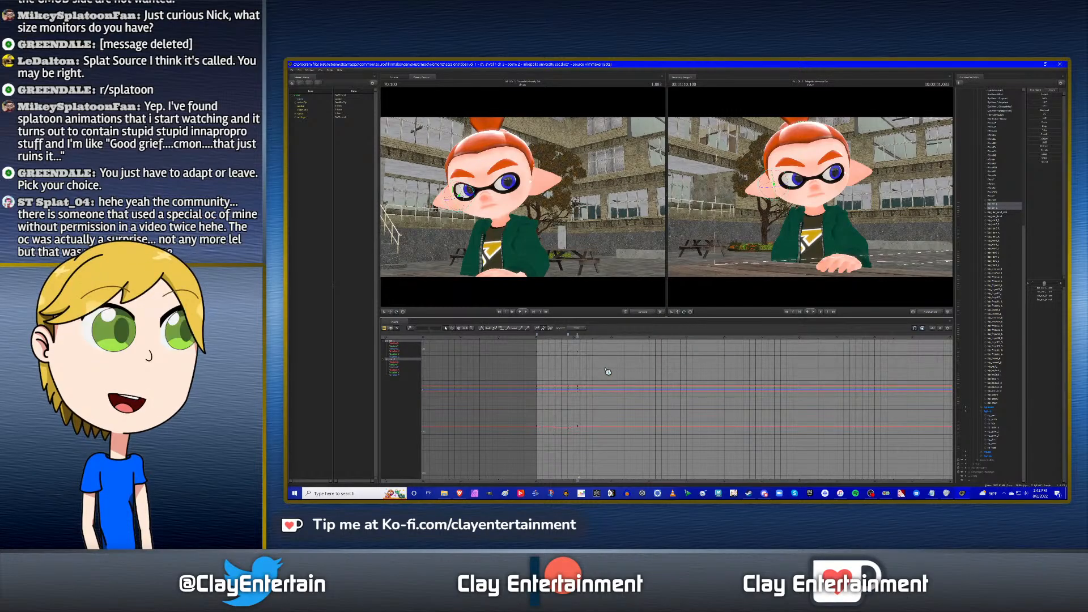
{"action": "key", "text": "Up"}
{"action": "key", "text": "space"}
Copy the ears' second keyframe and paste it at the body control's fourth keyframe, at about 1.67 seconds.
{"action": "left_click", "coordinate": [994, 429]}
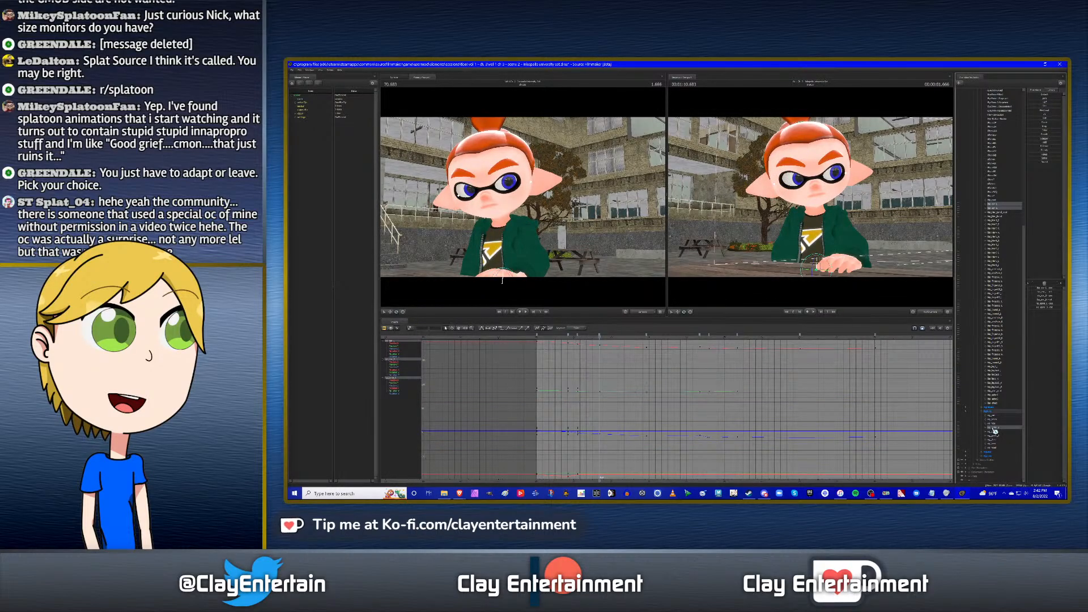
{"action": "key", "text": "ctrl+z"}
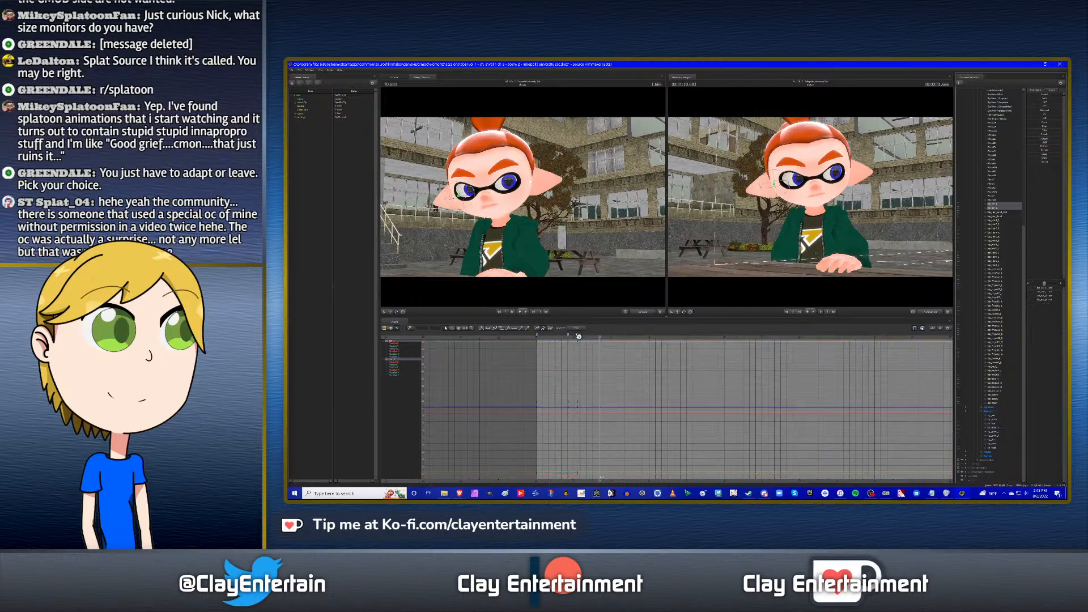
{"action": "right_click", "coordinate": [571, 337]}
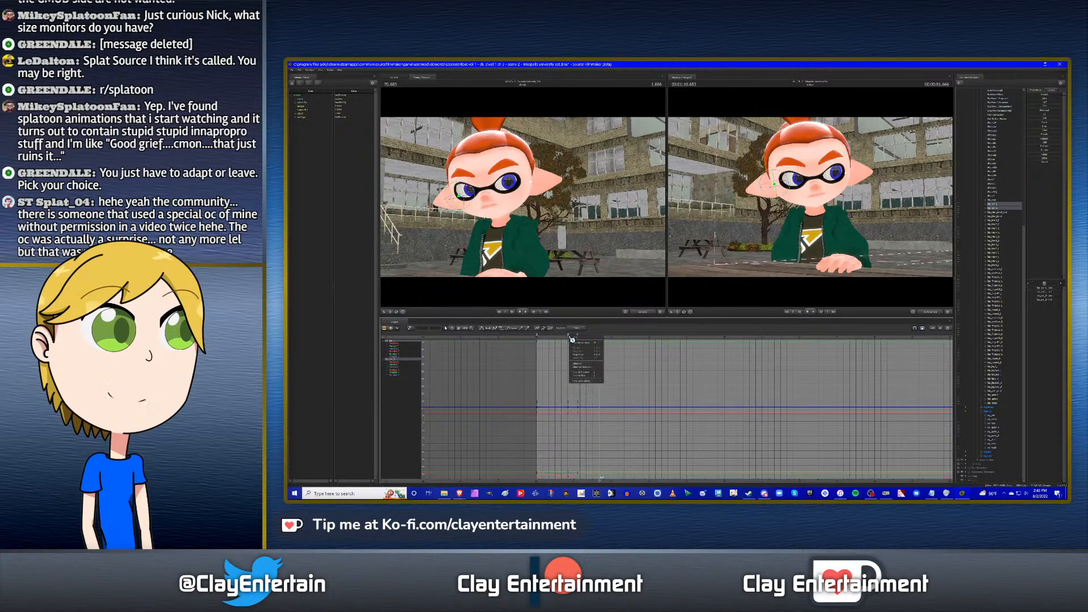
{"action": "left_click", "coordinate": [577, 351]}
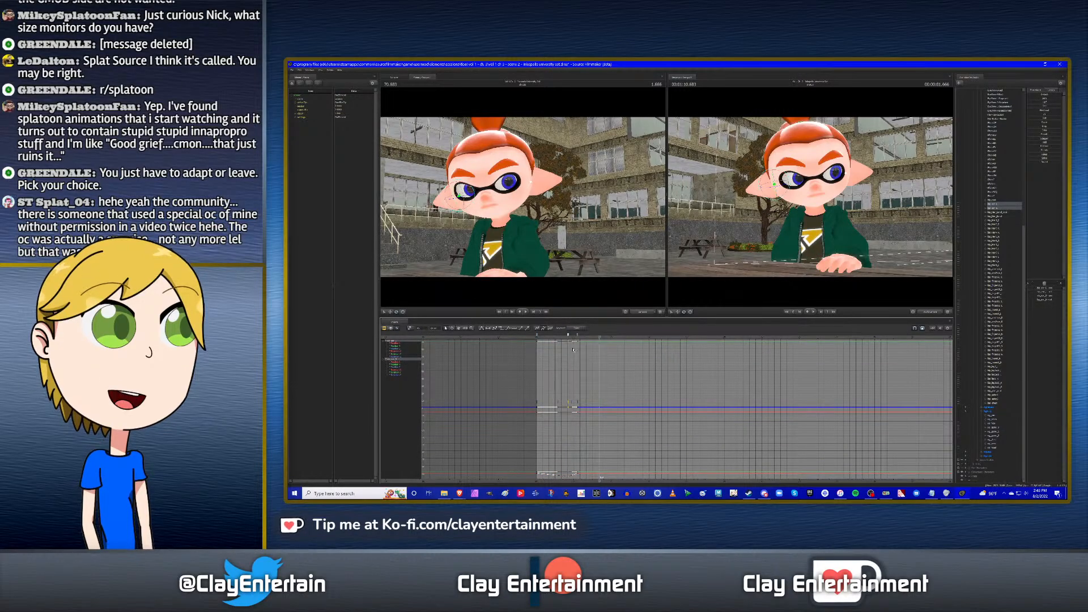
{"action": "right_click", "coordinate": [602, 336]}
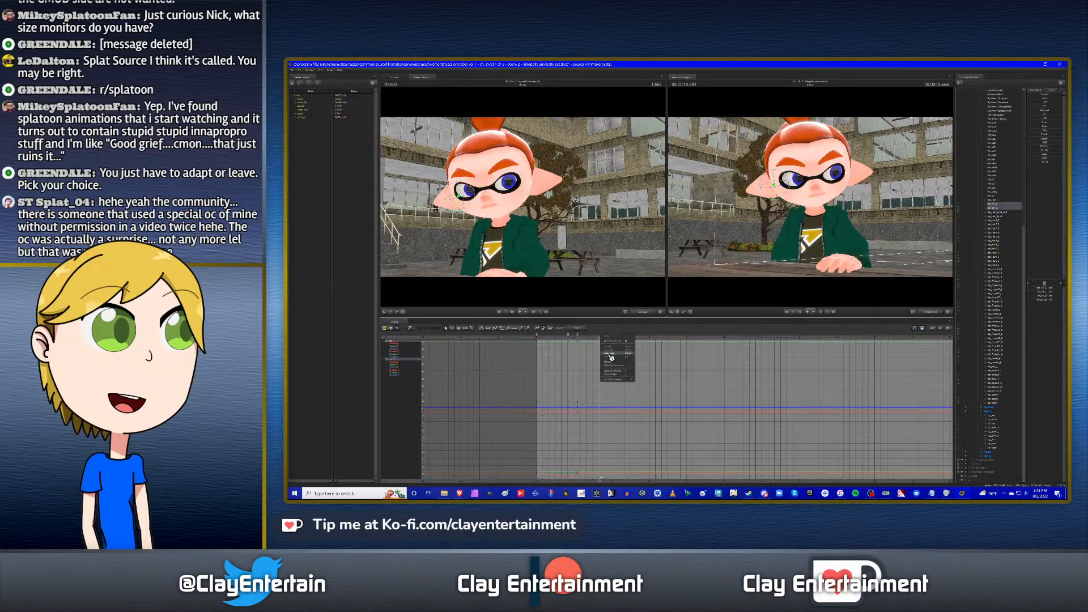
{"action": "left_click", "coordinate": [611, 357]}
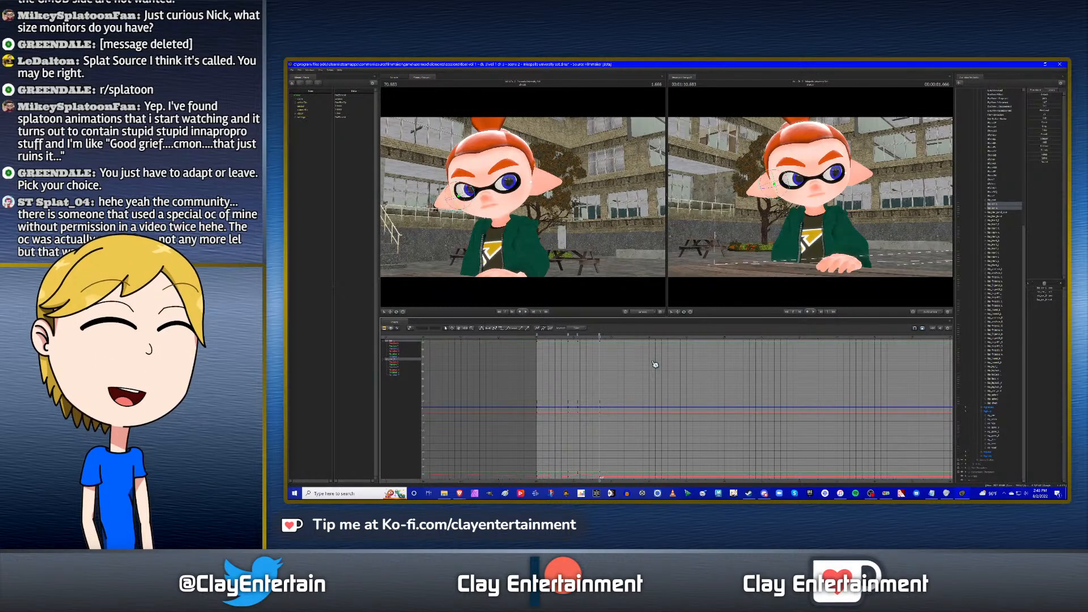
Show the body control's curves with the ears', move the playhead to its keyframe at about 2.92 seconds, and return to only the ears.
{"action": "scroll", "coordinate": [651, 363], "scroll_direction": "down", "scroll_amount": 2}
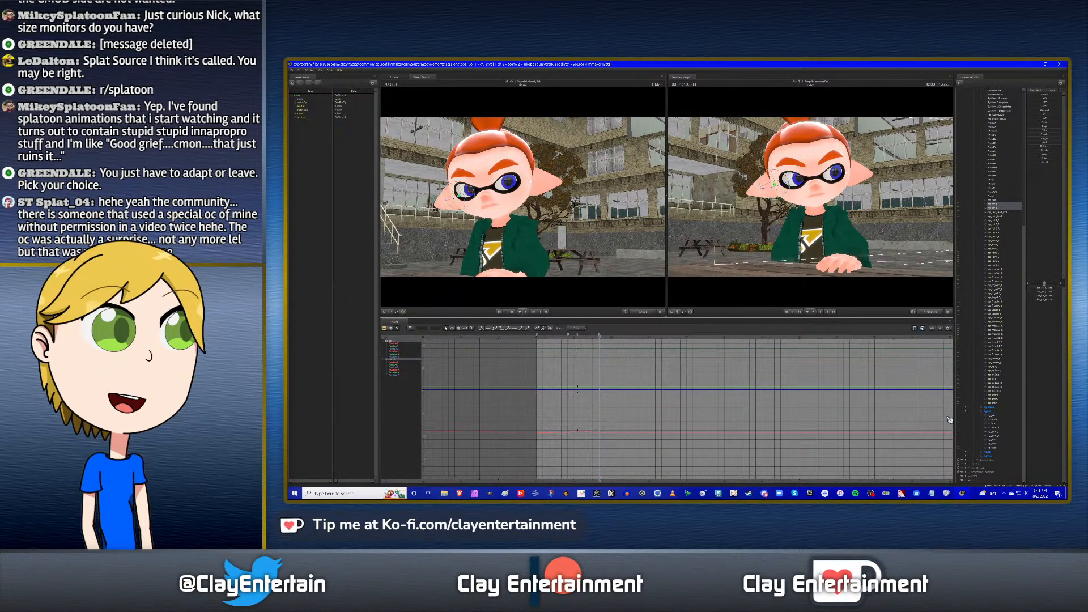
{"action": "scroll", "coordinate": [614, 363], "scroll_direction": "up", "scroll_amount": 2}
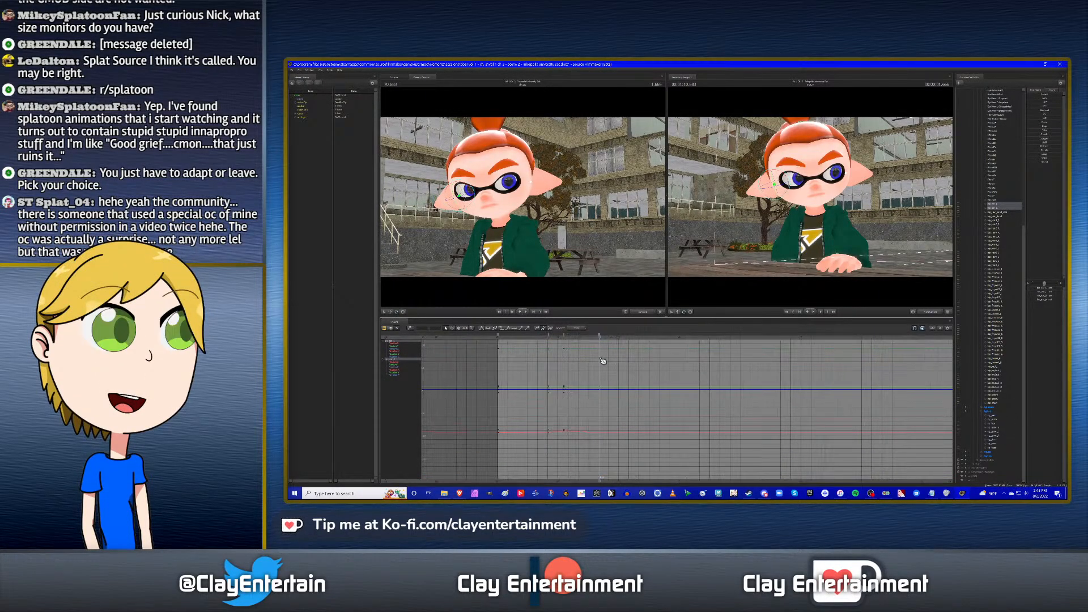
{"action": "left_click", "coordinate": [461, 329]}
{"action": "left_click_drag", "start_coordinate": [691, 380], "coordinate": [683, 390]}
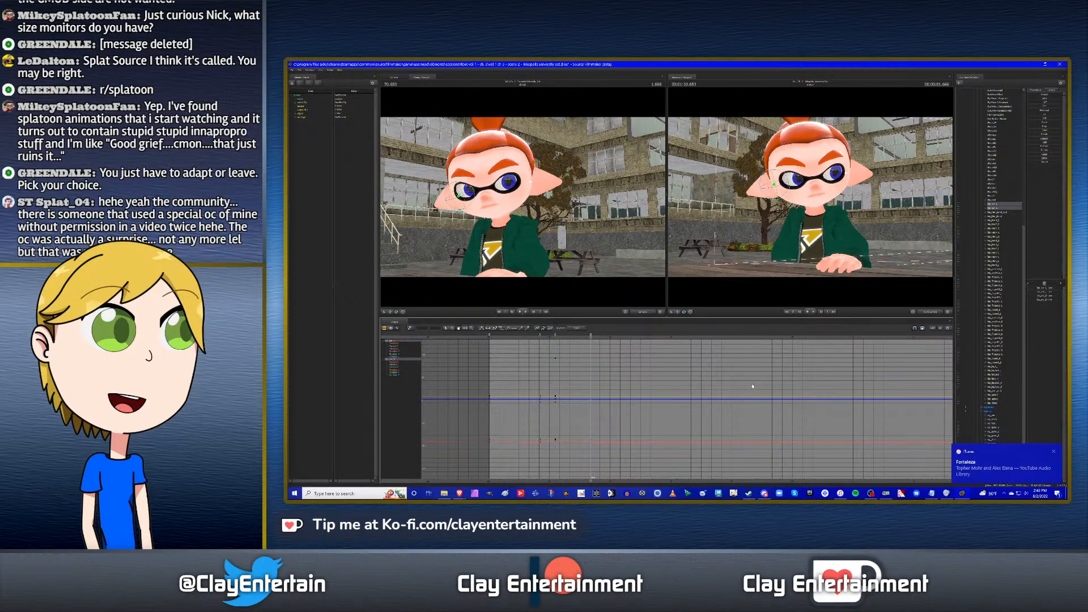
{"action": "scroll", "coordinate": [753, 386], "scroll_direction": "up", "scroll_amount": 2}
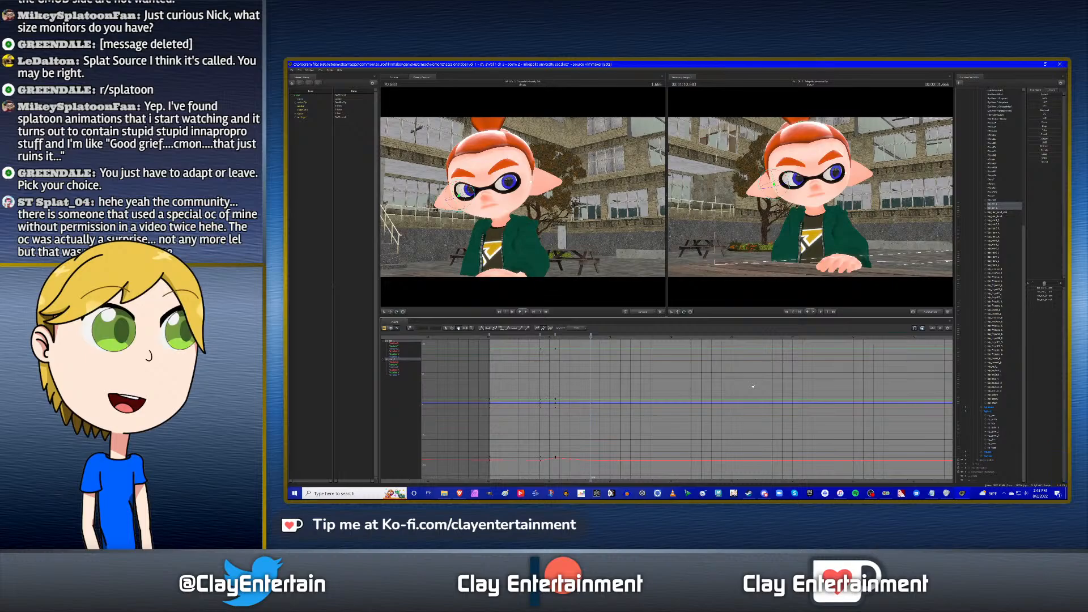
{"action": "scroll", "coordinate": [753, 386], "scroll_direction": "up", "scroll_amount": 2}
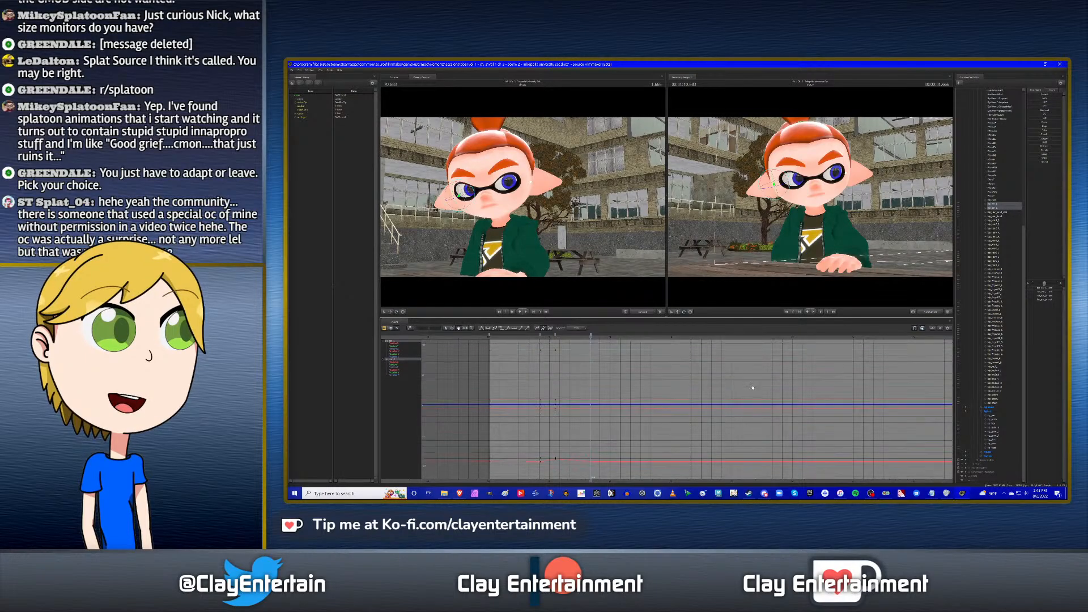
{"action": "scroll", "coordinate": [753, 388], "scroll_direction": "down", "scroll_amount": 2}
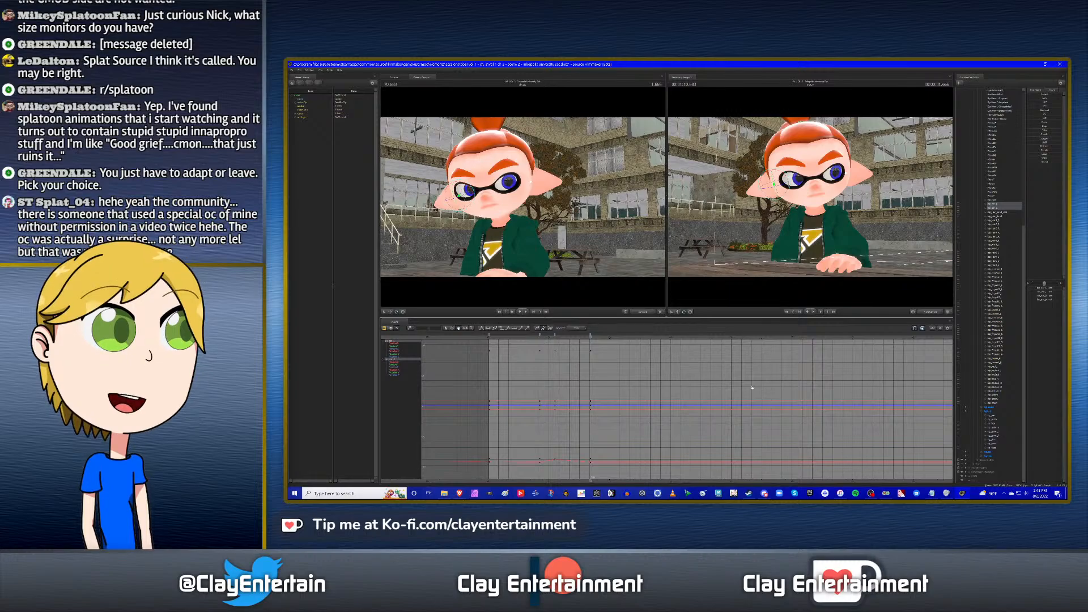
{"action": "left_click", "coordinate": [999, 428]}
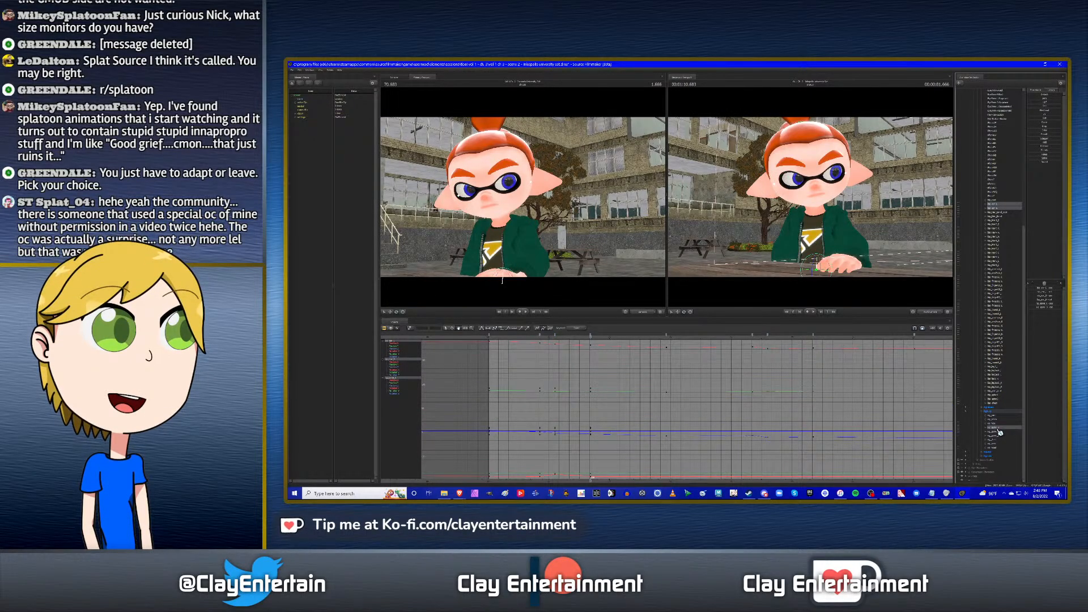
{"action": "key", "text": "Down"}
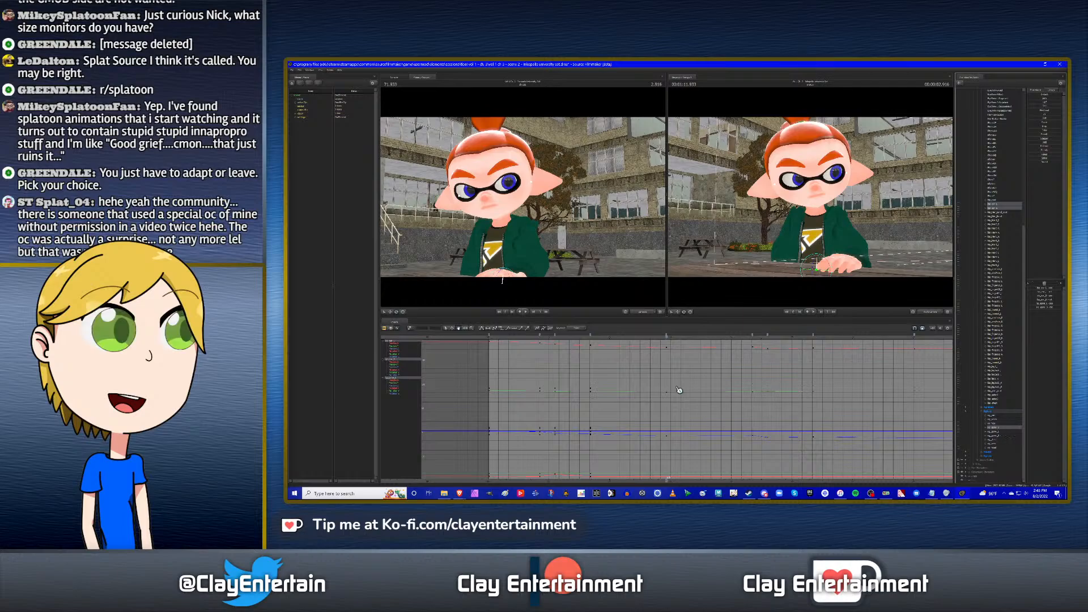
{"action": "key", "text": "ctrl+z"}
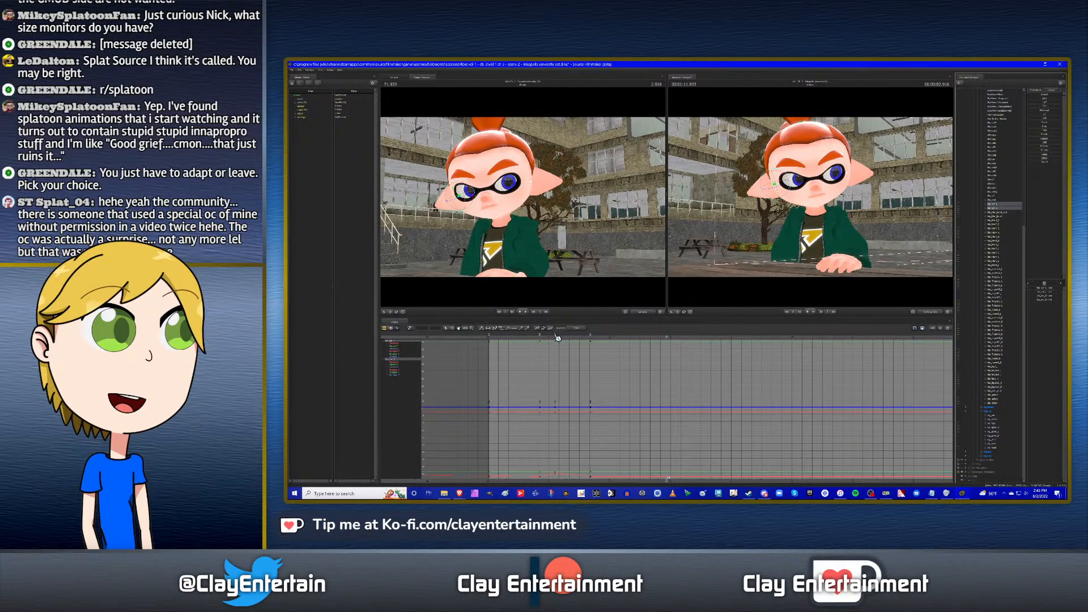
Copy the ears' third keyframe and paste it at about 2.92 seconds.
{"action": "left_click_drag", "start_coordinate": [557, 337], "coordinate": [590, 384]}
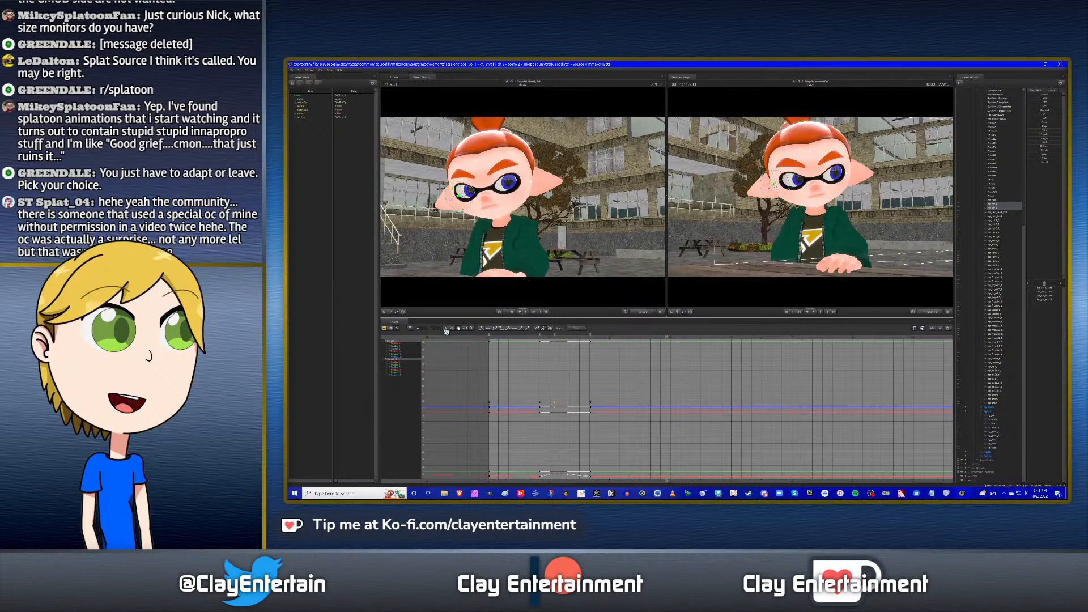
{"action": "left_click", "coordinate": [445, 328]}
{"action": "left_click", "coordinate": [657, 367]}
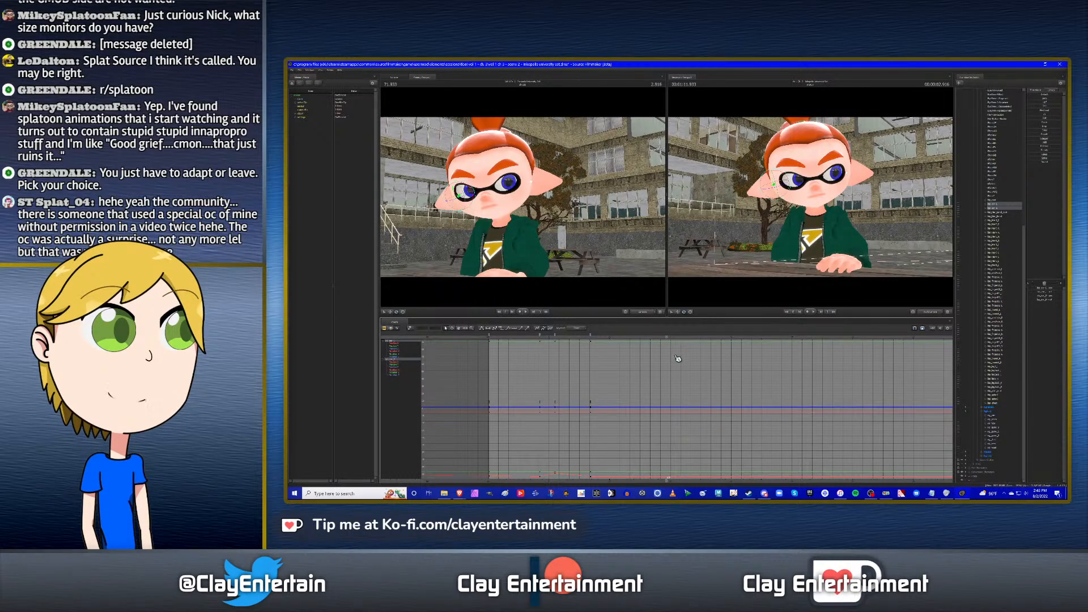
{"action": "right_click", "coordinate": [677, 357]}
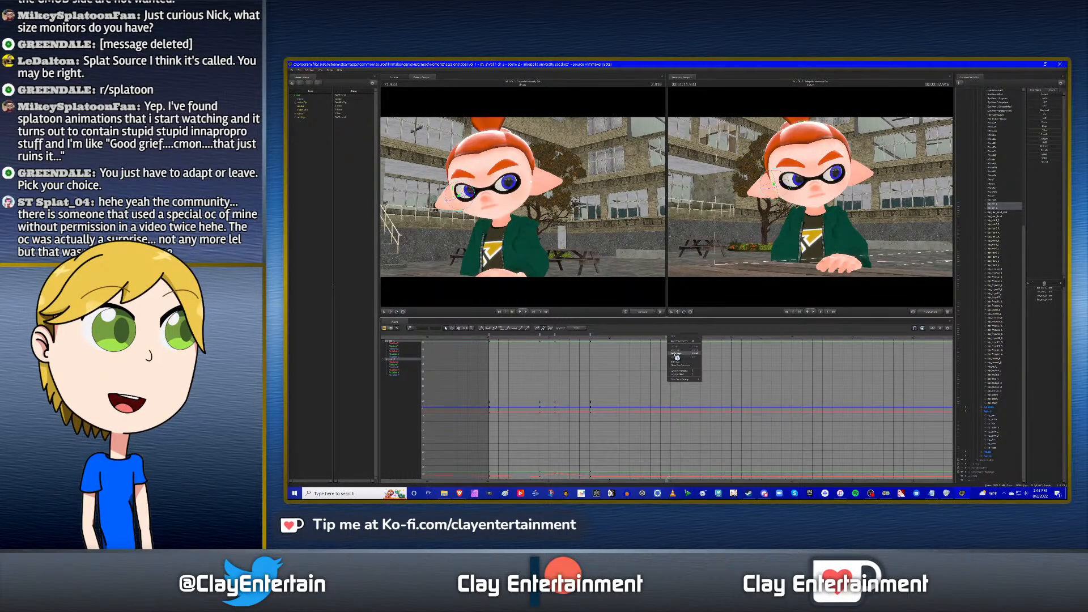
{"action": "left_click", "coordinate": [675, 354]}
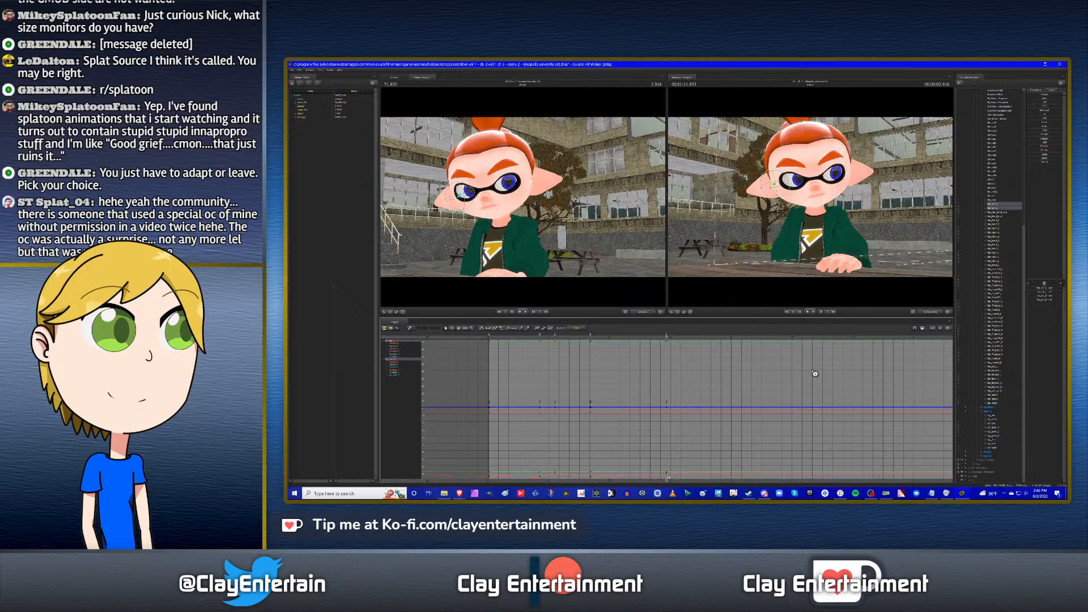
Copy the ears' fourth keyframe and paste it at the body control's next keyframe, at about 4.33 seconds.
{"action": "left_click", "coordinate": [995, 429]}
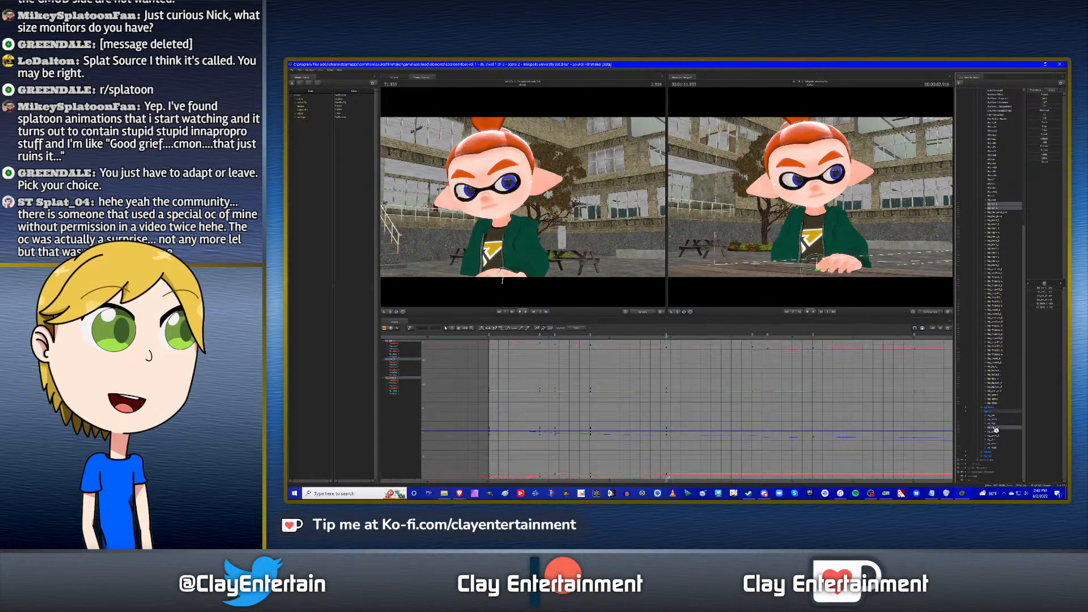
{"action": "key", "text": "Down"}
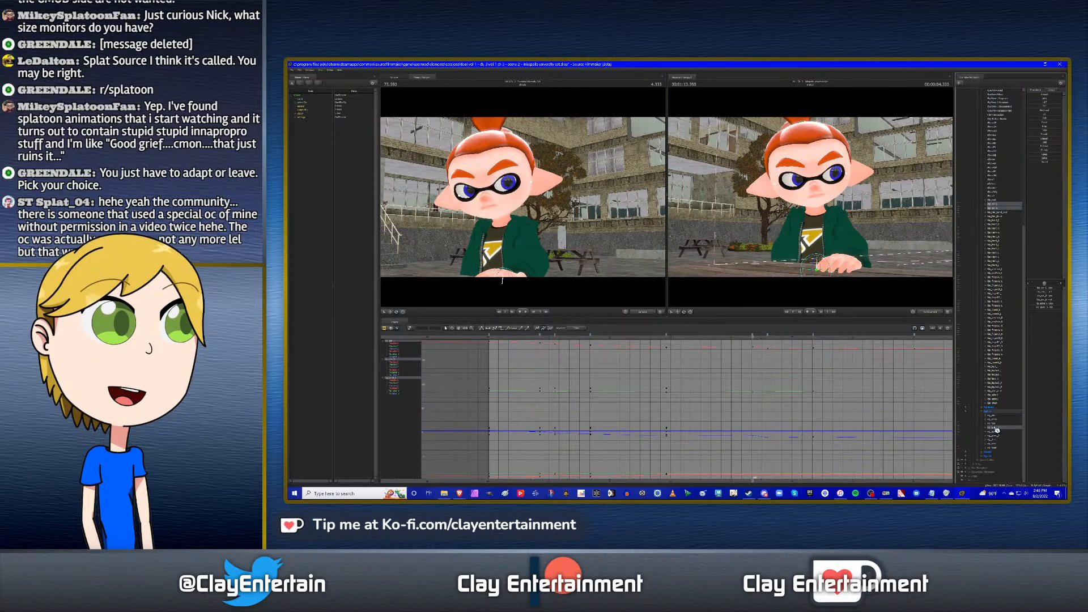
{"action": "right_click", "coordinate": [595, 338]}
{"action": "left_click", "coordinate": [602, 350]}
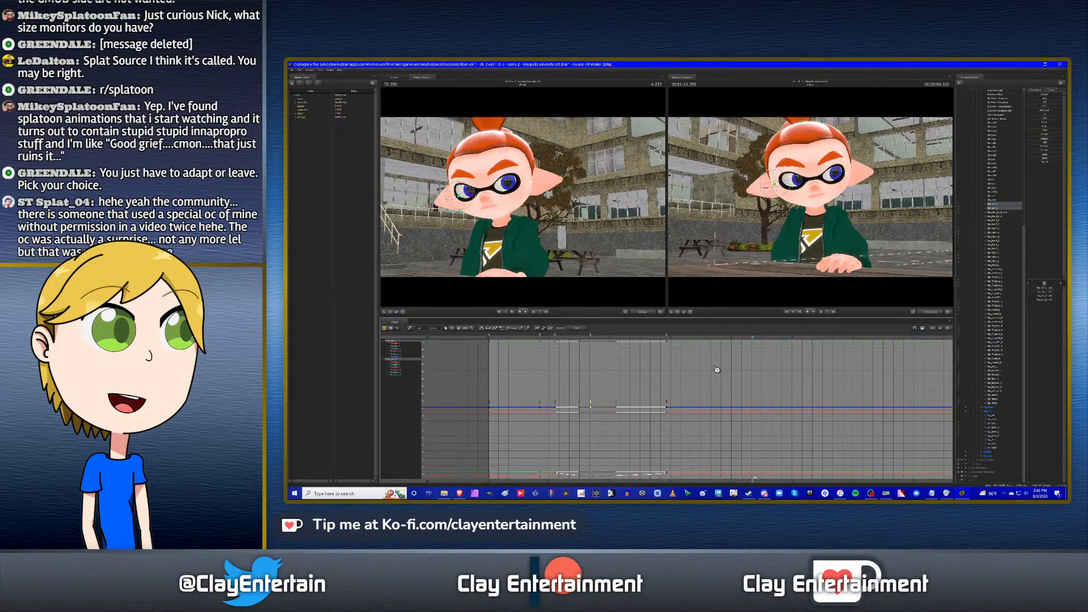
{"action": "left_click", "coordinate": [717, 369]}
{"action": "right_click", "coordinate": [754, 338]}
{"action": "left_click", "coordinate": [765, 354]}
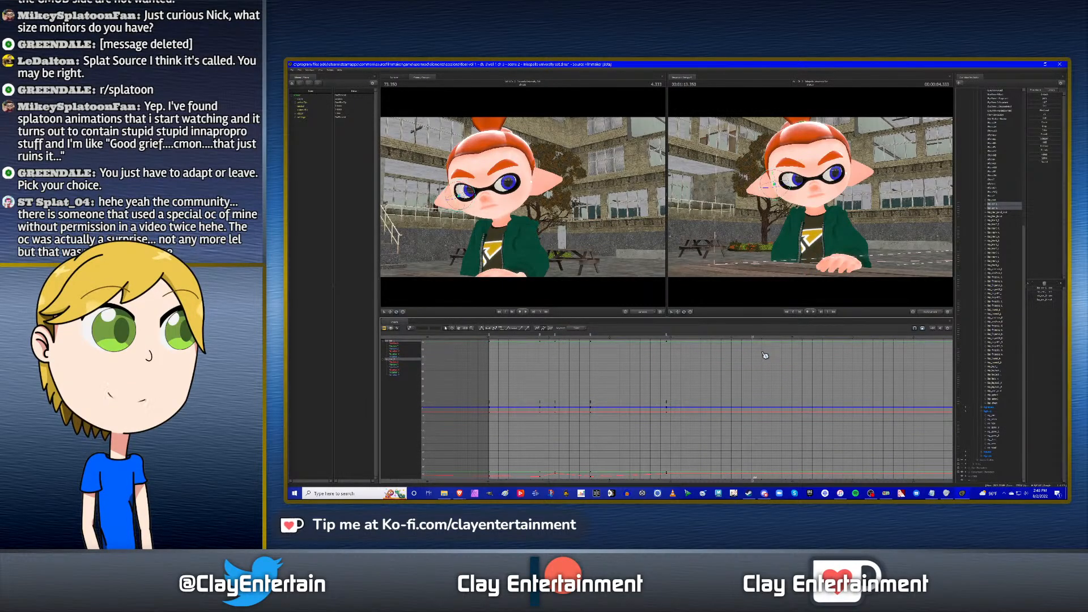
Copy the ears' fifth keyframe and paste it at the body control's following keyframe, at about 4.58 seconds.
{"action": "scroll", "coordinate": [674, 375], "scroll_direction": "down", "scroll_amount": 2}
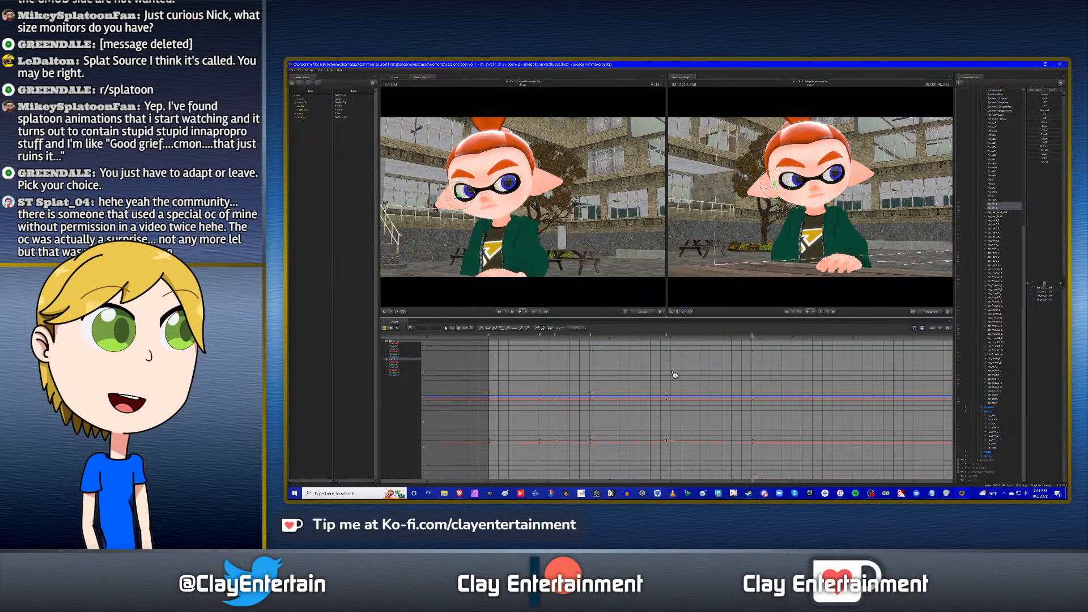
{"action": "scroll", "coordinate": [674, 375], "scroll_direction": "down", "scroll_amount": 2}
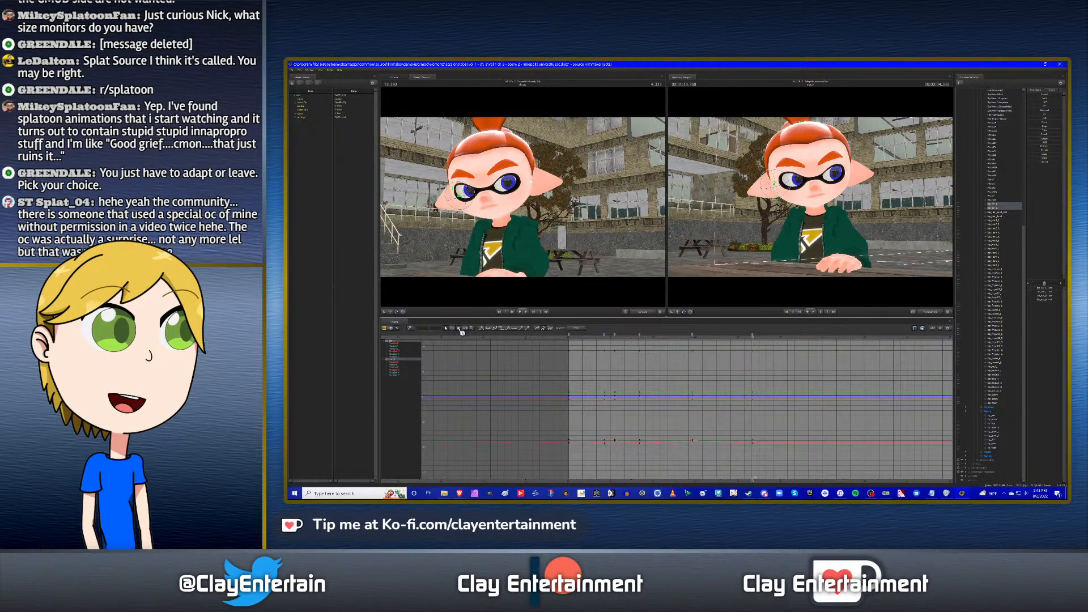
{"action": "left_click", "coordinate": [462, 330]}
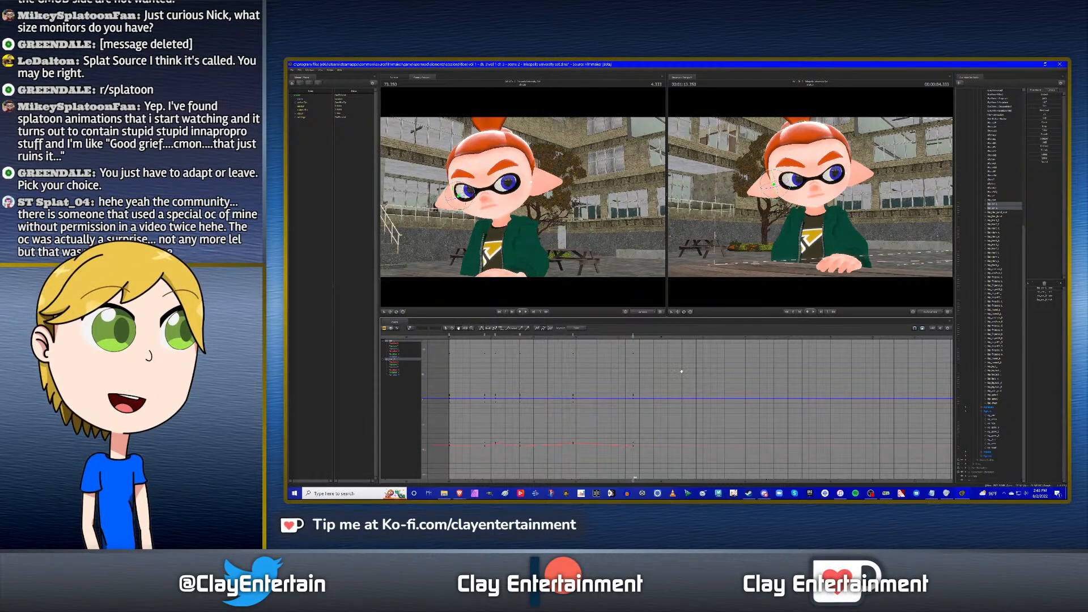
{"action": "left_click", "coordinate": [998, 428]}
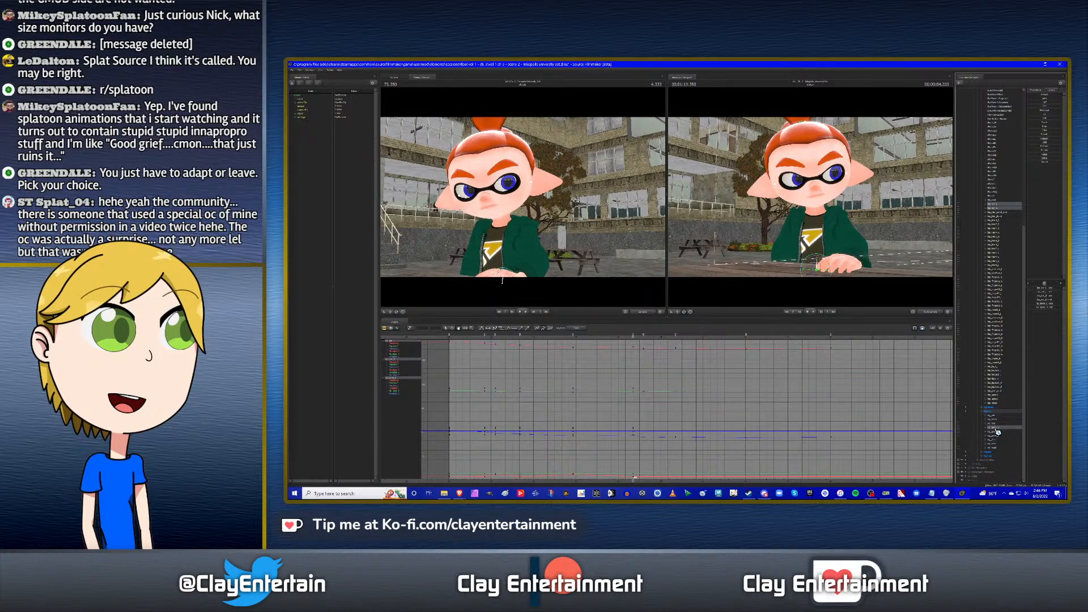
{"action": "left_click", "coordinate": [996, 429], "text": "ctrl"}
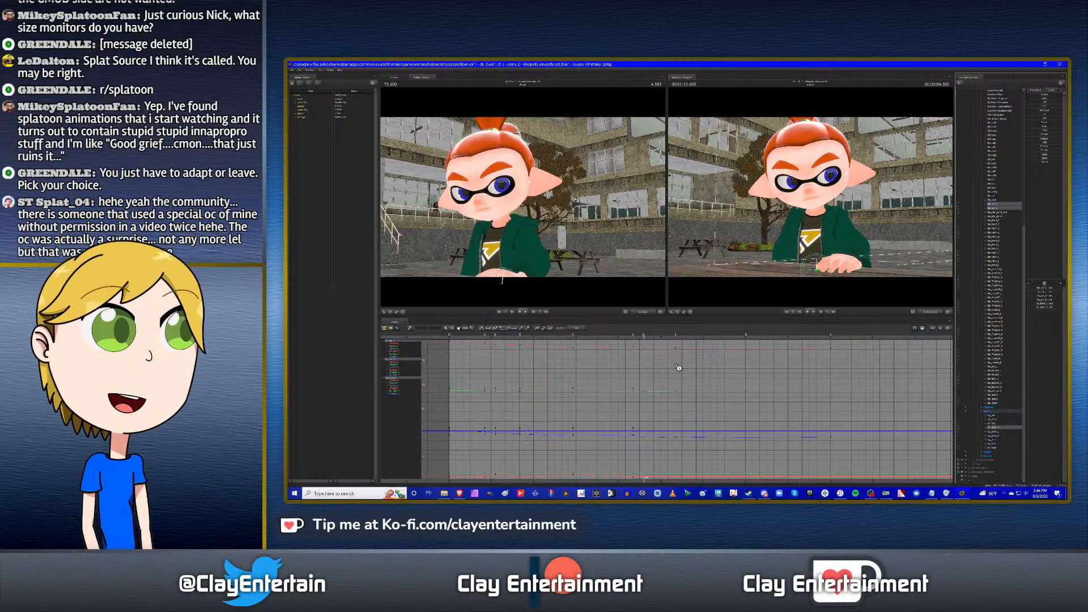
{"action": "key", "text": "f"}
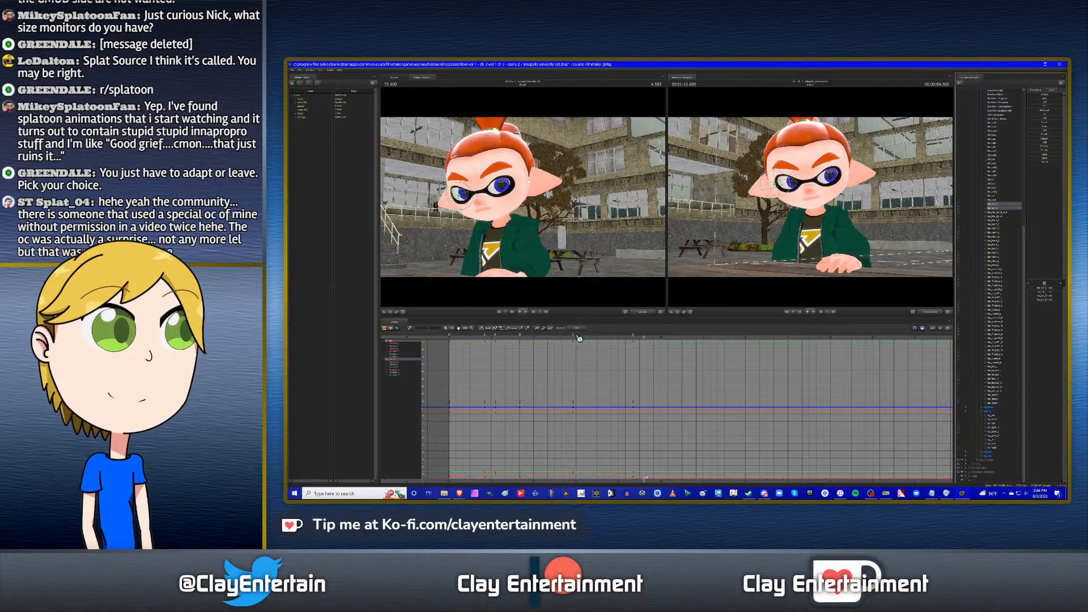
{"action": "right_click", "coordinate": [575, 337]}
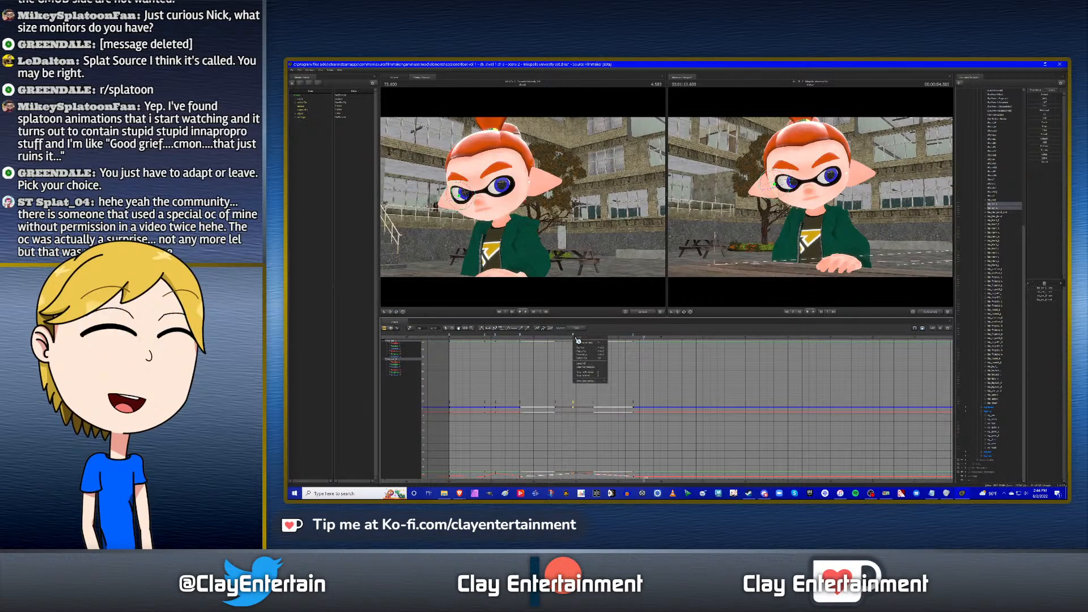
{"action": "left_click", "coordinate": [582, 352]}
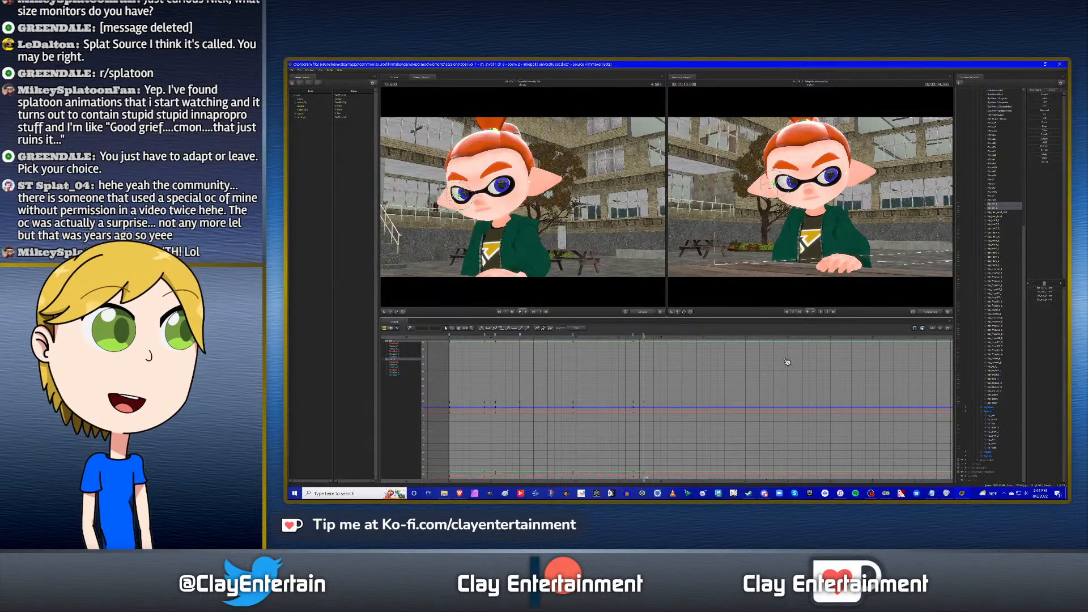
Add the ears' next keyframe at the time of the body control's keyframe at about 5.33 seconds.
{"action": "left_click", "coordinate": [1000, 429]}
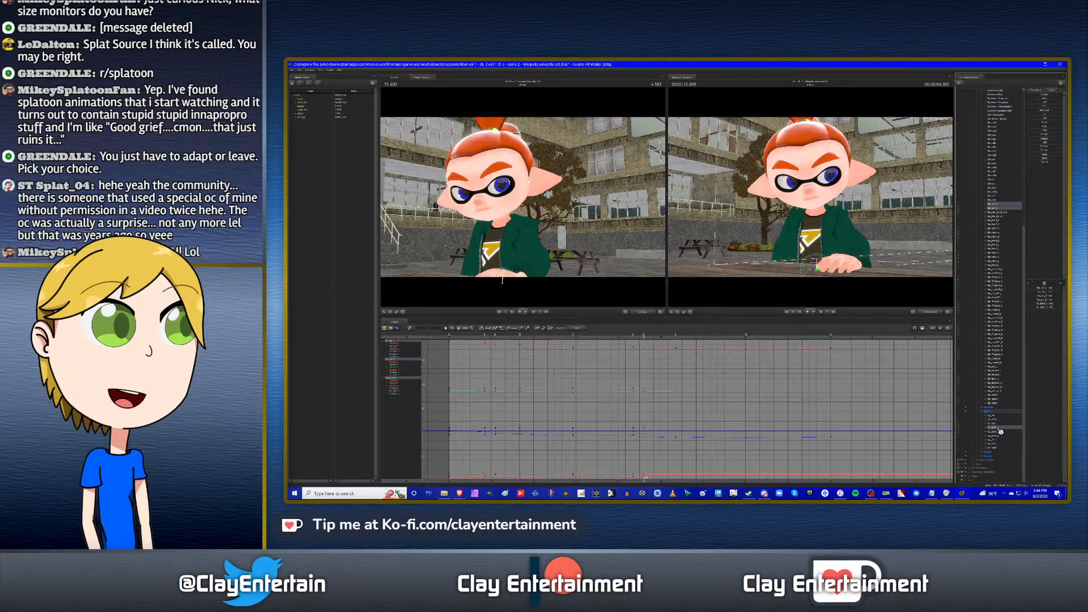
{"action": "key", "text": "Up"}
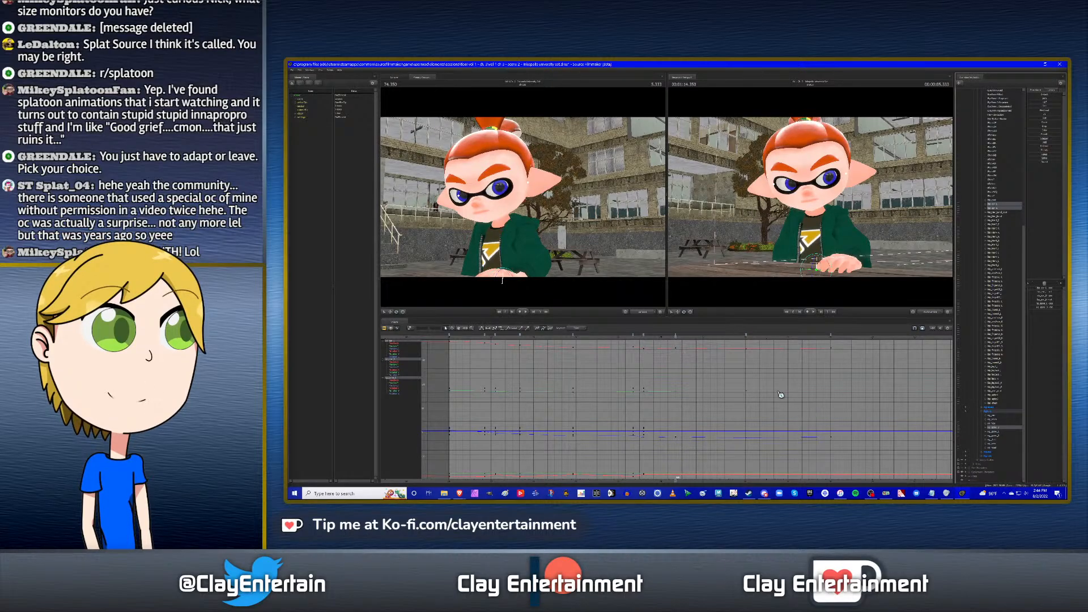
{"action": "key", "text": "ctrl+z"}
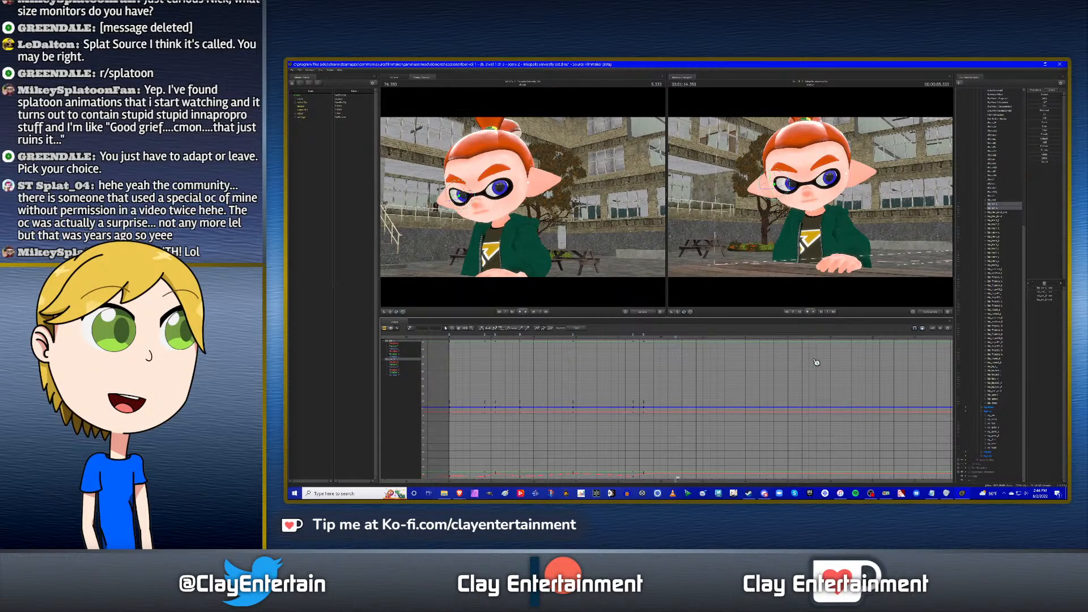
Copy the ears' seventh keyframe and paste it at the body control's keyframe at 7 seconds.
{"action": "left_click", "coordinate": [999, 428]}
{"action": "key", "text": "Down"}
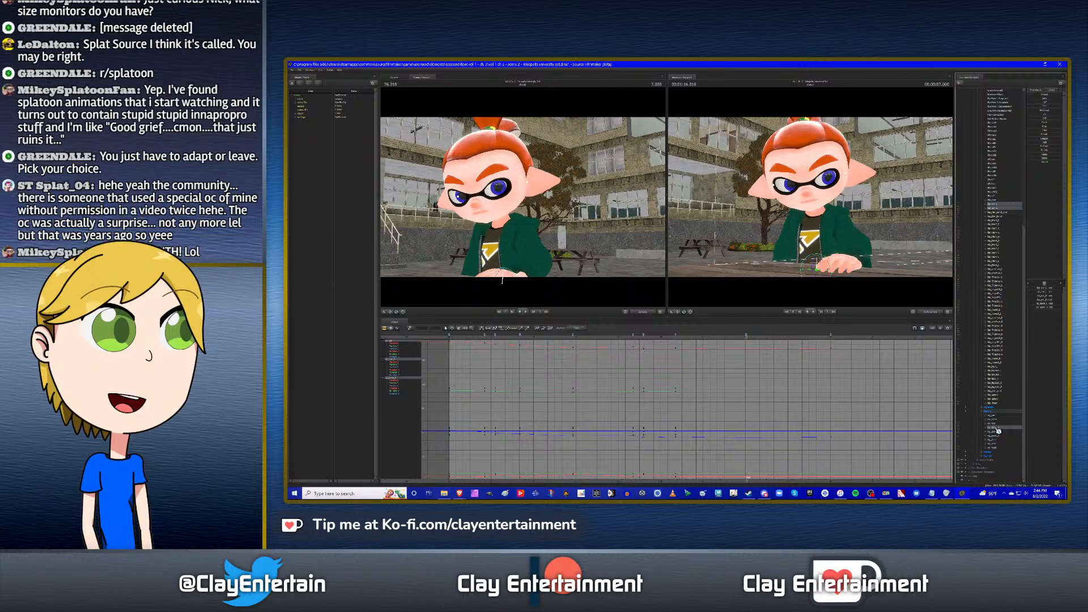
{"action": "key", "text": "ctrl+z"}
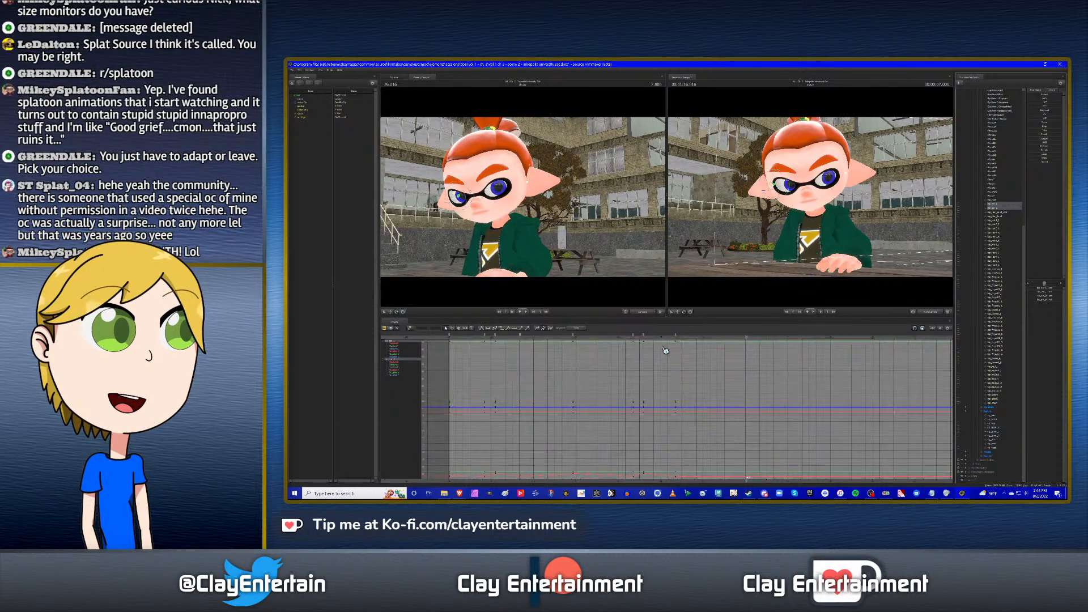
{"action": "right_click", "coordinate": [647, 337]}
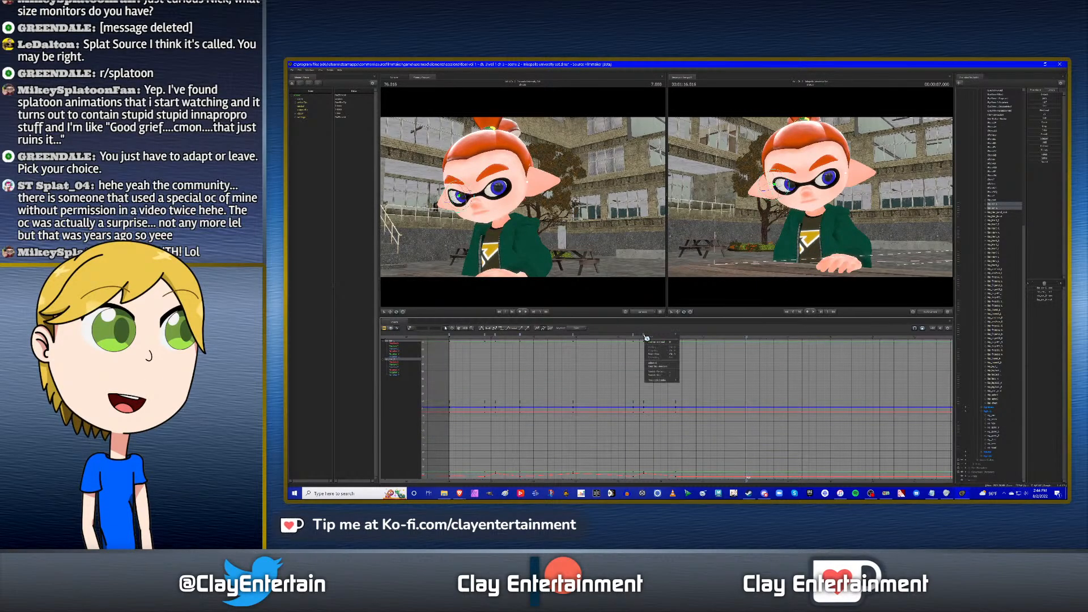
{"action": "left_click", "coordinate": [654, 352]}
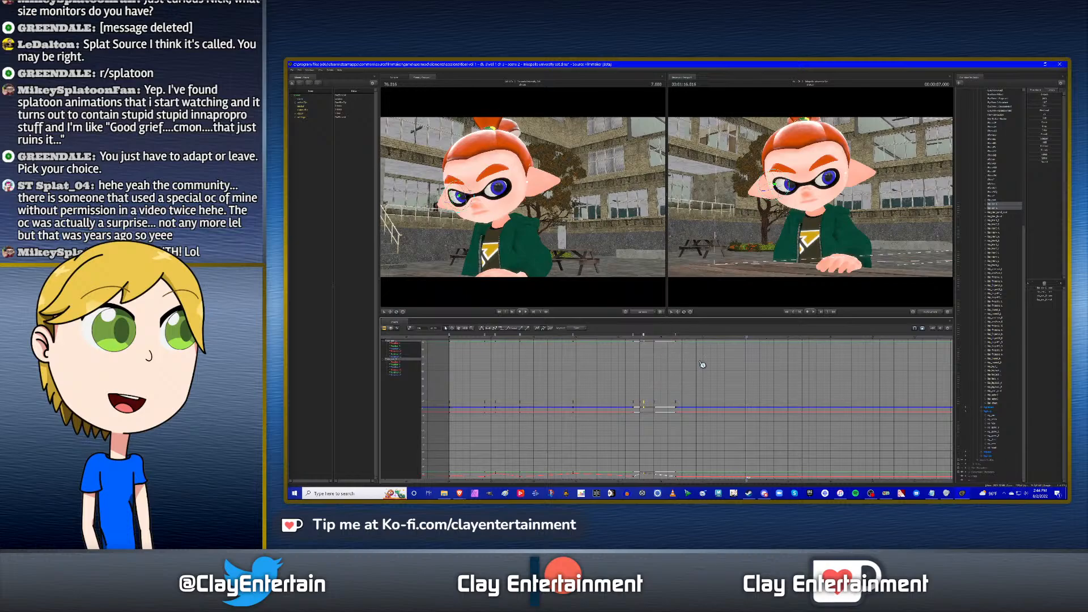
{"action": "right_click", "coordinate": [747, 338]}
{"action": "left_click", "coordinate": [757, 355]}
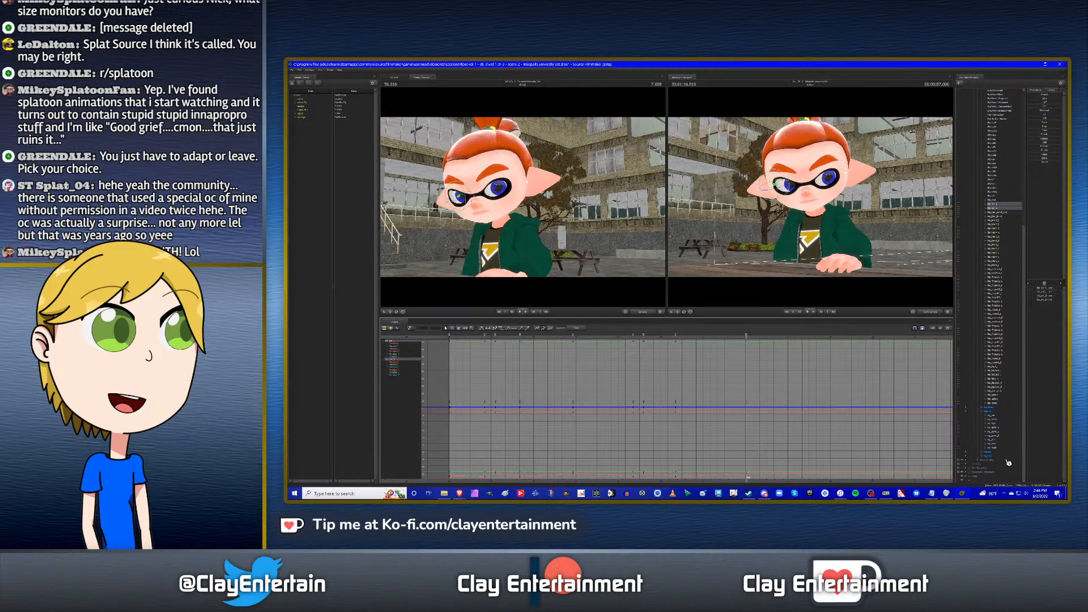
Copy the ears' keyframe at about 5.33 seconds and paste it at the body control's keyframe at 9 seconds.
{"action": "left_click", "coordinate": [996, 428]}
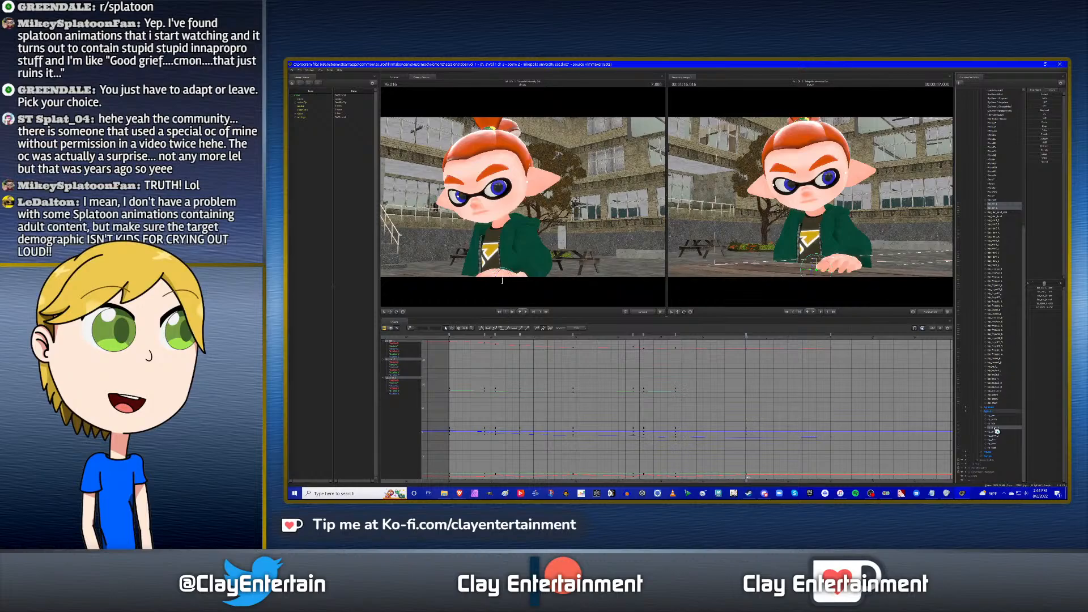
{"action": "key", "text": "m"}
{"action": "key", "text": "Down"}
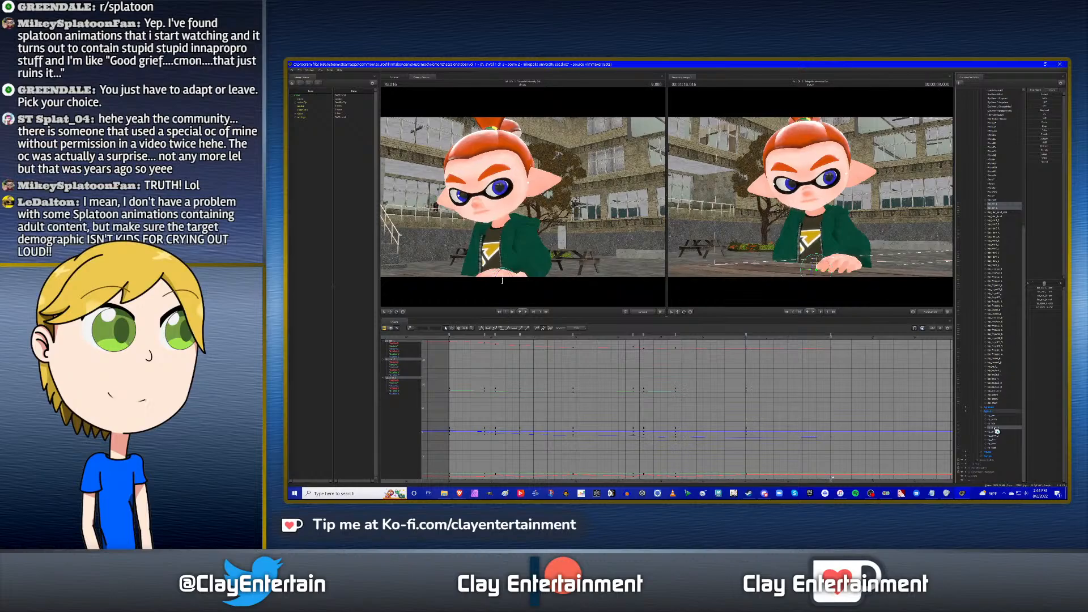
{"action": "right_click", "coordinate": [679, 337]}
{"action": "left_click", "coordinate": [684, 352]}
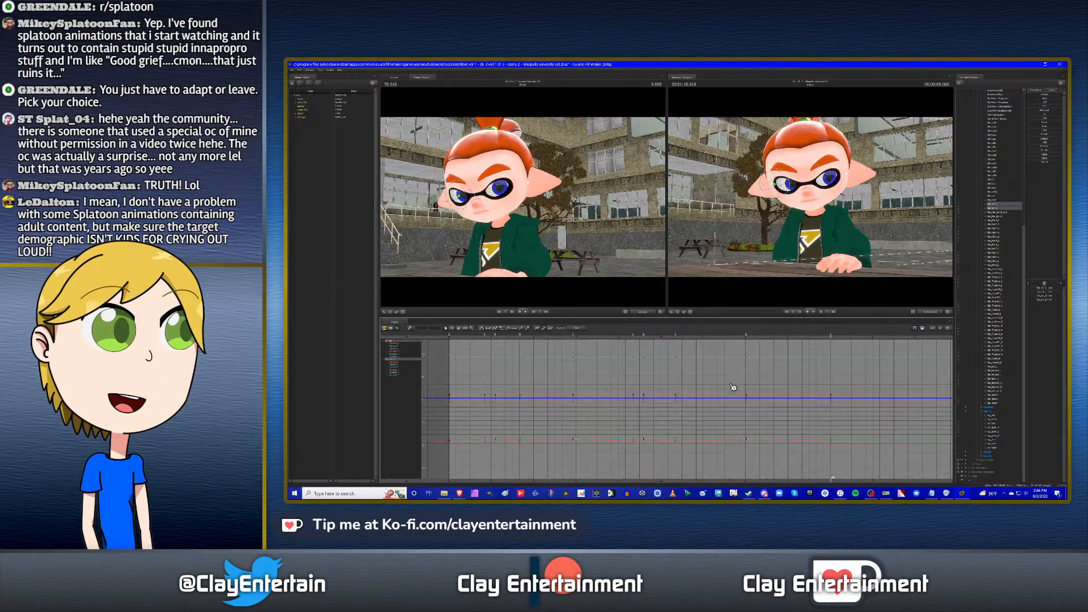
Select all of the ears' keyframes across the shot in the graph.
{"action": "scroll", "coordinate": [733, 387], "scroll_direction": "down", "scroll_amount": 2}
{"action": "left_click_drag", "start_coordinate": [879, 474], "coordinate": [501, 340]}
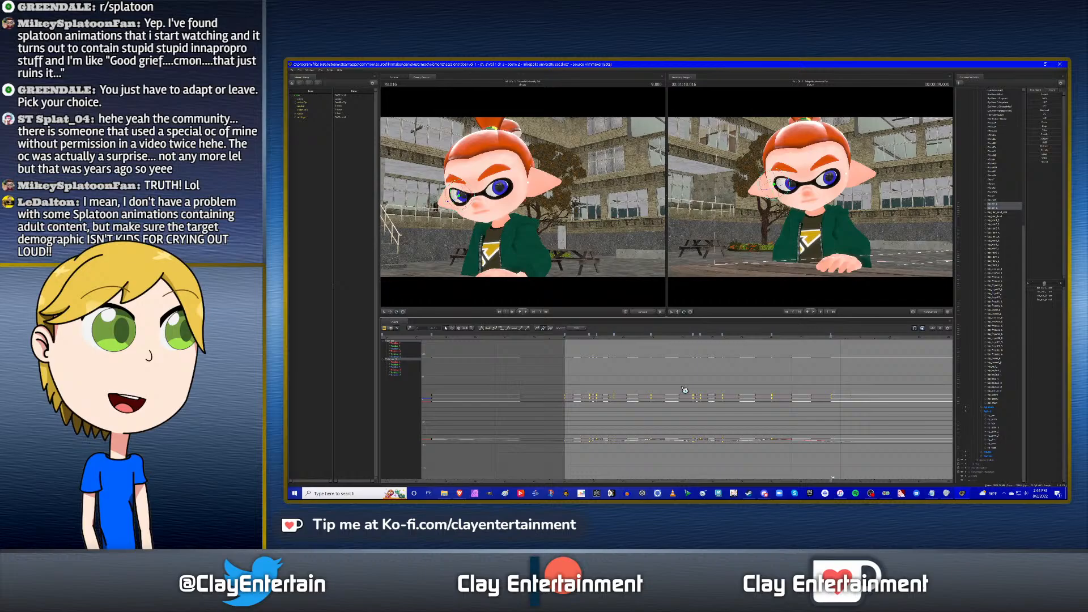
{"action": "left_click", "coordinate": [506, 352]}
{"action": "left_click", "coordinate": [458, 329]}
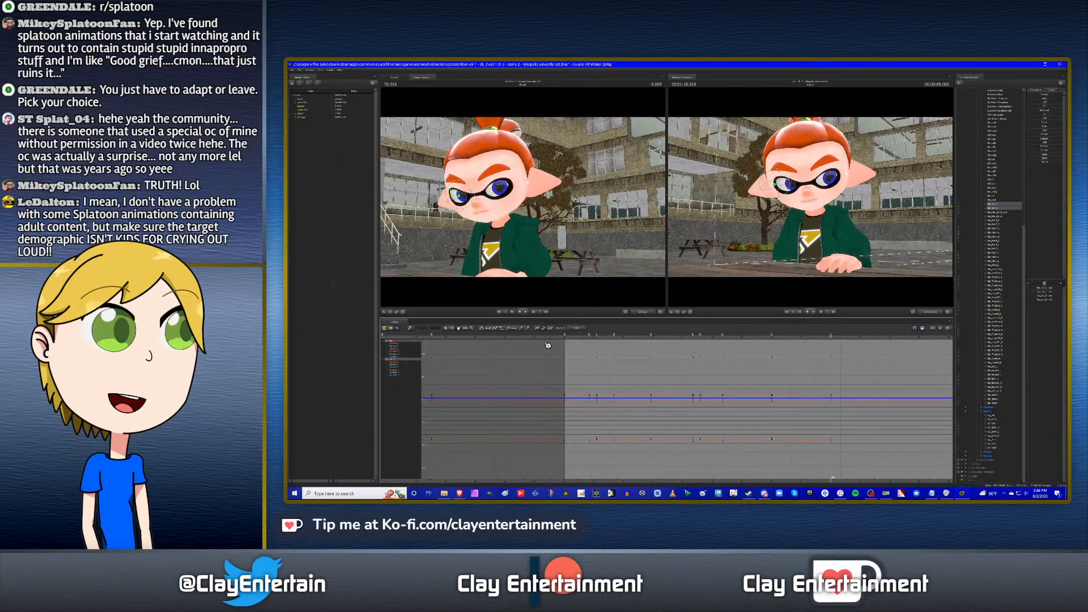
Review the ears' animation curves from the start of the shot through the keyframe at 9 seconds.
{"action": "left_click_drag", "start_coordinate": [824, 383], "coordinate": [706, 385]}
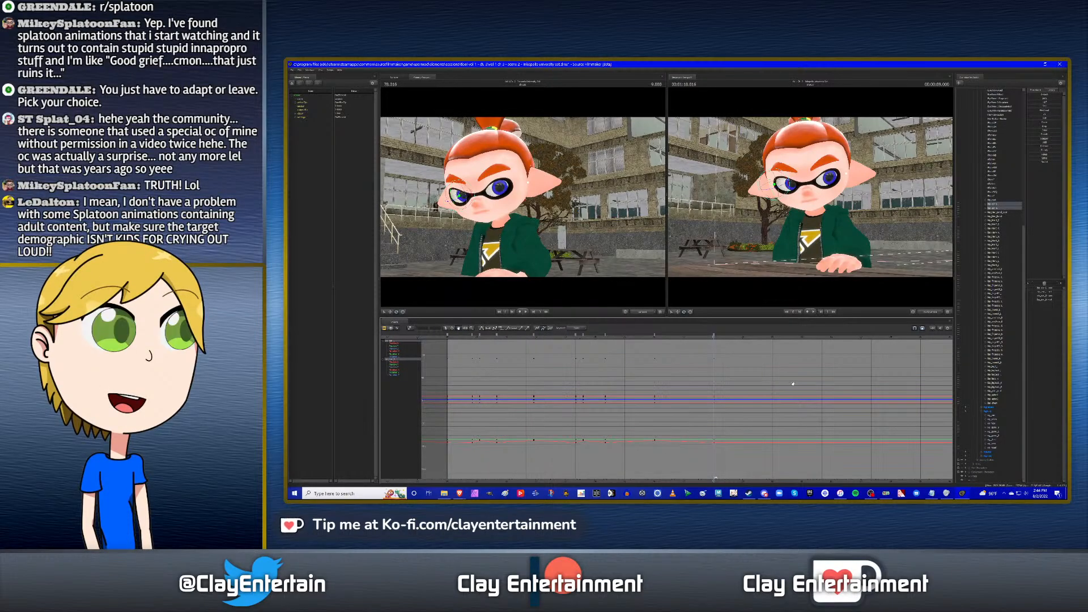
{"action": "scroll", "coordinate": [732, 387], "scroll_direction": "up", "scroll_amount": 2}
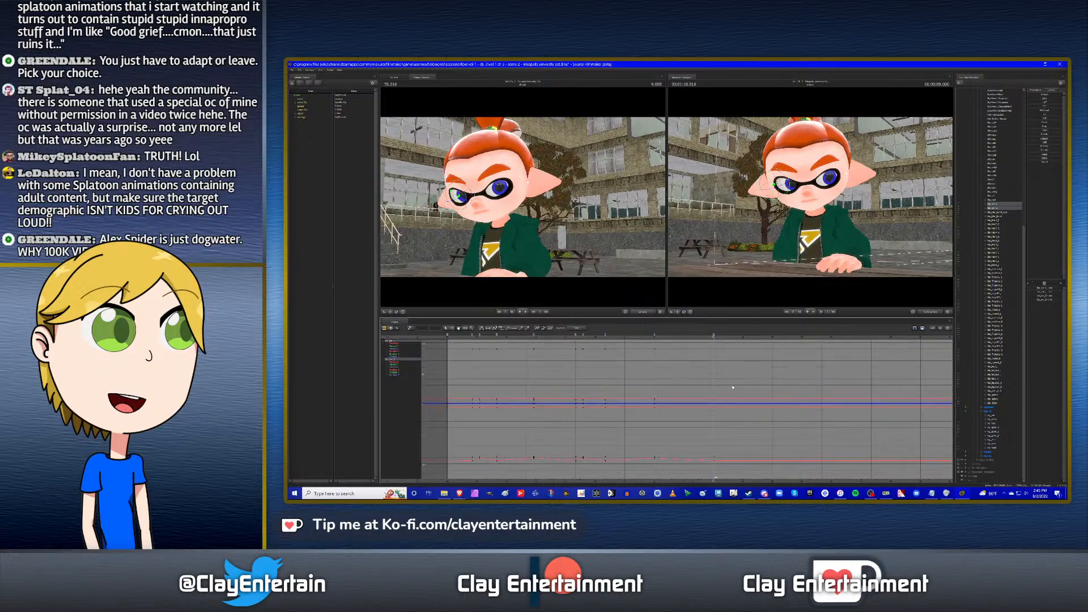
{"action": "scroll", "coordinate": [734, 381], "scroll_direction": "up", "scroll_amount": 3}
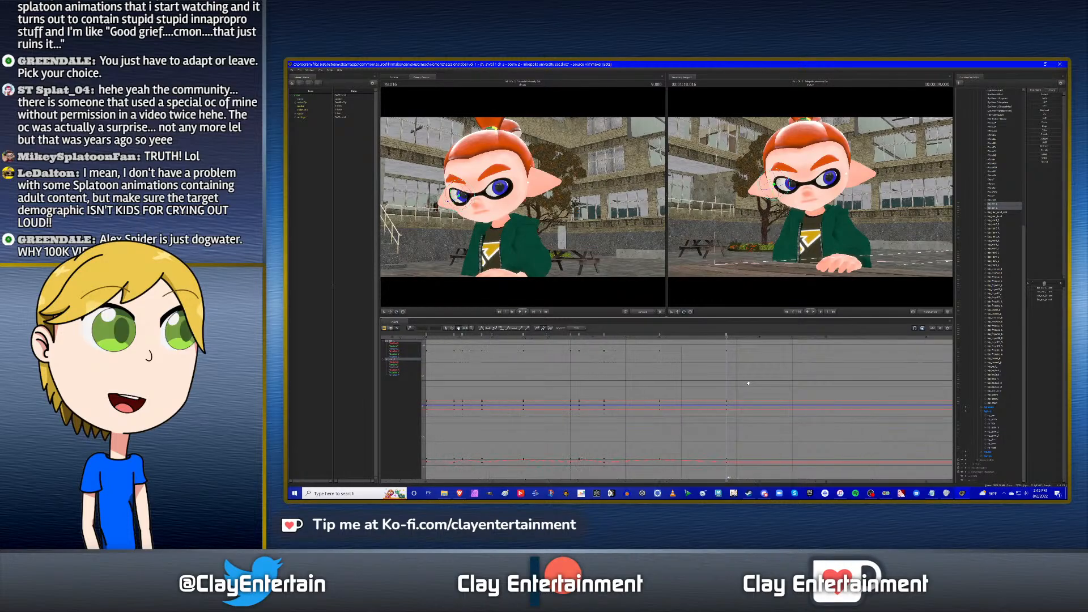
{"action": "middle_click_drag", "start_coordinate": [728, 376], "coordinate": [855, 367]}
{"action": "scroll", "coordinate": [842, 364], "scroll_direction": "up", "scroll_amount": 2}
{"action": "scroll", "coordinate": [838, 363], "scroll_direction": "up", "scroll_amount": 1}
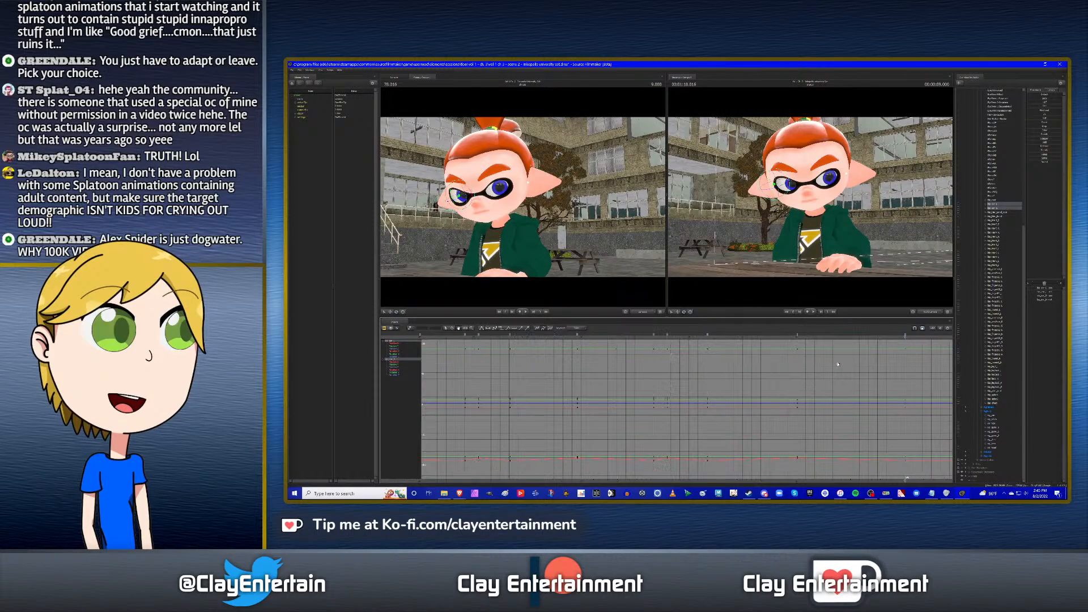
{"action": "middle_click_drag", "start_coordinate": [843, 363], "coordinate": [856, 368]}
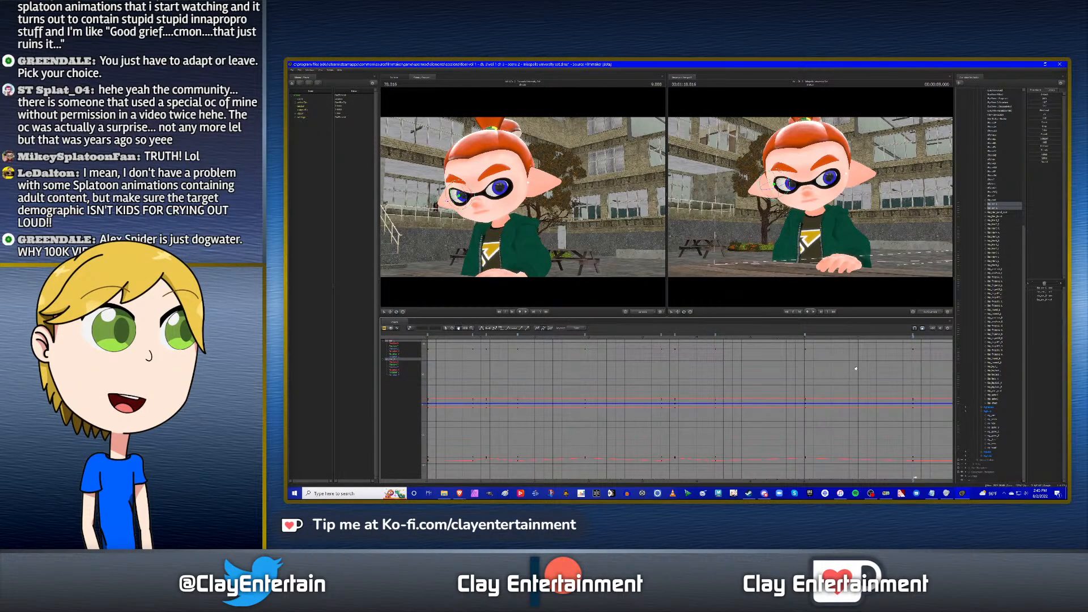
{"action": "key", "text": "Up"}
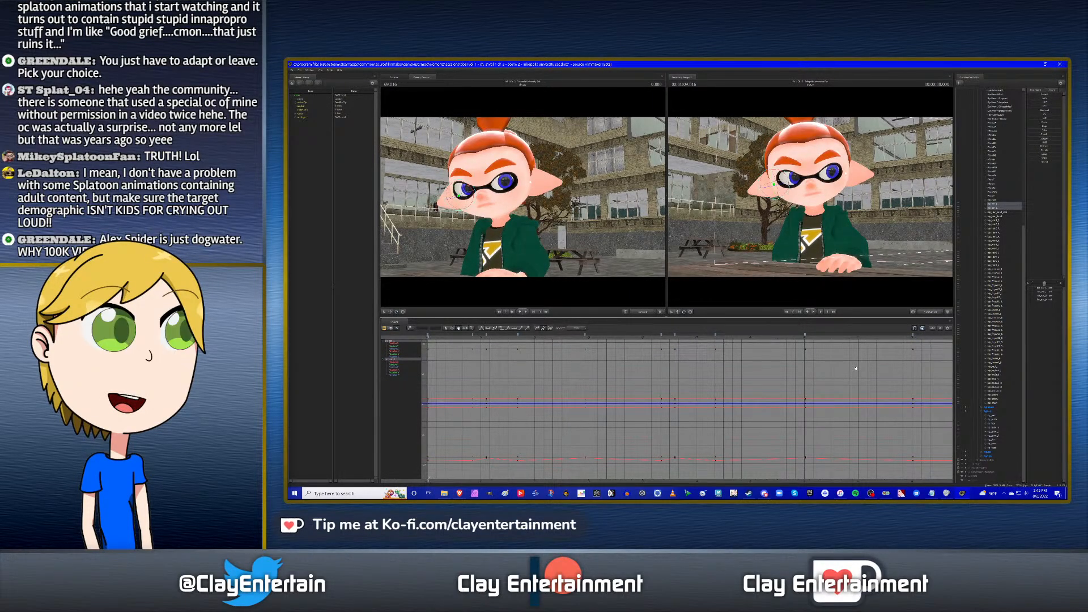
{"action": "scroll", "coordinate": [856, 369], "scroll_direction": "up", "scroll_amount": 1}
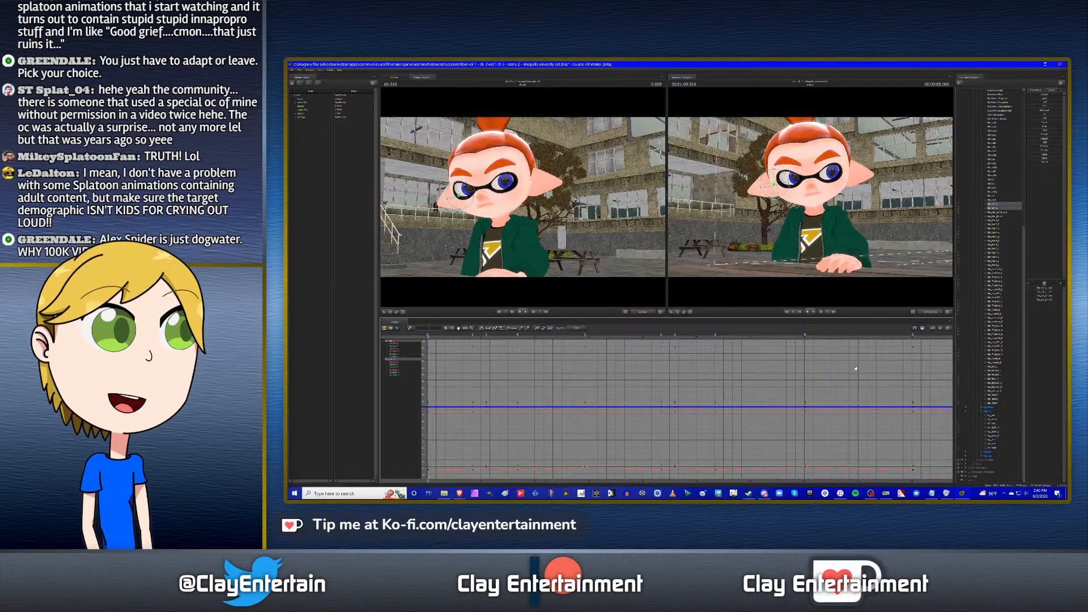
{"action": "middle_click_drag", "start_coordinate": [856, 368], "coordinate": [851, 367]}
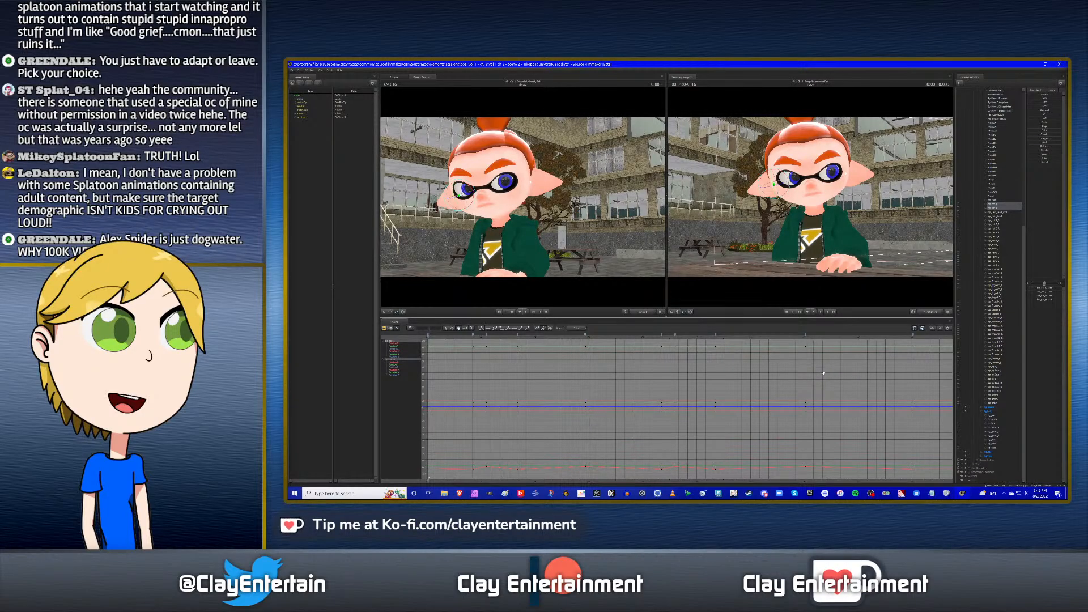
{"action": "scroll", "coordinate": [823, 373], "scroll_direction": "down", "scroll_amount": 1}
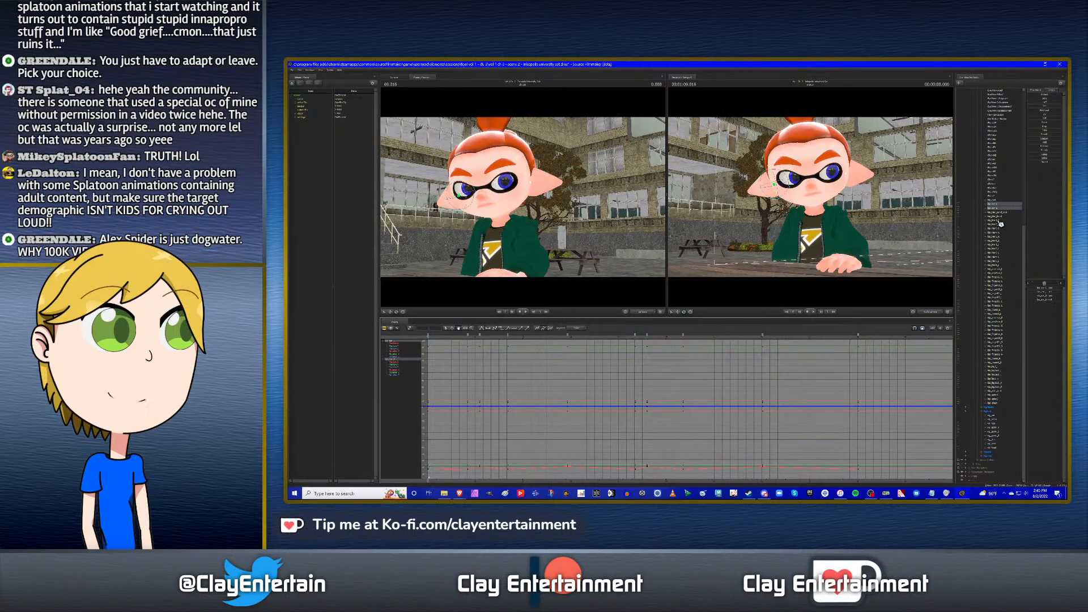
{"action": "middle_click_drag", "start_coordinate": [690, 369], "coordinate": [708, 369]}
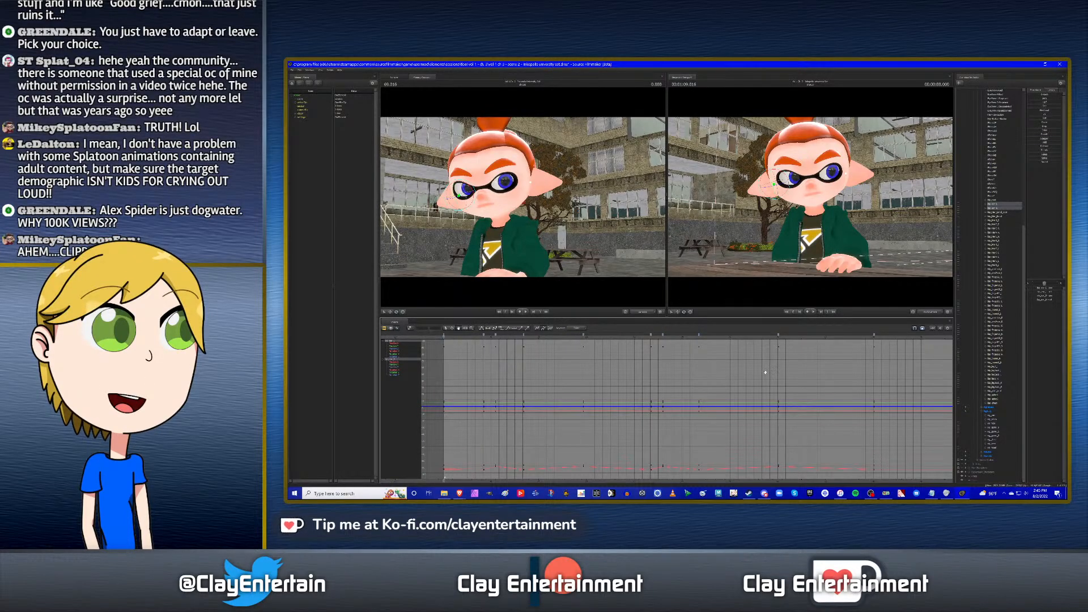
{"action": "scroll", "coordinate": [752, 373], "scroll_direction": "up", "scroll_amount": 1}
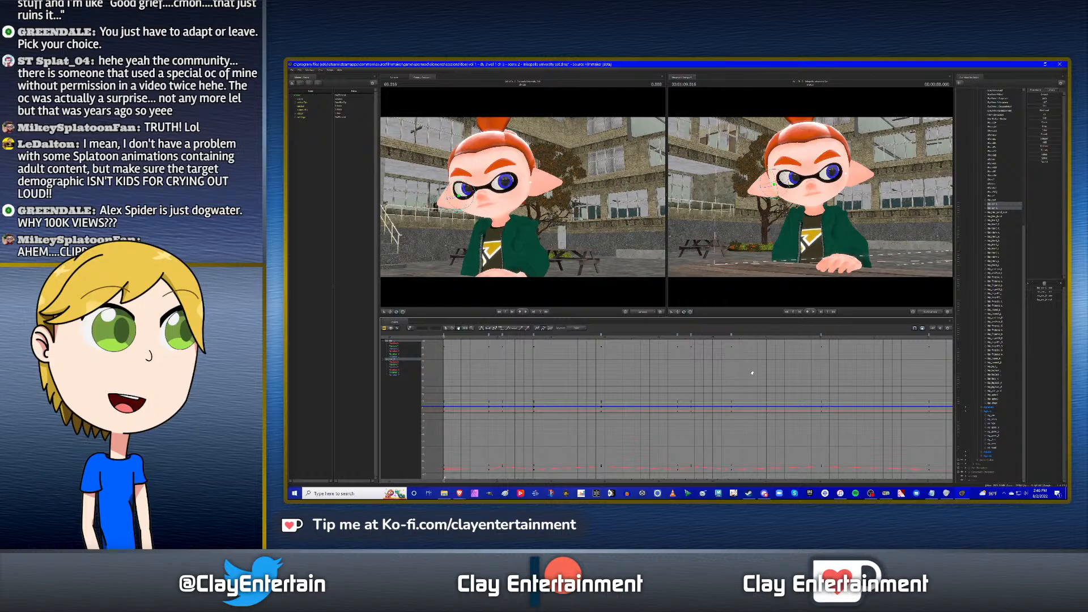
{"action": "scroll", "coordinate": [751, 373], "scroll_direction": "down", "scroll_amount": 1}
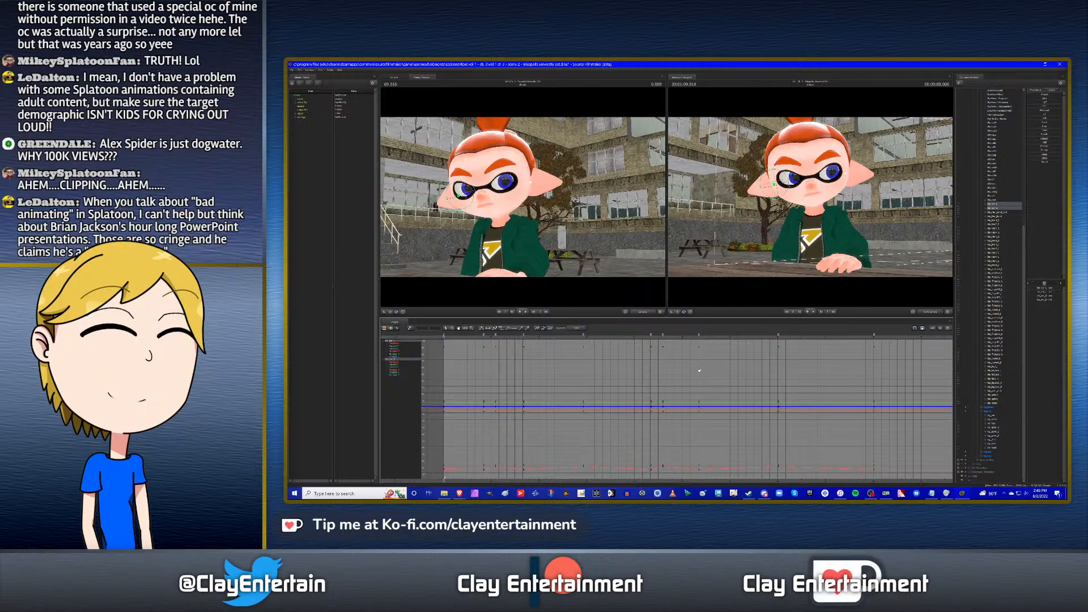
{"action": "scroll", "coordinate": [739, 367], "scroll_direction": "down", "scroll_amount": 2}
{"action": "left_click_drag", "start_coordinate": [739, 368], "coordinate": [745, 367]}
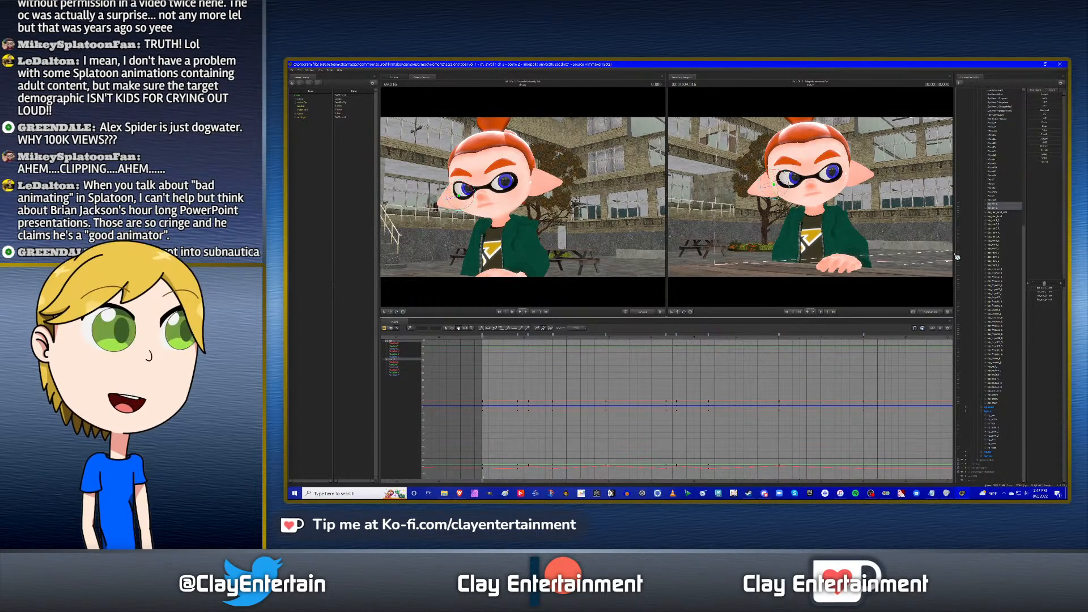
Select the hair bones and adjust their pose at the body control's keyframe at about 0.83 seconds.
{"action": "left_click", "coordinate": [998, 221]}
{"action": "left_click", "coordinate": [1001, 410]}
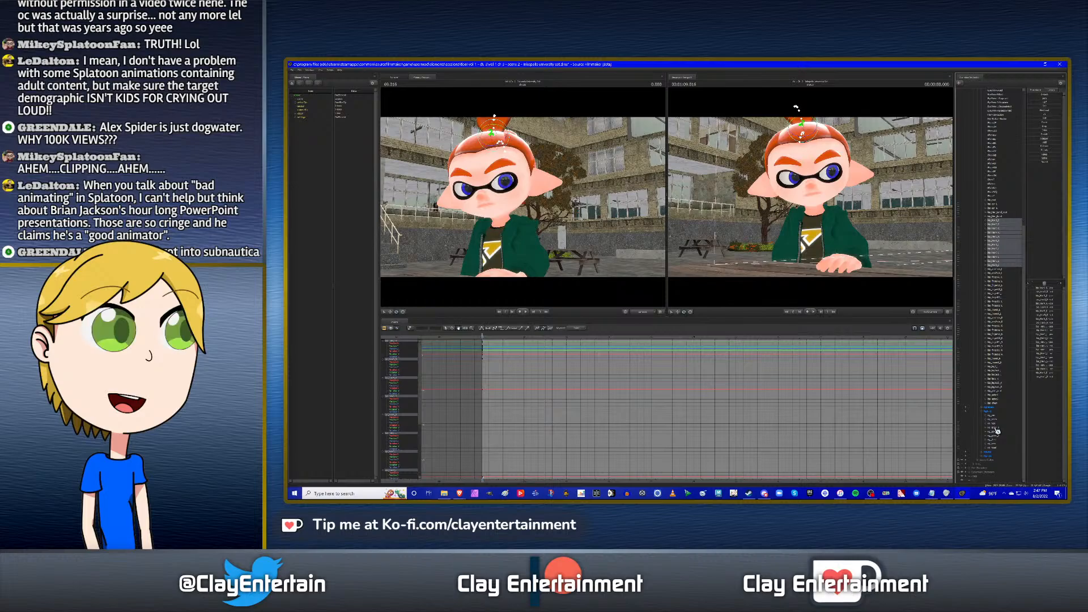
{"action": "left_click", "coordinate": [996, 429]}
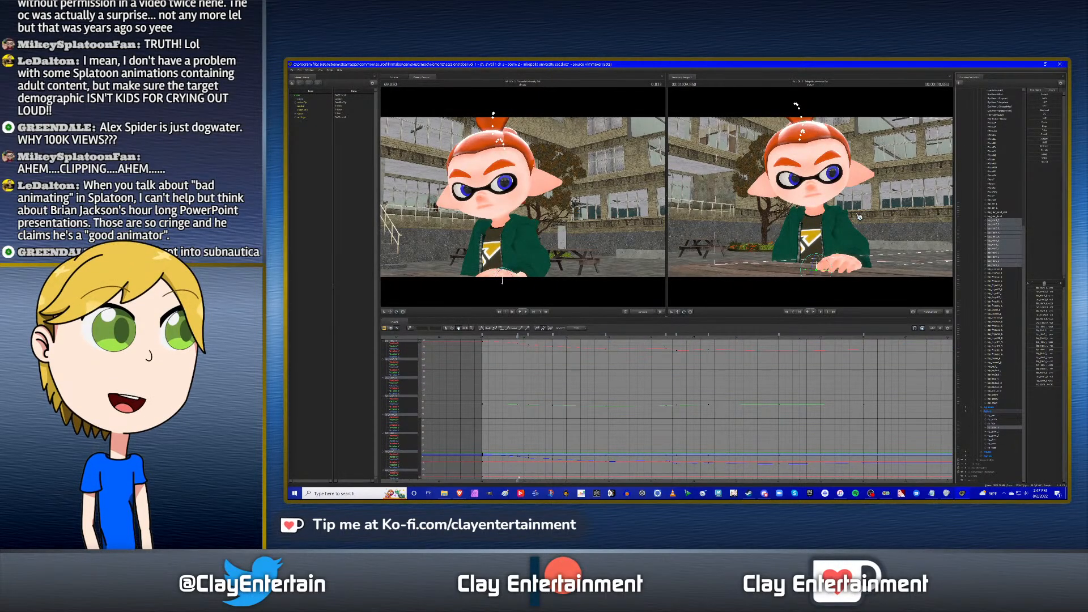
{"action": "key", "text": "ctrl+z"}
{"action": "left_click_drag", "start_coordinate": [793, 288], "coordinate": [742, 340], "text": "alt"}
{"action": "left_click_drag", "start_coordinate": [850, 180], "coordinate": [828, 189], "text": "alt"}
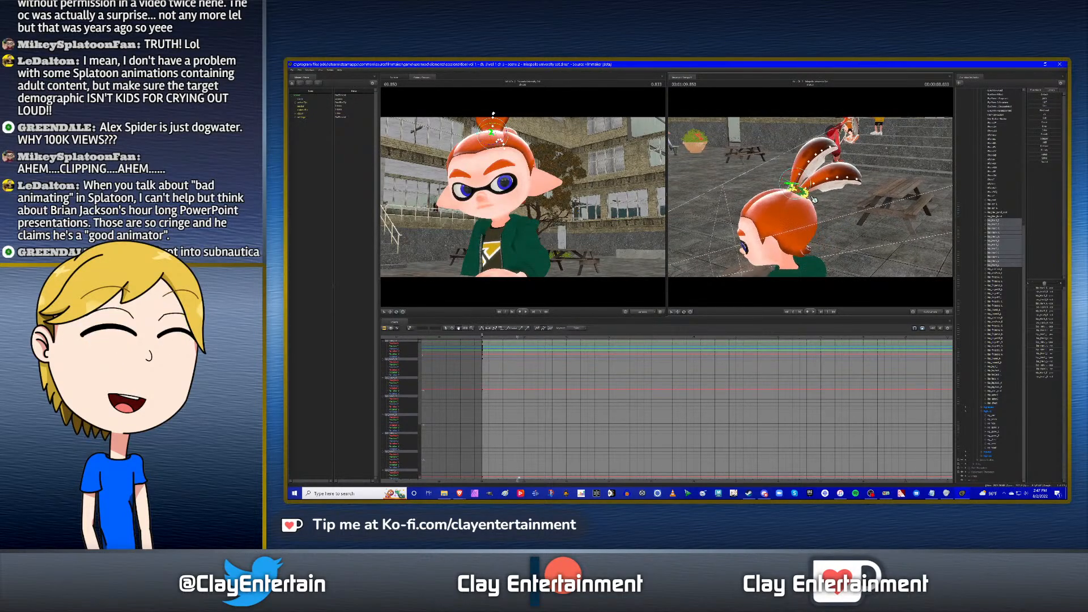
{"action": "right_click_drag", "start_coordinate": [829, 189], "coordinate": [830, 204], "text": "alt"}
{"action": "left_click_drag", "start_coordinate": [846, 206], "coordinate": [836, 222], "text": "alt"}
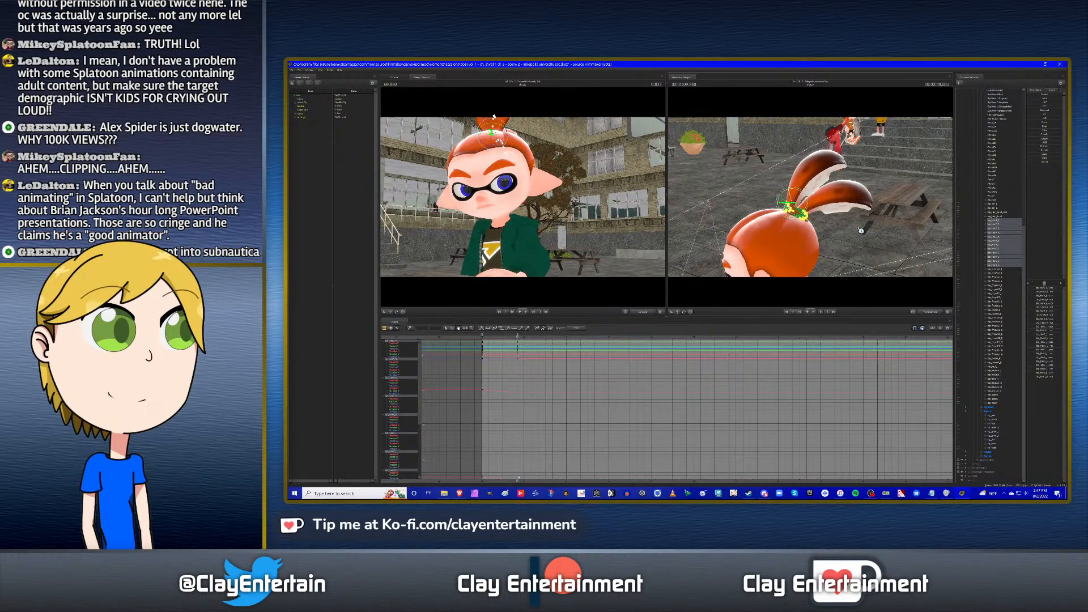
{"action": "left_click_drag", "start_coordinate": [860, 229], "coordinate": [813, 200], "text": "alt"}
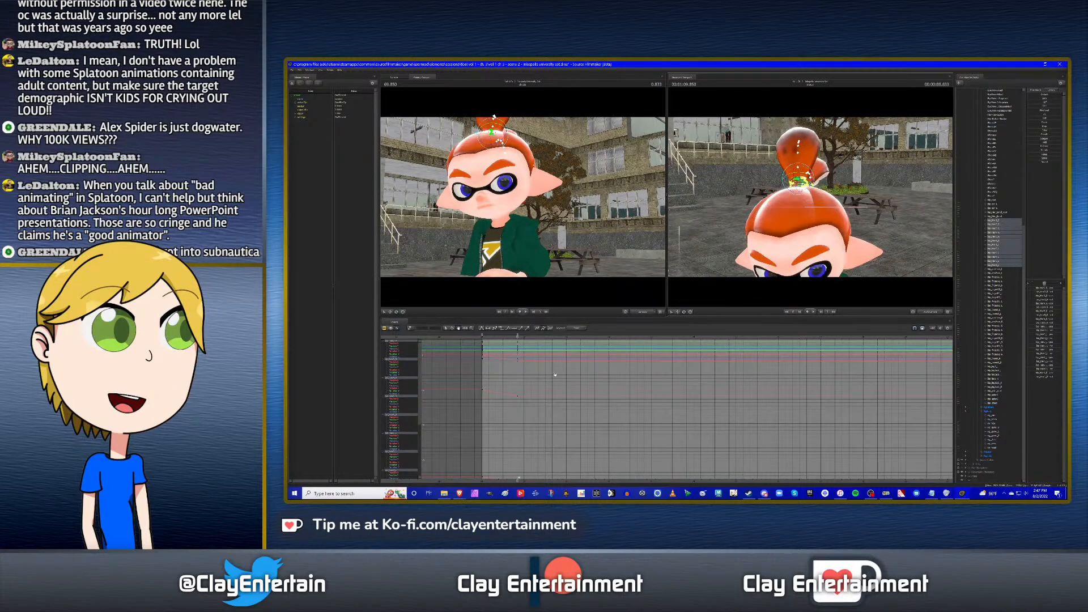
Select the hair bones' keyframes from the start of the shot to about 0.83 seconds in the graph.
{"action": "scroll", "coordinate": [555, 375], "scroll_direction": "down", "scroll_amount": 3}
{"action": "left_click", "coordinate": [446, 328]}
{"action": "left_click_drag", "start_coordinate": [467, 345], "coordinate": [575, 489]}
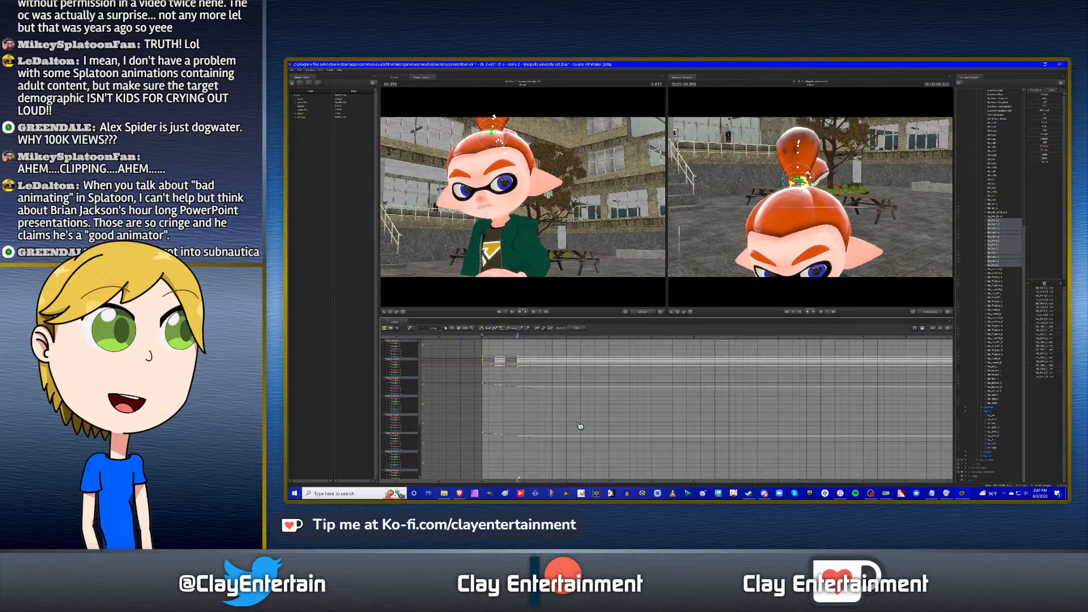
{"action": "left_click", "coordinate": [628, 408]}
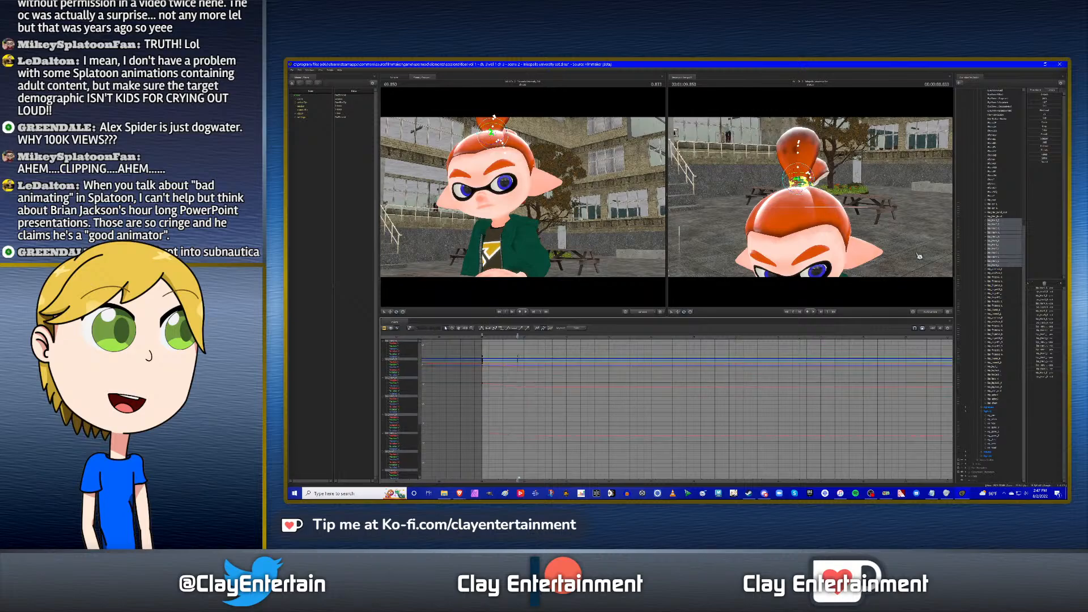
Pose the hair bones at the body control's keyframe at about 1.08 seconds and add a hair keyframe there.
{"action": "left_click", "coordinate": [998, 431]}
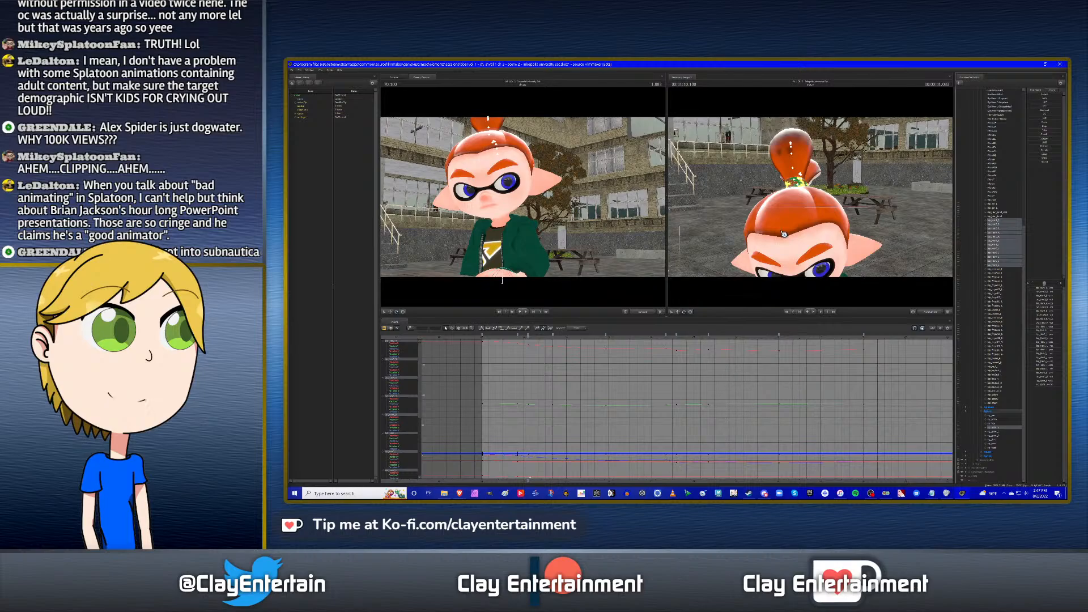
{"action": "key", "text": "ctrl+z"}
{"action": "left_click_drag", "start_coordinate": [757, 229], "coordinate": [821, 213], "text": "alt"}
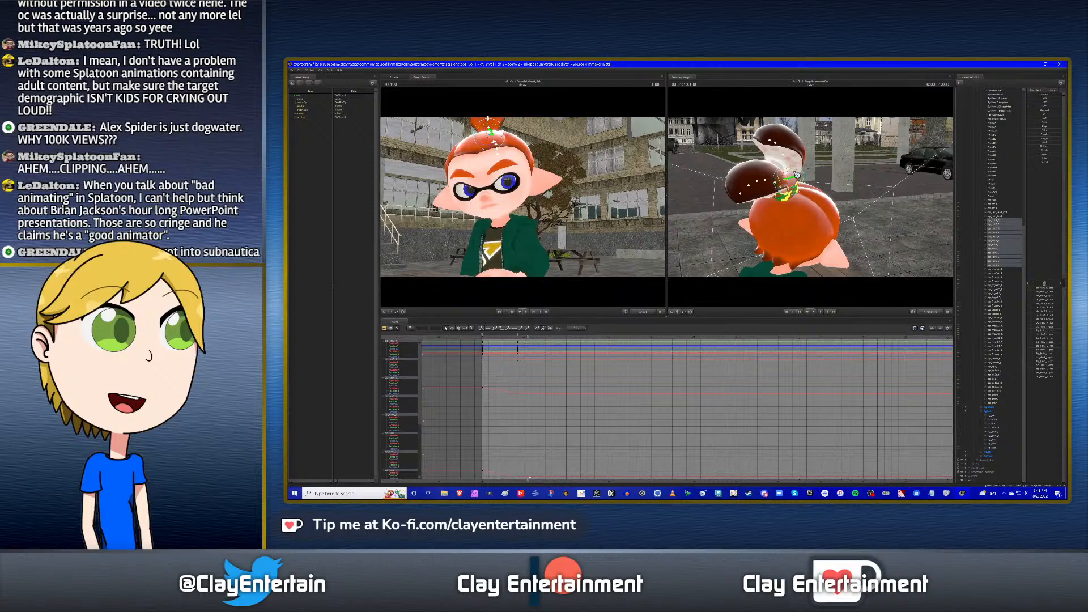
{"action": "key", "text": "ctrl+z"}
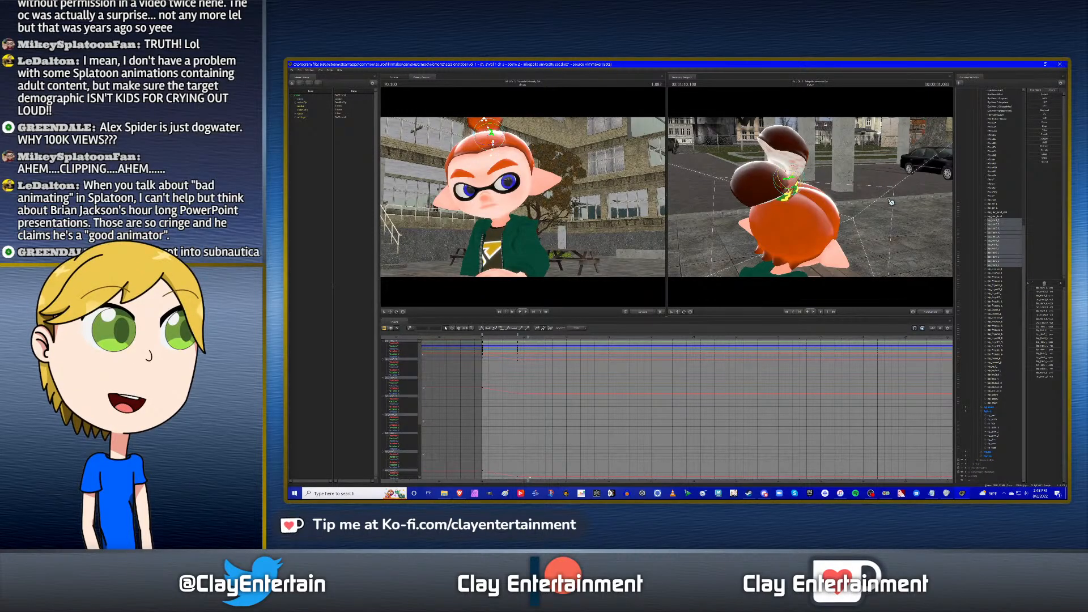
{"action": "key", "text": "m"}
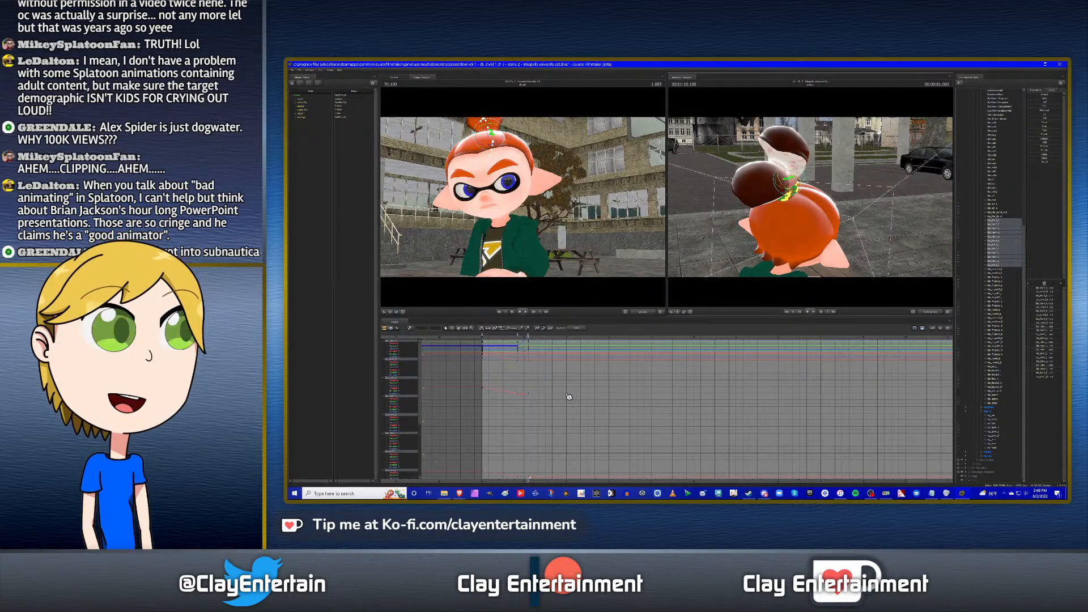
{"action": "key", "text": "f"}
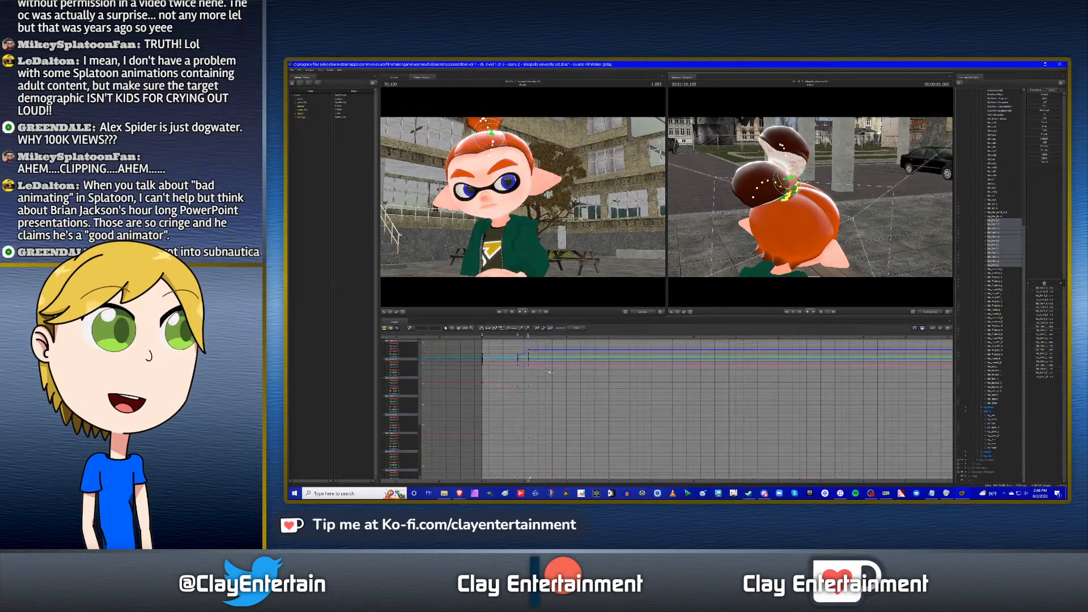
{"action": "left_click_drag", "start_coordinate": [482, 335], "coordinate": [518, 385]}
{"action": "key", "text": "Delete"}
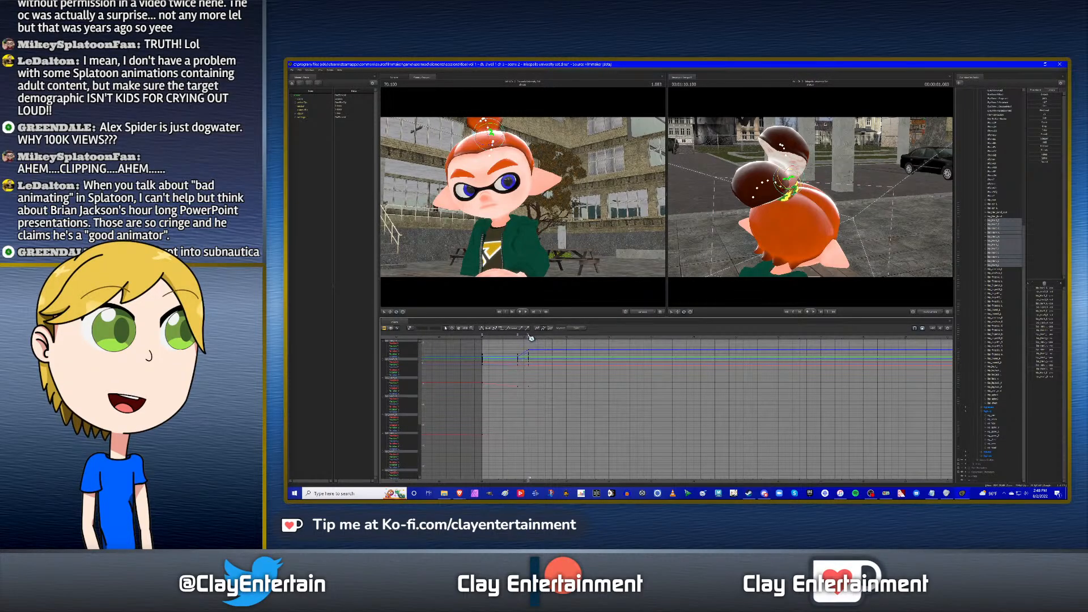
{"action": "double_click", "coordinate": [529, 336]}
{"action": "right_click", "coordinate": [528, 335]}
{"action": "left_click", "coordinate": [537, 358]}
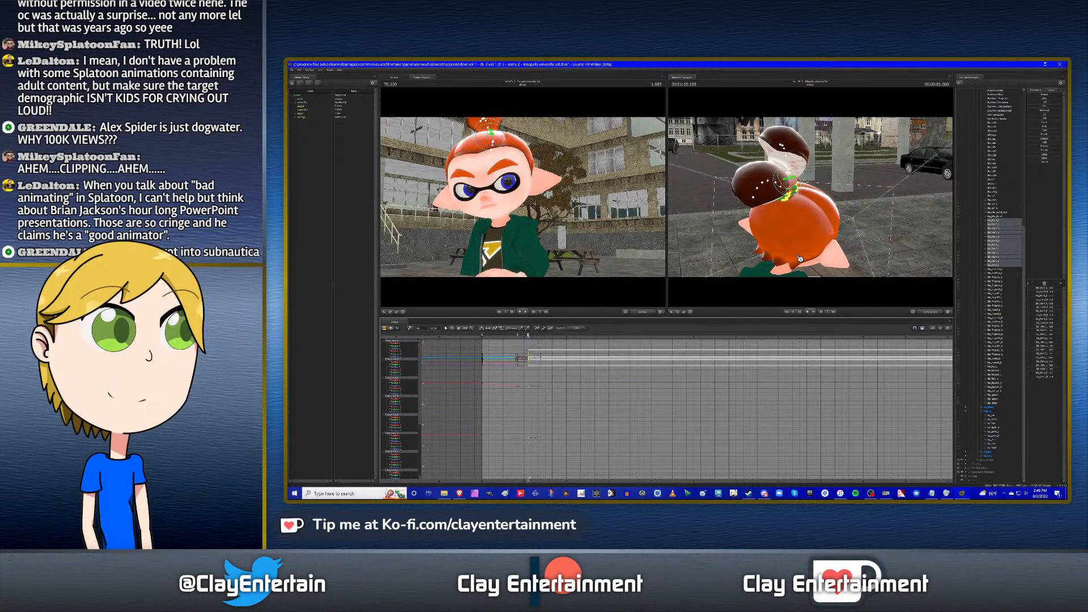
Undo the last hair changes and pose the hair bones again at about 1.08 seconds.
{"action": "key", "text": "ctrl+z"}
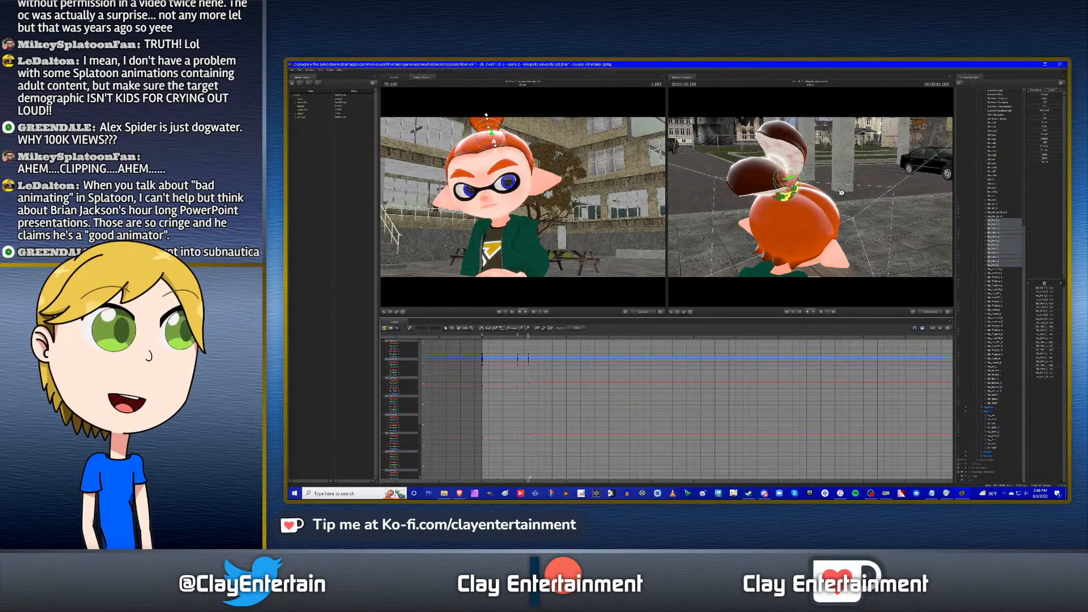
{"action": "key", "text": "ctrl+z"}
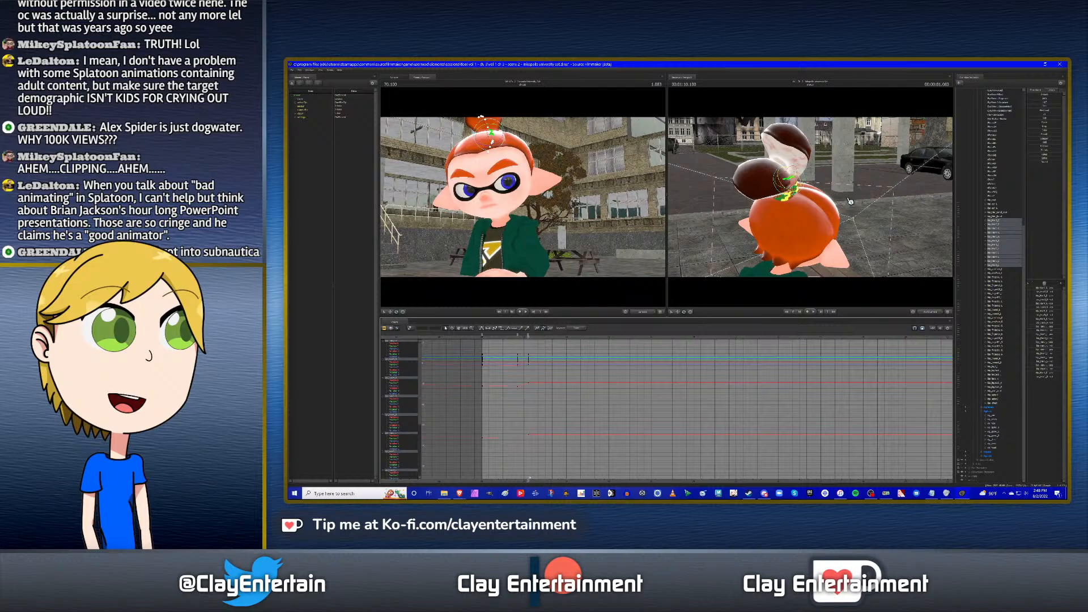
{"action": "left_click_drag", "start_coordinate": [850, 201], "coordinate": [850, 201]}
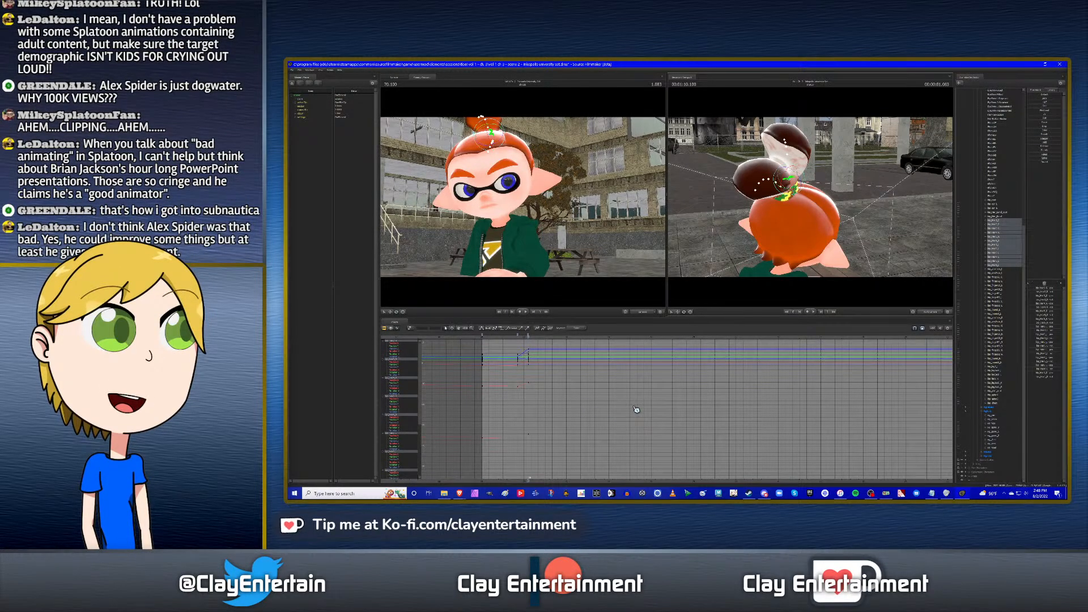
Adjust the hair bones' pose at the keyframe at about 0.83 seconds, checking it from the front and side.
{"action": "key", "text": "space"}
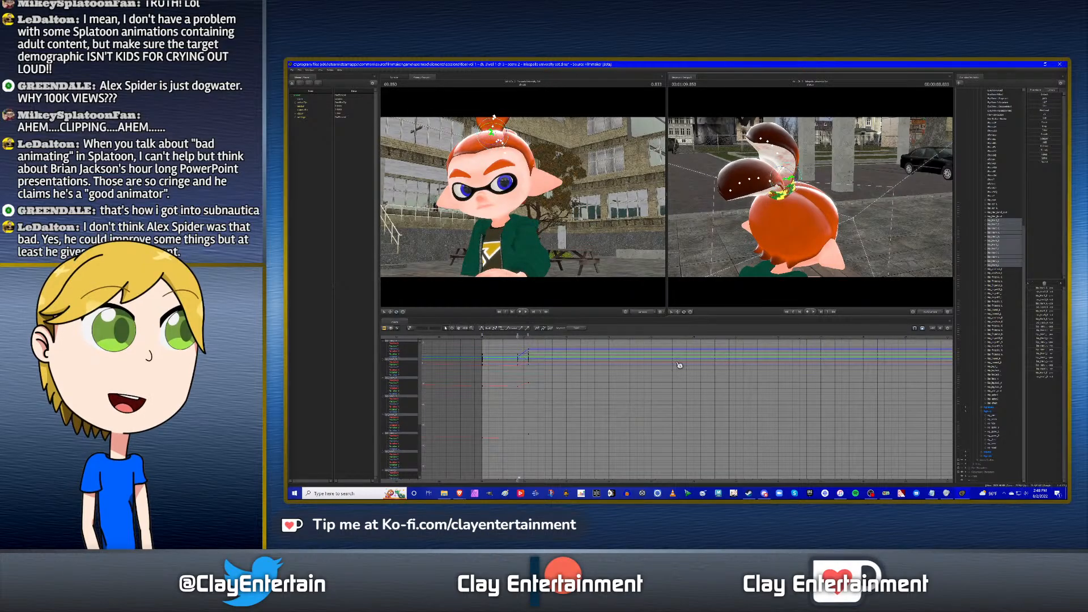
{"action": "left_click_drag", "start_coordinate": [843, 271], "coordinate": [843, 271]}
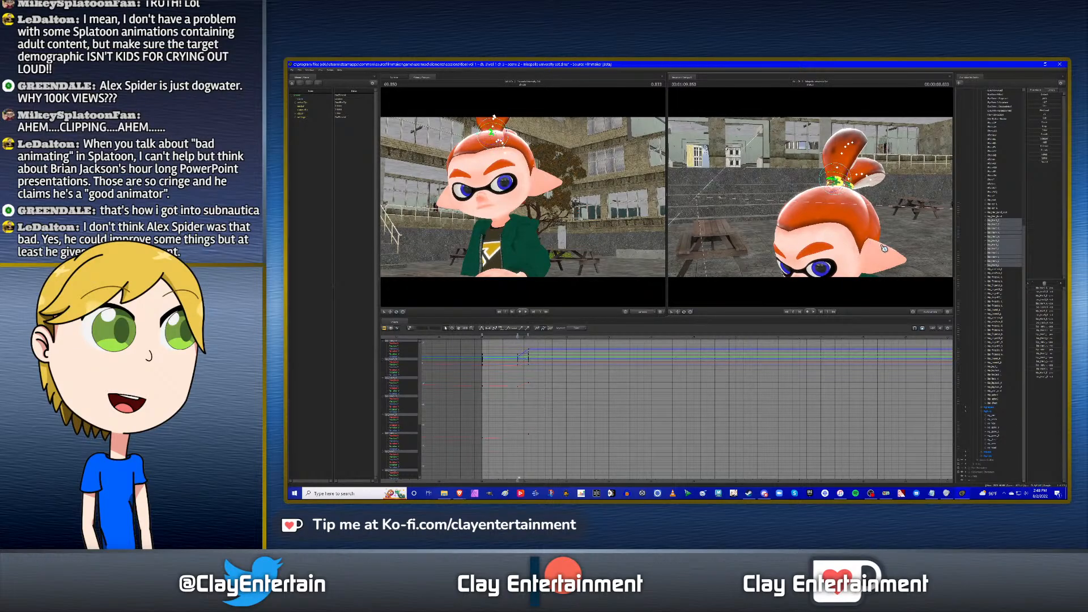
{"action": "left_click_drag", "start_coordinate": [884, 248], "coordinate": [832, 201]}
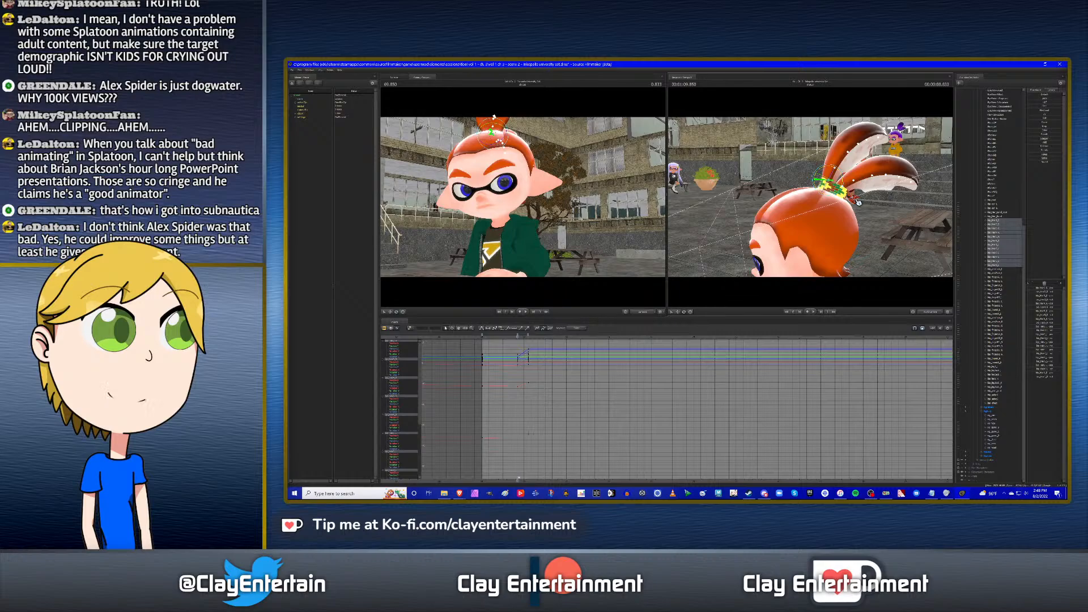
{"action": "left_click_drag", "start_coordinate": [858, 202], "coordinate": [858, 202]}
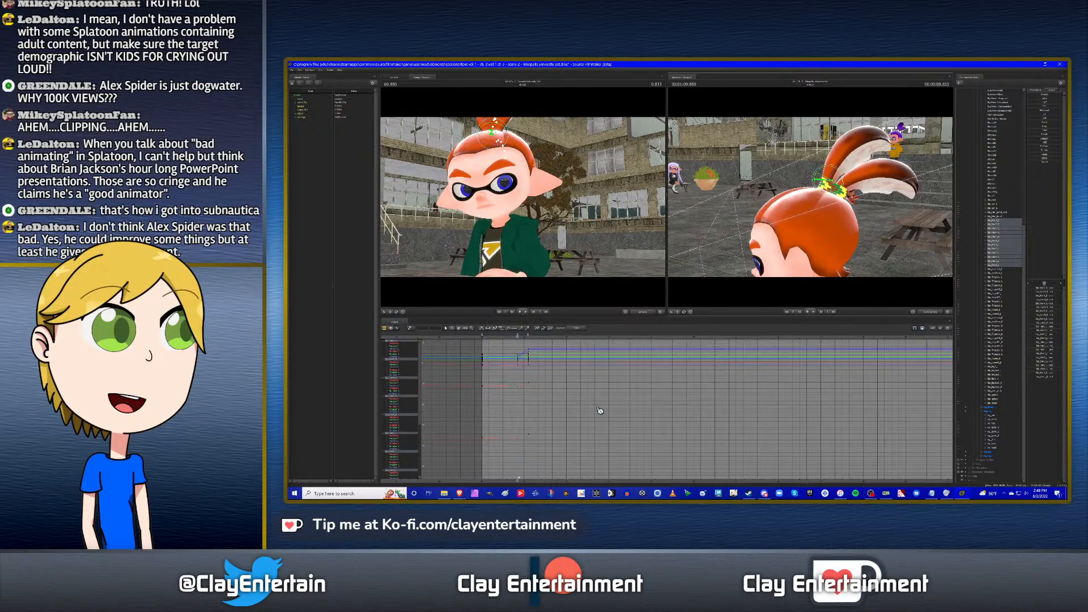
Play back the opening of the shot several times to check the hair's movement.
{"action": "key", "text": "Up"}
{"action": "key", "text": "space"}
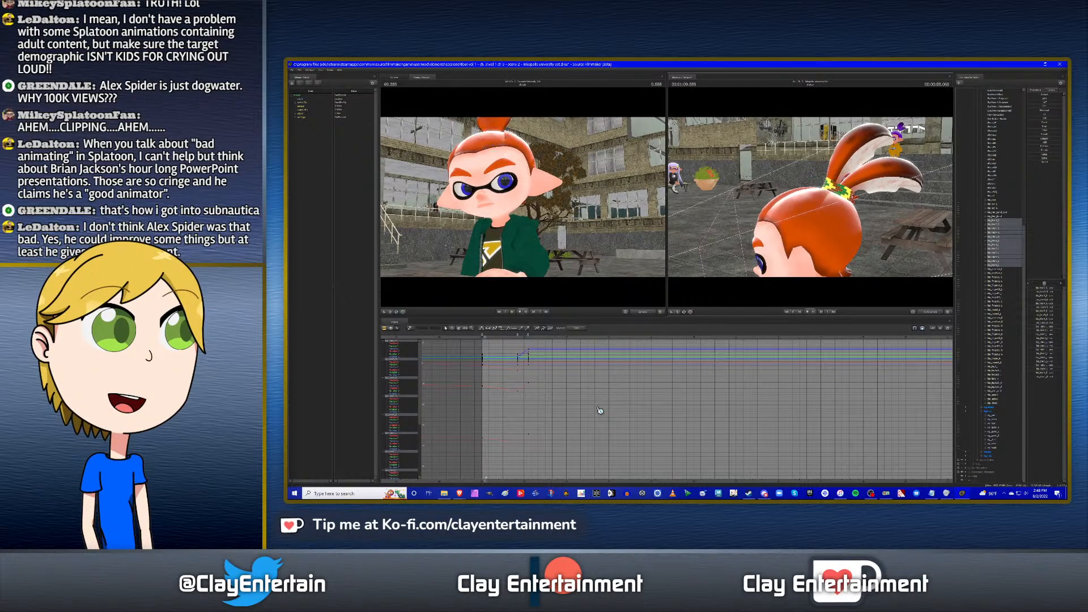
{"action": "key", "text": "space"}
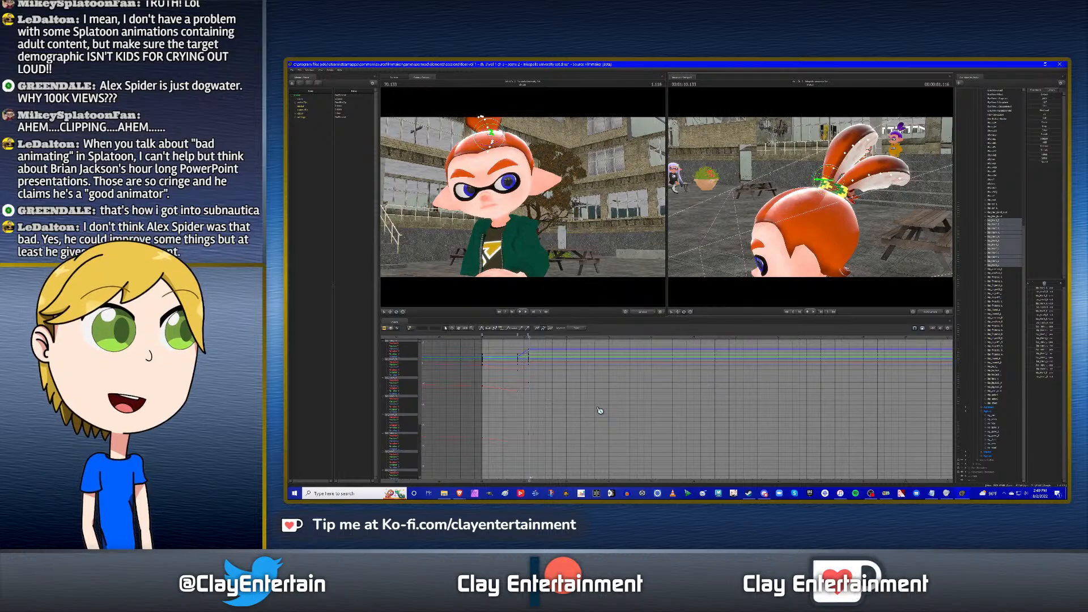
{"action": "key", "text": "Up"}
{"action": "key", "text": "space"}
{"action": "key", "text": "space"}
{"action": "key", "text": "Up"}
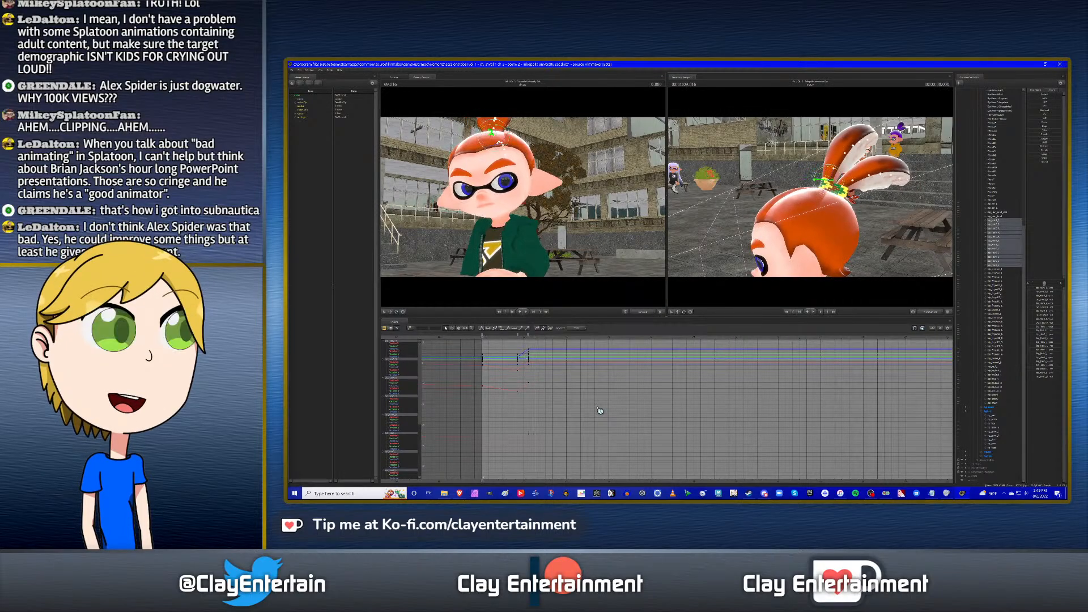
{"action": "key", "text": "space"}
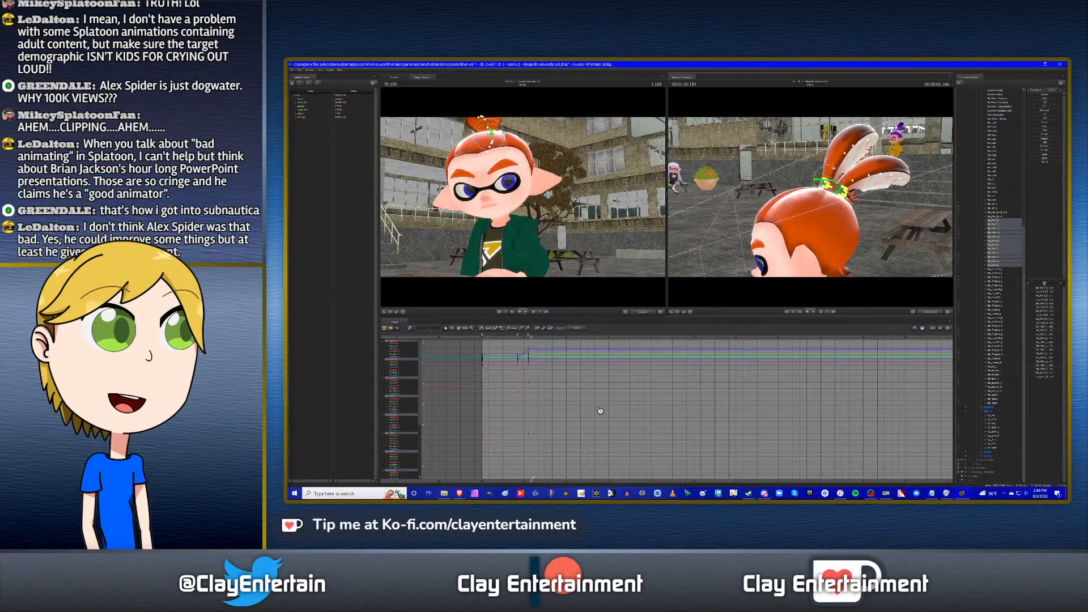
Refine the hair bones' pose at the keyframe at about 1.08 seconds.
{"action": "key", "text": "Up"}
{"action": "key", "text": "Up"}
{"action": "key", "text": "Down"}
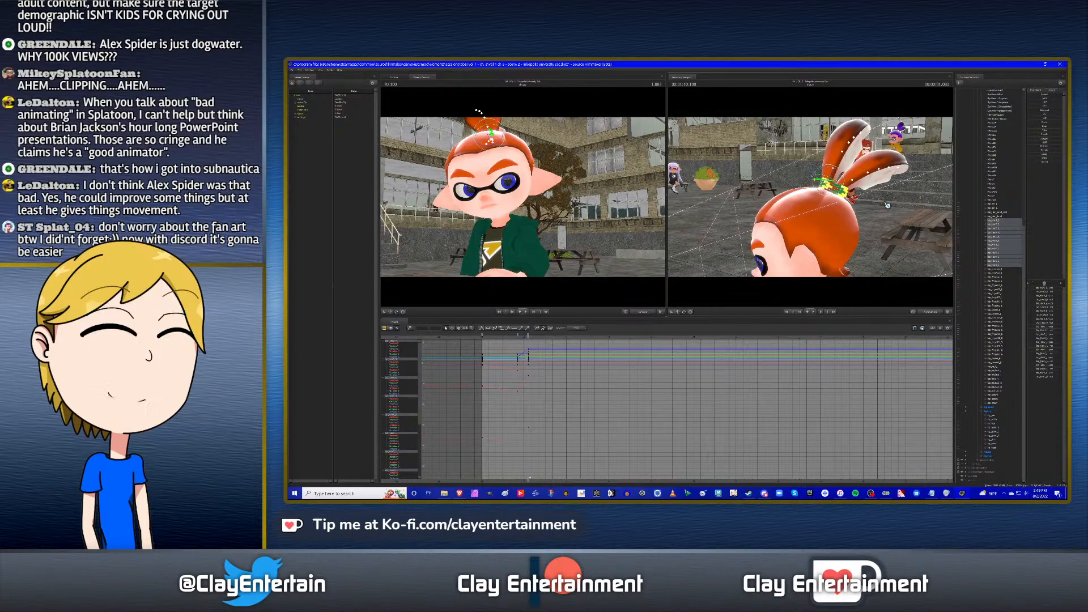
{"action": "left_click_drag", "start_coordinate": [888, 205], "coordinate": [943, 205], "text": "alt"}
{"action": "left_click_drag", "start_coordinate": [810, 197], "coordinate": [887, 199], "text": "alt"}
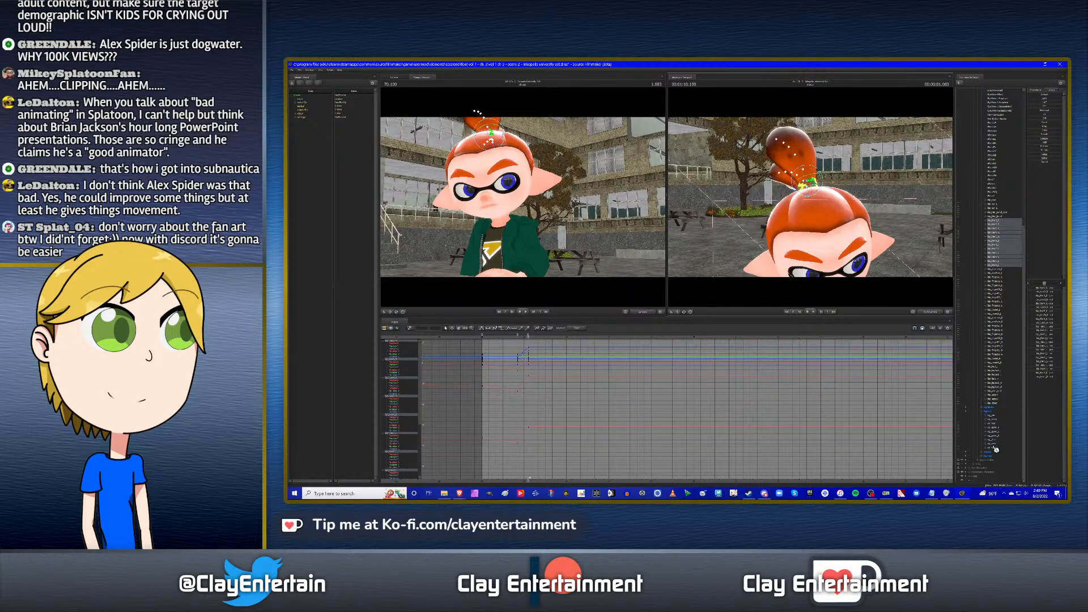
Copy the hair bones' keyframe at about 0.83 seconds to the body control's keyframe time at about 1.67 seconds.
{"action": "left_click", "coordinate": [1000, 428]}
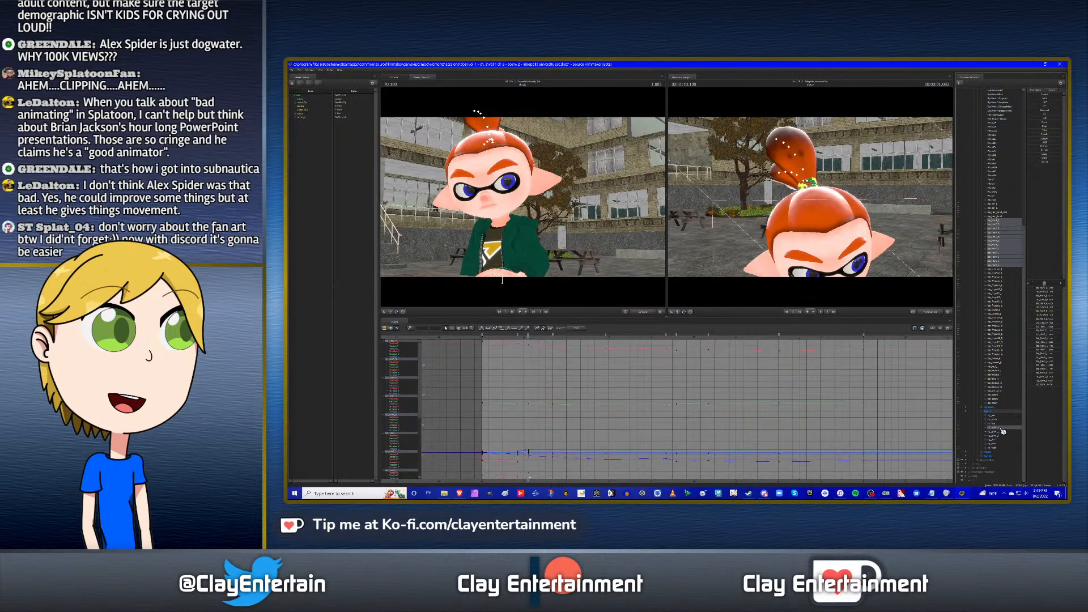
{"action": "key", "text": "Up"}
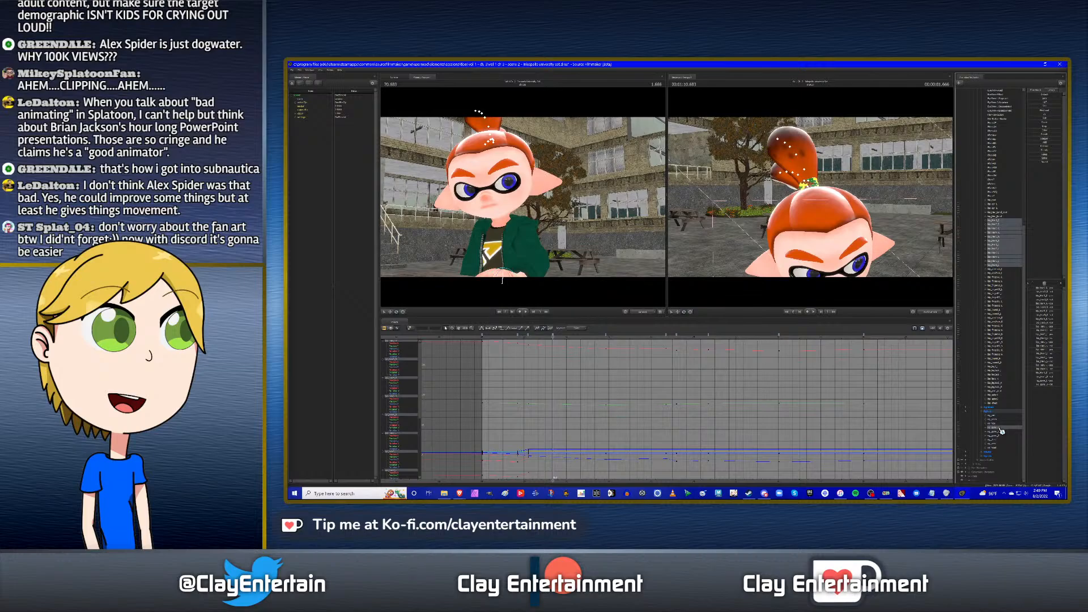
{"action": "left_click", "coordinate": [997, 429], "text": "ctrl"}
{"action": "key", "text": "f"}
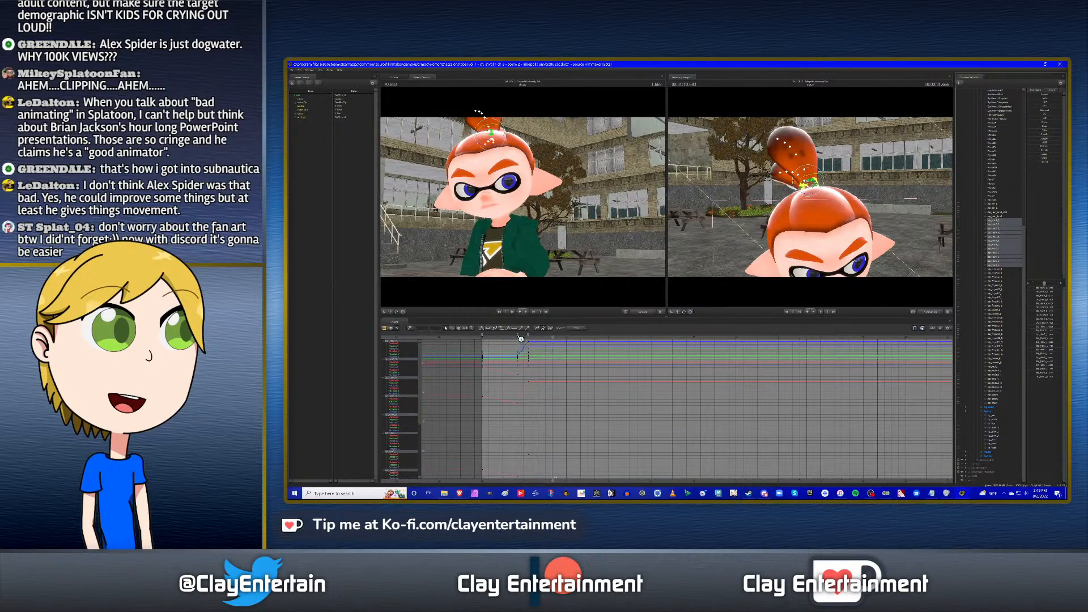
{"action": "right_click", "coordinate": [518, 336]}
{"action": "left_click", "coordinate": [529, 355]}
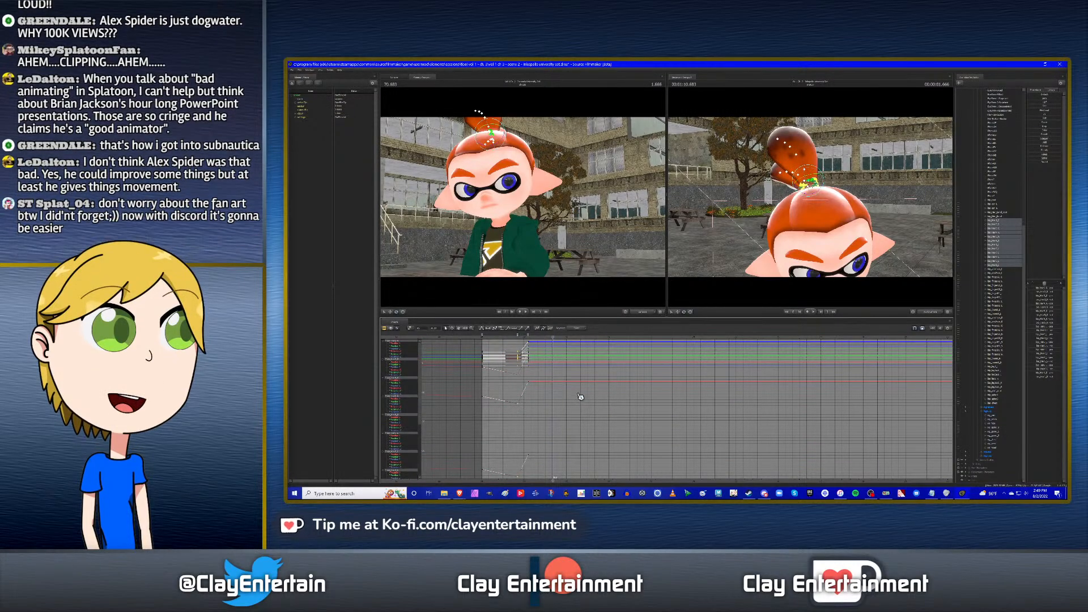
{"action": "right_click", "coordinate": [554, 335]}
{"action": "left_click", "coordinate": [569, 354]}
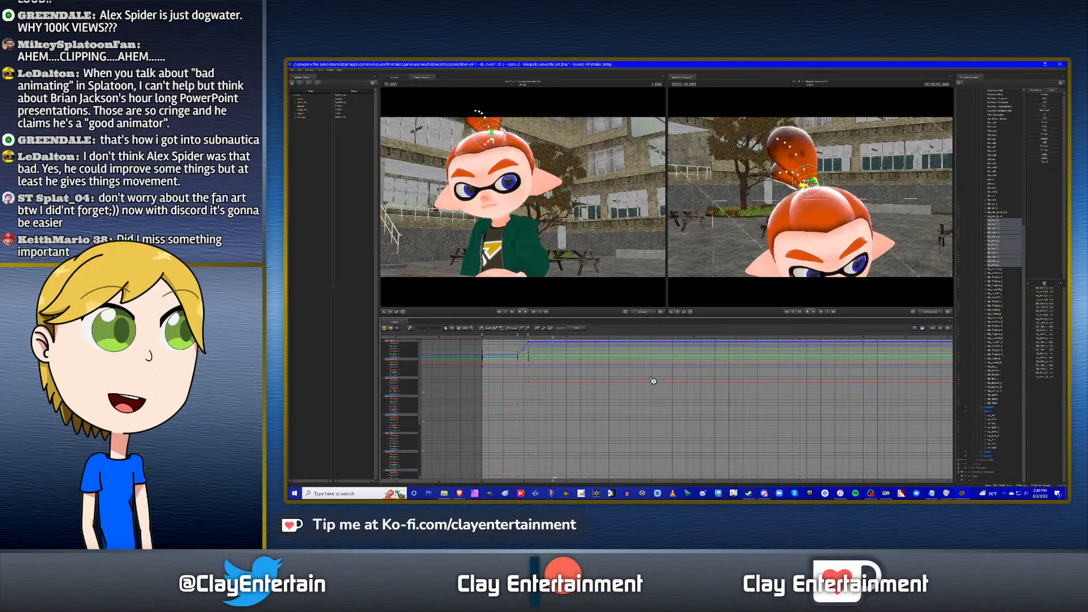
{"action": "key", "text": "ctrl+v"}
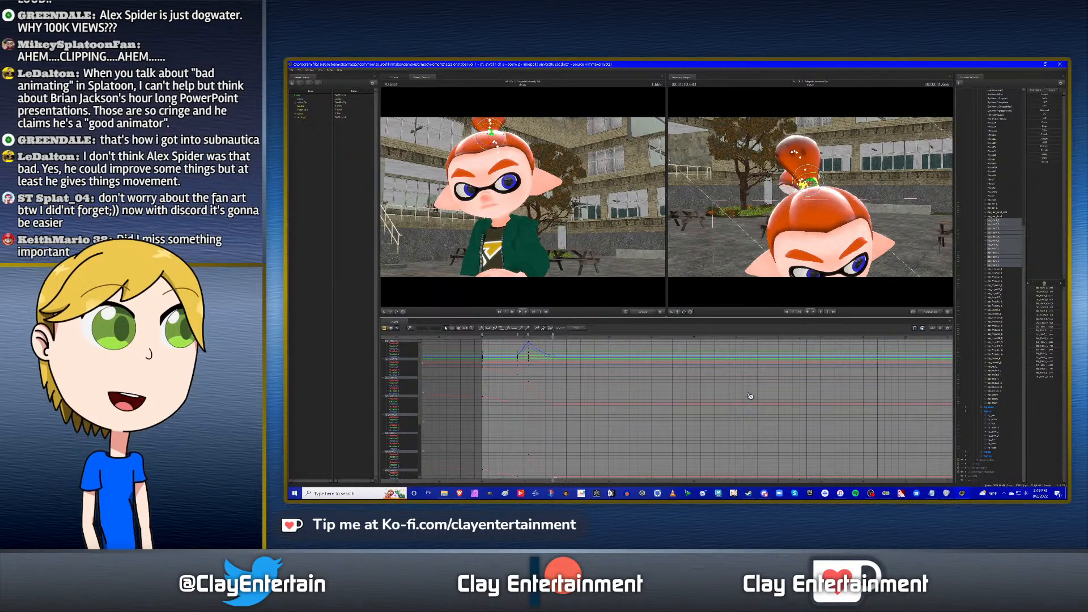
Rotate the hair bones into a new pose at the keyframe at about 1.67 seconds.
{"action": "left_click_drag", "start_coordinate": [817, 191], "coordinate": [816, 192]}
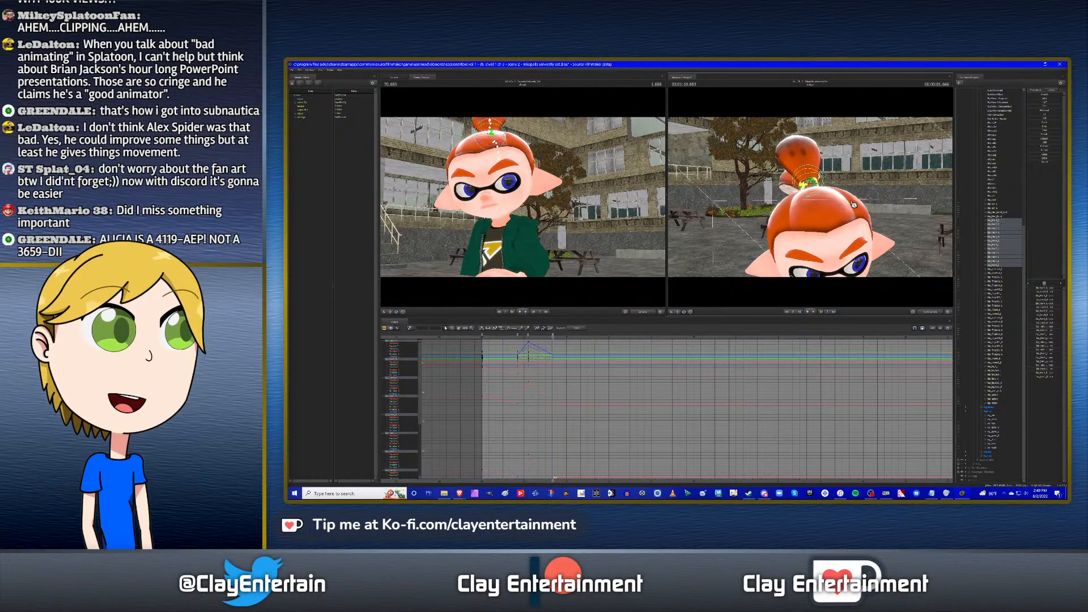
{"action": "left_click_drag", "start_coordinate": [802, 192], "coordinate": [851, 202]}
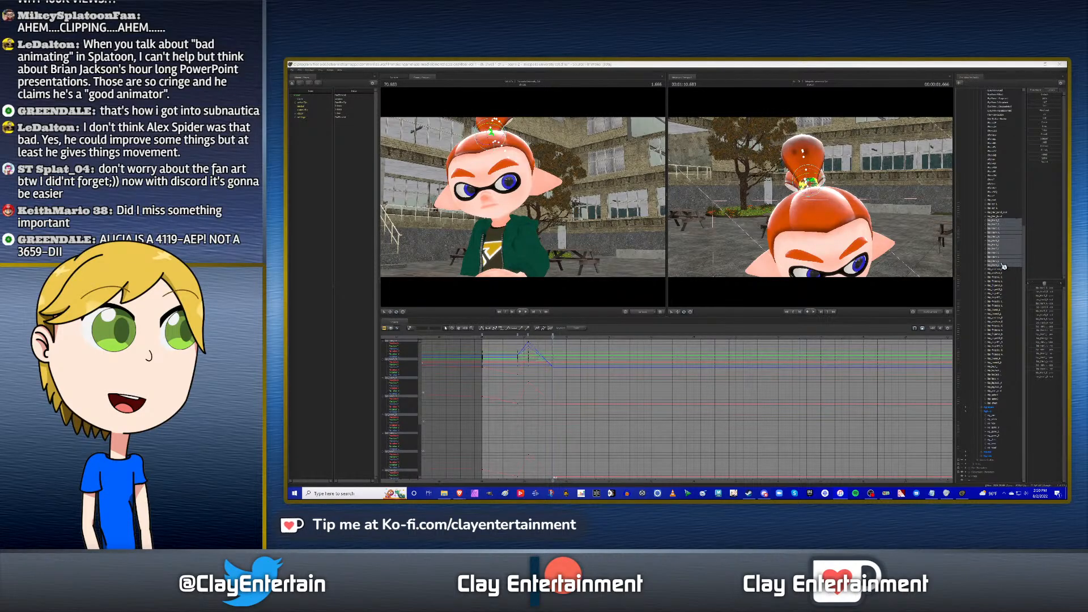
{"action": "left_click", "coordinate": [874, 64]}
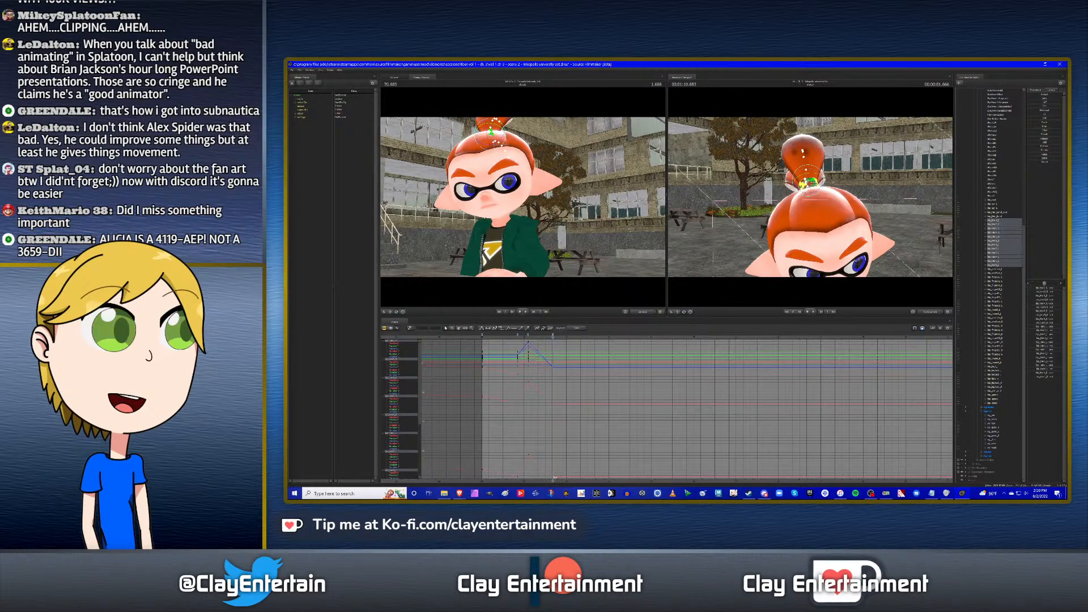
Copy the hair's starting keyframe to the body control's keyframe time at about 2.92 seconds and make the hair curves linear.
{"action": "left_click", "coordinate": [998, 429]}
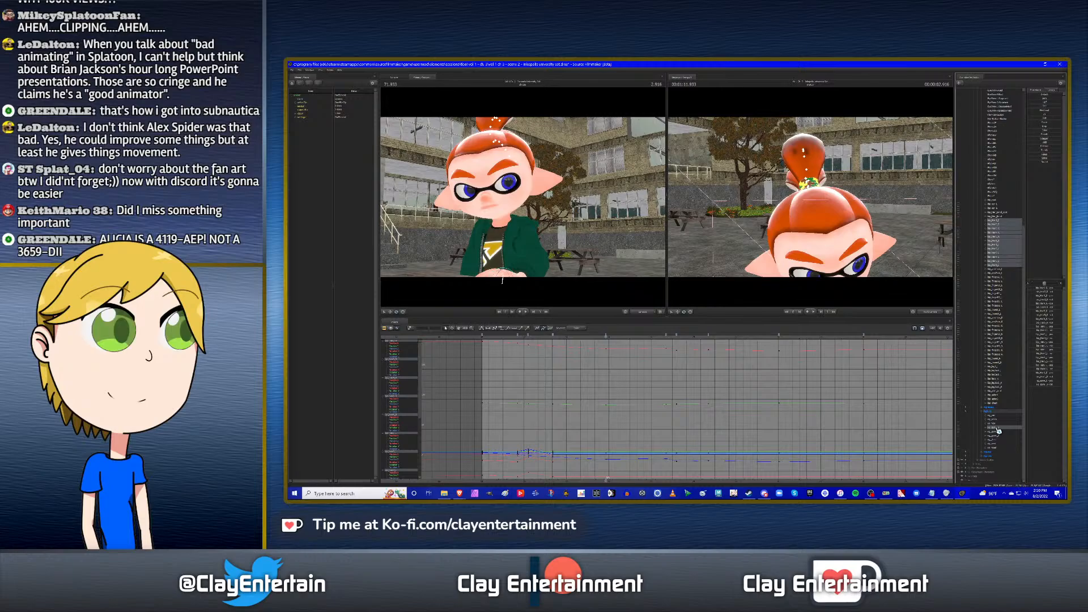
{"action": "key", "text": "ctrl+z"}
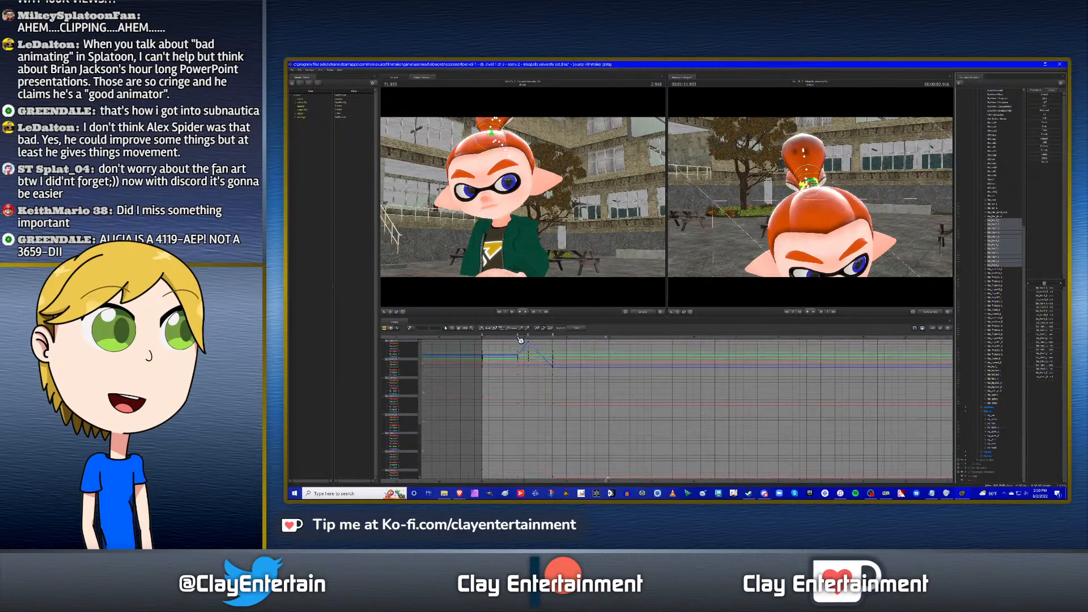
{"action": "left_click", "coordinate": [482, 335]}
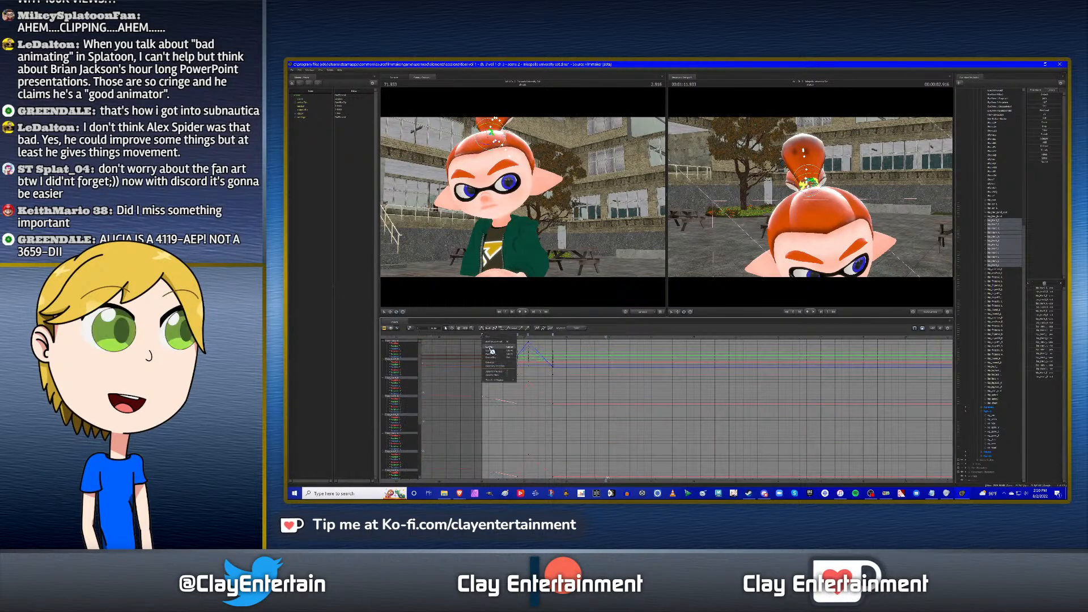
{"action": "left_click", "coordinate": [596, 390]}
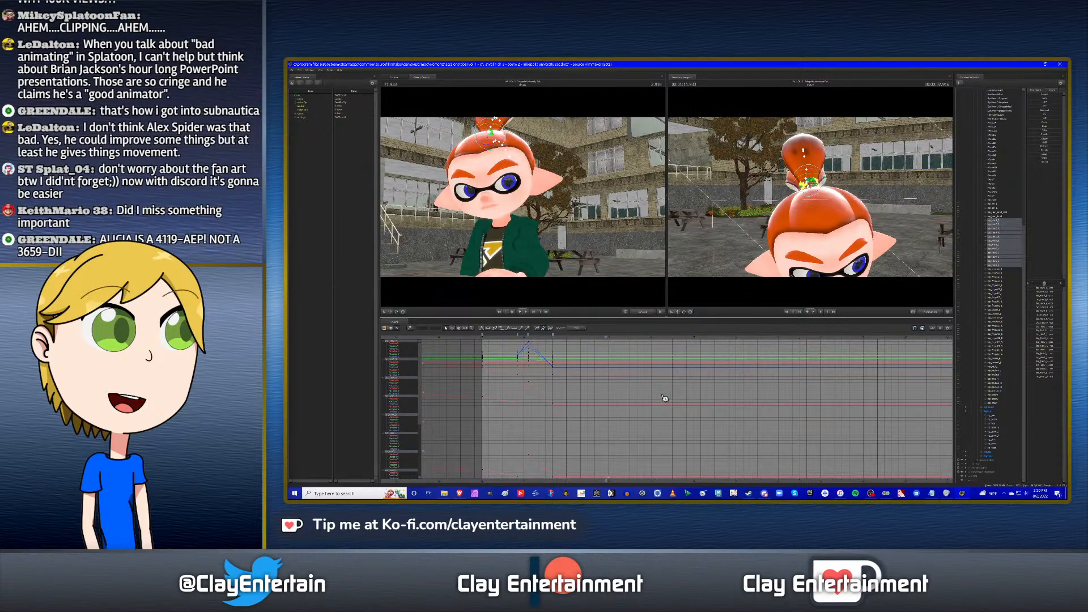
{"action": "key", "text": "ctrl+v"}
{"action": "scroll", "coordinate": [616, 389], "scroll_direction": "down", "scroll_amount": 2}
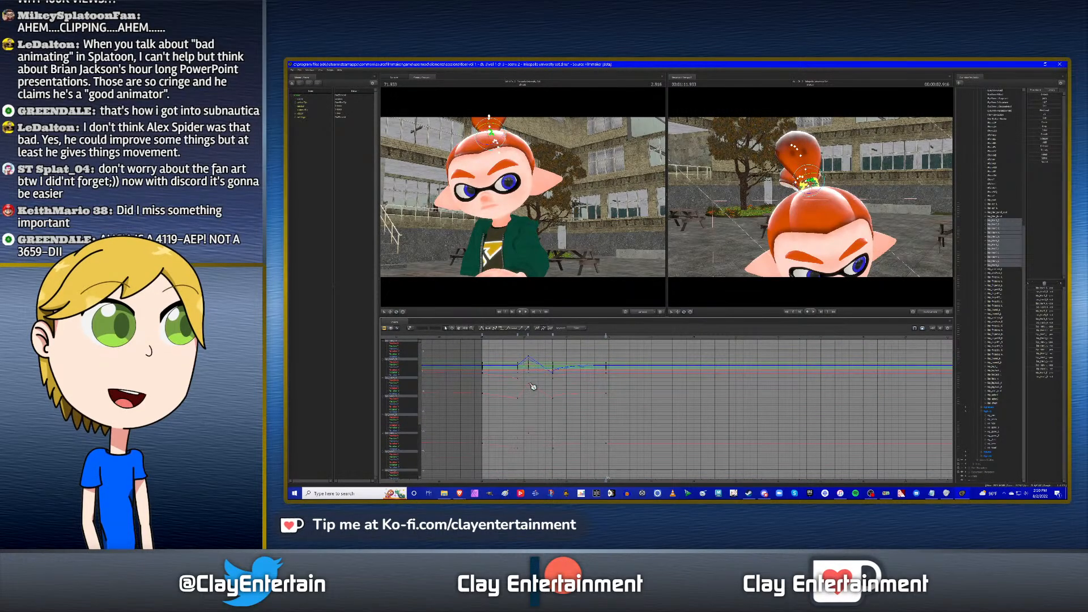
{"action": "key", "text": "ctrl+a"}
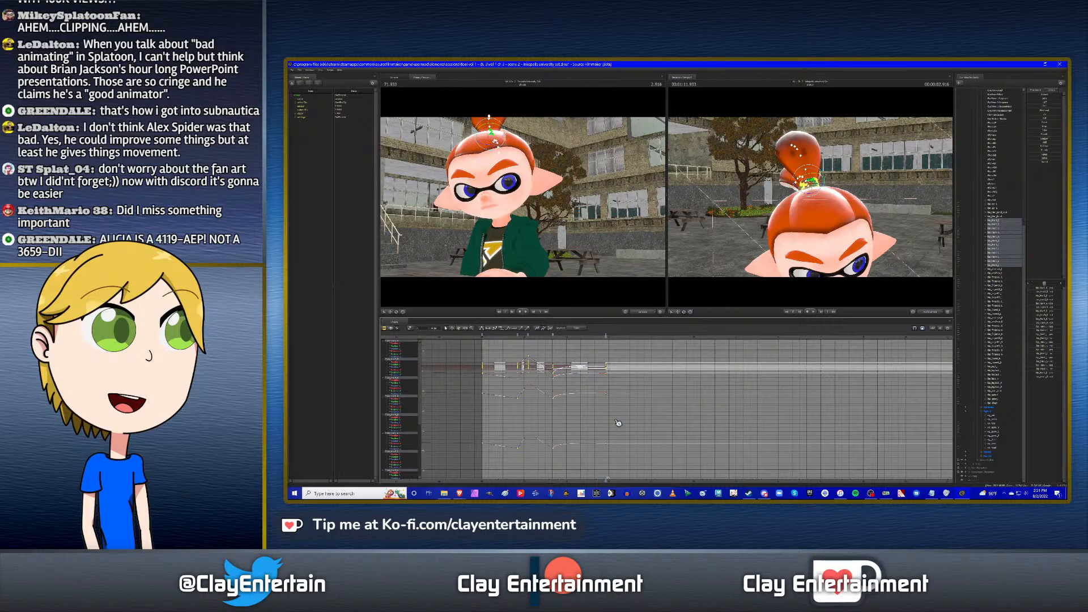
{"action": "left_click", "coordinate": [618, 422]}
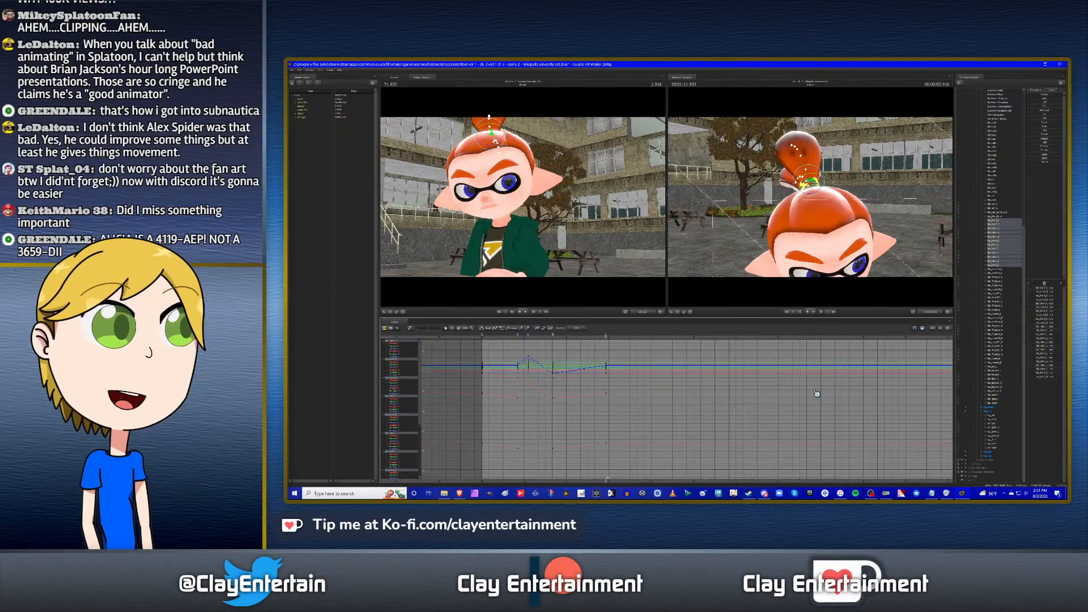
Paste the hair pose from about 1.67 seconds at the body control's keyframe time at about 4.33 seconds.
{"action": "left_click", "coordinate": [999, 429]}
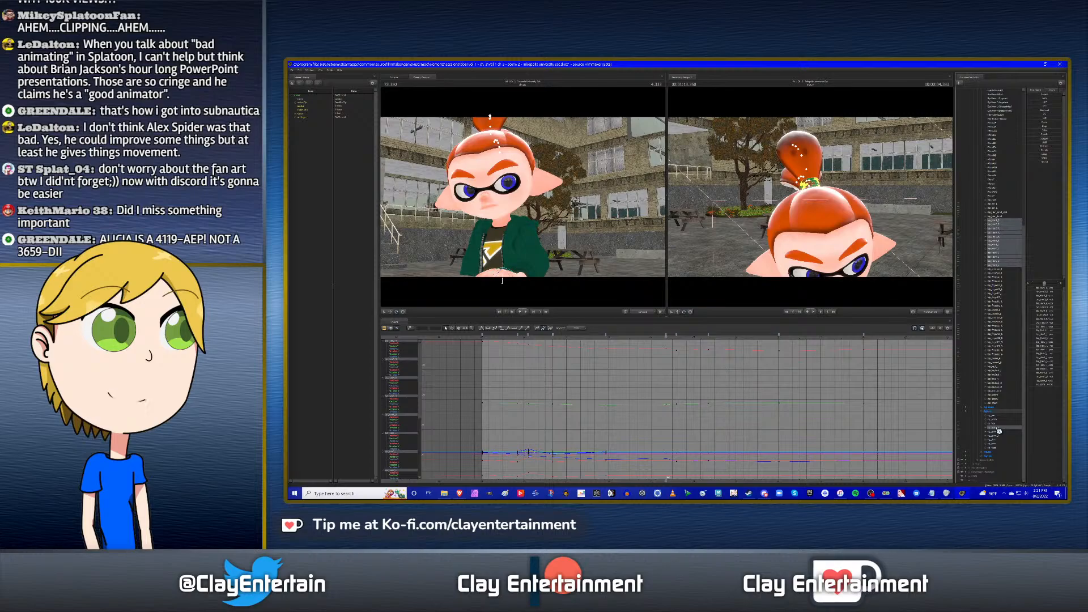
{"action": "key", "text": "Down"}
{"action": "key", "text": "ctrl+z"}
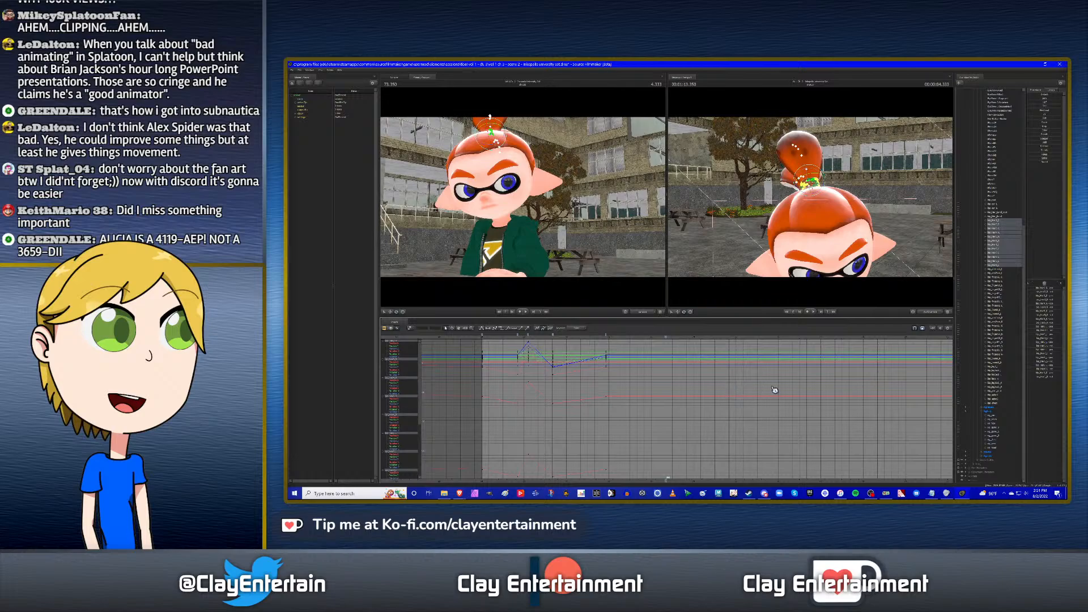
{"action": "key", "text": "ctrl+v"}
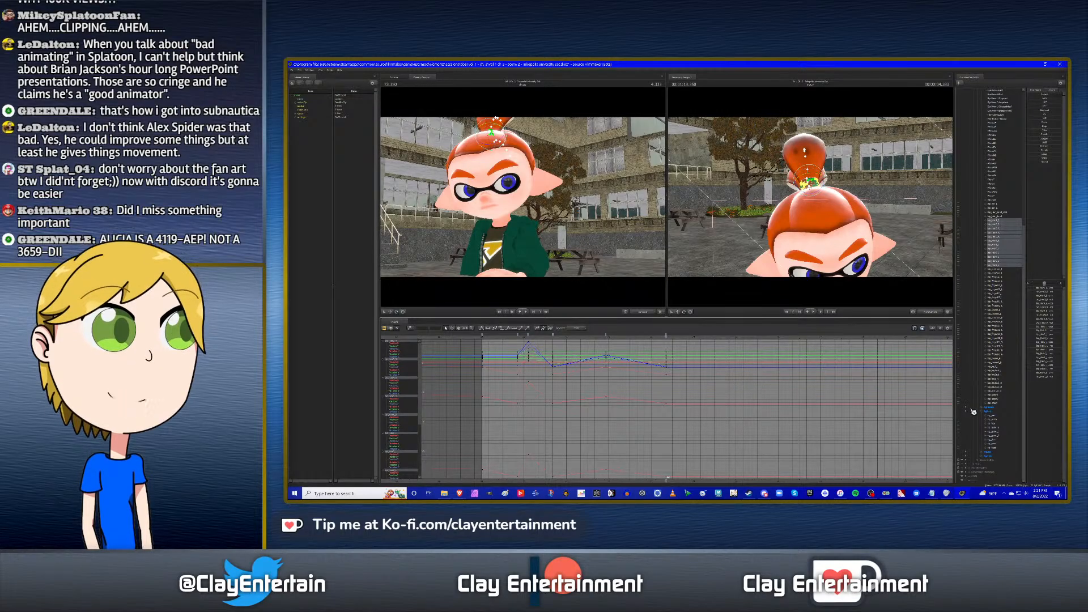
Replace the hair bones' pose at the body control's keyframe time at about 4.33 seconds with the hair's starting pose.
{"action": "left_click", "coordinate": [998, 429]}
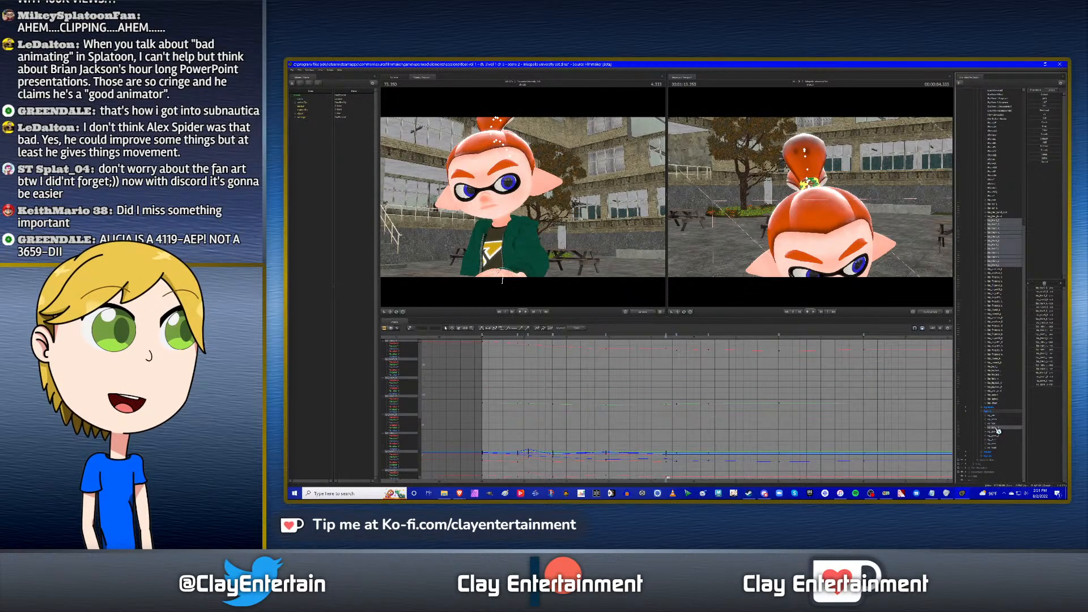
{"action": "key", "text": "Down"}
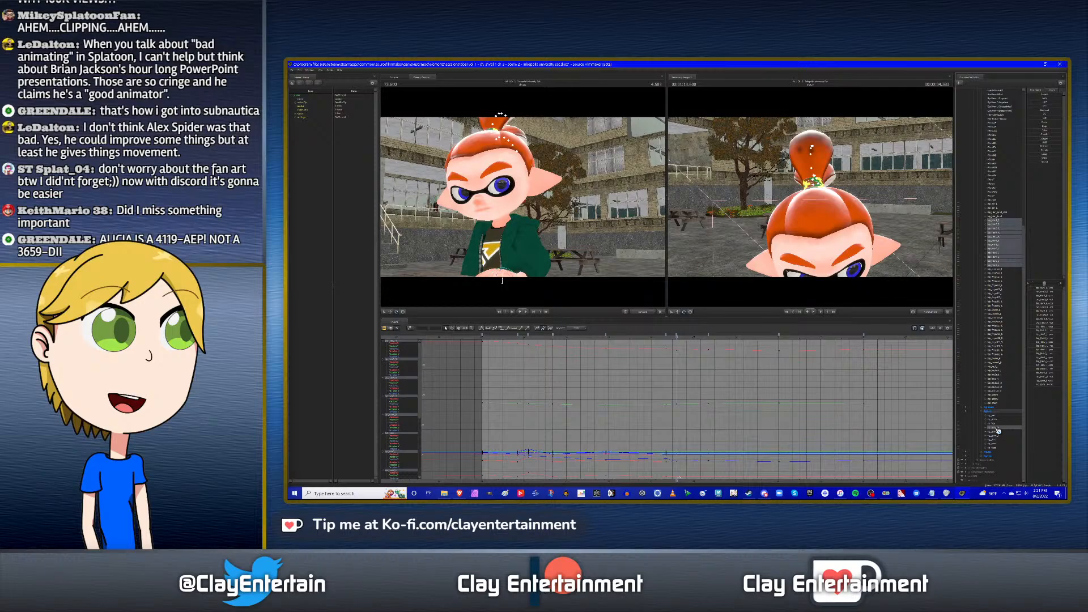
{"action": "key", "text": "f"}
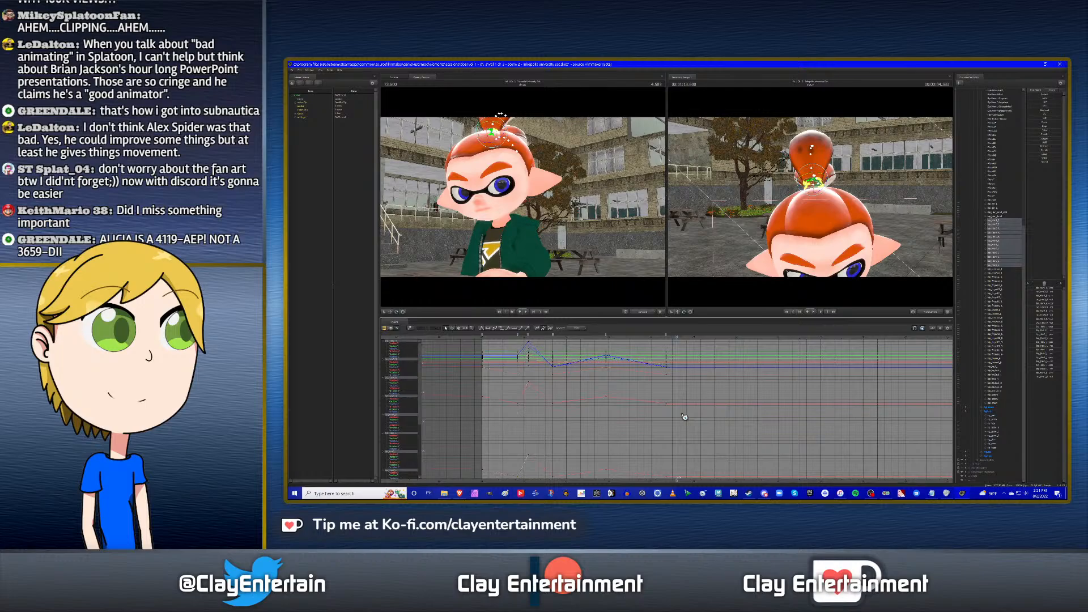
{"action": "right_click", "coordinate": [673, 342]}
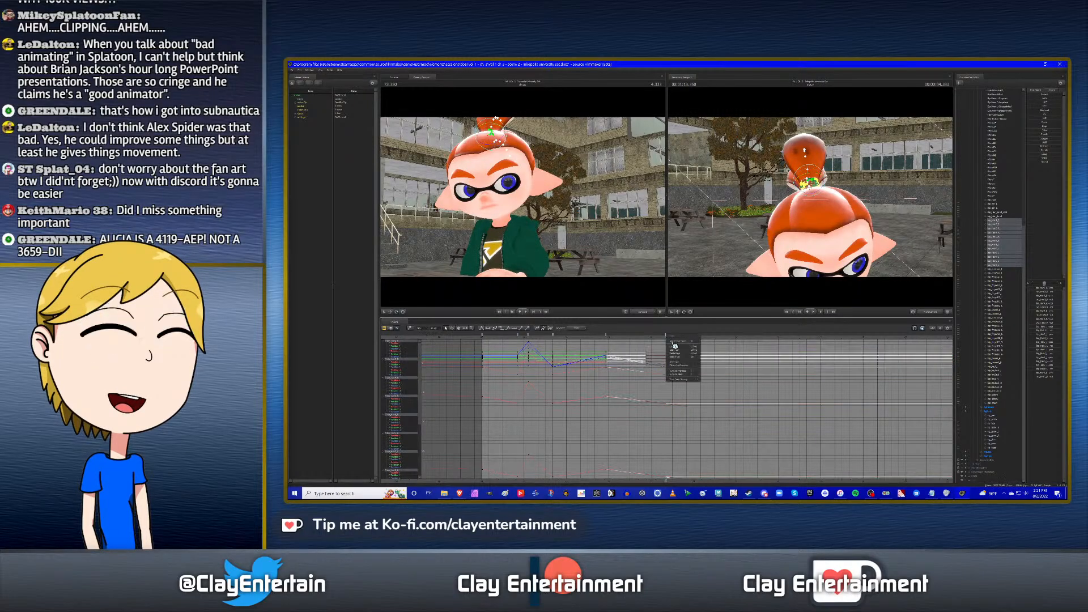
{"action": "left_click", "coordinate": [673, 343]}
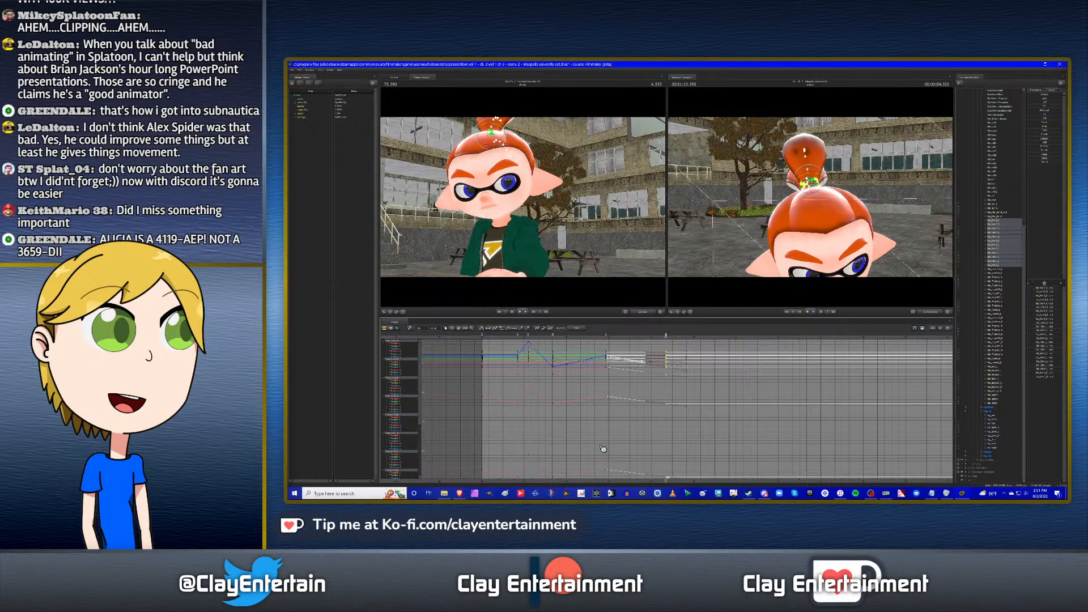
{"action": "key", "text": "ctrl+z"}
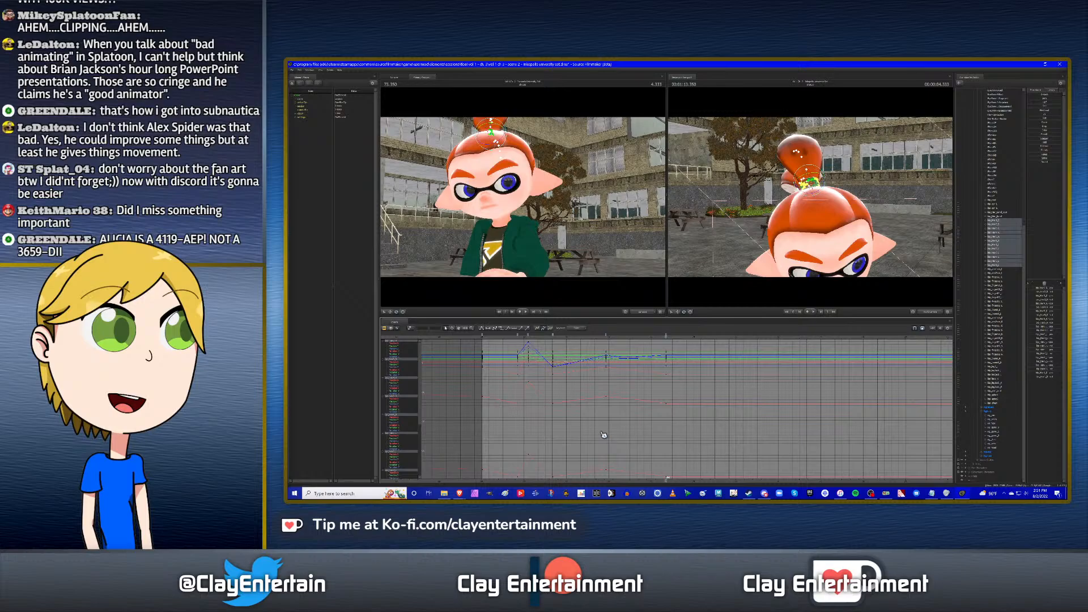
Select all of the hair bones' keyframes and make their curves linear through to the keyframe at about 4.33 seconds.
{"action": "key", "text": "Down"}
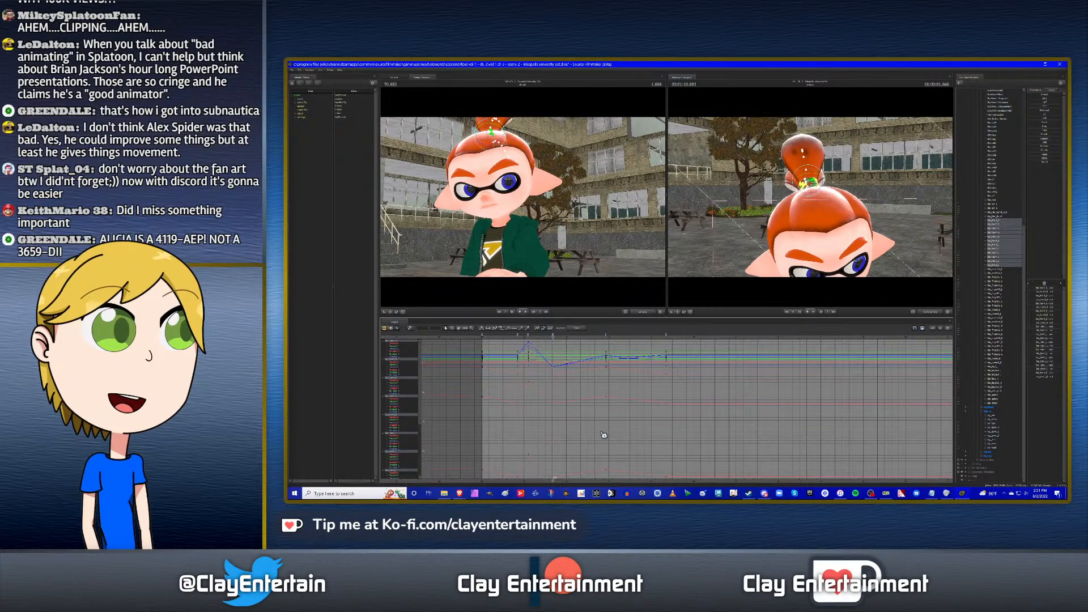
{"action": "scroll", "coordinate": [605, 428], "scroll_direction": "down", "scroll_amount": 3}
{"action": "left_click_drag", "start_coordinate": [469, 354], "coordinate": [725, 481]}
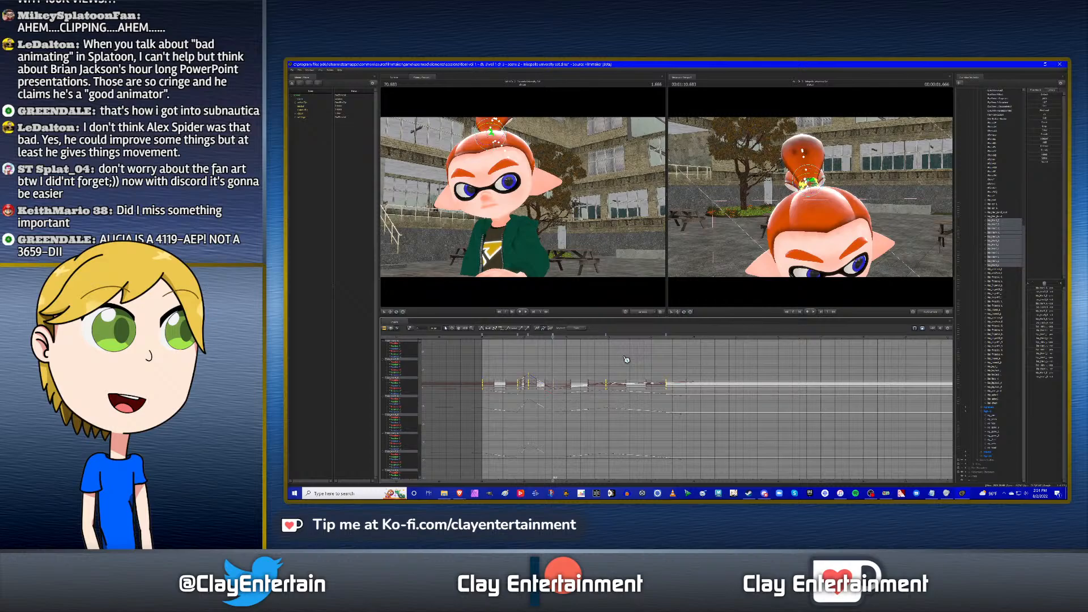
{"action": "left_click", "coordinate": [609, 405]}
{"action": "left_click", "coordinate": [566, 383]}
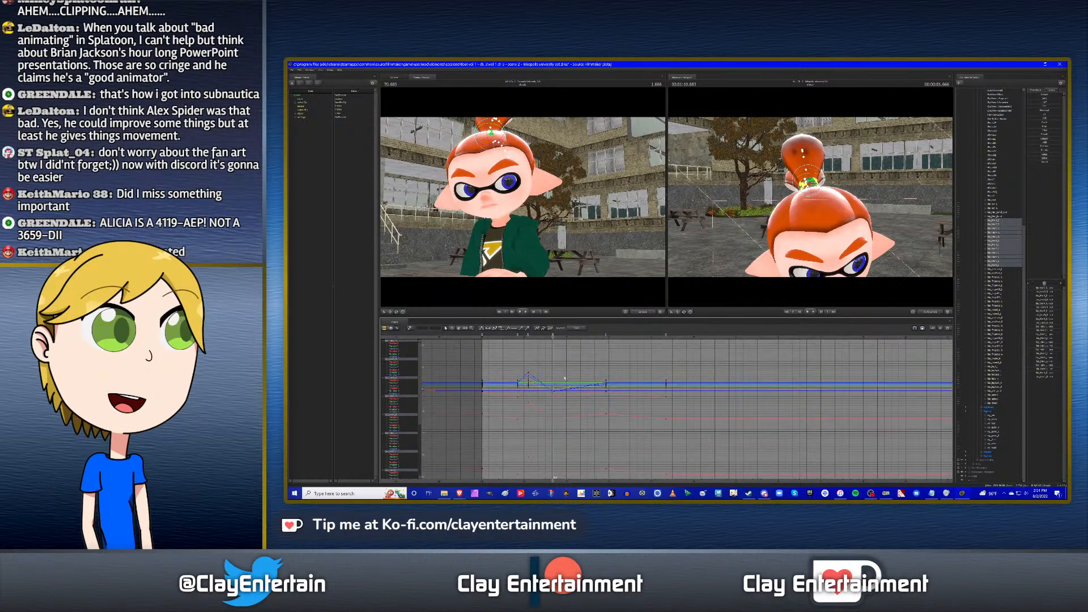
Check the body control's keys in the graph, set the playhead to 4.583, and reselect the hair bones.
{"action": "middle_click_drag", "start_coordinate": [611, 364], "coordinate": [590, 357]}
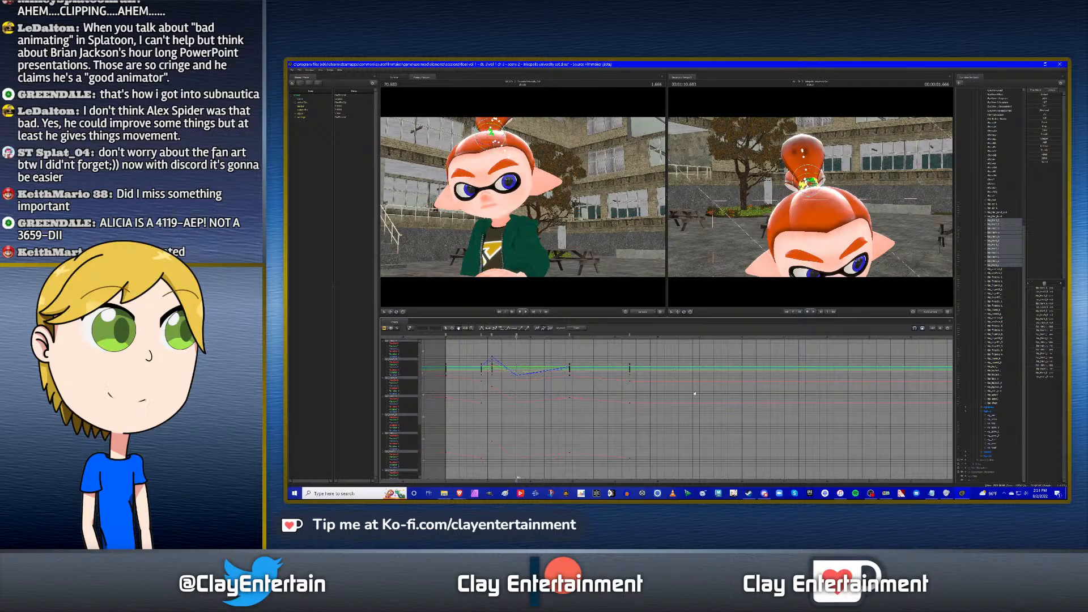
{"action": "left_click", "coordinate": [620, 336]}
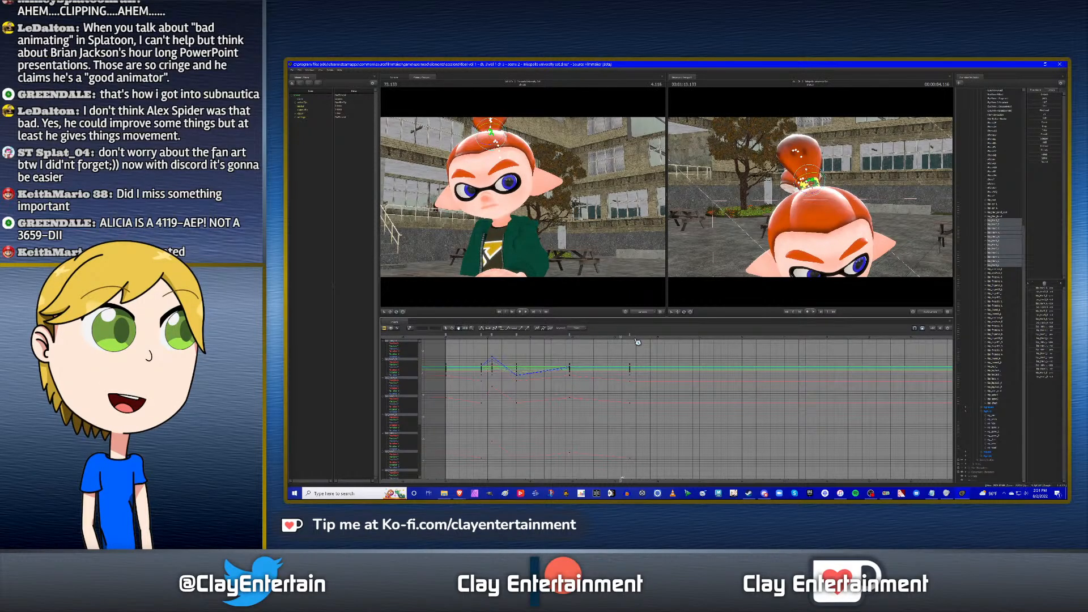
{"action": "left_click", "coordinate": [995, 430]}
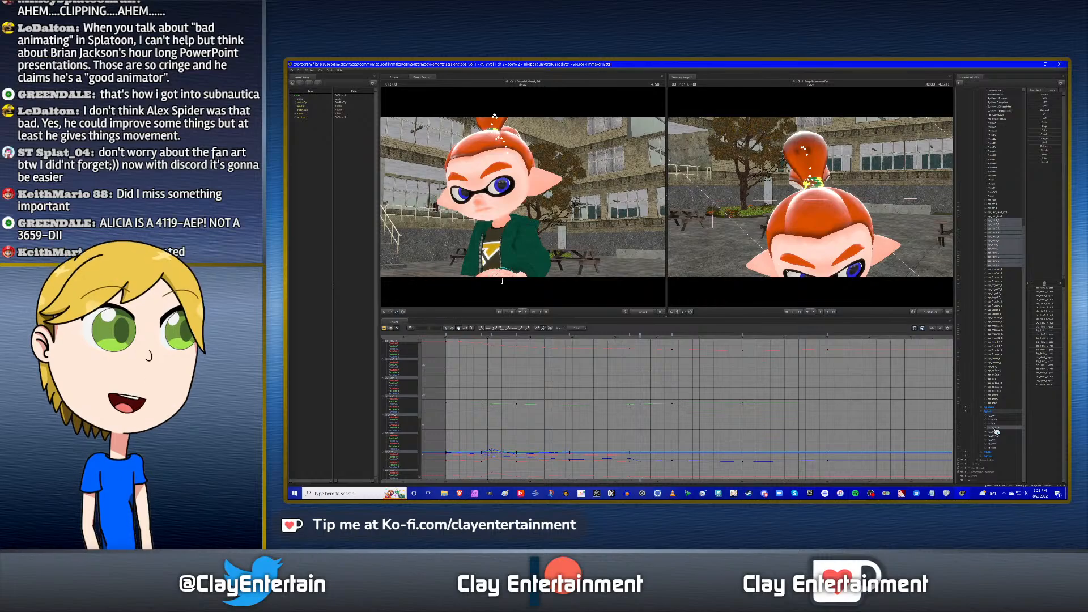
{"action": "key", "text": "ctrl+z"}
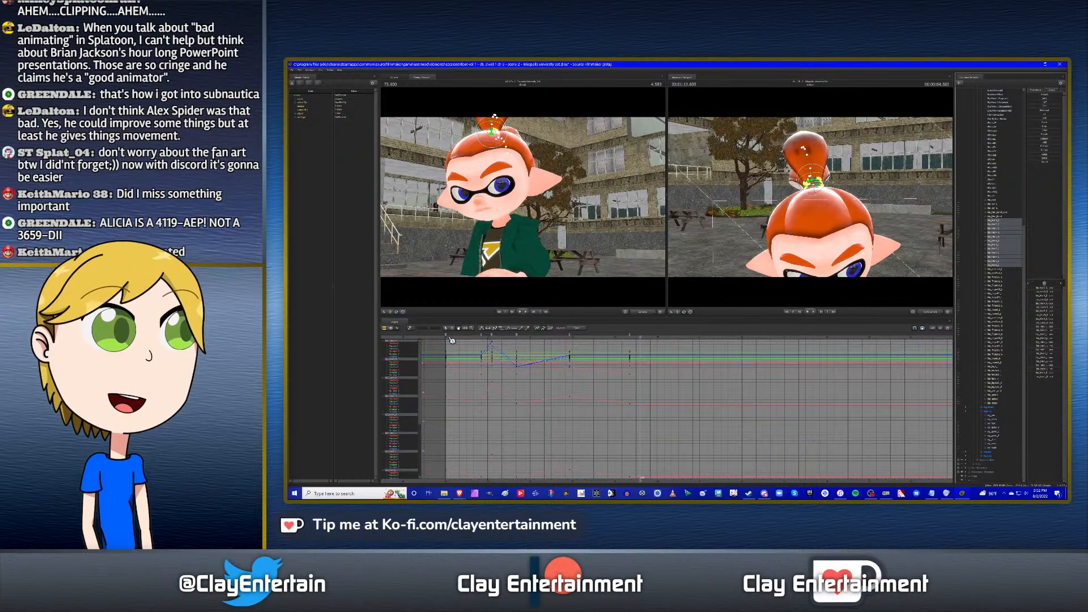
Copy the fifth hair keyframe, the second to last on the graph, for reuse at 4.583.
{"action": "left_click", "coordinate": [570, 335]}
{"action": "right_click", "coordinate": [570, 335]}
{"action": "left_click", "coordinate": [578, 354]}
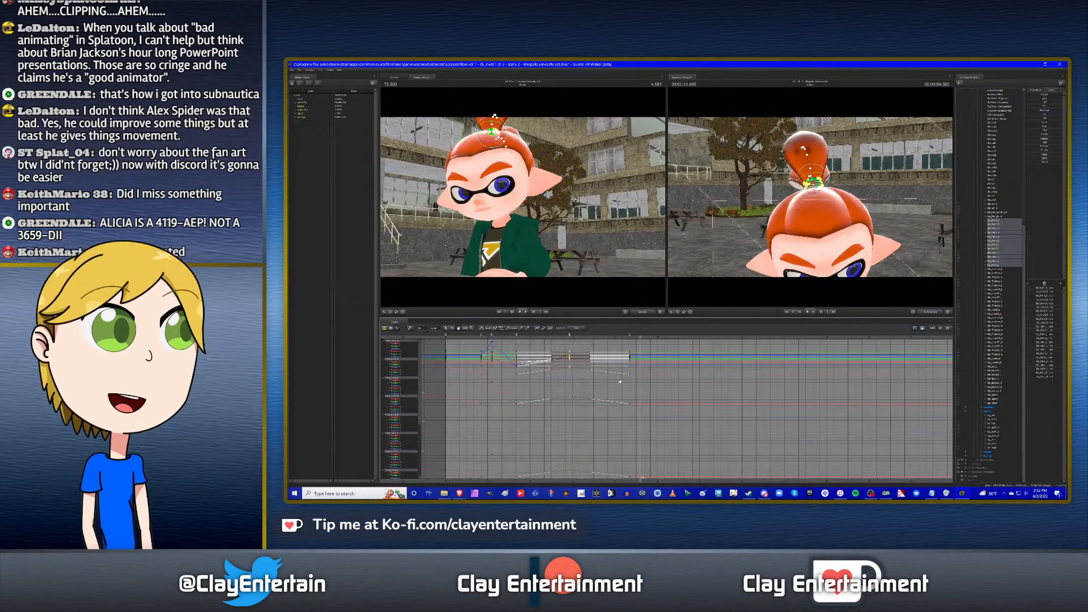
{"action": "left_click", "coordinate": [444, 329]}
{"action": "left_click", "coordinate": [625, 382]}
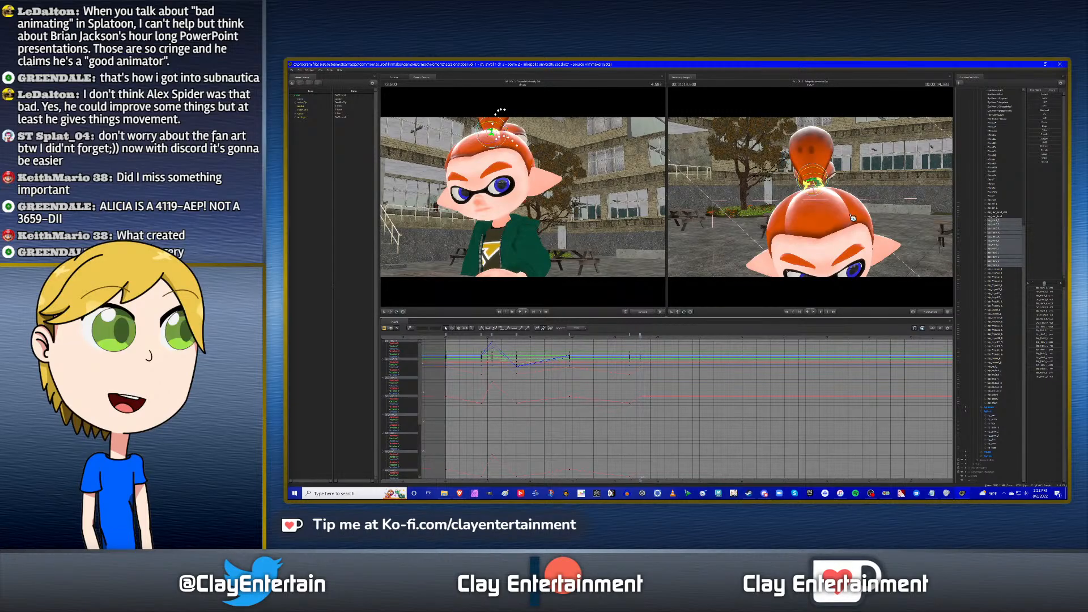
Rotate the selected hair bones at 4.583 to bend the topknot sideways.
{"action": "left_click_drag", "start_coordinate": [857, 220], "coordinate": [857, 220]}
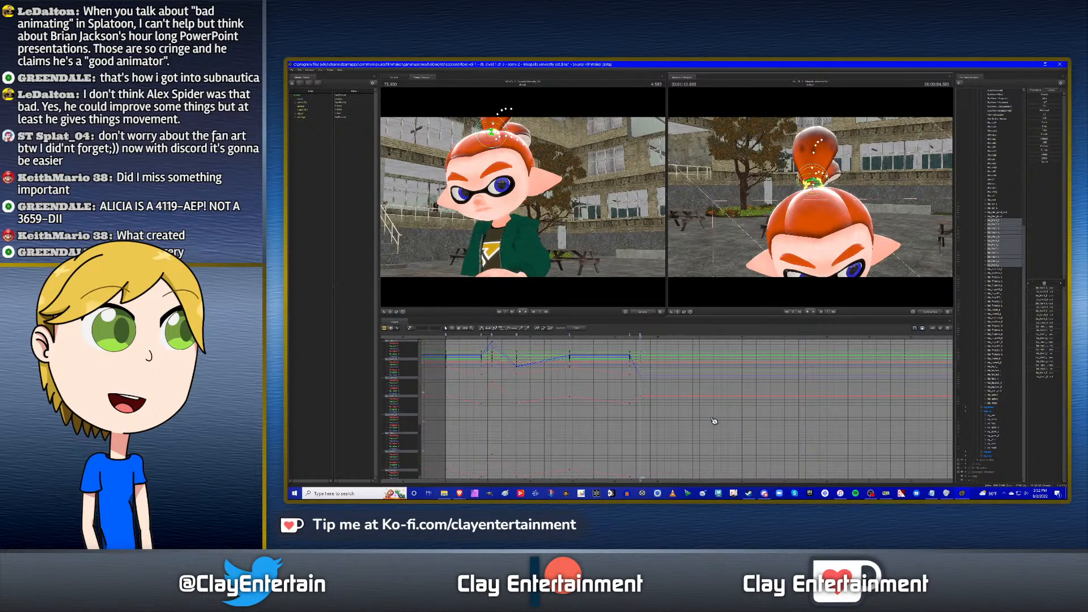
{"action": "scroll", "coordinate": [709, 417], "scroll_direction": "down", "scroll_amount": 3}
{"action": "scroll", "coordinate": [709, 417], "scroll_direction": "up", "scroll_amount": 2}
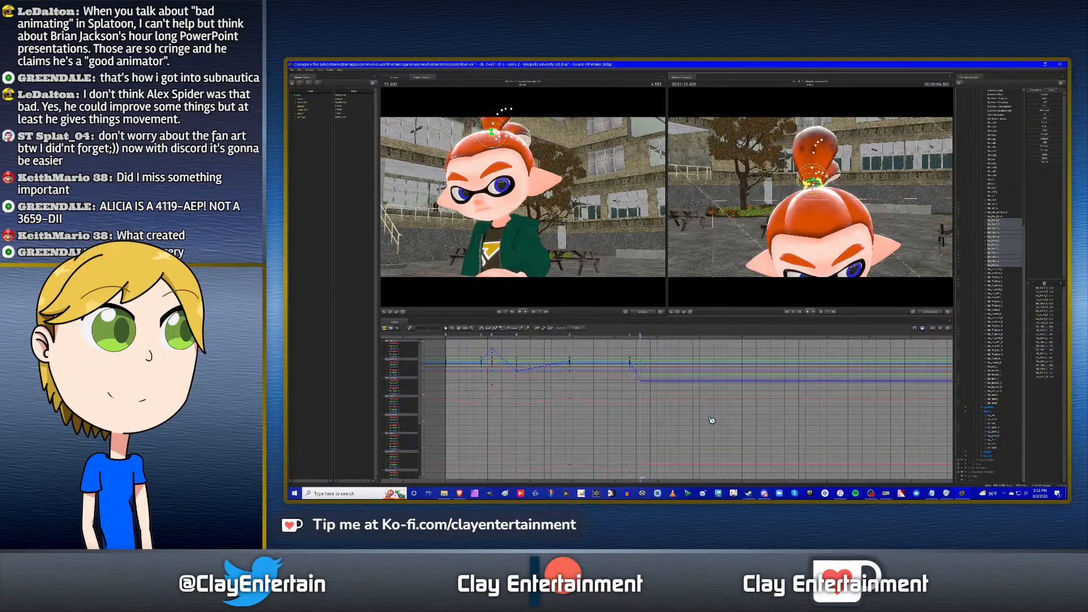
{"action": "scroll", "coordinate": [711, 419], "scroll_direction": "up", "scroll_amount": 2}
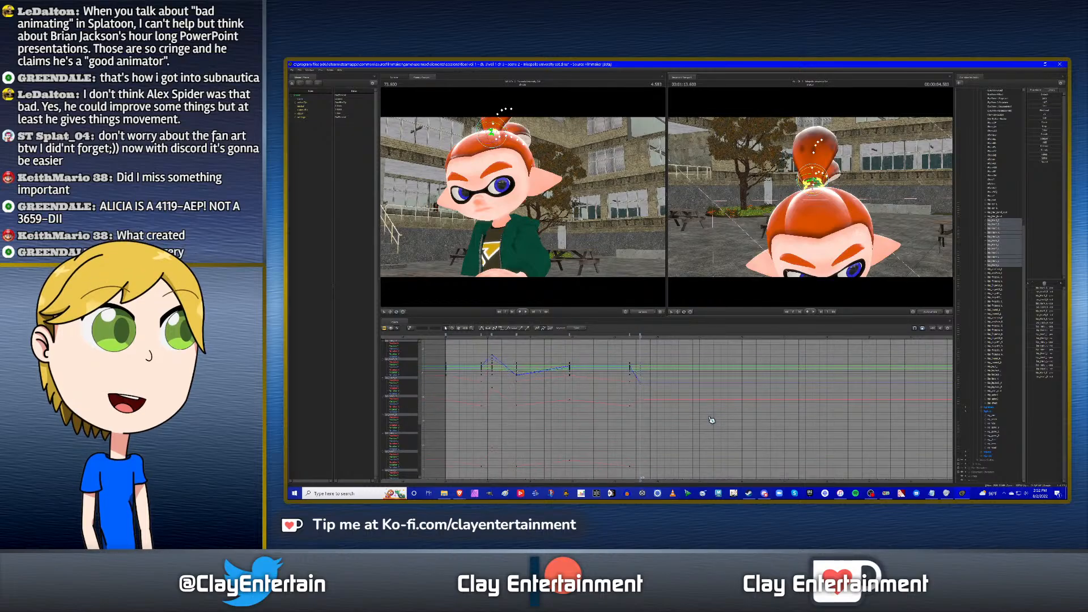
Move the playhead to 5.333 while viewing the body control's keys, and restore the hair bone selection.
{"action": "left_click", "coordinate": [459, 329]}
{"action": "left_click_drag", "start_coordinate": [663, 378], "coordinate": [699, 411]}
{"action": "scroll", "coordinate": [689, 378], "scroll_direction": "down", "scroll_amount": 1}
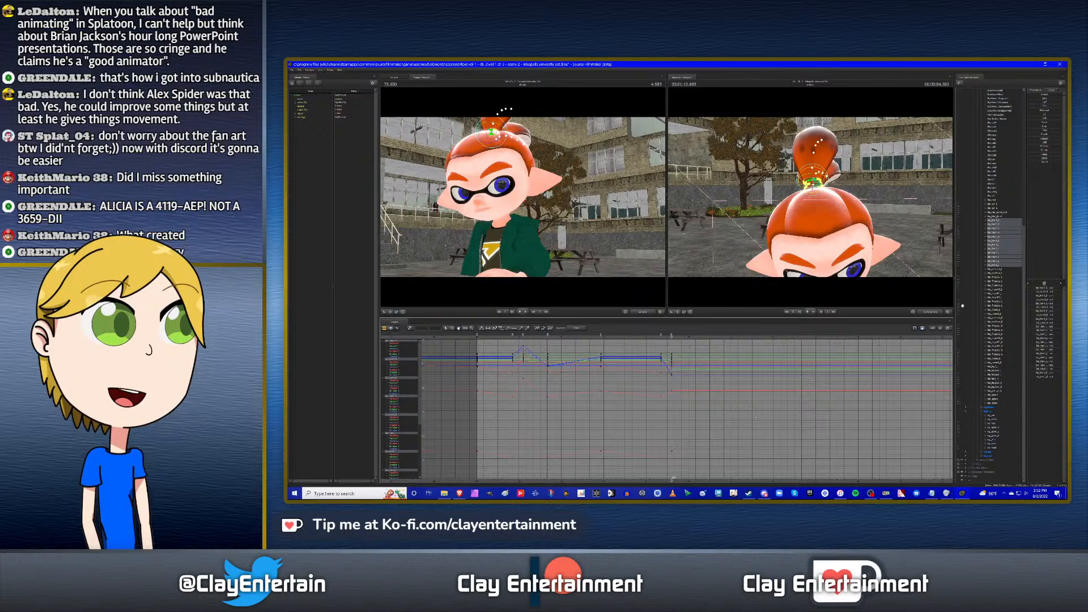
{"action": "left_click", "coordinate": [997, 428]}
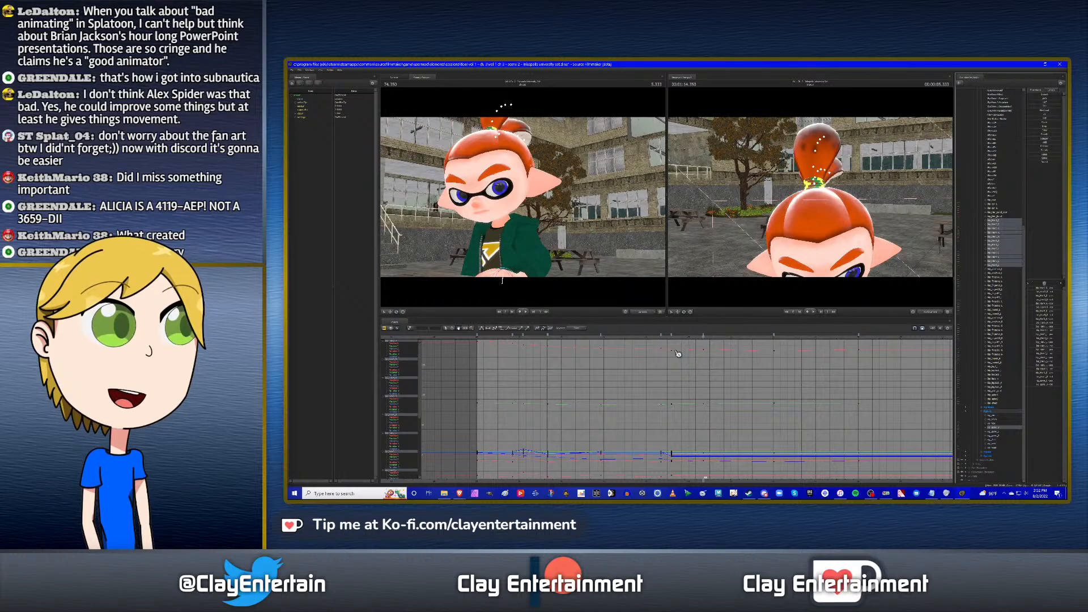
{"action": "key", "text": "ctrl+z"}
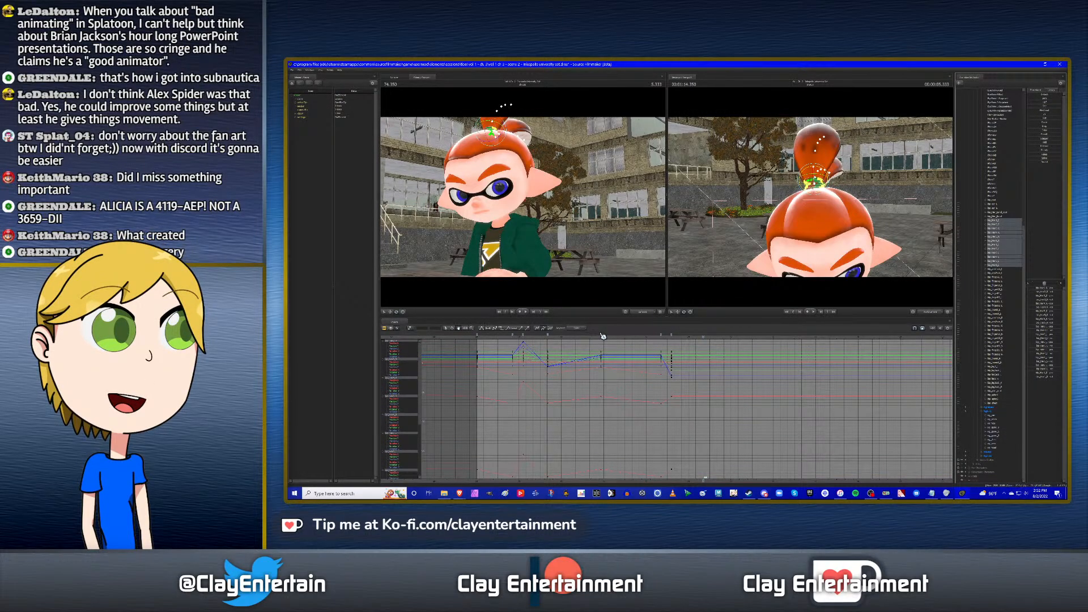
Paste a copy of the hair keyframe just before 4.583 at 5.333 and rotate the hair bones slightly.
{"action": "right_click", "coordinate": [661, 336]}
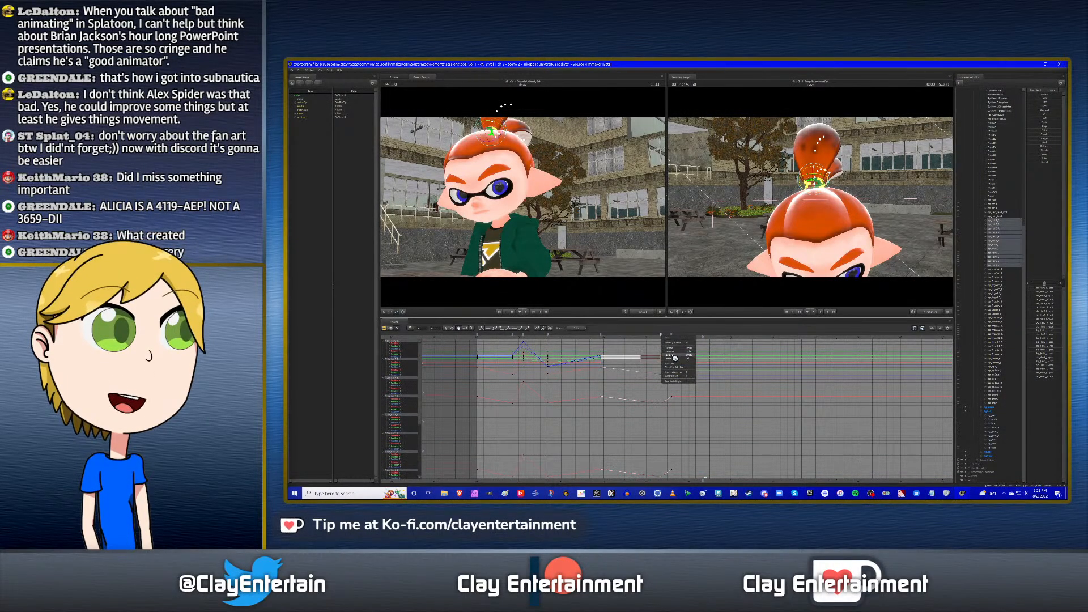
{"action": "left_click", "coordinate": [674, 357]}
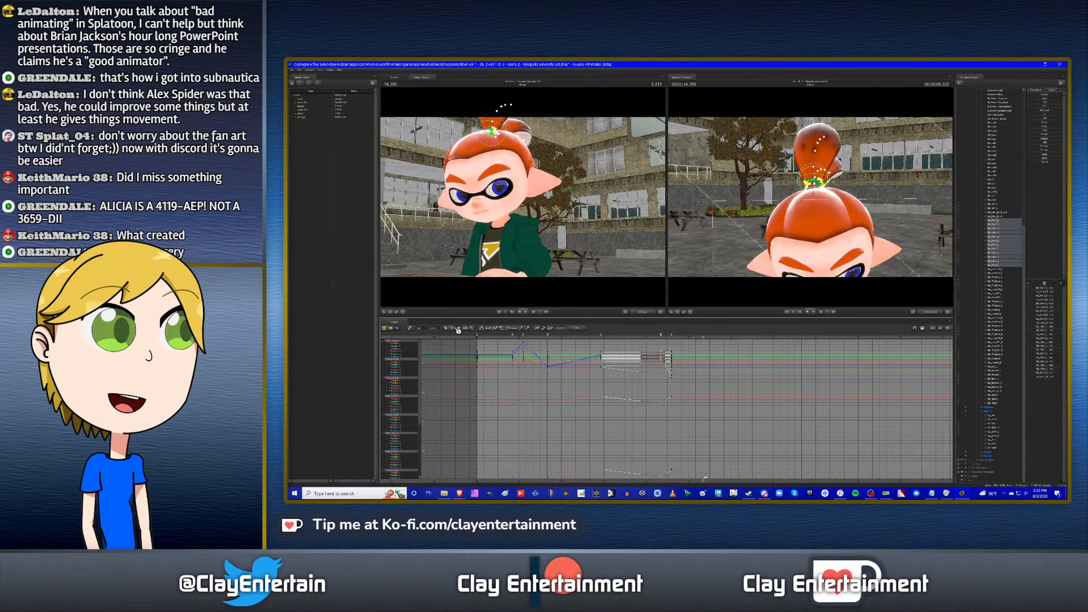
{"action": "left_click", "coordinate": [728, 421]}
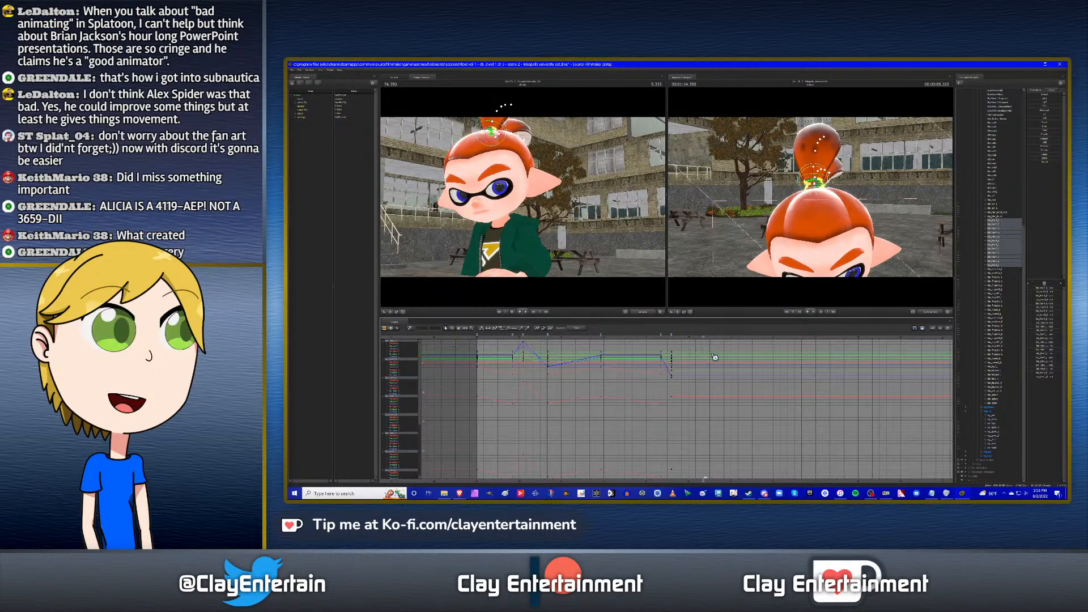
{"action": "key", "text": "ctrl+v"}
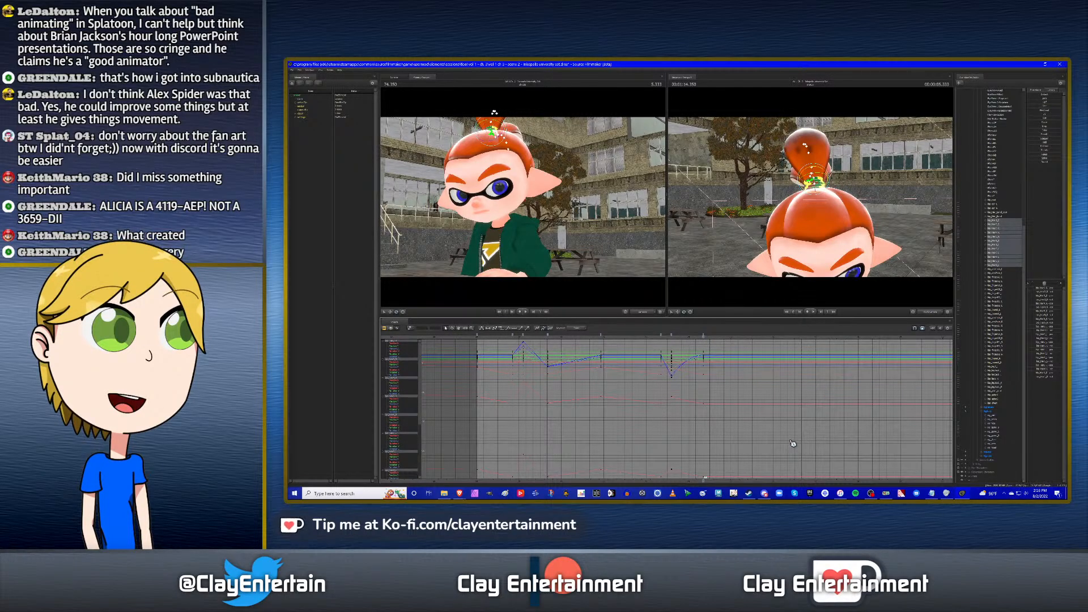
{"action": "scroll", "coordinate": [686, 432], "scroll_direction": "down", "scroll_amount": 2}
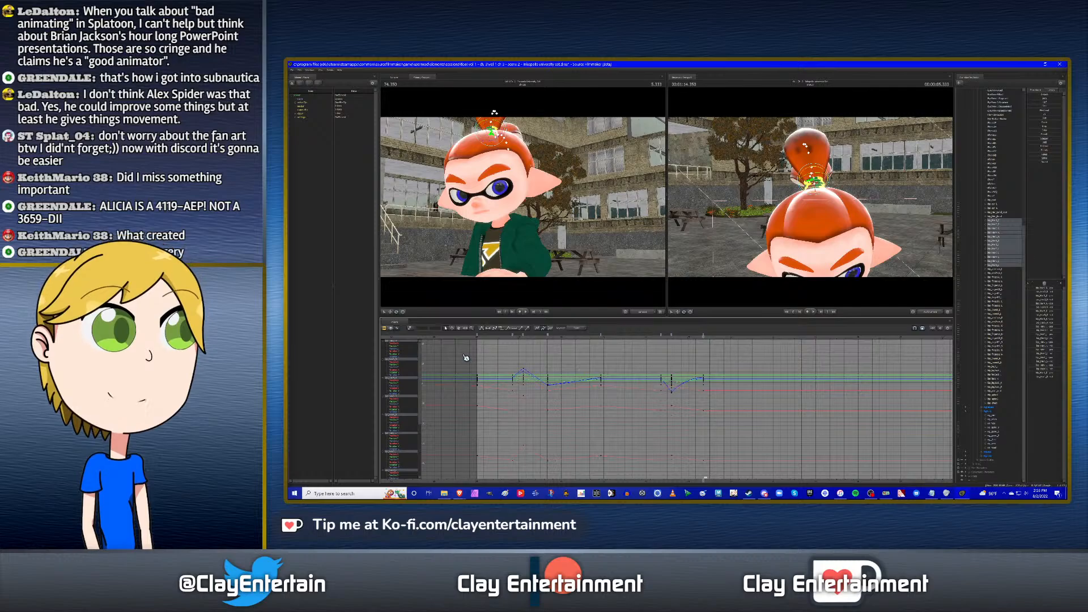
{"action": "left_click_drag", "start_coordinate": [466, 357], "coordinate": [787, 475]}
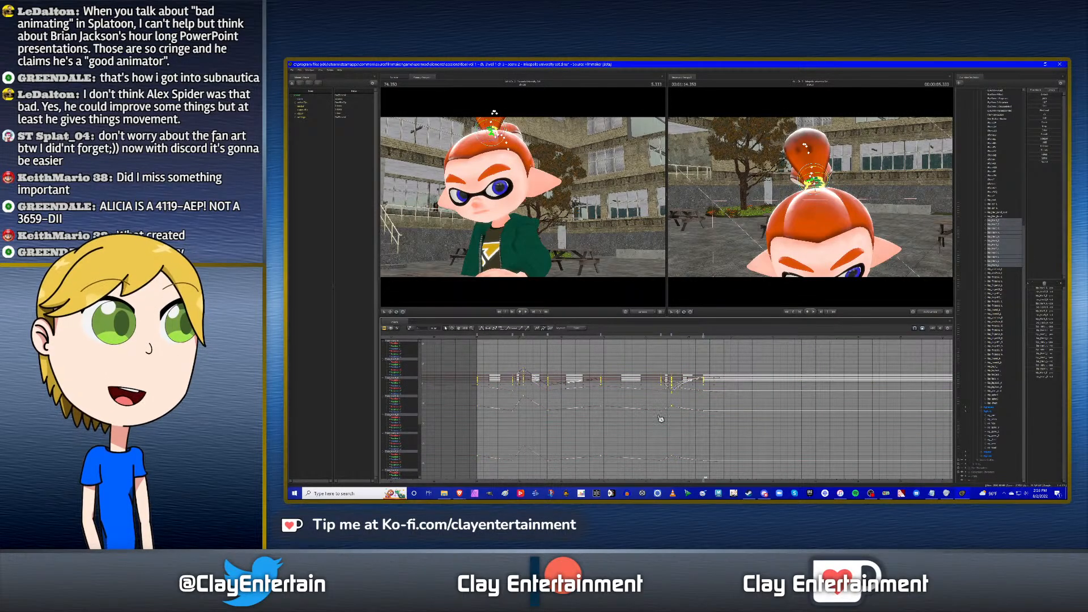
{"action": "left_click", "coordinate": [741, 433]}
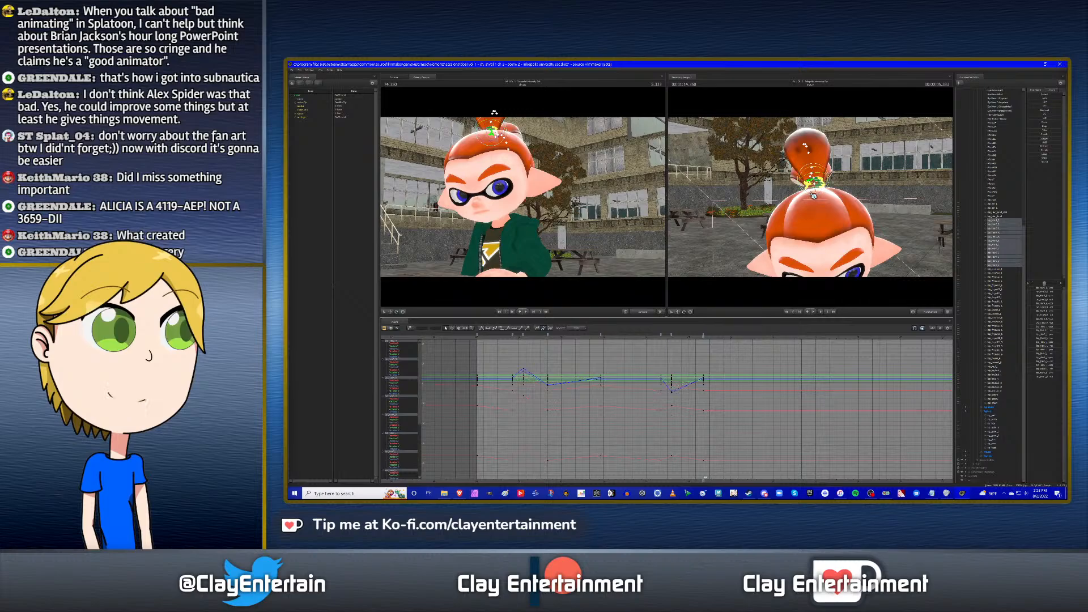
{"action": "left_click_drag", "start_coordinate": [815, 196], "coordinate": [827, 197]}
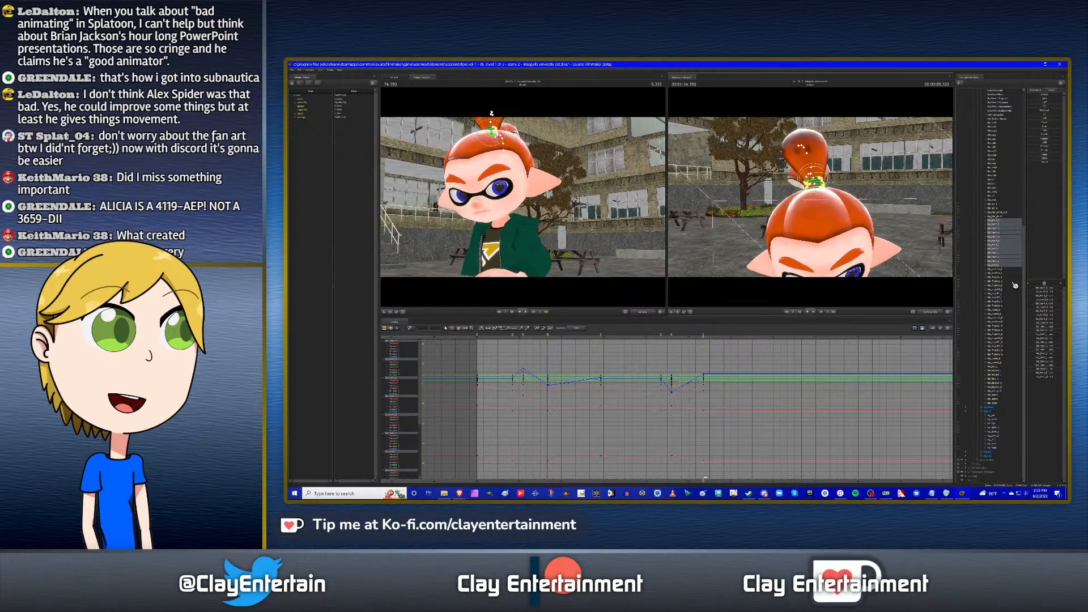
Move the playhead to 7.000 using the body control's keys and paste a copy of the fifth hair keyframe there.
{"action": "left_click", "coordinate": [1000, 430]}
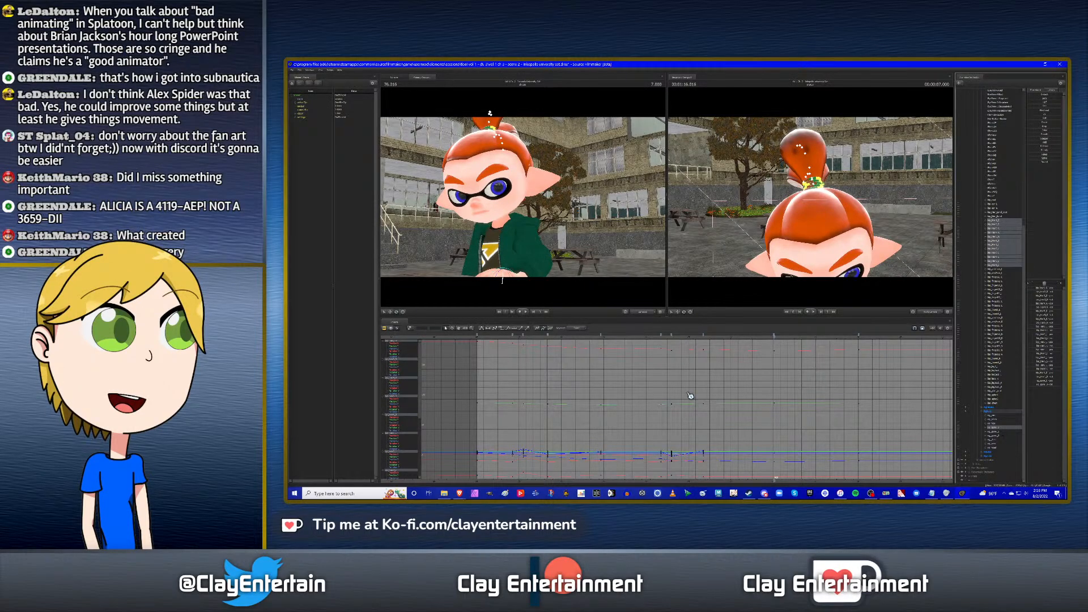
{"action": "key", "text": "ctrl+z"}
{"action": "left_click_drag", "start_coordinate": [869, 250], "coordinate": [787, 250], "text": "alt"}
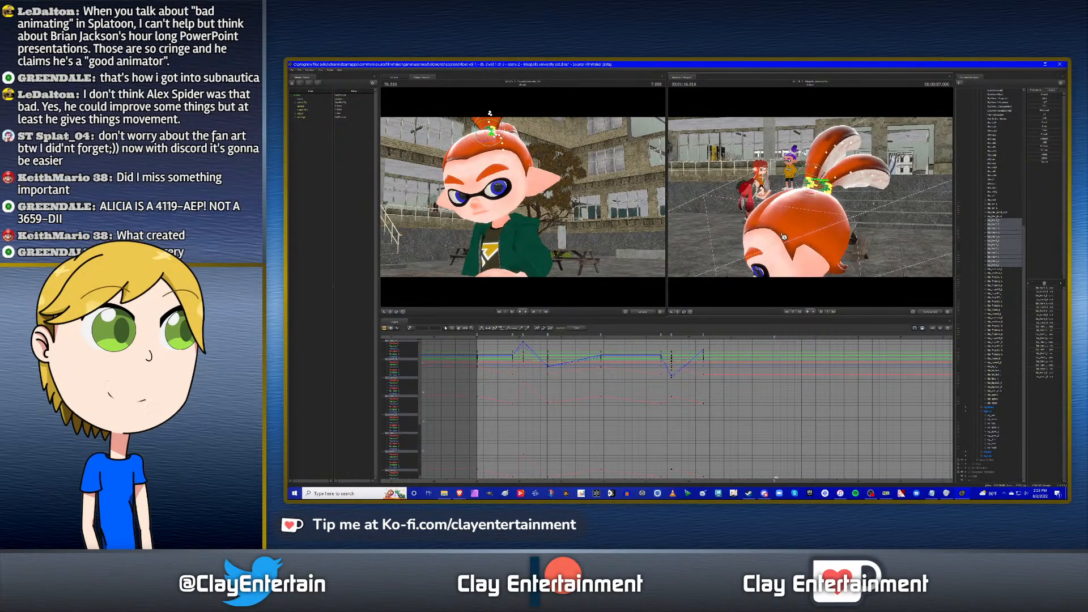
{"action": "right_click", "coordinate": [603, 338]}
{"action": "left_click", "coordinate": [607, 353]}
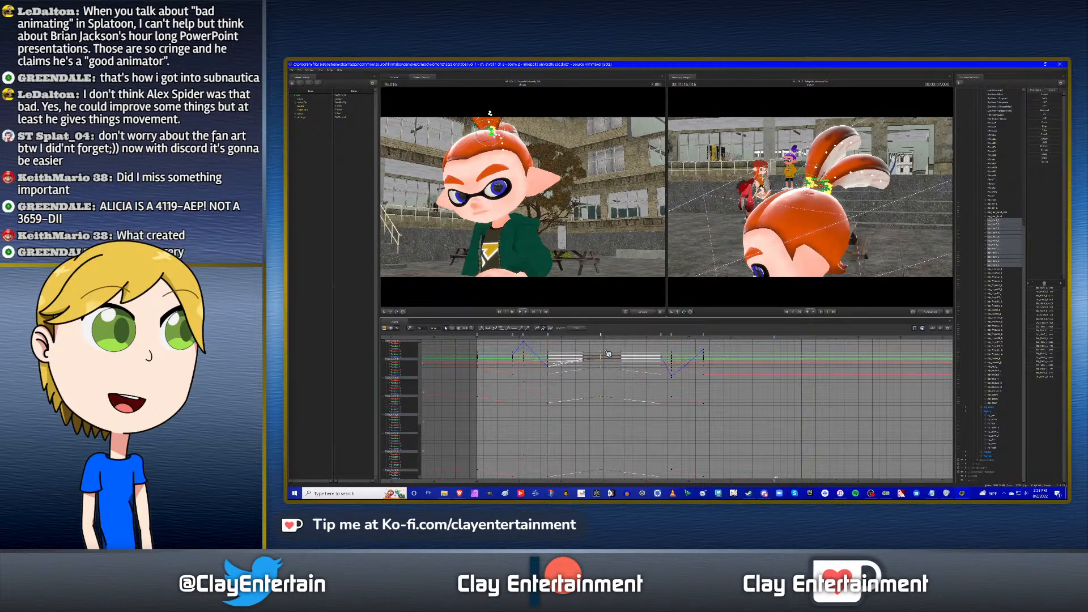
{"action": "left_click", "coordinate": [740, 425]}
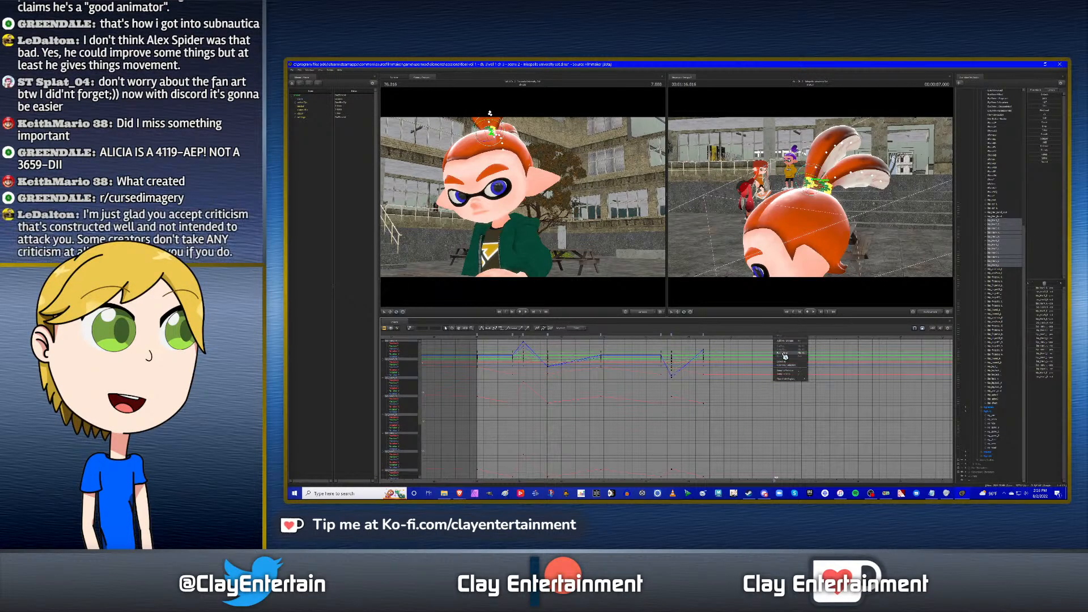
{"action": "key", "text": "ctrl+v"}
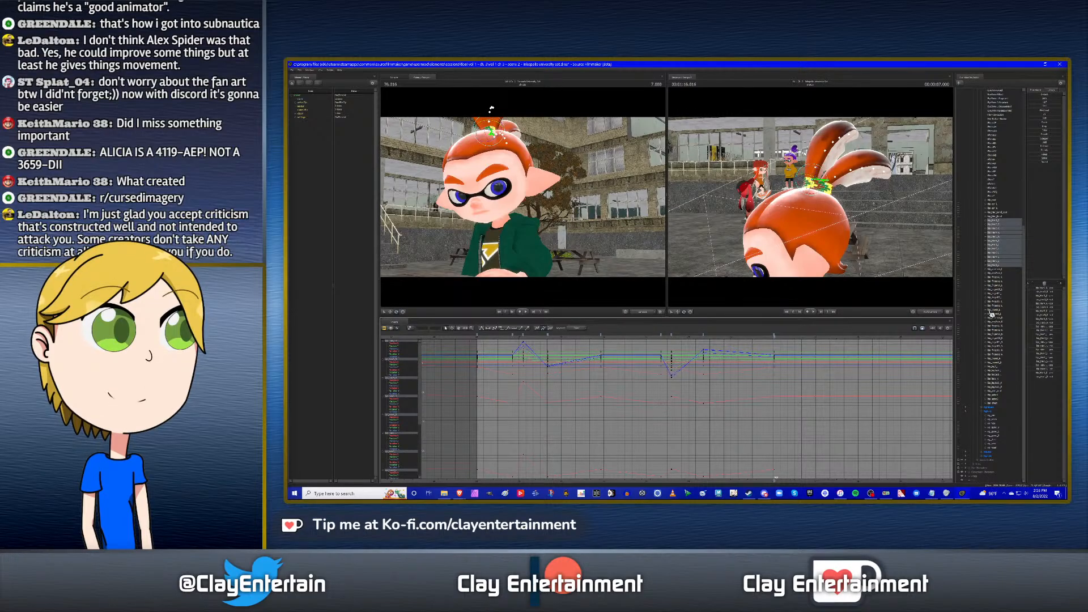
Move the playhead to 9.000 using the body control's keys and paste a copy of the 5.333 hair keyframe there.
{"action": "left_click", "coordinate": [997, 429]}
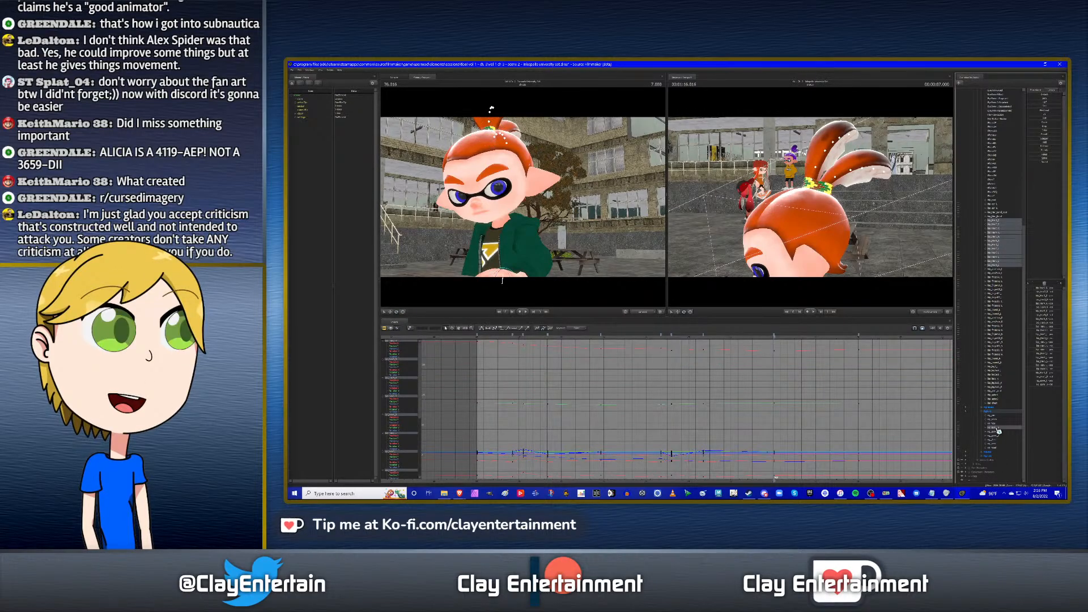
{"action": "key", "text": "Down"}
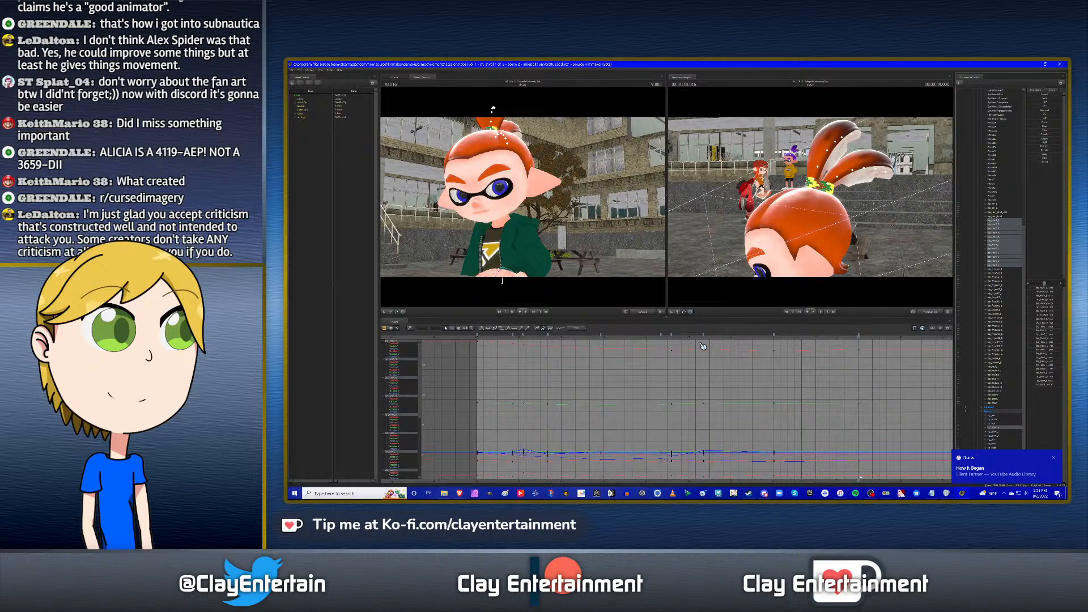
{"action": "key", "text": "ctrl+z"}
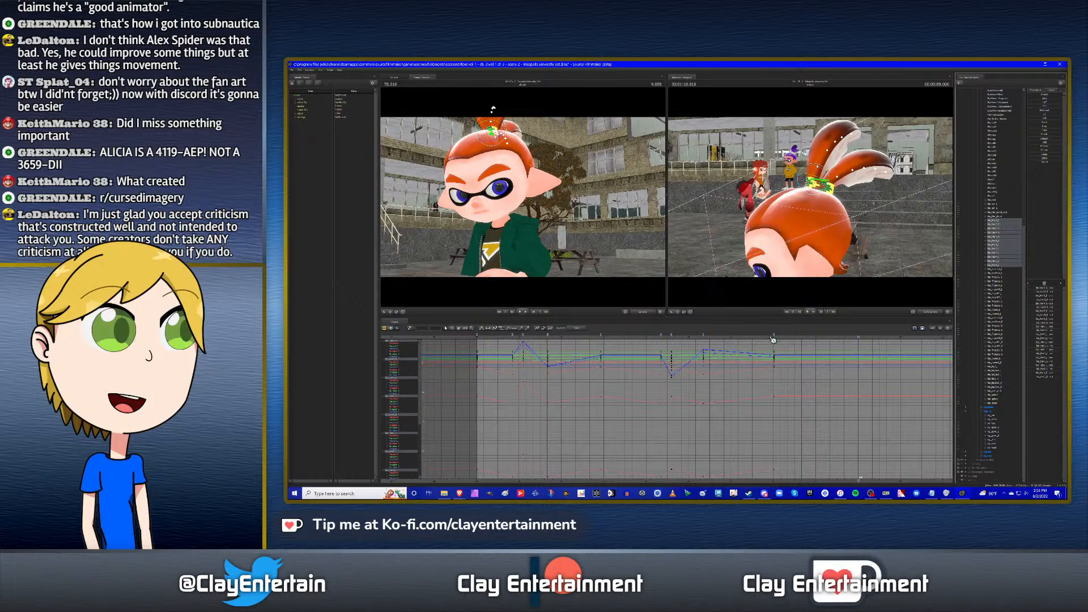
{"action": "left_click", "coordinate": [703, 335]}
{"action": "right_click", "coordinate": [703, 335]}
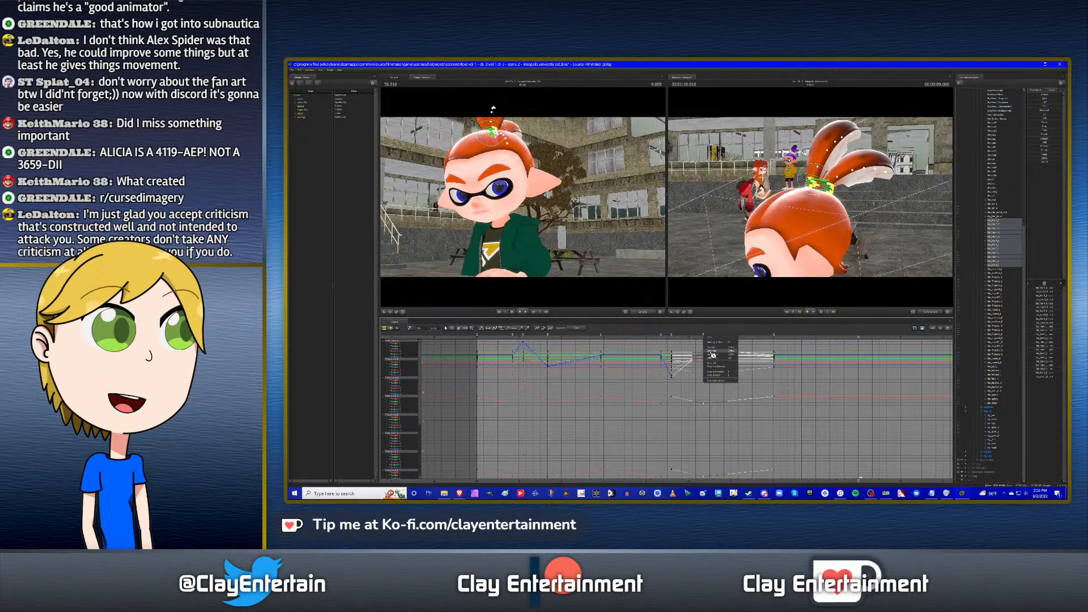
{"action": "left_click", "coordinate": [715, 357]}
{"action": "left_click", "coordinate": [805, 382]}
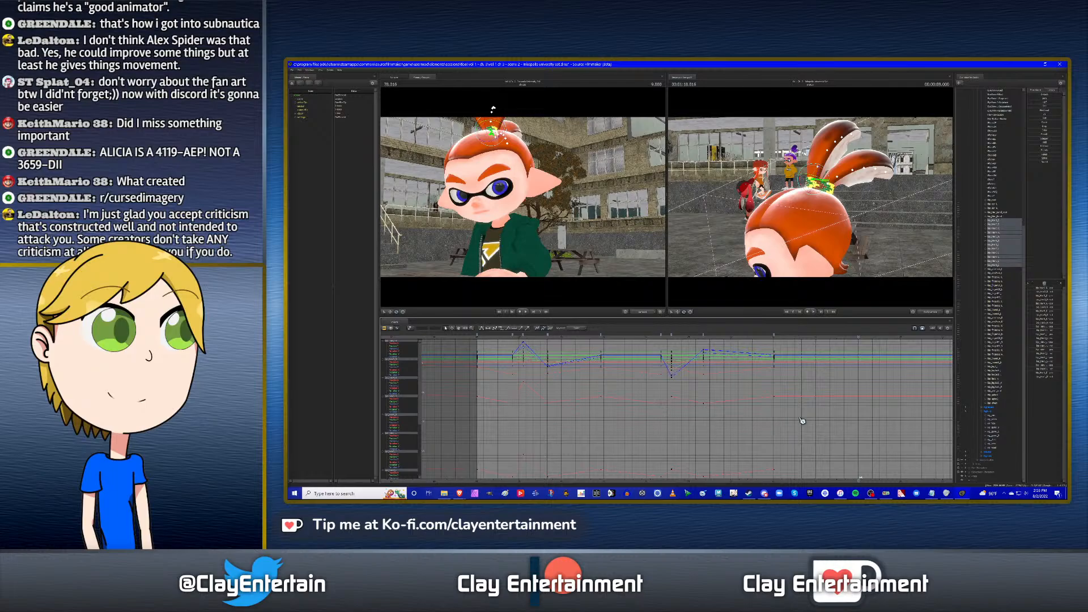
{"action": "key", "text": "ctrl+v"}
Select all of the hair bones' keyframes in the graph and change their tangent type.
{"action": "scroll", "coordinate": [796, 421], "scroll_direction": "down", "scroll_amount": 3}
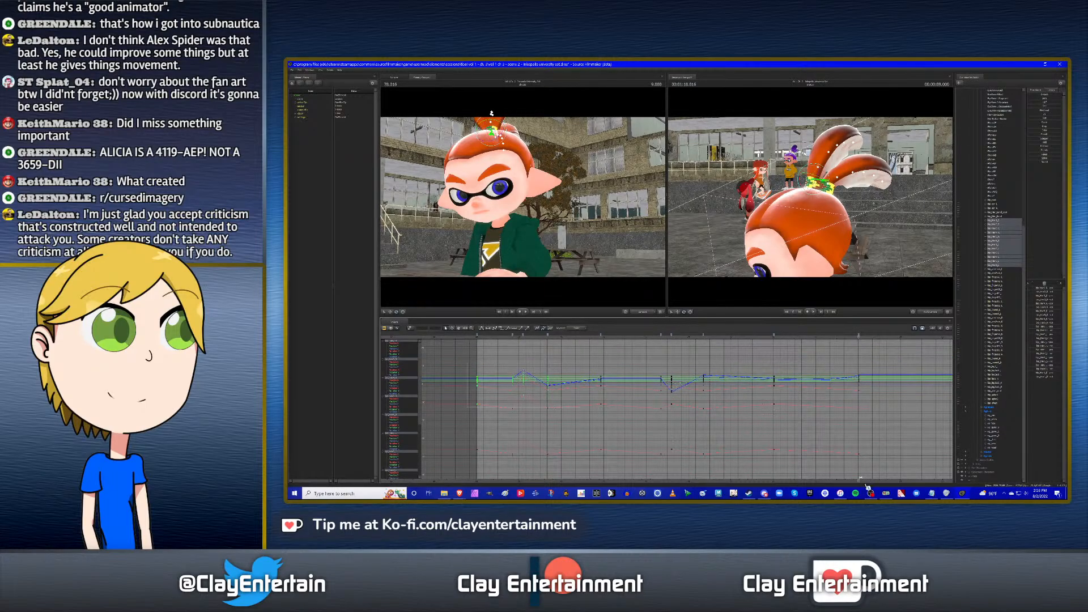
{"action": "left_click_drag", "start_coordinate": [866, 485], "coordinate": [874, 481]}
{"action": "left_click", "coordinate": [481, 328]}
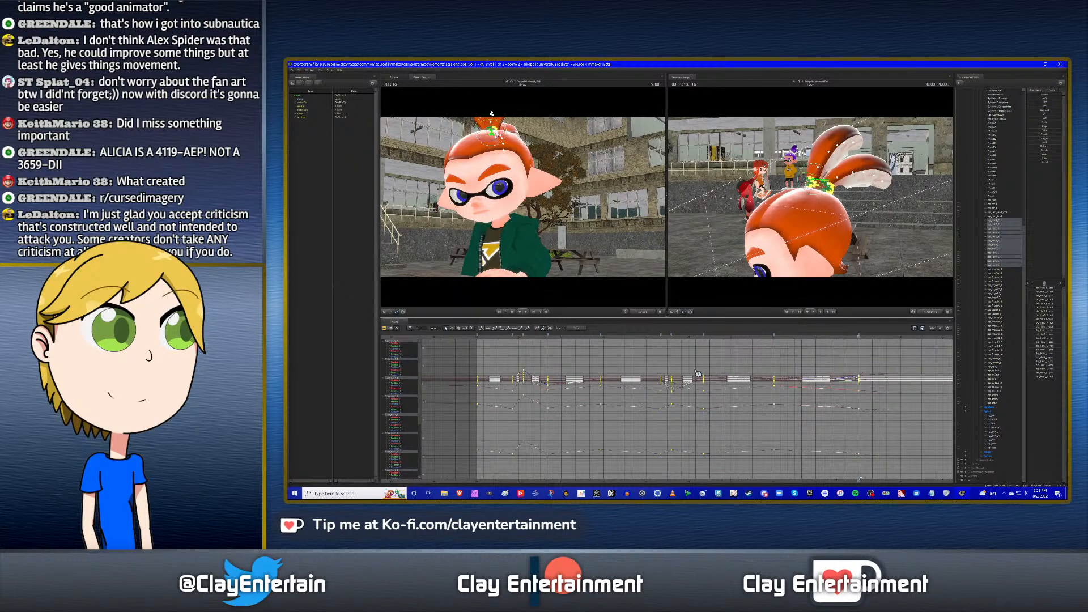
{"action": "left_click", "coordinate": [756, 373]}
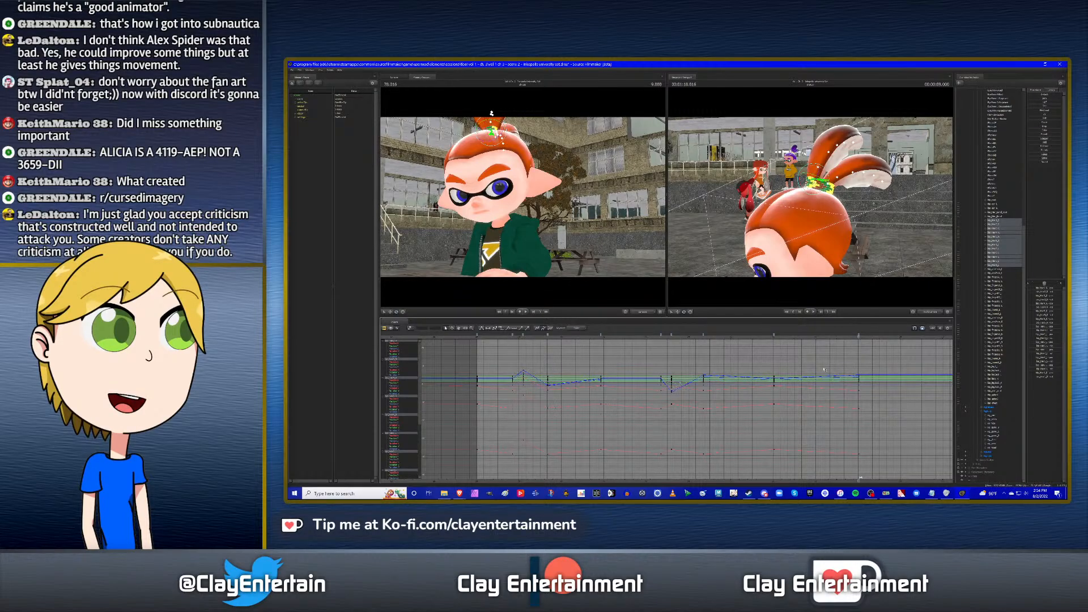
{"action": "scroll", "coordinate": [825, 369], "scroll_direction": "up", "scroll_amount": 2}
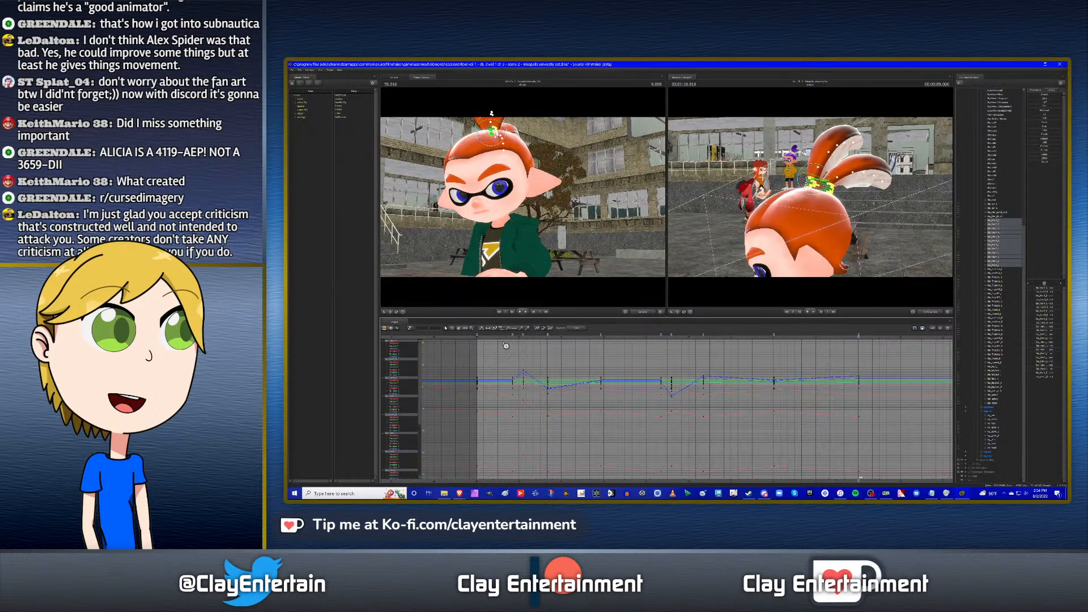
{"action": "left_click", "coordinate": [459, 328]}
{"action": "left_click_drag", "start_coordinate": [770, 402], "coordinate": [784, 386]}
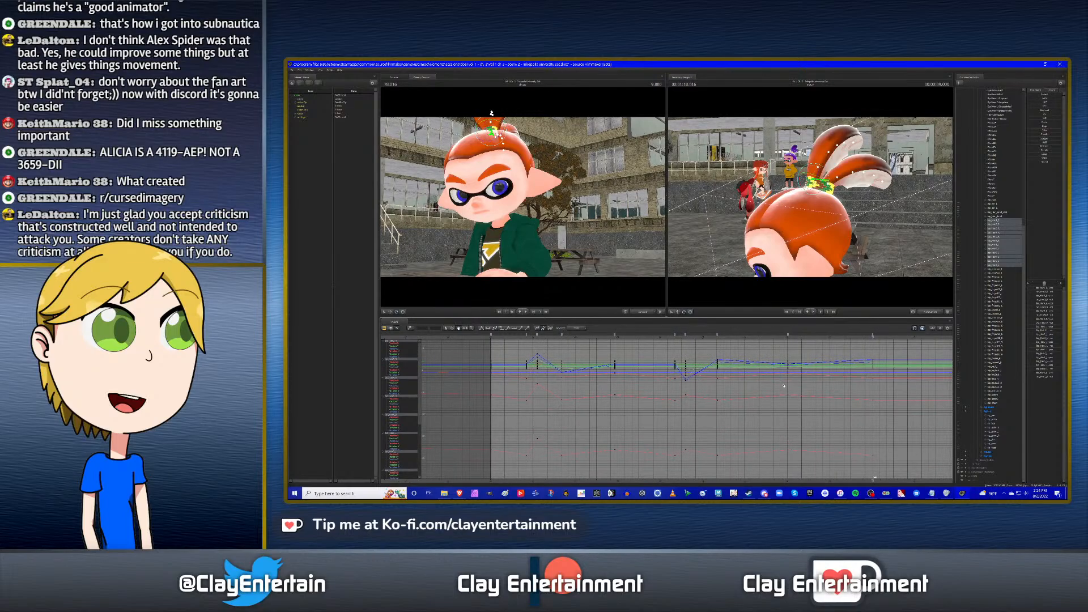
{"action": "scroll", "coordinate": [818, 401], "scroll_direction": "up", "scroll_amount": 1}
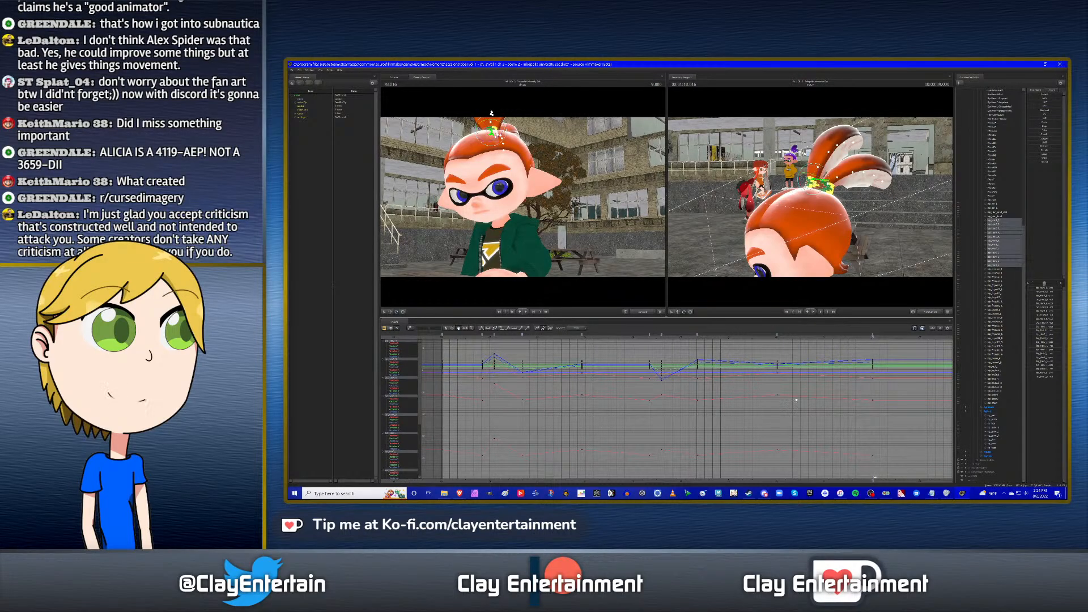
{"action": "scroll", "coordinate": [798, 401], "scroll_direction": "up", "scroll_amount": 3}
{"action": "left_click_drag", "start_coordinate": [760, 394], "coordinate": [811, 396]}
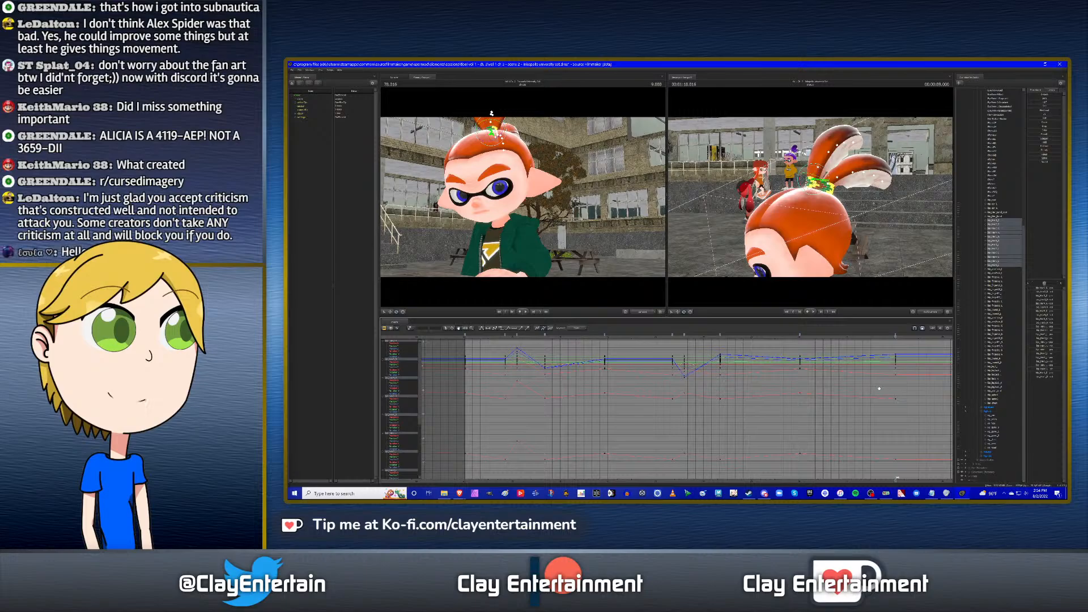
{"action": "middle_click_drag", "start_coordinate": [875, 394], "coordinate": [865, 396]}
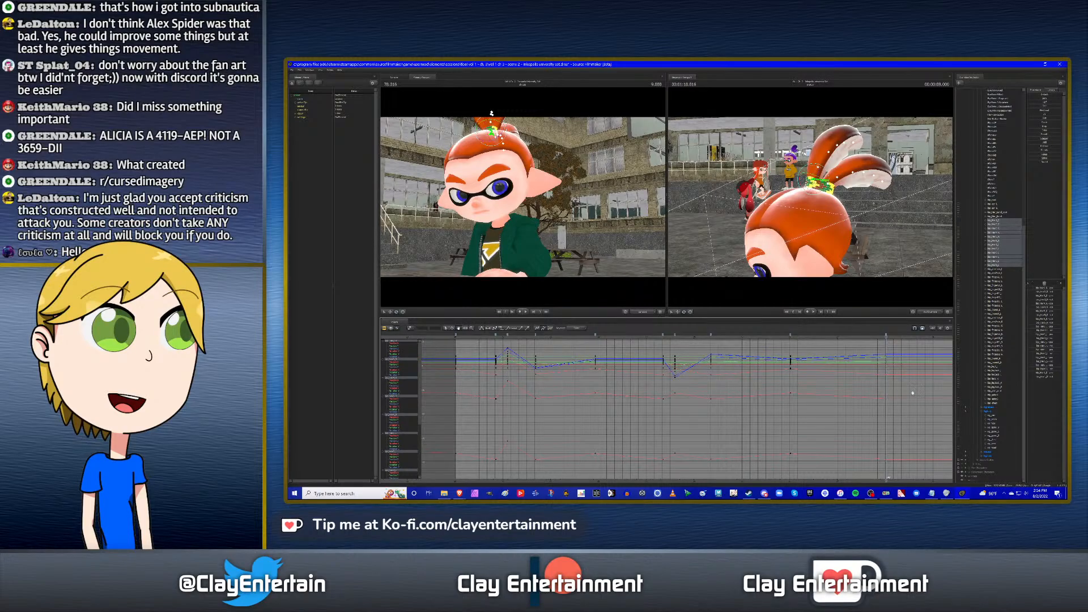
{"action": "left_click", "coordinate": [995, 429]}
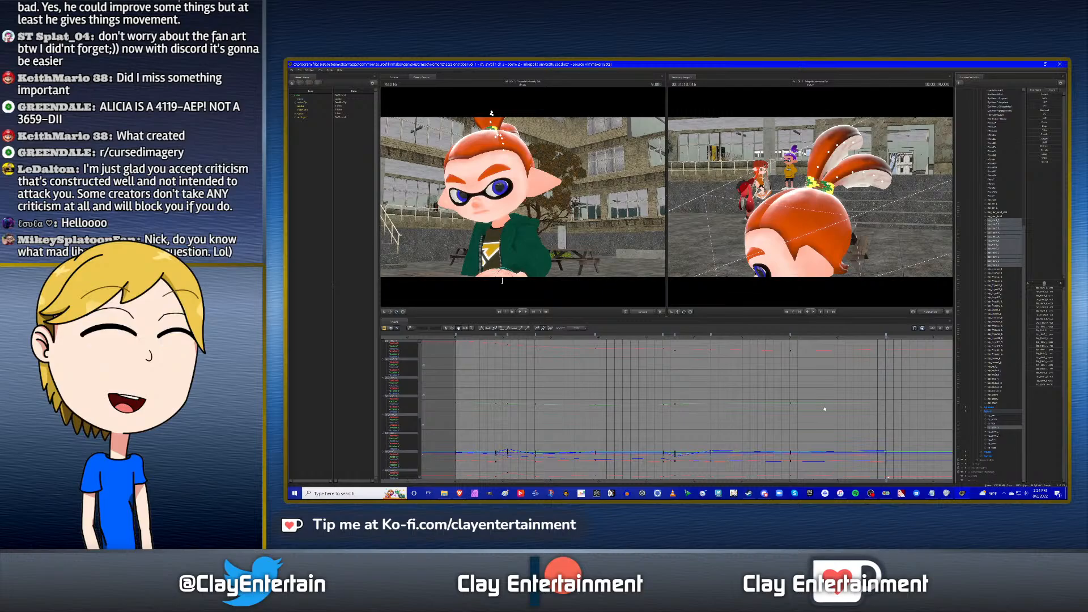
{"action": "scroll", "coordinate": [825, 406], "scroll_direction": "down", "scroll_amount": 5}
{"action": "middle_click_drag", "start_coordinate": [772, 381], "coordinate": [727, 386]}
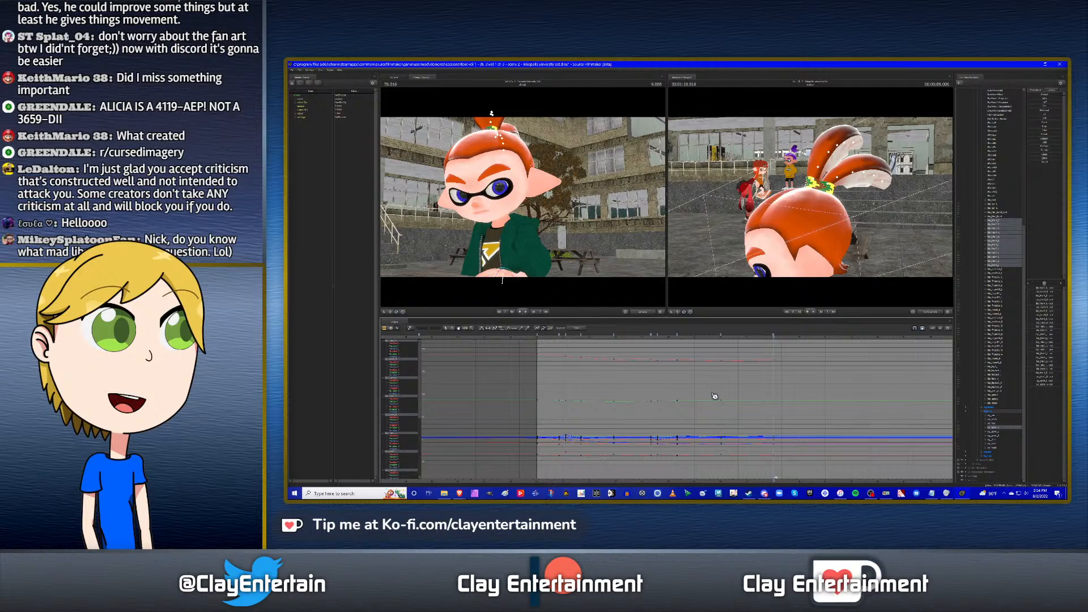
{"action": "key", "text": "ctrl+z"}
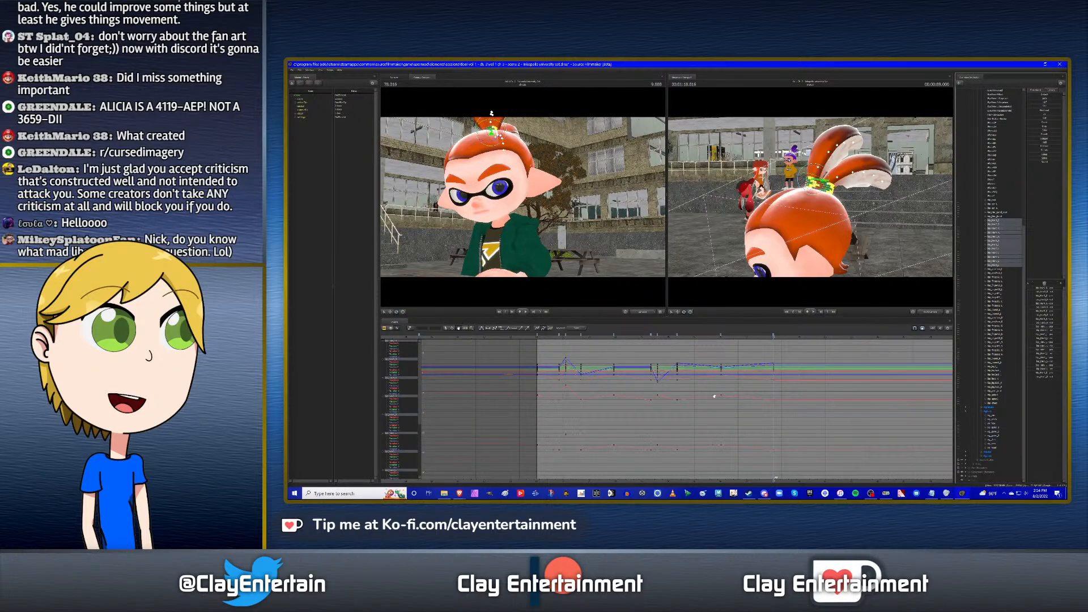
Play back the shot from the start and examine the hair bones' motion and curves across all keyframes.
{"action": "scroll", "coordinate": [714, 396], "scroll_direction": "up", "scroll_amount": 3}
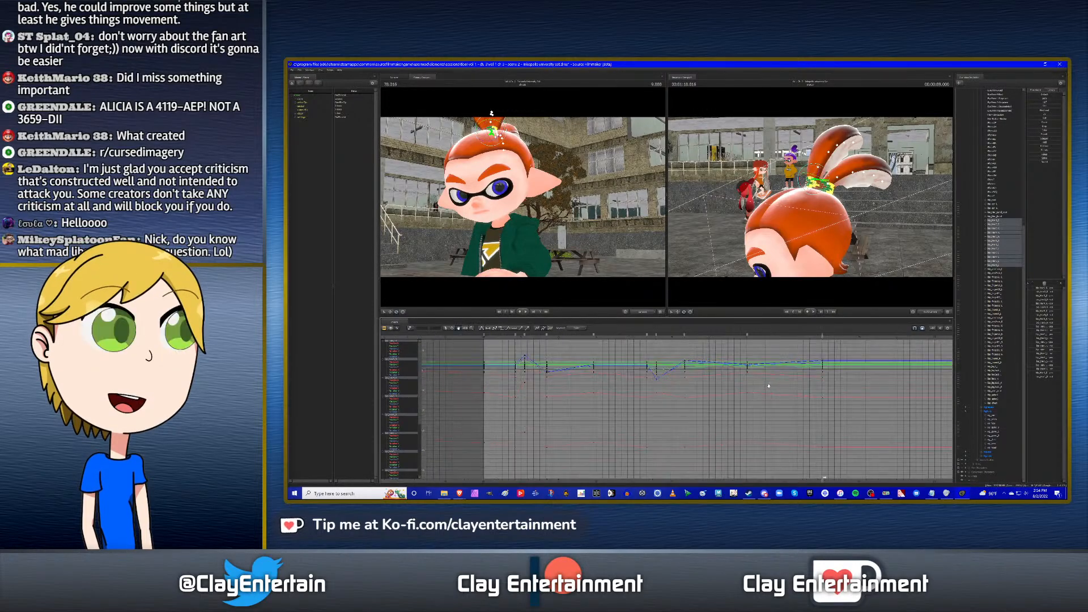
{"action": "scroll", "coordinate": [769, 386], "scroll_direction": "up", "scroll_amount": 4}
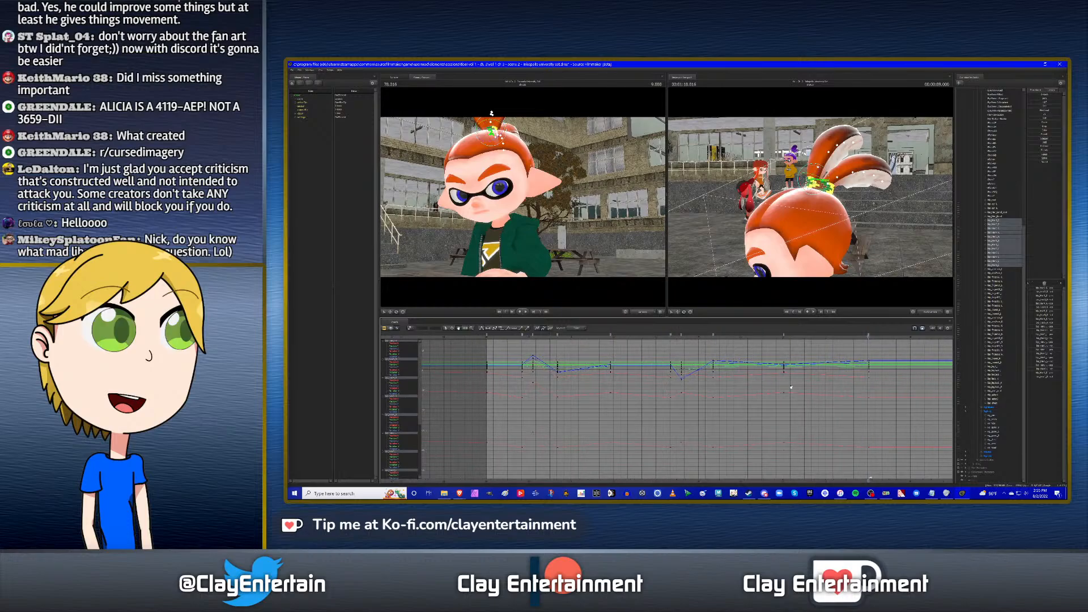
{"action": "scroll", "coordinate": [772, 390], "scroll_direction": "up", "scroll_amount": 3}
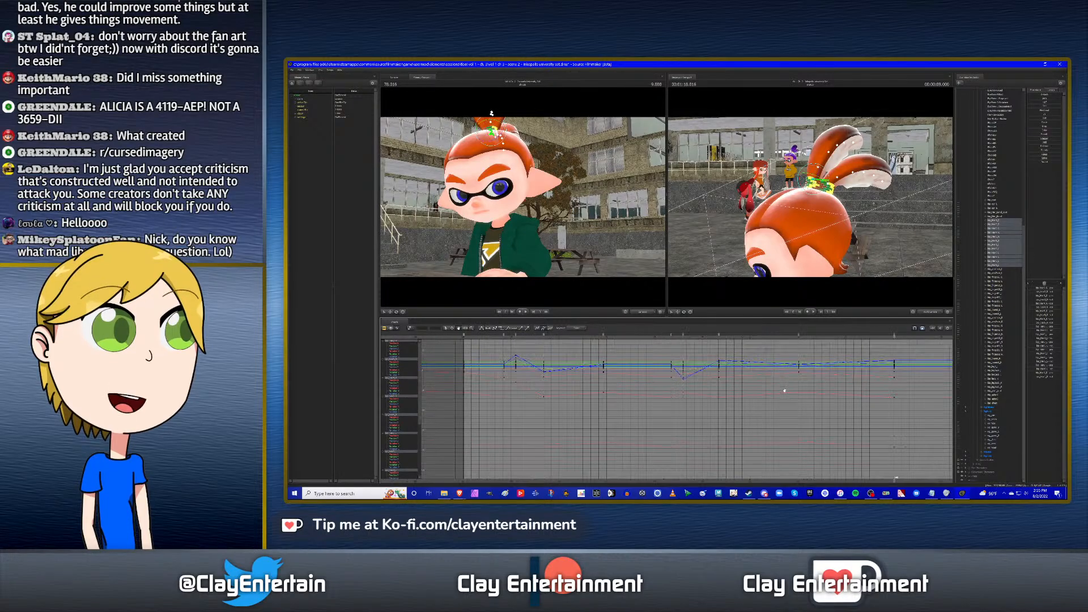
{"action": "scroll", "coordinate": [779, 392], "scroll_direction": "up", "scroll_amount": 2}
{"action": "scroll", "coordinate": [726, 392], "scroll_direction": "left", "scroll_amount": 2}
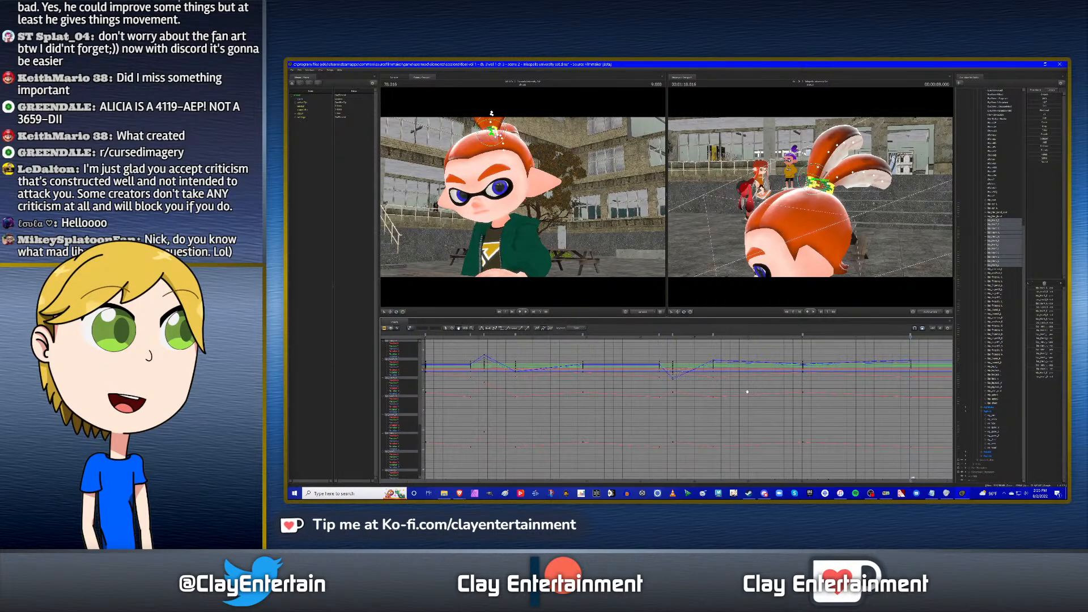
{"action": "left_click", "coordinate": [574, 339]}
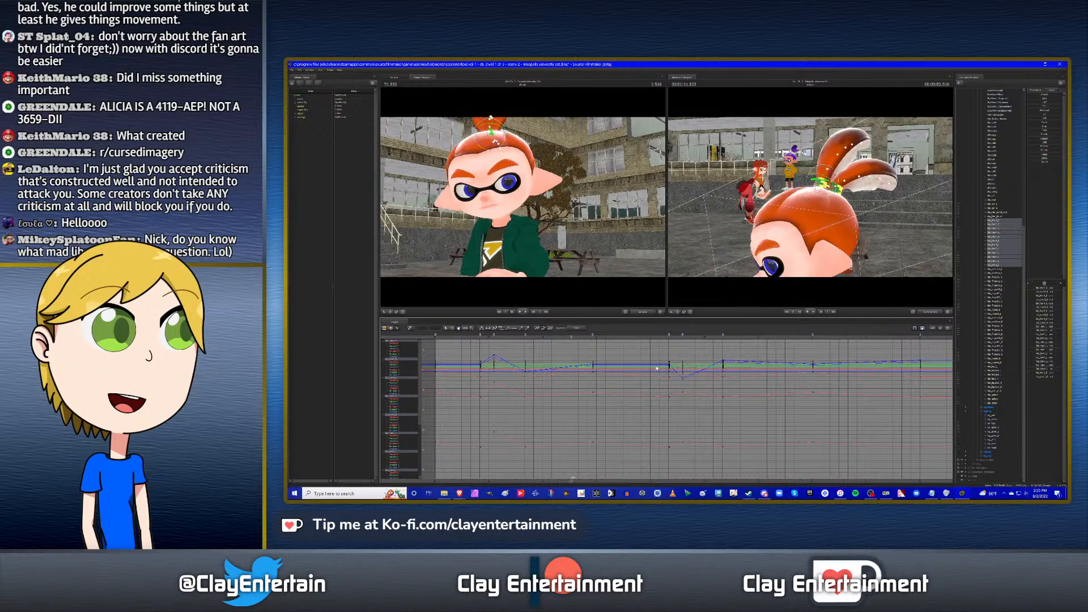
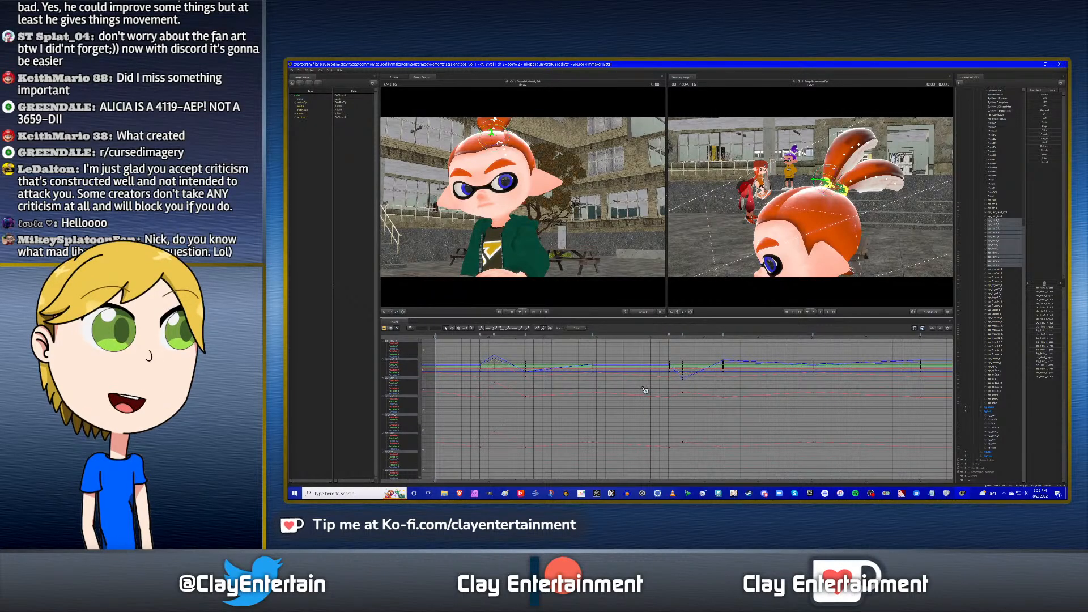
{"action": "scroll", "coordinate": [645, 389], "scroll_direction": "down", "scroll_amount": 1}
{"action": "scroll", "coordinate": [645, 390], "scroll_direction": "up", "scroll_amount": 1}
{"action": "scroll", "coordinate": [740, 387], "scroll_direction": "down", "scroll_amount": 1}
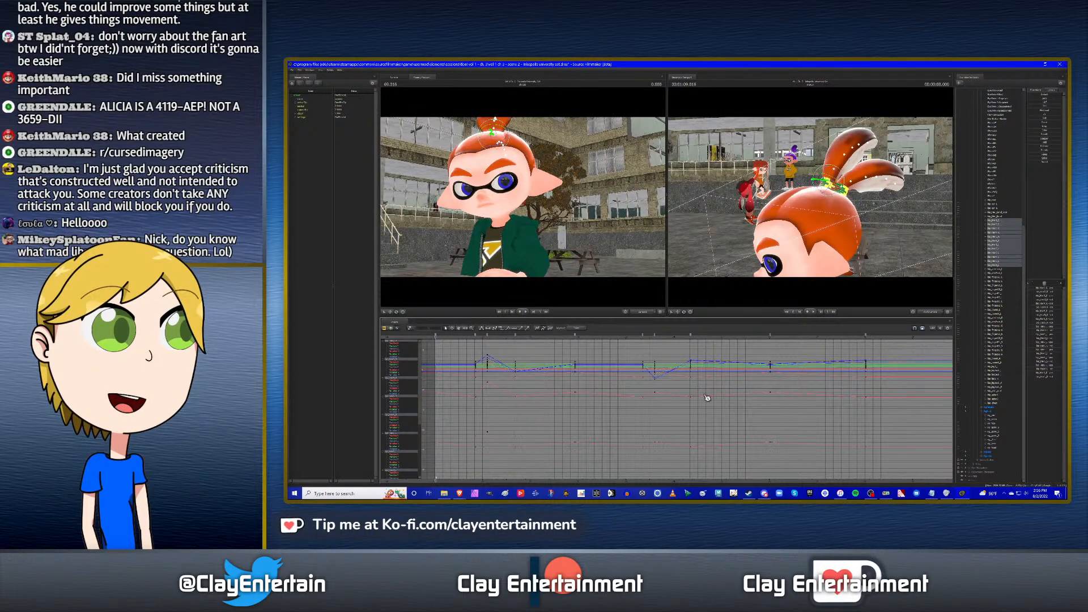
{"action": "scroll", "coordinate": [701, 392], "scroll_direction": "up", "scroll_amount": 4}
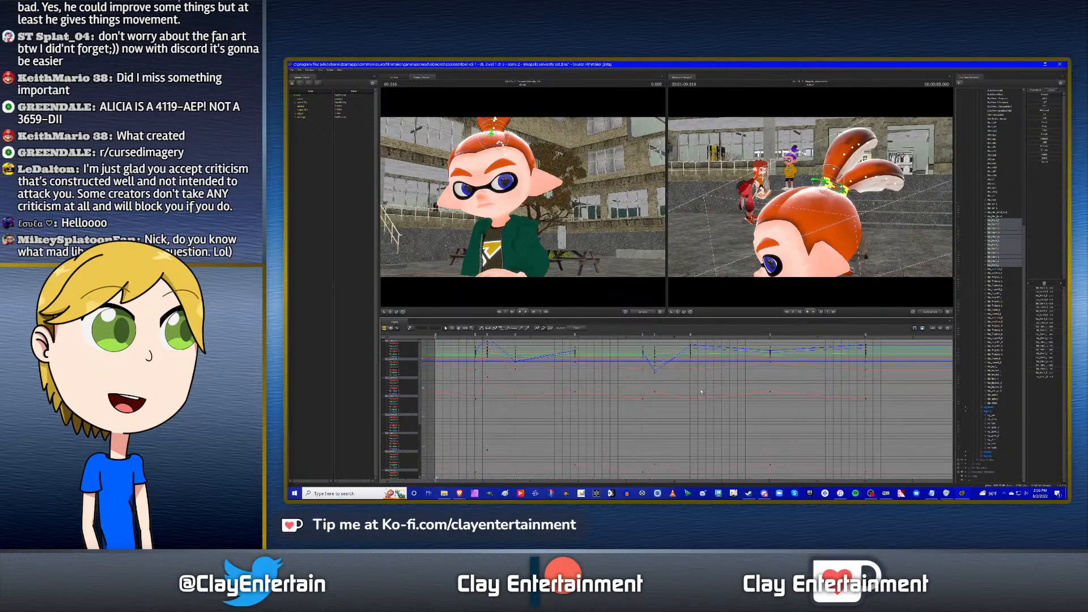
{"action": "scroll", "coordinate": [702, 393], "scroll_direction": "down", "scroll_amount": 1}
{"action": "scroll", "coordinate": [702, 393], "scroll_direction": "down", "scroll_amount": 1}
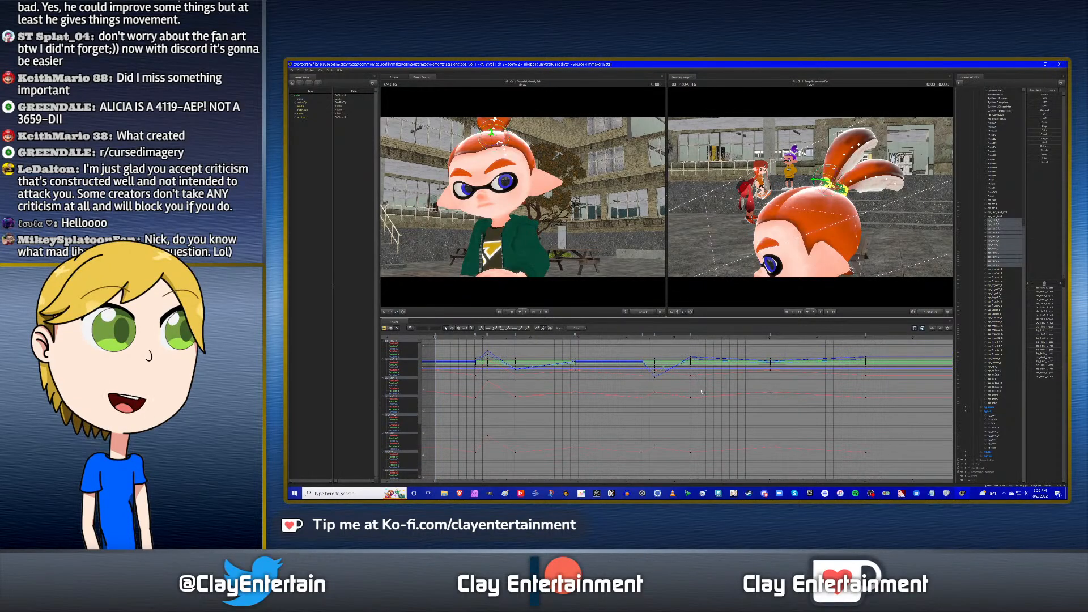
{"action": "left_click", "coordinate": [460, 330]}
{"action": "mouse_move", "coordinate": [611, 355]}
{"action": "left_mouse_down"}
{"action": "mouse_move", "coordinate": [665, 357]}
{"action": "mouse_move", "coordinate": [609, 355]}
{"action": "left_mouse_up"}
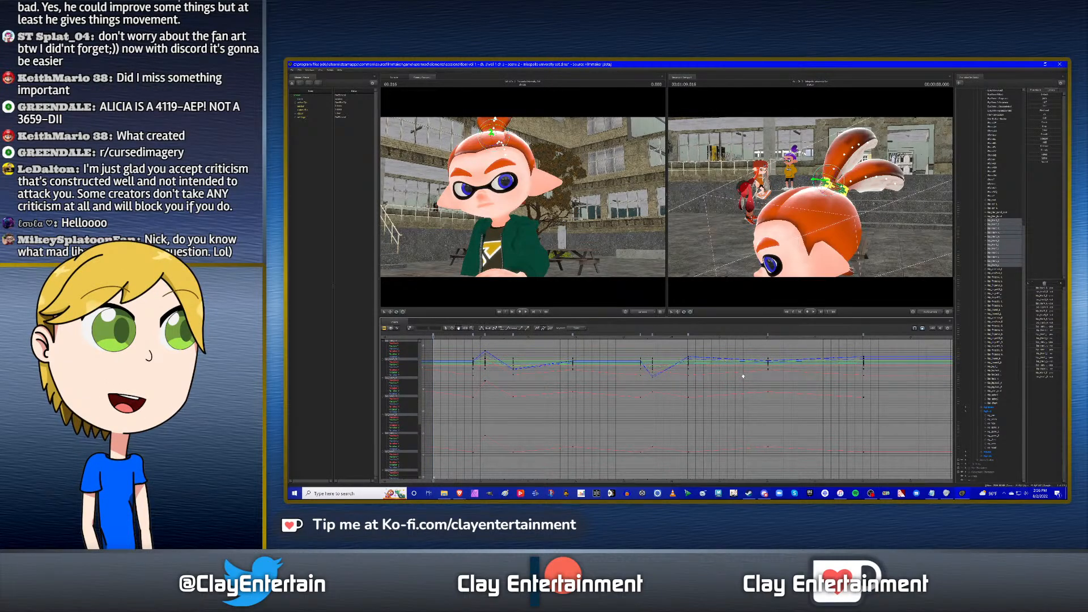
{"action": "left_click_drag", "start_coordinate": [743, 376], "coordinate": [742, 382]}
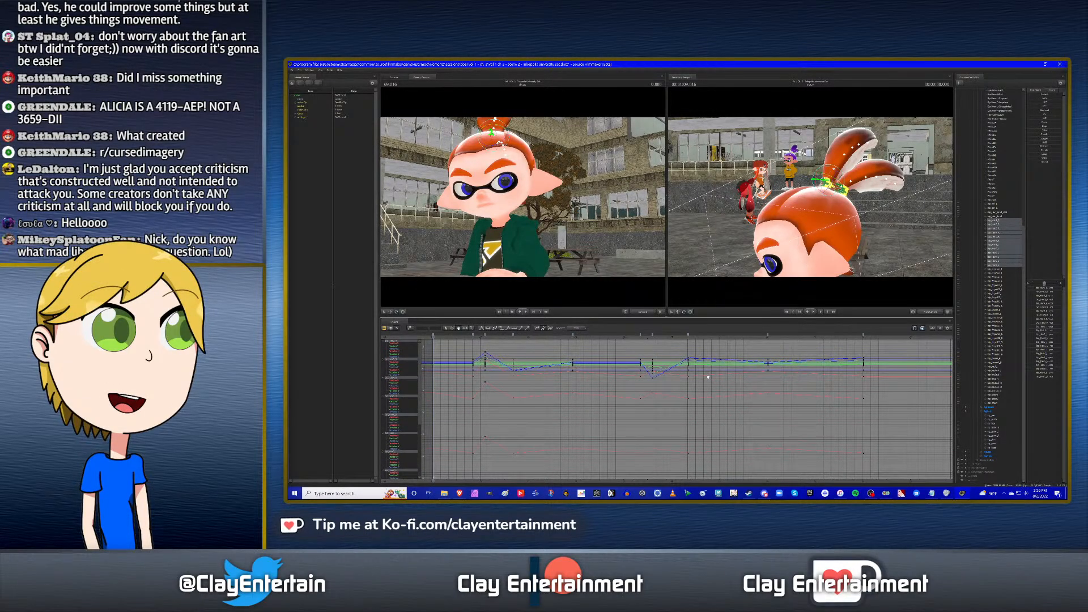
{"action": "key", "text": "space"}
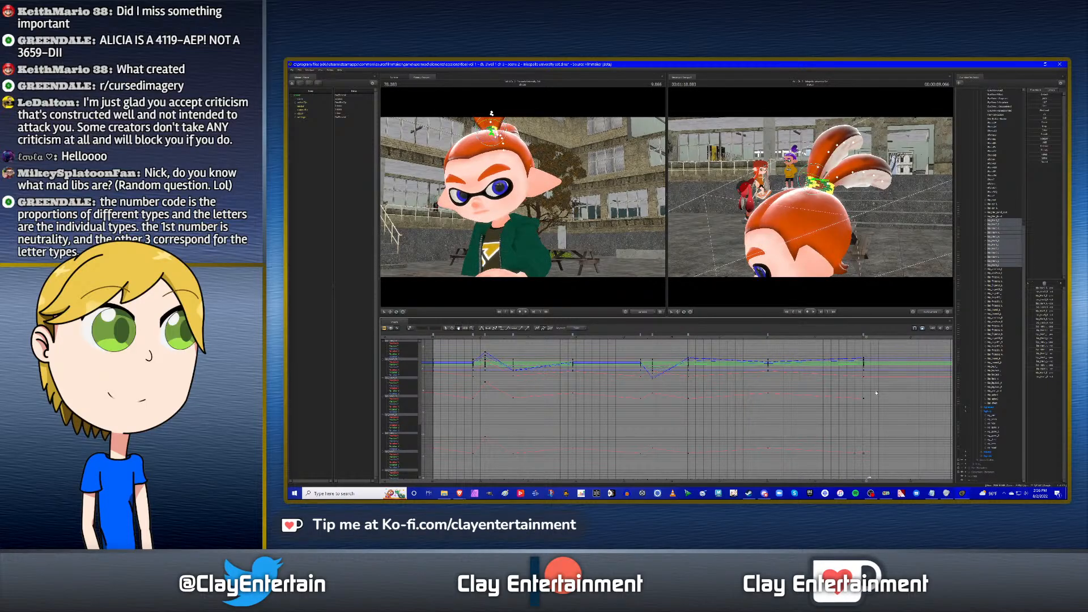
{"action": "key", "text": "Up"}
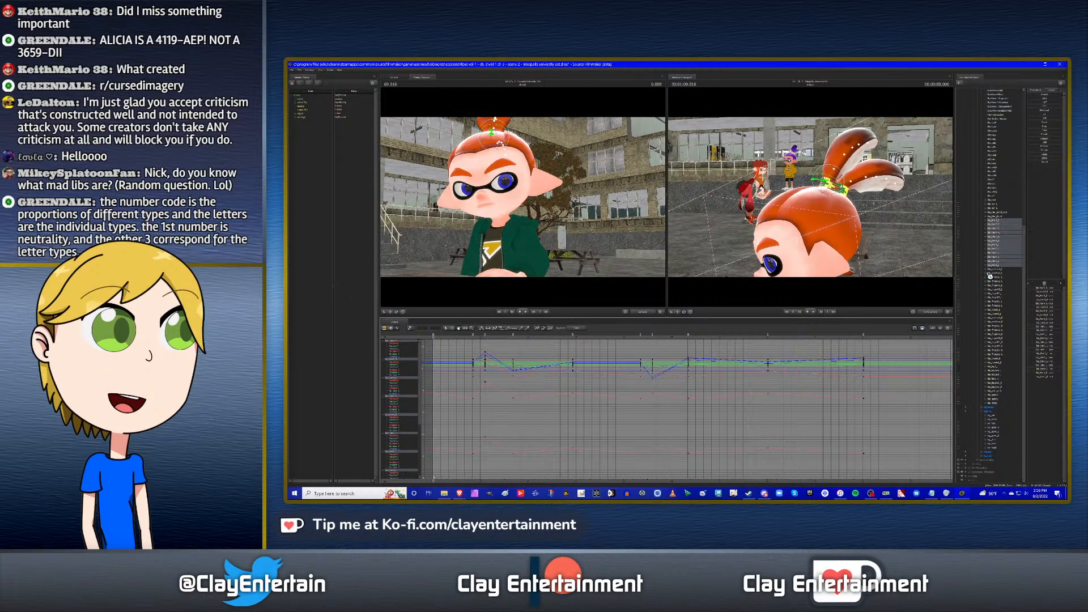
Select the body control, view the character from the front in the work camera and play back the shot to review the movement.
{"action": "left_click", "coordinate": [996, 428]}
{"action": "scroll", "coordinate": [629, 374], "scroll_direction": "down", "scroll_amount": 3}
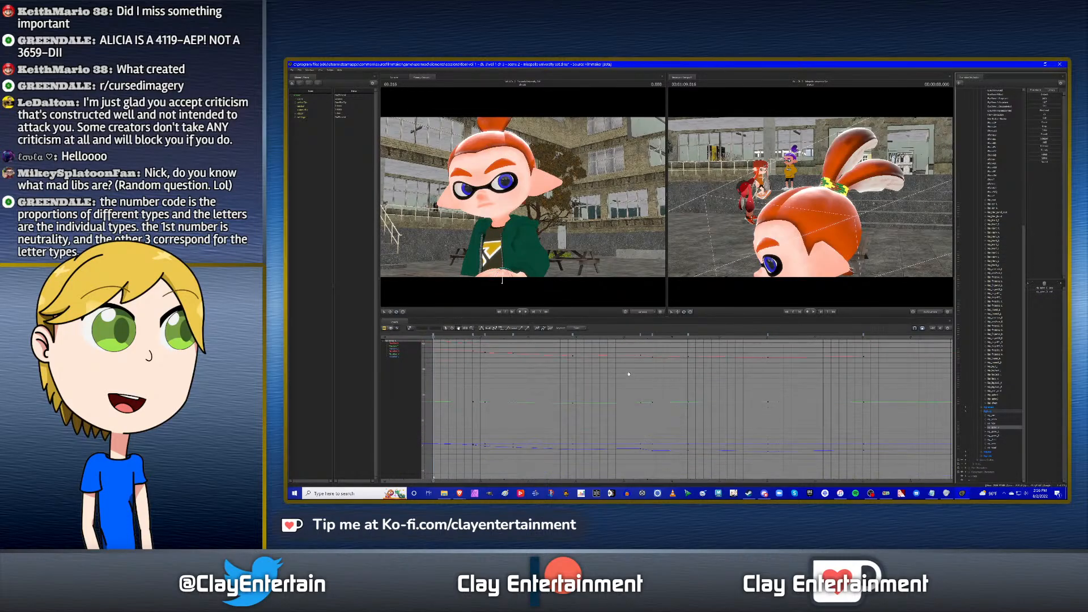
{"action": "left_click_drag", "start_coordinate": [793, 212], "coordinate": [881, 219], "text": "alt"}
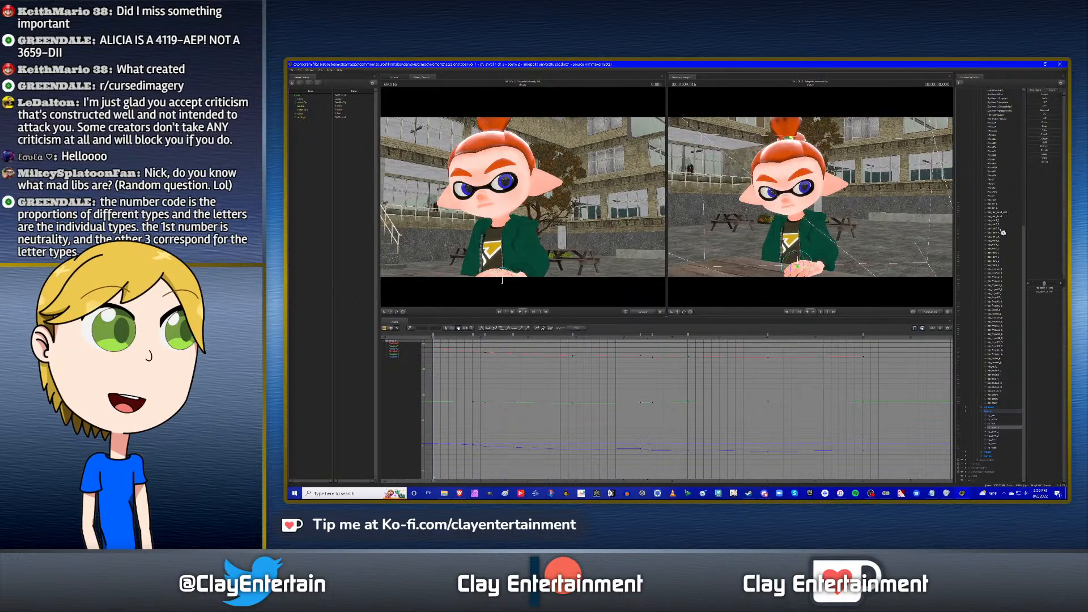
{"action": "key", "text": "space"}
{"action": "key", "text": "space"}
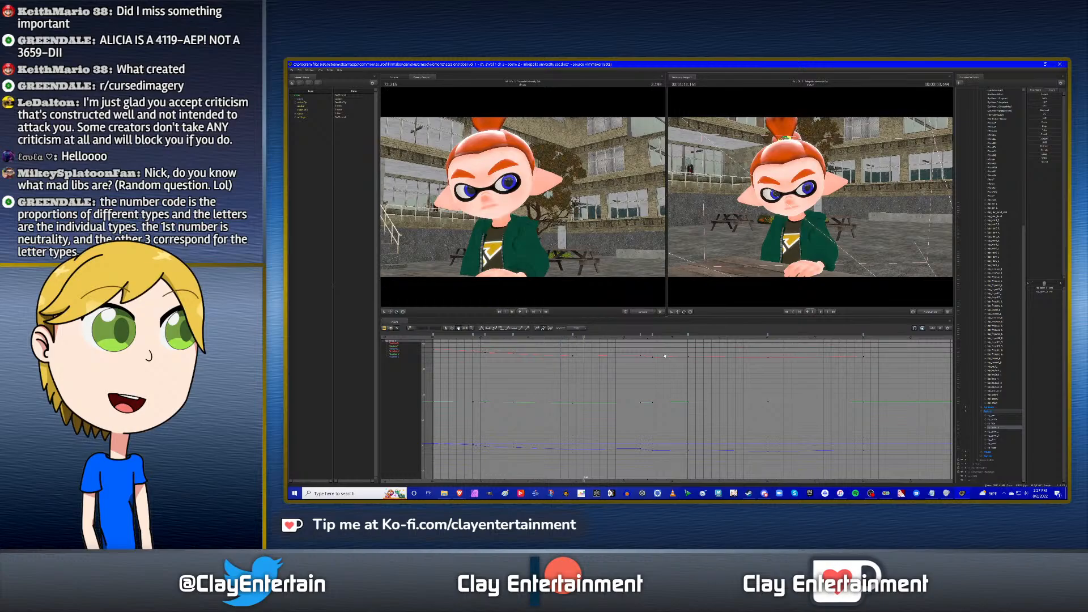
{"action": "key", "text": "space"}
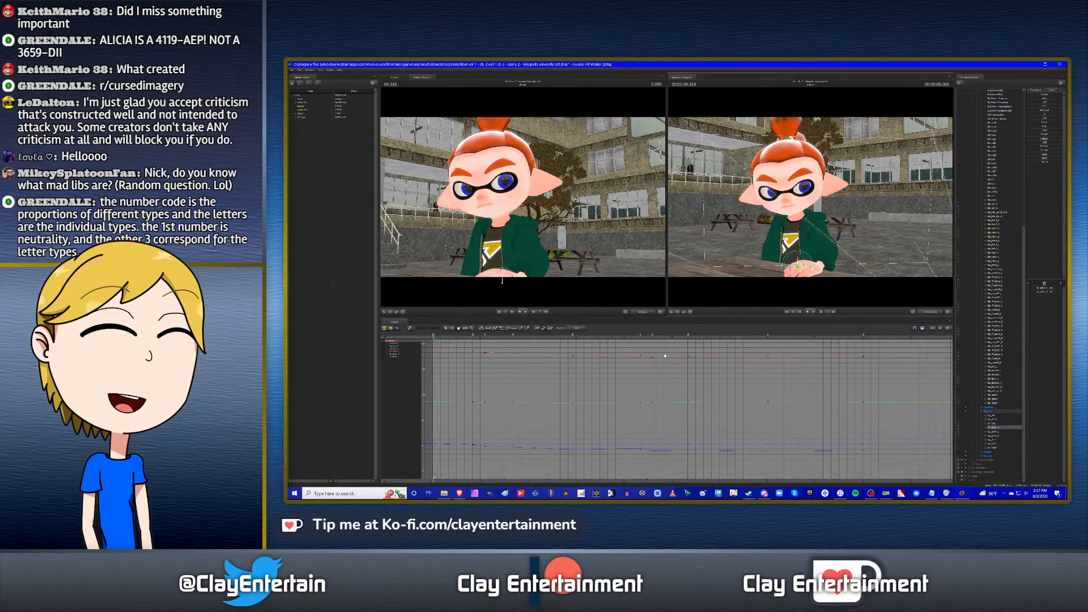
Copy the two eye controls' fifth keyframe, just before 3.000, and paste it onto their first keyframe at 0.000.
{"action": "left_click", "coordinate": [998, 204]}
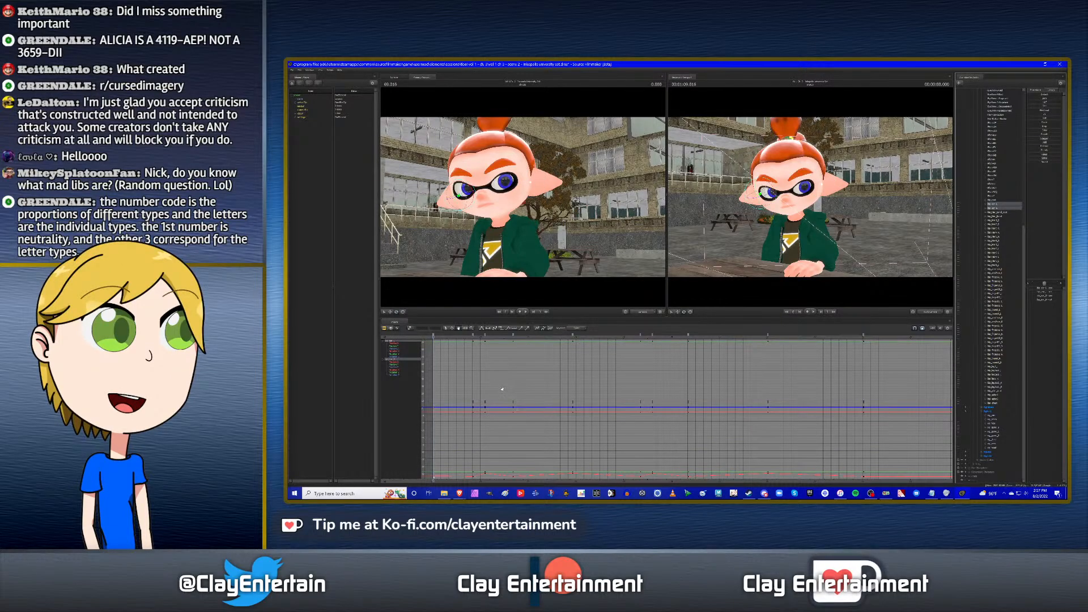
{"action": "right_click", "coordinate": [574, 335]}
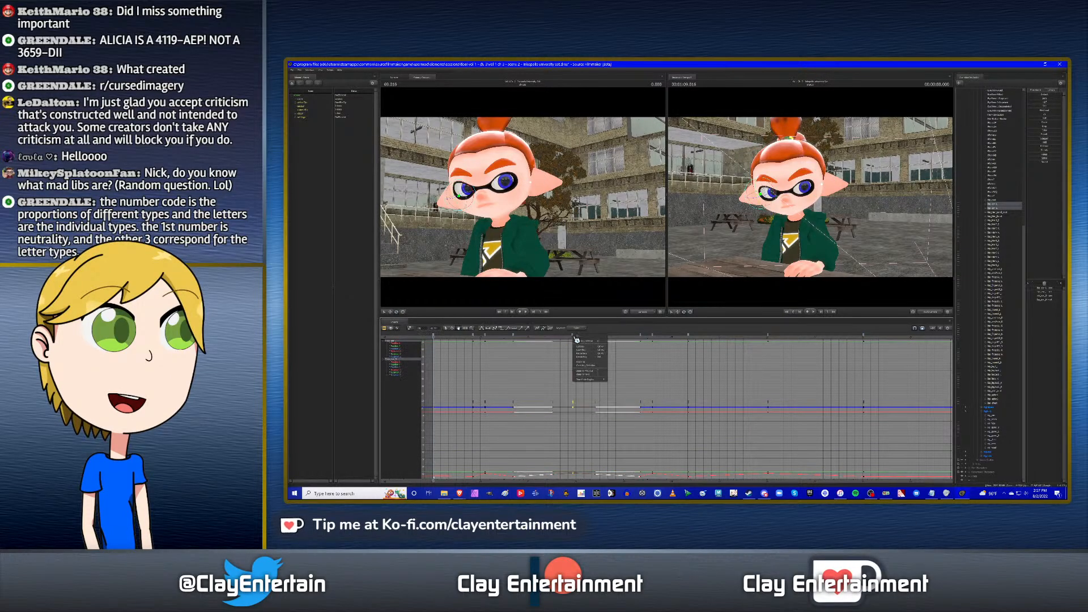
{"action": "left_click", "coordinate": [580, 351]}
{"action": "left_click", "coordinate": [459, 366]}
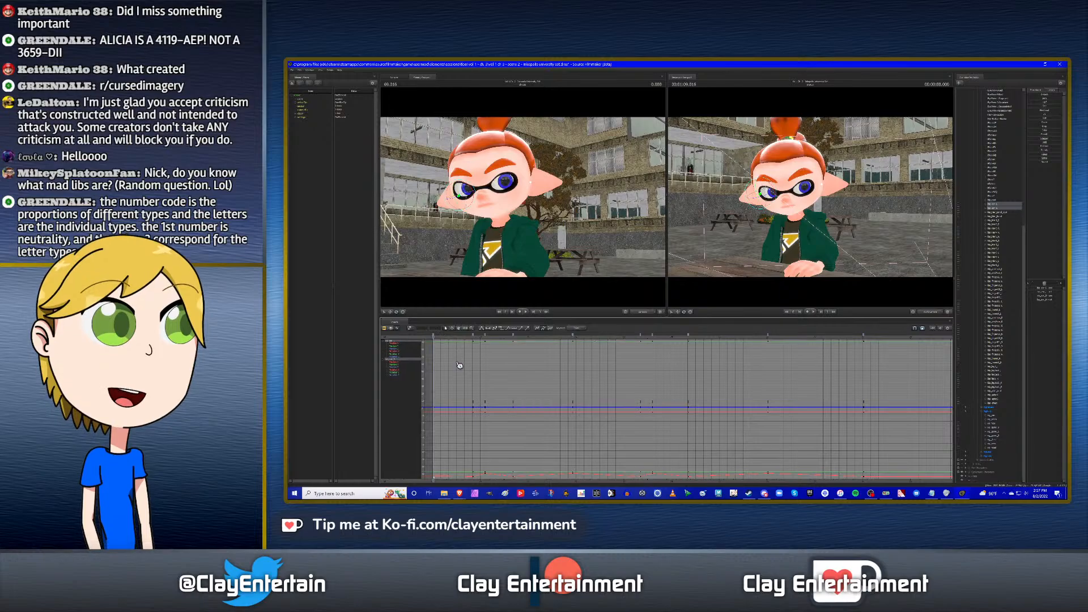
{"action": "right_click", "coordinate": [435, 334]}
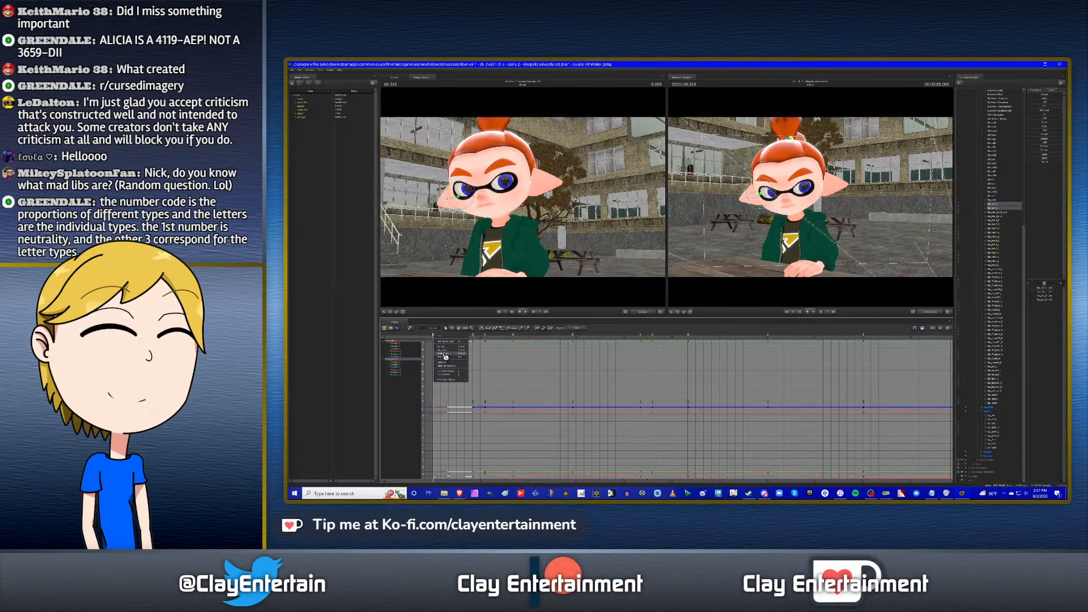
{"action": "left_click", "coordinate": [443, 357]}
{"action": "left_click", "coordinate": [513, 371]}
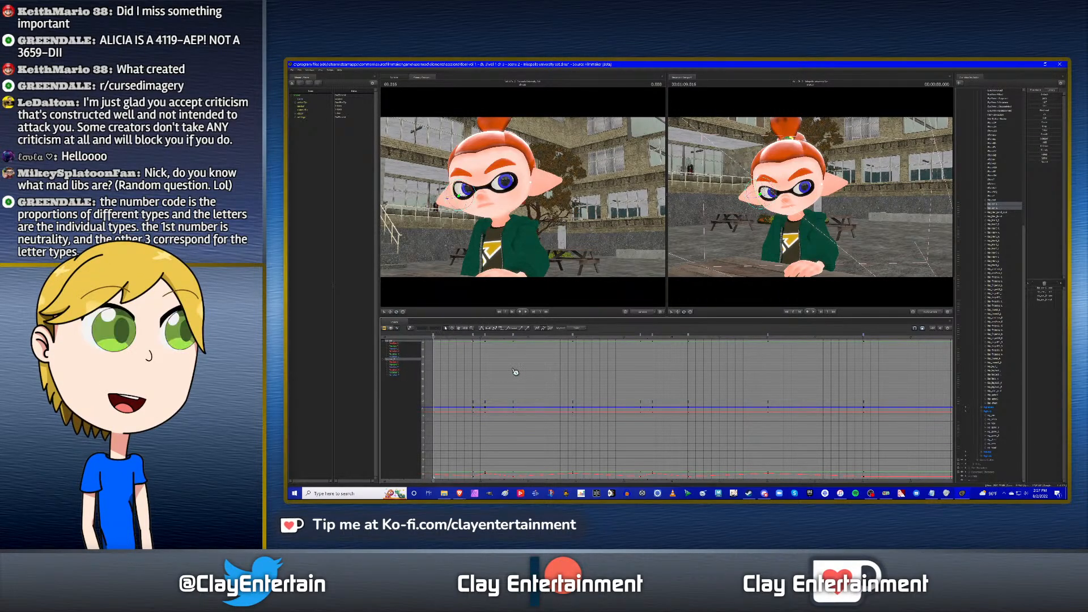
Play back the shot to check the eye movement and save the session.
{"action": "key", "text": "space"}
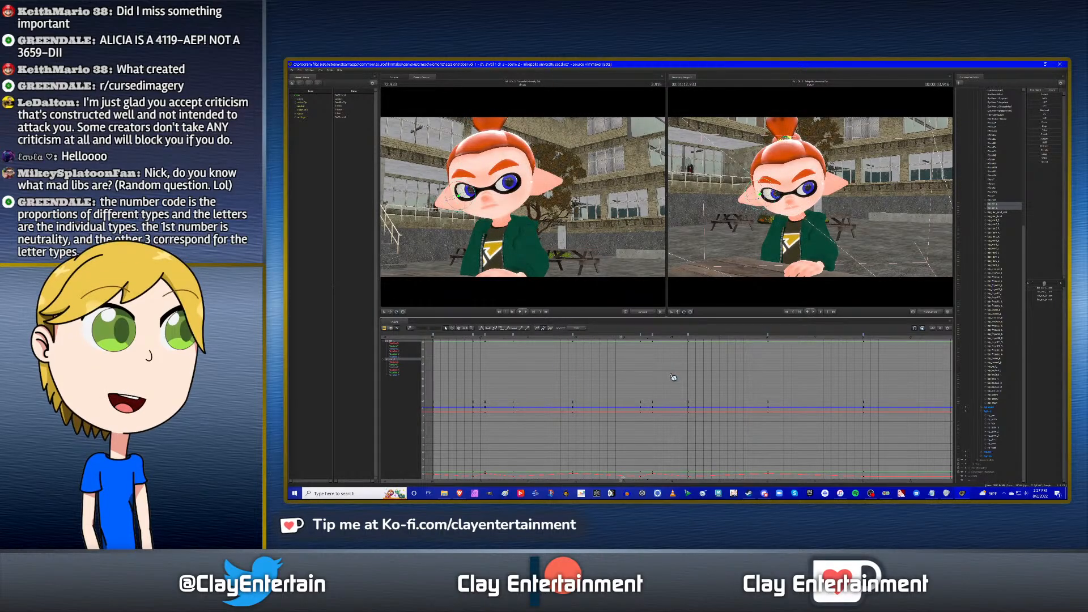
{"action": "key", "text": "space"}
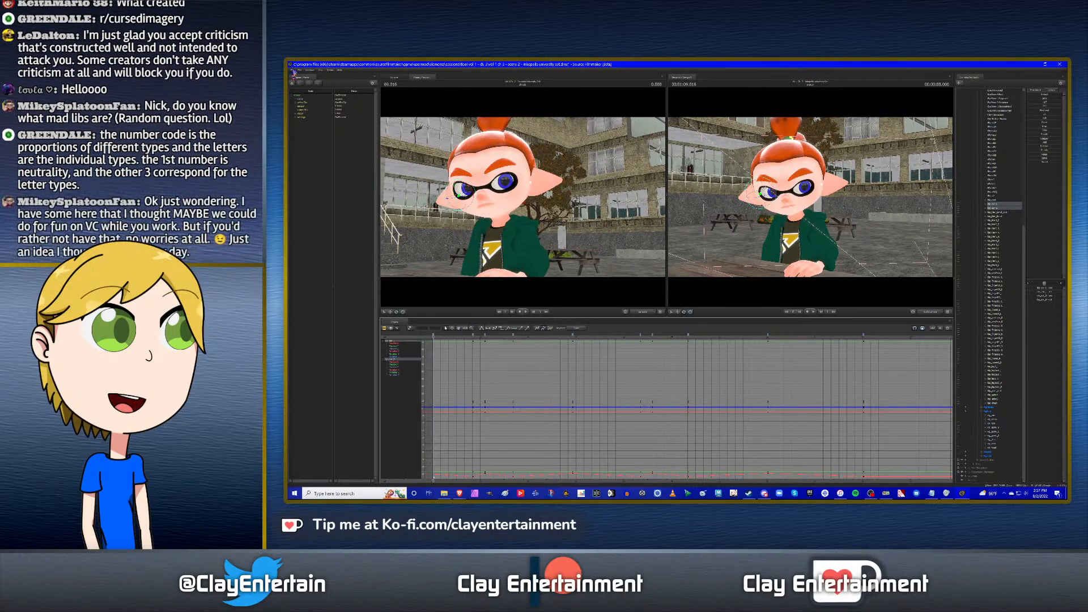
{"action": "left_click", "coordinate": [293, 71]}
{"action": "left_click", "coordinate": [298, 84]}
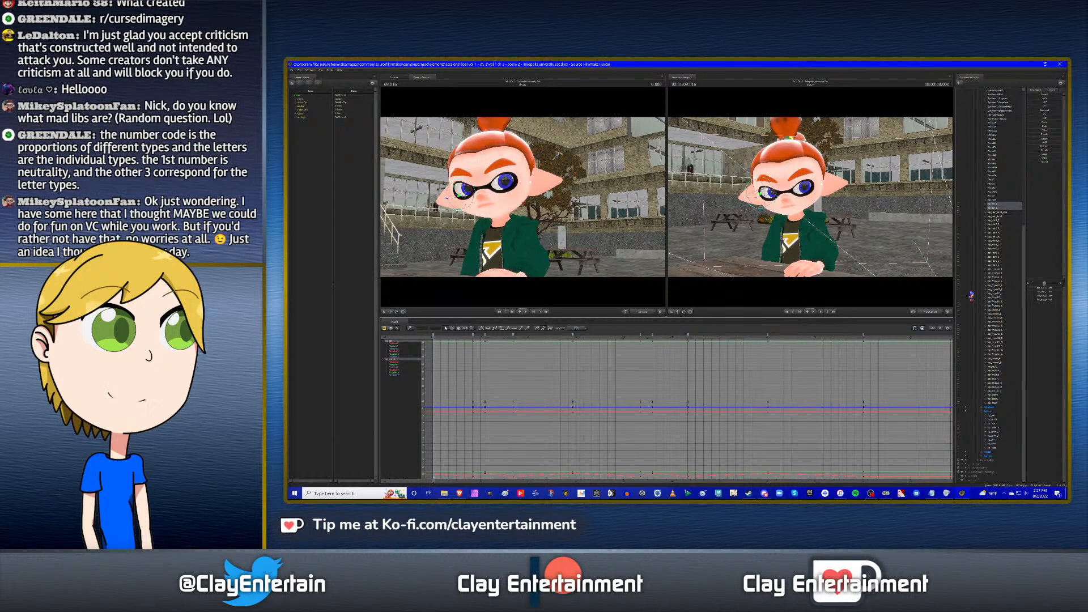
Select the whole group of mouth controls in the character's control list and bring the start of their curves into view in the graph editor.
{"action": "scroll", "coordinate": [1004, 299], "scroll_direction": "up", "scroll_amount": 5}
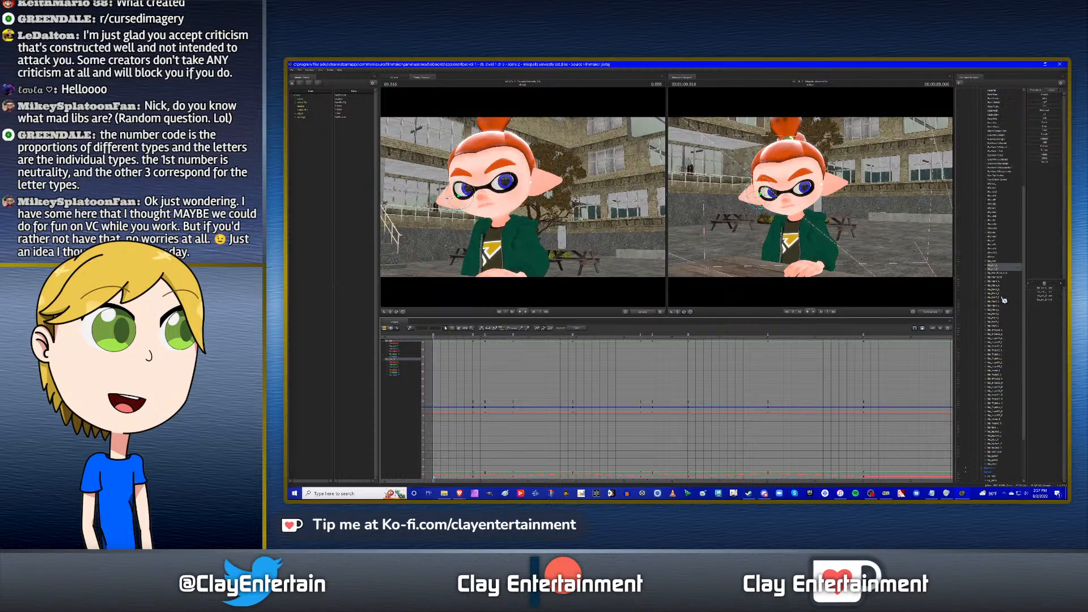
{"action": "scroll", "coordinate": [1002, 300], "scroll_direction": "up", "scroll_amount": 4}
{"action": "left_click", "coordinate": [993, 233]}
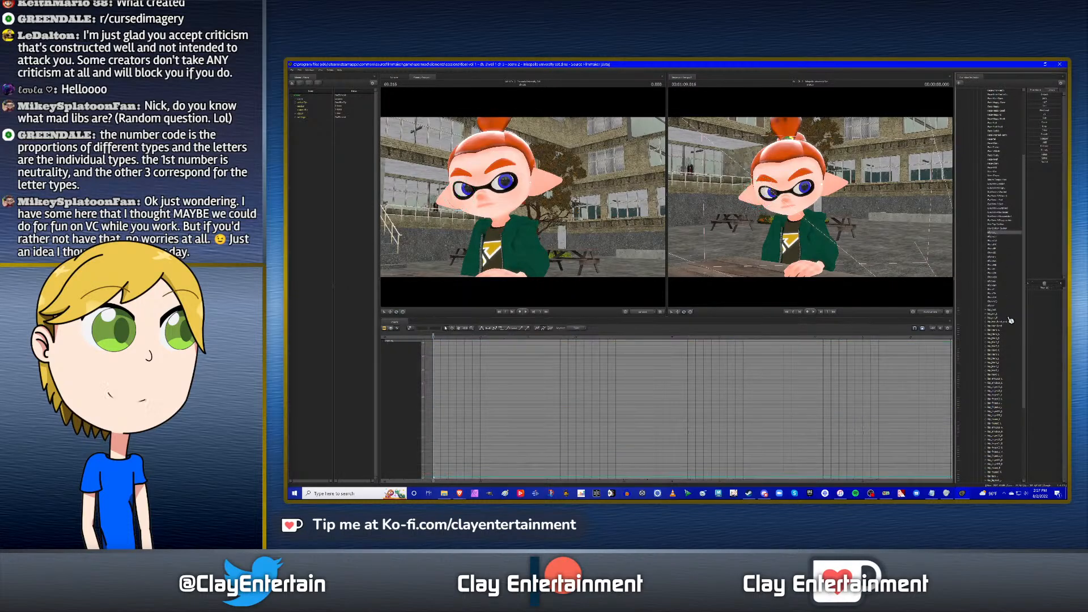
{"action": "left_click", "coordinate": [996, 306], "text": "shift"}
{"action": "scroll", "coordinate": [537, 403], "scroll_direction": "down", "scroll_amount": 2}
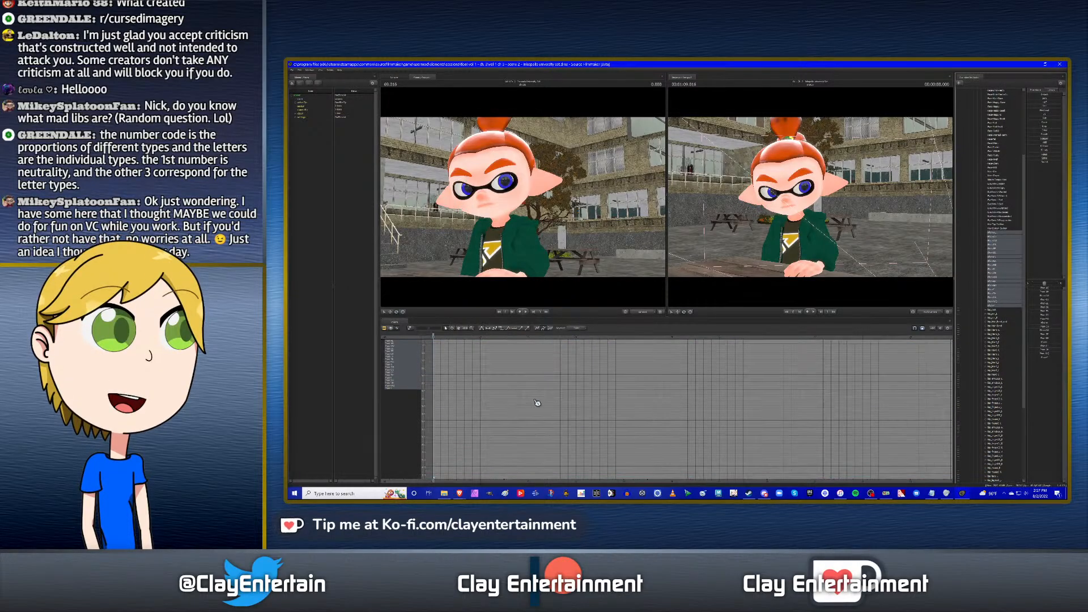
{"action": "left_click", "coordinate": [458, 329]}
{"action": "left_click_drag", "start_coordinate": [485, 388], "coordinate": [631, 387]}
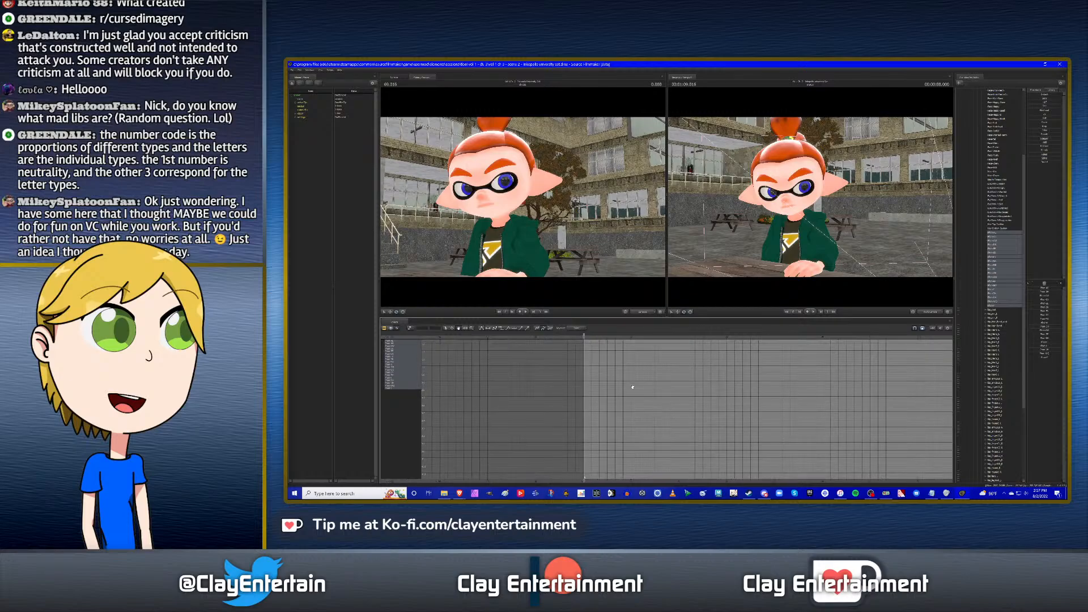
{"action": "left_click_drag", "start_coordinate": [786, 395], "coordinate": [720, 393]}
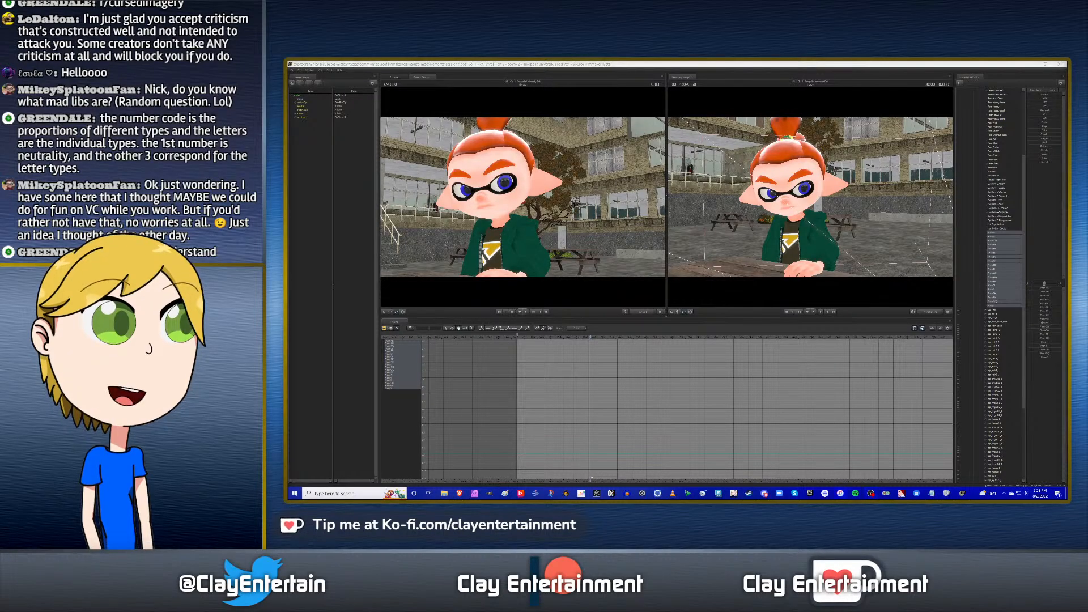
Add a keyframe for the mouth controls at about 0.833 and check the timing of the frames just after it.
{"action": "left_click", "coordinate": [805, 64]}
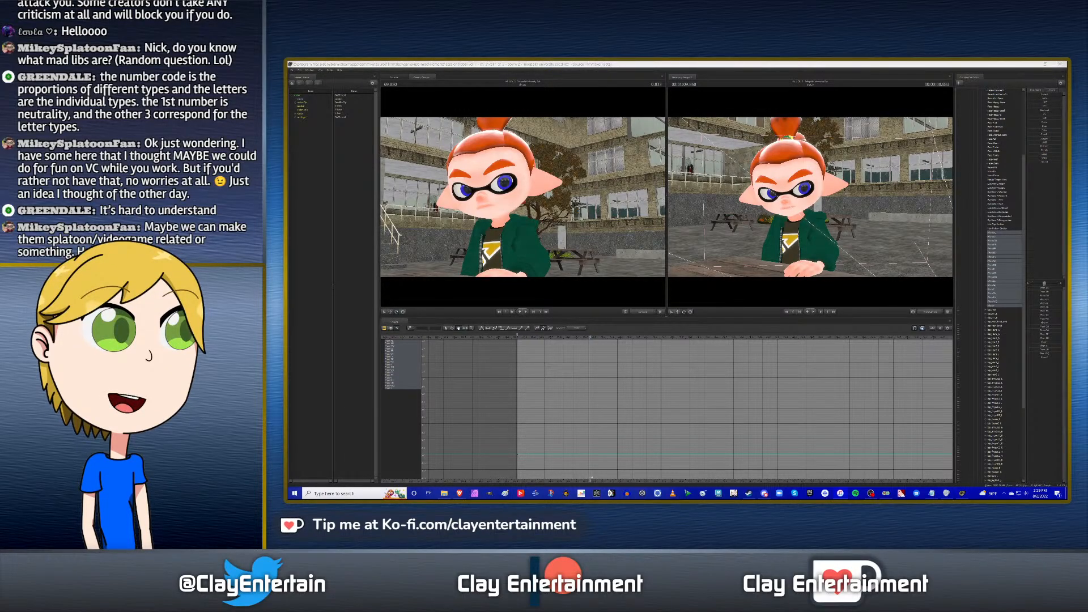
{"action": "left_click", "coordinate": [716, 64]}
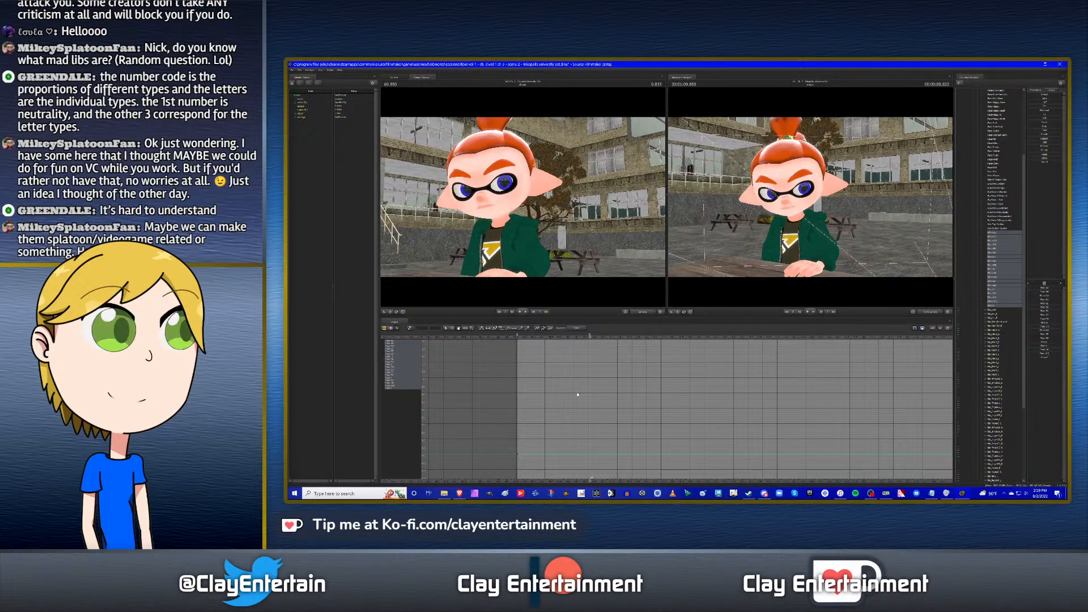
{"action": "scroll", "coordinate": [593, 377], "scroll_direction": "up", "scroll_amount": 2}
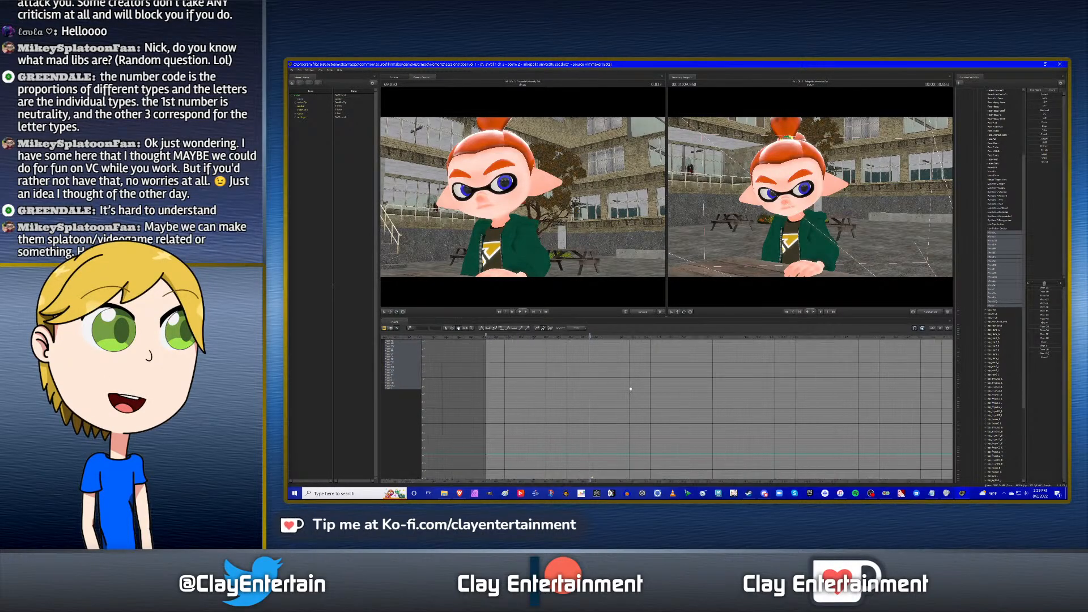
{"action": "key", "text": "m"}
{"action": "left_click_drag", "start_coordinate": [577, 340], "coordinate": [591, 343]}
{"action": "scroll", "coordinate": [708, 385], "scroll_direction": "up", "scroll_amount": 1}
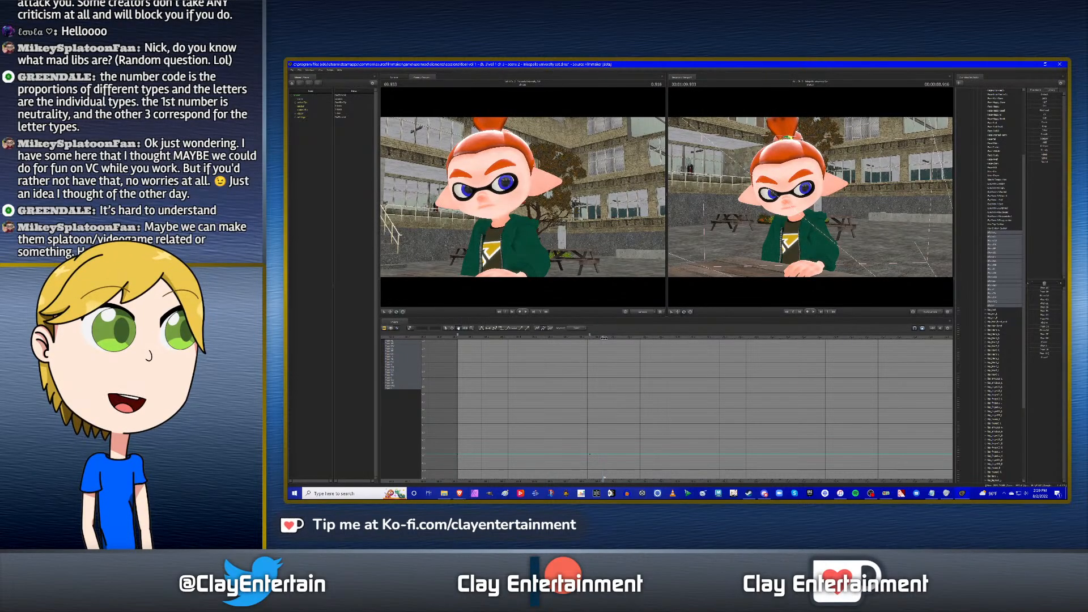
{"action": "key", "text": "m"}
{"action": "key", "text": "Right"}
{"action": "key", "text": "Left"}
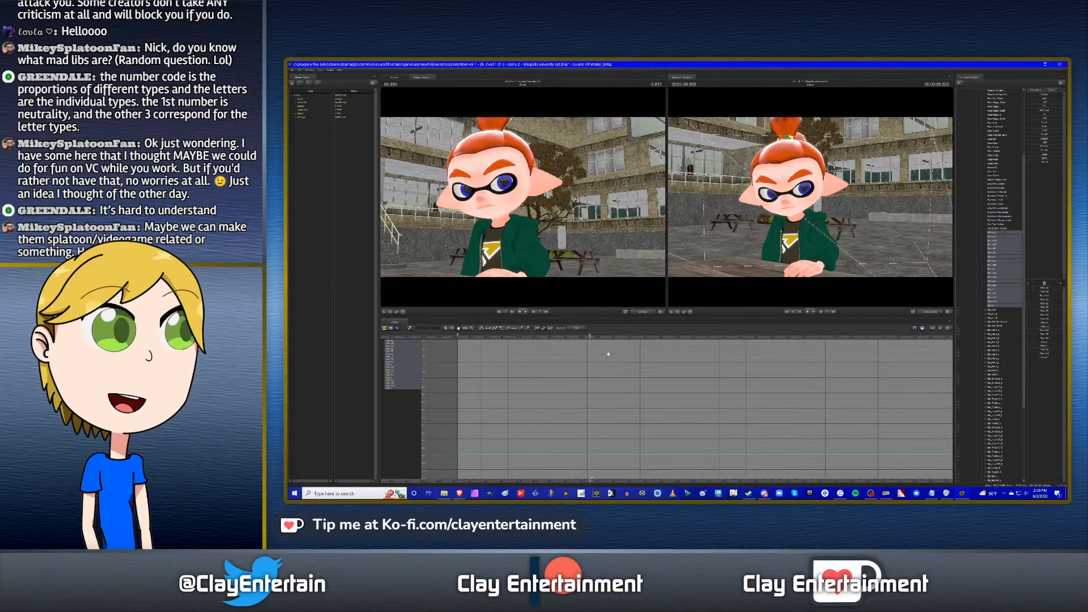
{"action": "key", "text": "m"}
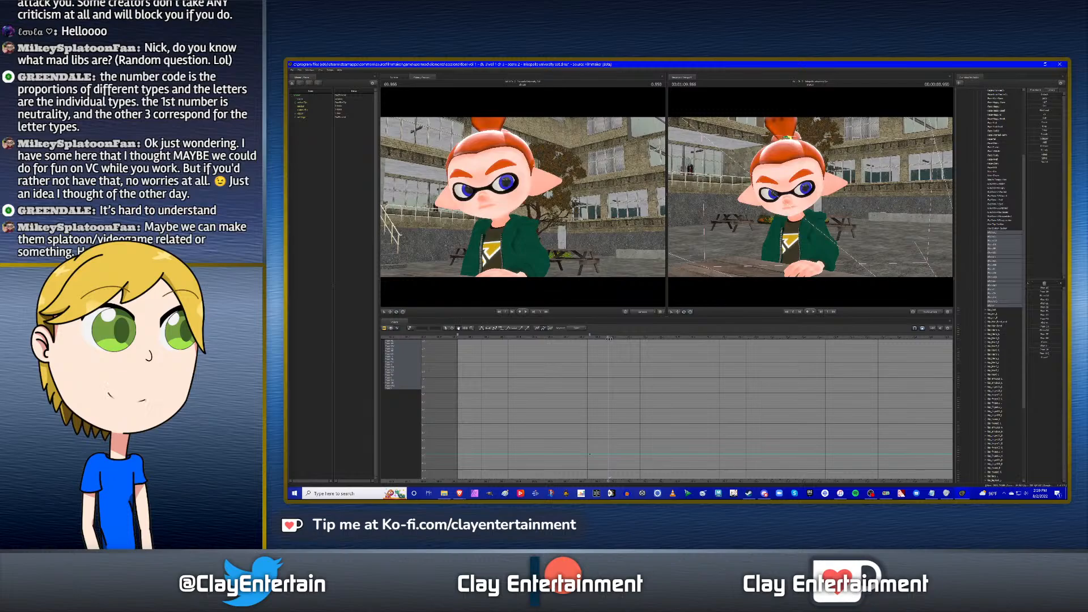
{"action": "left_click_drag", "start_coordinate": [590, 337], "coordinate": [590, 345]}
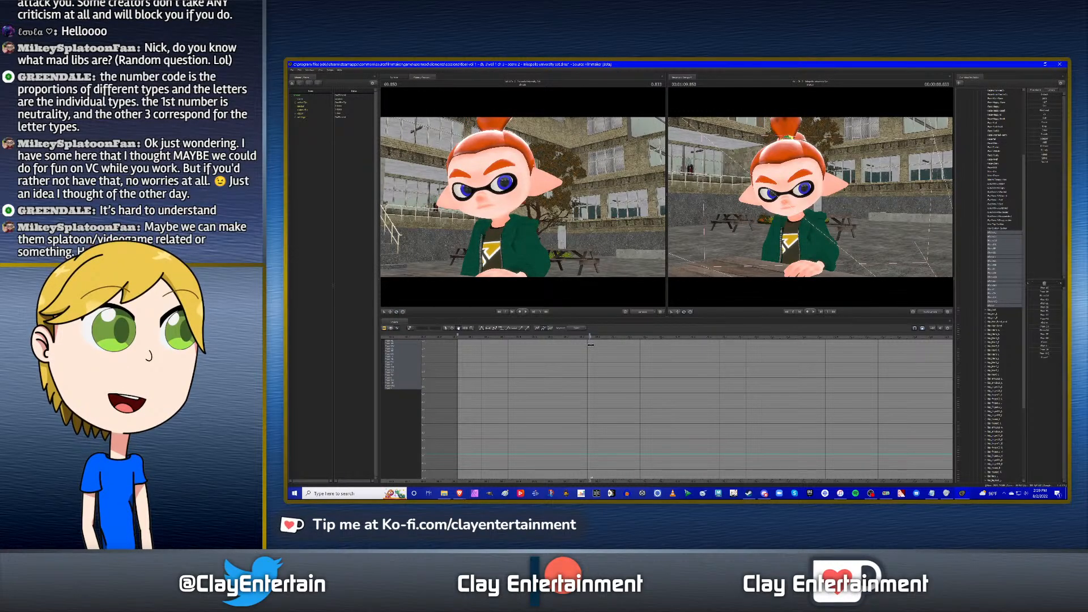
Bring the work camera close to the face and pose a slightly open, teeth-baring mouth for a second keyframe at about 0.933.
{"action": "left_click_drag", "start_coordinate": [591, 344], "coordinate": [607, 347]}
{"action": "key", "text": "w"}
{"action": "left_click_drag", "start_coordinate": [816, 240], "coordinate": [810, 197]}
{"action": "key", "text": "d"}
{"action": "key", "text": "d"}
{"action": "key", "text": "d"}
{"action": "key", "text": "x"}
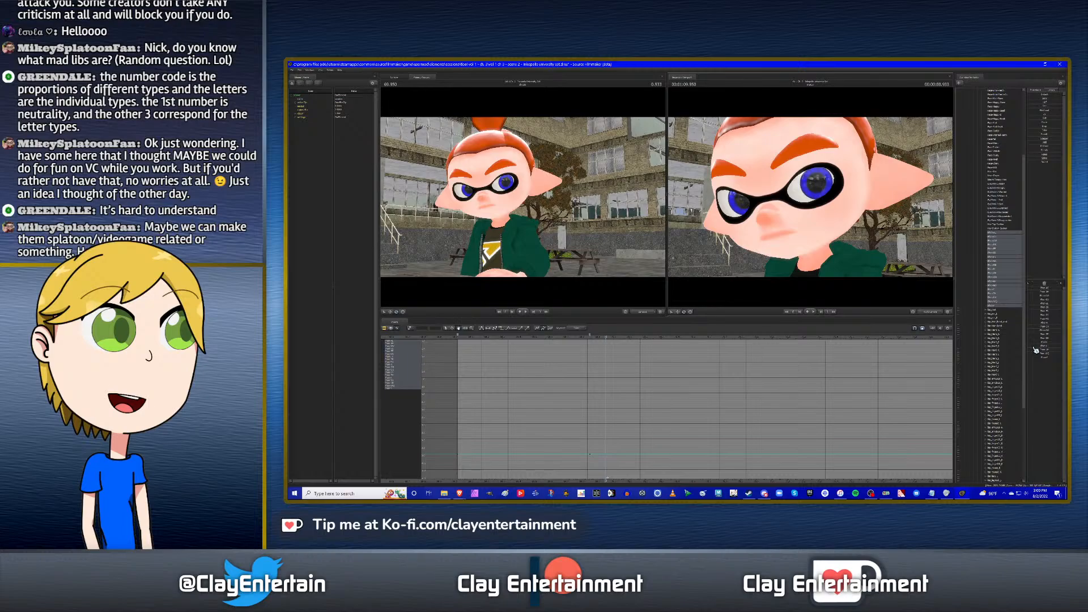
{"action": "left_click_drag", "start_coordinate": [1035, 346], "coordinate": [1051, 347]}
{"action": "key", "text": "Up"}
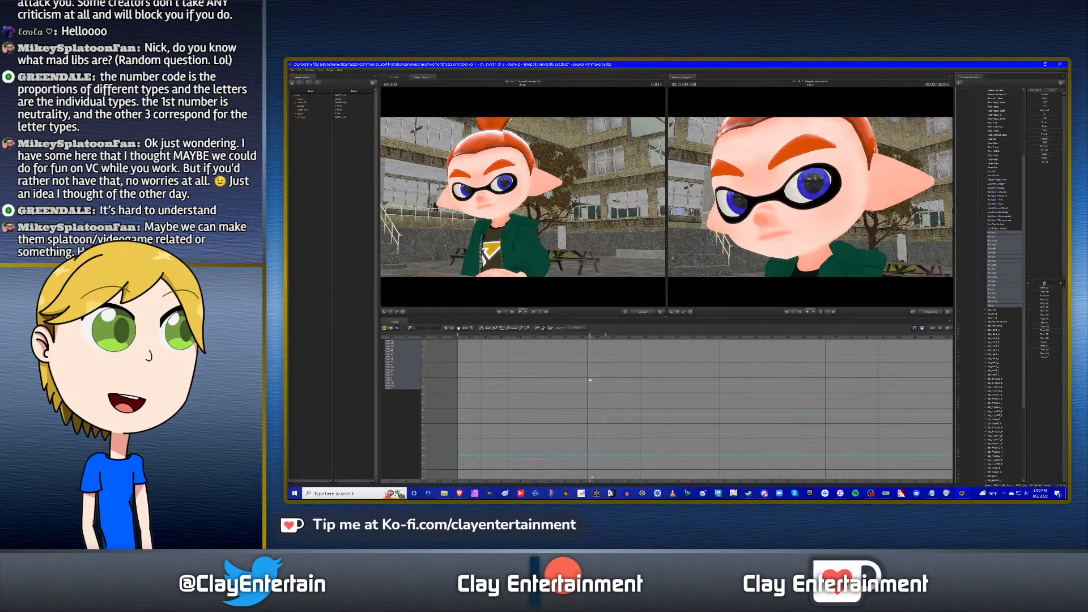
Play back the first mouth movement starting from about 0.750.
{"action": "scroll", "coordinate": [590, 379], "scroll_direction": "down", "scroll_amount": 2}
{"action": "left_click", "coordinate": [446, 329]}
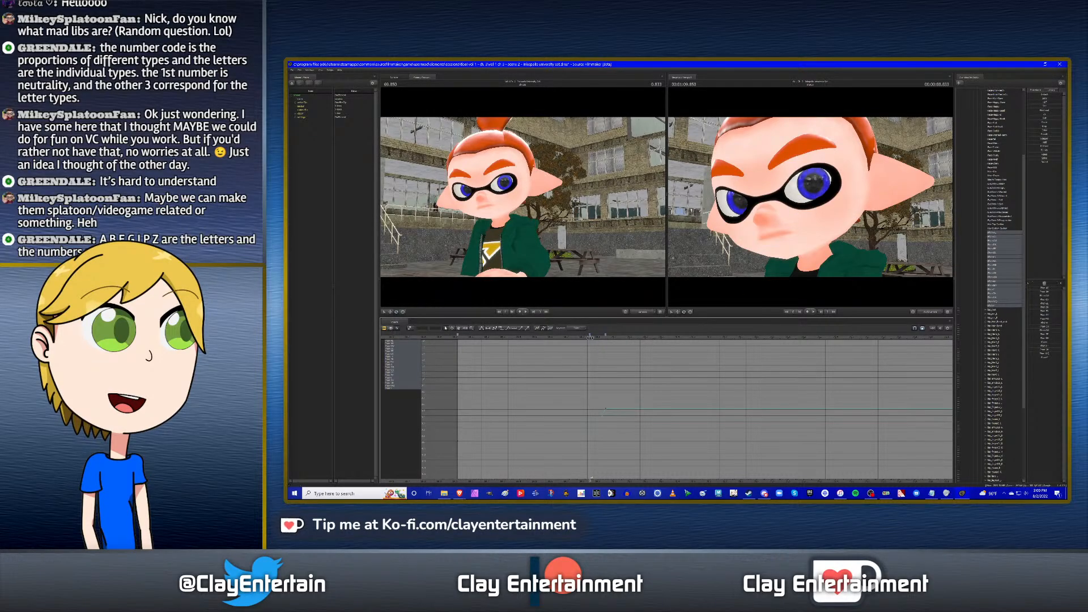
{"action": "mouse_move", "coordinate": [593, 337]}
{"action": "left_mouse_down"}
{"action": "mouse_move", "coordinate": [607, 341]}
{"action": "mouse_move", "coordinate": [578, 338]}
{"action": "left_mouse_up"}
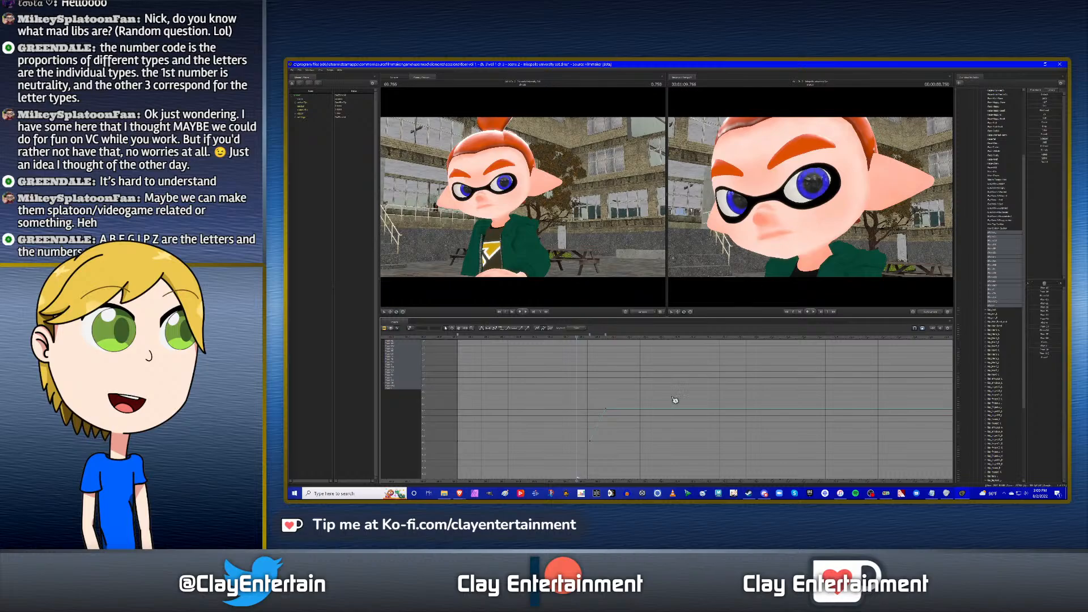
{"action": "key", "text": "space"}
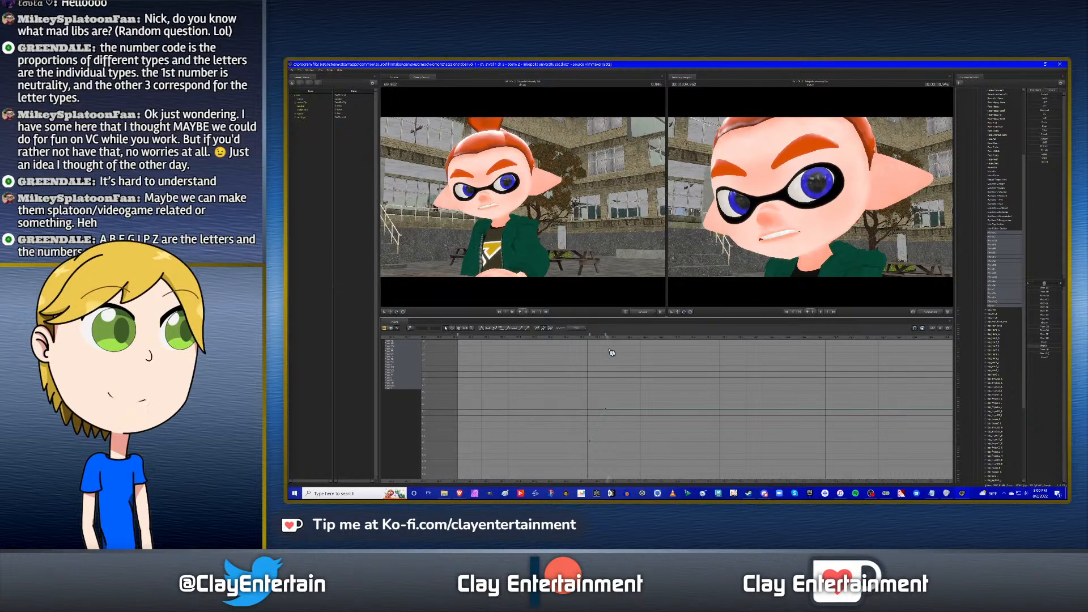
Pose a different open-mouth shape for a third mouth keyframe at about 1.033.
{"action": "left_click_drag", "start_coordinate": [590, 340], "coordinate": [622, 344]}
{"action": "left_click_drag", "start_coordinate": [1054, 347], "coordinate": [1029, 325]}
{"action": "key", "text": "Up"}
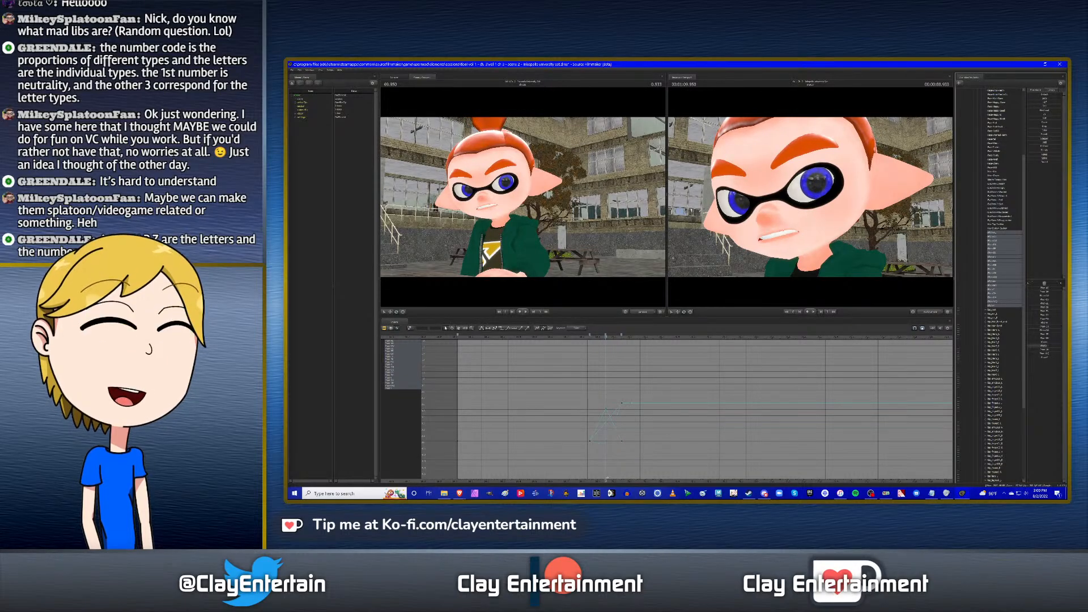
Change the tangents of all the mouth keyframes and play back the mouth movement.
{"action": "left_click", "coordinate": [589, 358]}
{"action": "key", "text": "ctrl+a"}
{"action": "left_click", "coordinate": [488, 329]}
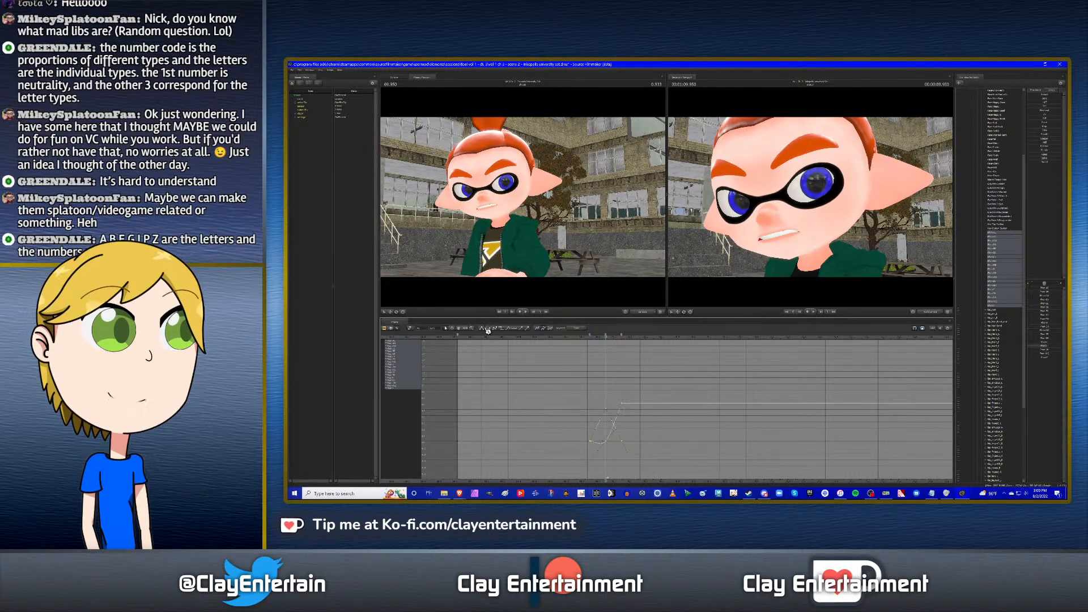
{"action": "left_click", "coordinate": [586, 336]}
{"action": "key", "text": "space"}
{"action": "key", "text": "space"}
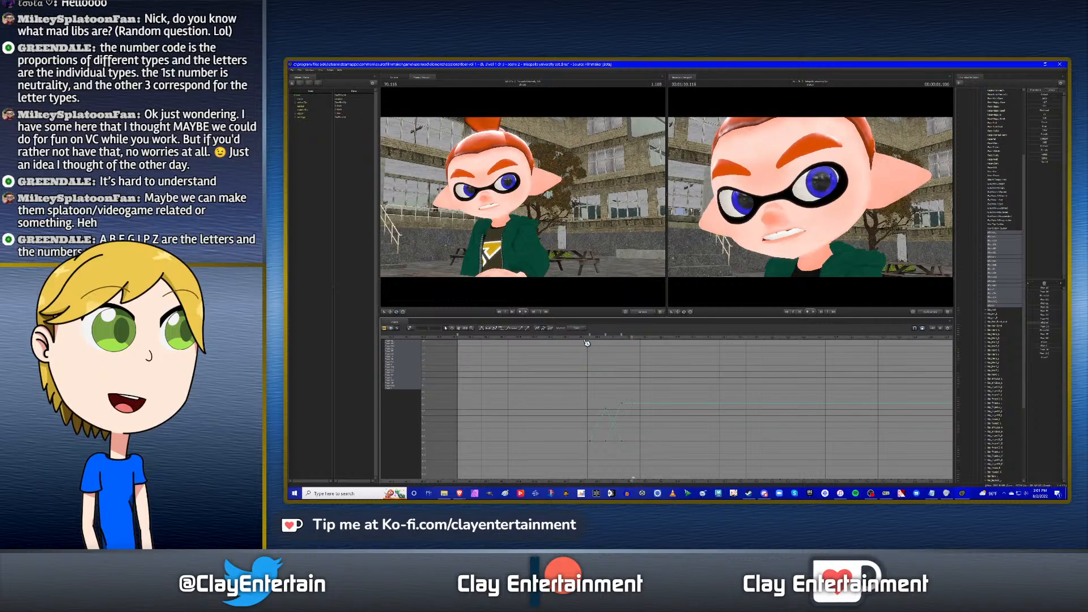
Pose a nearly closed mouth at about 0.983 between the last two keyframes and change the tangents of all the mouth keyframes.
{"action": "left_click", "coordinate": [588, 336]}
{"action": "left_click_drag", "start_coordinate": [588, 336], "coordinate": [613, 339]}
{"action": "left_click_drag", "start_coordinate": [1042, 323], "coordinate": [1037, 346]}
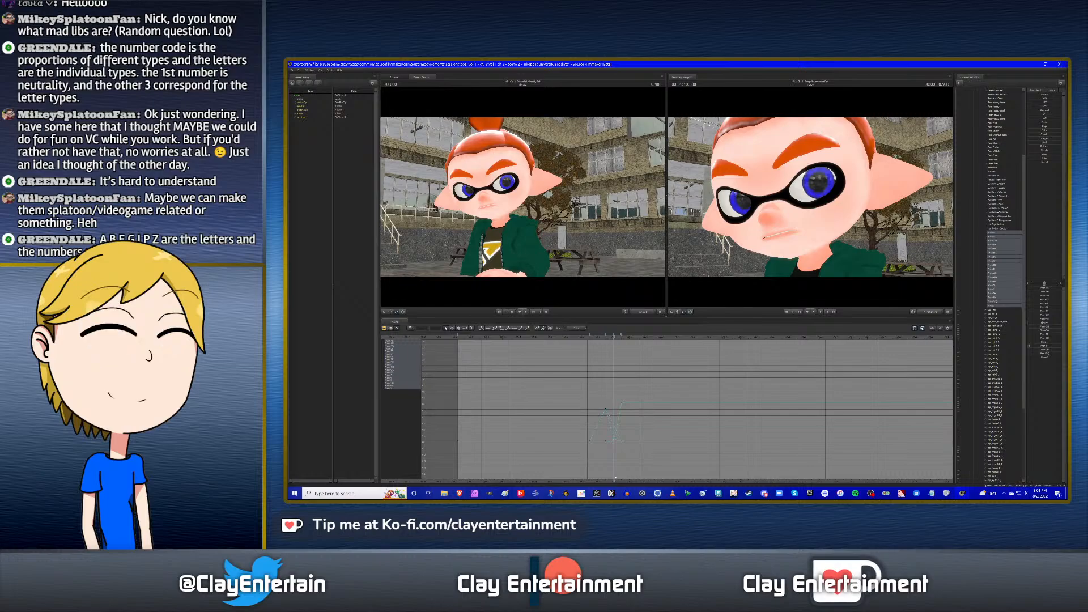
{"action": "left_click_drag", "start_coordinate": [551, 375], "coordinate": [656, 465]}
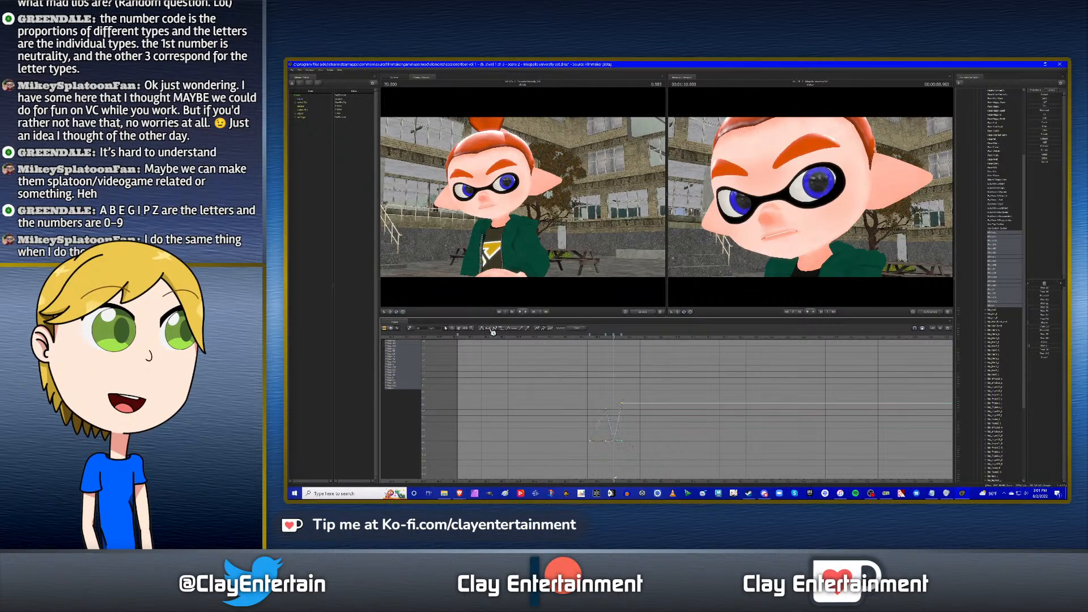
{"action": "left_click", "coordinate": [482, 328]}
{"action": "left_click", "coordinate": [587, 337]}
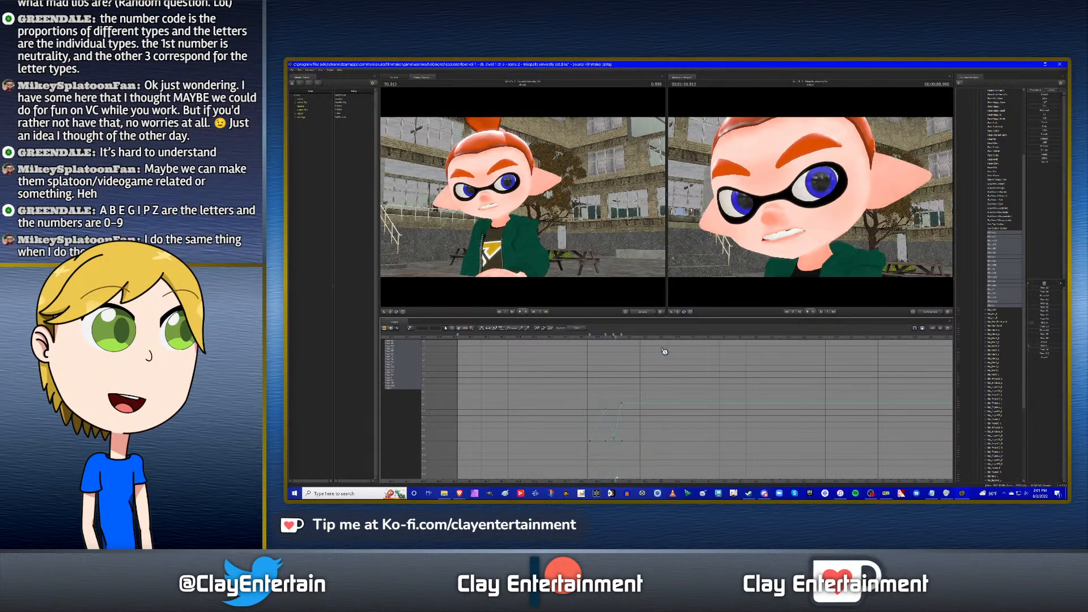
Delete the last two mouth keyframes and move the second keyframe slightly earlier, to about 0.916.
{"action": "left_click_drag", "start_coordinate": [586, 337], "coordinate": [614, 343]}
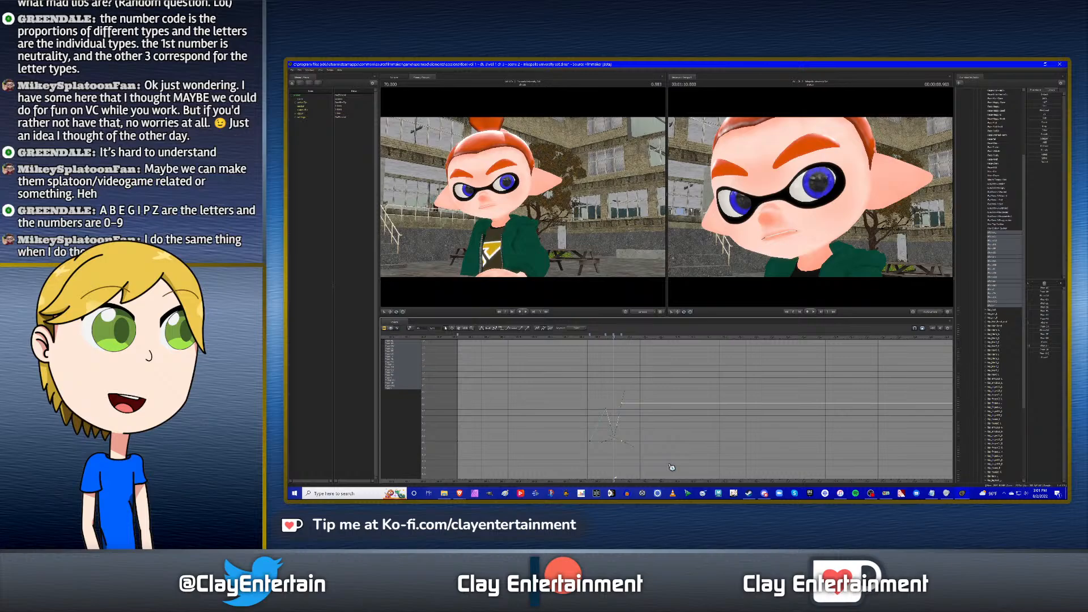
{"action": "key", "text": "Delete"}
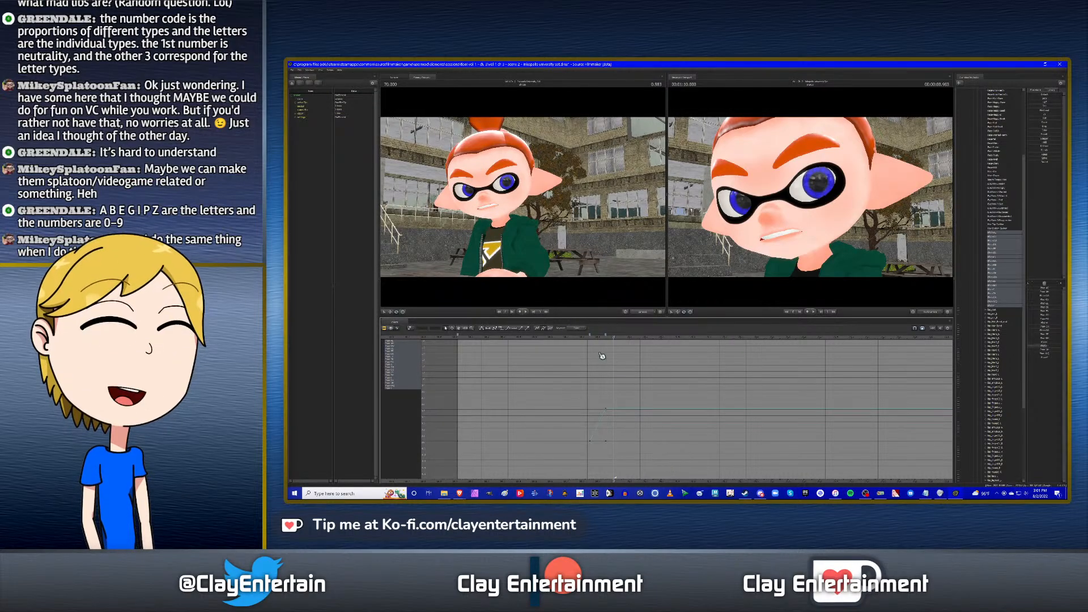
{"action": "left_click", "coordinate": [602, 342]}
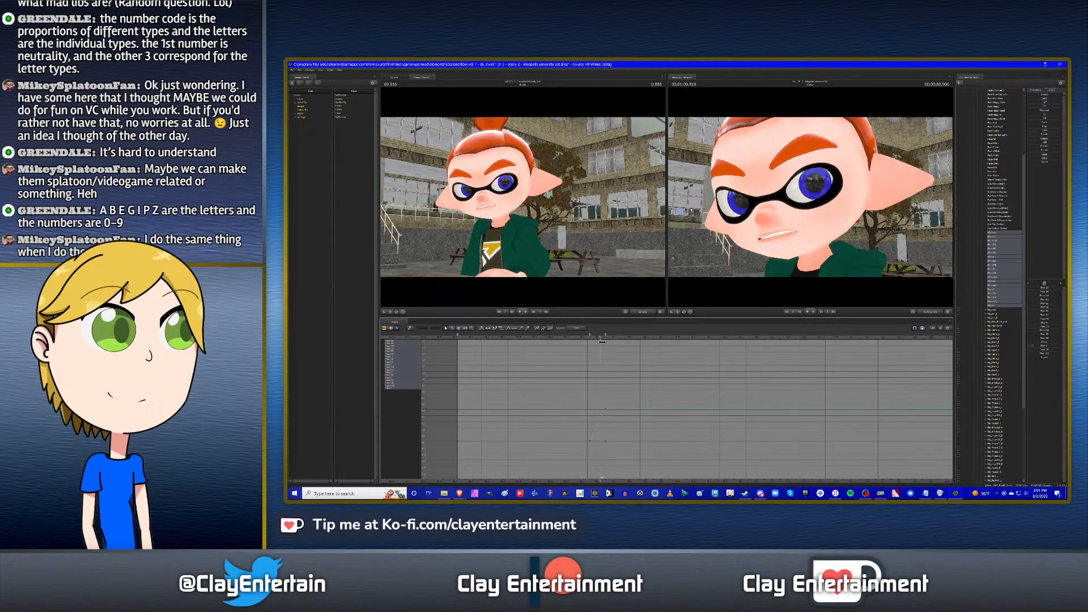
{"action": "mouse_move", "coordinate": [602, 343]}
{"action": "left_mouse_down"}
{"action": "mouse_move", "coordinate": [621, 343]}
{"action": "mouse_move", "coordinate": [605, 343]}
{"action": "left_mouse_up"}
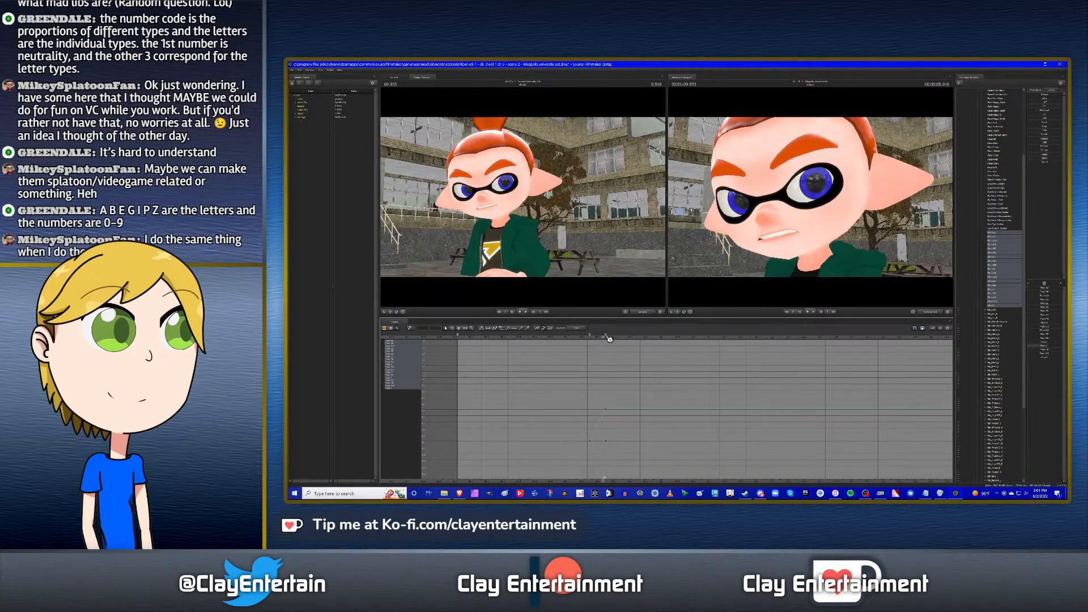
Close the current mouth shape and raise another mouth control for an open shape at about 0.983.
{"action": "left_click", "coordinate": [614, 338]}
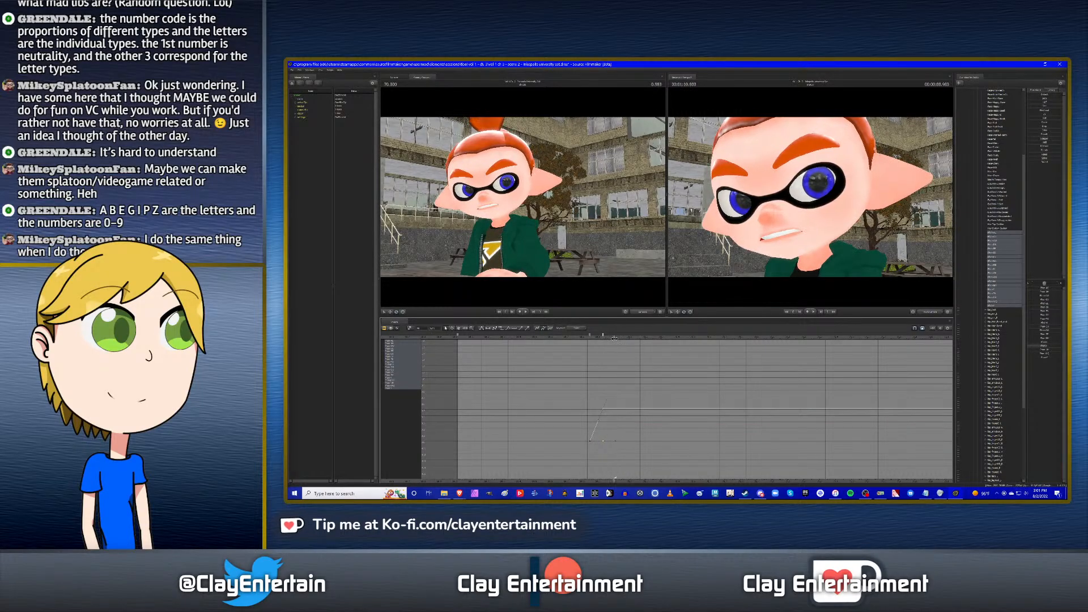
{"action": "left_click", "coordinate": [1041, 305]}
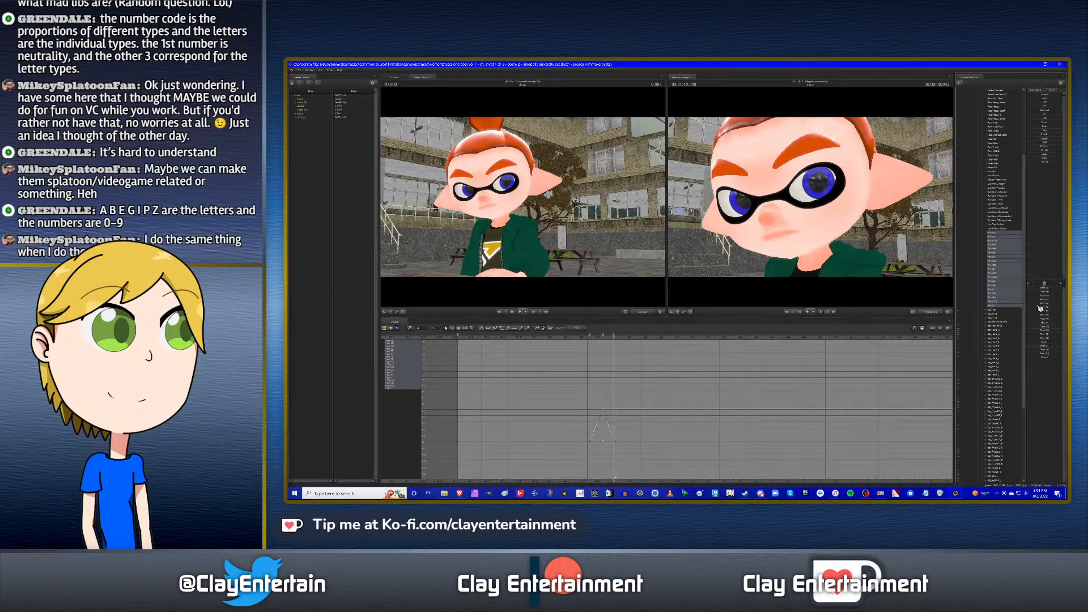
{"action": "left_click_drag", "start_coordinate": [1036, 304], "coordinate": [1055, 304]}
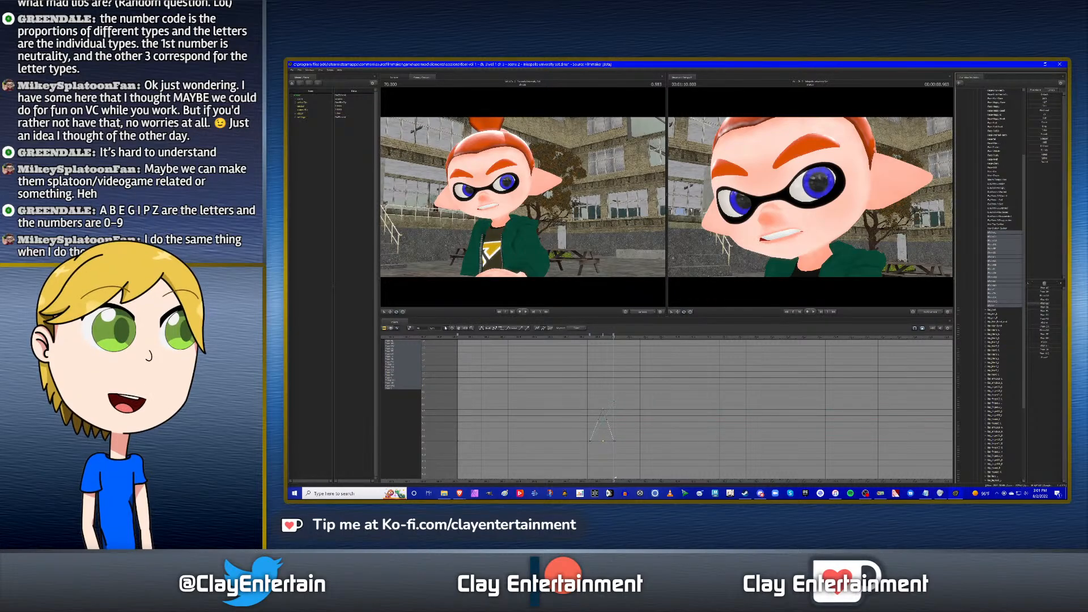
Pose the next open-mouth shape for a fourth keyframe at about 1.083 and return to the second keyframe.
{"action": "left_click", "coordinate": [614, 337]}
{"action": "left_click_drag", "start_coordinate": [613, 337], "coordinate": [630, 338]}
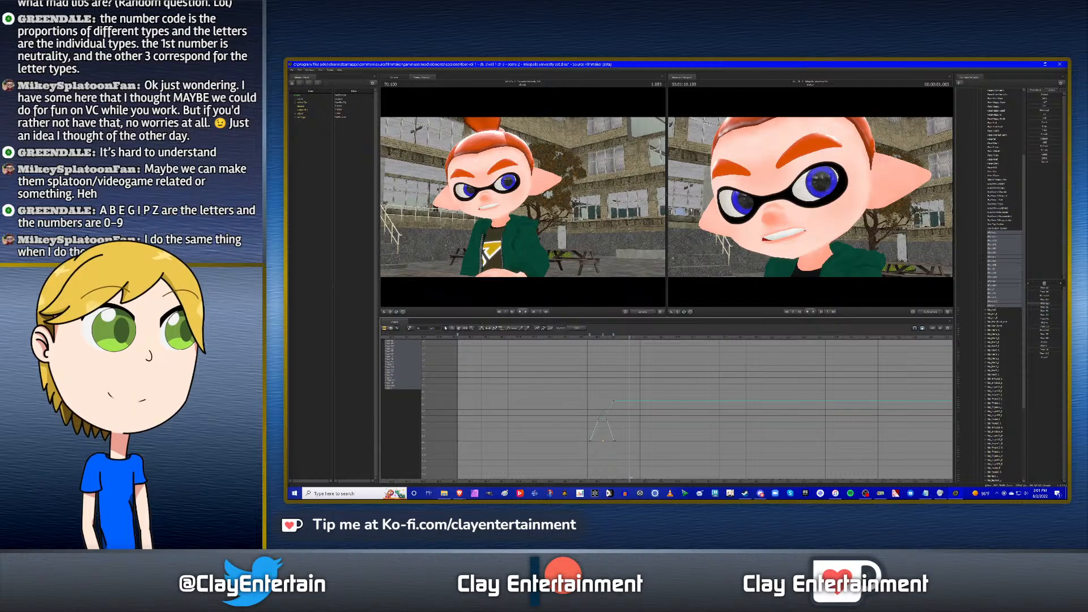
{"action": "left_click_drag", "start_coordinate": [1042, 321], "coordinate": [992, 308]}
{"action": "key", "text": "Up"}
{"action": "key", "text": "Up"}
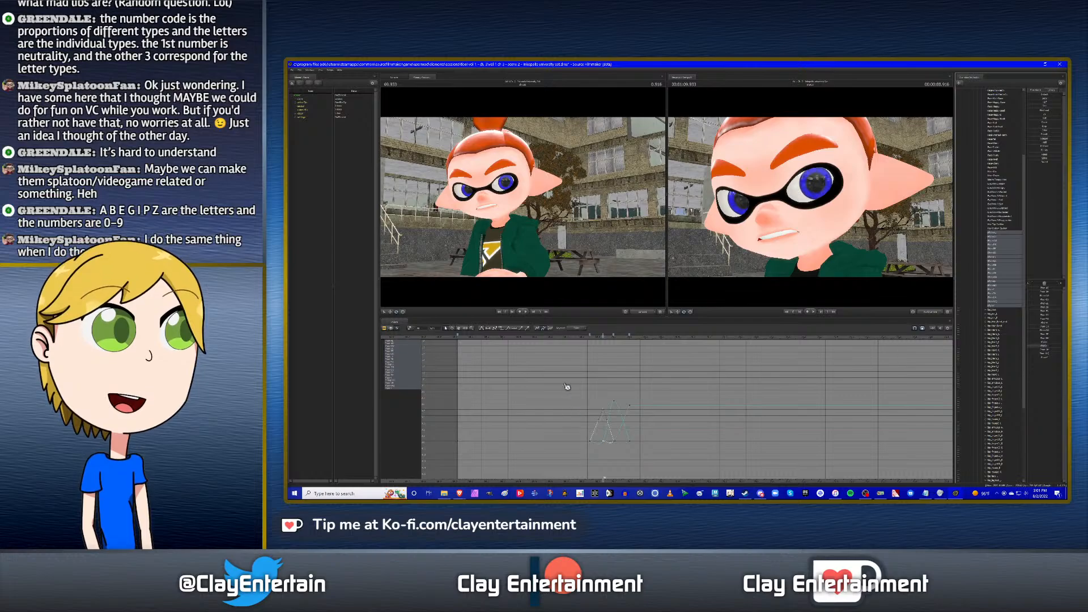
Change the tangents of all four mouth keyframes and scrub through them to check the lip movement.
{"action": "key", "text": "ctrl+a"}
{"action": "key", "text": "1"}
{"action": "left_click", "coordinate": [482, 329]}
{"action": "left_click", "coordinate": [592, 349]}
{"action": "left_click_drag", "start_coordinate": [594, 338], "coordinate": [624, 375]}
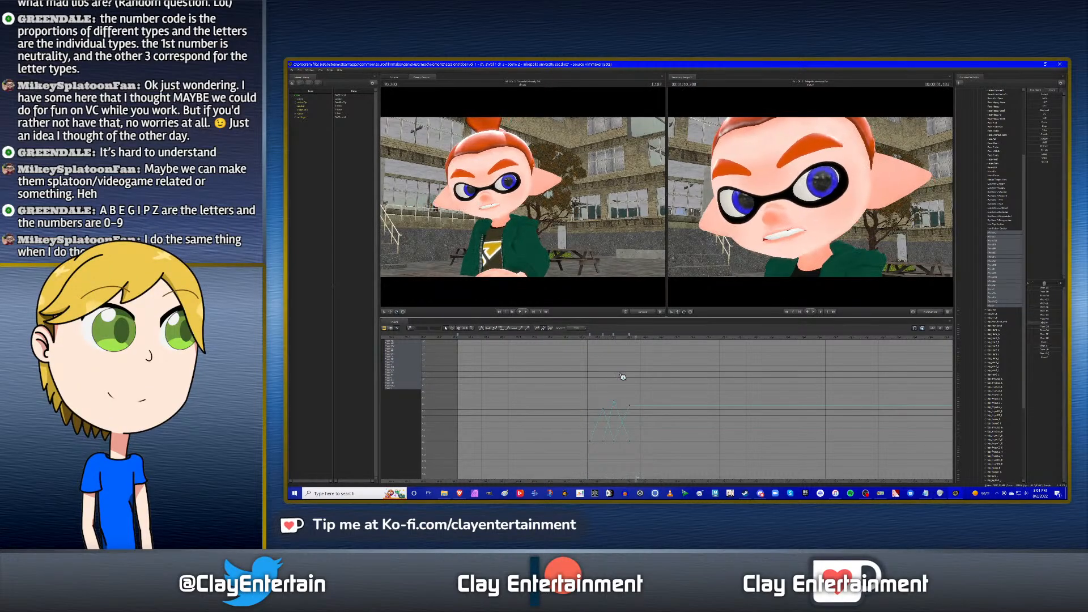
{"action": "left_click_drag", "start_coordinate": [578, 336], "coordinate": [637, 342]}
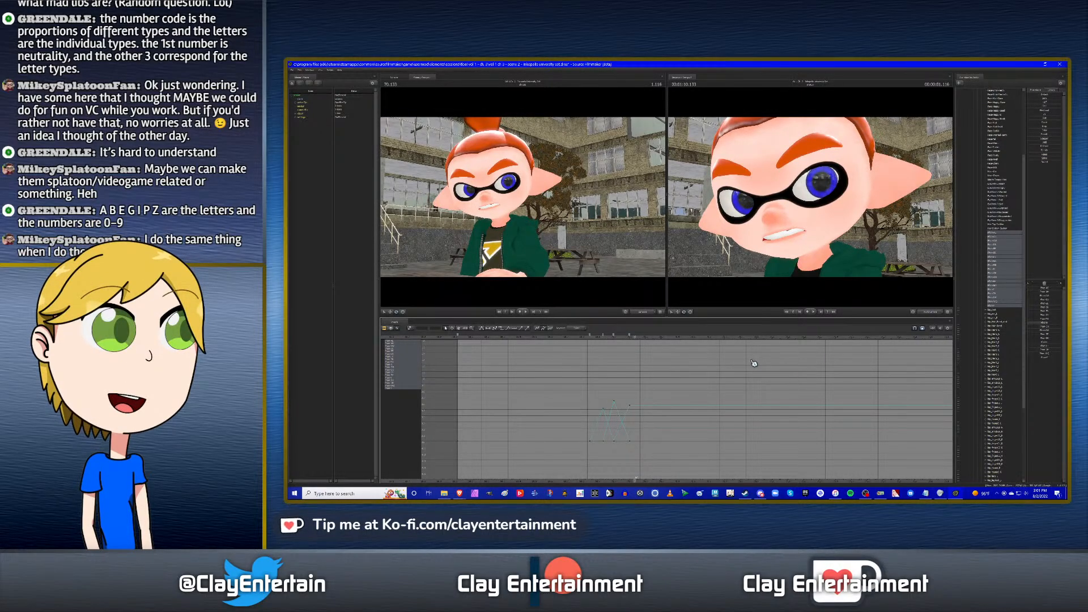
{"action": "left_click_drag", "start_coordinate": [582, 341], "coordinate": [629, 345]}
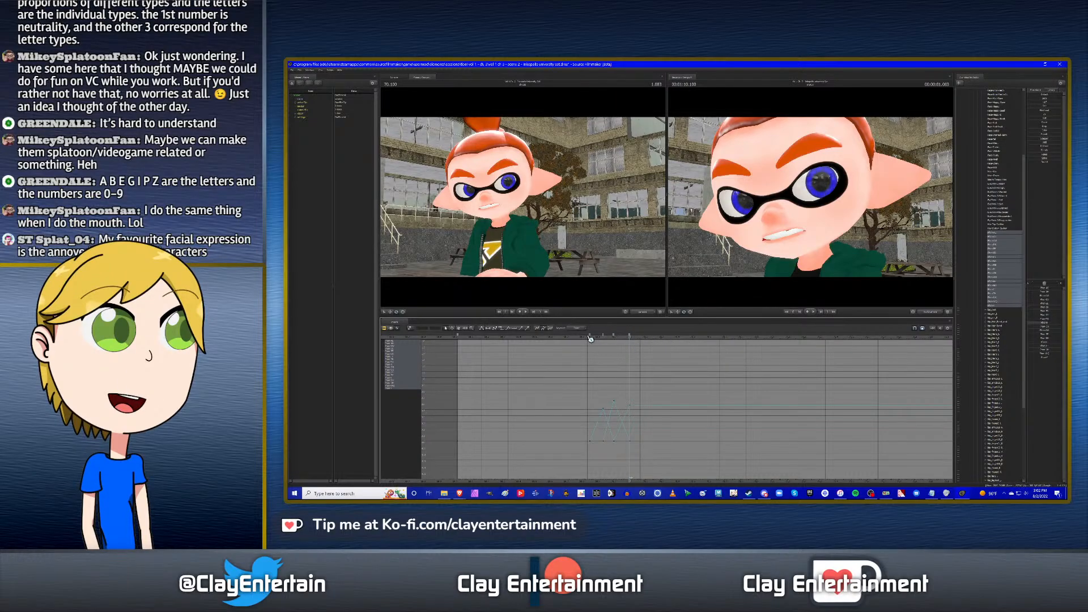
Pose a closed mouth for a fifth keyframe at about 1.216 and return to the open-mouth keyframe before it.
{"action": "scroll", "coordinate": [667, 357], "scroll_direction": "up", "scroll_amount": 2}
{"action": "scroll", "coordinate": [667, 357], "scroll_direction": "down", "scroll_amount": 2}
{"action": "scroll", "coordinate": [666, 357], "scroll_direction": "up", "scroll_amount": 2}
{"action": "scroll", "coordinate": [667, 357], "scroll_direction": "down", "scroll_amount": 1}
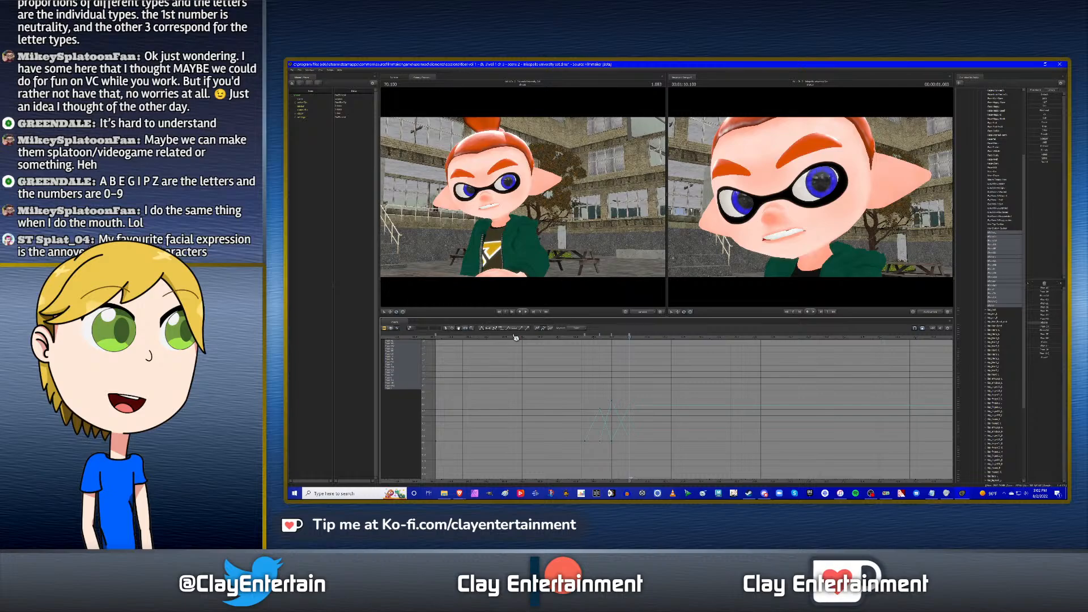
{"action": "mouse_move", "coordinate": [620, 377]}
{"action": "middle_mouse_down"}
{"action": "mouse_move", "coordinate": [608, 382]}
{"action": "mouse_move", "coordinate": [623, 368]}
{"action": "mouse_move", "coordinate": [614, 365]}
{"action": "mouse_move", "coordinate": [631, 365]}
{"action": "mouse_move", "coordinate": [618, 365]}
{"action": "middle_mouse_up"}
{"action": "scroll", "coordinate": [617, 364], "scroll_direction": "up", "scroll_amount": 1}
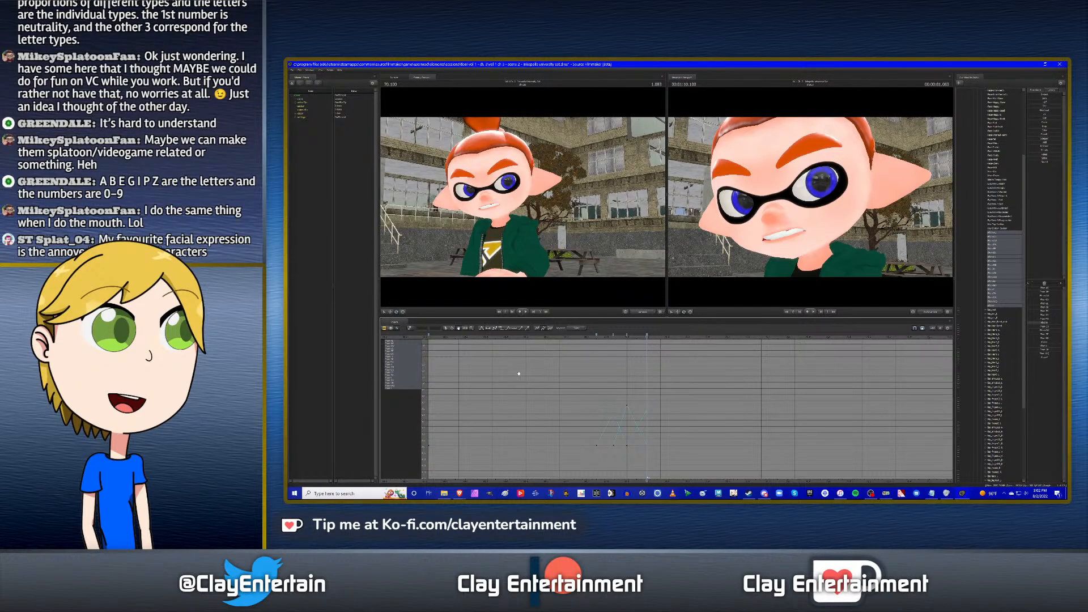
{"action": "left_click_drag", "start_coordinate": [587, 339], "coordinate": [674, 337]}
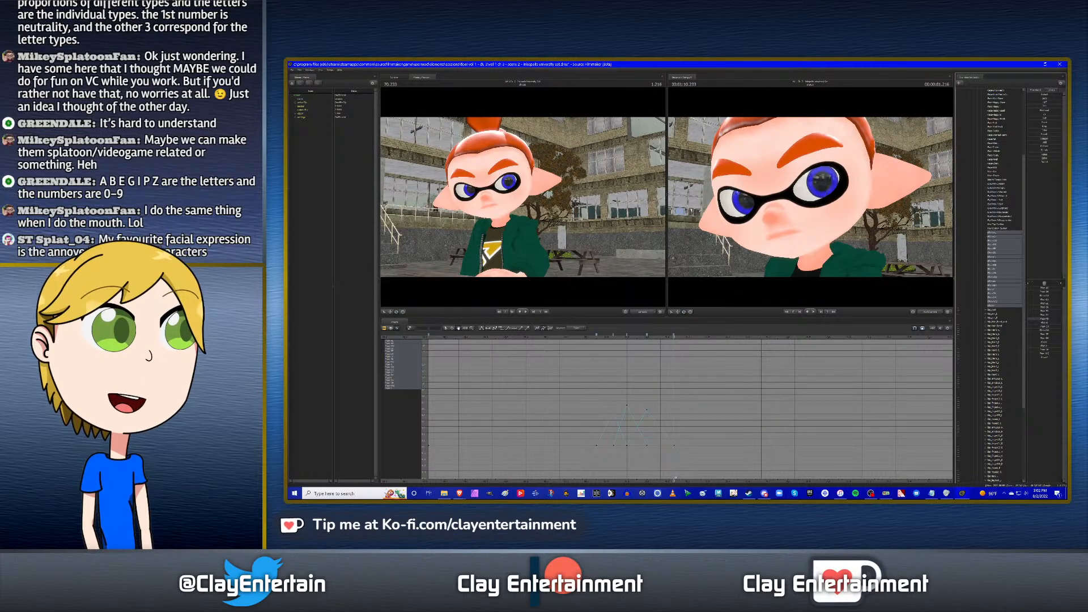
{"action": "key", "text": "Up"}
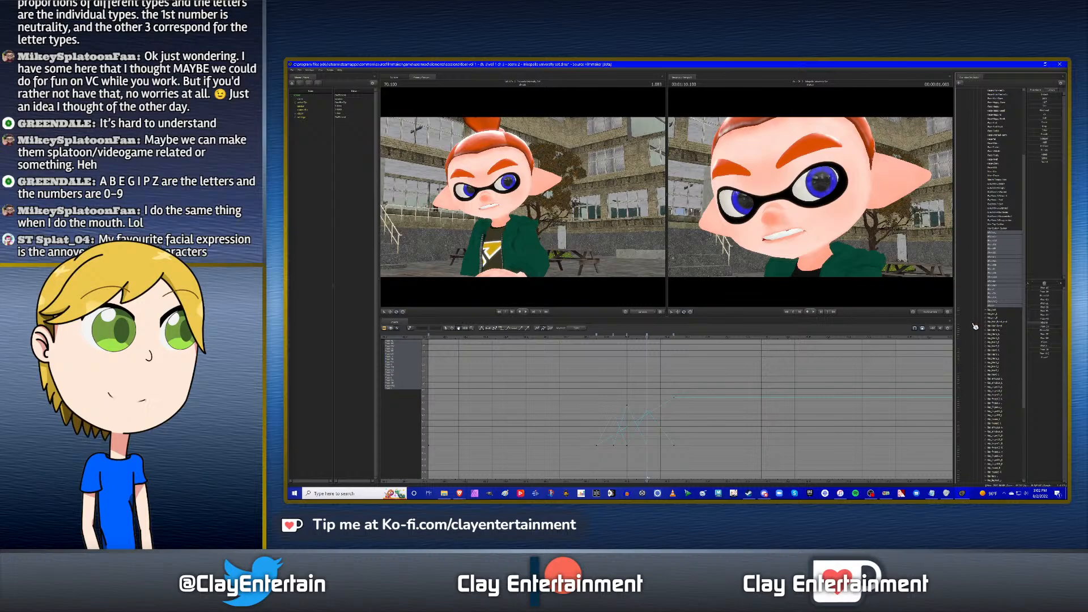
Change the tangents of all five mouth keyframes and scrub through them to check the mouth closing.
{"action": "left_click", "coordinate": [447, 329]}
{"action": "left_click_drag", "start_coordinate": [720, 462], "coordinate": [550, 358]}
{"action": "left_click", "coordinate": [483, 329]}
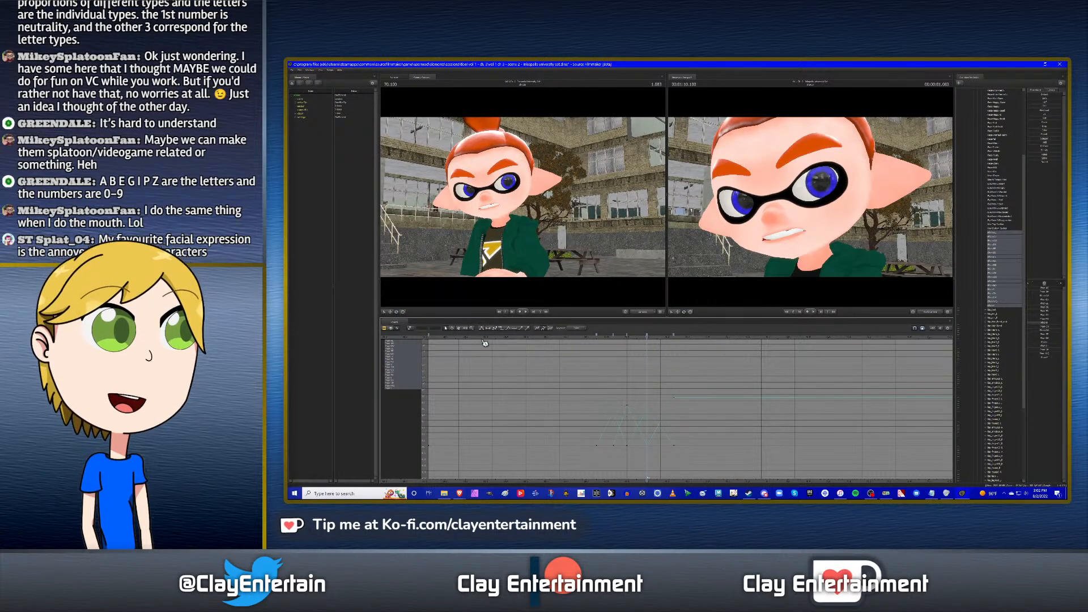
{"action": "left_click", "coordinate": [460, 329]}
{"action": "left_click_drag", "start_coordinate": [715, 370], "coordinate": [645, 375]}
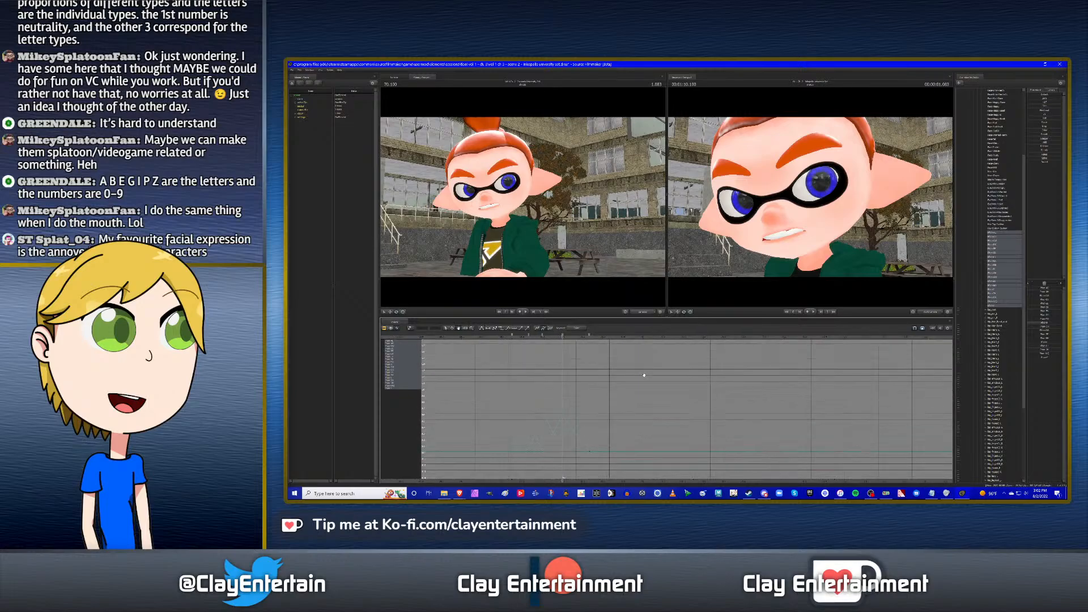
{"action": "scroll", "coordinate": [555, 375], "scroll_direction": "up", "scroll_amount": 1}
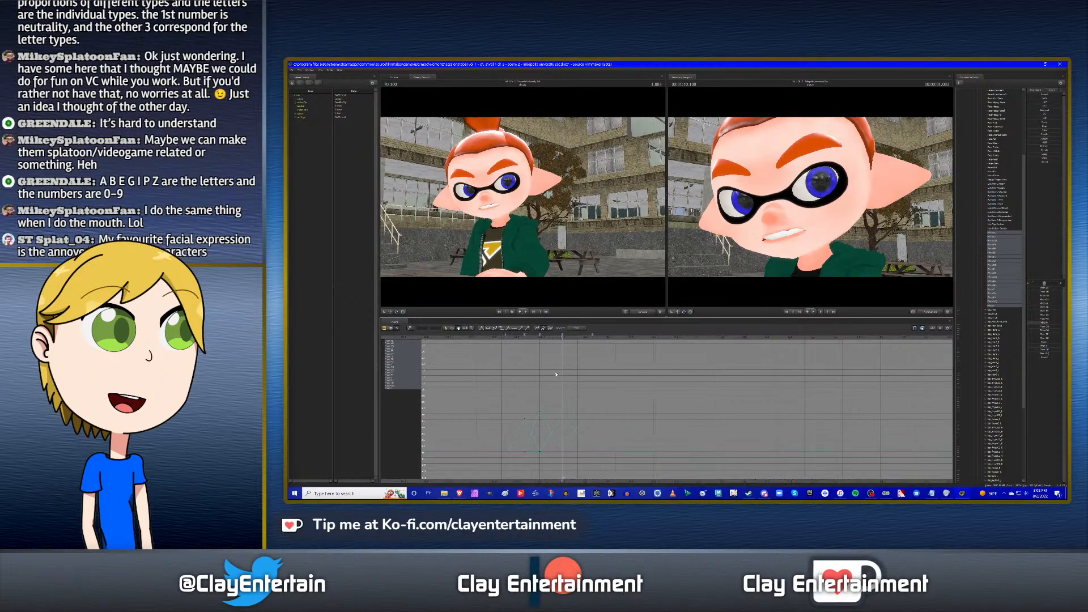
{"action": "left_click_drag", "start_coordinate": [560, 370], "coordinate": [590, 370]}
{"action": "left_click", "coordinate": [530, 338]}
{"action": "left_click_drag", "start_coordinate": [530, 338], "coordinate": [617, 341]}
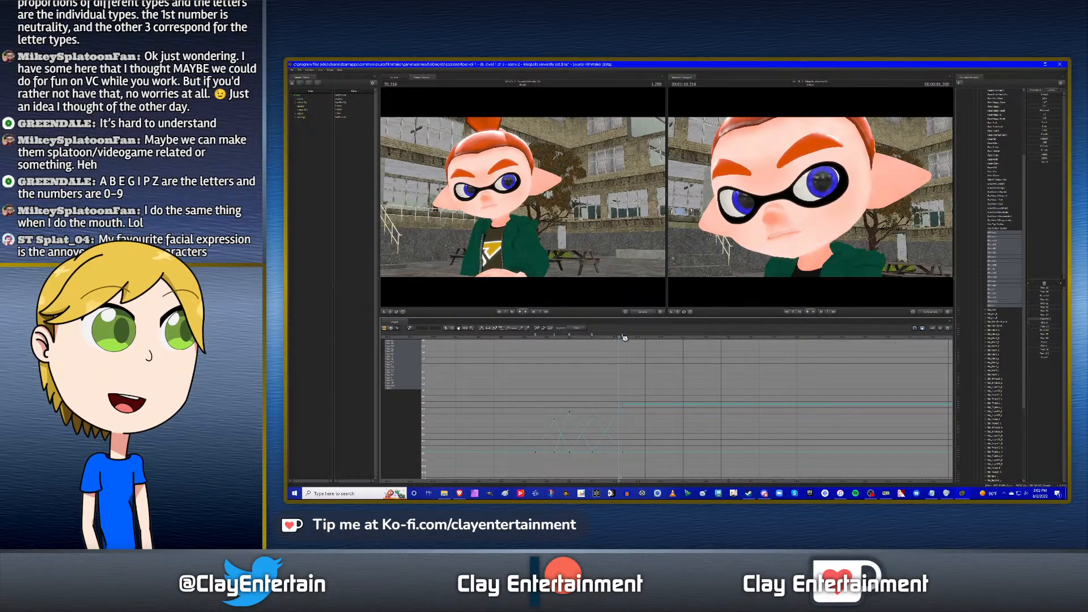
Move the closed-mouth keyframe slightly earlier, to about 1.200.
{"action": "left_click_drag", "start_coordinate": [622, 335], "coordinate": [618, 334]}
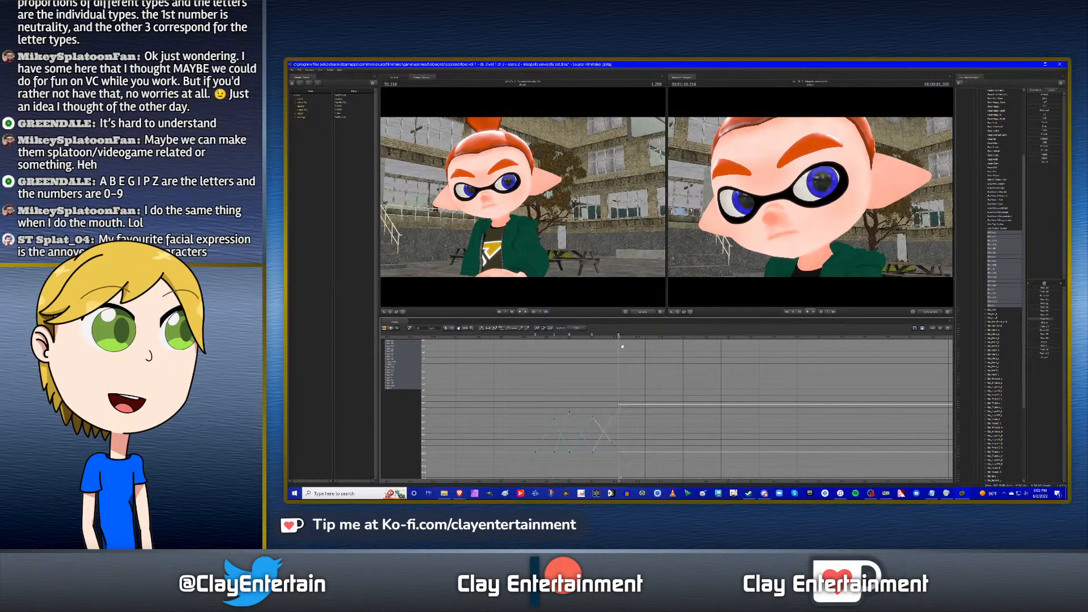
{"action": "left_click", "coordinate": [623, 345]}
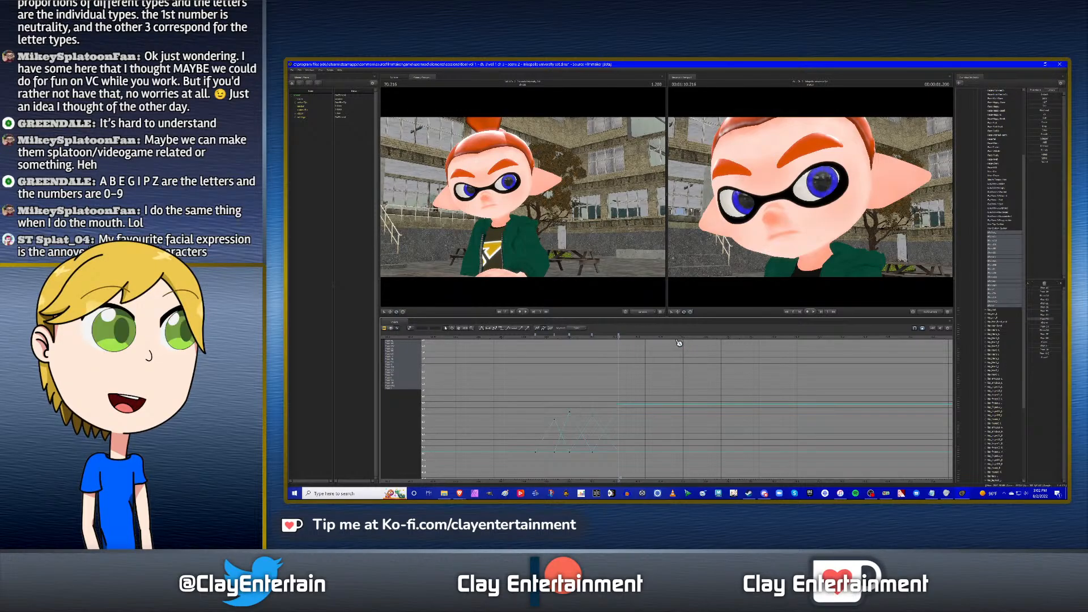
{"action": "mouse_move", "coordinate": [619, 338]}
{"action": "left_mouse_down"}
{"action": "mouse_move", "coordinate": [638, 338]}
{"action": "mouse_move", "coordinate": [621, 340]}
{"action": "left_mouse_up"}
{"action": "left_click", "coordinate": [458, 329]}
{"action": "left_click_drag", "start_coordinate": [612, 345], "coordinate": [575, 347]}
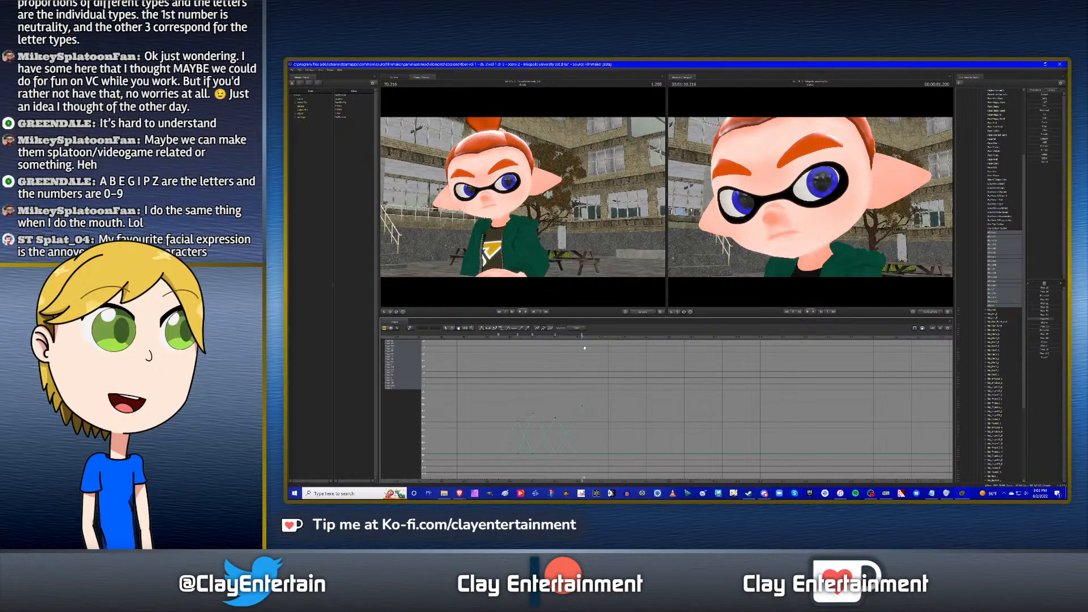
Try the closed-mouth keyframe at an even earlier time, about 1.166.
{"action": "scroll", "coordinate": [555, 361], "scroll_direction": "up", "scroll_amount": 2}
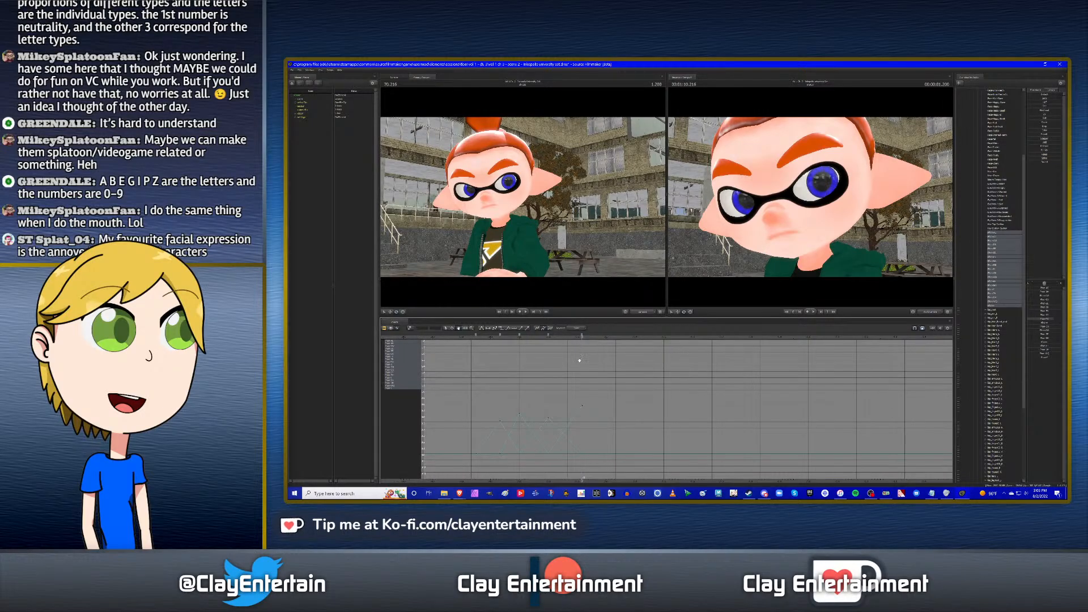
{"action": "left_click_drag", "start_coordinate": [580, 361], "coordinate": [593, 342]}
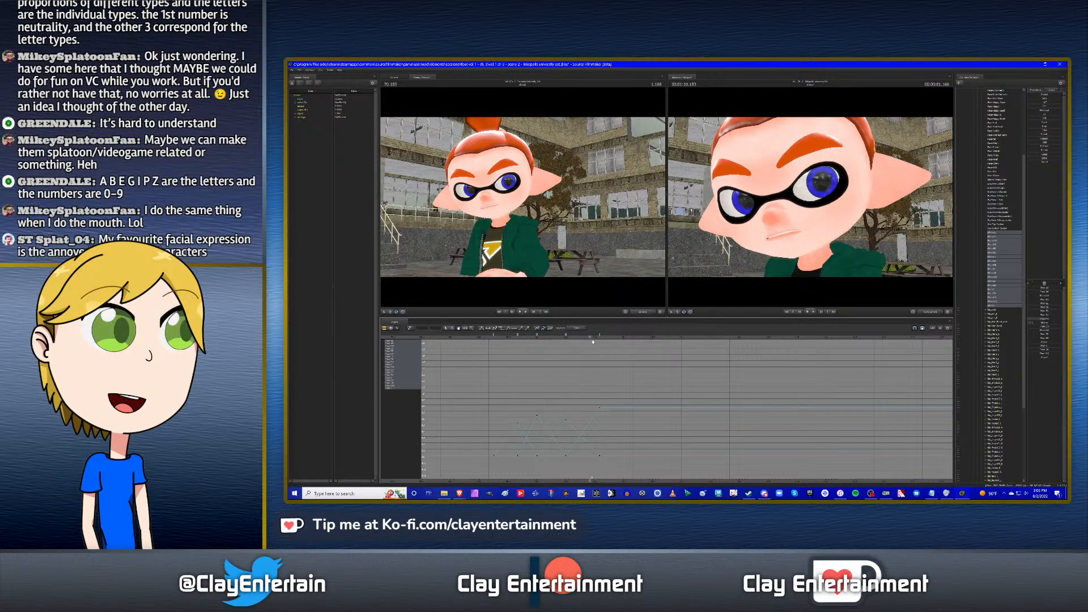
{"action": "left_click_drag", "start_coordinate": [596, 334], "coordinate": [590, 334]}
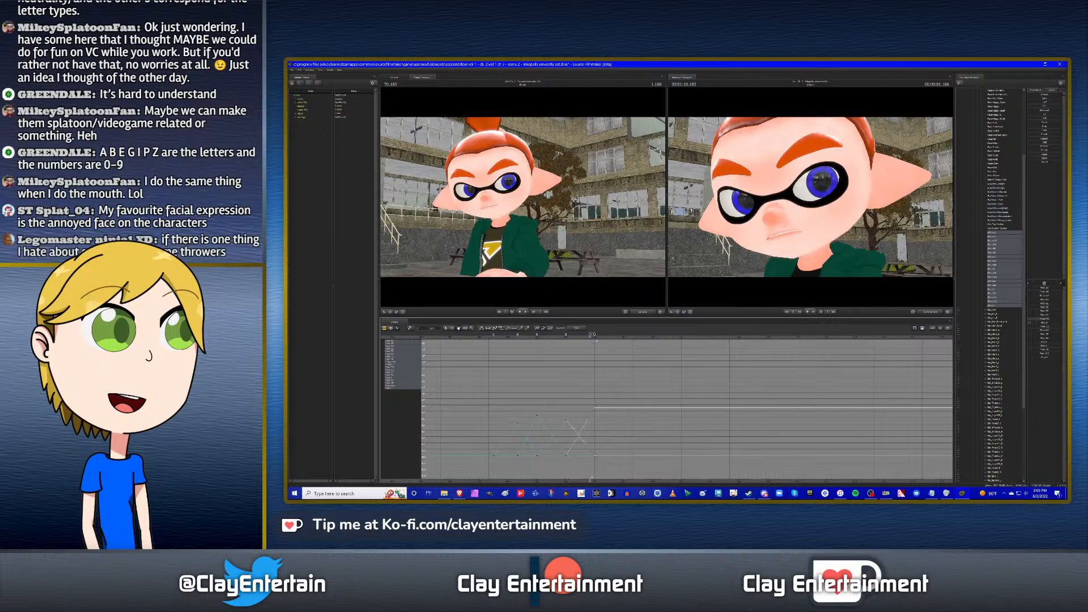
{"action": "left_click", "coordinate": [509, 350]}
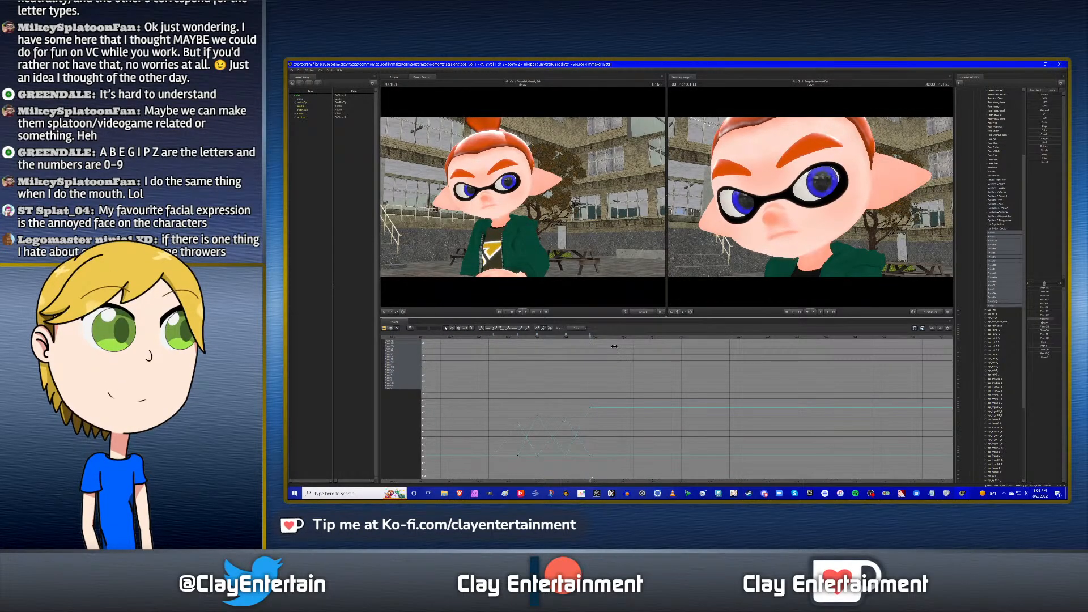
Move the closed-mouth keyframe back to about 1.200 and check its timing.
{"action": "mouse_move", "coordinate": [615, 346]}
{"action": "left_mouse_down"}
{"action": "mouse_move", "coordinate": [625, 345]}
{"action": "mouse_move", "coordinate": [554, 350]}
{"action": "mouse_move", "coordinate": [600, 350]}
{"action": "left_mouse_up"}
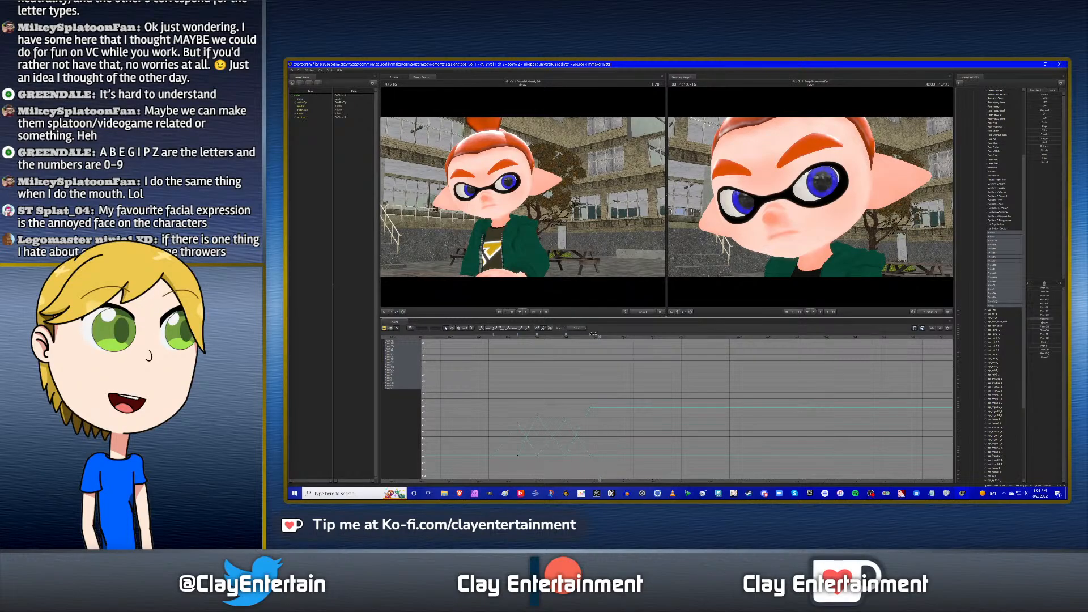
{"action": "left_click", "coordinate": [596, 334]}
{"action": "left_click", "coordinate": [597, 338]}
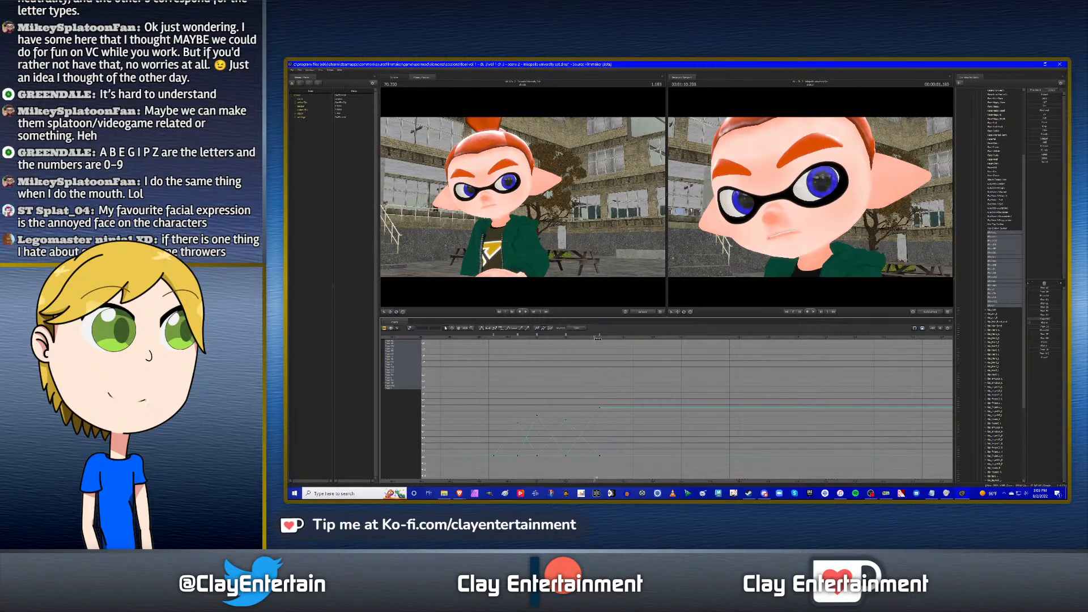
{"action": "mouse_move", "coordinate": [600, 337]}
{"action": "left_mouse_down"}
{"action": "mouse_move", "coordinate": [631, 343]}
{"action": "mouse_move", "coordinate": [605, 347]}
{"action": "left_mouse_up"}
{"action": "mouse_move", "coordinate": [642, 350]}
{"action": "middle_mouse_down"}
{"action": "mouse_move", "coordinate": [615, 352]}
{"action": "mouse_move", "coordinate": [627, 359]}
{"action": "middle_mouse_up"}
{"action": "scroll", "coordinate": [624, 362], "scroll_direction": "down", "scroll_amount": 1}
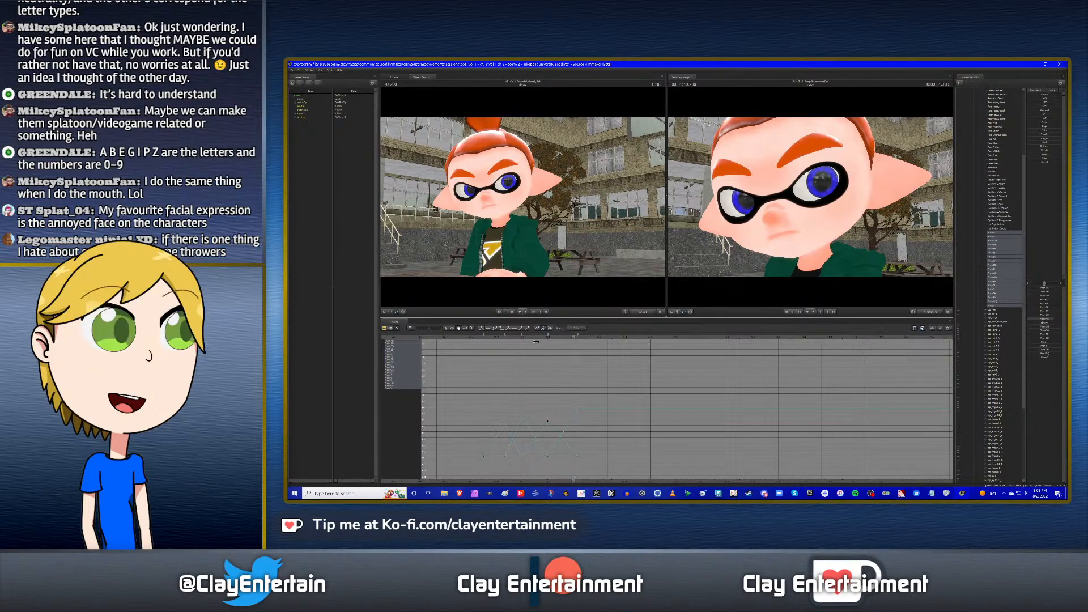
Raise a mouth control at about 1.266 to key an open mouth showing the teeth after the closed shape.
{"action": "left_click_drag", "start_coordinate": [536, 342], "coordinate": [595, 344]}
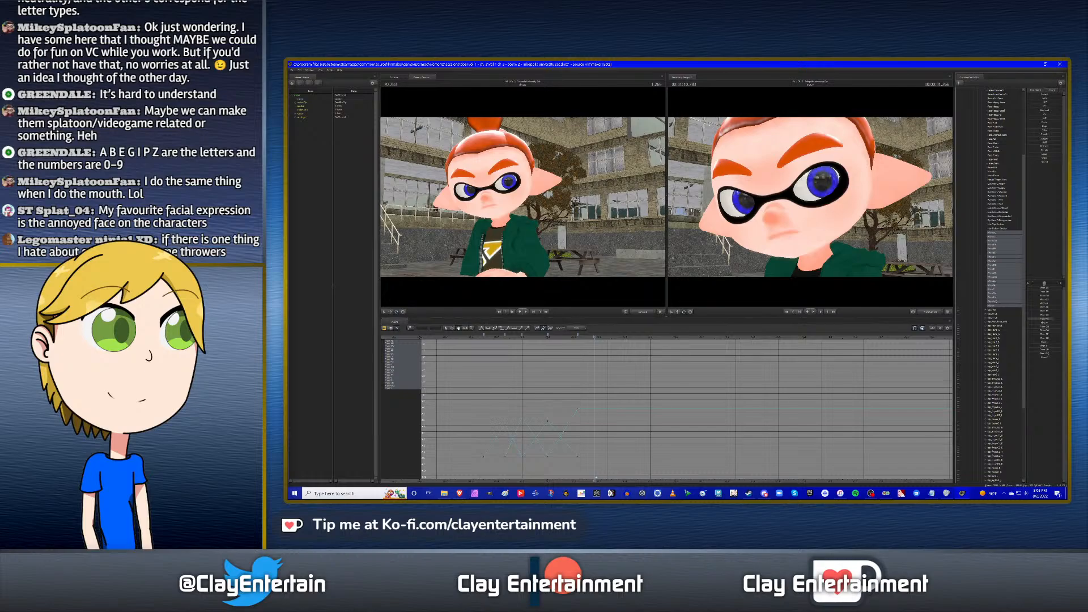
{"action": "left_click_drag", "start_coordinate": [1033, 288], "coordinate": [1051, 288]}
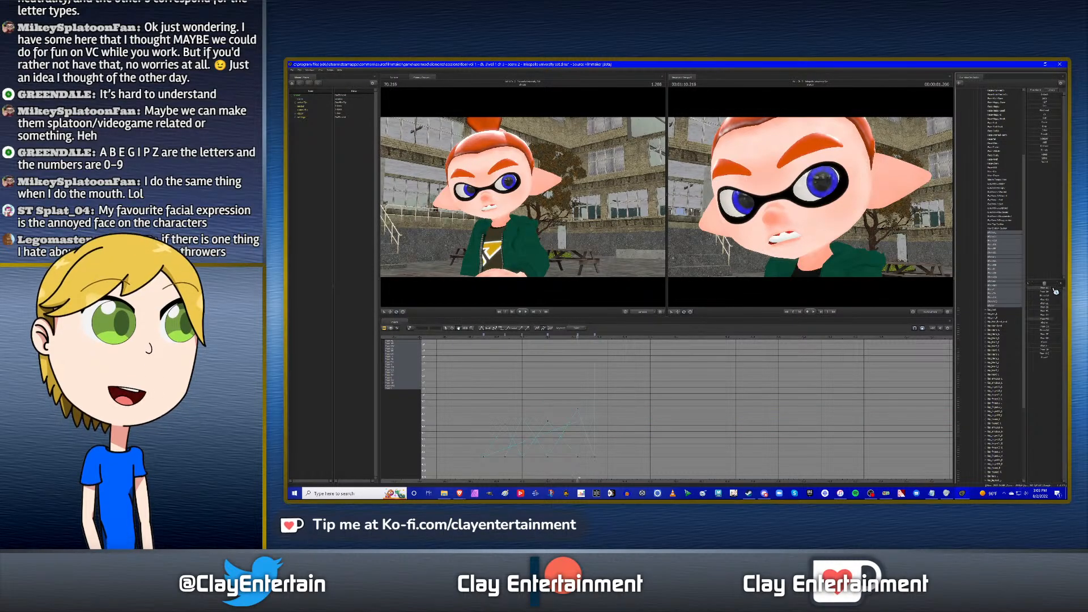
{"action": "left_click", "coordinate": [580, 352]}
{"action": "left_click", "coordinate": [454, 369]}
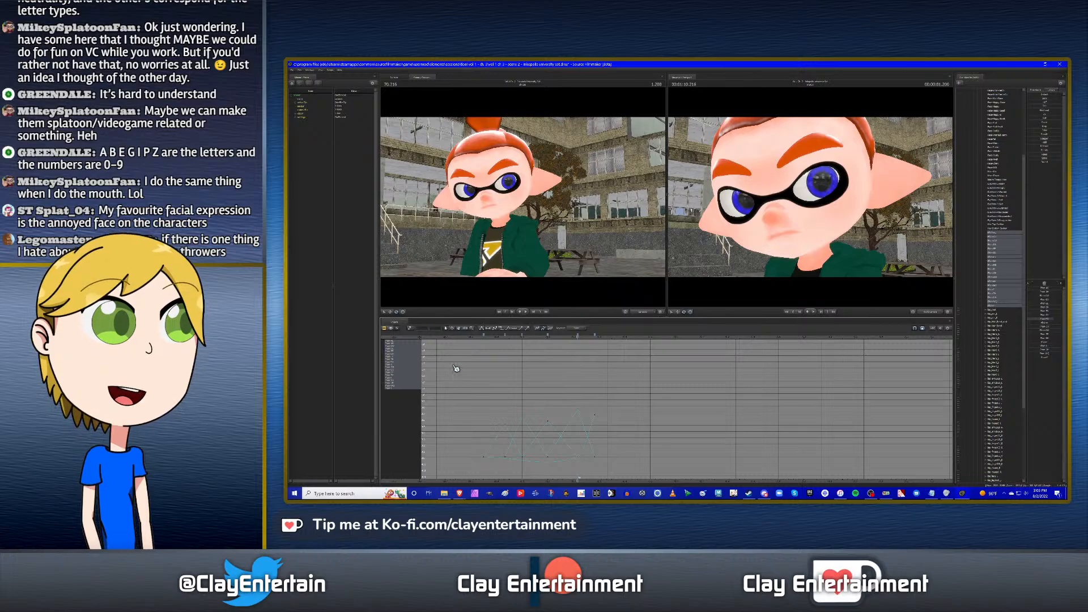
Select all mouth keyframes, change their tangents, and scrub past the new open-mouth shape.
{"action": "key", "text": "ctrl+a"}
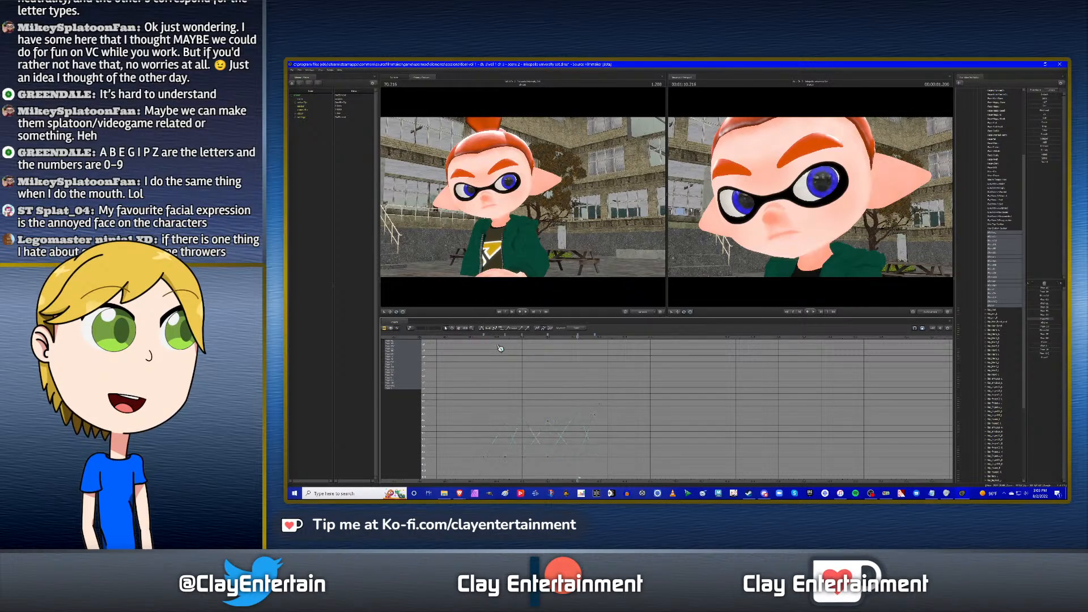
{"action": "left_click", "coordinate": [597, 360]}
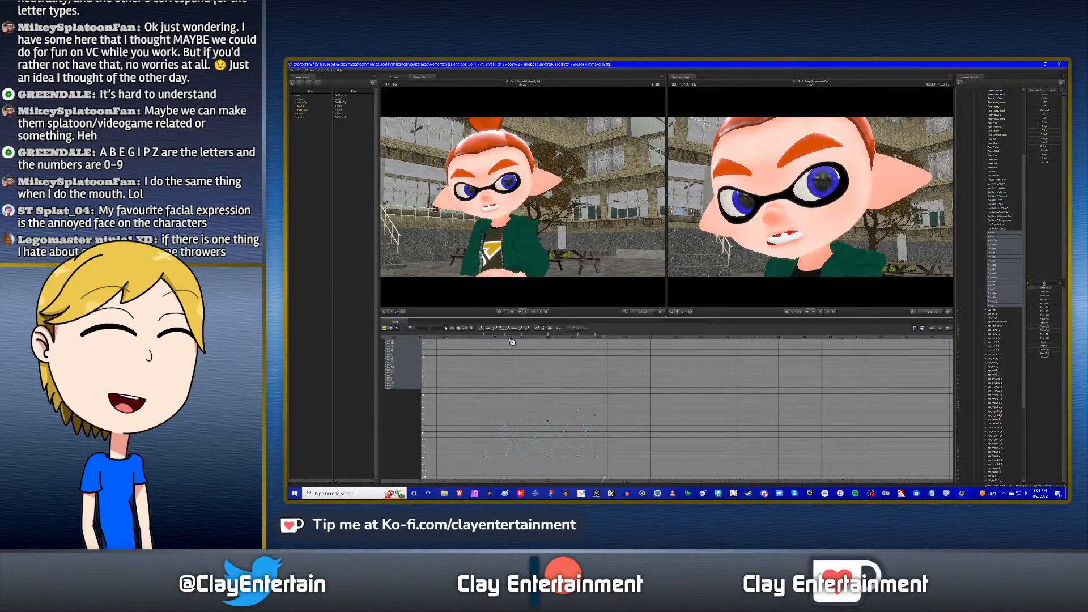
{"action": "left_click", "coordinate": [594, 343]}
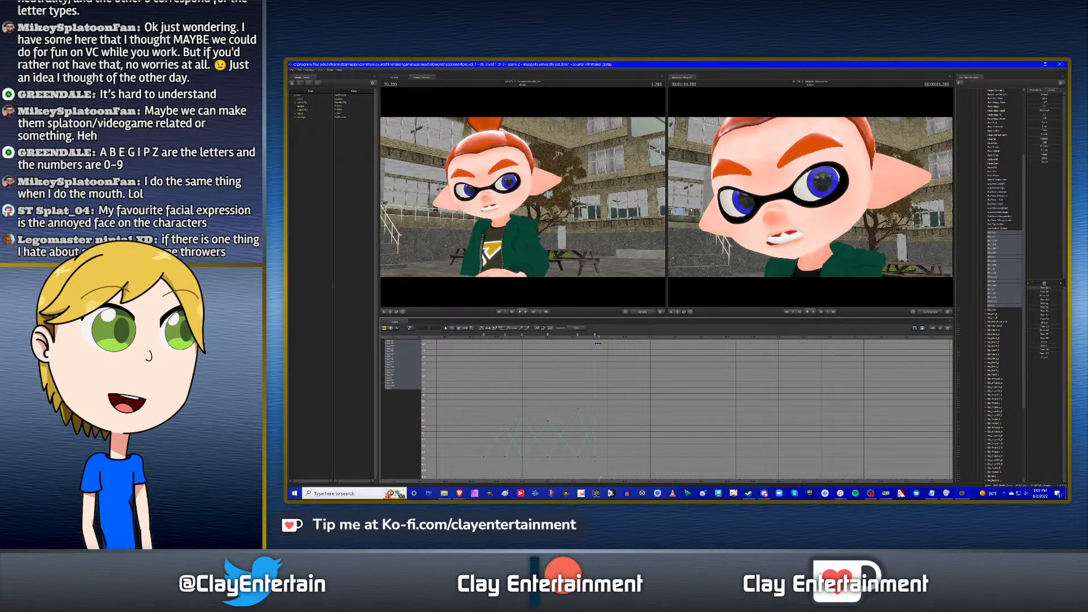
{"action": "left_click_drag", "start_coordinate": [598, 343], "coordinate": [632, 345]}
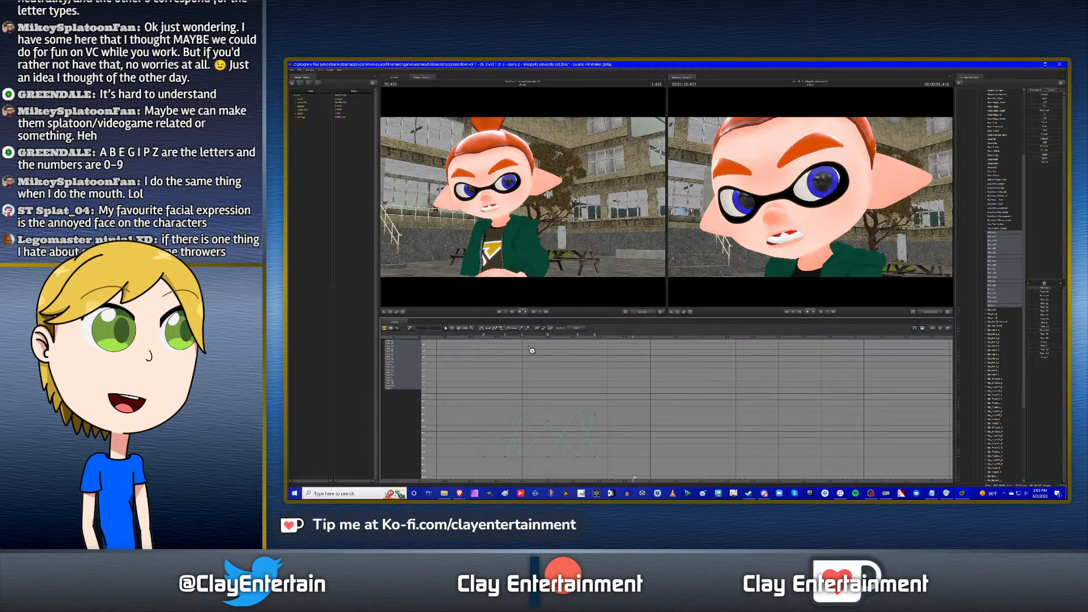
Review the lip movement from the earlier keyframes and fine-tune the open-mouth shape at about 1.266.
{"action": "scroll", "coordinate": [561, 388], "scroll_direction": "up", "scroll_amount": 1}
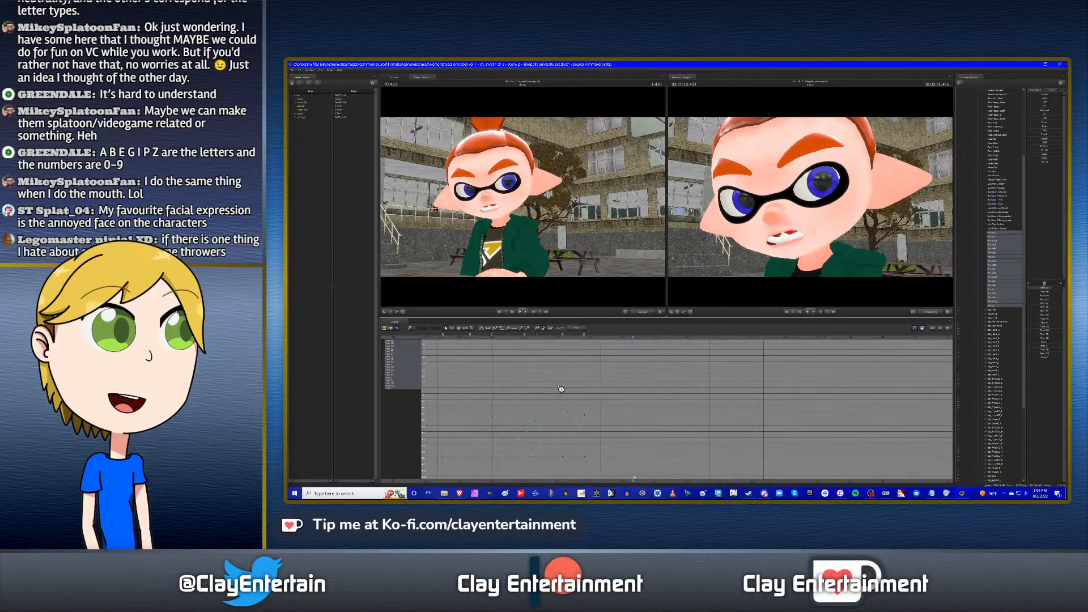
{"action": "middle_click_drag", "start_coordinate": [554, 367], "coordinate": [635, 372]}
{"action": "scroll", "coordinate": [680, 380], "scroll_direction": "up", "scroll_amount": 2}
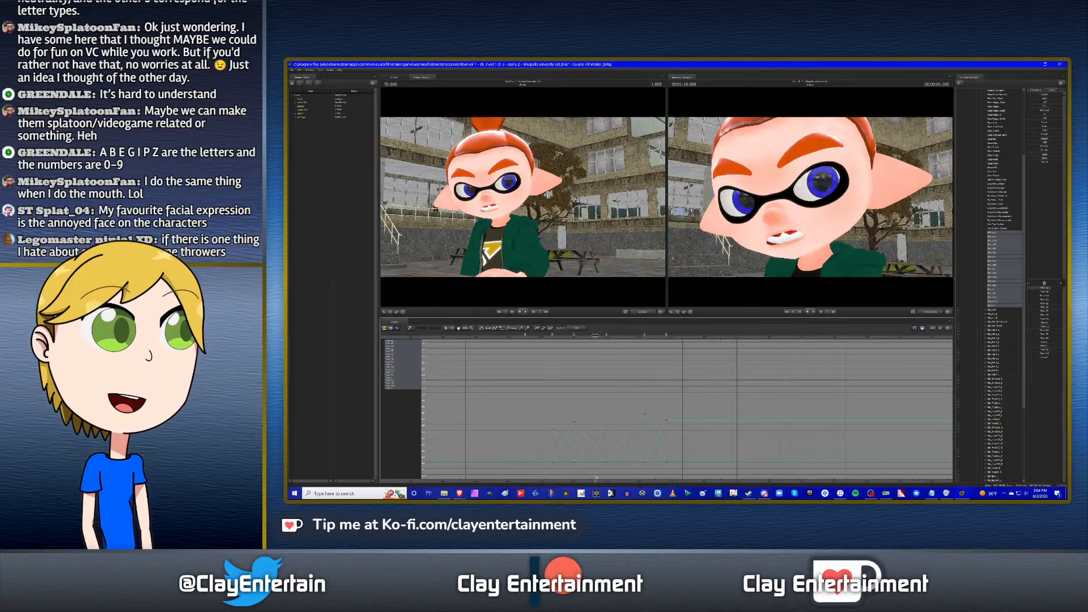
{"action": "left_click", "coordinate": [665, 341]}
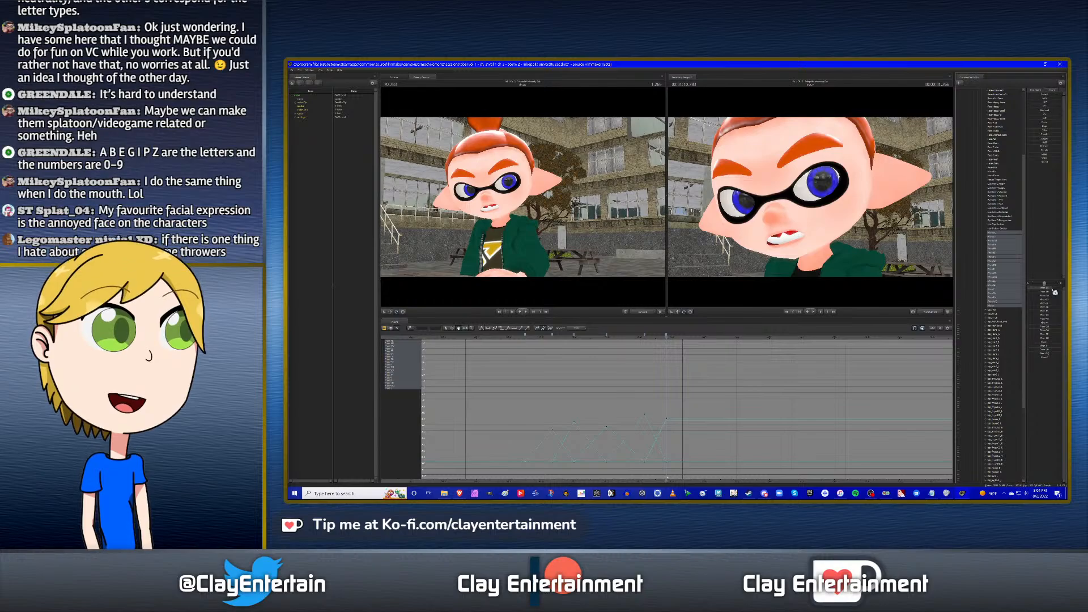
{"action": "left_click", "coordinate": [666, 339]}
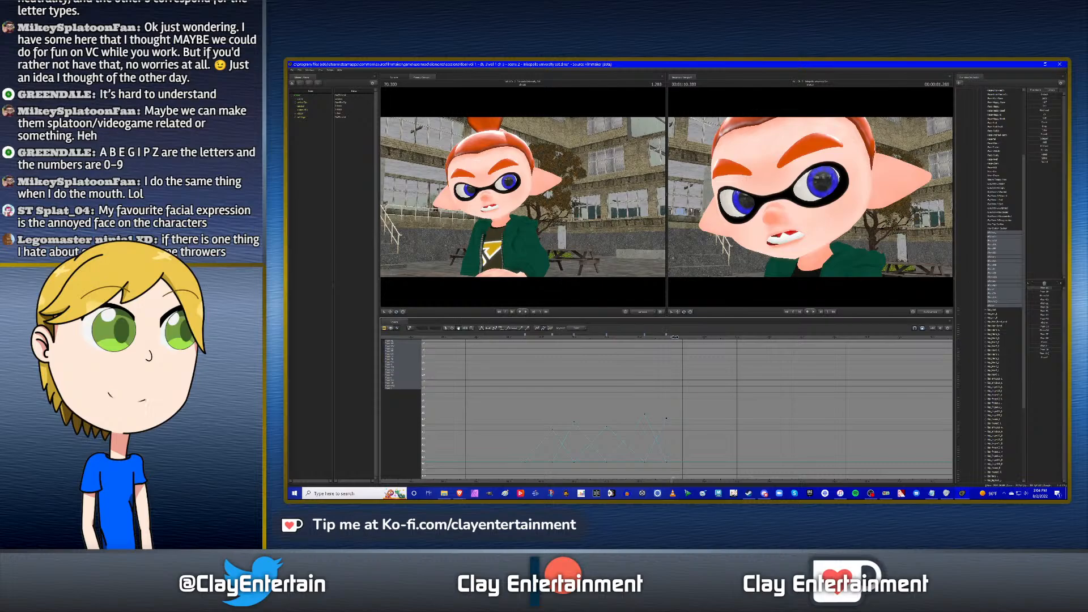
Pose a clenched-teeth mouth for a keyframe at about 1.366 and clear its added mouth control at the previous keyframe.
{"action": "left_click", "coordinate": [589, 339]}
{"action": "left_click_drag", "start_coordinate": [589, 339], "coordinate": [697, 348]}
{"action": "mouse_move", "coordinate": [1053, 290]}
{"action": "left_mouse_down"}
{"action": "mouse_move", "coordinate": [1030, 291]}
{"action": "mouse_move", "coordinate": [1052, 323]}
{"action": "left_mouse_up"}
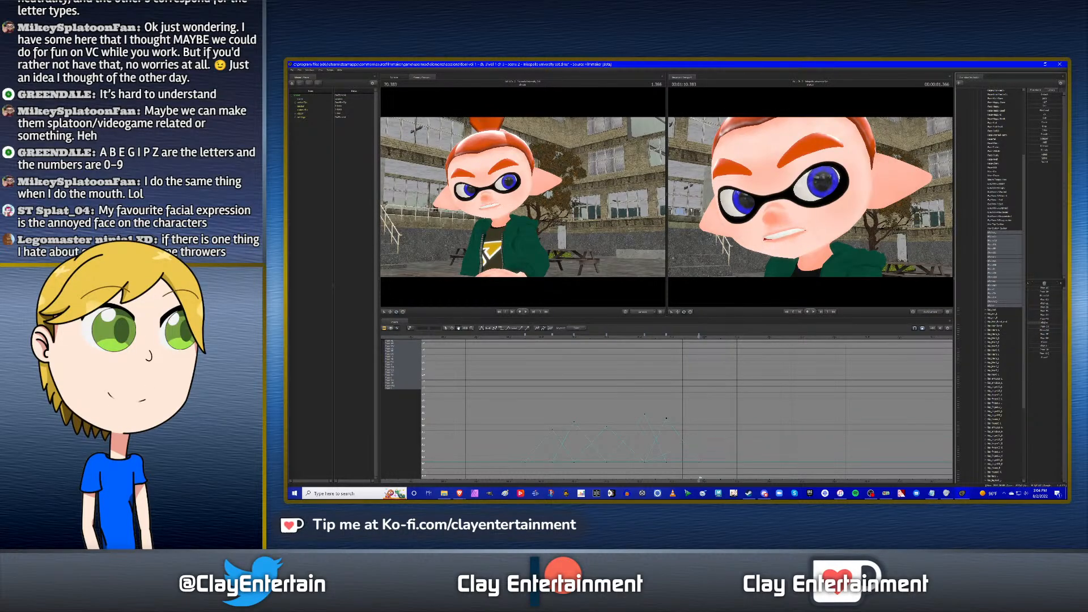
{"action": "key", "text": "Up"}
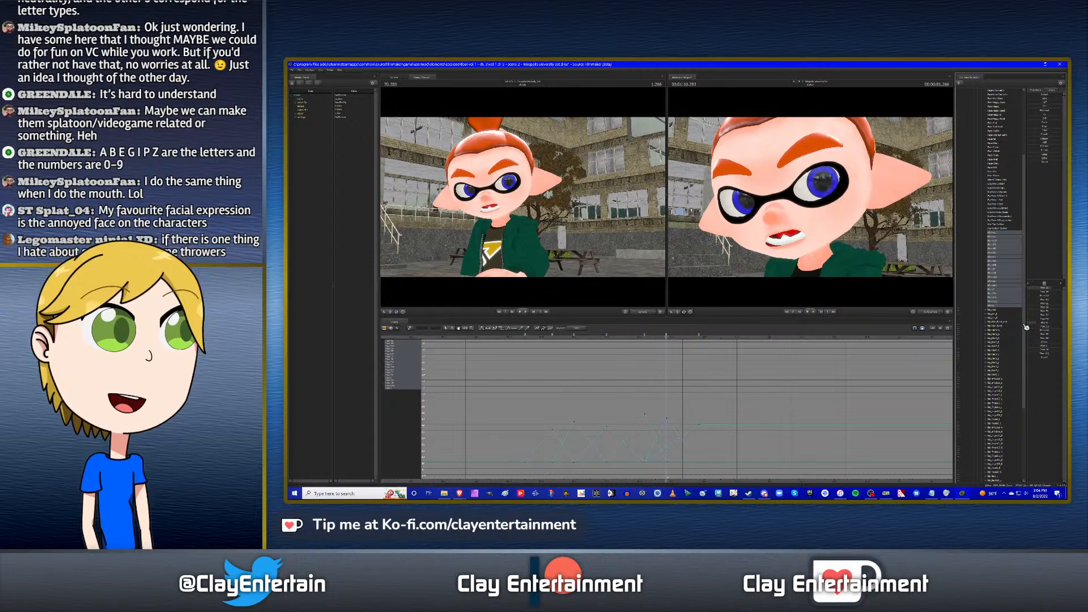
{"action": "left_click_drag", "start_coordinate": [1043, 324], "coordinate": [991, 323]}
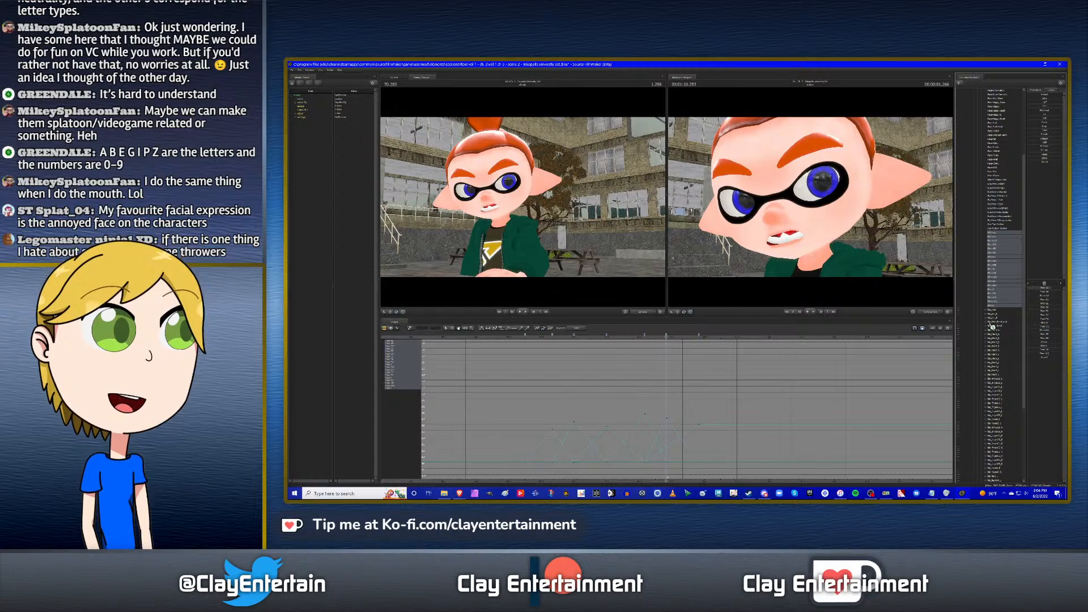
Change the tangents of the whole mouth keyframe sequence up to about 1.366 and play it back.
{"action": "left_click", "coordinate": [447, 329]}
{"action": "left_click_drag", "start_coordinate": [787, 480], "coordinate": [503, 363]}
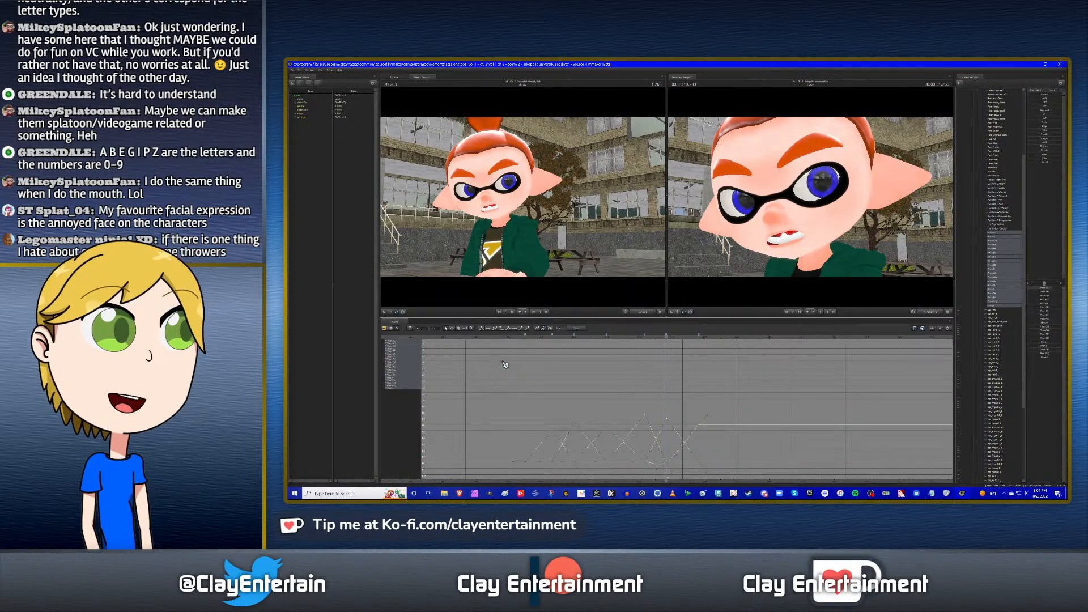
{"action": "left_click", "coordinate": [483, 329]}
{"action": "left_click", "coordinate": [566, 363]}
{"action": "left_click", "coordinate": [520, 339]}
{"action": "key", "text": "space"}
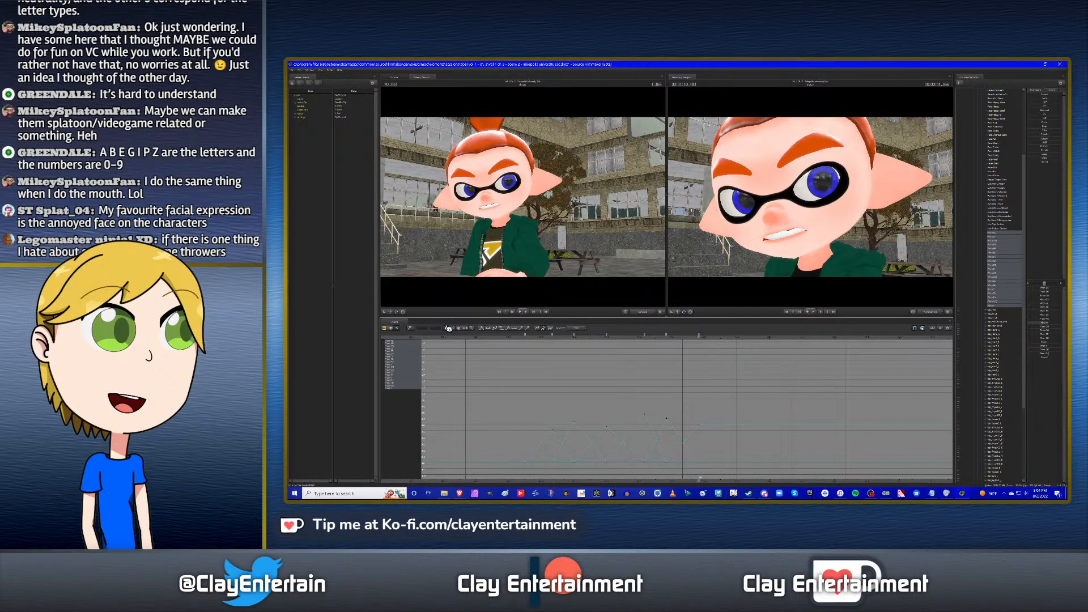
{"action": "scroll", "coordinate": [619, 363], "scroll_direction": "down", "scroll_amount": 3}
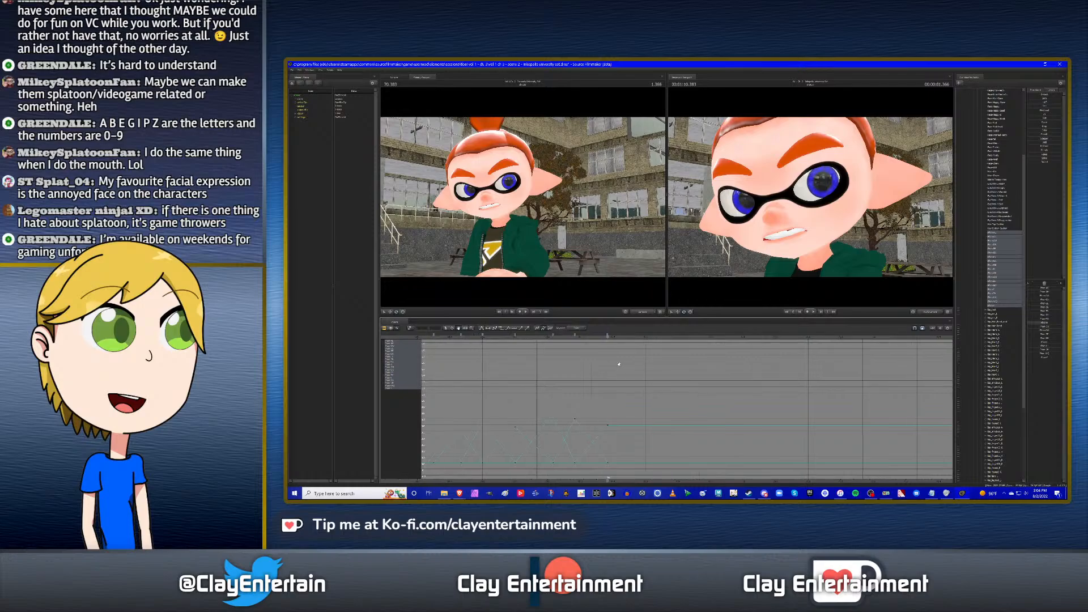
Play back and scrub the lip movement around the clenched-teeth keyframe at about 1.366.
{"action": "left_click_drag", "start_coordinate": [618, 364], "coordinate": [645, 364]}
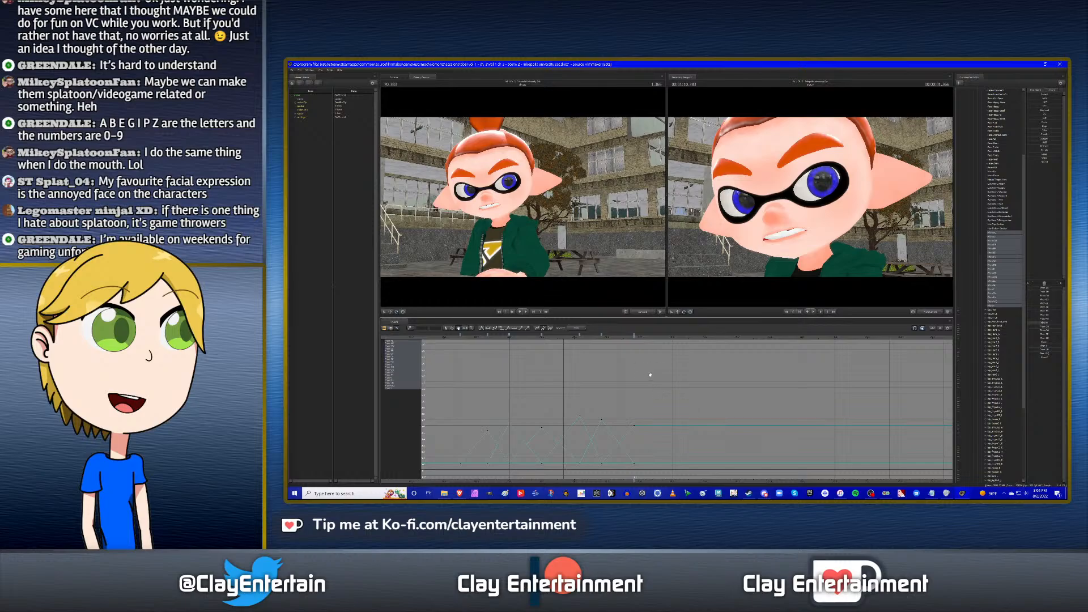
{"action": "middle_click_drag", "start_coordinate": [650, 375], "coordinate": [673, 340]}
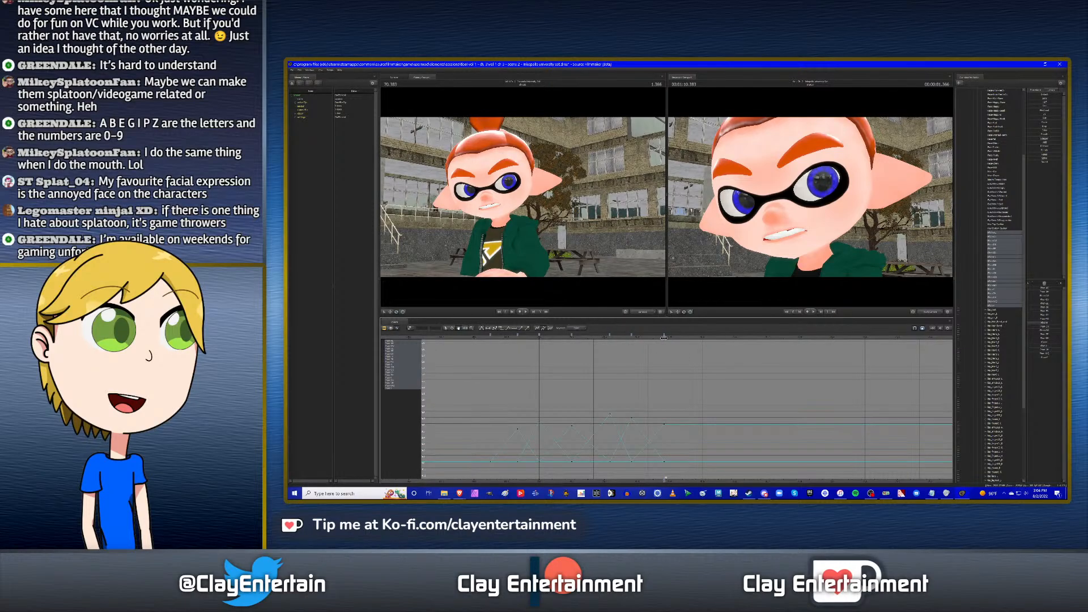
{"action": "left_click", "coordinate": [486, 339]}
{"action": "key", "text": "space"}
{"action": "key", "text": "space"}
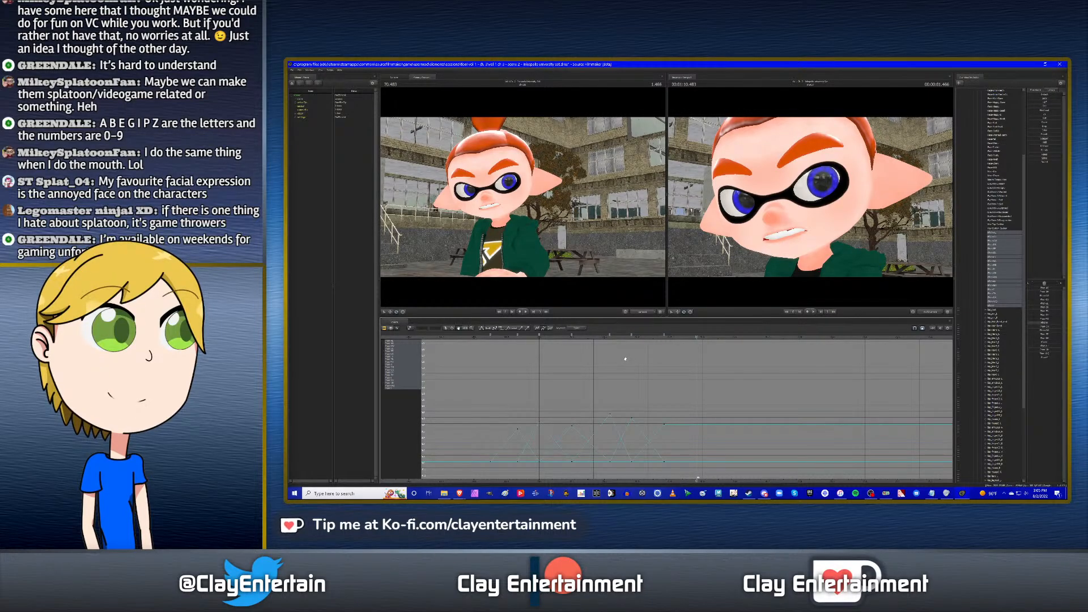
{"action": "left_click", "coordinate": [491, 341]}
{"action": "key", "text": "space"}
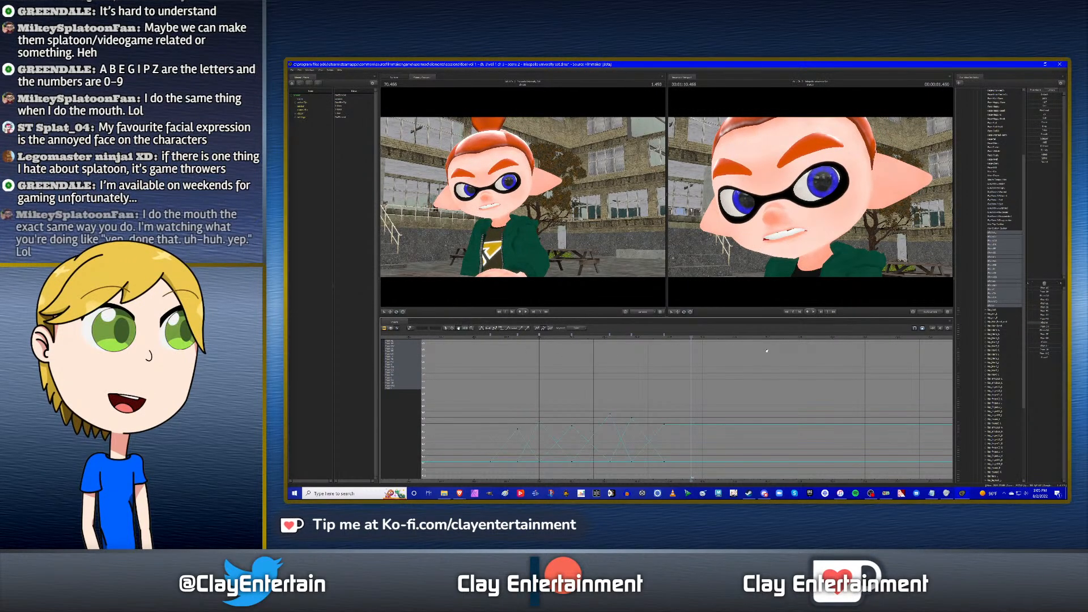
{"action": "left_click_drag", "start_coordinate": [739, 363], "coordinate": [710, 362]}
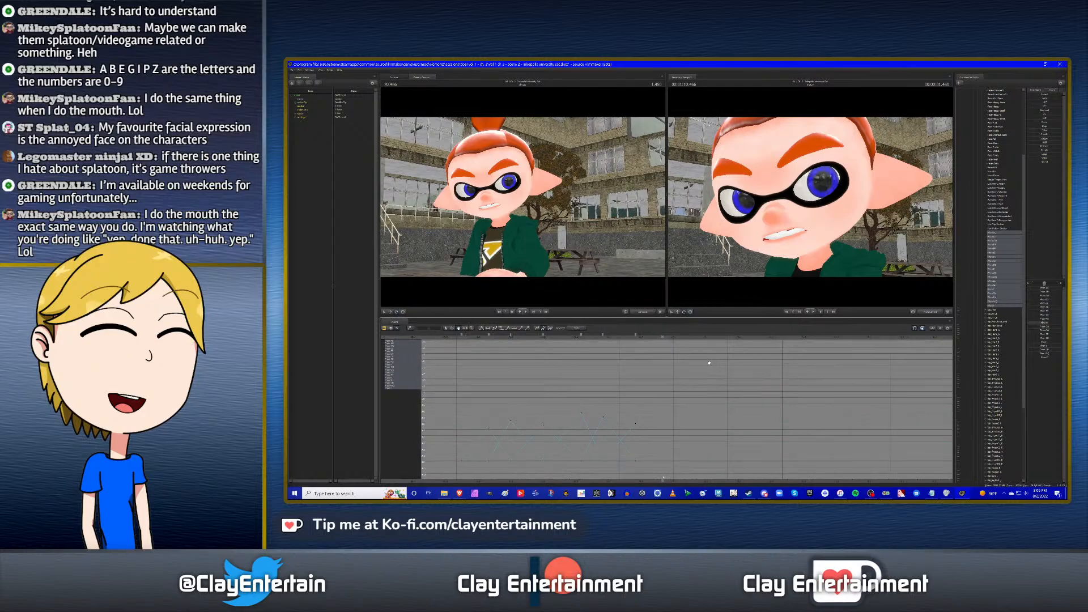
{"action": "left_click", "coordinate": [653, 338]}
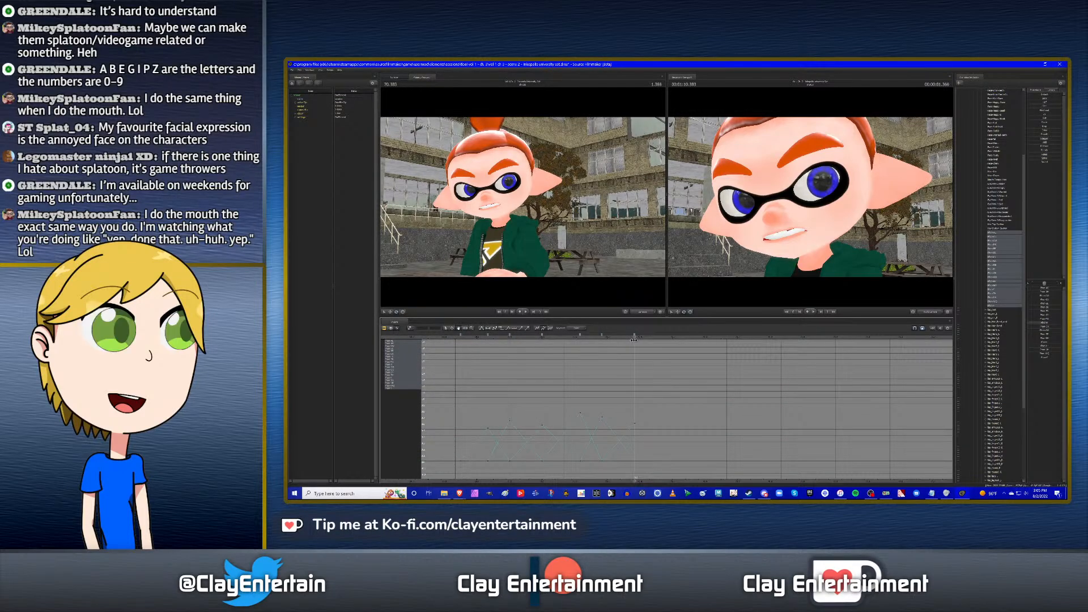
{"action": "left_click_drag", "start_coordinate": [653, 338], "coordinate": [696, 337]}
{"action": "scroll", "coordinate": [598, 391], "scroll_direction": "up", "scroll_amount": 2}
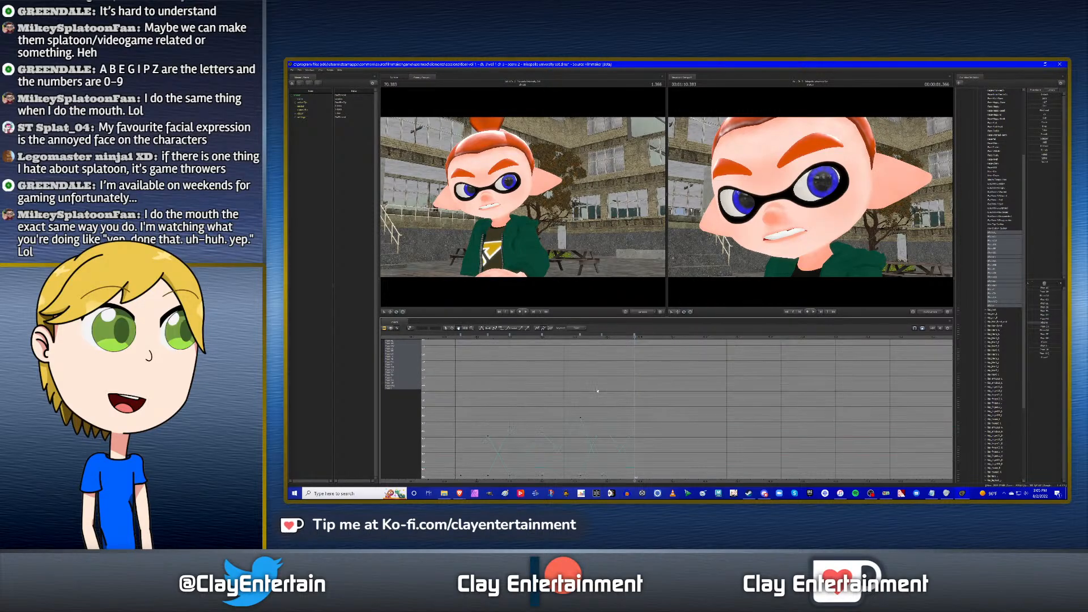
{"action": "middle_click_drag", "start_coordinate": [597, 391], "coordinate": [620, 365]}
{"action": "scroll", "coordinate": [651, 383], "scroll_direction": "up", "scroll_amount": 1}
{"action": "scroll", "coordinate": [624, 362], "scroll_direction": "up", "scroll_amount": 1}
{"action": "scroll", "coordinate": [658, 364], "scroll_direction": "down", "scroll_amount": 1}
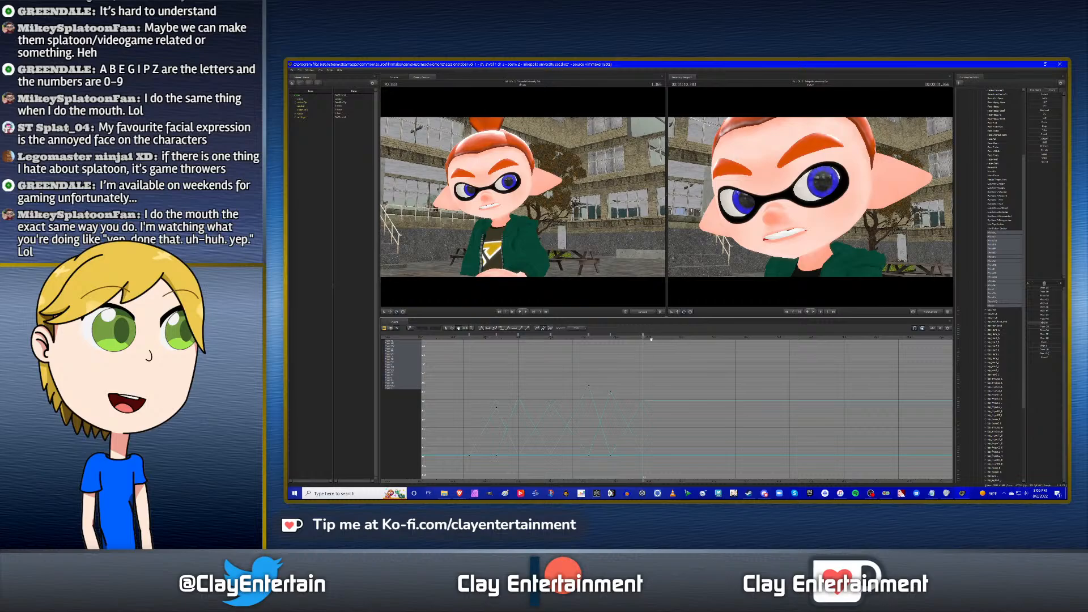
{"action": "scroll", "coordinate": [598, 354], "scroll_direction": "down", "scroll_amount": 1}
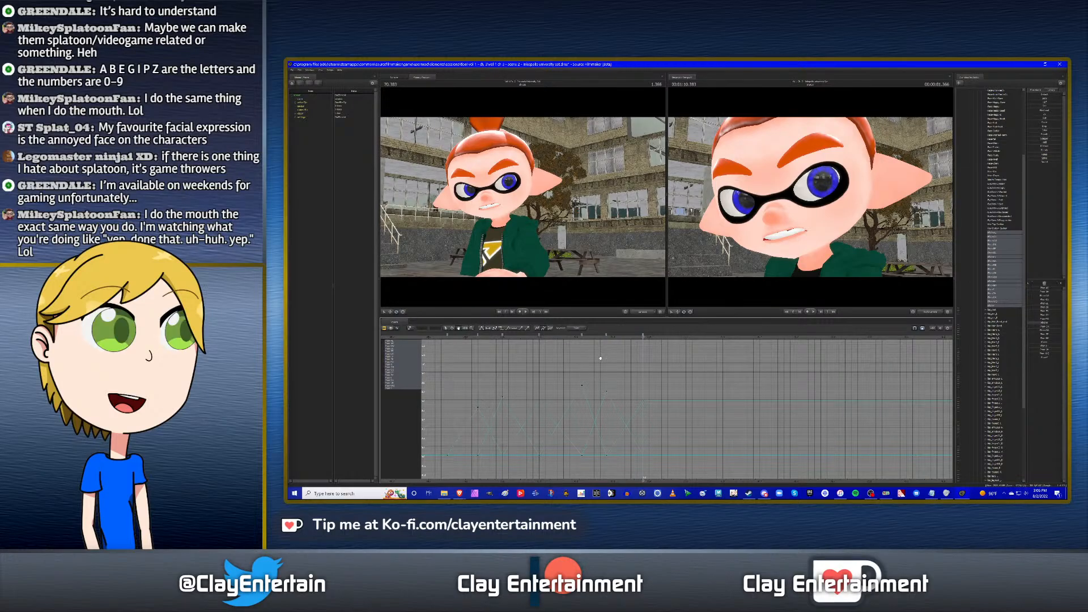
{"action": "scroll", "coordinate": [617, 355], "scroll_direction": "down", "scroll_amount": 1}
{"action": "middle_click_drag", "start_coordinate": [618, 351], "coordinate": [652, 353]}
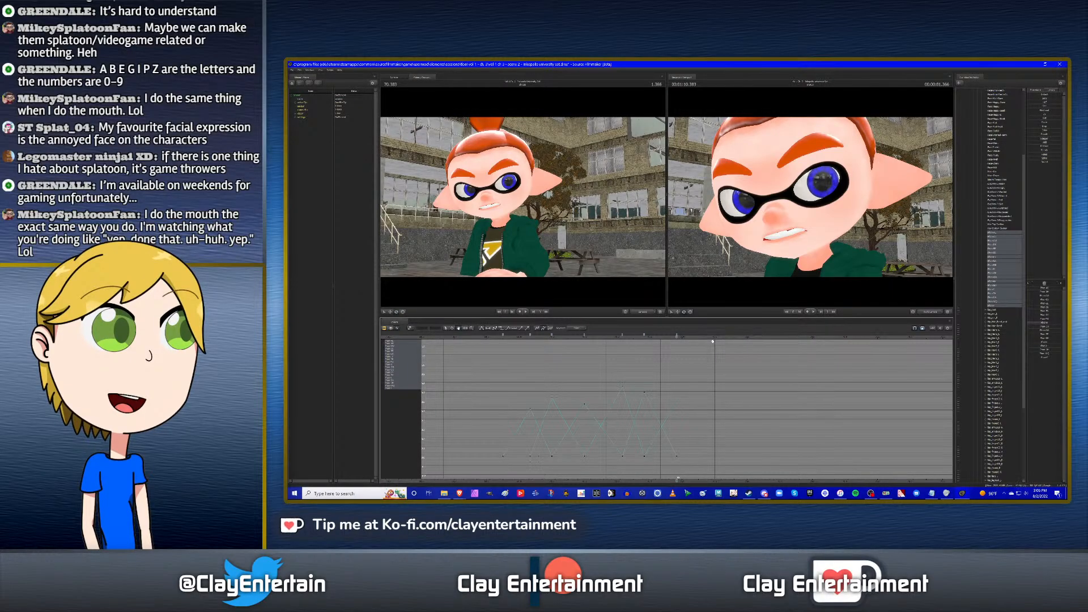
{"action": "scroll", "coordinate": [692, 350], "scroll_direction": "up", "scroll_amount": 3}
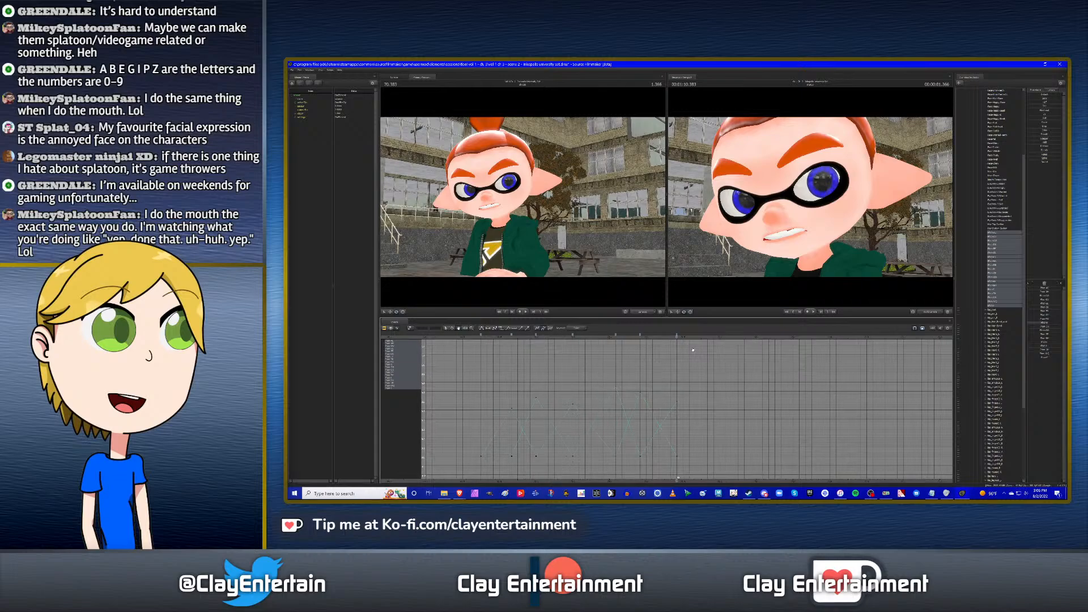
{"action": "scroll", "coordinate": [693, 350], "scroll_direction": "up", "scroll_amount": 3}
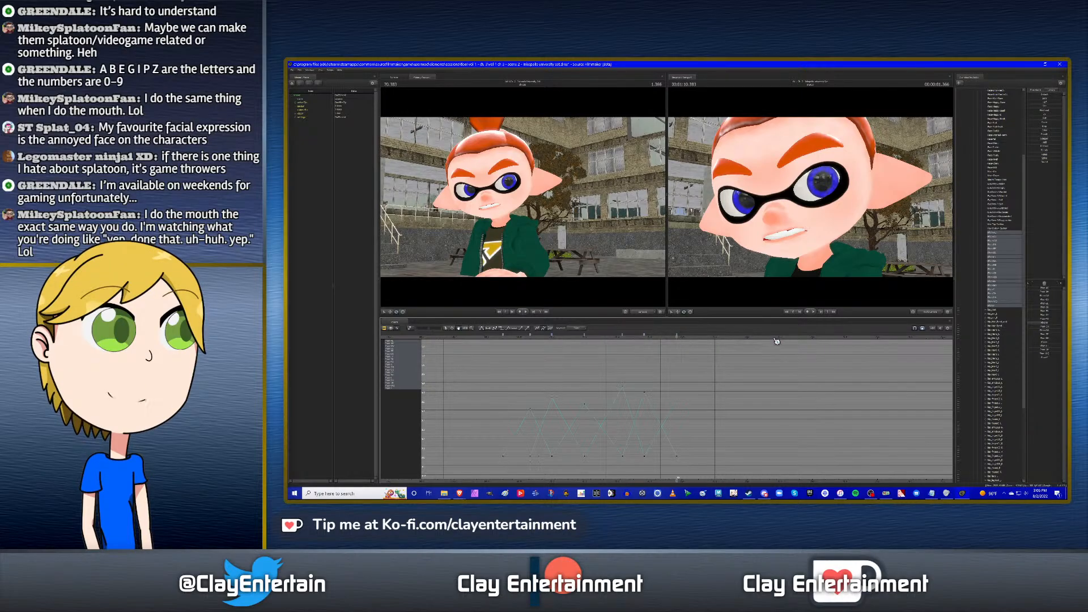
Close the Inkling's mouth at about 1.5 by removing the clenched-teeth shape.
{"action": "key", "text": "d"}
{"action": "left_click_drag", "start_coordinate": [847, 230], "coordinate": [798, 224]}
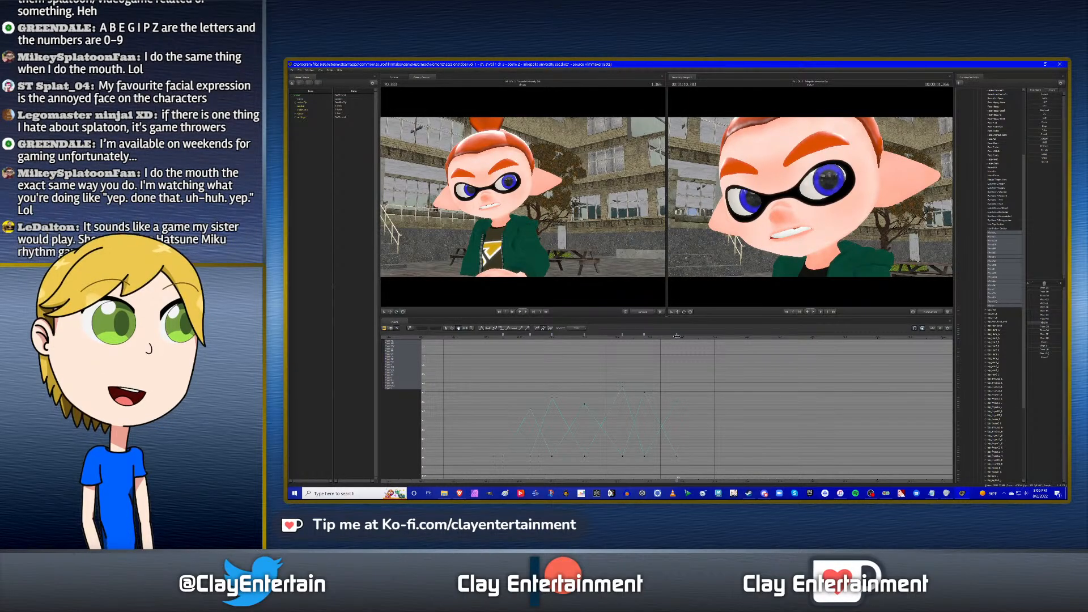
{"action": "left_click_drag", "start_coordinate": [676, 336], "coordinate": [716, 338]}
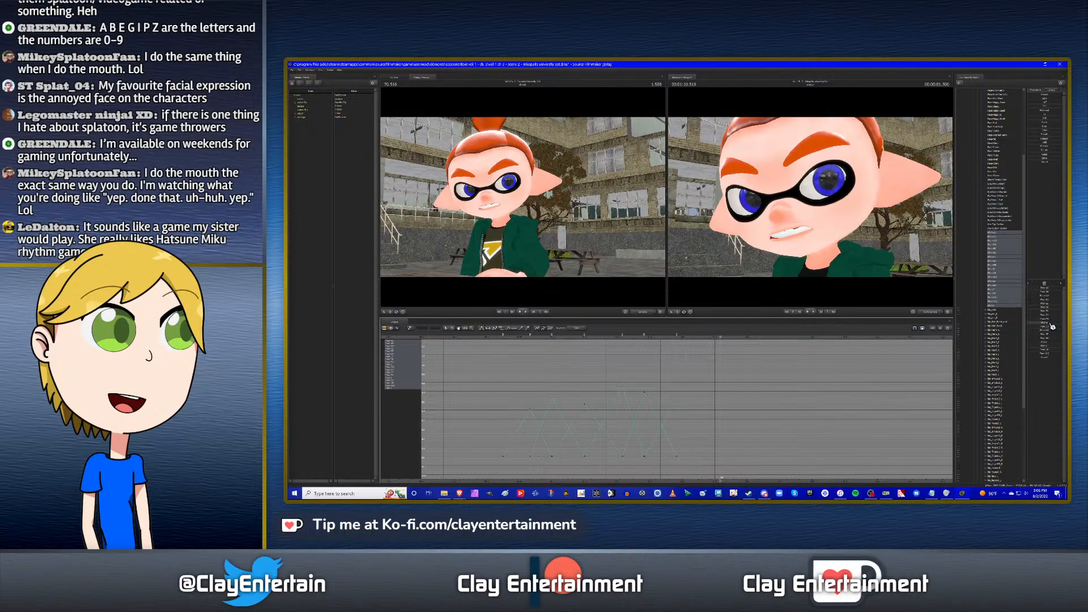
{"action": "left_click_drag", "start_coordinate": [1050, 323], "coordinate": [1011, 325]}
{"action": "scroll", "coordinate": [708, 396], "scroll_direction": "down", "scroll_amount": 2}
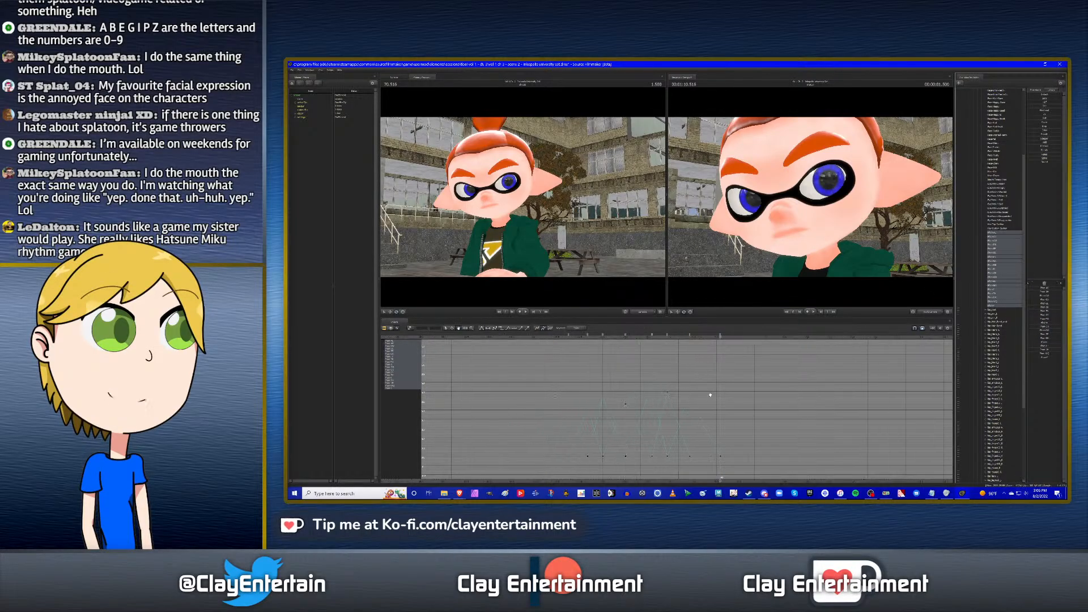
Scrub through the mouth keyframes from the start of the lip movement to the closed mouth at about 1.5.
{"action": "middle_click_drag", "start_coordinate": [709, 393], "coordinate": [693, 386]}
{"action": "left_click", "coordinate": [542, 340]}
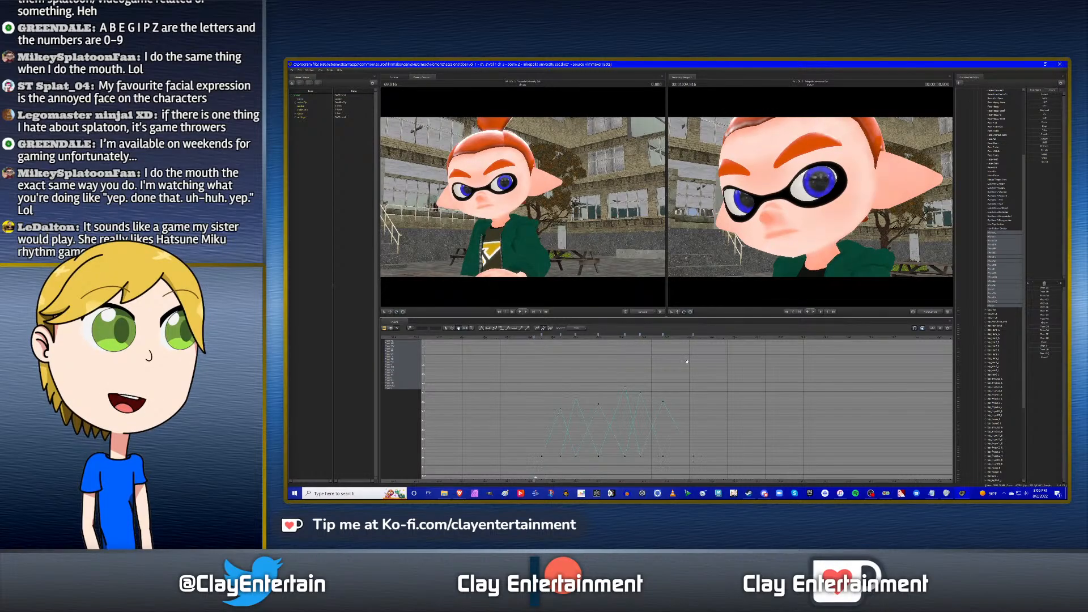
{"action": "left_click", "coordinate": [615, 340]}
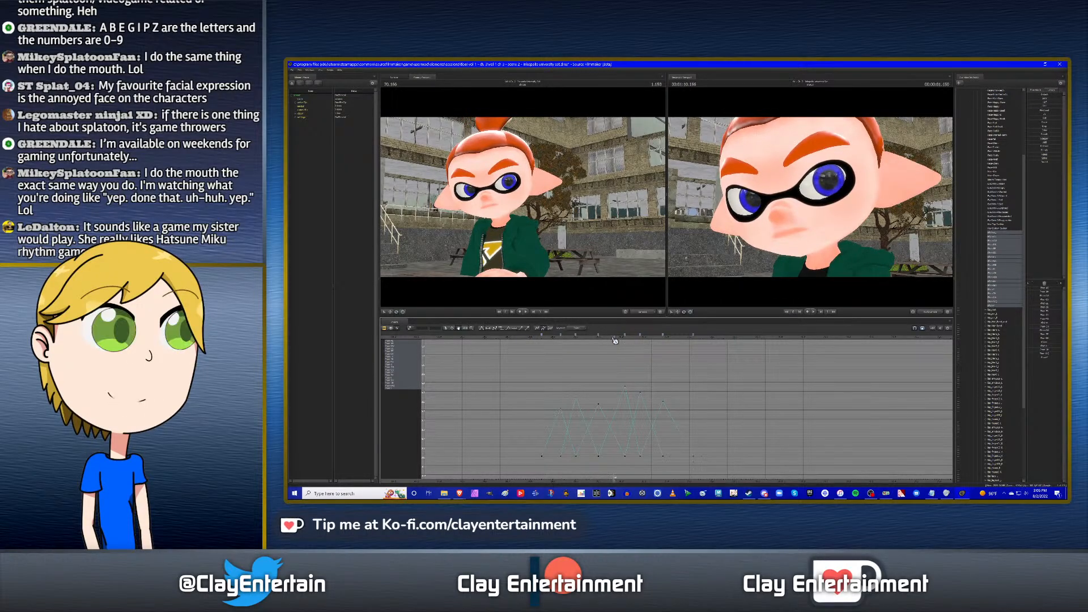
{"action": "left_click_drag", "start_coordinate": [615, 340], "coordinate": [686, 343]}
{"action": "mouse_move", "coordinate": [664, 358]}
{"action": "middle_mouse_down"}
{"action": "mouse_move", "coordinate": [643, 357]}
{"action": "mouse_move", "coordinate": [667, 371]}
{"action": "middle_mouse_up"}
{"action": "scroll", "coordinate": [648, 355], "scroll_direction": "up", "scroll_amount": 2}
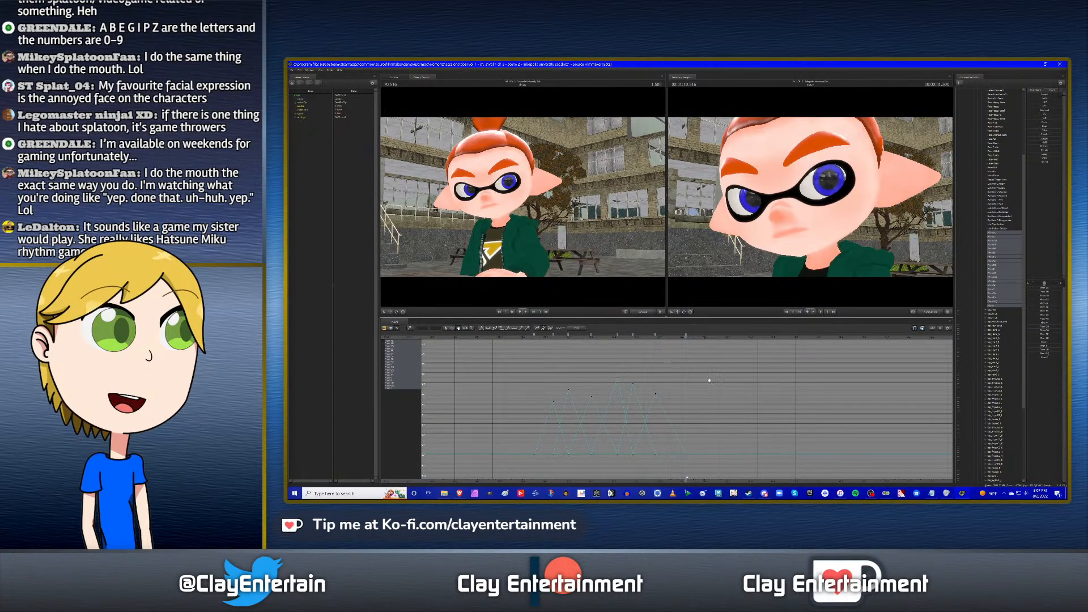
{"action": "scroll", "coordinate": [709, 379], "scroll_direction": "up", "scroll_amount": 1}
{"action": "scroll", "coordinate": [728, 377], "scroll_direction": "up", "scroll_amount": 3}
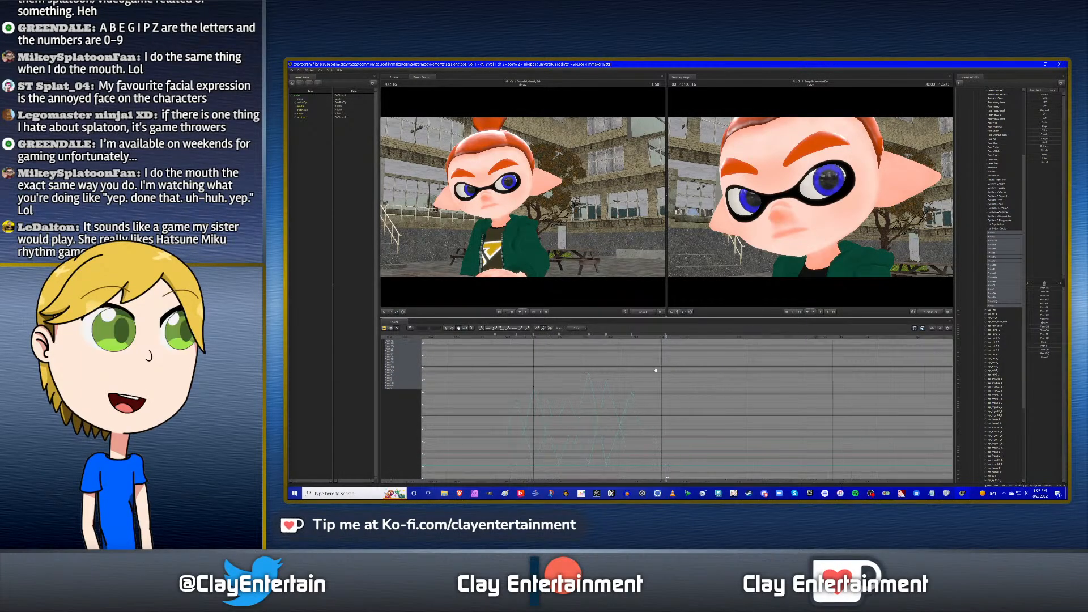
{"action": "middle_click_drag", "start_coordinate": [738, 371], "coordinate": [657, 375]}
{"action": "scroll", "coordinate": [689, 370], "scroll_direction": "down", "scroll_amount": 2}
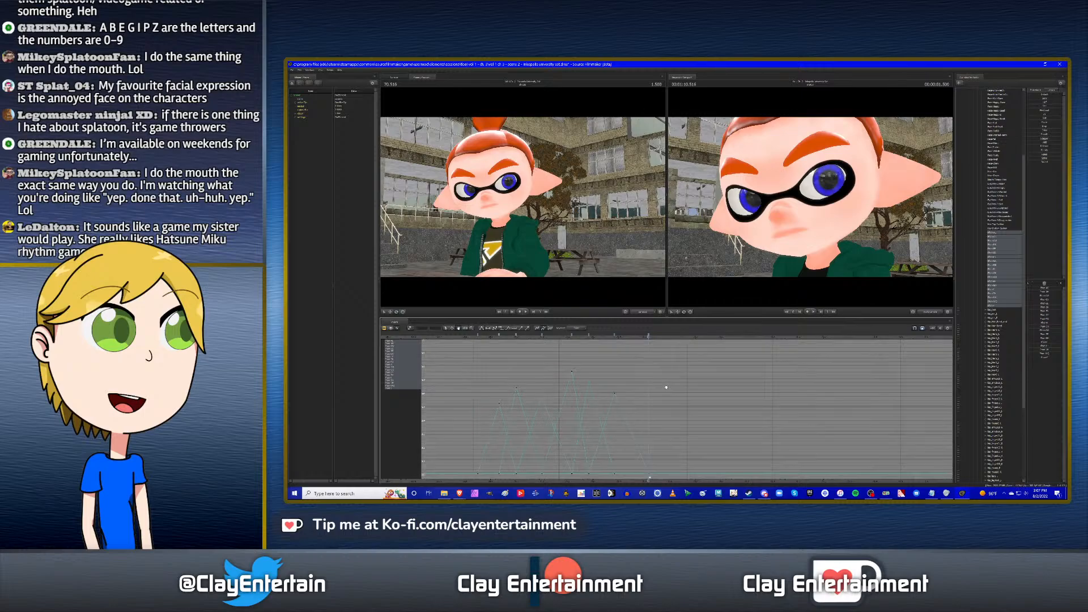
{"action": "left_click_drag", "start_coordinate": [631, 373], "coordinate": [686, 383]}
{"action": "scroll", "coordinate": [702, 385], "scroll_direction": "up", "scroll_amount": 2}
{"action": "scroll", "coordinate": [706, 385], "scroll_direction": "down", "scroll_amount": 2}
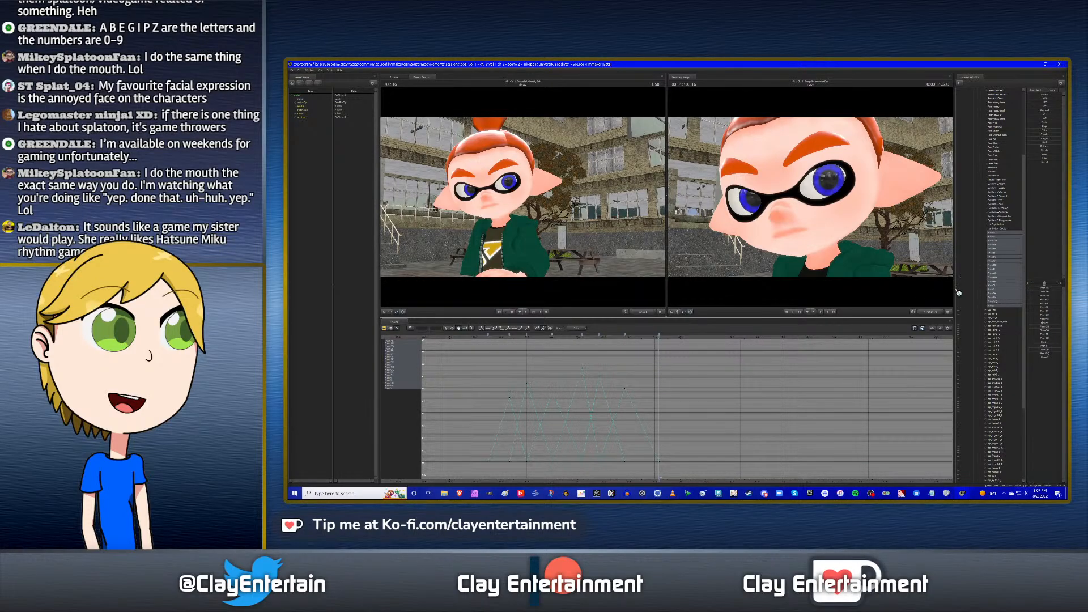
{"action": "mouse_move", "coordinate": [693, 385]}
{"action": "left_mouse_down"}
{"action": "mouse_move", "coordinate": [702, 388]}
{"action": "mouse_move", "coordinate": [687, 392]}
{"action": "left_mouse_up"}
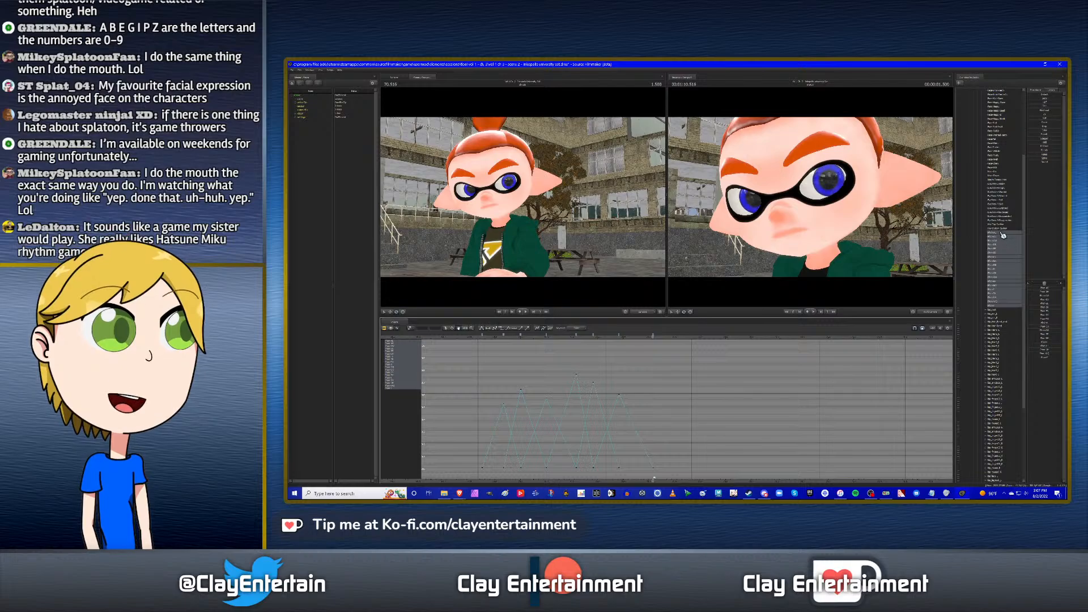
{"action": "scroll", "coordinate": [614, 384], "scroll_direction": "up", "scroll_amount": 5}
{"action": "scroll", "coordinate": [659, 374], "scroll_direction": "down", "scroll_amount": 4}
{"action": "scroll", "coordinate": [646, 372], "scroll_direction": "down", "scroll_amount": 3}
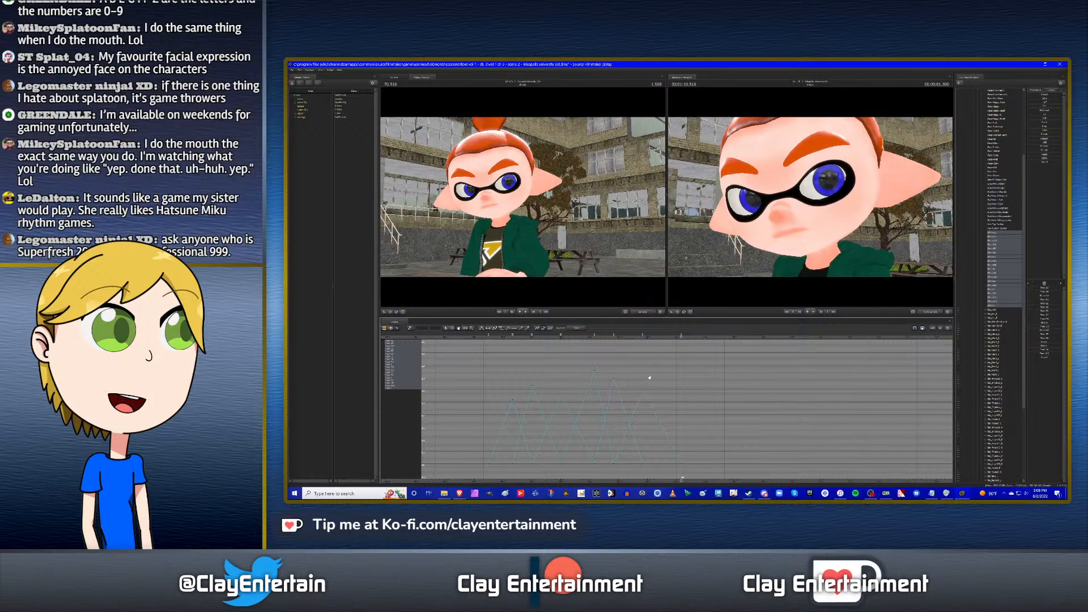
{"action": "mouse_move", "coordinate": [678, 369]}
{"action": "left_mouse_down"}
{"action": "mouse_move", "coordinate": [705, 366]}
{"action": "mouse_move", "coordinate": [682, 366]}
{"action": "left_mouse_up"}
{"action": "scroll", "coordinate": [687, 366], "scroll_direction": "down", "scroll_amount": 2}
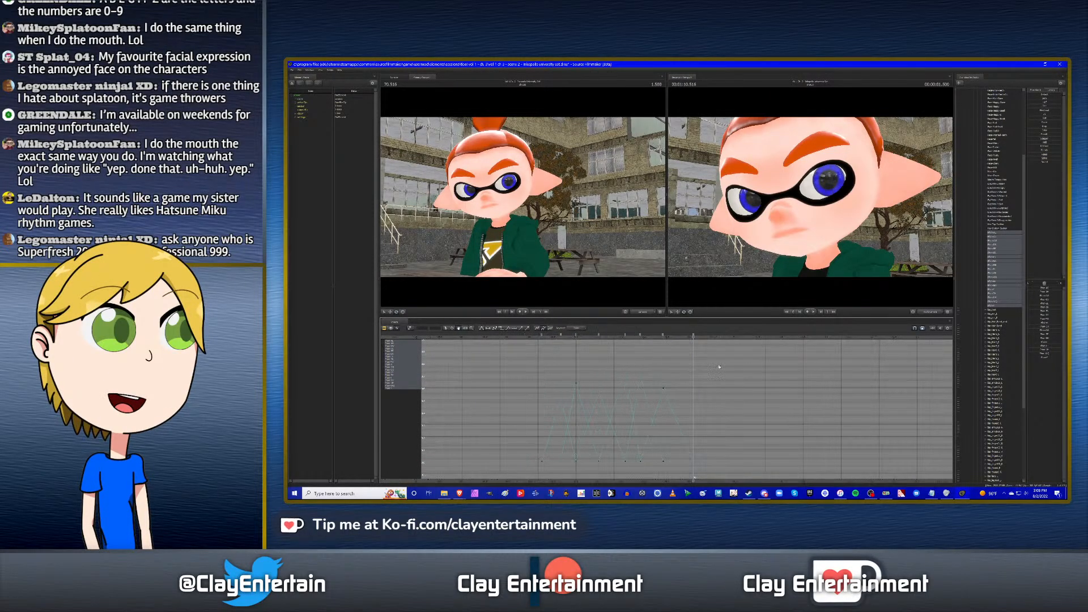
{"action": "scroll", "coordinate": [626, 360], "scroll_direction": "up", "scroll_amount": 1}
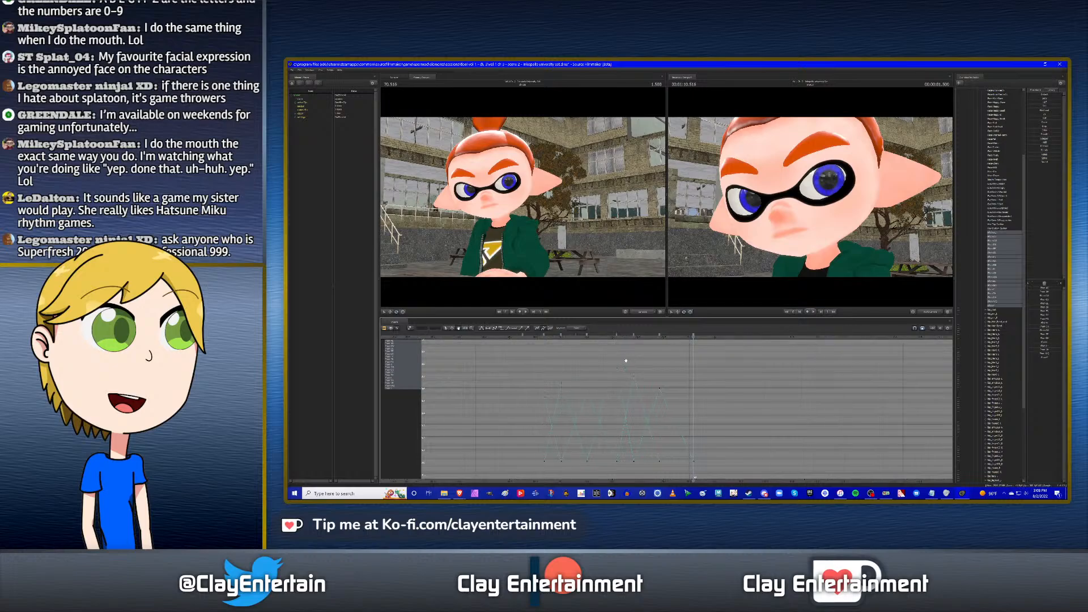
{"action": "scroll", "coordinate": [626, 361], "scroll_direction": "up", "scroll_amount": 2}
{"action": "left_click_drag", "start_coordinate": [627, 360], "coordinate": [701, 364]}
{"action": "scroll", "coordinate": [712, 362], "scroll_direction": "down", "scroll_amount": 1}
{"action": "scroll", "coordinate": [701, 364], "scroll_direction": "up", "scroll_amount": 1}
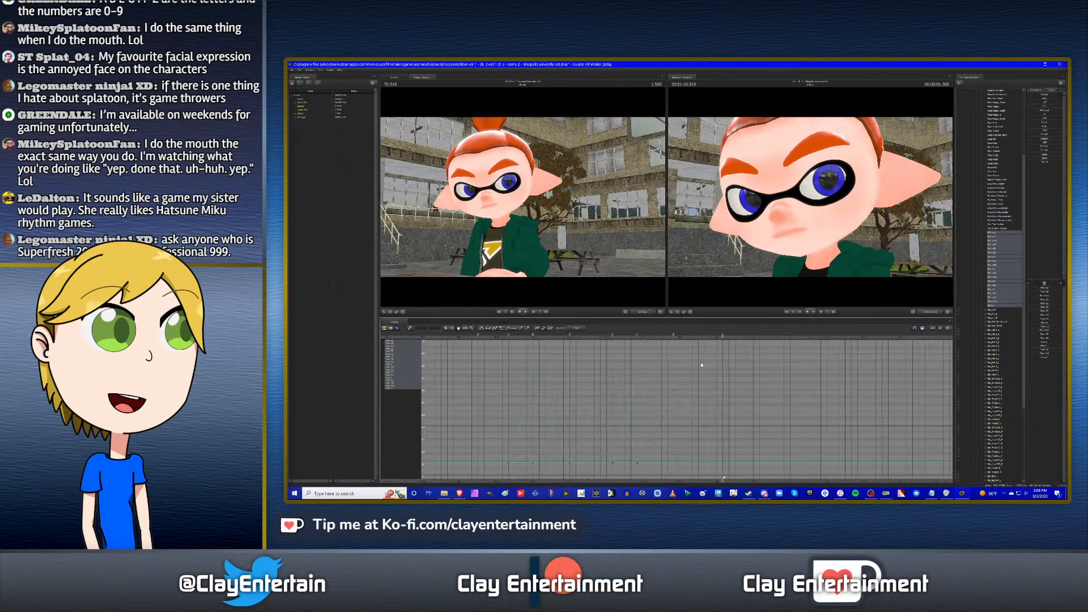
{"action": "scroll", "coordinate": [793, 364], "scroll_direction": "up", "scroll_amount": 2}
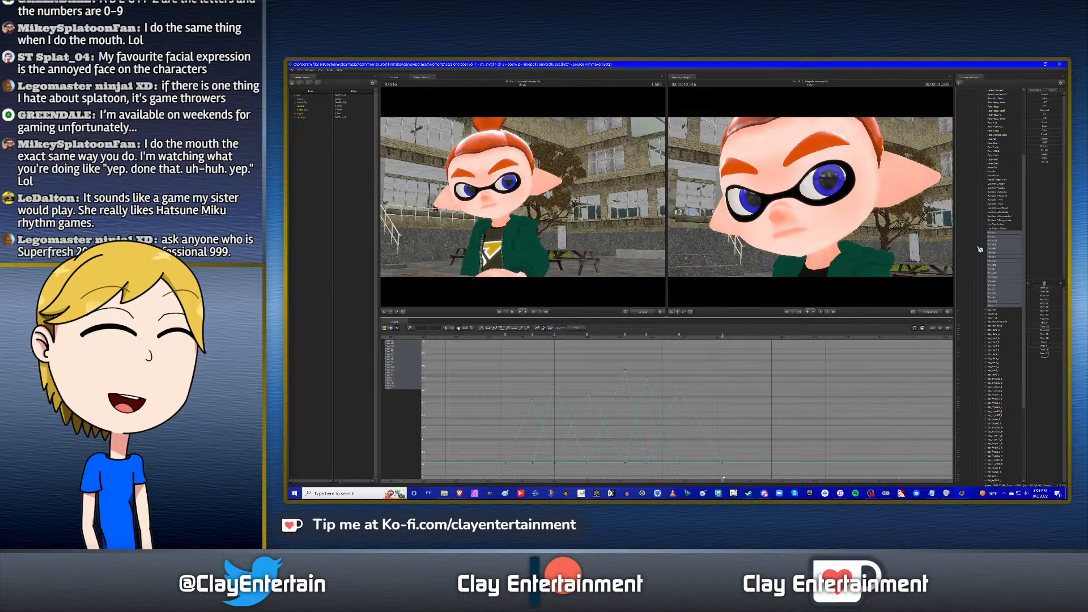
{"action": "scroll", "coordinate": [730, 364], "scroll_direction": "down", "scroll_amount": 1}
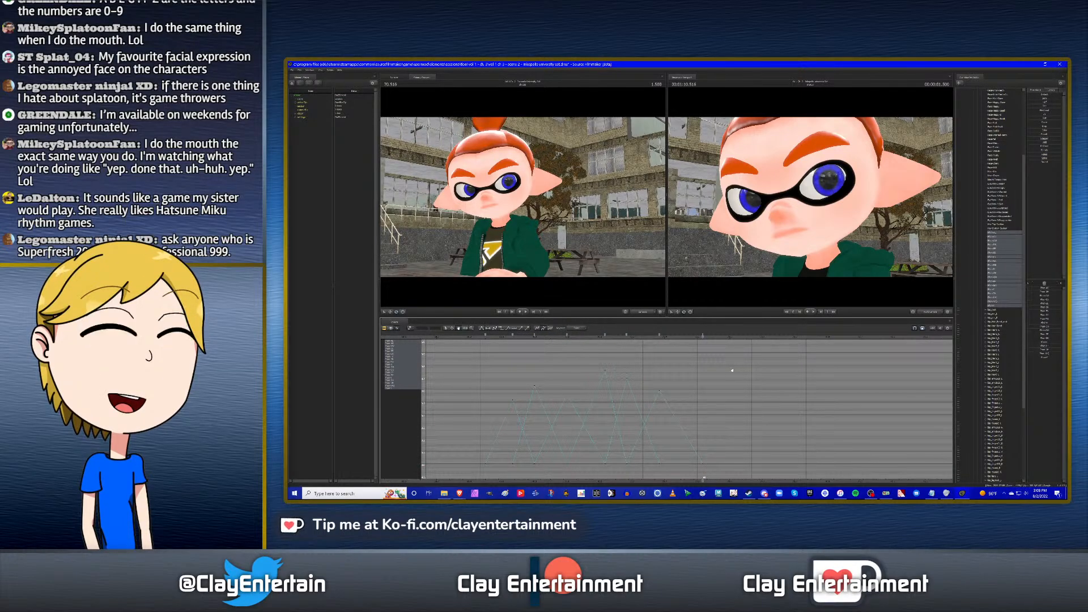
{"action": "left_click_drag", "start_coordinate": [731, 371], "coordinate": [730, 378]}
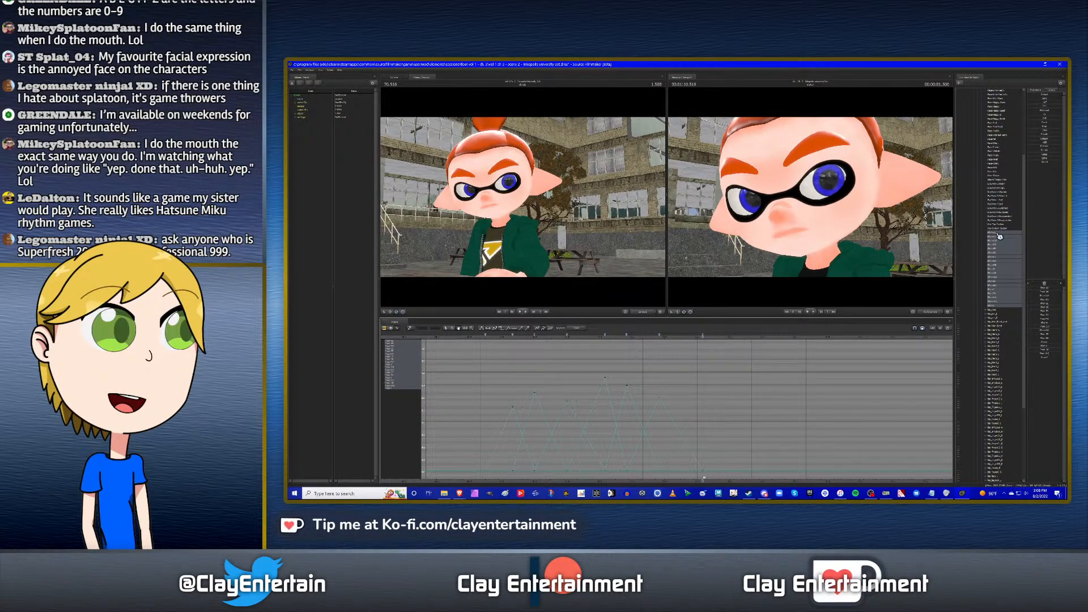
{"action": "middle_click_drag", "start_coordinate": [712, 368], "coordinate": [659, 369]}
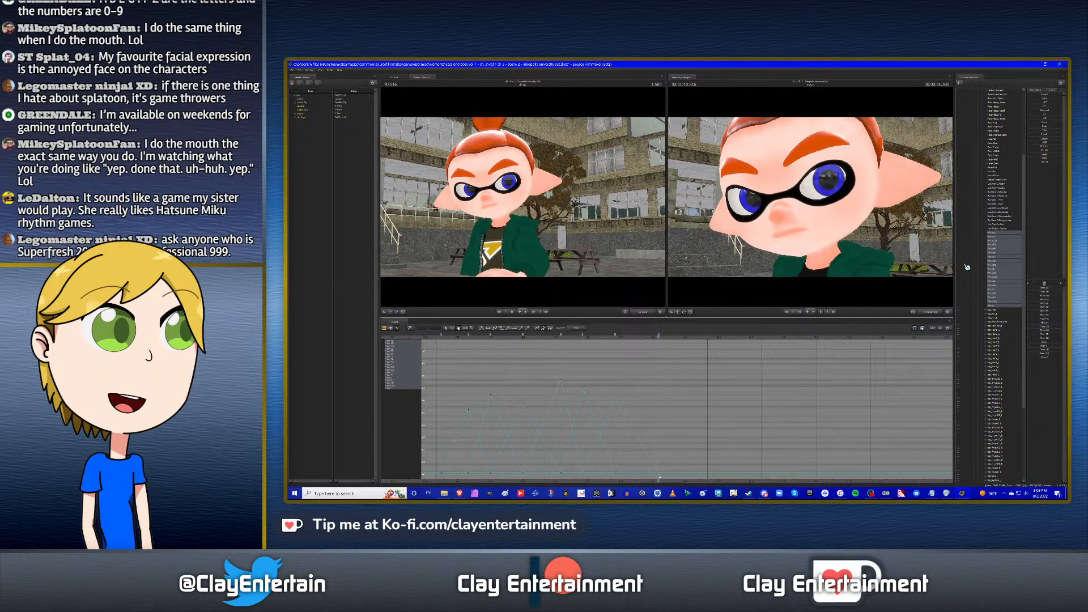
{"action": "scroll", "coordinate": [679, 380], "scroll_direction": "down", "scroll_amount": 2}
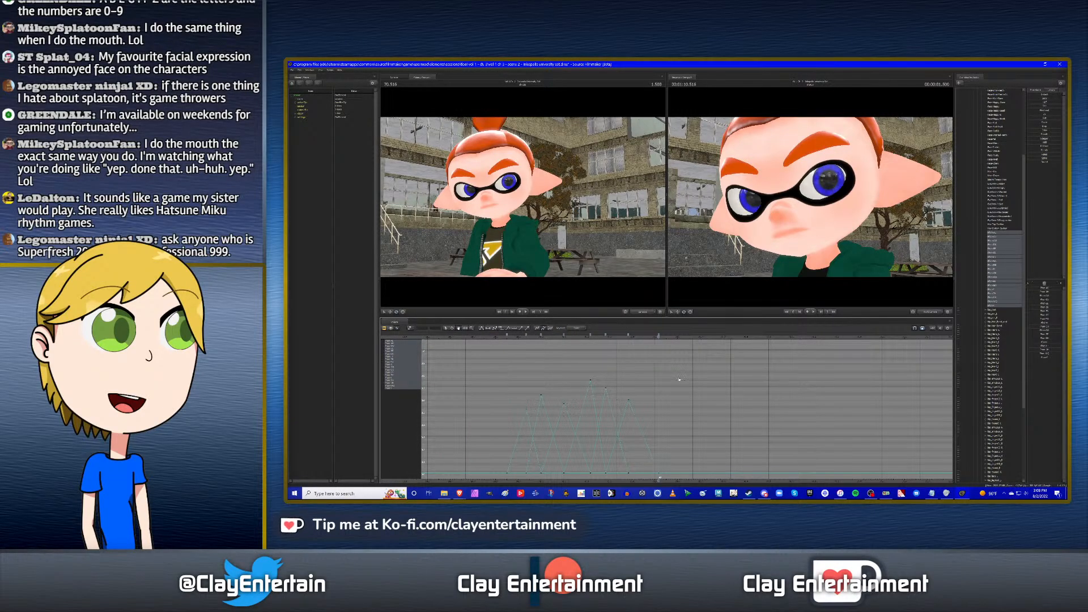
{"action": "scroll", "coordinate": [679, 380], "scroll_direction": "down", "scroll_amount": 2}
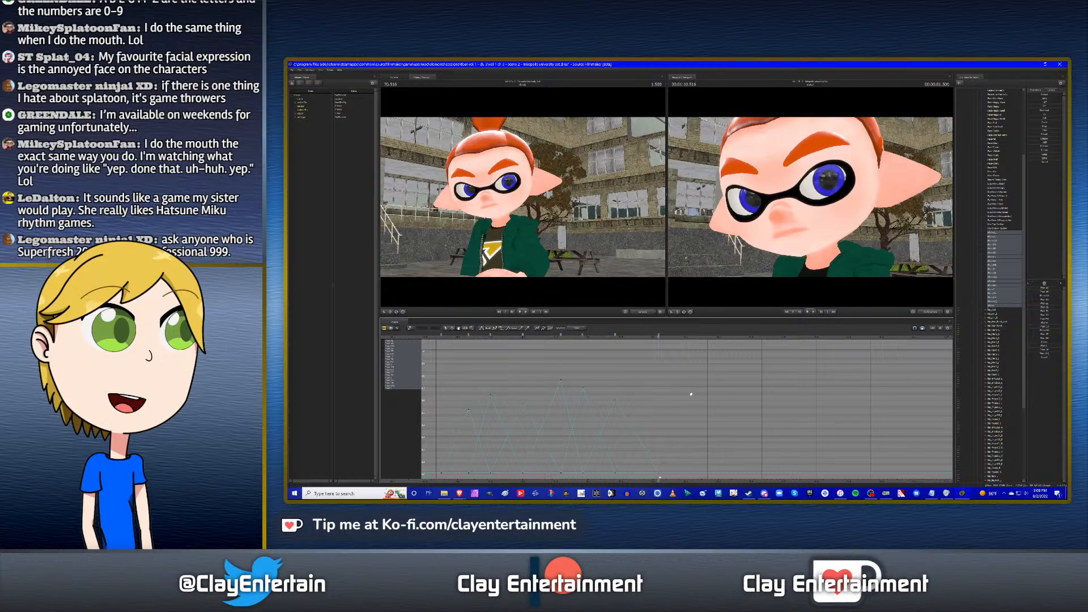
{"action": "middle_click_drag", "start_coordinate": [691, 394], "coordinate": [735, 393]}
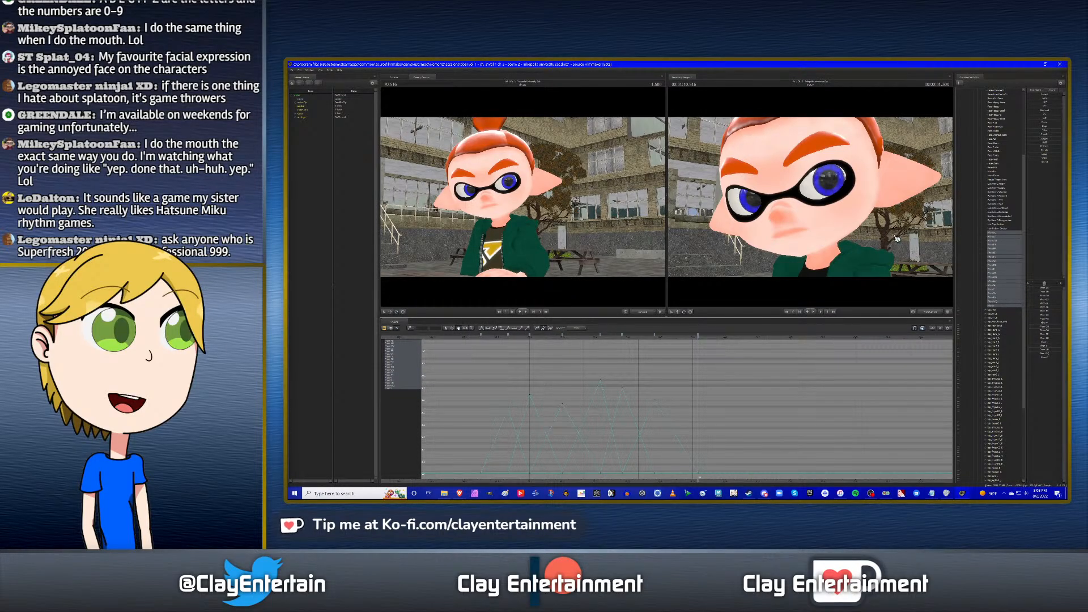
Reframe the close-up view of the face and review the whole lip movement up to about 1.5.
{"action": "left_click_drag", "start_coordinate": [895, 239], "coordinate": [836, 224]}
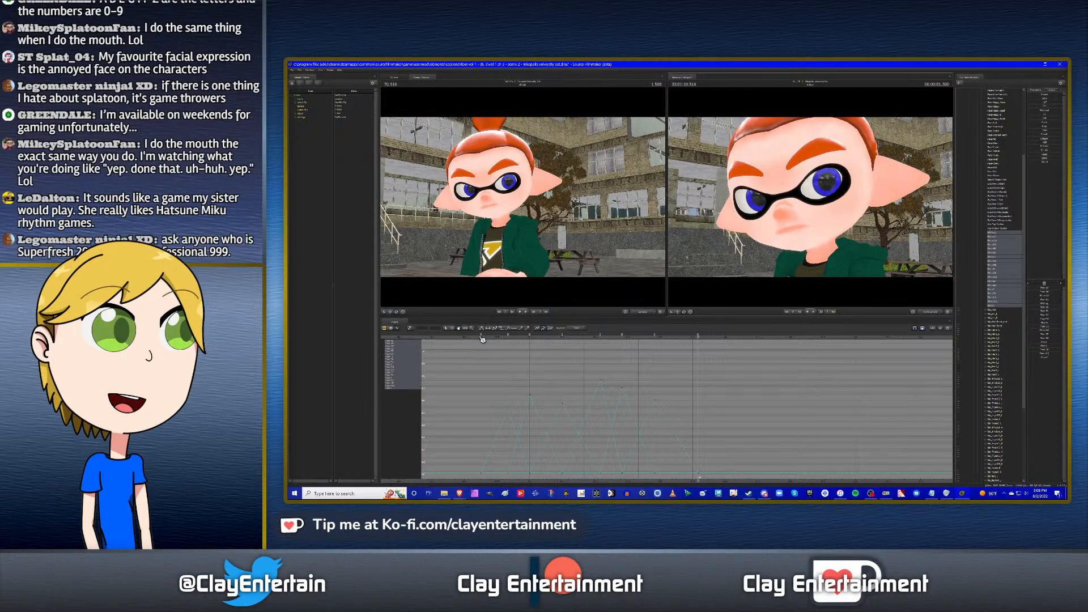
{"action": "left_click_drag", "start_coordinate": [481, 340], "coordinate": [698, 346]}
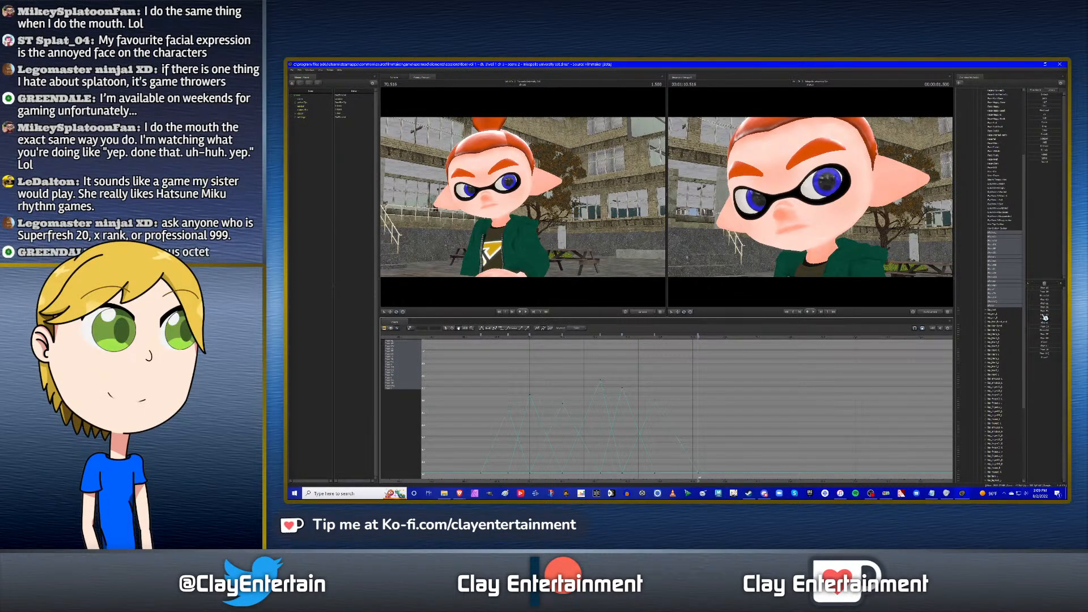
Play back the lip movement from its start and scrub to the bared-teeth keyframe at about 0.983.
{"action": "left_click", "coordinate": [477, 337]}
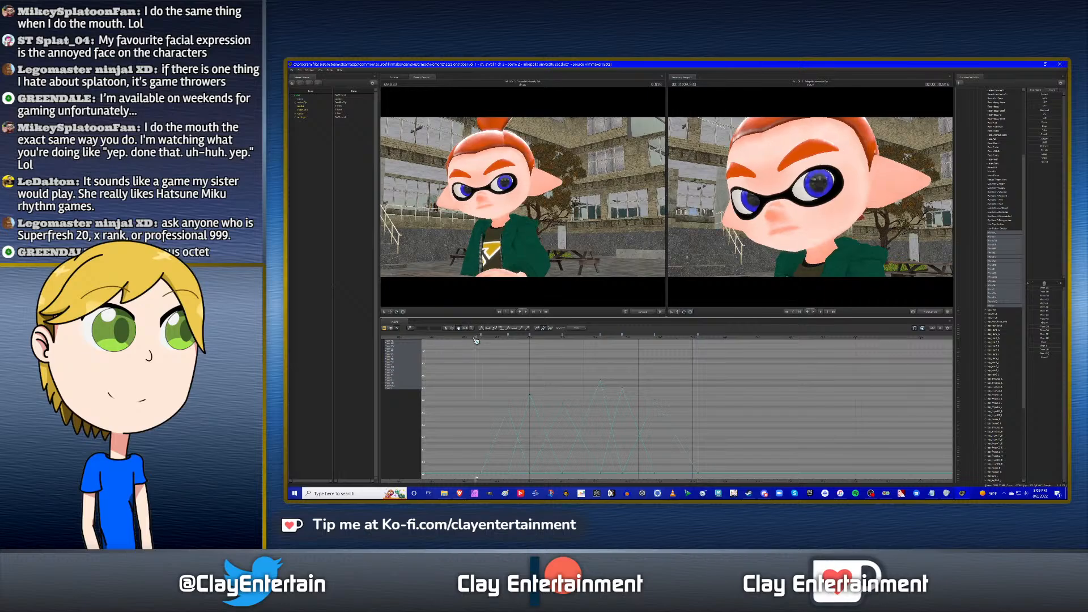
{"action": "key", "text": "space"}
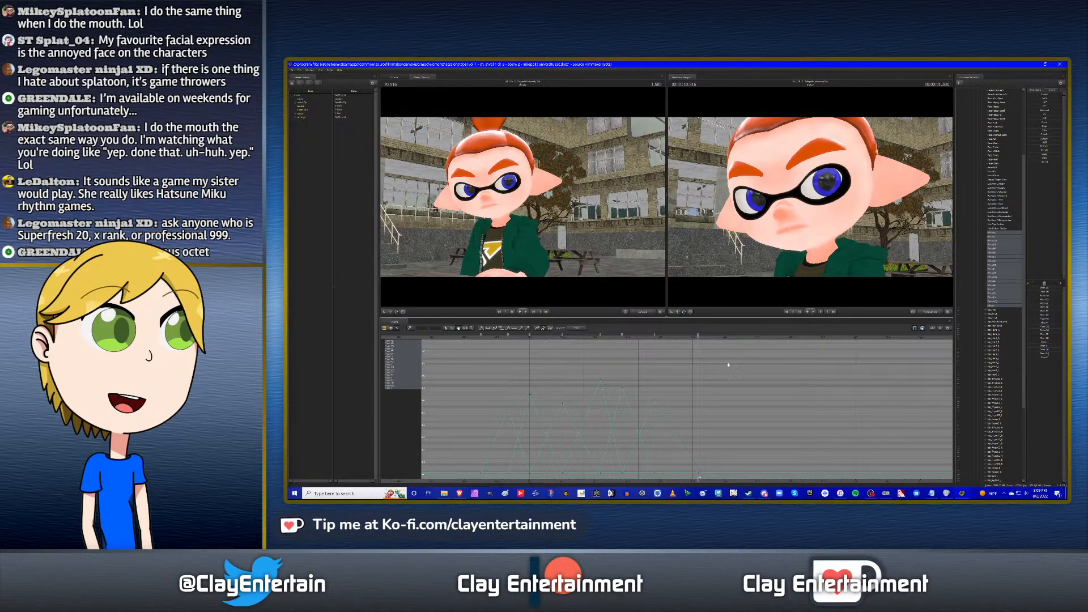
{"action": "left_click_drag", "start_coordinate": [480, 337], "coordinate": [531, 346]}
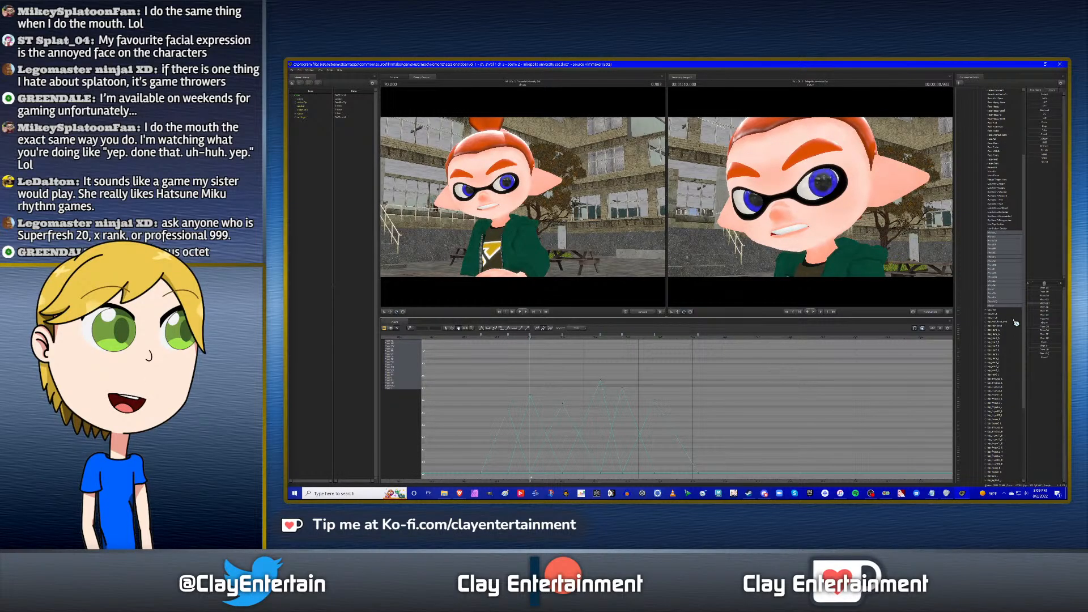
Refine the bared-teeth mouth shape at about 0.983, straighten the mouth curves between keyframes and play the result.
{"action": "left_click_drag", "start_coordinate": [1045, 289], "coordinate": [1027, 288]}
{"action": "key", "text": "Down"}
{"action": "key", "text": "Up"}
{"action": "key", "text": "Up"}
{"action": "left_click", "coordinate": [446, 328]}
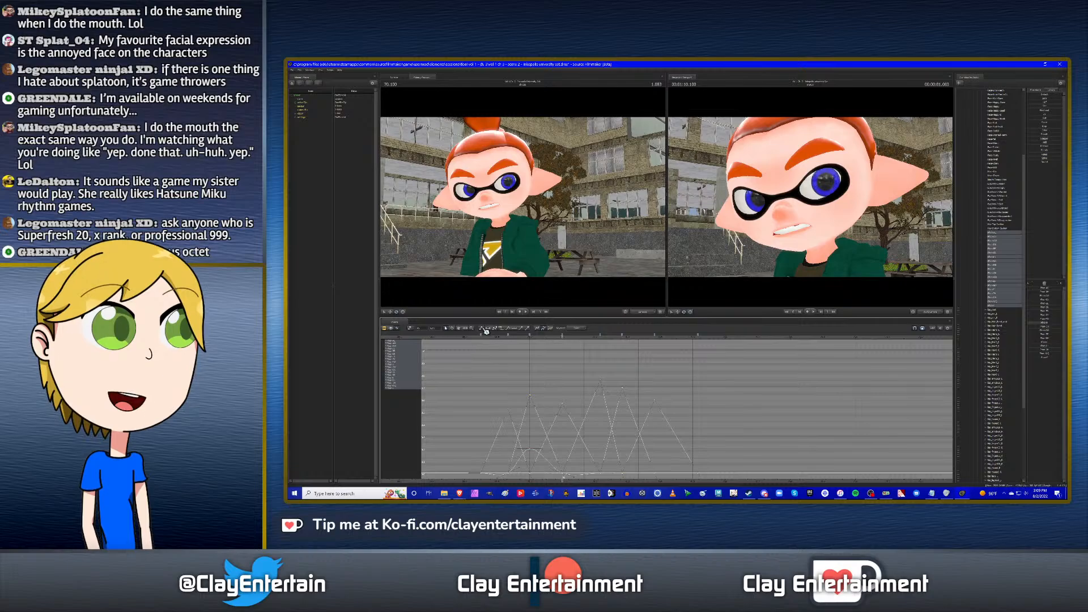
{"action": "left_click", "coordinate": [475, 336]}
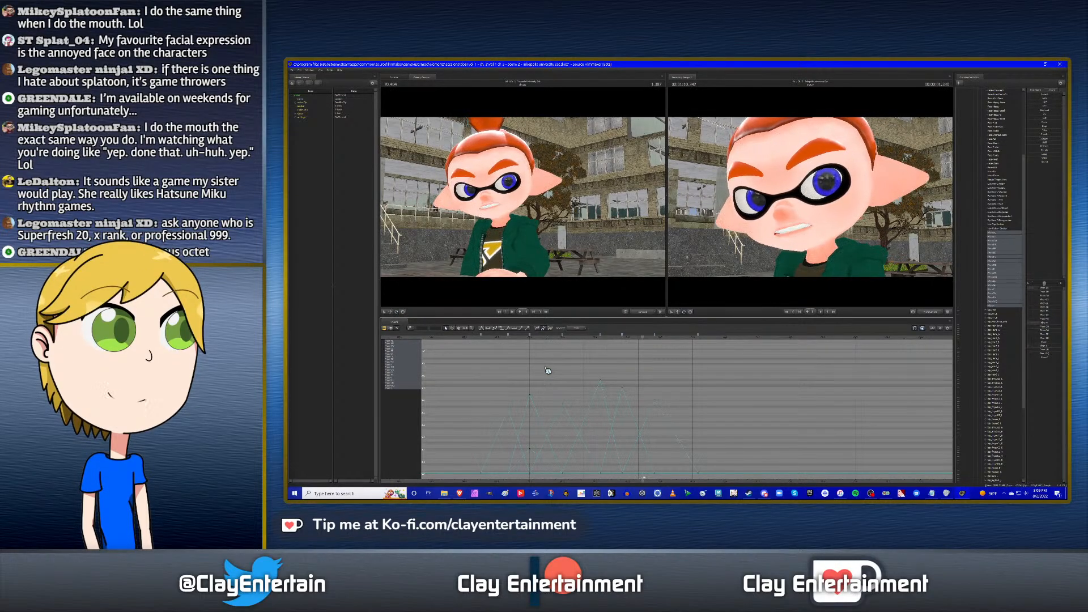
Scrub through the lip movement to about 1.5 and give the Inkling a clenched-teeth mouth there.
{"action": "left_click", "coordinate": [479, 338]}
{"action": "left_click_drag", "start_coordinate": [480, 339], "coordinate": [683, 351]}
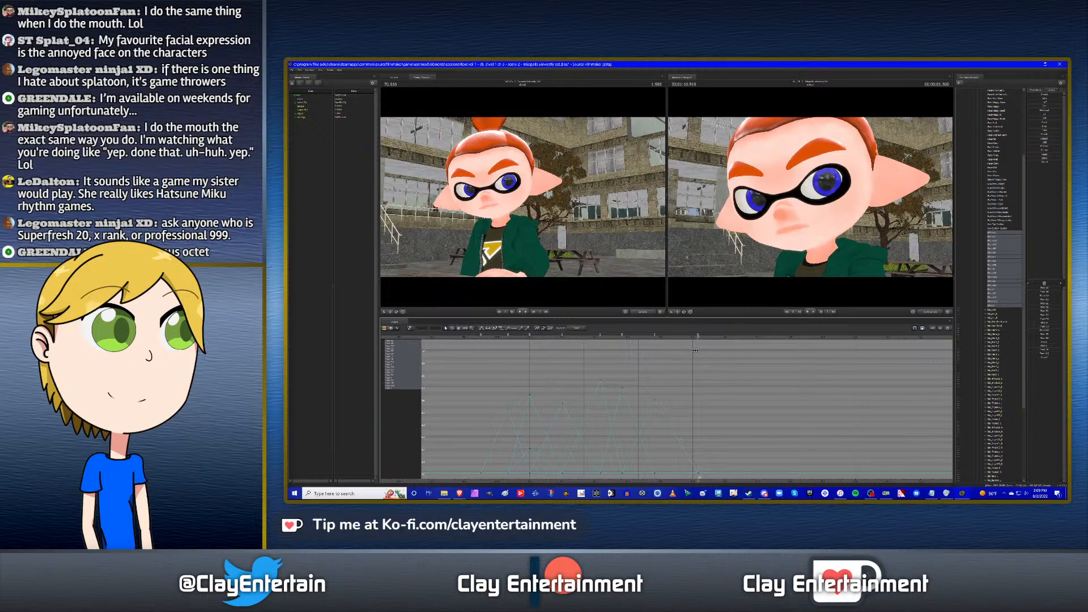
{"action": "left_click", "coordinate": [1040, 316]}
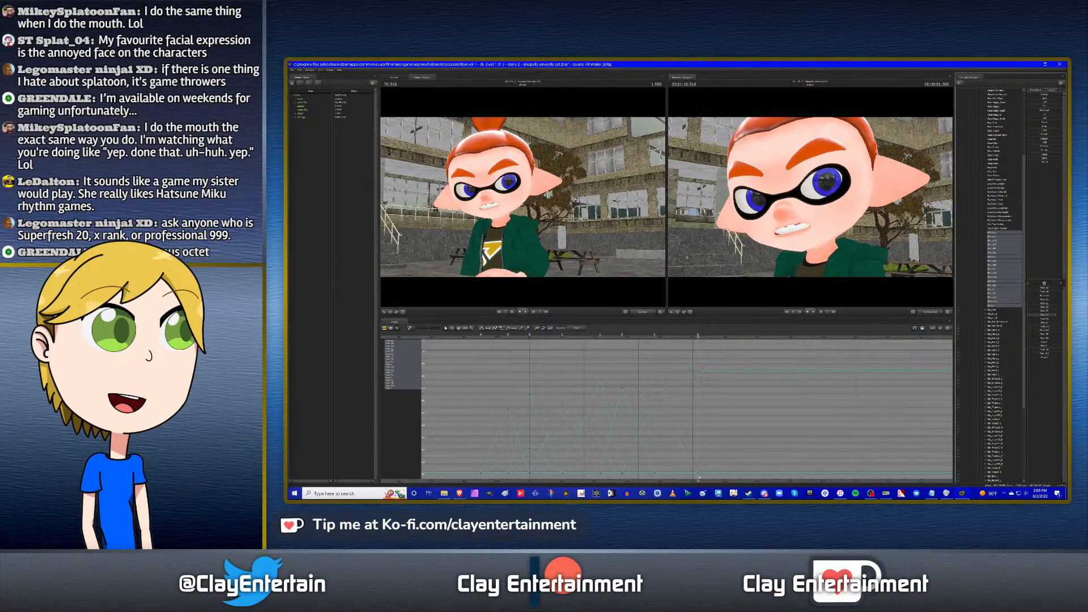
{"action": "left_click_drag", "start_coordinate": [1066, 321], "coordinate": [1059, 318]}
Straighten all mouth curves leading into the clenched teeth at about 1.5 and play back the lip movement.
{"action": "left_click_drag", "start_coordinate": [771, 482], "coordinate": [766, 478]}
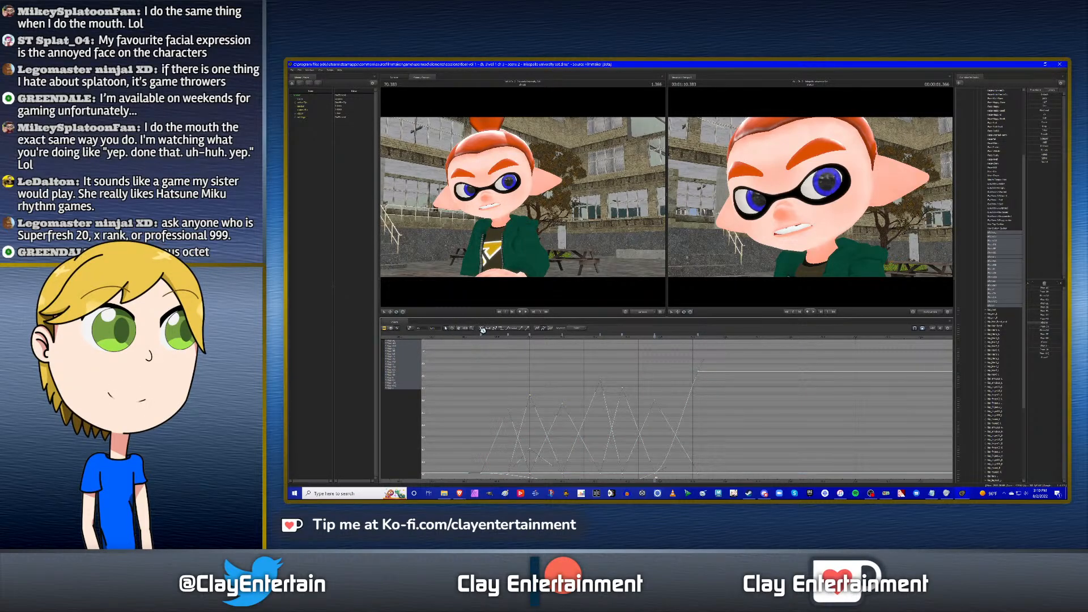
{"action": "left_click", "coordinate": [482, 330]}
{"action": "left_click", "coordinate": [522, 370]}
{"action": "left_click", "coordinate": [481, 337]}
{"action": "key", "text": "space"}
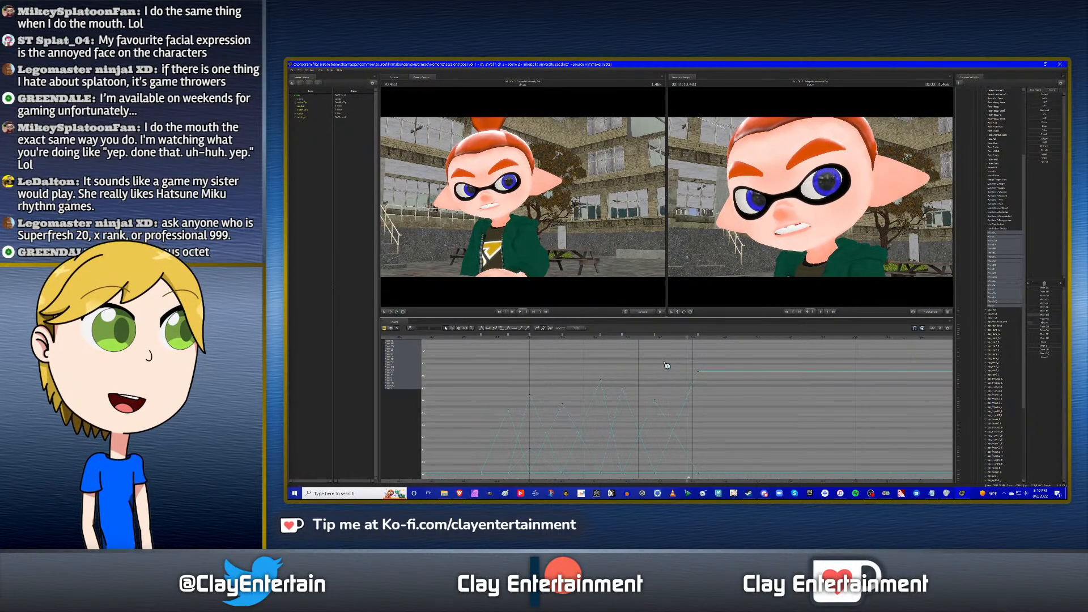
{"action": "key", "text": "space"}
Scrub between the two clenched-teeth poses and nearly close the mouth at about 1.433.
{"action": "left_click_drag", "start_coordinate": [652, 338], "coordinate": [678, 341]}
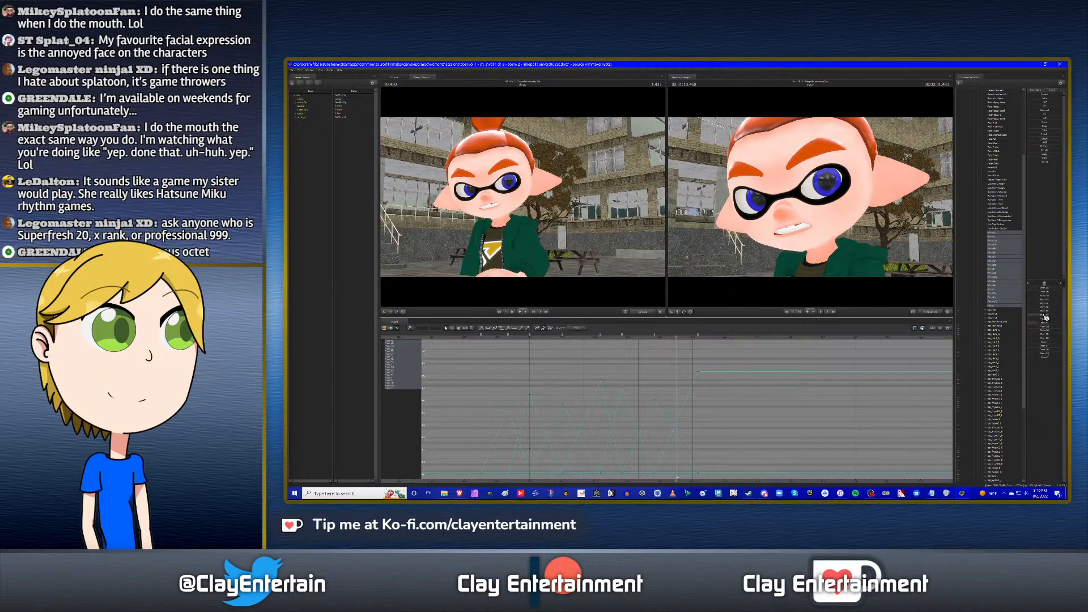
{"action": "left_click", "coordinate": [466, 338]}
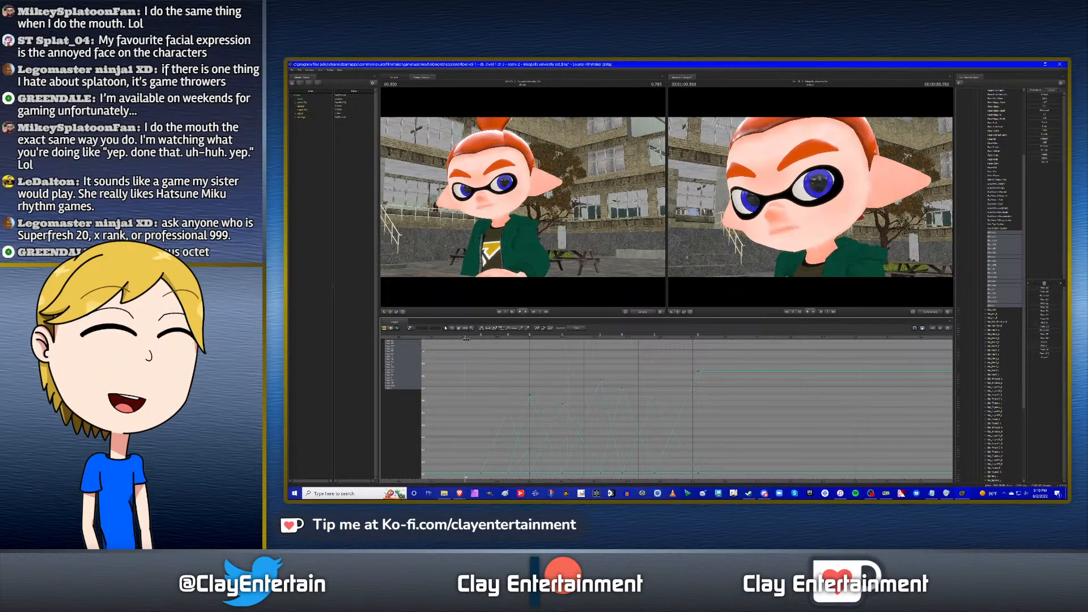
{"action": "left_click_drag", "start_coordinate": [466, 340], "coordinate": [655, 335]}
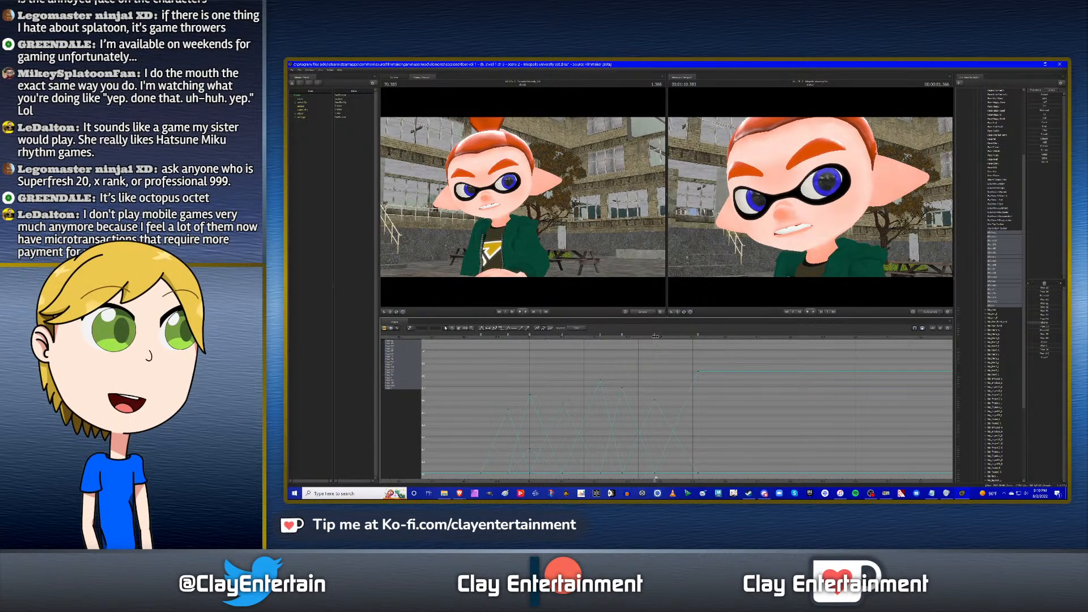
{"action": "left_click_drag", "start_coordinate": [655, 336], "coordinate": [679, 345]}
{"action": "left_click_drag", "start_coordinate": [1043, 316], "coordinate": [1029, 315]}
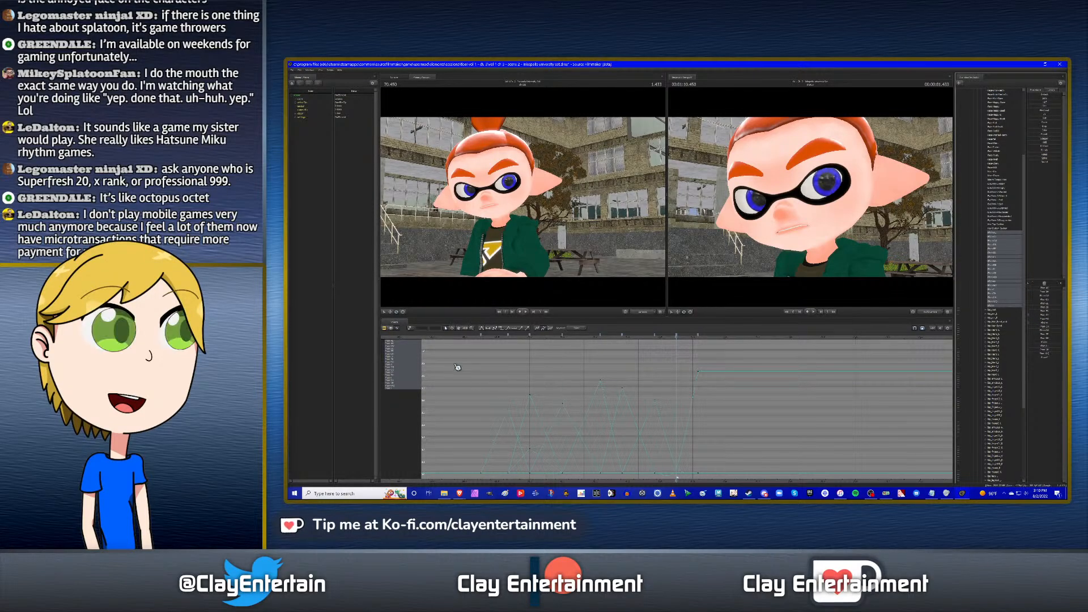
Straighten the mouth curves around the nearly closed pose, play them back and scrub through the ending.
{"action": "left_click", "coordinate": [502, 381]}
{"action": "key", "text": "ctrl+a"}
{"action": "left_click", "coordinate": [600, 367]}
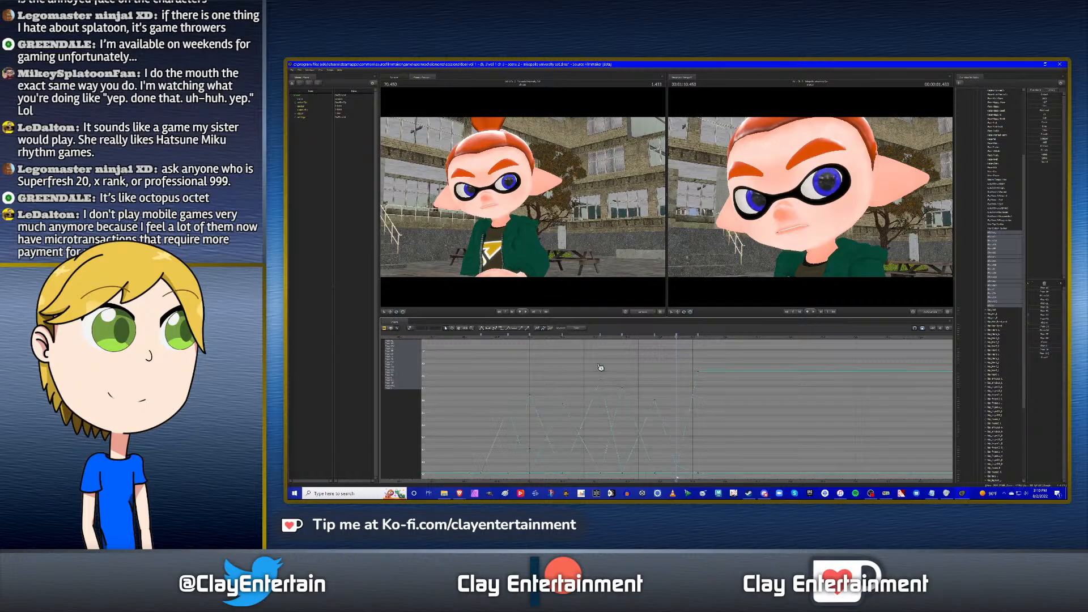
{"action": "left_click", "coordinate": [471, 337]}
{"action": "key", "text": "space"}
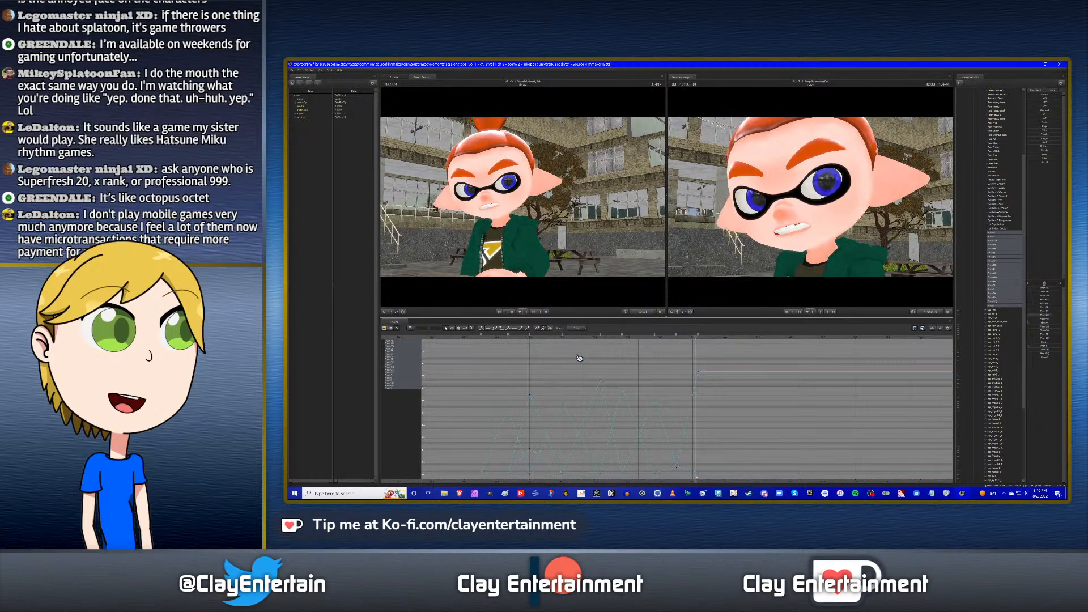
{"action": "mouse_move", "coordinate": [656, 340]}
{"action": "left_mouse_down"}
{"action": "mouse_move", "coordinate": [707, 340]}
{"action": "mouse_move", "coordinate": [636, 340]}
{"action": "mouse_move", "coordinate": [702, 340]}
{"action": "left_mouse_up"}
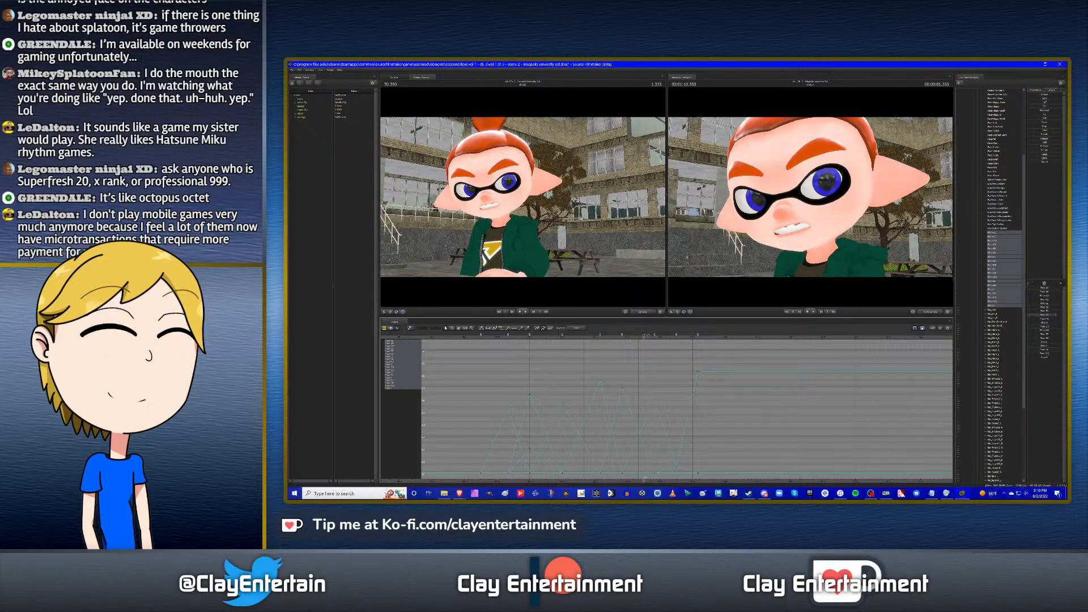
Shift the last two mouth keyframes earlier, to about 1.4 and 1.466, and replay the lip movement.
{"action": "left_click", "coordinate": [672, 337]}
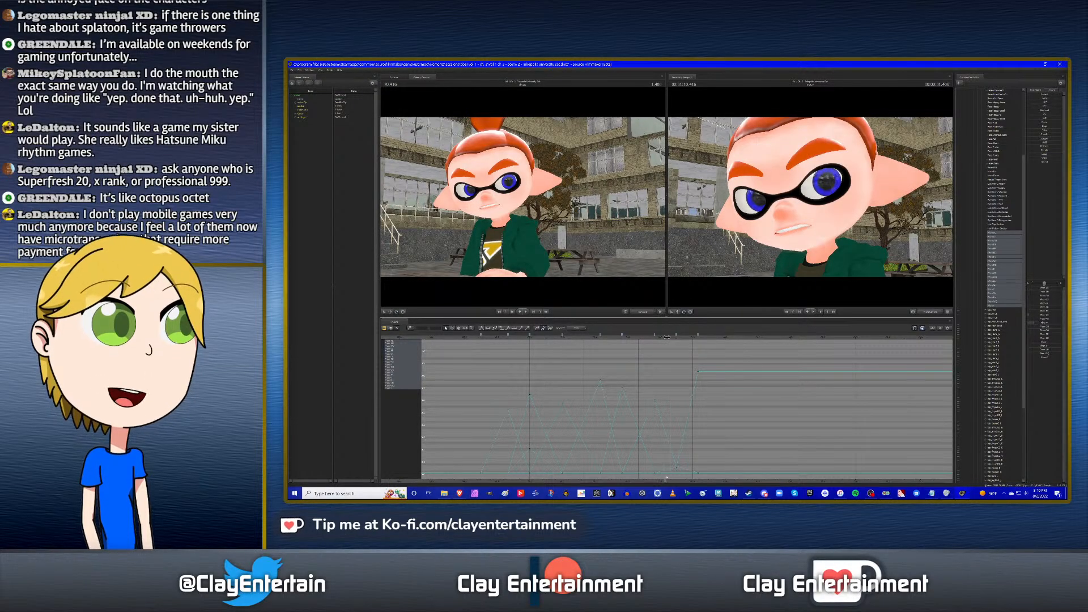
{"action": "mouse_move", "coordinate": [677, 335]}
{"action": "left_mouse_down"}
{"action": "mouse_move", "coordinate": [666, 342]}
{"action": "mouse_move", "coordinate": [687, 337]}
{"action": "left_mouse_up"}
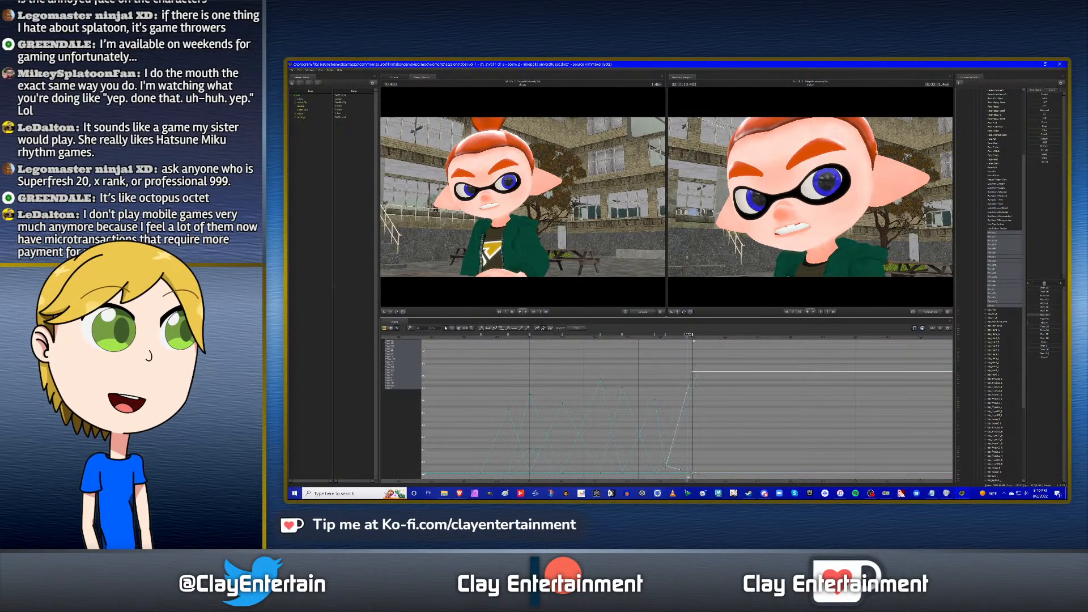
{"action": "left_click", "coordinate": [669, 349]}
{"action": "left_click", "coordinate": [471, 338]}
{"action": "key", "text": "space"}
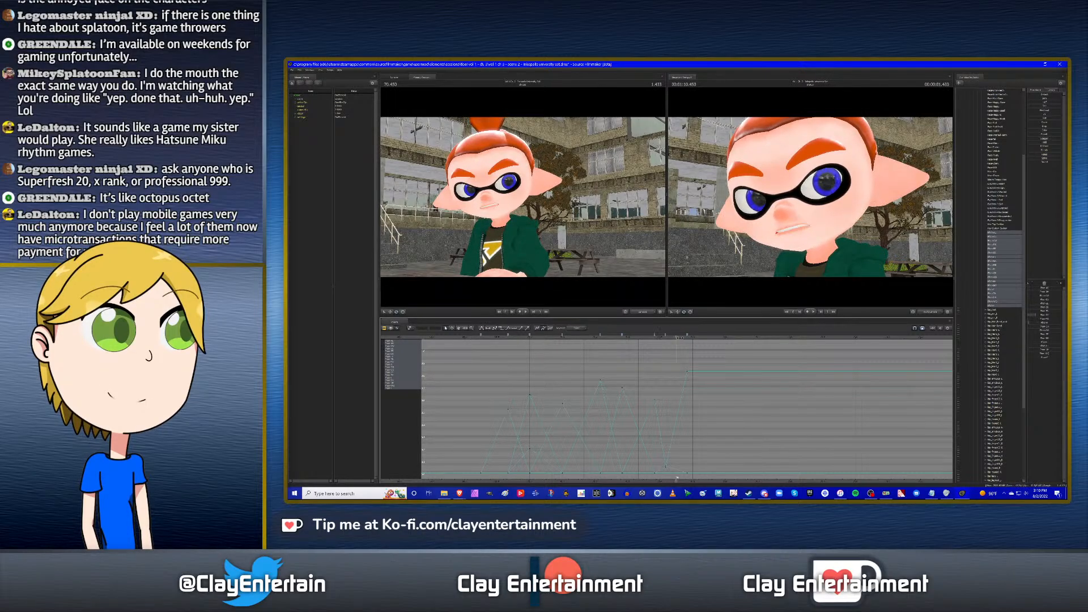
Keyframe an open mouth at about 1.616 and remove the opening from the clenched-teeth pose at about 1.466.
{"action": "left_click", "coordinate": [695, 337]}
{"action": "left_click_drag", "start_coordinate": [695, 338], "coordinate": [736, 337]}
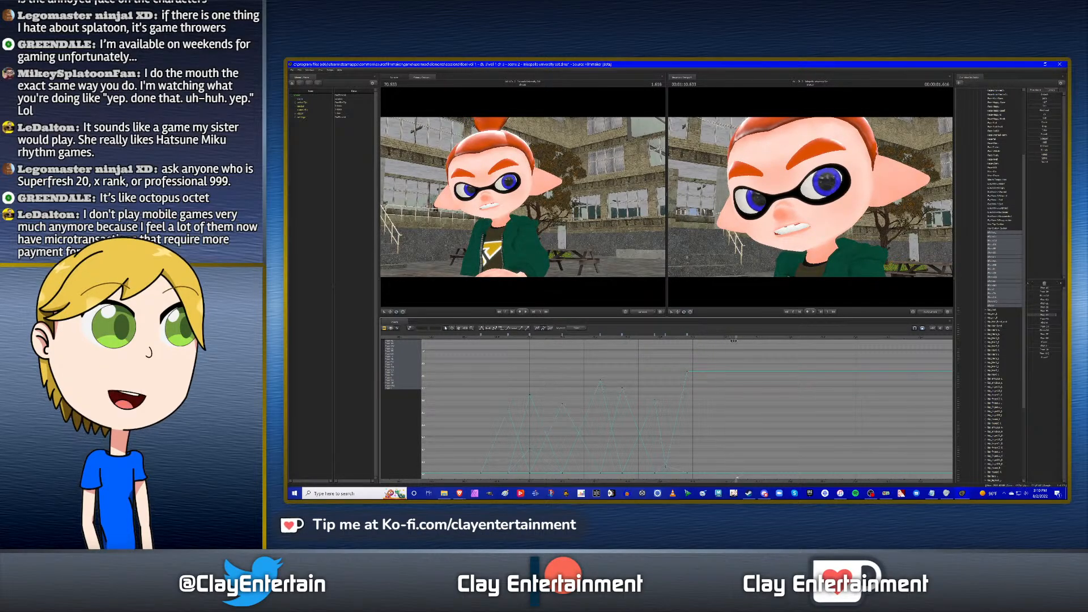
{"action": "left_click_drag", "start_coordinate": [1054, 315], "coordinate": [1034, 330]}
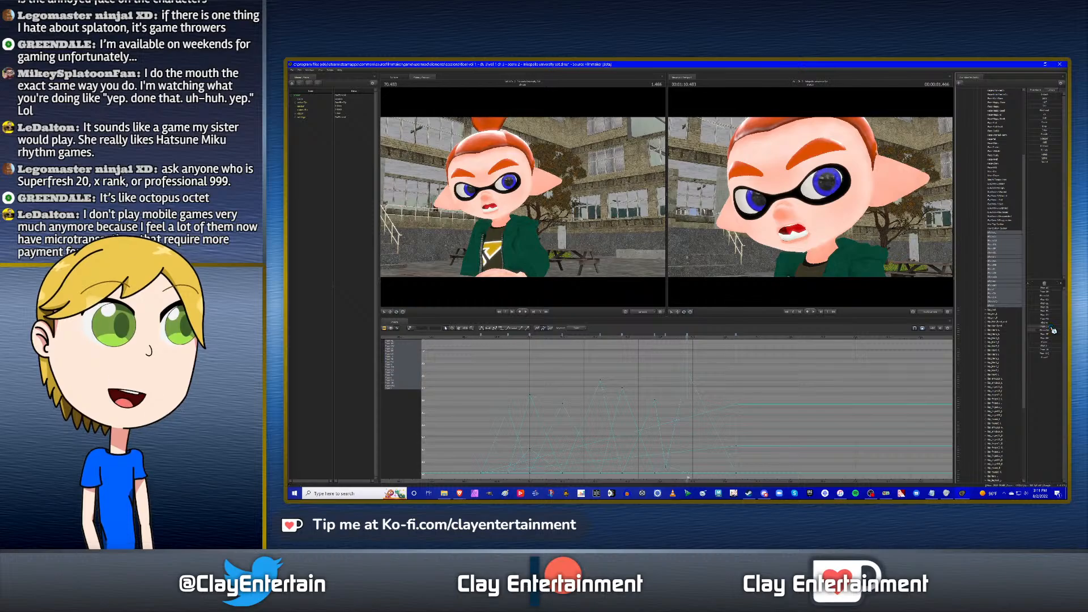
{"action": "key", "text": "Up"}
{"action": "left_click_drag", "start_coordinate": [1047, 330], "coordinate": [989, 332]}
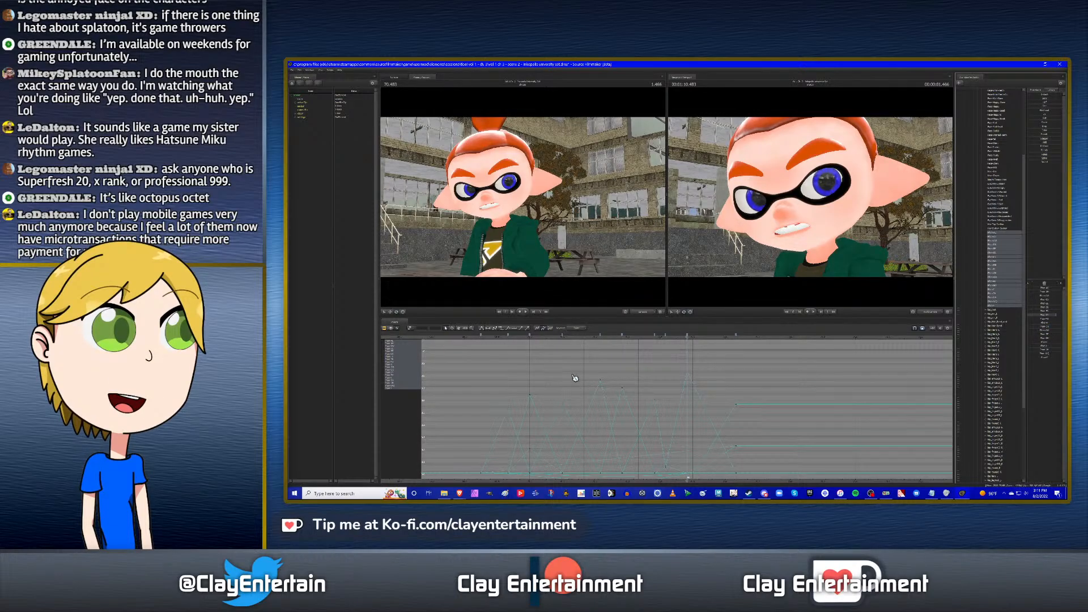
Select all mouth keyframes through the open-mouth pose at about 1.616 and straighten their curves.
{"action": "scroll", "coordinate": [521, 362], "scroll_direction": "down", "scroll_amount": 3}
{"action": "left_click_drag", "start_coordinate": [479, 353], "coordinate": [768, 462]}
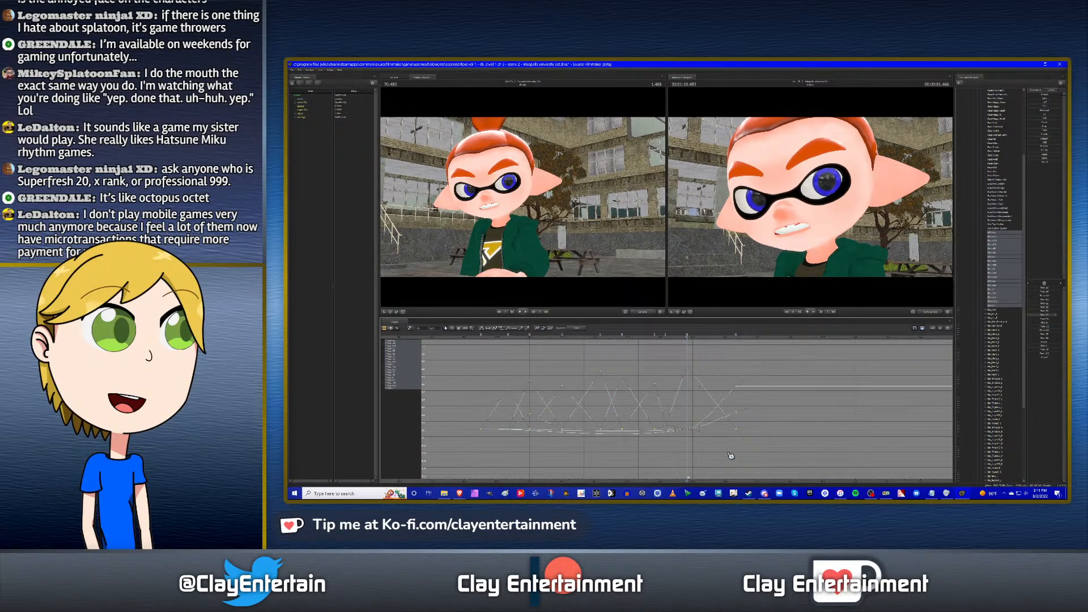
{"action": "left_click", "coordinate": [486, 329]}
{"action": "left_click", "coordinate": [454, 334]}
Review the mouth curves in the graph and play the lip movement through to the open mouth at about 1.616.
{"action": "middle_click_drag", "start_coordinate": [617, 380], "coordinate": [561, 397]}
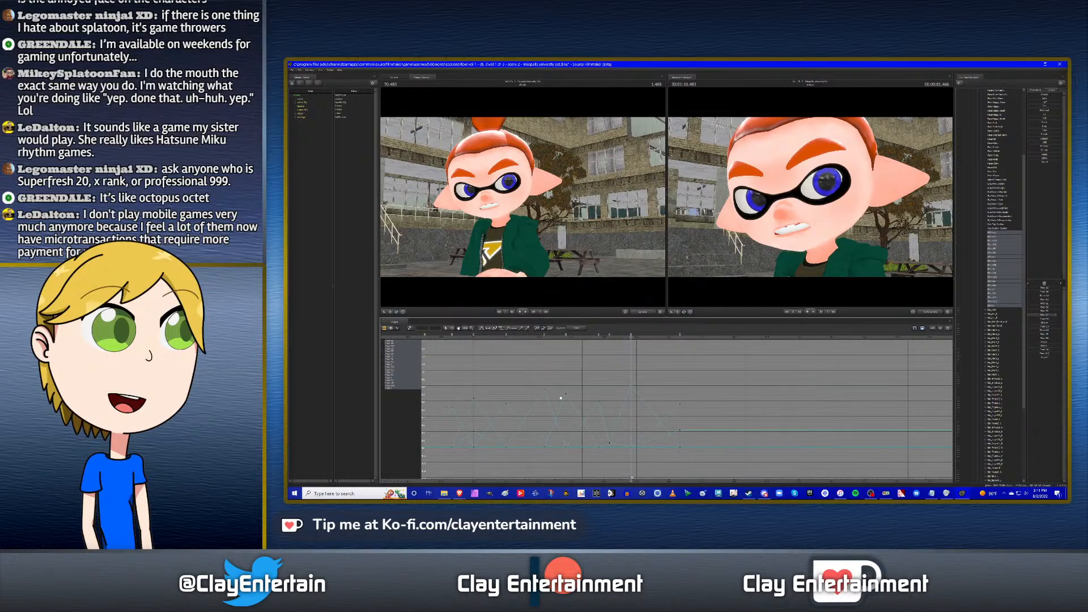
{"action": "scroll", "coordinate": [670, 377], "scroll_direction": "down", "scroll_amount": 2}
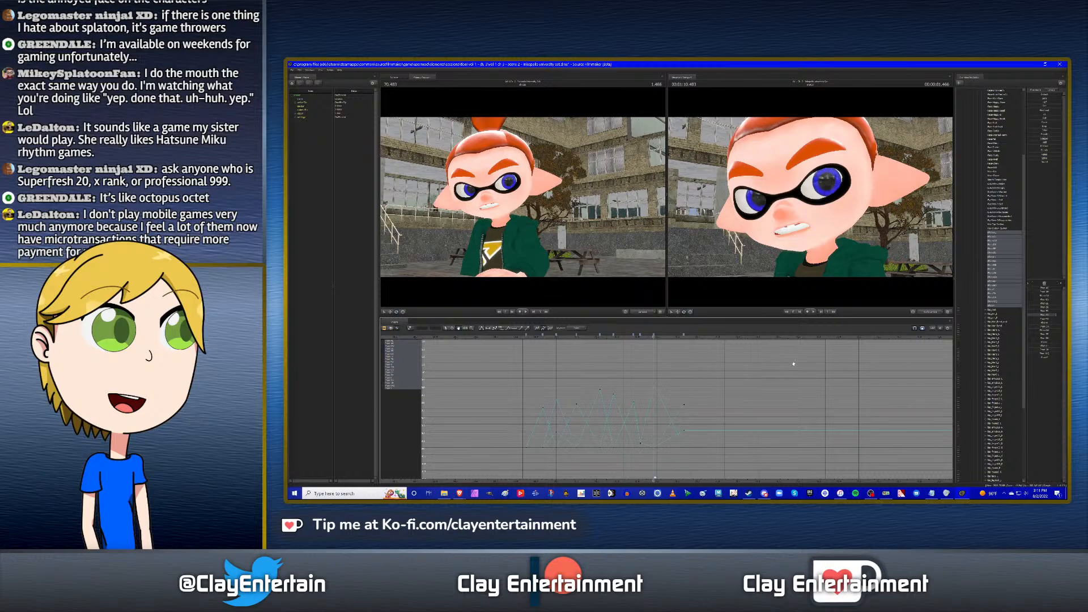
{"action": "scroll", "coordinate": [787, 367], "scroll_direction": "down", "scroll_amount": 1}
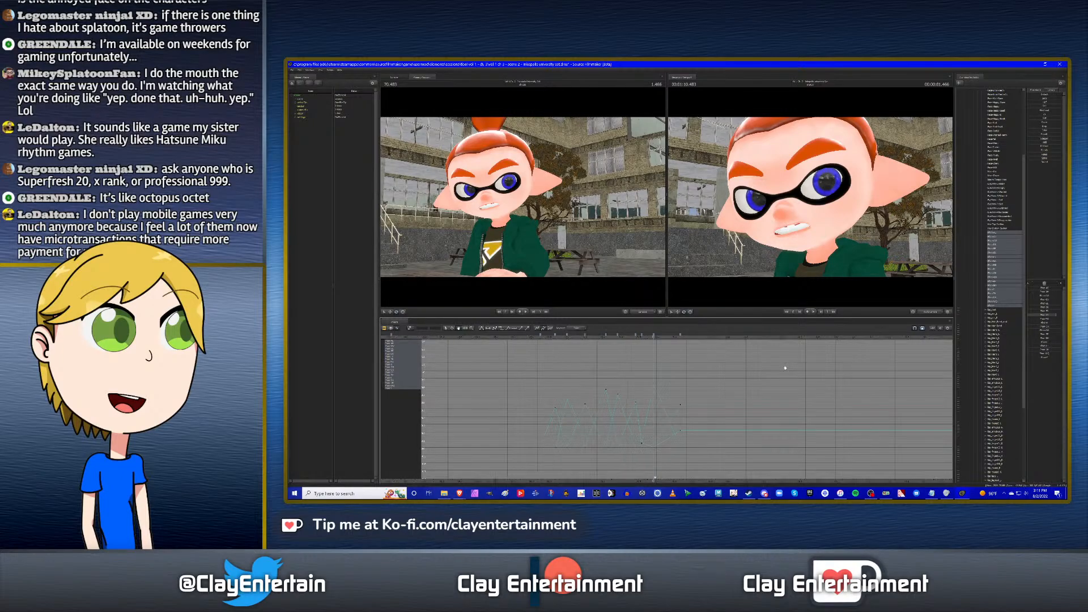
{"action": "scroll", "coordinate": [752, 376], "scroll_direction": "up", "scroll_amount": 2, "text": "ctrl"}
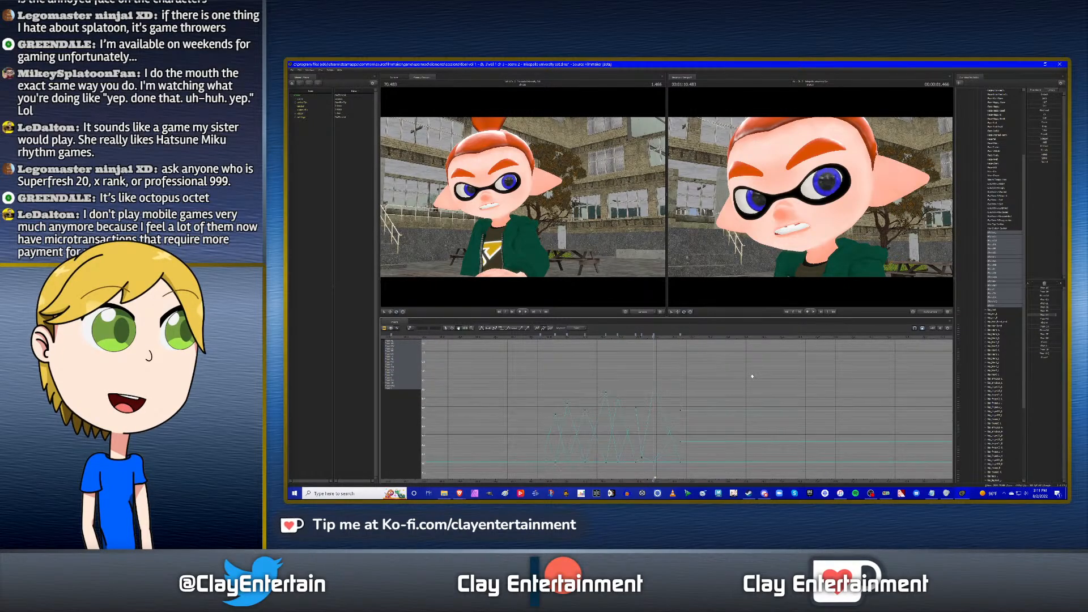
{"action": "scroll", "coordinate": [775, 375], "scroll_direction": "down", "scroll_amount": 1, "text": "ctrl"}
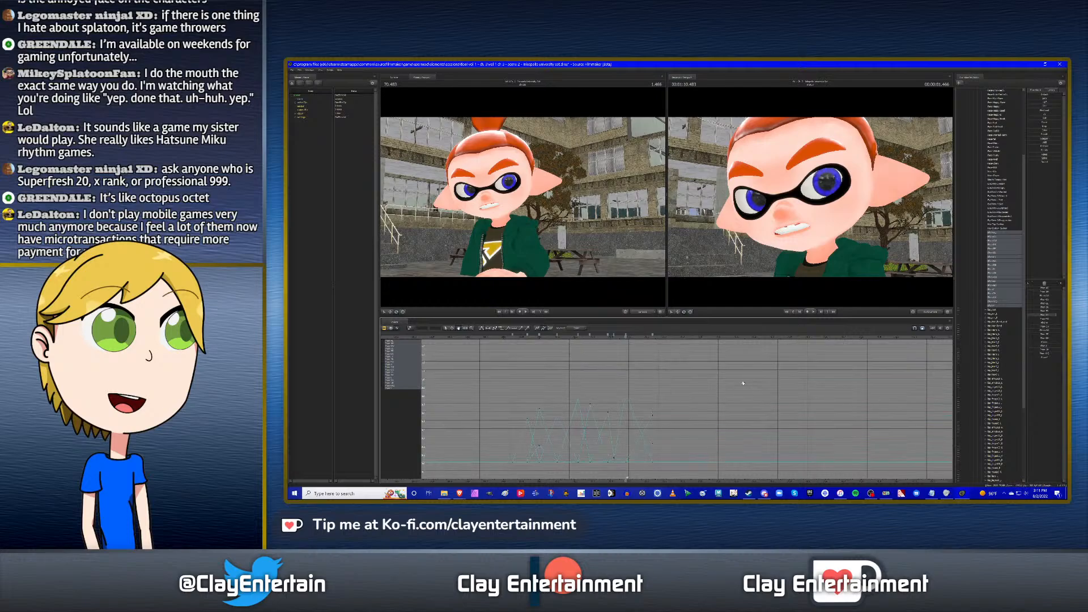
{"action": "scroll", "coordinate": [736, 377], "scroll_direction": "up", "scroll_amount": 2}
{"action": "scroll", "coordinate": [736, 374], "scroll_direction": "up", "scroll_amount": 2}
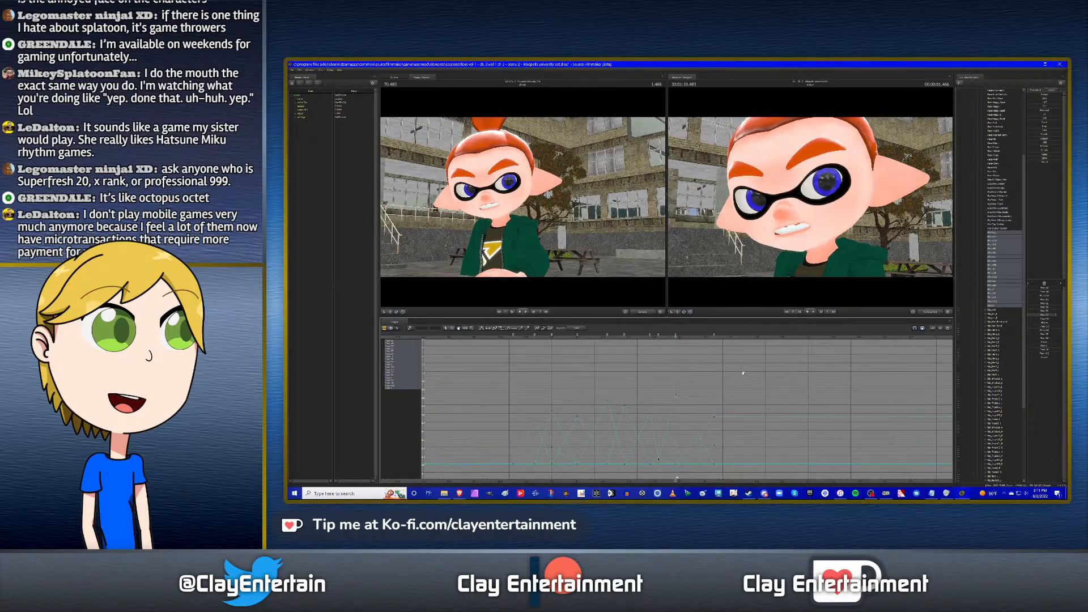
{"action": "left_click", "coordinate": [509, 338]}
{"action": "key", "text": "space"}
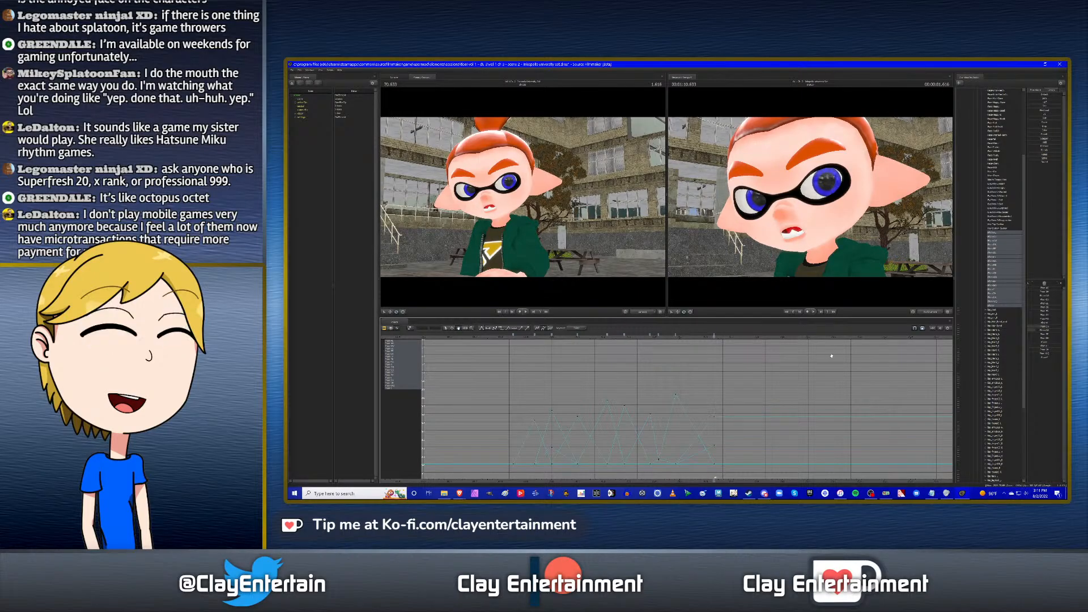
Replay the whole lip movement from its start twice to check the timing of the final open mouth.
{"action": "middle_click_drag", "start_coordinate": [698, 365], "coordinate": [641, 372]}
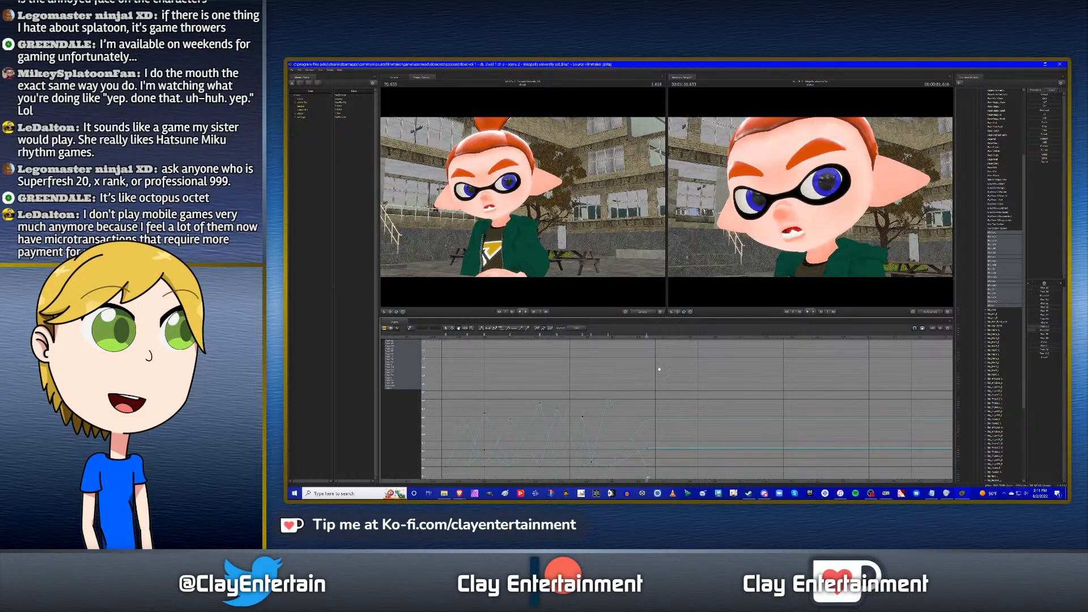
{"action": "scroll", "coordinate": [657, 369], "scroll_direction": "down", "scroll_amount": 2}
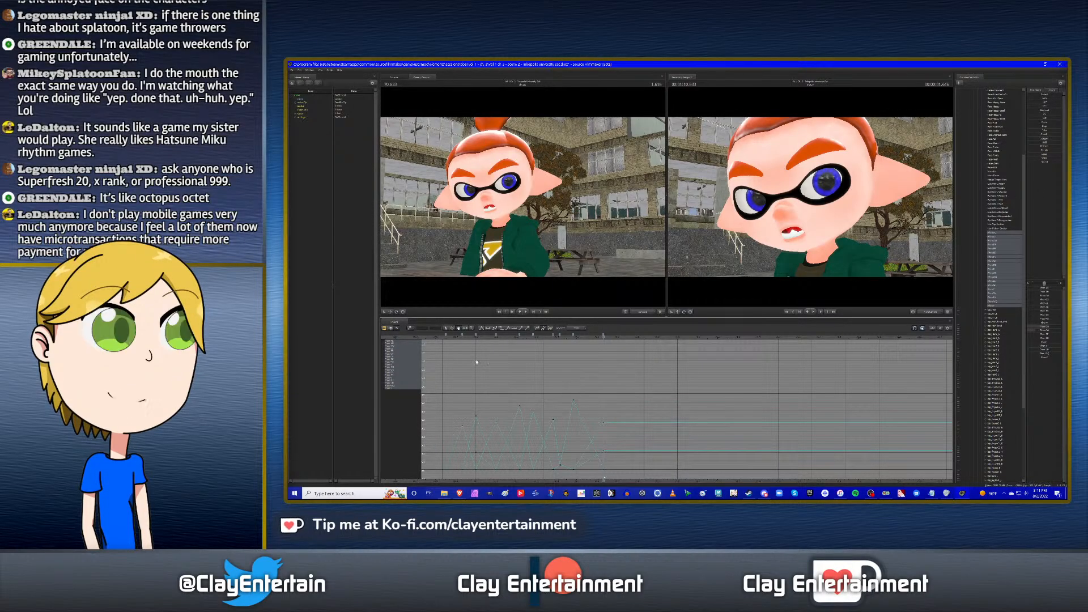
{"action": "left_click", "coordinate": [445, 337]}
{"action": "key", "text": "space"}
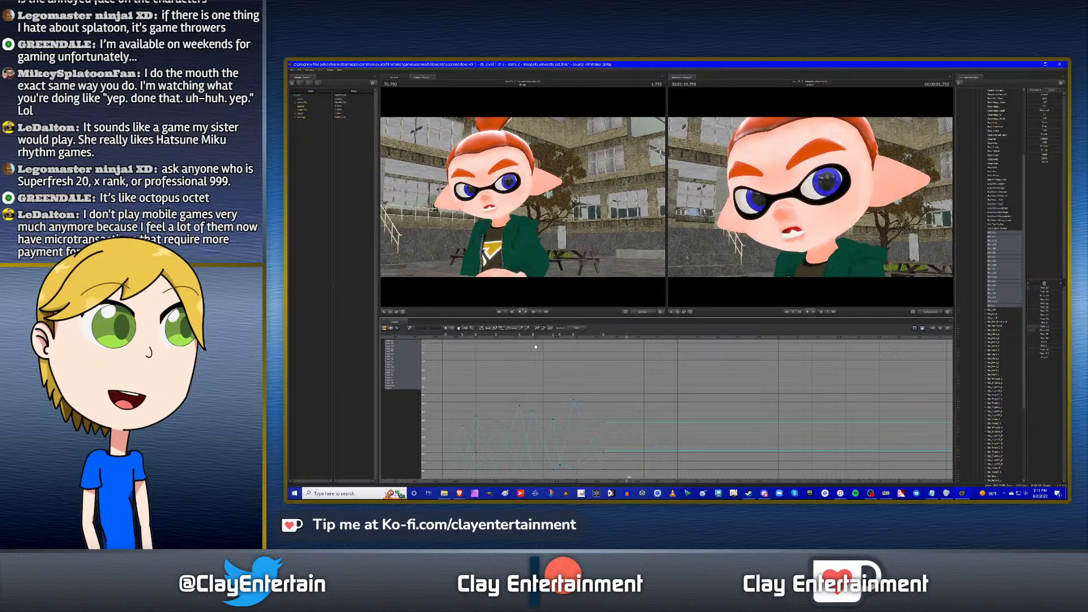
{"action": "left_click", "coordinate": [445, 337]}
{"action": "key", "text": "space"}
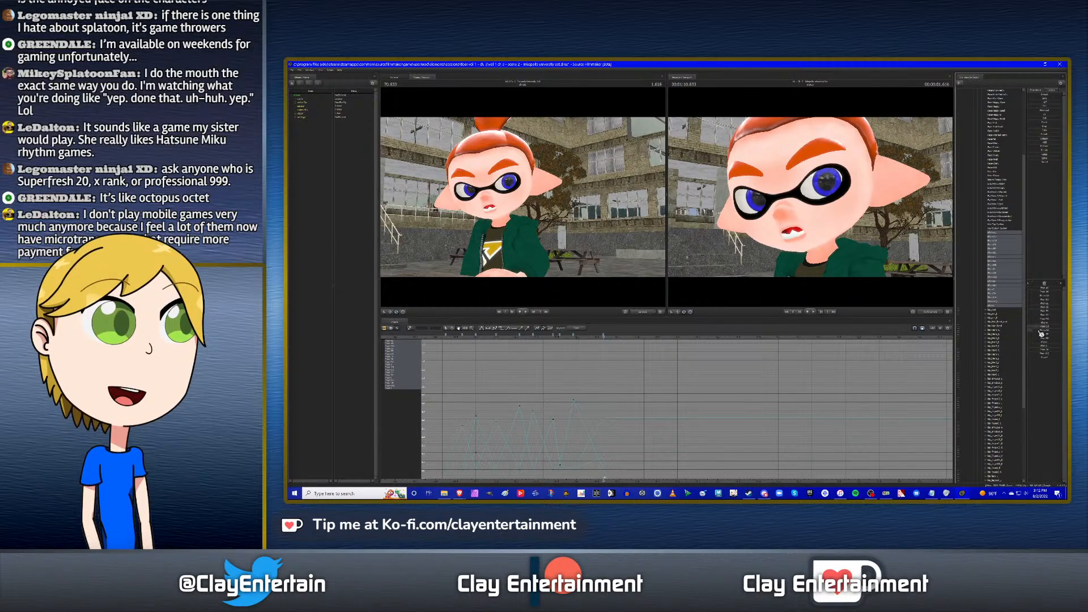
{"action": "scroll", "coordinate": [606, 374], "scroll_direction": "down", "scroll_amount": 2}
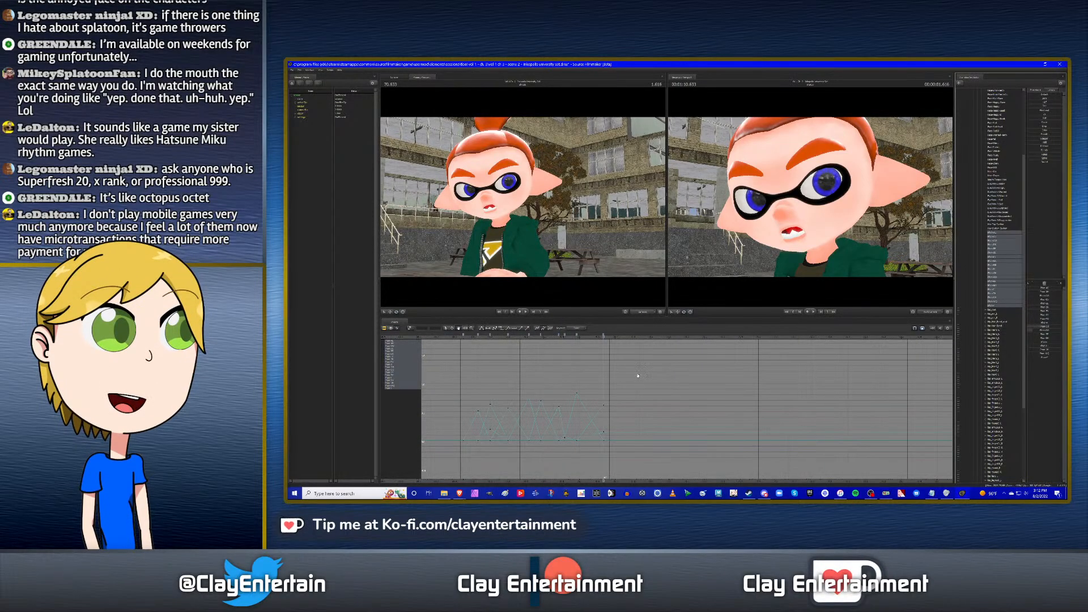
Replay the lip movement from its start and slightly reduce the mouth opening in the pose at about 1.616.
{"action": "scroll", "coordinate": [604, 372], "scroll_direction": "down", "scroll_amount": 1}
{"action": "left_click_drag", "start_coordinate": [603, 372], "coordinate": [614, 381]}
{"action": "scroll", "coordinate": [623, 380], "scroll_direction": "down", "scroll_amount": 1}
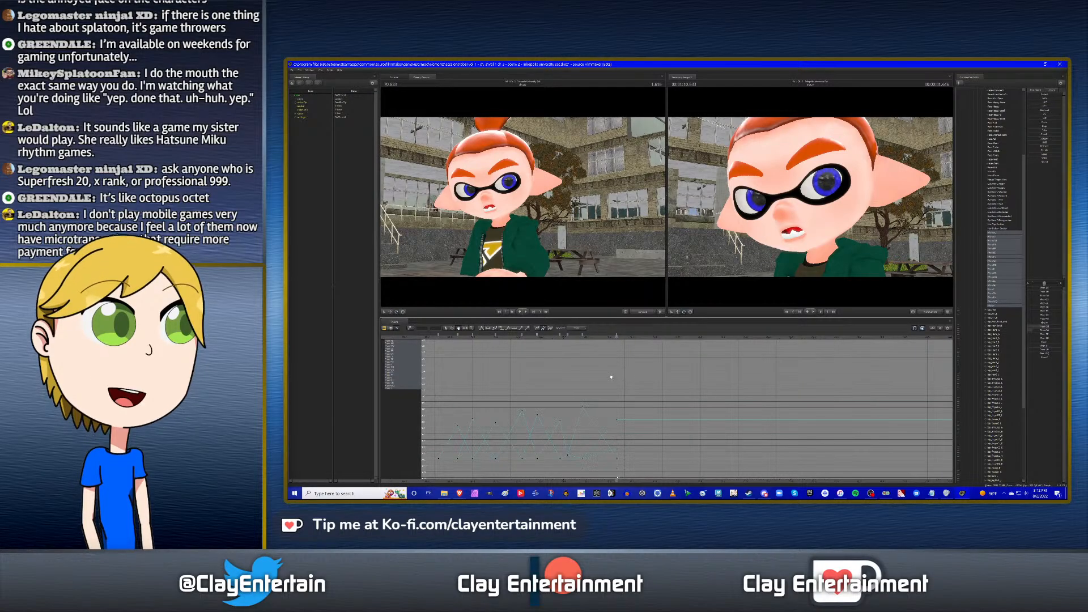
{"action": "scroll", "coordinate": [614, 378], "scroll_direction": "up", "scroll_amount": 1}
{"action": "left_click_drag", "start_coordinate": [613, 378], "coordinate": [634, 383]}
{"action": "left_click", "coordinate": [457, 338]}
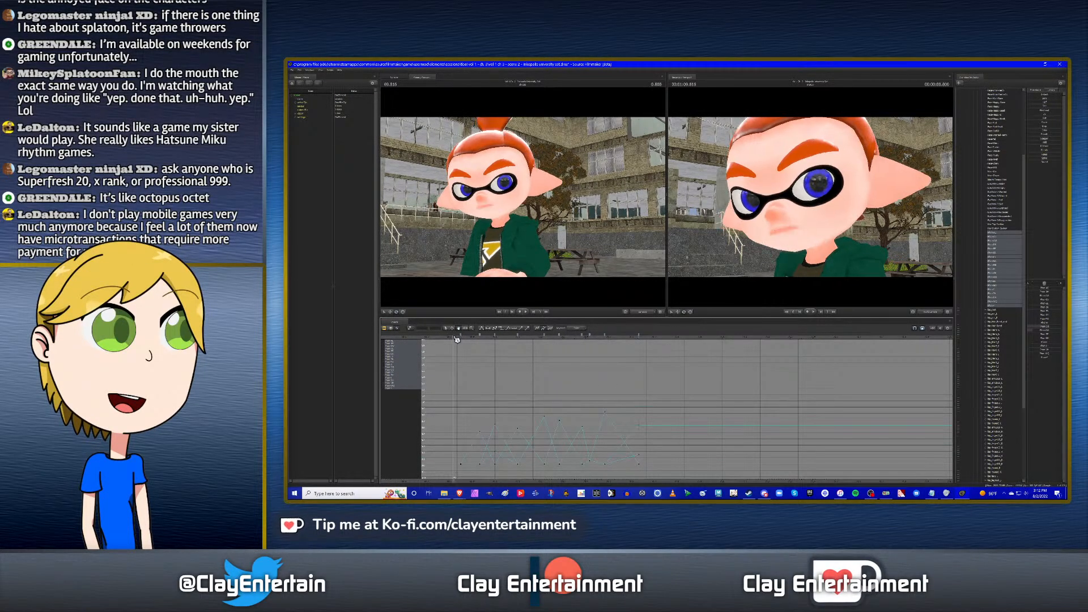
{"action": "key", "text": "space"}
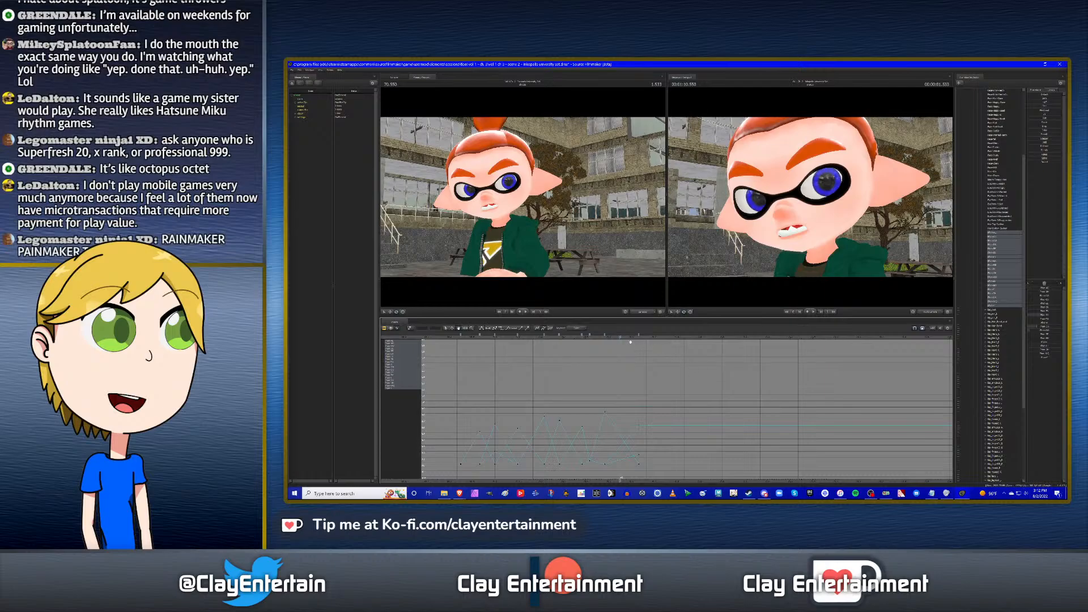
{"action": "left_click_drag", "start_coordinate": [621, 338], "coordinate": [645, 346]}
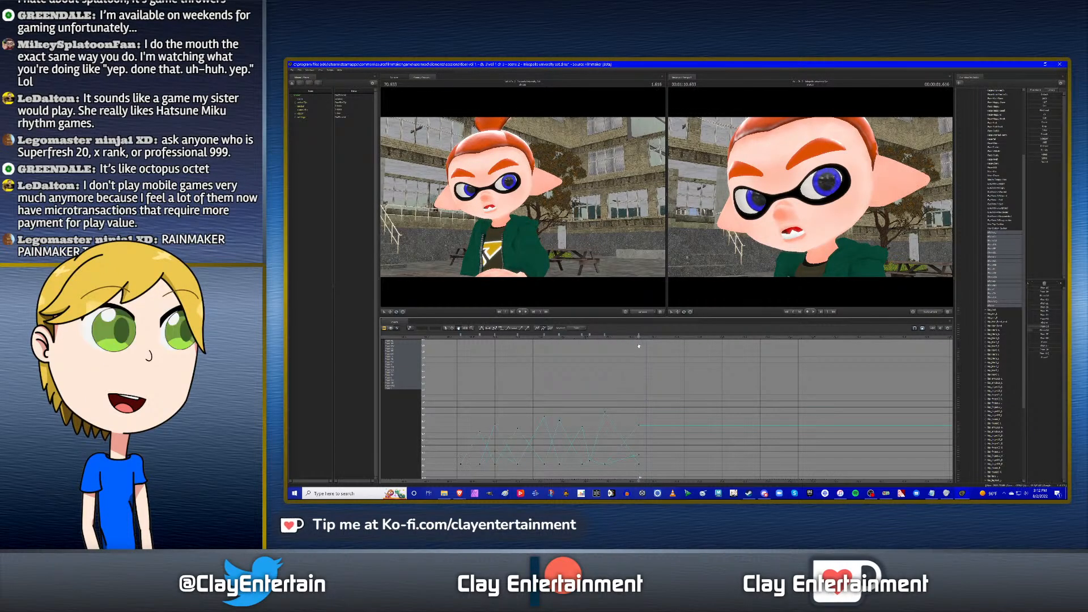
{"action": "left_click_drag", "start_coordinate": [1052, 327], "coordinate": [1048, 328]}
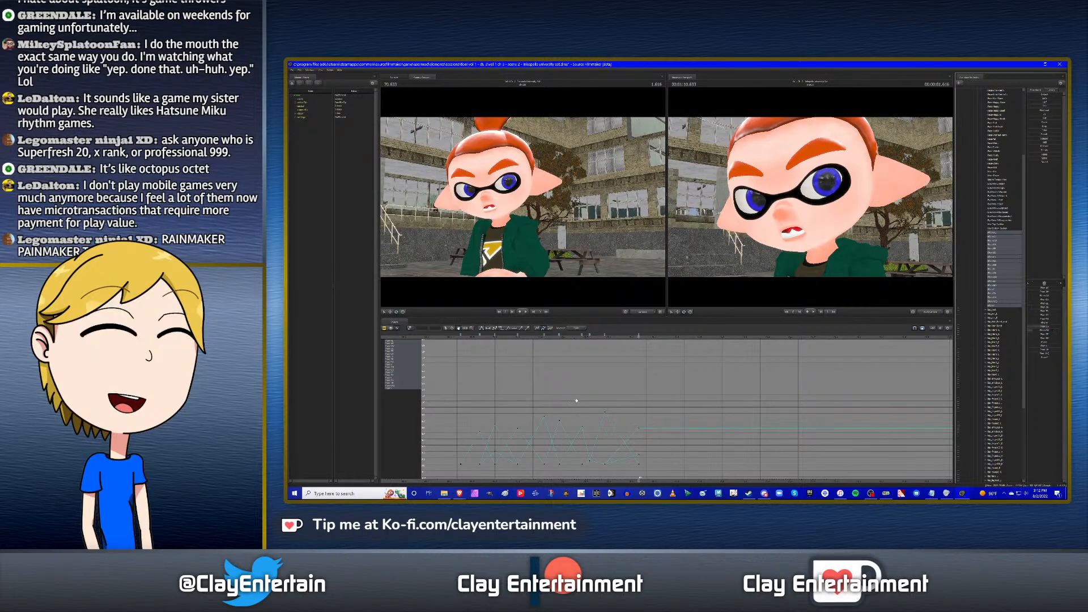
Play the lip movement again from its start to check the reduced mouth opening at about 1.616.
{"action": "left_click", "coordinate": [458, 339]}
{"action": "key", "text": "space"}
{"action": "key", "text": "space"}
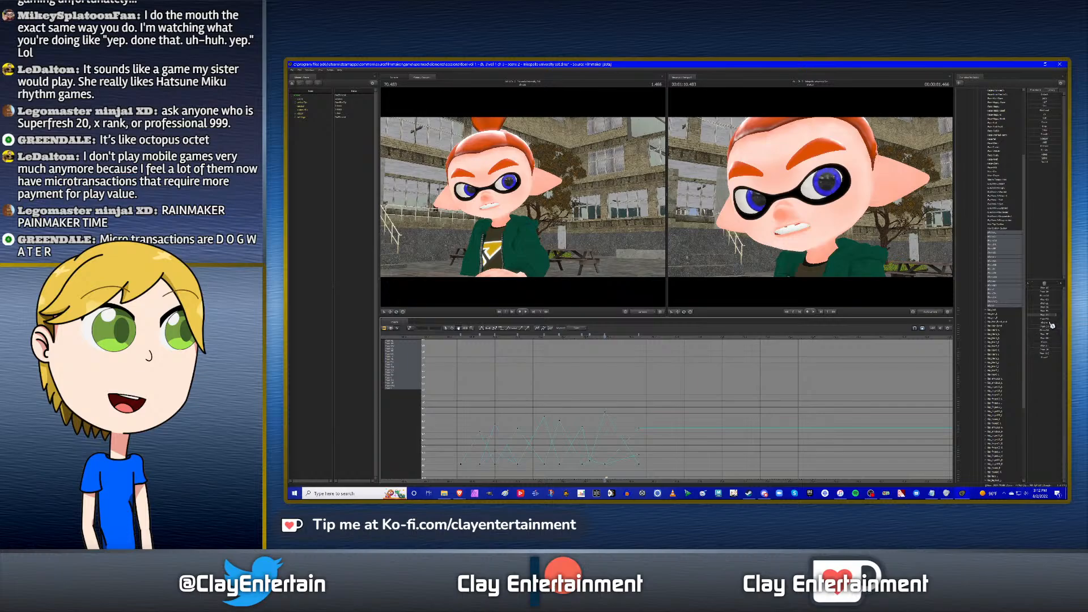
{"action": "key", "text": "space"}
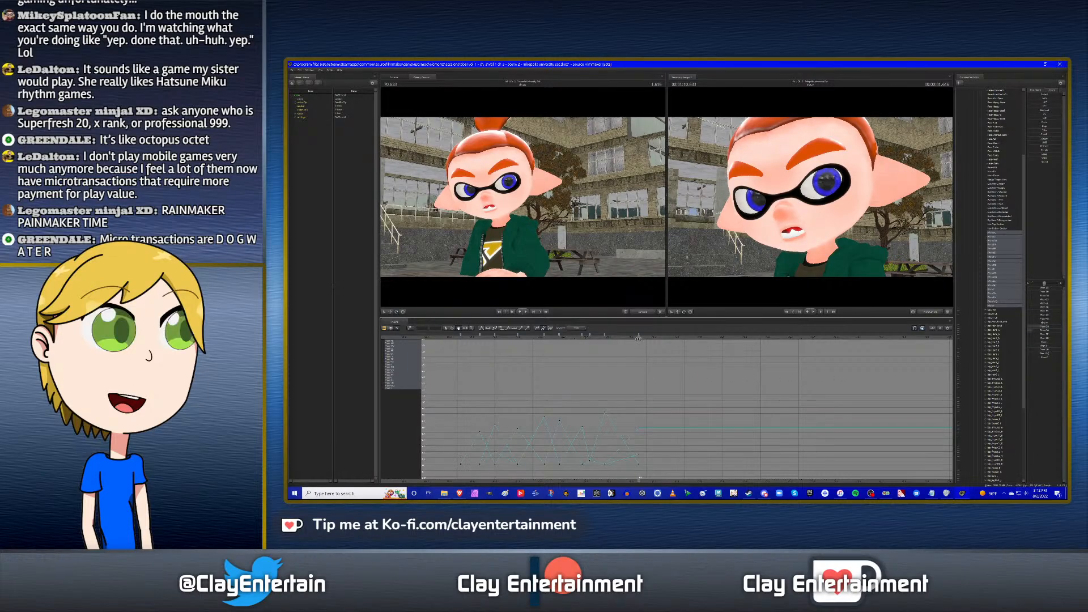
Scrub past the last pose and keyframe a smaller mouth opening at about 1.833.
{"action": "left_click", "coordinate": [588, 340]}
{"action": "left_click_drag", "start_coordinate": [589, 341], "coordinate": [643, 343]}
{"action": "left_click_drag", "start_coordinate": [671, 338], "coordinate": [686, 346]}
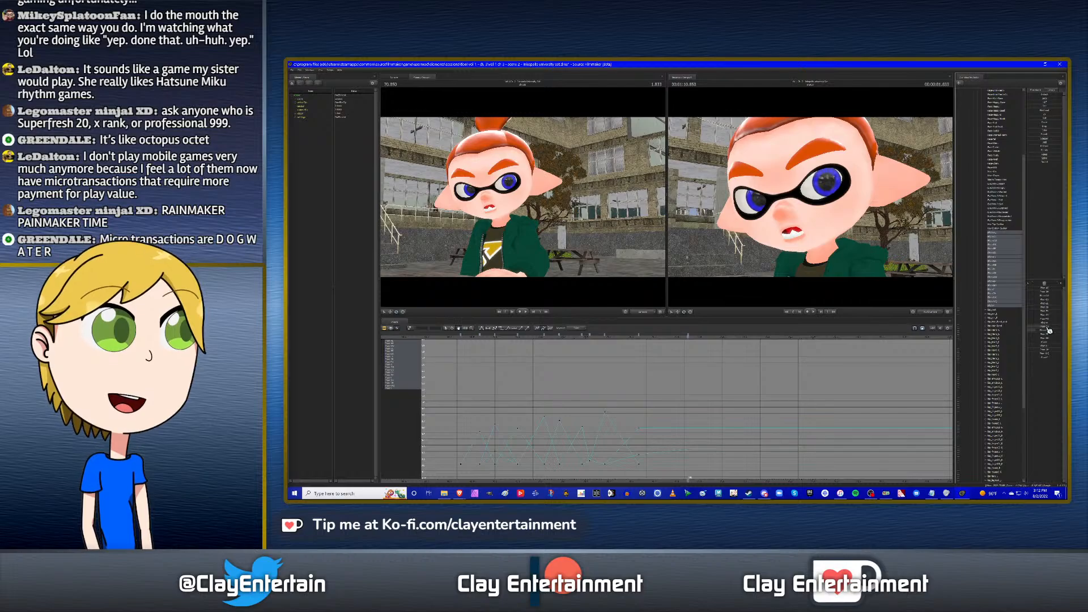
{"action": "left_click_drag", "start_coordinate": [1047, 327], "coordinate": [1041, 330]}
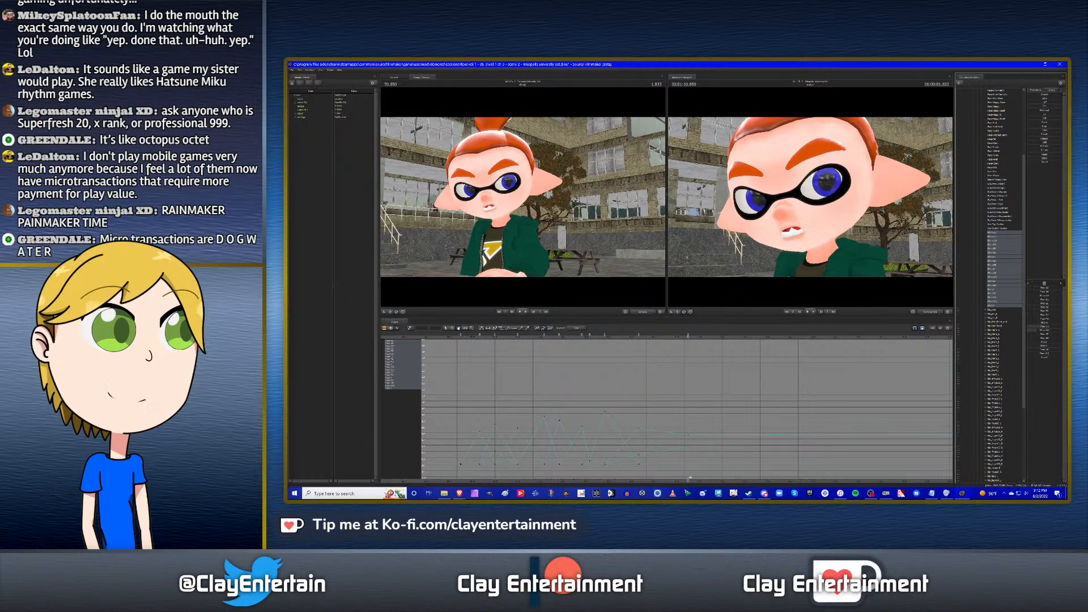
Play and scrub around the mouth pose at about 1.833, examining its curves and timing in the graph.
{"action": "scroll", "coordinate": [604, 393], "scroll_direction": "down", "scroll_amount": 3}
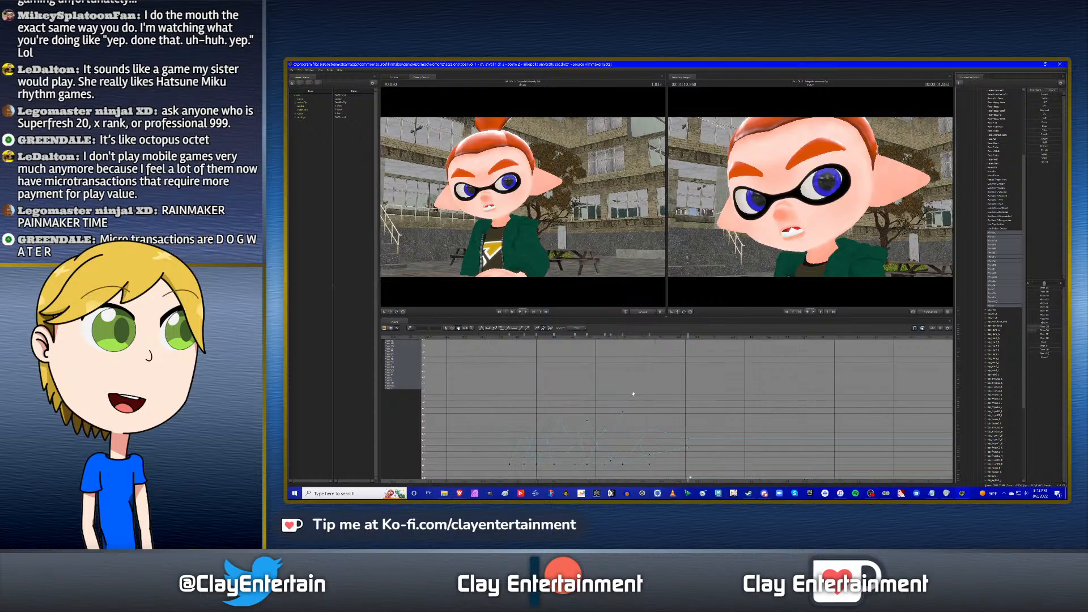
{"action": "key", "text": "space"}
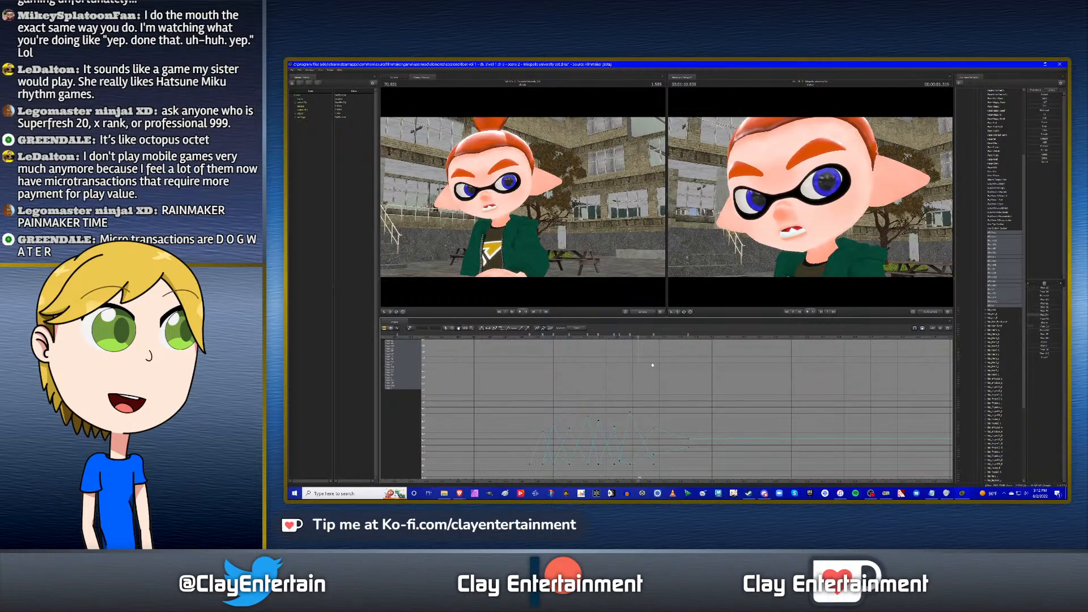
{"action": "scroll", "coordinate": [734, 375], "scroll_direction": "up", "scroll_amount": 2}
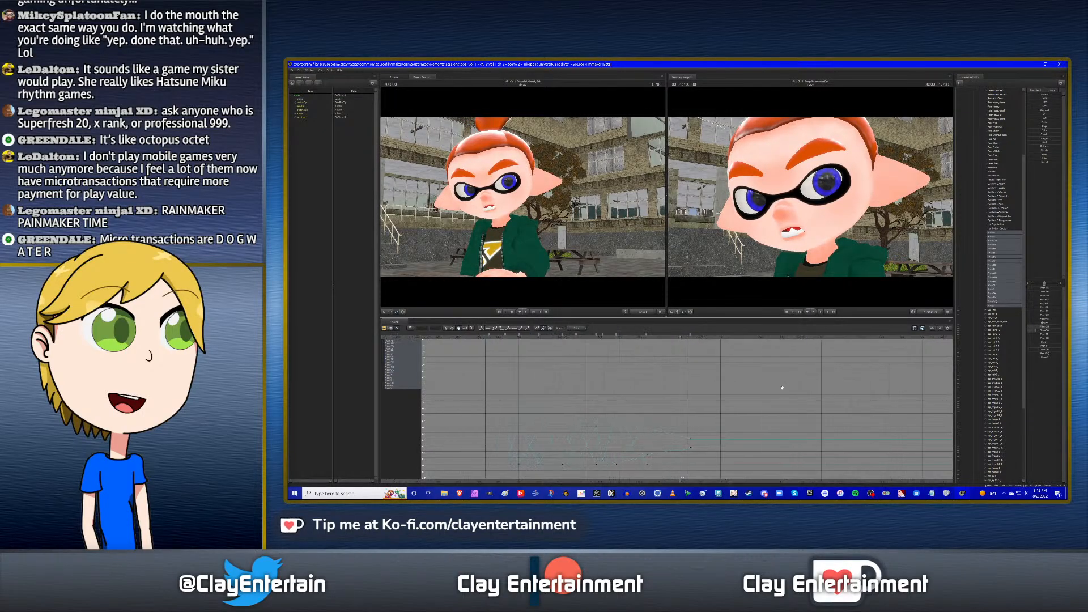
{"action": "left_click", "coordinate": [690, 337]}
{"action": "left_click_drag", "start_coordinate": [690, 337], "coordinate": [717, 339]}
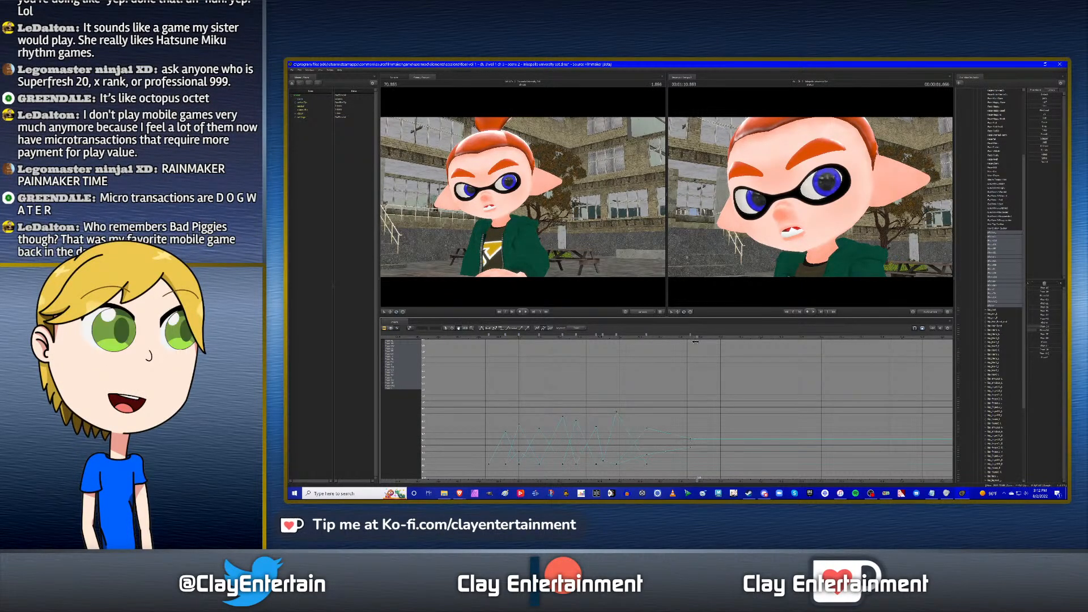
{"action": "scroll", "coordinate": [720, 362], "scroll_direction": "up", "scroll_amount": 3}
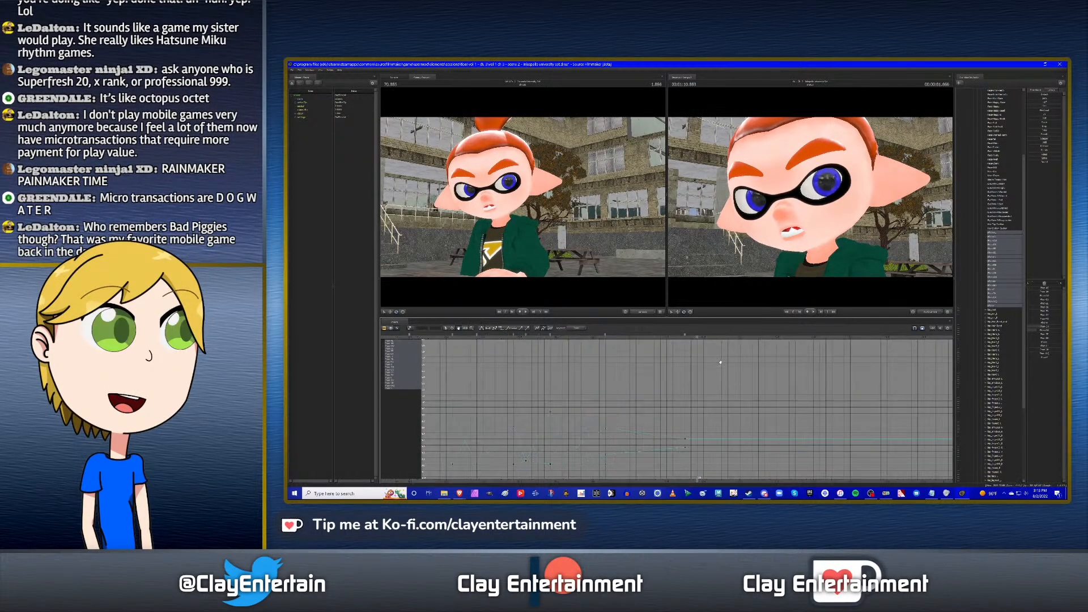
{"action": "left_click", "coordinate": [686, 335]}
{"action": "left_click", "coordinate": [655, 366]}
{"action": "scroll", "coordinate": [656, 366], "scroll_direction": "down", "scroll_amount": 1}
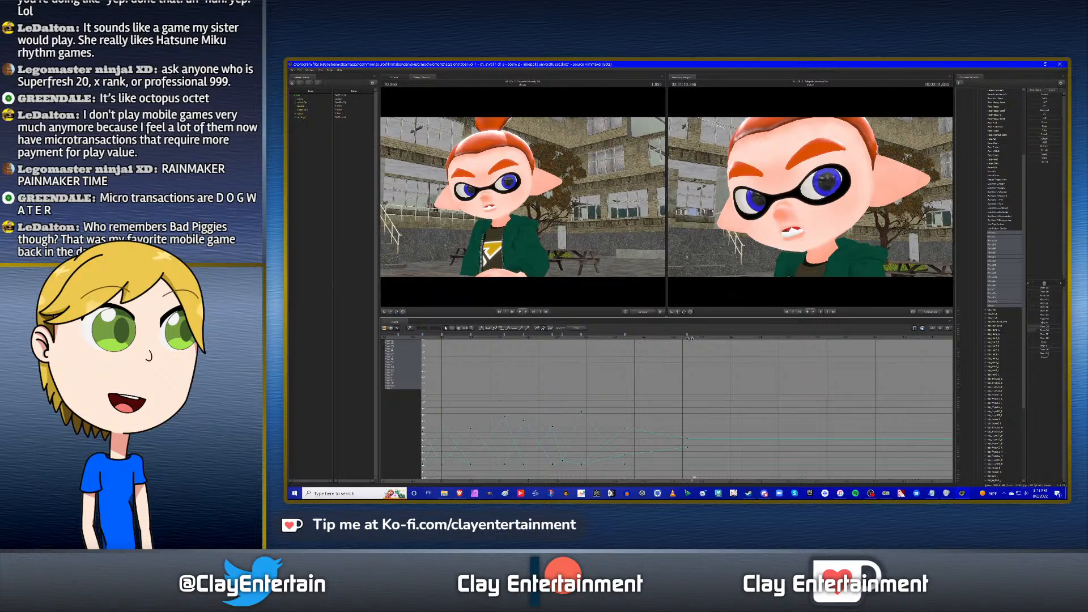
{"action": "left_click_drag", "start_coordinate": [689, 339], "coordinate": [620, 360]}
{"action": "scroll", "coordinate": [656, 367], "scroll_direction": "down", "scroll_amount": 3}
{"action": "left_click", "coordinate": [458, 328]}
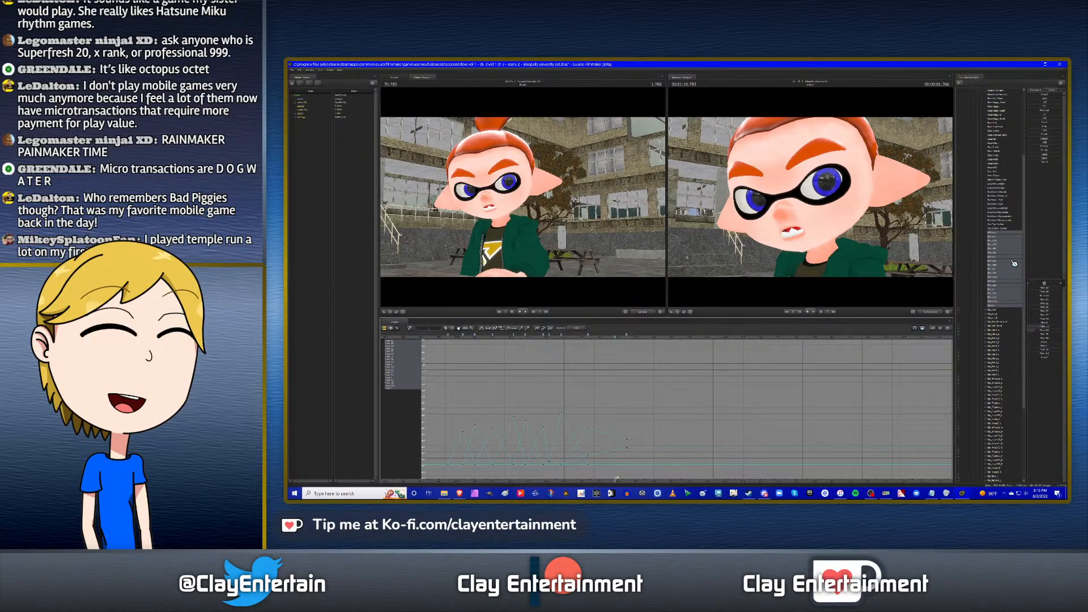
{"action": "scroll", "coordinate": [621, 376], "scroll_direction": "down", "scroll_amount": 2}
{"action": "scroll", "coordinate": [621, 377], "scroll_direction": "up", "scroll_amount": 2}
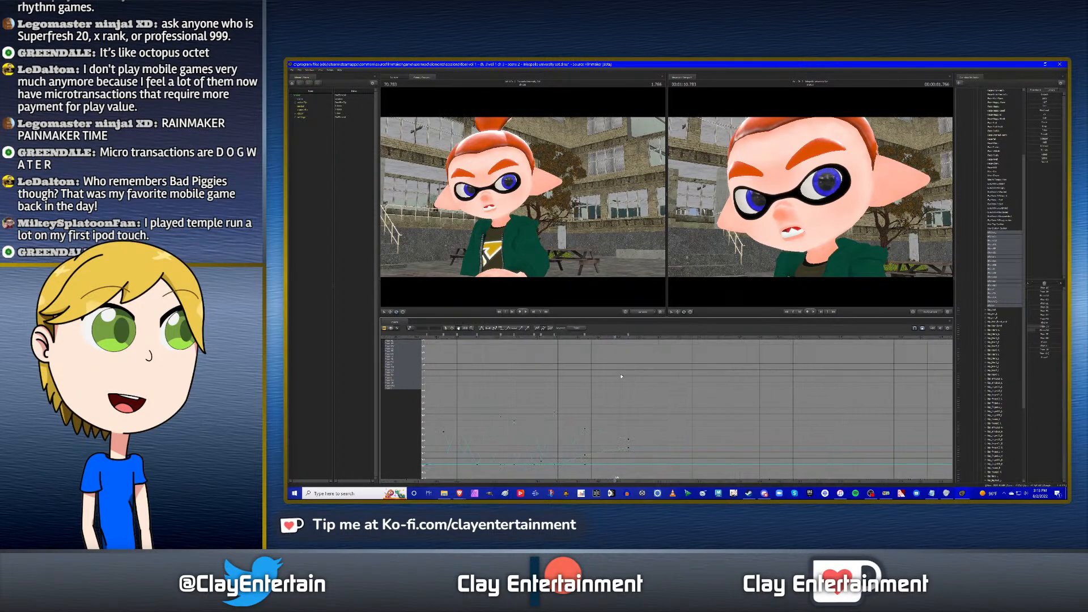
{"action": "middle_click_drag", "start_coordinate": [579, 374], "coordinate": [683, 374]}
{"action": "scroll", "coordinate": [628, 374], "scroll_direction": "up", "scroll_amount": 1}
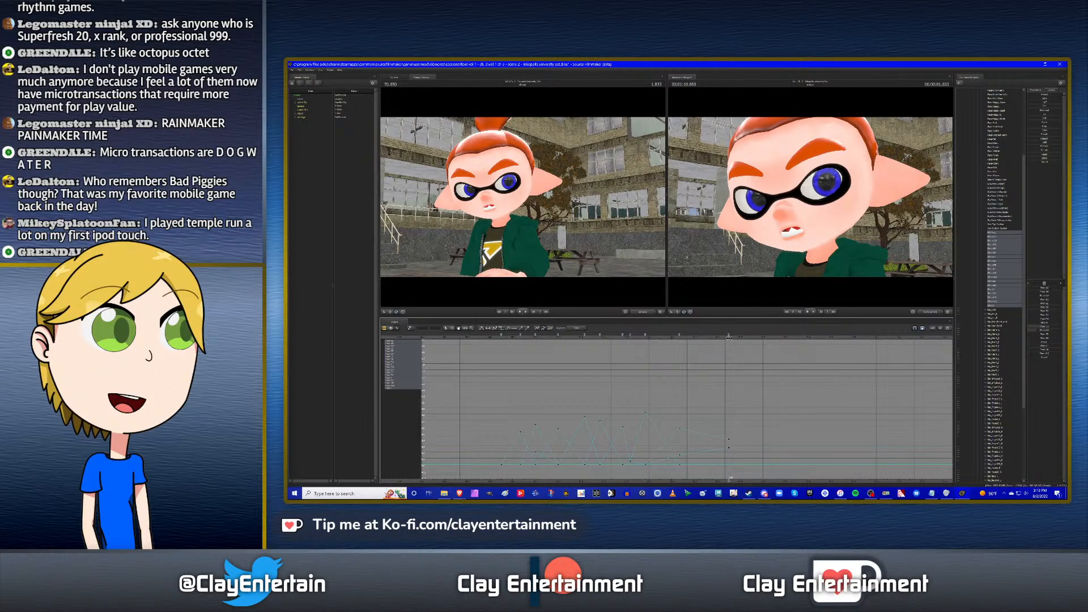
Play from the start of the lip movement and keyframe a clenched-teeth pose at about 1.933.
{"action": "left_click_drag", "start_coordinate": [729, 337], "coordinate": [510, 338]}
{"action": "key", "text": "space"}
{"action": "left_click_drag", "start_coordinate": [749, 344], "coordinate": [751, 344]}
{"action": "left_click_drag", "start_coordinate": [1043, 327], "coordinate": [1029, 327]}
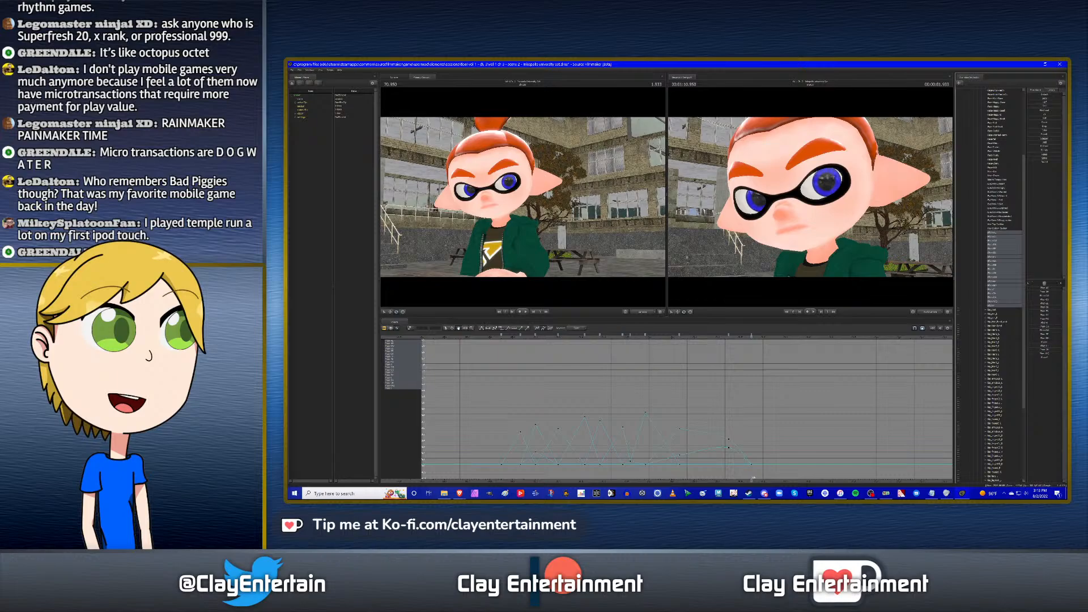
{"action": "left_click_drag", "start_coordinate": [1037, 346], "coordinate": [1048, 346]}
Step back to the pose at about 1.833, select all mouth keyframes through 1.933 and straighten their curves.
{"action": "key", "text": "Left"}
{"action": "key", "text": "Left"}
{"action": "key", "text": "Left"}
{"action": "key", "text": "Left"}
{"action": "key", "text": "Left"}
{"action": "key", "text": "Left"}
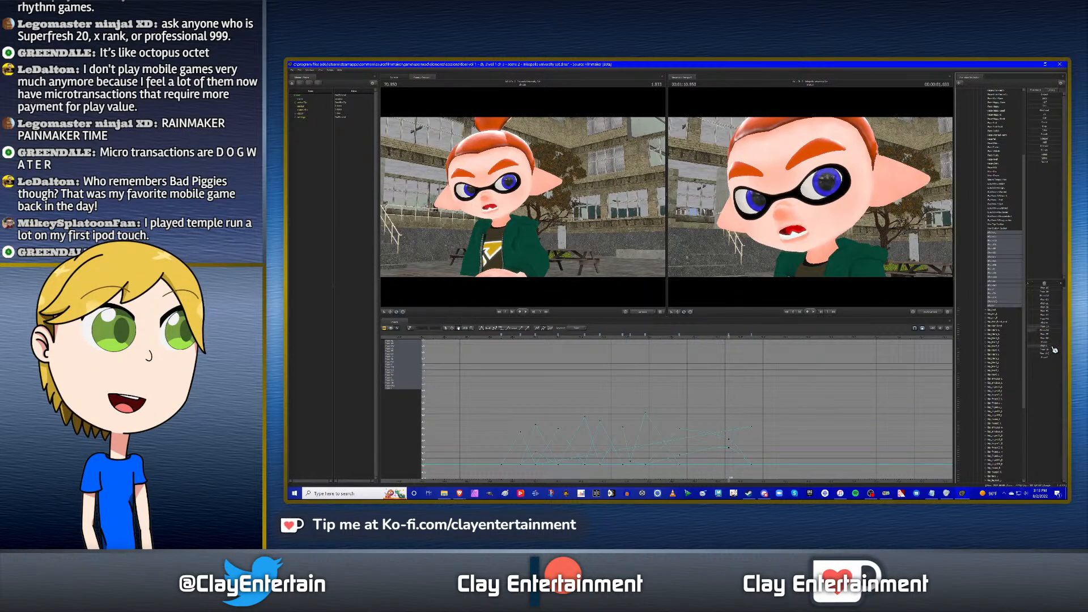
{"action": "left_click", "coordinate": [445, 328]}
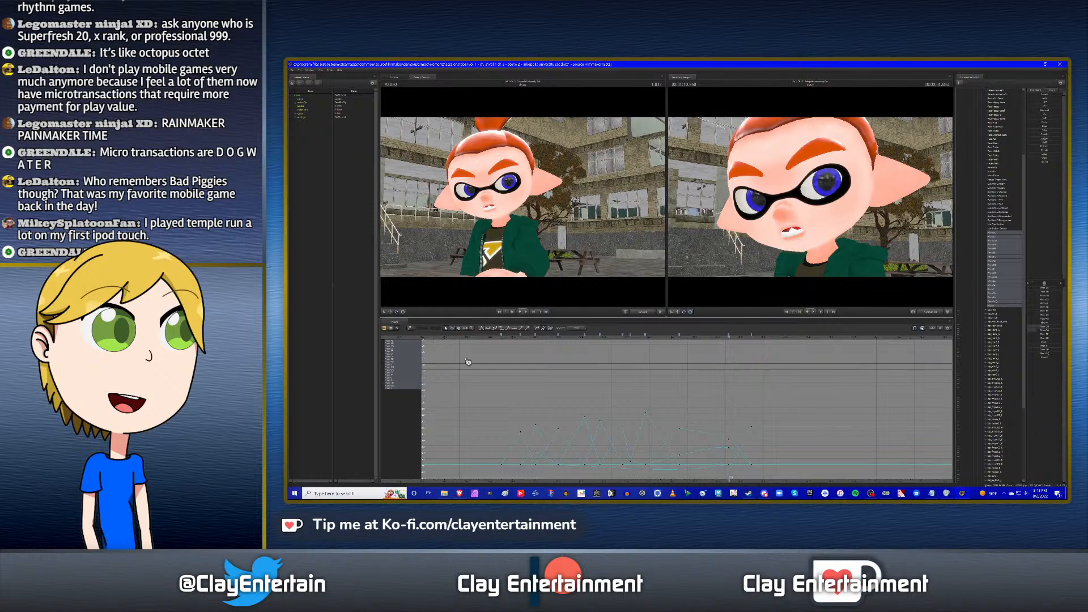
{"action": "left_click_drag", "start_coordinate": [444, 369], "coordinate": [808, 491]}
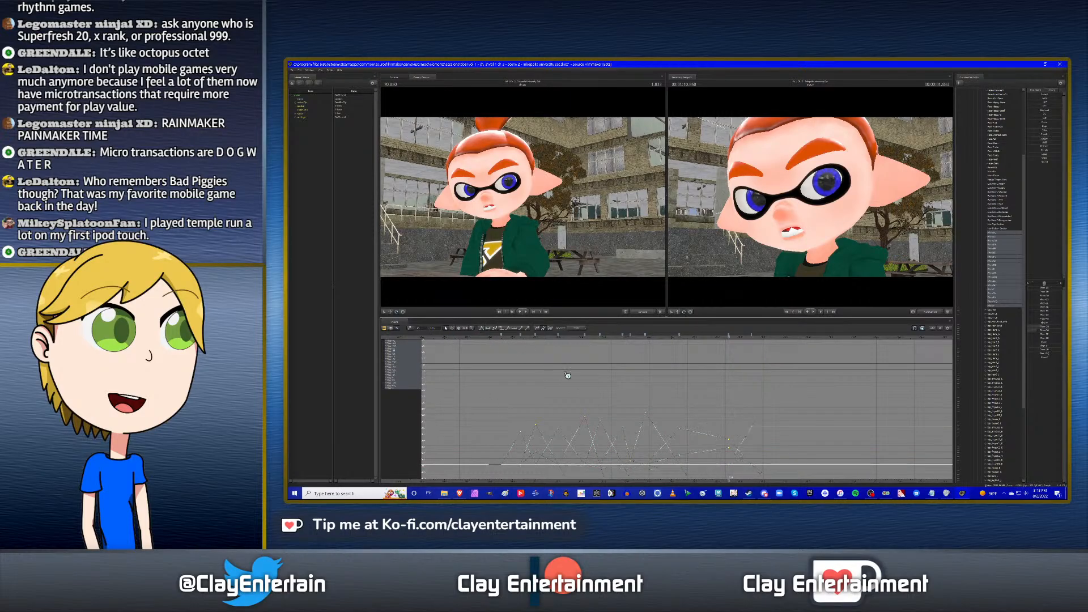
{"action": "left_click", "coordinate": [567, 375]}
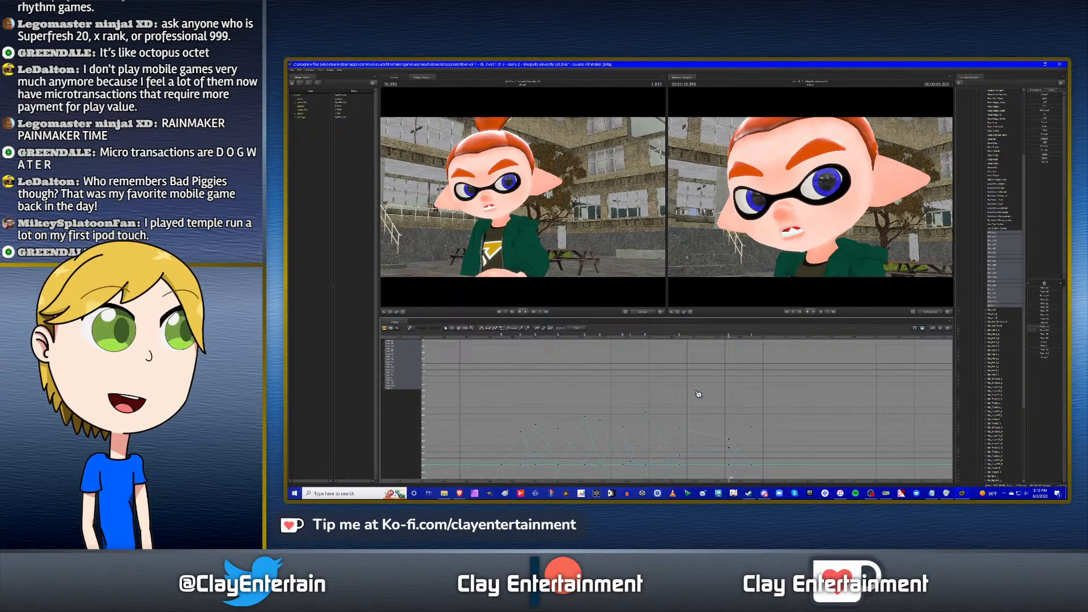
Scrub and replay the lip movement through the clenched-teeth pose at about 1.933 to check its timing.
{"action": "key", "text": "Left"}
{"action": "key", "text": "Up"}
{"action": "left_click_drag", "start_coordinate": [484, 345], "coordinate": [746, 370]}
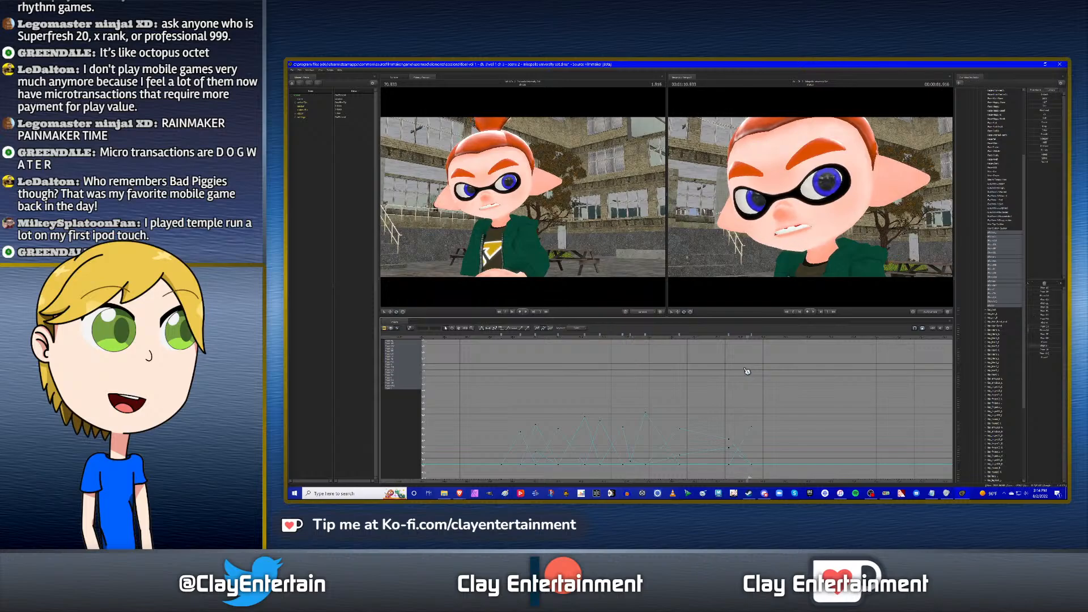
{"action": "left_click", "coordinate": [460, 328]}
{"action": "left_click_drag", "start_coordinate": [726, 360], "coordinate": [651, 366]}
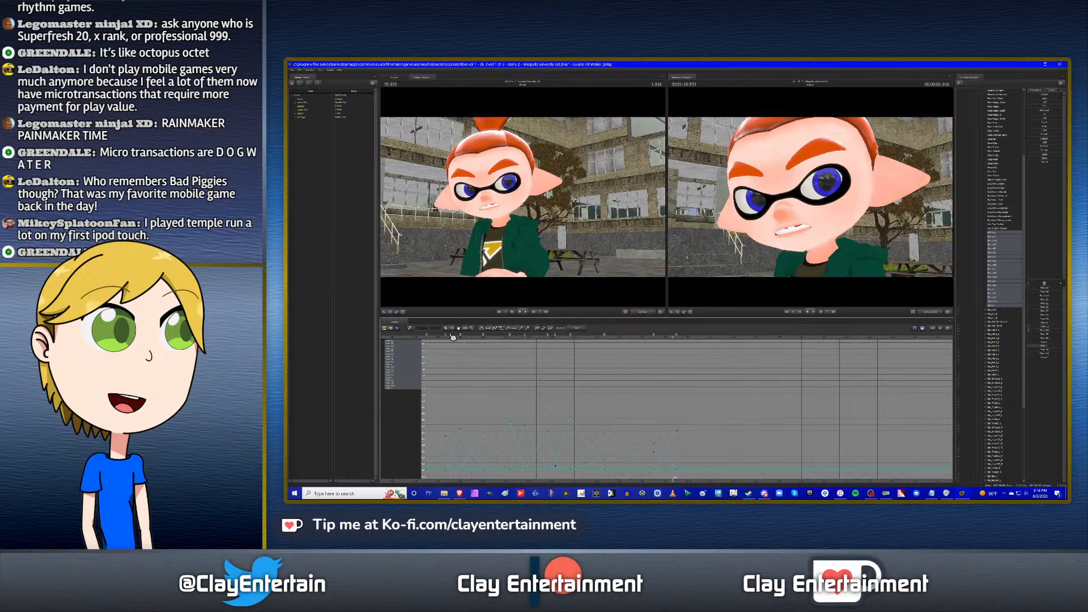
{"action": "left_click", "coordinate": [427, 339]}
{"action": "key", "text": "space"}
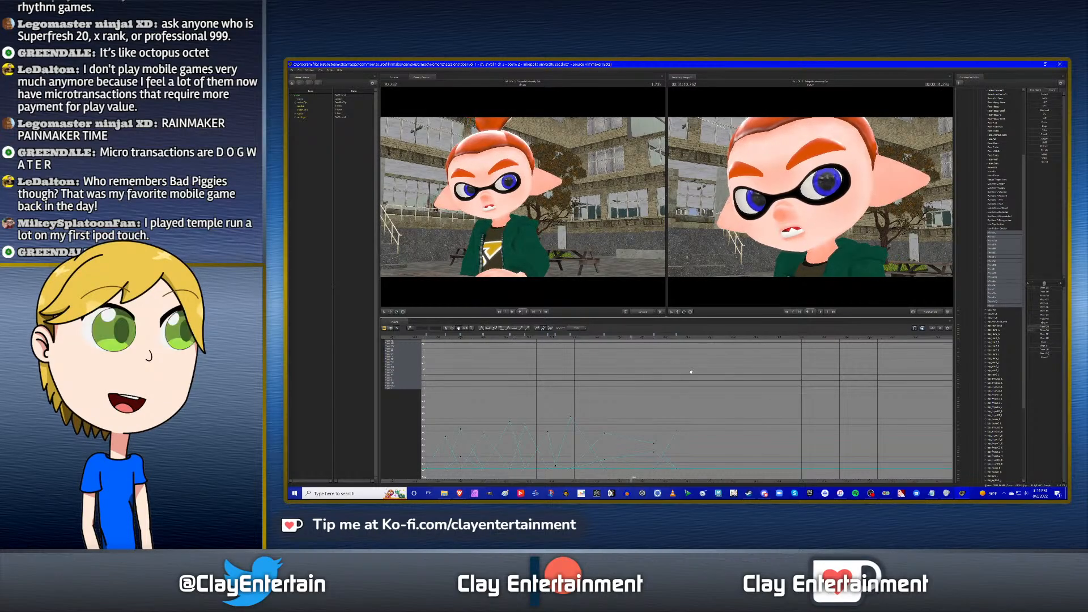
{"action": "left_click_drag", "start_coordinate": [637, 340], "coordinate": [677, 339]}
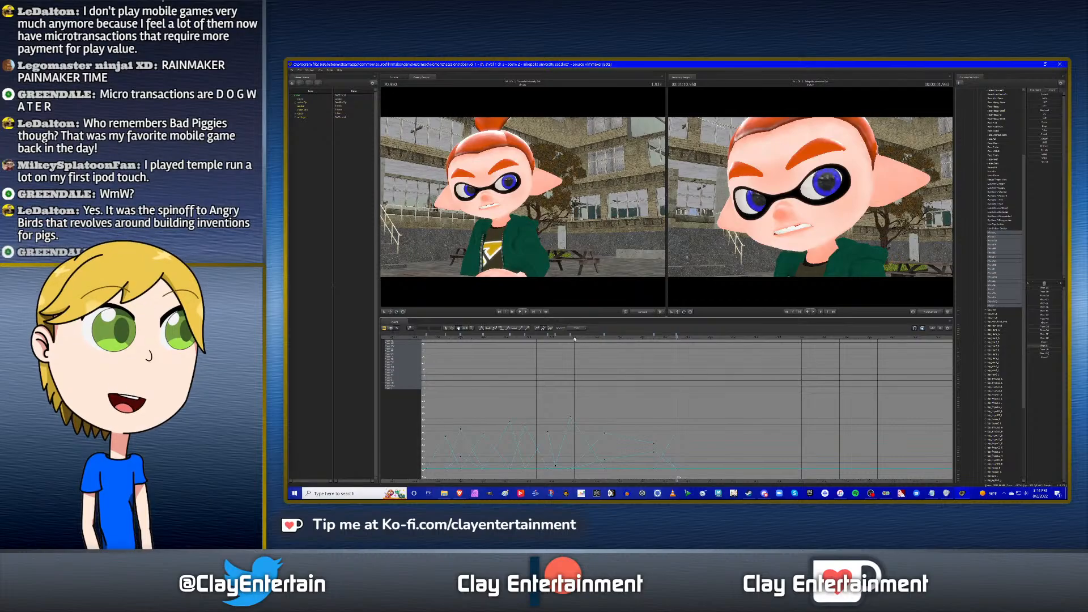
{"action": "left_click", "coordinate": [540, 339]}
{"action": "key", "text": "space"}
{"action": "key", "text": "space"}
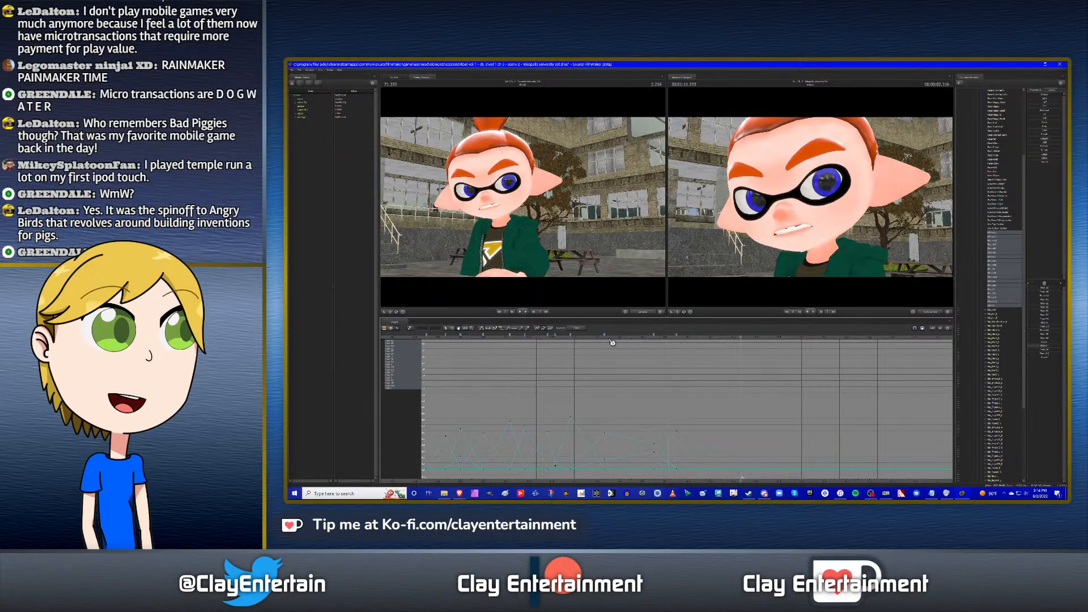
Replace the clenched teeth at about 1.933 with a slightly open mouth and straighten all the mouth curves.
{"action": "left_click", "coordinate": [646, 337]}
{"action": "left_click_drag", "start_coordinate": [645, 335], "coordinate": [676, 335]}
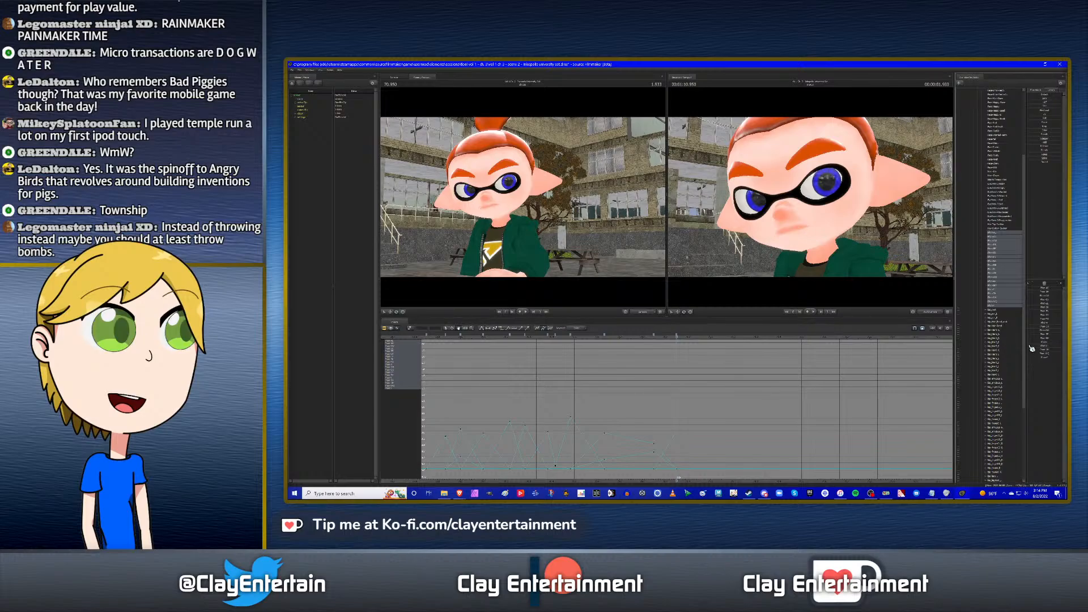
{"action": "left_click_drag", "start_coordinate": [1038, 338], "coordinate": [1055, 339]}
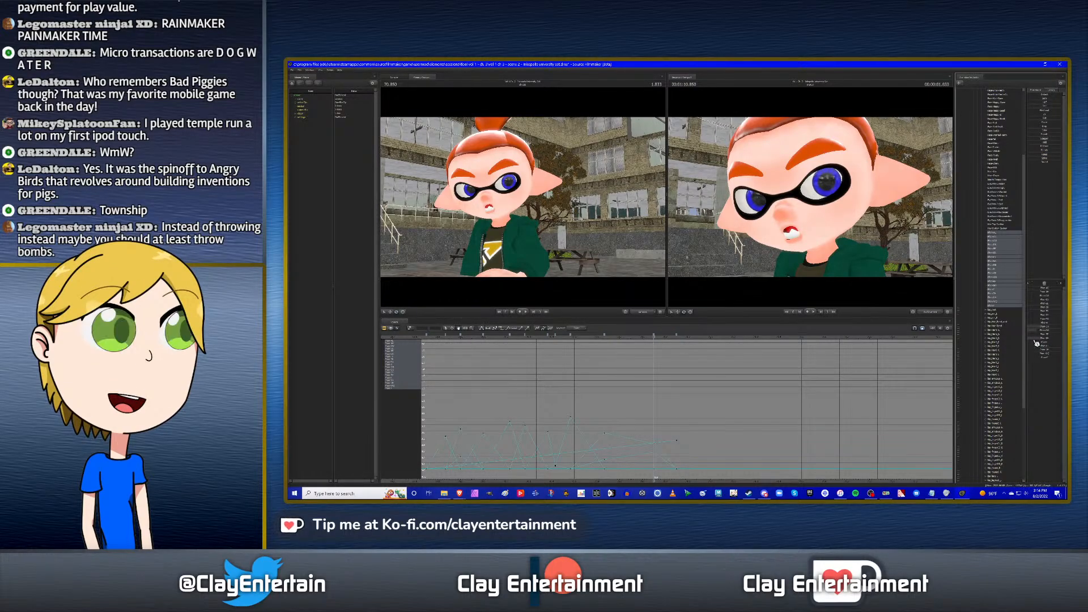
{"action": "left_click_drag", "start_coordinate": [677, 336], "coordinate": [654, 335]}
{"action": "scroll", "coordinate": [600, 394], "scroll_direction": "down", "scroll_amount": 2}
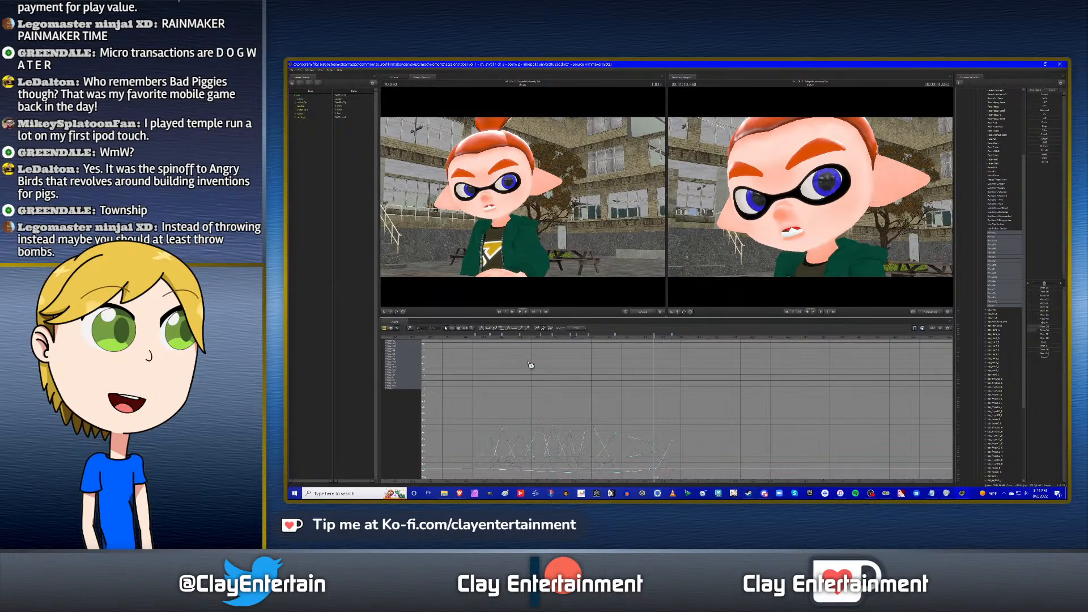
Replay the lip movement from its start to check the slightly open mouth at about 1.933.
{"action": "left_click", "coordinate": [466, 336]}
{"action": "key", "text": "space"}
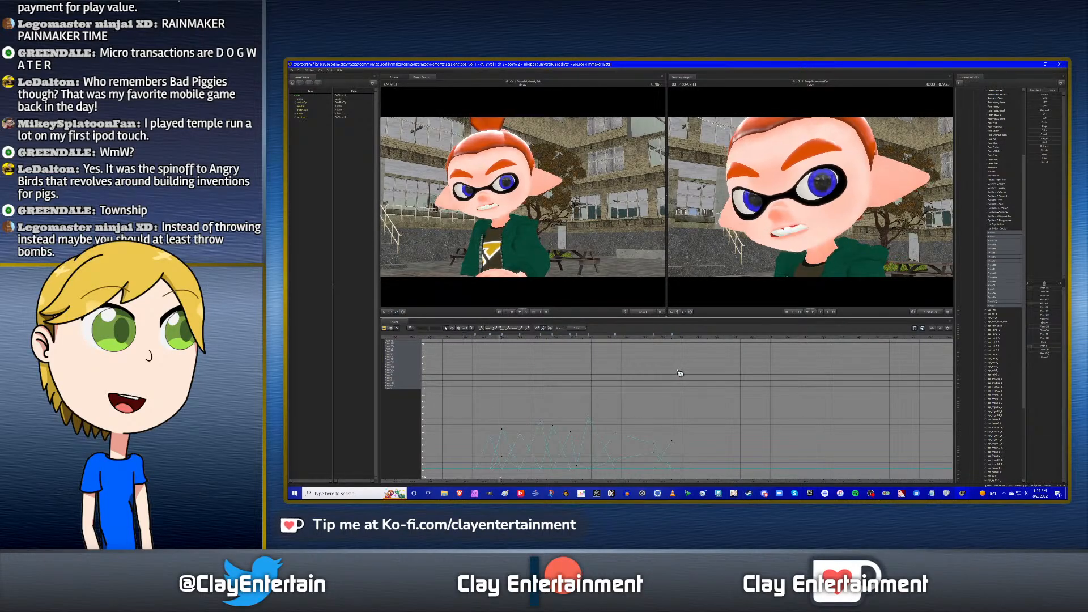
{"action": "key", "text": "space"}
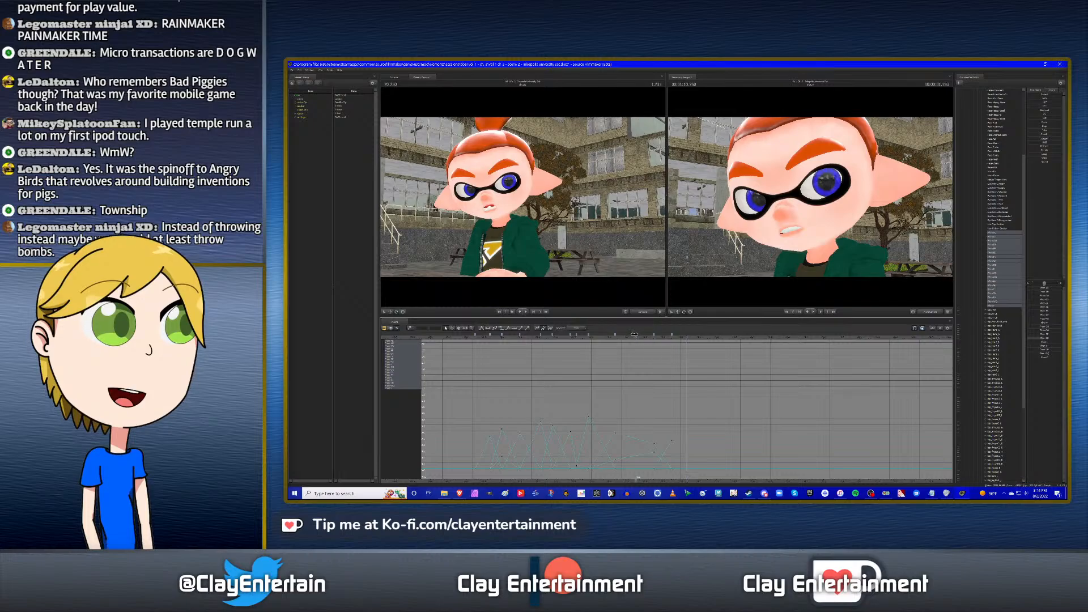
Keyframe a closed mouth at about 2.000 by removing the opening from the preceding pose.
{"action": "left_click", "coordinate": [680, 340]}
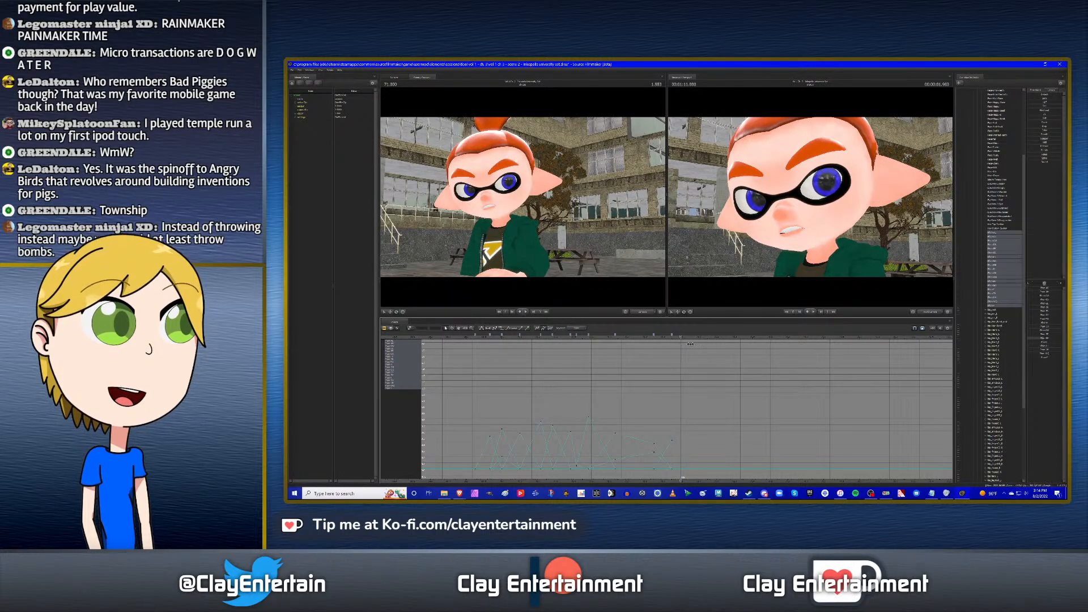
{"action": "left_click_drag", "start_coordinate": [670, 342], "coordinate": [685, 346]}
{"action": "left_click_drag", "start_coordinate": [1044, 339], "coordinate": [1011, 340]}
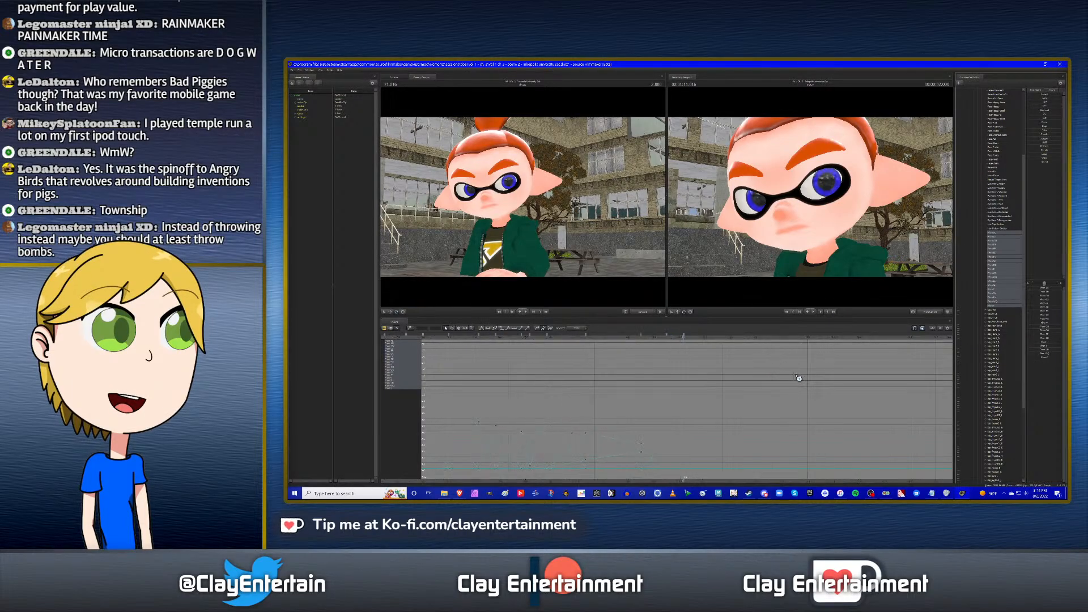
Reopen the mouth slightly in the poses at about 1.933 and 2.000, and replay the lip movement from its start.
{"action": "left_click", "coordinate": [667, 338]}
{"action": "left_click_drag", "start_coordinate": [666, 339], "coordinate": [684, 339]}
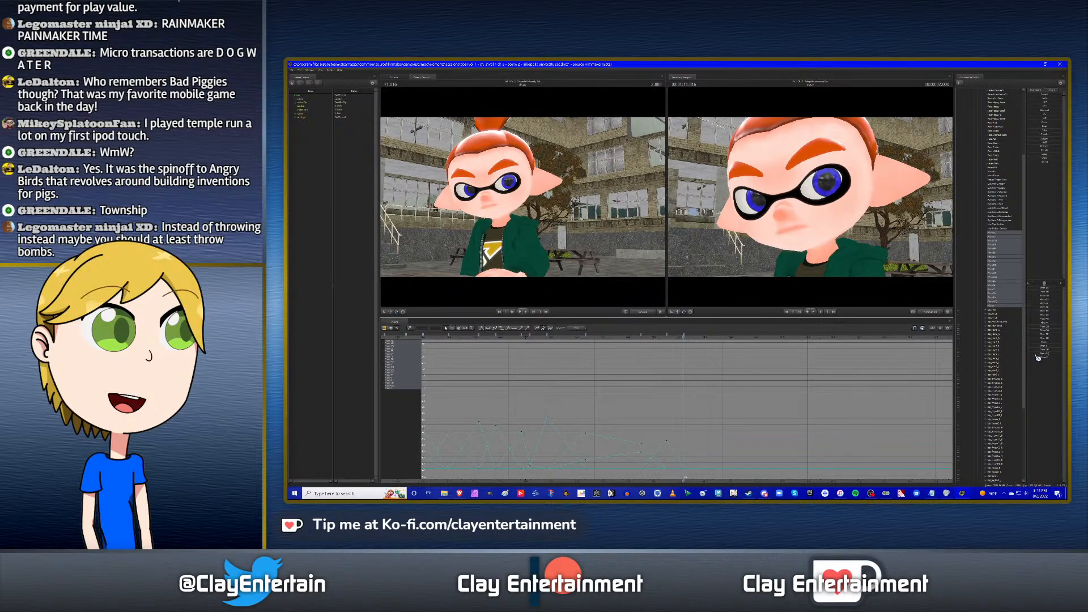
{"action": "left_click_drag", "start_coordinate": [1032, 354], "coordinate": [1040, 354]}
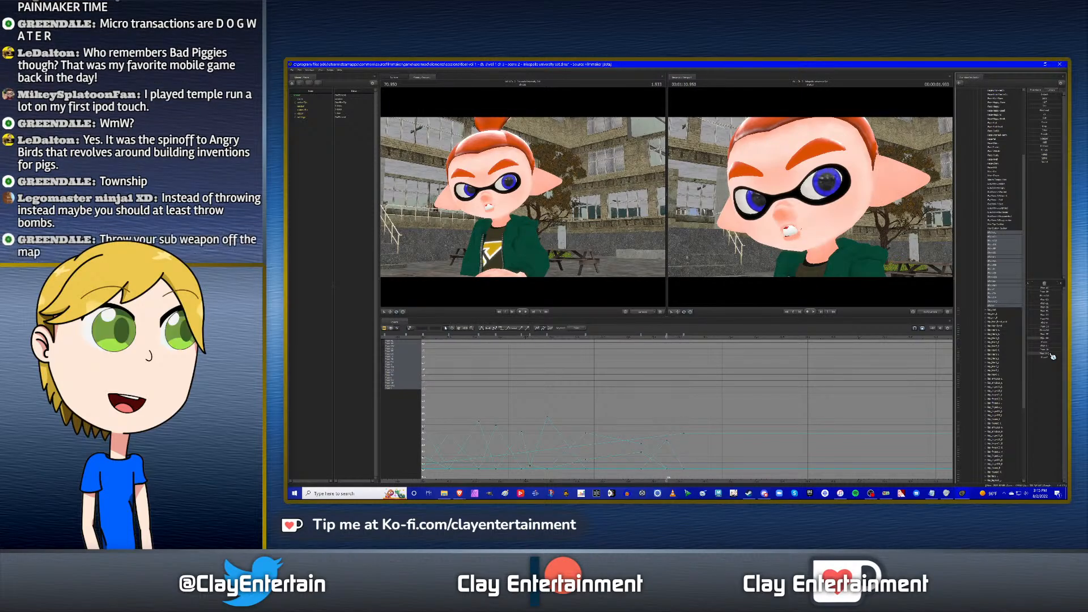
{"action": "left_click", "coordinate": [667, 338]}
{"action": "scroll", "coordinate": [610, 409], "scroll_direction": "down", "scroll_amount": 3}
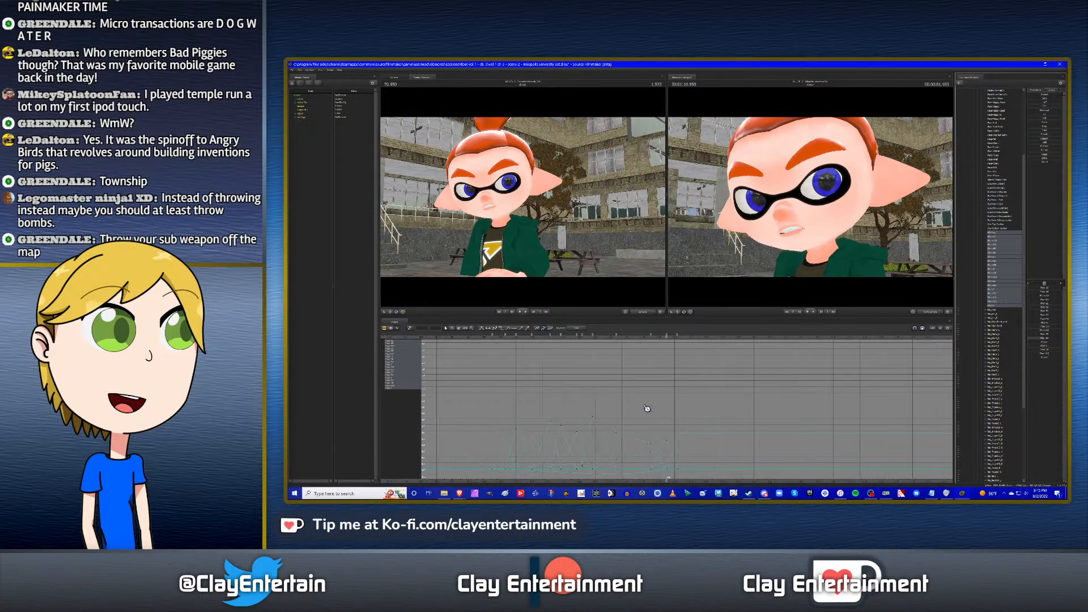
{"action": "left_click", "coordinate": [489, 338]}
{"action": "key", "text": "space"}
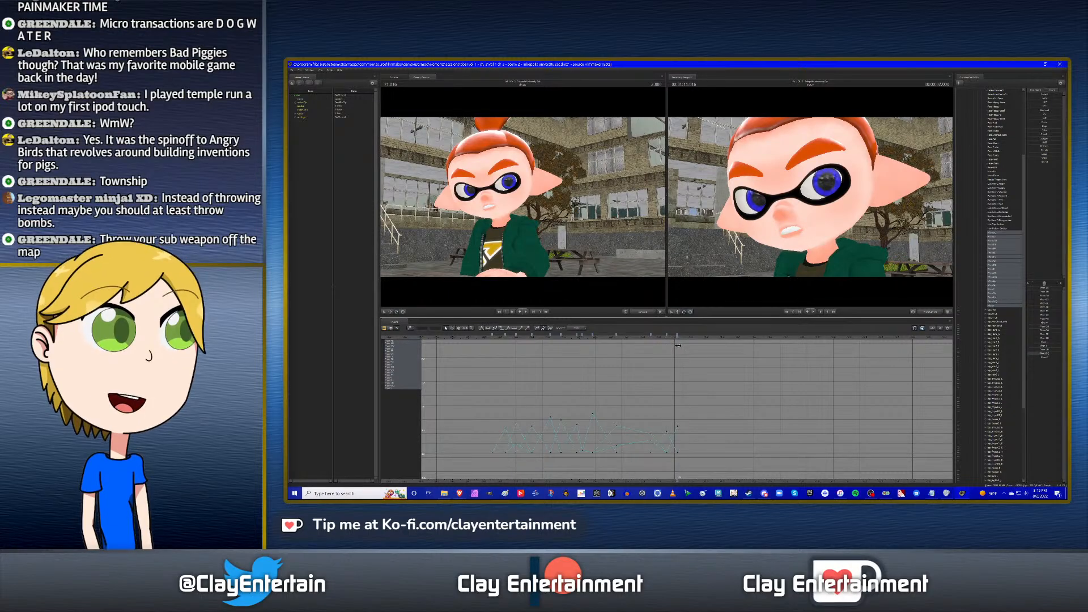
Keyframe a bared-teeth mouth at about 2.100 and straighten all the mouth curves.
{"action": "left_click_drag", "start_coordinate": [695, 347], "coordinate": [685, 348]}
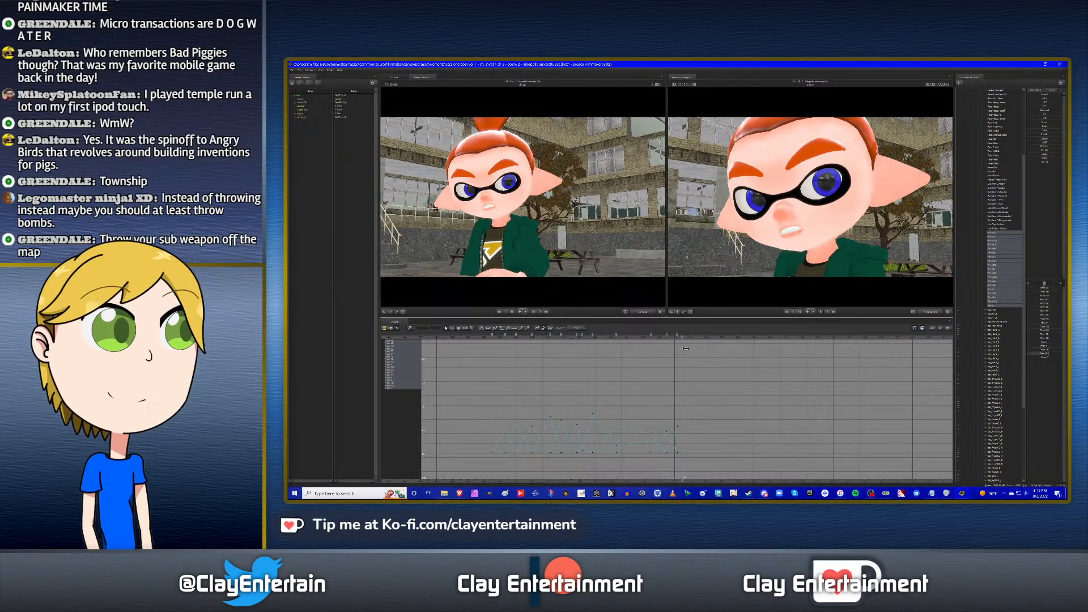
{"action": "left_click_drag", "start_coordinate": [1048, 353], "coordinate": [1021, 344]}
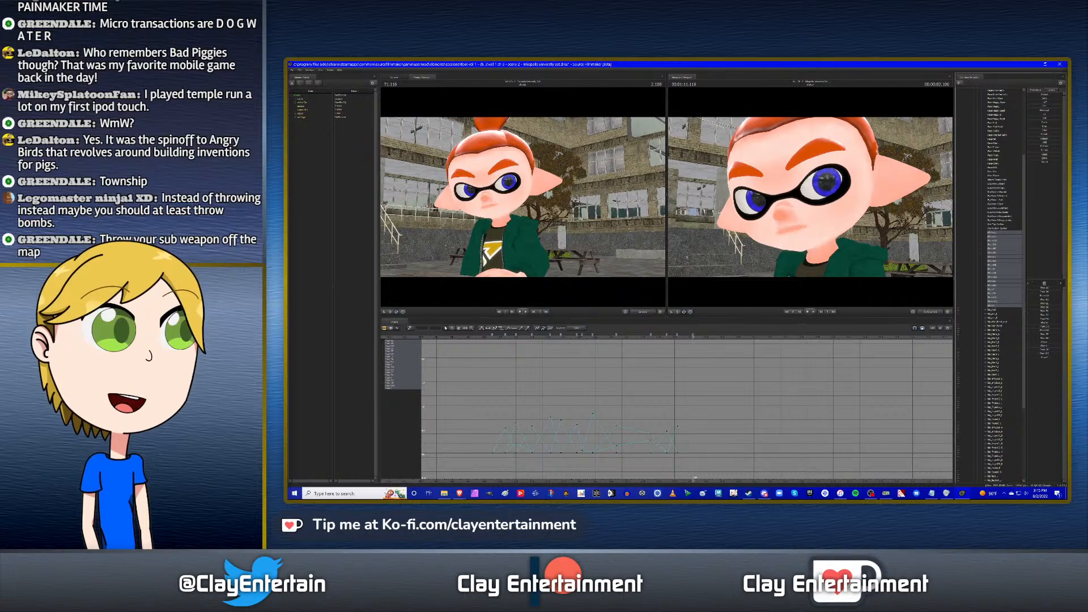
{"action": "mouse_move", "coordinate": [1033, 288]}
{"action": "left_mouse_down"}
{"action": "mouse_move", "coordinate": [1047, 288]}
{"action": "mouse_move", "coordinate": [1035, 288]}
{"action": "left_mouse_up"}
{"action": "key", "text": "Up"}
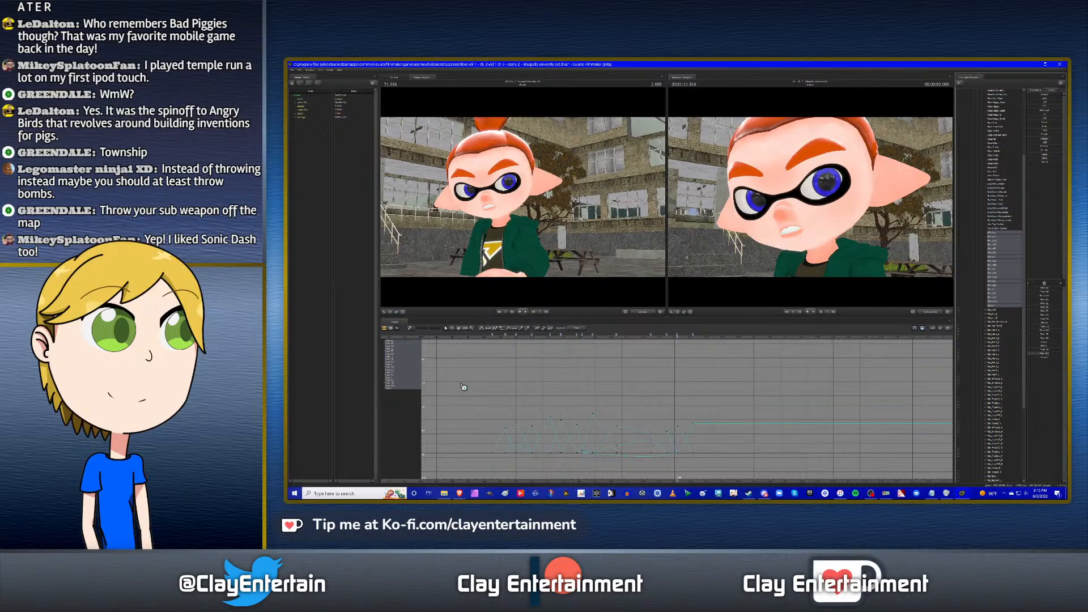
{"action": "left_click_drag", "start_coordinate": [463, 387], "coordinate": [692, 440]}
{"action": "left_click", "coordinate": [578, 369]}
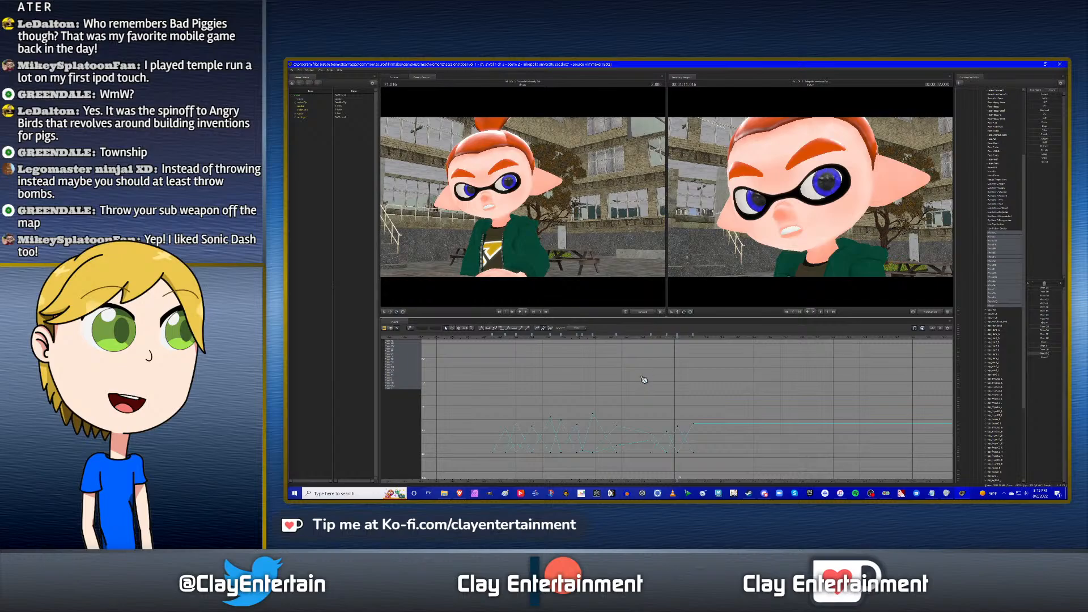
Replay and scrub the lip movement through the bared-teeth pose at about 2.100 to check its timing.
{"action": "left_click", "coordinate": [460, 331]}
{"action": "scroll", "coordinate": [651, 367], "scroll_direction": "up", "scroll_amount": 1}
{"action": "mouse_move", "coordinate": [651, 367]}
{"action": "left_mouse_down"}
{"action": "mouse_move", "coordinate": [635, 373]}
{"action": "mouse_move", "coordinate": [710, 377]}
{"action": "mouse_move", "coordinate": [660, 382]}
{"action": "left_mouse_up"}
{"action": "scroll", "coordinate": [629, 373], "scroll_direction": "up", "scroll_amount": 1}
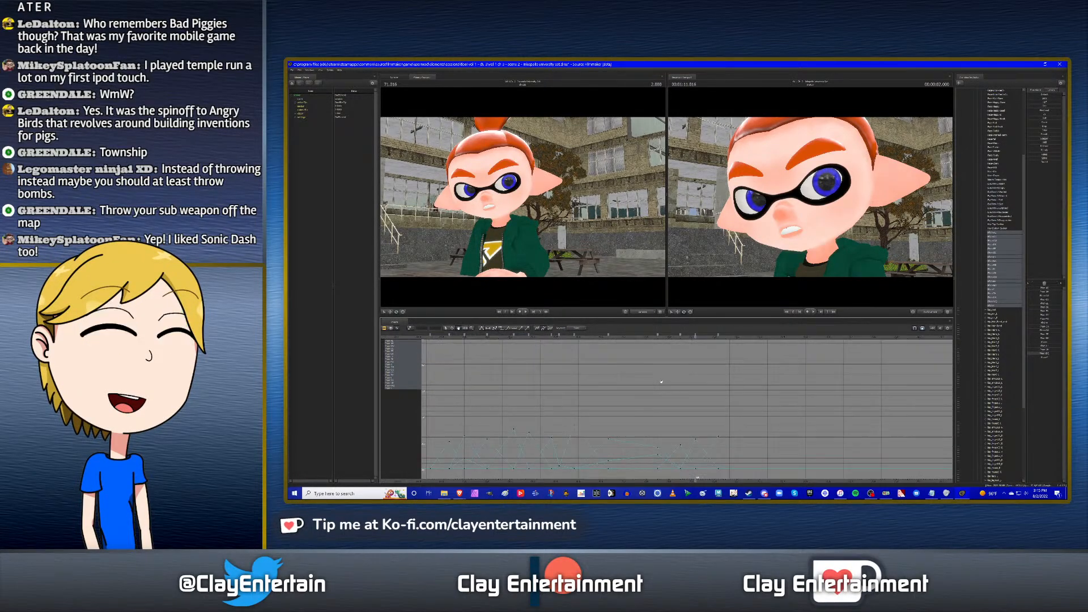
{"action": "left_click", "coordinate": [428, 338]}
{"action": "key", "text": "space"}
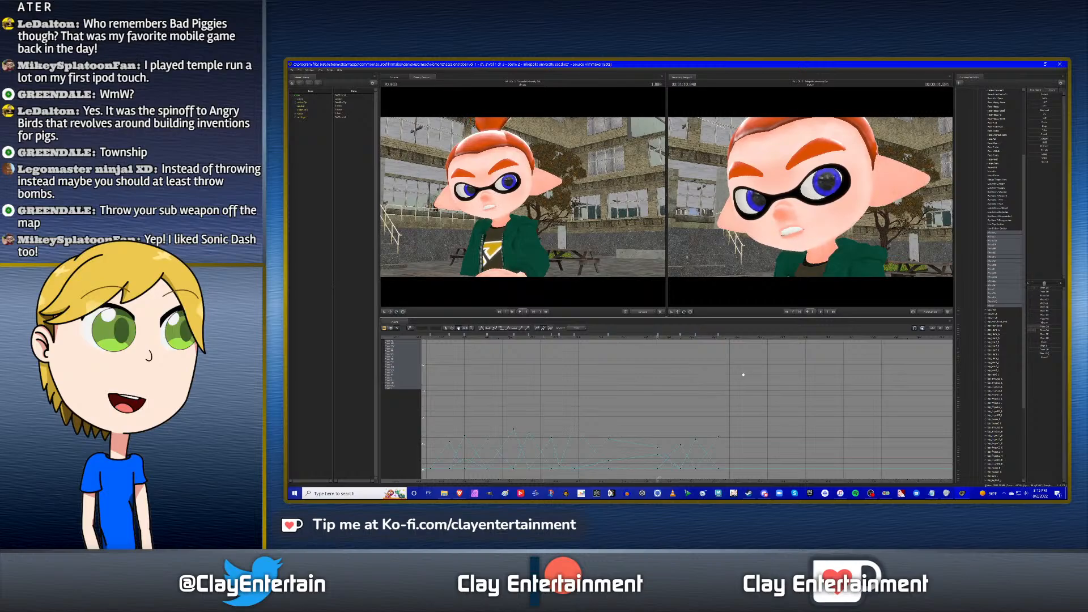
{"action": "key", "text": "space"}
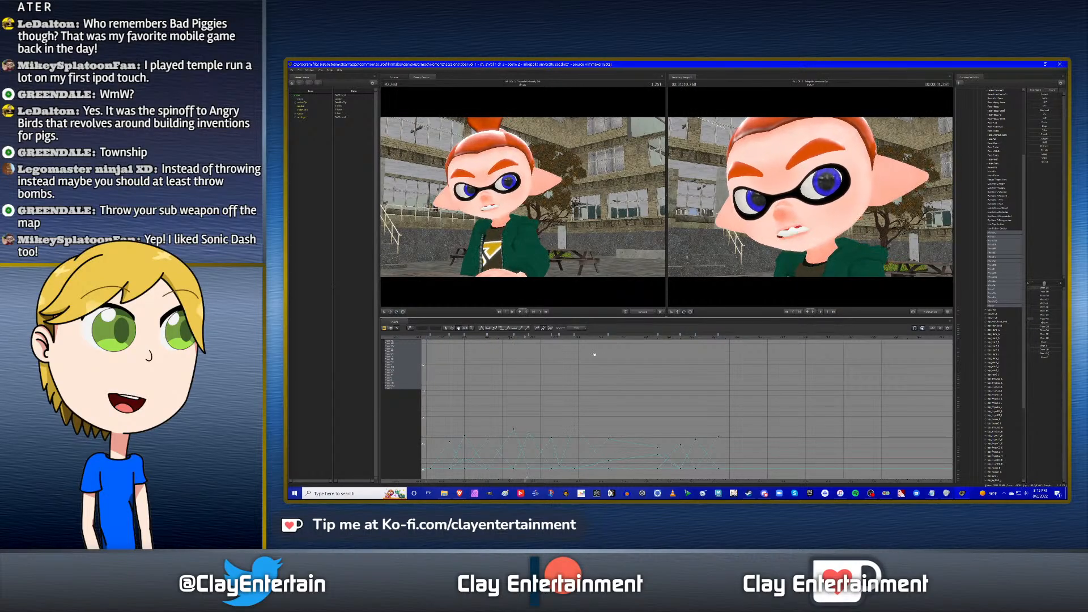
{"action": "left_click", "coordinate": [701, 338]}
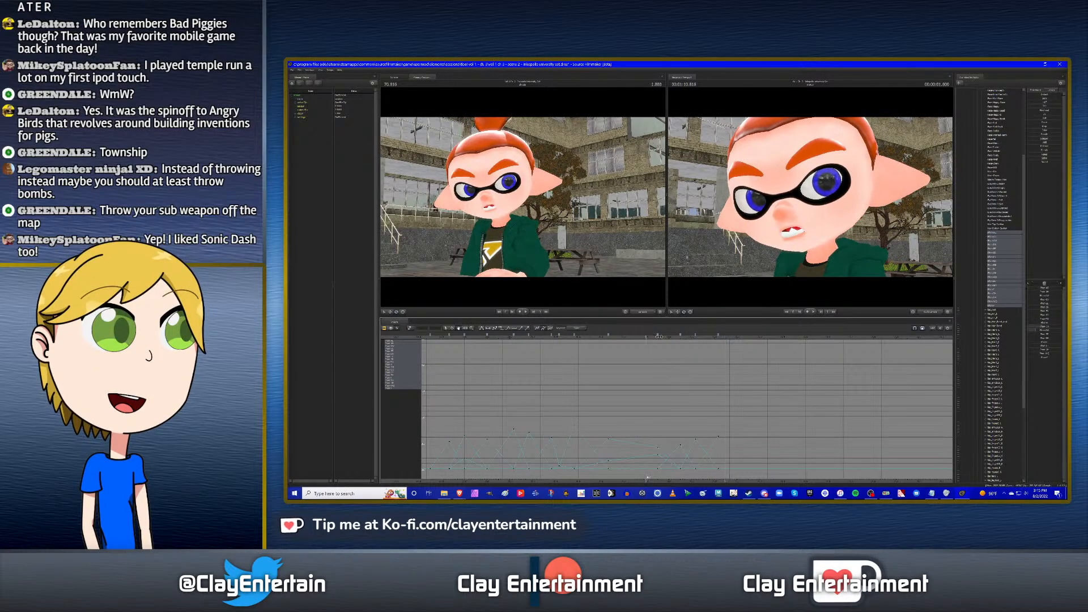
{"action": "left_click_drag", "start_coordinate": [699, 338], "coordinate": [713, 344]}
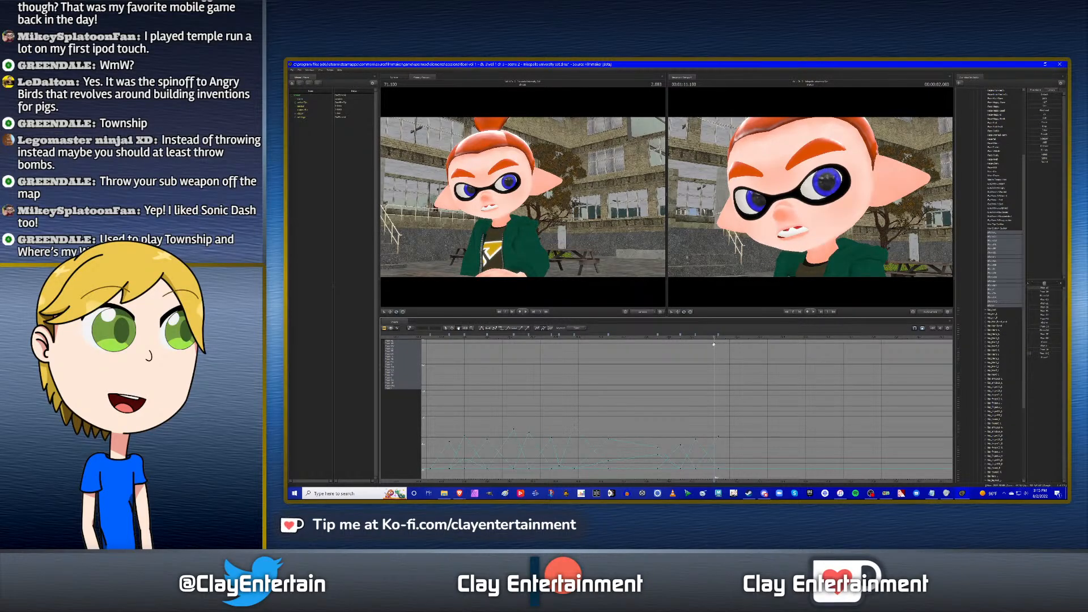
Retime the bared-teeth keyframe to about 2.083 and replay the lip movement from its start.
{"action": "left_click_drag", "start_coordinate": [719, 335], "coordinate": [715, 335]}
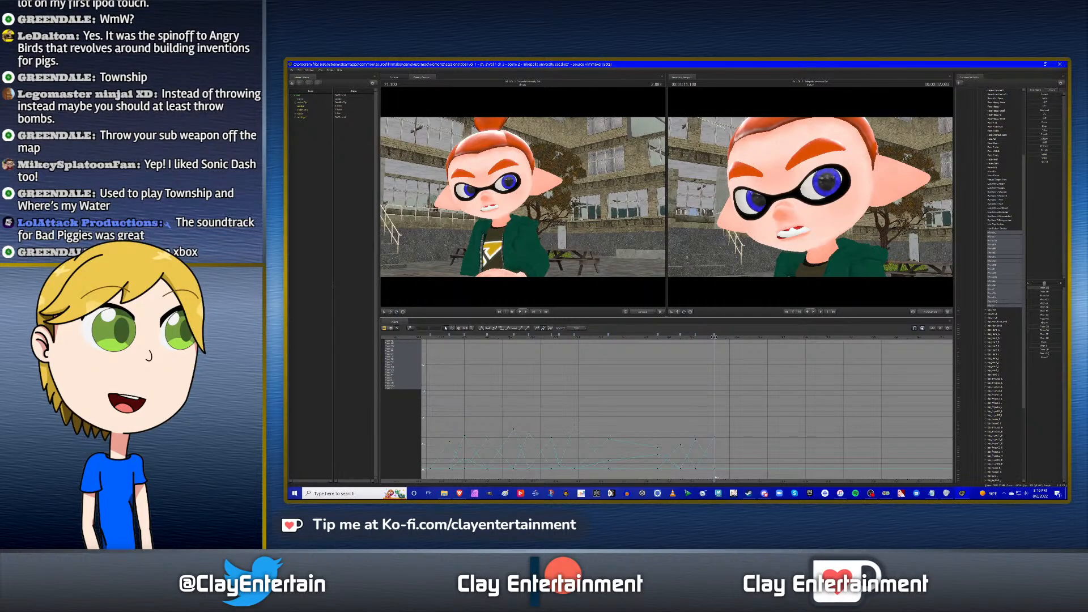
{"action": "left_click_drag", "start_coordinate": [726, 337], "coordinate": [735, 338]}
{"action": "left_click_drag", "start_coordinate": [428, 338], "coordinate": [447, 342]}
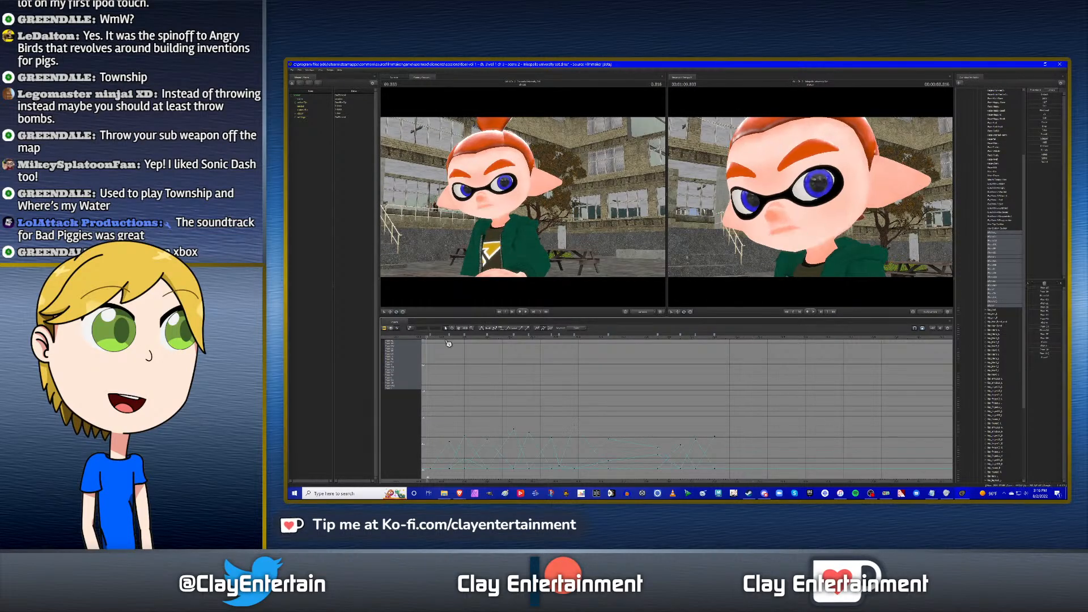
{"action": "key", "text": "space"}
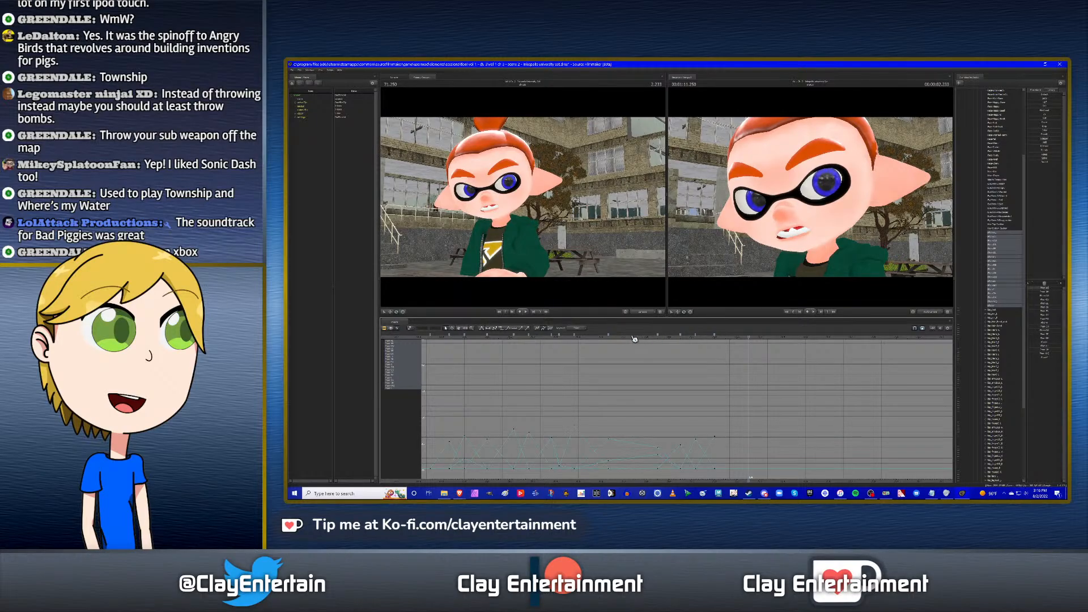
{"action": "left_click_drag", "start_coordinate": [634, 339], "coordinate": [429, 363]}
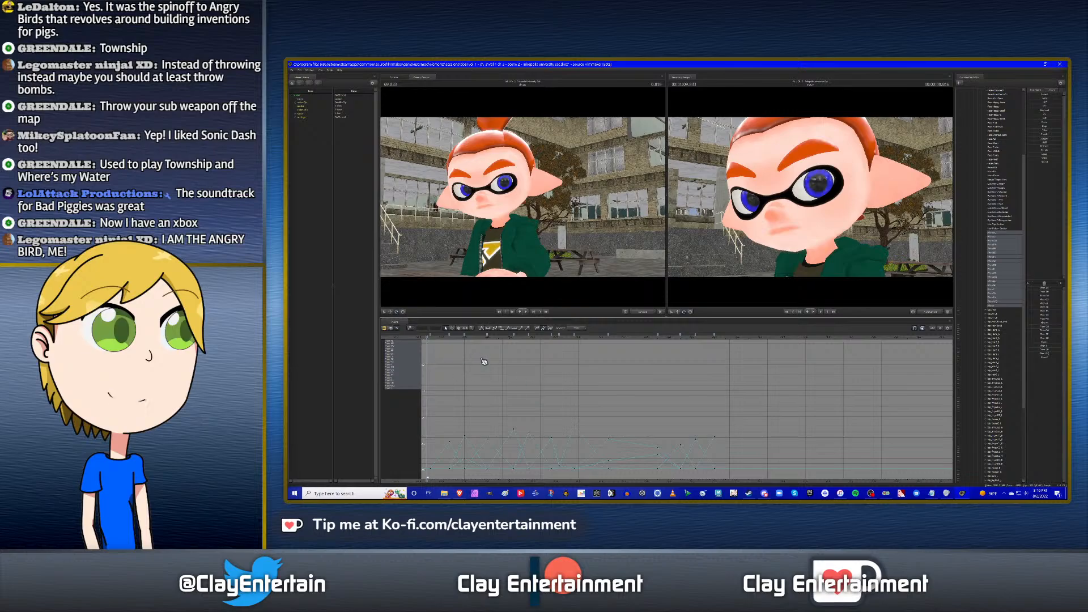
{"action": "key", "text": "space"}
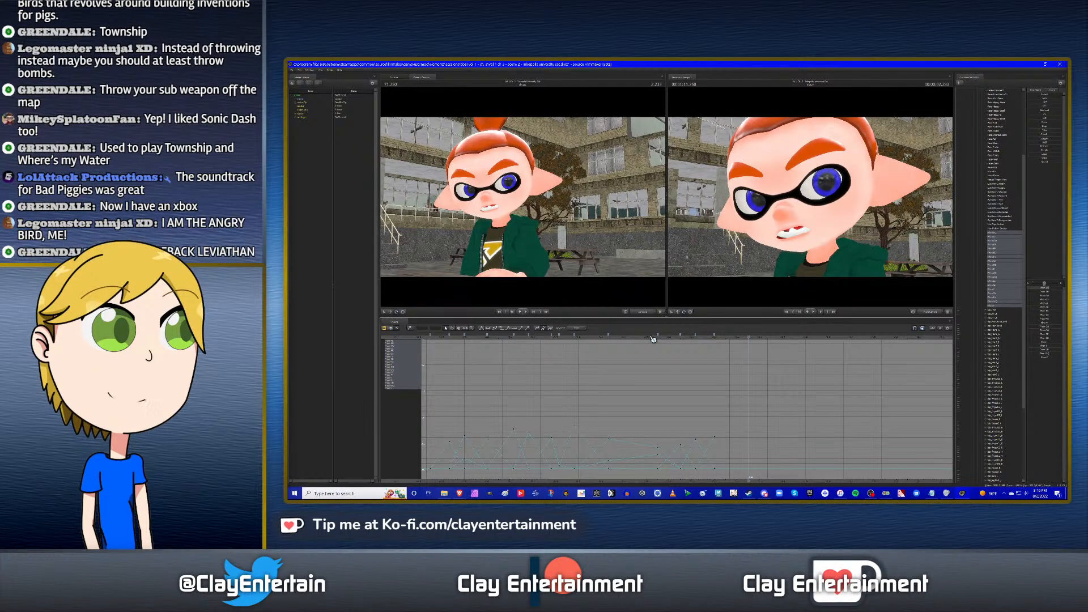
Shift the two slightly open mouth poses earlier, the second to about 1.983, and replay the lip movement.
{"action": "mouse_move", "coordinate": [663, 339]}
{"action": "left_mouse_down"}
{"action": "mouse_move", "coordinate": [722, 340]}
{"action": "mouse_move", "coordinate": [651, 349]}
{"action": "mouse_move", "coordinate": [672, 350]}
{"action": "left_mouse_up"}
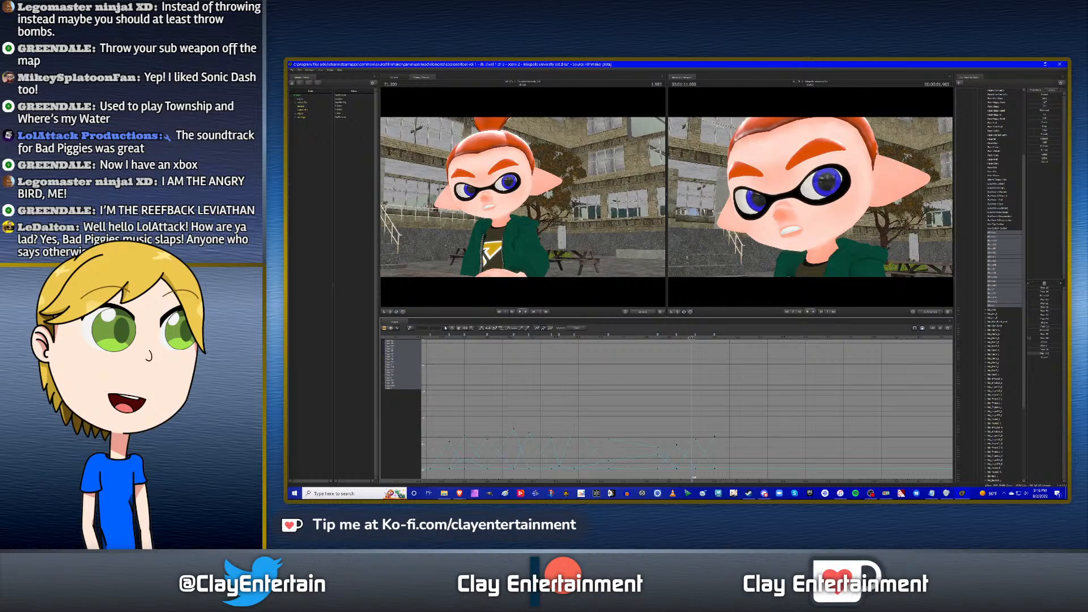
{"action": "left_click_drag", "start_coordinate": [696, 336], "coordinate": [714, 337]}
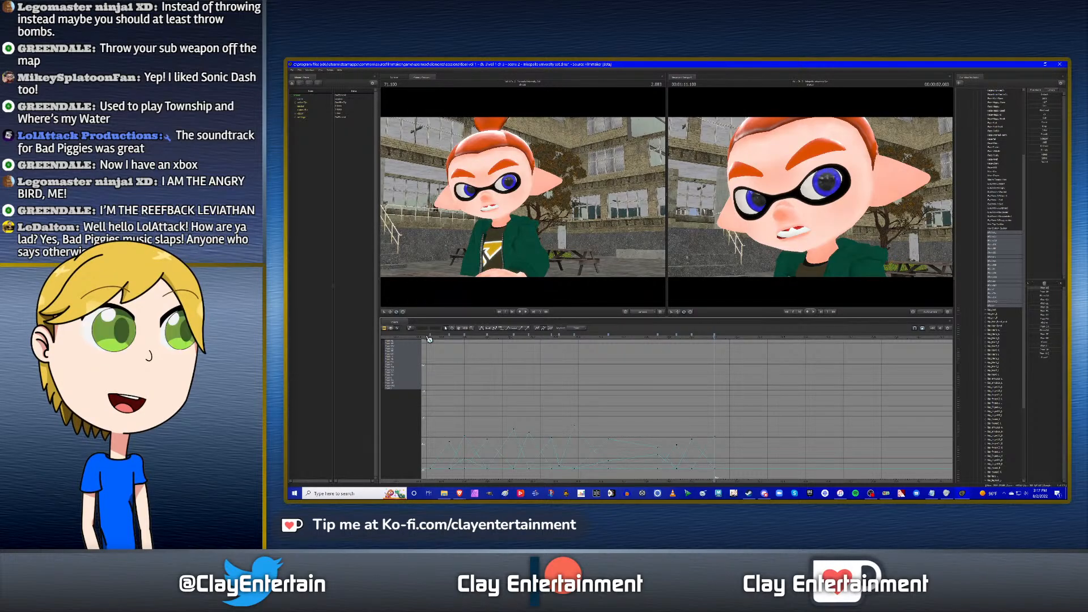
{"action": "left_click_drag", "start_coordinate": [425, 339], "coordinate": [761, 370]}
Scrub the timeline around the bared-teeth pose at about 2.083 to work out the timing of the next mouth pose.
{"action": "left_click", "coordinate": [714, 339]}
{"action": "left_click", "coordinate": [754, 340]}
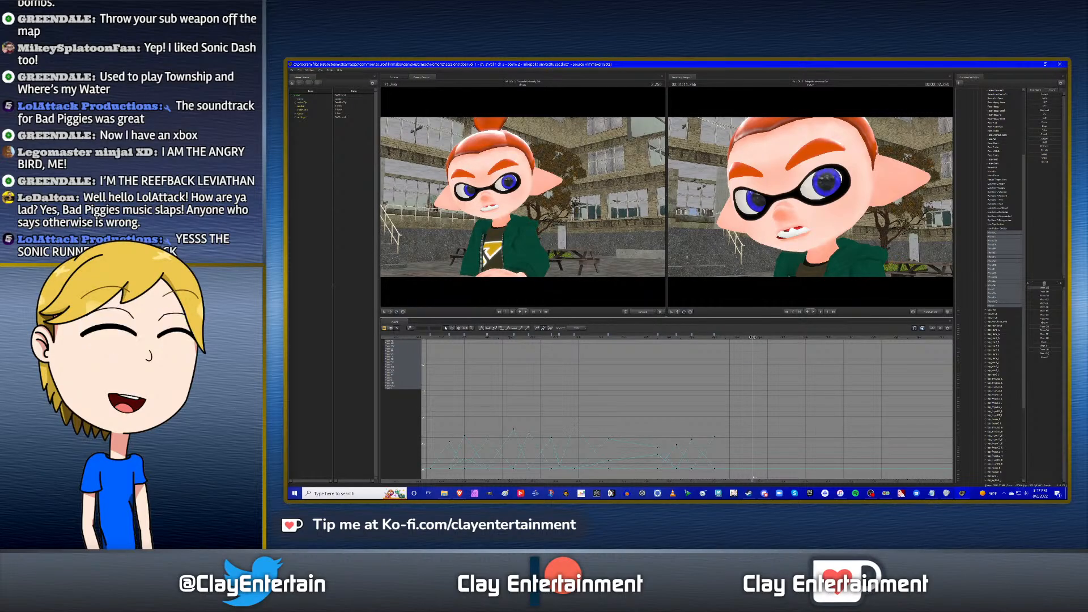
{"action": "left_click_drag", "start_coordinate": [754, 337], "coordinate": [758, 336]}
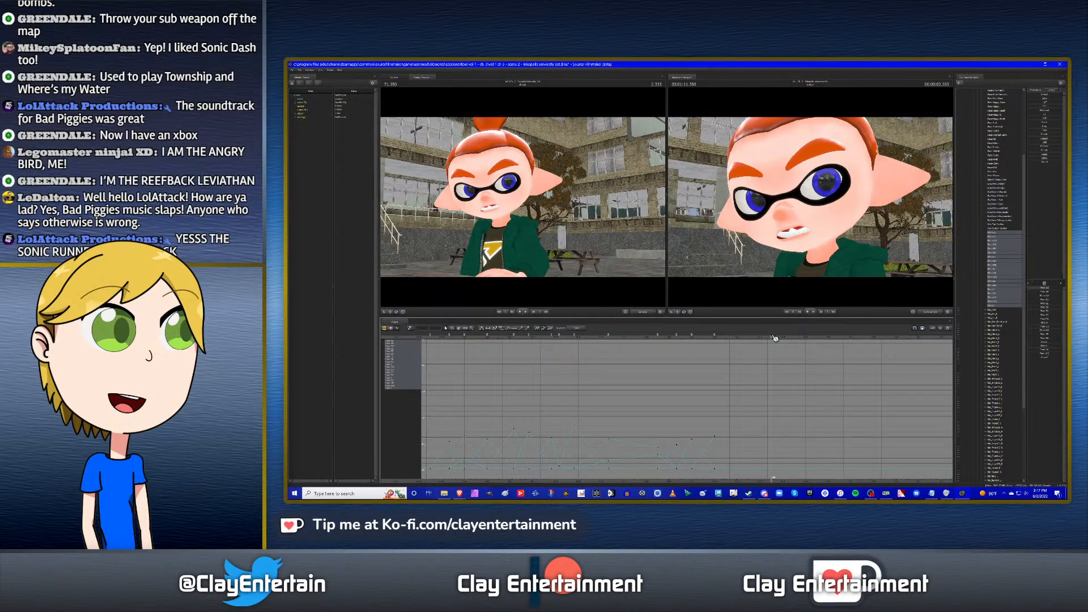
{"action": "scroll", "coordinate": [779, 369], "scroll_direction": "down", "scroll_amount": 2}
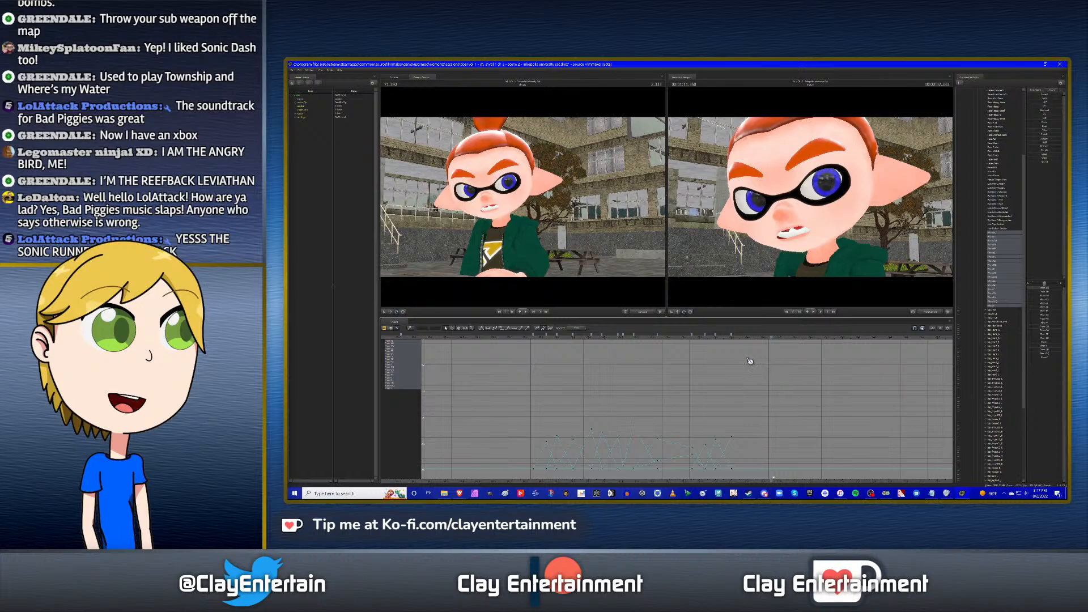
{"action": "left_click", "coordinate": [745, 343]}
{"action": "left_click", "coordinate": [733, 339]}
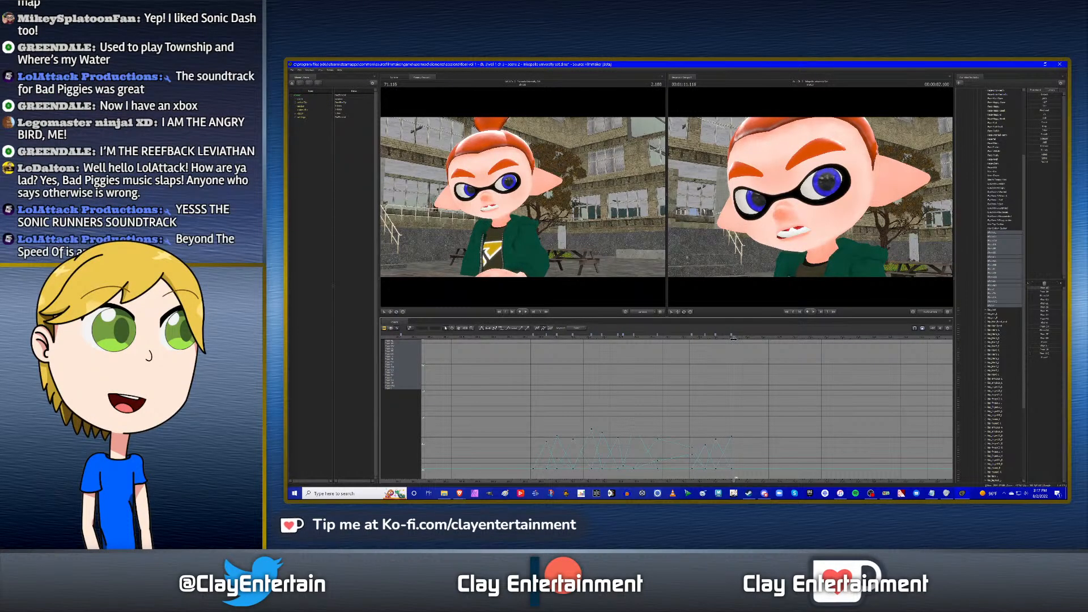
{"action": "left_click", "coordinate": [722, 343]}
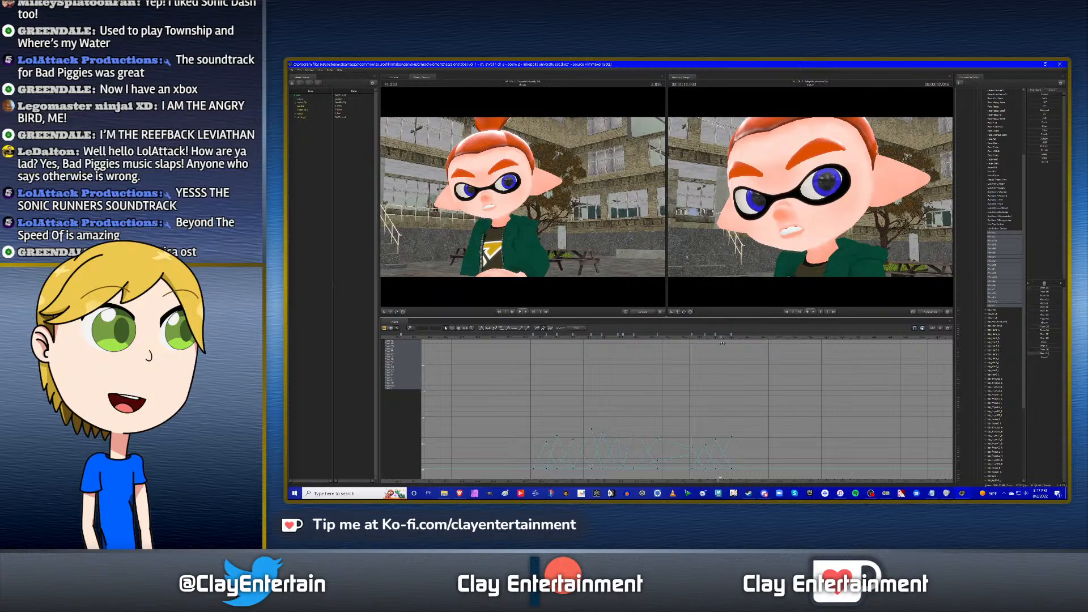
{"action": "left_click", "coordinate": [751, 343]}
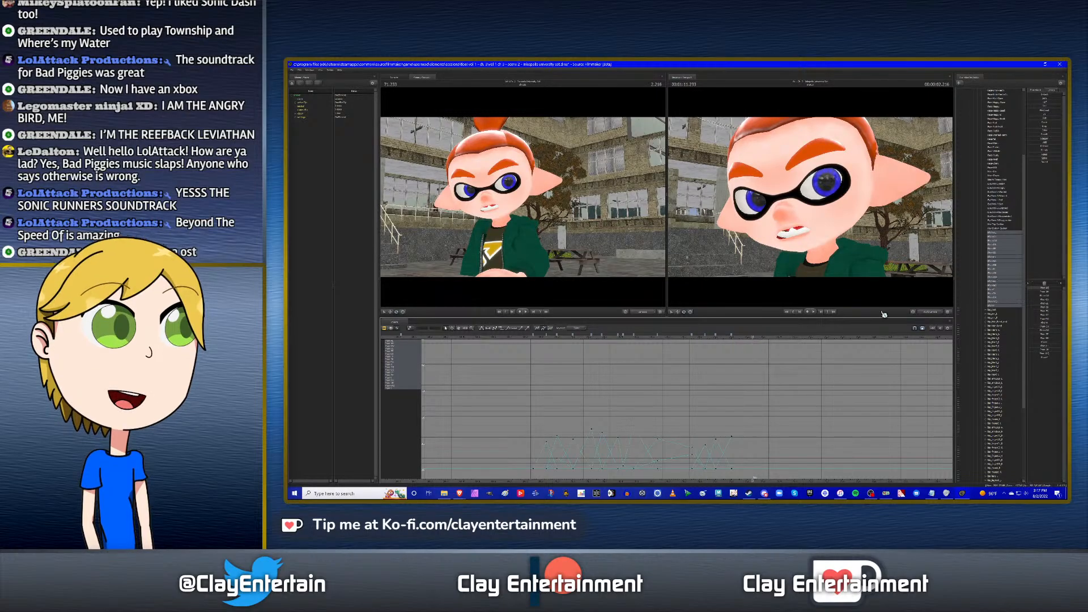
Keyframe a slimmer bared-teeth mouth at about 2.200 and straighten all the mouth curves.
{"action": "left_click", "coordinate": [716, 338]}
{"action": "left_click", "coordinate": [751, 338]}
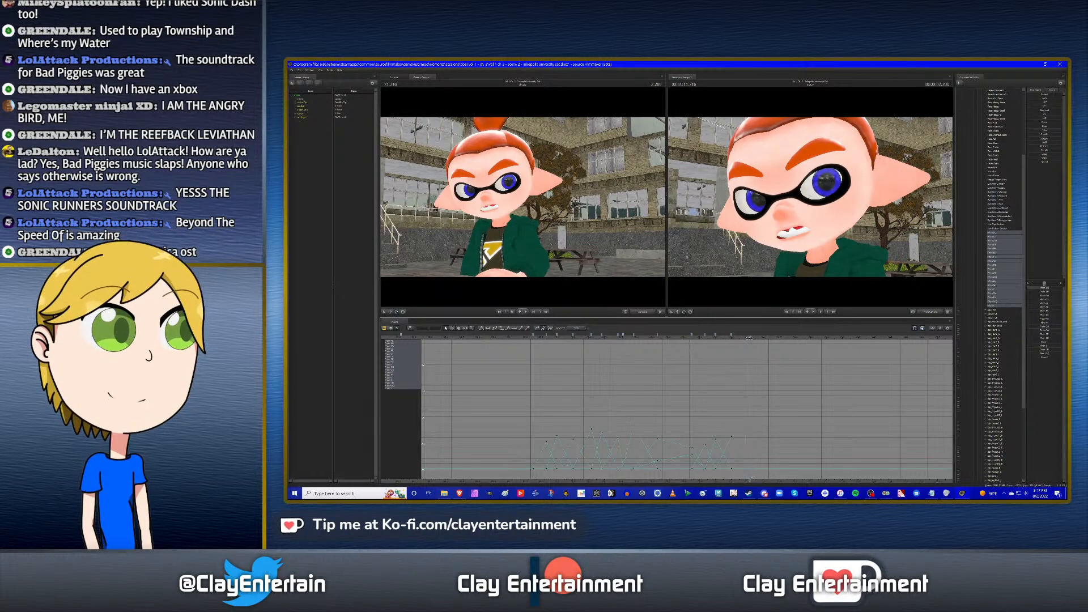
{"action": "left_click_drag", "start_coordinate": [1051, 289], "coordinate": [1055, 325]}
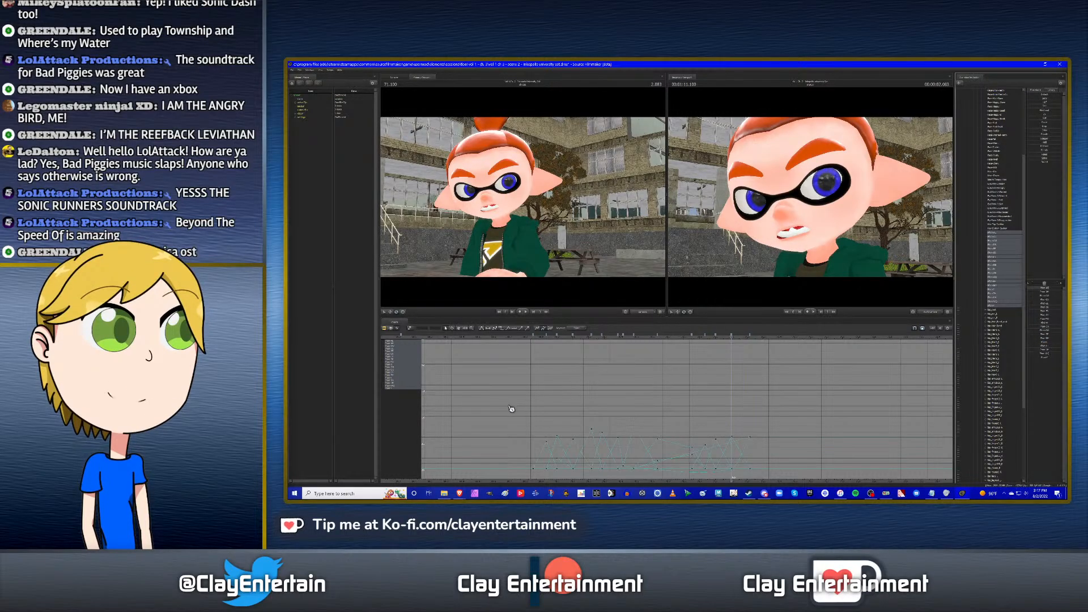
{"action": "left_click_drag", "start_coordinate": [512, 409], "coordinate": [748, 472]}
{"action": "left_click", "coordinate": [482, 329]}
{"action": "left_click", "coordinate": [556, 374]}
Replay the whole lip movement from its start and scrub back through the transition into the pose at about 2.200.
{"action": "left_click", "coordinate": [524, 337]}
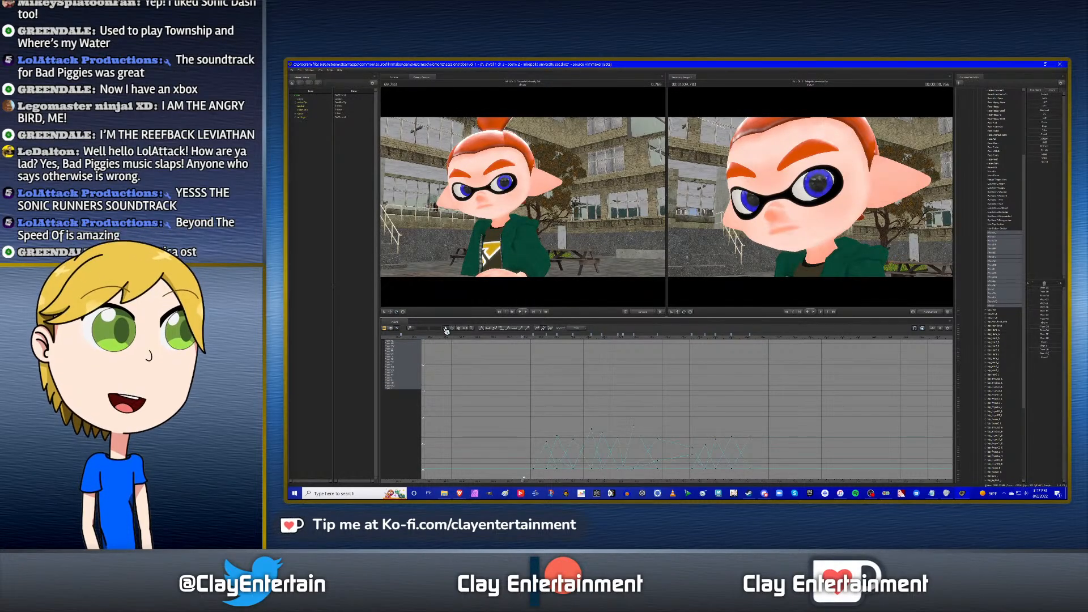
{"action": "middle_click_drag", "start_coordinate": [695, 370], "coordinate": [626, 371]}
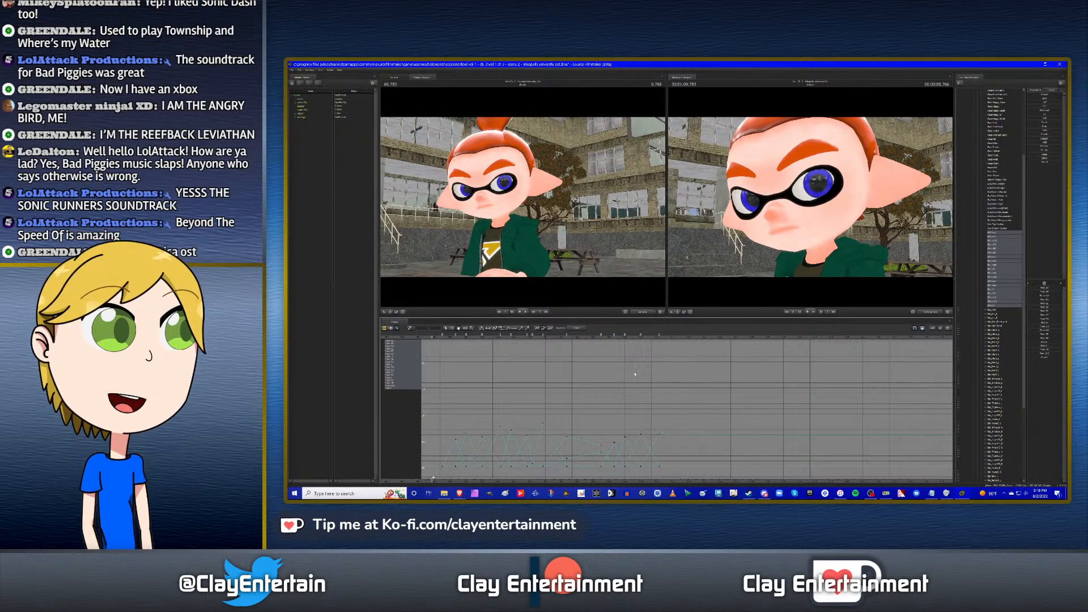
{"action": "middle_click_drag", "start_coordinate": [664, 364], "coordinate": [702, 389]}
{"action": "right_click_drag", "start_coordinate": [702, 389], "coordinate": [719, 374], "text": "alt"}
{"action": "middle_click_drag", "start_coordinate": [719, 374], "coordinate": [685, 393]}
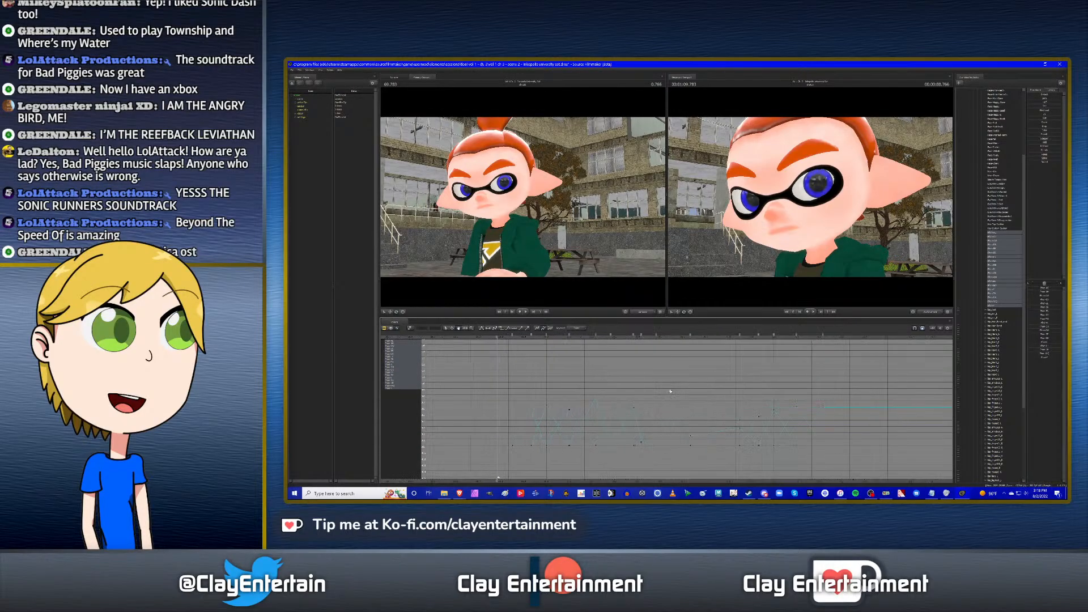
{"action": "middle_click_drag", "start_coordinate": [802, 376], "coordinate": [699, 381]}
{"action": "left_click_drag", "start_coordinate": [731, 381], "coordinate": [716, 387]}
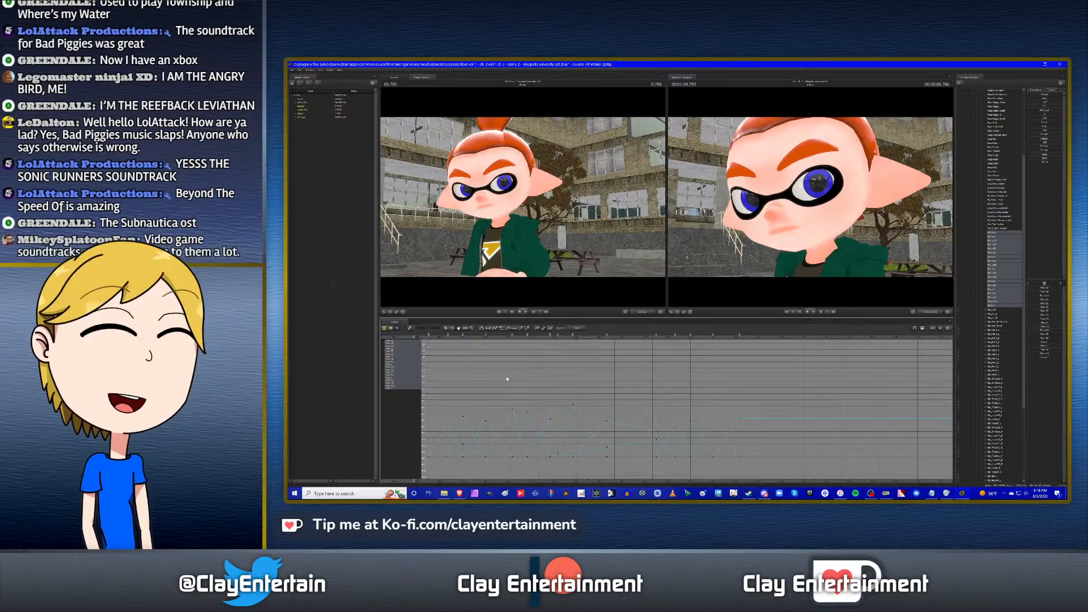
{"action": "left_click", "coordinate": [422, 335]}
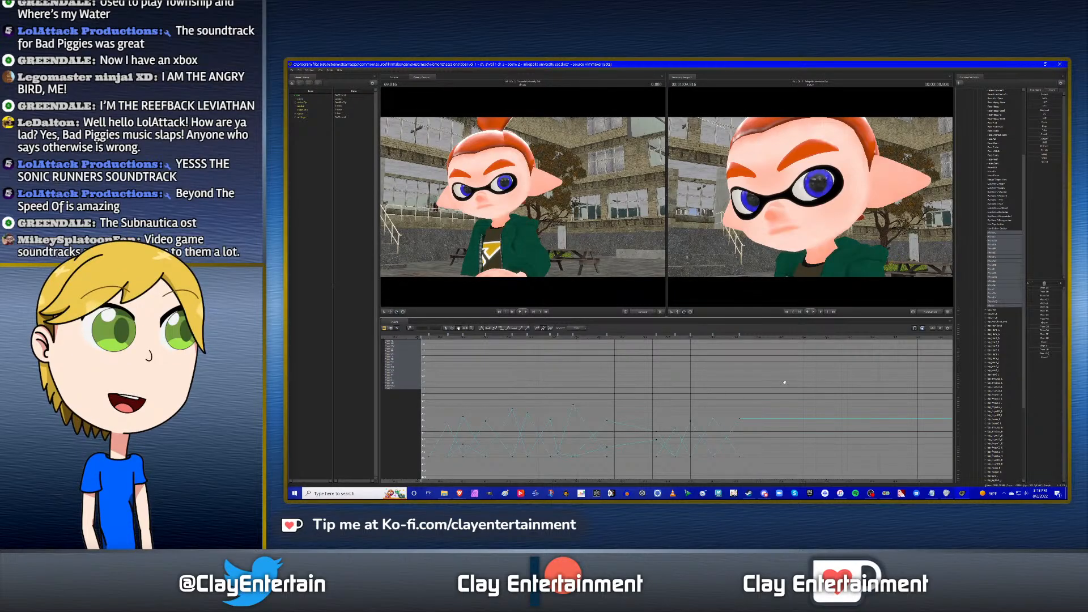
{"action": "key", "text": "space"}
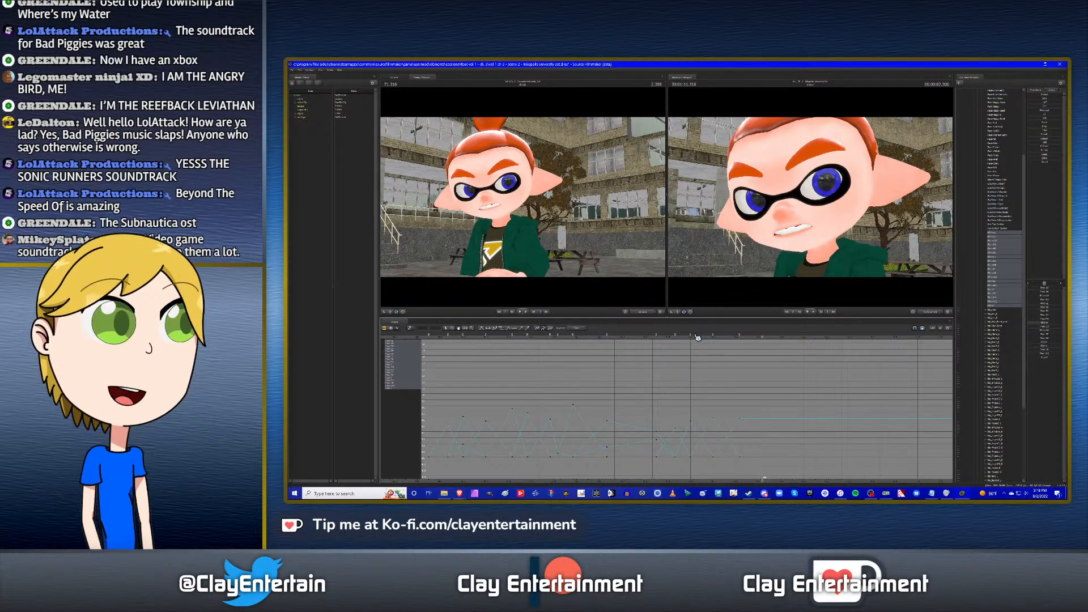
{"action": "left_click", "coordinate": [741, 337]}
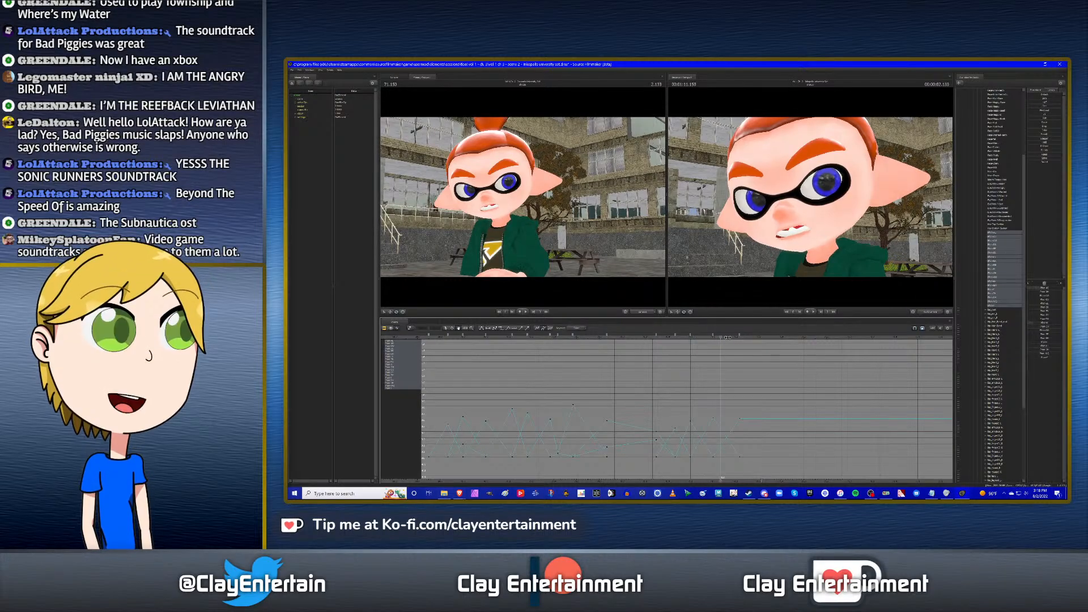
Keyframe a bared-teeth mouth pose at about 2.300 and straighten all the mouth curves.
{"action": "left_click", "coordinate": [762, 343]}
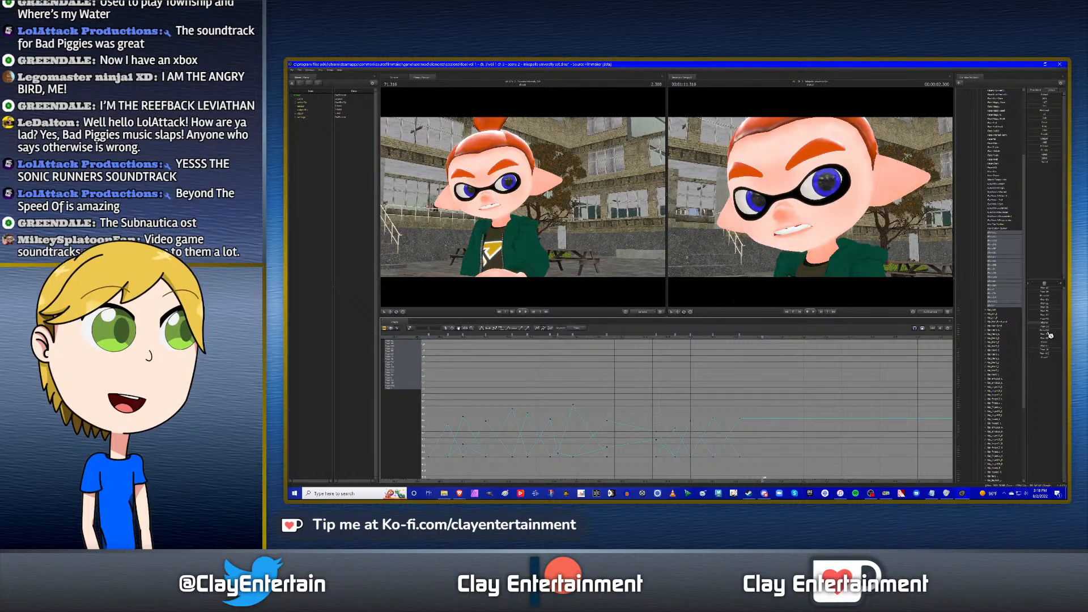
{"action": "left_click_drag", "start_coordinate": [1049, 323], "coordinate": [1063, 306]}
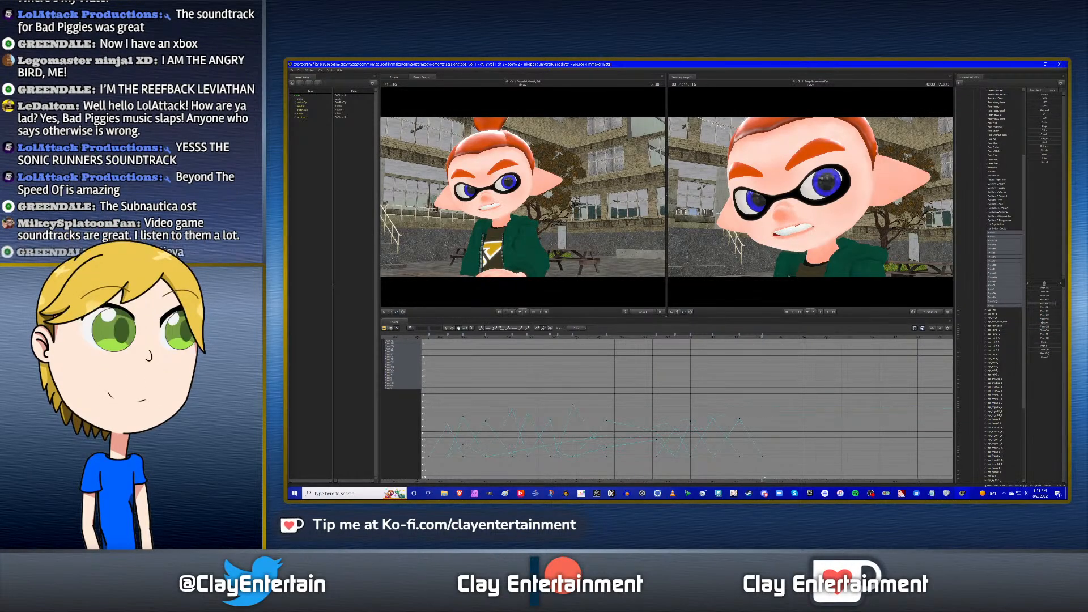
{"action": "key", "text": "Left"}
{"action": "key", "text": "Left"}
{"action": "key", "text": "Left"}
{"action": "key", "text": "Left"}
{"action": "key", "text": "Left"}
{"action": "key", "text": "Left"}
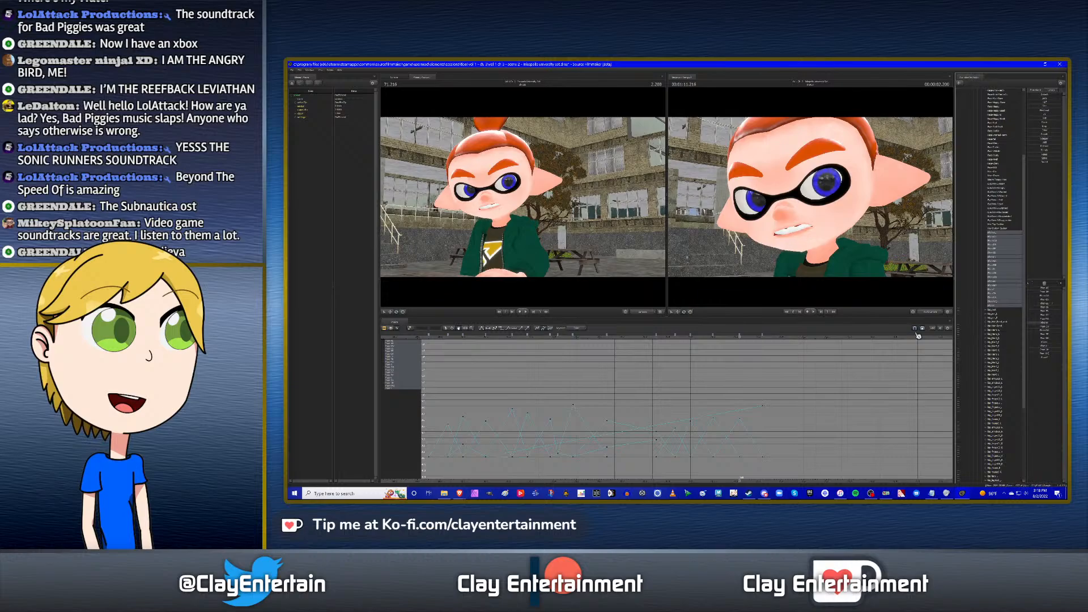
{"action": "scroll", "coordinate": [726, 388], "scroll_direction": "up", "scroll_amount": 2}
{"action": "left_click", "coordinate": [447, 328]}
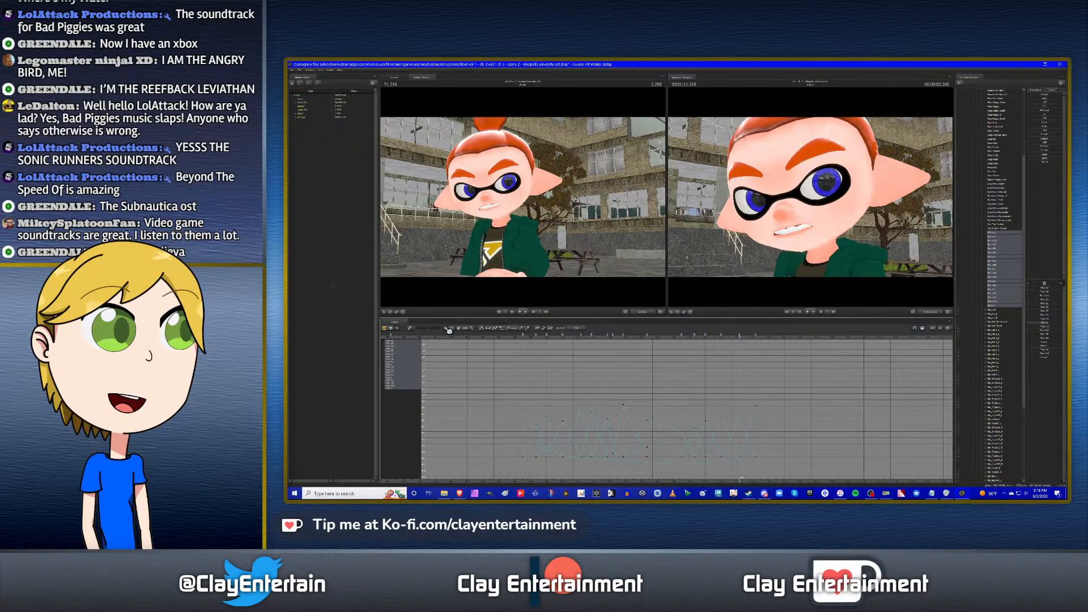
{"action": "left_click_drag", "start_coordinate": [502, 363], "coordinate": [785, 474]}
{"action": "scroll", "coordinate": [728, 396], "scroll_direction": "up", "scroll_amount": 1}
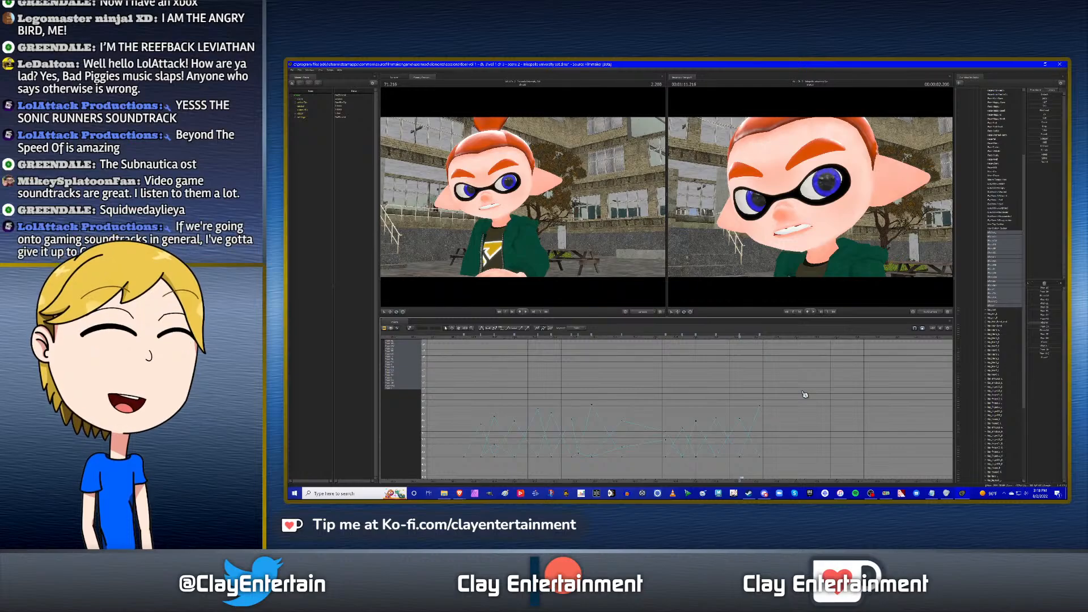
Keyframe a nearly closed mouth at about 2.250, between the two bared-teeth poses.
{"action": "left_click", "coordinate": [459, 329]}
{"action": "left_click_drag", "start_coordinate": [711, 379], "coordinate": [686, 411]}
{"action": "scroll", "coordinate": [697, 393], "scroll_direction": "up", "scroll_amount": 1}
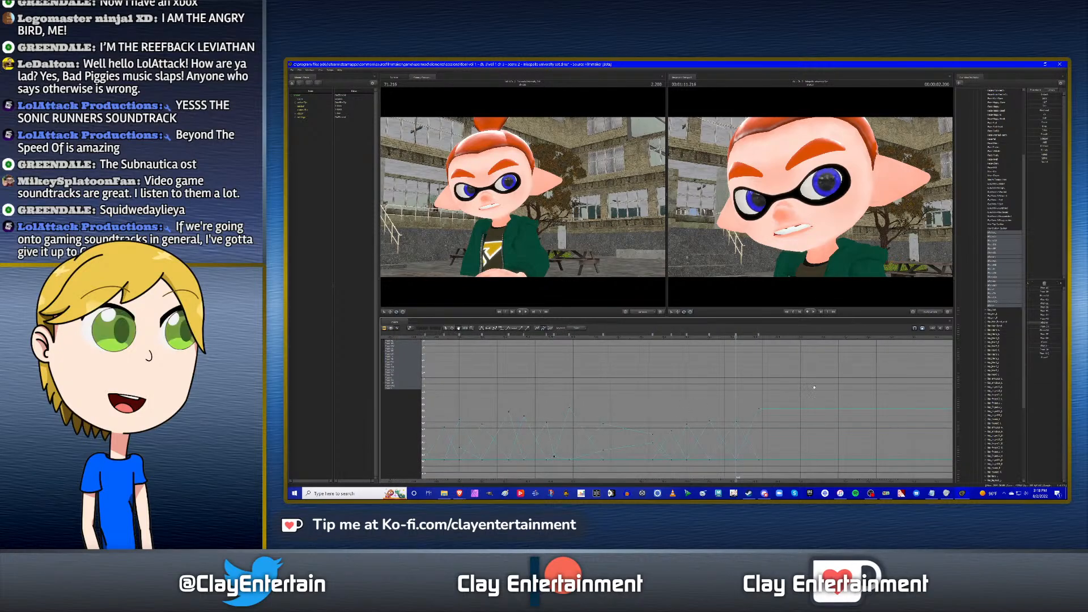
{"action": "mouse_move", "coordinate": [735, 337]}
{"action": "left_mouse_down"}
{"action": "mouse_move", "coordinate": [753, 338]}
{"action": "mouse_move", "coordinate": [745, 346]}
{"action": "left_mouse_up"}
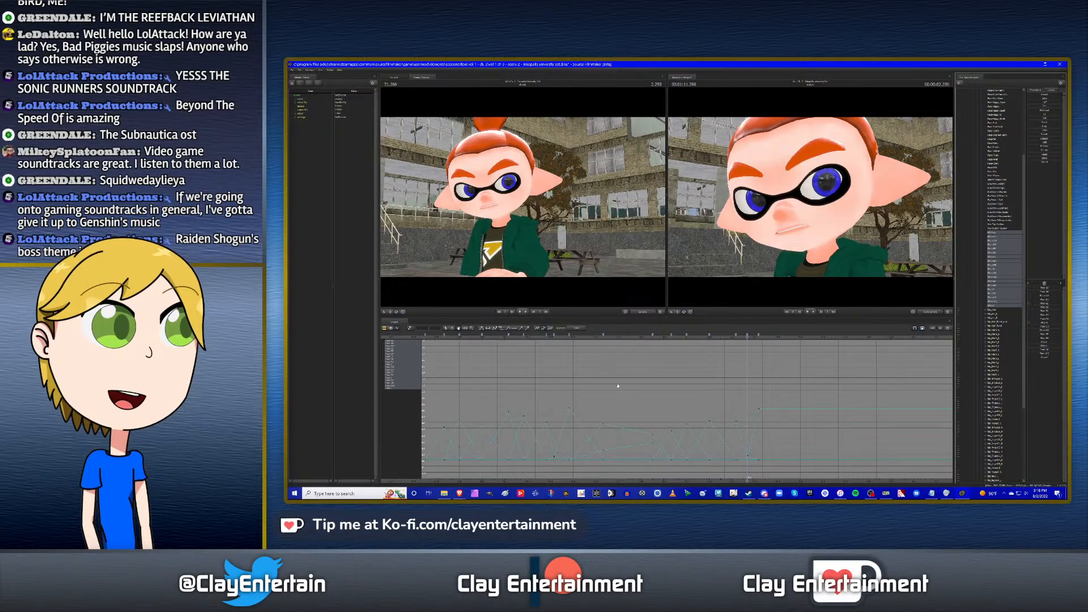
{"action": "left_click", "coordinate": [446, 328]}
{"action": "scroll", "coordinate": [452, 350], "scroll_direction": "down", "scroll_amount": 1}
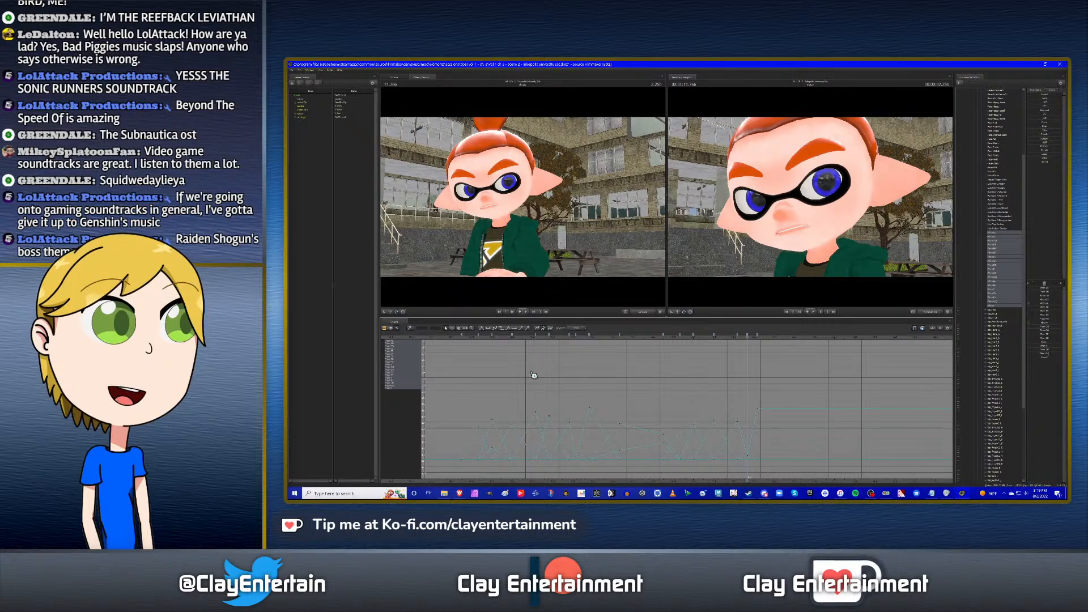
Replay the lip movement and examine the mouth curves around the poses at about 2.250 and 2.300.
{"action": "left_click", "coordinate": [461, 338]}
{"action": "key", "text": "space"}
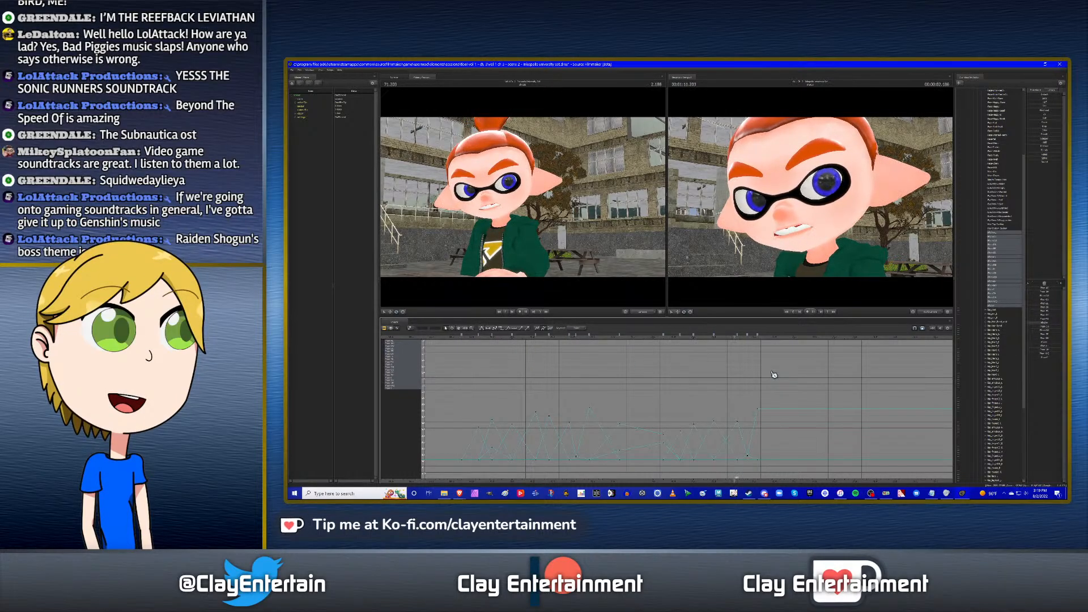
{"action": "scroll", "coordinate": [860, 385], "scroll_direction": "up", "scroll_amount": 3}
{"action": "scroll", "coordinate": [861, 385], "scroll_direction": "down", "scroll_amount": 3}
{"action": "scroll", "coordinate": [860, 386], "scroll_direction": "up", "scroll_amount": 2}
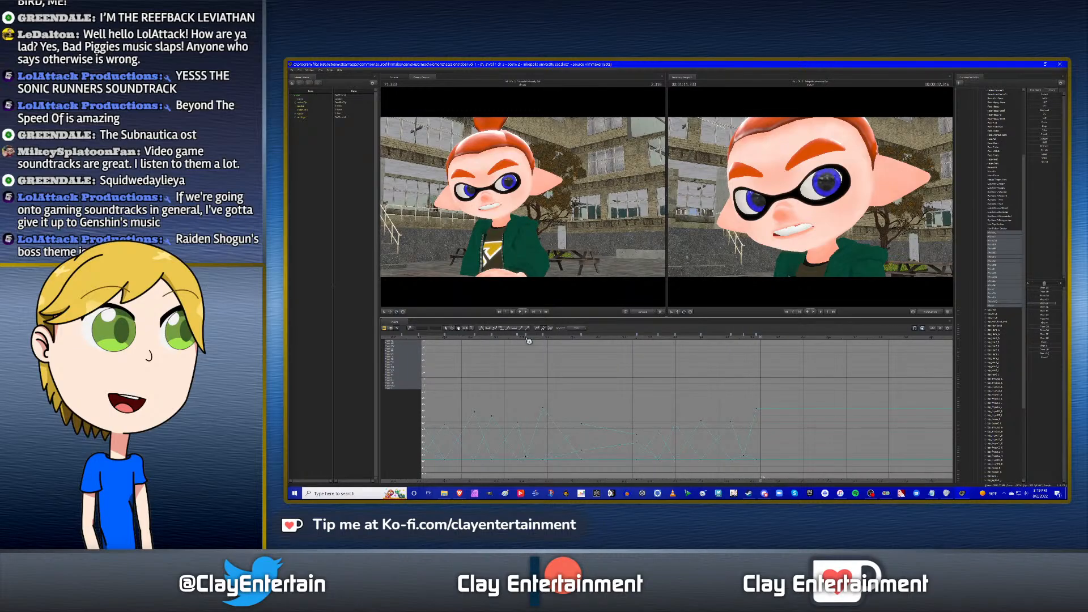
{"action": "scroll", "coordinate": [683, 372], "scroll_direction": "down", "scroll_amount": 2}
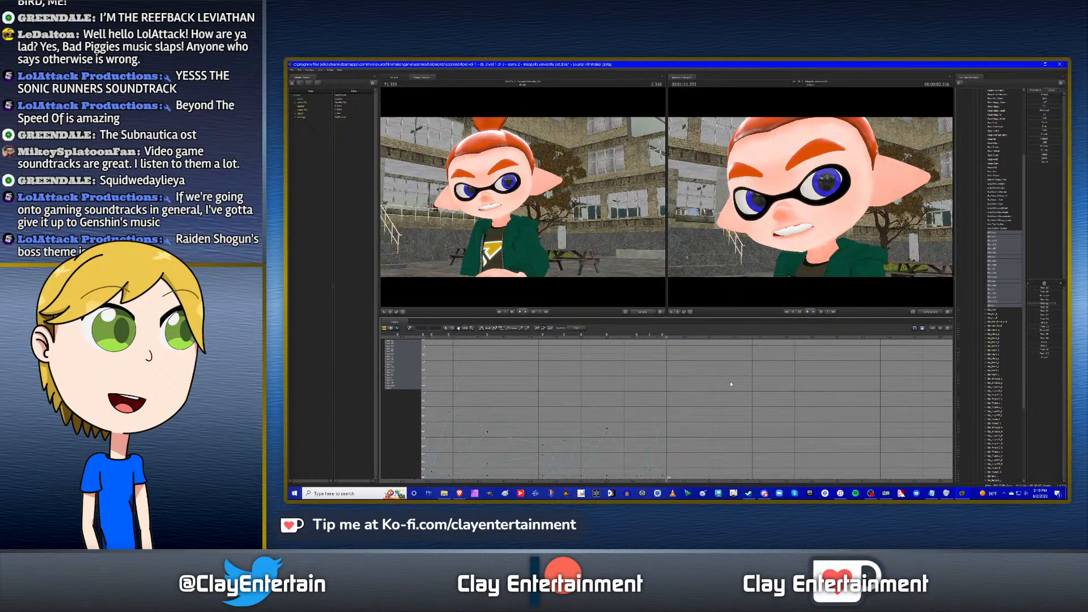
{"action": "middle_click_drag", "start_coordinate": [731, 381], "coordinate": [724, 366]}
{"action": "scroll", "coordinate": [699, 391], "scroll_direction": "up", "scroll_amount": 2}
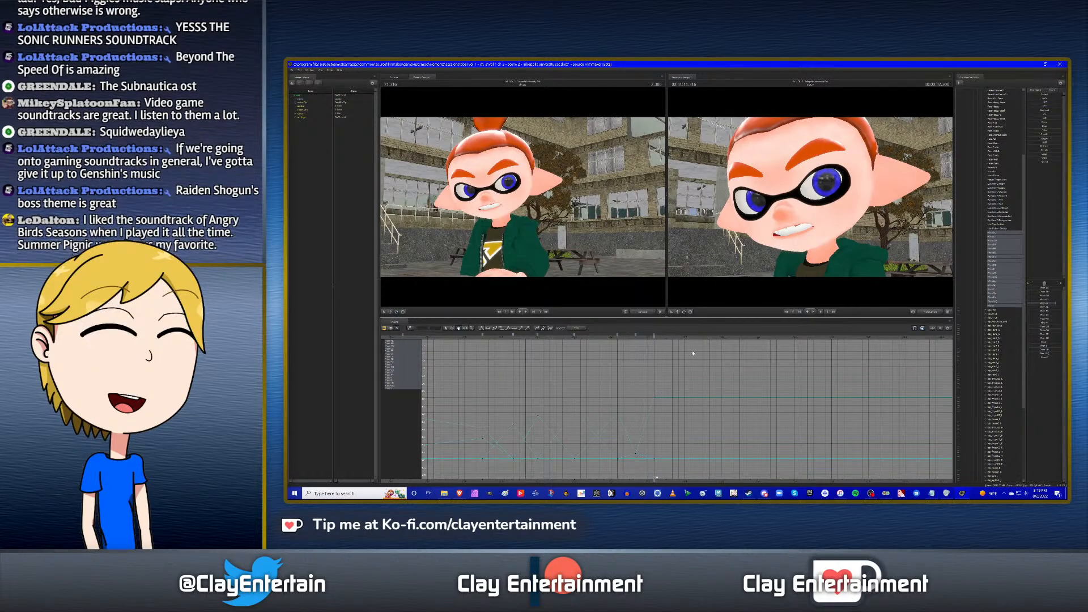
{"action": "scroll", "coordinate": [712, 359], "scroll_direction": "down", "scroll_amount": 1}
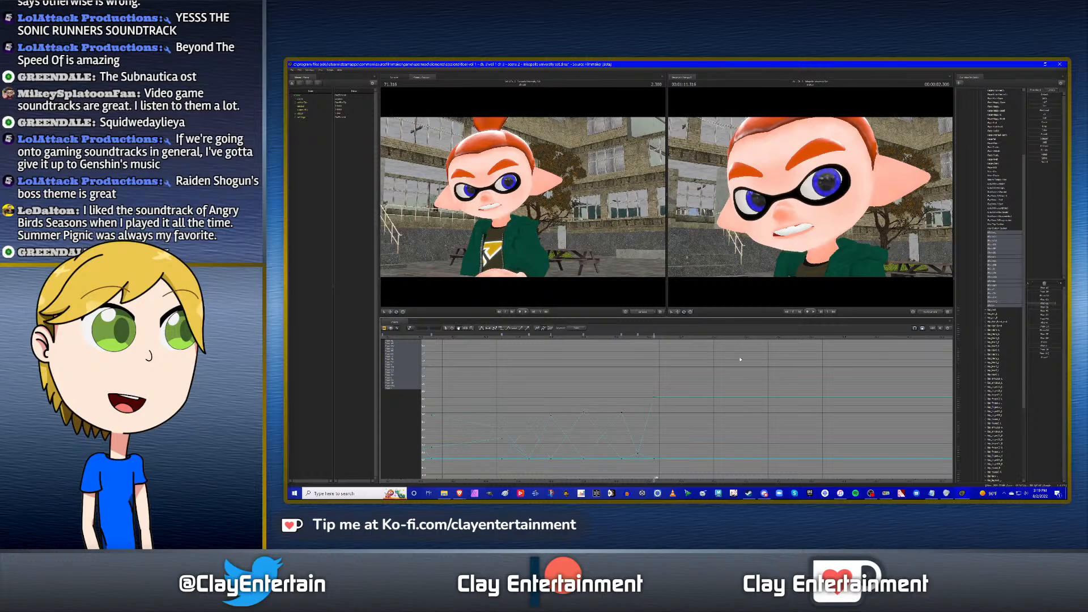
{"action": "scroll", "coordinate": [720, 383], "scroll_direction": "up", "scroll_amount": 2}
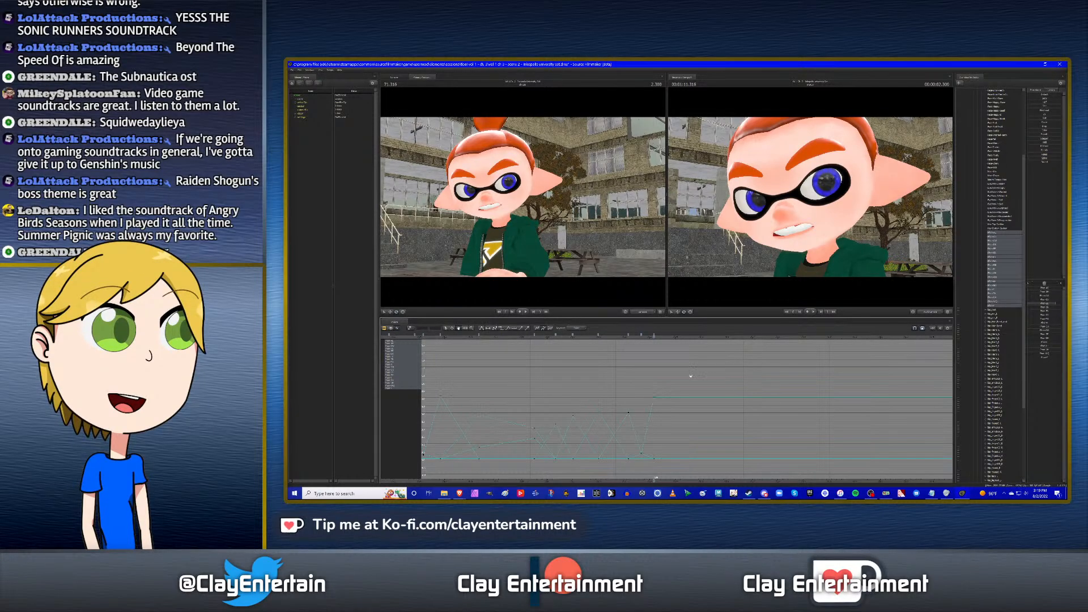
{"action": "scroll", "coordinate": [691, 376], "scroll_direction": "up", "scroll_amount": 2}
{"action": "scroll", "coordinate": [691, 376], "scroll_direction": "up", "scroll_amount": 3}
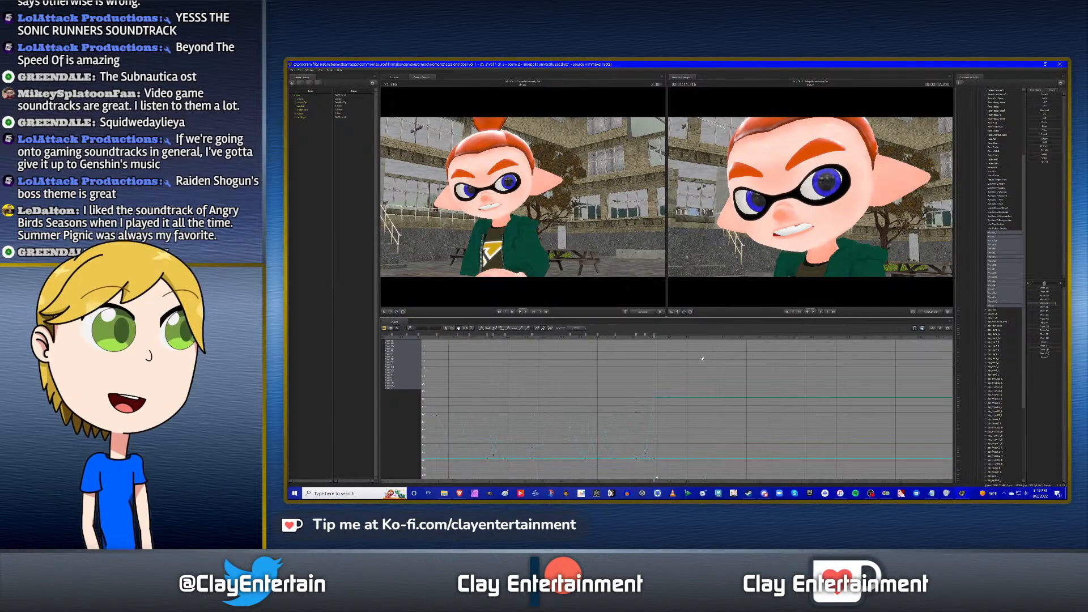
{"action": "scroll", "coordinate": [702, 360], "scroll_direction": "down", "scroll_amount": 4}
{"action": "left_click", "coordinate": [455, 337]}
{"action": "key", "text": "space"}
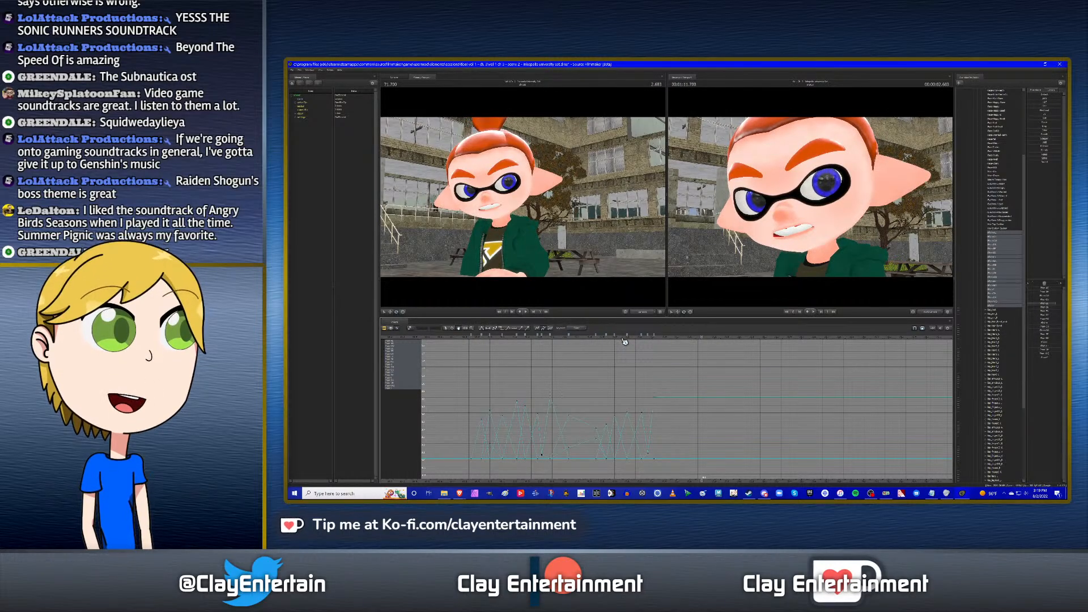
Keyframe a slightly altered bared-teeth mouth at about 2.366 and straighten all the mouth curves.
{"action": "left_click", "coordinate": [651, 339]}
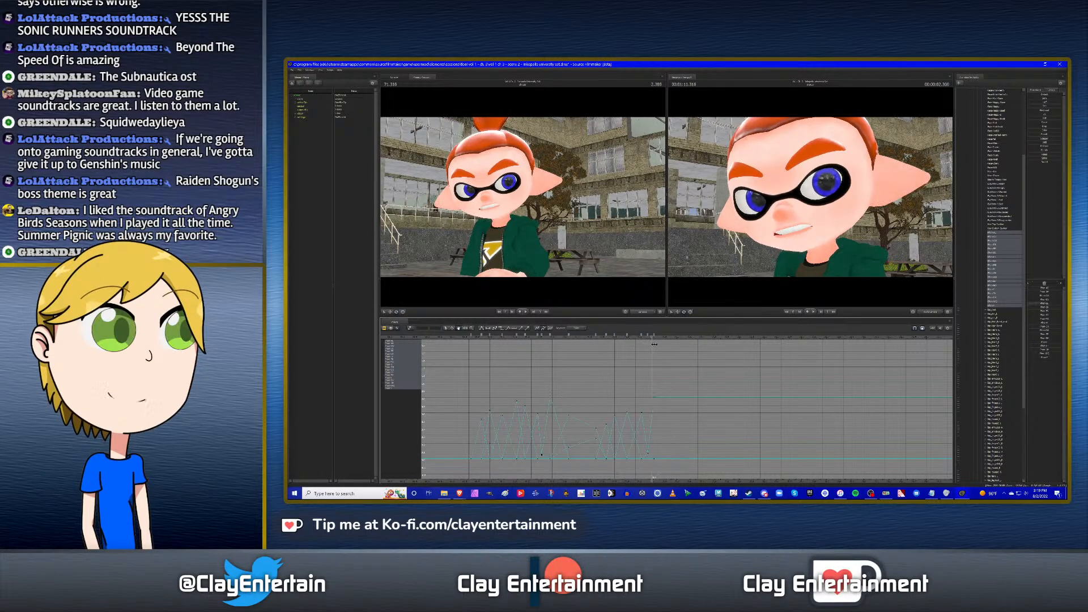
{"action": "left_click_drag", "start_coordinate": [632, 345], "coordinate": [663, 344]}
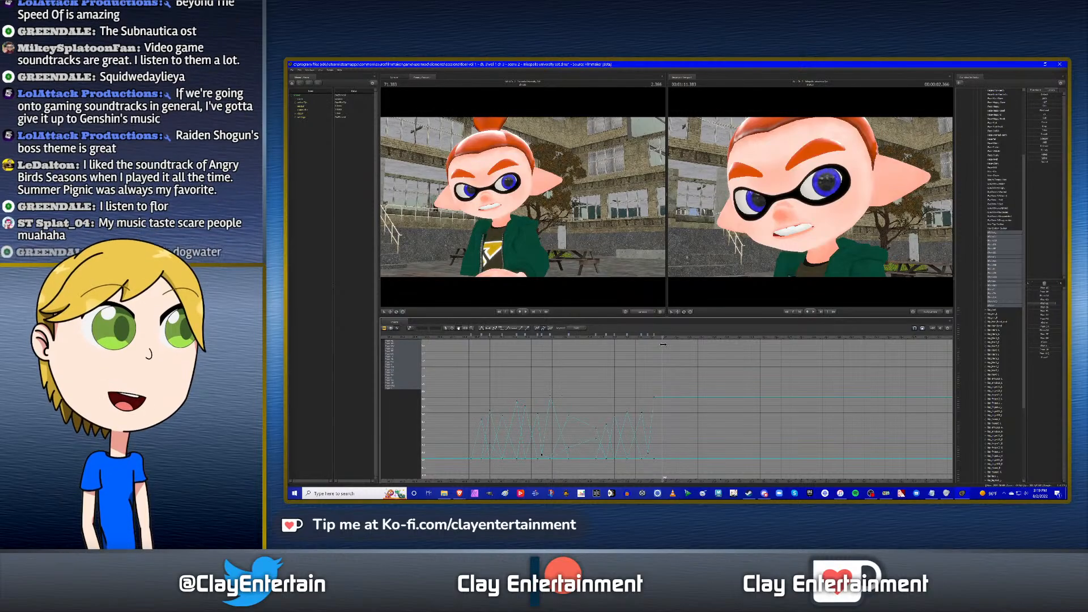
{"action": "left_click_drag", "start_coordinate": [1058, 303], "coordinate": [1029, 304]}
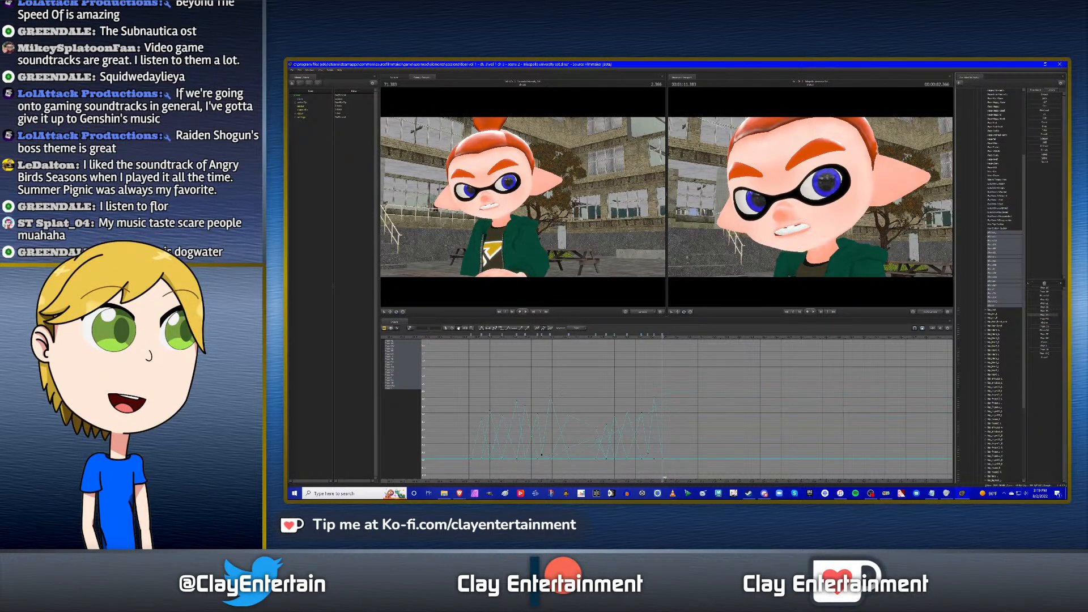
{"action": "key", "text": "Up"}
{"action": "mouse_move", "coordinate": [1032, 315]}
{"action": "left_mouse_down"}
{"action": "mouse_move", "coordinate": [1064, 317]}
{"action": "mouse_move", "coordinate": [1027, 315]}
{"action": "left_mouse_up"}
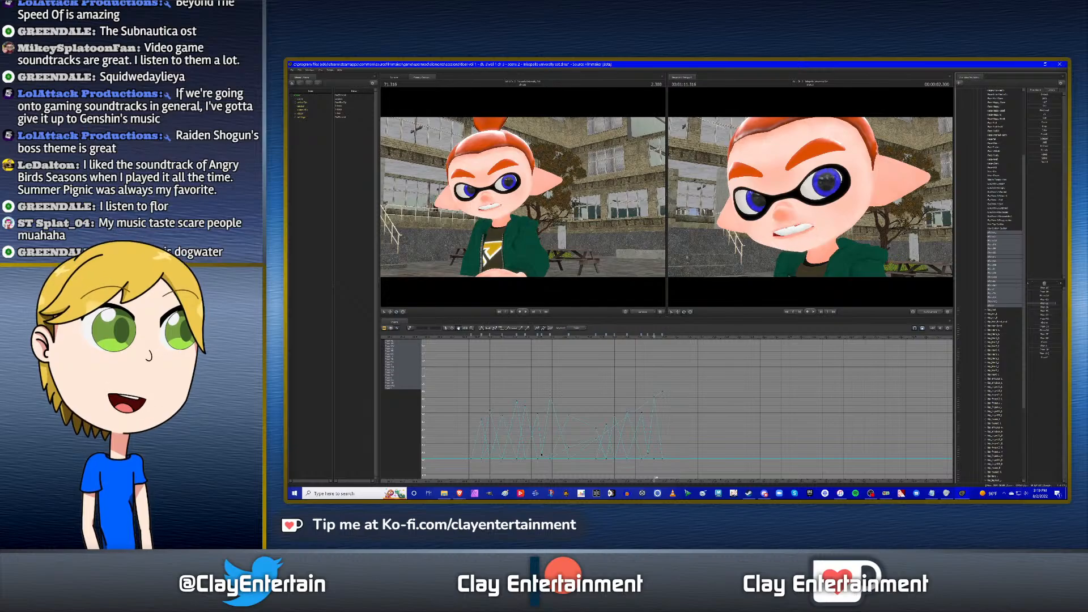
{"action": "left_click", "coordinate": [447, 329]}
{"action": "key", "text": "ctrl+a"}
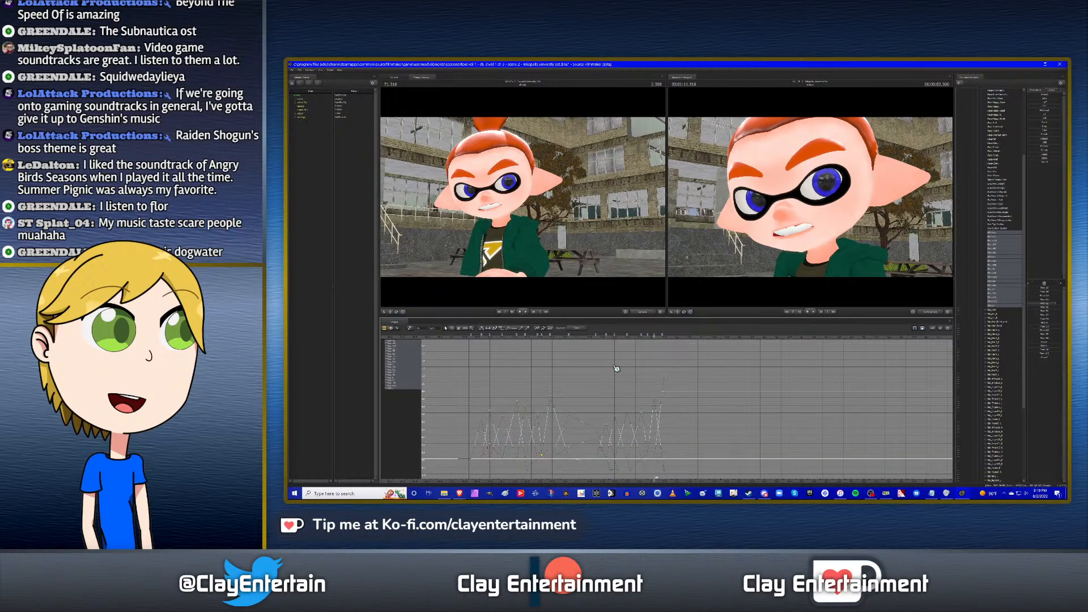
{"action": "left_click", "coordinate": [617, 369]}
Keyframe a nearly closed mouth at about 2.333 and straighten the curves around it.
{"action": "left_click", "coordinate": [474, 337]}
{"action": "key", "text": "space"}
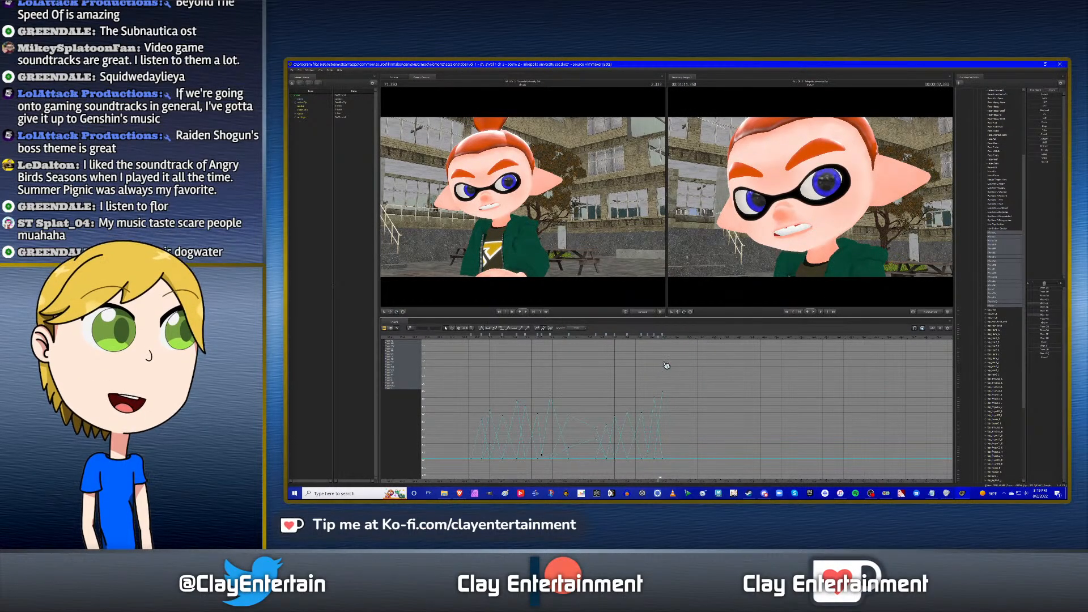
{"action": "scroll", "coordinate": [667, 365], "scroll_direction": "up", "scroll_amount": 2}
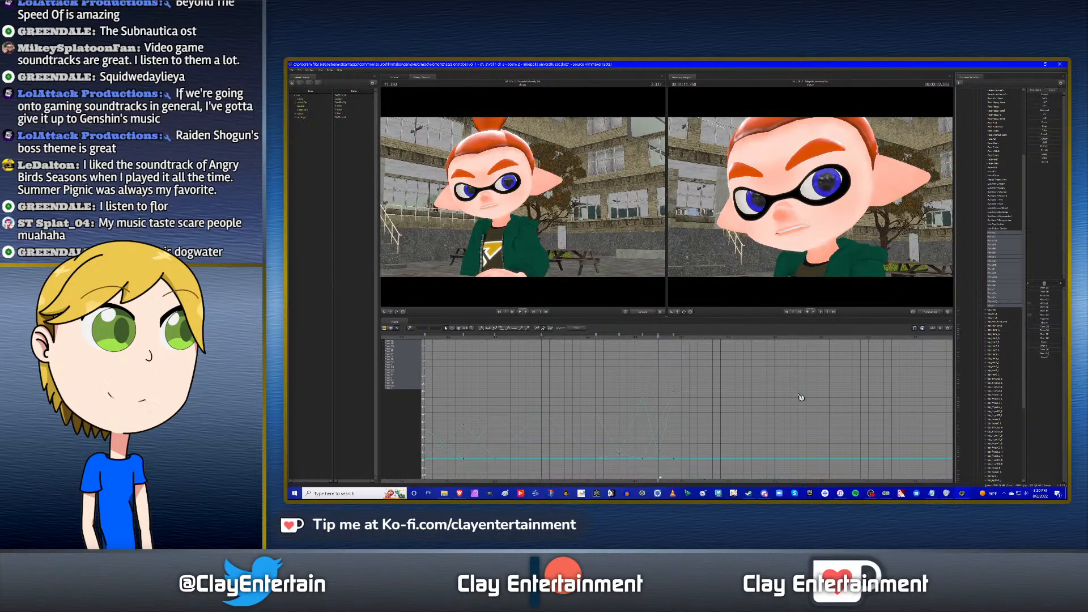
{"action": "scroll", "coordinate": [801, 394], "scroll_direction": "down", "scroll_amount": 3}
{"action": "left_click_drag", "start_coordinate": [622, 354], "coordinate": [721, 479]}
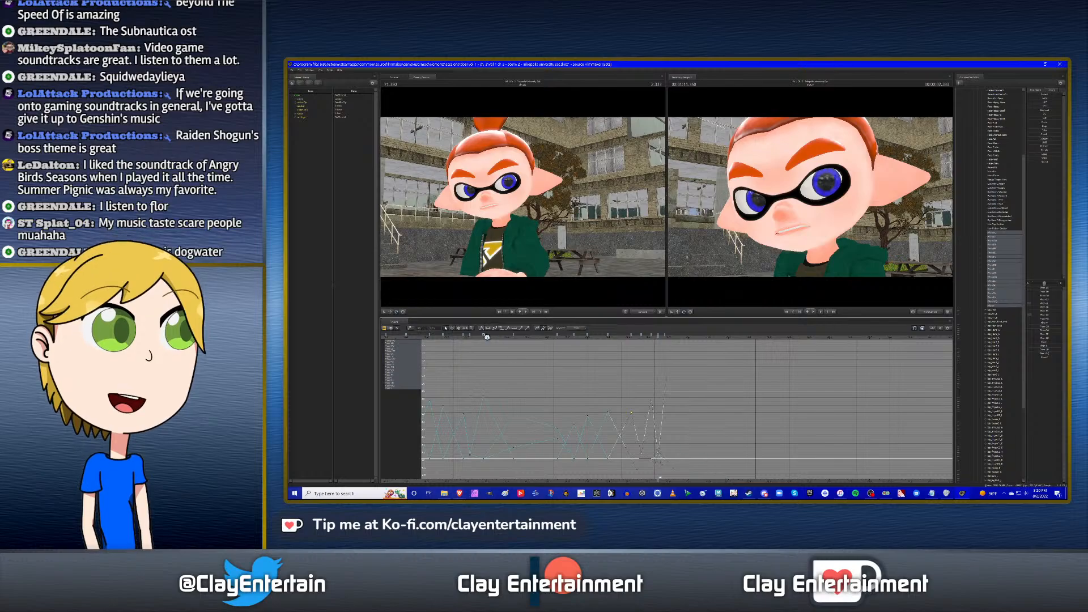
{"action": "left_click", "coordinate": [587, 365]}
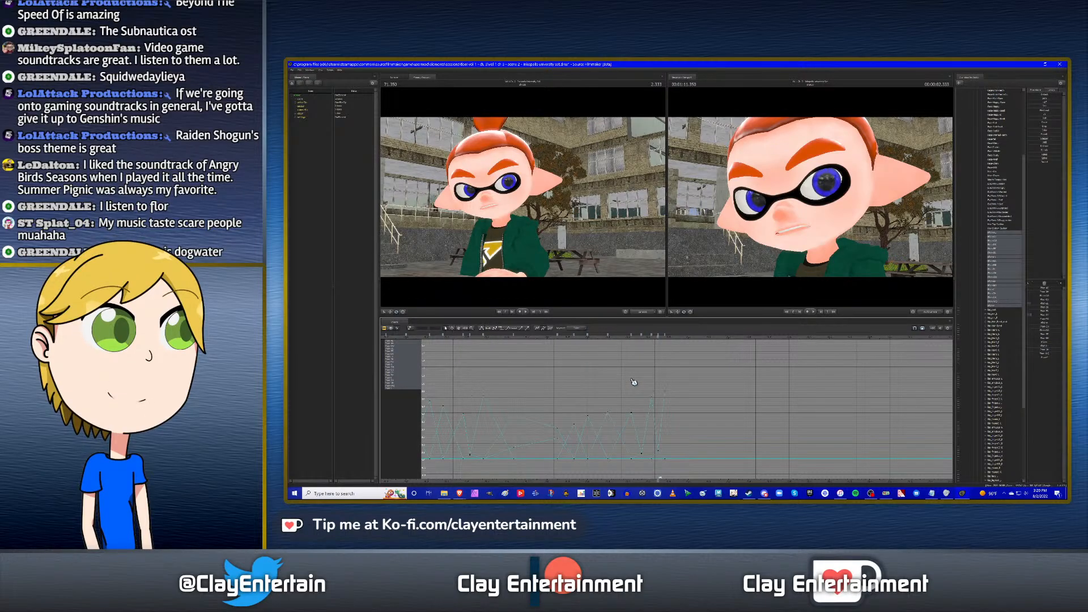
Replay the whole lip movement twice from its start to check the timing of the last mouth poses.
{"action": "scroll", "coordinate": [653, 381], "scroll_direction": "down", "scroll_amount": 1}
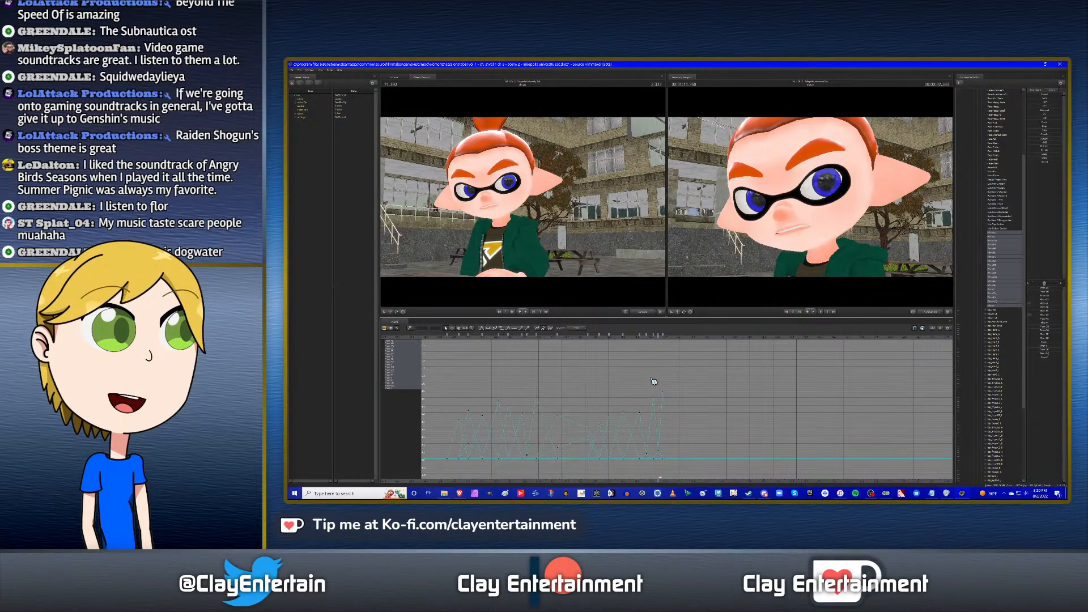
{"action": "scroll", "coordinate": [653, 381], "scroll_direction": "down", "scroll_amount": 1}
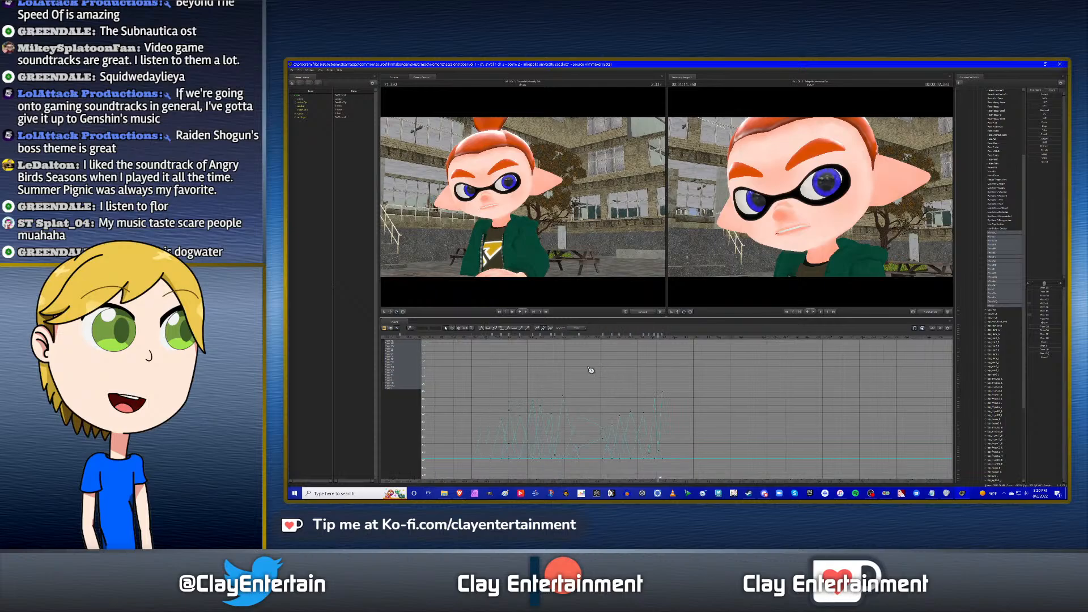
{"action": "scroll", "coordinate": [562, 376], "scroll_direction": "up", "scroll_amount": 2}
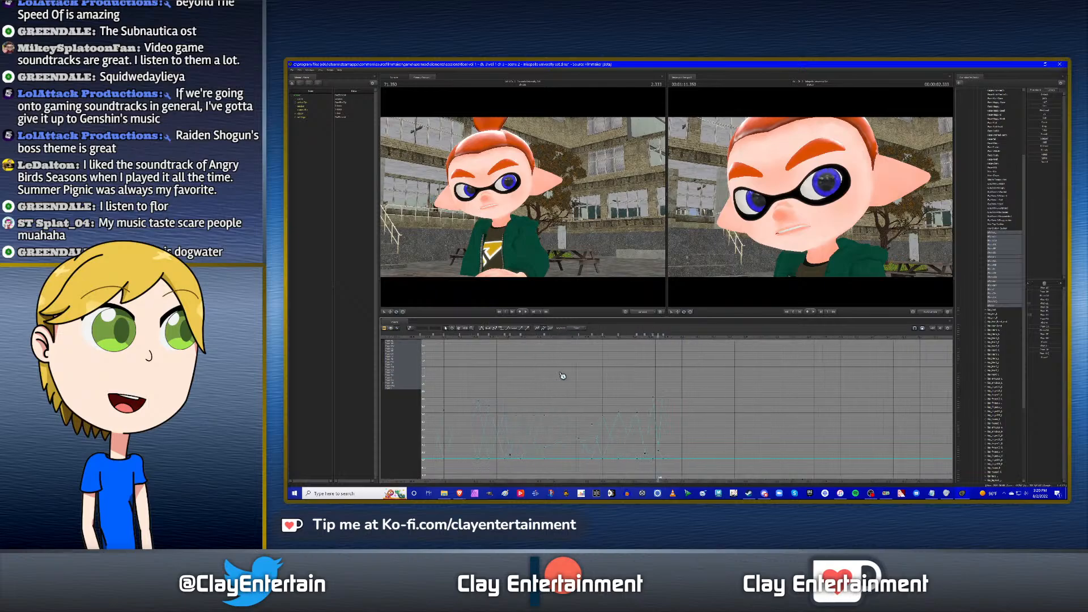
{"action": "left_click", "coordinate": [459, 329]}
{"action": "left_click_drag", "start_coordinate": [587, 362], "coordinate": [625, 361]}
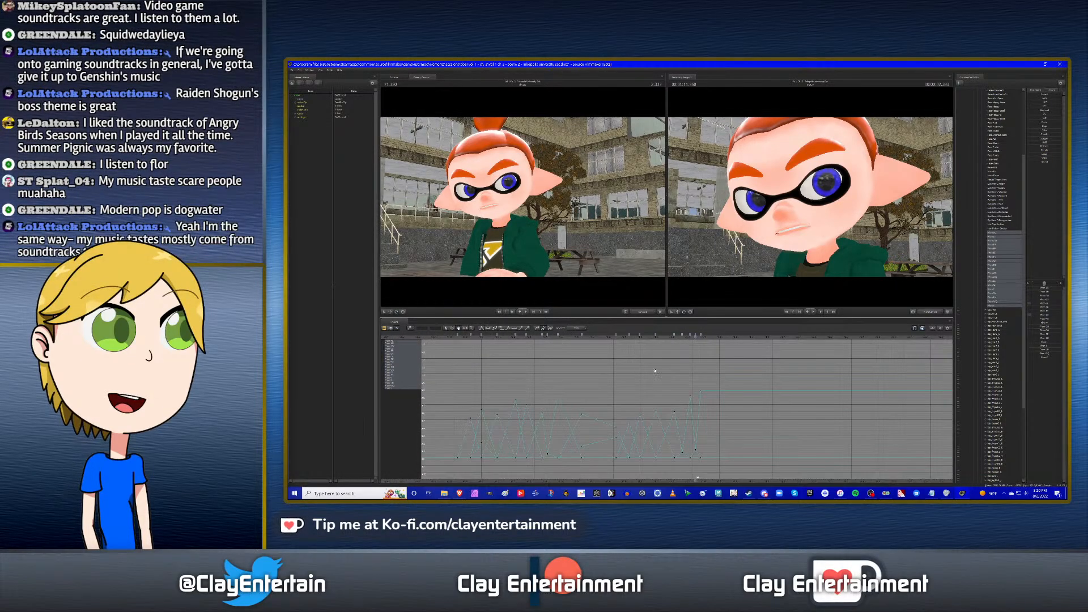
{"action": "scroll", "coordinate": [634, 369], "scroll_direction": "up", "scroll_amount": 1}
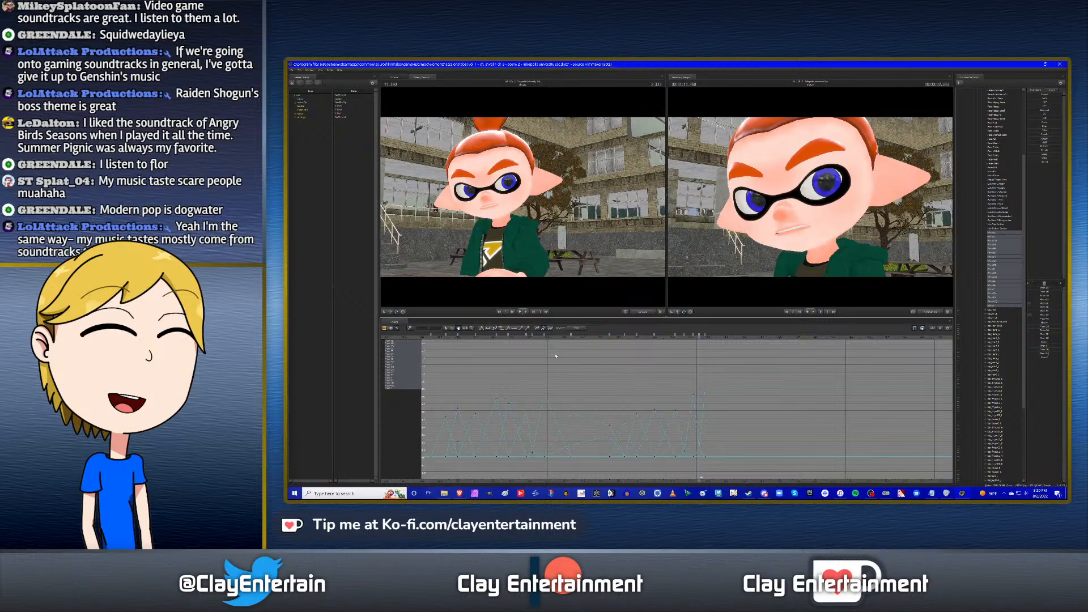
{"action": "left_click", "coordinate": [431, 337]}
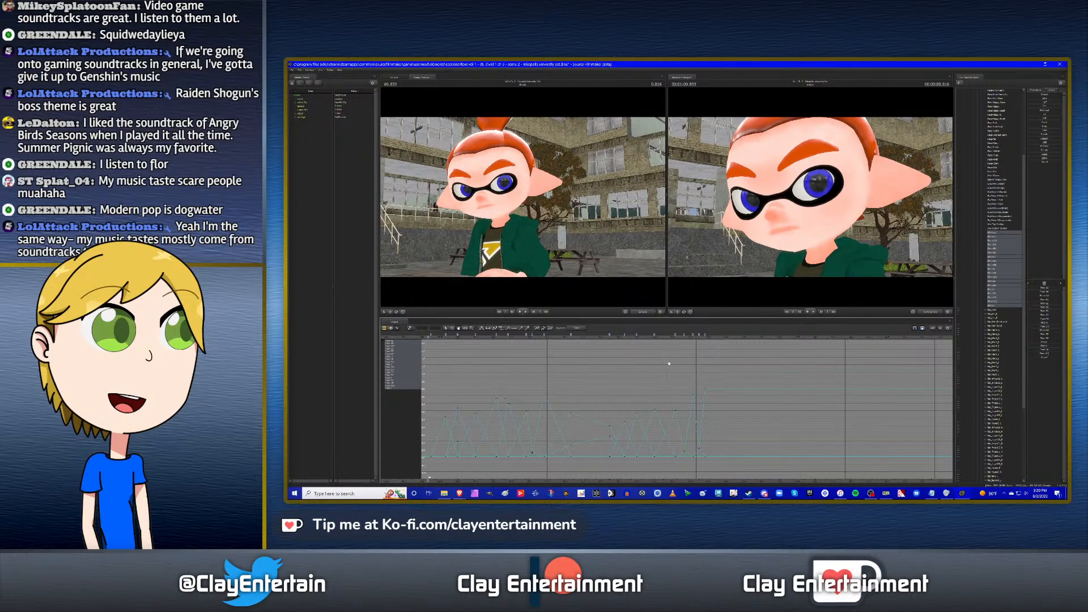
{"action": "key", "text": "space"}
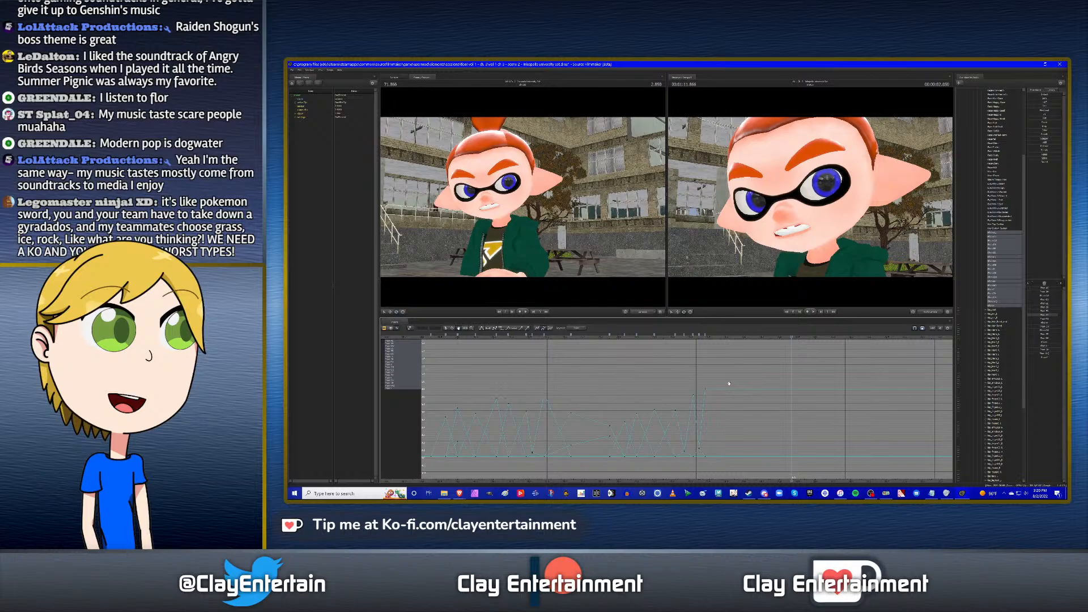
{"action": "left_click", "coordinate": [428, 338]}
{"action": "key", "text": "space"}
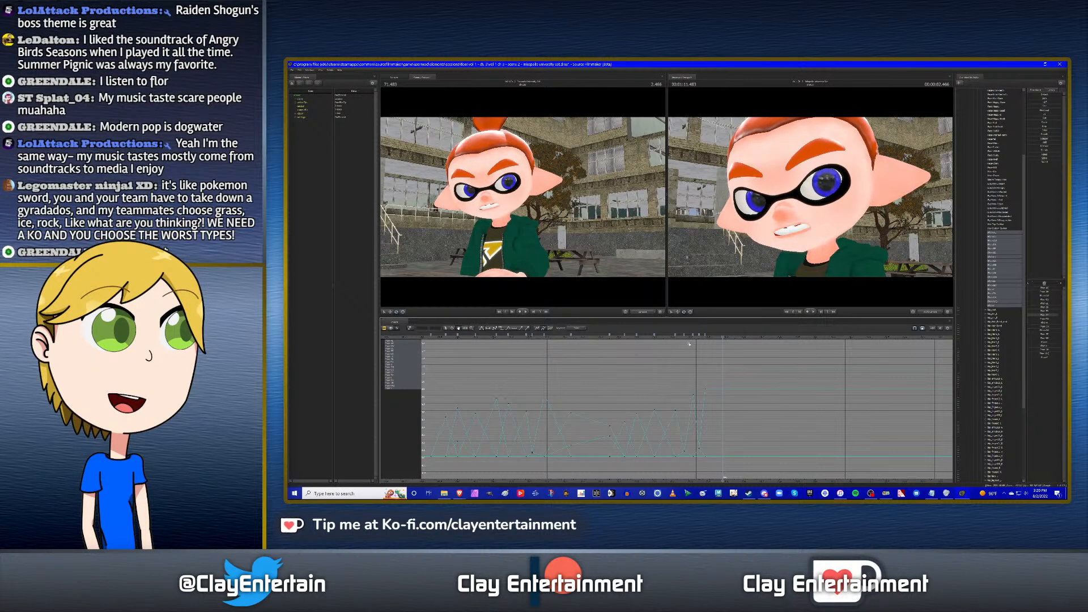
Scrub back and forth around the bared-teeth pose at about 2.366 and play on past it.
{"action": "left_click", "coordinate": [706, 338]}
{"action": "scroll", "coordinate": [806, 374], "scroll_direction": "up", "scroll_amount": 5}
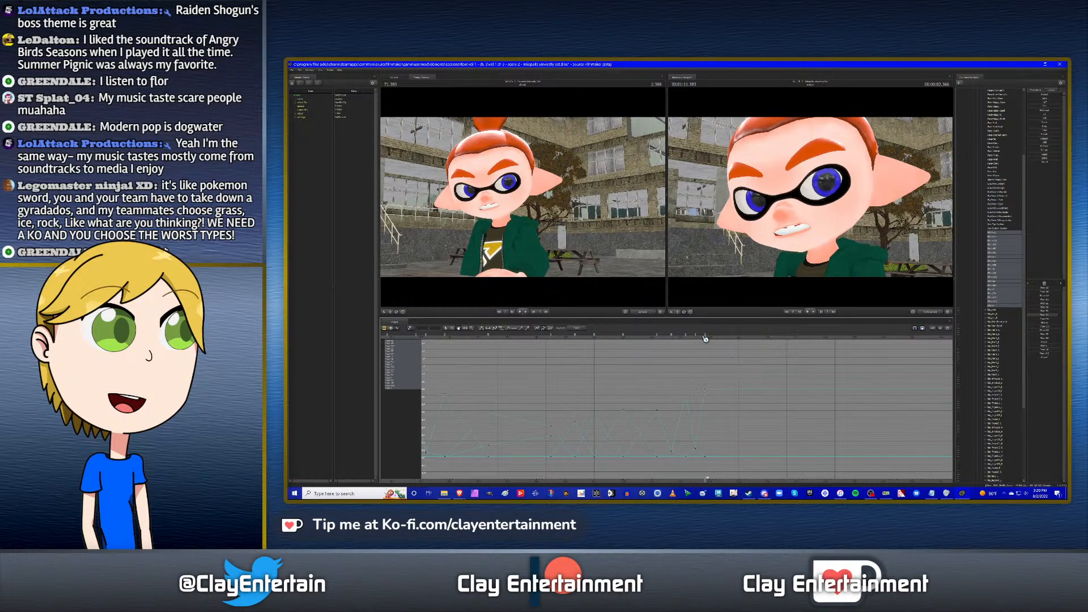
{"action": "left_click_drag", "start_coordinate": [713, 337], "coordinate": [693, 348]}
{"action": "left_click_drag", "start_coordinate": [704, 347], "coordinate": [699, 346]}
{"action": "key", "text": "space"}
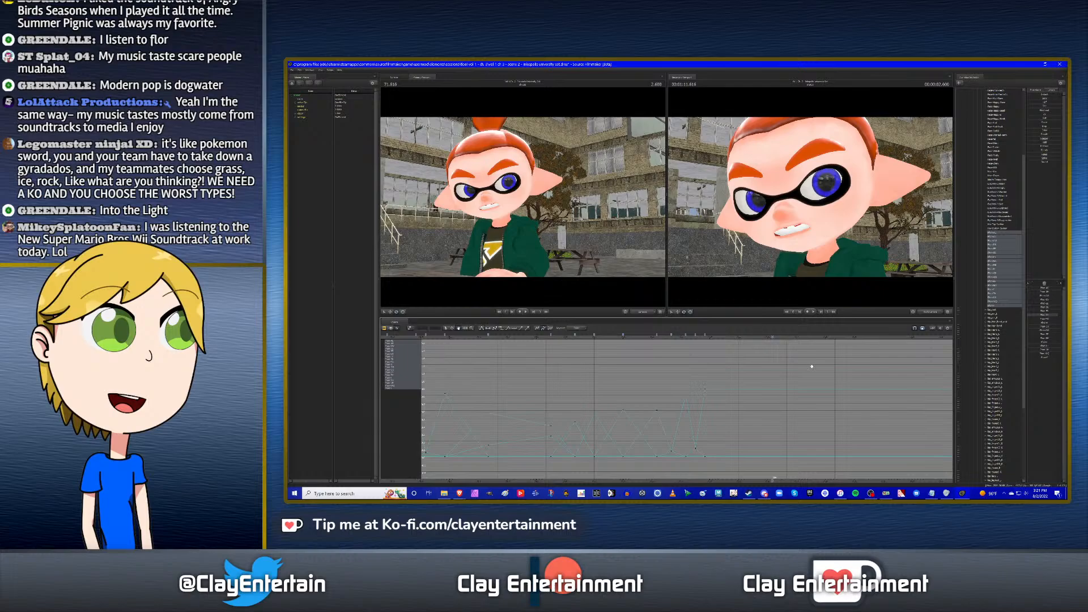
Keyframe an open mouth with teeth showing at about 2.433, replacing the bared-teeth pose held there.
{"action": "left_click_drag", "start_coordinate": [817, 363], "coordinate": [728, 366]}
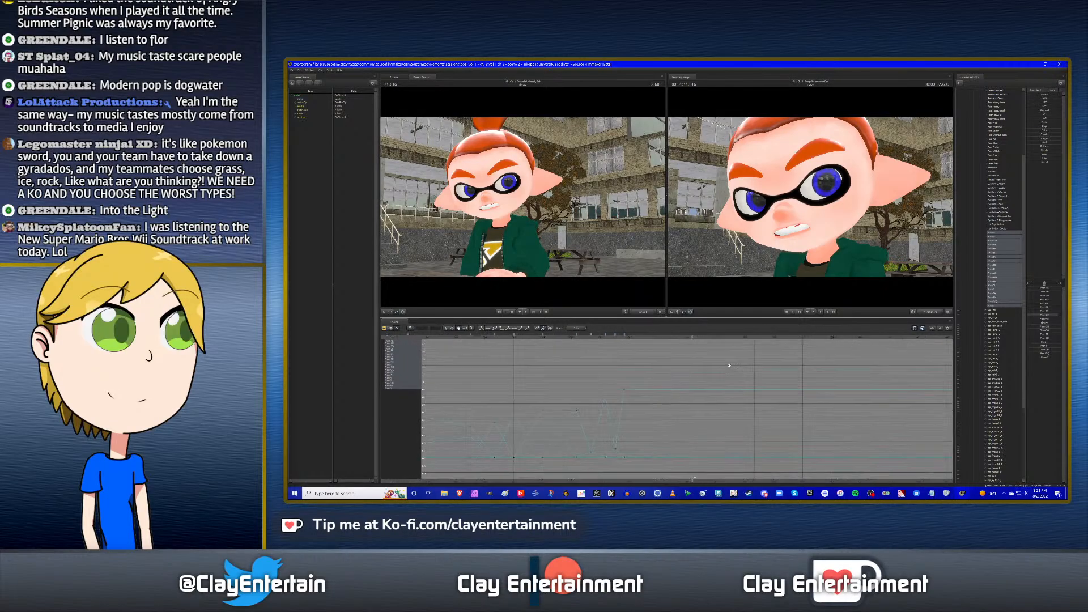
{"action": "scroll", "coordinate": [728, 366], "scroll_direction": "up", "scroll_amount": 2}
{"action": "scroll", "coordinate": [731, 366], "scroll_direction": "up", "scroll_amount": 3}
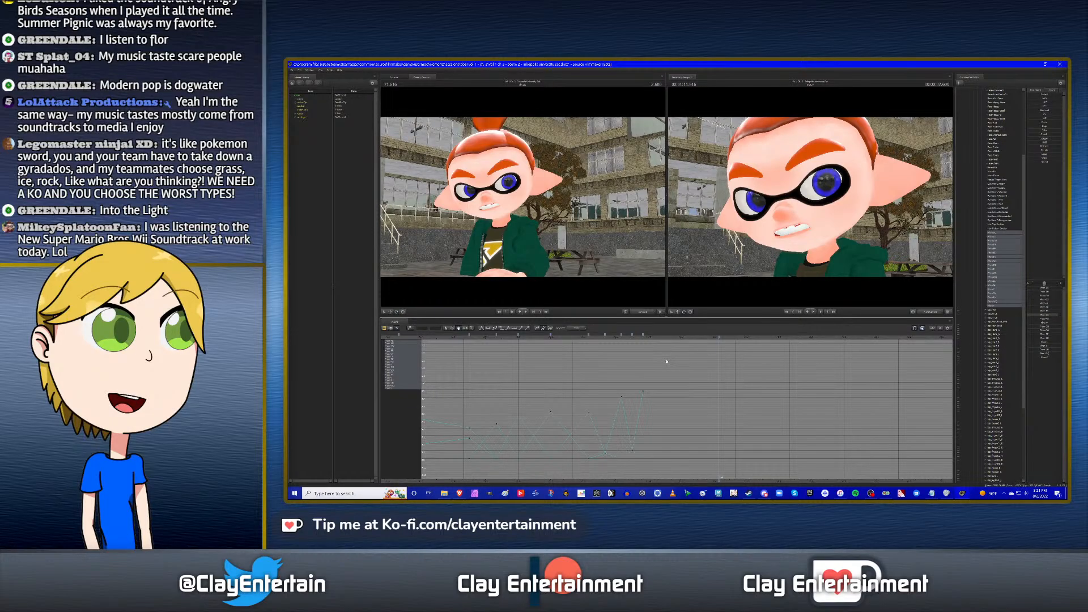
{"action": "left_click", "coordinate": [620, 339]}
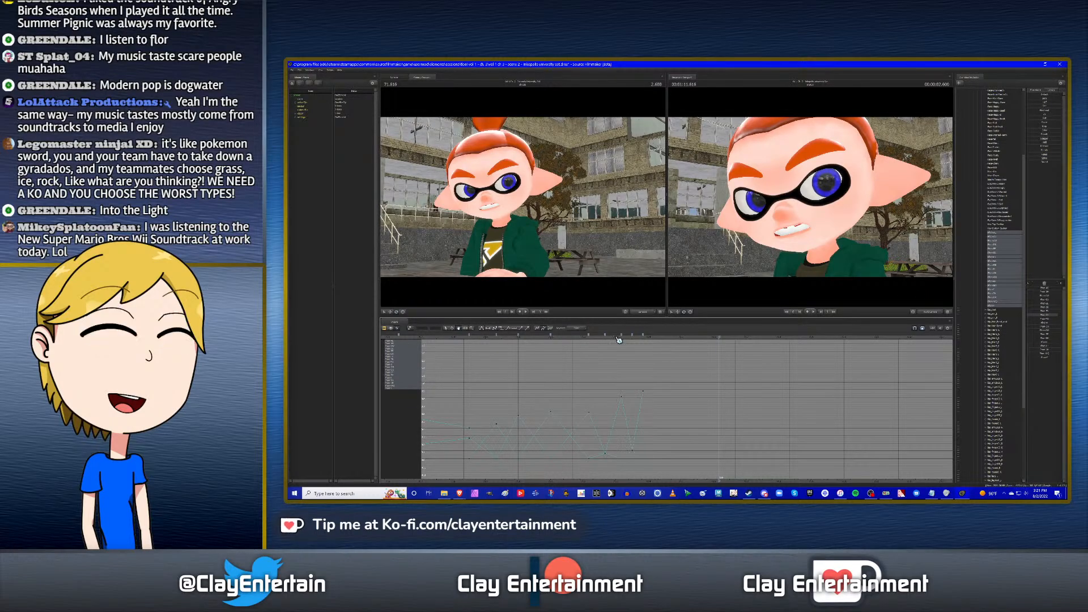
{"action": "left_click_drag", "start_coordinate": [621, 339], "coordinate": [647, 342]}
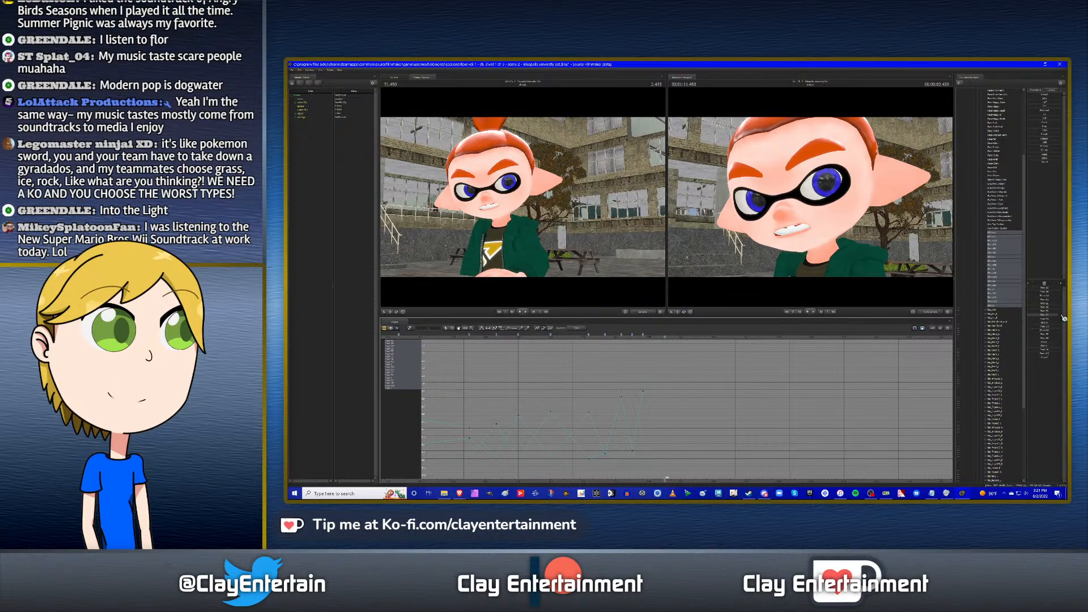
{"action": "left_click_drag", "start_coordinate": [1062, 315], "coordinate": [1027, 316]}
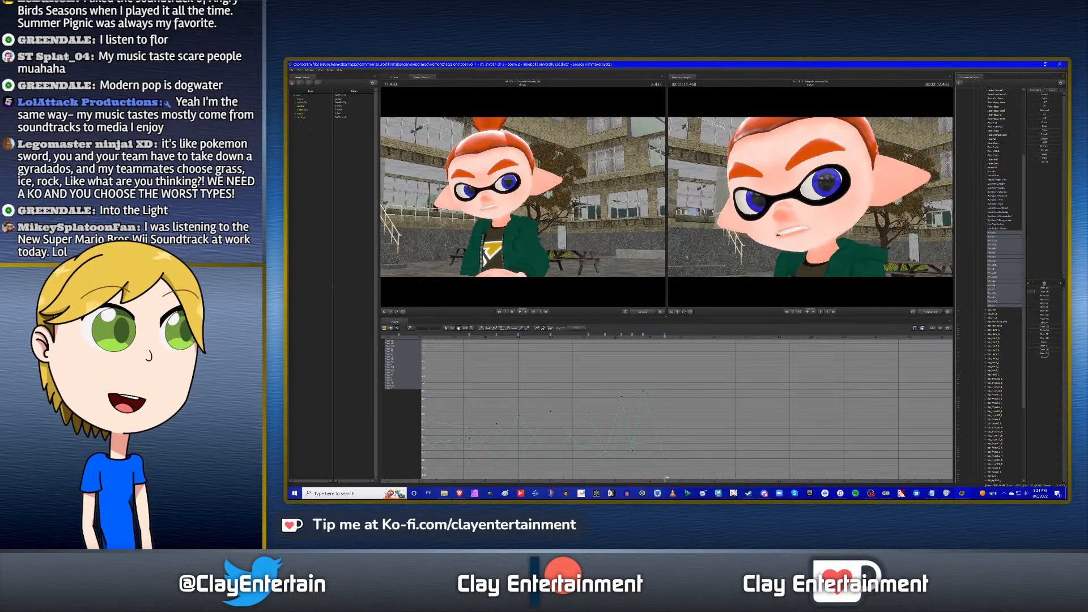
{"action": "left_click_drag", "start_coordinate": [1031, 292], "coordinate": [1006, 294]}
Straighten all the mouth curves leading into the open mouth pose at about 2.433.
{"action": "key", "text": "Left"}
{"action": "key", "text": "Left"}
{"action": "scroll", "coordinate": [642, 420], "scroll_direction": "down", "scroll_amount": 1}
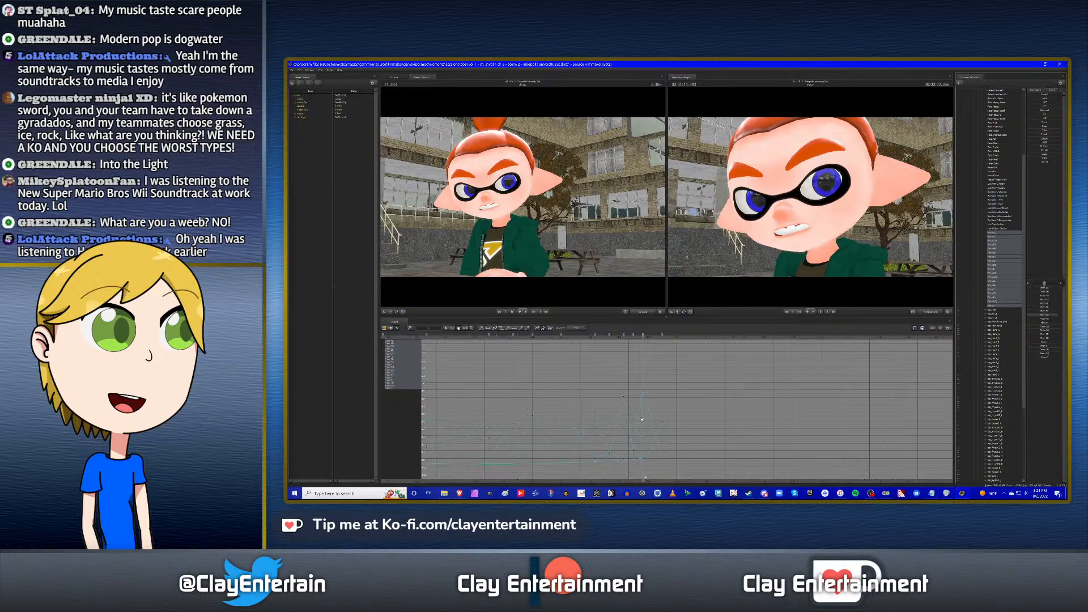
{"action": "scroll", "coordinate": [642, 419], "scroll_direction": "down", "scroll_amount": 5}
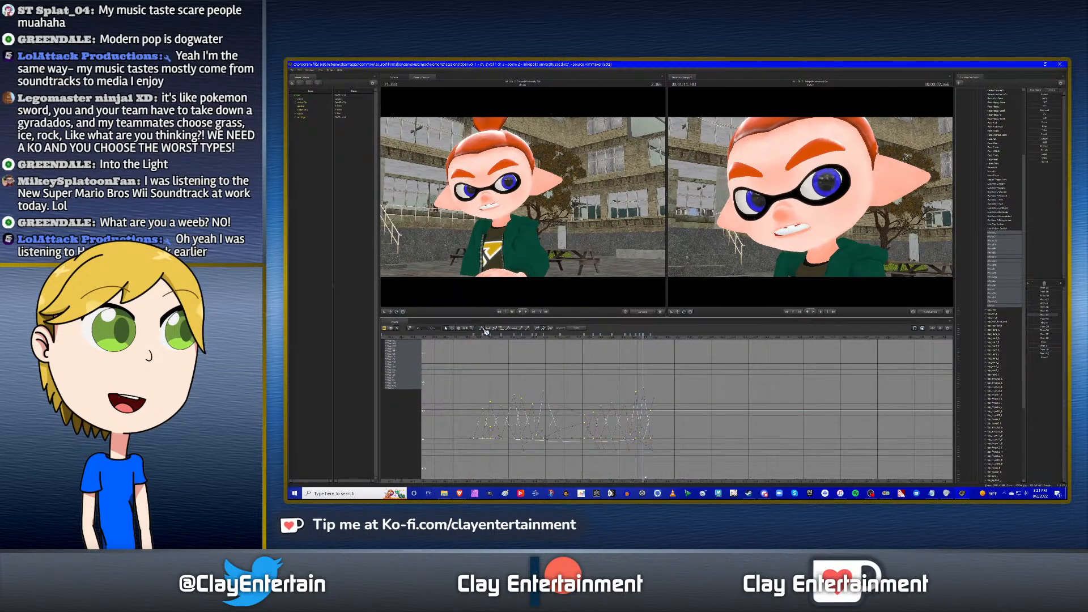
{"action": "left_click", "coordinate": [672, 378]}
{"action": "scroll", "coordinate": [662, 384], "scroll_direction": "up", "scroll_amount": 4}
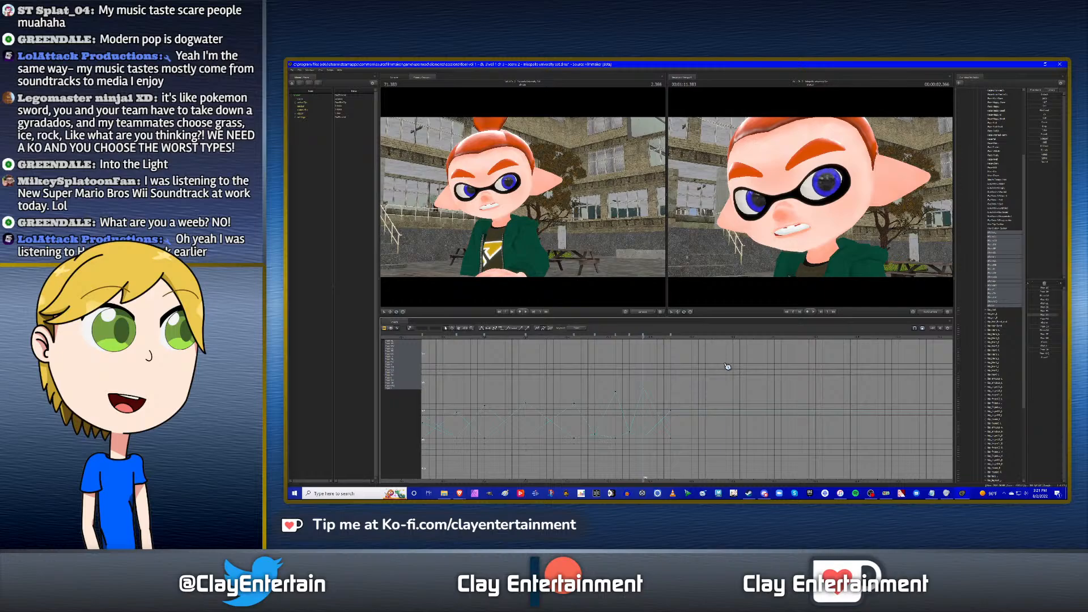
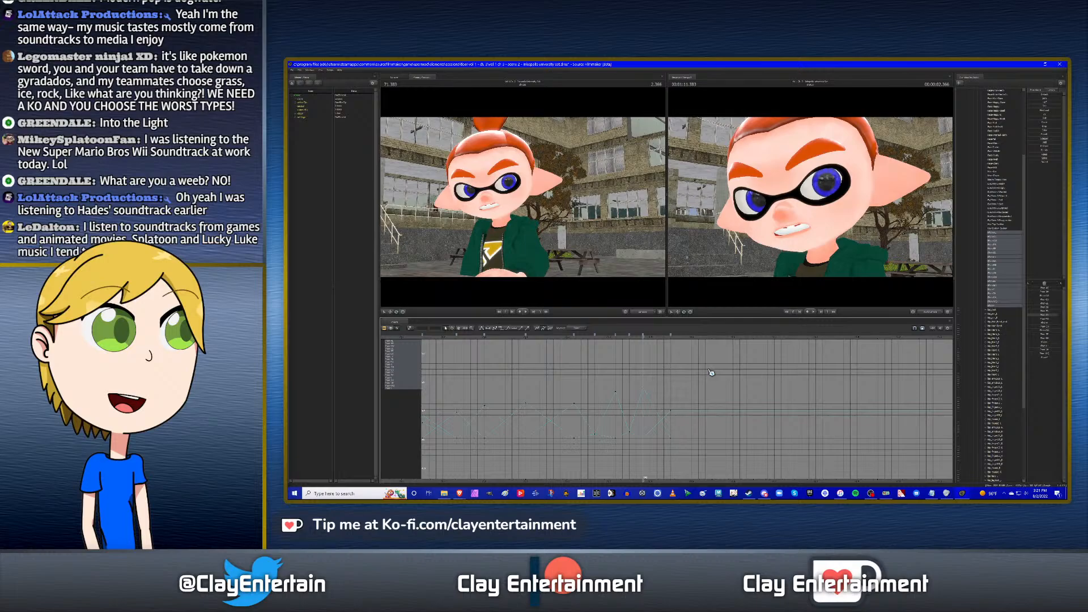
Scrub and replay the lip movement up to and past the open mouth pose at about 2.433.
{"action": "scroll", "coordinate": [712, 373], "scroll_direction": "down", "scroll_amount": 1}
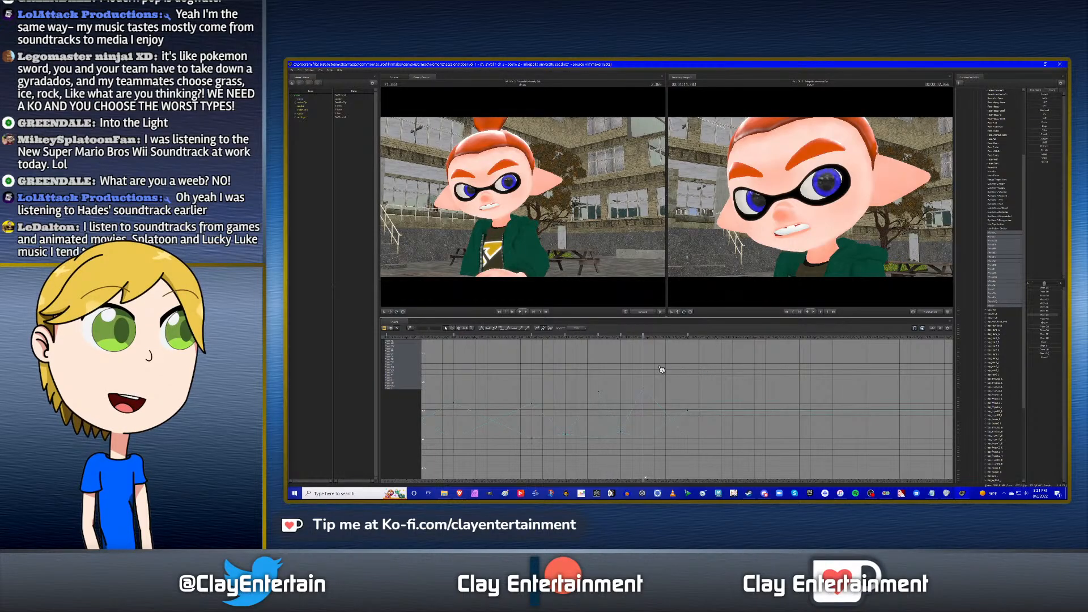
{"action": "scroll", "coordinate": [621, 358], "scroll_direction": "down", "scroll_amount": 1}
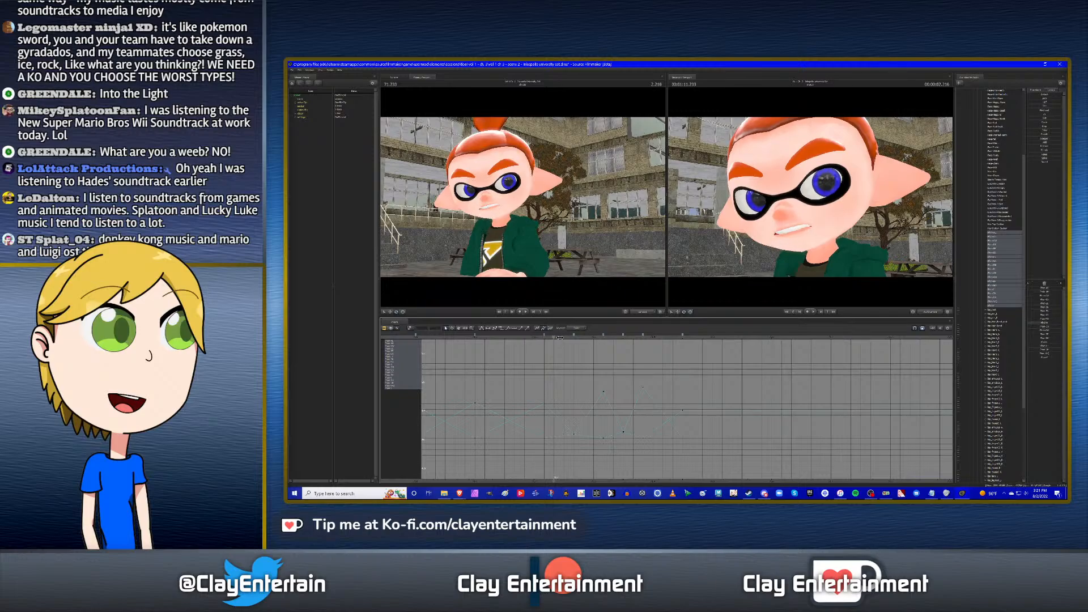
{"action": "left_click", "coordinate": [670, 337]}
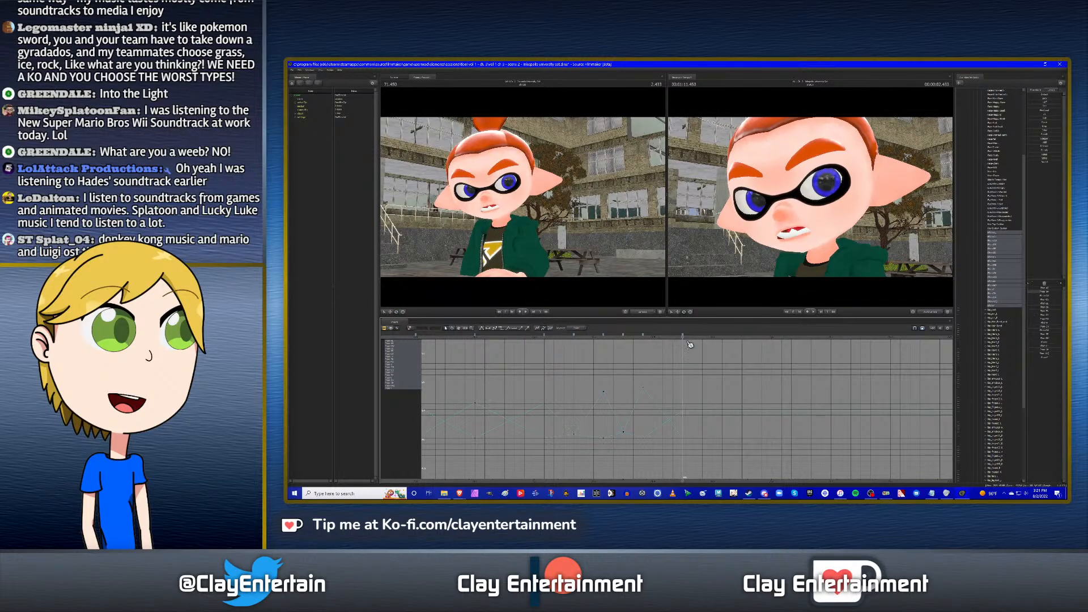
{"action": "scroll", "coordinate": [673, 354], "scroll_direction": "down", "scroll_amount": 3}
{"action": "left_click", "coordinate": [573, 337]}
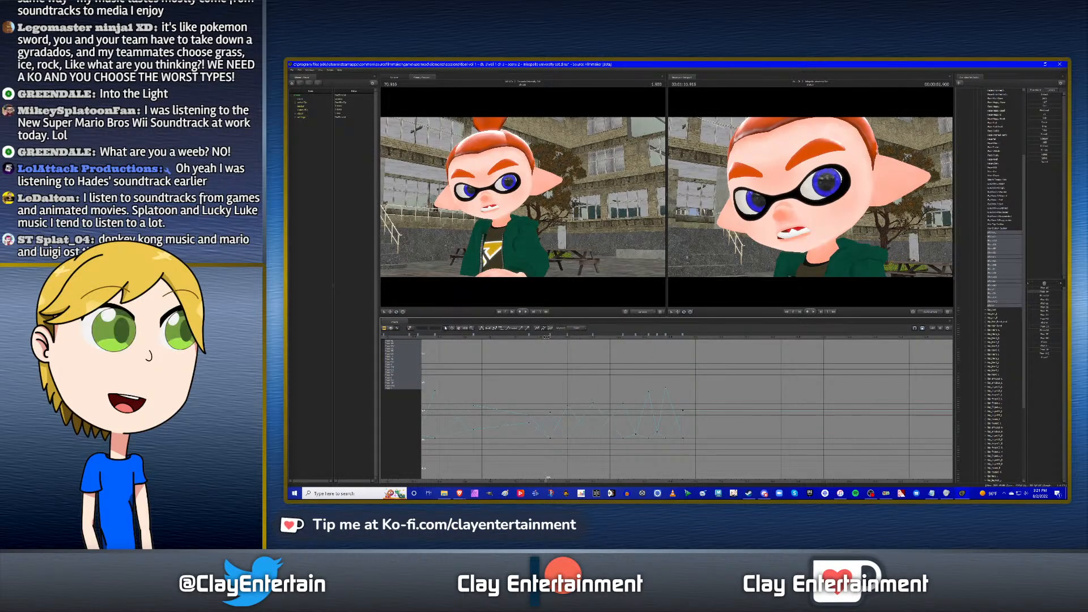
{"action": "key", "text": "space"}
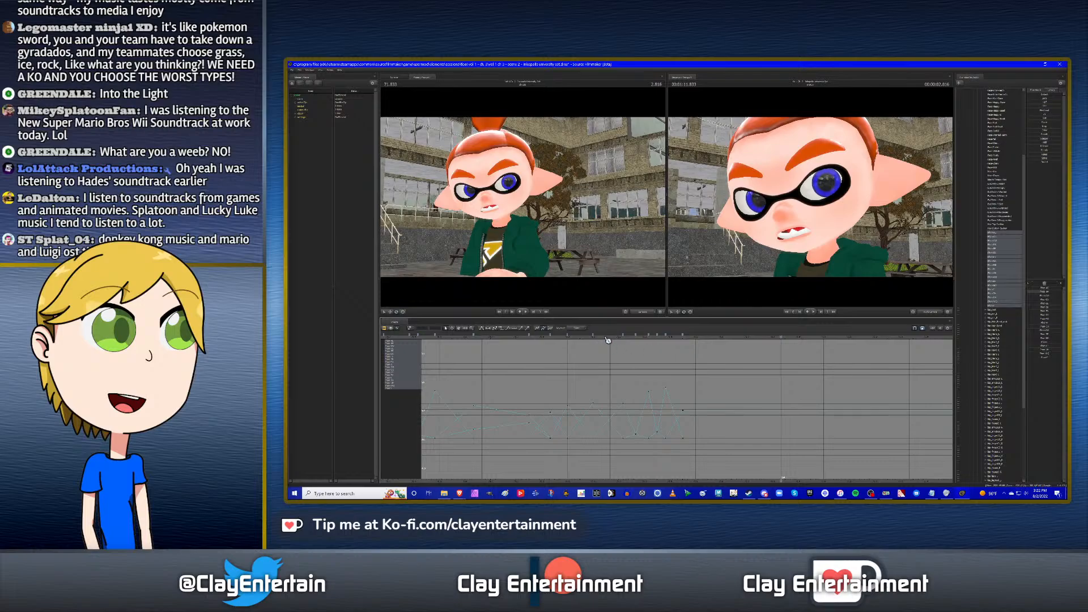
{"action": "left_click", "coordinate": [687, 339]}
{"action": "left_click", "coordinate": [683, 342]}
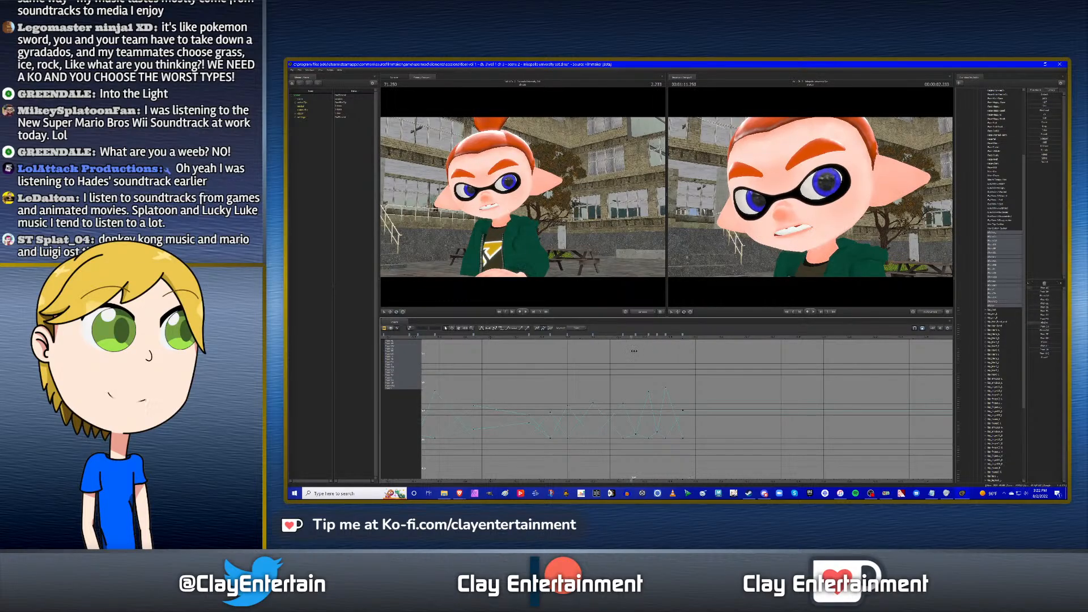
Keyframe a slightly altered open mouth at about 2.550 and replay the movement into it.
{"action": "left_click_drag", "start_coordinate": [683, 350], "coordinate": [707, 352]}
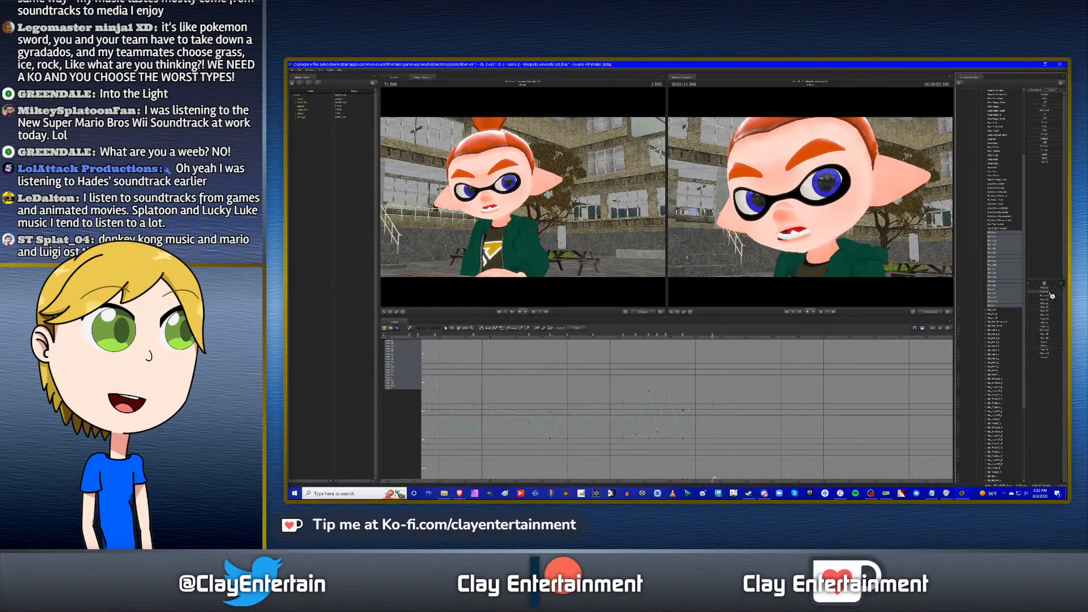
{"action": "left_click", "coordinate": [682, 341]}
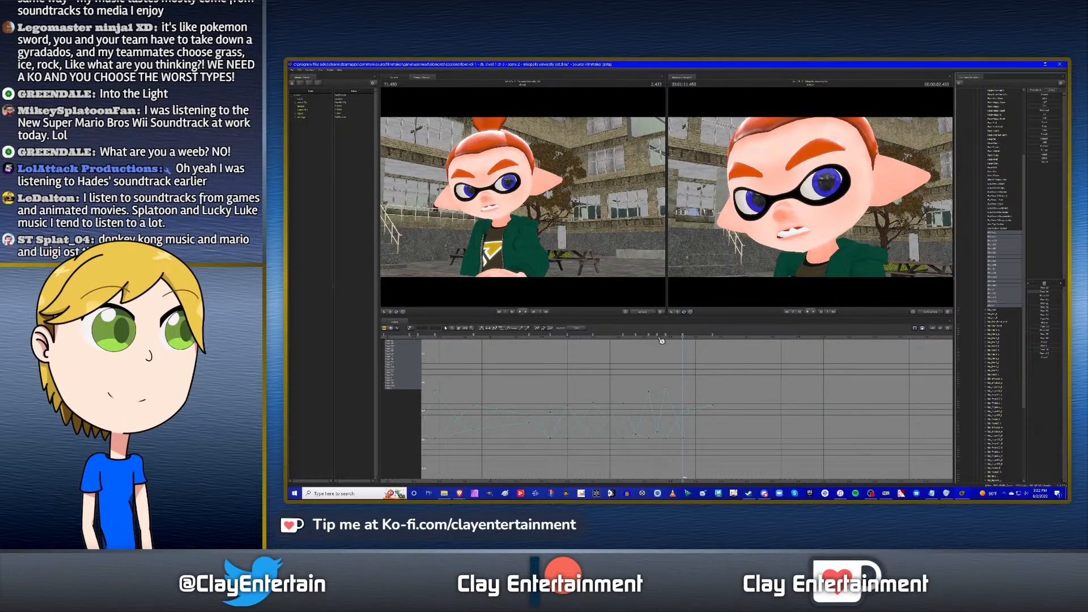
{"action": "left_click", "coordinate": [629, 339]}
{"action": "key", "text": "space"}
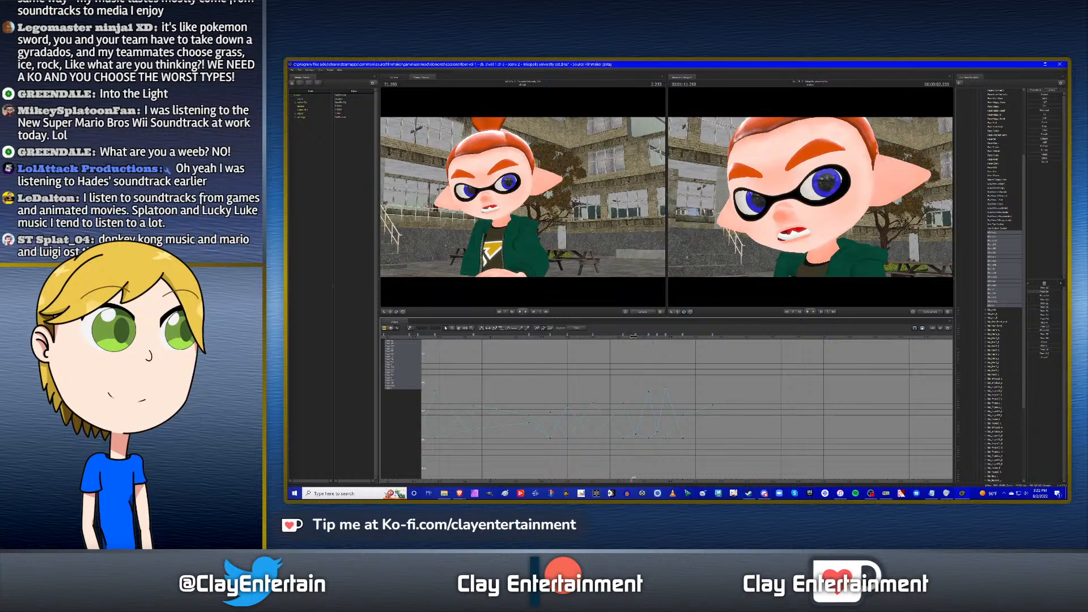
Retime the last open mouth pose to about 2.516 and replay the lip movement from an earlier point.
{"action": "left_click", "coordinate": [699, 341]}
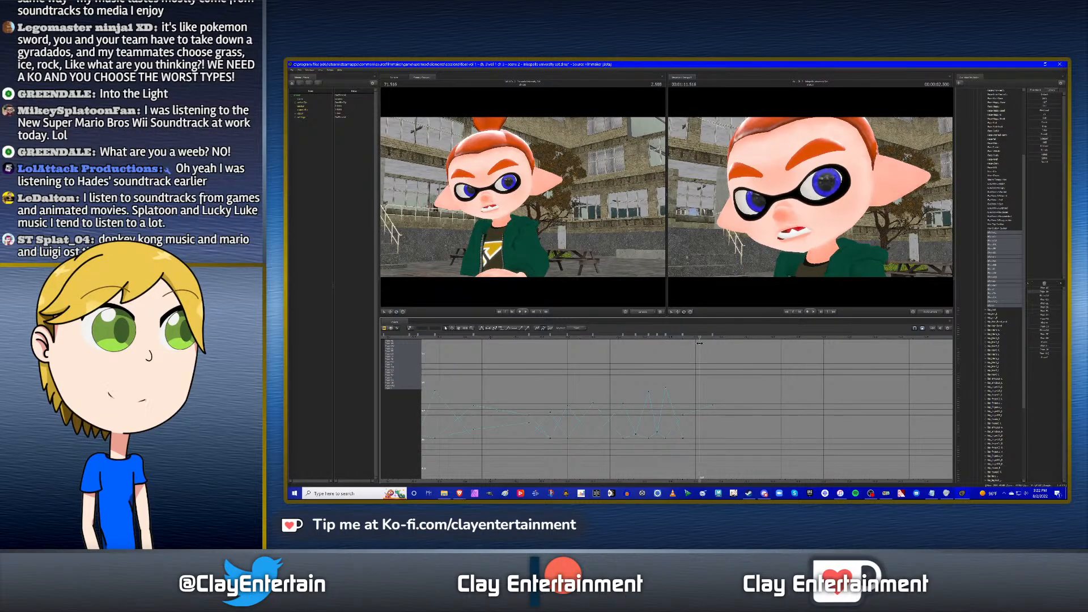
{"action": "left_click_drag", "start_coordinate": [699, 343], "coordinate": [704, 343]}
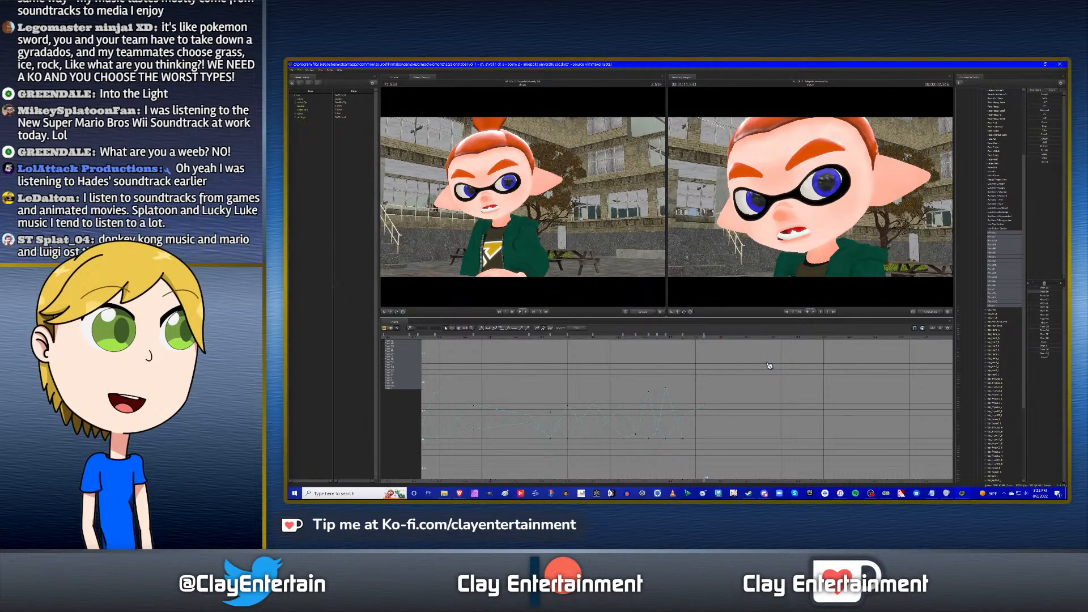
{"action": "left_click", "coordinate": [459, 328]}
{"action": "left_click_drag", "start_coordinate": [545, 352], "coordinate": [632, 382]}
{"action": "scroll", "coordinate": [695, 375], "scroll_direction": "down", "scroll_amount": 2}
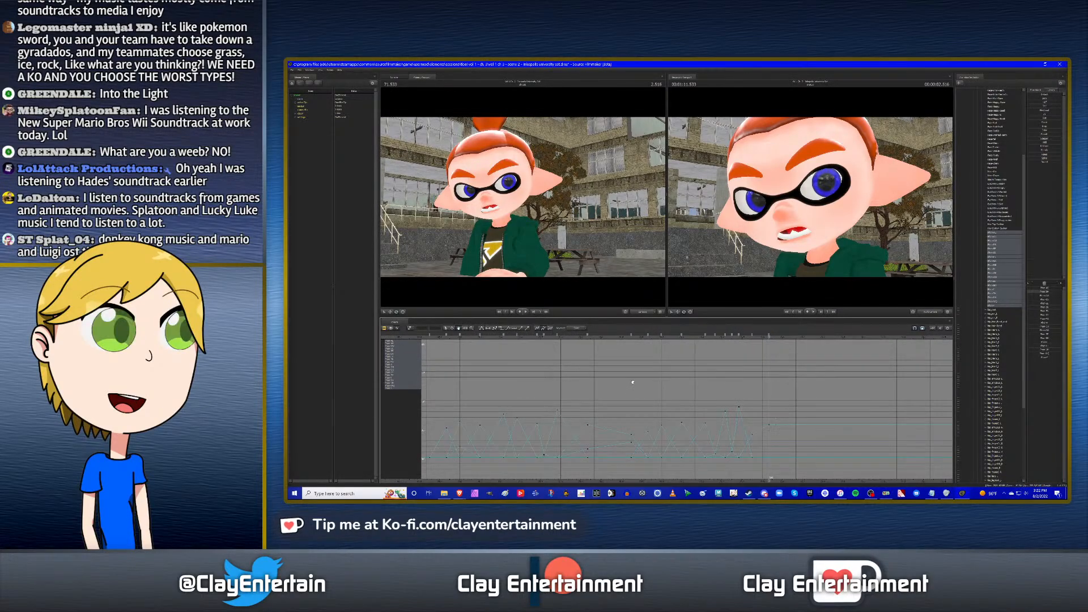
{"action": "left_click", "coordinate": [430, 336]}
{"action": "key", "text": "space"}
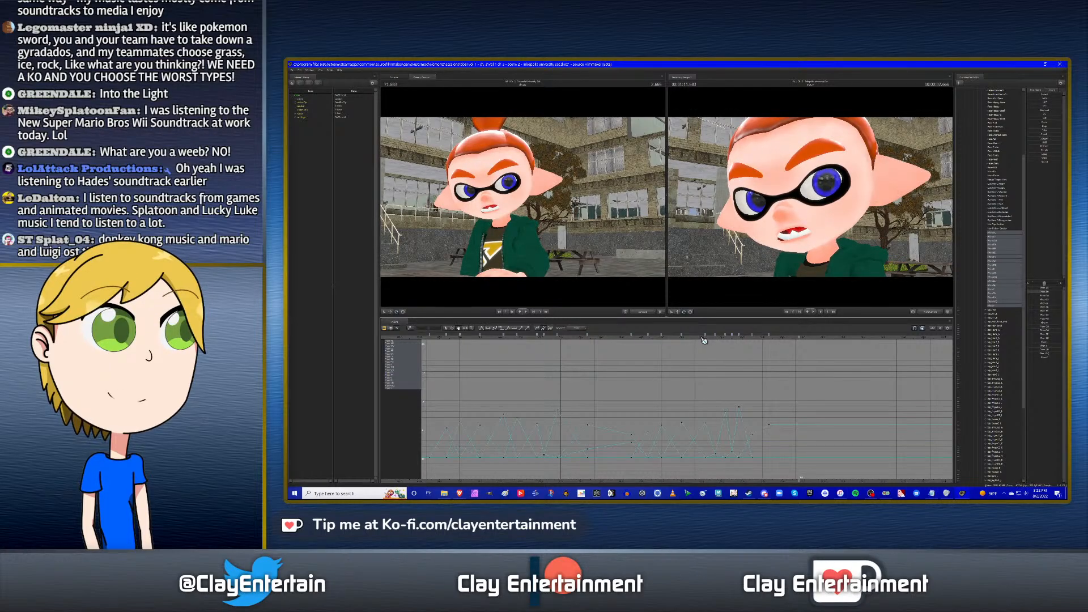
Keyframe a closed mouth at about 2.600 and step back to the open mouth pose at about 2.516.
{"action": "left_click", "coordinate": [780, 337]}
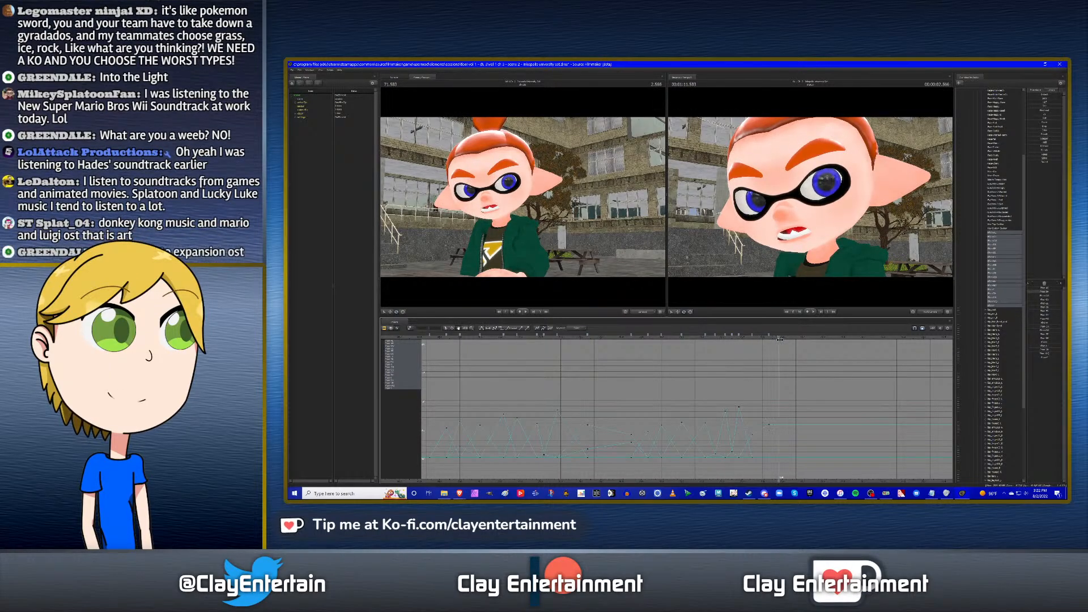
{"action": "left_click_drag", "start_coordinate": [779, 338], "coordinate": [783, 339]}
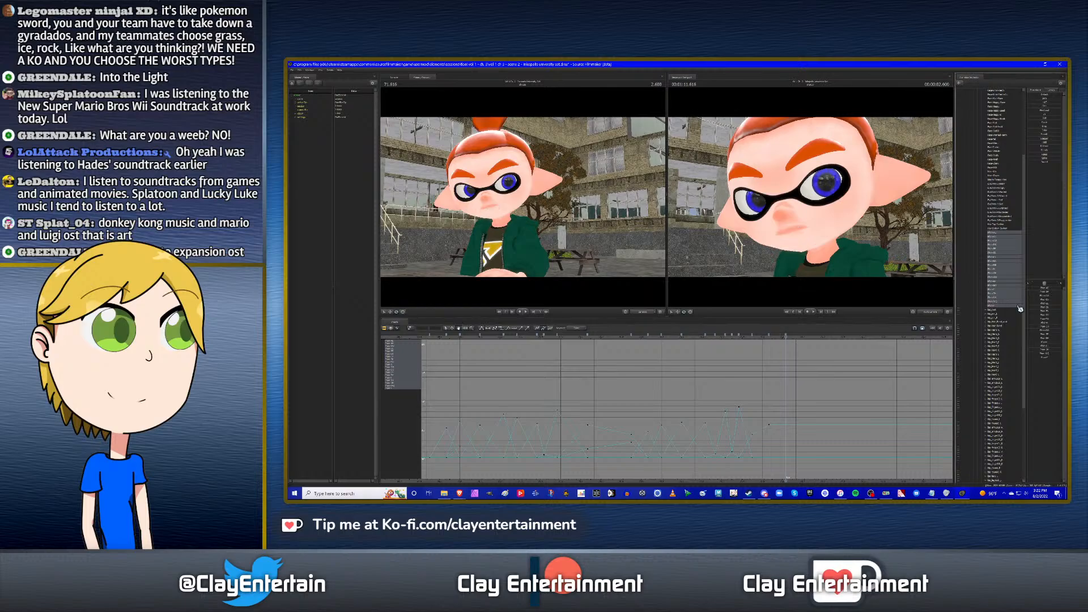
{"action": "left_click_drag", "start_coordinate": [1032, 304], "coordinate": [1048, 303]}
{"action": "key", "text": "Left"}
{"action": "key", "text": "Left"}
{"action": "key", "text": "Left"}
{"action": "key", "text": "Left"}
{"action": "key", "text": "Left"}
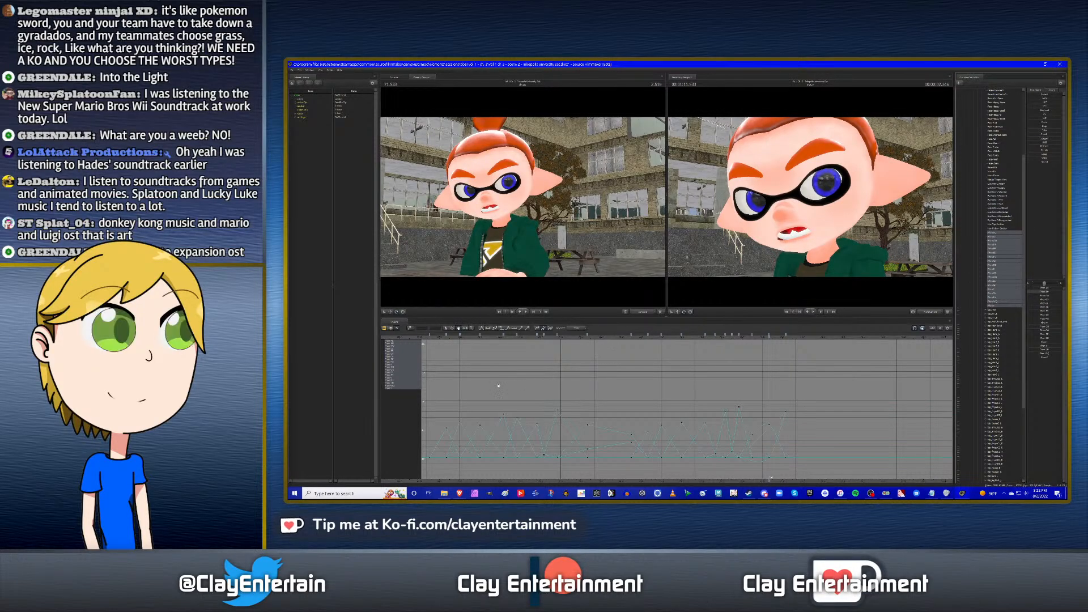
Select all the mouth keyframes in the graph and play back the lip-sync from its early part.
{"action": "scroll", "coordinate": [500, 385], "scroll_direction": "down", "scroll_amount": 1}
{"action": "left_click", "coordinate": [447, 328]}
{"action": "left_click_drag", "start_coordinate": [449, 366], "coordinate": [821, 482]}
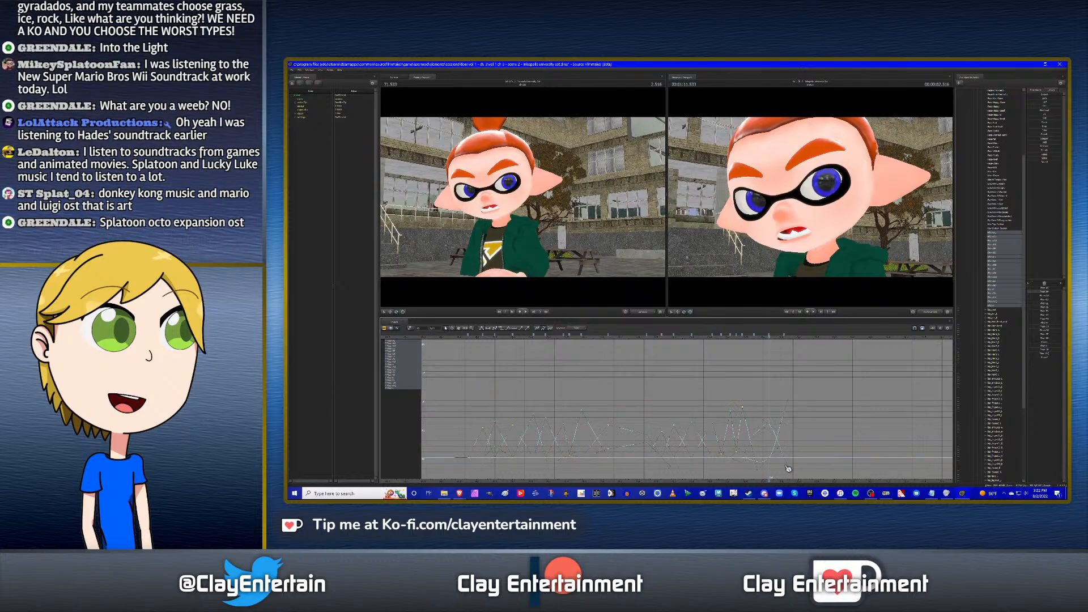
{"action": "left_click", "coordinate": [458, 334]}
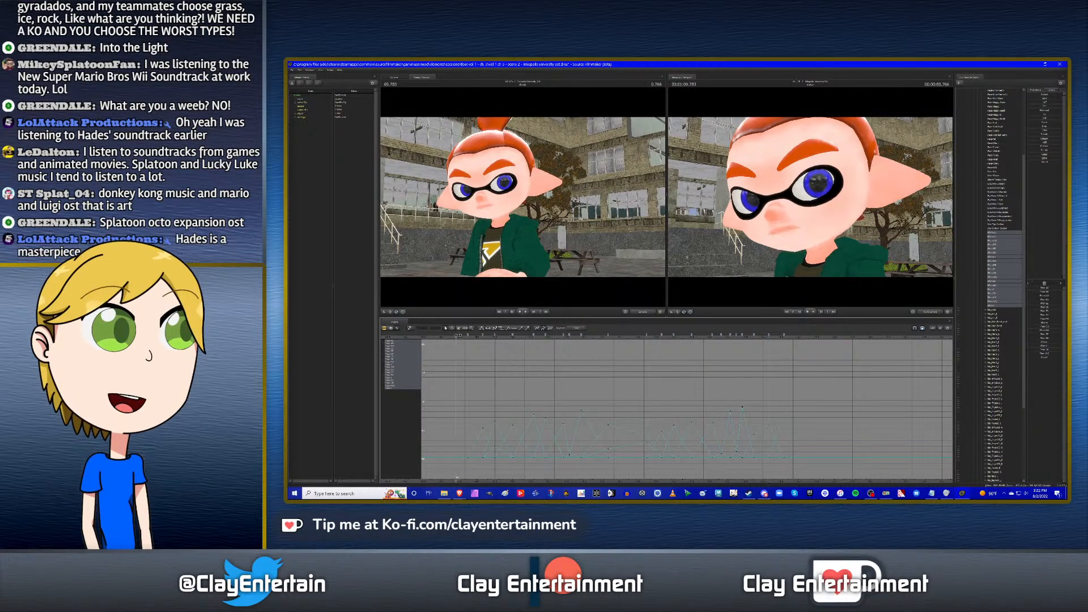
{"action": "key", "text": "space"}
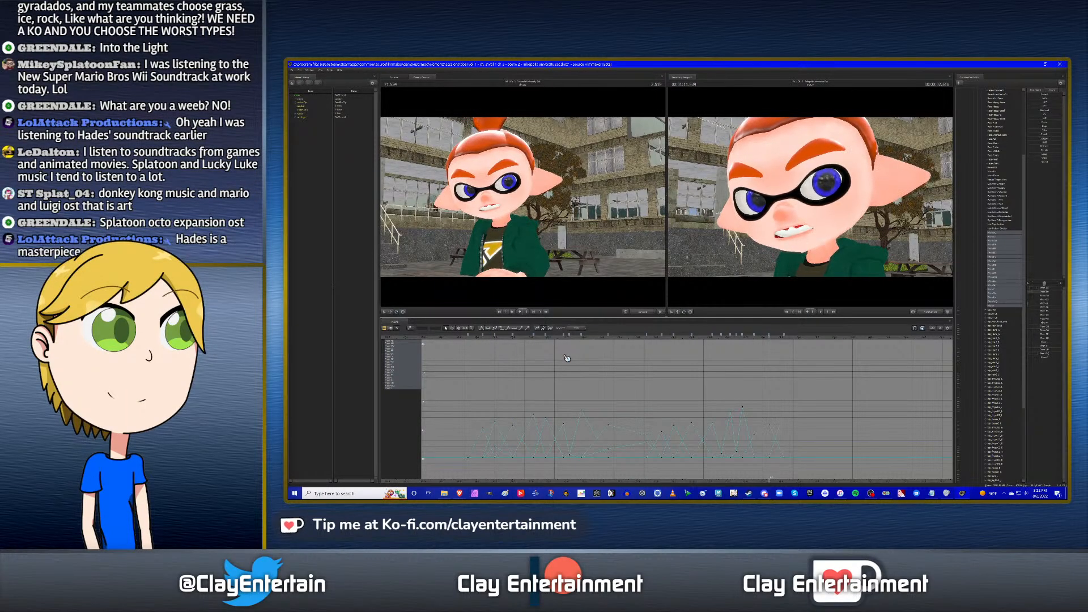
Examine the last stretch of the mouth curves around the final keyframes of the lip-sync.
{"action": "left_click", "coordinate": [459, 329]}
{"action": "left_click_drag", "start_coordinate": [770, 383], "coordinate": [640, 383]}
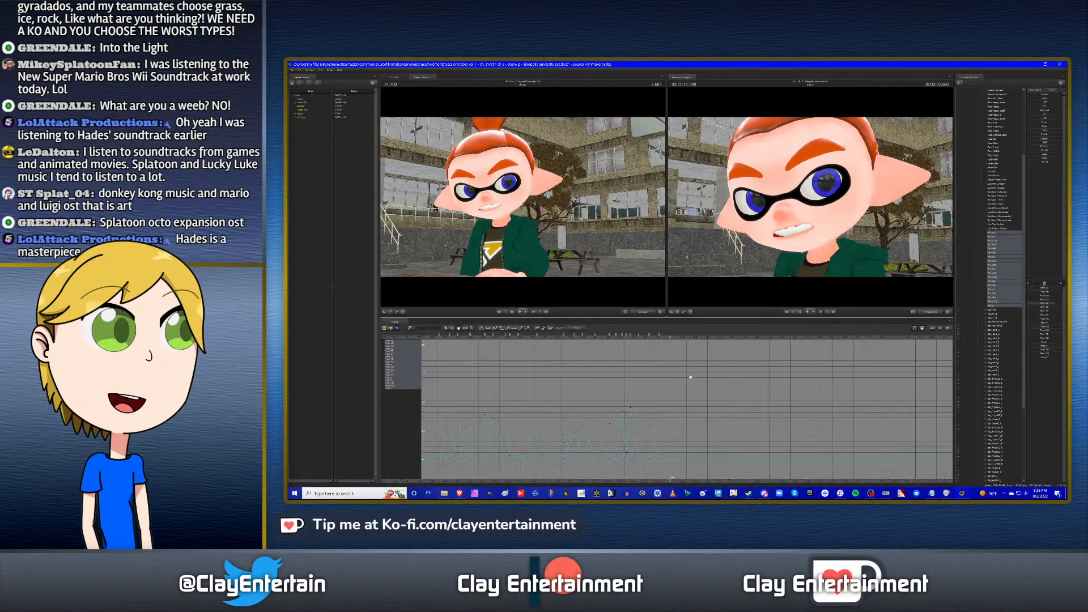
{"action": "scroll", "coordinate": [656, 374], "scroll_direction": "down", "scroll_amount": 5}
{"action": "left_click_drag", "start_coordinate": [644, 372], "coordinate": [676, 372]}
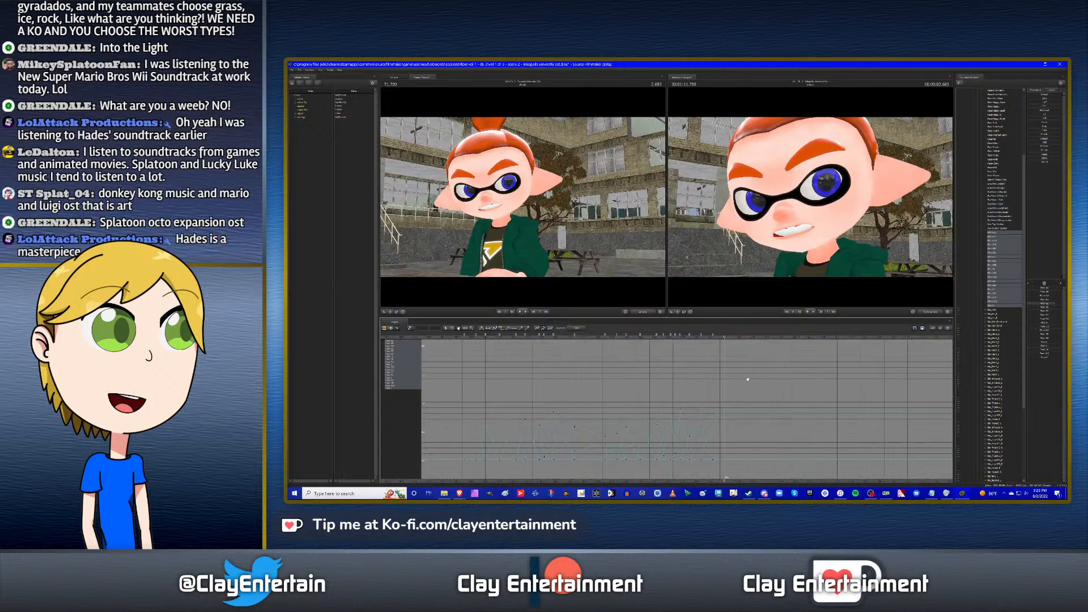
{"action": "scroll", "coordinate": [715, 379], "scroll_direction": "up", "scroll_amount": 5}
{"action": "middle_click_drag", "start_coordinate": [715, 379], "coordinate": [741, 374]}
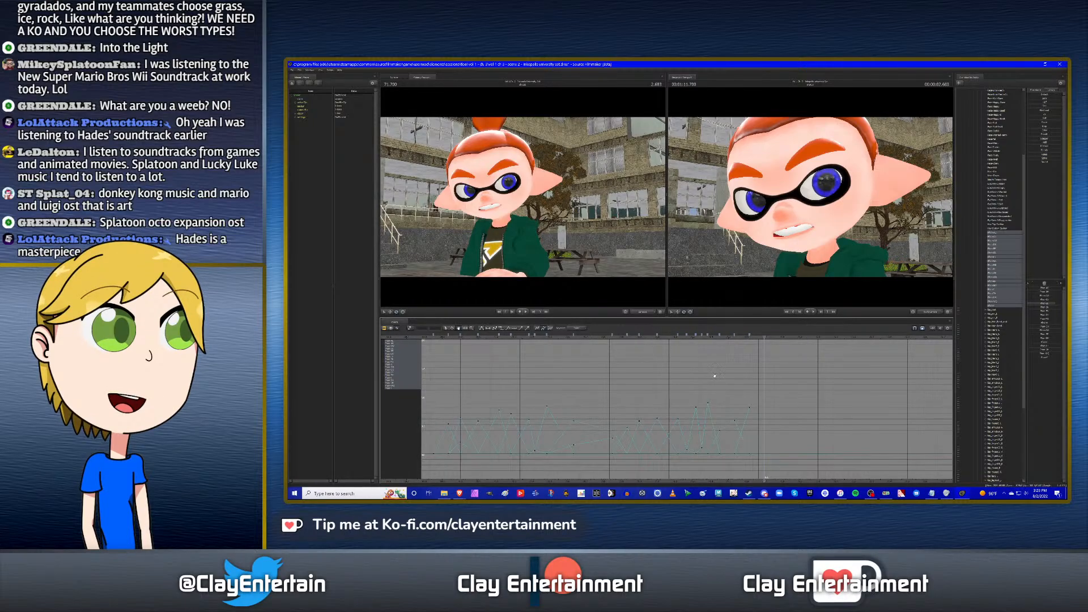
{"action": "middle_click_drag", "start_coordinate": [714, 375], "coordinate": [745, 371]}
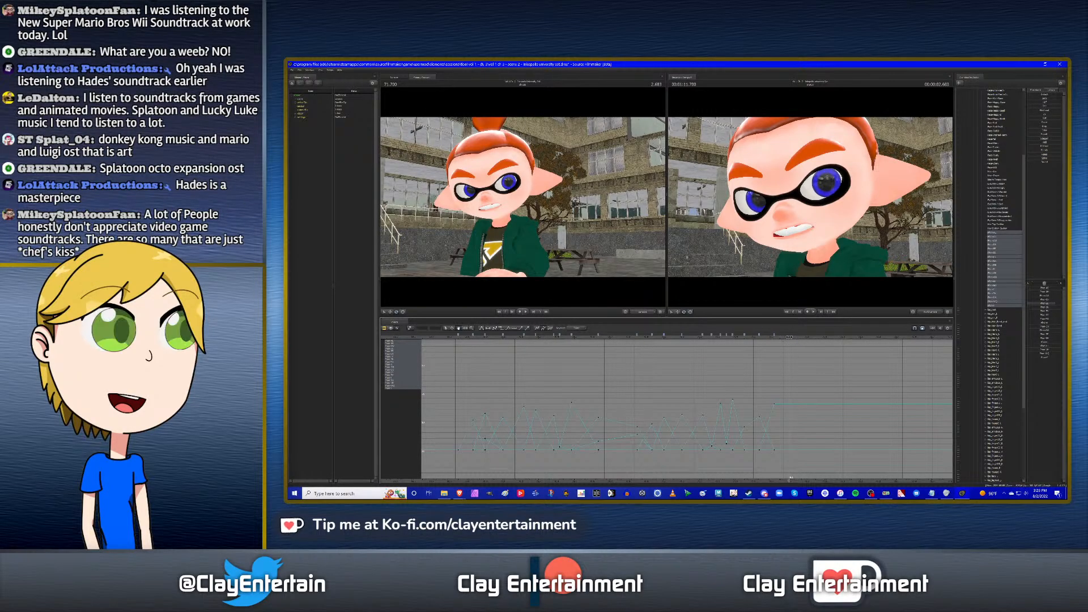
{"action": "scroll", "coordinate": [861, 361], "scroll_direction": "up", "scroll_amount": 1}
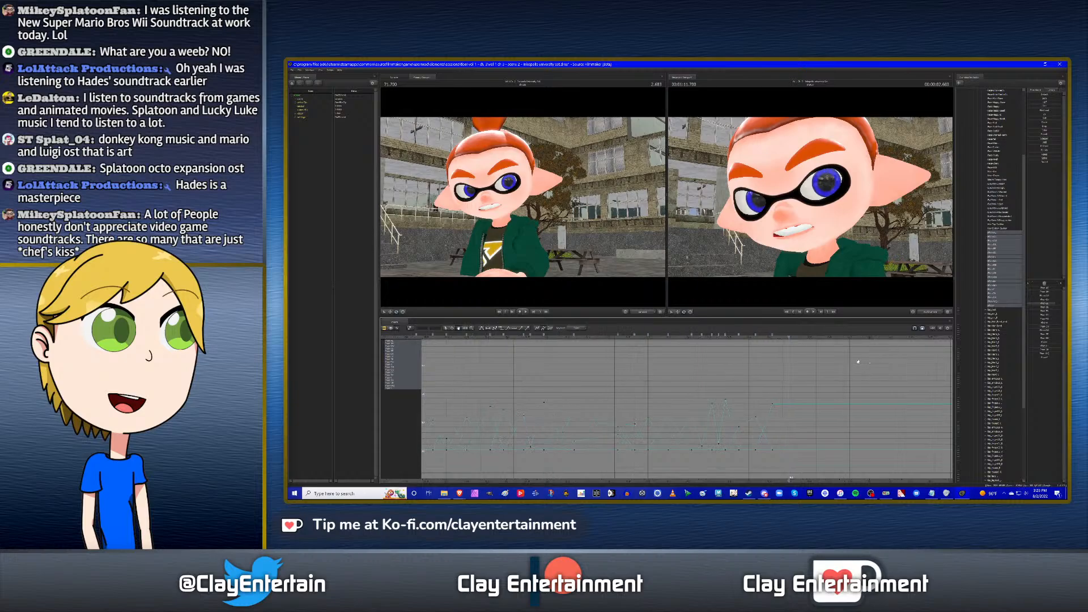
{"action": "middle_click_drag", "start_coordinate": [776, 364], "coordinate": [859, 359]}
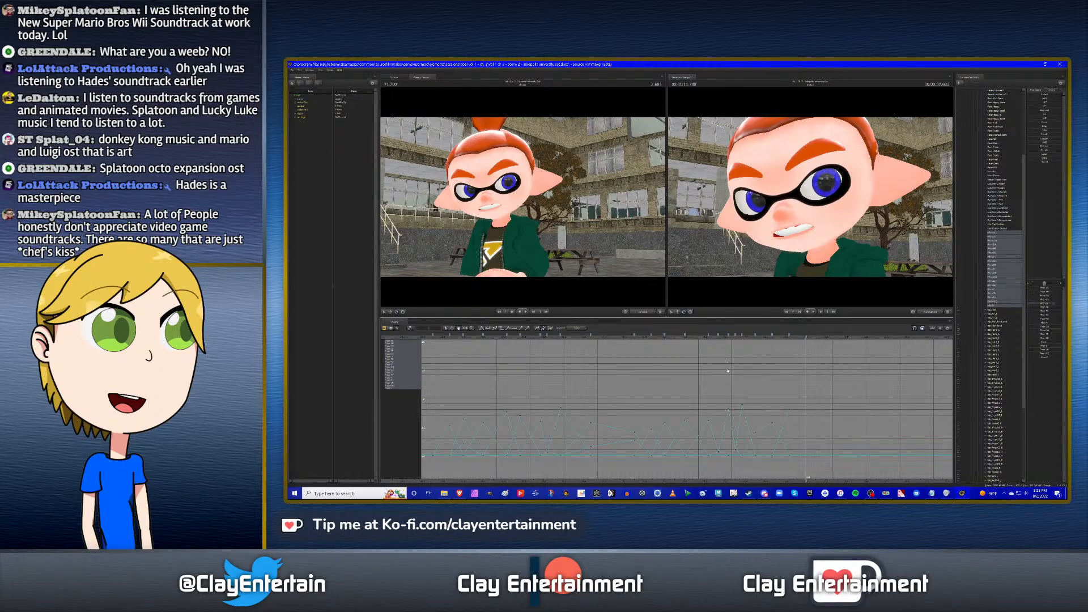
{"action": "middle_click_drag", "start_coordinate": [752, 363], "coordinate": [780, 368]}
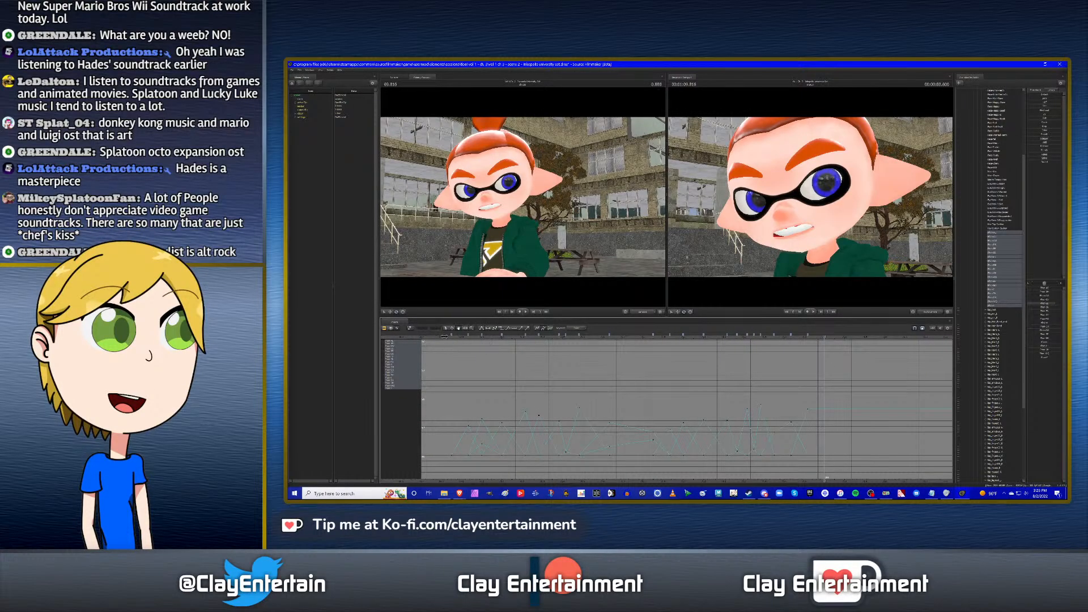
Play through the spoken line and key the next open mouth shape with the face sliders at about 71.9 s.
{"action": "key", "text": "space"}
{"action": "left_click_drag", "start_coordinate": [748, 339], "coordinate": [808, 350]}
{"action": "middle_click_drag", "start_coordinate": [797, 372], "coordinate": [770, 376]}
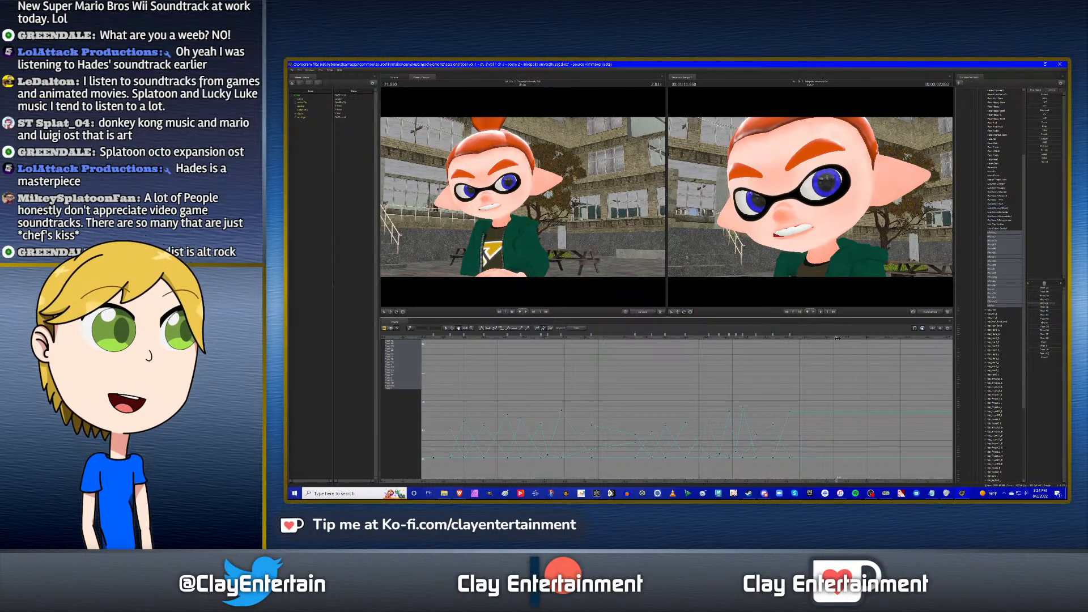
{"action": "left_click", "coordinate": [639, 339]}
{"action": "left_click_drag", "start_coordinate": [639, 339], "coordinate": [808, 341]}
{"action": "left_click_drag", "start_coordinate": [1055, 307], "coordinate": [1028, 291]}
{"action": "key", "text": "Up"}
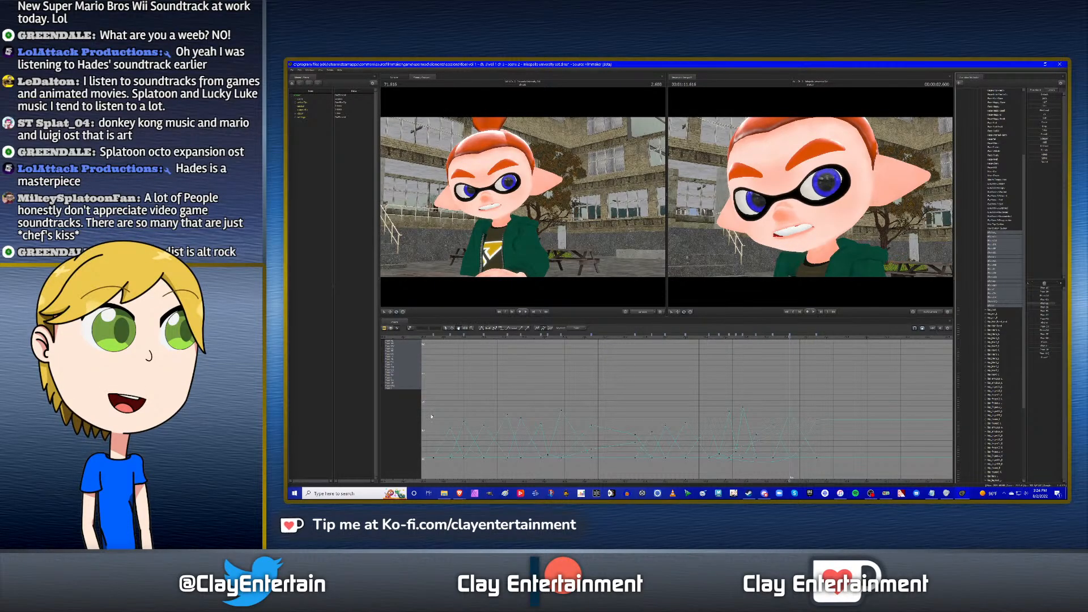
Select the mouth keyframes, adjust their tangents to remove the curve overshoot, and replay the lip-sync.
{"action": "left_click_drag", "start_coordinate": [834, 467], "coordinate": [834, 467]}
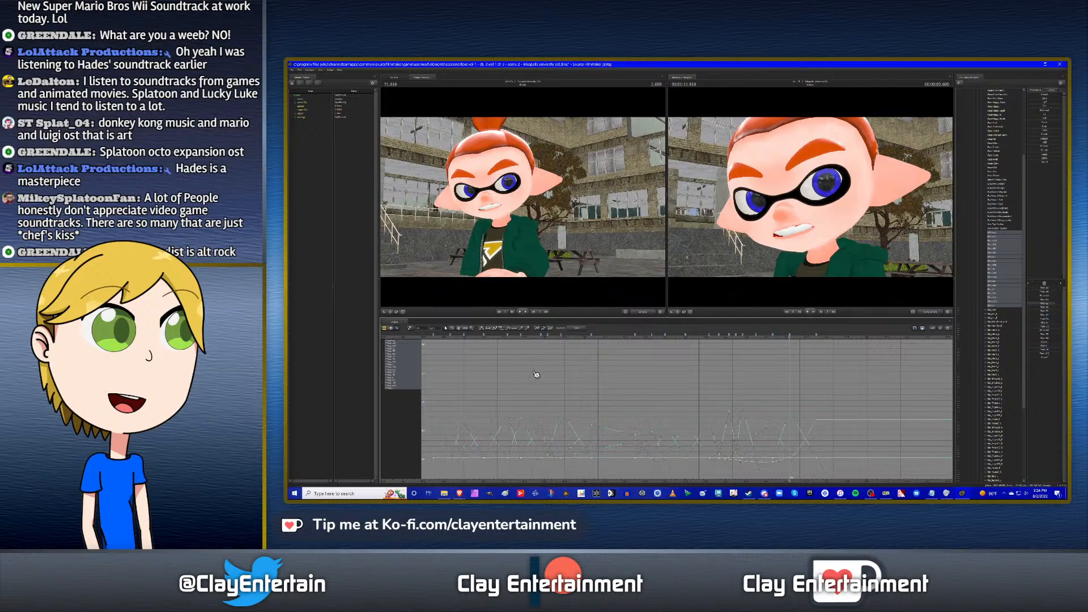
{"action": "left_click", "coordinate": [481, 329]}
{"action": "left_click", "coordinate": [446, 340]}
{"action": "key", "text": "space"}
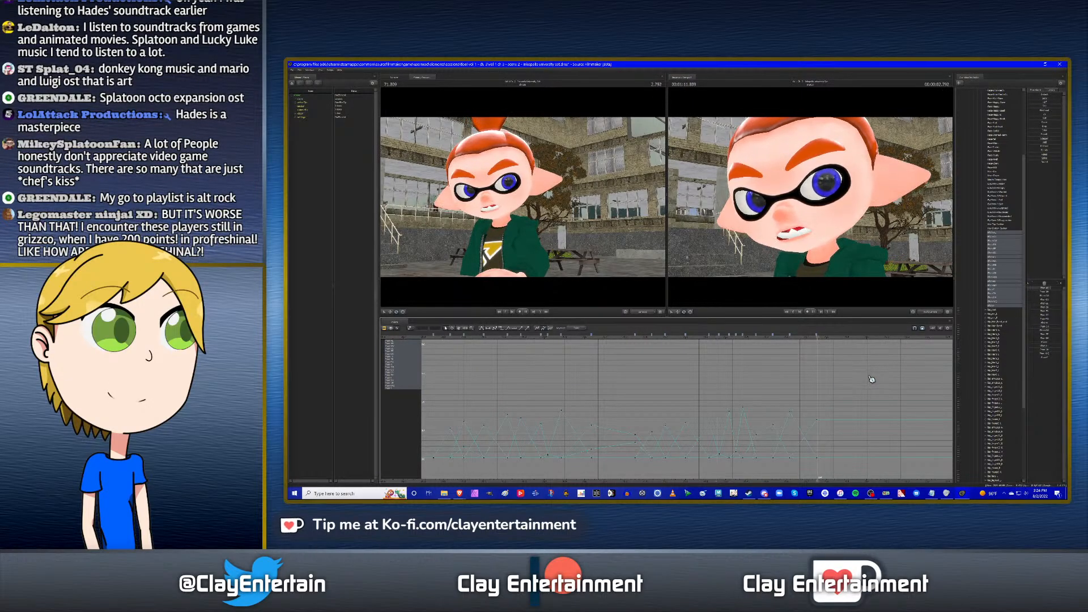
Key the closed mouth at about 72 s and replay the lip-sync from near its start.
{"action": "left_click", "coordinate": [819, 340]}
{"action": "left_click_drag", "start_coordinate": [786, 347], "coordinate": [866, 352]}
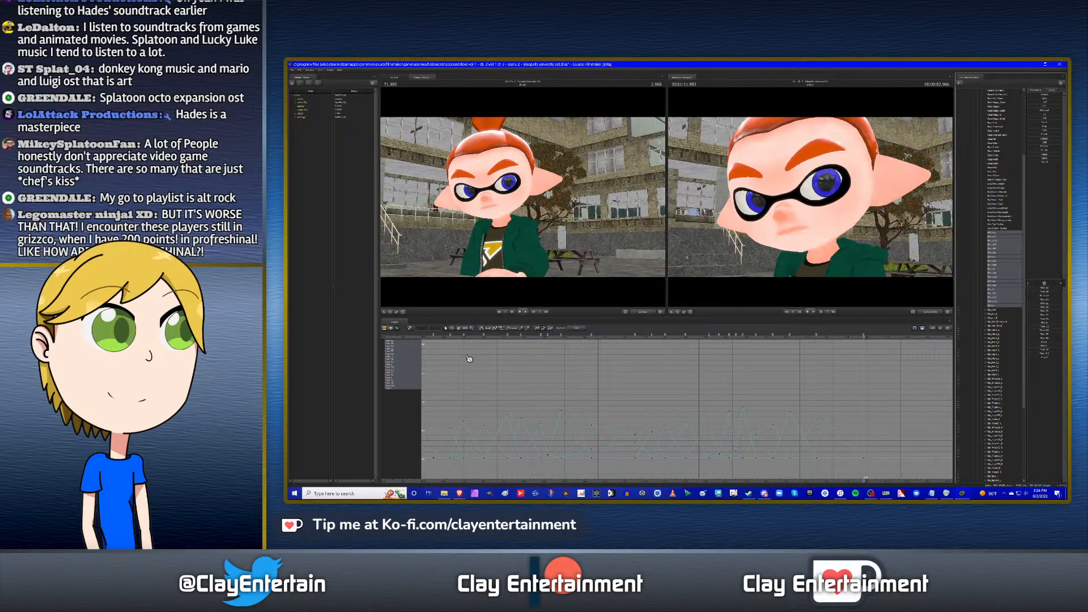
{"action": "left_click", "coordinate": [434, 342]}
{"action": "key", "text": "space"}
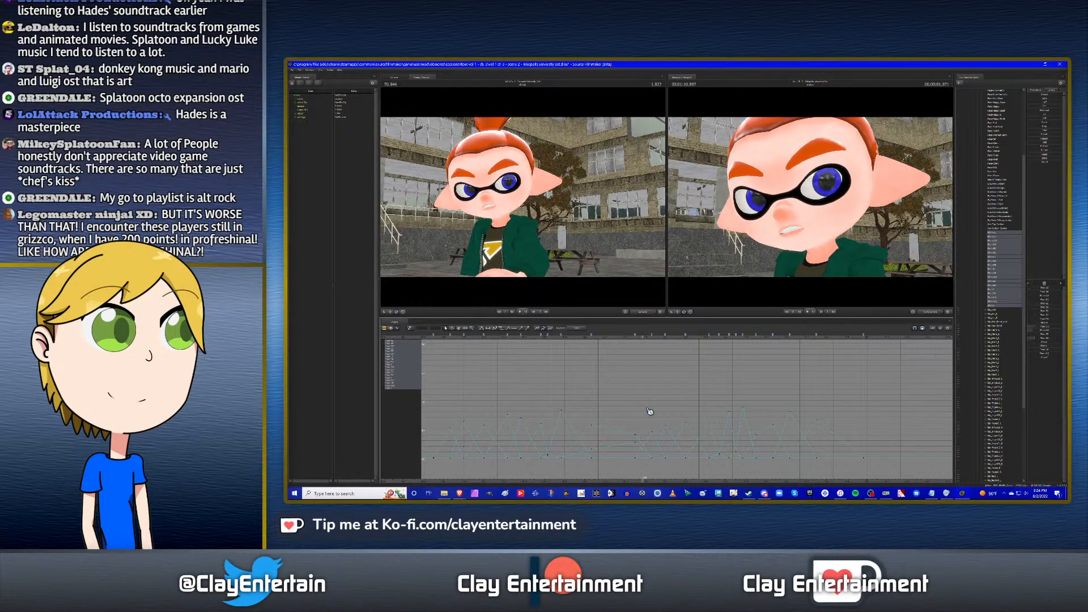
Play the shot past the last mouth keyframe to listen for the next spoken sound.
{"action": "scroll", "coordinate": [654, 404], "scroll_direction": "down", "scroll_amount": 3}
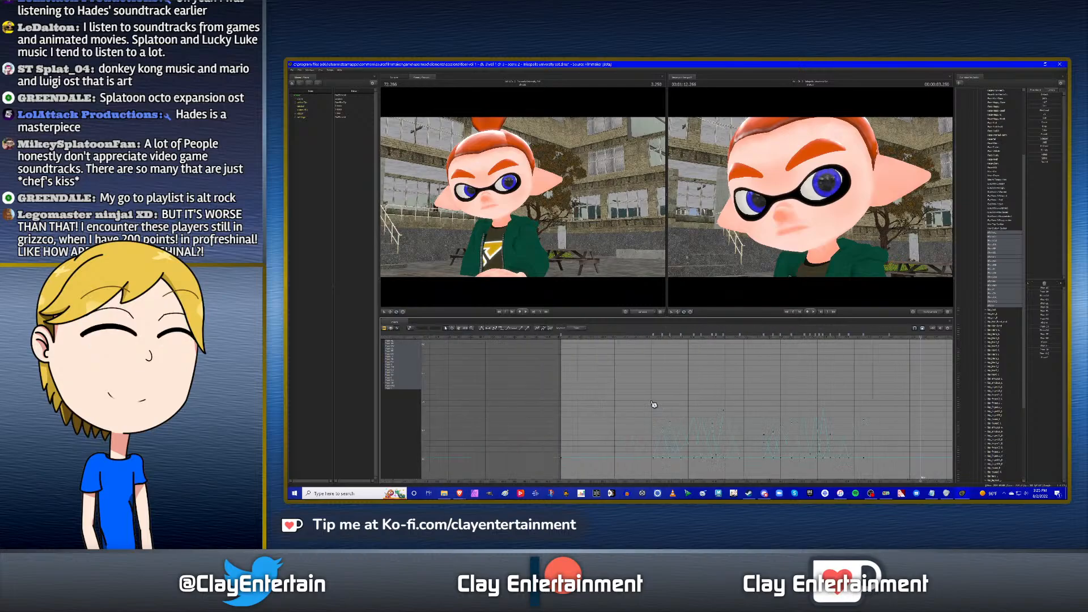
{"action": "left_click", "coordinate": [459, 329]}
{"action": "left_click_drag", "start_coordinate": [790, 364], "coordinate": [581, 361]}
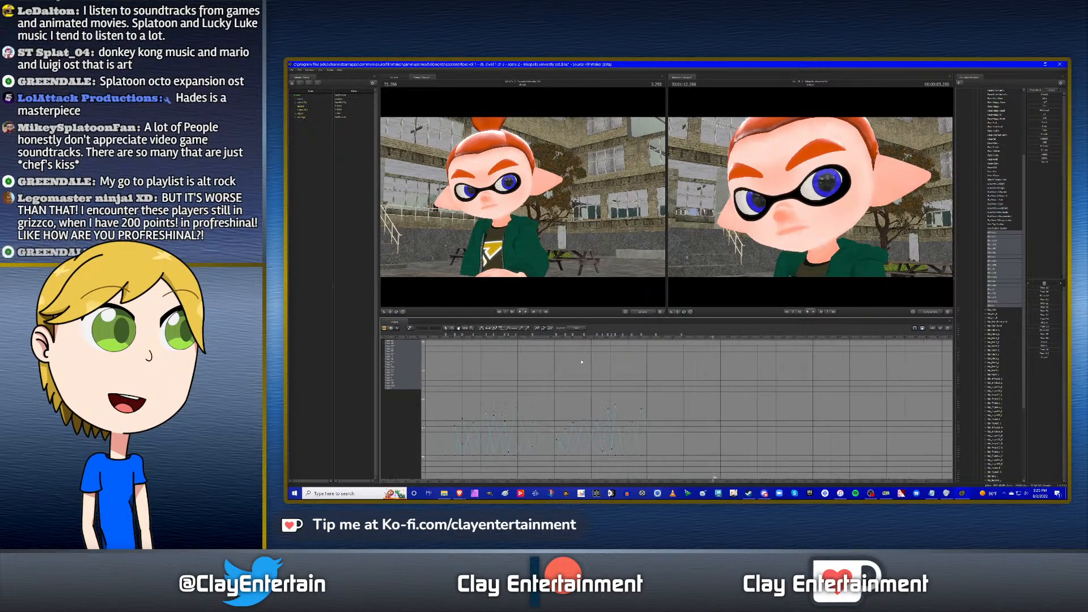
{"action": "scroll", "coordinate": [626, 370], "scroll_direction": "down", "scroll_amount": 3}
{"action": "left_click", "coordinate": [544, 339]}
{"action": "key", "text": "space"}
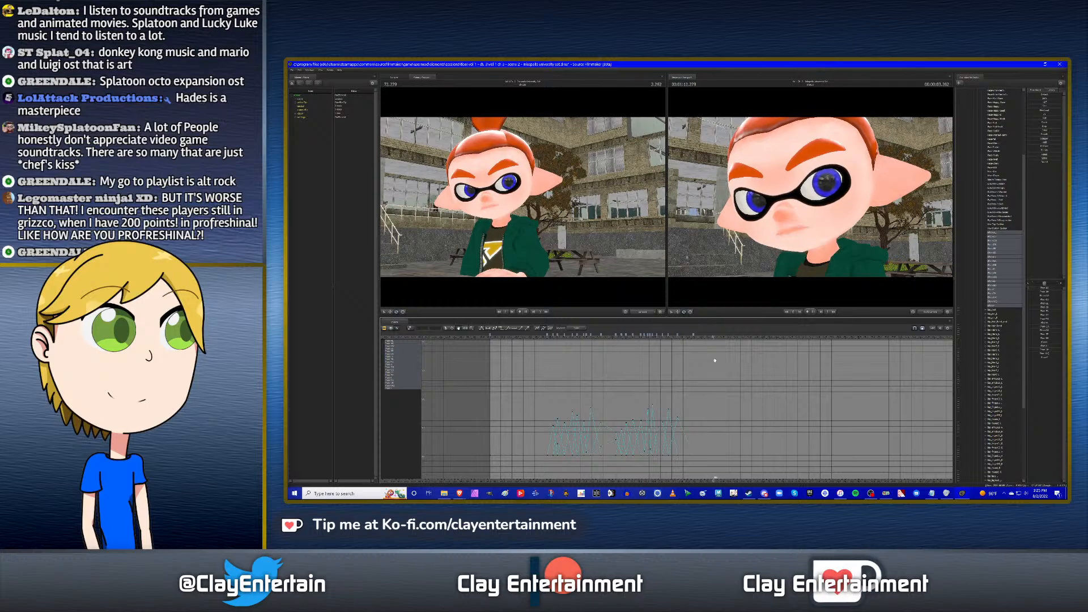
{"action": "key", "text": "Up"}
{"action": "middle_click_drag", "start_coordinate": [751, 367], "coordinate": [583, 368]}
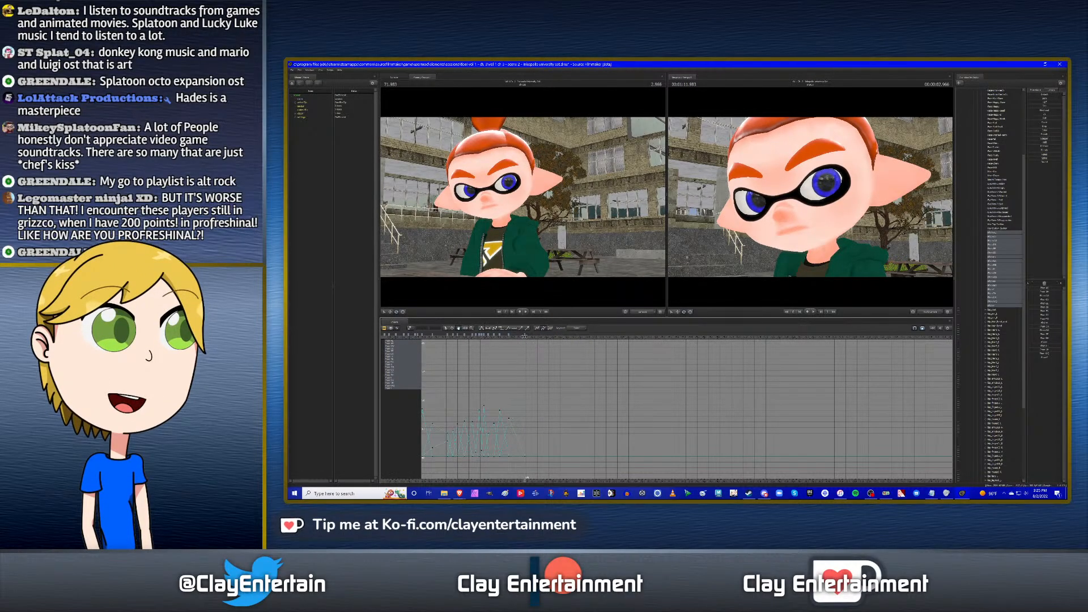
Key the closed mouth again at about 73.4 s and remove the curve overshoot between the two closed-mouth keyframes.
{"action": "mouse_move", "coordinate": [524, 336]}
{"action": "left_mouse_down"}
{"action": "mouse_move", "coordinate": [639, 340]}
{"action": "mouse_move", "coordinate": [617, 341]}
{"action": "left_mouse_up"}
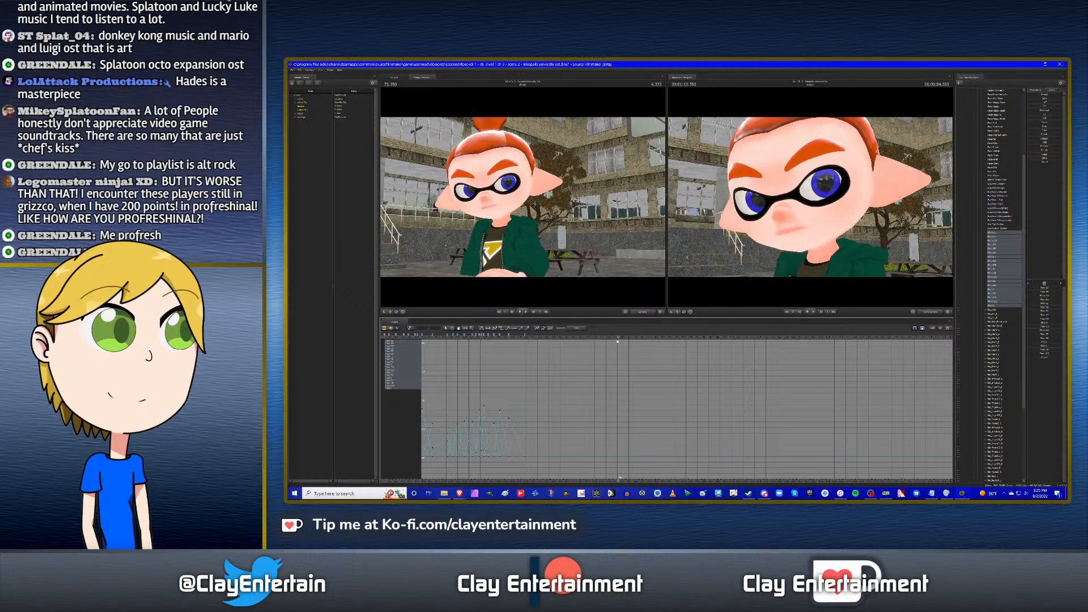
{"action": "scroll", "coordinate": [618, 381], "scroll_direction": "up", "scroll_amount": 4}
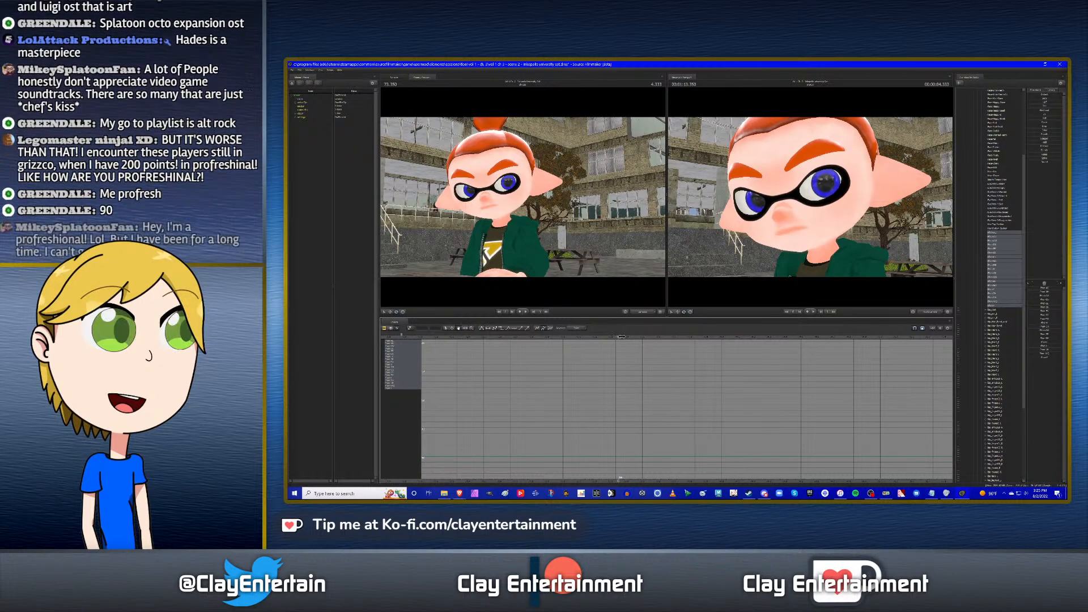
{"action": "left_click_drag", "start_coordinate": [619, 336], "coordinate": [624, 337]}
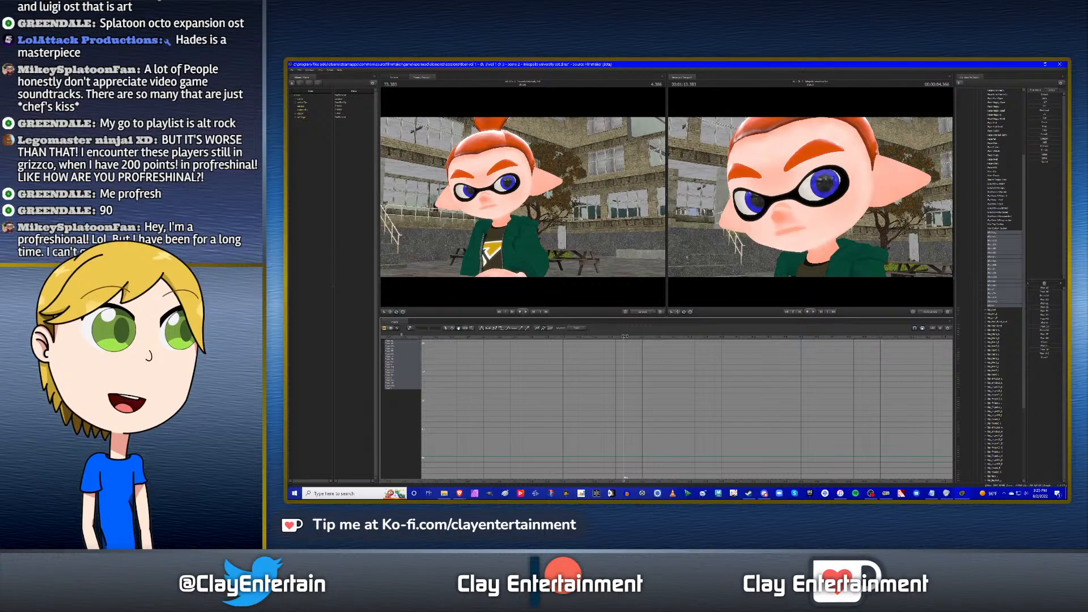
{"action": "scroll", "coordinate": [663, 413], "scroll_direction": "down", "scroll_amount": 6}
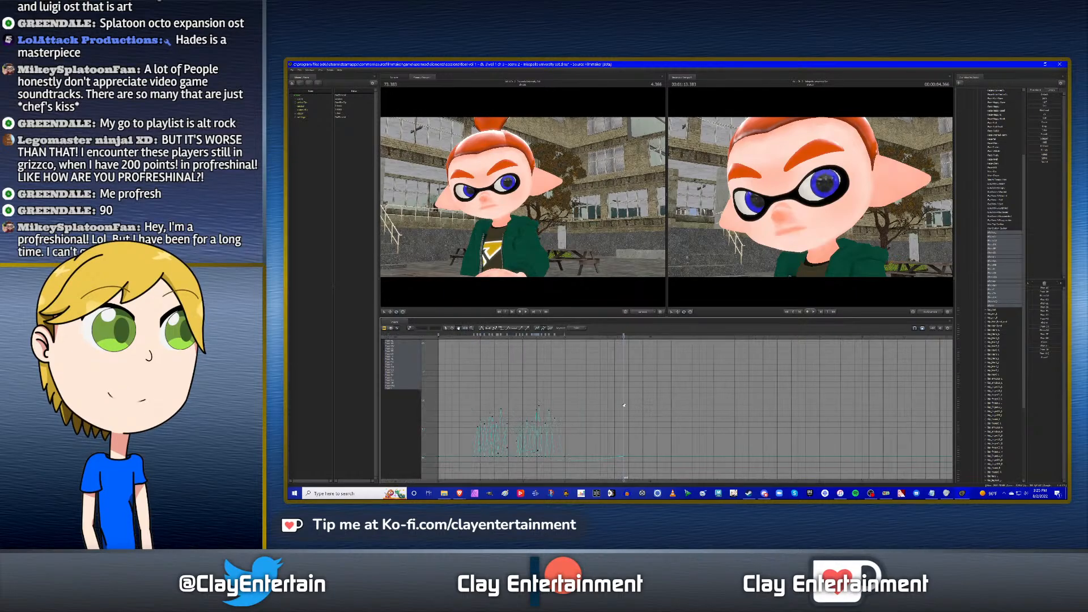
{"action": "left_click", "coordinate": [446, 329]}
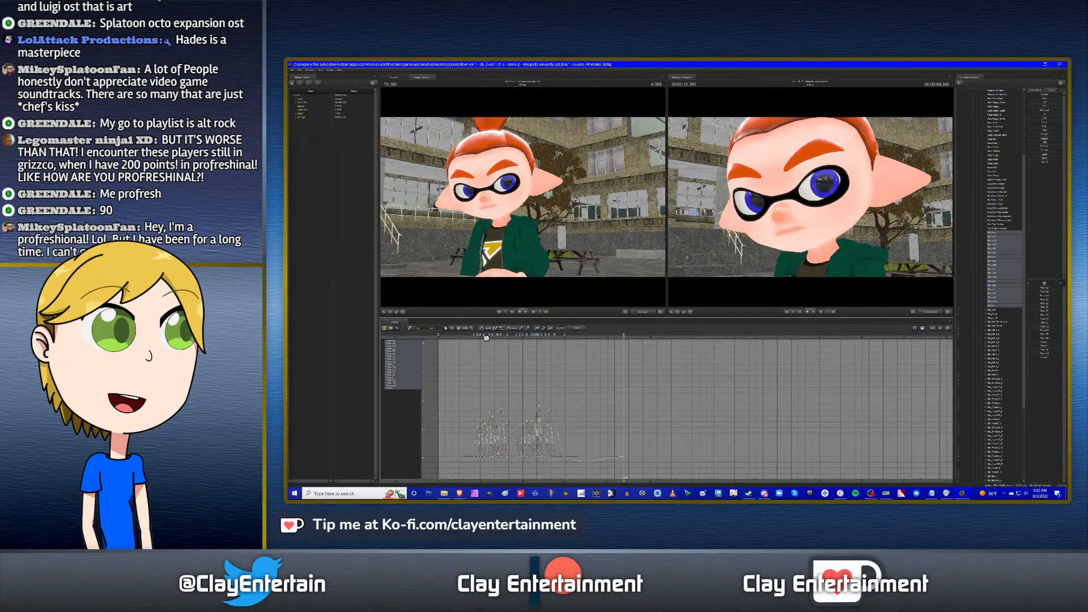
{"action": "scroll", "coordinate": [658, 390], "scroll_direction": "up", "scroll_amount": 2}
{"action": "scroll", "coordinate": [655, 389], "scroll_direction": "up", "scroll_amount": 2}
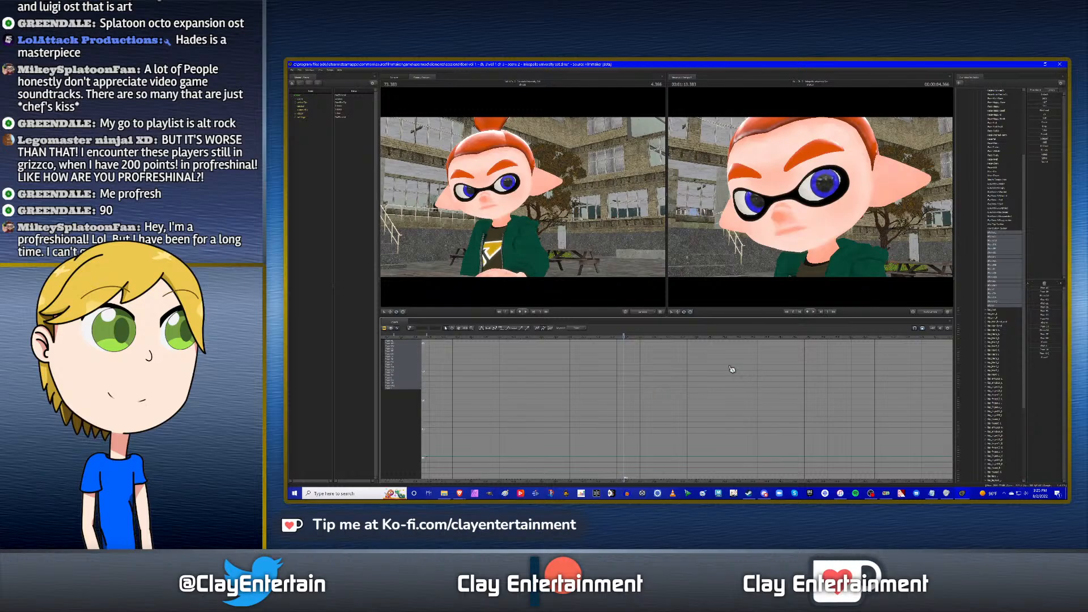
Key an open, teeth-showing mouth shape with the face sliders at about 73.5 s.
{"action": "left_click_drag", "start_coordinate": [624, 336], "coordinate": [639, 336]}
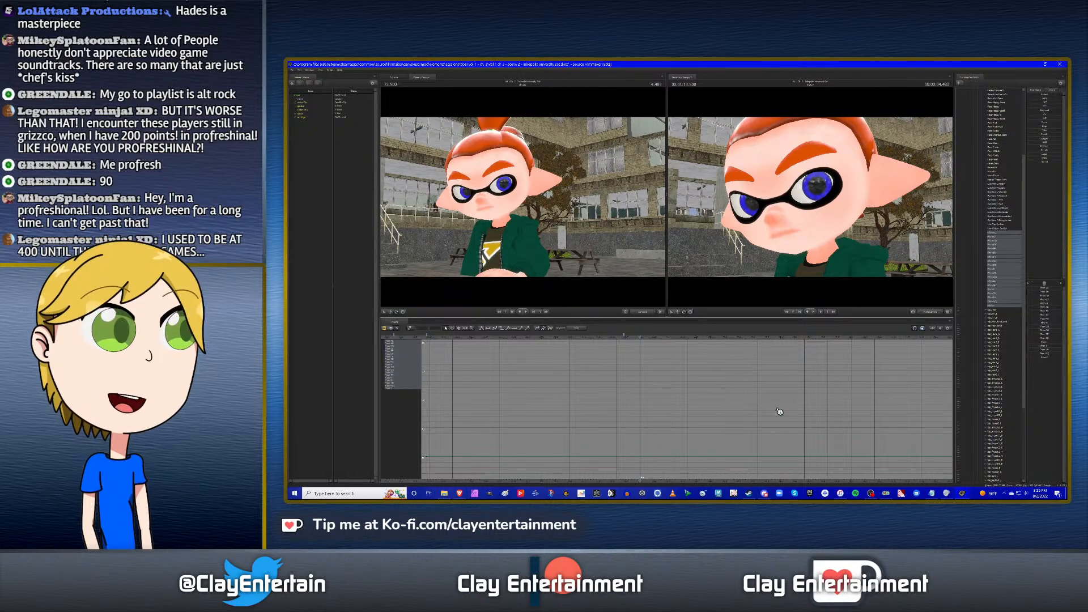
{"action": "left_click", "coordinate": [459, 329]}
{"action": "left_click_drag", "start_coordinate": [682, 378], "coordinate": [750, 385]}
{"action": "scroll", "coordinate": [673, 381], "scroll_direction": "up", "scroll_amount": 1}
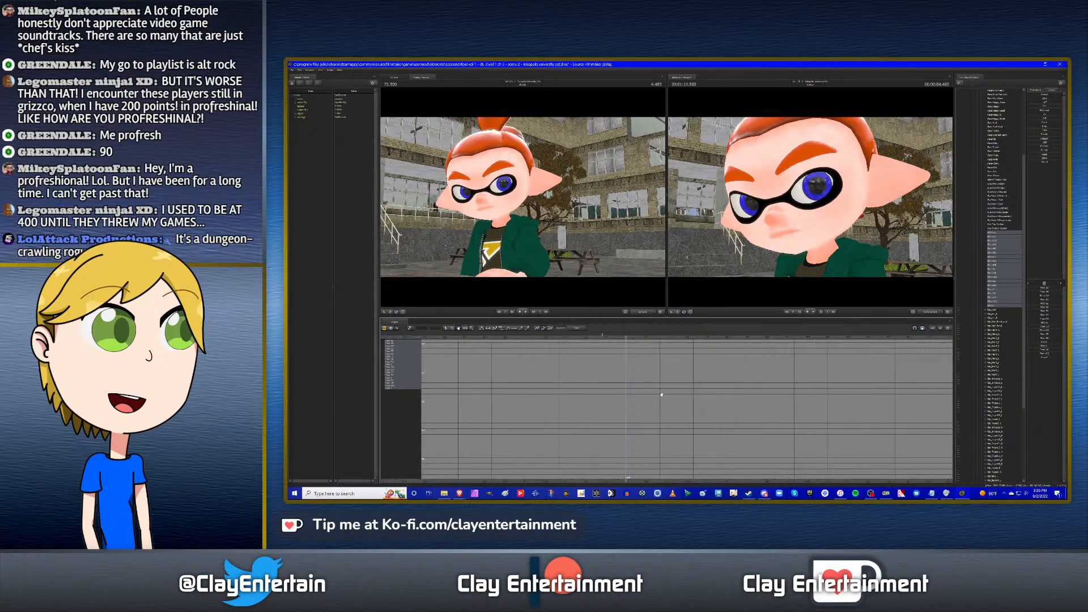
{"action": "left_click", "coordinate": [596, 338]}
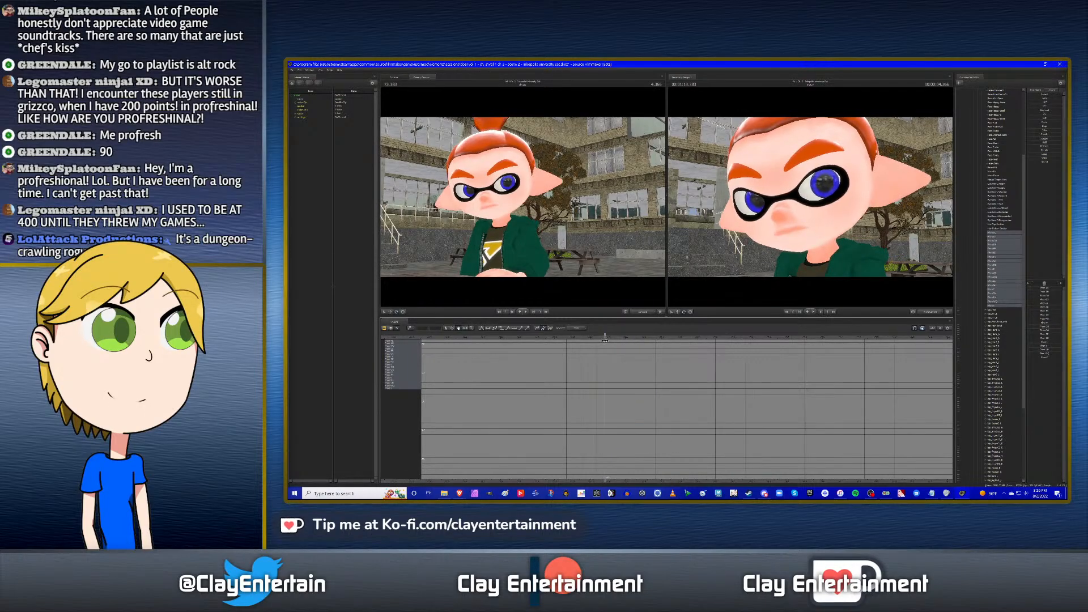
{"action": "left_click_drag", "start_coordinate": [596, 338], "coordinate": [628, 343]}
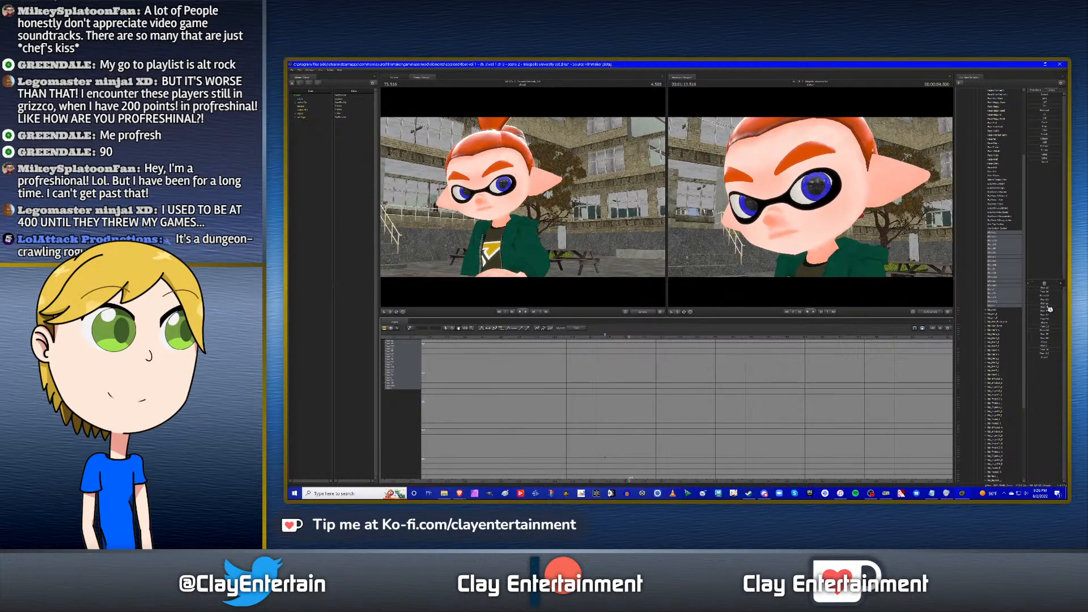
{"action": "left_click_drag", "start_coordinate": [1035, 305], "coordinate": [1054, 304]}
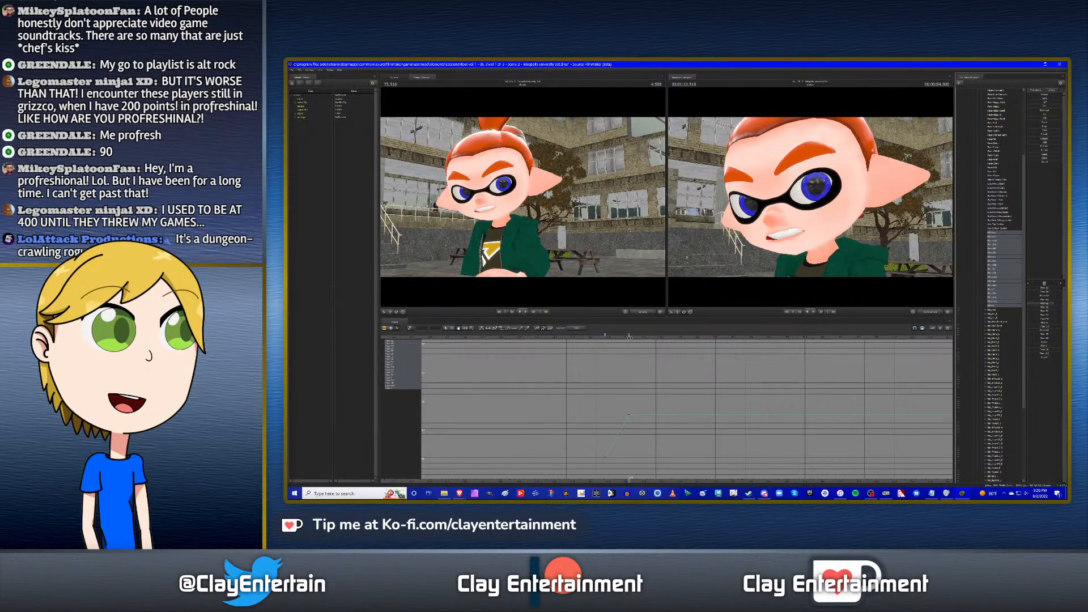
Review the mouth opening, and key the following mouth shape with the face sliders at about 73.6 s.
{"action": "left_click_drag", "start_coordinate": [628, 337], "coordinate": [599, 344]}
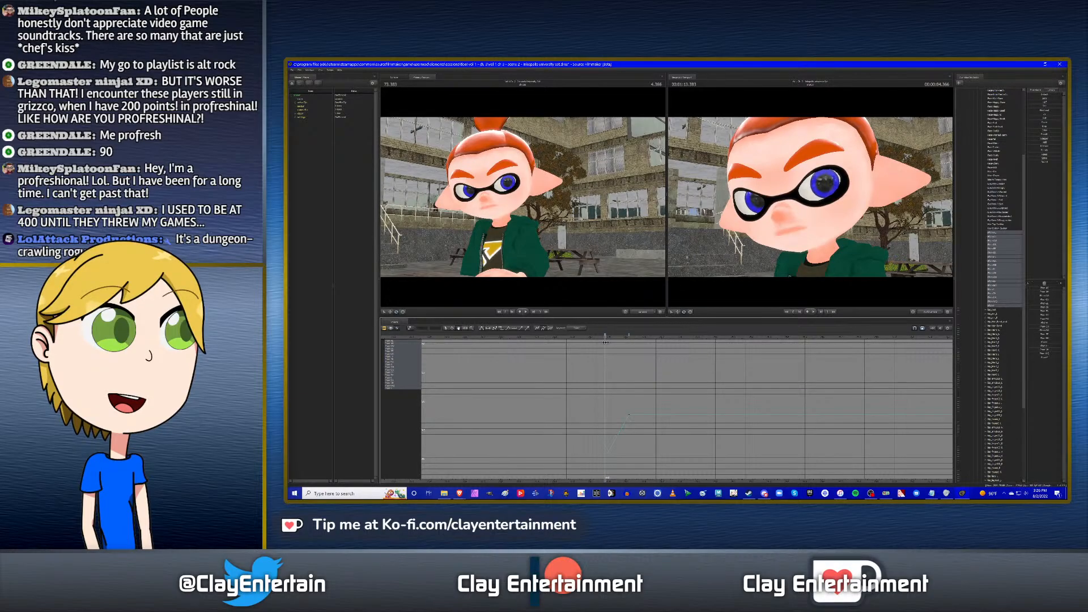
{"action": "left_click_drag", "start_coordinate": [605, 342], "coordinate": [643, 354]}
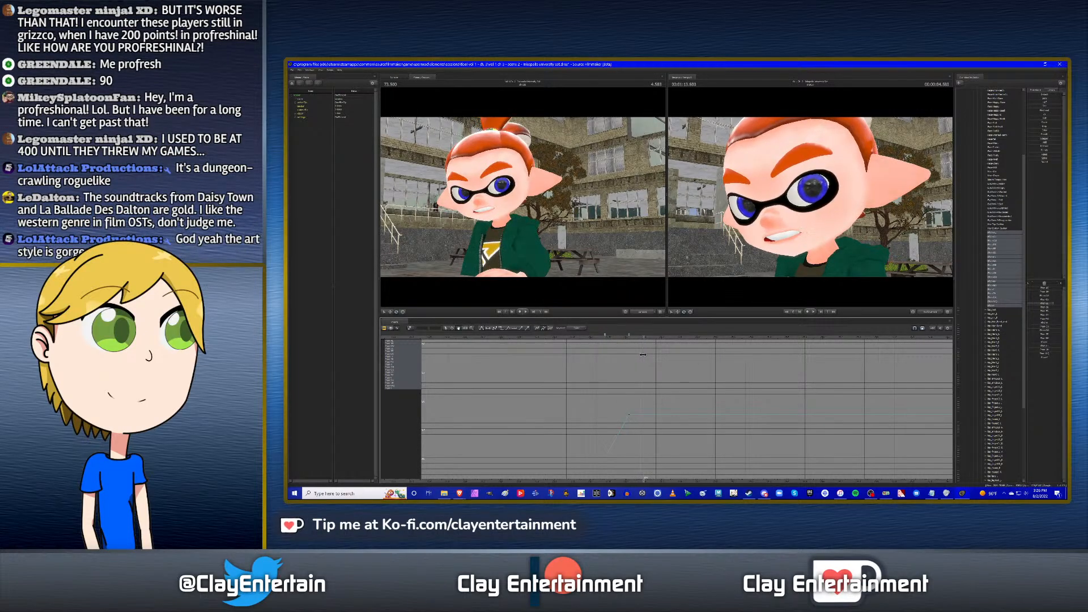
{"action": "mouse_move", "coordinate": [1056, 305]}
{"action": "left_mouse_down"}
{"action": "mouse_move", "coordinate": [1057, 290]}
{"action": "mouse_move", "coordinate": [1061, 304]}
{"action": "left_mouse_up"}
Remove the overshoot from the curves between the new mouth keyframes and recheck the movement up to about 73.6 s.
{"action": "key", "text": "Left"}
{"action": "key", "text": "Left"}
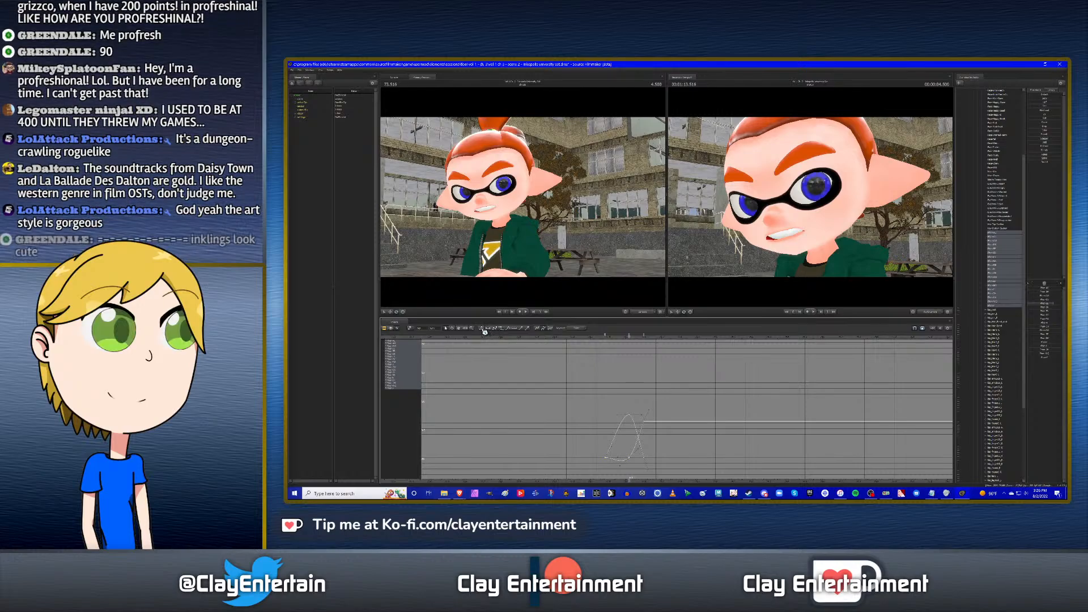
{"action": "left_click", "coordinate": [596, 337]}
{"action": "left_click", "coordinate": [644, 351]}
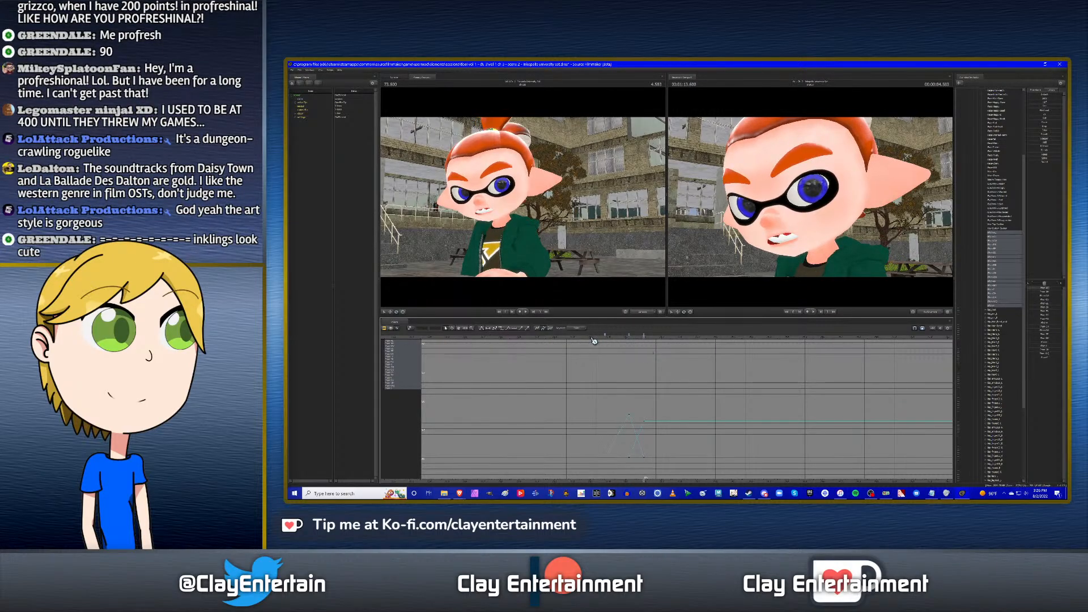
Key the next mouth shape with the face sliders at about 73.7 s.
{"action": "left_click_drag", "start_coordinate": [594, 340], "coordinate": [665, 340]}
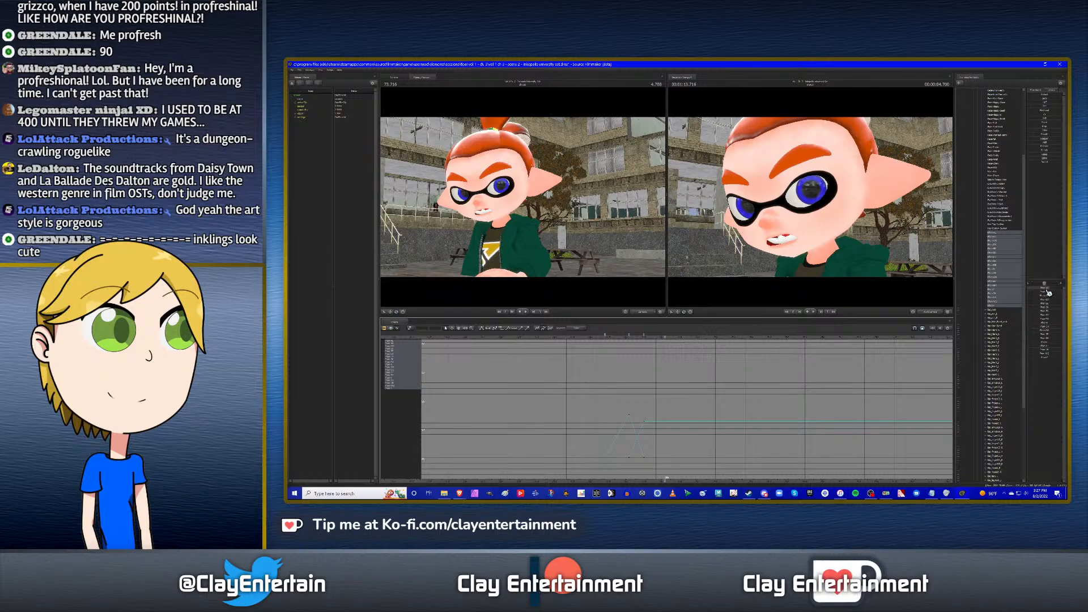
{"action": "left_click_drag", "start_coordinate": [1047, 290], "coordinate": [1001, 291]}
{"action": "left_click_drag", "start_coordinate": [1030, 349], "coordinate": [1039, 350]}
{"action": "key", "text": "Up"}
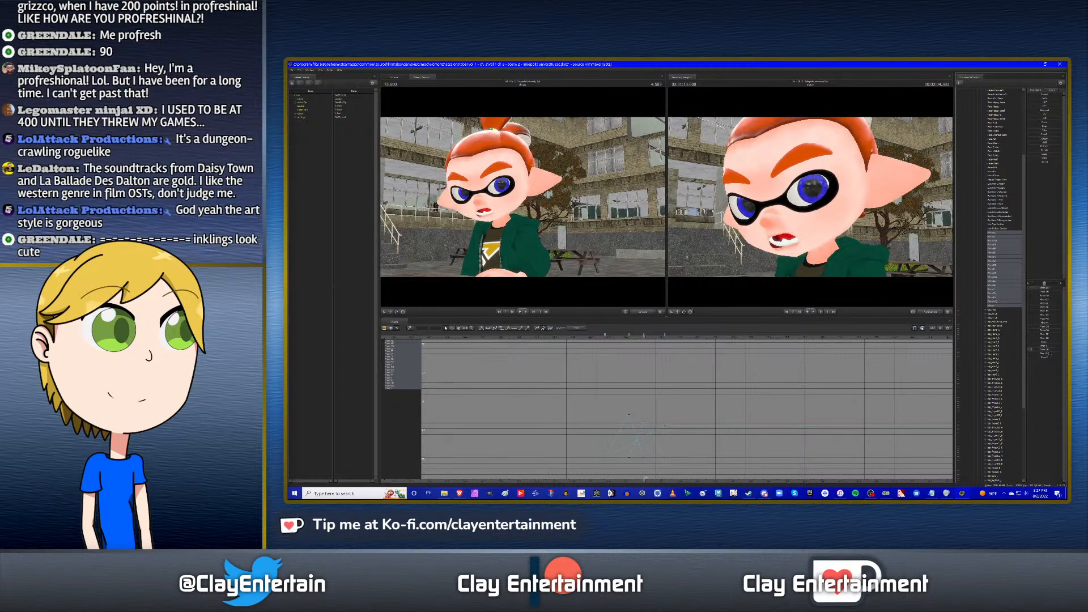
Remove the overshoot from the mouth curves around the 73.7 s keyframe and recheck the mouth movement up to that point.
{"action": "left_click_drag", "start_coordinate": [572, 397], "coordinate": [685, 471]}
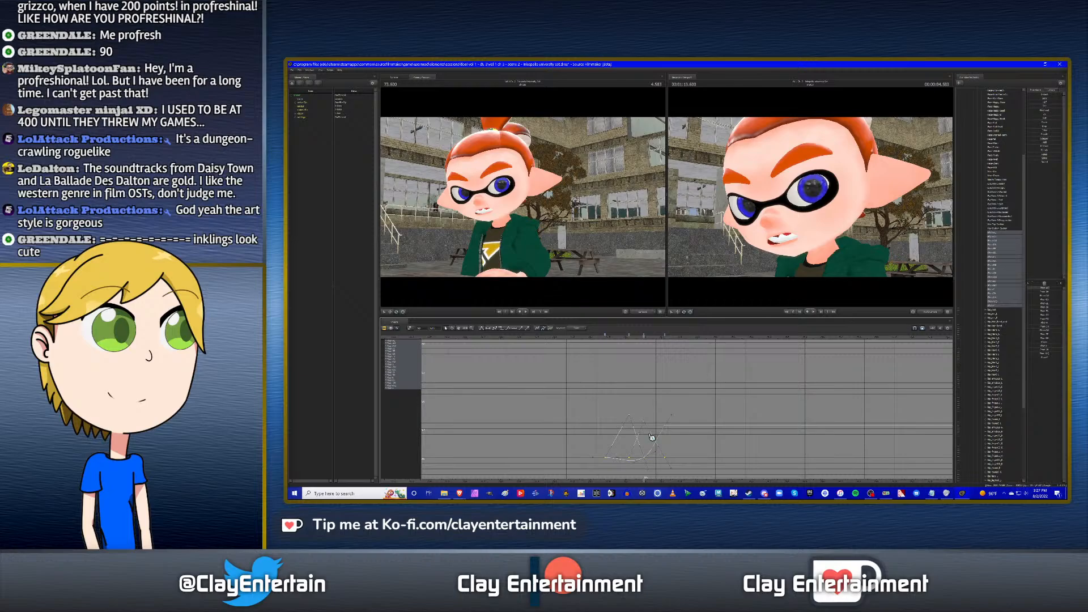
{"action": "left_click", "coordinate": [481, 329]}
{"action": "left_click", "coordinate": [601, 360]}
{"action": "left_click_drag", "start_coordinate": [602, 337], "coordinate": [663, 340]}
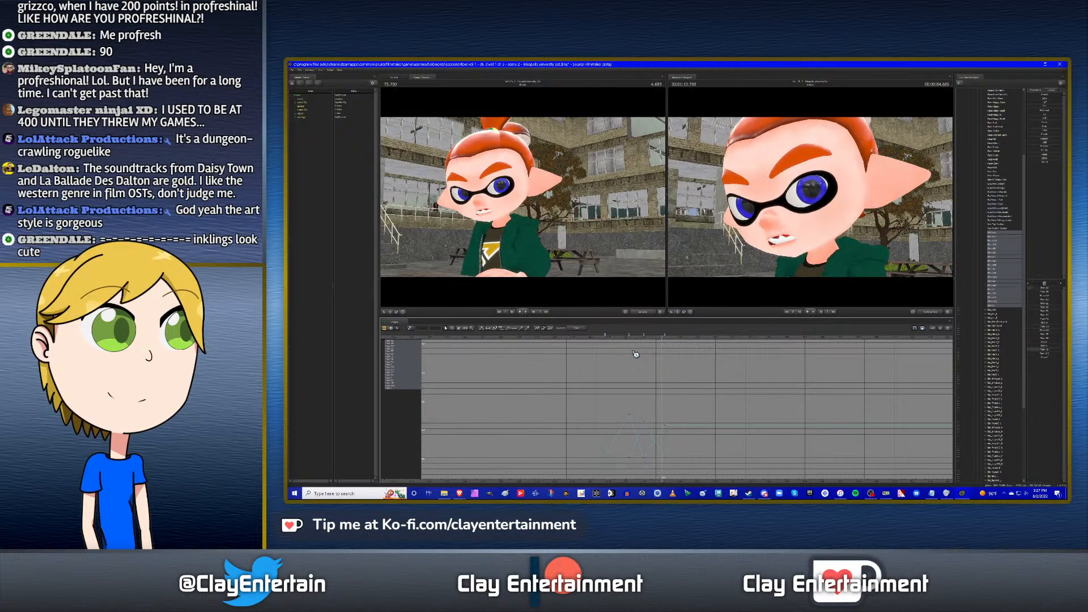
{"action": "key", "text": "Right"}
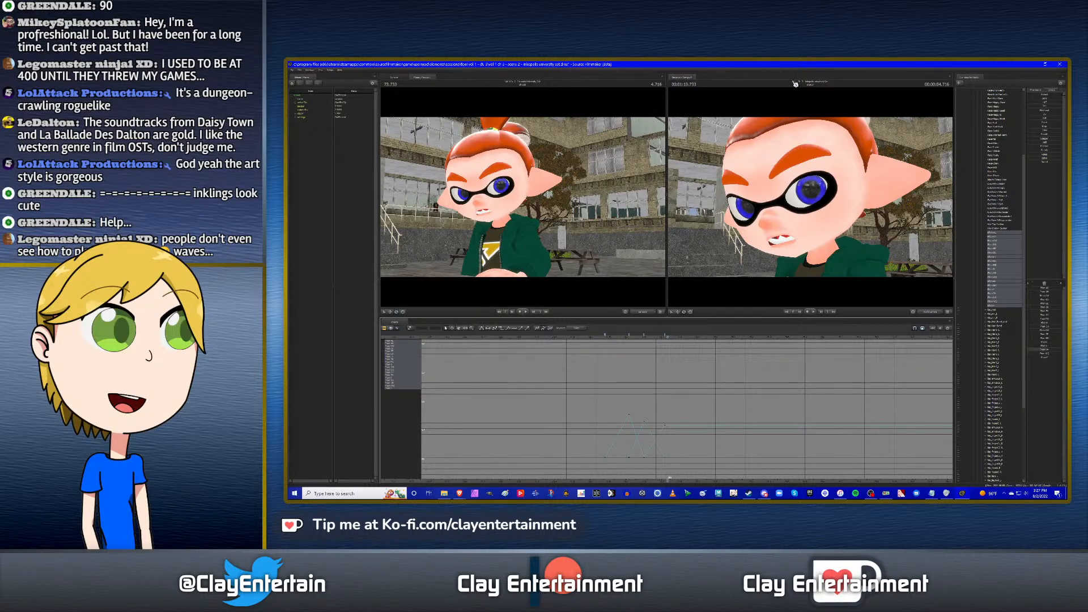
{"action": "scroll", "coordinate": [640, 364], "scroll_direction": "down", "scroll_amount": 5}
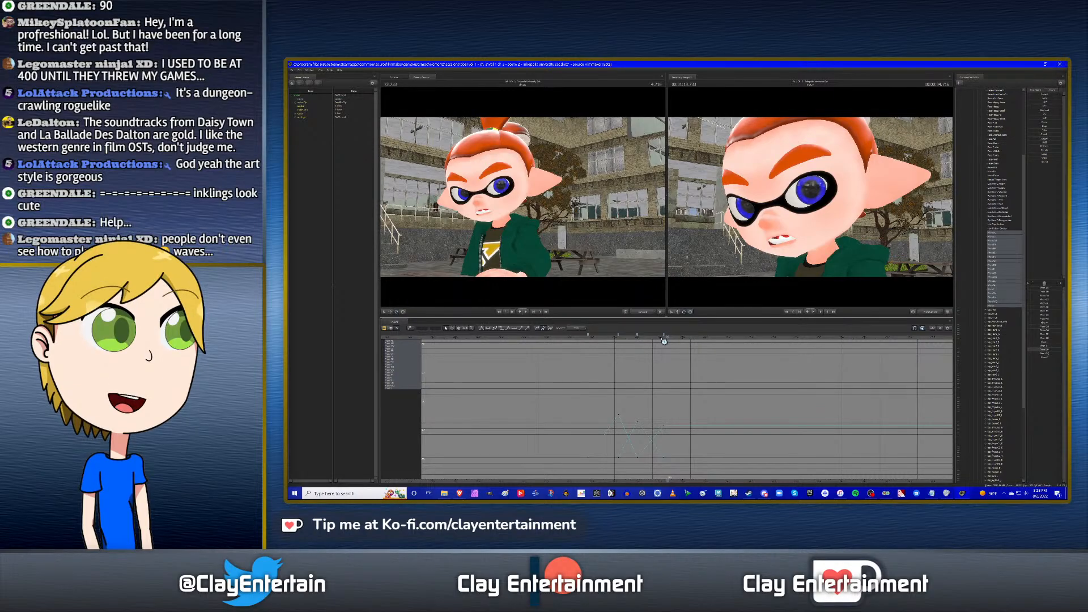
{"action": "mouse_move", "coordinate": [667, 345]}
{"action": "left_mouse_down"}
{"action": "mouse_move", "coordinate": [637, 347]}
{"action": "mouse_move", "coordinate": [663, 347]}
{"action": "left_mouse_up"}
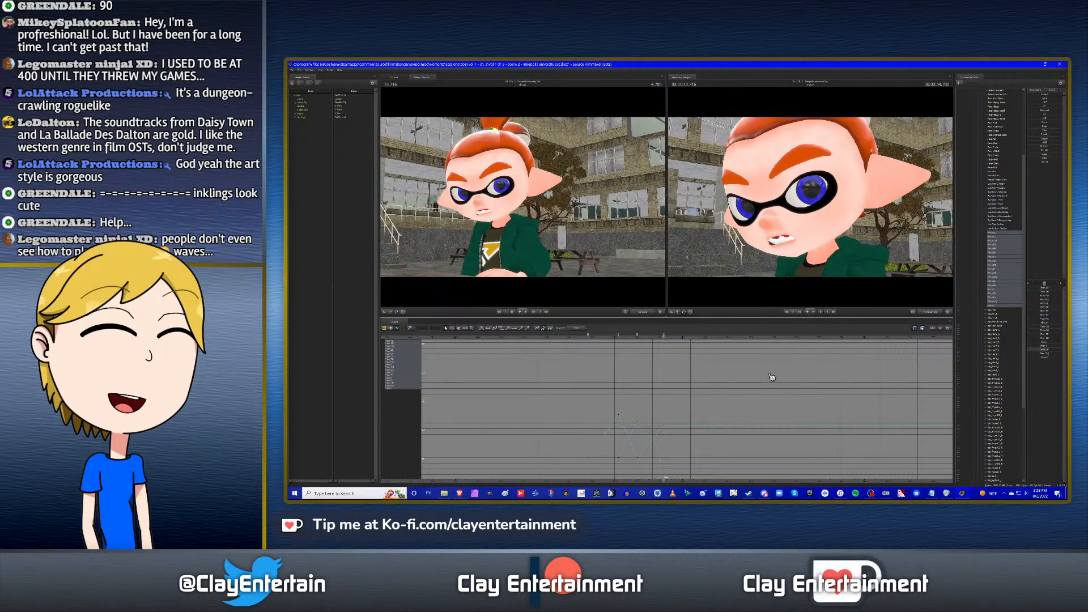
{"action": "scroll", "coordinate": [666, 346], "scroll_direction": "down", "scroll_amount": 2}
{"action": "left_click_drag", "start_coordinate": [667, 339], "coordinate": [584, 338]}
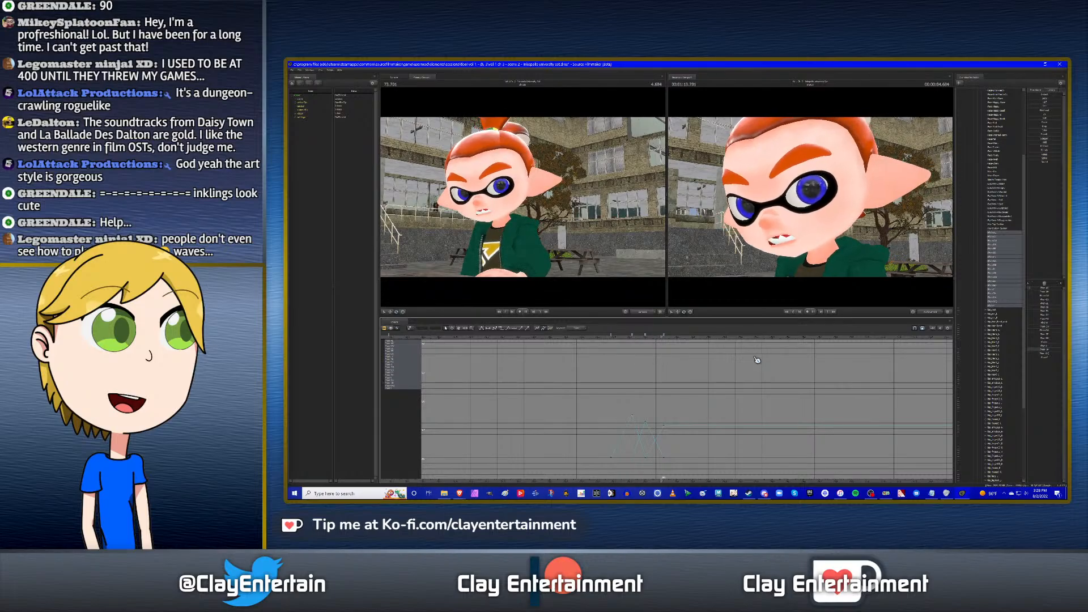
{"action": "left_click", "coordinate": [607, 335]}
Key a wide, nearly closed mouth shape with teeth showing at about 73.8 s using the face sliders.
{"action": "left_click_drag", "start_coordinate": [607, 335], "coordinate": [680, 344]}
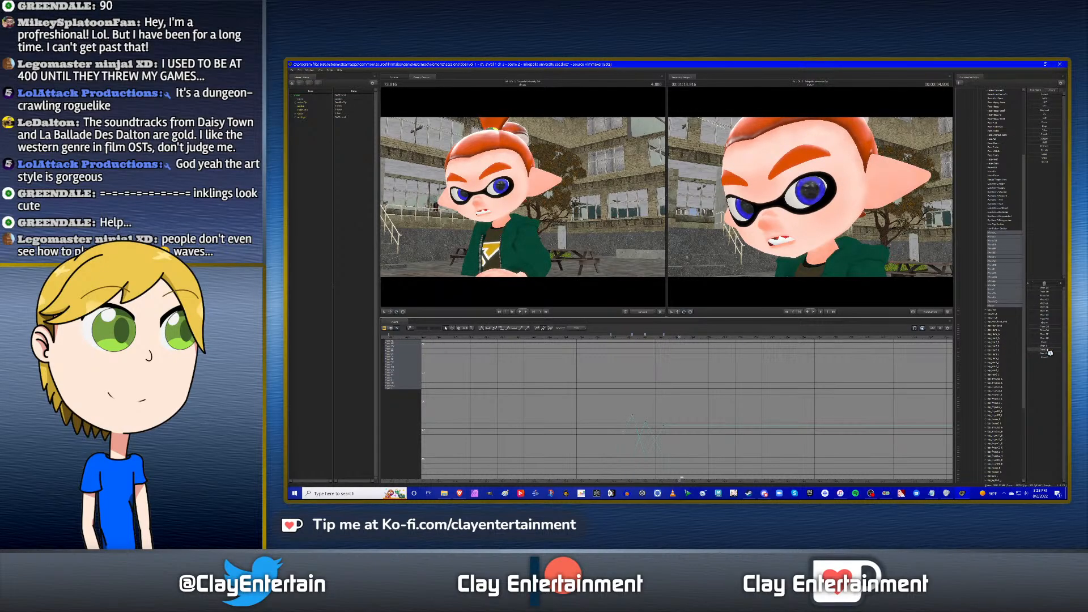
{"action": "left_click_drag", "start_coordinate": [1049, 353], "coordinate": [1049, 325]}
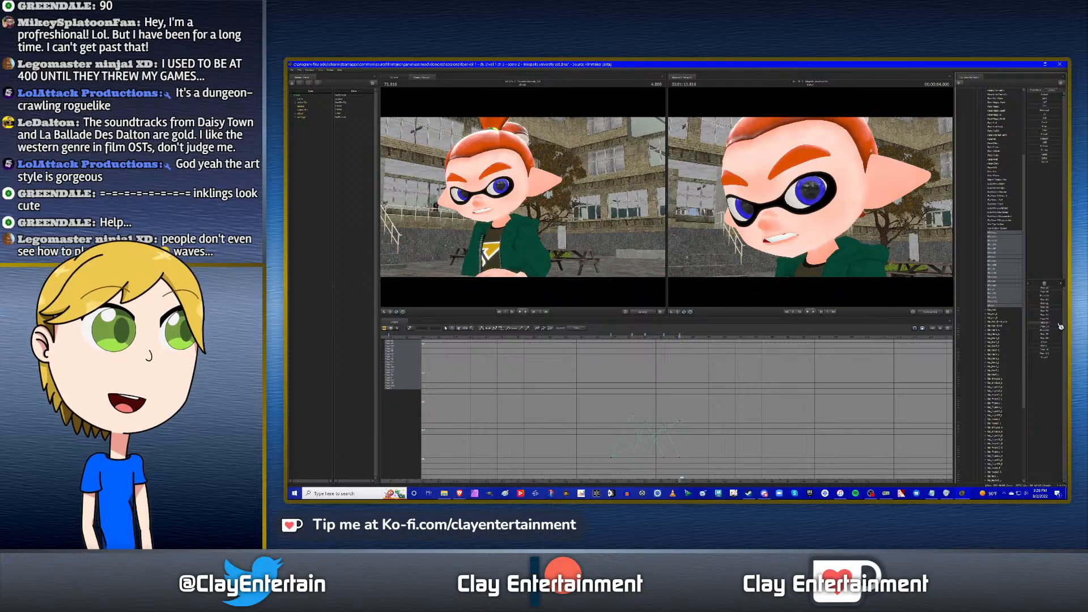
{"action": "left_click_drag", "start_coordinate": [1062, 326], "coordinate": [1053, 350]}
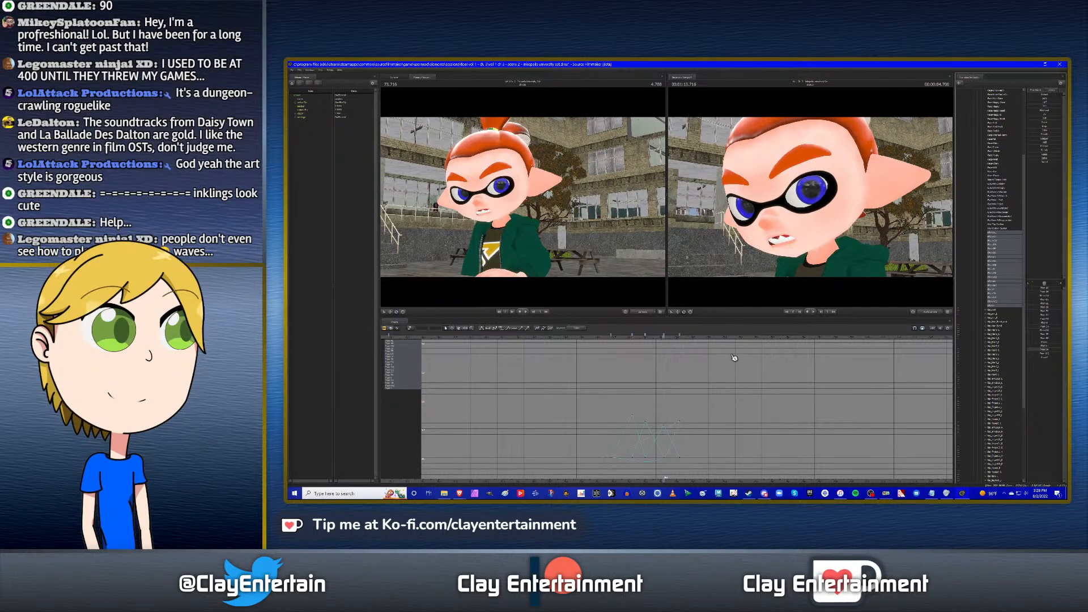
Flatten the overshoot in the curves leading to the 73.8 s mouth keyframe and play back the lip-sync from about 73.2 s.
{"action": "left_click_drag", "start_coordinate": [575, 406], "coordinate": [748, 474]}
{"action": "left_click", "coordinate": [489, 329]}
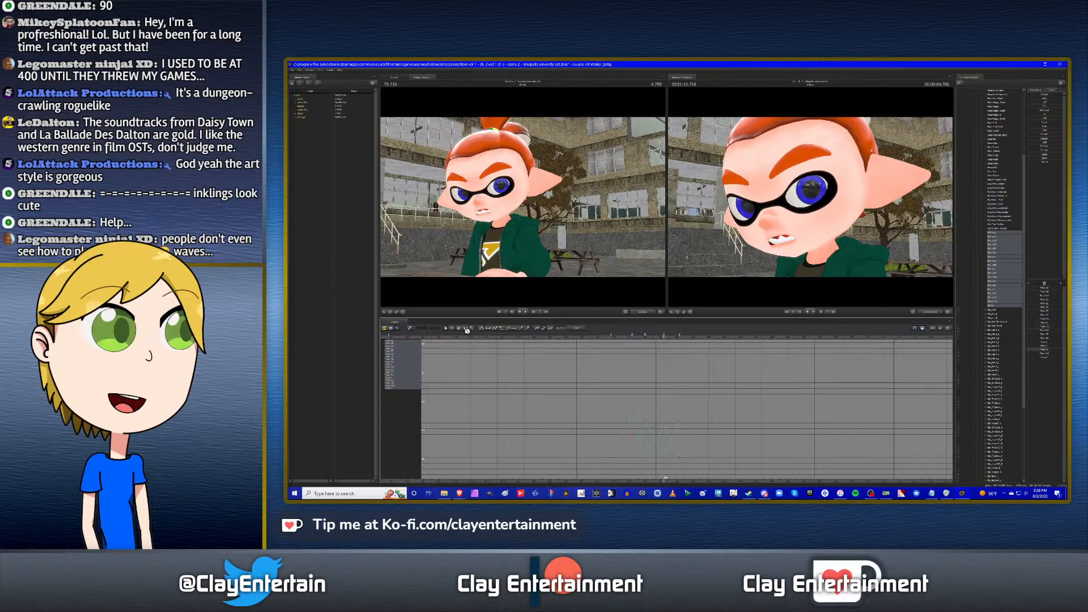
{"action": "middle_click_drag", "start_coordinate": [699, 358], "coordinate": [636, 358]}
{"action": "key", "text": "space"}
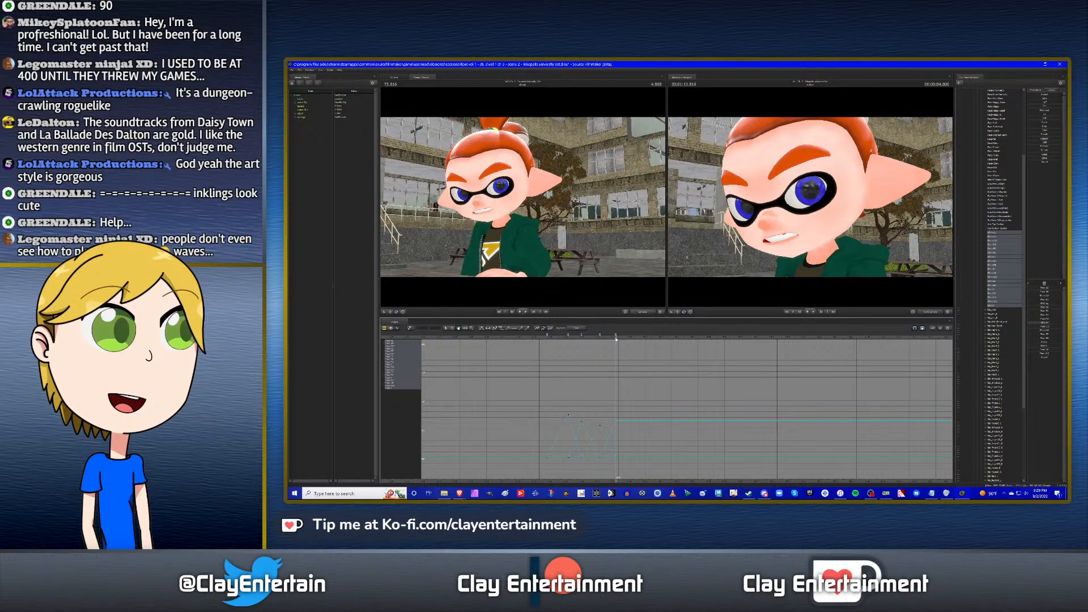
{"action": "left_click_drag", "start_coordinate": [616, 337], "coordinate": [514, 340]}
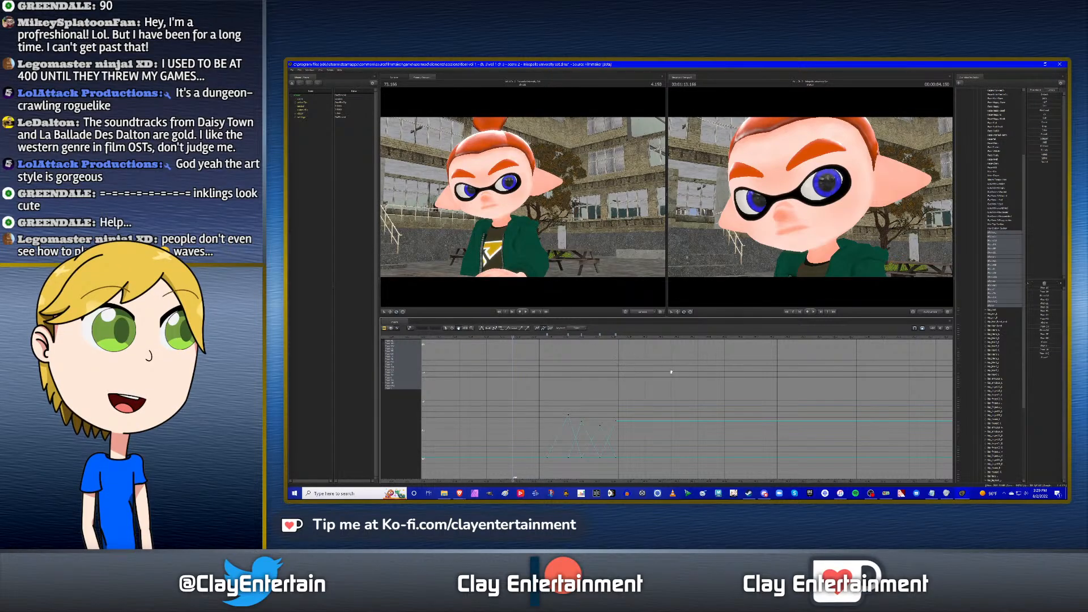
{"action": "key", "text": "space"}
{"action": "key", "text": "space"}
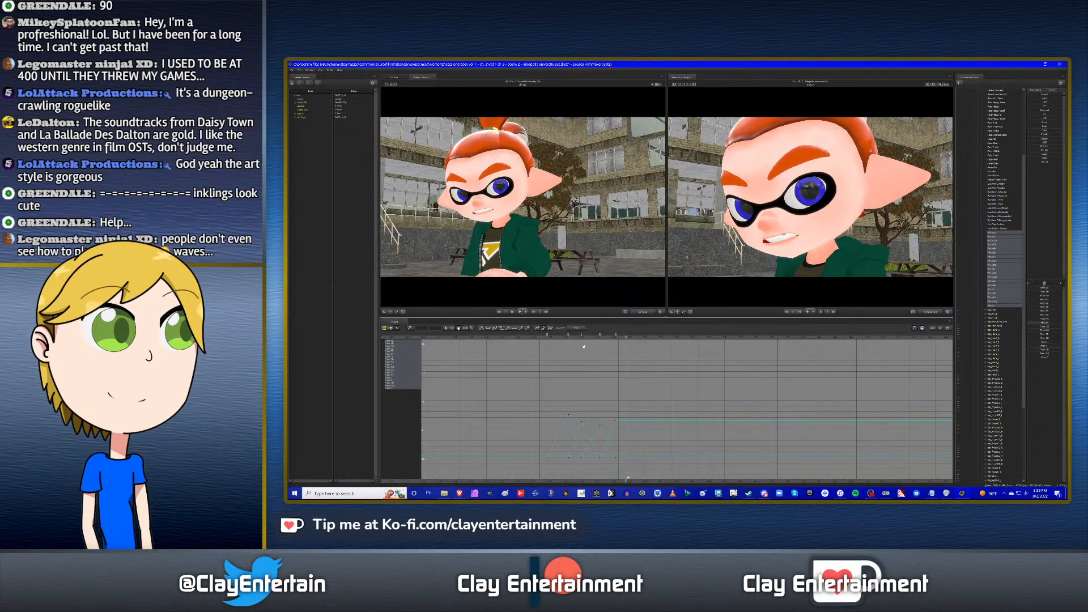
Scrub through the dialogue and key a smaller, slightly open mouth shape with the face sliders at about 74.0 s.
{"action": "left_click", "coordinate": [535, 338]}
{"action": "left_click_drag", "start_coordinate": [535, 339], "coordinate": [641, 353]}
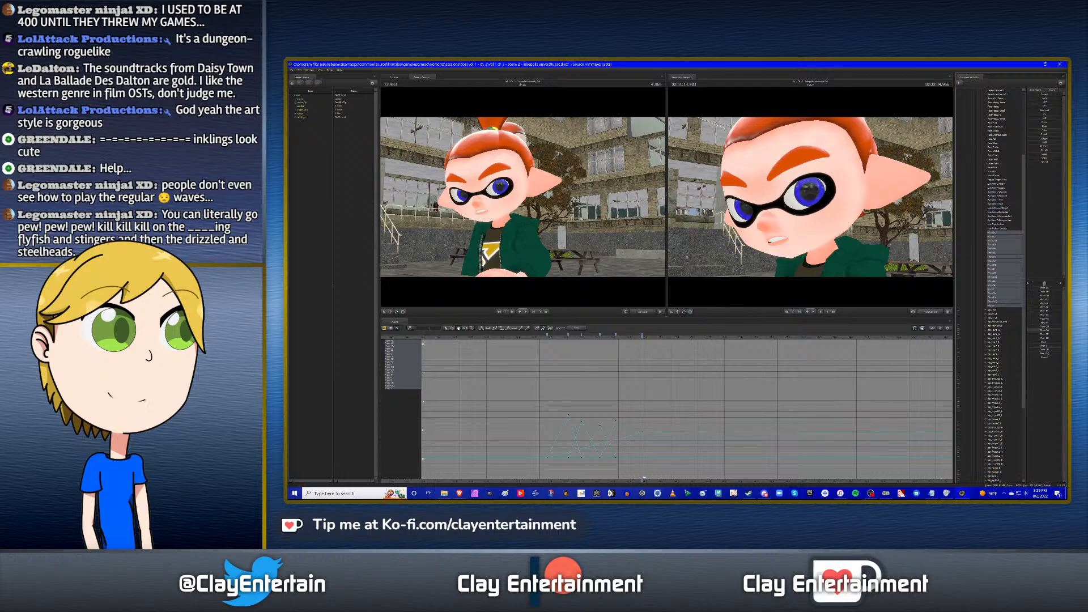
{"action": "key", "text": "Up"}
{"action": "left_click_drag", "start_coordinate": [1050, 323], "coordinate": [1057, 323]}
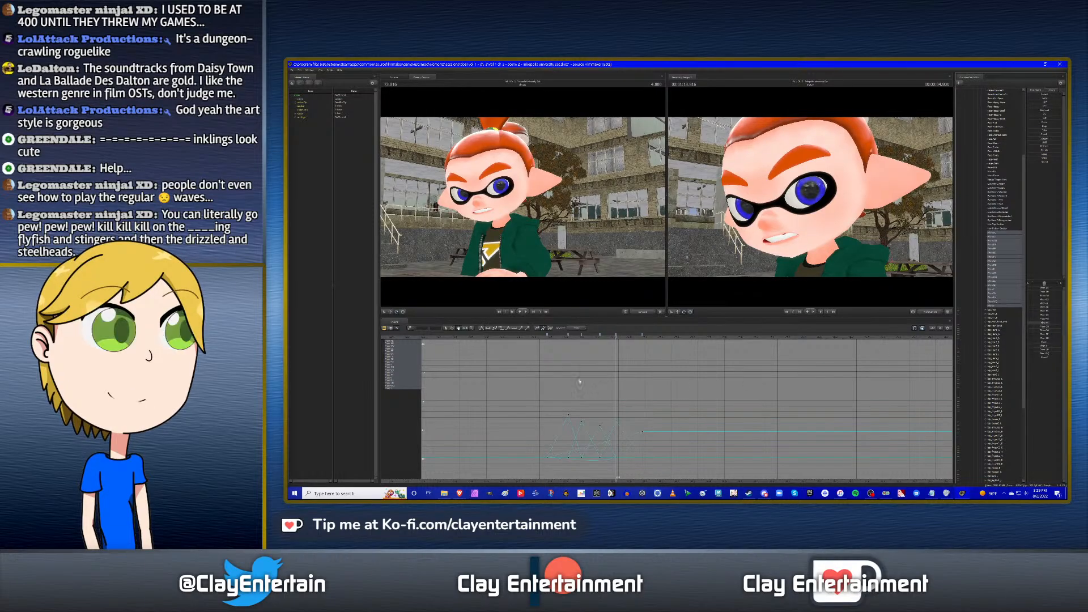
Select all the mouth keyframes, remove the overshoot from their curves and play back the lip-sync to about 74.0 s.
{"action": "left_click", "coordinate": [448, 330]}
{"action": "left_click_drag", "start_coordinate": [498, 372], "coordinate": [737, 479]}
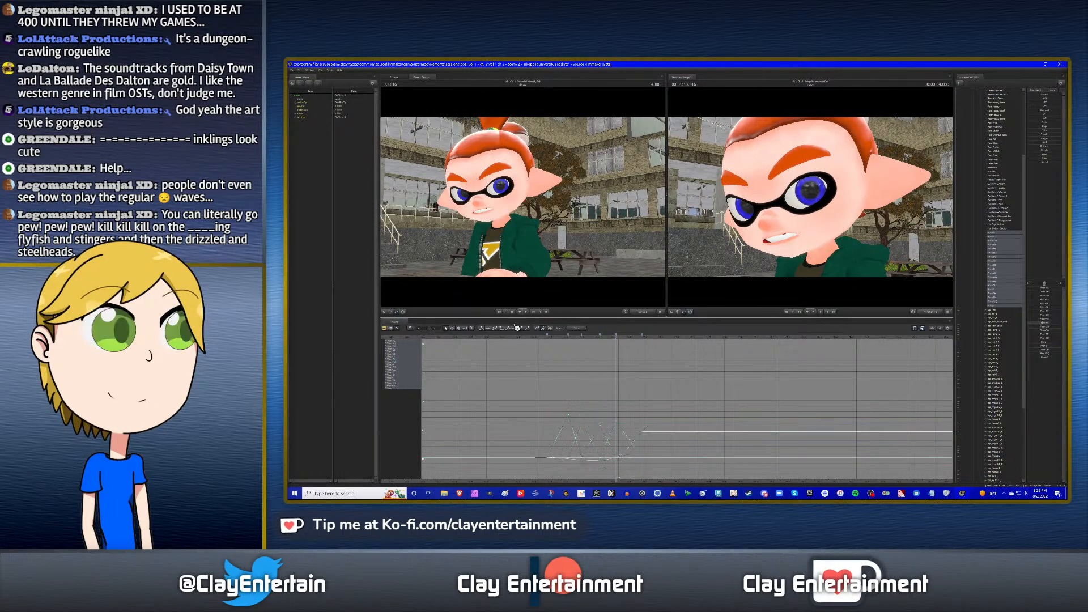
{"action": "left_click", "coordinate": [482, 329]}
{"action": "left_click", "coordinate": [623, 356]}
{"action": "key", "text": "space"}
{"action": "key", "text": "space"}
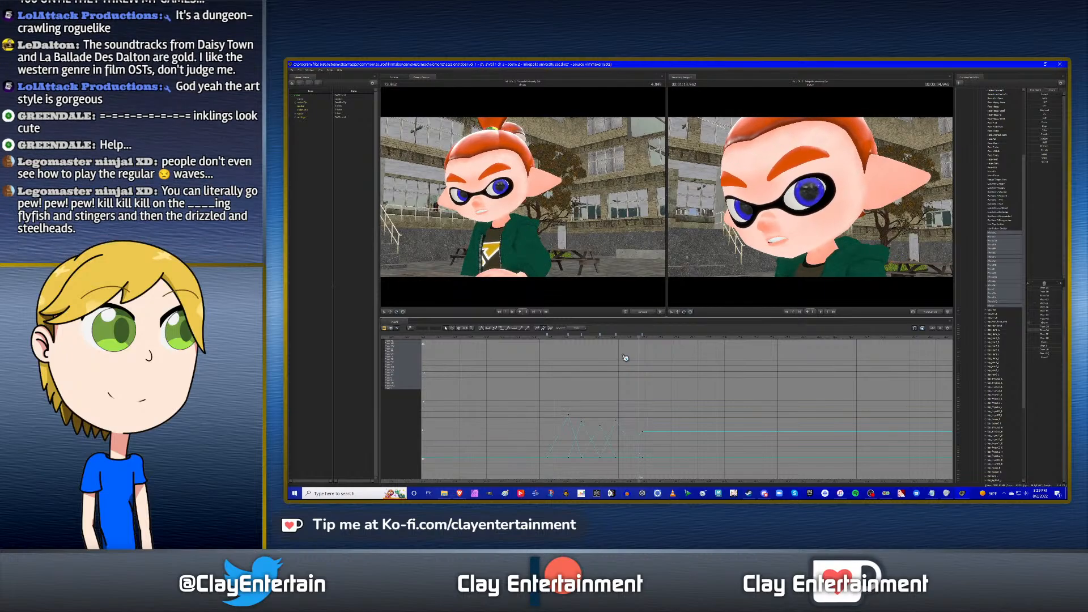
Key an open mouth shape with the face sliders at about 74.13 s and remove the overshoot from all mouth curves.
{"action": "left_click_drag", "start_coordinate": [549, 342], "coordinate": [667, 355]}
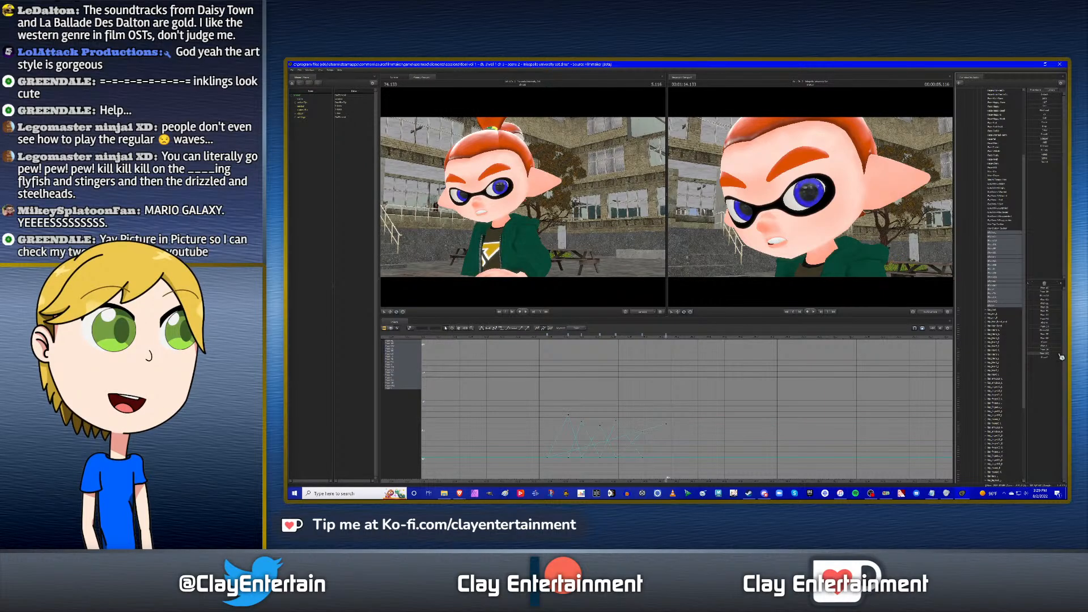
{"action": "key", "text": "Up"}
{"action": "left_click_drag", "start_coordinate": [1048, 331], "coordinate": [935, 367]}
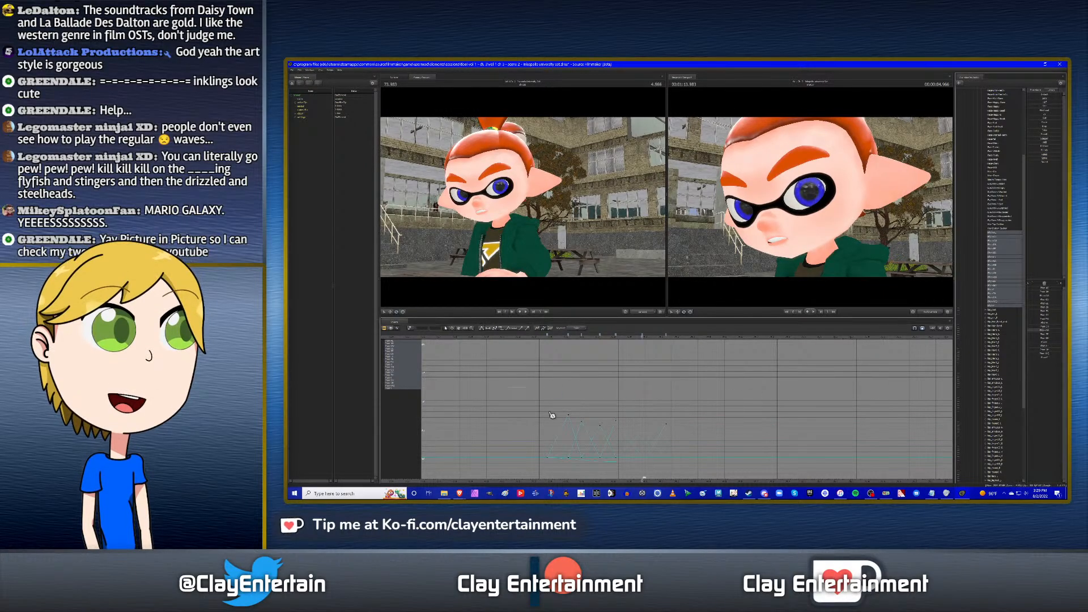
{"action": "key", "text": "ctrl+a"}
{"action": "left_click", "coordinate": [482, 328]}
{"action": "left_click", "coordinate": [537, 352]}
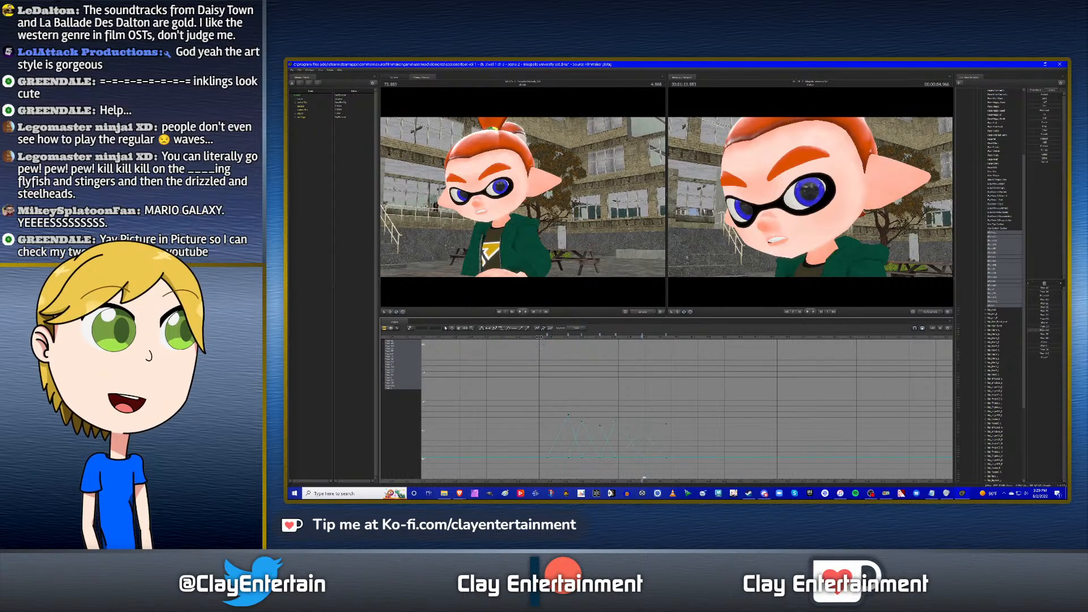
Shift the last mouth keyframes slightly earlier and key a closed mouth at about 74.15 s.
{"action": "left_click_drag", "start_coordinate": [539, 337], "coordinate": [649, 334]}
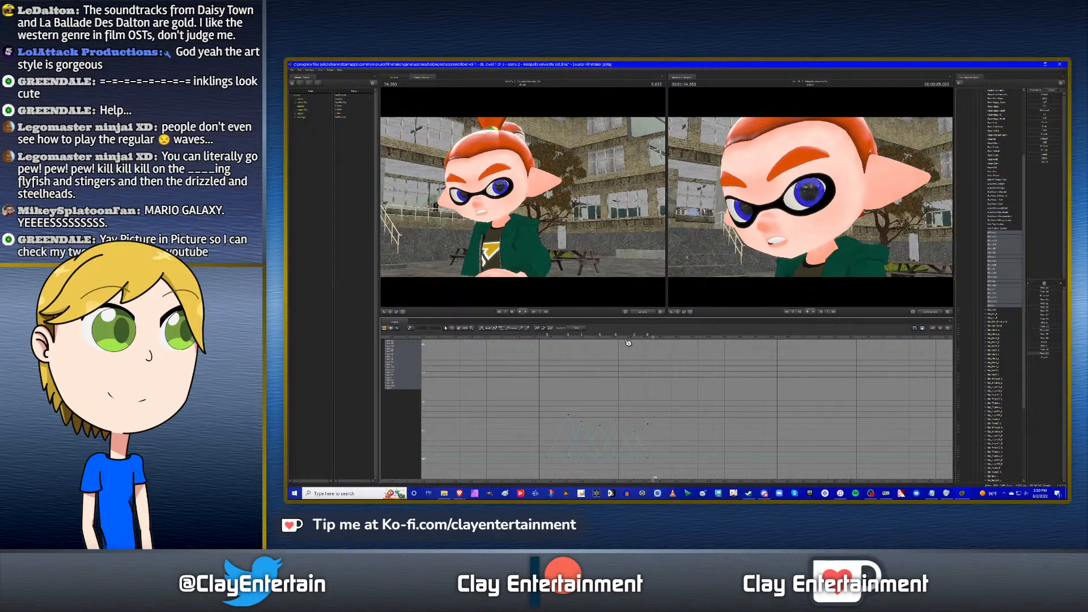
{"action": "left_click_drag", "start_coordinate": [647, 335], "coordinate": [668, 339]}
{"action": "left_click_drag", "start_coordinate": [1051, 353], "coordinate": [1009, 355]}
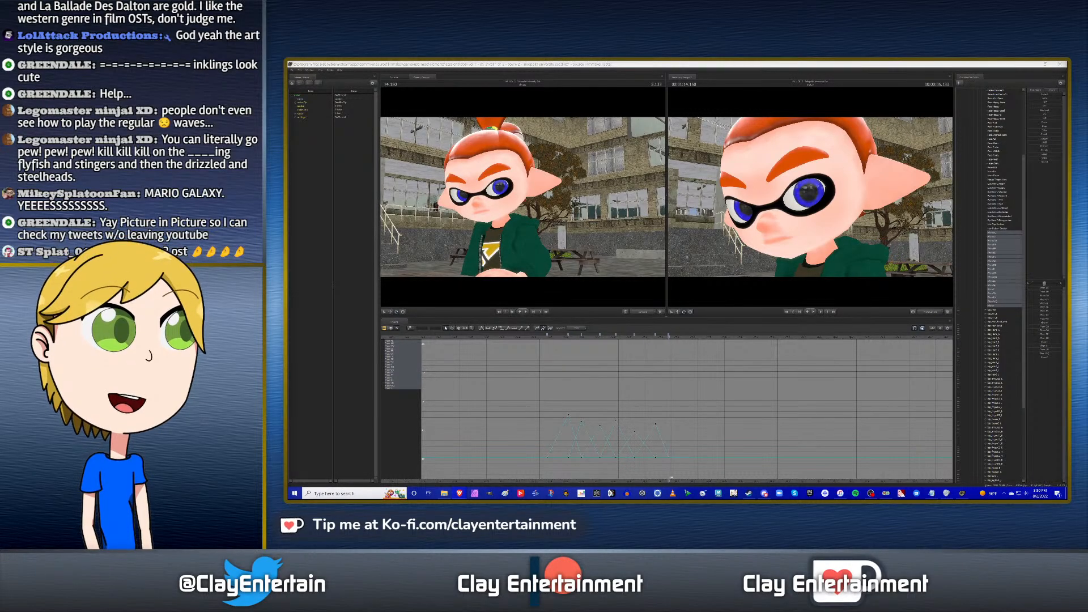
{"action": "left_click", "coordinate": [813, 65]}
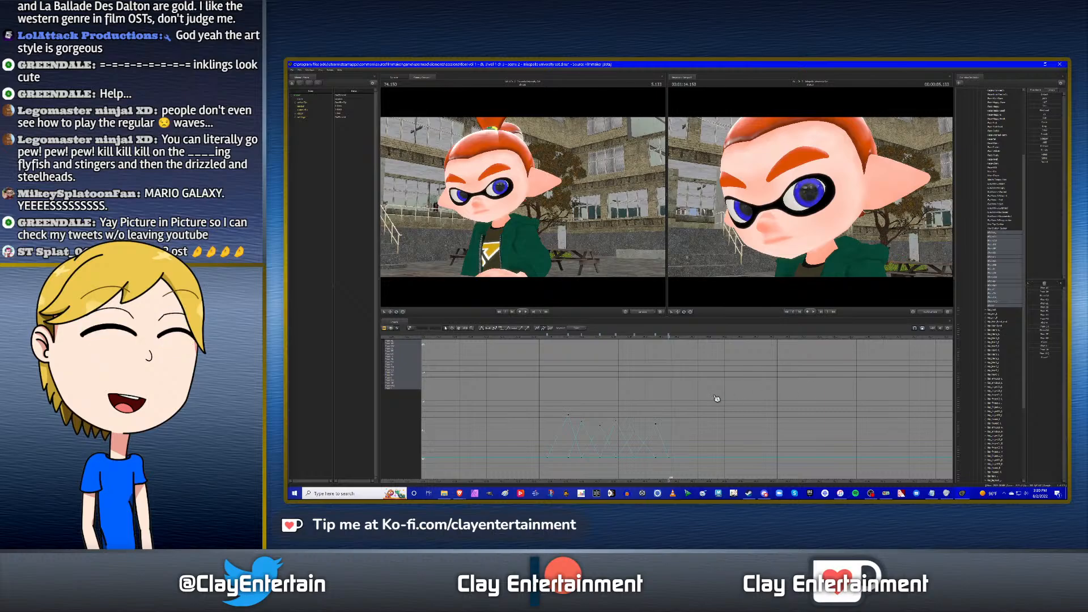
Play back the lip-sync and key a teeth-showing mouth shape with the face sliders at about 74.25 s.
{"action": "left_click", "coordinate": [538, 338]}
{"action": "key", "text": "space"}
{"action": "key", "text": "space"}
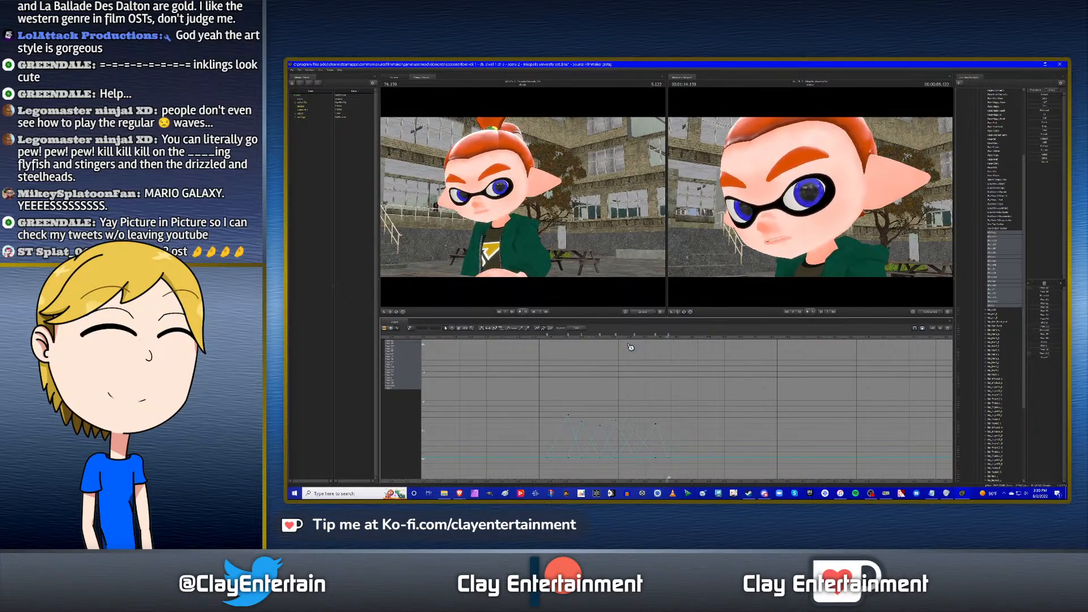
{"action": "left_click", "coordinate": [677, 340]}
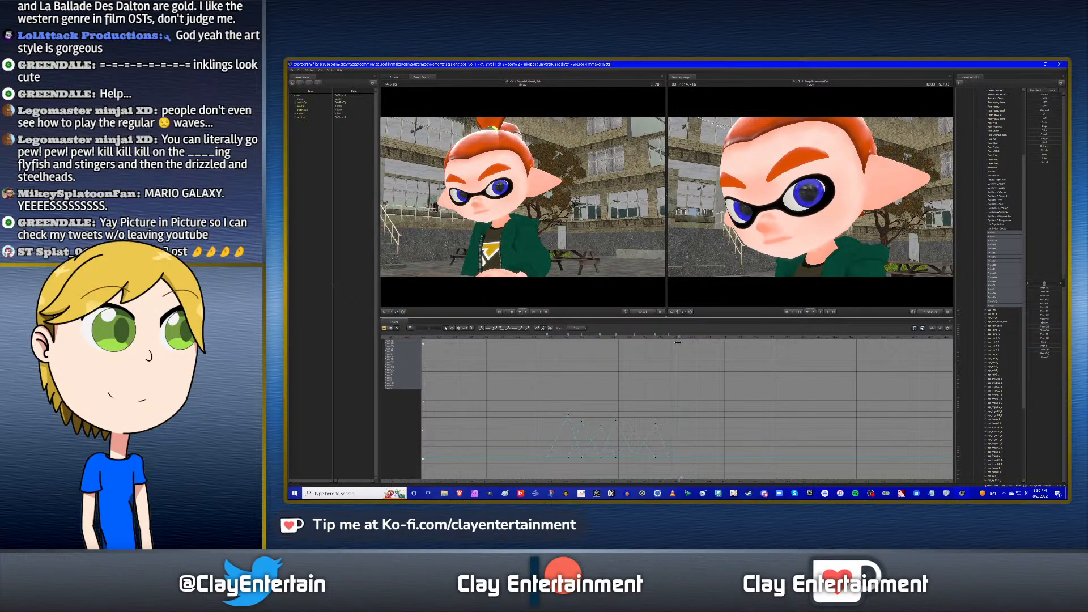
{"action": "left_click", "coordinate": [679, 342]}
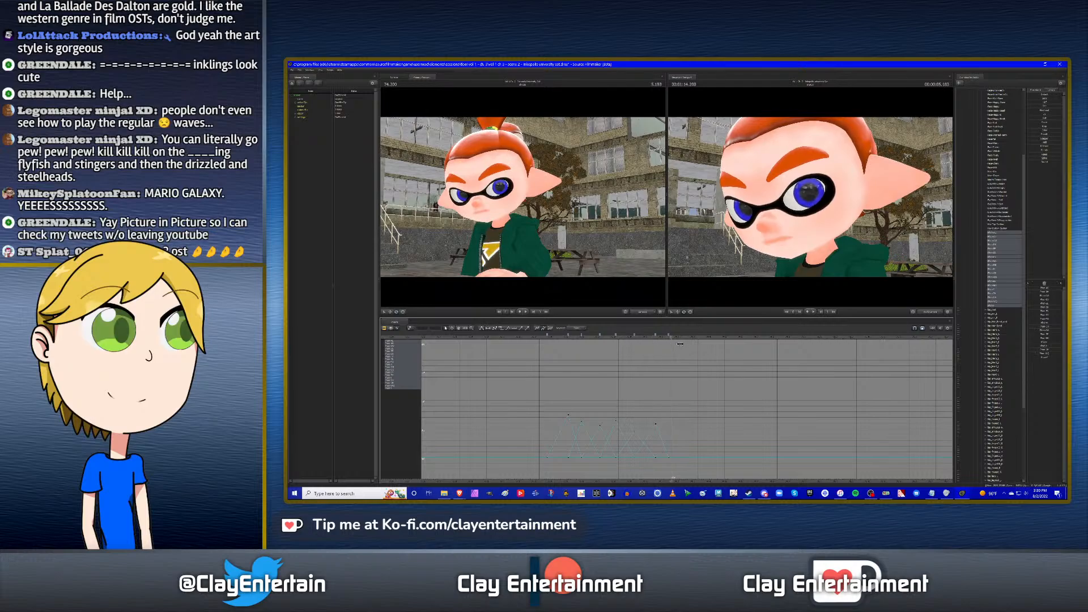
{"action": "left_click", "coordinate": [684, 344]}
{"action": "left_click_drag", "start_coordinate": [1036, 304], "coordinate": [1059, 304]}
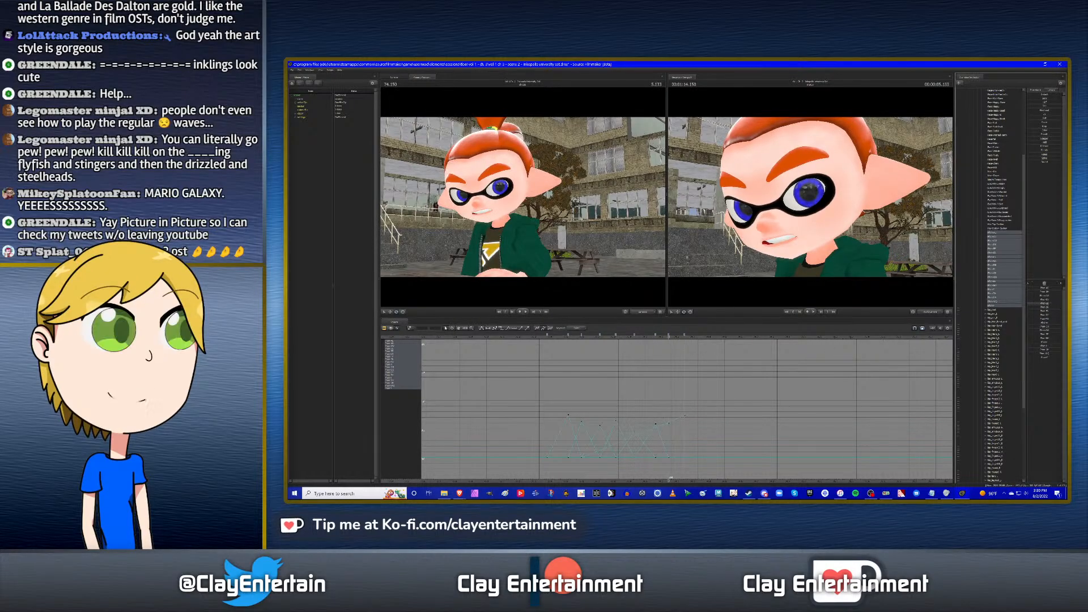
Remove the overshoot from the mouth curves around the 74.25 s keyframe and play back the line past it.
{"action": "left_click", "coordinate": [668, 344]}
{"action": "key", "text": "ctrl+a"}
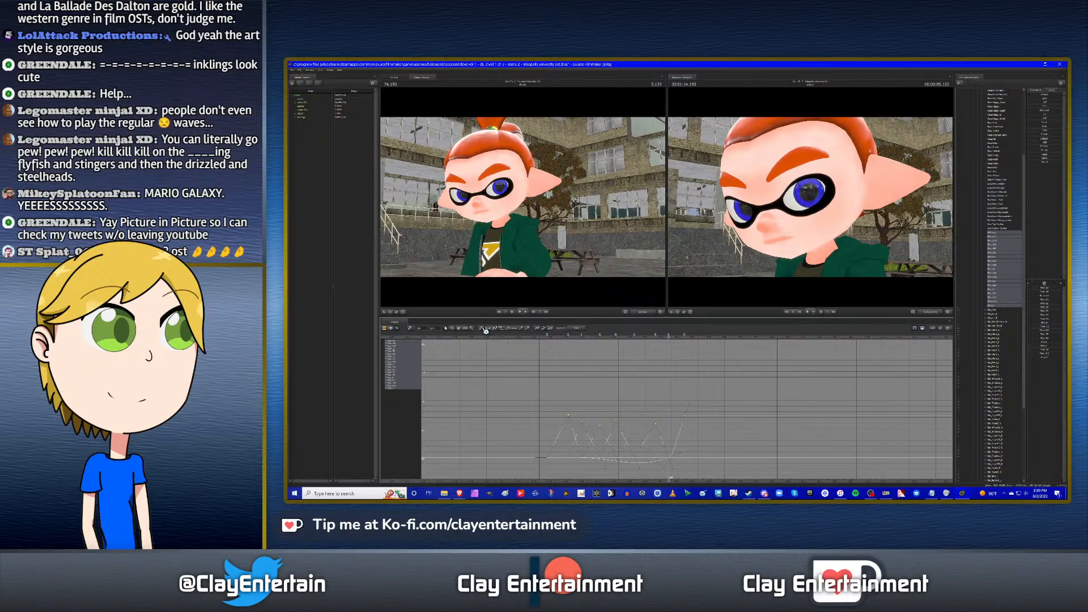
{"action": "left_click", "coordinate": [529, 358]}
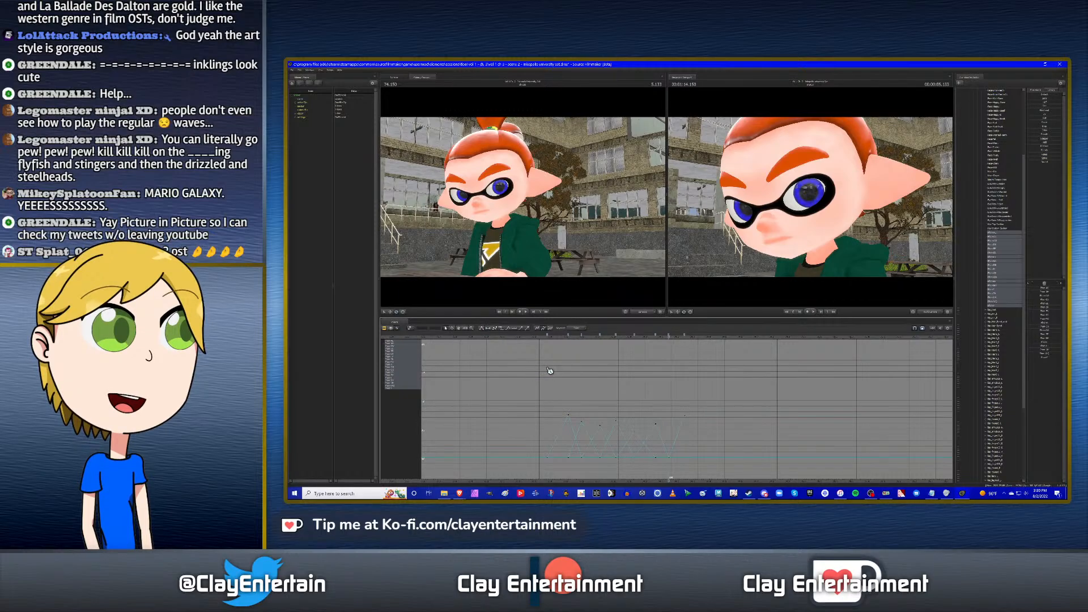
{"action": "left_click", "coordinate": [539, 337]}
{"action": "key", "text": "space"}
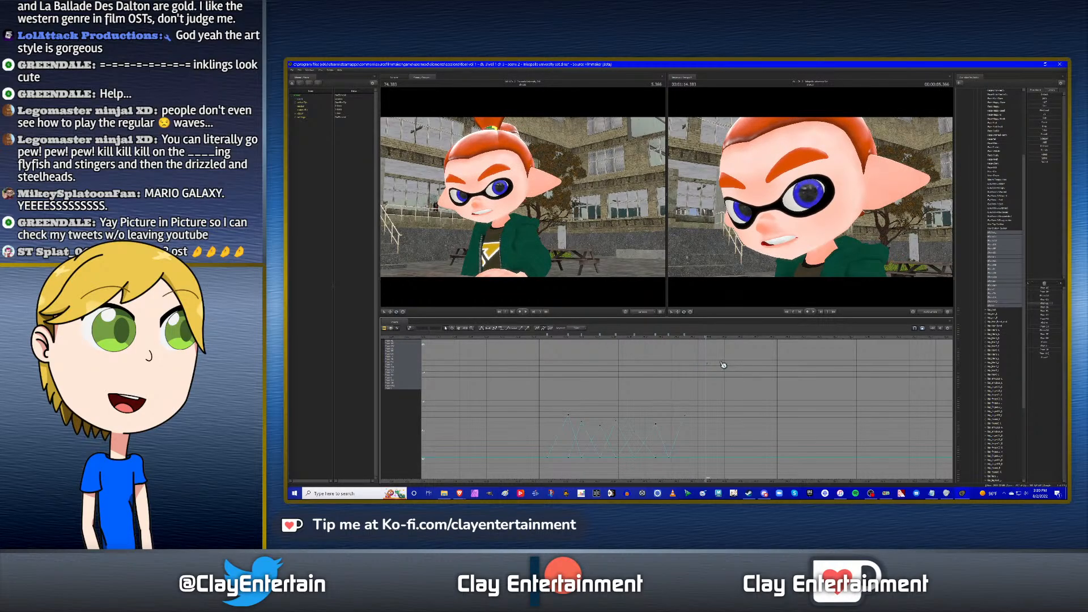
Open the mouth in the closed-mouth keyframe at about 74.15 s with the face slider.
{"action": "left_click_drag", "start_coordinate": [706, 339], "coordinate": [668, 346]}
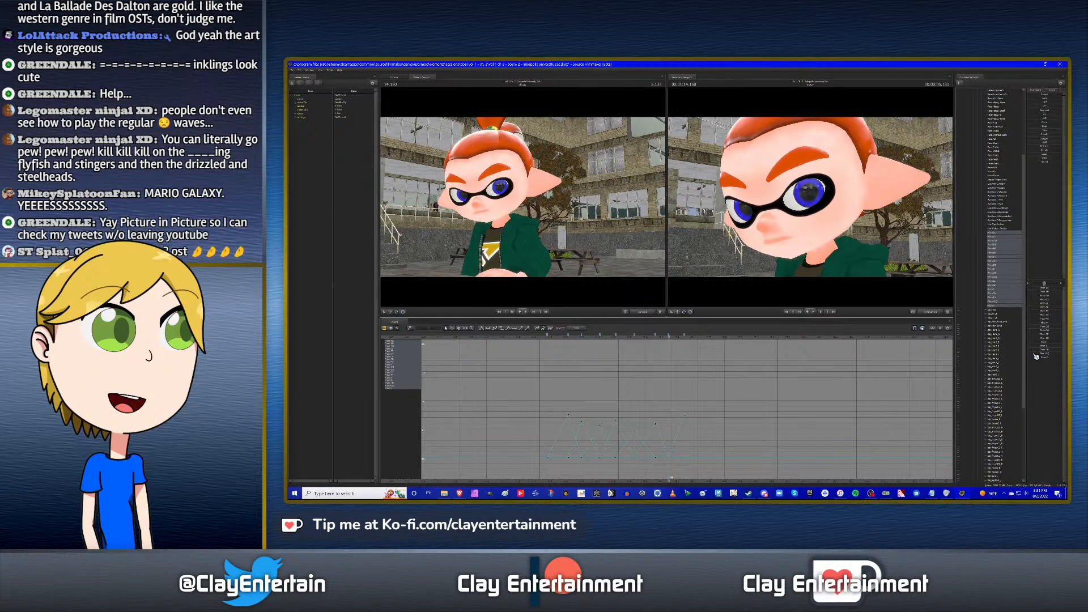
{"action": "left_click_drag", "start_coordinate": [1036, 354], "coordinate": [1055, 354]}
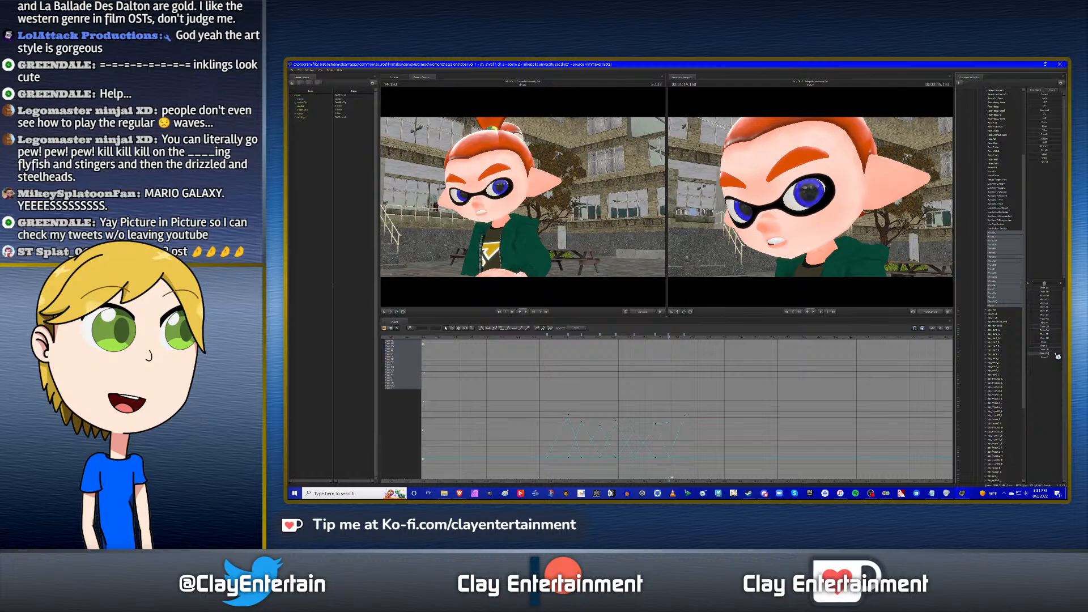
{"action": "key", "text": "Down"}
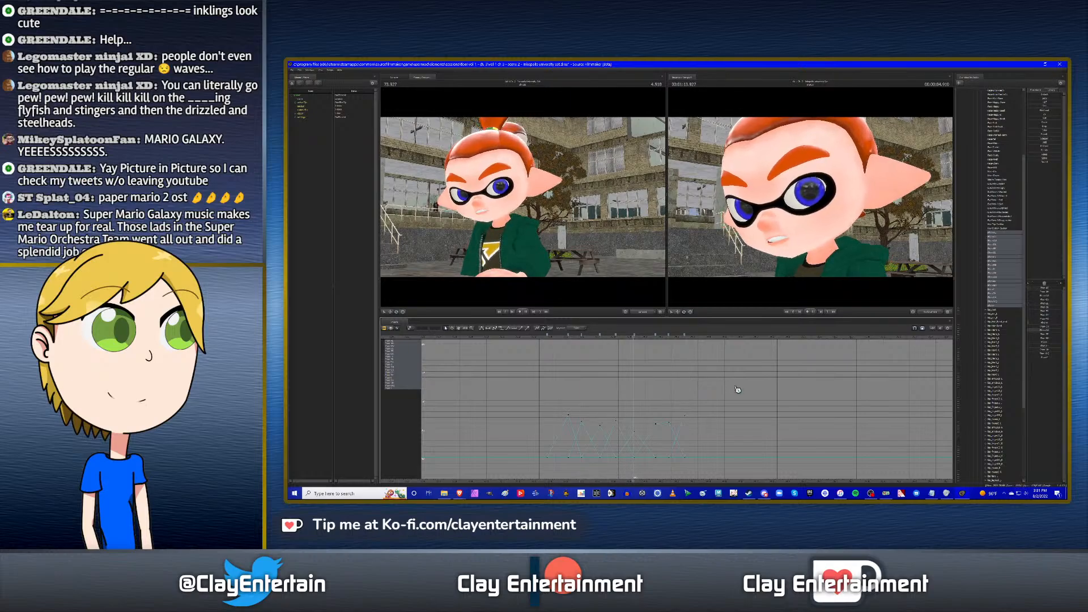
Play back the line and key a nearly closed mouth at about 74.20 s, between the last two mouth keyframes.
{"action": "key", "text": "Up"}
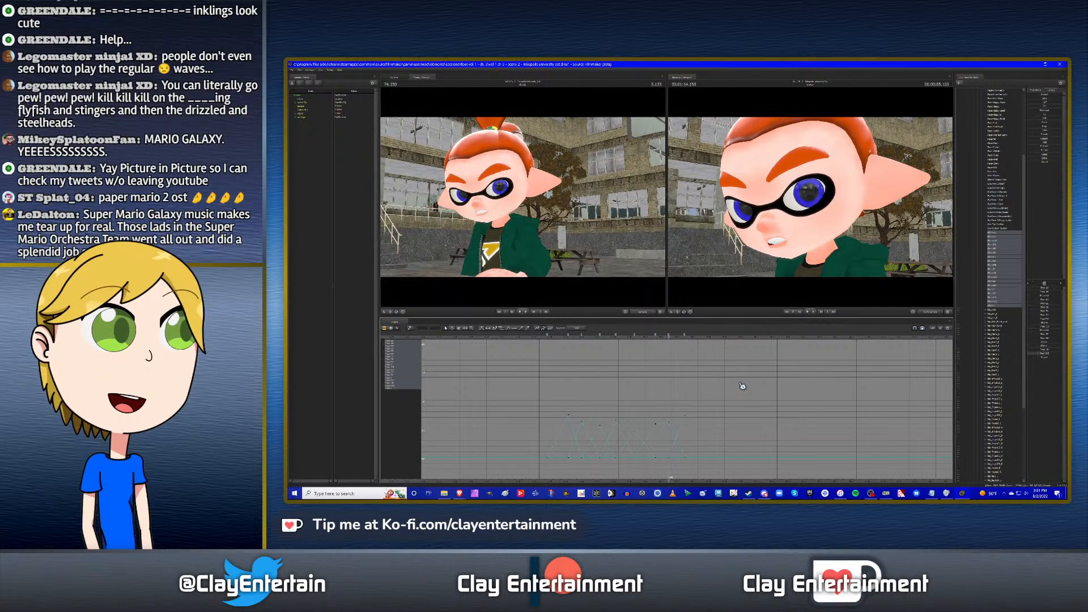
{"action": "left_click", "coordinate": [667, 338]}
{"action": "left_click_drag", "start_coordinate": [666, 338], "coordinate": [674, 339]}
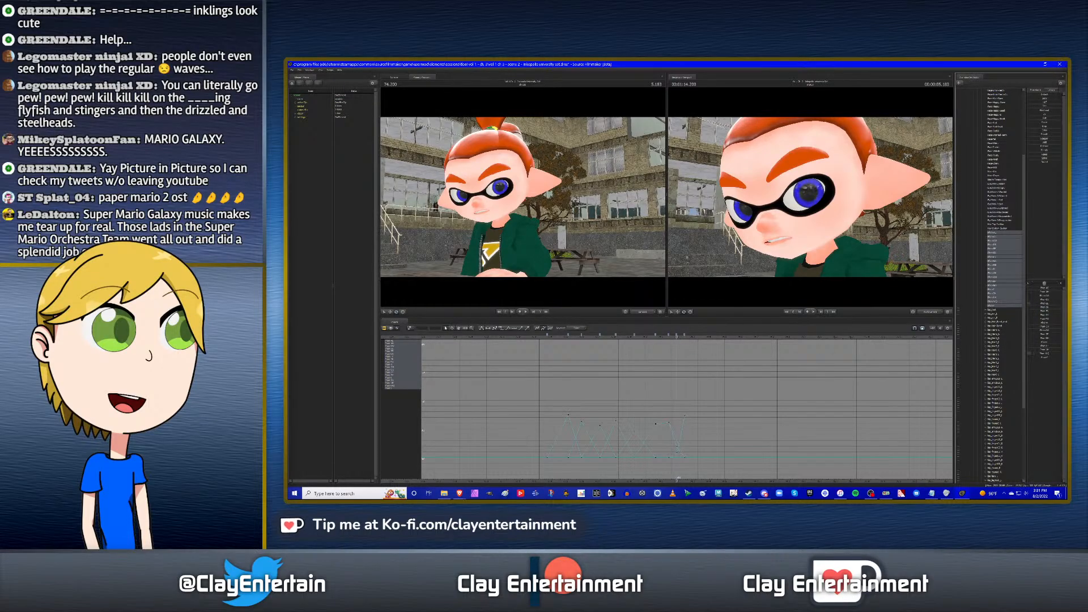
Smooth out the overshoot in the mouth curves around the 74.20 s keyframe and play back the line.
{"action": "left_click_drag", "start_coordinate": [709, 473], "coordinate": [537, 350]}
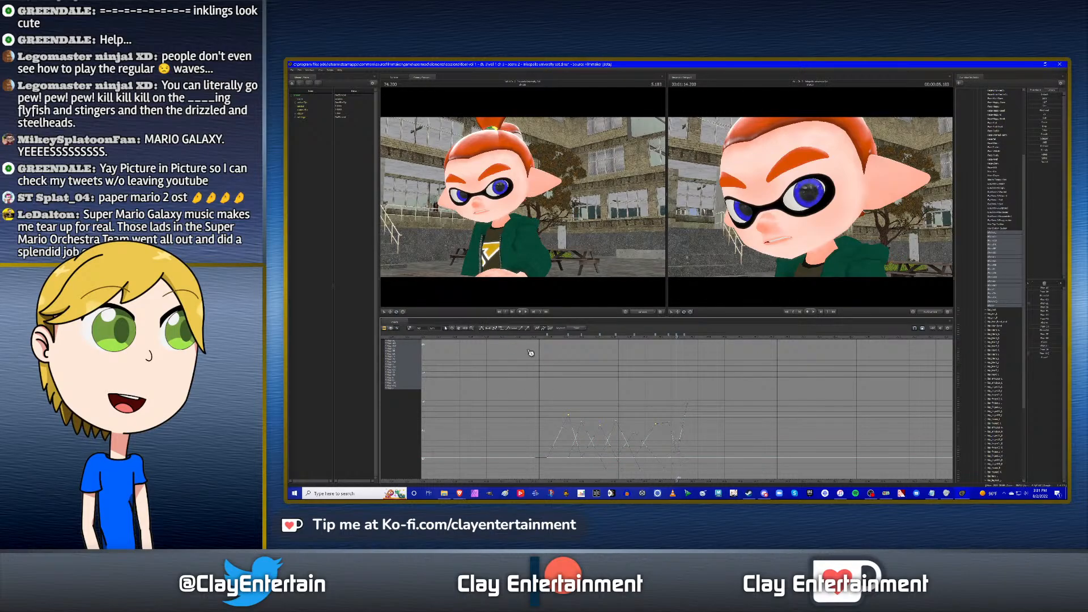
{"action": "left_click", "coordinate": [530, 353]}
{"action": "left_click", "coordinate": [537, 339]}
{"action": "key", "text": "space"}
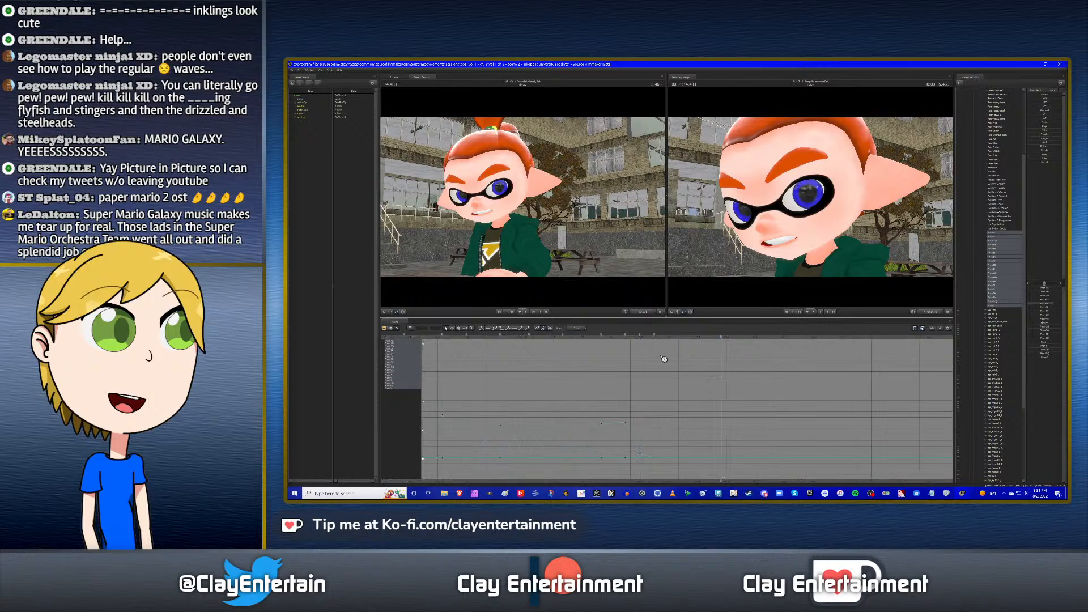
Shift the last mouth keyframe later to about 74.32 s and play back the line to check the timing.
{"action": "left_click", "coordinate": [644, 338]}
{"action": "left_click", "coordinate": [666, 338]}
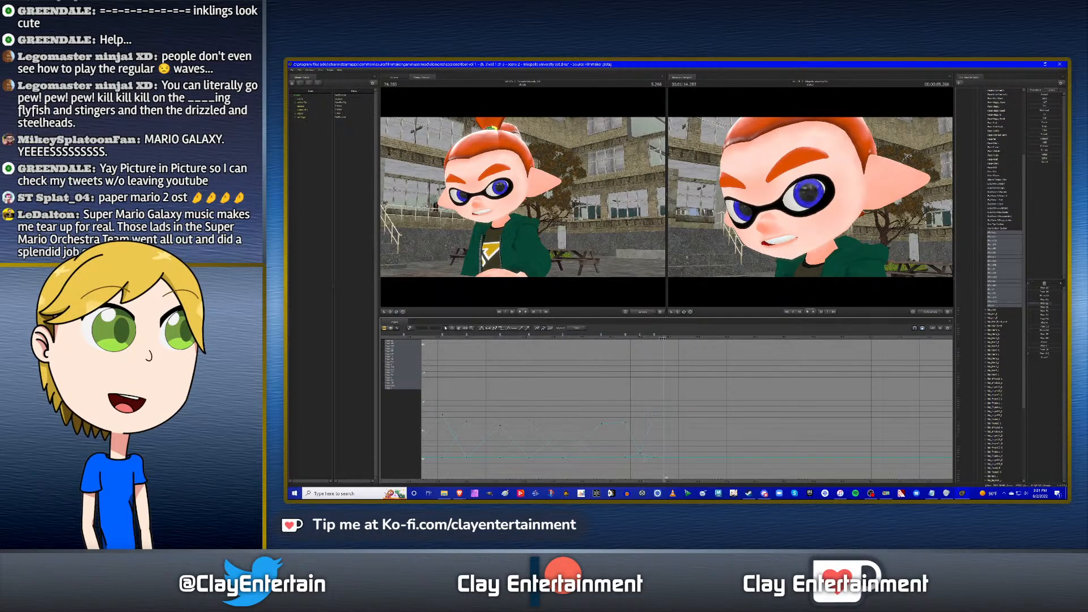
{"action": "left_click", "coordinate": [671, 337]}
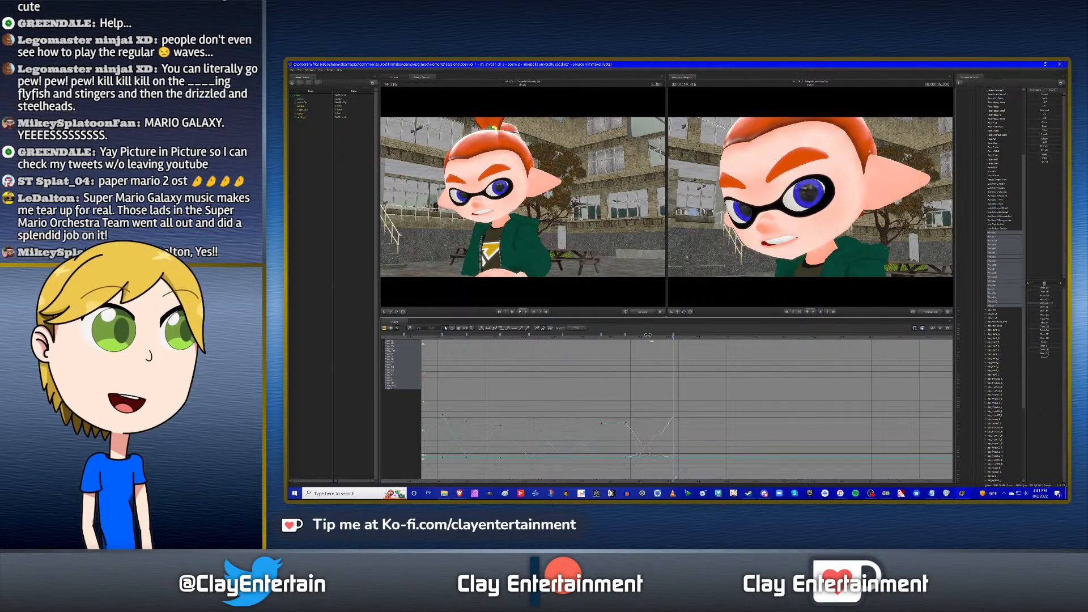
{"action": "scroll", "coordinate": [666, 348], "scroll_direction": "down", "scroll_amount": 3}
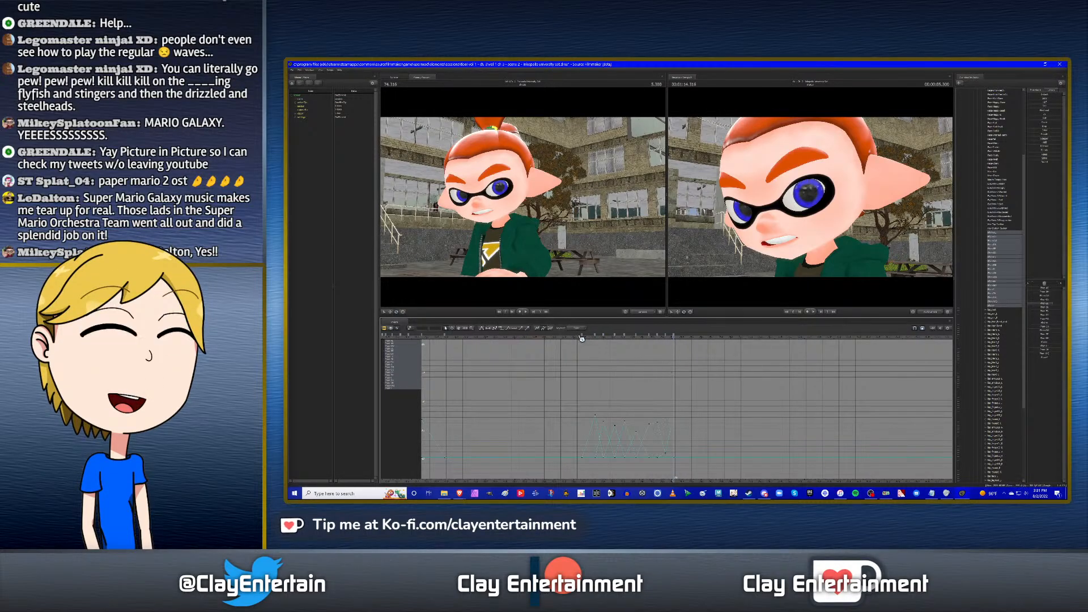
{"action": "left_click", "coordinate": [677, 349]}
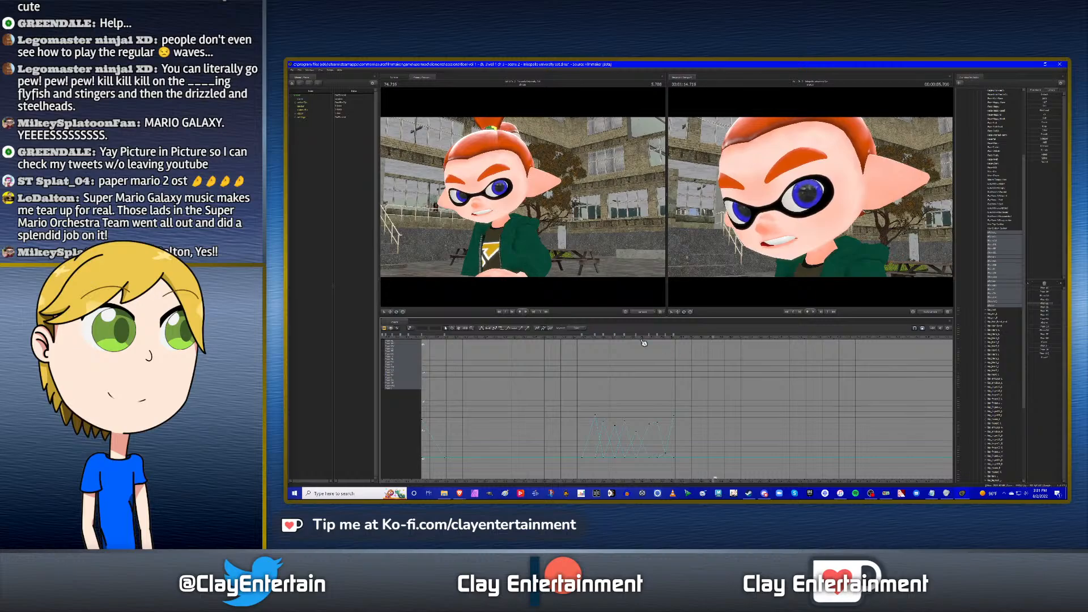
{"action": "left_click", "coordinate": [645, 338]}
{"action": "key", "text": "space"}
Move the closed-mouth keyframe to about 74.22 s, pull the last mouth keyframe slightly earlier and play back the line.
{"action": "scroll", "coordinate": [729, 376], "scroll_direction": "up", "scroll_amount": 3}
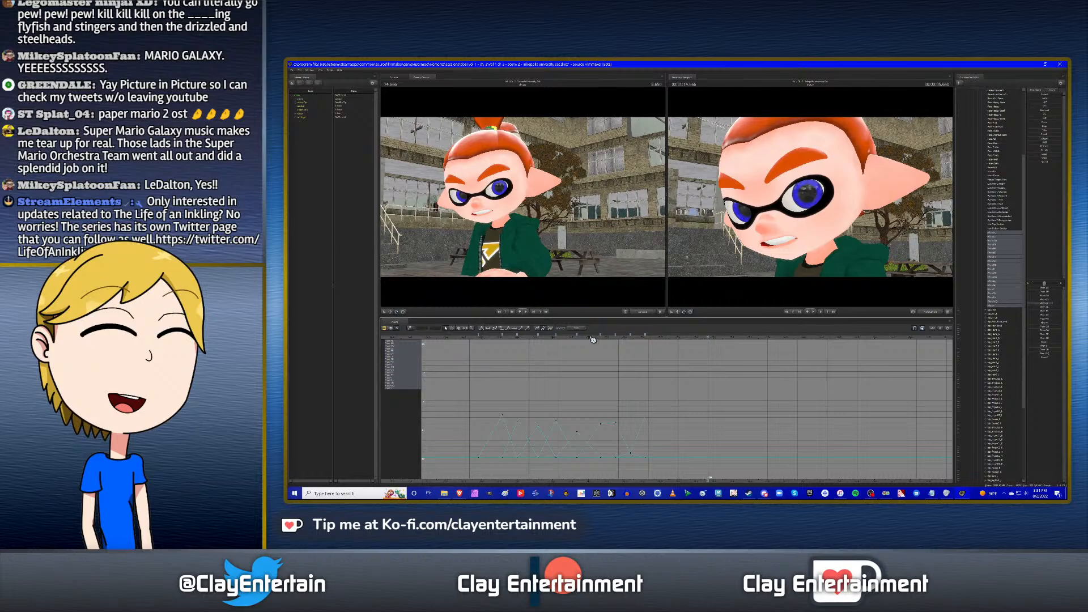
{"action": "left_click", "coordinate": [631, 338]}
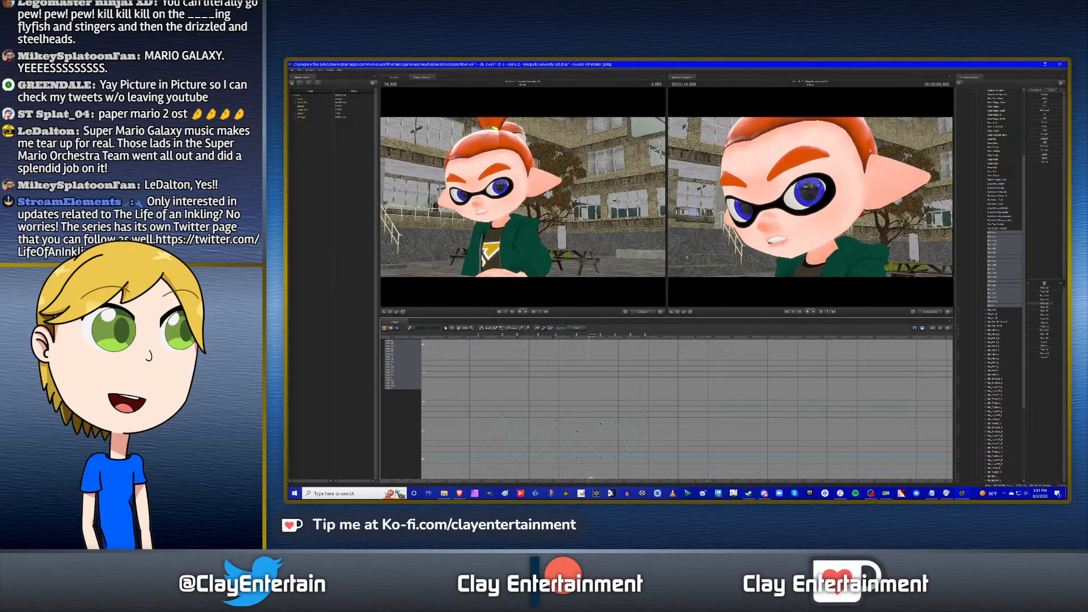
{"action": "left_click", "coordinate": [625, 338]}
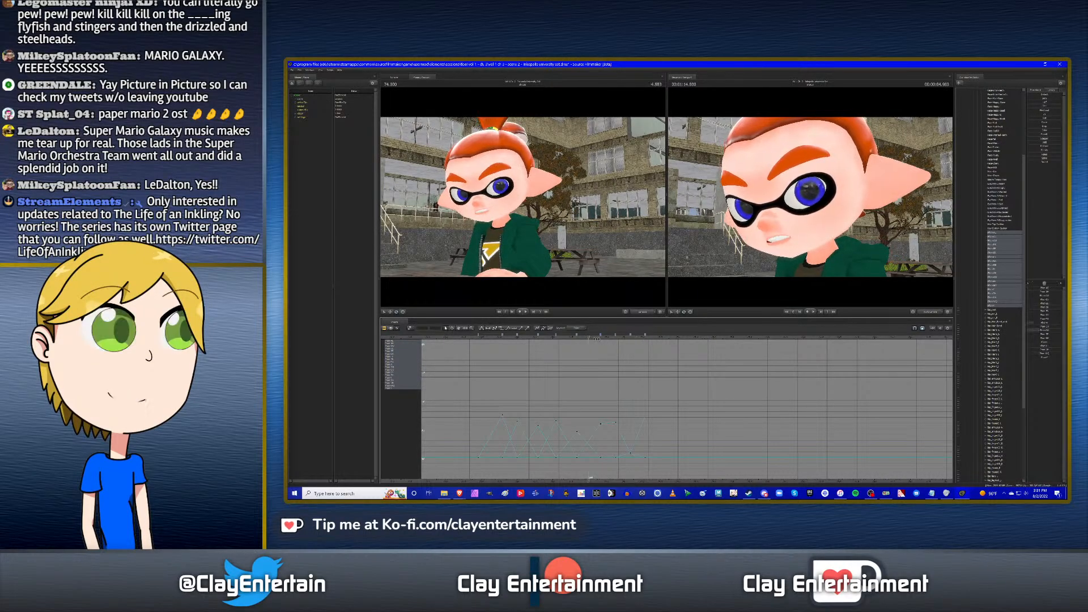
{"action": "left_click", "coordinate": [629, 335]}
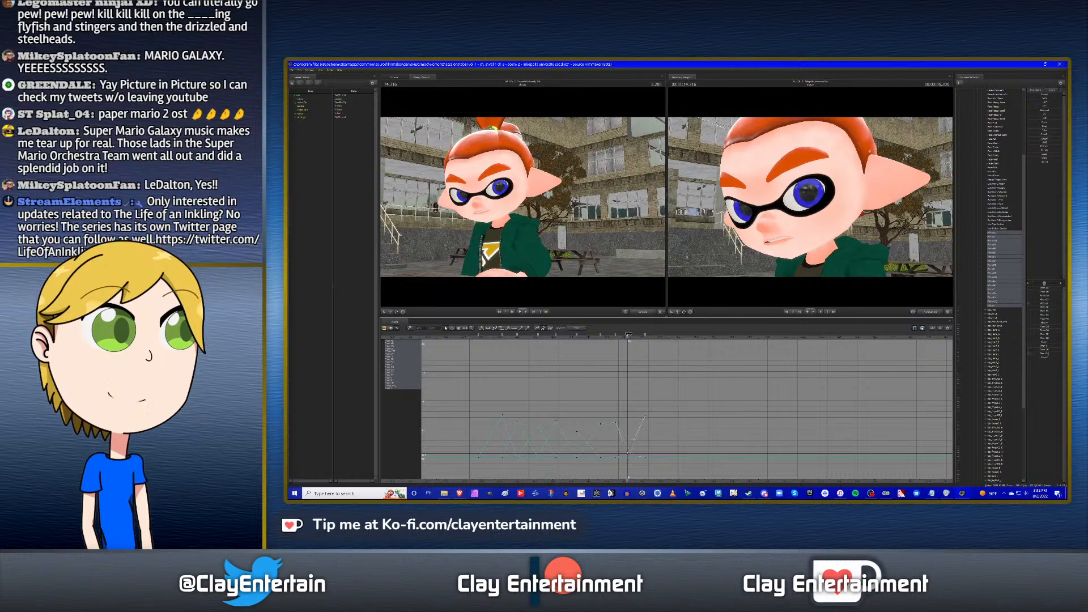
{"action": "left_click", "coordinate": [637, 338]}
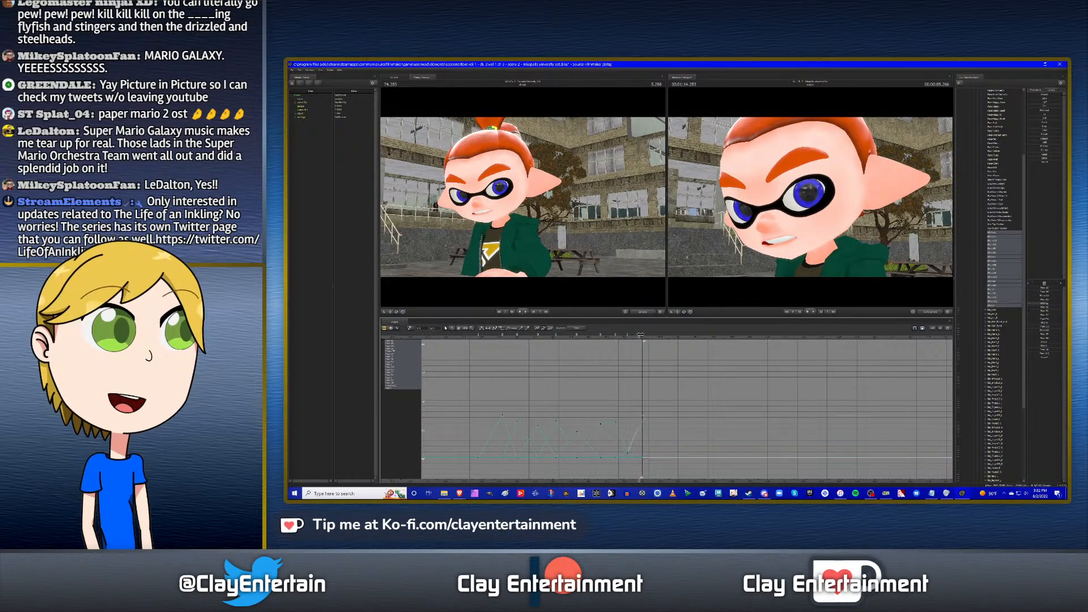
{"action": "left_click", "coordinate": [640, 337]}
{"action": "key", "text": "space"}
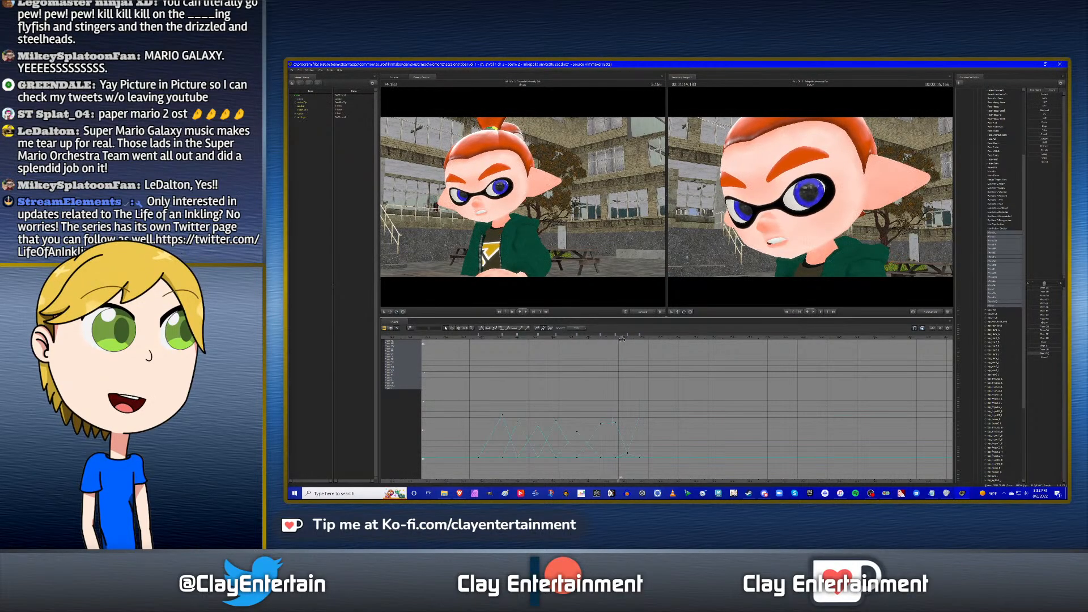
Shift the last two mouth keyframes slightly earlier again, placing the final one at about 74.25 s.
{"action": "left_click", "coordinate": [641, 338]}
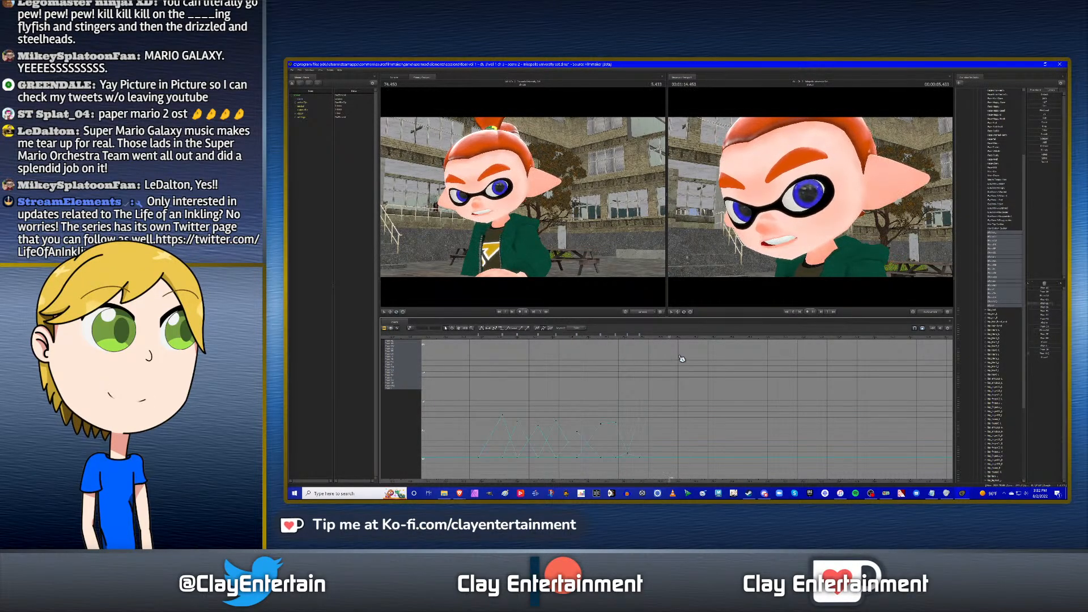
{"action": "left_click", "coordinate": [594, 338]}
{"action": "left_click_drag", "start_coordinate": [593, 338], "coordinate": [636, 338]}
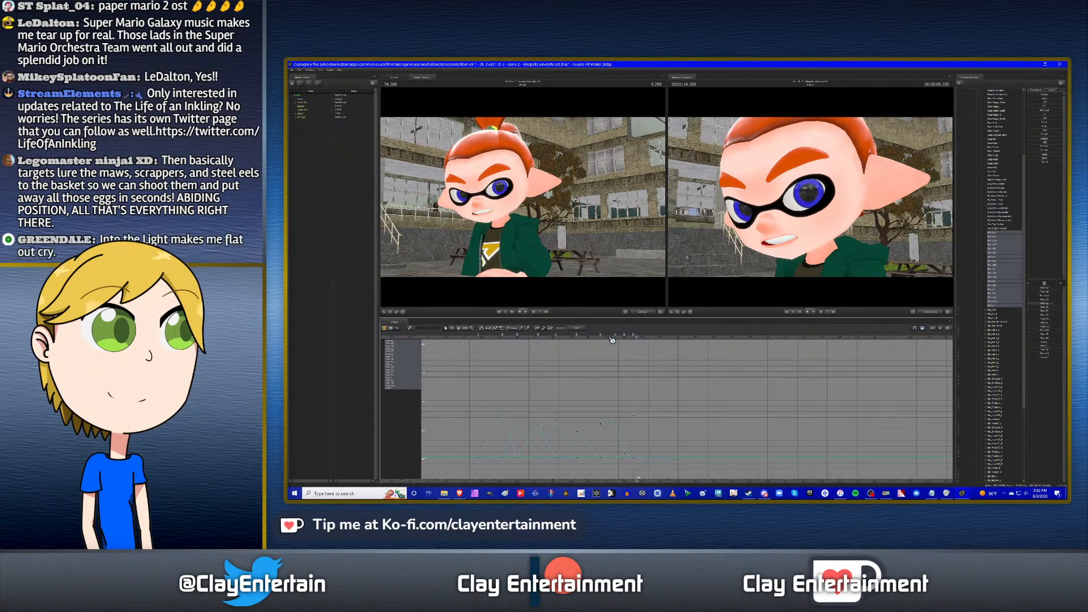
Key a slightly wider open, teeth-showing mouth at about 74.50 s.
{"action": "left_click", "coordinate": [646, 336]}
{"action": "left_click", "coordinate": [646, 336]}
{"action": "left_click_drag", "start_coordinate": [655, 337], "coordinate": [671, 338]}
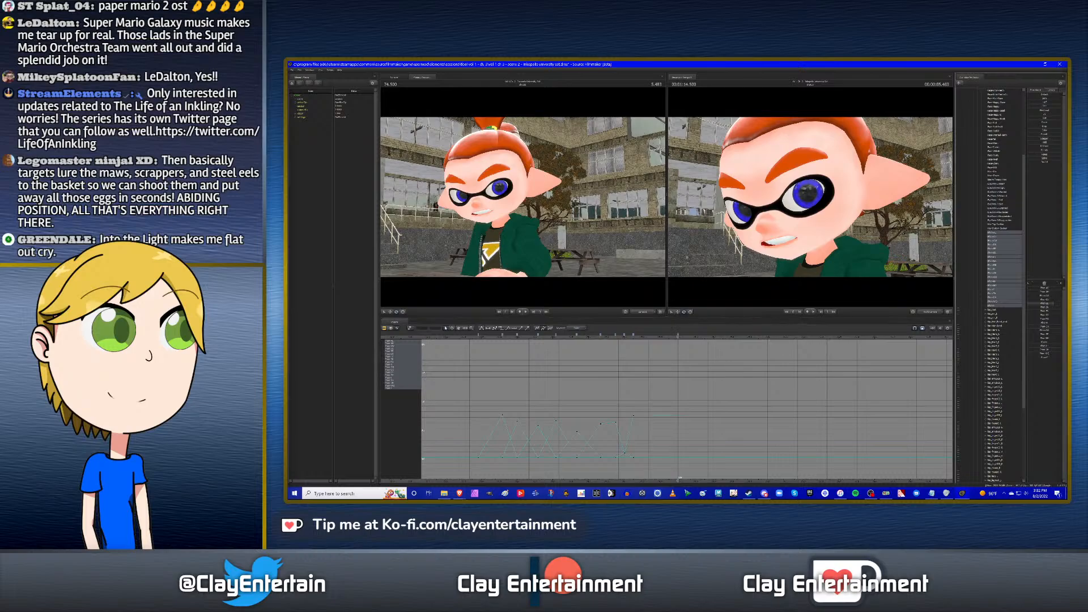
{"action": "key", "text": "Up"}
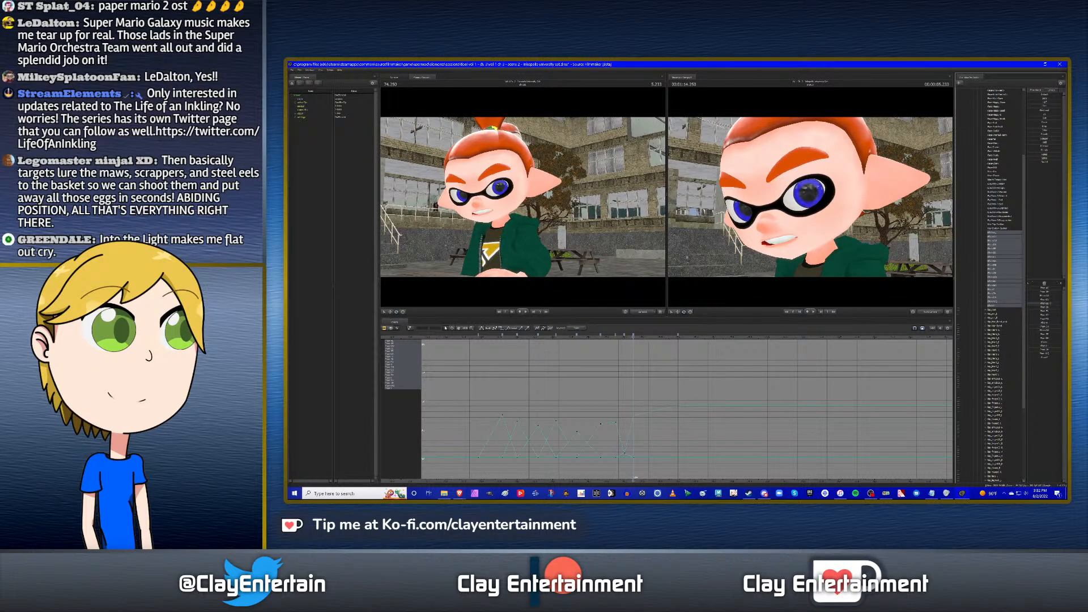
Remove the overshoot from the mouth curves leading to the 74.50 s keyframe and play back the line.
{"action": "left_click_drag", "start_coordinate": [472, 382], "coordinate": [695, 478]}
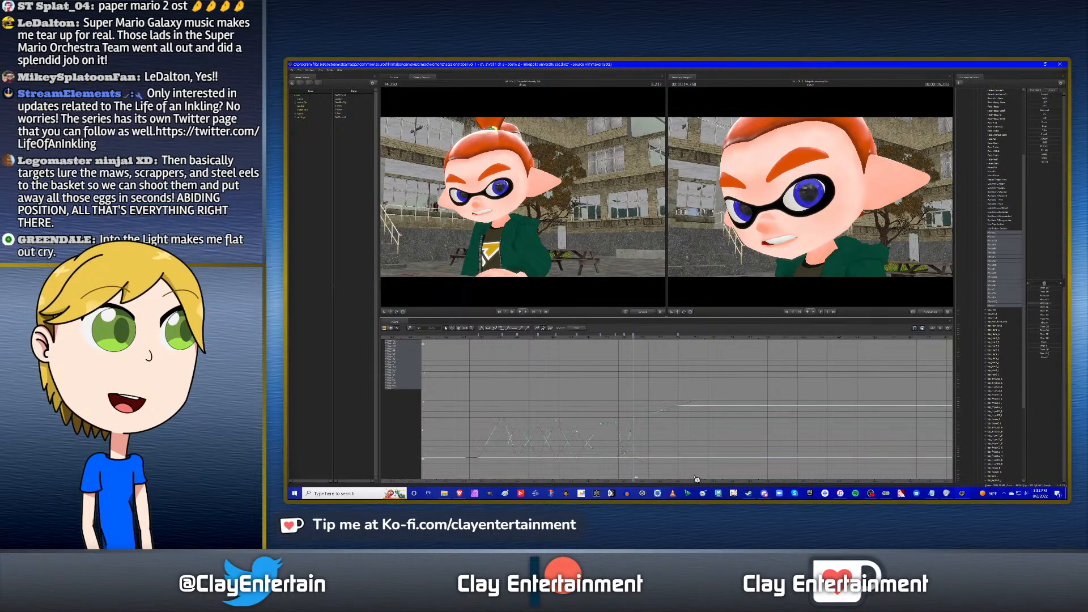
{"action": "left_click", "coordinate": [518, 354]}
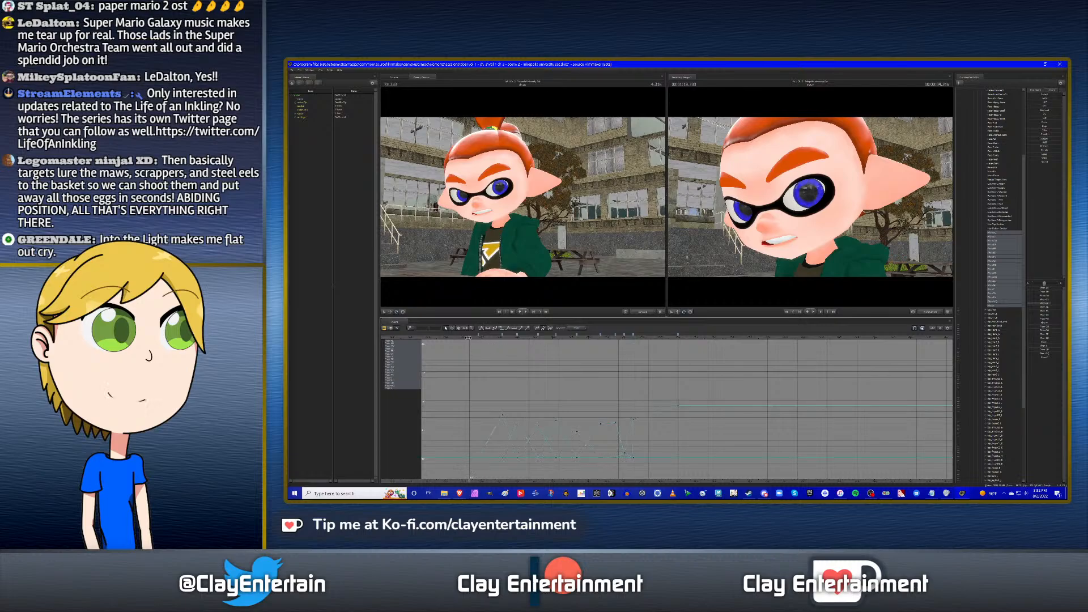
{"action": "key", "text": "Down"}
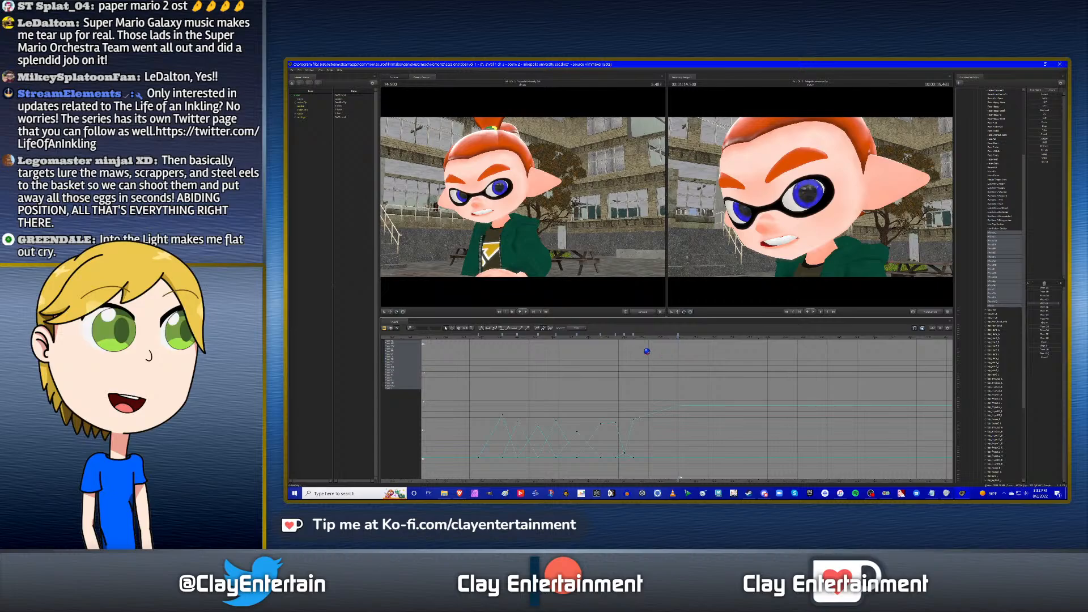
Key a new mouth shape with the teeth parted at about 74.58 s using the face sliders.
{"action": "left_click", "coordinate": [459, 329]}
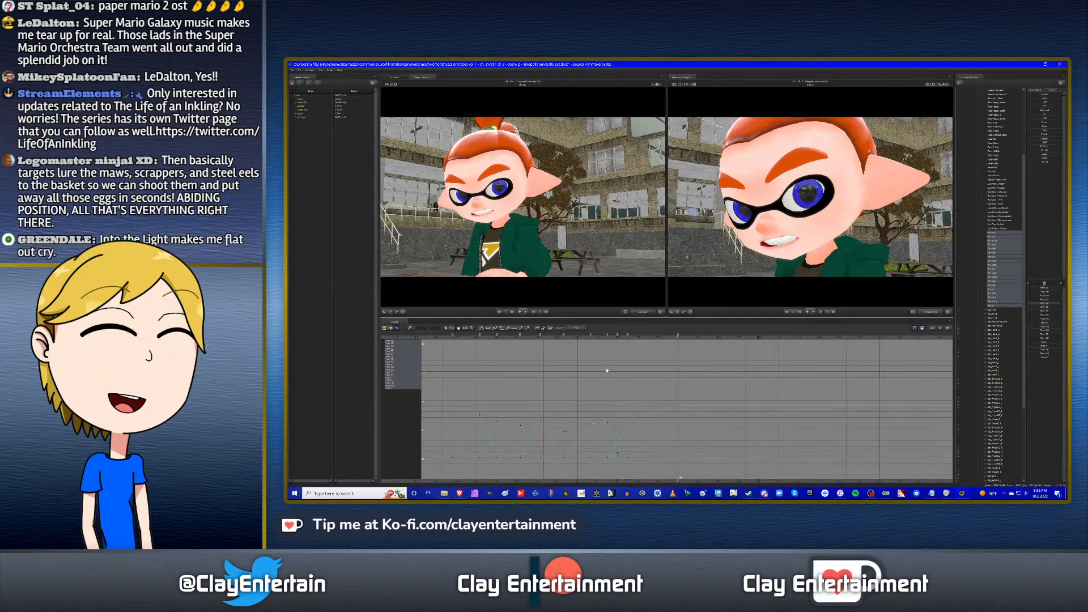
{"action": "scroll", "coordinate": [680, 371], "scroll_direction": "up", "scroll_amount": 1}
{"action": "left_click_drag", "start_coordinate": [723, 371], "coordinate": [776, 369]}
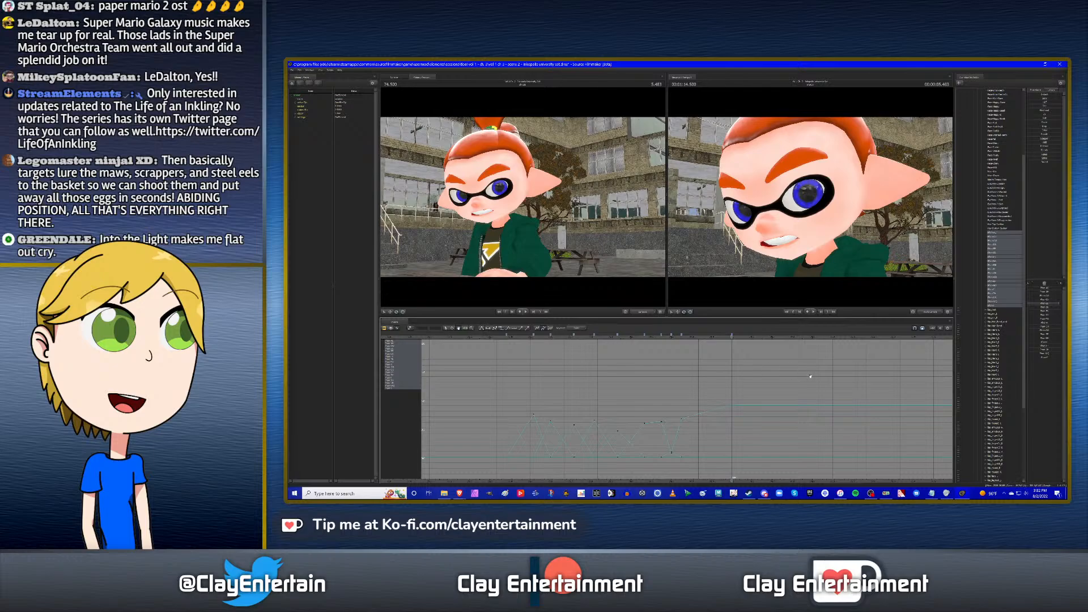
{"action": "scroll", "coordinate": [787, 376], "scroll_direction": "up", "scroll_amount": 2}
{"action": "left_click", "coordinate": [754, 337]}
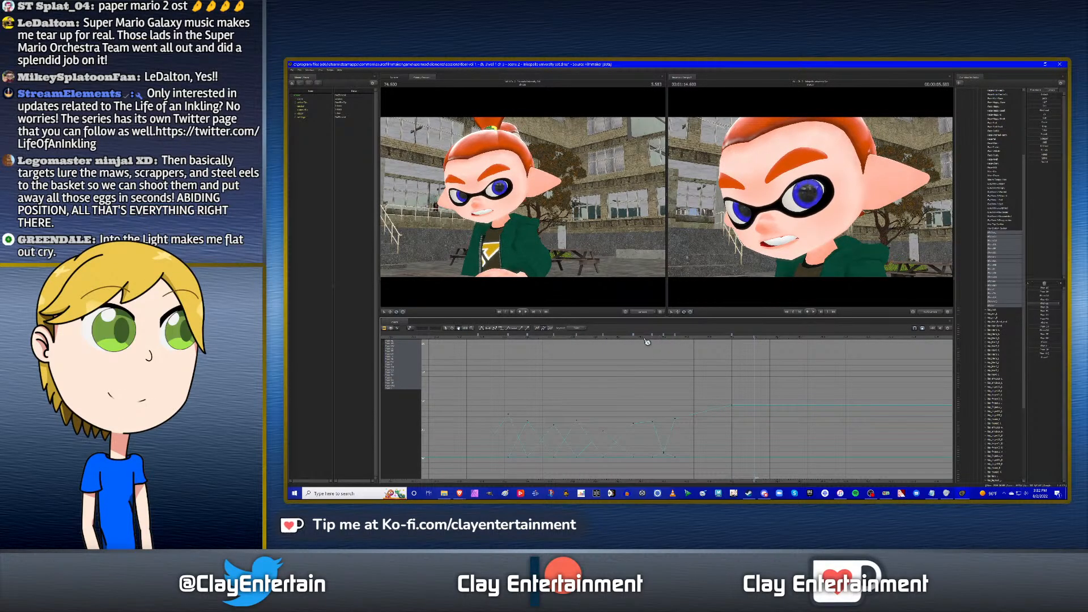
{"action": "left_click", "coordinate": [759, 340]}
{"action": "left_click_drag", "start_coordinate": [771, 341], "coordinate": [756, 344]}
{"action": "mouse_move", "coordinate": [1054, 304]}
{"action": "left_mouse_down"}
{"action": "mouse_move", "coordinate": [1033, 296]}
{"action": "mouse_move", "coordinate": [1049, 289]}
{"action": "left_mouse_up"}
{"action": "key", "text": "Up"}
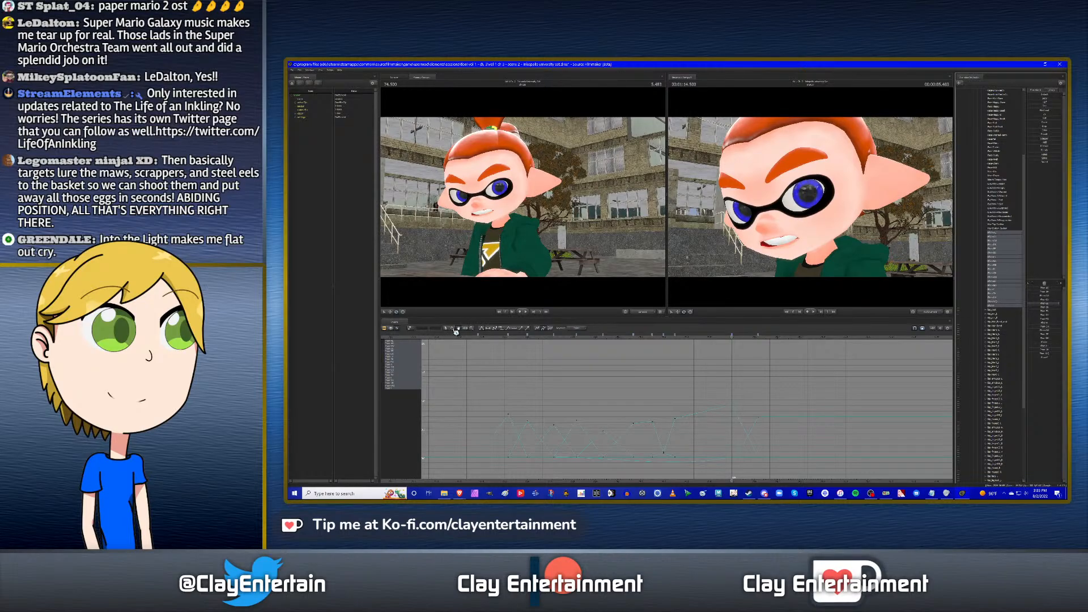
Clean up the overshoot in the mouth curves between the last two keyframes and play back the new mouth shape.
{"action": "left_click_drag", "start_coordinate": [460, 380], "coordinate": [793, 472]}
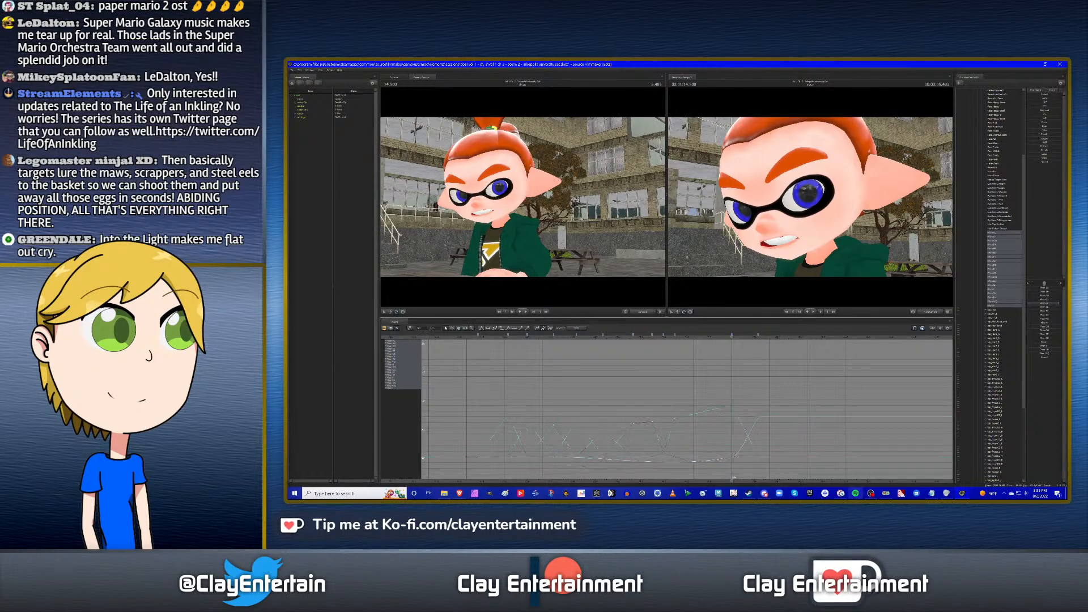
{"action": "left_click", "coordinate": [492, 358]}
{"action": "key", "text": "space"}
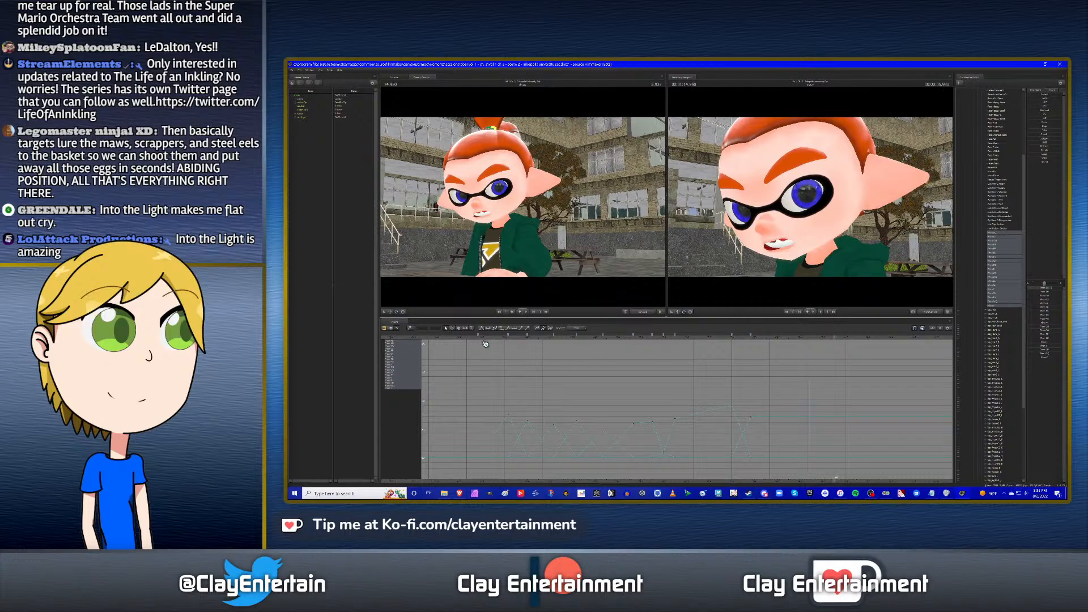
Shift the 74.50 s mouth keyframe and the parted-teeth keyframe after it slightly earlier and play back the line.
{"action": "left_click", "coordinate": [700, 336]}
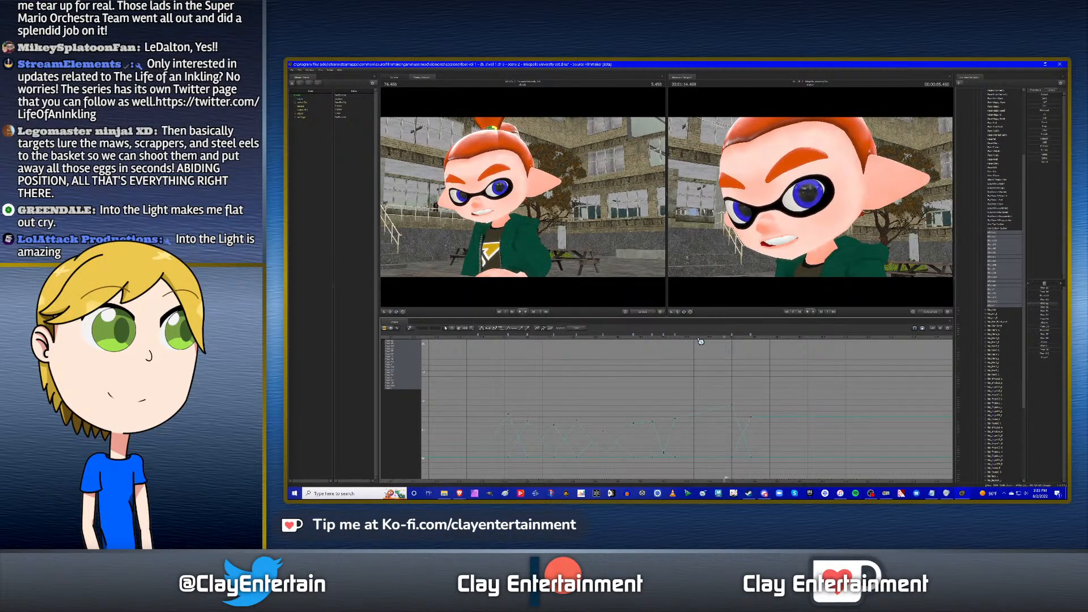
{"action": "left_click", "coordinate": [722, 338]}
{"action": "mouse_move", "coordinate": [732, 336]}
{"action": "left_mouse_down"}
{"action": "mouse_move", "coordinate": [717, 336]}
{"action": "mouse_move", "coordinate": [756, 338]}
{"action": "left_mouse_up"}
{"action": "left_click", "coordinate": [715, 336]}
{"action": "left_click", "coordinate": [706, 337]}
{"action": "key", "text": "space"}
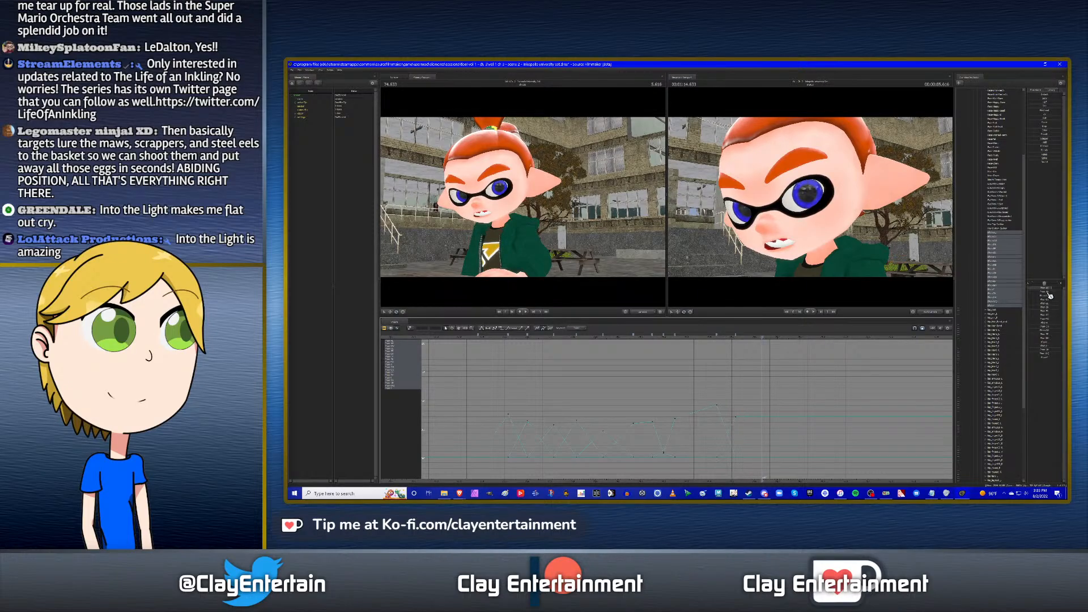
Key another open-mouth shape at about 74.63 s by adjusting two face sliders.
{"action": "left_click_drag", "start_coordinate": [1048, 293], "coordinate": [996, 299]}
{"action": "left_click_drag", "start_coordinate": [1030, 354], "coordinate": [1055, 354]}
{"action": "key", "text": "Up"}
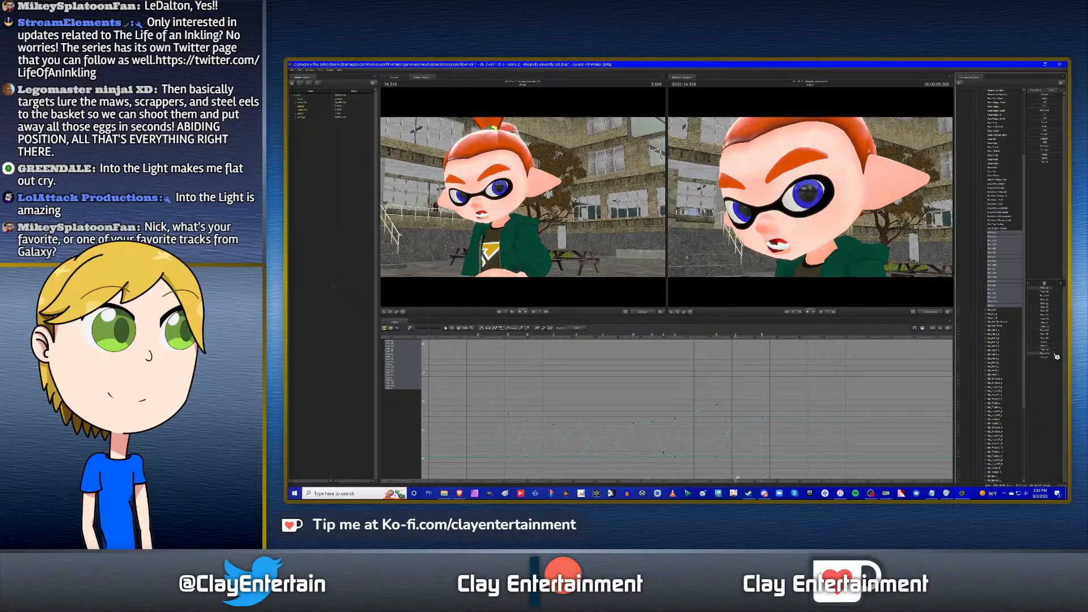
Flatten the overshoot in the mouth curves before the 74.63 s keyframe and play back the line.
{"action": "left_click_drag", "start_coordinate": [455, 383], "coordinate": [818, 486]}
{"action": "key", "text": "1"}
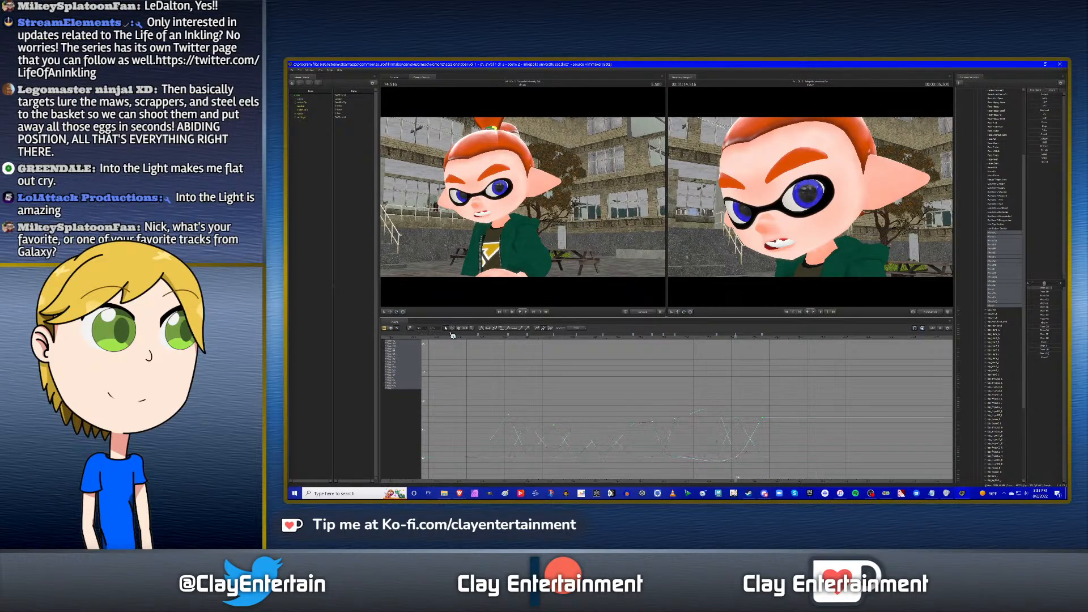
{"action": "left_click", "coordinate": [483, 329]}
{"action": "left_click", "coordinate": [491, 349]}
{"action": "left_click", "coordinate": [482, 340]}
{"action": "key", "text": "space"}
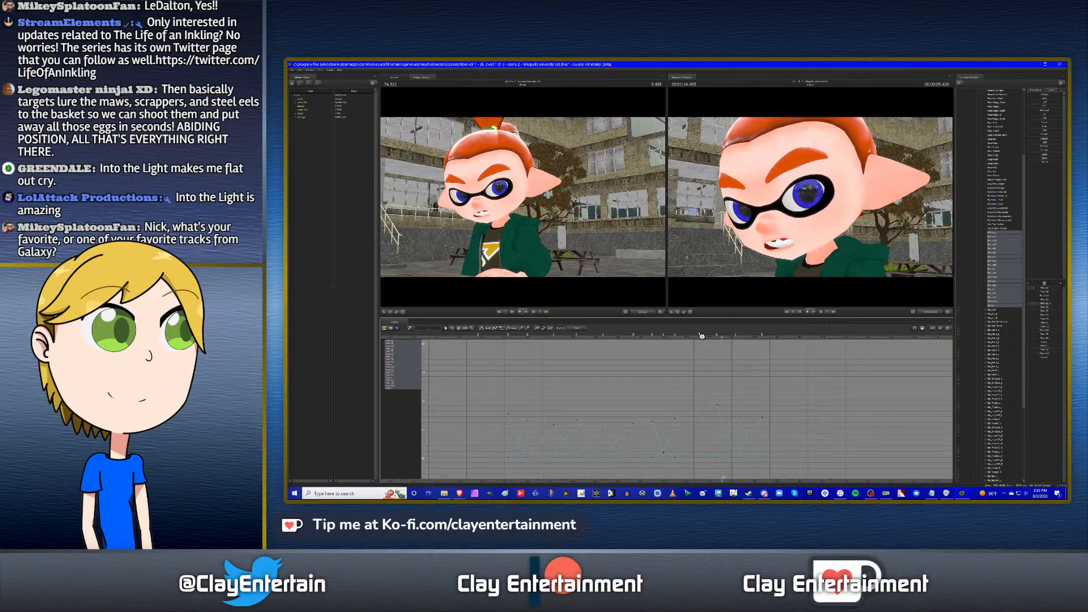
Key a closed mouth before the last mouth keyframe and shift both slightly later, the closed mouth to about 74.63 s.
{"action": "left_click", "coordinate": [735, 336]}
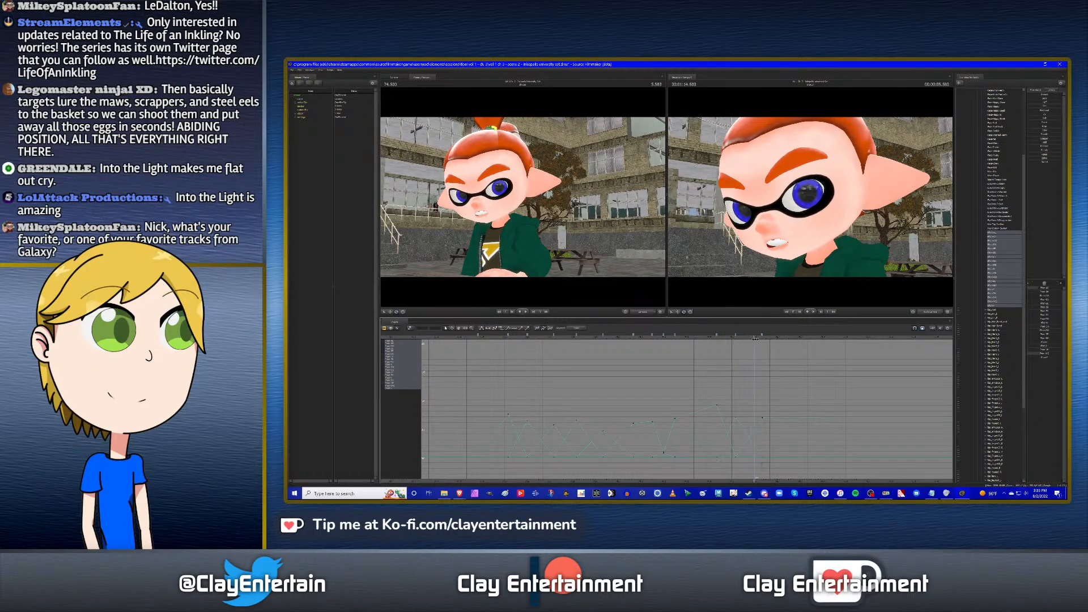
{"action": "left_click_drag", "start_coordinate": [1049, 354], "coordinate": [1030, 354]}
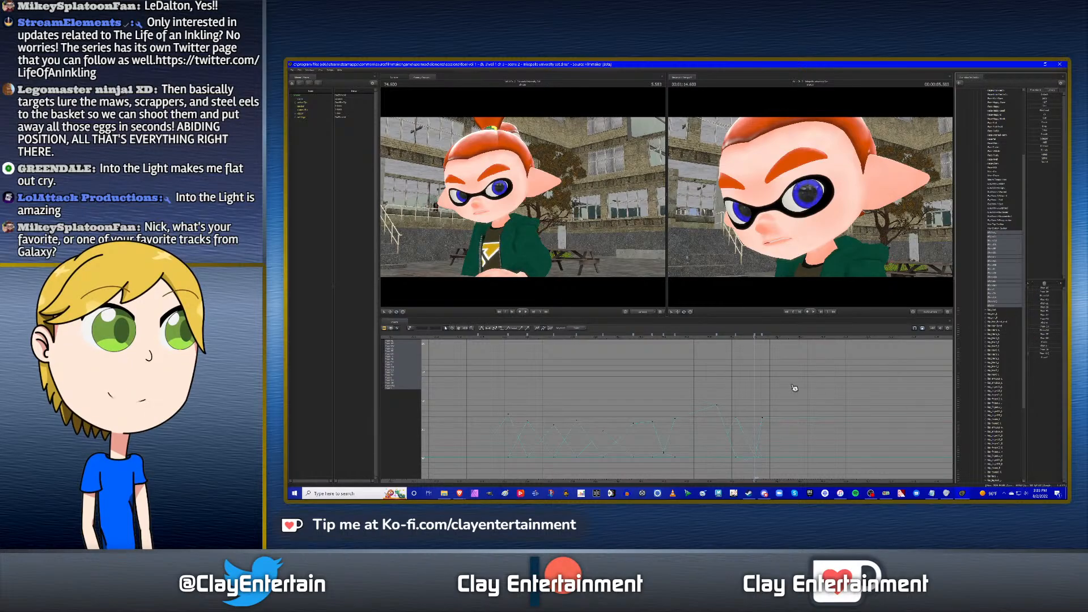
{"action": "key", "text": "Left"}
{"action": "key", "text": "Left"}
{"action": "key", "text": "Right"}
{"action": "key", "text": "Right"}
{"action": "key", "text": "Right"}
{"action": "left_click_drag", "start_coordinate": [710, 340], "coordinate": [772, 333]}
{"action": "left_click", "coordinate": [763, 336]}
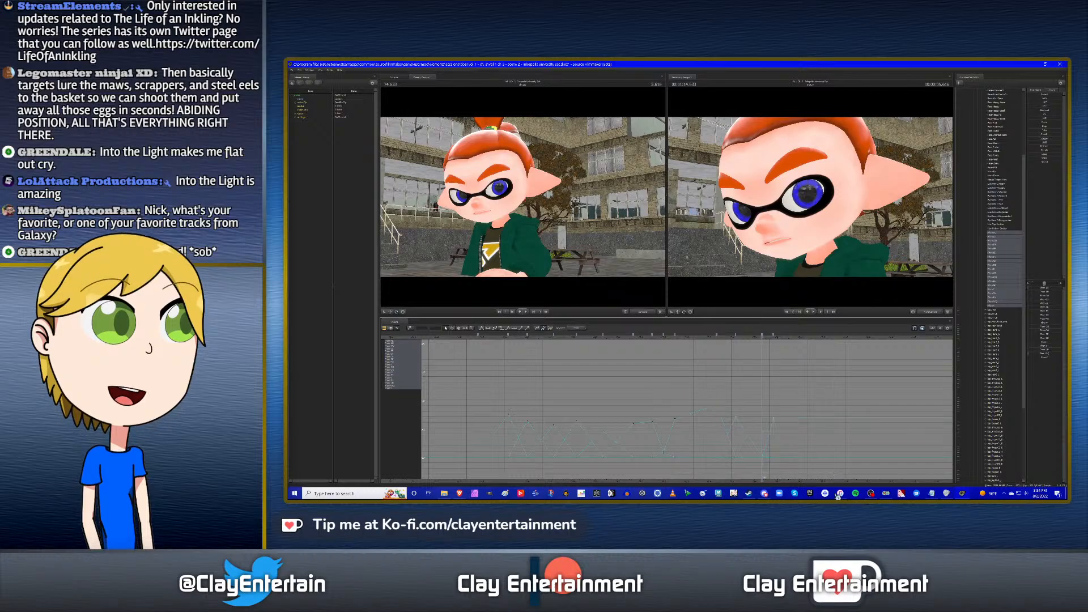
Flatten the mouth curves around the last keyframes and play back the line.
{"action": "left_click", "coordinate": [484, 328]}
{"action": "left_click", "coordinate": [493, 350]}
{"action": "left_click", "coordinate": [492, 337]}
{"action": "key", "text": "space"}
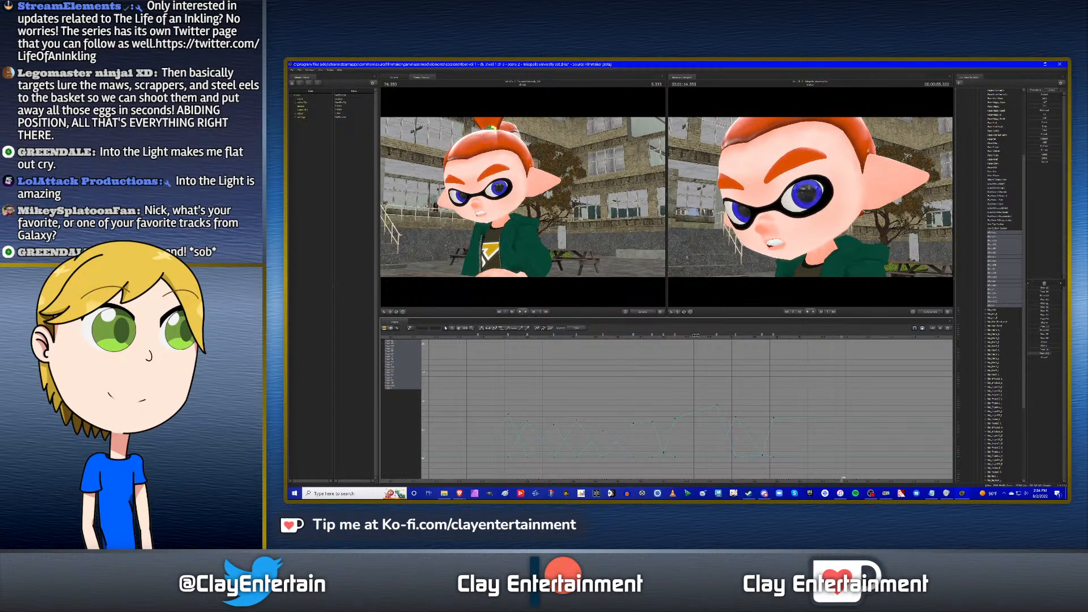
Key a closed mouth at about 74.77 s and play back the line.
{"action": "left_click_drag", "start_coordinate": [695, 336], "coordinate": [768, 346]}
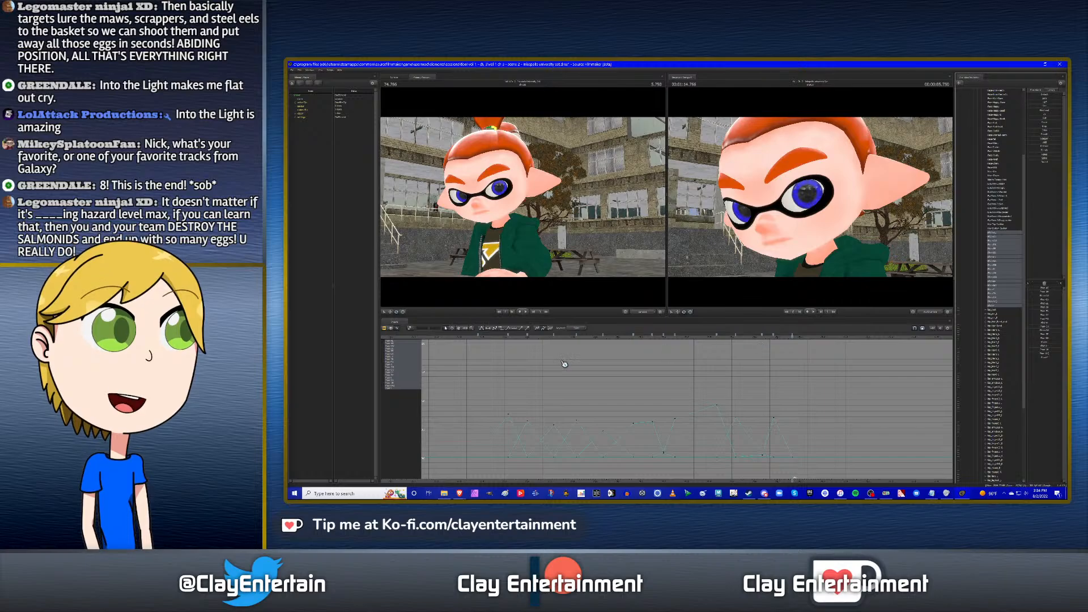
{"action": "scroll", "coordinate": [558, 360], "scroll_direction": "down", "scroll_amount": 2}
{"action": "left_click", "coordinate": [459, 328]}
{"action": "left_click_drag", "start_coordinate": [696, 367], "coordinate": [616, 372]}
{"action": "left_click", "coordinate": [468, 339]}
{"action": "key", "text": "space"}
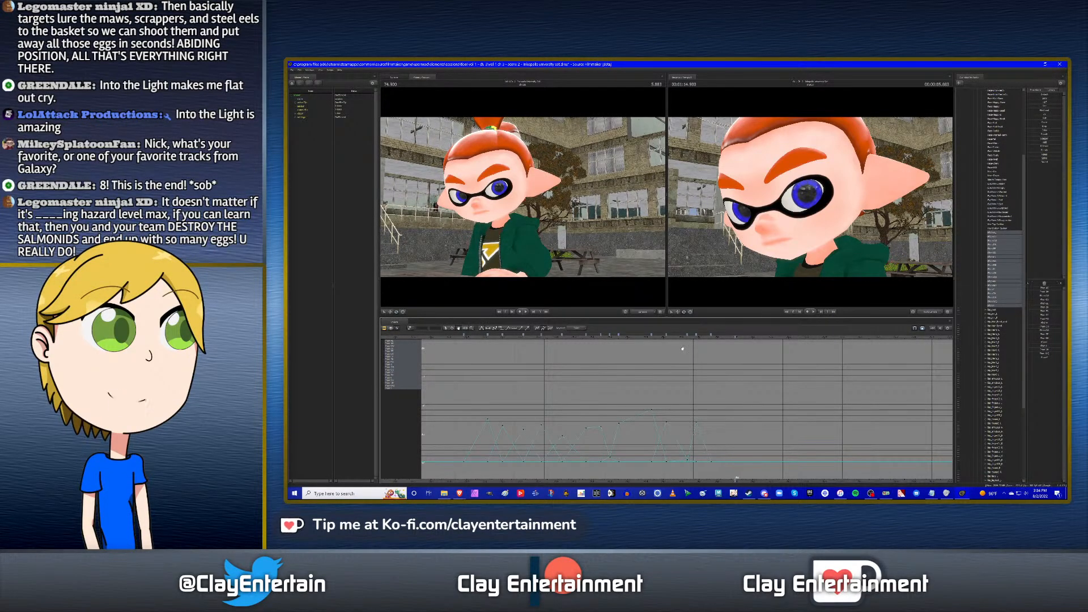
Scrub through the last mouth keyframes between about 74.58 and 74.77 s and replay the line to check the timing.
{"action": "left_click_drag", "start_coordinate": [465, 335], "coordinate": [706, 345]}
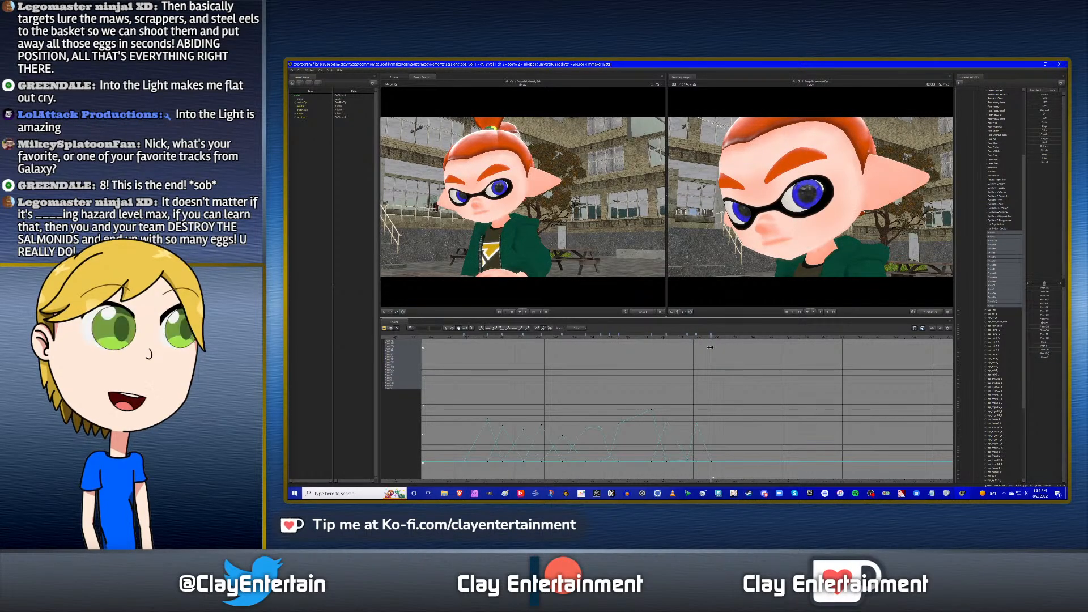
{"action": "scroll", "coordinate": [668, 354], "scroll_direction": "up", "scroll_amount": 2}
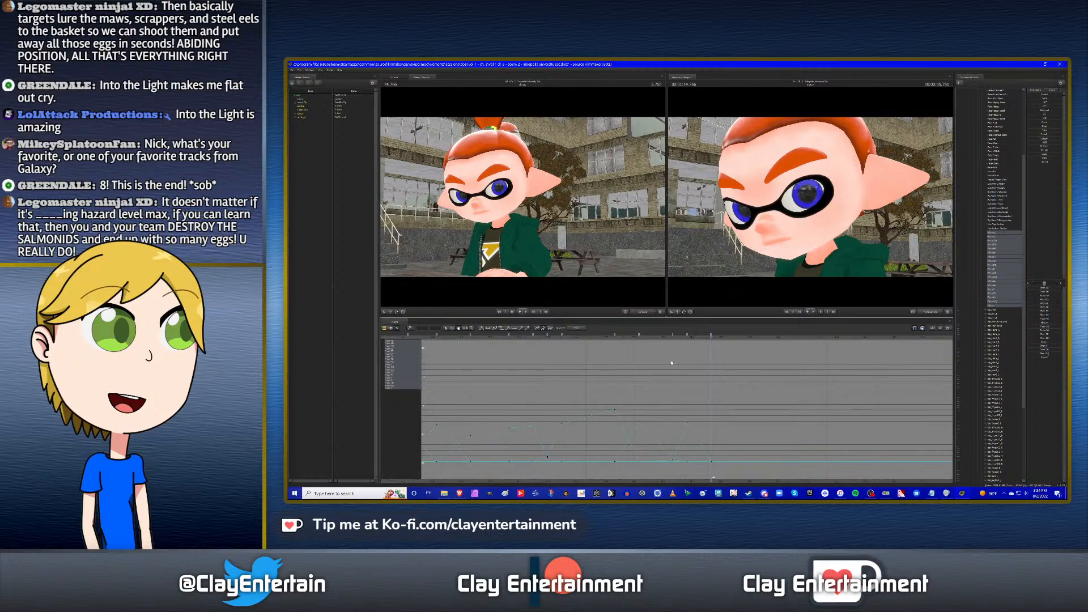
{"action": "scroll", "coordinate": [671, 363], "scroll_direction": "down", "scroll_amount": 1}
{"action": "left_click_drag", "start_coordinate": [641, 338], "coordinate": [640, 335]}
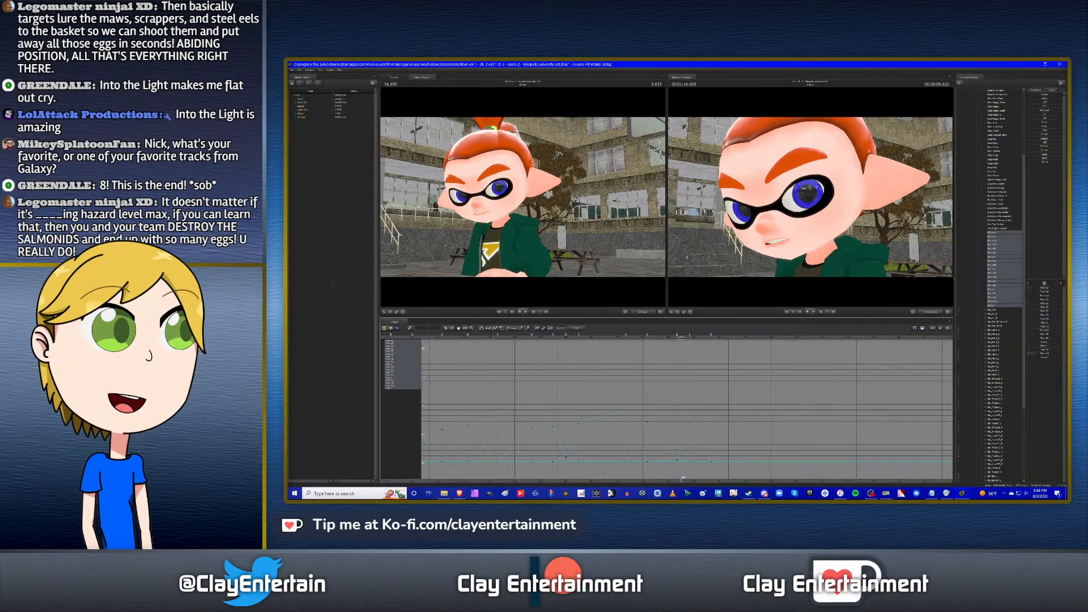
{"action": "left_click_drag", "start_coordinate": [681, 338], "coordinate": [673, 342]}
{"action": "scroll", "coordinate": [674, 384], "scroll_direction": "down", "scroll_amount": 3}
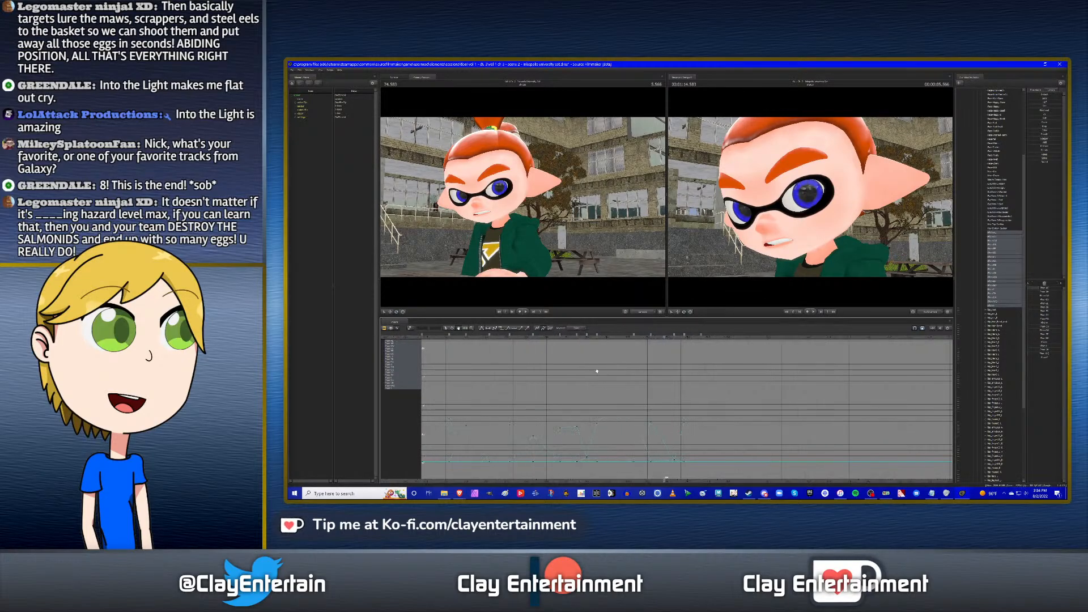
{"action": "scroll", "coordinate": [698, 370], "scroll_direction": "up", "scroll_amount": 2}
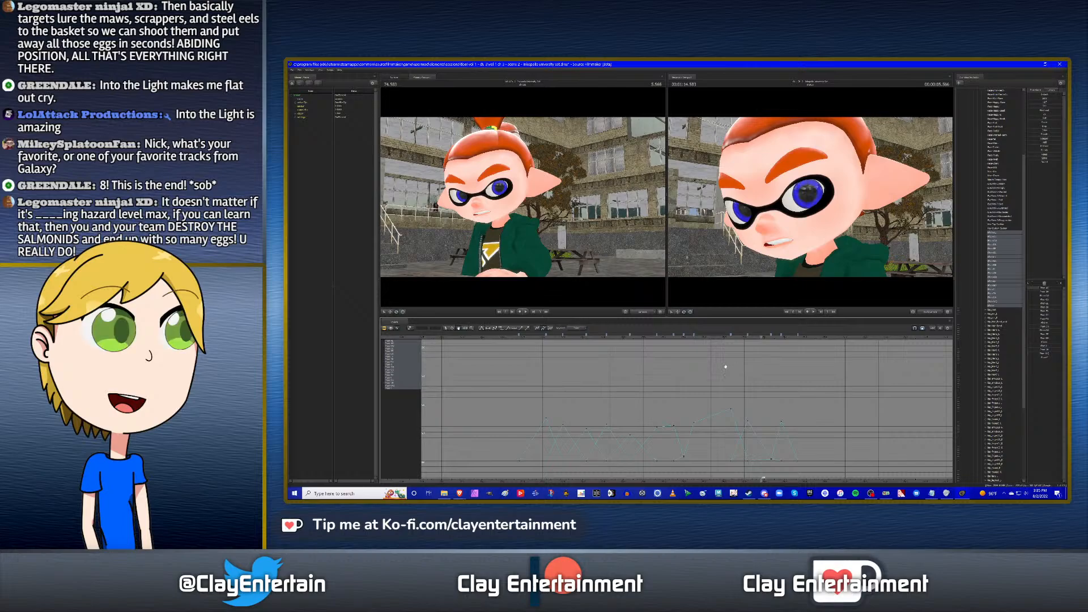
{"action": "middle_click_drag", "start_coordinate": [729, 368], "coordinate": [709, 379]}
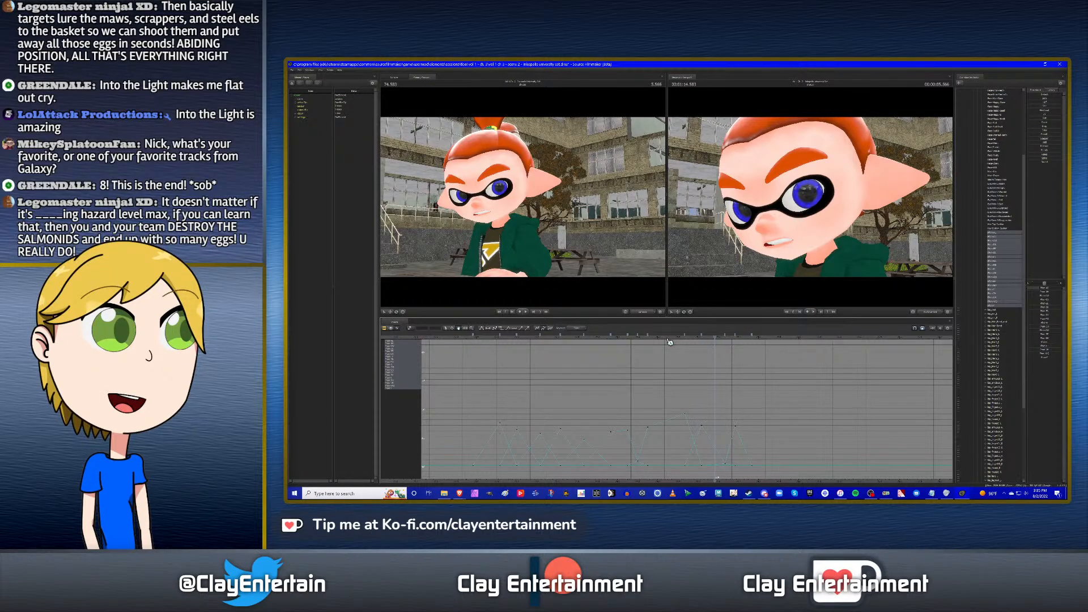
{"action": "left_click_drag", "start_coordinate": [715, 340], "coordinate": [757, 340]}
{"action": "left_click", "coordinate": [720, 339]}
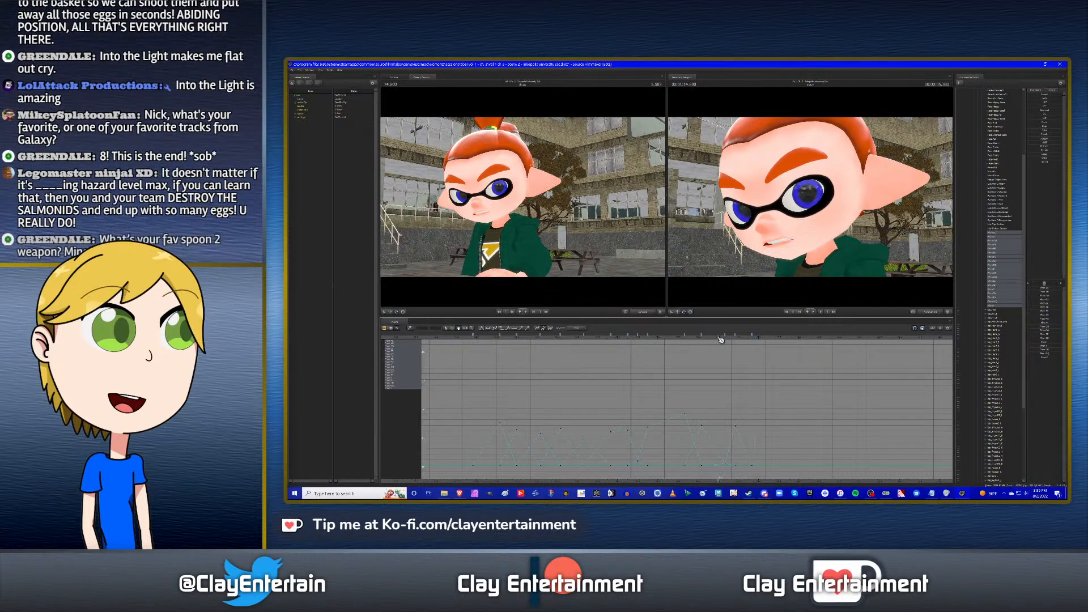
{"action": "left_click", "coordinate": [480, 341]}
{"action": "key", "text": "space"}
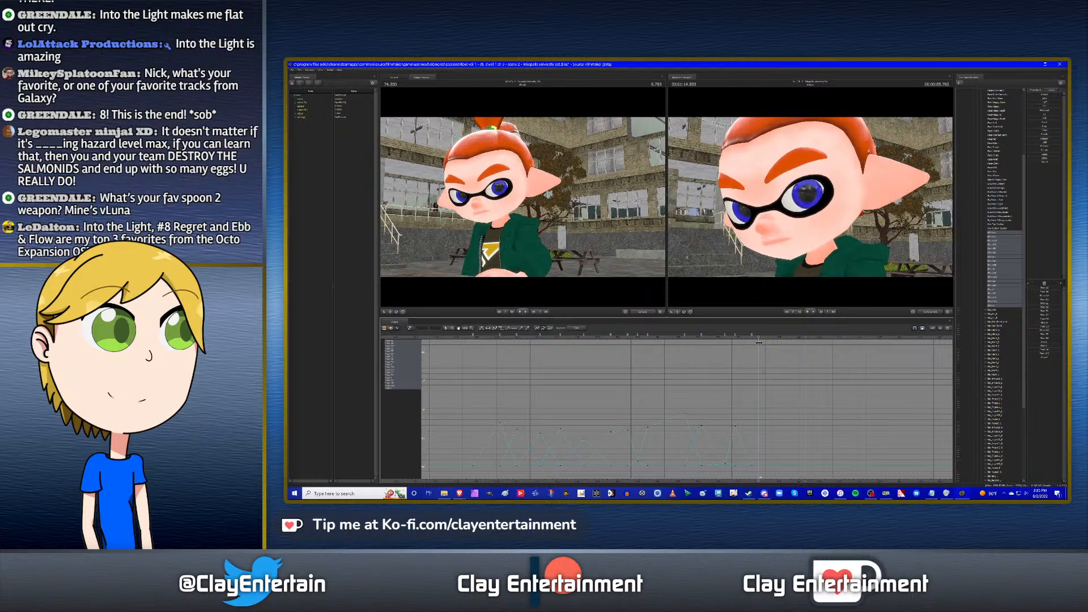
Open the mouth on the 74.77 s keyframe with a face slider and adjust another slider on the 74.68 s keyframe.
{"action": "left_click", "coordinate": [771, 338]}
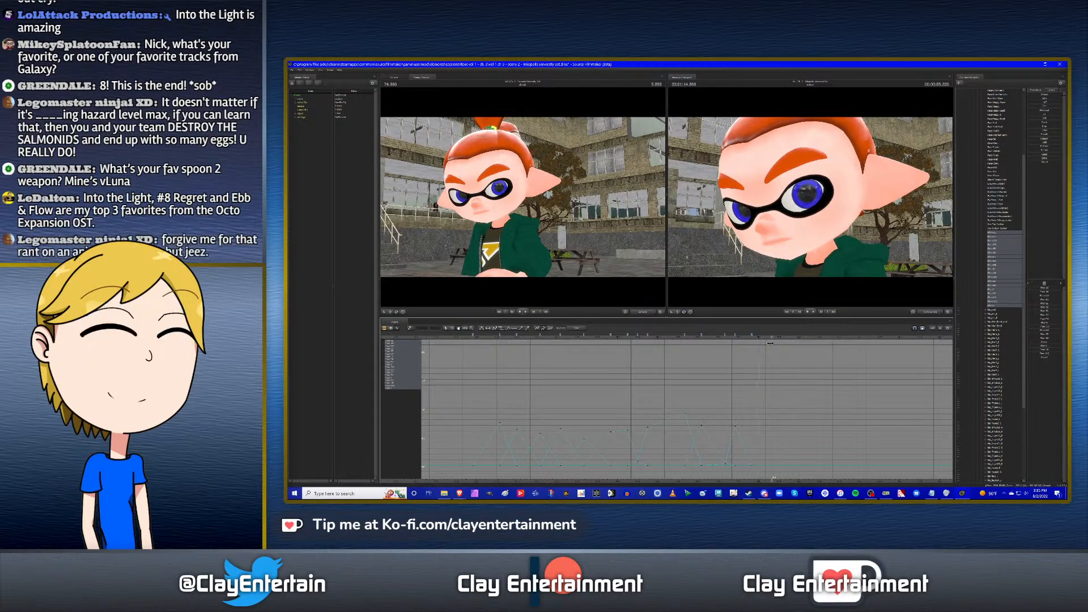
{"action": "left_click_drag", "start_coordinate": [770, 343], "coordinate": [752, 345]}
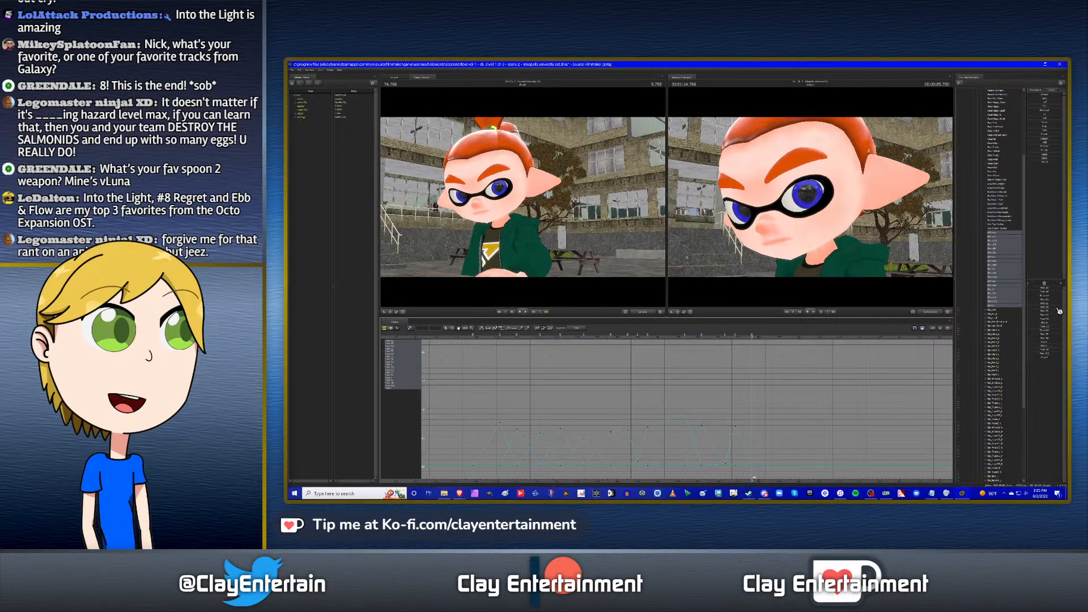
{"action": "left_click_drag", "start_coordinate": [1043, 303], "coordinate": [1059, 304]}
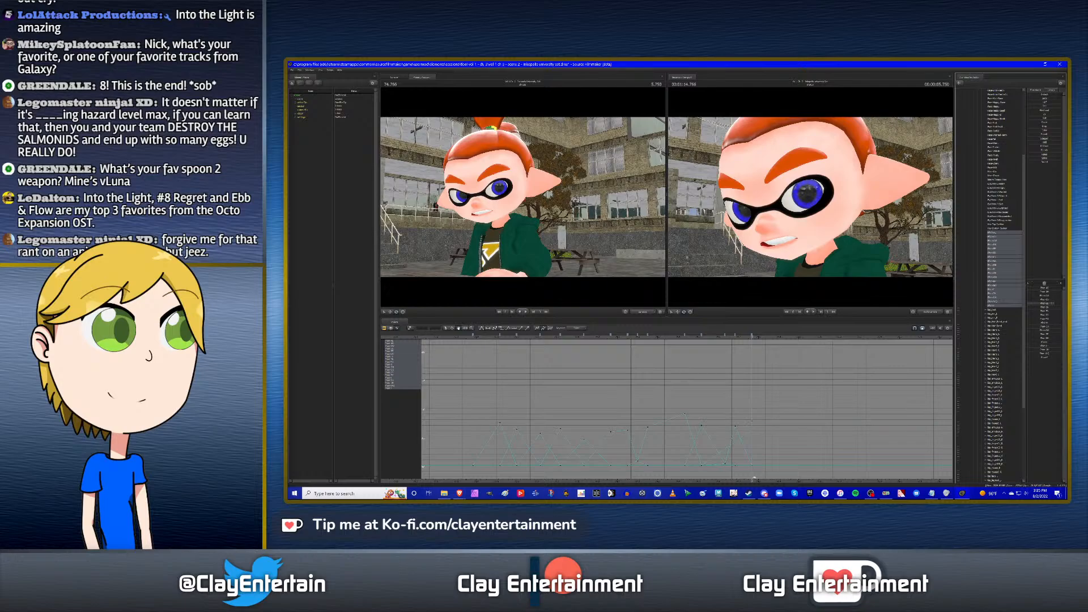
{"action": "key", "text": "Up"}
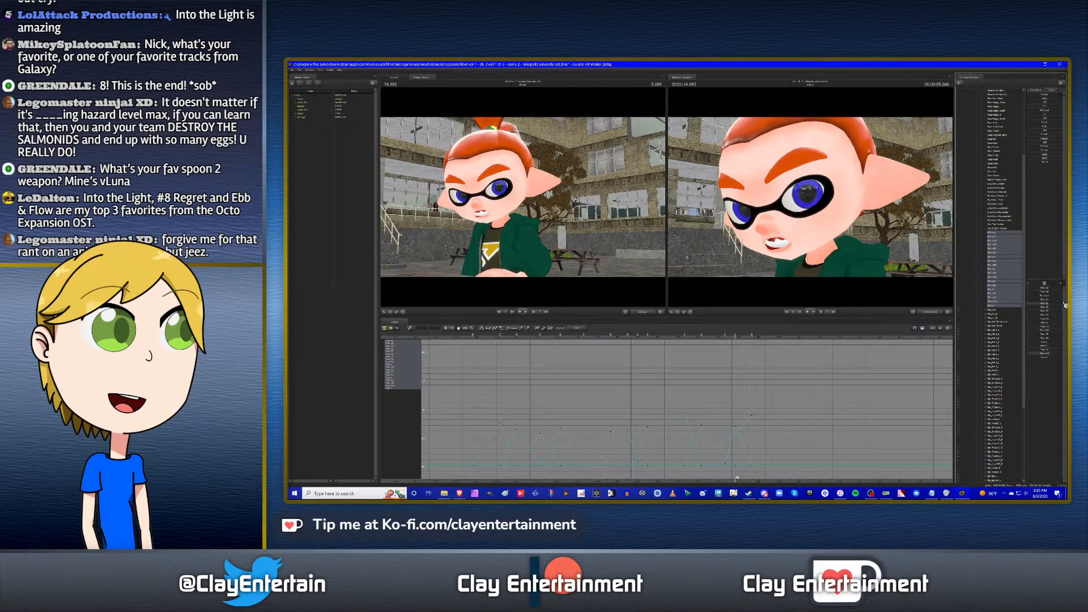
{"action": "left_click_drag", "start_coordinate": [1043, 354], "coordinate": [1049, 354]}
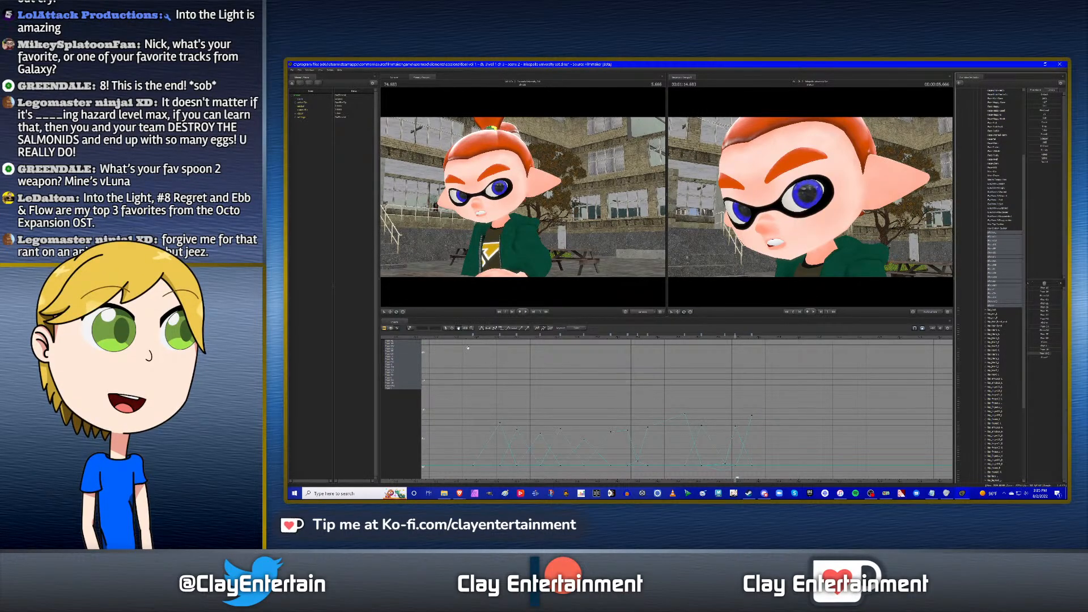
Select all mouth keyframes, flatten the overshoot in their curves and play back the line.
{"action": "key", "text": "ctrl+a"}
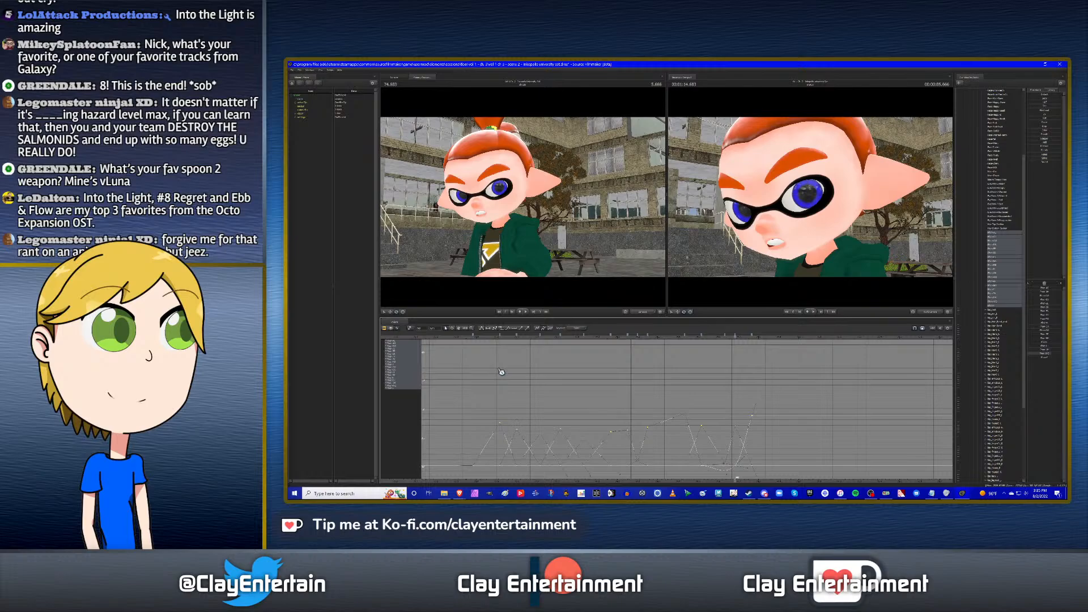
{"action": "left_click", "coordinate": [482, 329]}
{"action": "left_click", "coordinate": [468, 341]}
{"action": "key", "text": "space"}
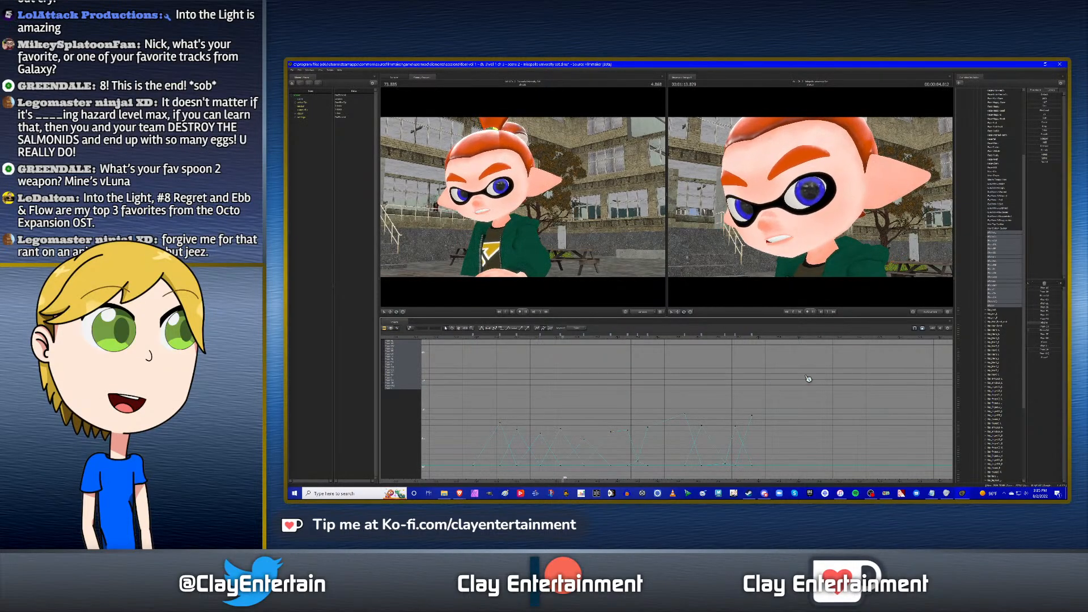
{"action": "key", "text": "space"}
Shift the mouth keyframe before the 74.68 s one slightly earlier, to about 74.60 s, and check it in playback.
{"action": "left_click", "coordinate": [668, 337]}
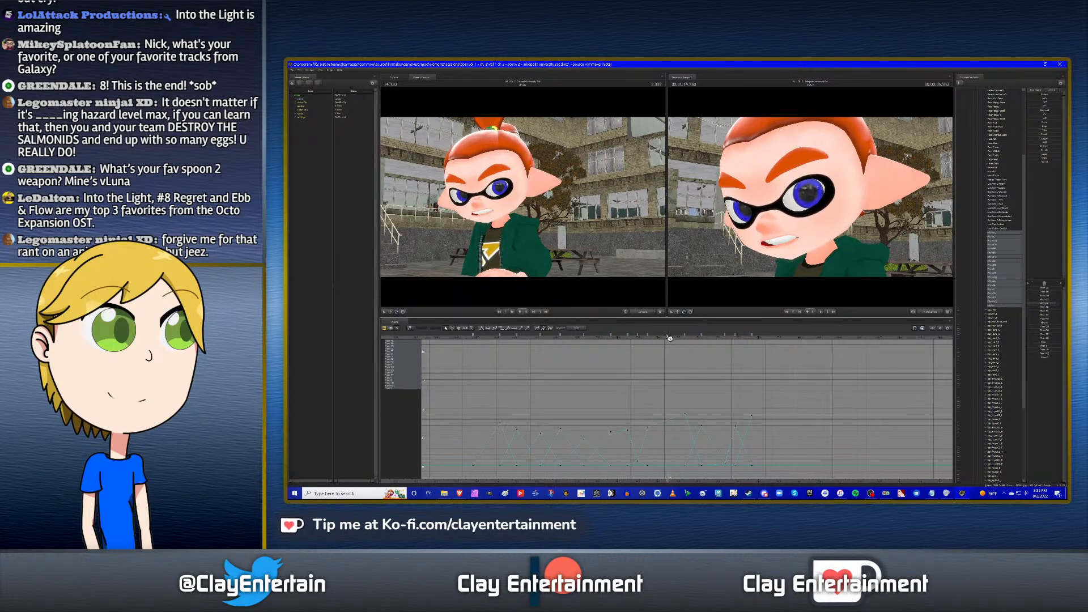
{"action": "left_click_drag", "start_coordinate": [668, 338], "coordinate": [726, 334]}
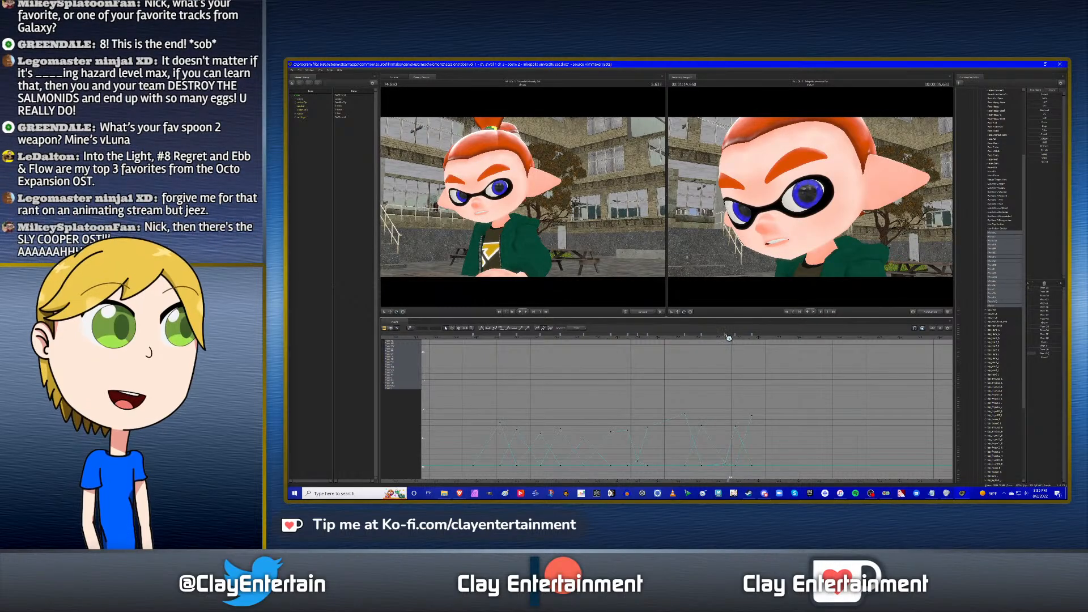
{"action": "left_click_drag", "start_coordinate": [726, 336], "coordinate": [718, 335]}
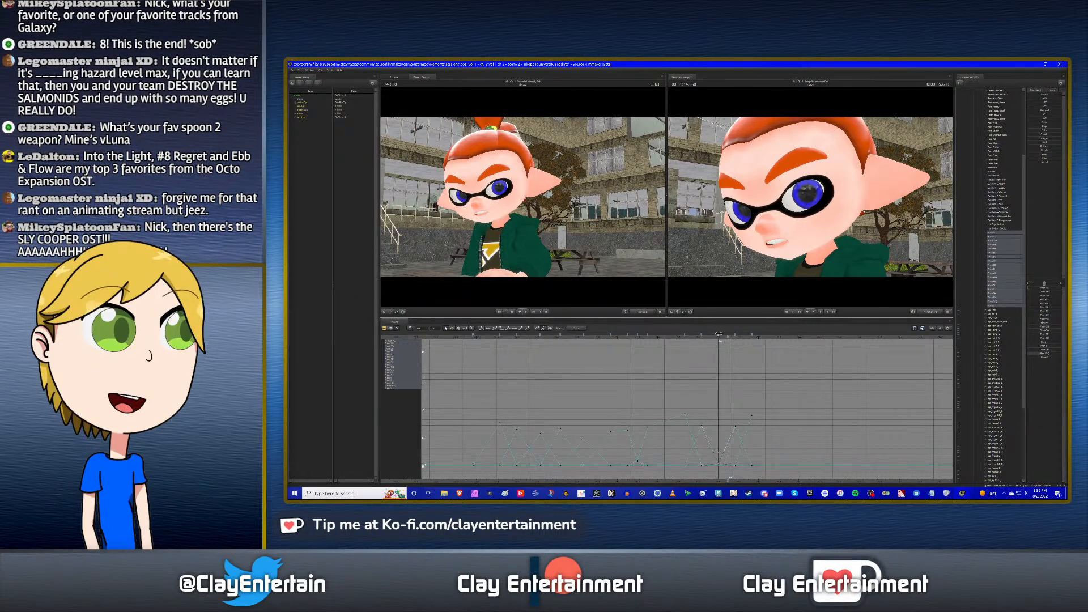
{"action": "left_click", "coordinate": [661, 337]}
{"action": "left_click", "coordinate": [711, 337]}
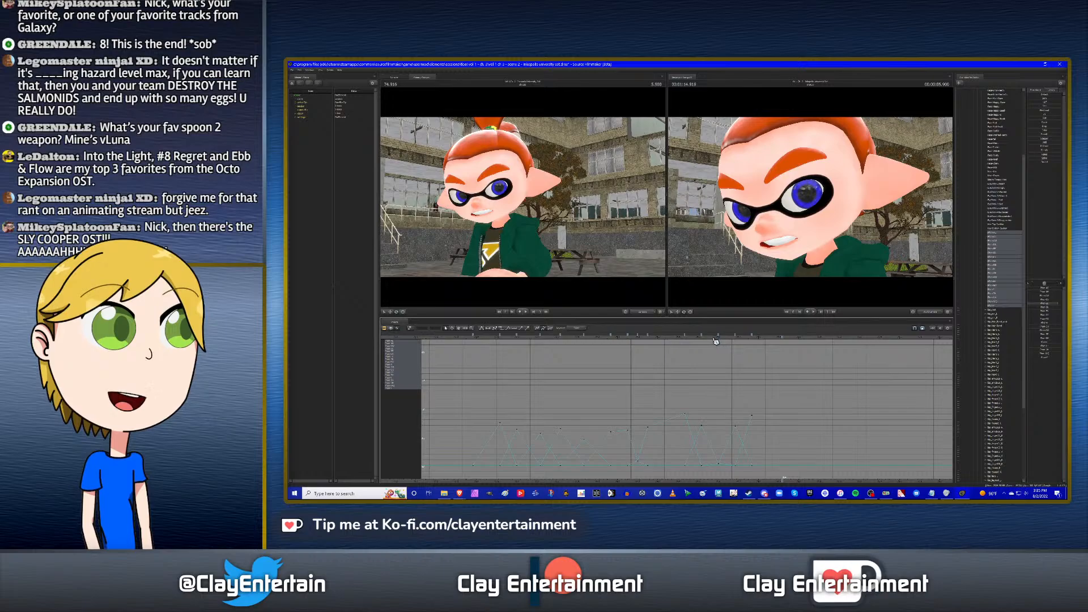
{"action": "left_click", "coordinate": [735, 336]}
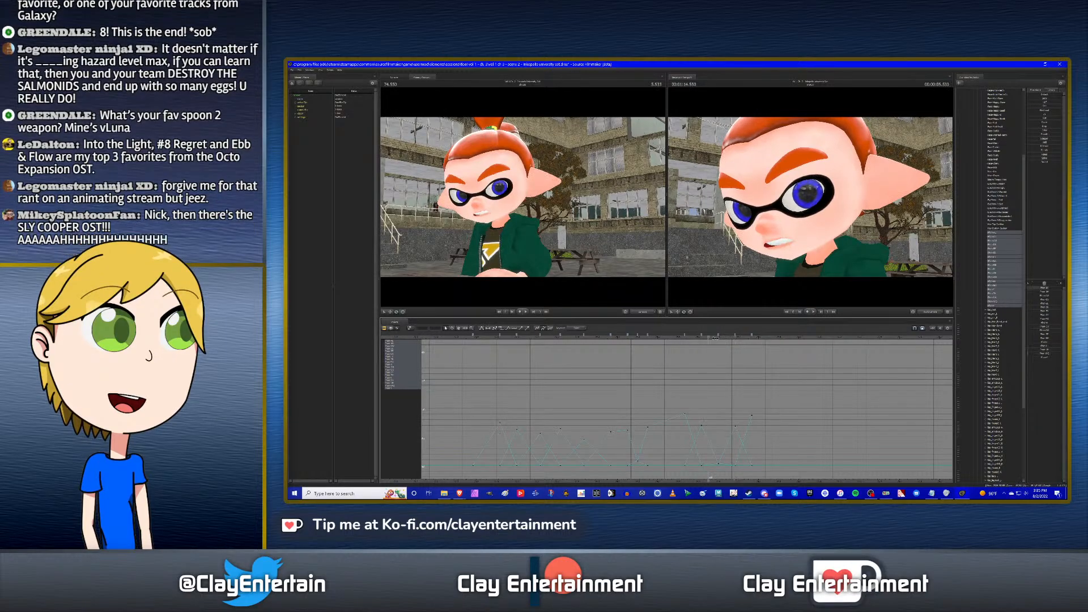
{"action": "left_click", "coordinate": [723, 337]}
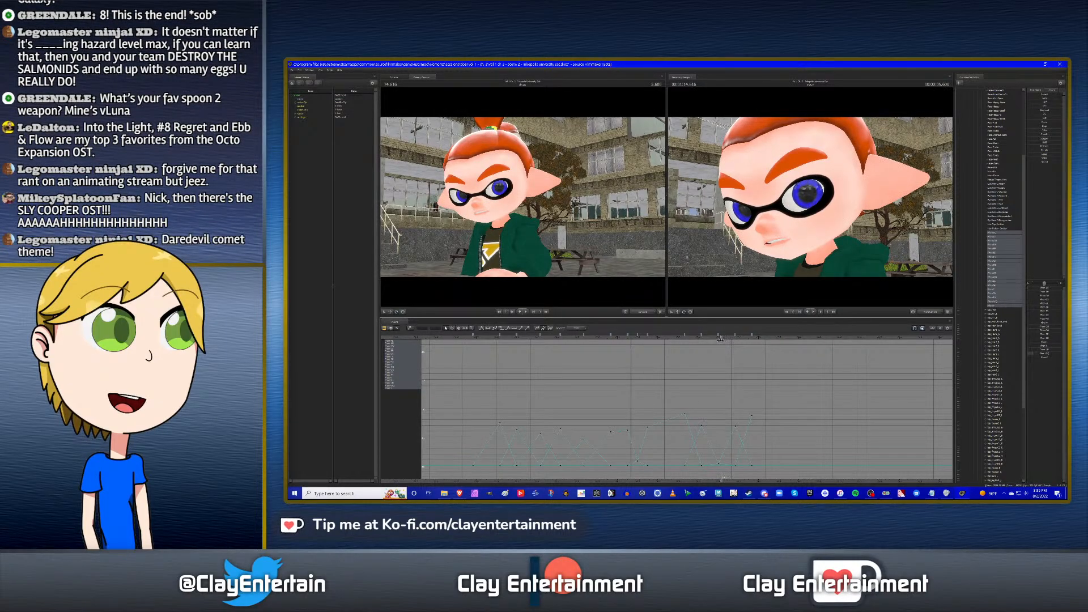
{"action": "left_click", "coordinate": [666, 339]}
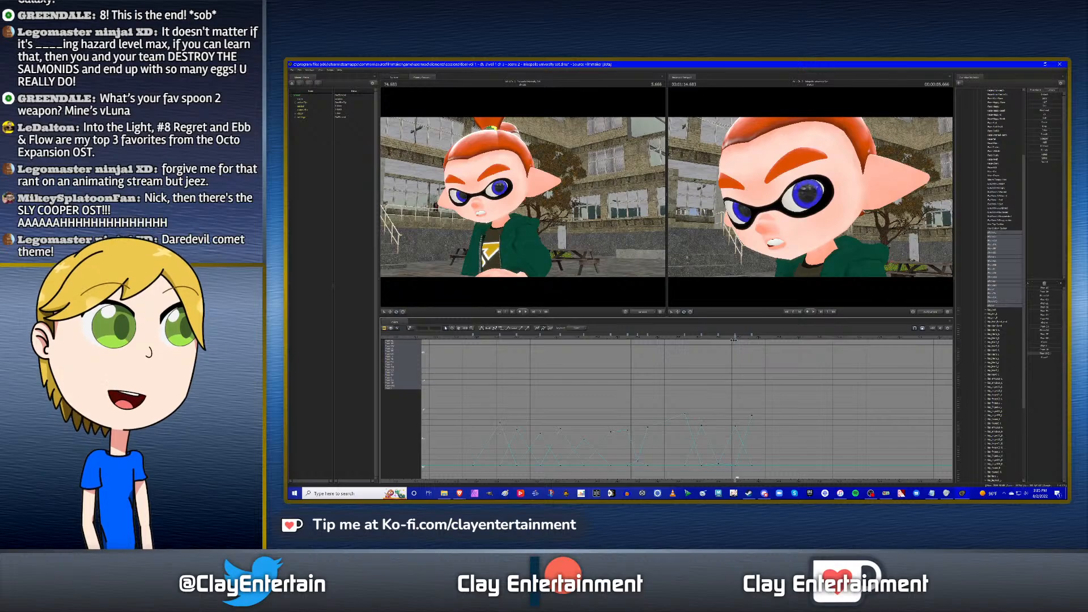
{"action": "left_click_drag", "start_coordinate": [667, 340], "coordinate": [471, 340]}
{"action": "key", "text": "space"}
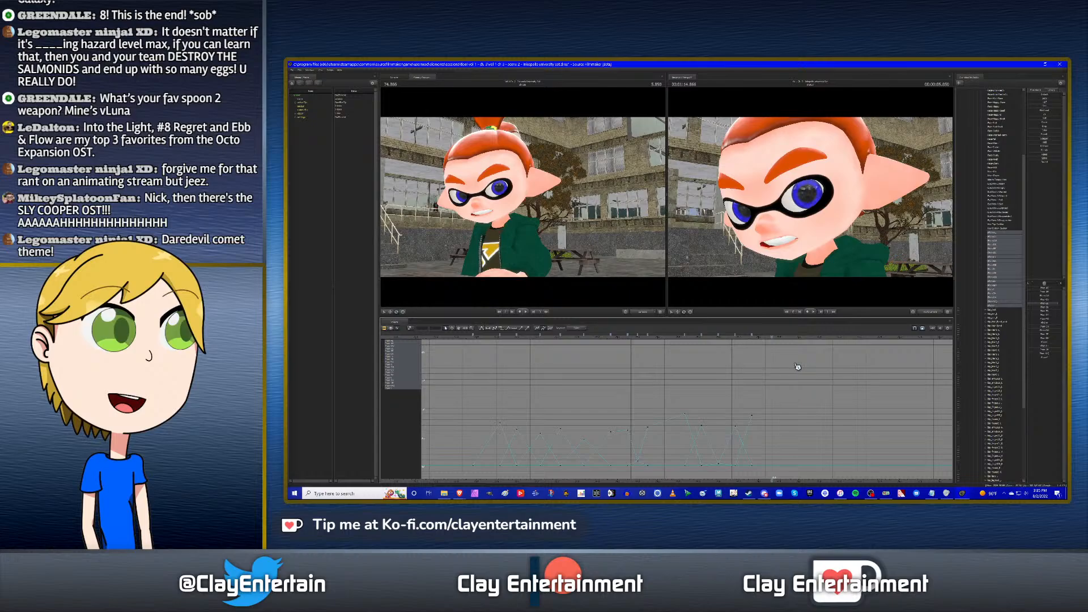
Key a less open mouth shape at about 74.83 s with a face slider and play back the end of the line.
{"action": "key", "text": "Up"}
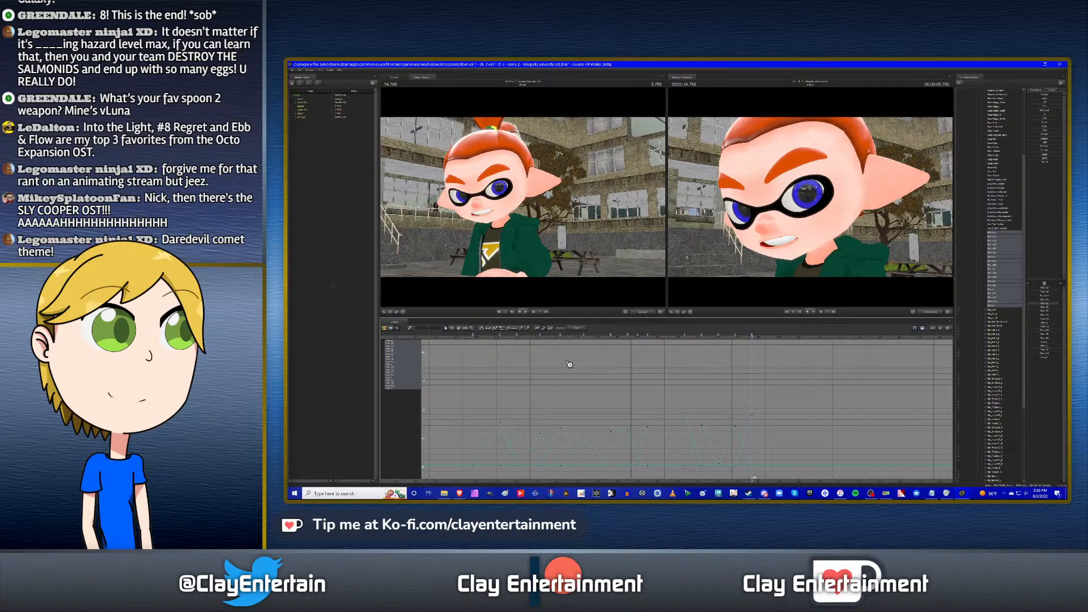
{"action": "left_click", "coordinate": [469, 338]}
{"action": "mouse_move", "coordinate": [752, 336]}
{"action": "left_mouse_down"}
{"action": "mouse_move", "coordinate": [734, 340]}
{"action": "mouse_move", "coordinate": [771, 343]}
{"action": "mouse_move", "coordinate": [730, 344]}
{"action": "mouse_move", "coordinate": [768, 347]}
{"action": "left_mouse_up"}
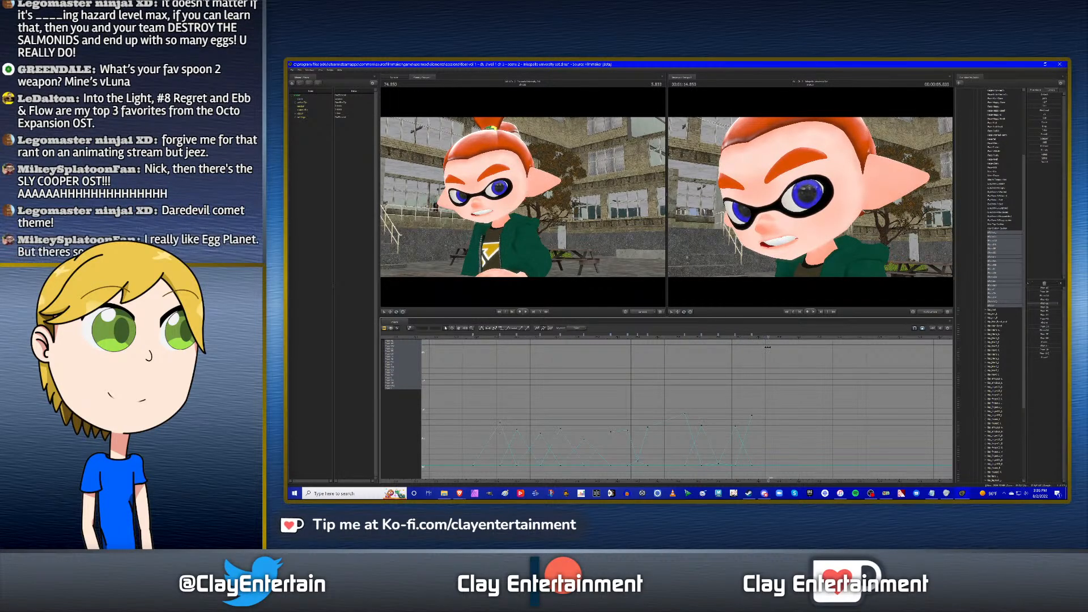
{"action": "mouse_move", "coordinate": [1048, 356]}
{"action": "left_mouse_down"}
{"action": "mouse_move", "coordinate": [1061, 356]}
{"action": "mouse_move", "coordinate": [1049, 353]}
{"action": "left_mouse_up"}
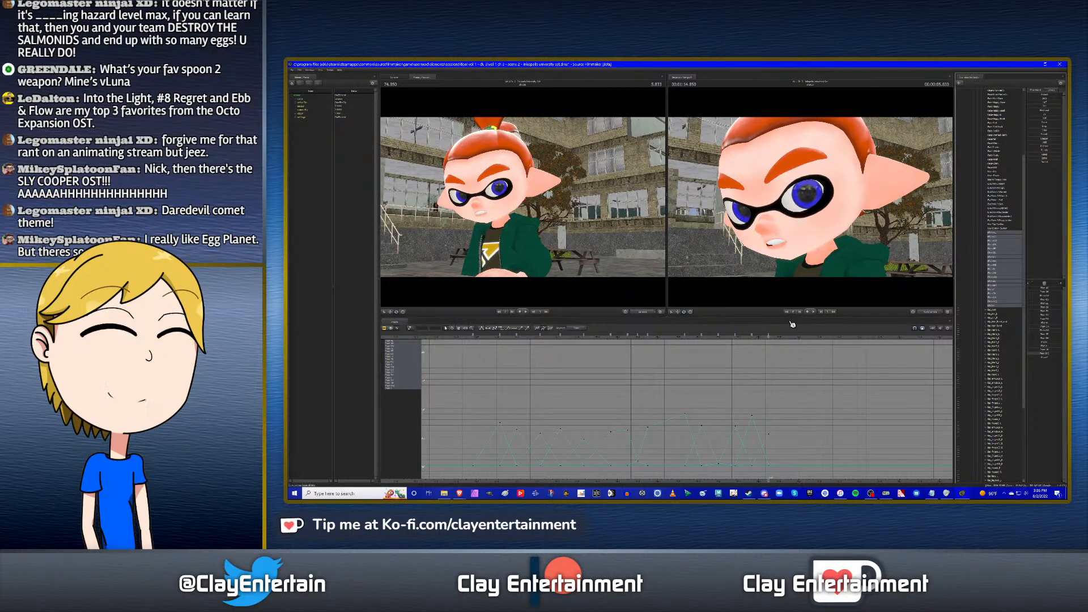
{"action": "left_click", "coordinate": [792, 338]}
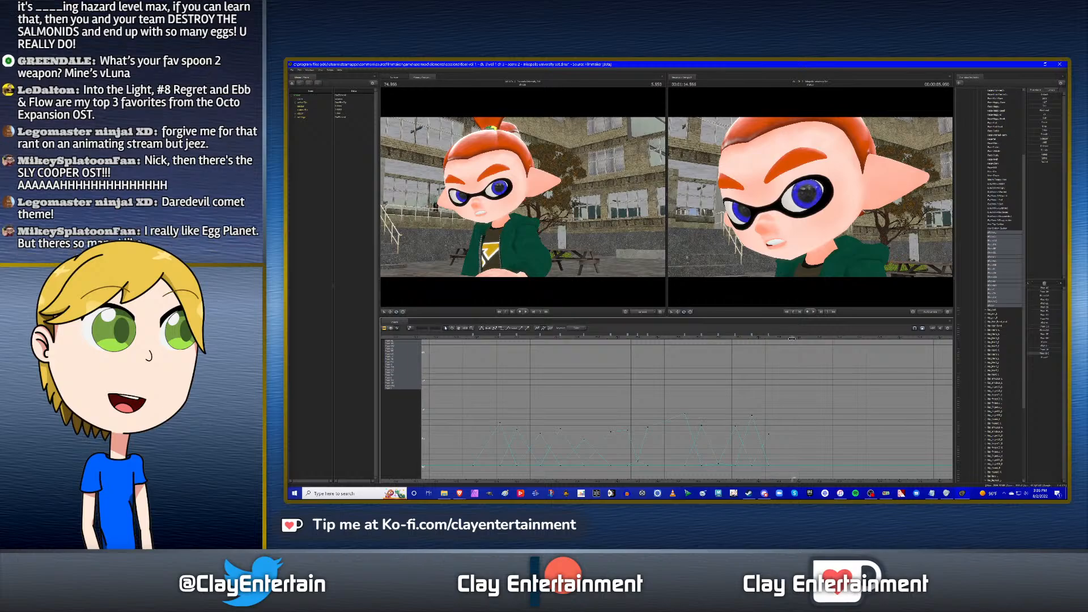
{"action": "left_click_drag", "start_coordinate": [792, 338], "coordinate": [472, 340]}
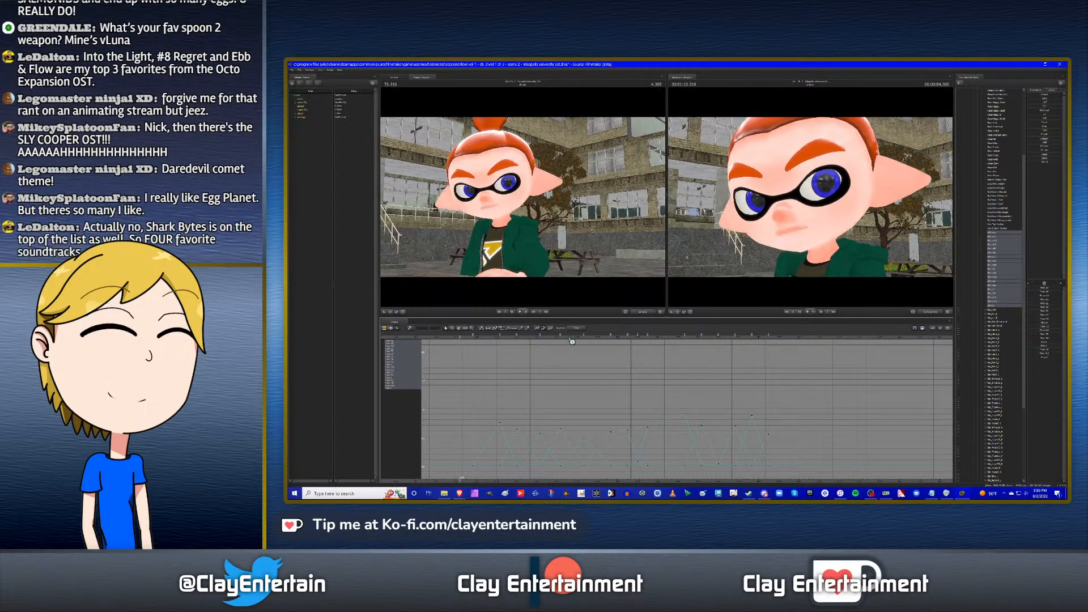
{"action": "key", "text": "space"}
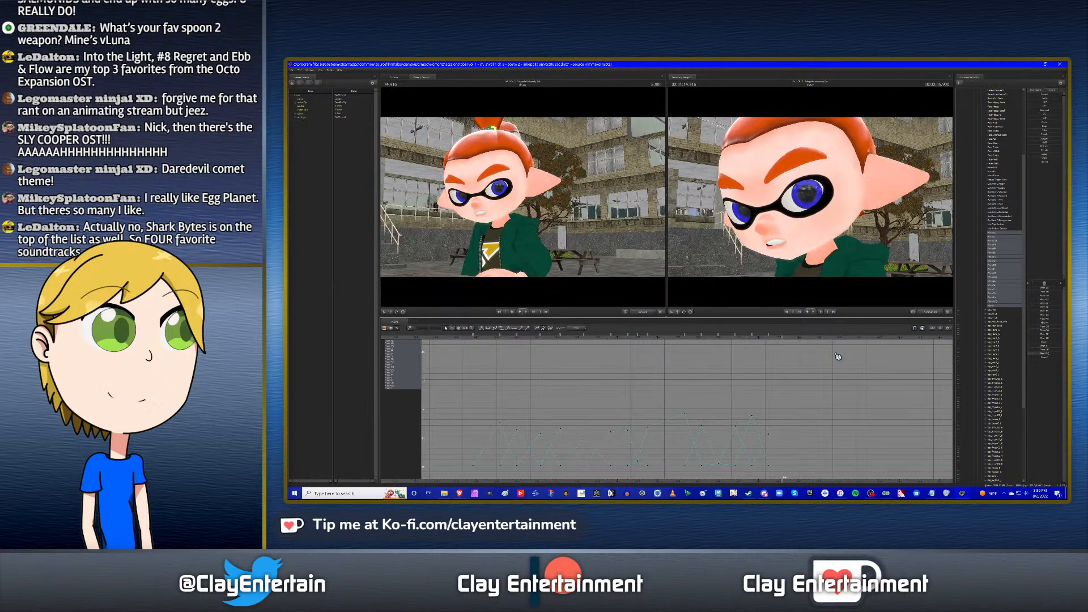
{"action": "left_click", "coordinate": [679, 340]}
{"action": "key", "text": "space"}
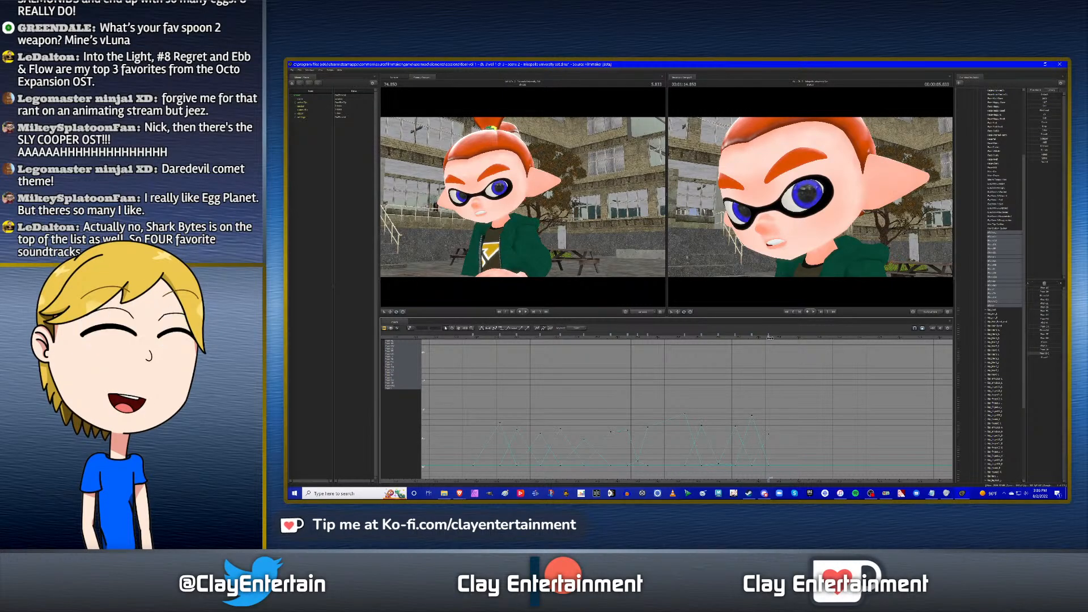
{"action": "left_click_drag", "start_coordinate": [768, 338], "coordinate": [794, 337]}
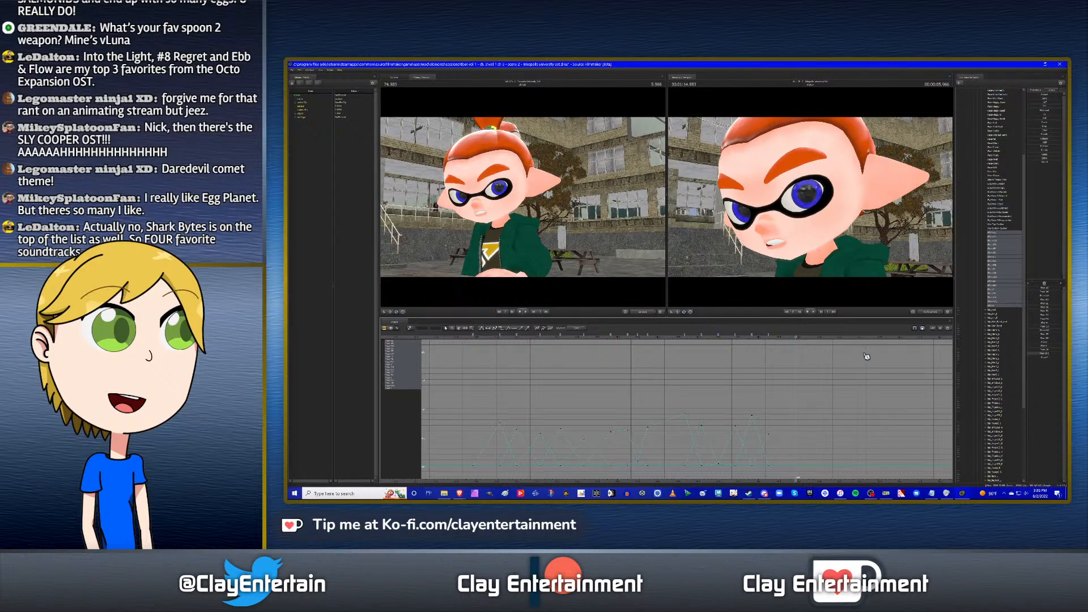
{"action": "left_click", "coordinate": [791, 337]}
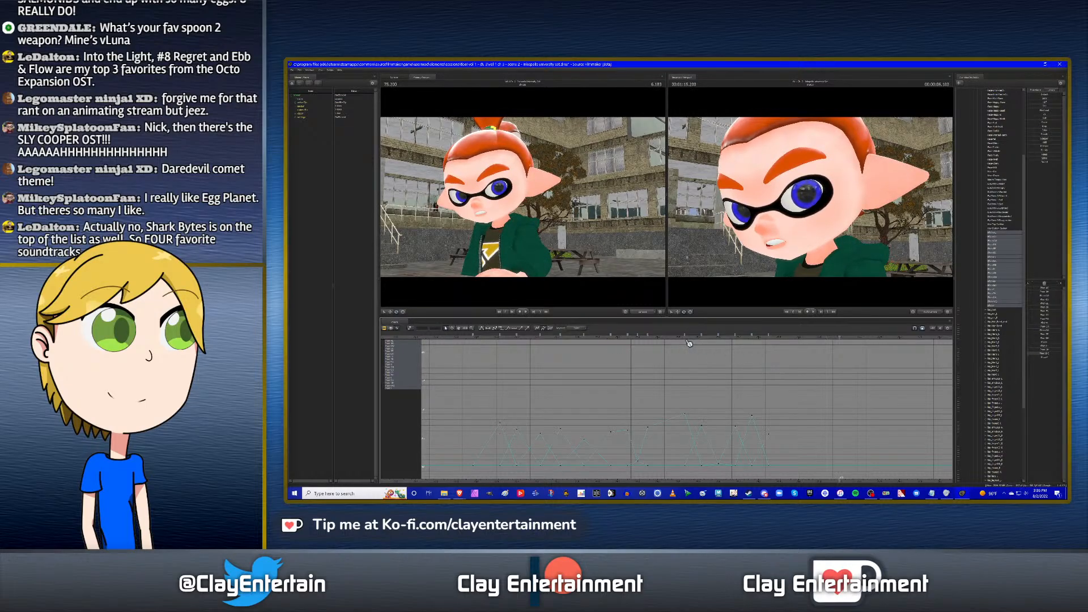
Key a wider open mouth shape at about 74.97 s with two face sliders and compare it with the previous keyframe.
{"action": "left_click_drag", "start_coordinate": [687, 340], "coordinate": [780, 343]}
{"action": "left_click_drag", "start_coordinate": [1057, 355], "coordinate": [1028, 356]}
{"action": "left_click_drag", "start_coordinate": [1031, 303], "coordinate": [1059, 304]}
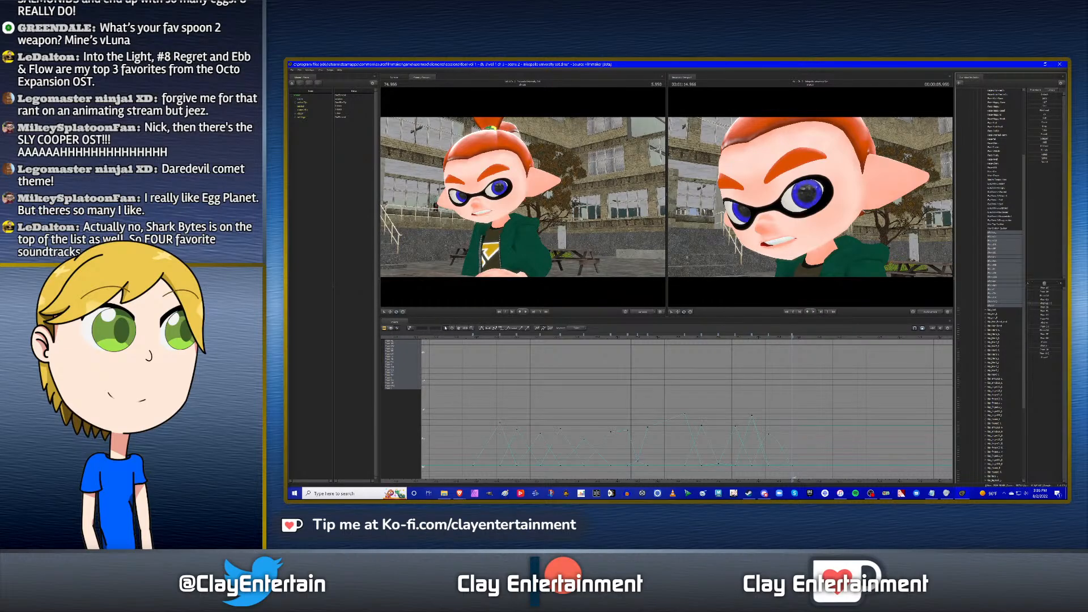
{"action": "key", "text": "Up"}
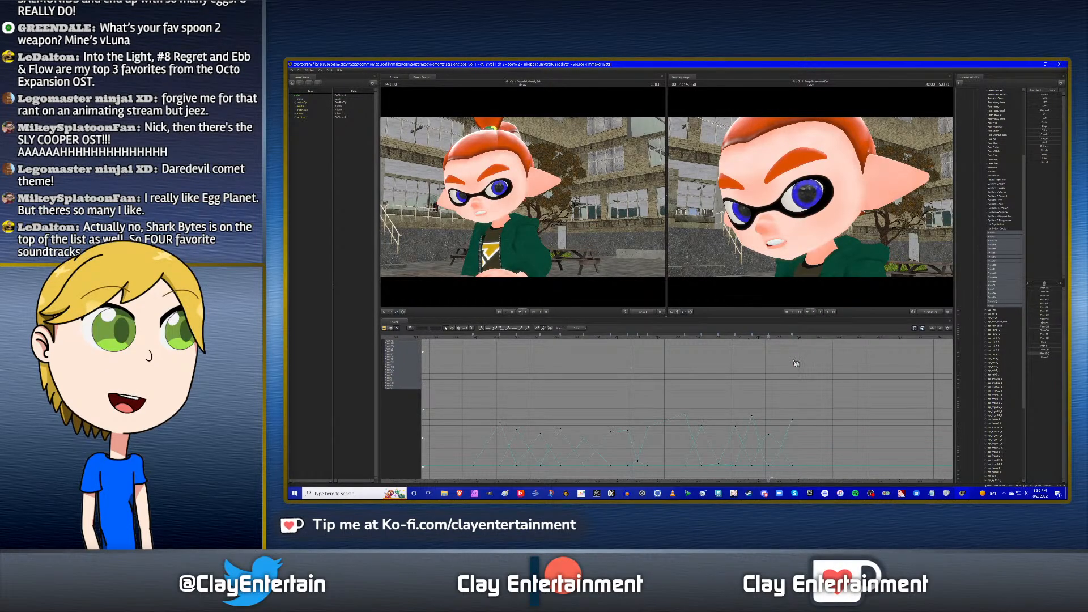
Key a closed mouth at about 75.13 s by lowering the face slider that holds the mouth open.
{"action": "left_click", "coordinate": [795, 340]}
{"action": "left_click_drag", "start_coordinate": [820, 341], "coordinate": [826, 341]}
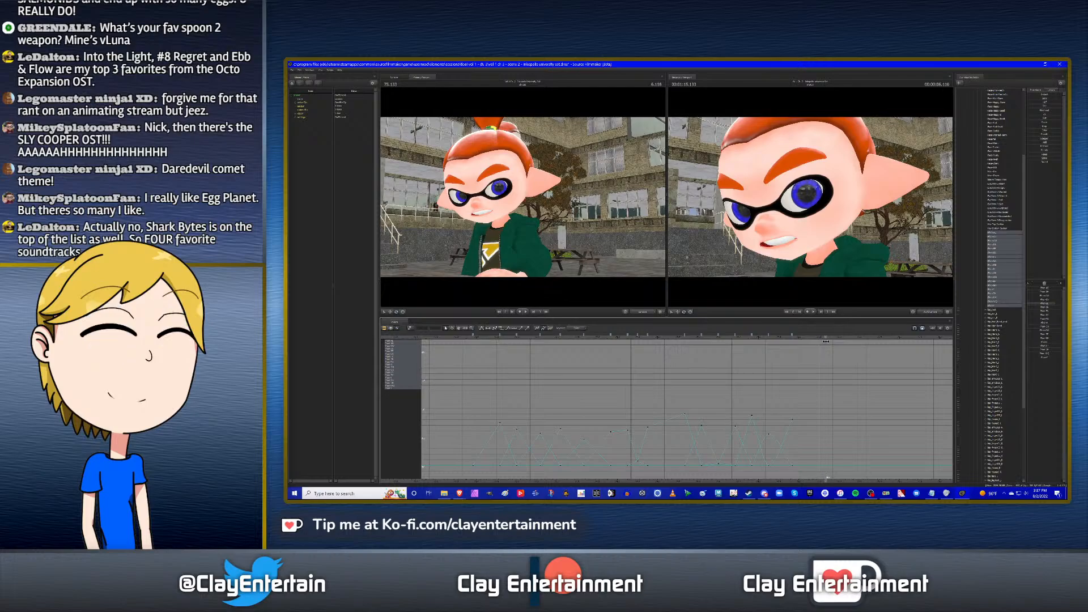
{"action": "left_click_drag", "start_coordinate": [1047, 303], "coordinate": [1031, 304]}
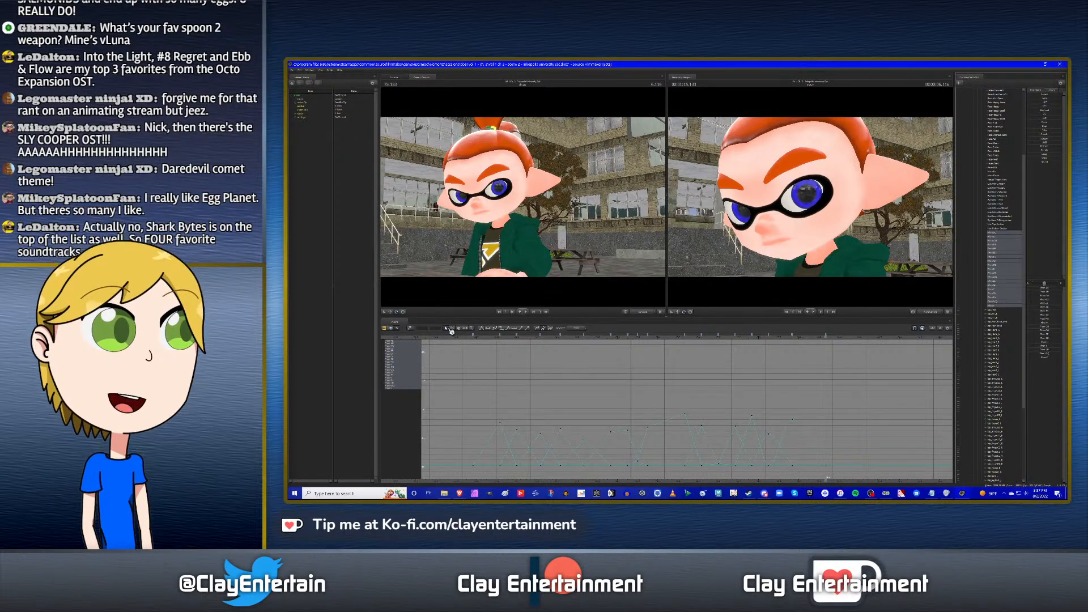
Select all mouth keyframes, flatten their curves and play back the last line of dialogue.
{"action": "key", "text": "ctrl+a"}
{"action": "left_click", "coordinate": [481, 328]}
{"action": "left_click", "coordinate": [680, 400]}
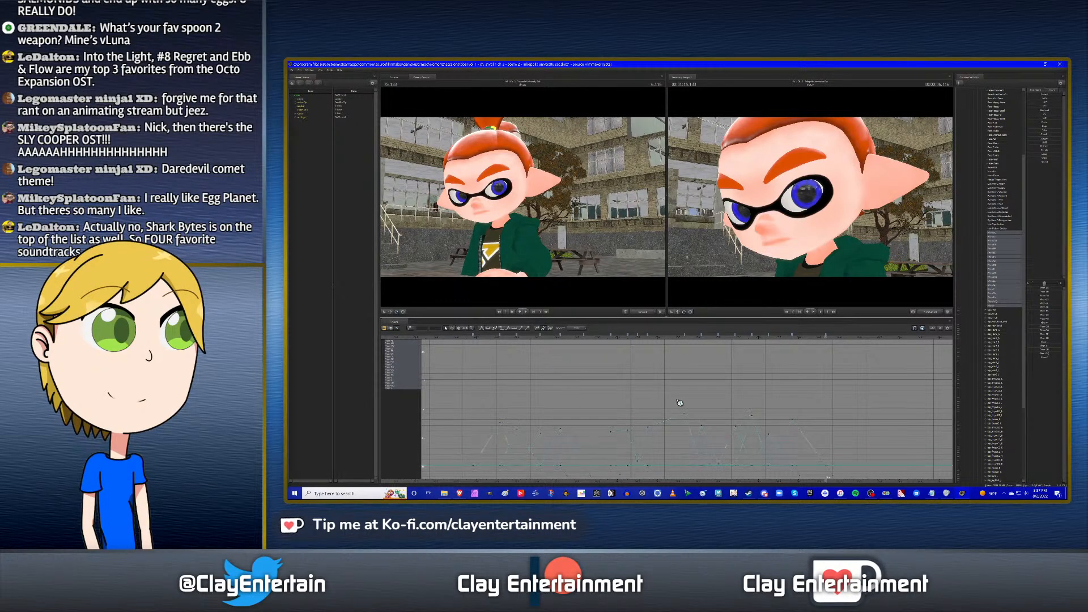
{"action": "scroll", "coordinate": [680, 401], "scroll_direction": "down", "scroll_amount": 3}
{"action": "left_click", "coordinate": [619, 339]}
{"action": "key", "text": "space"}
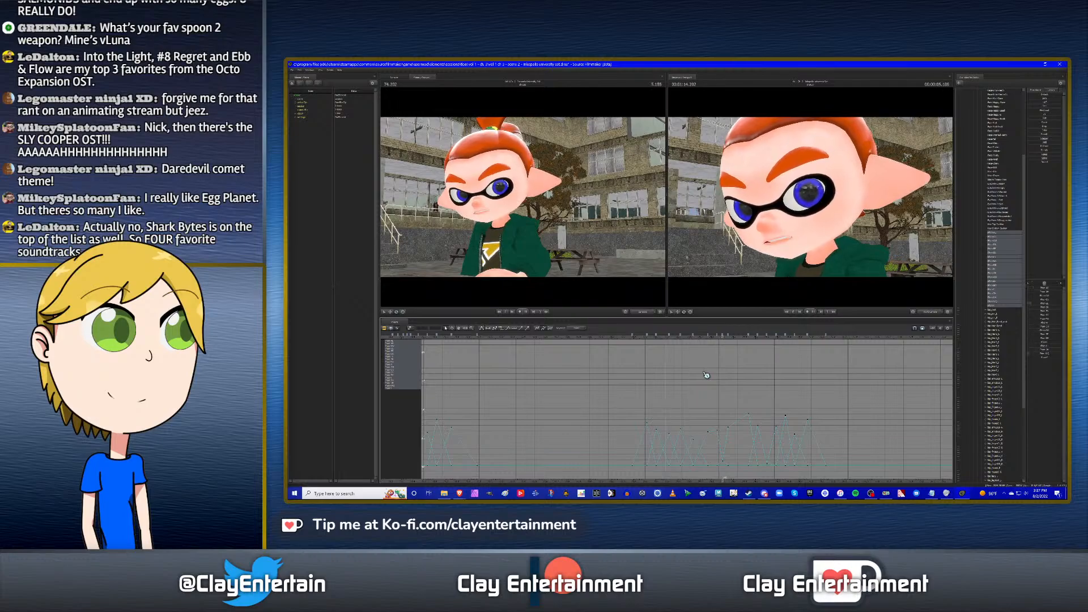
{"action": "left_click", "coordinate": [622, 339]}
{"action": "key", "text": "space"}
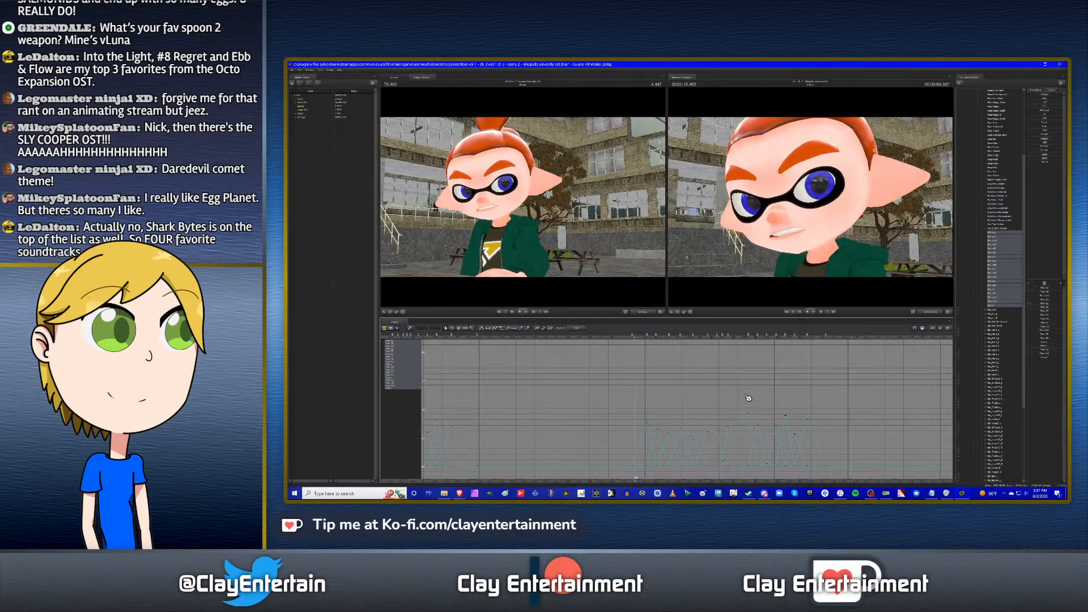
{"action": "key", "text": "space"}
{"action": "scroll", "coordinate": [849, 394], "scroll_direction": "up", "scroll_amount": 3}
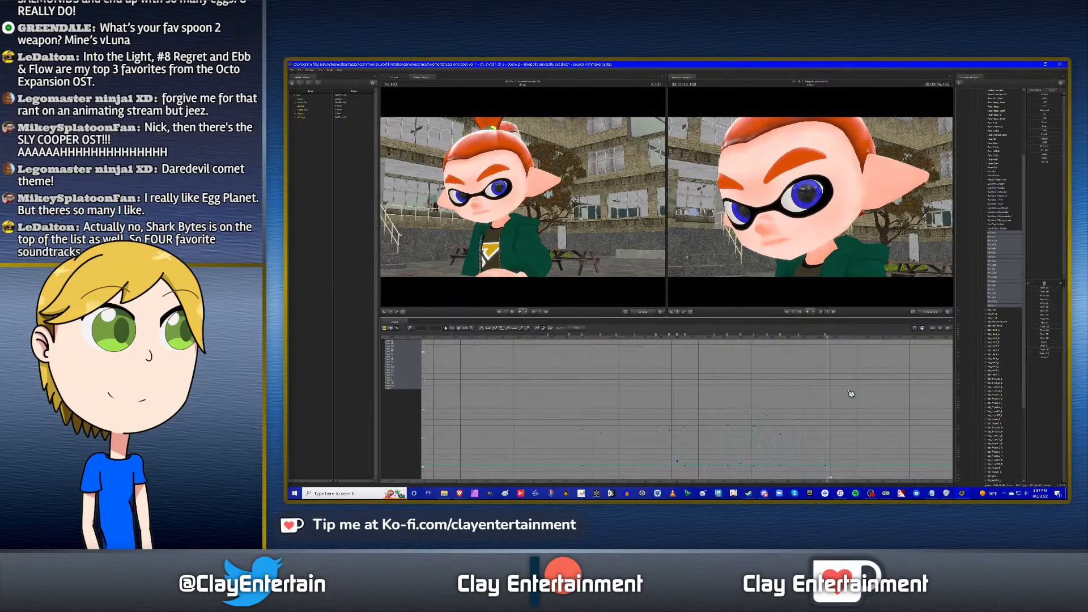
Shift the mouth keyframe just after 74.47 s slightly earlier and play back the whole last line.
{"action": "mouse_move", "coordinate": [695, 339]}
{"action": "left_mouse_down"}
{"action": "mouse_move", "coordinate": [720, 338]}
{"action": "mouse_move", "coordinate": [696, 339]}
{"action": "left_mouse_up"}
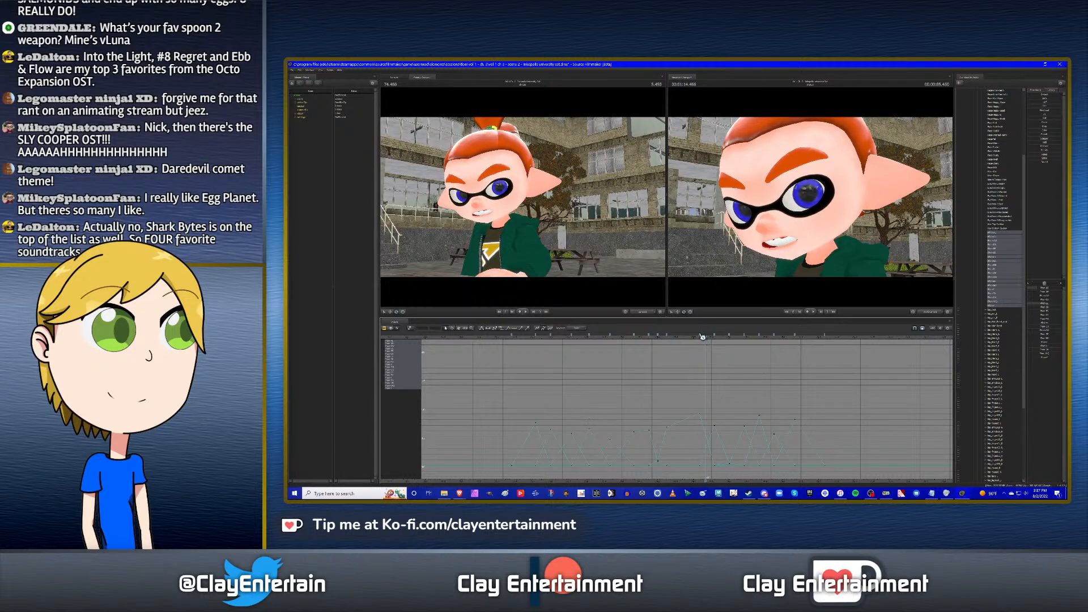
{"action": "left_click_drag", "start_coordinate": [715, 336], "coordinate": [712, 337], "text": "shift"}
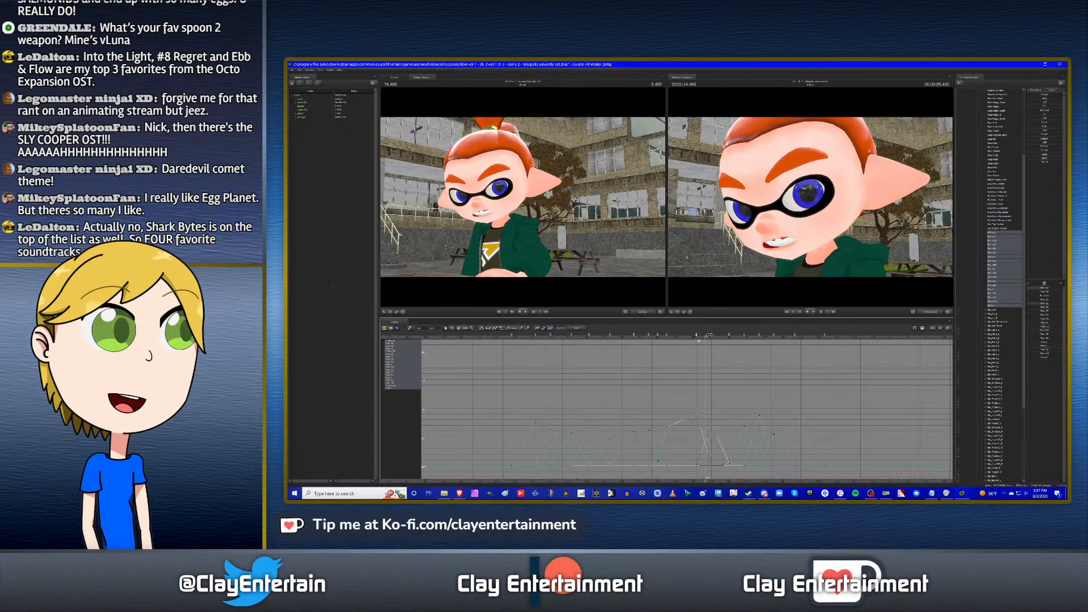
{"action": "left_click", "coordinate": [676, 347]}
{"action": "key", "text": "space"}
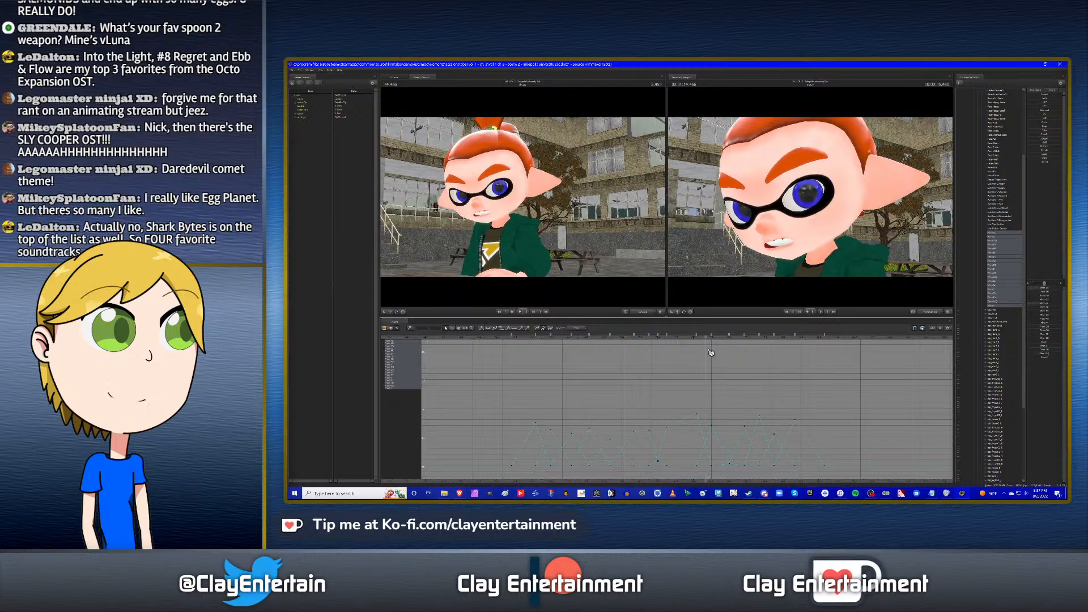
{"action": "mouse_move", "coordinate": [681, 333]}
{"action": "left_mouse_down"}
{"action": "mouse_move", "coordinate": [733, 337]}
{"action": "mouse_move", "coordinate": [494, 340]}
{"action": "left_mouse_up"}
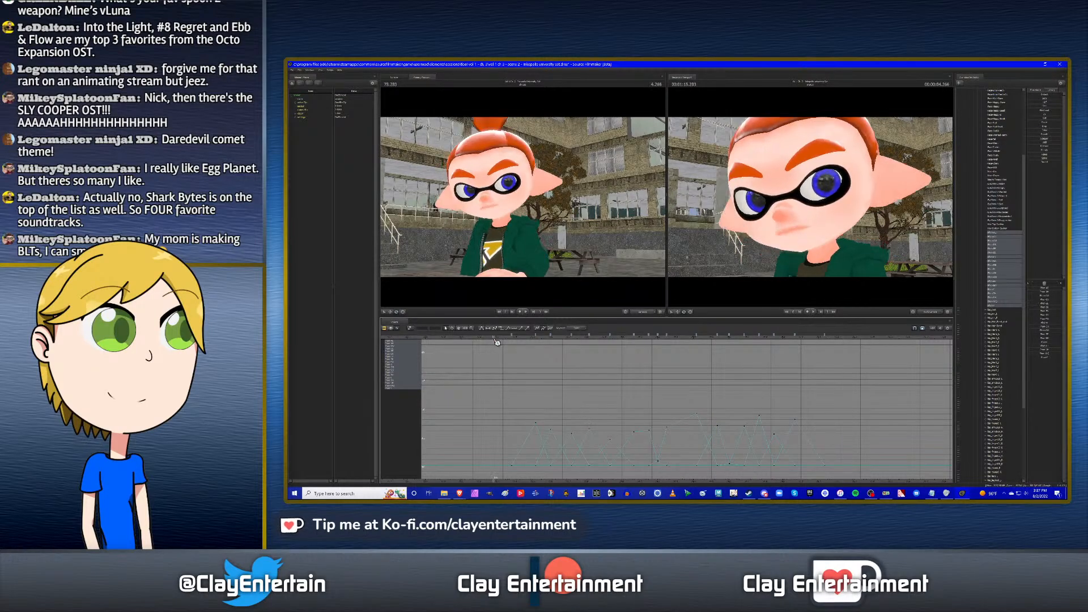
{"action": "key", "text": "space"}
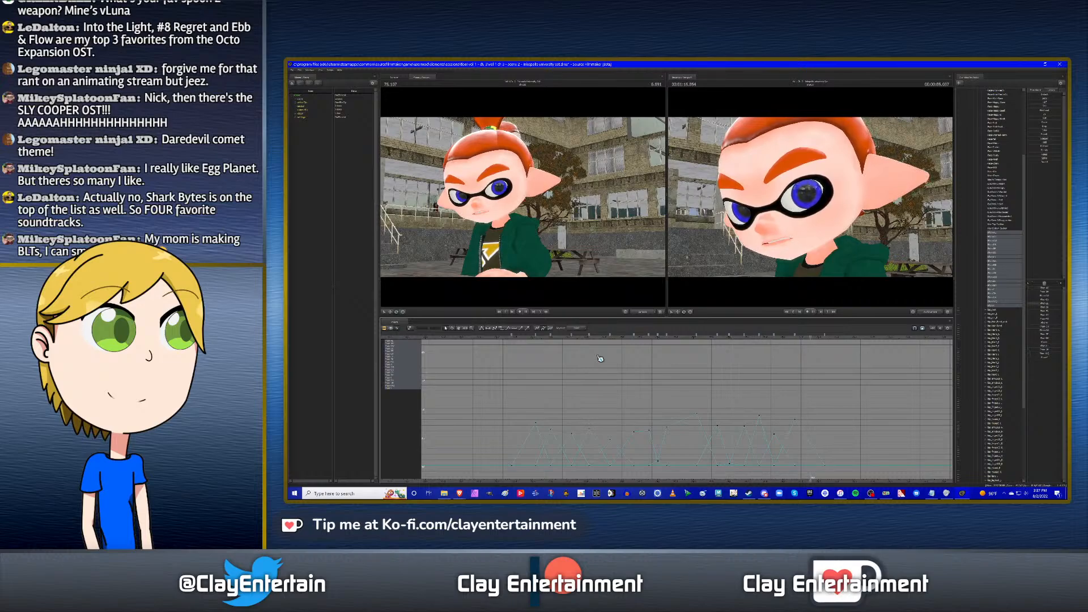
Deselect the mouth controls and select the first four controls of the face group for editing in the graph editor.
{"action": "scroll", "coordinate": [698, 376], "scroll_direction": "down", "scroll_amount": 2}
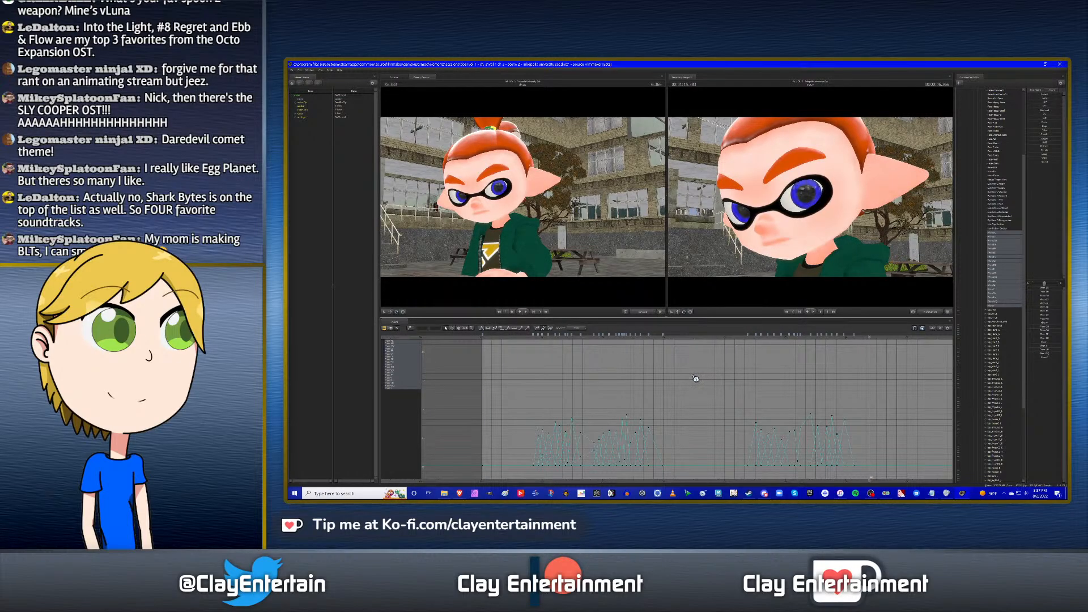
{"action": "scroll", "coordinate": [695, 378], "scroll_direction": "down", "scroll_amount": 2}
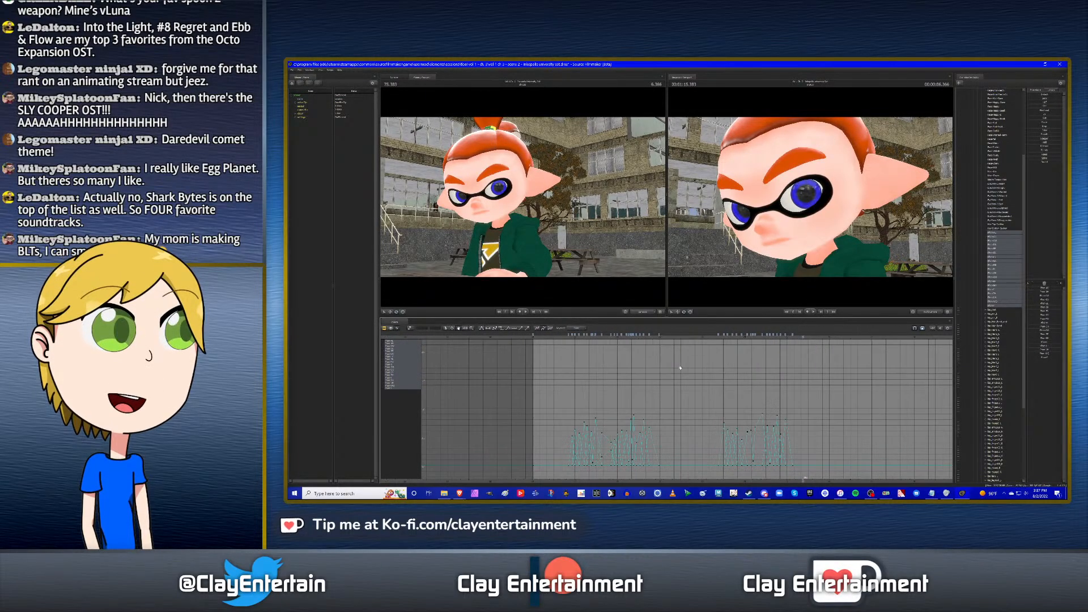
{"action": "middle_click_drag", "start_coordinate": [679, 368], "coordinate": [662, 373]}
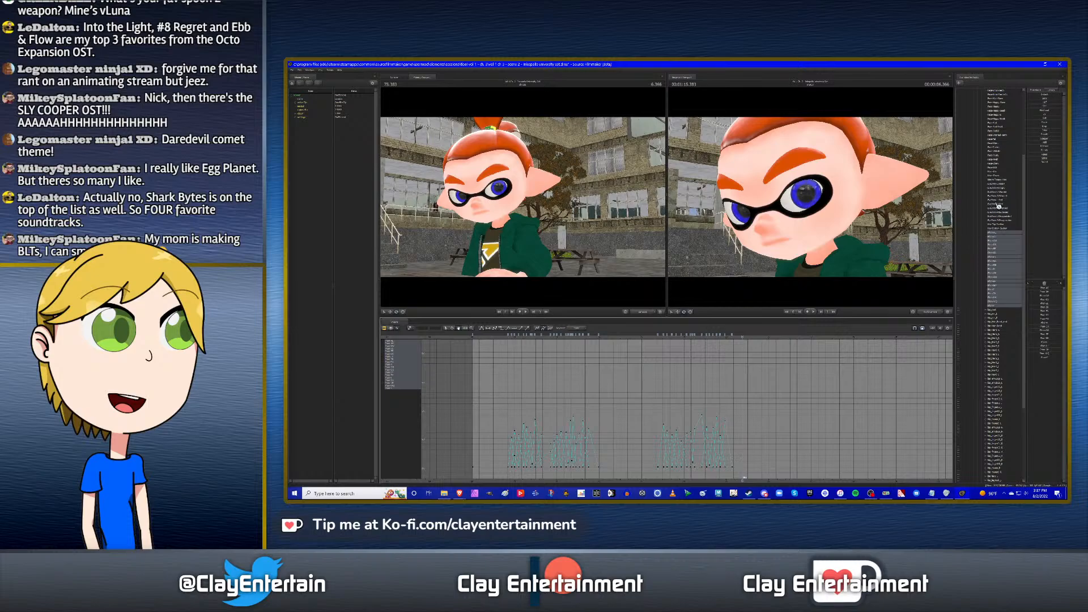
{"action": "scroll", "coordinate": [1007, 267], "scroll_direction": "up", "scroll_amount": 4}
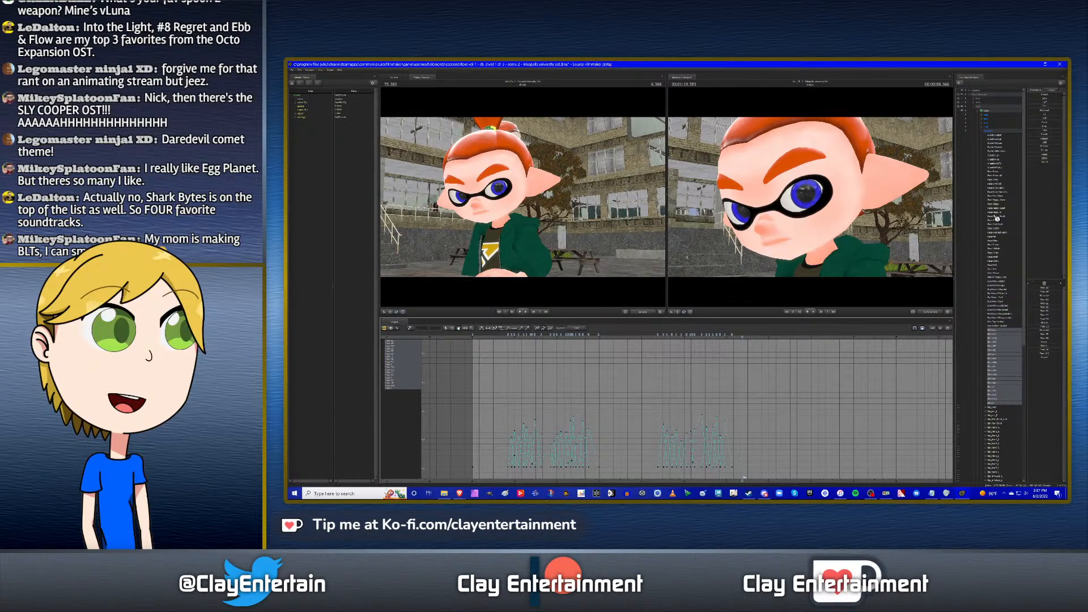
{"action": "left_click", "coordinate": [984, 141]}
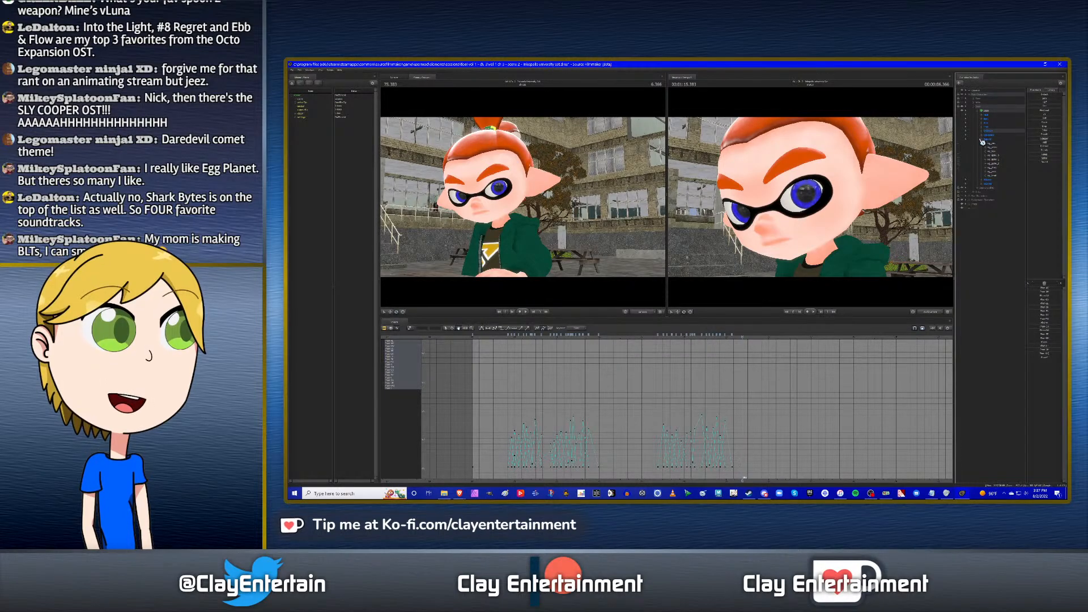
{"action": "left_click", "coordinate": [982, 140]}
{"action": "left_click", "coordinate": [996, 228]}
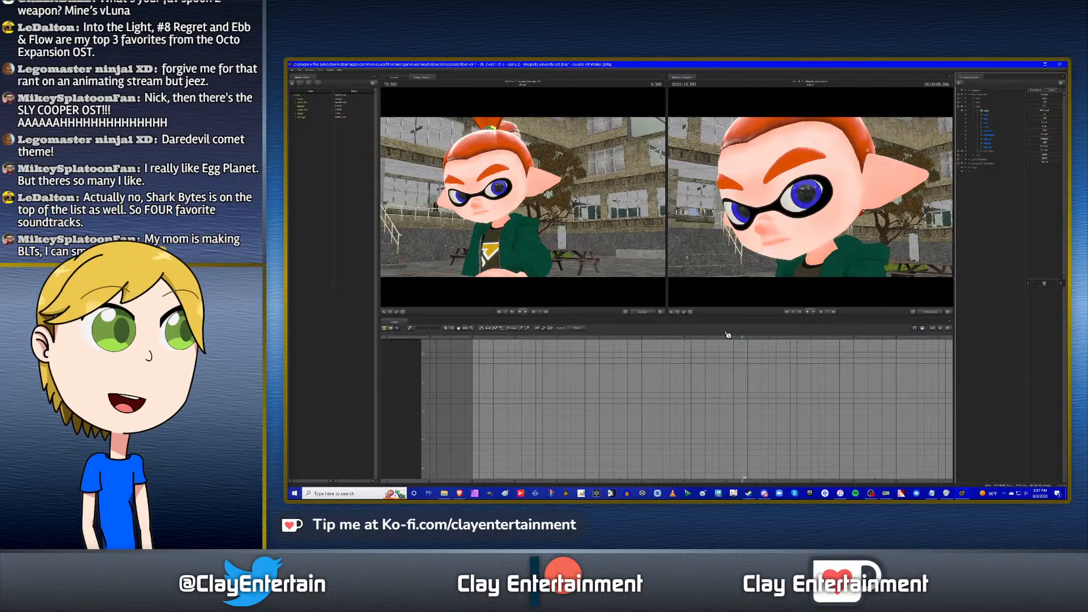
{"action": "left_click", "coordinate": [984, 132]}
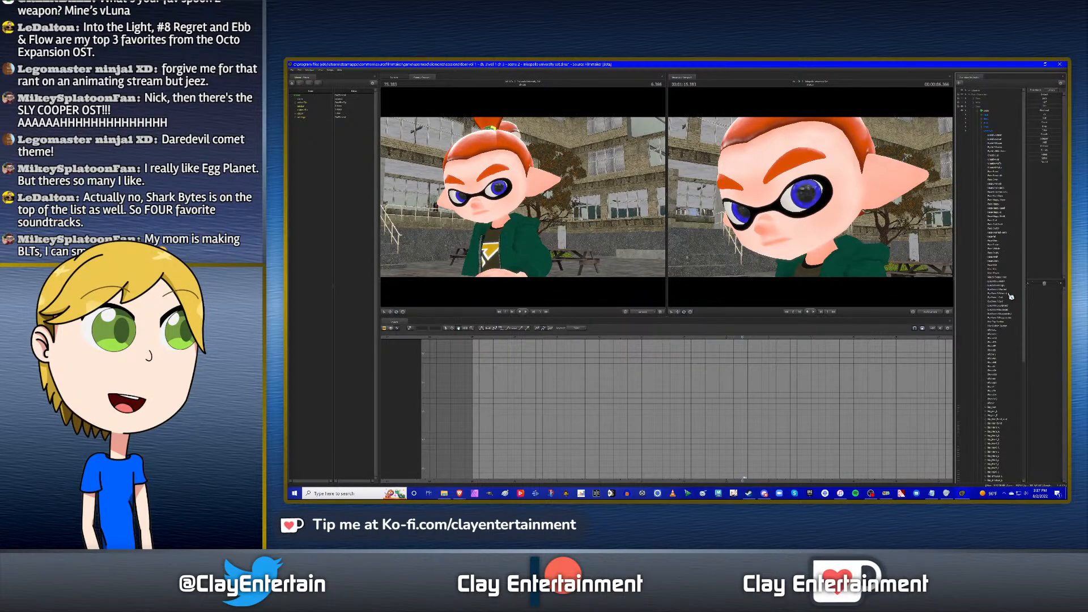
{"action": "left_click", "coordinate": [998, 135]}
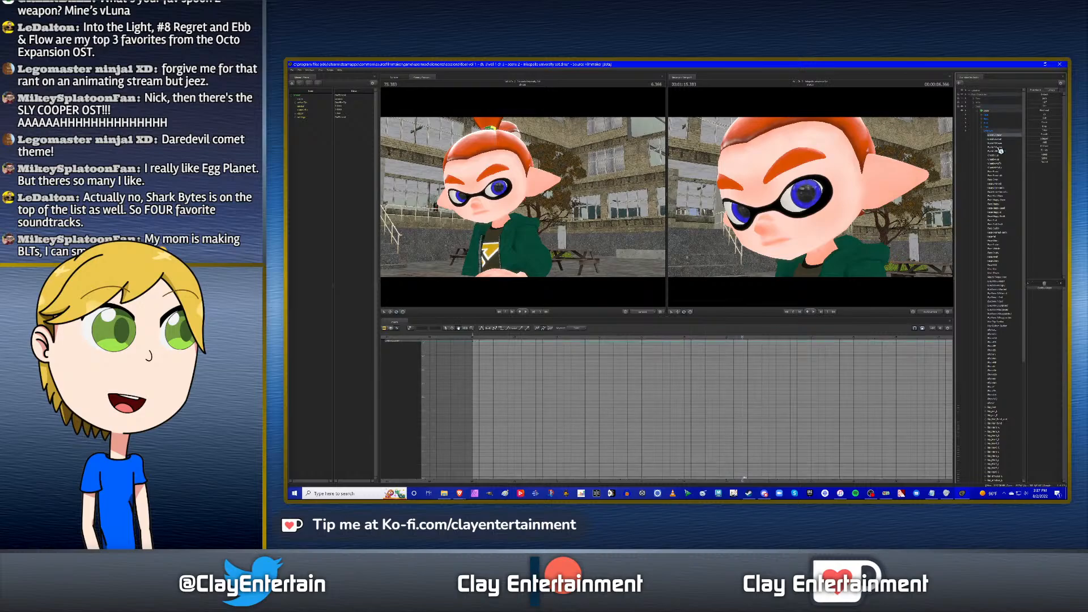
{"action": "left_click", "coordinate": [1000, 147], "text": "shift"}
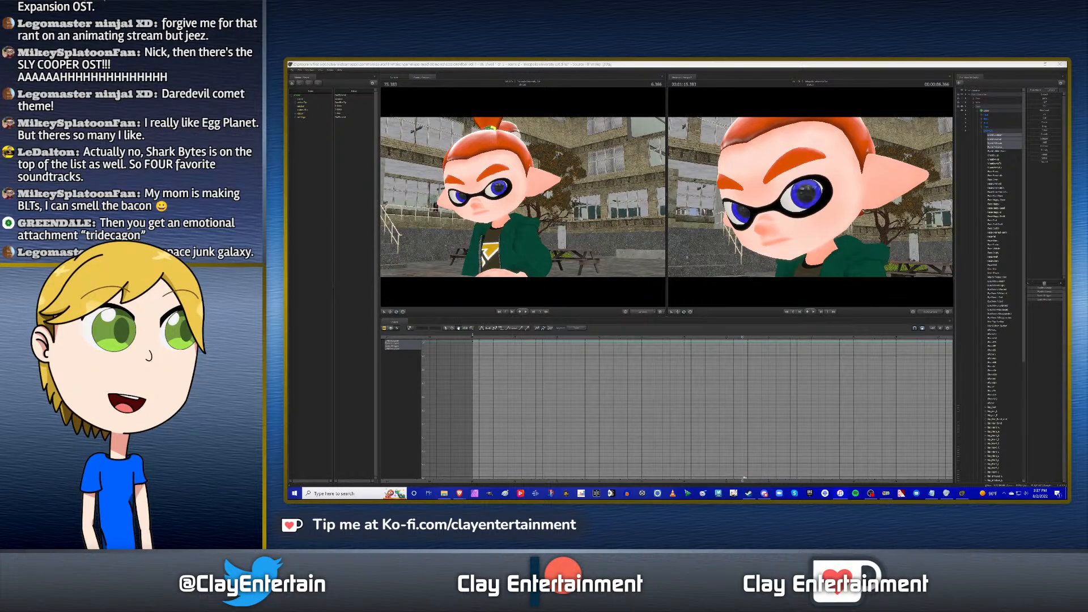
Return to the start of the shot and examine the curves of the four selected face controls.
{"action": "left_click", "coordinate": [875, 64]}
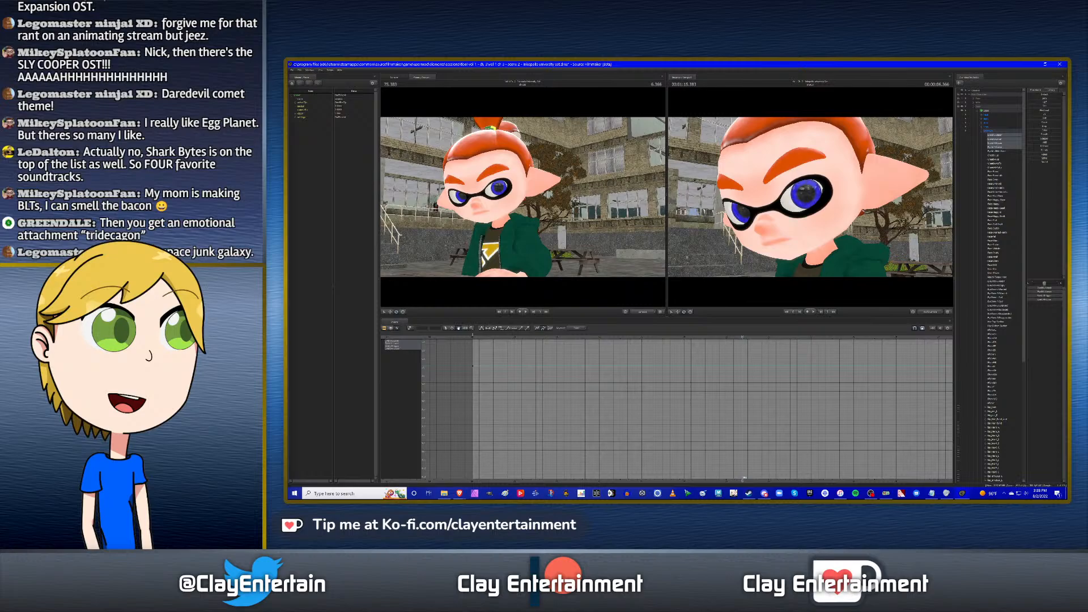
{"action": "left_click", "coordinate": [740, 64]}
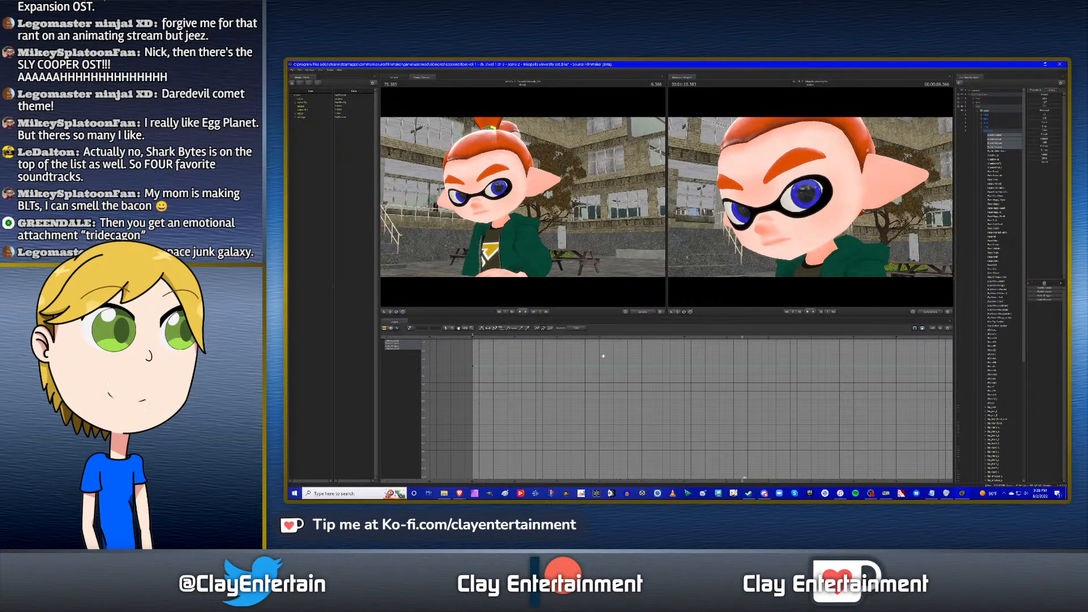
{"action": "key", "text": "Up"}
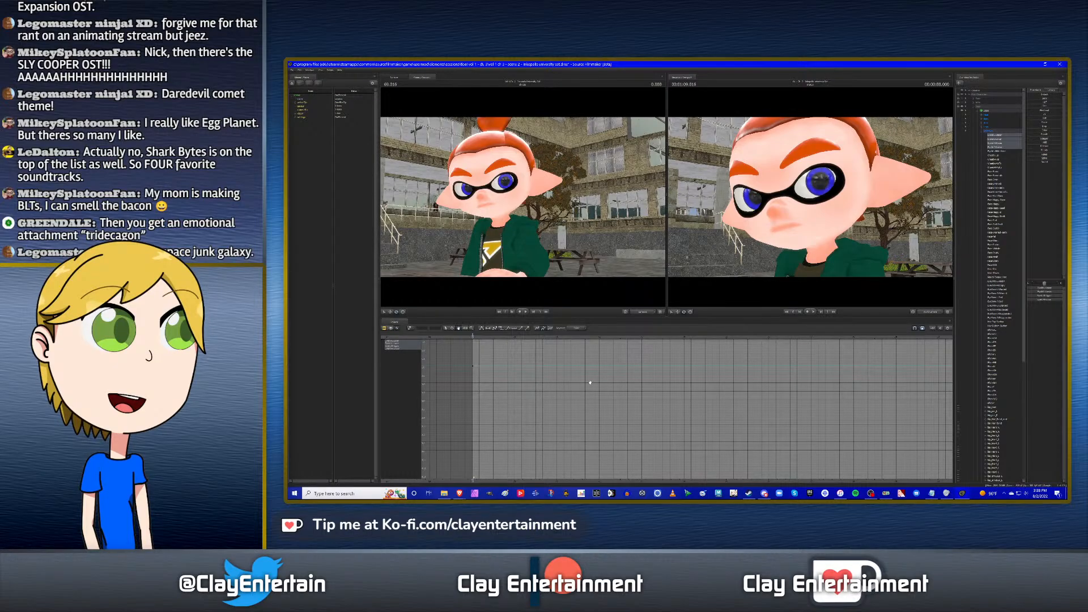
{"action": "scroll", "coordinate": [592, 384], "scroll_direction": "down", "scroll_amount": 1}
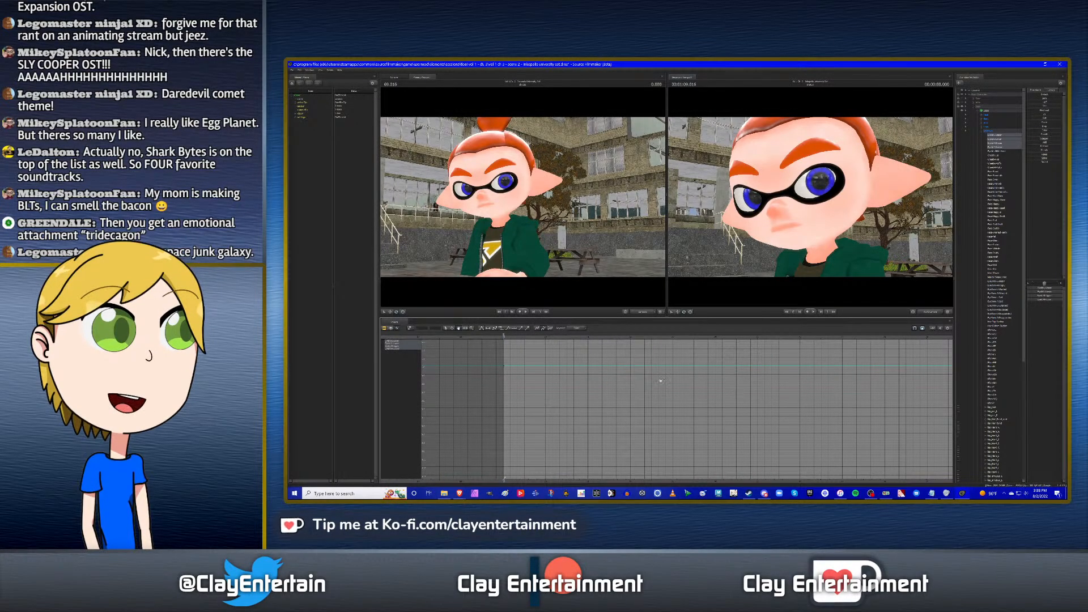
{"action": "scroll", "coordinate": [626, 359], "scroll_direction": "down", "scroll_amount": 2}
{"action": "scroll", "coordinate": [641, 360], "scroll_direction": "up", "scroll_amount": 2}
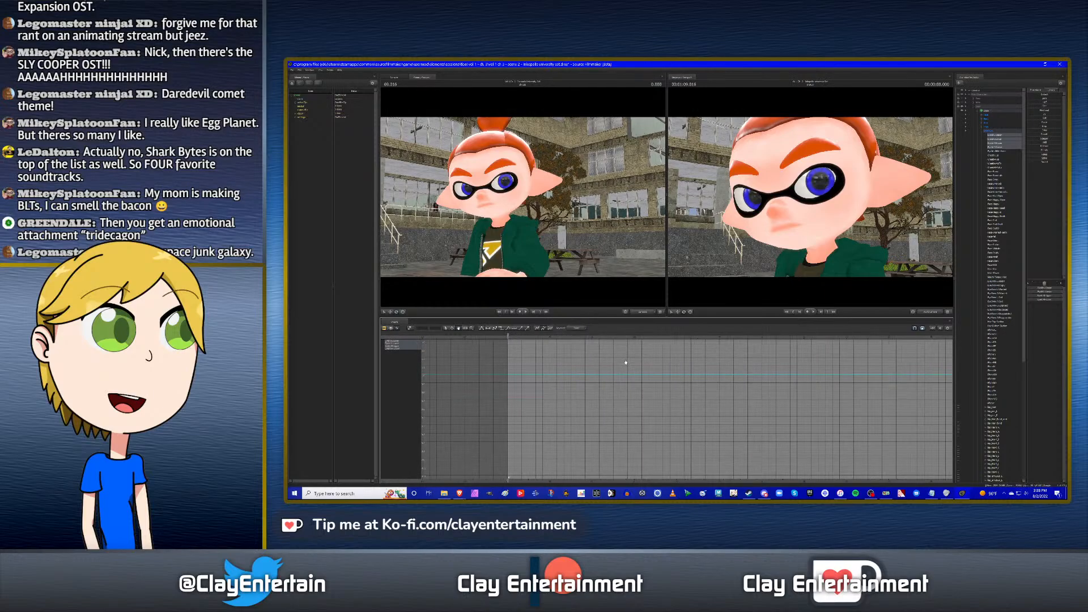
{"action": "scroll", "coordinate": [673, 367], "scroll_direction": "up", "scroll_amount": 3}
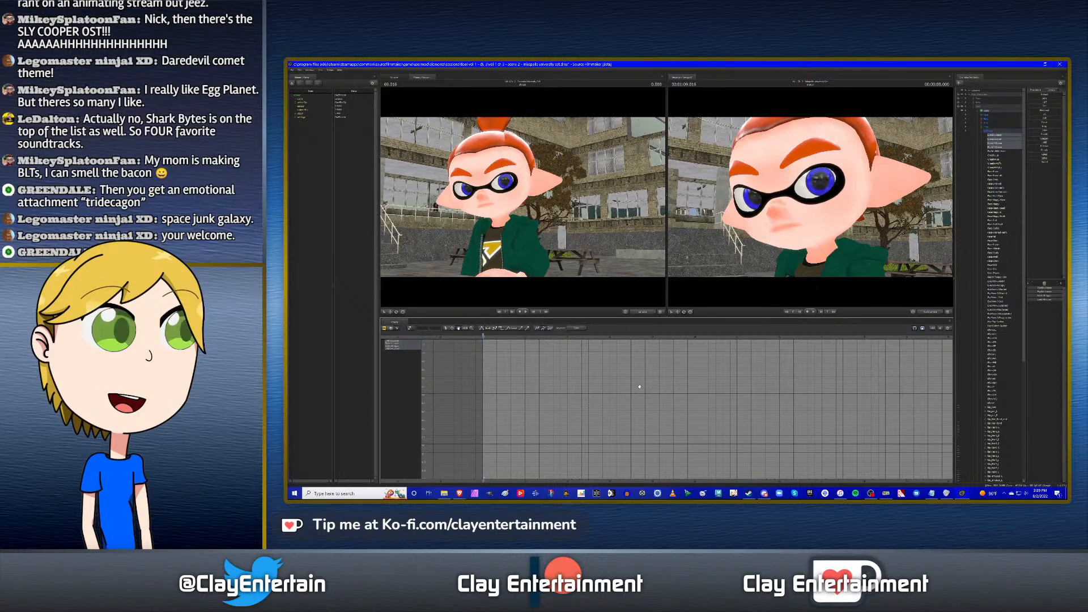
{"action": "scroll", "coordinate": [646, 378], "scroll_direction": "down", "scroll_amount": 1}
{"action": "scroll", "coordinate": [646, 378], "scroll_direction": "up", "scroll_amount": 2}
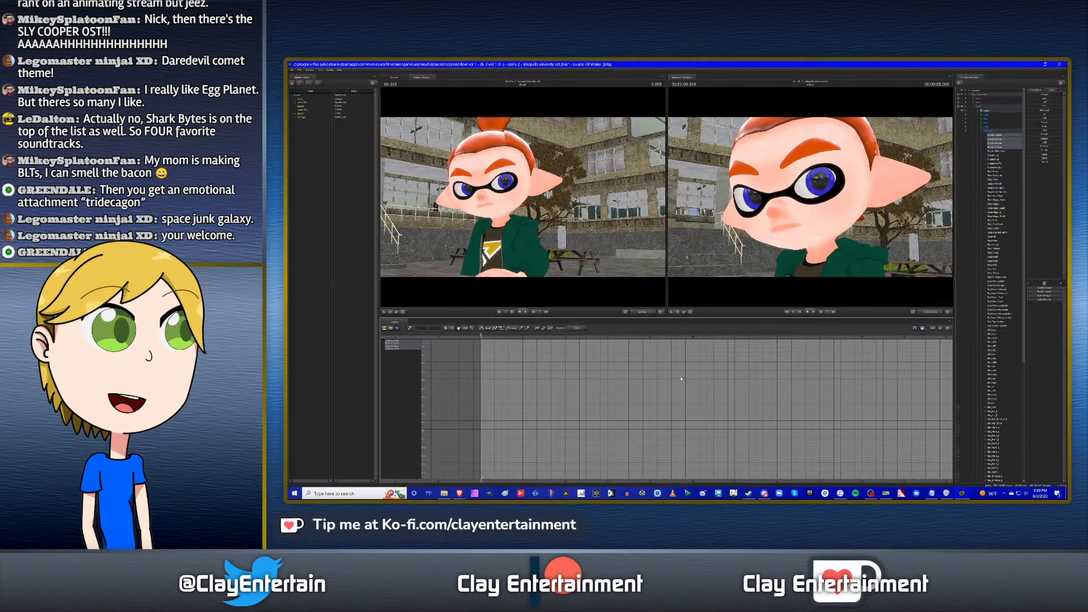
{"action": "scroll", "coordinate": [681, 379], "scroll_direction": "up", "scroll_amount": 2}
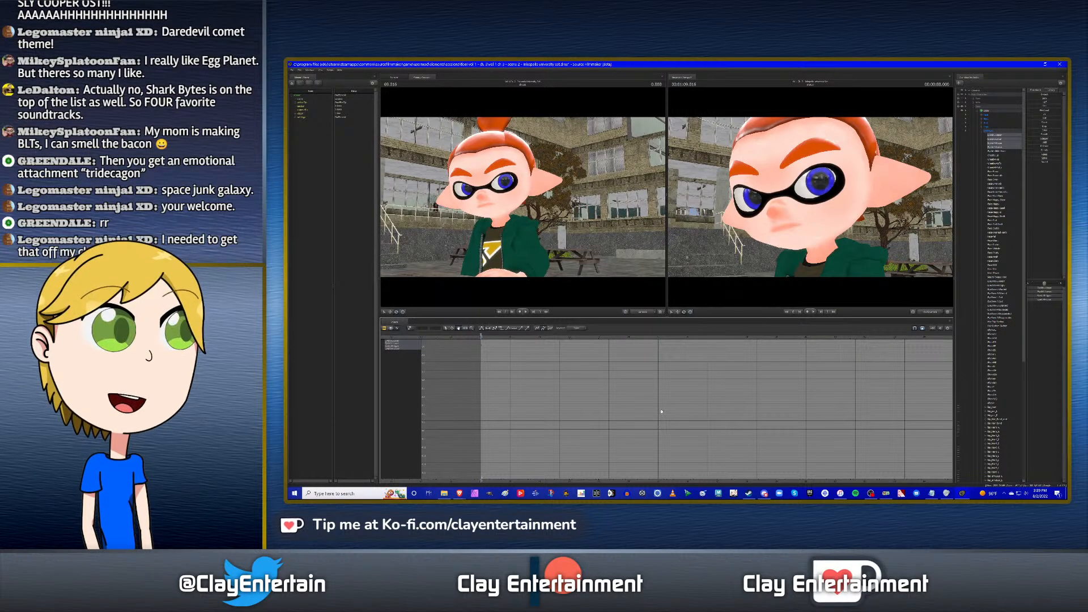
{"action": "key", "text": "space"}
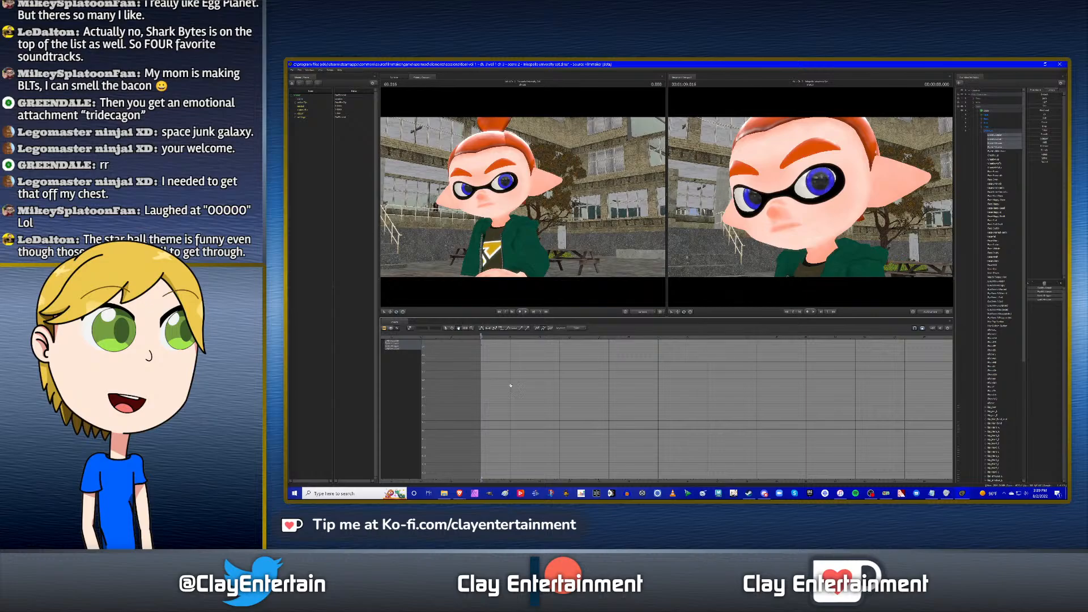
Key the four selected eyelid controls about 1.17 s into the shot, and again a few frames before and after it.
{"action": "left_click_drag", "start_coordinate": [519, 384], "coordinate": [583, 382]}
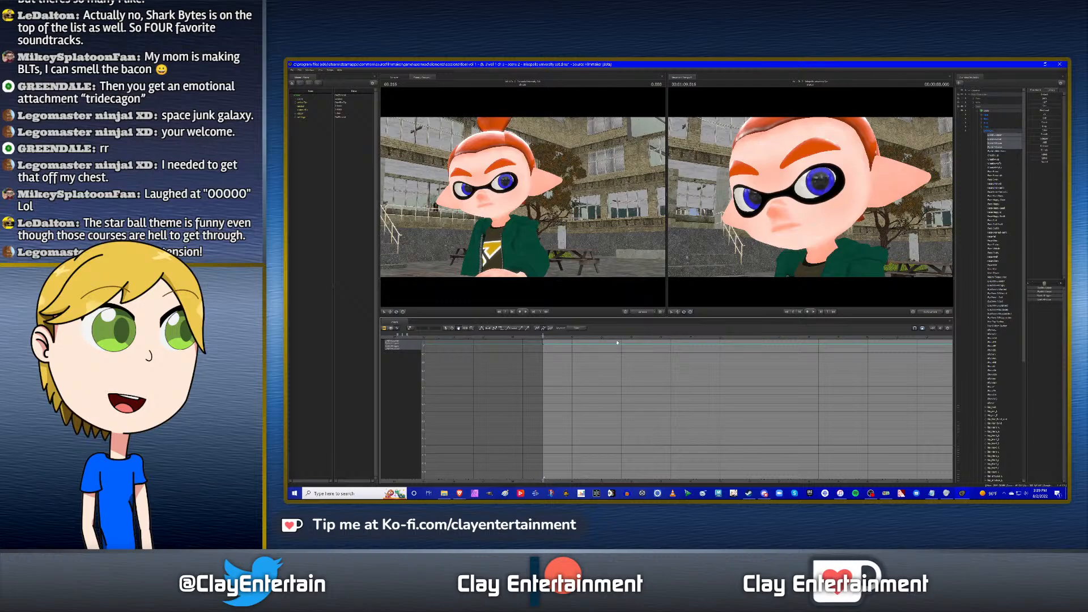
{"action": "scroll", "coordinate": [600, 359], "scroll_direction": "up", "scroll_amount": 1}
{"action": "scroll", "coordinate": [599, 359], "scroll_direction": "down", "scroll_amount": 1}
{"action": "scroll", "coordinate": [599, 359], "scroll_direction": "up", "scroll_amount": 1}
{"action": "scroll", "coordinate": [600, 359], "scroll_direction": "down", "scroll_amount": 3}
{"action": "scroll", "coordinate": [600, 359], "scroll_direction": "up", "scroll_amount": 3}
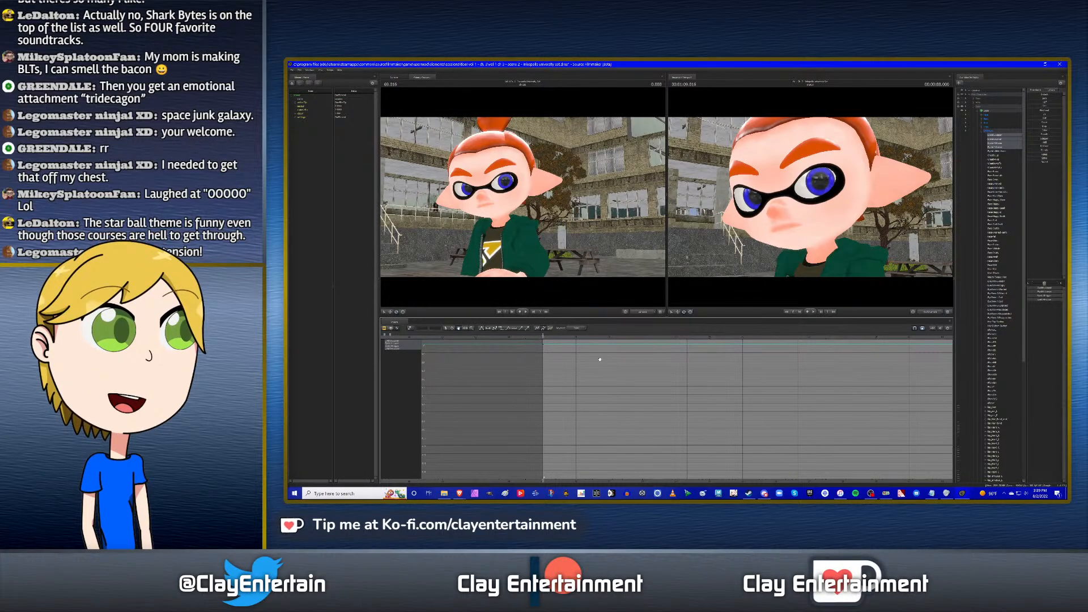
{"action": "middle_click_drag", "start_coordinate": [600, 359], "coordinate": [555, 359]}
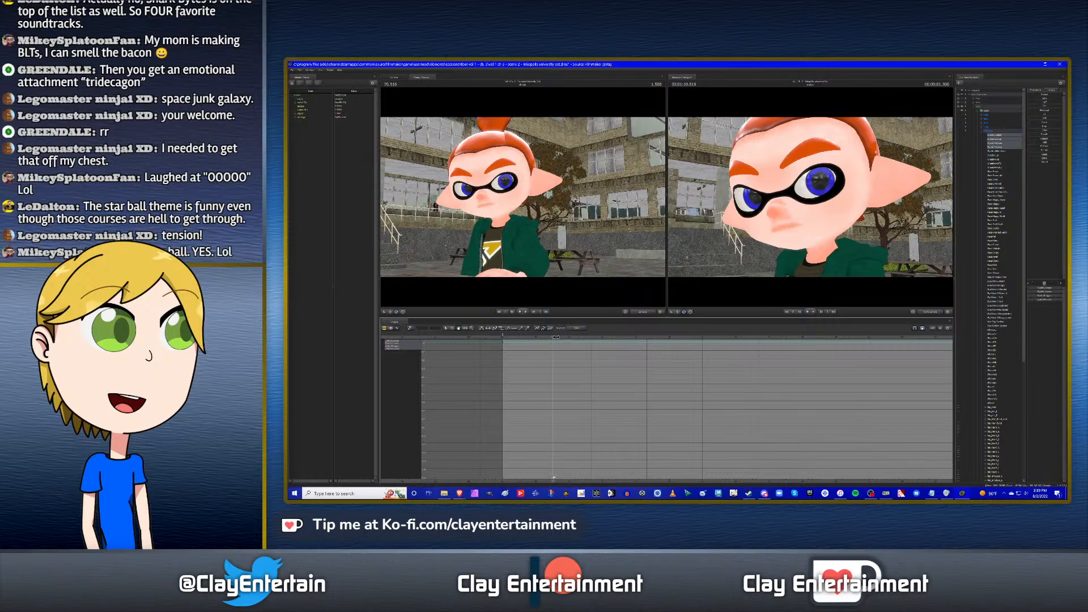
{"action": "mouse_move", "coordinate": [556, 337]}
{"action": "left_mouse_down"}
{"action": "mouse_move", "coordinate": [520, 339]}
{"action": "mouse_move", "coordinate": [542, 339]}
{"action": "left_mouse_up"}
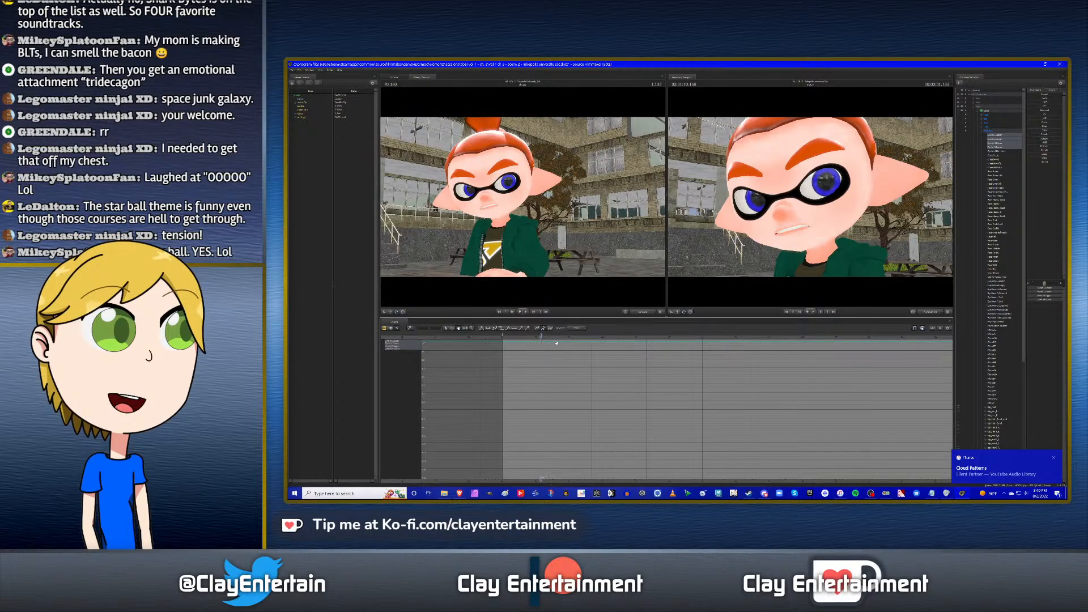
{"action": "key", "text": "Left"}
{"action": "key", "text": "Left"}
{"action": "key", "text": "Left"}
{"action": "key", "text": "Left"}
{"action": "key", "text": "Left"}
{"action": "key", "text": "Left"}
{"action": "key", "text": "Left"}
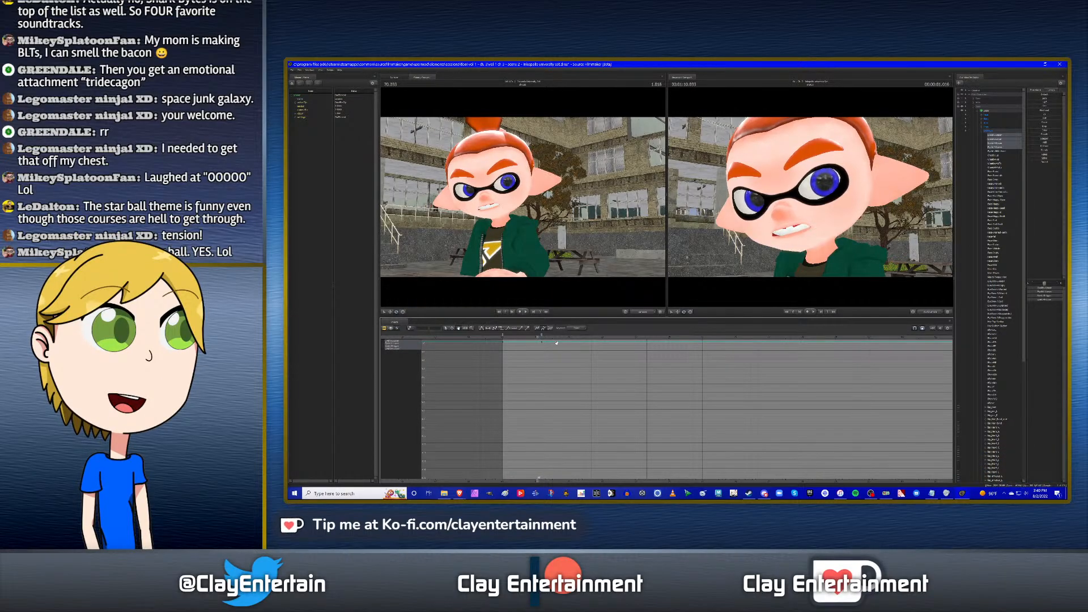
{"action": "key", "text": "Left"}
{"action": "key", "text": "Right"}
{"action": "key", "text": "Right"}
{"action": "key", "text": "Right"}
{"action": "key", "text": "Right"}
{"action": "key", "text": "Right"}
{"action": "key", "text": "Right"}
{"action": "key", "text": "Right"}
{"action": "key", "text": "Right"}
{"action": "key", "text": "Right"}
{"action": "key", "text": "Right"}
{"action": "key", "text": "Right"}
{"action": "key", "text": "Right"}
{"action": "key", "text": "Right"}
{"action": "key", "text": "Right"}
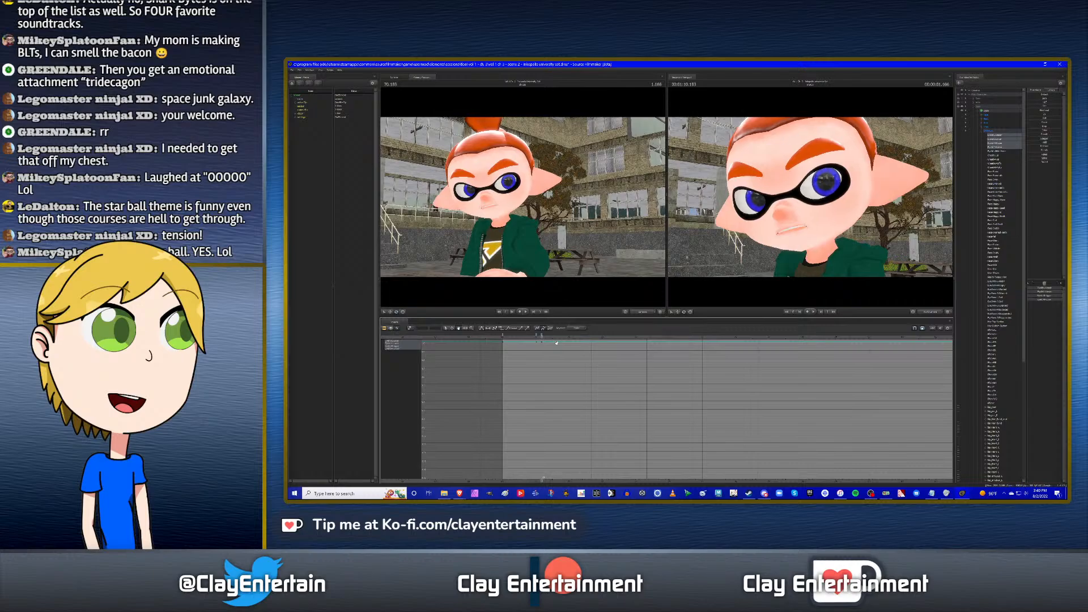
{"action": "key", "text": "Right"}
{"action": "key", "text": "Right"}
{"action": "key", "text": "Right"}
{"action": "key", "text": "Right"}
{"action": "key", "text": "Right"}
{"action": "key", "text": "Right"}
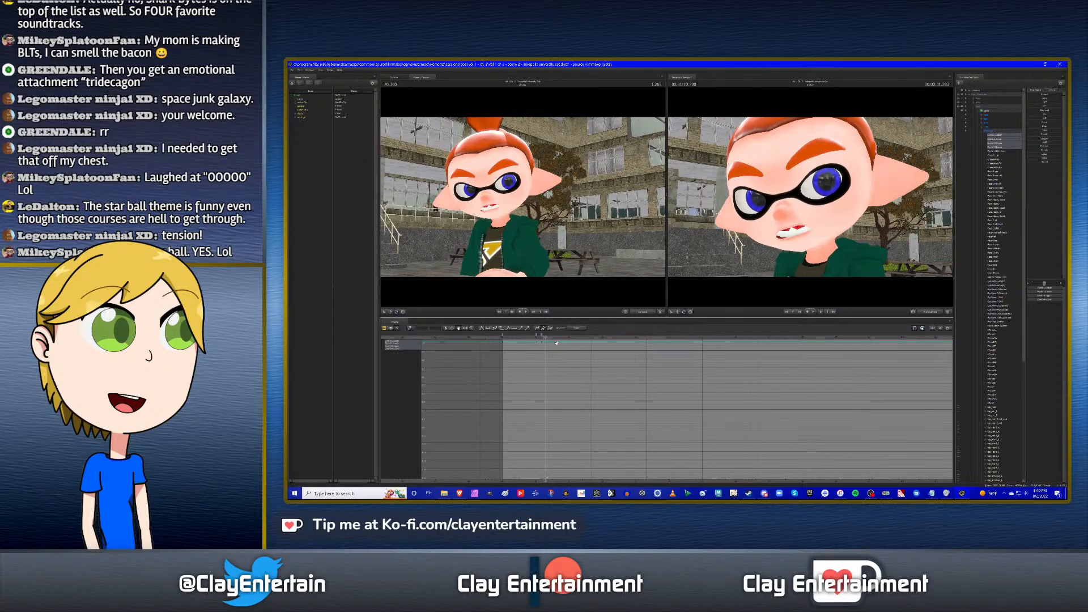
Return to the middle of the three new keyframes and close both eyes there with the eyelid sliders.
{"action": "key", "text": "Left"}
{"action": "key", "text": "Left"}
{"action": "key", "text": "Left"}
{"action": "key", "text": "Left"}
{"action": "key", "text": "Left"}
{"action": "key", "text": "Left"}
{"action": "key", "text": "Left"}
{"action": "key", "text": "Left"}
{"action": "key", "text": "Left"}
{"action": "key", "text": "Left"}
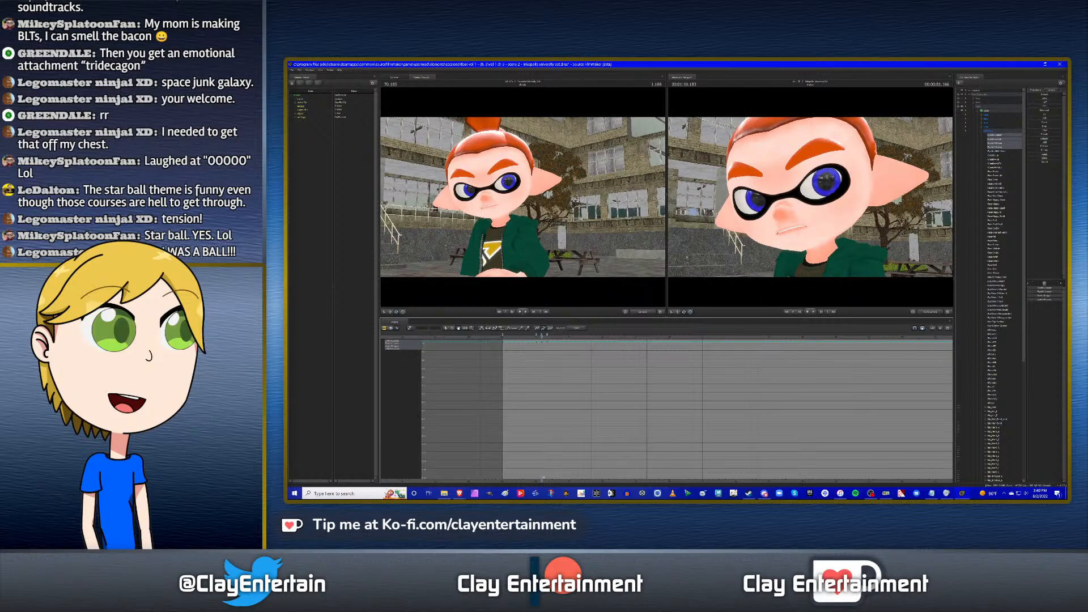
{"action": "left_click_drag", "start_coordinate": [1058, 288], "coordinate": [1030, 299]}
{"action": "scroll", "coordinate": [623, 403], "scroll_direction": "down", "scroll_amount": 3}
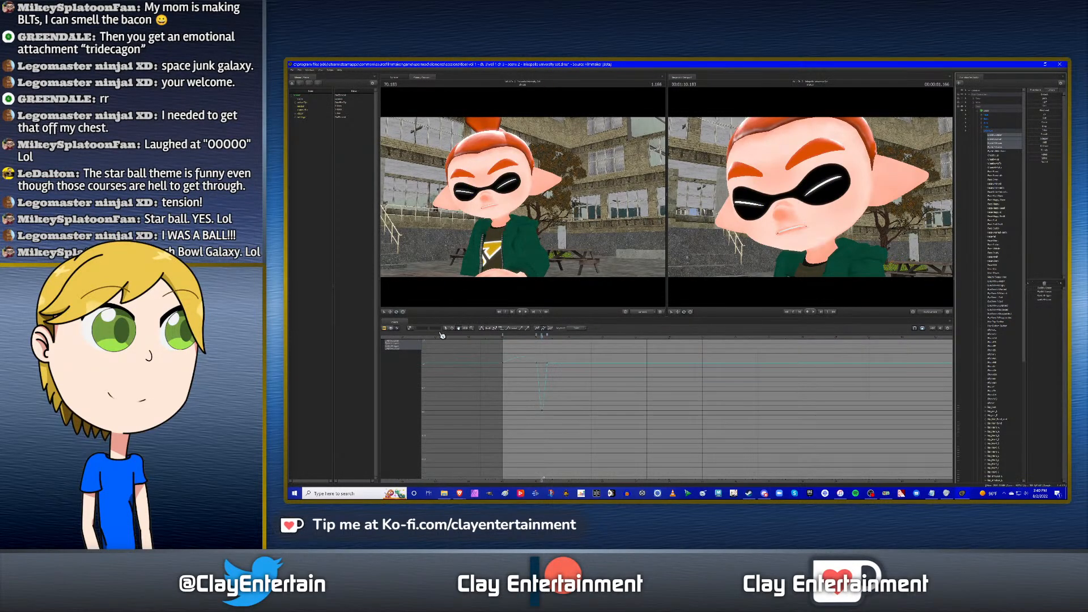
Flatten the curves around the blink keyframes, then return to the start of the shot and save the session.
{"action": "left_click", "coordinate": [445, 328]}
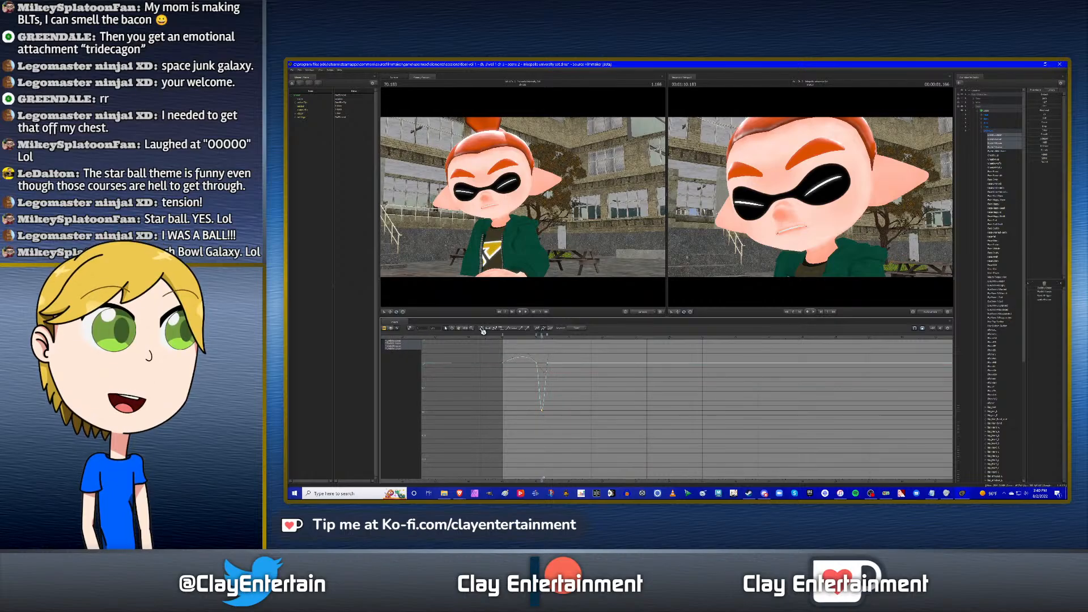
{"action": "left_click", "coordinate": [605, 413]}
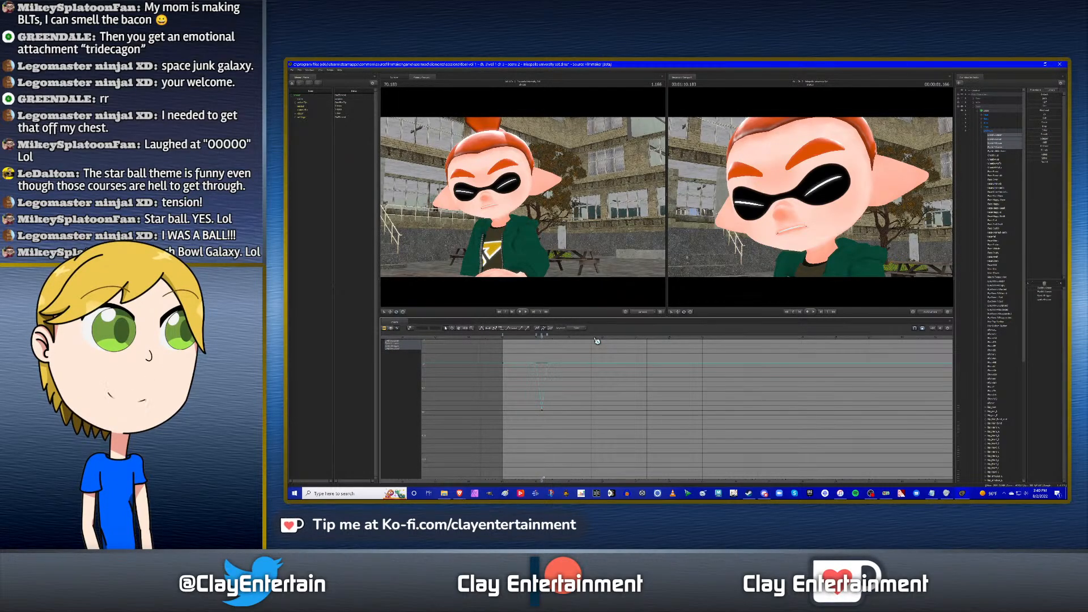
{"action": "key", "text": "Up"}
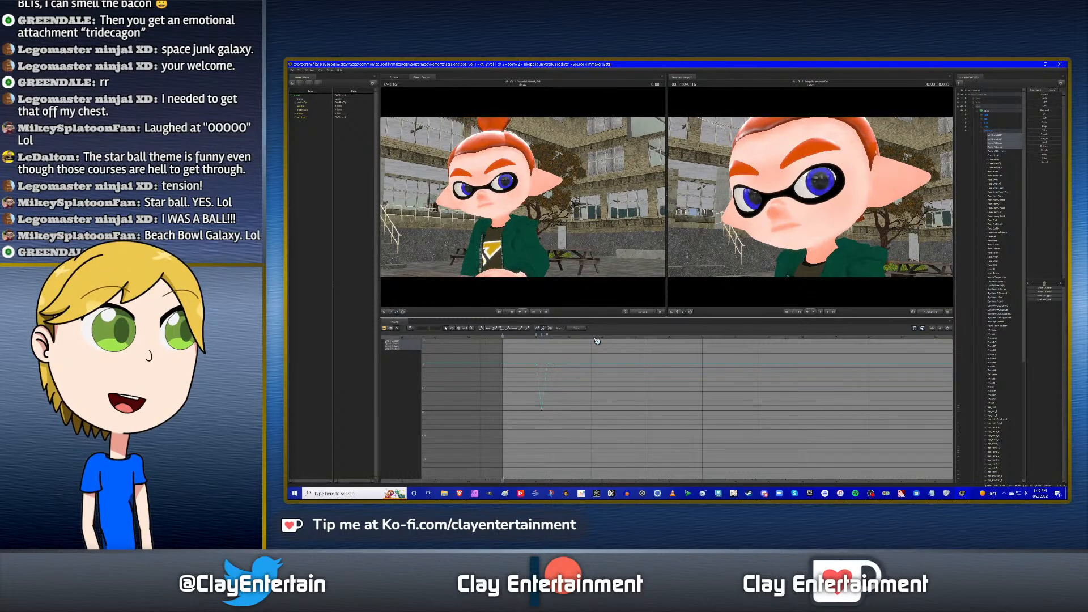
{"action": "left_click", "coordinate": [292, 70]}
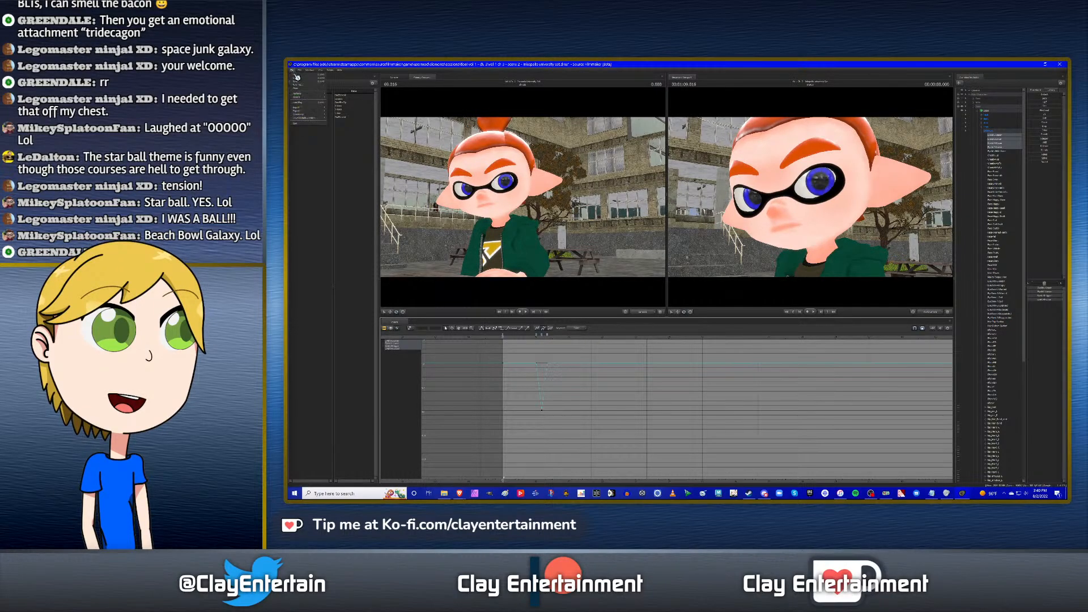
{"action": "left_click", "coordinate": [298, 84]}
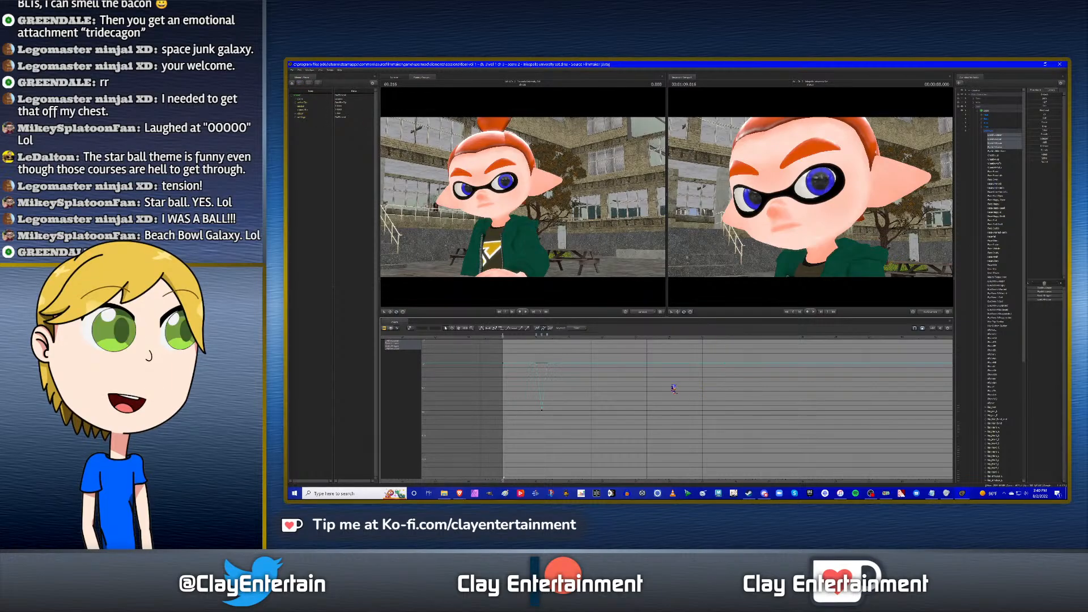
{"action": "scroll", "coordinate": [673, 388], "scroll_direction": "up", "scroll_amount": 2}
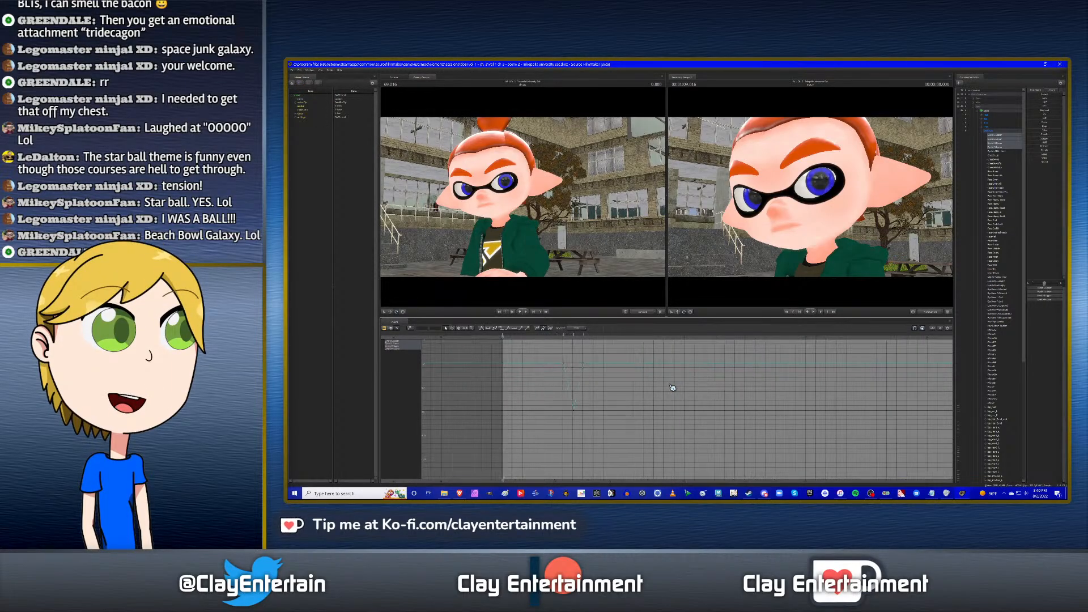
{"action": "scroll", "coordinate": [672, 388], "scroll_direction": "up", "scroll_amount": 2}
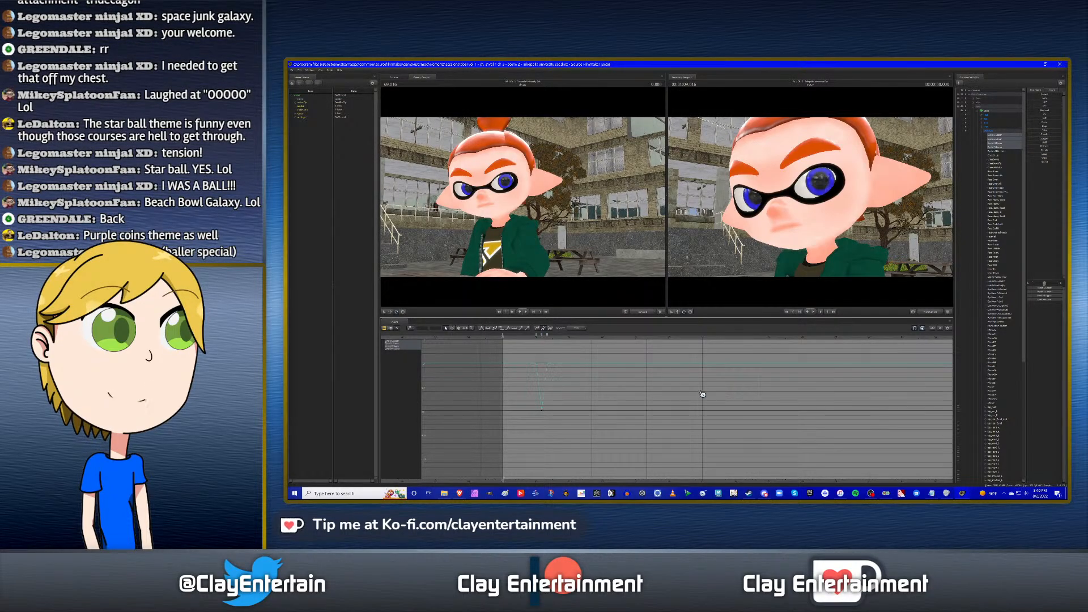
{"action": "left_click", "coordinate": [462, 331]}
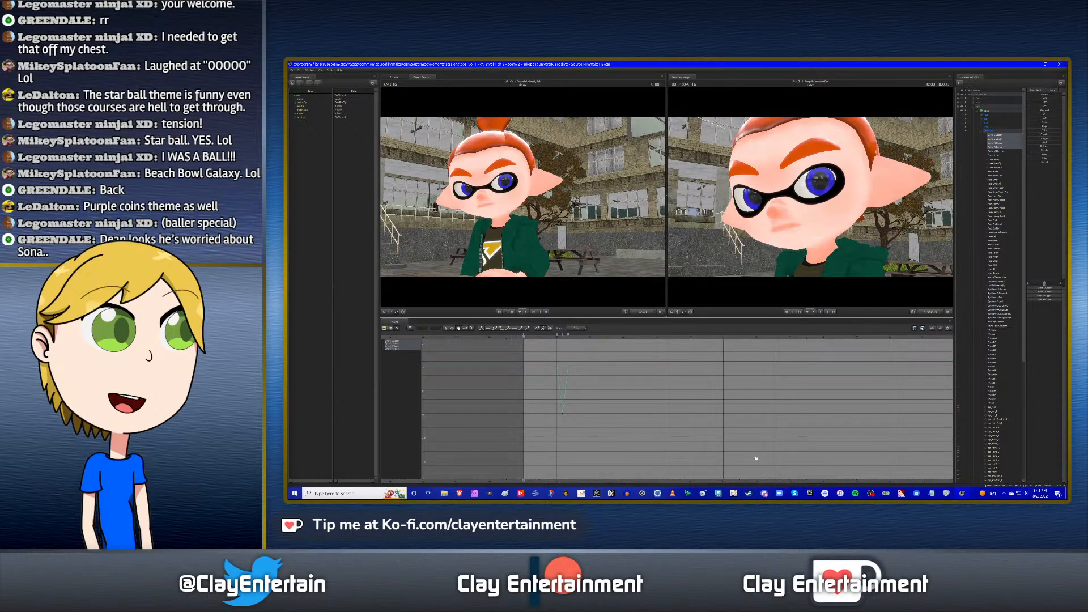
{"action": "mouse_move", "coordinate": [765, 493]}
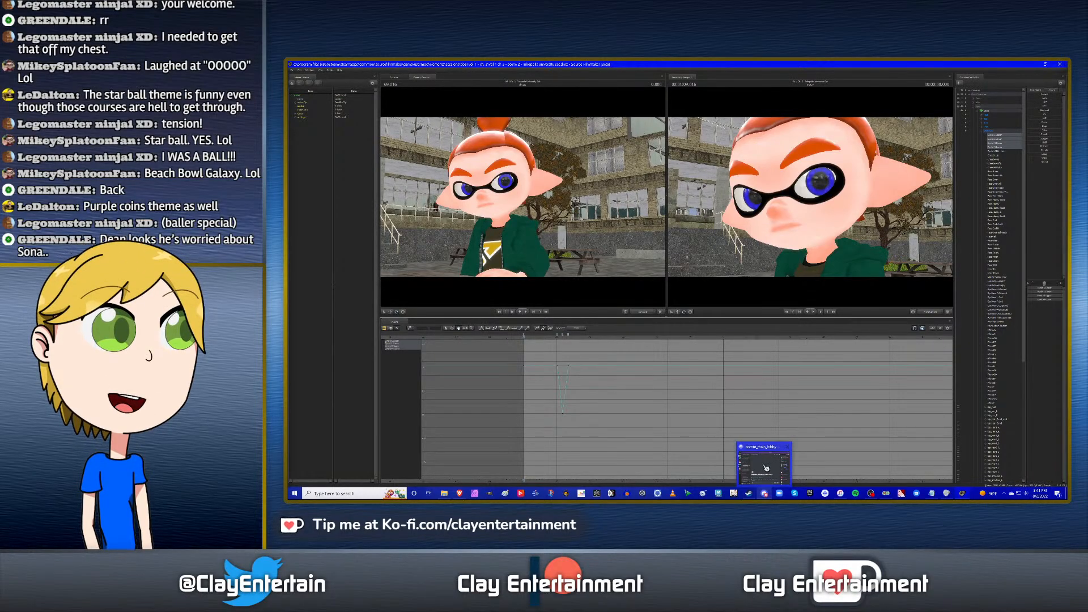
{"action": "left_click", "coordinate": [765, 468]}
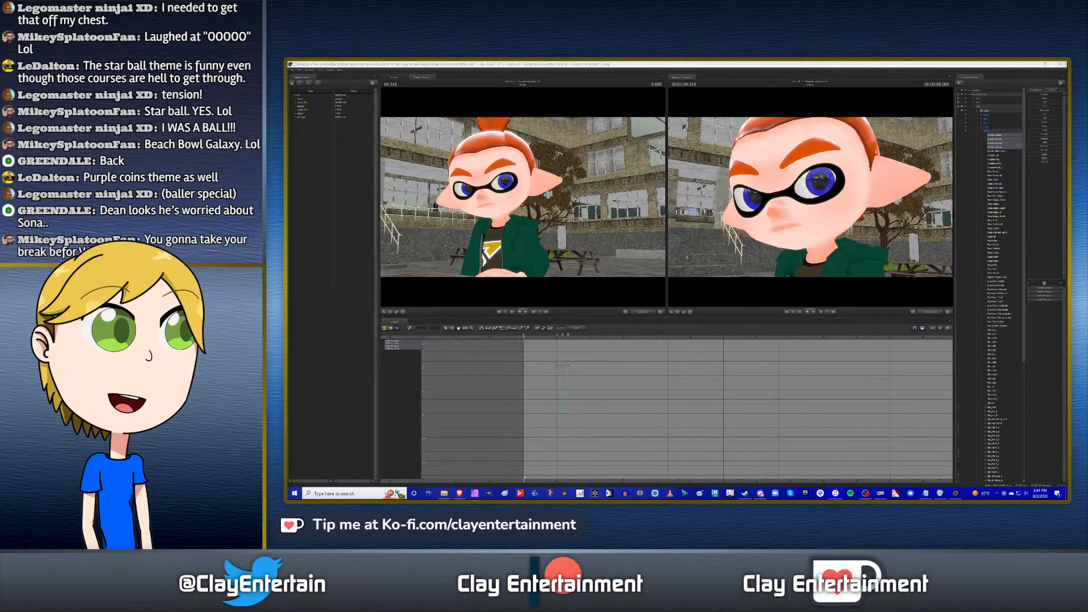
{"action": "left_click", "coordinate": [814, 69]}
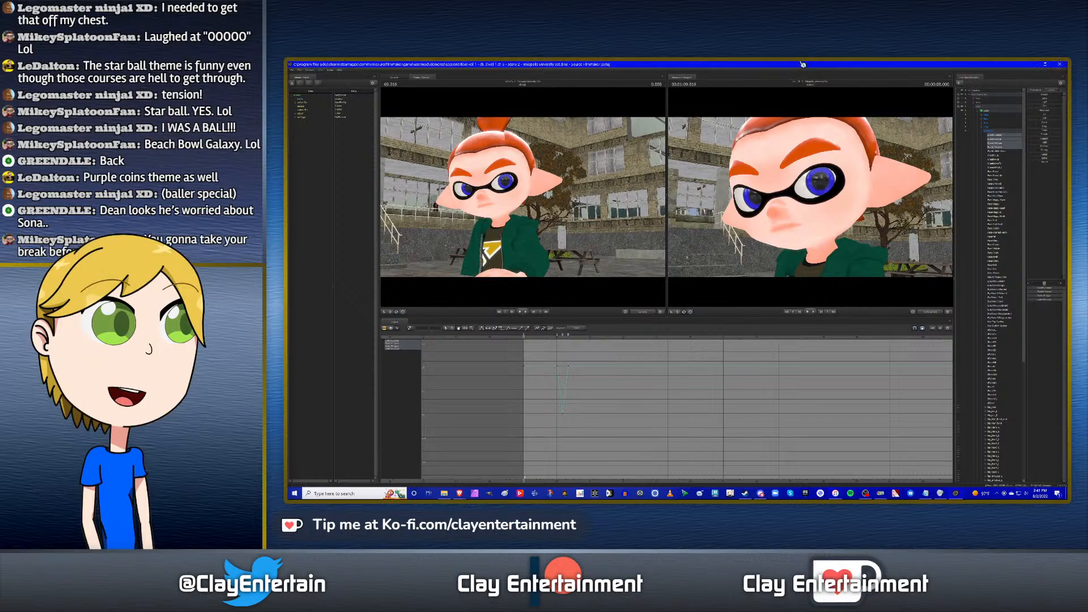
{"action": "scroll", "coordinate": [594, 368], "scroll_direction": "up", "scroll_amount": 4}
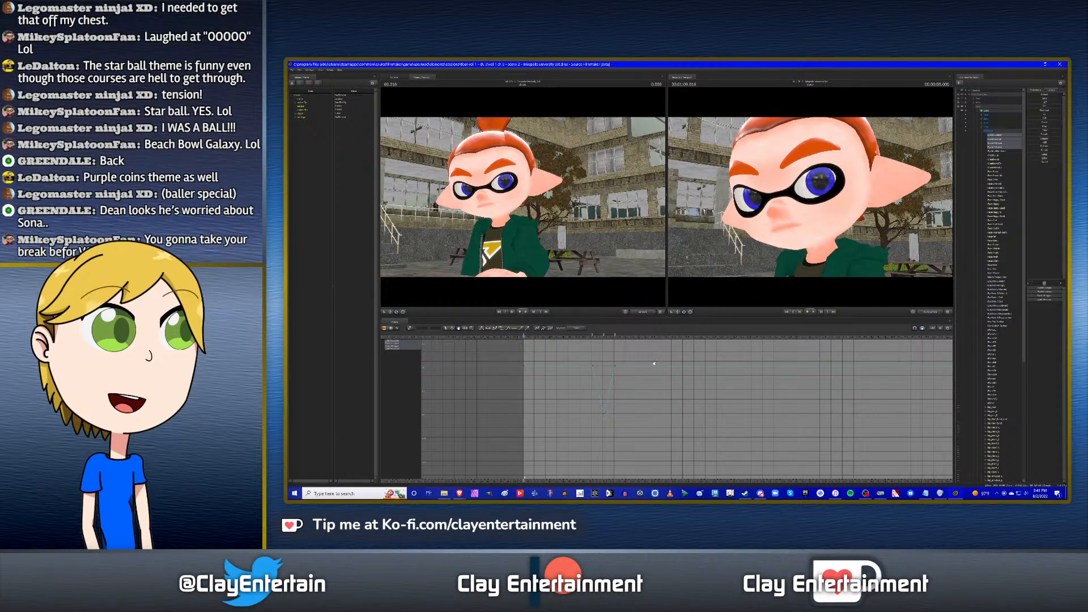
{"action": "scroll", "coordinate": [573, 349], "scroll_direction": "down", "scroll_amount": 2}
{"action": "scroll", "coordinate": [662, 374], "scroll_direction": "down", "scroll_amount": 1}
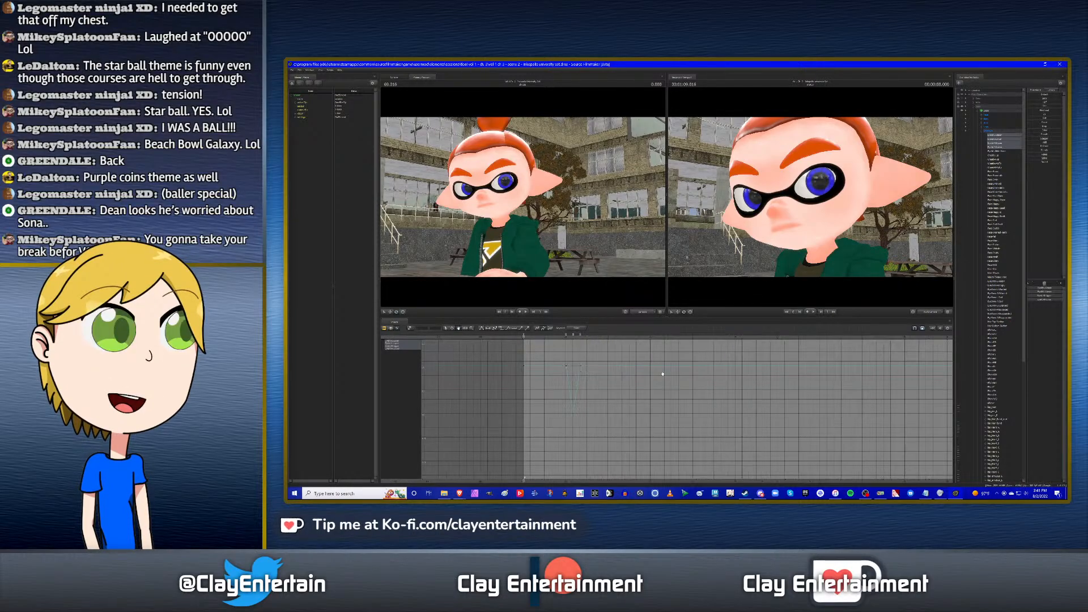
{"action": "scroll", "coordinate": [662, 374], "scroll_direction": "down", "scroll_amount": 2}
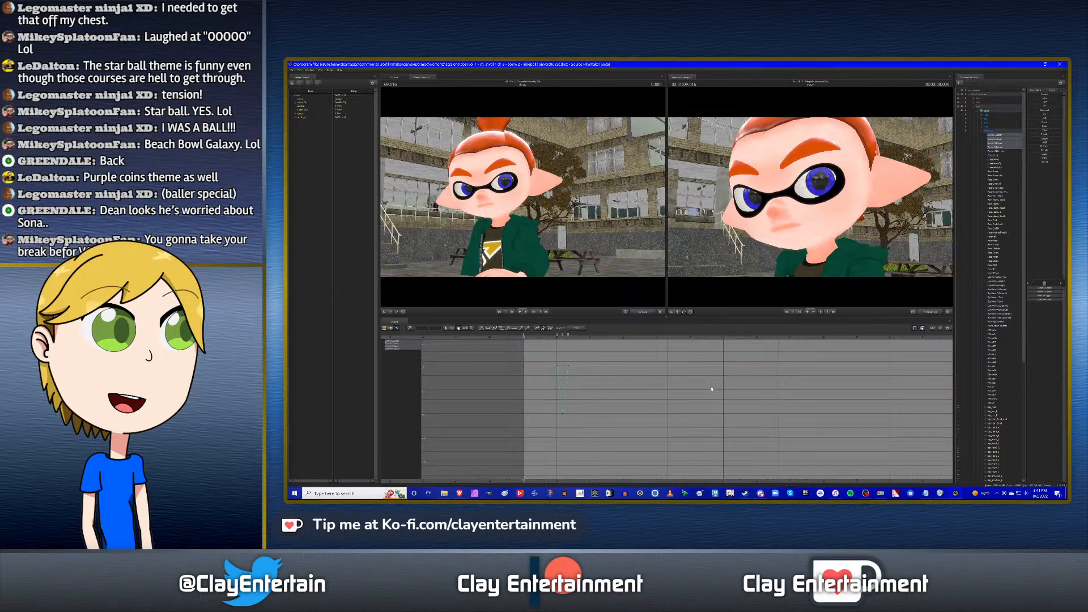
{"action": "middle_click_drag", "start_coordinate": [712, 389], "coordinate": [698, 368]}
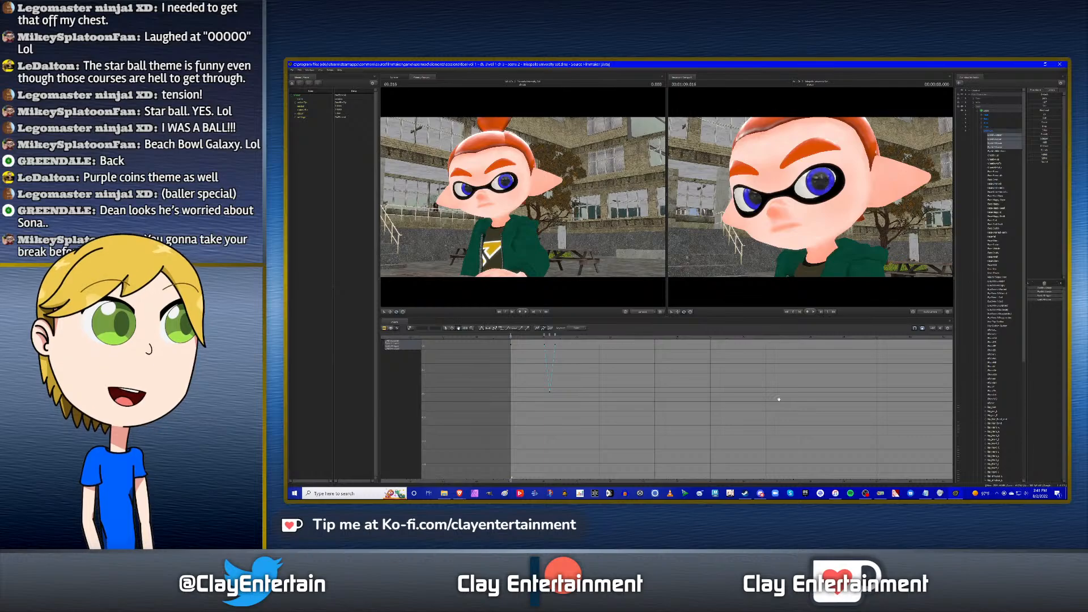
{"action": "scroll", "coordinate": [778, 399], "scroll_direction": "down", "scroll_amount": 3}
{"action": "scroll", "coordinate": [778, 399], "scroll_direction": "down", "scroll_amount": 2}
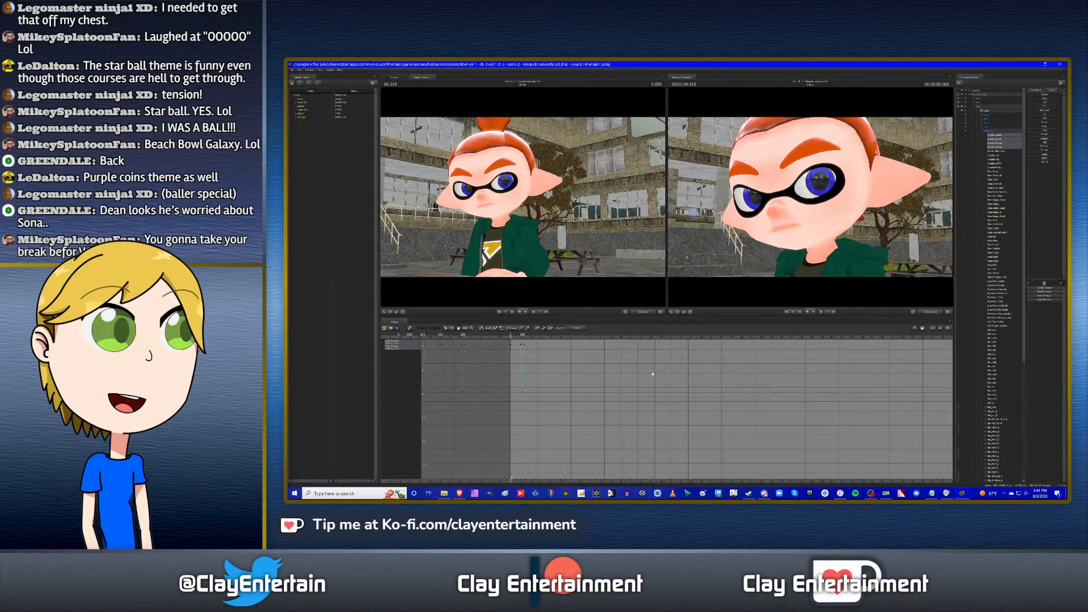
Look over the dialogue audio clips in the clip editor and return to the graph editor.
{"action": "left_click", "coordinate": [387, 328]}
{"action": "scroll", "coordinate": [550, 359], "scroll_direction": "up", "scroll_amount": 3}
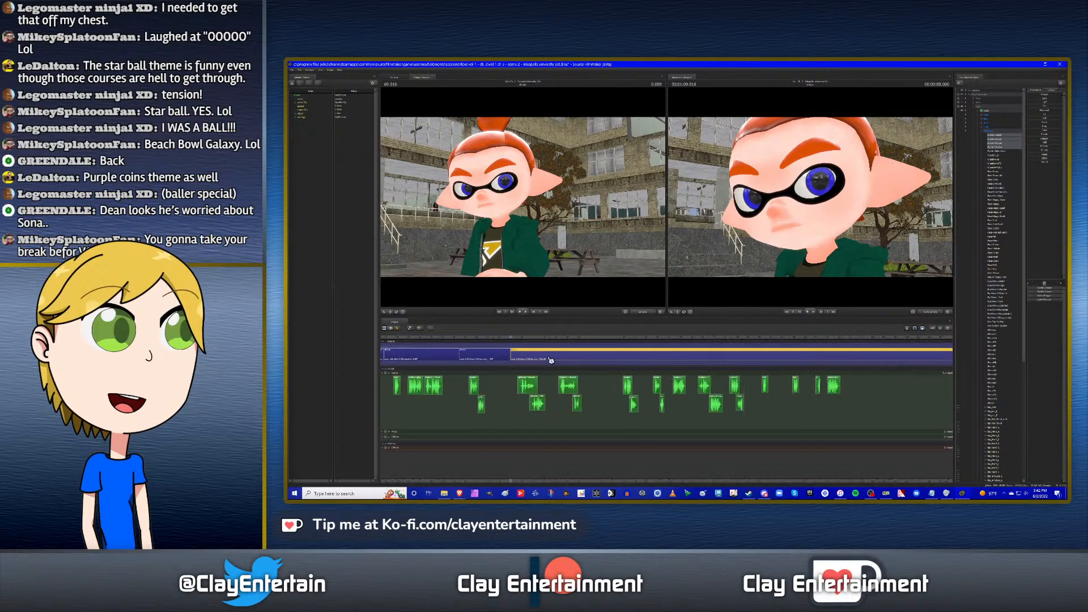
{"action": "left_click", "coordinate": [396, 329]}
{"action": "scroll", "coordinate": [620, 388], "scroll_direction": "up", "scroll_amount": 2}
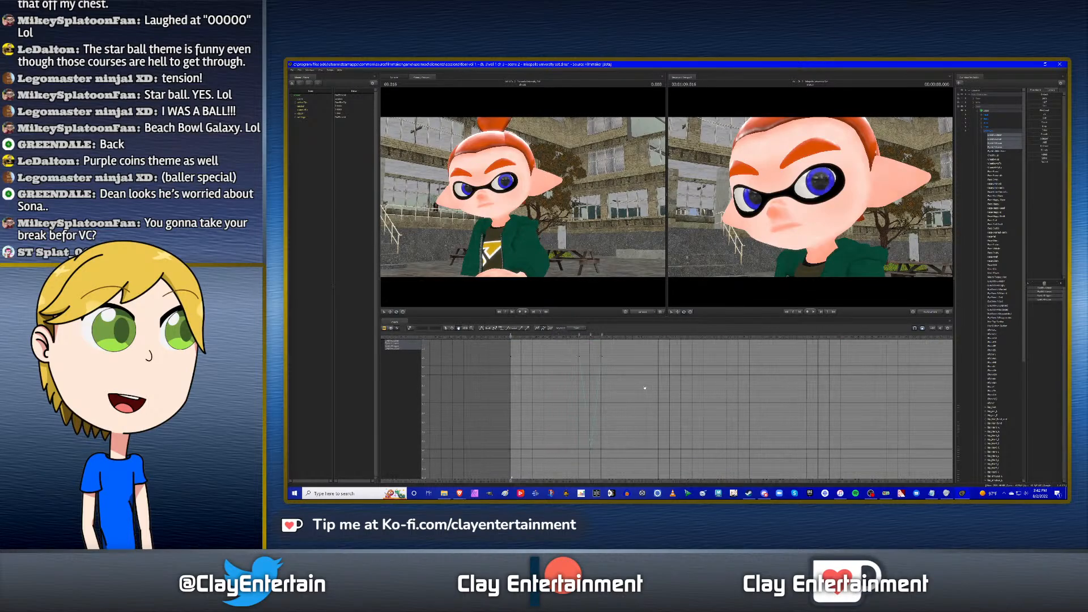
{"action": "scroll", "coordinate": [582, 368], "scroll_direction": "up", "scroll_amount": 2}
{"action": "scroll", "coordinate": [581, 368], "scroll_direction": "down", "scroll_amount": 2}
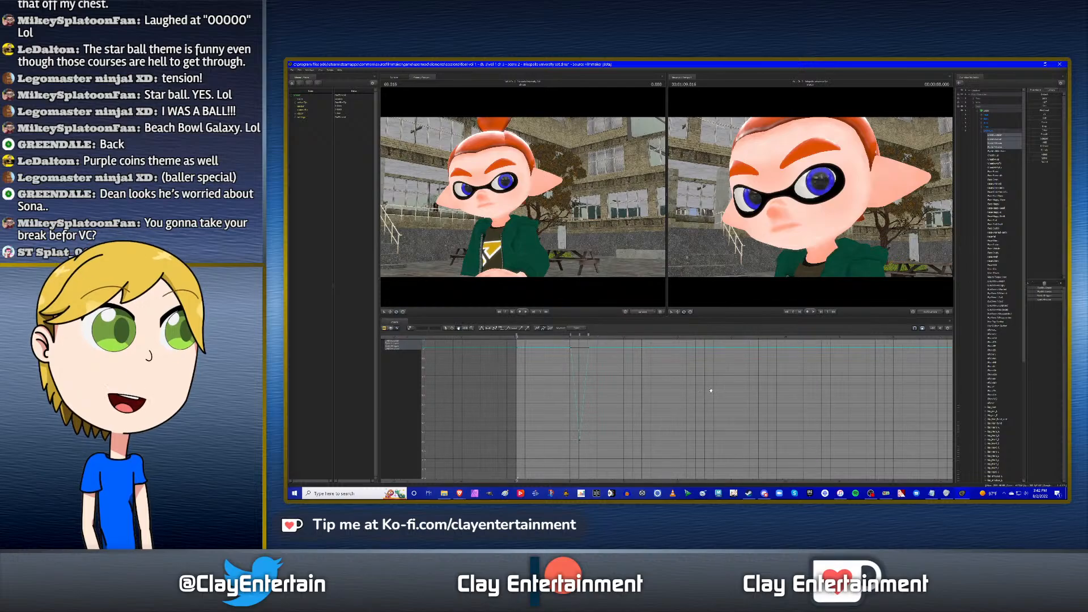
{"action": "scroll", "coordinate": [711, 391], "scroll_direction": "down", "scroll_amount": 3}
{"action": "scroll", "coordinate": [711, 391], "scroll_direction": "down", "scroll_amount": 1}
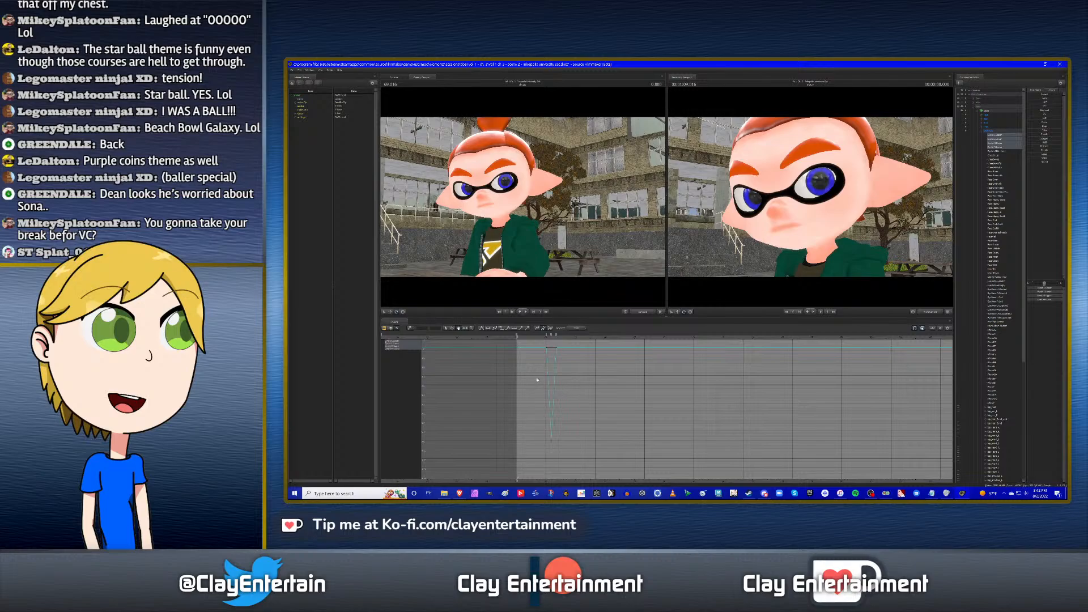
{"action": "left_click_drag", "start_coordinate": [641, 379], "coordinate": [634, 374]}
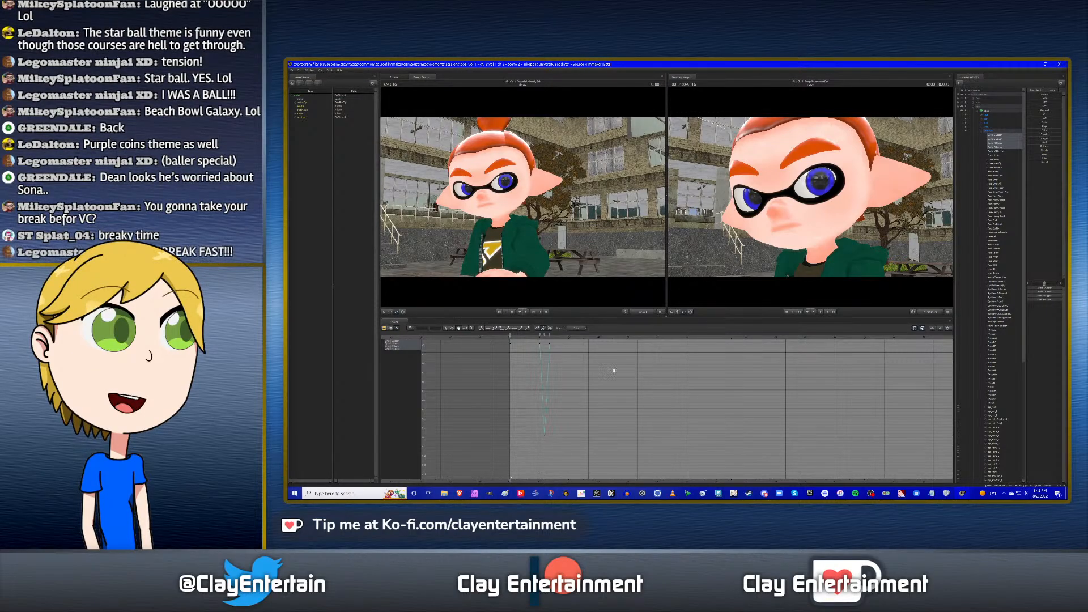
{"action": "scroll", "coordinate": [595, 373], "scroll_direction": "up", "scroll_amount": 3}
{"action": "scroll", "coordinate": [678, 390], "scroll_direction": "up", "scroll_amount": 2}
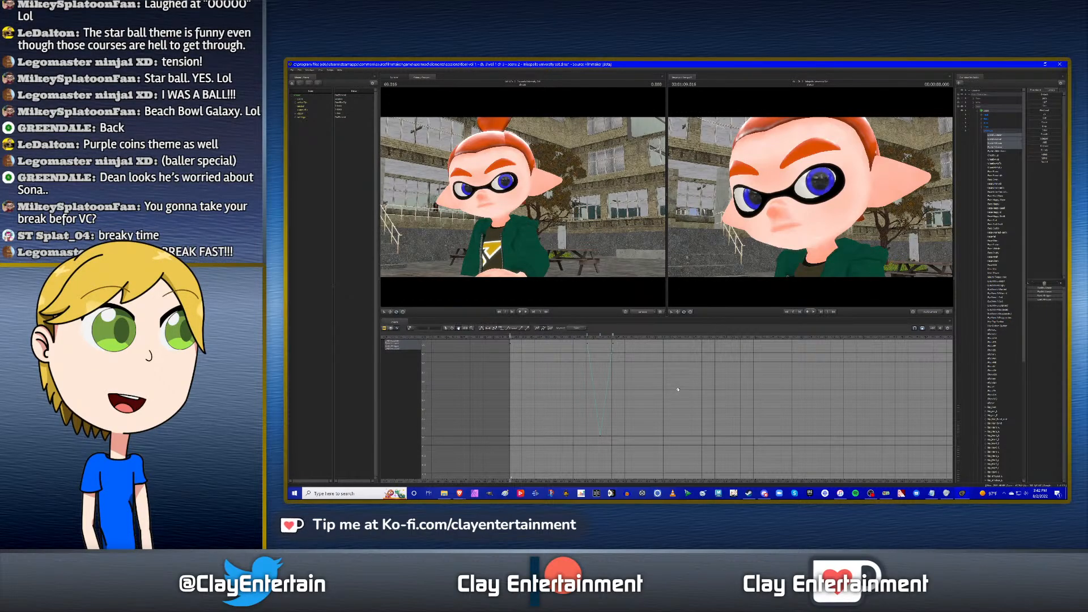
{"action": "scroll", "coordinate": [678, 390], "scroll_direction": "down", "scroll_amount": 3}
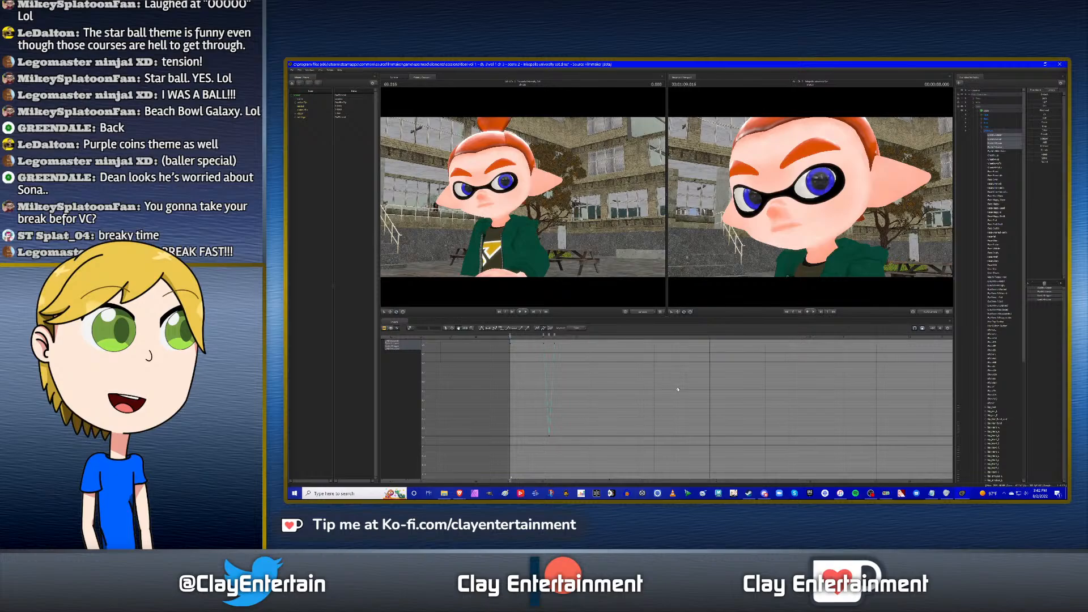
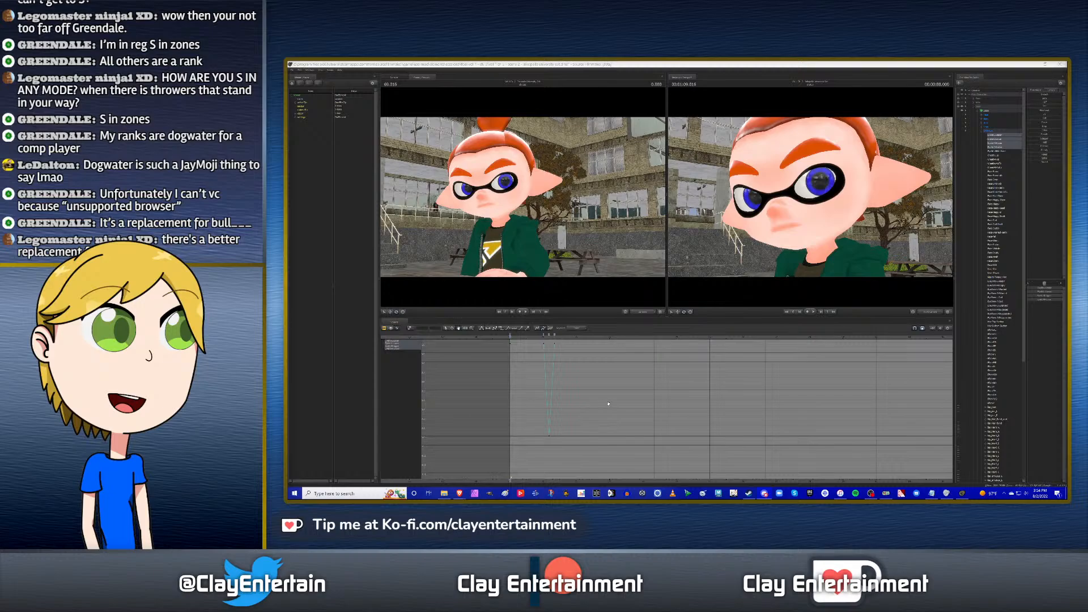
{"action": "scroll", "coordinate": [608, 404], "scroll_direction": "up", "scroll_amount": 2}
{"action": "scroll", "coordinate": [625, 401], "scroll_direction": "up", "scroll_amount": 3}
{"action": "left_click_drag", "start_coordinate": [608, 386], "coordinate": [600, 402]}
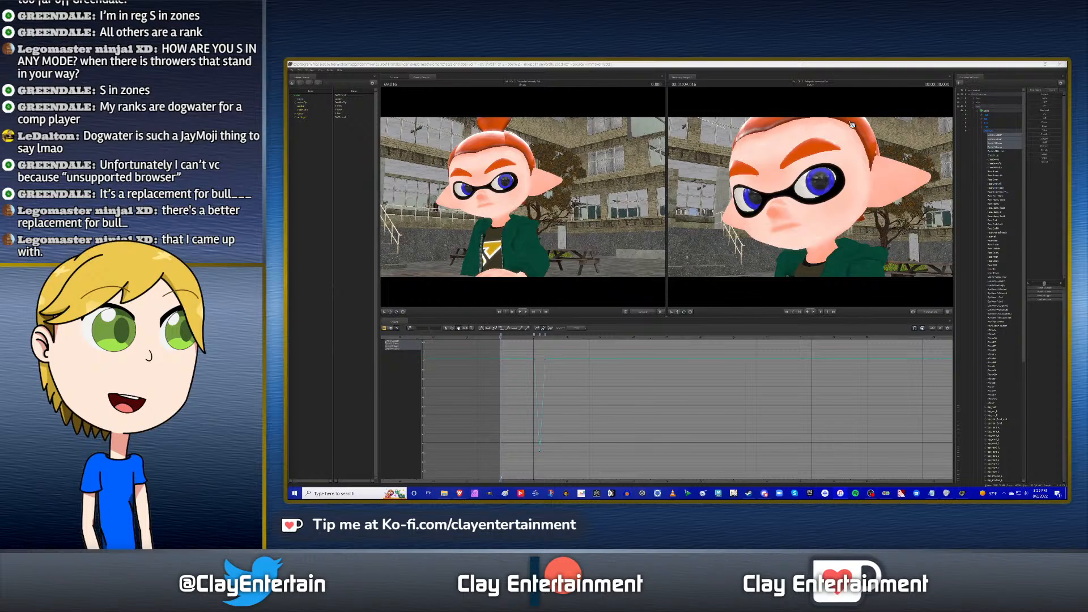
{"action": "left_click", "coordinate": [751, 64]}
{"action": "mouse_move", "coordinate": [618, 372]}
{"action": "right_mouse_down", "text": "alt"}
{"action": "mouse_move", "coordinate": [675, 382]}
{"action": "mouse_move", "coordinate": [630, 385]}
{"action": "right_mouse_up", "text": "alt"}
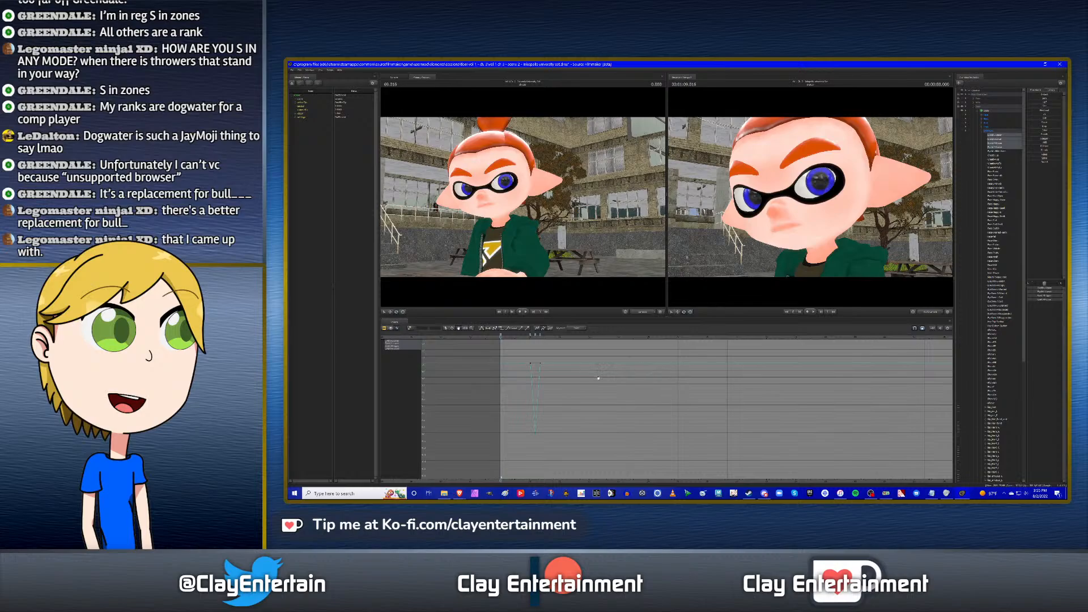
Copy the three blink keyframes on the four eyelid curves, near the start of the shot.
{"action": "middle_click_drag", "start_coordinate": [598, 378], "coordinate": [642, 384], "text": "alt"}
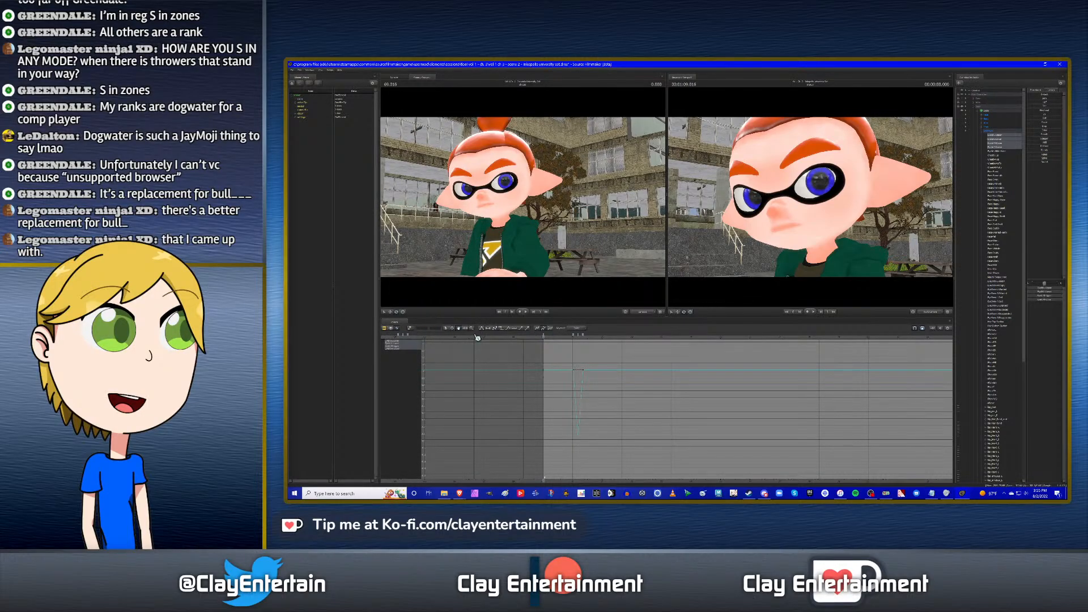
{"action": "left_click", "coordinate": [447, 329]}
{"action": "left_click_drag", "start_coordinate": [565, 361], "coordinate": [623, 453]}
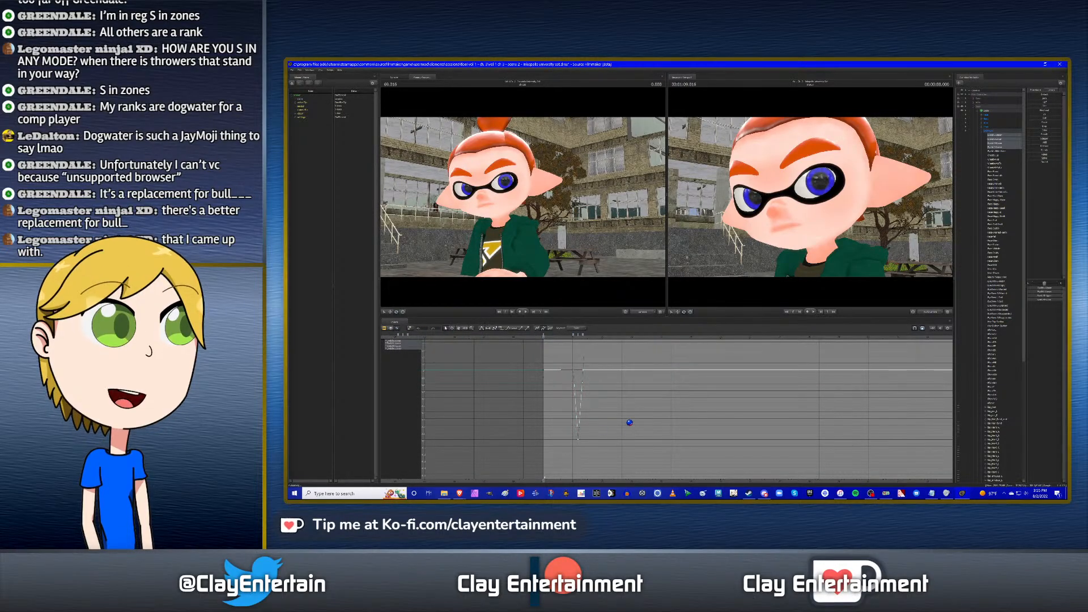
{"action": "left_click", "coordinate": [718, 426]}
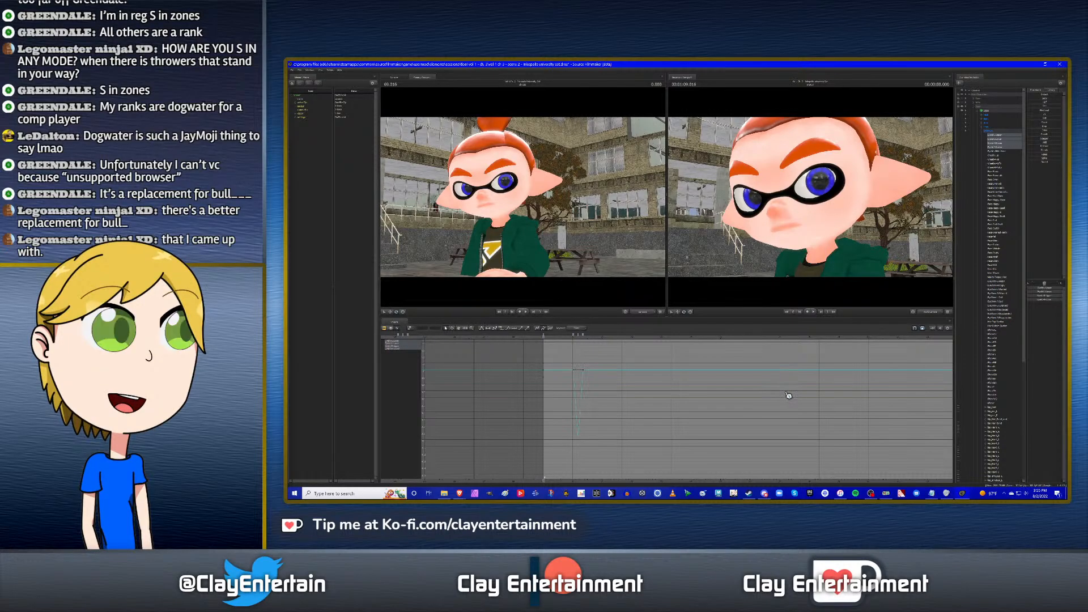
{"action": "scroll", "coordinate": [685, 386], "scroll_direction": "down", "scroll_amount": 2}
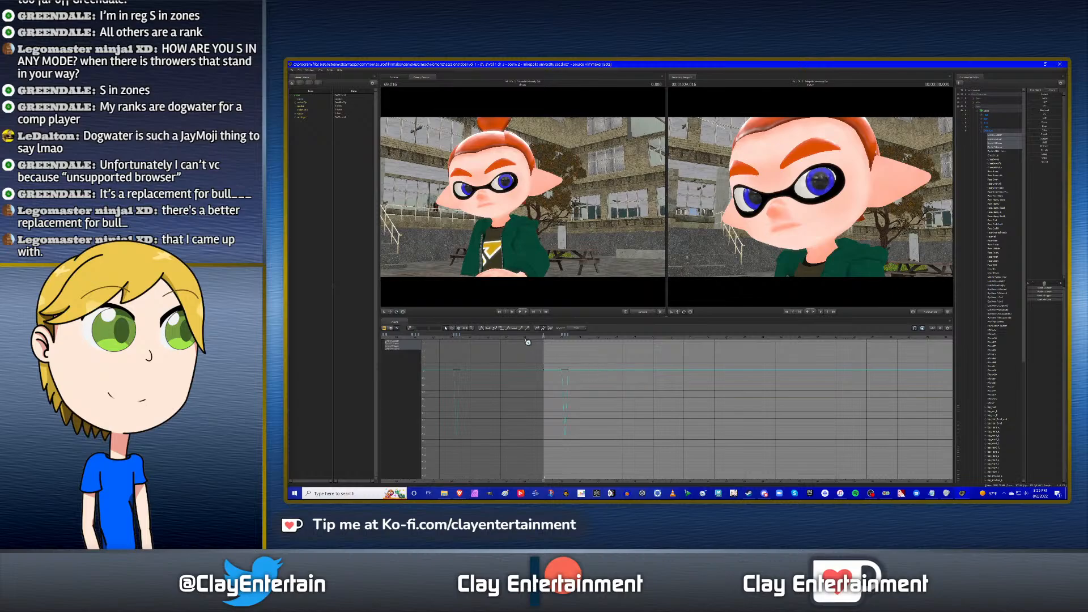
{"action": "left_click_drag", "start_coordinate": [731, 364], "coordinate": [683, 377]}
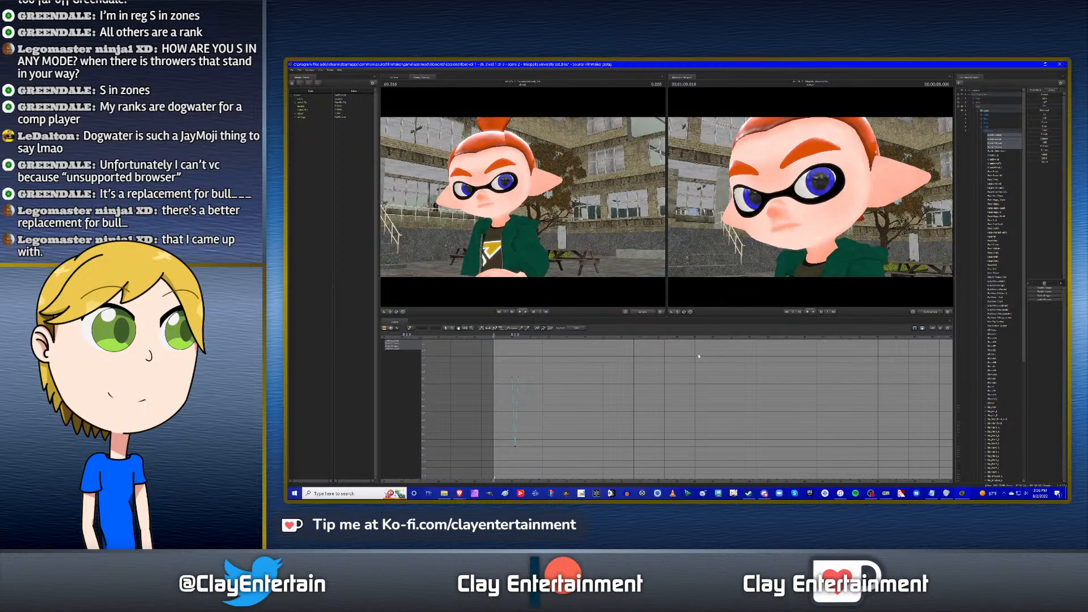
Paste the copied blink keyframes onto the eyelid curves about 4.17 s into the shot.
{"action": "mouse_move", "coordinate": [766, 494]}
{"action": "key", "text": "space"}
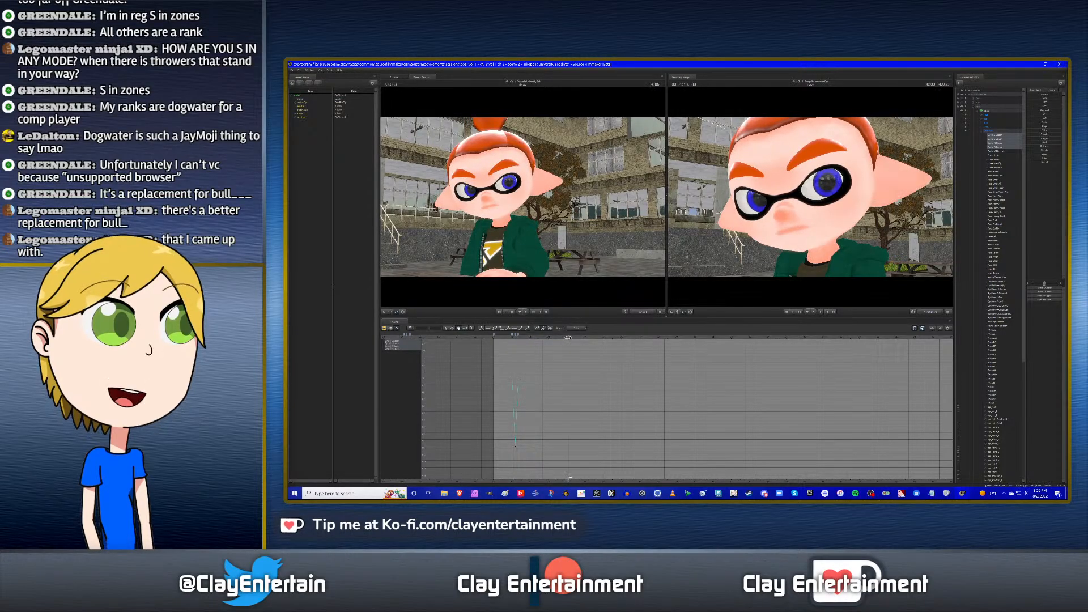
{"action": "left_click_drag", "start_coordinate": [570, 337], "coordinate": [570, 337]}
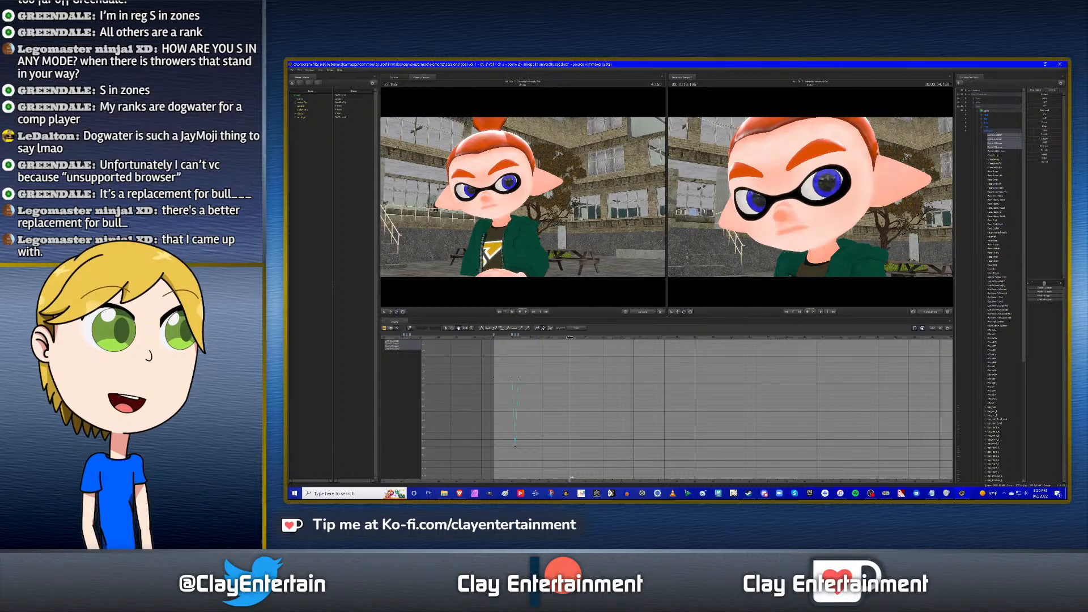
{"action": "key", "text": "Right"}
{"action": "left_click", "coordinate": [764, 493]}
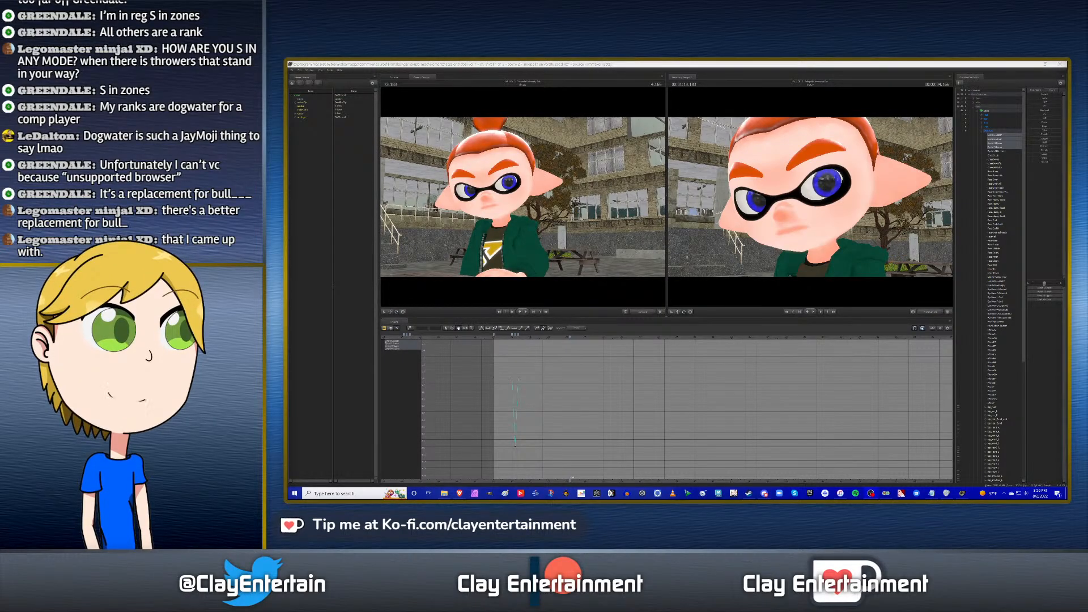
{"action": "left_click", "coordinate": [826, 64]}
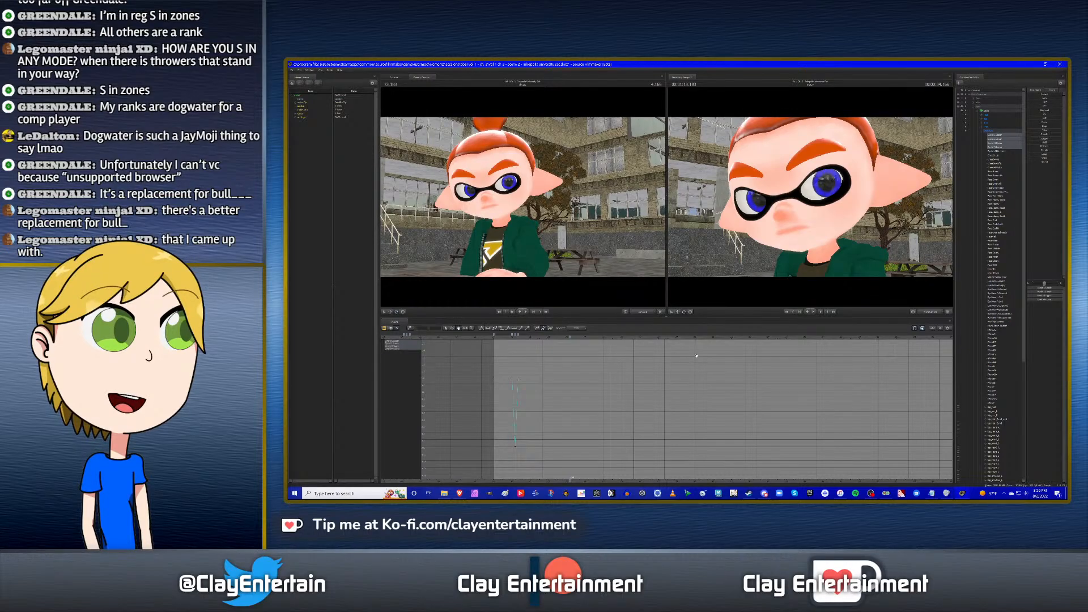
{"action": "key", "text": "ctrl+v"}
{"action": "scroll", "coordinate": [623, 357], "scroll_direction": "up", "scroll_amount": 5}
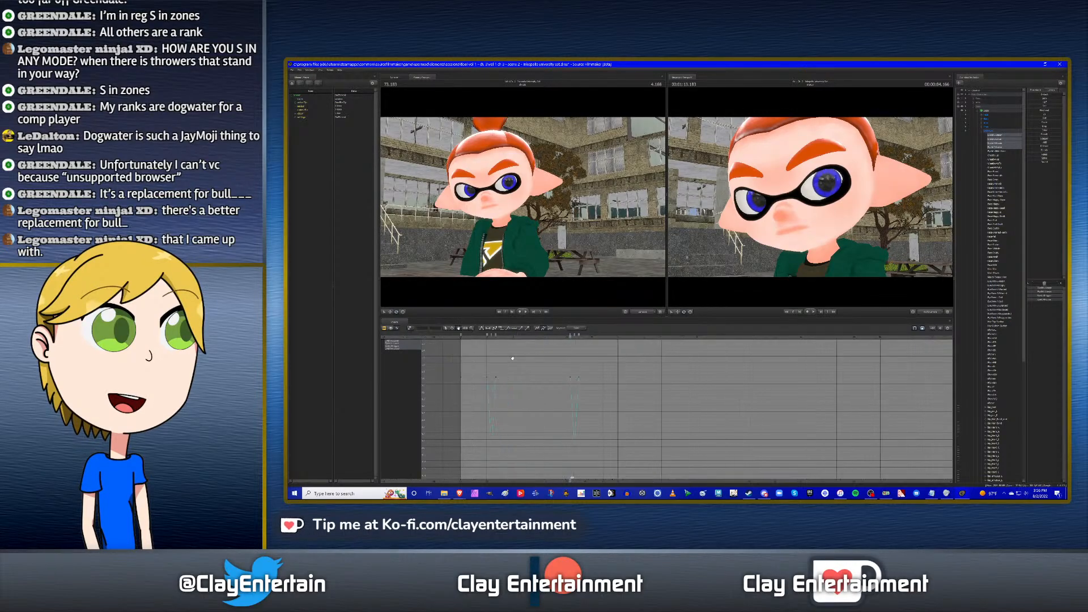
{"action": "middle_click_drag", "start_coordinate": [525, 355], "coordinate": [573, 353]}
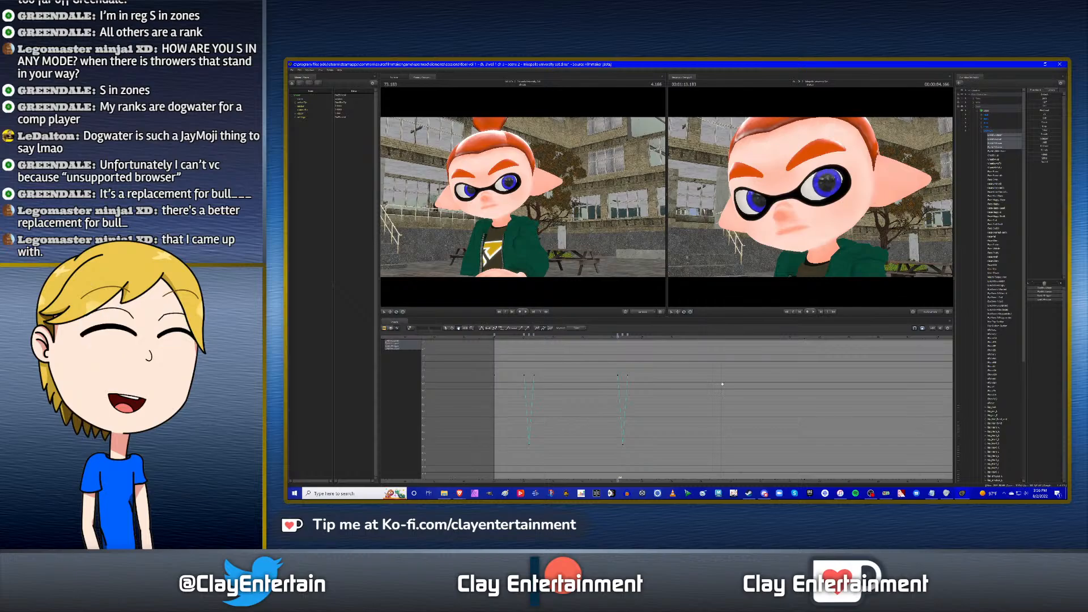
Play the shot from its start and examine the stretch after the second blink, from about 5 to 8 s.
{"action": "key", "text": "Up"}
{"action": "key", "text": "space"}
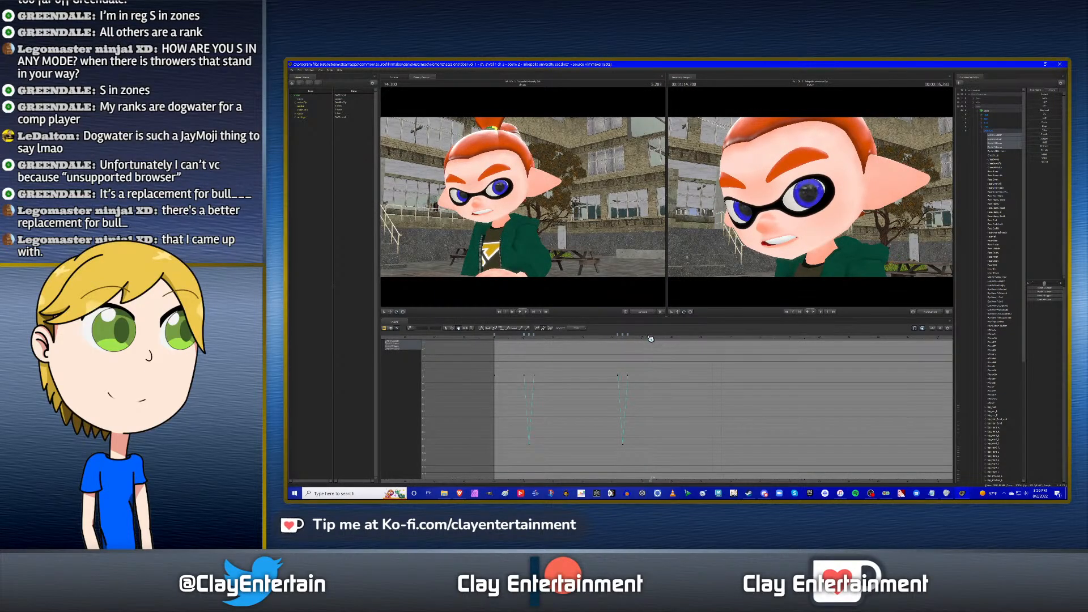
{"action": "left_click_drag", "start_coordinate": [650, 338], "coordinate": [724, 337]}
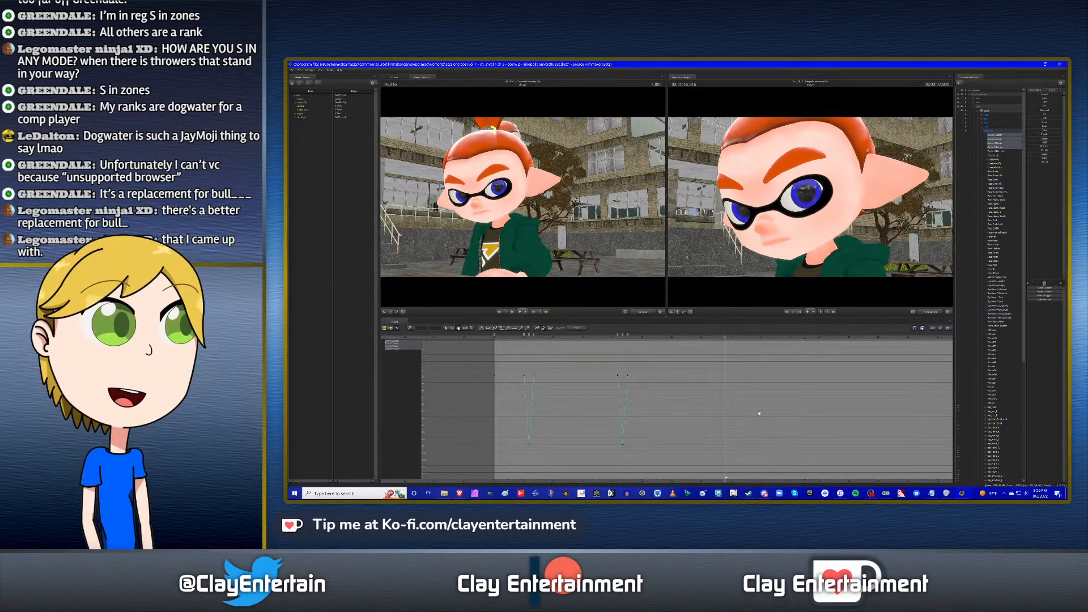
{"action": "scroll", "coordinate": [636, 414], "scroll_direction": "up", "scroll_amount": 3}
{"action": "mouse_move", "coordinate": [703, 424]}
{"action": "middle_mouse_down"}
{"action": "mouse_move", "coordinate": [774, 403]}
{"action": "mouse_move", "coordinate": [699, 406]}
{"action": "mouse_move", "coordinate": [760, 403]}
{"action": "mouse_move", "coordinate": [720, 396]}
{"action": "middle_mouse_up"}
{"action": "scroll", "coordinate": [774, 403], "scroll_direction": "down", "scroll_amount": 3}
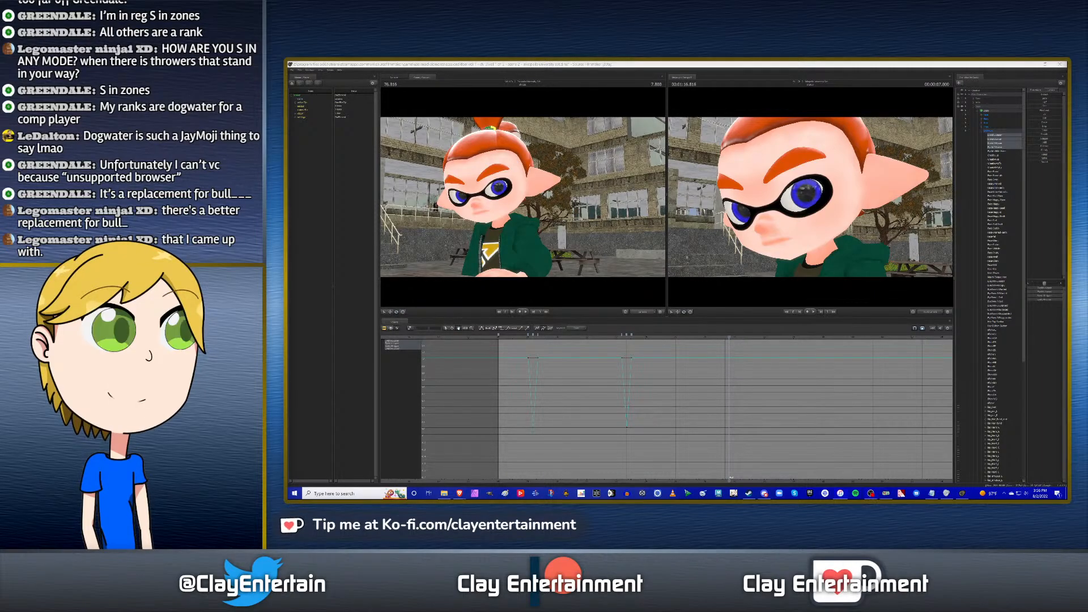
{"action": "left_click", "coordinate": [621, 387]}
{"action": "key", "text": "space"}
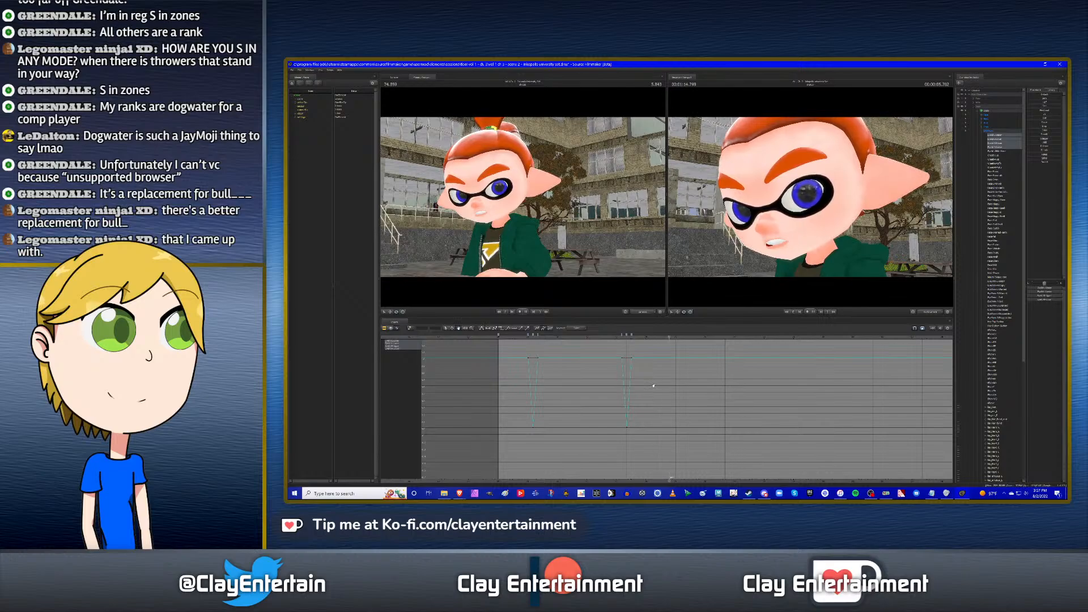
{"action": "key", "text": "space"}
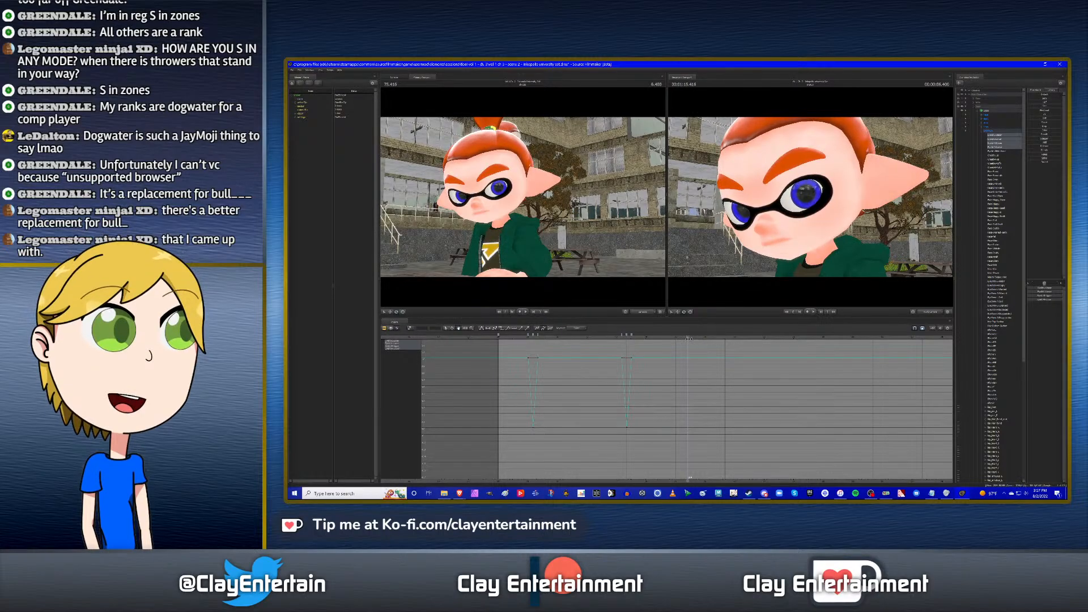
{"action": "left_click_drag", "start_coordinate": [687, 337], "coordinate": [727, 338]}
{"action": "key", "text": "space"}
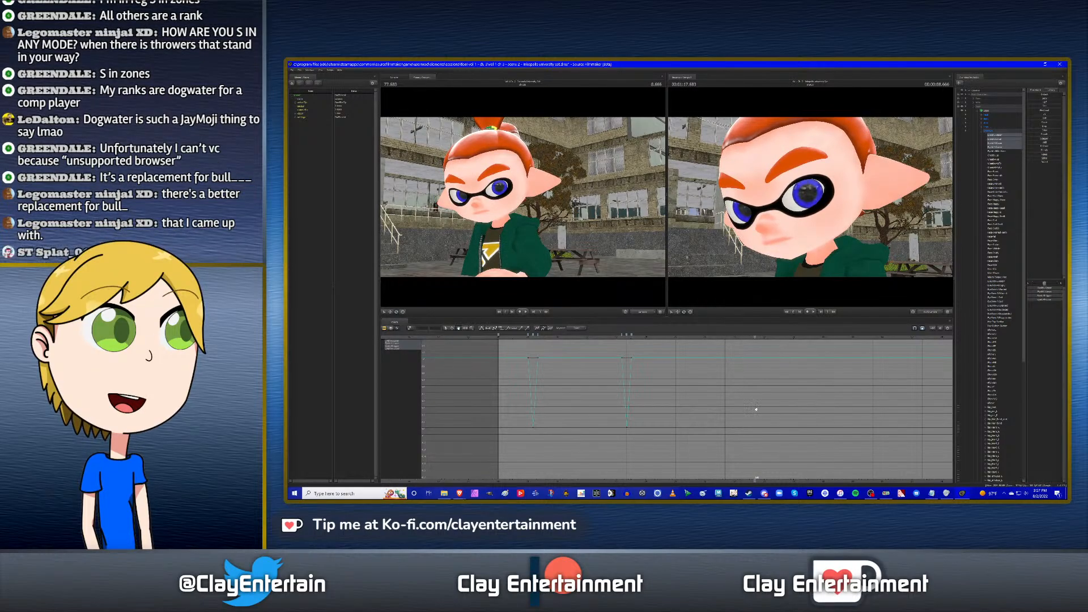
{"action": "scroll", "coordinate": [756, 409], "scroll_direction": "down", "scroll_amount": 1}
{"action": "scroll", "coordinate": [708, 403], "scroll_direction": "down", "scroll_amount": 2}
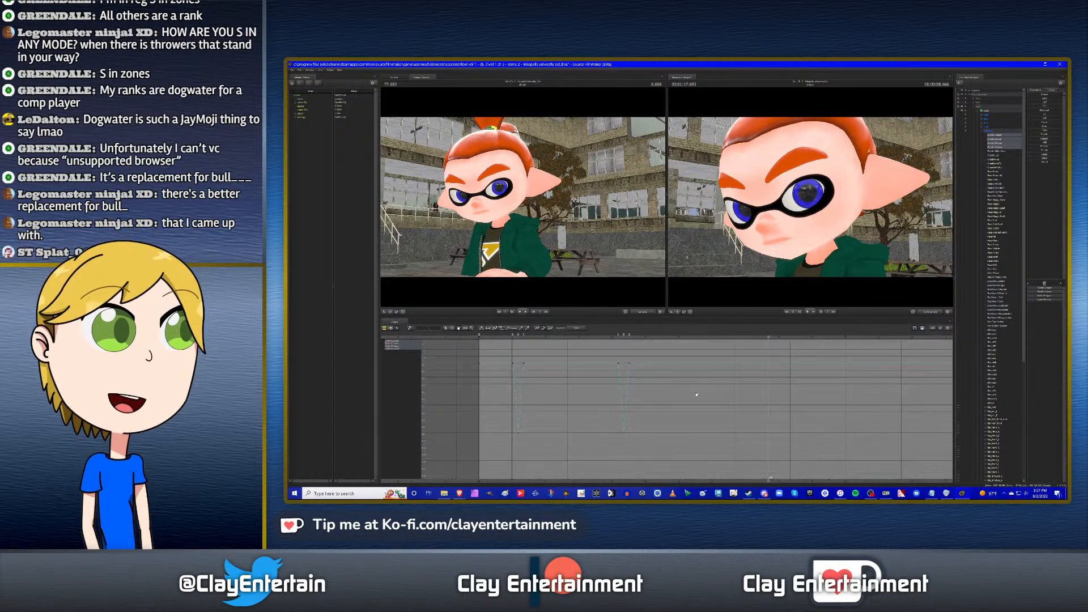
{"action": "middle_click_drag", "start_coordinate": [706, 401], "coordinate": [742, 398]}
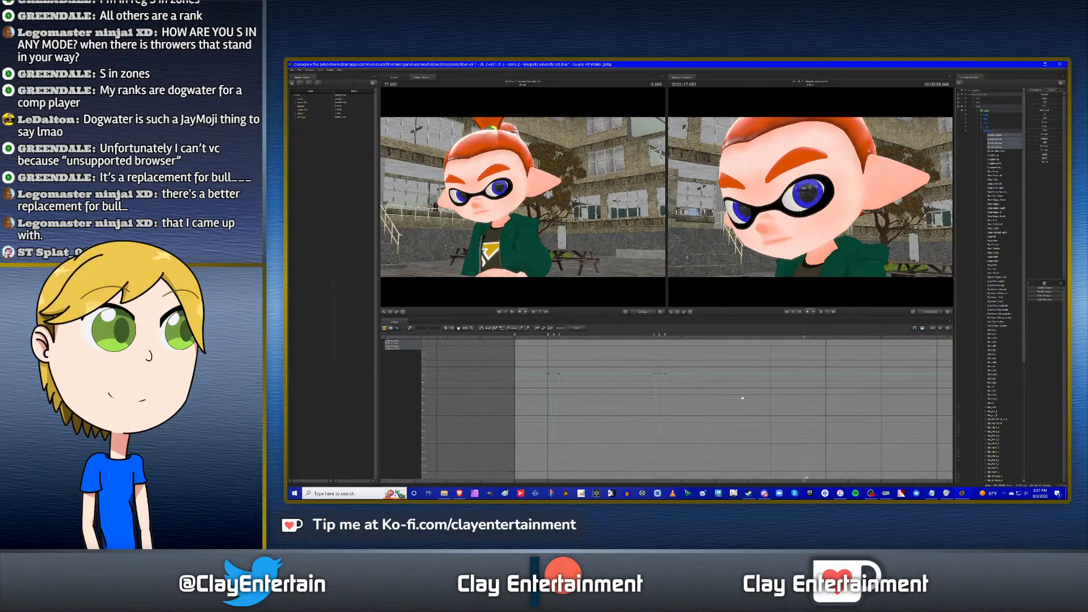
Replay the shot from its start to check how both blinks fit the dialogue.
{"action": "key", "text": "space"}
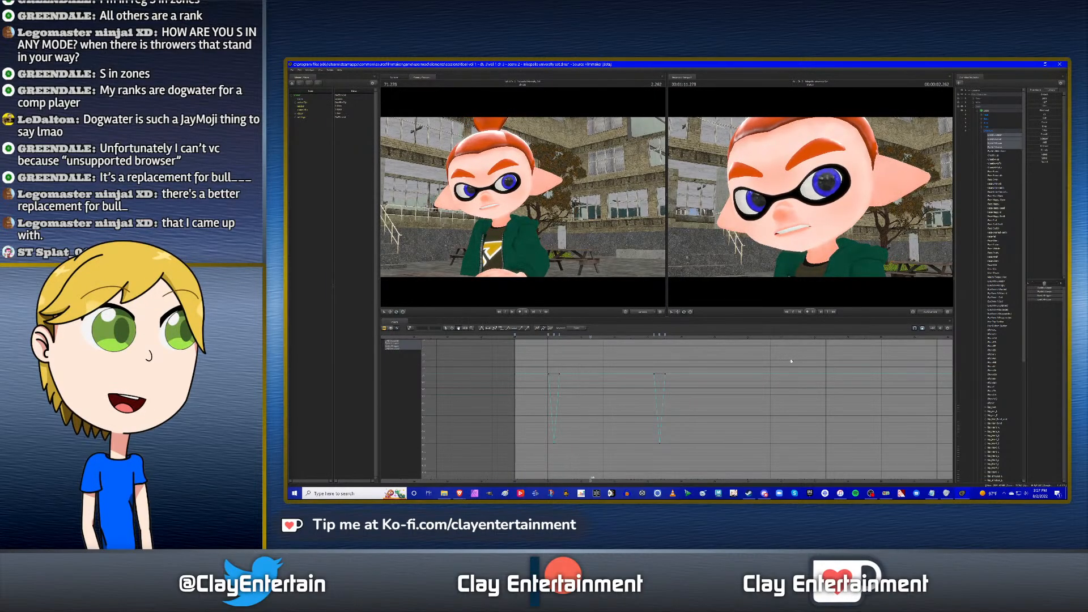
{"action": "middle_click_drag", "start_coordinate": [800, 363], "coordinate": [737, 351]}
{"action": "key", "text": "space"}
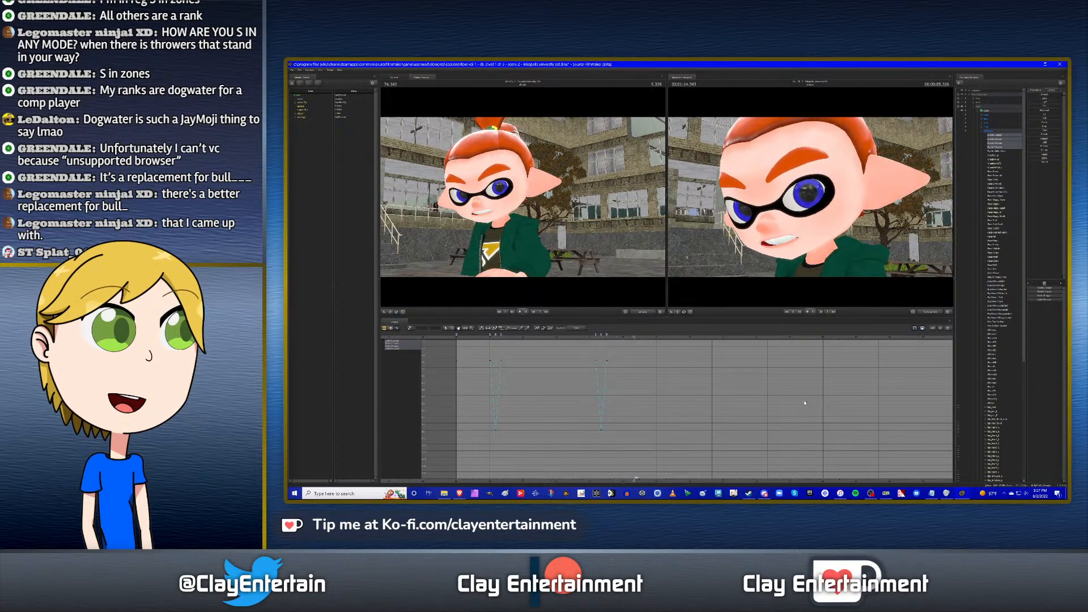
{"action": "key", "text": "space"}
{"action": "key", "text": "Up"}
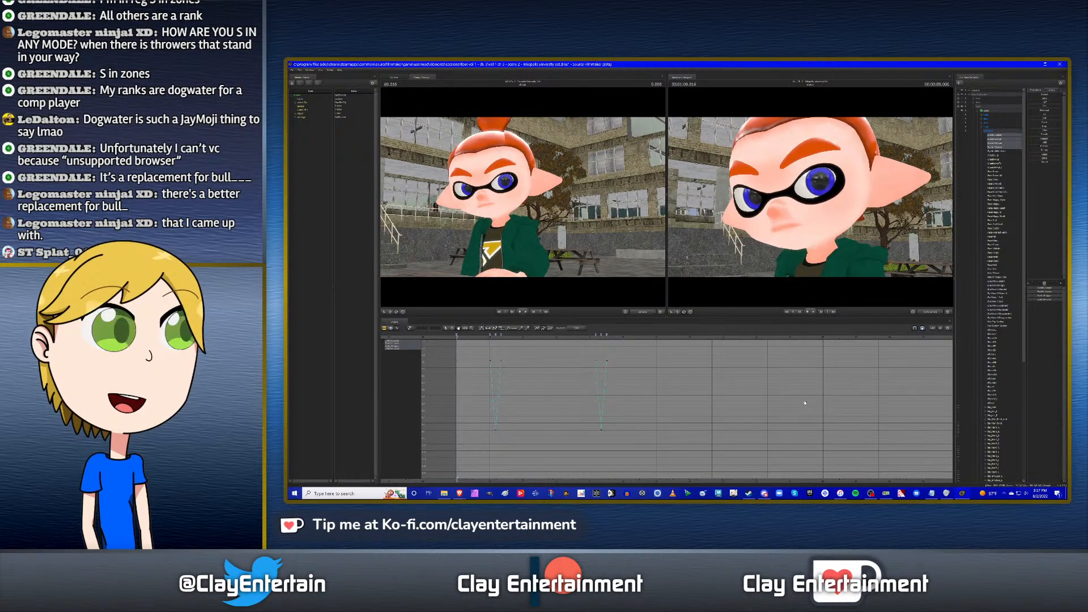
{"action": "scroll", "coordinate": [736, 390], "scroll_direction": "up", "scroll_amount": 1}
{"action": "middle_click_drag", "start_coordinate": [656, 391], "coordinate": [733, 394]}
{"action": "scroll", "coordinate": [717, 395], "scroll_direction": "down", "scroll_amount": 1}
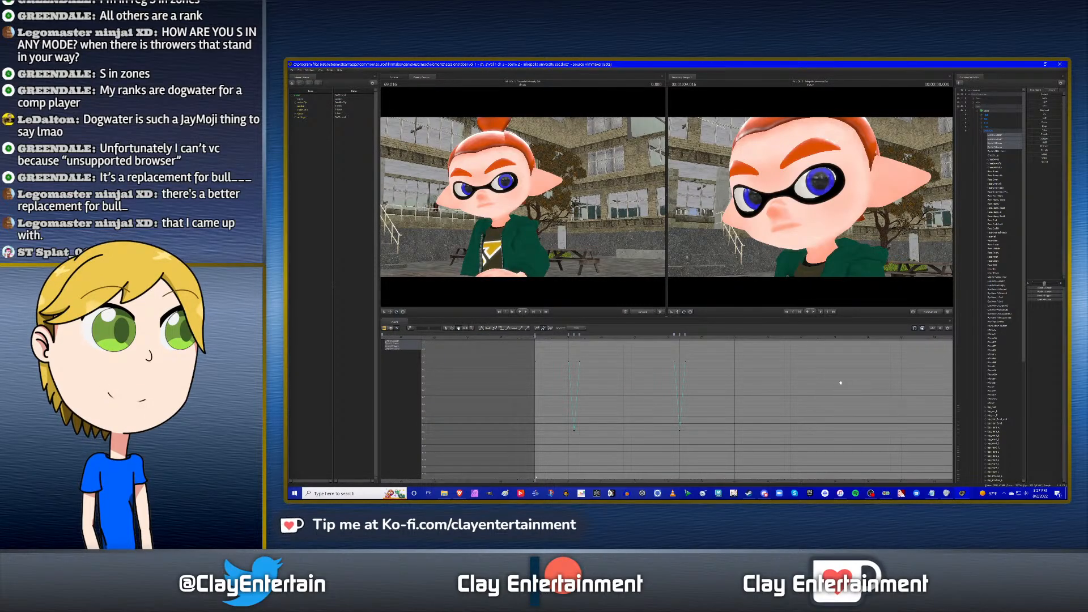
{"action": "key", "text": "space"}
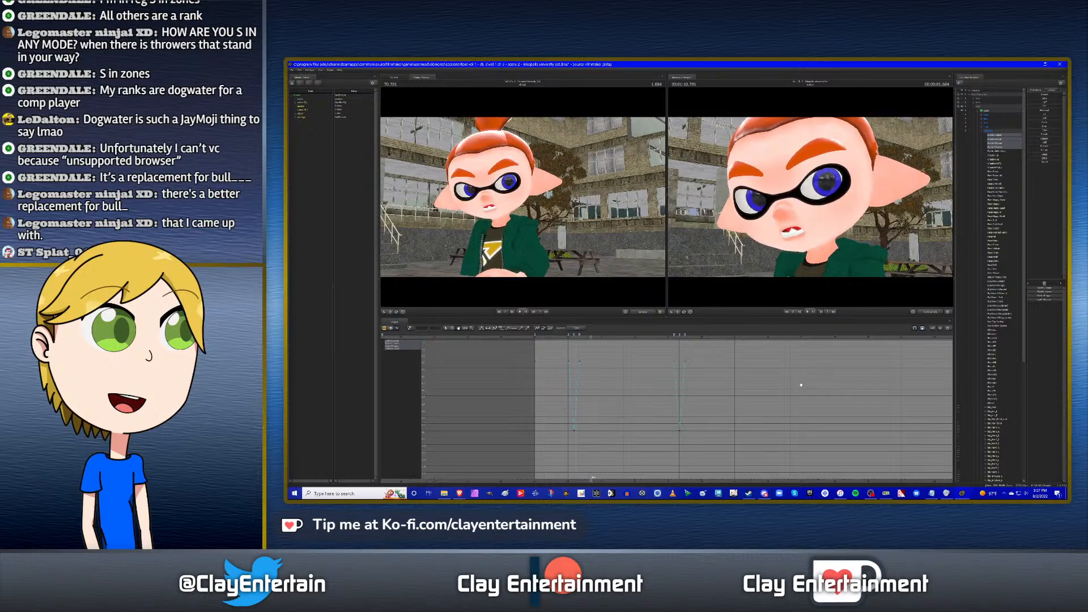
{"action": "scroll", "coordinate": [799, 385], "scroll_direction": "down", "scroll_amount": 1}
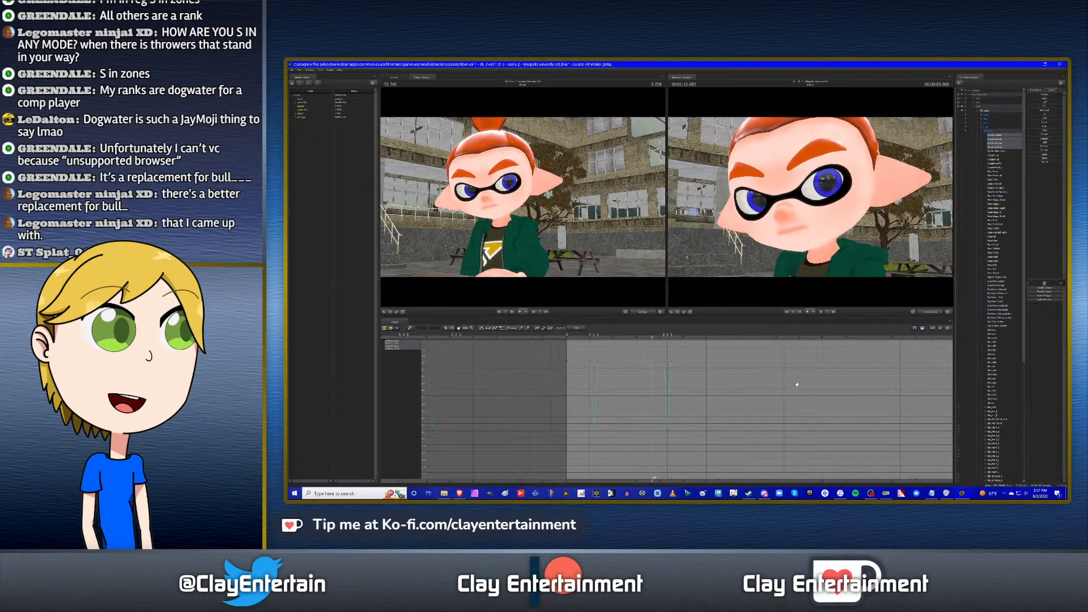
{"action": "scroll", "coordinate": [797, 385], "scroll_direction": "up", "scroll_amount": 3}
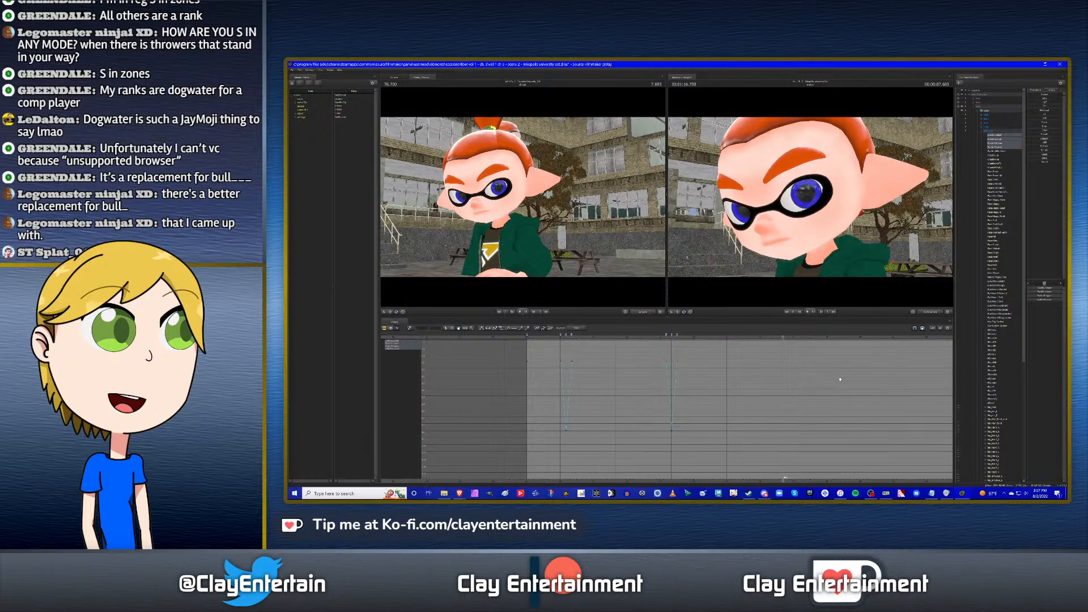
{"action": "middle_click_drag", "start_coordinate": [800, 387], "coordinate": [767, 379]}
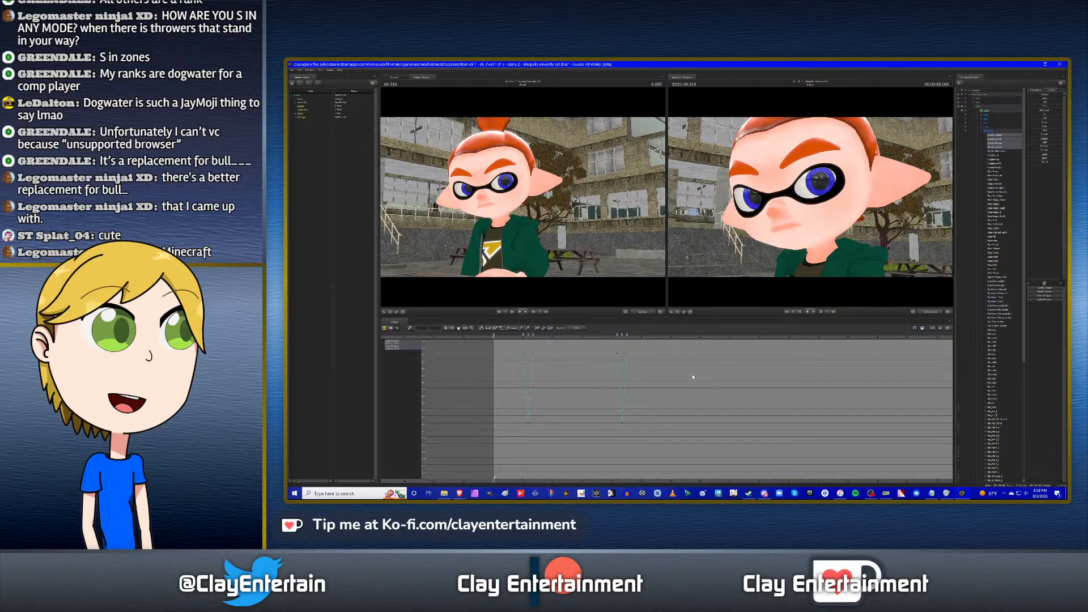
Play and scrub through the part between the two blinks to examine the facial expression, and look through the list of face controls.
{"action": "key", "text": "space"}
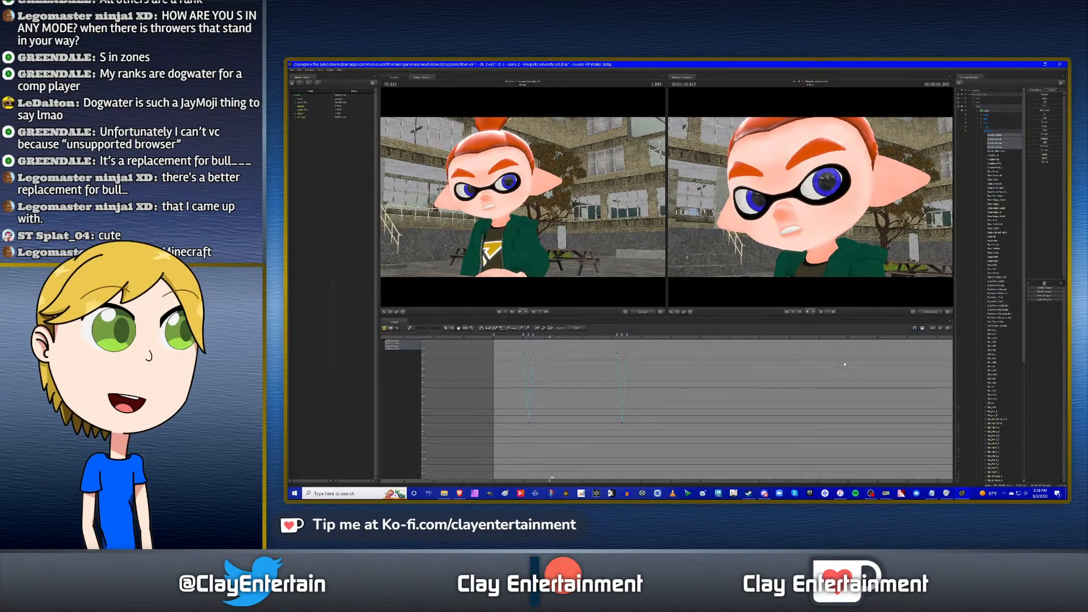
{"action": "left_click", "coordinate": [607, 341]}
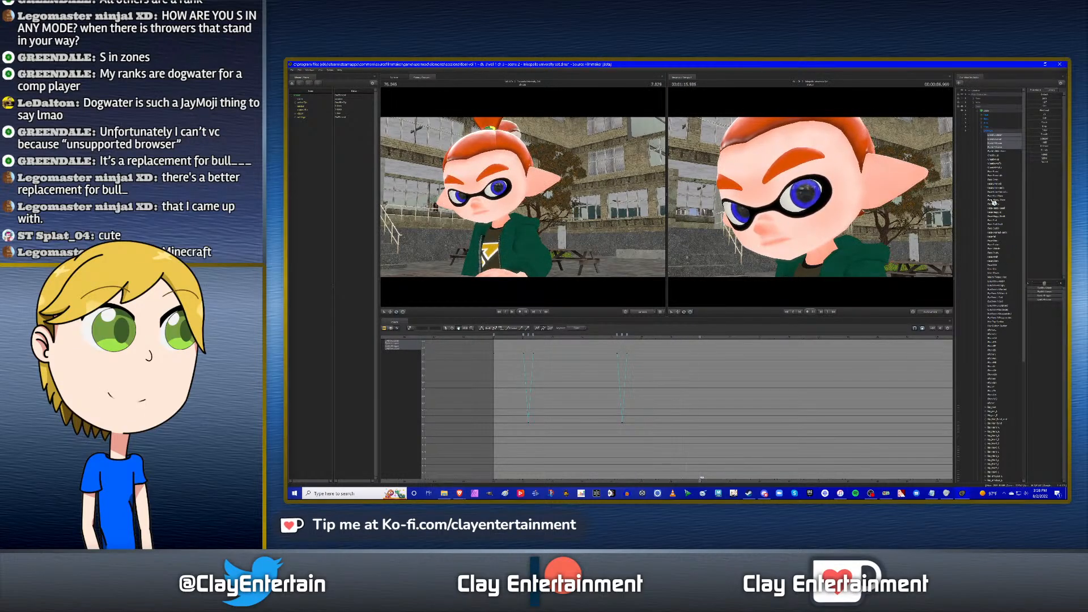
{"action": "middle_click_drag", "start_coordinate": [653, 410], "coordinate": [711, 393]}
{"action": "scroll", "coordinate": [750, 404], "scroll_direction": "up", "scroll_amount": 2}
{"action": "scroll", "coordinate": [750, 404], "scroll_direction": "down", "scroll_amount": 1}
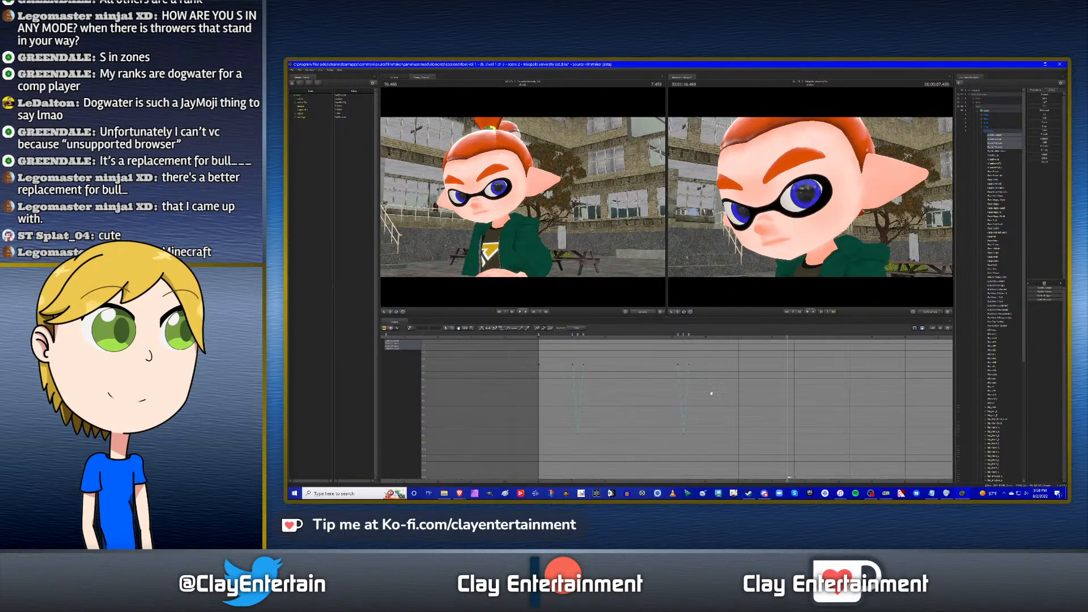
{"action": "left_click", "coordinate": [545, 338]}
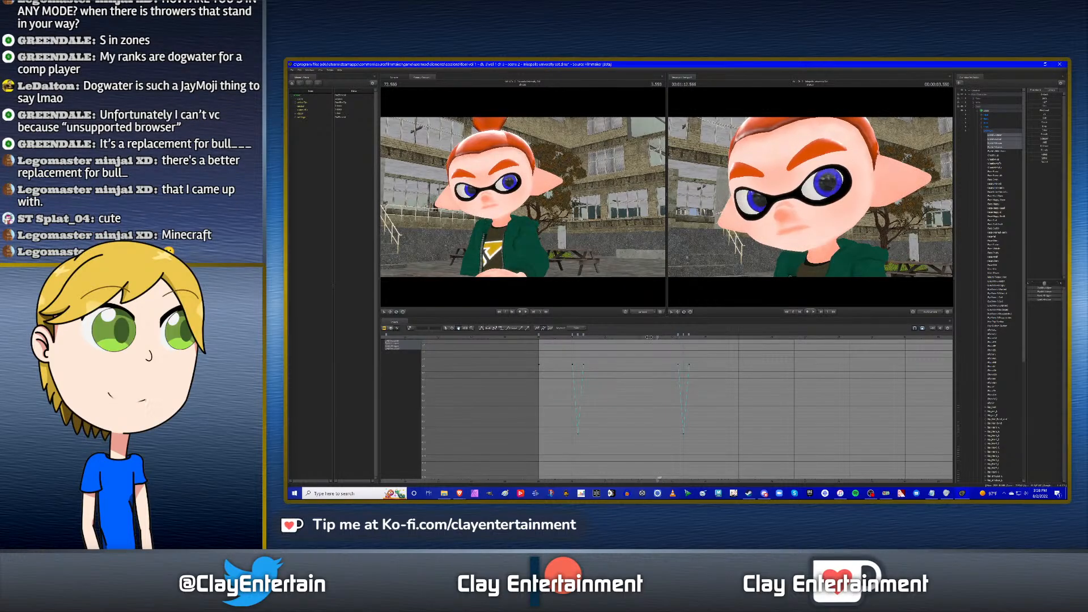
{"action": "left_click", "coordinate": [635, 337]}
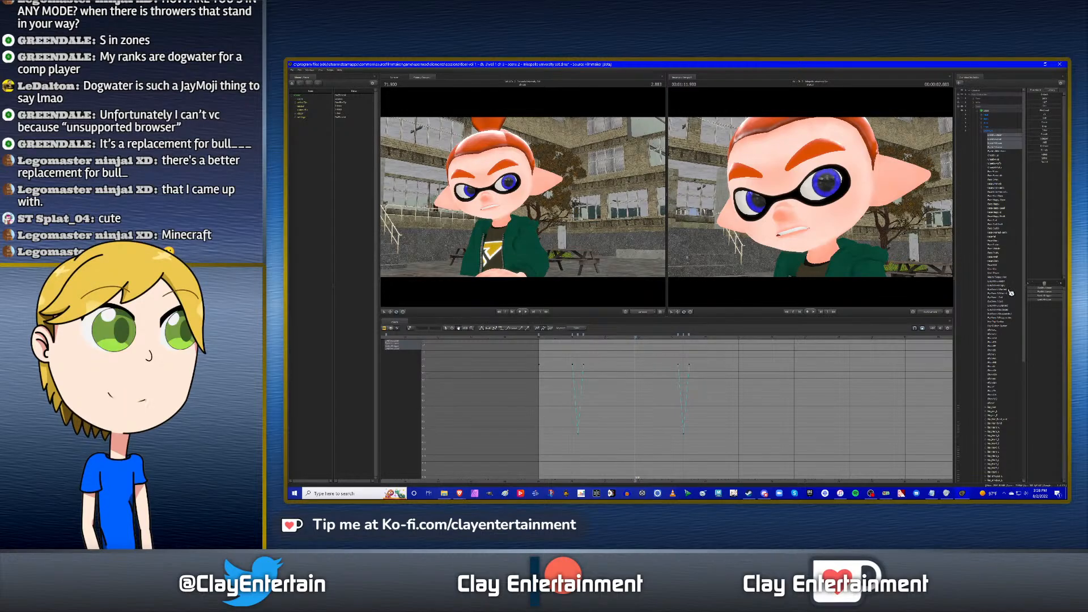
{"action": "scroll", "coordinate": [1008, 290], "scroll_direction": "down", "scroll_amount": 5}
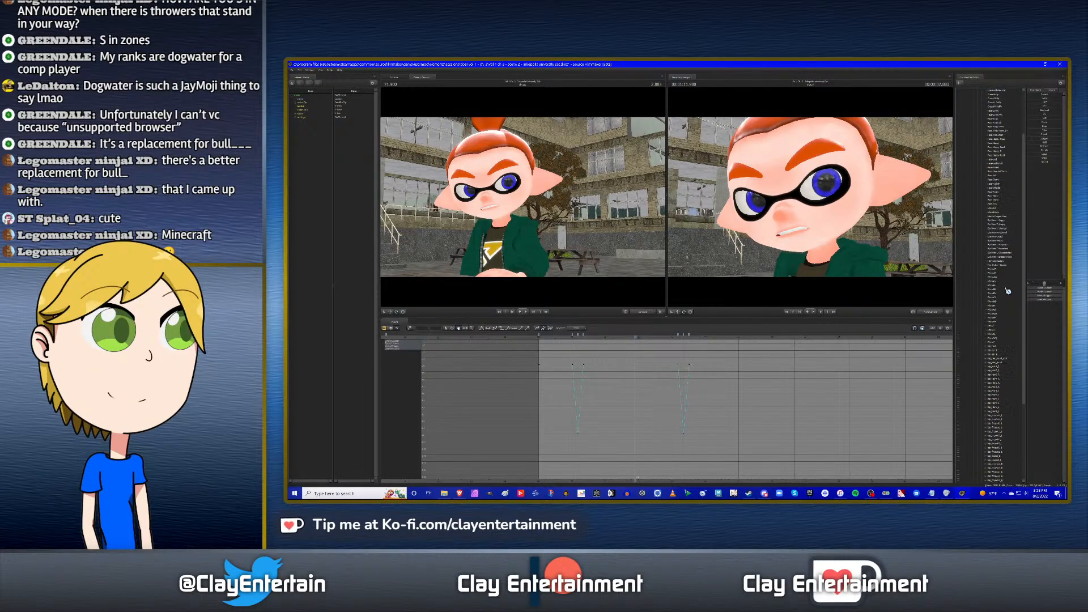
{"action": "left_click", "coordinate": [585, 337]}
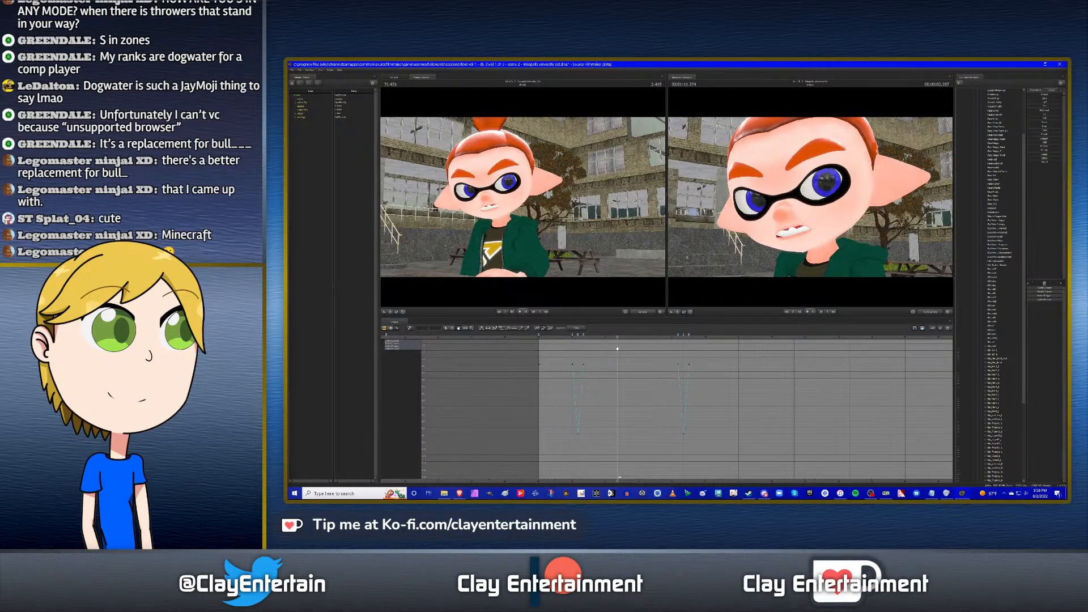
{"action": "key", "text": "space"}
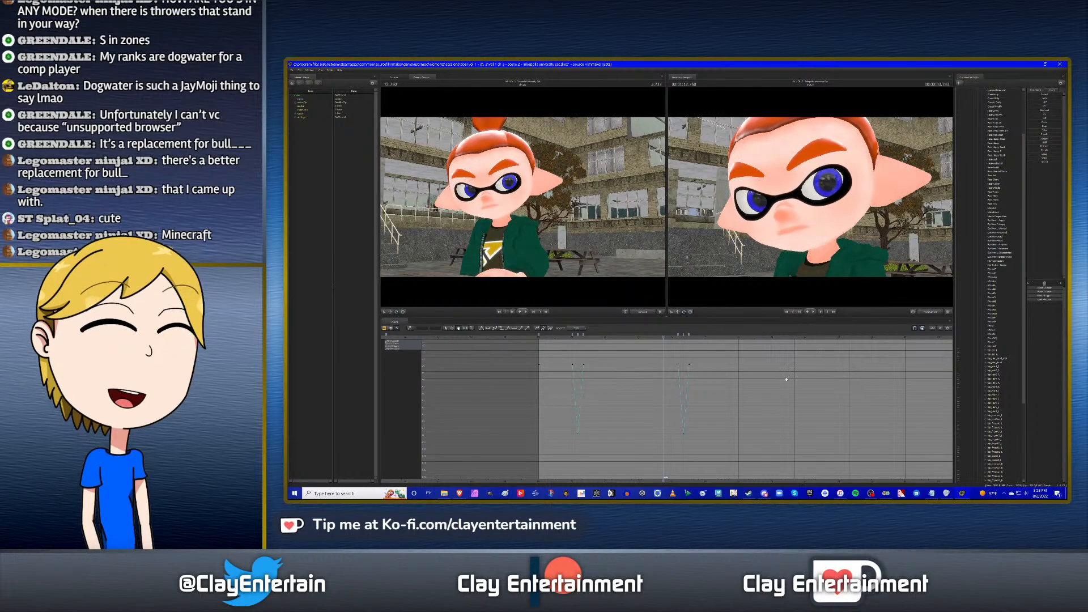
Play the shot from its start past both blinks and return to its first frame.
{"action": "scroll", "coordinate": [992, 282], "scroll_direction": "up", "scroll_amount": 5}
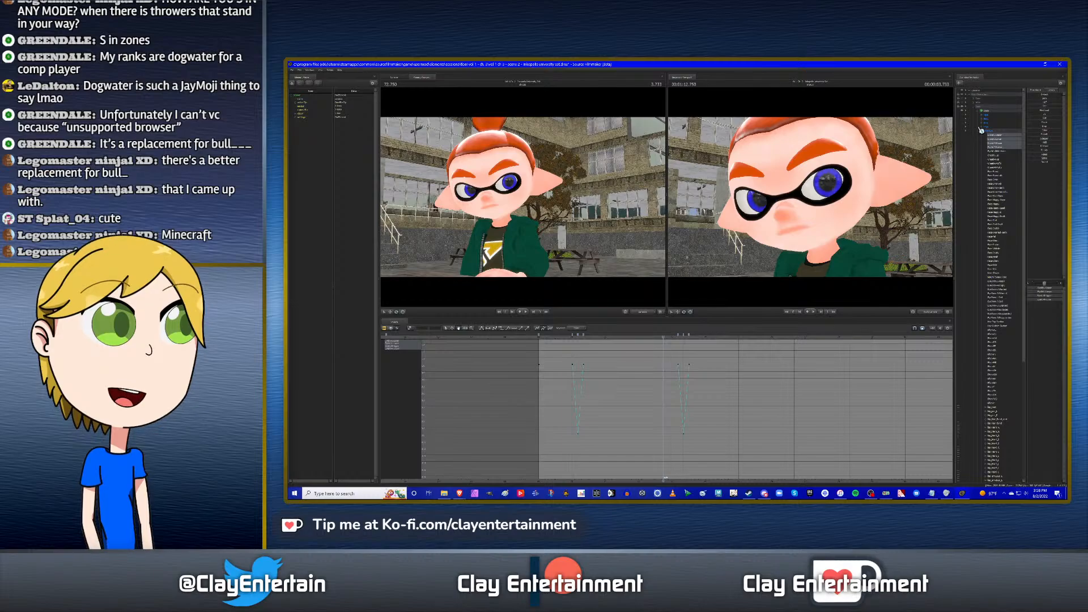
{"action": "middle_click_drag", "start_coordinate": [720, 384], "coordinate": [767, 385]}
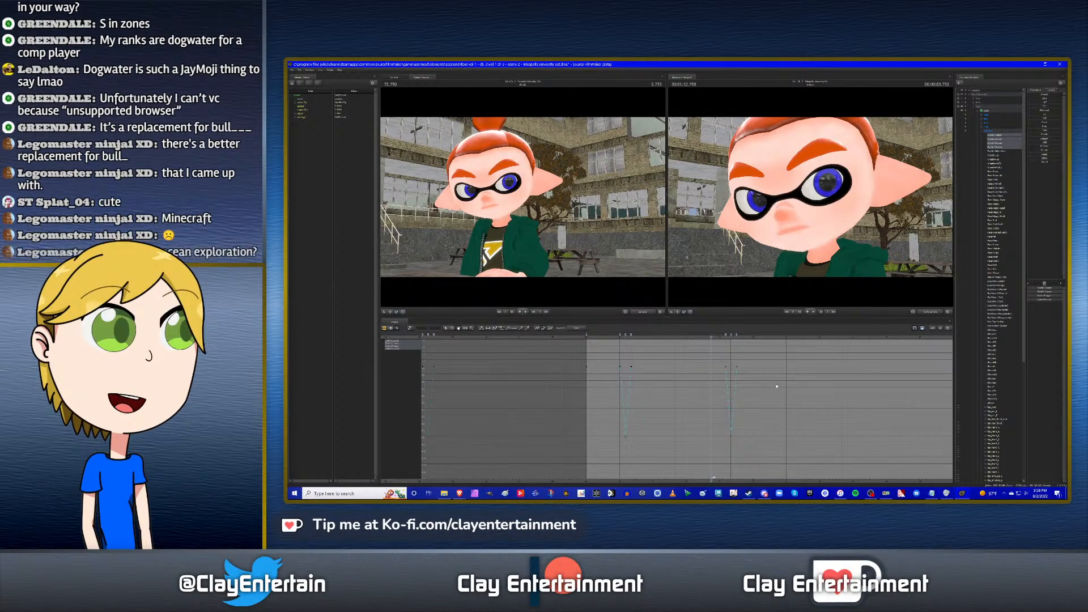
{"action": "scroll", "coordinate": [776, 385], "scroll_direction": "up", "scroll_amount": 3}
{"action": "scroll", "coordinate": [777, 386], "scroll_direction": "down", "scroll_amount": 2}
{"action": "scroll", "coordinate": [784, 386], "scroll_direction": "down", "scroll_amount": 1}
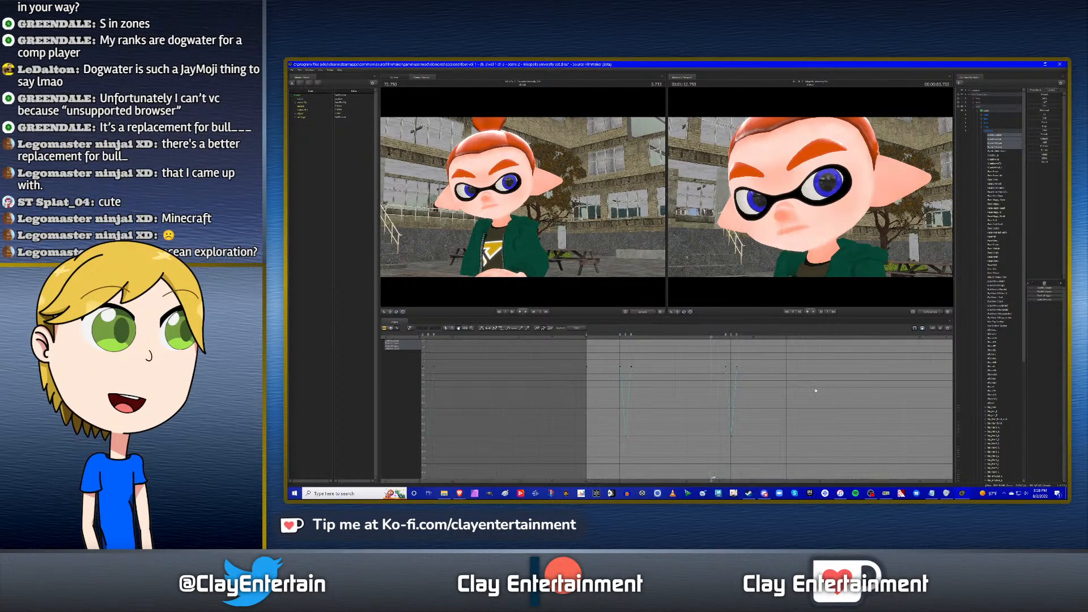
{"action": "middle_click_drag", "start_coordinate": [827, 391], "coordinate": [767, 395]}
{"action": "key", "text": "Up"}
{"action": "key", "text": "space"}
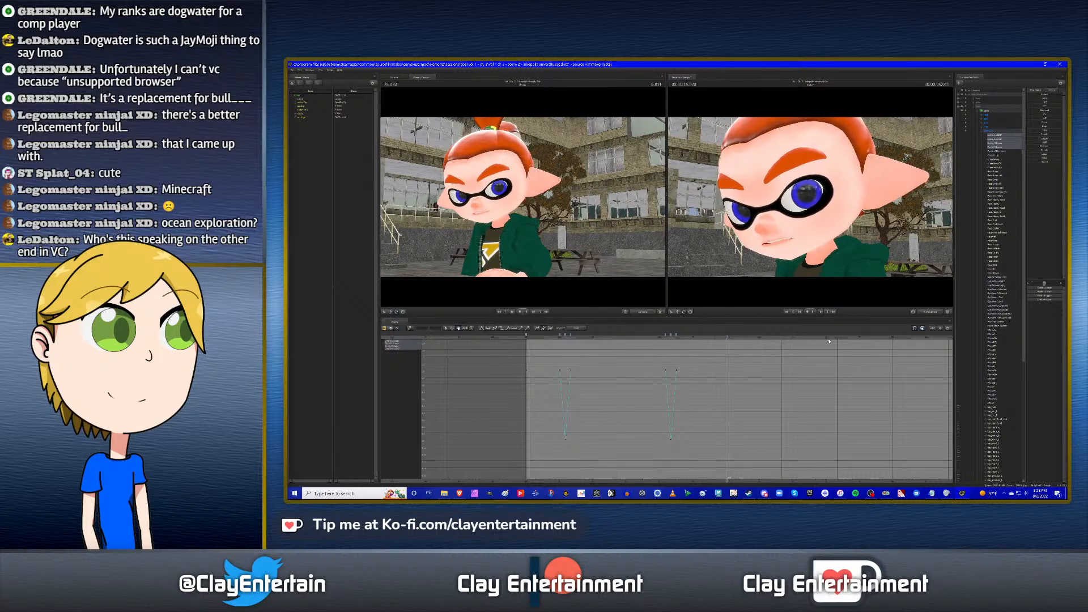
{"action": "key", "text": "space"}
{"action": "key", "text": "Up"}
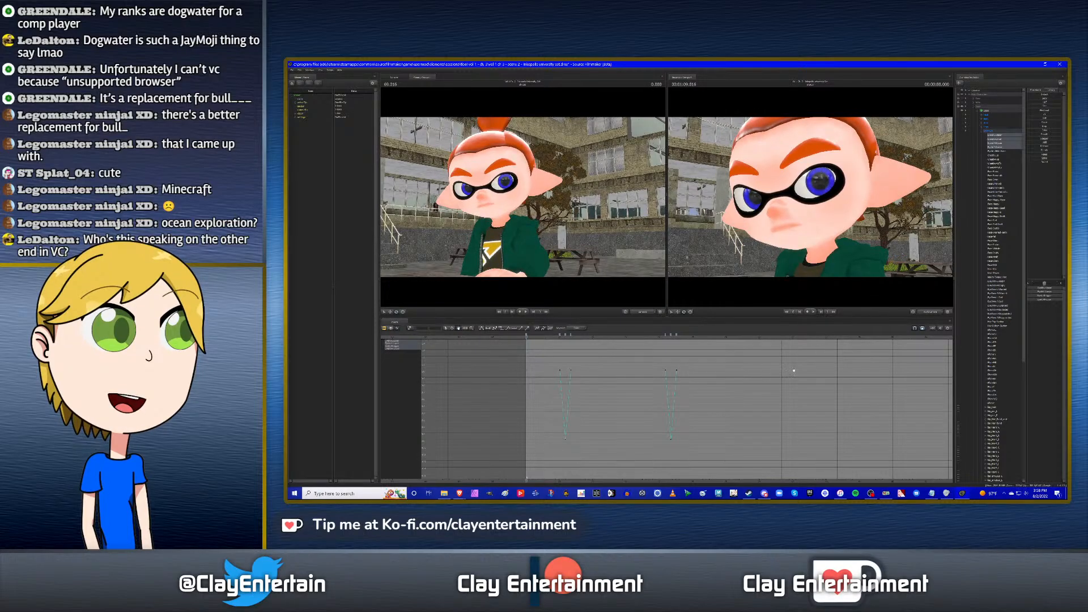
Select a consecutive run of face controls lower in the list, plus two controls in the first control group, for graph editing.
{"action": "mouse_move", "coordinate": [629, 384]}
{"action": "left_mouse_down"}
{"action": "mouse_move", "coordinate": [644, 381]}
{"action": "mouse_move", "coordinate": [608, 384]}
{"action": "left_mouse_up"}
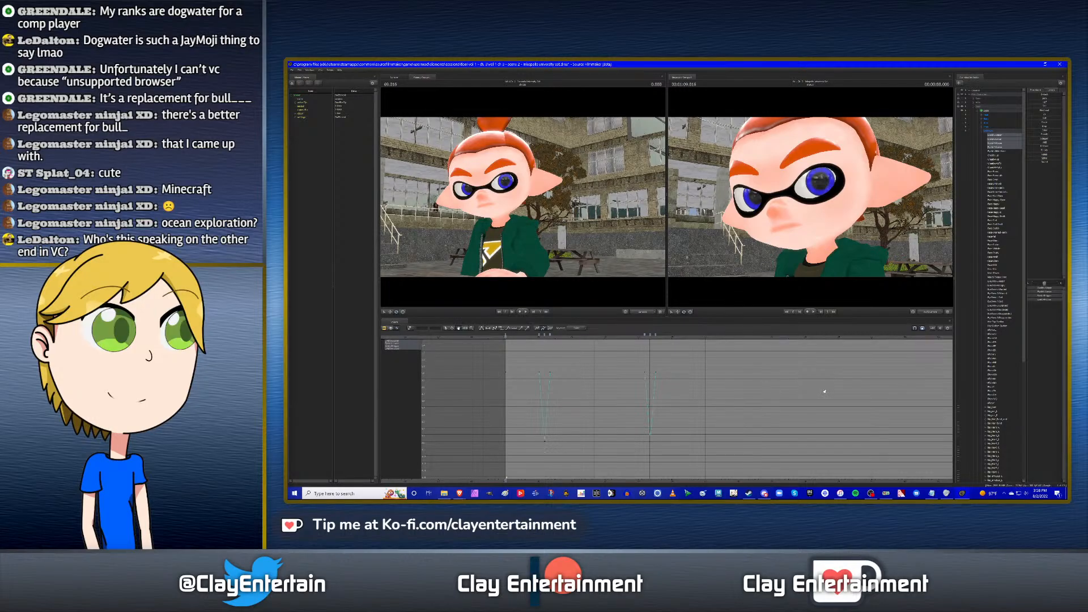
{"action": "scroll", "coordinate": [721, 392], "scroll_direction": "up", "scroll_amount": 1}
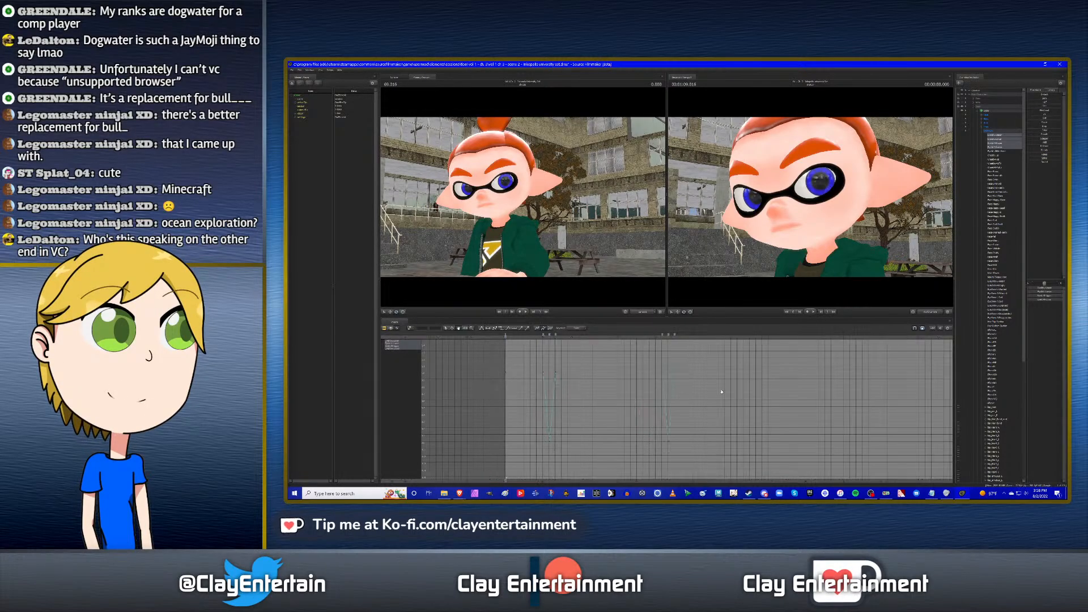
{"action": "scroll", "coordinate": [722, 391], "scroll_direction": "down", "scroll_amount": 2}
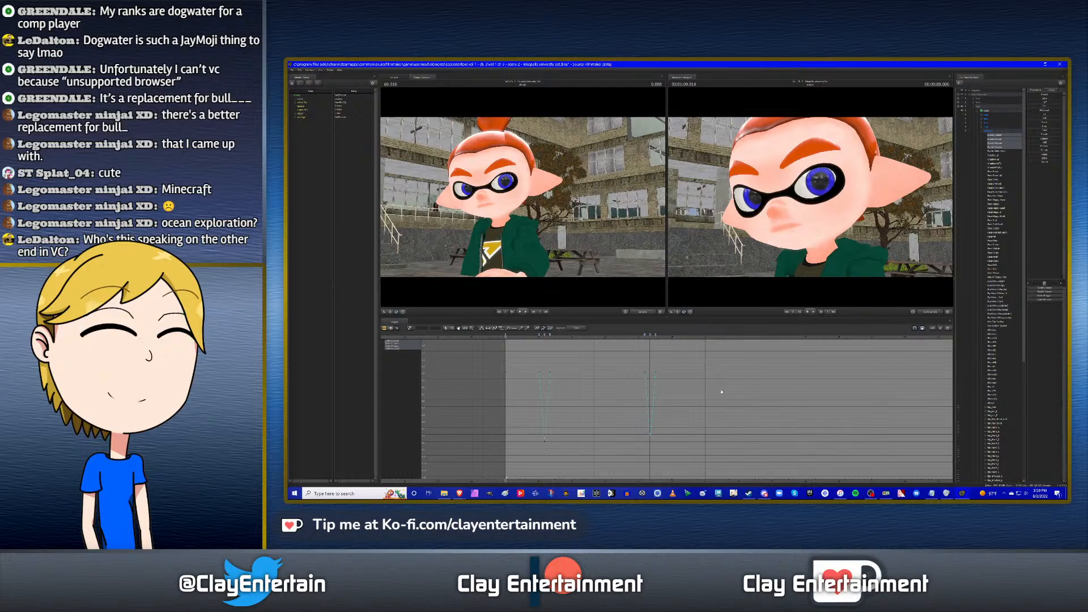
{"action": "left_click_drag", "start_coordinate": [722, 392], "coordinate": [730, 385]}
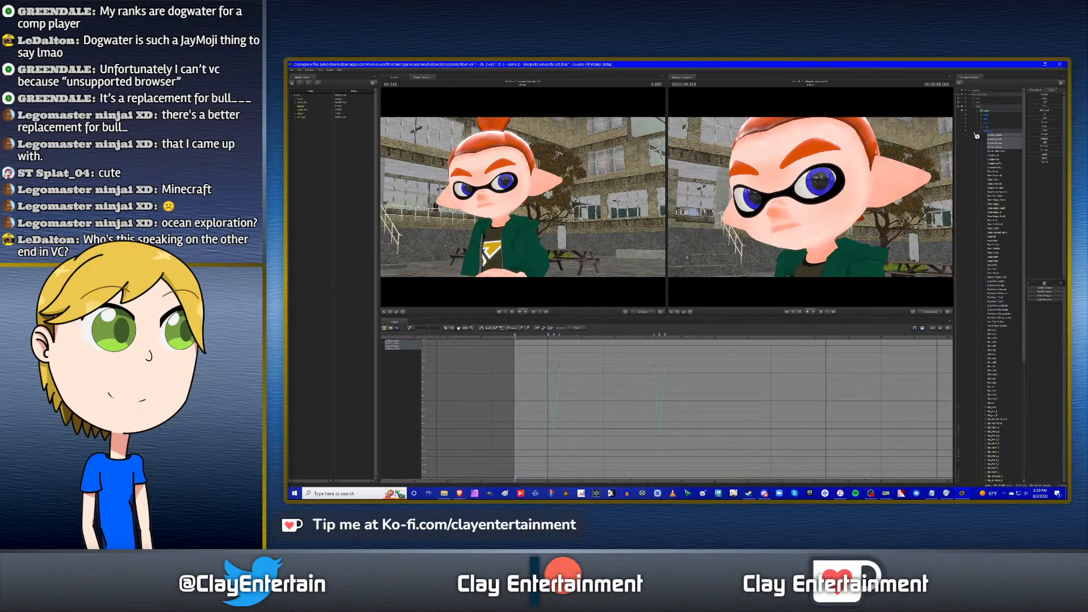
{"action": "left_click", "coordinate": [1000, 283]}
{"action": "left_click", "coordinate": [1004, 318], "text": "shift"}
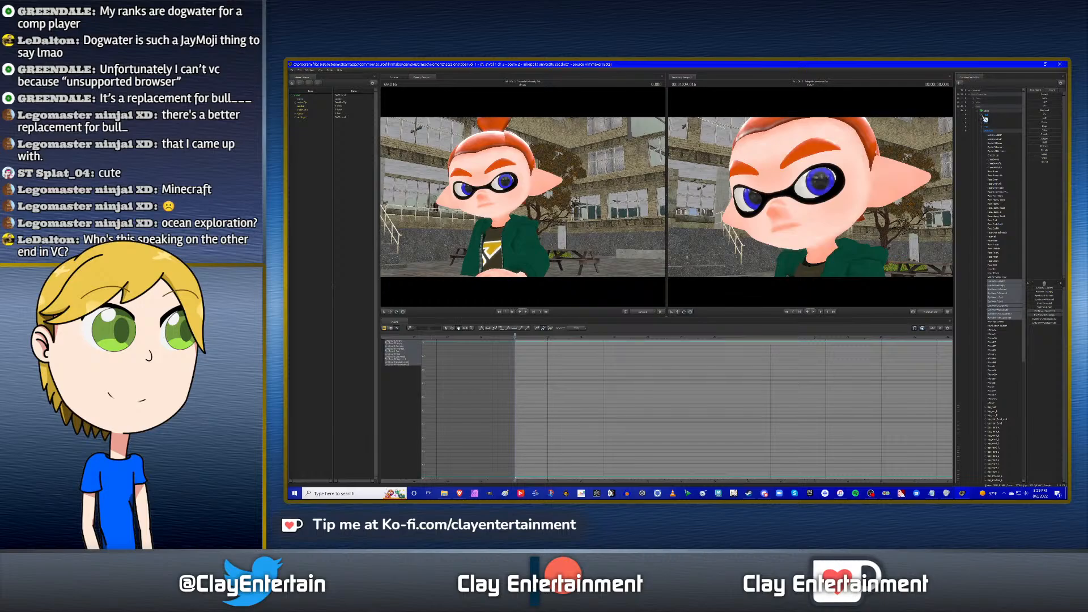
{"action": "left_click", "coordinate": [984, 118]}
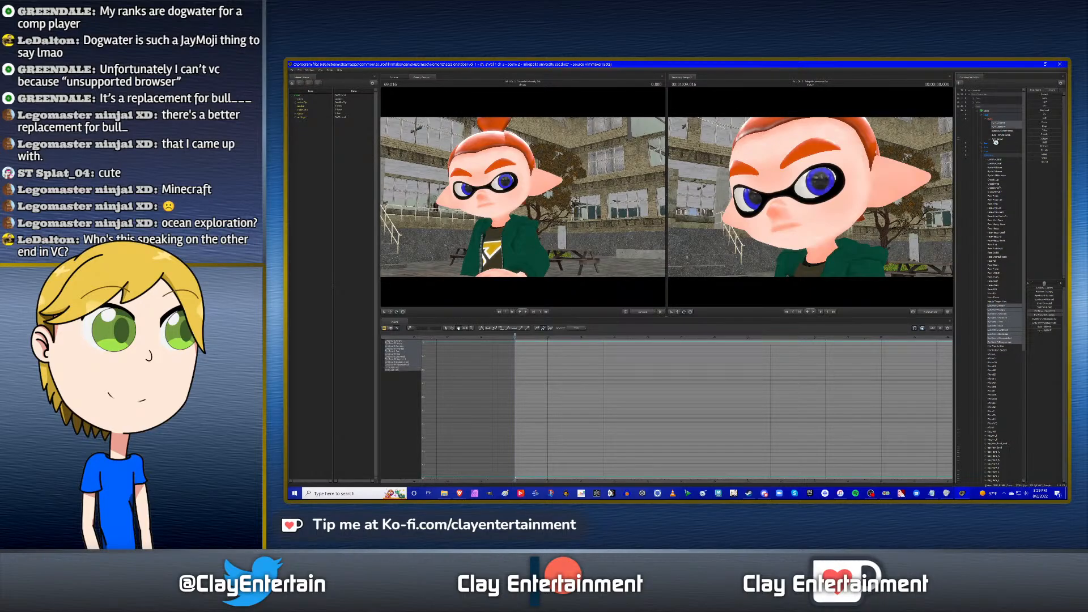
Examine the motion curves of a body control near the end of the list and take it back out of the selection.
{"action": "scroll", "coordinate": [676, 374], "scroll_direction": "down", "scroll_amount": 3}
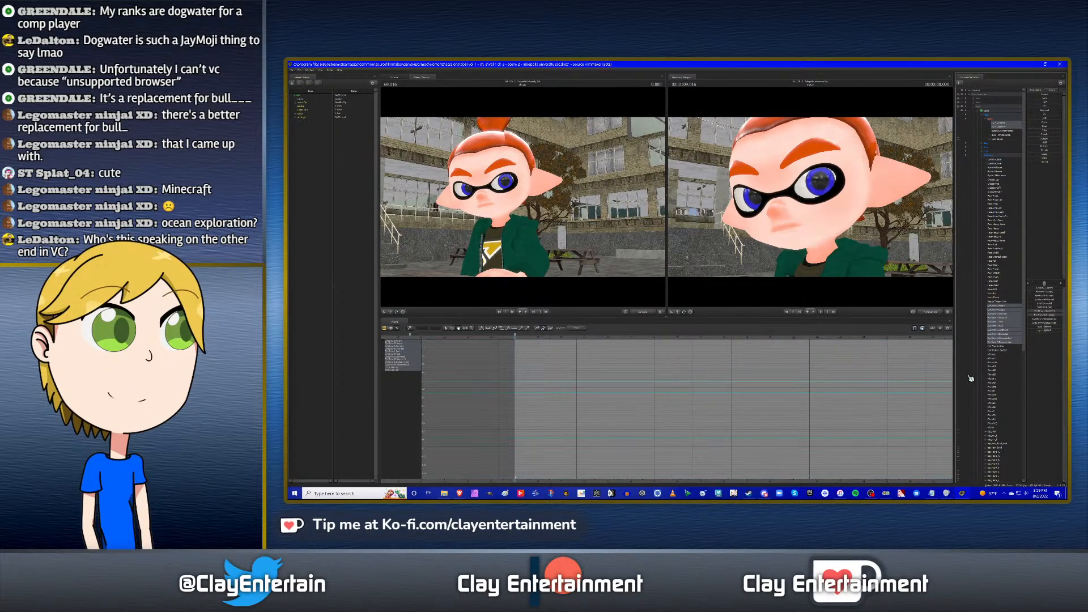
{"action": "scroll", "coordinate": [985, 387], "scroll_direction": "down", "scroll_amount": 7}
{"action": "scroll", "coordinate": [989, 387], "scroll_direction": "down", "scroll_amount": 5}
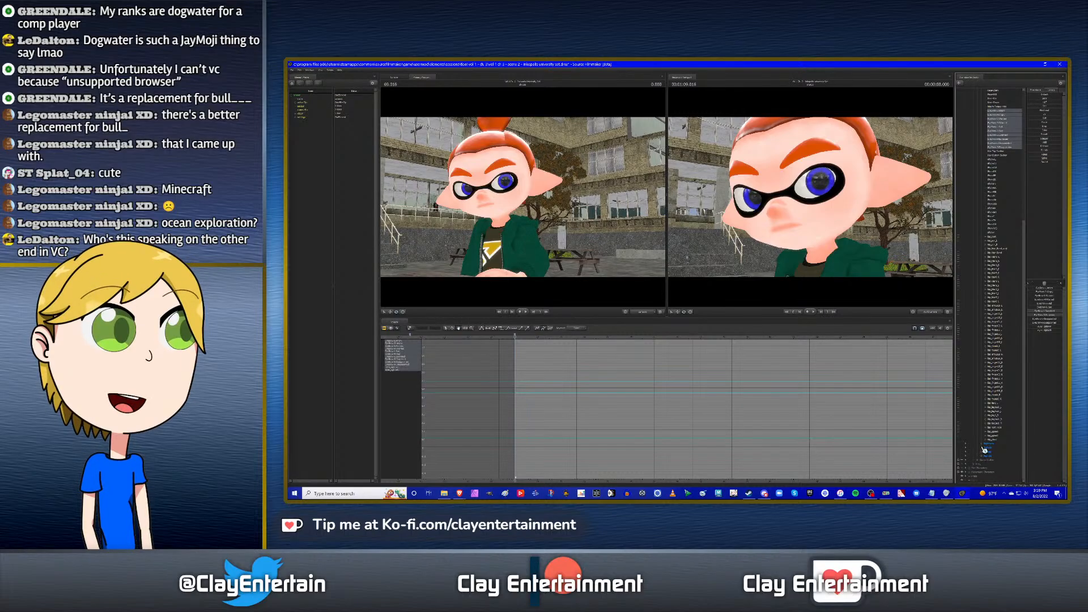
{"action": "scroll", "coordinate": [996, 448], "scroll_direction": "down", "scroll_amount": 4}
{"action": "left_click", "coordinate": [996, 426]}
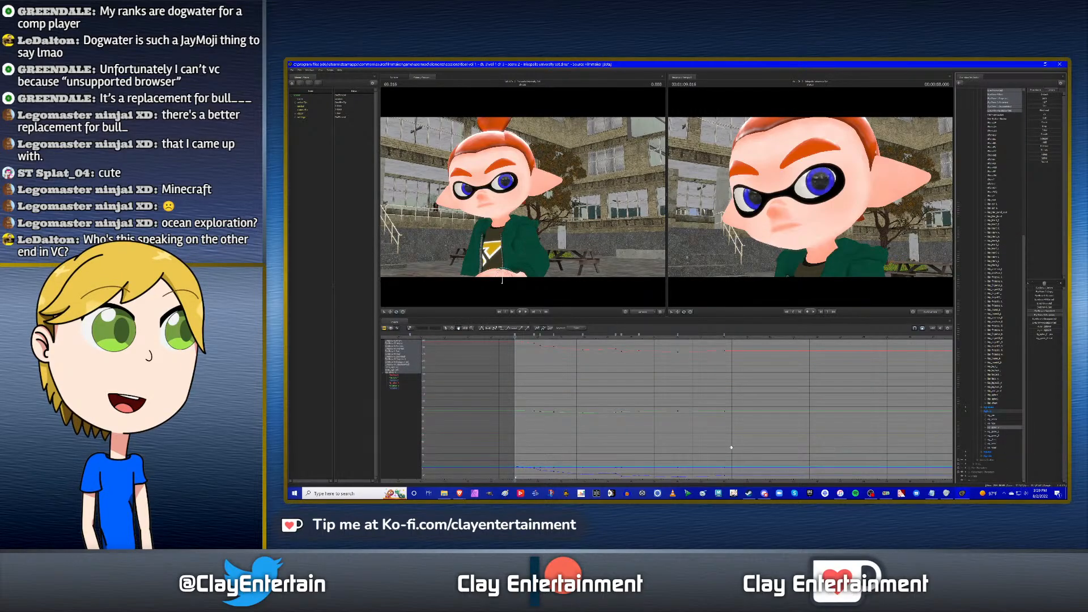
{"action": "key", "text": "space"}
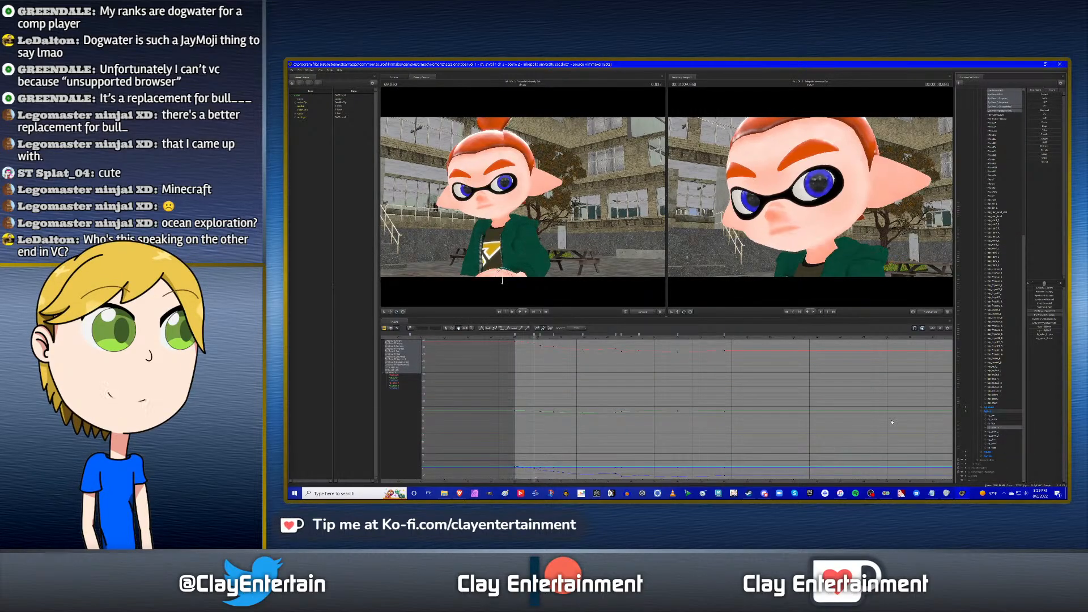
{"action": "left_click", "coordinate": [998, 428], "text": "ctrl"}
Pull the work camera back and sideways until the Inkling's head and torso are framed.
{"action": "key", "text": "s"}
{"action": "left_click_drag", "start_coordinate": [865, 232], "coordinate": [865, 232]}
{"action": "key", "text": "w"}
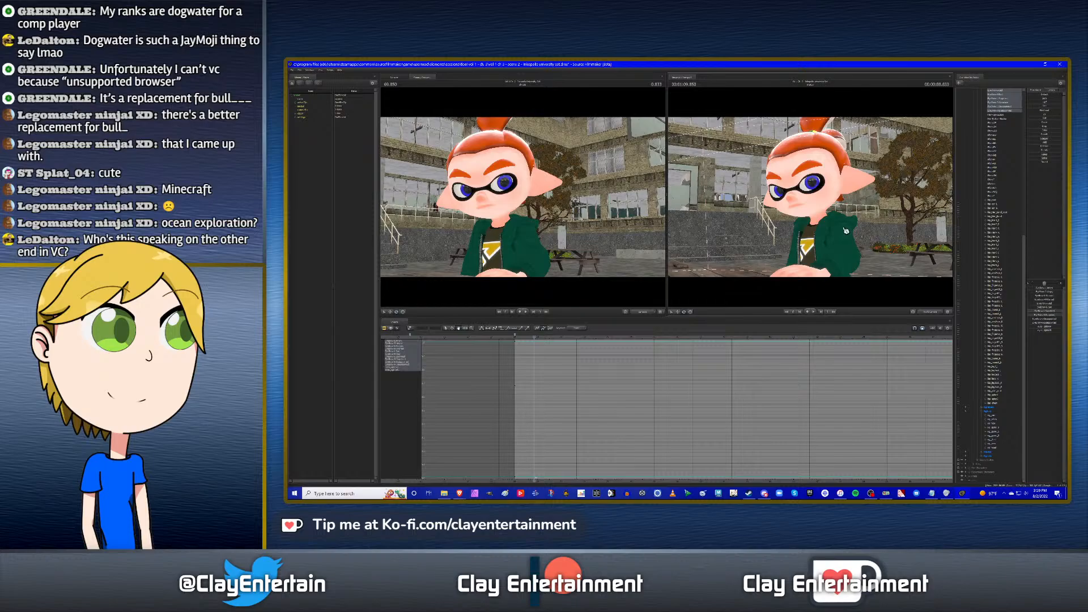
{"action": "key", "text": "a"}
{"action": "left_click_drag", "start_coordinate": [846, 230], "coordinate": [846, 230]}
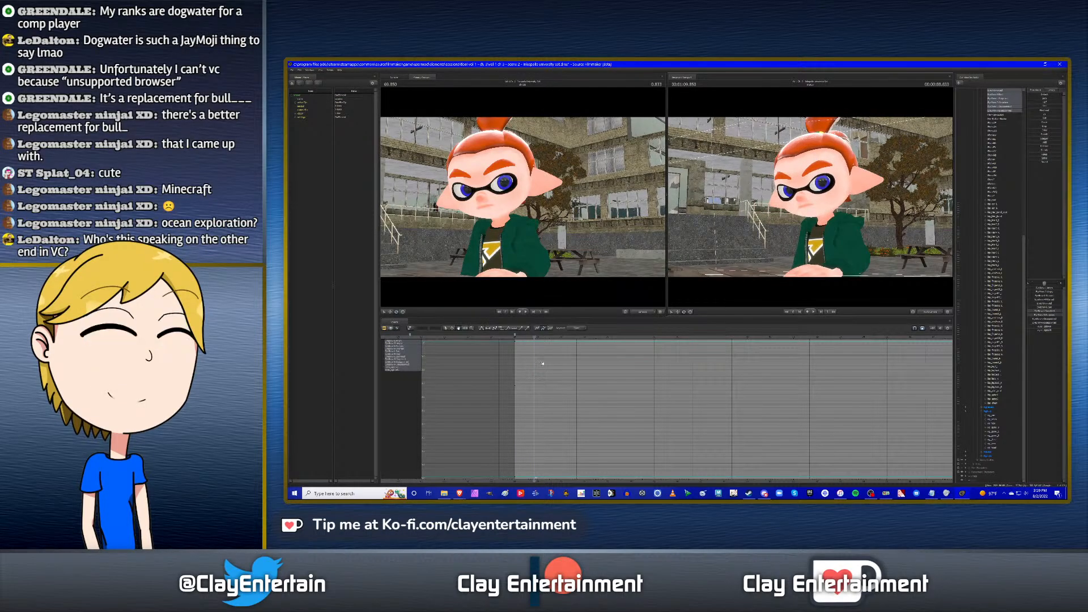
Add the first eyelid control to the selected controls and step the playhead to the first blink at 1.000 s.
{"action": "scroll", "coordinate": [995, 354], "scroll_direction": "up", "scroll_amount": 5}
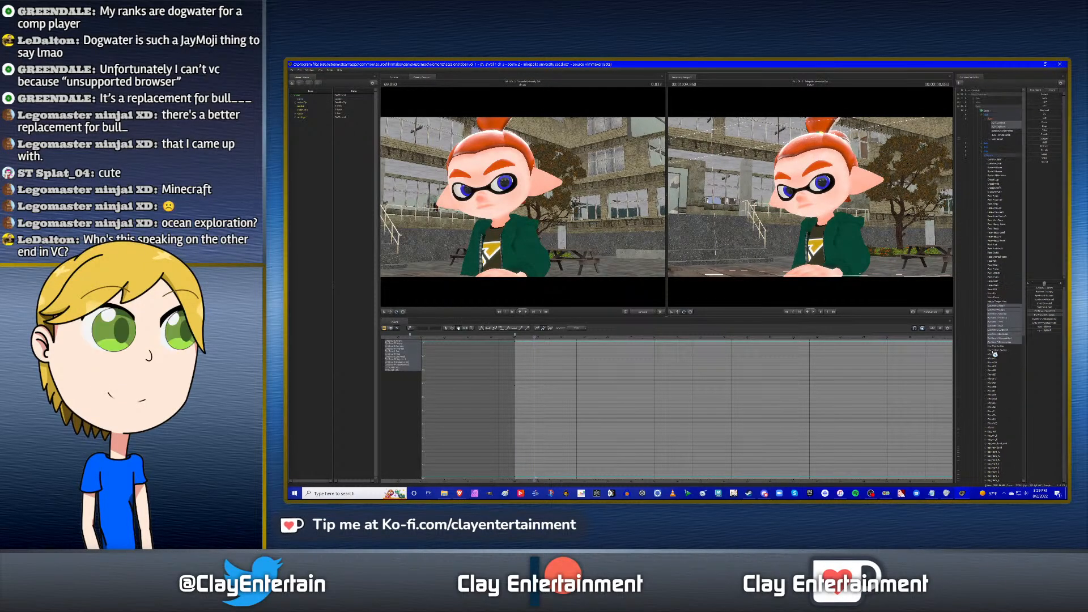
{"action": "left_click", "coordinate": [997, 161]}
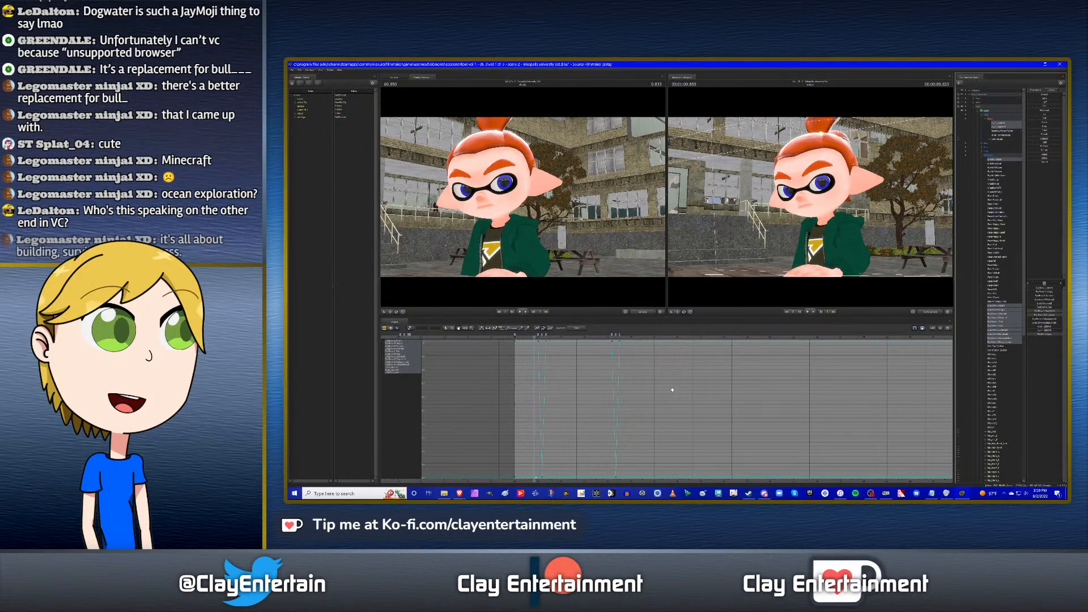
{"action": "key", "text": "Right"}
{"action": "key", "text": "Right"}
{"action": "key", "text": "Right"}
{"action": "key", "text": "Right"}
Examine the curves of both blinks alongside the other selected face-control curves.
{"action": "scroll", "coordinate": [651, 378], "scroll_direction": "down", "scroll_amount": 3}
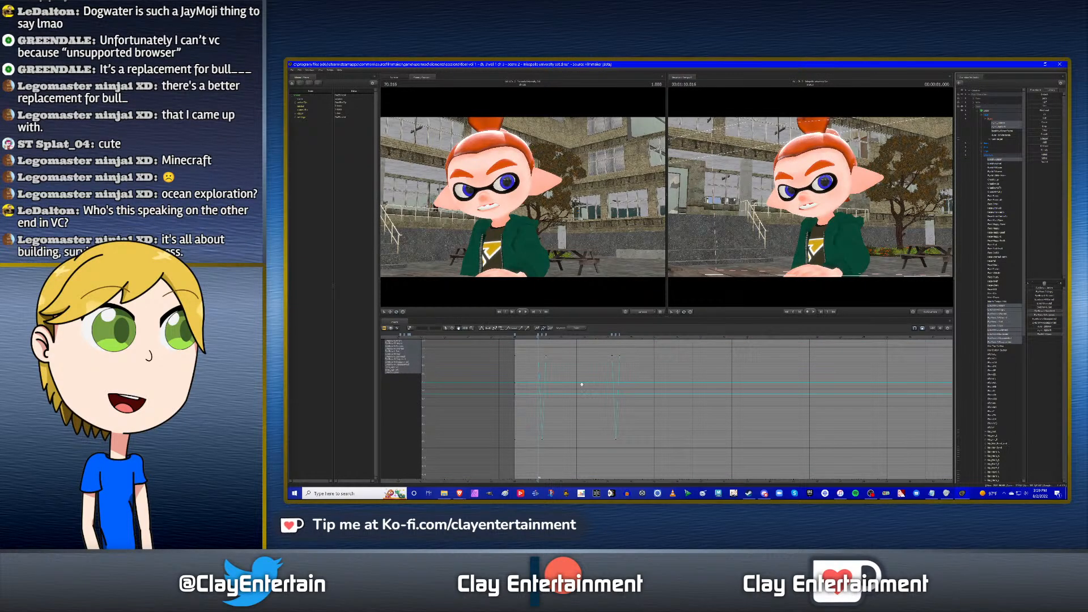
{"action": "scroll", "coordinate": [583, 385], "scroll_direction": "up", "scroll_amount": 3}
{"action": "scroll", "coordinate": [607, 389], "scroll_direction": "down", "scroll_amount": 1}
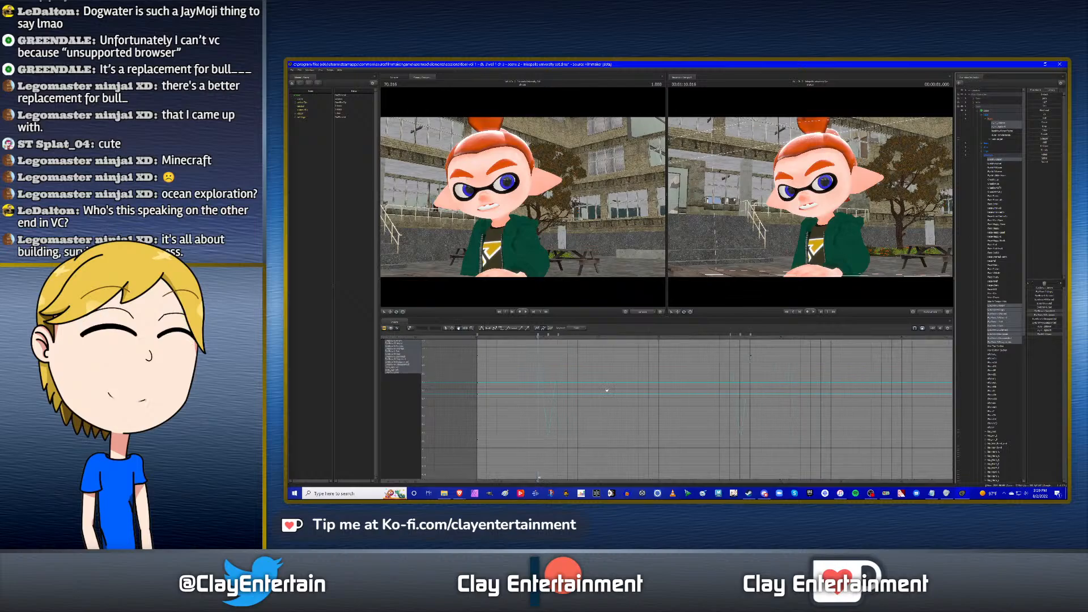
{"action": "middle_click_drag", "start_coordinate": [607, 389], "coordinate": [699, 373]}
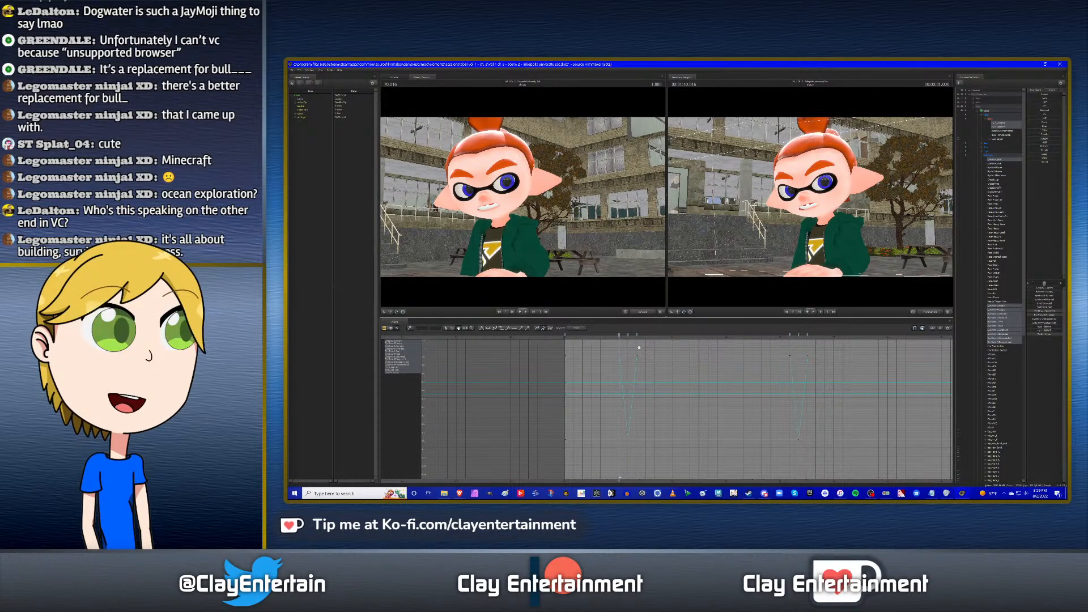
{"action": "scroll", "coordinate": [742, 366], "scroll_direction": "down", "scroll_amount": 2}
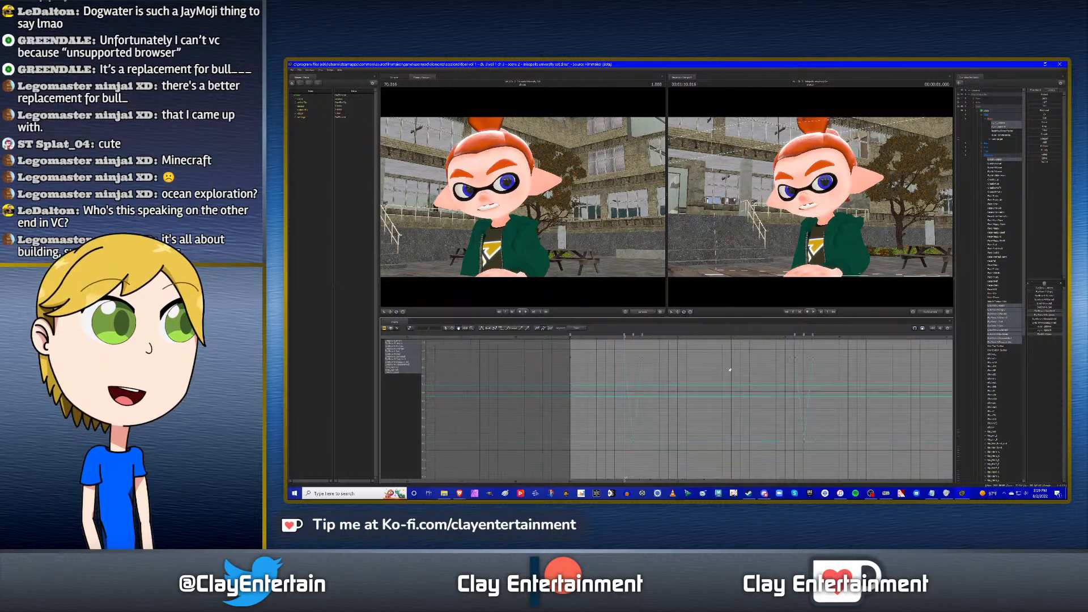
{"action": "scroll", "coordinate": [809, 376], "scroll_direction": "down", "scroll_amount": 3}
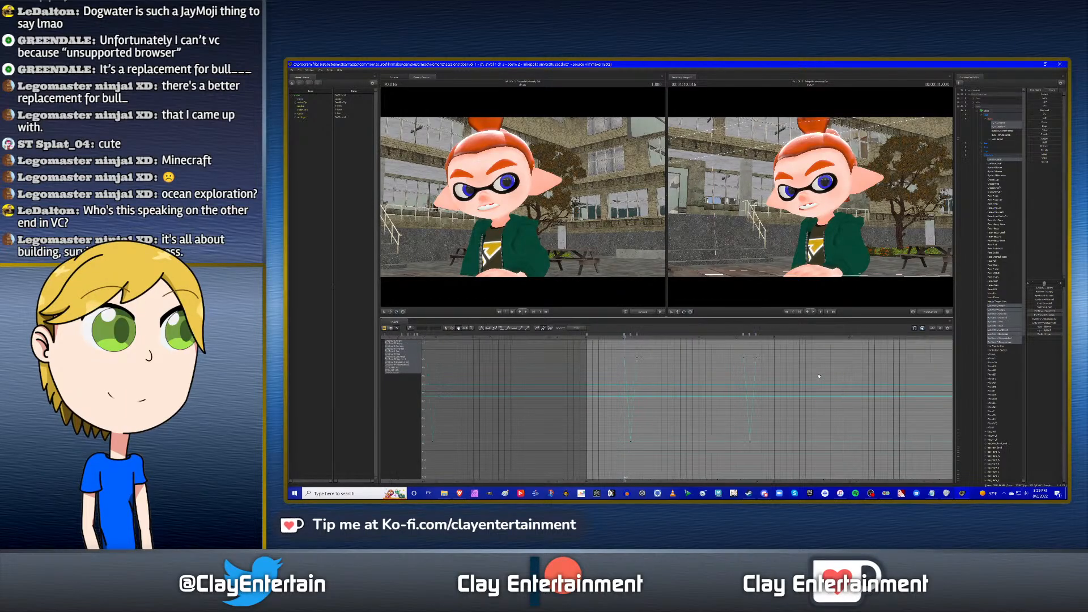
{"action": "scroll", "coordinate": [798, 385], "scroll_direction": "up", "scroll_amount": 3}
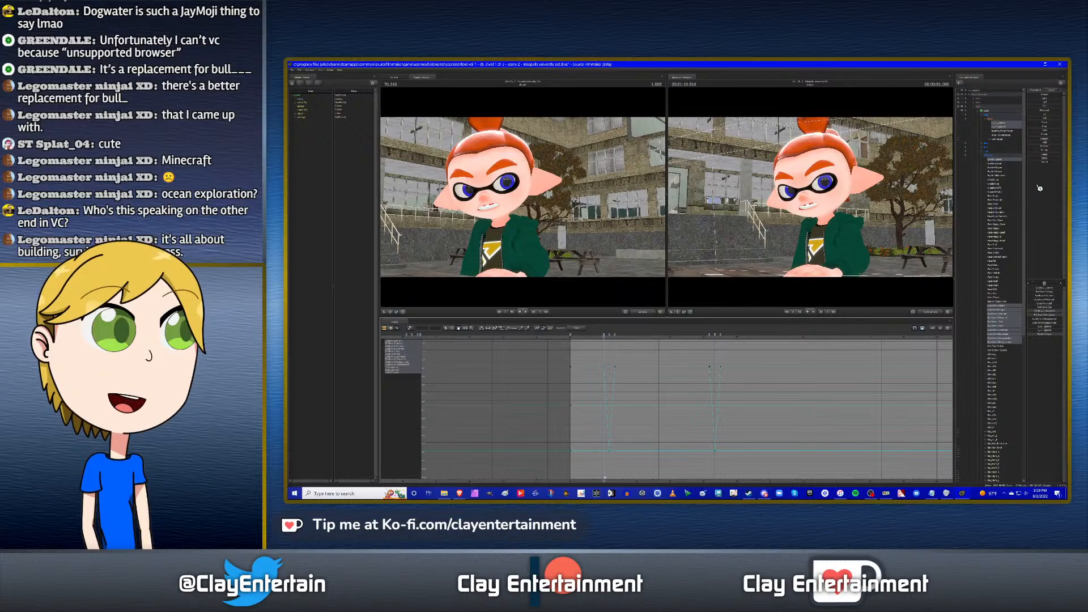
Take the eyelid control out of the selection and add it back to compare its blink curves with the other controls.
{"action": "left_click", "coordinate": [1000, 162]}
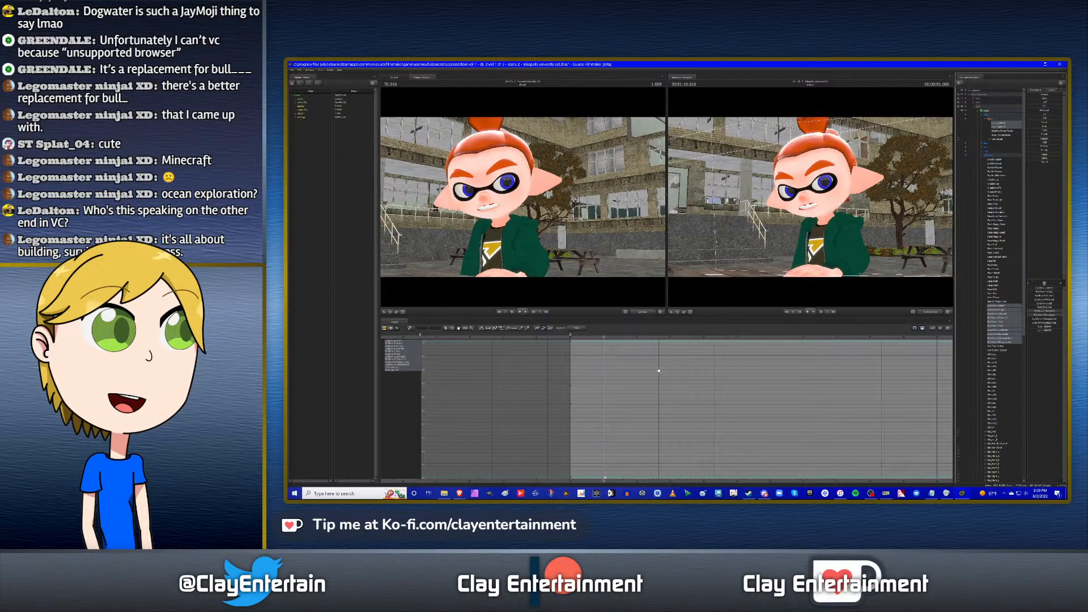
{"action": "left_click", "coordinate": [998, 160], "text": "ctrl"}
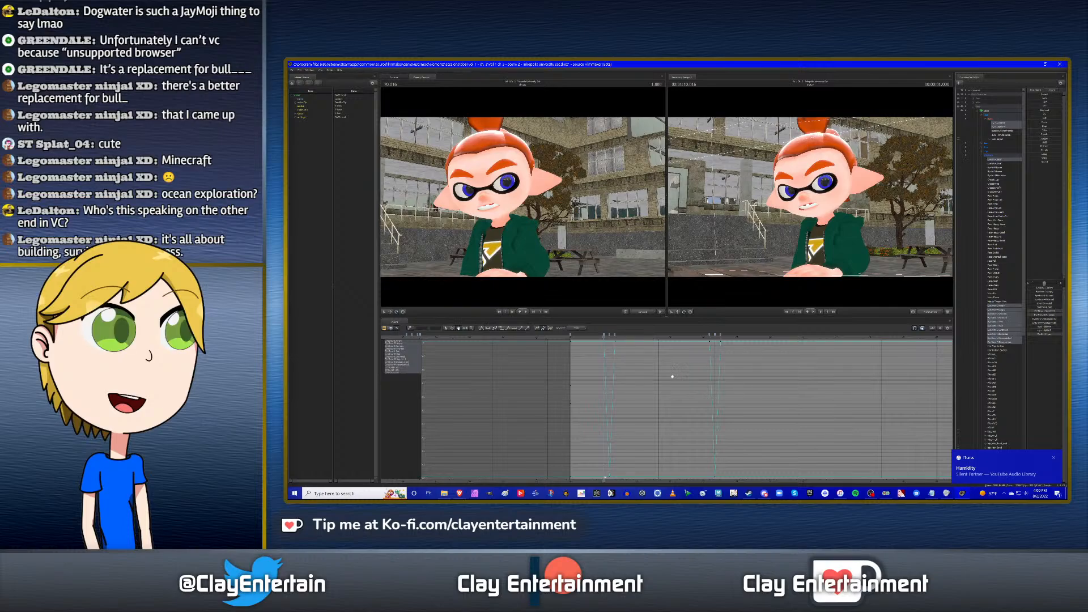
{"action": "scroll", "coordinate": [672, 375], "scroll_direction": "up", "scroll_amount": 5}
{"action": "scroll", "coordinate": [693, 371], "scroll_direction": "down", "scroll_amount": 5, "text": "ctrl"}
{"action": "scroll", "coordinate": [714, 369], "scroll_direction": "down", "scroll_amount": 3}
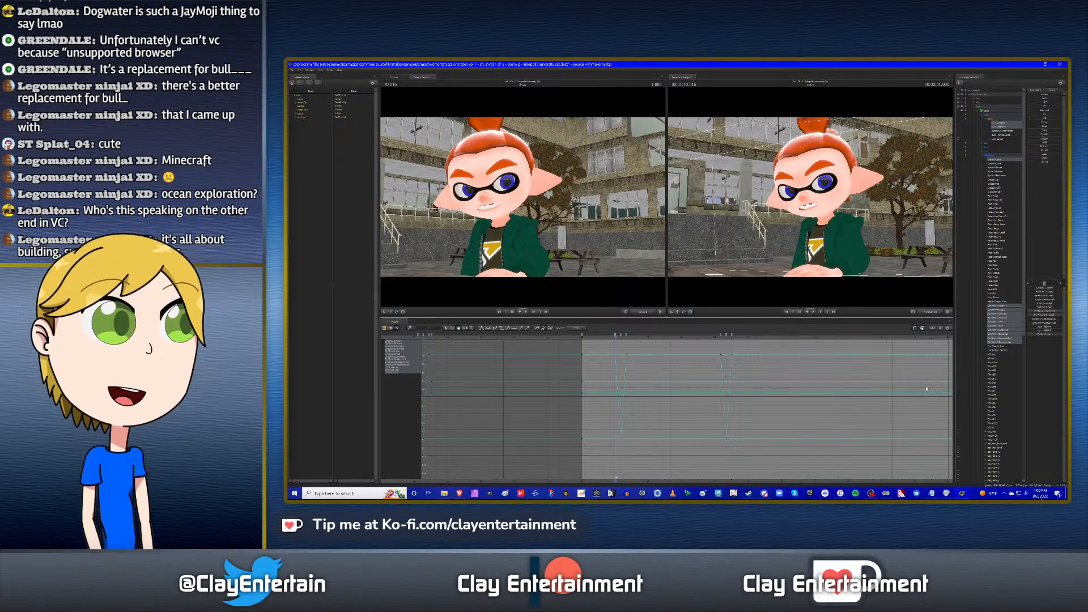
{"action": "key", "text": "Down"}
{"action": "key", "text": "Up"}
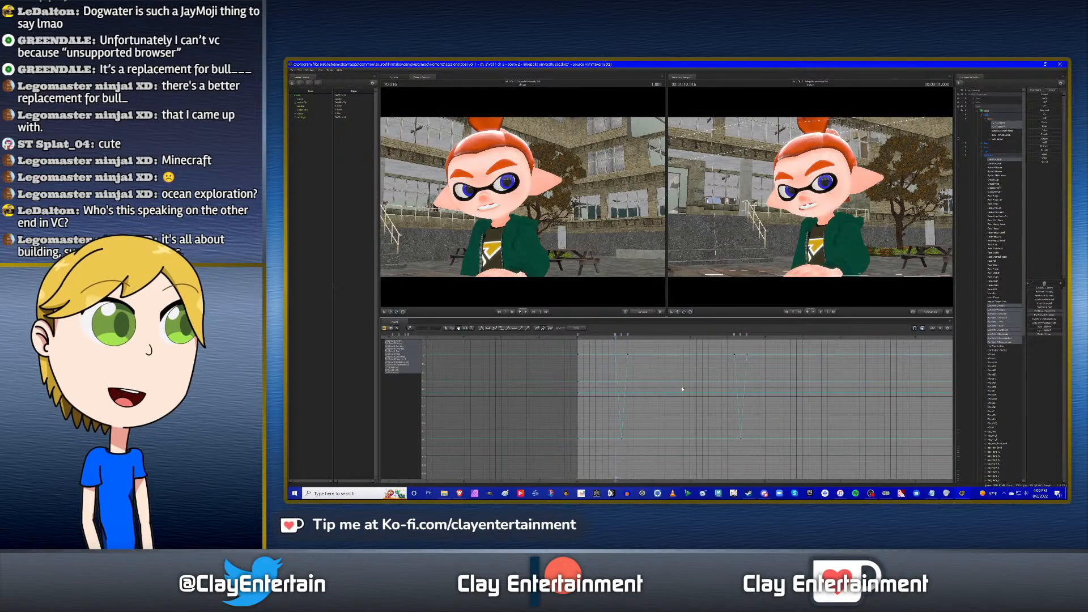
{"action": "mouse_move", "coordinate": [692, 369]}
{"action": "middle_mouse_down"}
{"action": "mouse_move", "coordinate": [681, 372]}
{"action": "mouse_move", "coordinate": [711, 374]}
{"action": "middle_mouse_up"}
{"action": "left_click_drag", "start_coordinate": [783, 381], "coordinate": [744, 382]}
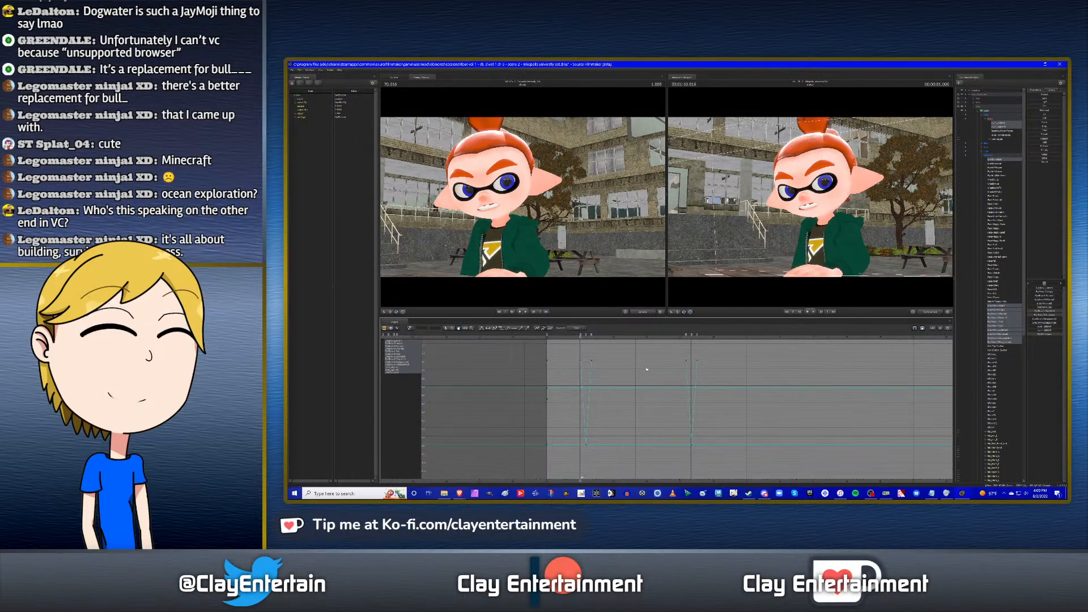
Scrub to about 1.33 s and play the stretch around the first blink, stopping at about 2.3 s.
{"action": "left_click", "coordinate": [572, 338]}
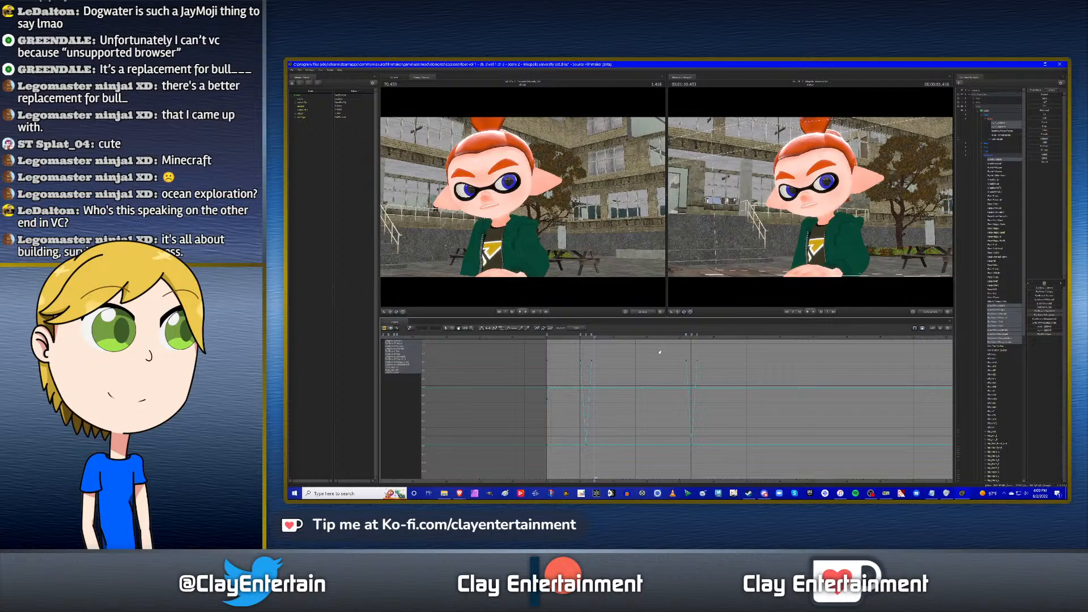
{"action": "key", "text": "Left"}
{"action": "key", "text": "Left"}
{"action": "scroll", "coordinate": [627, 385], "scroll_direction": "up", "scroll_amount": 3}
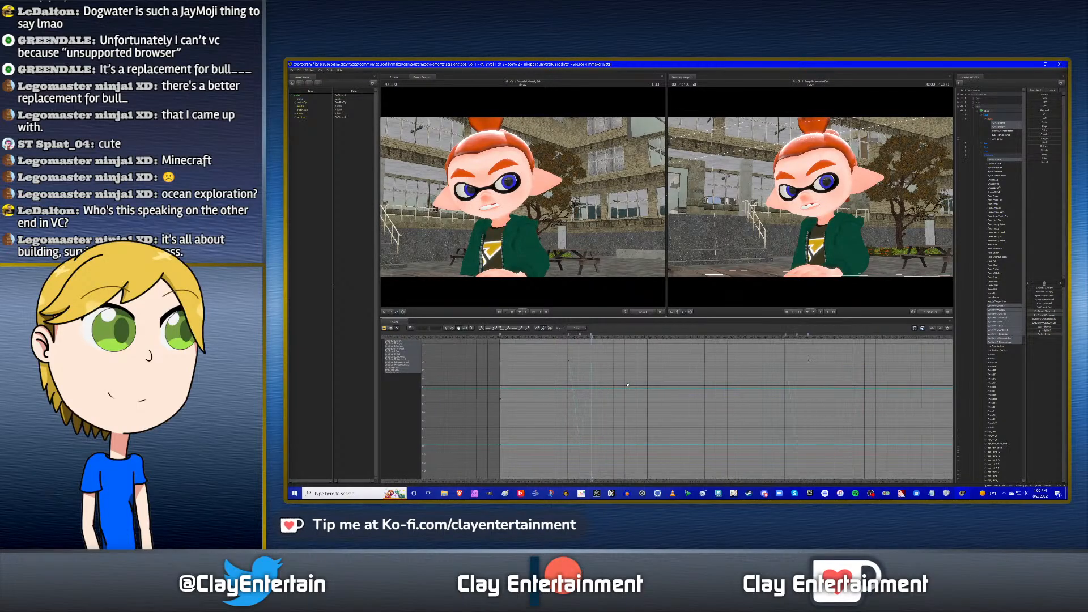
{"action": "scroll", "coordinate": [627, 385], "scroll_direction": "down", "scroll_amount": 1}
{"action": "scroll", "coordinate": [624, 367], "scroll_direction": "down", "scroll_amount": 1}
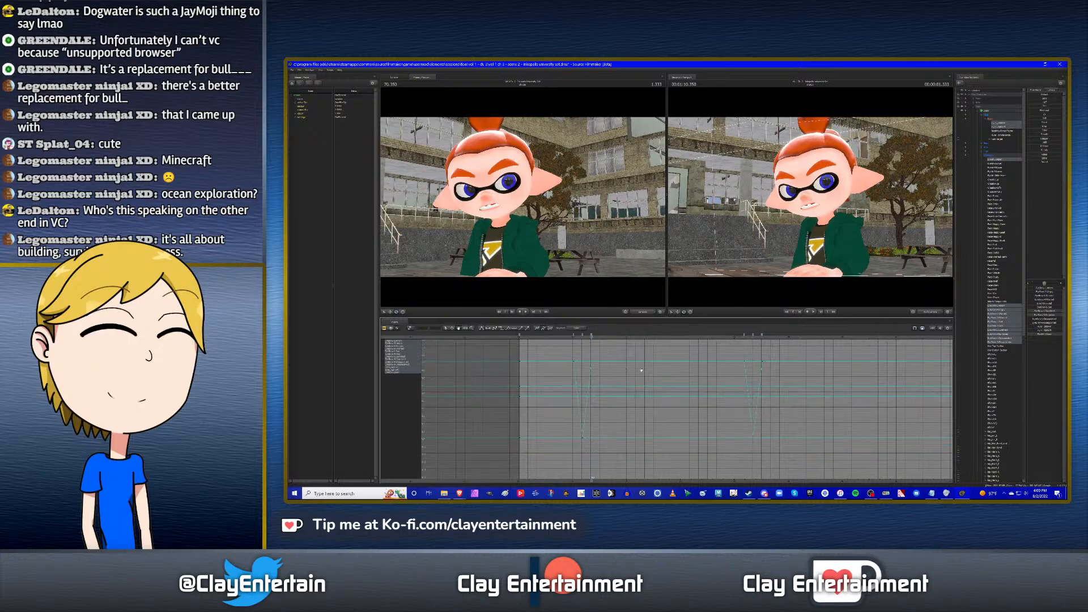
{"action": "left_click", "coordinate": [565, 337]}
{"action": "key", "text": "space"}
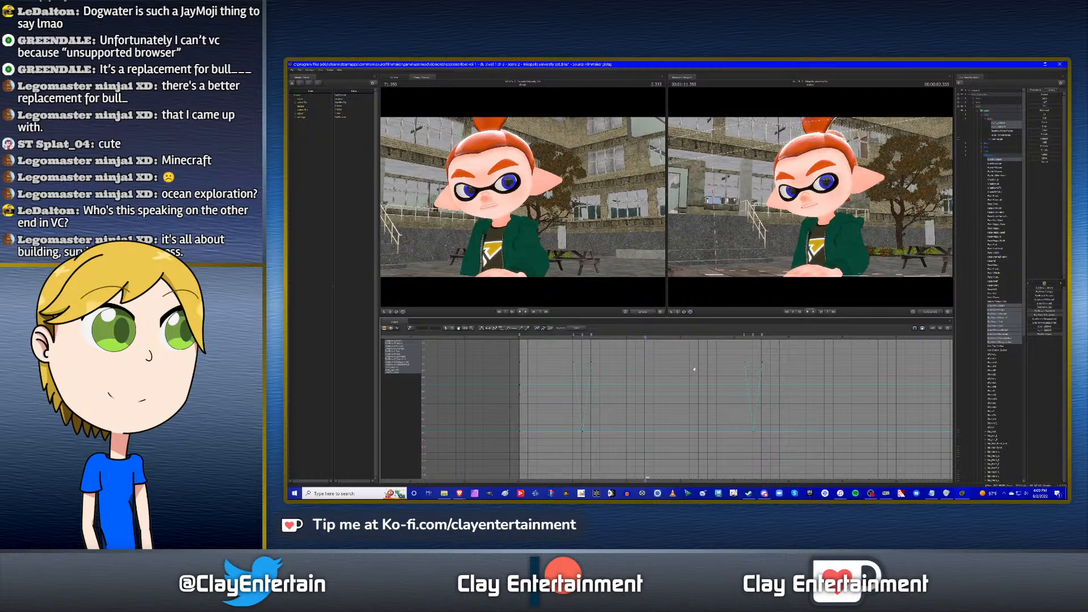
{"action": "middle_click_drag", "start_coordinate": [694, 369], "coordinate": [674, 371]}
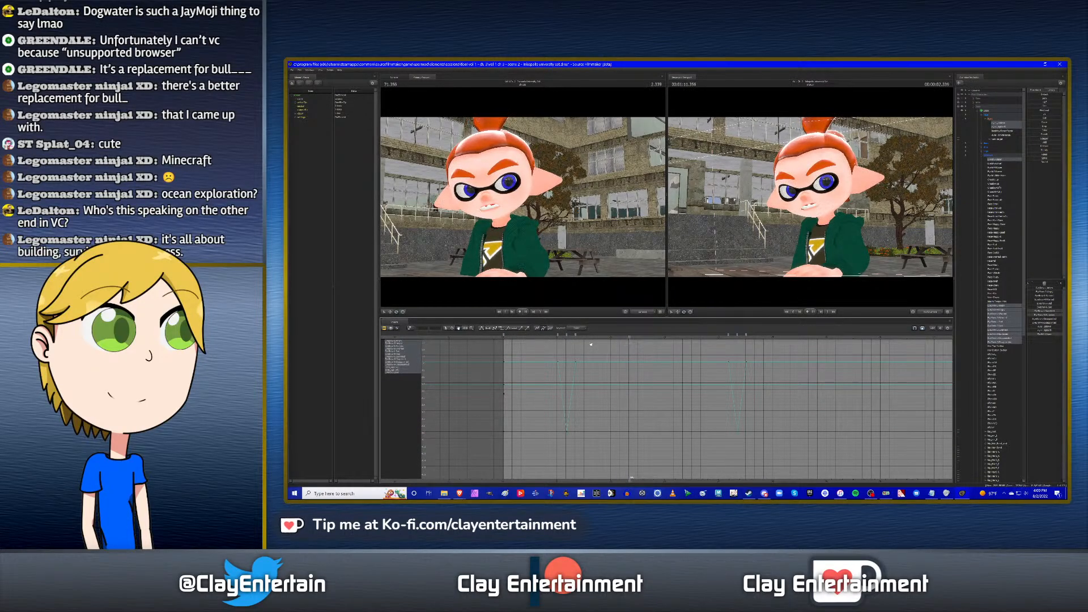
Replay the stretch around the first blink from about 0.5 s, stopping at about 1.6 s.
{"action": "left_click", "coordinate": [667, 363]}
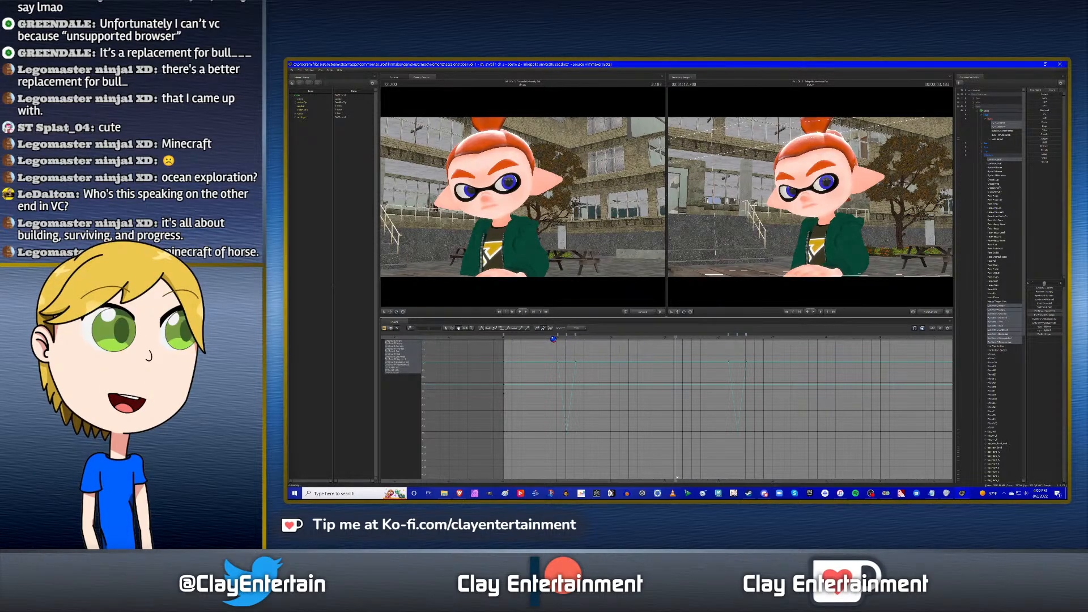
{"action": "left_click", "coordinate": [533, 339]}
{"action": "key", "text": "space"}
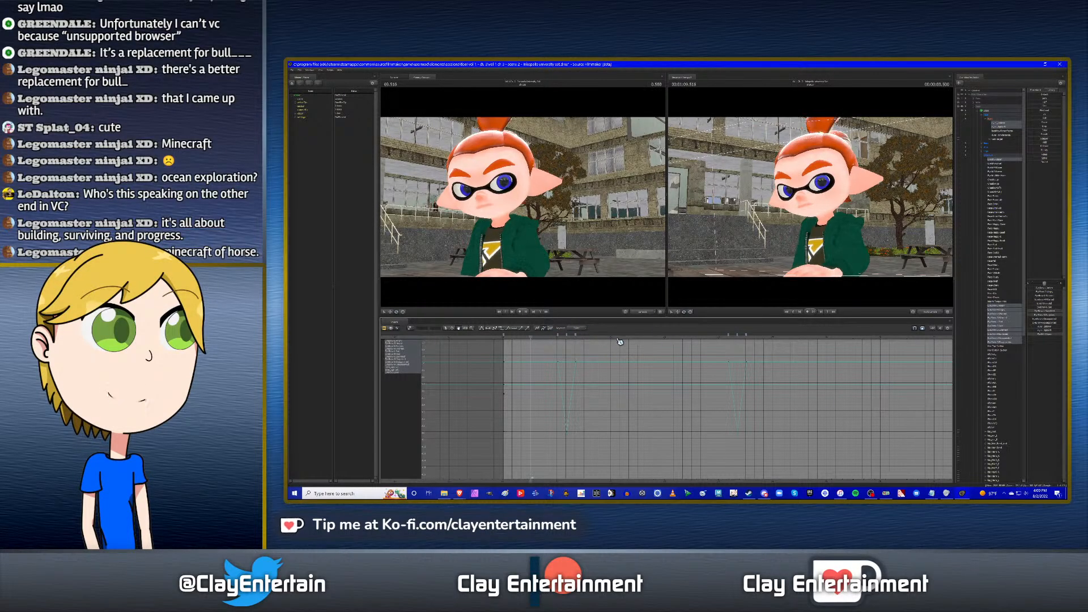
{"action": "key", "text": "space"}
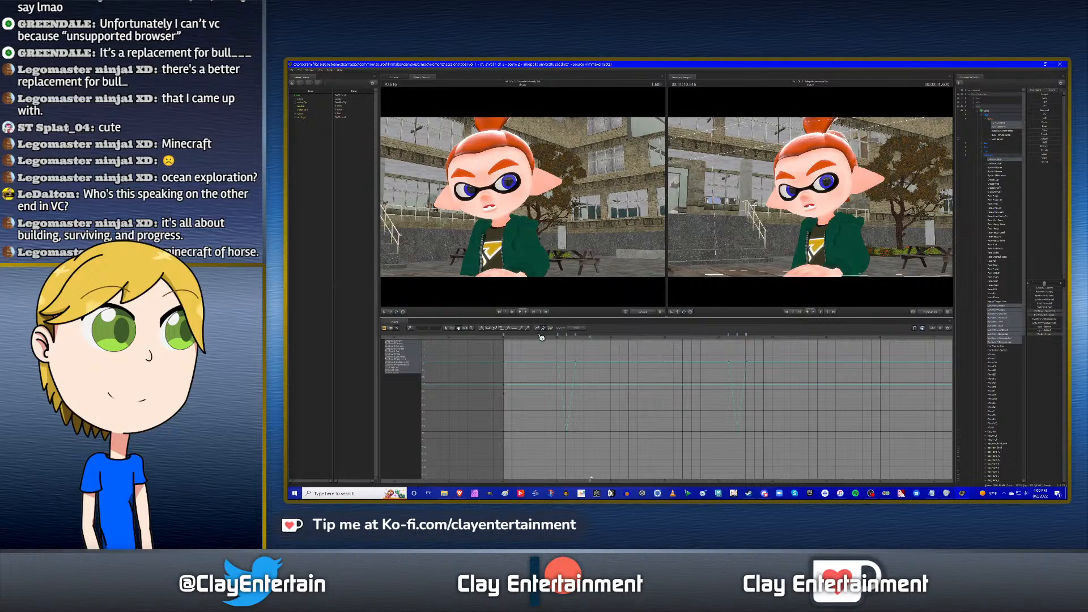
Select only the two eye-direction controls and move the playhead to the torso rig control's keyframe at about 0.83 s.
{"action": "left_click_drag", "start_coordinate": [541, 337], "coordinate": [558, 338]}
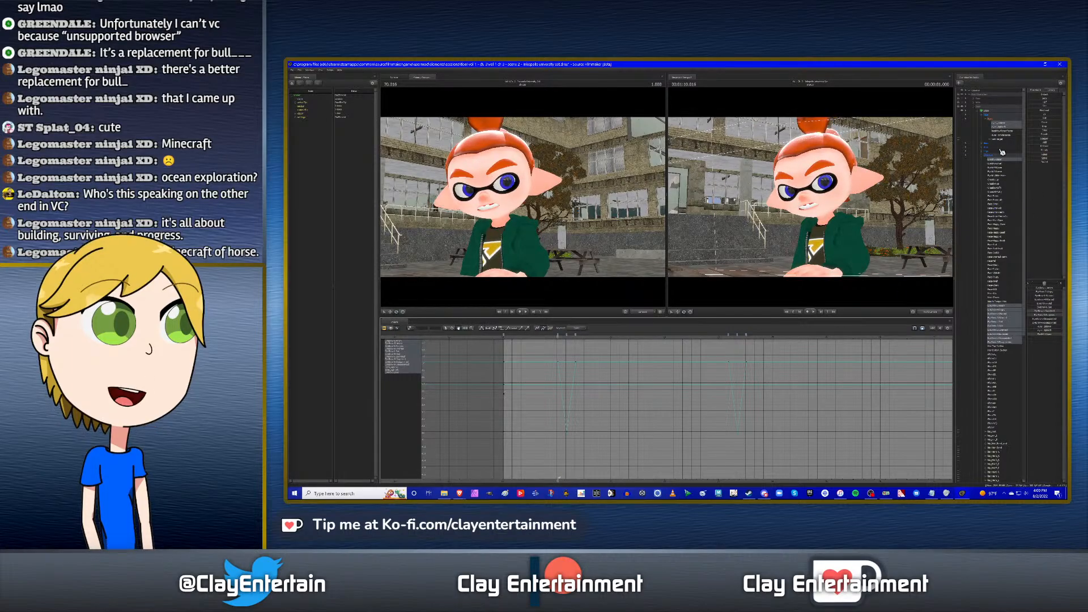
{"action": "left_click_drag", "start_coordinate": [1001, 123], "coordinate": [1001, 127]}
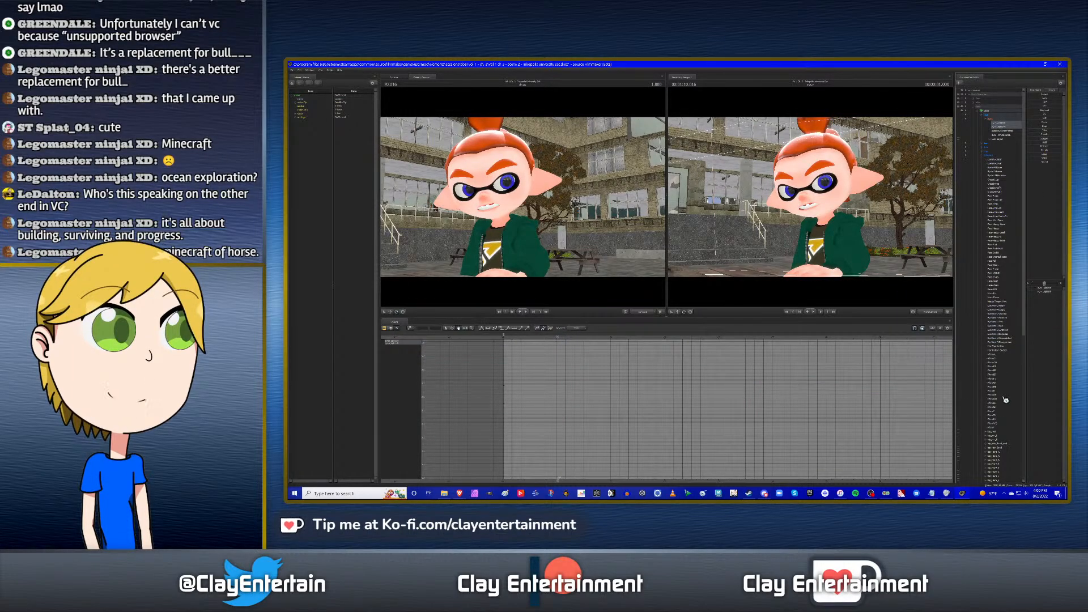
{"action": "scroll", "coordinate": [1004, 400], "scroll_direction": "down", "scroll_amount": 10}
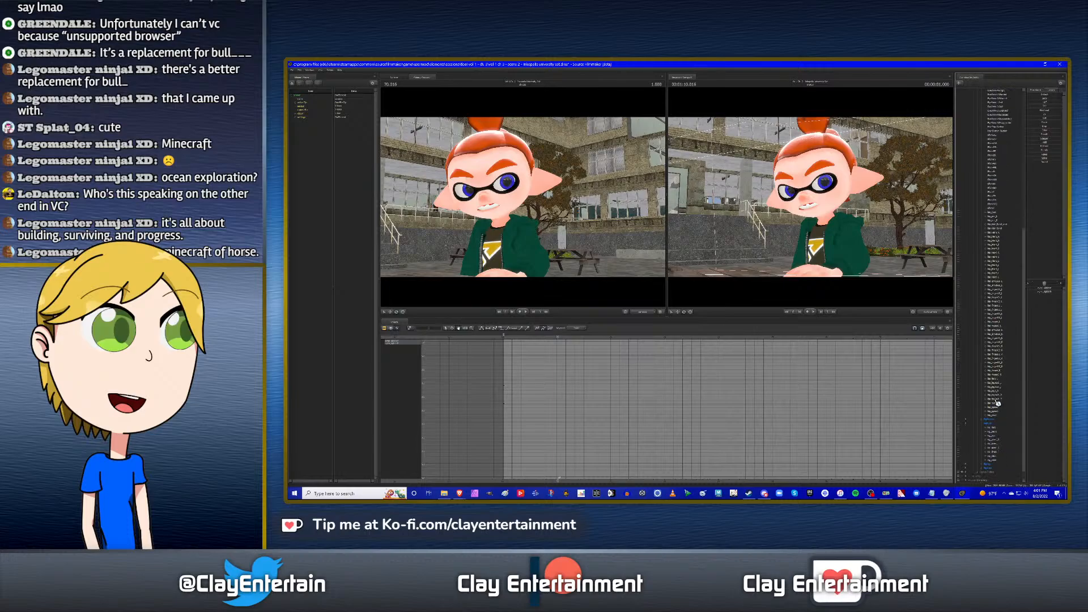
{"action": "left_click", "coordinate": [997, 428]}
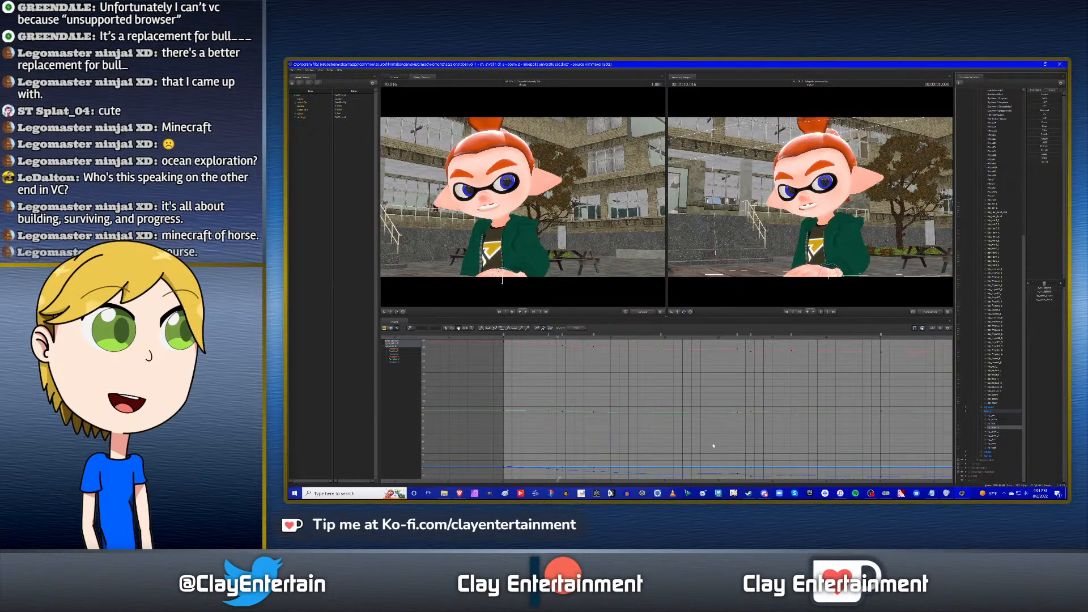
{"action": "key", "text": "Up"}
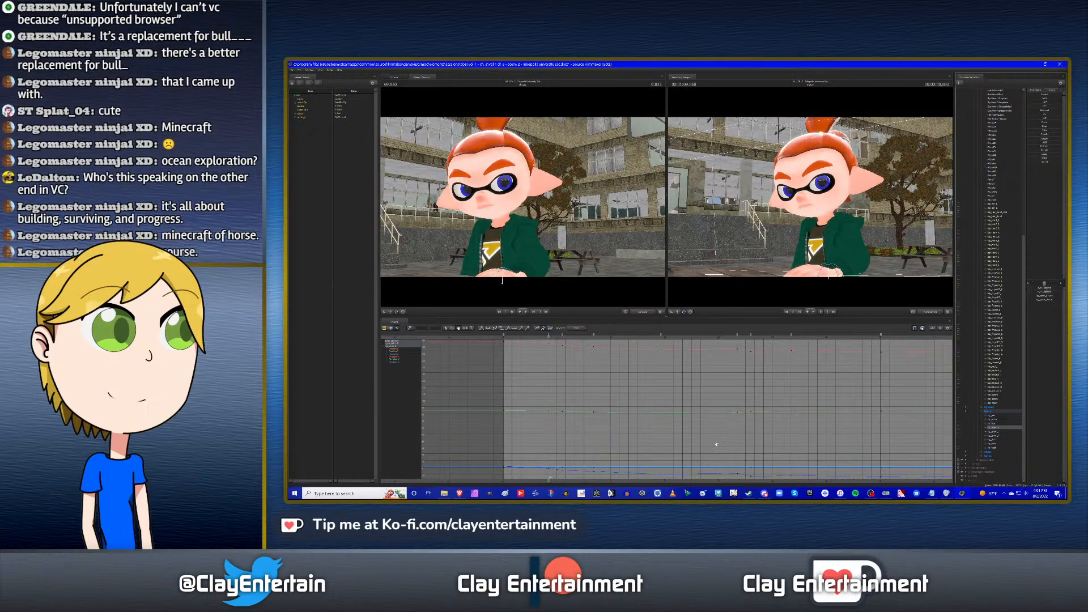
{"action": "left_click", "coordinate": [999, 430], "text": "ctrl"}
Orbit to a closer angle on the face and key the second eye-direction control at about 0.83 s.
{"action": "left_click_drag", "start_coordinate": [780, 207], "coordinate": [817, 202]}
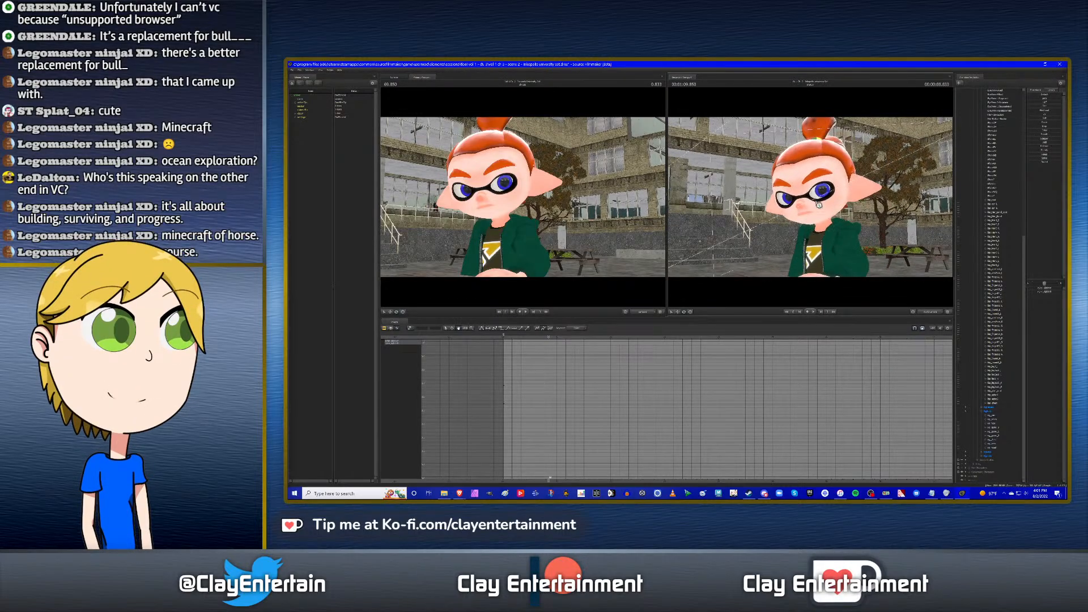
{"action": "left_click", "coordinate": [1052, 293]}
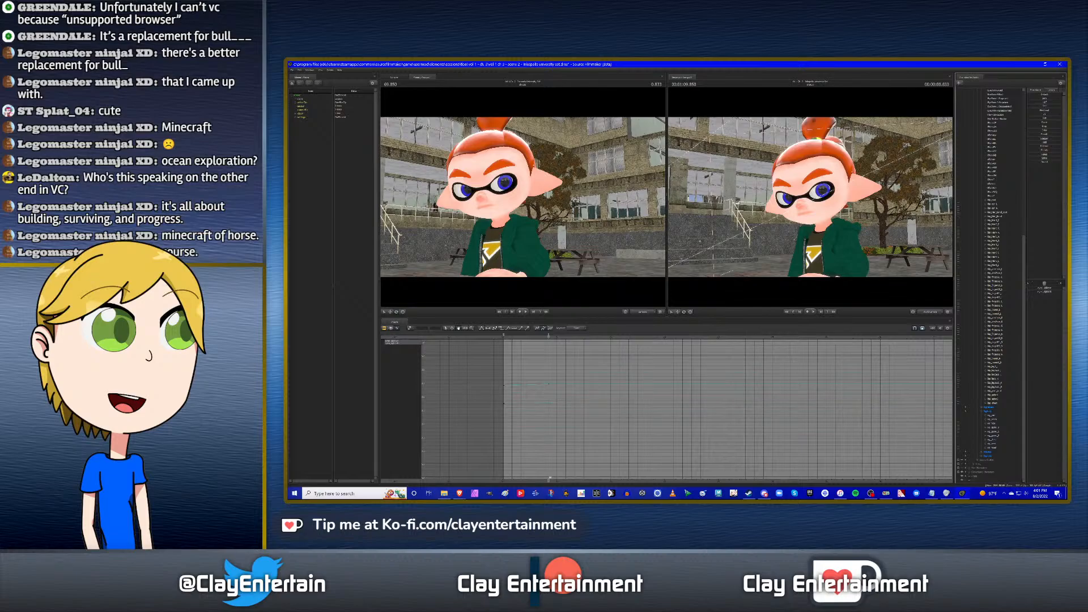
{"action": "scroll", "coordinate": [622, 389], "scroll_direction": "down", "scroll_amount": 3}
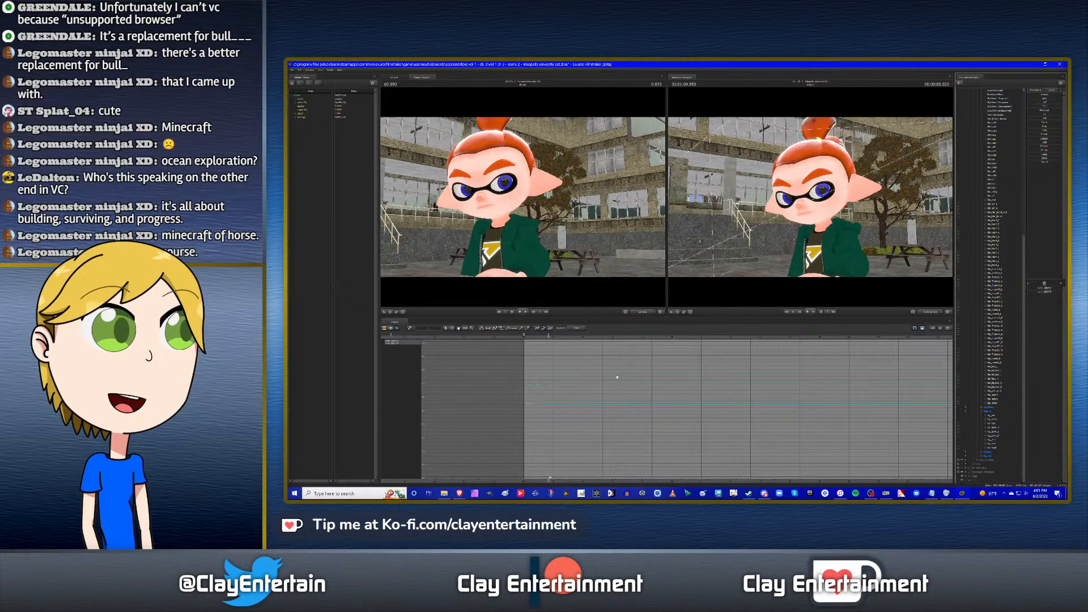
{"action": "key", "text": "Up"}
{"action": "key", "text": "space"}
Key a new gaze position at the torso rig control's keyframe at about 1.08 s and play it back.
{"action": "left_click", "coordinate": [997, 428]}
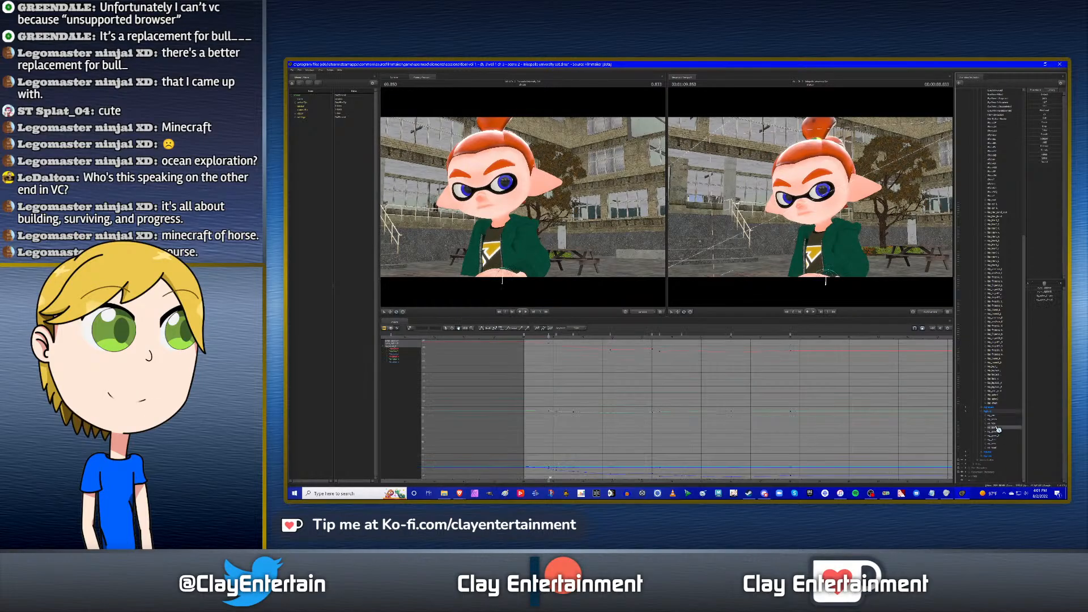
{"action": "left_click", "coordinate": [997, 428], "text": "ctrl"}
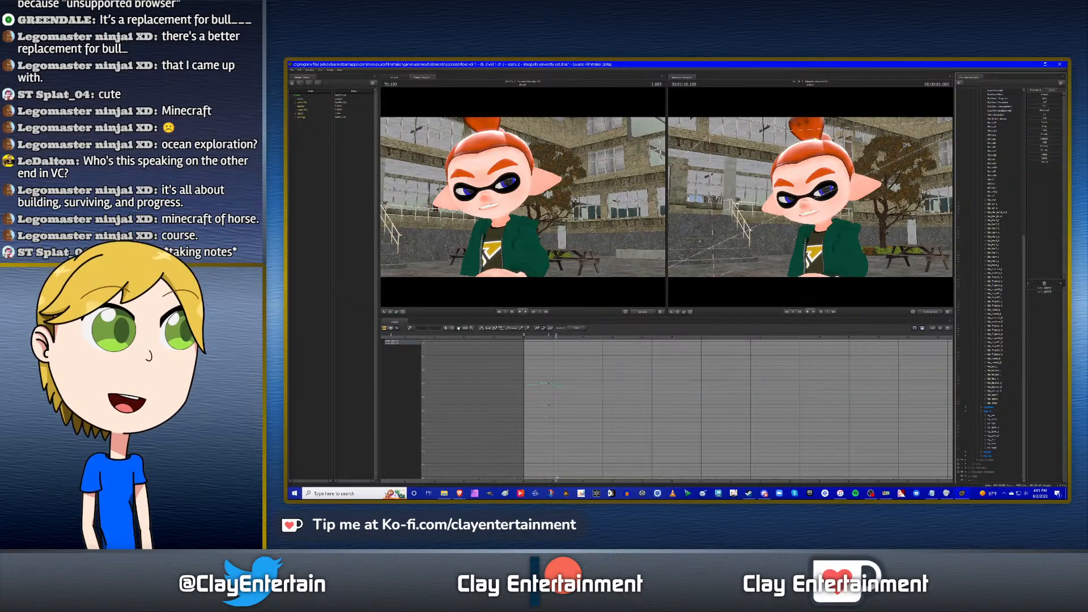
{"action": "left_click_drag", "start_coordinate": [1053, 289], "coordinate": [1052, 292]}
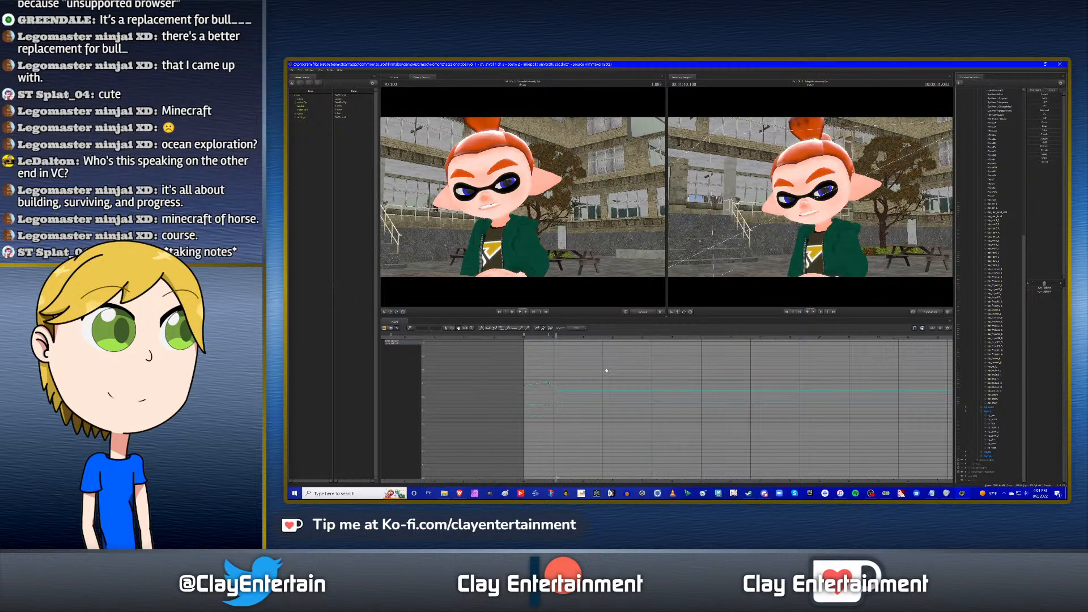
{"action": "key", "text": "space"}
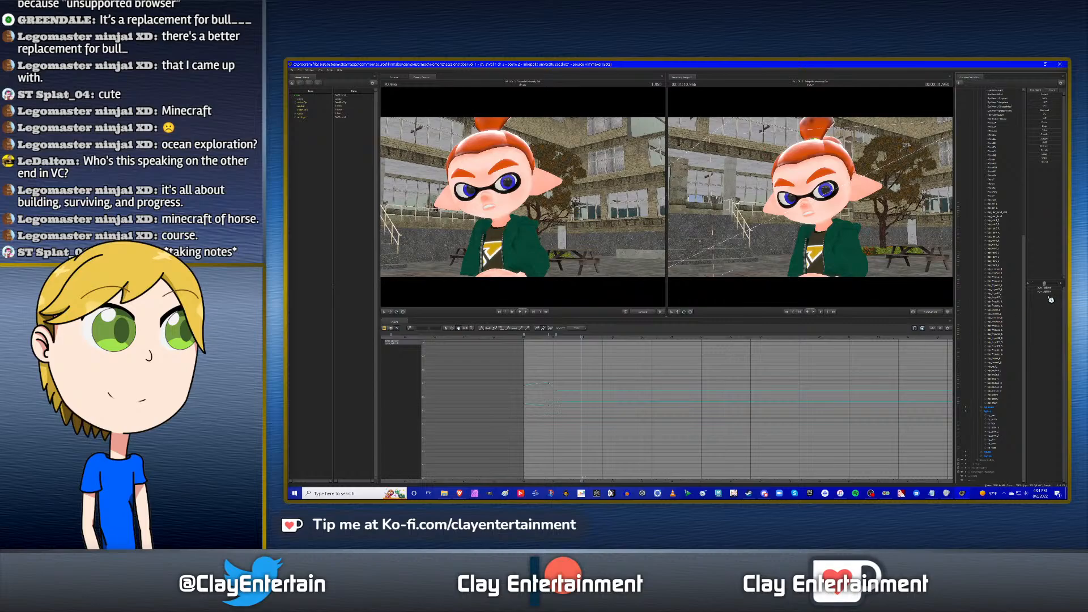
{"action": "key", "text": "space"}
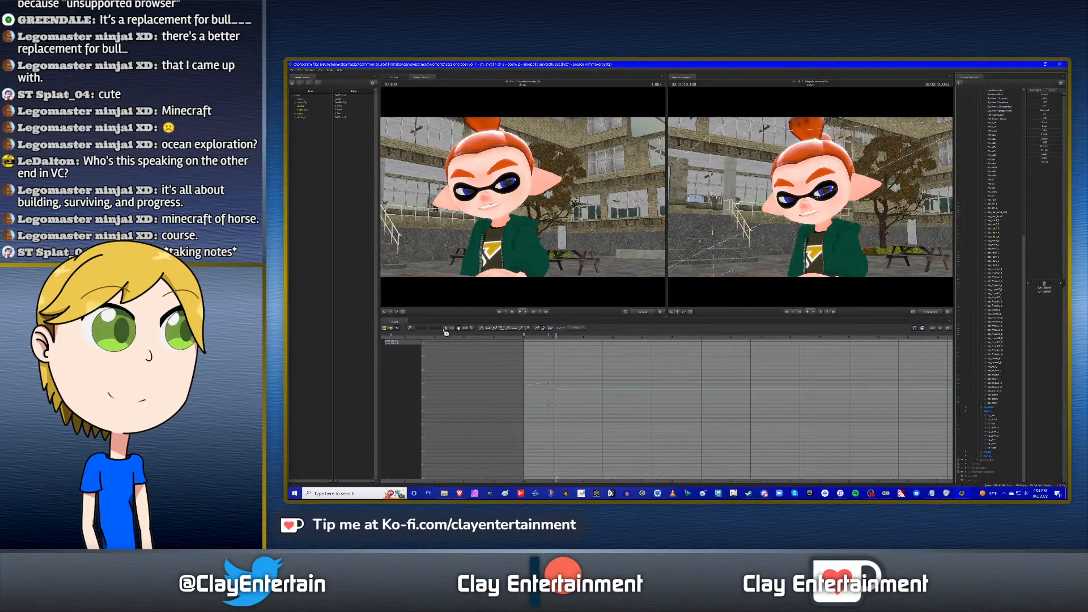
Play on past the first blink and key the gaze at the torso rig control's keyframe at about 1.67 s.
{"action": "left_click", "coordinate": [591, 366]}
{"action": "key", "text": "Up"}
{"action": "key", "text": "space"}
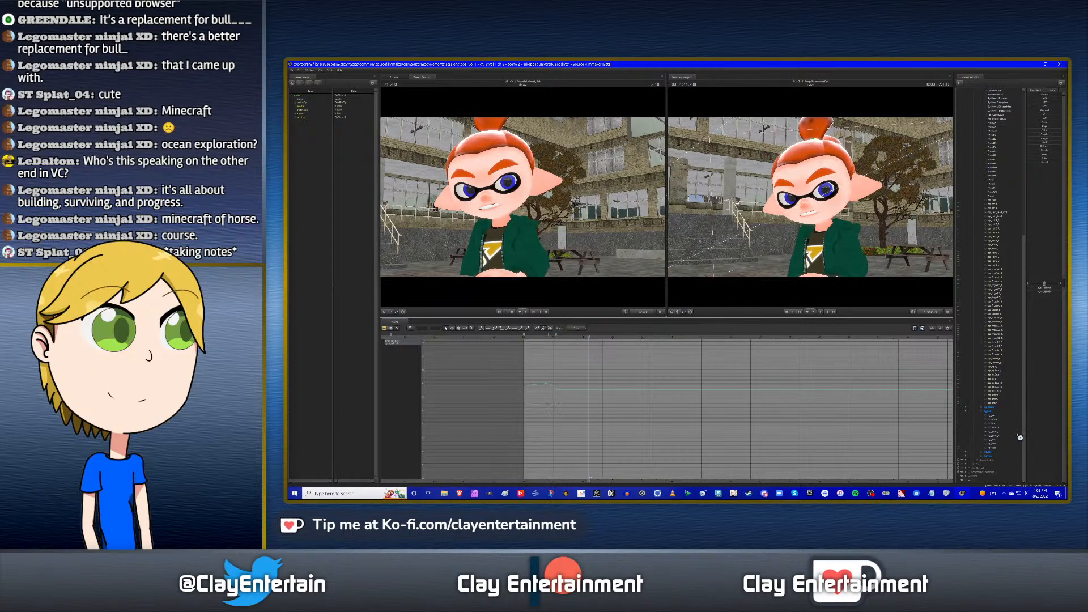
{"action": "left_click", "coordinate": [1001, 429]}
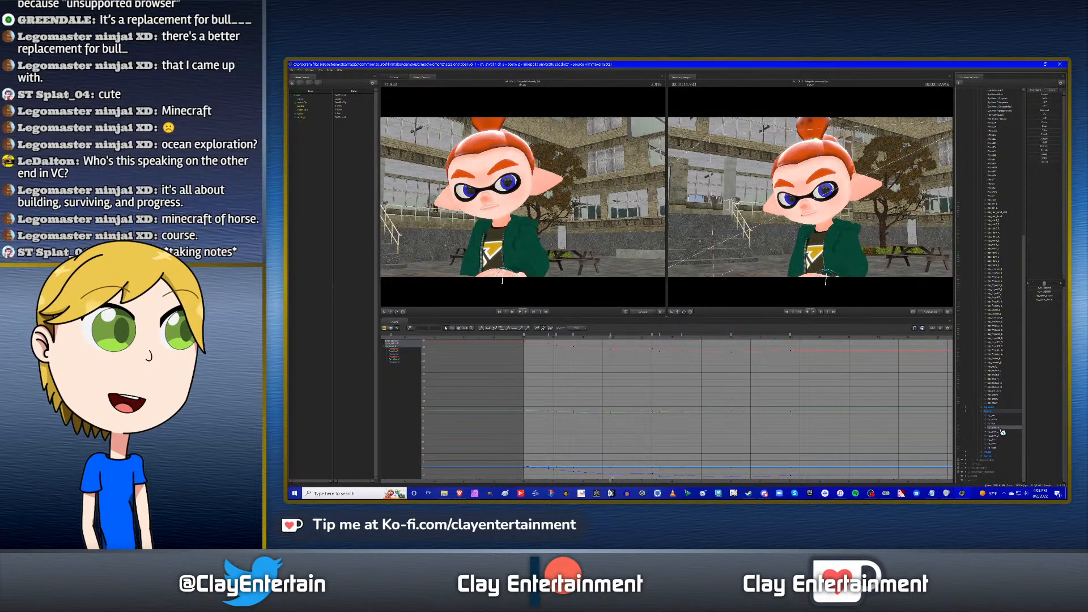
{"action": "left_click", "coordinate": [1000, 432]}
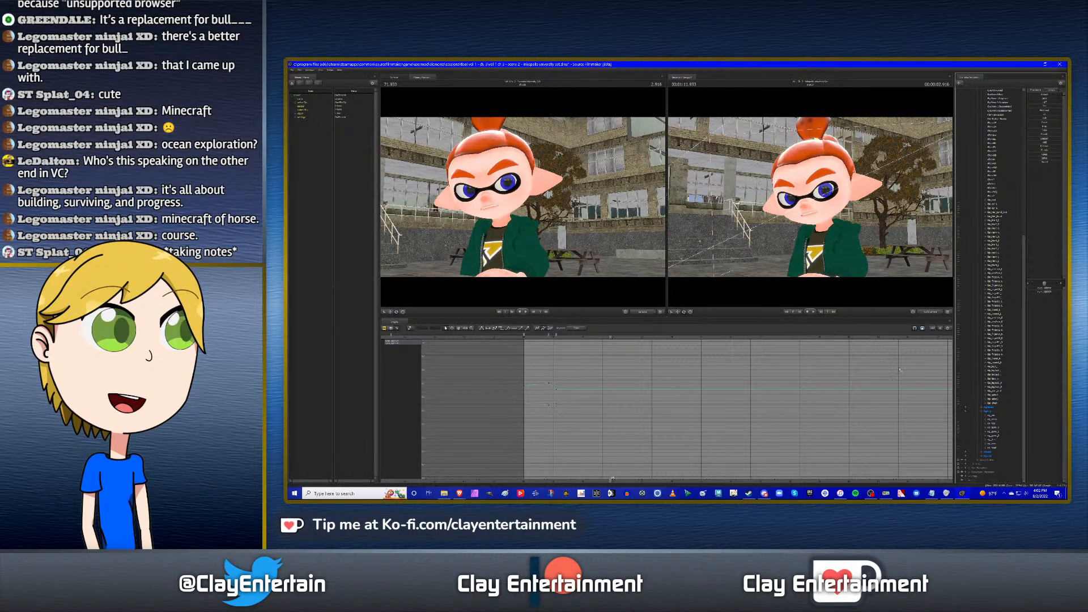
{"action": "left_click", "coordinate": [998, 428]}
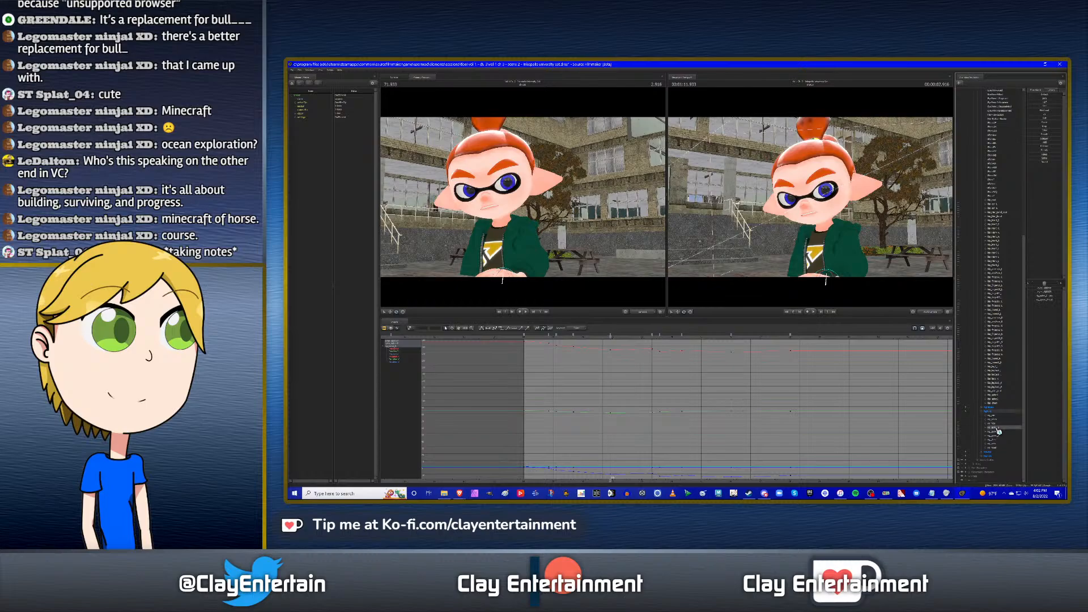
{"action": "key", "text": "Up"}
{"action": "left_click", "coordinate": [997, 429], "text": "ctrl"}
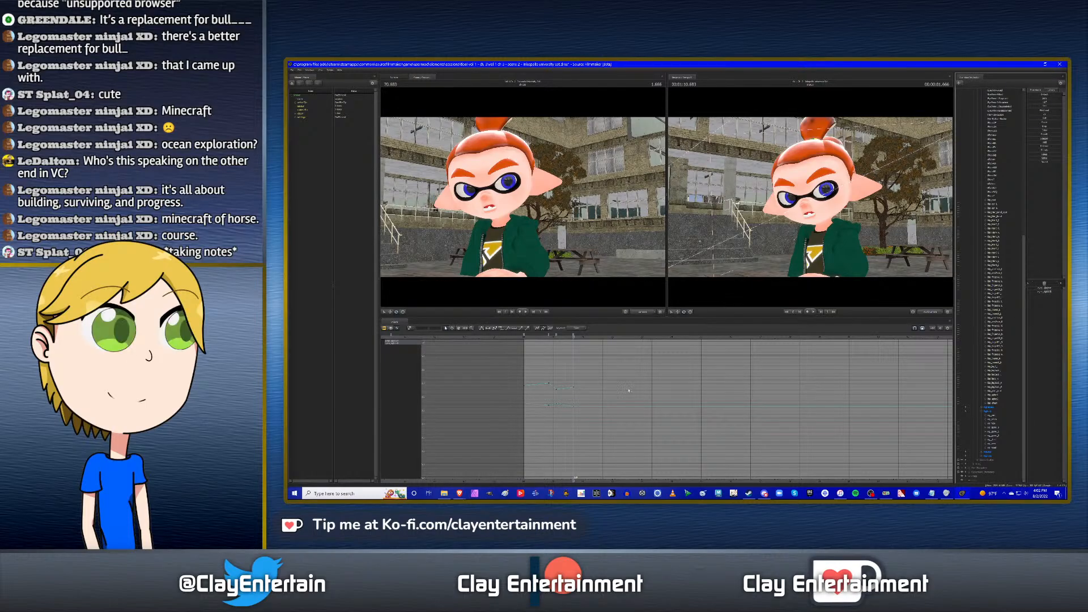
Adjust the second eye-direction control at the torso keyframe at about 2.92 s and box-select the eye keys up to that point.
{"action": "left_click", "coordinate": [1000, 428]}
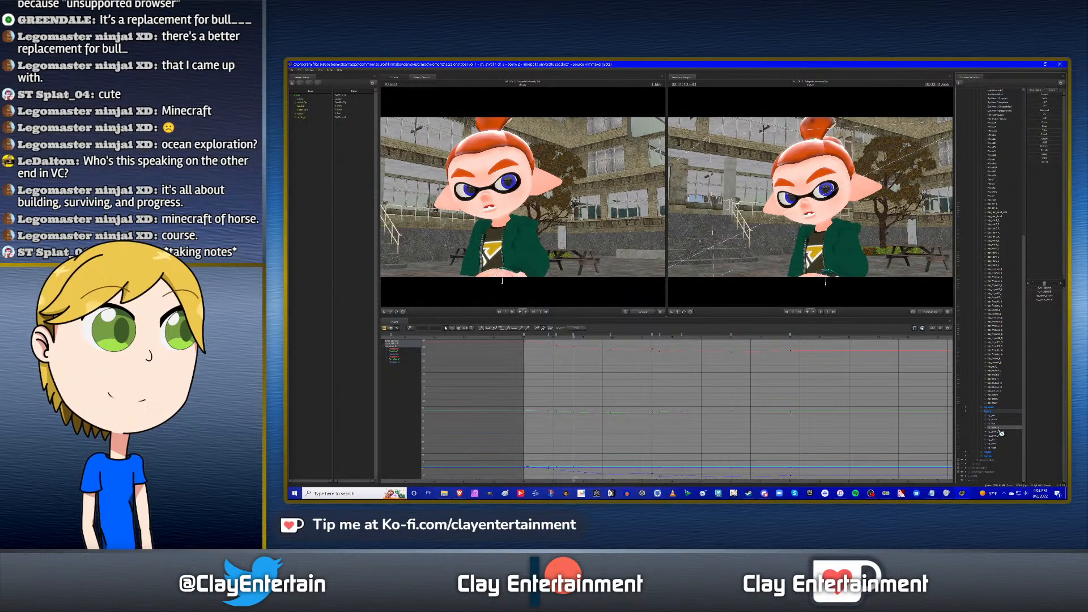
{"action": "left_click", "coordinate": [999, 429]}
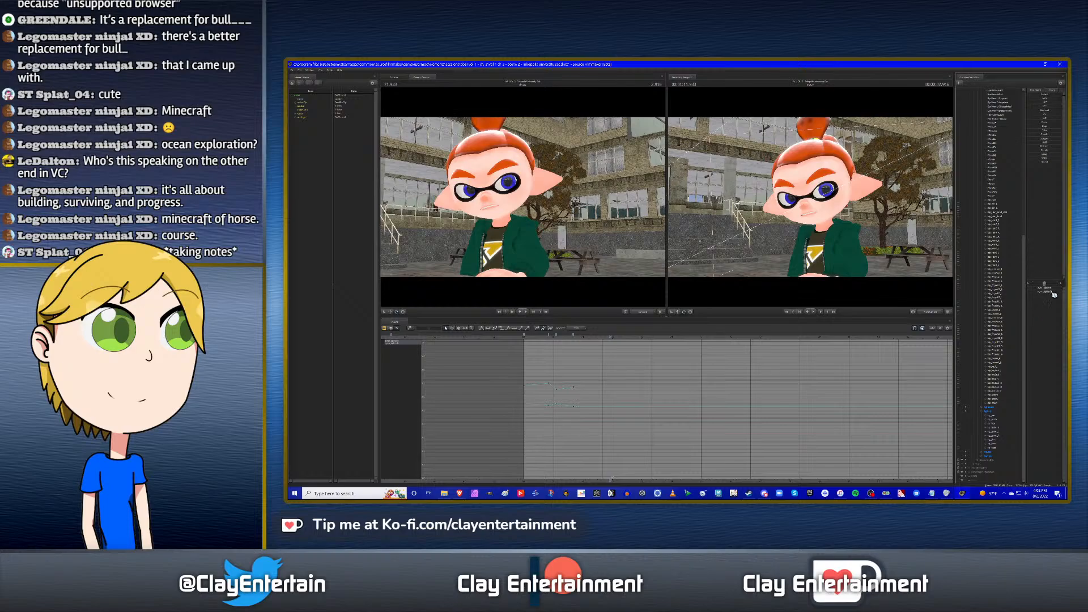
{"action": "left_click_drag", "start_coordinate": [1051, 292], "coordinate": [1051, 292]}
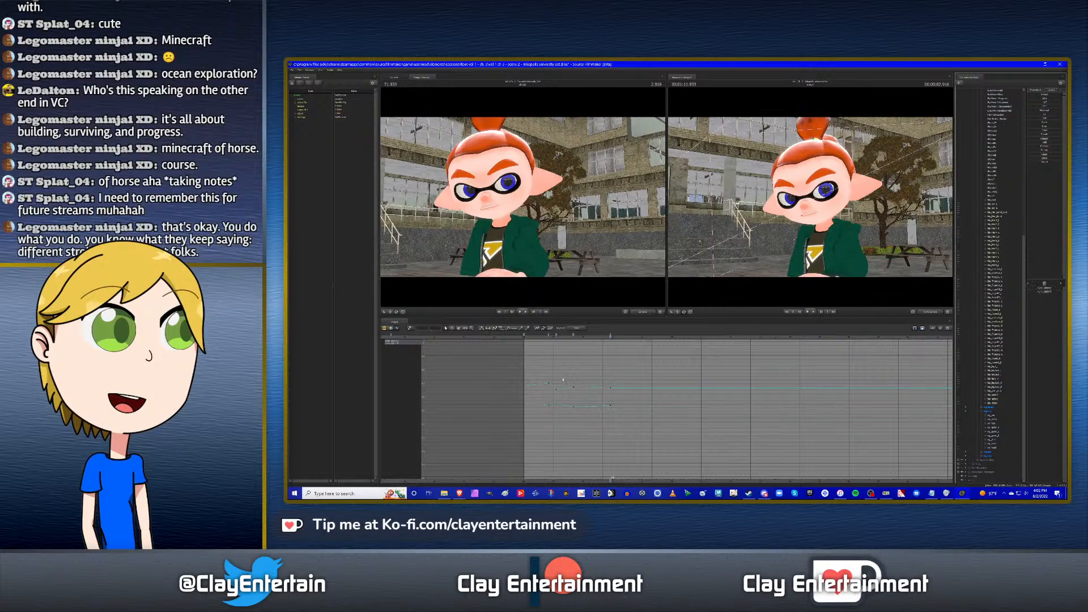
{"action": "left_click_drag", "start_coordinate": [506, 367], "coordinate": [645, 457]}
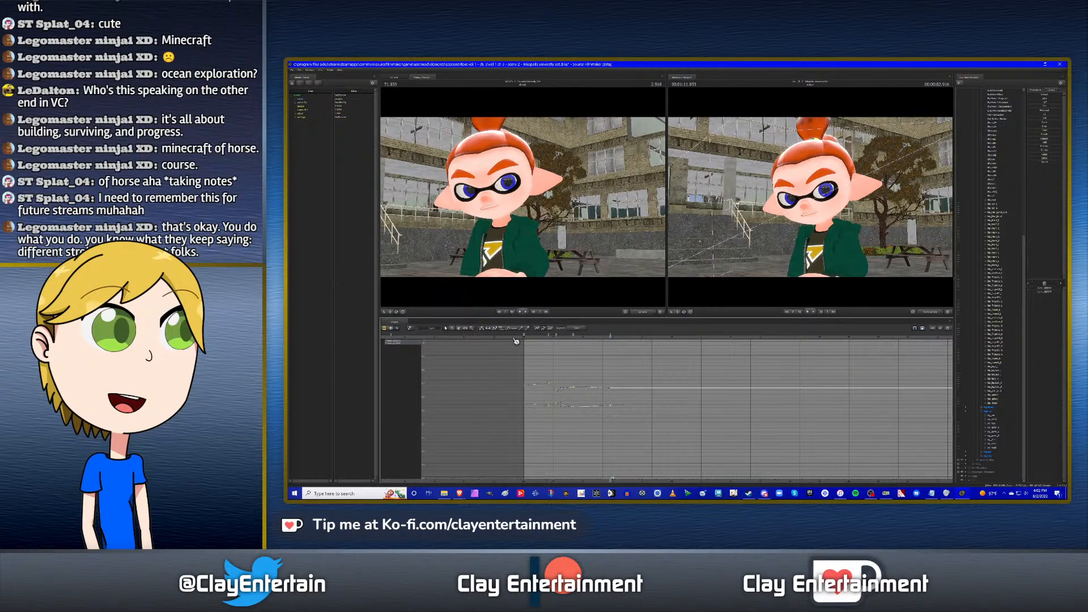
{"action": "left_click", "coordinate": [628, 367]}
{"action": "middle_click_drag", "start_coordinate": [729, 392], "coordinate": [668, 404]}
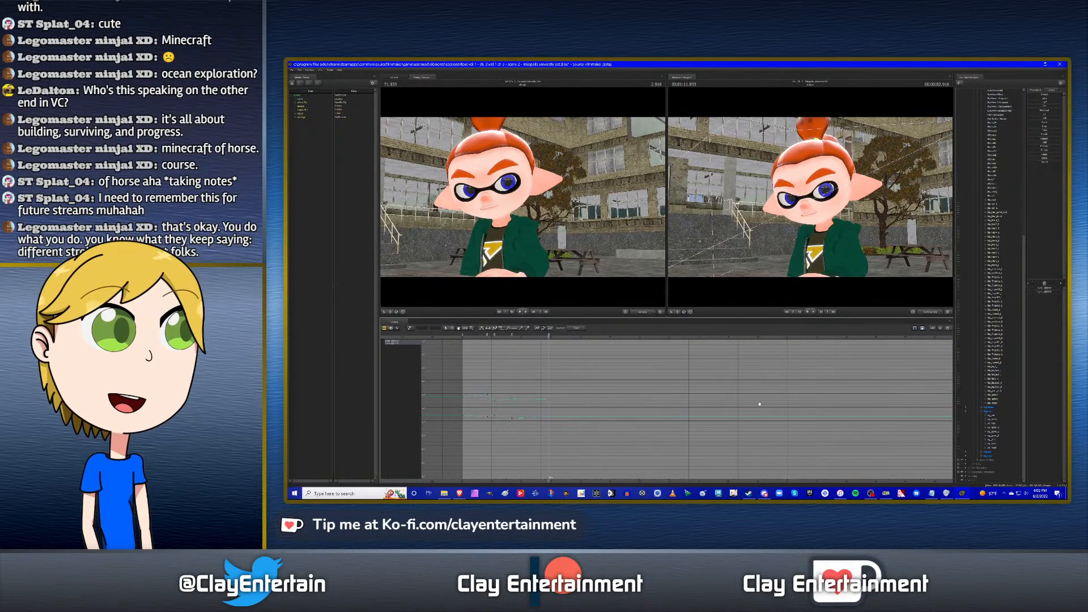
Move to the torso rig control's keyframe at about 4.33 s, within the second blink, and adjust the second eye-direction control there.
{"action": "left_click", "coordinate": [999, 429]}
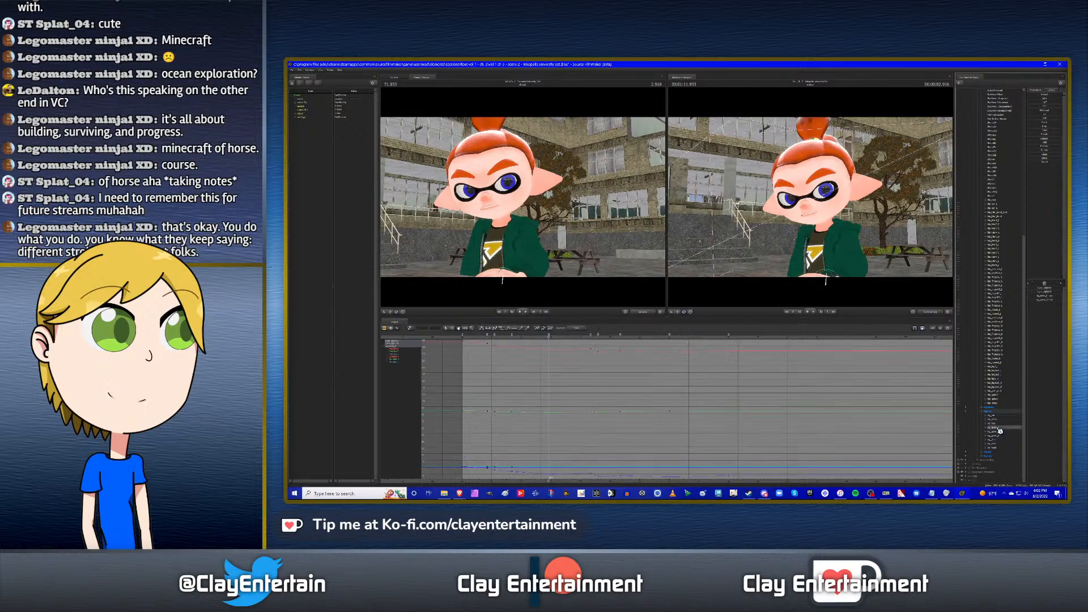
{"action": "key", "text": "Down"}
{"action": "left_click", "coordinate": [998, 429], "text": "ctrl"}
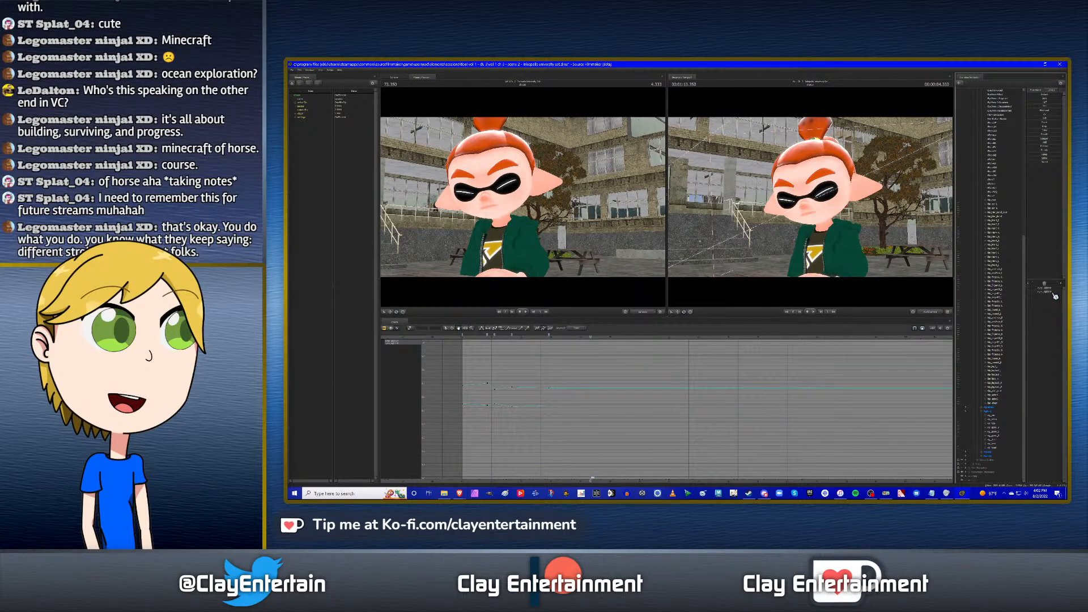
{"action": "left_click_drag", "start_coordinate": [1052, 292], "coordinate": [1050, 291]}
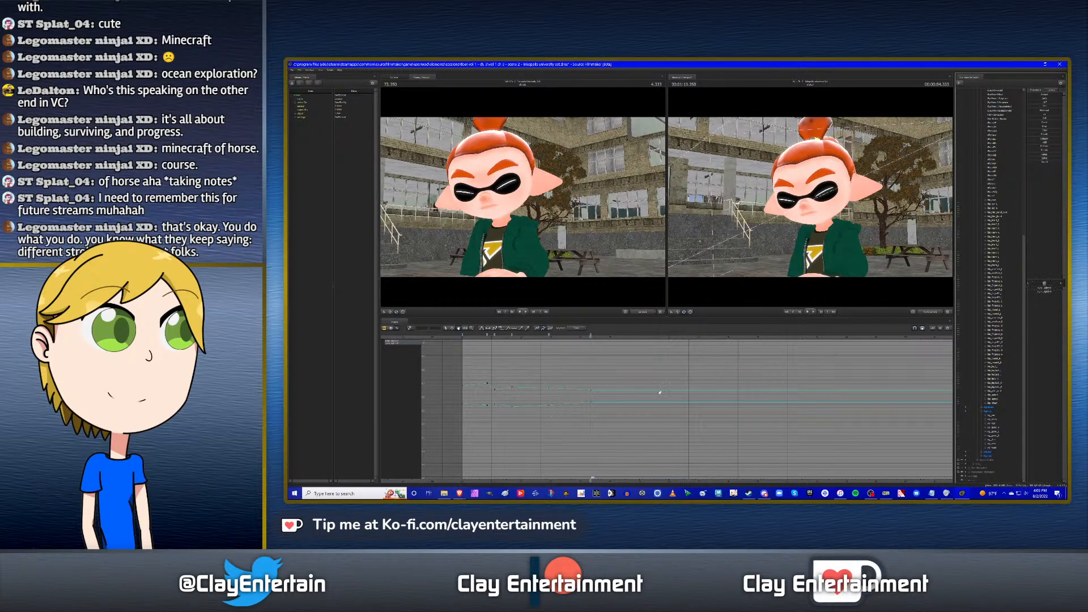
Replace the gaze keyframe at about 4.33 s with one at about 3.9 s, ahead of the second blink.
{"action": "left_click_drag", "start_coordinate": [562, 340], "coordinate": [594, 340]}
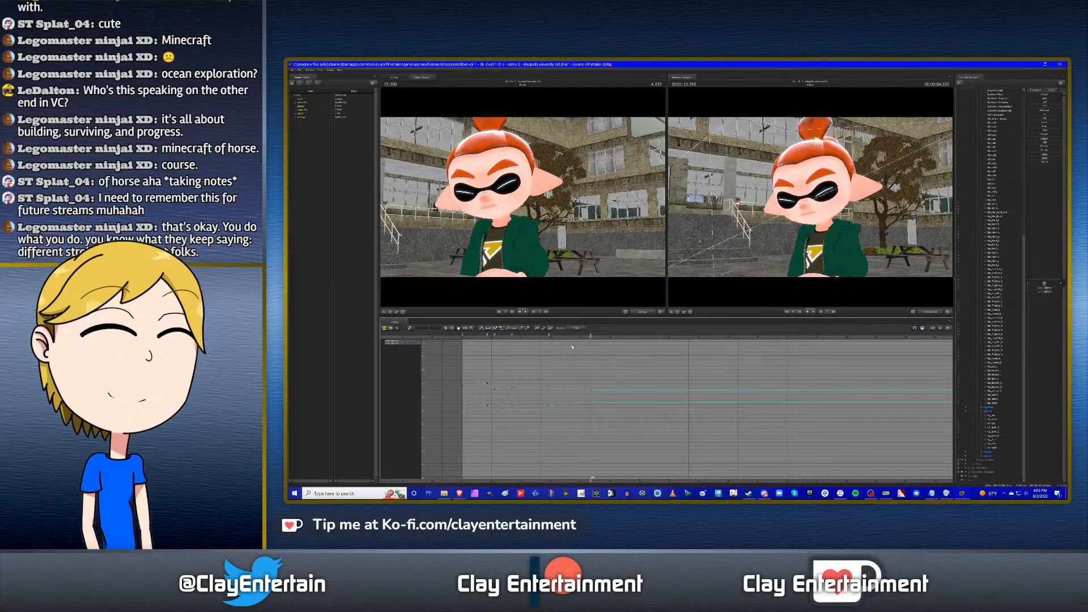
{"action": "right_click", "coordinate": [591, 335]}
{"action": "left_click", "coordinate": [602, 349]}
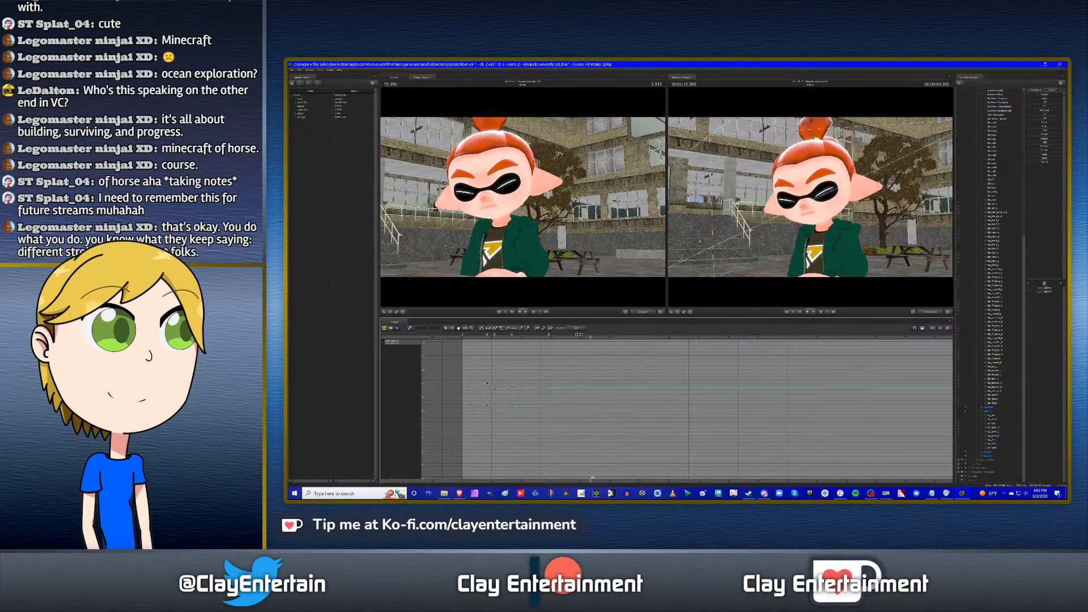
{"action": "left_click", "coordinate": [578, 335]}
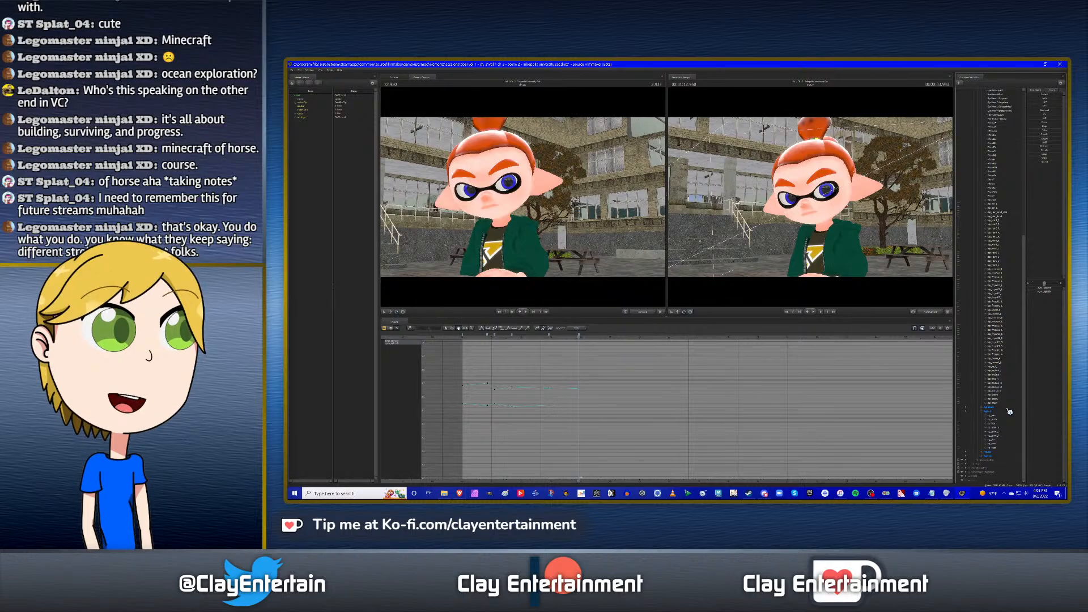
Move the gaze keyframe at about 3.9 s onto the torso rig control's keyframe at about 4.33 s.
{"action": "left_click", "coordinate": [998, 429]}
{"action": "key", "text": "Down"}
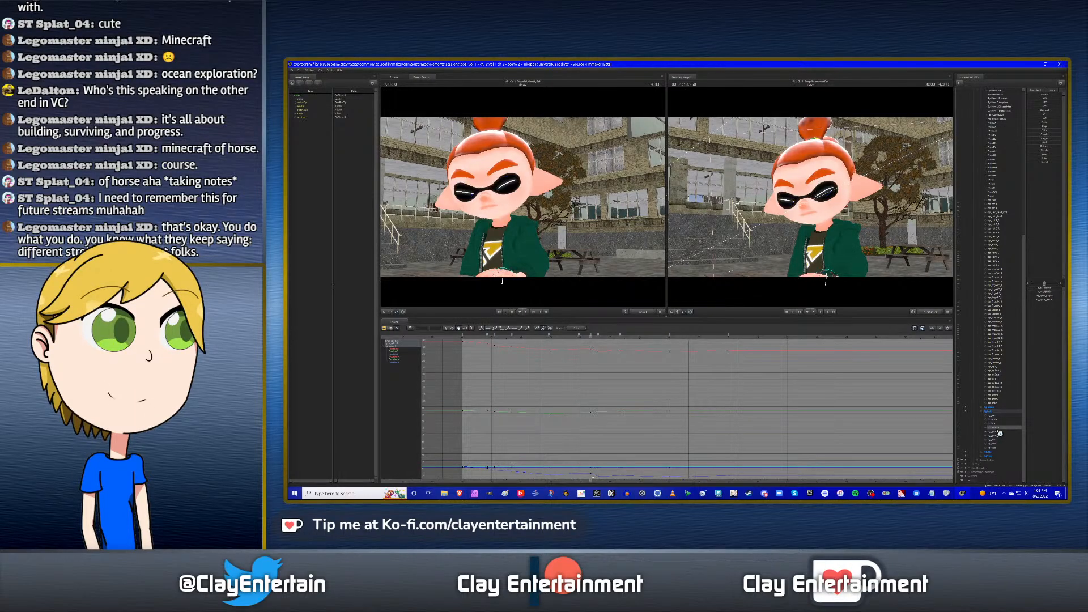
{"action": "left_click", "coordinate": [998, 430], "text": "ctrl"}
{"action": "right_click", "coordinate": [579, 335]}
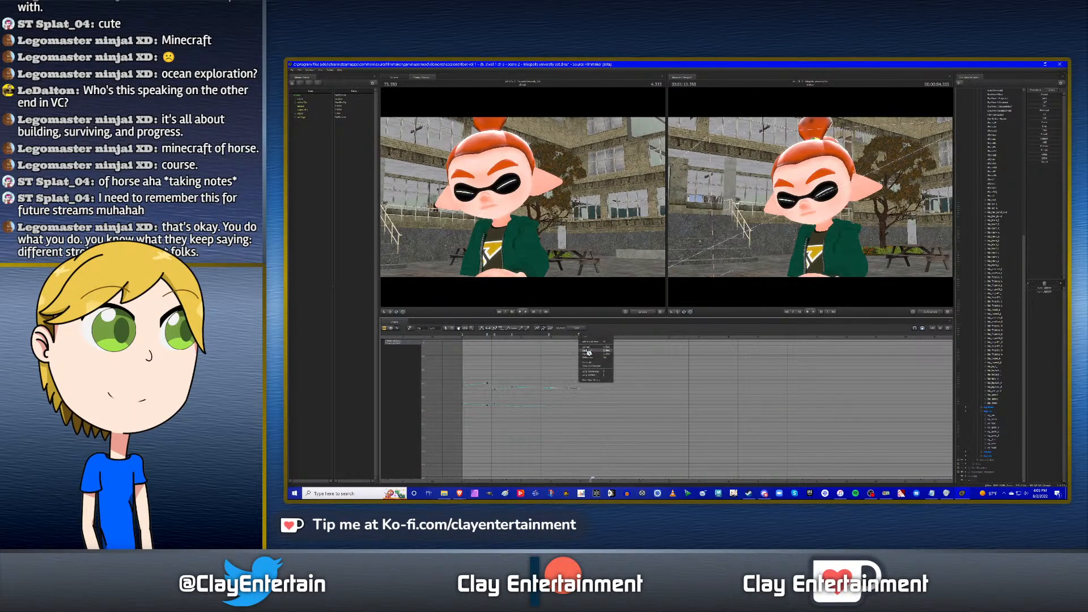
{"action": "left_click", "coordinate": [586, 349]}
{"action": "left_click_drag", "start_coordinate": [579, 335], "coordinate": [589, 335]}
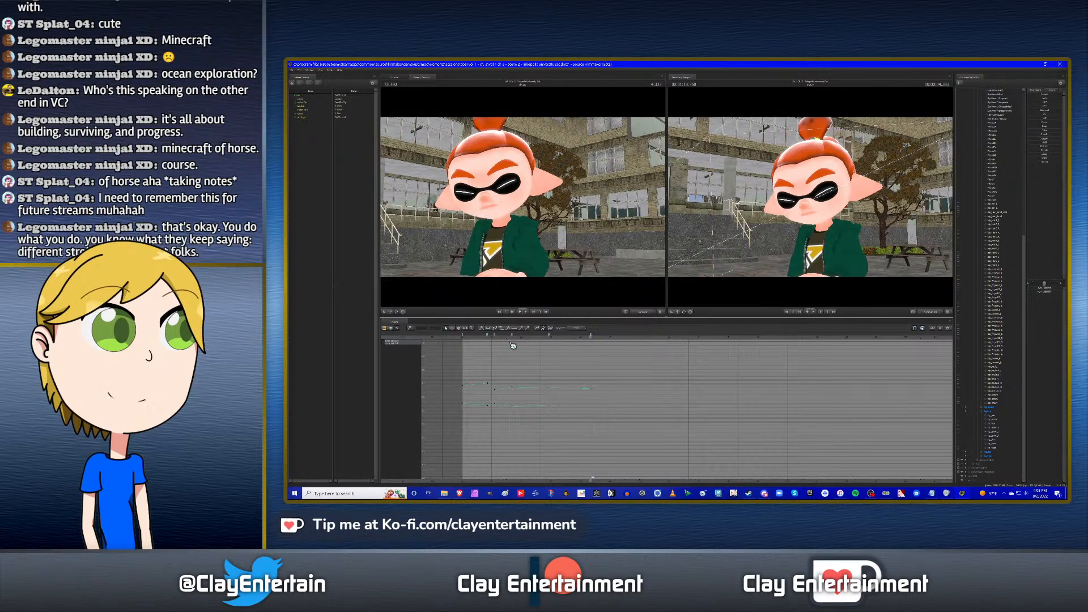
Move to the torso rig control's keyframe at about 4.58 s, after the second blink, and adjust the eye direction there.
{"action": "left_click", "coordinate": [494, 336]}
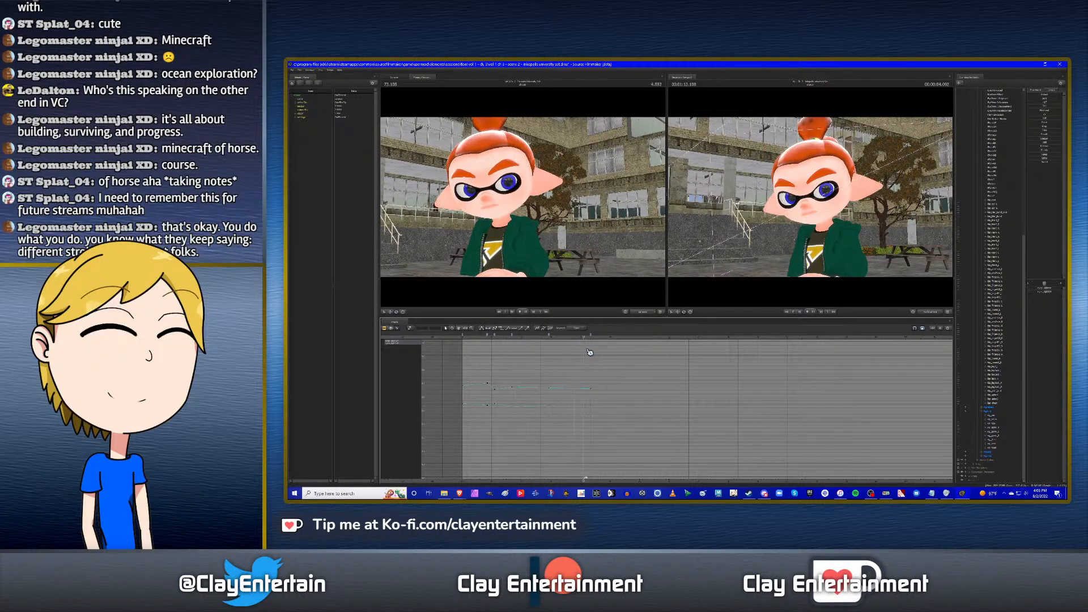
{"action": "left_click", "coordinate": [995, 429]}
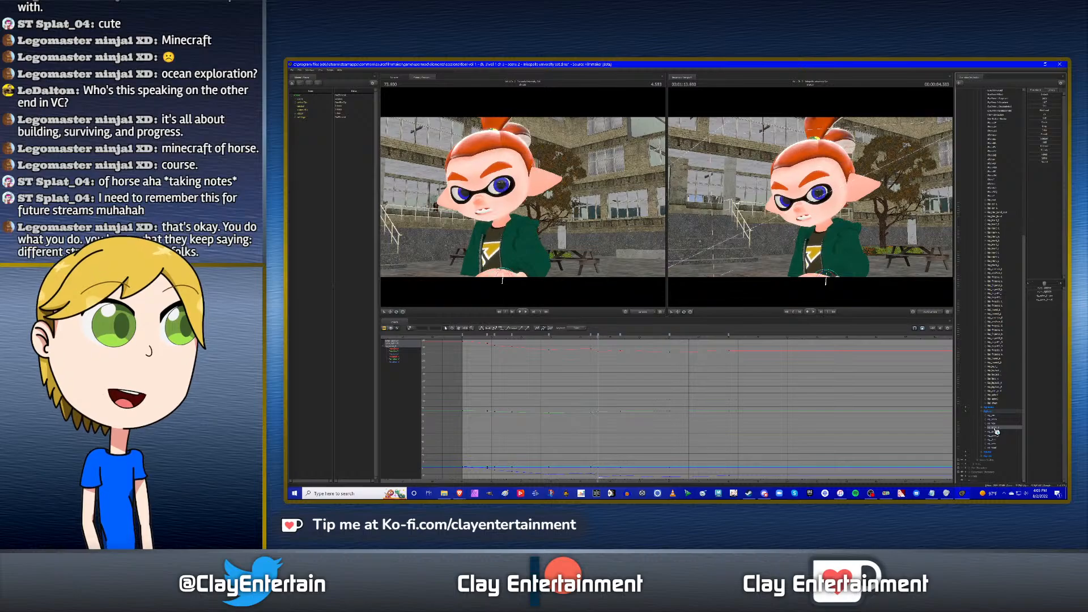
{"action": "key", "text": "ctrl+z"}
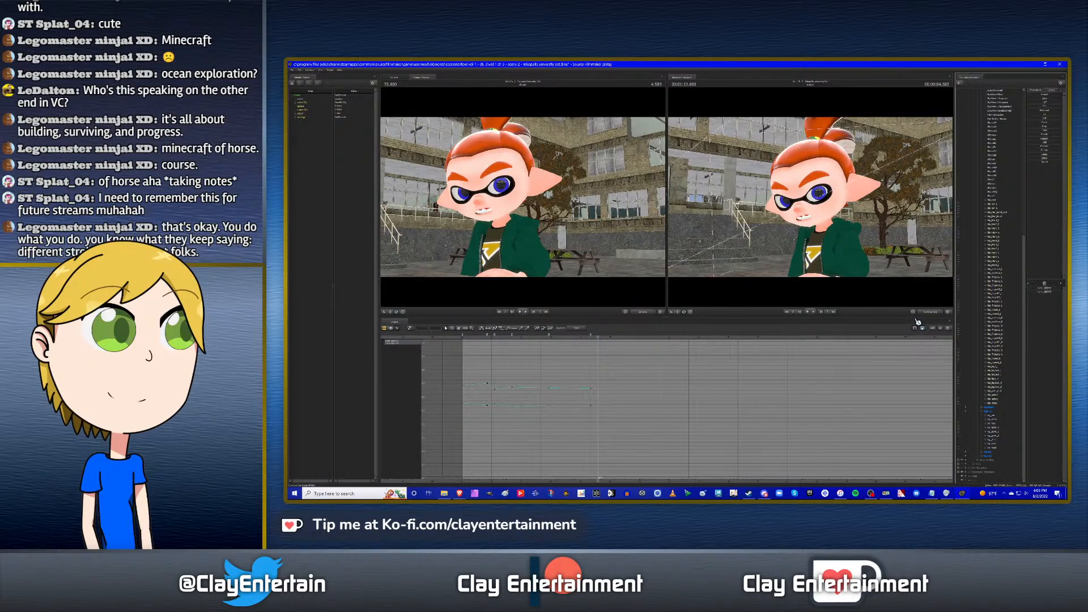
{"action": "left_click_drag", "start_coordinate": [837, 238], "coordinate": [865, 270]}
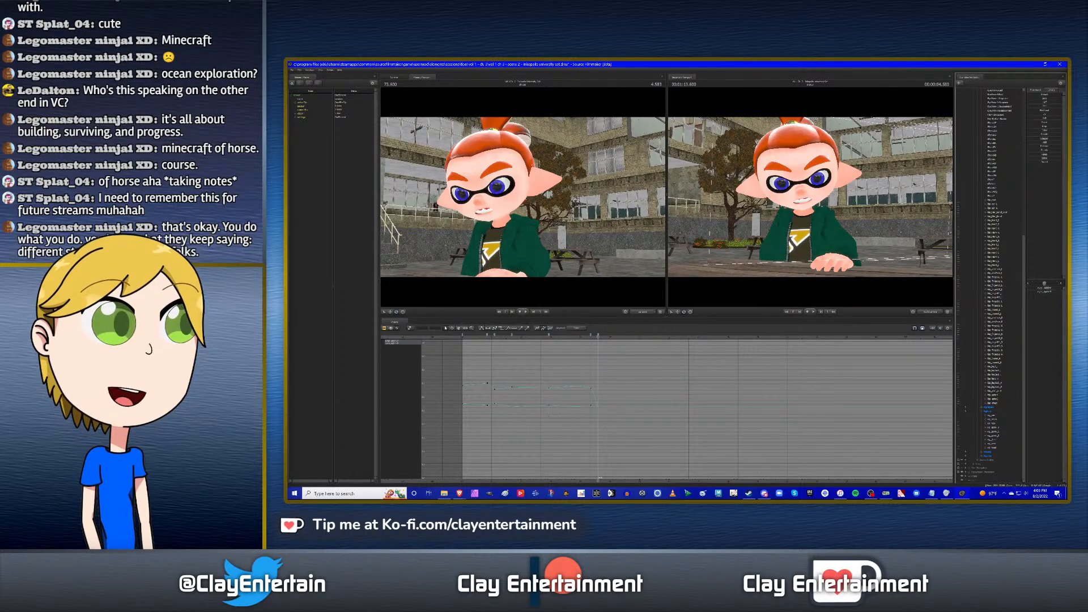
{"action": "left_click_drag", "start_coordinate": [1046, 292], "coordinate": [1051, 292]}
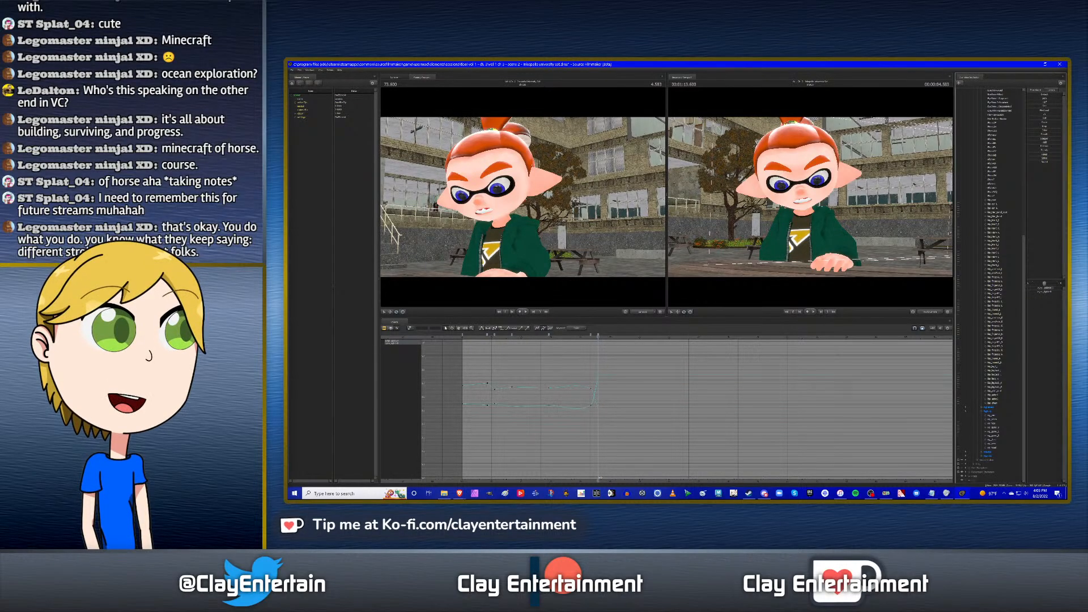
{"action": "left_click_drag", "start_coordinate": [1051, 291], "coordinate": [1049, 292]}
Box-select the eye-direction keys up to about 4.58 s and play back the section around the second blink.
{"action": "scroll", "coordinate": [626, 373], "scroll_direction": "down", "scroll_amount": 3}
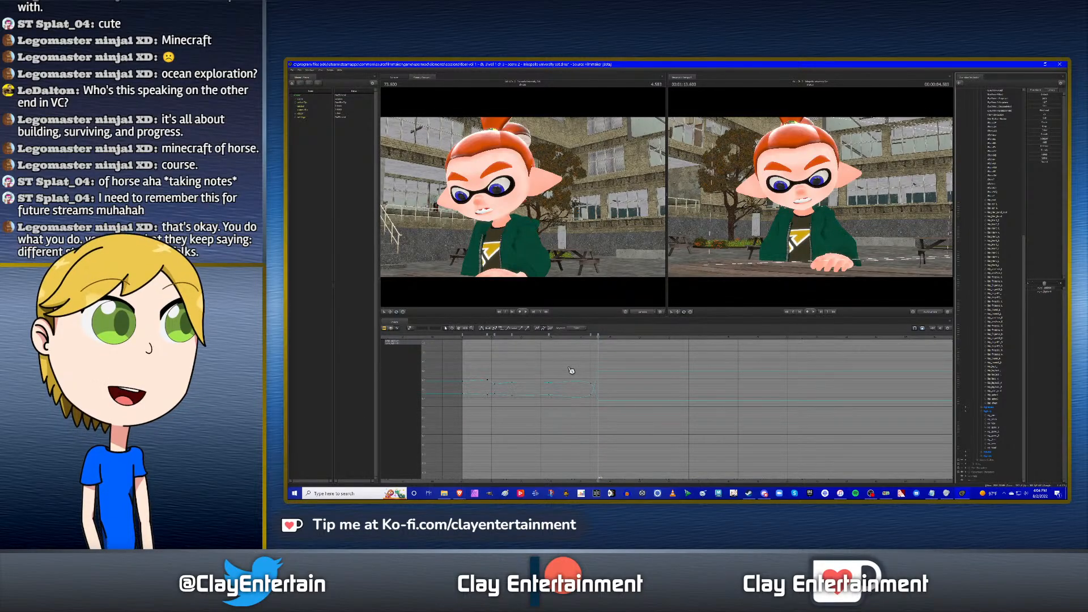
{"action": "left_click_drag", "start_coordinate": [440, 361], "coordinate": [618, 418]}
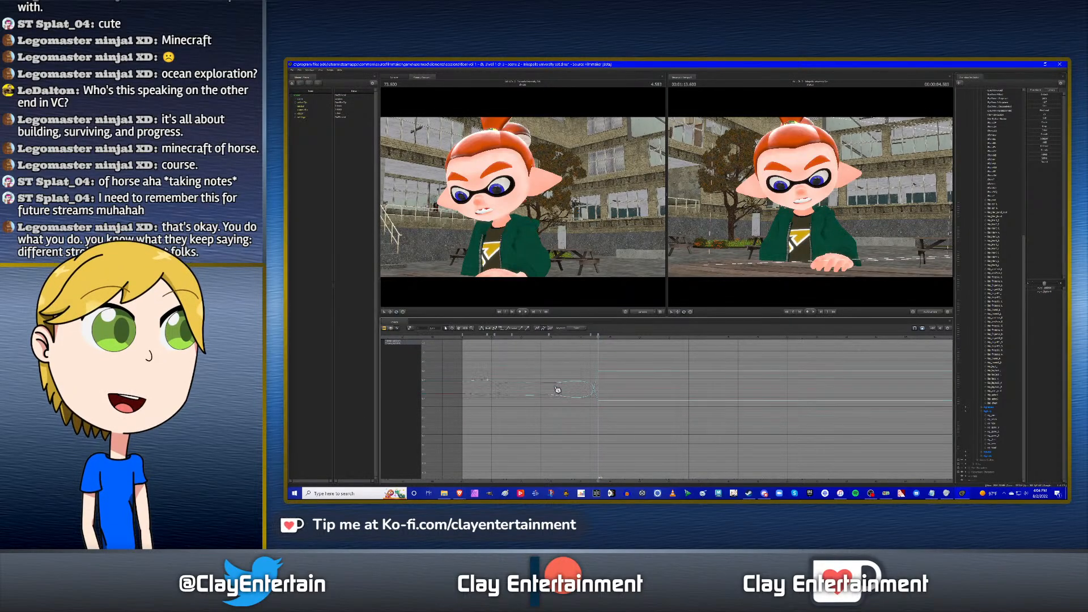
{"action": "left_click", "coordinate": [560, 353]}
{"action": "left_click", "coordinate": [581, 336]}
{"action": "key", "text": "space"}
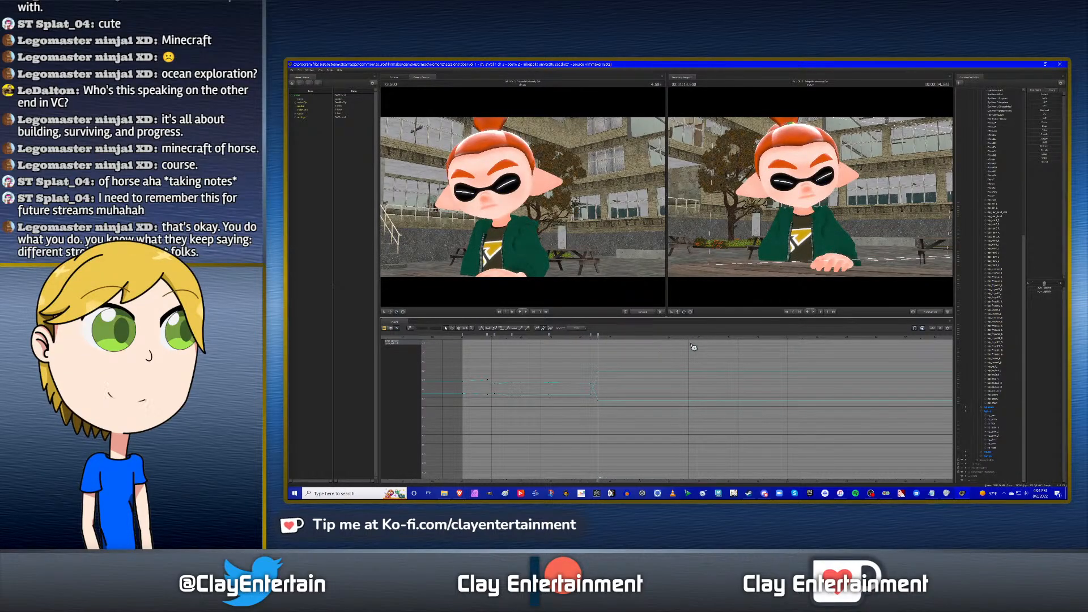
Select the eyelid controls and adjust the lids at about 4.5 s, where the second blink ends.
{"action": "scroll", "coordinate": [1000, 227], "scroll_direction": "up", "scroll_amount": 15}
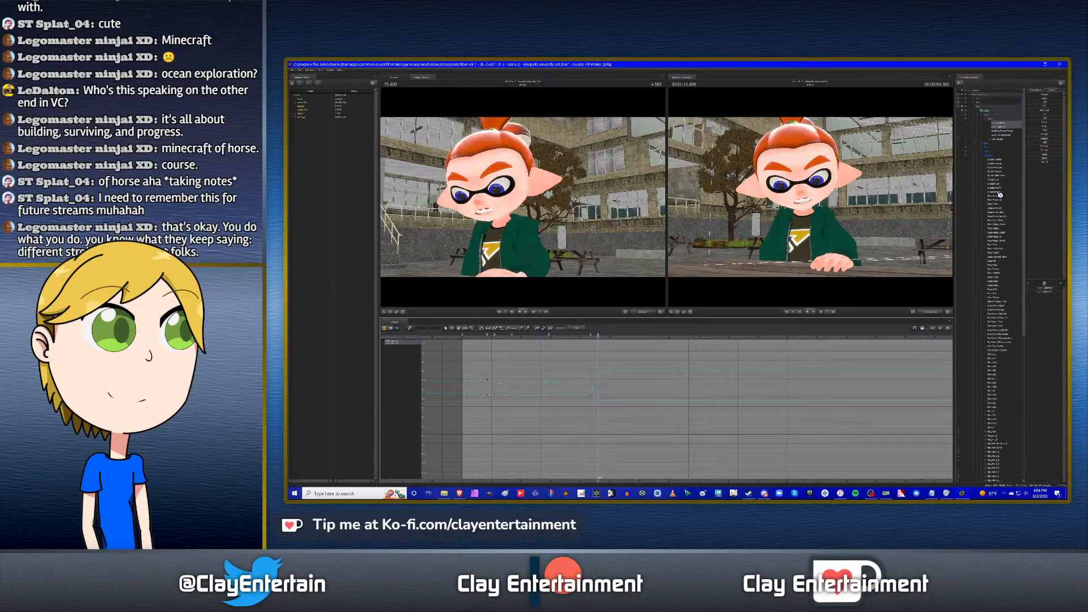
{"action": "left_click", "coordinate": [1000, 160]}
{"action": "left_click", "coordinate": [1001, 173], "text": "shift"}
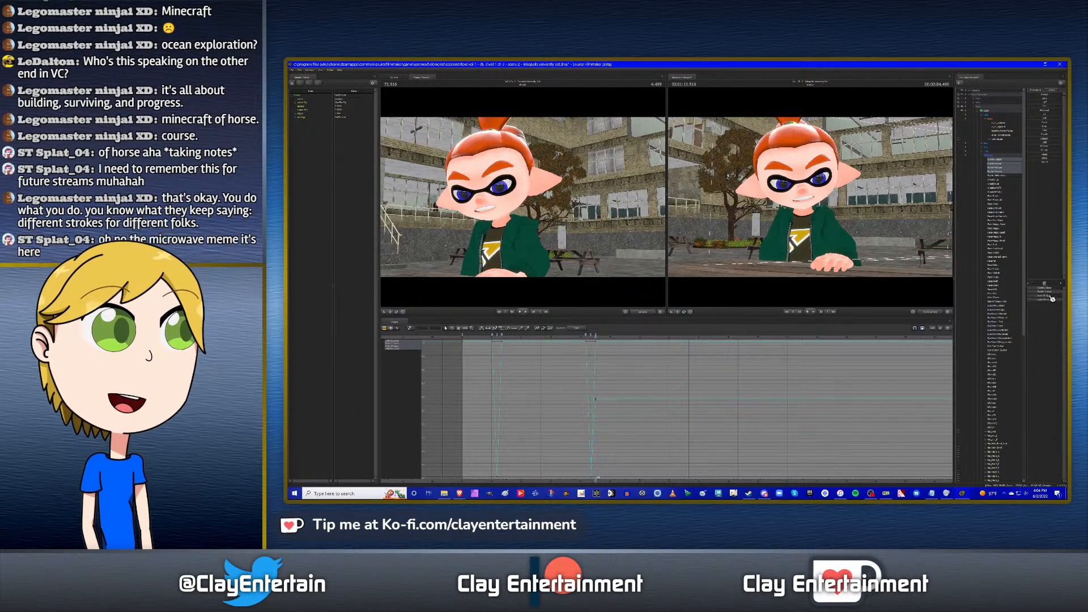
{"action": "scroll", "coordinate": [616, 385], "scroll_direction": "down", "scroll_amount": 2}
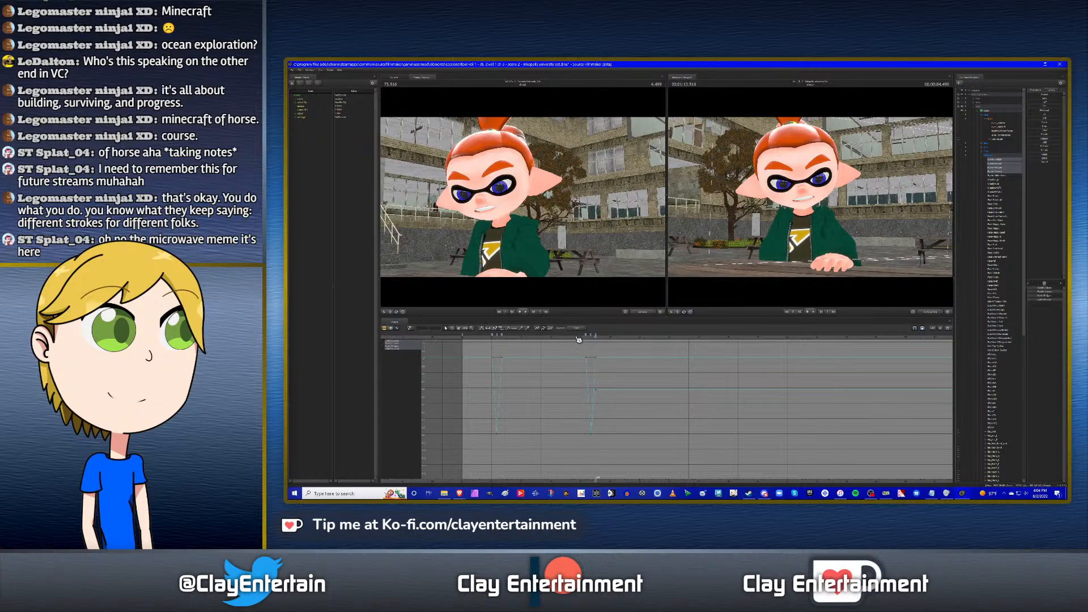
Play back the second blink and step through the eyelid keyframes to check the lid timing.
{"action": "left_click", "coordinate": [576, 337]}
{"action": "key", "text": "space"}
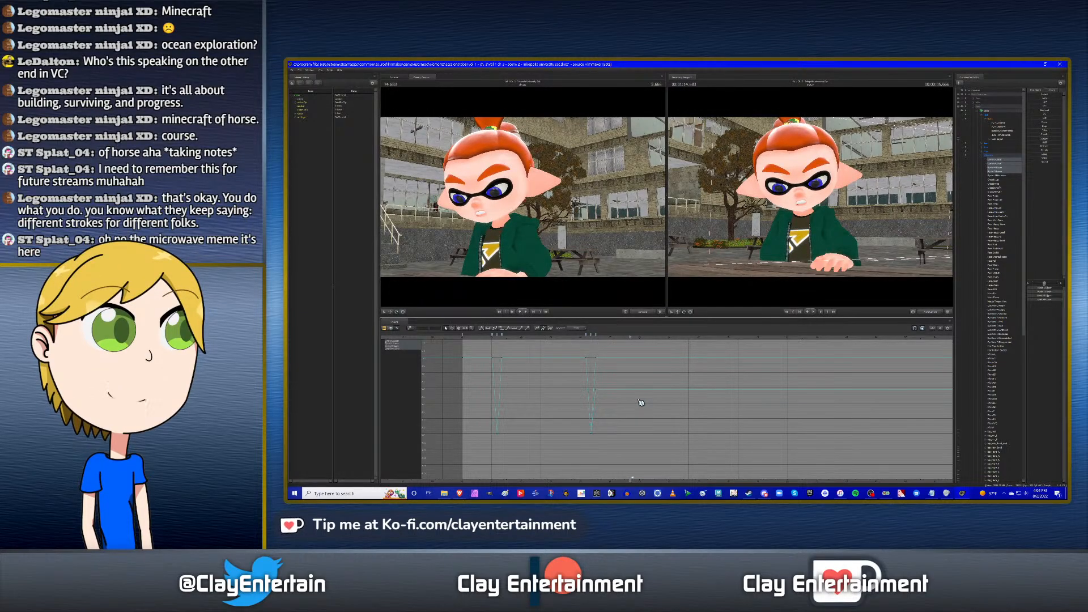
{"action": "key", "text": "space"}
{"action": "key", "text": "space"}
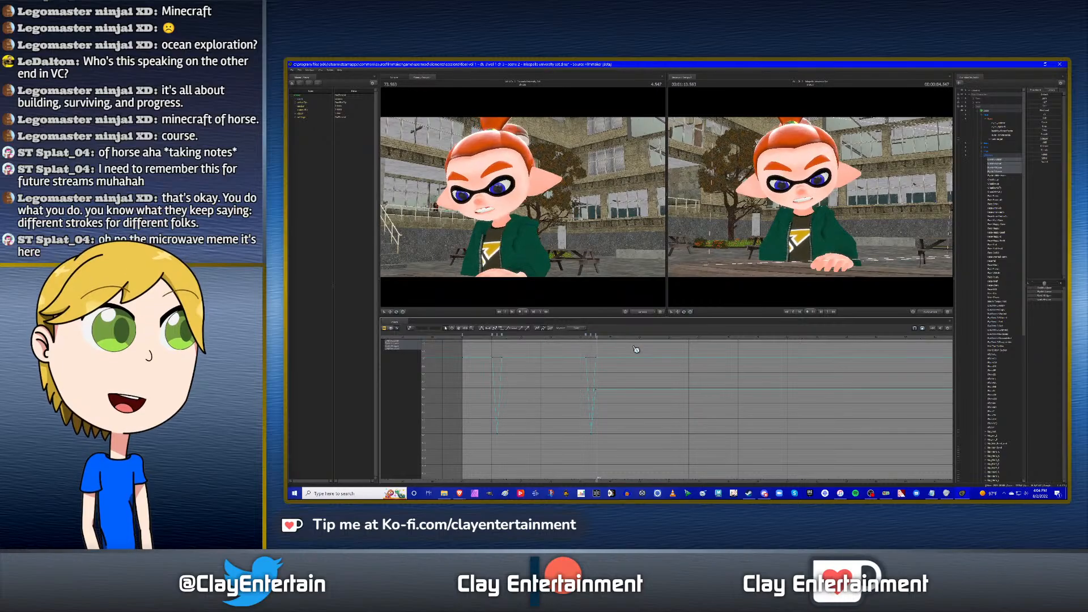
{"action": "key", "text": "Up"}
{"action": "key", "text": "Up"}
{"action": "key", "text": "Up"}
{"action": "key", "text": "Up"}
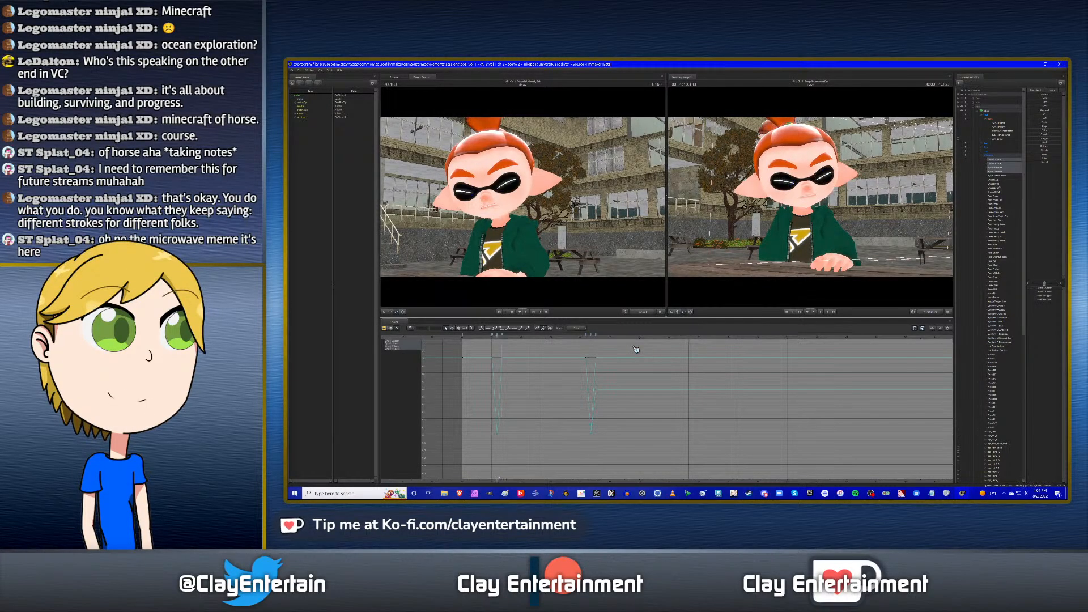
{"action": "key", "text": "Down"}
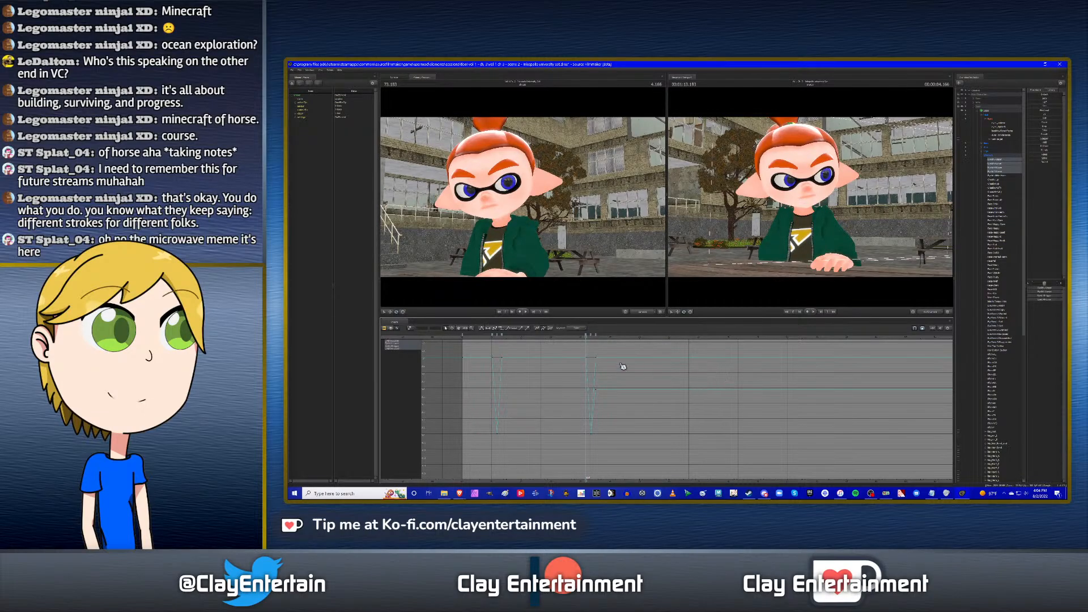
Scrub through the second blink and readjust the eyelids at their closing keyframe at about 4.5 s.
{"action": "left_click", "coordinate": [575, 341]}
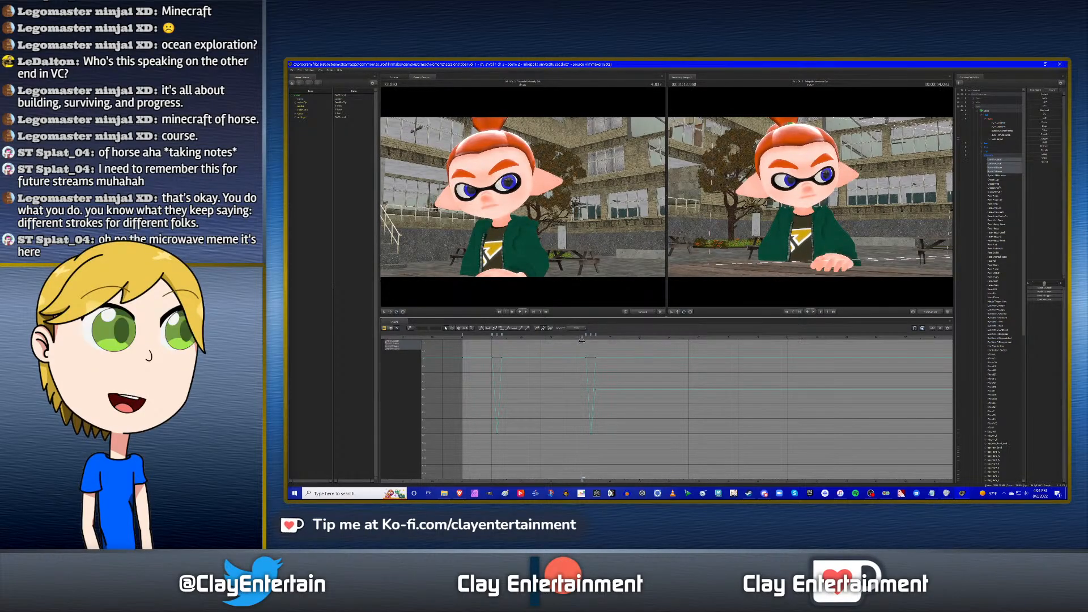
{"action": "left_click_drag", "start_coordinate": [585, 340], "coordinate": [654, 342]}
{"action": "key", "text": "Up"}
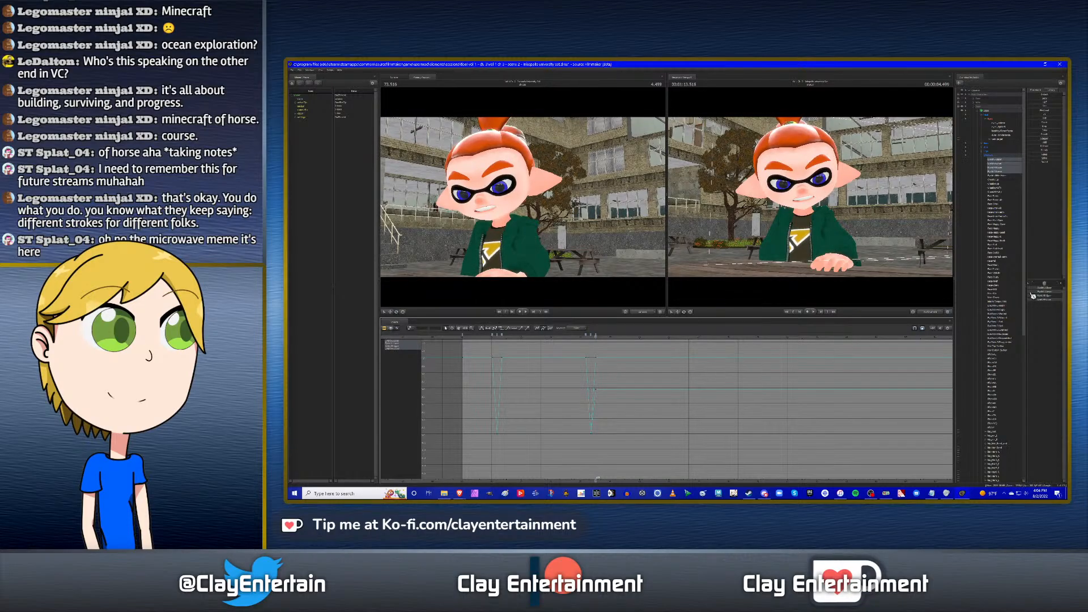
{"action": "mouse_move", "coordinate": [1049, 292]}
{"action": "left_mouse_down"}
{"action": "mouse_move", "coordinate": [1034, 292]}
{"action": "mouse_move", "coordinate": [1046, 295]}
{"action": "left_mouse_up"}
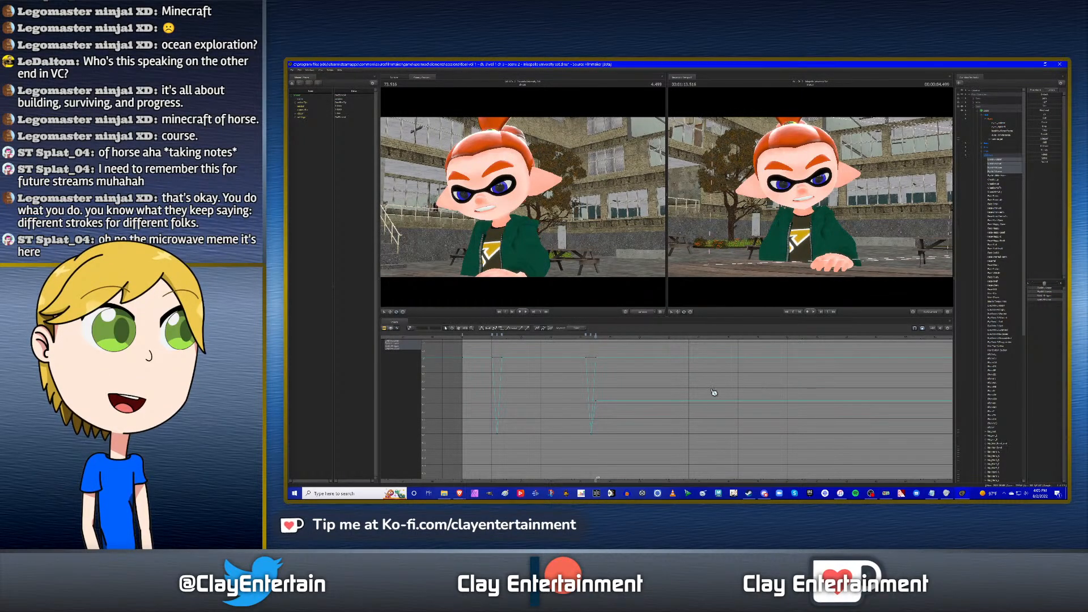
Select the lower block of facial controls and key them at the second blink's first eyelid keyframe, about 4.17 s.
{"action": "left_click", "coordinate": [1003, 308]}
{"action": "left_click", "coordinate": [1003, 346], "text": "shift"}
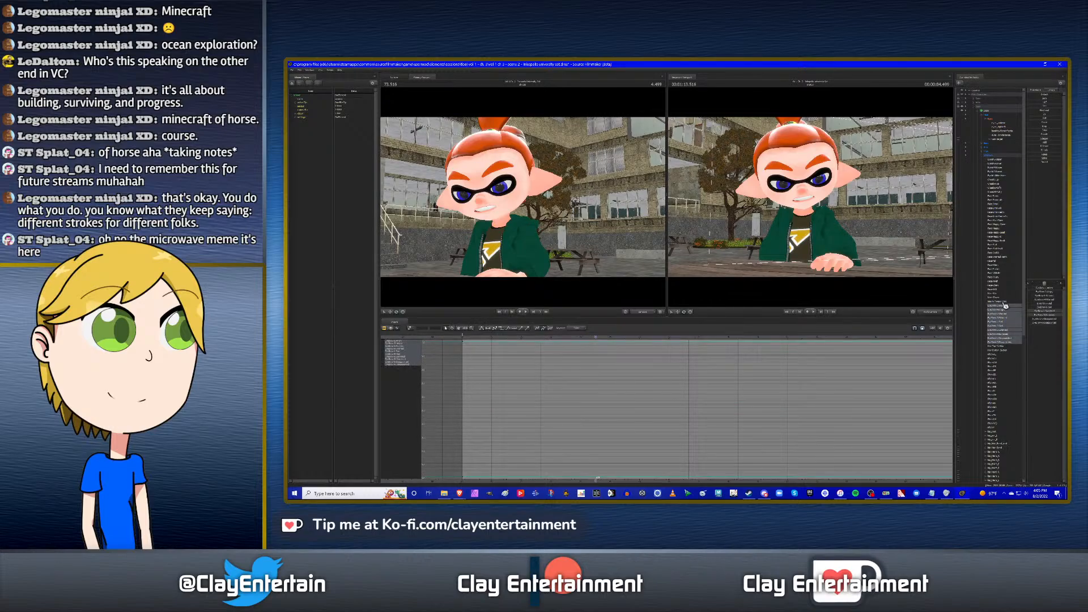
{"action": "key", "text": "Left"}
{"action": "key", "text": "Left"}
{"action": "key", "text": "Left"}
{"action": "key", "text": "Left"}
{"action": "key", "text": "Left"}
{"action": "key", "text": "Left"}
{"action": "key", "text": "Left"}
{"action": "key", "text": "Left"}
{"action": "left_click", "coordinate": [997, 161], "text": "ctrl"}
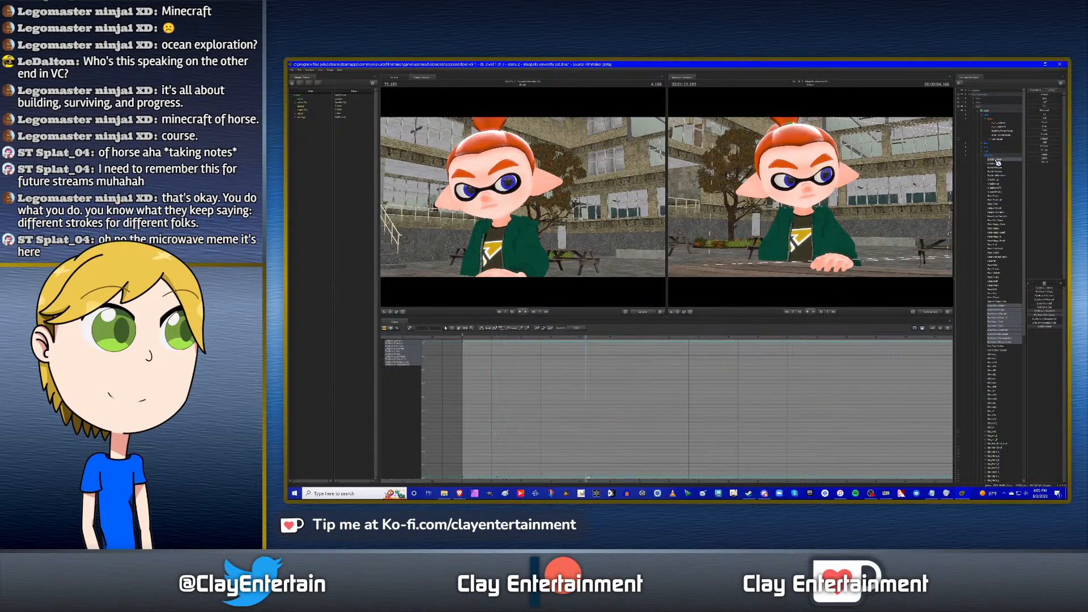
{"action": "left_click", "coordinate": [998, 161], "text": "ctrl"}
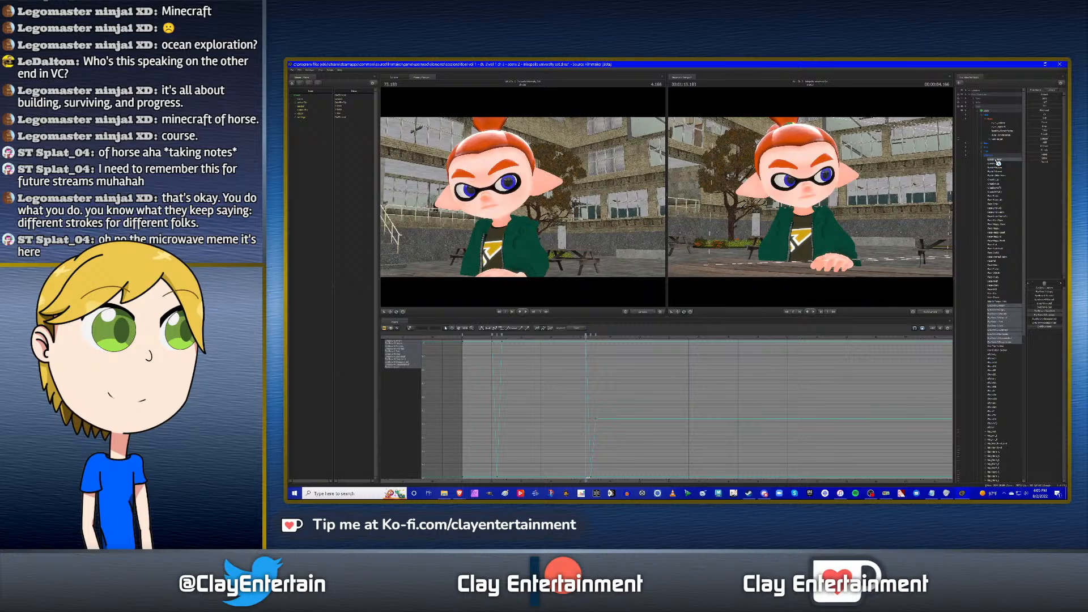
Advance to the second blink's final eyelid keyframe at about 4.5 s, keeping only the lower block of facial controls selected.
{"action": "key", "text": "Right"}
{"action": "key", "text": "Right"}
{"action": "key", "text": "Right"}
{"action": "key", "text": "Right"}
{"action": "key", "text": "Right"}
{"action": "key", "text": "Right"}
{"action": "key", "text": "Right"}
{"action": "key", "text": "Right"}
{"action": "left_click", "coordinate": [998, 161], "text": "ctrl"}
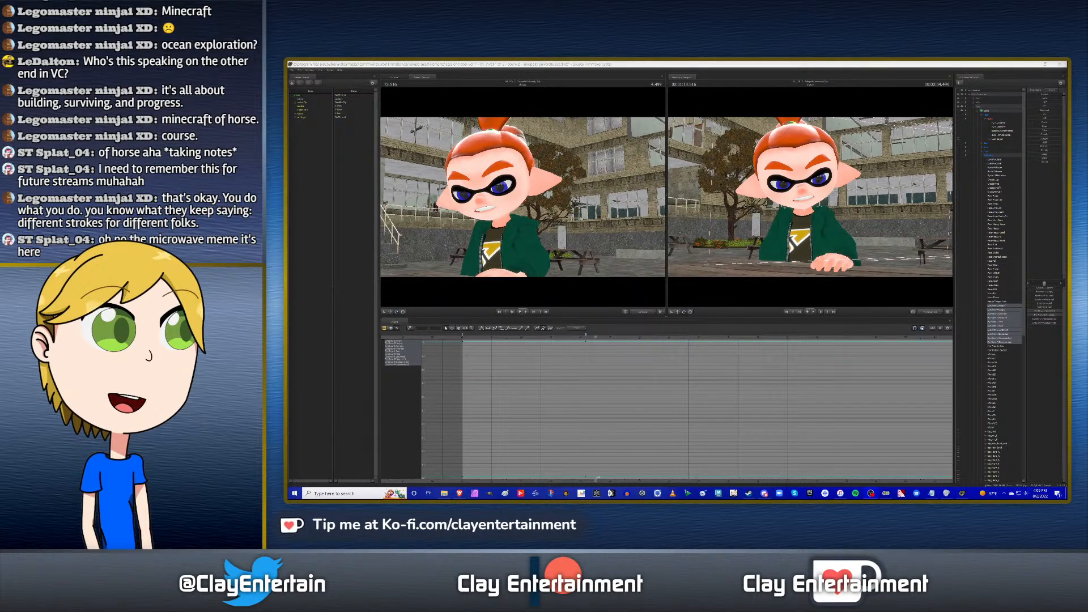
Focus the graph on the selected facial controls' curves between about 4.17 s and 4.5 s.
{"action": "left_click", "coordinate": [820, 64]}
{"action": "scroll", "coordinate": [618, 371], "scroll_direction": "down", "scroll_amount": 2}
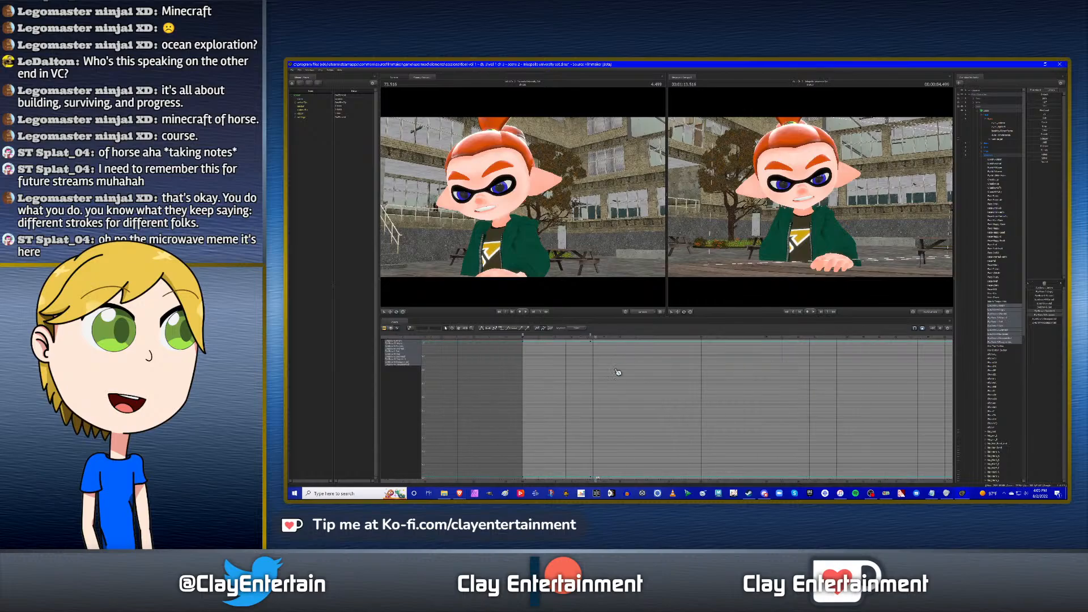
{"action": "scroll", "coordinate": [591, 393], "scroll_direction": "down", "scroll_amount": 2, "text": "ctrl"}
{"action": "scroll", "coordinate": [571, 385], "scroll_direction": "up", "scroll_amount": 3}
{"action": "scroll", "coordinate": [572, 385], "scroll_direction": "down", "scroll_amount": 1}
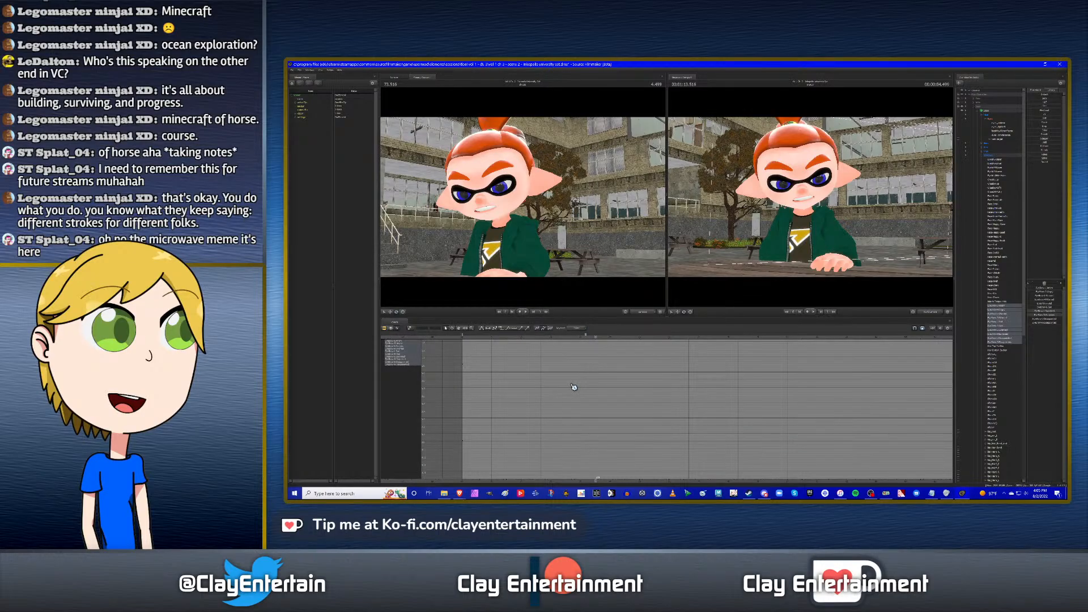
{"action": "left_click", "coordinate": [458, 330]}
{"action": "mouse_move", "coordinate": [602, 379]}
{"action": "left_mouse_down"}
{"action": "mouse_move", "coordinate": [700, 380]}
{"action": "mouse_move", "coordinate": [714, 396]}
{"action": "left_mouse_up"}
{"action": "scroll", "coordinate": [695, 383], "scroll_direction": "up", "scroll_amount": 5, "text": "ctrl"}
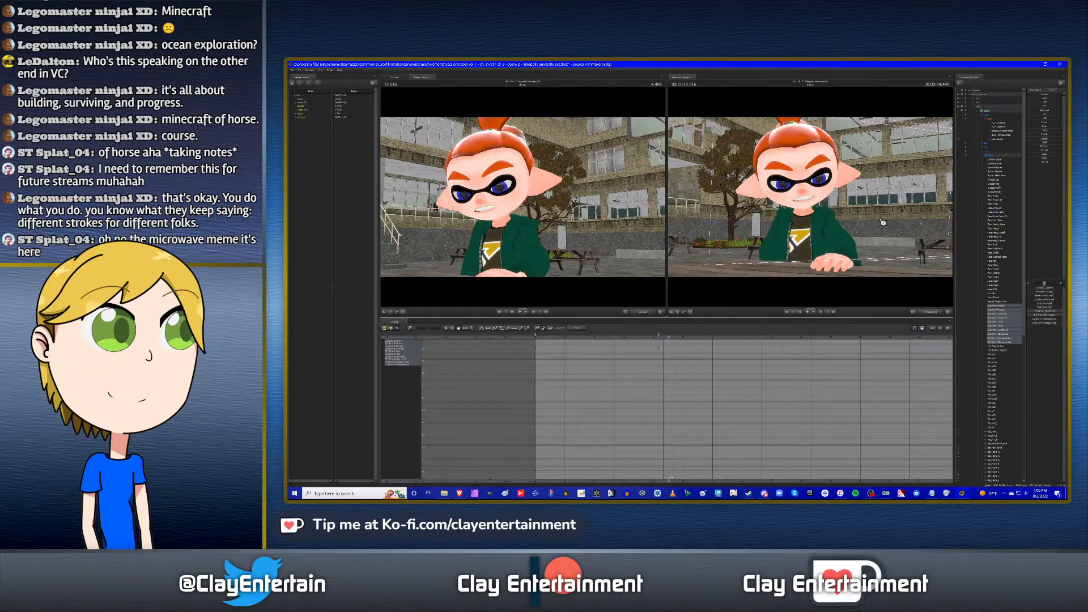
Move the work camera closer to the orange-haired character's face and adjust the selected facial controls with a preset slider.
{"action": "left_click_drag", "start_coordinate": [882, 222], "coordinate": [812, 200]}
{"action": "key", "text": "w"}
{"action": "key", "text": "d"}
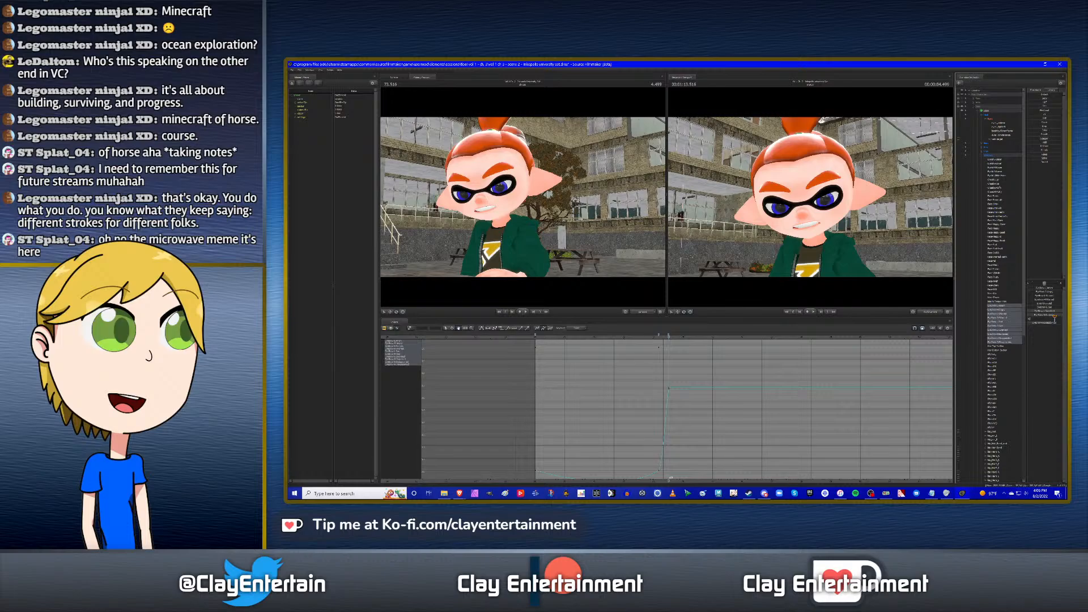
{"action": "left_click", "coordinate": [1053, 319]}
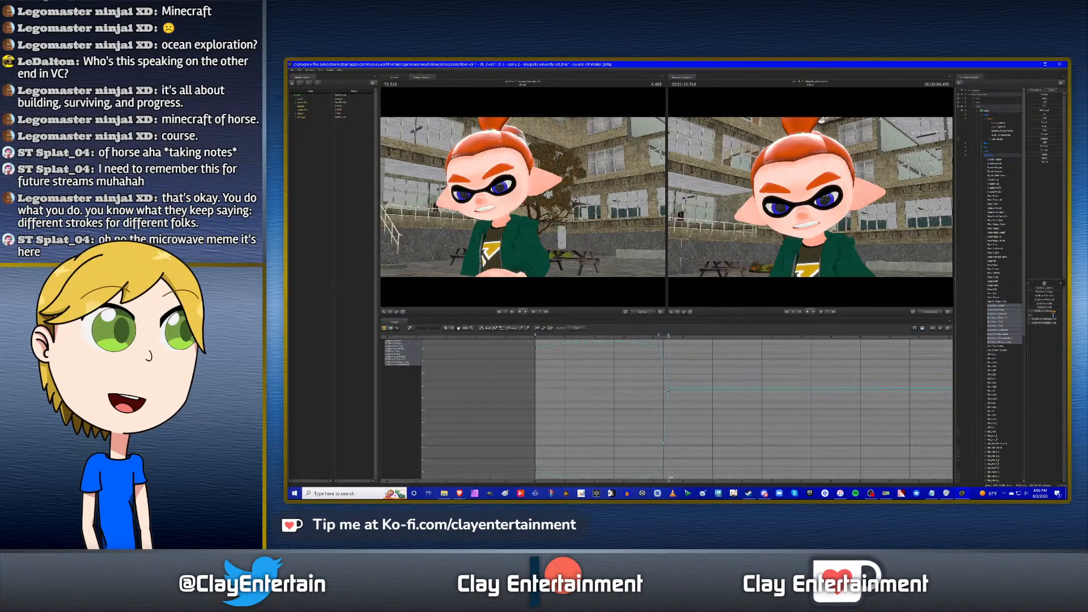
Select all the facial keyframes in the graph and straighten the curves between them.
{"action": "scroll", "coordinate": [711, 432], "scroll_direction": "down", "scroll_amount": 3}
{"action": "middle_click_drag", "start_coordinate": [507, 362], "coordinate": [487, 347]}
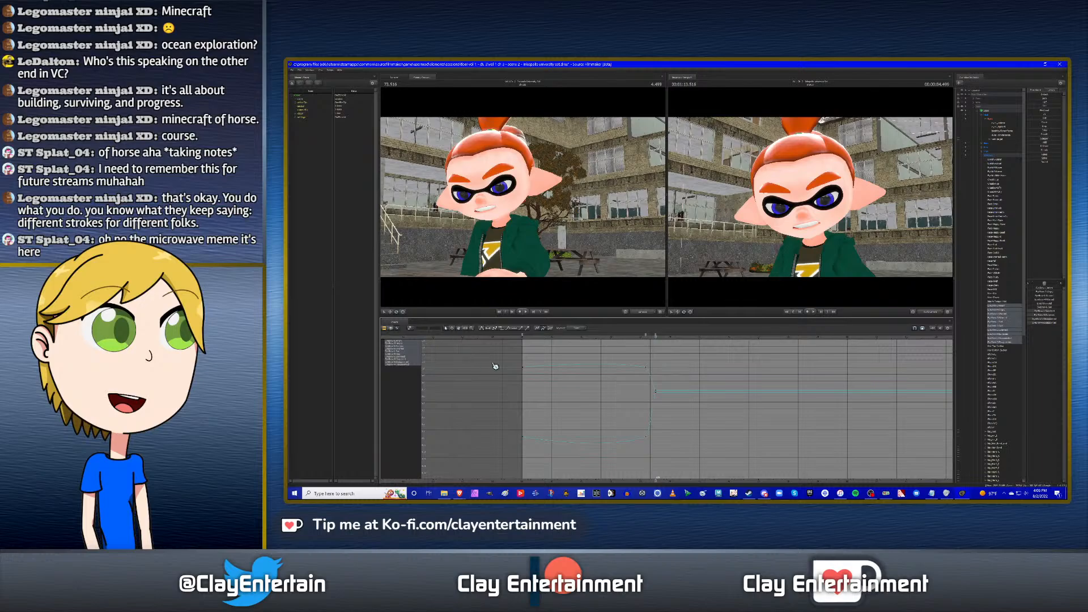
{"action": "left_click_drag", "start_coordinate": [492, 364], "coordinate": [767, 467]}
{"action": "left_click", "coordinate": [486, 328]}
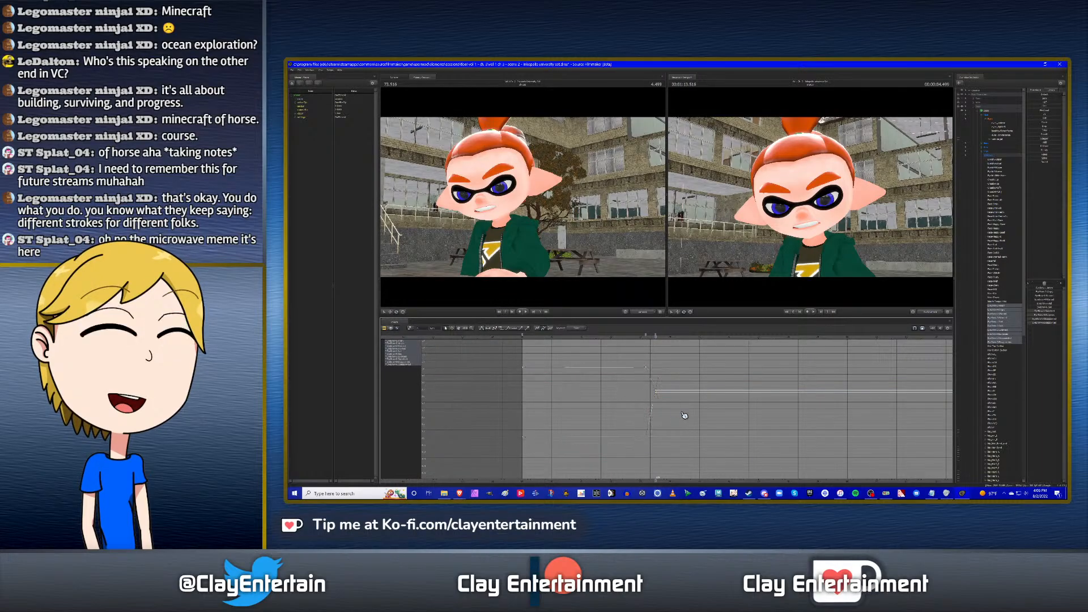
{"action": "left_click", "coordinate": [684, 415]}
{"action": "scroll", "coordinate": [699, 411], "scroll_direction": "up", "scroll_amount": 4}
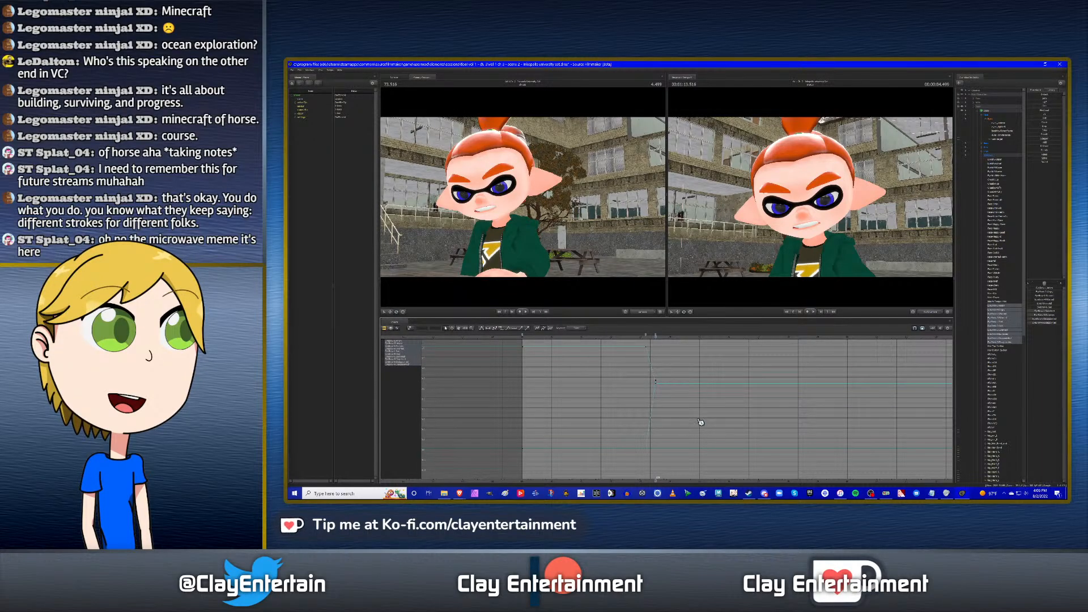
Play back the expression change around its keyframes to check the timing.
{"action": "left_click", "coordinate": [459, 328]}
{"action": "left_click_drag", "start_coordinate": [712, 364], "coordinate": [725, 385]}
{"action": "scroll", "coordinate": [724, 379], "scroll_direction": "up", "scroll_amount": 1}
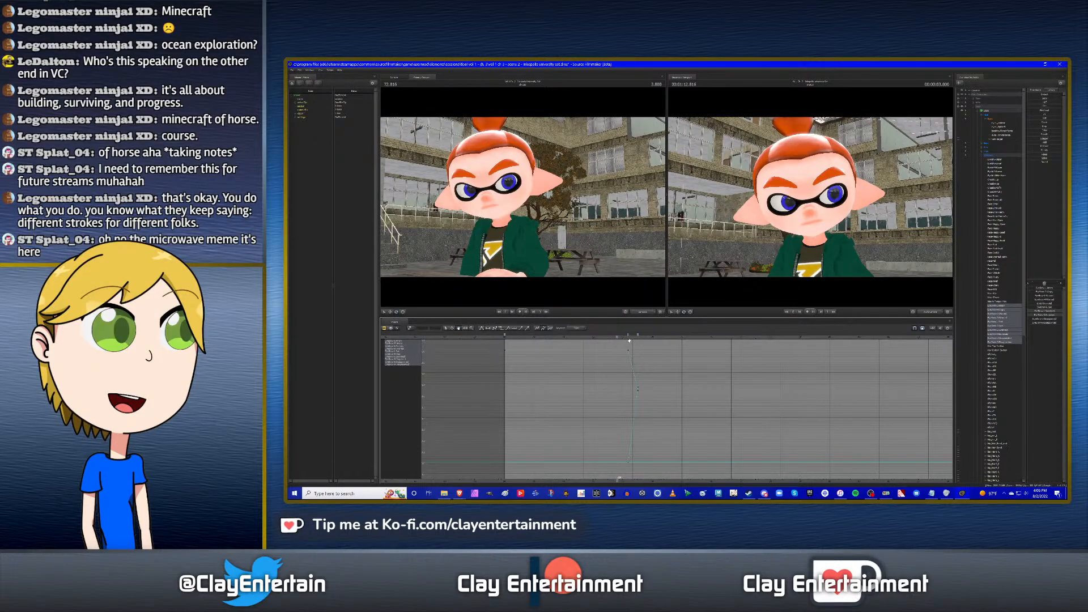
{"action": "key", "text": "space"}
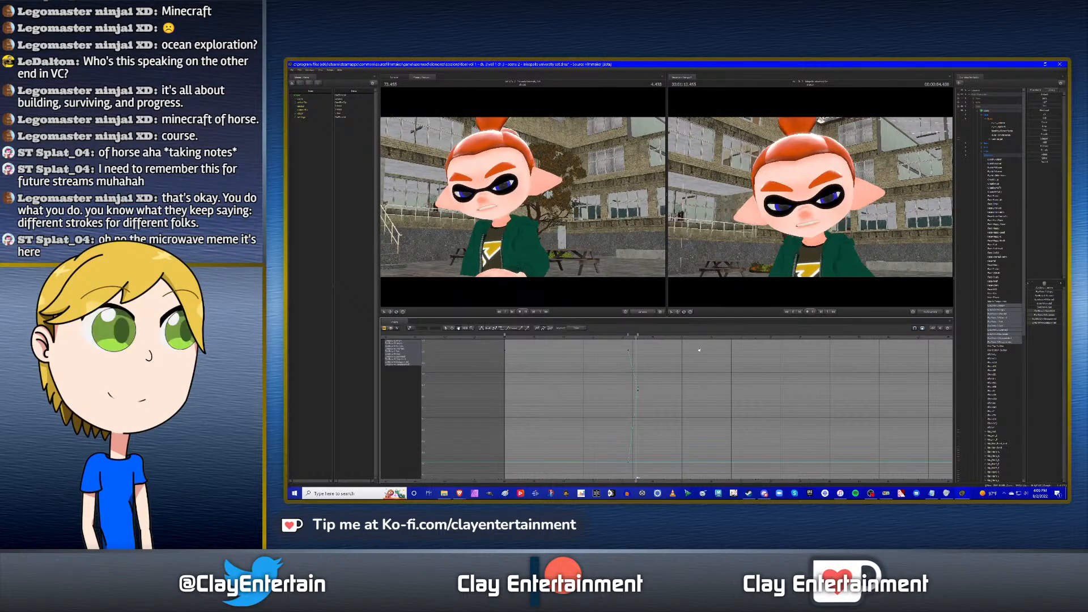
{"action": "key", "text": "space"}
Try to shorten the expression change by moving its later keyframes back to 4.333 s.
{"action": "left_click", "coordinate": [628, 339]}
{"action": "left_click_drag", "start_coordinate": [627, 338], "coordinate": [629, 339]}
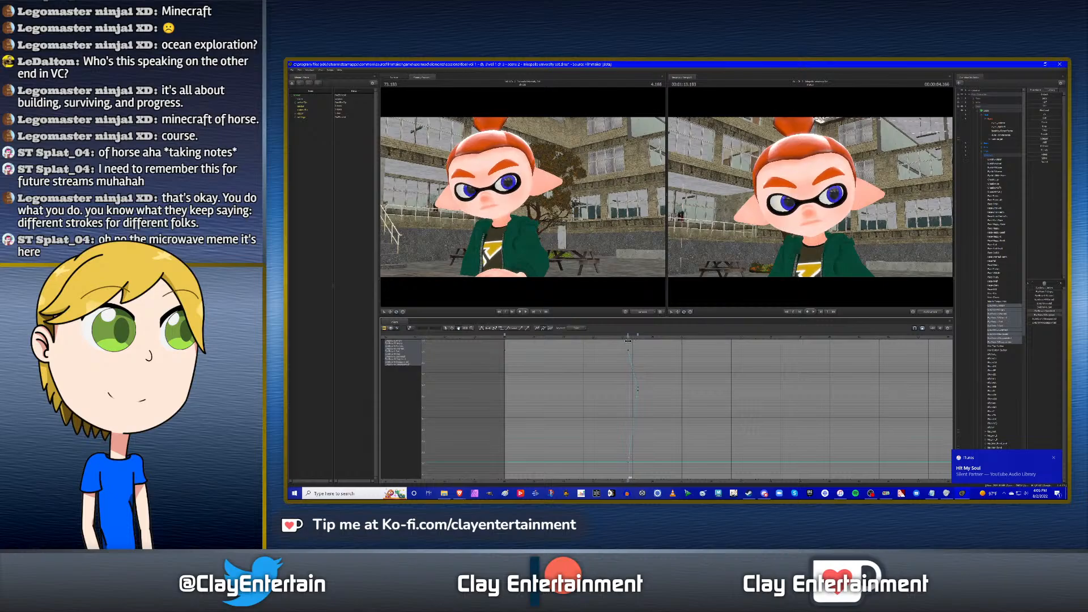
{"action": "scroll", "coordinate": [637, 345], "scroll_direction": "up", "scroll_amount": 4}
{"action": "scroll", "coordinate": [637, 345], "scroll_direction": "up", "scroll_amount": 2}
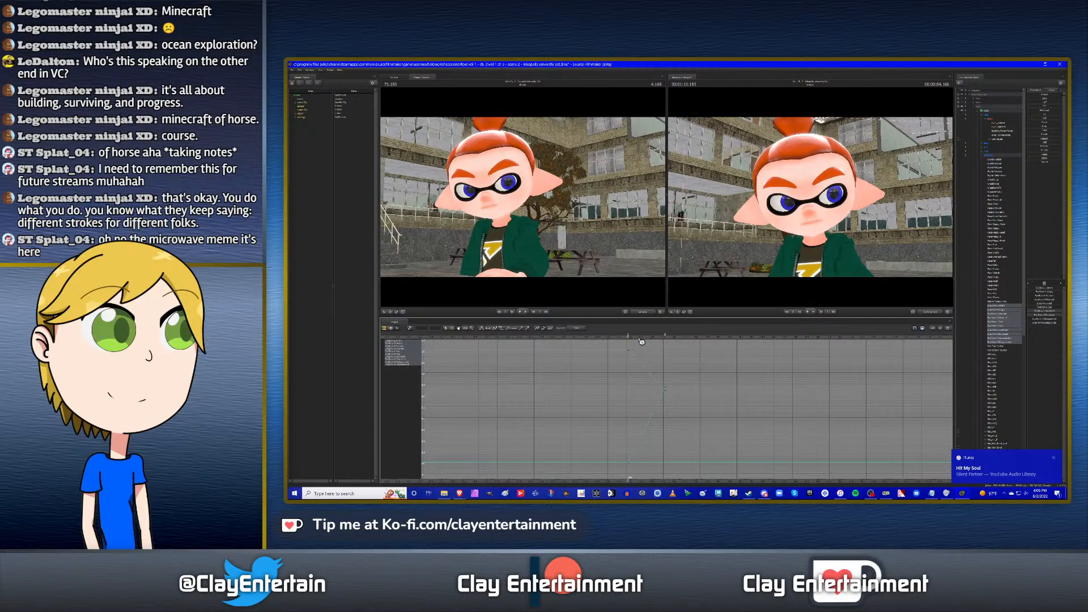
{"action": "left_click", "coordinate": [644, 337]}
{"action": "left_click_drag", "start_coordinate": [644, 337], "coordinate": [645, 337]}
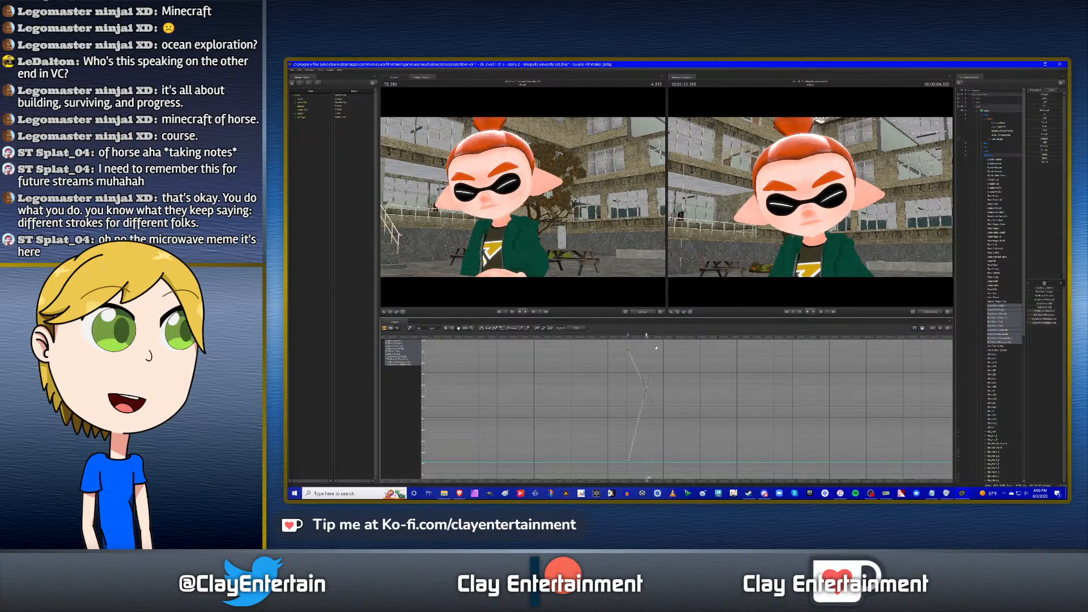
Clear the keyframe selection and play back the shortened expression change.
{"action": "scroll", "coordinate": [694, 367], "scroll_direction": "down", "scroll_amount": 2}
{"action": "left_click", "coordinate": [447, 329]}
{"action": "left_click", "coordinate": [594, 373]}
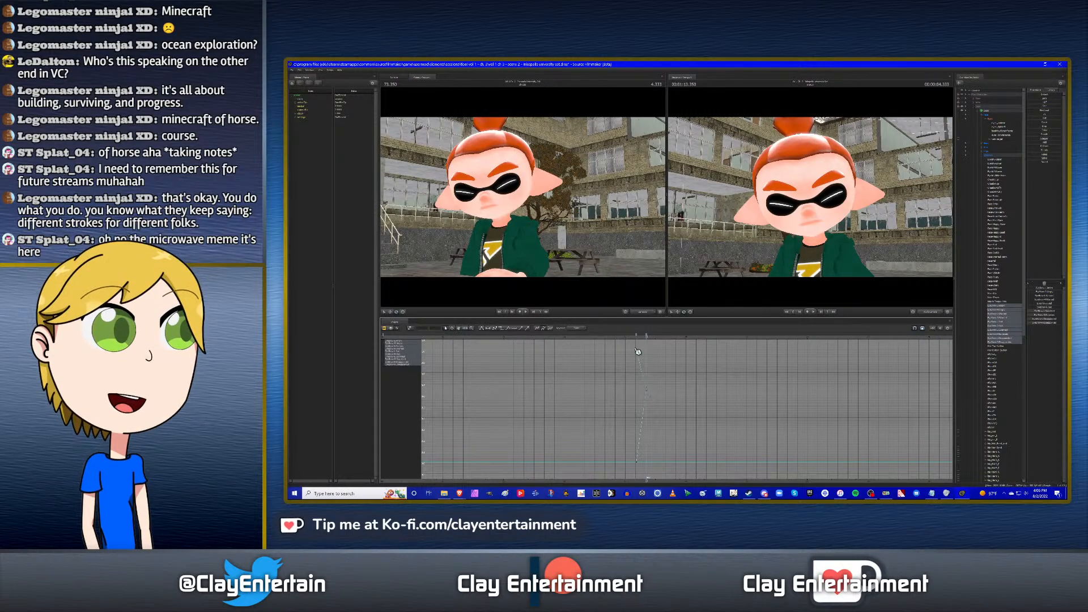
{"action": "key", "text": "Left"}
{"action": "key", "text": "Left"}
{"action": "key", "text": "space"}
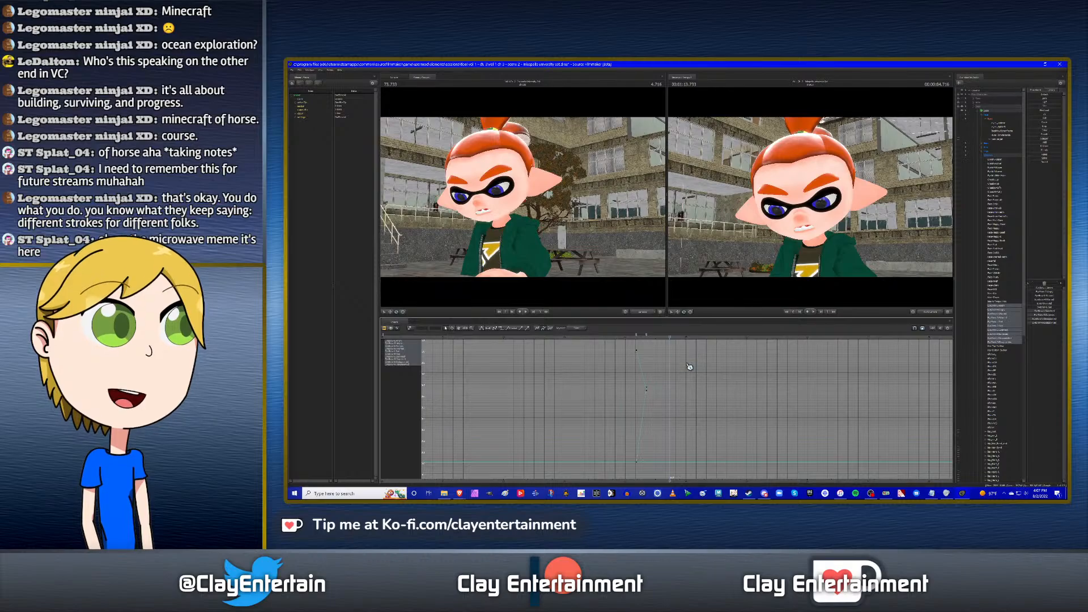
{"action": "key", "text": "Down"}
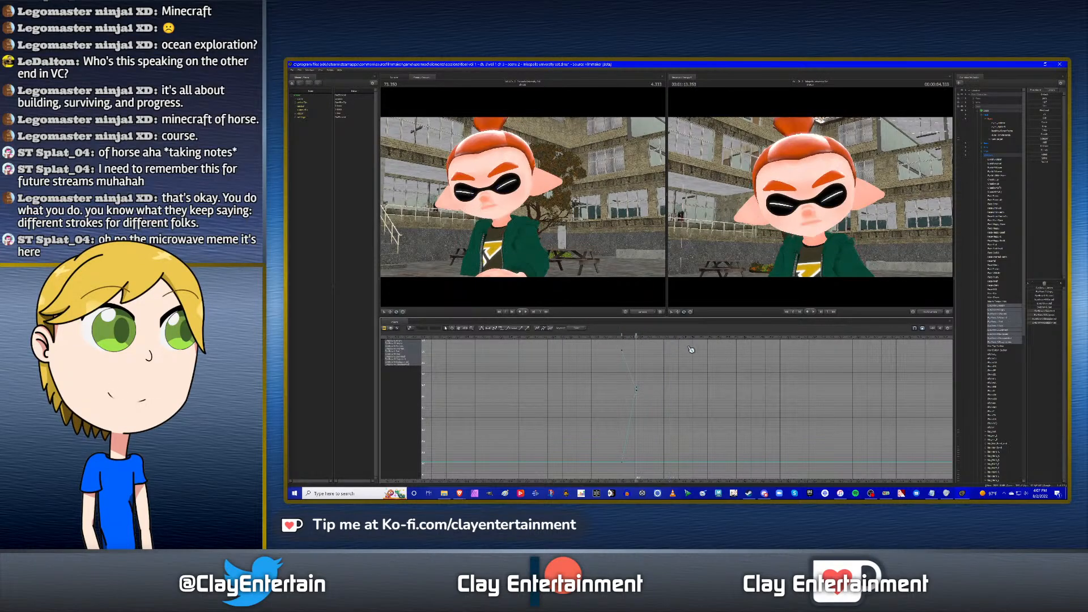
Undo the last keyframe move and shift the earlier facial keyframes forward to 4.333 s.
{"action": "key", "text": "ctrl+z"}
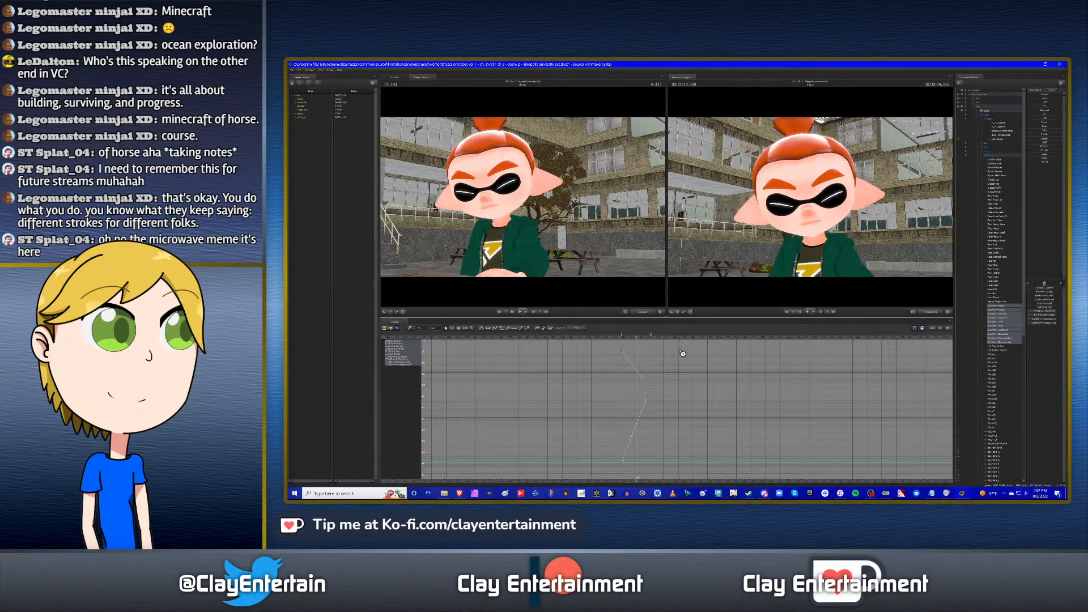
{"action": "left_click_drag", "start_coordinate": [622, 335], "coordinate": [636, 335]}
{"action": "left_click", "coordinate": [609, 344]}
Replay the retimed expression change several times from before its keyframes and inspect its curves.
{"action": "key", "text": "space"}
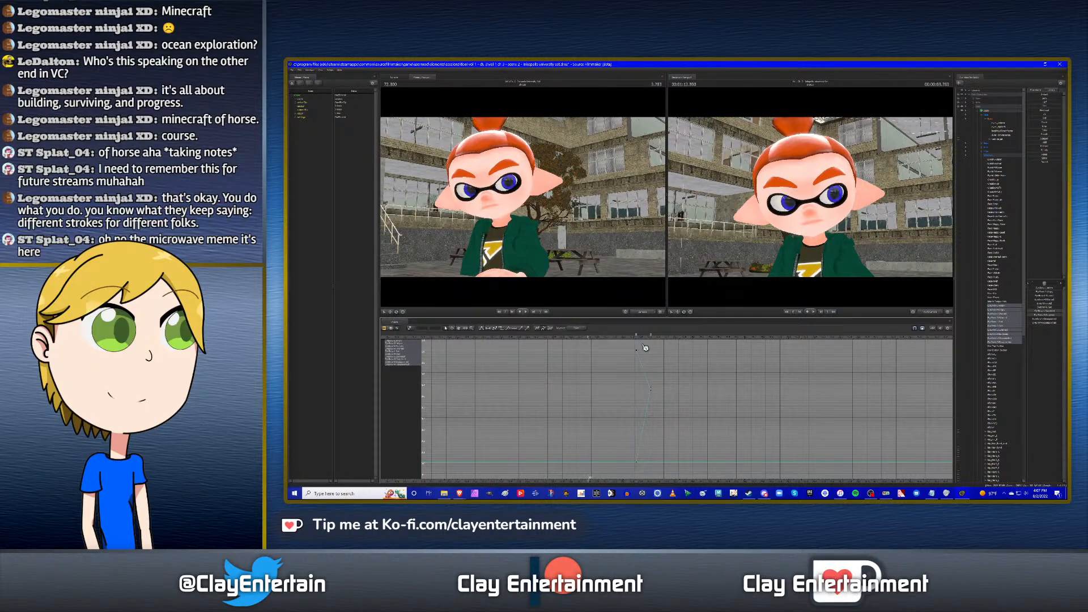
{"action": "scroll", "coordinate": [743, 369], "scroll_direction": "down", "scroll_amount": 1}
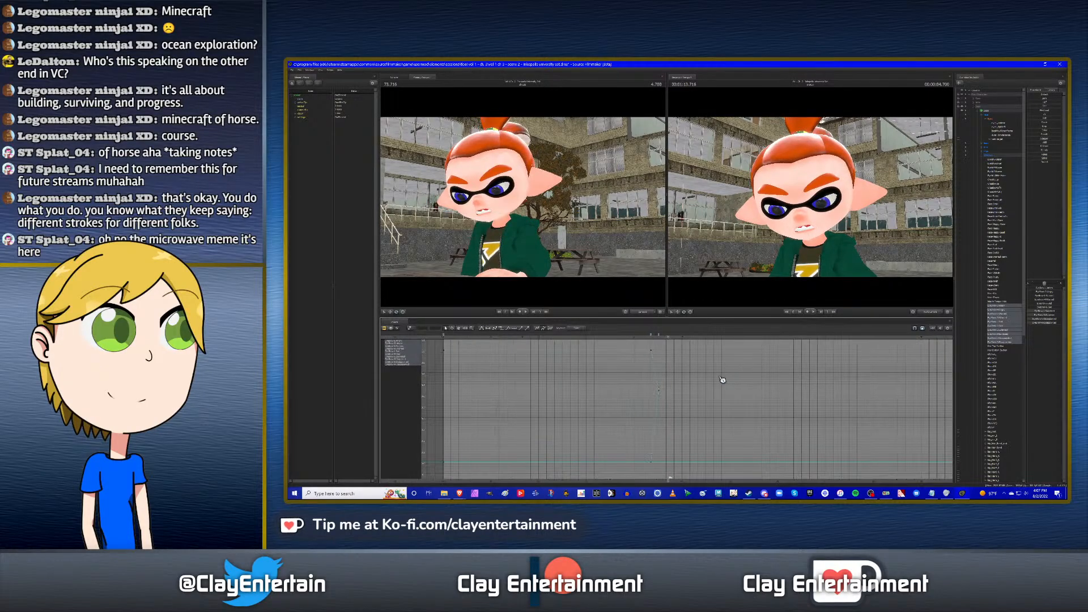
{"action": "scroll", "coordinate": [746, 367], "scroll_direction": "down", "scroll_amount": 1}
{"action": "left_click", "coordinate": [625, 338]}
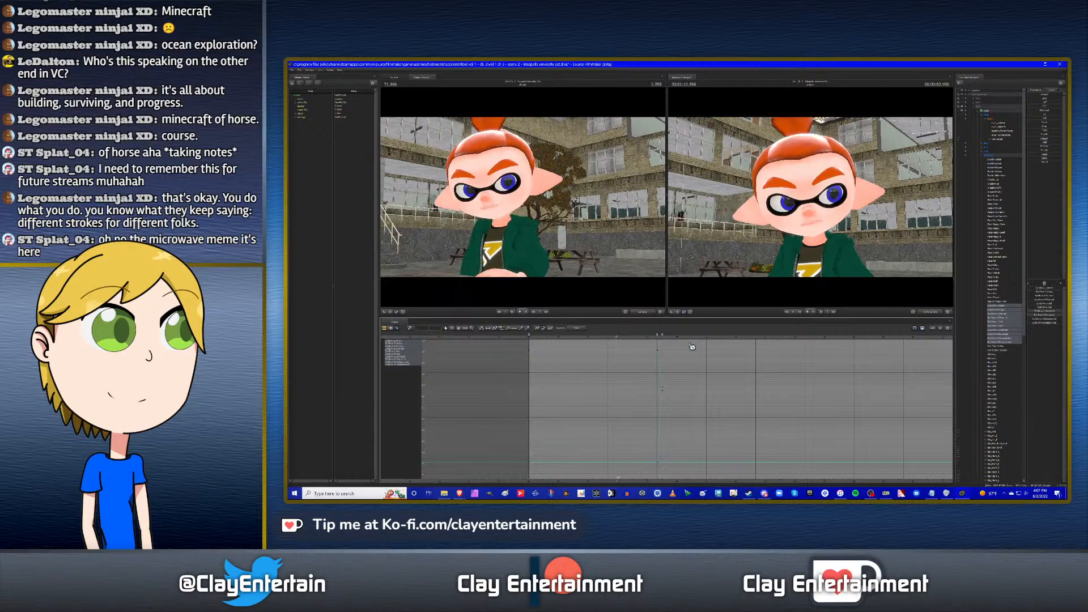
{"action": "key", "text": "space"}
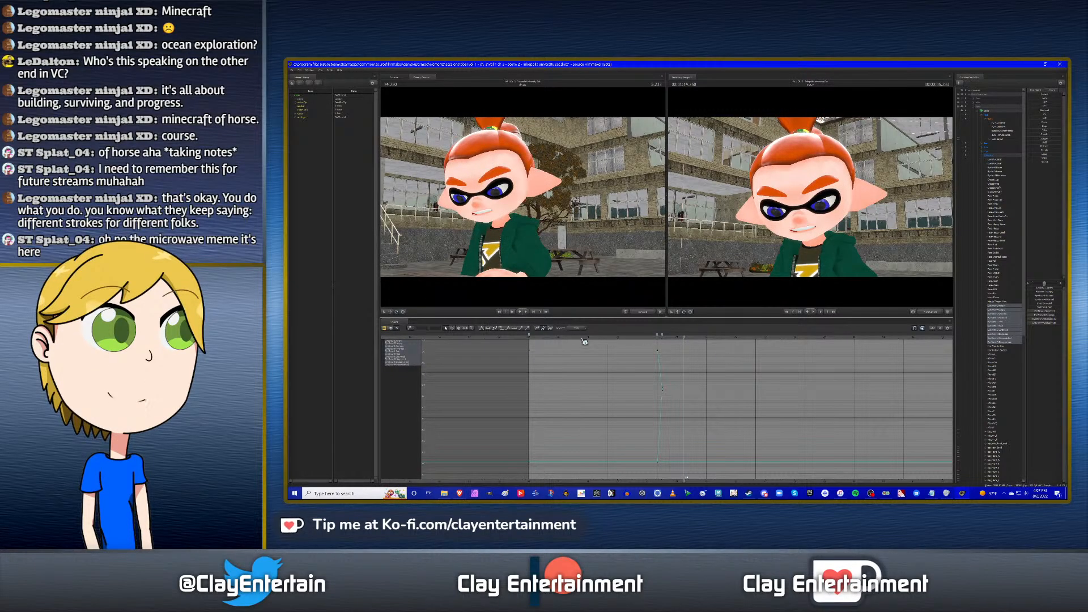
{"action": "left_click", "coordinate": [462, 330]}
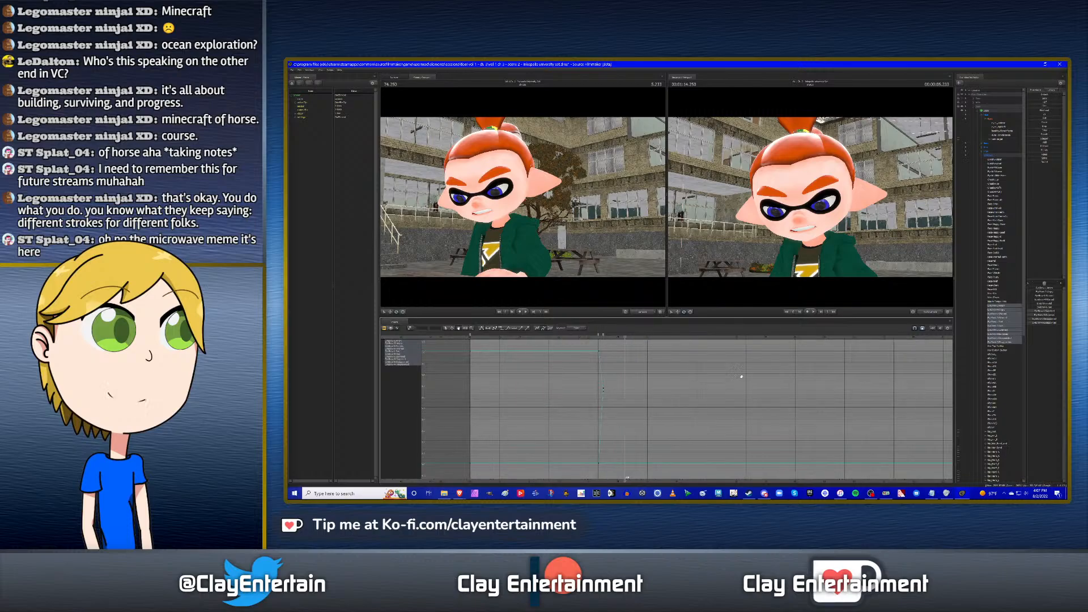
{"action": "left_click_drag", "start_coordinate": [763, 374], "coordinate": [766, 374]}
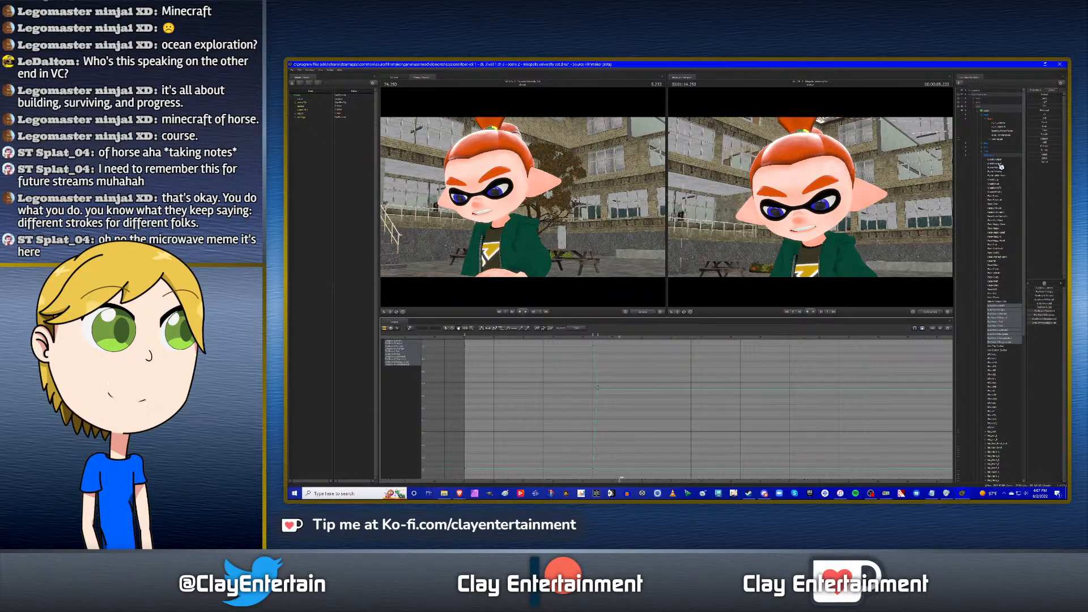
{"action": "left_click_drag", "start_coordinate": [681, 372], "coordinate": [654, 373]}
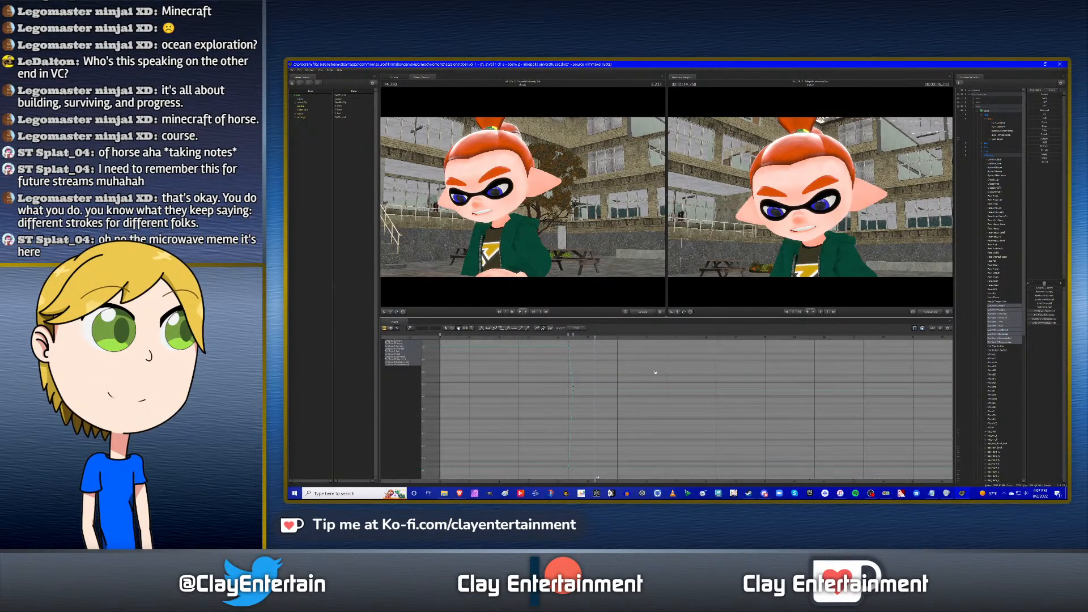
{"action": "left_click_drag", "start_coordinate": [564, 342], "coordinate": [564, 341]}
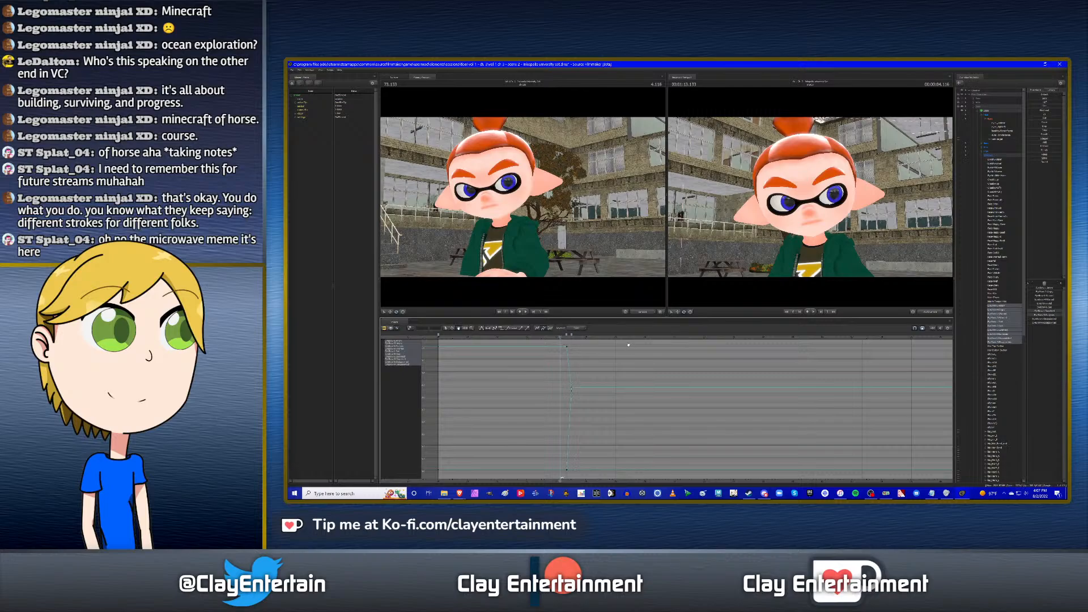
{"action": "key", "text": "space"}
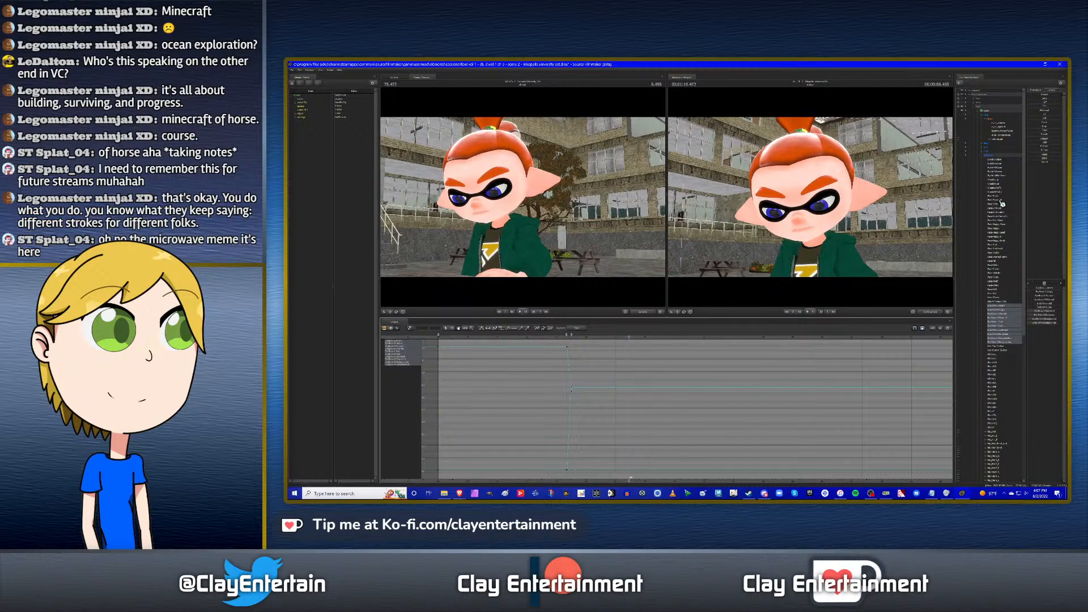
Collapse the character's expanded control groups in the animation set list.
{"action": "left_click", "coordinate": [985, 127]}
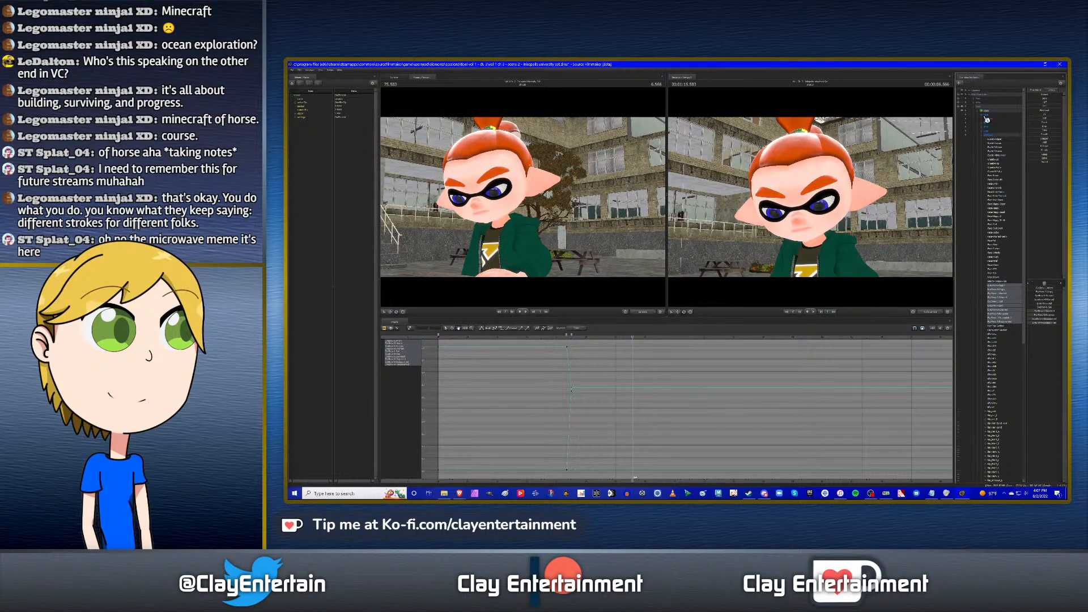
{"action": "left_click", "coordinate": [987, 134]}
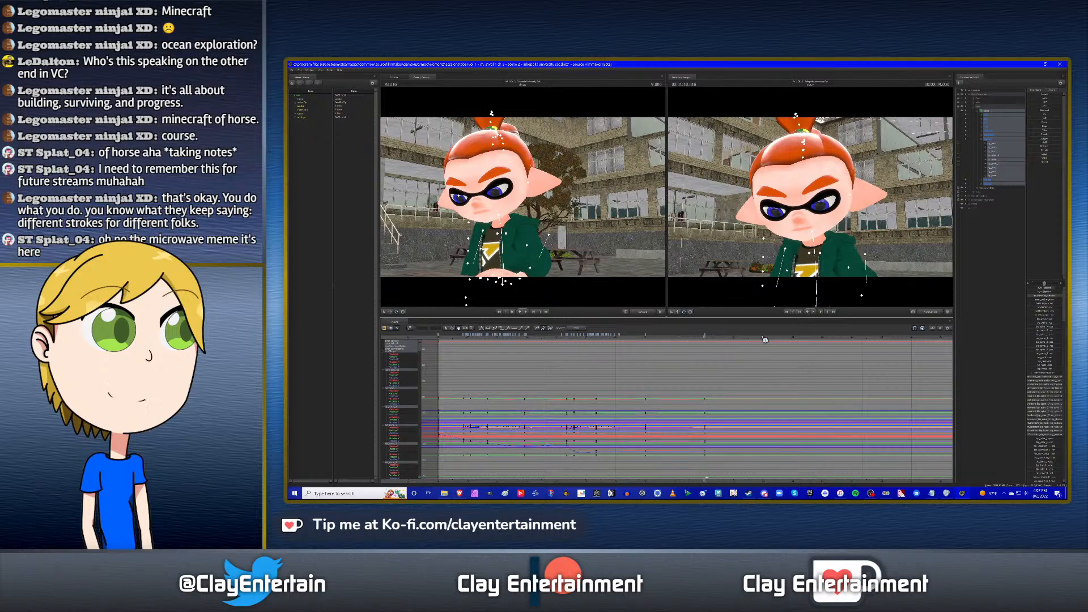
{"action": "left_click", "coordinate": [984, 140]}
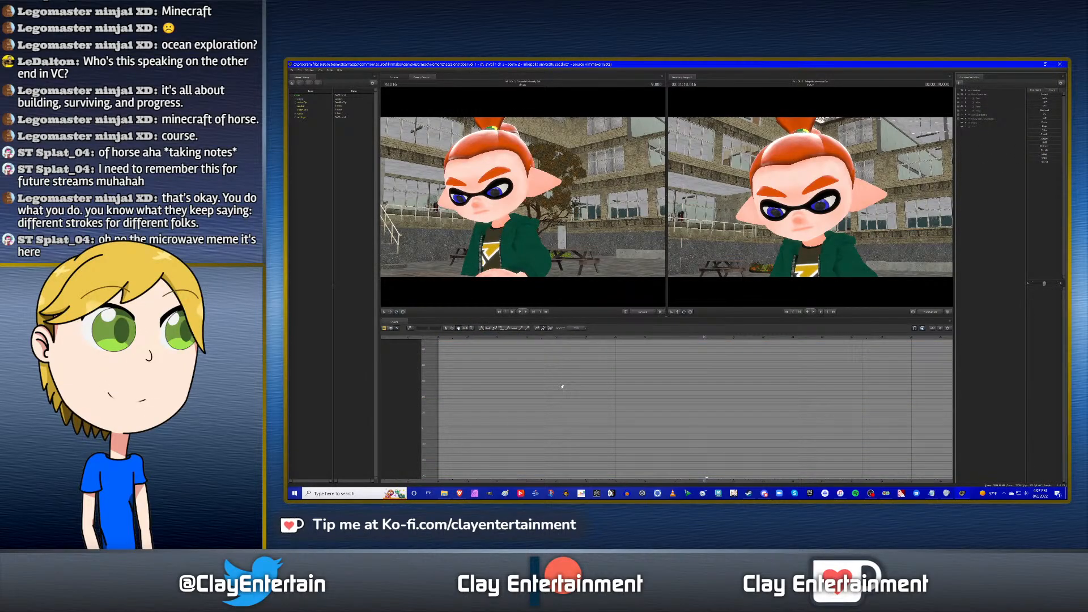
Split the current shot at the playhead in the clip editor and return to the start of its first half.
{"action": "left_click", "coordinate": [386, 328]}
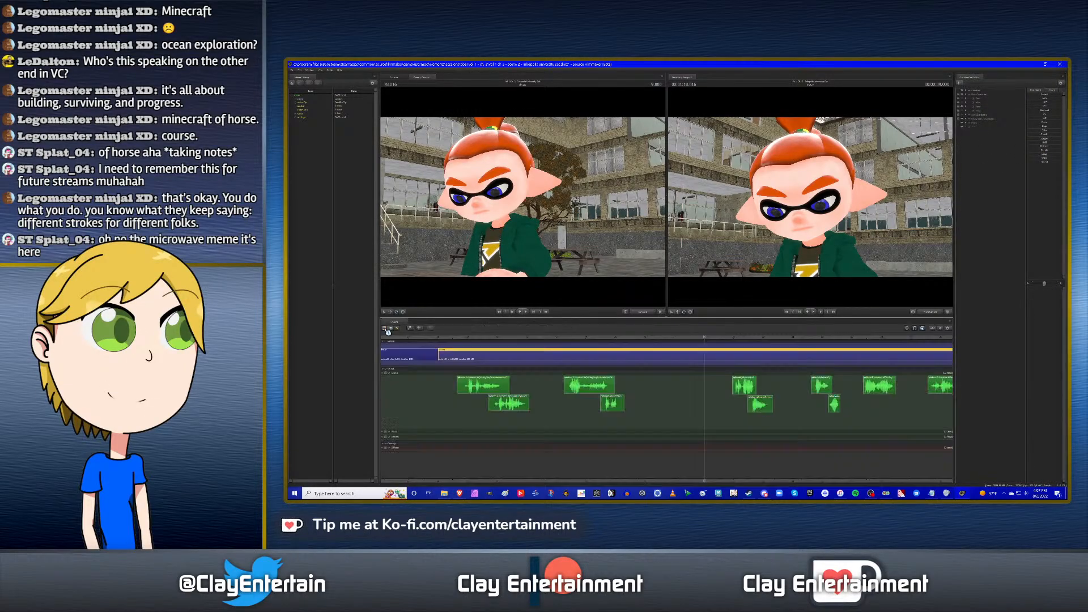
{"action": "left_click", "coordinate": [707, 357]}
{"action": "left_click", "coordinate": [664, 357]}
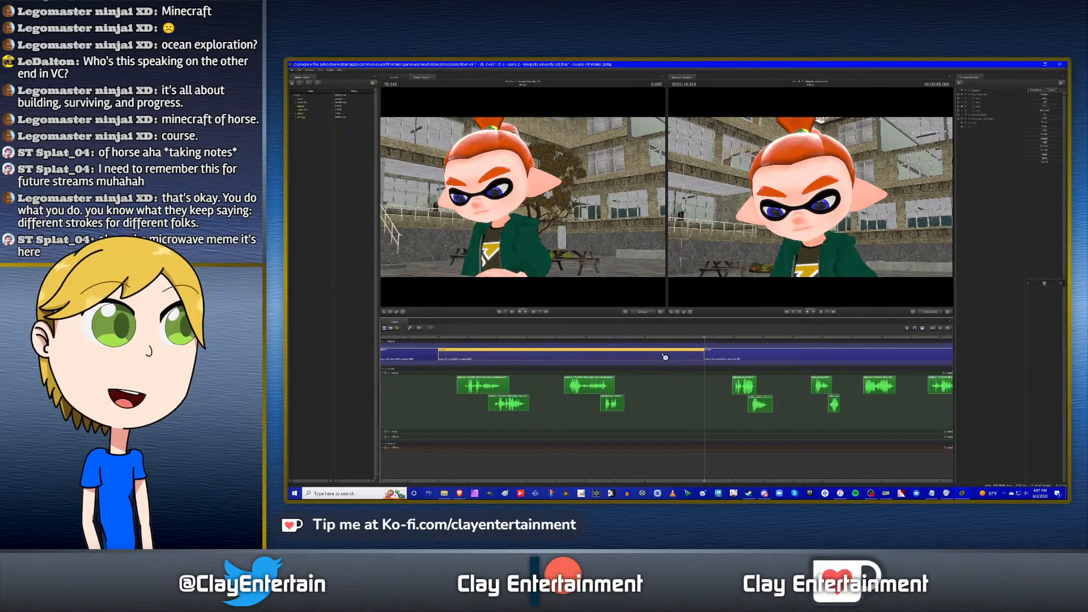
{"action": "key", "text": "Left"}
{"action": "key", "text": "Up"}
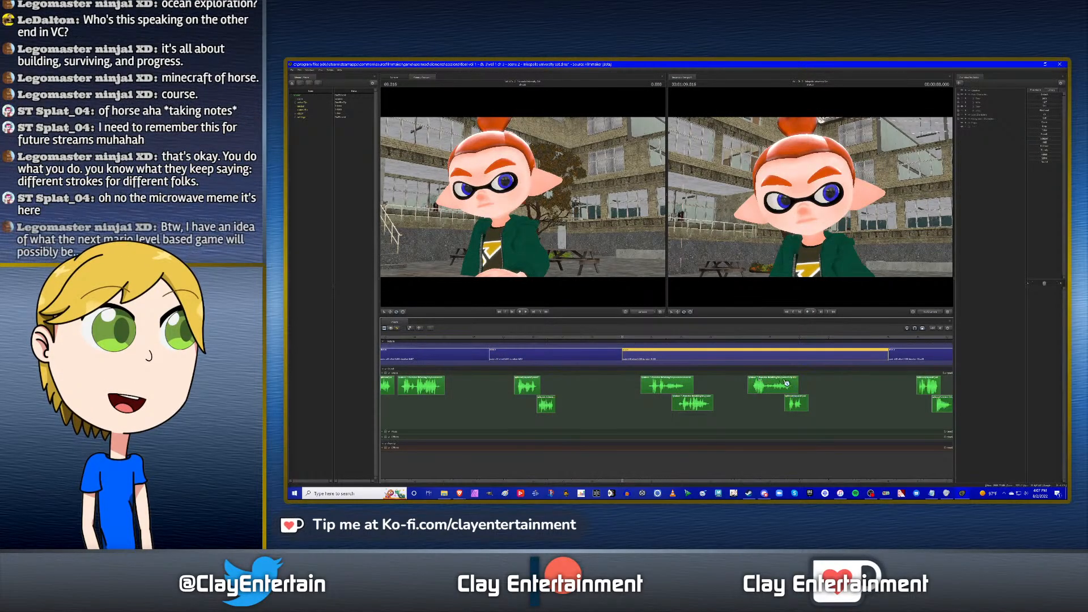
Check the cut from the preceding shot of the blue-haired character and return to the start of the selected shot.
{"action": "scroll", "coordinate": [761, 383], "scroll_direction": "down", "scroll_amount": 3}
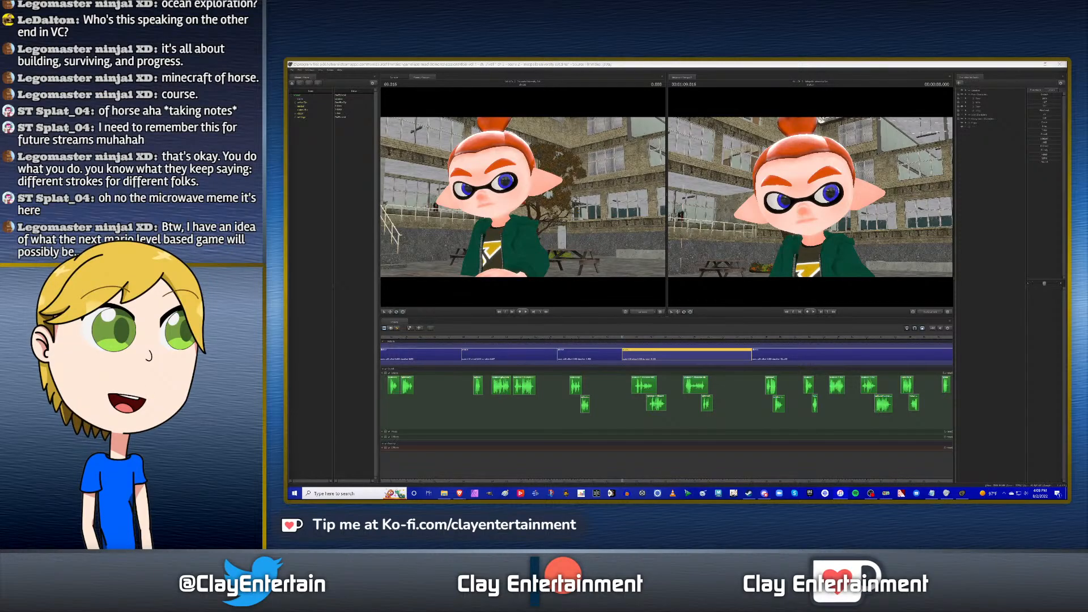
{"action": "left_click", "coordinate": [787, 63]}
{"action": "scroll", "coordinate": [723, 342], "scroll_direction": "down", "scroll_amount": 1}
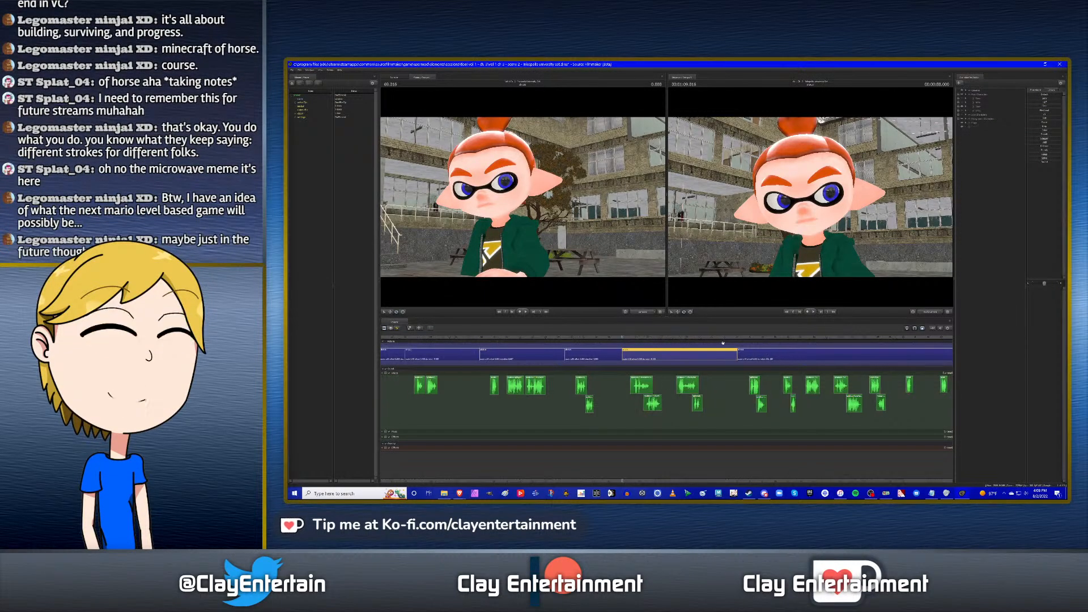
{"action": "left_click", "coordinate": [602, 338]}
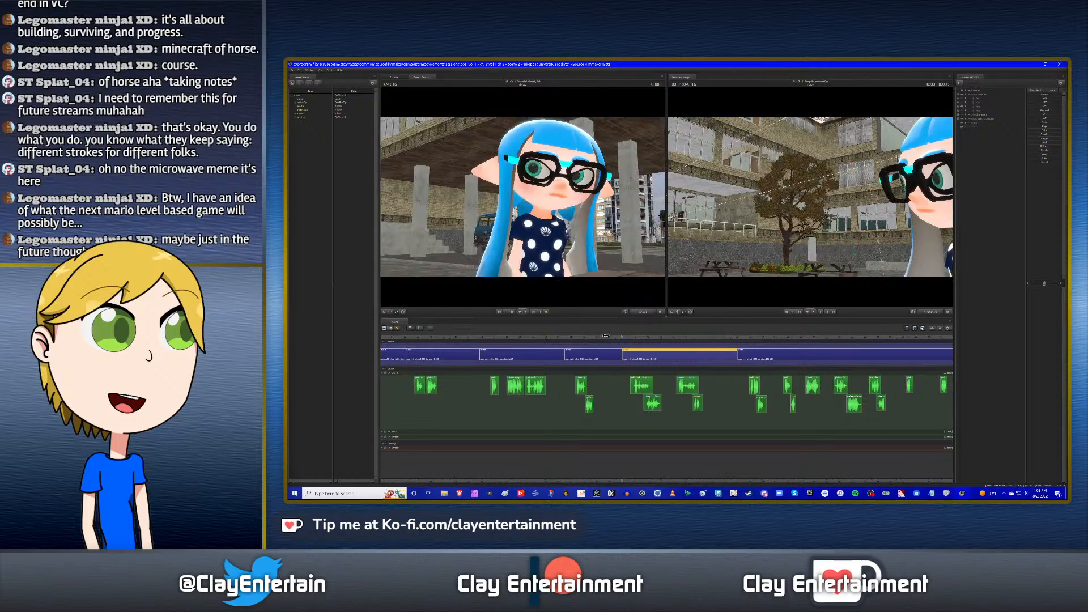
{"action": "key", "text": "Down"}
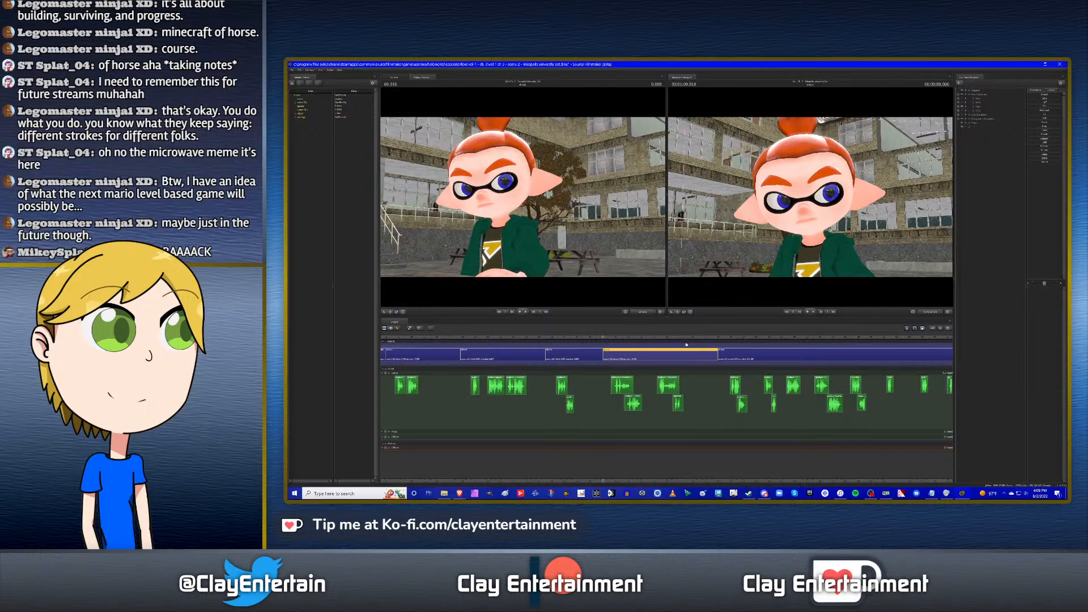
{"action": "key", "text": "space"}
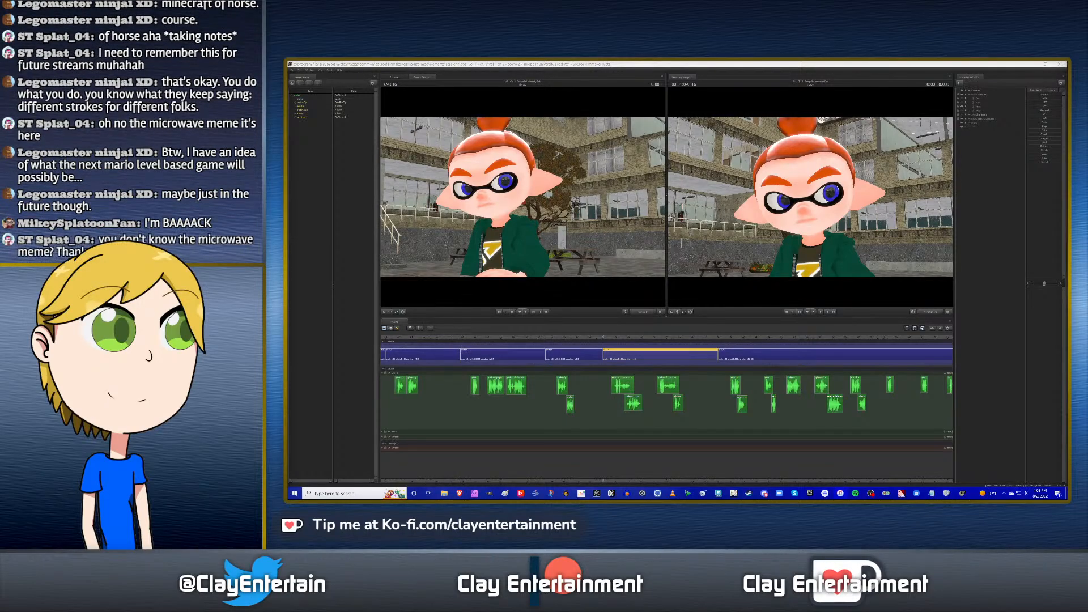
{"action": "left_click", "coordinate": [716, 64]}
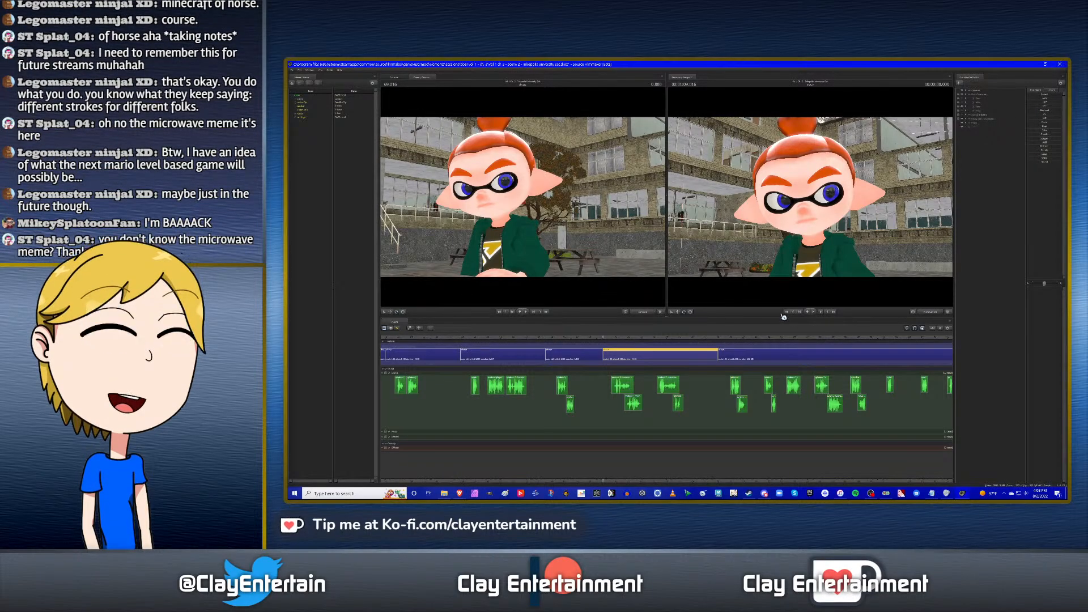
Check the cut from the blue-haired character's shot and play the orange-haired character's shot through into the following one.
{"action": "left_click", "coordinate": [617, 342]}
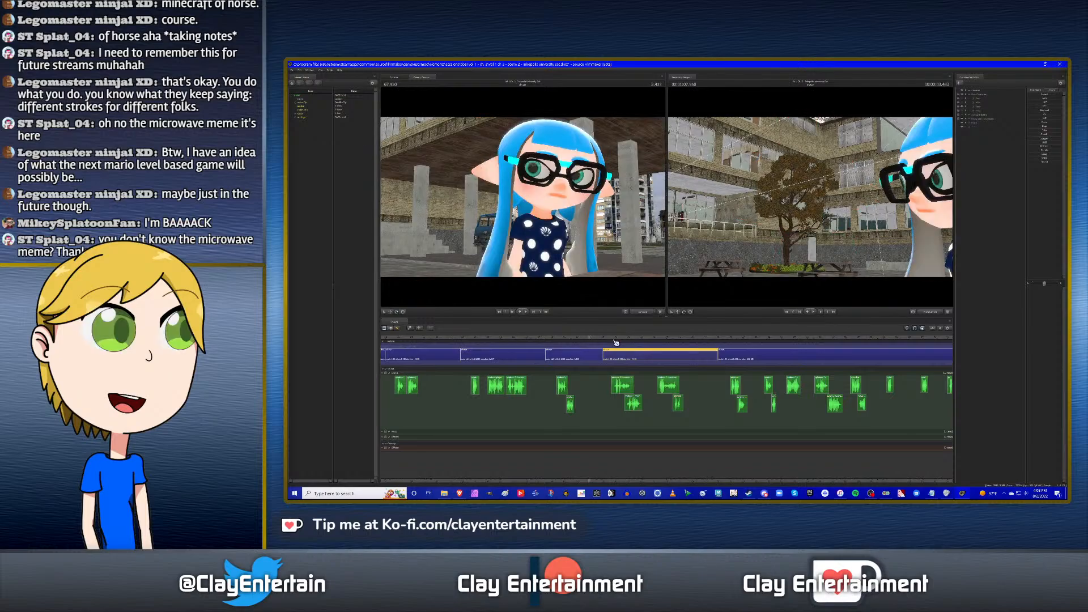
{"action": "key", "text": "Down"}
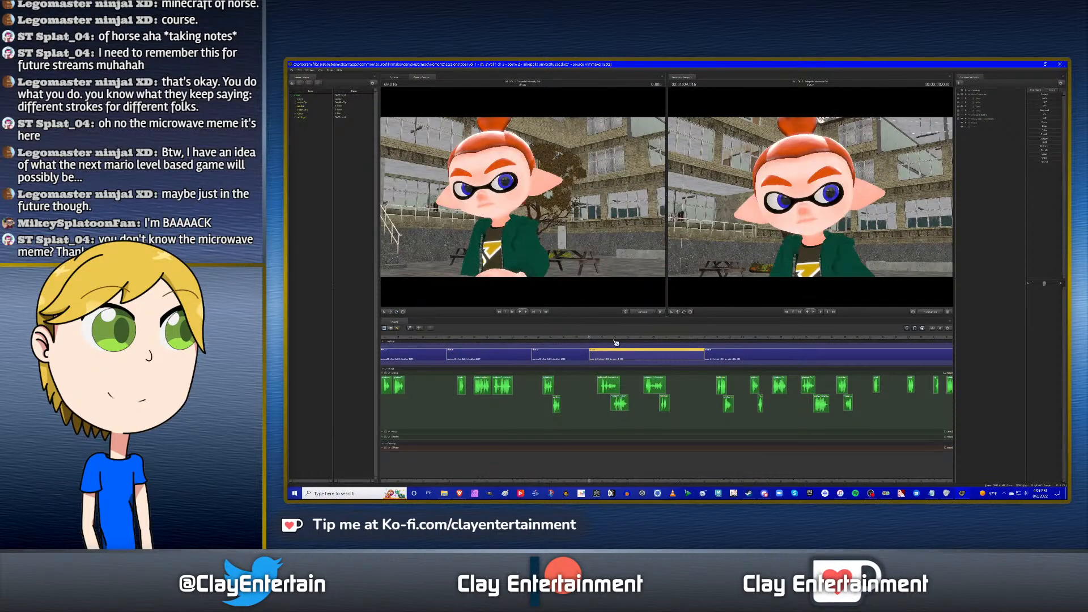
{"action": "key", "text": "space"}
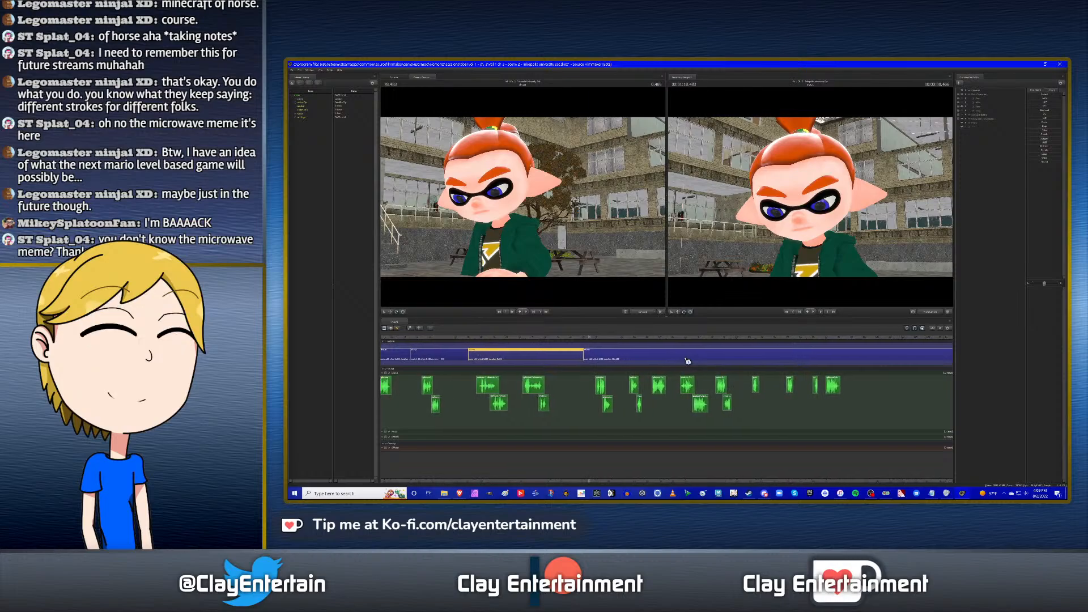
Select the orange-haired character's shot just before the cut in the clip editor and open it in the graph editor.
{"action": "key", "text": "Up"}
{"action": "left_click", "coordinate": [635, 359]}
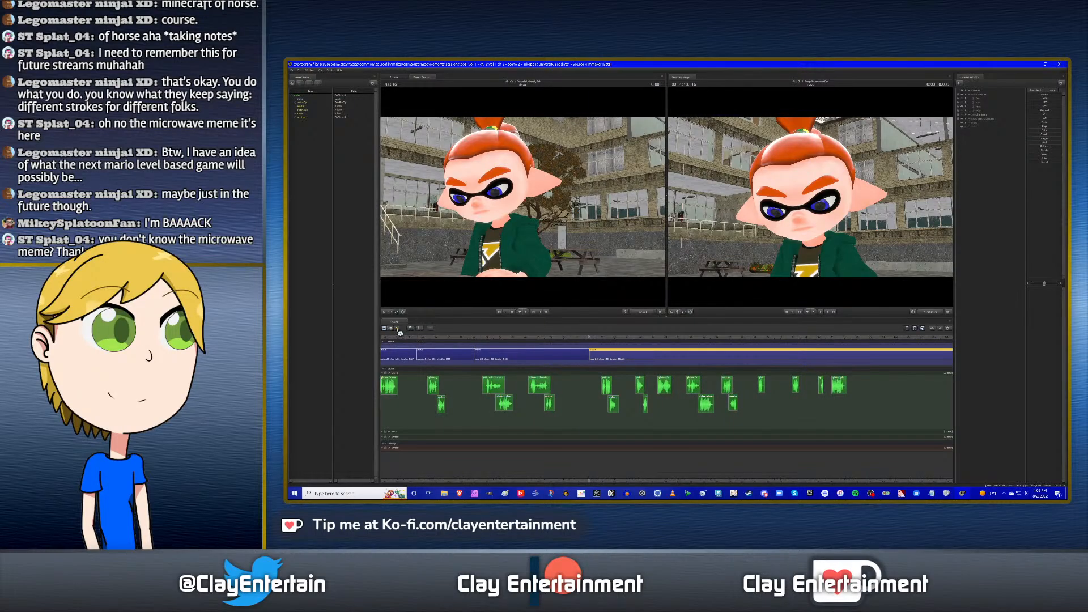
{"action": "left_click", "coordinate": [398, 329]}
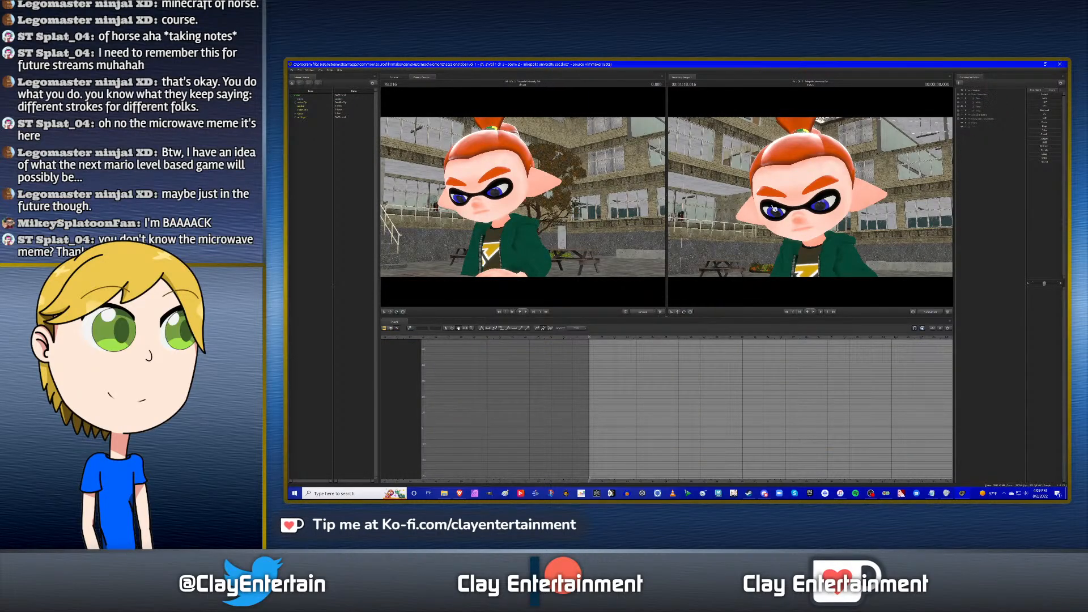
{"action": "left_click", "coordinate": [385, 329]}
{"action": "left_click", "coordinate": [547, 360]}
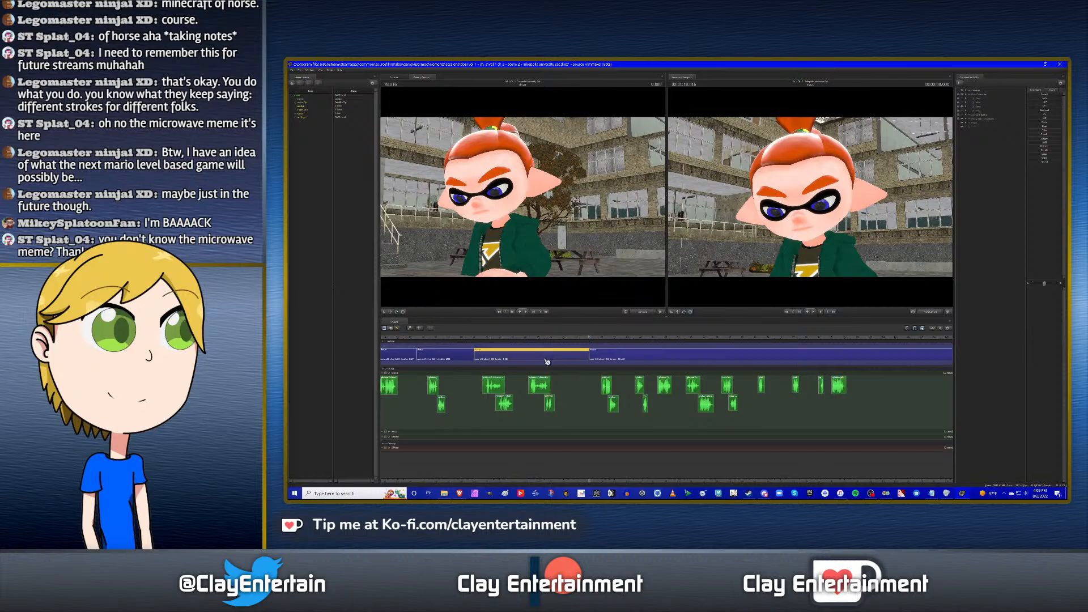
{"action": "left_click", "coordinate": [398, 328]}
{"action": "middle_click_drag", "start_coordinate": [548, 356], "coordinate": [732, 371]}
{"action": "scroll", "coordinate": [709, 374], "scroll_direction": "up", "scroll_amount": 4}
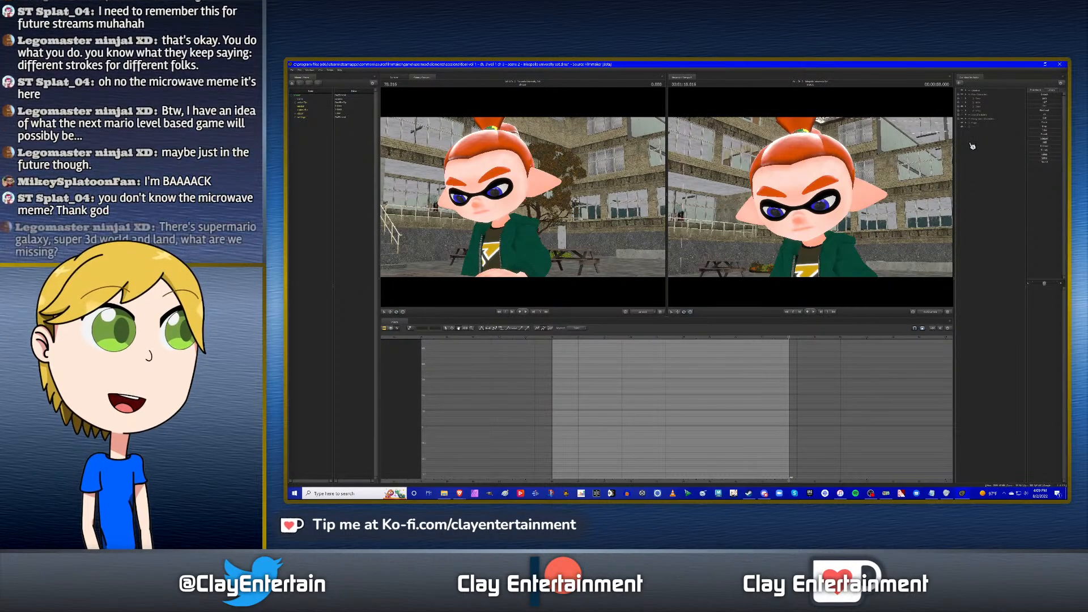
Expand the orange-haired character's face controls, select two adjacent pairs of them, and return to the start of the shot.
{"action": "left_click", "coordinate": [973, 106]}
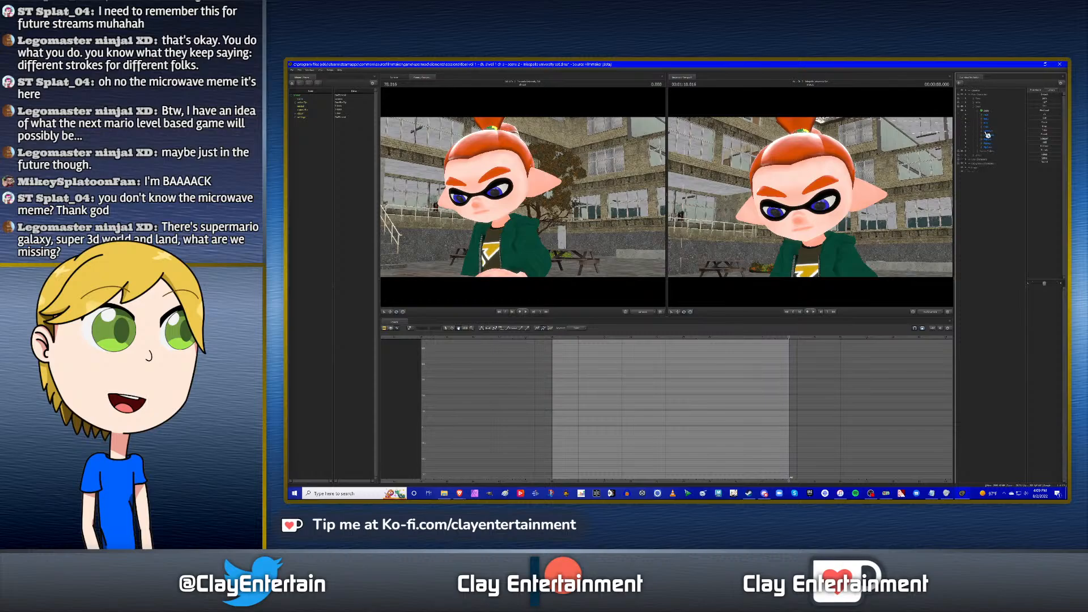
{"action": "left_click", "coordinate": [984, 138]}
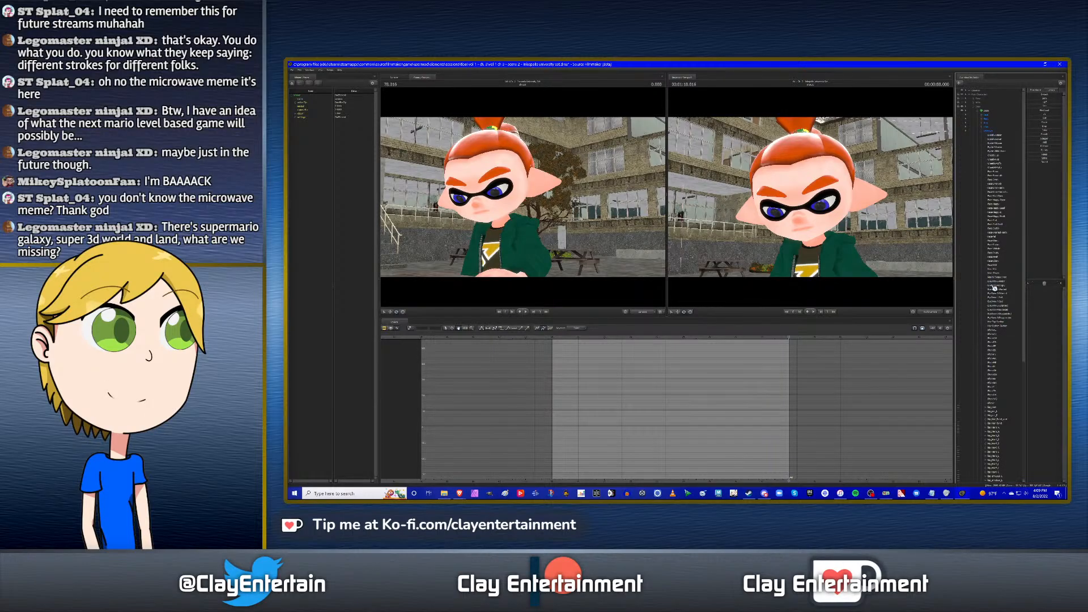
{"action": "scroll", "coordinate": [997, 286], "scroll_direction": "down", "scroll_amount": 3}
{"action": "scroll", "coordinate": [1005, 270], "scroll_direction": "up", "scroll_amount": 3}
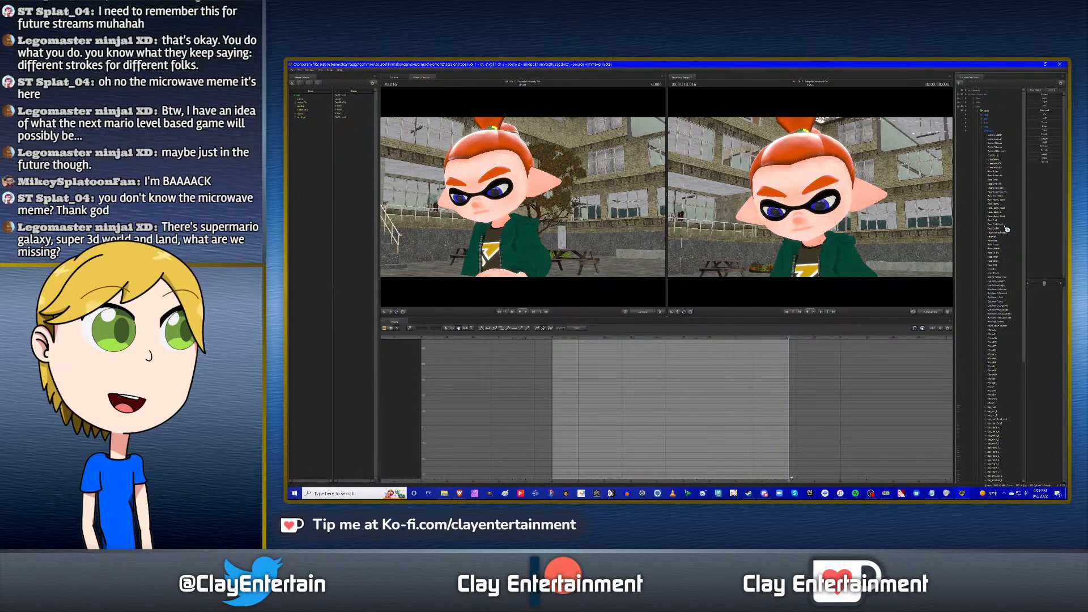
{"action": "left_click", "coordinate": [999, 172]}
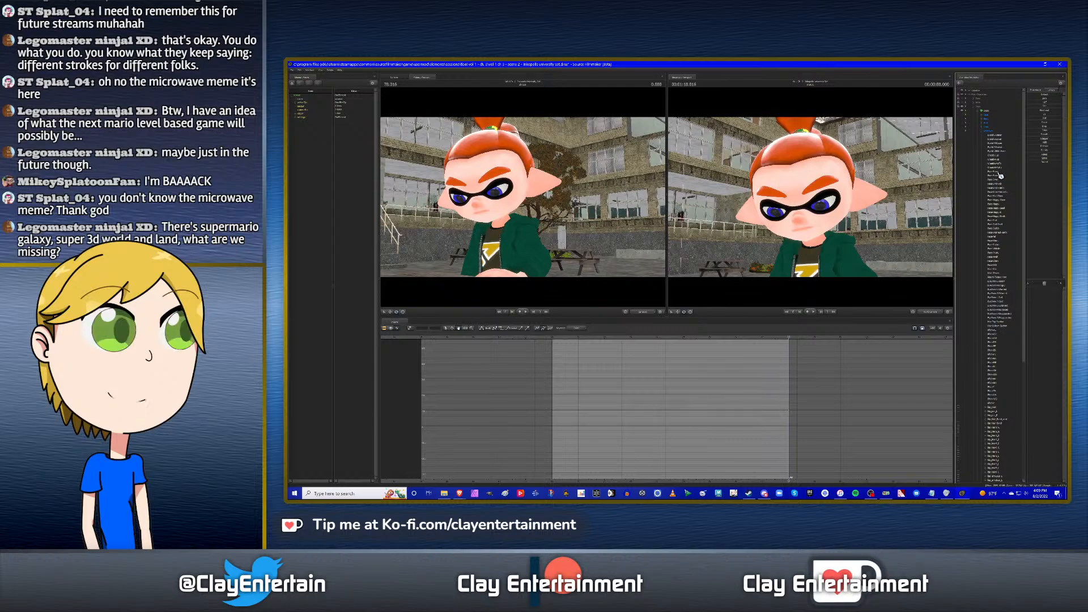
{"action": "left_click", "coordinate": [1001, 223], "text": "ctrl"}
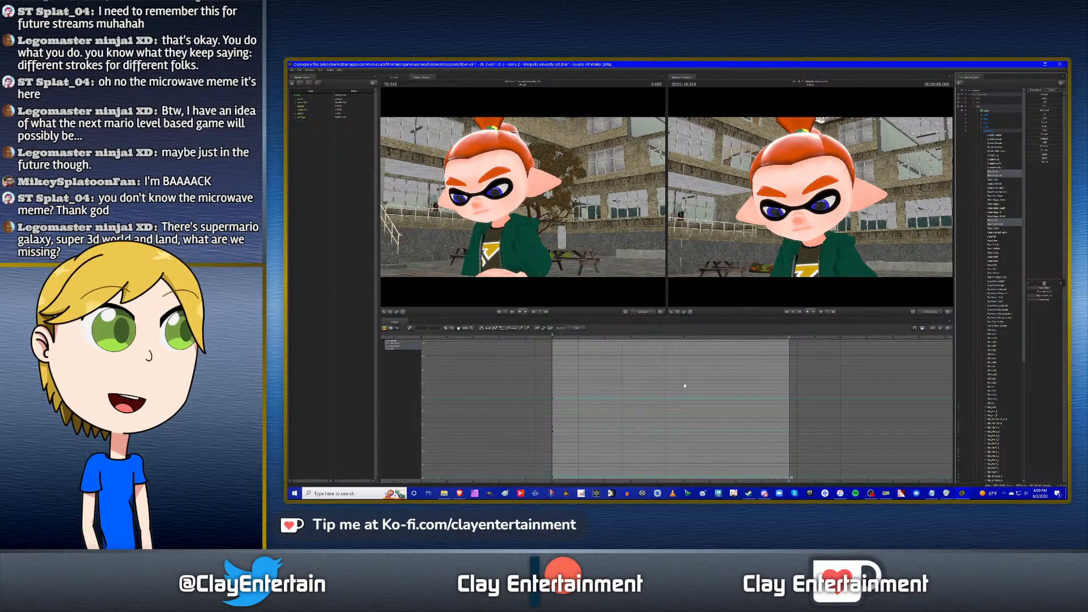
{"action": "key", "text": "Up"}
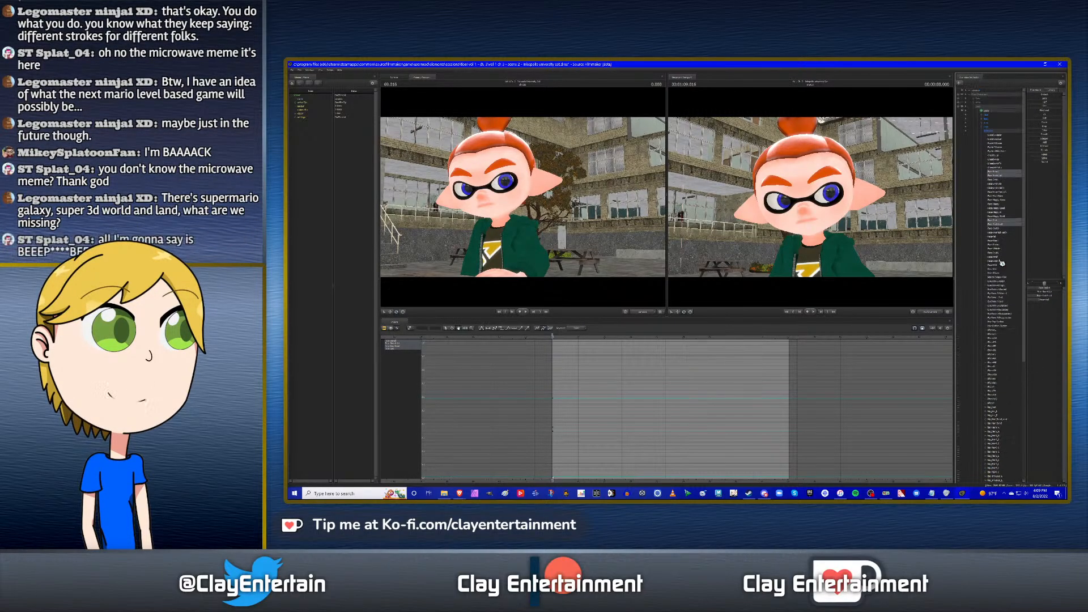
Briefly add the blink control's curve to the graph for reference and place the playhead just before the blink.
{"action": "left_click", "coordinate": [997, 136]}
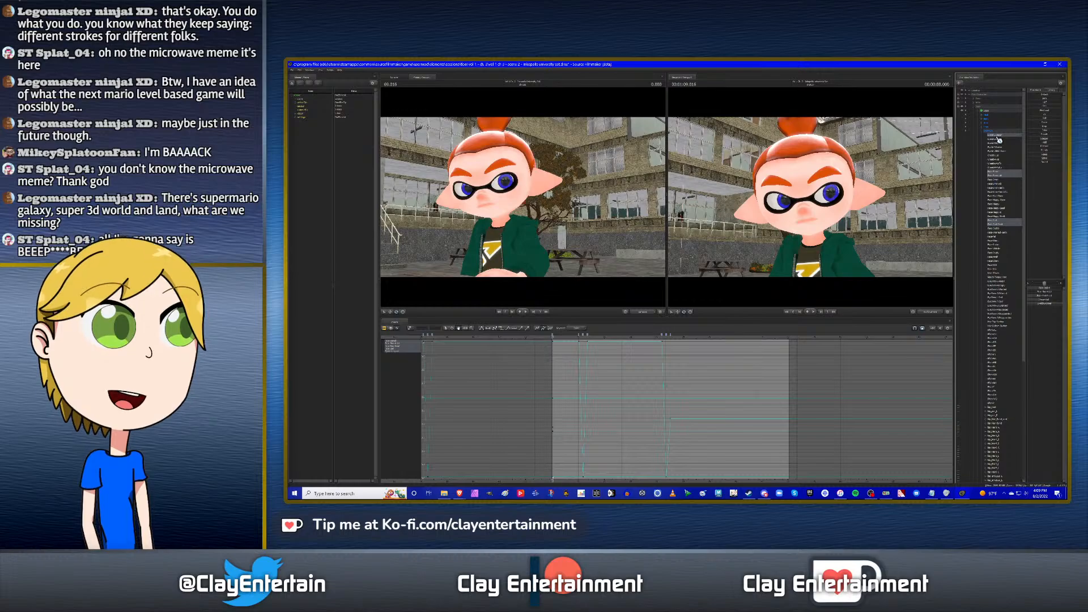
{"action": "left_click", "coordinate": [998, 137], "text": "ctrl"}
{"action": "scroll", "coordinate": [581, 364], "scroll_direction": "up", "scroll_amount": 3}
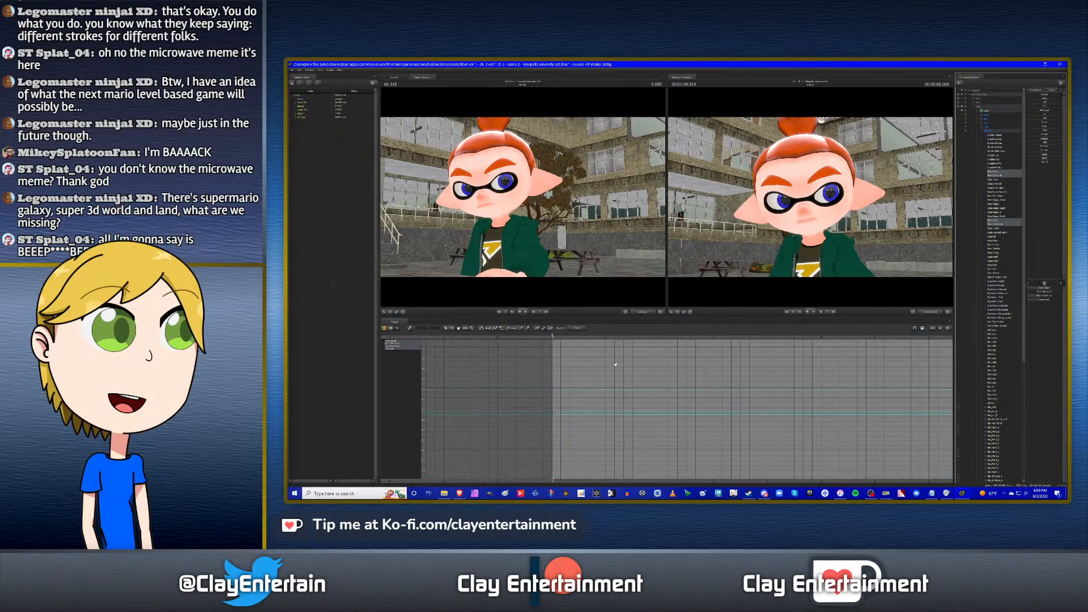
{"action": "left_click_drag", "start_coordinate": [608, 364], "coordinate": [614, 338]}
{"action": "left_click", "coordinate": [996, 136]}
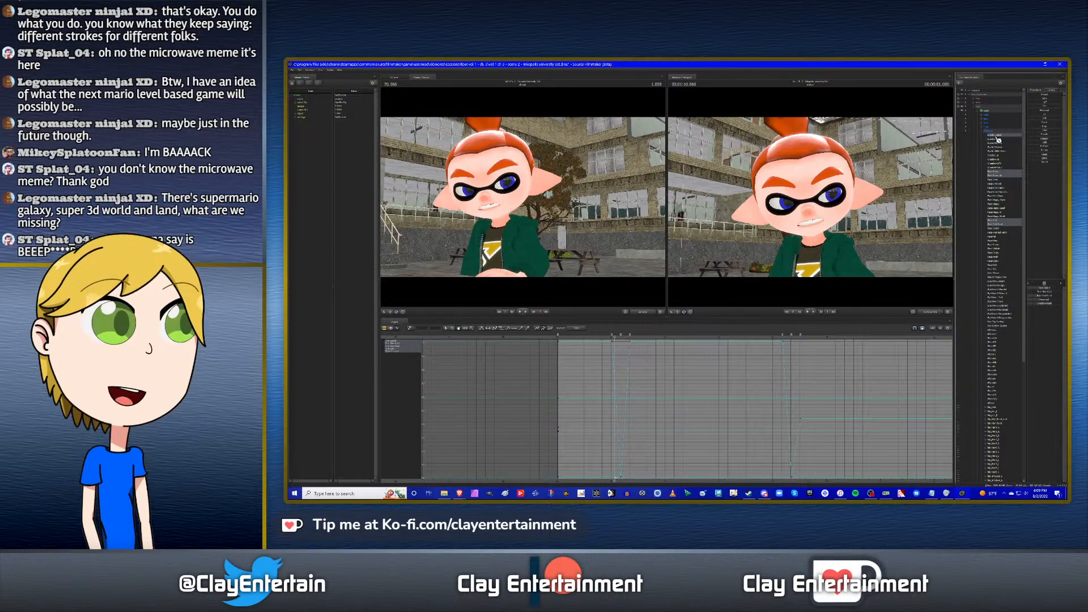
{"action": "left_click", "coordinate": [998, 139]}
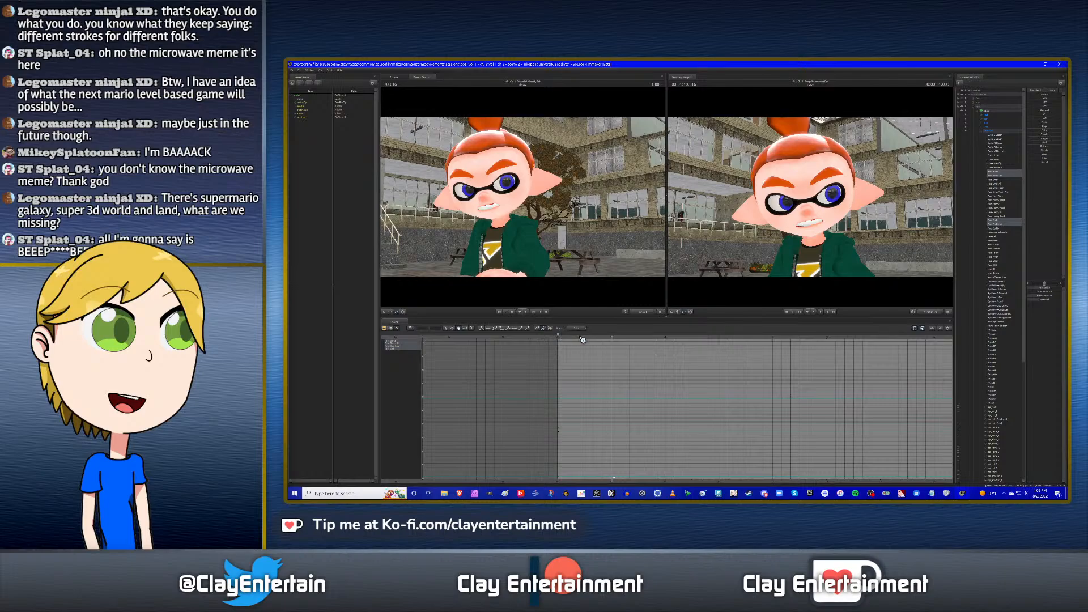
Key the selected face controls just before the blink and move the playhead to the closed-eye frame.
{"action": "left_click", "coordinate": [622, 338]}
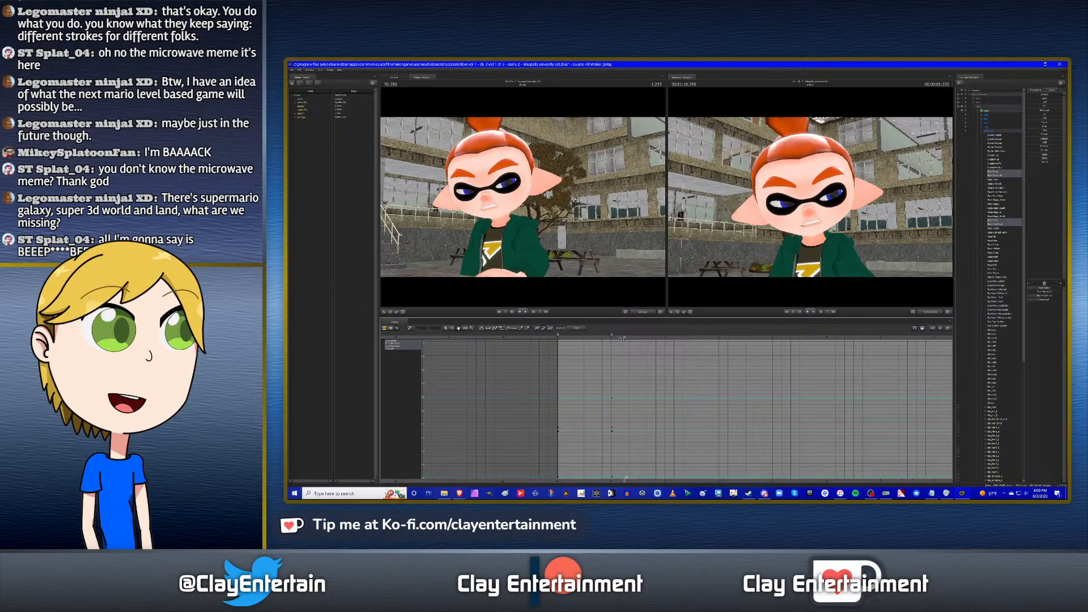
{"action": "mouse_move", "coordinate": [622, 338]}
{"action": "left_mouse_down"}
{"action": "mouse_move", "coordinate": [611, 341]}
{"action": "mouse_move", "coordinate": [621, 341]}
{"action": "left_mouse_up"}
{"action": "scroll", "coordinate": [719, 380], "scroll_direction": "up", "scroll_amount": 2}
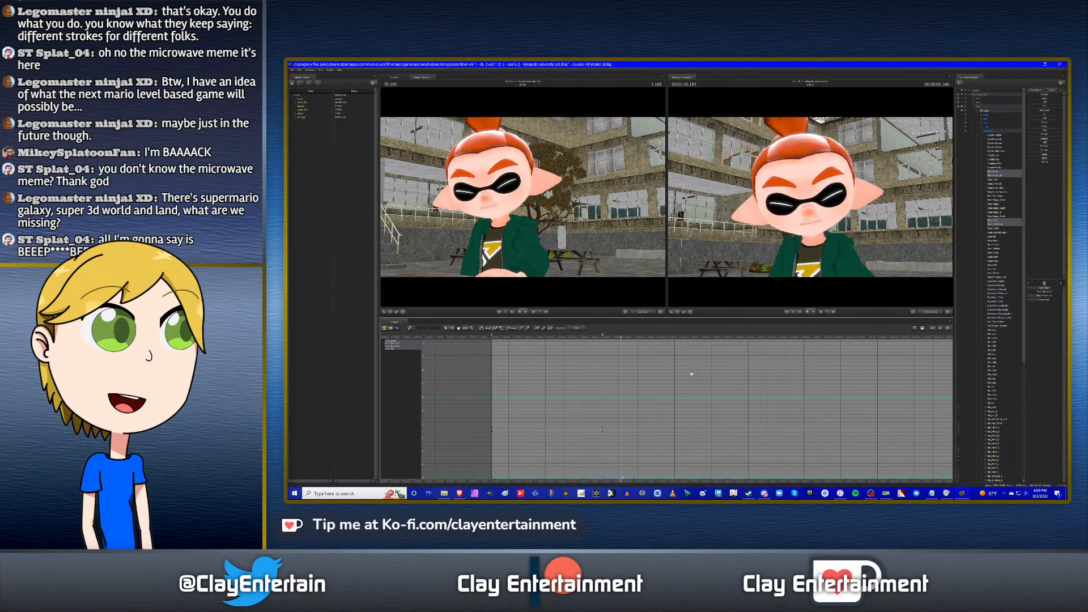
{"action": "middle_click_drag", "start_coordinate": [695, 363], "coordinate": [697, 352]}
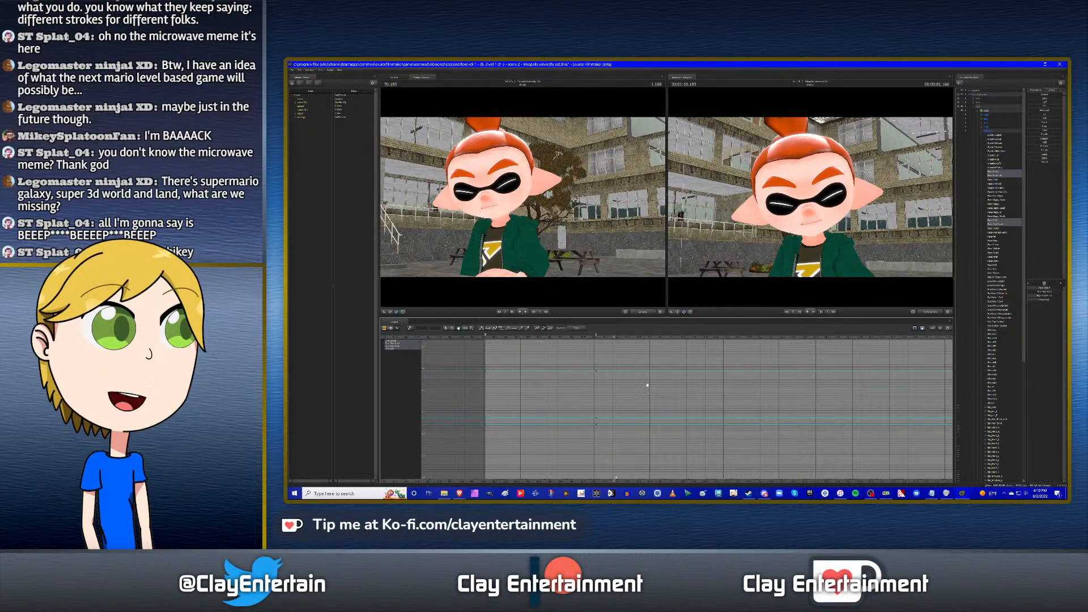
{"action": "scroll", "coordinate": [626, 379], "scroll_direction": "down", "scroll_amount": 2}
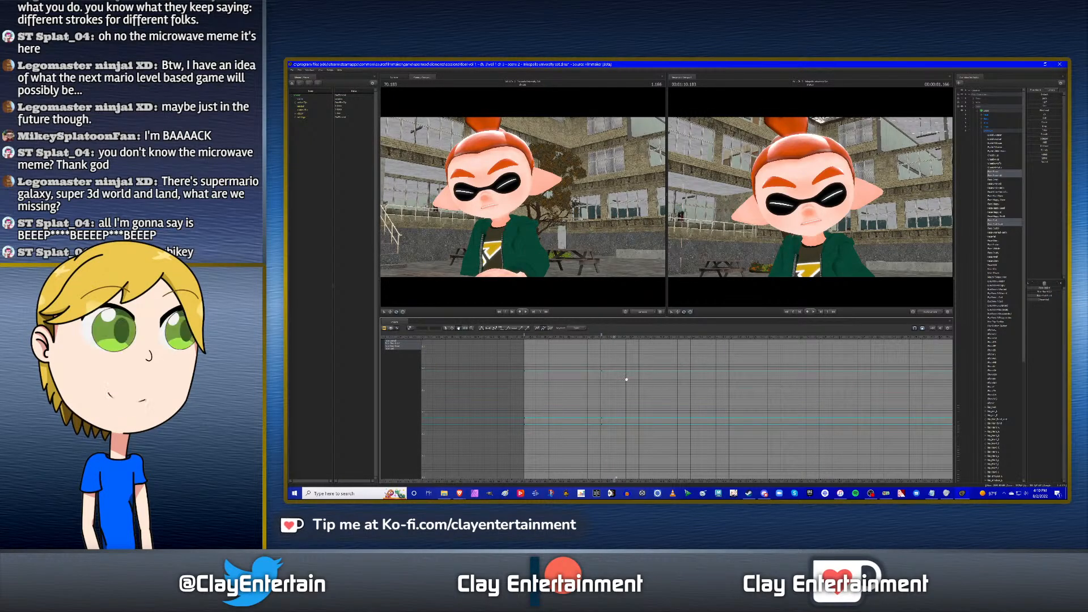
{"action": "right_click_drag", "start_coordinate": [634, 379], "coordinate": [662, 390], "text": "alt"}
{"action": "middle_click_drag", "start_coordinate": [662, 391], "coordinate": [659, 386], "text": "alt"}
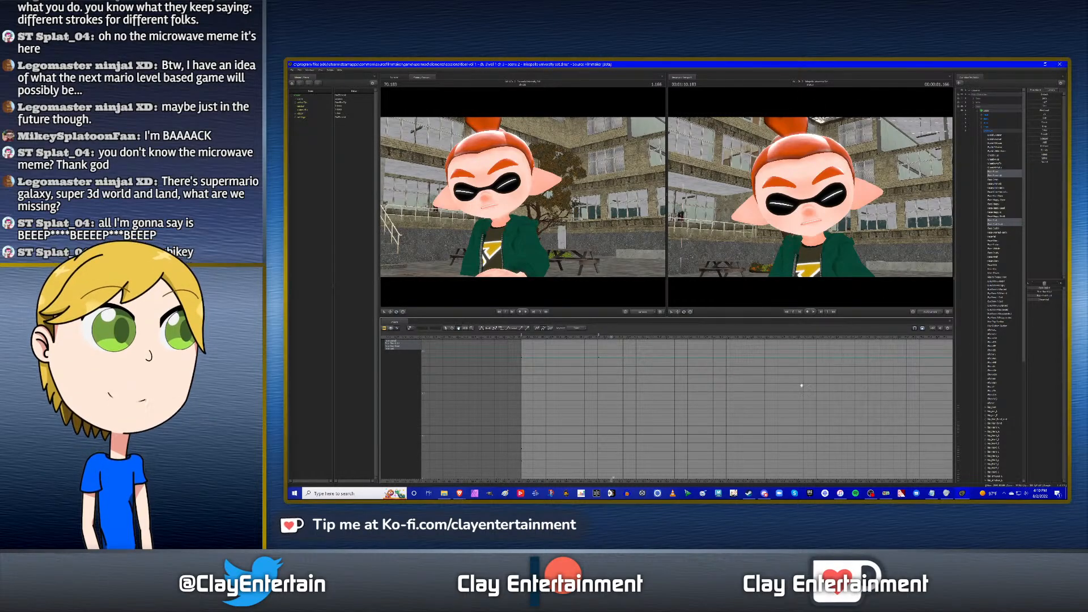
{"action": "scroll", "coordinate": [647, 390], "scroll_direction": "up", "scroll_amount": 5}
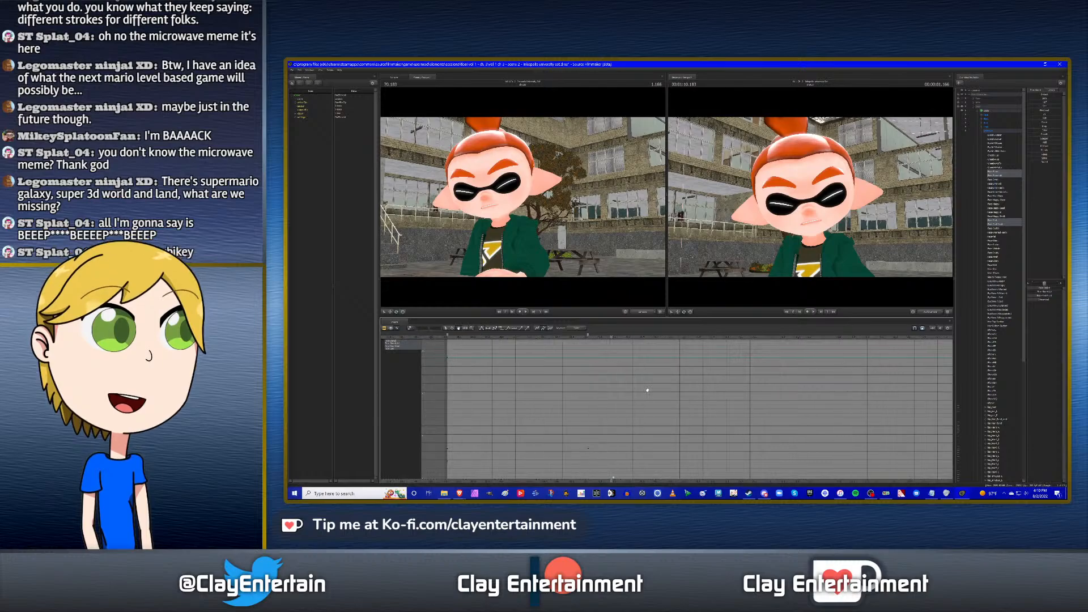
{"action": "scroll", "coordinate": [647, 390], "scroll_direction": "down", "scroll_amount": 6}
{"action": "scroll", "coordinate": [647, 390], "scroll_direction": "down", "scroll_amount": 2}
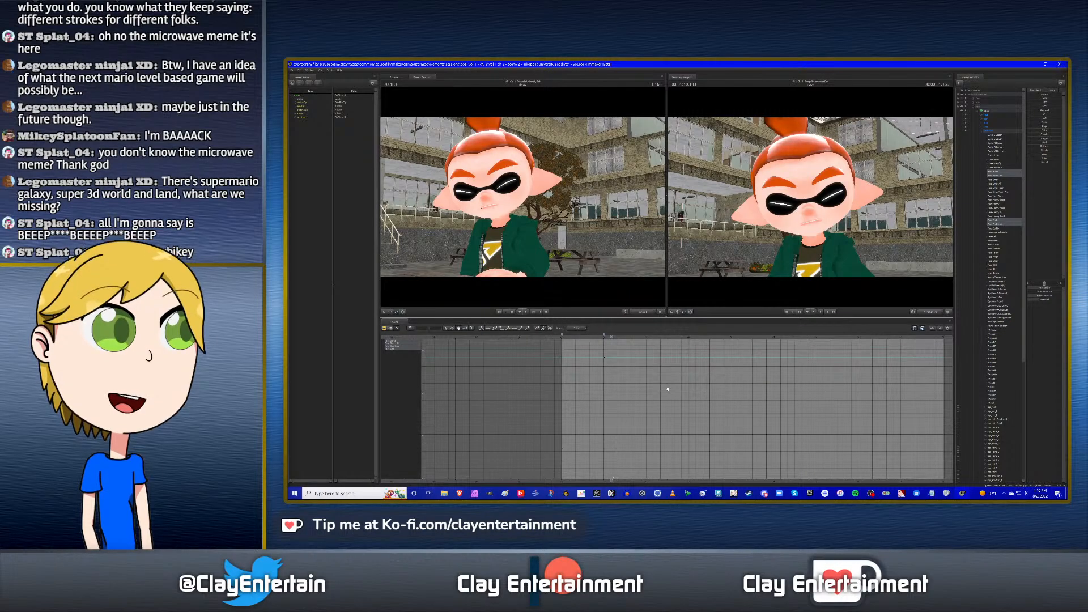
{"action": "scroll", "coordinate": [668, 389], "scroll_direction": "down", "scroll_amount": 2}
{"action": "scroll", "coordinate": [673, 388], "scroll_direction": "up", "scroll_amount": 4}
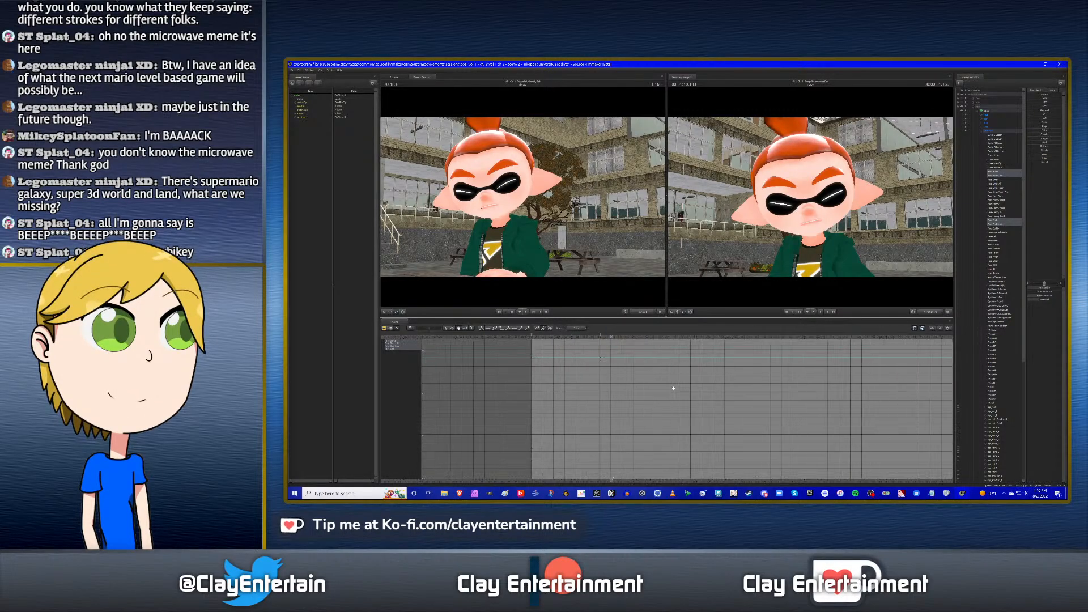
{"action": "scroll", "coordinate": [673, 387], "scroll_direction": "up", "scroll_amount": 1}
{"action": "left_click_drag", "start_coordinate": [658, 387], "coordinate": [671, 383]}
{"action": "scroll", "coordinate": [694, 391], "scroll_direction": "up", "scroll_amount": 2}
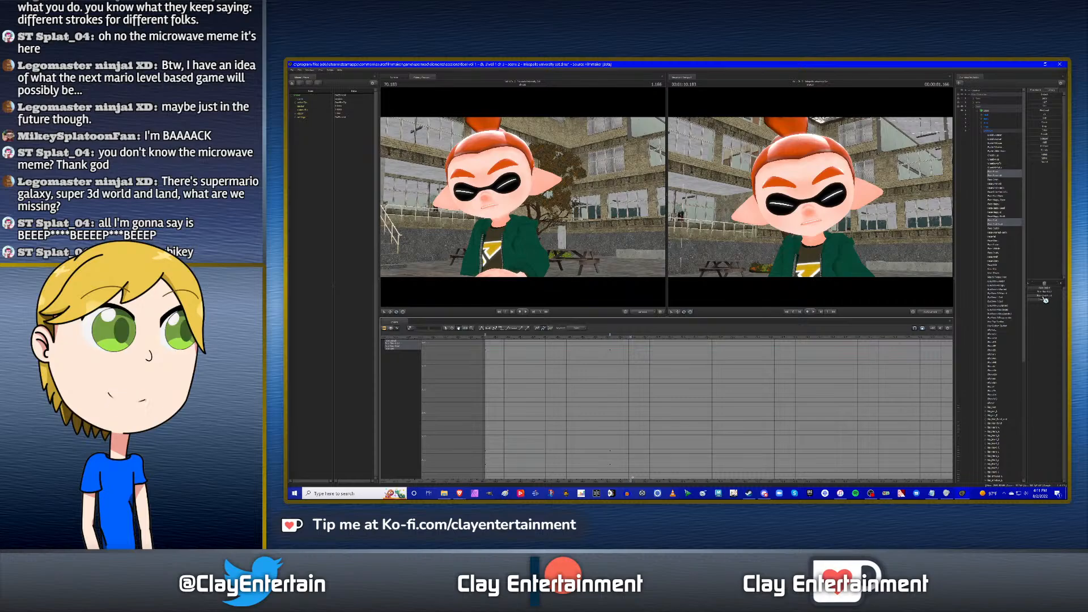
Adjust the selected face controls at the closed-eye frame and make the keys around the blink linear.
{"action": "left_click_drag", "start_coordinate": [1036, 98], "coordinate": [1053, 98]}
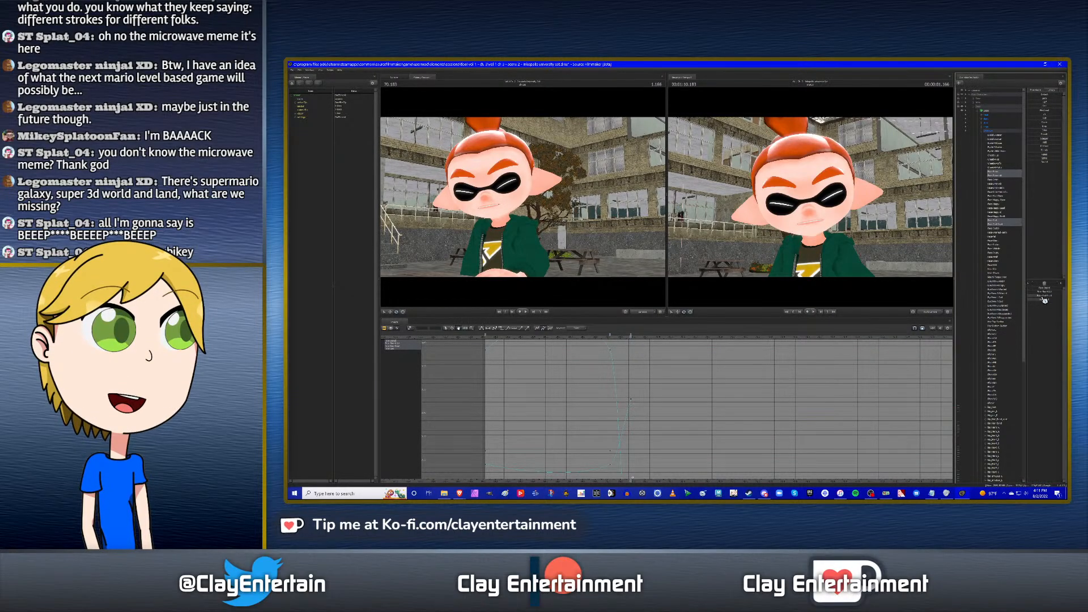
{"action": "left_click_drag", "start_coordinate": [1041, 300], "coordinate": [1050, 297]}
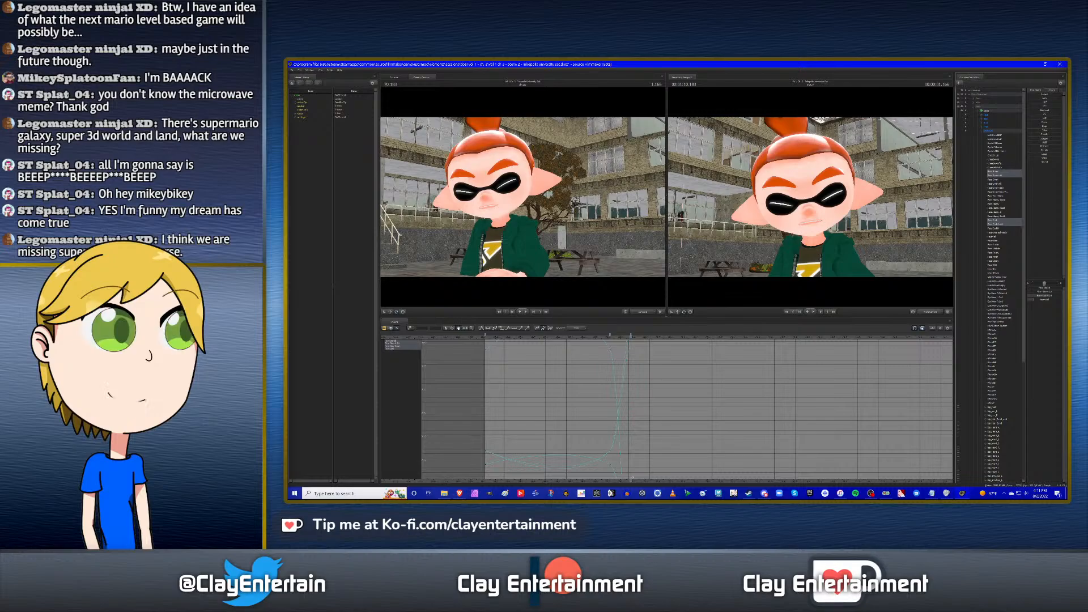
{"action": "scroll", "coordinate": [654, 406], "scroll_direction": "down", "scroll_amount": 3}
{"action": "scroll", "coordinate": [654, 405], "scroll_direction": "down", "scroll_amount": 3}
{"action": "left_click", "coordinate": [446, 329]}
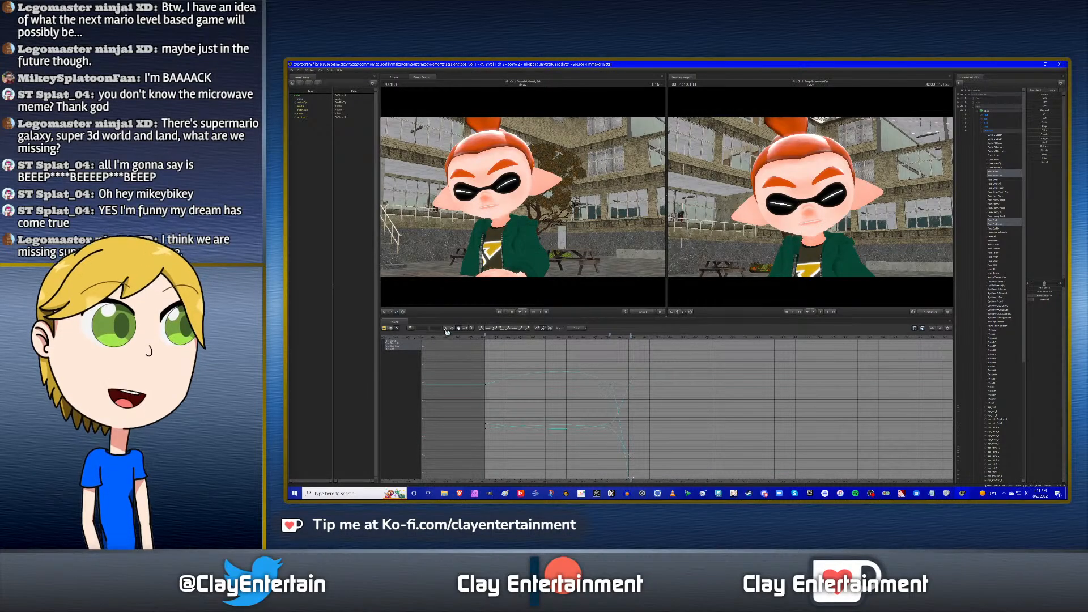
{"action": "left_click_drag", "start_coordinate": [468, 367], "coordinate": [665, 445]}
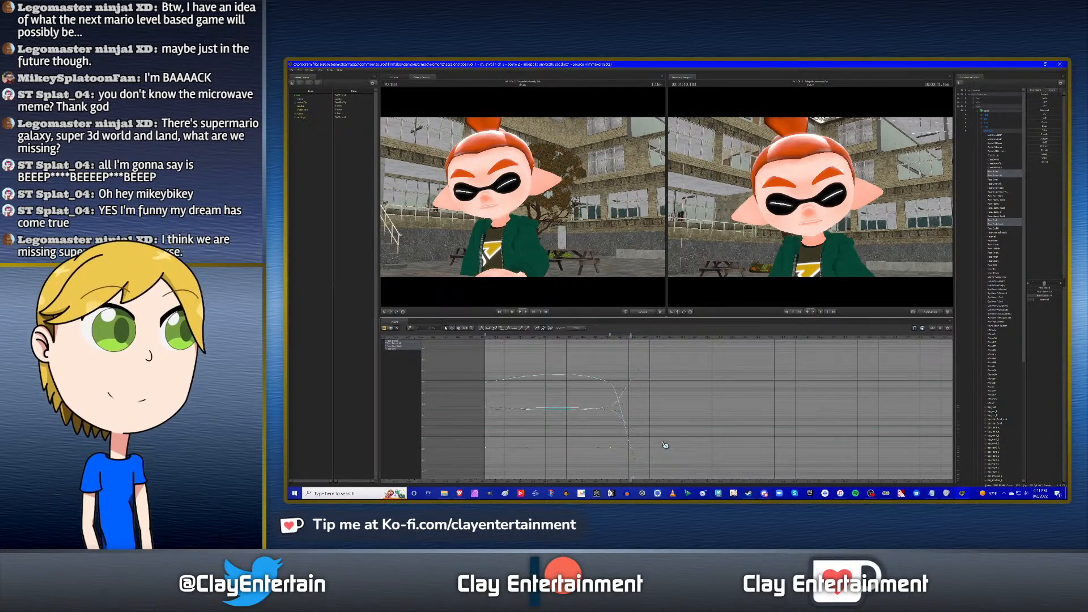
{"action": "left_click", "coordinate": [481, 329]}
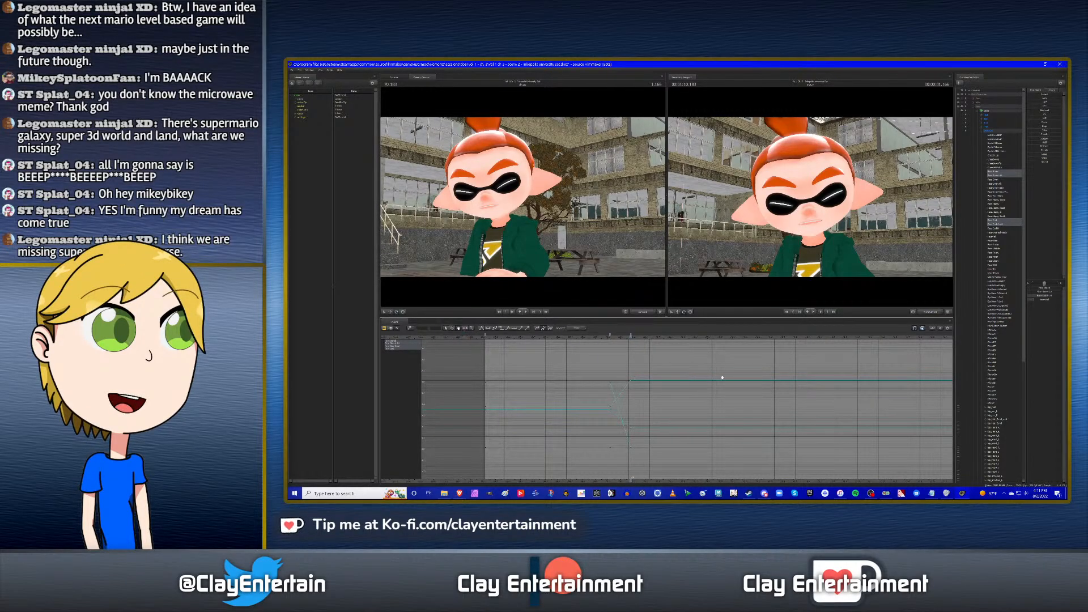
Inspect the linear curves and play the shot from its start to check the adjusted face through the blink.
{"action": "left_click_drag", "start_coordinate": [722, 377], "coordinate": [689, 372]}
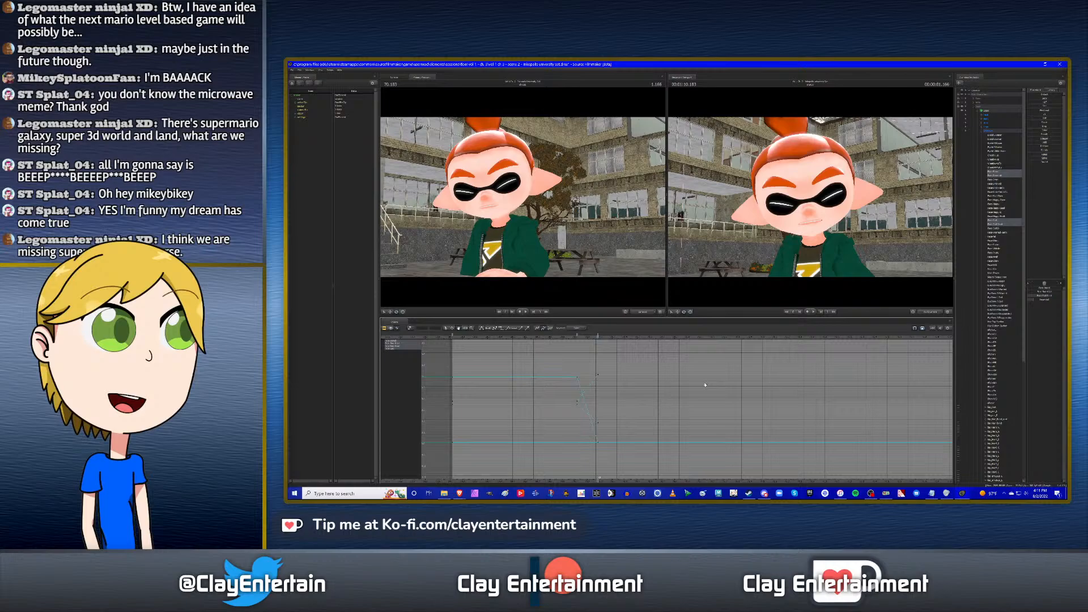
{"action": "scroll", "coordinate": [692, 384], "scroll_direction": "down", "scroll_amount": 2}
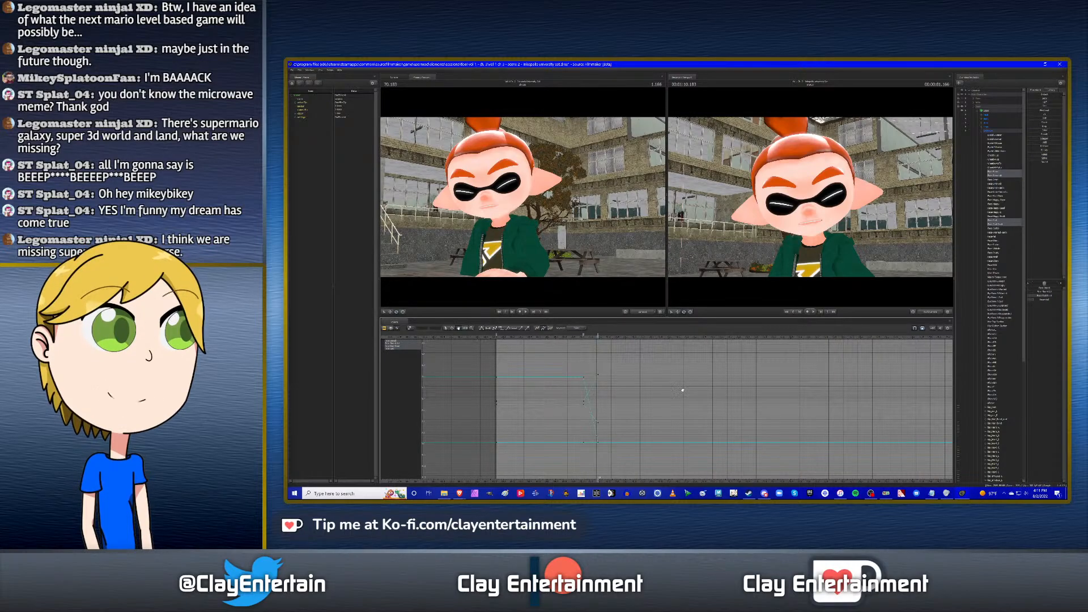
{"action": "scroll", "coordinate": [684, 390], "scroll_direction": "up", "scroll_amount": 3, "text": "ctrl"}
{"action": "scroll", "coordinate": [684, 390], "scroll_direction": "up", "scroll_amount": 1, "text": "ctrl"}
{"action": "left_click_drag", "start_coordinate": [743, 402], "coordinate": [674, 381]}
{"action": "scroll", "coordinate": [750, 400], "scroll_direction": "up", "scroll_amount": 1, "text": "ctrl"}
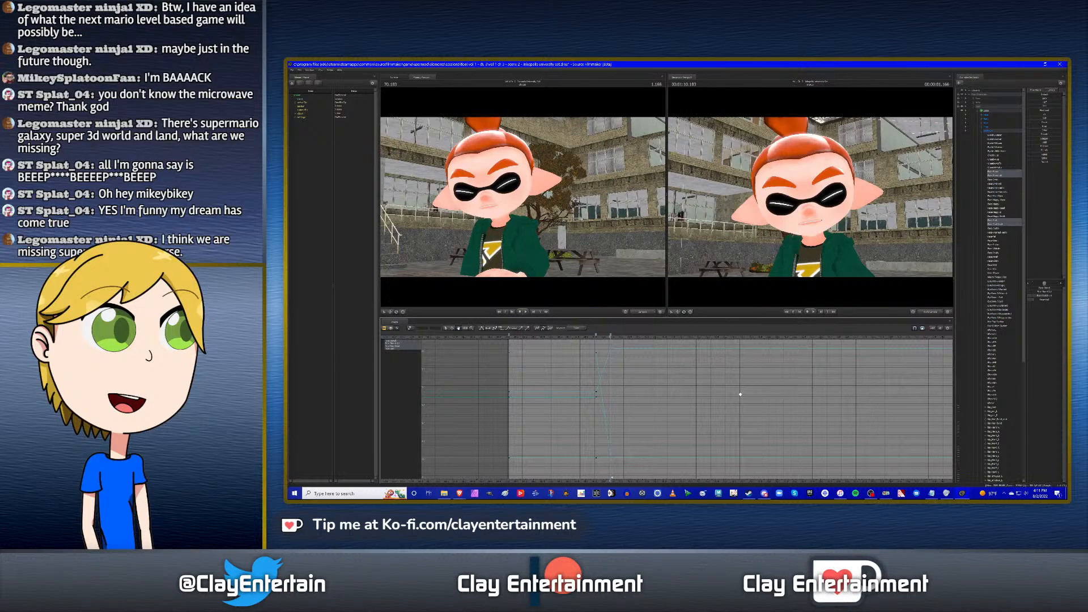
{"action": "key", "text": "Up"}
{"action": "key", "text": "space"}
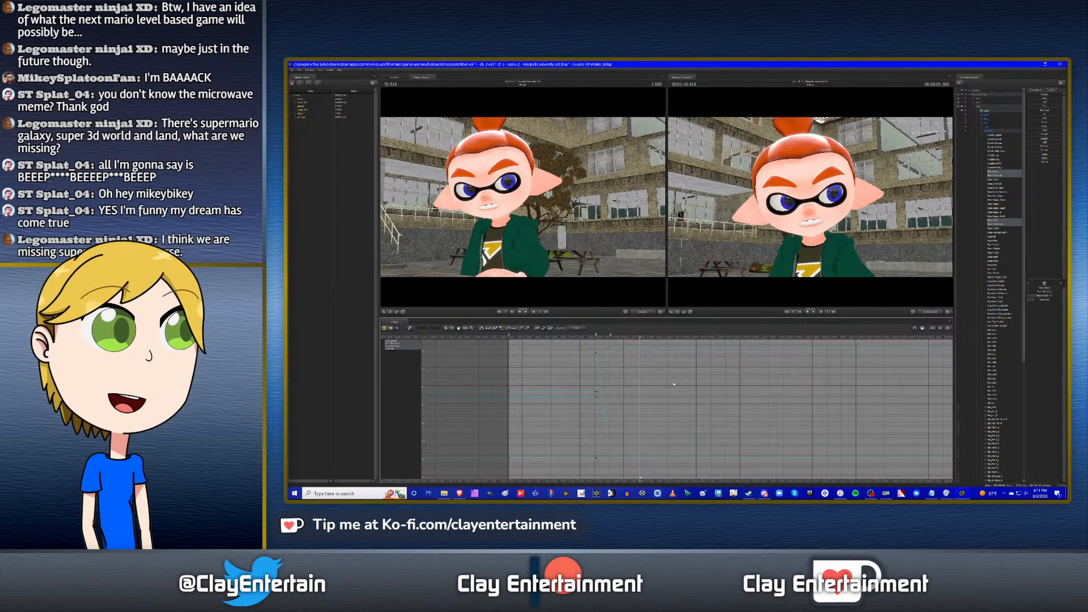
Look over the face curves across the whole shot and play it from its start towards the second blink.
{"action": "scroll", "coordinate": [675, 383], "scroll_direction": "down", "scroll_amount": 2}
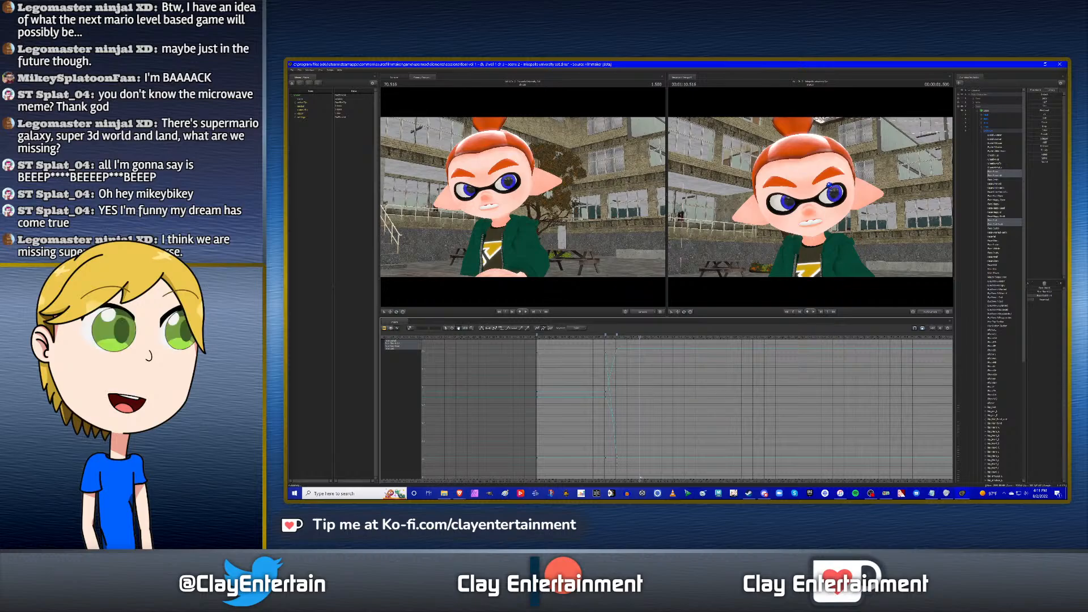
{"action": "scroll", "coordinate": [771, 339], "scroll_direction": "down", "scroll_amount": 1}
{"action": "scroll", "coordinate": [692, 389], "scroll_direction": "up", "scroll_amount": 3}
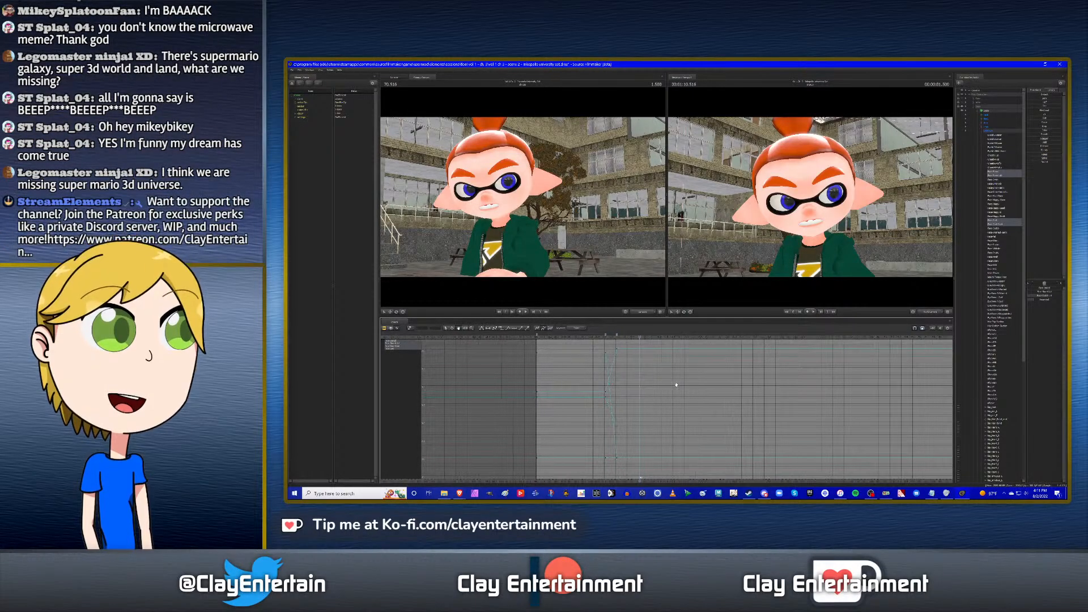
{"action": "scroll", "coordinate": [692, 385], "scroll_direction": "down", "scroll_amount": 4}
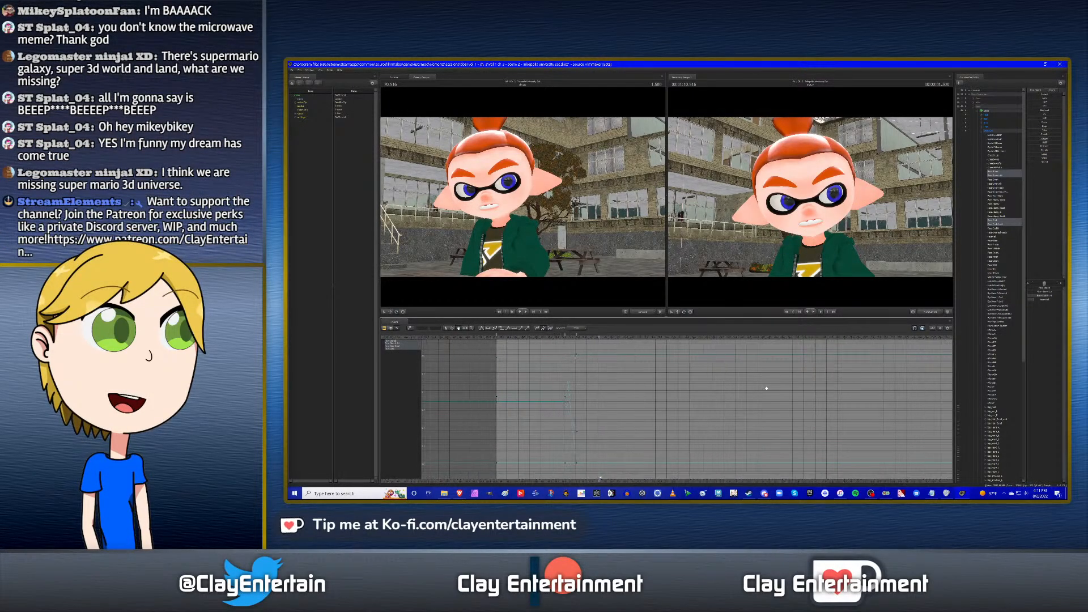
{"action": "middle_click_drag", "start_coordinate": [693, 374], "coordinate": [704, 378]}
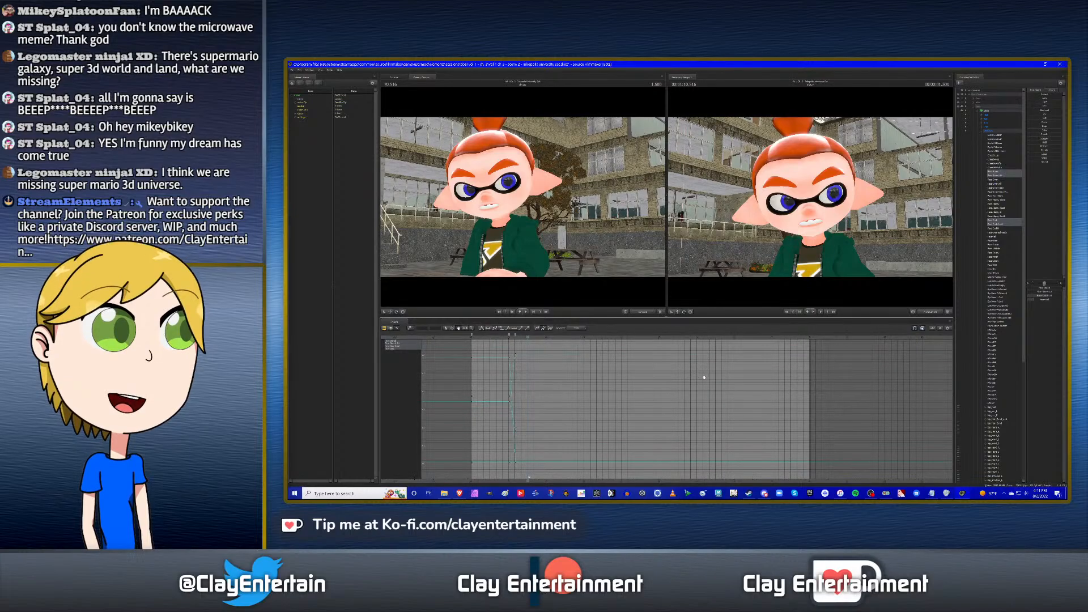
{"action": "key", "text": "Up"}
{"action": "key", "text": "space"}
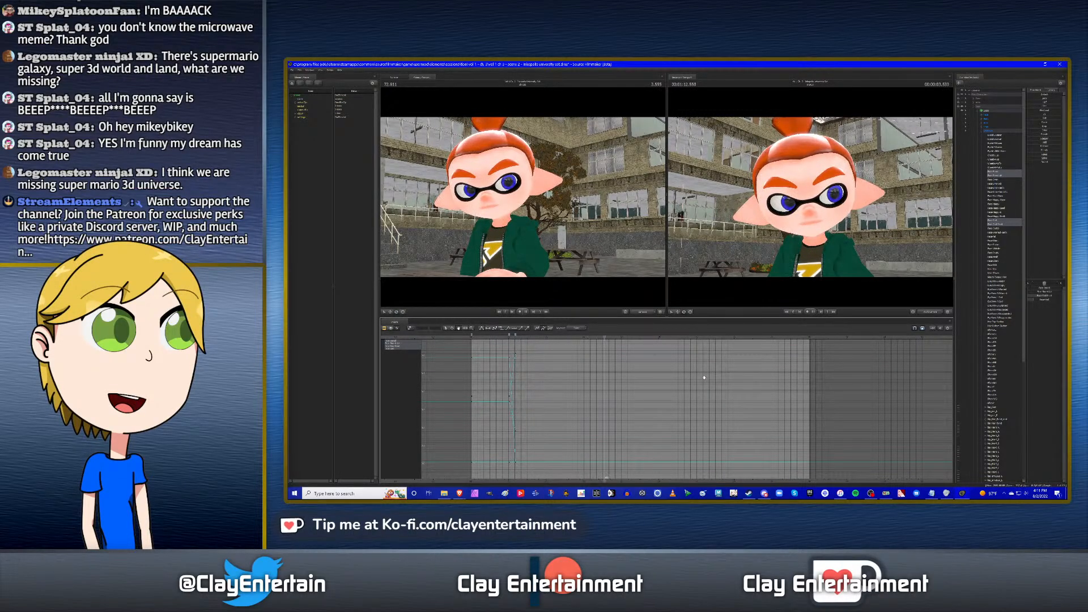
Briefly add the blink control's curve to the graph for reference and step the playhead to just before the second blink fully closes.
{"action": "scroll", "coordinate": [995, 360], "scroll_direction": "down", "scroll_amount": 5}
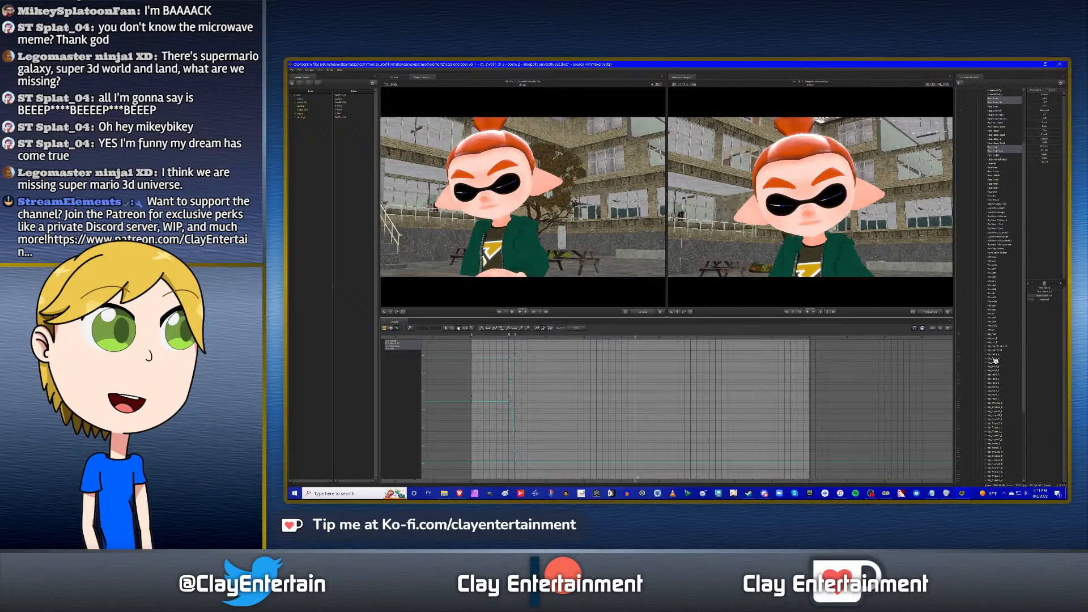
{"action": "scroll", "coordinate": [993, 267], "scroll_direction": "up", "scroll_amount": 5}
{"action": "left_click", "coordinate": [1001, 138]}
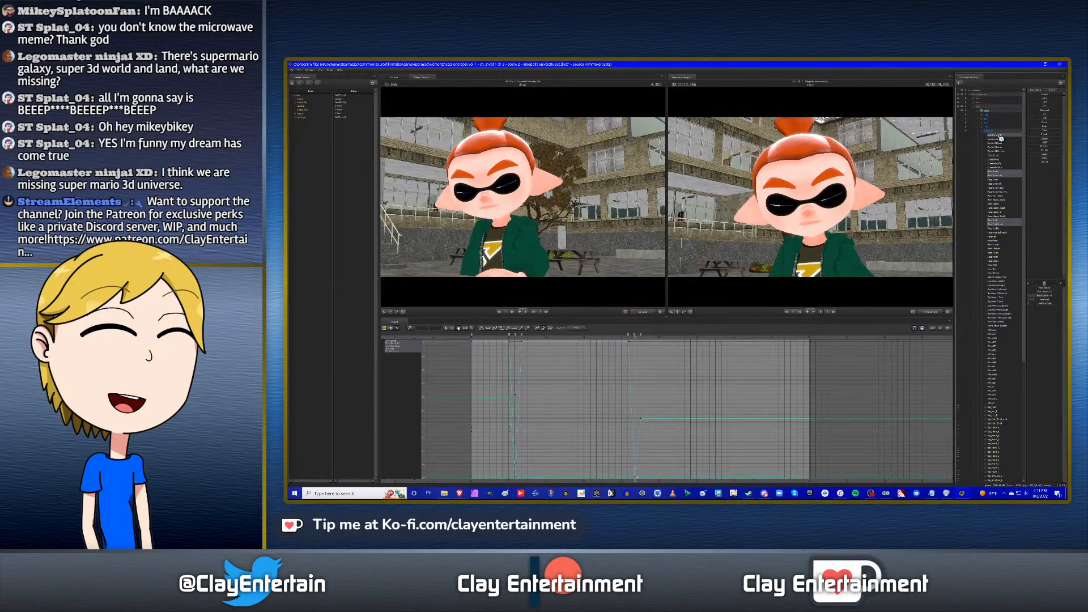
{"action": "key", "text": "Left"}
{"action": "left_click", "coordinate": [1000, 136], "text": "ctrl"}
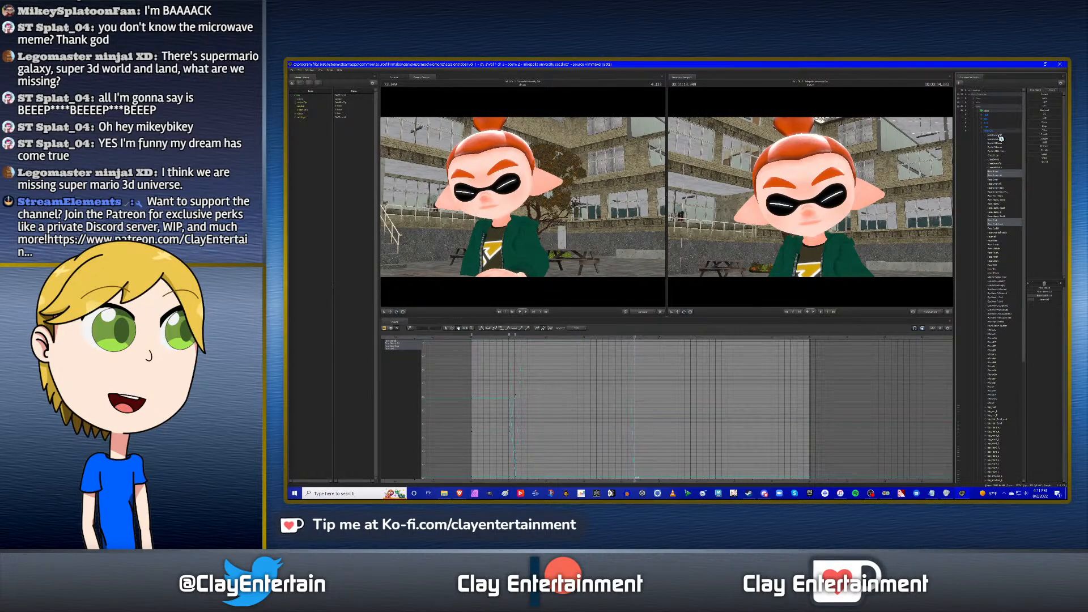
Key the selected face controls at the second blink and move the playhead to the frame where the eyes are open again.
{"action": "scroll", "coordinate": [601, 392], "scroll_direction": "down", "scroll_amount": 3}
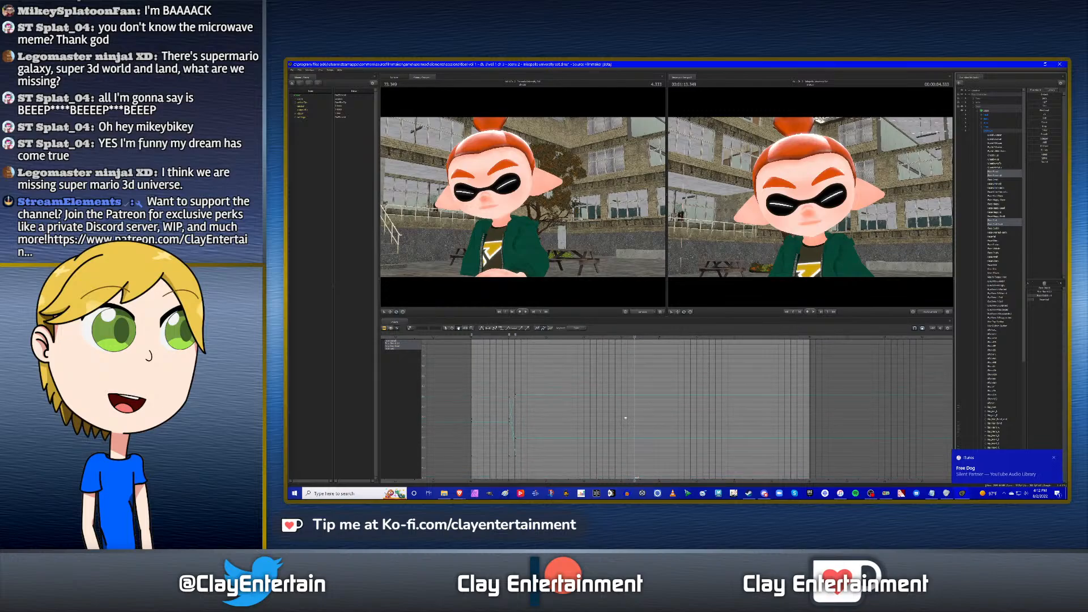
{"action": "middle_click_drag", "start_coordinate": [623, 417], "coordinate": [688, 400]}
{"action": "scroll", "coordinate": [643, 413], "scroll_direction": "up", "scroll_amount": 3}
{"action": "scroll", "coordinate": [634, 400], "scroll_direction": "up", "scroll_amount": 2}
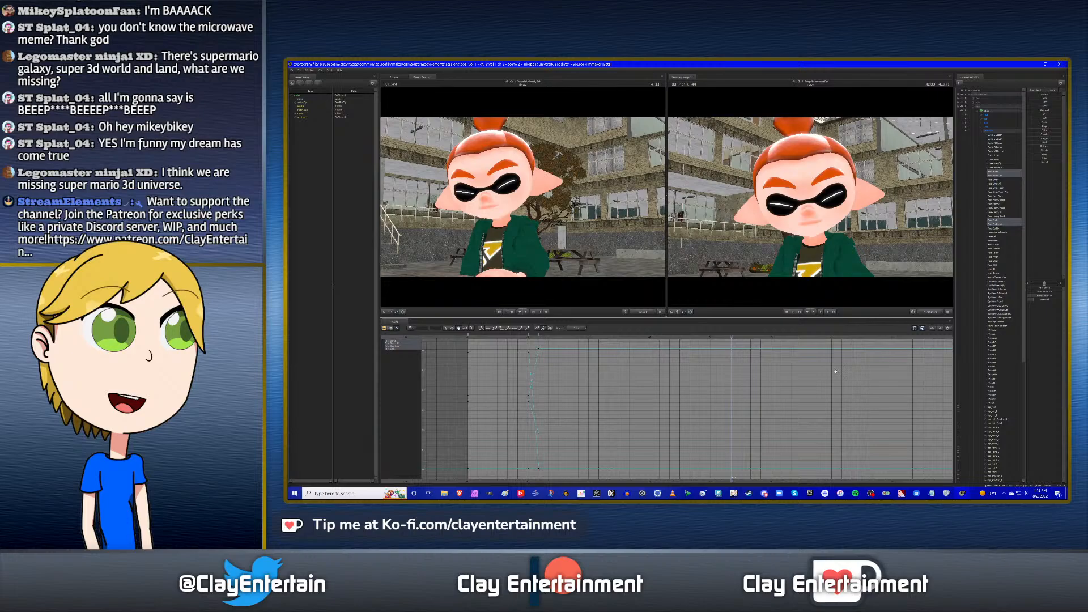
{"action": "left_click", "coordinate": [1000, 137]}
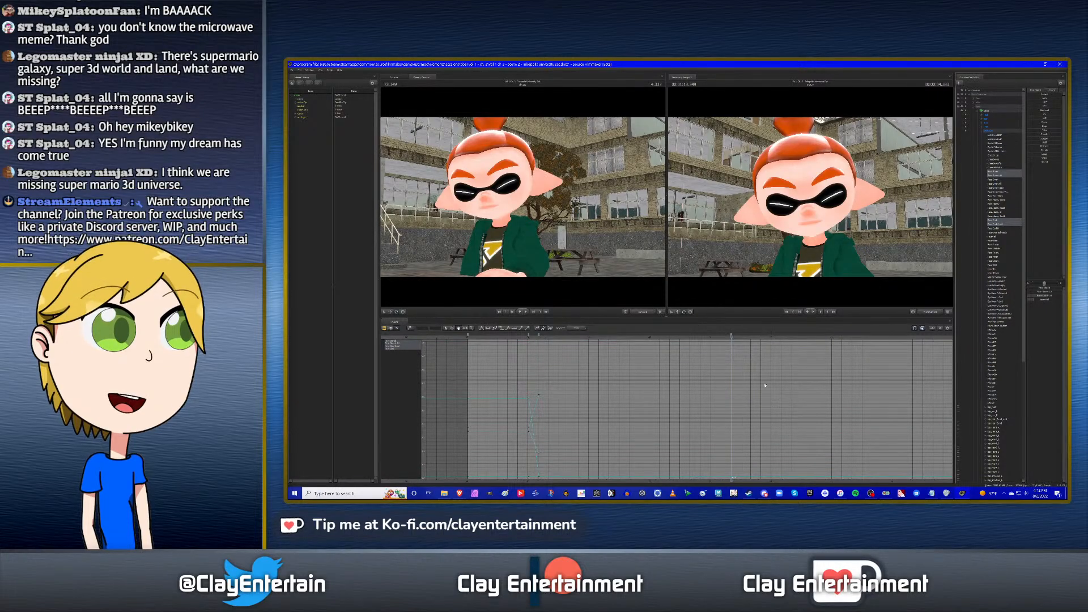
{"action": "left_click", "coordinate": [739, 336]}
{"action": "left_click_drag", "start_coordinate": [739, 336], "coordinate": [741, 337]}
Reframe the work camera on the character's face and adjust the selected face controls for a new expression after the second blink.
{"action": "left_click_drag", "start_coordinate": [831, 269], "coordinate": [834, 220]}
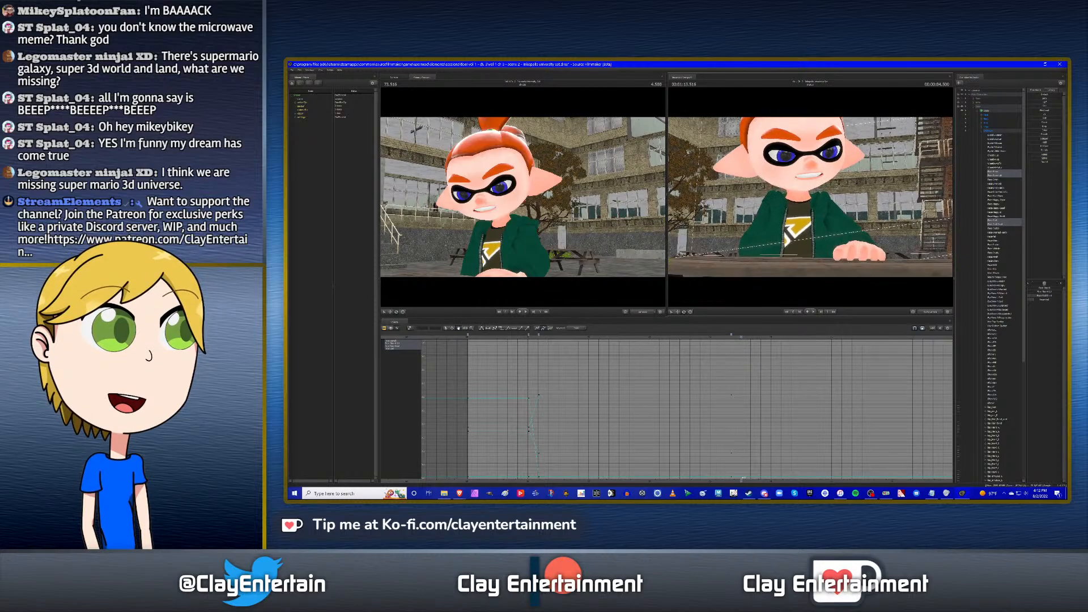
{"action": "left_click_drag", "start_coordinate": [784, 186], "coordinate": [793, 190]}
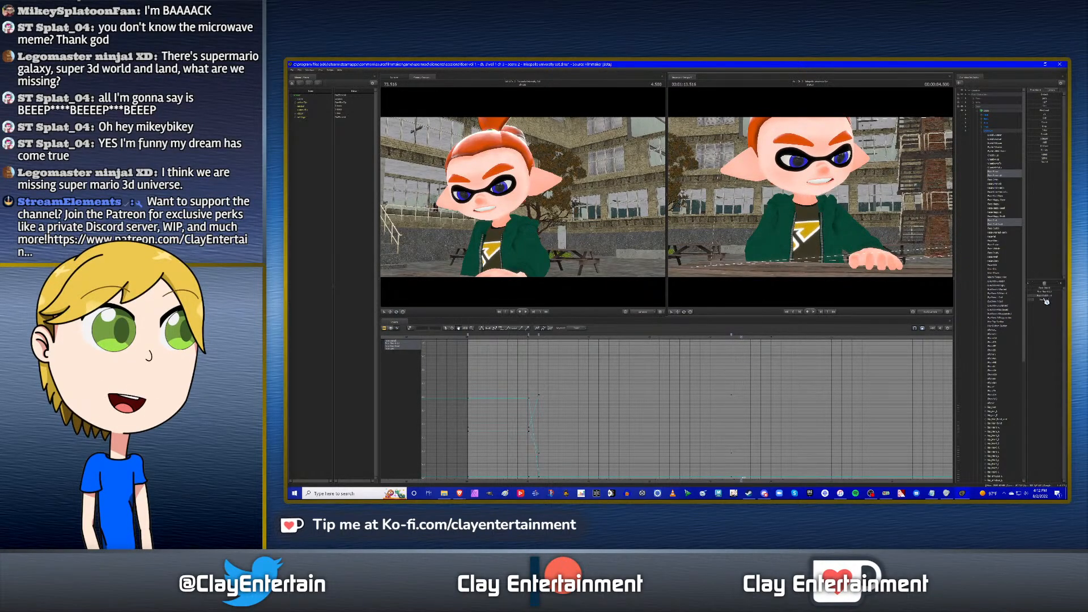
{"action": "left_click_drag", "start_coordinate": [1050, 298], "coordinate": [1048, 298]}
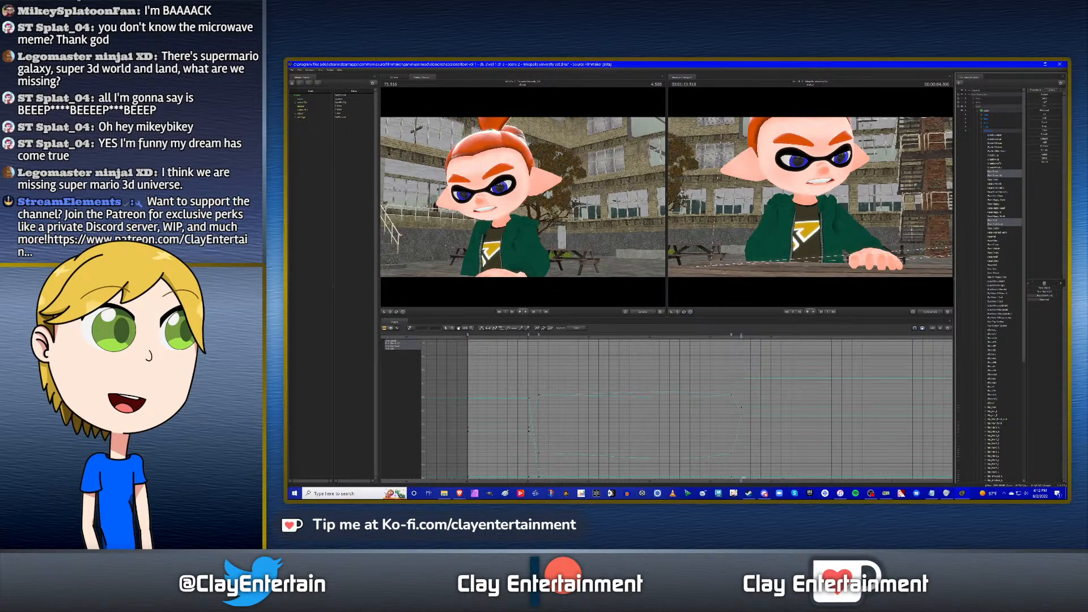
{"action": "left_click_drag", "start_coordinate": [1048, 296], "coordinate": [1052, 296]}
{"action": "left_click_drag", "start_coordinate": [1040, 299], "coordinate": [1044, 300]}
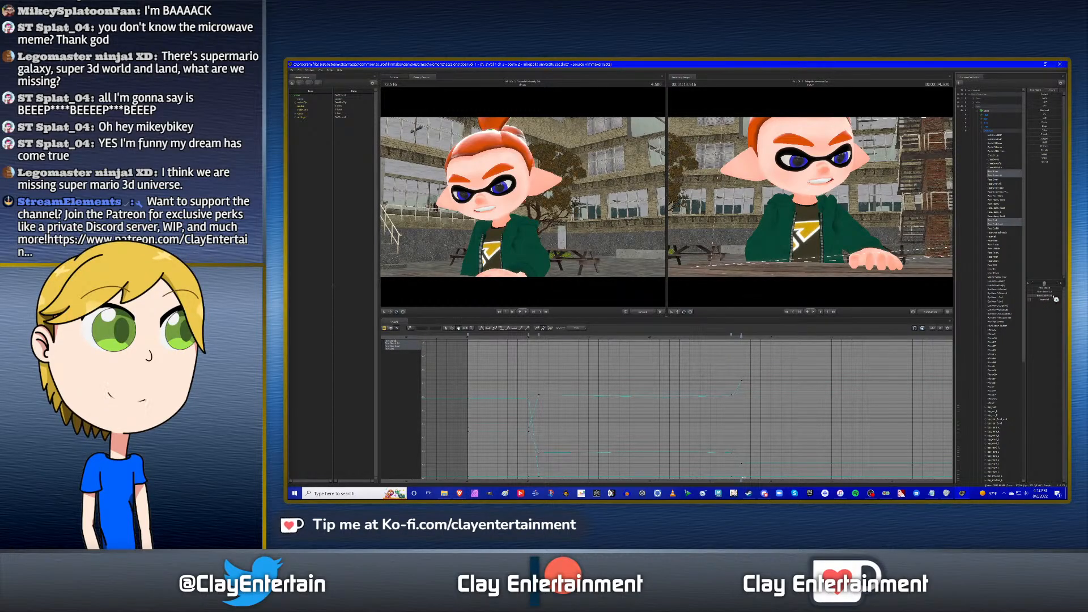
Select the face controls' keys around both blinks and make their curves linear.
{"action": "scroll", "coordinate": [670, 385], "scroll_direction": "down", "scroll_amount": 3}
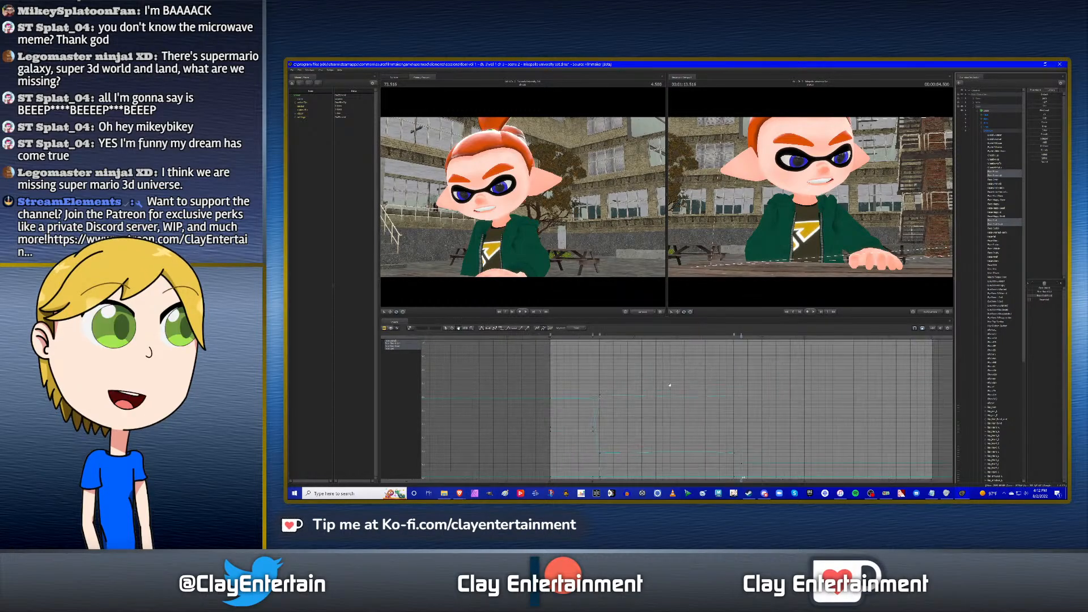
{"action": "left_click", "coordinate": [446, 329]}
{"action": "left_click_drag", "start_coordinate": [525, 356], "coordinate": [796, 484]}
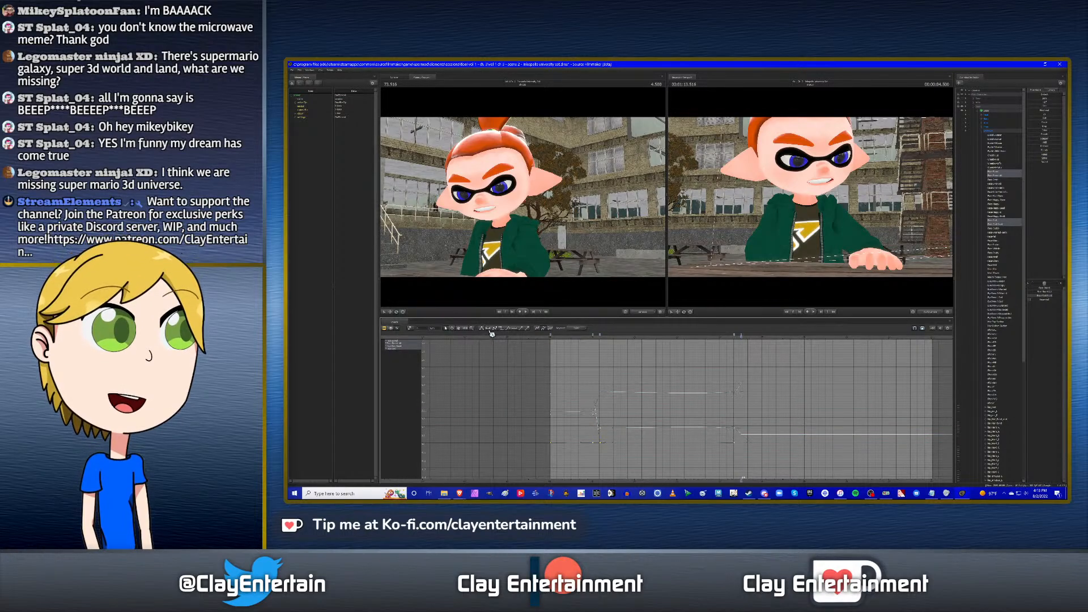
{"action": "left_click", "coordinate": [798, 408]}
{"action": "scroll", "coordinate": [799, 408], "scroll_direction": "up", "scroll_amount": 6, "text": "ctrl"}
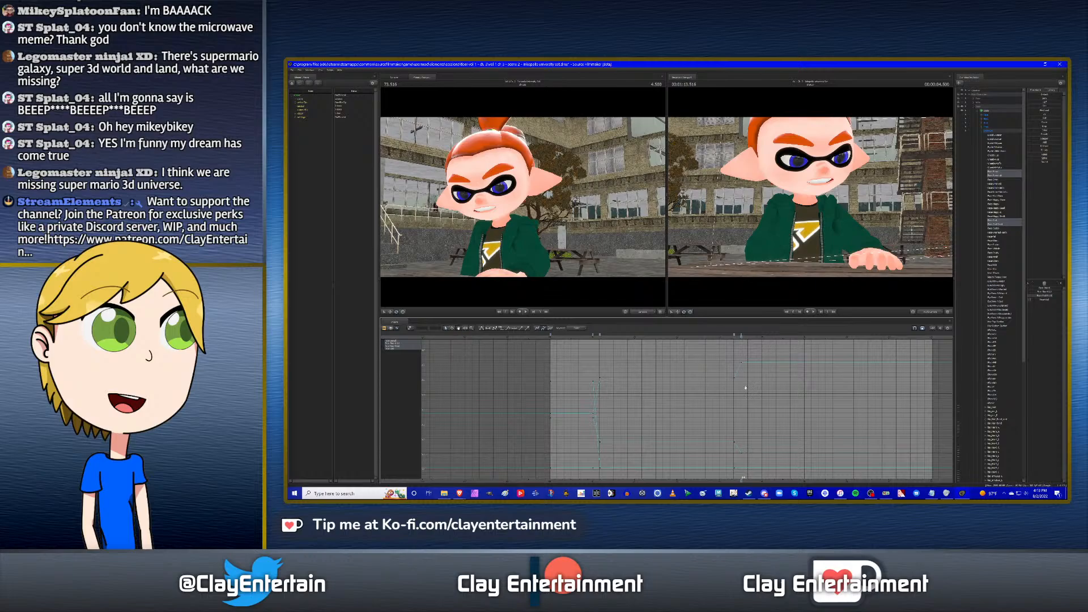
Examine the linear curves around the second blink and play the expression change there.
{"action": "scroll", "coordinate": [745, 387], "scroll_direction": "up", "scroll_amount": 4}
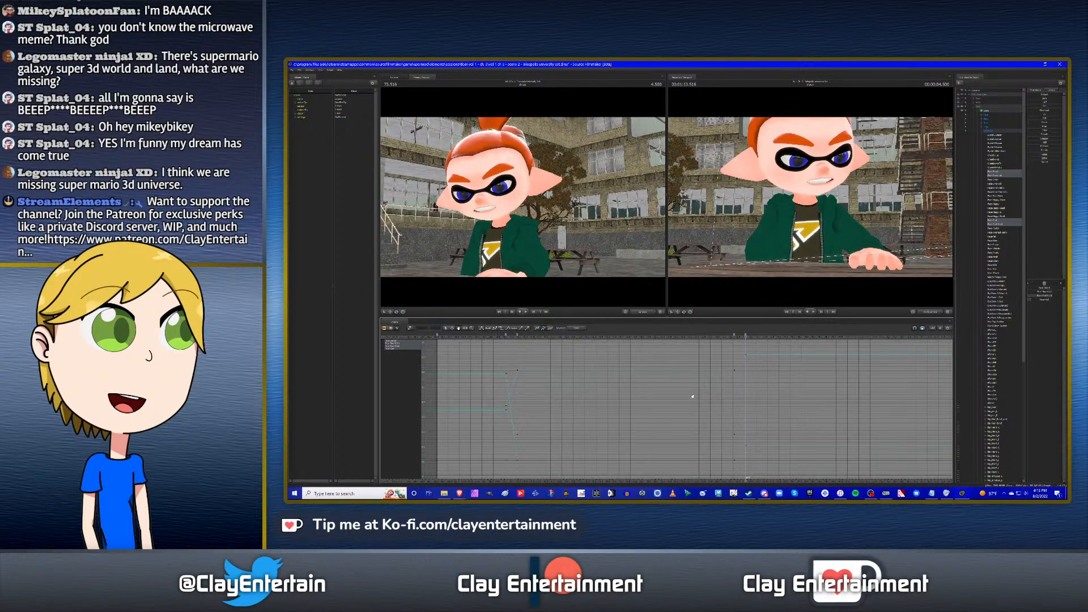
{"action": "scroll", "coordinate": [689, 393], "scroll_direction": "up", "scroll_amount": 1, "text": "ctrl"}
{"action": "scroll", "coordinate": [689, 392], "scroll_direction": "down", "scroll_amount": 3}
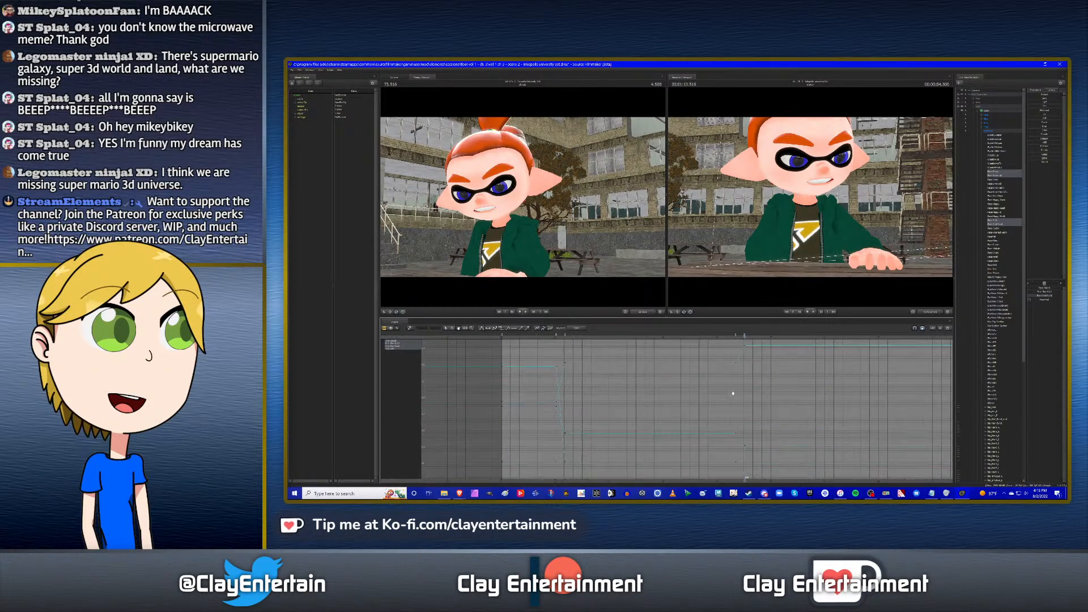
{"action": "middle_click_drag", "start_coordinate": [800, 388], "coordinate": [797, 391]}
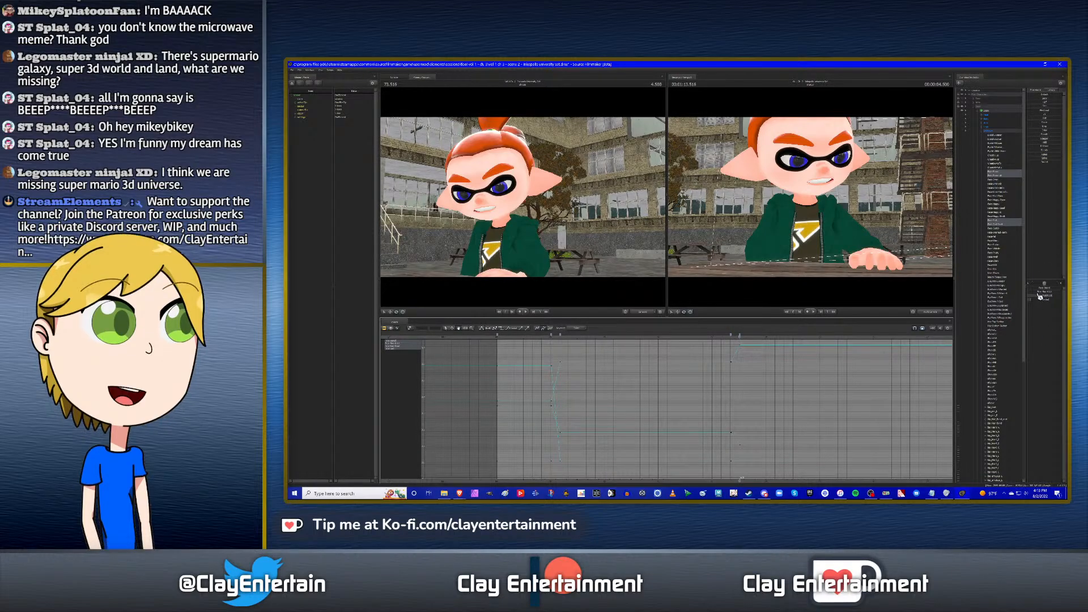
{"action": "left_click", "coordinate": [724, 338]}
{"action": "key", "text": "space"}
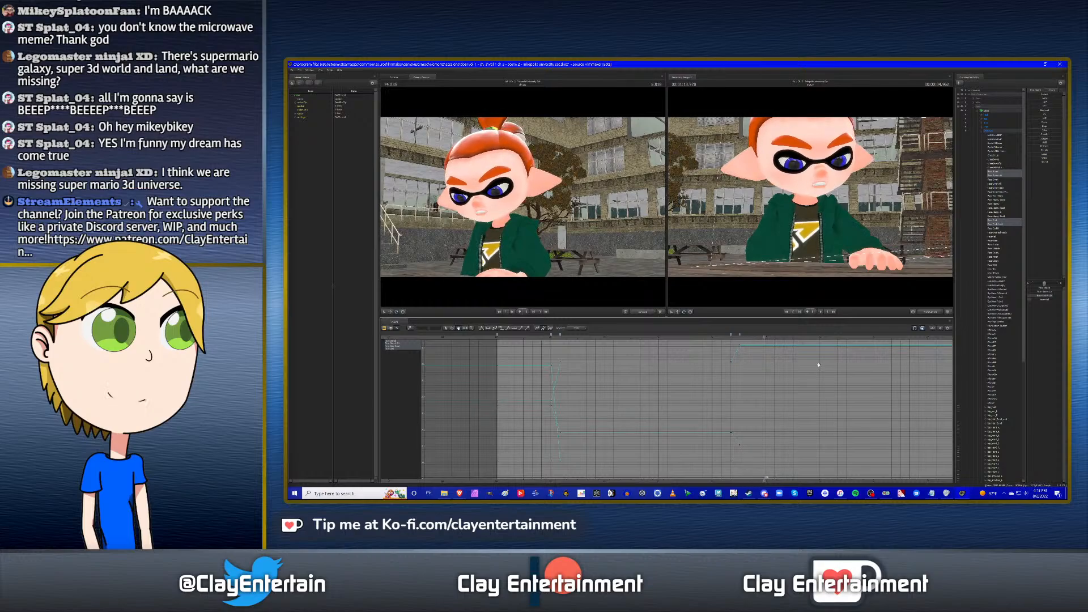
Refine the selected face controls at the key after the second blink and play from the first blink to check them.
{"action": "left_click", "coordinate": [731, 337]}
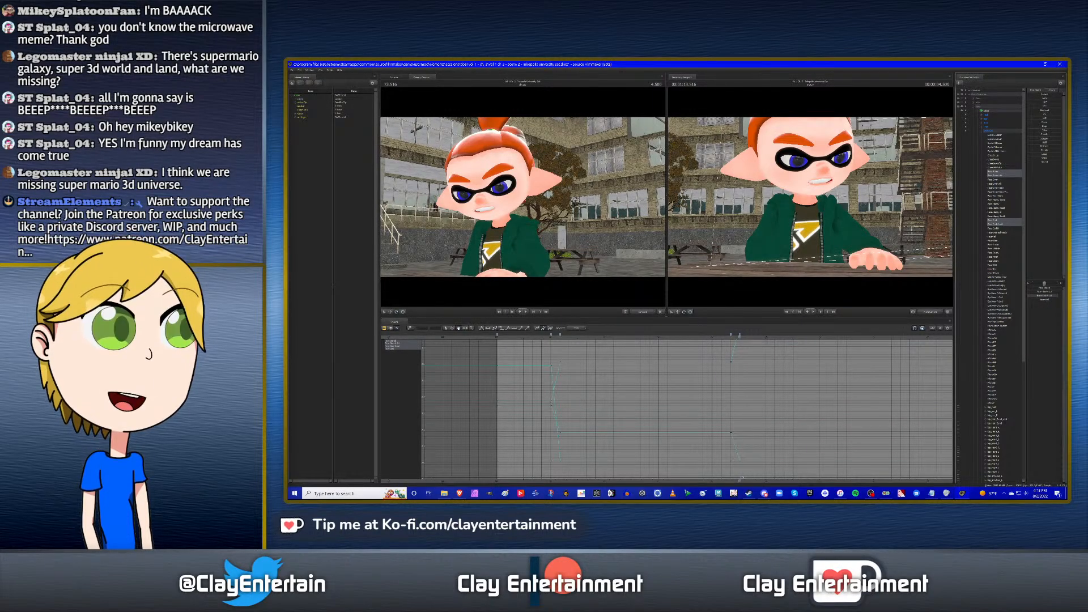
{"action": "scroll", "coordinate": [635, 386], "scroll_direction": "down", "scroll_amount": 3}
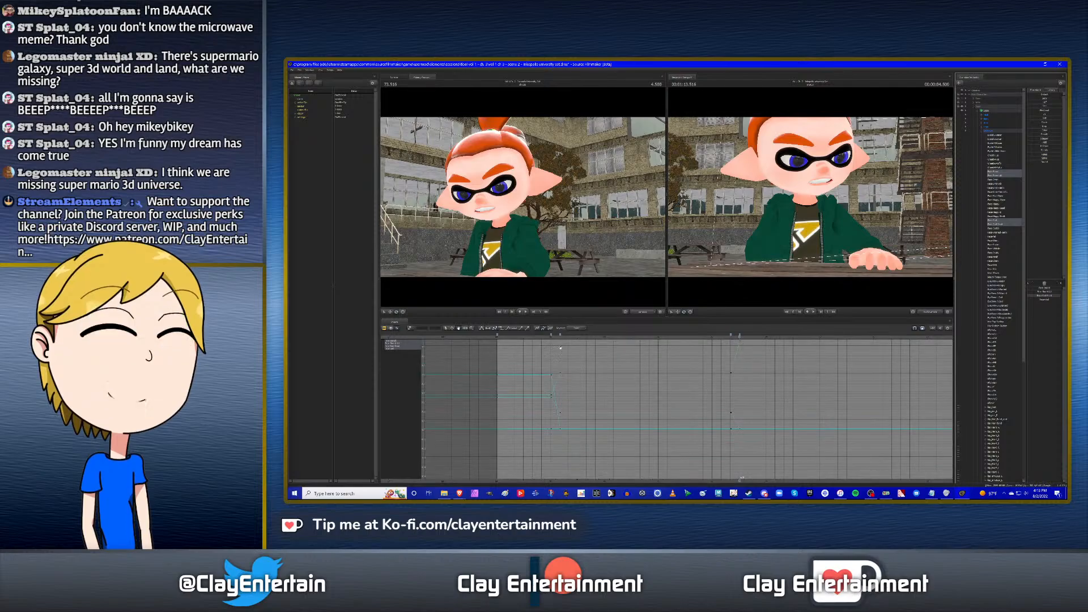
{"action": "left_click", "coordinate": [549, 338]}
{"action": "key", "text": "space"}
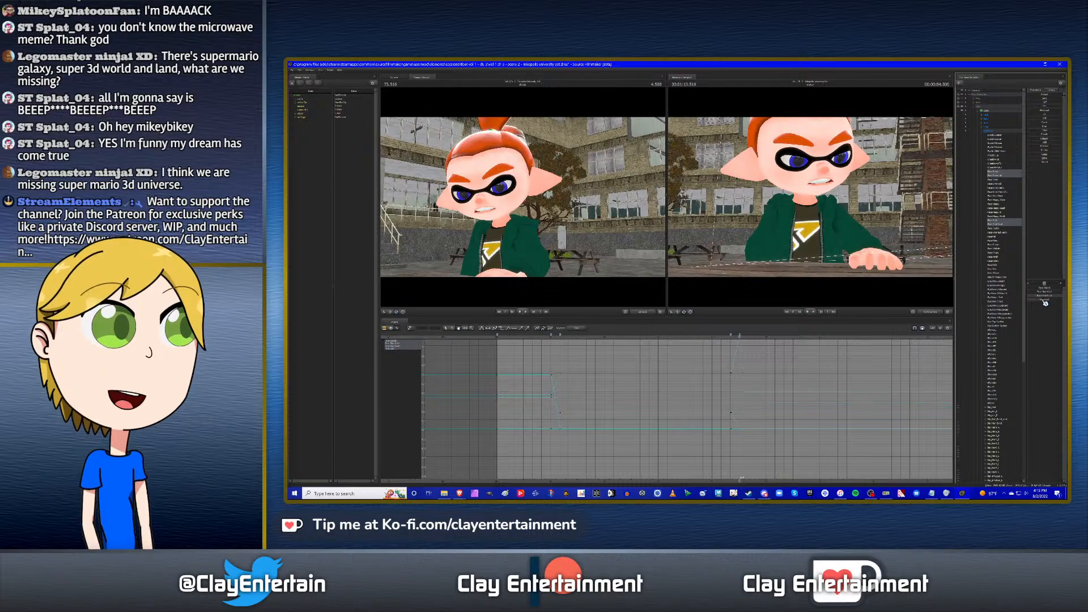
Inspect the face controls' curves between the first and second blinks and beyond the last key.
{"action": "scroll", "coordinate": [701, 380], "scroll_direction": "down", "scroll_amount": 2}
{"action": "middle_click_drag", "start_coordinate": [781, 377], "coordinate": [695, 406]}
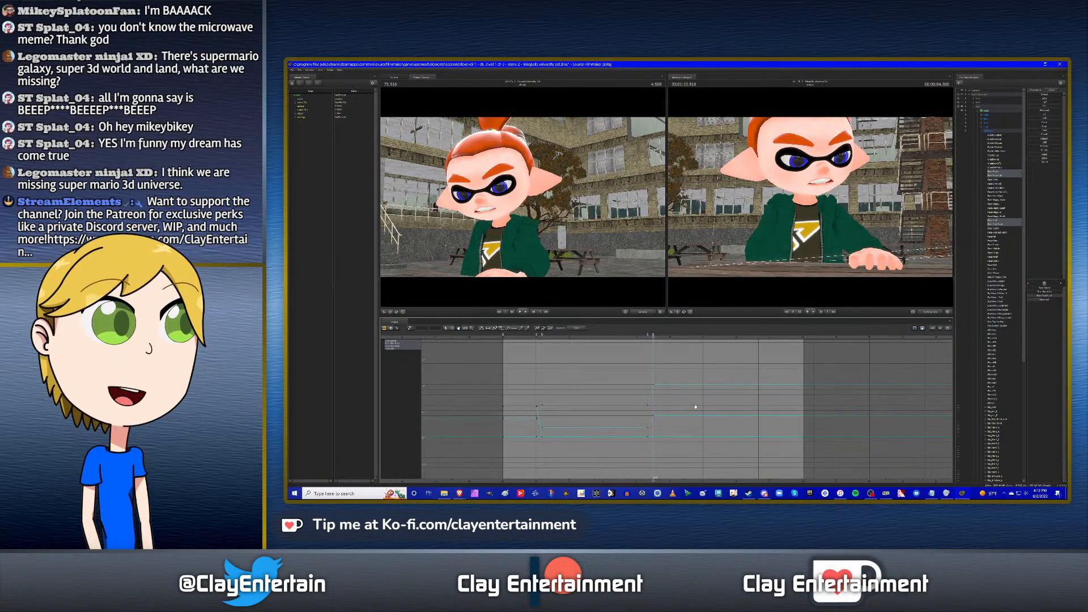
{"action": "scroll", "coordinate": [629, 393], "scroll_direction": "up", "scroll_amount": 3}
{"action": "middle_click_drag", "start_coordinate": [605, 372], "coordinate": [686, 369]}
{"action": "scroll", "coordinate": [737, 379], "scroll_direction": "up", "scroll_amount": 1}
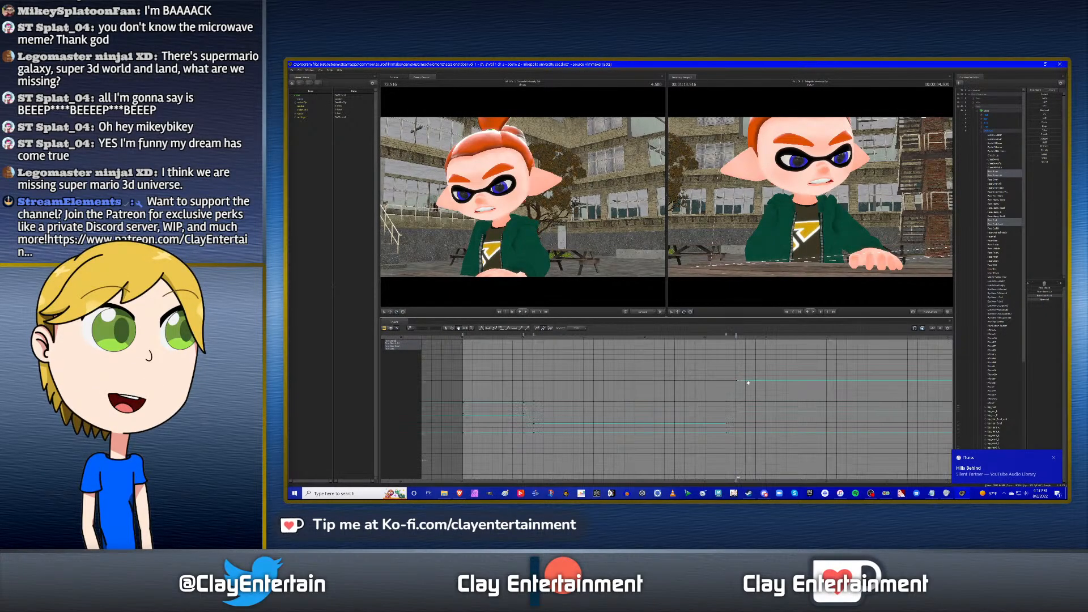
{"action": "middle_click_drag", "start_coordinate": [748, 381], "coordinate": [686, 363]}
{"action": "scroll", "coordinate": [668, 374], "scroll_direction": "down", "scroll_amount": 1}
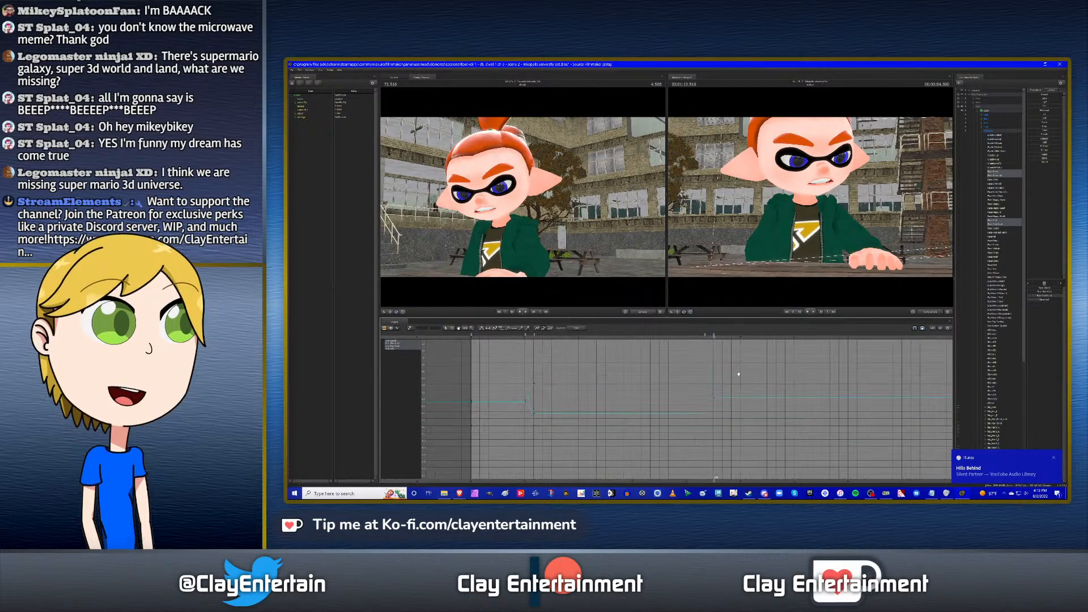
{"action": "scroll", "coordinate": [695, 402], "scroll_direction": "up", "scroll_amount": 3}
{"action": "middle_click_drag", "start_coordinate": [650, 372], "coordinate": [656, 393]}
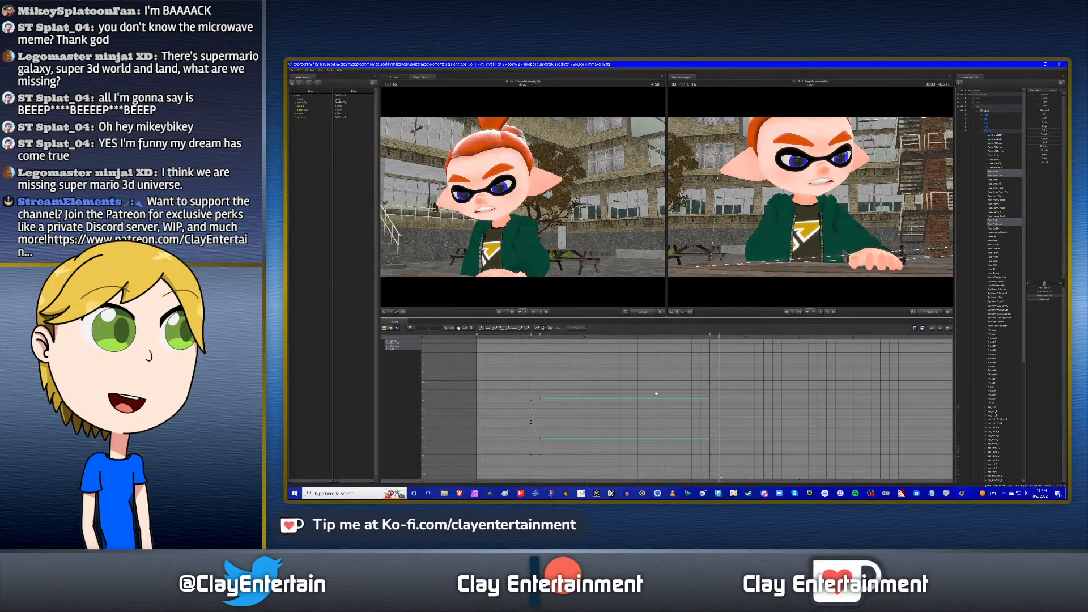
{"action": "mouse_move", "coordinate": [740, 384]}
{"action": "middle_mouse_down"}
{"action": "mouse_move", "coordinate": [708, 381]}
{"action": "mouse_move", "coordinate": [740, 384]}
{"action": "middle_mouse_up"}
{"action": "middle_click_drag", "start_coordinate": [651, 366], "coordinate": [691, 361]}
Replay the shot several times from before each blink to review both expression changes.
{"action": "left_click", "coordinate": [707, 339]}
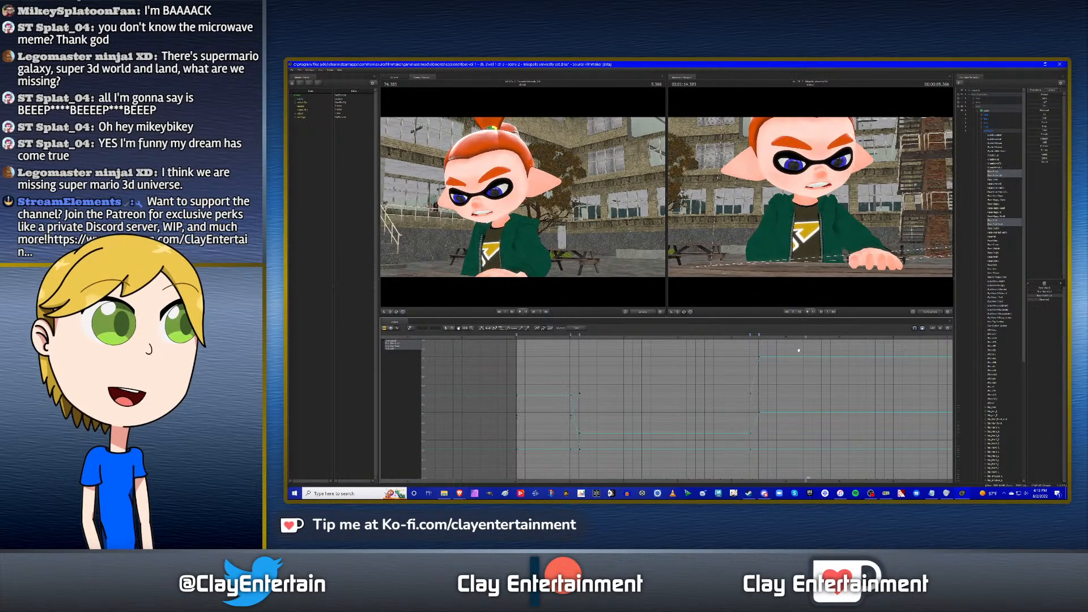
{"action": "key", "text": "space"}
{"action": "key", "text": "Up"}
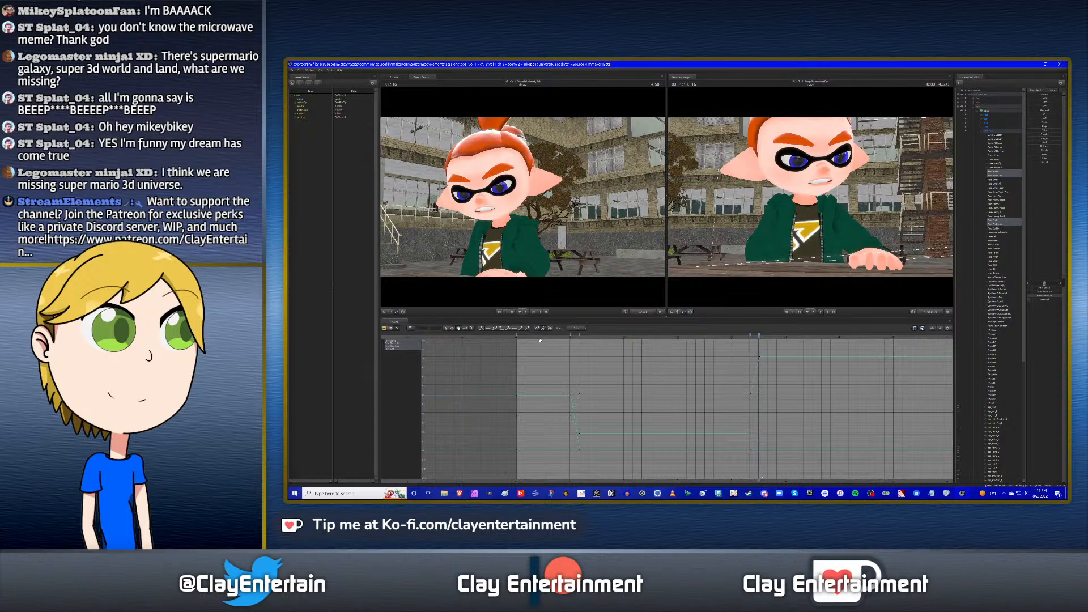
{"action": "key", "text": "space"}
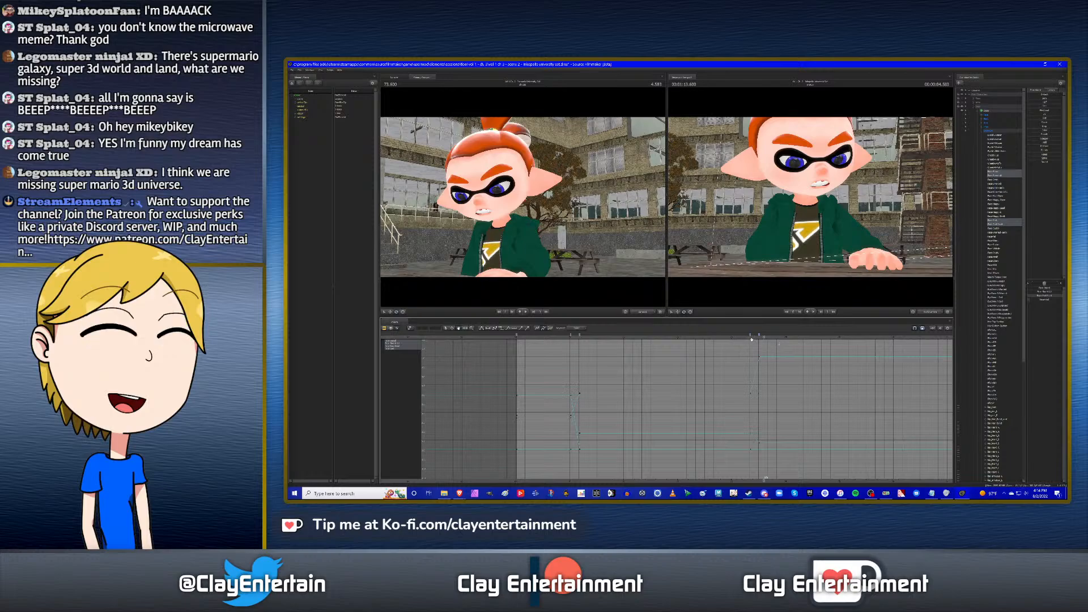
{"action": "left_click_drag", "start_coordinate": [514, 351], "coordinate": [468, 353]}
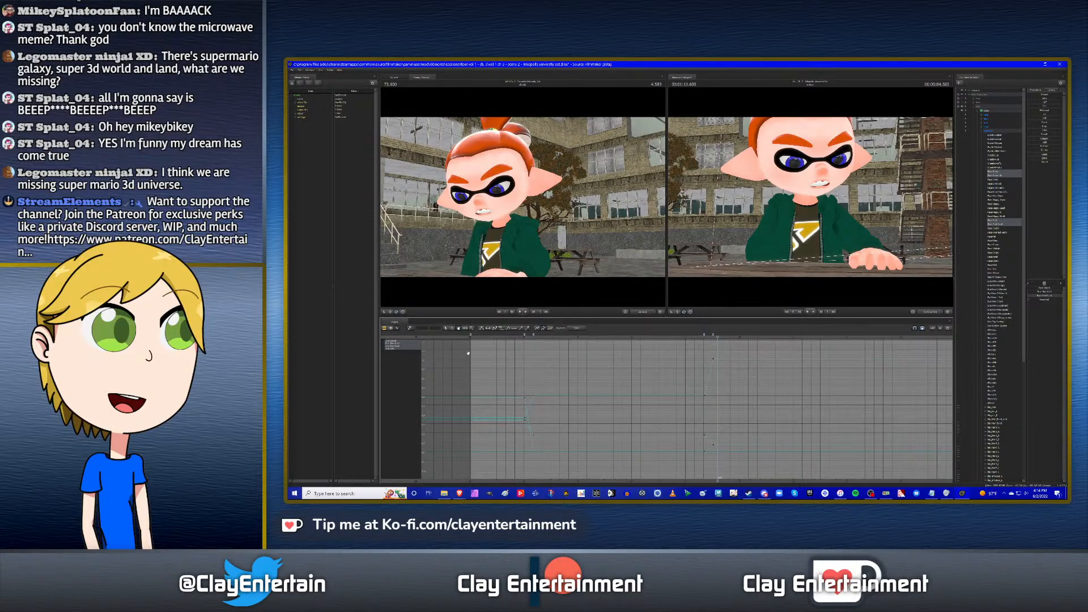
{"action": "left_click", "coordinate": [517, 338]}
{"action": "key", "text": "space"}
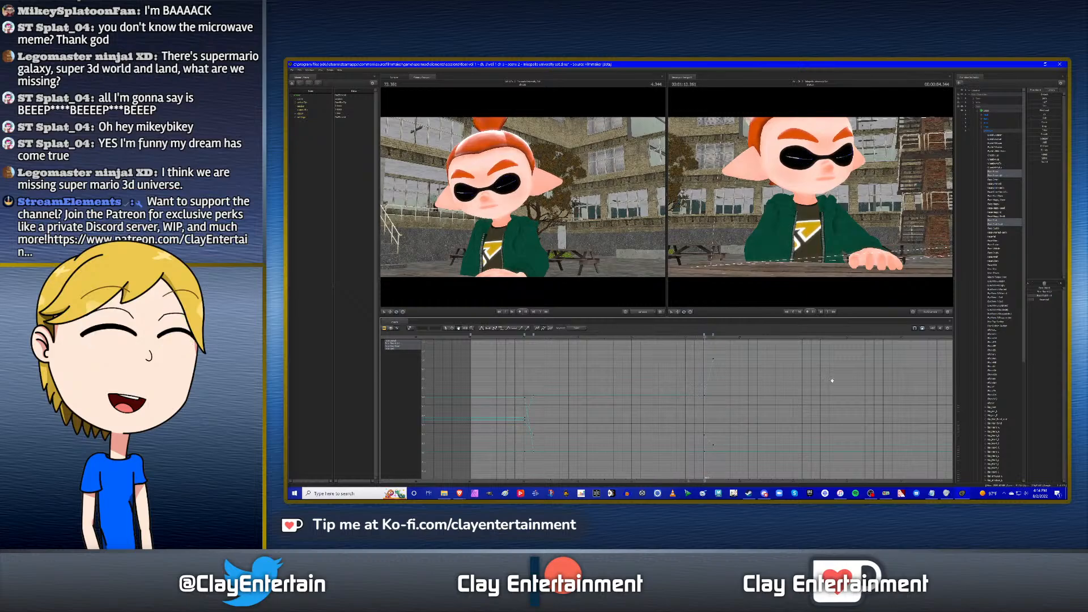
{"action": "left_click_drag", "start_coordinate": [746, 370], "coordinate": [725, 374]}
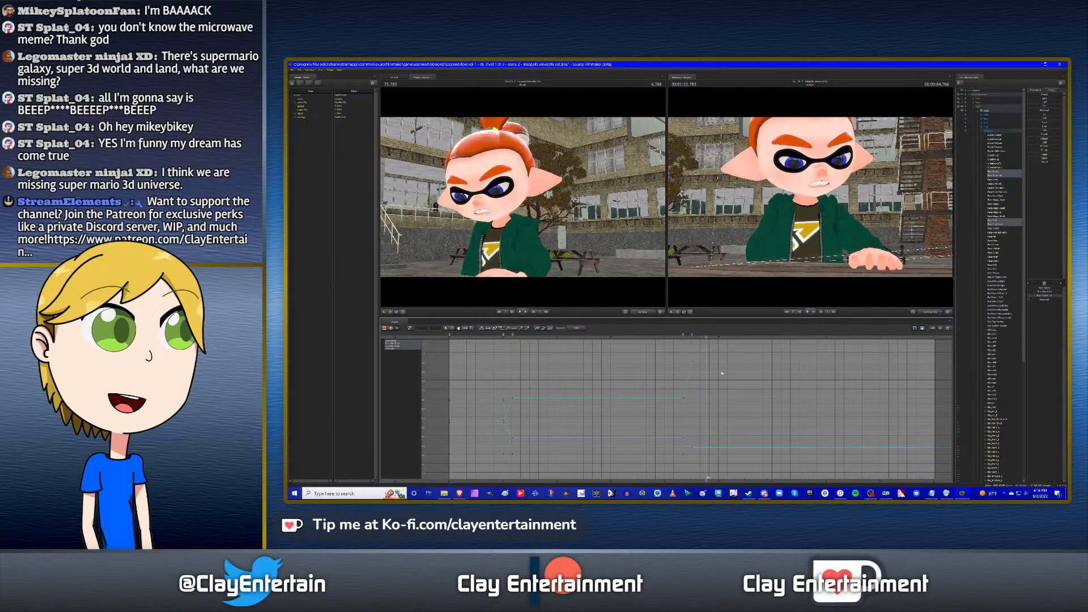
Examine the selected face controls' curves around and beyond the second blink, and replay the shot from near its start.
{"action": "mouse_move", "coordinate": [734, 370]}
{"action": "middle_mouse_down"}
{"action": "mouse_move", "coordinate": [701, 379]}
{"action": "mouse_move", "coordinate": [726, 377]}
{"action": "middle_mouse_up"}
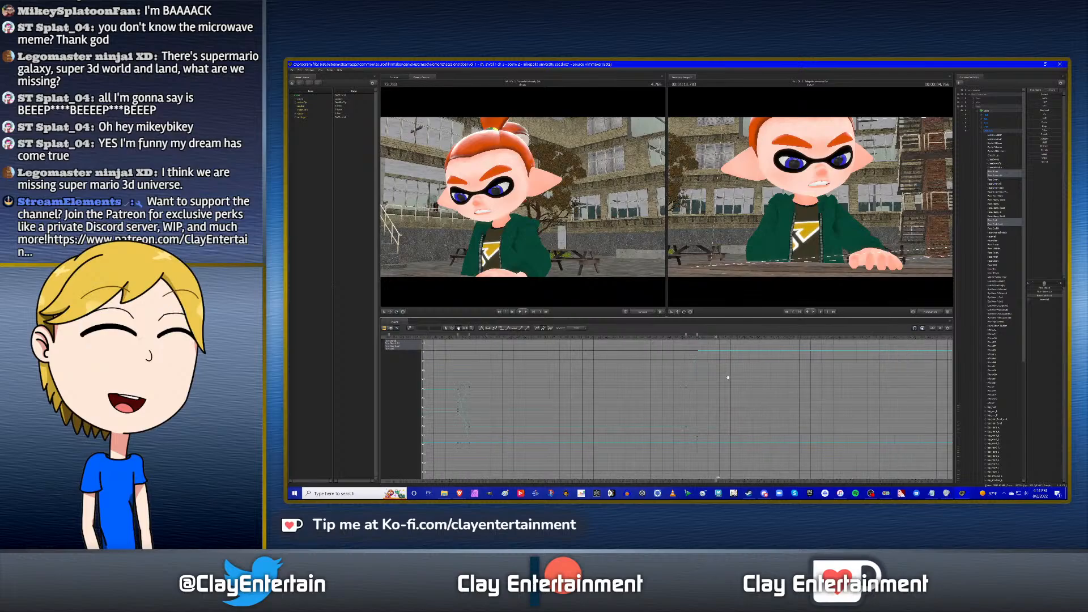
{"action": "scroll", "coordinate": [725, 376], "scroll_direction": "down", "scroll_amount": 2}
{"action": "left_click", "coordinate": [521, 338]}
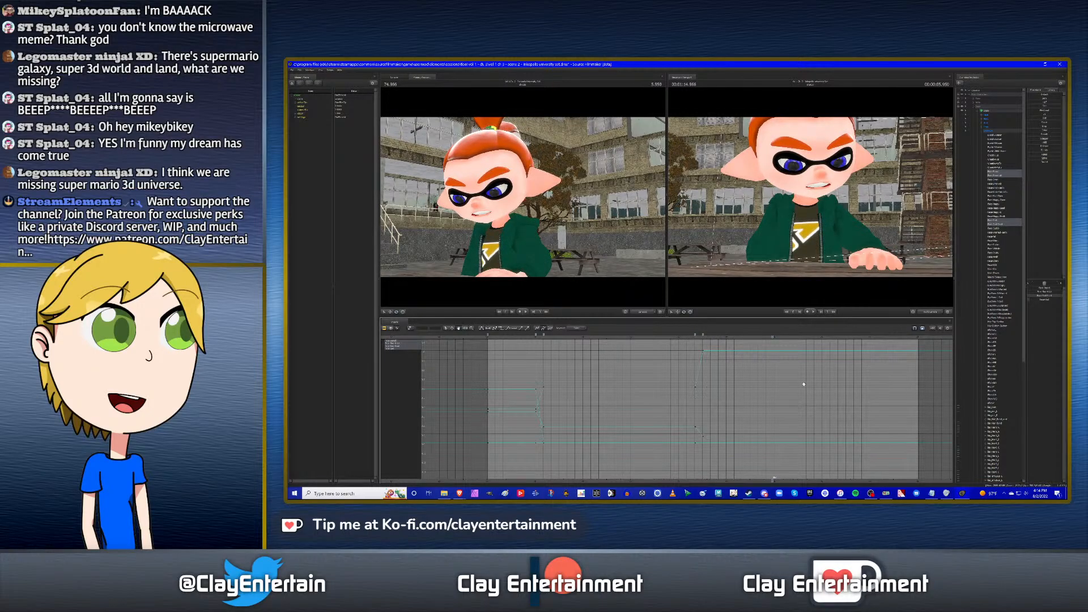
{"action": "left_click_drag", "start_coordinate": [803, 385], "coordinate": [781, 388]}
{"action": "scroll", "coordinate": [726, 396], "scroll_direction": "up", "scroll_amount": 1}
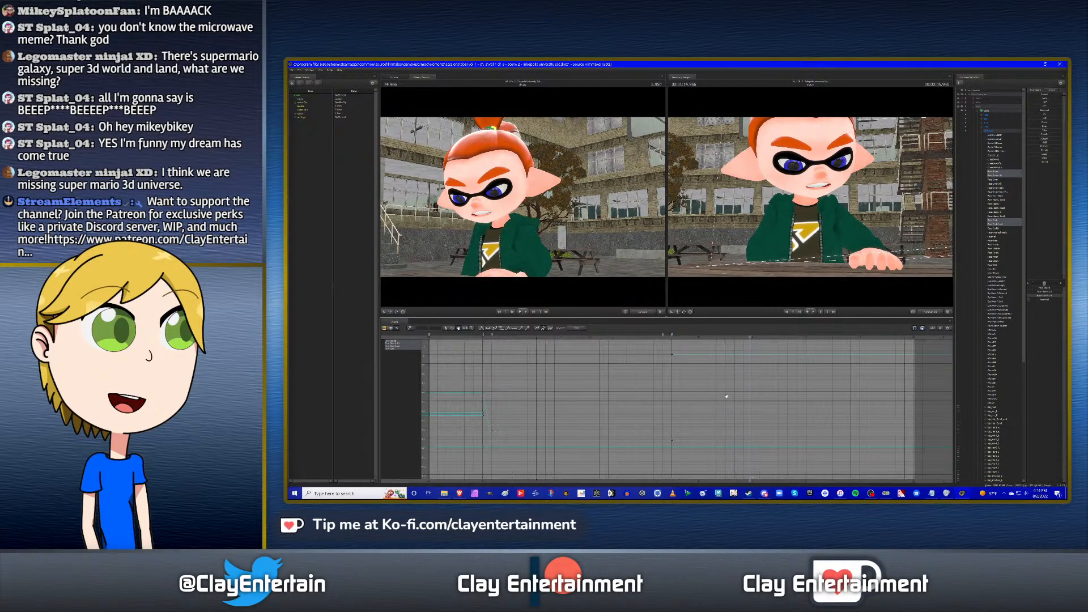
{"action": "left_click_drag", "start_coordinate": [710, 393], "coordinate": [741, 392]}
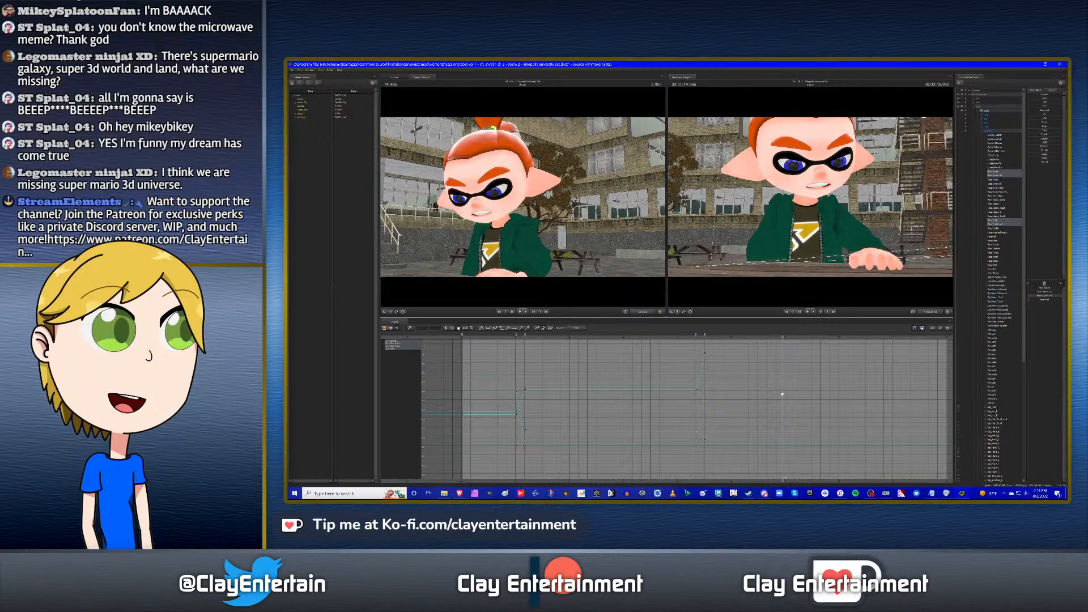
{"action": "scroll", "coordinate": [752, 378], "scroll_direction": "up", "scroll_amount": 1}
{"action": "scroll", "coordinate": [776, 381], "scroll_direction": "down", "scroll_amount": 2}
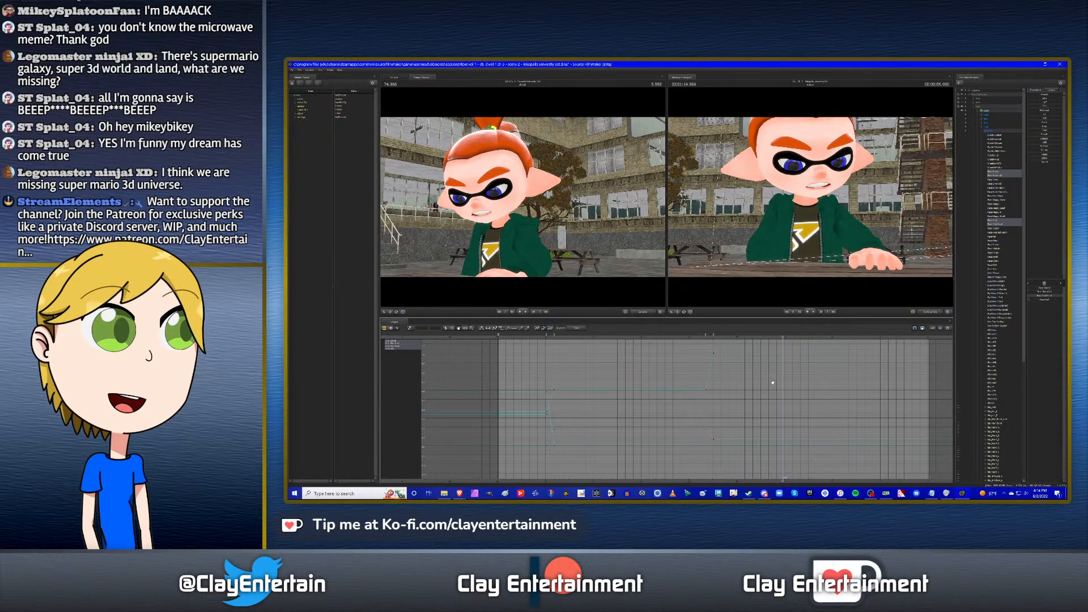
{"action": "left_click_drag", "start_coordinate": [805, 382], "coordinate": [757, 381]}
{"action": "scroll", "coordinate": [784, 379], "scroll_direction": "up", "scroll_amount": 1}
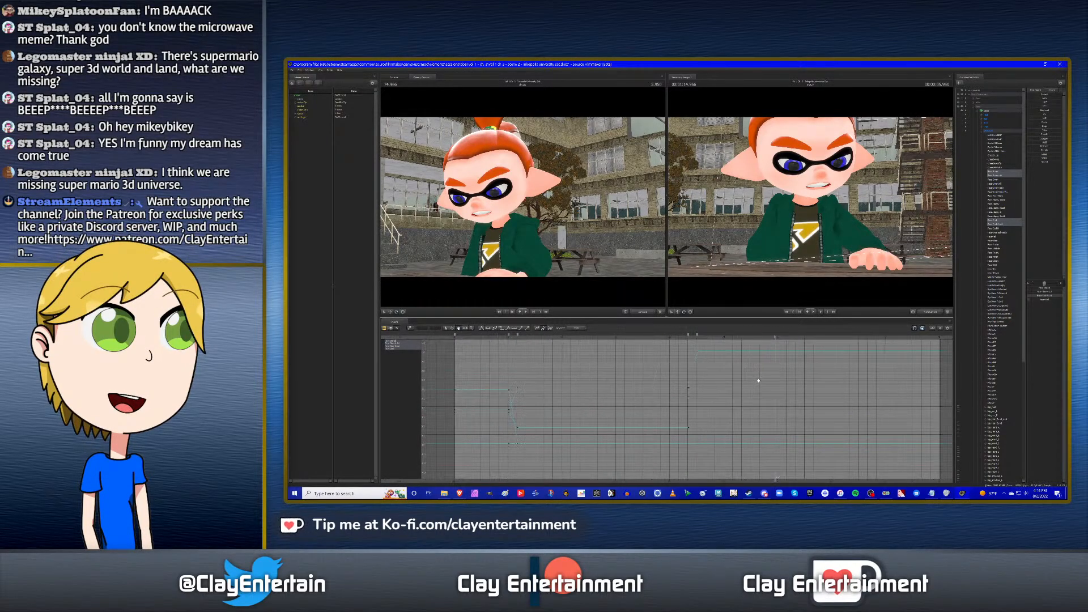
{"action": "left_click", "coordinate": [468, 336]}
{"action": "key", "text": "space"}
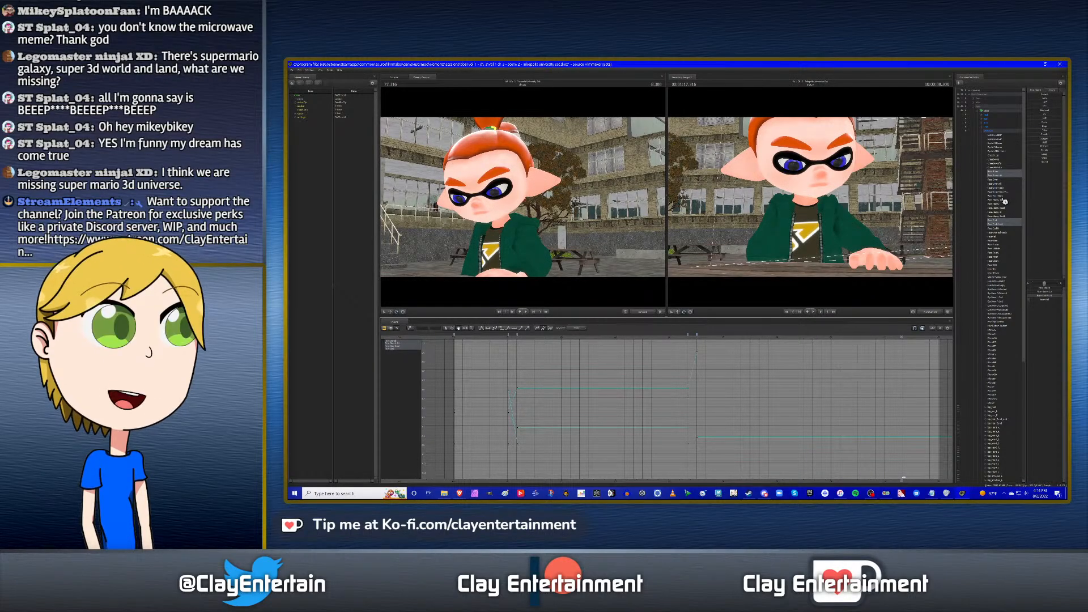
Collapse the face controls and the orange-haired character's animation set, clear the control selection, and return to the shot's start.
{"action": "left_click", "coordinate": [984, 132]}
{"action": "left_click", "coordinate": [990, 198]}
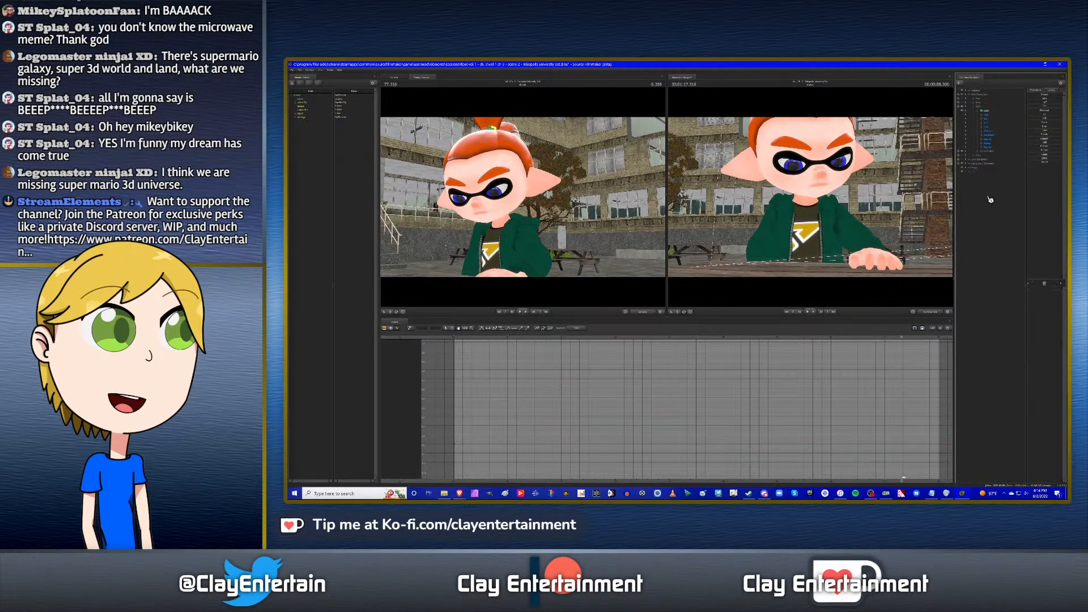
{"action": "scroll", "coordinate": [703, 377], "scroll_direction": "down", "scroll_amount": 2}
{"action": "middle_click_drag", "start_coordinate": [758, 385], "coordinate": [670, 387]}
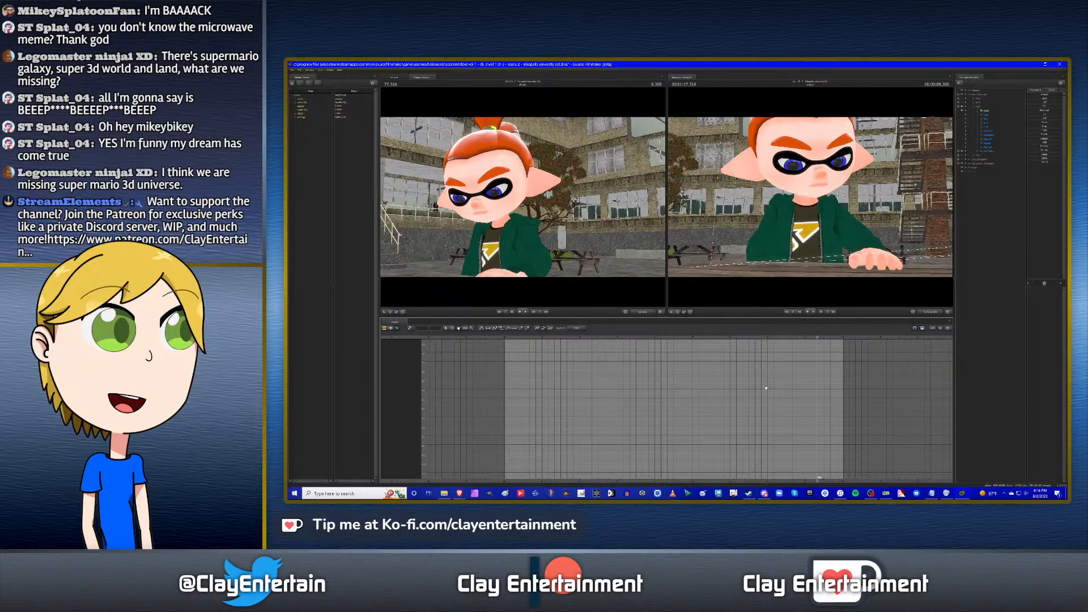
{"action": "key", "text": "Up"}
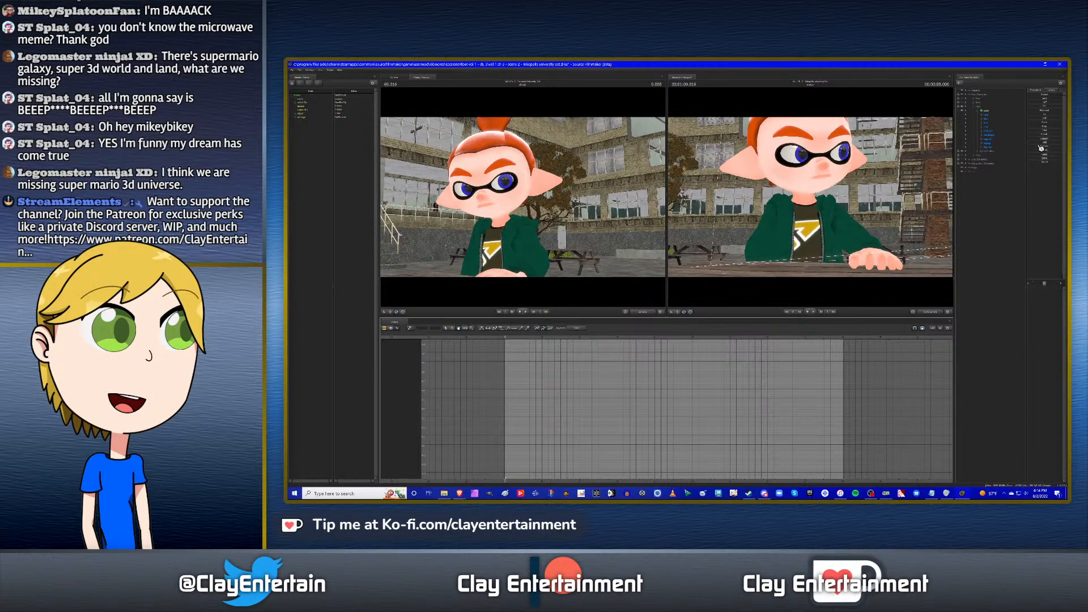
{"action": "left_click", "coordinate": [975, 109]}
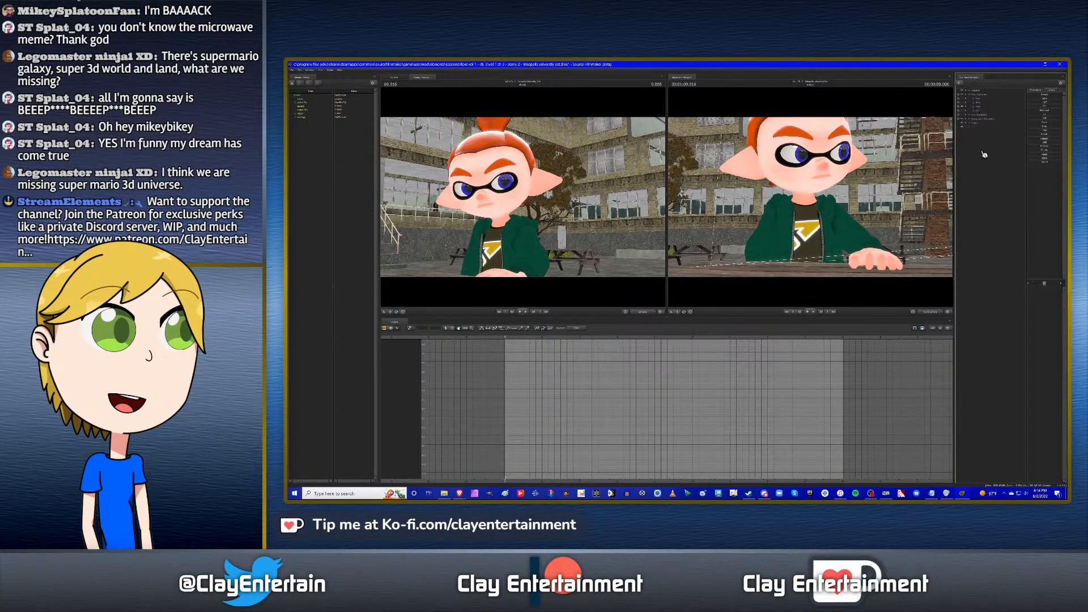
Examine the finished shot and its dialogue clips in the Clip Editor.
{"action": "left_click", "coordinate": [384, 328]}
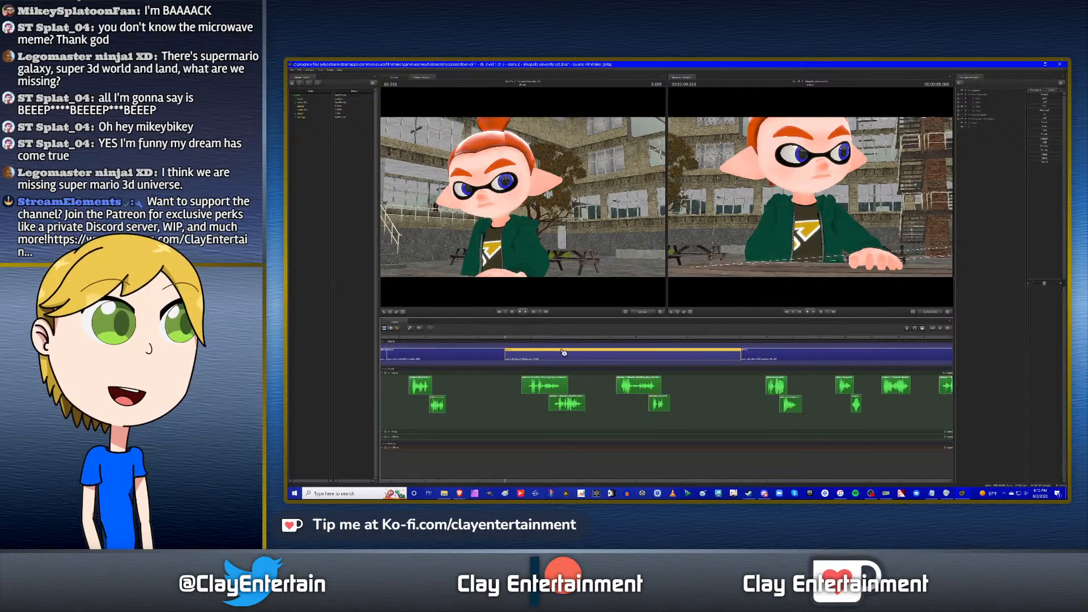
{"action": "scroll", "coordinate": [563, 352], "scroll_direction": "down", "scroll_amount": 1}
{"action": "left_click_drag", "start_coordinate": [524, 338], "coordinate": [539, 339]}
{"action": "key", "text": "Up"}
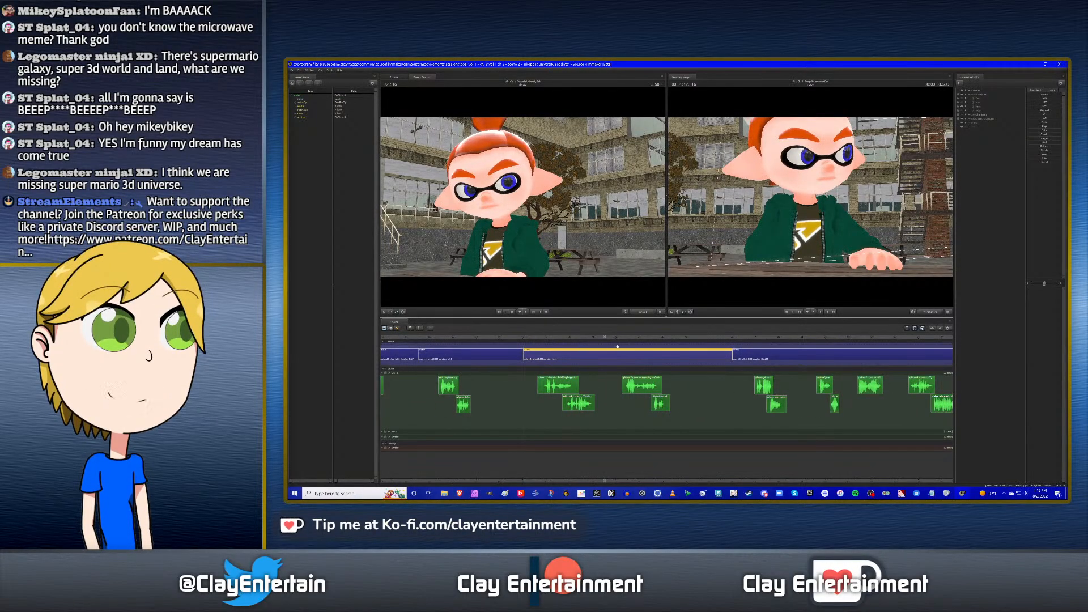
{"action": "middle_click_drag", "start_coordinate": [536, 345], "coordinate": [618, 346]}
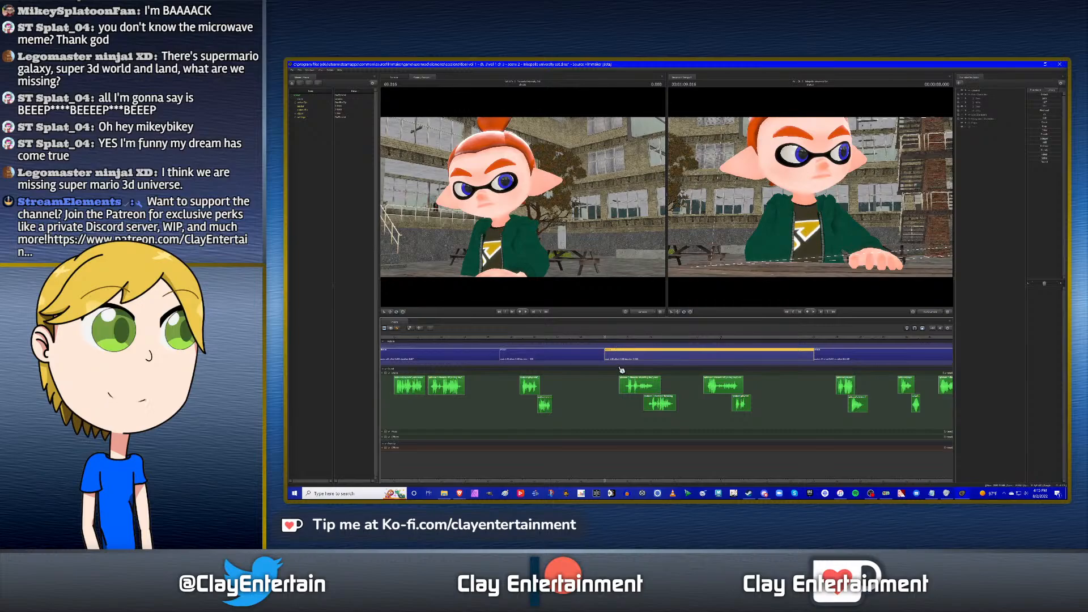
{"action": "scroll", "coordinate": [626, 365], "scroll_direction": "up", "scroll_amount": 2}
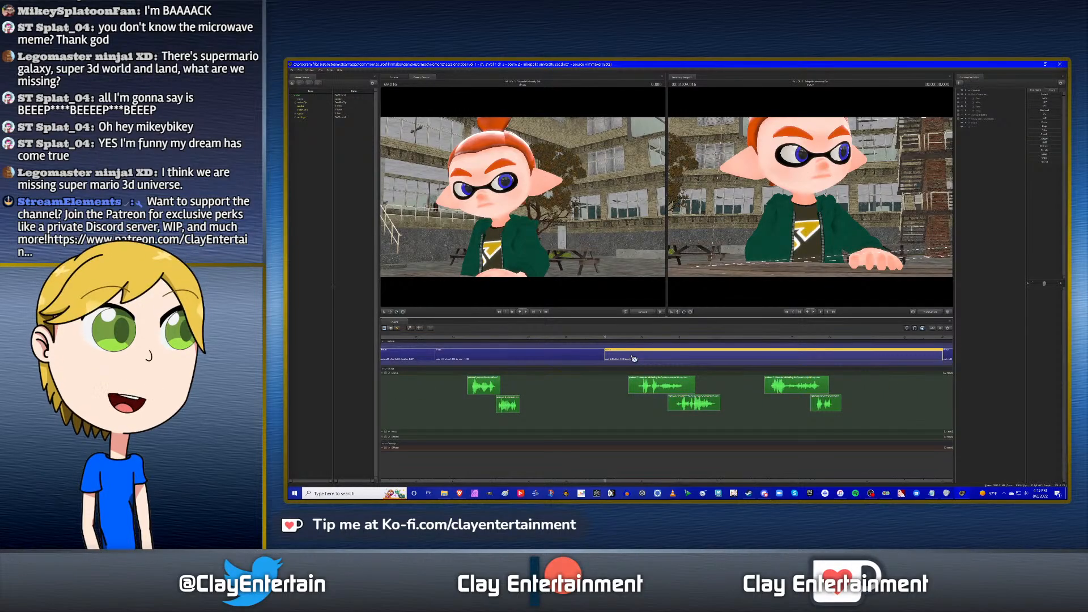
{"action": "scroll", "coordinate": [633, 359], "scroll_direction": "down", "scroll_amount": 1}
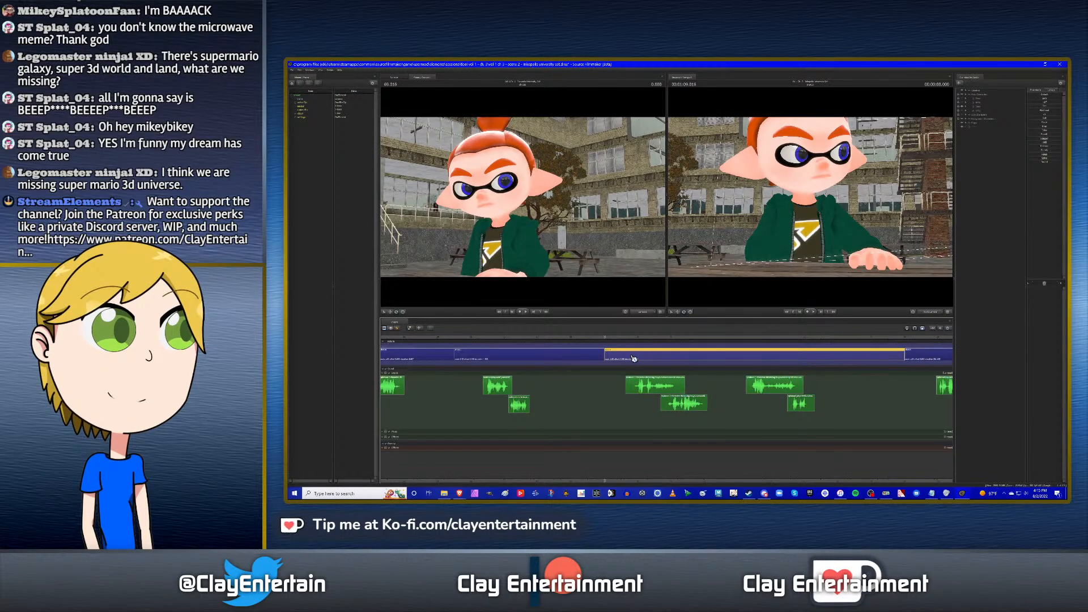
{"action": "scroll", "coordinate": [633, 359], "scroll_direction": "down", "scroll_amount": 1}
{"action": "scroll", "coordinate": [634, 359], "scroll_direction": "up", "scroll_amount": 2}
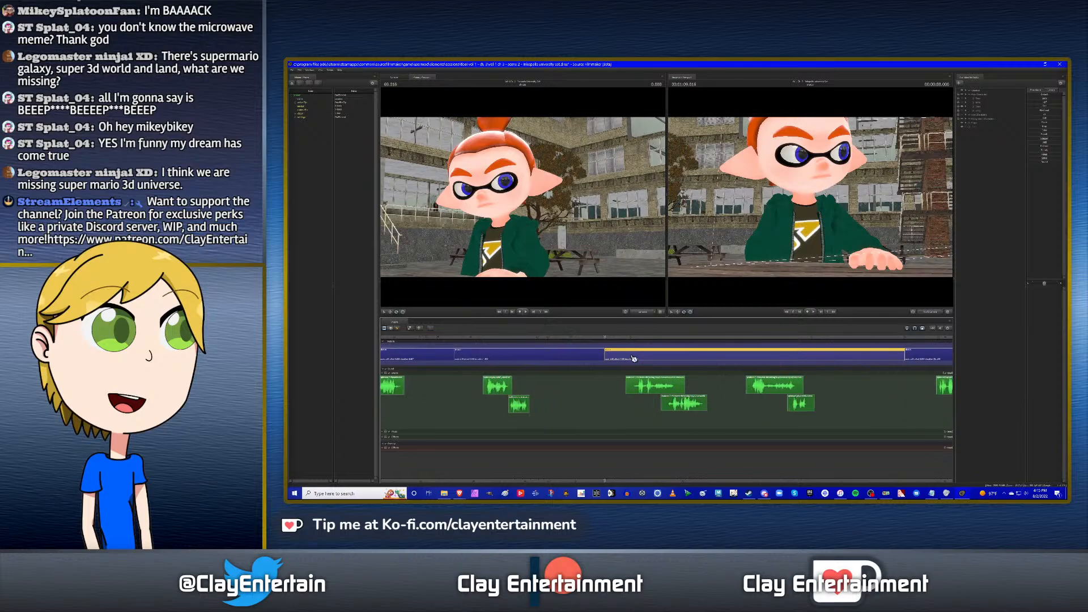
{"action": "scroll", "coordinate": [634, 359], "scroll_direction": "down", "scroll_amount": 2}
Compare the end of the blue-haired character's shot with the start of the orange-haired character's shot.
{"action": "left_click", "coordinate": [565, 338]}
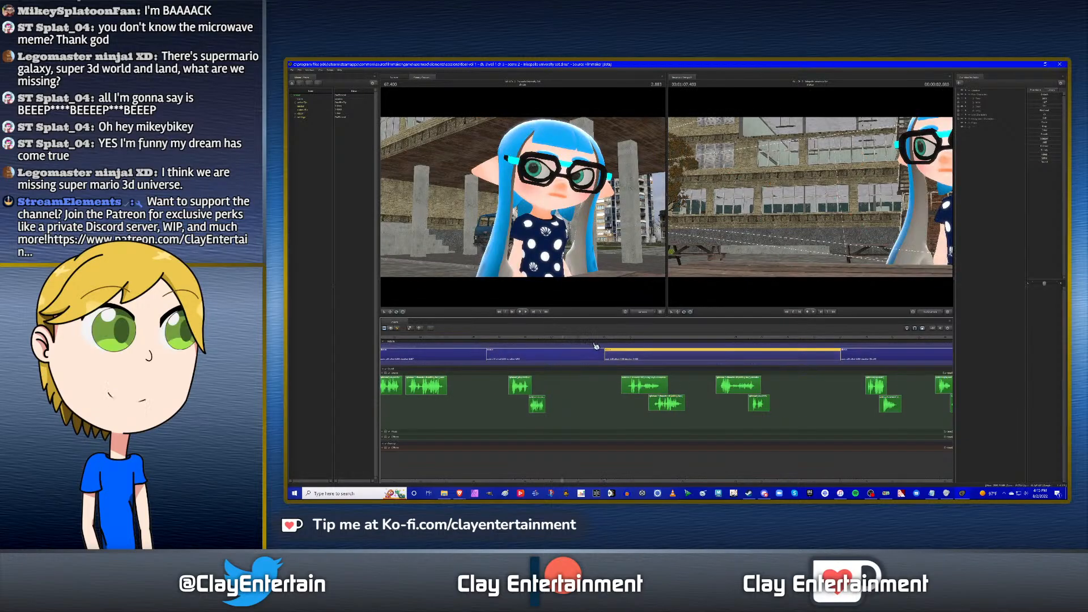
{"action": "key", "text": "Down"}
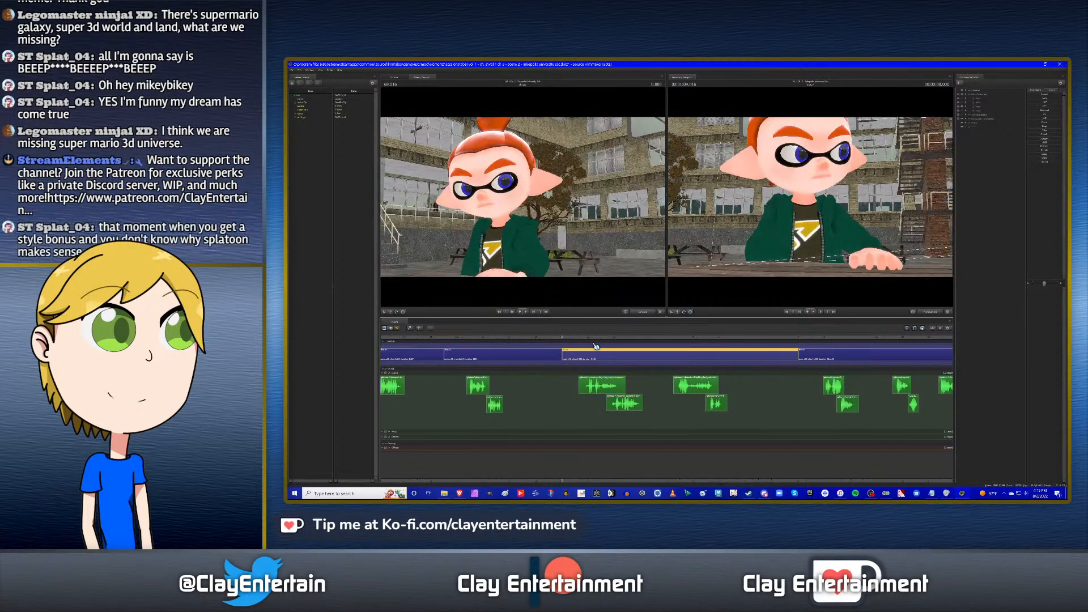
{"action": "left_click", "coordinate": [525, 338]}
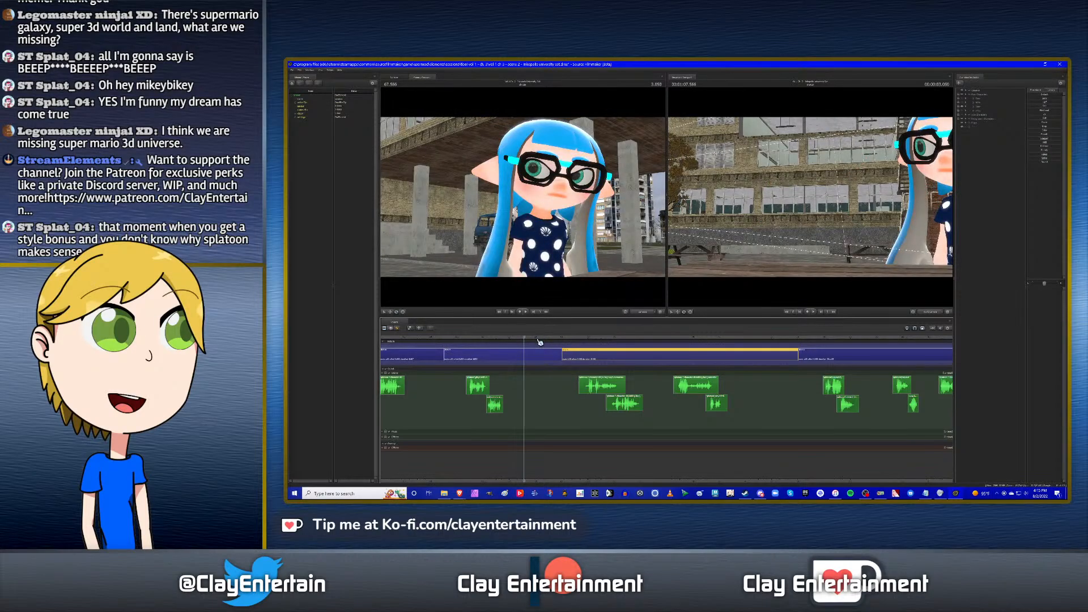
{"action": "key", "text": "Down"}
{"action": "left_click", "coordinate": [542, 339]}
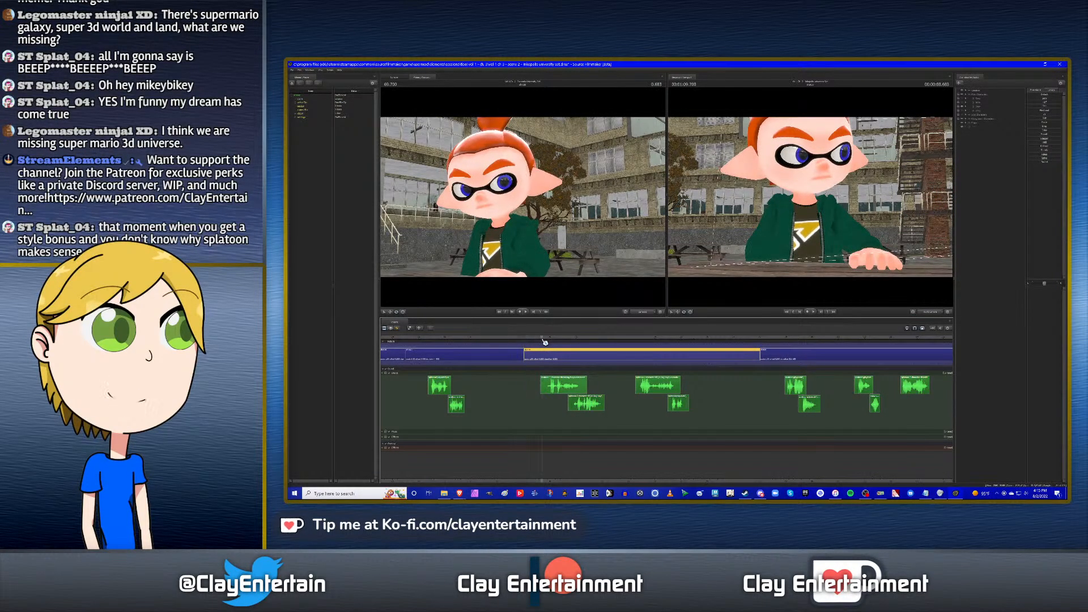
{"action": "key", "text": "Up"}
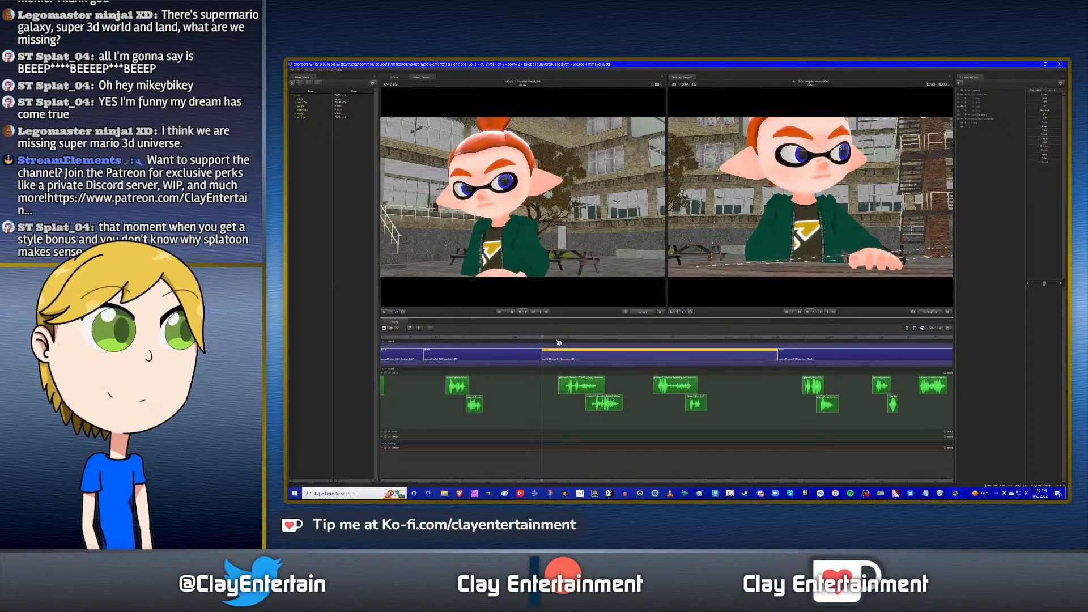
{"action": "left_click", "coordinate": [556, 339]}
{"action": "key", "text": "Up"}
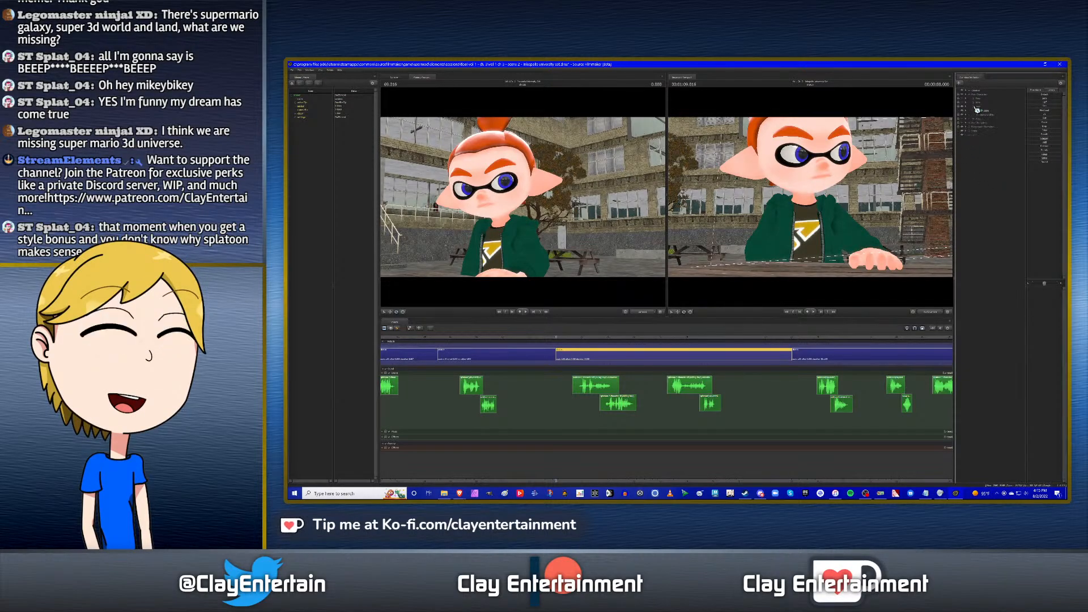
Go to the start of the shot that follows the orange-haired character's finished shot.
{"action": "left_click", "coordinate": [978, 112]}
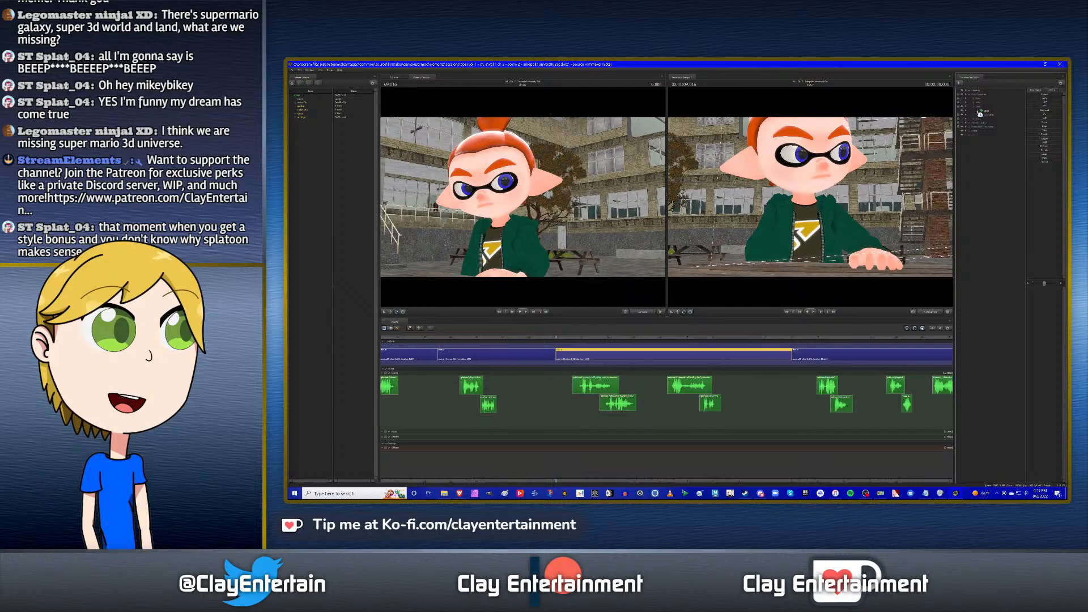
{"action": "left_click", "coordinate": [975, 111]}
{"action": "scroll", "coordinate": [568, 344], "scroll_direction": "up", "scroll_amount": 4}
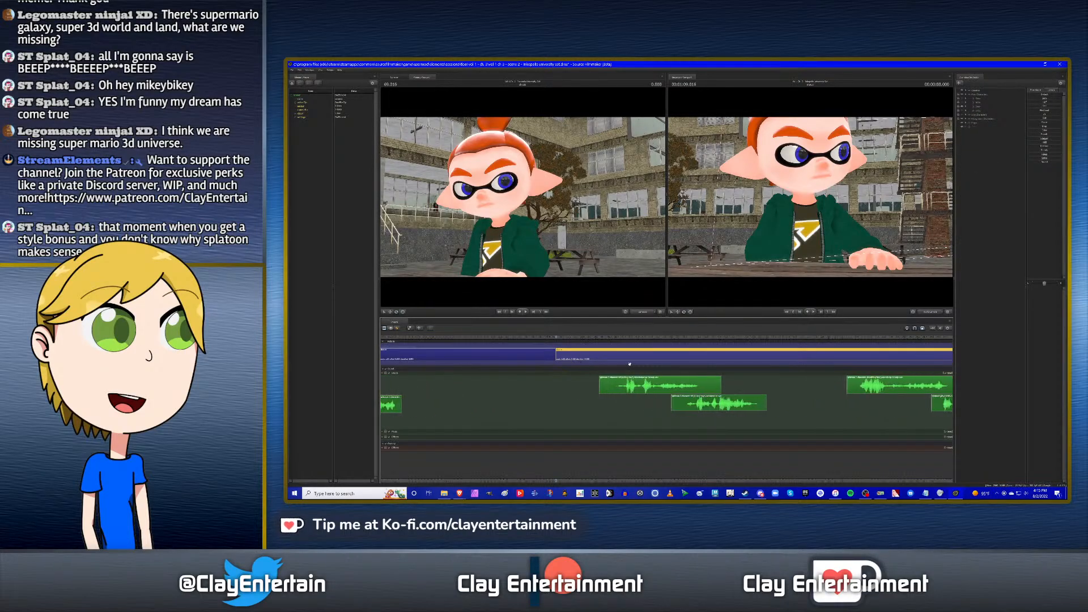
{"action": "scroll", "coordinate": [626, 362], "scroll_direction": "down", "scroll_amount": 4}
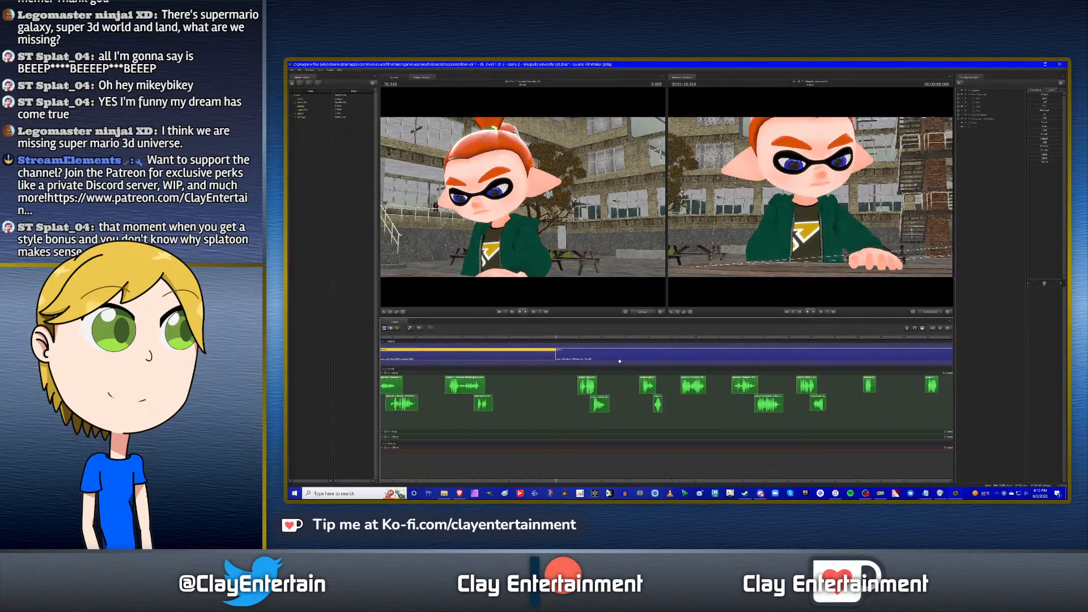
{"action": "scroll", "coordinate": [589, 359], "scroll_direction": "up", "scroll_amount": 4}
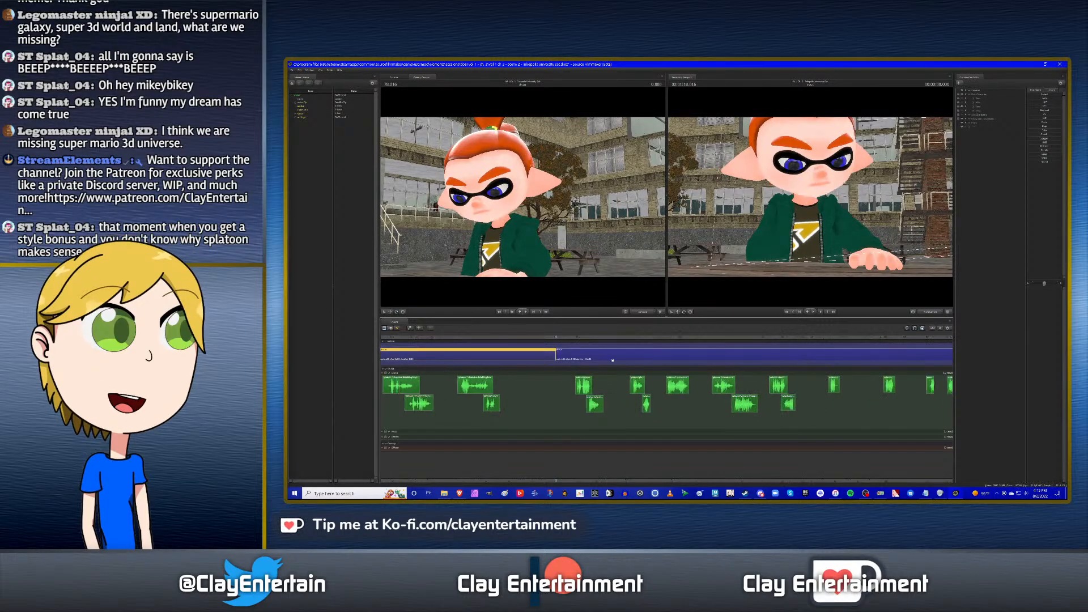
Select the new shot's camera for graph editing, and hide the orange-haired character and show the pink-haired one.
{"action": "left_click", "coordinate": [397, 329]}
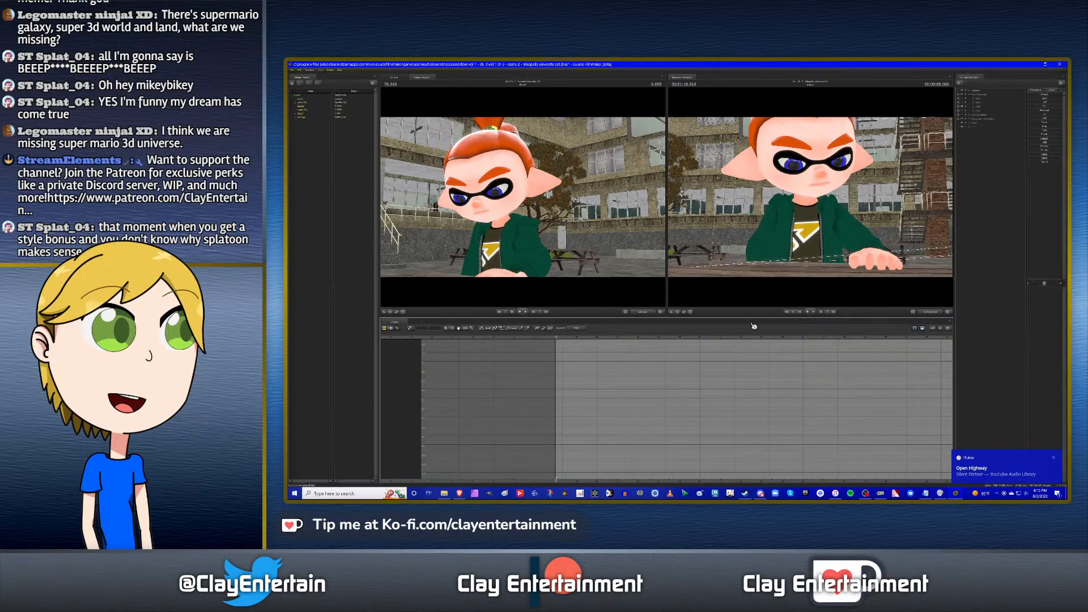
{"action": "left_click", "coordinate": [965, 91]}
{"action": "left_click", "coordinate": [983, 95]}
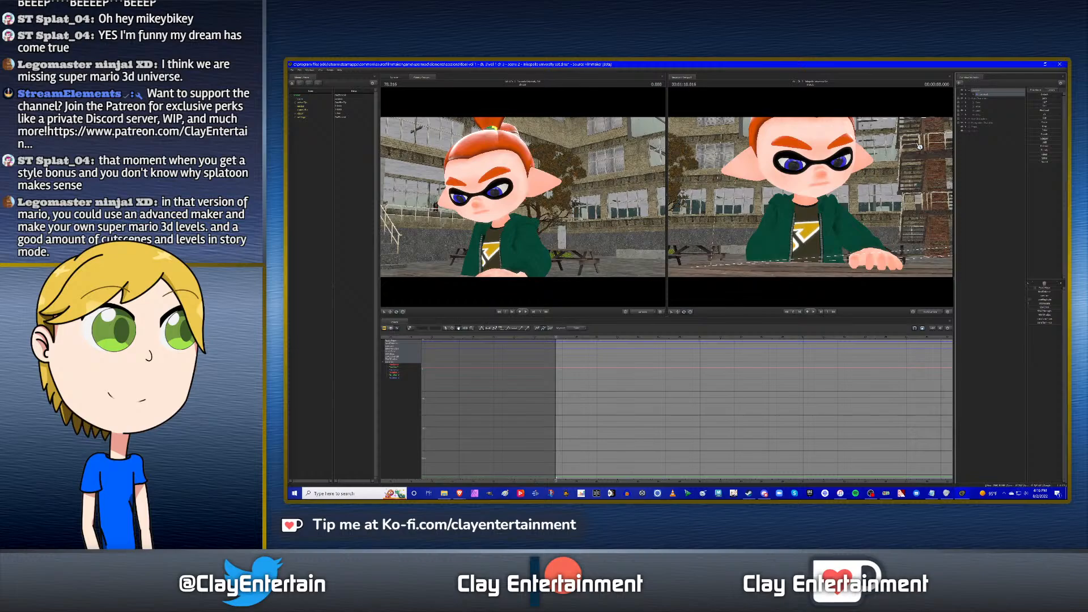
{"action": "left_click", "coordinate": [965, 117]}
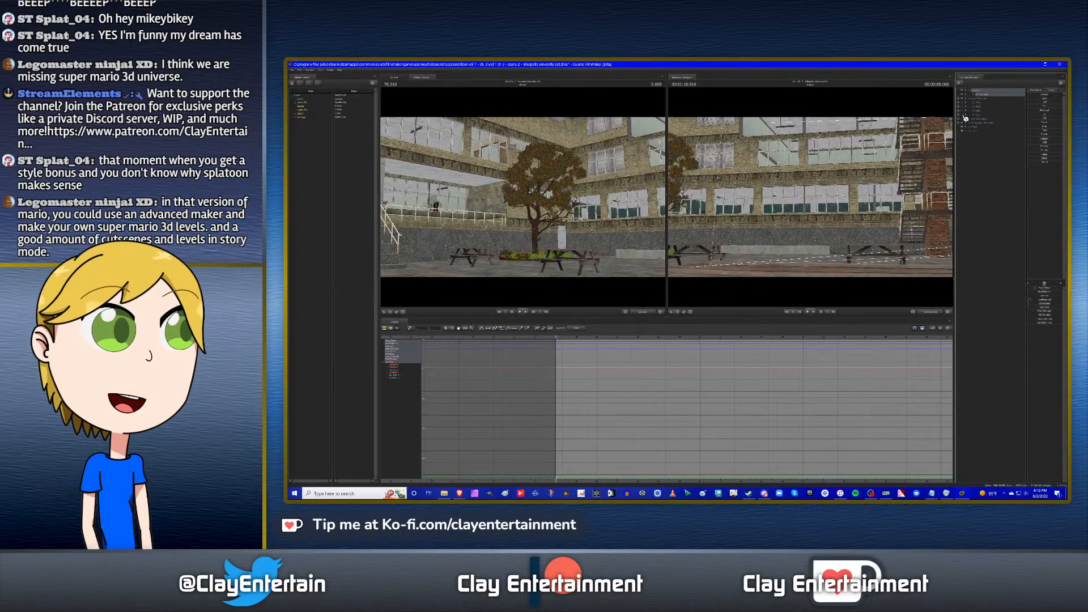
{"action": "left_click", "coordinate": [966, 109]}
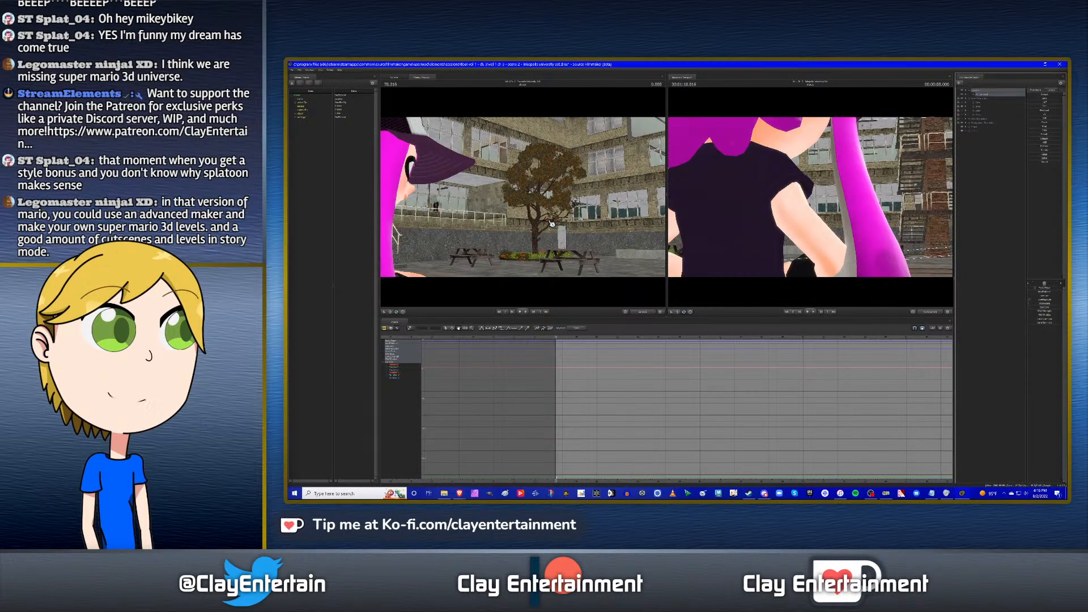
Move and turn the shot's camera to face the pink-haired character from the front.
{"action": "left_click_drag", "start_coordinate": [550, 223], "coordinate": [547, 200]}
{"action": "key", "text": "w"}
{"action": "key", "text": "d"}
{"action": "key", "text": "x"}
{"action": "key", "text": "w"}
{"action": "key", "text": "x"}
{"action": "key", "text": "a"}
{"action": "key", "text": "z"}
{"action": "key", "text": "d"}
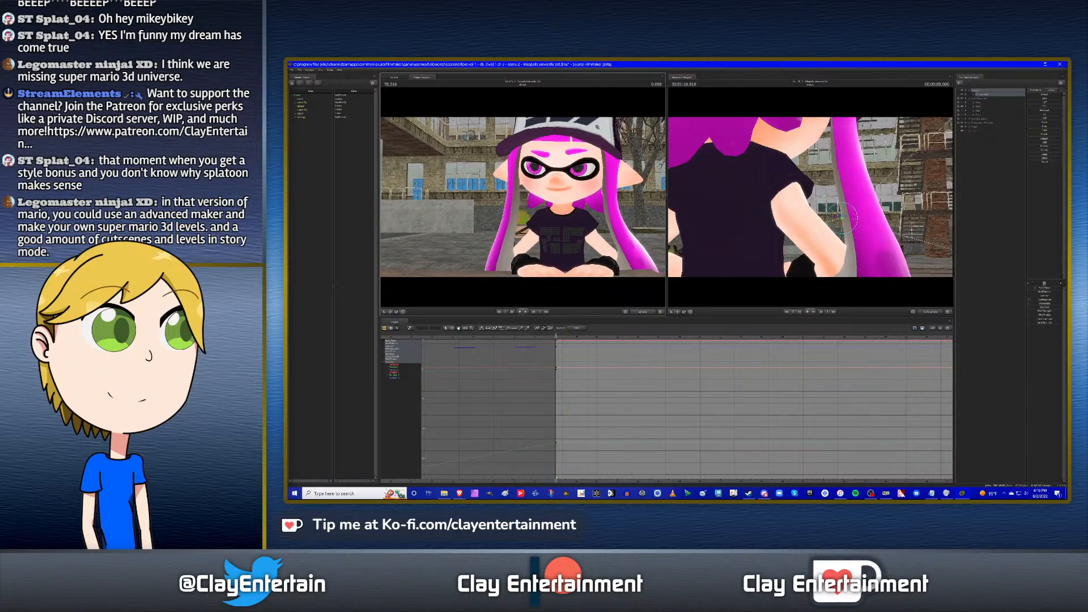
Lower the shot's camera toward table height so the pink-haired character's hands rest on the table edge in frame.
{"action": "key", "text": "s"}
{"action": "key", "text": "a"}
{"action": "left_click_drag", "start_coordinate": [548, 200], "coordinate": [559, 198]}
{"action": "key", "text": "x"}
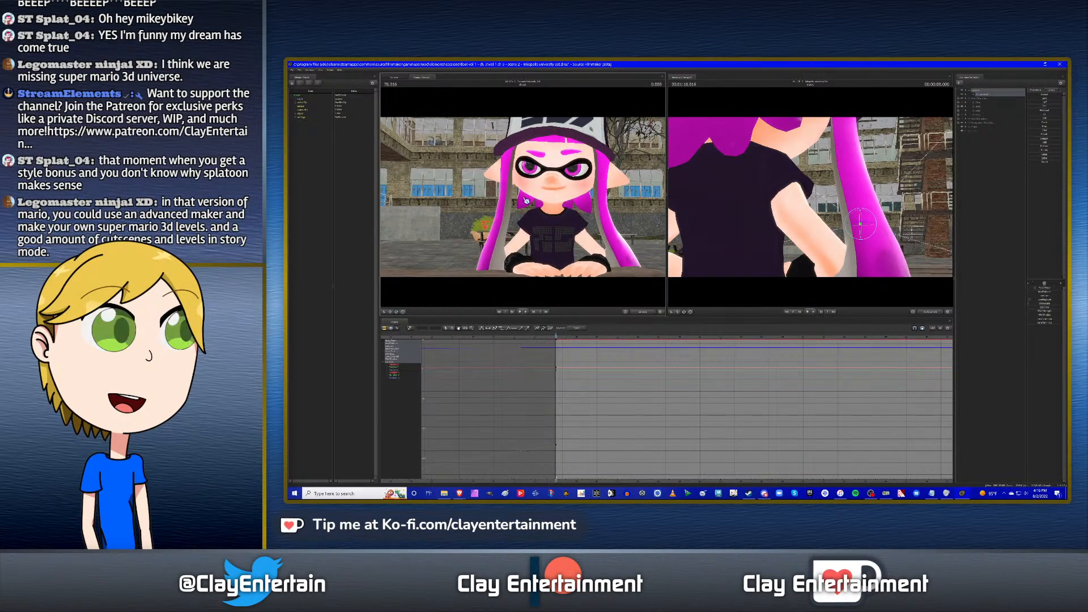
{"action": "key", "text": "w"}
{"action": "key", "text": "x"}
{"action": "key", "text": "a"}
{"action": "key", "text": "z"}
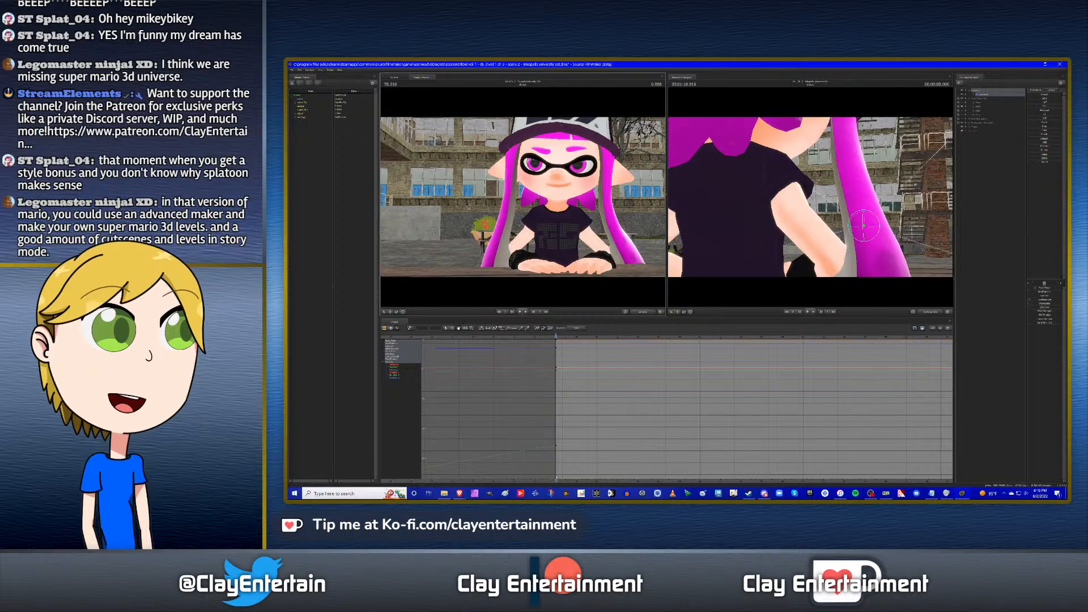
Fine-tune the camera's sideways position and height to keep the pink-haired character near the middle of the frame.
{"action": "key", "text": "d"}
{"action": "key", "text": "d"}
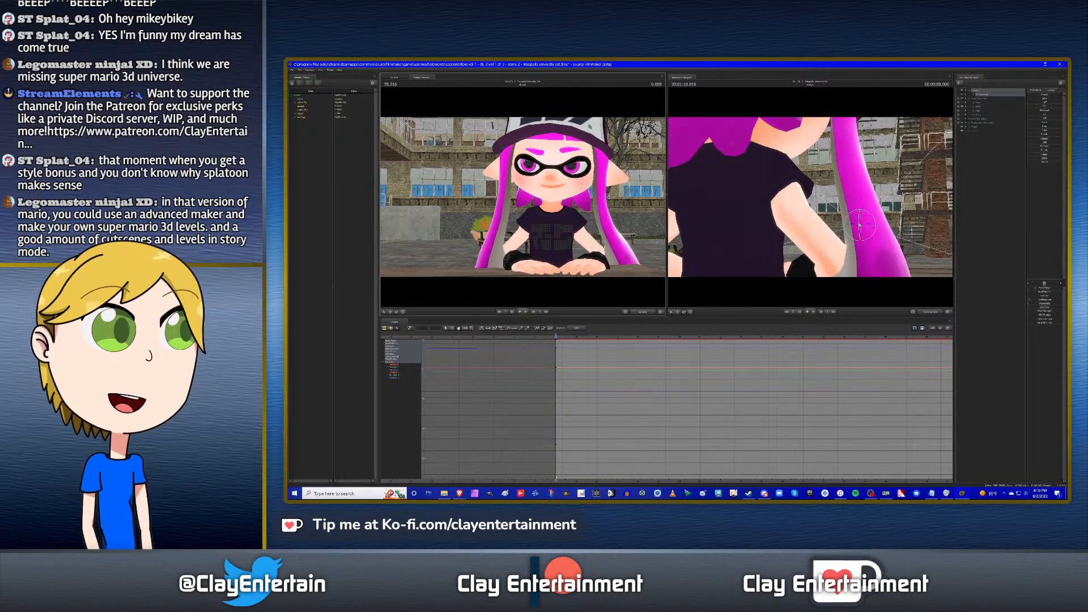
{"action": "key", "text": "x"}
{"action": "key", "text": "d"}
{"action": "key", "text": "d"}
{"action": "key", "text": "d"}
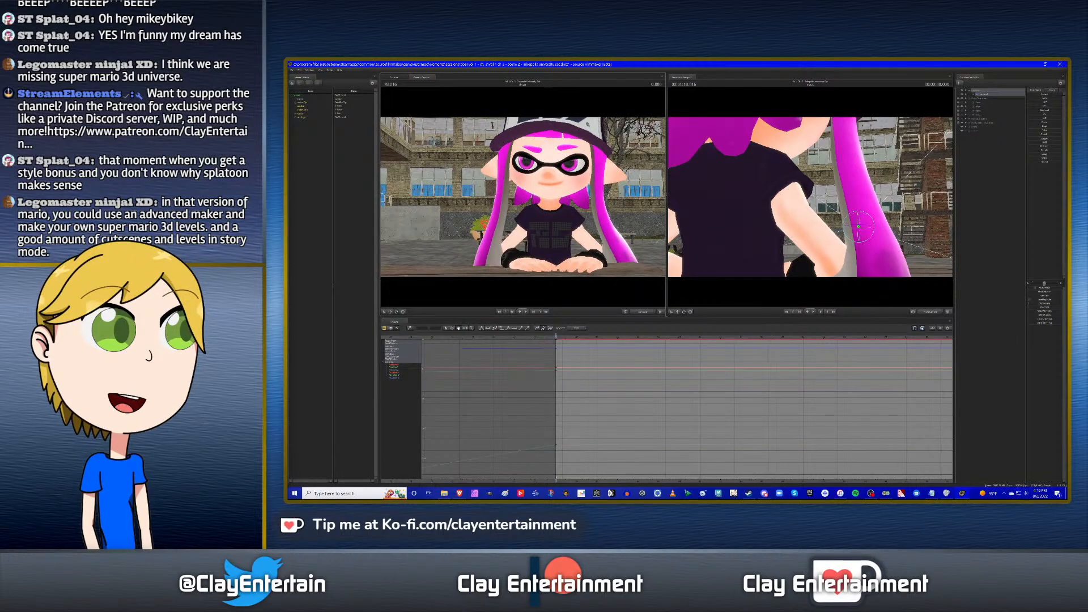
{"action": "key", "text": "a"}
{"action": "key", "text": "z"}
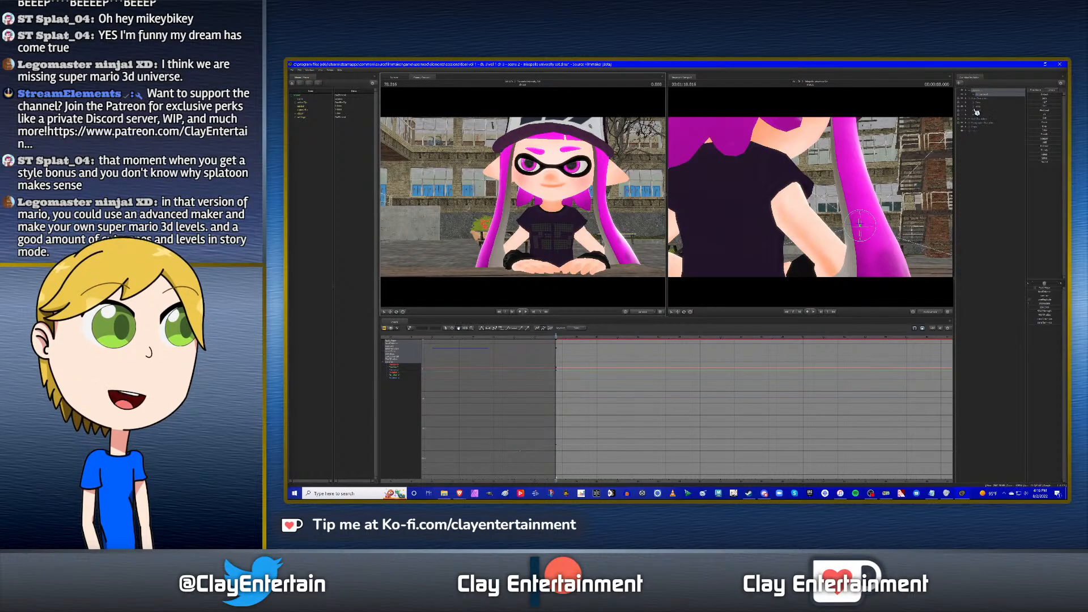
Show the pink-haired character's facial controls in the graph and check their curves around the start of the shot.
{"action": "left_click", "coordinate": [983, 121]}
{"action": "left_click", "coordinate": [980, 112]}
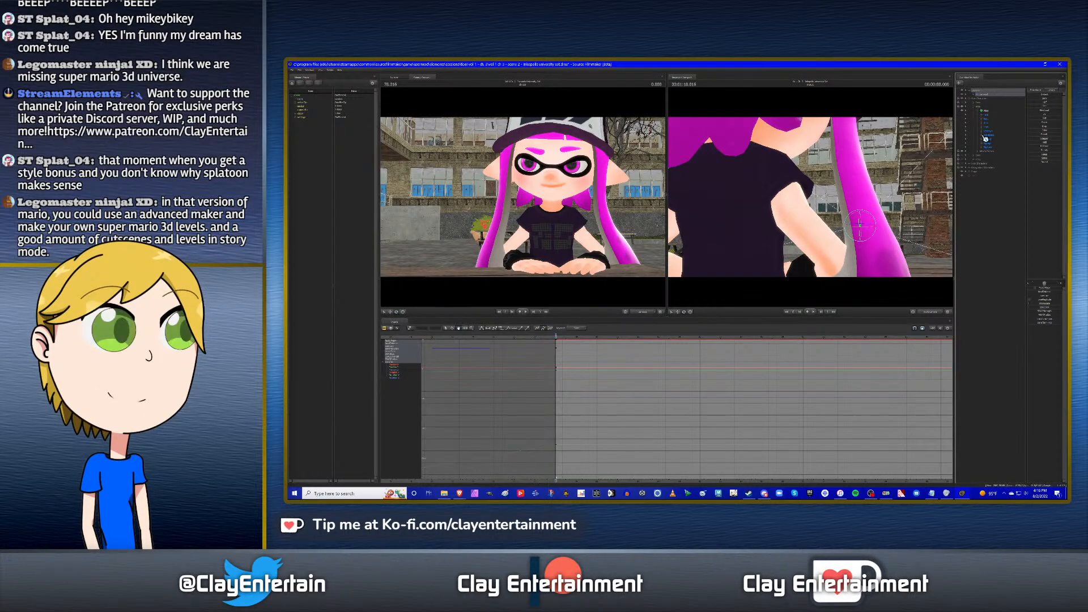
{"action": "left_click", "coordinate": [984, 131]}
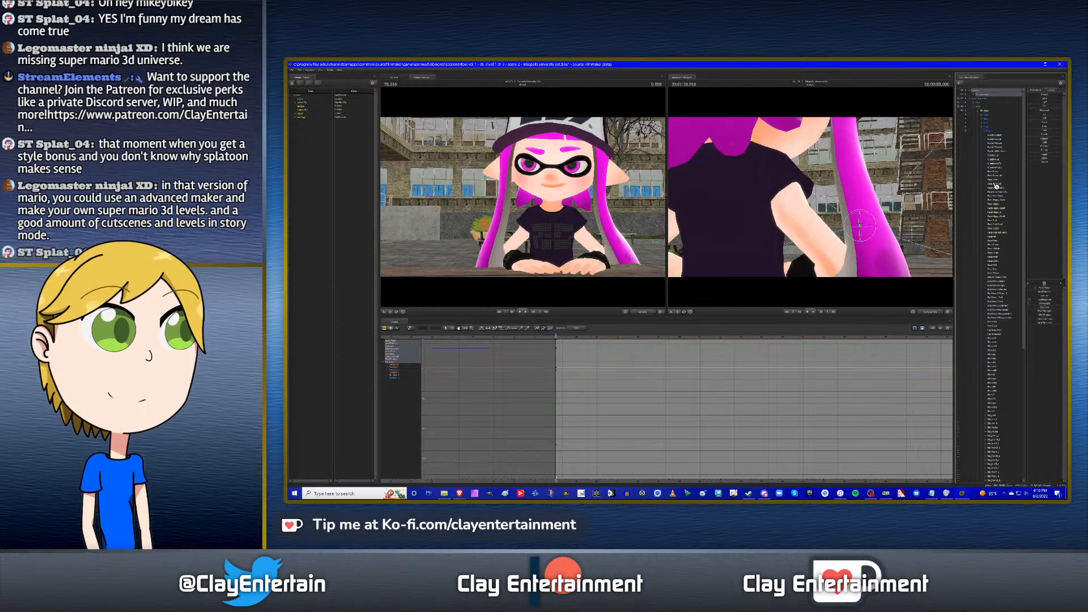
{"action": "left_click", "coordinate": [998, 149], "text": "shift"}
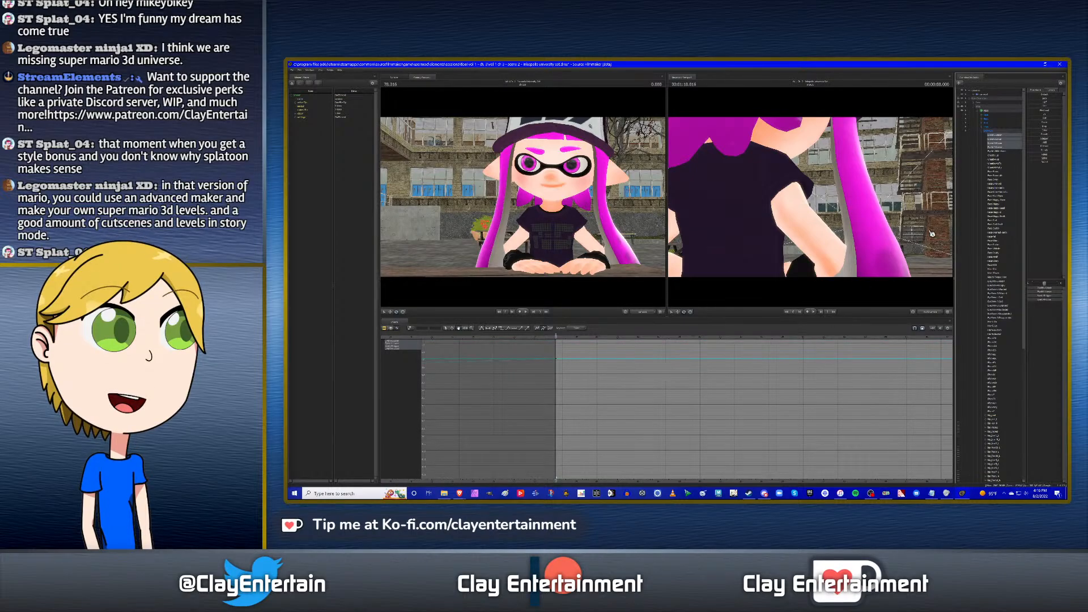
{"action": "left_click", "coordinate": [1001, 282]}
{"action": "left_click", "coordinate": [1006, 321], "text": "shift"}
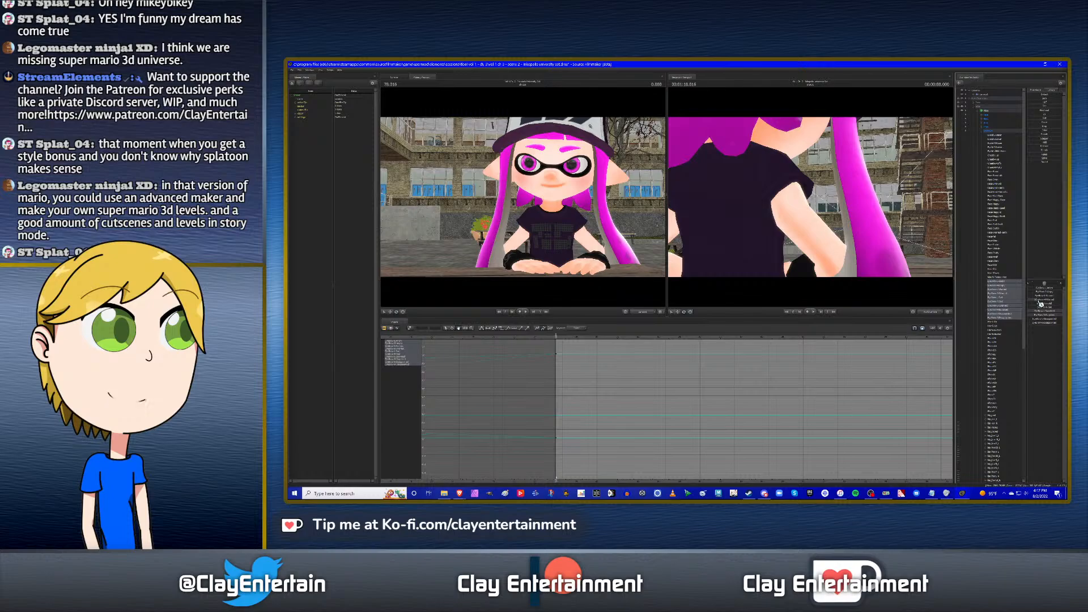
{"action": "scroll", "coordinate": [631, 394], "scroll_direction": "down", "scroll_amount": 3}
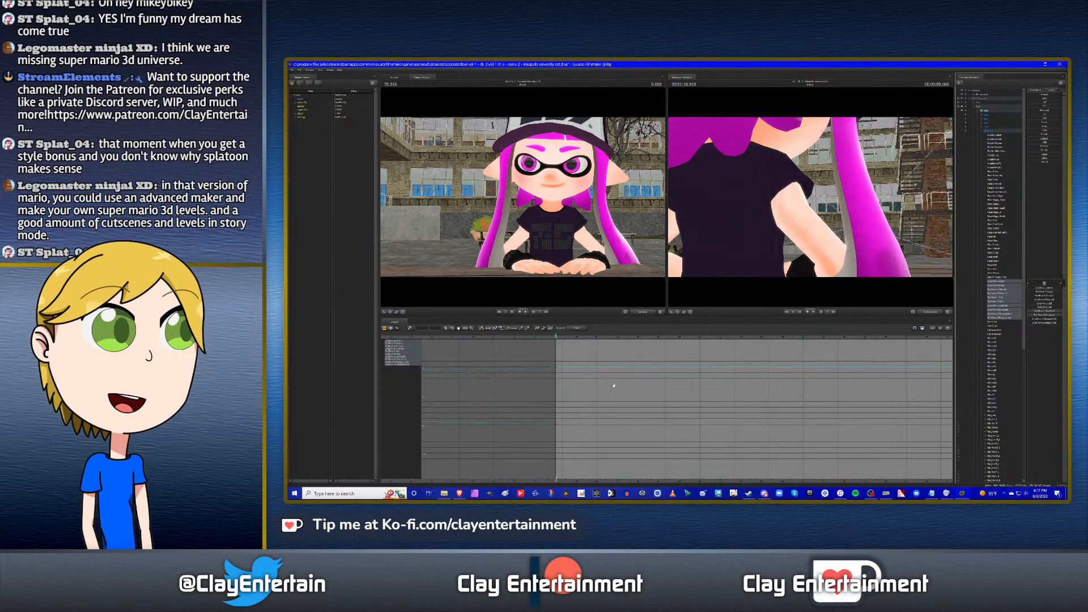
{"action": "left_click", "coordinate": [557, 337]}
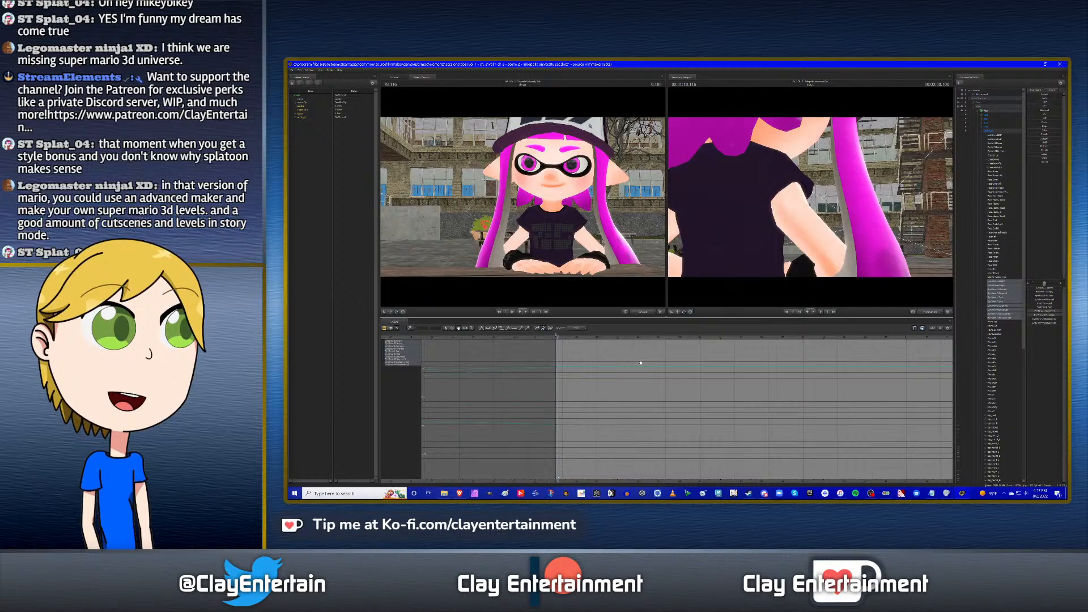
{"action": "key", "text": "Left"}
{"action": "key", "text": "Left"}
{"action": "key", "text": "Left"}
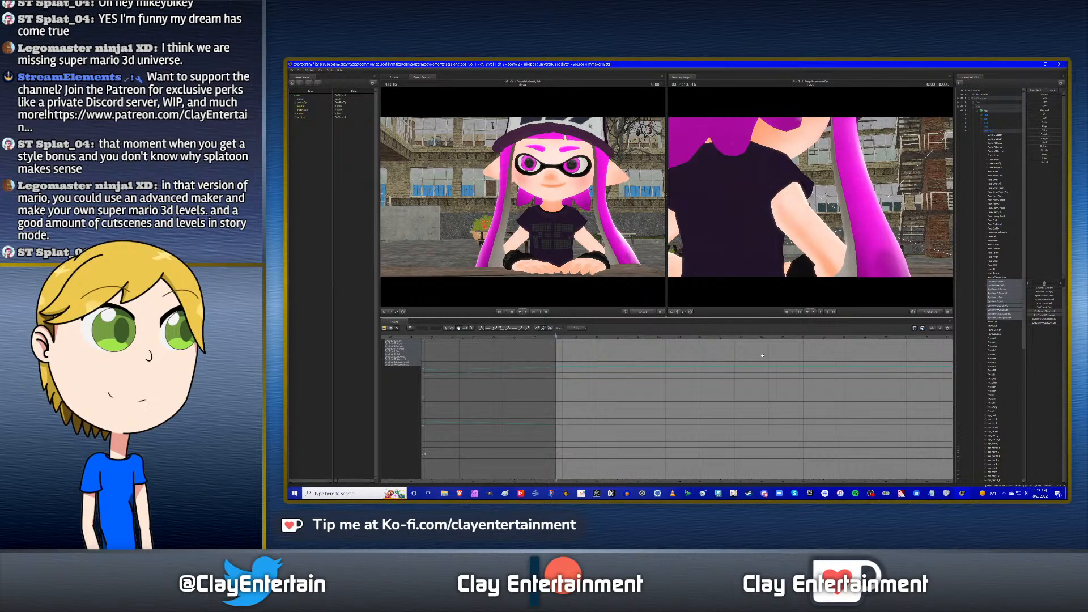
Reselect the shot's camera and move it to an angled view of the pink-haired character with the courtyard behind her.
{"action": "left_click", "coordinate": [985, 95]}
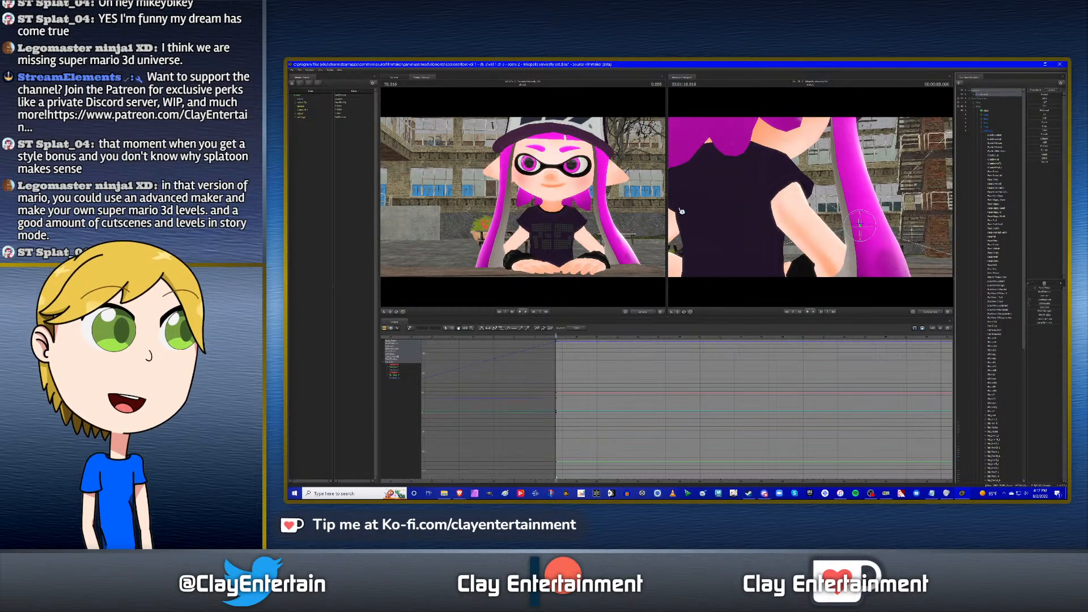
{"action": "key", "text": "a"}
{"action": "left_click_drag", "start_coordinate": [522, 197], "coordinate": [550, 205]}
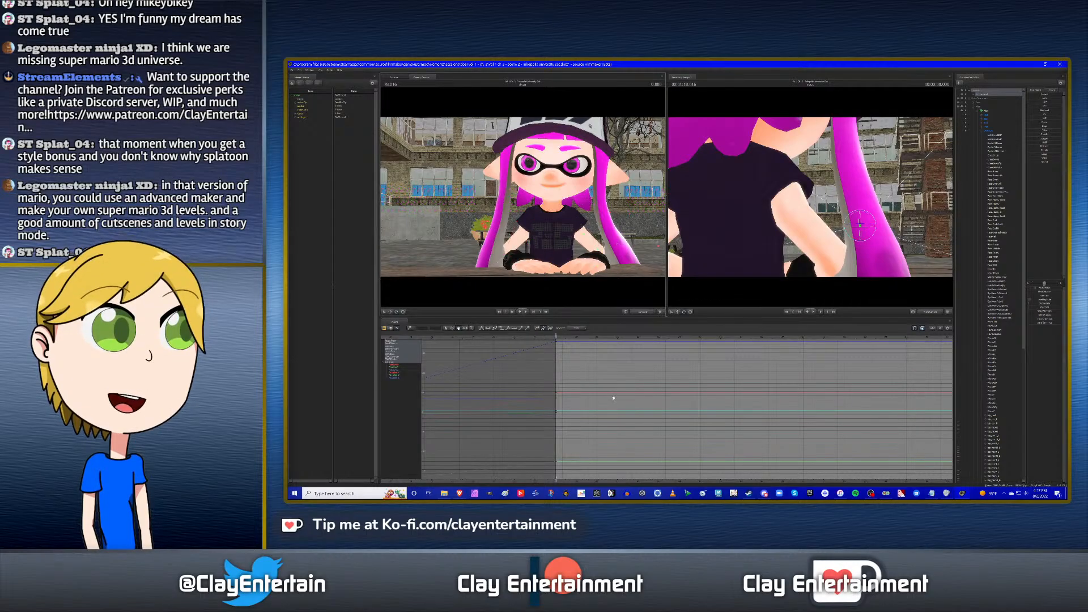
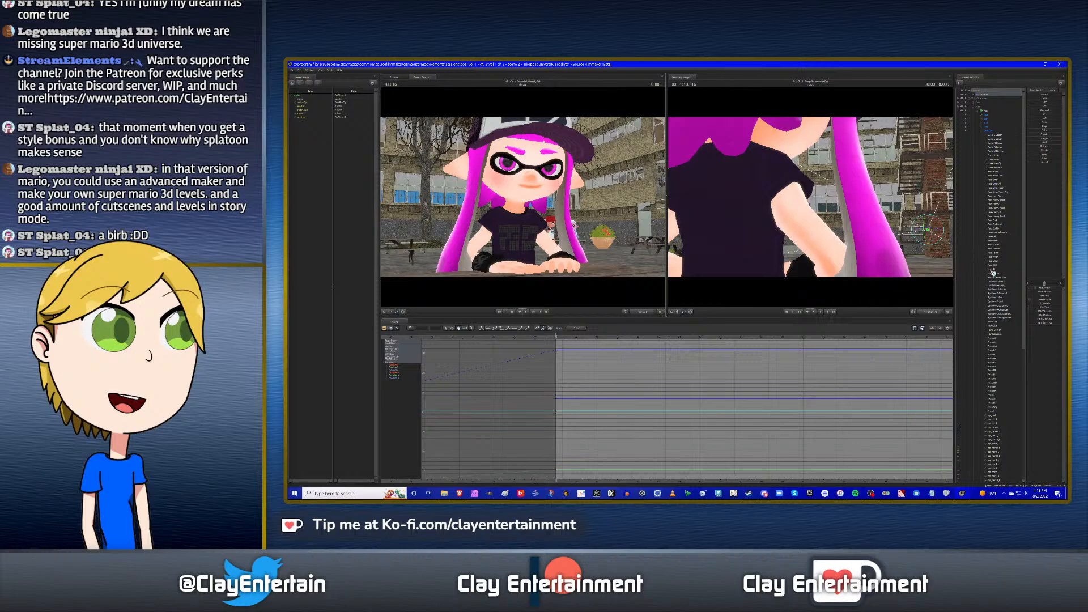
Collapse the character's facial control list and bring the camera slightly closer, framing her left of centre.
{"action": "left_click", "coordinate": [985, 131]}
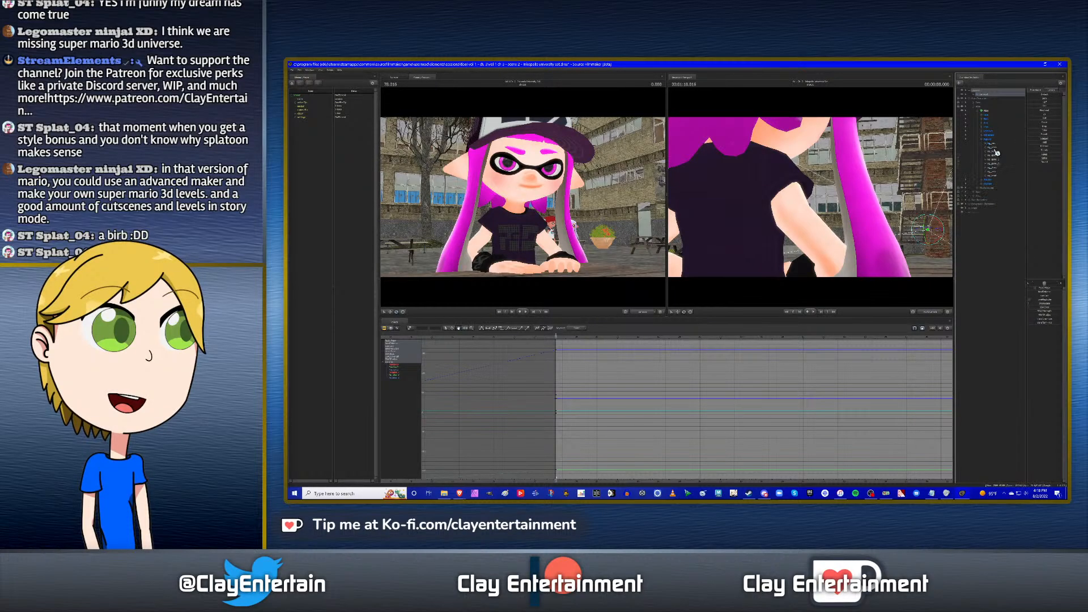
{"action": "left_click", "coordinate": [996, 155]}
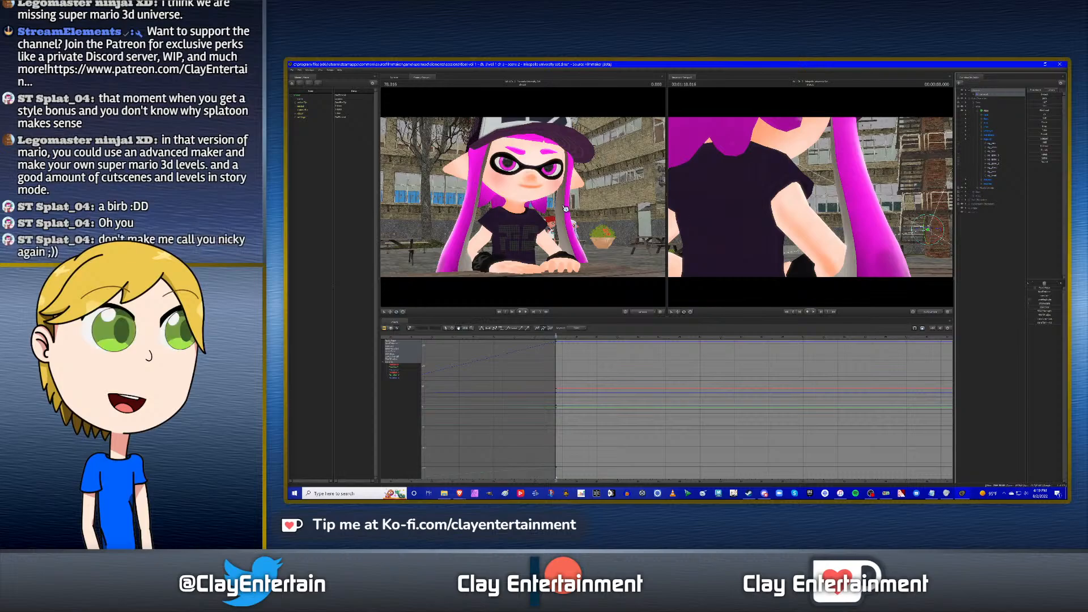
{"action": "left_click", "coordinate": [984, 99]}
{"action": "left_click_drag", "start_coordinate": [928, 228], "coordinate": [927, 228]}
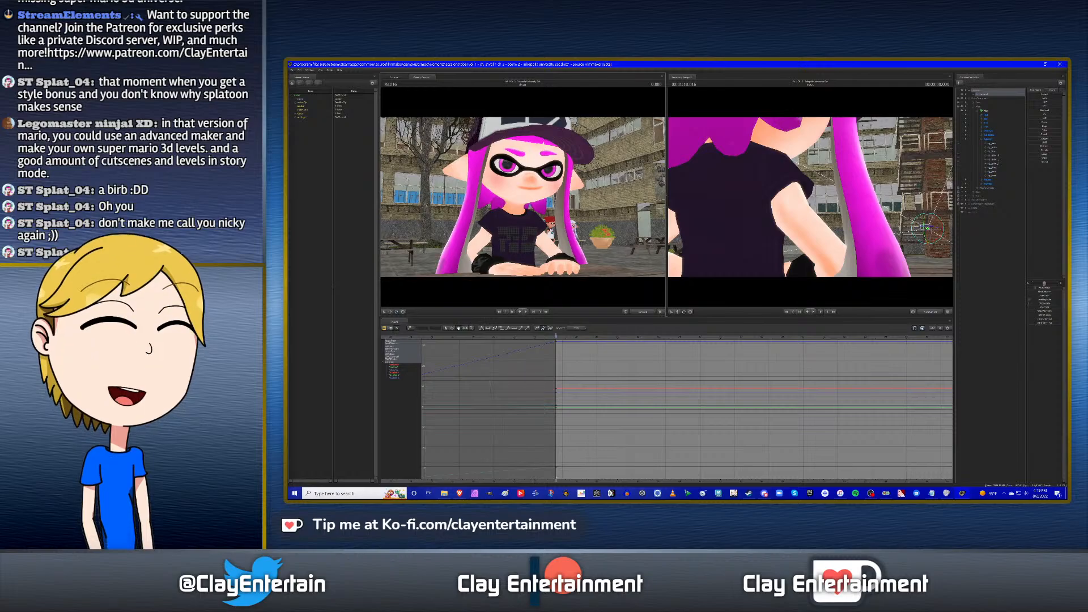
{"action": "left_click_drag", "start_coordinate": [522, 197], "coordinate": [535, 190]}
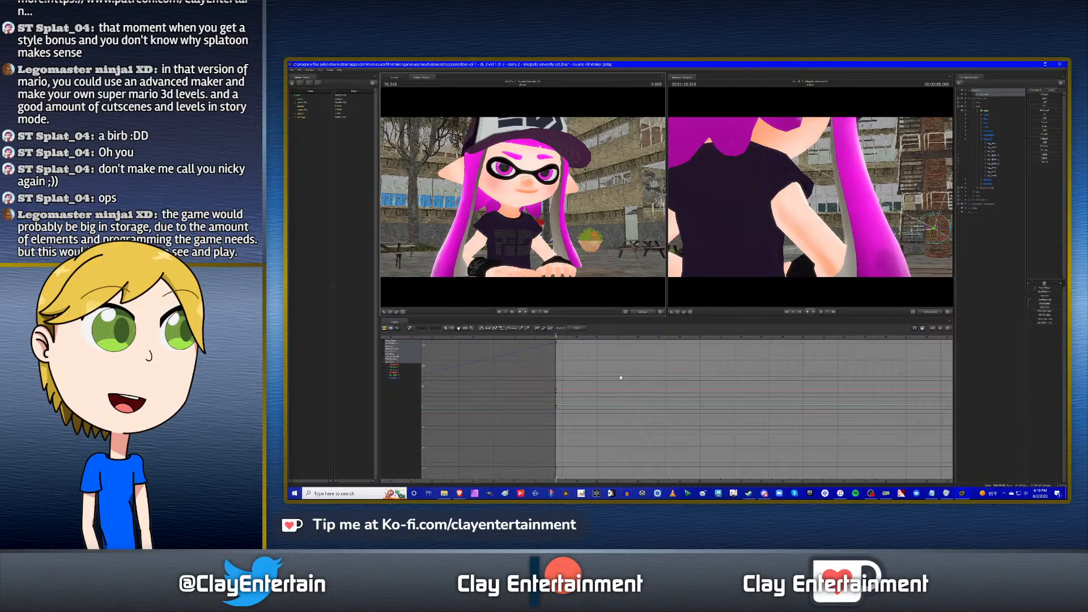
Inspect the camera's curves across the shot and play back its opening to check the new framing.
{"action": "scroll", "coordinate": [621, 378], "scroll_direction": "down", "scroll_amount": 2}
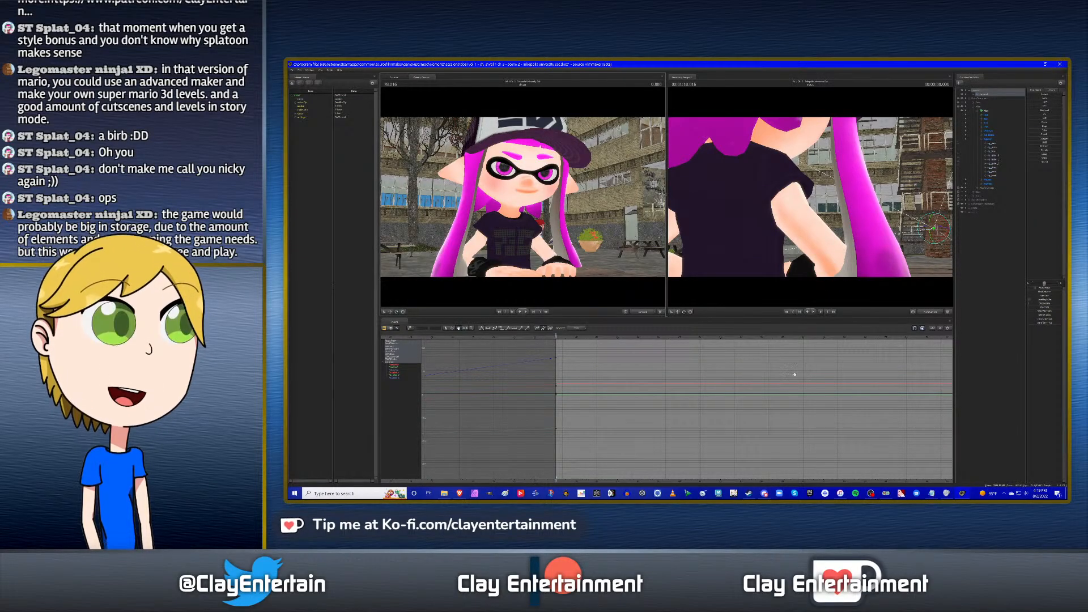
{"action": "scroll", "coordinate": [792, 374], "scroll_direction": "up", "scroll_amount": 3}
{"action": "left_click_drag", "start_coordinate": [794, 375], "coordinate": [711, 380]}
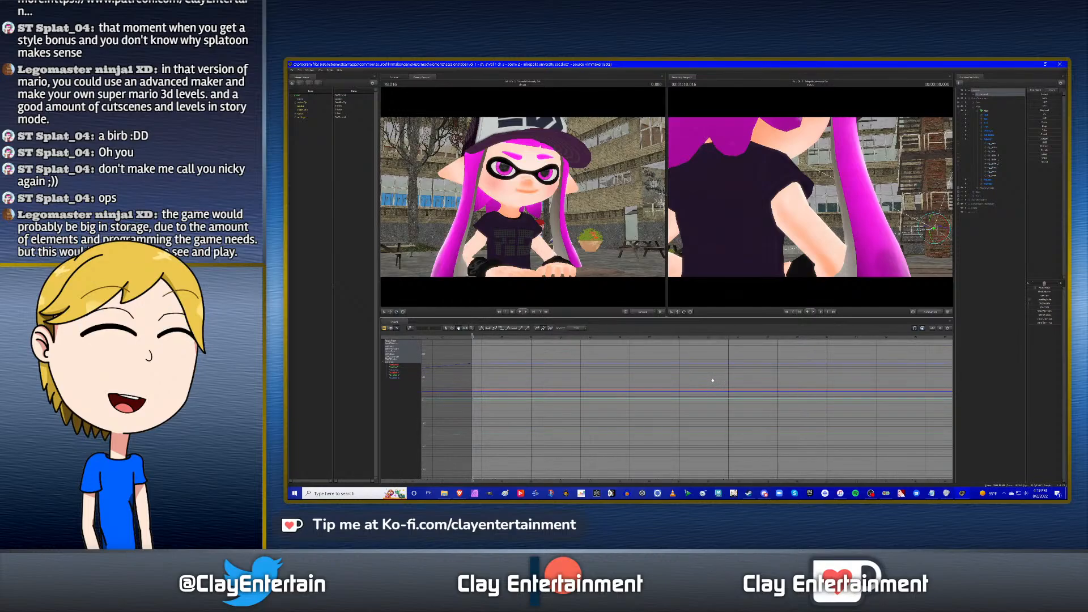
{"action": "scroll", "coordinate": [673, 391], "scroll_direction": "down", "scroll_amount": 2}
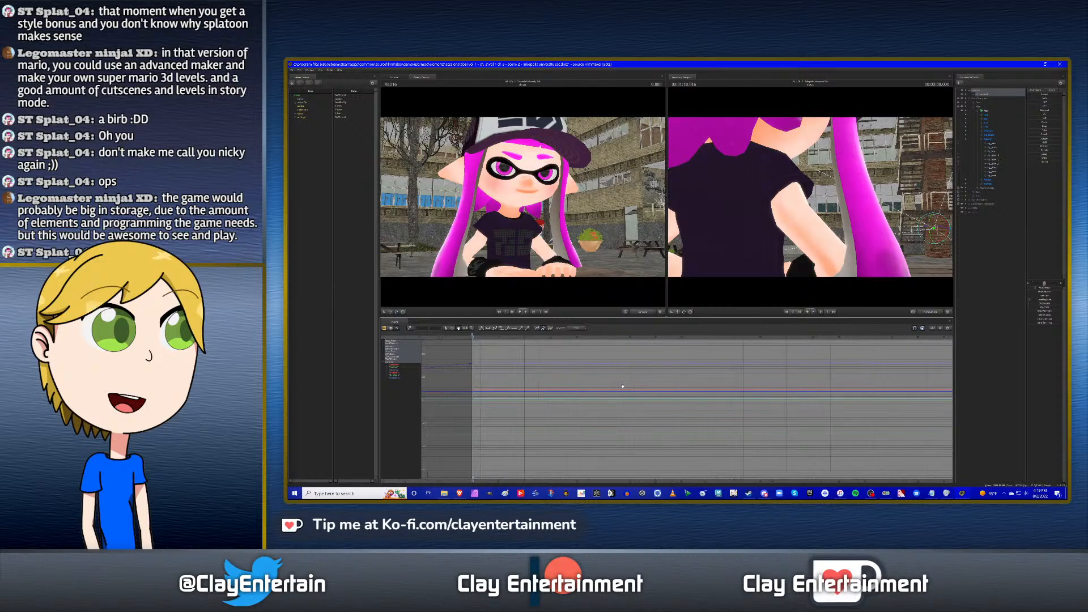
{"action": "key", "text": "f"}
{"action": "mouse_move", "coordinate": [566, 378]}
{"action": "left_mouse_down"}
{"action": "mouse_move", "coordinate": [642, 375]}
{"action": "mouse_move", "coordinate": [593, 380]}
{"action": "mouse_move", "coordinate": [633, 388]}
{"action": "left_mouse_up"}
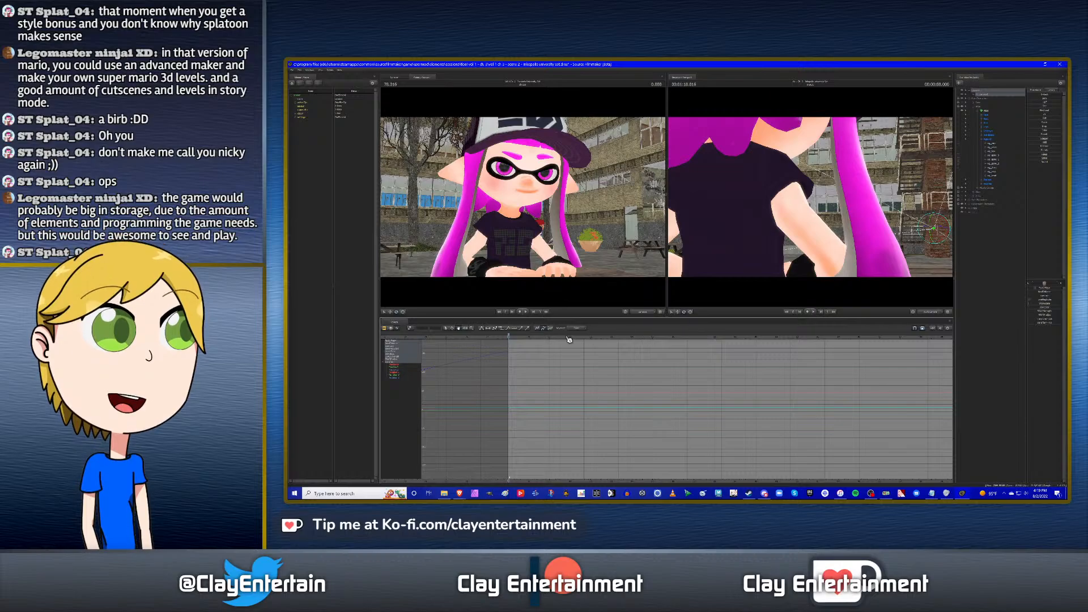
{"action": "key", "text": "space"}
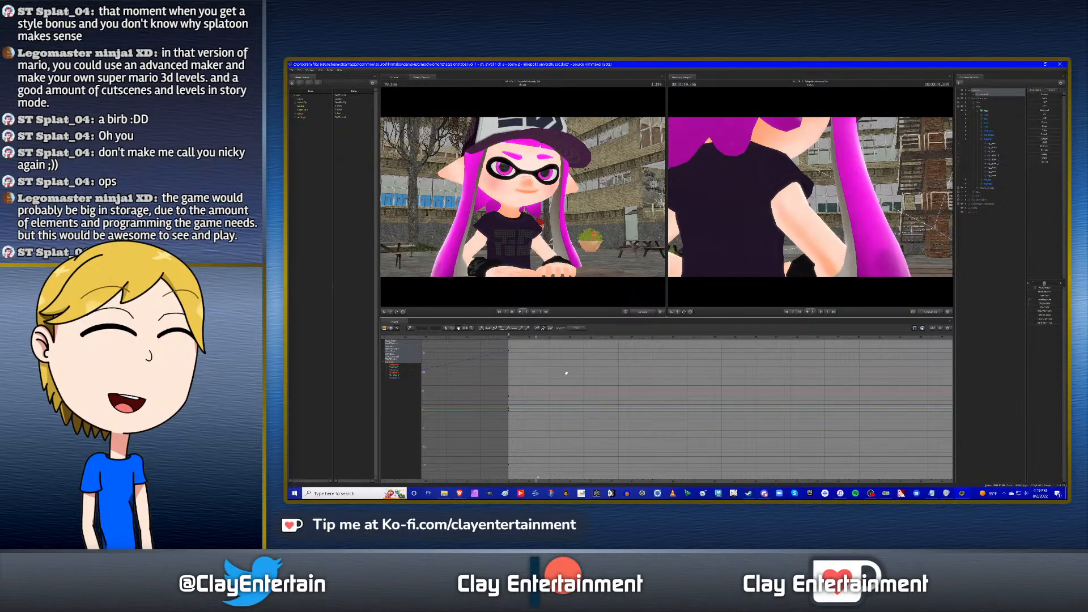
{"action": "key", "text": "space"}
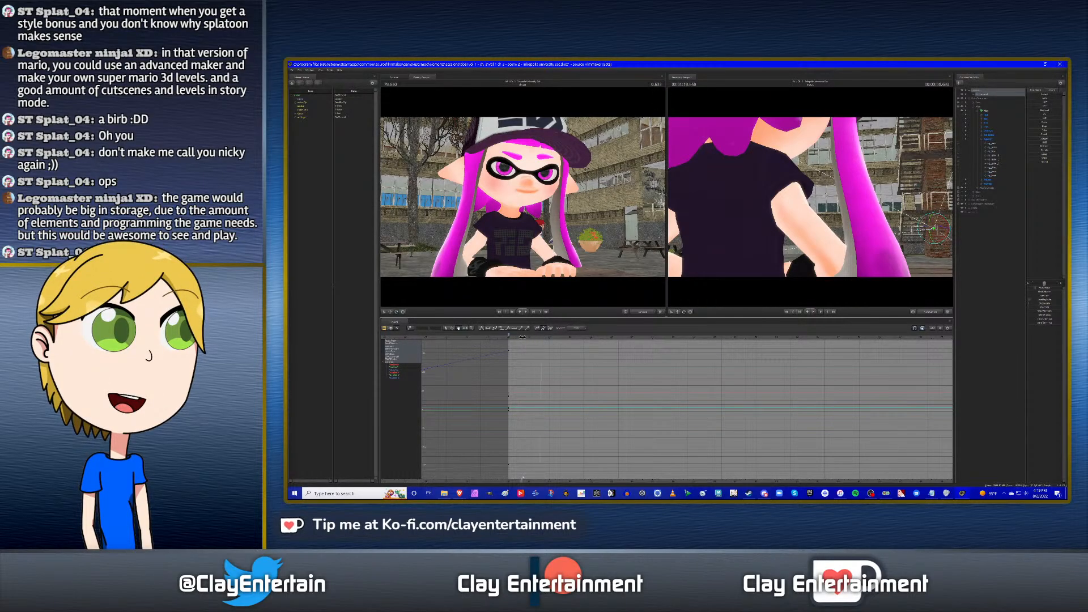
{"action": "left_click_drag", "start_coordinate": [526, 337], "coordinate": [525, 337]}
{"action": "scroll", "coordinate": [520, 373], "scroll_direction": "up", "scroll_amount": 2}
{"action": "left_click_drag", "start_coordinate": [520, 373], "coordinate": [633, 369]}
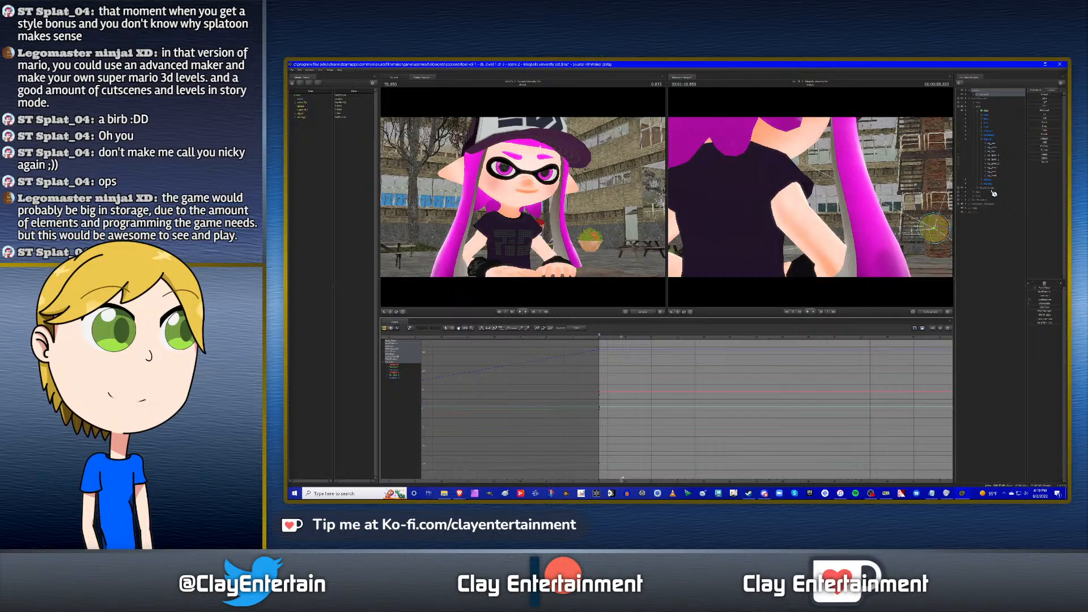
Select the pink-haired character's full set of controls for graph editing and return to the start of the shot.
{"action": "left_click", "coordinate": [989, 146]}
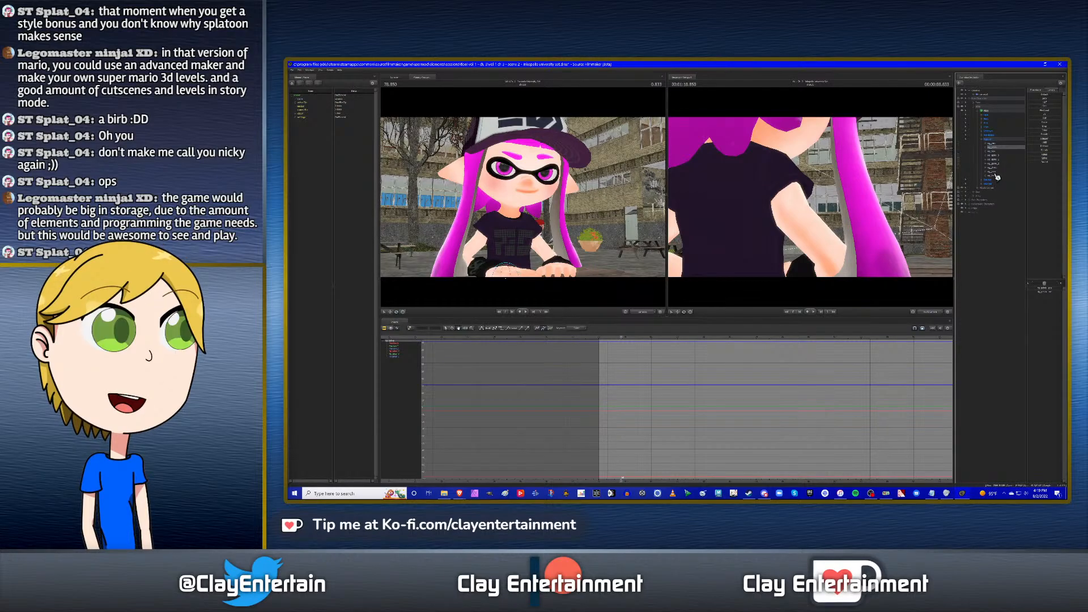
{"action": "left_click", "coordinate": [997, 155]}
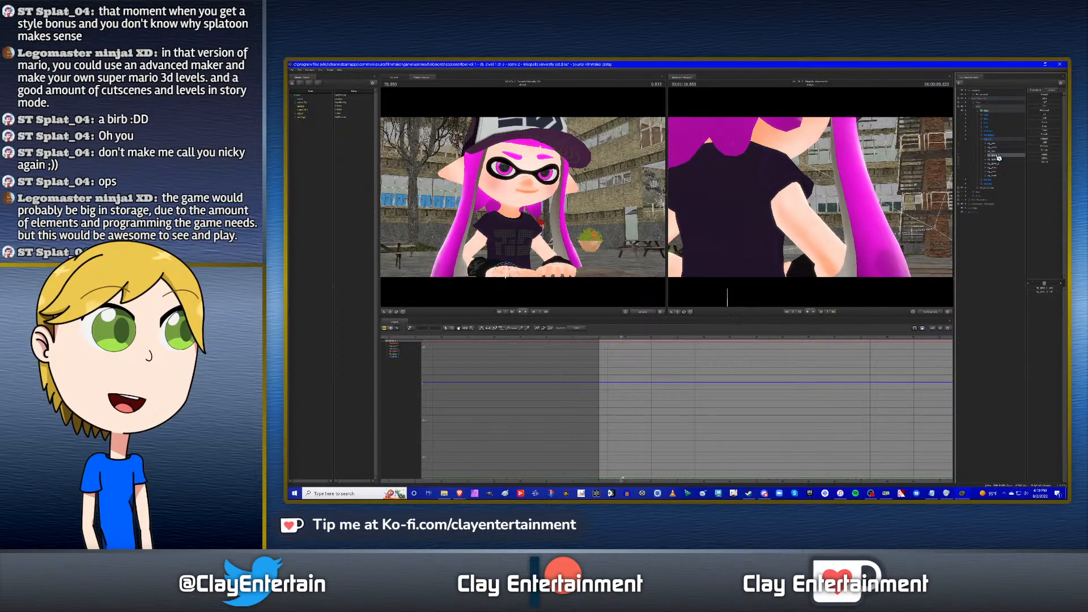
{"action": "left_click", "coordinate": [987, 113]}
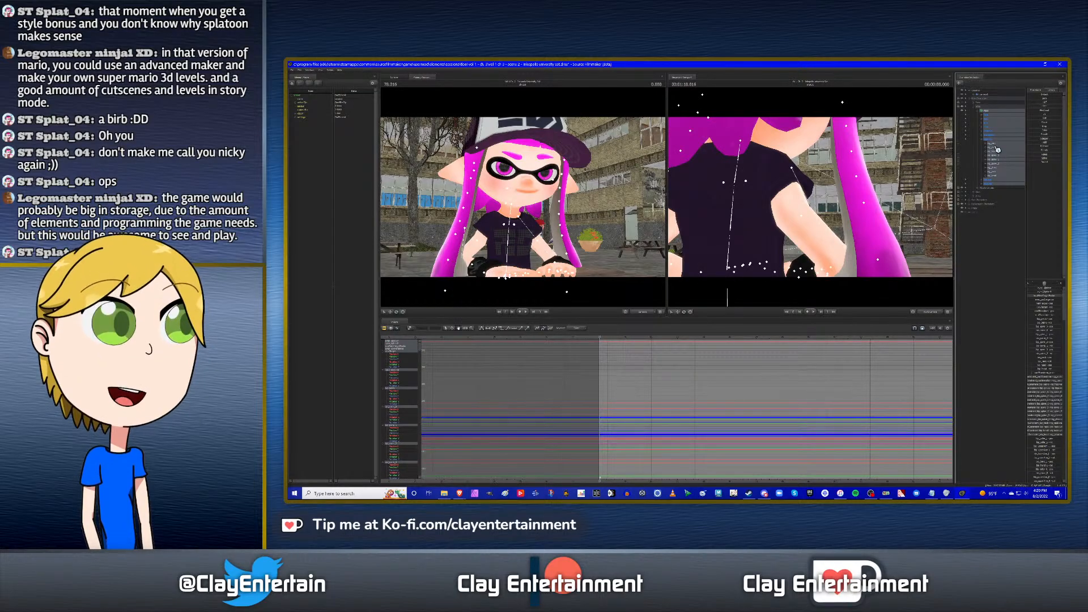
{"action": "key", "text": "Up"}
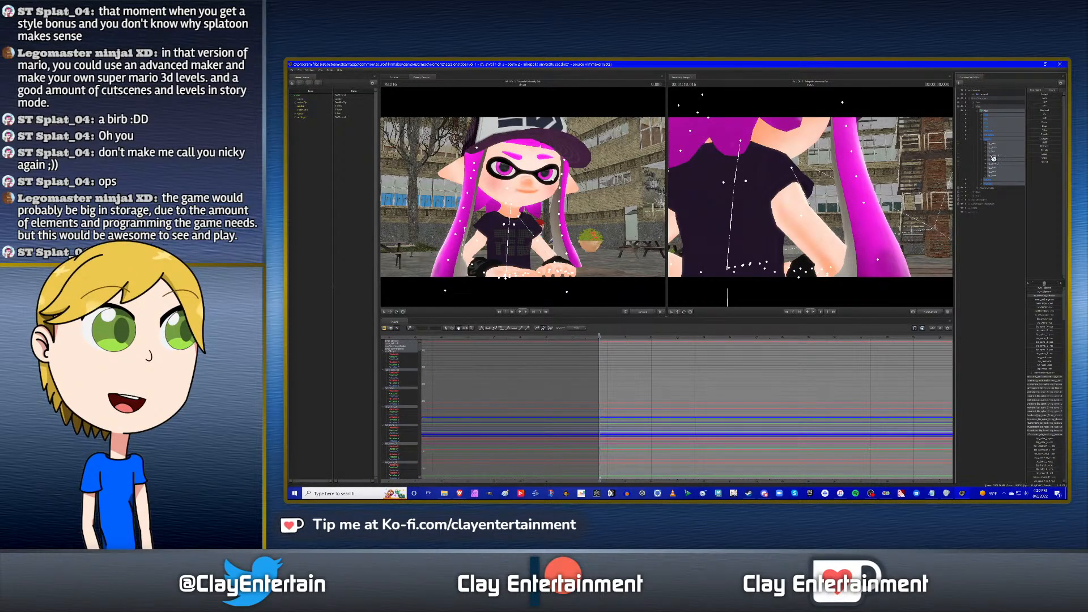
Expand the character's facial controls and inspect the curves of a consecutive group of controls midway down the list.
{"action": "left_click", "coordinate": [984, 137]}
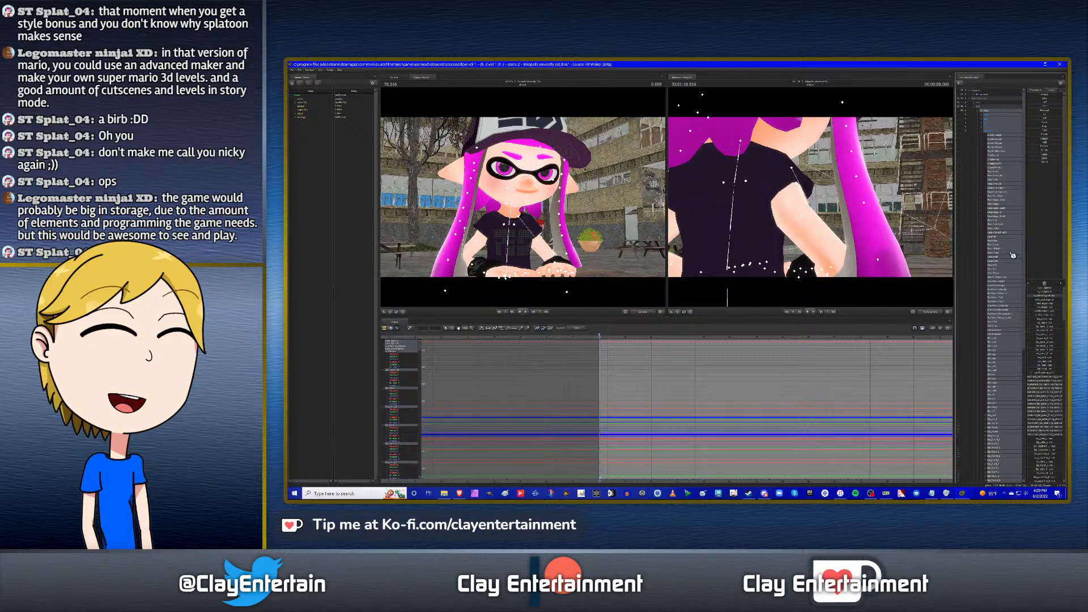
{"action": "left_click", "coordinate": [1002, 219]}
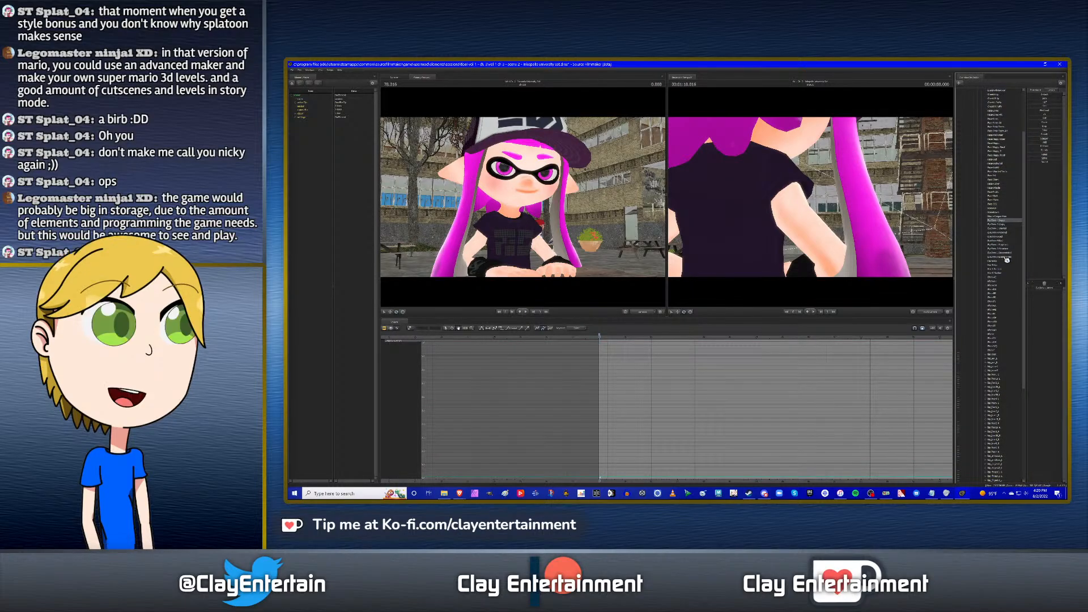
{"action": "left_click", "coordinate": [1008, 257], "text": "shift"}
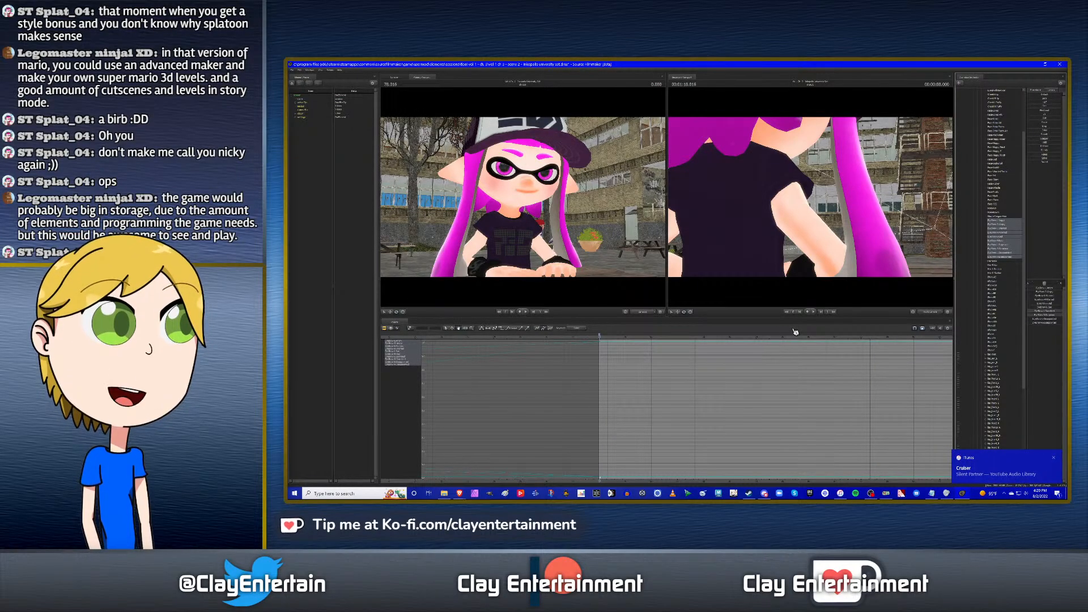
{"action": "scroll", "coordinate": [632, 383], "scroll_direction": "down", "scroll_amount": 4}
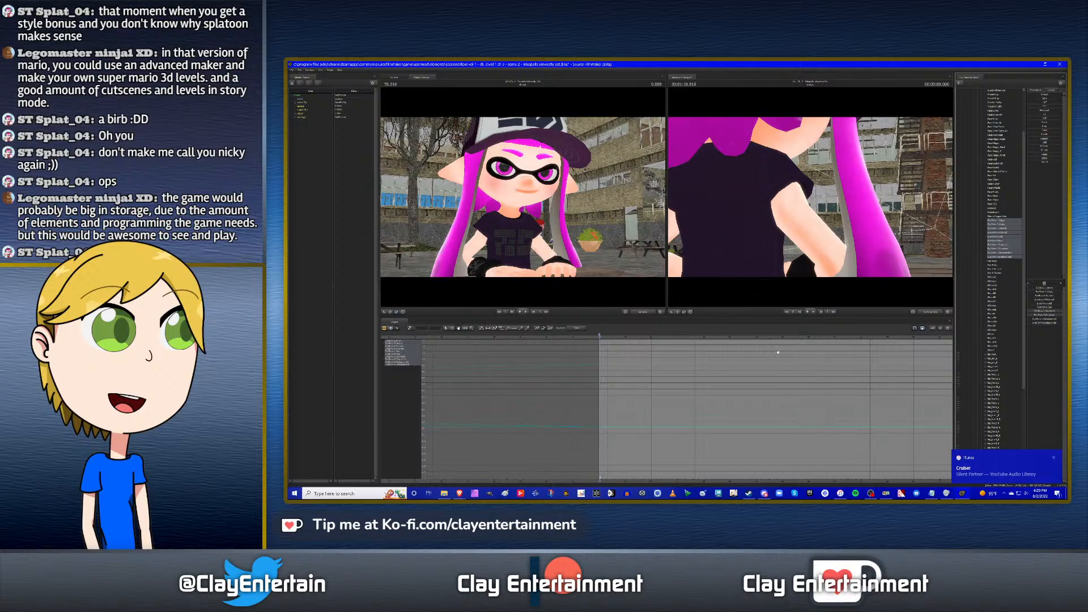
{"action": "scroll", "coordinate": [1012, 204], "scroll_direction": "up", "scroll_amount": 3}
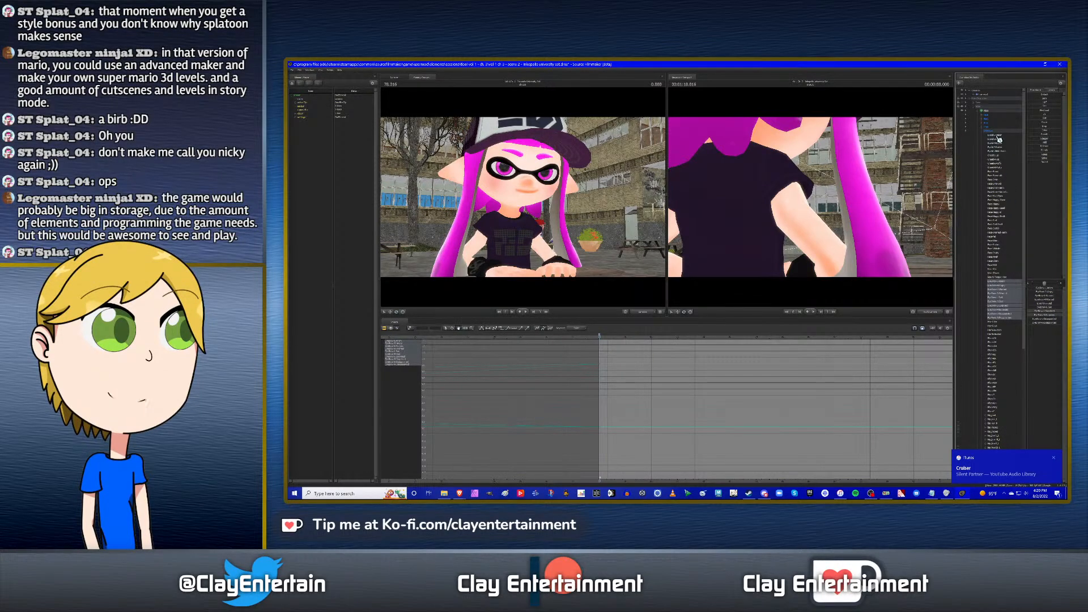
Inspect the graph curves of the first few facial controls and of individual controls further down the list.
{"action": "left_click", "coordinate": [999, 138]}
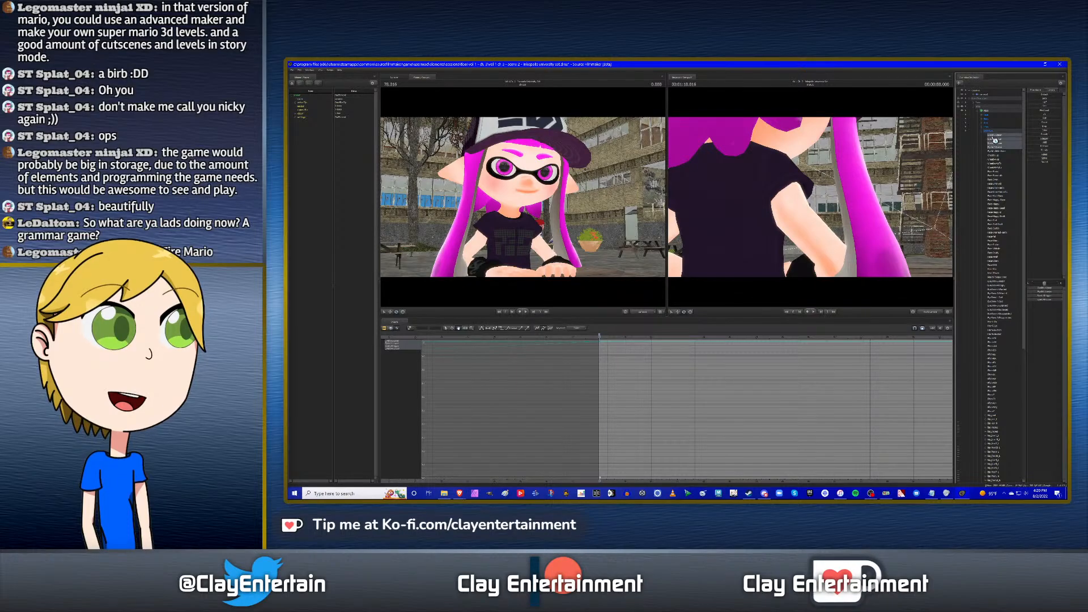
{"action": "scroll", "coordinate": [645, 398], "scroll_direction": "down", "scroll_amount": 1}
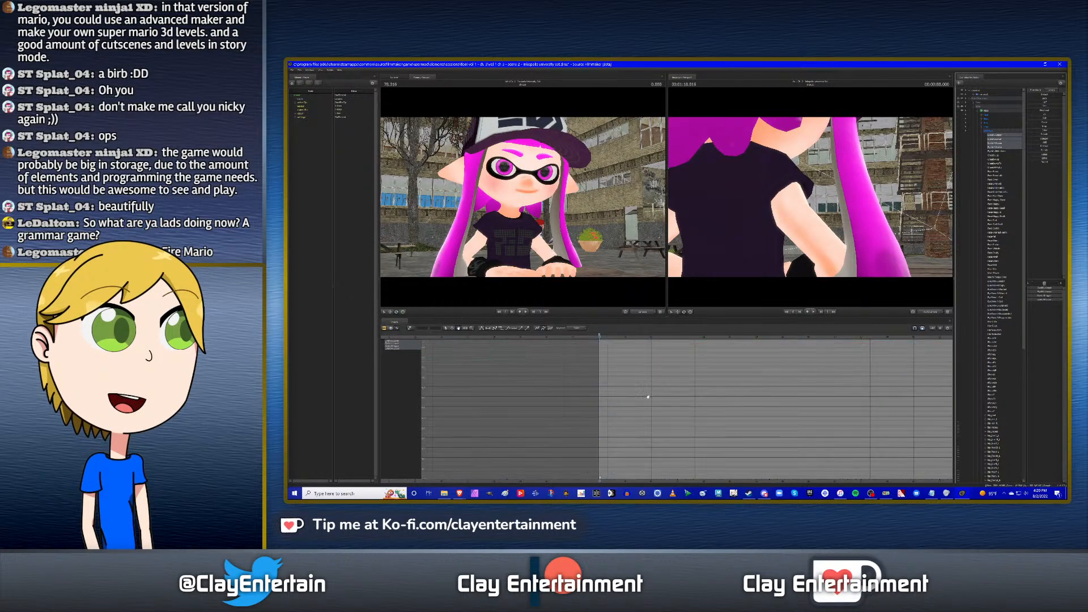
{"action": "scroll", "coordinate": [661, 393], "scroll_direction": "up", "scroll_amount": 4}
{"action": "scroll", "coordinate": [648, 396], "scroll_direction": "down", "scroll_amount": 4}
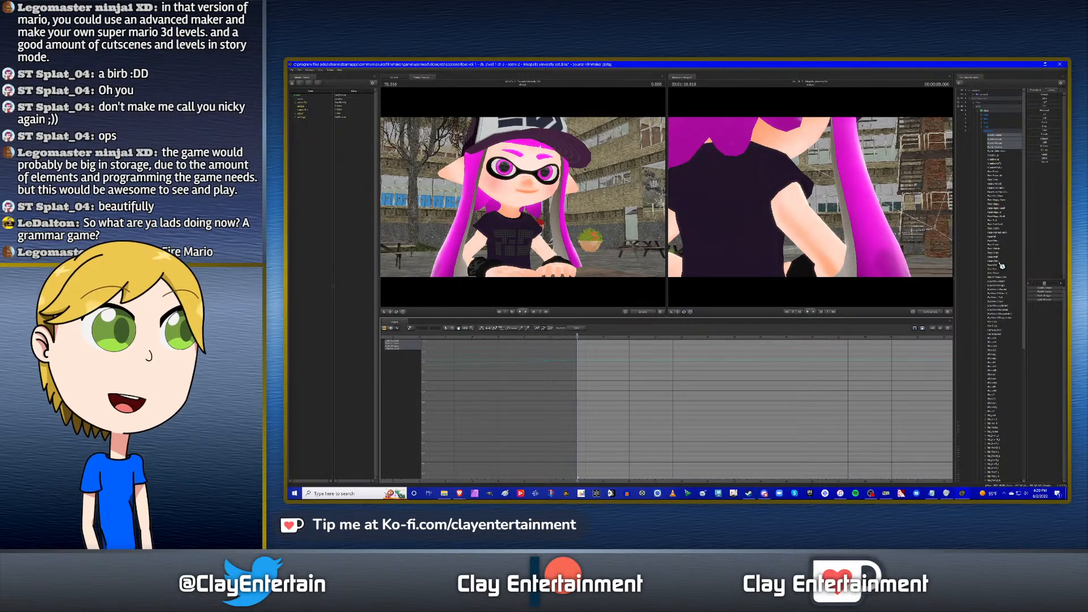
{"action": "left_click", "coordinate": [1001, 207]}
{"action": "left_click", "coordinate": [1003, 209]}
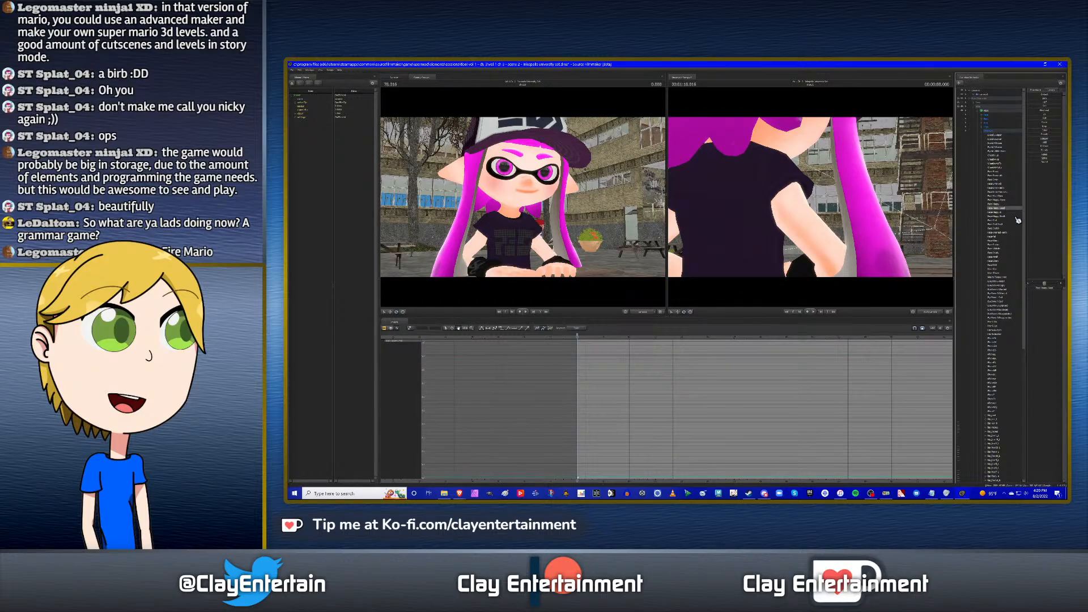
{"action": "left_click", "coordinate": [997, 180]}
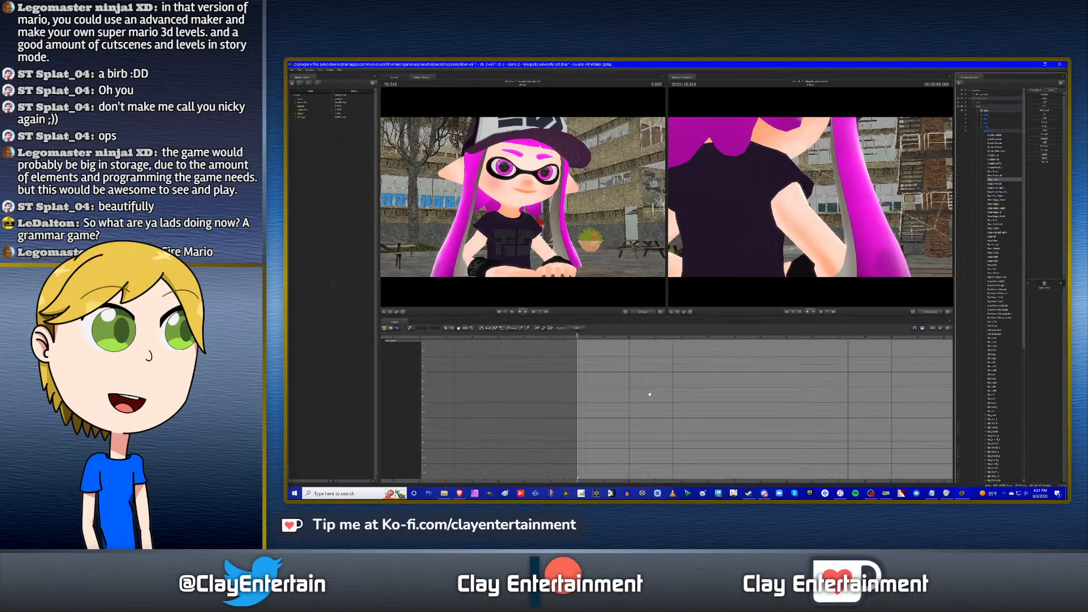
{"action": "left_click_drag", "start_coordinate": [716, 396], "coordinate": [629, 406]}
{"action": "scroll", "coordinate": [679, 403], "scroll_direction": "down", "scroll_amount": 2}
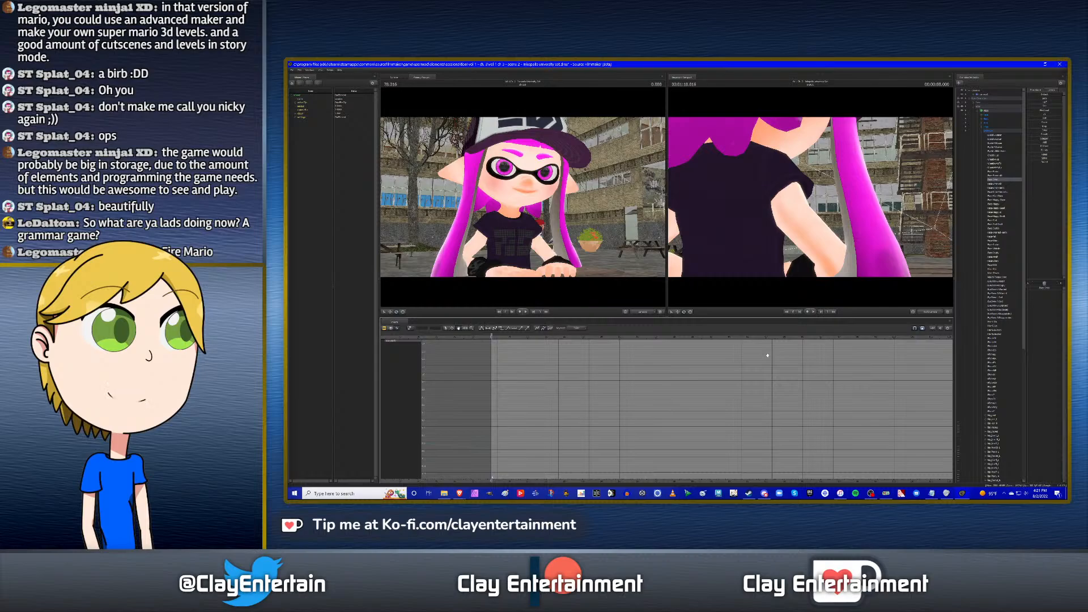
Select the first two controls in the group above the facial controls and move the playhead to 1.000 s in the shot.
{"action": "left_click", "coordinate": [984, 119]}
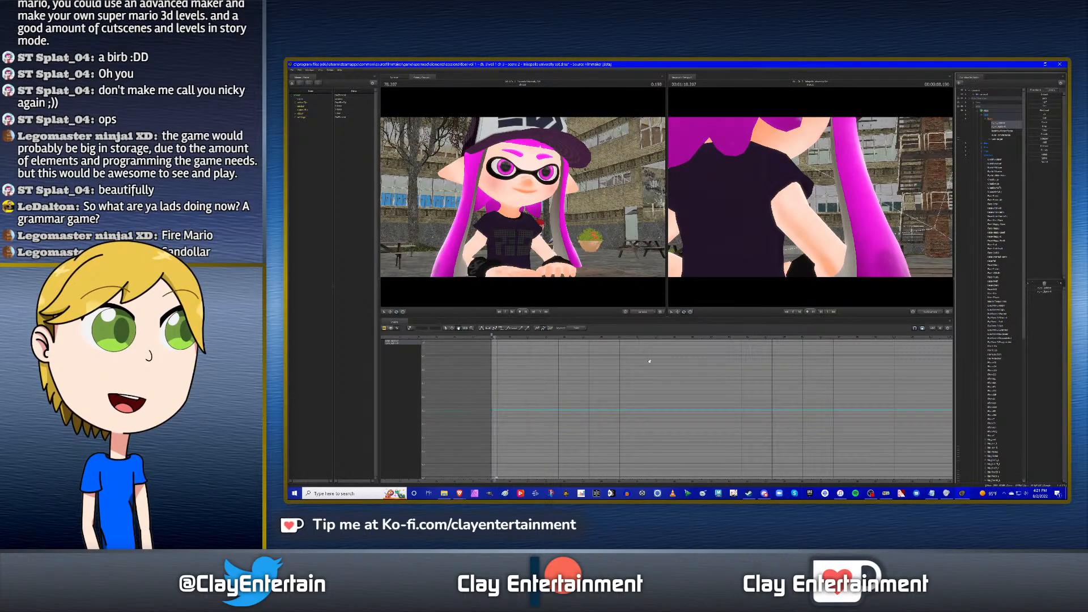
{"action": "scroll", "coordinate": [490, 356], "scroll_direction": "up", "scroll_amount": 4}
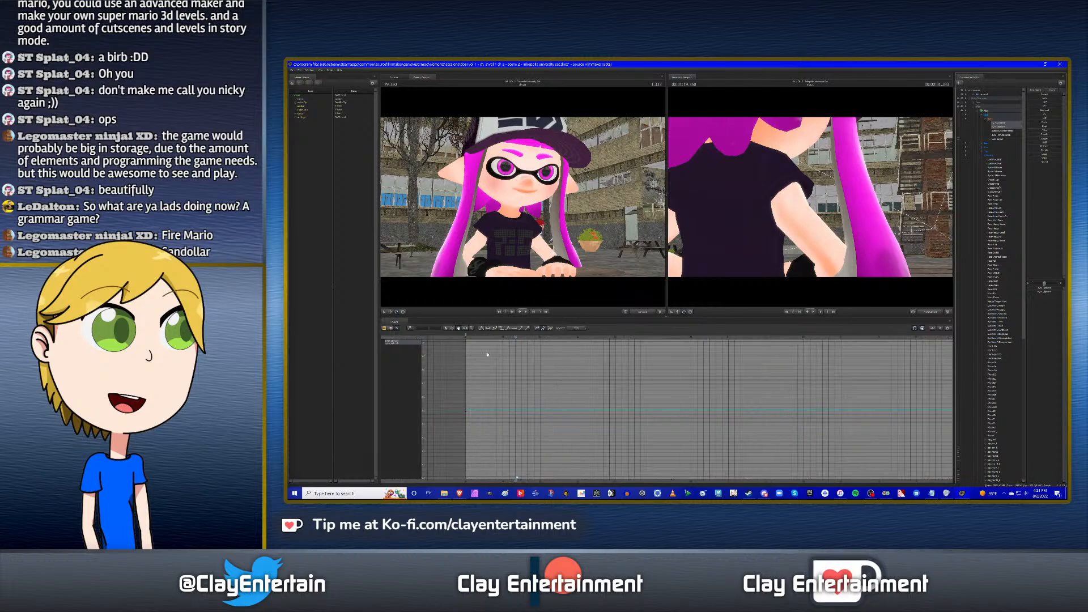
{"action": "left_click_drag", "start_coordinate": [486, 355], "coordinate": [594, 337]}
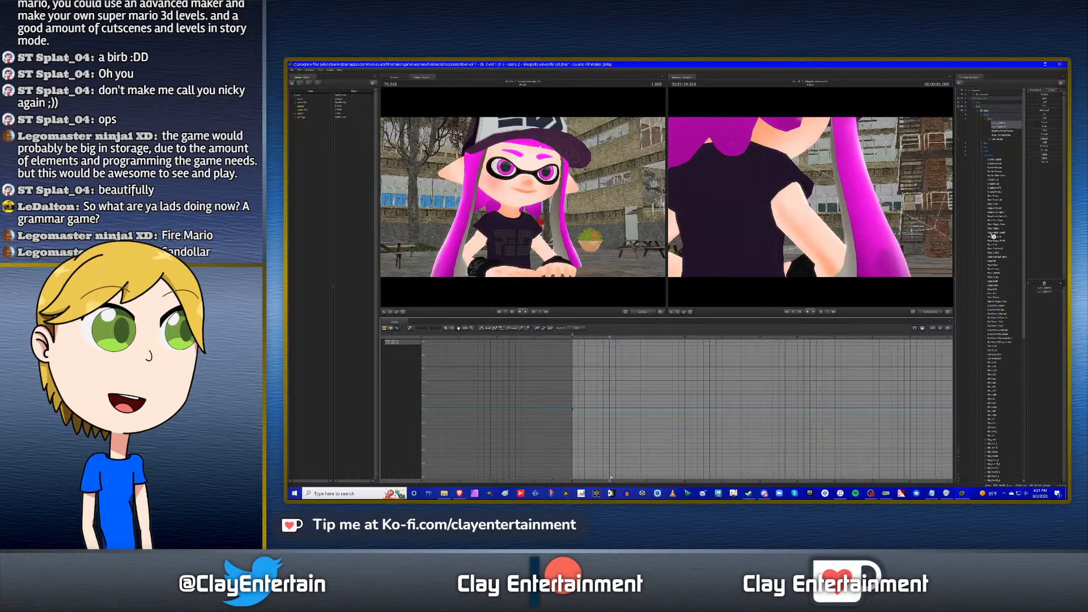
Collapse the opened groups, expand the body bones and frame the hip bone's curves in the graph around the playhead.
{"action": "left_click", "coordinate": [982, 115]}
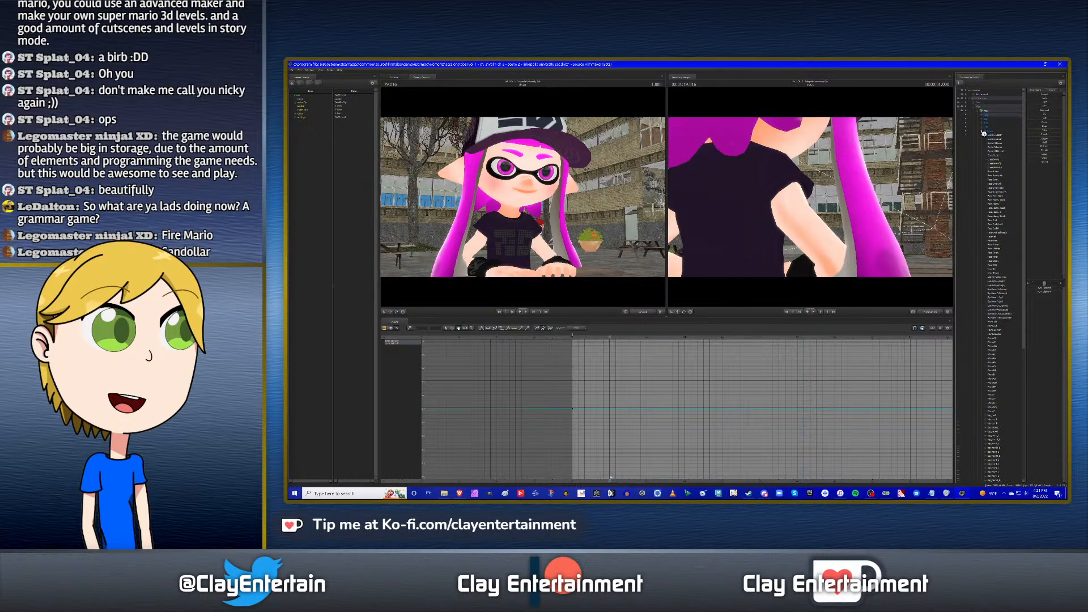
{"action": "left_click", "coordinate": [982, 131]}
{"action": "left_click", "coordinate": [982, 139]}
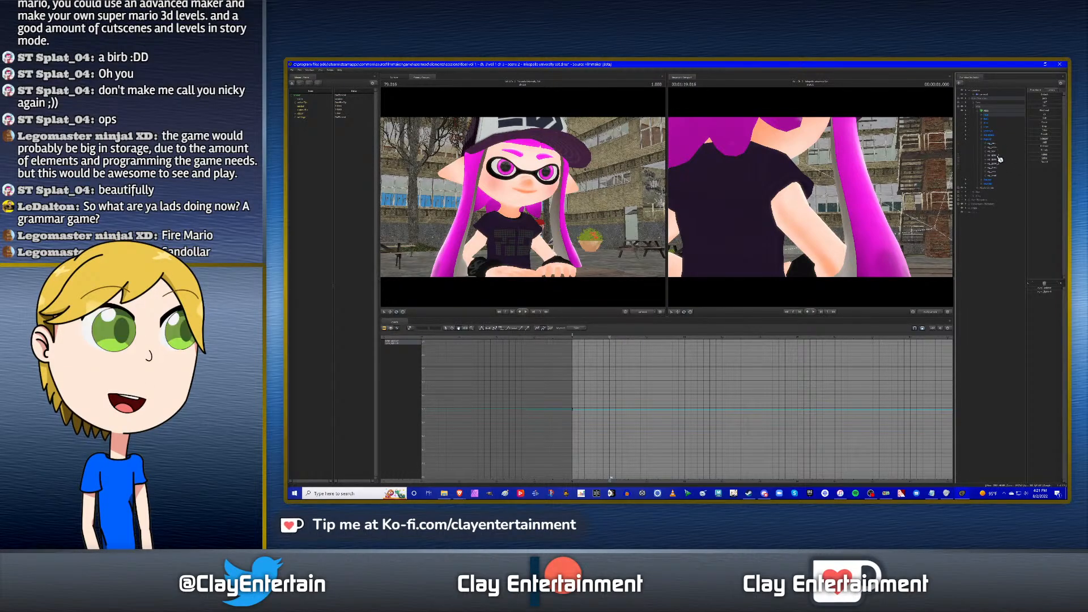
{"action": "left_click", "coordinate": [998, 155]}
{"action": "scroll", "coordinate": [604, 377], "scroll_direction": "up", "scroll_amount": 5}
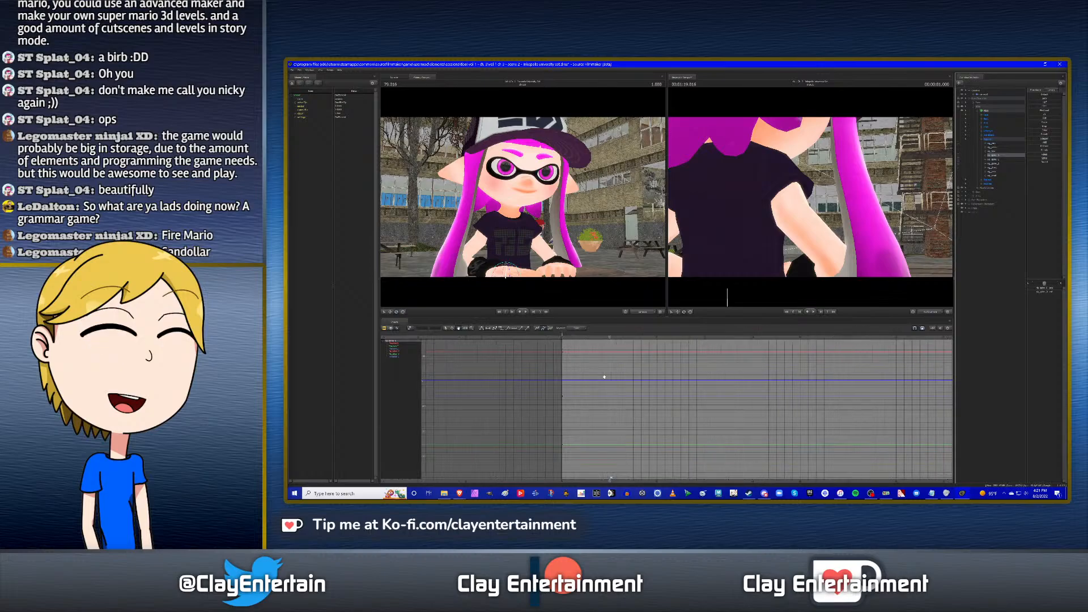
{"action": "middle_click_drag", "start_coordinate": [594, 371], "coordinate": [628, 370]}
{"action": "scroll", "coordinate": [629, 370], "scroll_direction": "up", "scroll_amount": 5}
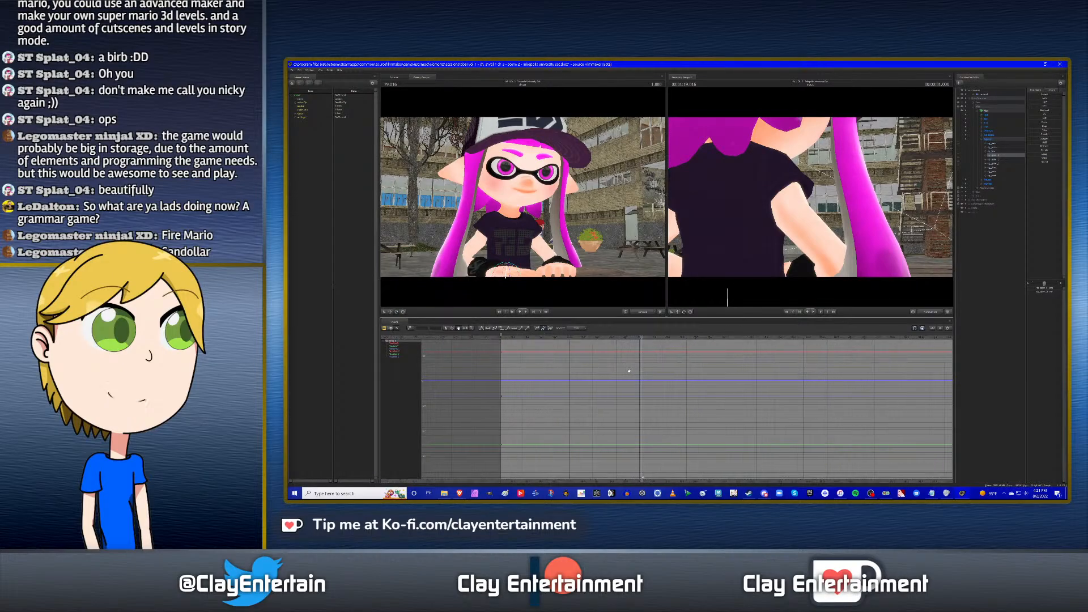
{"action": "scroll", "coordinate": [630, 369], "scroll_direction": "down", "scroll_amount": 5}
{"action": "scroll", "coordinate": [638, 368], "scroll_direction": "up", "scroll_amount": 3, "text": "ctrl"}
{"action": "scroll", "coordinate": [638, 368], "scroll_direction": "up", "scroll_amount": 3, "text": "ctrl"}
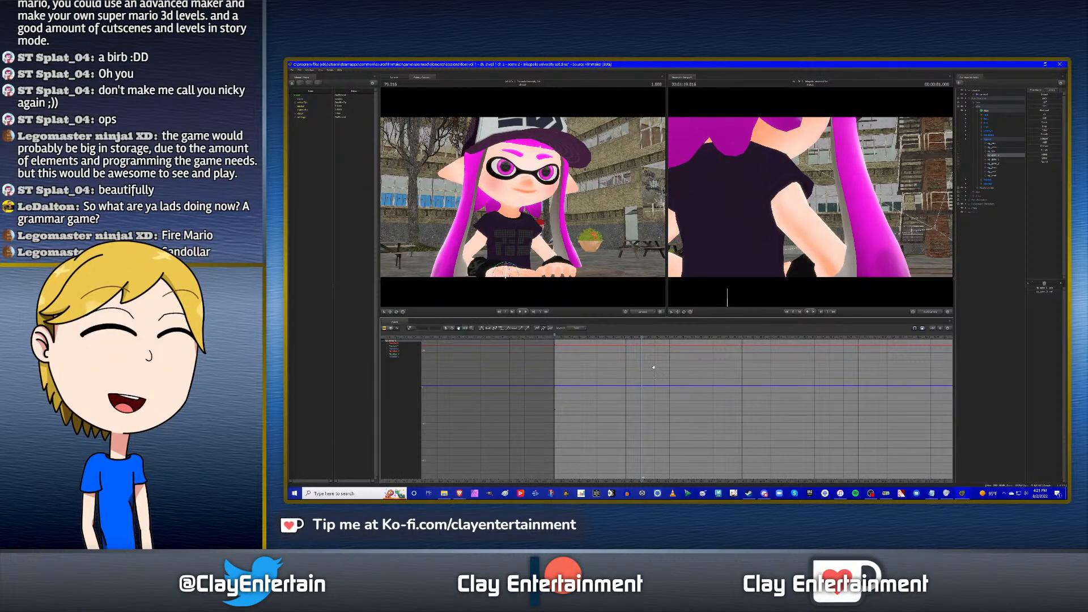
{"action": "scroll", "coordinate": [654, 367], "scroll_direction": "up", "scroll_amount": 5}
{"action": "scroll", "coordinate": [638, 369], "scroll_direction": "down", "scroll_amount": 5}
{"action": "scroll", "coordinate": [634, 369], "scroll_direction": "down", "scroll_amount": 1, "text": "ctrl"}
{"action": "middle_click_drag", "start_coordinate": [614, 367], "coordinate": [630, 365]}
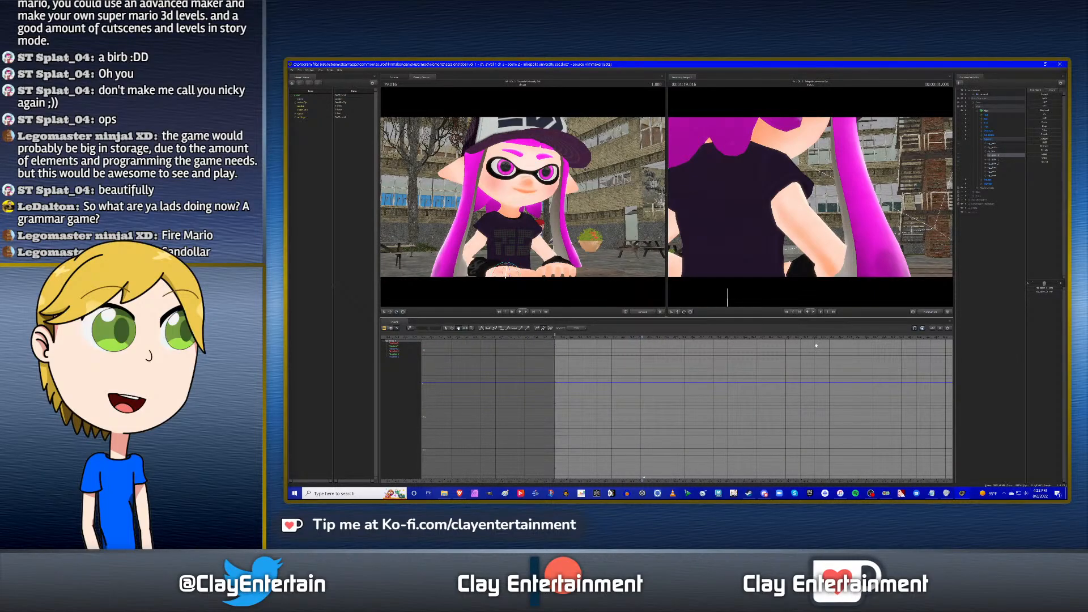
Bring the work camera round to a front view of the pink-haired character seated at the table.
{"action": "mouse_move", "coordinate": [858, 237]}
{"action": "left_mouse_down"}
{"action": "mouse_move", "coordinate": [776, 238]}
{"action": "mouse_move", "coordinate": [873, 238]}
{"action": "left_mouse_up"}
{"action": "key", "text": "s"}
{"action": "key", "text": "w"}
{"action": "key", "text": "a"}
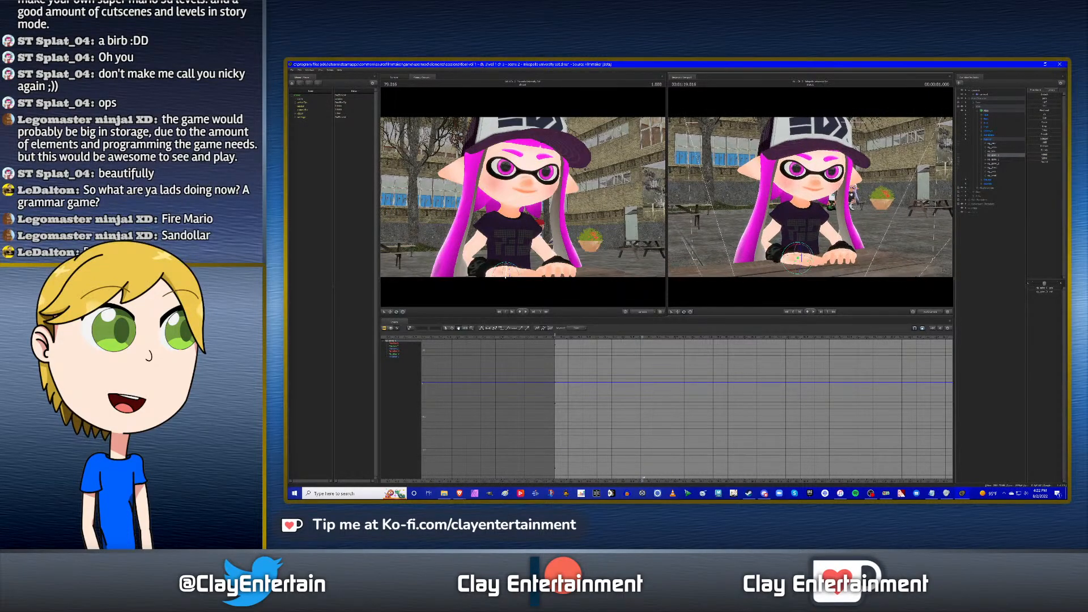
{"action": "mouse_move", "coordinate": [810, 198]}
{"action": "left_mouse_down"}
{"action": "mouse_move", "coordinate": [792, 197]}
{"action": "mouse_move", "coordinate": [845, 205]}
{"action": "mouse_move", "coordinate": [791, 198]}
{"action": "mouse_move", "coordinate": [809, 206]}
{"action": "left_mouse_up"}
{"action": "key", "text": "d"}
{"action": "key", "text": "d"}
{"action": "key", "text": "a"}
{"action": "key", "text": "d"}
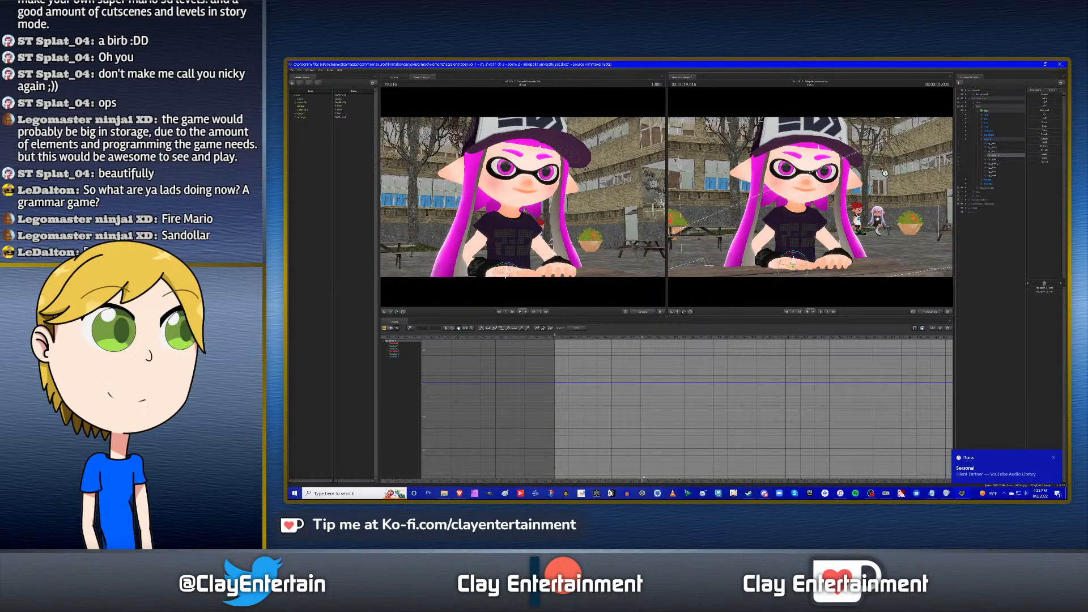
{"action": "left_click_drag", "start_coordinate": [810, 205], "coordinate": [827, 205], "text": "alt"}
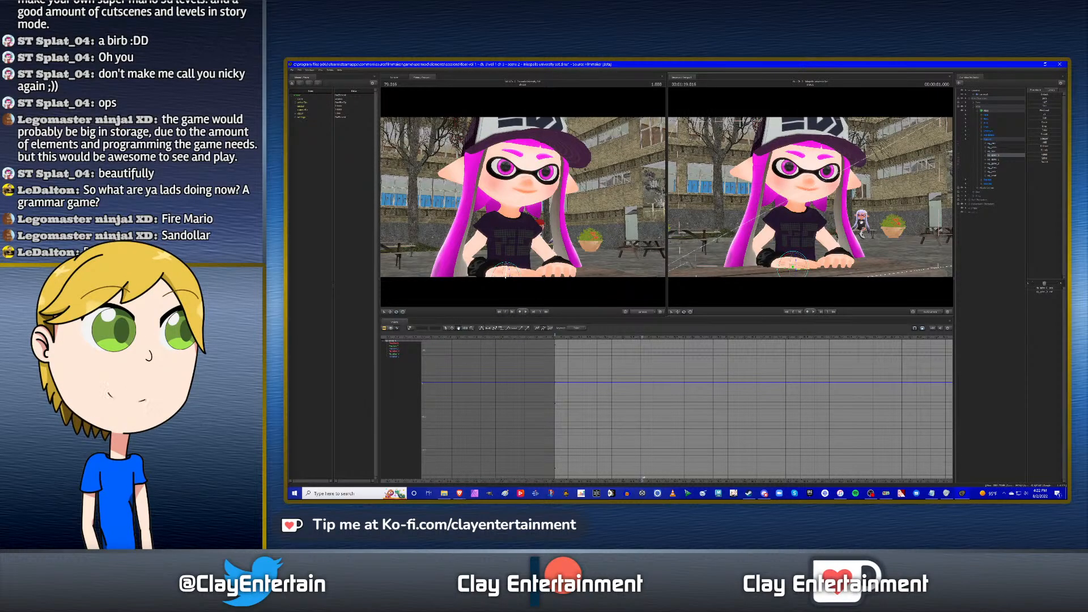
Adjust the hip bone at one second from a lower work view, and rotate the lowest spine bone slightly.
{"action": "left_click_drag", "start_coordinate": [859, 231], "coordinate": [798, 250], "text": "alt"}
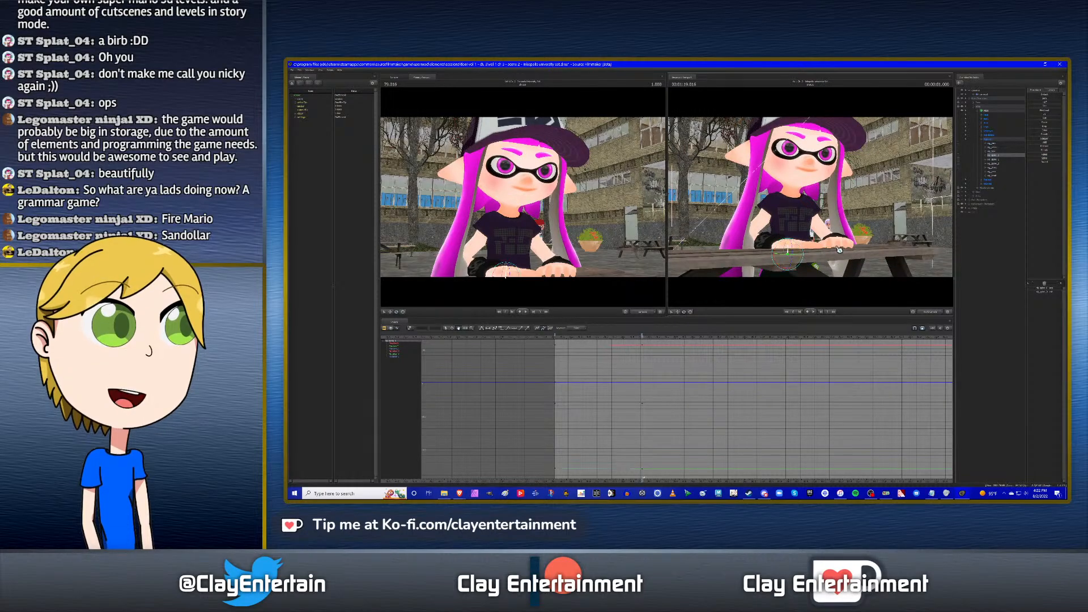
{"action": "key", "text": "Up"}
{"action": "key", "text": "Down"}
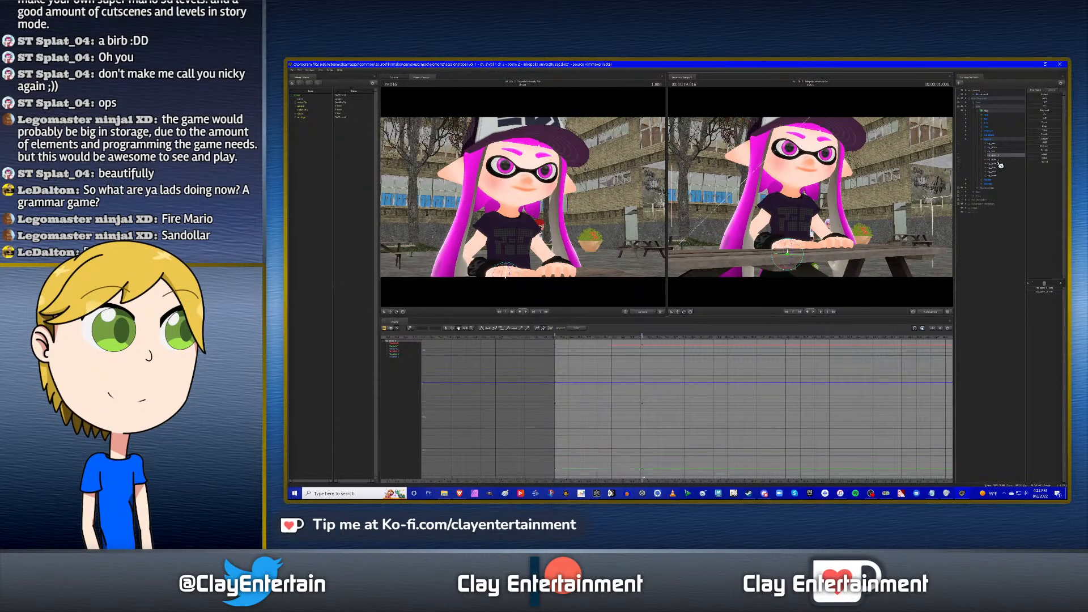
{"action": "left_click", "coordinate": [998, 160]}
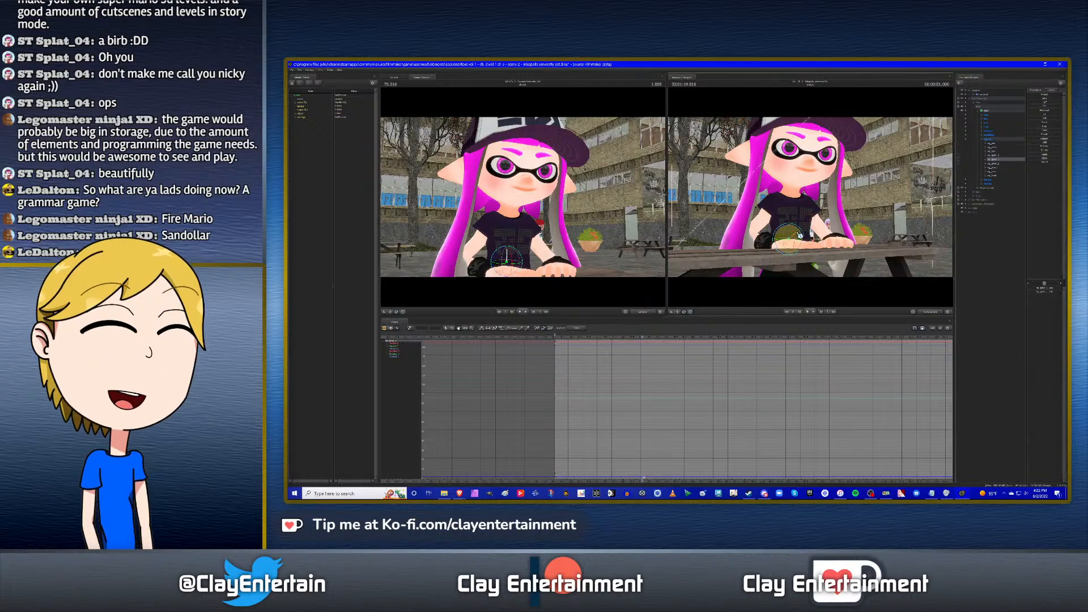
{"action": "left_click_drag", "start_coordinate": [799, 236], "coordinate": [803, 235]}
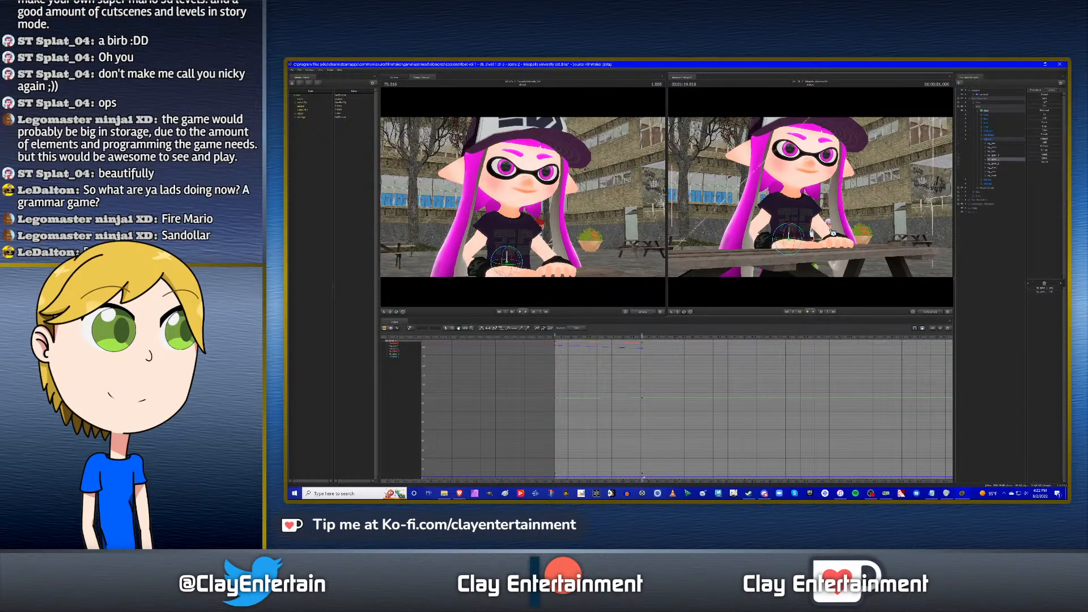
Rotate the middle and upper spine bones slightly at one second to continue the torso's movement.
{"action": "left_click", "coordinate": [996, 165]}
{"action": "left_click_drag", "start_coordinate": [801, 232], "coordinate": [802, 234]}
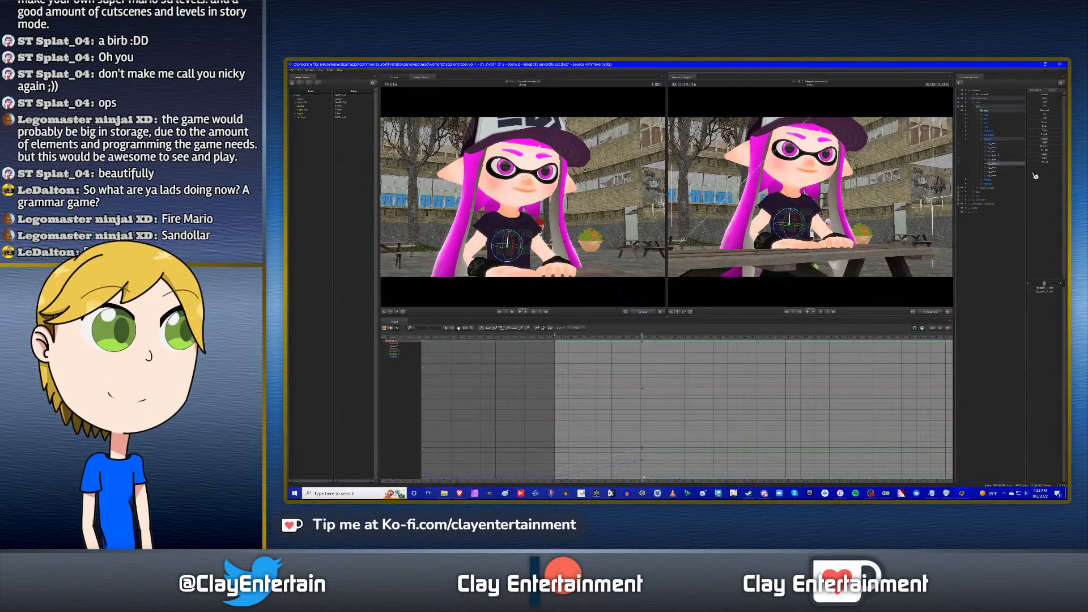
{"action": "left_click", "coordinate": [998, 168]}
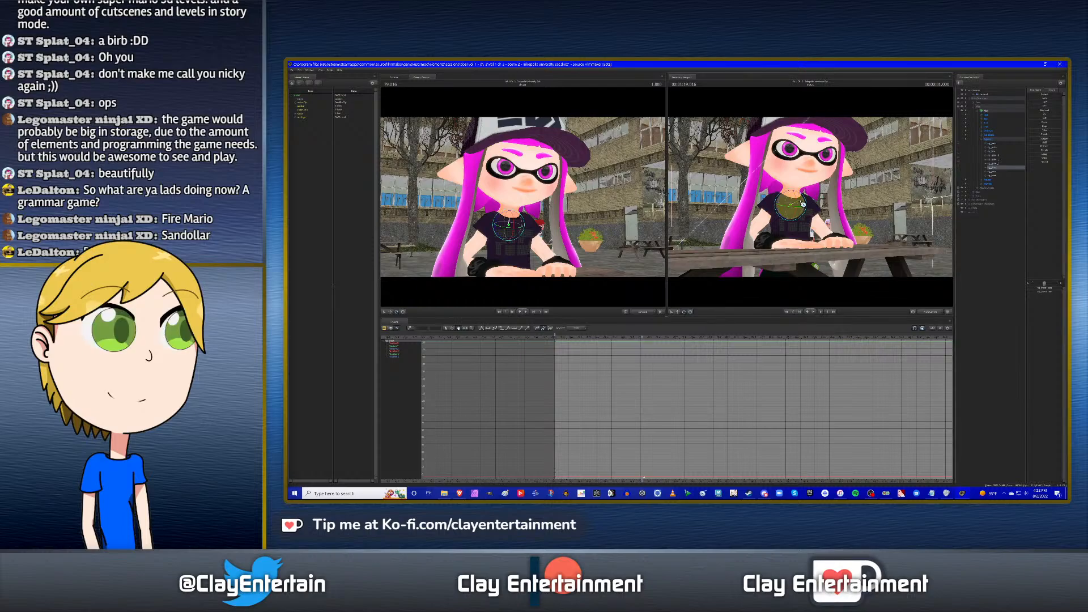
{"action": "left_click_drag", "start_coordinate": [802, 203], "coordinate": [803, 202]}
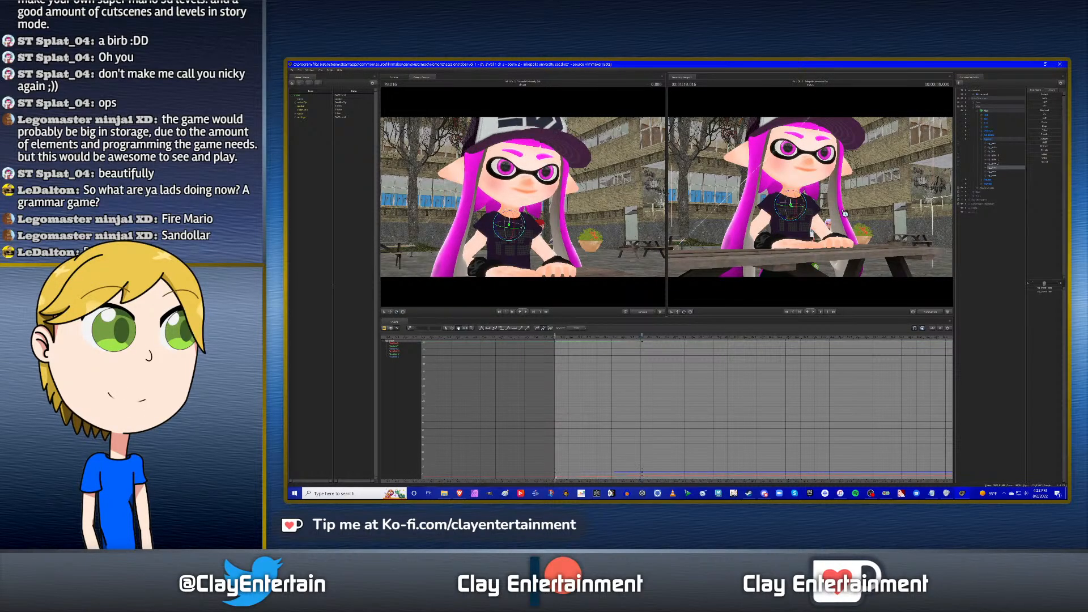
Rotate the neck bone and the head bone slightly at one second in the shot.
{"action": "left_click", "coordinate": [997, 171]}
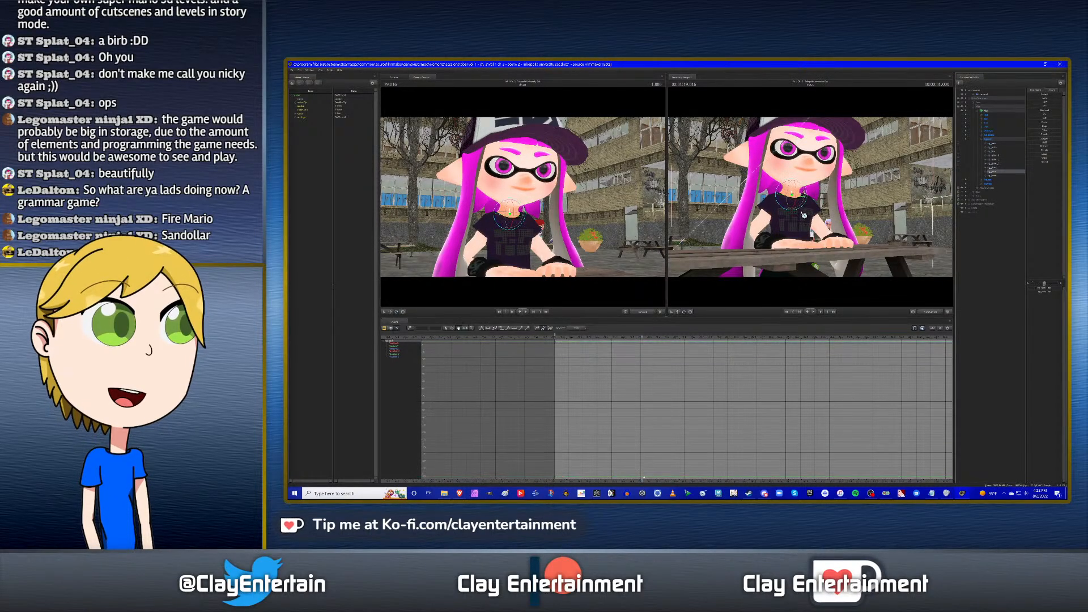
{"action": "left_click_drag", "start_coordinate": [793, 187], "coordinate": [794, 189]}
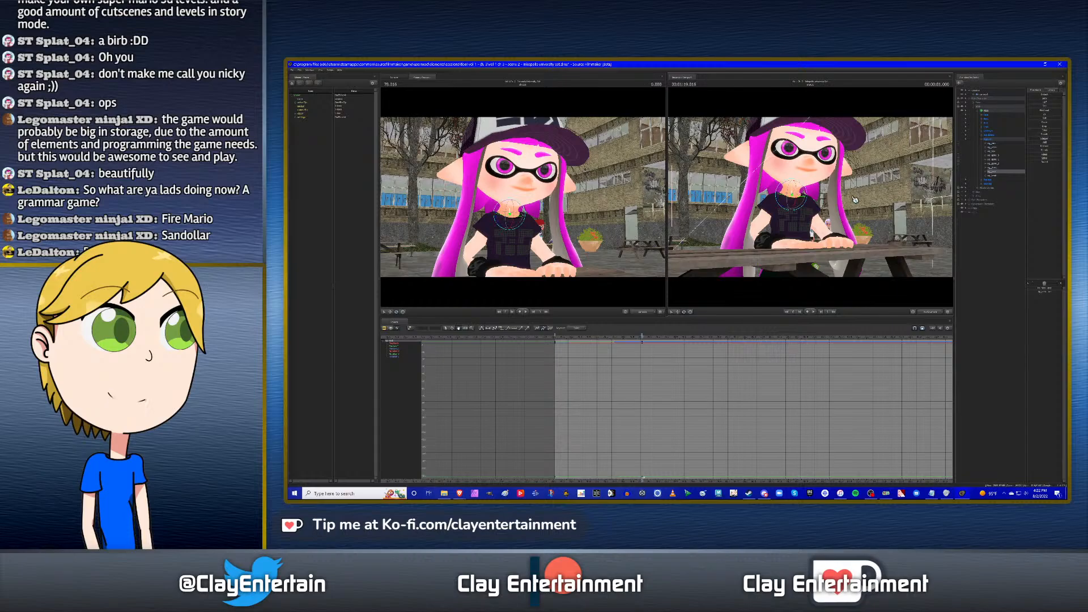
{"action": "left_click", "coordinate": [996, 175]}
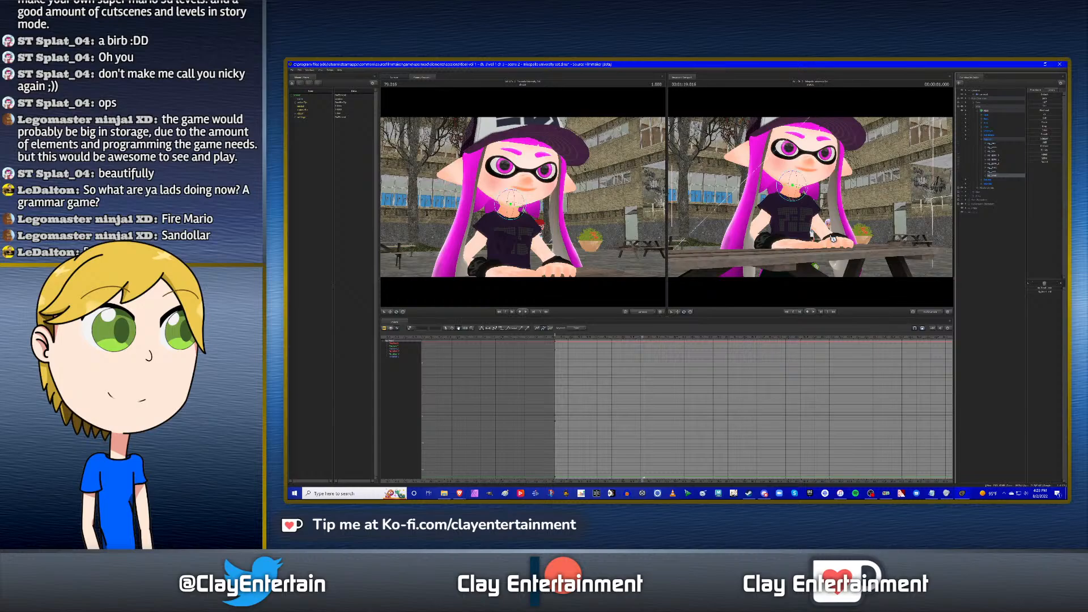
{"action": "mouse_move", "coordinate": [833, 238]}
{"action": "left_mouse_down", "text": "alt"}
{"action": "mouse_move", "coordinate": [804, 241]}
{"action": "mouse_move", "coordinate": [824, 240]}
{"action": "left_mouse_up", "text": "alt"}
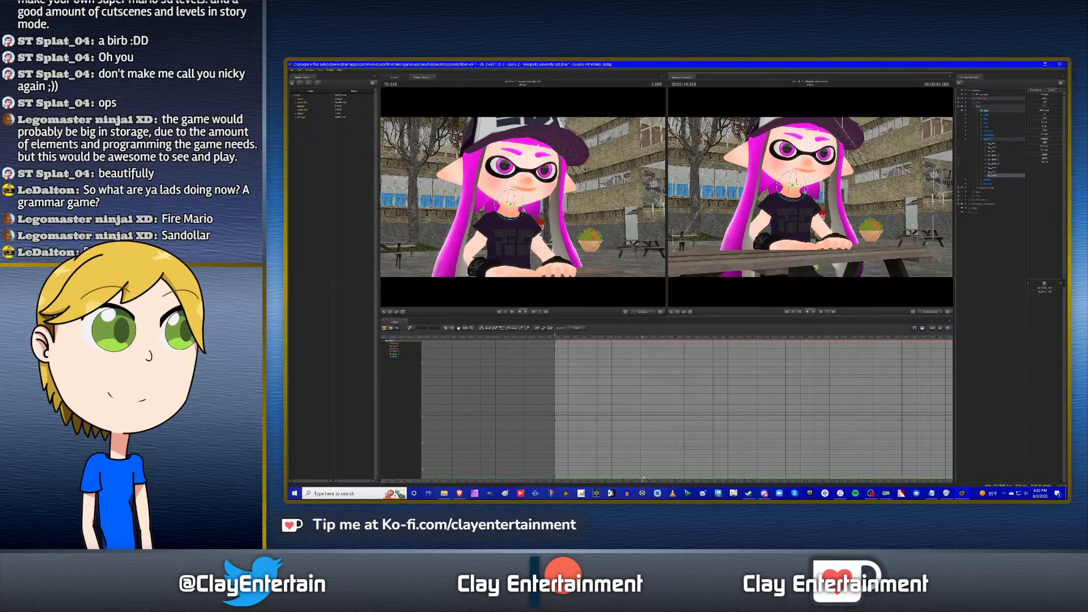
{"action": "left_click_drag", "start_coordinate": [800, 190], "coordinate": [798, 189], "text": "alt"}
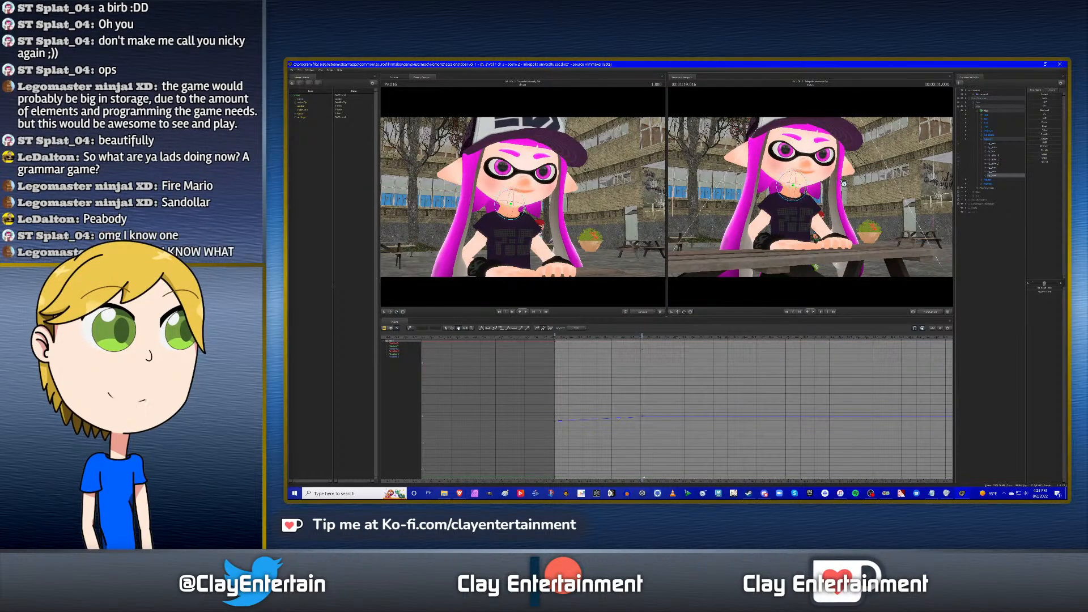
Select the neck bone and play back the shot to review the seated character's body movement up to one second.
{"action": "left_click", "coordinate": [996, 174]}
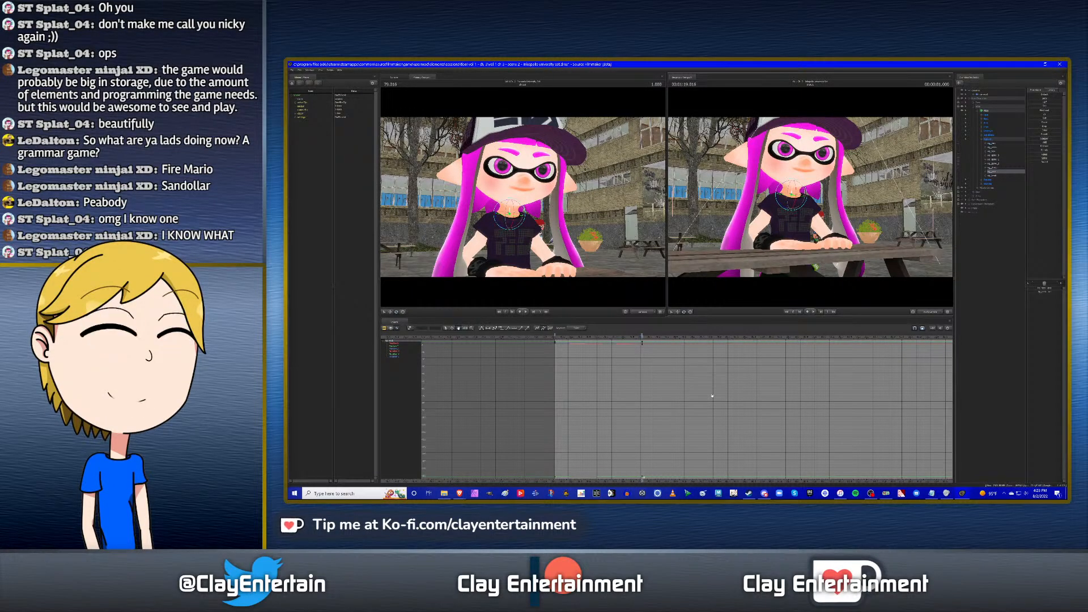
{"action": "key", "text": "space"}
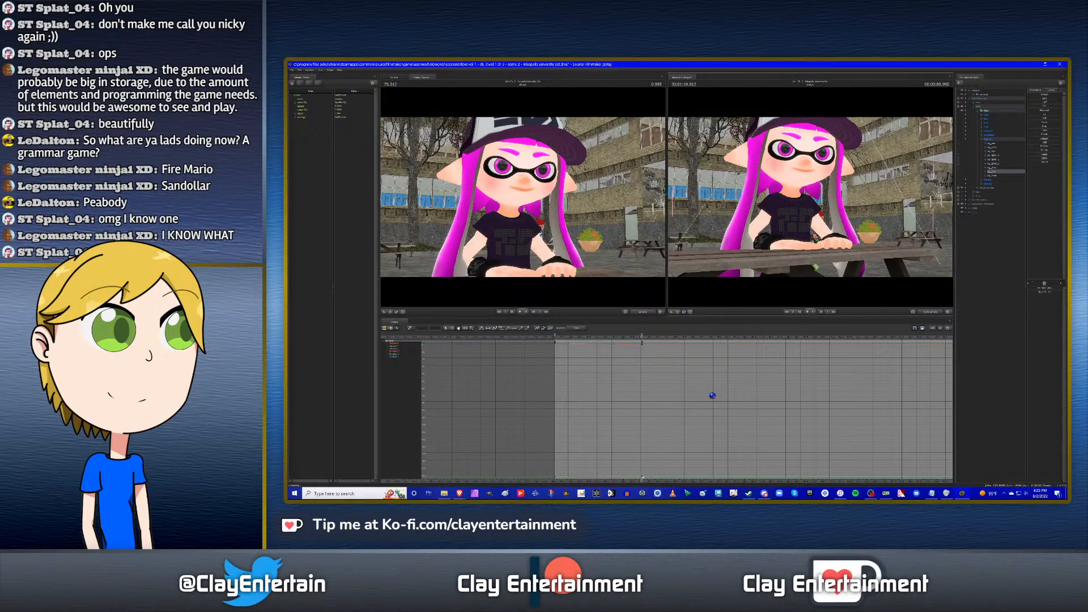
{"action": "key", "text": "space"}
{"action": "key", "text": "Up"}
{"action": "key", "text": "space"}
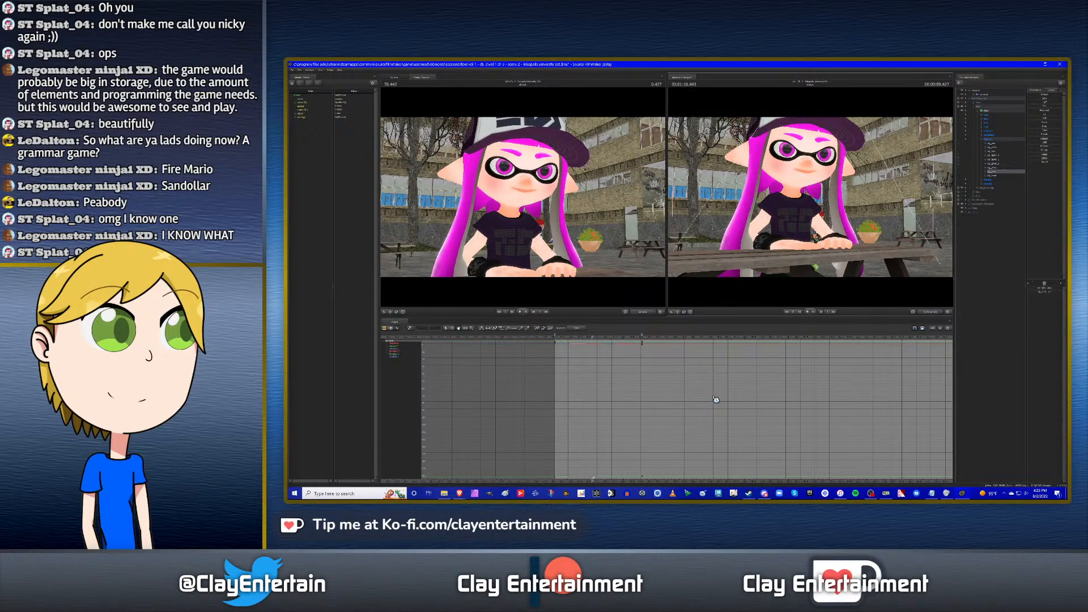
{"action": "key", "text": "space"}
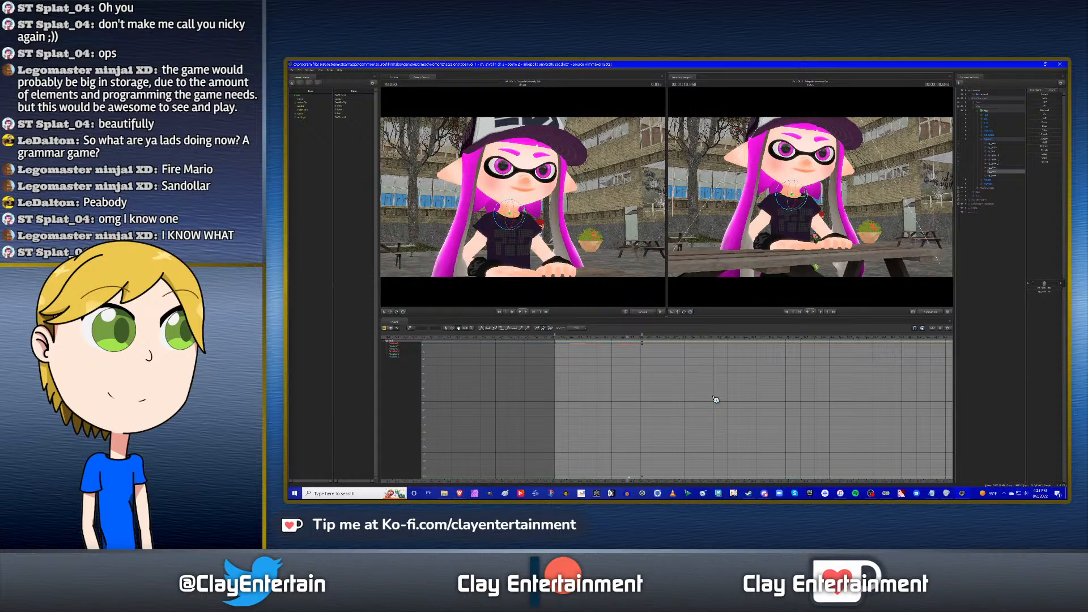
{"action": "right_click_drag", "start_coordinate": [714, 397], "coordinate": [709, 393], "text": "alt"}
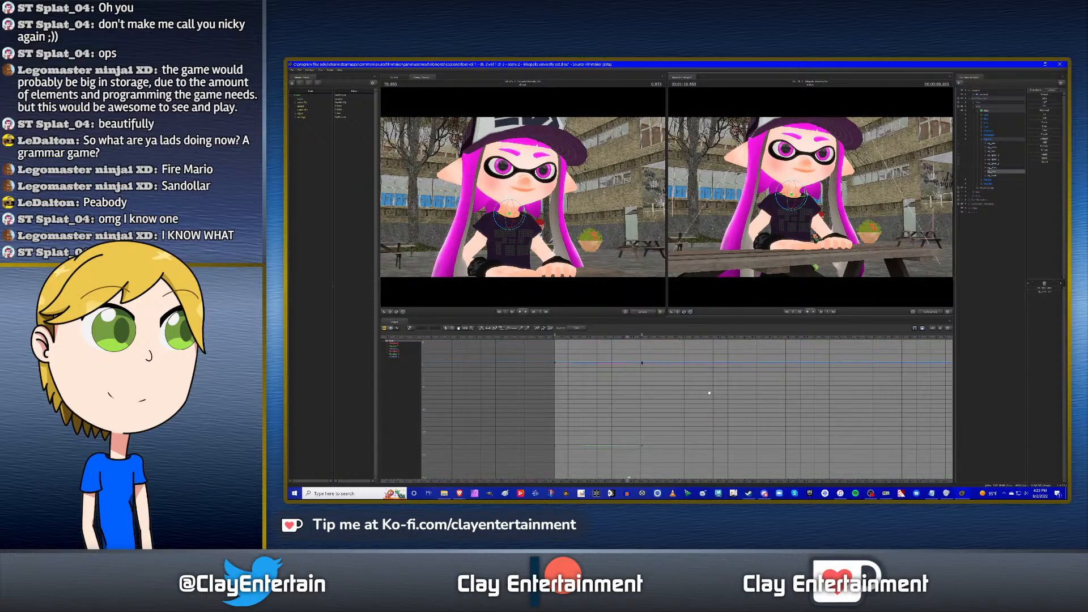
Try shifting the one-second keys of the hip, spine, neck and head bones slightly earlier in the Graph Editor.
{"action": "left_click", "coordinate": [993, 156]}
{"action": "left_click", "coordinate": [994, 176], "text": "shift"}
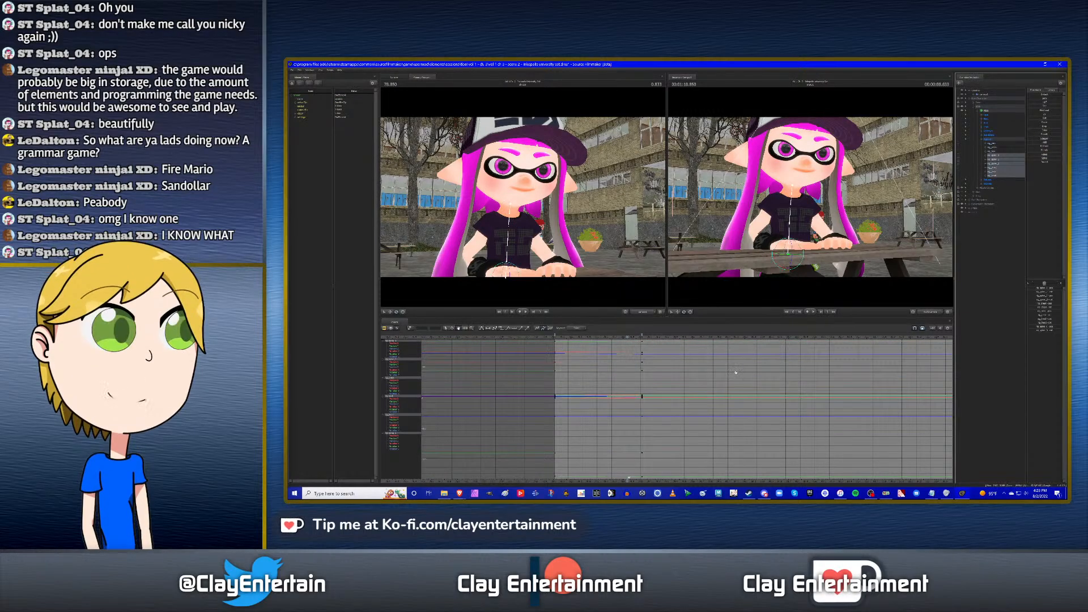
{"action": "scroll", "coordinate": [627, 389], "scroll_direction": "up", "scroll_amount": 3}
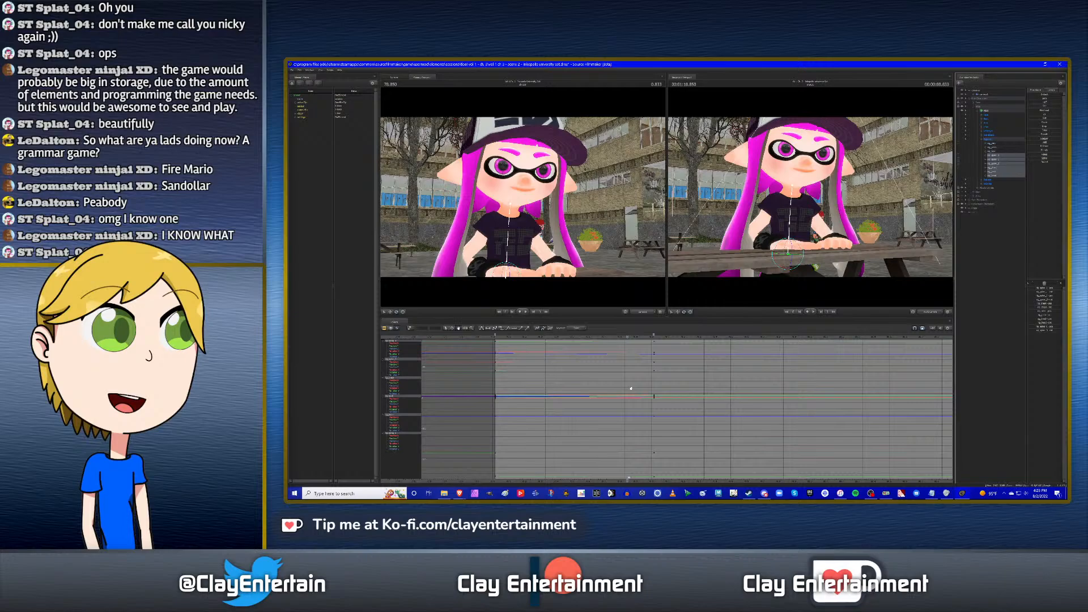
{"action": "right_click_drag", "start_coordinate": [630, 388], "coordinate": [659, 345], "text": "alt"}
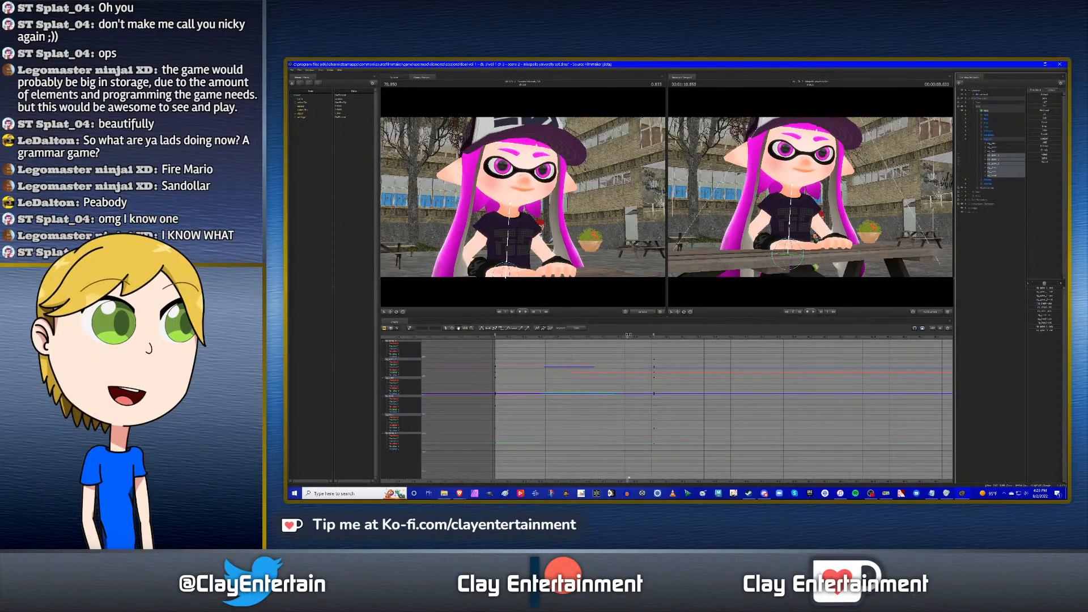
{"action": "left_click_drag", "start_coordinate": [654, 336], "coordinate": [627, 338]}
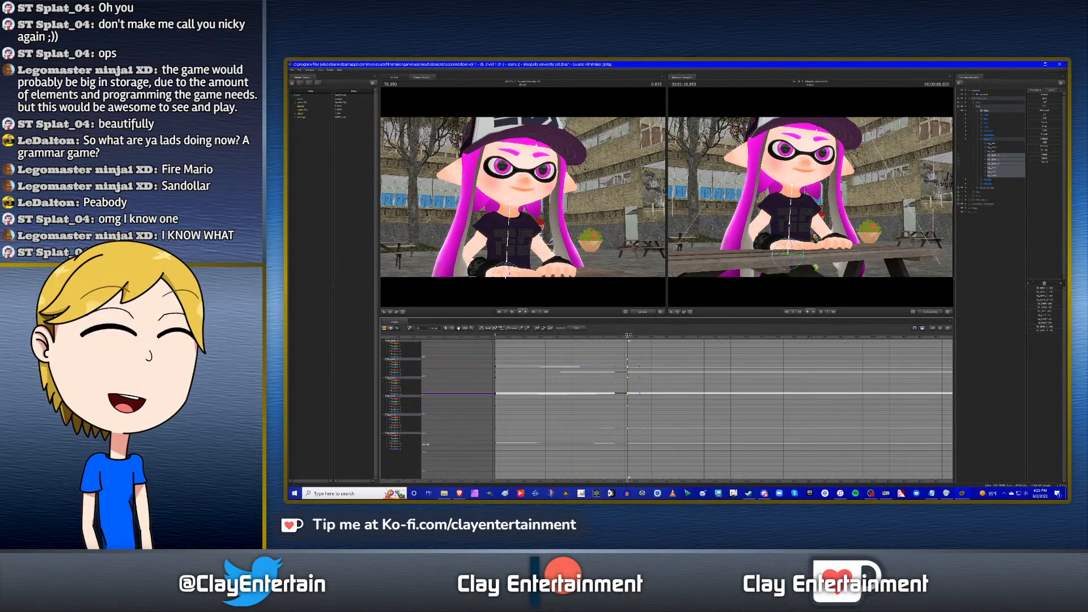
{"action": "left_click", "coordinate": [445, 328]}
{"action": "left_click", "coordinate": [651, 368]}
{"action": "scroll", "coordinate": [684, 399], "scroll_direction": "down", "scroll_amount": 2}
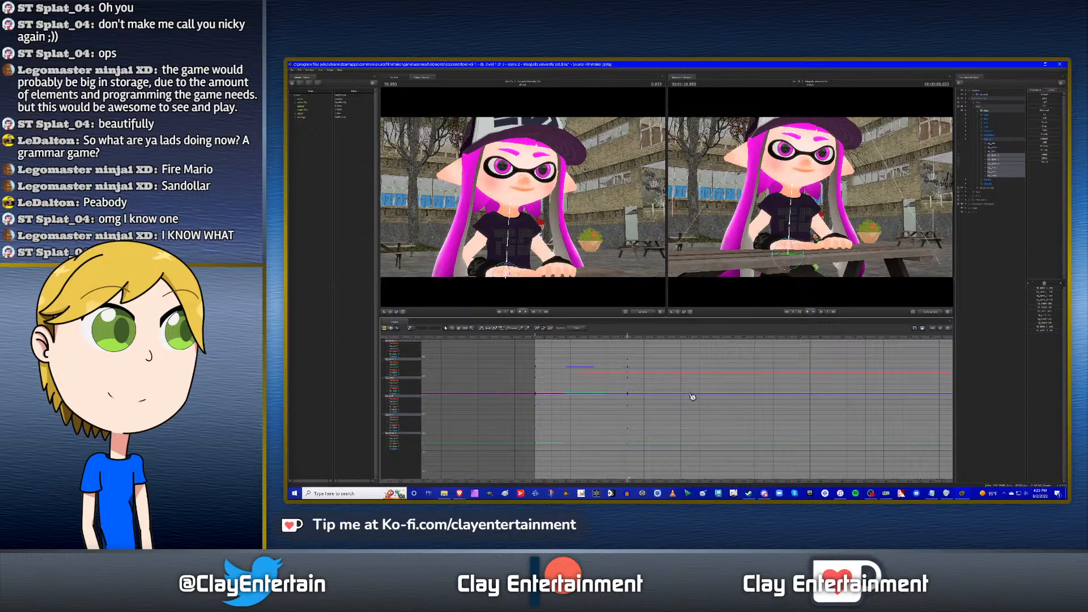
Play back the shot twice with the shifted timing, and undo the key shift.
{"action": "key", "text": "Up"}
{"action": "key", "text": "space"}
{"action": "key", "text": "space"}
{"action": "key", "text": "Up"}
{"action": "key", "text": "space"}
{"action": "key", "text": "space"}
{"action": "key", "text": "ctrl+z"}
{"action": "key", "text": "ctrl+z"}
{"action": "left_click", "coordinate": [653, 346]}
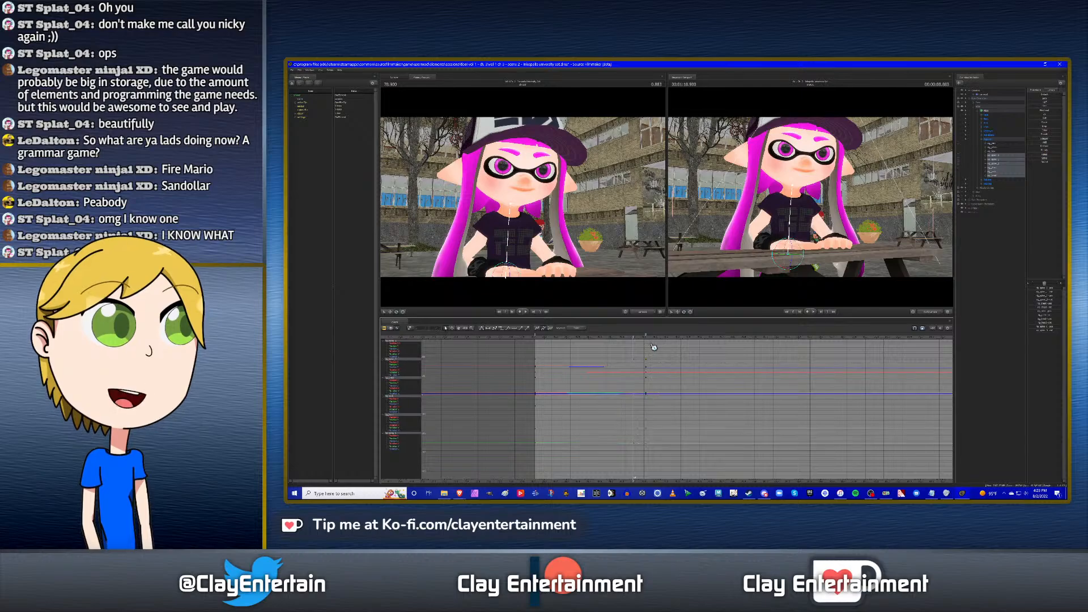
Rotate the lowest spine bone slightly at one second and compare the pose with the shot's first key.
{"action": "left_click", "coordinate": [999, 162]}
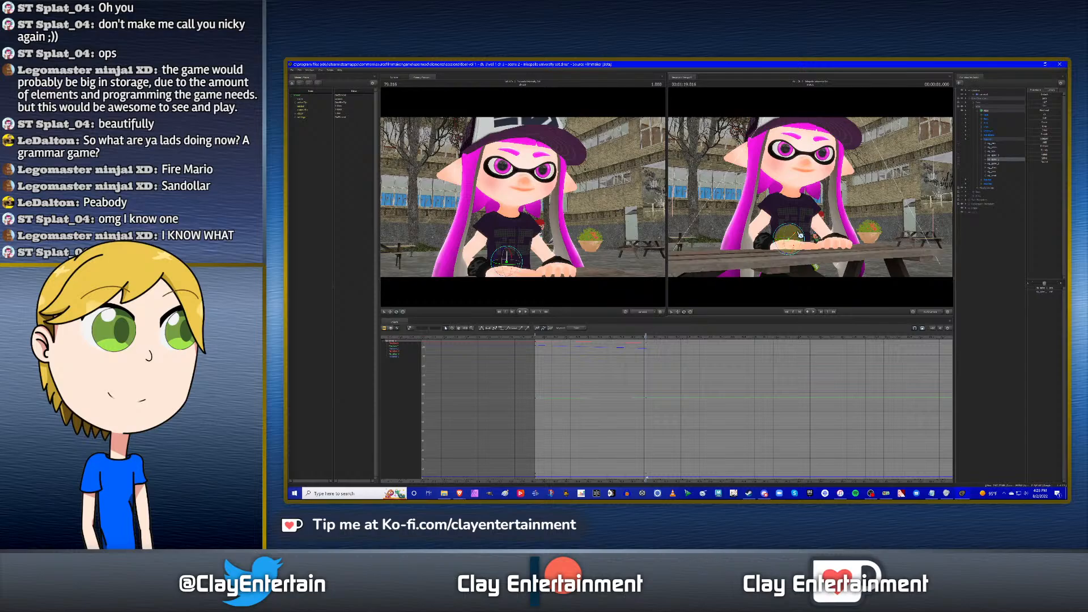
{"action": "left_click_drag", "start_coordinate": [799, 235], "coordinate": [800, 235]}
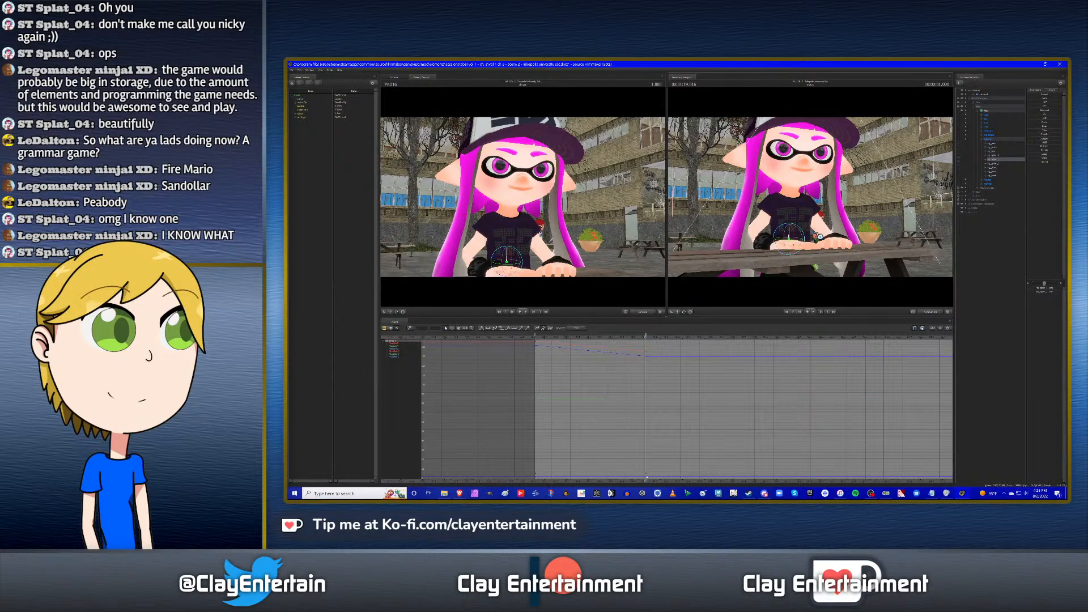
{"action": "key", "text": "Up"}
{"action": "key", "text": "Down"}
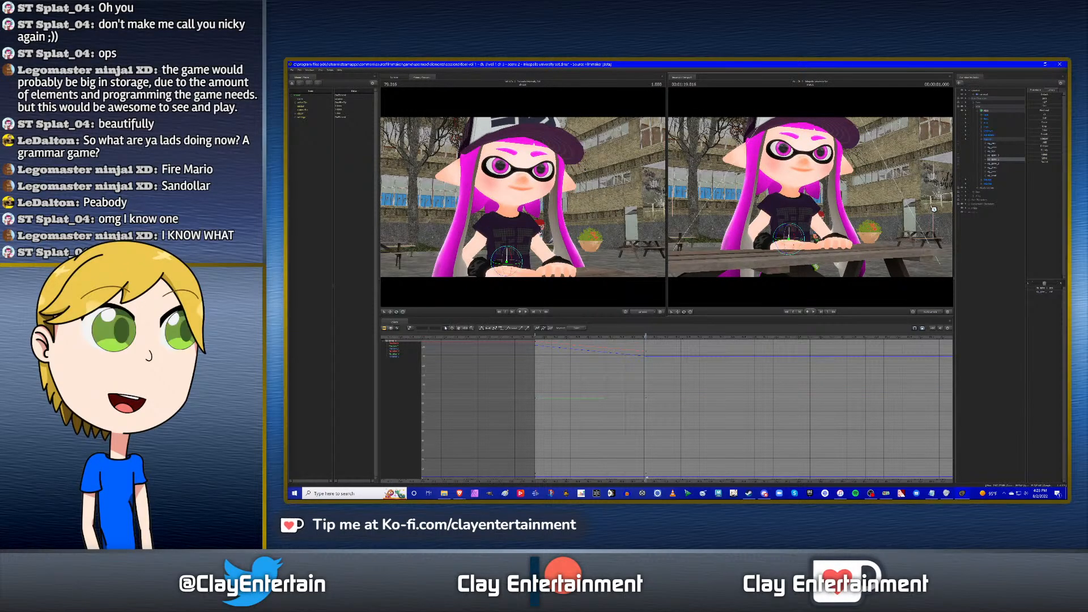
{"action": "key", "text": "Up"}
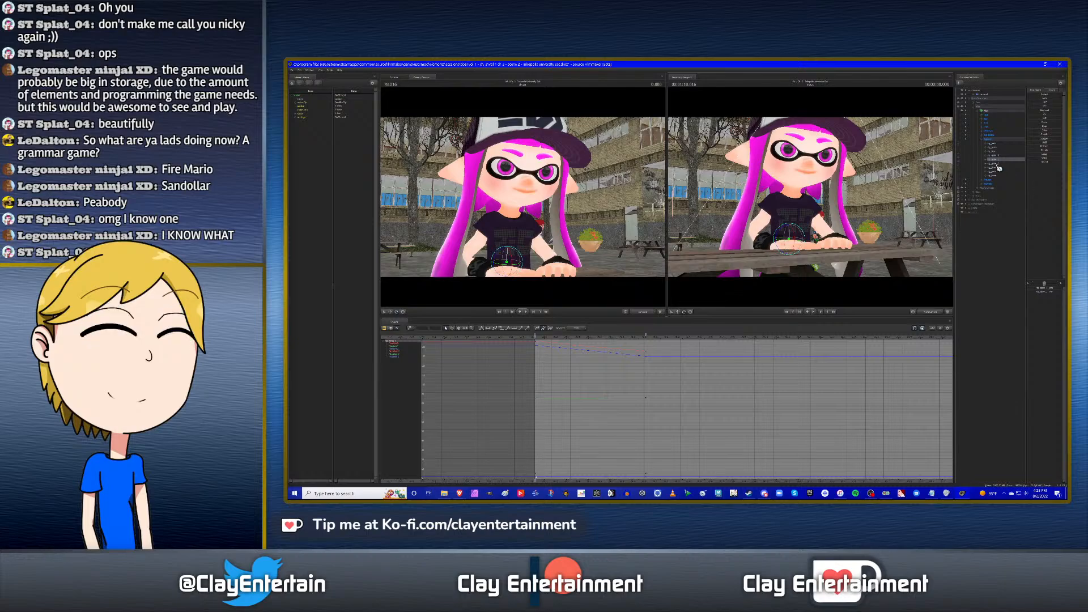
{"action": "key", "text": "Down"}
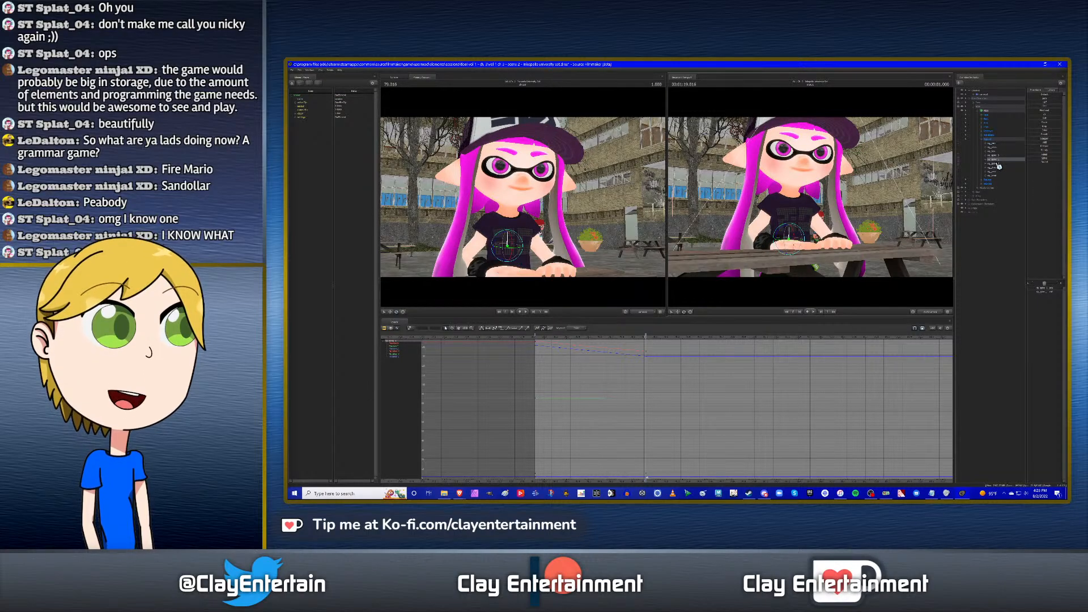
Rotate the middle spine bone at one second and readjust the lowest spine bone's rotation to balance the torso.
{"action": "left_click", "coordinate": [999, 164]}
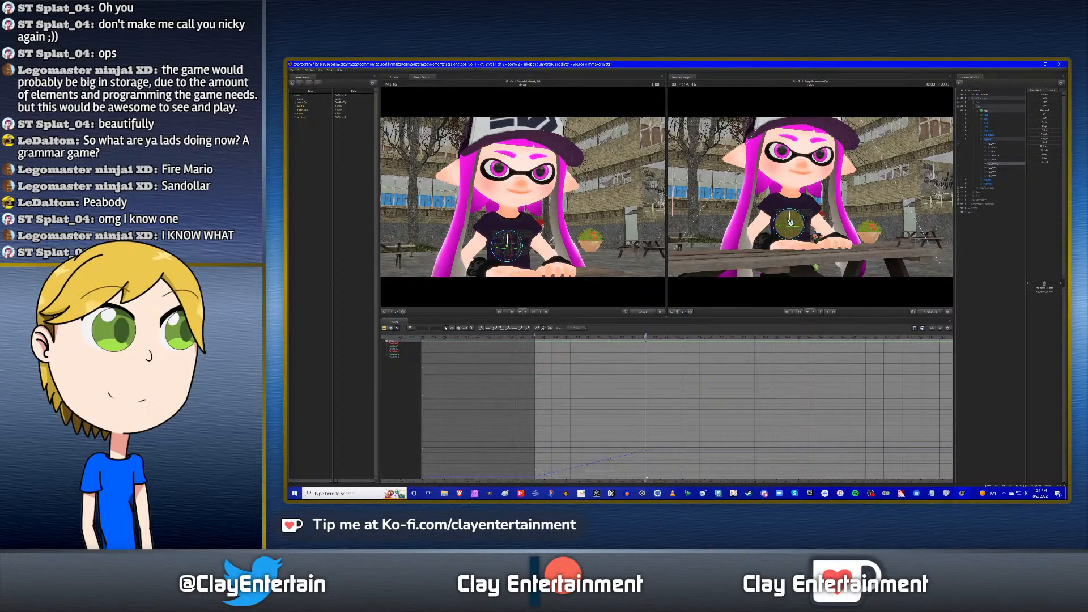
{"action": "left_click_drag", "start_coordinate": [791, 222], "coordinate": [817, 220]}
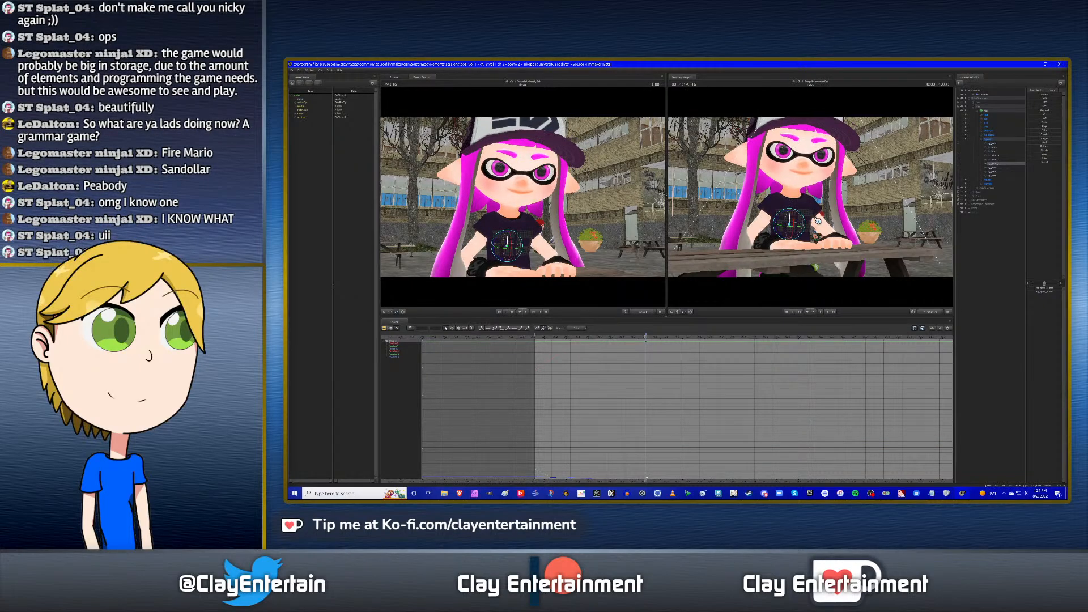
{"action": "left_click", "coordinate": [995, 160]}
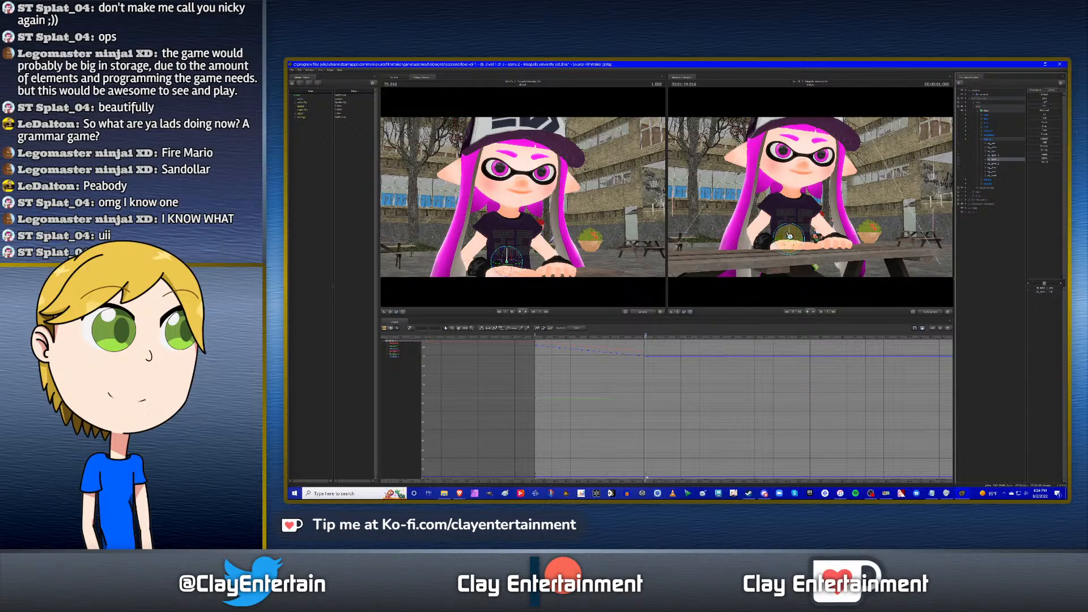
{"action": "left_click_drag", "start_coordinate": [787, 235], "coordinate": [789, 234]}
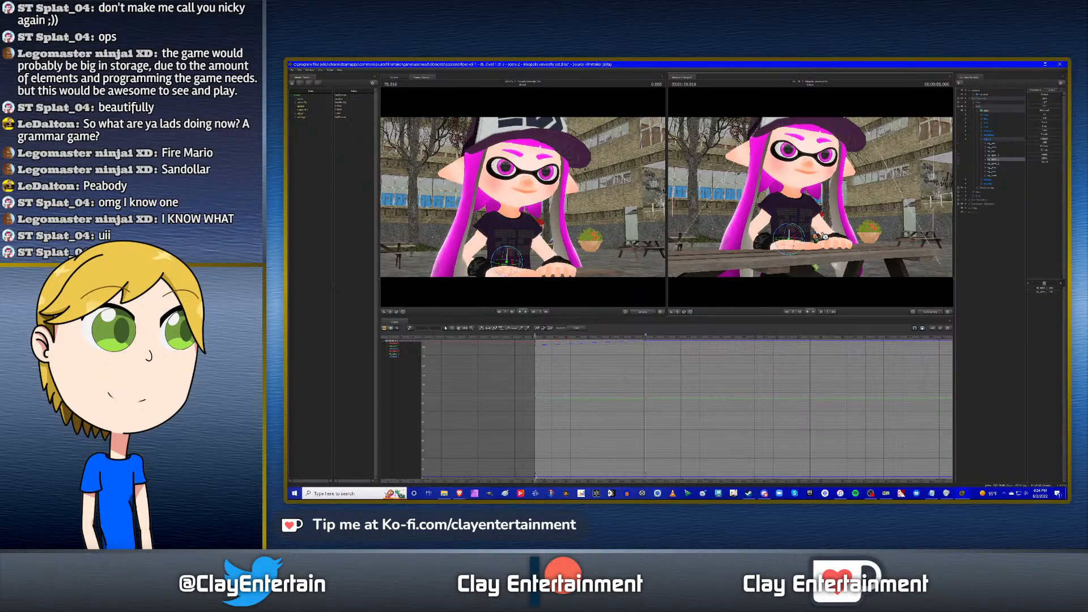
Rotate the upper spine bone slightly at one second and play back the shot to check the torso movement.
{"action": "left_click", "coordinate": [995, 168]}
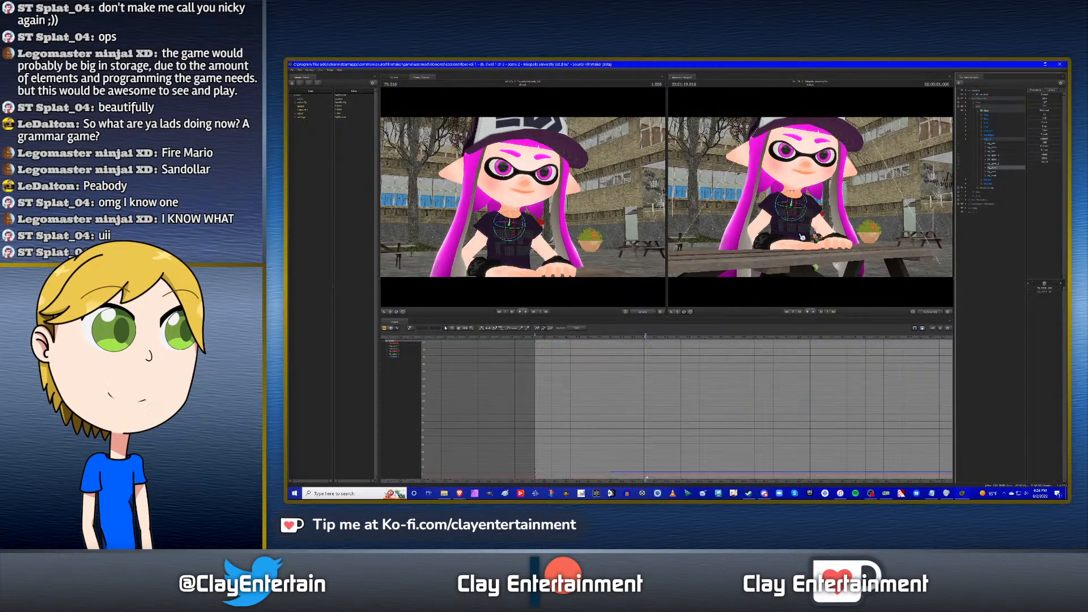
{"action": "left_click_drag", "start_coordinate": [793, 203], "coordinate": [796, 203]}
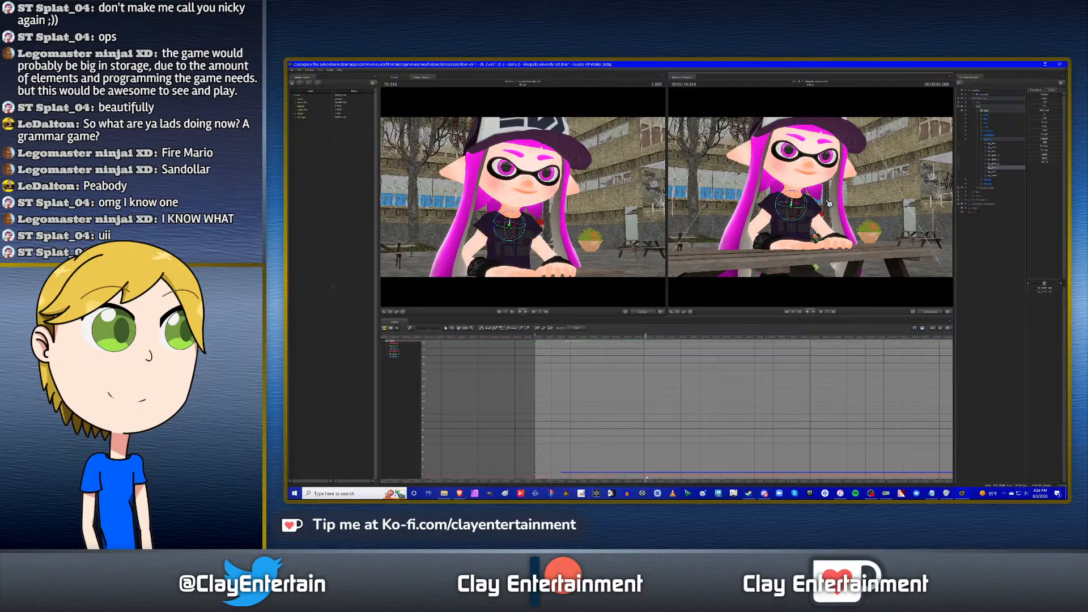
{"action": "key", "text": "space"}
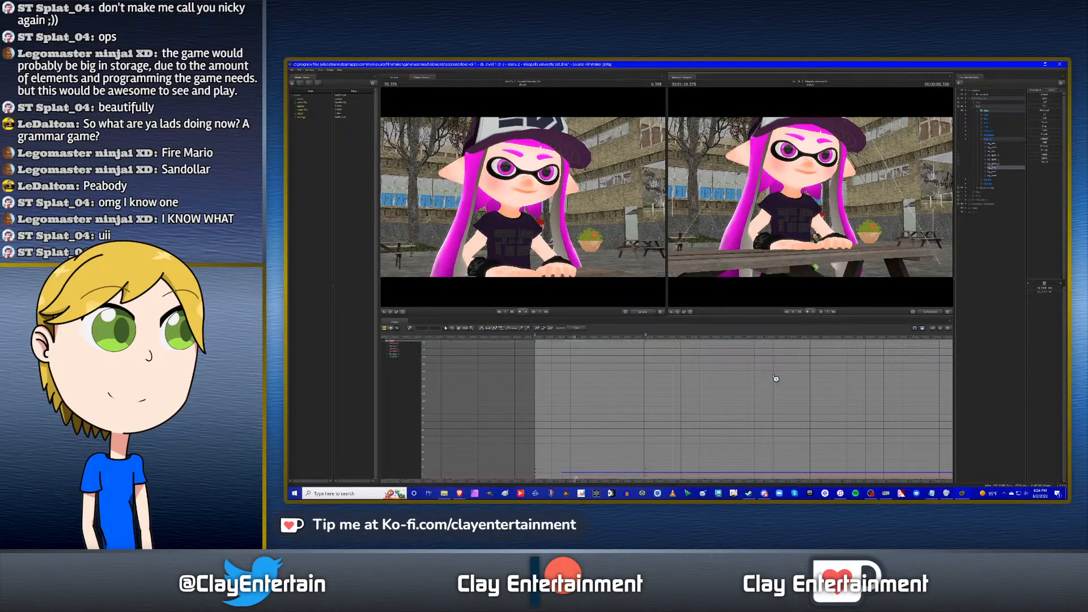
{"action": "key", "text": "space"}
{"action": "key", "text": "Up"}
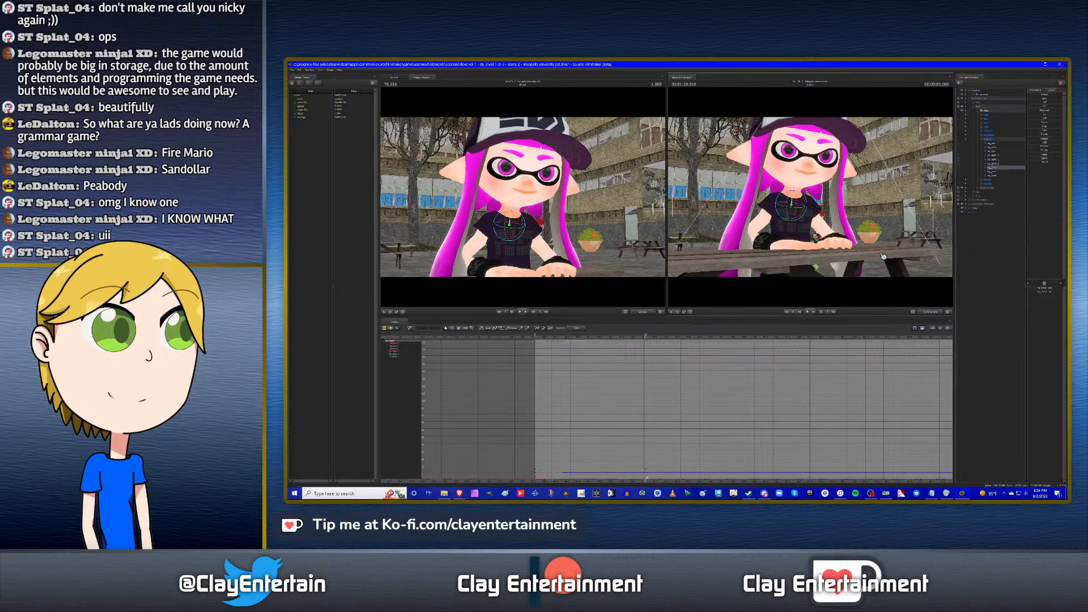
Readjust the hip bone and the middle spine bone slightly at one second.
{"action": "left_click", "coordinate": [995, 156]}
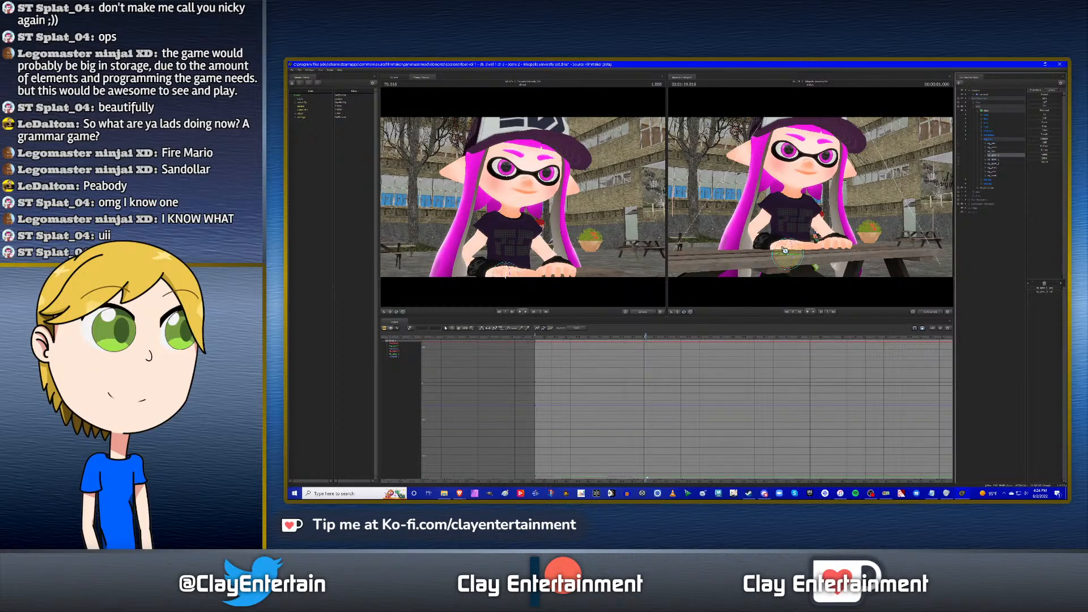
{"action": "left_click_drag", "start_coordinate": [789, 251], "coordinate": [829, 253]}
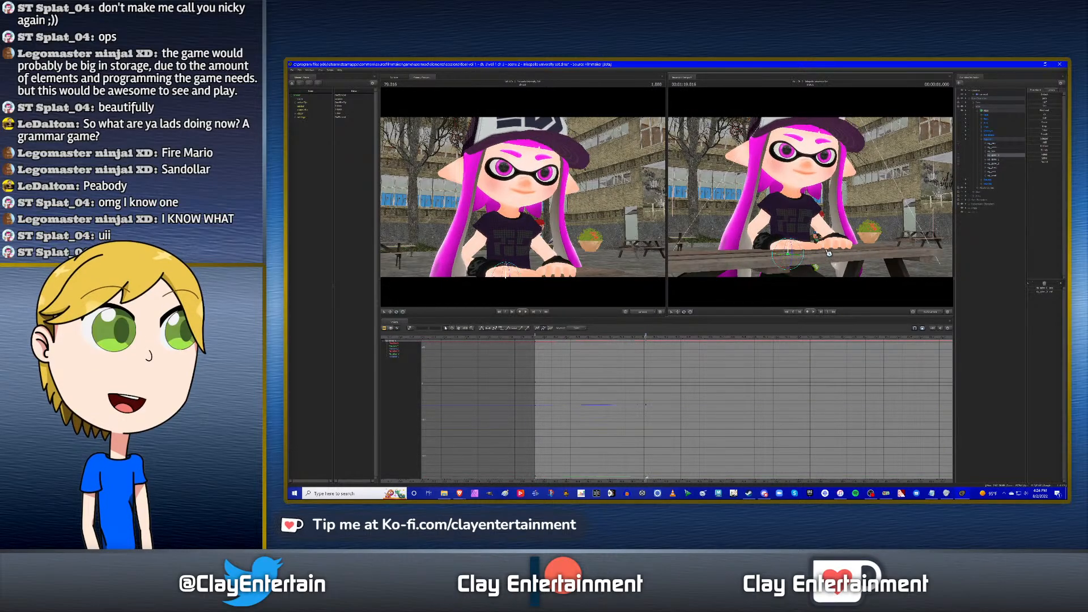
{"action": "left_click", "coordinate": [998, 163]}
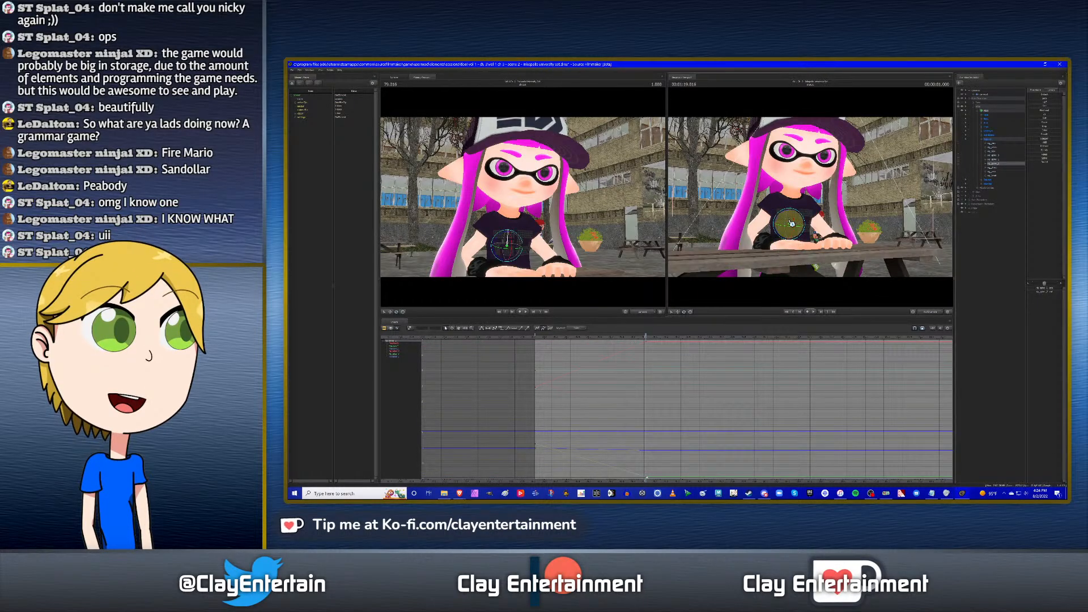
{"action": "left_click_drag", "start_coordinate": [792, 223], "coordinate": [793, 224]}
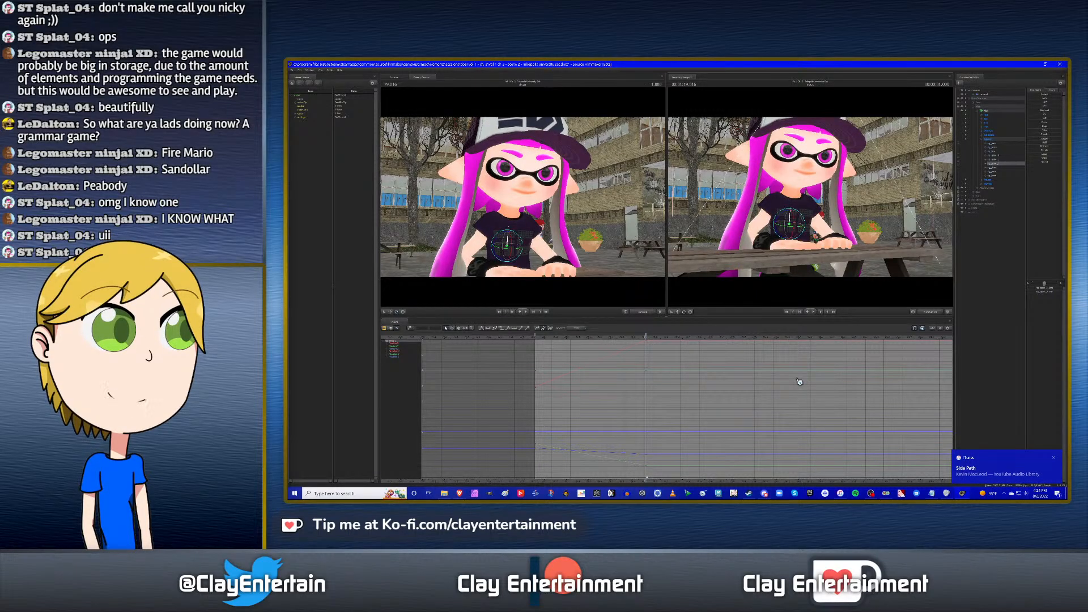
Play the shot on past the one-second key and examine the middle spine bone's curves in the Graph Editor.
{"action": "key", "text": "space"}
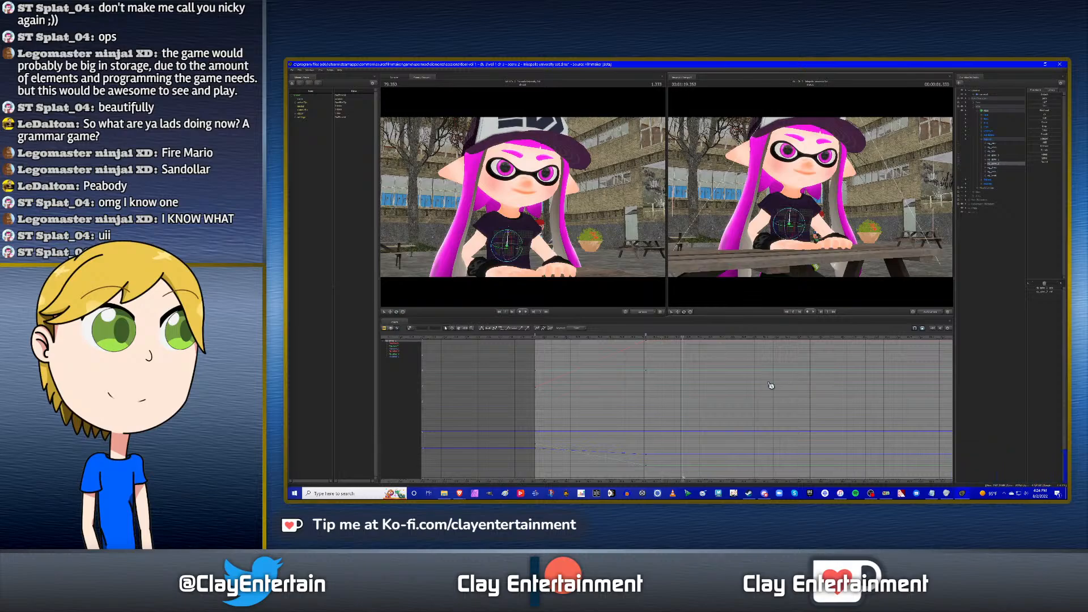
{"action": "key", "text": "space"}
{"action": "scroll", "coordinate": [779, 381], "scroll_direction": "down", "scroll_amount": 4}
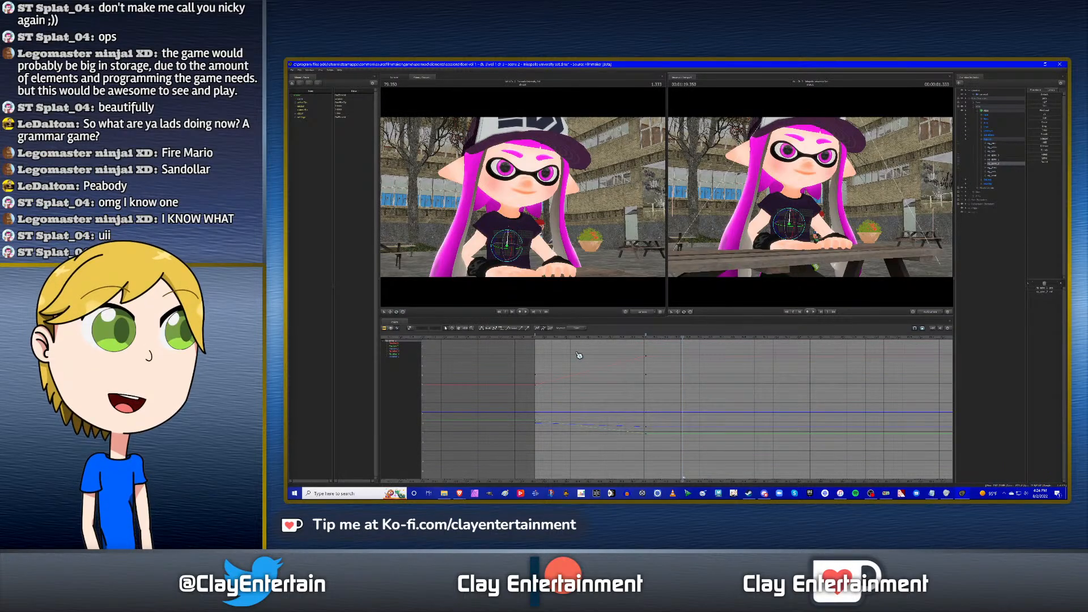
{"action": "left_click", "coordinate": [459, 329]}
{"action": "left_click_drag", "start_coordinate": [692, 372], "coordinate": [655, 378]}
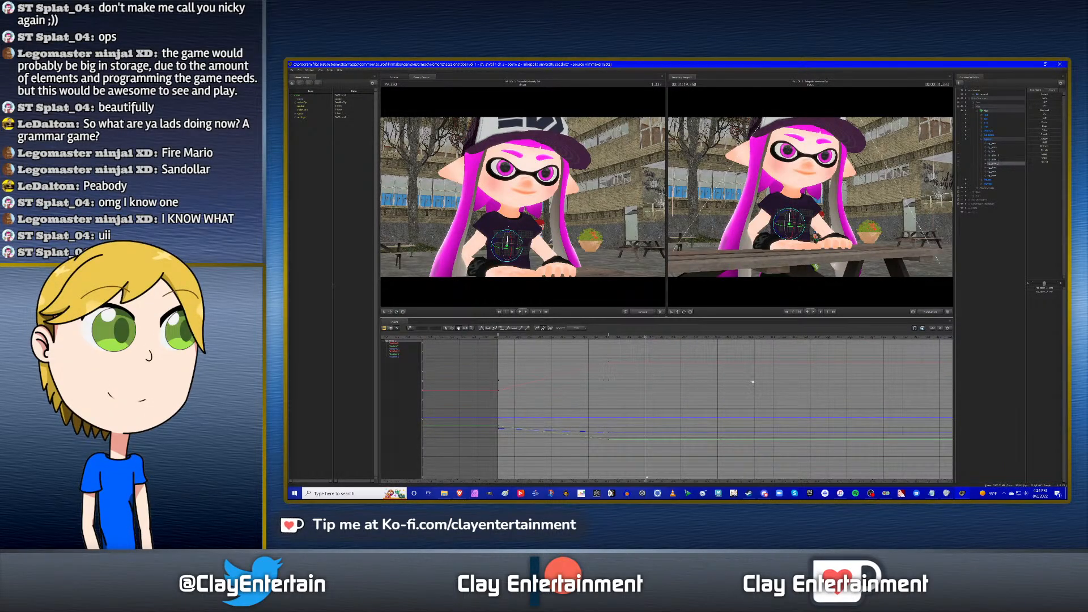
Examine the hip bone's curves around the one-second key in the Graph Editor.
{"action": "left_click", "coordinate": [995, 156]}
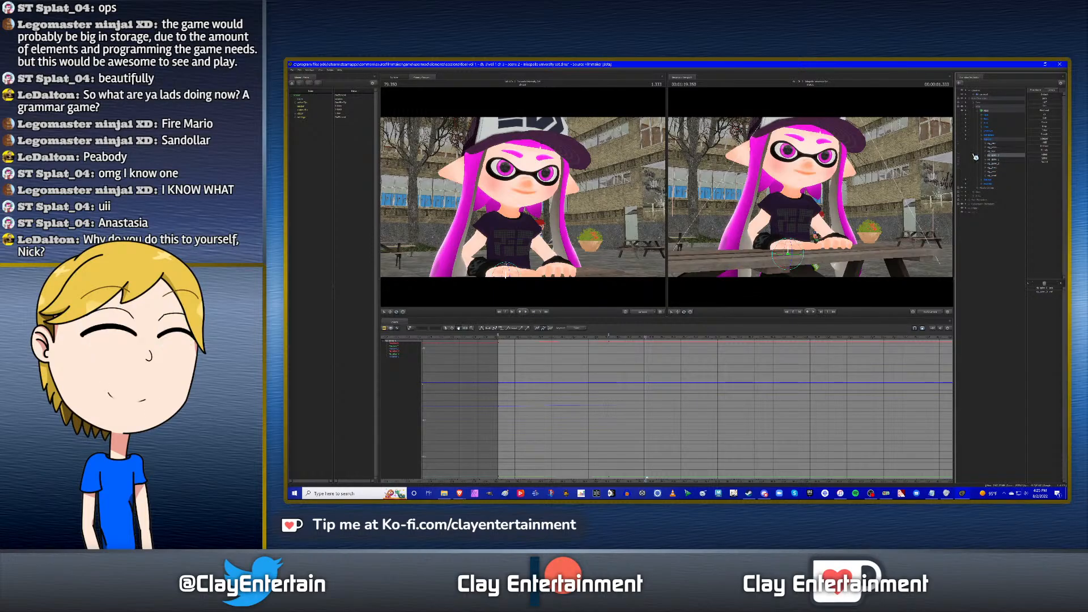
{"action": "scroll", "coordinate": [653, 359], "scroll_direction": "down", "scroll_amount": 2}
{"action": "mouse_move", "coordinate": [683, 363]}
{"action": "left_mouse_down"}
{"action": "mouse_move", "coordinate": [662, 370]}
{"action": "mouse_move", "coordinate": [680, 364]}
{"action": "left_mouse_up"}
{"action": "scroll", "coordinate": [673, 367], "scroll_direction": "up", "scroll_amount": 3}
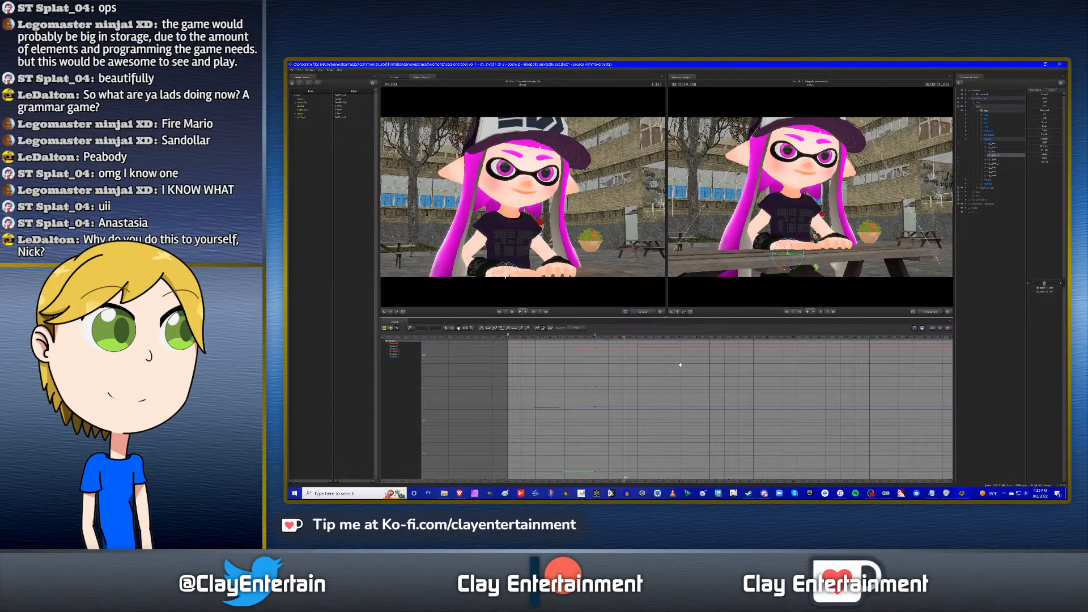
{"action": "scroll", "coordinate": [705, 368], "scroll_direction": "up", "scroll_amount": 3}
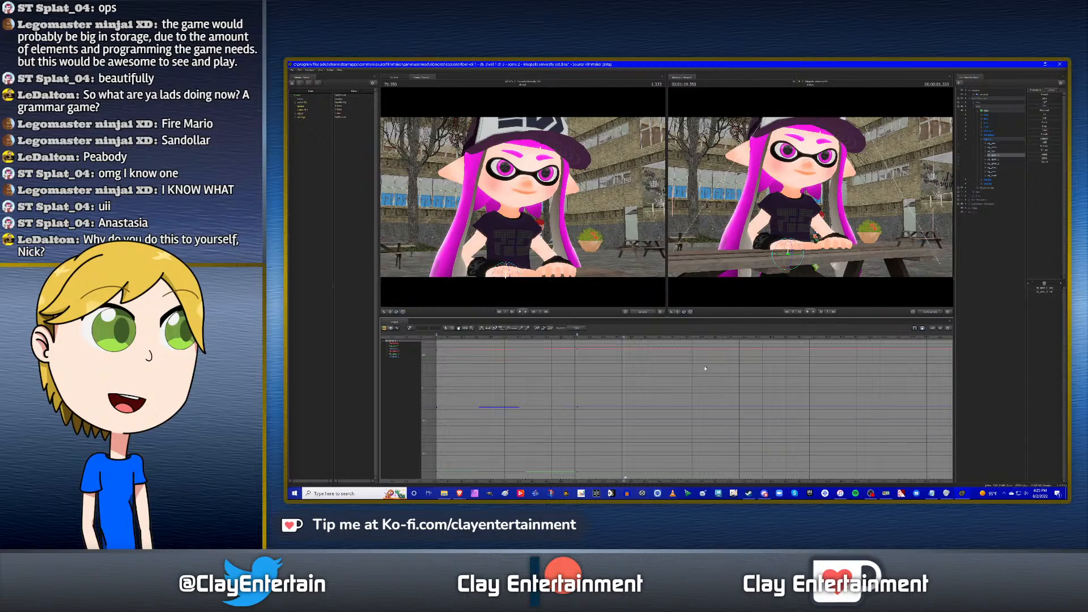
{"action": "middle_click_drag", "start_coordinate": [705, 368], "coordinate": [709, 367]}
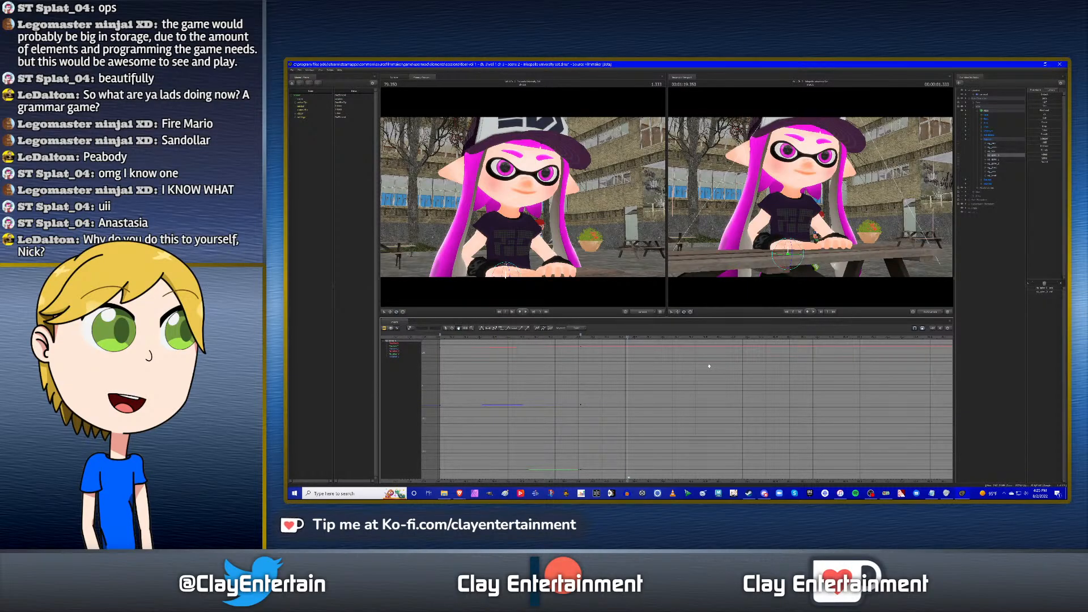
{"action": "scroll", "coordinate": [677, 364], "scroll_direction": "up", "scroll_amount": 2, "text": "ctrl"}
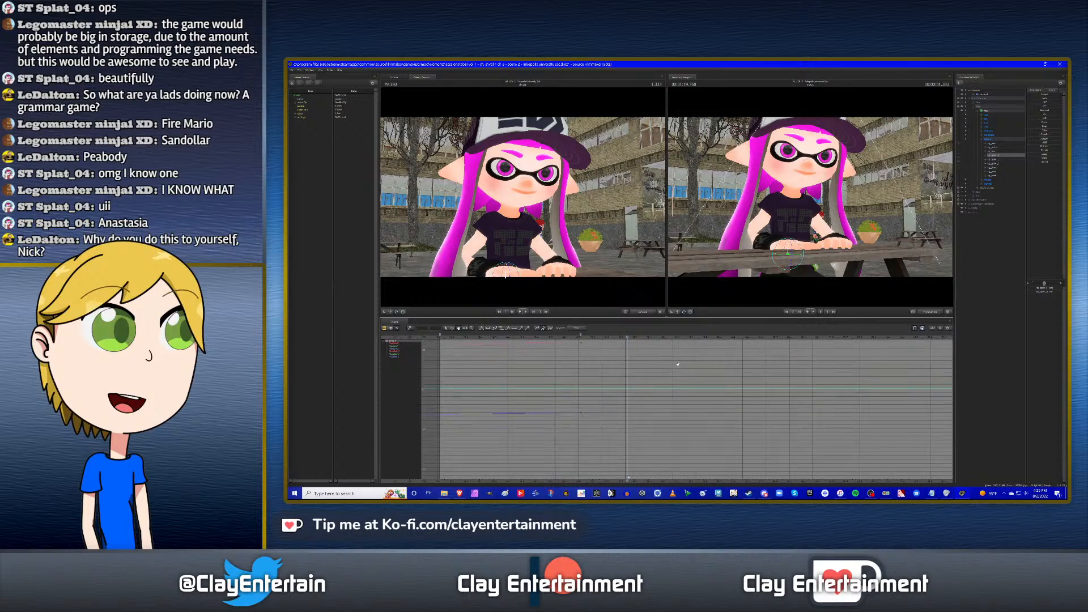
{"action": "scroll", "coordinate": [677, 364], "scroll_direction": "down", "scroll_amount": 1, "text": "ctrl"}
{"action": "middle_click_drag", "start_coordinate": [655, 365], "coordinate": [683, 363]}
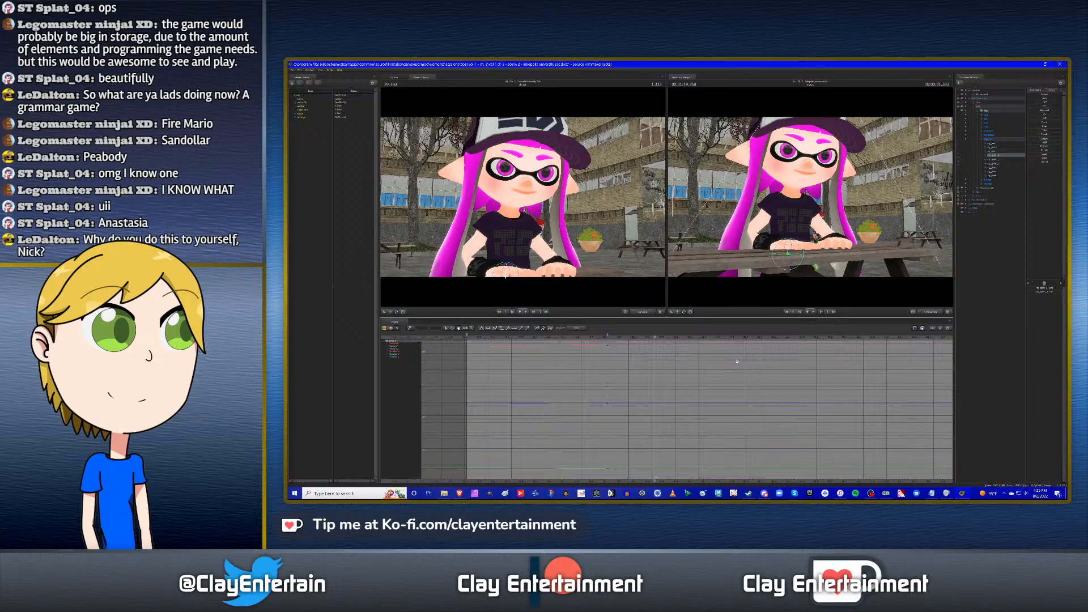
{"action": "scroll", "coordinate": [656, 361], "scroll_direction": "up", "scroll_amount": 1}
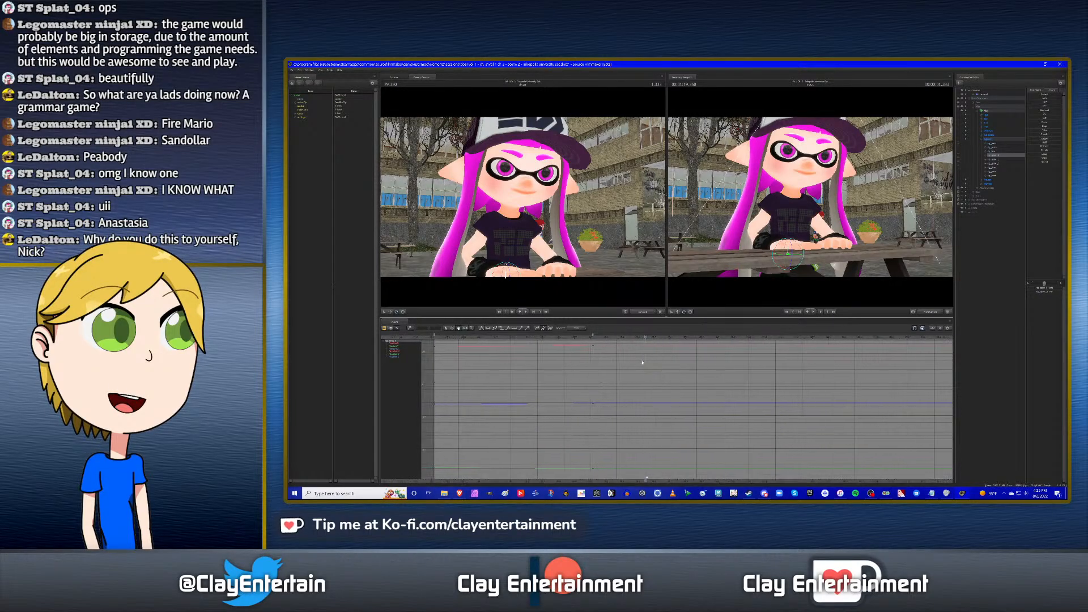
{"action": "middle_click_drag", "start_coordinate": [654, 362], "coordinate": [695, 359]}
{"action": "scroll", "coordinate": [683, 365], "scroll_direction": "down", "scroll_amount": 2}
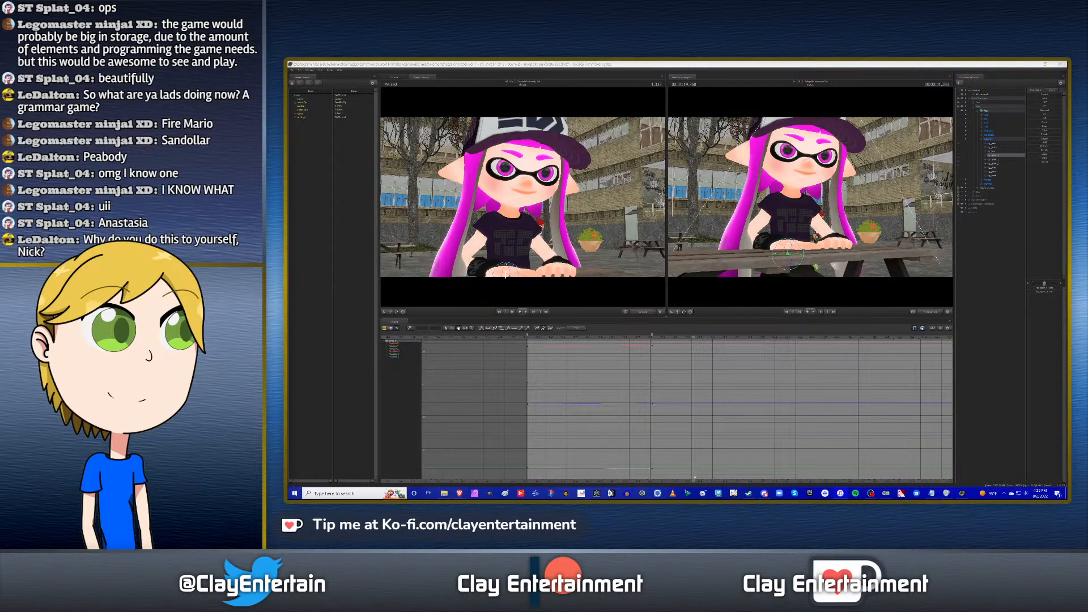
{"action": "left_click", "coordinate": [809, 64]}
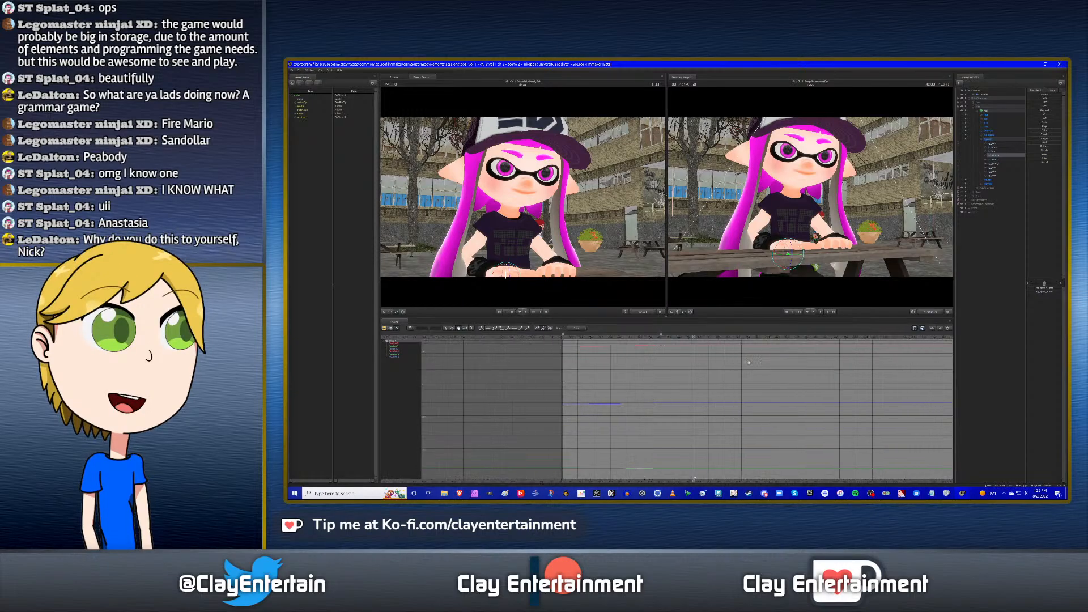
{"action": "scroll", "coordinate": [739, 359], "scroll_direction": "up", "scroll_amount": 3}
{"action": "scroll", "coordinate": [672, 364], "scroll_direction": "down", "scroll_amount": 4}
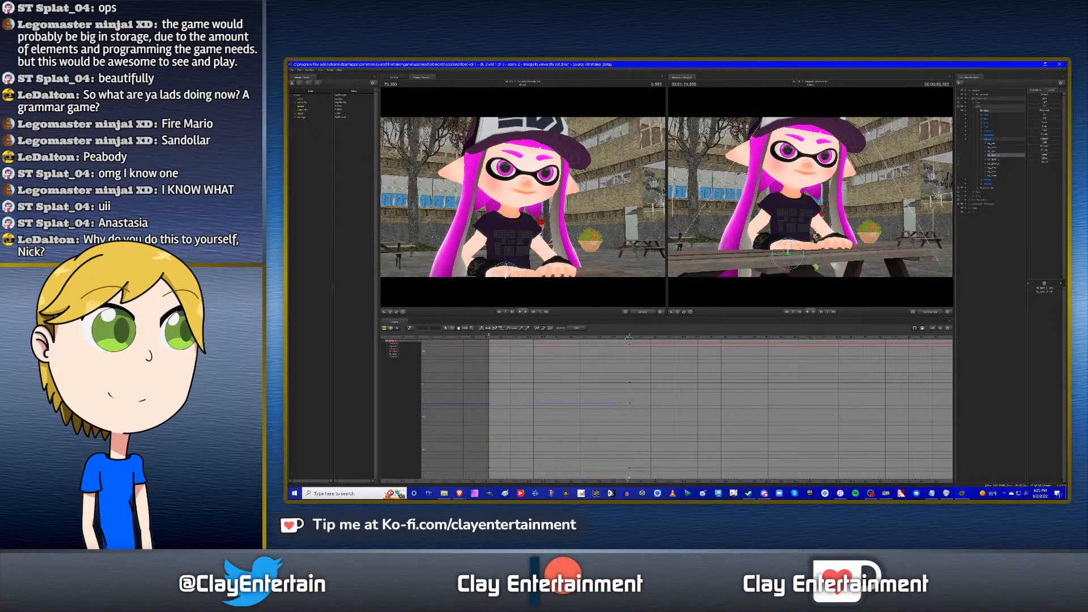
Select the hip, spine, neck and head bones together and move their one-second keys earlier to 0.916 seconds.
{"action": "left_click_drag", "start_coordinate": [629, 338], "coordinate": [617, 344]}
{"action": "left_click", "coordinate": [994, 177], "text": "shift"}
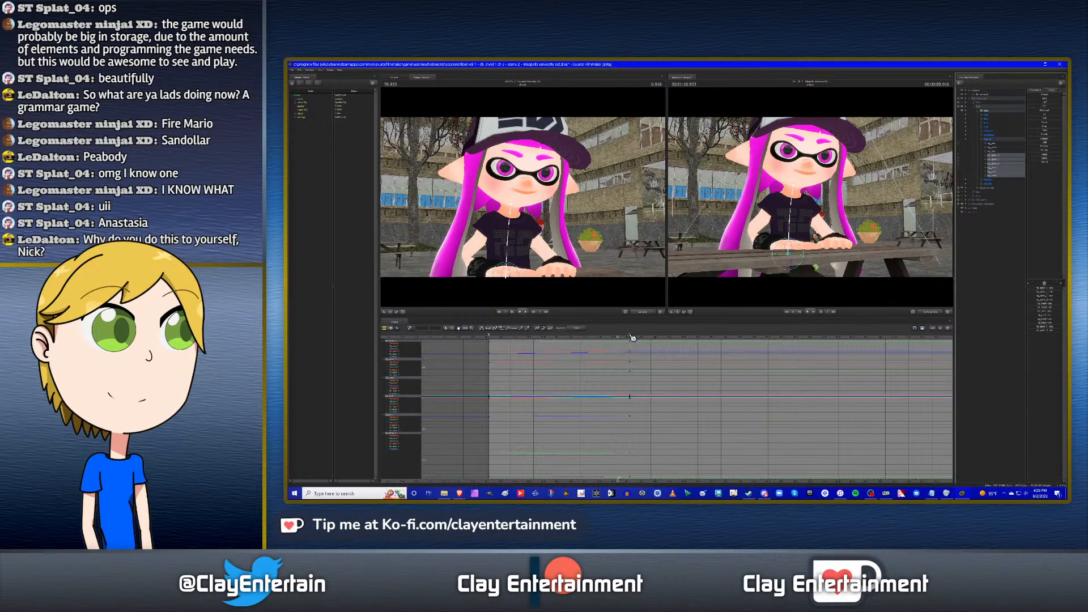
{"action": "left_click_drag", "start_coordinate": [630, 335], "coordinate": [617, 335]}
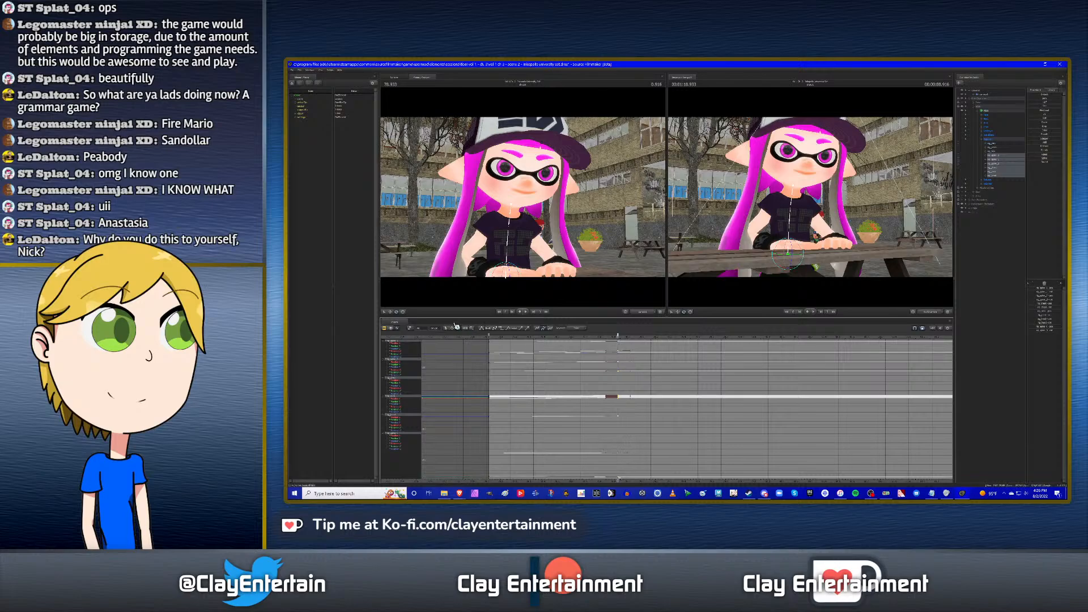
{"action": "left_click", "coordinate": [629, 390]}
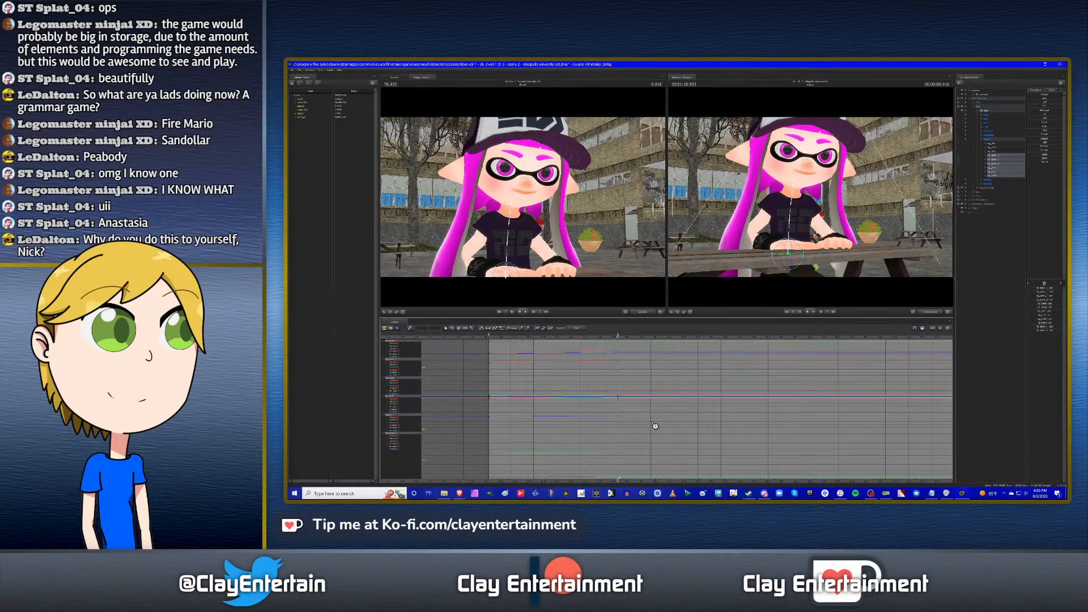
Go to 1.166 seconds and adjust the hip bone slightly there.
{"action": "scroll", "coordinate": [651, 417], "scroll_direction": "down", "scroll_amount": 1}
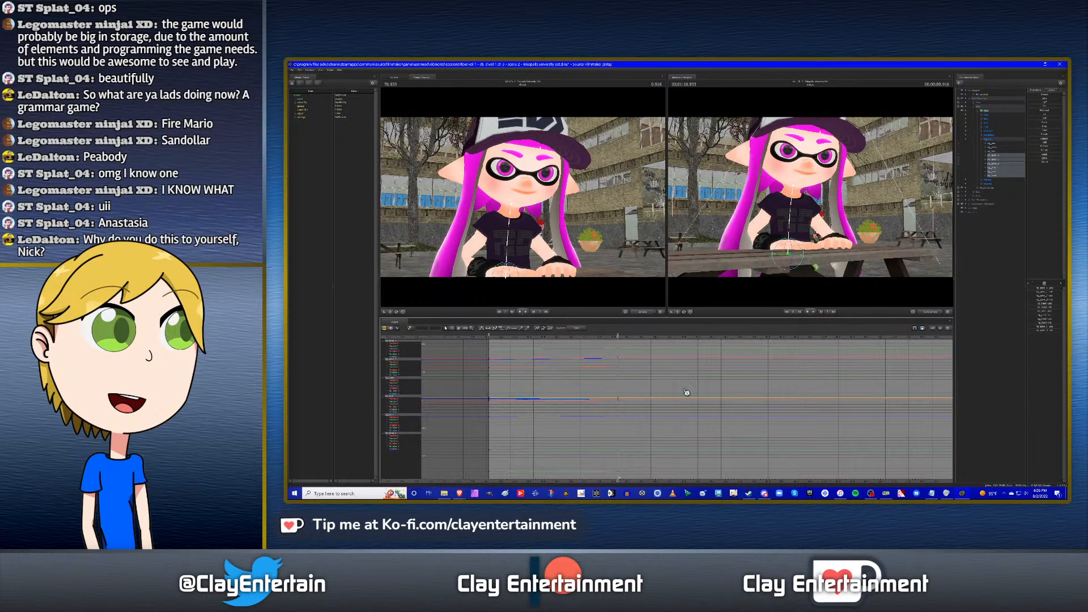
{"action": "scroll", "coordinate": [659, 384], "scroll_direction": "down", "scroll_amount": 1}
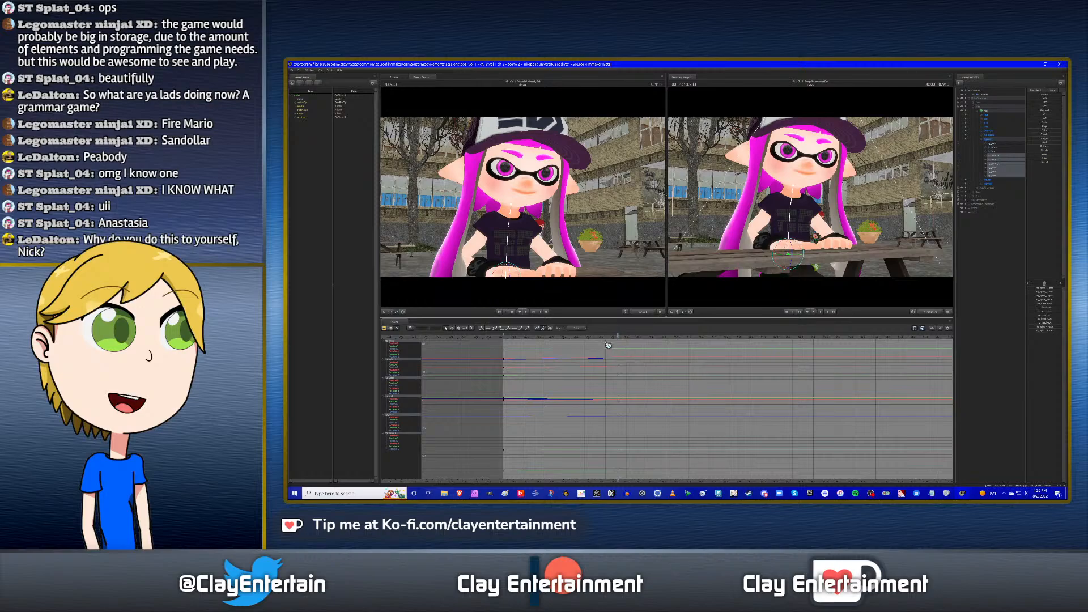
{"action": "left_click_drag", "start_coordinate": [624, 338], "coordinate": [638, 338]}
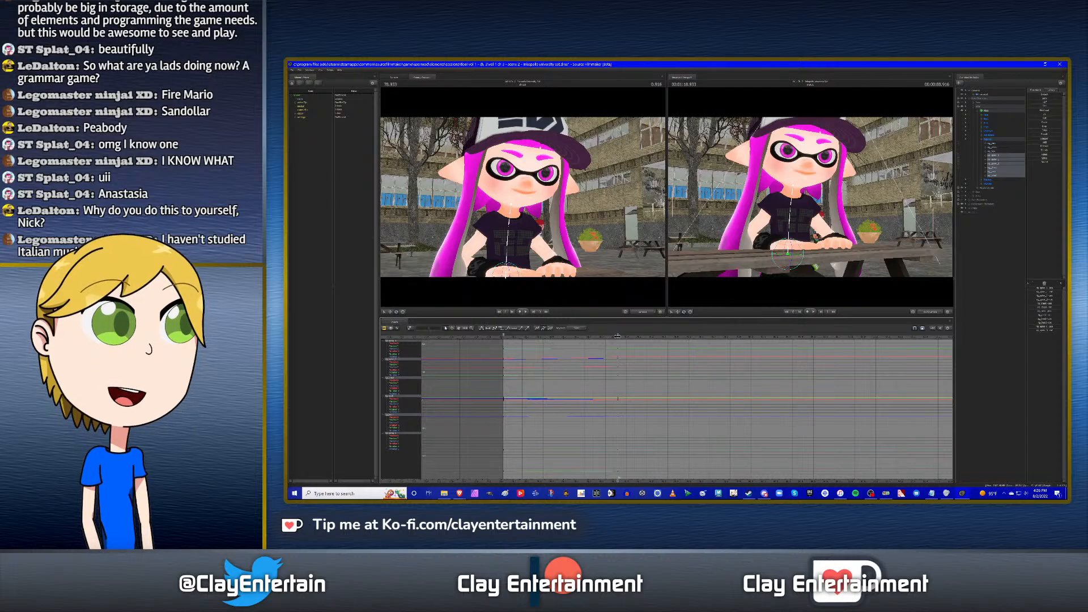
{"action": "left_click_drag", "start_coordinate": [617, 336], "coordinate": [649, 335]}
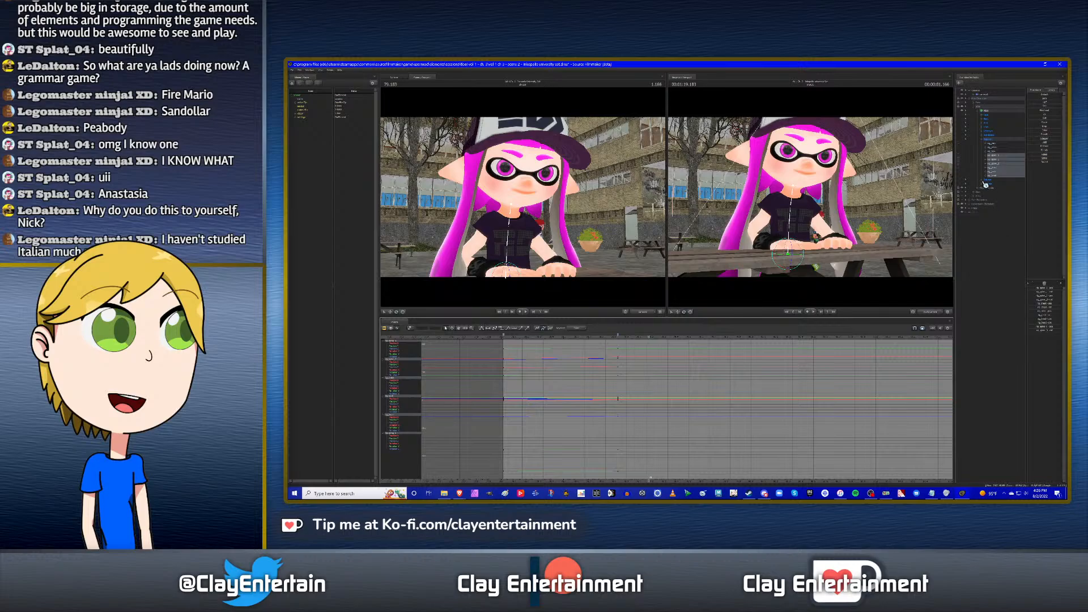
{"action": "left_click", "coordinate": [999, 156]}
{"action": "mouse_move", "coordinate": [830, 196]}
{"action": "left_mouse_down"}
{"action": "mouse_move", "coordinate": [812, 198]}
{"action": "mouse_move", "coordinate": [828, 211]}
{"action": "mouse_move", "coordinate": [812, 198]}
{"action": "left_mouse_up"}
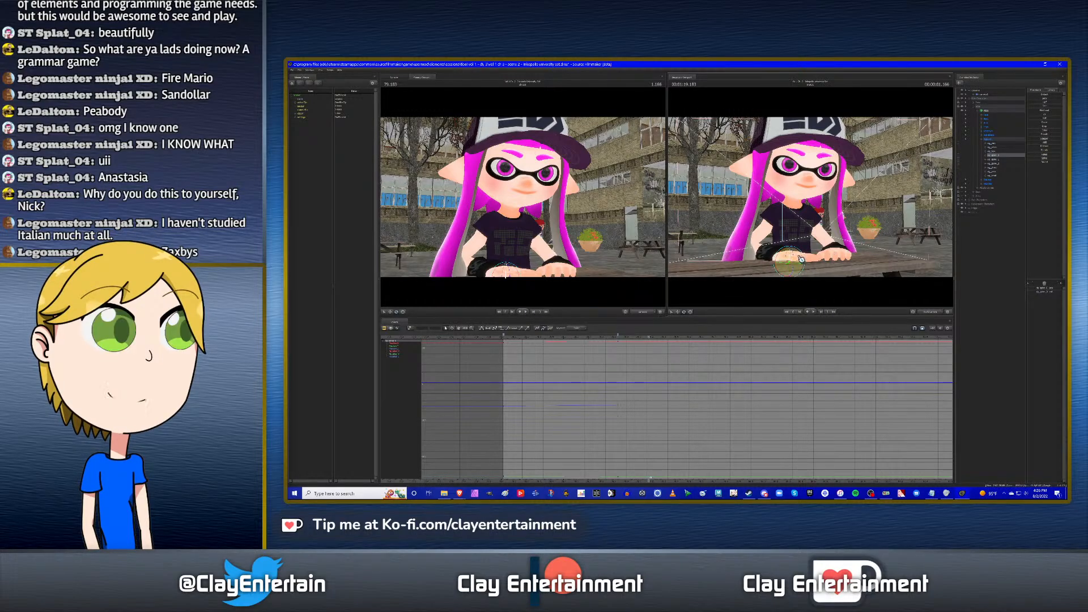
{"action": "left_click_drag", "start_coordinate": [801, 262], "coordinate": [800, 259]}
Rotate the lowest, middle and upper spine bones slightly at 1.166 seconds.
{"action": "left_click", "coordinate": [998, 161]}
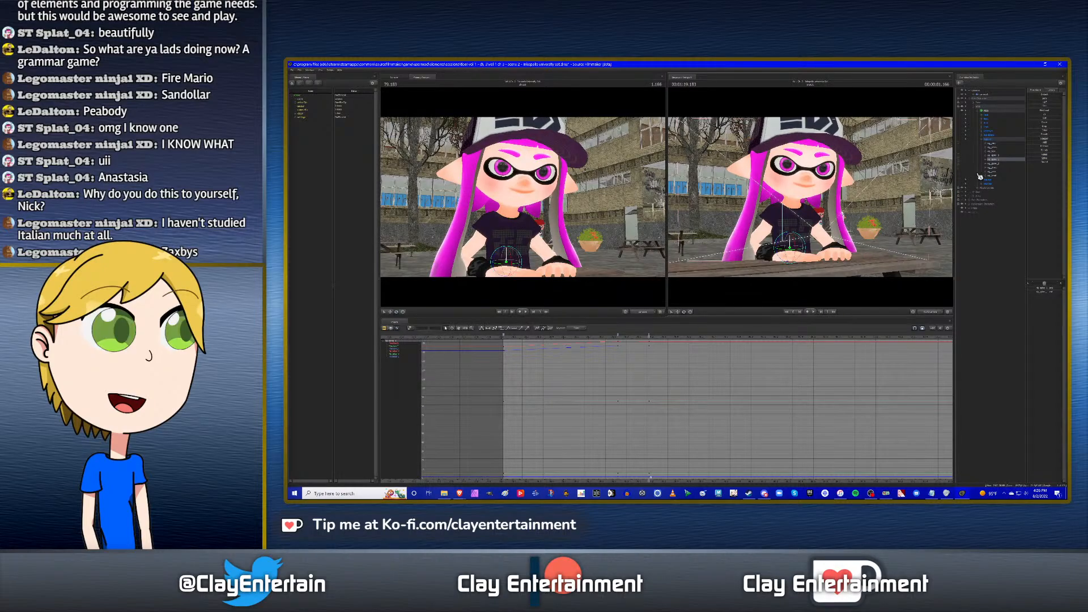
{"action": "left_click", "coordinate": [999, 165]}
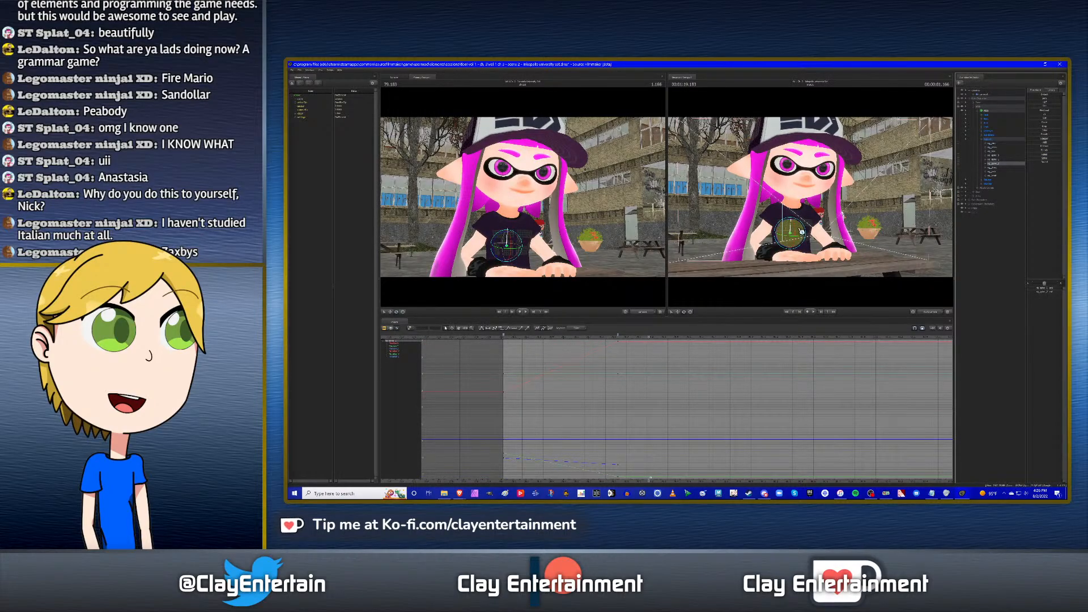
{"action": "left_click_drag", "start_coordinate": [801, 233], "coordinate": [815, 233]}
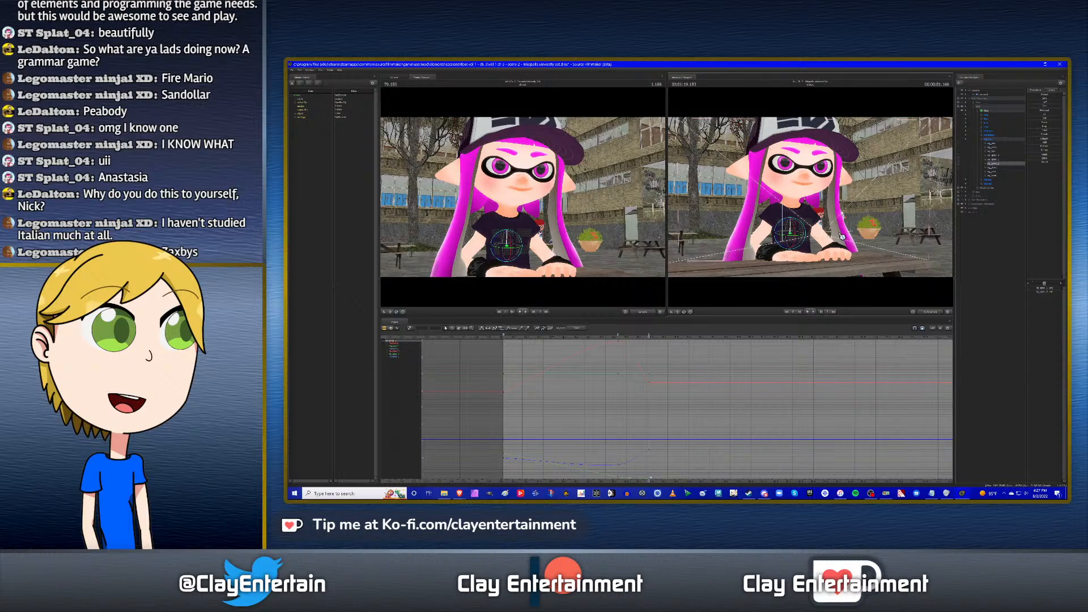
{"action": "left_click", "coordinate": [995, 168]}
{"action": "left_click_drag", "start_coordinate": [802, 212], "coordinate": [802, 213]}
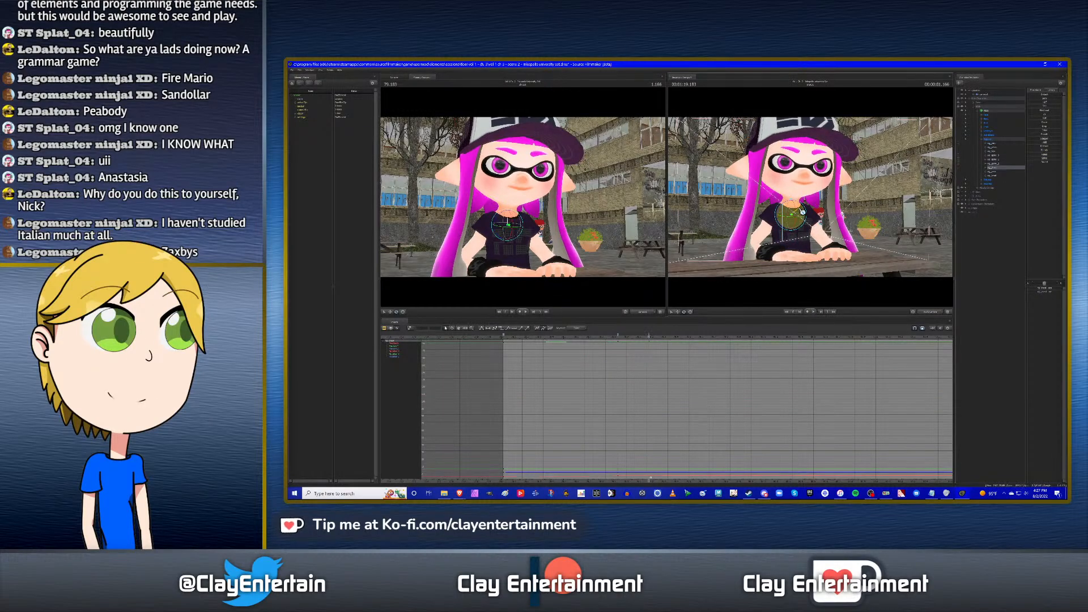
{"action": "key", "text": "Up"}
{"action": "key", "text": "Down"}
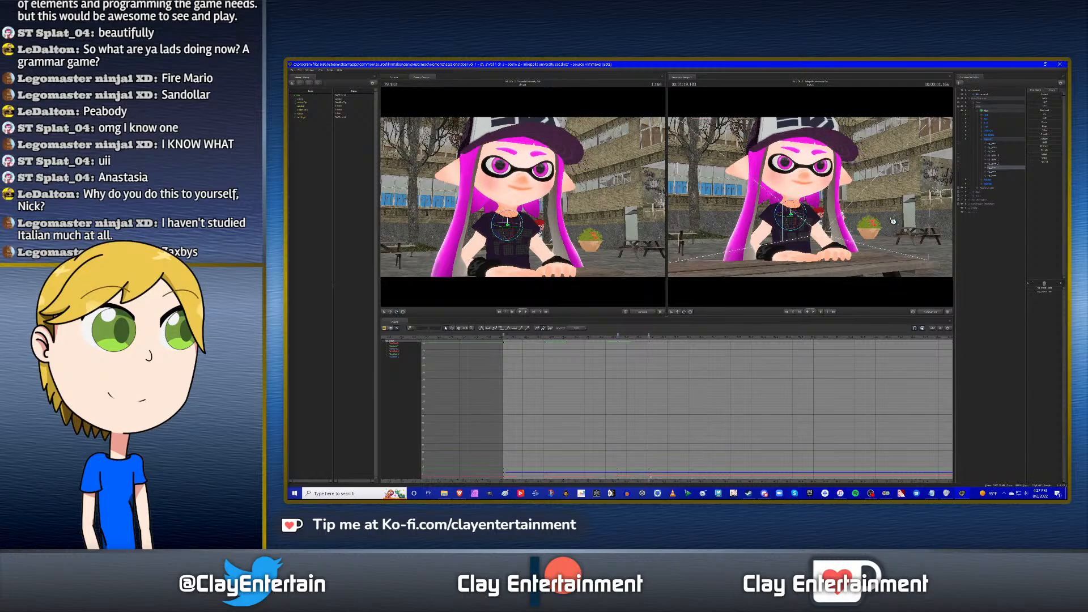
Rotate the neck and head bones at 1.166 seconds to follow the torso's new pose.
{"action": "left_click", "coordinate": [996, 171]}
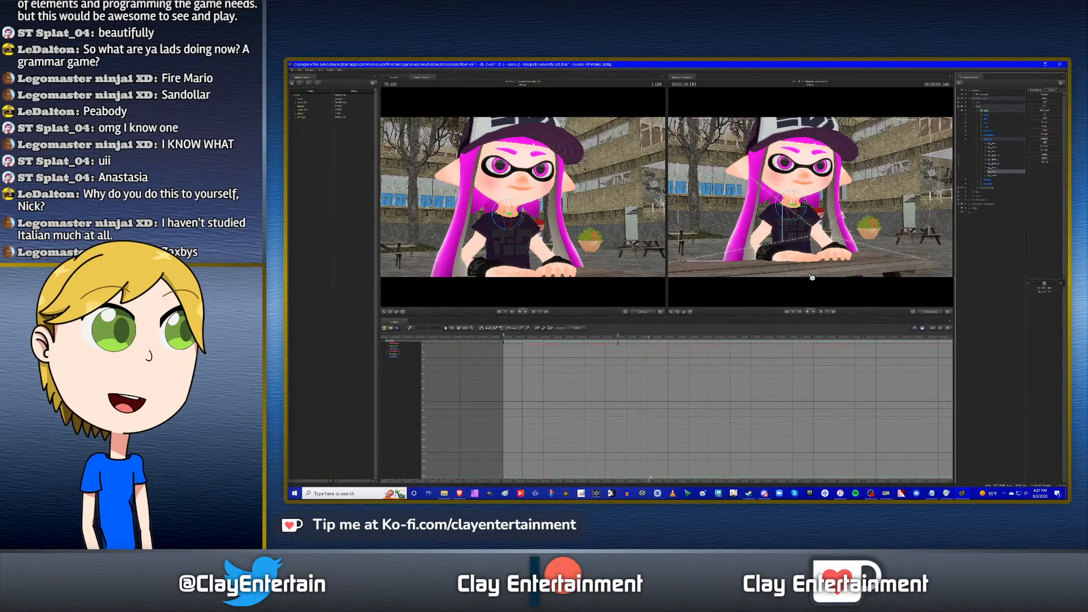
{"action": "left_click_drag", "start_coordinate": [802, 203], "coordinate": [837, 212]}
{"action": "key", "text": "Up"}
{"action": "key", "text": "Down"}
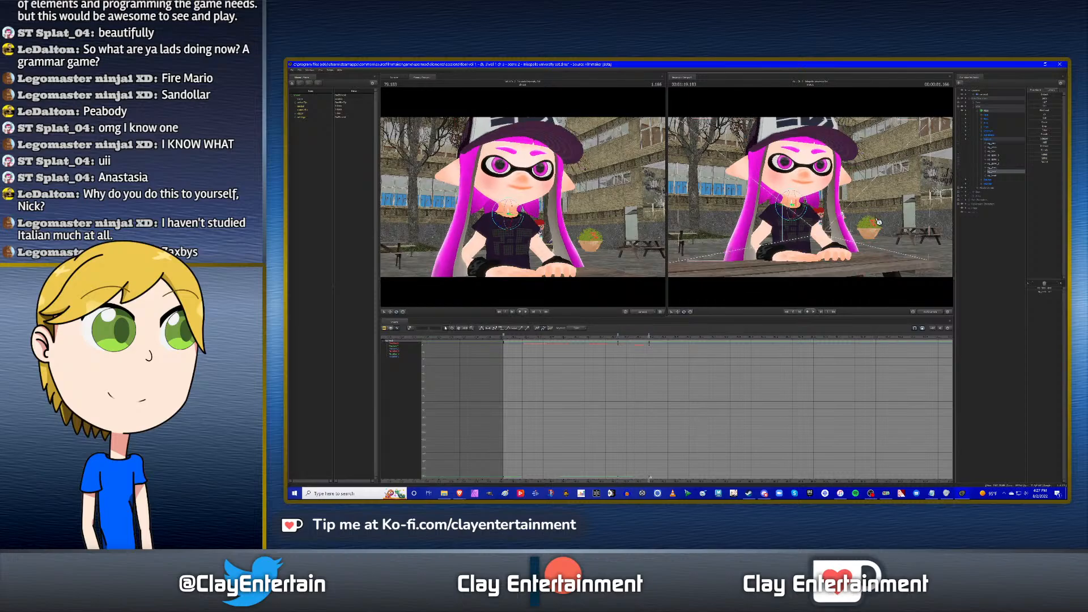
{"action": "left_click", "coordinate": [992, 177]}
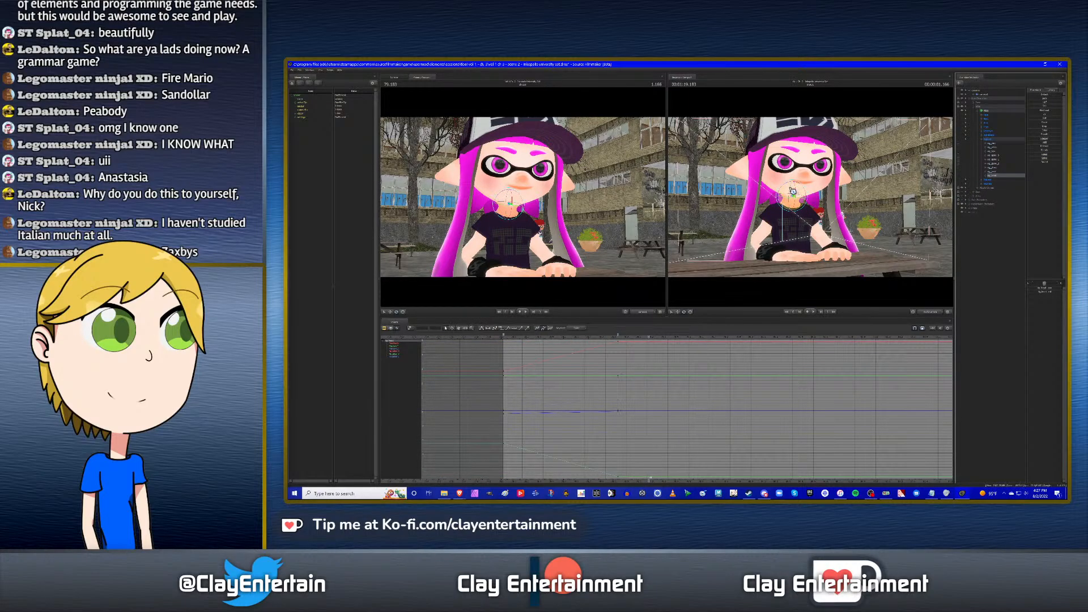
{"action": "left_click_drag", "start_coordinate": [793, 191], "coordinate": [790, 208]}
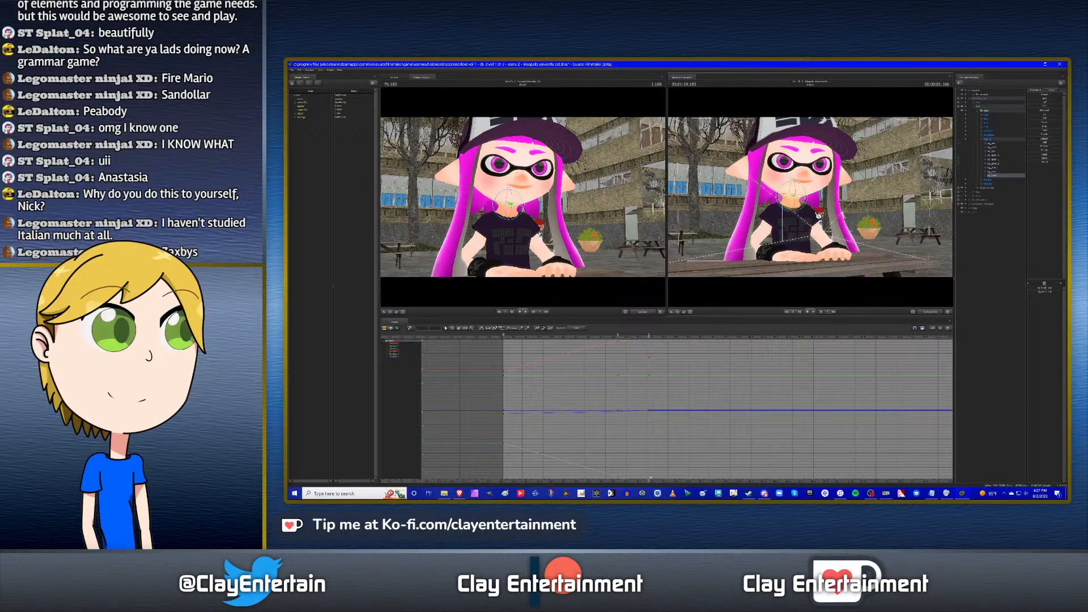
Examine the head bone's and hip bone's curves between the 0.916- and 1.166-second keys in the Graph Editor.
{"action": "scroll", "coordinate": [678, 376], "scroll_direction": "down", "scroll_amount": 3}
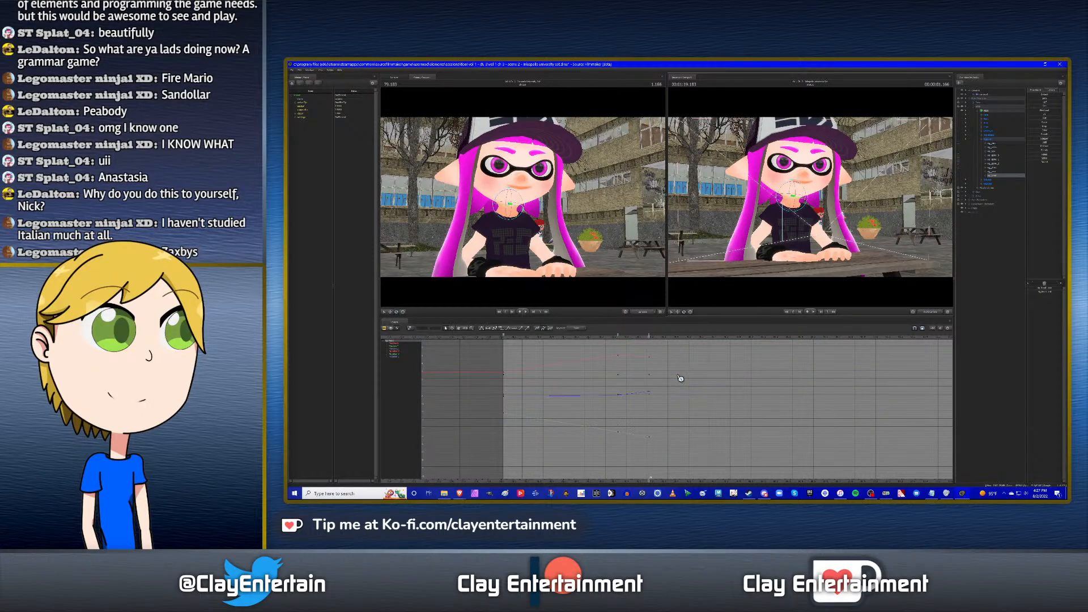
{"action": "key", "text": "space"}
{"action": "left_click", "coordinate": [460, 329]}
{"action": "left_click_drag", "start_coordinate": [722, 362], "coordinate": [683, 370]}
{"action": "key", "text": "space"}
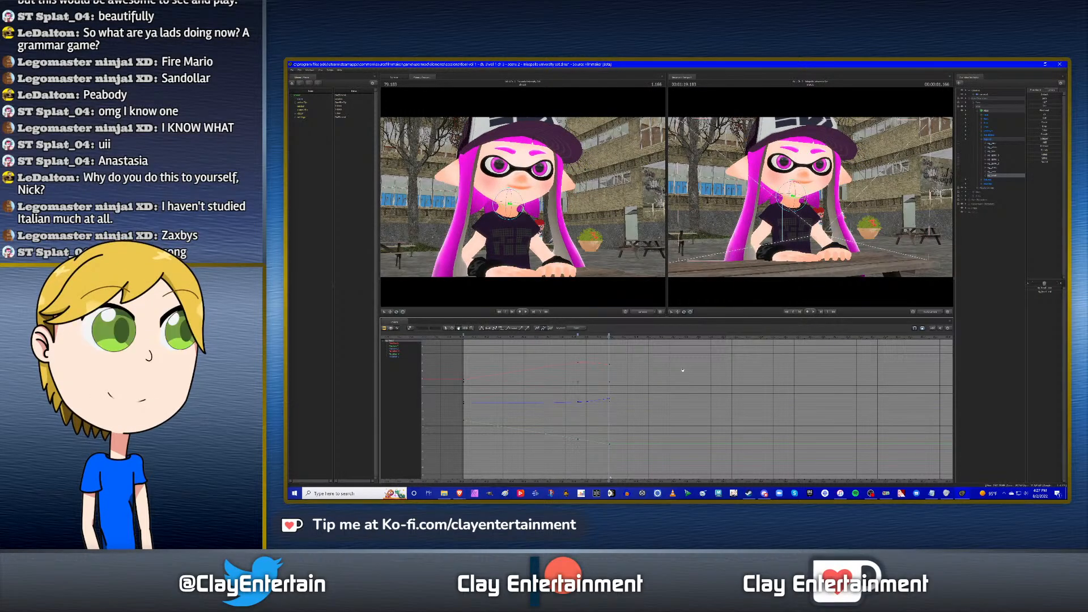
{"action": "left_click", "coordinate": [997, 156]}
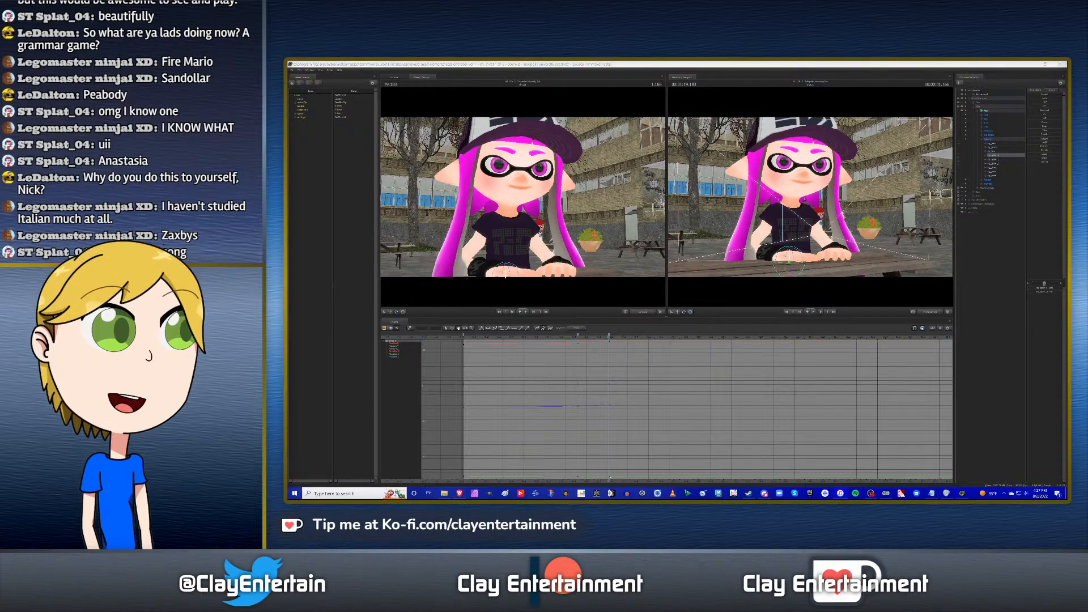
{"action": "left_click", "coordinate": [789, 64]}
{"action": "left_click", "coordinate": [855, 63]}
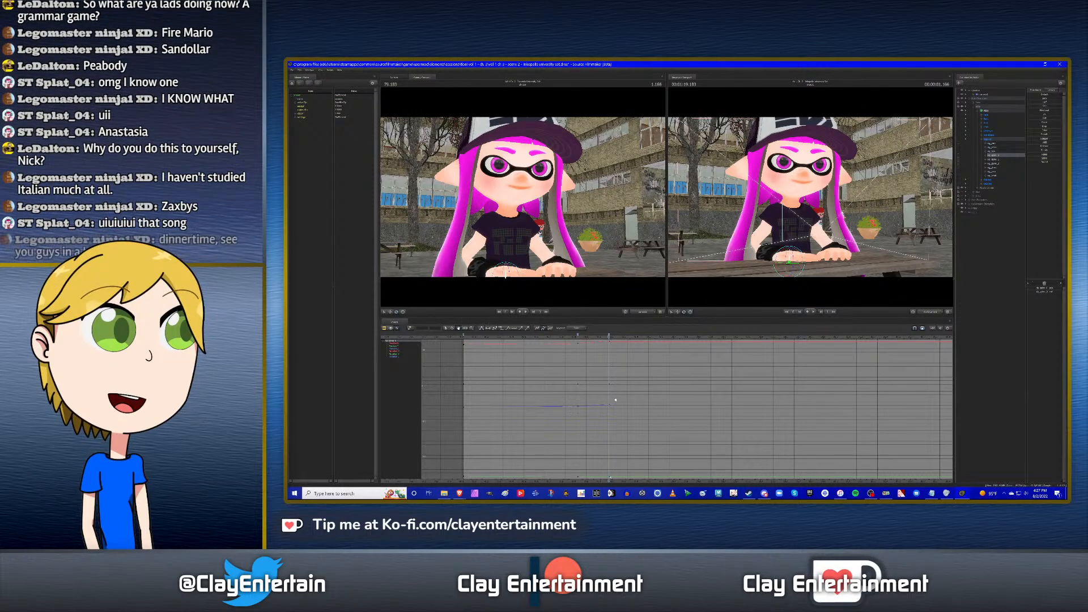
{"action": "scroll", "coordinate": [616, 398], "scroll_direction": "down", "scroll_amount": 3}
{"action": "left_click_drag", "start_coordinate": [652, 375], "coordinate": [632, 376]}
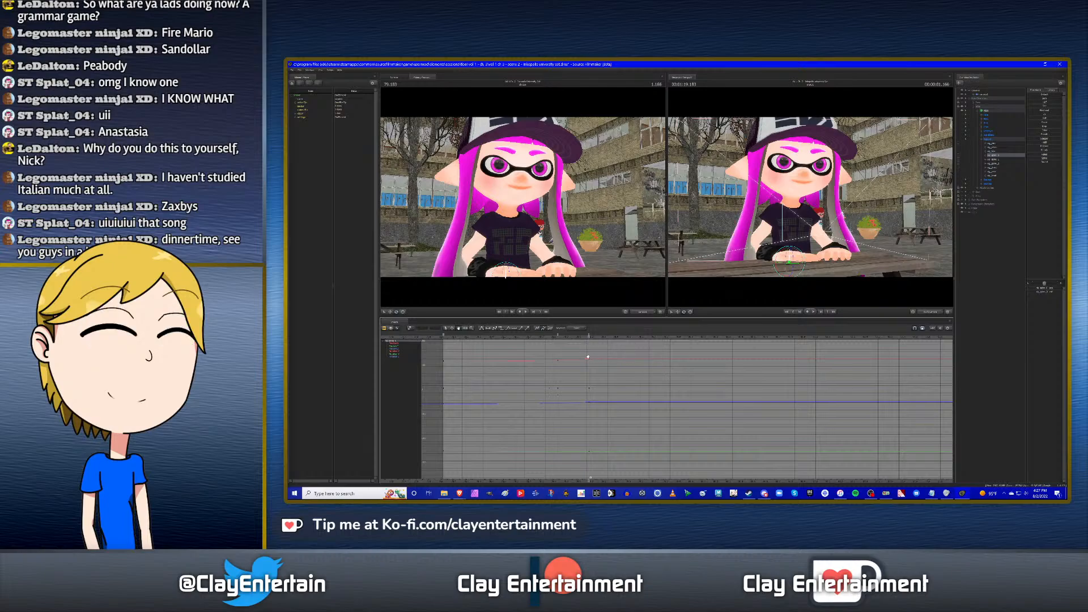
{"action": "left_click_drag", "start_coordinate": [617, 369], "coordinate": [623, 366]}
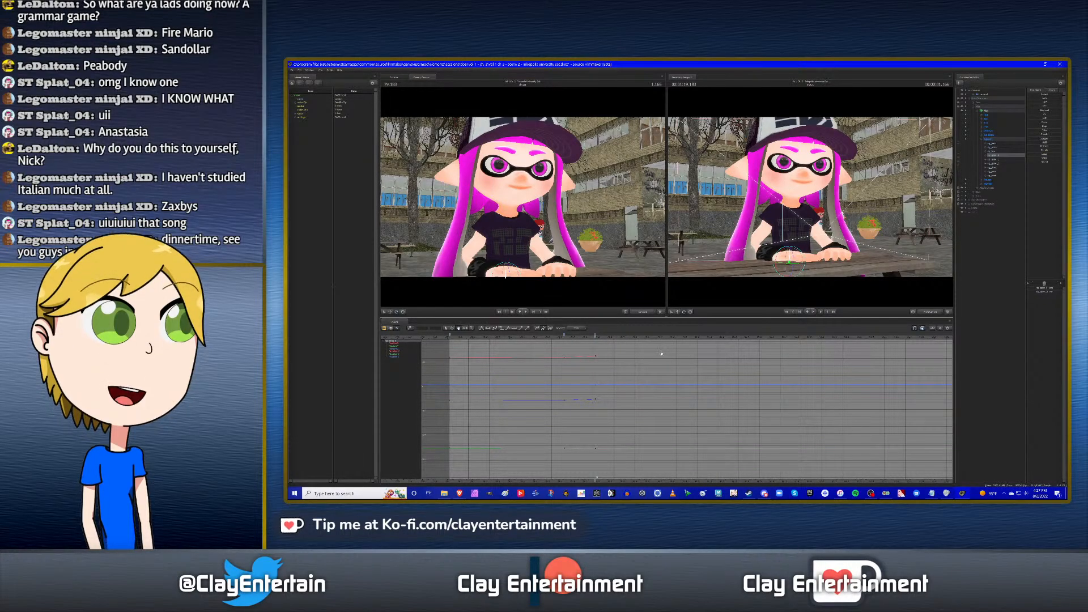
{"action": "scroll", "coordinate": [621, 371], "scroll_direction": "up", "scroll_amount": 2}
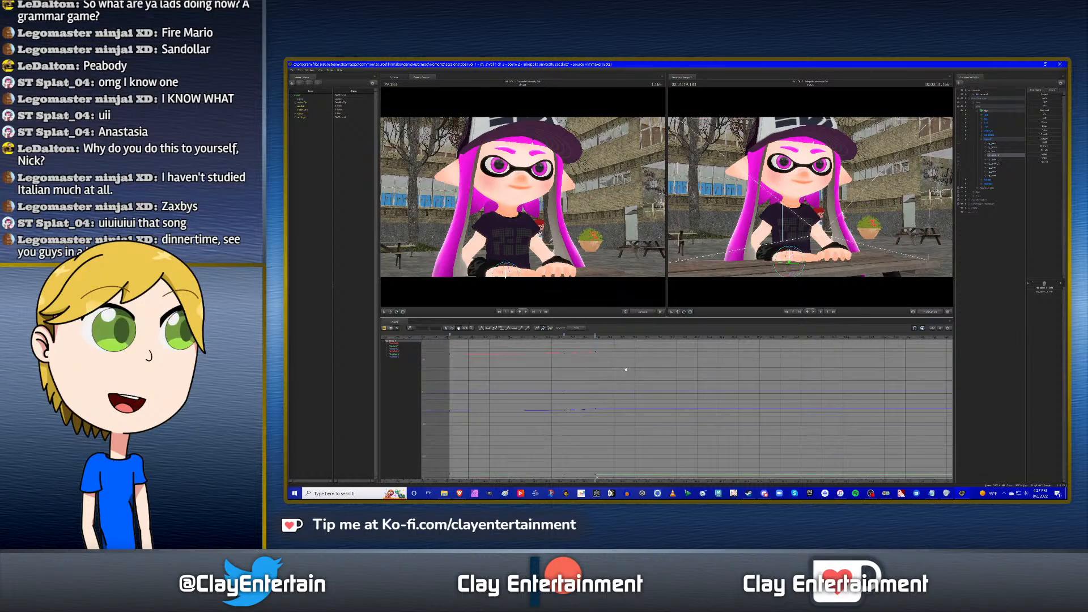
{"action": "left_click_drag", "start_coordinate": [623, 371], "coordinate": [664, 371]}
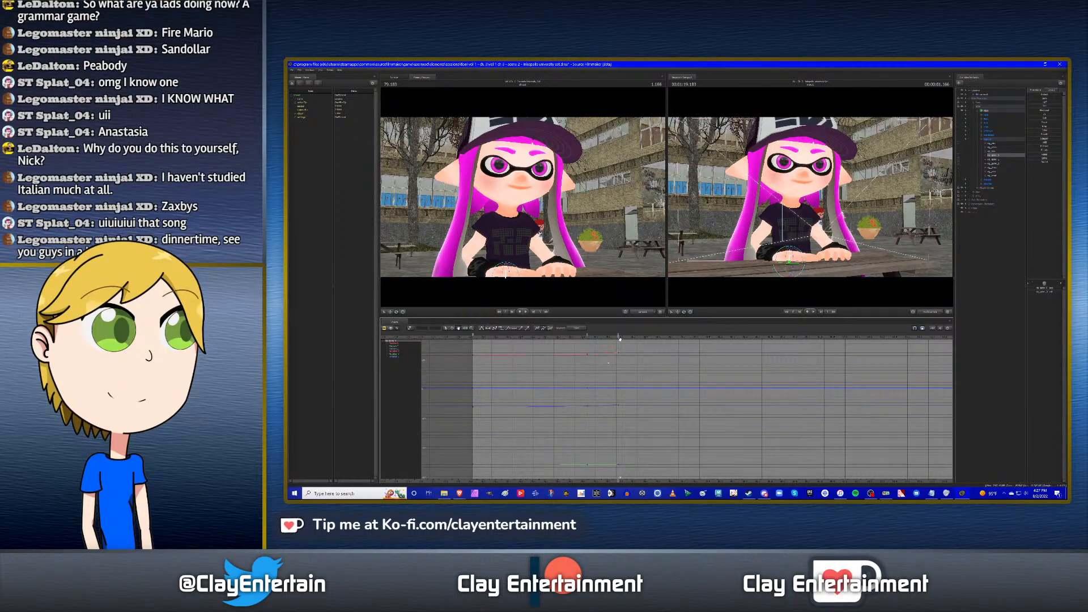
Go to 1.833 seconds and rotate the hip bone slightly, comparing the pose with the previous key.
{"action": "left_click_drag", "start_coordinate": [639, 339], "coordinate": [527, 341]}
{"action": "key", "text": "space"}
{"action": "left_click_drag", "start_coordinate": [688, 338], "coordinate": [697, 338]}
{"action": "left_click_drag", "start_coordinate": [886, 236], "coordinate": [814, 193], "text": "alt"}
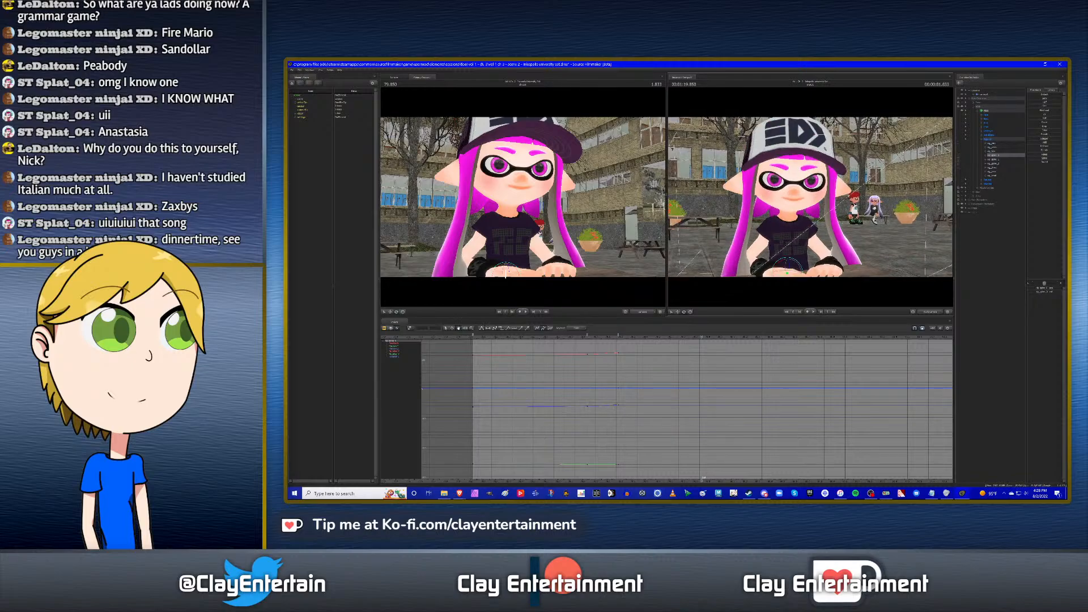
{"action": "left_click_drag", "start_coordinate": [825, 149], "coordinate": [814, 204], "text": "alt"}
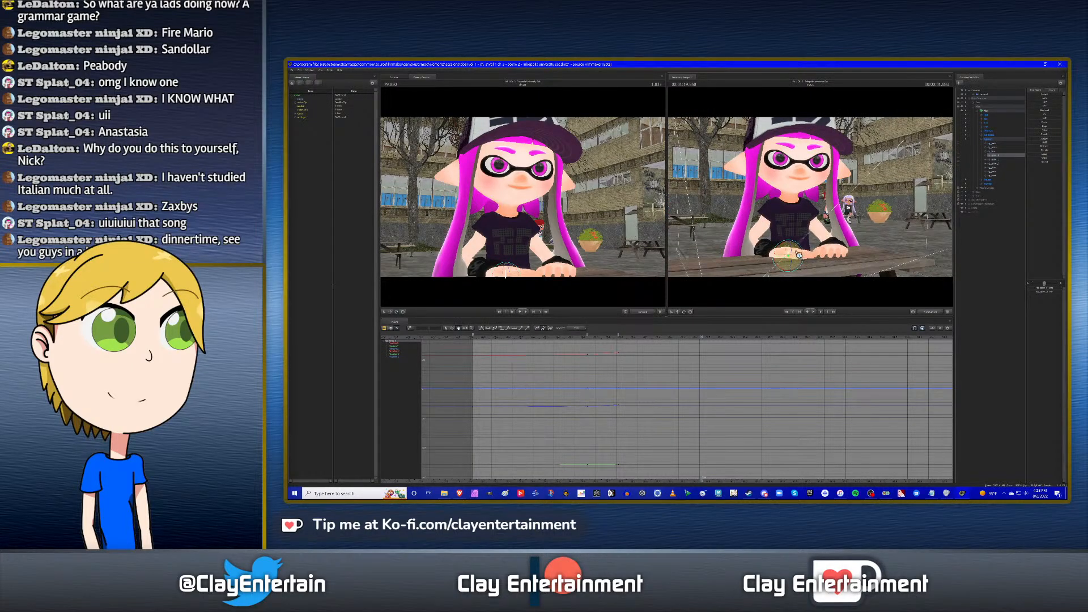
{"action": "left_click_drag", "start_coordinate": [798, 254], "coordinate": [830, 254]}
{"action": "key", "text": "Up"}
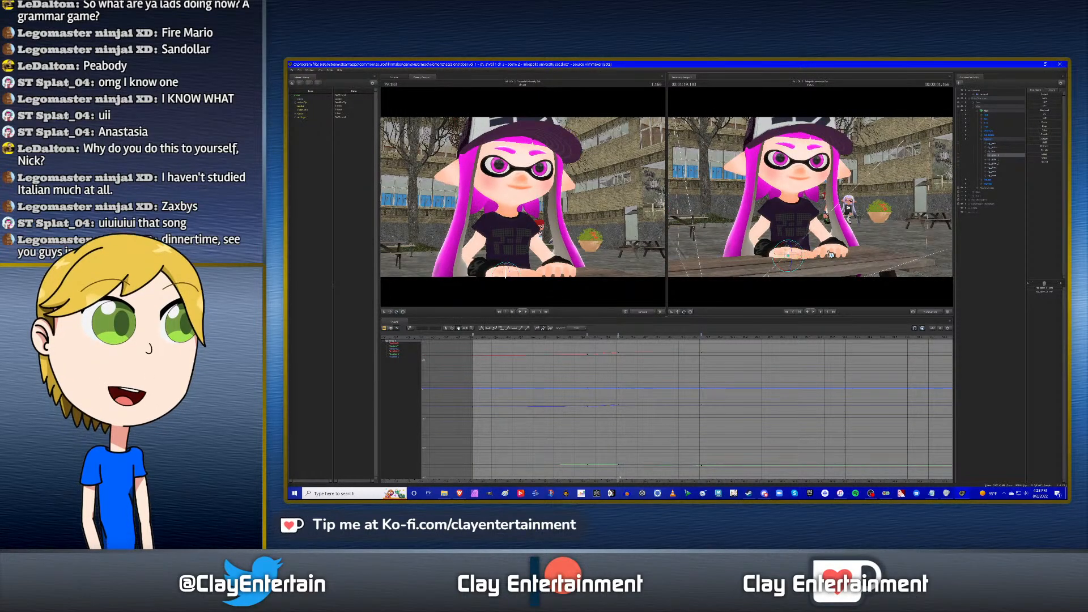
{"action": "key", "text": "Down"}
Rotate the lowest and middle spine bones slightly at 1.833 seconds and select the upper spine bone.
{"action": "left_click", "coordinate": [995, 160]}
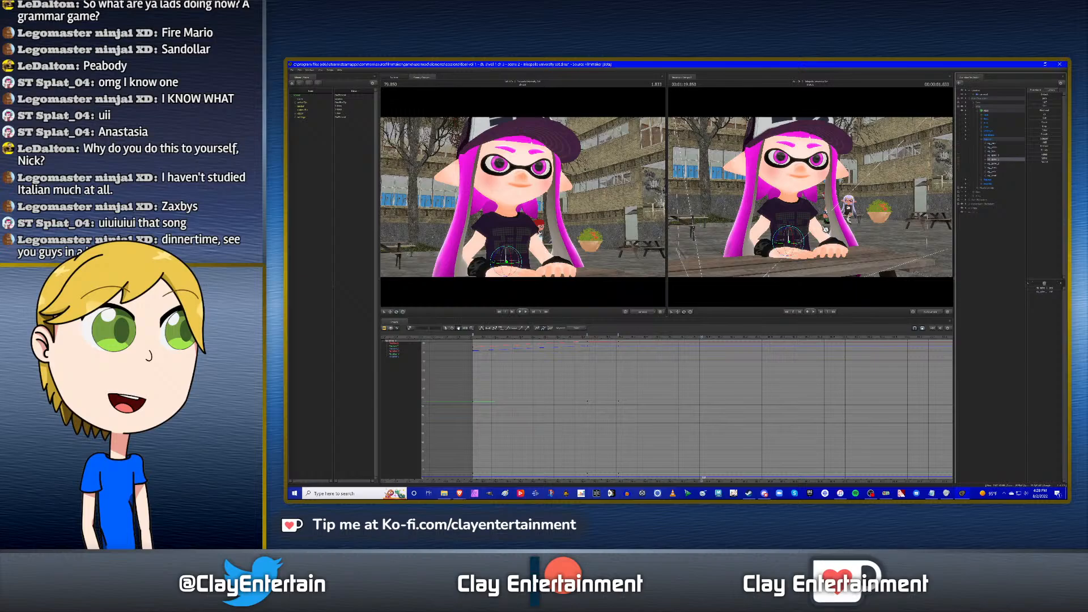
{"action": "left_click_drag", "start_coordinate": [796, 237], "coordinate": [860, 227]}
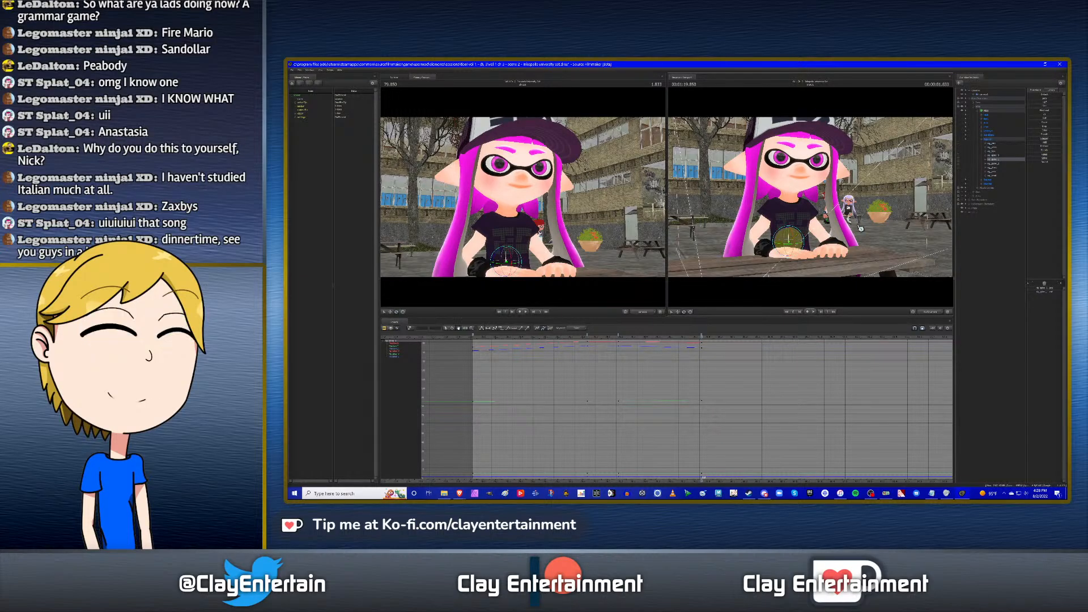
{"action": "left_click", "coordinate": [996, 165]}
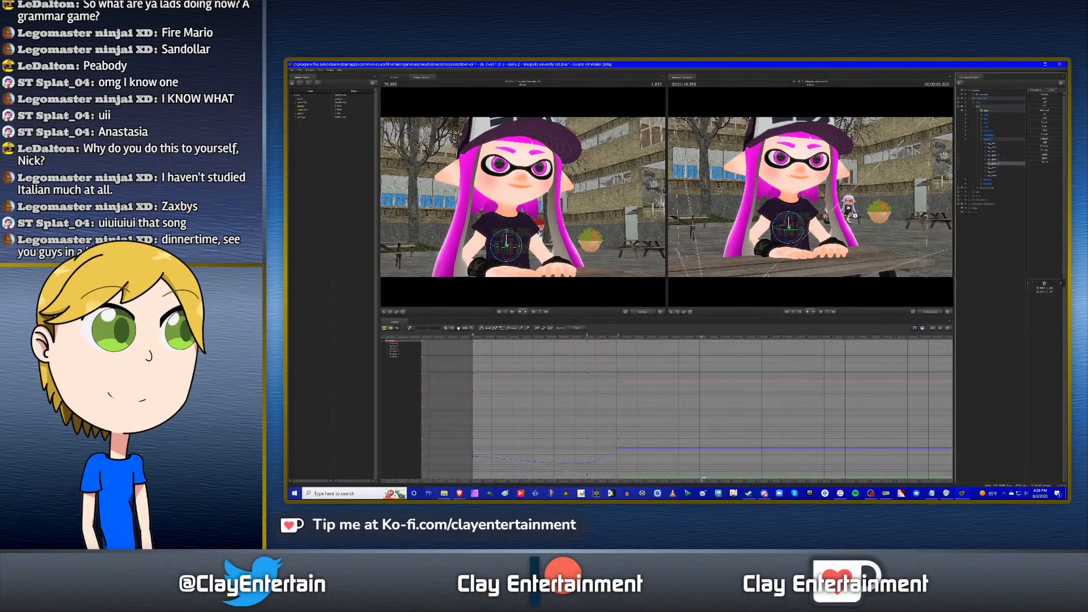
{"action": "left_click_drag", "start_coordinate": [798, 227], "coordinate": [799, 228]}
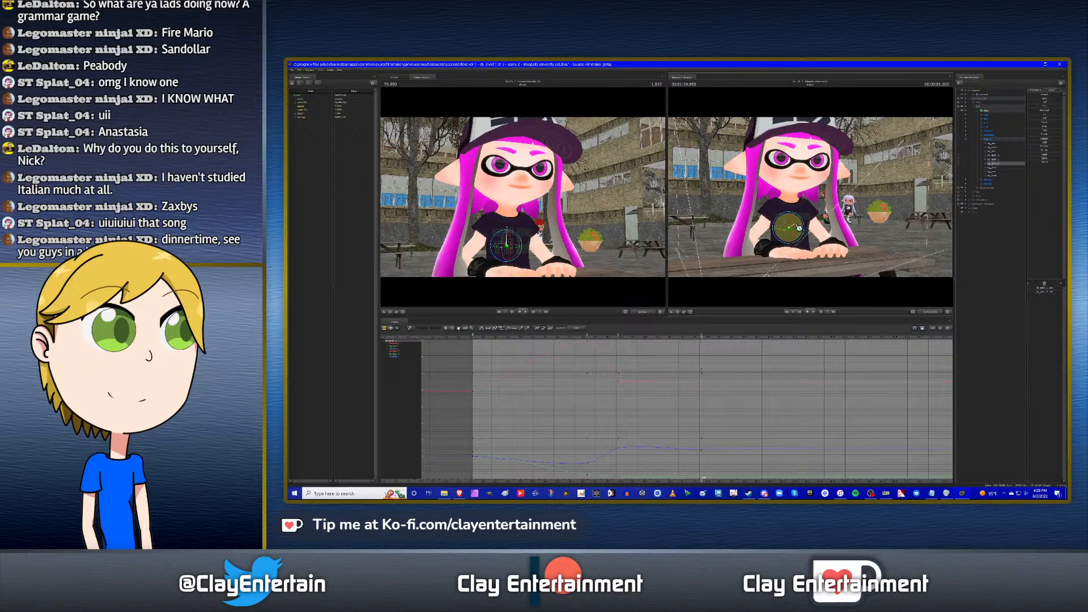
{"action": "left_click", "coordinate": [997, 168]}
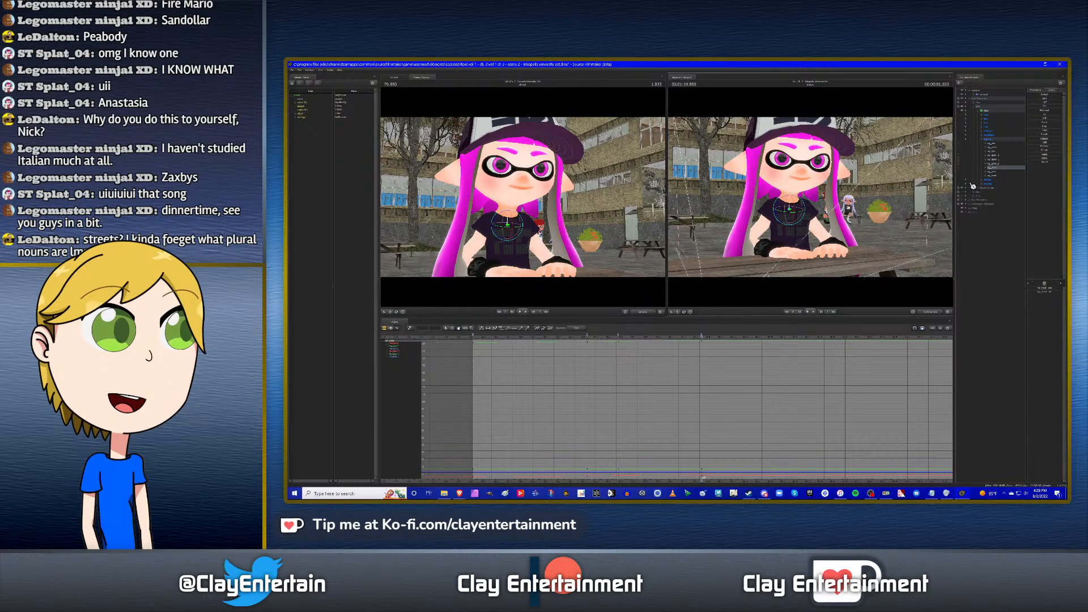
Rotate the neck bone slightly at 1.833 seconds and compare the pose with the previous key.
{"action": "left_click", "coordinate": [996, 172]}
{"action": "left_click_drag", "start_coordinate": [804, 201], "coordinate": [854, 207]}
{"action": "key", "text": "Up"}
{"action": "key", "text": "Down"}
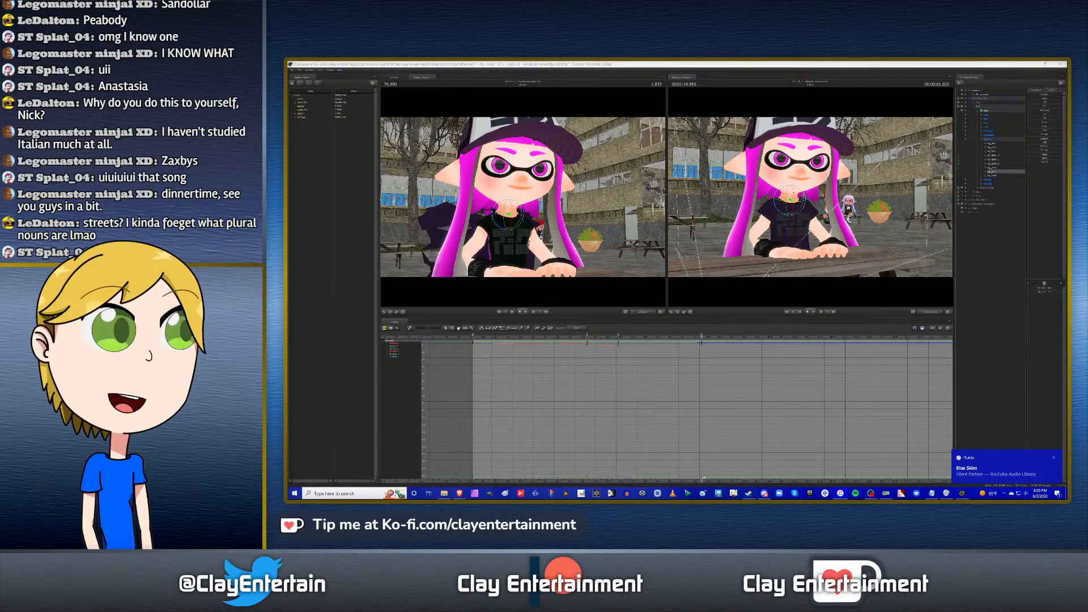
{"action": "left_click", "coordinate": [1006, 241]}
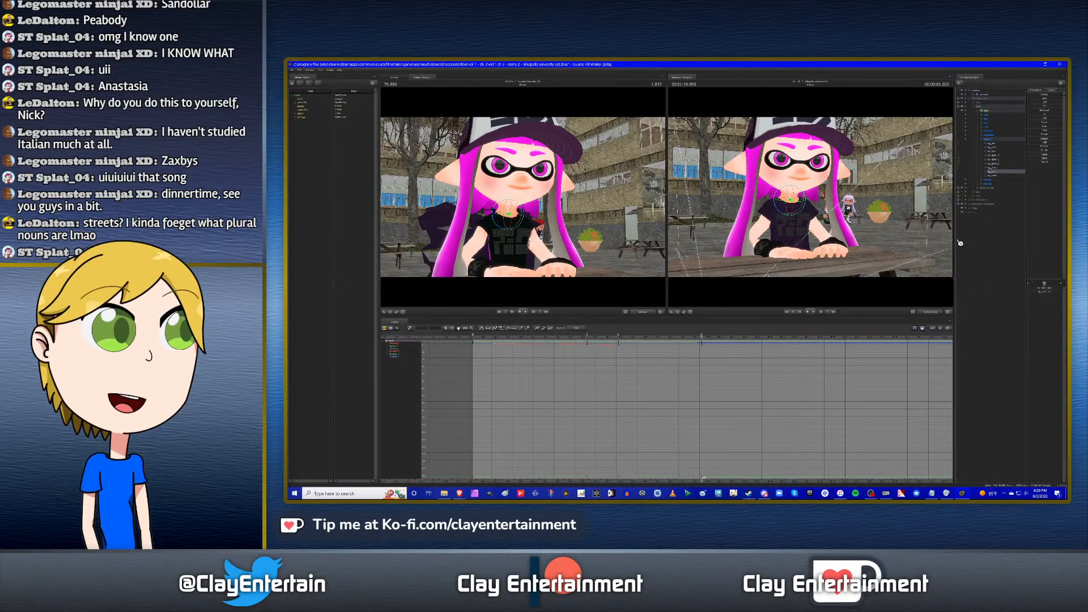
Rotate the head bone at 1.833 seconds, refining its angle and checking the movement in playback.
{"action": "left_click", "coordinate": [993, 176]}
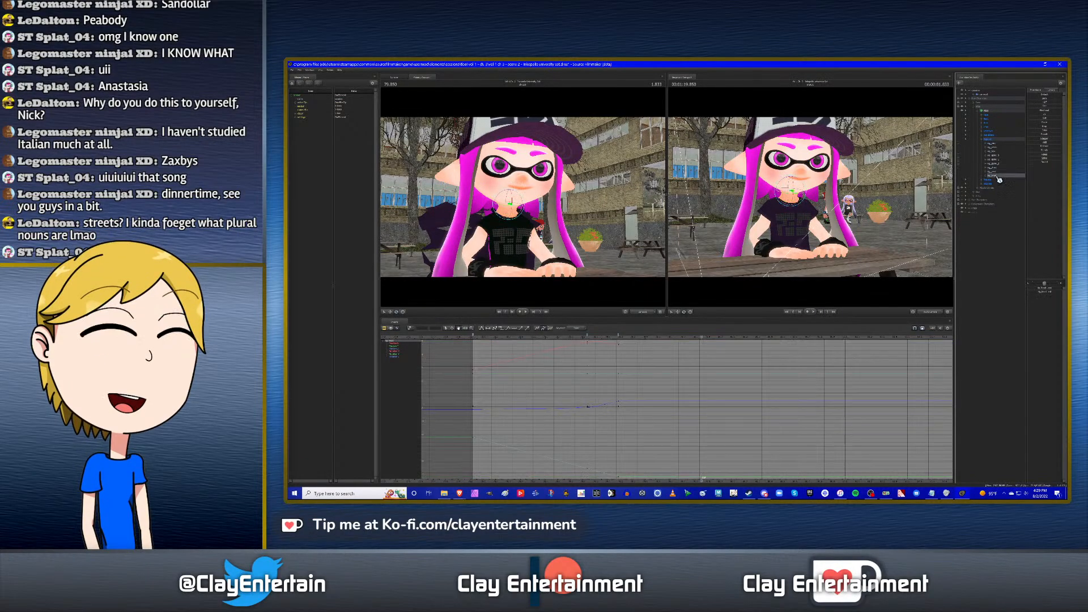
{"action": "left_click_drag", "start_coordinate": [794, 192], "coordinate": [791, 203]}
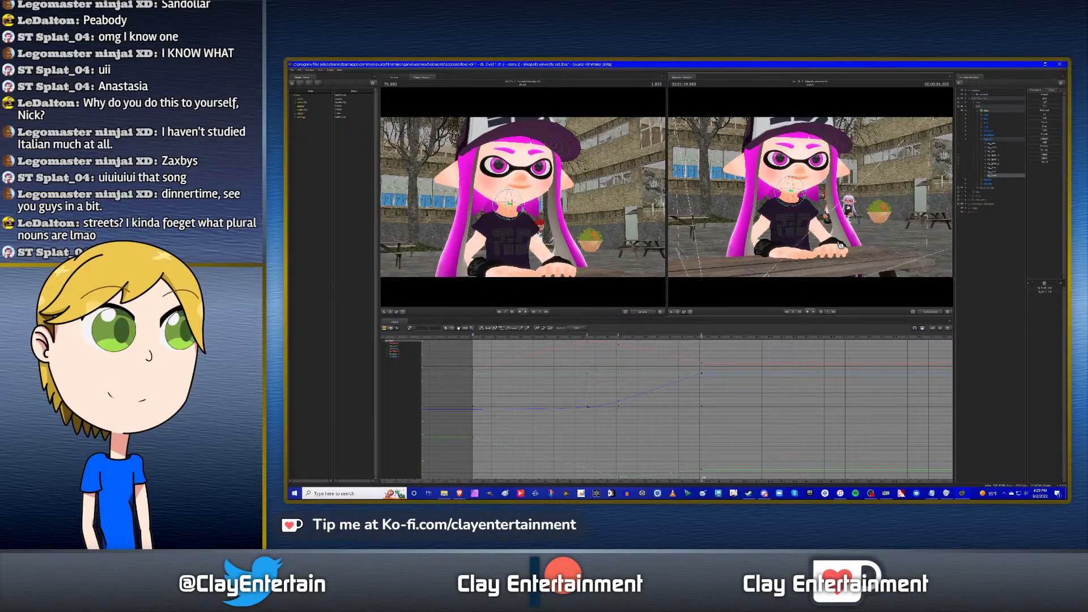
{"action": "left_click_drag", "start_coordinate": [789, 203], "coordinate": [790, 203]}
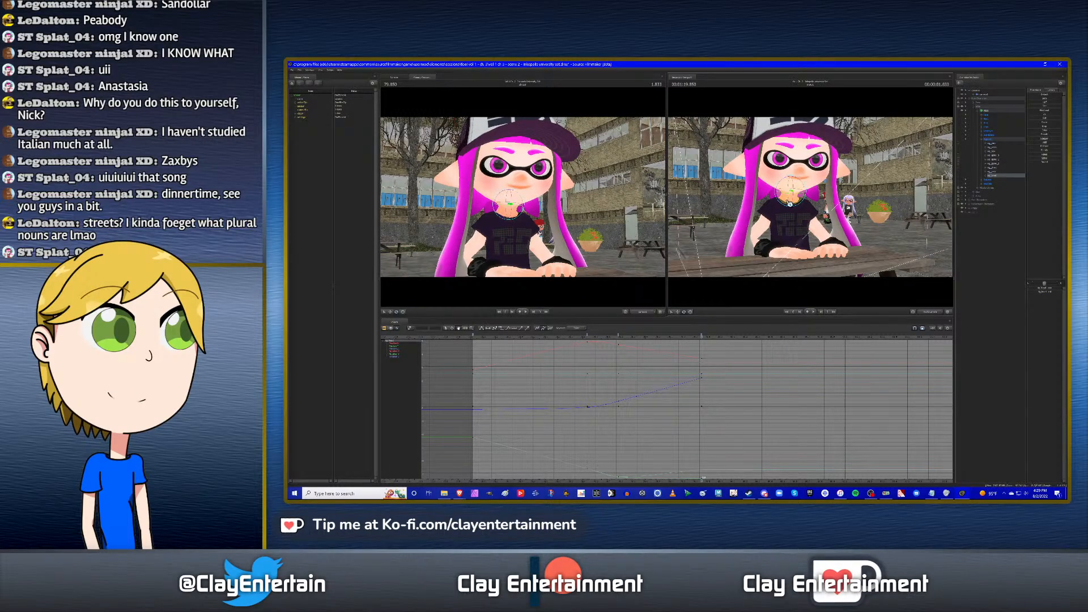
{"action": "scroll", "coordinate": [696, 391], "scroll_direction": "down", "scroll_amount": 3}
{"action": "left_click", "coordinate": [592, 338]}
{"action": "key", "text": "space"}
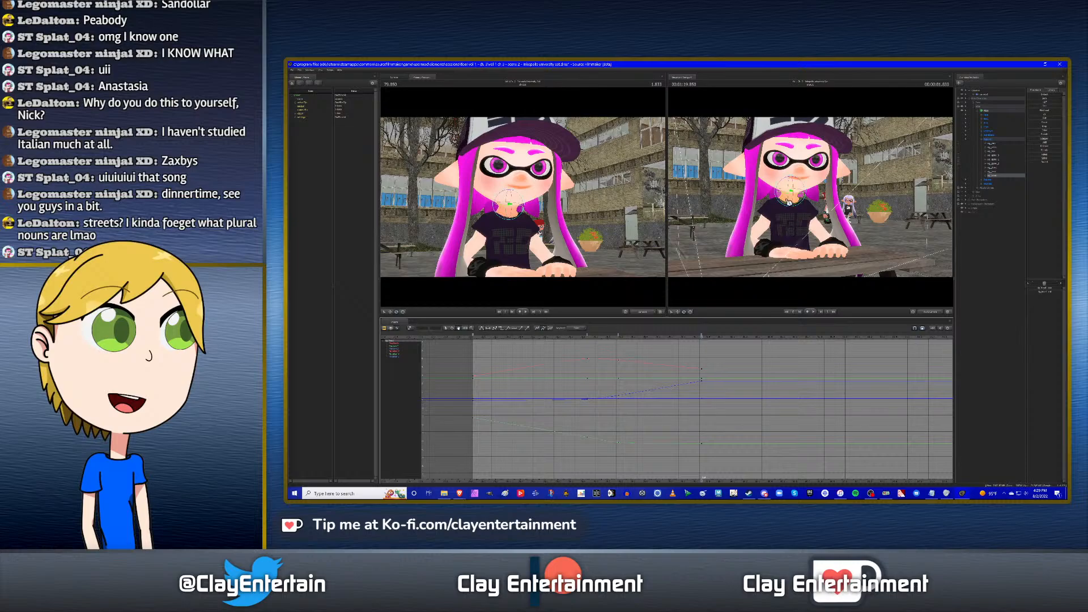
{"action": "left_click_drag", "start_coordinate": [788, 202], "coordinate": [811, 214]}
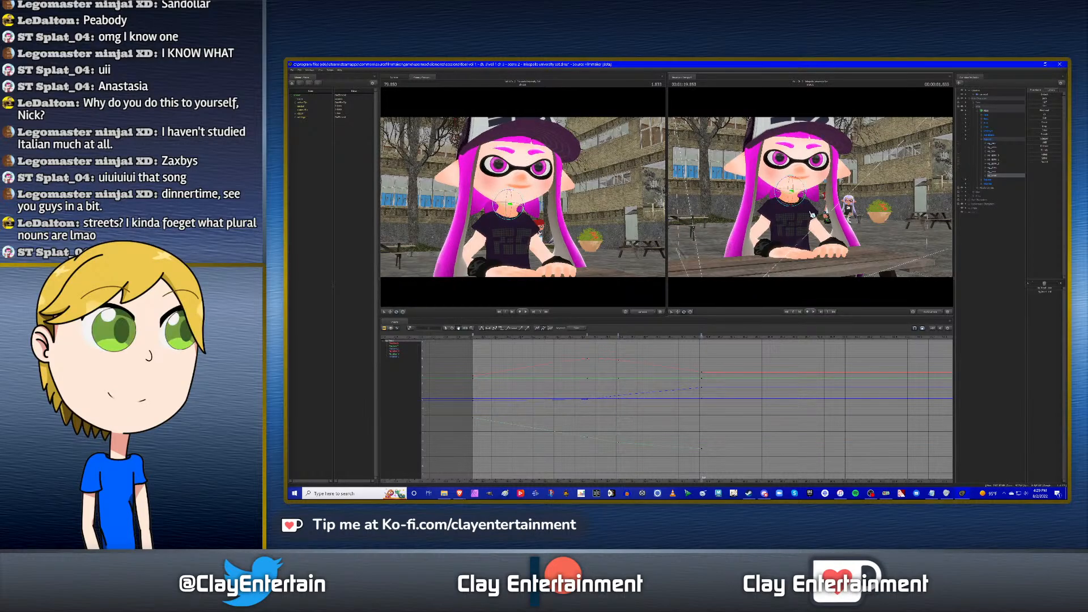
{"action": "left_click", "coordinate": [571, 336]}
{"action": "key", "text": "space"}
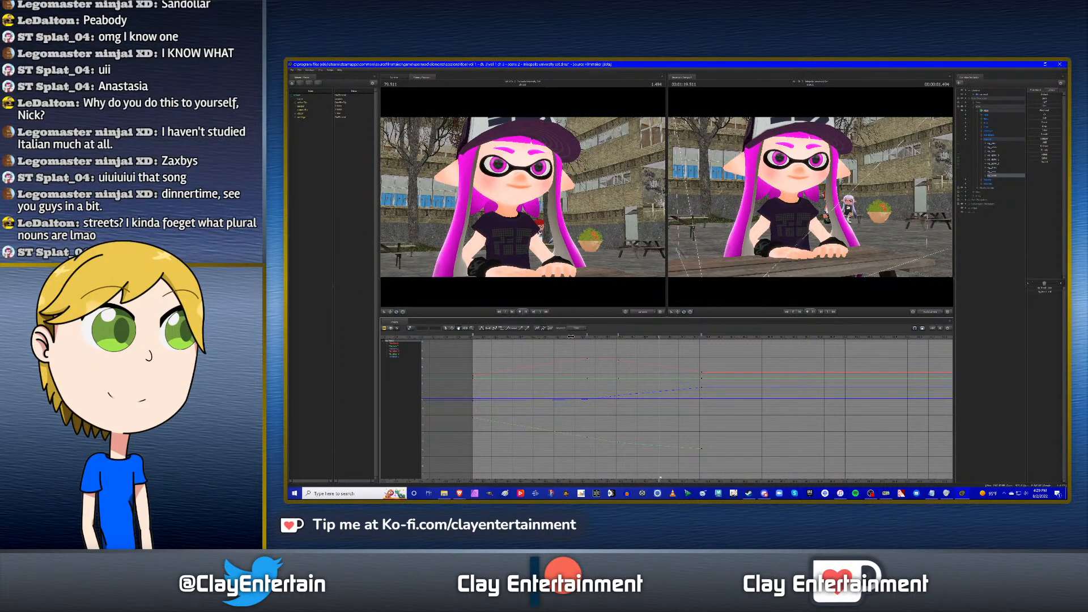
{"action": "key", "text": "space"}
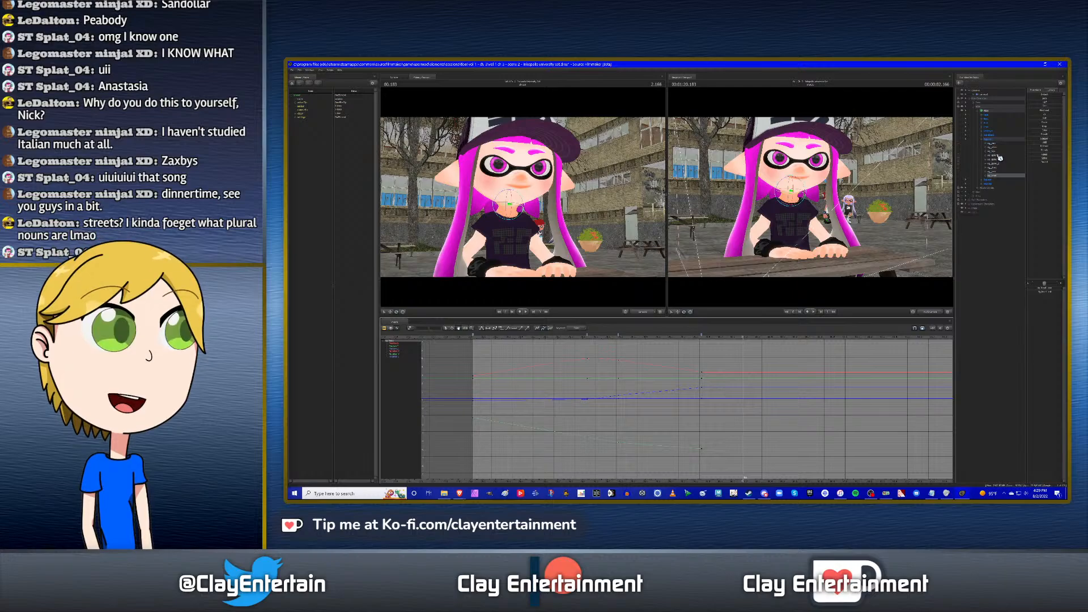
Select the hip bone and examine the movement into the 1.833-second pose through repeated playback and its Graph Editor curves.
{"action": "left_click", "coordinate": [998, 155]}
{"action": "scroll", "coordinate": [677, 375], "scroll_direction": "down", "scroll_amount": 3}
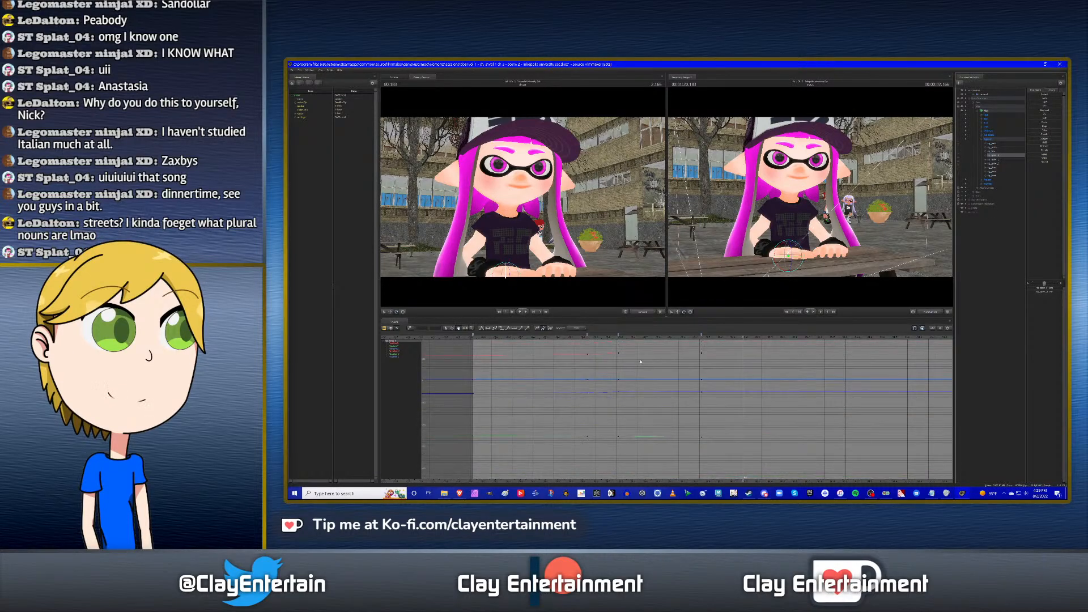
{"action": "left_click", "coordinate": [581, 338]}
{"action": "key", "text": "space"}
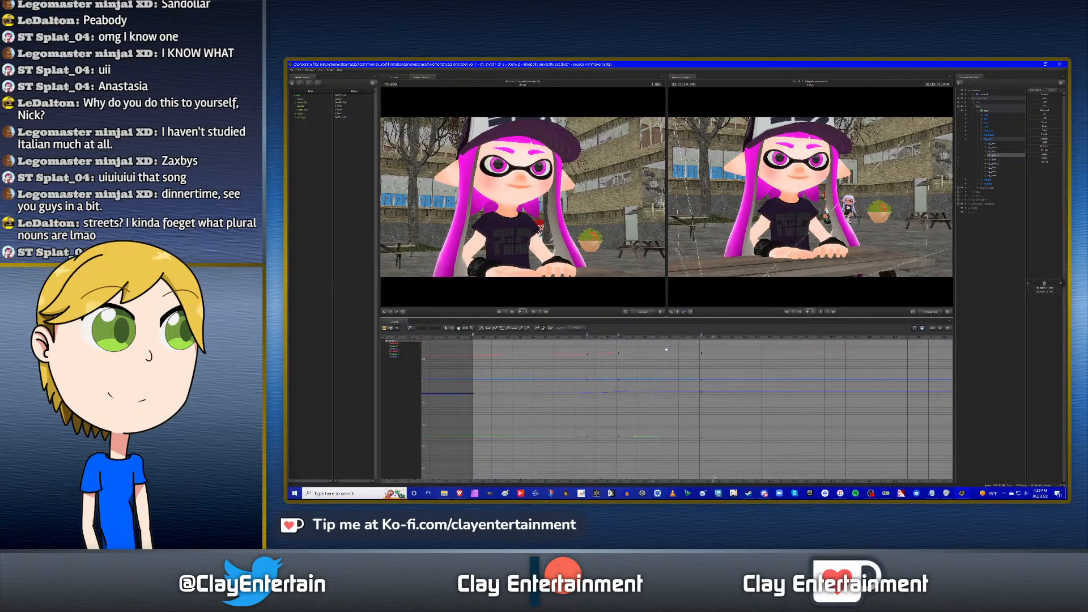
{"action": "left_click", "coordinate": [578, 339]}
{"action": "key", "text": "space"}
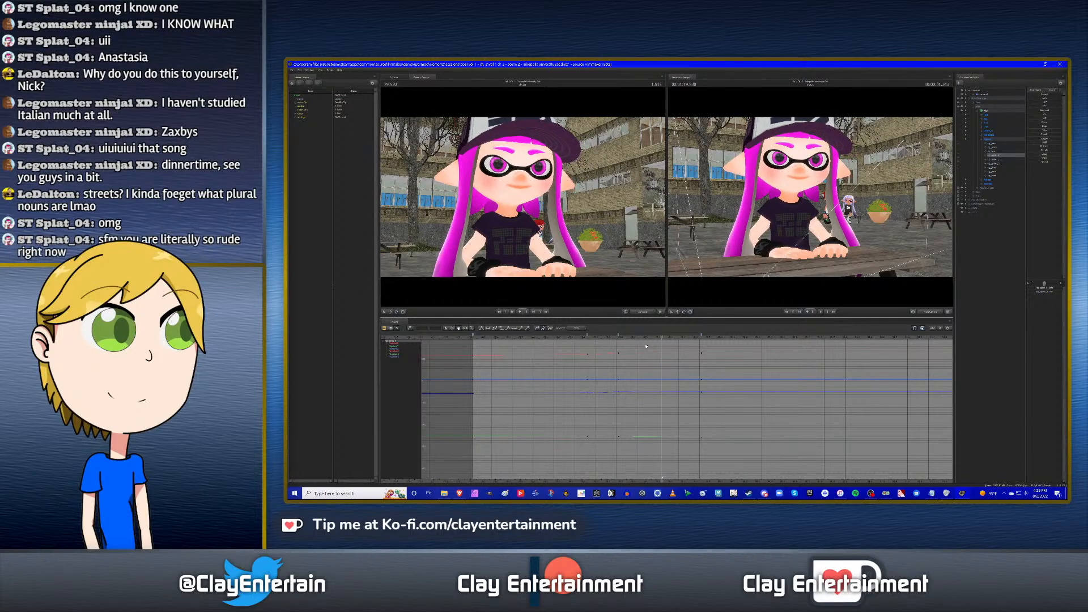
{"action": "key", "text": "space"}
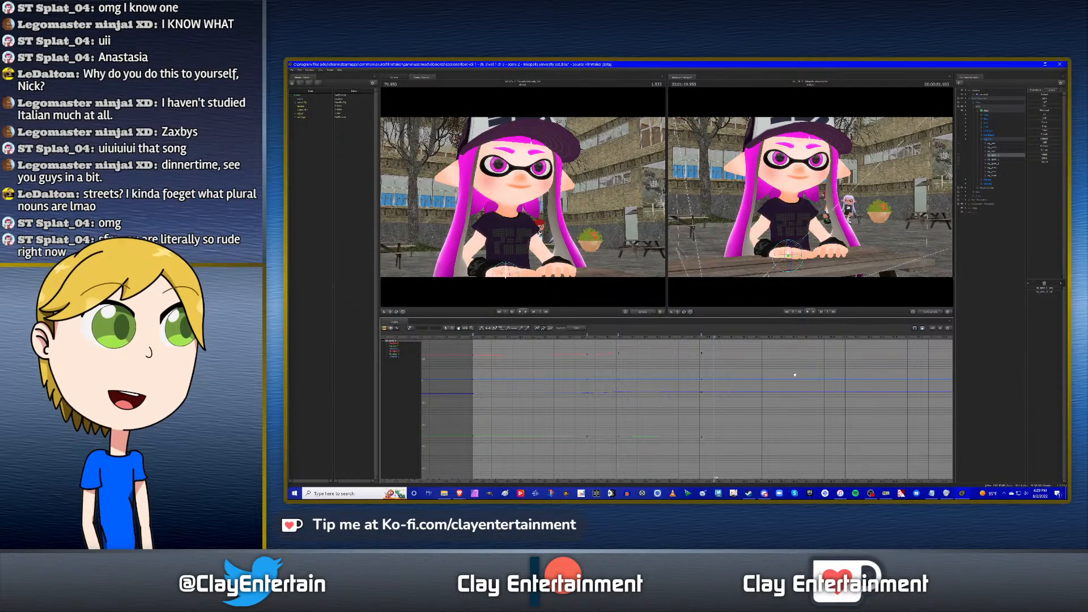
{"action": "scroll", "coordinate": [725, 365], "scroll_direction": "down", "scroll_amount": 2}
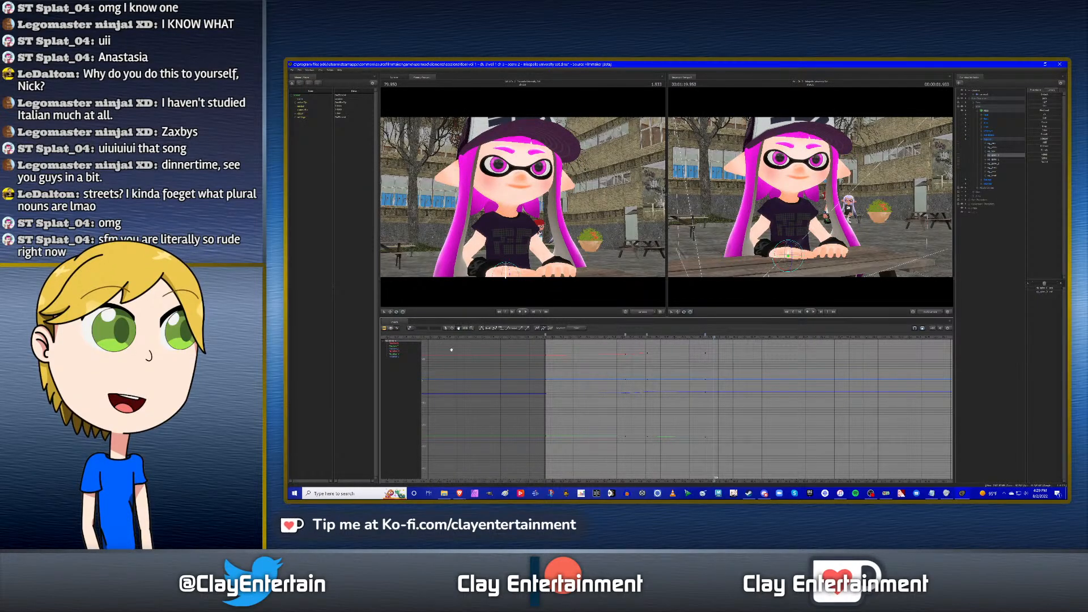
{"action": "middle_click_drag", "start_coordinate": [451, 350], "coordinate": [685, 367]}
{"action": "scroll", "coordinate": [664, 371], "scroll_direction": "up", "scroll_amount": 3, "text": "ctrl"}
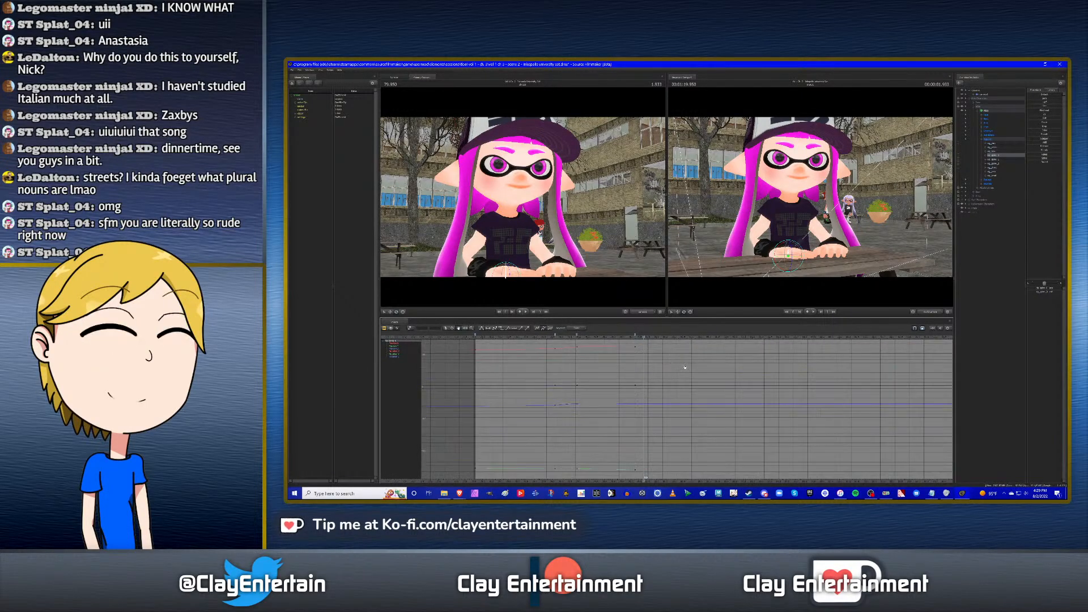
{"action": "left_click", "coordinate": [515, 337]}
{"action": "key", "text": "space"}
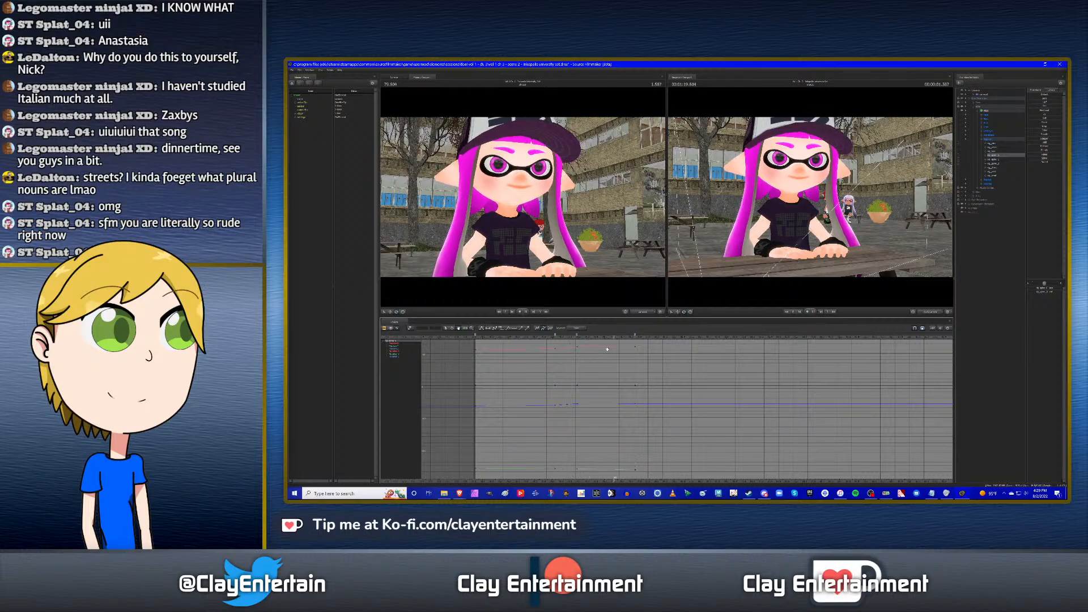
{"action": "key", "text": "space"}
Play and scrub through the shot beyond the 1.833-second key to examine the timing for the next pose.
{"action": "left_click_drag", "start_coordinate": [662, 336], "coordinate": [675, 336]}
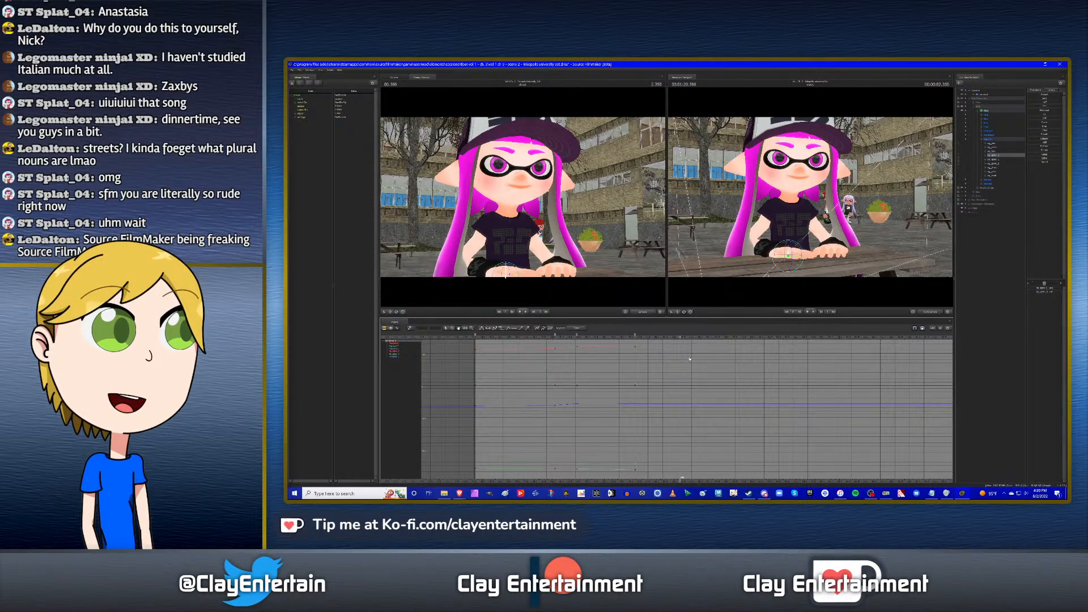
{"action": "key", "text": "Up"}
{"action": "key", "text": "space"}
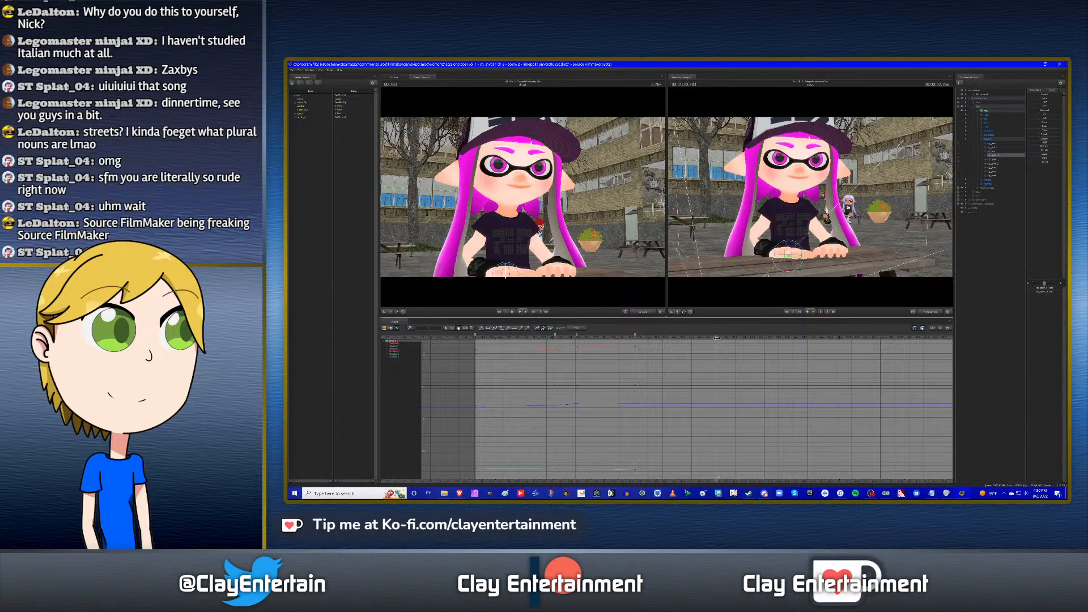
{"action": "left_click_drag", "start_coordinate": [720, 337], "coordinate": [733, 339]}
{"action": "left_click", "coordinate": [534, 337]}
{"action": "key", "text": "space"}
{"action": "left_click_drag", "start_coordinate": [733, 338], "coordinate": [742, 336]}
{"action": "scroll", "coordinate": [750, 336], "scroll_direction": "down", "scroll_amount": 2}
{"action": "mouse_move", "coordinate": [840, 194]}
{"action": "left_mouse_down"}
{"action": "mouse_move", "coordinate": [828, 182]}
{"action": "mouse_move", "coordinate": [815, 202]}
{"action": "mouse_move", "coordinate": [845, 206]}
{"action": "left_mouse_up"}
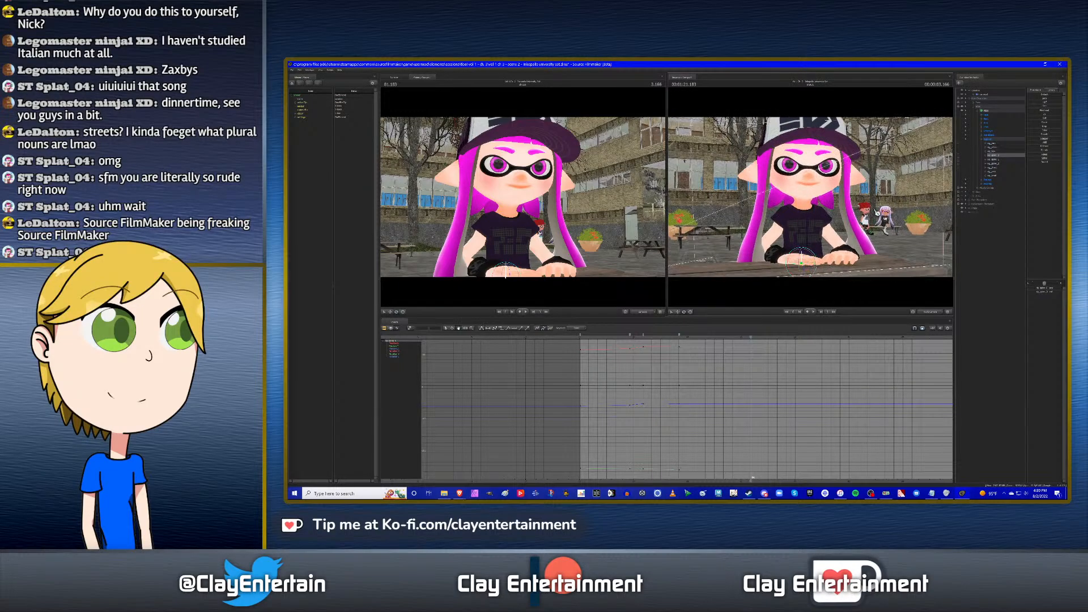
{"action": "left_click", "coordinate": [996, 157]}
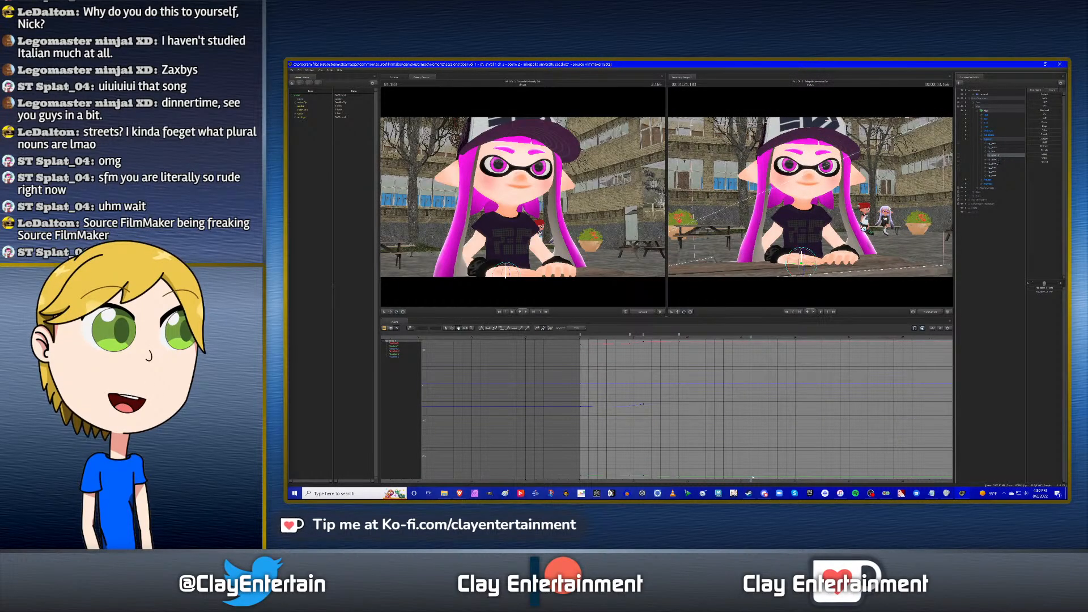
Play back the shot, go to 3.666 seconds and rotate the hip bone slightly there.
{"action": "left_click", "coordinate": [611, 337]}
{"action": "key", "text": "space"}
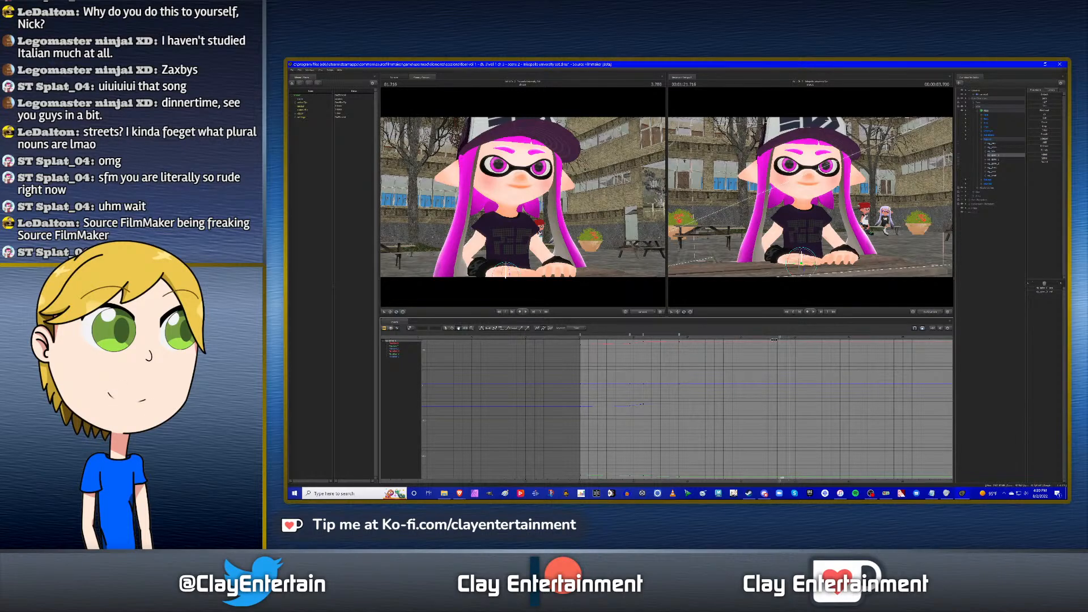
{"action": "left_click_drag", "start_coordinate": [774, 340], "coordinate": [777, 336]}
{"action": "left_click_drag", "start_coordinate": [851, 214], "coordinate": [821, 206], "text": "alt"}
{"action": "key", "text": "w"}
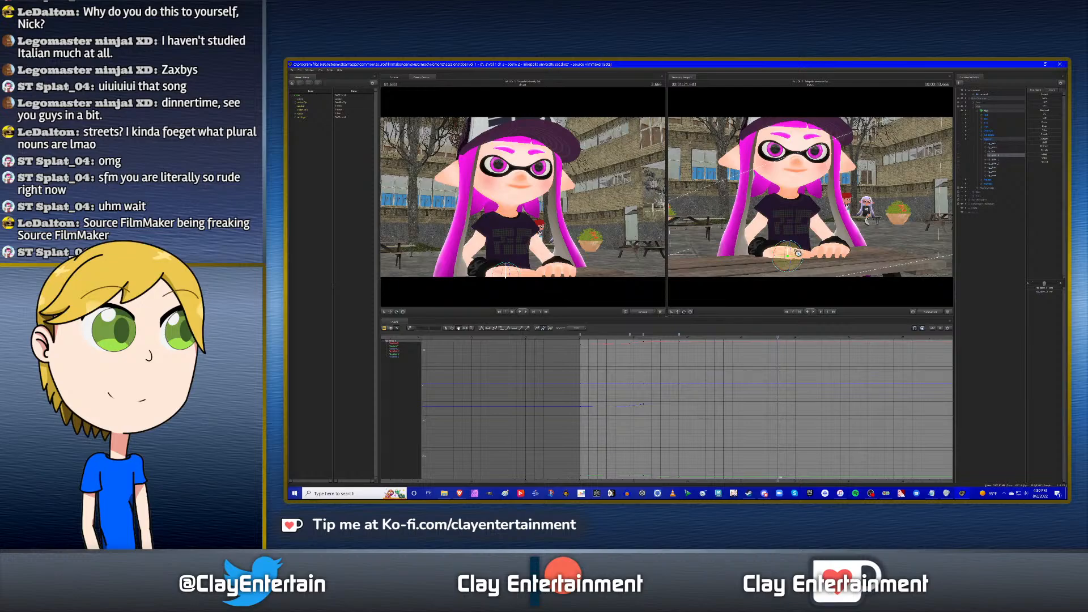
{"action": "left_click_drag", "start_coordinate": [800, 254], "coordinate": [797, 252]}
Rotate the lower and middle spine bones slightly at 3.666 seconds and compare the pose with the 1.833-second key.
{"action": "left_click", "coordinate": [993, 160]}
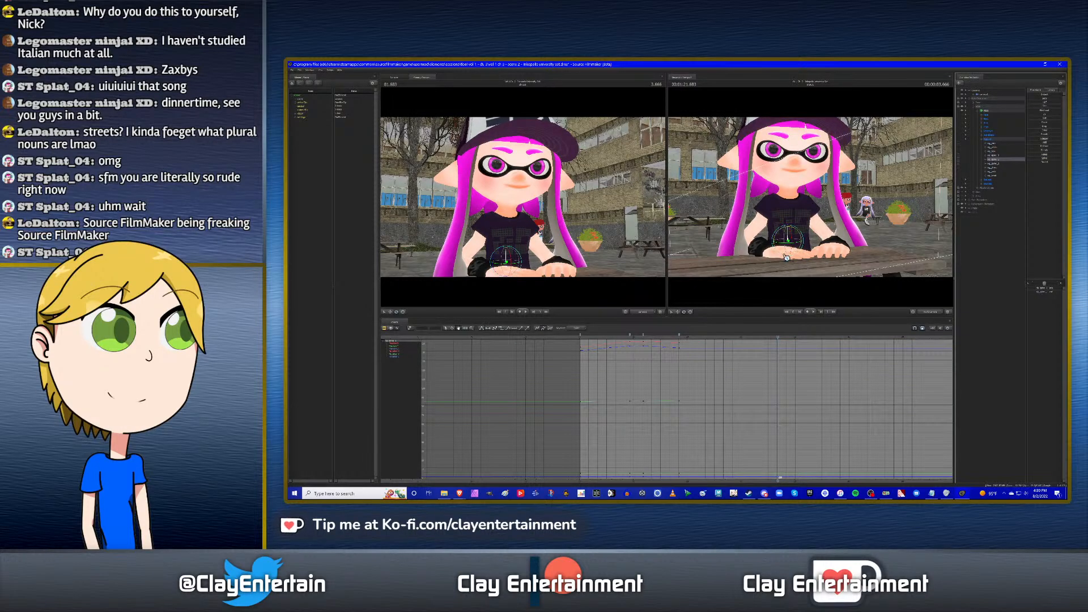
{"action": "left_click_drag", "start_coordinate": [786, 257], "coordinate": [839, 252]}
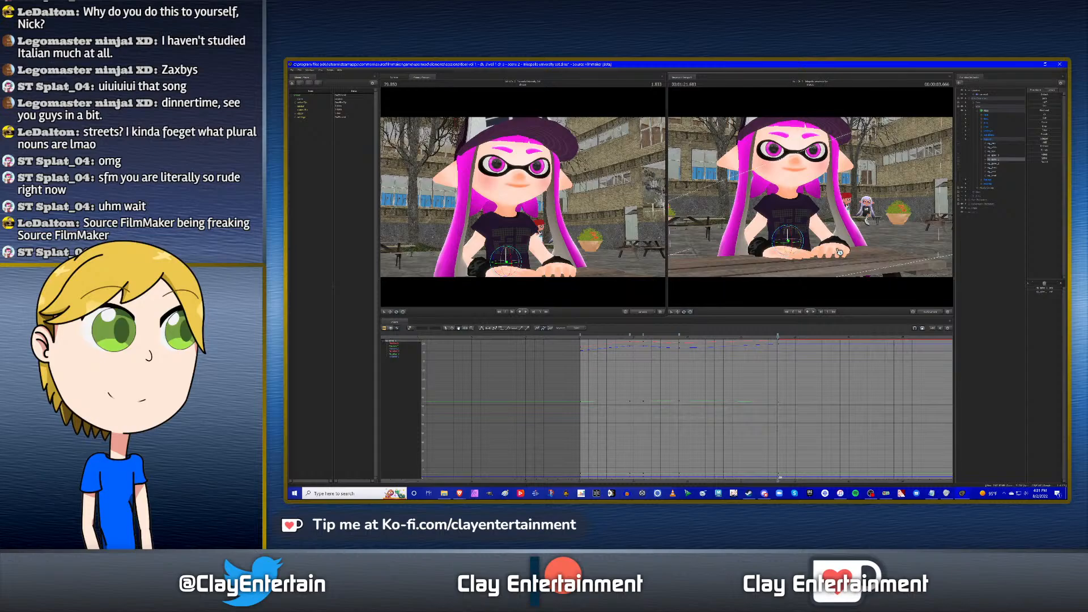
{"action": "left_click", "coordinate": [995, 165]}
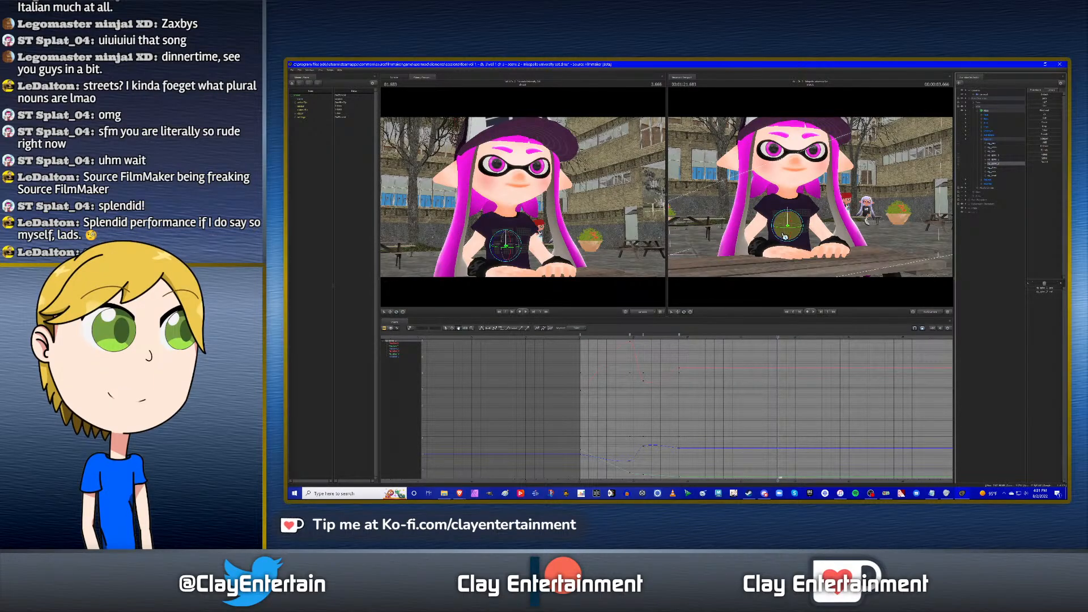
{"action": "left_click_drag", "start_coordinate": [785, 236], "coordinate": [785, 234]}
{"action": "key", "text": "Up"}
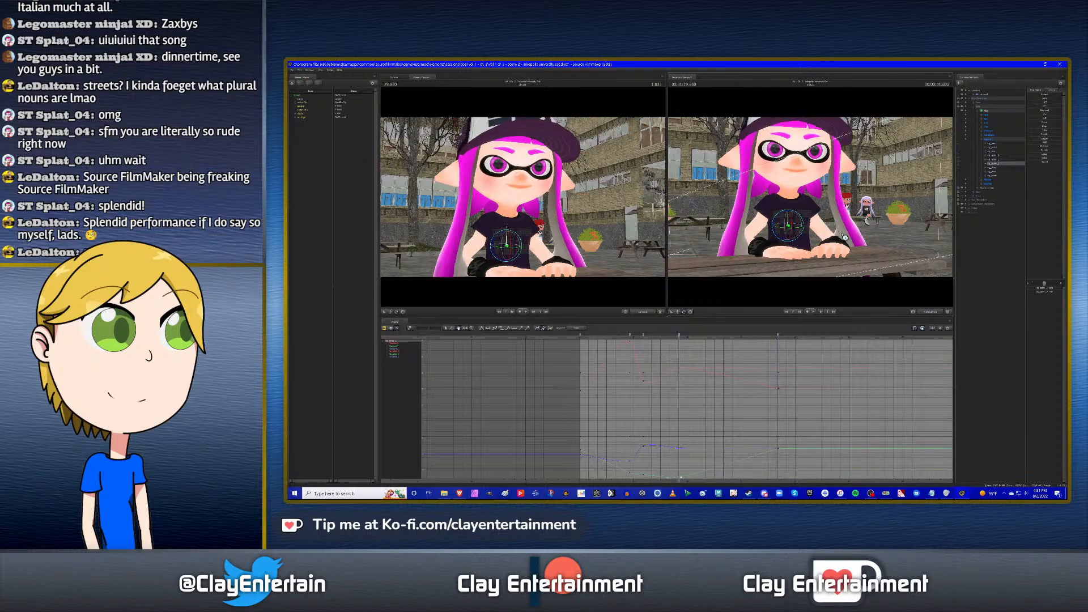
{"action": "key", "text": "Down"}
Rotate the head bone at 3.666 seconds, compare it with the 1.833-second pose and play back the movement.
{"action": "left_click", "coordinate": [999, 168]}
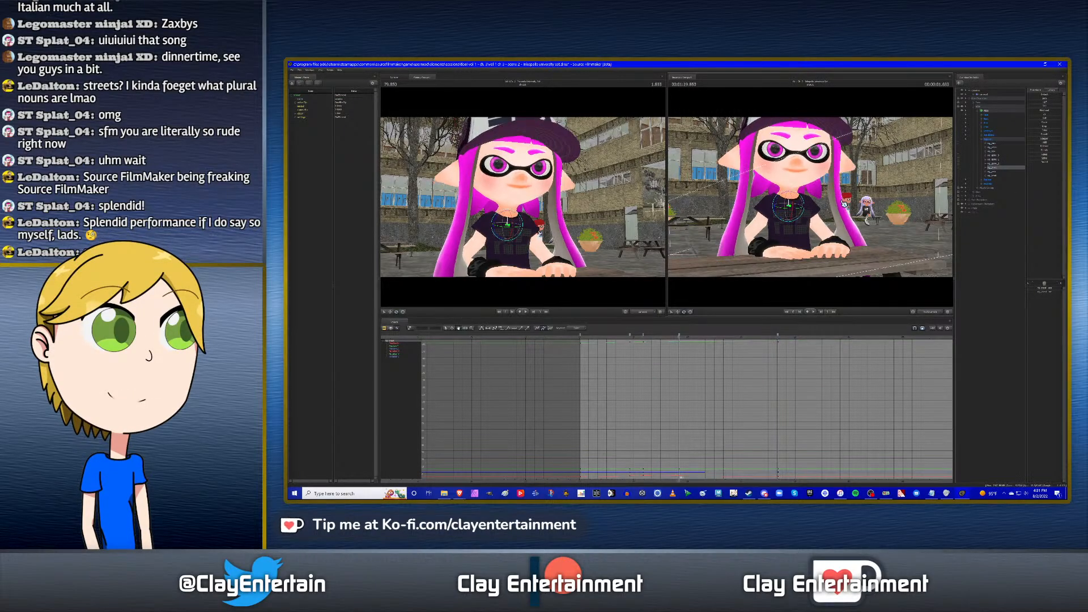
{"action": "left_click", "coordinate": [998, 171]}
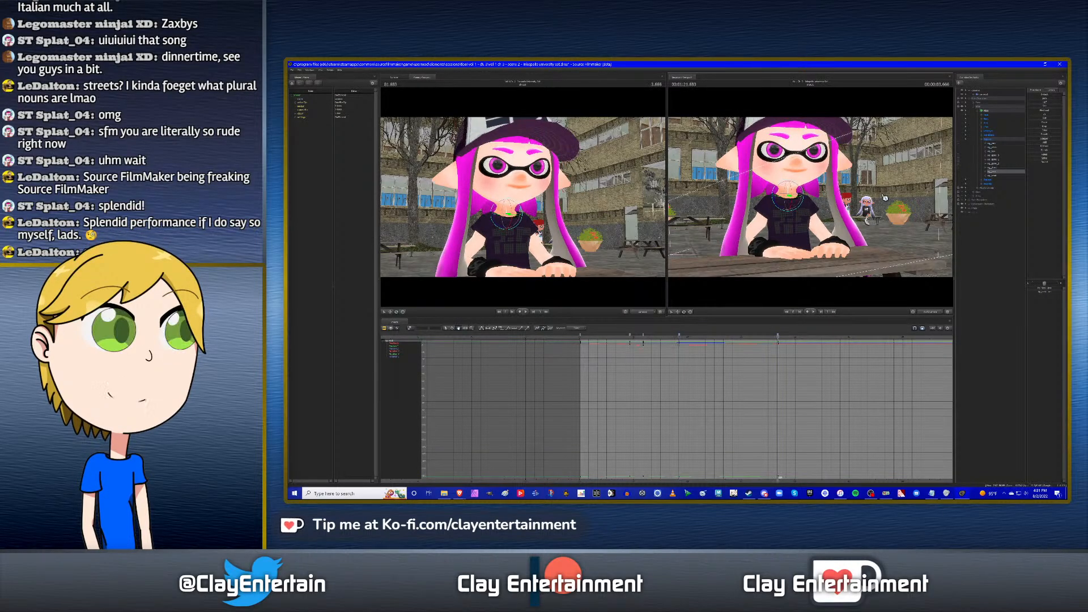
{"action": "left_click", "coordinate": [996, 177]}
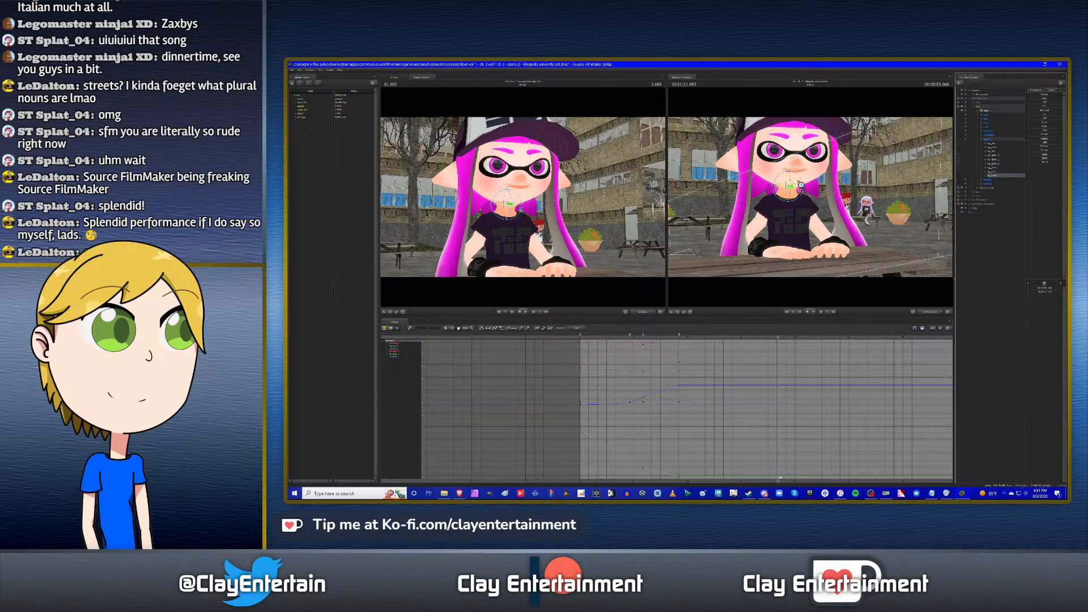
{"action": "left_click_drag", "start_coordinate": [800, 184], "coordinate": [798, 182]}
{"action": "key", "text": "ctrl+z"}
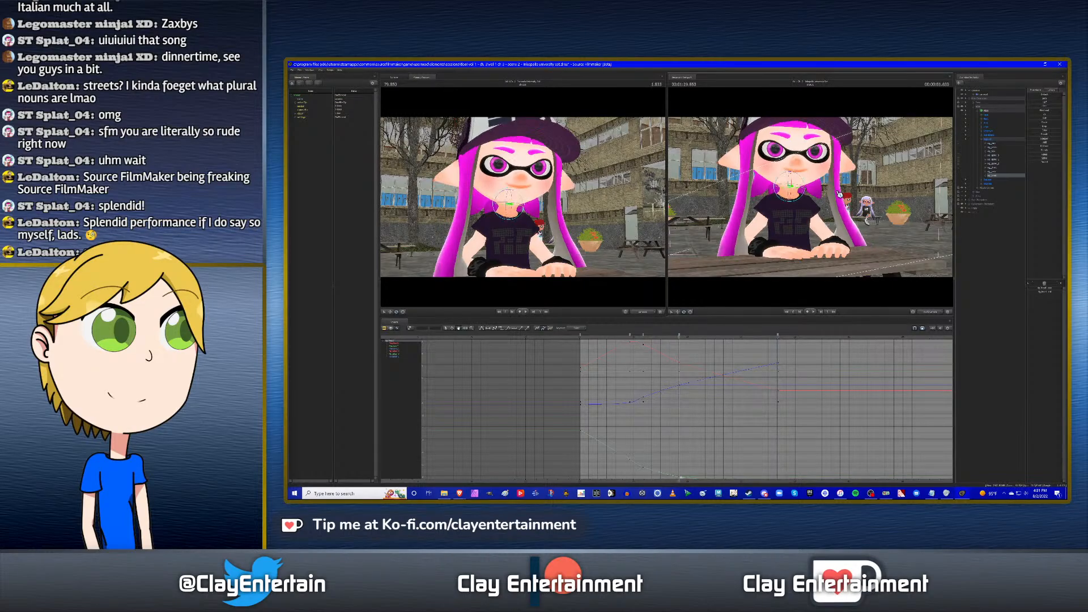
{"action": "key", "text": "ctrl+y"}
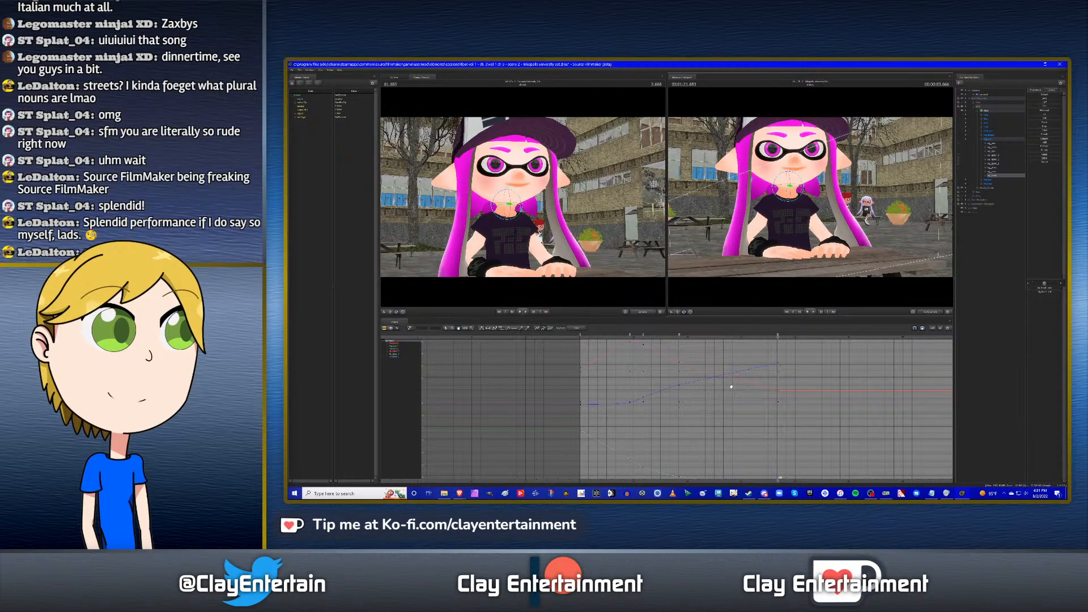
{"action": "scroll", "coordinate": [731, 386], "scroll_direction": "down", "scroll_amount": 2}
{"action": "left_click", "coordinate": [659, 338]}
{"action": "key", "text": "space"}
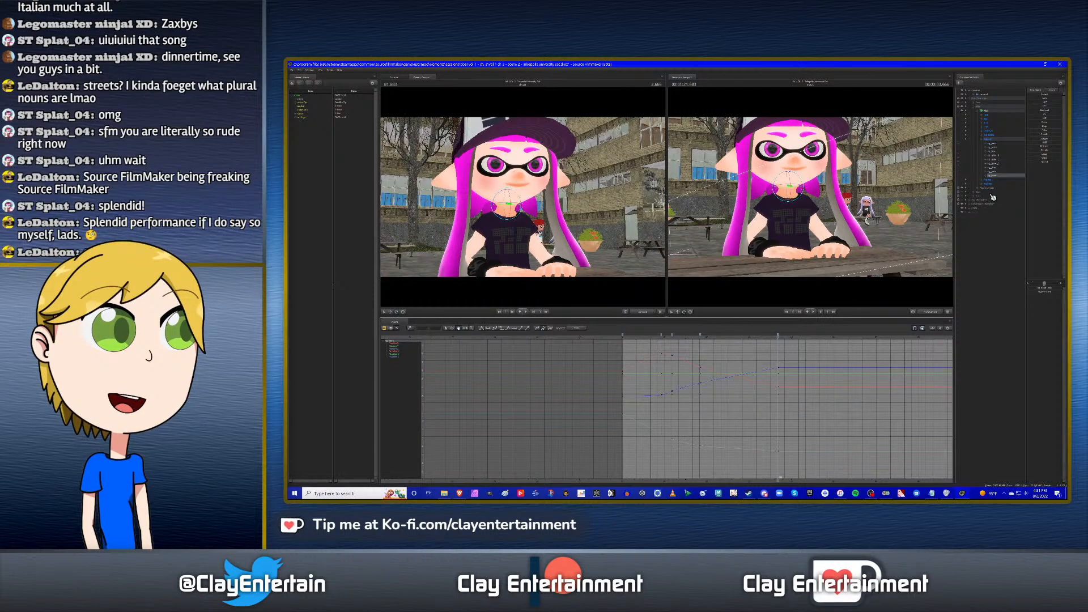
Rotate the upper spine and neck bones slightly at 3.666 seconds.
{"action": "left_click", "coordinate": [993, 167]}
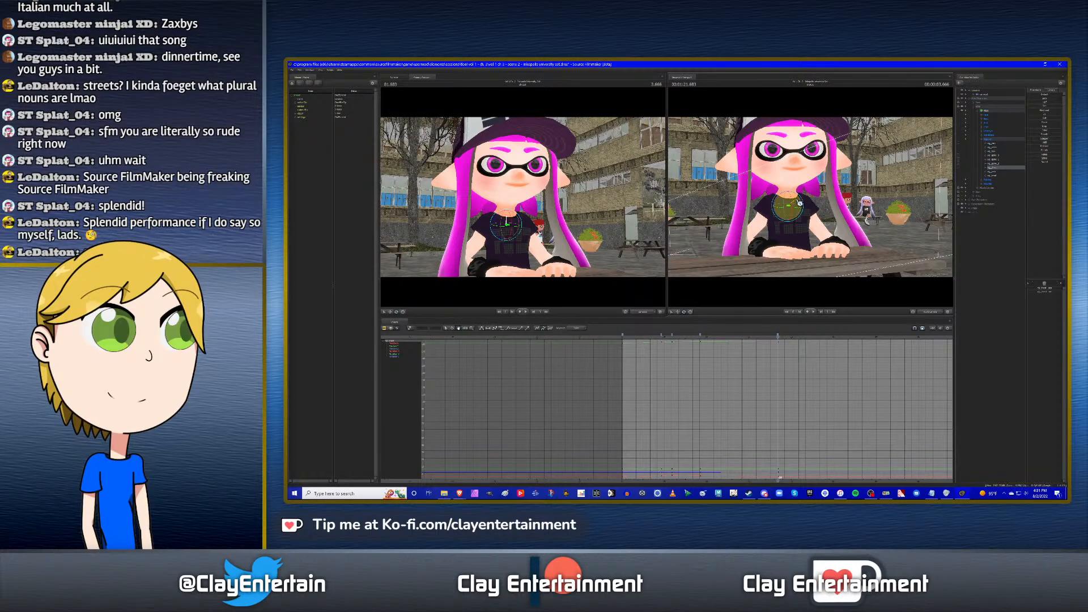
{"action": "left_click_drag", "start_coordinate": [799, 202], "coordinate": [803, 204]}
{"action": "key", "text": "Up"}
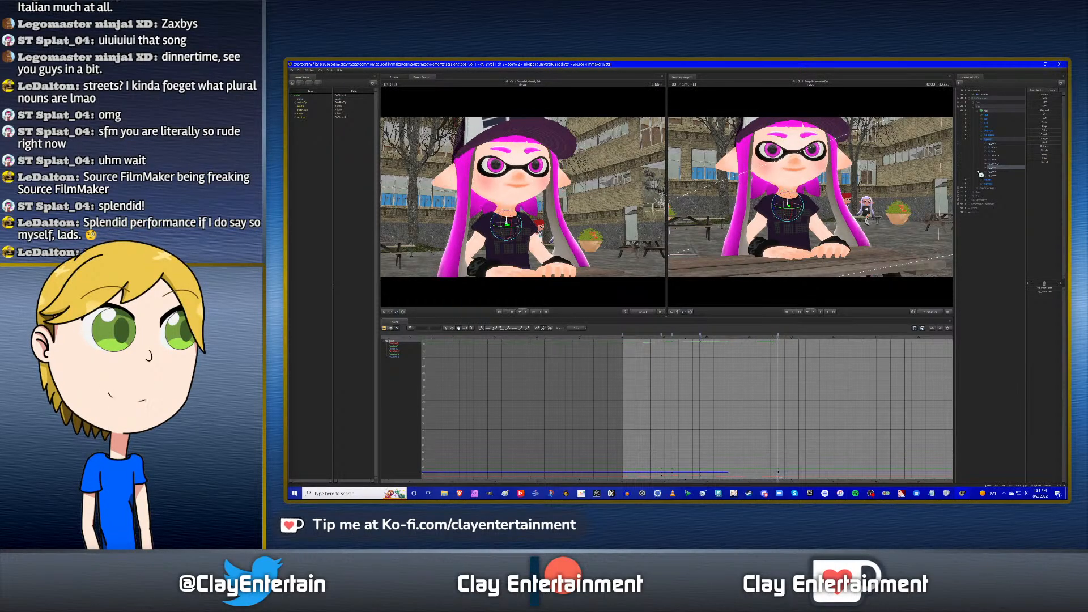
{"action": "key", "text": "Down"}
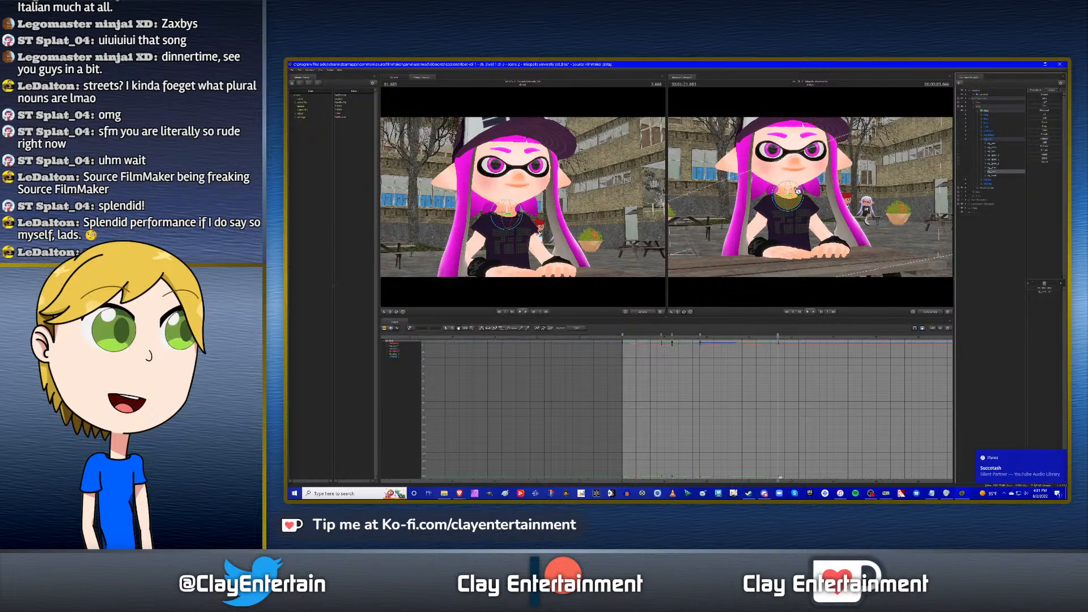
{"action": "left_click_drag", "start_coordinate": [799, 191], "coordinate": [799, 192]}
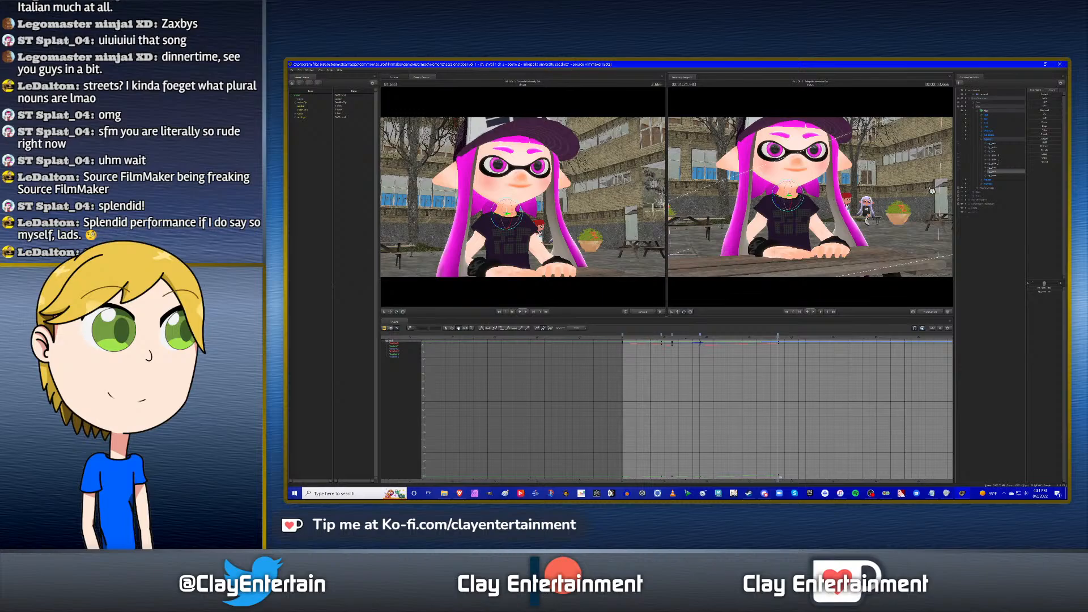
Refine the head bone's rotation at 3.666 seconds and check the movement in playback.
{"action": "left_click", "coordinate": [993, 176]}
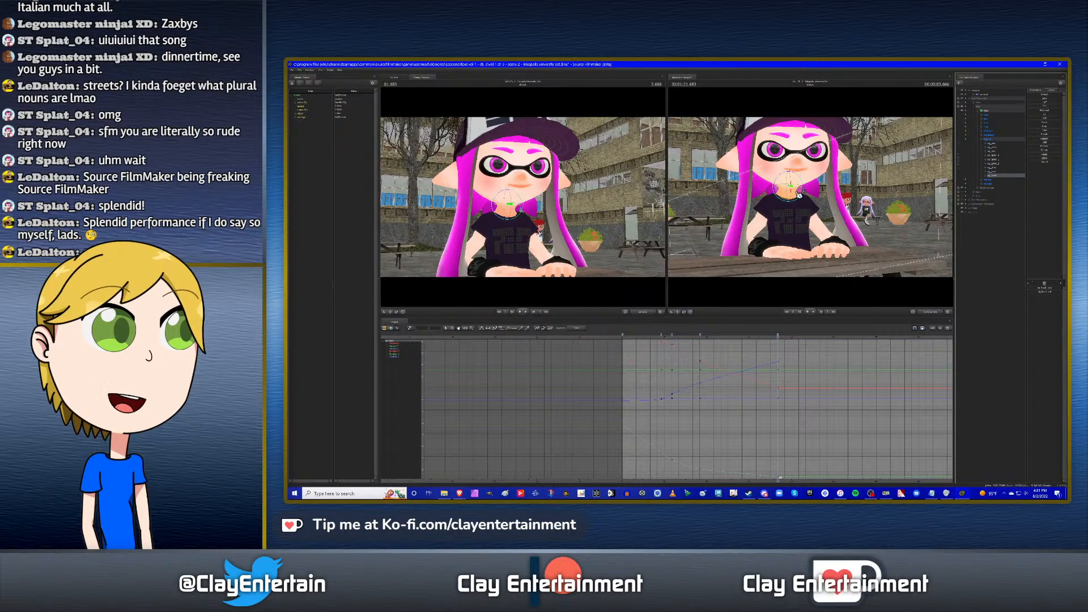
{"action": "left_click_drag", "start_coordinate": [799, 196], "coordinate": [813, 199]}
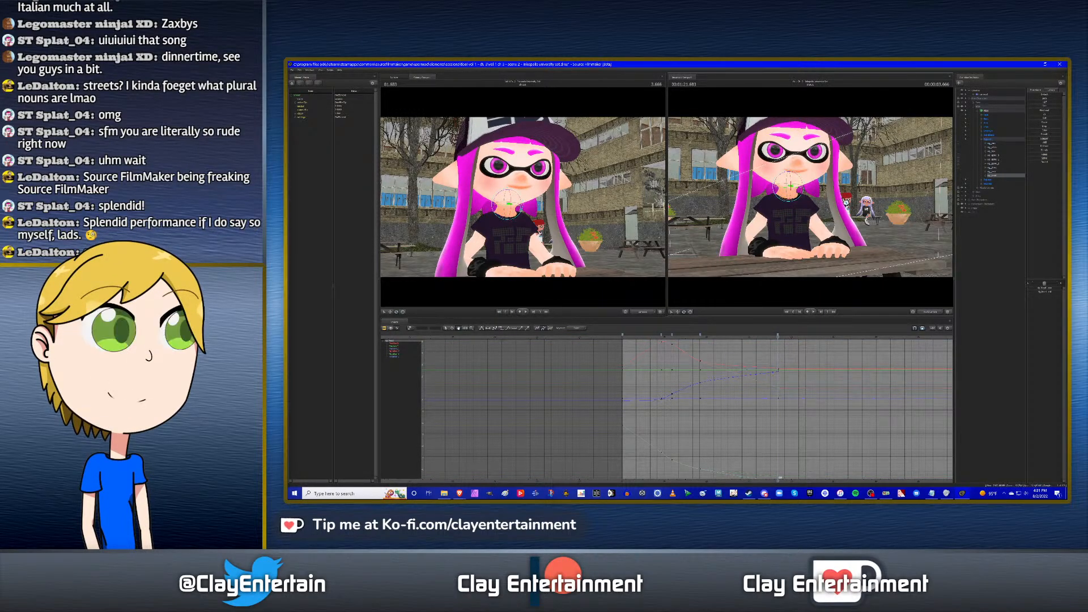
{"action": "key", "text": "Up"}
{"action": "key", "text": "Down"}
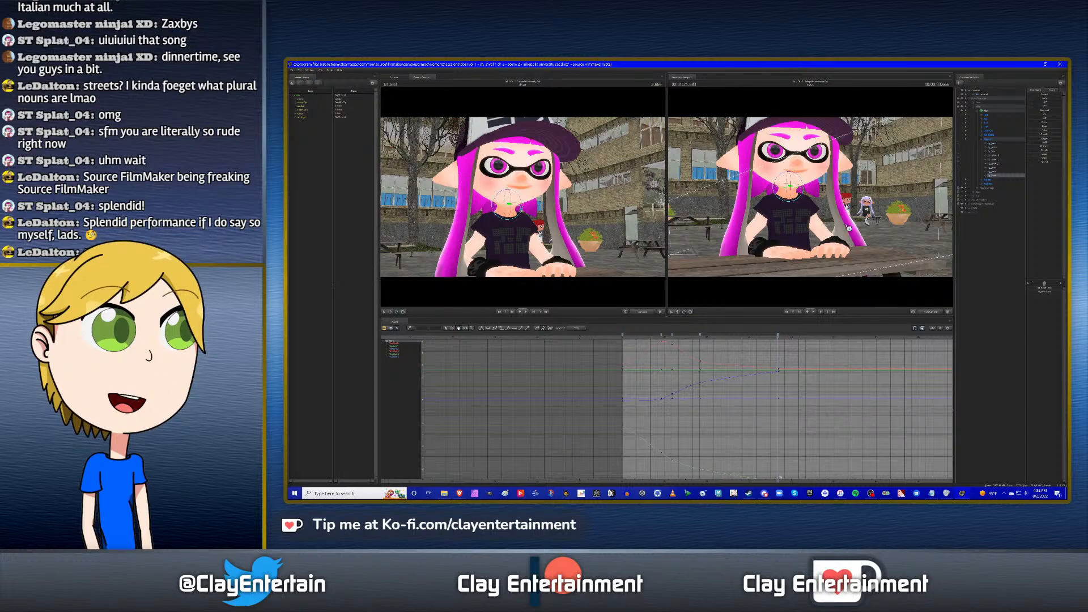
{"action": "left_click", "coordinate": [652, 340]}
{"action": "key", "text": "space"}
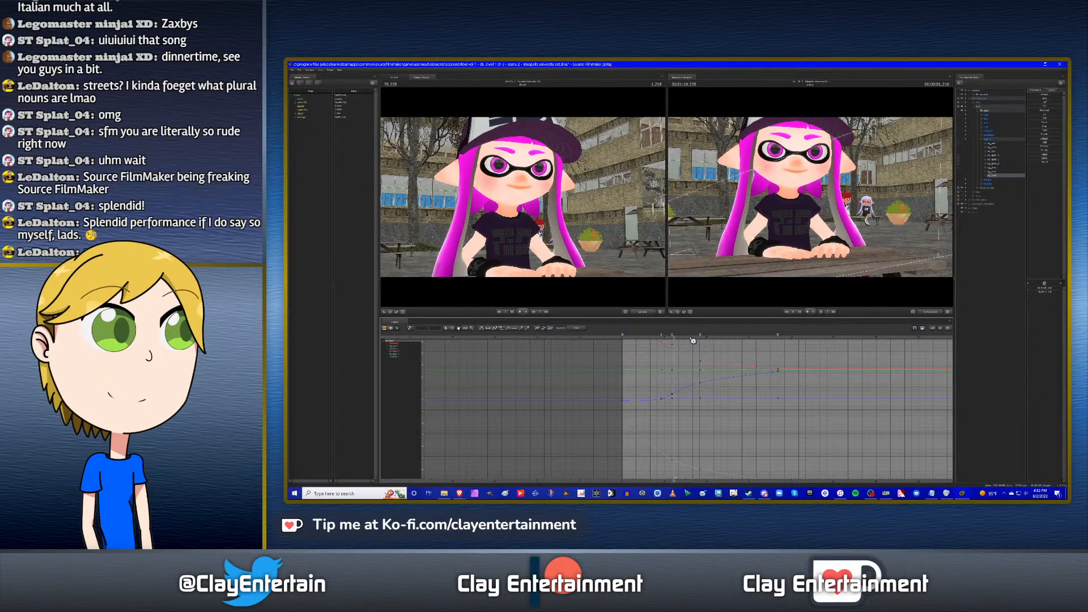
{"action": "key", "text": "space"}
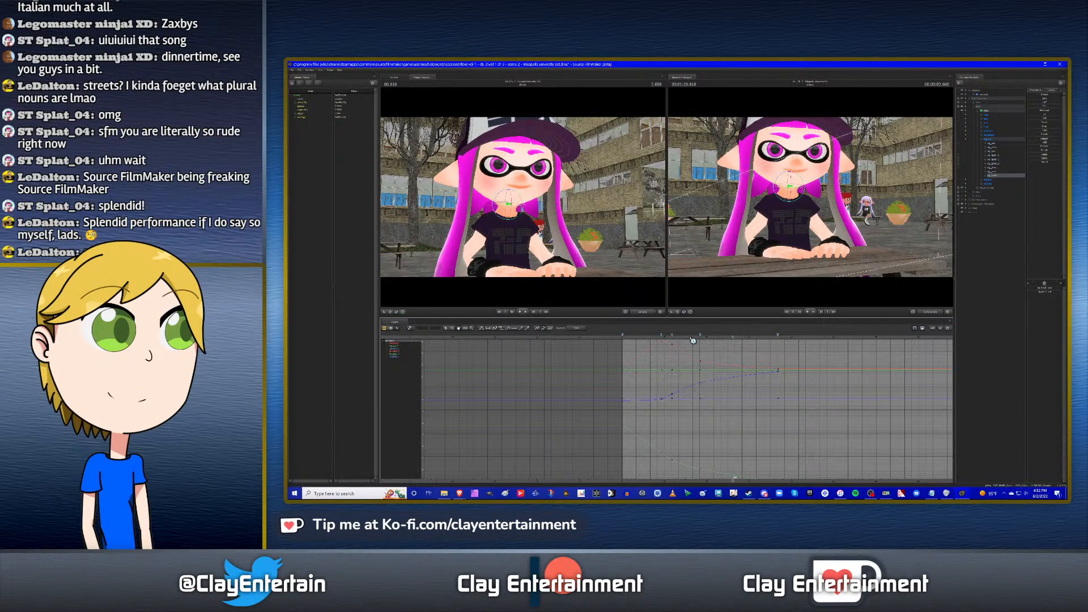
Go back to 1.833 seconds, rotate the upper spine bone slightly and compare the neighbouring poses.
{"action": "key", "text": "Up"}
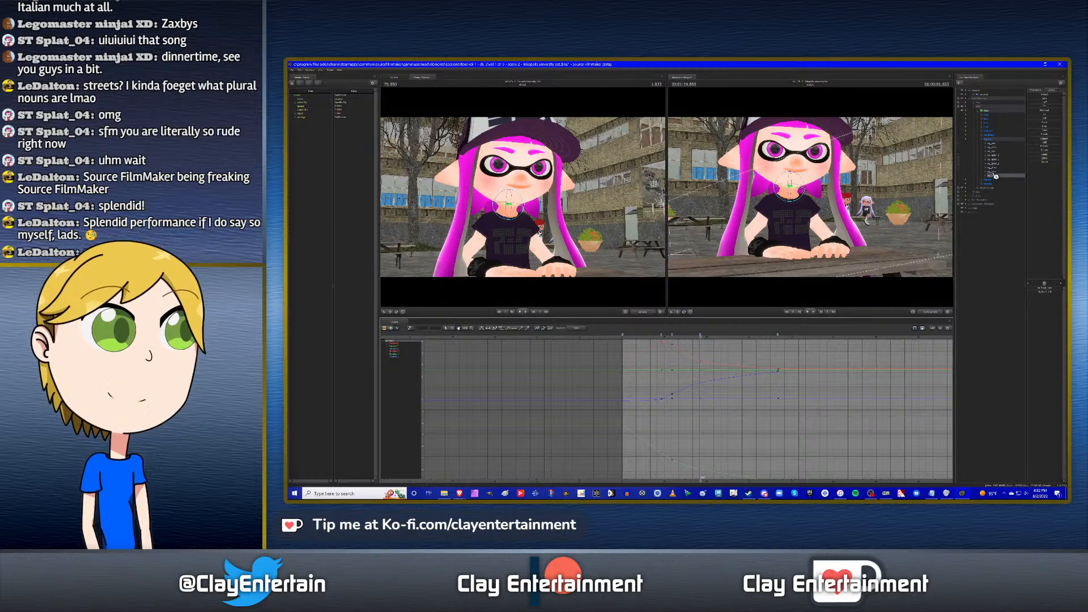
{"action": "left_click", "coordinate": [992, 167]}
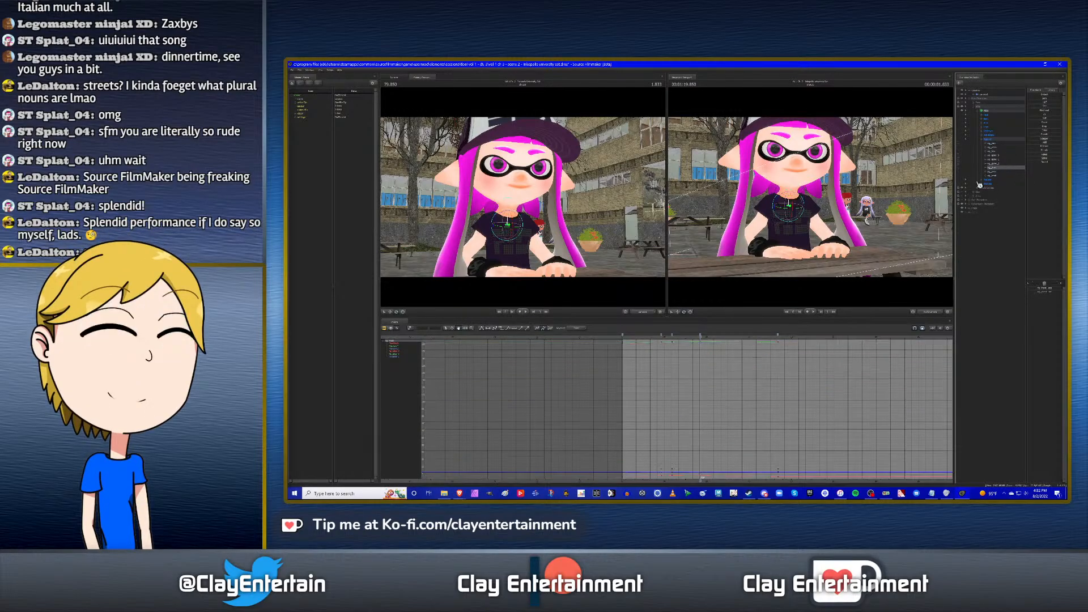
{"action": "left_click", "coordinate": [800, 203]}
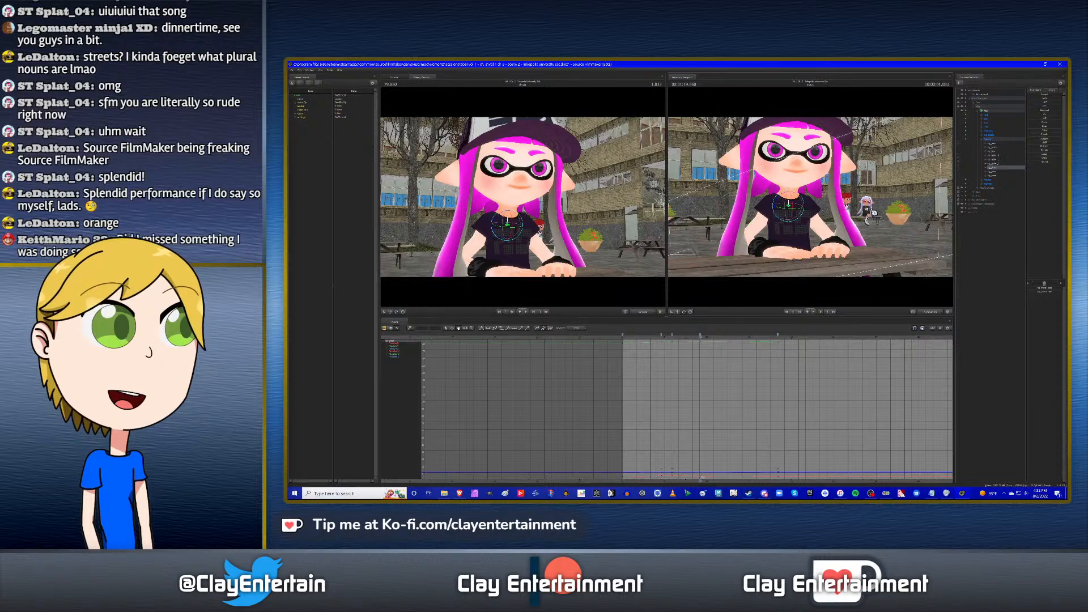
{"action": "key", "text": "Up"}
{"action": "key", "text": "Down"}
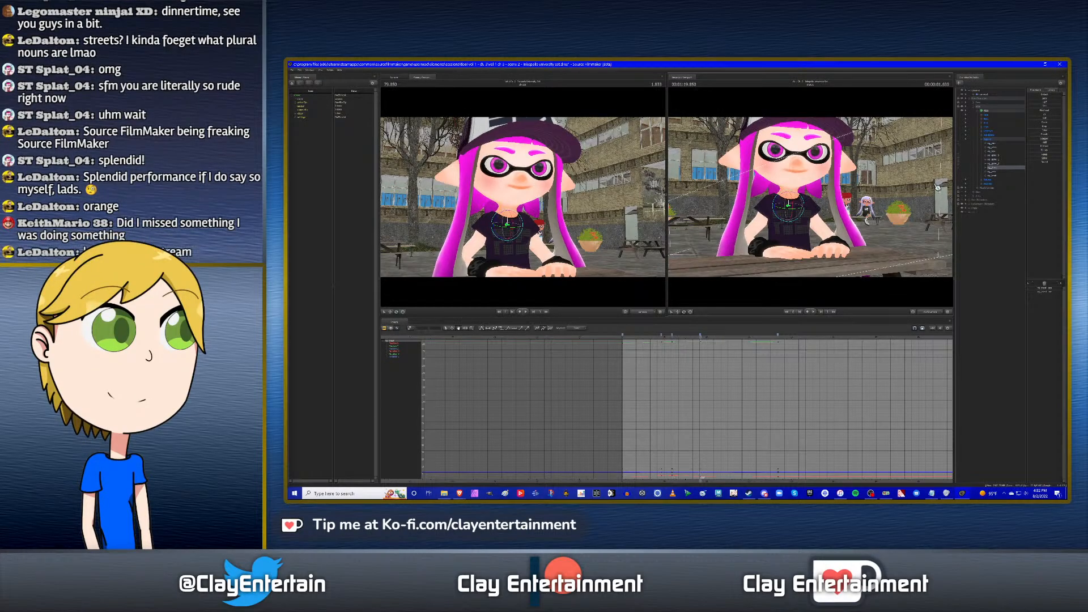
Rotate the head bone slightly at 1.833 seconds and check the movement towards 3.666 seconds.
{"action": "left_click", "coordinate": [996, 176]}
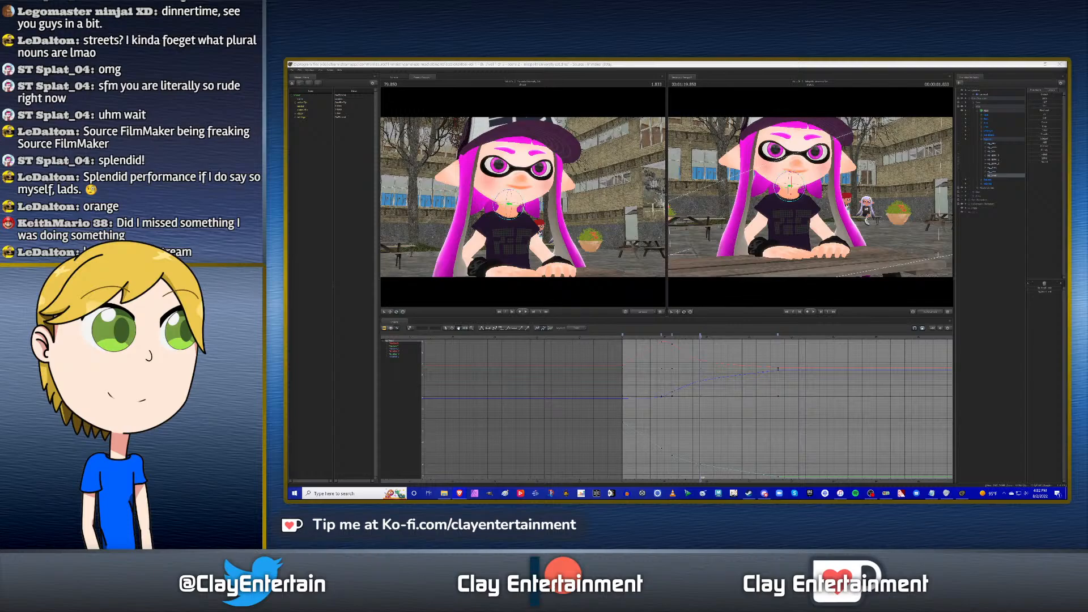
{"action": "left_click", "coordinate": [762, 64]}
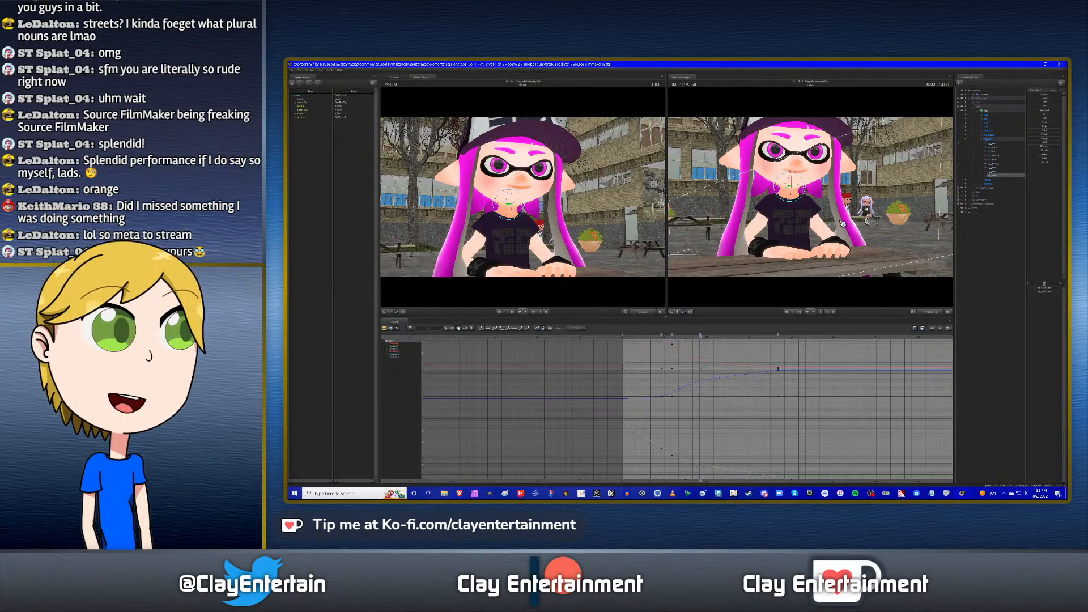
{"action": "left_click_drag", "start_coordinate": [794, 180], "coordinate": [794, 179]}
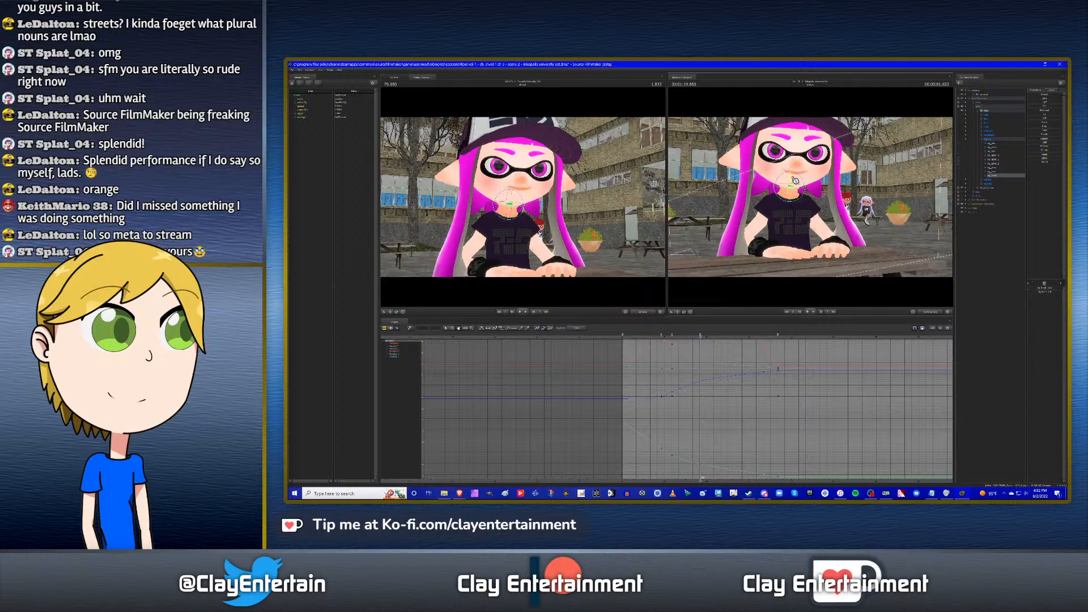
{"action": "key", "text": "space"}
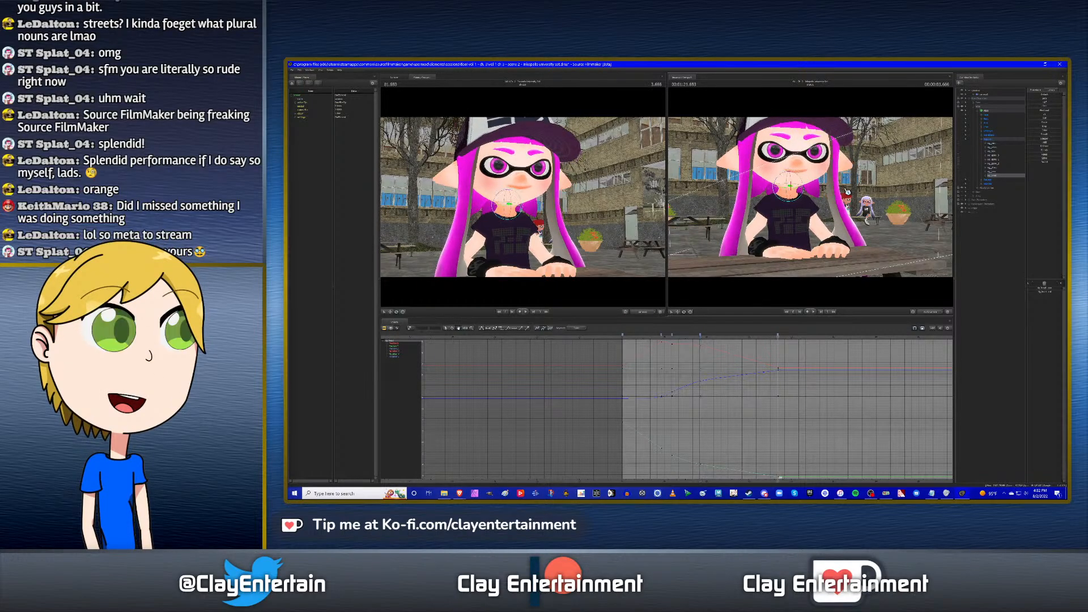
Adjust the neck and upper spine bones at 1.833 seconds, comparing the pose with the 3.666-second key.
{"action": "left_click", "coordinate": [997, 171]}
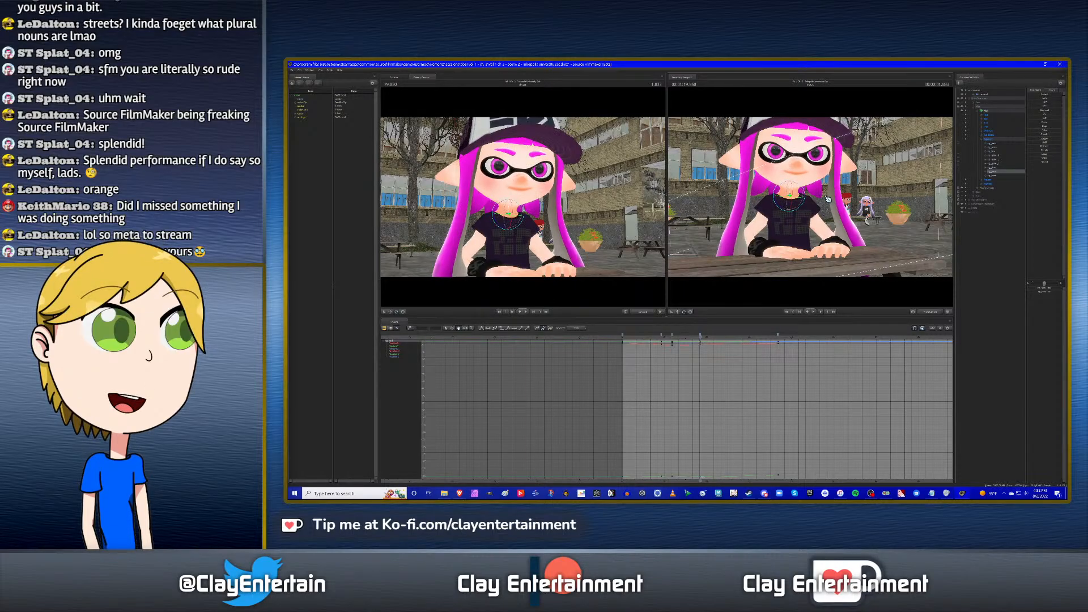
{"action": "key", "text": "Down"}
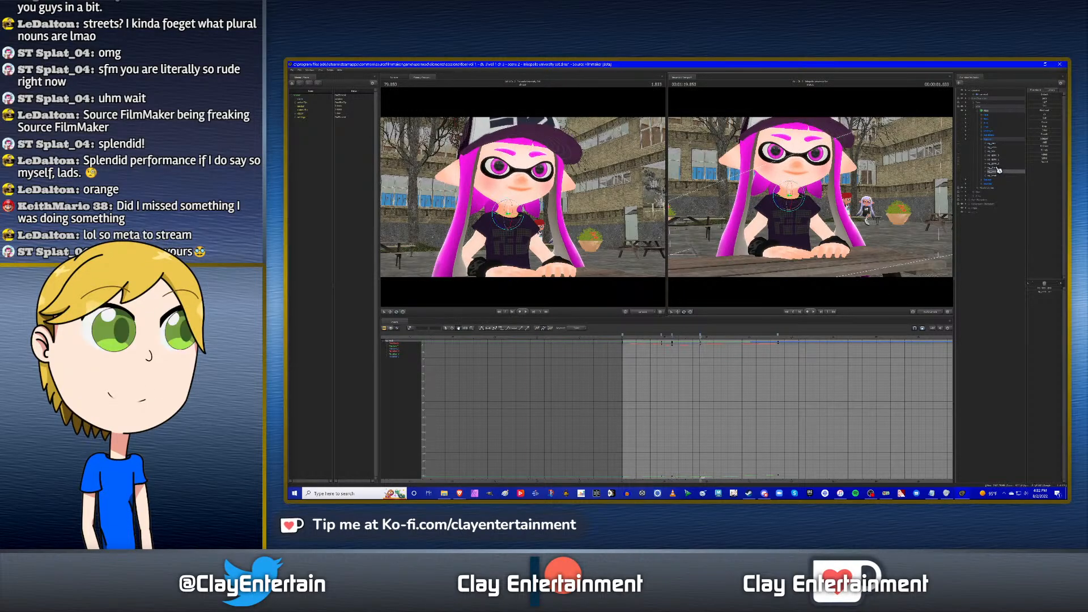
{"action": "left_click", "coordinate": [996, 168]}
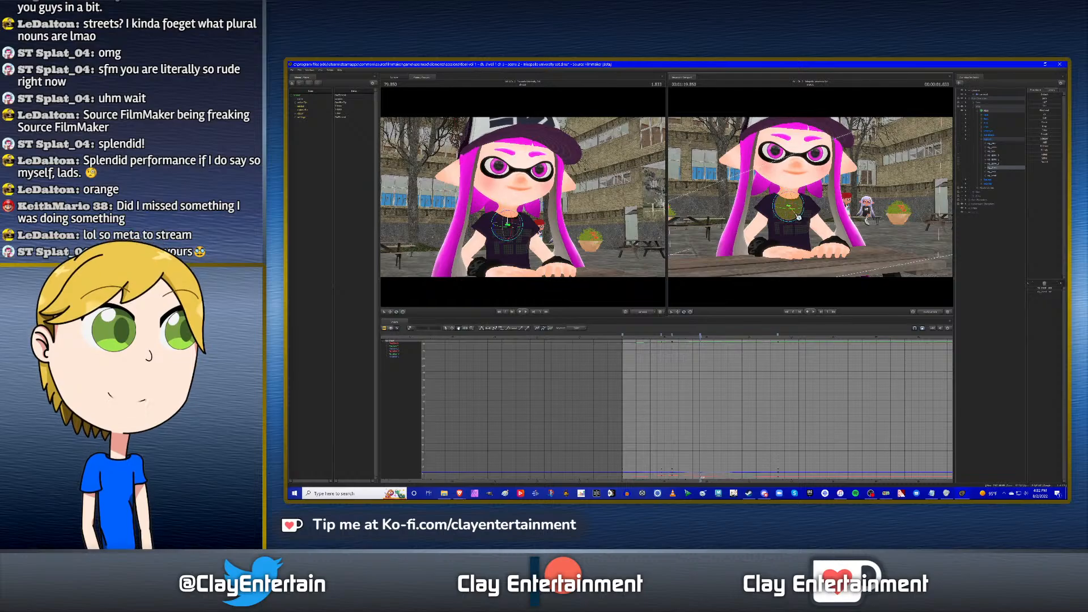
{"action": "key", "text": "Up"}
{"action": "key", "text": "Down"}
{"action": "key", "text": "Down"}
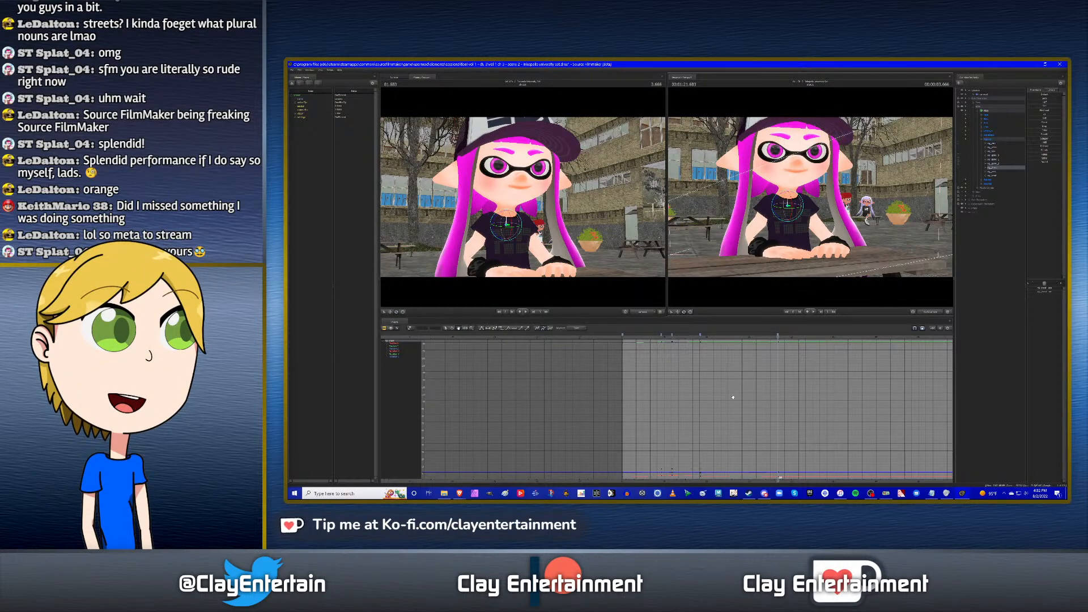
Step back through the keyed poses and play the shot repeatedly to examine the body and head movement.
{"action": "key", "text": "Up"}
{"action": "key", "text": "Up"}
{"action": "key", "text": "Up"}
{"action": "key", "text": "Up"}
{"action": "key", "text": "space"}
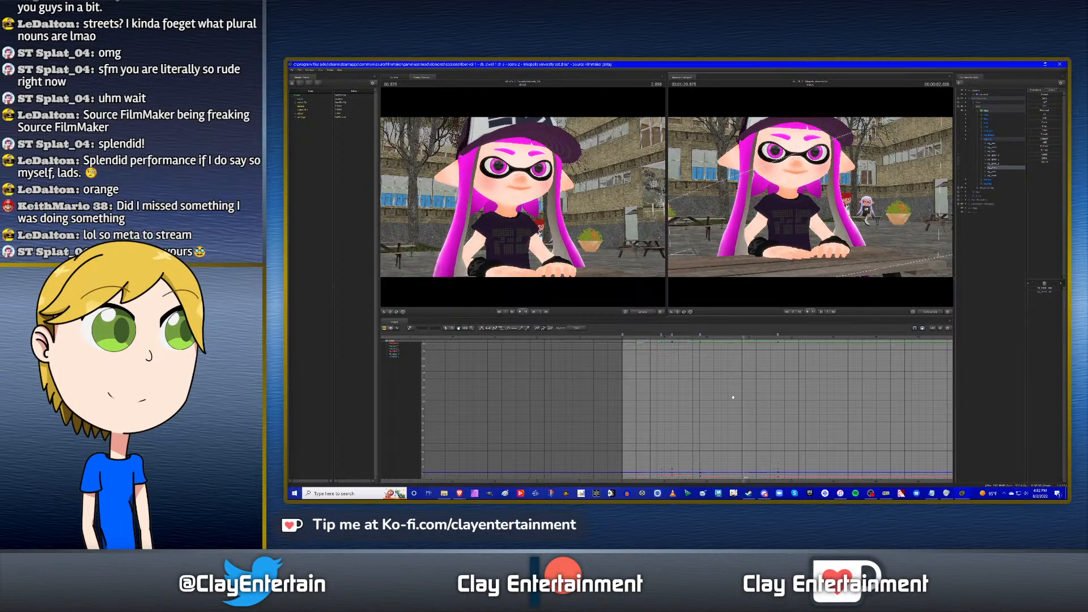
{"action": "key", "text": "space"}
{"action": "key", "text": "space"}
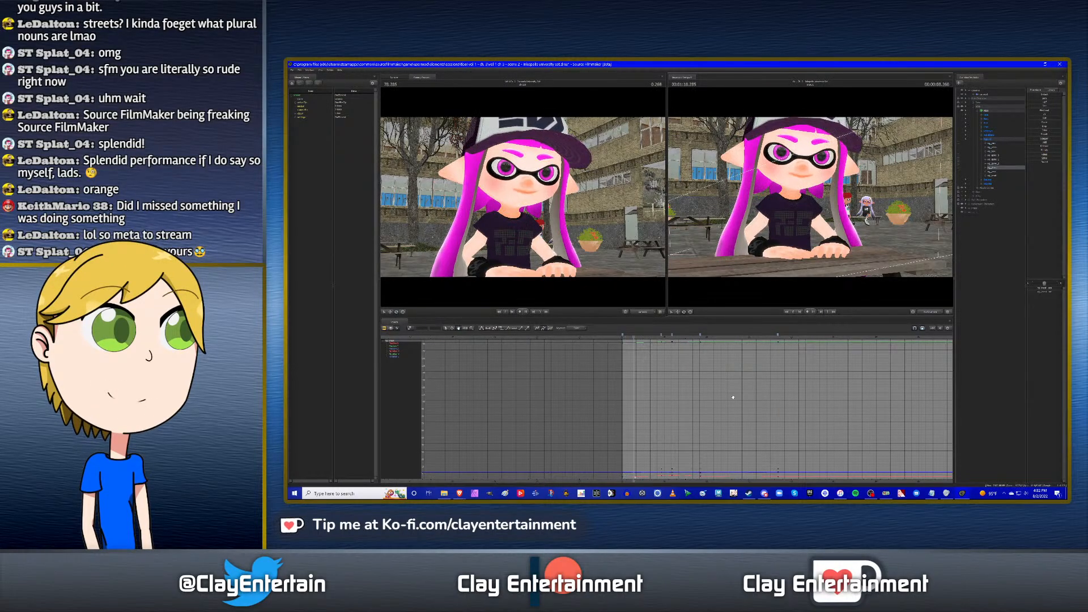
{"action": "key", "text": "space"}
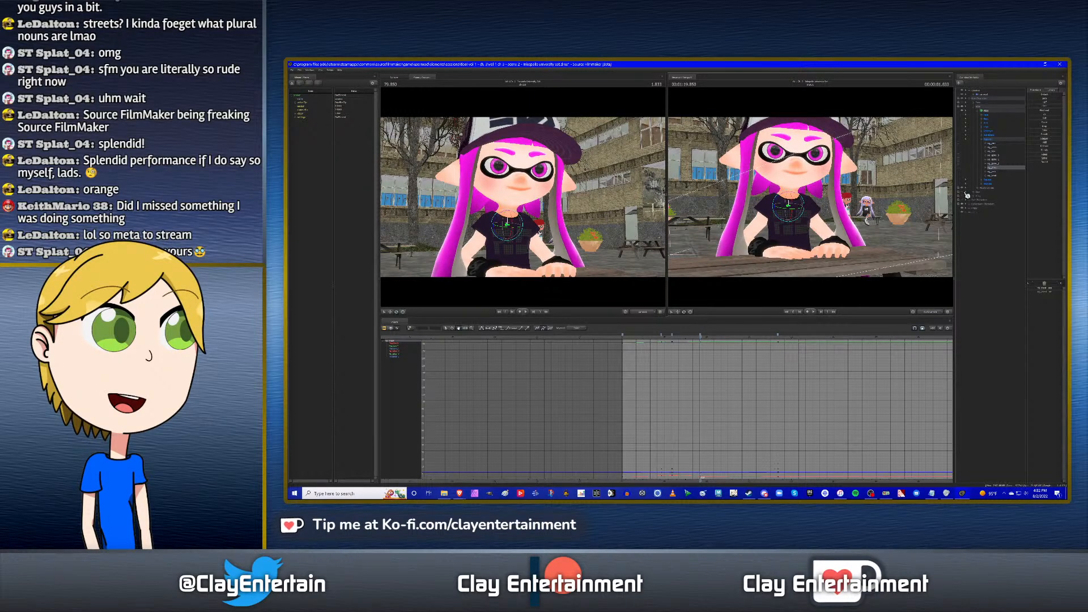
Rotate the hip bone and the upper spine bone slightly at 1.833 seconds.
{"action": "left_click", "coordinate": [998, 166]}
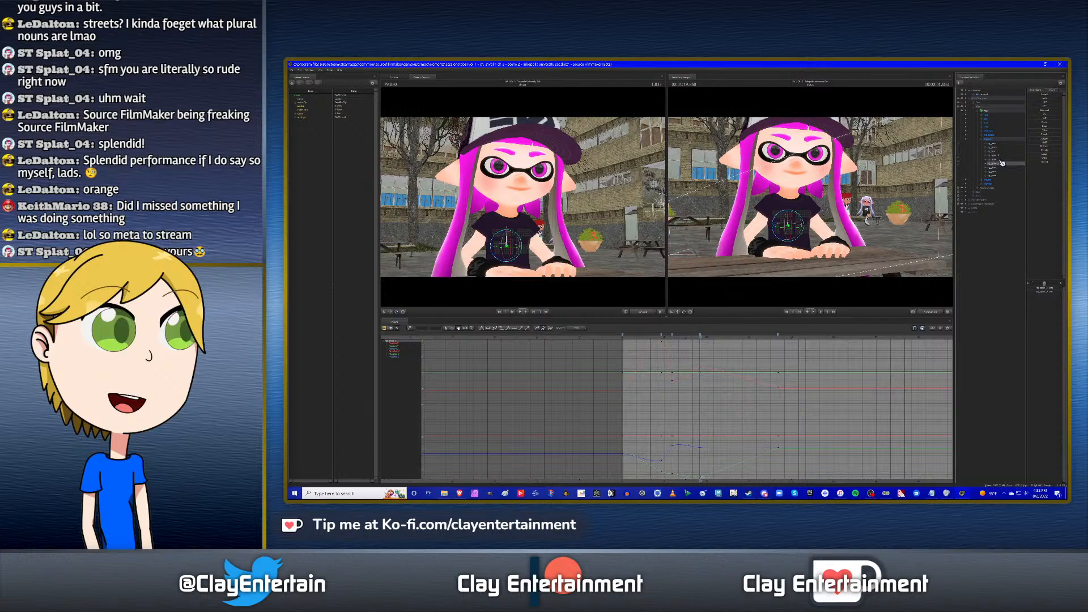
{"action": "left_click", "coordinate": [1001, 160]}
{"action": "left_click", "coordinate": [997, 157]}
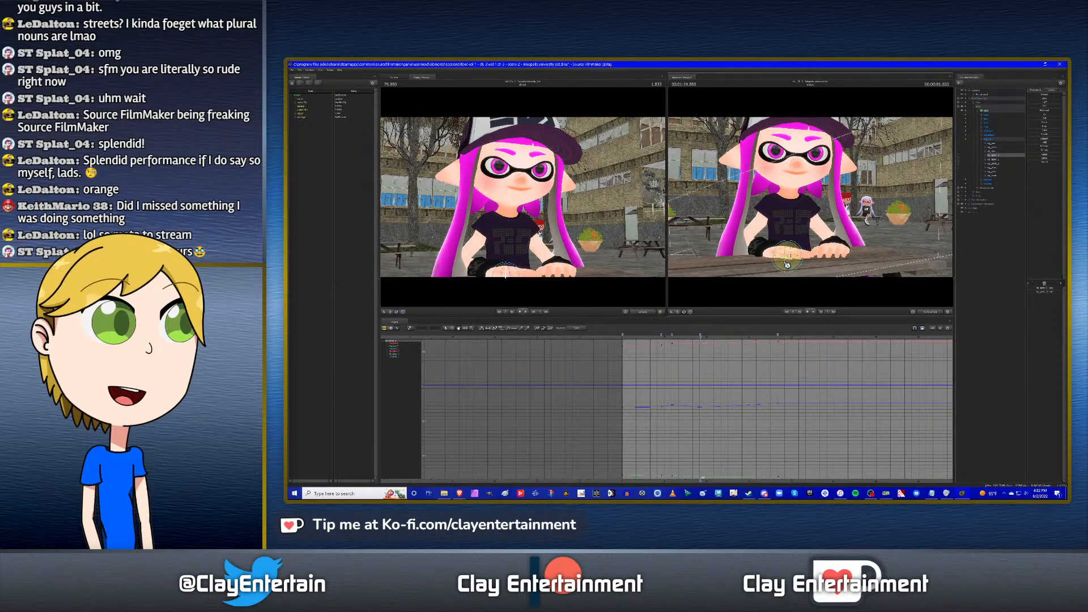
{"action": "left_click_drag", "start_coordinate": [787, 264], "coordinate": [791, 263]}
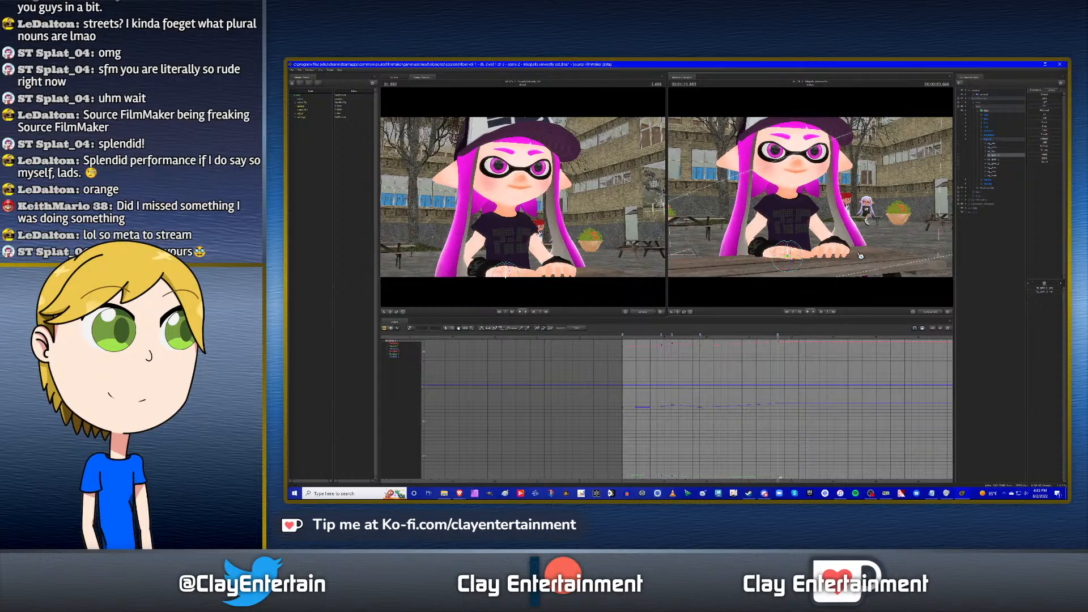
{"action": "left_click", "coordinate": [998, 169]}
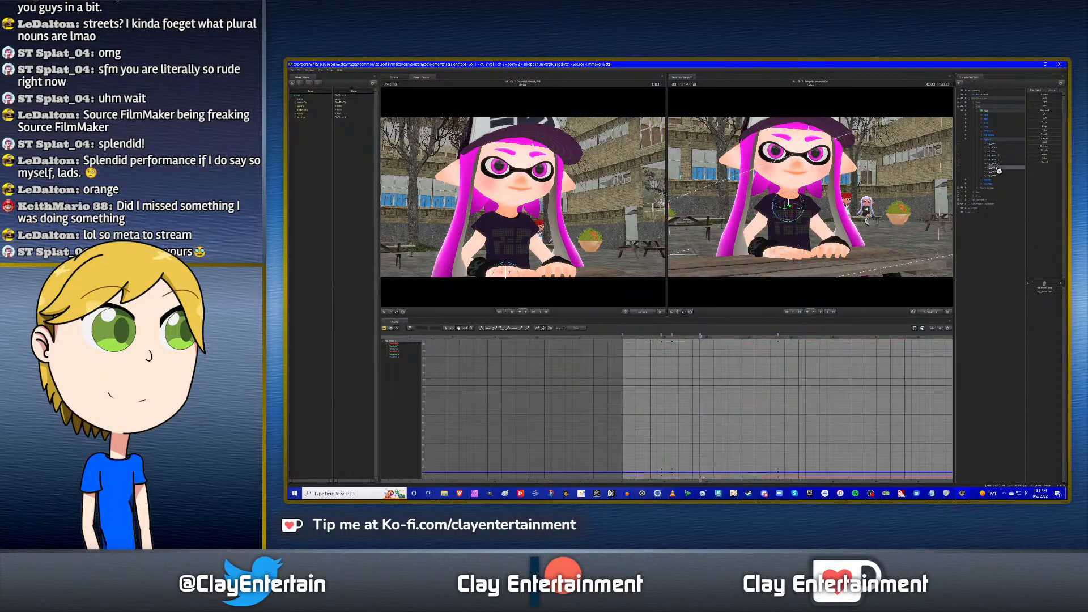
{"action": "left_click_drag", "start_coordinate": [800, 215], "coordinate": [800, 216]}
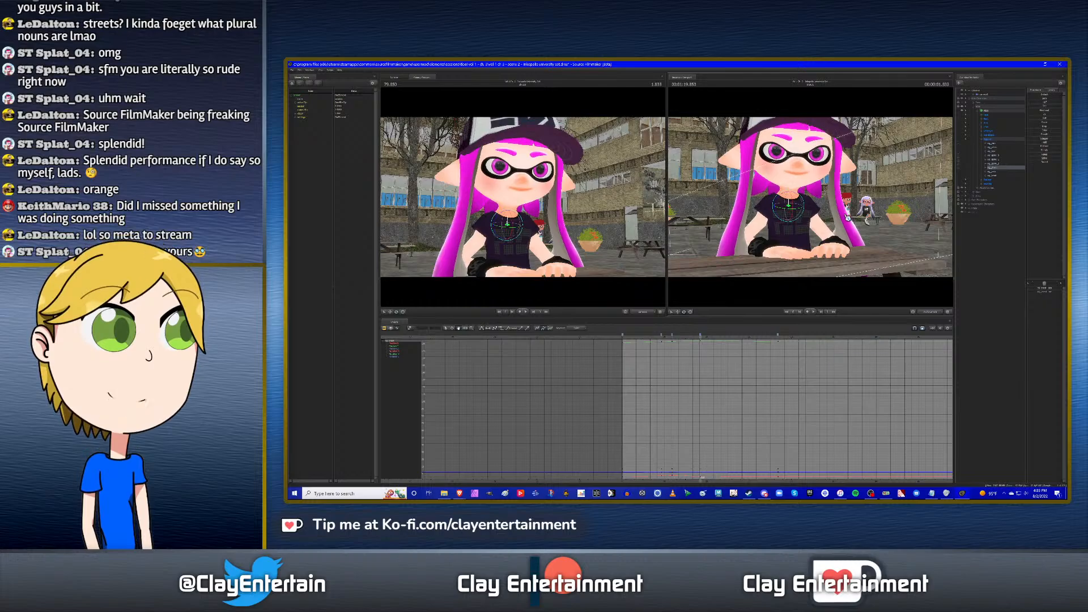
Play back the shot in the Graph Editor to review the seated character's upper-body motion up to the last keyframe.
{"action": "key", "text": "Up"}
{"action": "key", "text": "space"}
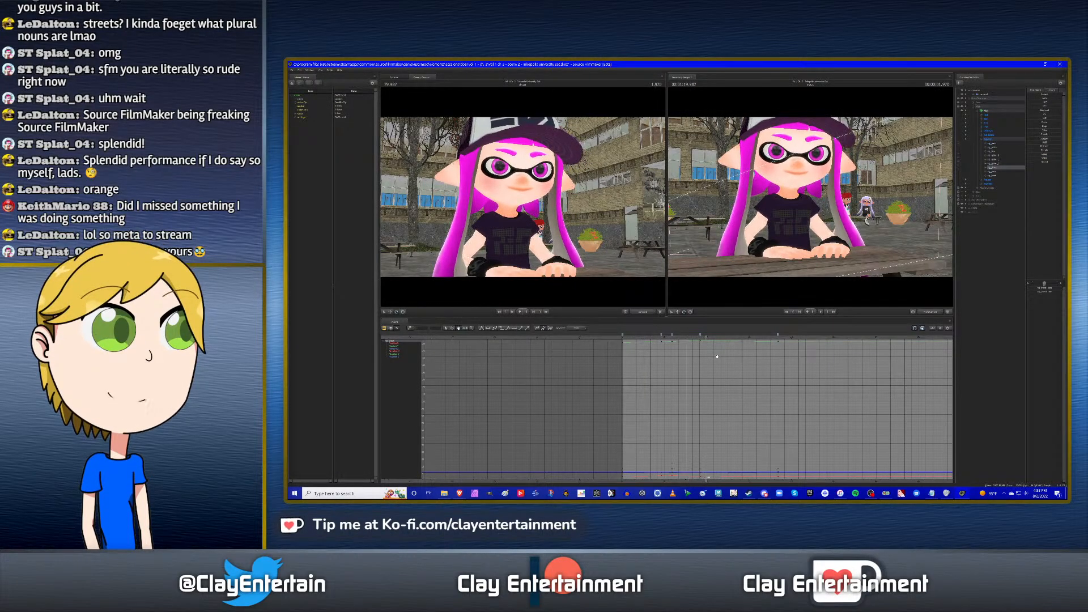
{"action": "key", "text": "space"}
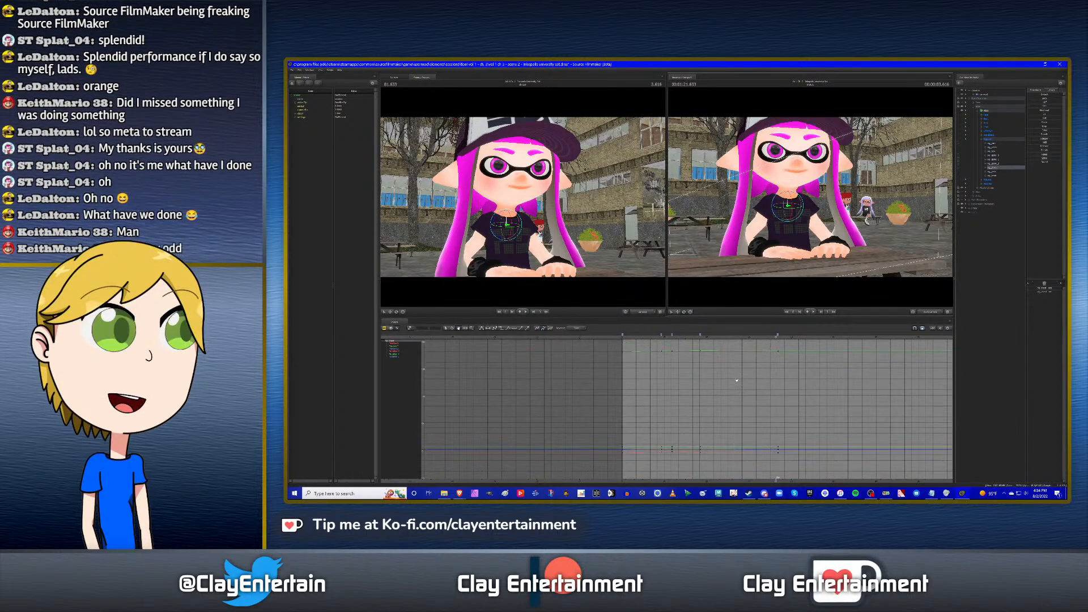
{"action": "left_click_drag", "start_coordinate": [749, 386], "coordinate": [719, 385]}
{"action": "scroll", "coordinate": [719, 385], "scroll_direction": "down", "scroll_amount": 2}
{"action": "scroll", "coordinate": [744, 340], "scroll_direction": "up", "scroll_amount": 2}
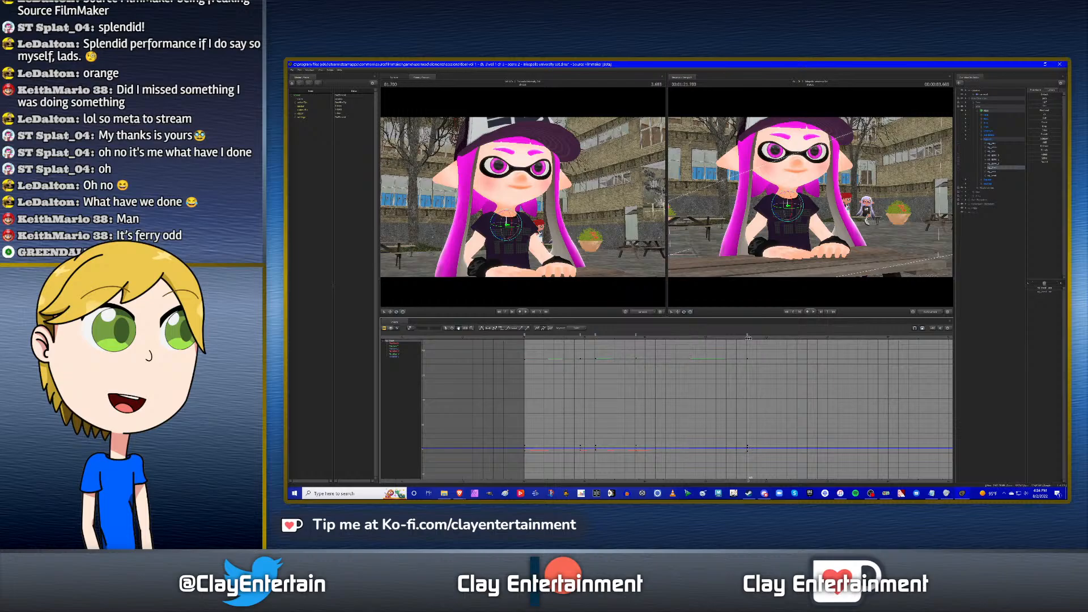
{"action": "left_click_drag", "start_coordinate": [748, 339], "coordinate": [747, 338]}
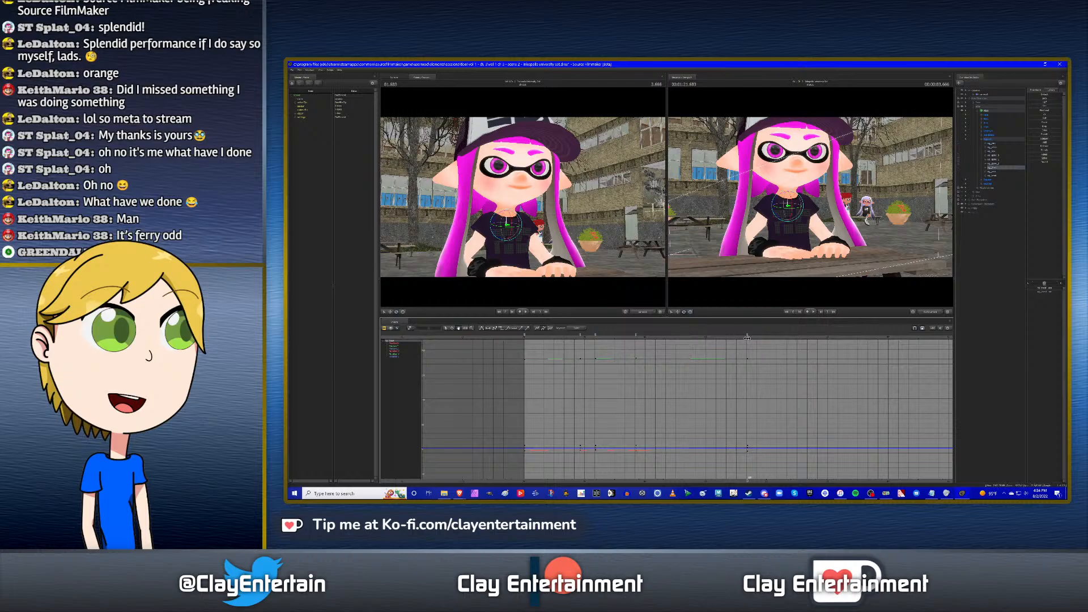
{"action": "left_click", "coordinate": [563, 339]}
{"action": "key", "text": "space"}
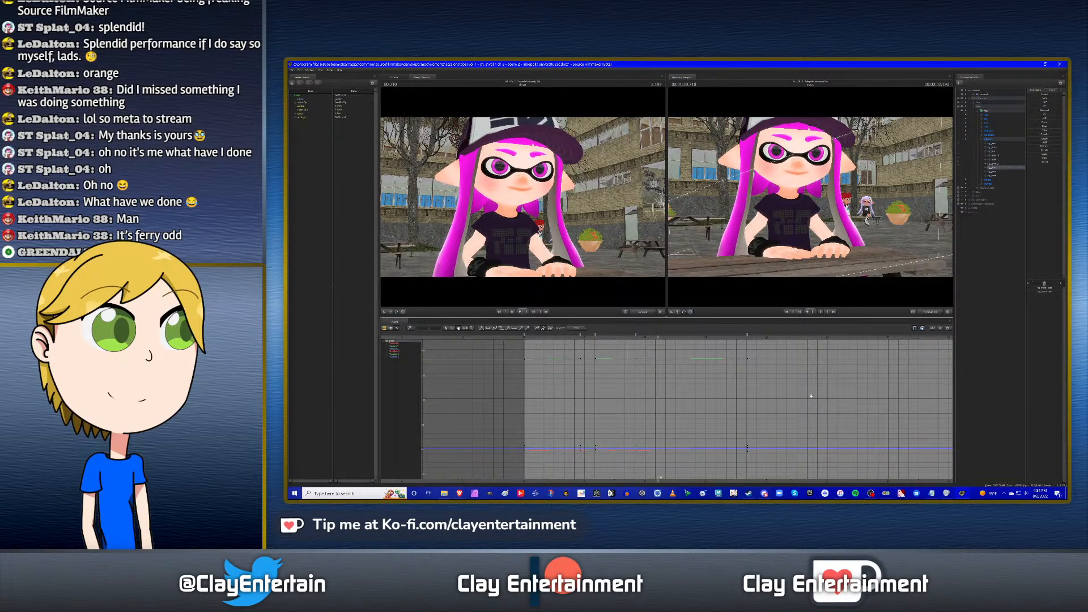
{"action": "key", "text": "space"}
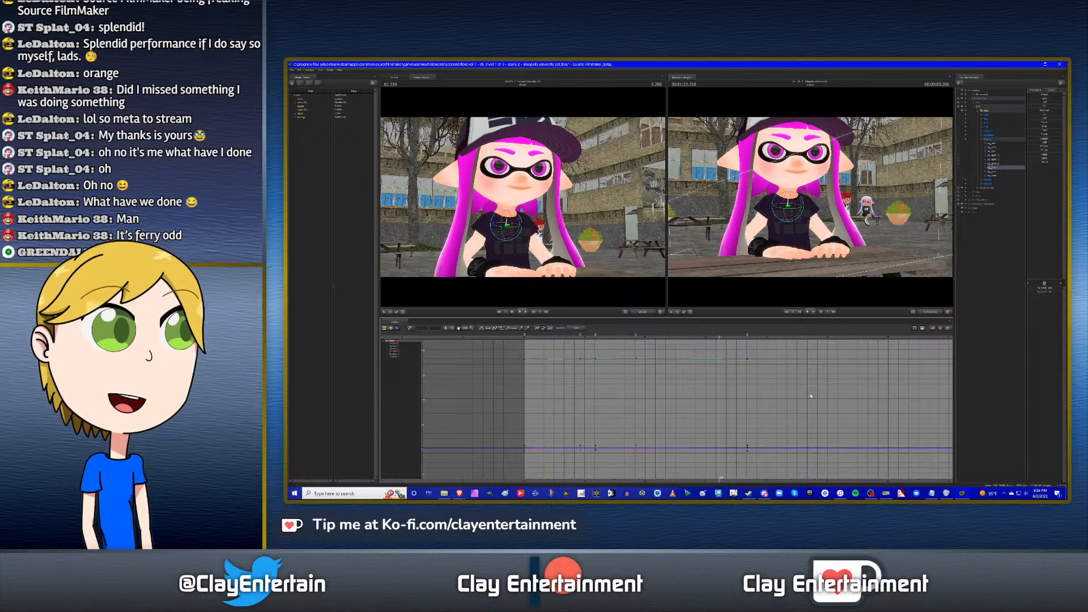
Compare the character's poses by stepping between keyframes and scrubbing the section leading to the last keyframe.
{"action": "key", "text": "Up"}
{"action": "key", "text": "Up"}
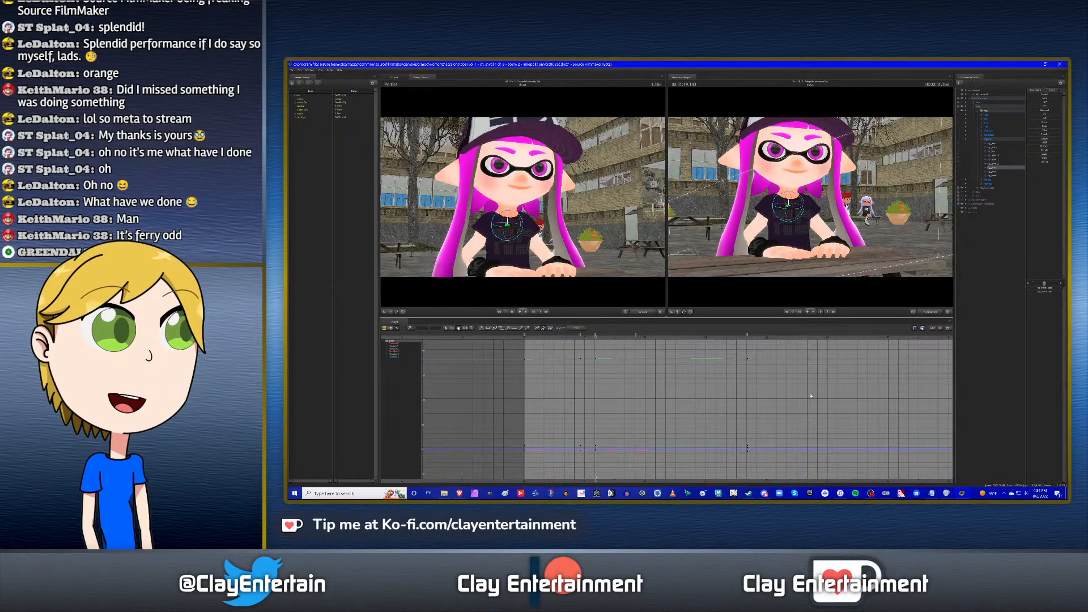
{"action": "key", "text": "Down"}
{"action": "key", "text": "Down"}
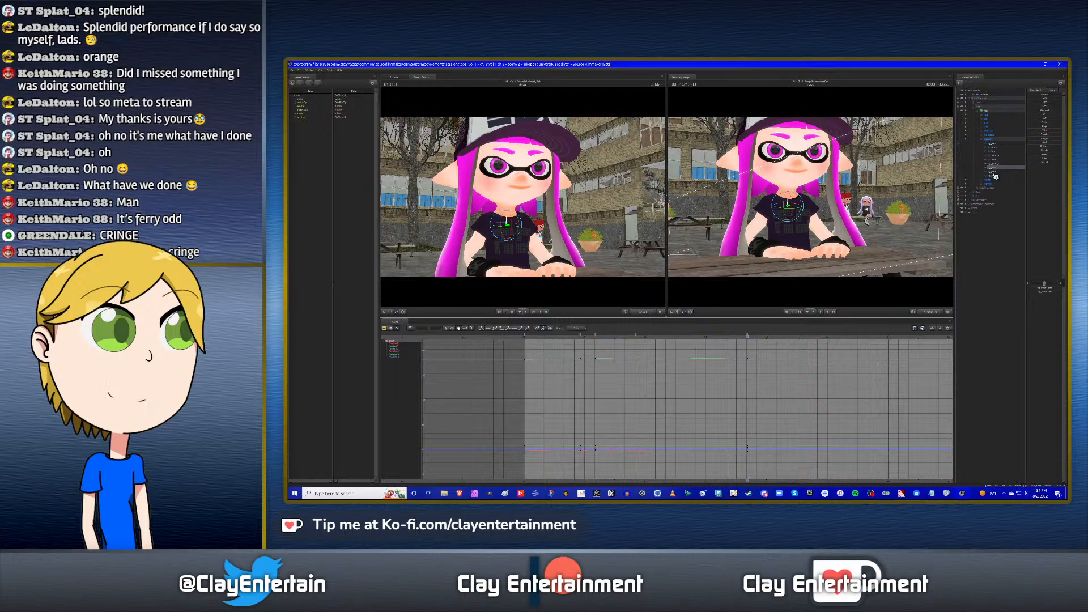
{"action": "left_click_drag", "start_coordinate": [628, 337], "coordinate": [719, 347]}
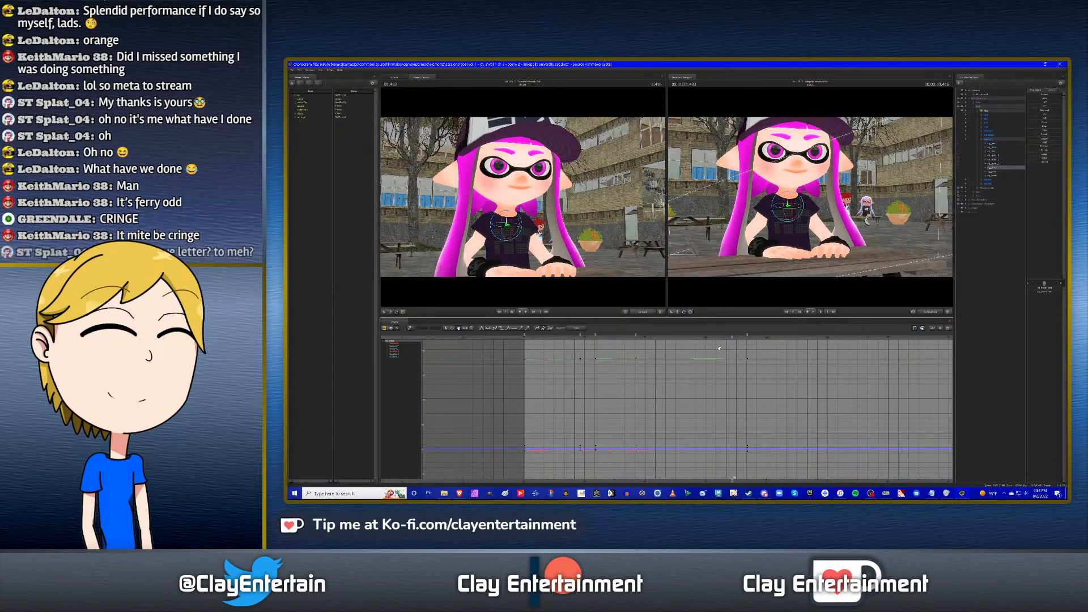
{"action": "key", "text": "Up"}
{"action": "key", "text": "Down"}
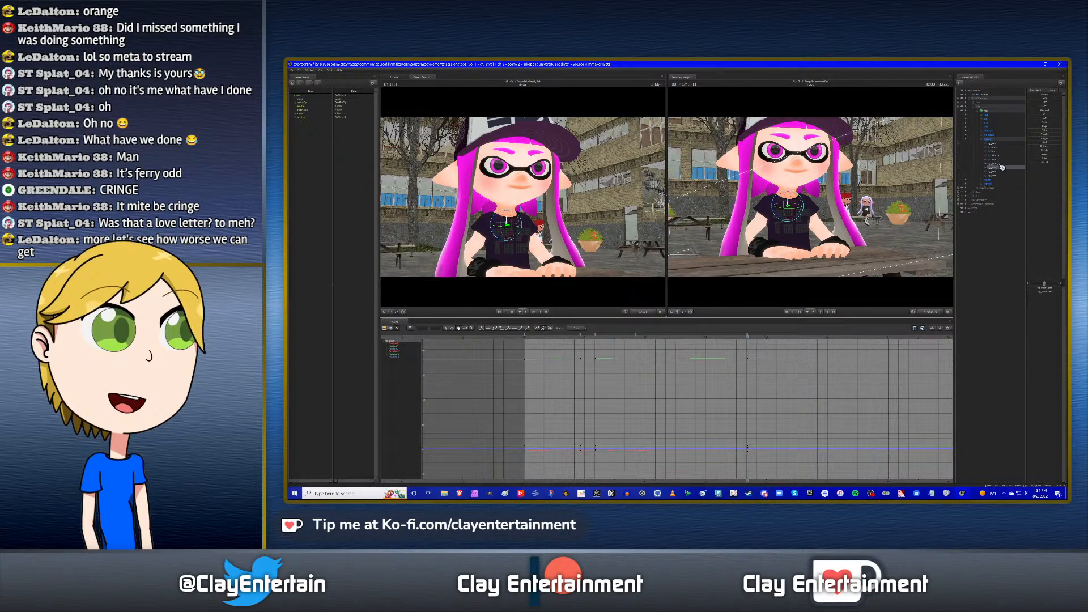
Adjust the rotation of the character's waist-level spine bone at the last keyframe and play back the motion.
{"action": "left_click", "coordinate": [999, 159]}
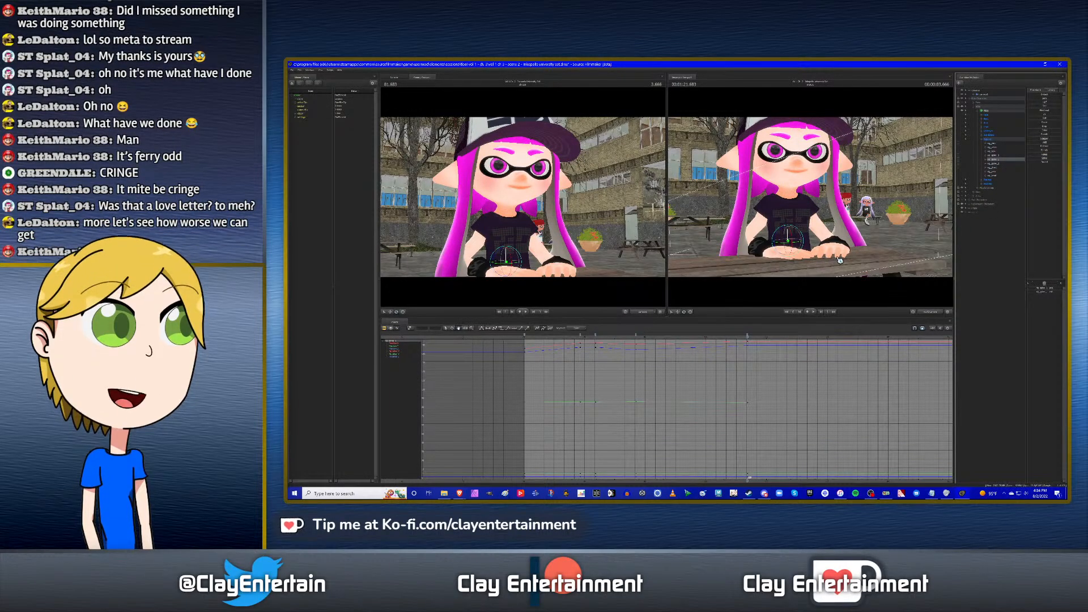
{"action": "left_click_drag", "start_coordinate": [840, 260], "coordinate": [817, 198]}
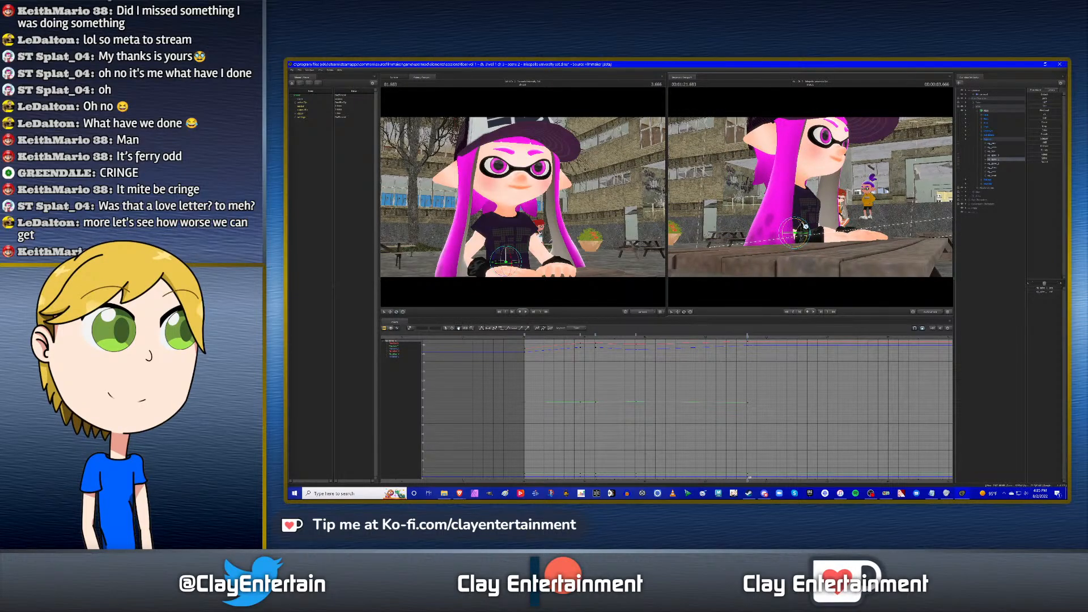
{"action": "left_click", "coordinate": [575, 338]}
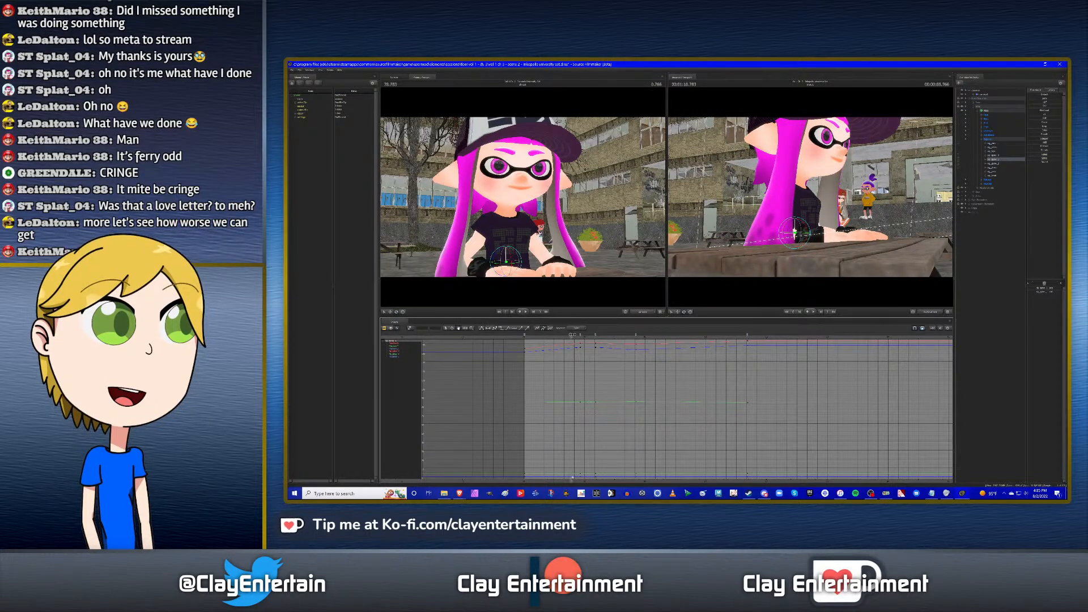
{"action": "key", "text": "space"}
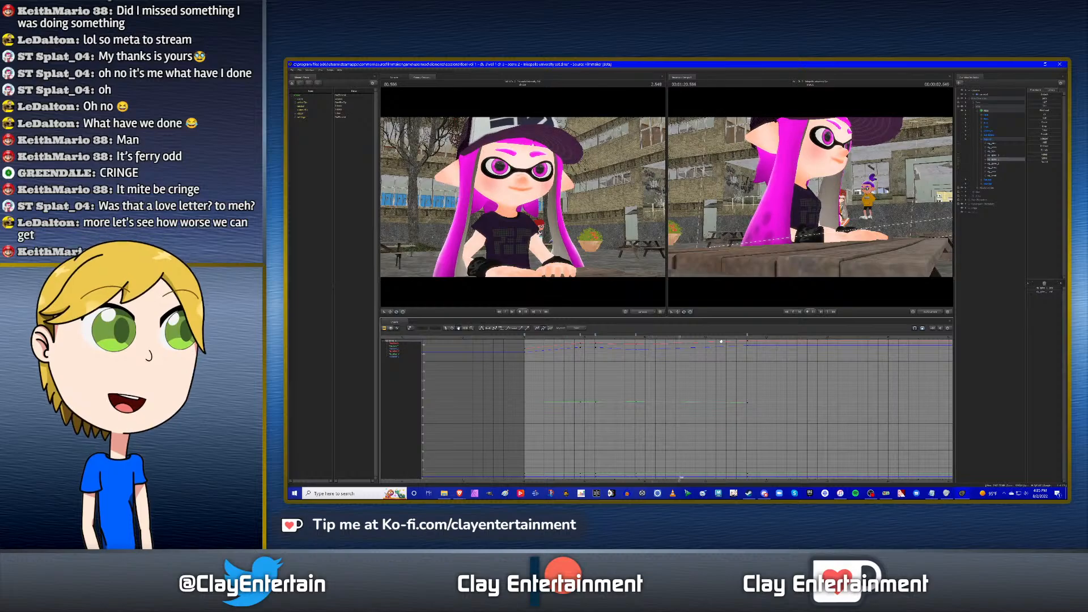
{"action": "key", "text": "space"}
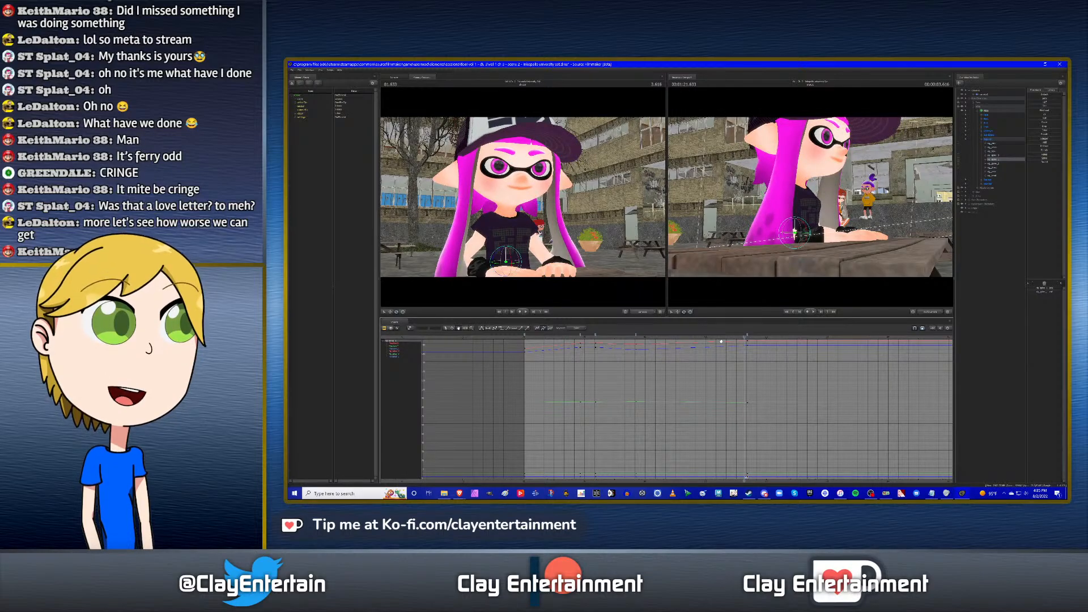
Rotate the character's lowest spine bone slightly at the last keyframe and replay the shot to check it.
{"action": "key", "text": "Right"}
{"action": "key", "text": "Right"}
{"action": "key", "text": "Right"}
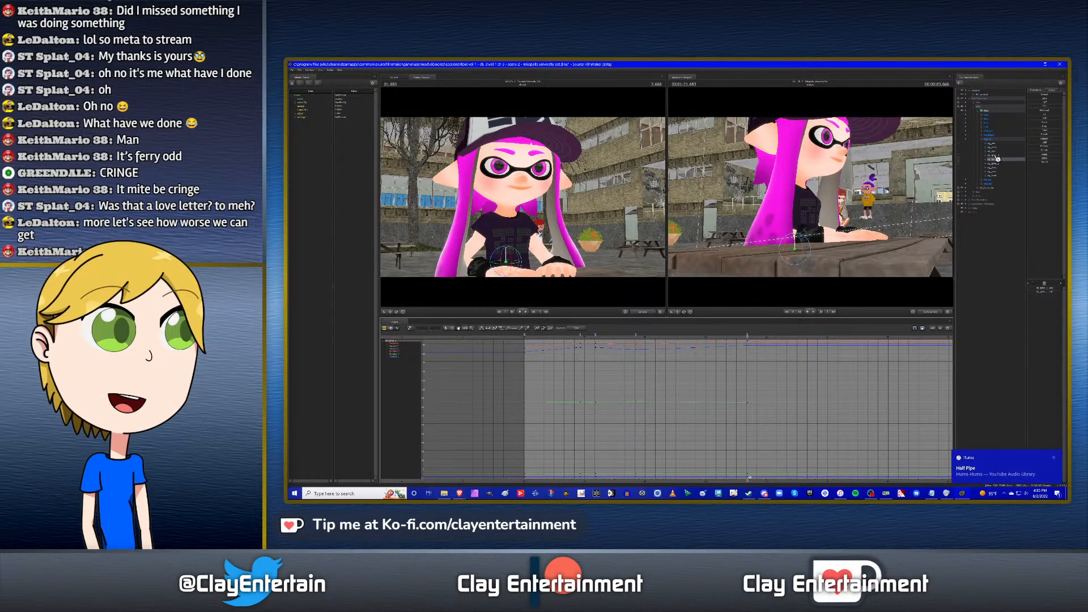
{"action": "left_click", "coordinate": [993, 154]}
{"action": "left_click_drag", "start_coordinate": [806, 241], "coordinate": [808, 244]}
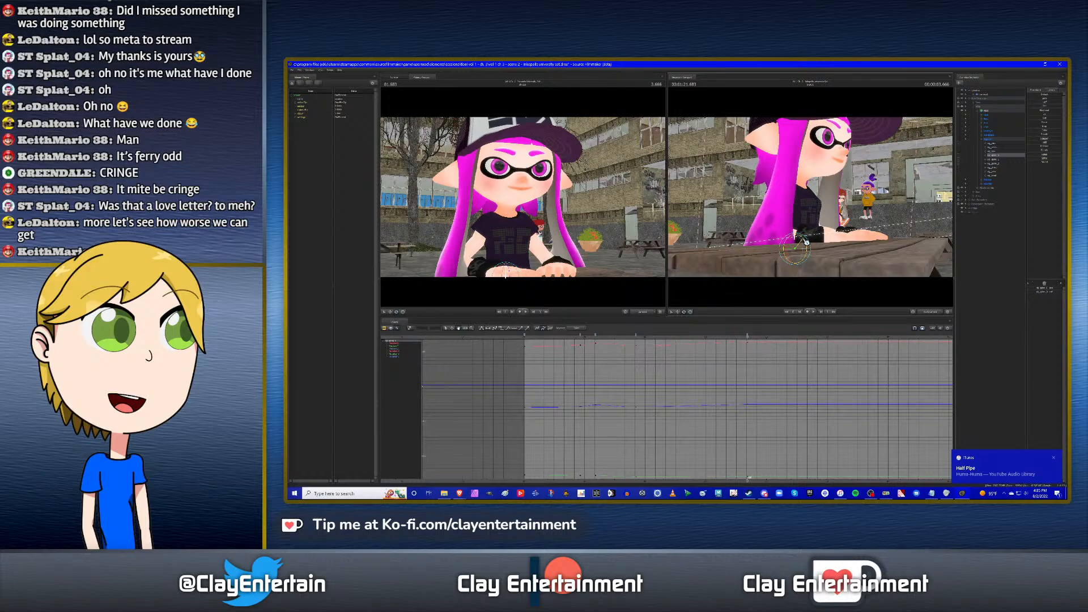
{"action": "left_click", "coordinate": [584, 337]}
{"action": "key", "text": "space"}
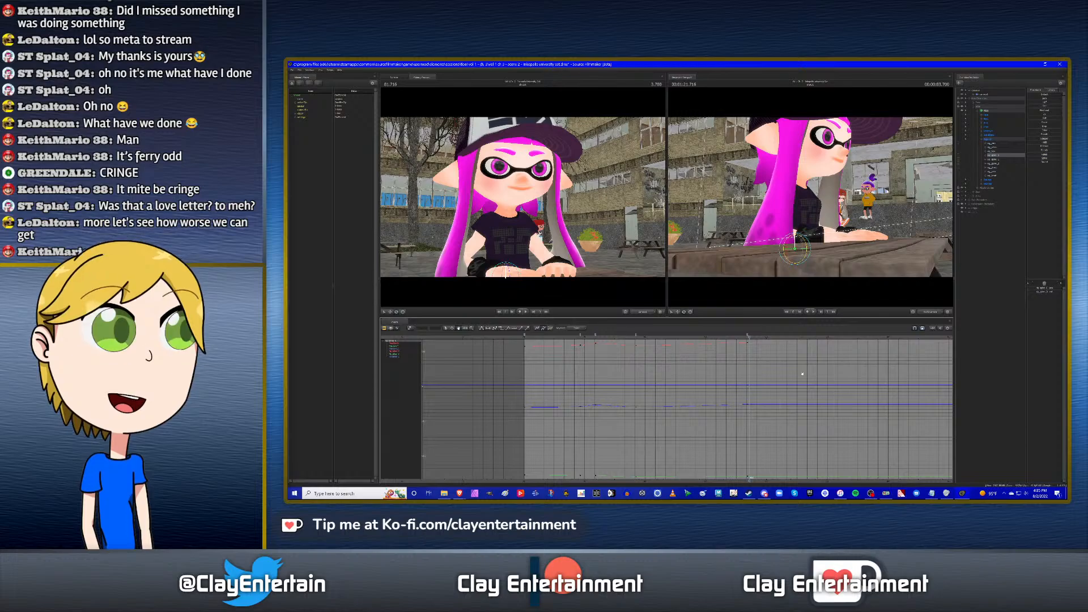
Play the shot from its start in the Clip Editor to check the animation against the dialogue timing.
{"action": "key", "text": "Up"}
{"action": "left_click", "coordinate": [385, 328]}
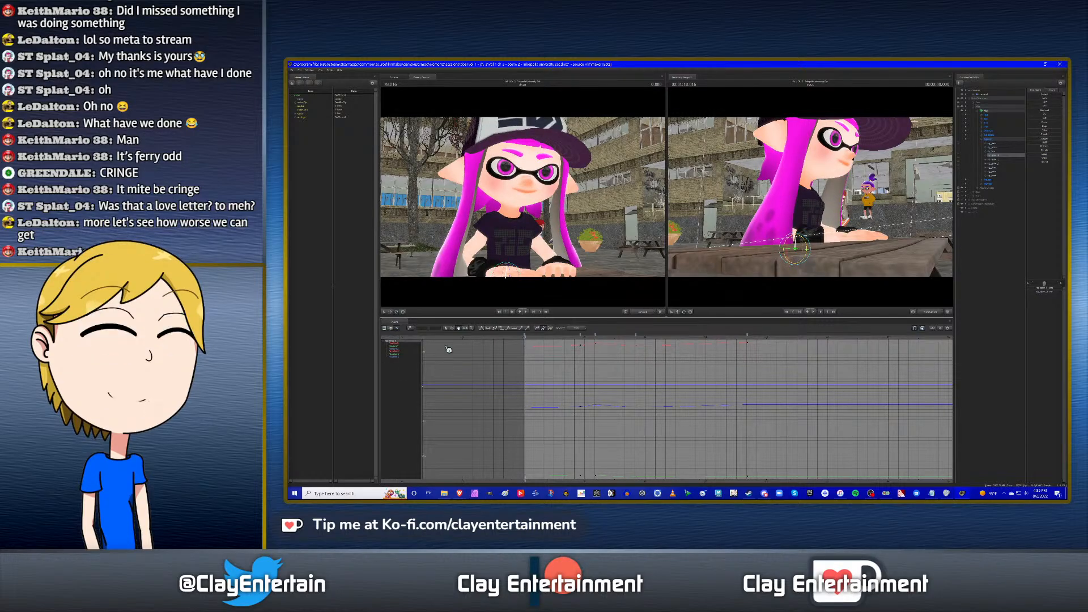
{"action": "key", "text": "space"}
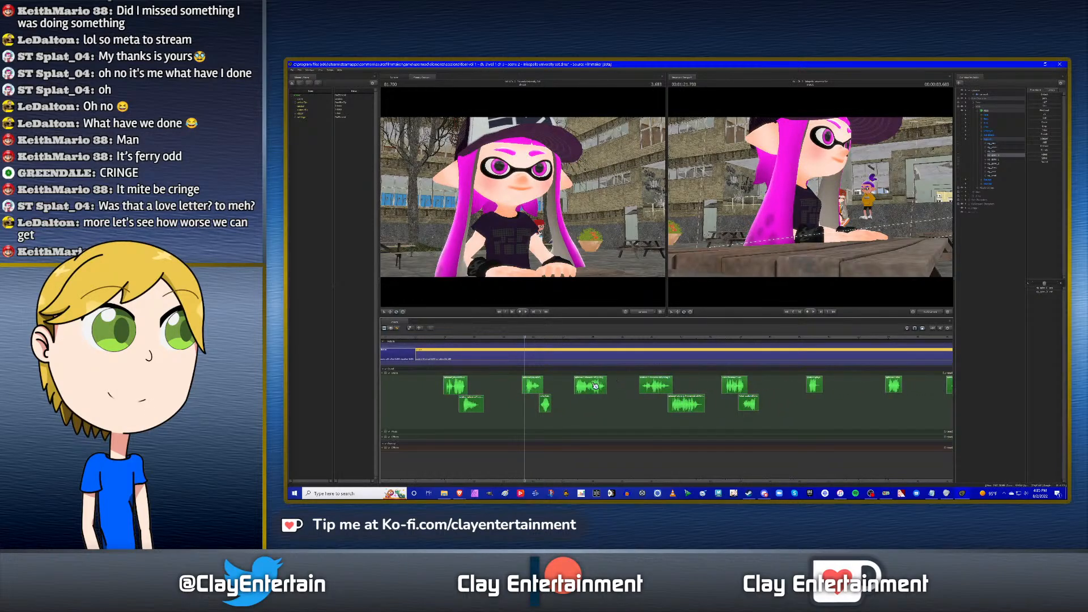
Select all the dialogue sound clips from the playhead onward and shift them together slightly later on the timeline.
{"action": "scroll", "coordinate": [583, 386], "scroll_direction": "down", "scroll_amount": 2}
{"action": "left_click", "coordinate": [536, 387]}
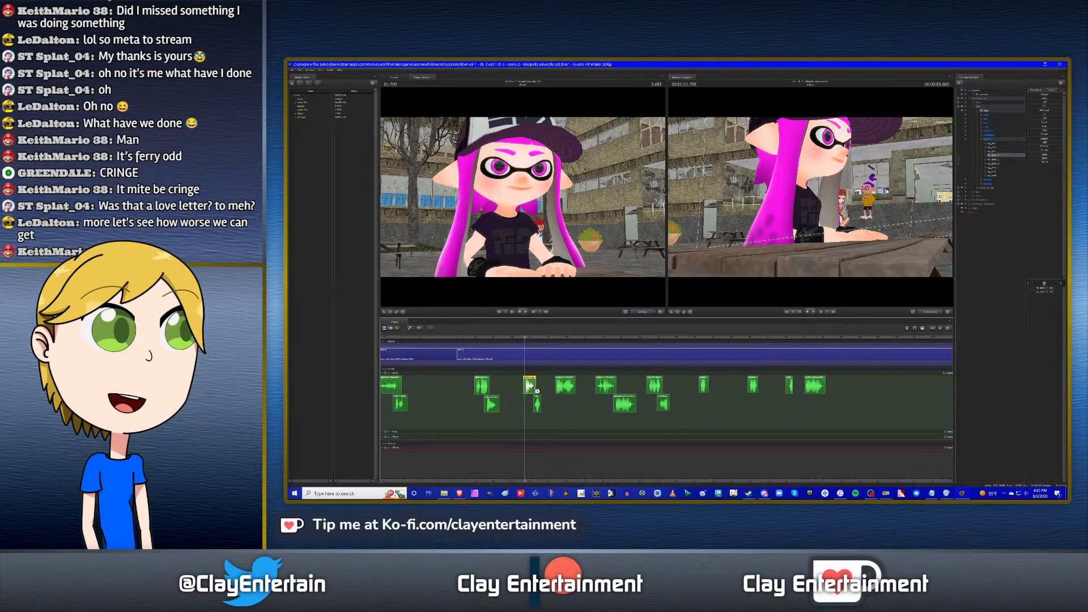
{"action": "left_click", "coordinate": [537, 403], "text": "ctrl"}
{"action": "left_click", "coordinate": [567, 386], "text": "ctrl"}
{"action": "left_click", "coordinate": [606, 385], "text": "ctrl"}
{"action": "left_click", "coordinate": [624, 403], "text": "ctrl"}
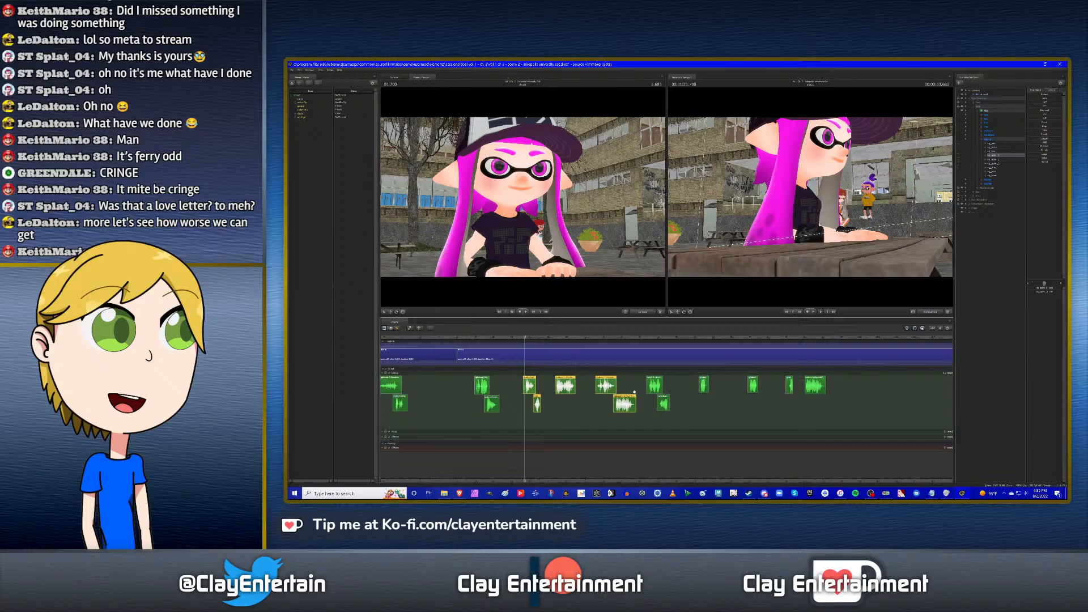
{"action": "left_click", "coordinate": [654, 385], "text": "ctrl"}
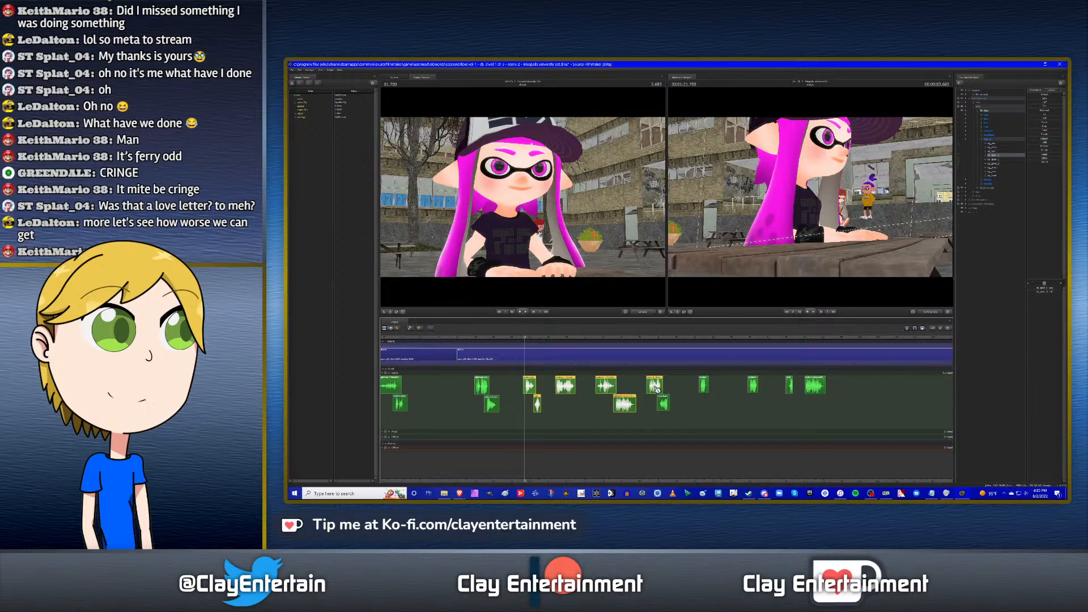
{"action": "left_click", "coordinate": [753, 390], "text": "ctrl"}
{"action": "left_click", "coordinate": [791, 388], "text": "ctrl"}
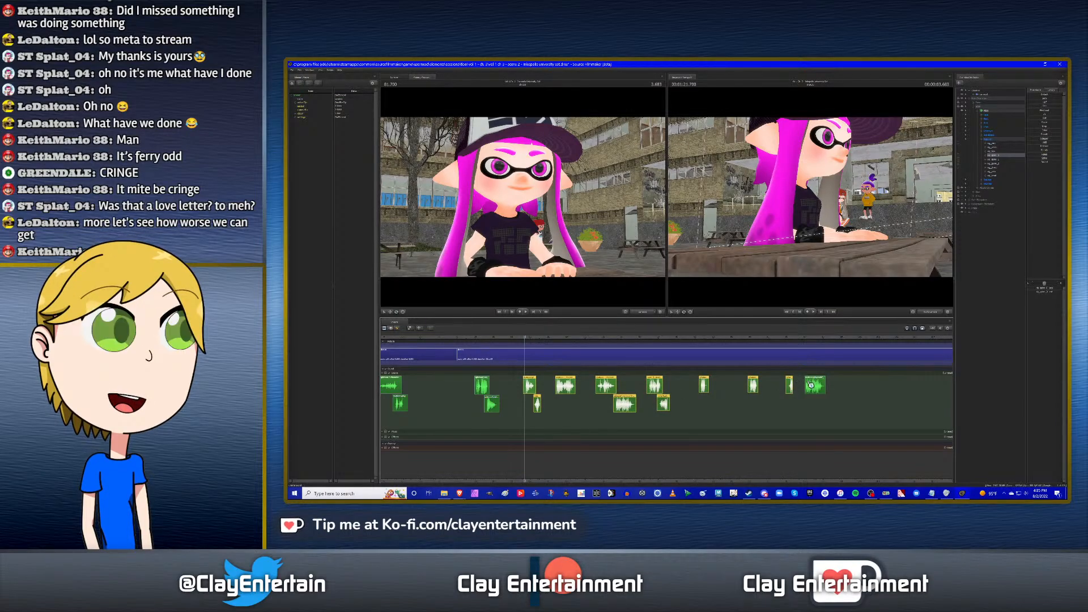
{"action": "left_click", "coordinate": [811, 385], "text": "ctrl"}
{"action": "scroll", "coordinate": [556, 411], "scroll_direction": "up", "scroll_amount": 5}
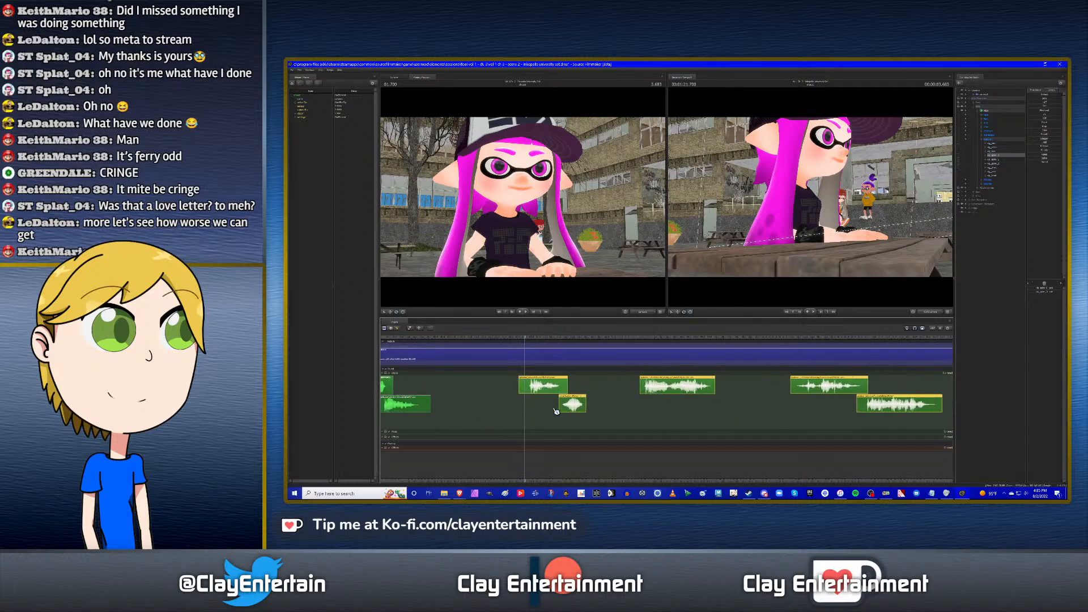
{"action": "scroll", "coordinate": [555, 411], "scroll_direction": "up", "scroll_amount": 1}
{"action": "left_click_drag", "start_coordinate": [542, 391], "coordinate": [606, 387]}
{"action": "scroll", "coordinate": [607, 386], "scroll_direction": "down", "scroll_amount": 3}
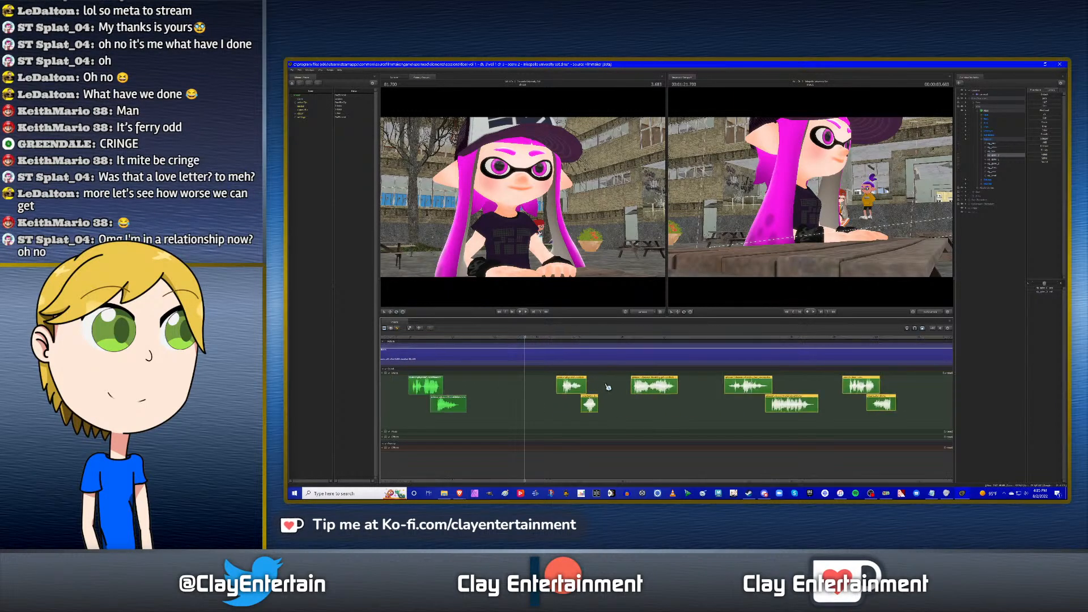
{"action": "scroll", "coordinate": [606, 386], "scroll_direction": "up", "scroll_amount": 1}
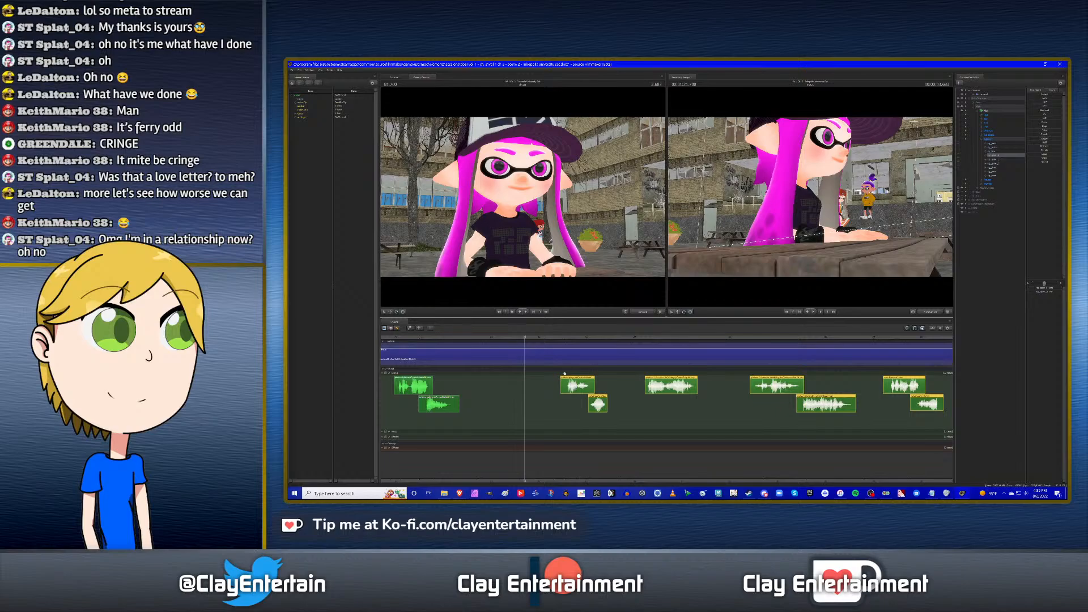
Show the curves of the character's spine, neck and head bones together in the Graph Editor.
{"action": "left_click", "coordinate": [397, 328]}
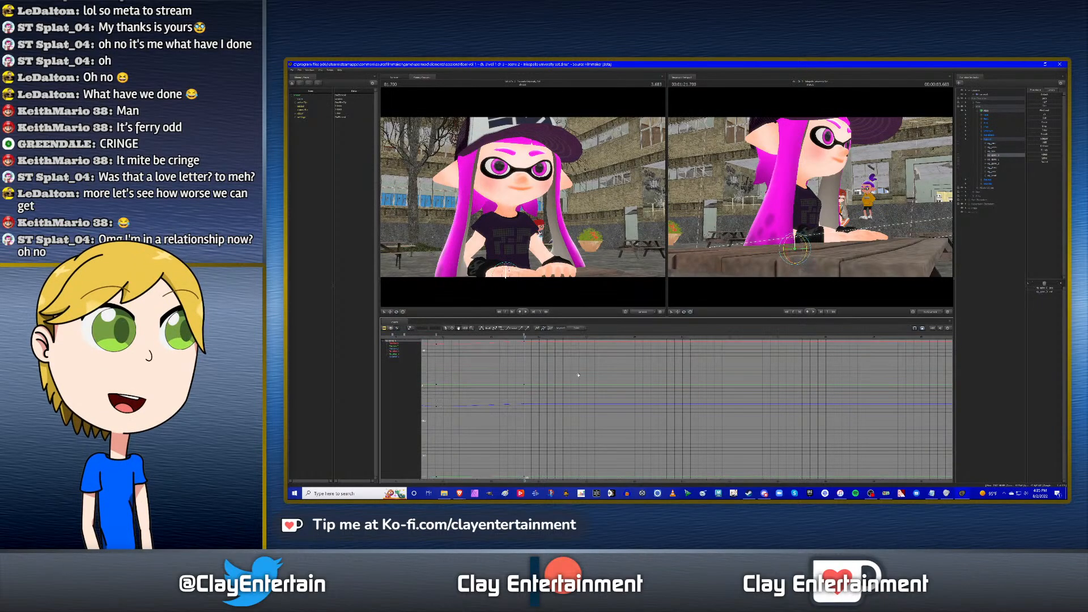
{"action": "left_click_drag", "start_coordinate": [502, 357], "coordinate": [629, 355]}
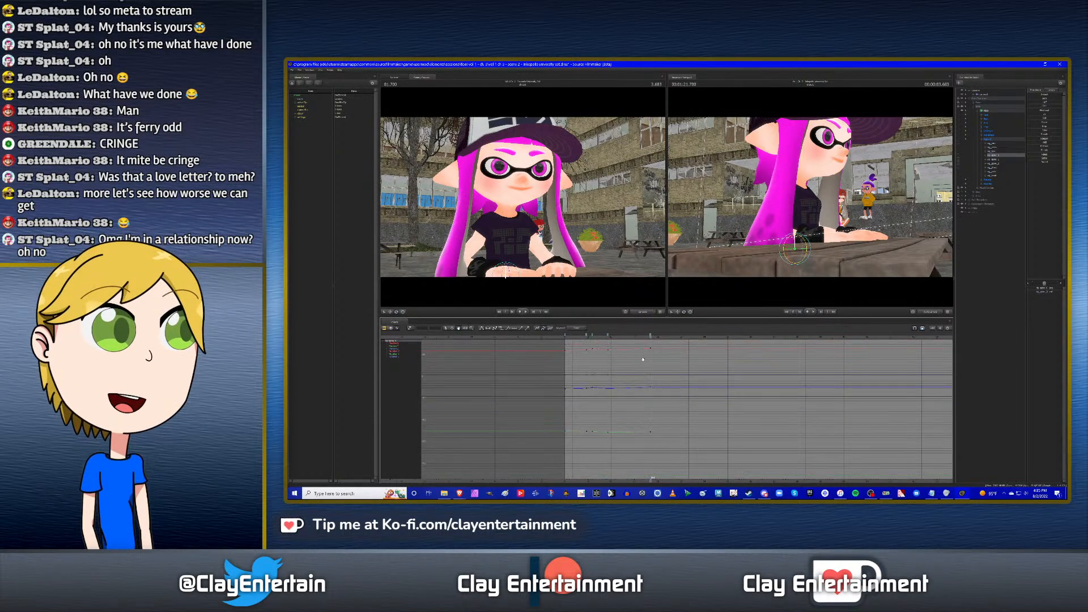
{"action": "scroll", "coordinate": [652, 361], "scroll_direction": "up", "scroll_amount": 3}
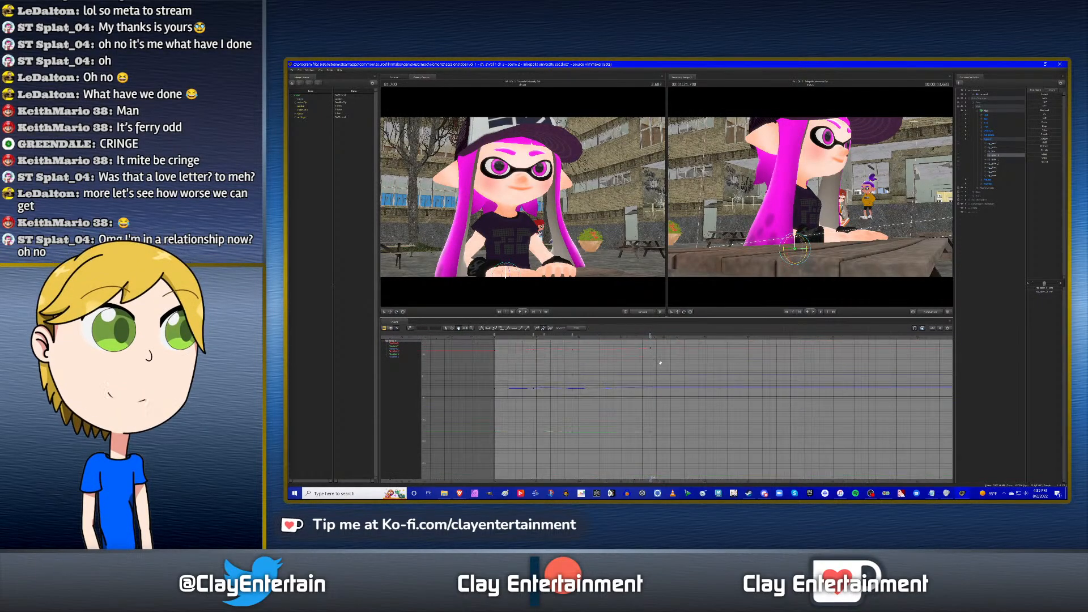
{"action": "left_click", "coordinate": [991, 174], "text": "shift"}
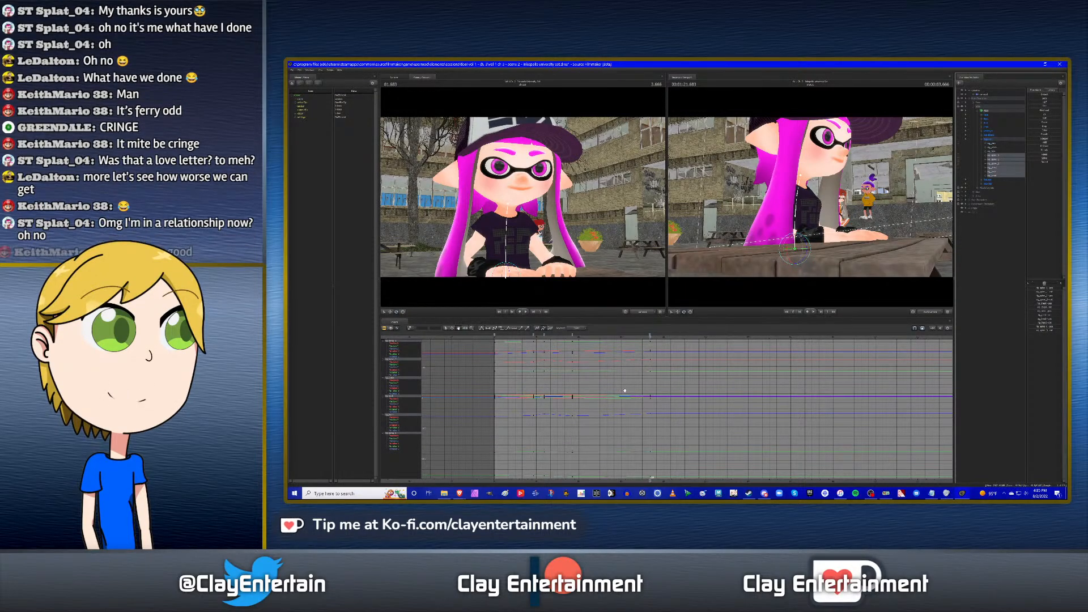
{"action": "scroll", "coordinate": [624, 380], "scroll_direction": "down", "scroll_amount": 1, "text": "ctrl"}
{"action": "left_click_drag", "start_coordinate": [654, 382], "coordinate": [666, 383]}
{"action": "scroll", "coordinate": [667, 383], "scroll_direction": "up", "scroll_amount": 2}
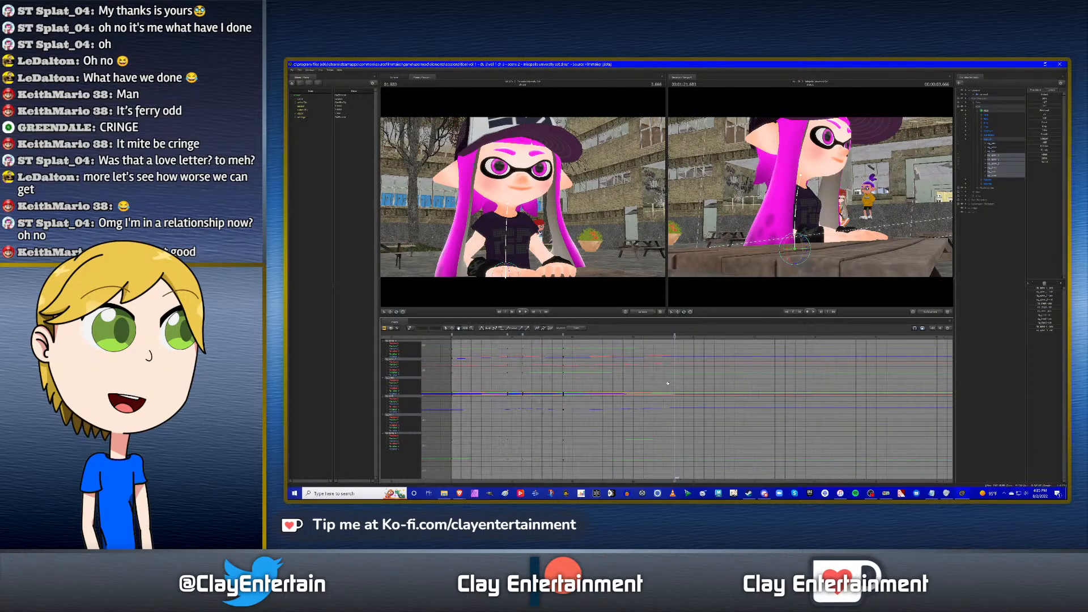
Move the last keyframes of the spine, neck and head bones earlier to about 3 s and play back the motion.
{"action": "mouse_move", "coordinate": [639, 337]}
{"action": "left_mouse_down"}
{"action": "mouse_move", "coordinate": [547, 337]}
{"action": "mouse_move", "coordinate": [645, 336]}
{"action": "left_mouse_up"}
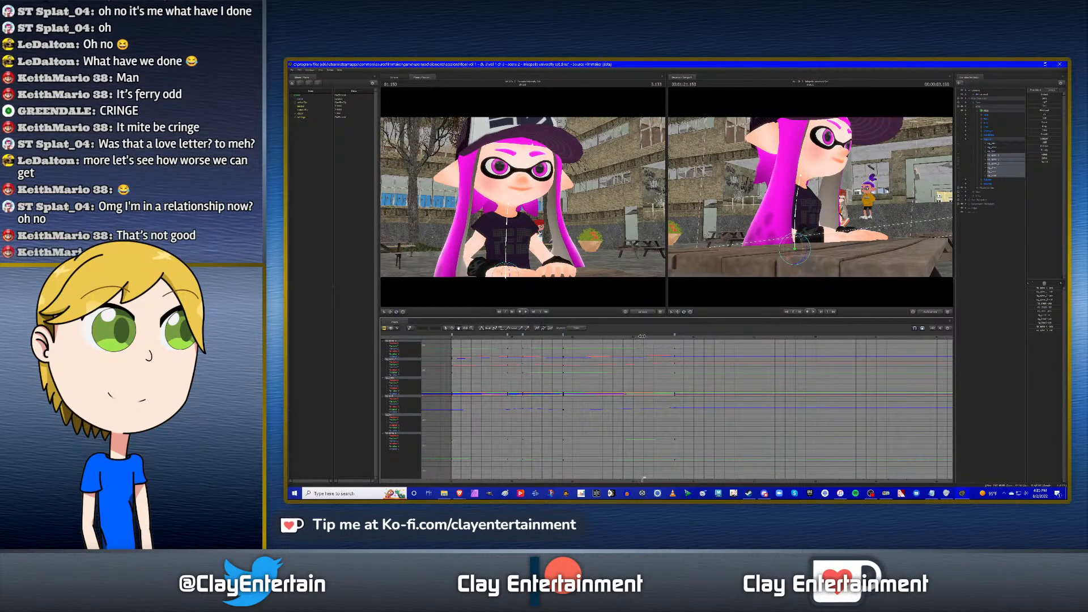
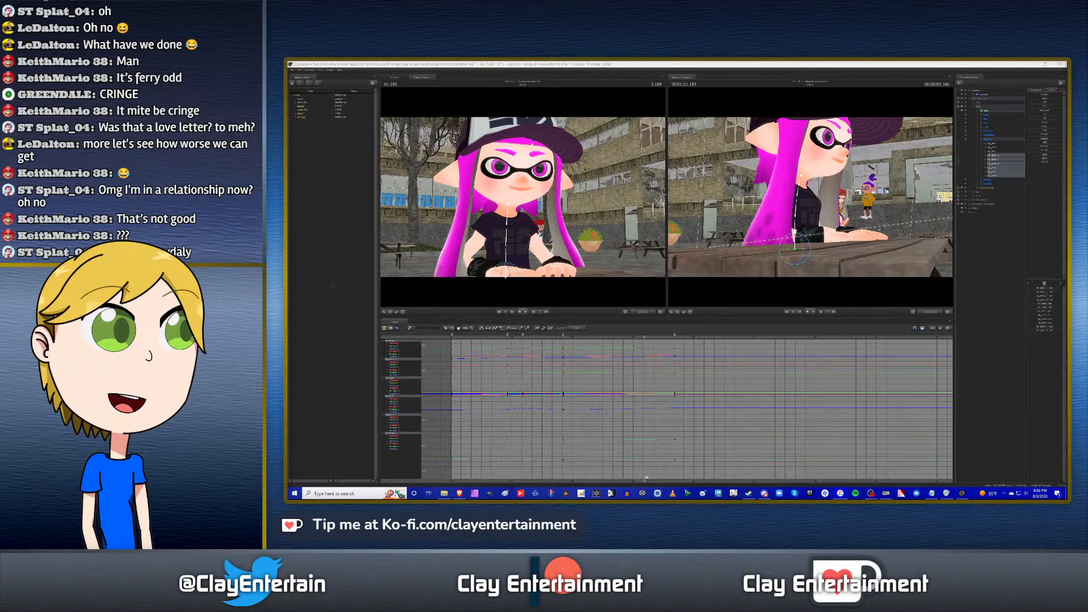
{"action": "left_click", "coordinate": [822, 64]}
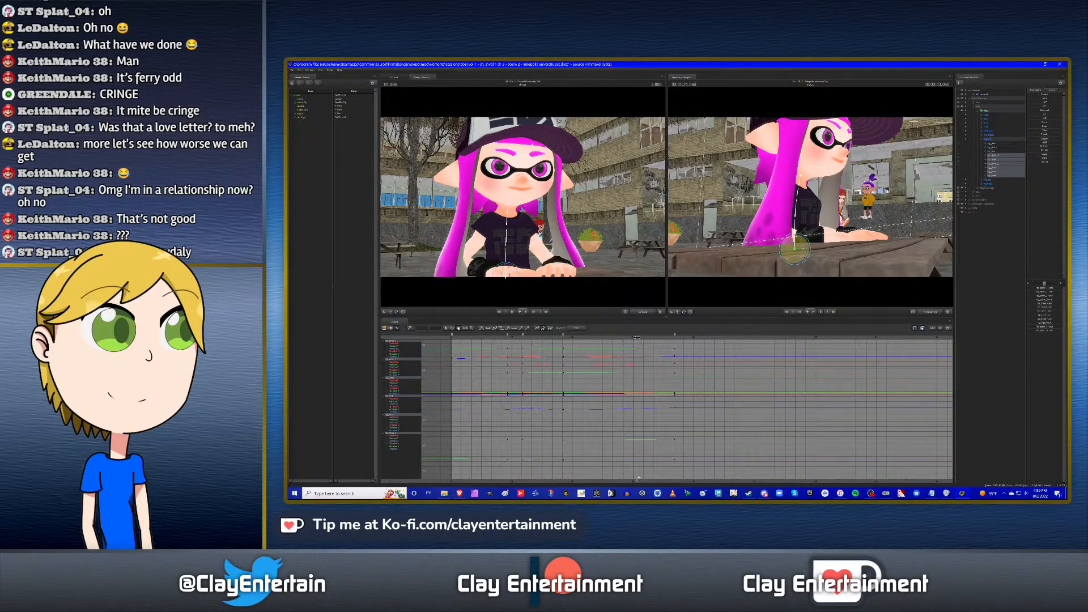
{"action": "left_click_drag", "start_coordinate": [636, 338], "coordinate": [634, 337]}
{"action": "left_click_drag", "start_coordinate": [675, 334], "coordinate": [633, 335]}
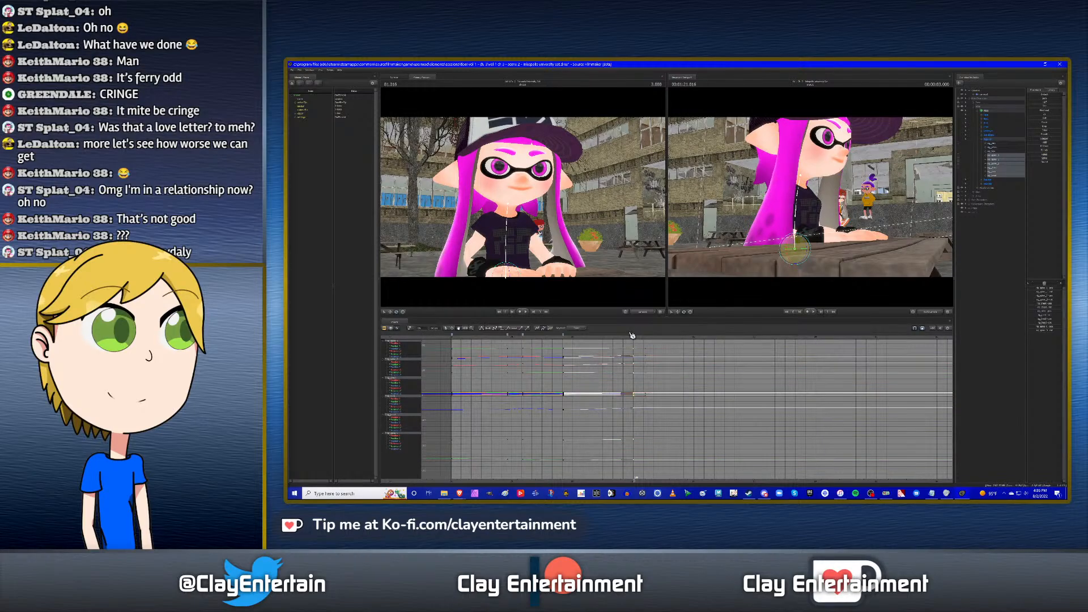
{"action": "left_click", "coordinate": [447, 329]}
{"action": "left_click", "coordinate": [654, 381]}
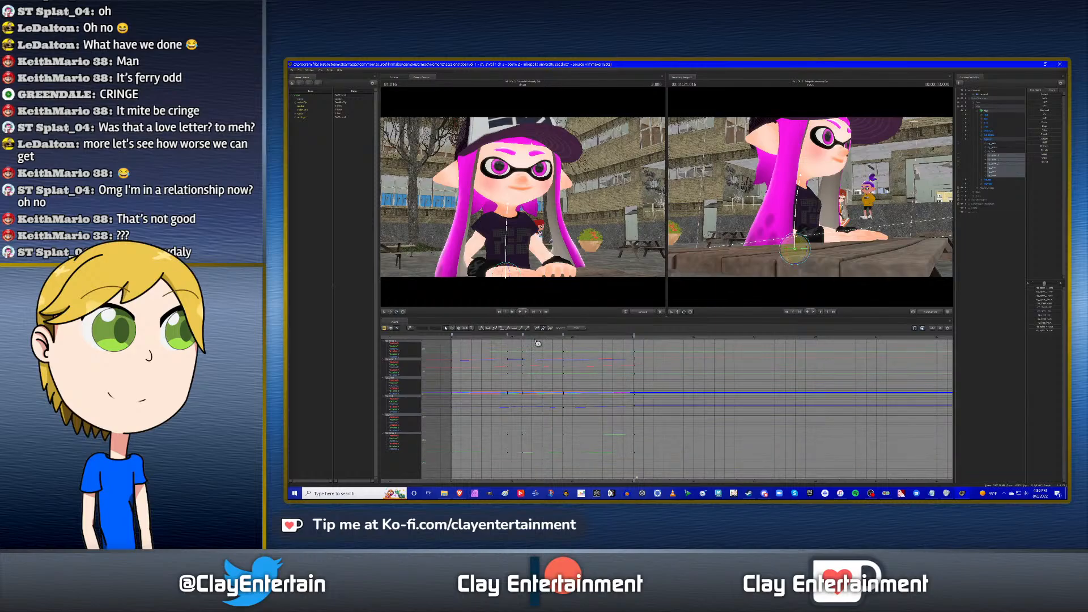
{"action": "key", "text": "space"}
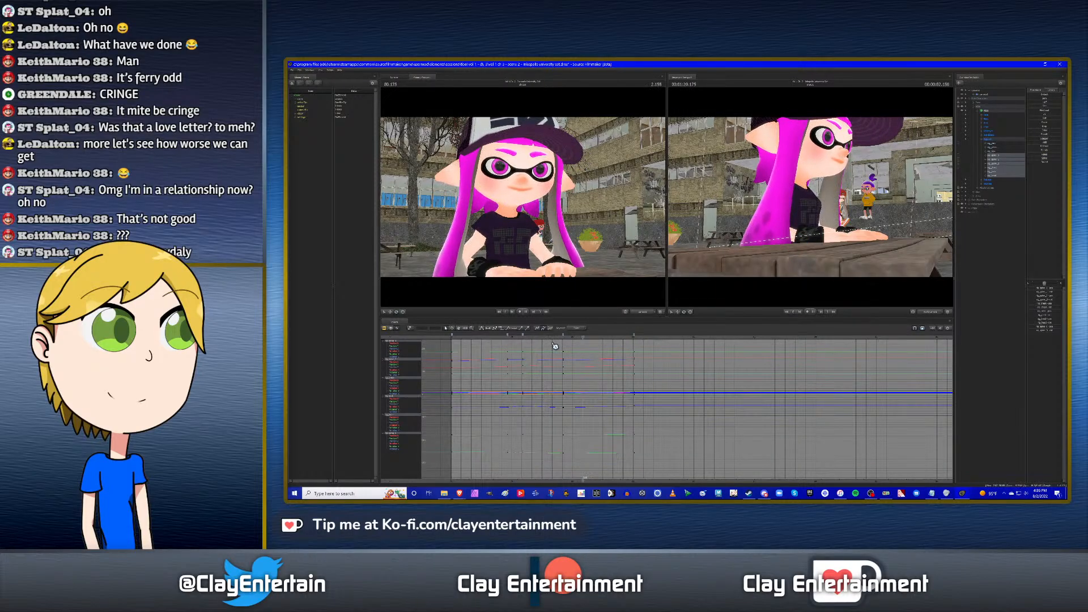
{"action": "key", "text": "space"}
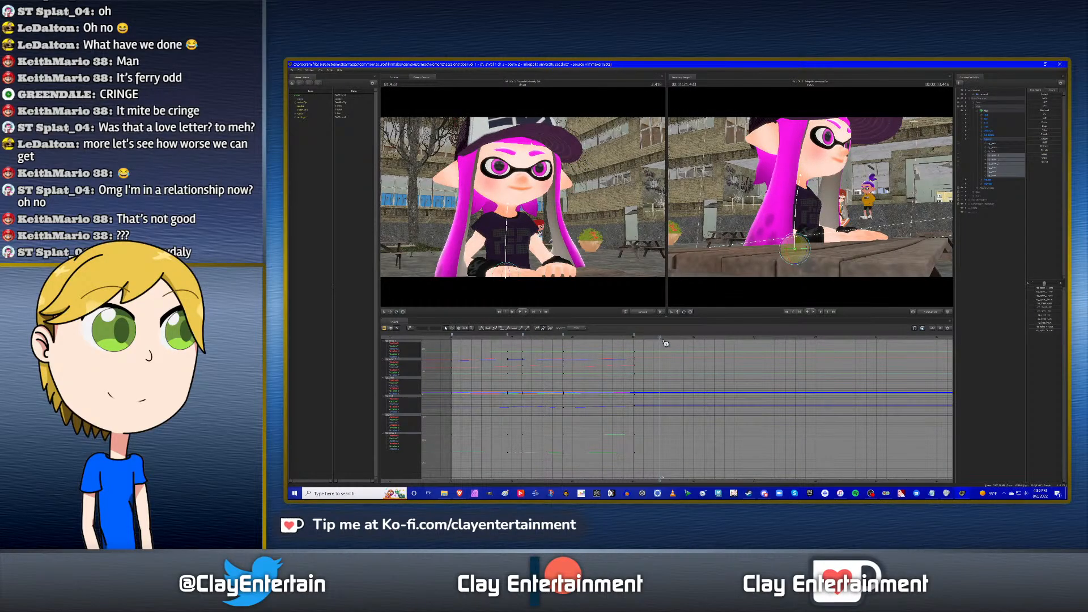
Pose the character's lowest spine bone at 4.5 s, working from a front view of the character.
{"action": "left_click_drag", "start_coordinate": [701, 341], "coordinate": [726, 341]}
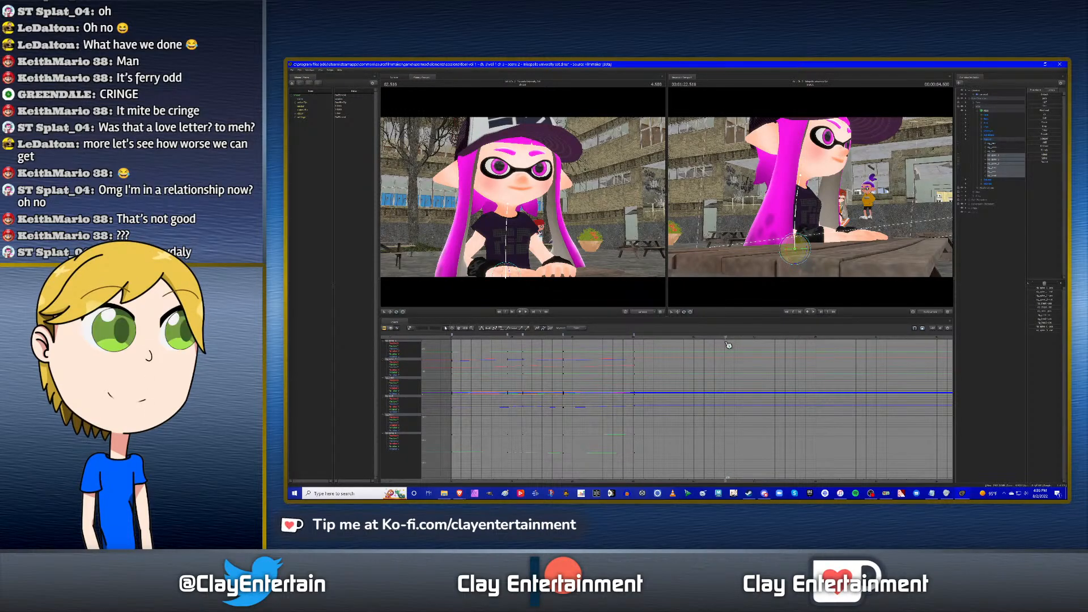
{"action": "left_click", "coordinate": [998, 159]}
{"action": "left_click_drag", "start_coordinate": [890, 226], "coordinate": [813, 200], "text": "alt"}
{"action": "key", "text": "d"}
{"action": "key", "text": "d"}
{"action": "key", "text": "d"}
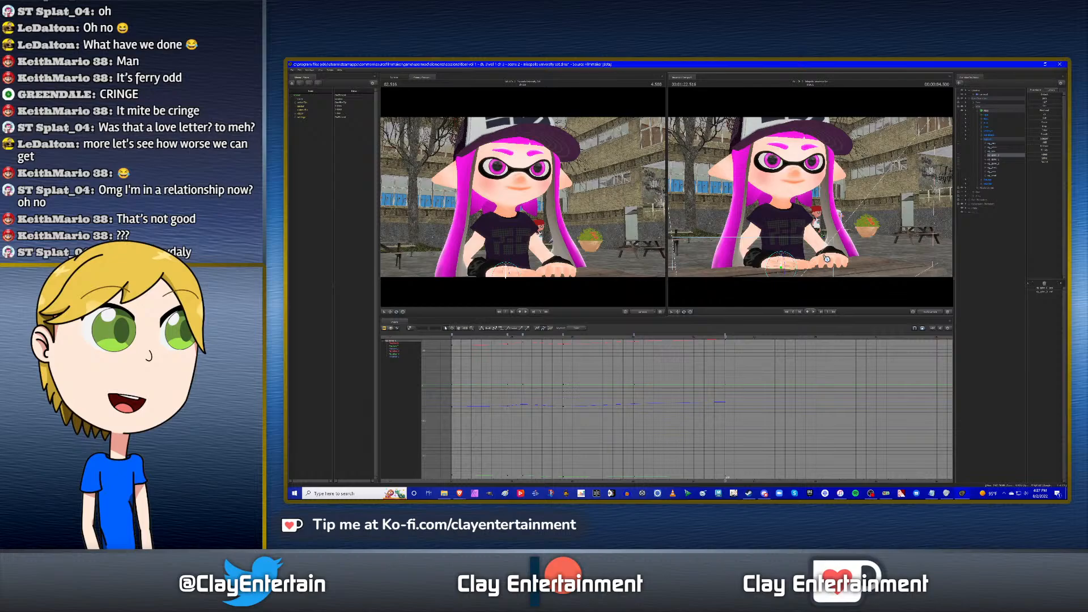
Rotate the character's spine bones from the waist up to the chest slightly at 4.5 s.
{"action": "left_click", "coordinate": [995, 160]}
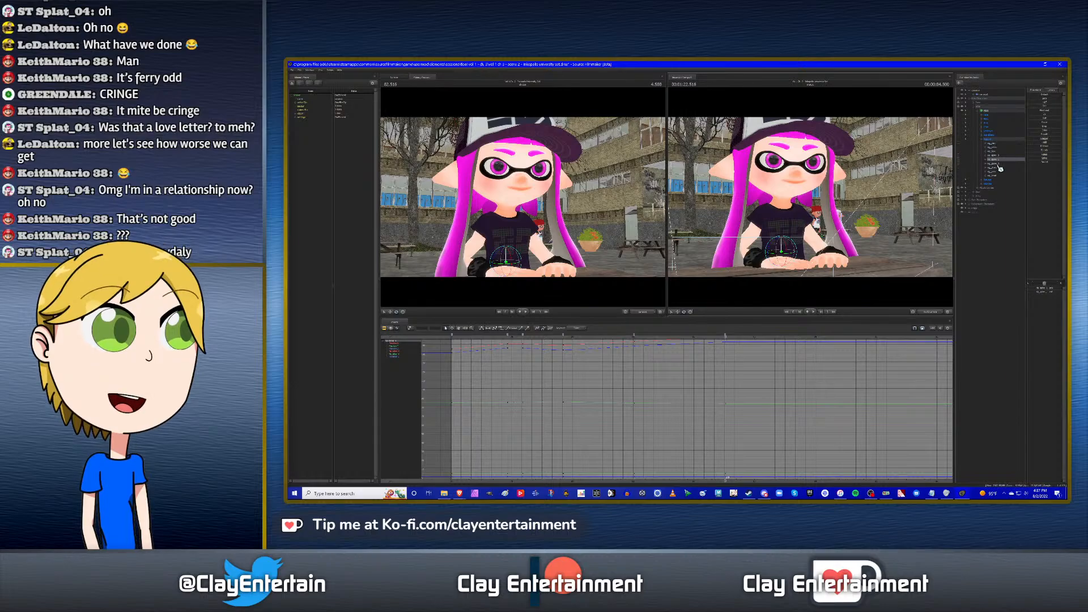
{"action": "left_click", "coordinate": [979, 182]}
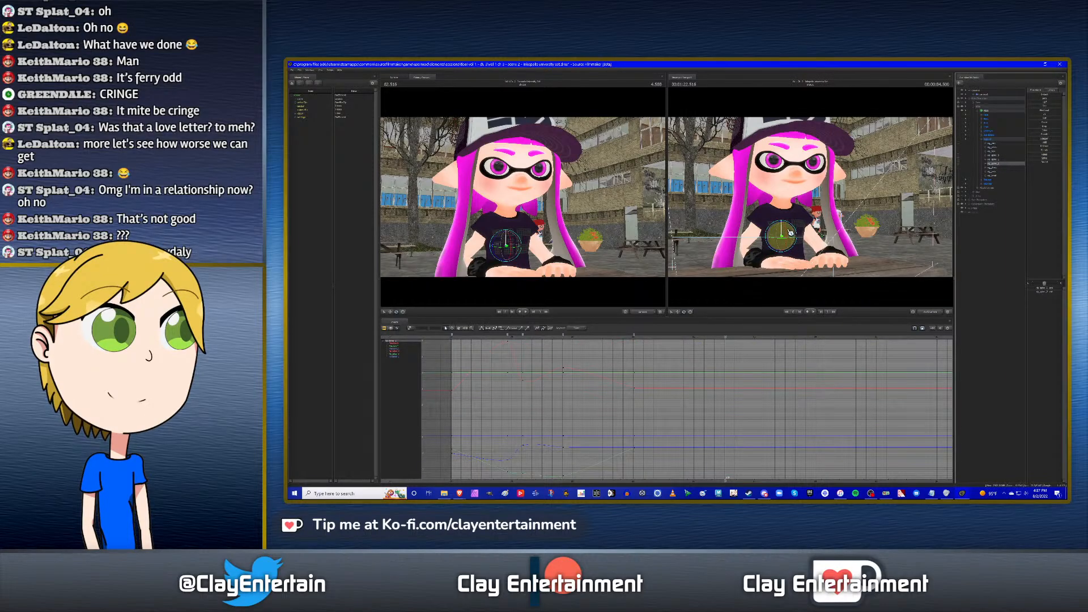
{"action": "left_click_drag", "start_coordinate": [790, 232], "coordinate": [791, 231]}
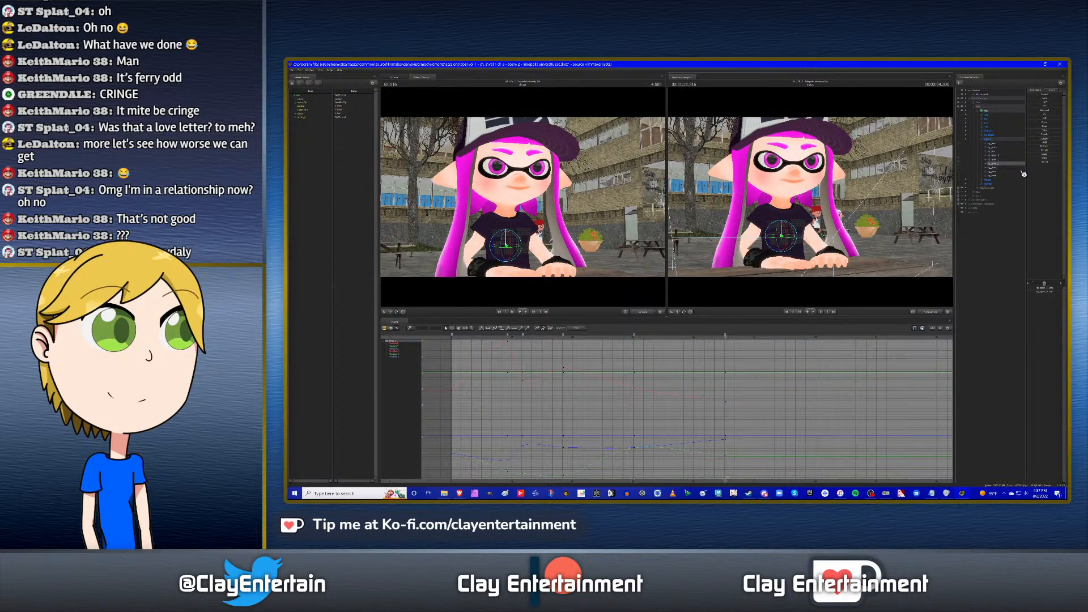
{"action": "left_click", "coordinate": [992, 169]}
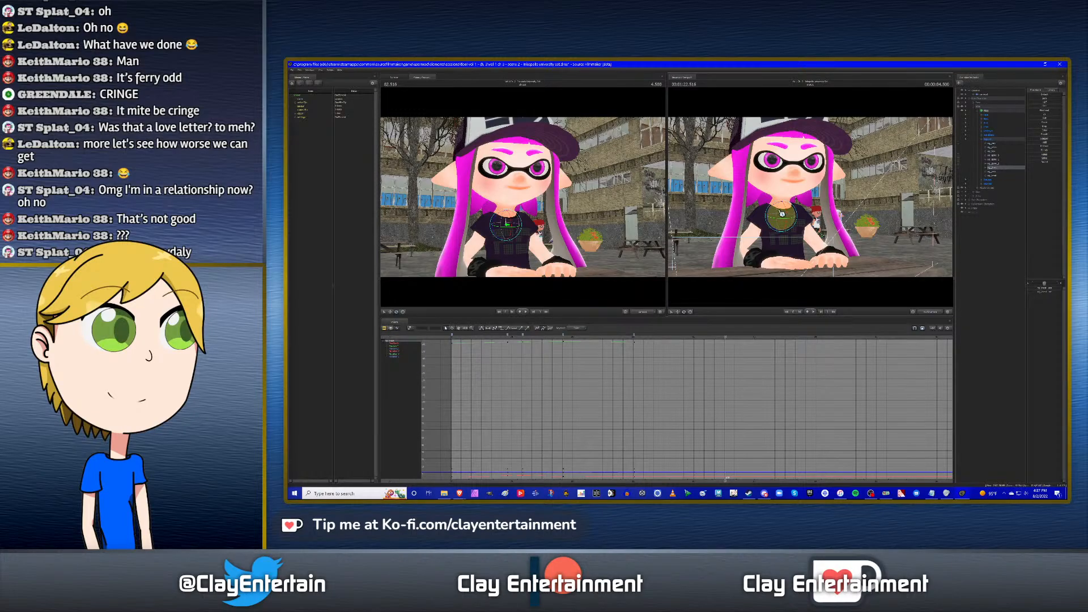
{"action": "left_click_drag", "start_coordinate": [782, 214], "coordinate": [785, 214]}
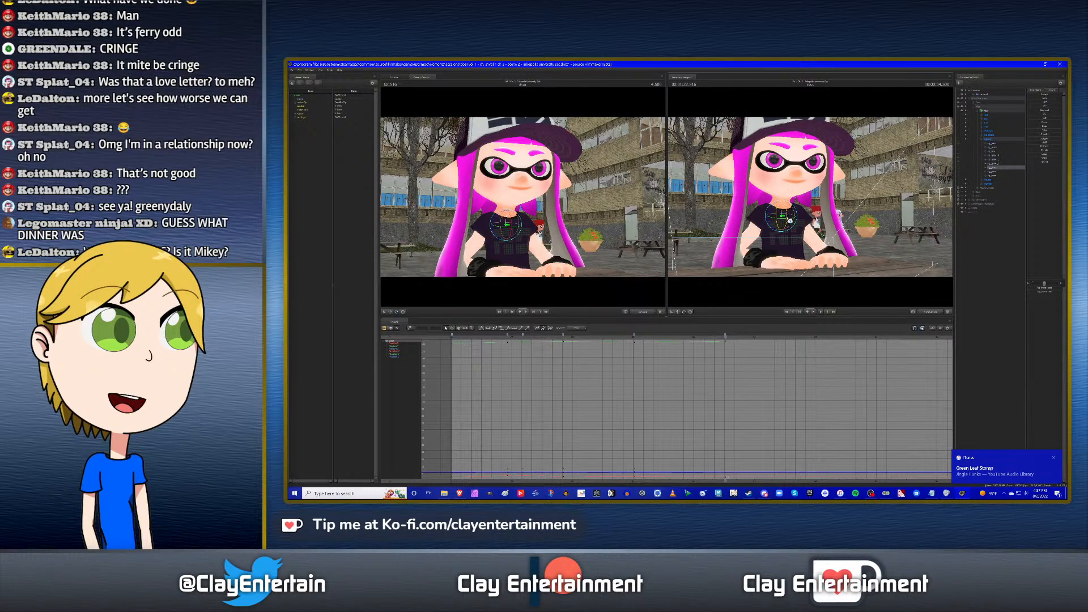
{"action": "left_click_drag", "start_coordinate": [794, 213], "coordinate": [794, 214]}
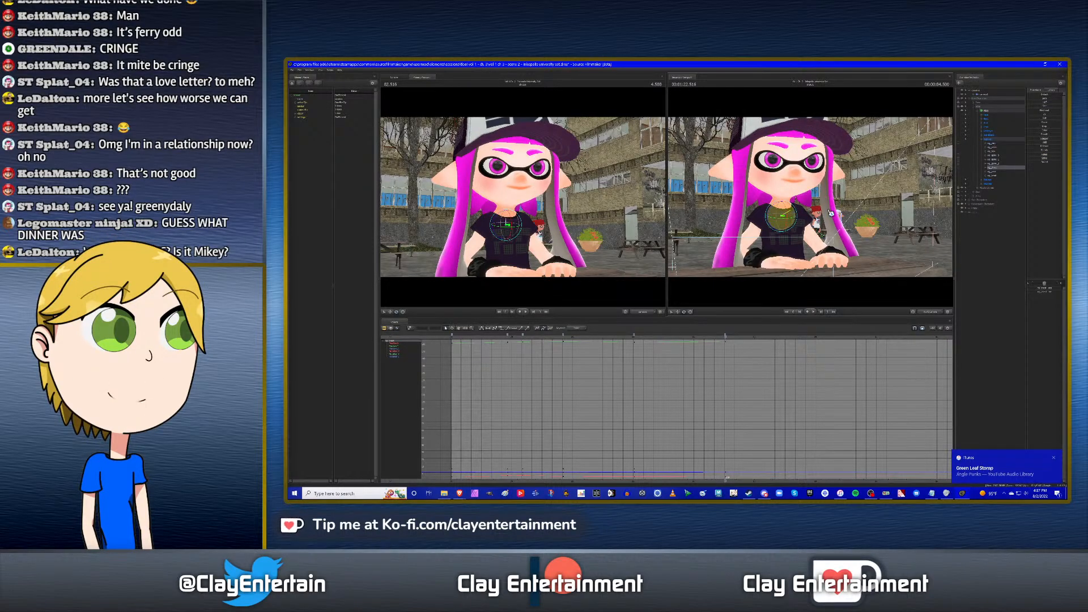
Rotate the character's neck and head bones at 4.5 s to continue the upper-body lean.
{"action": "left_click", "coordinate": [992, 172]}
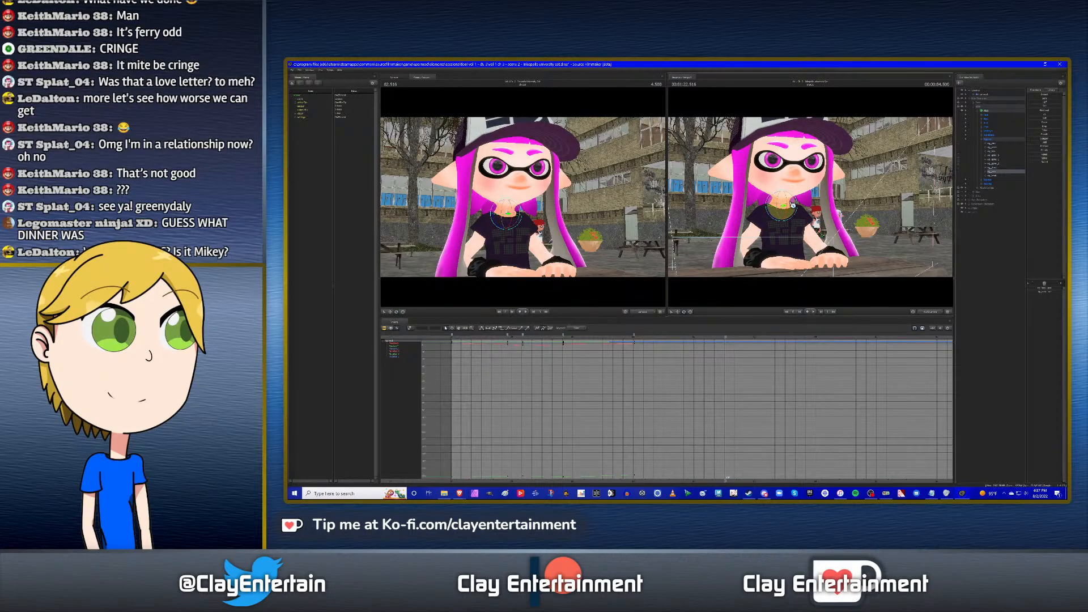
{"action": "left_click_drag", "start_coordinate": [792, 204], "coordinate": [863, 218]}
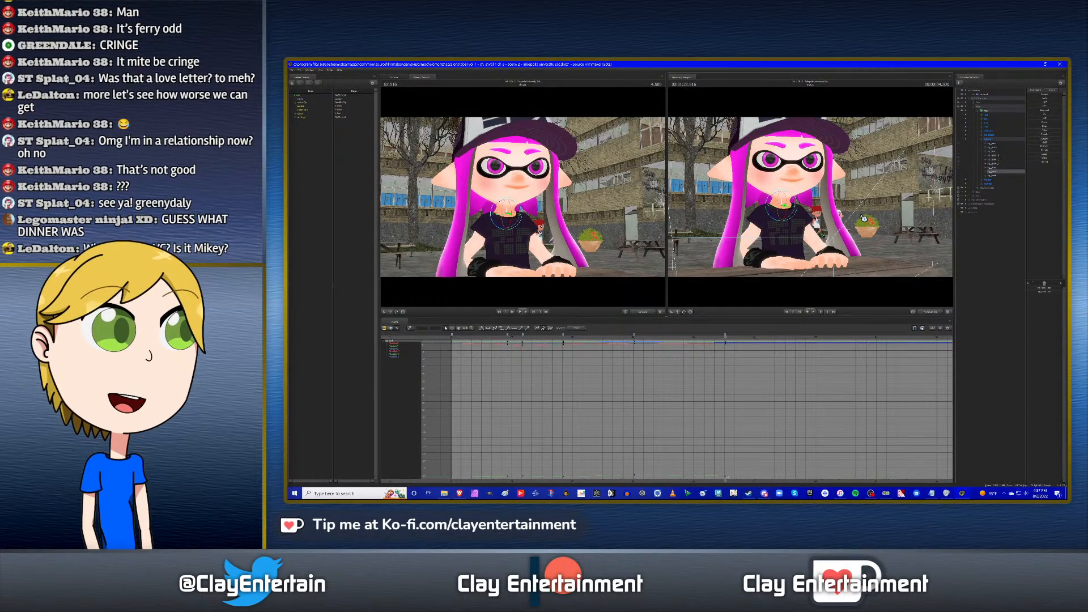
{"action": "left_click", "coordinate": [996, 177]}
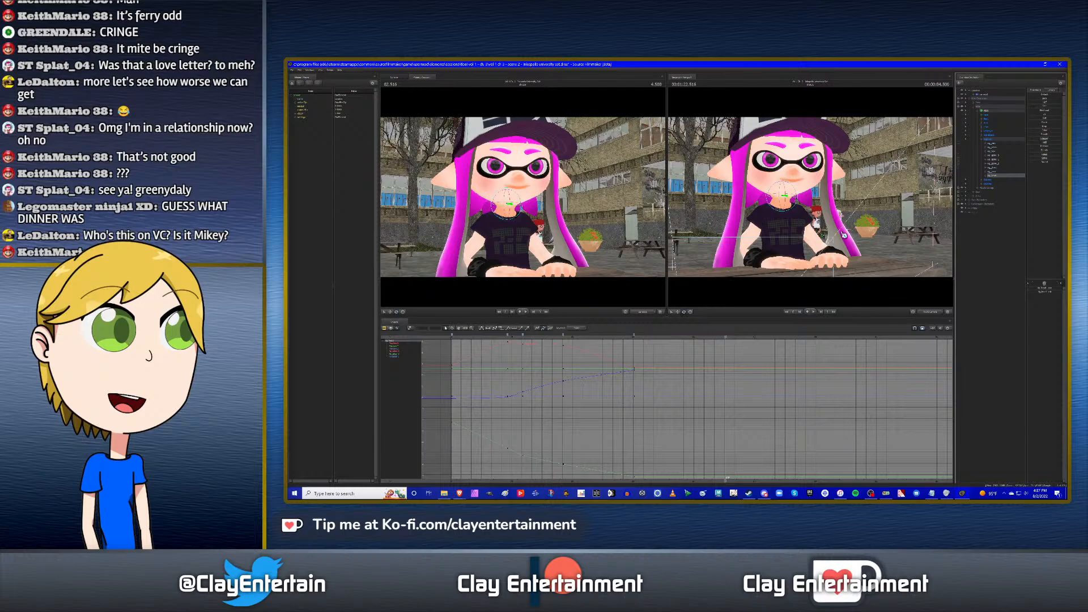
{"action": "left_click", "coordinate": [793, 195]}
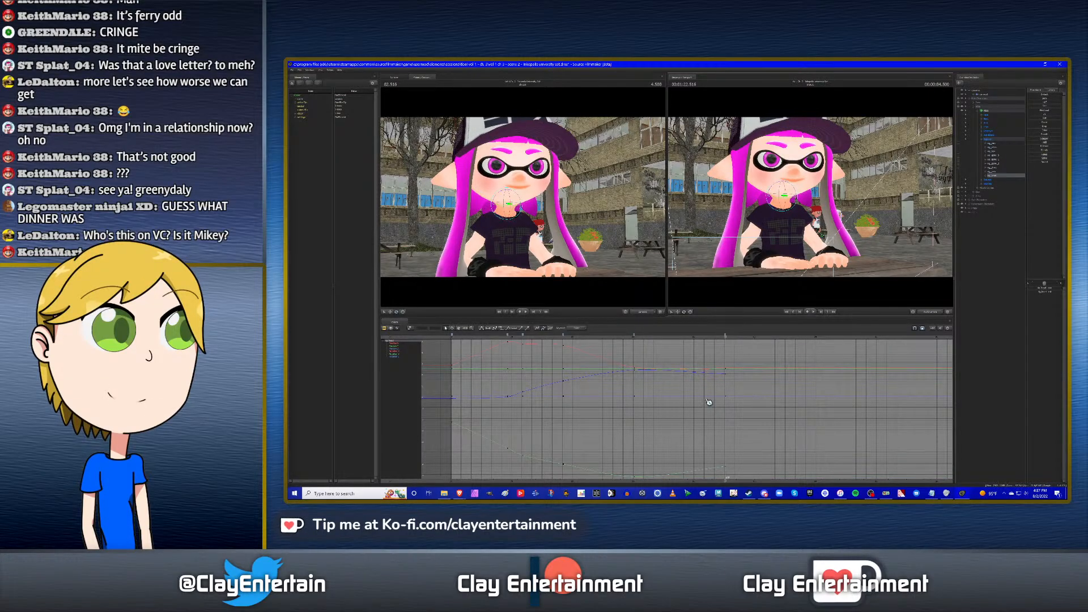
{"action": "scroll", "coordinate": [694, 411], "scroll_direction": "down", "scroll_amount": 2}
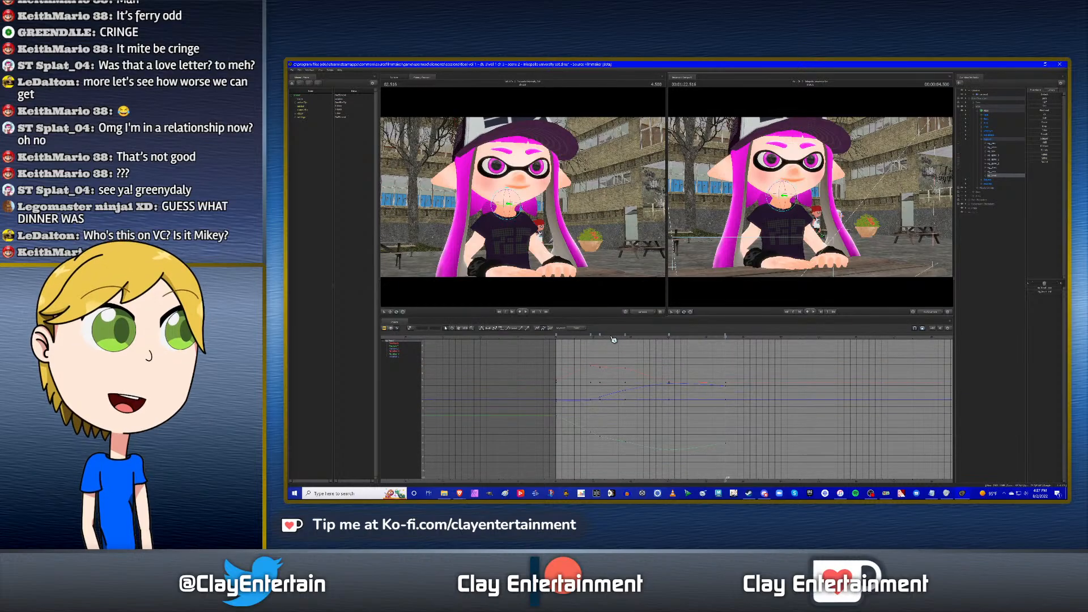
{"action": "key", "text": "space"}
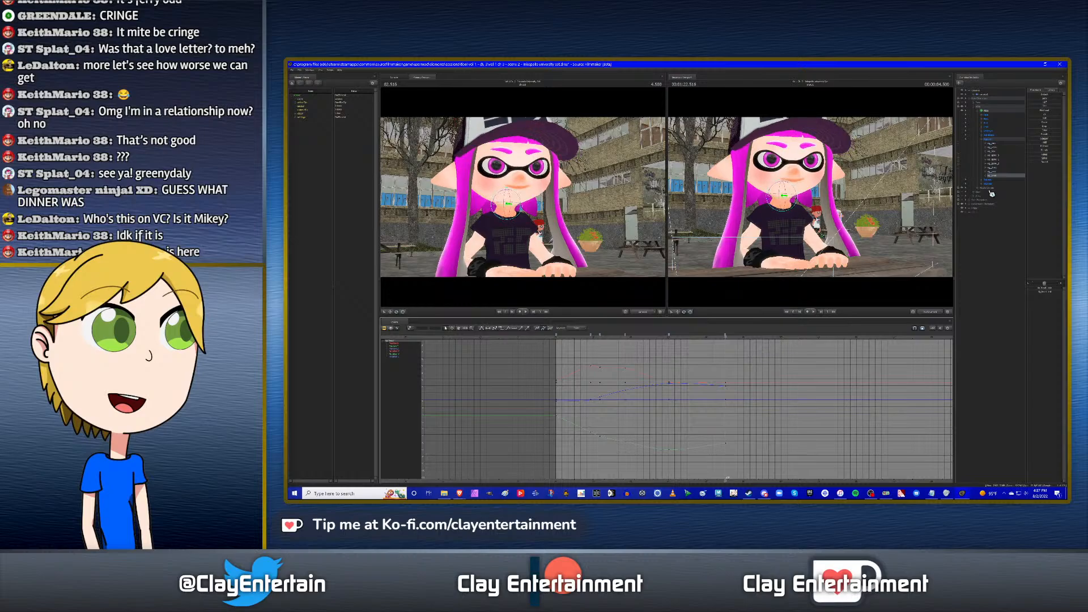
Readjust the rotation of the second-lowest spine bone at 4.5 s and compare it with the previous keyframe.
{"action": "left_click", "coordinate": [997, 156]}
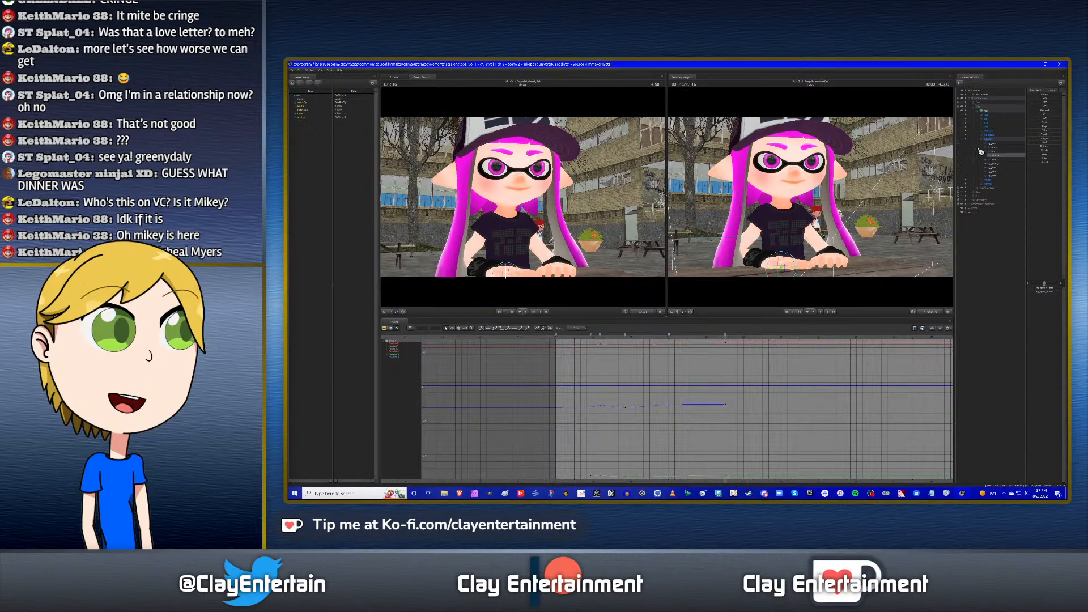
{"action": "left_click", "coordinate": [998, 161]}
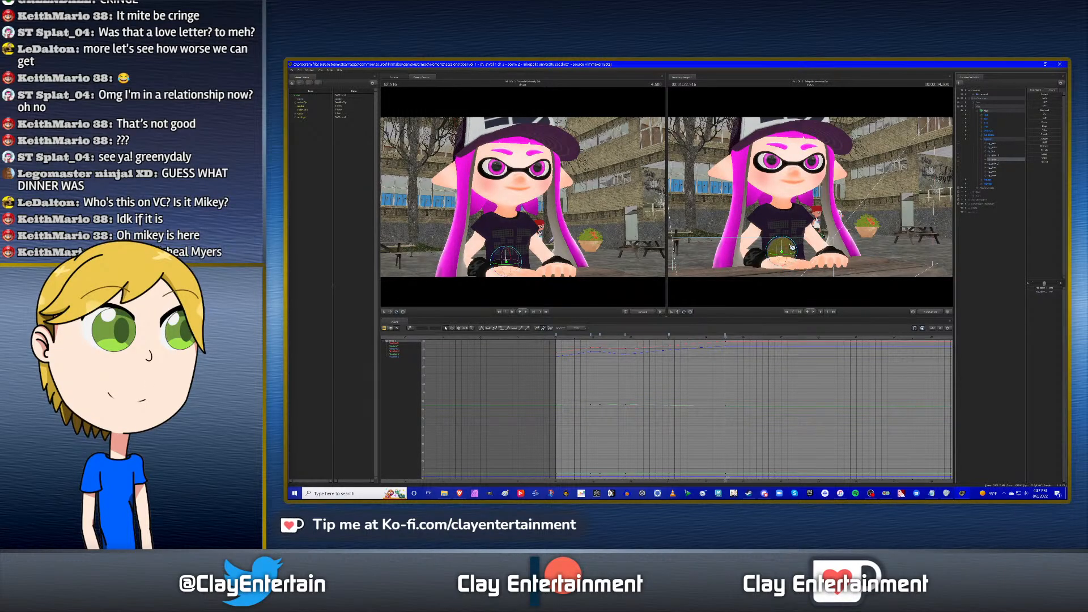
{"action": "left_click_drag", "start_coordinate": [792, 247], "coordinate": [793, 247]}
{"action": "key", "text": "Up"}
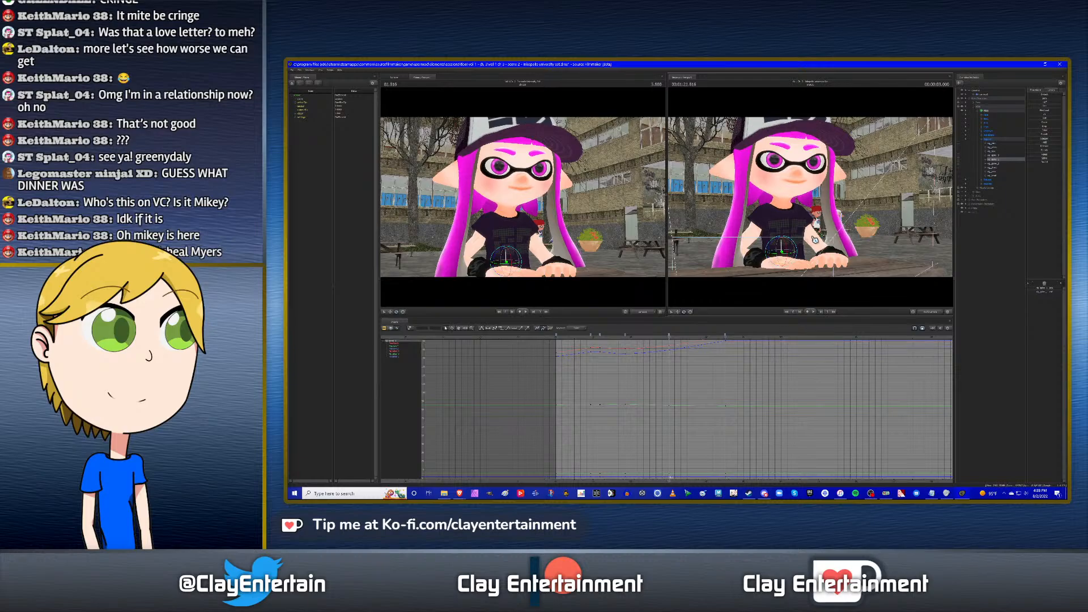
Readjust the rotation of the third spine bone at 4.5 s and compare the pose with the previous keyframe.
{"action": "left_click", "coordinate": [994, 164]}
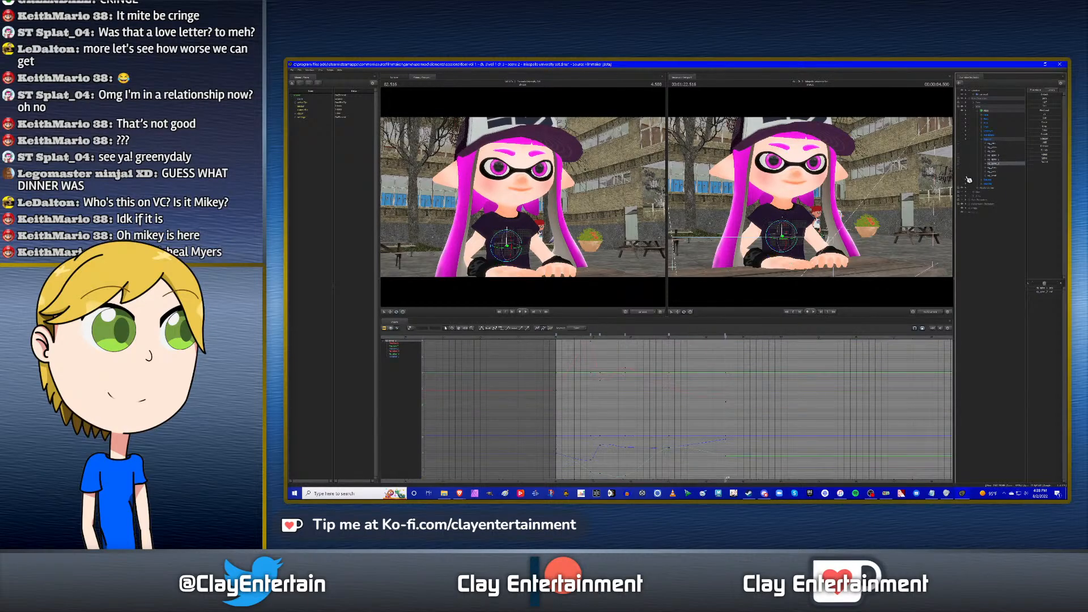
{"action": "left_click_drag", "start_coordinate": [793, 233], "coordinate": [793, 233]}
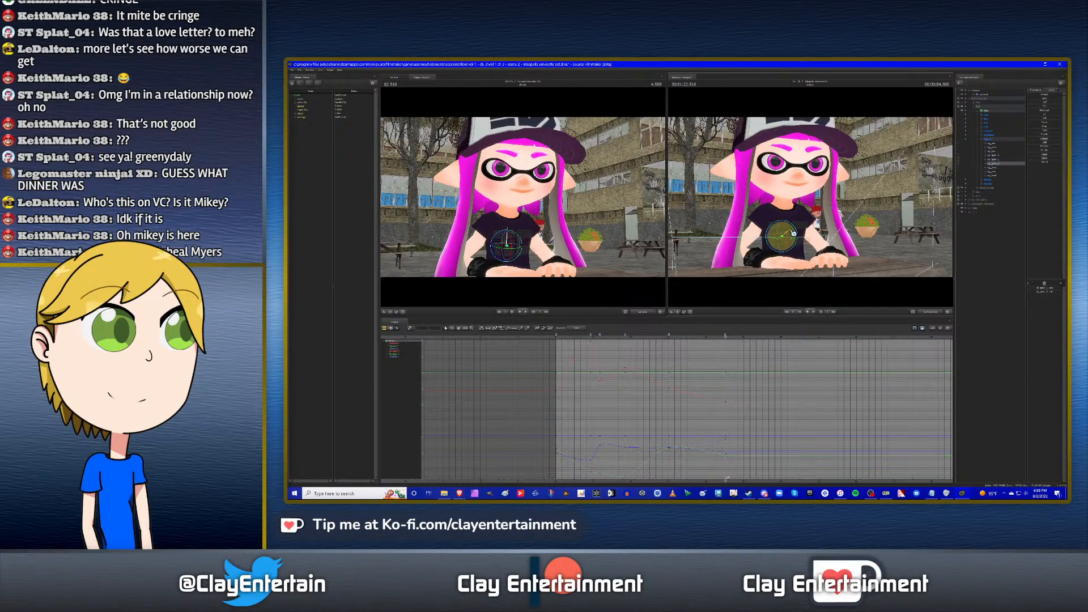
{"action": "key", "text": "Up"}
{"action": "key", "text": "Down"}
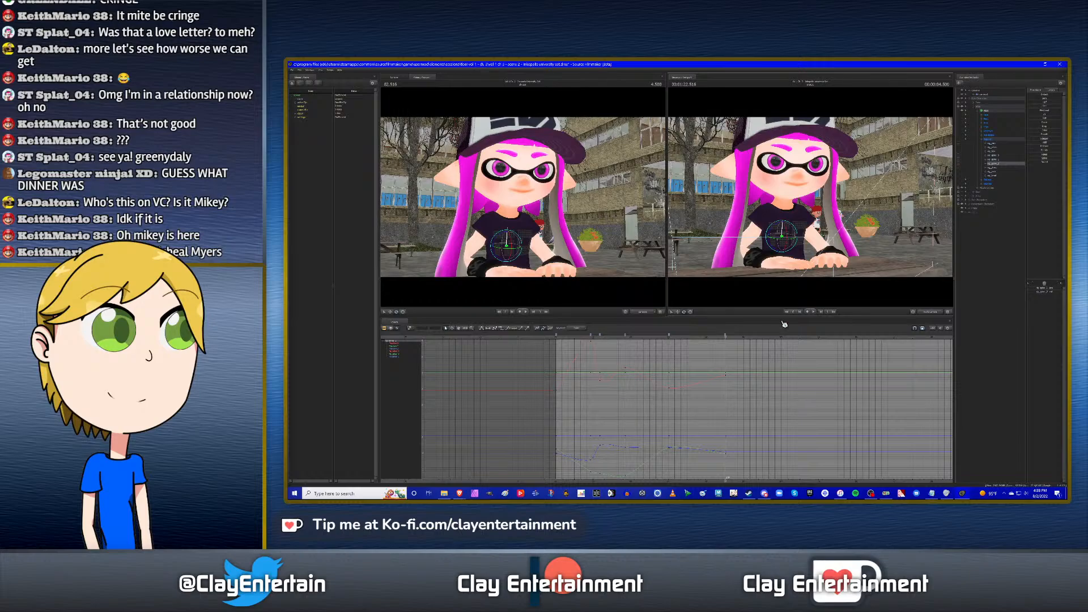
Play back the motion between the last two keyframes to check the new upper-body pose.
{"action": "left_click", "coordinate": [658, 340]}
{"action": "key", "text": "Up"}
{"action": "key", "text": "space"}
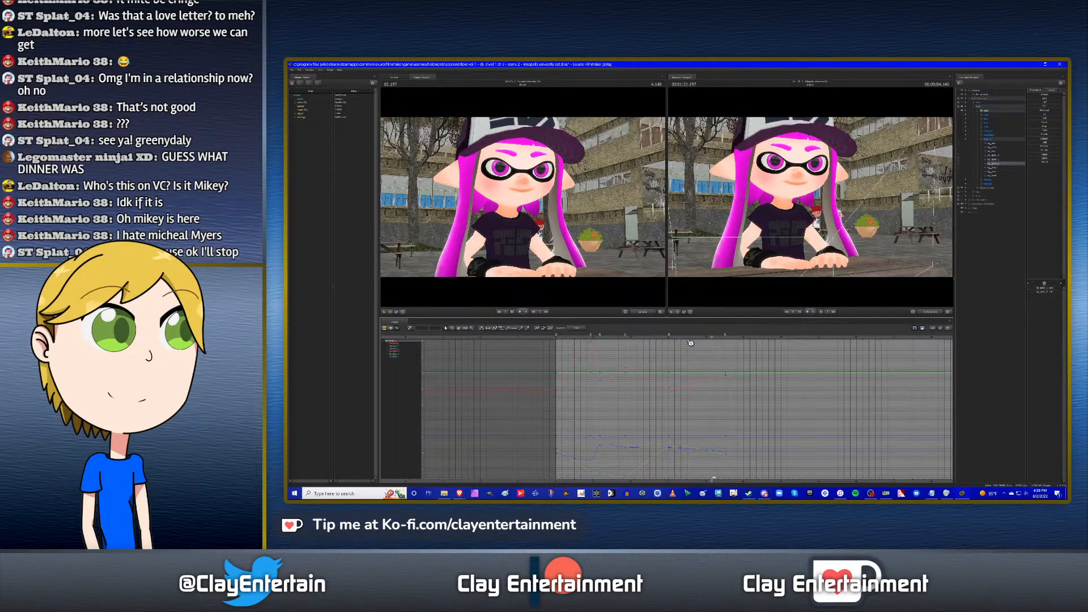
{"action": "key", "text": "space"}
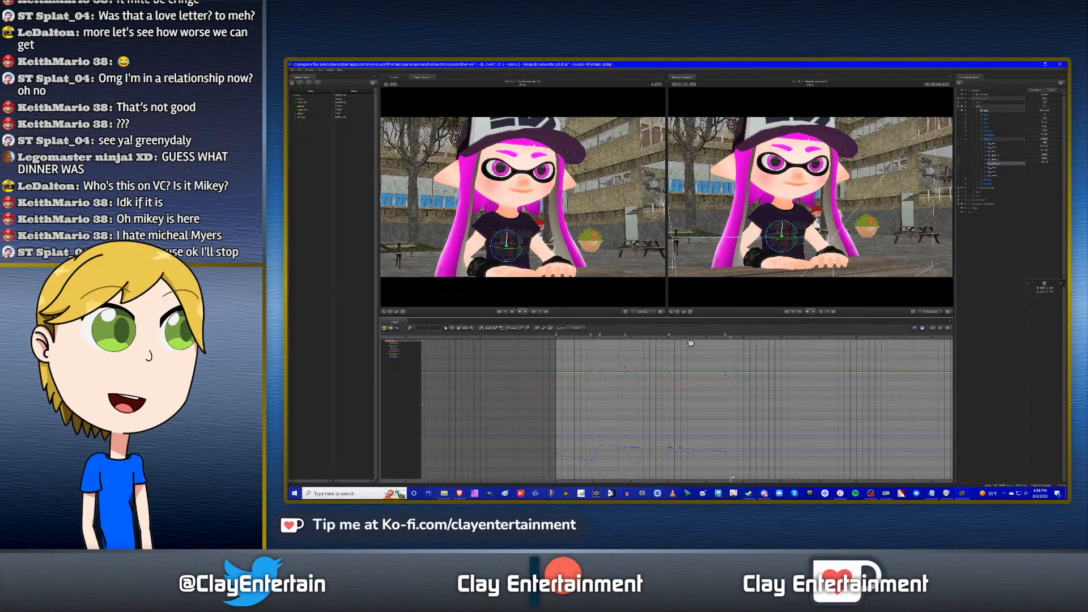
{"action": "key", "text": "Up"}
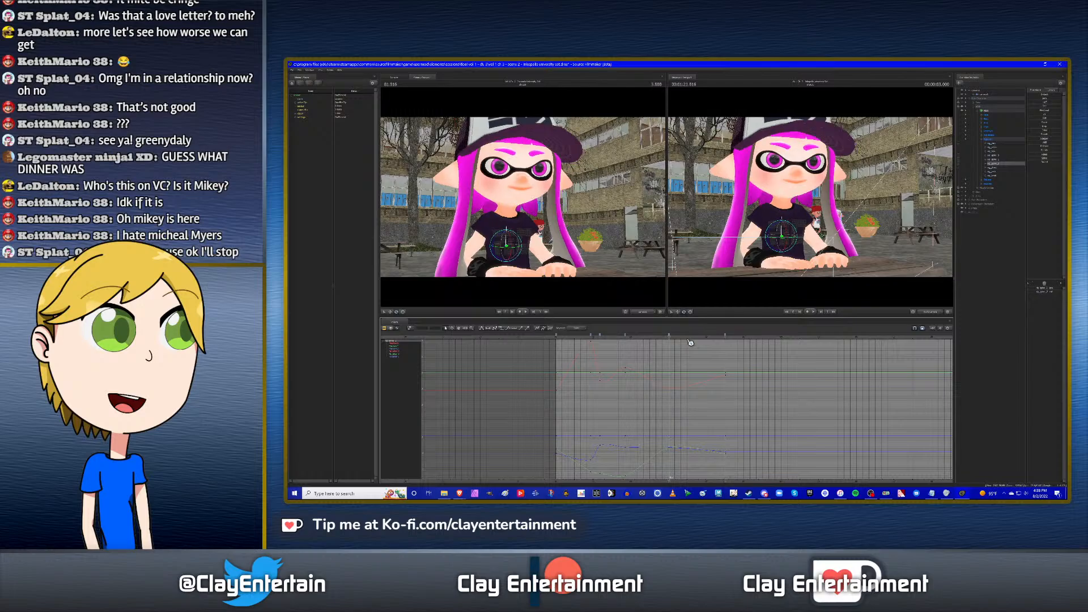
Step between the 3.0 s and 4.5 s keyframes and back to the earlier one to compare the upper-body poses.
{"action": "key", "text": "Up"}
{"action": "key", "text": "Down"}
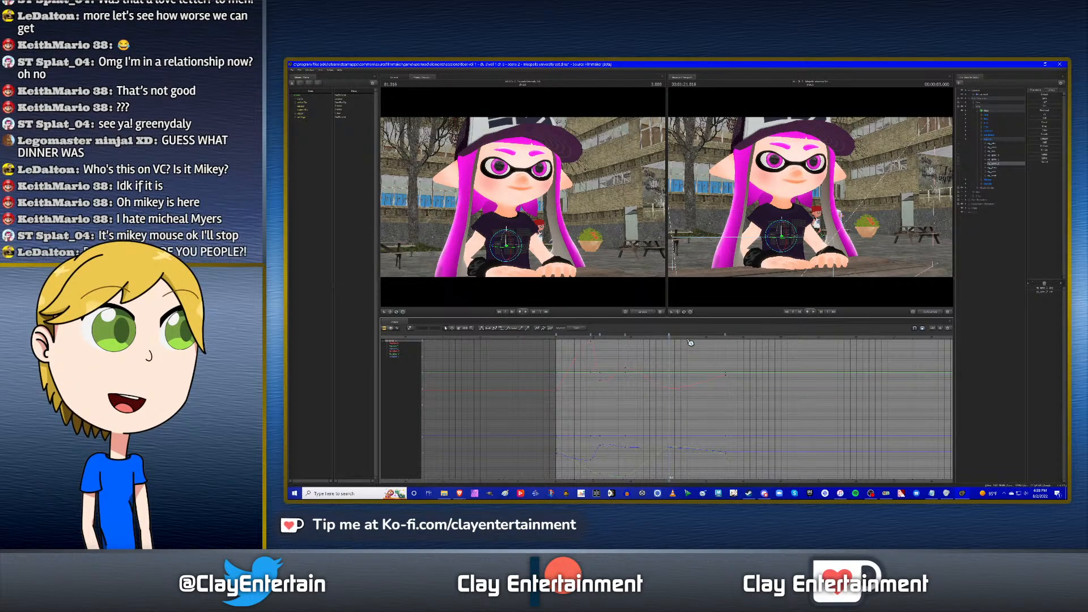
{"action": "key", "text": "Up"}
{"action": "key", "text": "Down"}
{"action": "key", "text": "Down"}
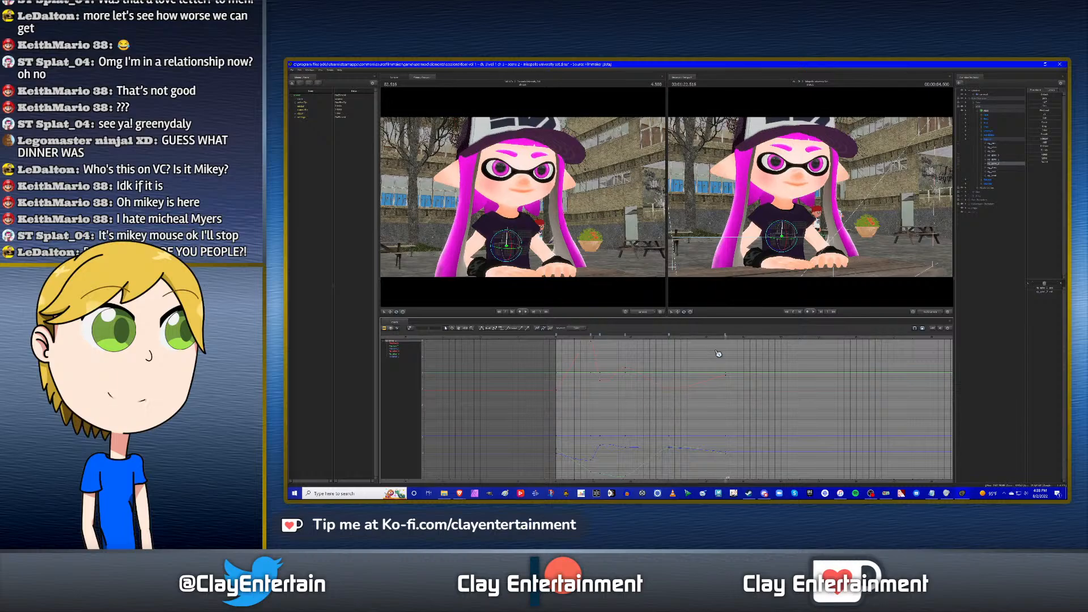
{"action": "key", "text": "Up"}
{"action": "key", "text": "Up"}
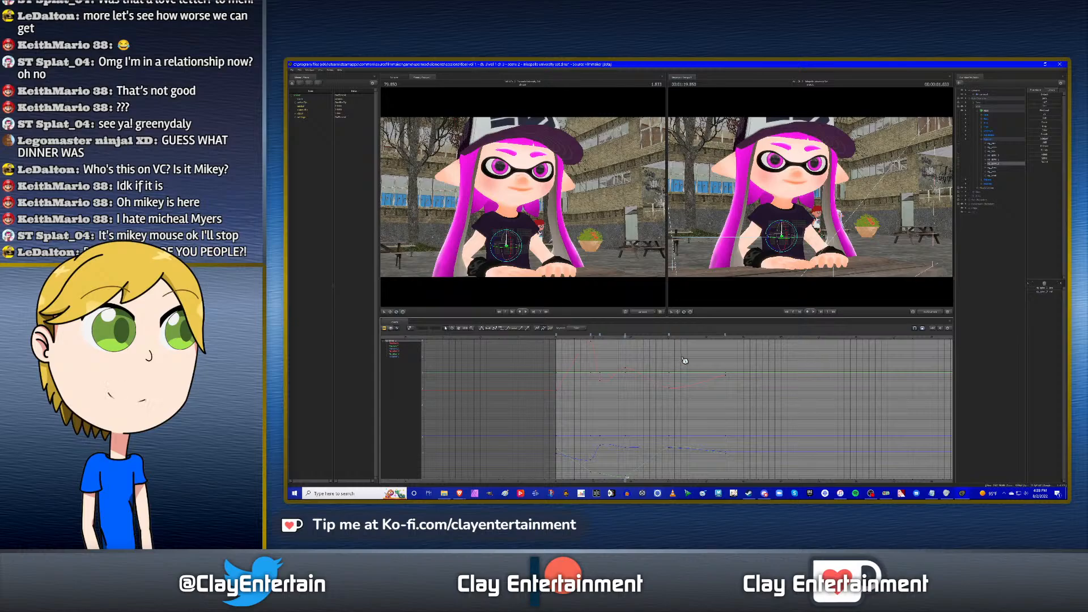
Examine the third spine bone's animation curves across all of its keyframes in the Graph Editor.
{"action": "scroll", "coordinate": [689, 357], "scroll_direction": "down", "scroll_amount": 3}
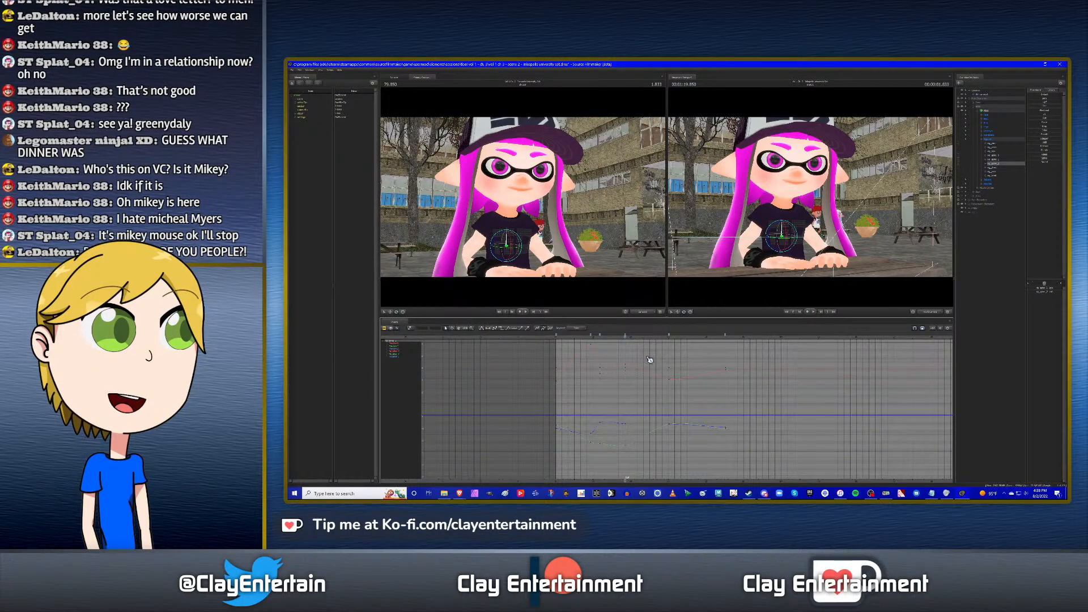
{"action": "left_click", "coordinate": [459, 330]}
{"action": "left_click_drag", "start_coordinate": [652, 361], "coordinate": [660, 367]}
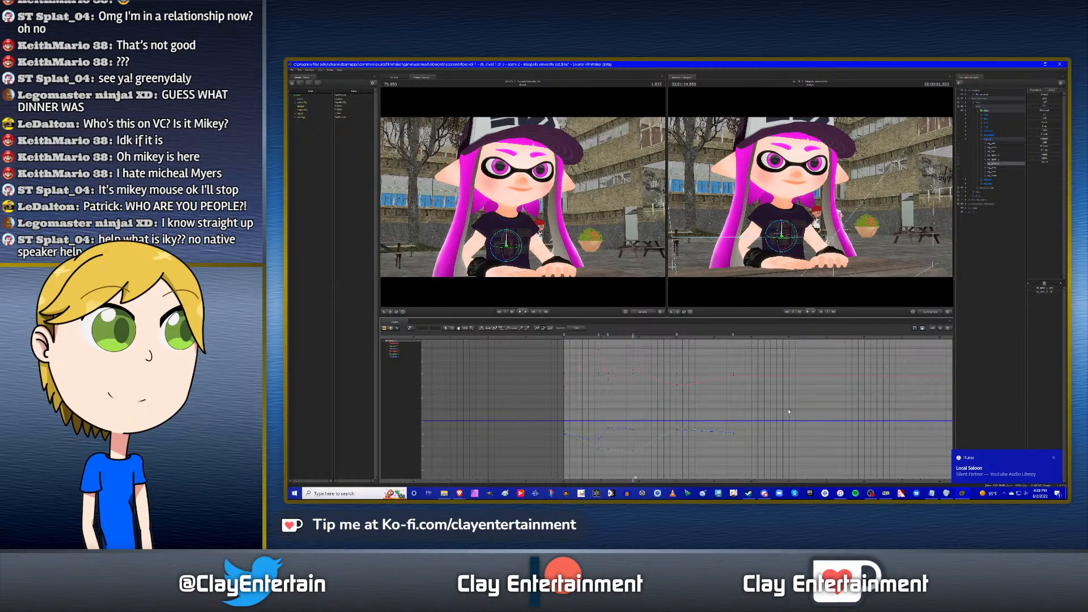
{"action": "scroll", "coordinate": [692, 395], "scroll_direction": "up", "scroll_amount": 2}
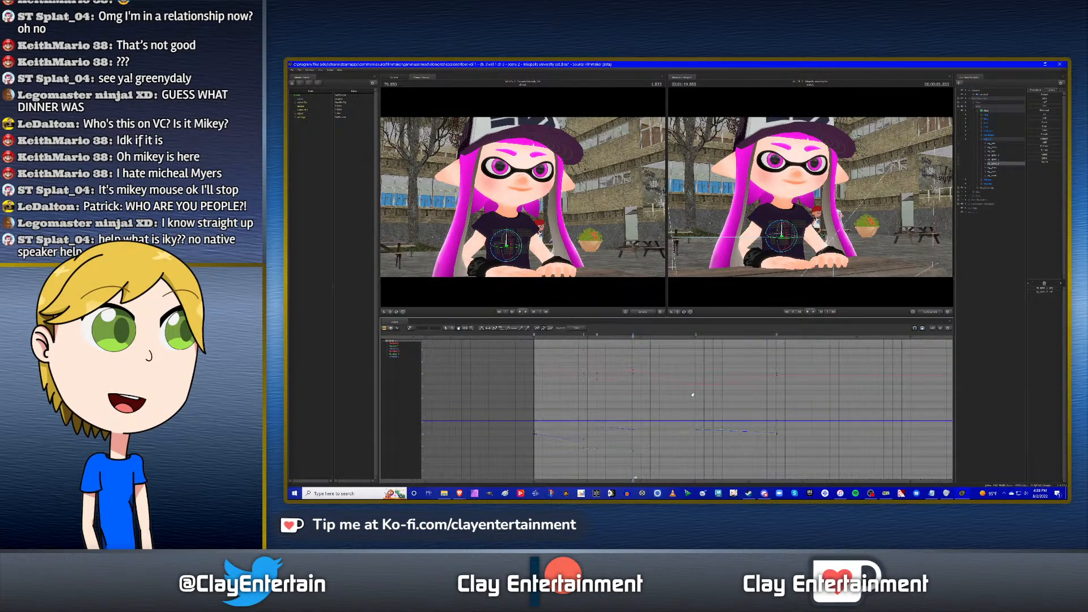
{"action": "scroll", "coordinate": [724, 396], "scroll_direction": "up", "scroll_amount": 3}
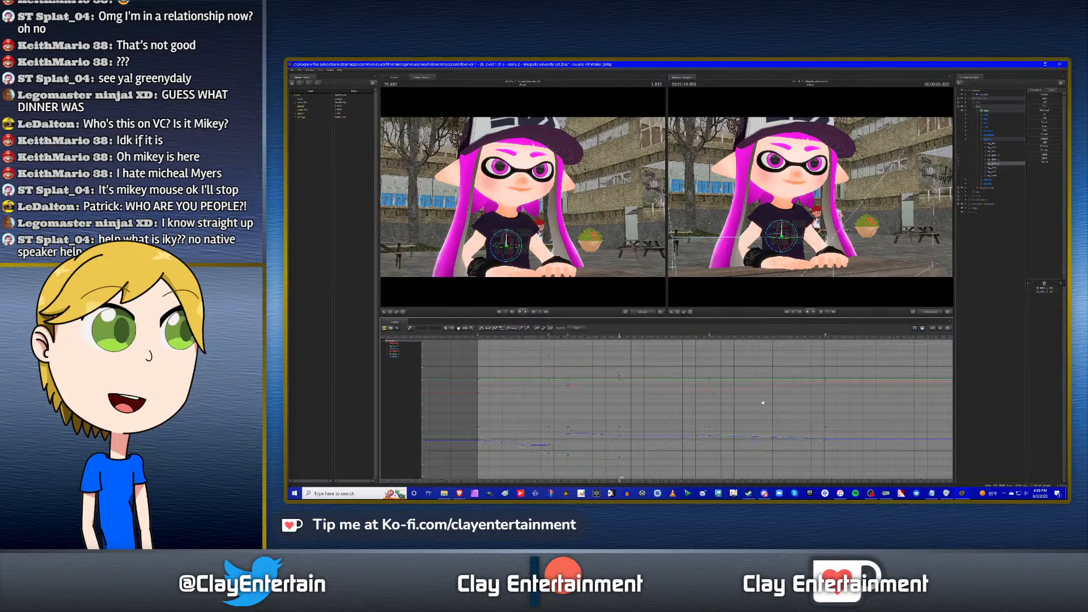
{"action": "scroll", "coordinate": [759, 402], "scroll_direction": "down", "scroll_amount": 3}
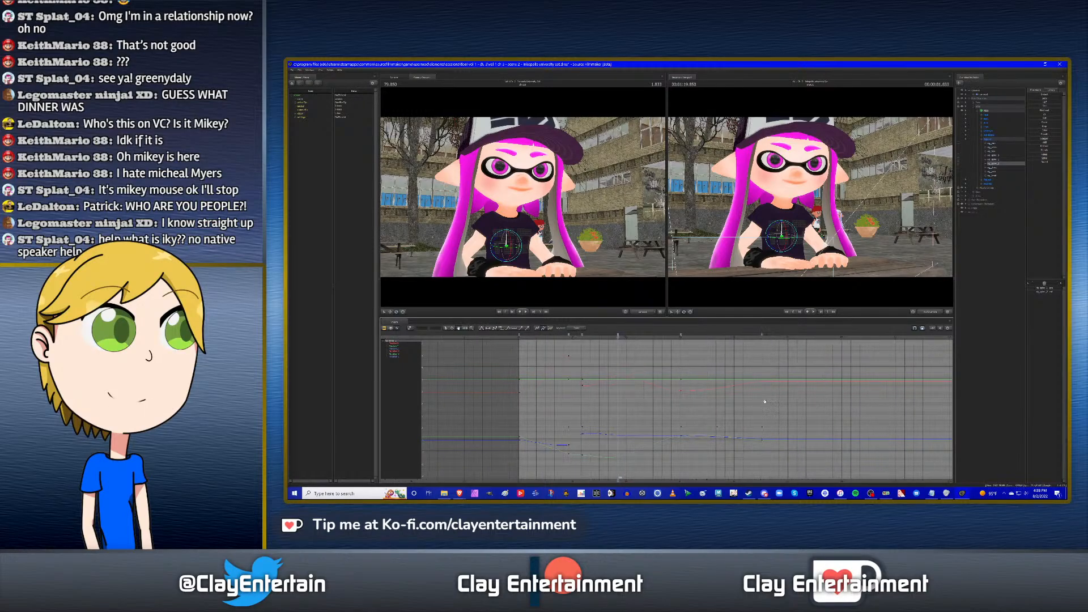
{"action": "scroll", "coordinate": [751, 402], "scroll_direction": "down", "scroll_amount": 3}
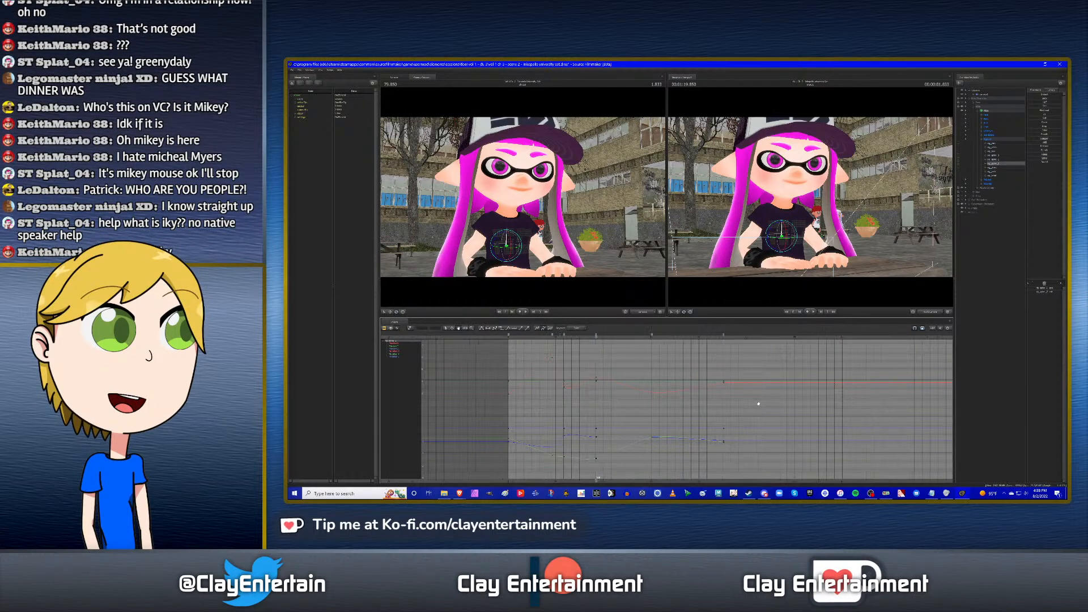
{"action": "scroll", "coordinate": [758, 403], "scroll_direction": "down", "scroll_amount": 1}
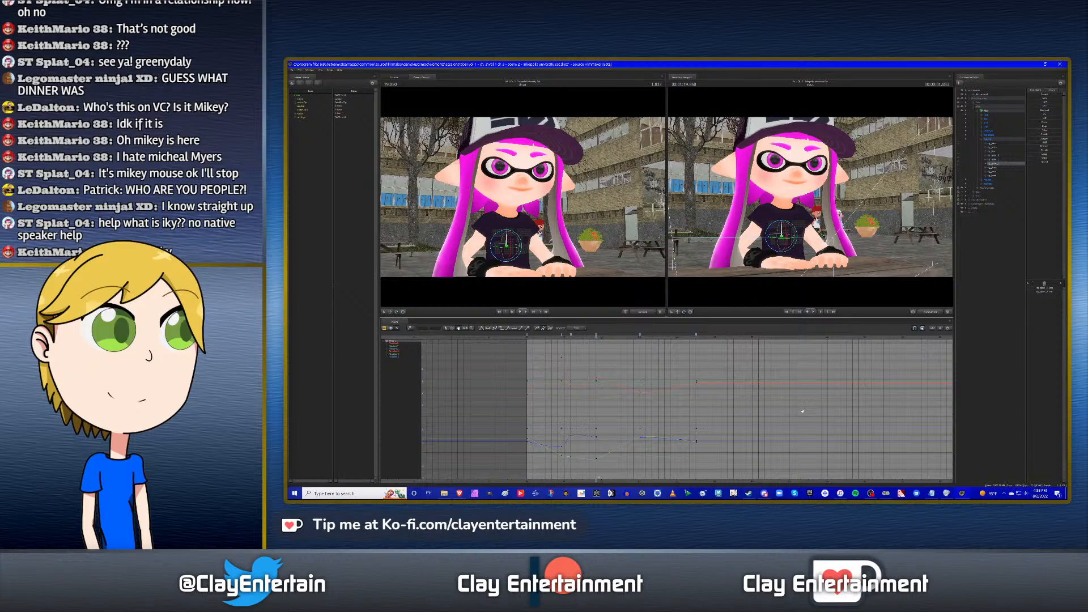
{"action": "scroll", "coordinate": [780, 407], "scroll_direction": "up", "scroll_amount": 3}
{"action": "left_click_drag", "start_coordinate": [780, 408], "coordinate": [771, 404]}
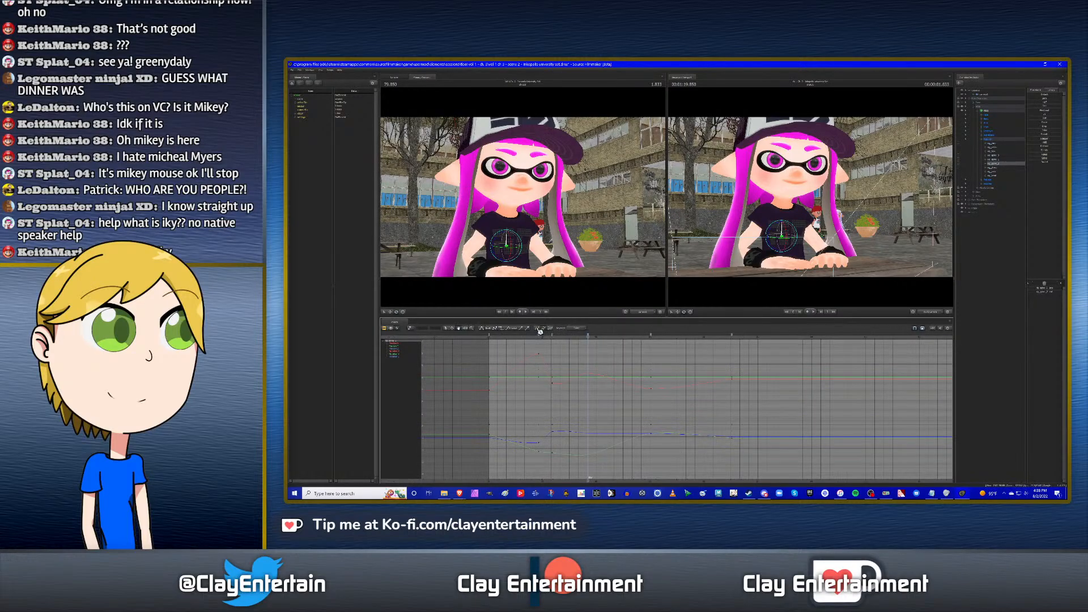
Play back the shot from near its start to just before the last keyframe to check the body motion.
{"action": "left_click", "coordinate": [525, 338]}
{"action": "key", "text": "space"}
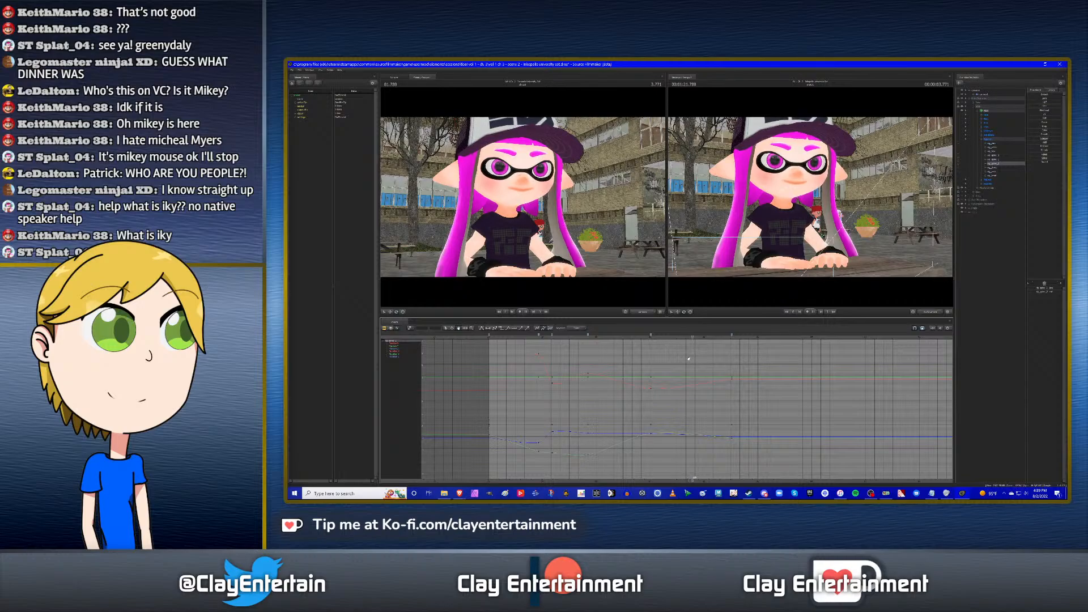
{"action": "key", "text": "space"}
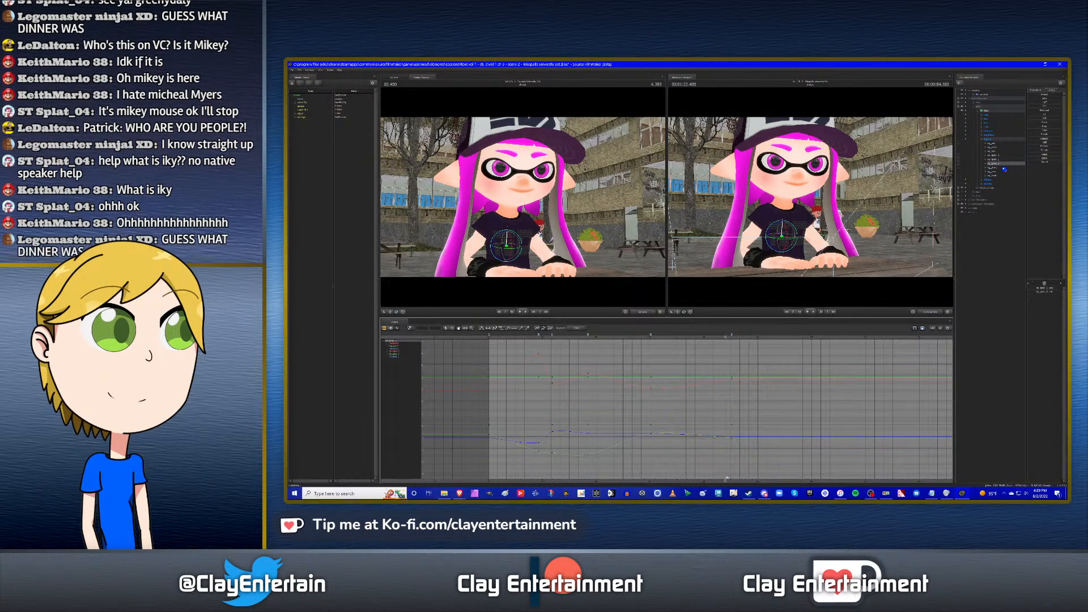
Select all the spine, neck and head bones and move their shared 3.0 s keyframe to about 3.17 s.
{"action": "left_click_drag", "start_coordinate": [998, 156], "coordinate": [995, 176]}
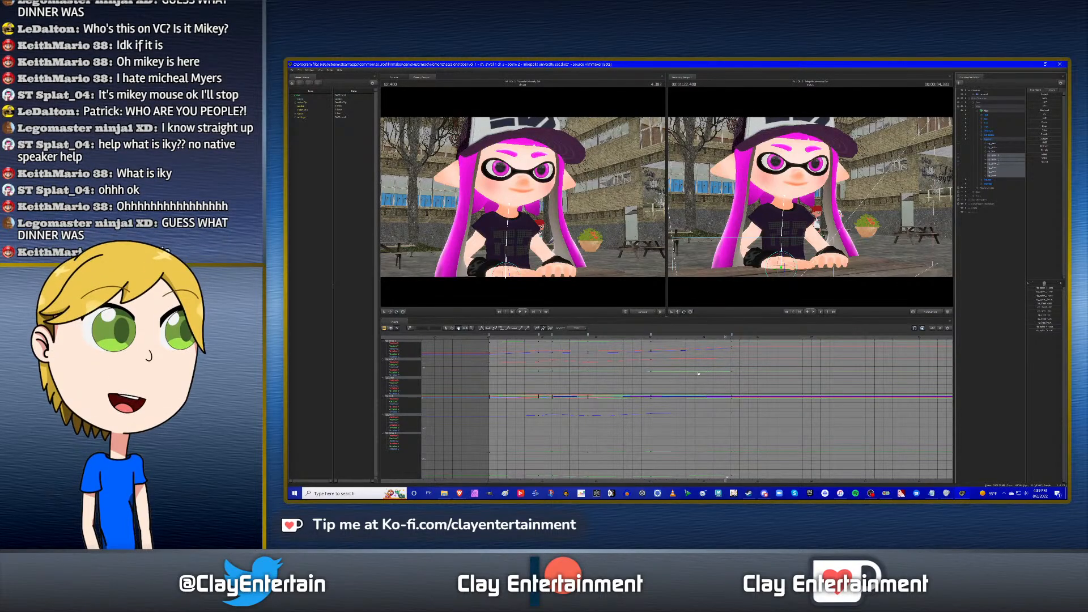
{"action": "left_click", "coordinate": [659, 336]}
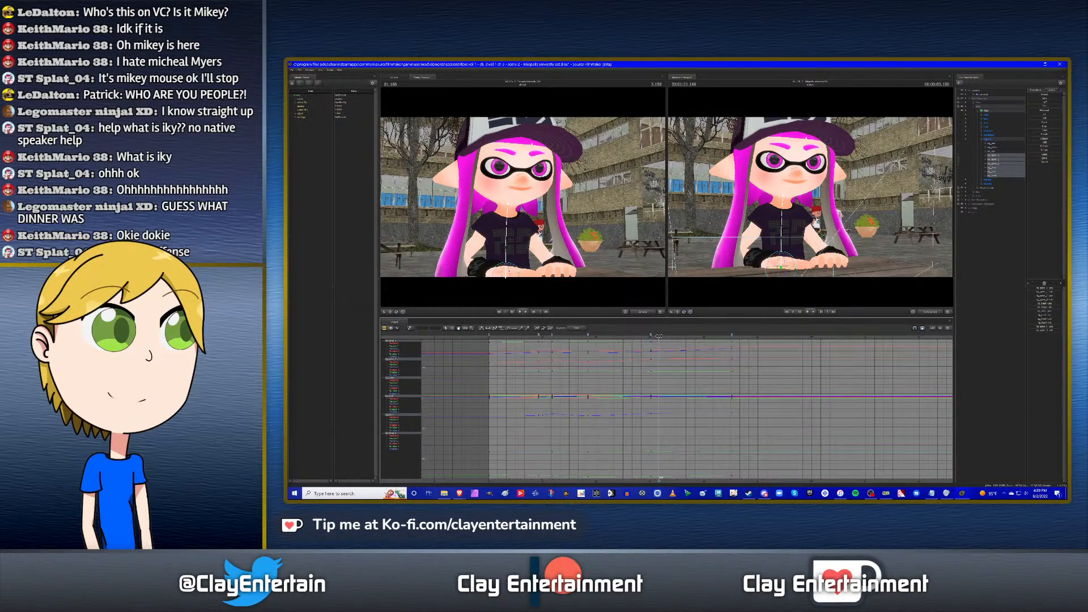
{"action": "left_click_drag", "start_coordinate": [659, 336], "coordinate": [661, 336]}
{"action": "left_click", "coordinate": [657, 336]}
{"action": "left_click_drag", "start_coordinate": [651, 335], "coordinate": [659, 335]}
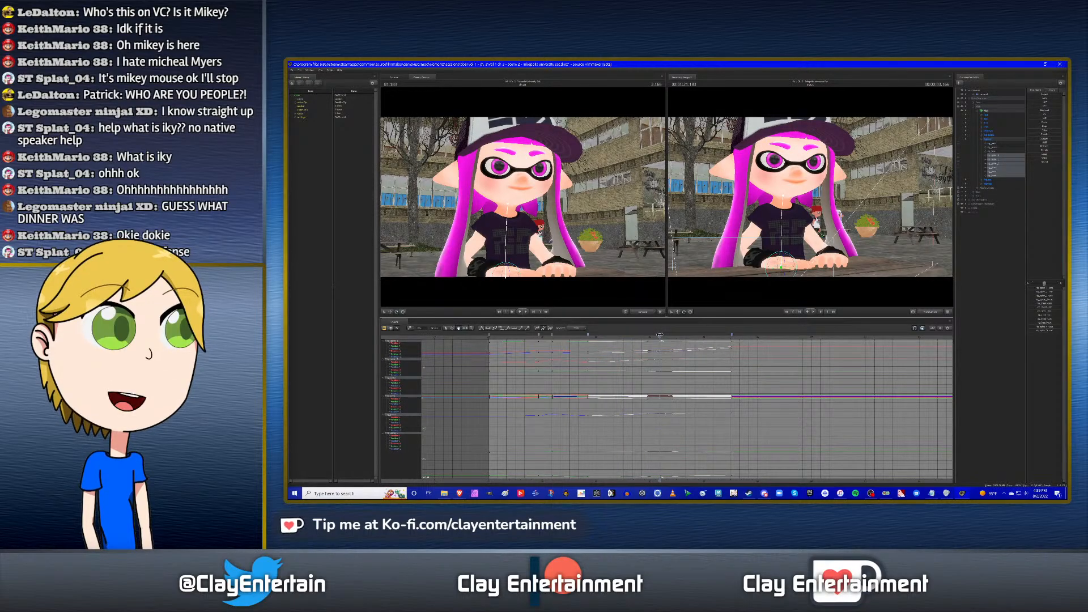
Move the last keyframe of the selected spine, neck and head bones from 4.5 s to 4.67 s.
{"action": "left_click", "coordinate": [738, 336]}
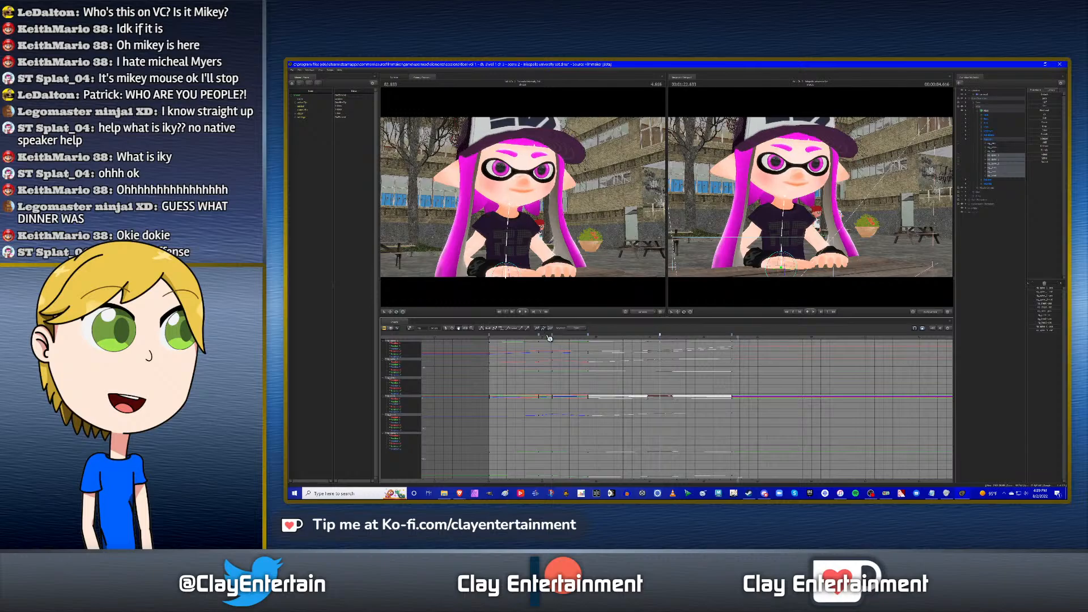
{"action": "left_click", "coordinate": [732, 353]}
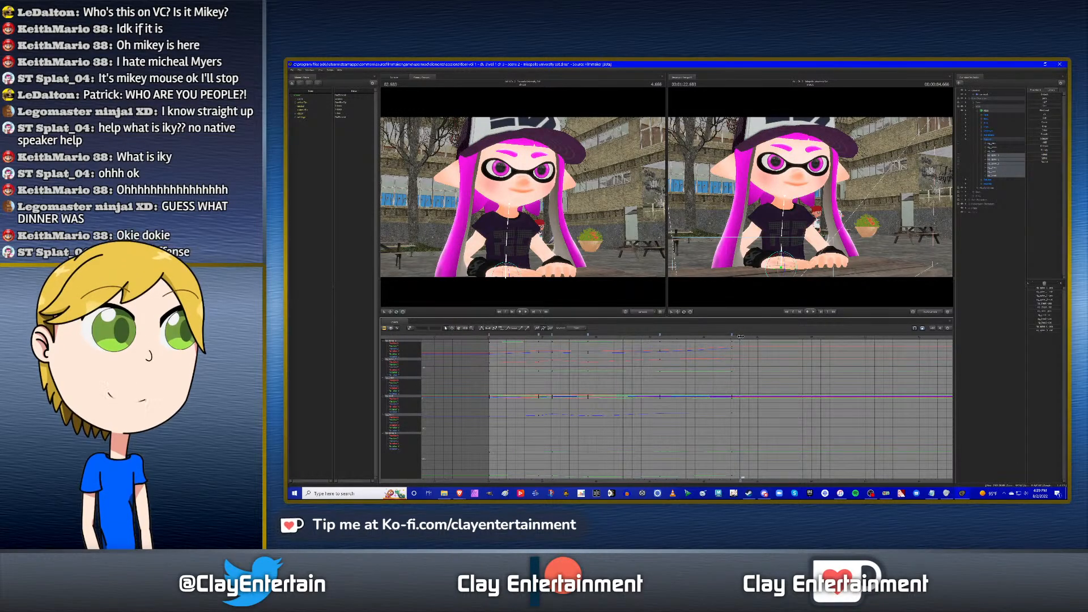
{"action": "left_click", "coordinate": [740, 335]}
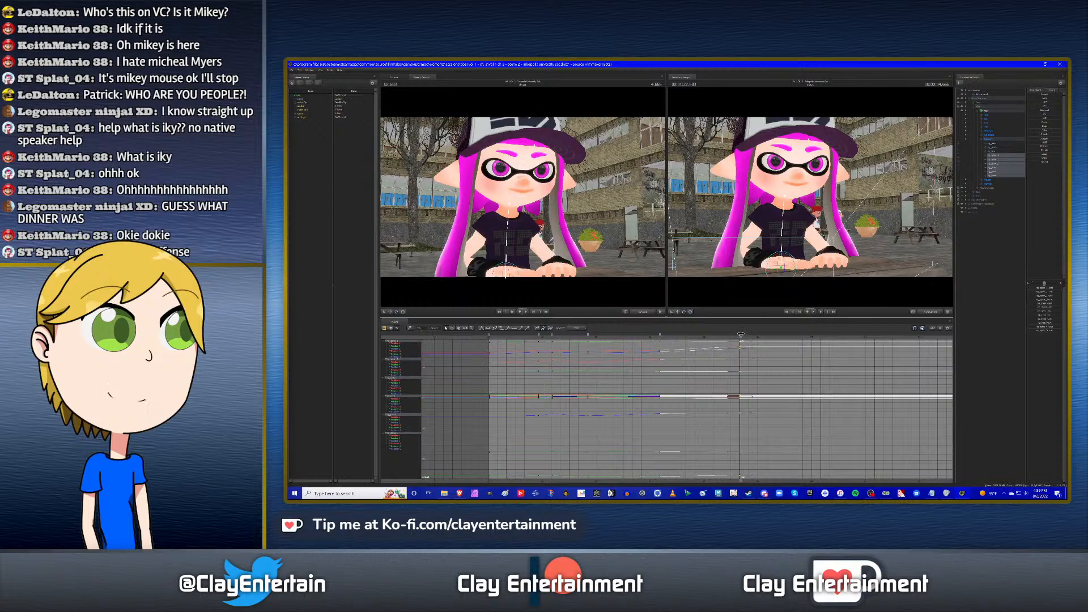
{"action": "left_click", "coordinate": [674, 413]}
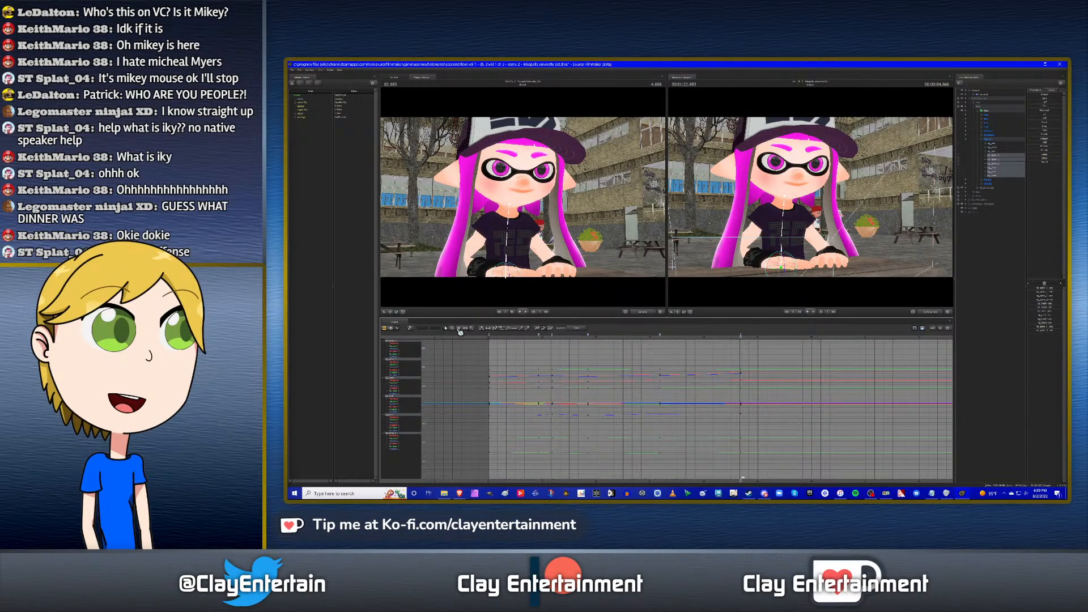
Play back the retimed upper-body motion from the early keyframes through the last one.
{"action": "scroll", "coordinate": [623, 359], "scroll_direction": "up", "scroll_amount": 1}
{"action": "scroll", "coordinate": [646, 362], "scroll_direction": "down", "scroll_amount": 3}
{"action": "left_click_drag", "start_coordinate": [676, 355], "coordinate": [646, 348]}
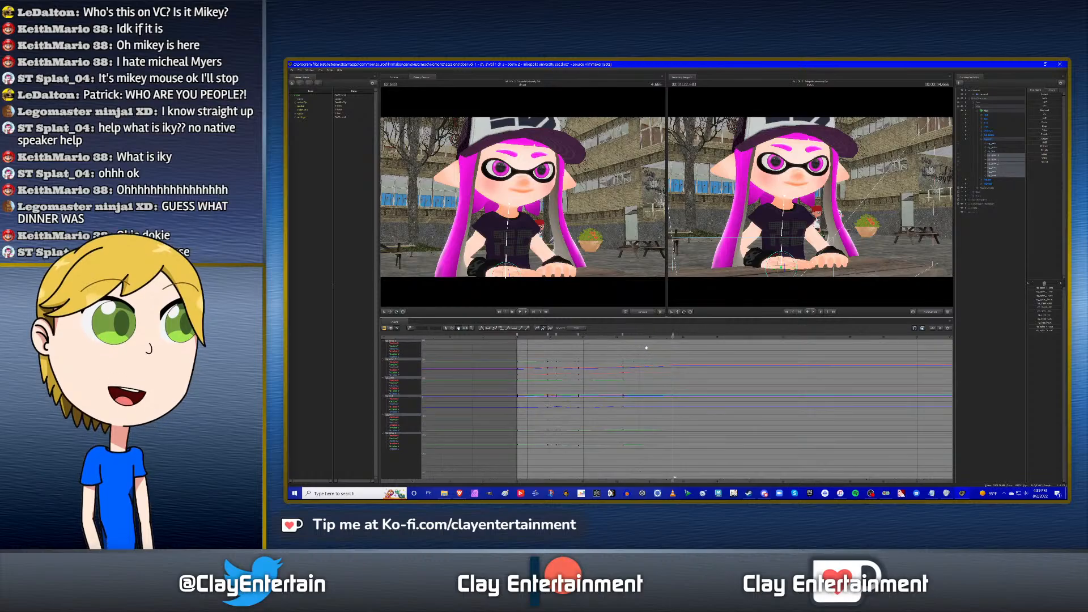
{"action": "left_click_drag", "start_coordinate": [671, 478], "coordinate": [556, 479]}
{"action": "key", "text": "space"}
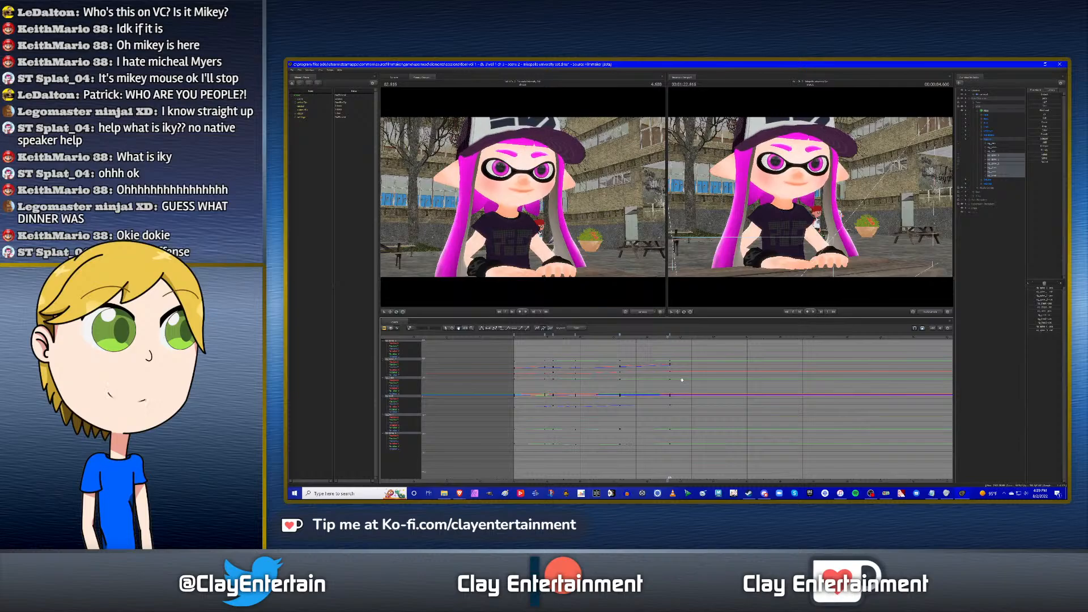
Scrub through the retimed keyframes and return to the last one at 4.67 s to check the timing.
{"action": "scroll", "coordinate": [682, 380], "scroll_direction": "up", "scroll_amount": 3}
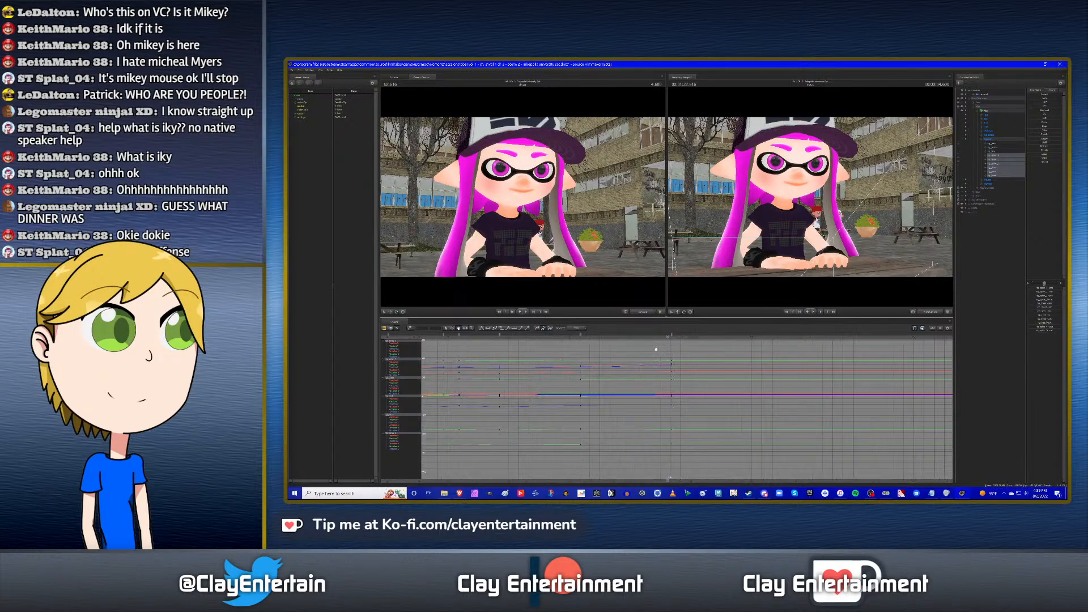
{"action": "left_click_drag", "start_coordinate": [670, 336], "coordinate": [661, 338]}
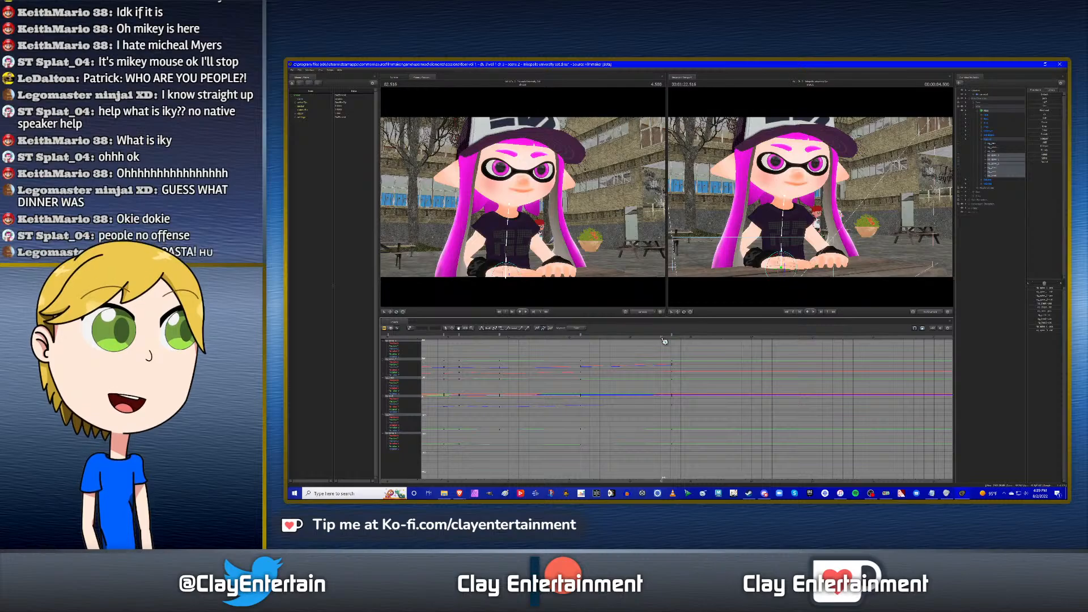
{"action": "scroll", "coordinate": [693, 371], "scroll_direction": "up", "scroll_amount": 2}
{"action": "scroll", "coordinate": [635, 384], "scroll_direction": "up", "scroll_amount": 2, "text": "ctrl"}
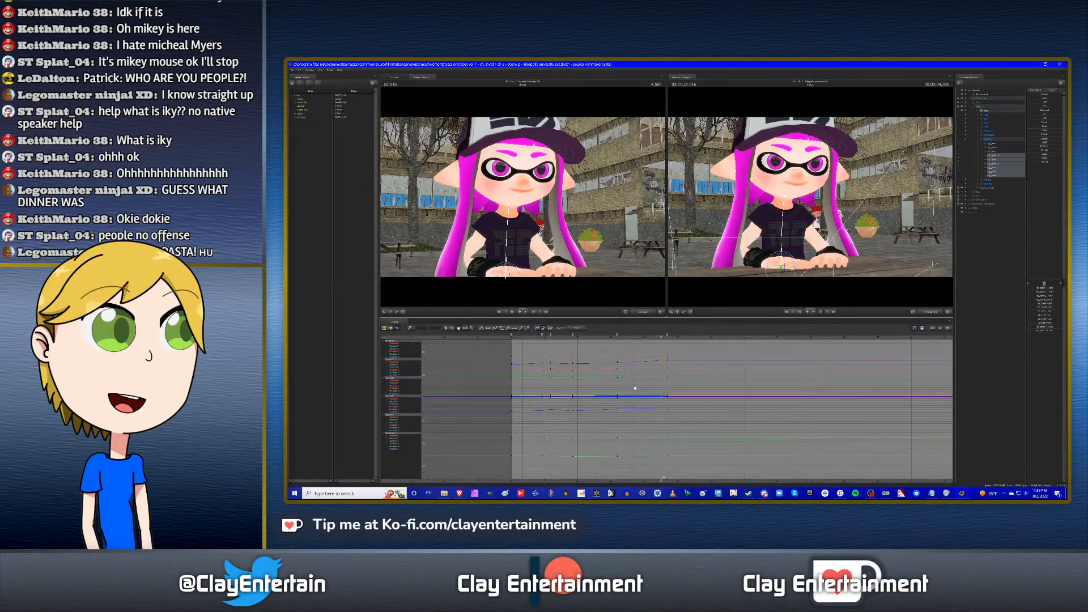
{"action": "middle_click_drag", "start_coordinate": [643, 386], "coordinate": [656, 382]}
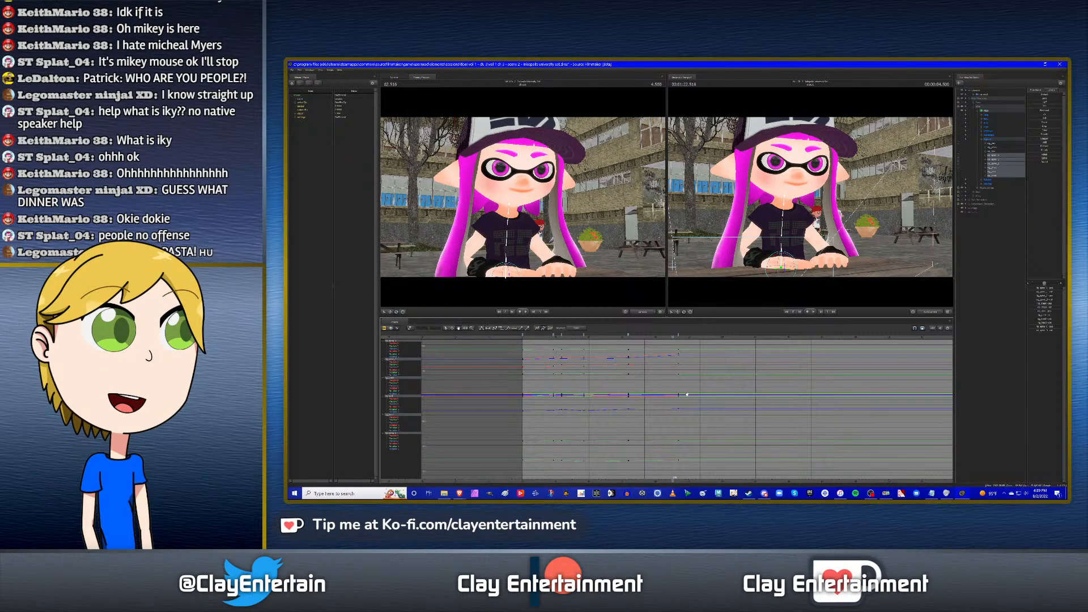
{"action": "left_click_drag", "start_coordinate": [674, 479], "coordinate": [522, 479]}
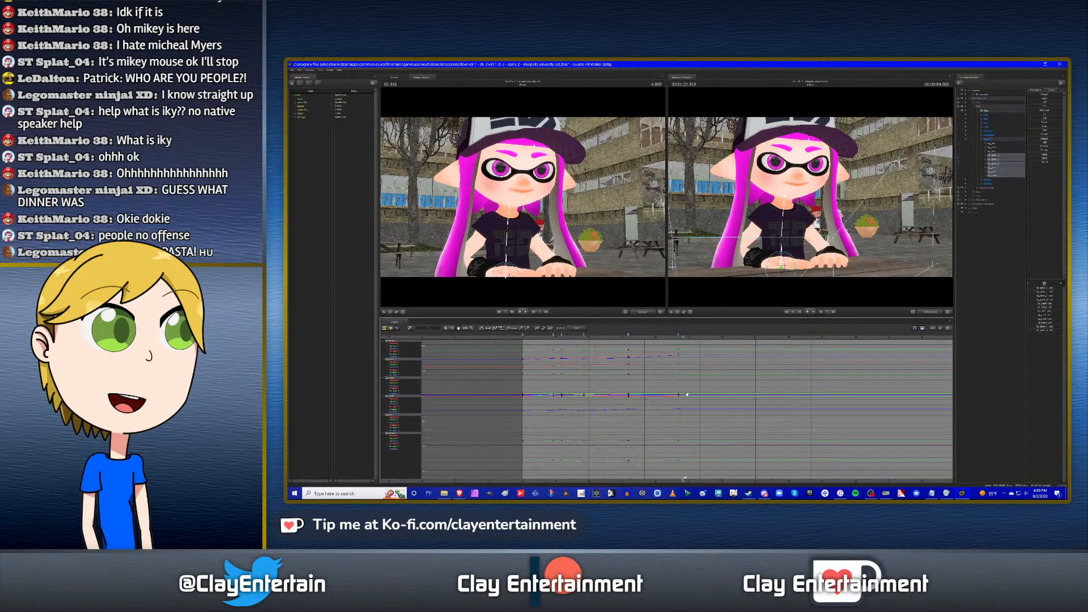
{"action": "key", "text": "Up"}
{"action": "left_click_drag", "start_coordinate": [614, 337], "coordinate": [679, 336]}
Select the second-lowest spine bone and orbit the work camera to view the character from the side.
{"action": "left_click", "coordinate": [1000, 161]}
{"action": "left_click_drag", "start_coordinate": [839, 207], "coordinate": [901, 206], "text": "alt"}
{"action": "left_click_drag", "start_coordinate": [782, 233], "coordinate": [823, 232], "text": "alt"}
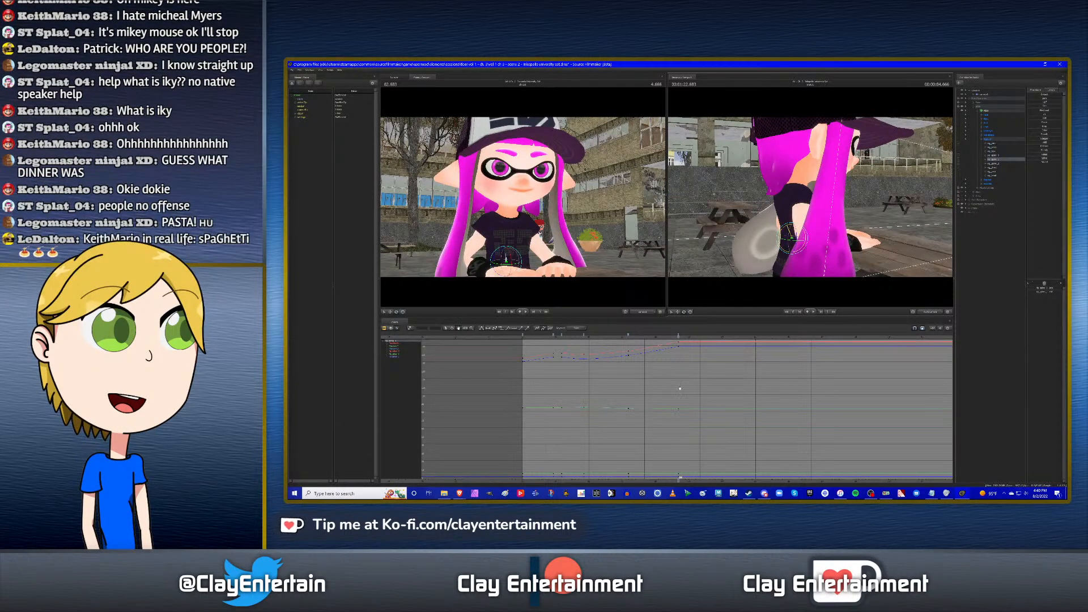
Play back the motion leading to the last keyframe while watching the character from the side.
{"action": "scroll", "coordinate": [669, 373], "scroll_direction": "down", "scroll_amount": 4}
{"action": "left_click", "coordinate": [618, 338]}
{"action": "key", "text": "space"}
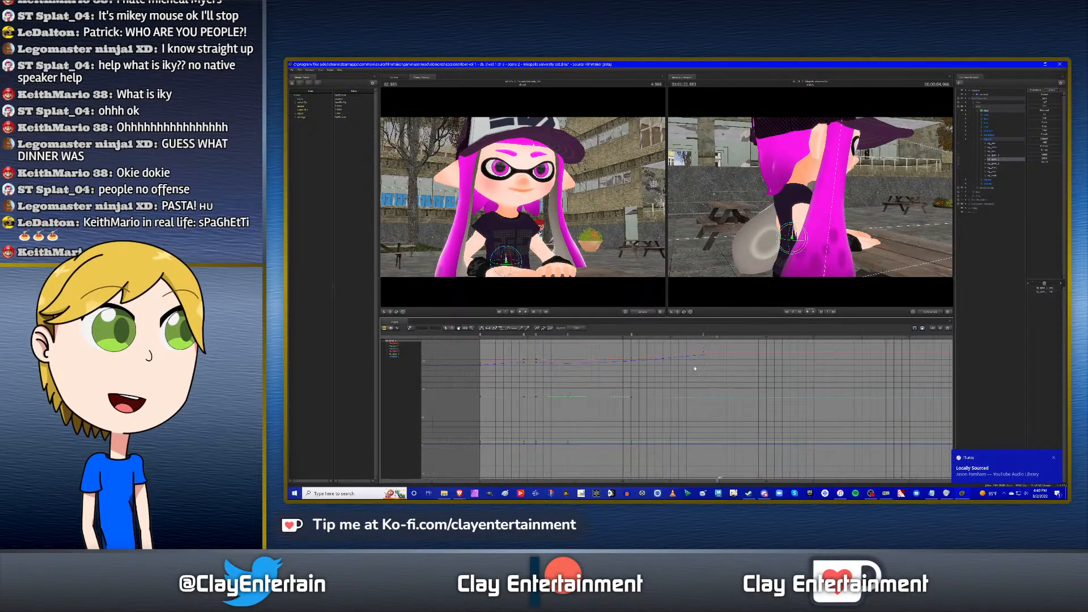
{"action": "scroll", "coordinate": [695, 375], "scroll_direction": "down", "scroll_amount": 2}
{"action": "mouse_move", "coordinate": [695, 374]}
{"action": "middle_mouse_down"}
{"action": "mouse_move", "coordinate": [727, 371]}
{"action": "mouse_move", "coordinate": [696, 374]}
{"action": "middle_mouse_up"}
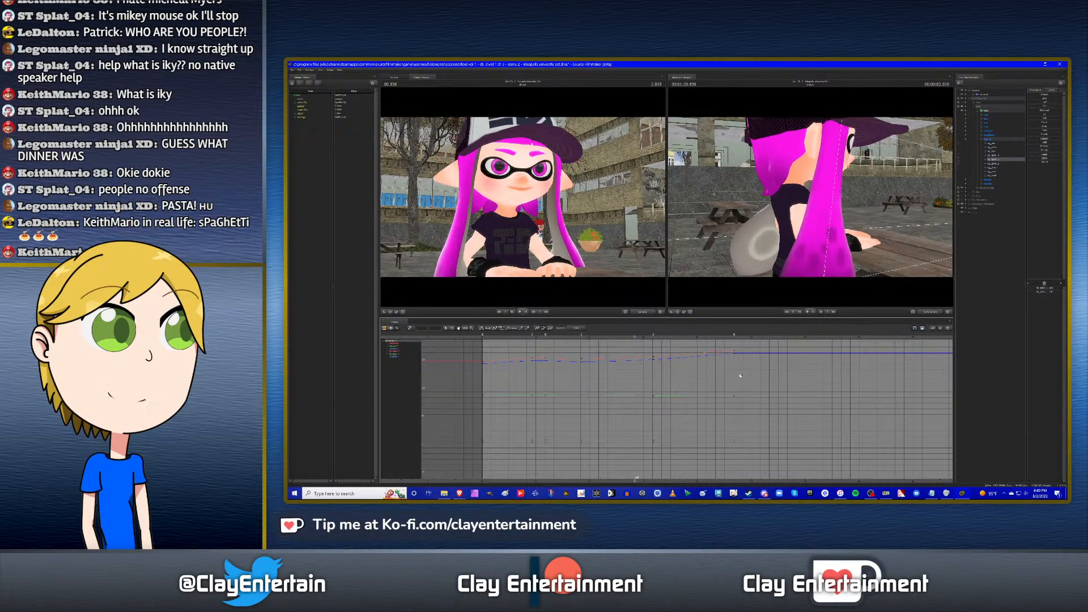
{"action": "key", "text": "space"}
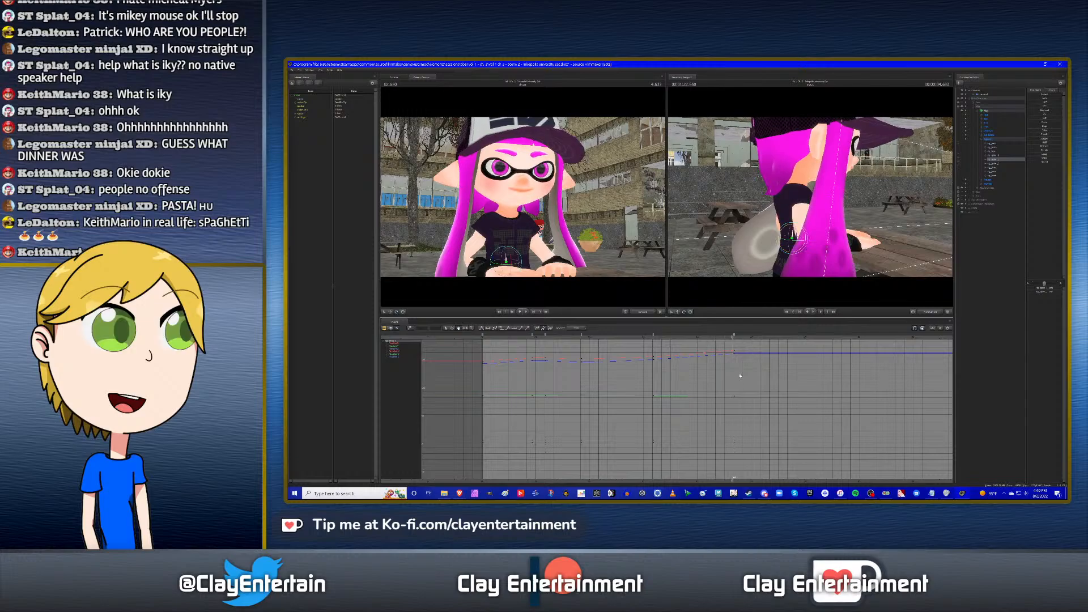
Examine the second-lowest spine bone's curves around the 4.67 s keyframe and the empty stretch after it.
{"action": "key", "text": "Right"}
{"action": "mouse_move", "coordinate": [765, 375]}
{"action": "left_mouse_down"}
{"action": "mouse_move", "coordinate": [709, 371]}
{"action": "mouse_move", "coordinate": [800, 375]}
{"action": "mouse_move", "coordinate": [776, 378]}
{"action": "left_mouse_up"}
{"action": "scroll", "coordinate": [780, 374], "scroll_direction": "down", "scroll_amount": 4}
{"action": "scroll", "coordinate": [720, 373], "scroll_direction": "down", "scroll_amount": 3}
{"action": "scroll", "coordinate": [763, 374], "scroll_direction": "up", "scroll_amount": 3}
{"action": "scroll", "coordinate": [755, 378], "scroll_direction": "up", "scroll_amount": 2}
{"action": "scroll", "coordinate": [776, 378], "scroll_direction": "down", "scroll_amount": 2}
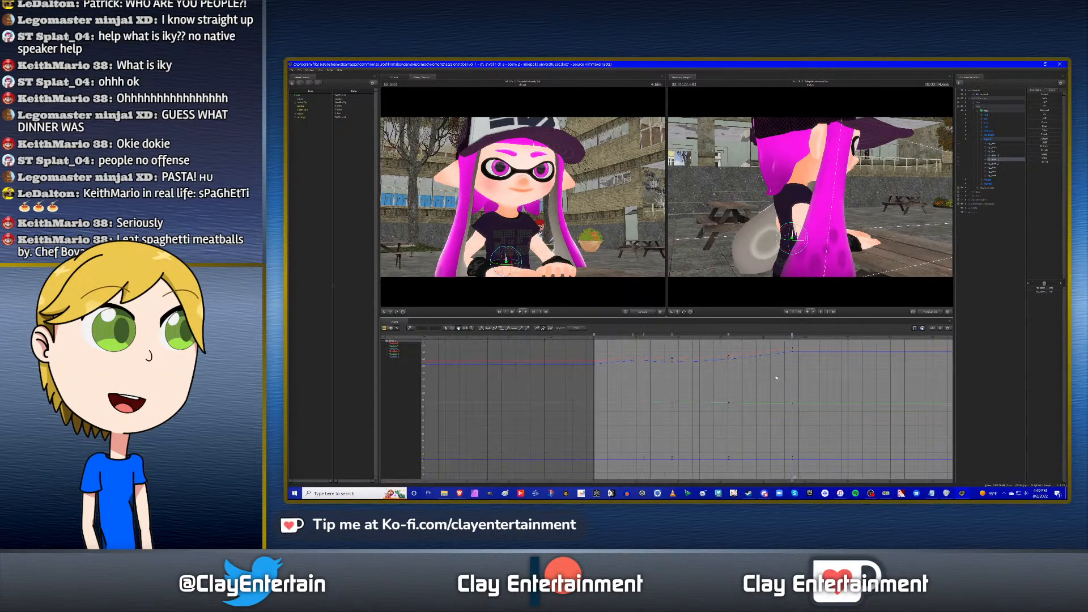
{"action": "middle_click_drag", "start_coordinate": [806, 381], "coordinate": [699, 380]}
{"action": "scroll", "coordinate": [725, 380], "scroll_direction": "down", "scroll_amount": 3}
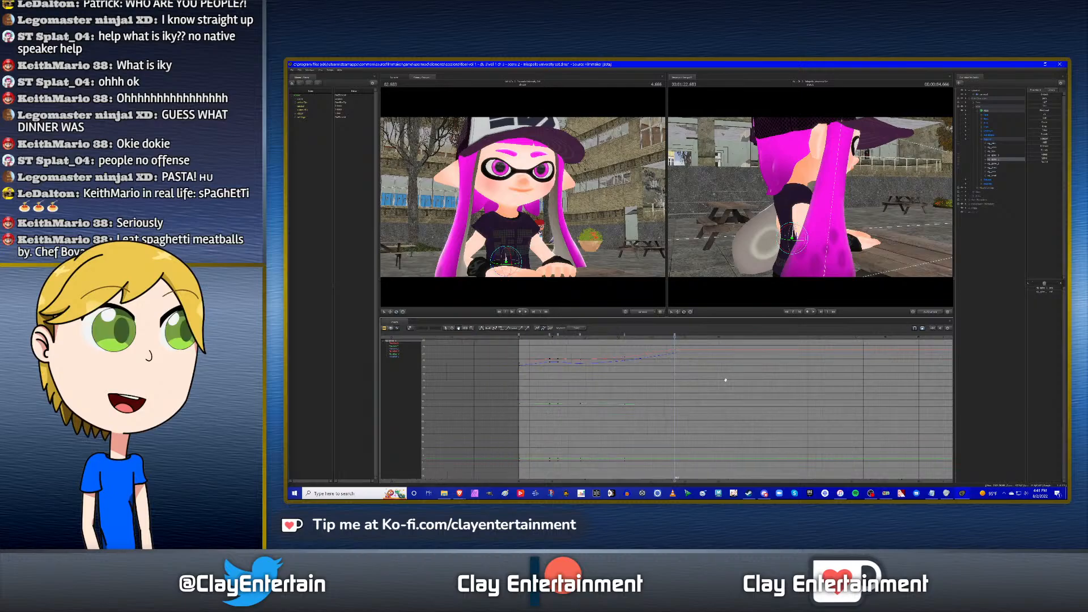
{"action": "middle_click_drag", "start_coordinate": [645, 382], "coordinate": [662, 378]}
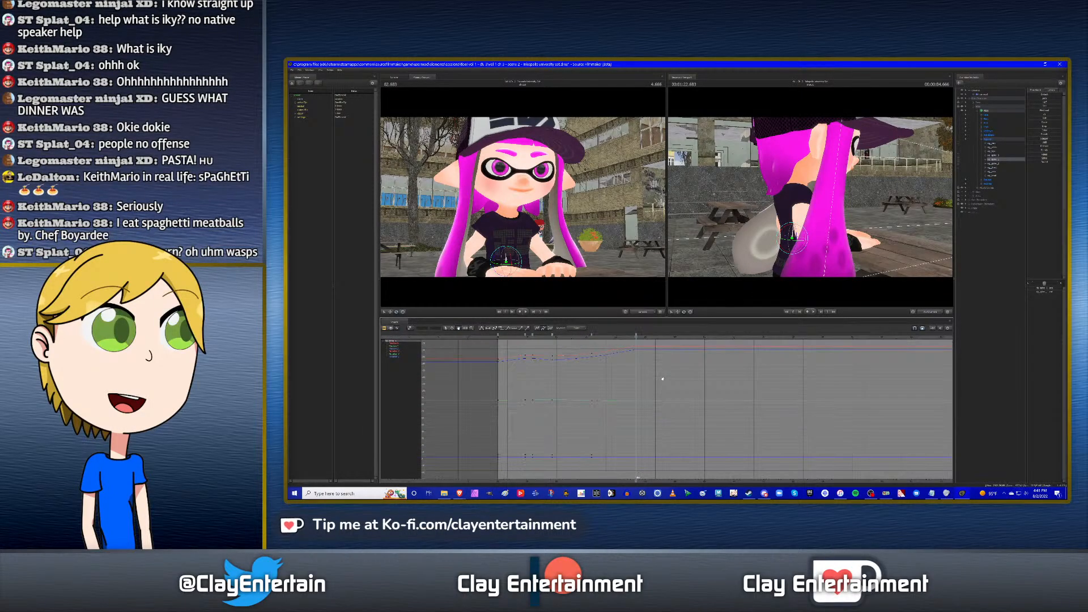
{"action": "scroll", "coordinate": [699, 379], "scroll_direction": "up", "scroll_amount": 3}
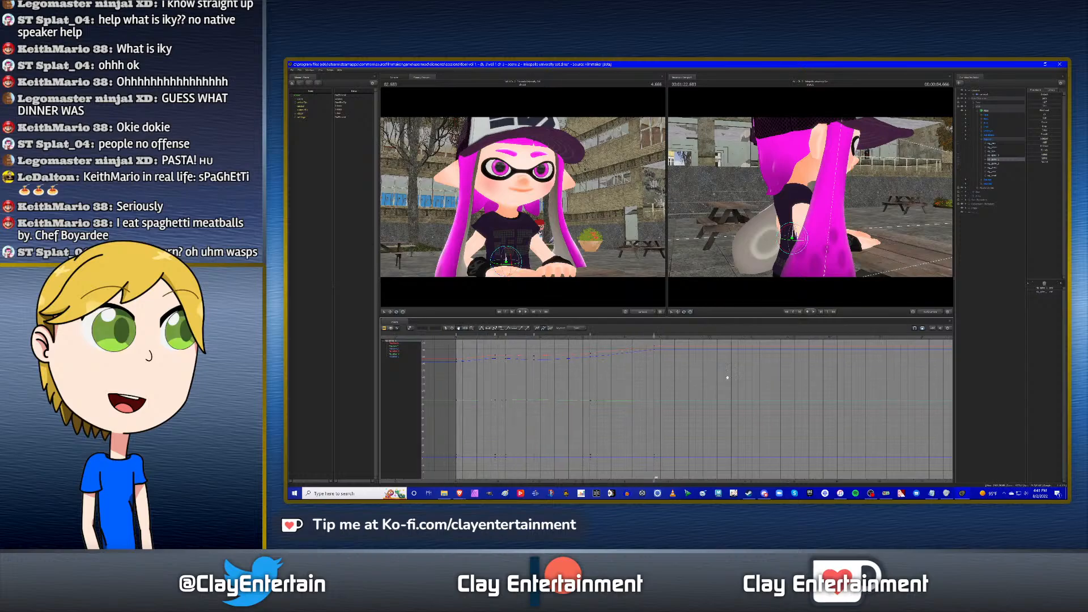
Play back the shot repeatedly from its start through the 4.67 s keyframe to judge the spine motion.
{"action": "scroll", "coordinate": [746, 377], "scroll_direction": "down", "scroll_amount": 2}
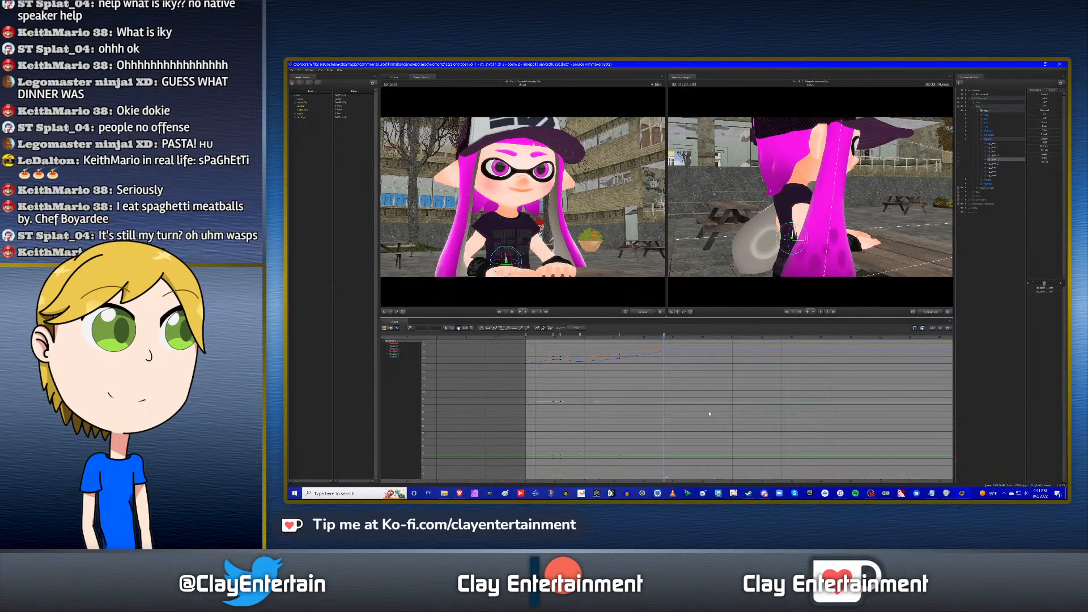
{"action": "key", "text": "space"}
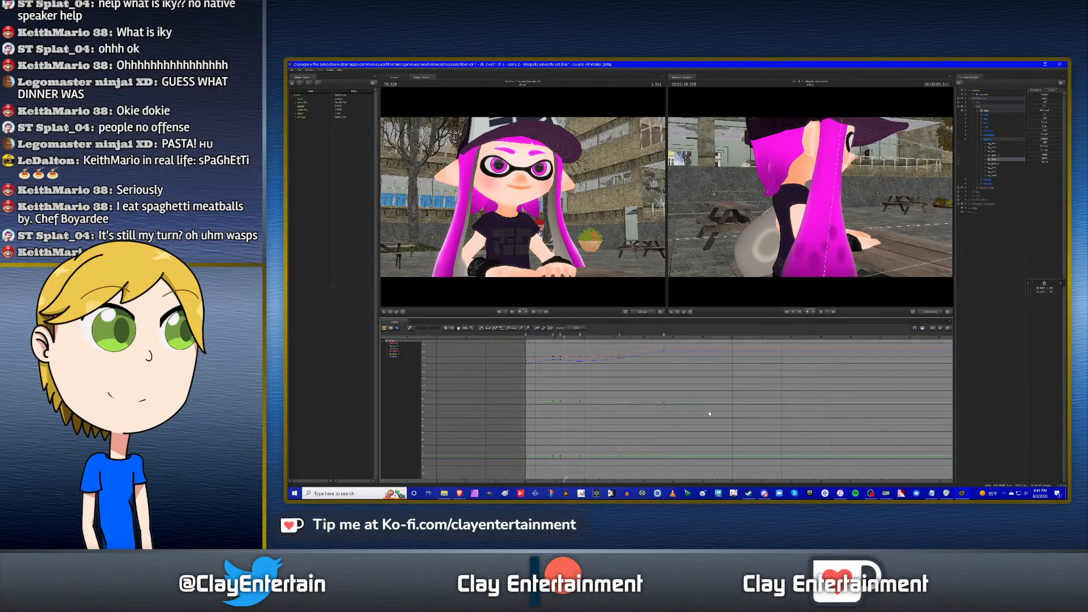
{"action": "key", "text": "space"}
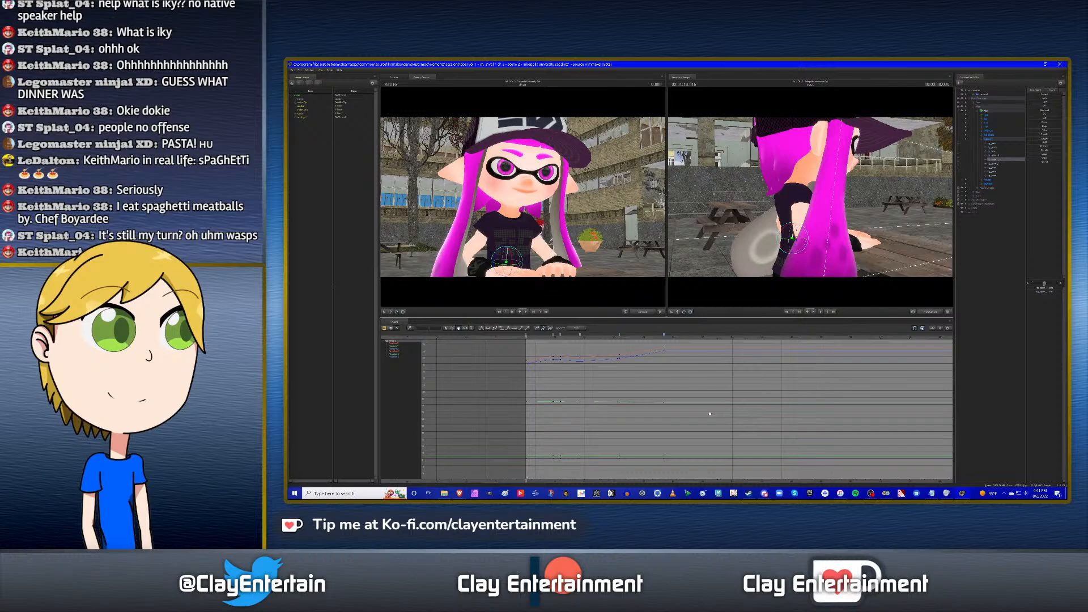
{"action": "key", "text": "space"}
{"action": "key", "text": "space"}
{"action": "key", "text": "space"}
{"action": "key", "text": "space"}
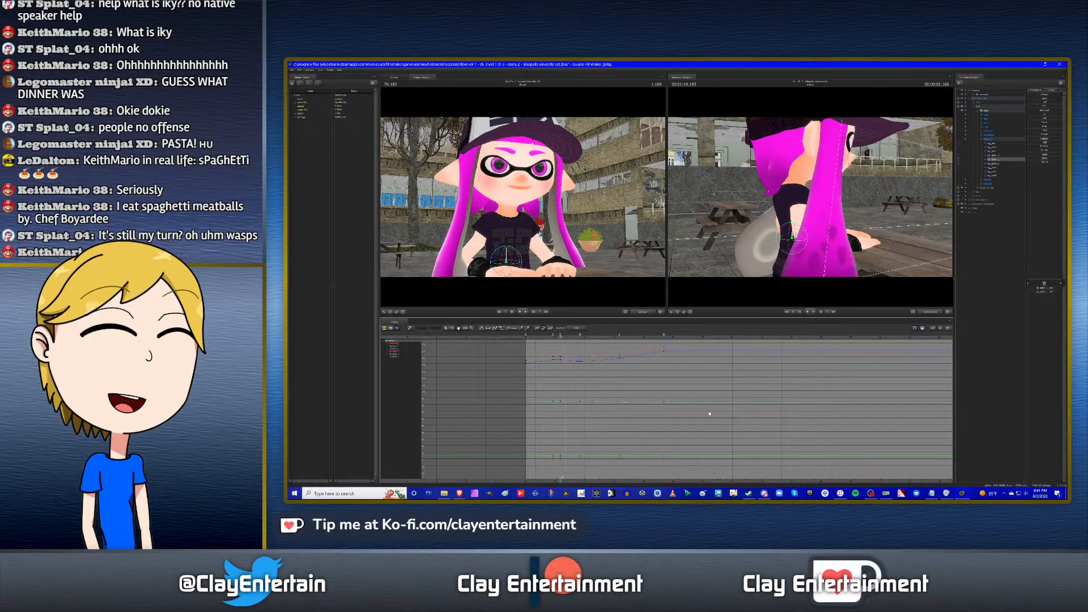
{"action": "key", "text": "Up"}
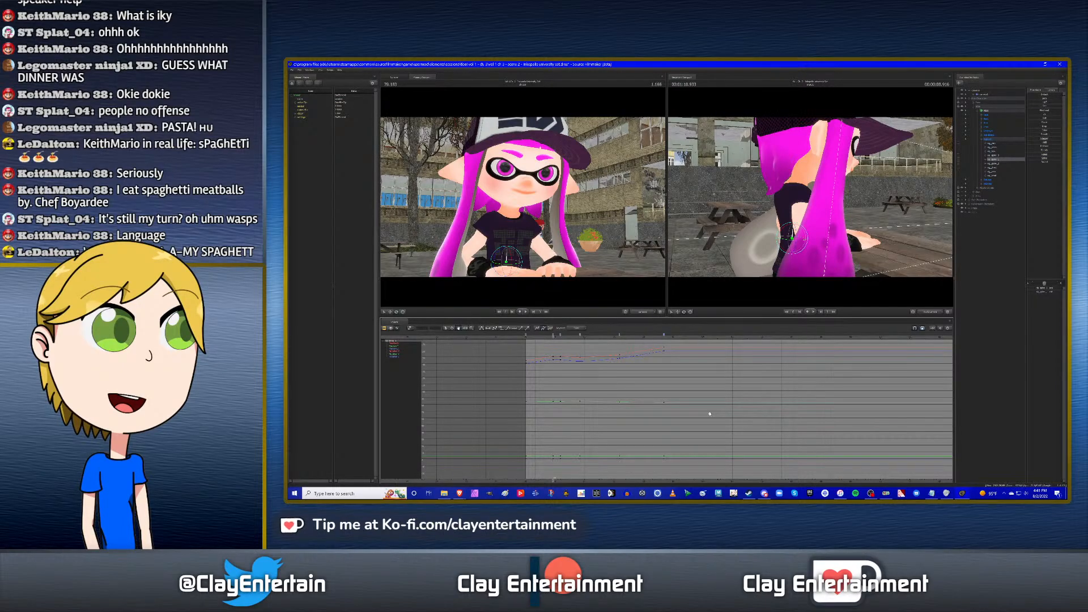
{"action": "key", "text": "space"}
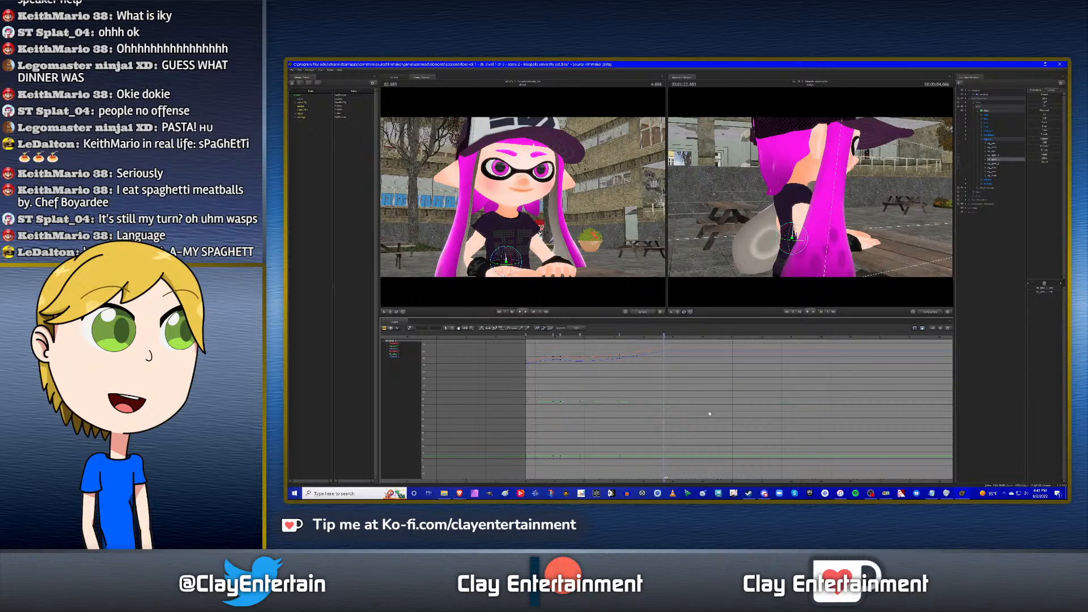
{"action": "key", "text": "Up"}
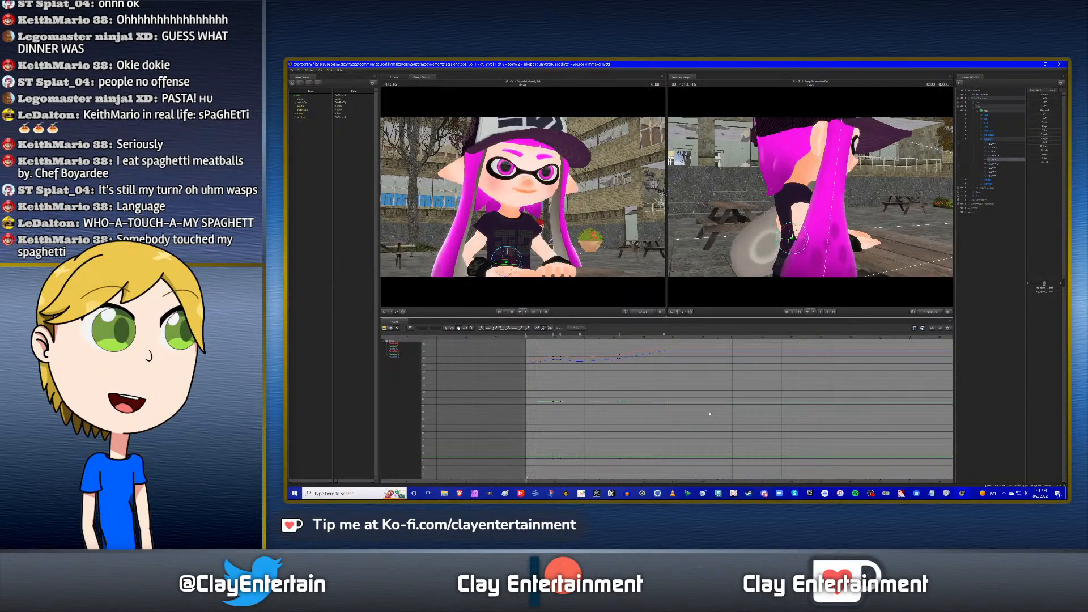
{"action": "key", "text": "space"}
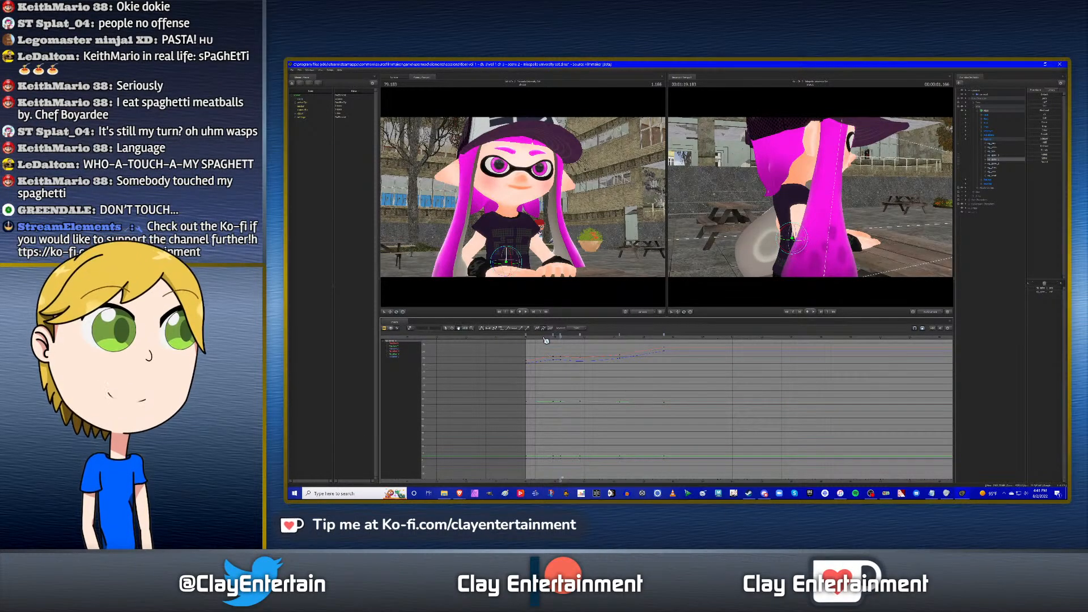
{"action": "key", "text": "space"}
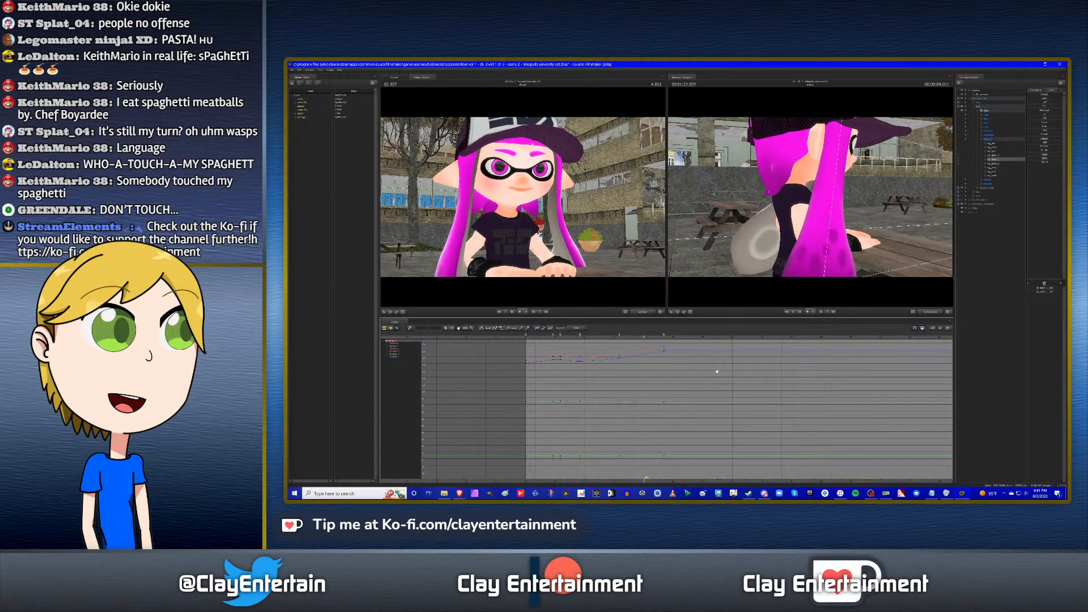
{"action": "key", "text": "Up"}
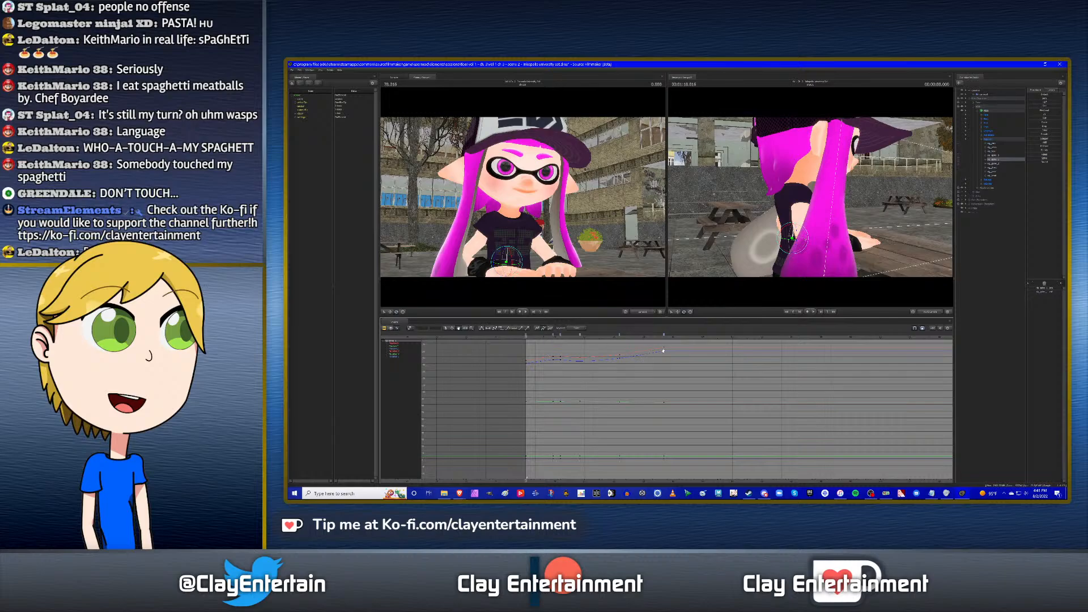
Reframe the second-lowest spine bone's curves and replay the motion up to the last keyframe at 4.67 s.
{"action": "scroll", "coordinate": [707, 380], "scroll_direction": "up", "scroll_amount": 2}
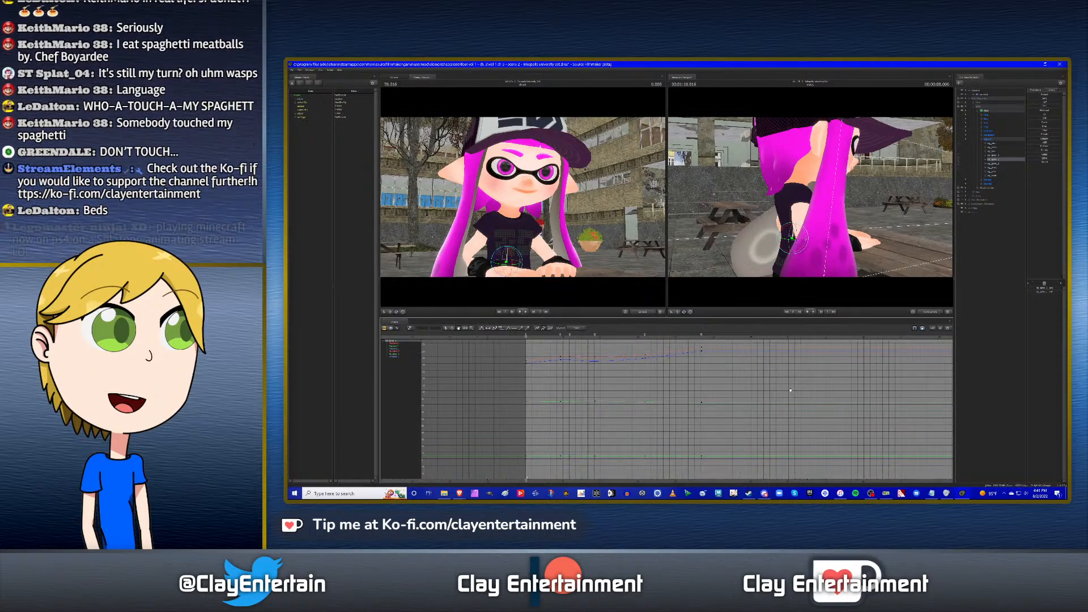
{"action": "scroll", "coordinate": [718, 377], "scroll_direction": "down", "scroll_amount": 2}
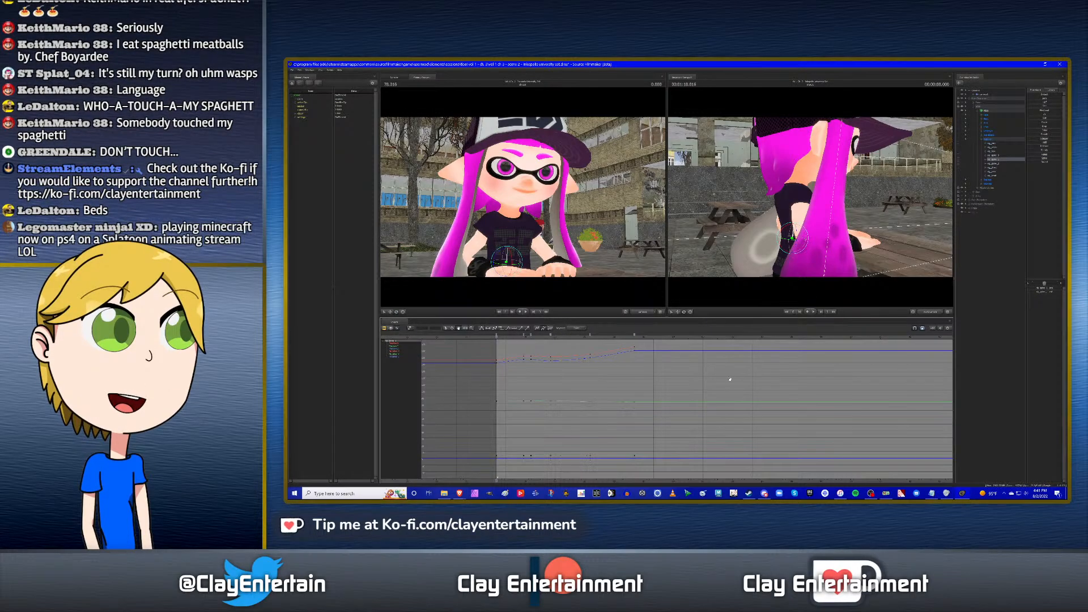
{"action": "scroll", "coordinate": [721, 377], "scroll_direction": "up", "scroll_amount": 1, "text": "ctrl"}
{"action": "left_click_drag", "start_coordinate": [708, 379], "coordinate": [711, 382]}
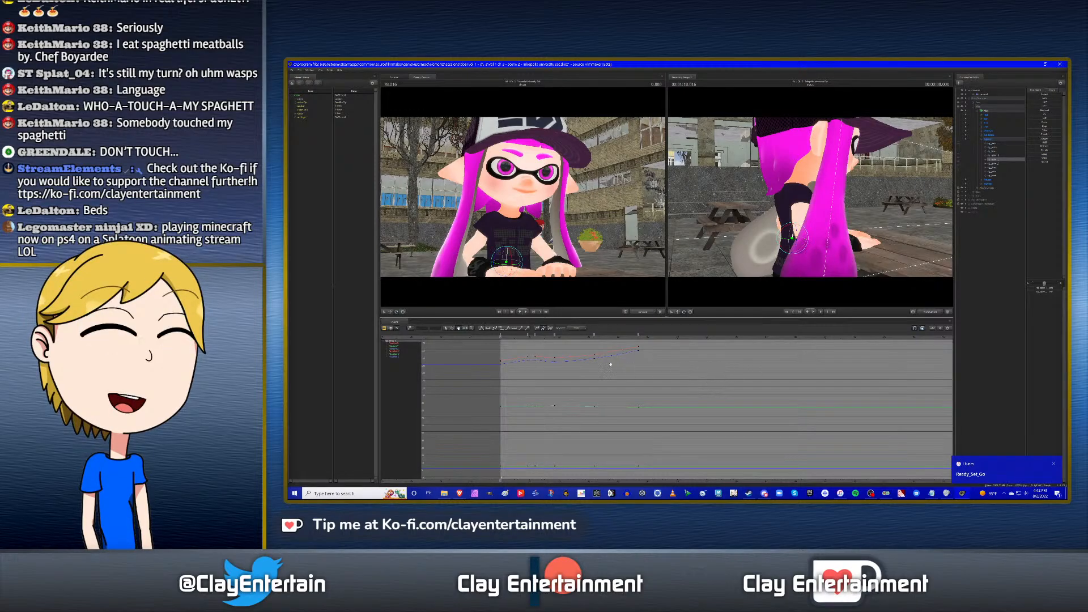
{"action": "key", "text": "space"}
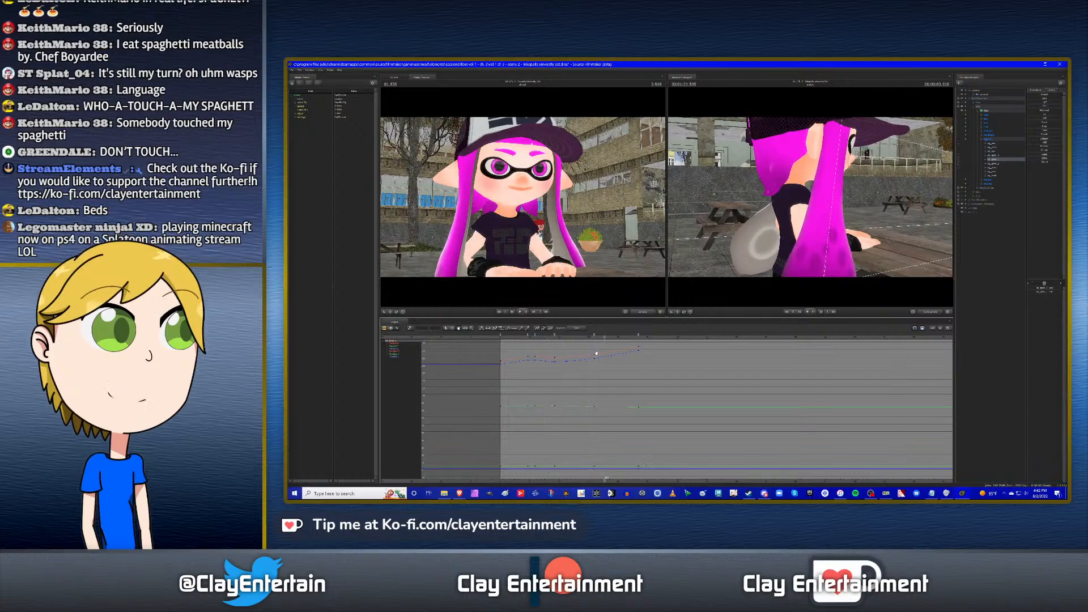
{"action": "key", "text": "space"}
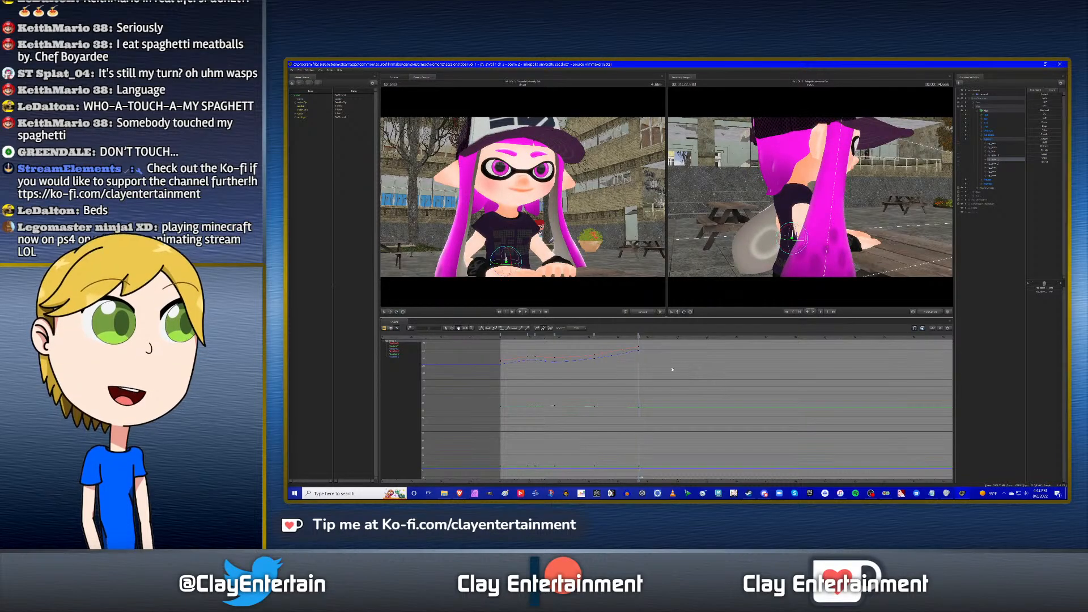
In the clip timeline, select all dialogue clips from the 4.67 s playhead onward and shift them together slightly later, past the playhead.
{"action": "left_click", "coordinate": [385, 328]}
{"action": "scroll", "coordinate": [666, 390], "scroll_direction": "down", "scroll_amount": 2}
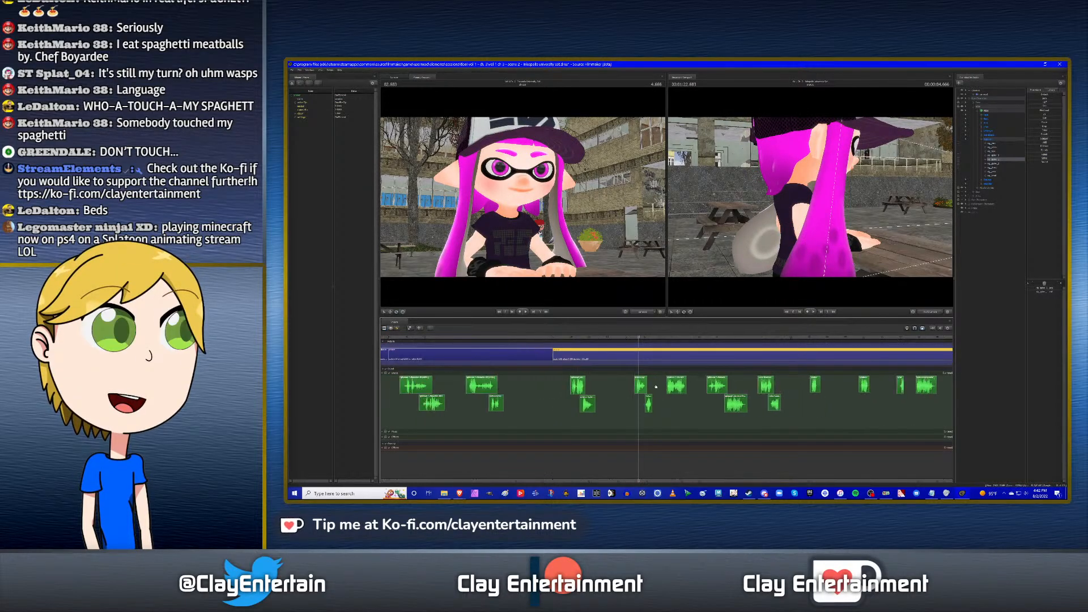
{"action": "left_click", "coordinate": [642, 386]}
{"action": "left_click", "coordinate": [649, 404], "text": "ctrl"}
{"action": "left_click", "coordinate": [677, 387], "text": "ctrl"}
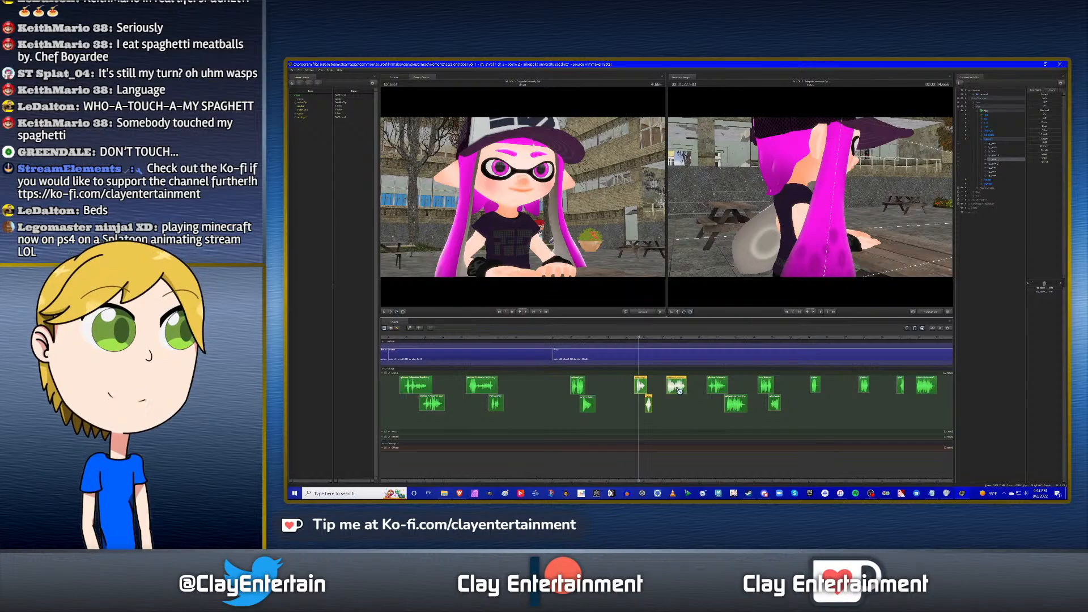
{"action": "left_click", "coordinate": [716, 386], "text": "ctrl"}
{"action": "left_click", "coordinate": [736, 403], "text": "ctrl"}
{"action": "left_click", "coordinate": [765, 385], "text": "ctrl"}
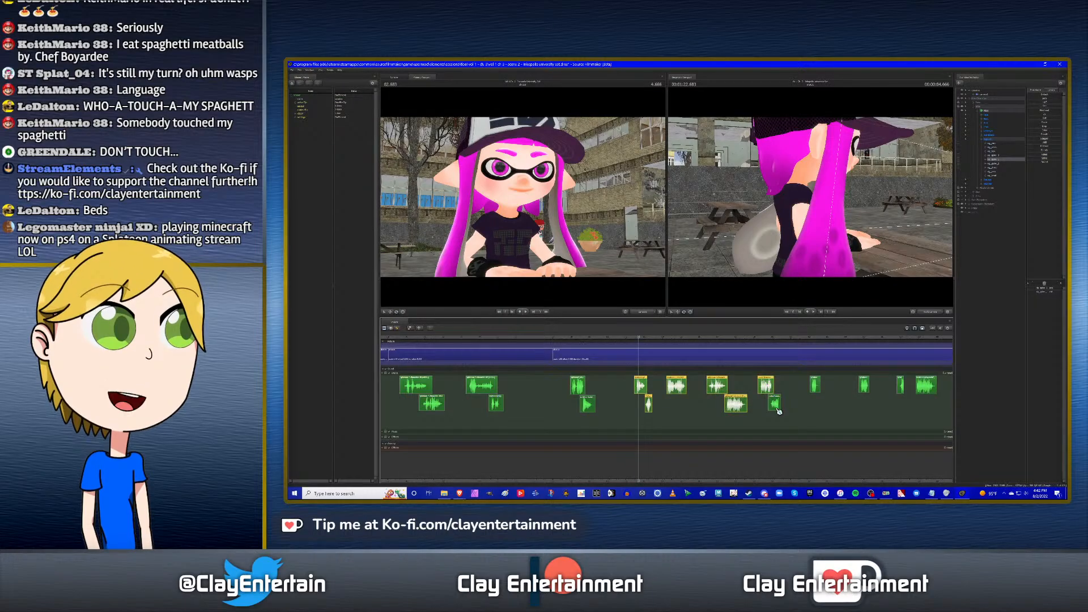
{"action": "left_click", "coordinate": [774, 403], "text": "ctrl"}
{"action": "left_click", "coordinate": [815, 385], "text": "ctrl"}
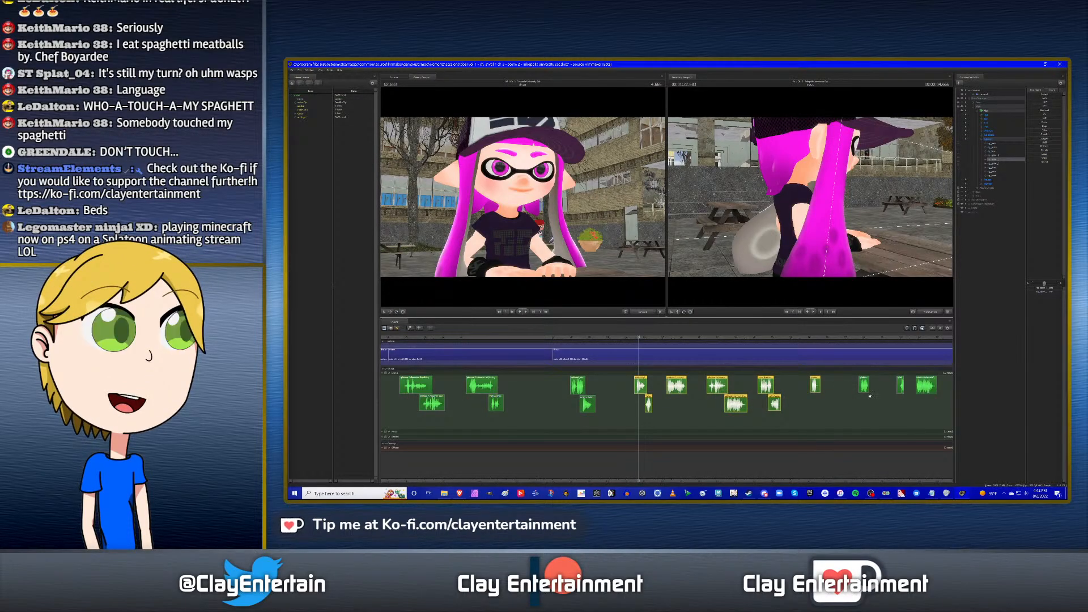
{"action": "scroll", "coordinate": [870, 396], "scroll_direction": "down", "scroll_amount": 2}
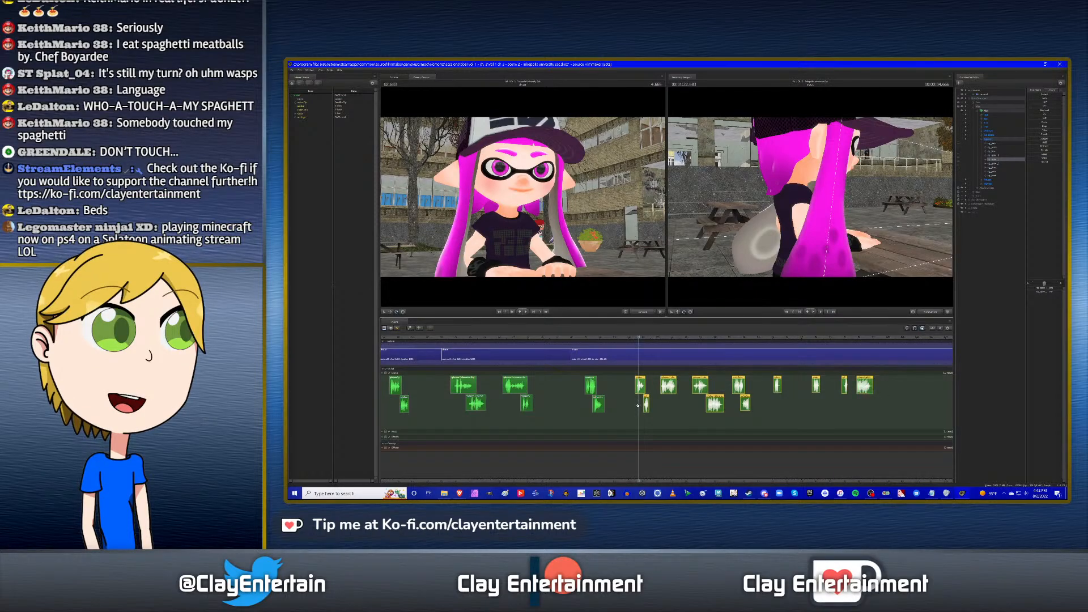
{"action": "scroll", "coordinate": [638, 406], "scroll_direction": "up", "scroll_amount": 5}
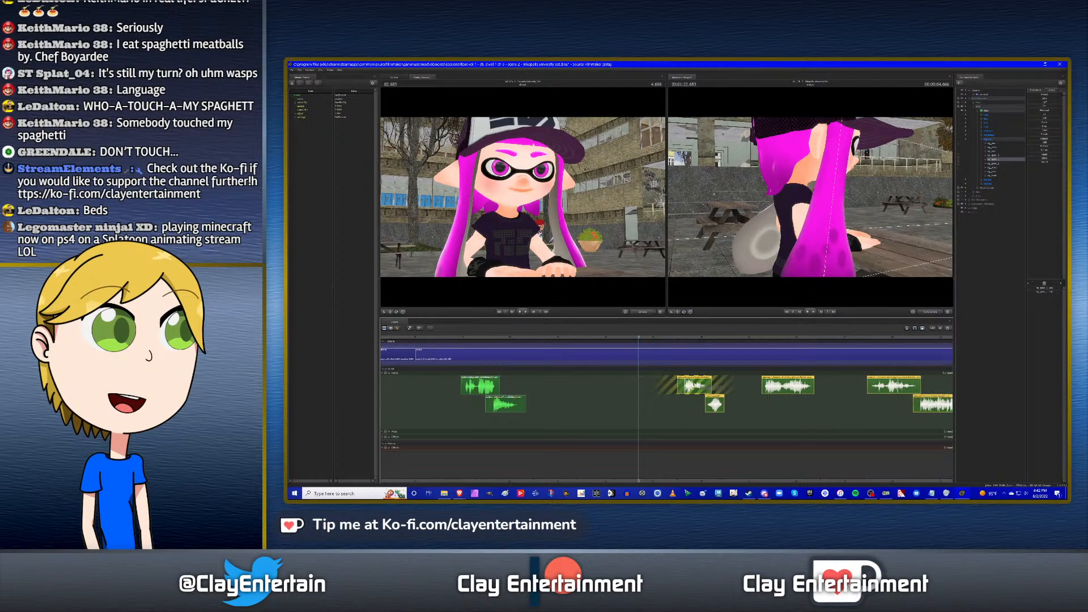
{"action": "mouse_move", "coordinate": [694, 385]}
{"action": "left_mouse_down"}
{"action": "mouse_move", "coordinate": [708, 385]}
{"action": "mouse_move", "coordinate": [693, 385]}
{"action": "left_mouse_up"}
{"action": "left_click", "coordinate": [645, 359]}
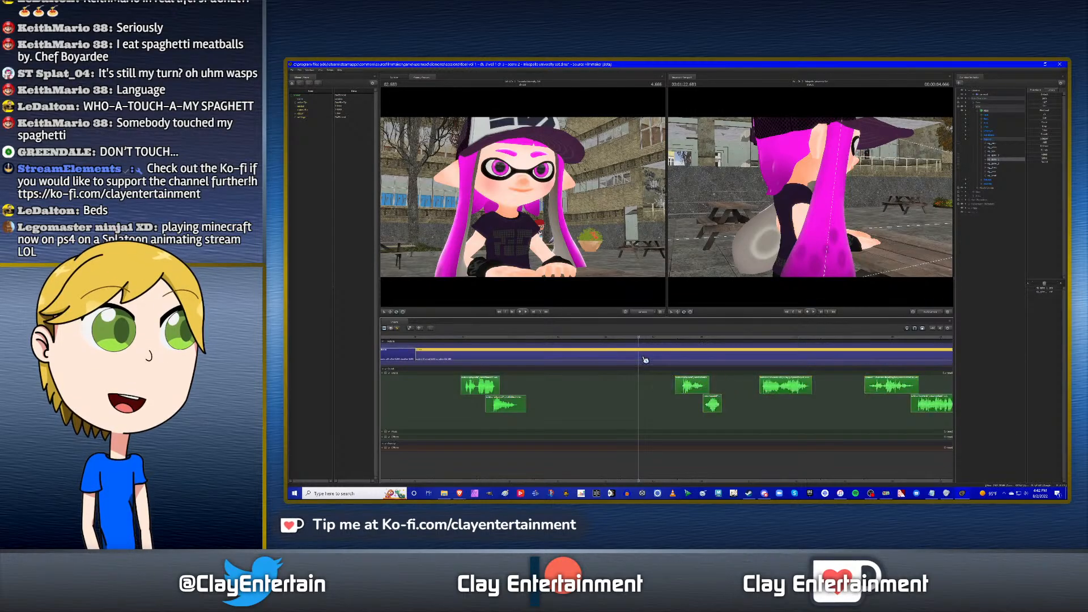
Return to the second-lowest spine bone's curves and examine the keyframes leading up to 4.67 s.
{"action": "left_click", "coordinate": [399, 329]}
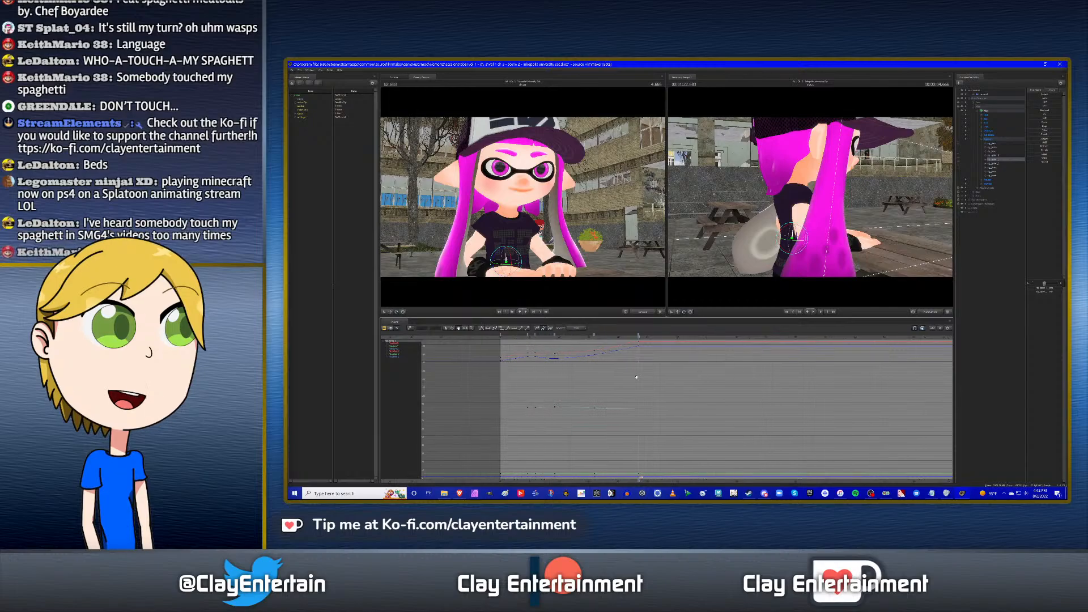
{"action": "key", "text": "f"}
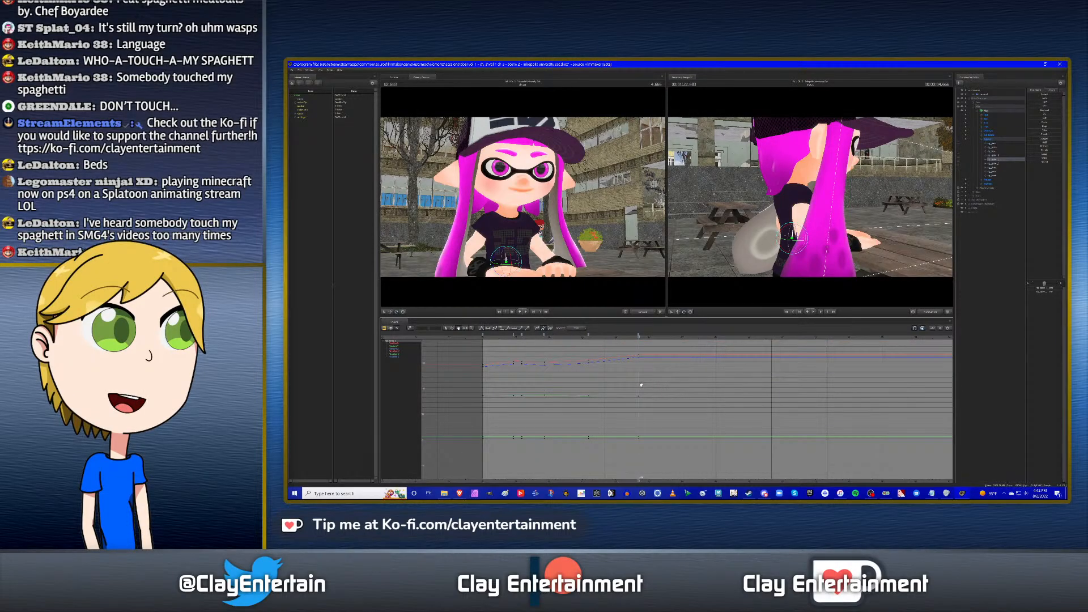
{"action": "scroll", "coordinate": [641, 384], "scroll_direction": "down", "scroll_amount": 3}
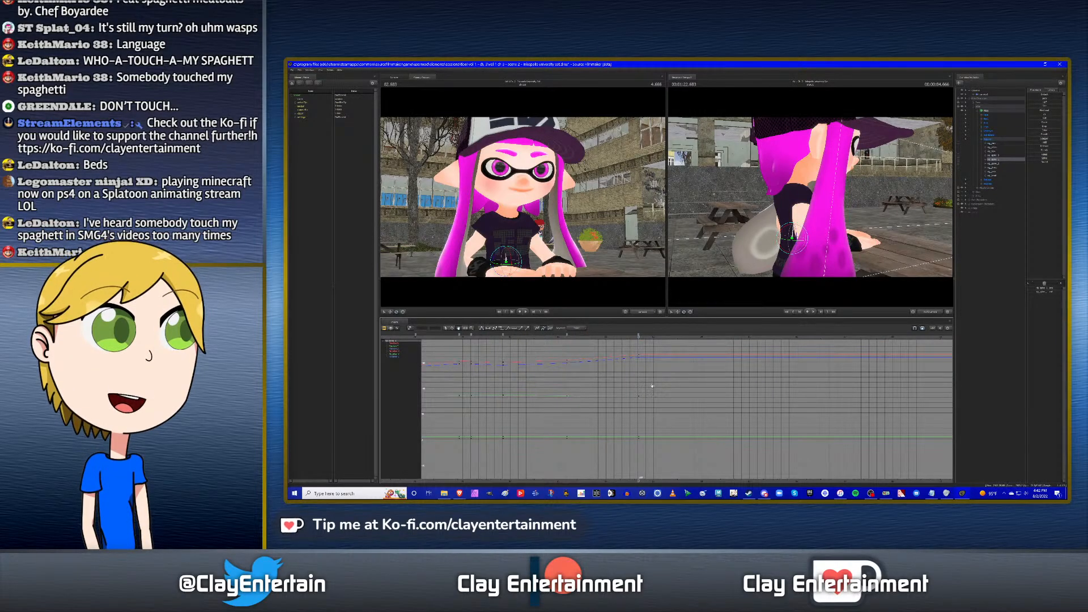
{"action": "middle_click_drag", "start_coordinate": [537, 379], "coordinate": [668, 375]}
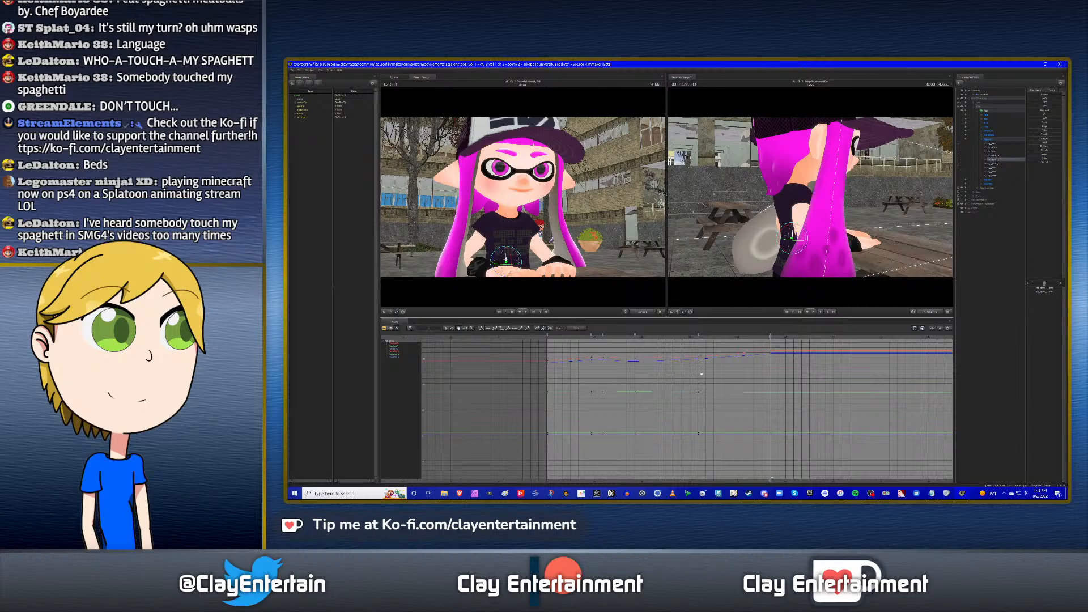
{"action": "scroll", "coordinate": [702, 374], "scroll_direction": "up", "scroll_amount": 2}
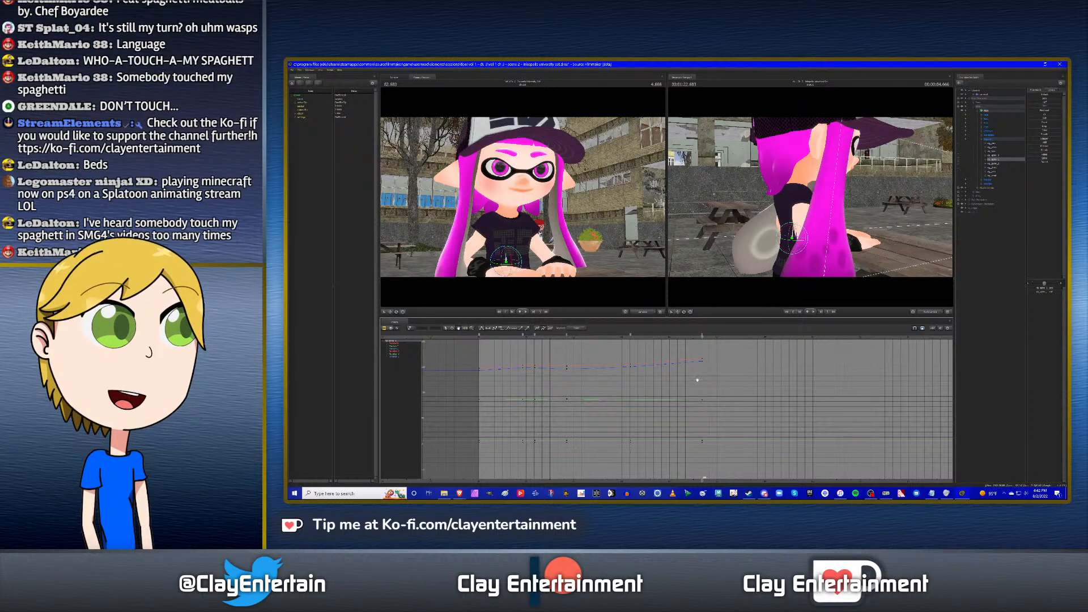
{"action": "scroll", "coordinate": [690, 380], "scroll_direction": "up", "scroll_amount": 3, "text": "ctrl"}
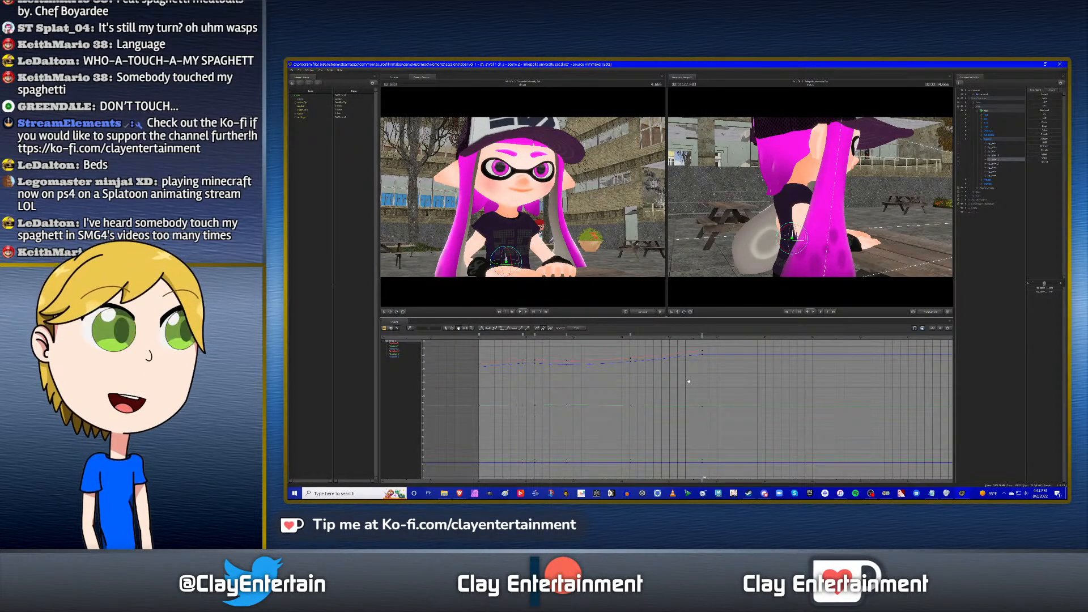
{"action": "middle_click_drag", "start_coordinate": [682, 382], "coordinate": [706, 382]}
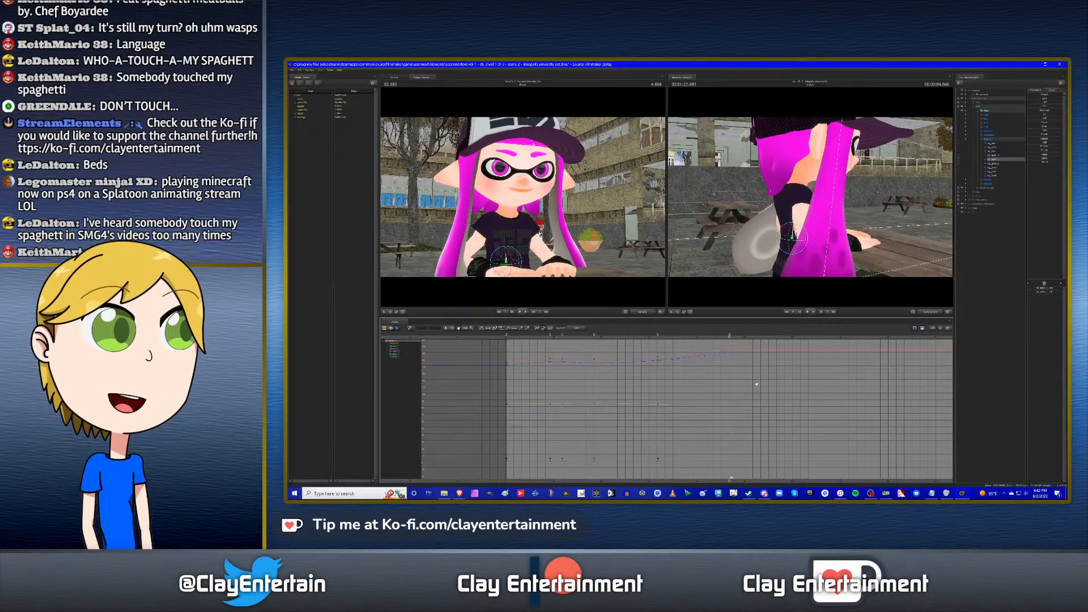
{"action": "scroll", "coordinate": [722, 391], "scroll_direction": "up", "scroll_amount": 2}
{"action": "mouse_move", "coordinate": [720, 390]}
{"action": "middle_mouse_down"}
{"action": "mouse_move", "coordinate": [778, 389]}
{"action": "mouse_move", "coordinate": [734, 386]}
{"action": "middle_mouse_up"}
{"action": "scroll", "coordinate": [800, 384], "scroll_direction": "down", "scroll_amount": 2}
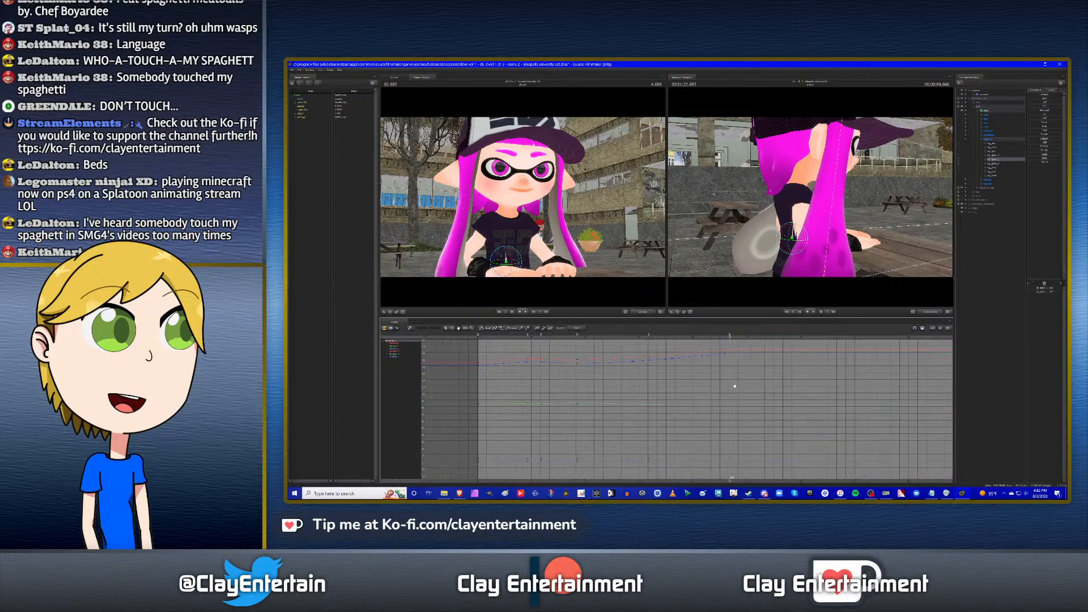
Replay the shot from its start to check the spine motion against the shifted dialogue, returning to the first frame.
{"action": "key", "text": "Up"}
{"action": "key", "text": "space"}
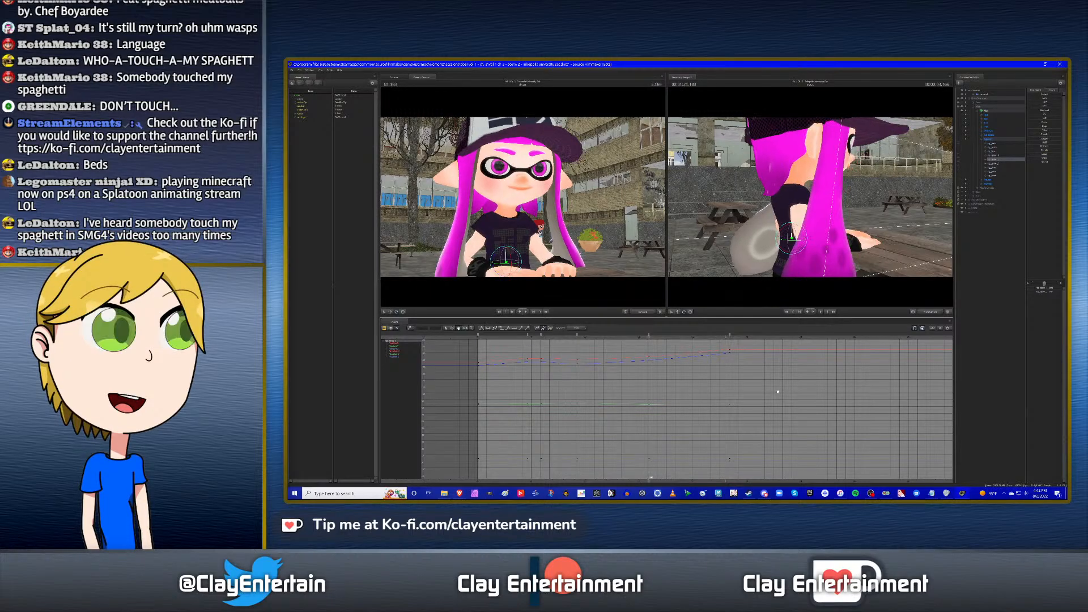
{"action": "key", "text": "Up"}
{"action": "key", "text": "space"}
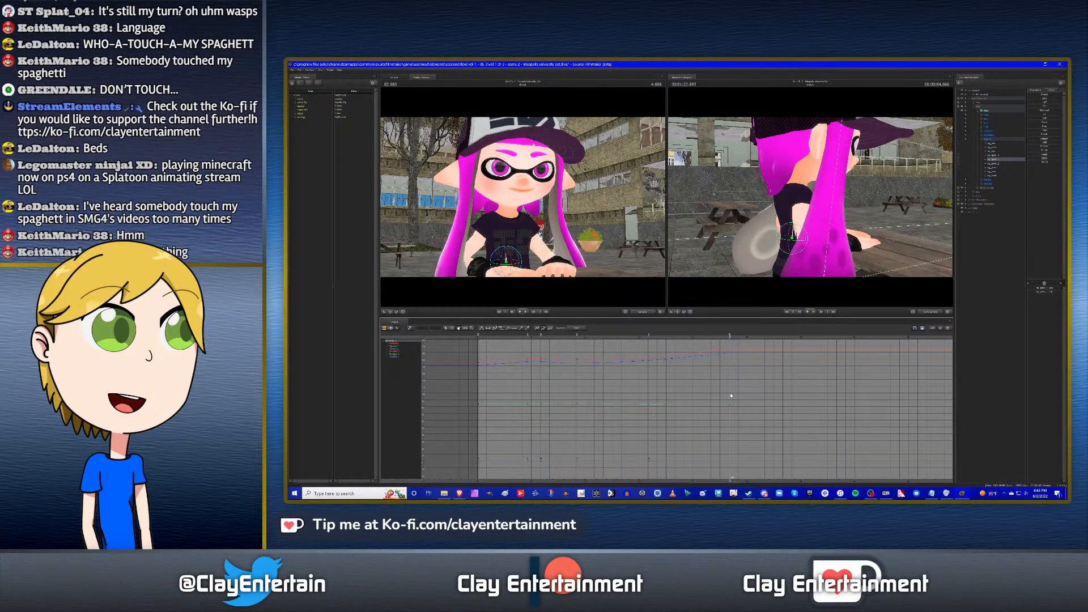
{"action": "key", "text": "Up"}
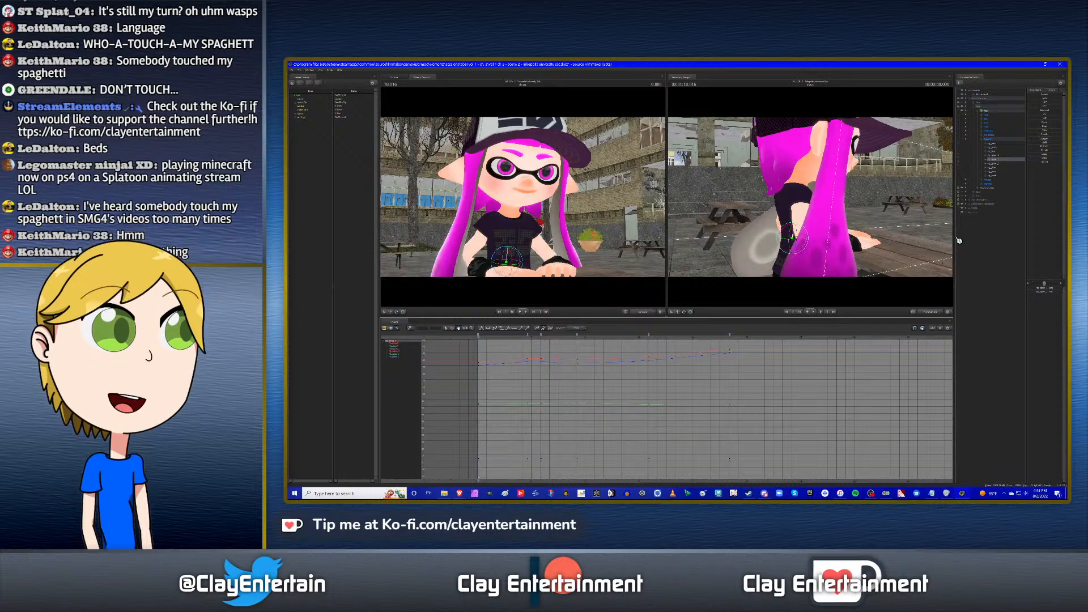
Select the two ear bones for curve editing and move the playhead to the second-lowest spine bone's keyframe at 0.916 s.
{"action": "left_click", "coordinate": [984, 143]}
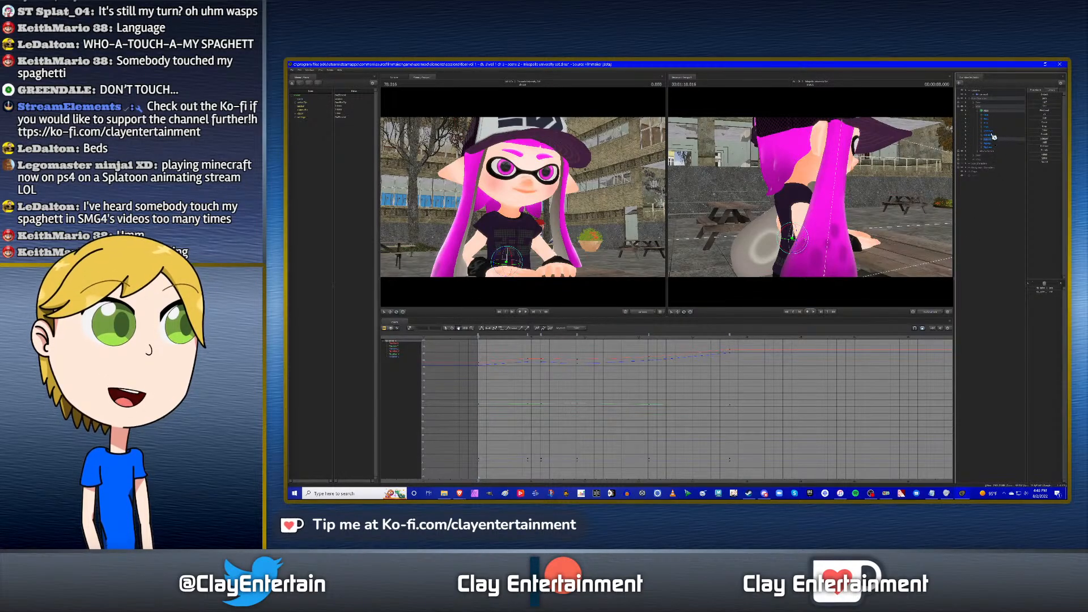
{"action": "left_click", "coordinate": [985, 135]}
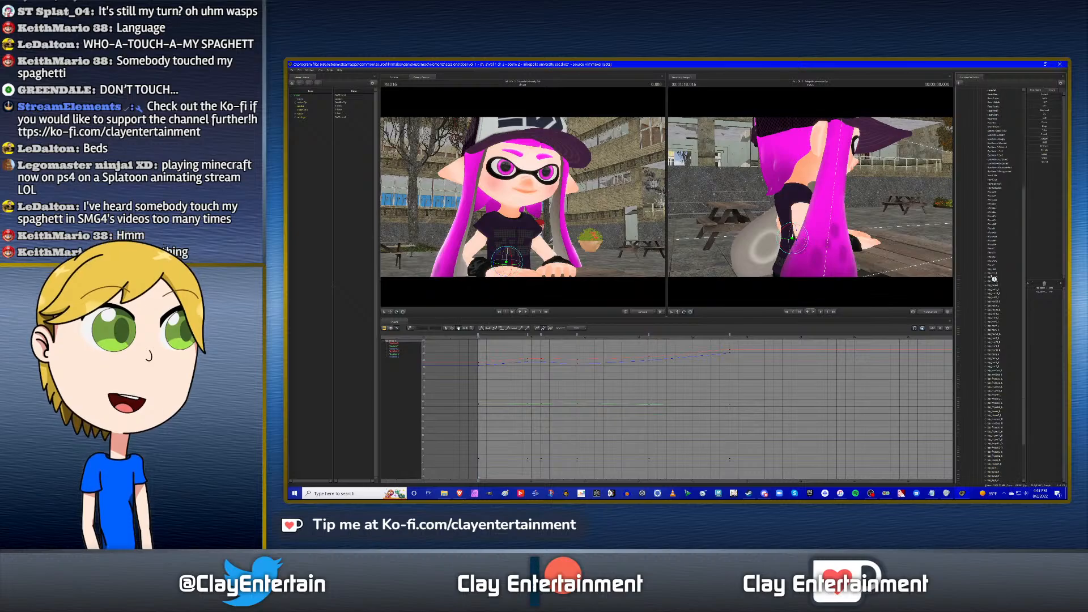
{"action": "left_click", "coordinate": [995, 275]}
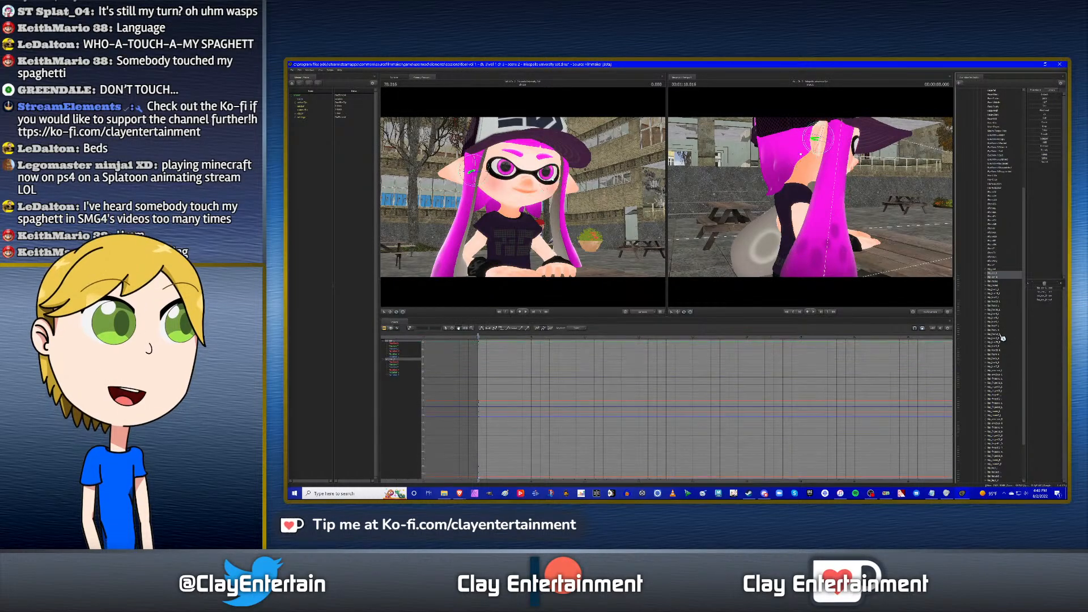
{"action": "scroll", "coordinate": [1002, 338], "scroll_direction": "down", "scroll_amount": 4}
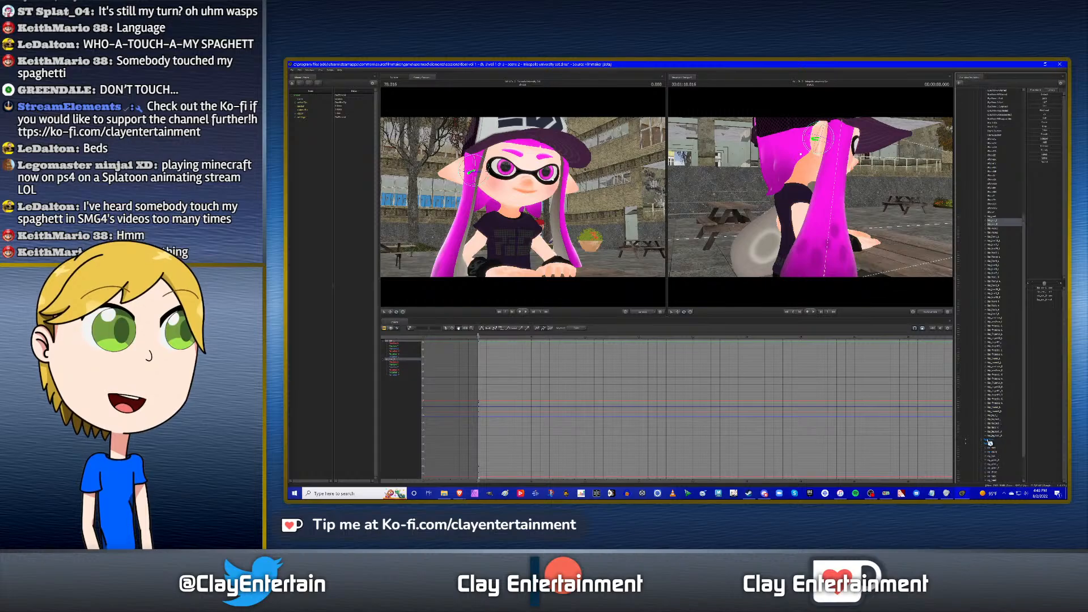
{"action": "scroll", "coordinate": [986, 442], "scroll_direction": "down", "scroll_amount": 2}
{"action": "left_click", "coordinate": [996, 423]}
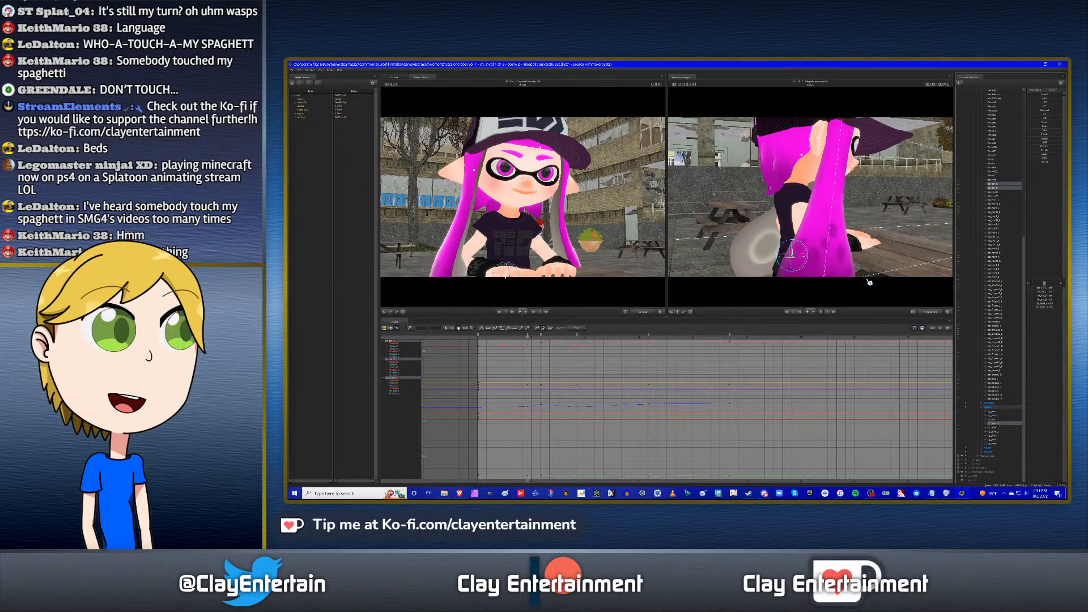
{"action": "key", "text": "ctrl+z"}
Facing the character from the front, add an ear keyframe at 0.916 s and select all of the ears' keyframes.
{"action": "left_click_drag", "start_coordinate": [881, 229], "coordinate": [801, 182], "text": "alt"}
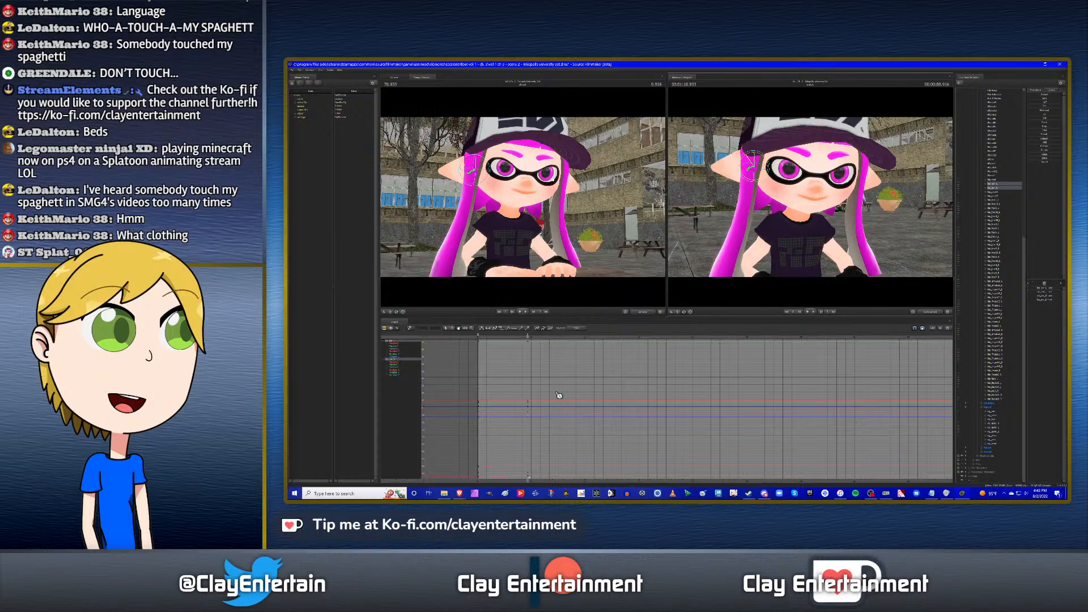
{"action": "scroll", "coordinate": [530, 376], "scroll_direction": "down", "scroll_amount": 4}
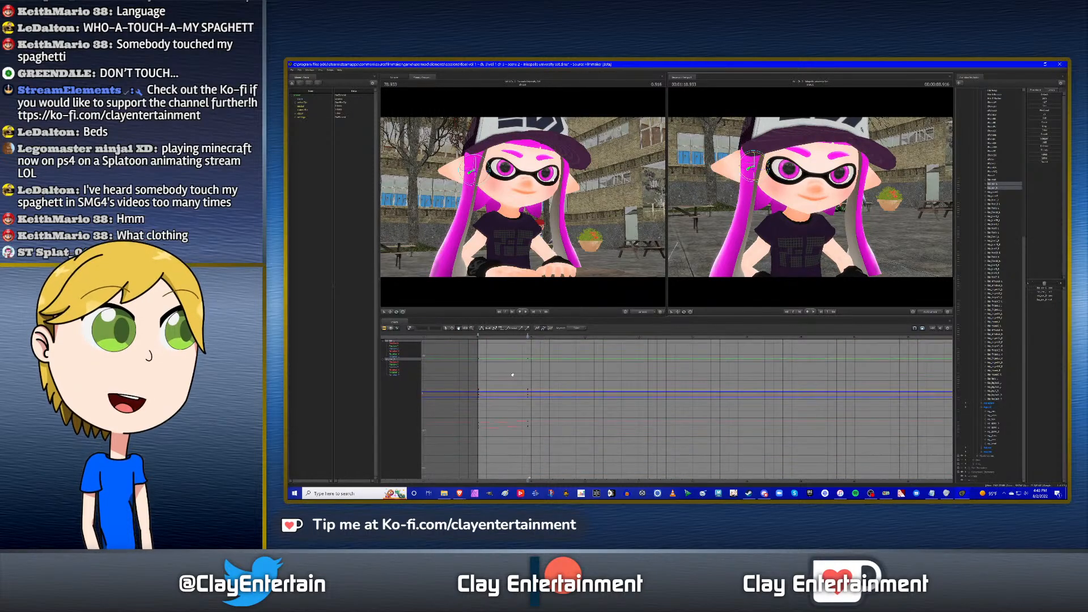
{"action": "middle_click_drag", "start_coordinate": [512, 374], "coordinate": [590, 374]}
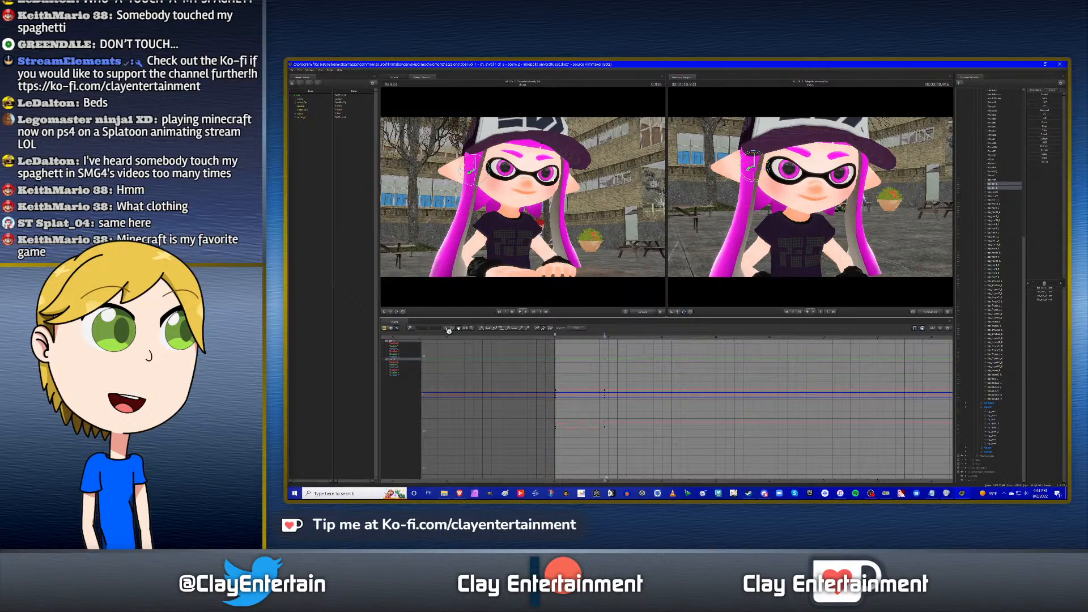
{"action": "key", "text": "ctrl+a"}
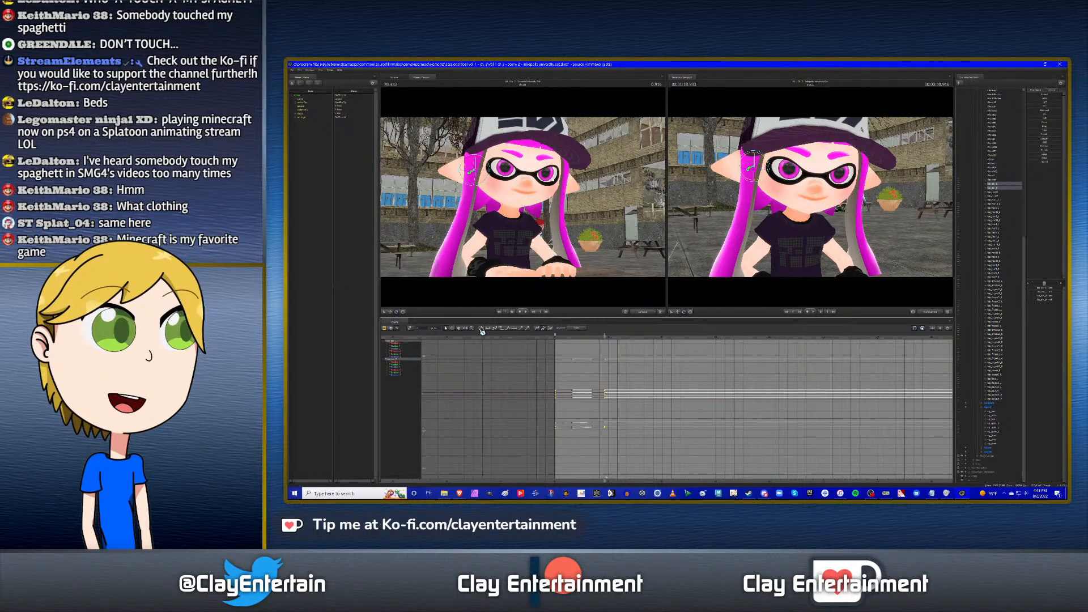
Copy the ears' first-frame keyframe to the spine bone's next keyframe time at 1.166 s.
{"action": "left_click", "coordinate": [1001, 423]}
{"action": "key", "text": "Down"}
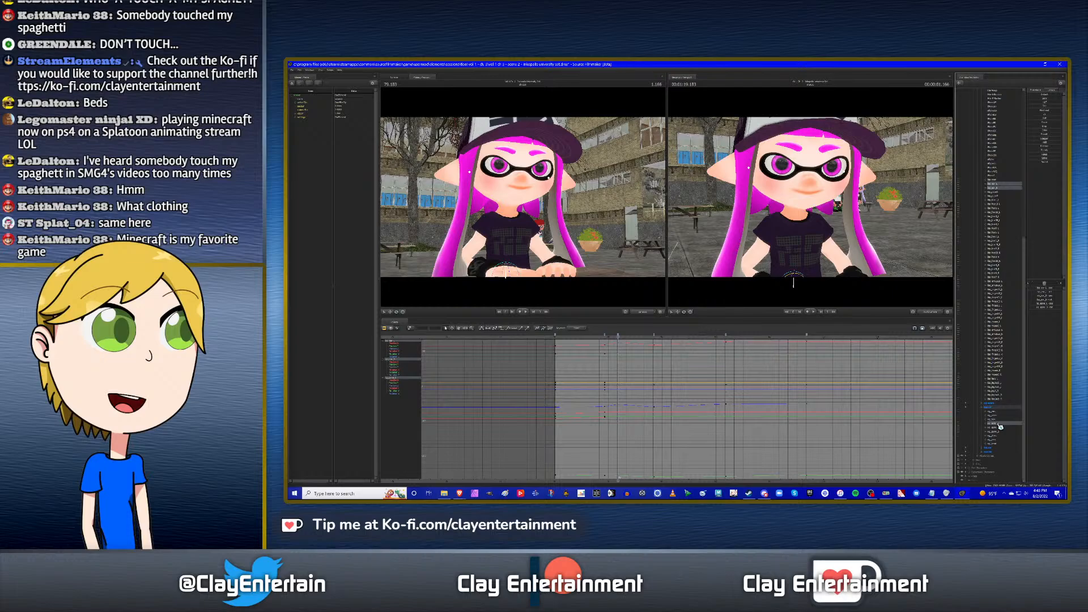
{"action": "right_click", "coordinate": [556, 336]}
{"action": "right_click", "coordinate": [620, 336]}
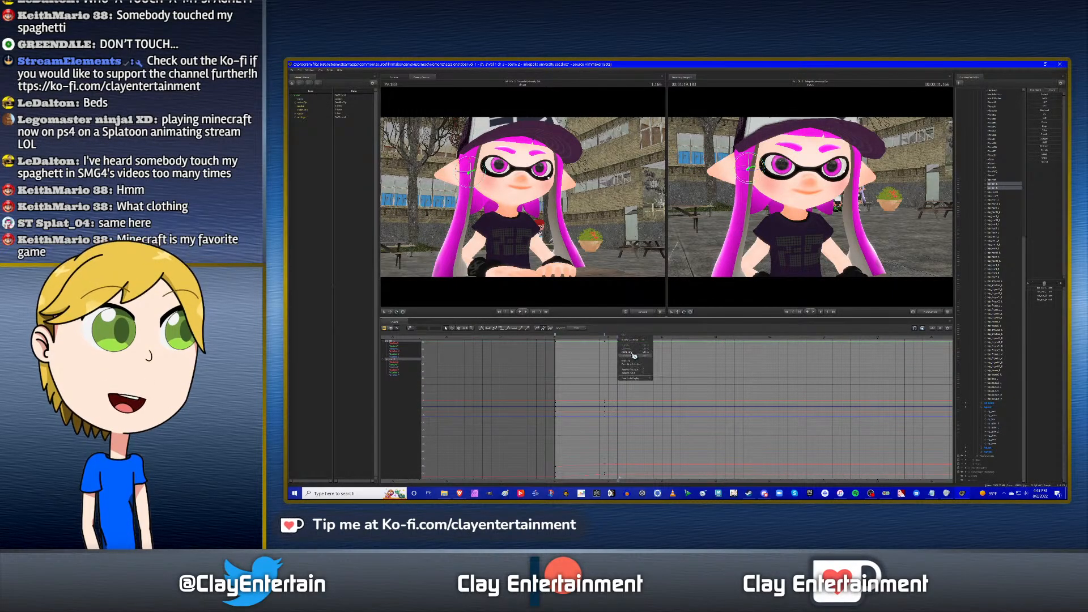
{"action": "left_click", "coordinate": [633, 356]}
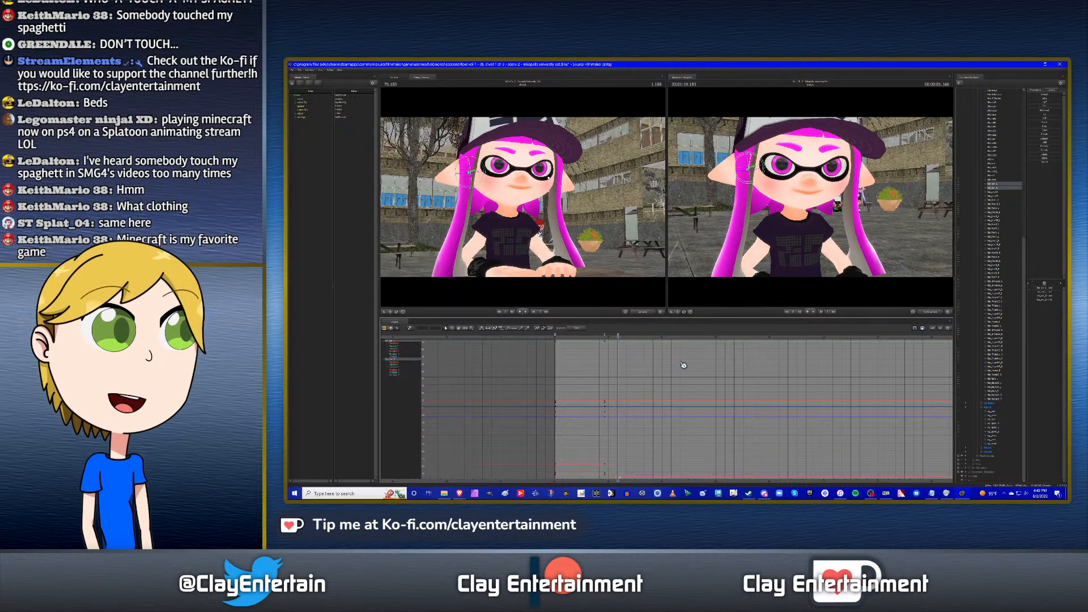
{"action": "scroll", "coordinate": [692, 374], "scroll_direction": "down", "scroll_amount": 2}
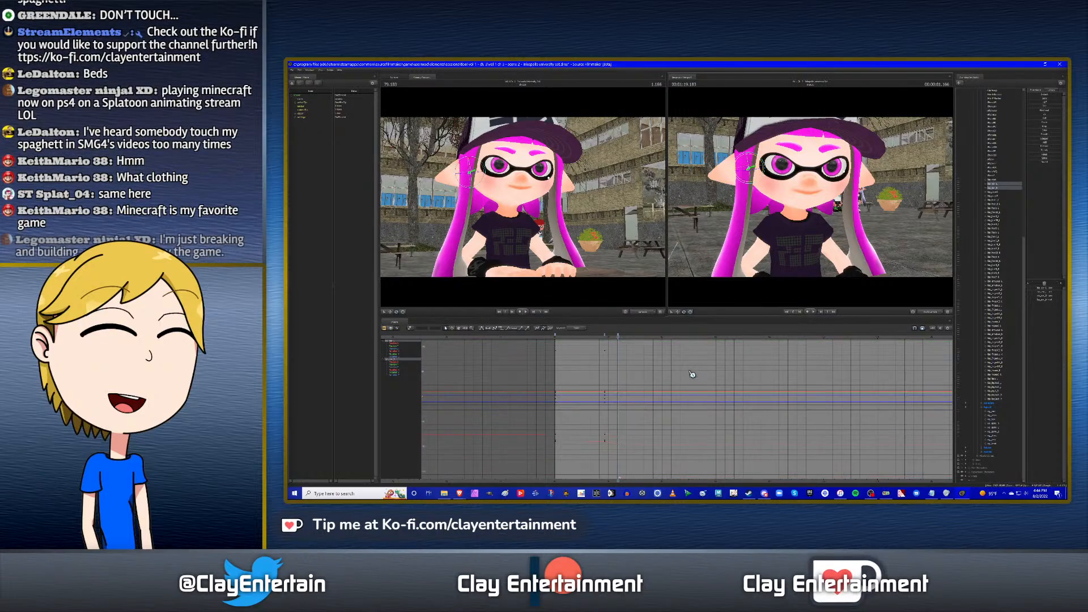
{"action": "left_click", "coordinate": [459, 329]}
{"action": "left_click_drag", "start_coordinate": [681, 359], "coordinate": [612, 368]}
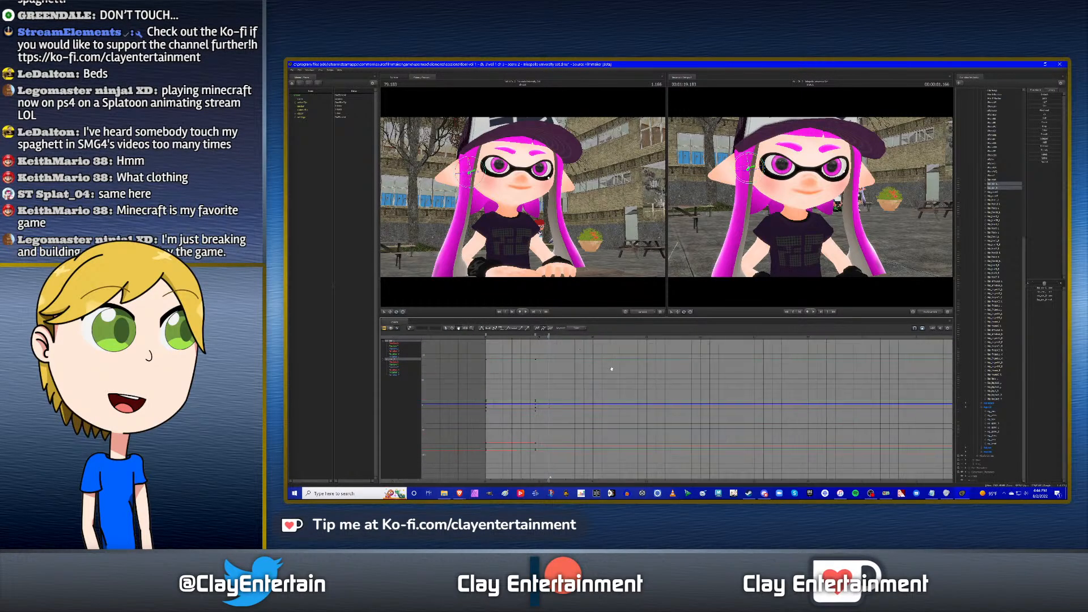
{"action": "left_click_drag", "start_coordinate": [709, 384], "coordinate": [668, 380]}
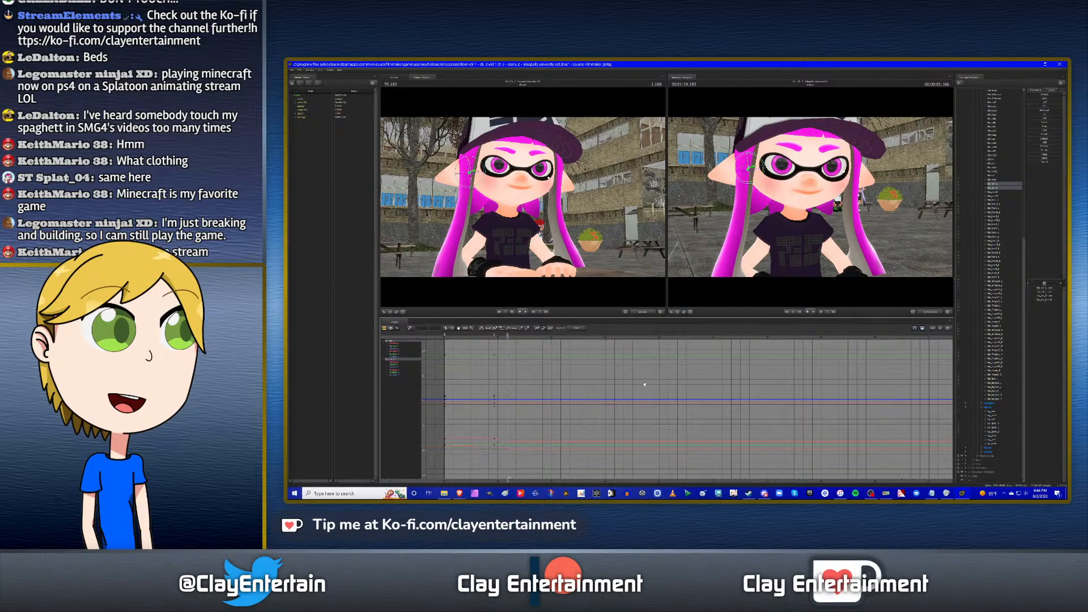
{"action": "left_click_drag", "start_coordinate": [644, 384], "coordinate": [752, 375]}
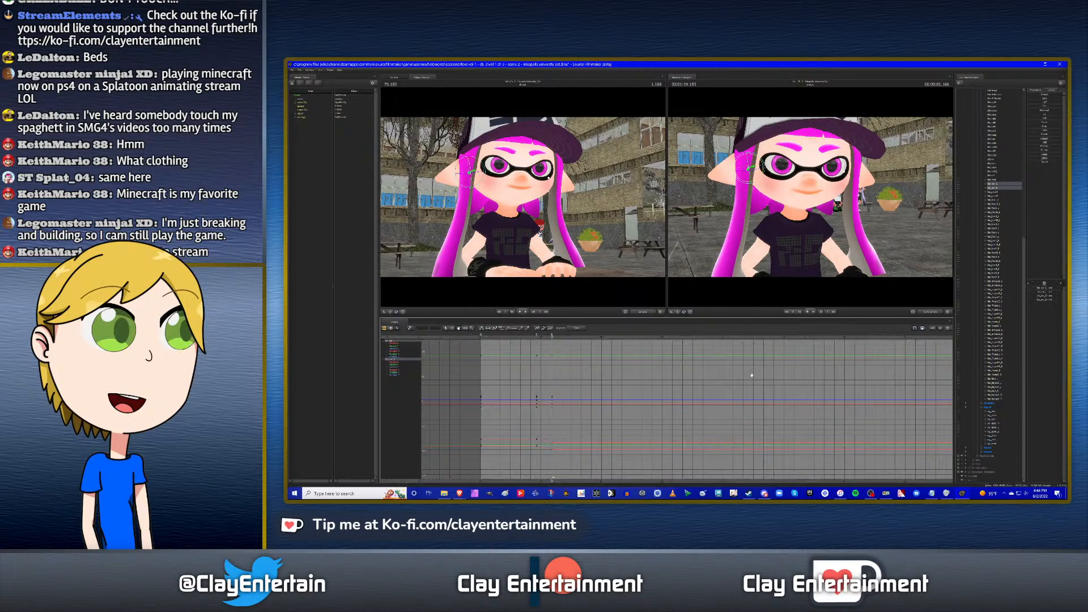
Check the spine bone's curves alongside the ears' and place the playhead on the spine keyframe at 1.833 s, keeping only the ears selected.
{"action": "left_click", "coordinate": [996, 425], "text": "ctrl"}
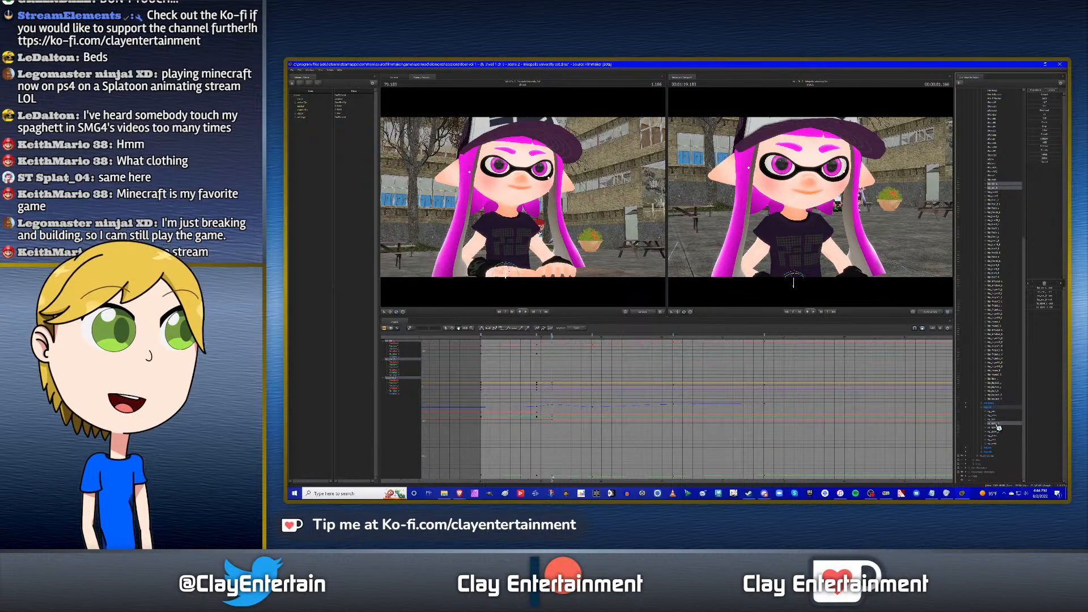
{"action": "key", "text": "Up"}
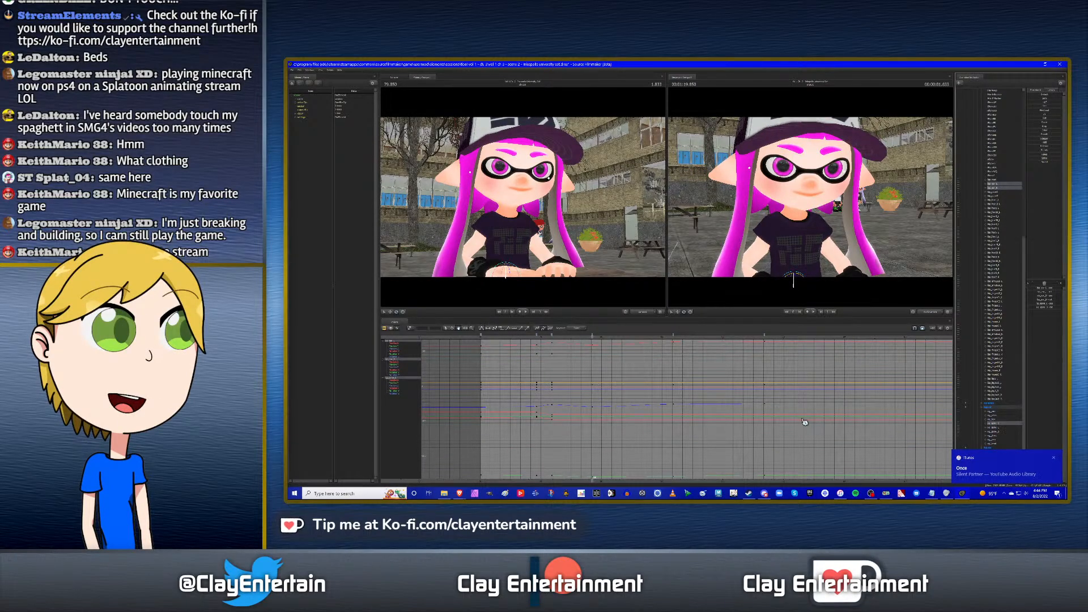
{"action": "key", "text": "ctrl+z"}
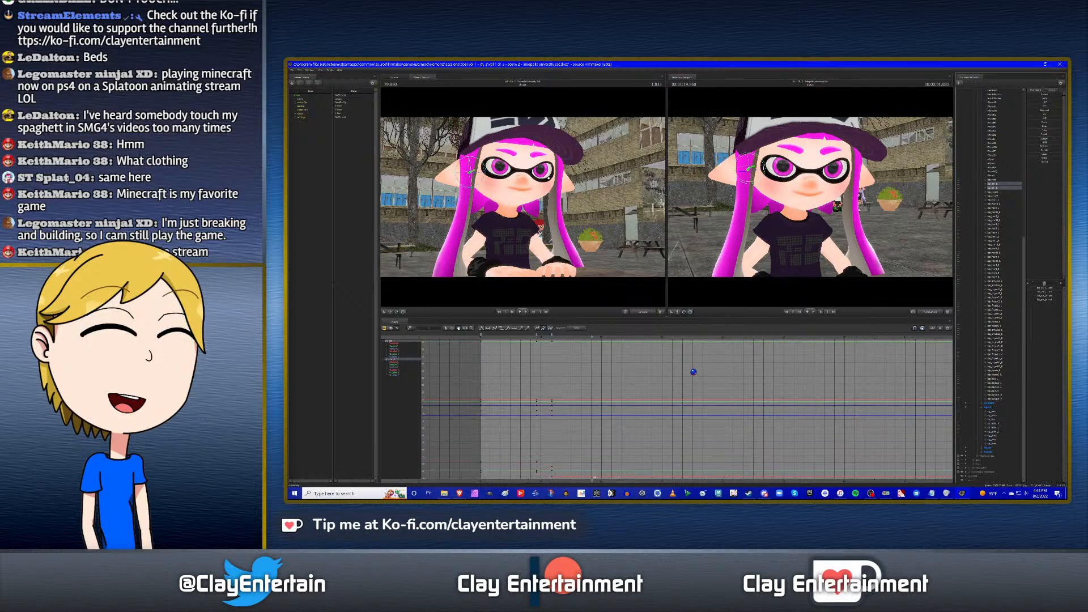
{"action": "scroll", "coordinate": [699, 372], "scroll_direction": "down", "scroll_amount": 3}
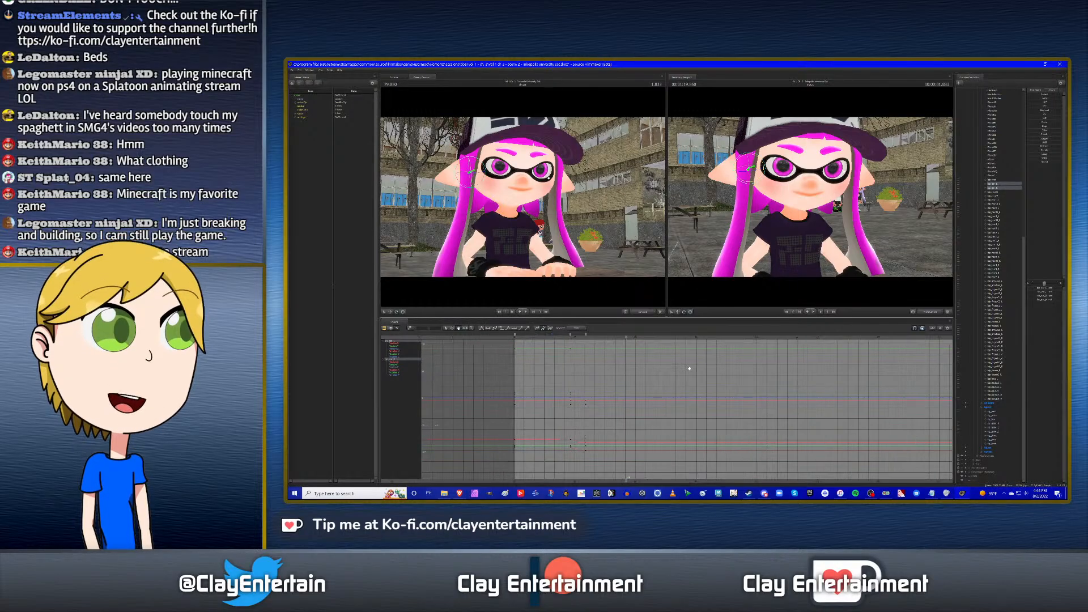
{"action": "left_click", "coordinate": [995, 424]}
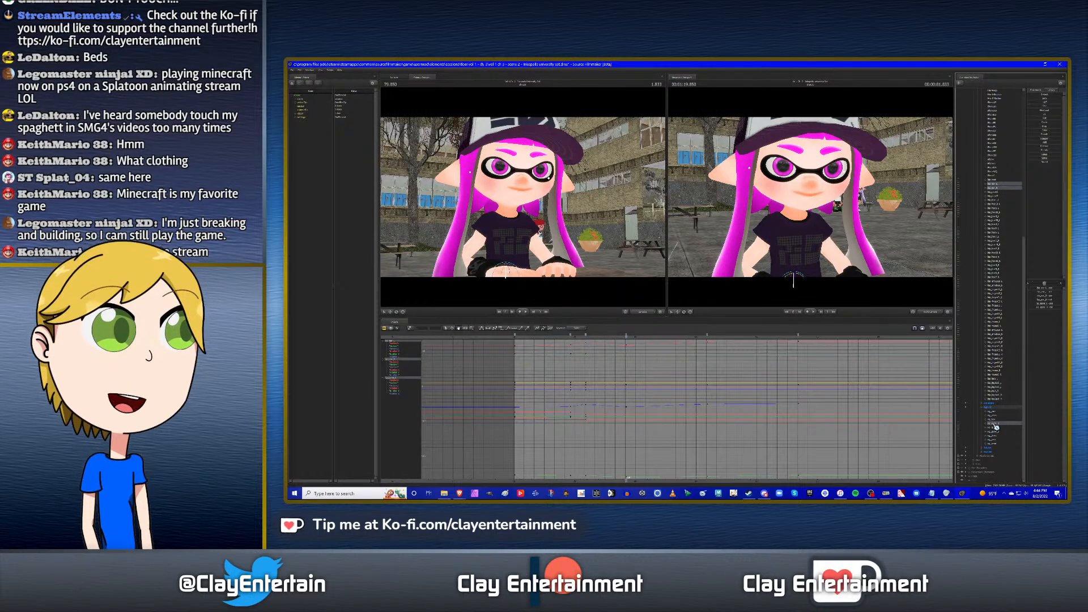
{"action": "key", "text": "Up"}
{"action": "key", "text": "Down"}
{"action": "key", "text": "ctrl+z"}
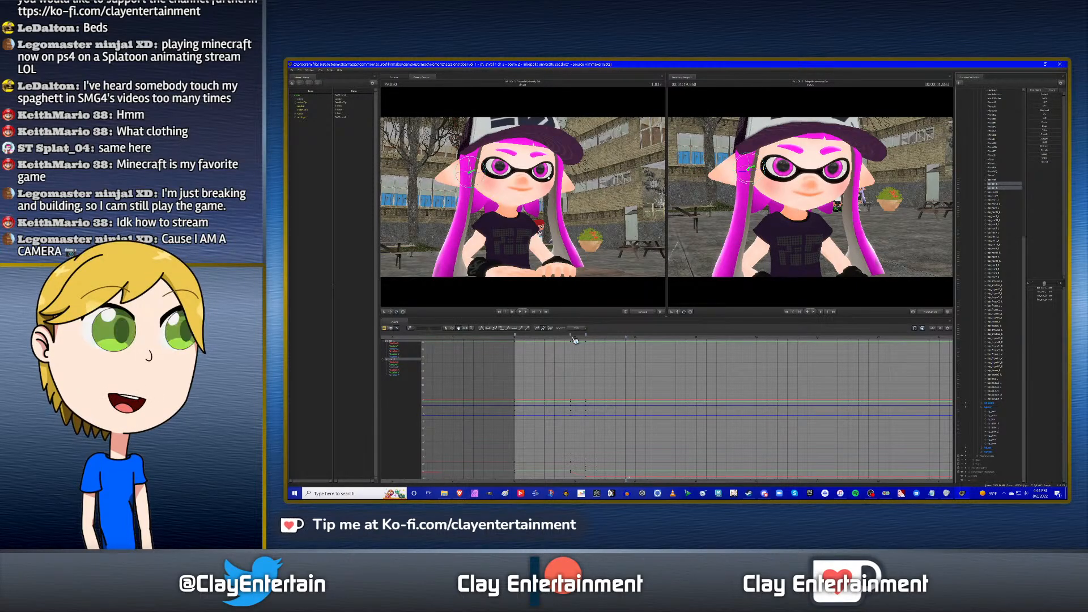
Copy the ears' 0.916 s keyframe to 1.833 s, then select all the ear keyframes and clear the selection.
{"action": "left_click", "coordinate": [570, 335]}
{"action": "right_click", "coordinate": [571, 335]}
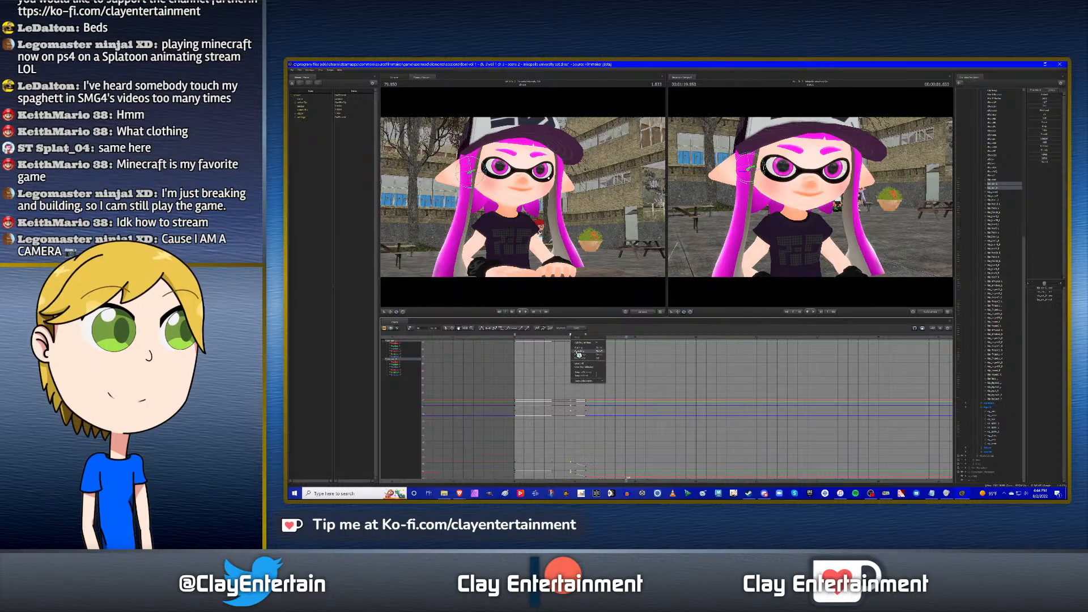
{"action": "left_click", "coordinate": [579, 357]}
{"action": "left_click", "coordinate": [638, 339]}
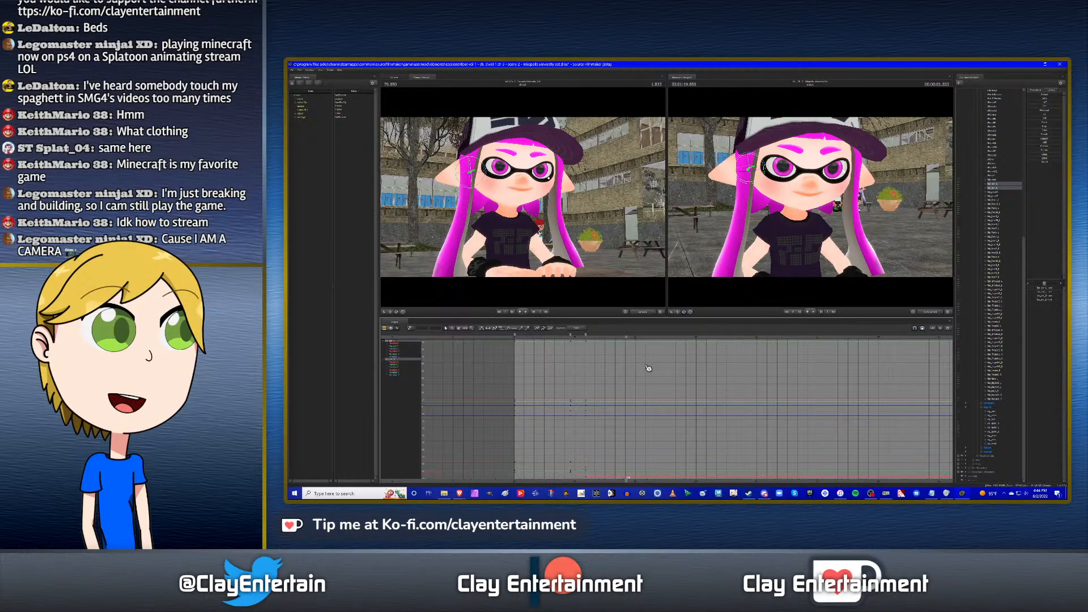
{"action": "key", "text": "a"}
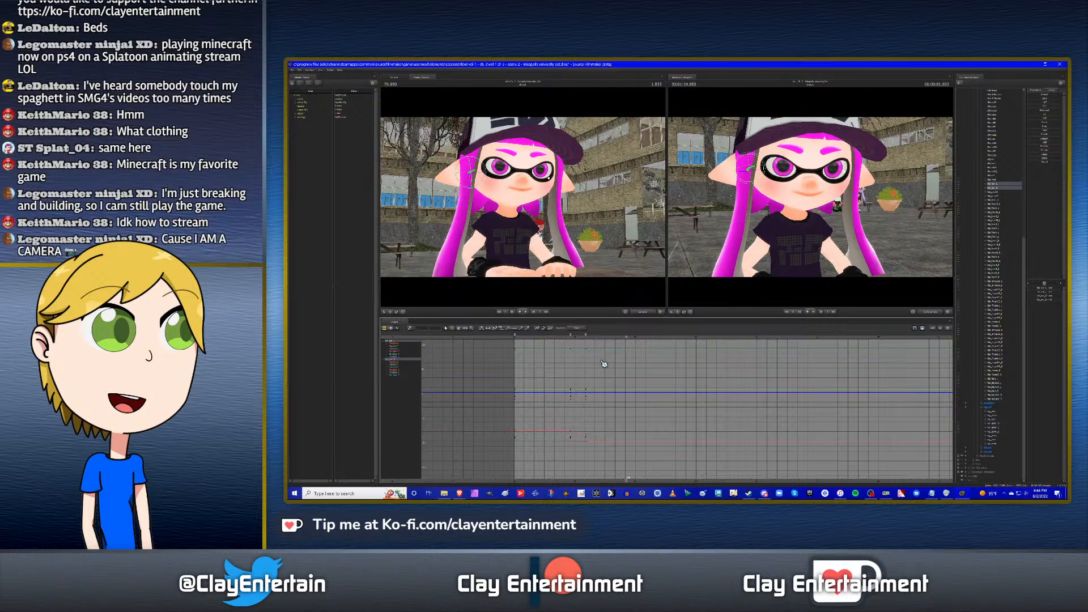
{"action": "key", "text": "ctrl+v"}
{"action": "scroll", "coordinate": [637, 373], "scroll_direction": "down", "scroll_amount": 2}
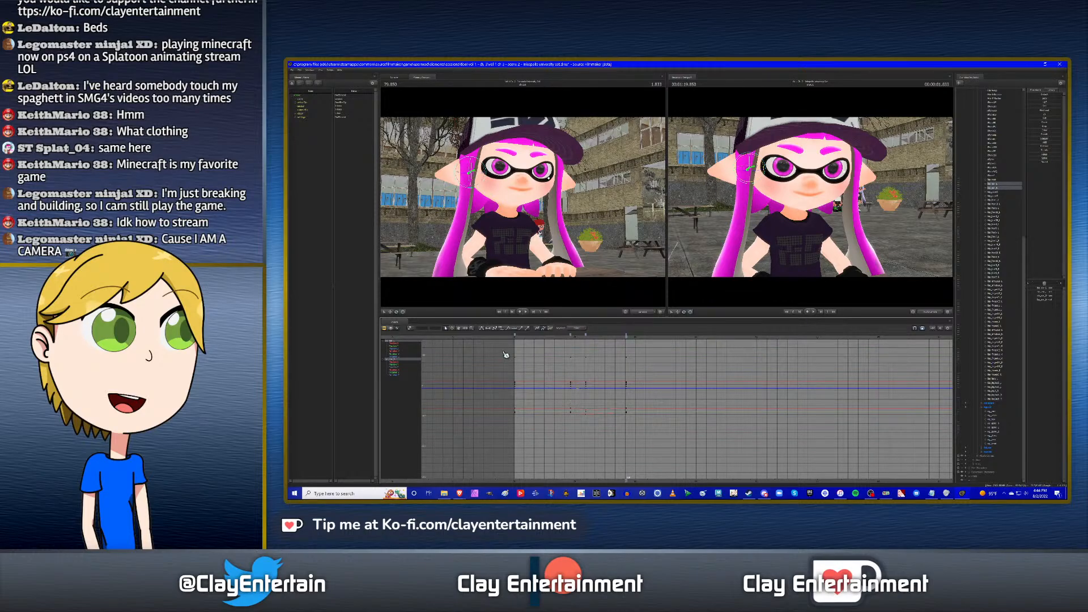
{"action": "left_click_drag", "start_coordinate": [507, 351], "coordinate": [694, 447]}
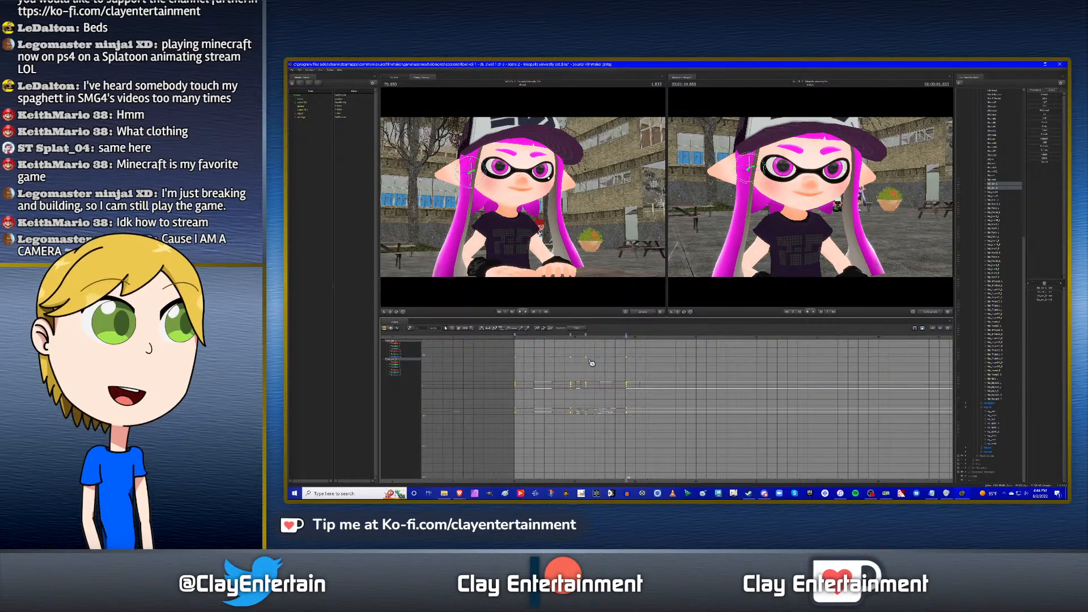
{"action": "left_click", "coordinate": [684, 378]}
Use the second-lowest spine bone's curves to move the playhead to its keyframe at 3.166 s, returning to only the ear curves.
{"action": "key", "text": "Up"}
{"action": "key", "text": "space"}
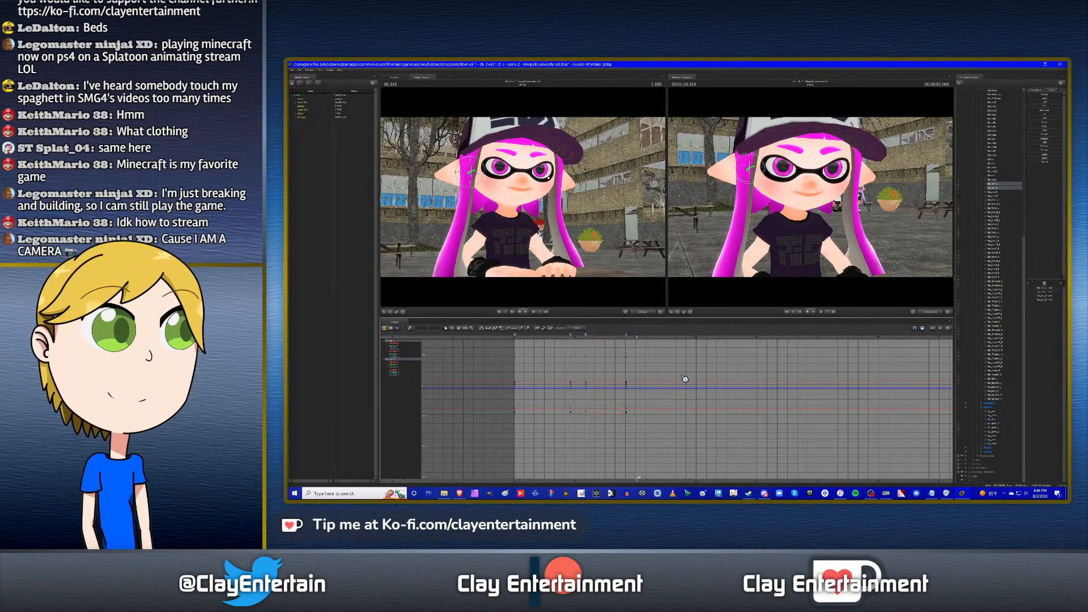
{"action": "left_click", "coordinate": [996, 423], "text": "ctrl"}
{"action": "left_click", "coordinate": [998, 426], "text": "ctrl"}
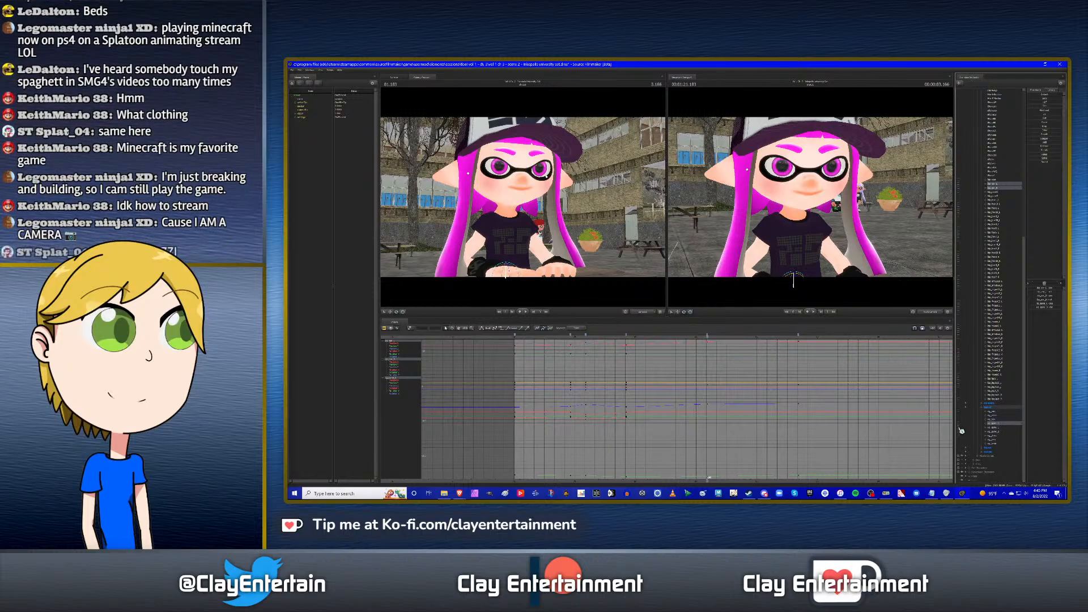
{"action": "key", "text": "a"}
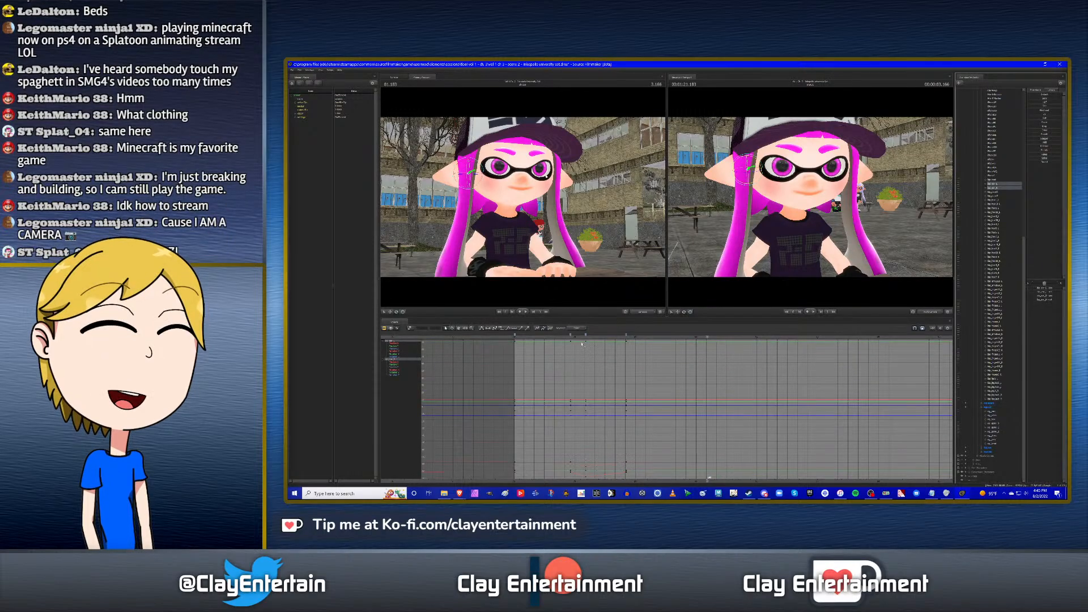
Copy the ears' first-frame keyframe and paste it at 3.166 s.
{"action": "left_click", "coordinate": [571, 335]}
{"action": "right_click", "coordinate": [571, 335]}
{"action": "left_click", "coordinate": [575, 352]}
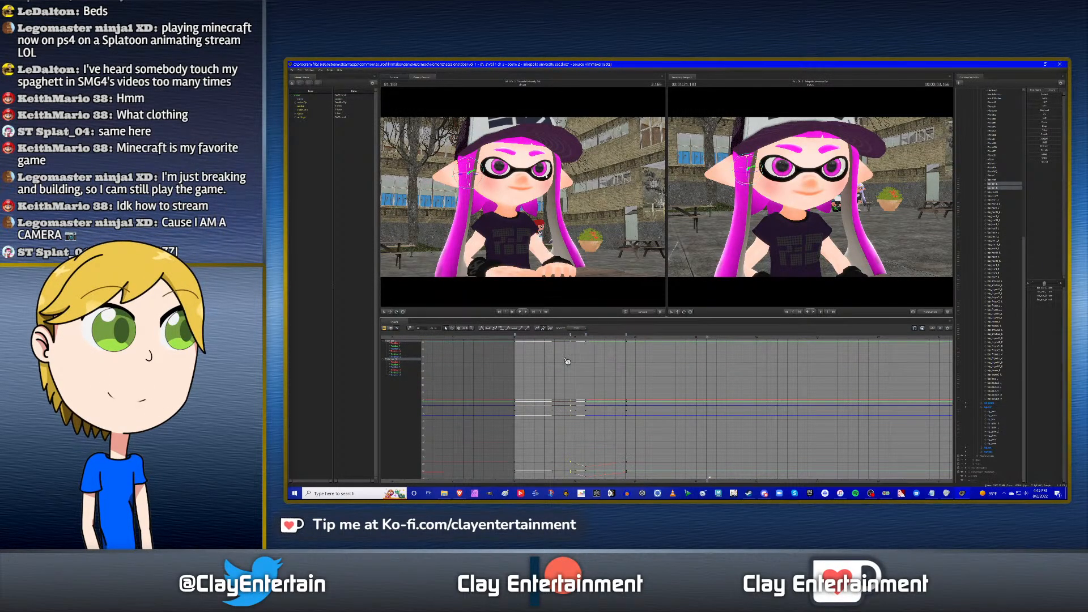
{"action": "left_click", "coordinate": [516, 337]}
{"action": "right_click", "coordinate": [517, 338]}
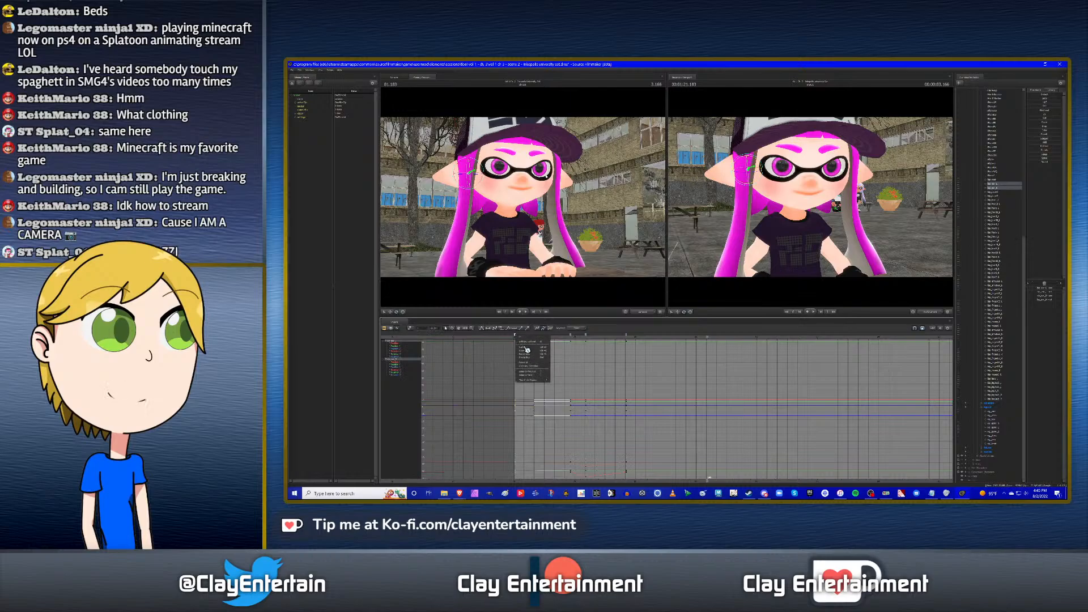
{"action": "left_click", "coordinate": [528, 351]}
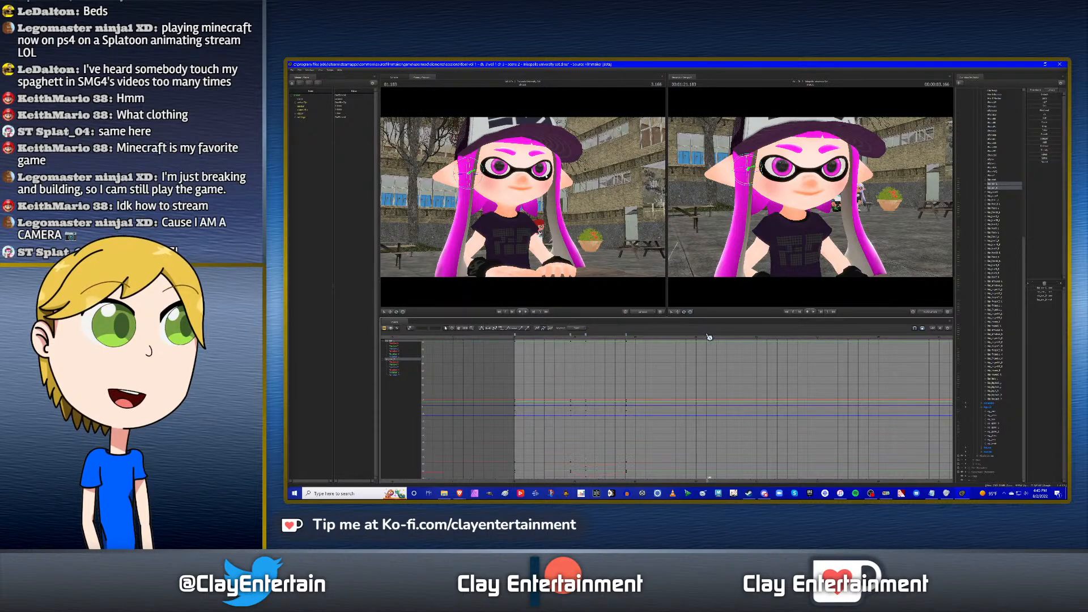
{"action": "right_click", "coordinate": [708, 336]}
{"action": "left_click", "coordinate": [718, 352]}
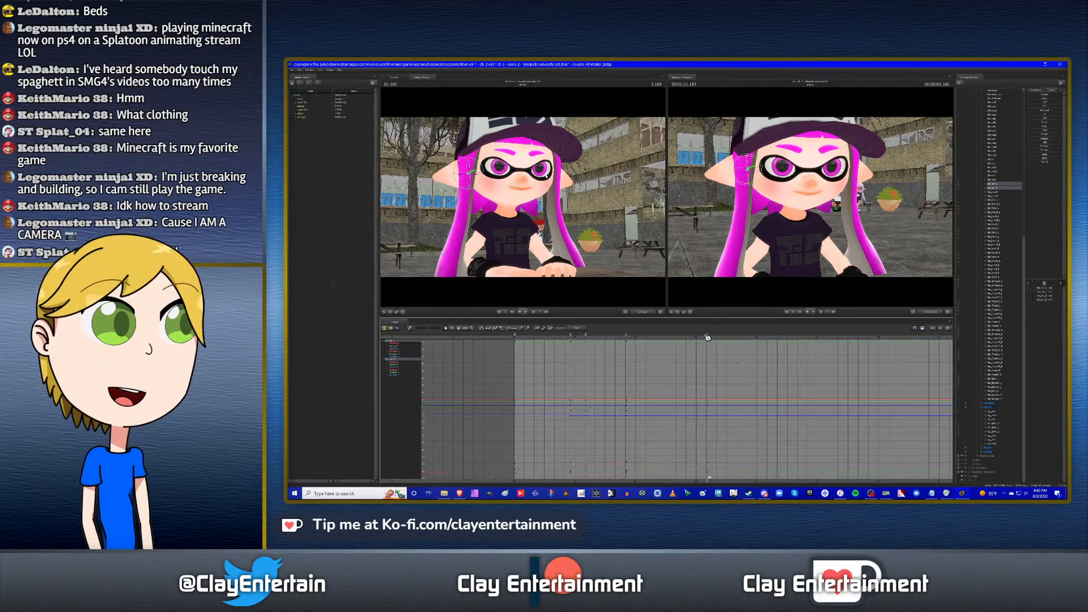
{"action": "right_click", "coordinate": [708, 337]}
{"action": "left_click", "coordinate": [718, 357]}
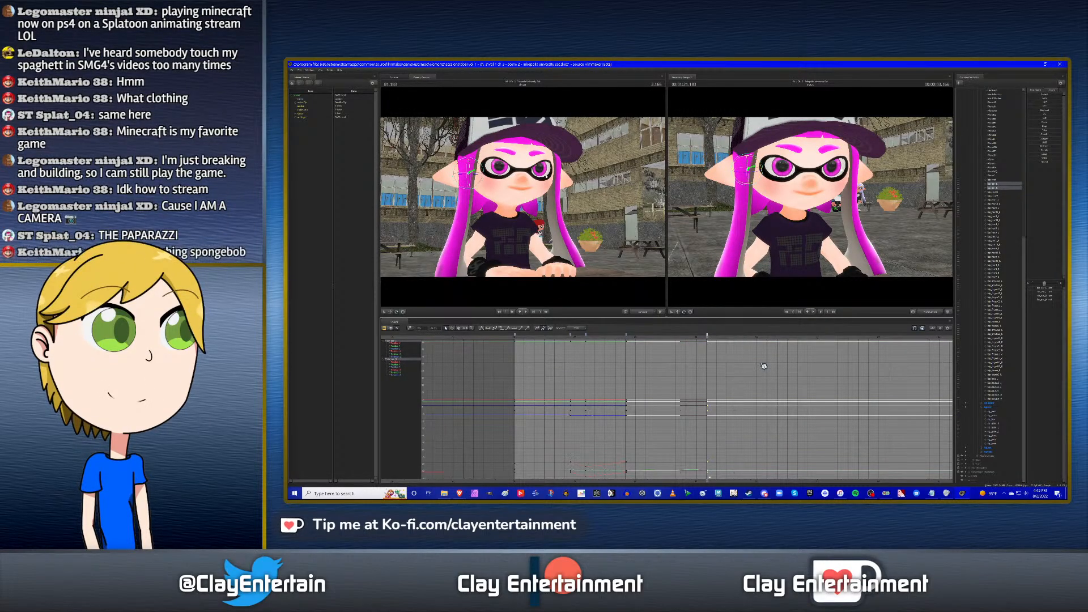
Undo the ears' keyframe paste at 3.166 s, then select all the remaining ear keyframes and clear the selection.
{"action": "left_click", "coordinate": [760, 373]}
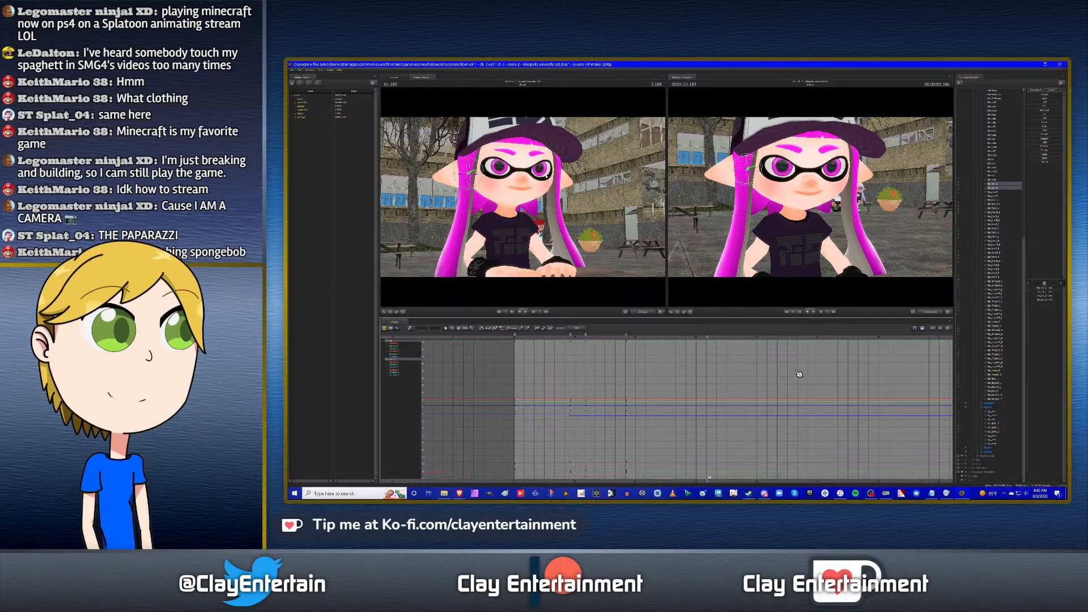
{"action": "scroll", "coordinate": [745, 370], "scroll_direction": "down", "scroll_amount": 2}
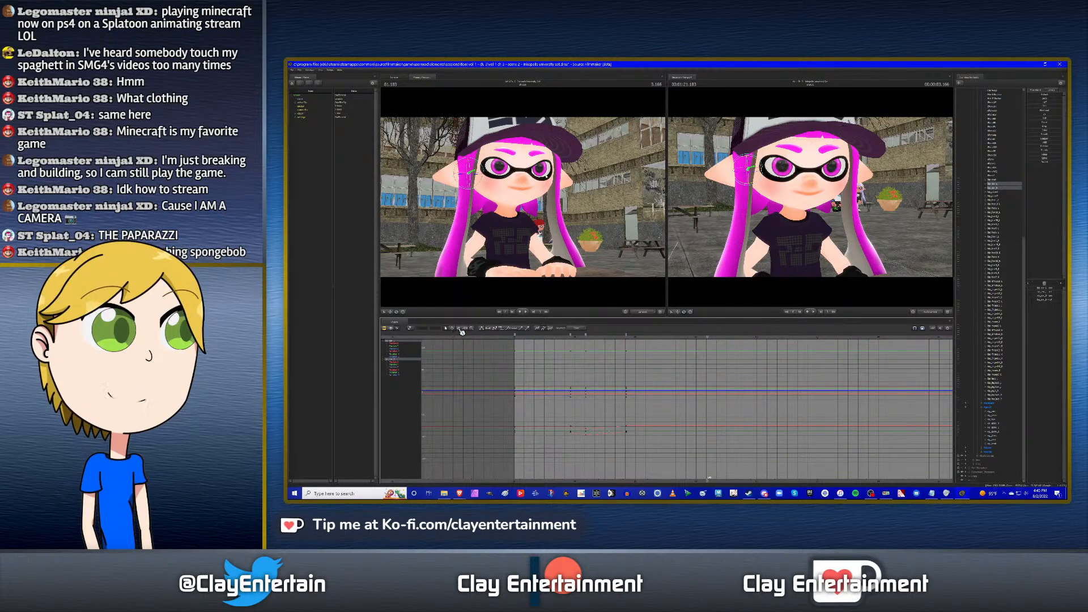
{"action": "left_click_drag", "start_coordinate": [686, 371], "coordinate": [651, 382]}
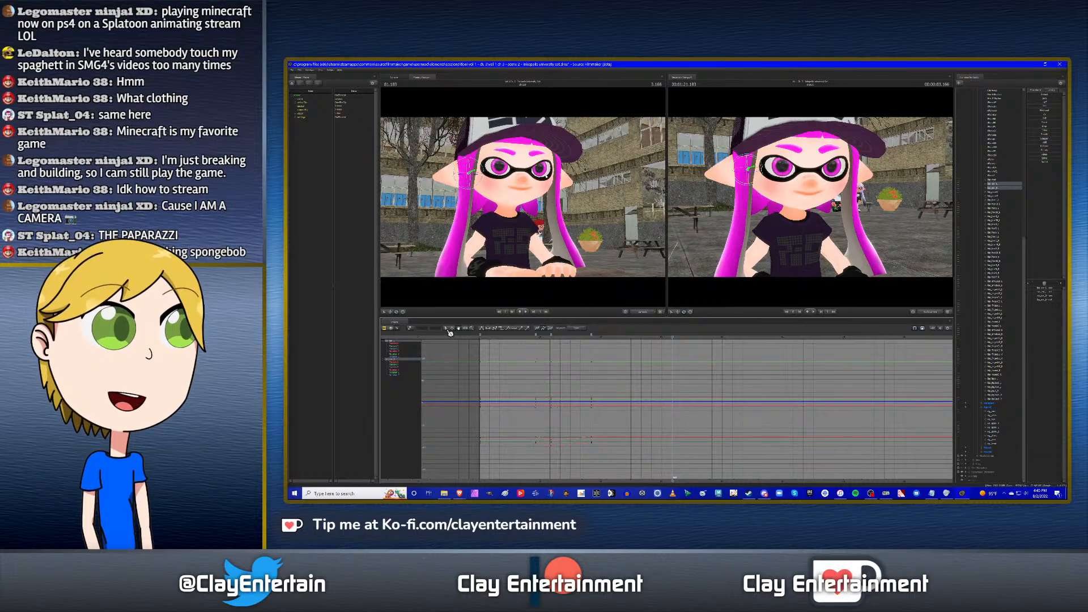
{"action": "left_click", "coordinate": [446, 328]}
{"action": "left_click_drag", "start_coordinate": [458, 347], "coordinate": [672, 477]}
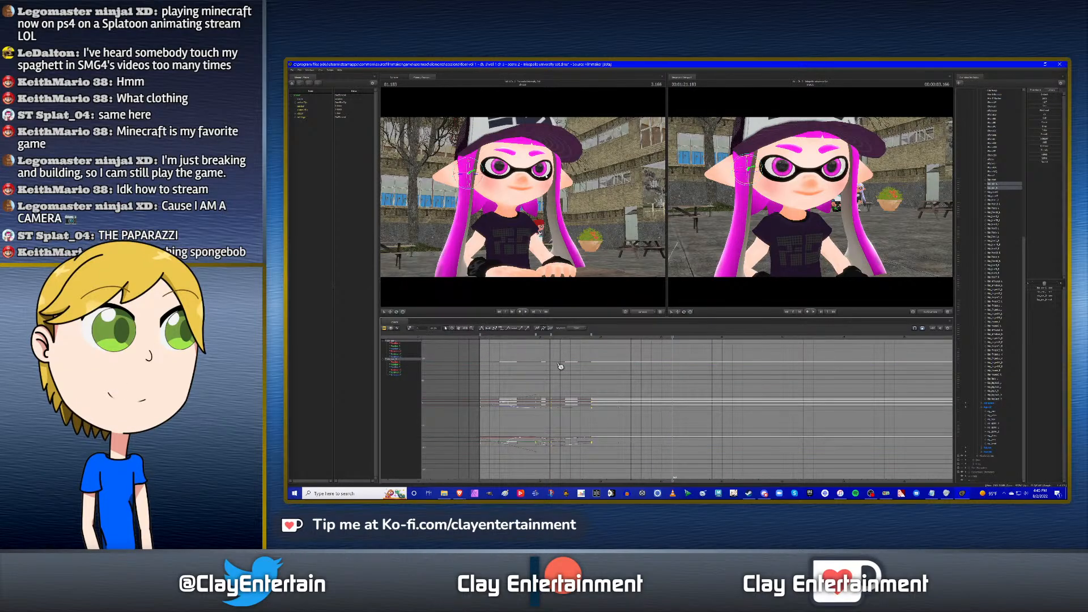
{"action": "left_click", "coordinate": [599, 380]}
Play the shot repeatedly from the first frame to review the ears' motion against the spine.
{"action": "key", "text": "Up"}
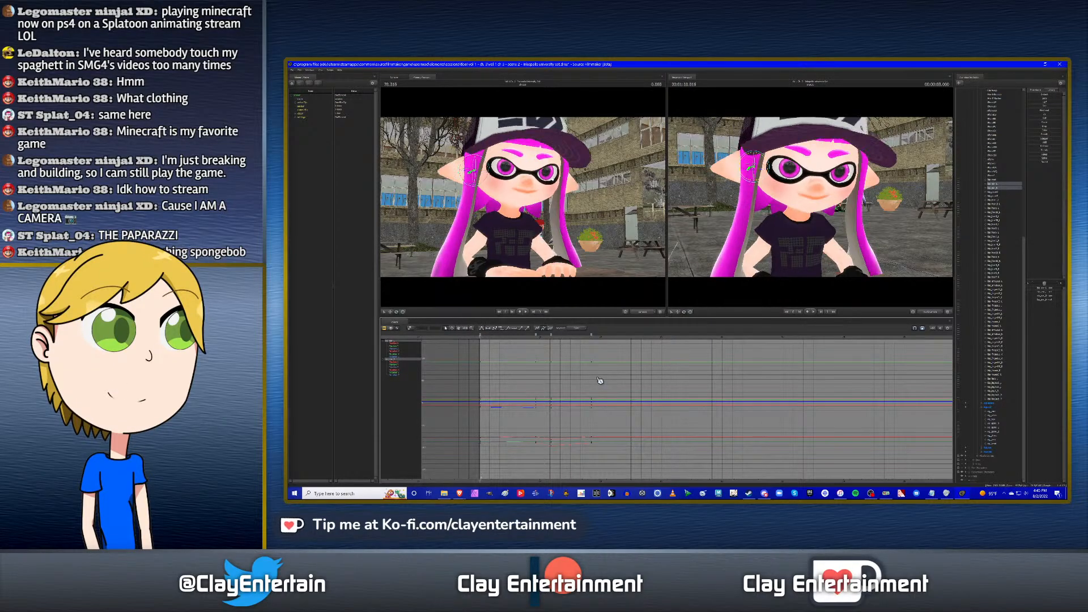
{"action": "key", "text": "space"}
{"action": "key", "text": "space"}
{"action": "key", "text": "Up"}
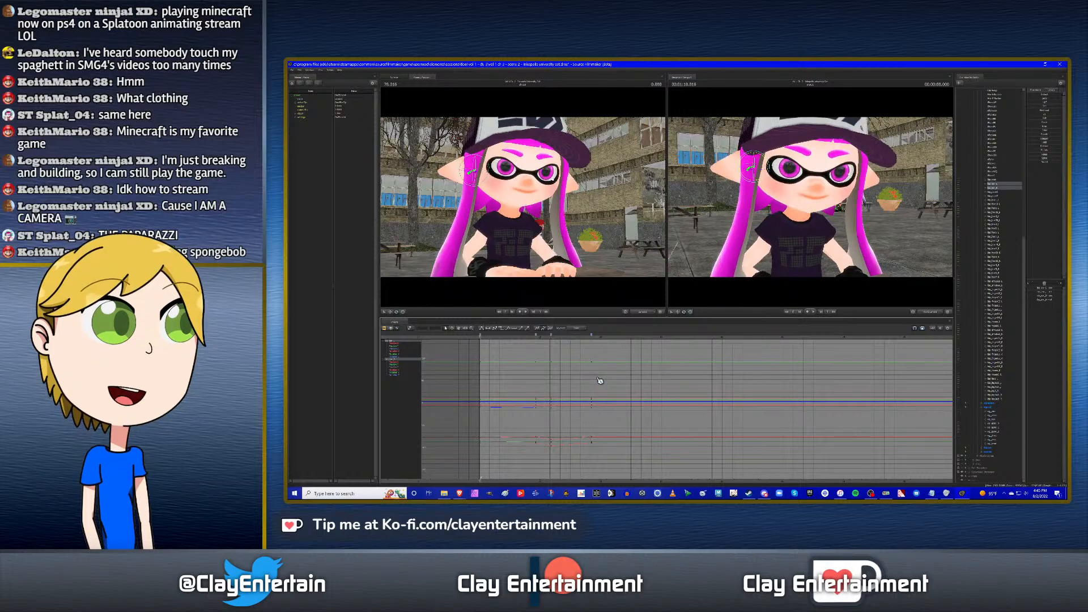
{"action": "key", "text": "space"}
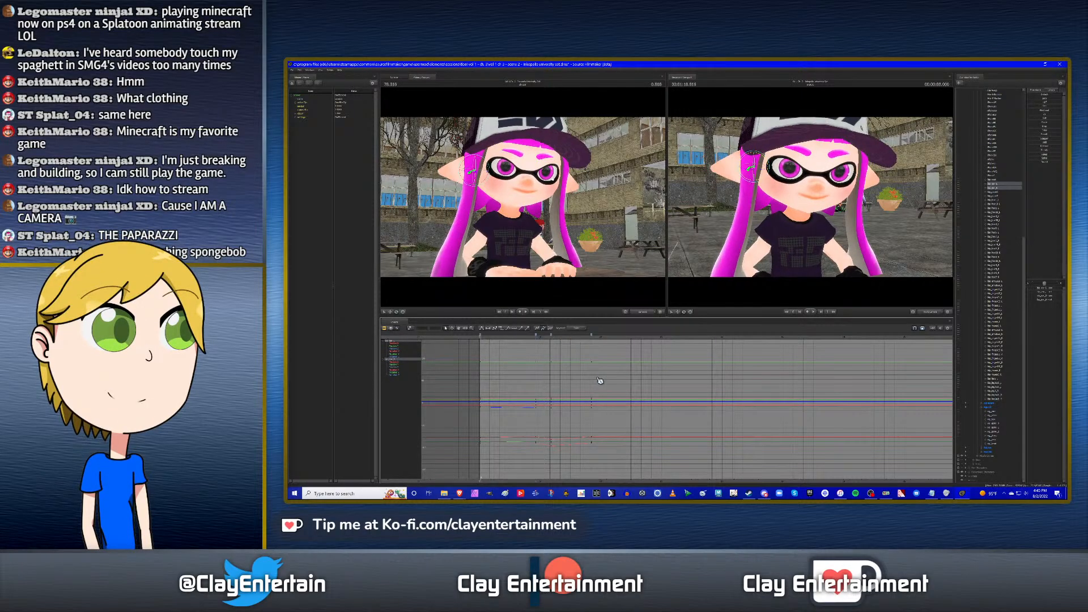
{"action": "key", "text": "space"}
{"action": "key", "text": "Up"}
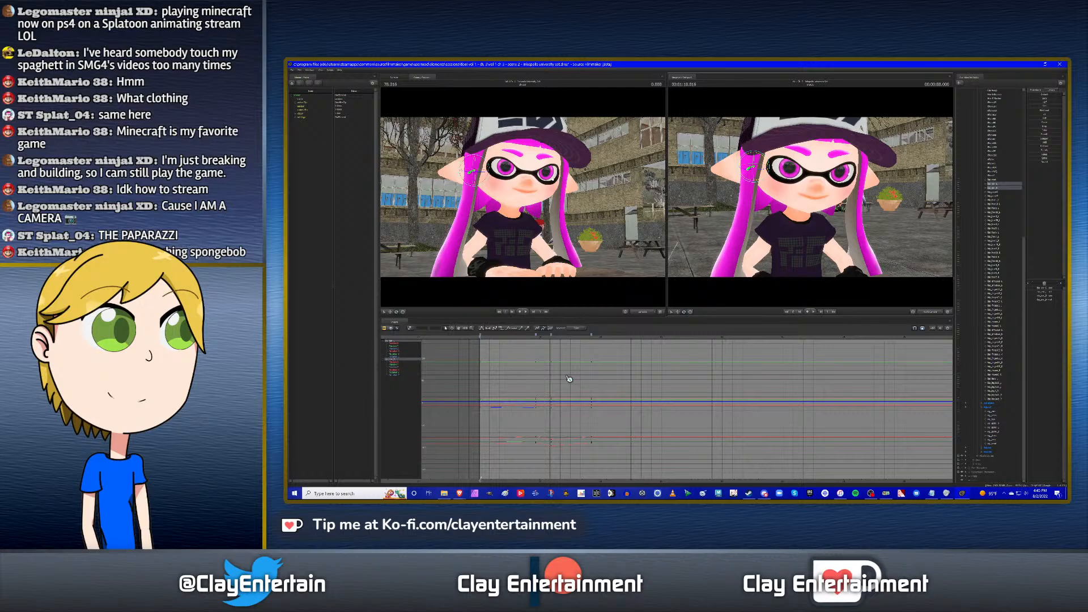
{"action": "key", "text": "space"}
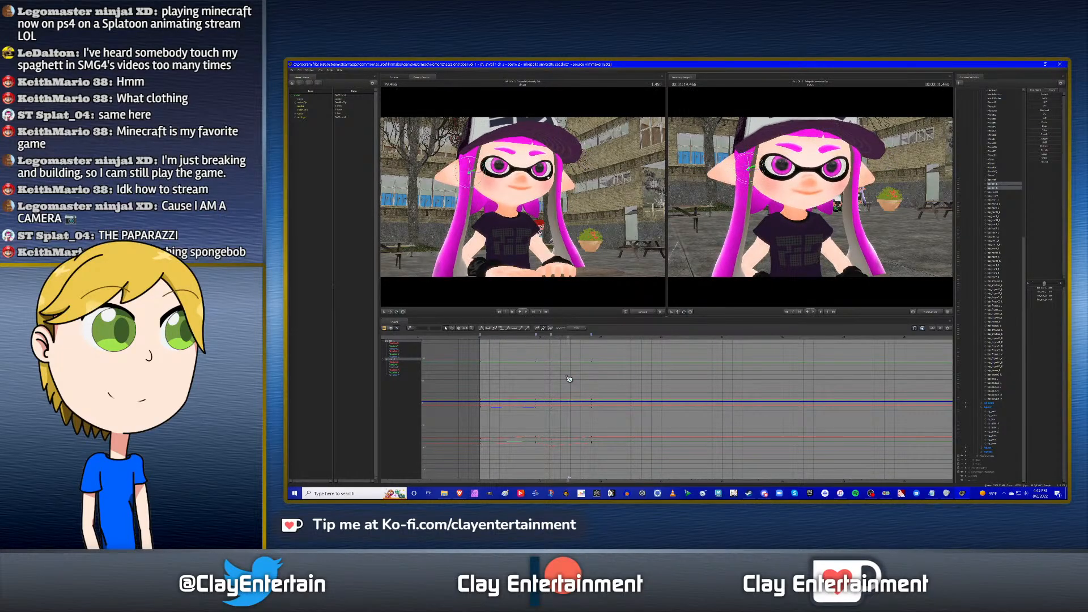
{"action": "key", "text": "Up"}
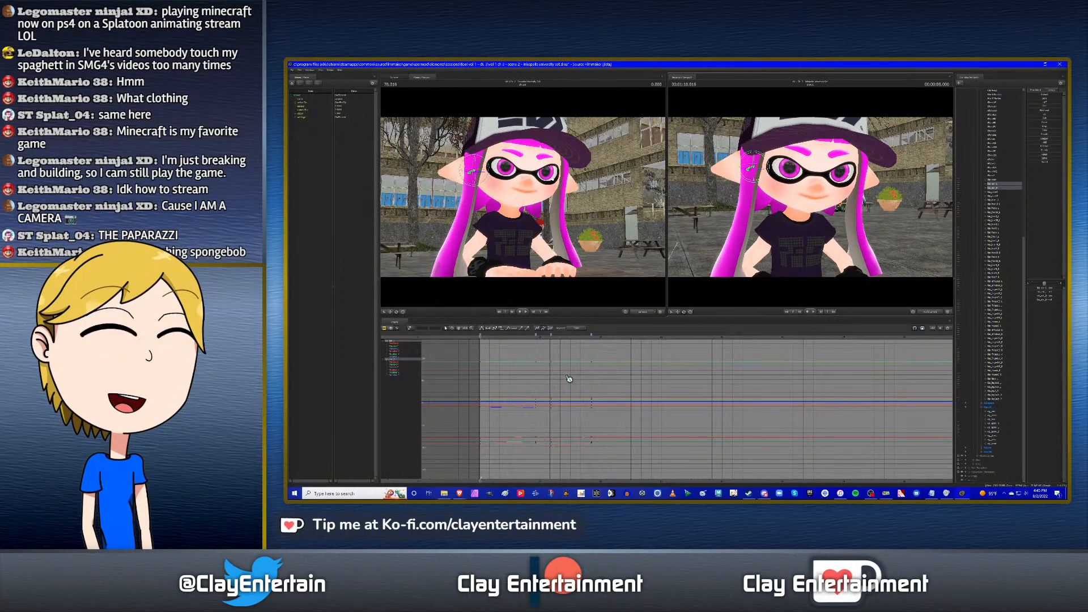
Copy the ears' 0.916 s keyframe and paste it over their keyframe at 1.833 s.
{"action": "key", "text": "Down"}
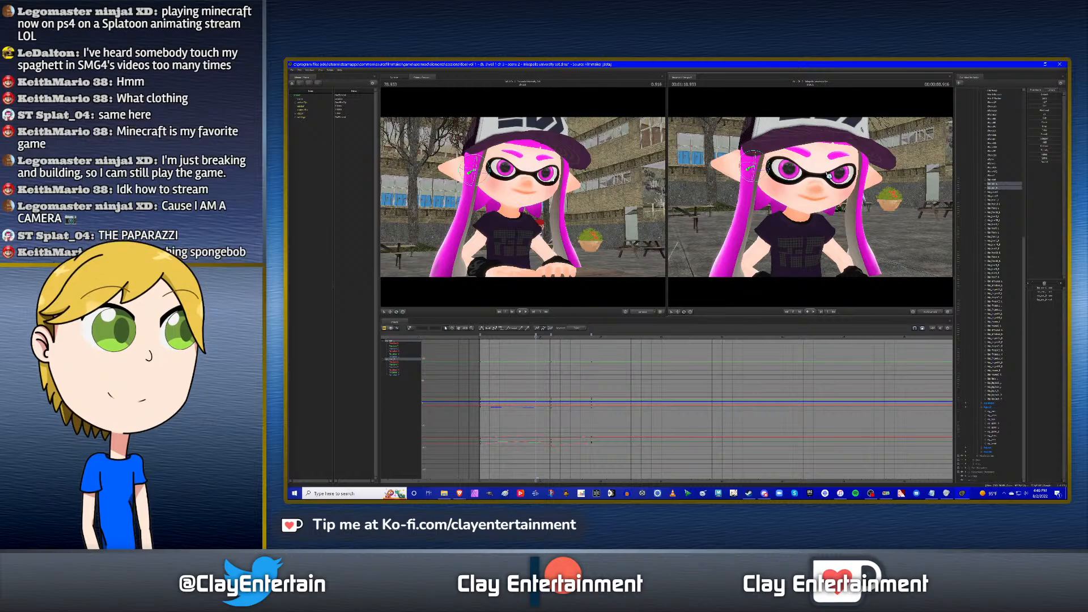
{"action": "key", "text": "Down"}
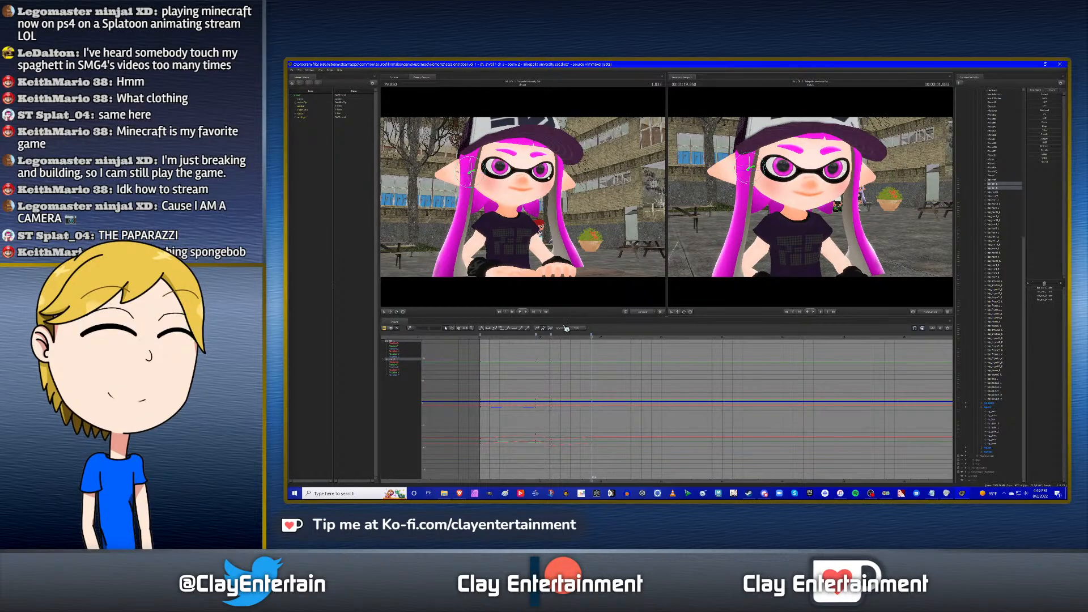
{"action": "right_click", "coordinate": [537, 335]}
{"action": "left_click", "coordinate": [546, 354]}
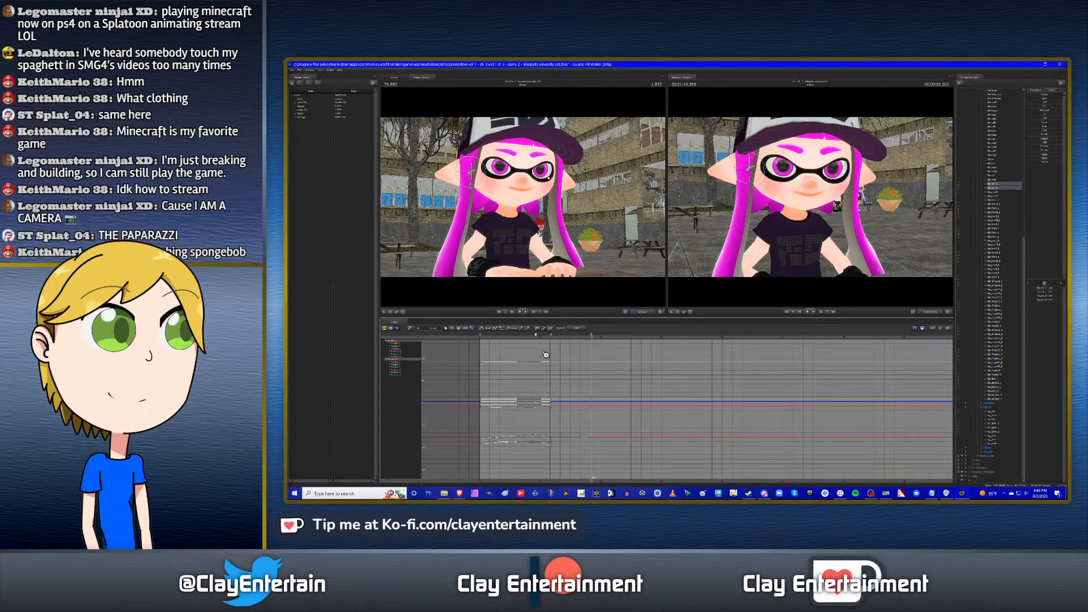
{"action": "key", "text": "m"}
{"action": "right_click", "coordinate": [592, 335]}
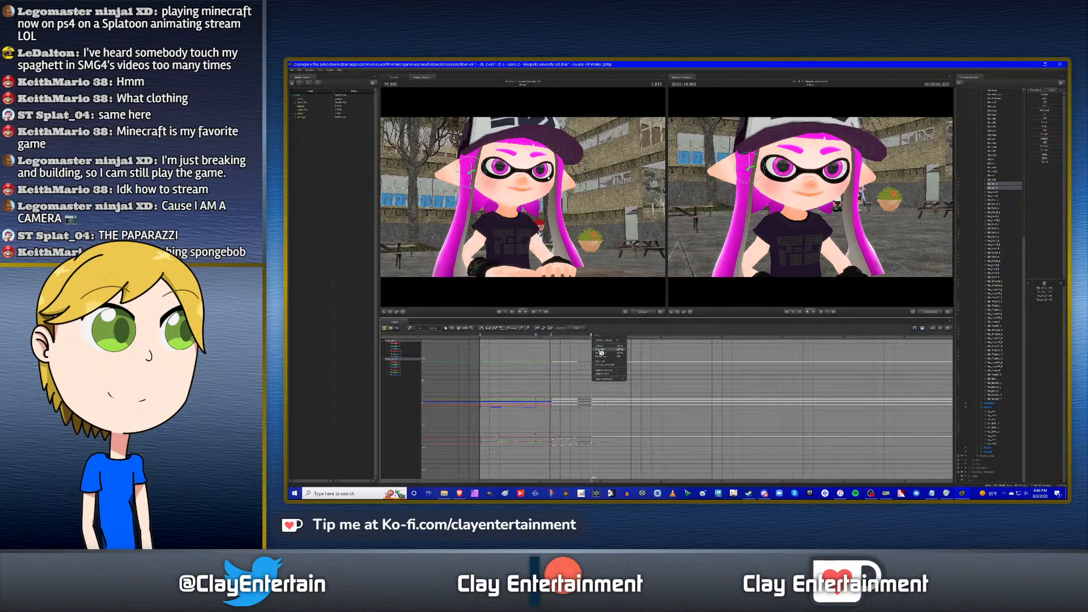
{"action": "left_click", "coordinate": [600, 357]}
{"action": "left_click", "coordinate": [658, 379]}
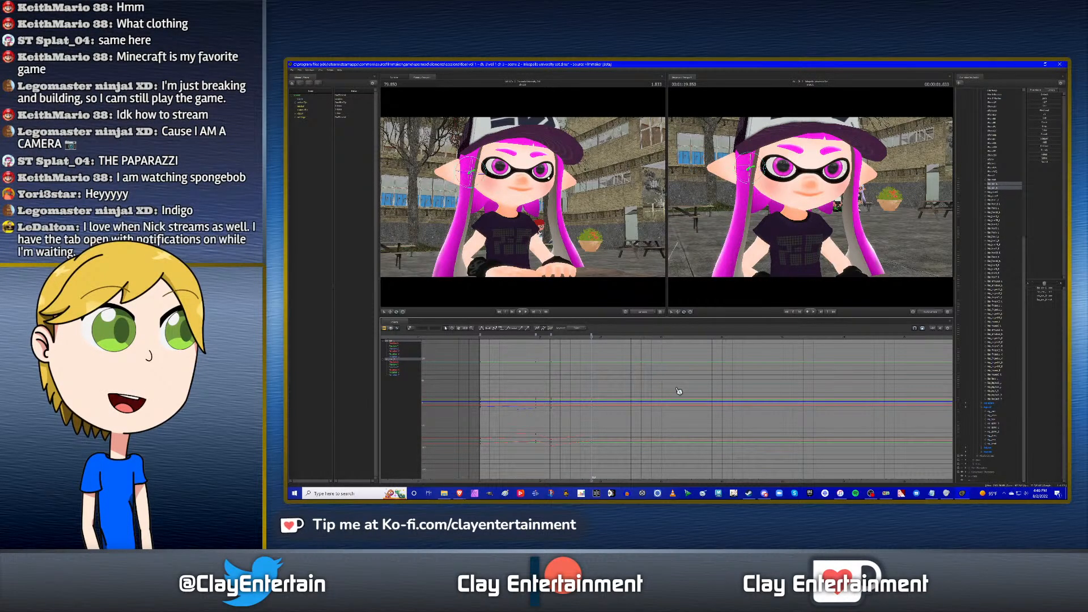
Play back the ear motion, then use the spine bone's curves to place the playhead at 3.166 s, returning to only the ears.
{"action": "key", "text": "Up"}
{"action": "key", "text": "space"}
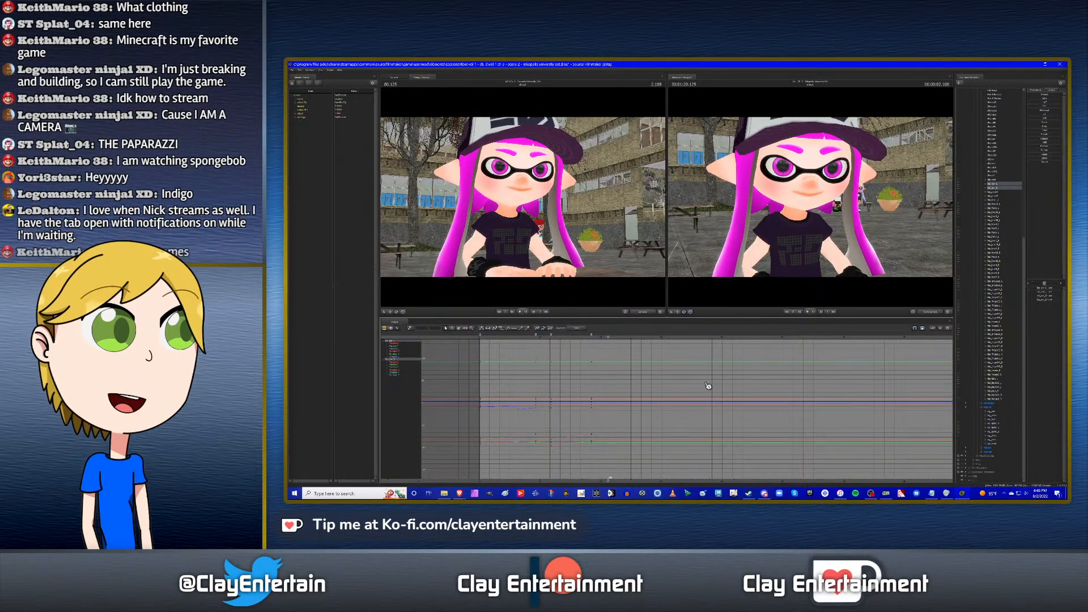
{"action": "left_click", "coordinate": [998, 424]}
{"action": "key", "text": "Down"}
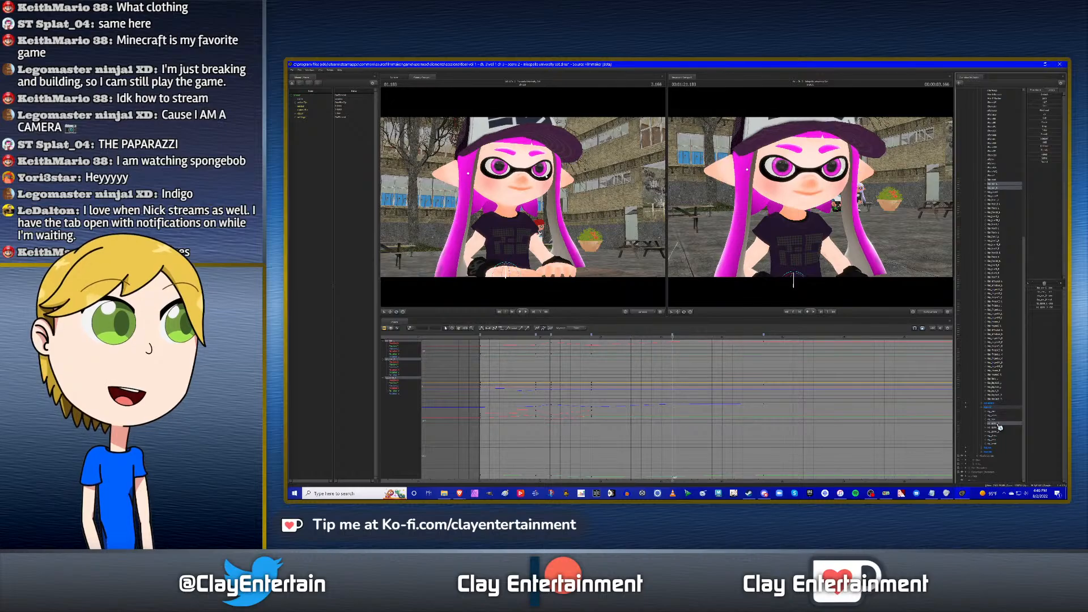
{"action": "key", "text": "ctrl+z"}
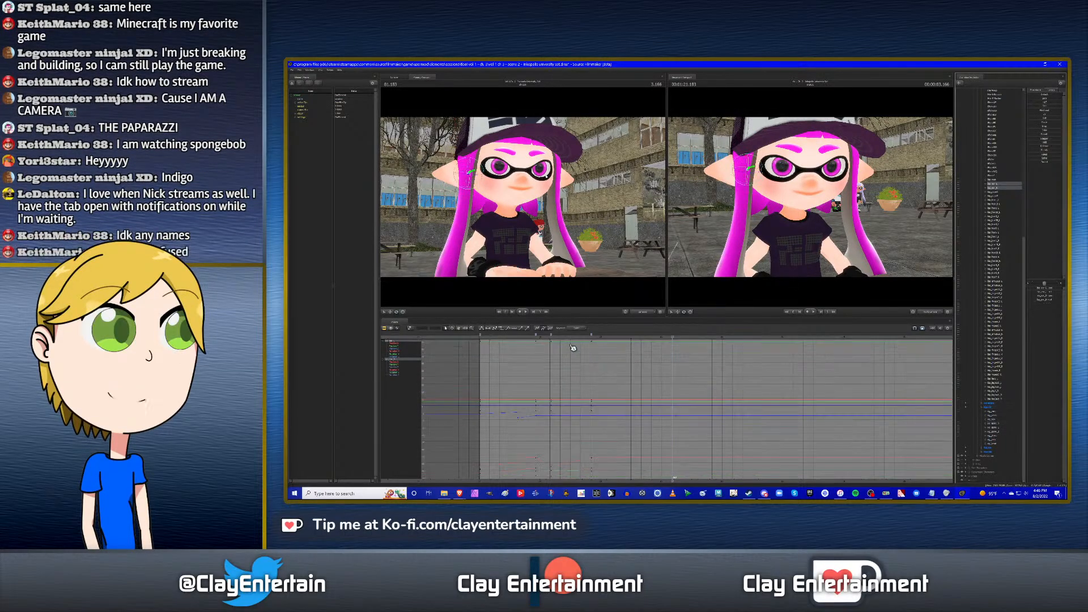
Select all the ear keyframes in the graph and adjust their tangents.
{"action": "scroll", "coordinate": [570, 380], "scroll_direction": "down", "scroll_amount": 5}
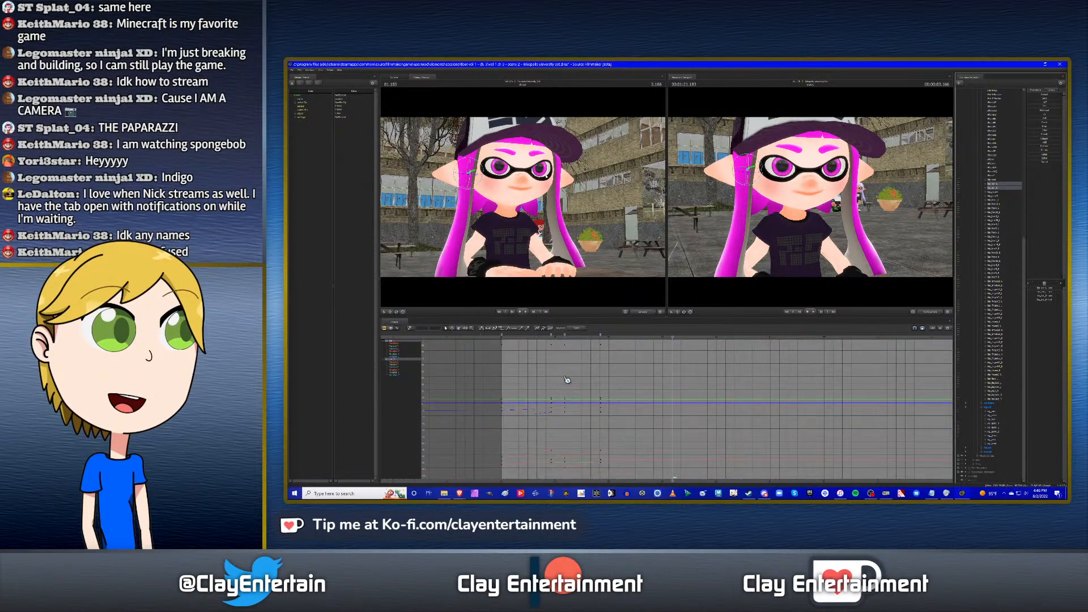
{"action": "left_click", "coordinate": [509, 354]}
{"action": "key", "text": "ctrl+a"}
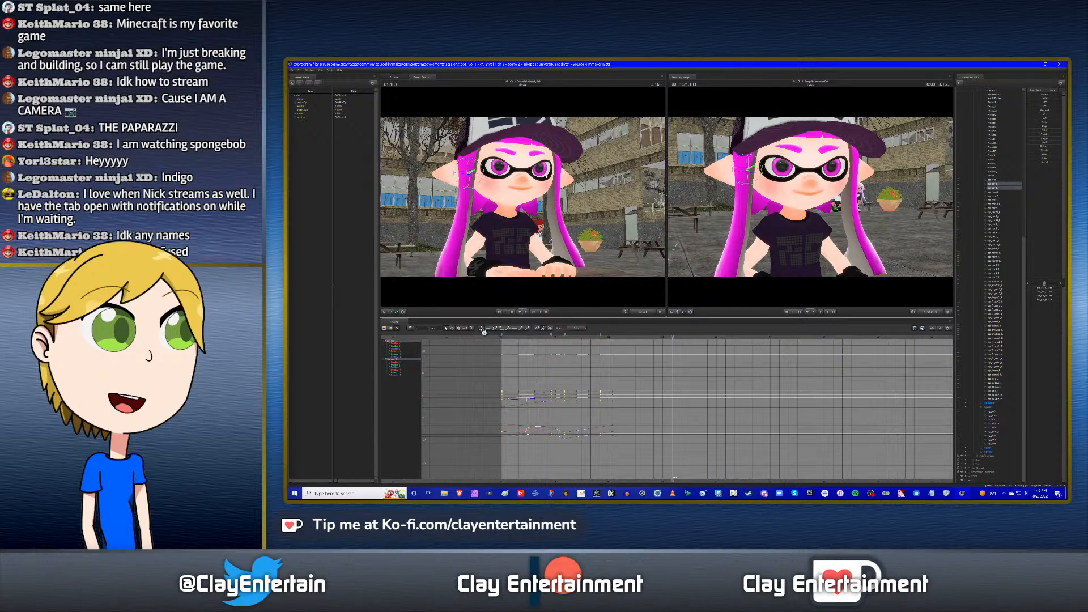
{"action": "left_click", "coordinate": [483, 331]}
Copy the ears' keyframe between 0.916 s and 1.833 s and paste it at 3.166 s.
{"action": "left_click", "coordinate": [567, 337]}
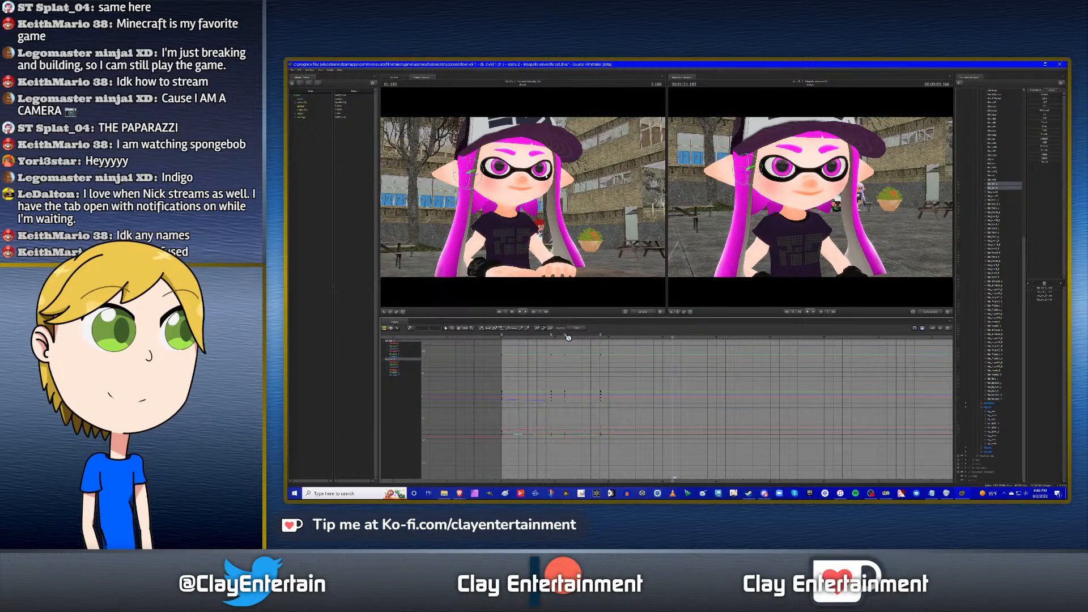
{"action": "right_click", "coordinate": [568, 337]}
{"action": "left_click", "coordinate": [577, 352]}
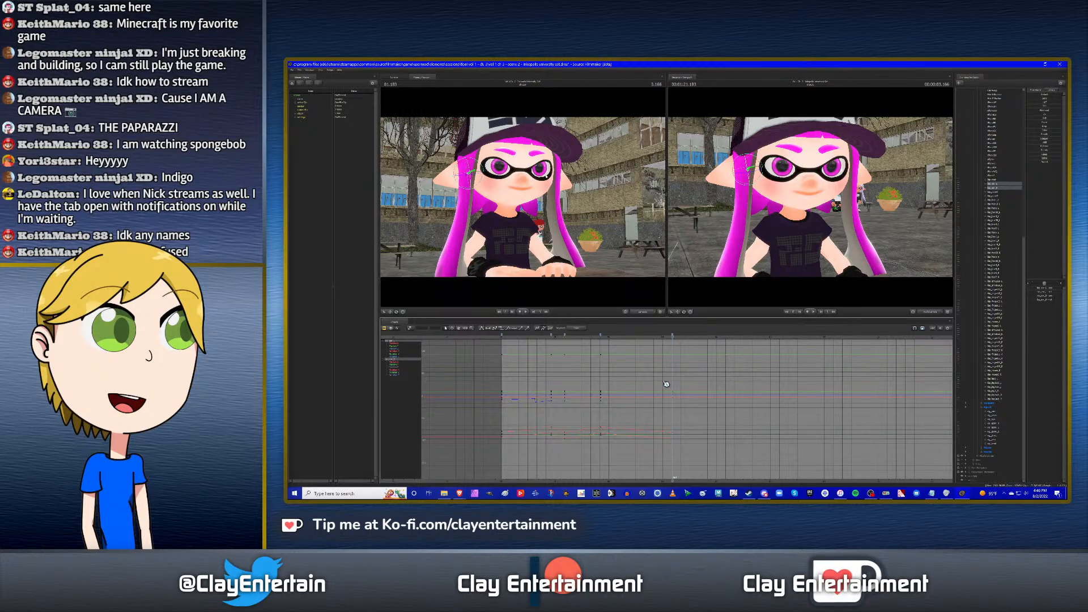
Select every ear keyframe from the first frame through 3.166 s and adjust their tangents.
{"action": "left_click", "coordinate": [462, 330]}
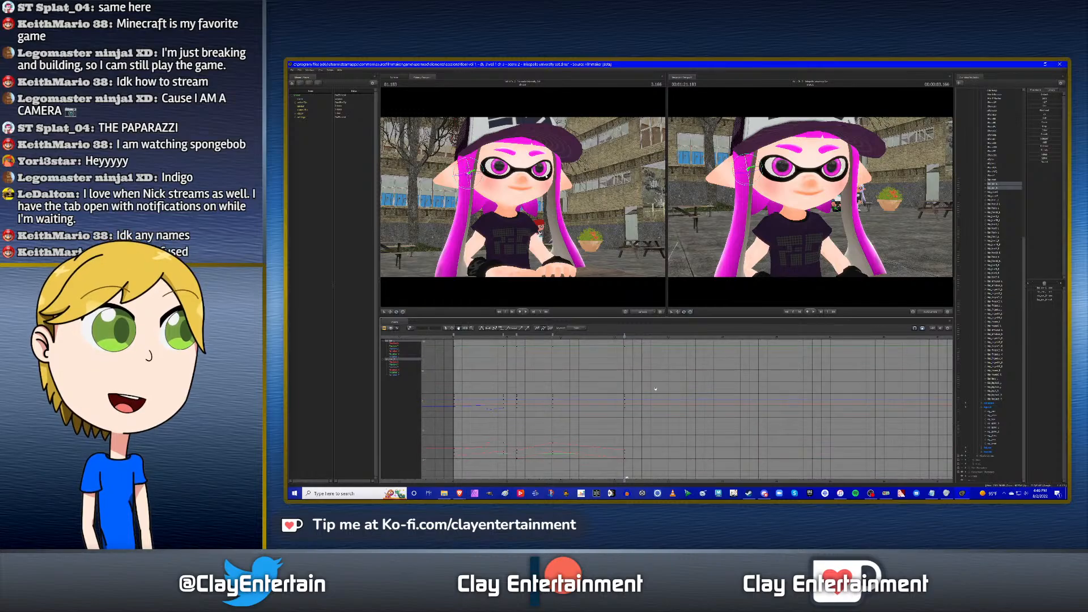
{"action": "left_click_drag", "start_coordinate": [656, 389], "coordinate": [660, 394]}
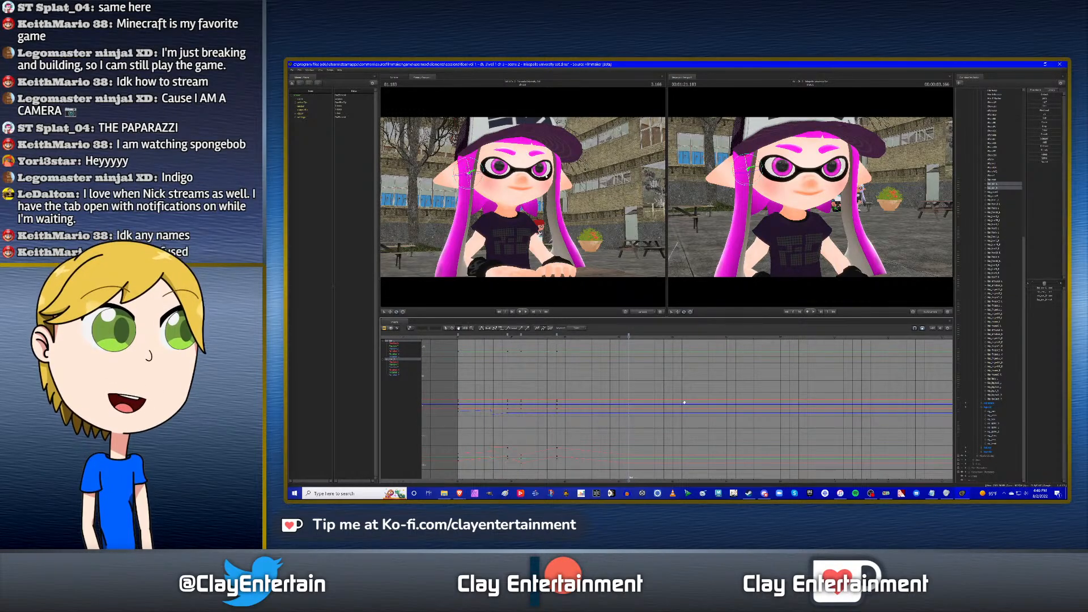
{"action": "scroll", "coordinate": [684, 402], "scroll_direction": "up", "scroll_amount": 2}
{"action": "left_click_drag", "start_coordinate": [577, 383], "coordinate": [637, 372]}
{"action": "key", "text": "m"}
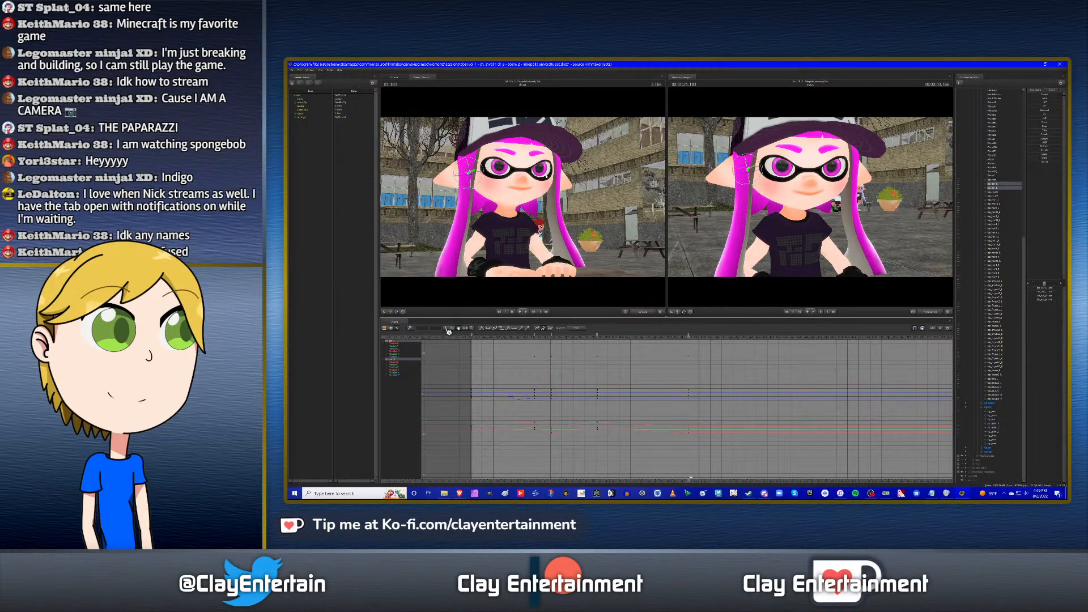
{"action": "left_click_drag", "start_coordinate": [751, 457], "coordinate": [472, 317]}
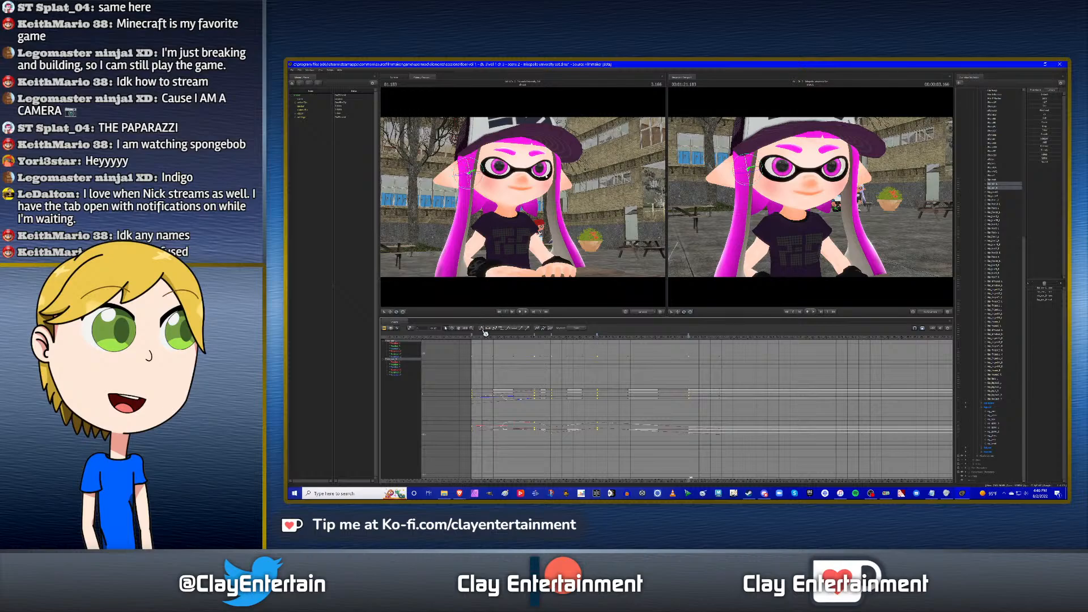
Use the spine bone's curves to move the playhead to its keyframe at 4.666 s, returning to only the ear curves.
{"action": "left_click", "coordinate": [999, 426]}
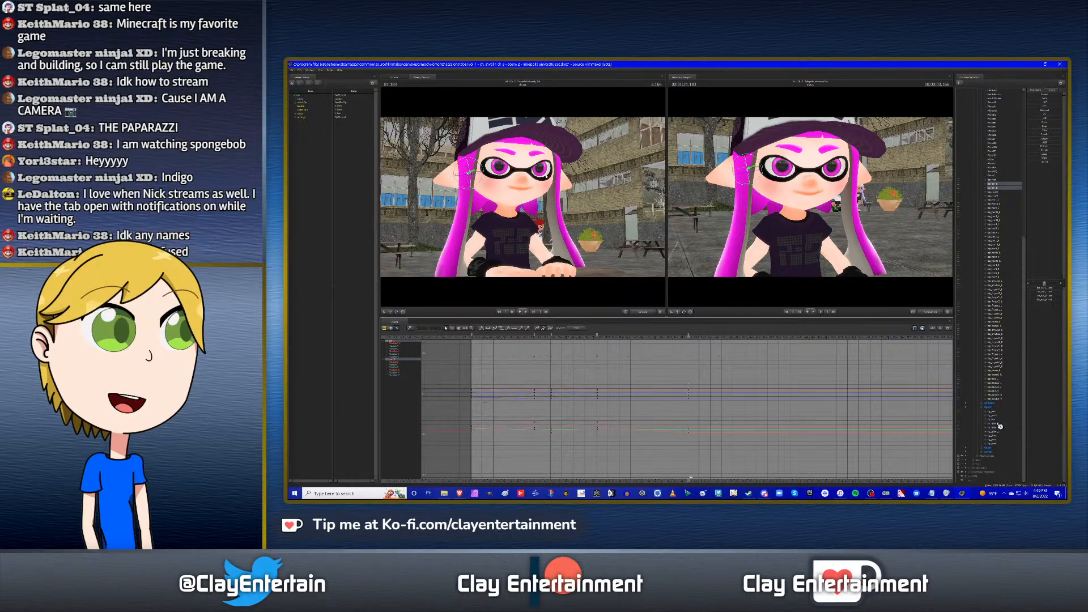
{"action": "left_click", "coordinate": [995, 424]}
{"action": "key", "text": "Up"}
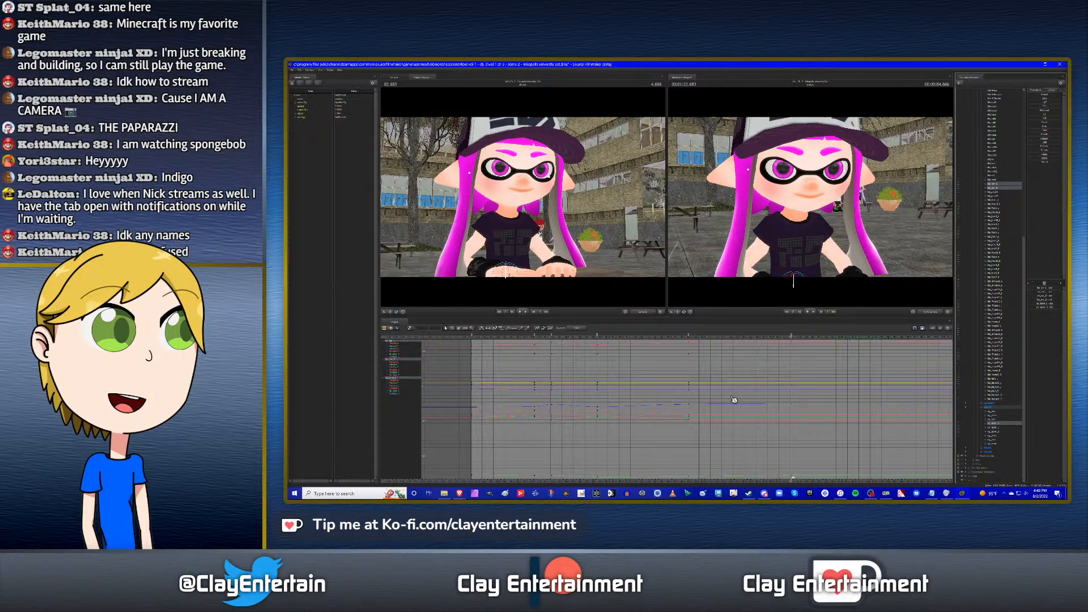
{"action": "key", "text": "ctrl+z"}
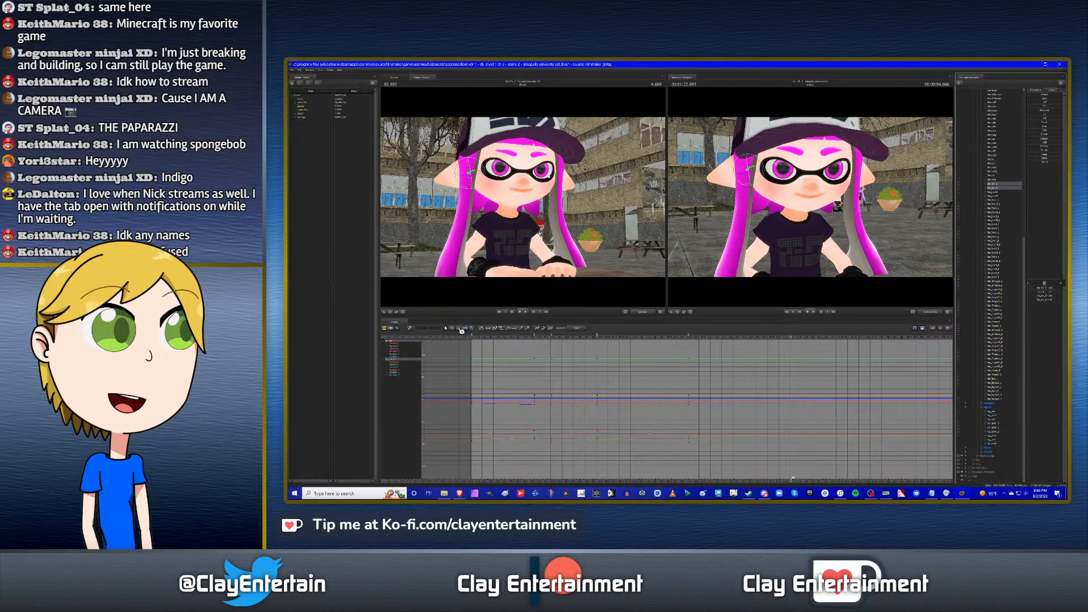
Copy the ears' 1.833 s keyframe, paste it at 4.666 s and play back the ear motion.
{"action": "left_click", "coordinate": [459, 328]}
{"action": "left_click_drag", "start_coordinate": [778, 375], "coordinate": [737, 383]}
{"action": "scroll", "coordinate": [767, 382], "scroll_direction": "down", "scroll_amount": 1}
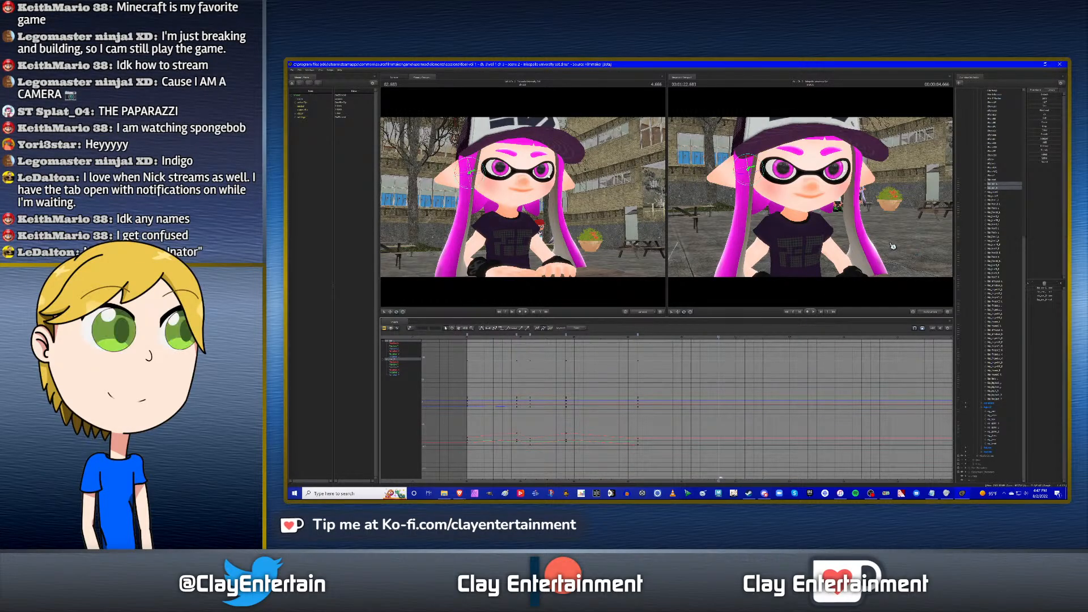
{"action": "left_click_drag", "start_coordinate": [872, 242], "coordinate": [812, 198]}
{"action": "key", "text": "z"}
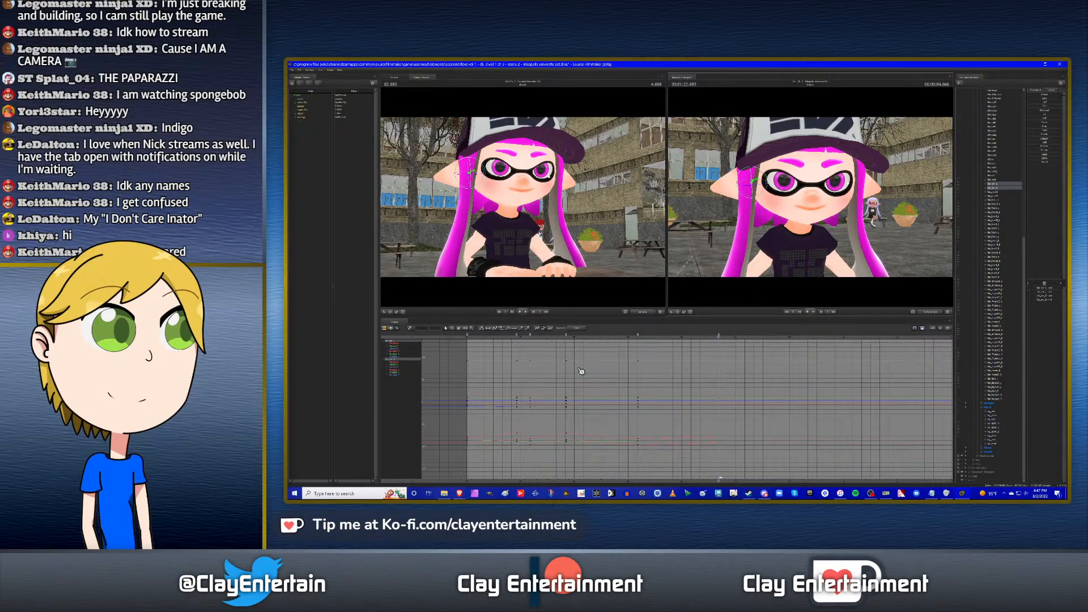
{"action": "right_click", "coordinate": [567, 339]}
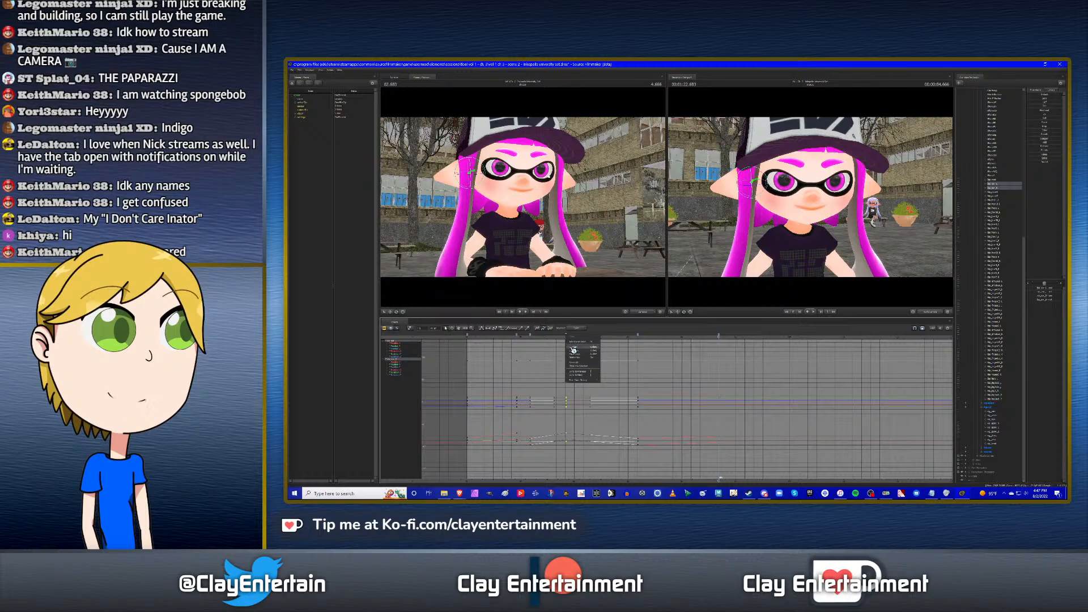
{"action": "left_click", "coordinate": [572, 351]}
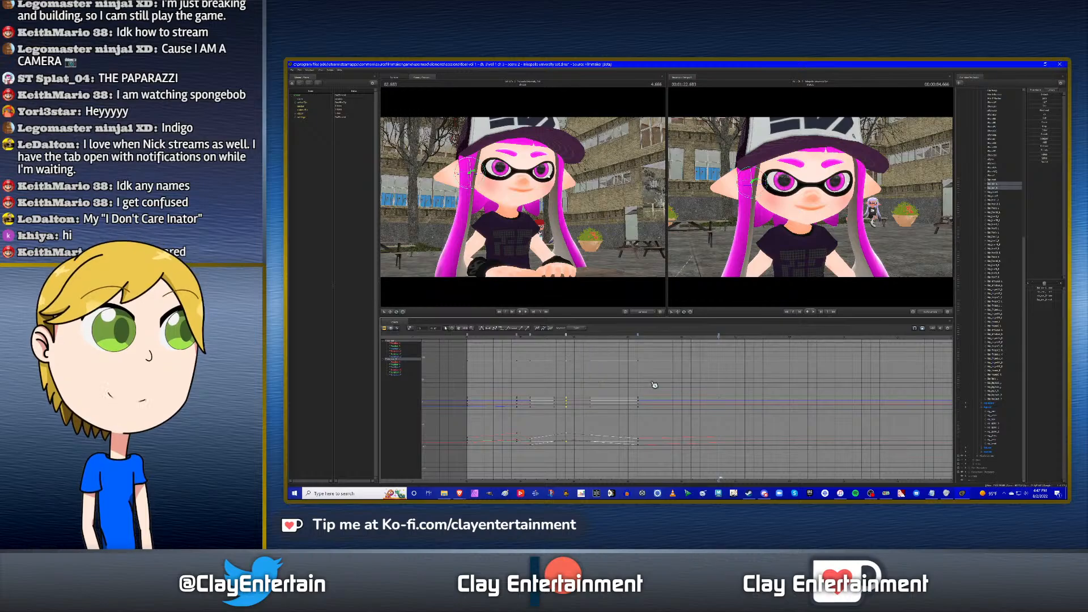
{"action": "left_click", "coordinate": [721, 337]}
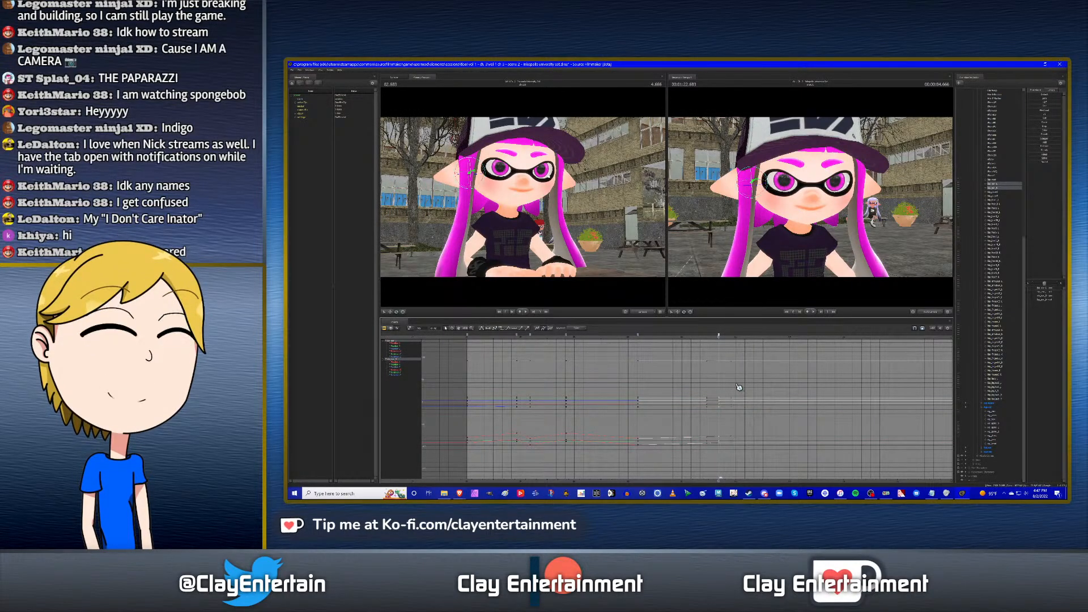
{"action": "key", "text": "ctrl+v"}
{"action": "key", "text": "Up"}
{"action": "key", "text": "space"}
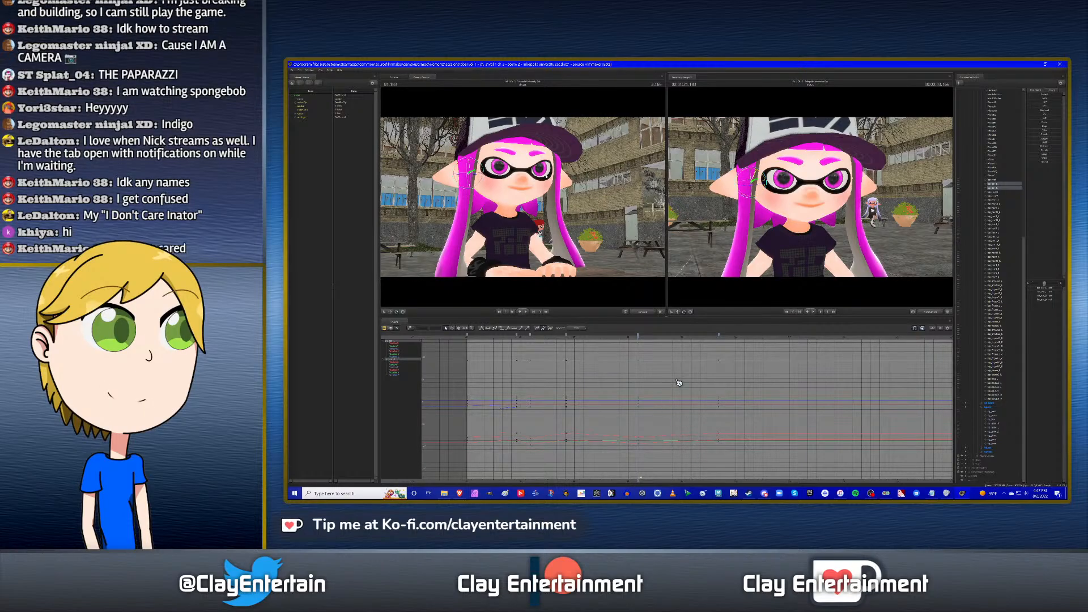
Play back the ear motion up to the 4.666 s keyframe.
{"action": "scroll", "coordinate": [694, 391], "scroll_direction": "down", "scroll_amount": 1}
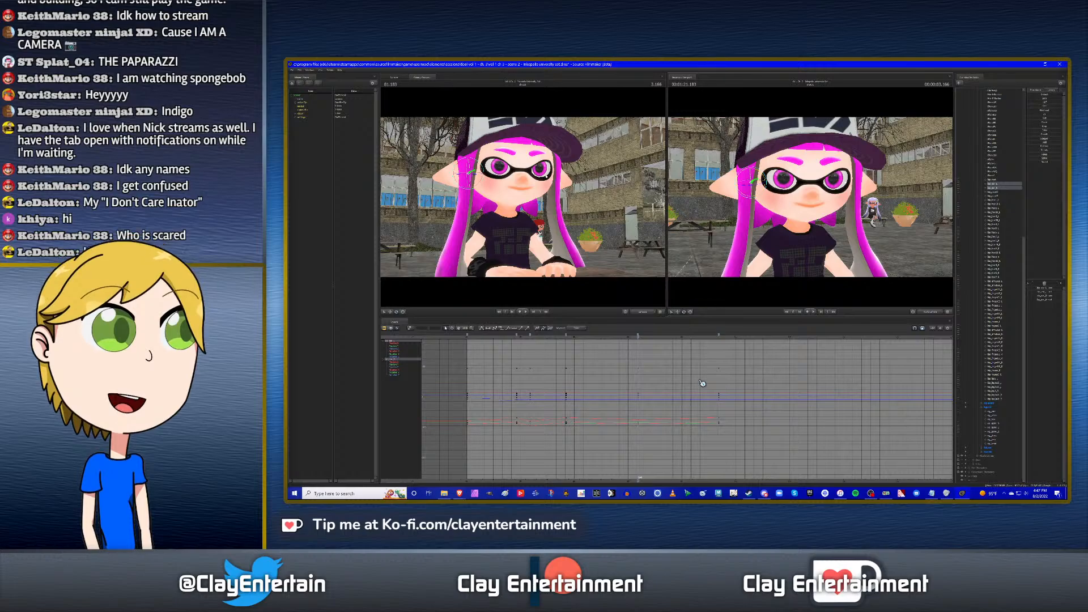
{"action": "key", "text": "Up"}
{"action": "key", "text": "space"}
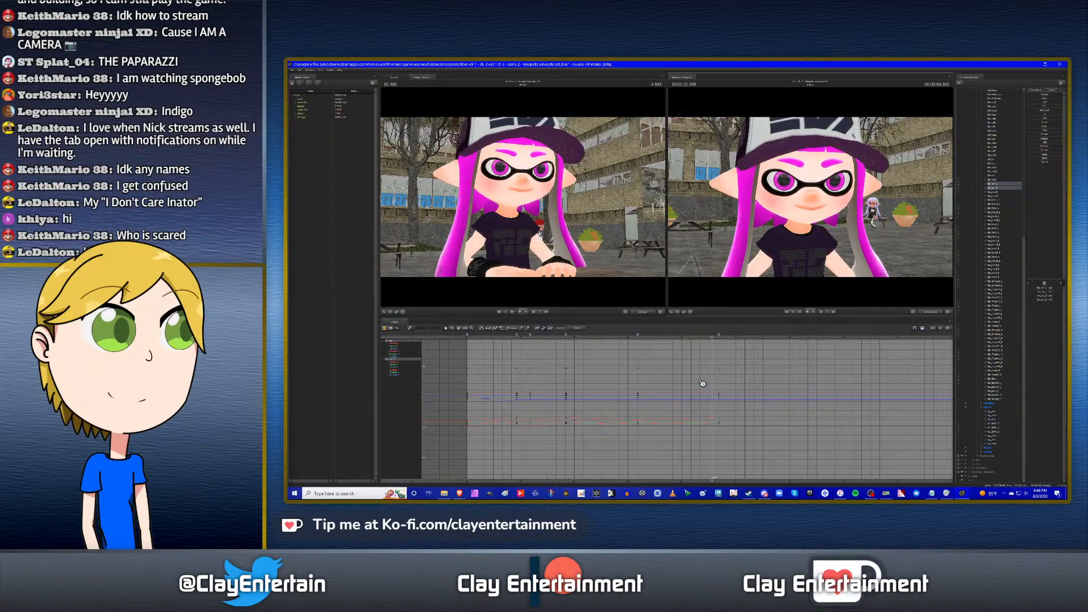
{"action": "key", "text": "space"}
Select every ear keyframe from the first frame through 4.666 s and adjust their tangents.
{"action": "left_click", "coordinate": [457, 329]}
{"action": "left_click_drag", "start_coordinate": [658, 365], "coordinate": [621, 373]}
{"action": "scroll", "coordinate": [720, 389], "scroll_direction": "down", "scroll_amount": 1}
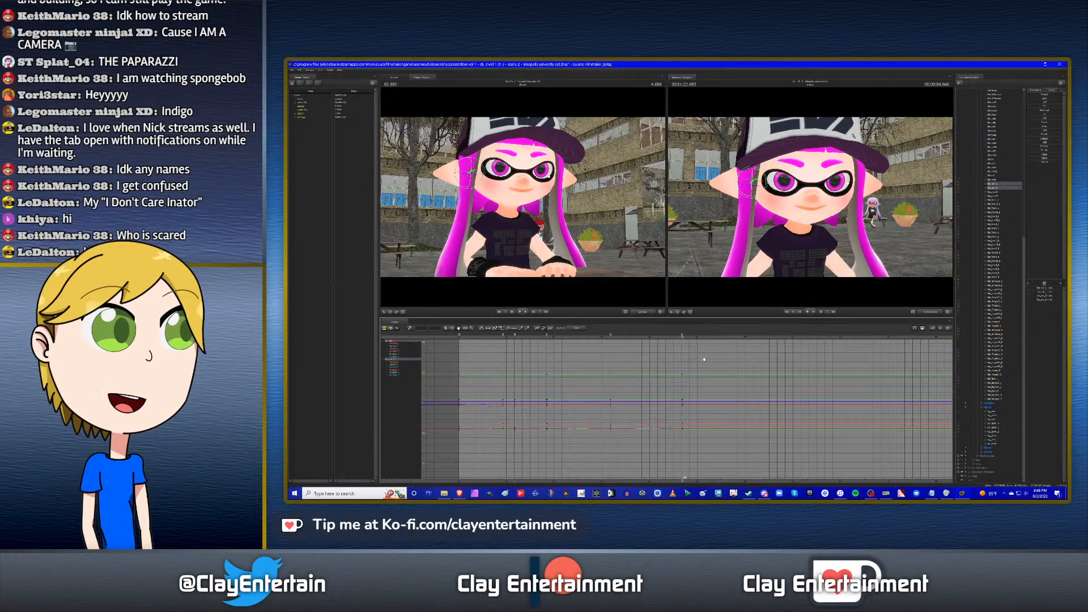
{"action": "scroll", "coordinate": [703, 360], "scroll_direction": "up", "scroll_amount": 1}
{"action": "scroll", "coordinate": [704, 360], "scroll_direction": "down", "scroll_amount": 2}
{"action": "scroll", "coordinate": [706, 391], "scroll_direction": "up", "scroll_amount": 4, "text": "ctrl"}
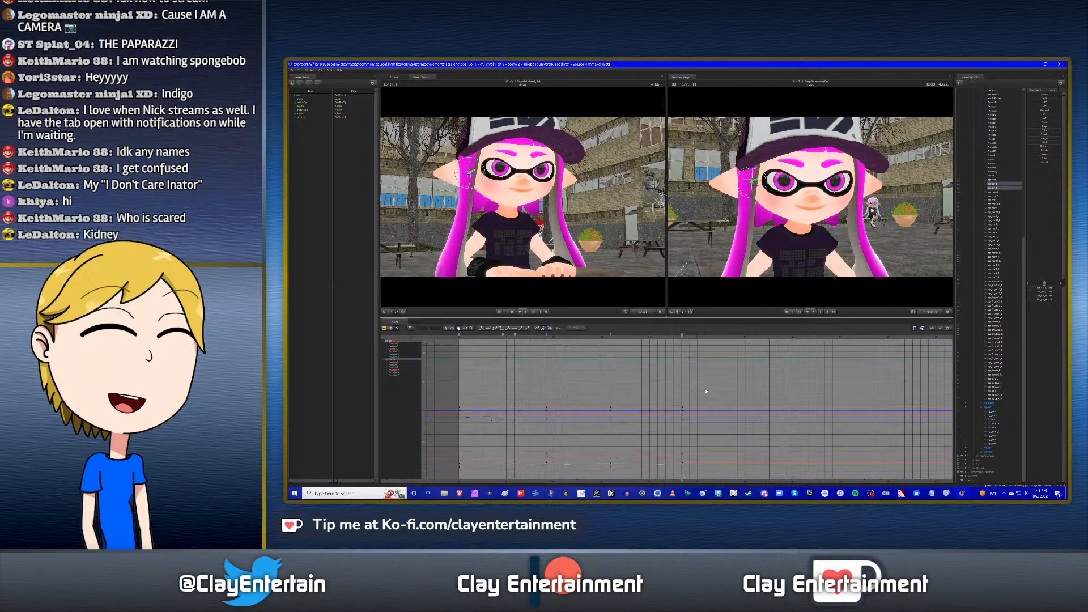
{"action": "scroll", "coordinate": [706, 392], "scroll_direction": "down", "scroll_amount": 1, "text": "ctrl"}
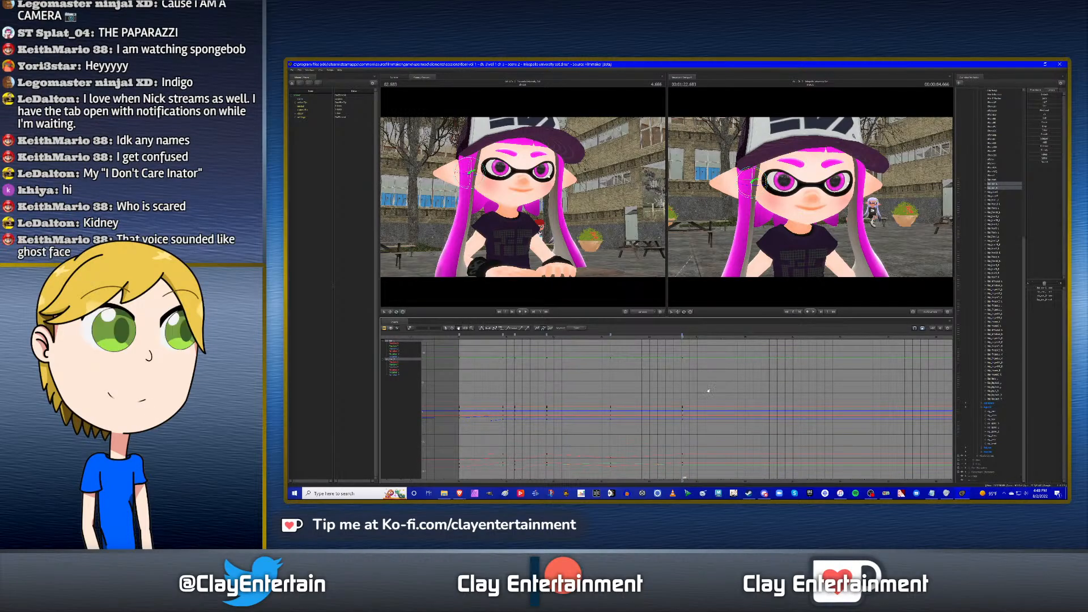
{"action": "scroll", "coordinate": [708, 391], "scroll_direction": "down", "scroll_amount": 1, "text": "ctrl"}
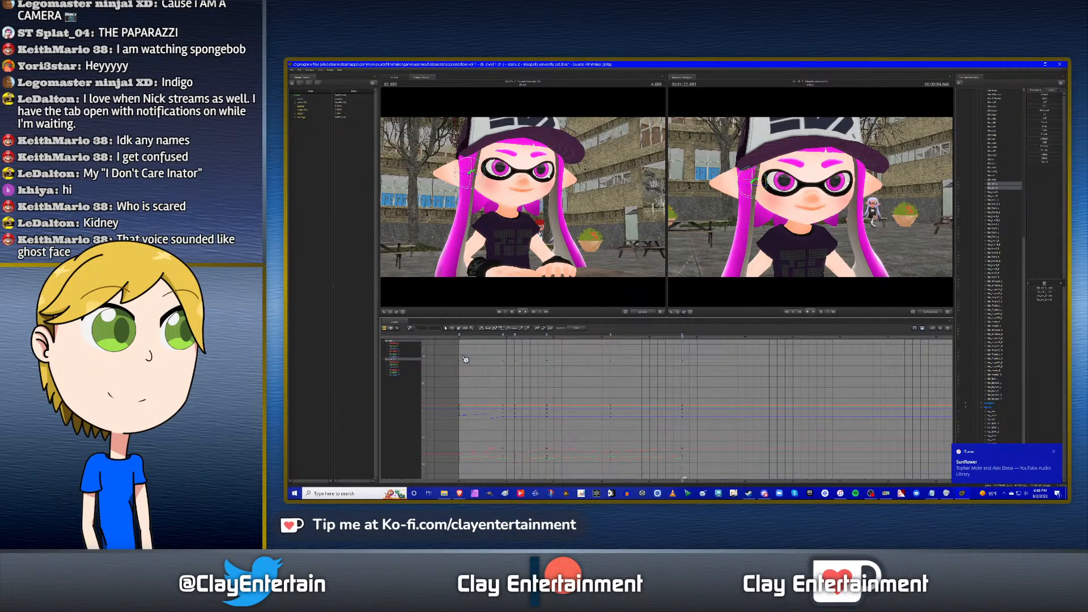
{"action": "left_click_drag", "start_coordinate": [452, 349], "coordinate": [693, 472]}
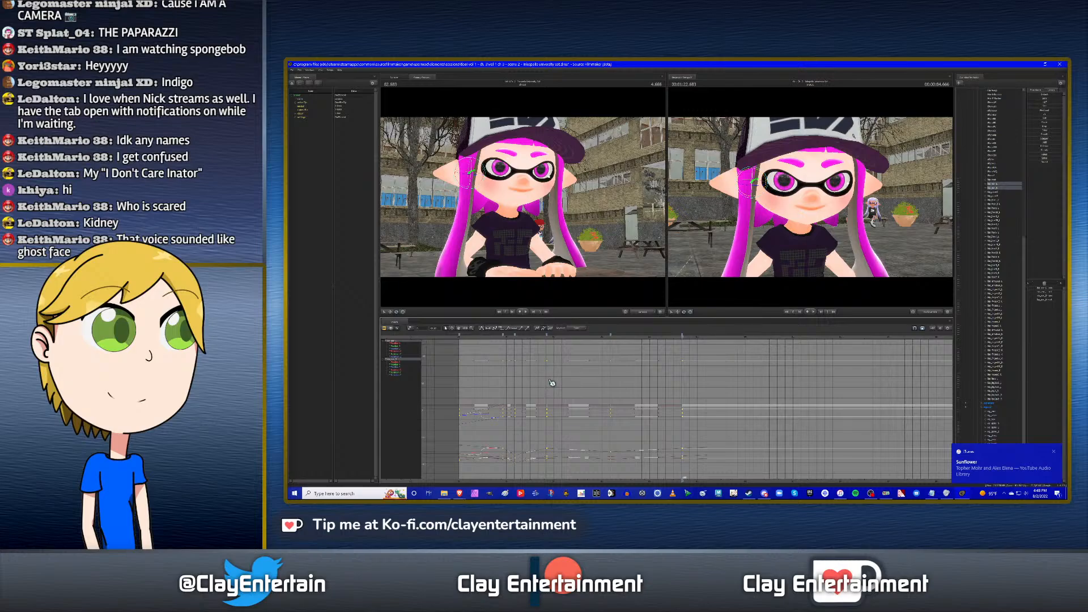
{"action": "left_click", "coordinate": [688, 395]}
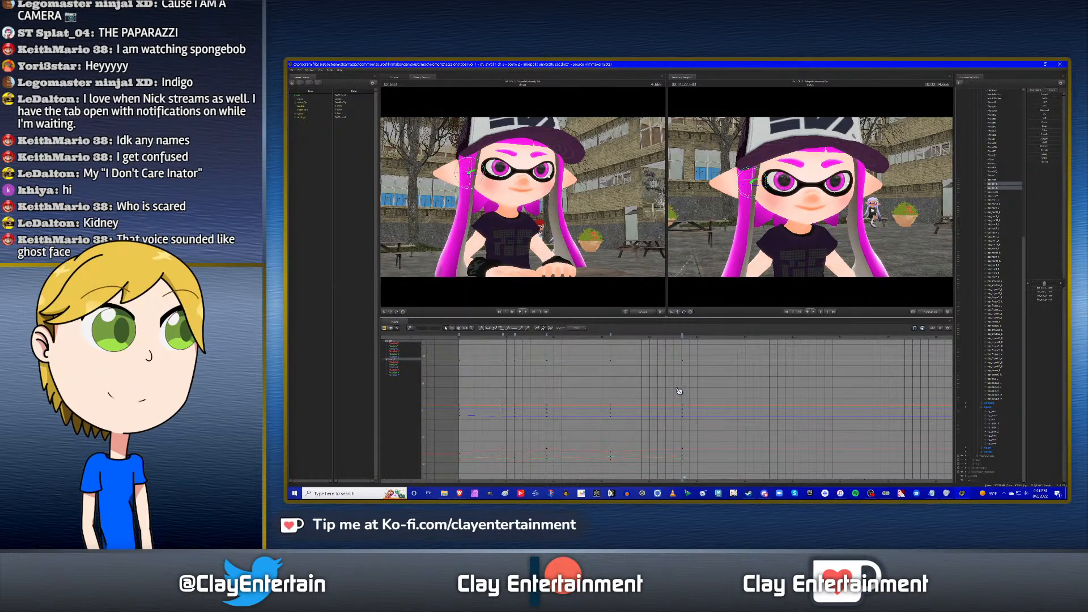
Play back the complete ear motion, return to the first frame and review the ear curves.
{"action": "key", "text": "space"}
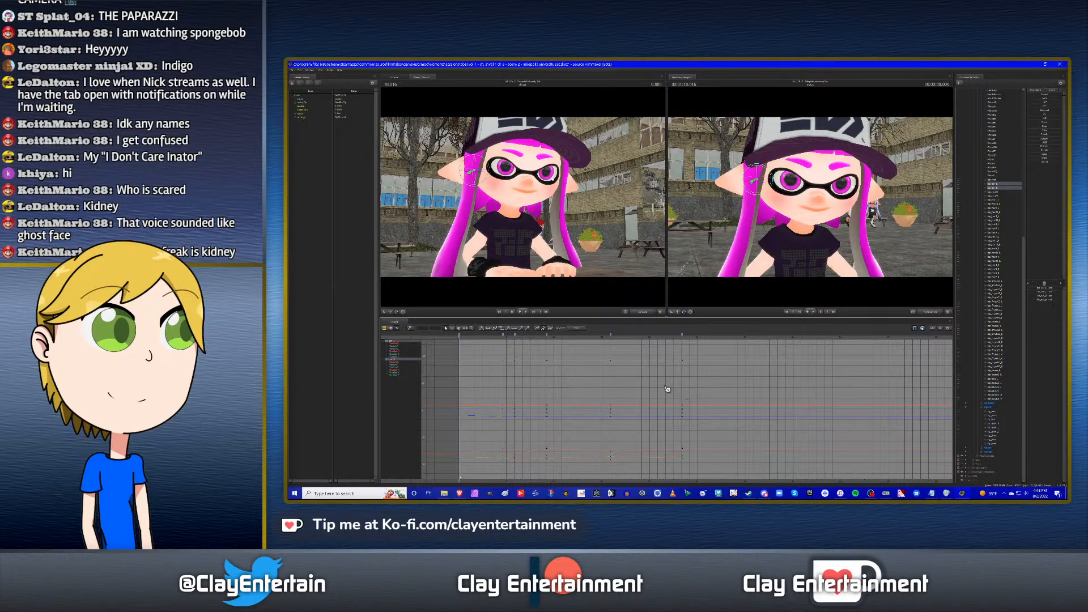
{"action": "left_click_drag", "start_coordinate": [522, 357], "coordinate": [656, 378]}
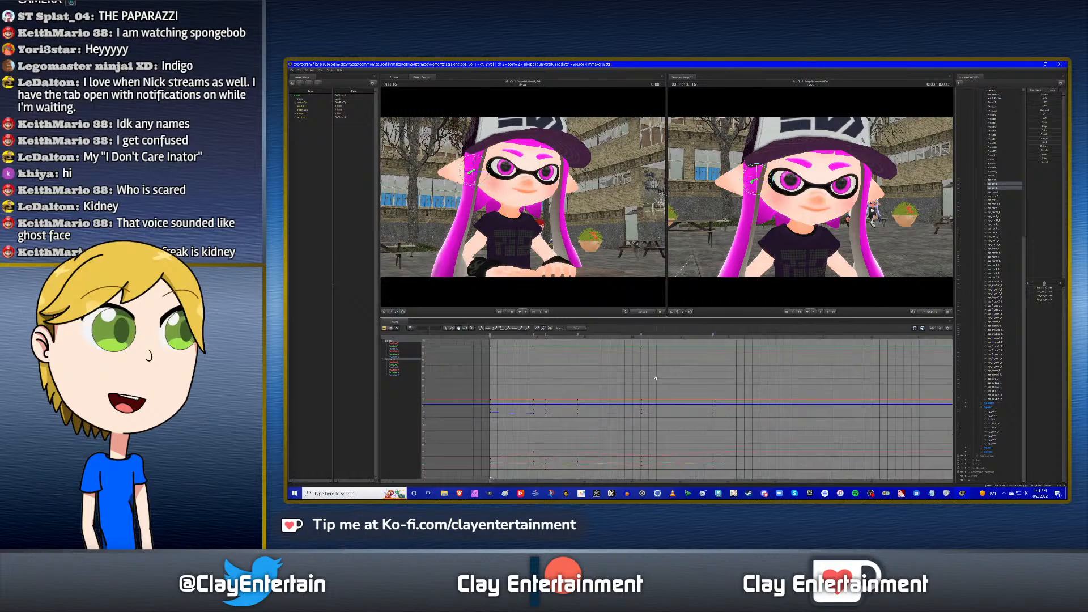
{"action": "scroll", "coordinate": [695, 385], "scroll_direction": "up", "scroll_amount": 3}
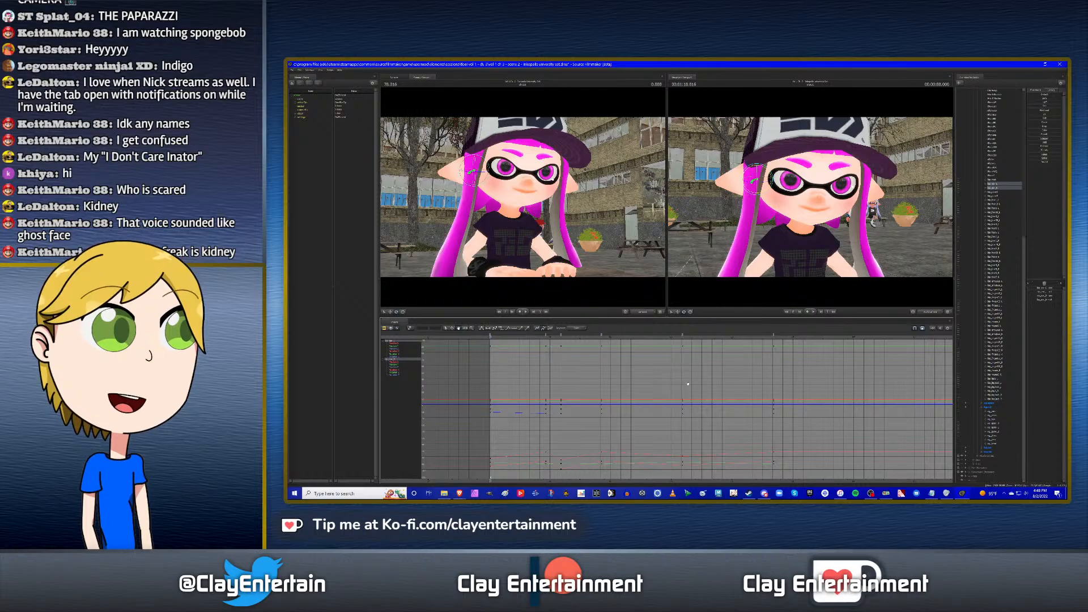
{"action": "scroll", "coordinate": [688, 384], "scroll_direction": "up", "scroll_amount": 2}
{"action": "scroll", "coordinate": [688, 384], "scroll_direction": "down", "scroll_amount": 3}
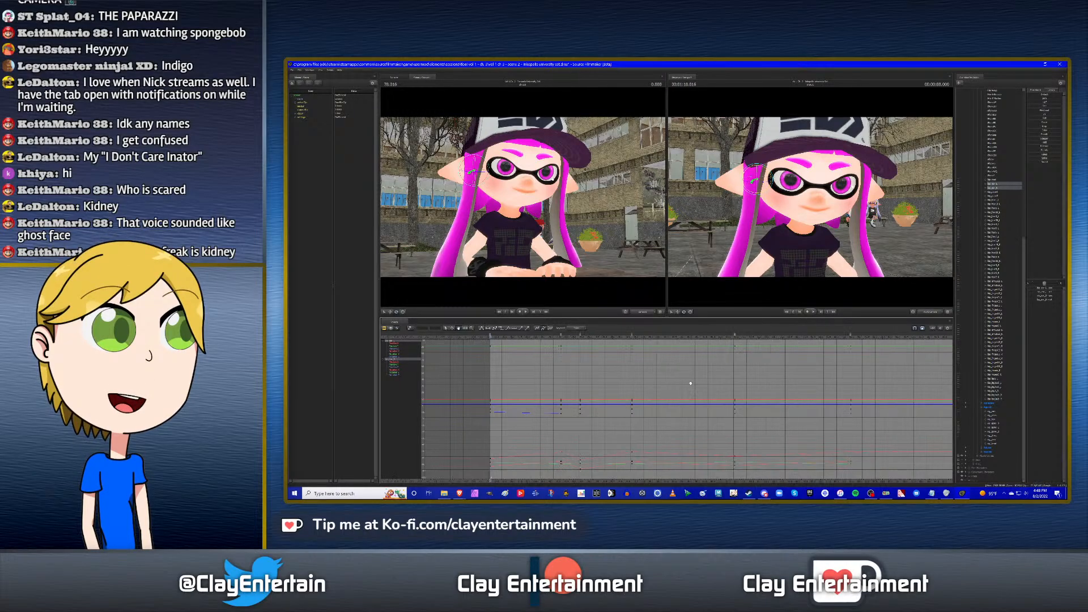
{"action": "middle_click_drag", "start_coordinate": [708, 383], "coordinate": [664, 383]}
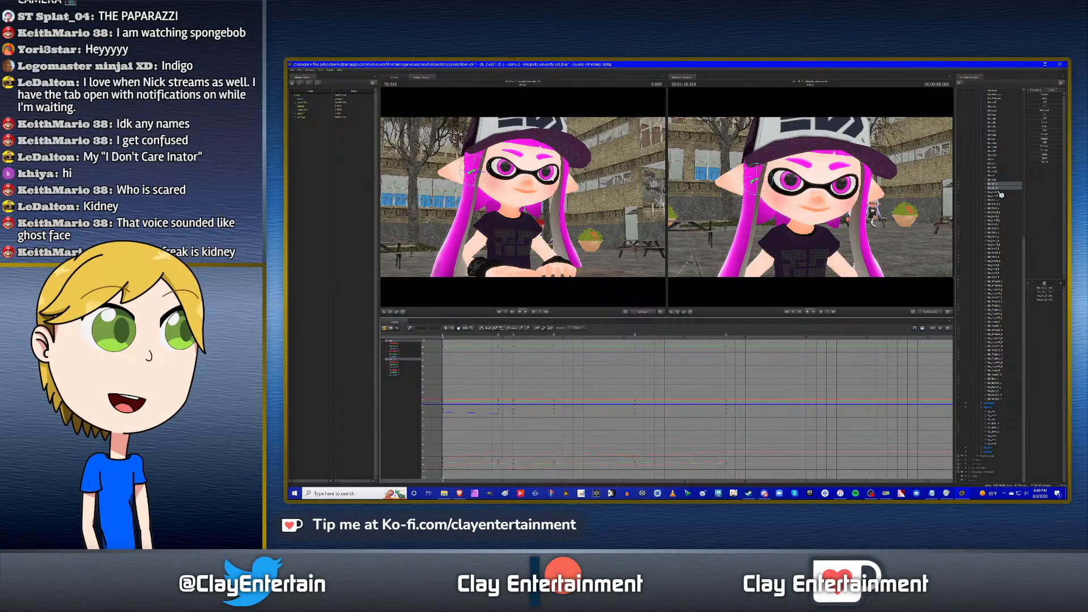
Go to 0.916 s and pose the two back-hair bones there, working from a view behind the character's head.
{"action": "key", "text": "space"}
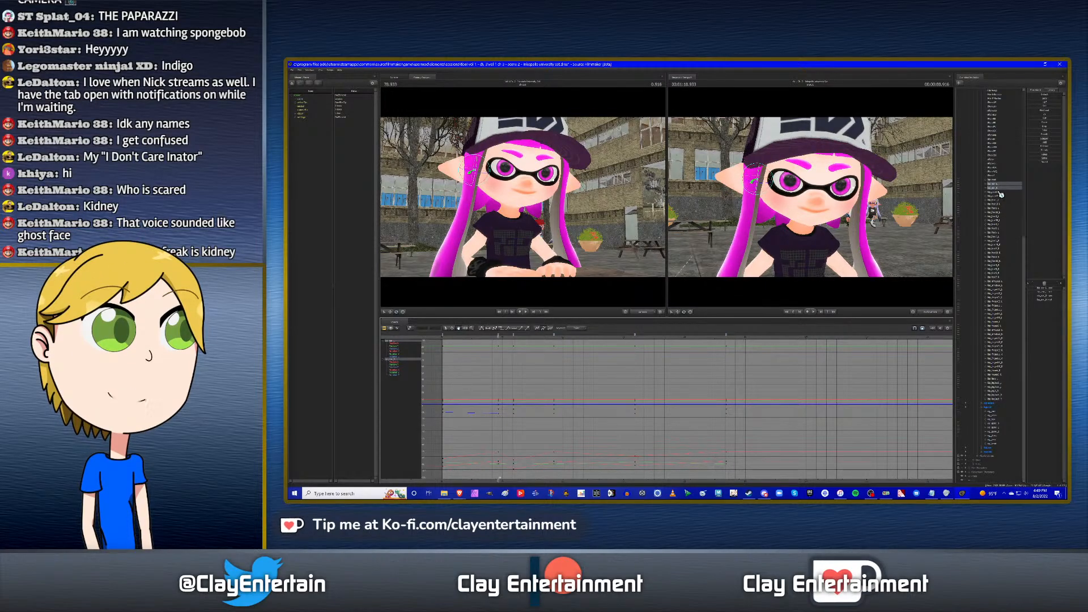
{"action": "left_click", "coordinate": [1001, 193]}
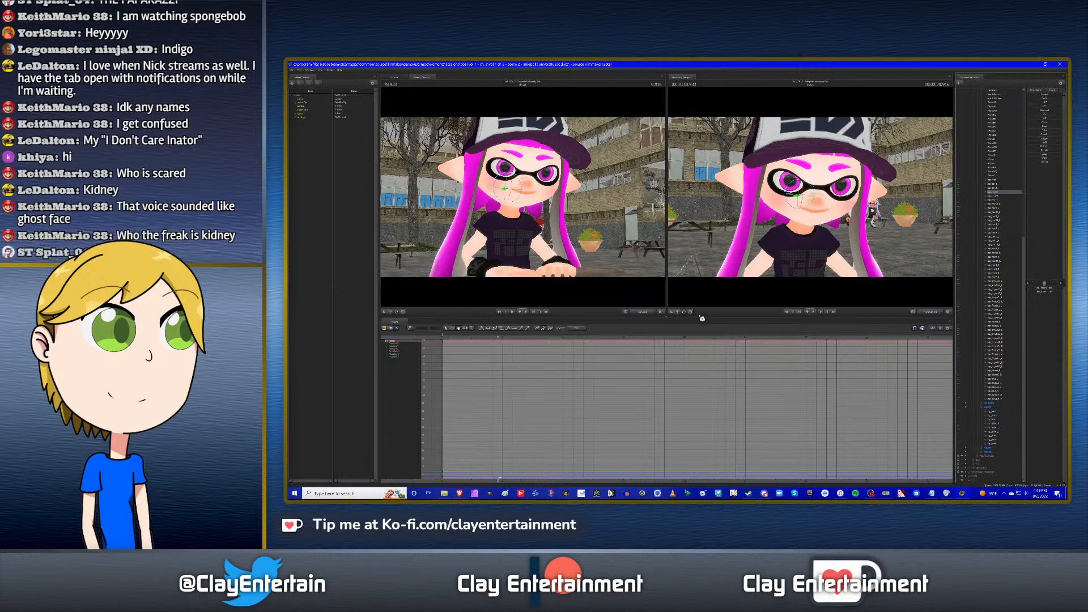
{"action": "left_click_drag", "start_coordinate": [739, 243], "coordinate": [844, 240], "text": "alt"}
{"action": "middle_click_drag", "start_coordinate": [816, 212], "coordinate": [814, 202], "text": "alt"}
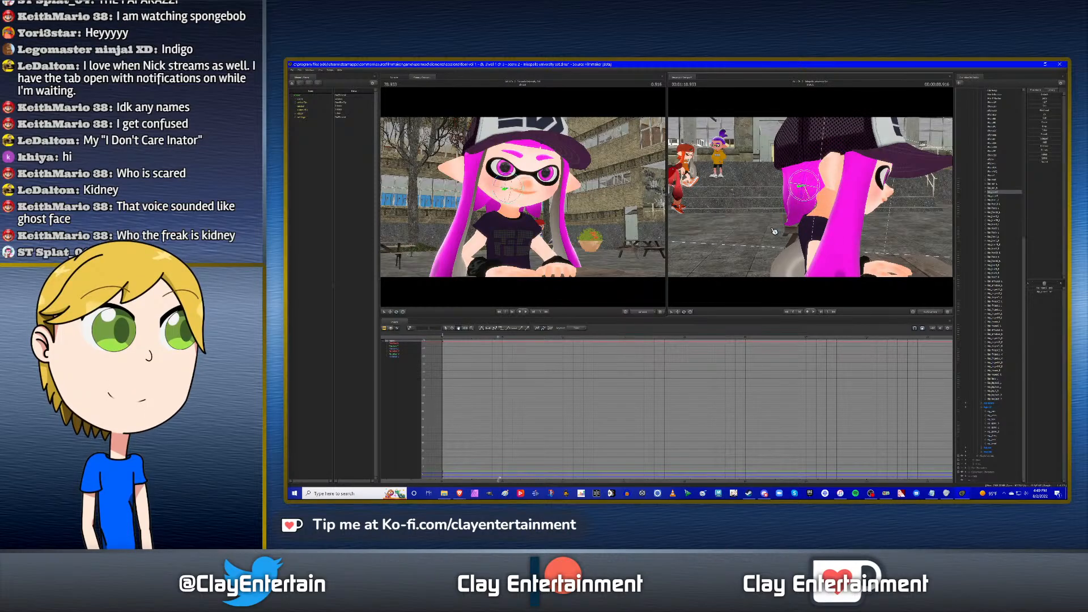
{"action": "left_click_drag", "start_coordinate": [771, 231], "coordinate": [842, 229], "text": "alt"}
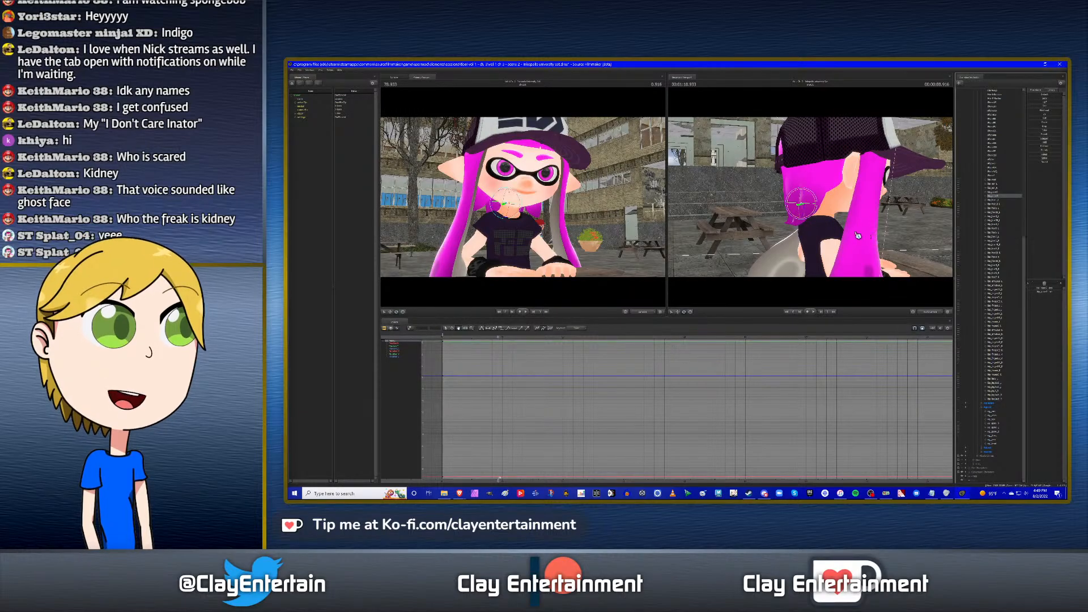
{"action": "left_click", "coordinate": [993, 192]}
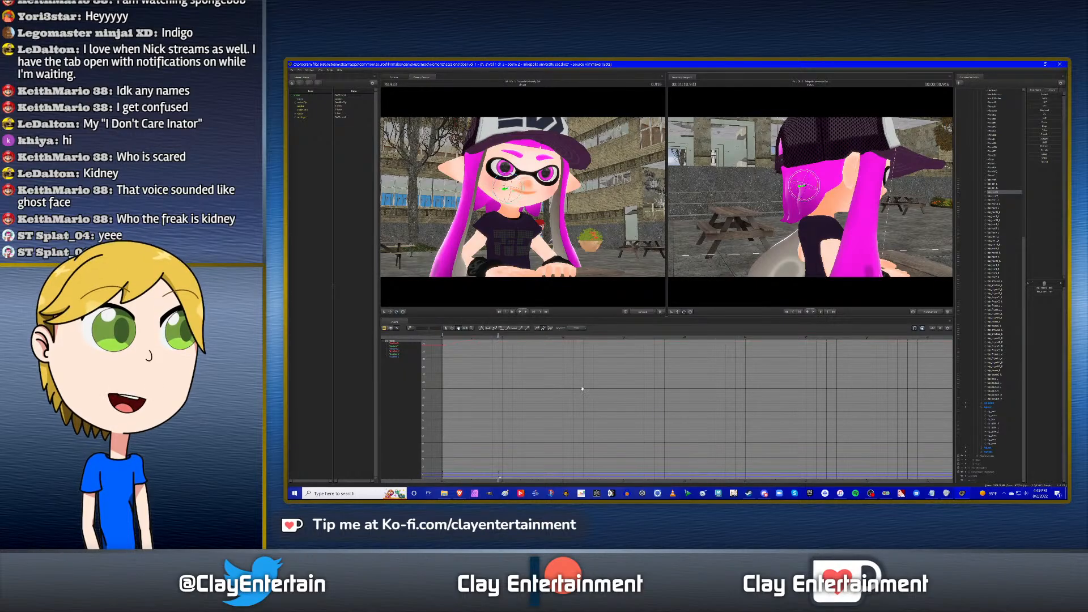
Play back the back-hair motion from the first frame and return to the 0.916 s keyframe.
{"action": "scroll", "coordinate": [581, 389], "scroll_direction": "down", "scroll_amount": 2}
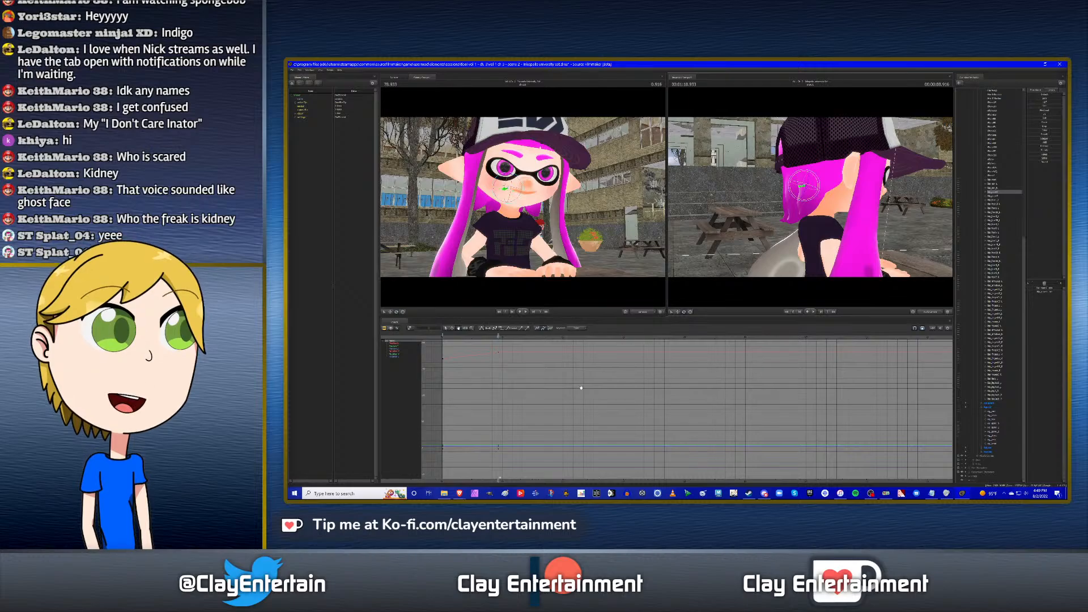
{"action": "key", "text": "Up"}
{"action": "key", "text": "space"}
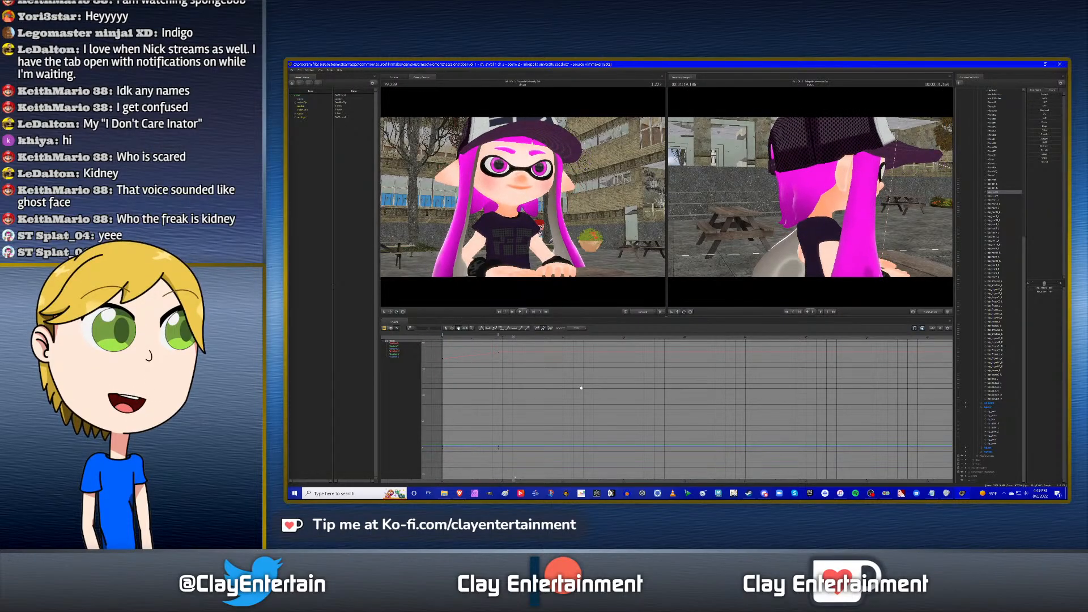
{"action": "key", "text": "space"}
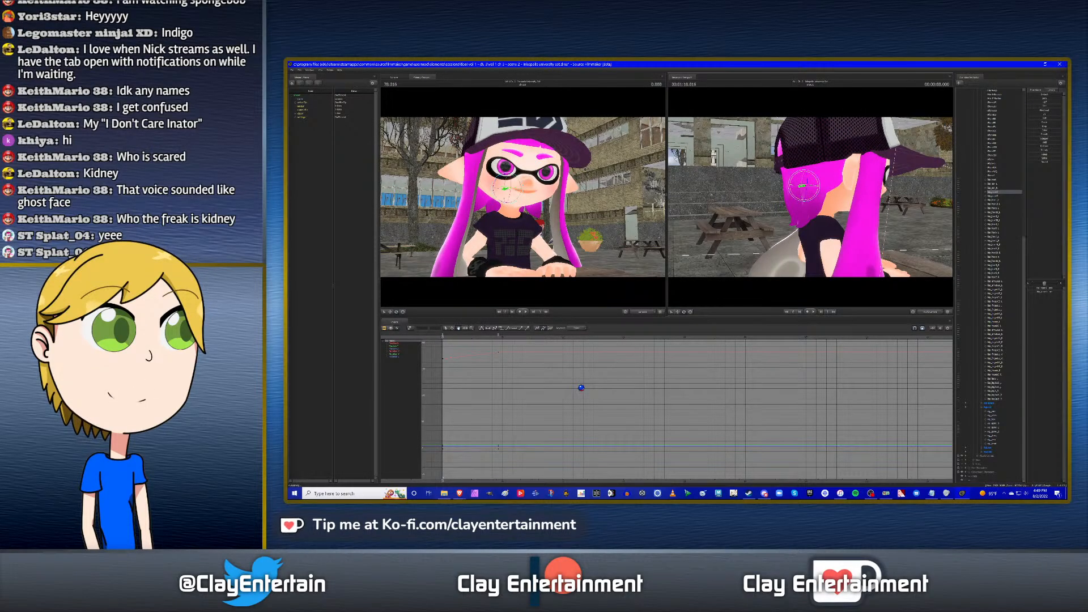
{"action": "key", "text": "Down"}
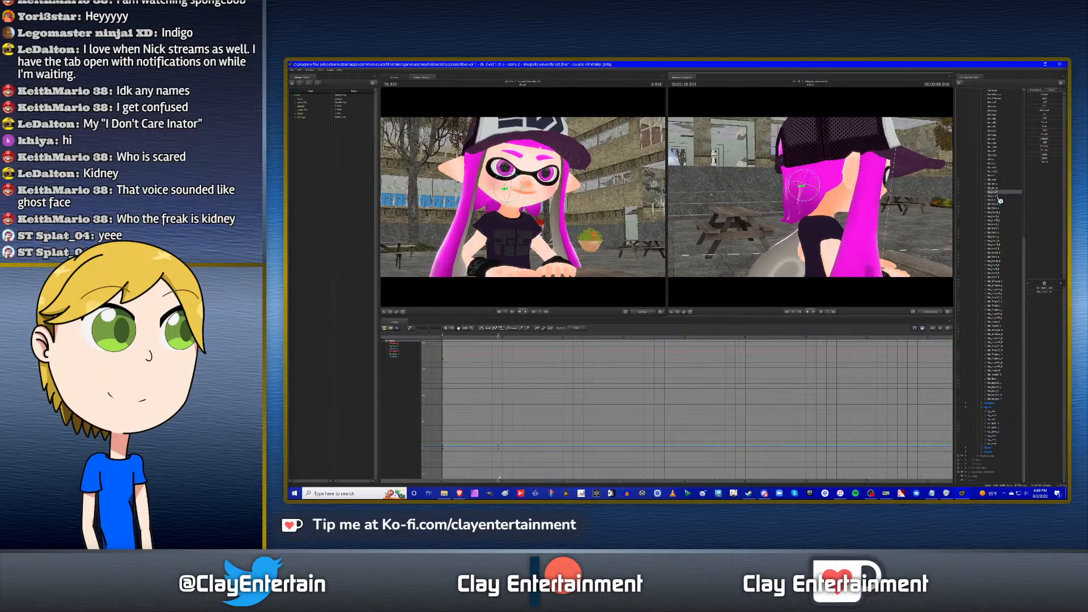
Adjust the lower back-hair bone's pose at 0.916 s and play back the result.
{"action": "left_click", "coordinate": [787, 211], "text": "ctrl"}
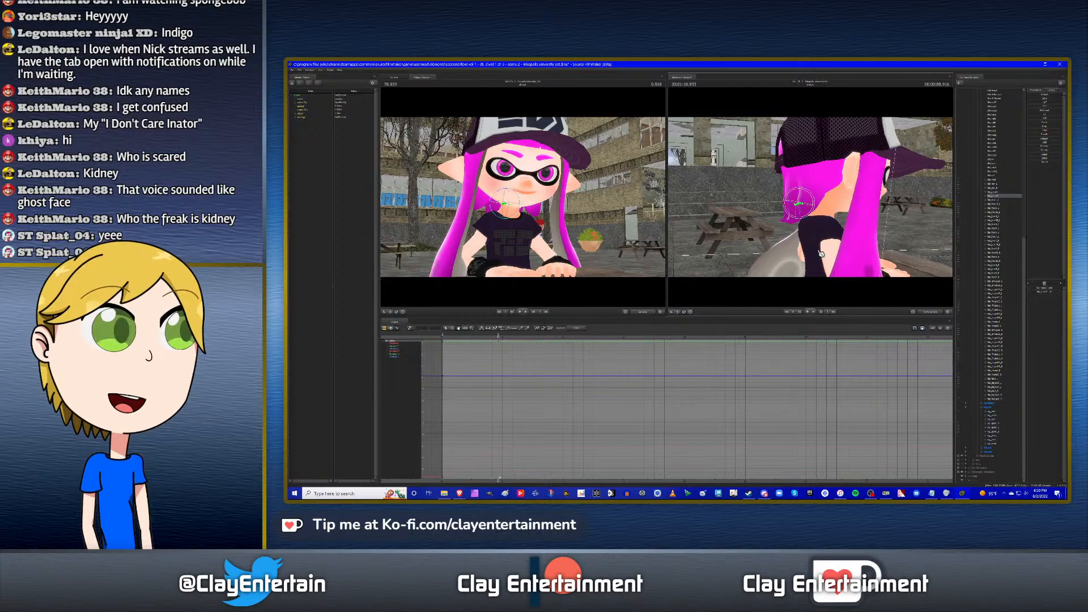
{"action": "key", "text": "Up"}
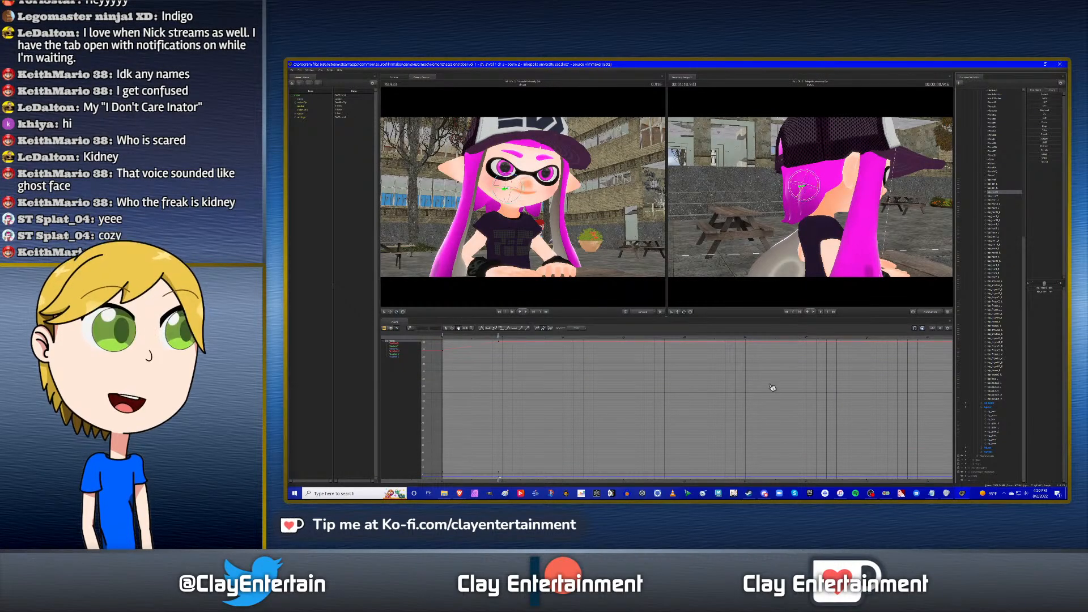
{"action": "key", "text": "space"}
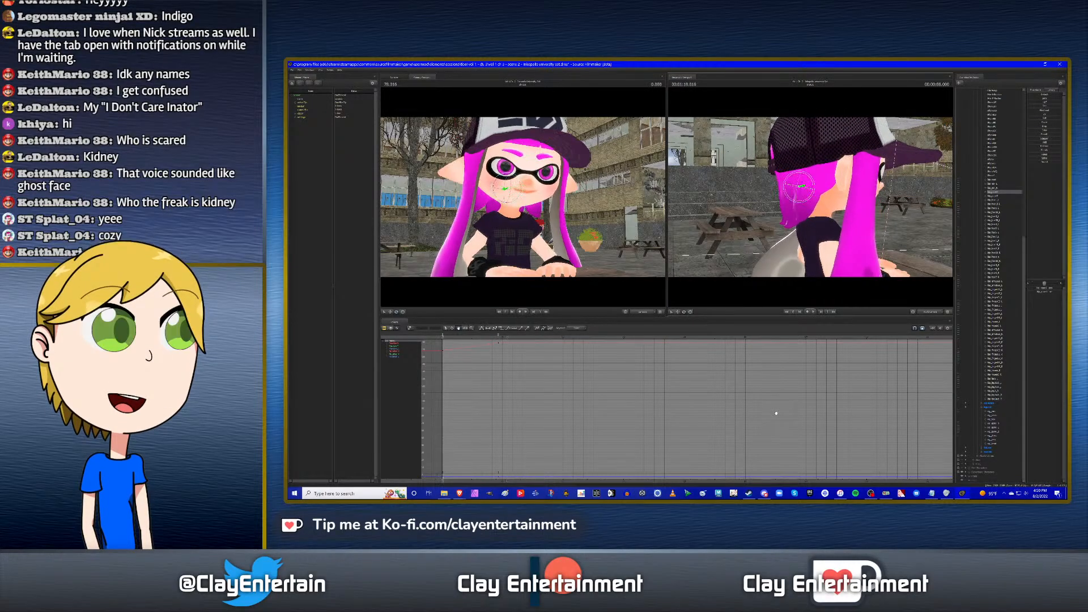
{"action": "key", "text": "space"}
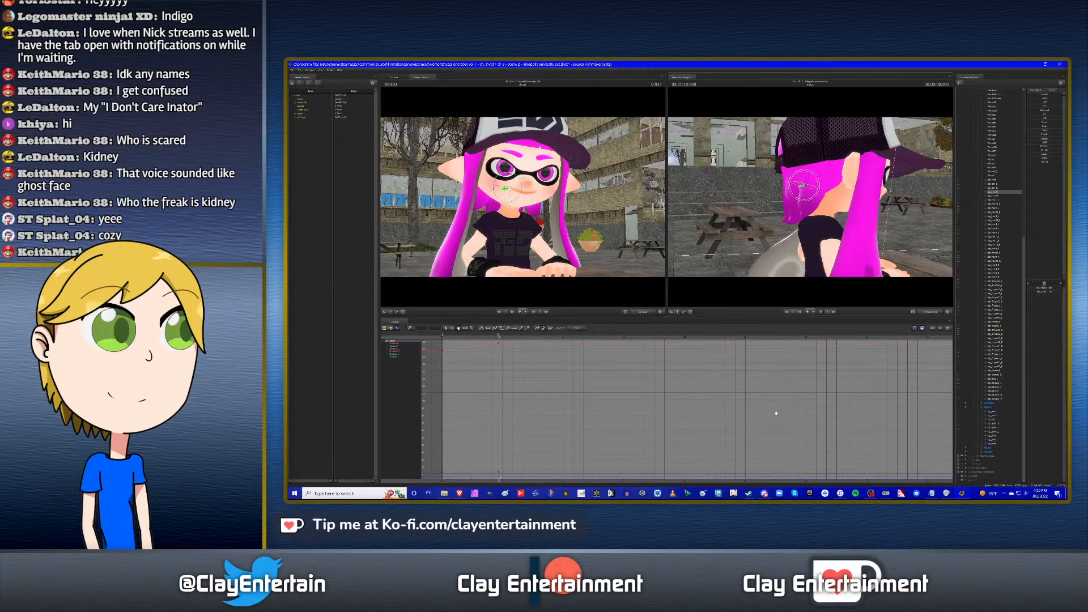
{"action": "key", "text": "Left"}
Use an ear bone's curves to move the playhead to 1.166 s, leaving only both back-hair bones selected.
{"action": "left_click", "coordinate": [1000, 192]}
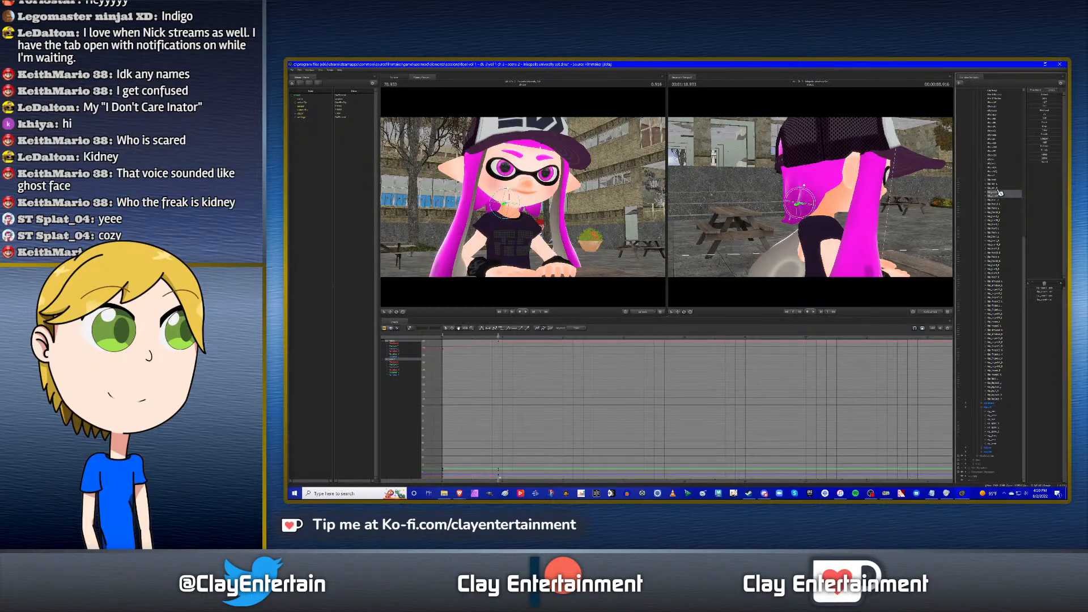
{"action": "left_click", "coordinate": [999, 190], "text": "ctrl"}
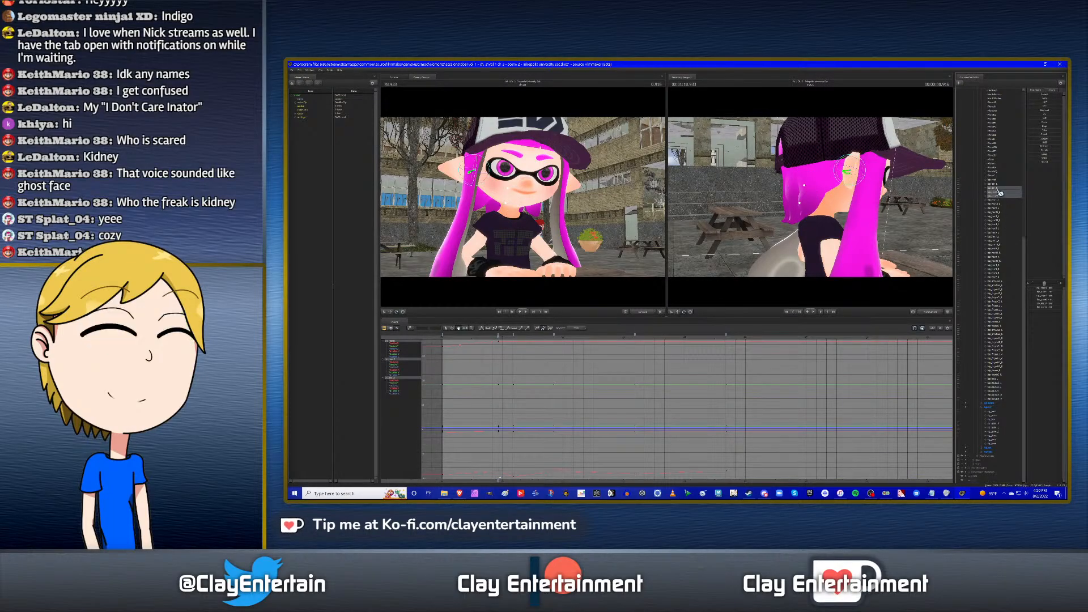
{"action": "key", "text": "Down"}
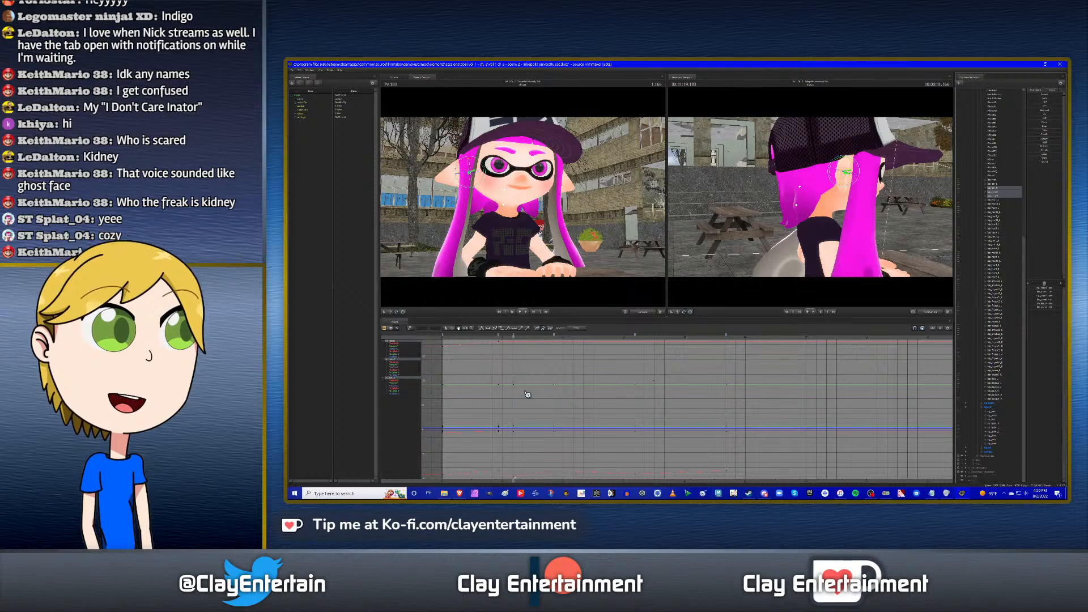
{"action": "key", "text": "ctrl+z"}
Copy the back-hair bones' first-frame keyframe, paste it at 1.166 s and adjust the tangents of all their keyframes.
{"action": "left_click_drag", "start_coordinate": [488, 376], "coordinate": [549, 375]}
{"action": "right_click", "coordinate": [503, 334]}
{"action": "left_click", "coordinate": [510, 349]}
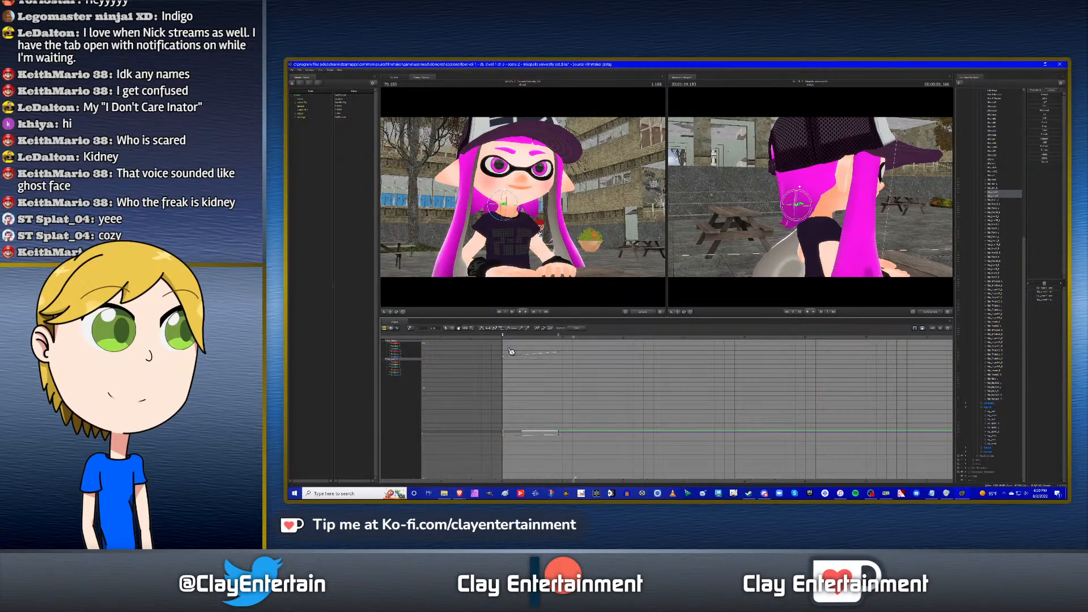
{"action": "left_click", "coordinate": [573, 358]}
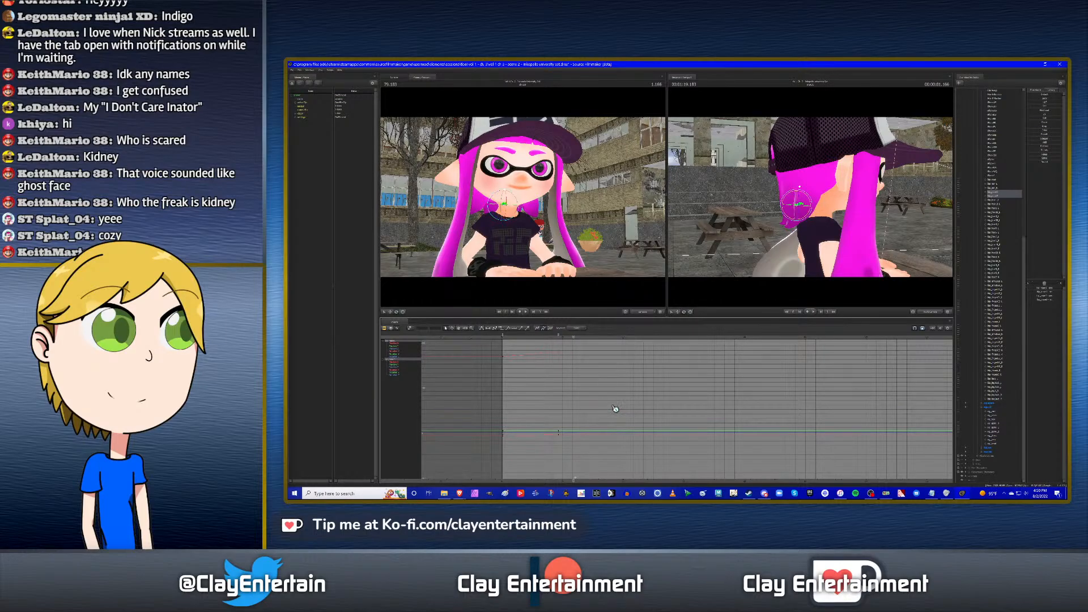
{"action": "key", "text": "ctrl+v"}
{"action": "key", "text": "a"}
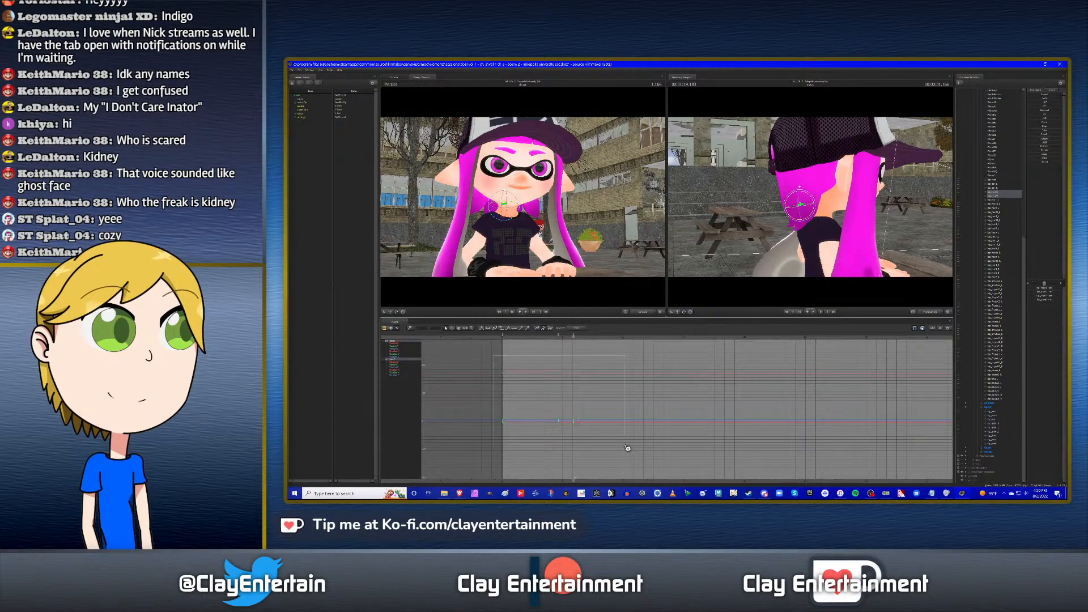
{"action": "left_click_drag", "start_coordinate": [627, 447], "coordinate": [480, 335]}
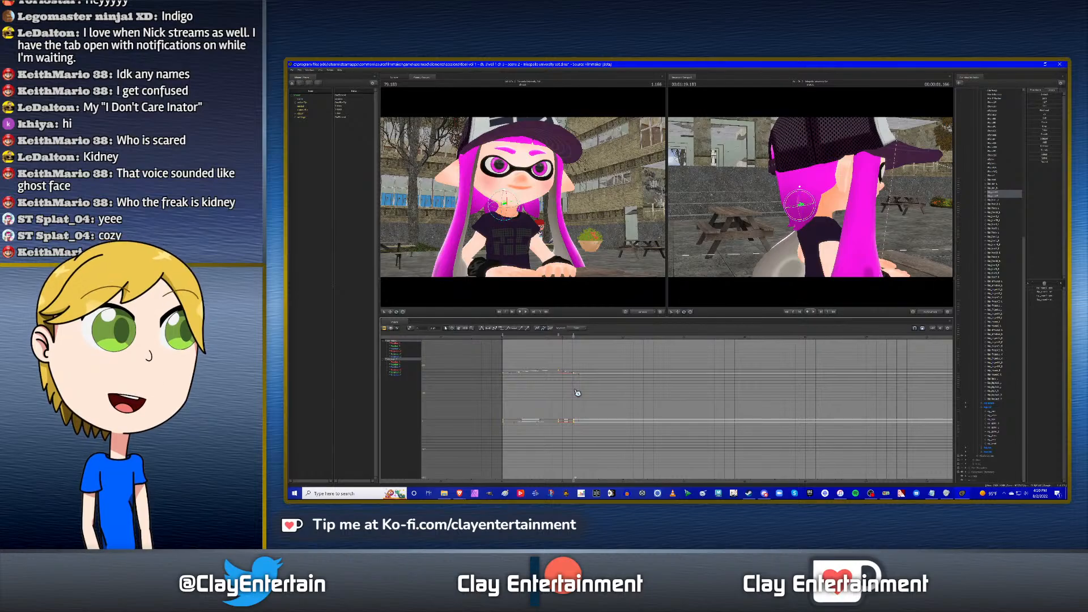
{"action": "left_click", "coordinate": [687, 394]}
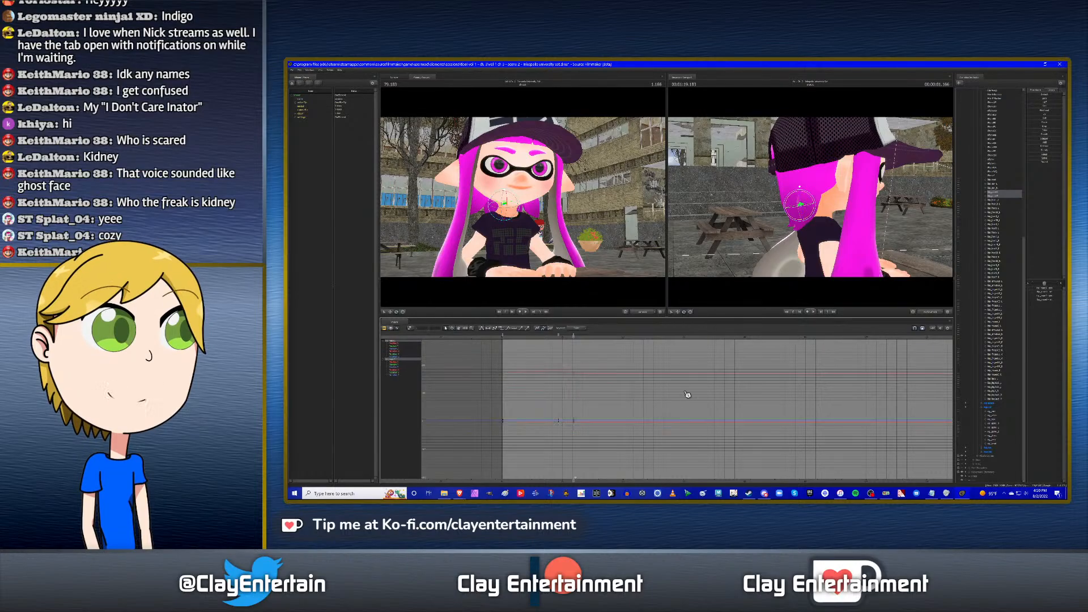
Copy the back-hair bones' 0.916 s keyframe and paste it at 1.833 s, using the spine bone's keyframes to place the playhead.
{"action": "left_click", "coordinate": [996, 423]}
{"action": "key", "text": "Down"}
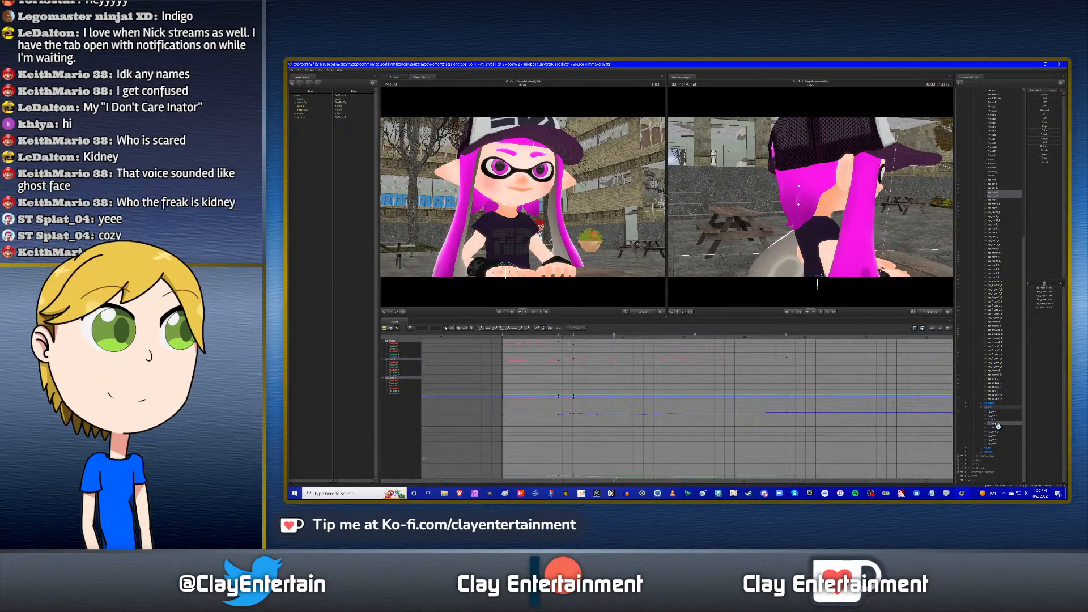
{"action": "key", "text": "ctrl+z"}
{"action": "right_click", "coordinate": [558, 336]}
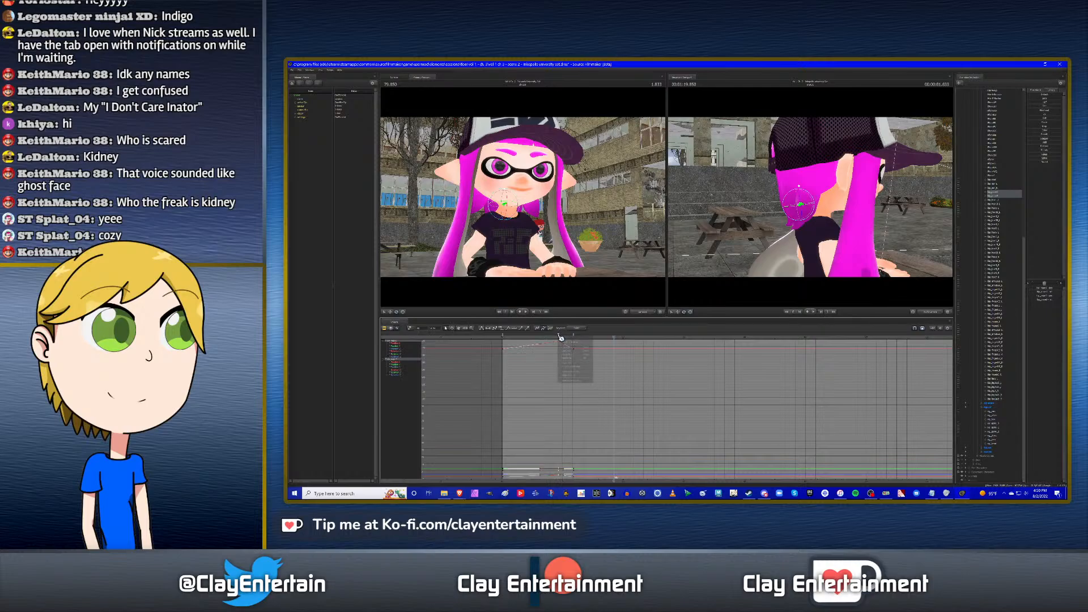
{"action": "left_click", "coordinate": [568, 353]}
{"action": "right_click", "coordinate": [613, 336]}
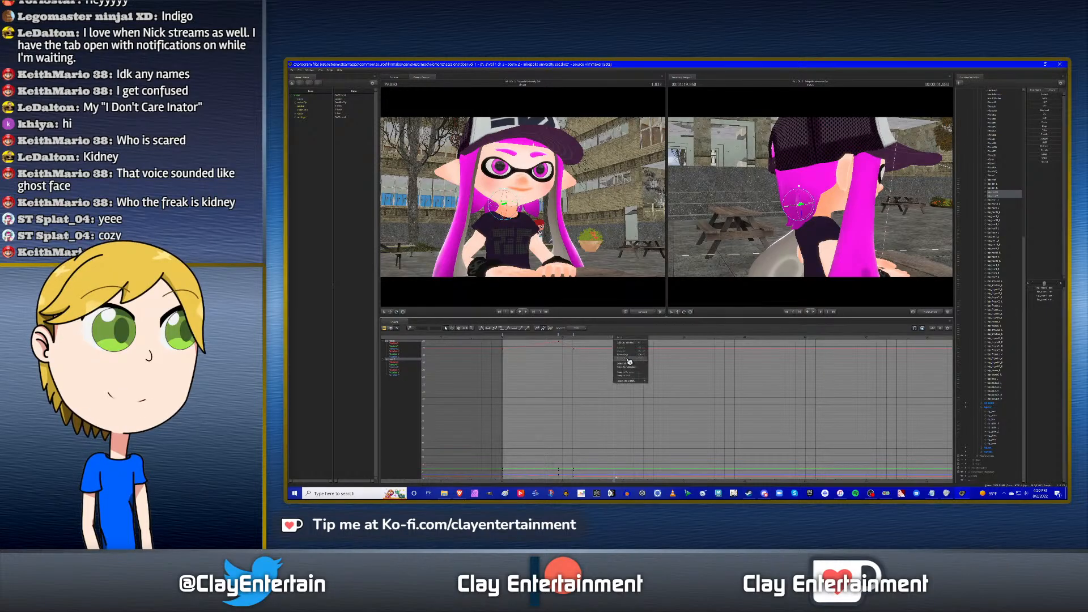
{"action": "left_click", "coordinate": [622, 353]}
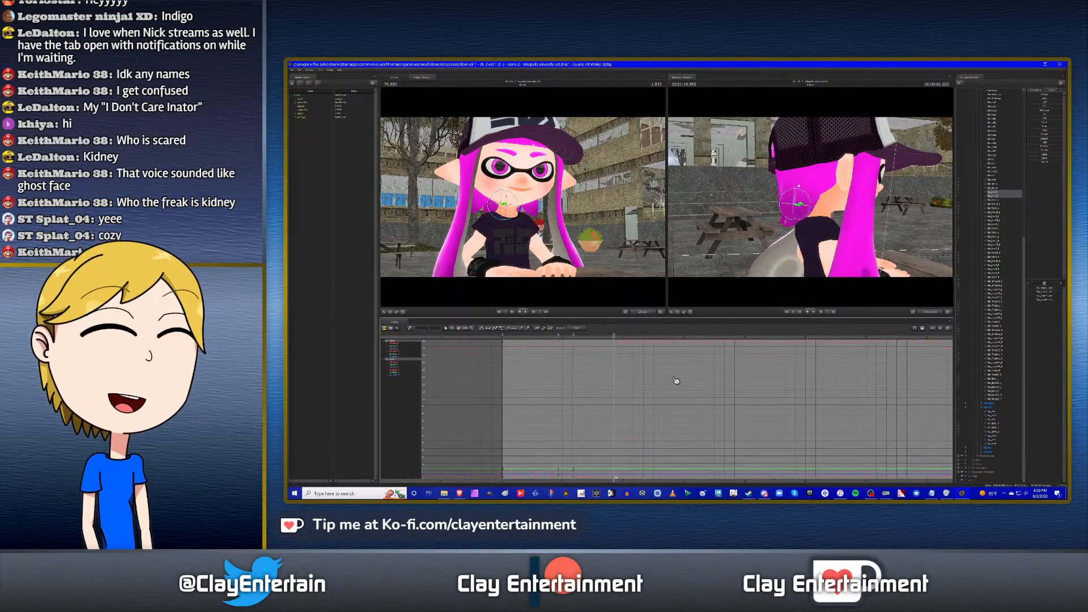
{"action": "key", "text": "ctrl+v"}
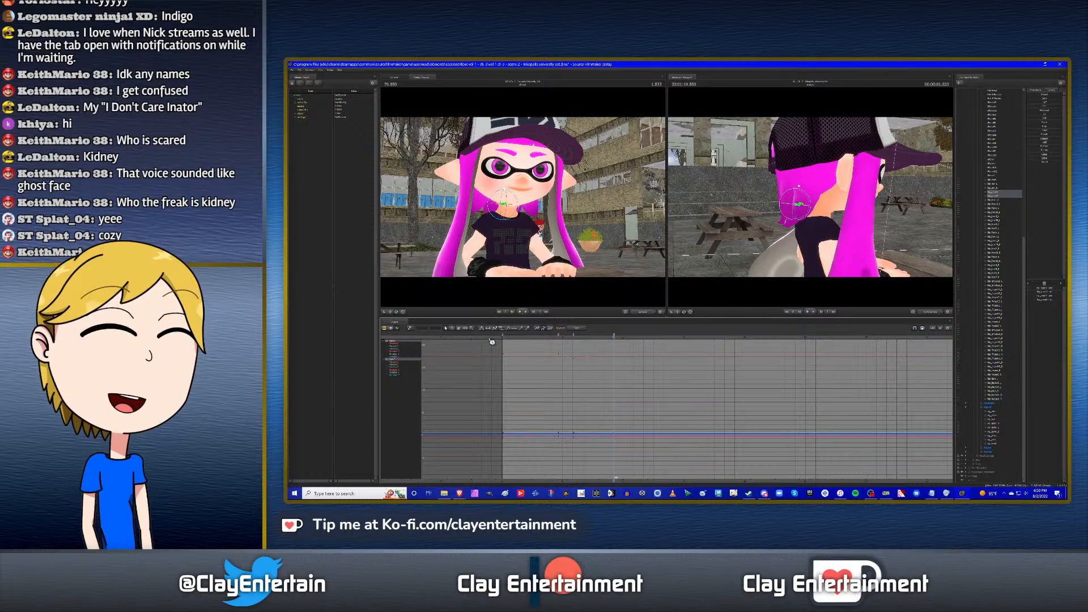
Play back the back-hair motion from the first frame and again around the 1.833 s keyframe.
{"action": "left_click", "coordinate": [459, 330]}
{"action": "left_click_drag", "start_coordinate": [676, 377], "coordinate": [628, 385]}
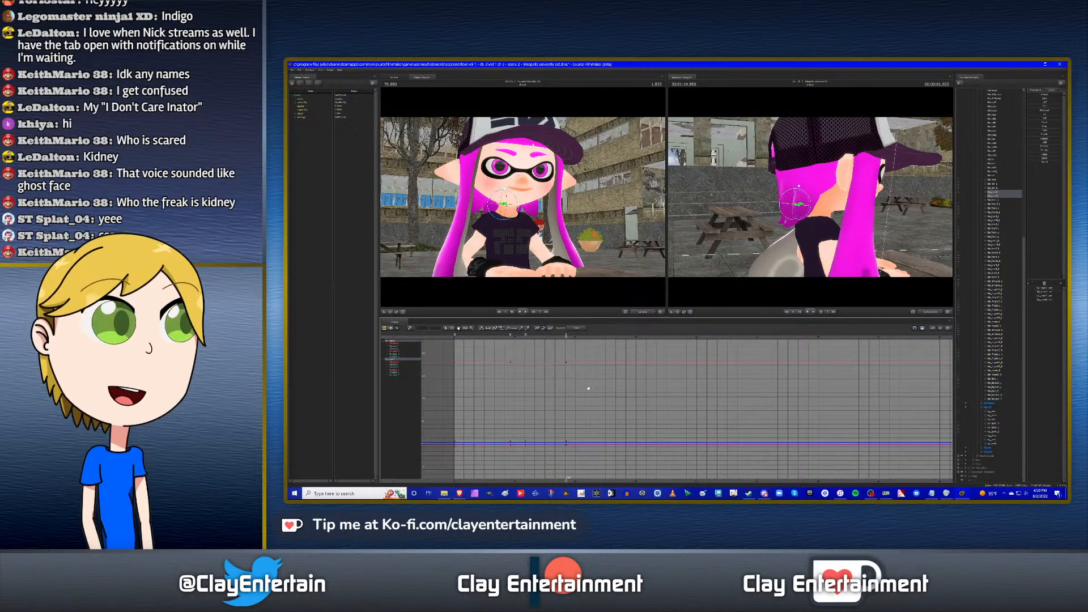
{"action": "scroll", "coordinate": [553, 391], "scroll_direction": "up", "scroll_amount": 4}
{"action": "left_click_drag", "start_coordinate": [552, 391], "coordinate": [568, 388]}
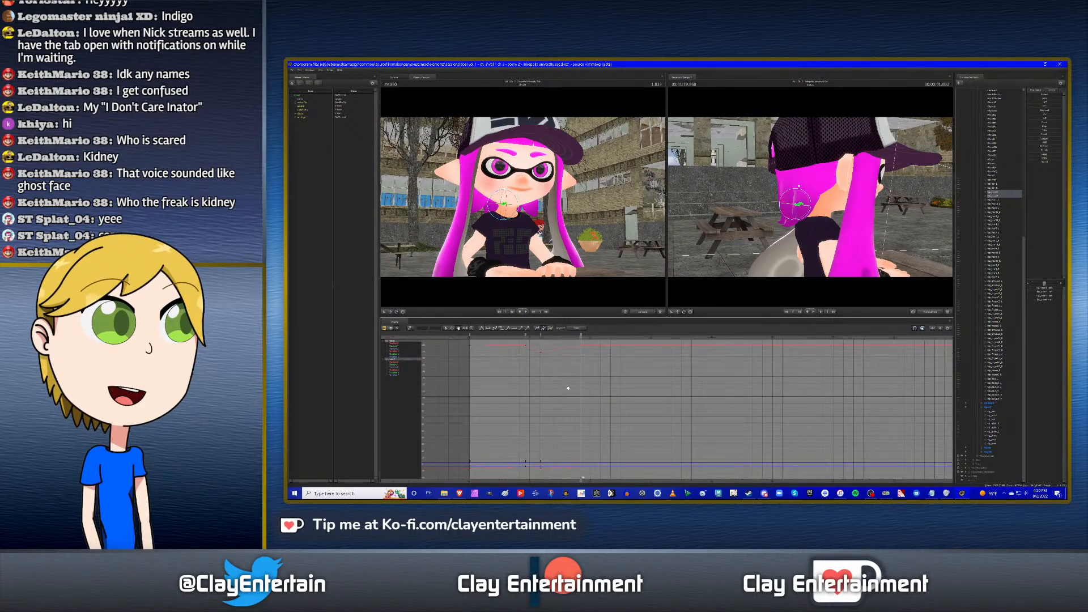
{"action": "key", "text": "Up"}
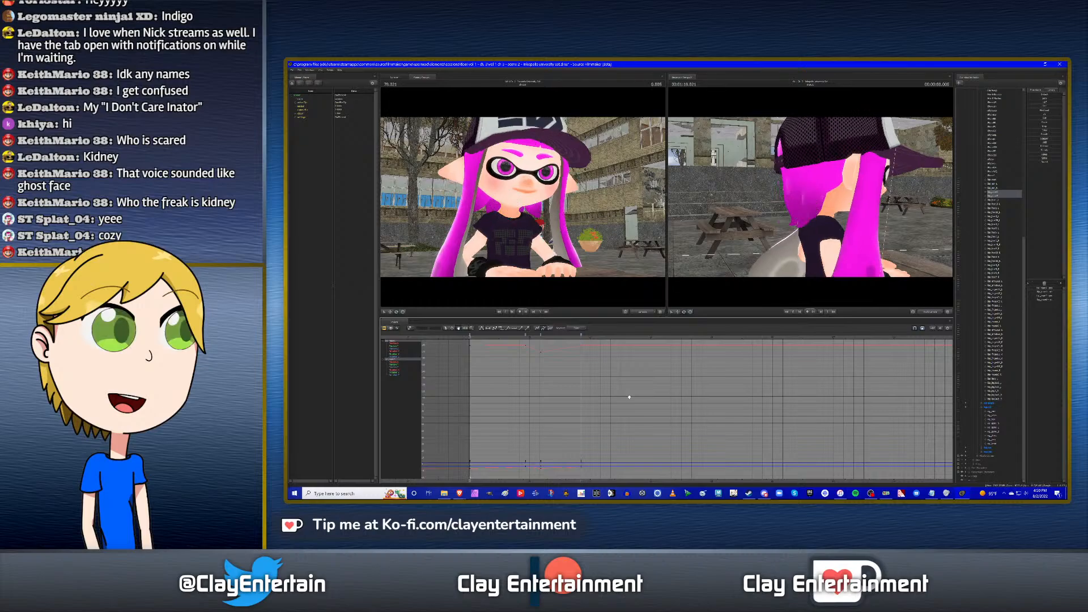
{"action": "key", "text": "space"}
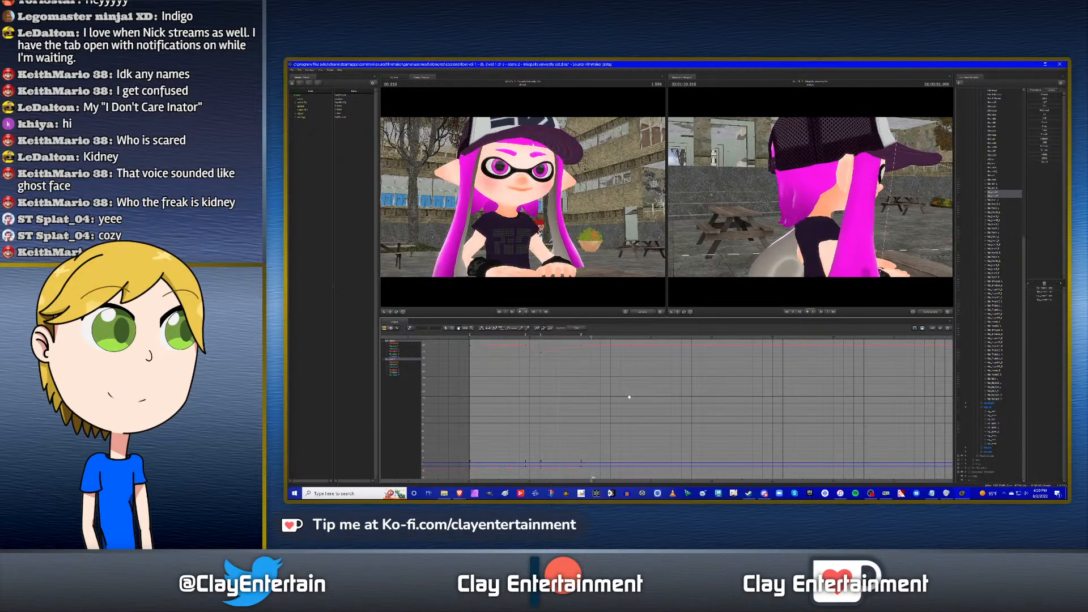
{"action": "key", "text": "space"}
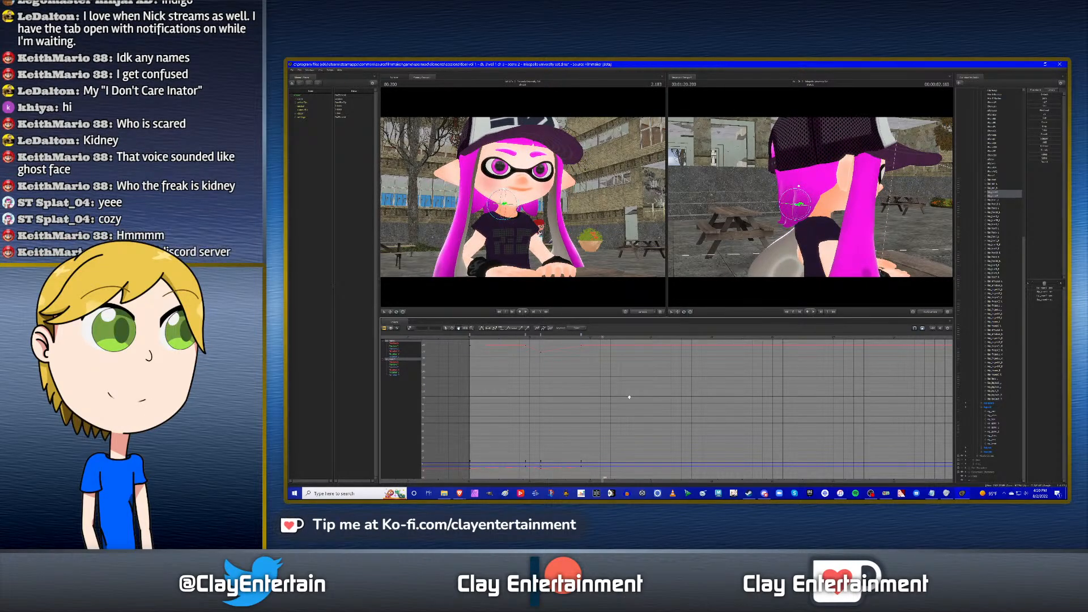
{"action": "key", "text": "Up"}
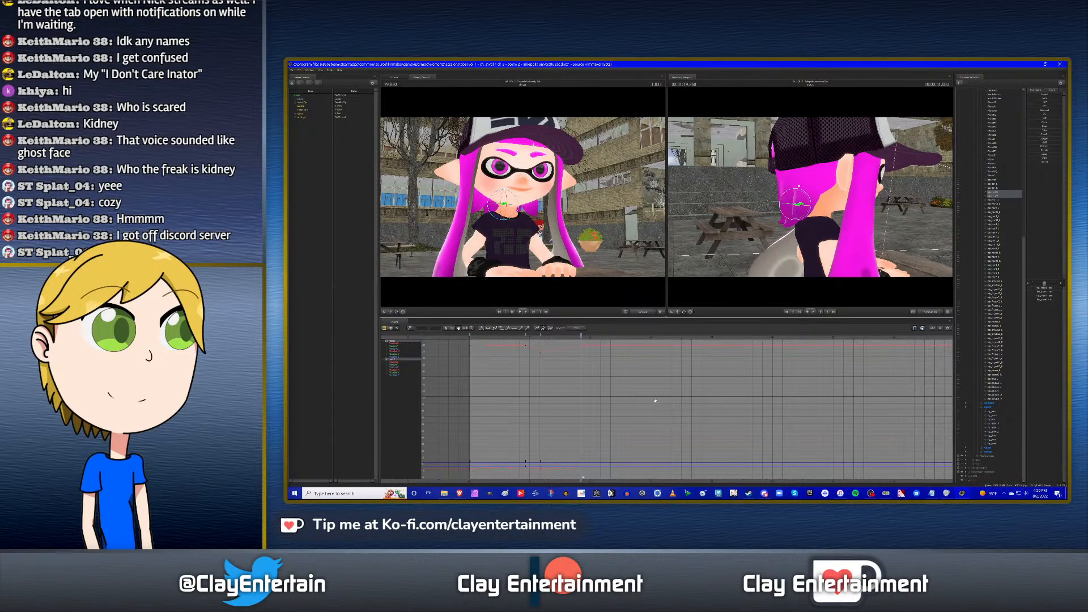
{"action": "scroll", "coordinate": [640, 394], "scroll_direction": "down", "scroll_amount": 1}
{"action": "scroll", "coordinate": [641, 394], "scroll_direction": "down", "scroll_amount": 1}
{"action": "scroll", "coordinate": [642, 394], "scroll_direction": "up", "scroll_amount": 1}
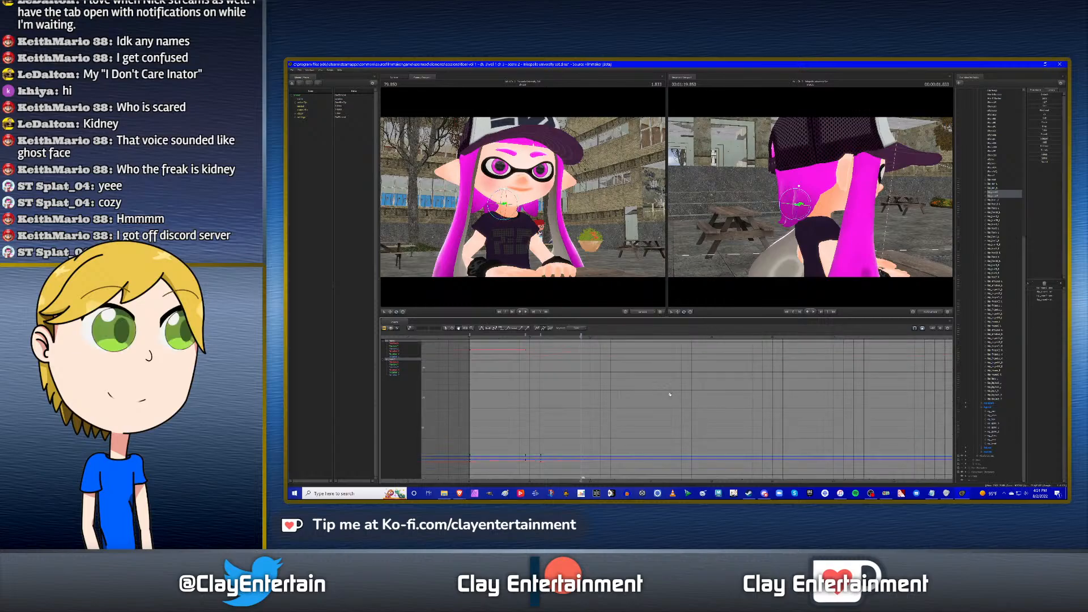
{"action": "key", "text": "space"}
{"action": "key", "text": "space"}
Copy the back-hair bones' 1.166 s keyframe and paste it at 3.166 s, matching the spine bone's keyframe time.
{"action": "left_click", "coordinate": [996, 424]}
{"action": "key", "text": "Down"}
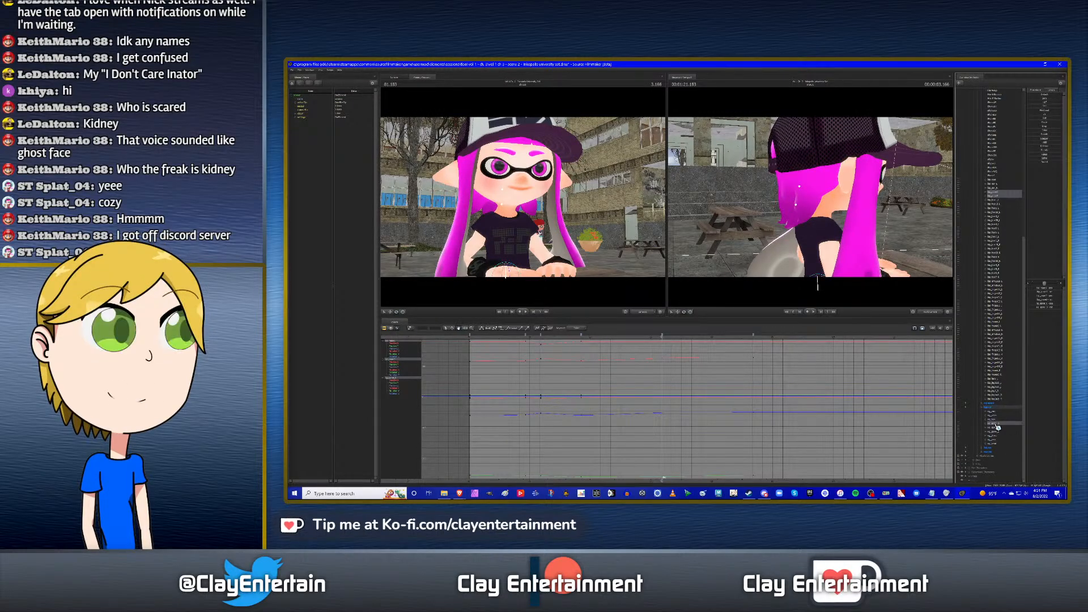
{"action": "key", "text": "ctrl+z"}
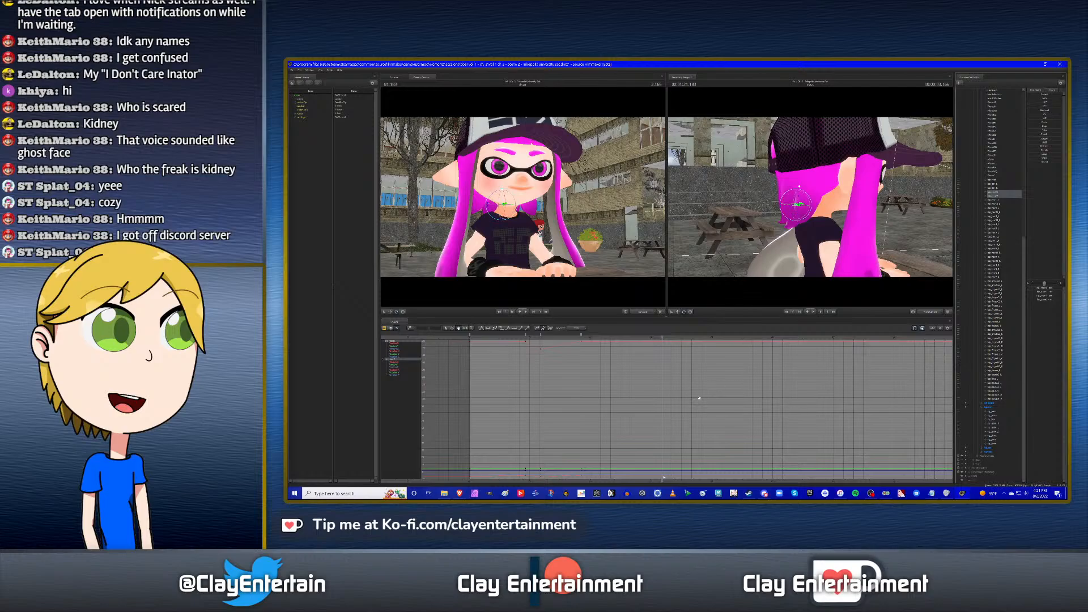
{"action": "scroll", "coordinate": [643, 382], "scroll_direction": "down", "scroll_amount": 3}
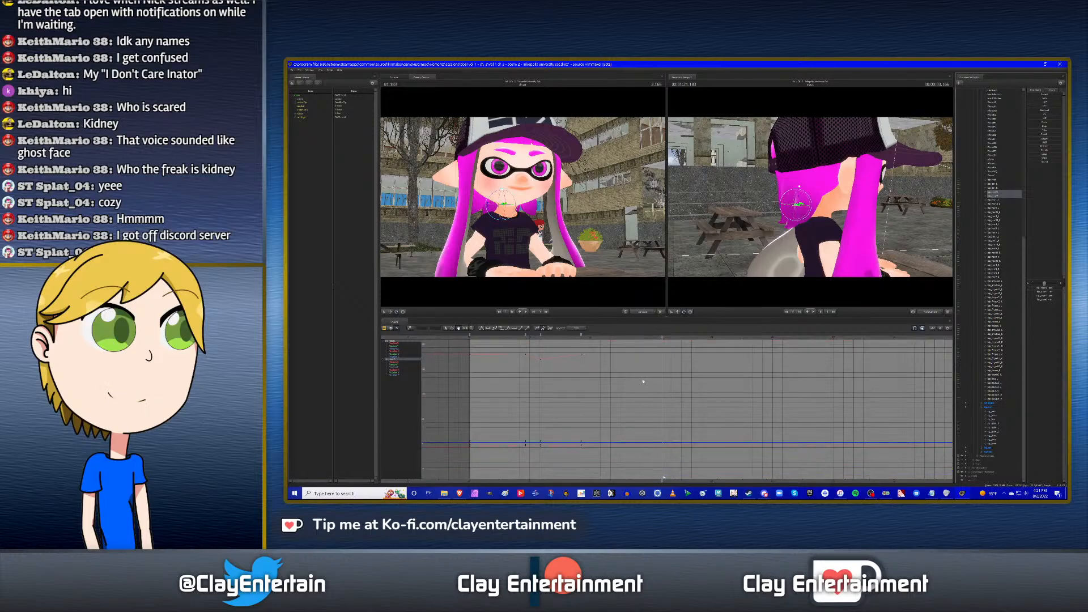
{"action": "right_click", "coordinate": [540, 335]}
{"action": "left_click", "coordinate": [549, 352]}
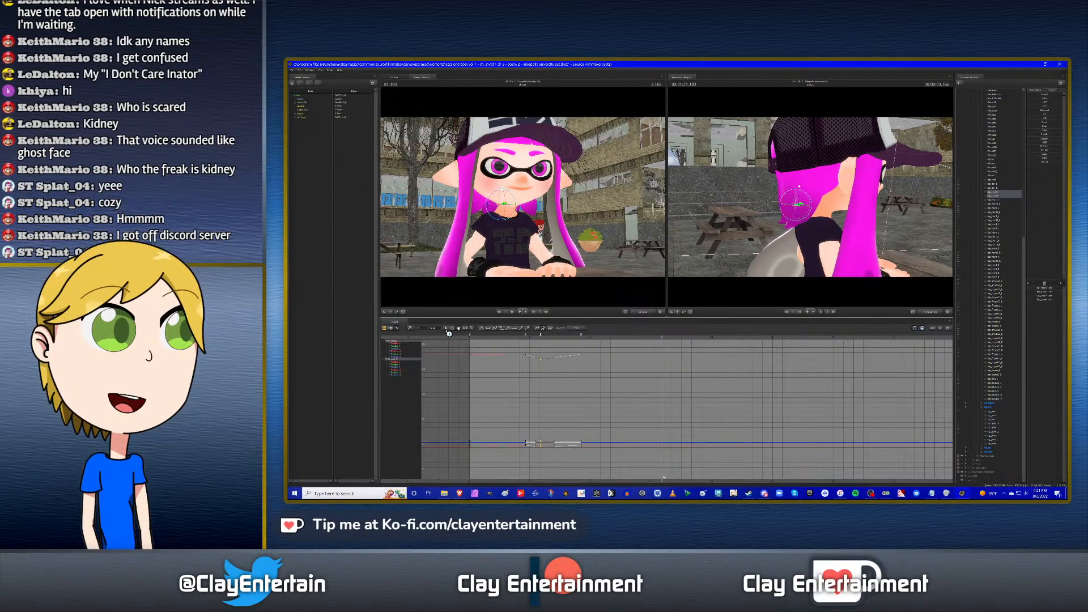
{"action": "right_click", "coordinate": [664, 338]}
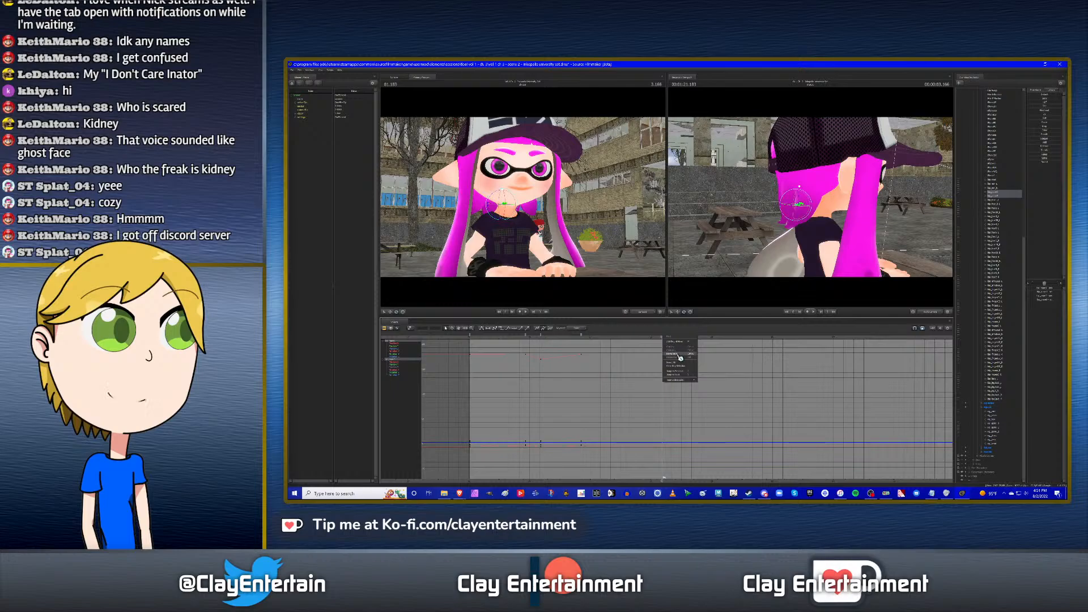
{"action": "left_click", "coordinate": [677, 354]}
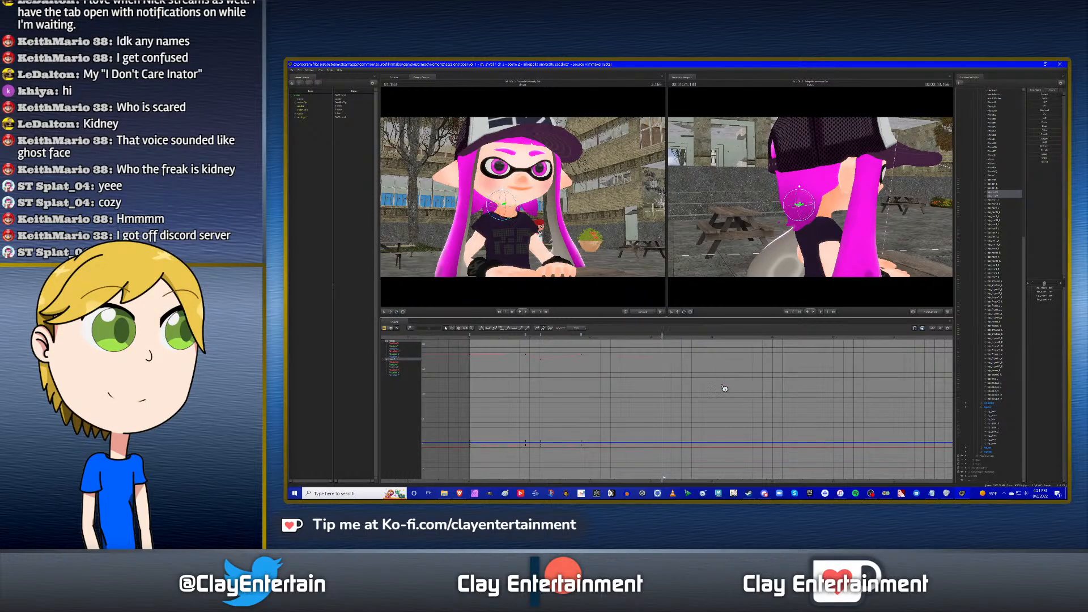
Play back the back-hair motion through the pasted pose and return to the 3.166 s keyframe.
{"action": "key", "text": "space"}
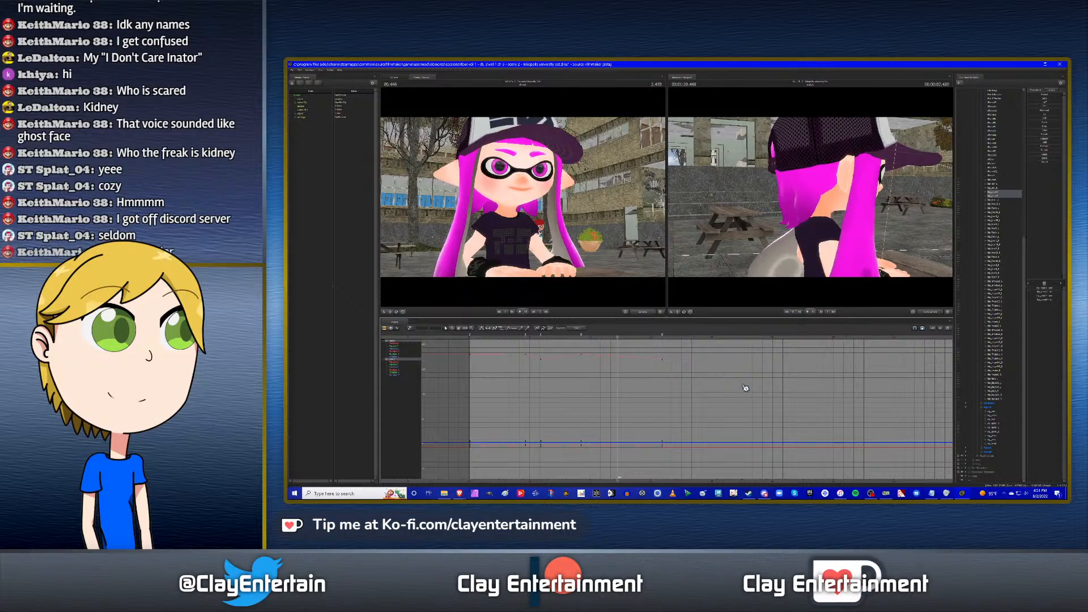
{"action": "key", "text": "space"}
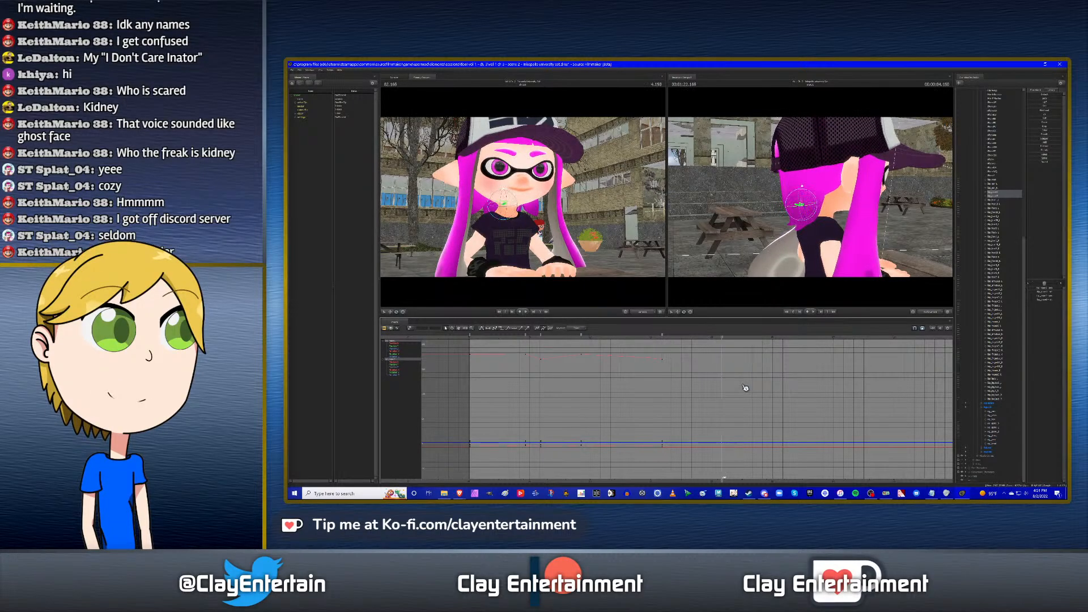
{"action": "key", "text": "Up"}
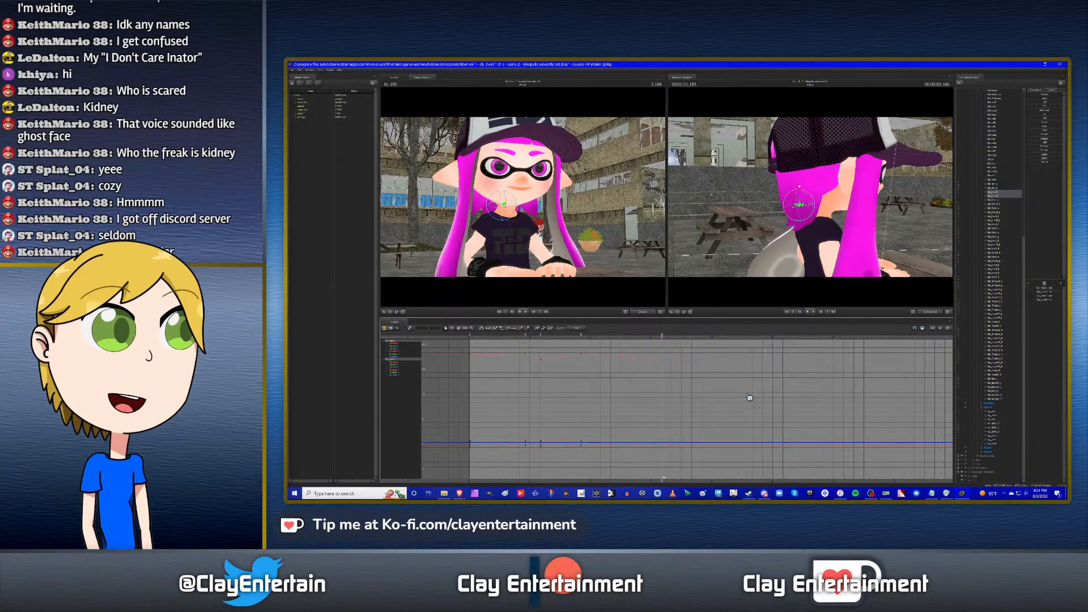
Locate the spine's 4.666 s keyframe and paste a keyframe there with only the two back-hair bones selected.
{"action": "left_click", "coordinate": [996, 425]}
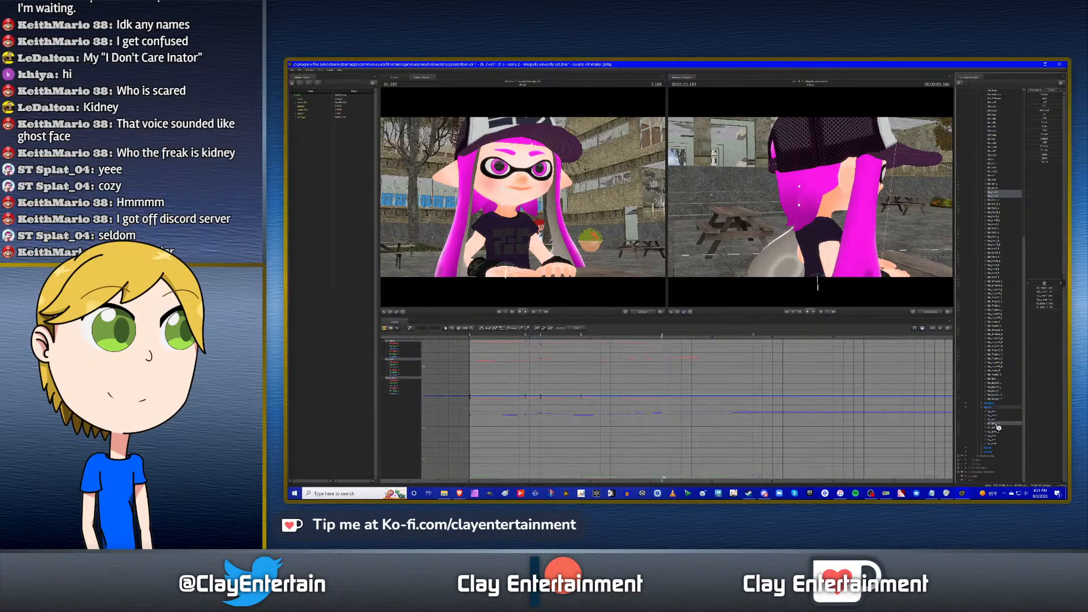
{"action": "key", "text": "Down"}
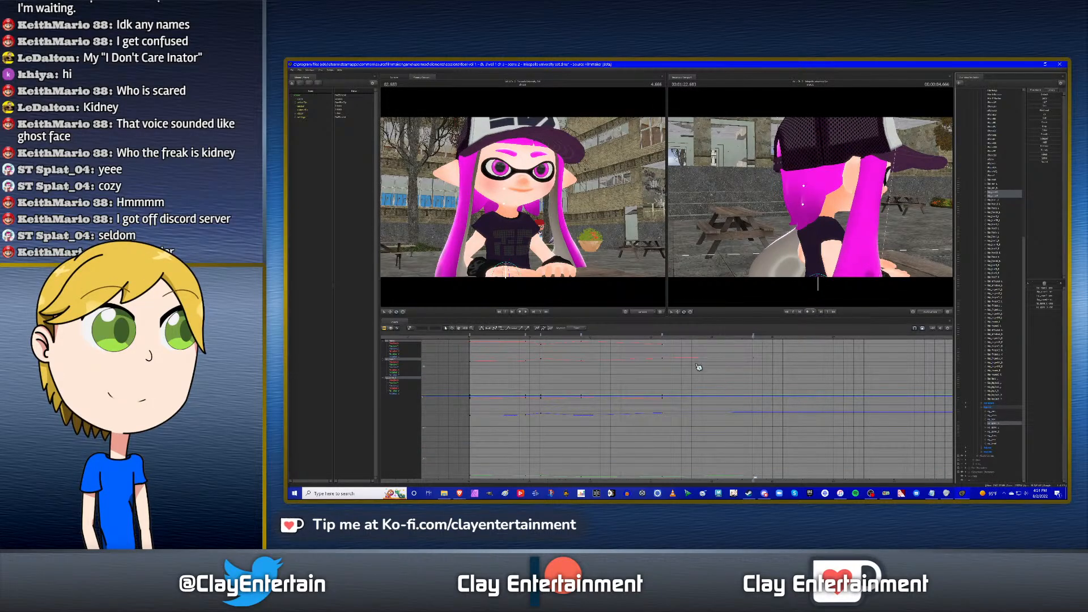
{"action": "key", "text": "ctrl+z"}
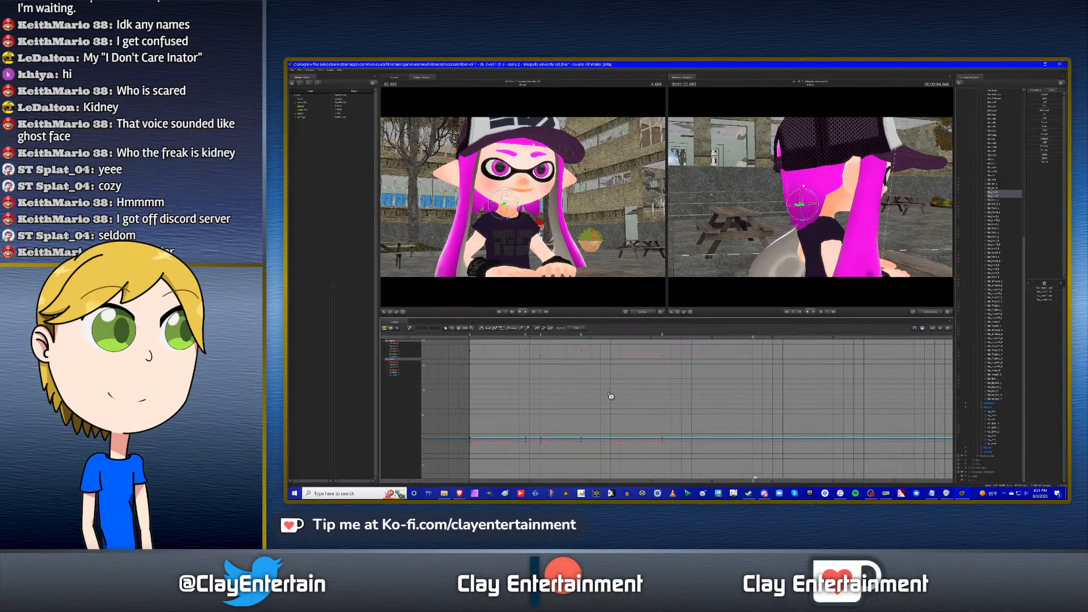
{"action": "key", "text": "ctrl+v"}
{"action": "scroll", "coordinate": [603, 394], "scroll_direction": "down", "scroll_amount": 2}
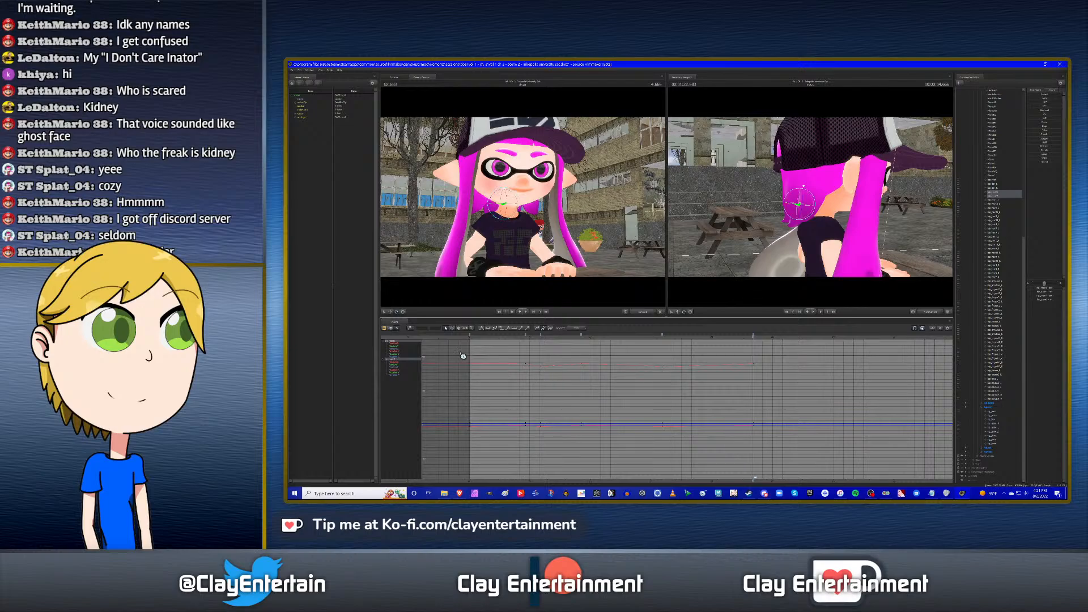
Adjust the tangents of all the back-hair bones' keyframes from the first frame to 4.666 s and play back the result.
{"action": "left_click_drag", "start_coordinate": [460, 353], "coordinate": [785, 452]}
{"action": "left_click", "coordinate": [485, 329]}
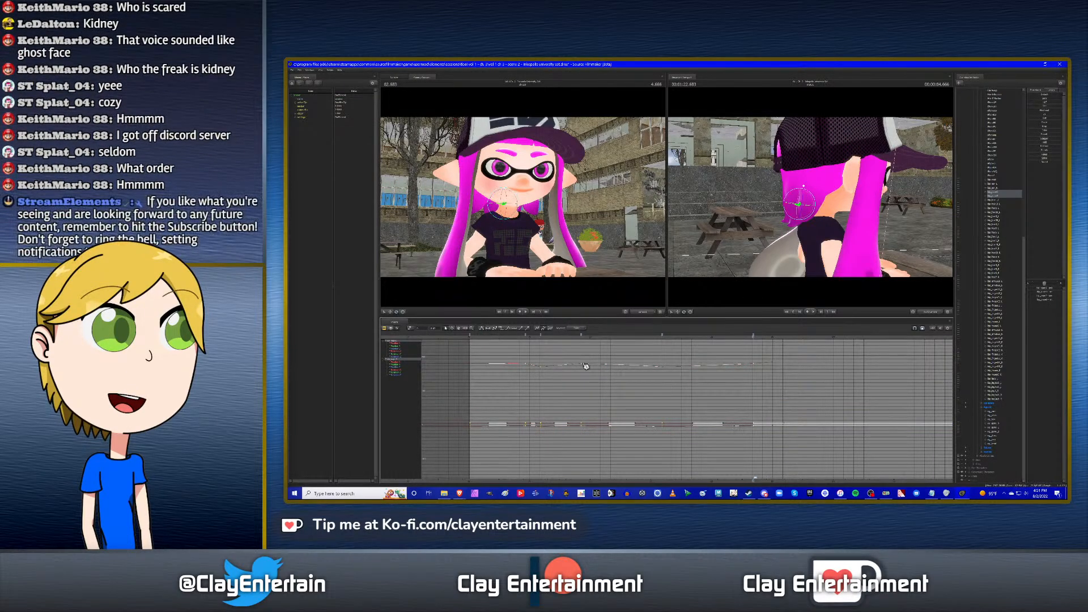
{"action": "left_click", "coordinate": [742, 395]}
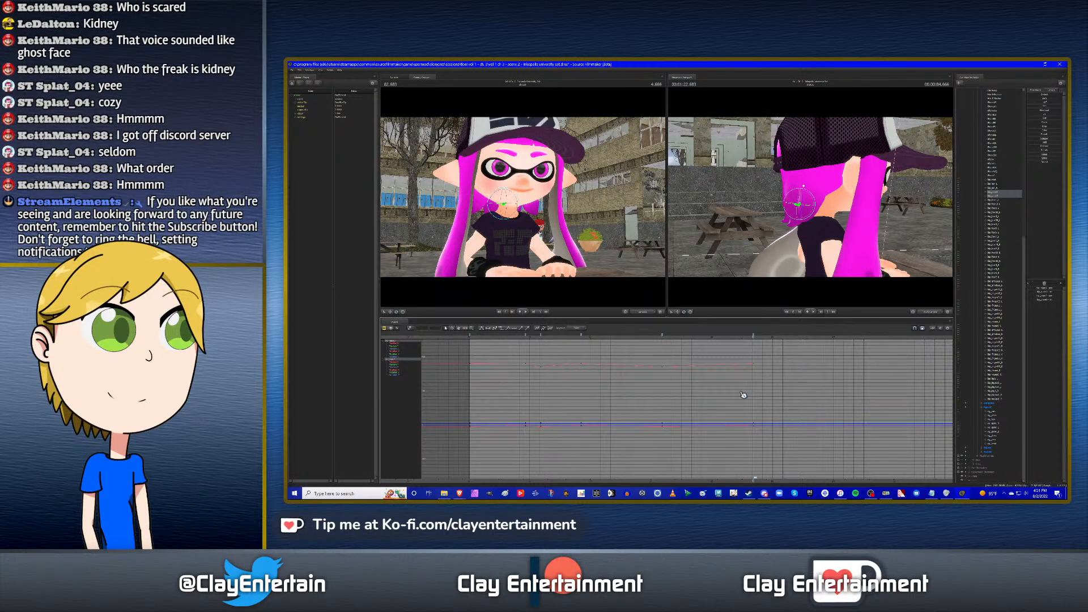
{"action": "key", "text": "space"}
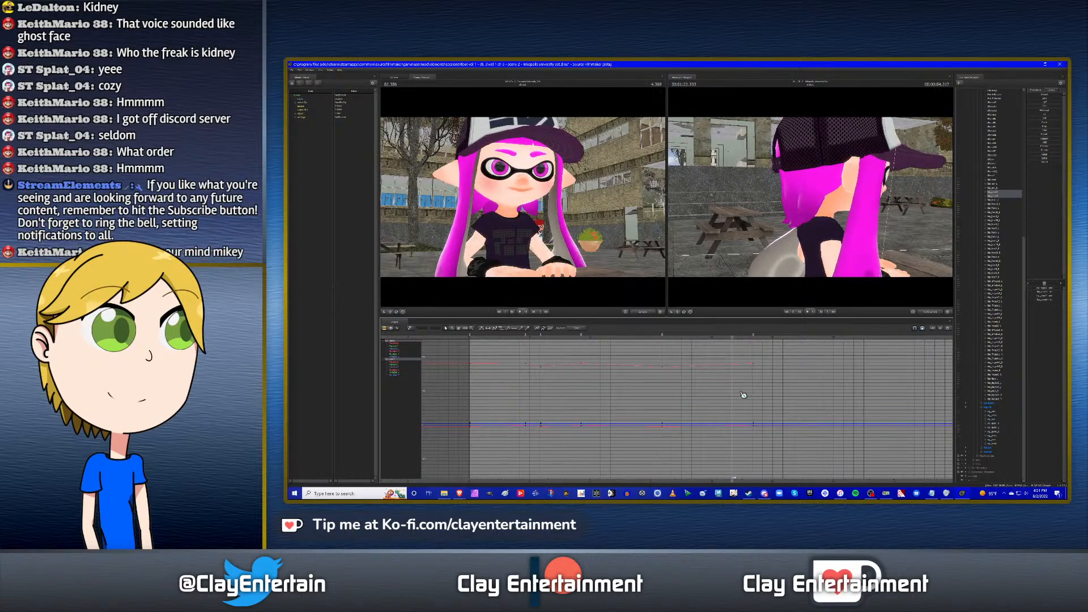
{"action": "key", "text": "space"}
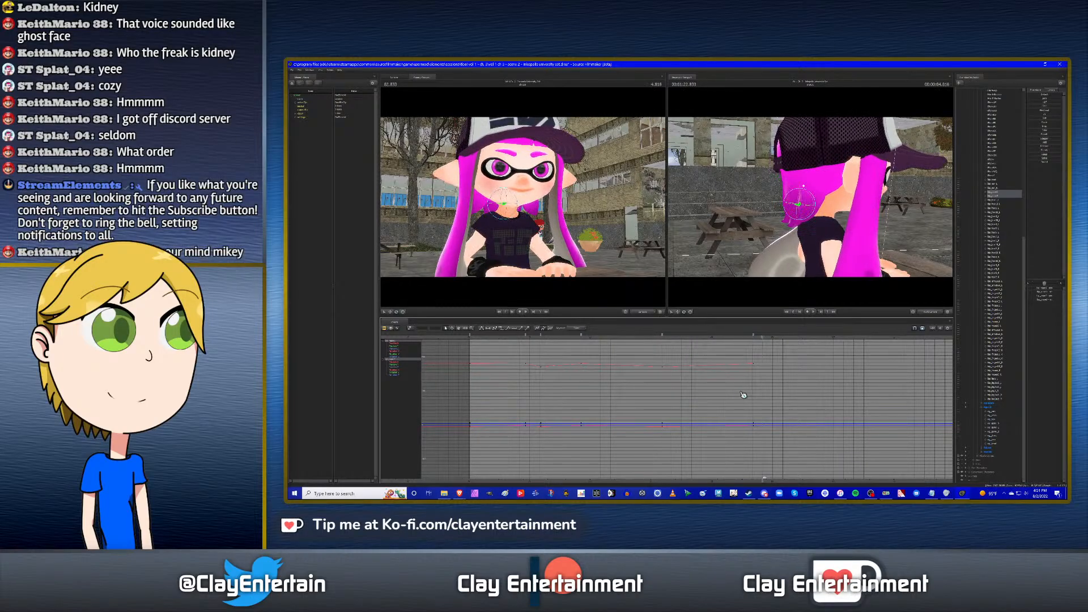
Select the spine bone, review its keyframe curves, and play back the shot around its 4.666 s keyframe.
{"action": "left_click", "coordinate": [998, 424]}
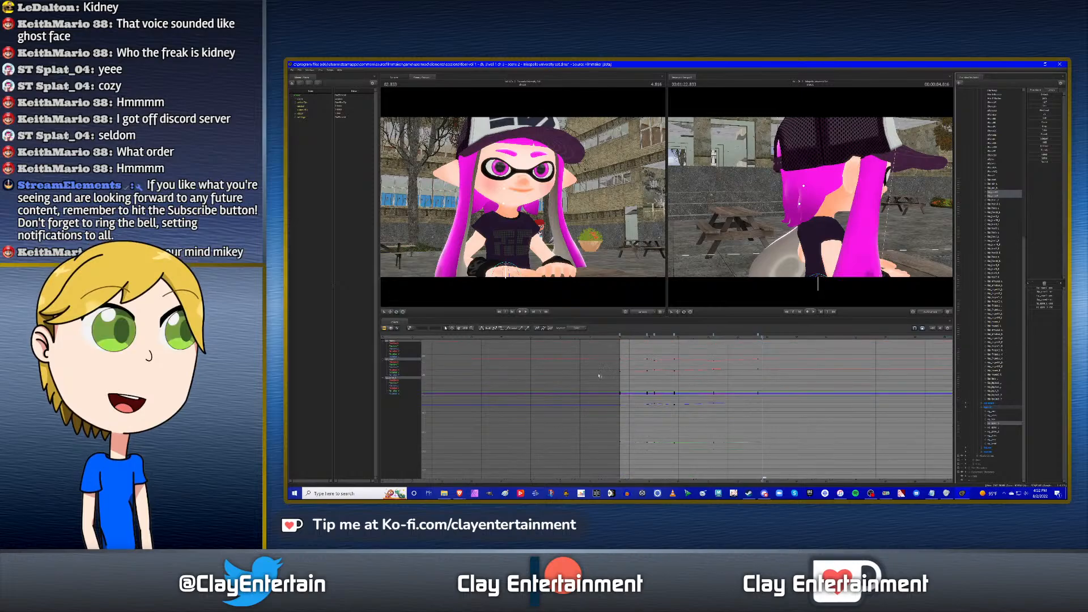
{"action": "left_click", "coordinate": [458, 328]}
{"action": "left_click_drag", "start_coordinate": [772, 377], "coordinate": [682, 381]}
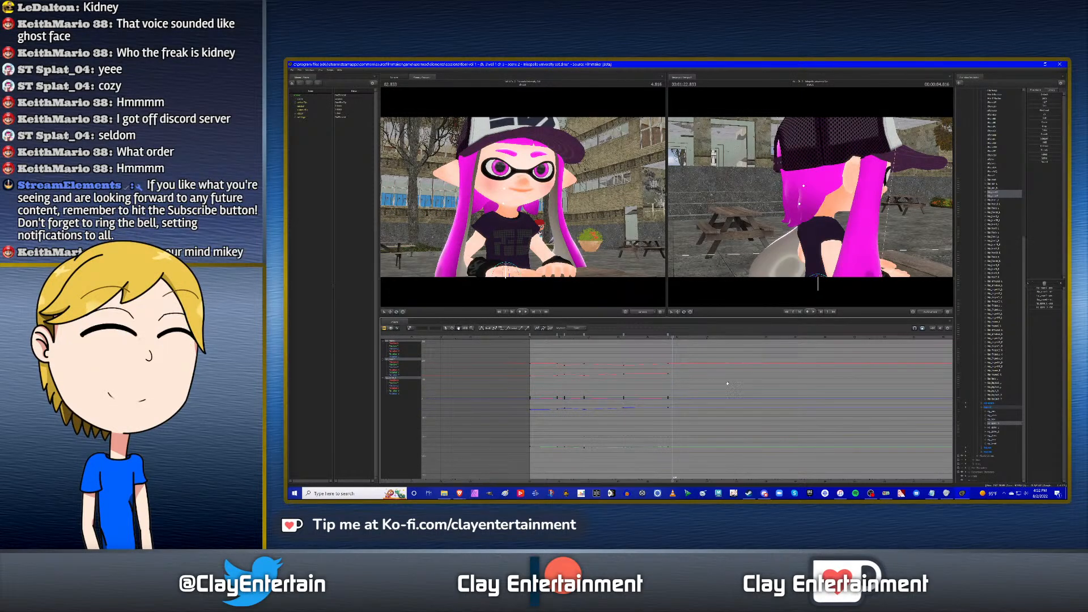
{"action": "key", "text": "Up"}
{"action": "key", "text": "space"}
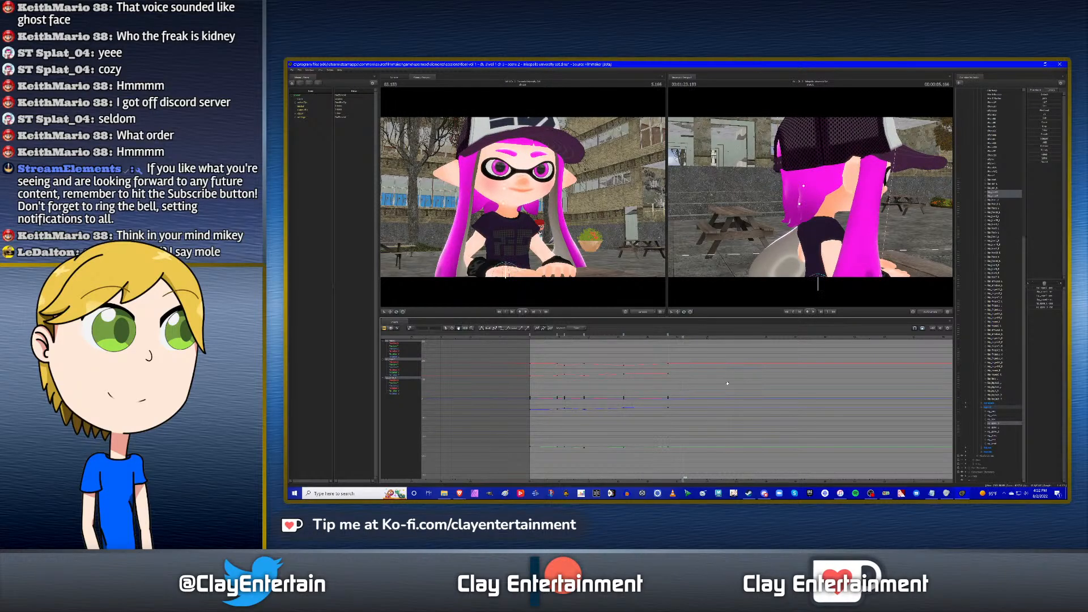
{"action": "key", "text": "Up"}
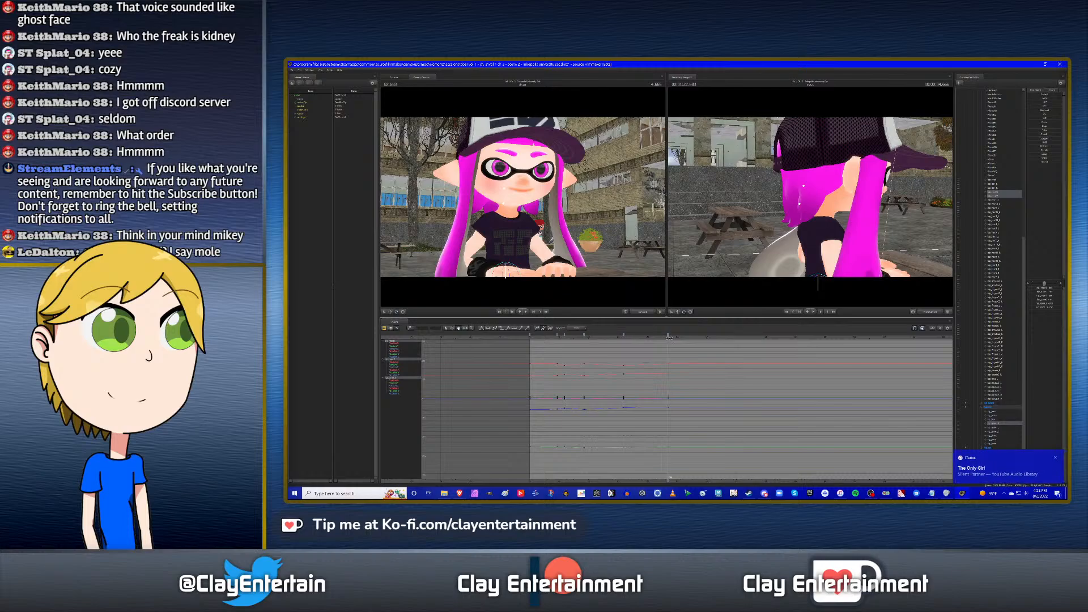
Select the bones from the spine up through the head and move their 4.666 s keyframes to 5.000 s.
{"action": "scroll", "coordinate": [668, 341], "scroll_direction": "up", "scroll_amount": 1}
{"action": "scroll", "coordinate": [668, 337], "scroll_direction": "up", "scroll_amount": 2}
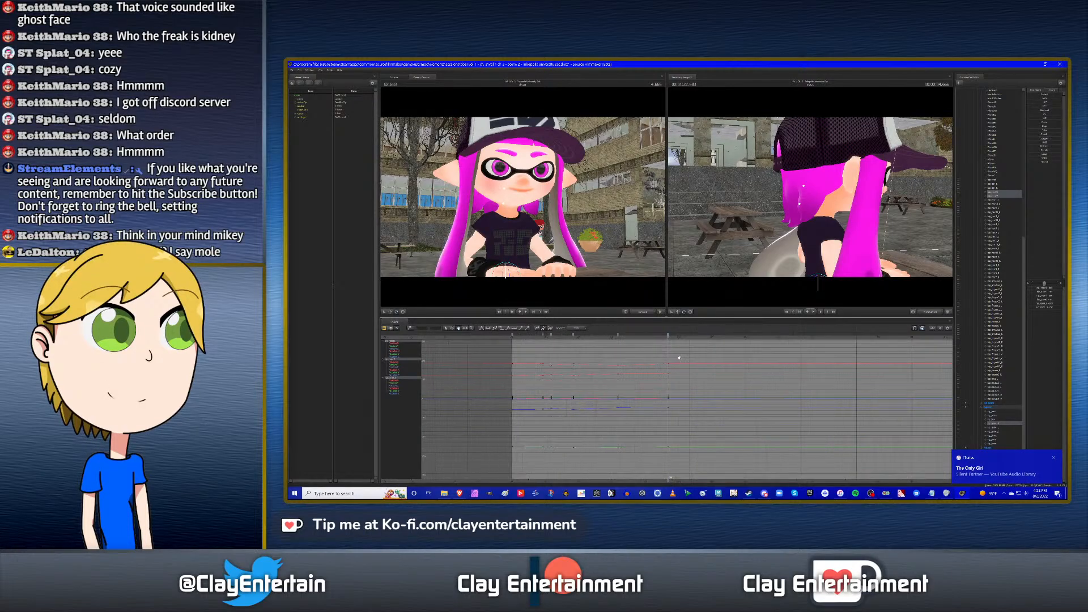
{"action": "left_click_drag", "start_coordinate": [674, 338], "coordinate": [684, 338]}
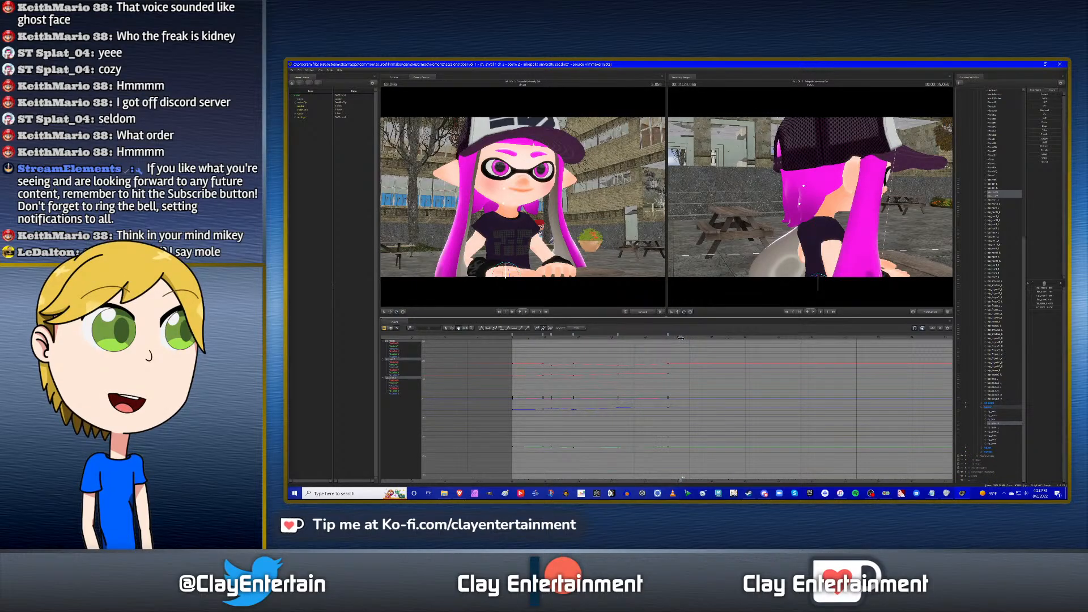
{"action": "left_click_drag", "start_coordinate": [681, 338], "coordinate": [679, 338]}
{"action": "left_click", "coordinate": [996, 428]}
{"action": "left_click", "coordinate": [997, 447], "text": "shift"}
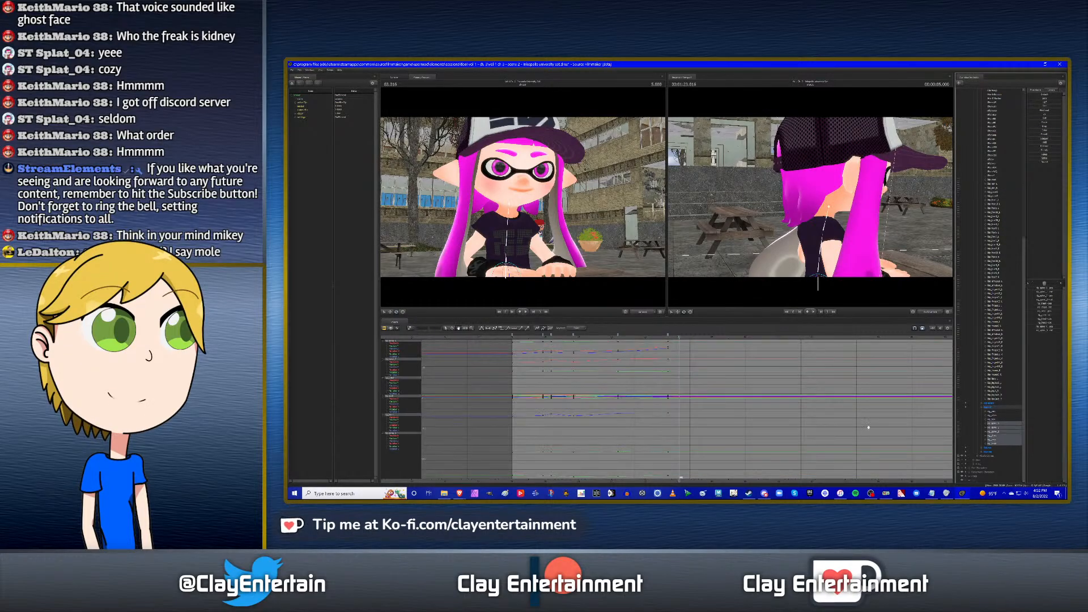
{"action": "left_click_drag", "start_coordinate": [670, 337], "coordinate": [679, 336]}
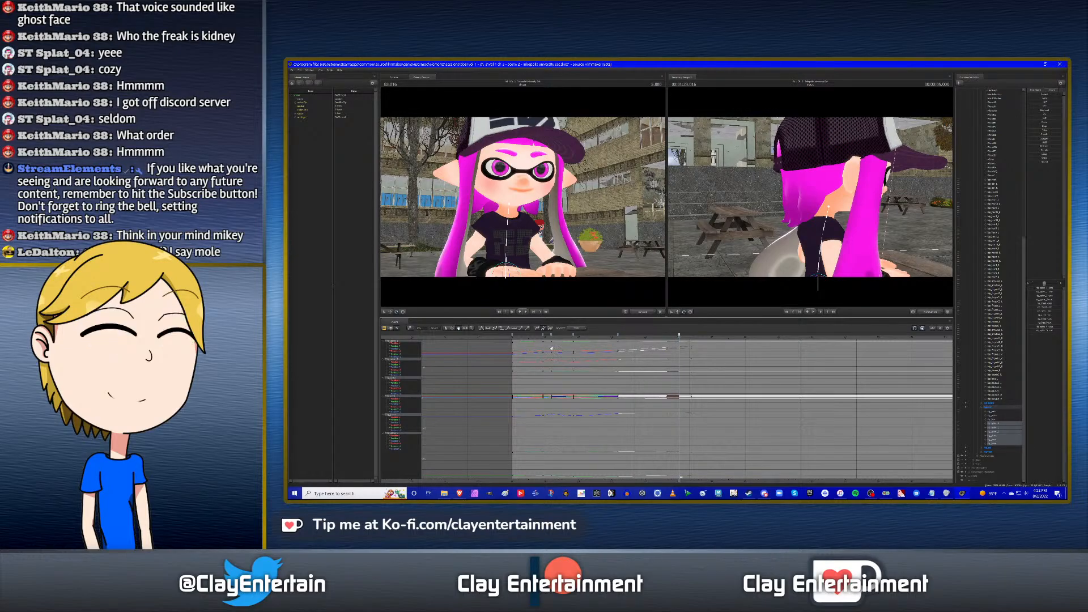
{"action": "left_click", "coordinate": [630, 377]}
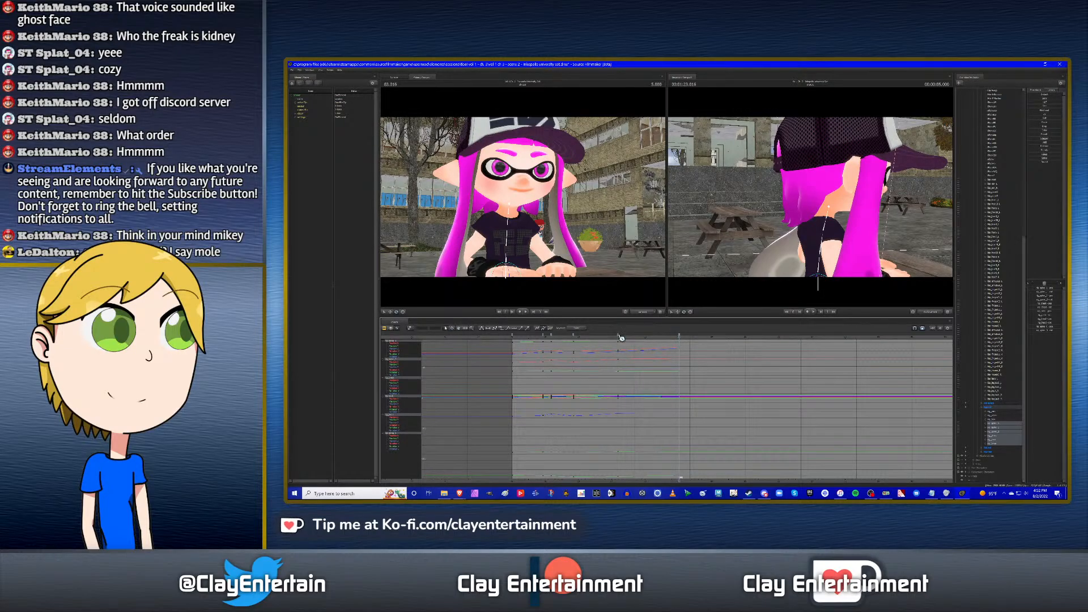
Move the same bones' 3.166 s keyframes to 3.333 s and play back the retimed body motion.
{"action": "left_click", "coordinate": [621, 336]}
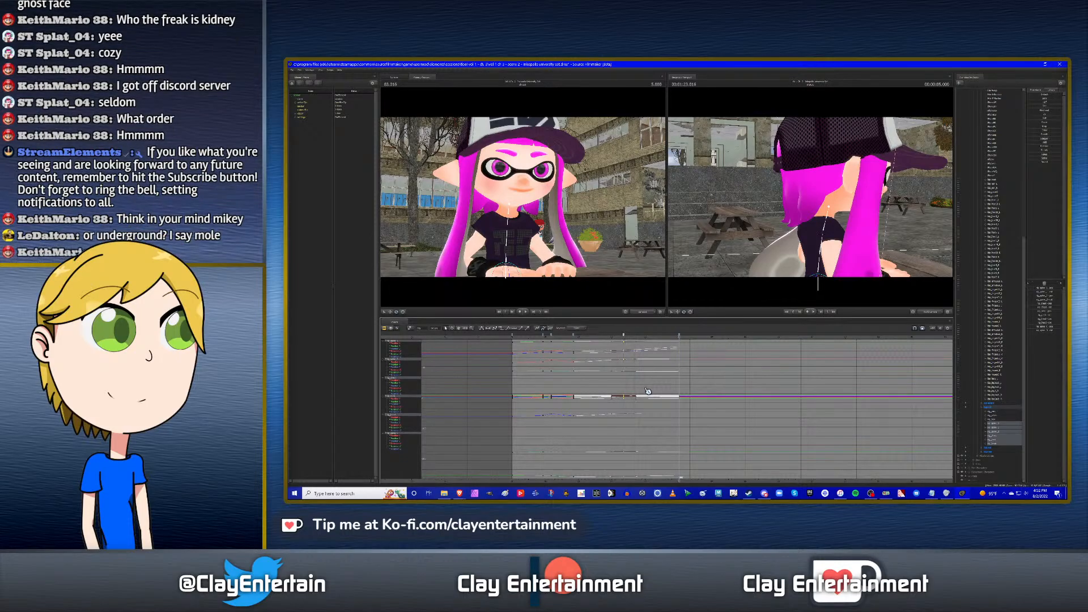
{"action": "left_click", "coordinate": [676, 390]}
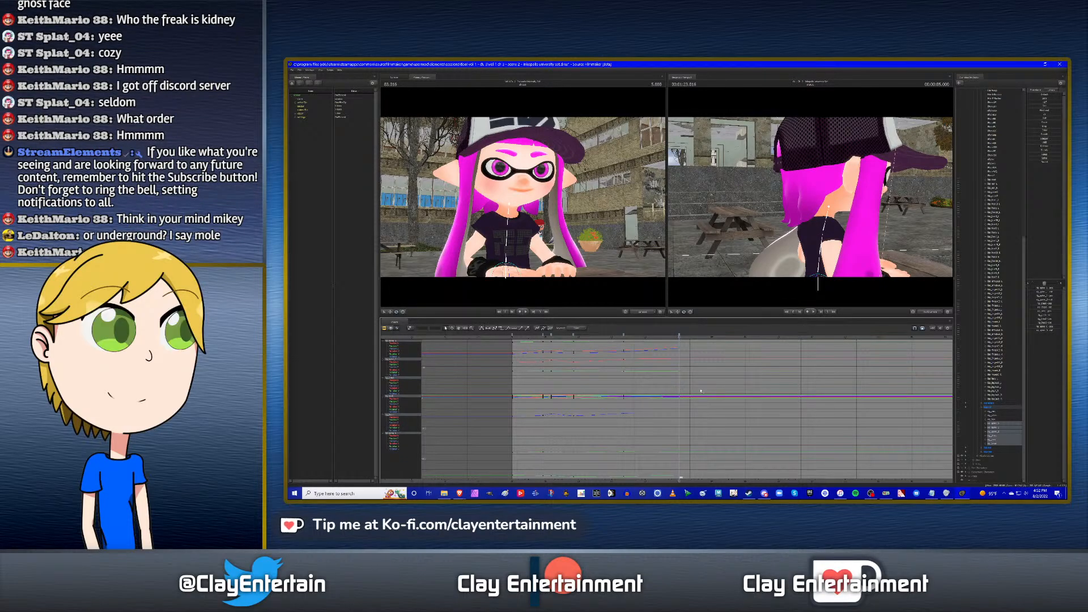
{"action": "scroll", "coordinate": [701, 391], "scroll_direction": "down", "scroll_amount": 2}
{"action": "key", "text": "Home"}
{"action": "key", "text": "space"}
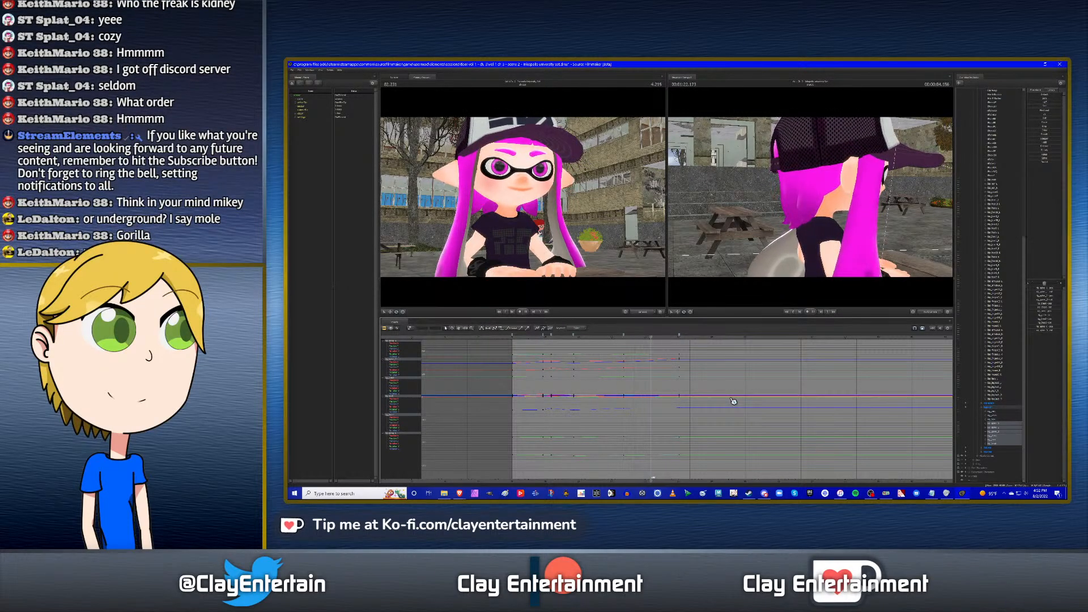
{"action": "key", "text": "space"}
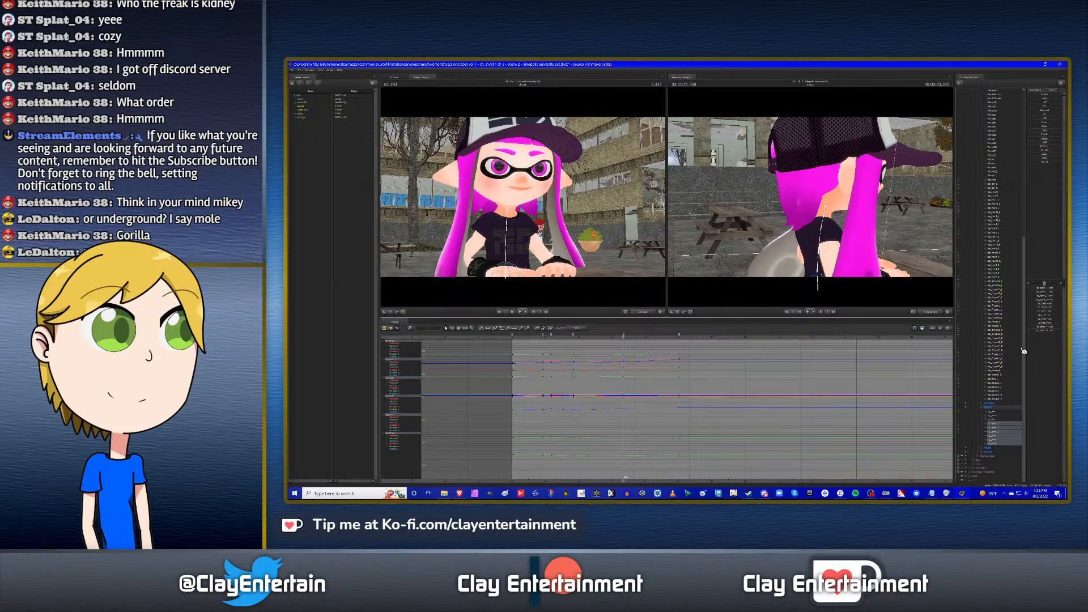
Select the four back-hair bones and move their 3.166 s keyframes to 3.333 s, matching the spine.
{"action": "left_click", "coordinate": [996, 184]}
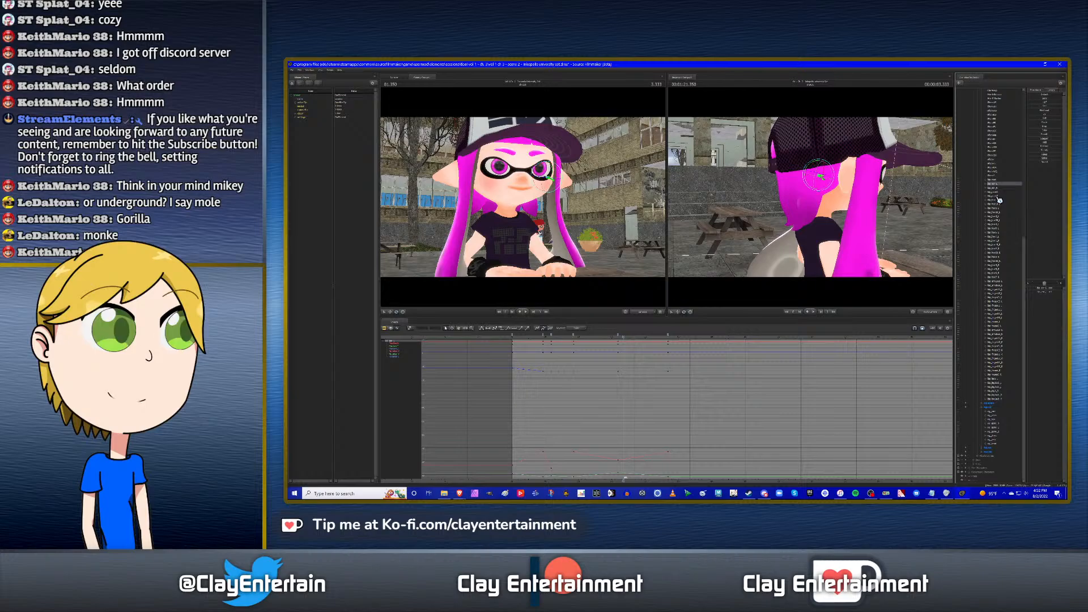
{"action": "left_click", "coordinate": [997, 196], "text": "shift"}
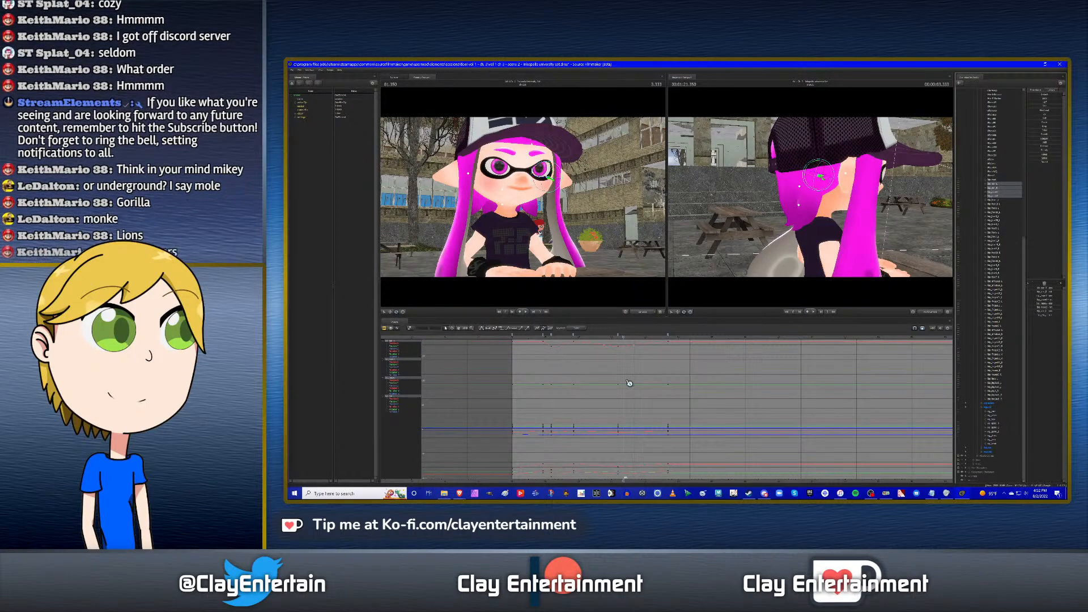
{"action": "scroll", "coordinate": [632, 385], "scroll_direction": "up", "scroll_amount": 2}
{"action": "right_click_drag", "start_coordinate": [633, 386], "coordinate": [615, 351], "text": "alt"}
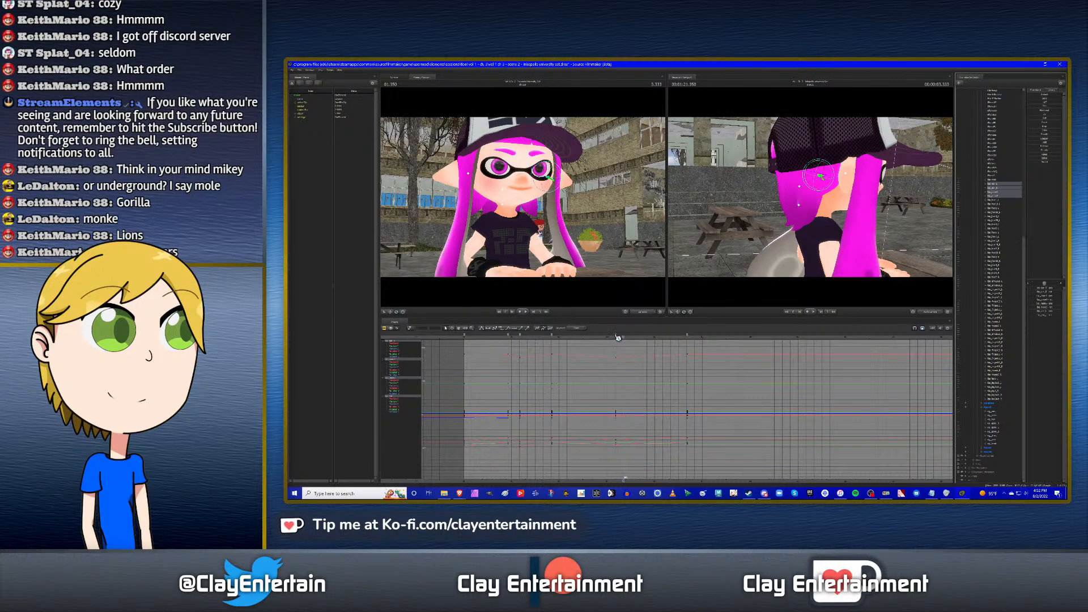
{"action": "left_click", "coordinate": [617, 334]}
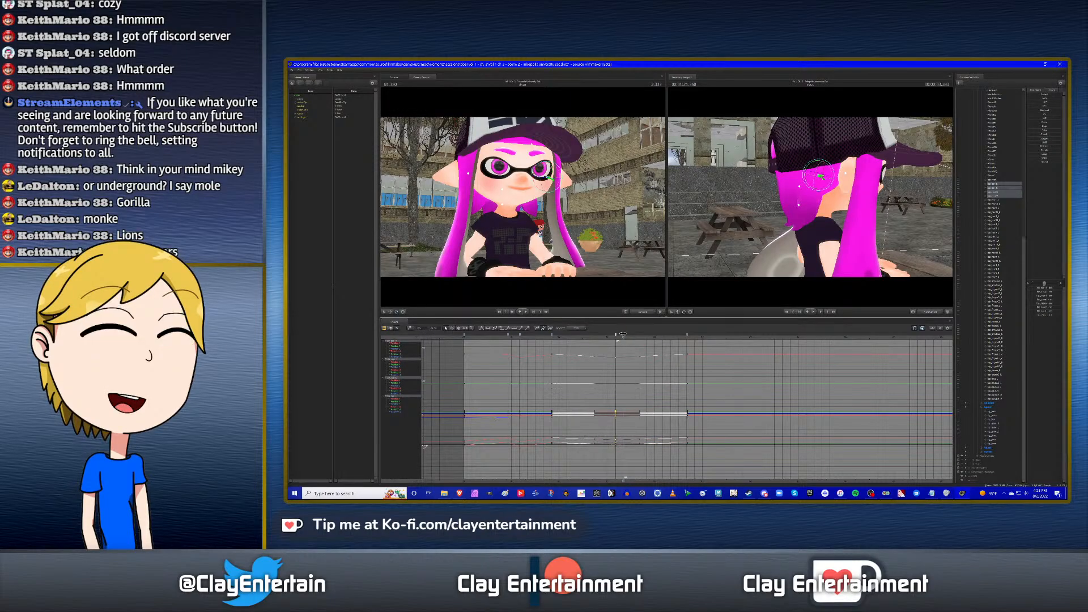
{"action": "left_click_drag", "start_coordinate": [622, 335], "coordinate": [630, 335]}
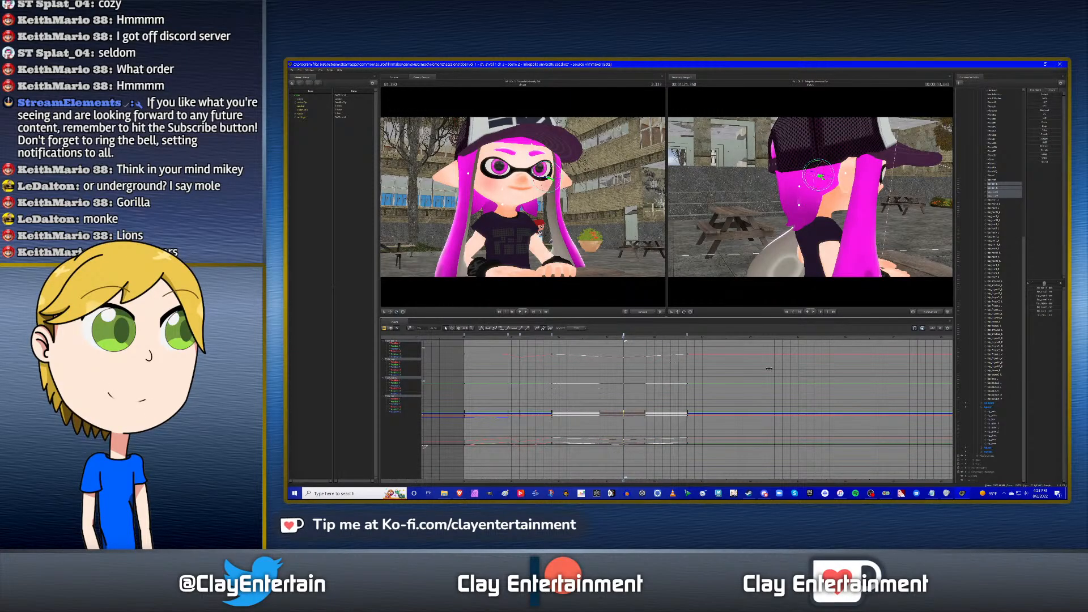
Locate the spine's last keyframe, move only the back-hair bones' 4.666 s keyframes to 5.000 s, and play back the result.
{"action": "left_click", "coordinate": [996, 424]}
{"action": "key", "text": "Down"}
{"action": "key", "text": "Down"}
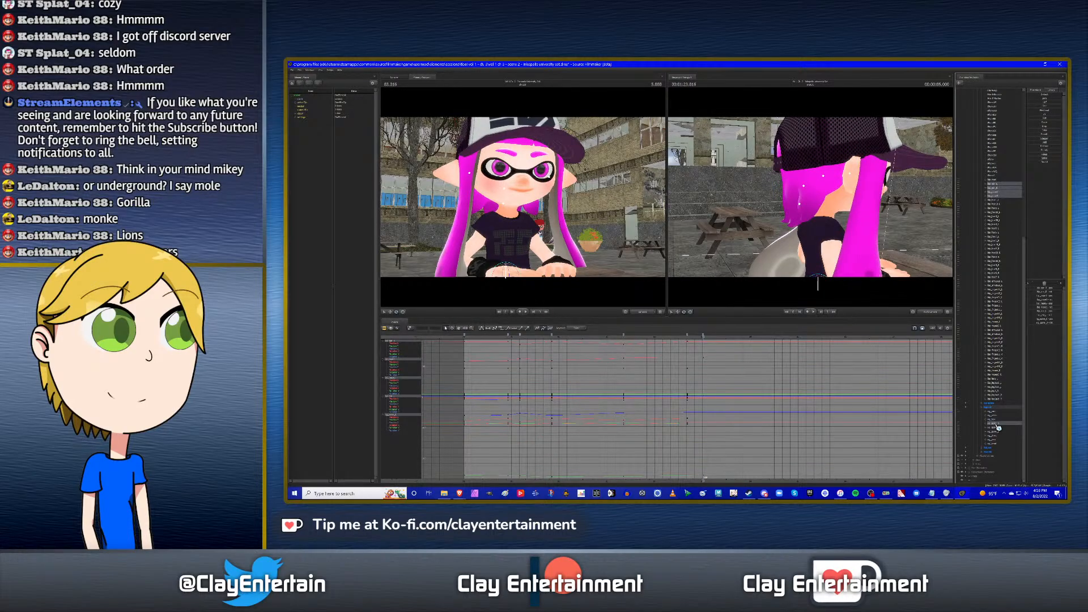
{"action": "key", "text": "ctrl+z"}
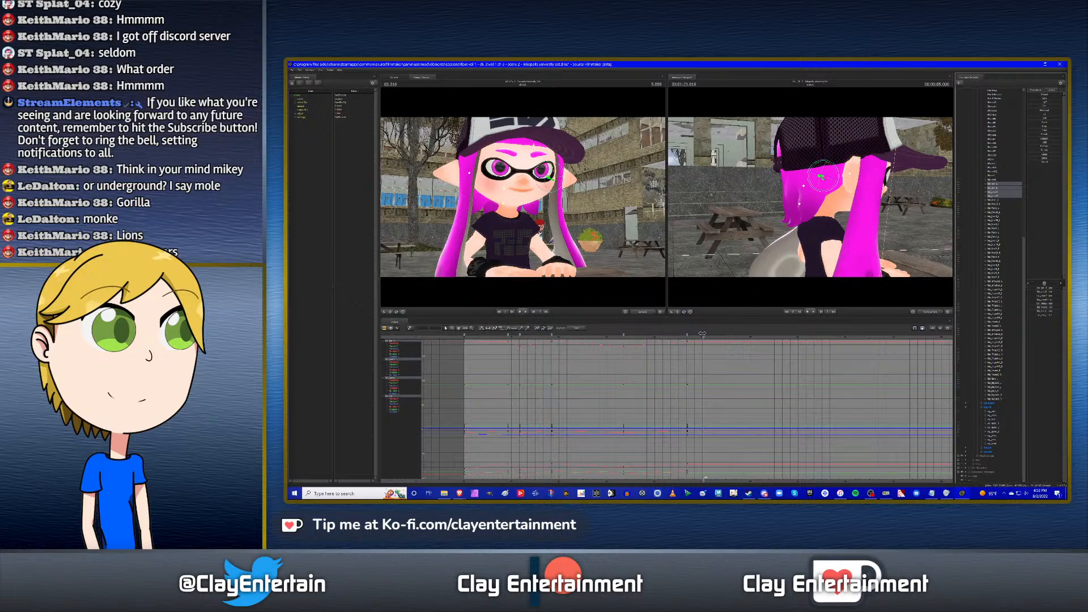
{"action": "left_click_drag", "start_coordinate": [688, 333], "coordinate": [702, 333]}
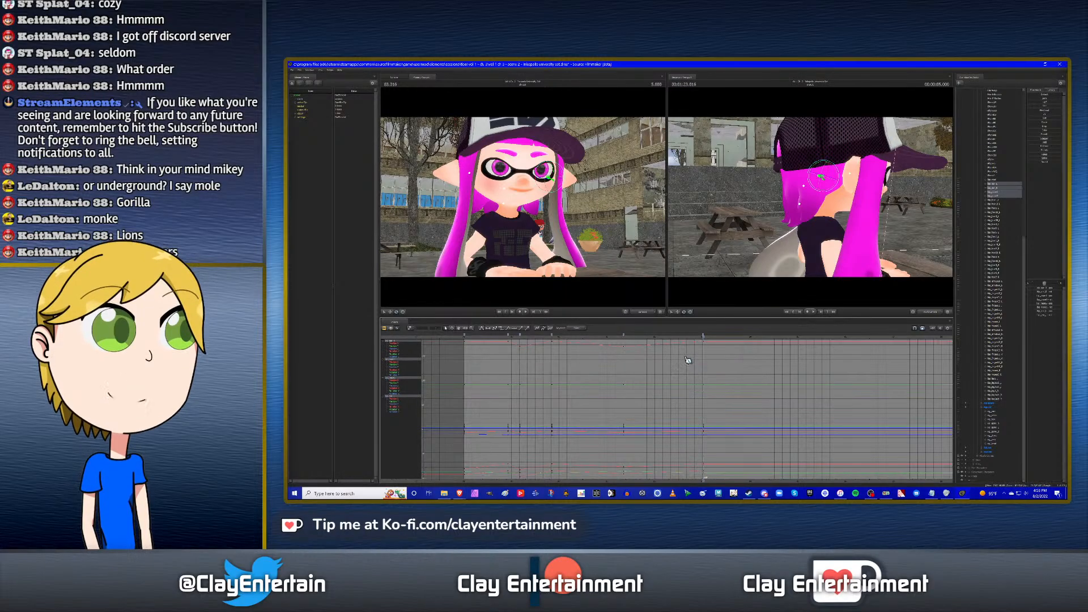
{"action": "left_click", "coordinate": [696, 360]}
{"action": "key", "text": "space"}
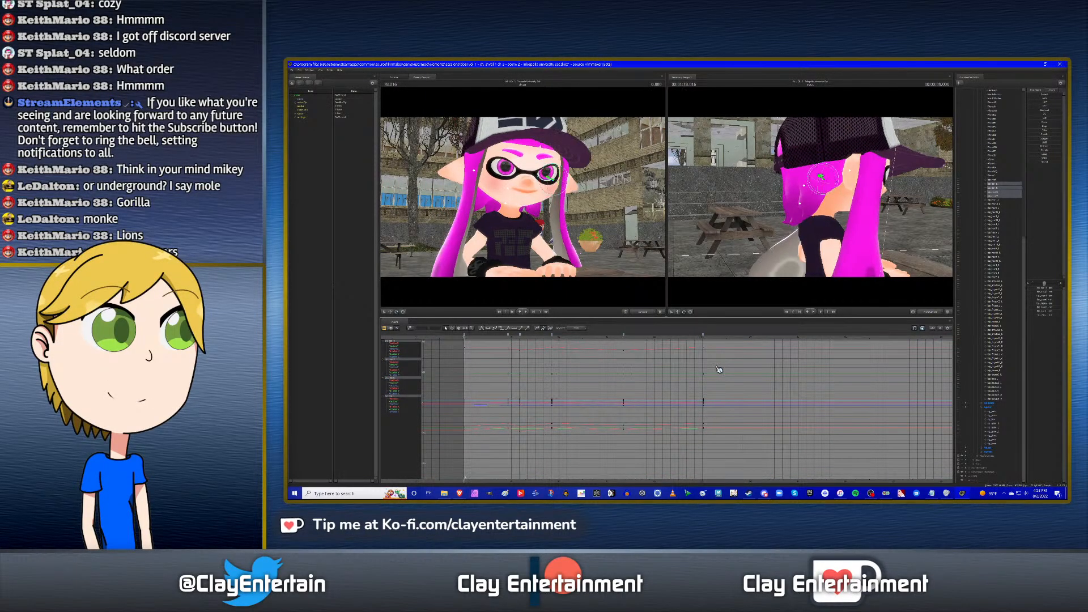
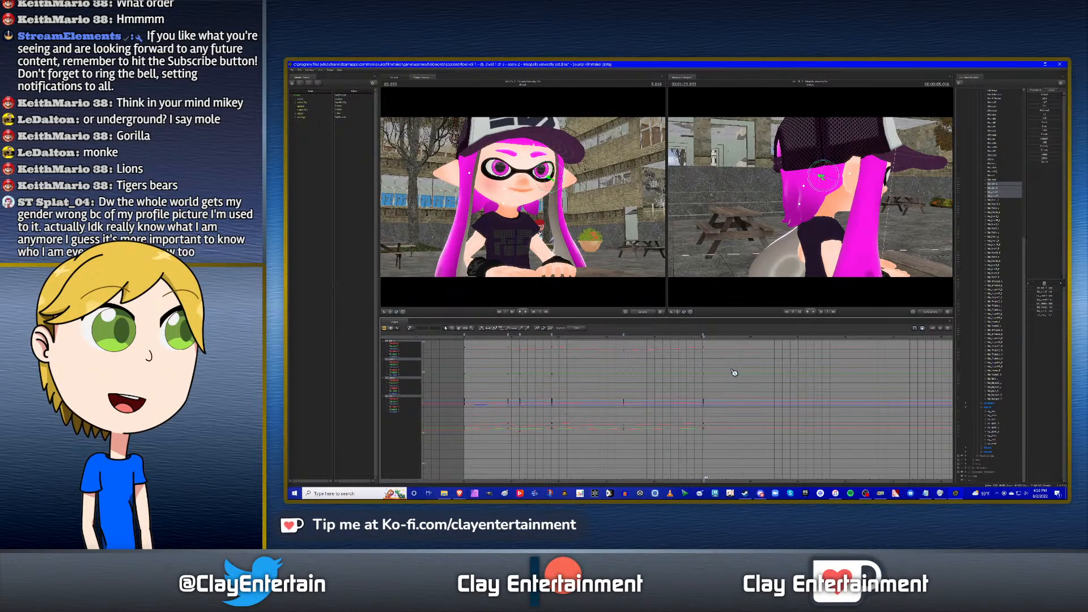
{"action": "scroll", "coordinate": [704, 382], "scroll_direction": "up", "scroll_amount": 2}
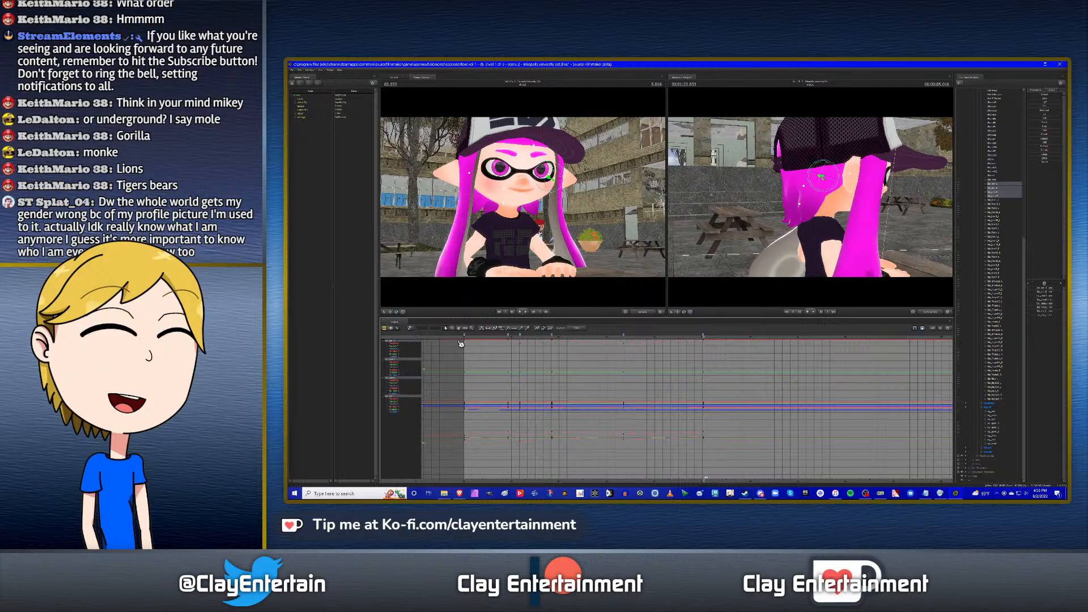
{"action": "middle_click_drag", "start_coordinate": [565, 360], "coordinate": [636, 376]}
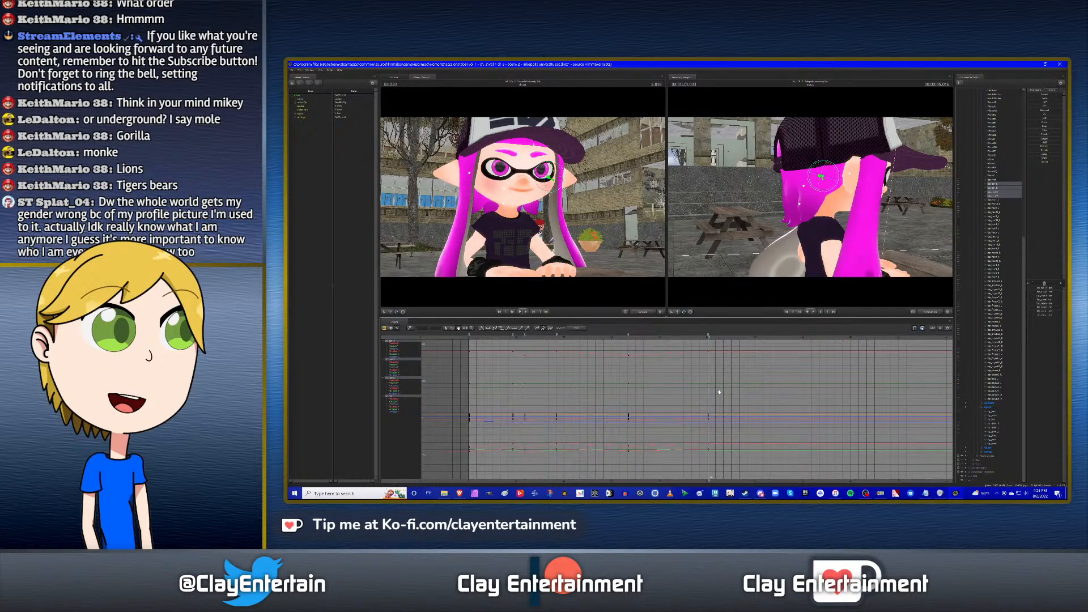
{"action": "scroll", "coordinate": [627, 382], "scroll_direction": "up", "scroll_amount": 2}
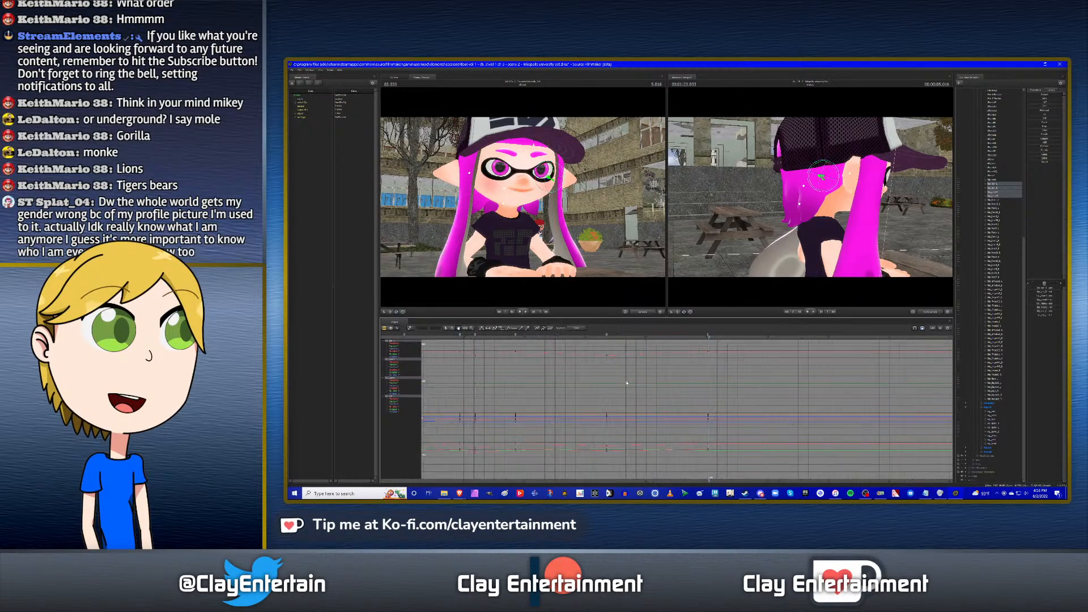
{"action": "left_click_drag", "start_coordinate": [591, 370], "coordinate": [678, 375]}
{"action": "scroll", "coordinate": [721, 384], "scroll_direction": "up", "scroll_amount": 1}
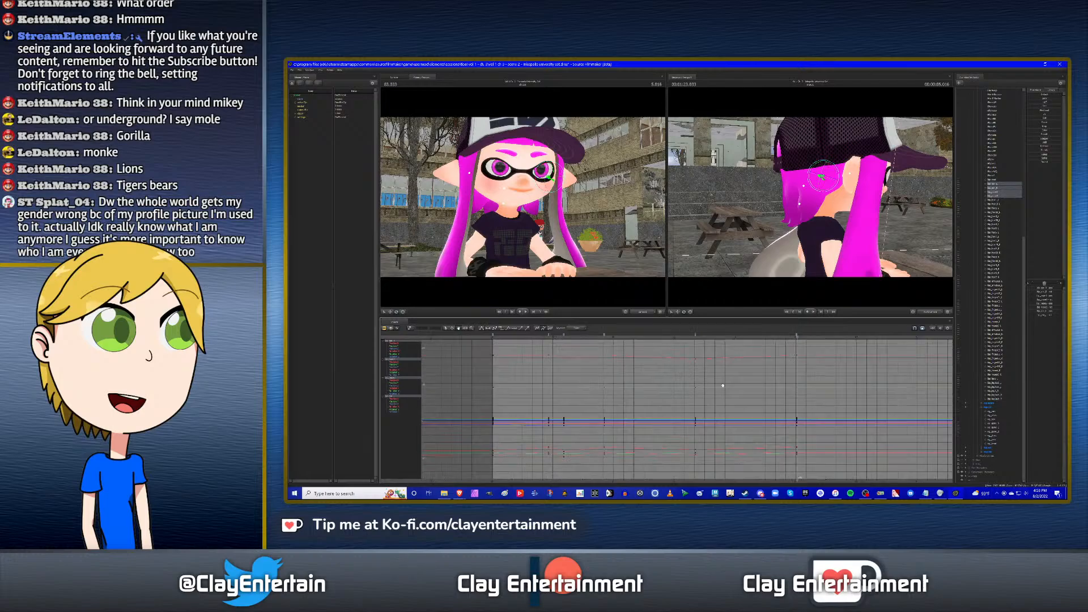
{"action": "scroll", "coordinate": [712, 389], "scroll_direction": "up", "scroll_amount": 3}
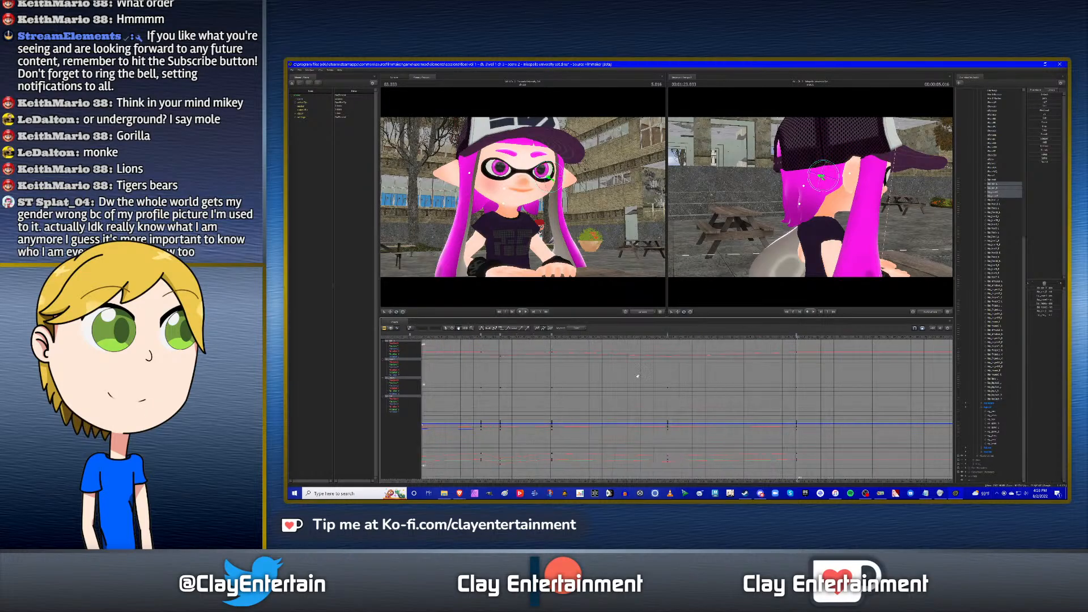
{"action": "scroll", "coordinate": [707, 378], "scroll_direction": "down", "scroll_amount": 2}
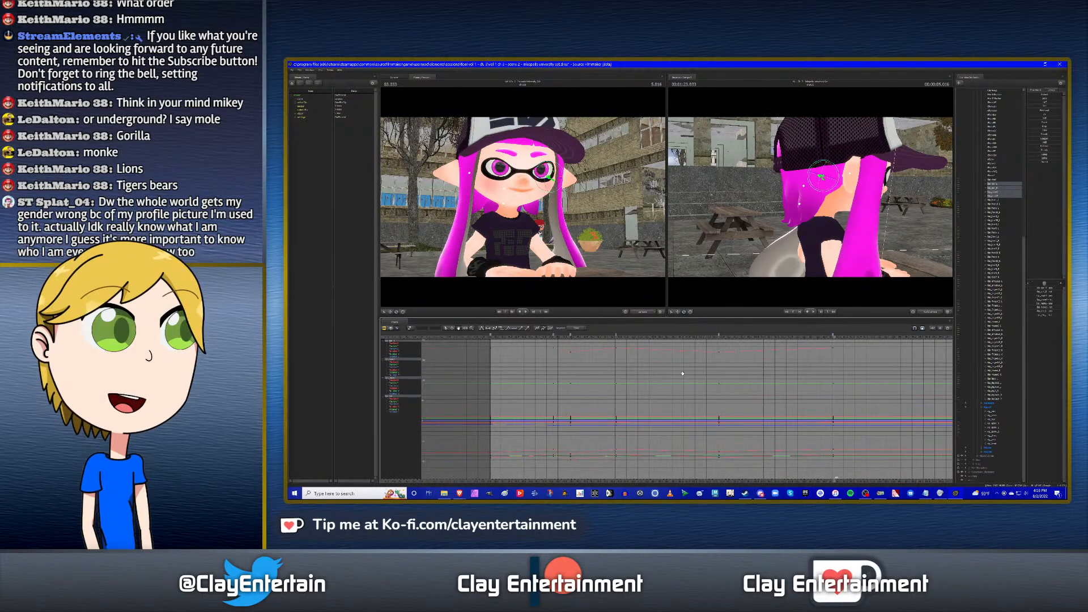
{"action": "scroll", "coordinate": [694, 378], "scroll_direction": "down", "scroll_amount": 1}
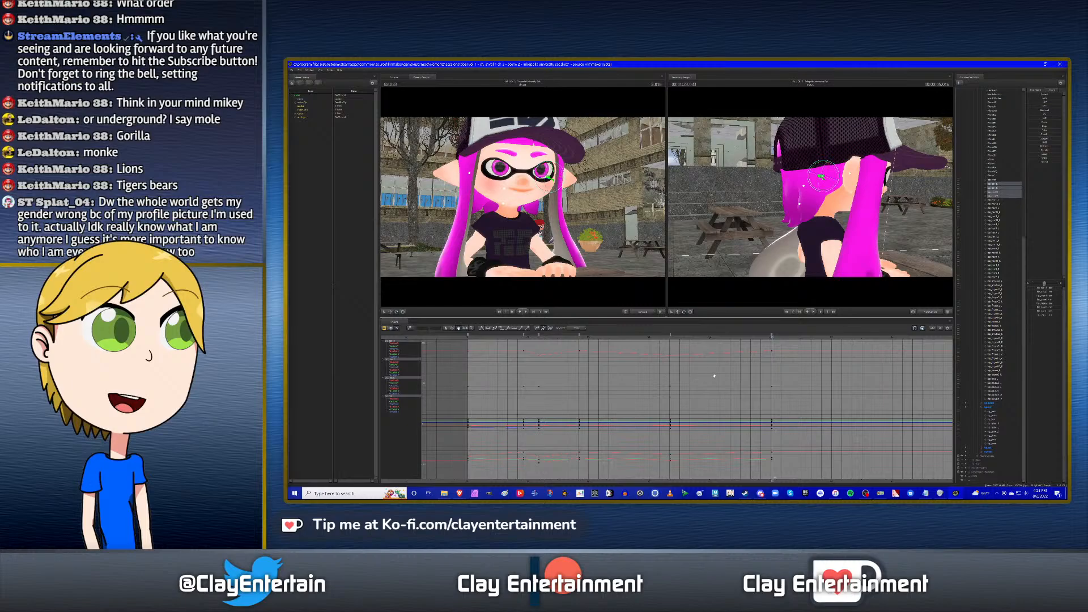
{"action": "mouse_move", "coordinate": [714, 376]}
{"action": "middle_mouse_down"}
{"action": "mouse_move", "coordinate": [697, 372]}
{"action": "mouse_move", "coordinate": [710, 373]}
{"action": "middle_mouse_up"}
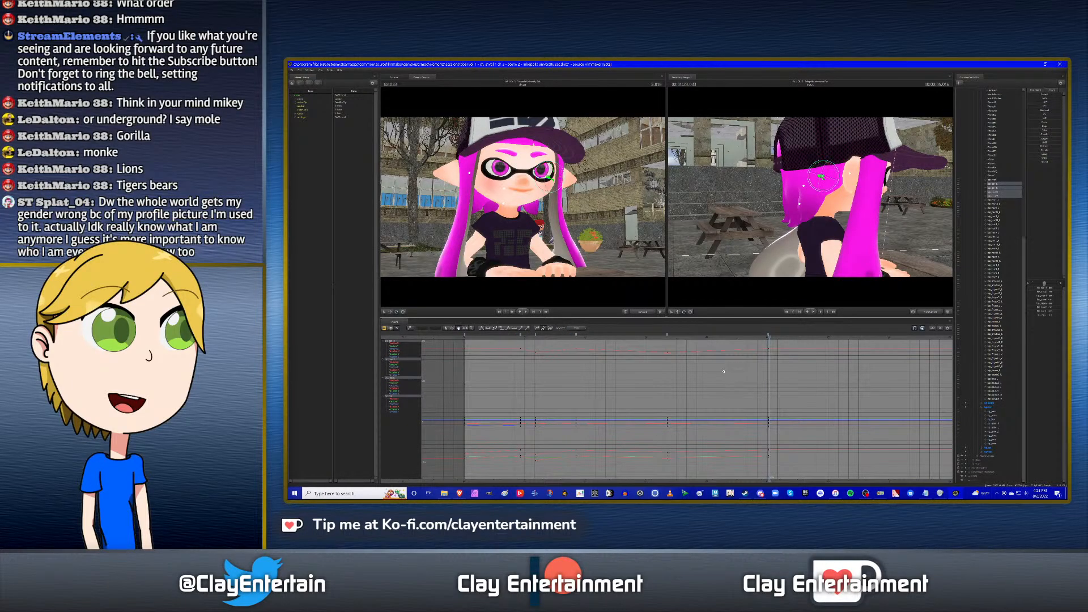
Play back the shot from the first frame past 5.000 s to check the retimed body and hair motion.
{"action": "key", "text": "Home"}
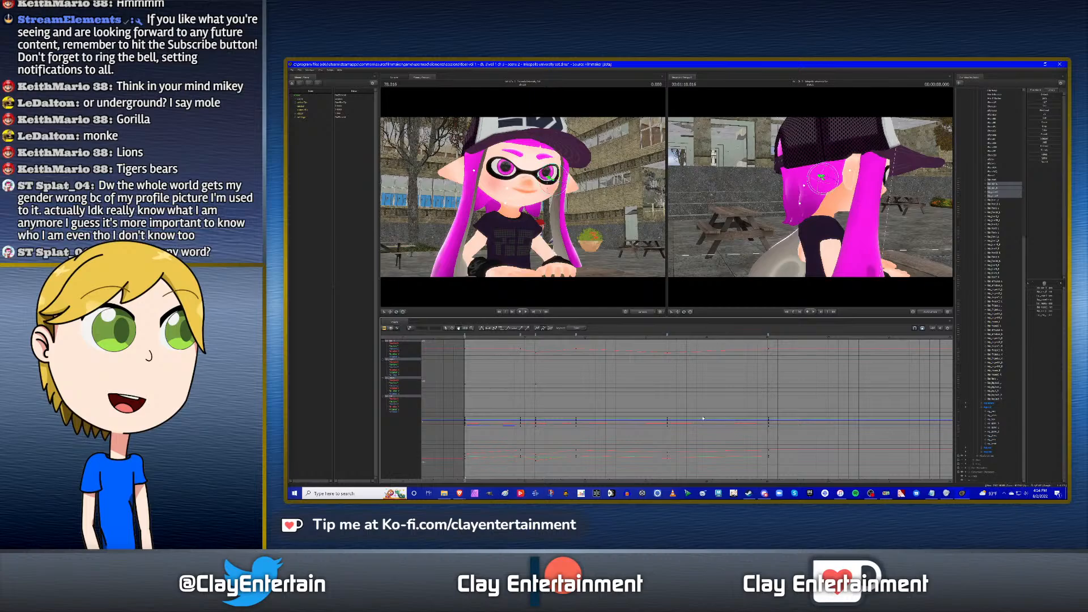
{"action": "key", "text": "space"}
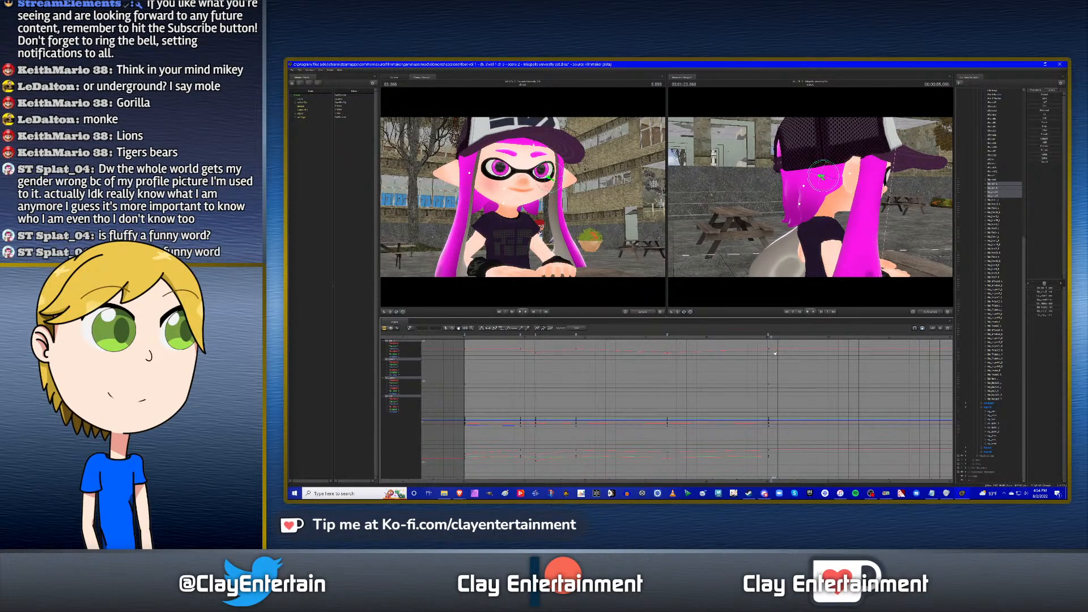
{"action": "key", "text": "Up"}
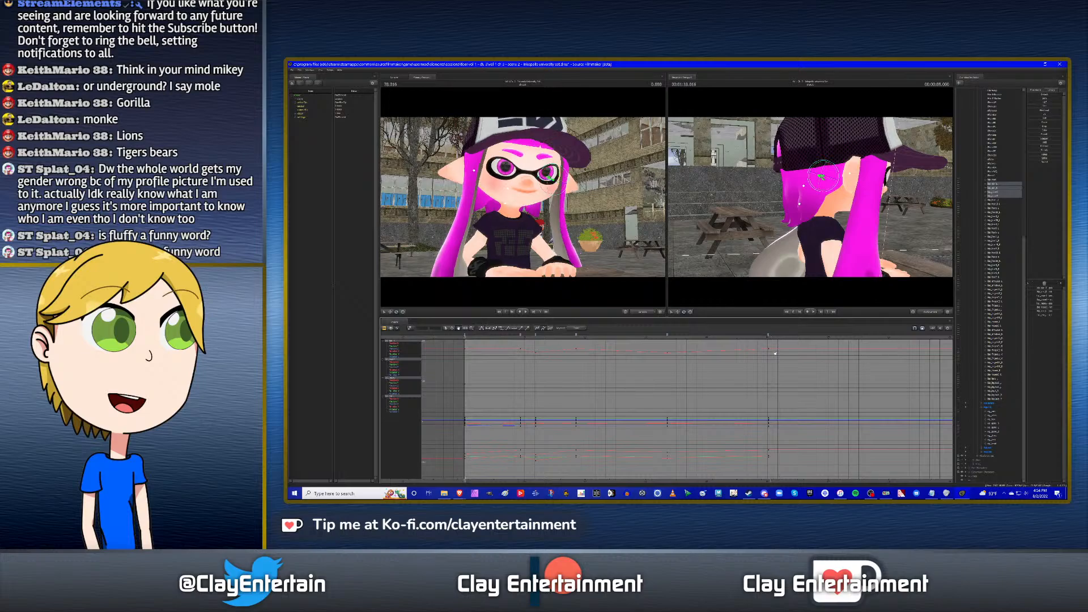
{"action": "key", "text": "space"}
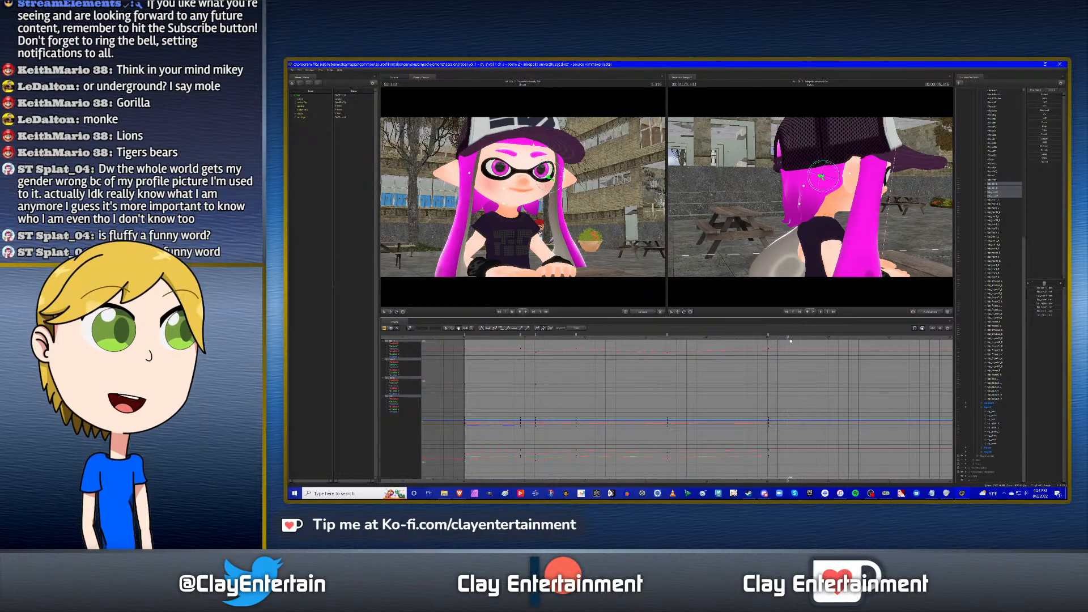
Select the spine, neck and head bones with the four back-hair bones and move their 5.000 s keyframes to 5.333 s.
{"action": "left_click", "coordinate": [996, 423]}
{"action": "left_click", "coordinate": [995, 443], "text": "shift"}
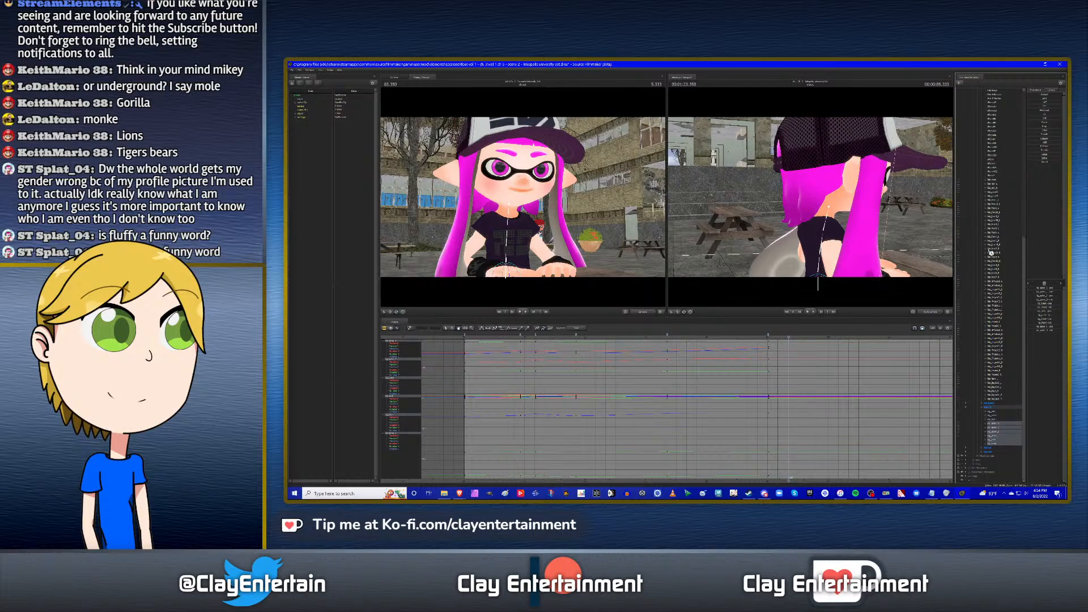
{"action": "left_click", "coordinate": [996, 184], "text": "ctrl"}
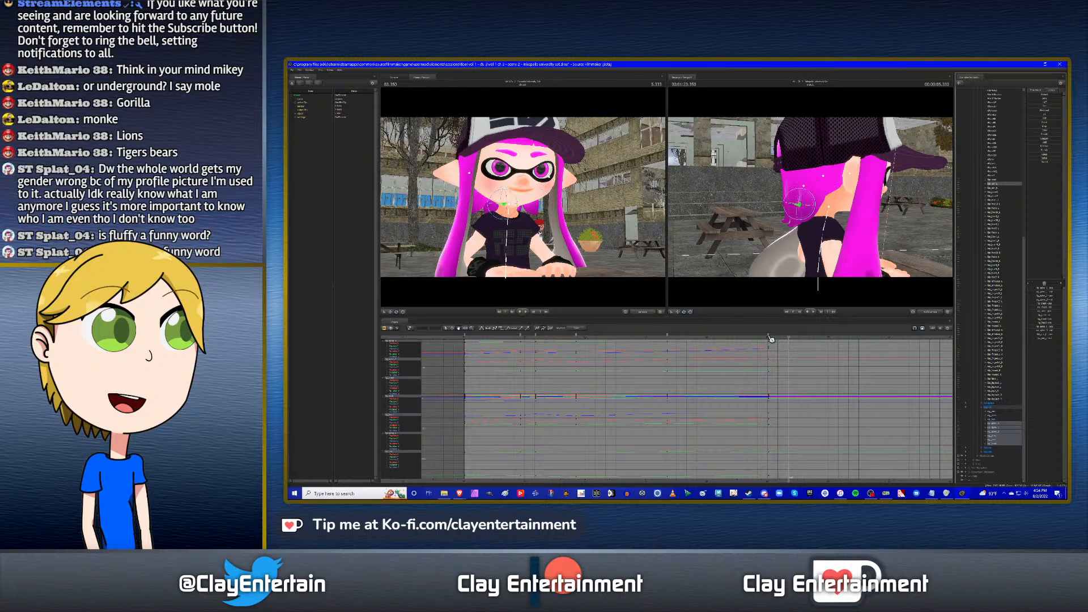
{"action": "scroll", "coordinate": [801, 373], "scroll_direction": "down", "scroll_amount": 2}
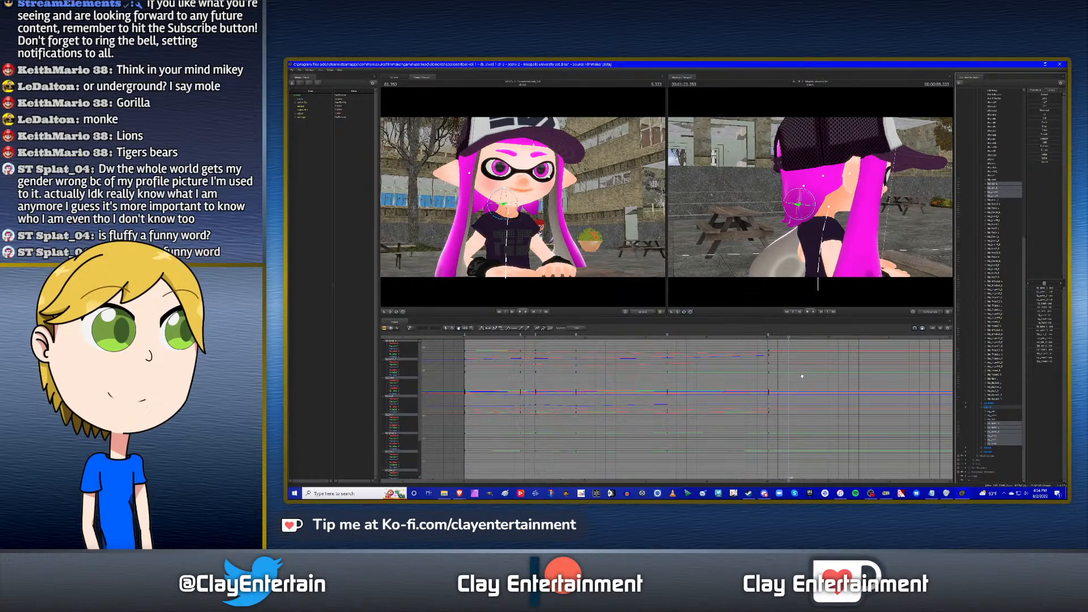
{"action": "middle_click_drag", "start_coordinate": [793, 379], "coordinate": [781, 383]}
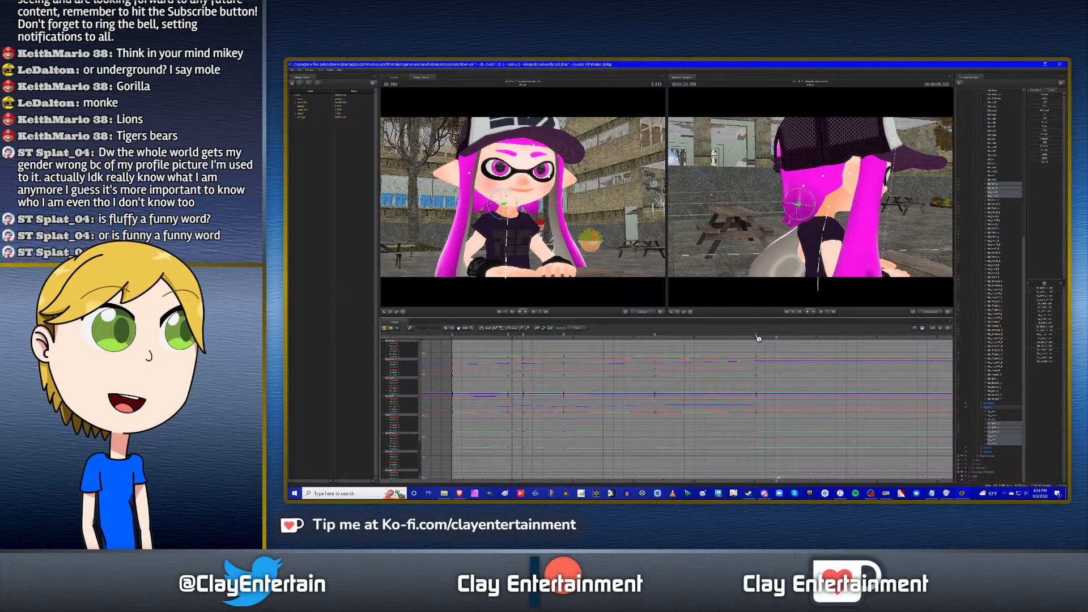
{"action": "left_click_drag", "start_coordinate": [756, 335], "coordinate": [775, 334]}
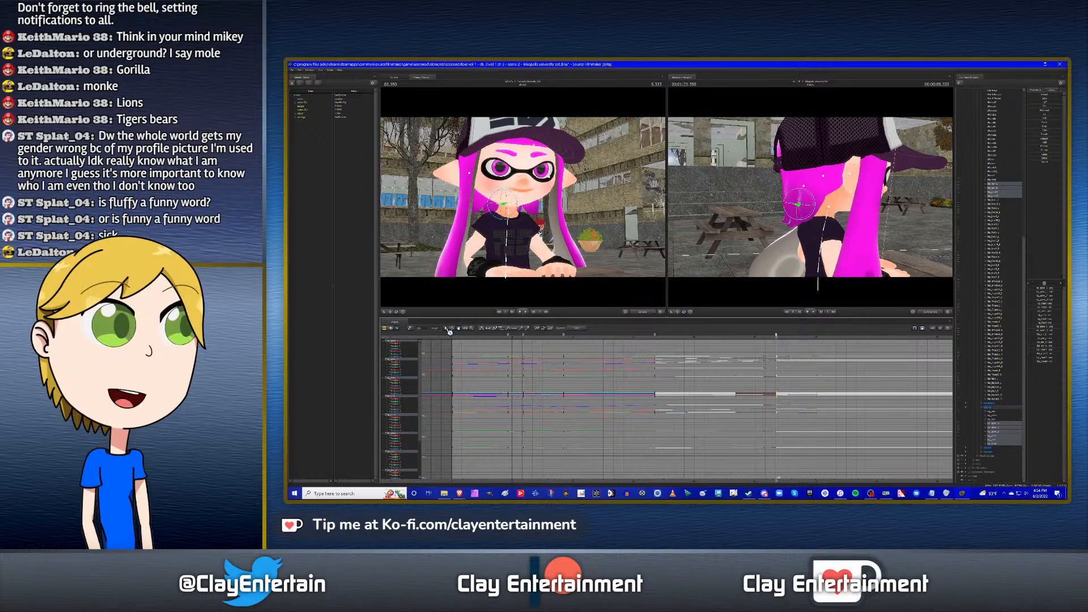
Move the same bones' 3.333 s keyframes slightly later, play back the shot, and return to its first frame.
{"action": "left_click", "coordinate": [656, 337]}
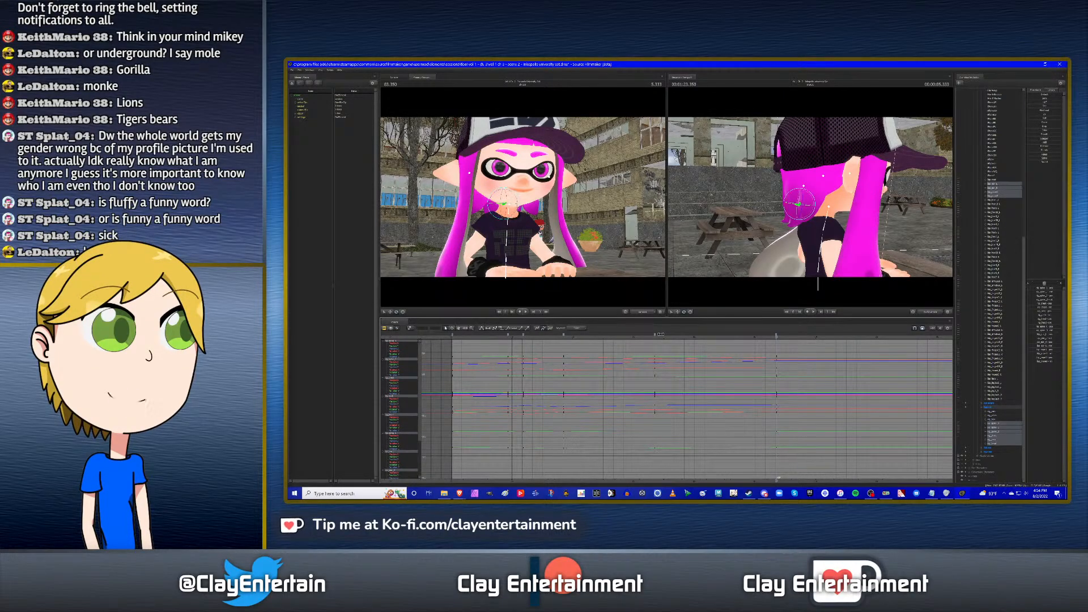
{"action": "left_click", "coordinate": [660, 334]}
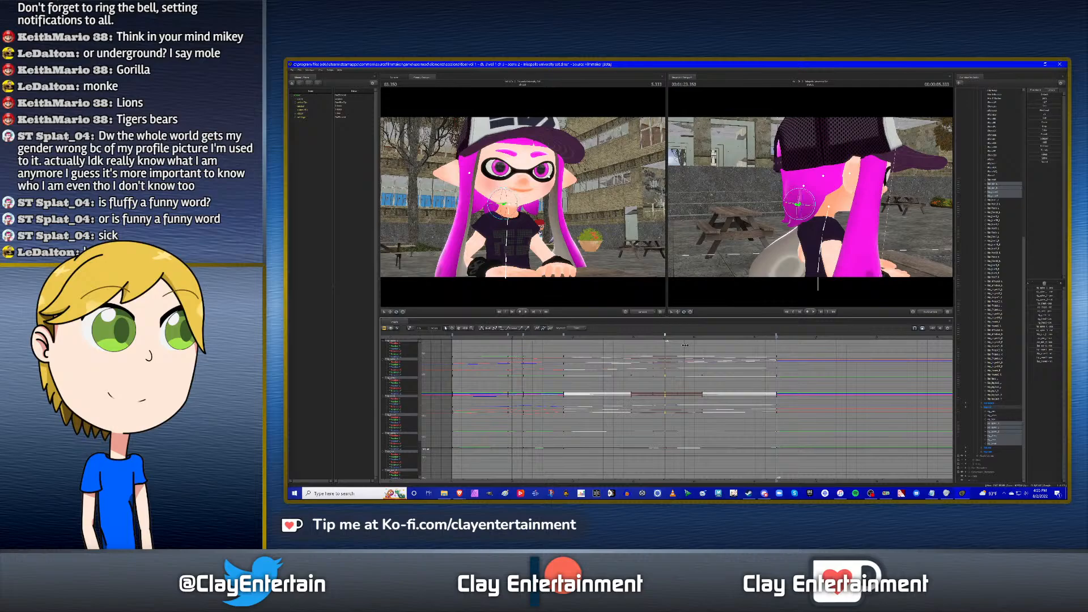
{"action": "left_click", "coordinate": [703, 375]}
{"action": "scroll", "coordinate": [704, 377], "scroll_direction": "down", "scroll_amount": 5}
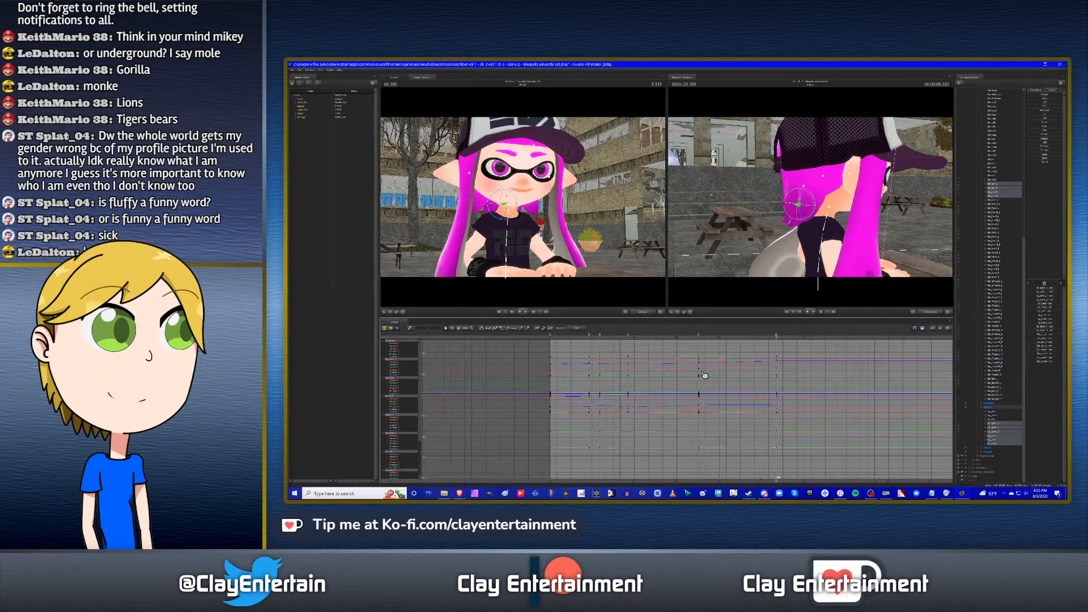
{"action": "key", "text": "space"}
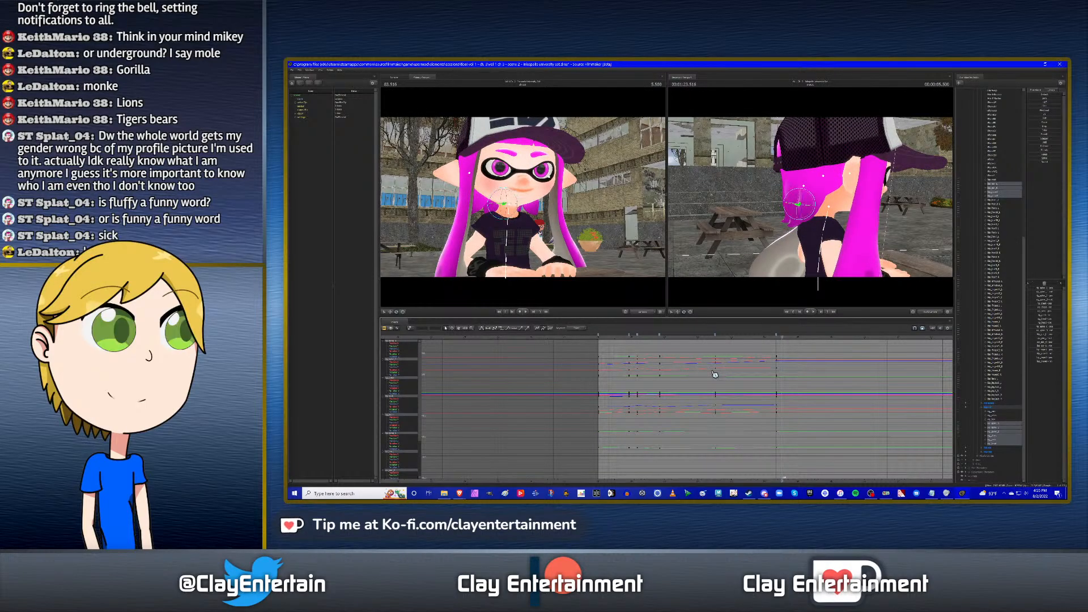
{"action": "key", "text": "Up"}
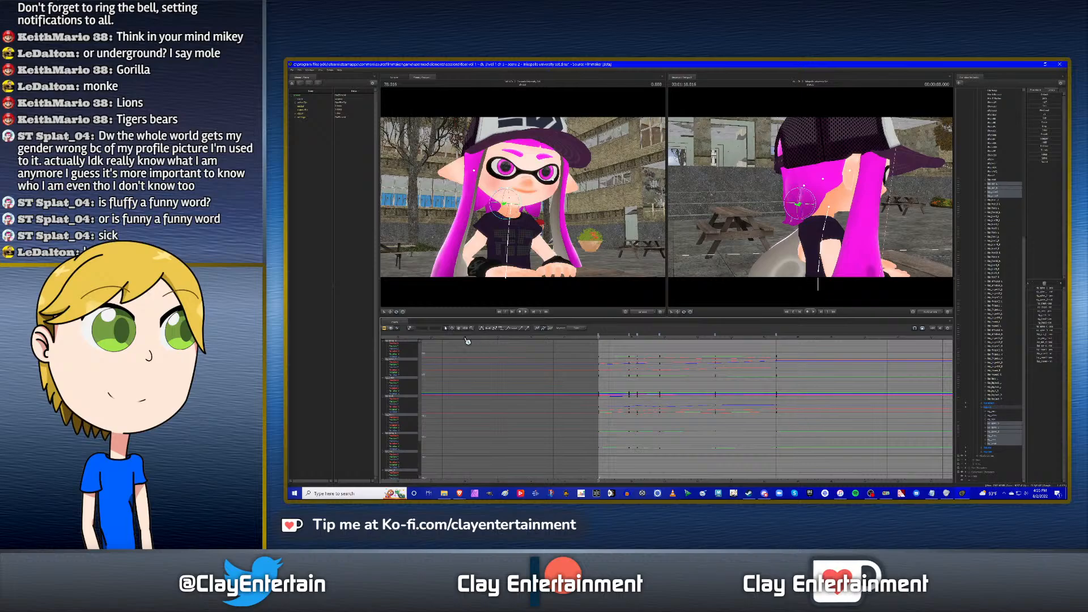
Collapse the expanded bone groups in the character's animation set and save the session.
{"action": "middle_click_drag", "start_coordinate": [759, 371], "coordinate": [738, 379]}
{"action": "scroll", "coordinate": [719, 377], "scroll_direction": "up", "scroll_amount": 2}
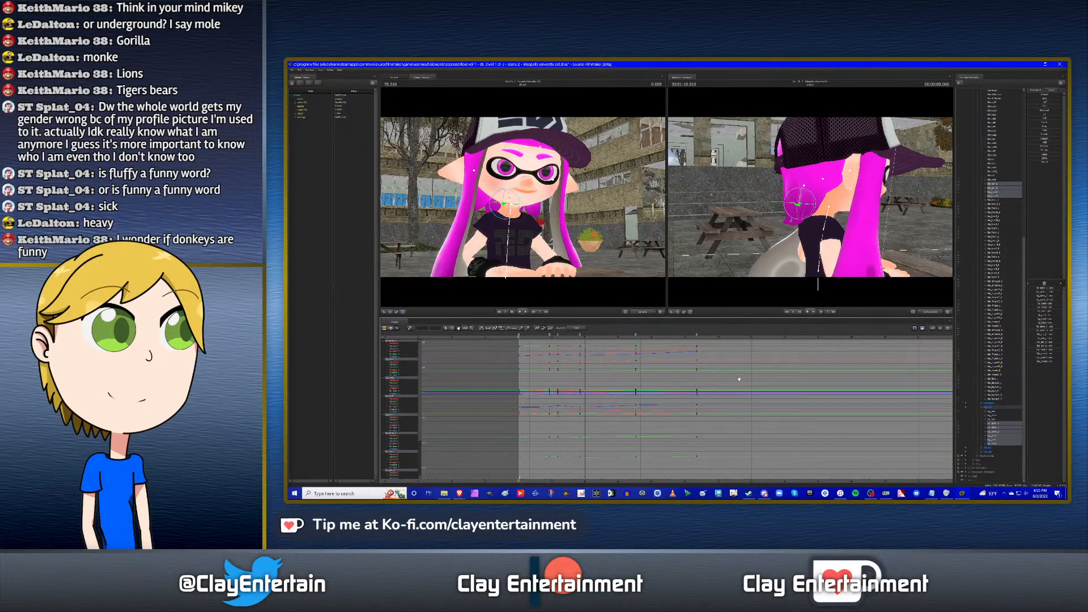
{"action": "scroll", "coordinate": [996, 312], "scroll_direction": "up", "scroll_amount": 19}
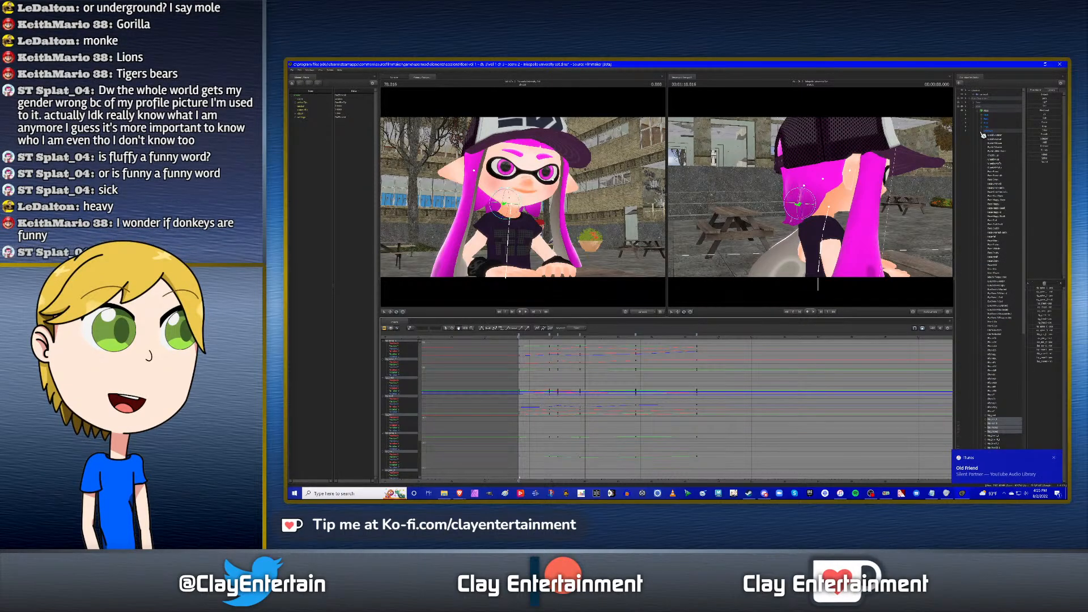
{"action": "left_click", "coordinate": [983, 135]}
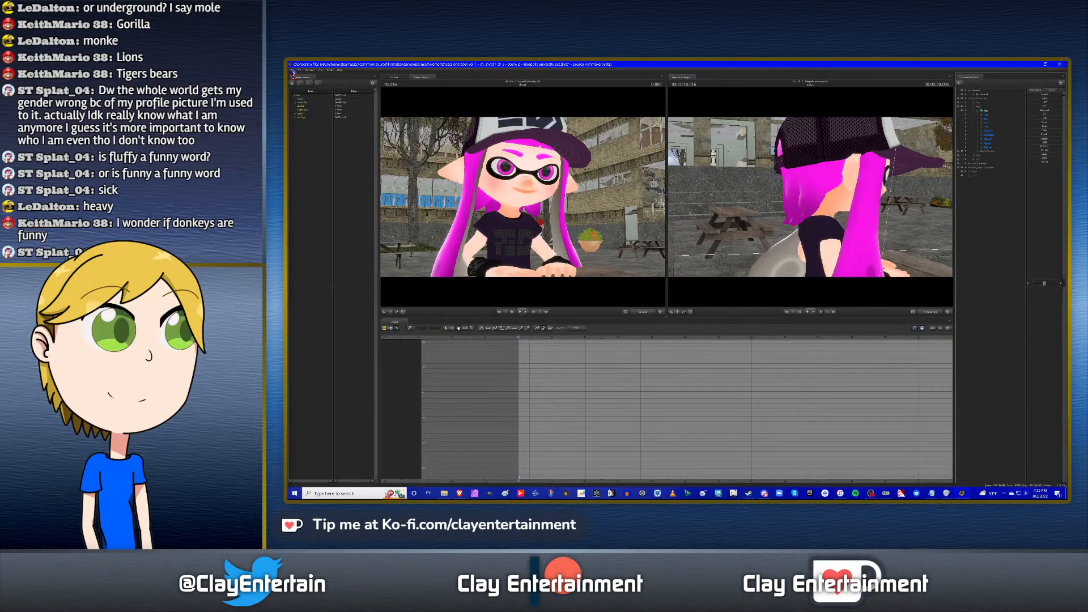
{"action": "key", "text": "ctrl+s"}
{"action": "left_click", "coordinate": [292, 71]}
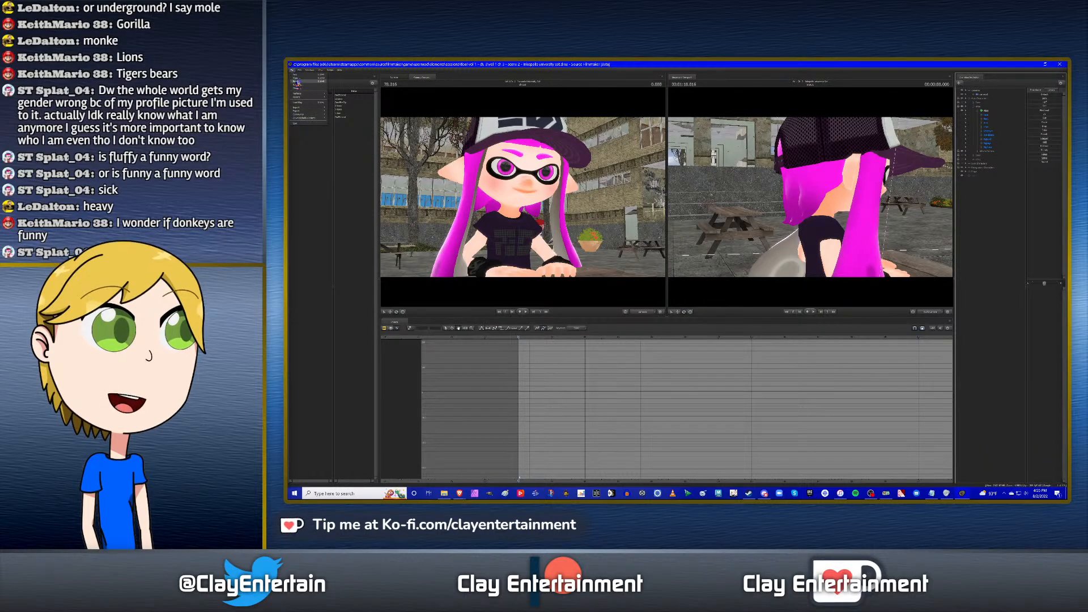
{"action": "left_click", "coordinate": [299, 95]}
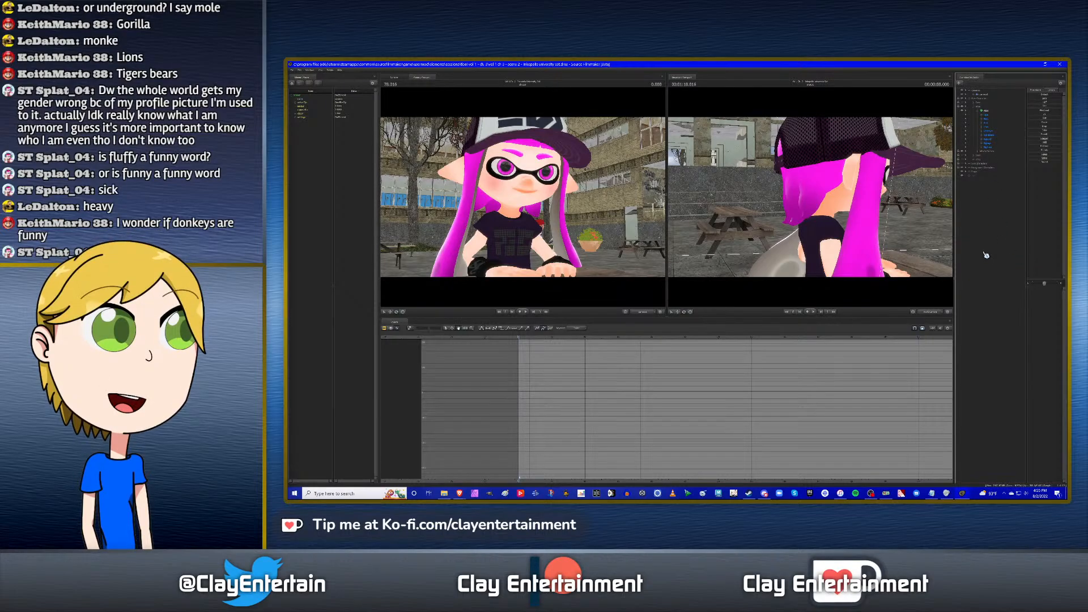
Select the lower spine bone in the body group and play back the shot from its first frame past 5.000 s.
{"action": "left_click", "coordinate": [984, 143]}
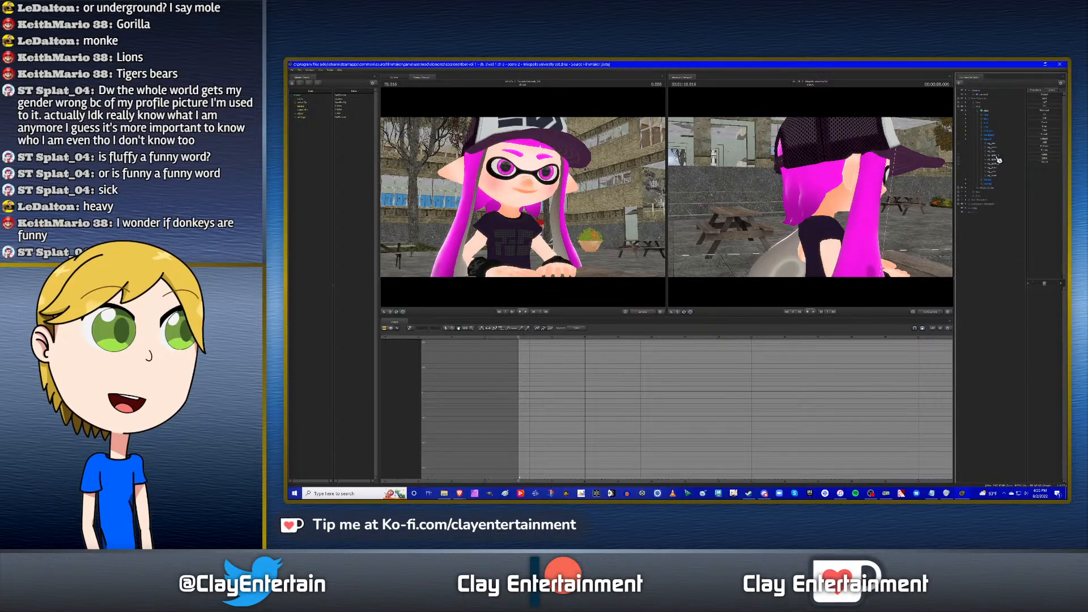
{"action": "left_click", "coordinate": [998, 158]}
{"action": "scroll", "coordinate": [680, 374], "scroll_direction": "down", "scroll_amount": 2}
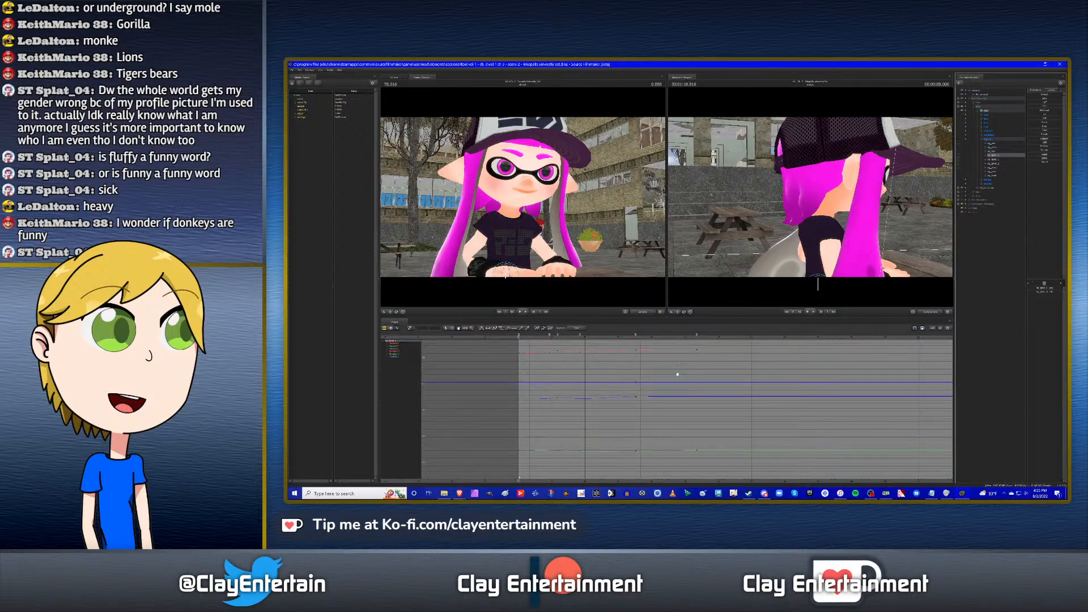
{"action": "left_click_drag", "start_coordinate": [678, 374], "coordinate": [710, 377]}
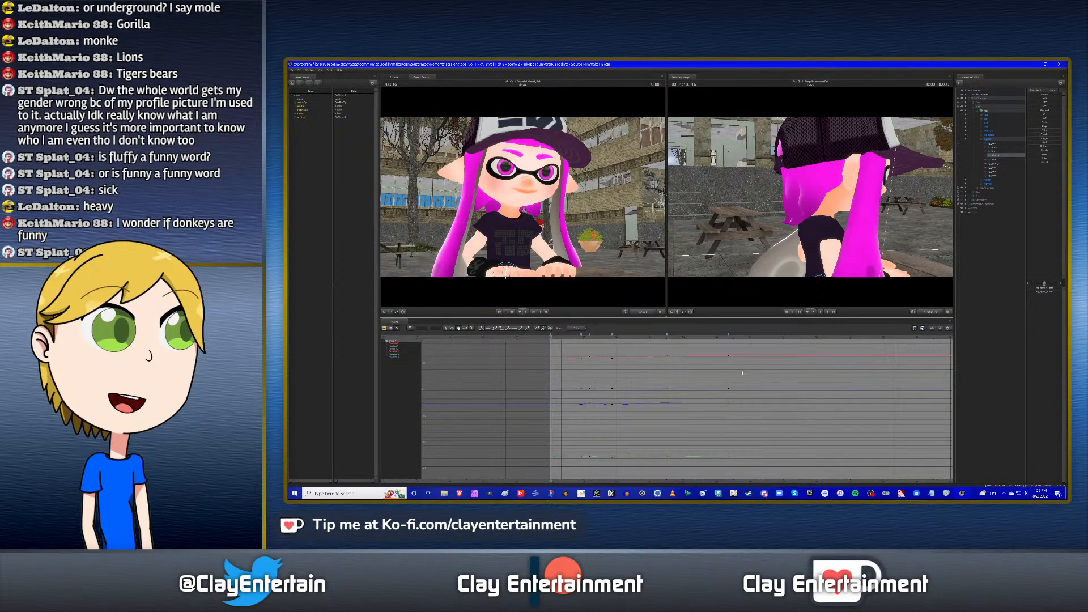
{"action": "key", "text": "space"}
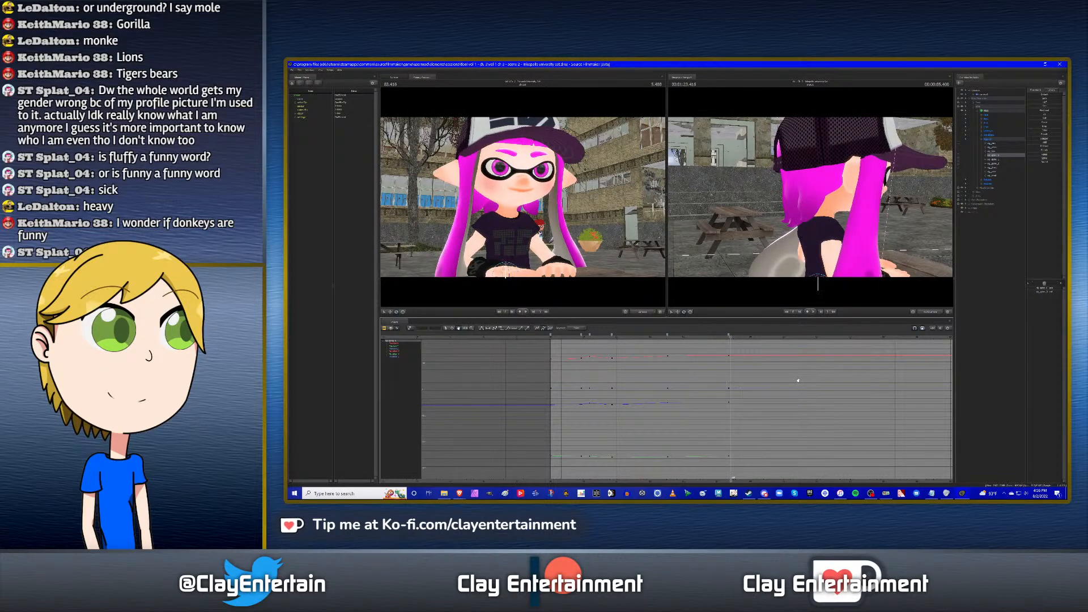
{"action": "key", "text": "space"}
Save the session with the retimed body and hair keyframes.
{"action": "left_click", "coordinate": [292, 71]}
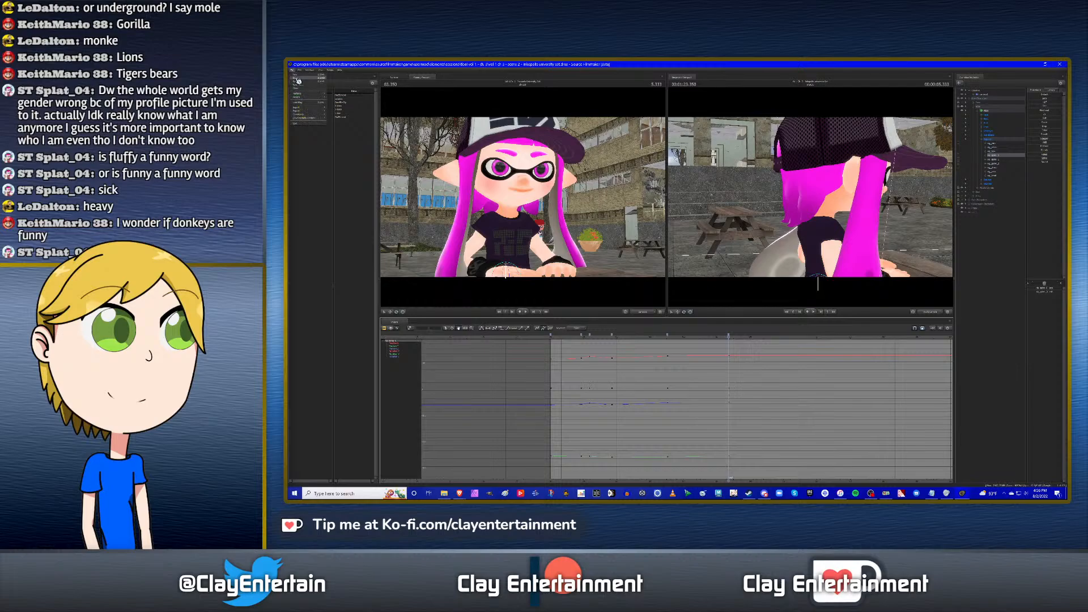
{"action": "left_click", "coordinate": [298, 80]}
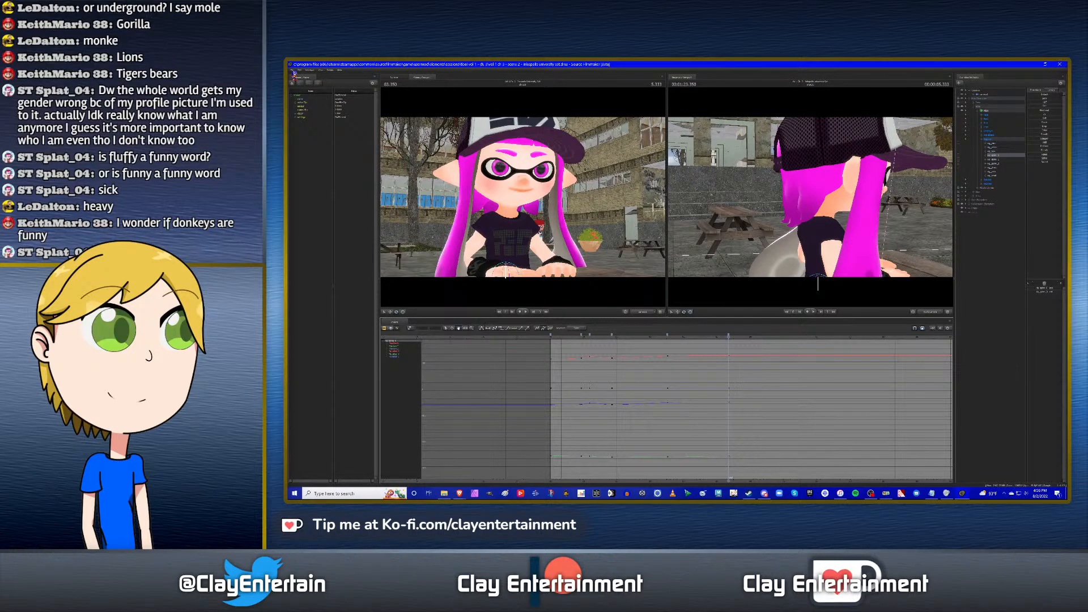
{"action": "left_click", "coordinate": [293, 71]}
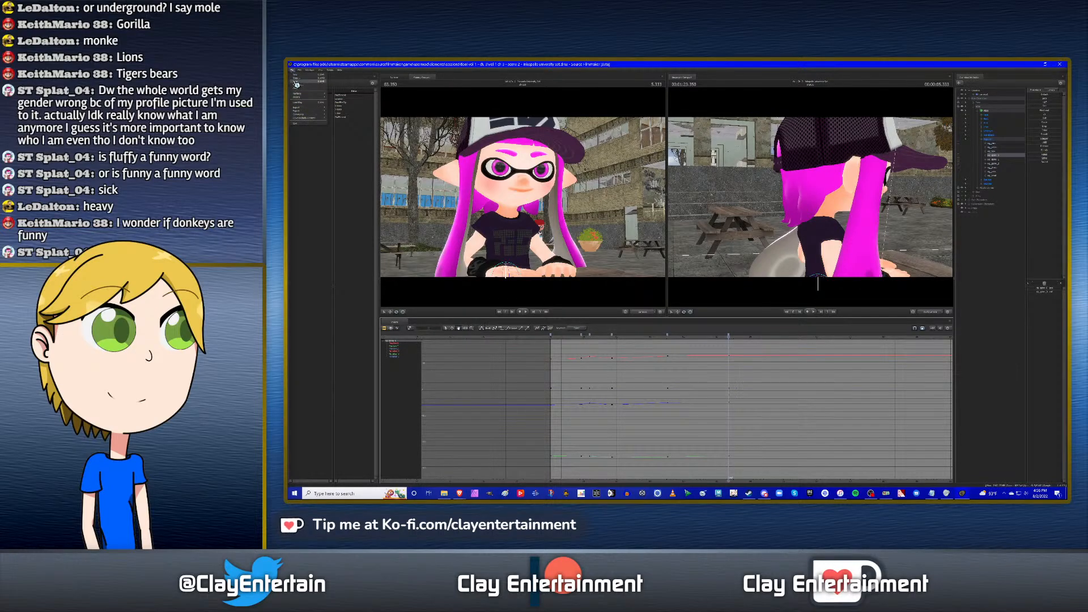
{"action": "left_click", "coordinate": [296, 83]}
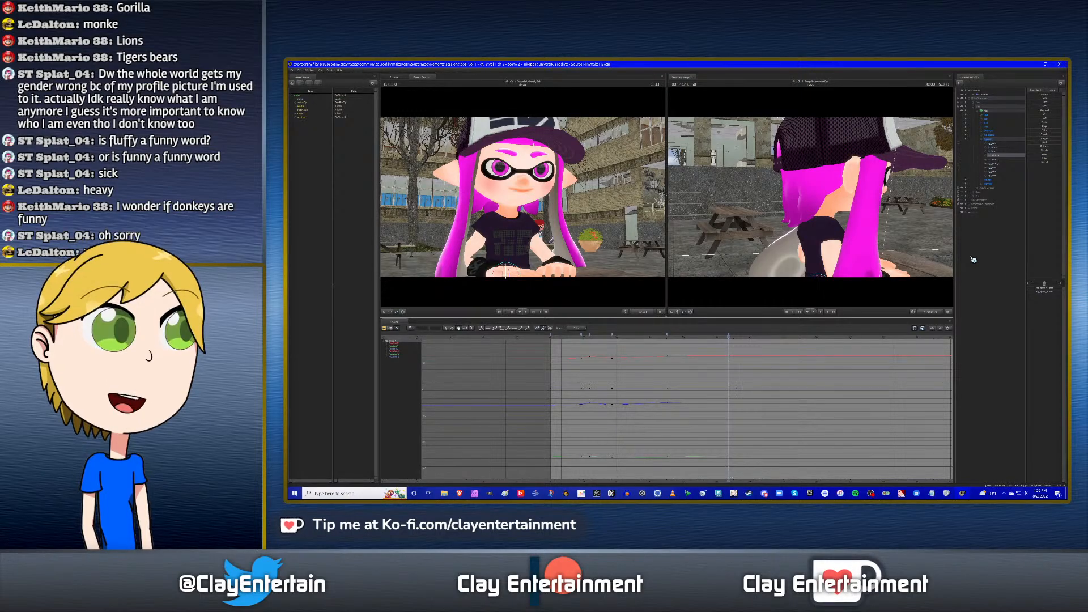
Collapse the body group and the character's whole animation set, and save the session again.
{"action": "left_click", "coordinate": [984, 143]}
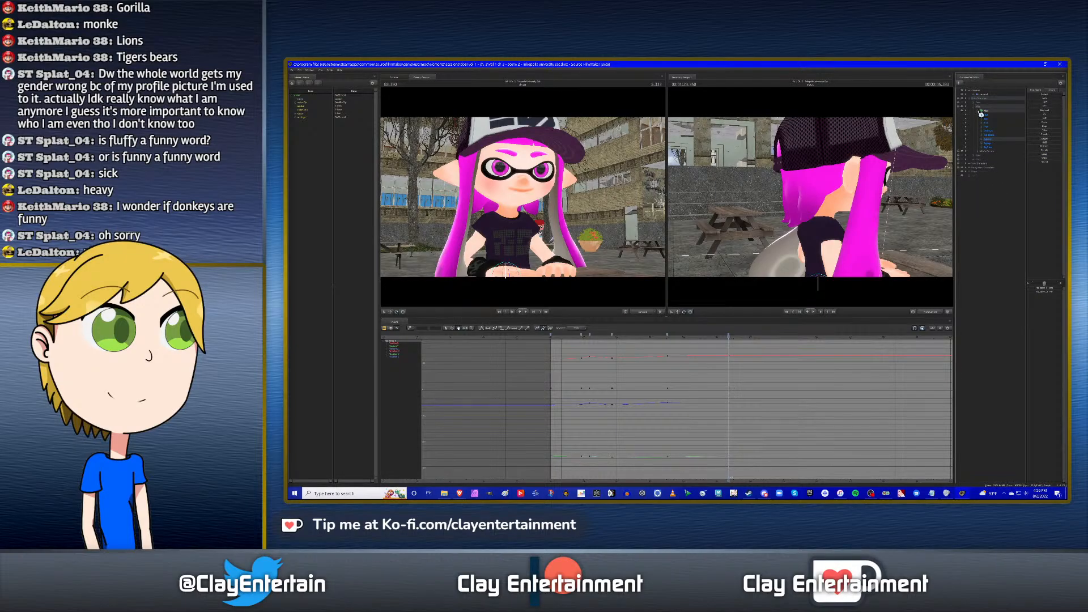
{"action": "left_click", "coordinate": [981, 111]}
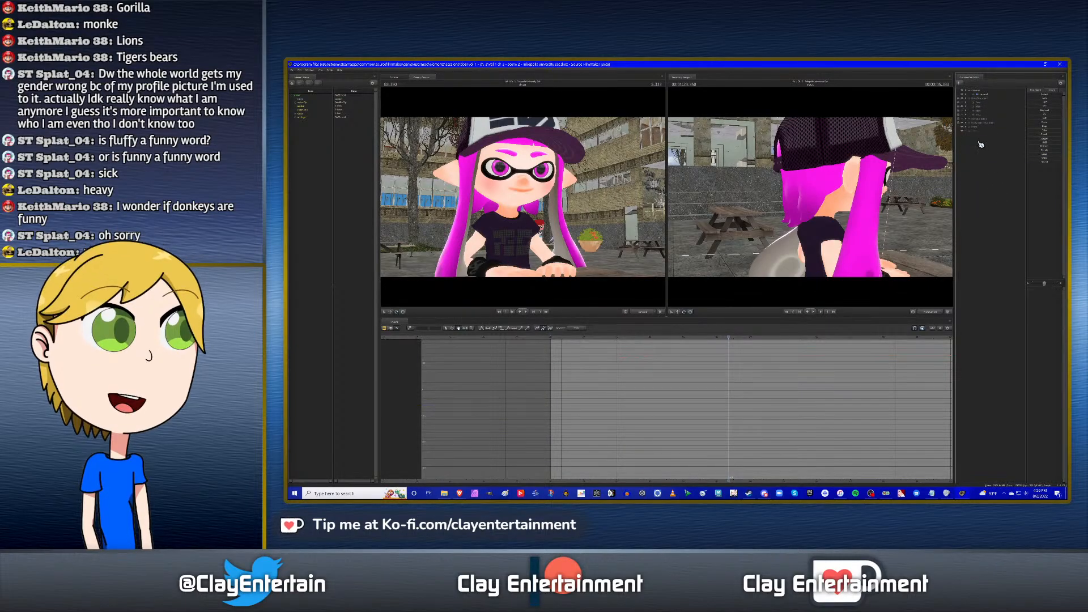
{"action": "left_click", "coordinate": [292, 70]}
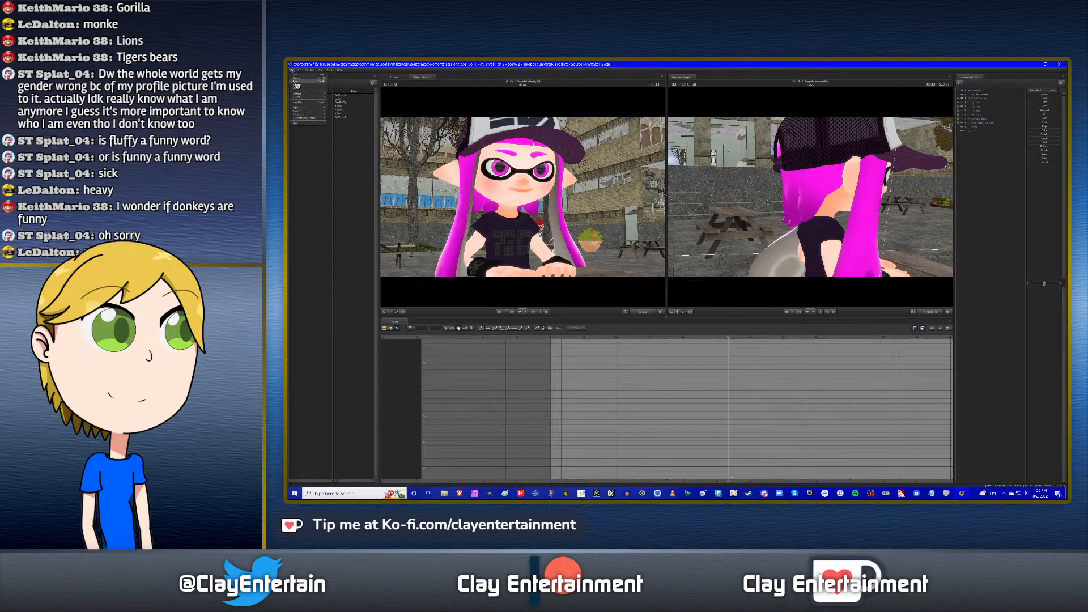
{"action": "left_click", "coordinate": [294, 71]}
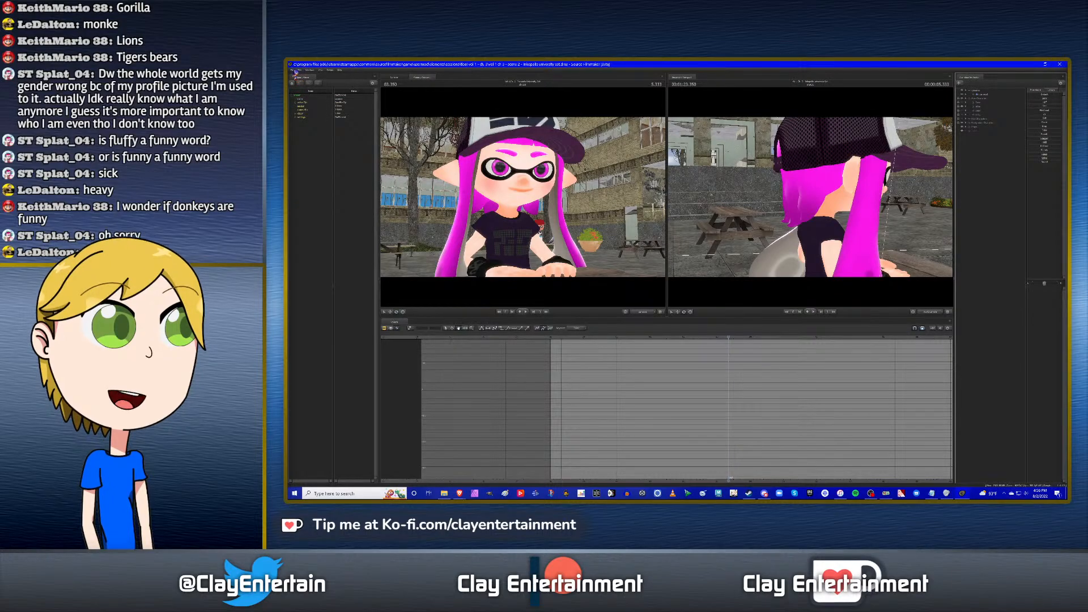
{"action": "left_click", "coordinate": [293, 71]}
{"action": "left_click", "coordinate": [298, 85]}
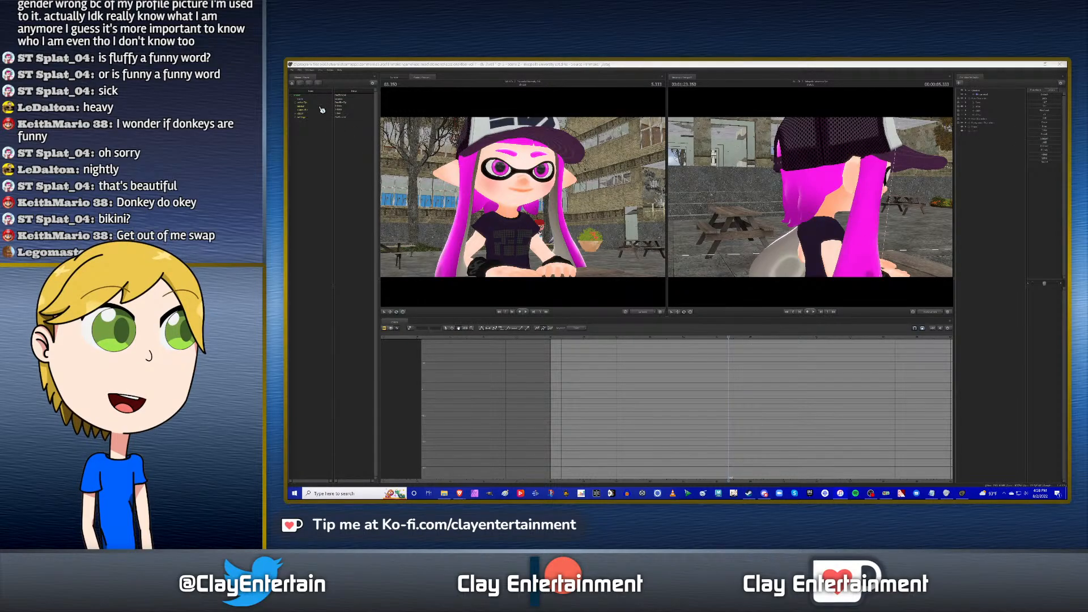
Switch to the Clip Editor, look over the preceding dialogue shots, and return to the first frame of the pink-haired Inkling's shot.
{"action": "left_click", "coordinate": [294, 75]}
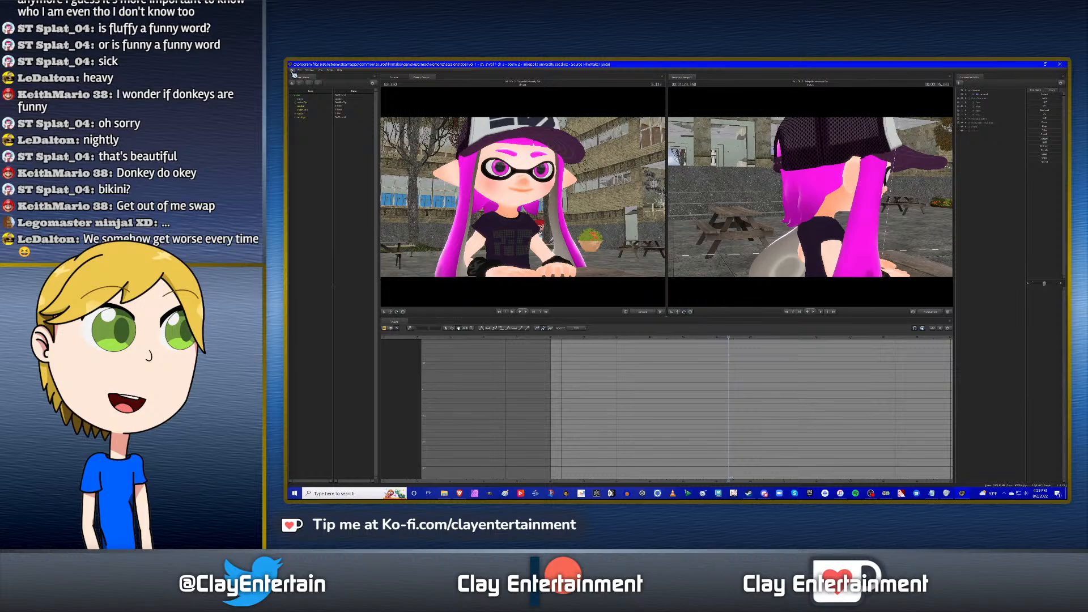
{"action": "left_click", "coordinate": [385, 329]}
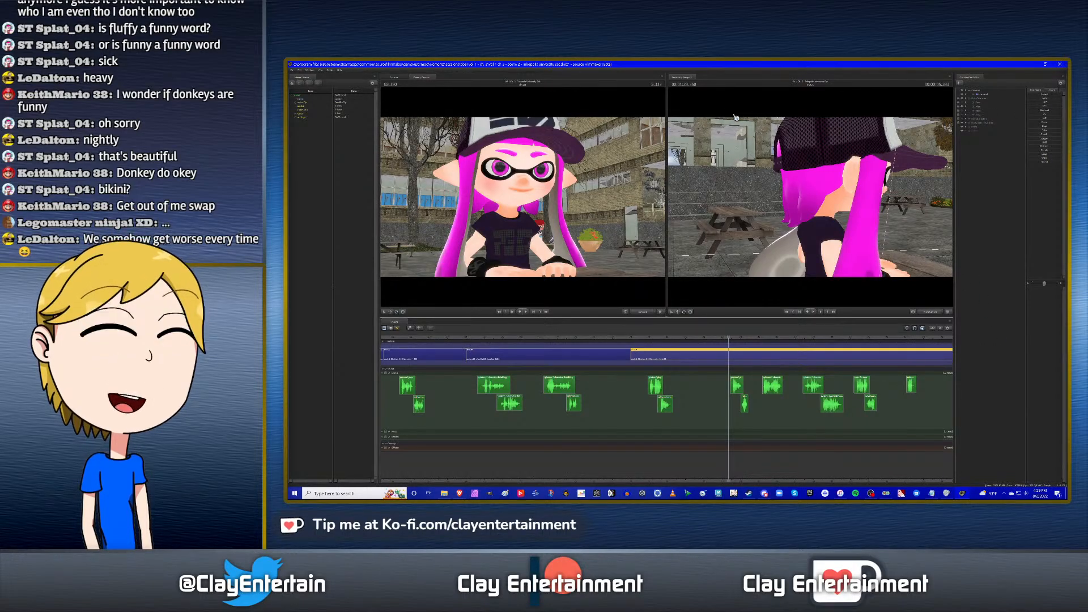
{"action": "left_click", "coordinate": [618, 340]}
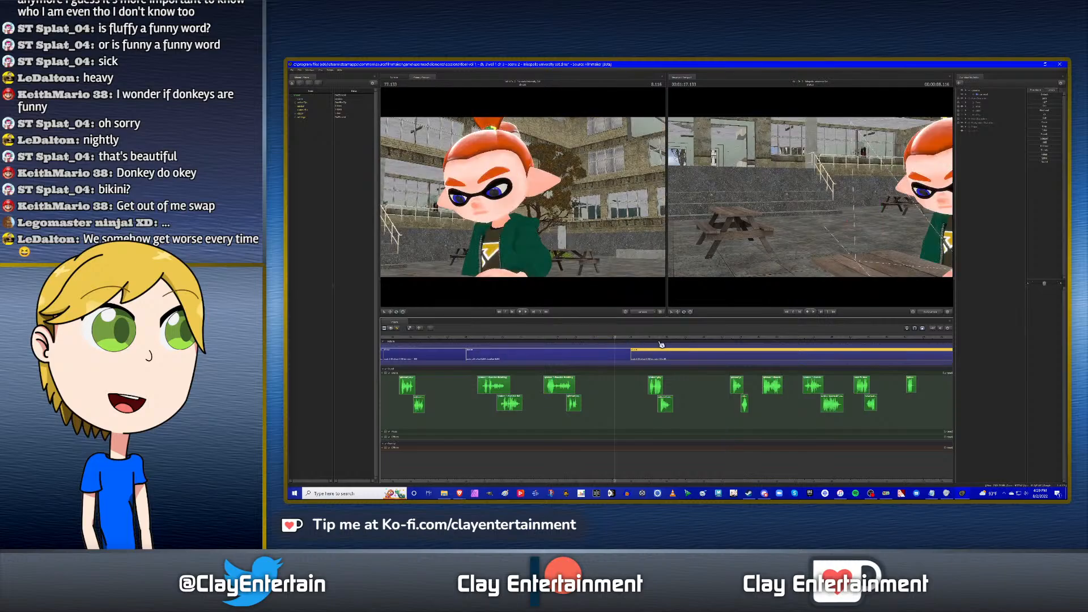
{"action": "key", "text": "Up"}
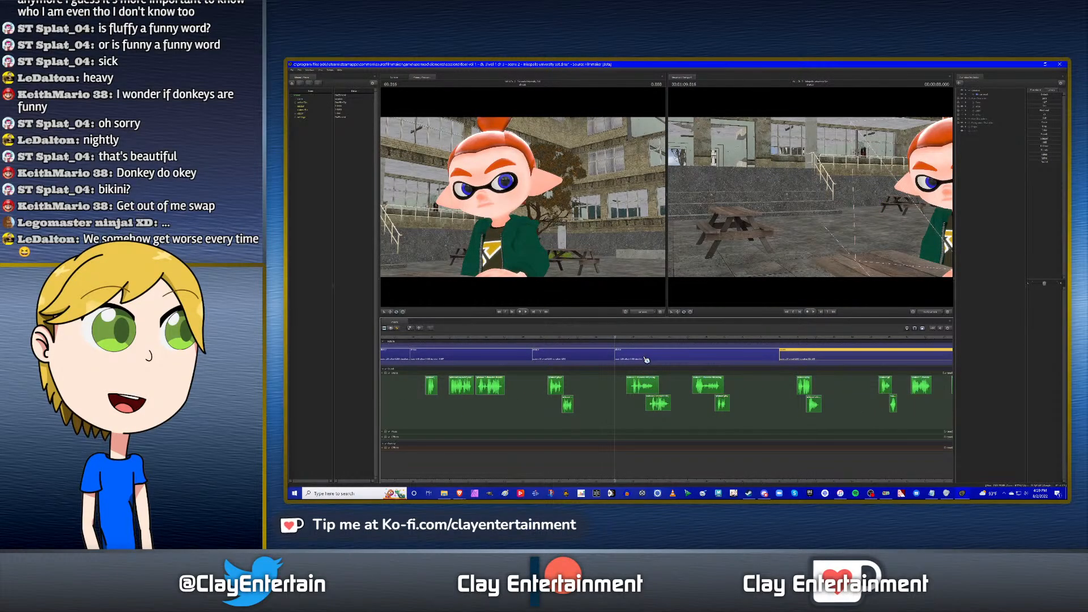
{"action": "key", "text": "Up"}
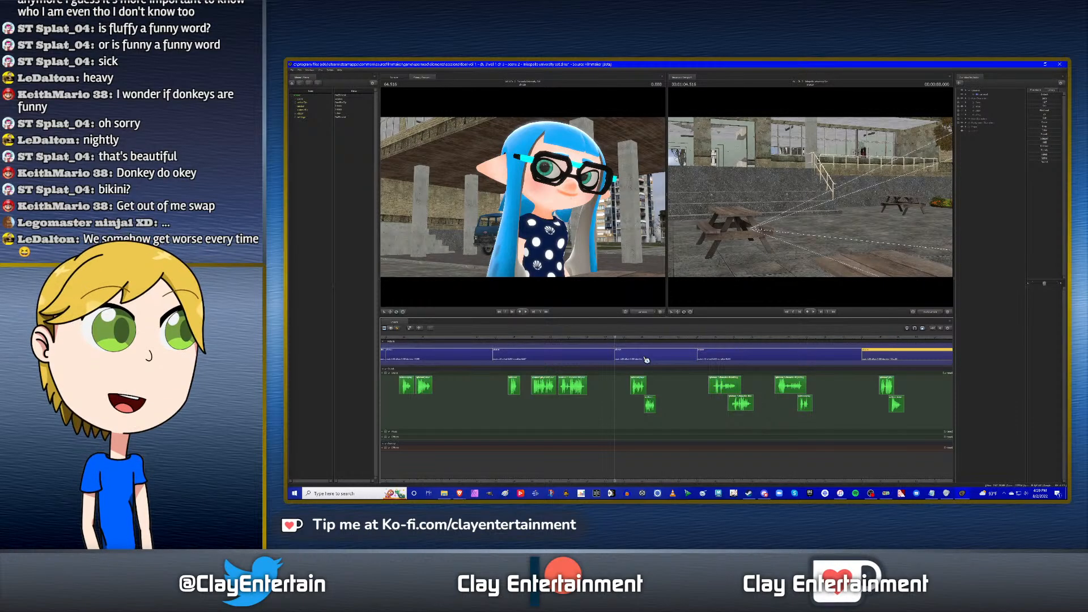
{"action": "left_click", "coordinate": [588, 338]}
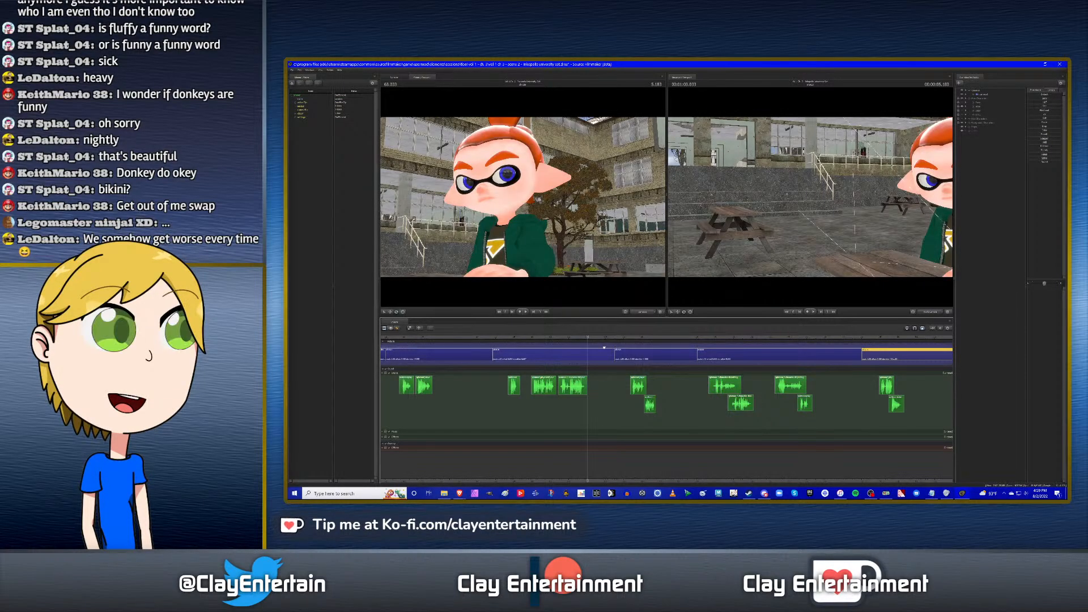
{"action": "key", "text": "Down"}
{"action": "key", "text": "Down"}
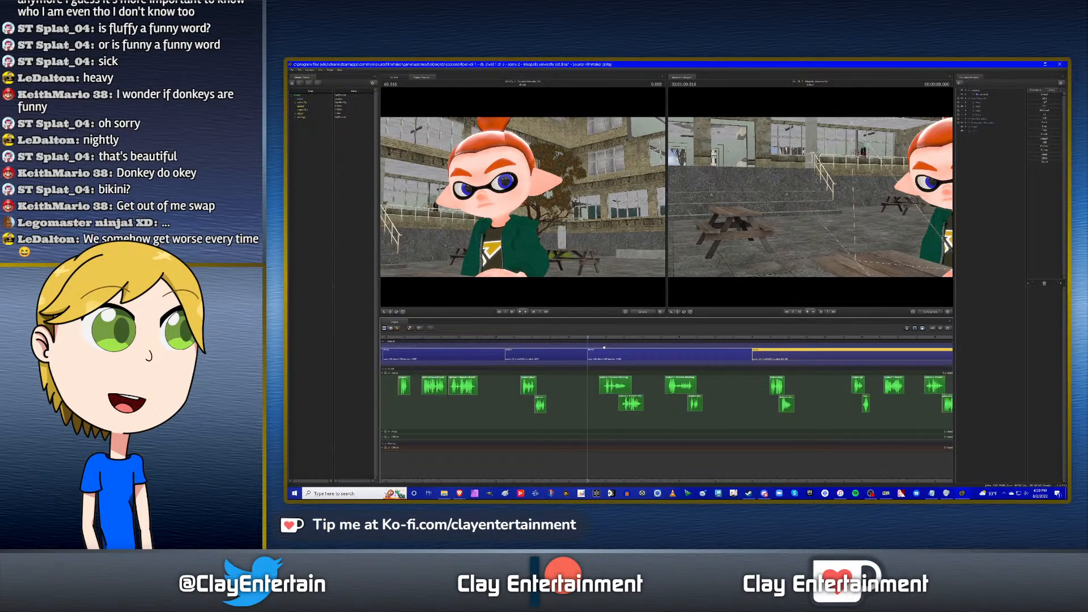
{"action": "key", "text": "Down"}
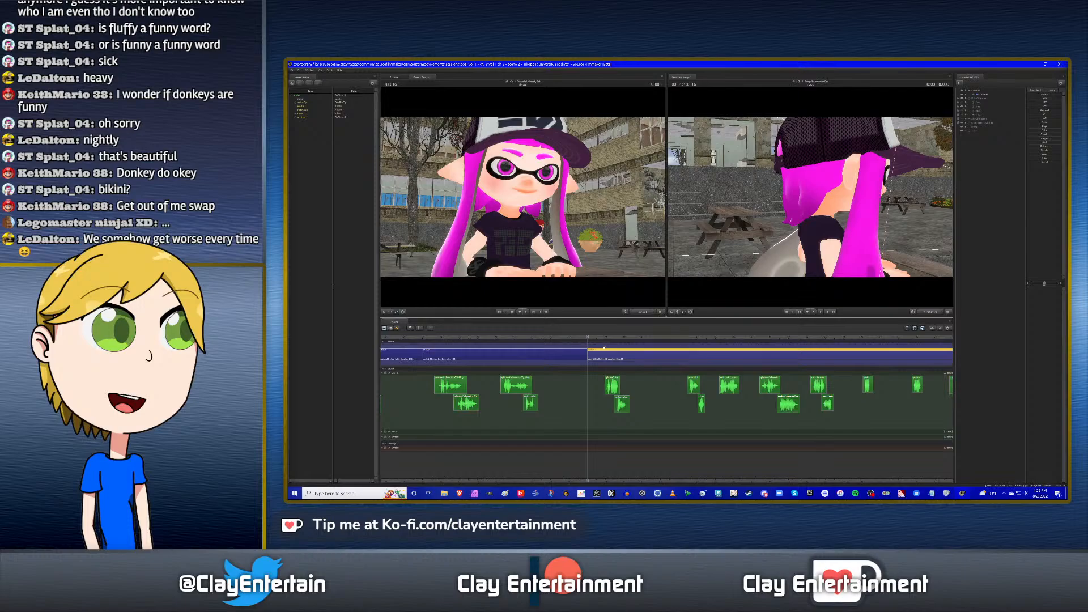
Save the session and collapse the expanded group in the shot's animation set list.
{"action": "scroll", "coordinate": [629, 363], "scroll_direction": "down", "scroll_amount": 2}
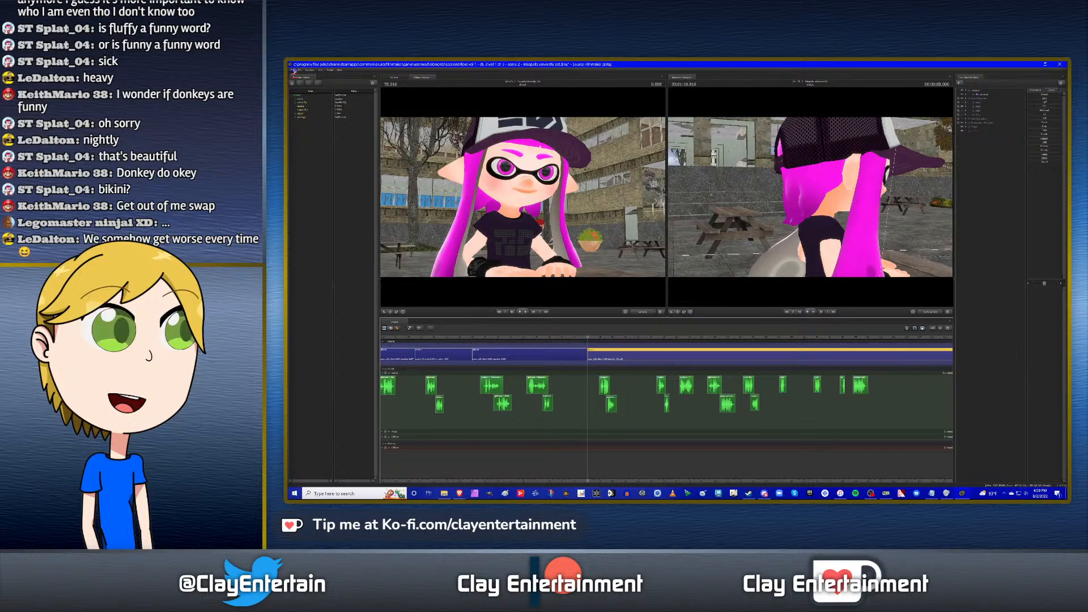
{"action": "key", "text": "ctrl+s"}
{"action": "left_click", "coordinate": [970, 100]}
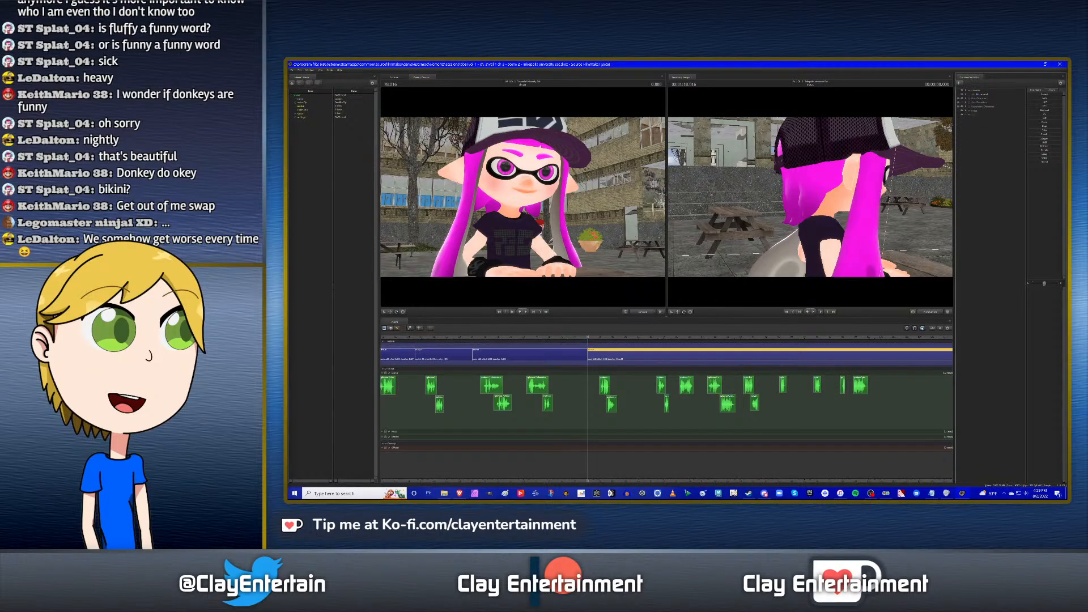